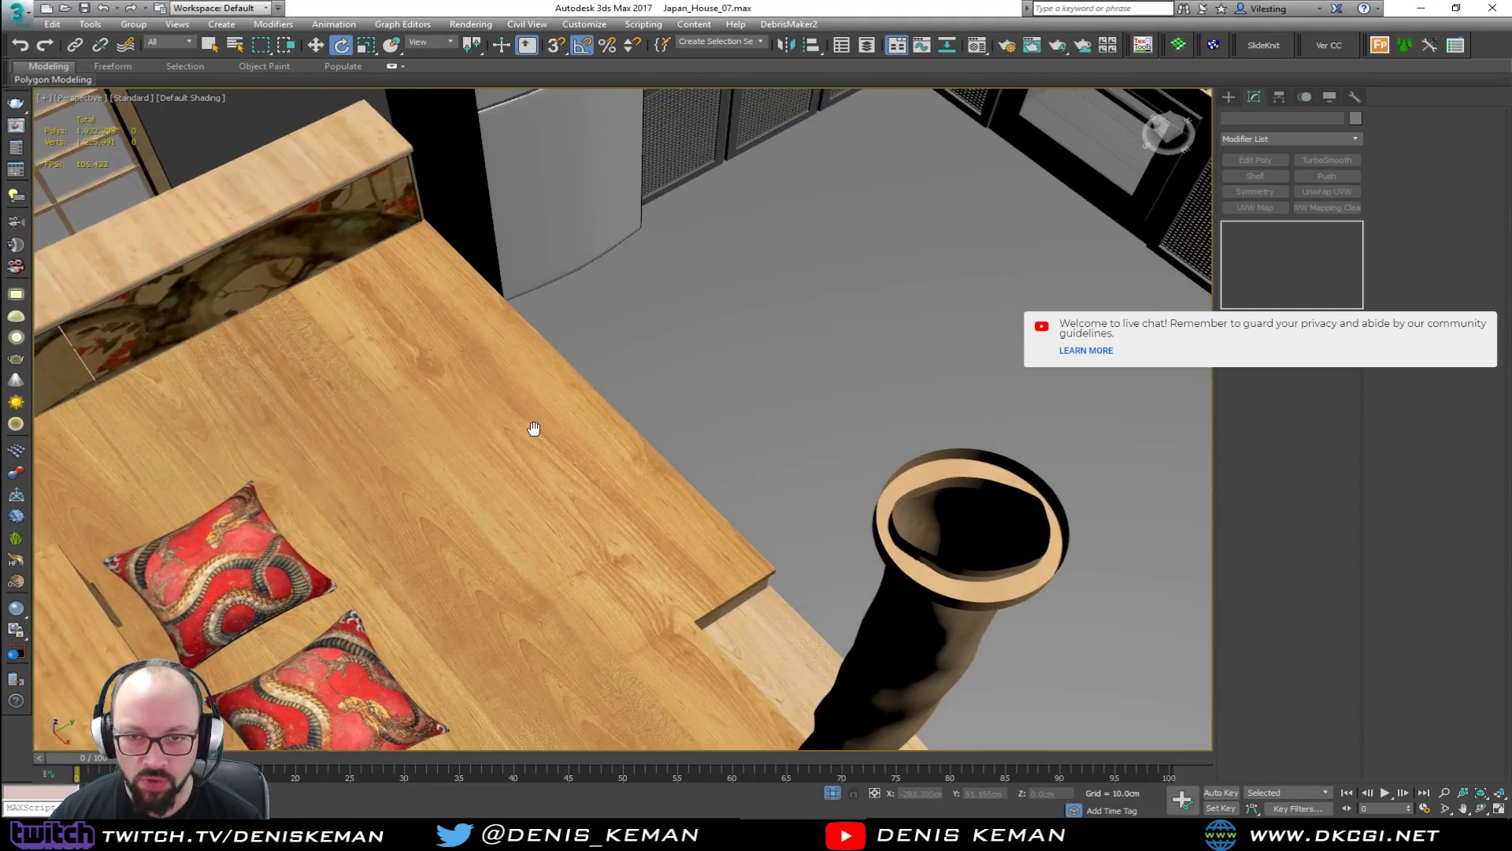
Unhide the Foliage layer in the Layer Explorer.
middle_drag(534, 428, 569, 535)
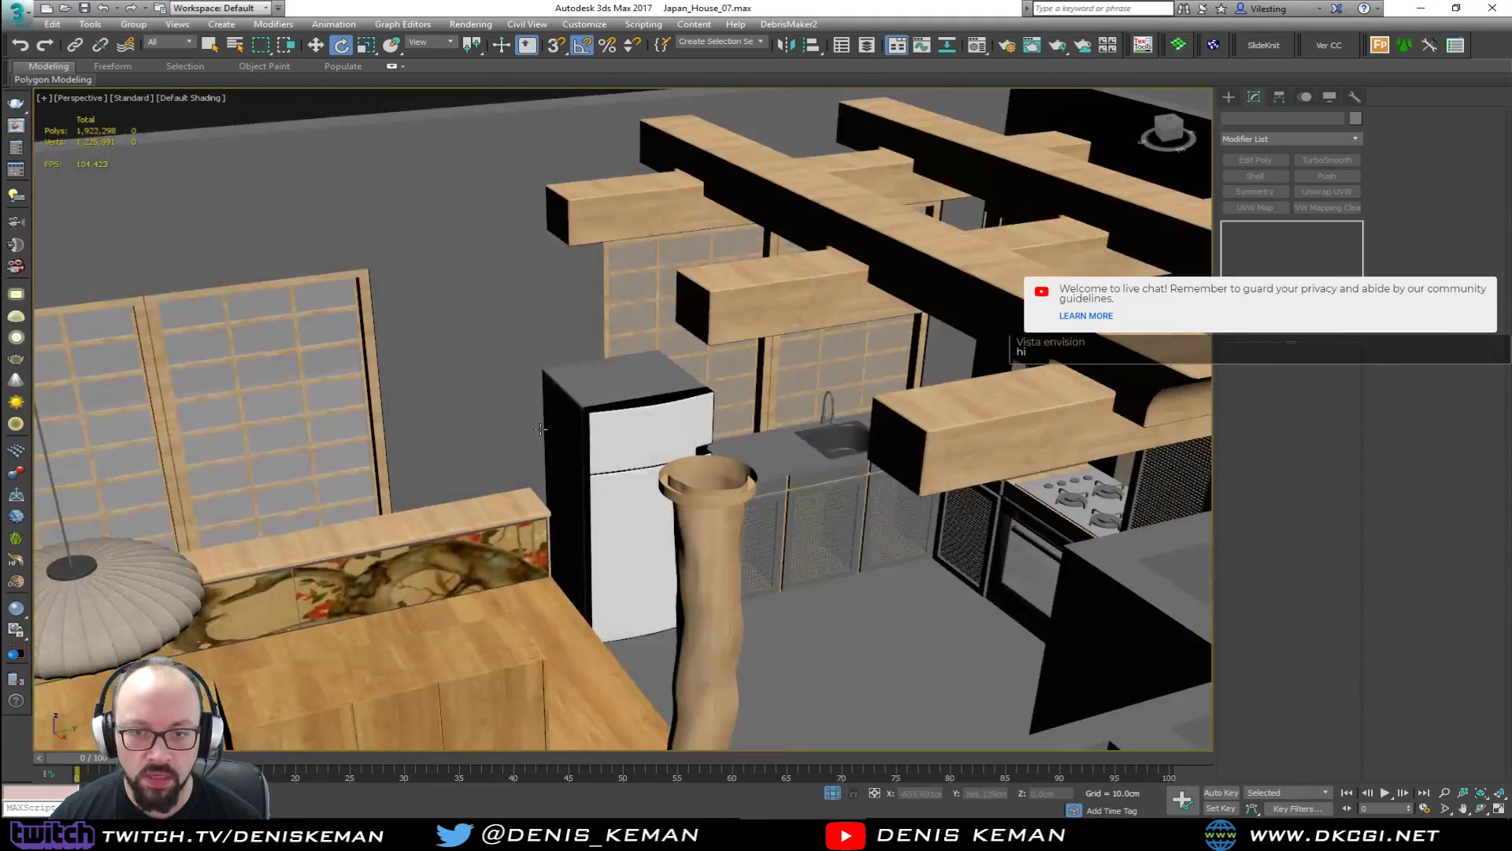
alt+middle_drag(540, 429, 676, 499)
scroll(676, 496, down, 6)
middle_drag(537, 534, 607, 322)
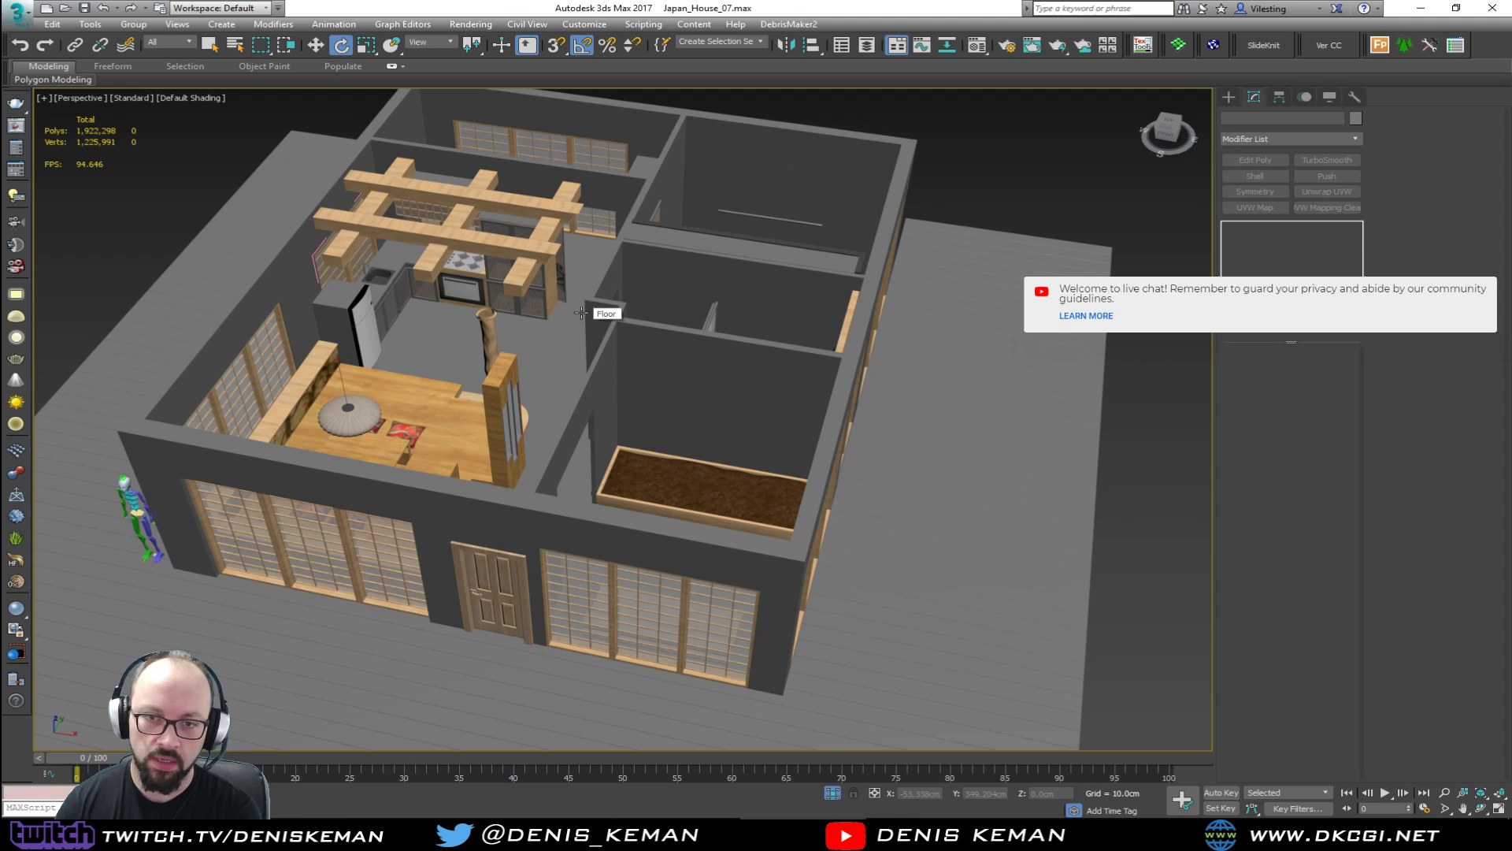
click(867, 44)
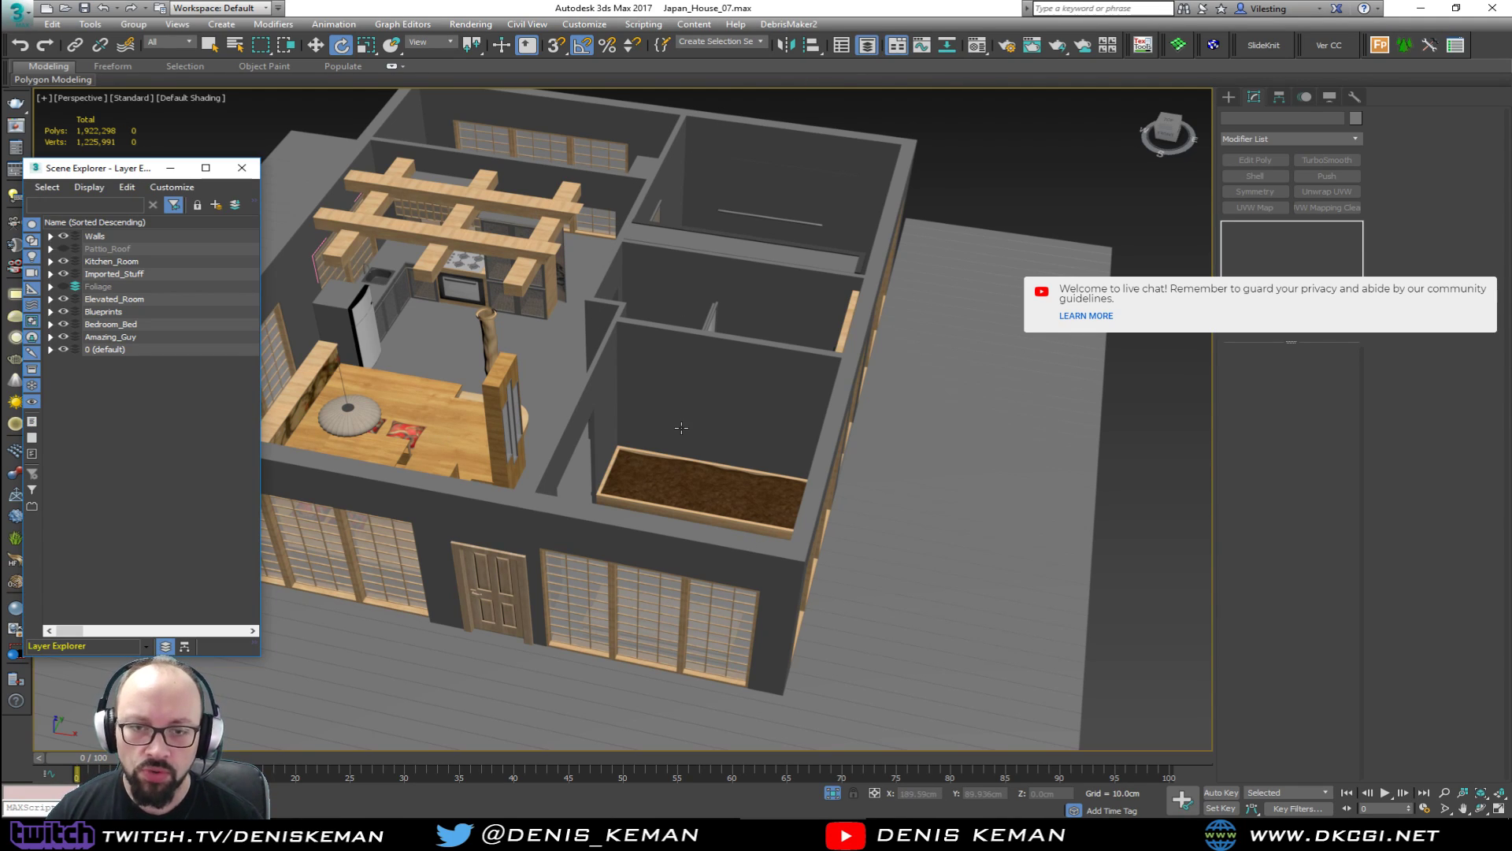
scroll(681, 427, up, 5)
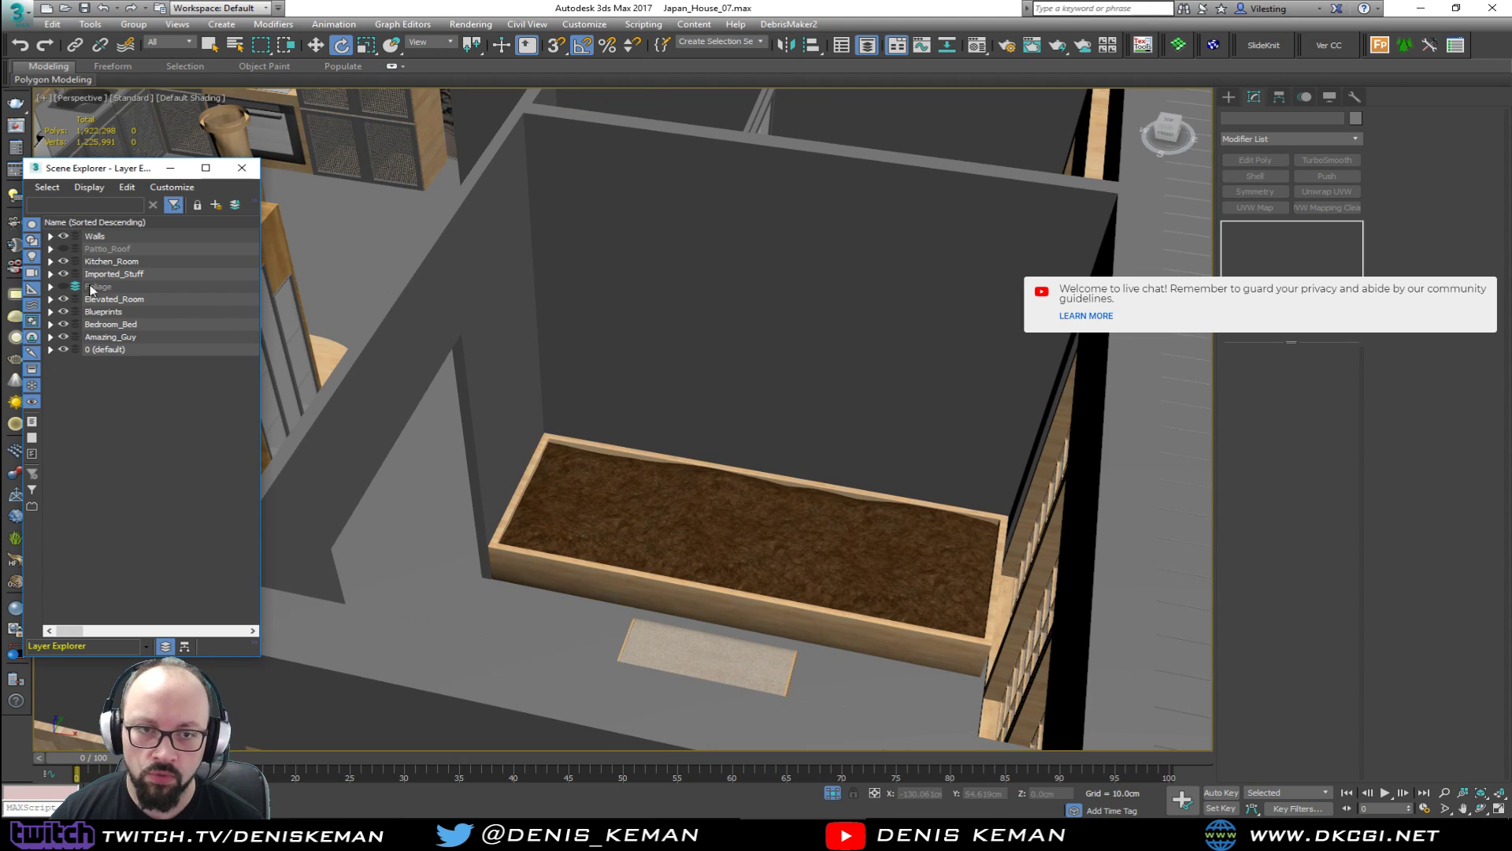
click(63, 286)
Identify the ivy object in the Foliage layer by selecting it, clear the selection and close the Layer Explorer.
alt+middle_drag(715, 473, 676, 487)
click(679, 489)
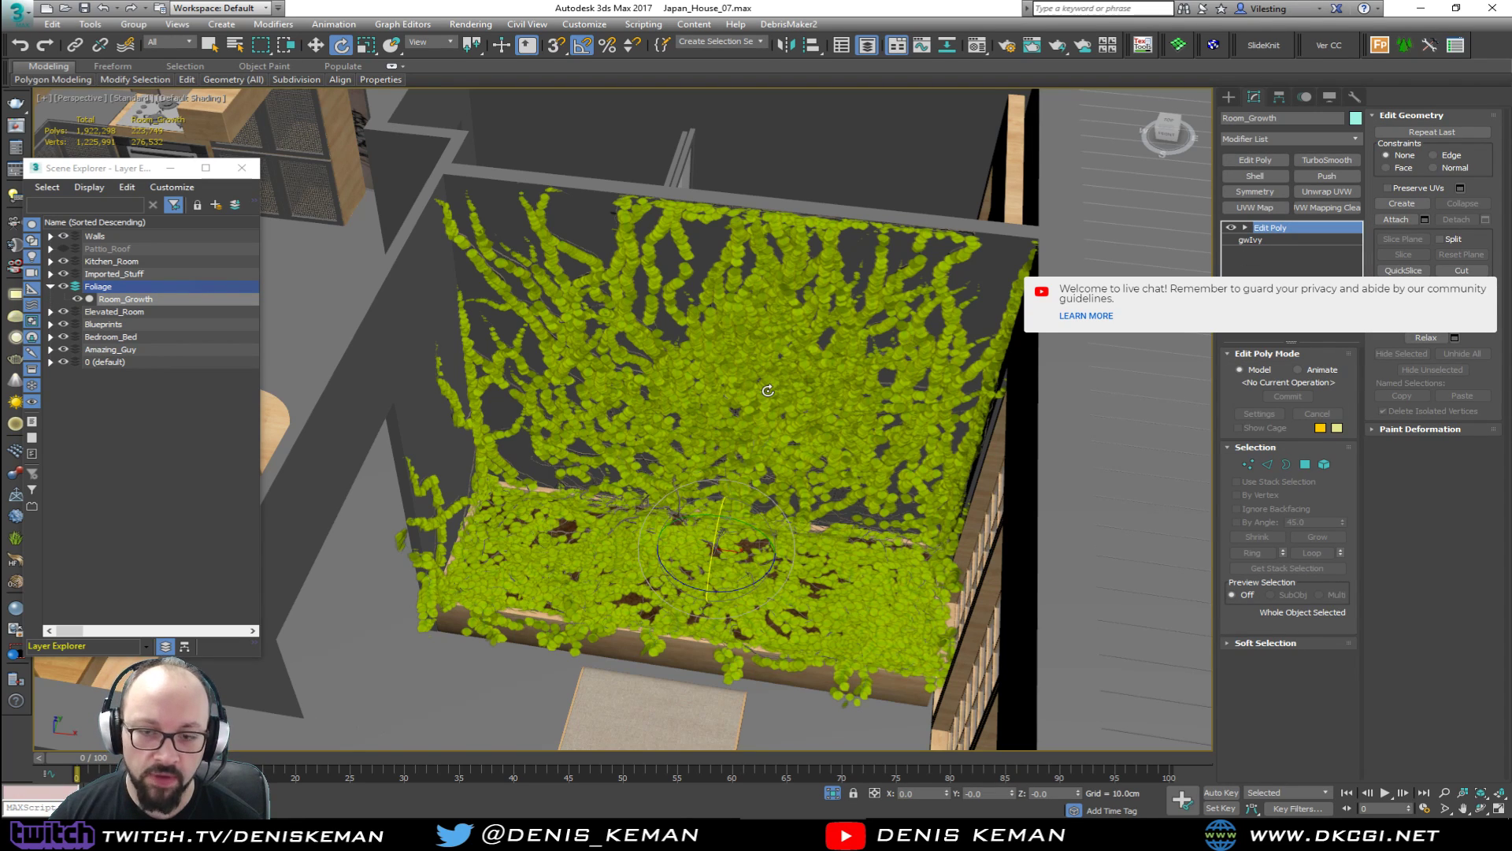
scroll(1014, 424, down, 6)
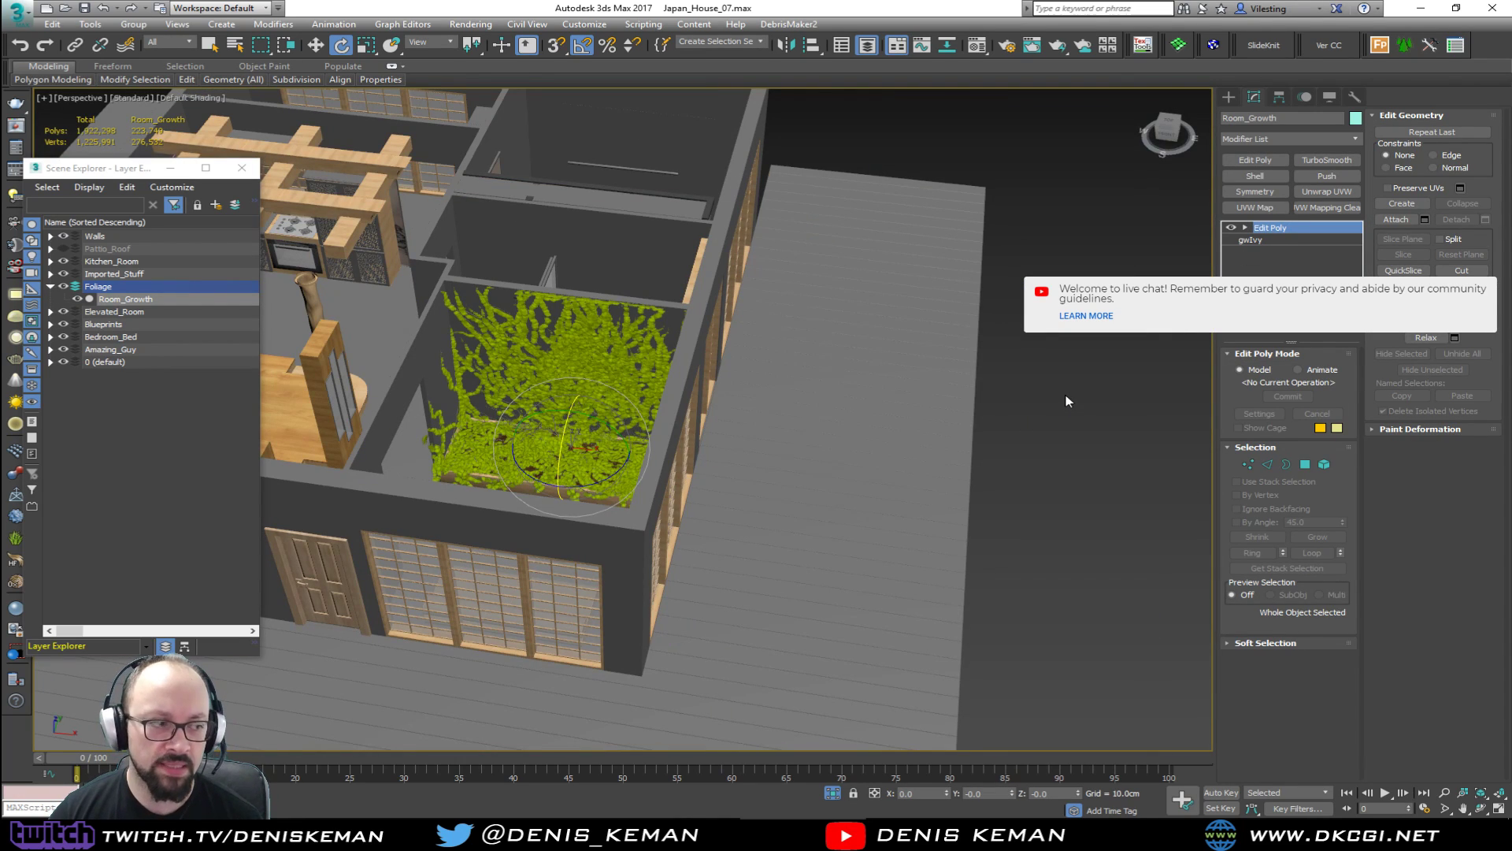
click(1066, 395)
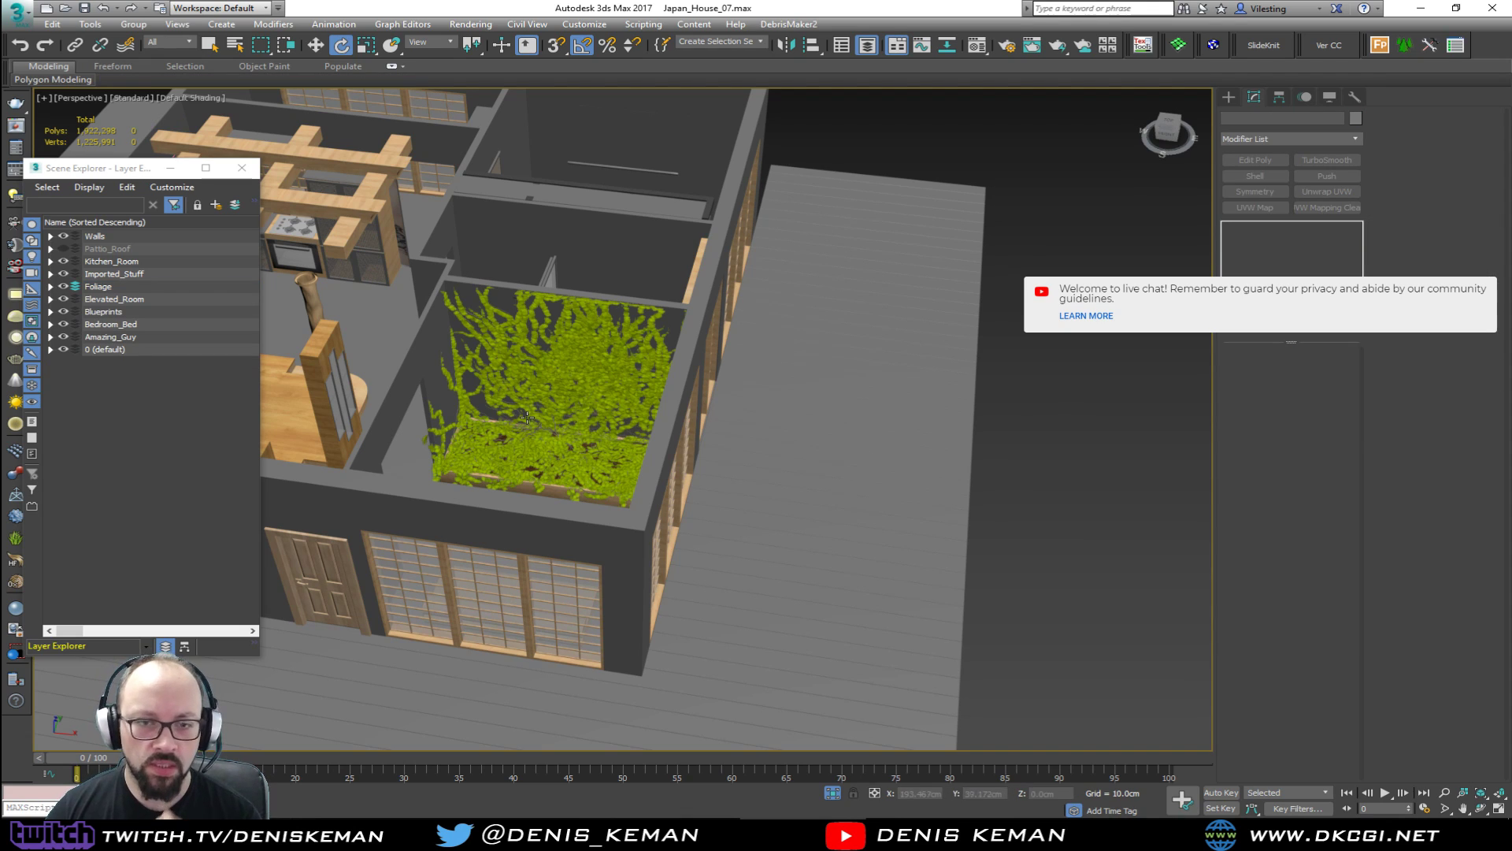
click(536, 443)
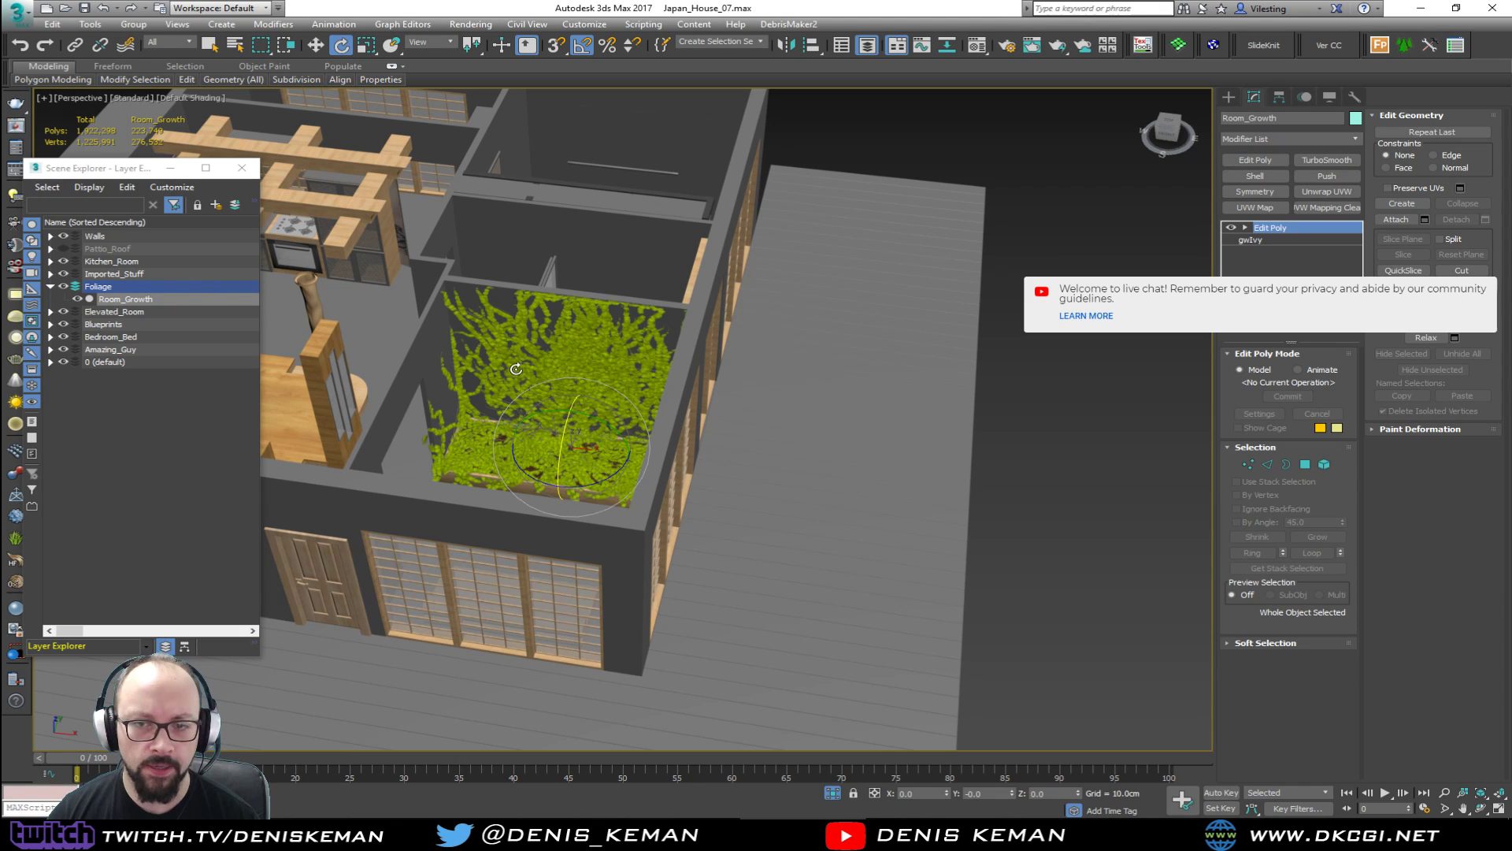
click(1113, 462)
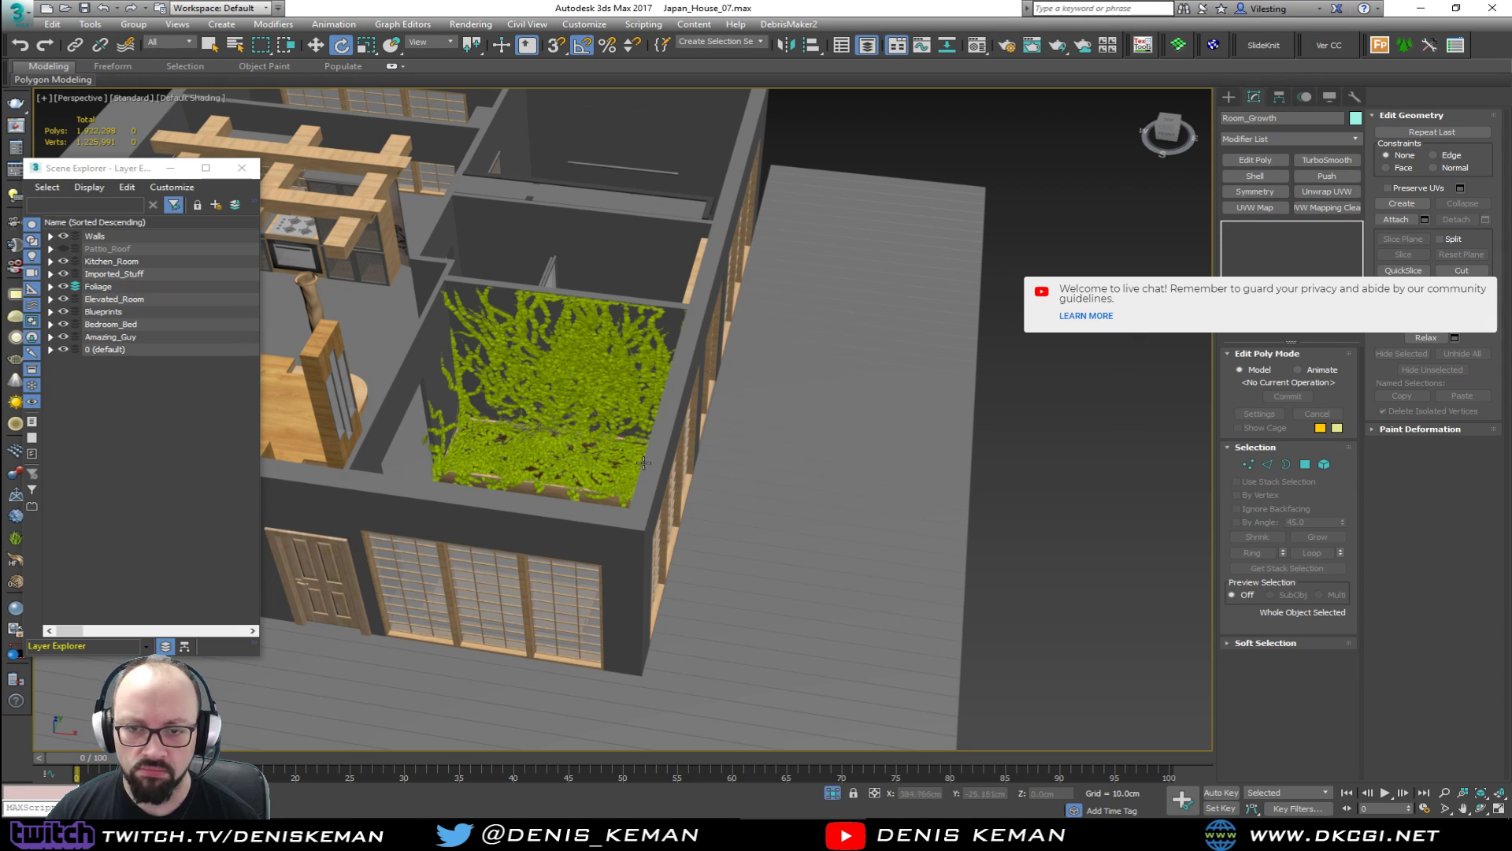
scroll(513, 426, up, 5)
click(249, 170)
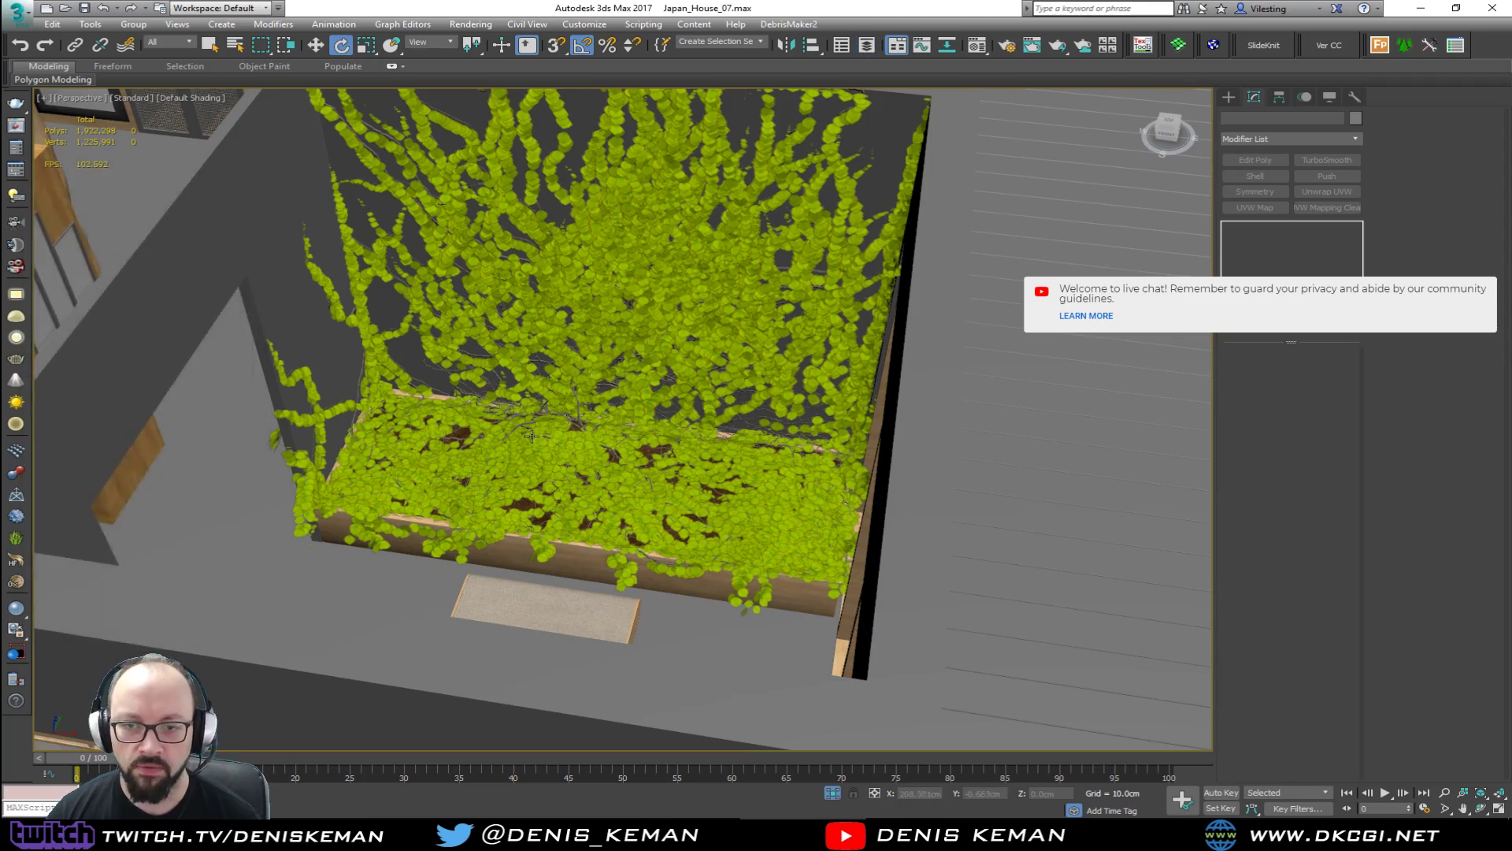
Examine the ivy leaves up close over the soil planter and along the wall, briefly toggling the edged-faces display.
scroll(527, 457, up, 5)
key(F4)
scroll(527, 457, down, 4)
key(F4)
middle_drag(526, 457, 620, 433)
scroll(542, 453, up, 2)
scroll(512, 449, down, 6)
scroll(565, 565, up, 7)
scroll(565, 561, up, 2)
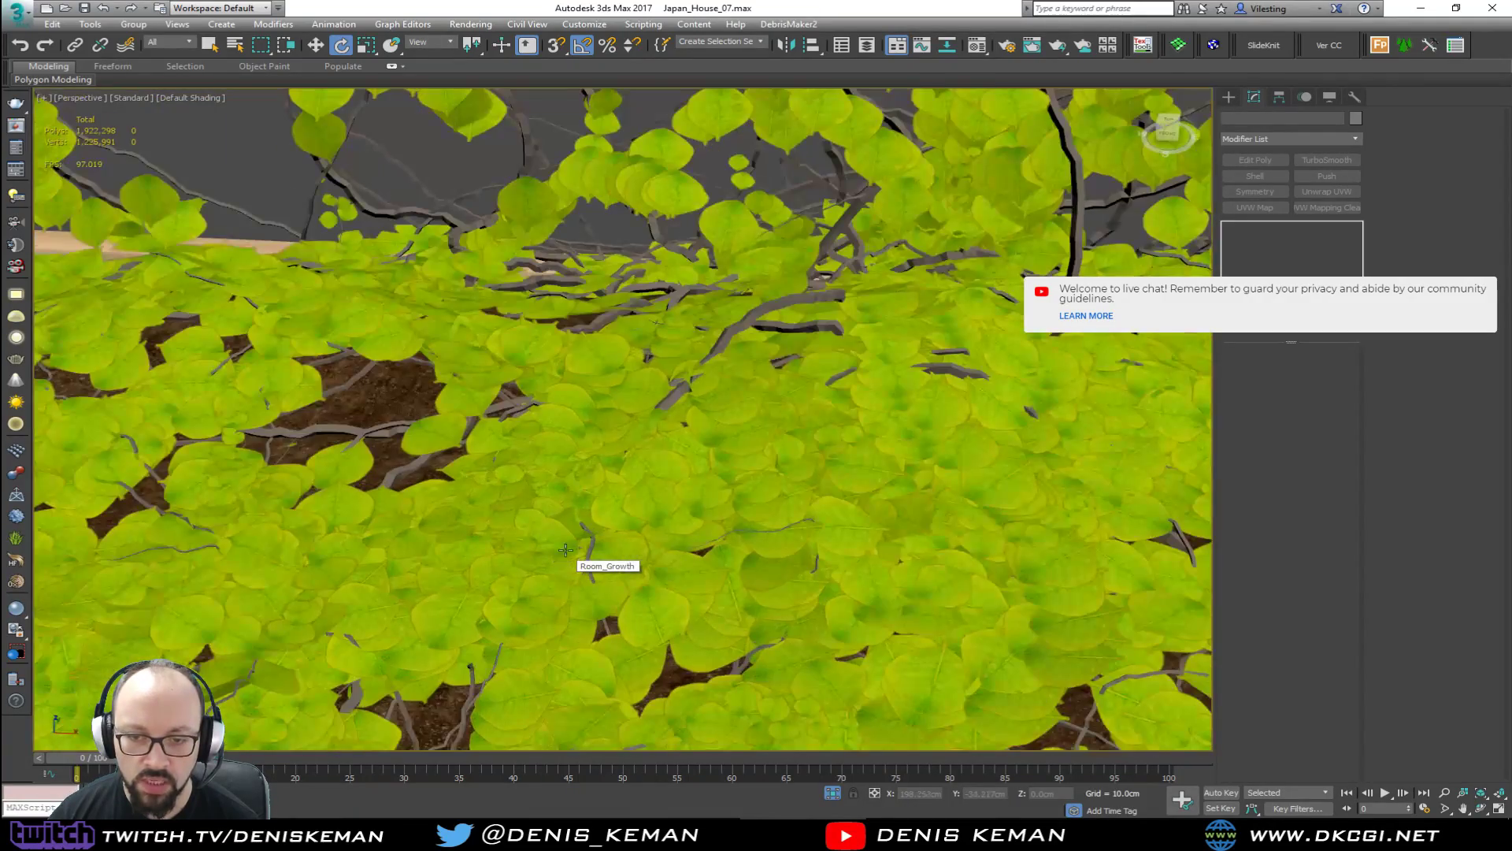
middle_drag(621, 377, 607, 550)
middle_drag(538, 233, 417, 396)
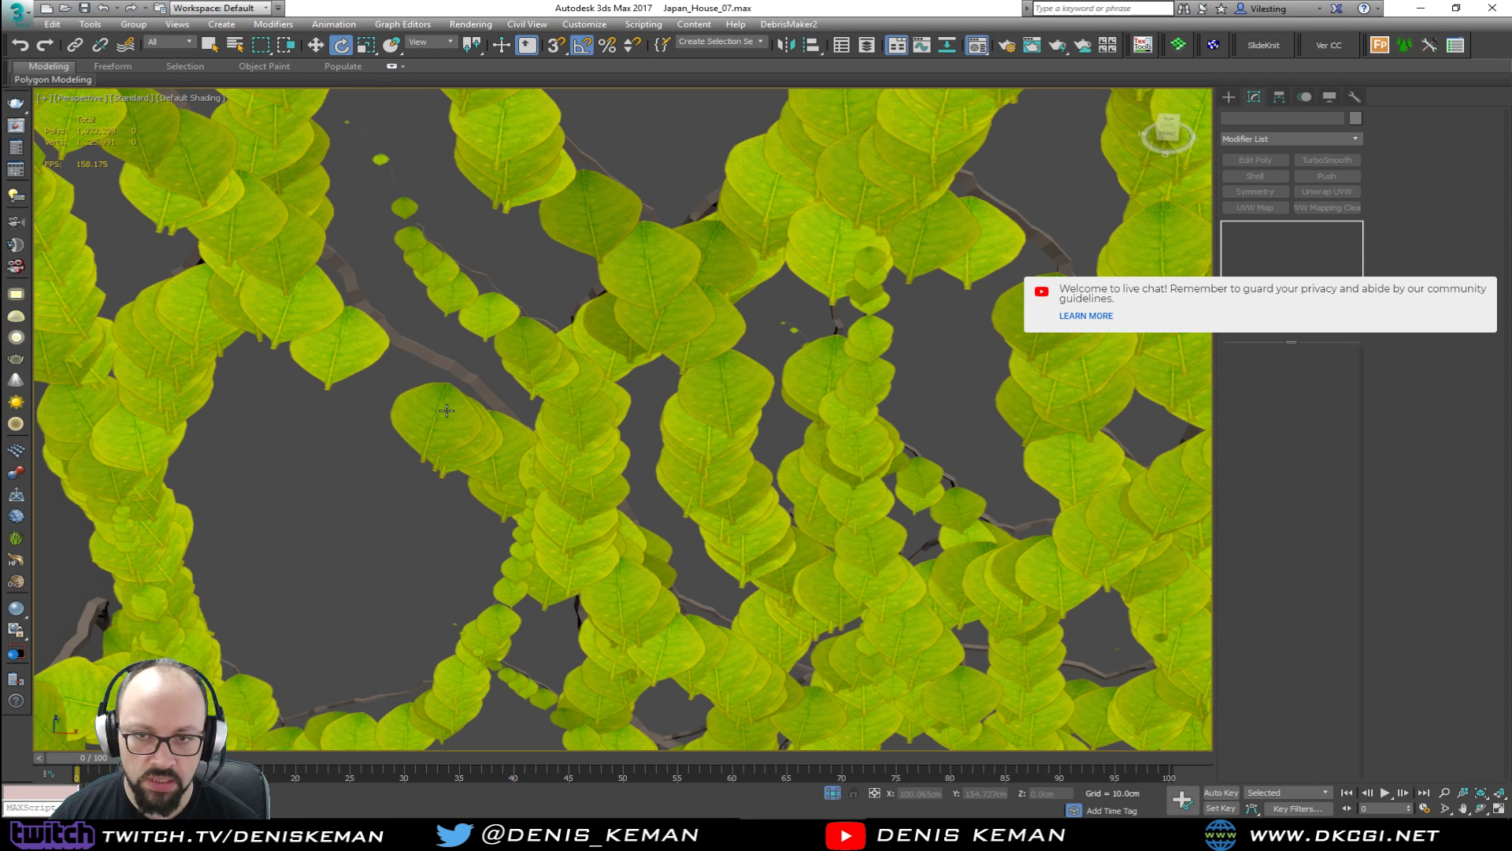
Set the W angle of the Leafs material's diffuse bitmap to 180.
key(m)
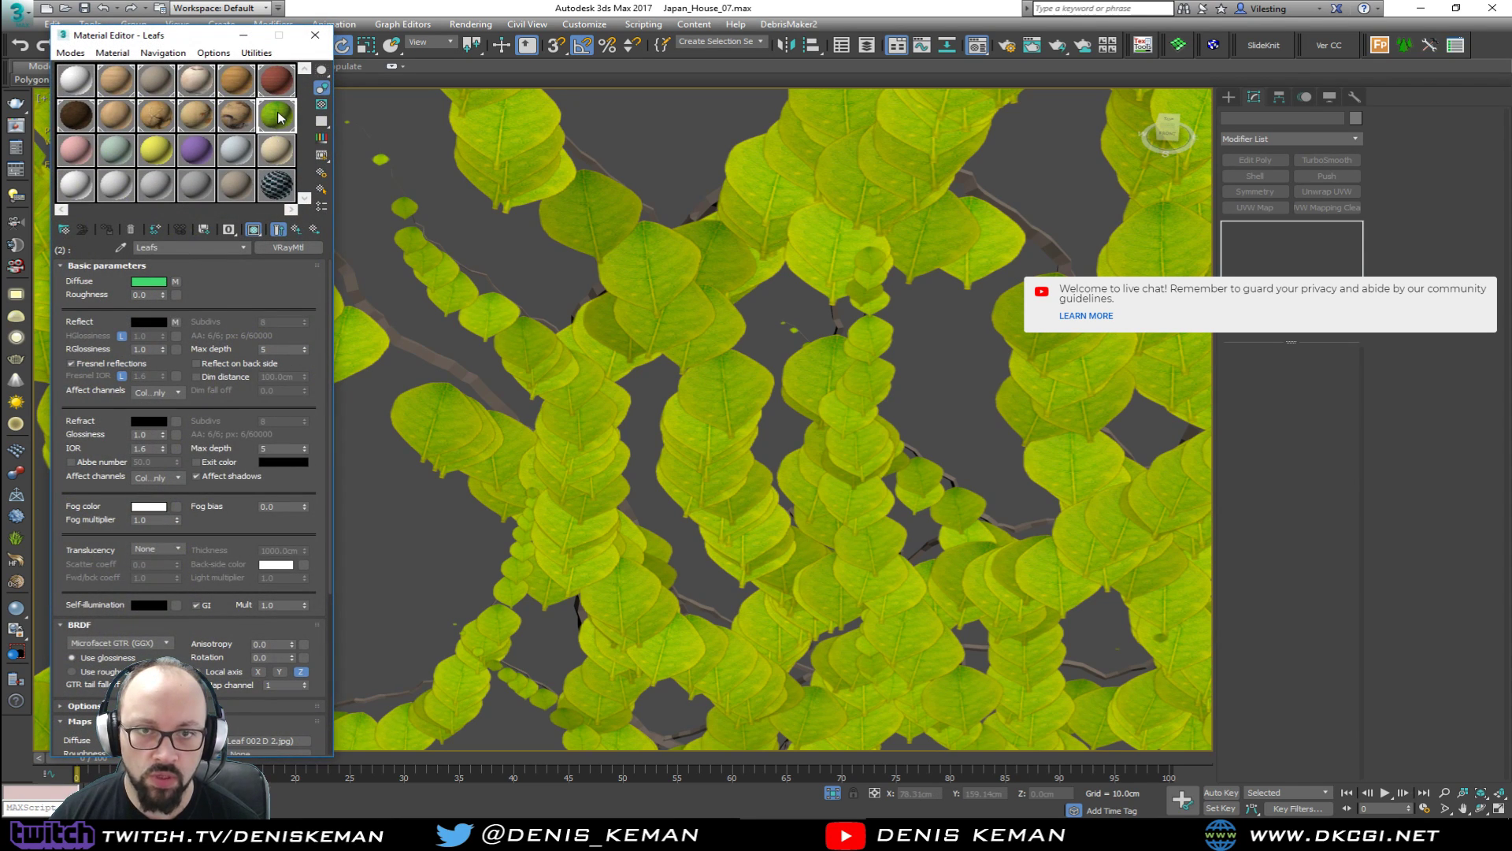
click(175, 281)
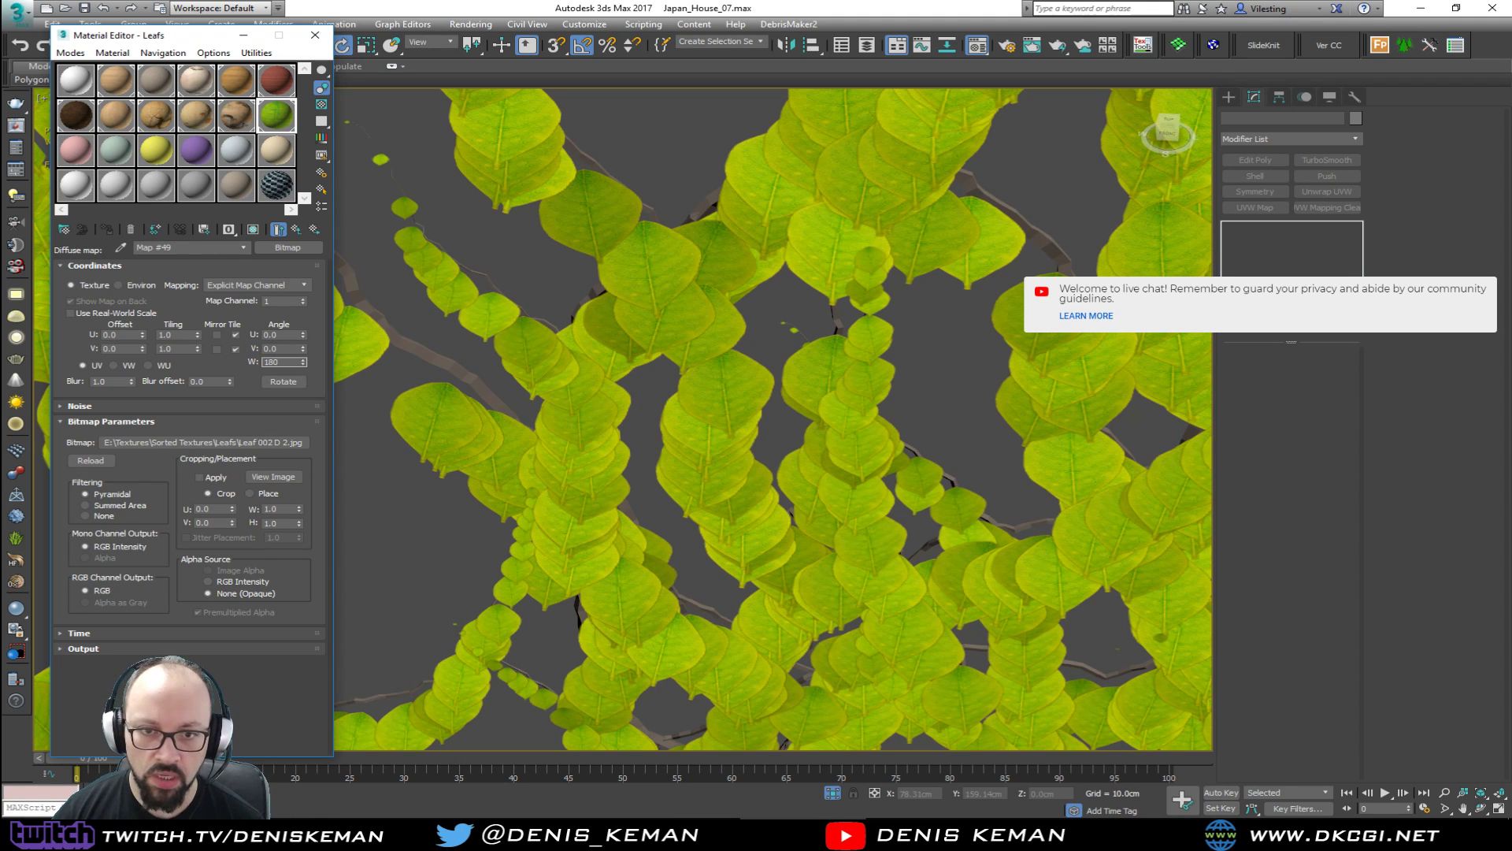
click(296, 229)
Rotate the Leafs material's reflect bitmap by setting its W angle to 180.
scroll(150, 537, down, 4)
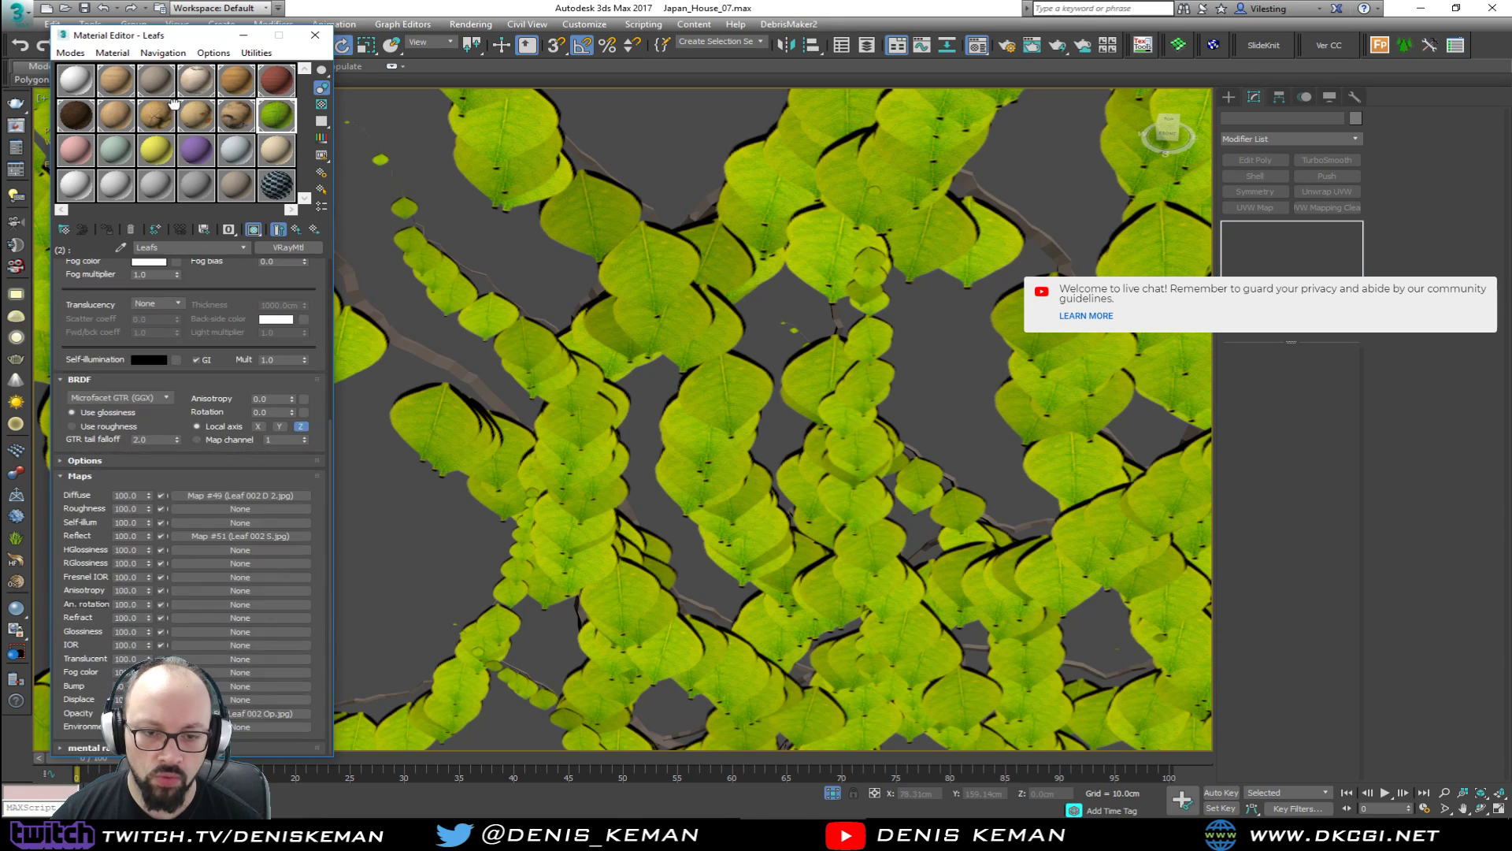
click(252, 537)
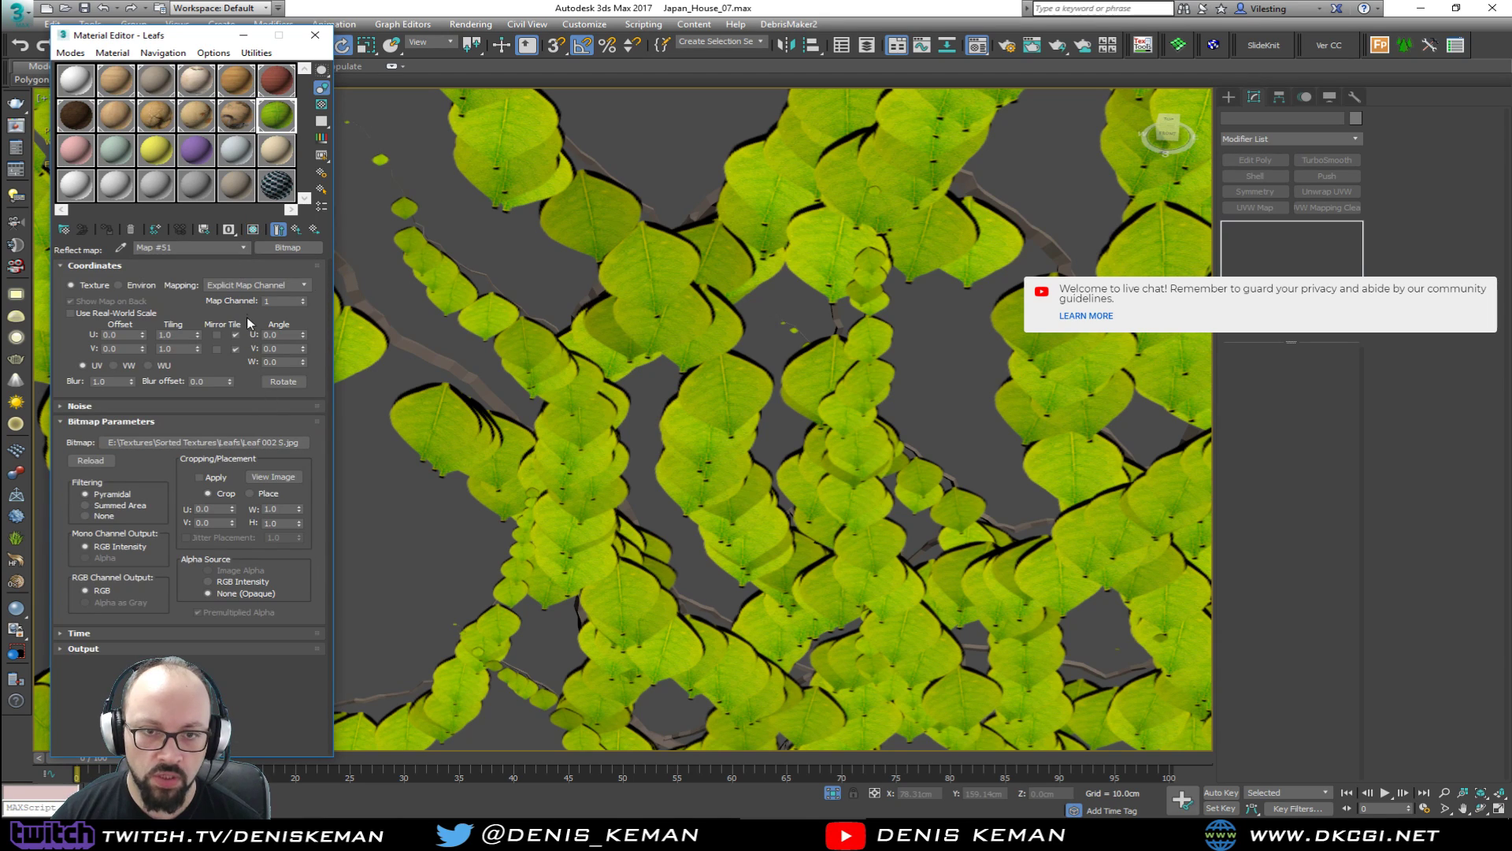
double_click(277, 362)
text(180)
key(Return)
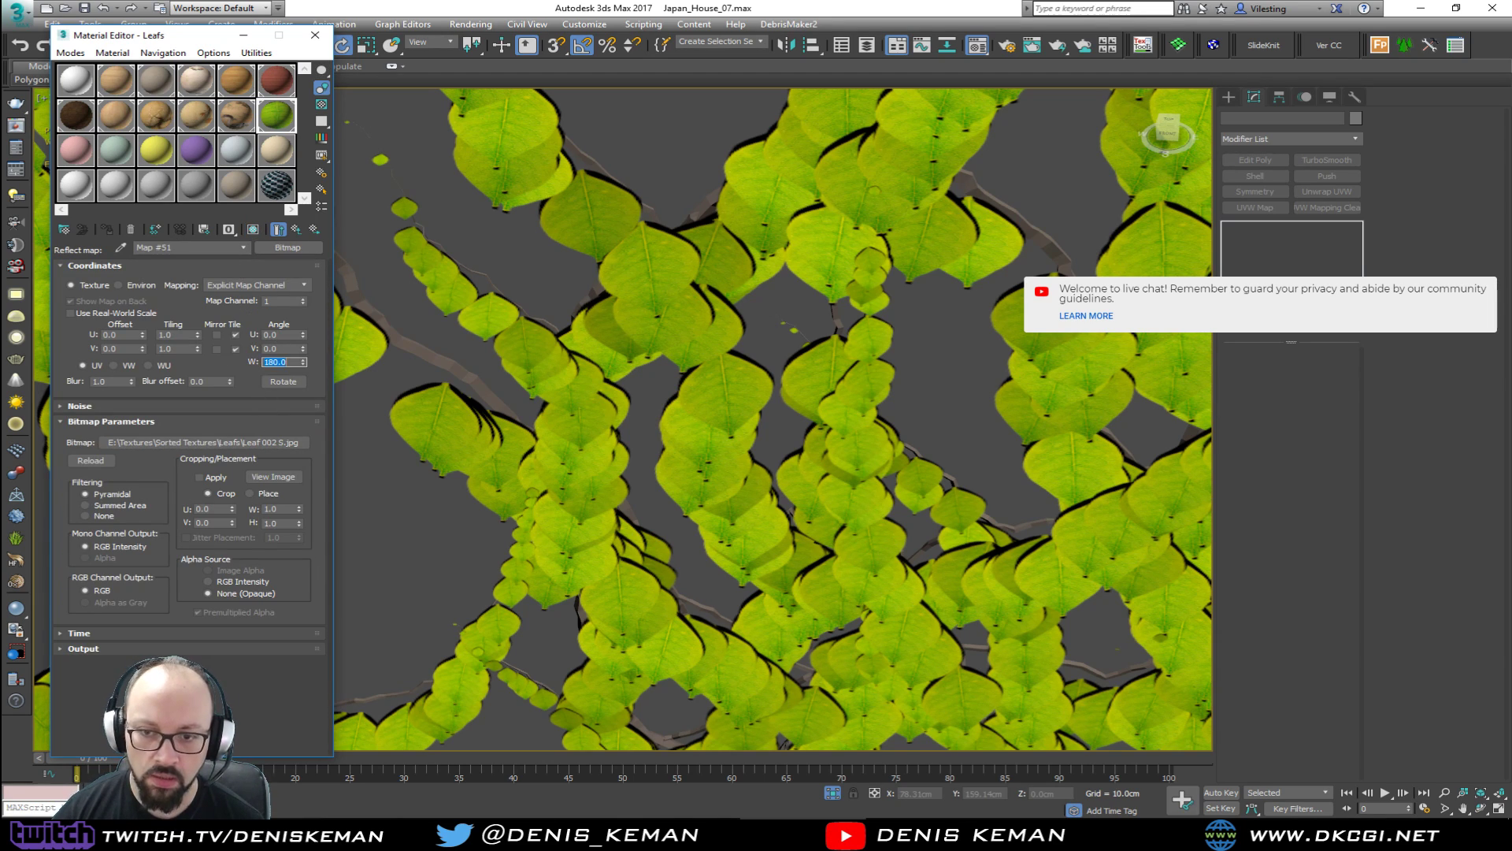
click(297, 230)
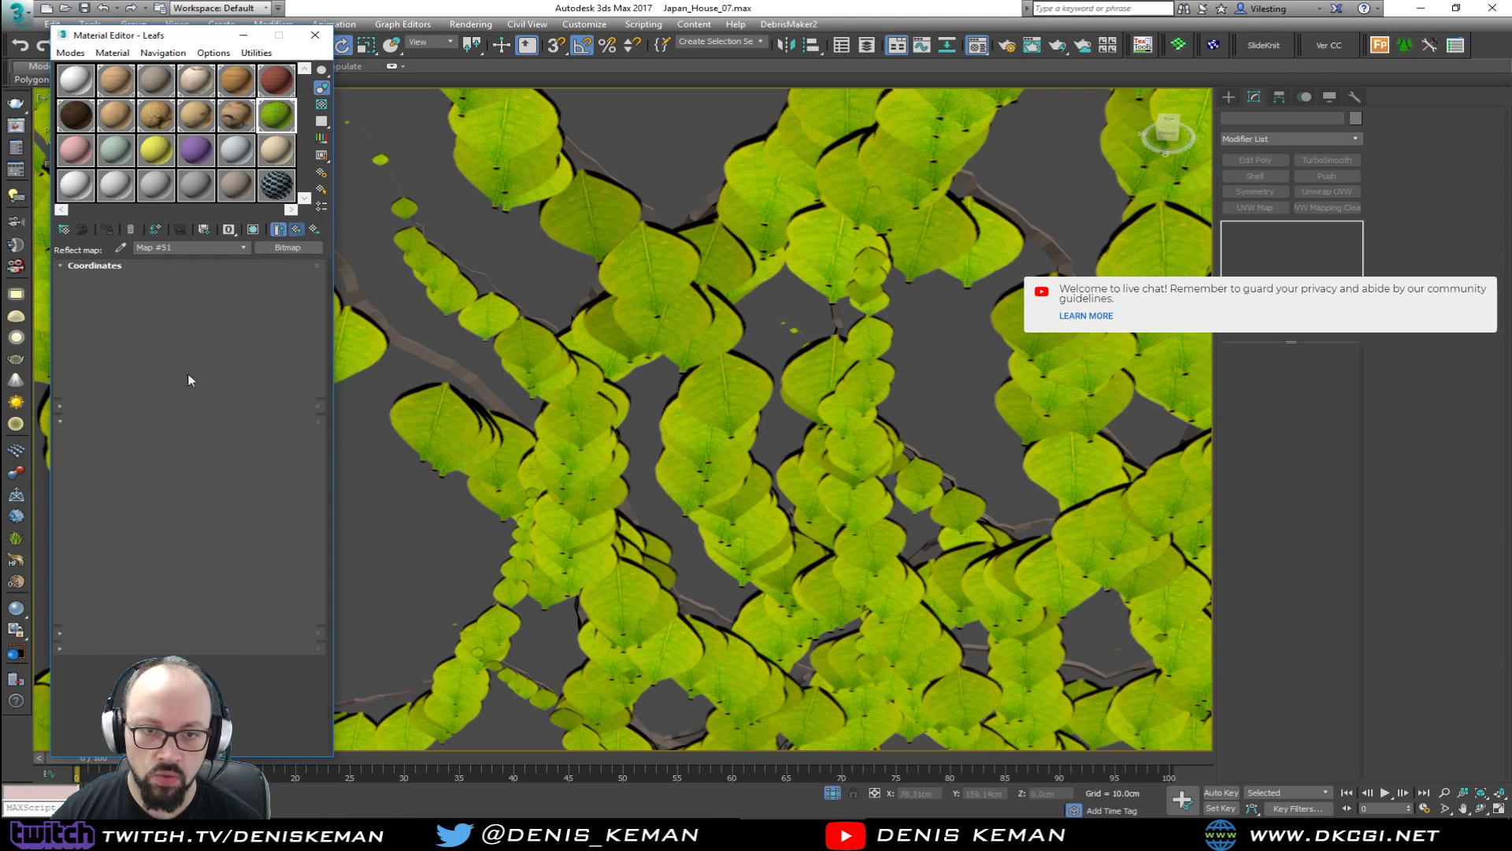
Set the W angle of the Leafs material's opacity bitmap to 180 and close the Material Editor.
scroll(119, 550, down, 4)
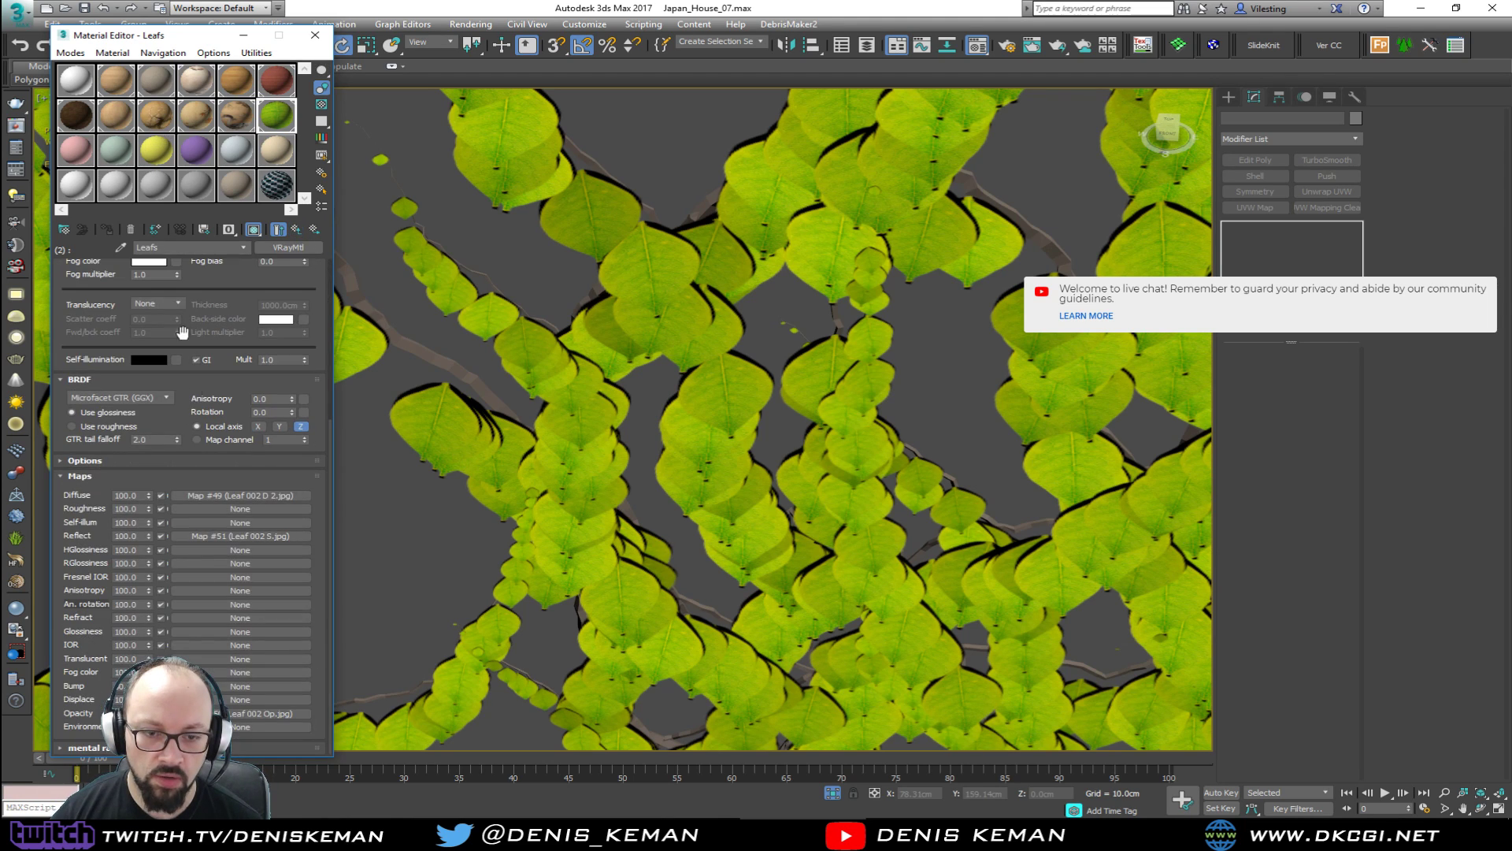
click(241, 714)
double_click(282, 362)
text(180)
key(Return)
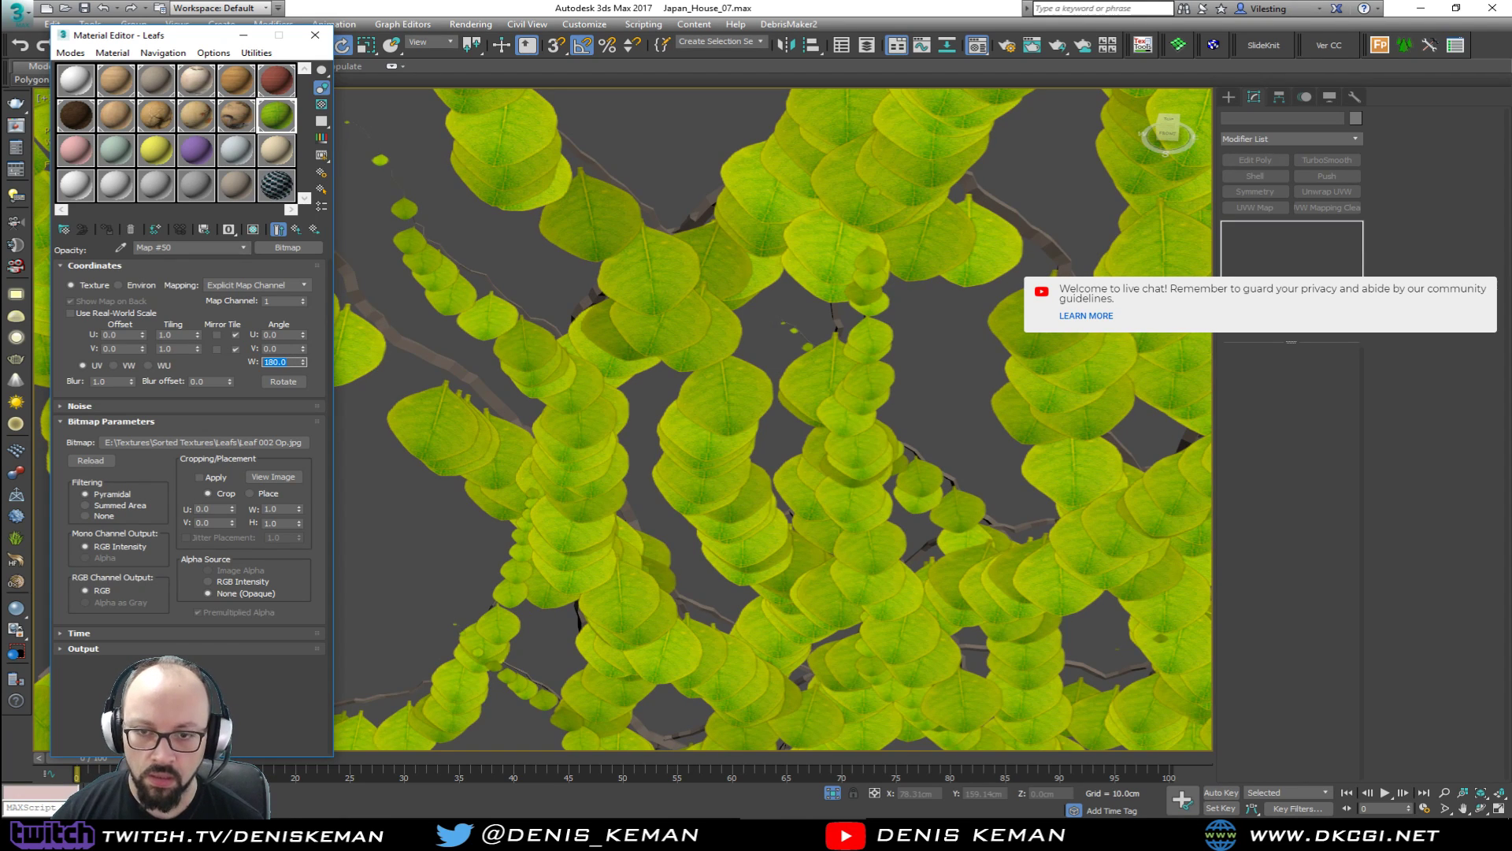
click(314, 35)
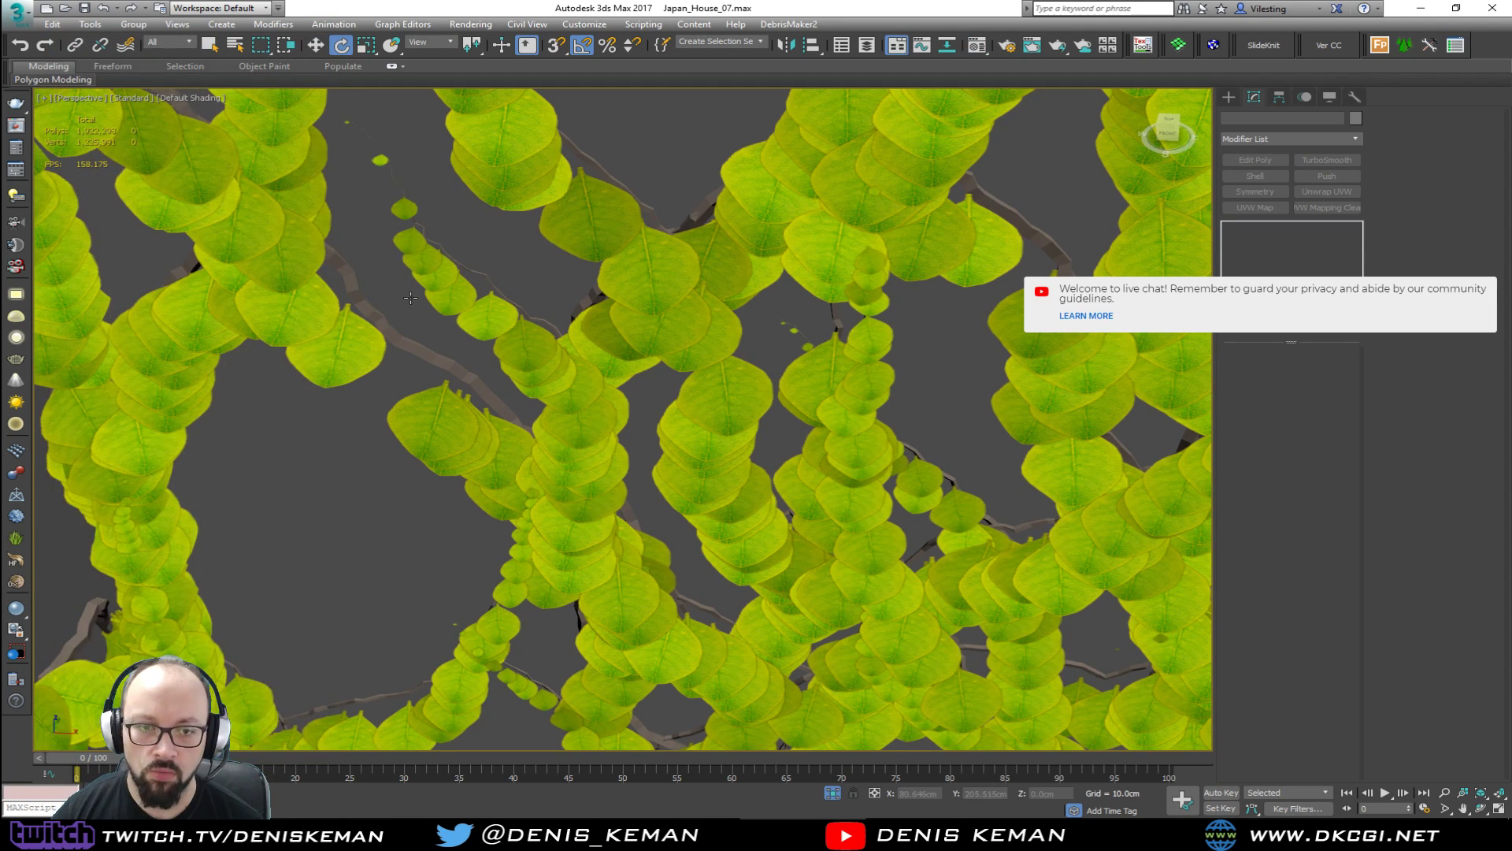
Inspect the leaf orientation on the wall ivy up close, and view the ivy room within the whole house.
middle_drag(409, 300, 545, 211)
scroll(545, 211, down, 3)
alt+middle_drag(501, 343, 559, 315)
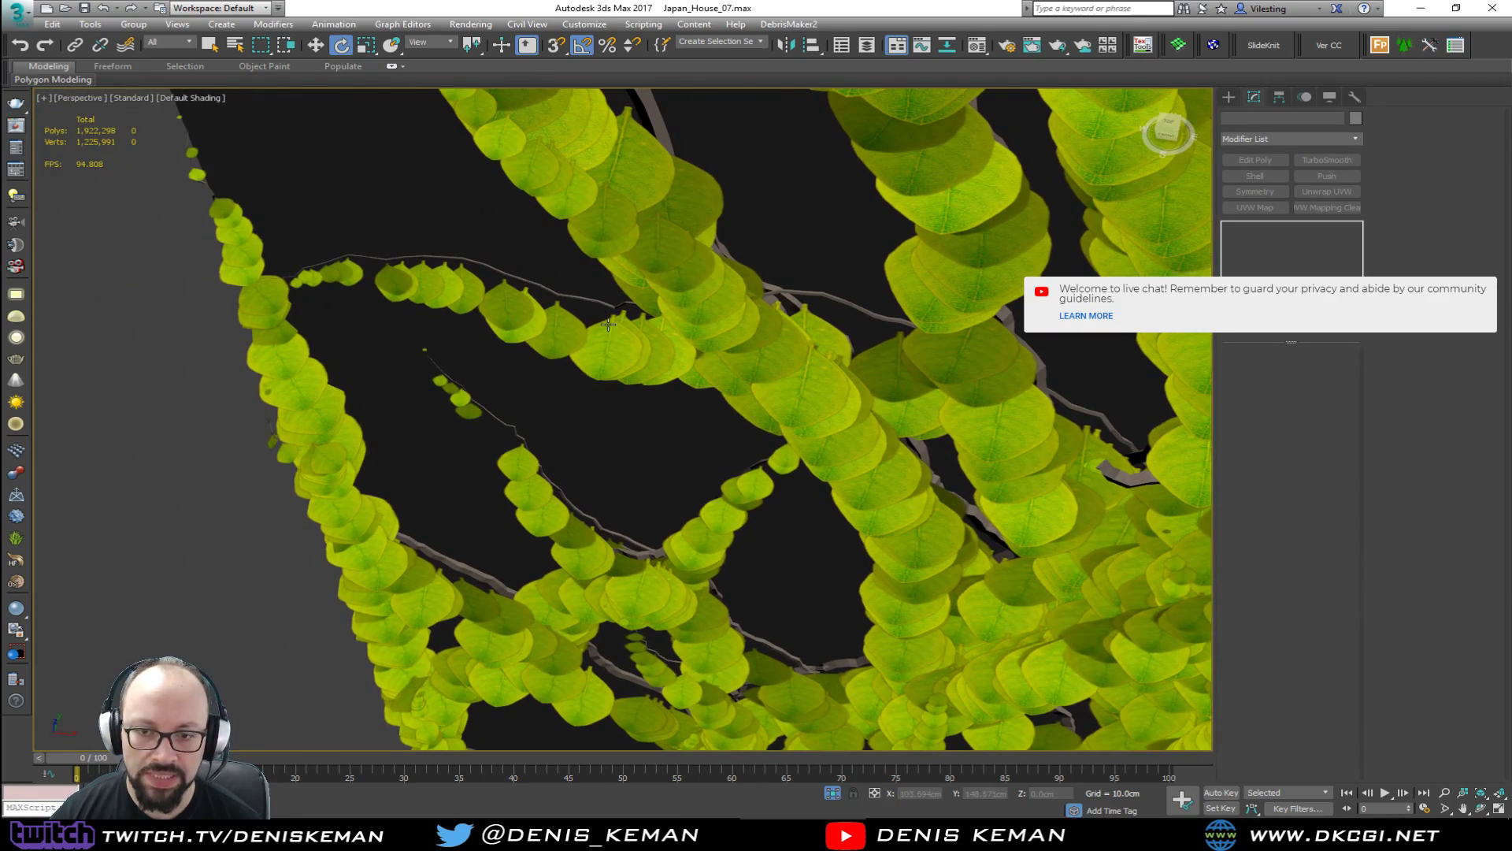
scroll(508, 323, down, 8)
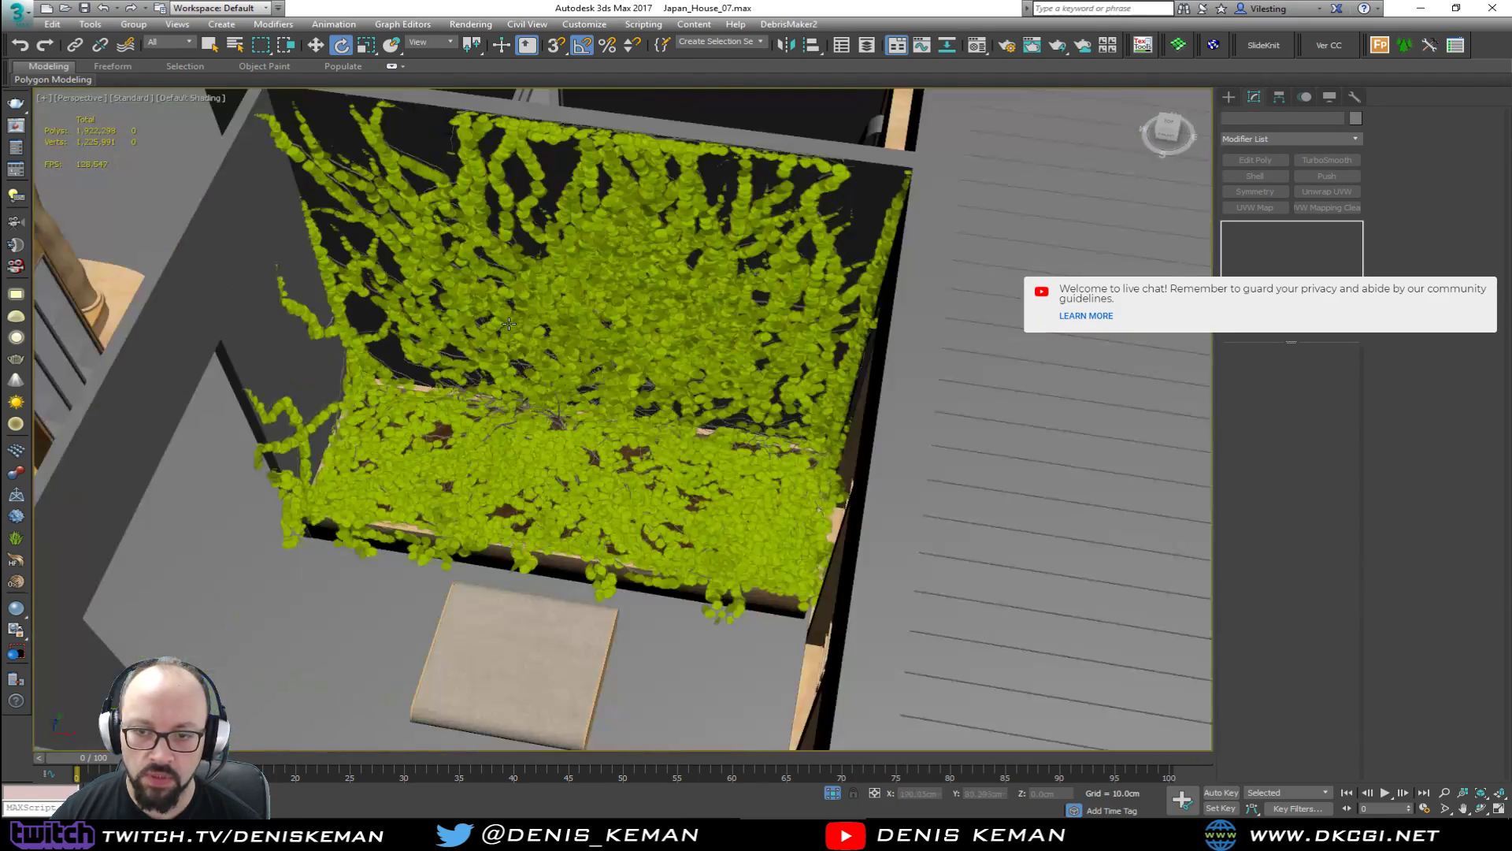
middle_drag(509, 323, 253, 260)
scroll(252, 260, down, 5)
scroll(848, 435, down, 4)
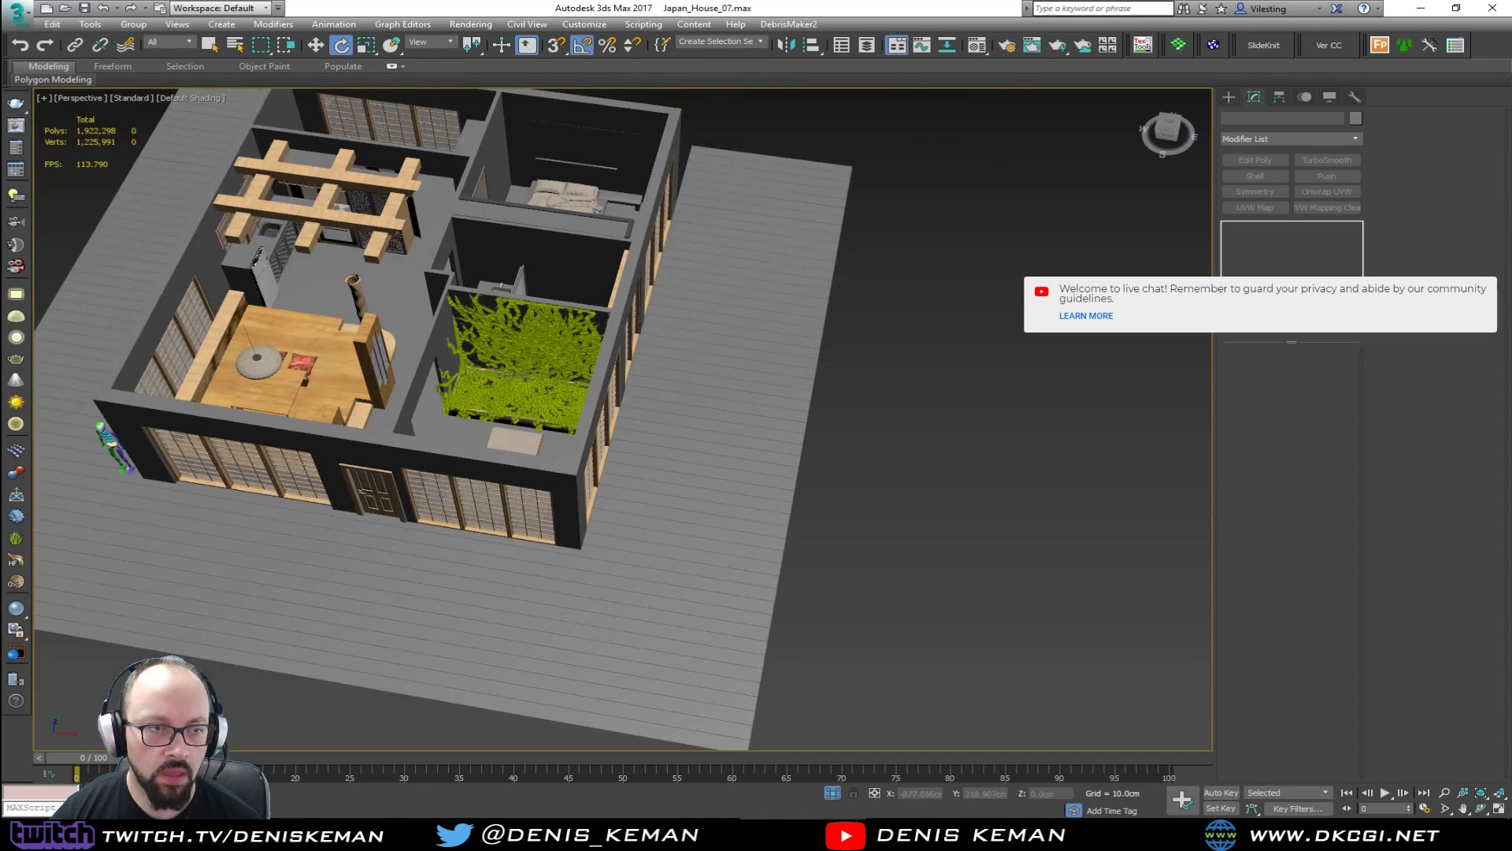
alt+middle_drag(475, 360, 469, 378)
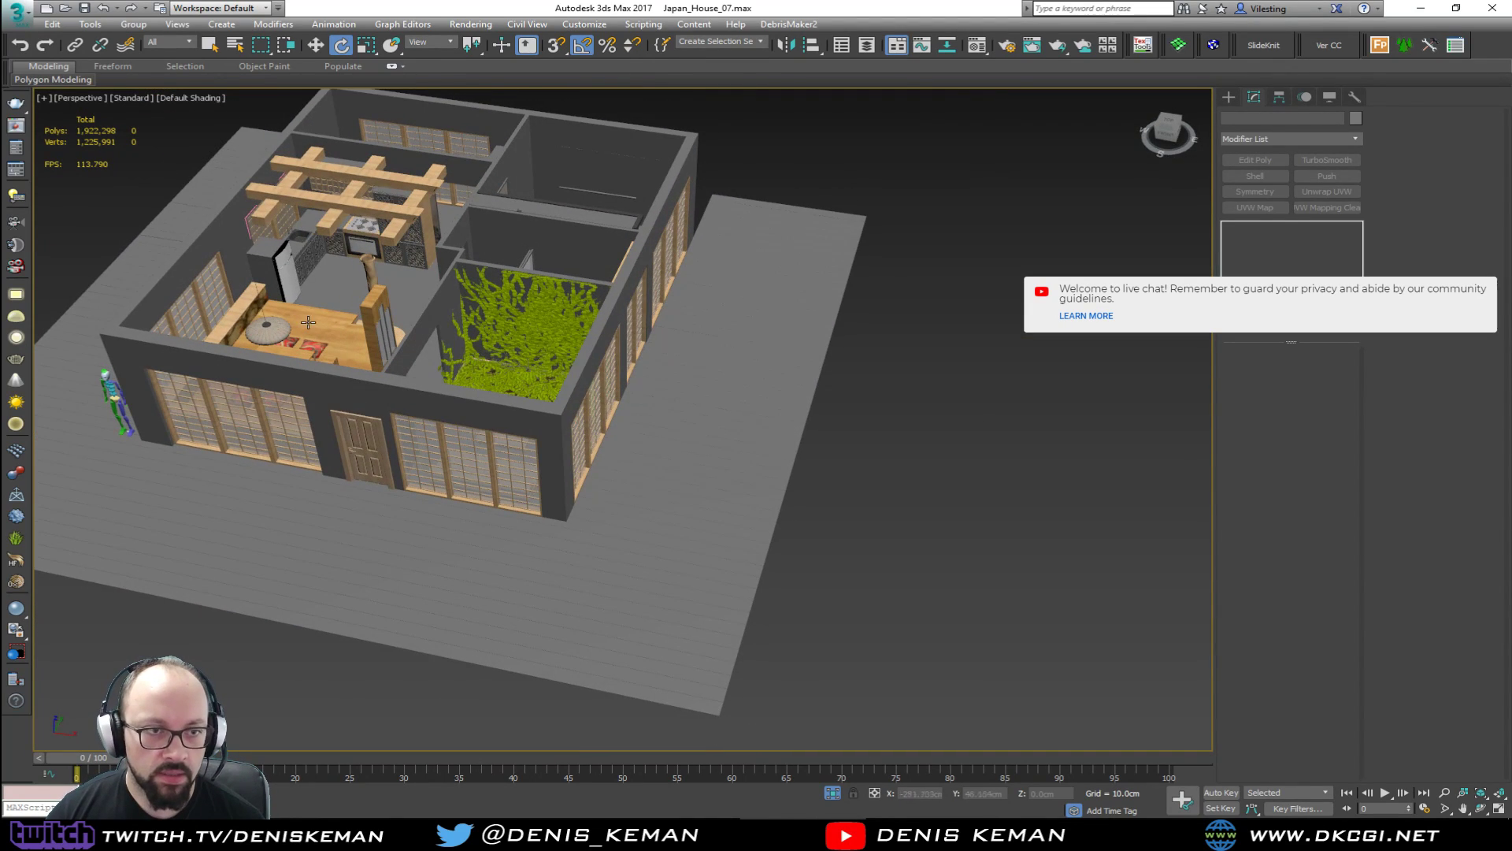
scroll(476, 325, up, 5)
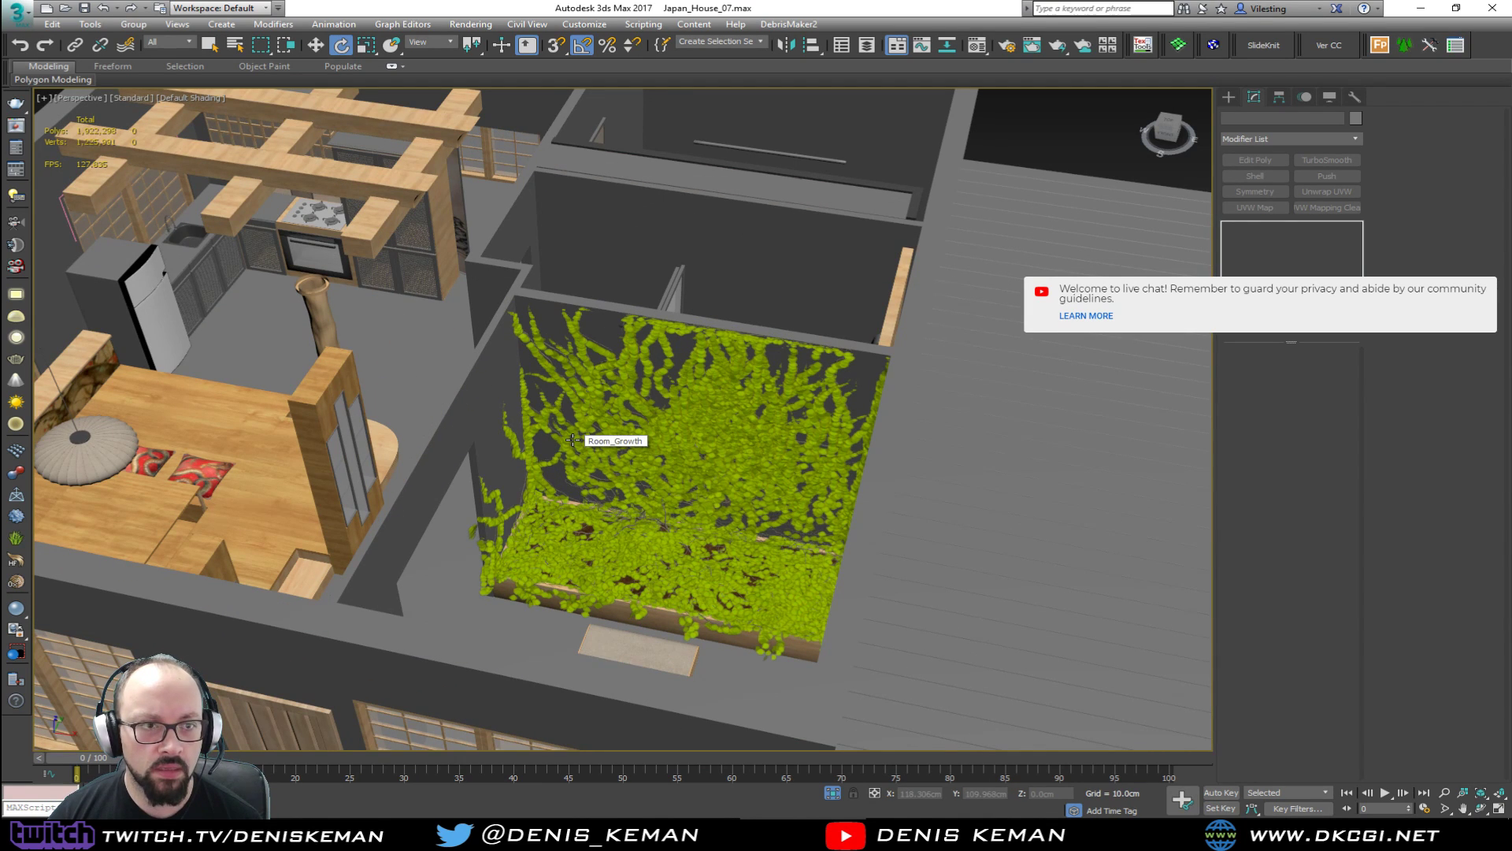
middle_drag(573, 439, 502, 400)
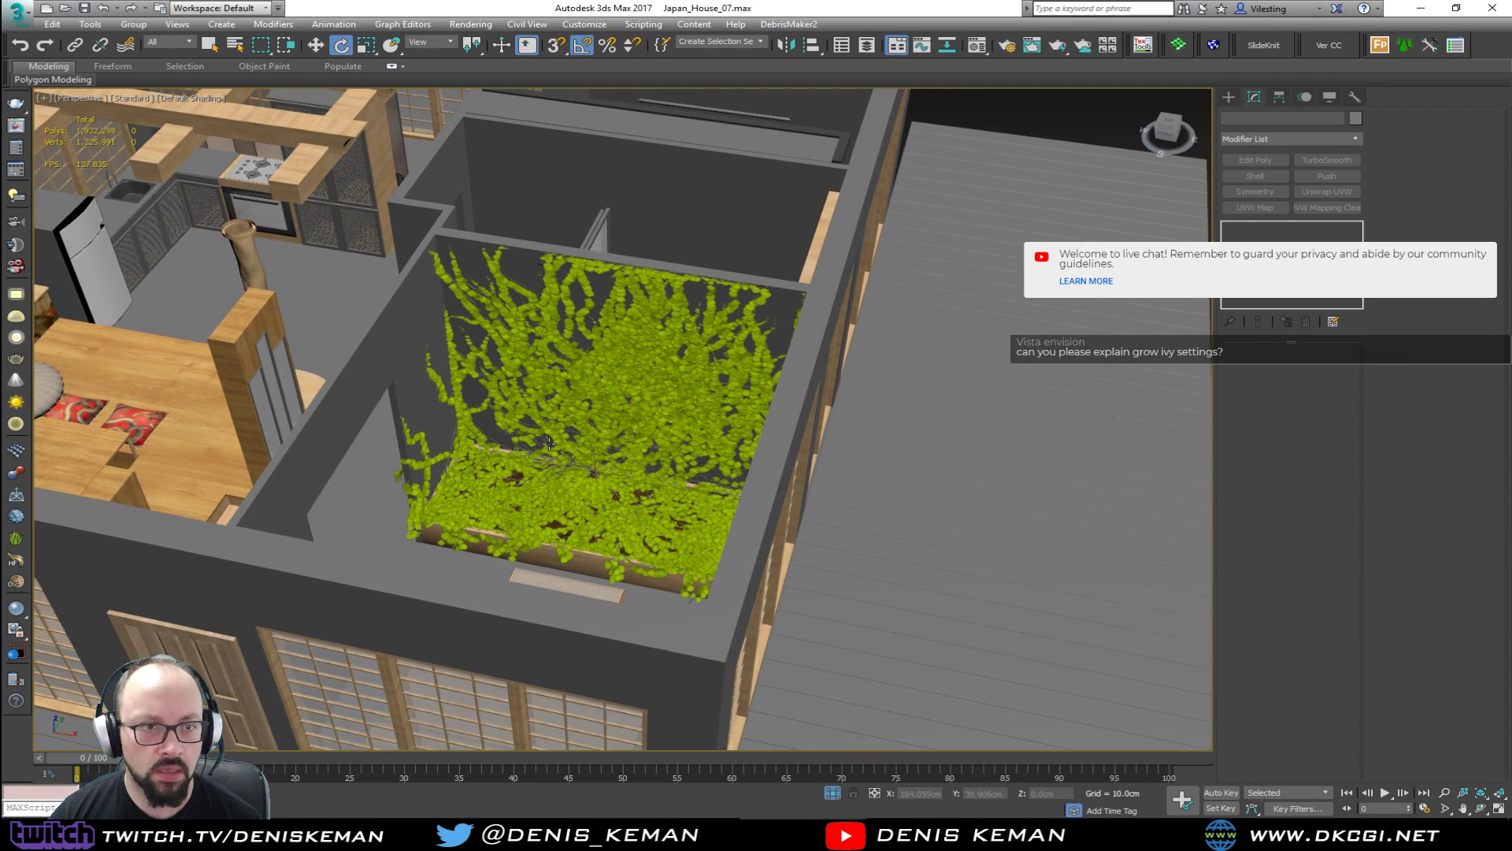
Review the gwIvy grow parameters of the Room_Growth object, return to its Edit Poly level and deselect it.
scroll(553, 424, up, 5)
click(590, 535)
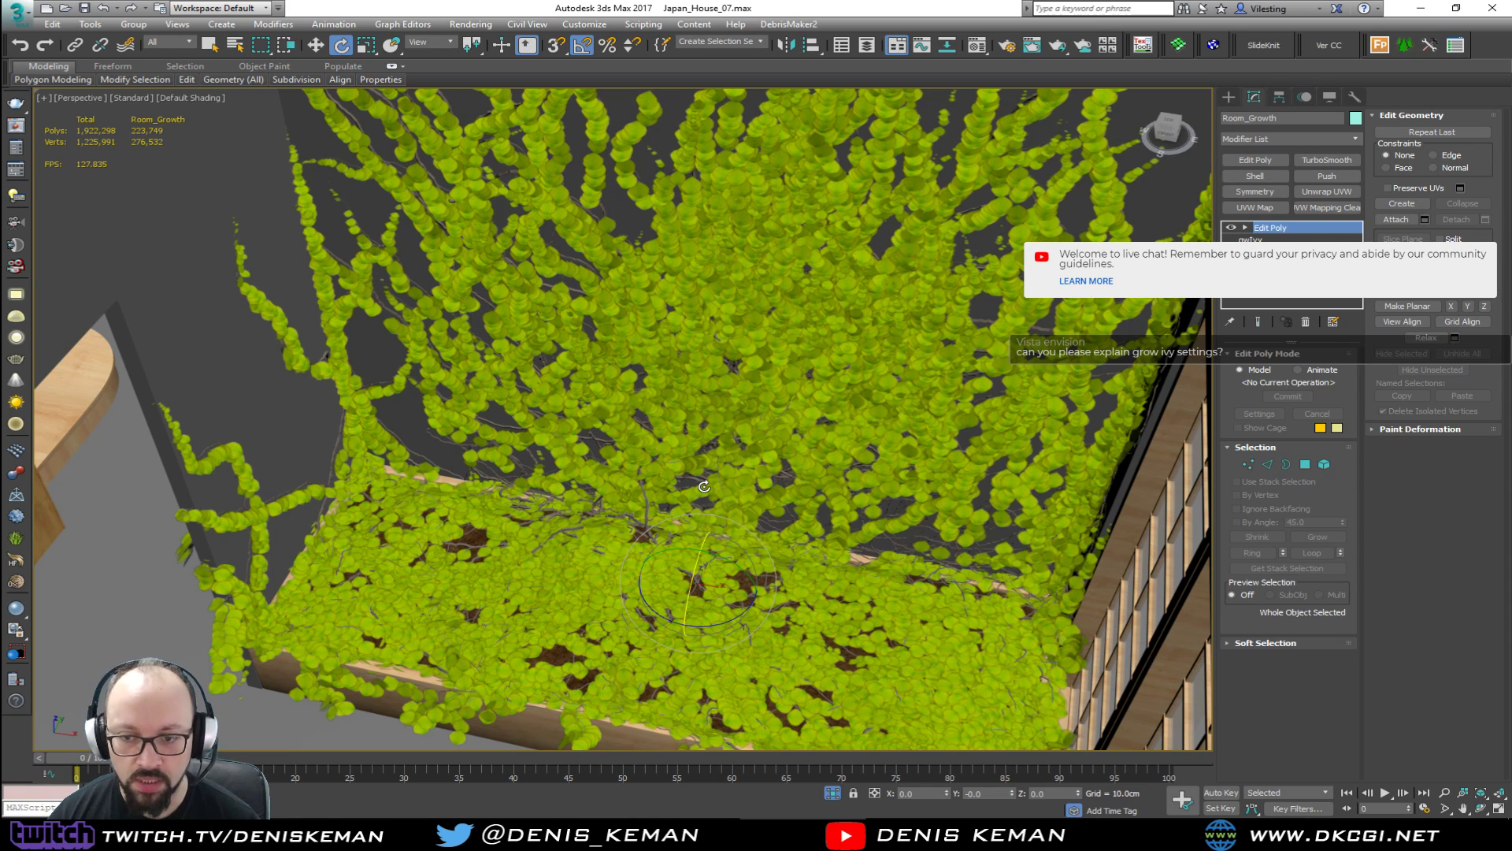
click(1263, 240)
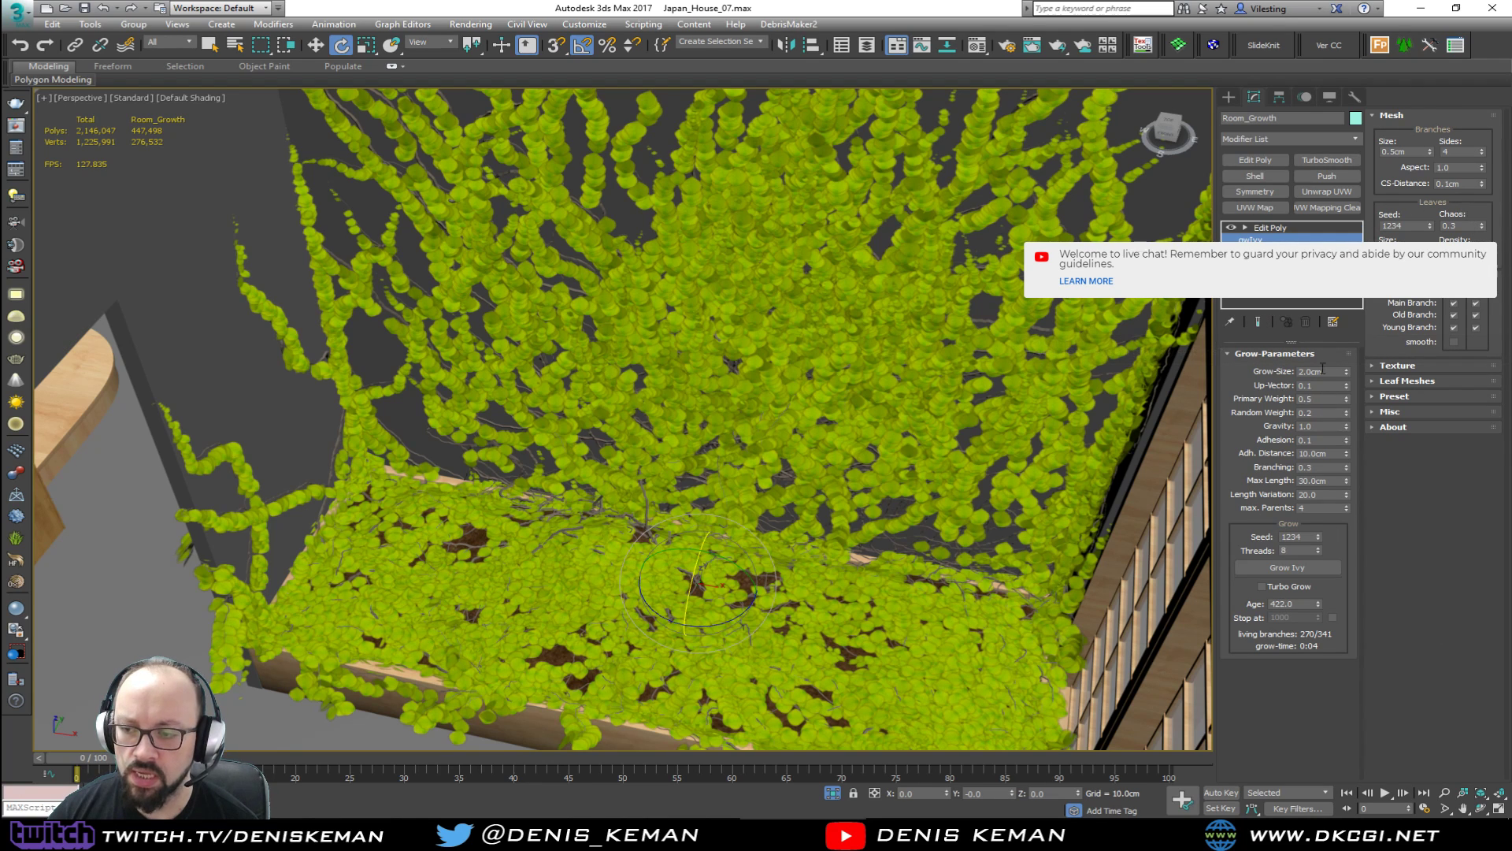
alt+middle_drag(823, 456, 782, 474)
scroll(782, 474, down, 4)
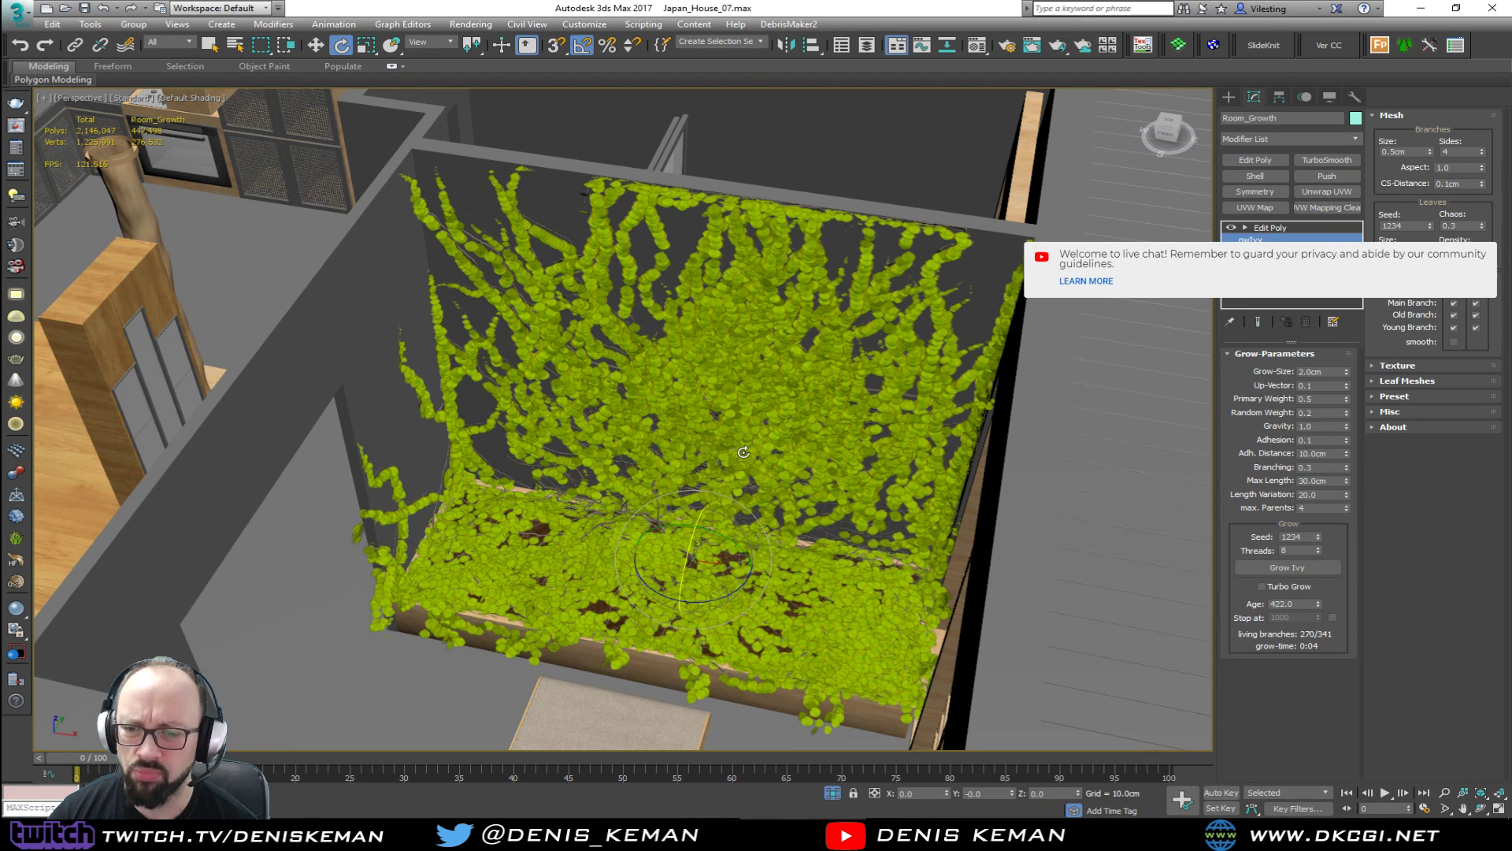
click(1296, 229)
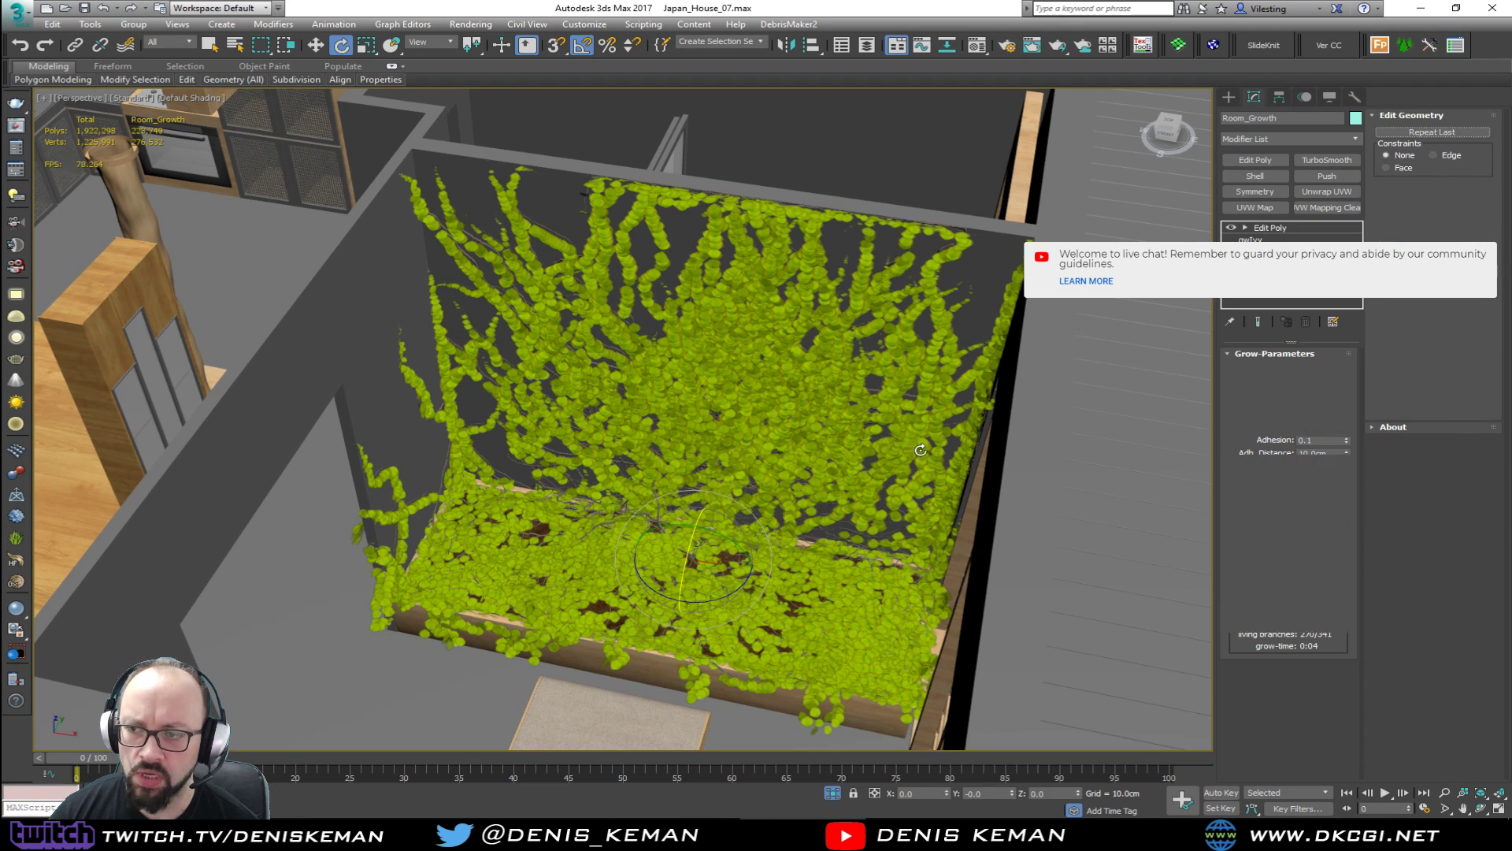
middle_drag(973, 405, 739, 398)
scroll(739, 398, down, 8)
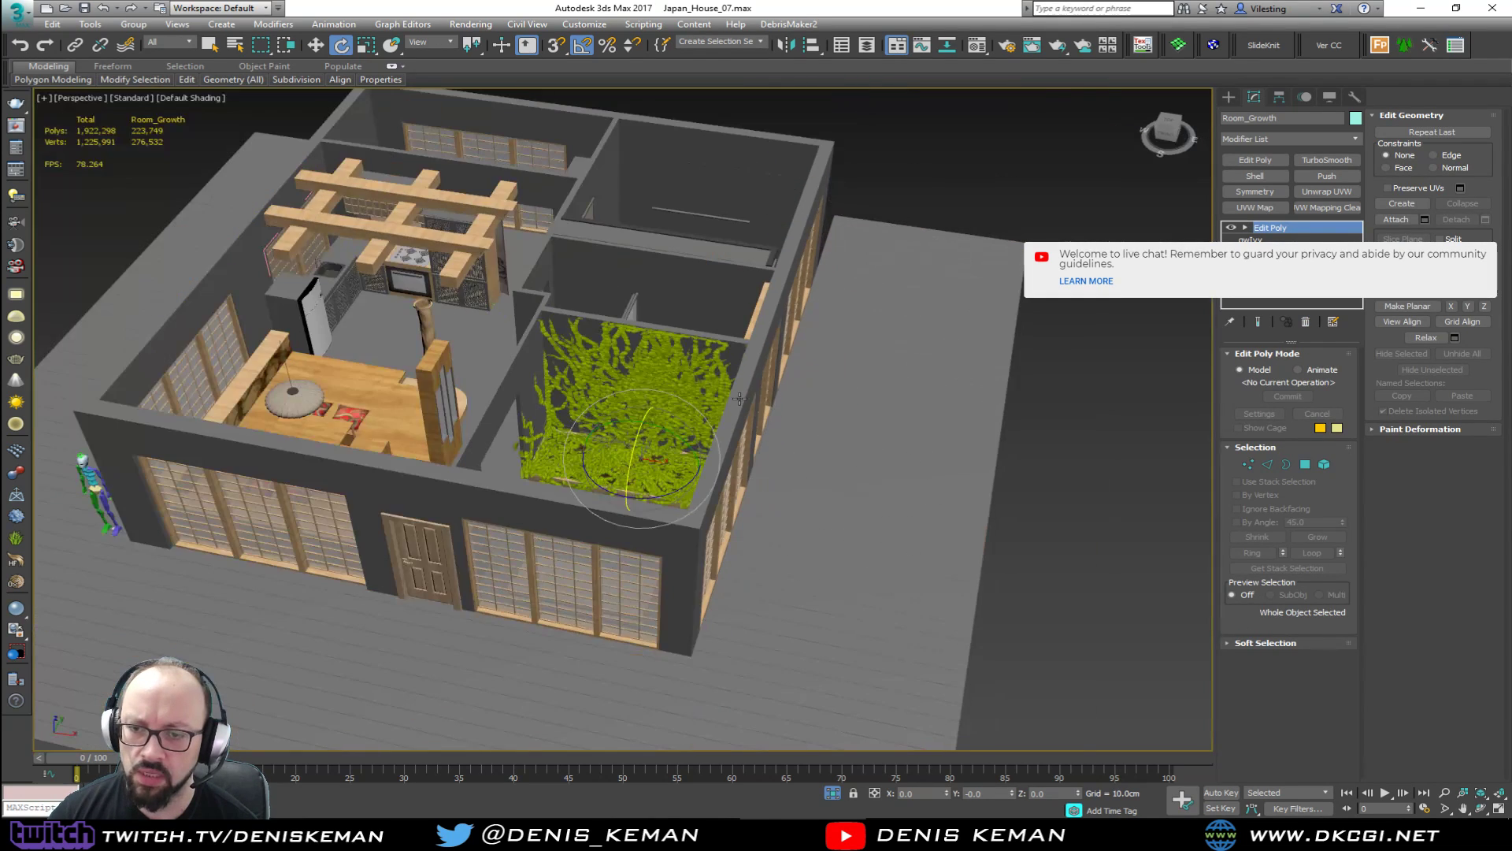
click(1053, 452)
Examine the ivy's spread over the wall and planter from close up and from a distance.
scroll(564, 462, up, 3)
scroll(564, 462, up, 2)
middle_drag(564, 463, 609, 507)
scroll(610, 508, up, 4)
scroll(609, 559, down, 8)
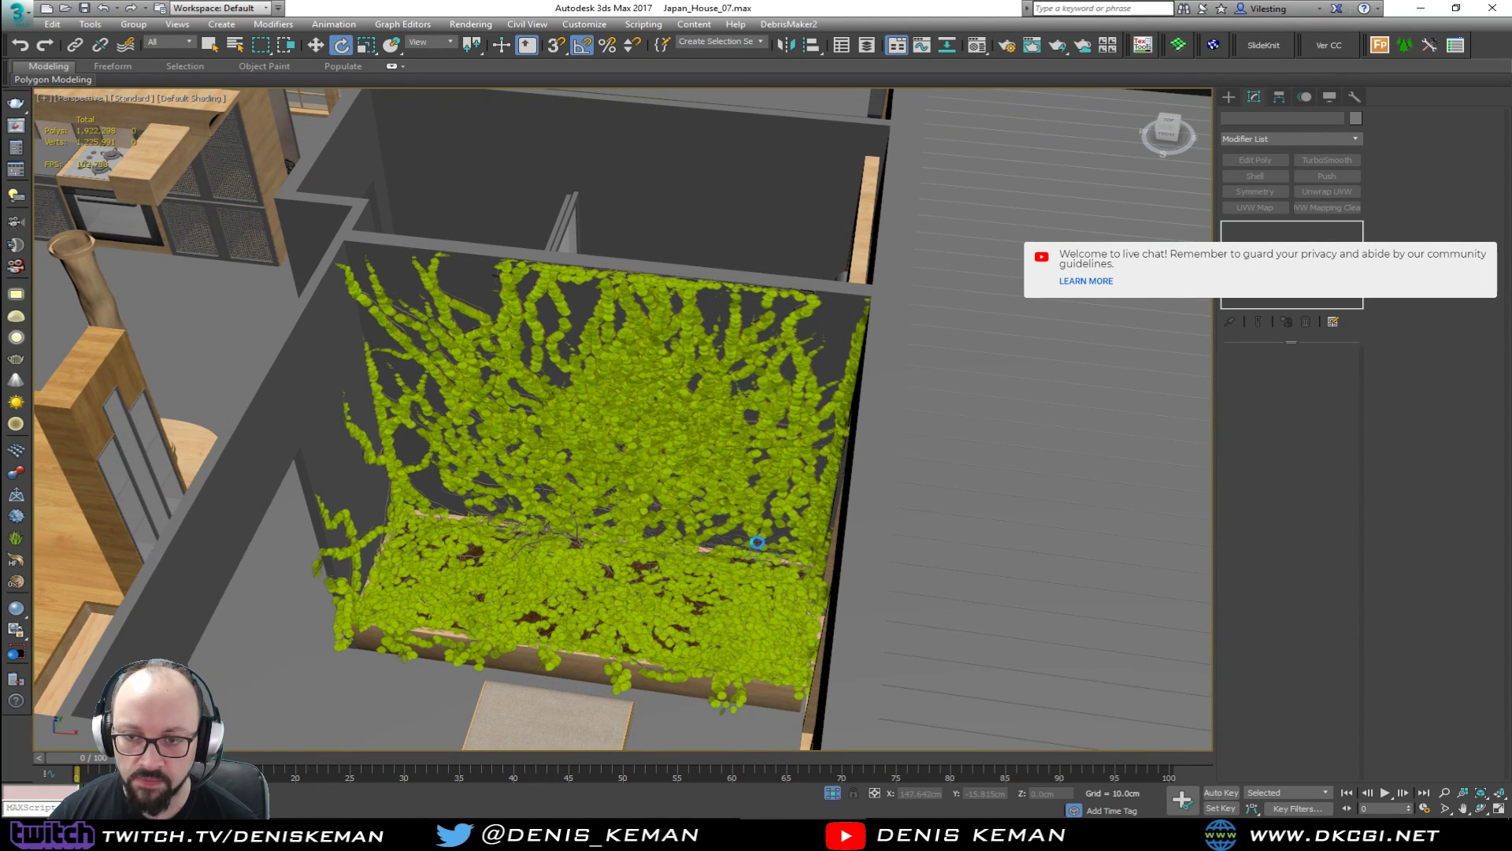
alt+middle_drag(479, 308, 575, 390)
scroll(575, 390, up, 5)
scroll(588, 420, up, 3)
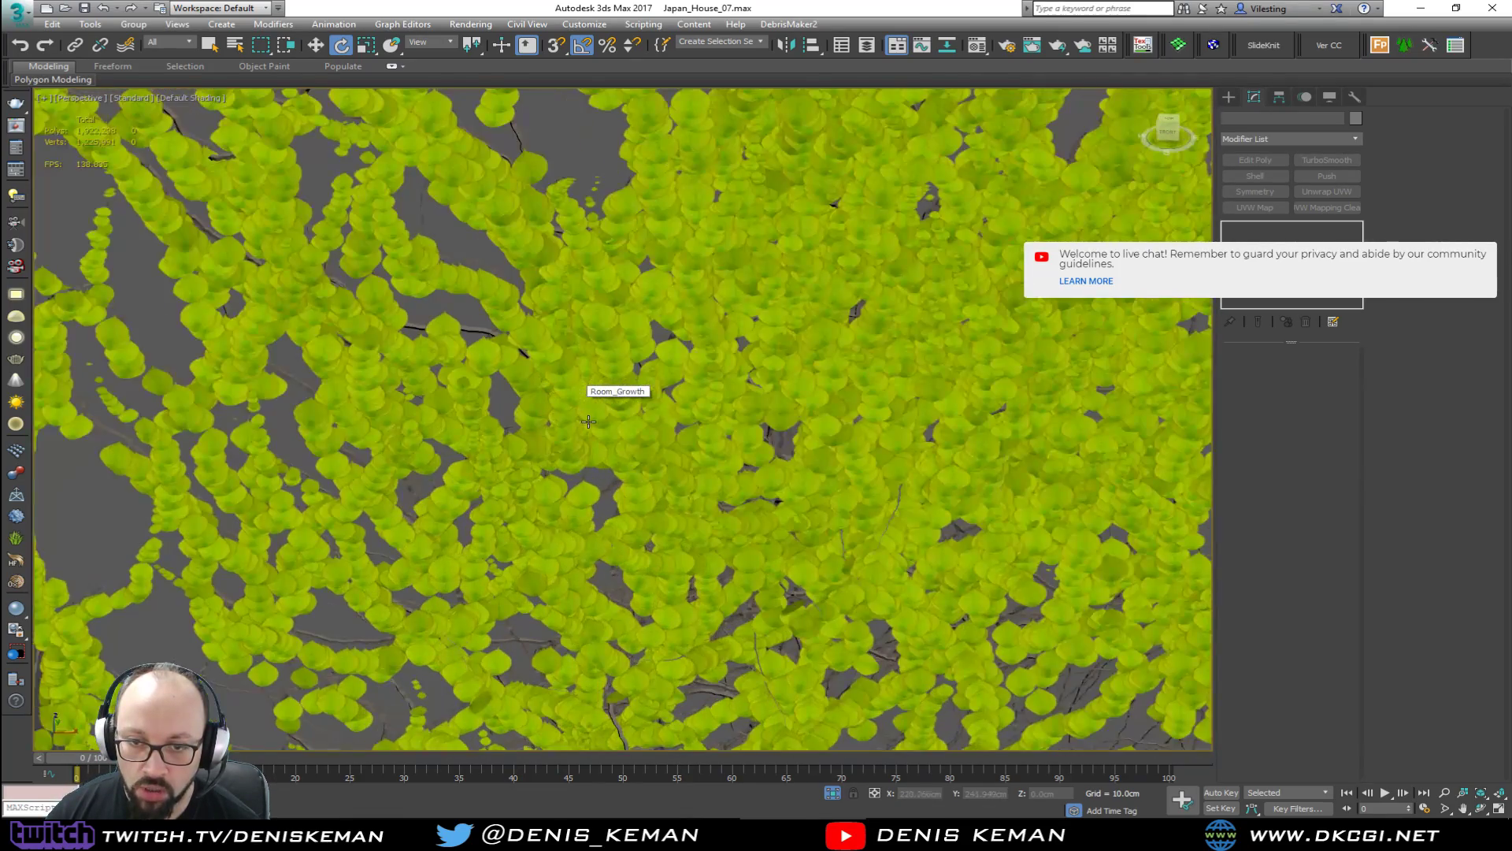
scroll(593, 442, down, 10)
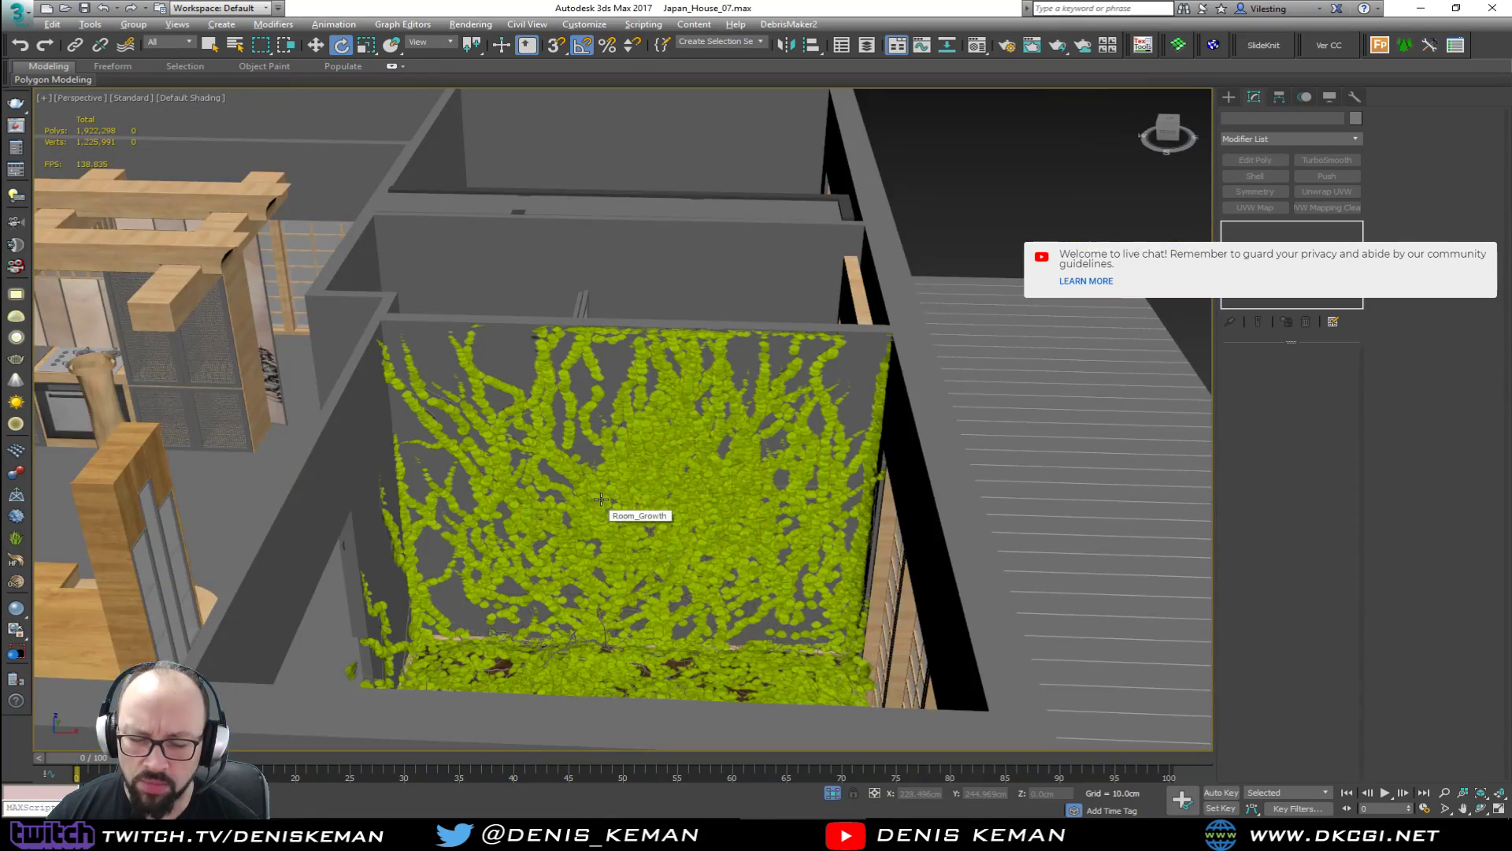
Examine the ivy-covered wall and planter from several angles, together with the neighbouring rooms of the house.
alt+middle_drag(630, 507, 607, 442)
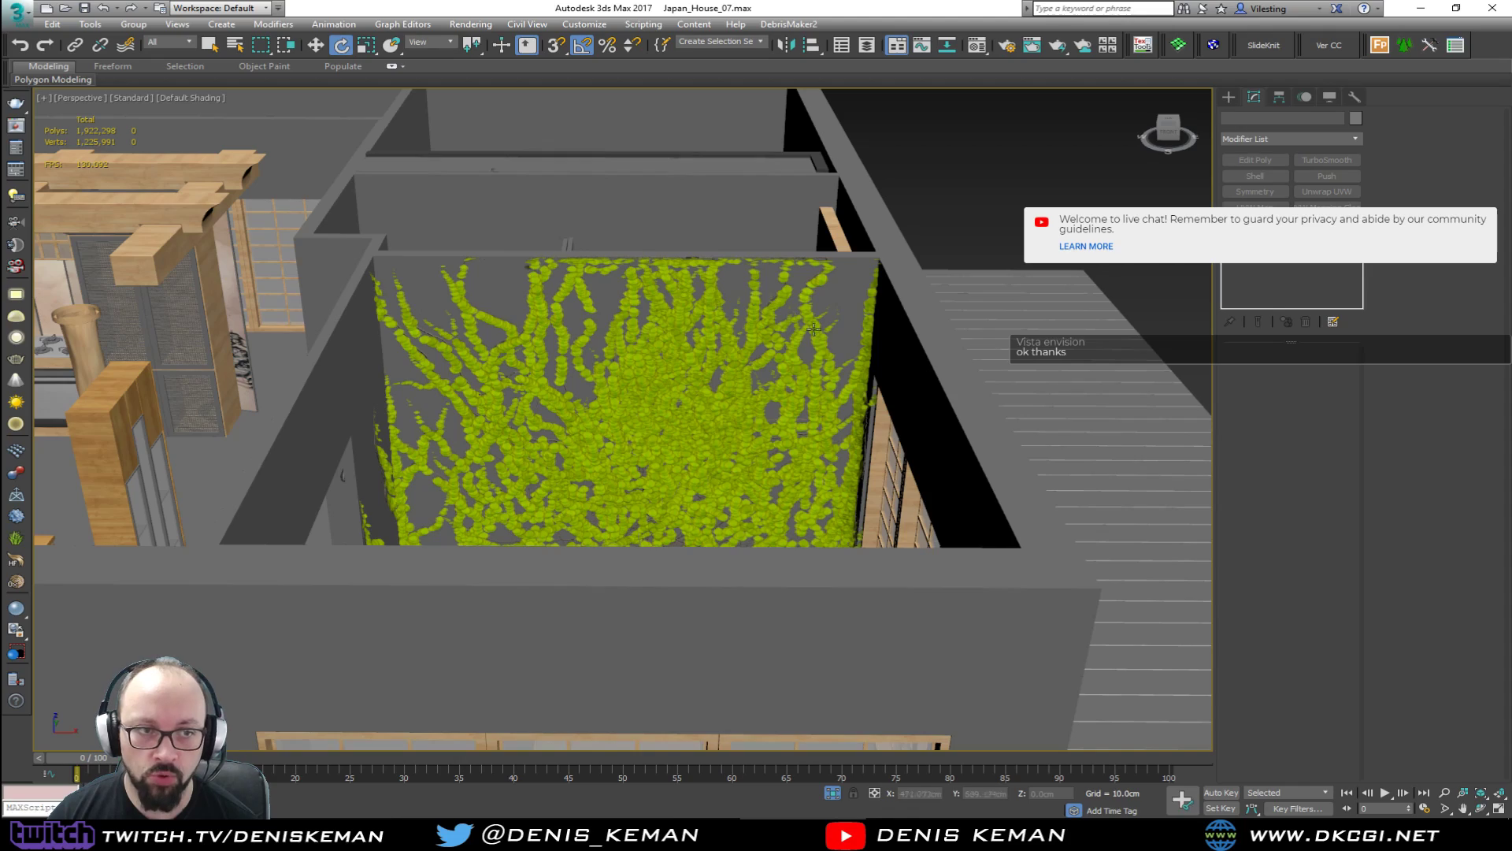
scroll(647, 434, up, 4)
scroll(647, 434, down, 3)
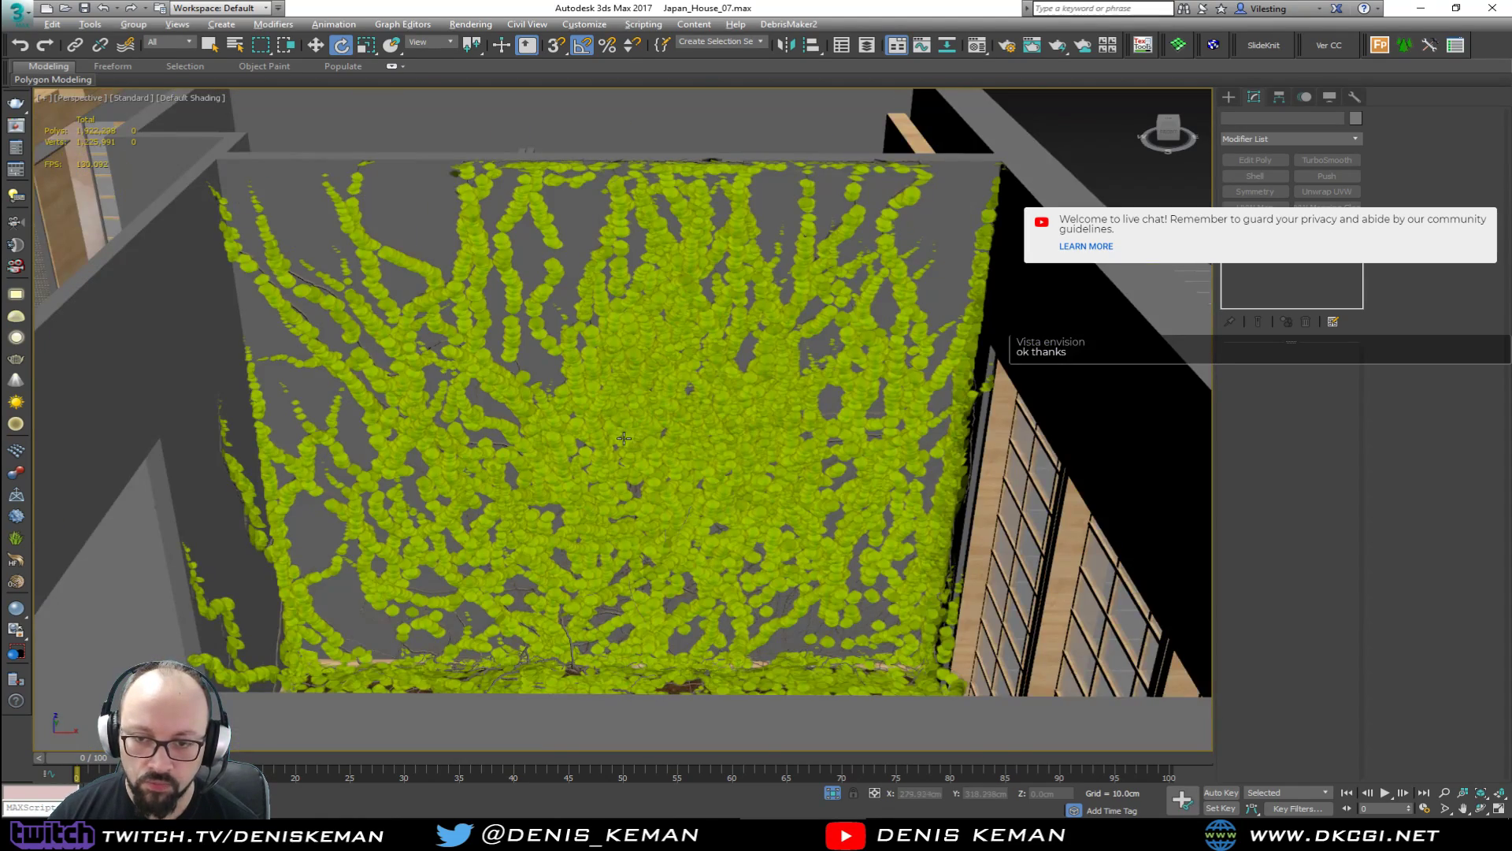
alt+middle_drag(647, 434, 582, 467)
alt+middle_drag(398, 448, 592, 386)
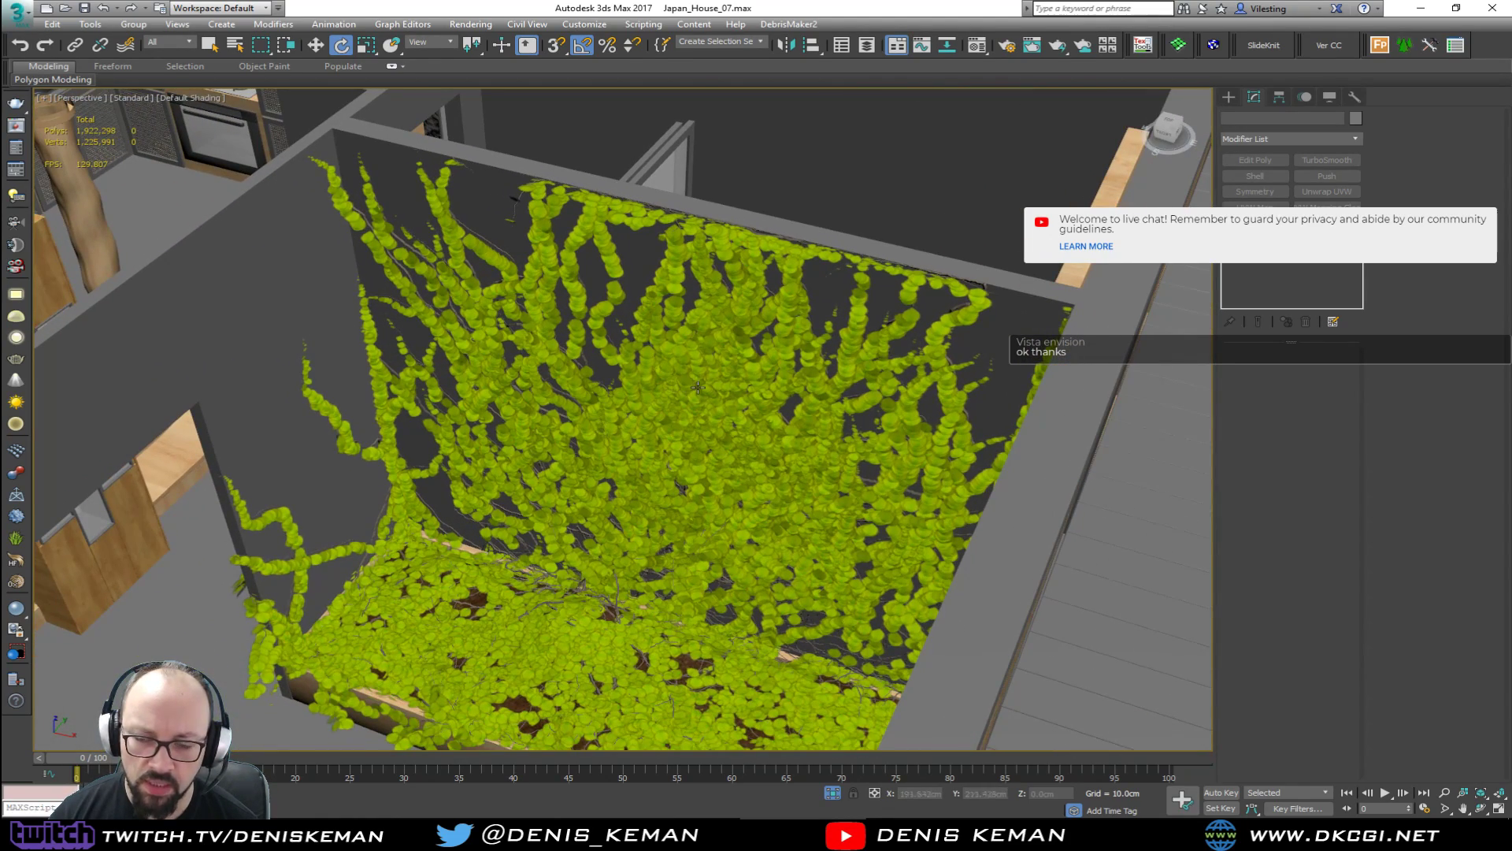
alt+middle_drag(588, 450, 629, 611)
scroll(629, 551, up, 5)
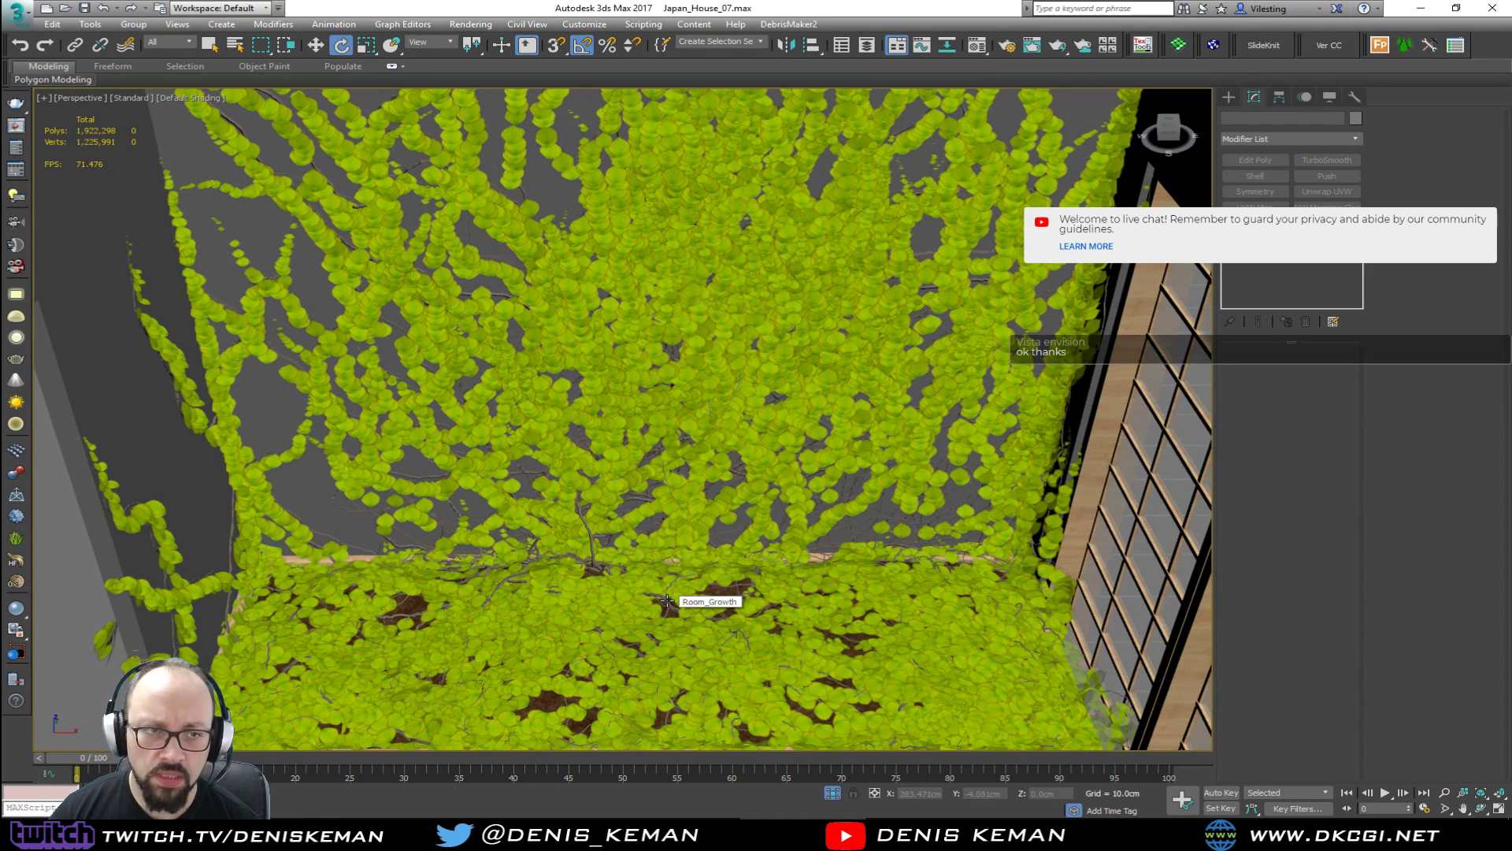
alt+middle_drag(667, 601, 525, 630)
scroll(524, 630, down, 3)
alt+middle_drag(504, 519, 335, 495)
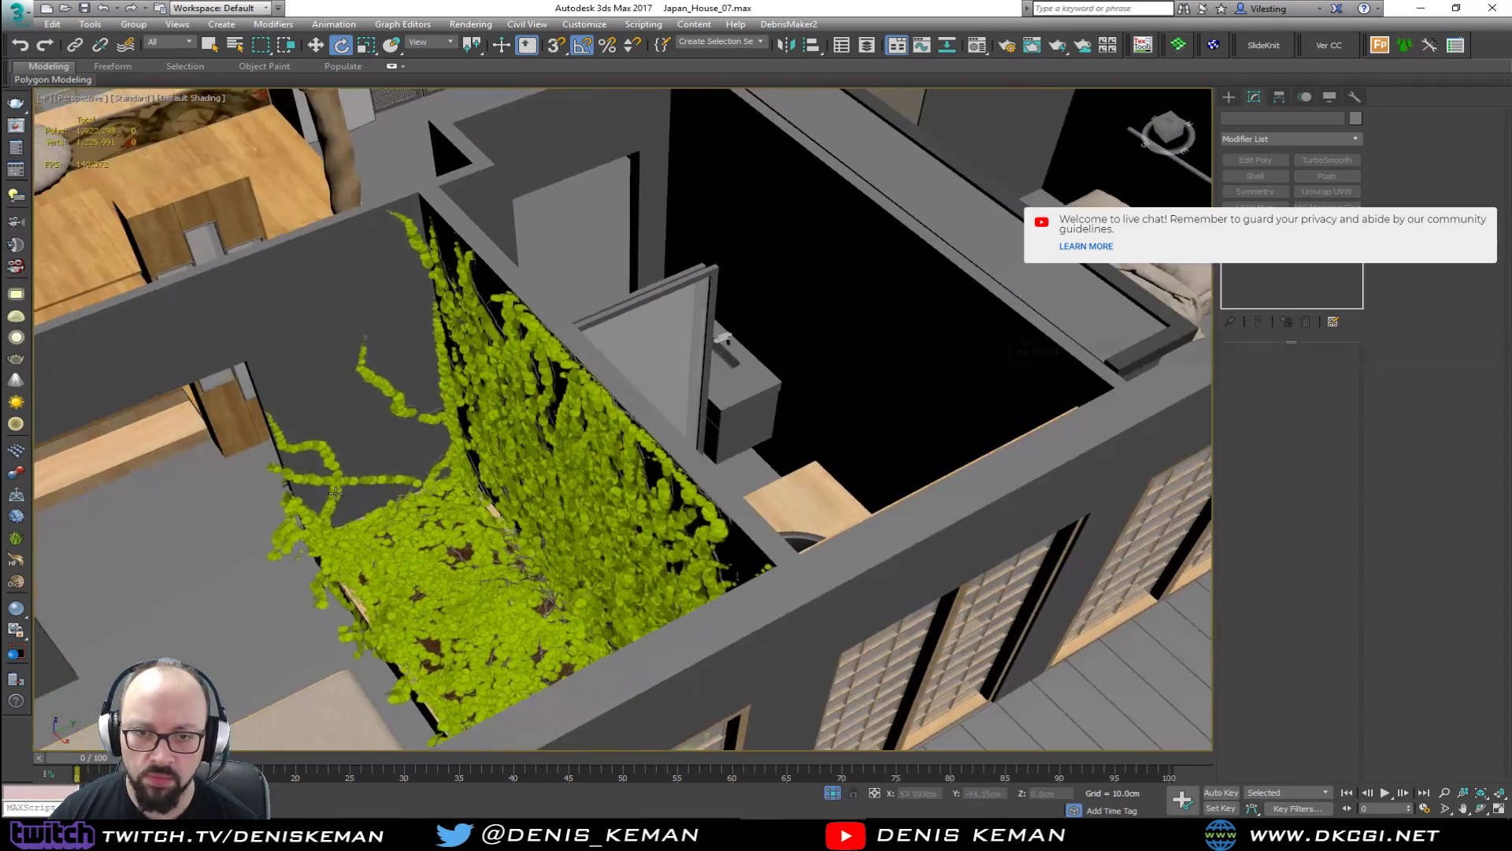
alt+middle_drag(333, 402, 415, 392)
alt+middle_drag(388, 492, 368, 473)
middle_drag(681, 418, 701, 375)
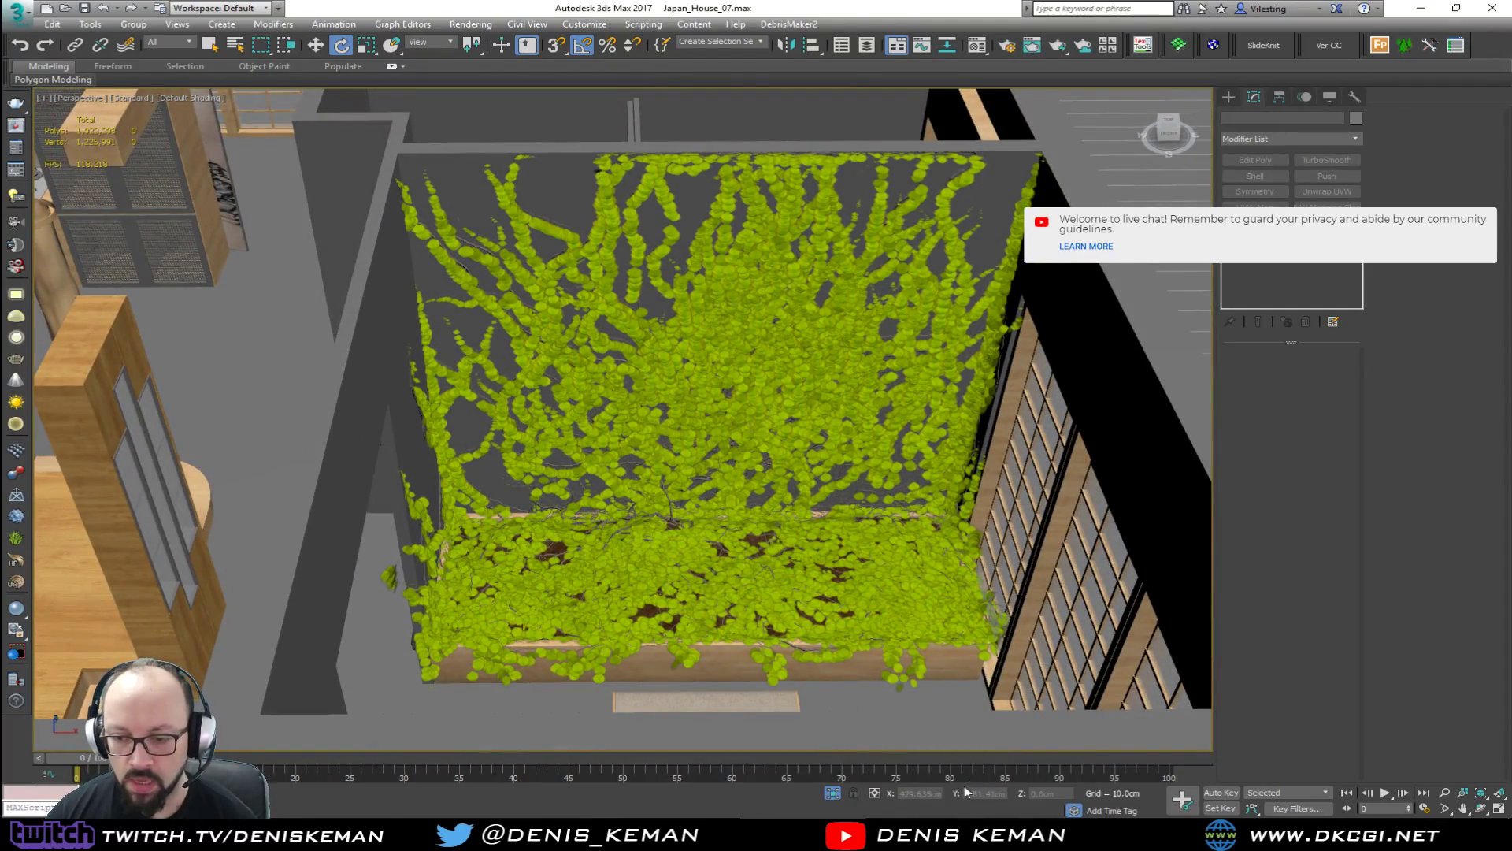
Switch to Discord and look through the newest reference images in the DKCGI server's streaming_related channel.
click(911, 831)
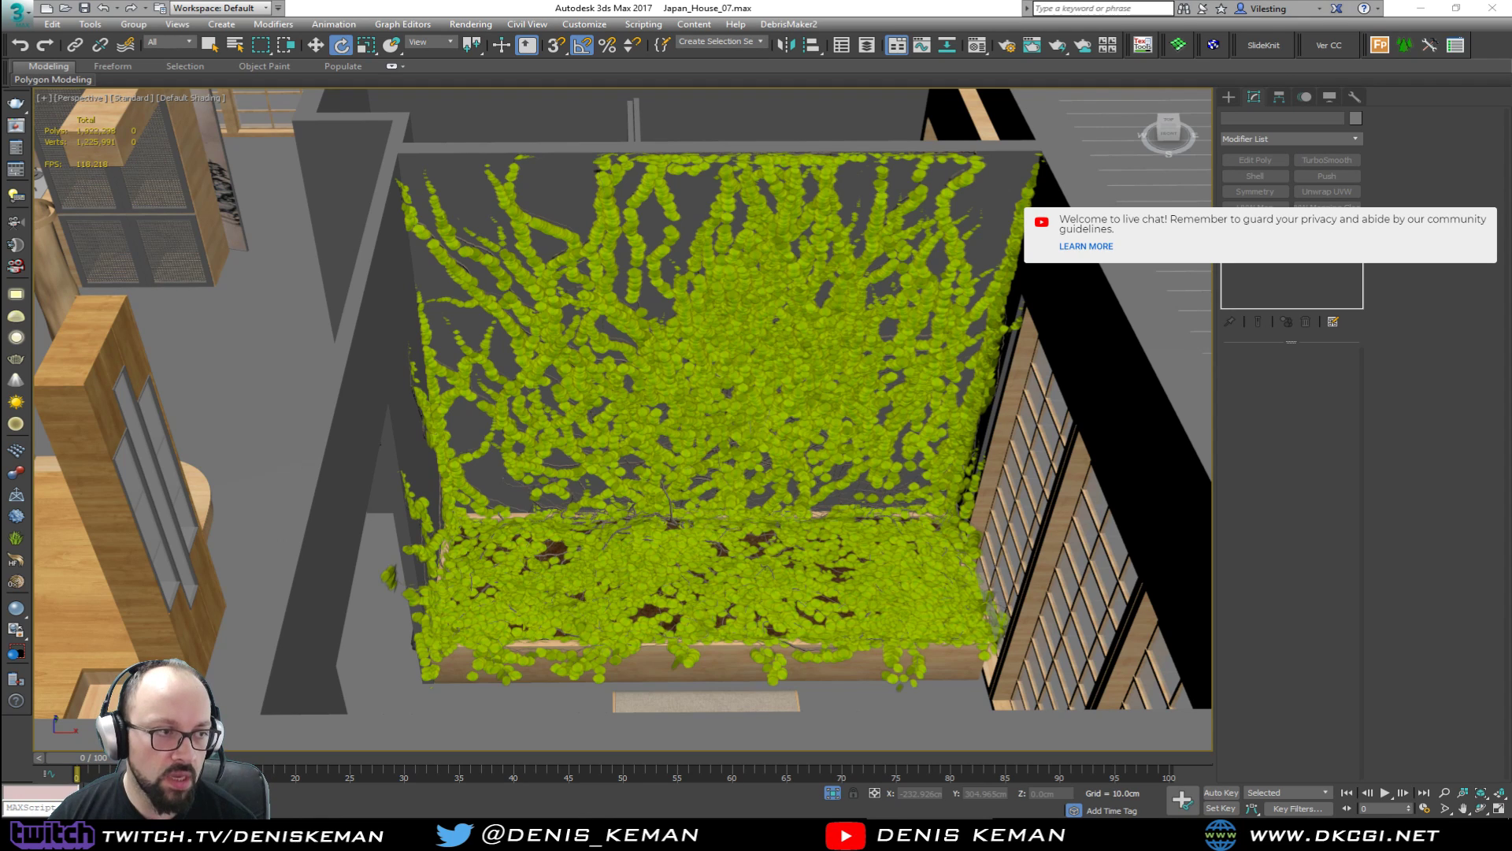
drag(0, 171, 600, 89)
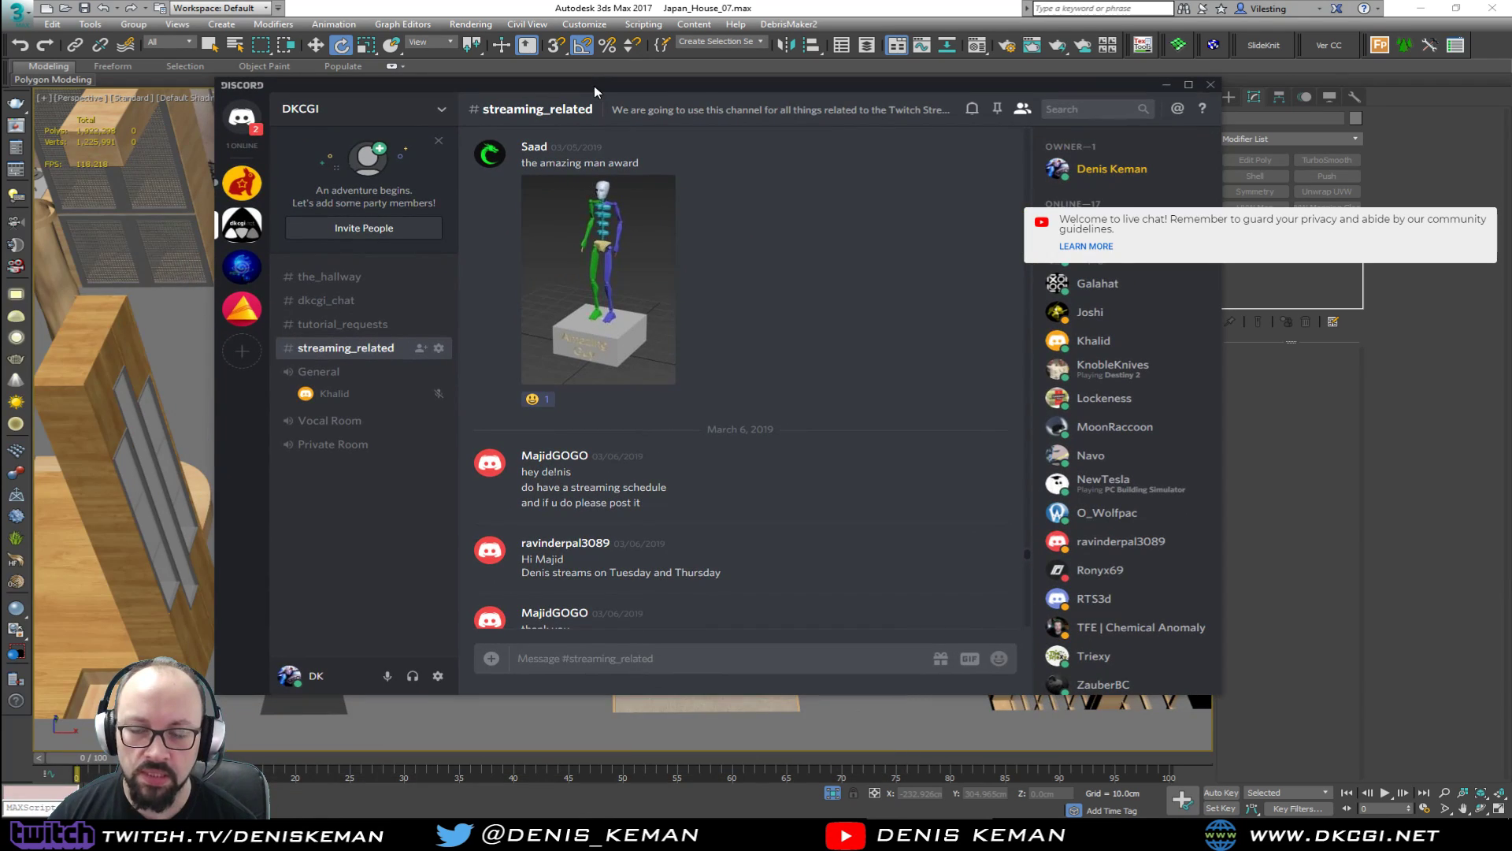
scroll(801, 444, down, 10)
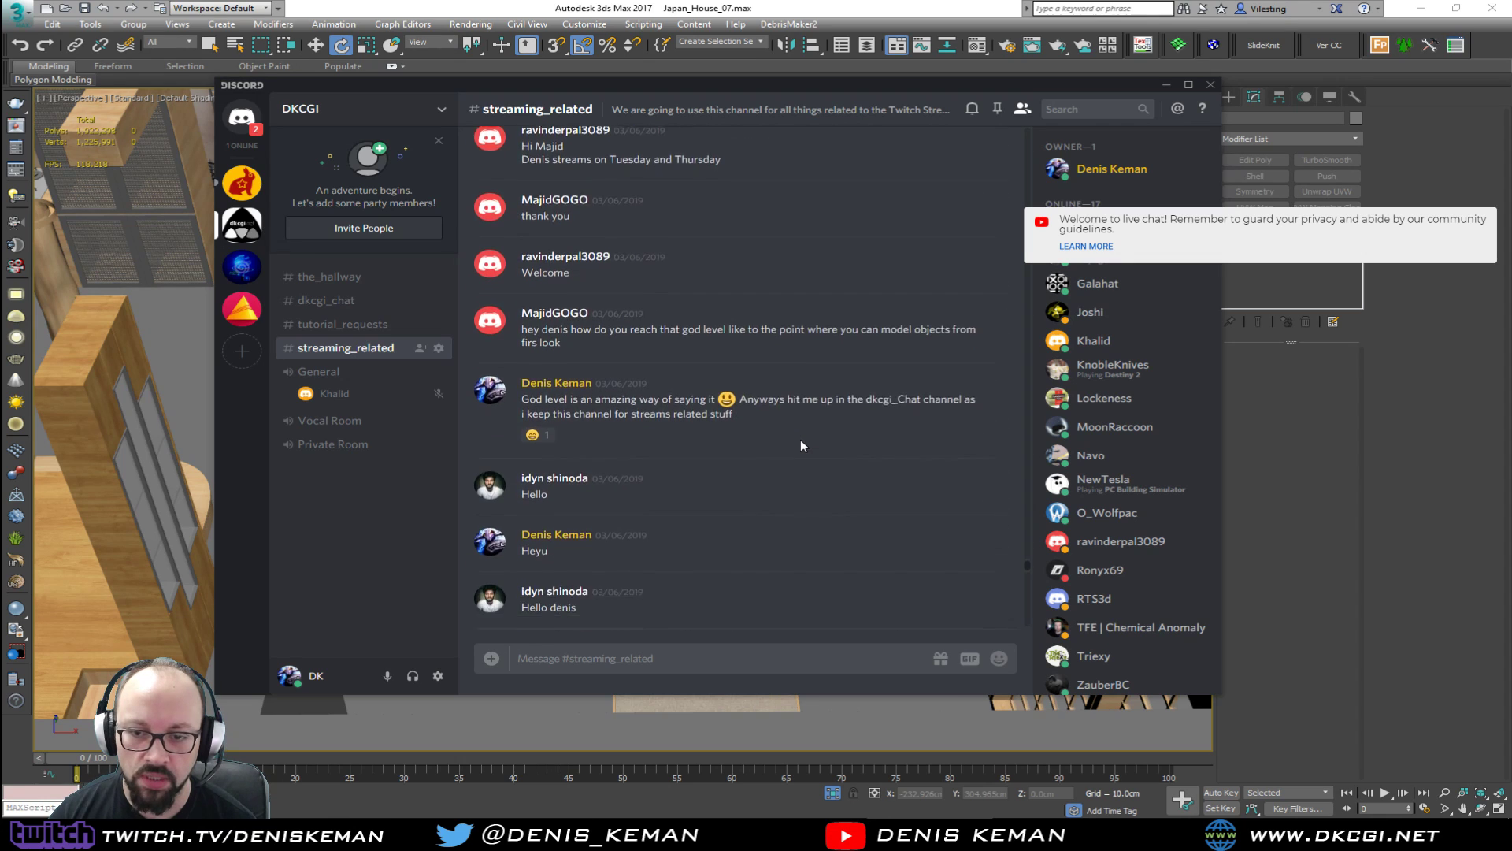
scroll(801, 445, down, 12)
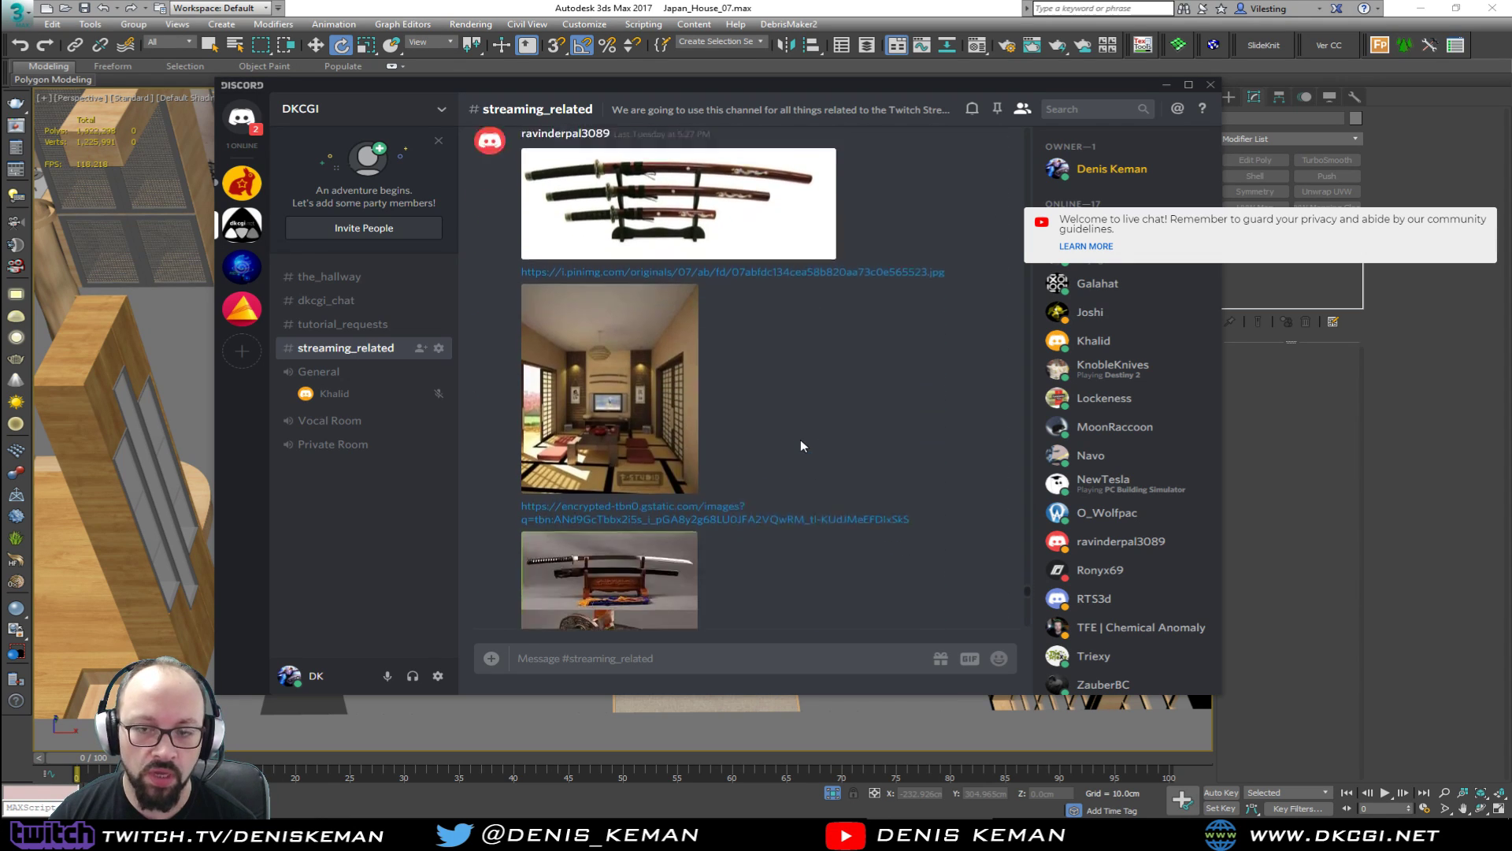
scroll(794, 445, down, 10)
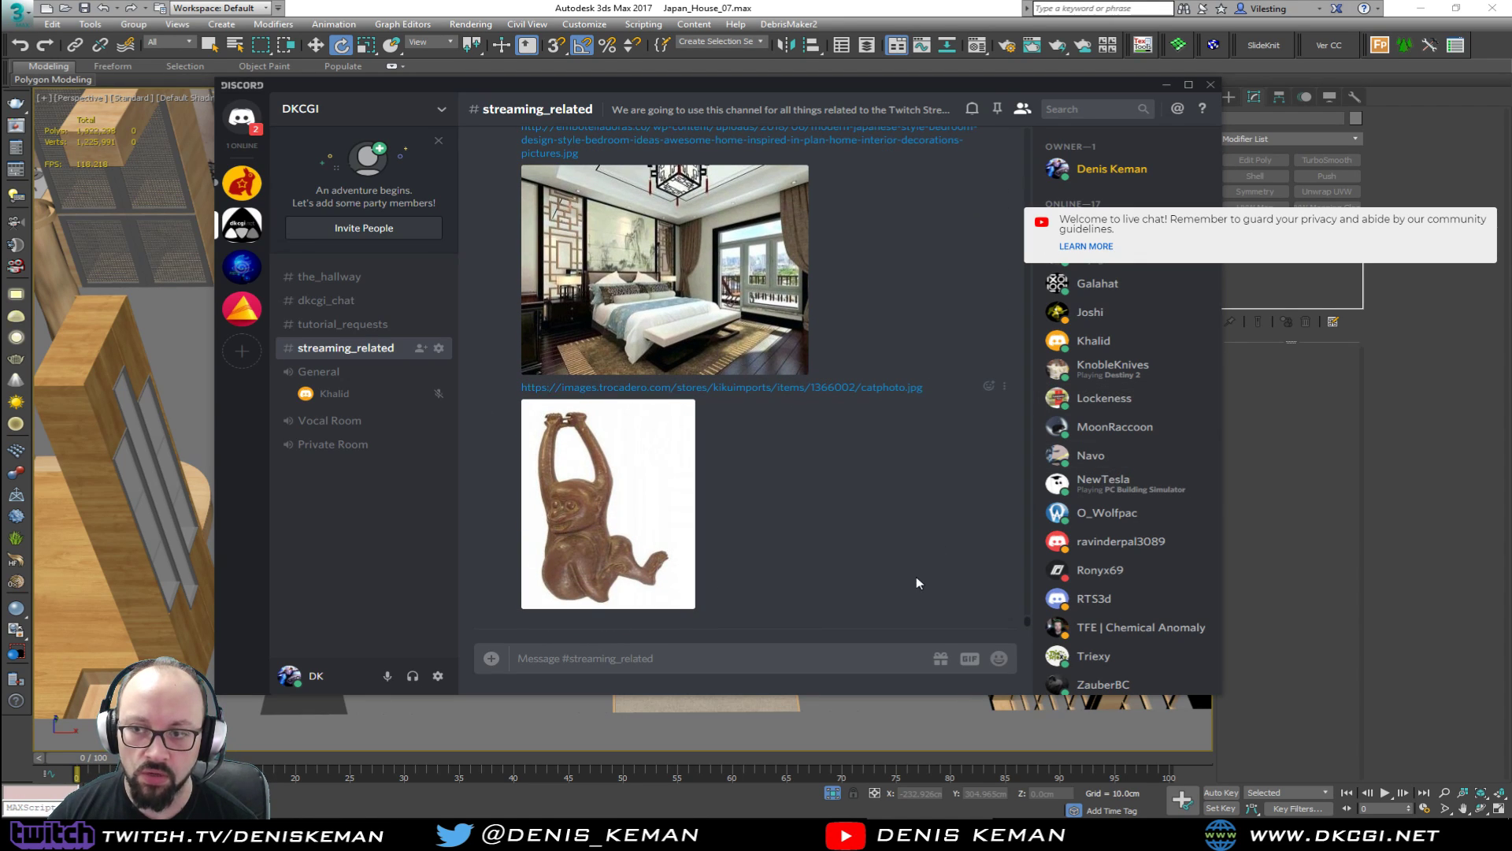
scroll(902, 479, up, 10)
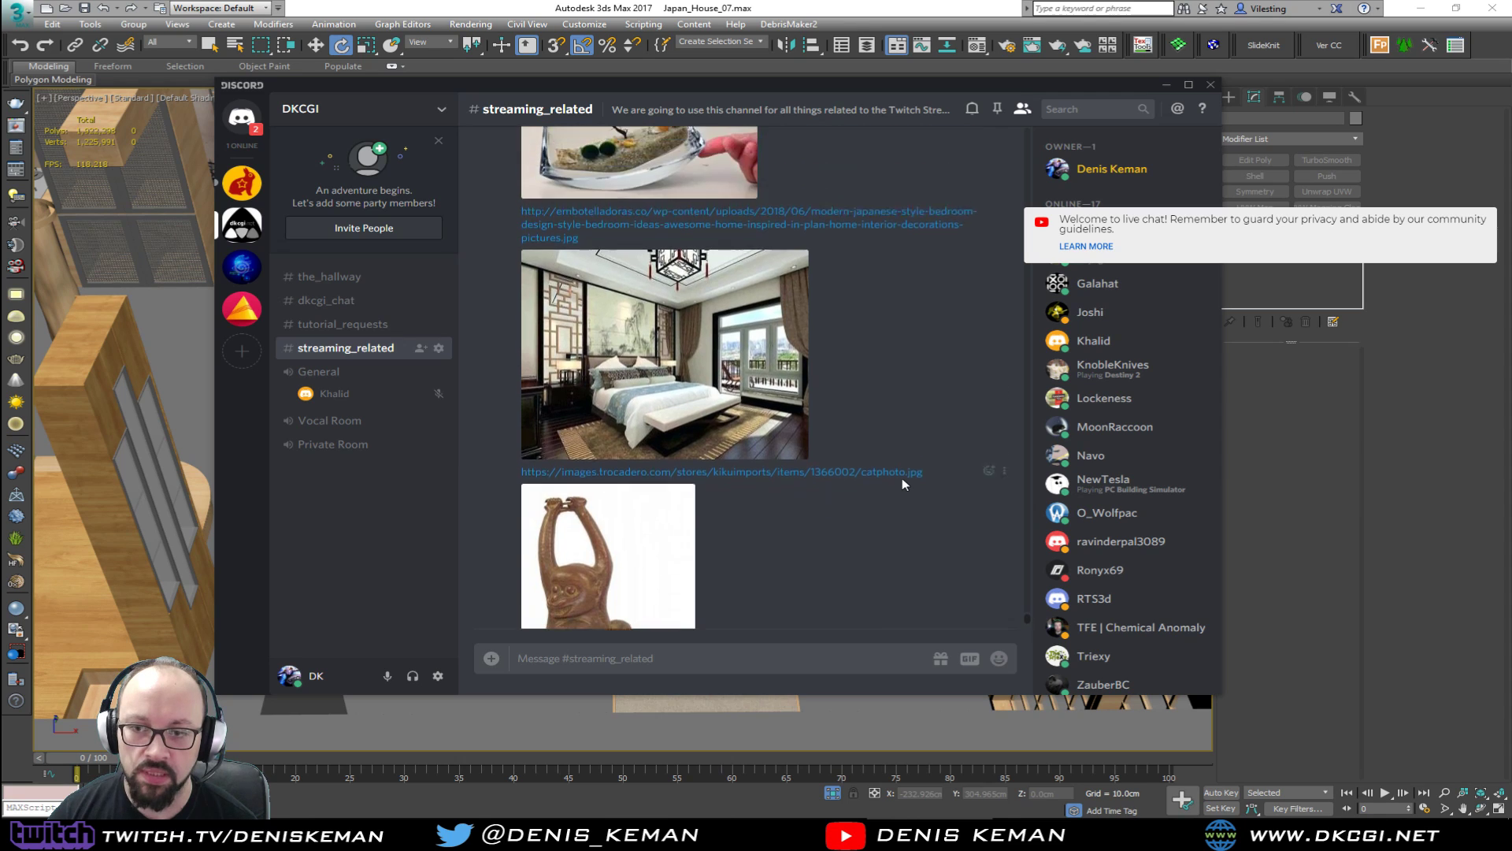
scroll(902, 479, up, 10)
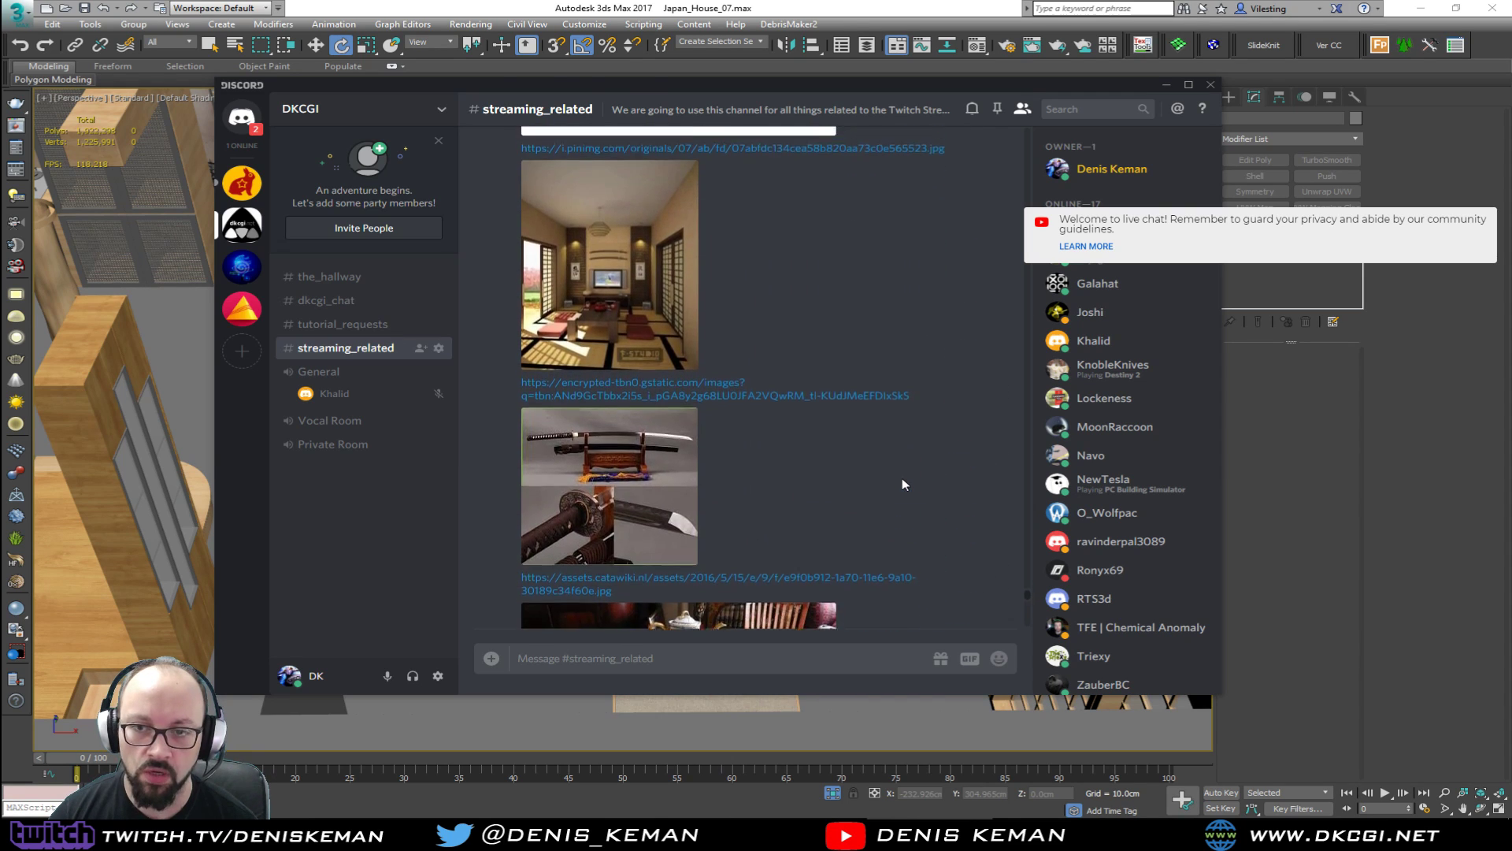
scroll(902, 479, up, 2)
scroll(901, 478, down, 15)
Look back through the older laundry room, bamboo blind and Japanese interior images in the streaming_related channel.
scroll(903, 479, up, 6)
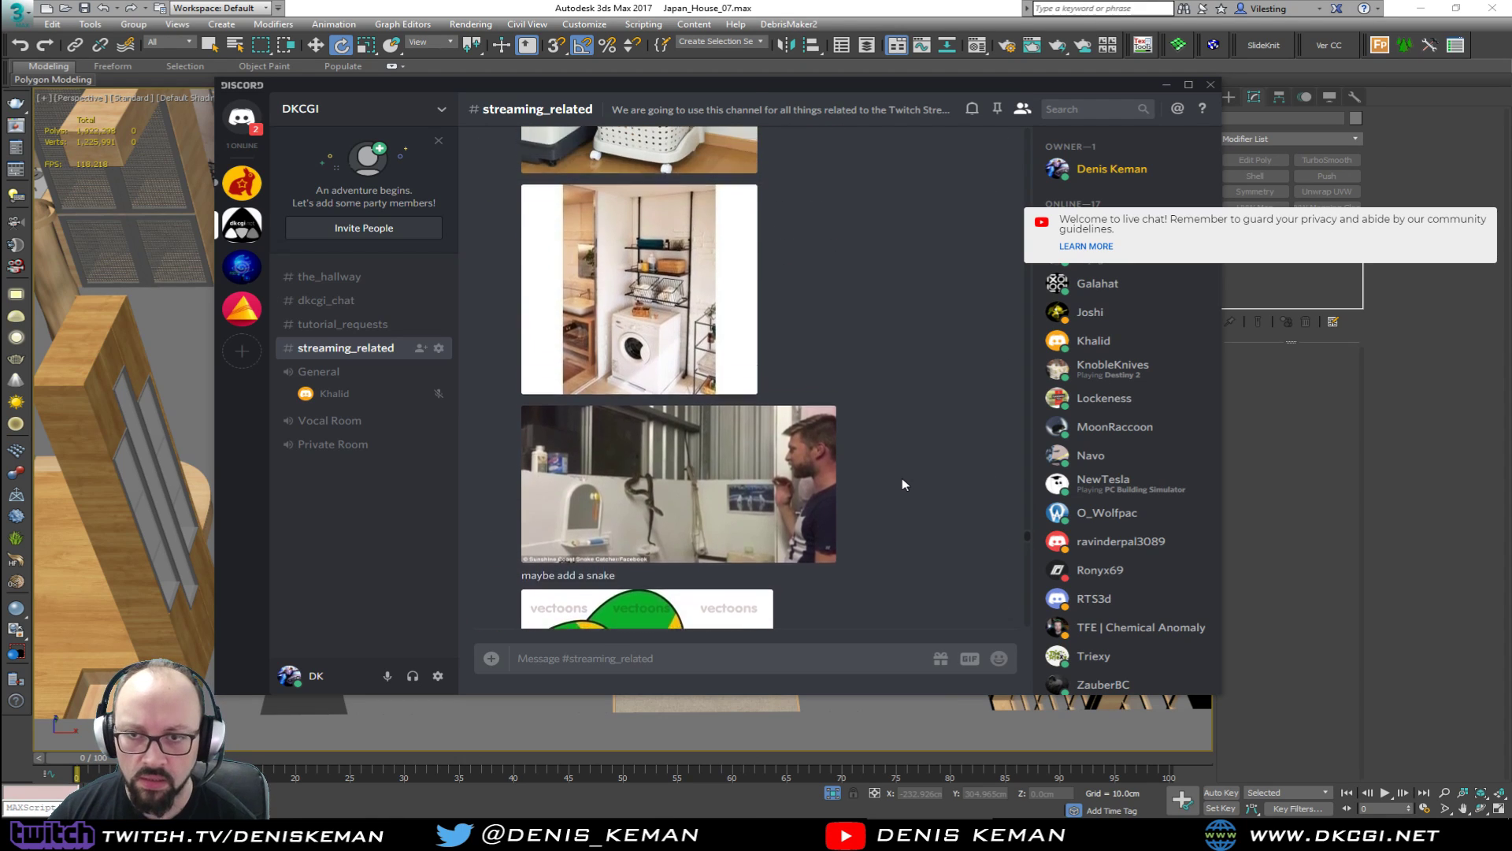
scroll(903, 479, up, 8)
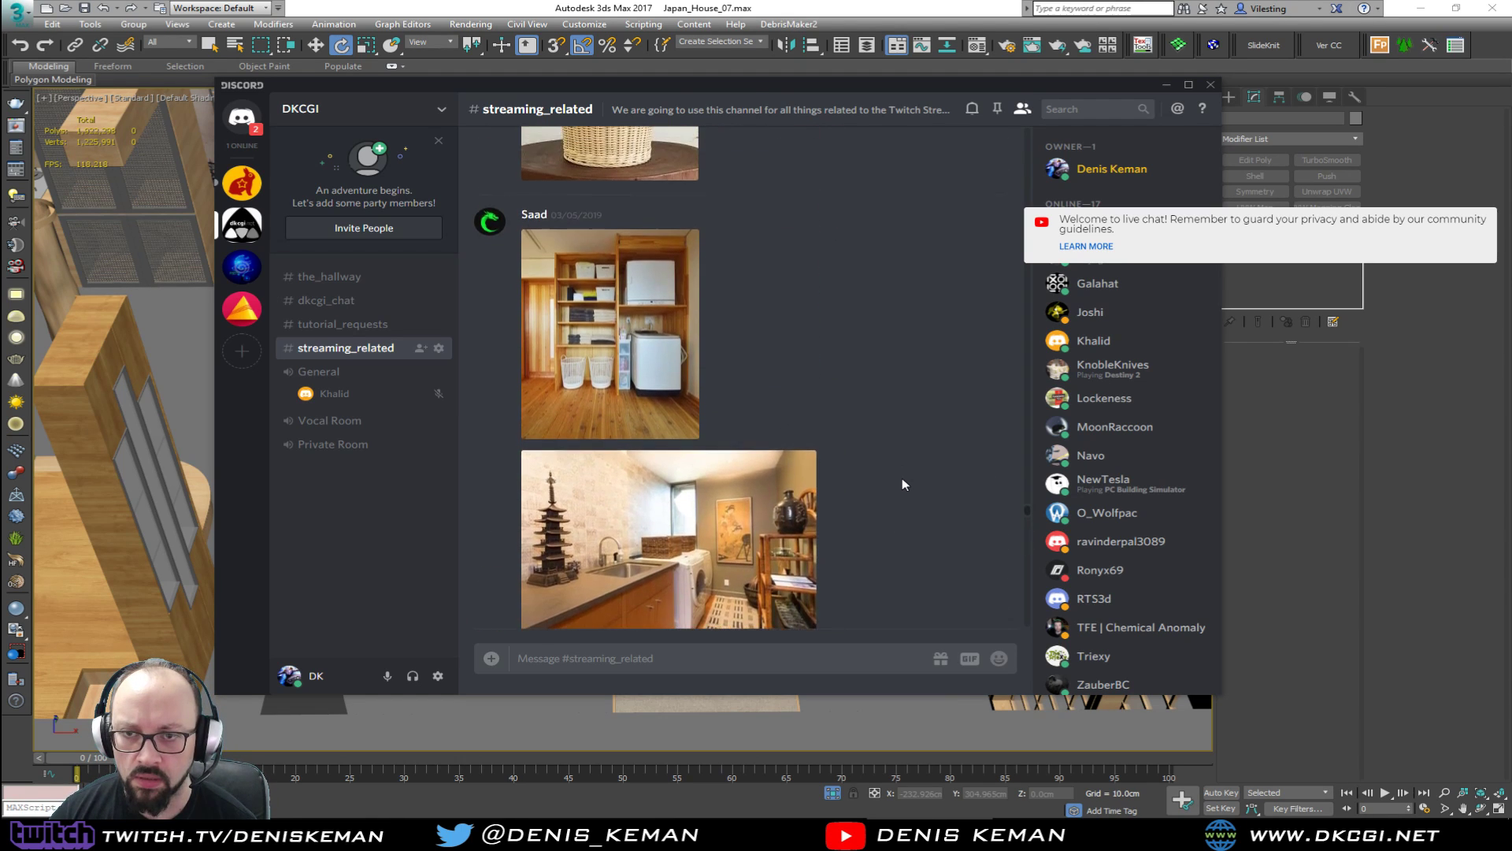
scroll(902, 483, up, 10)
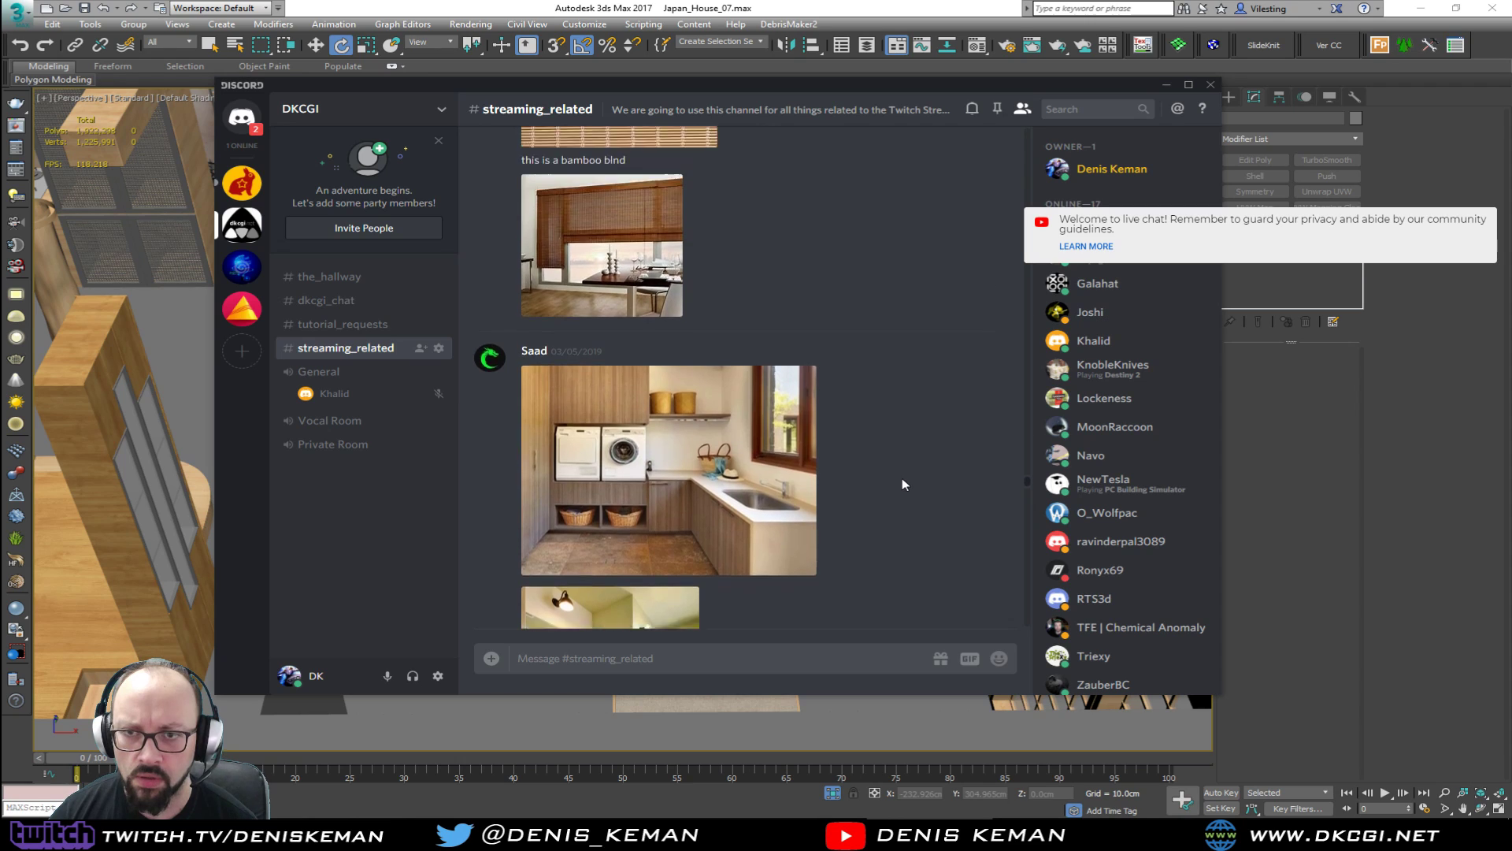
scroll(903, 483, up, 1)
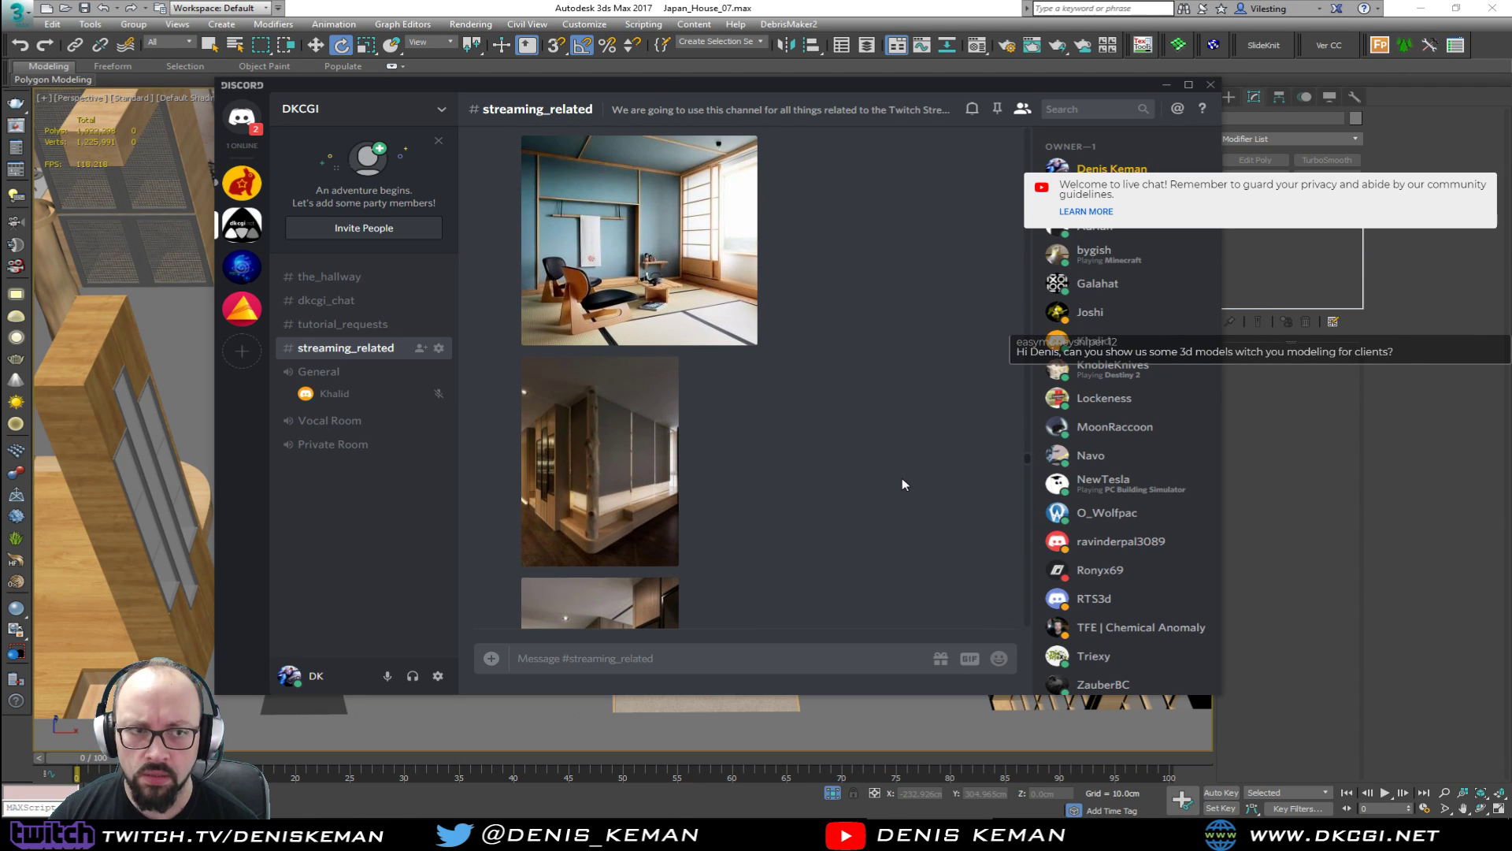
scroll(817, 347, up, 5)
scroll(817, 346, up, 1)
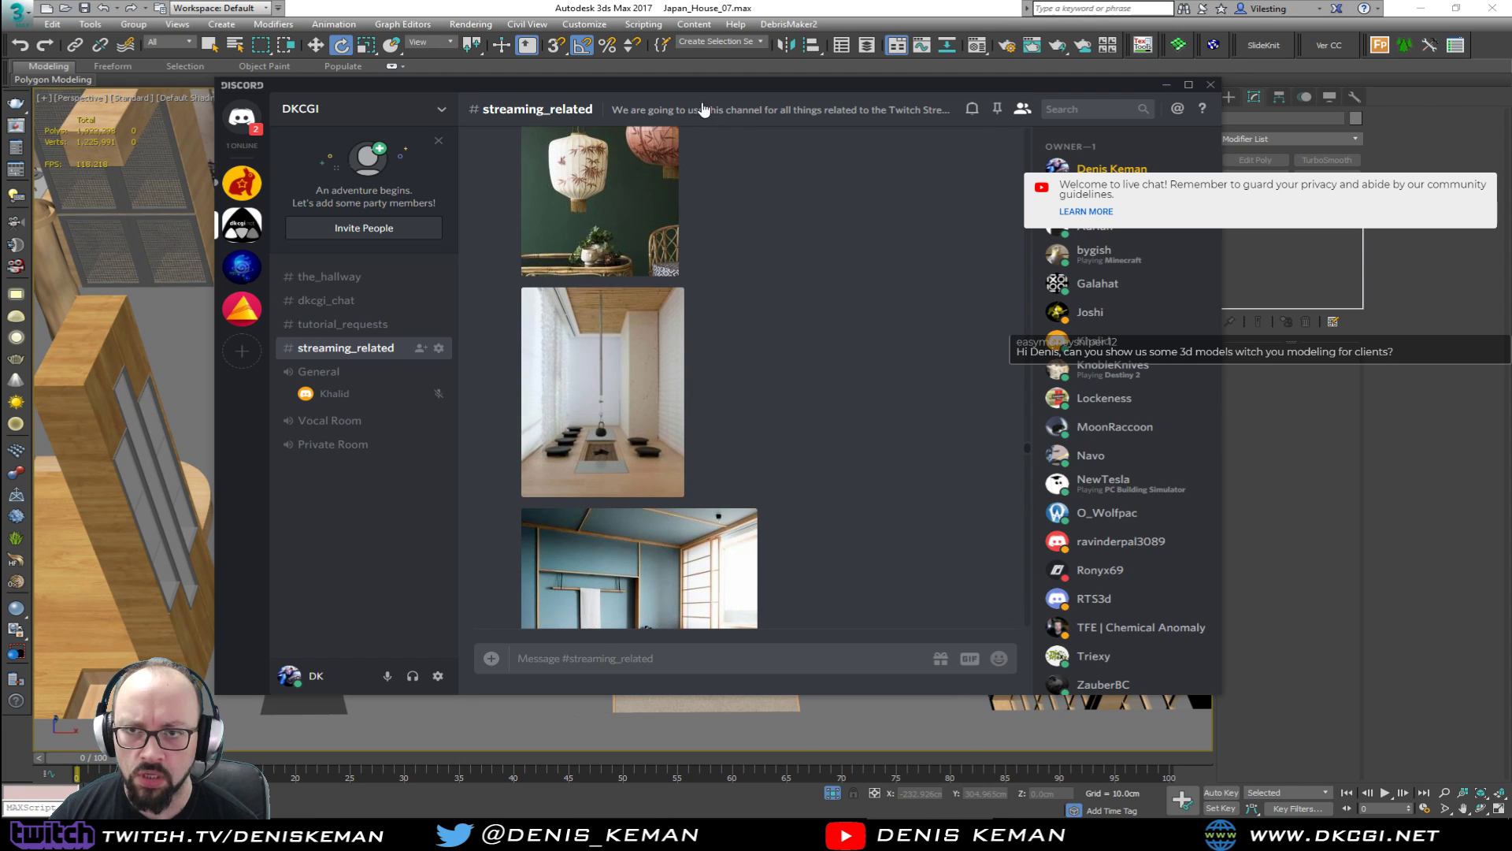
Reposition the Discord window over the scene and examine the older lantern, bathroom, Buddha statue and tea room references.
drag(713, 89, 1230, 346)
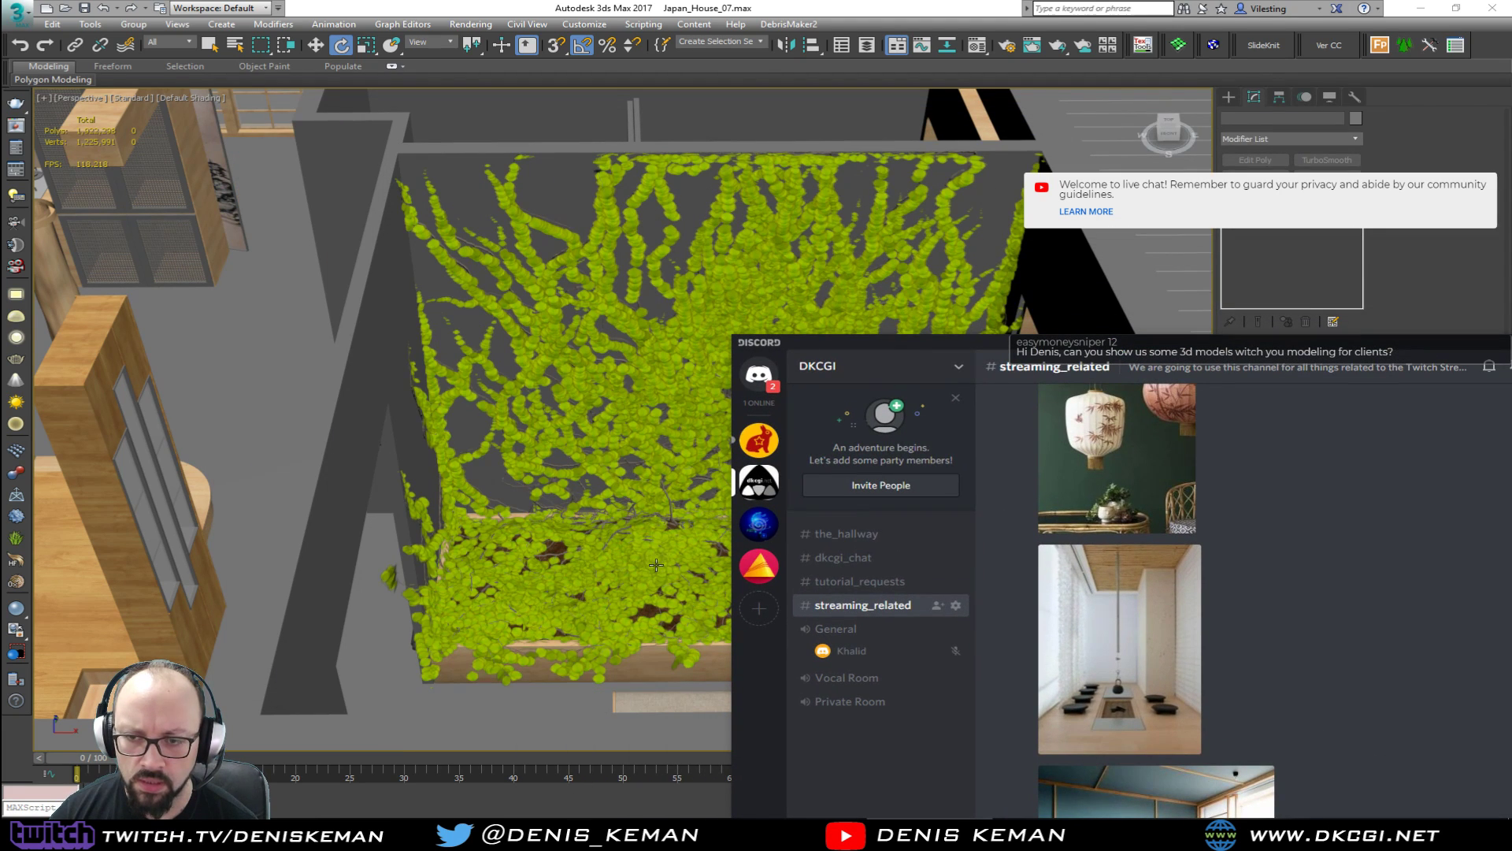
drag(1088, 355, 560, 111)
scroll(738, 441, up, 5)
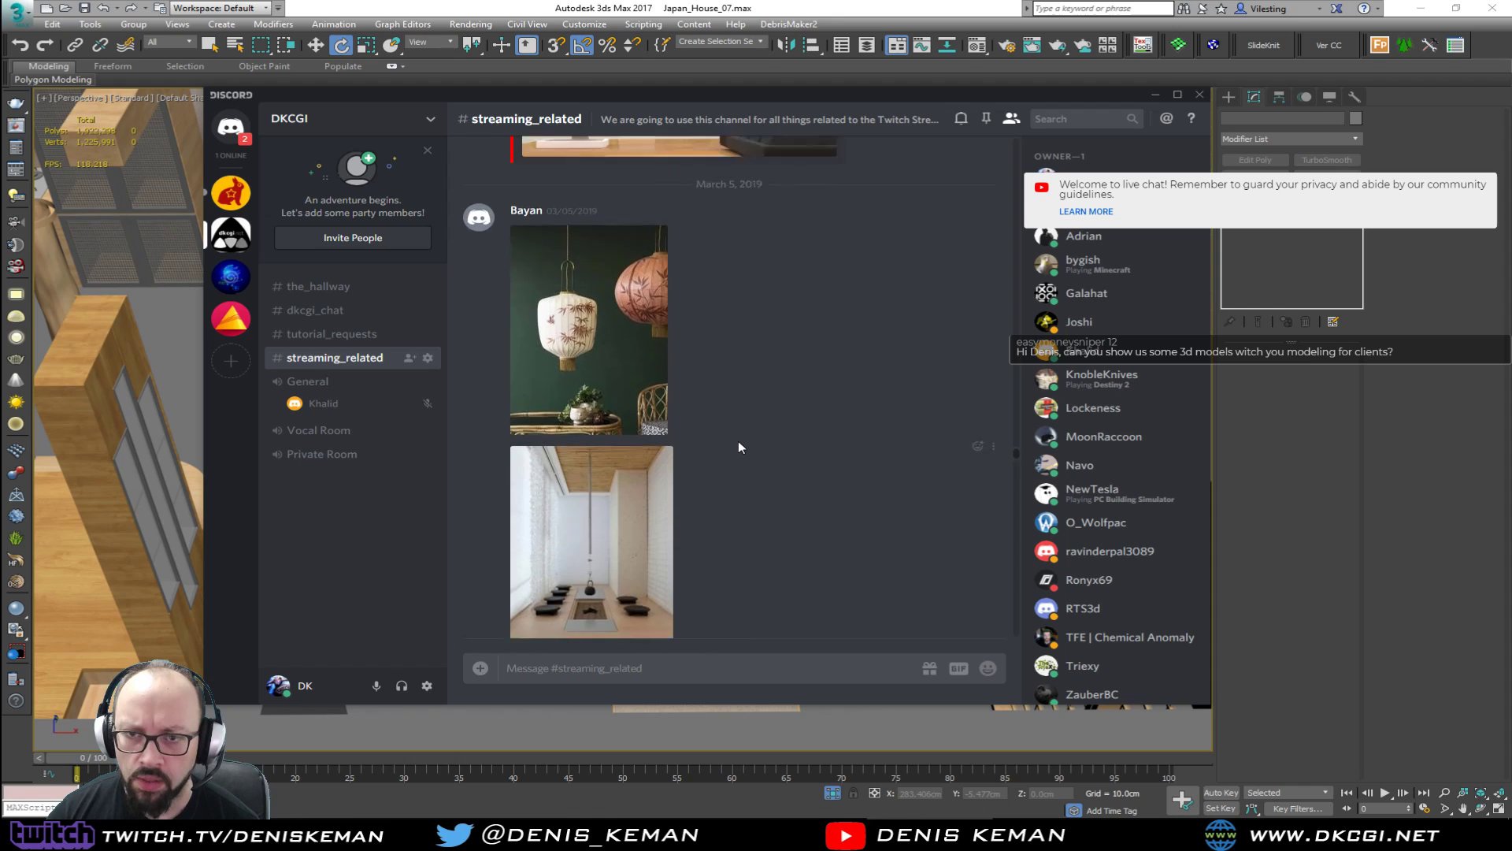
scroll(786, 566, up, 10)
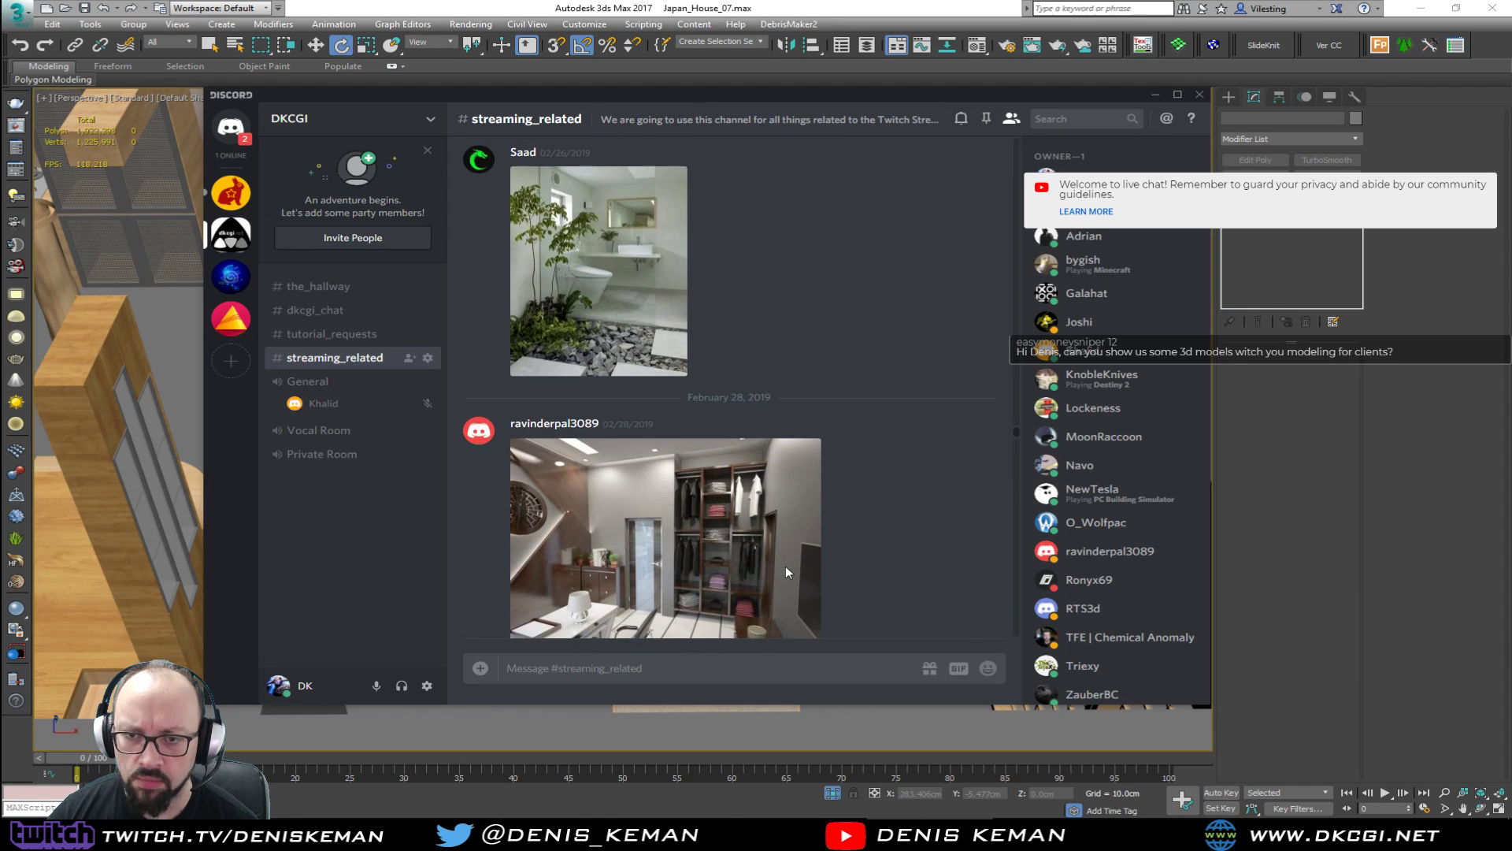
scroll(786, 566, up, 10)
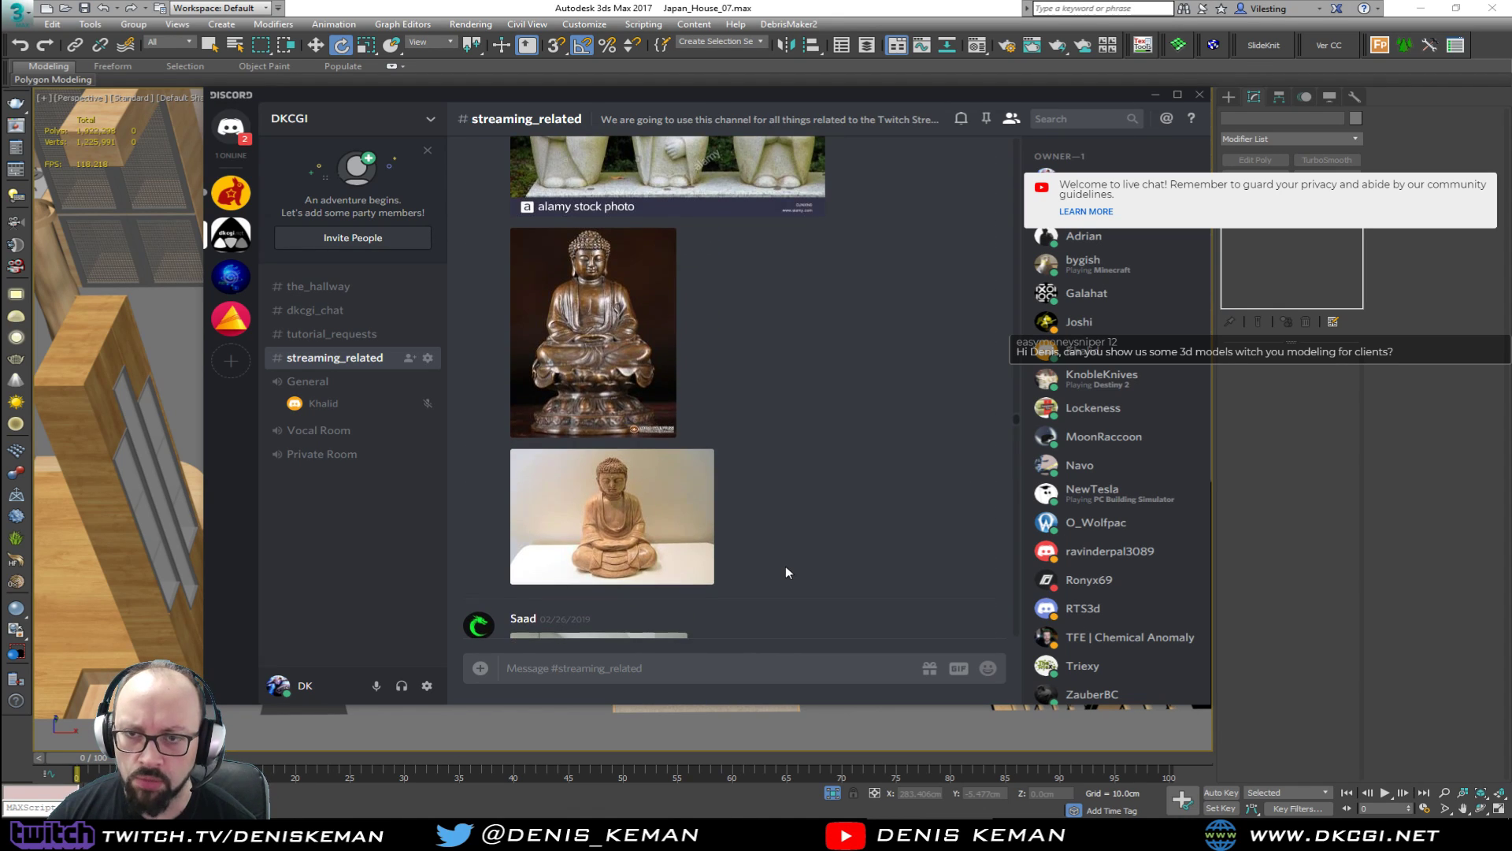
scroll(786, 566, up, 10)
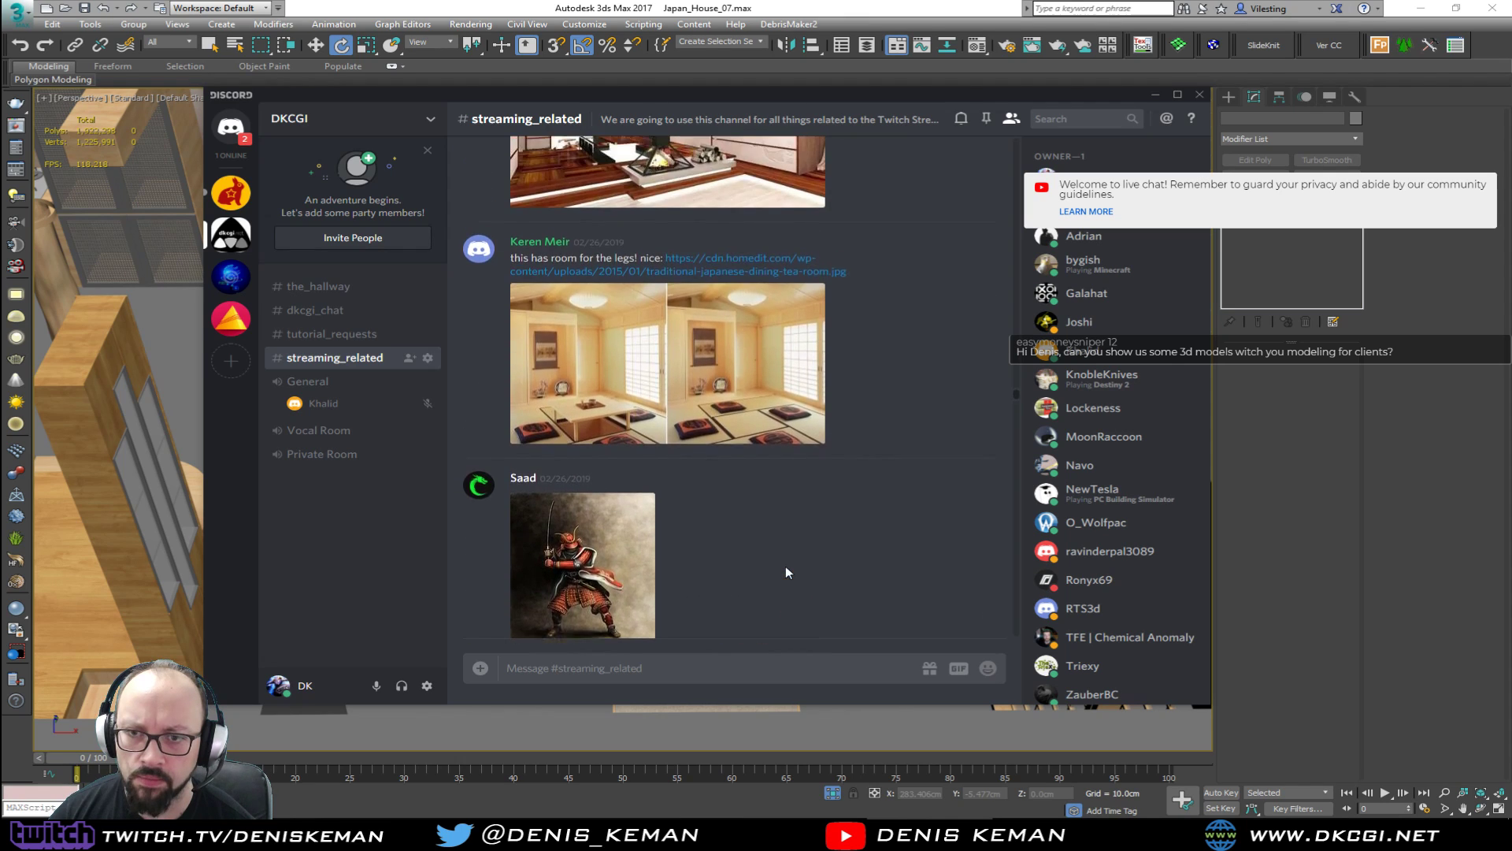
scroll(786, 565, up, 5)
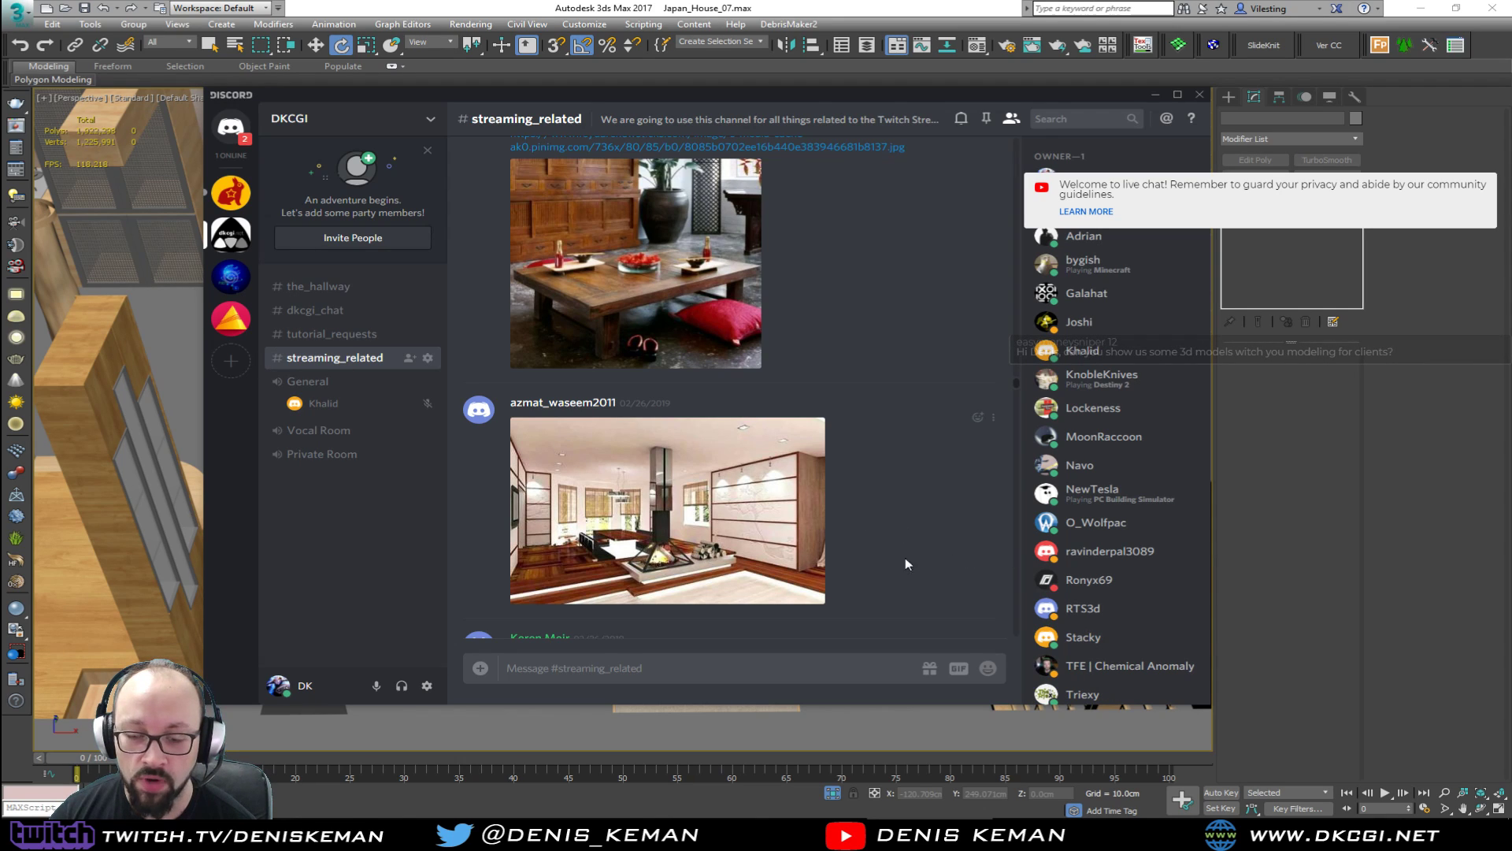
Review the earliest dining table, living room and traditional Japanese interior references in the streaming_related channel.
scroll(895, 566, down, 10)
scroll(894, 565, up, 10)
scroll(894, 566, up, 10)
scroll(895, 566, down, 5)
scroll(894, 566, up, 10)
scroll(894, 565, up, 10)
scroll(895, 566, down, 6)
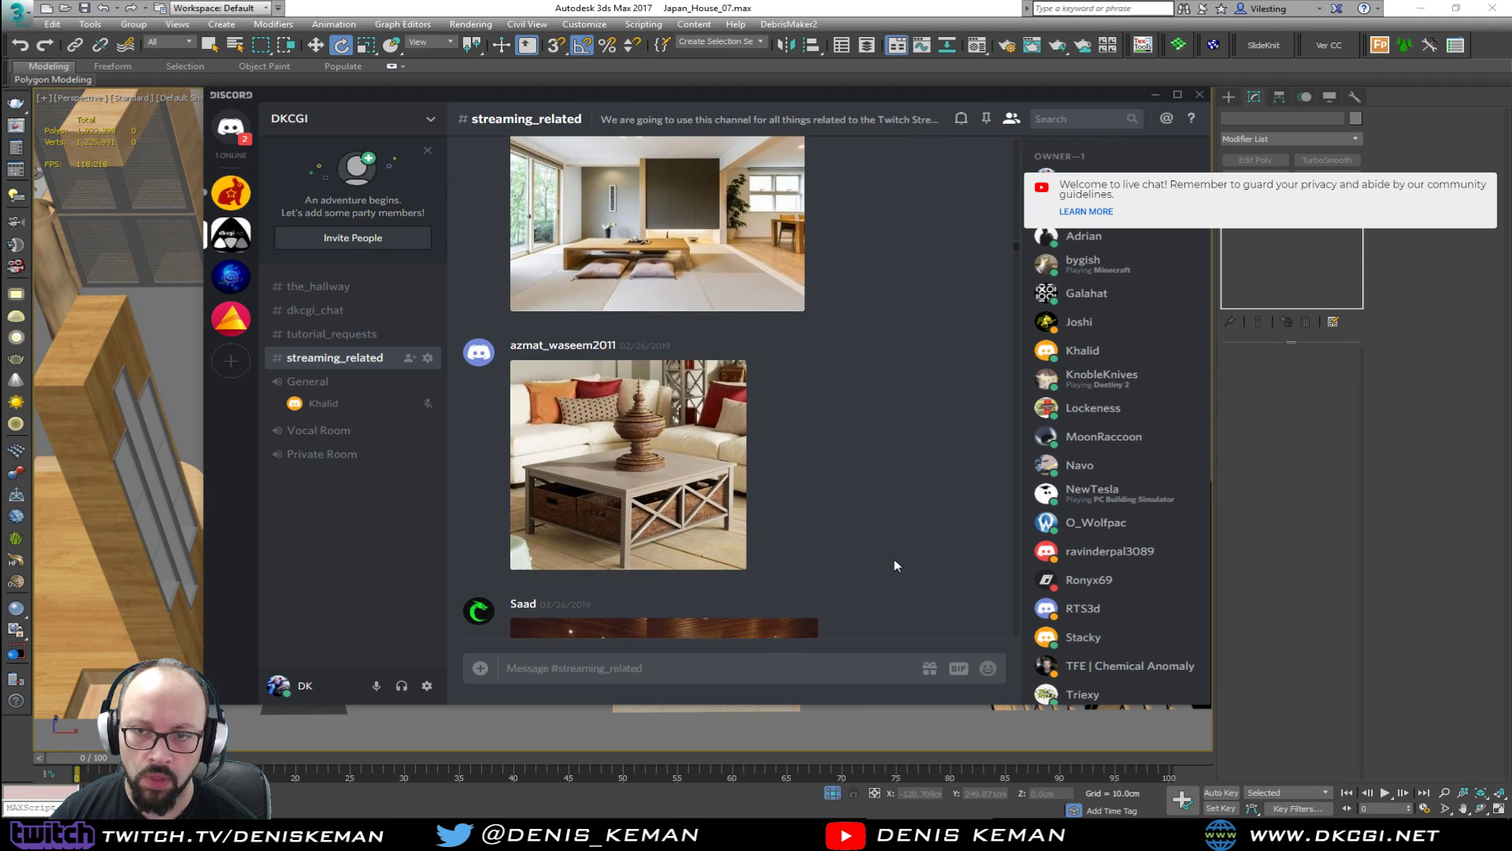
scroll(894, 564, up, 10)
scroll(895, 564, up, 15)
scroll(895, 564, up, 12)
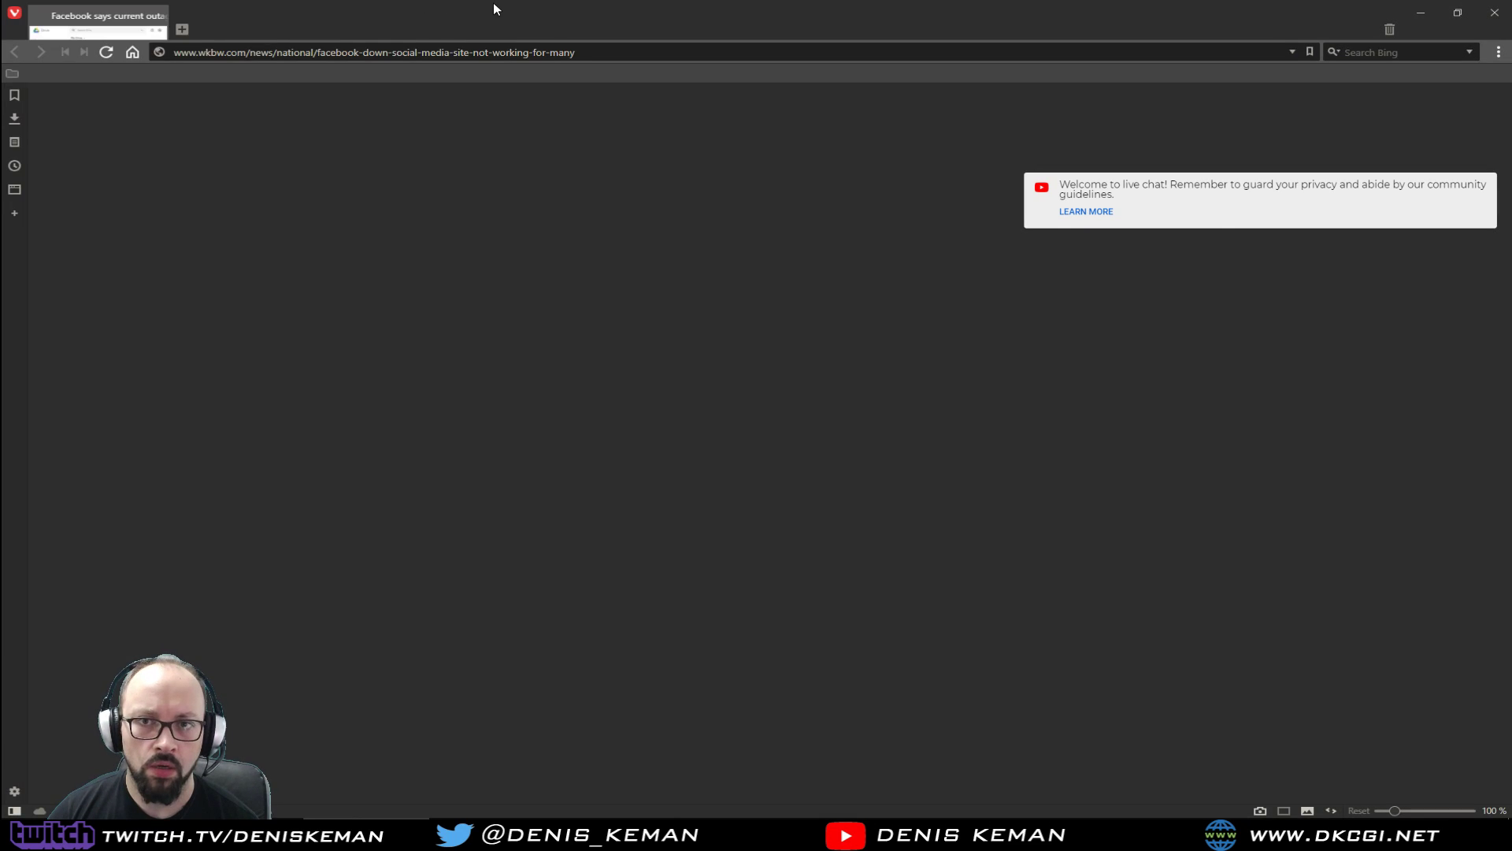
Switch to the maximized web browser and show the DuckDuckGo image results for "japanese garden".
drag(493, 5, 0, 110)
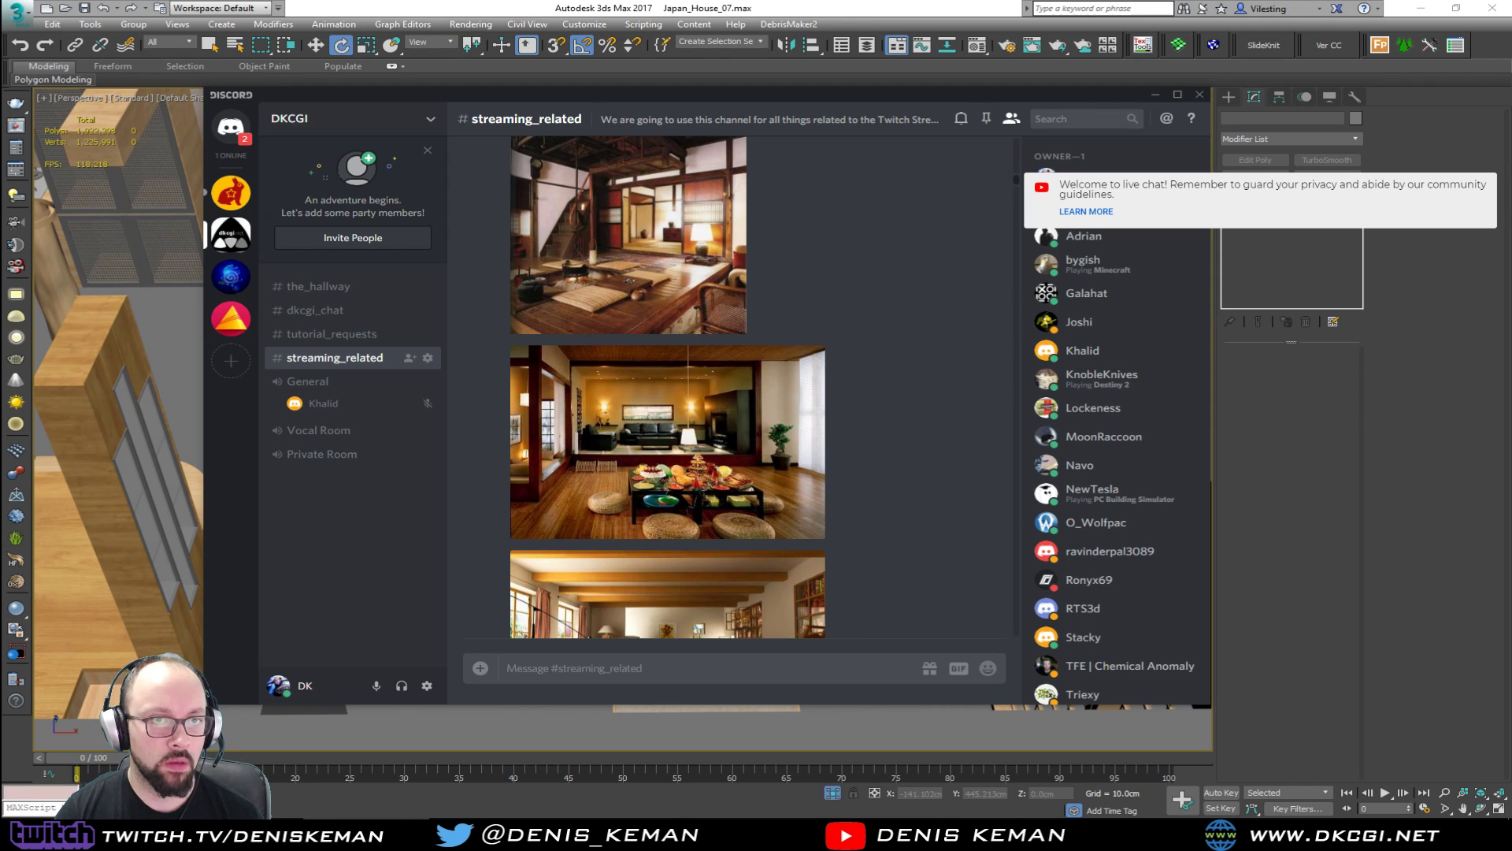
drag(0, 65, 734, 65)
double_click(734, 64)
click(211, 142)
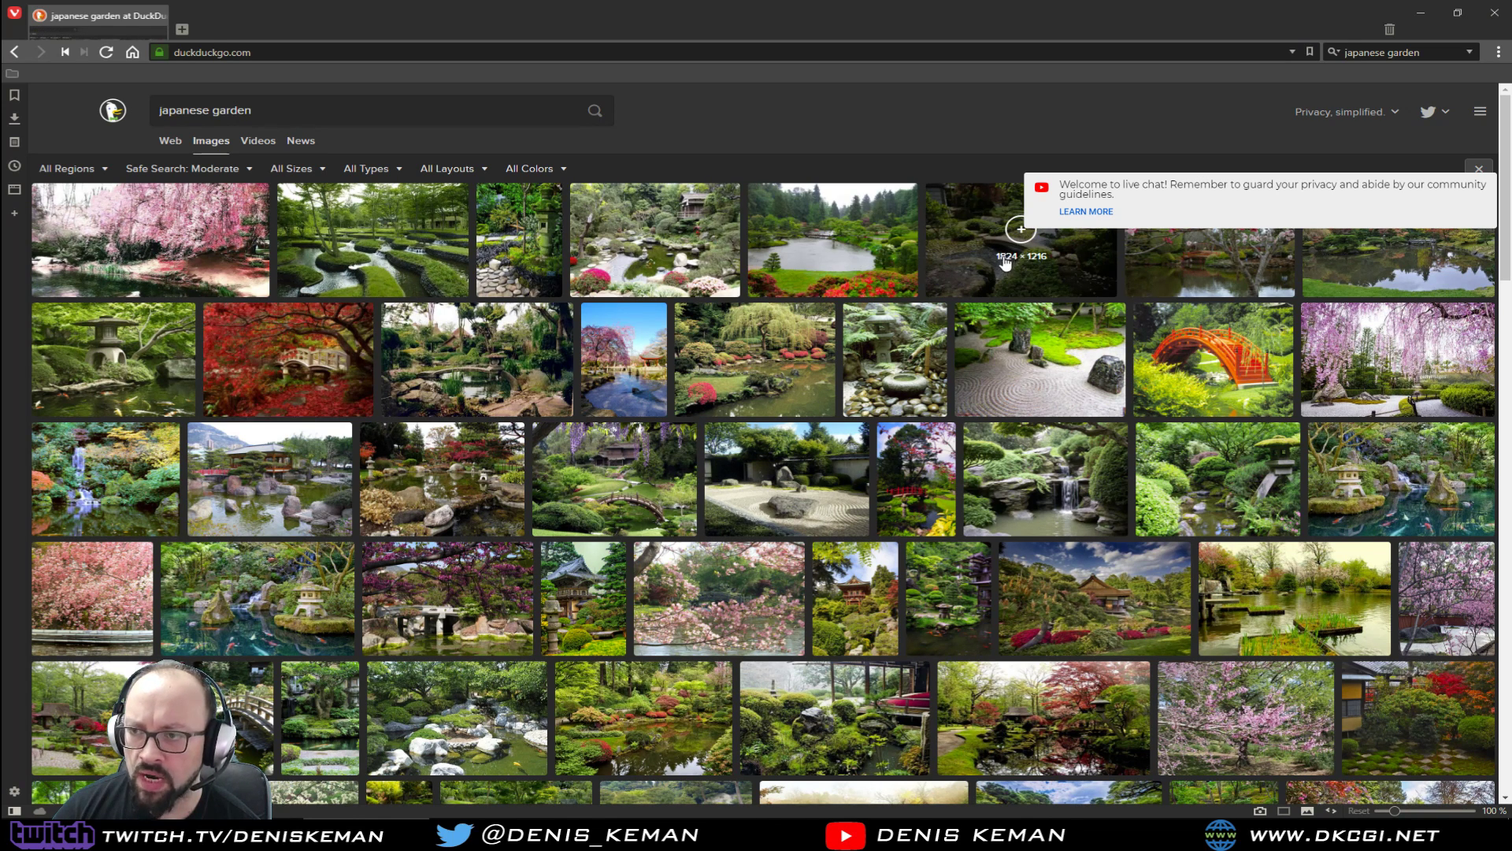
Examine the garden image results, previewing the stone lantern by a pond and the koi pond with waterfall.
click(149, 380)
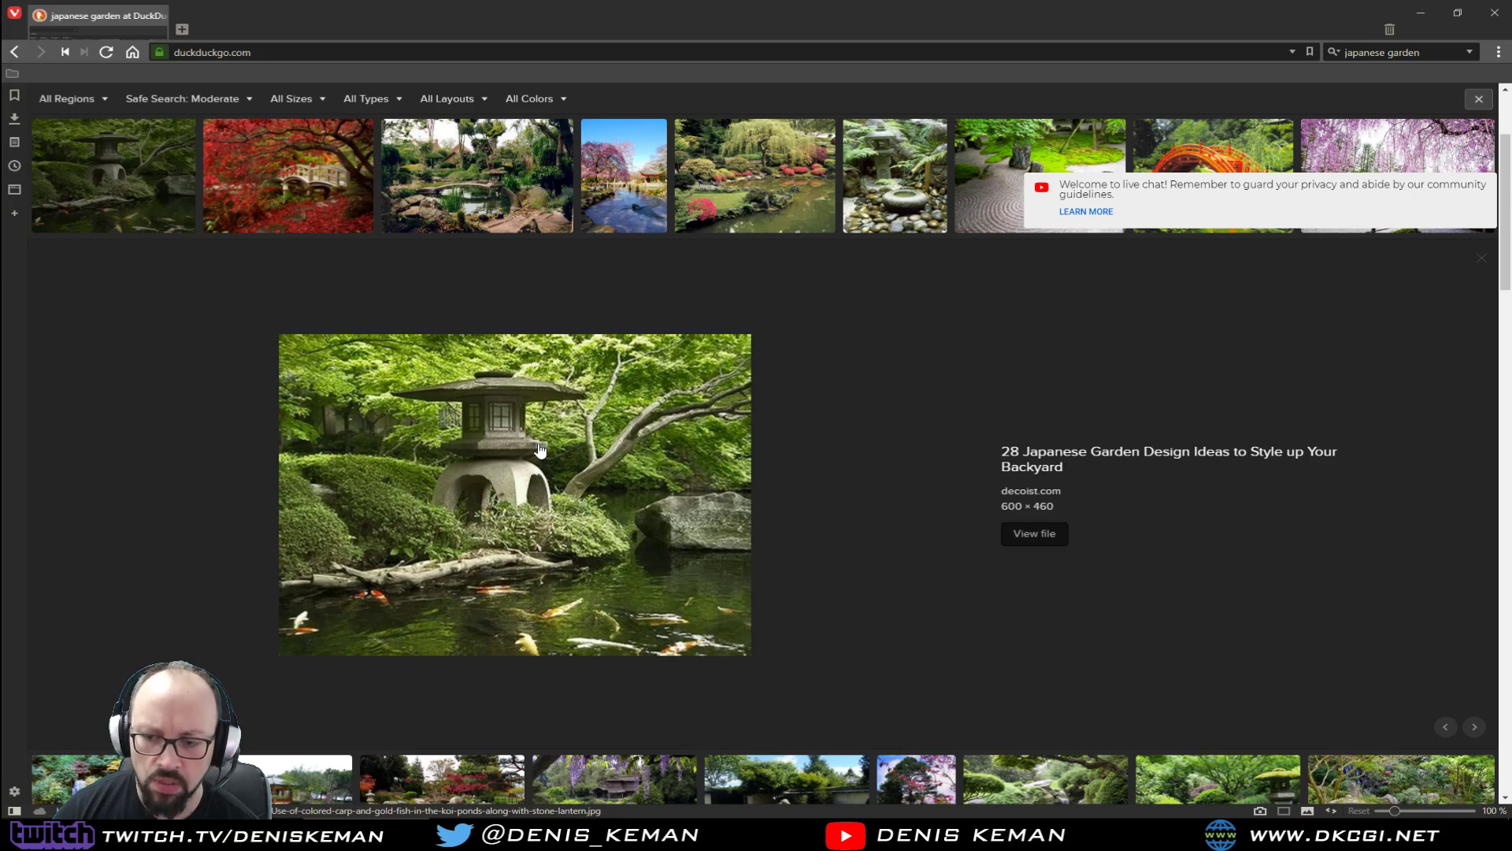
scroll(539, 450, down, 6)
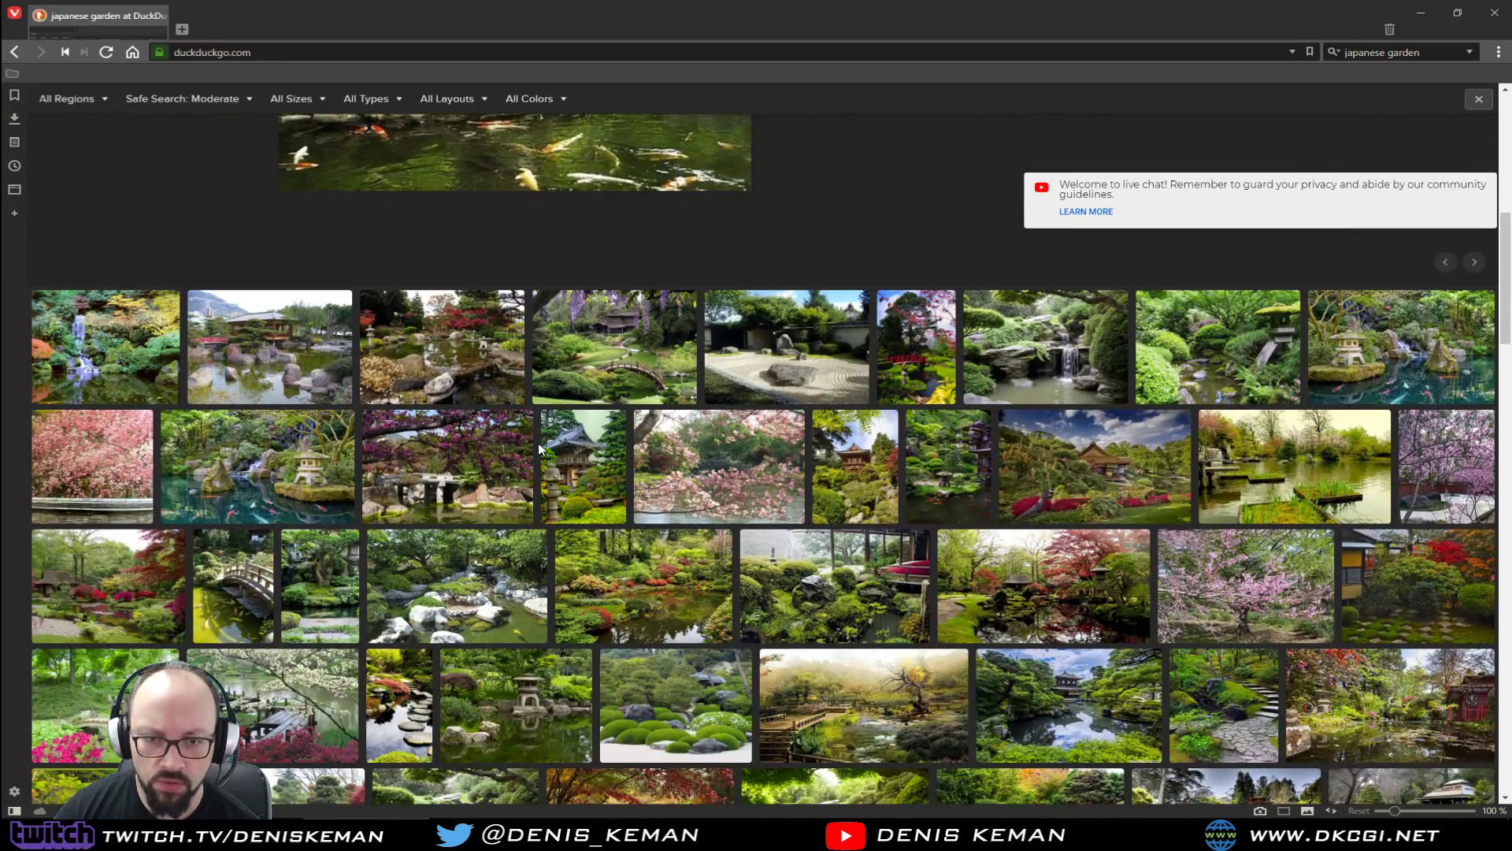
scroll(473, 453, down, 2)
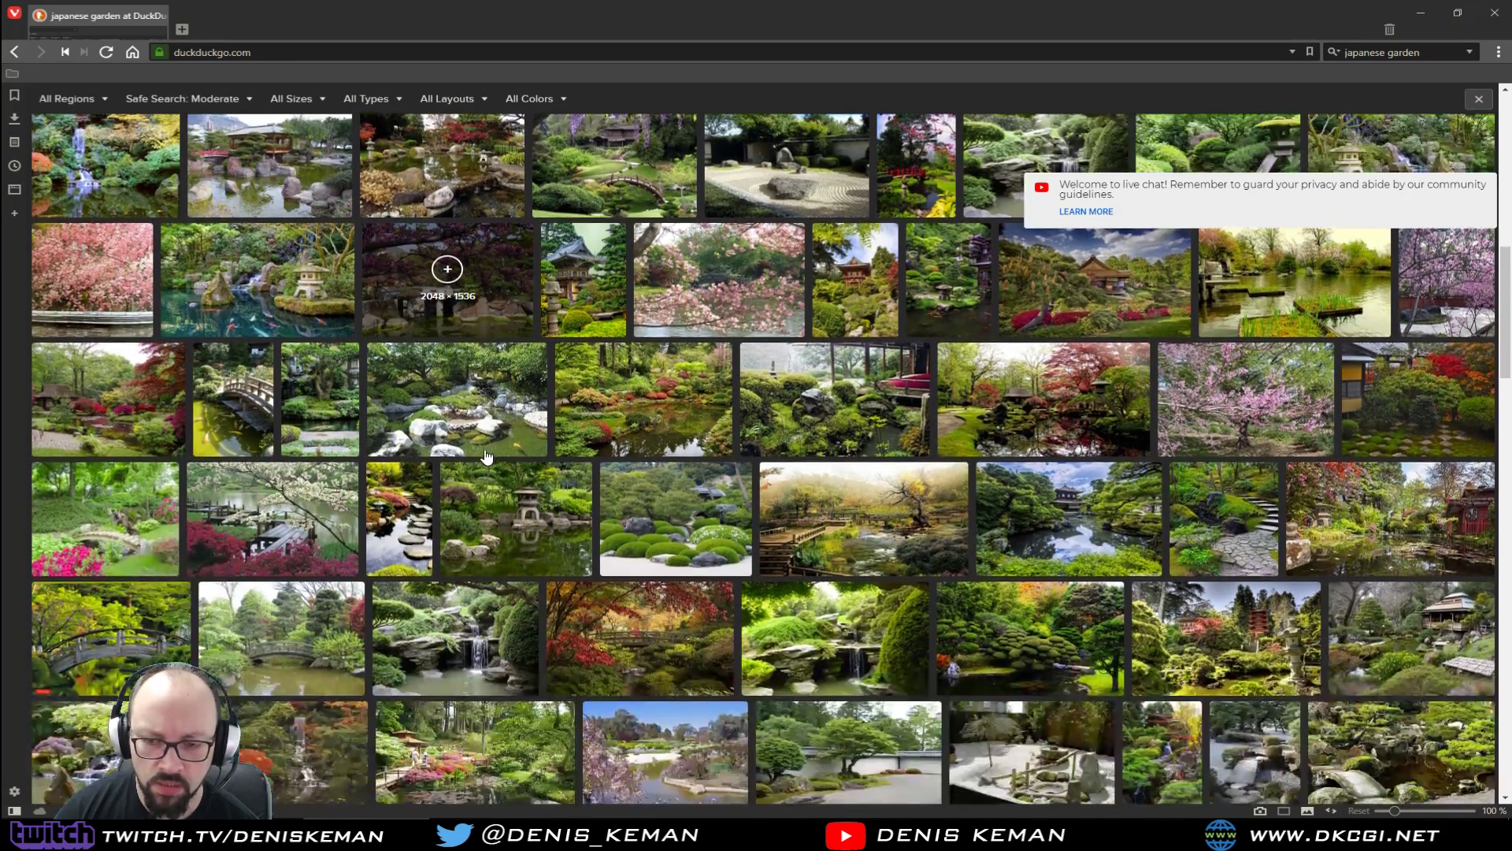
click(324, 300)
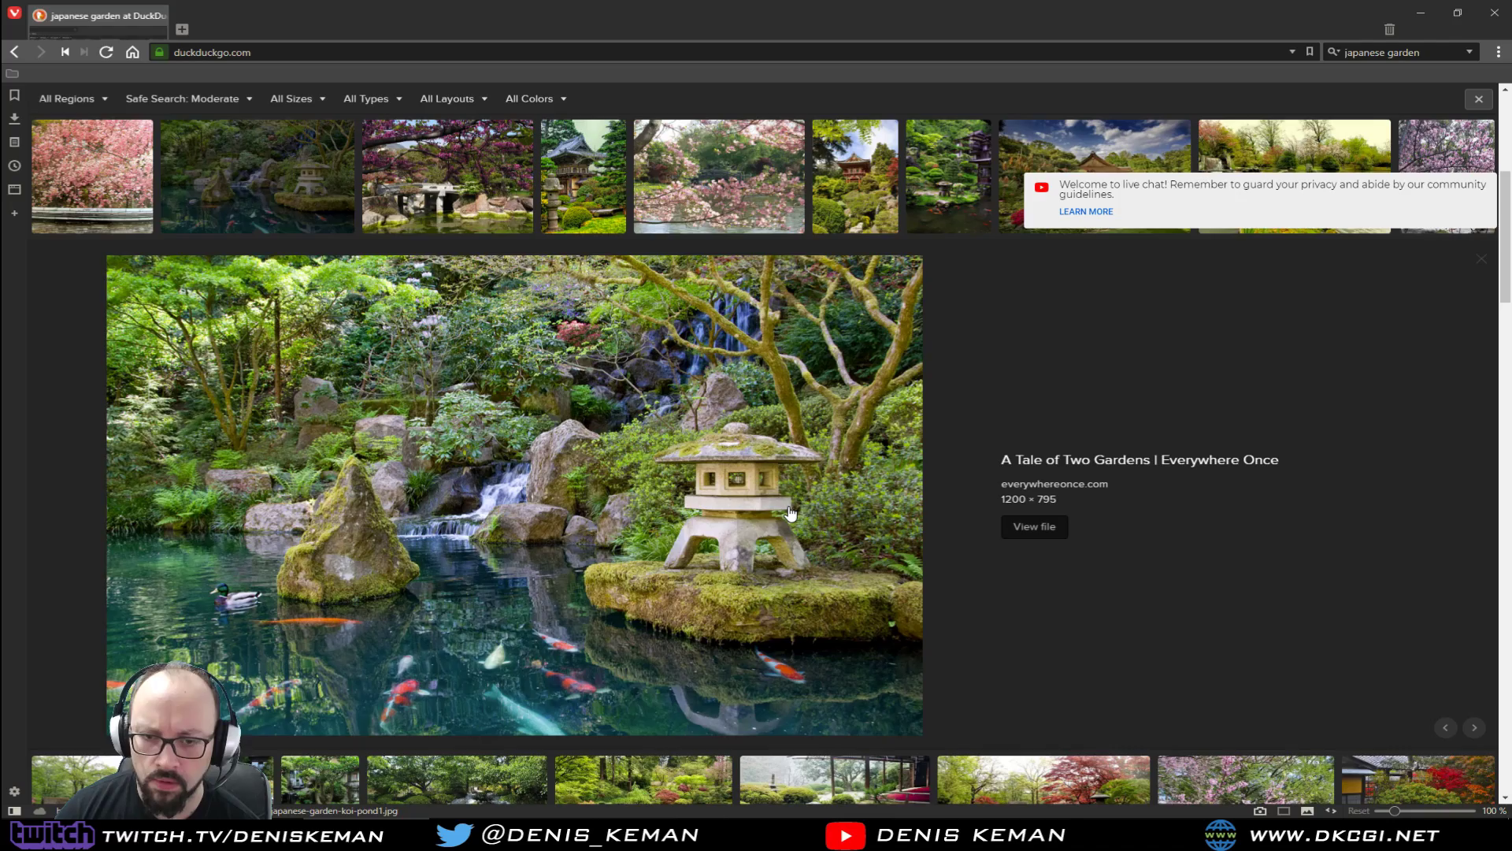
scroll(791, 514, down, 5)
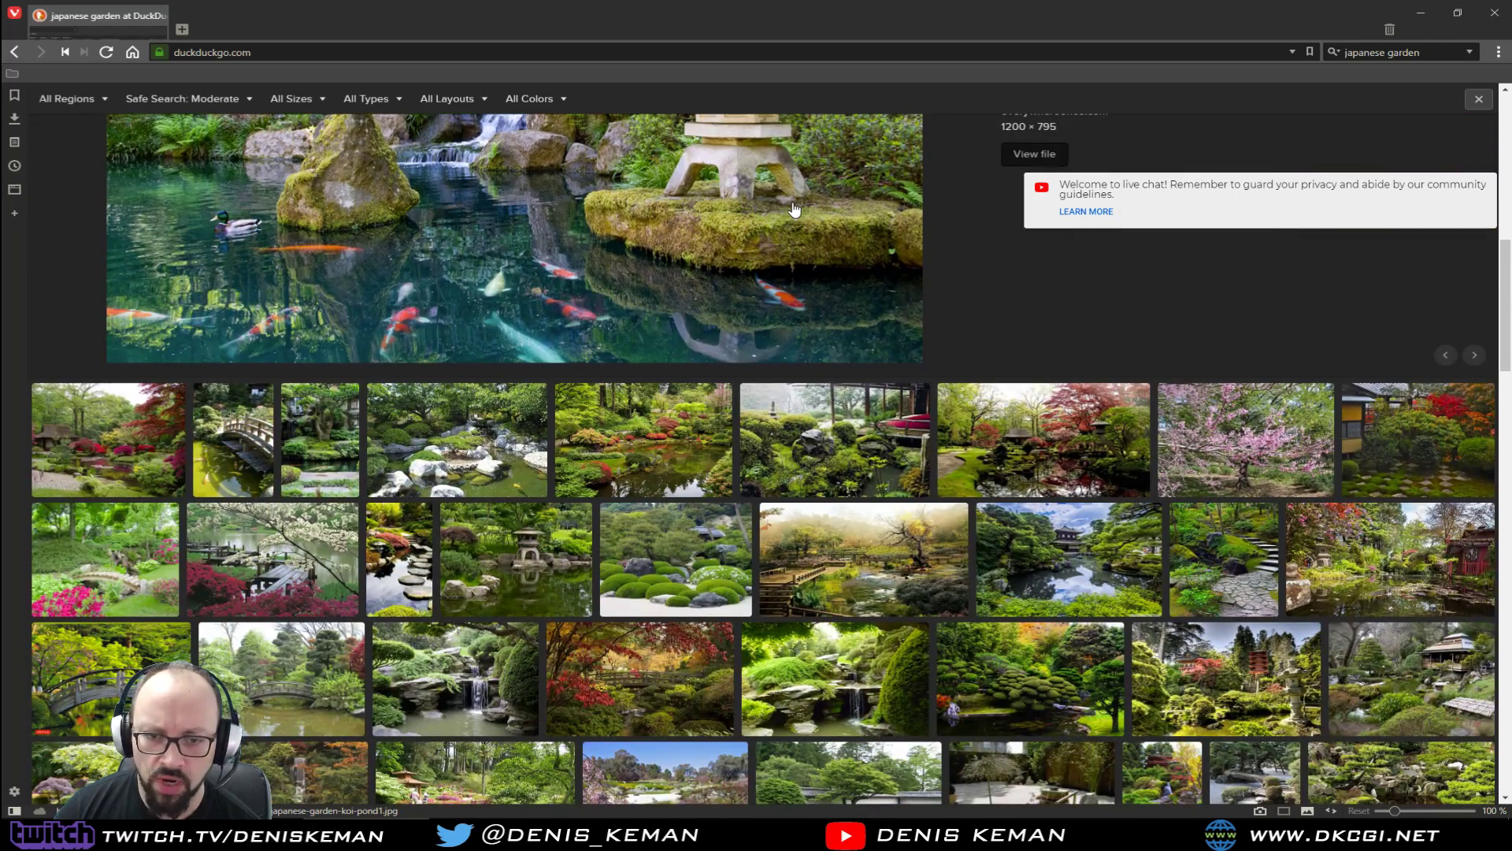
scroll(819, 276, down, 3)
scroll(839, 344, down, 2)
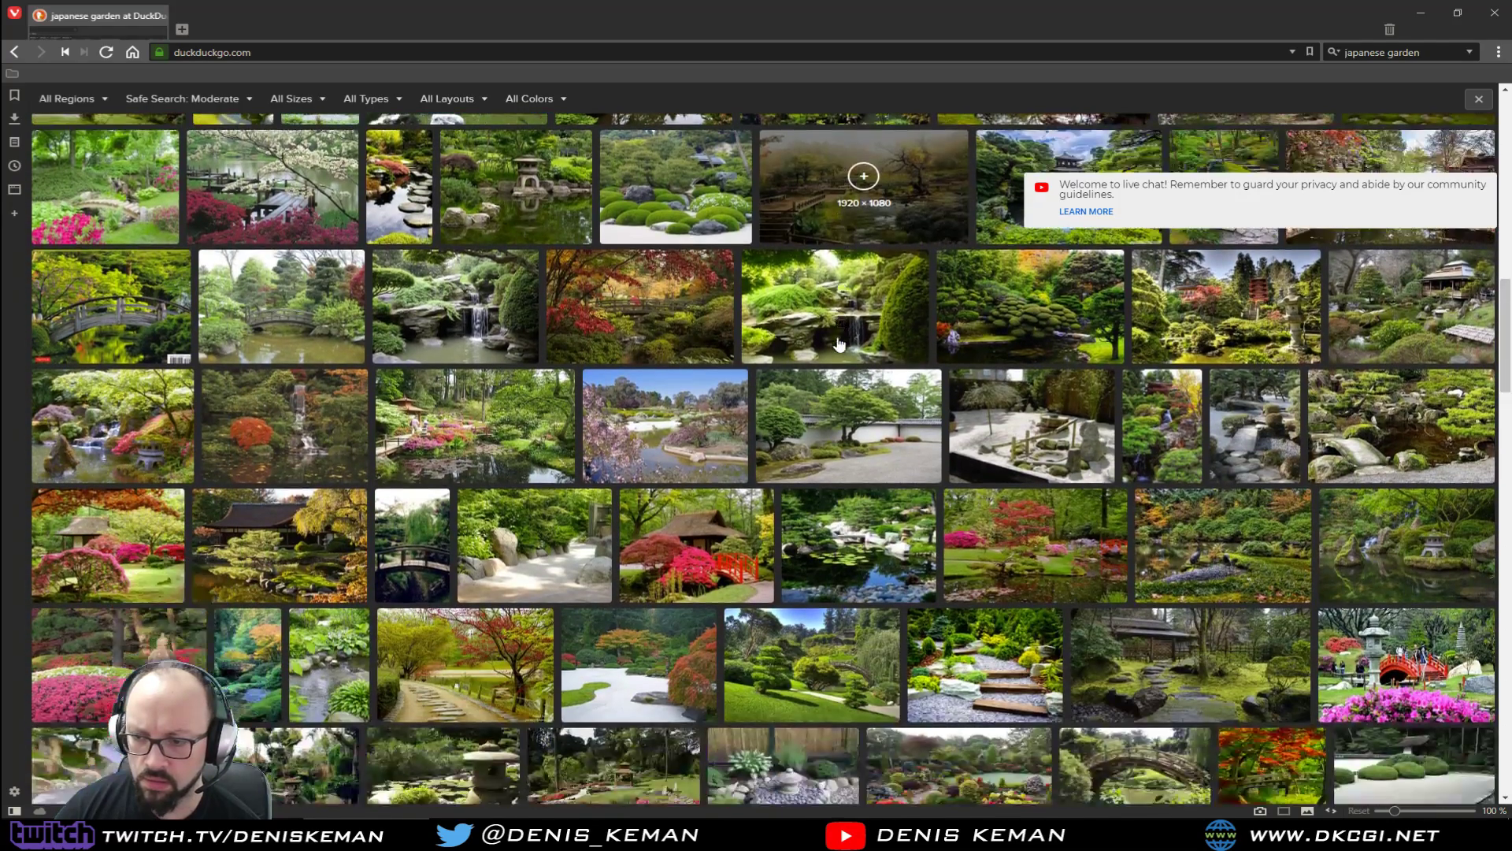
scroll(839, 344, down, 5)
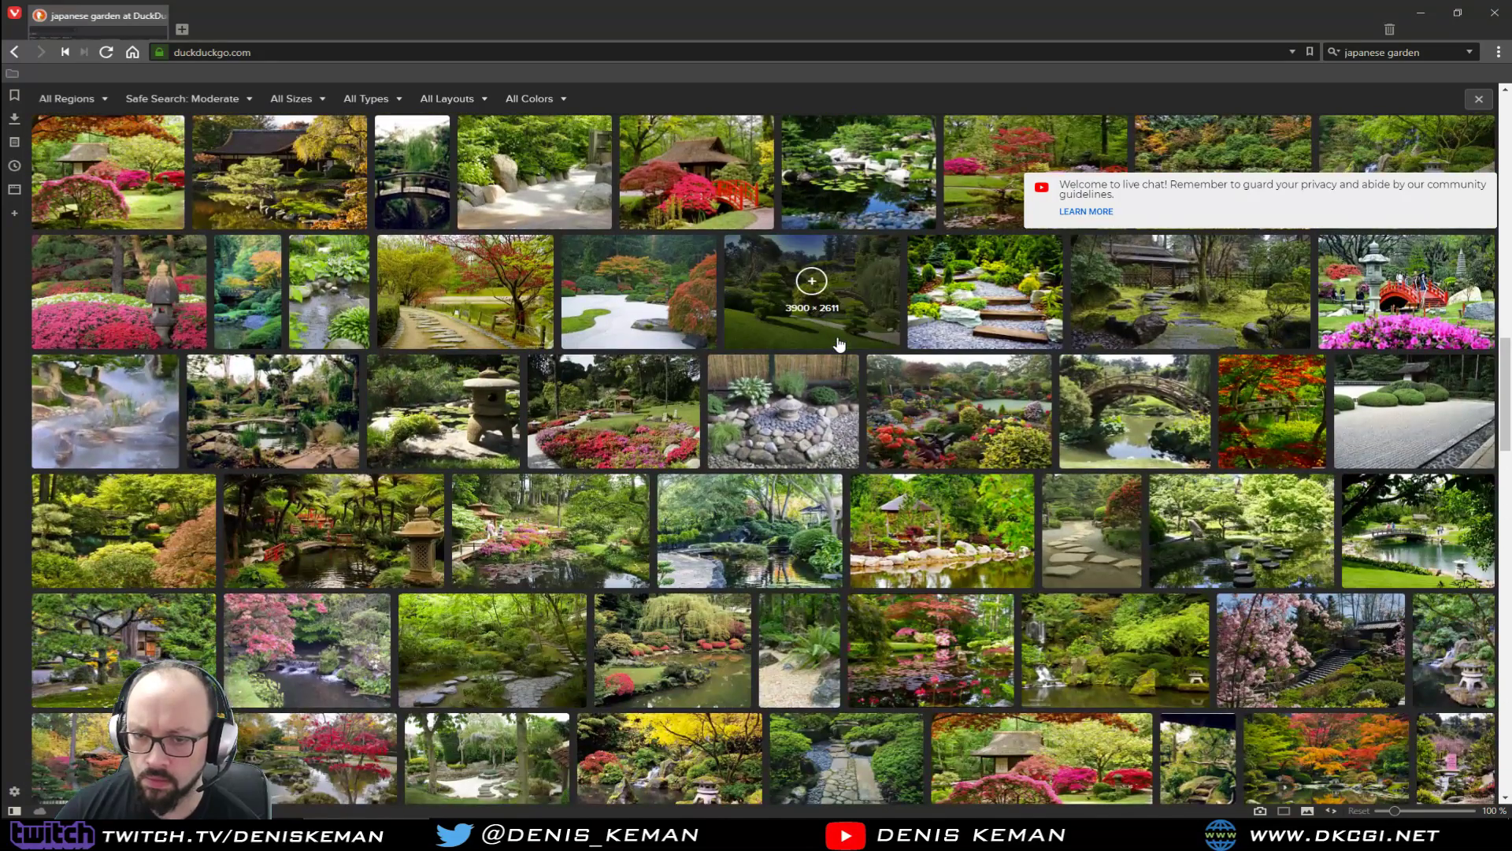
Preview the pebble rock garden with a small stone lantern and examine more of the Japanese garden image results.
click(765, 443)
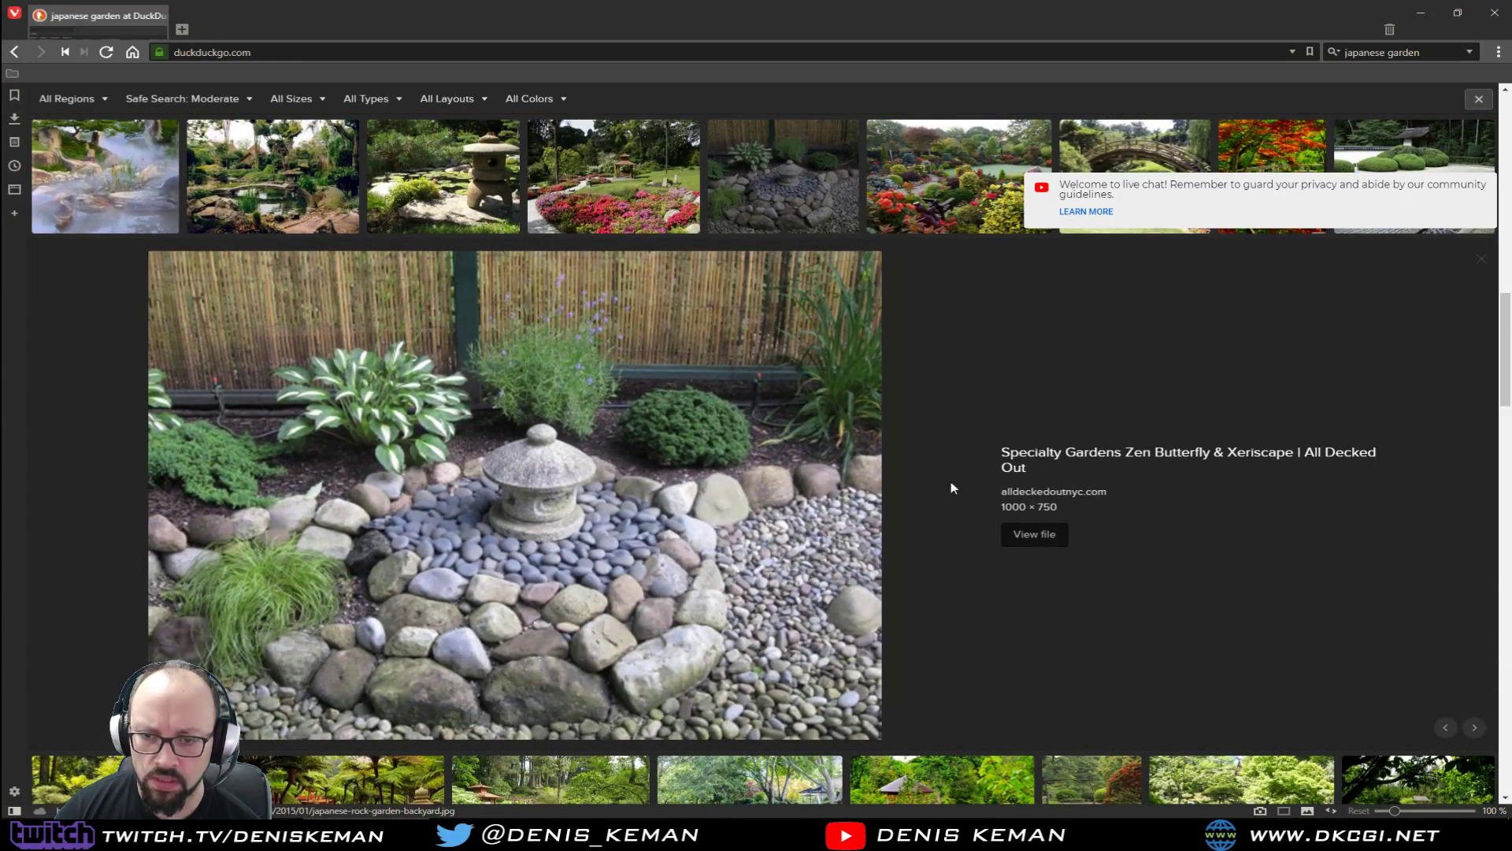
scroll(449, 445, down, 5)
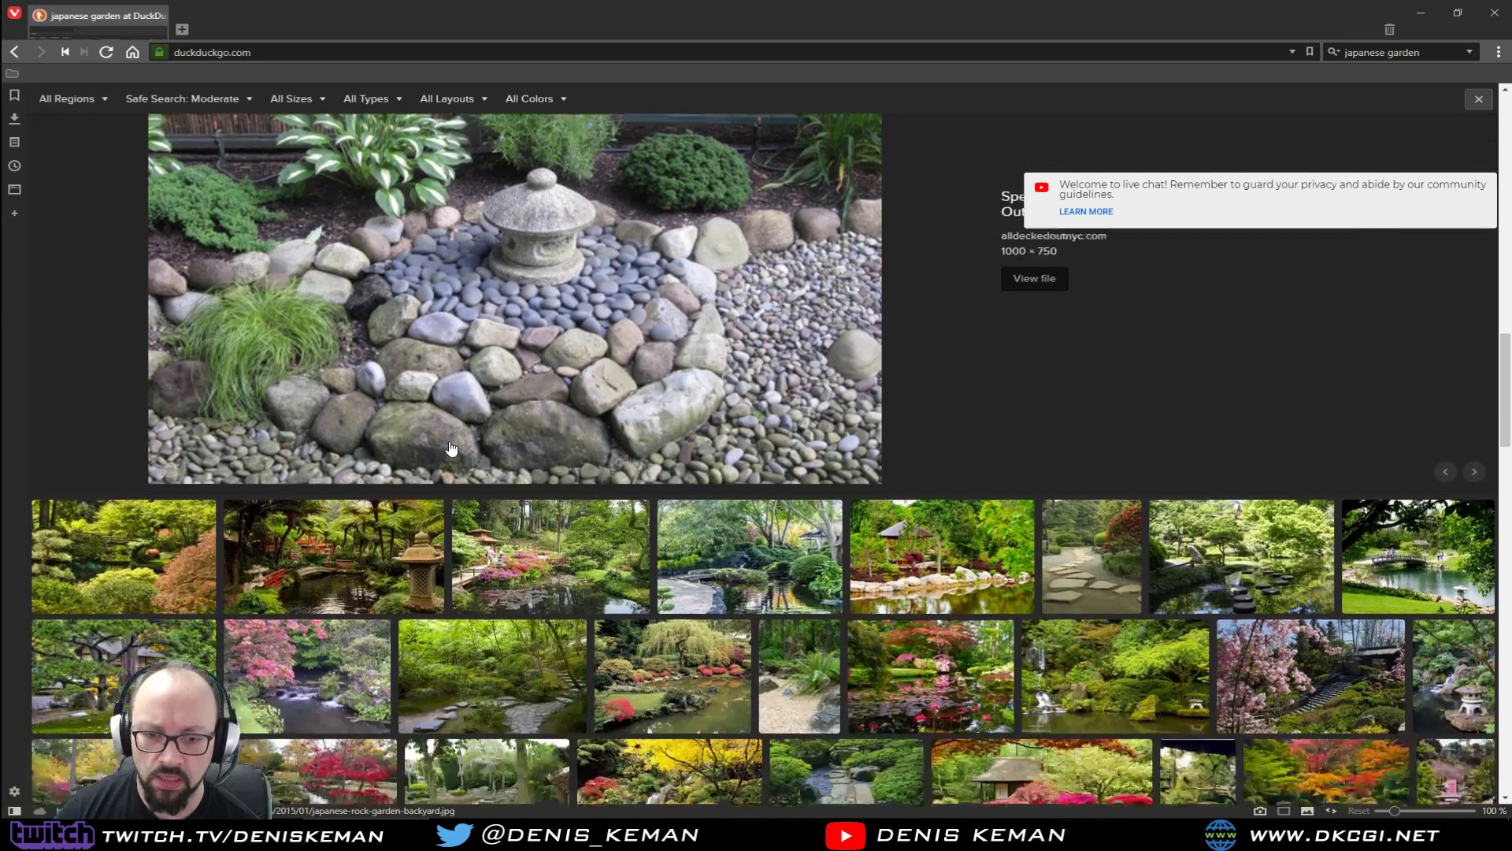
scroll(449, 443, down, 1)
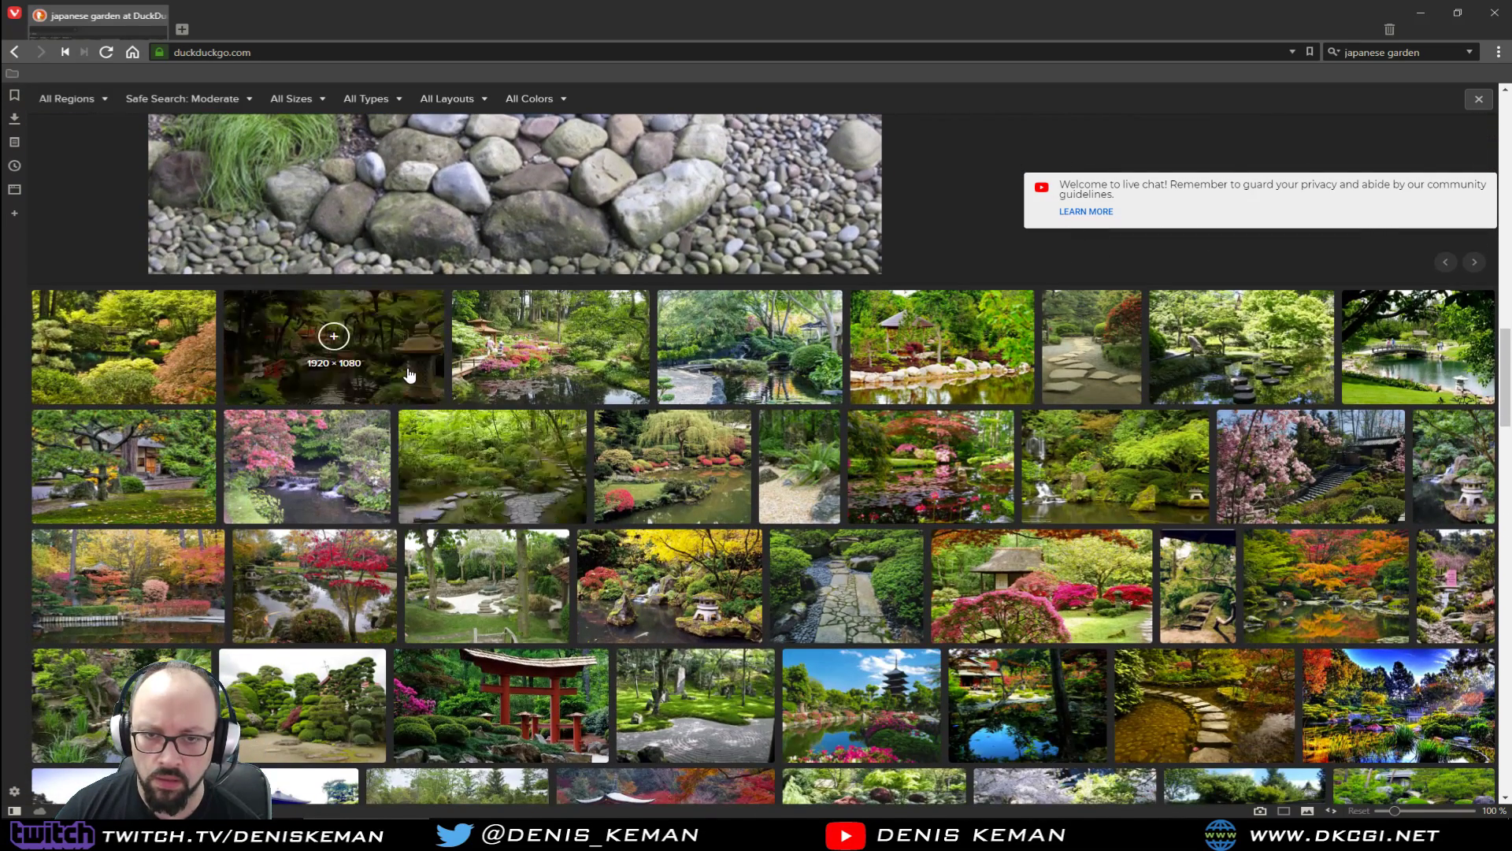
scroll(409, 375, down, 15)
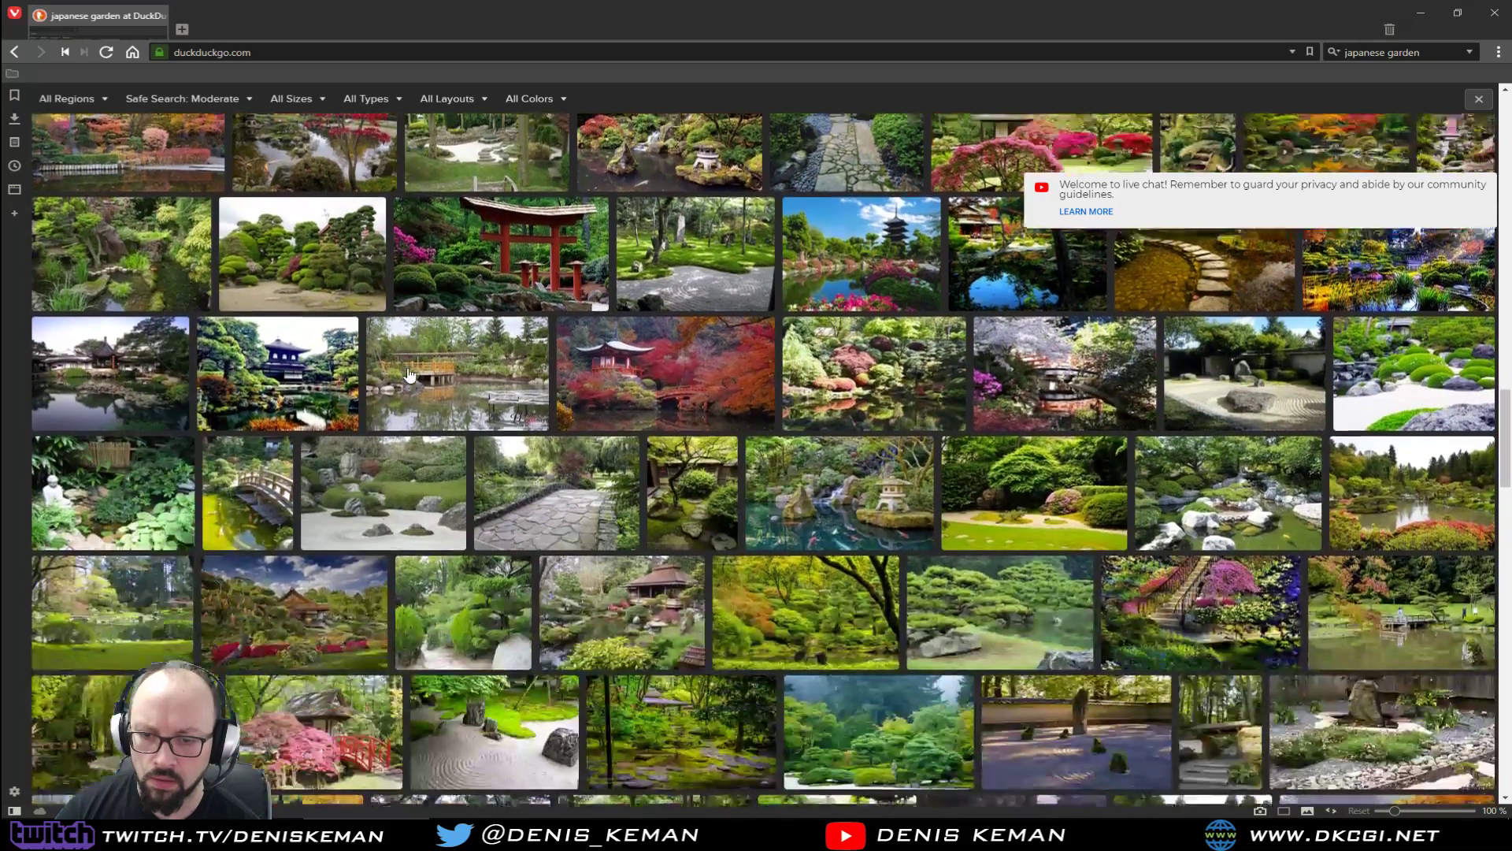
scroll(408, 369, down, 15)
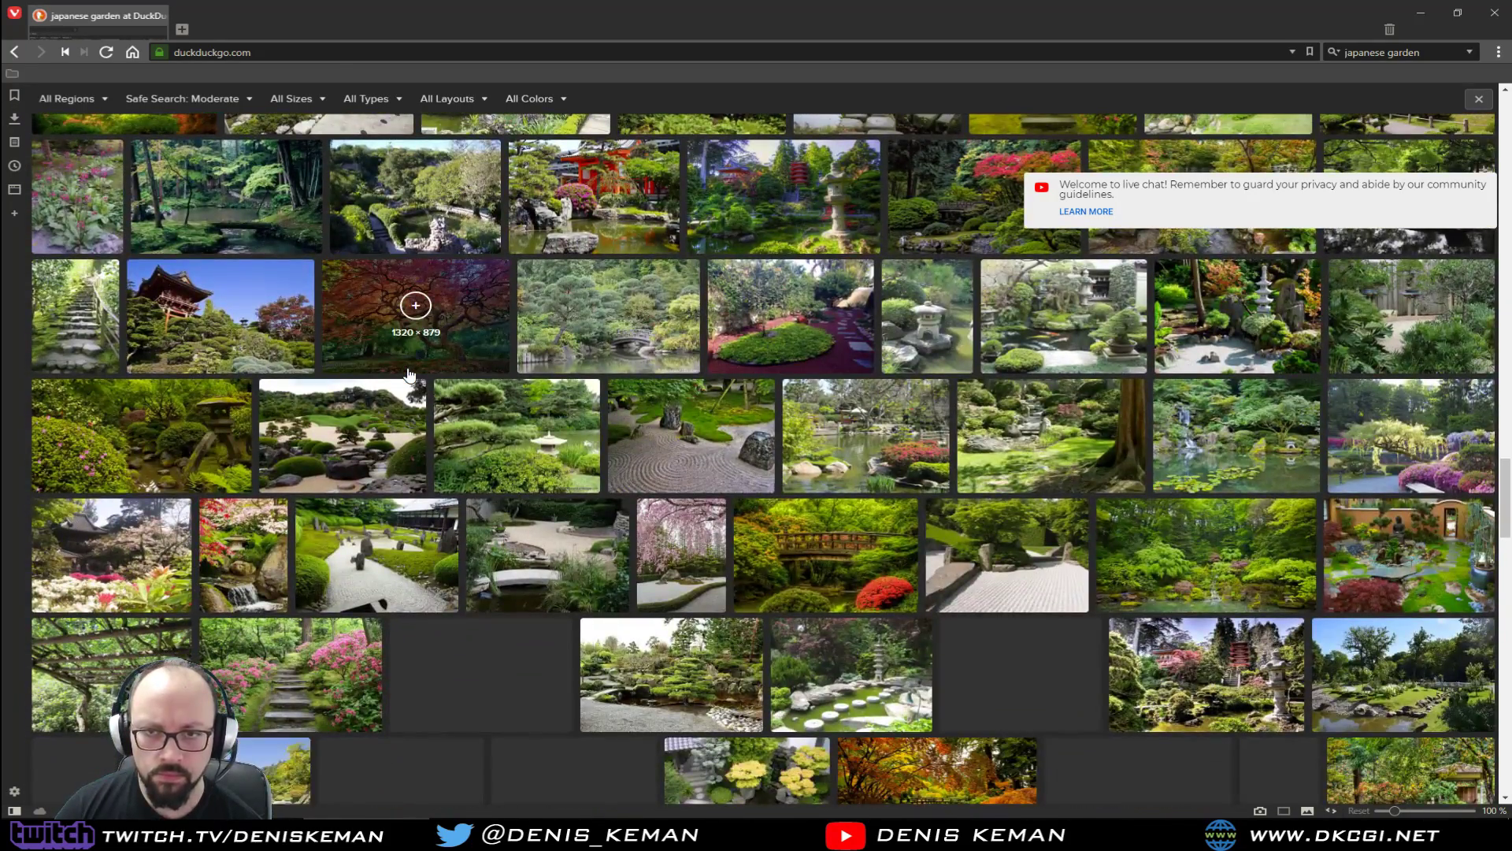
scroll(409, 374, down, 5)
scroll(409, 375, down, 10)
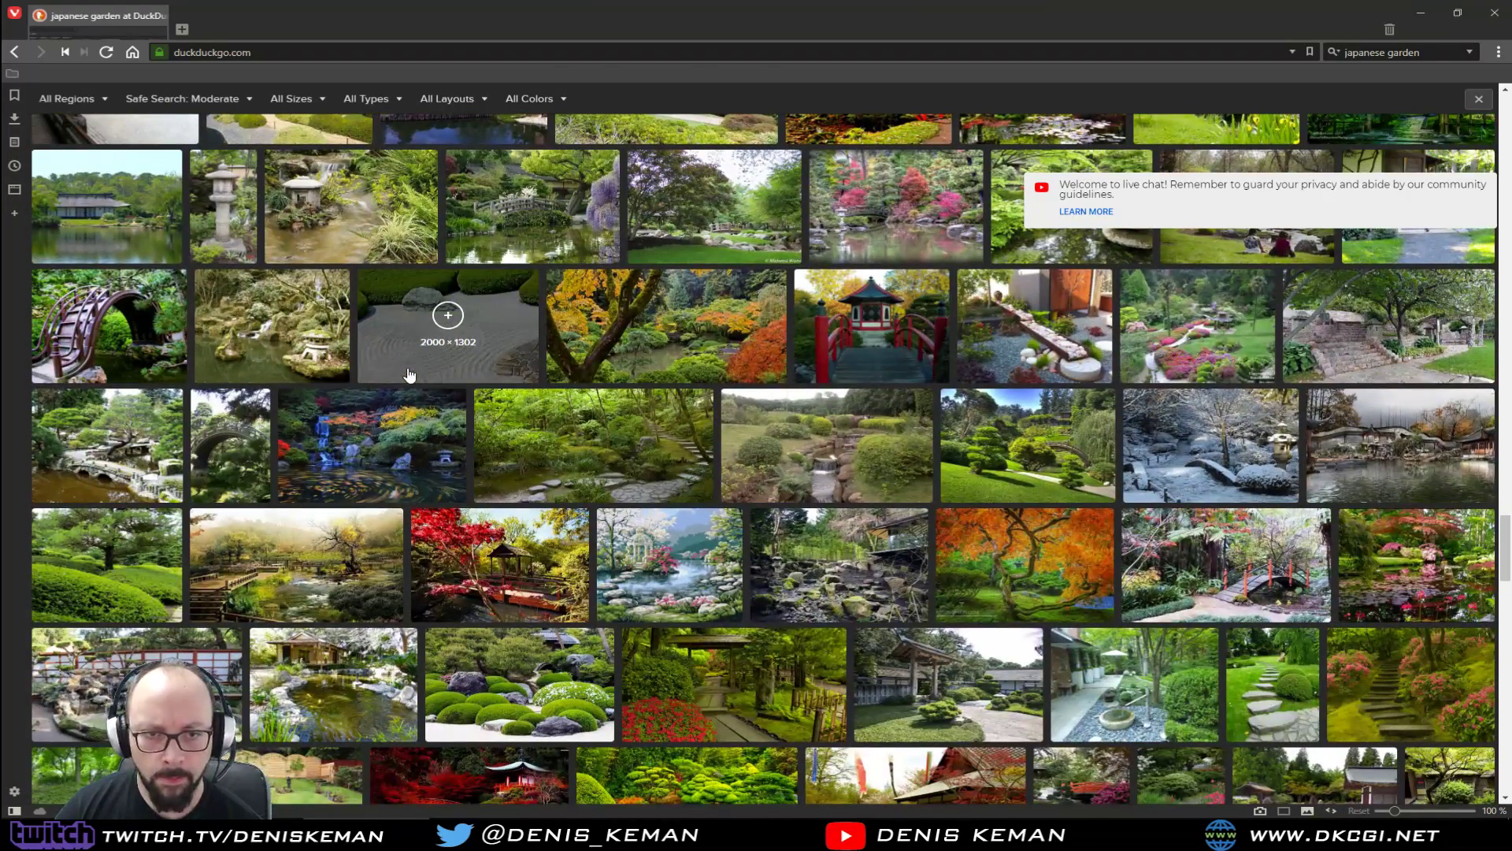
scroll(409, 374, down, 10)
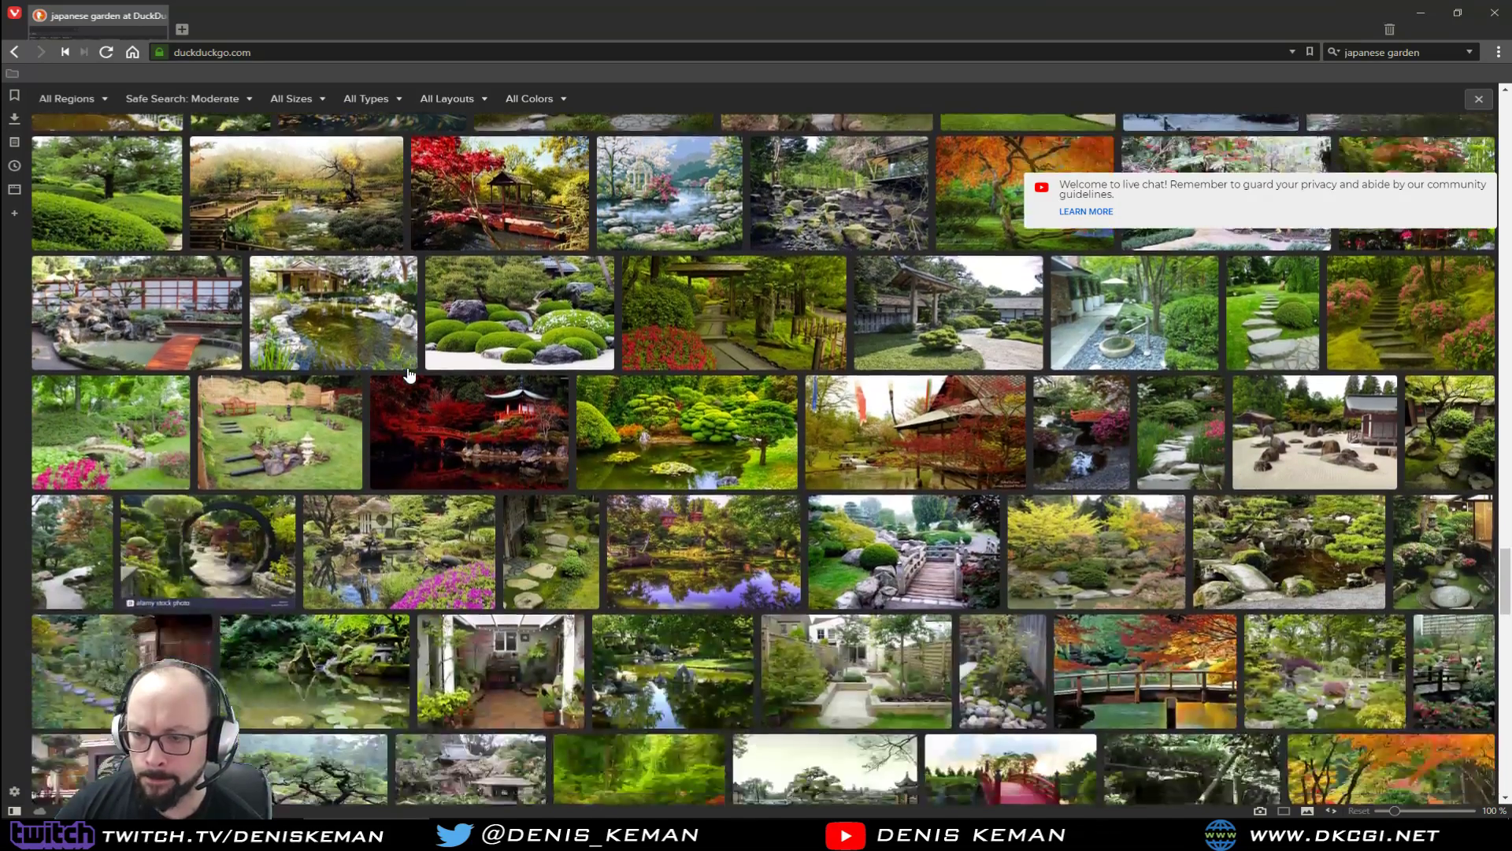
scroll(409, 375, down, 5)
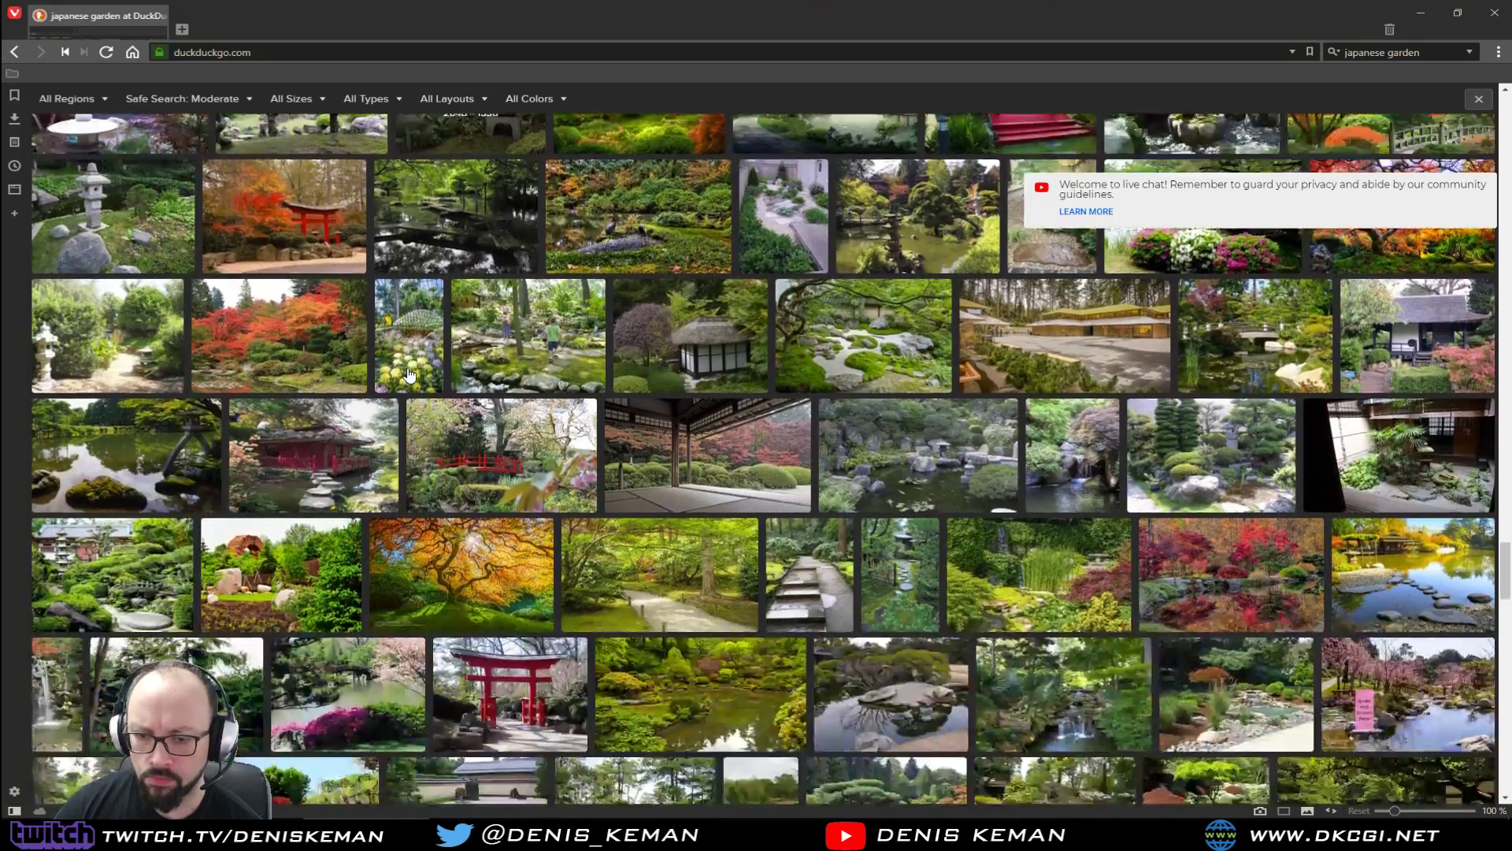
Examine the further Japanese garden results and preview the Kenroku-en image of a stone lantern beside a lake.
scroll(408, 367, down, 1)
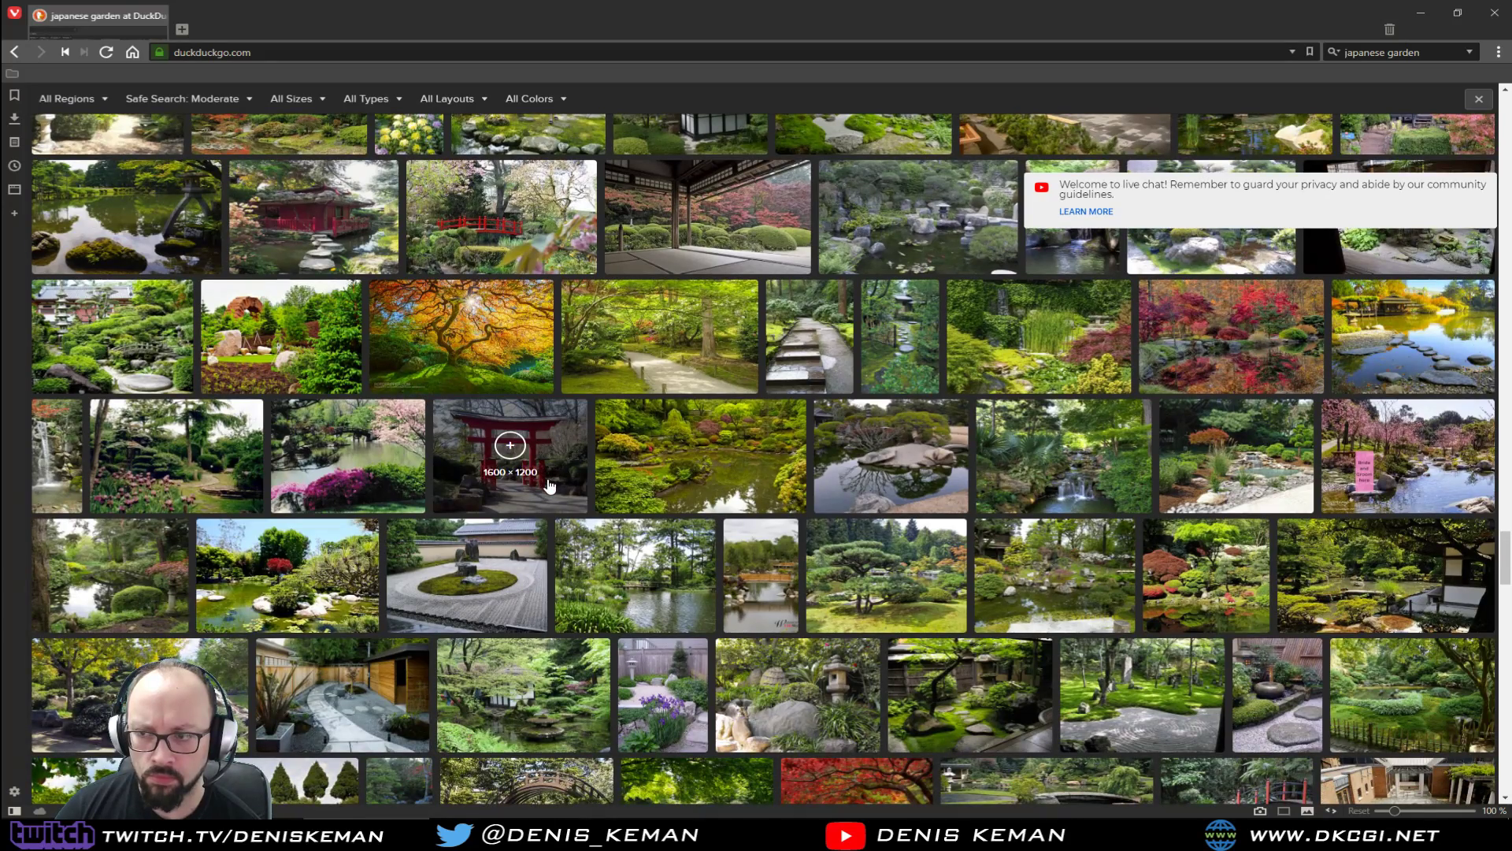
scroll(550, 485, down, 5)
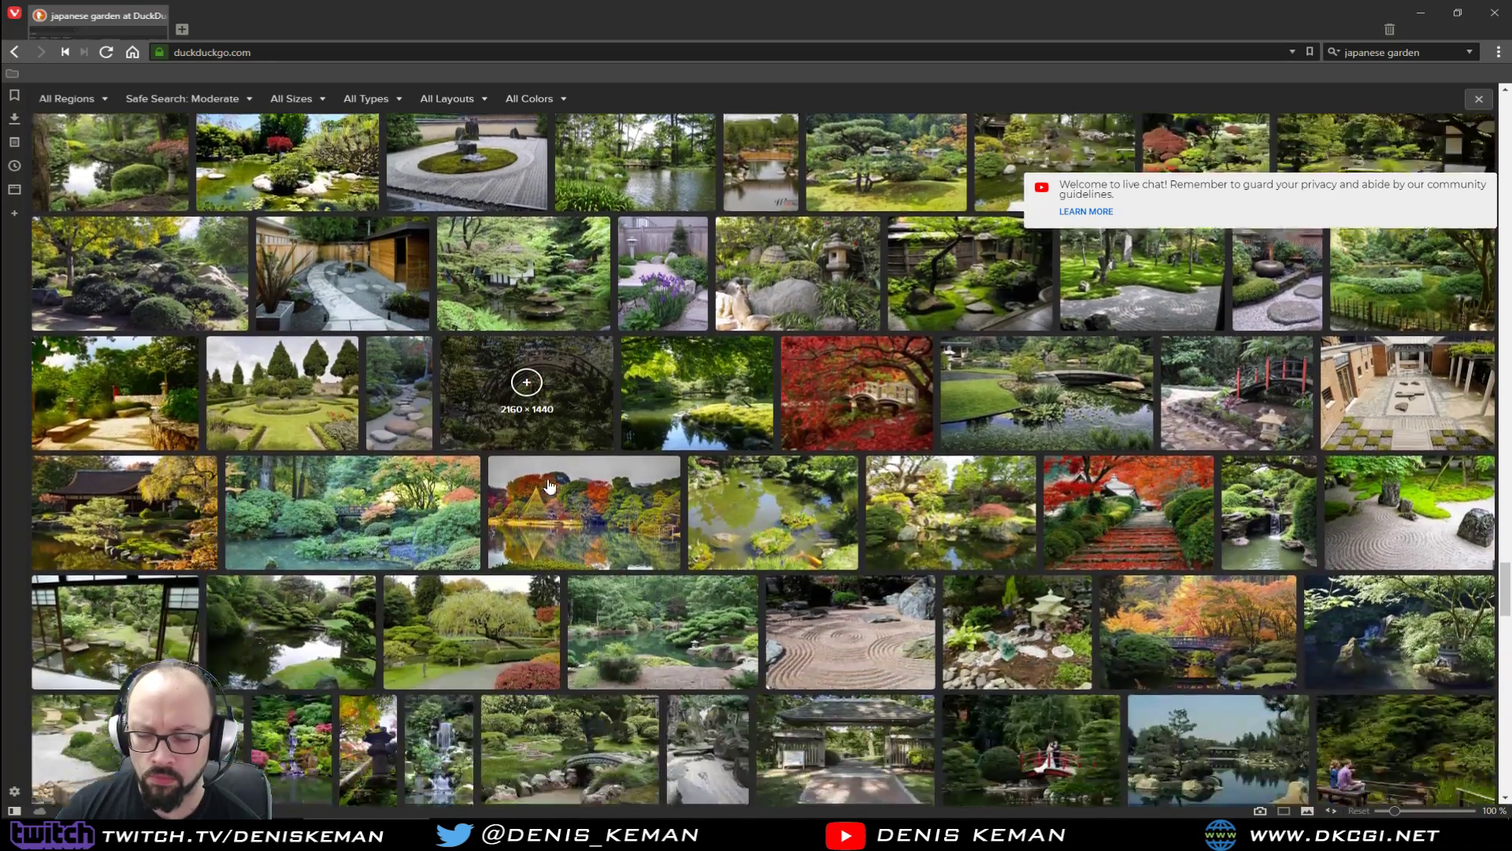
scroll(549, 486, down, 4)
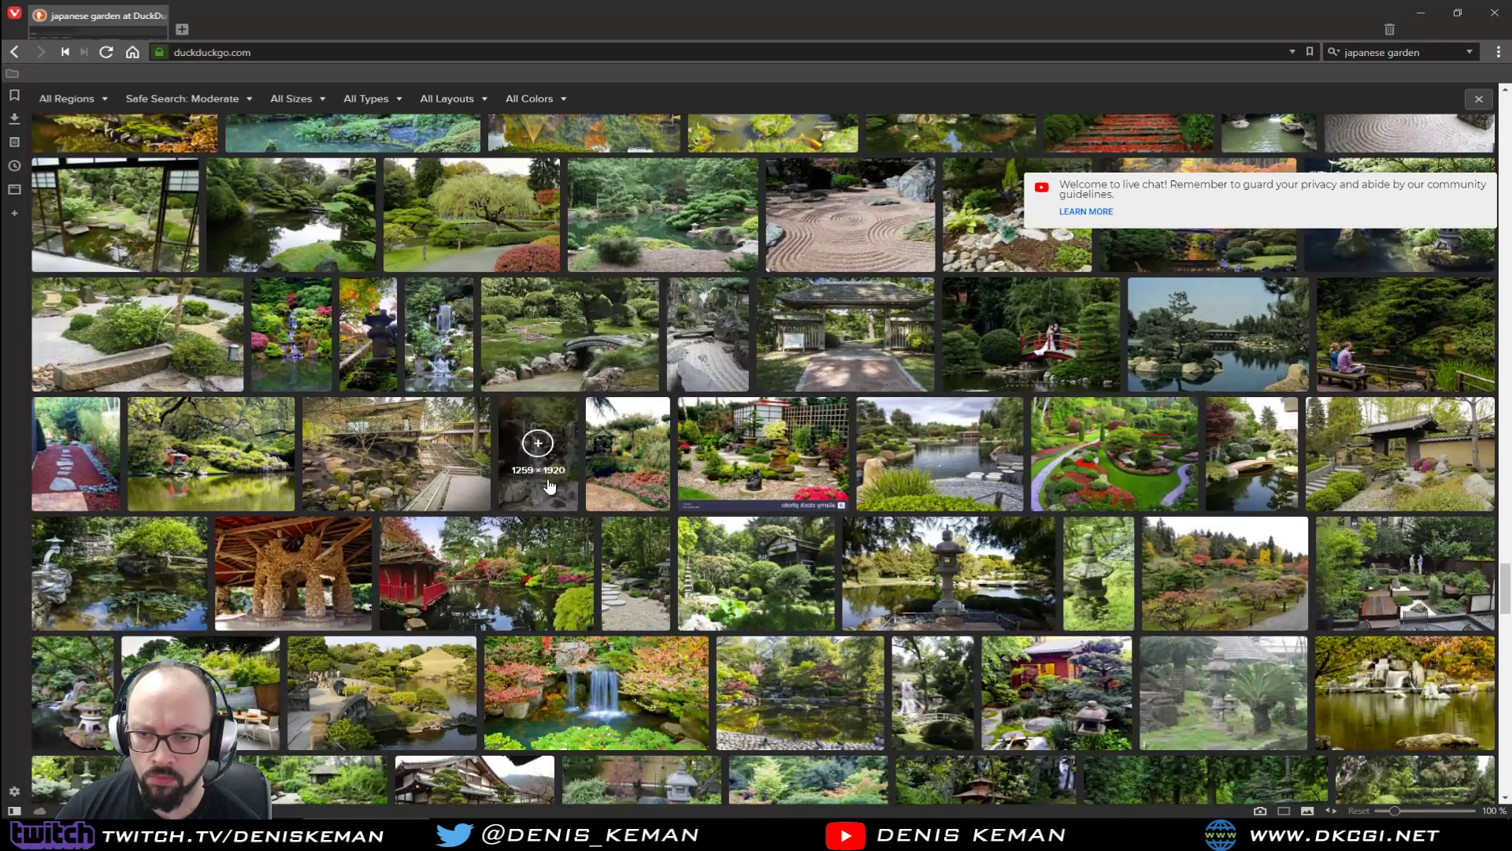
scroll(550, 486, down, 4)
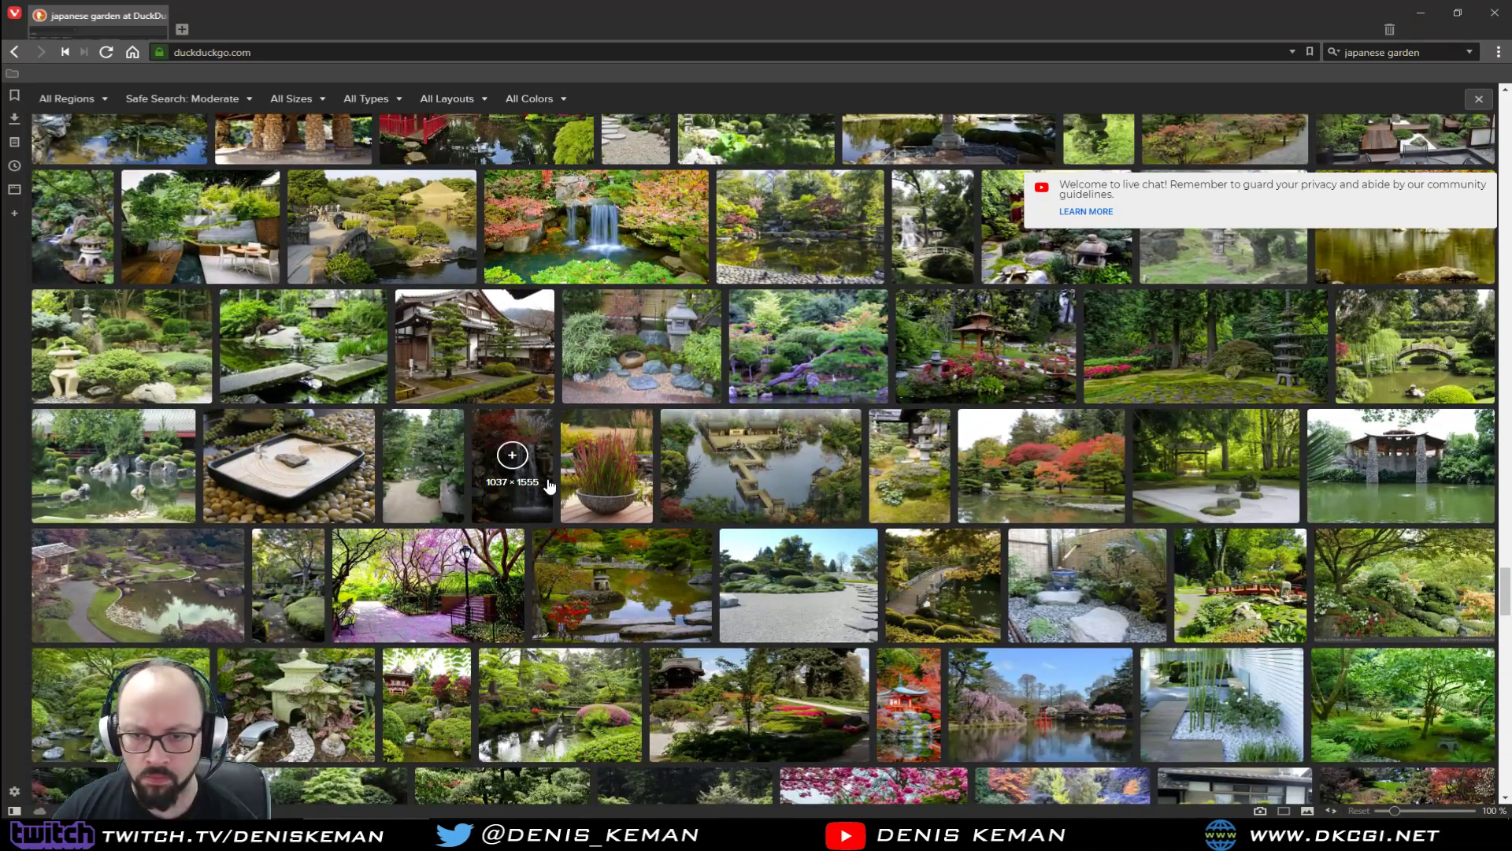
scroll(550, 486, down, 8)
scroll(549, 486, down, 10)
scroll(549, 485, down, 5)
scroll(961, 254, up, 1)
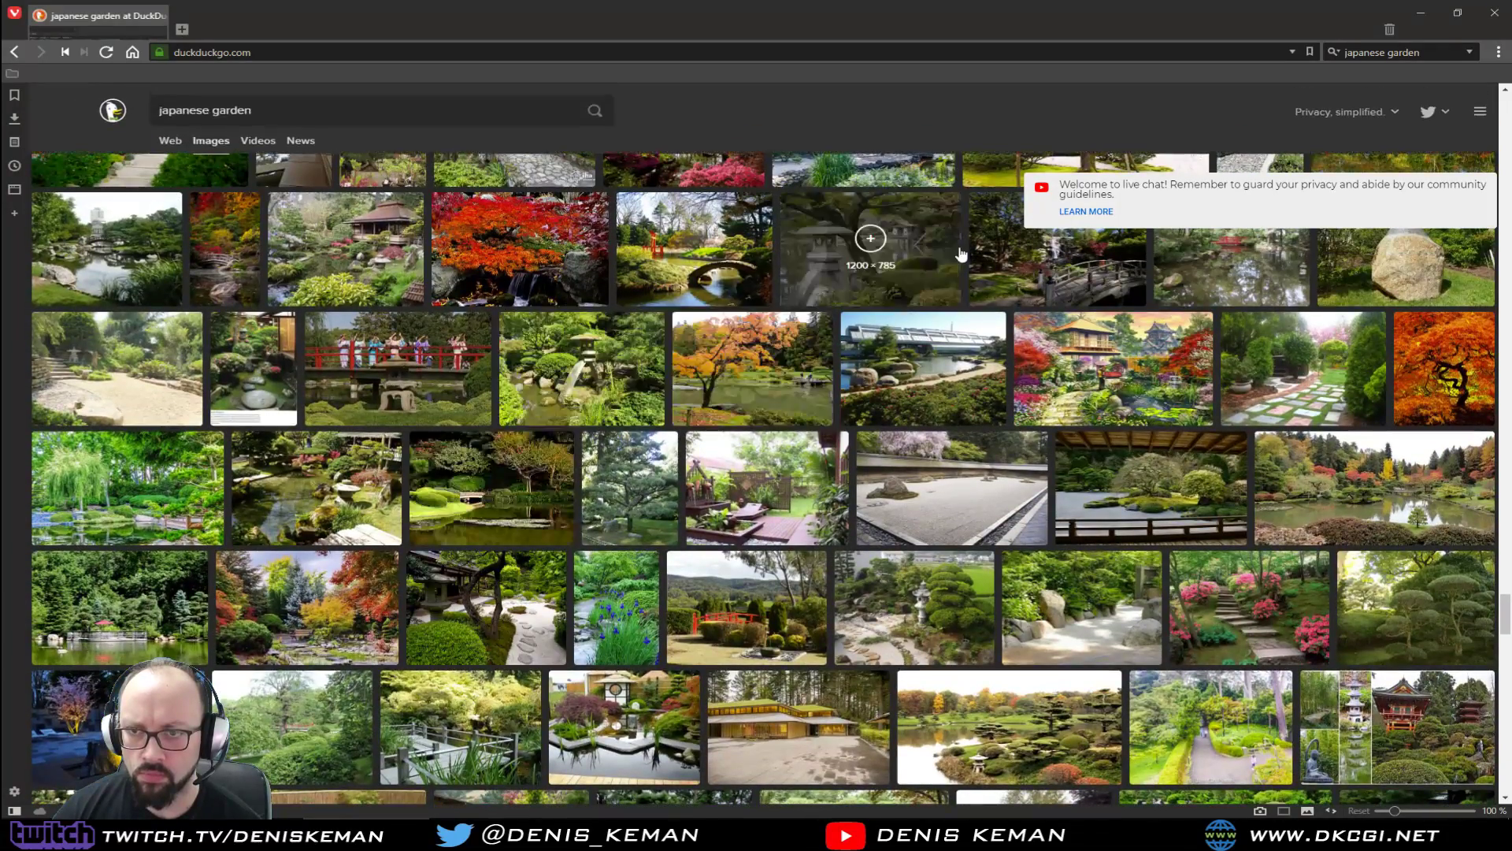
click(936, 268)
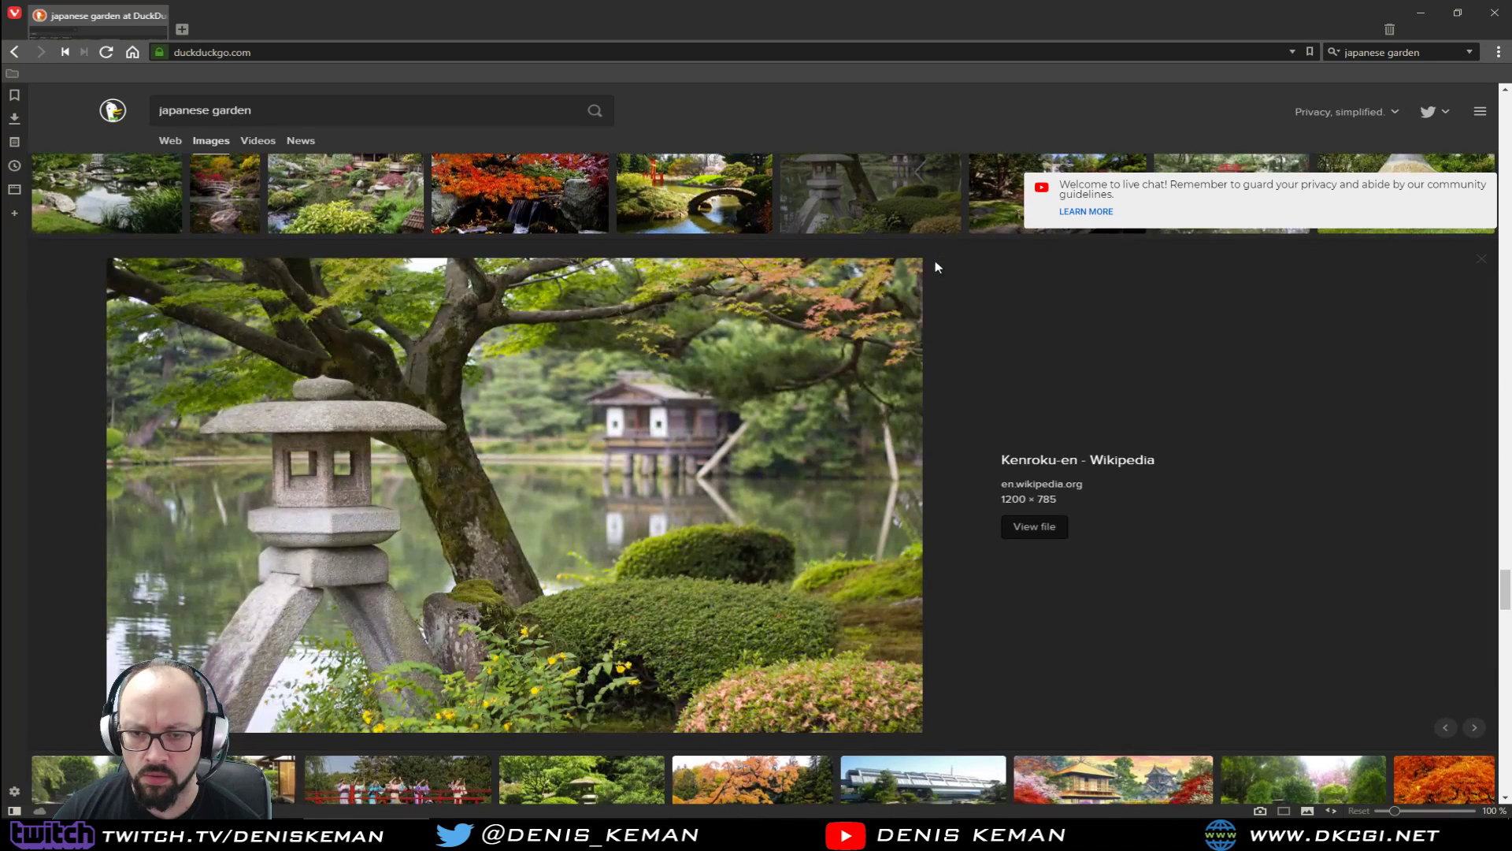
Search the images for "japanese garden buildings".
click(283, 109)
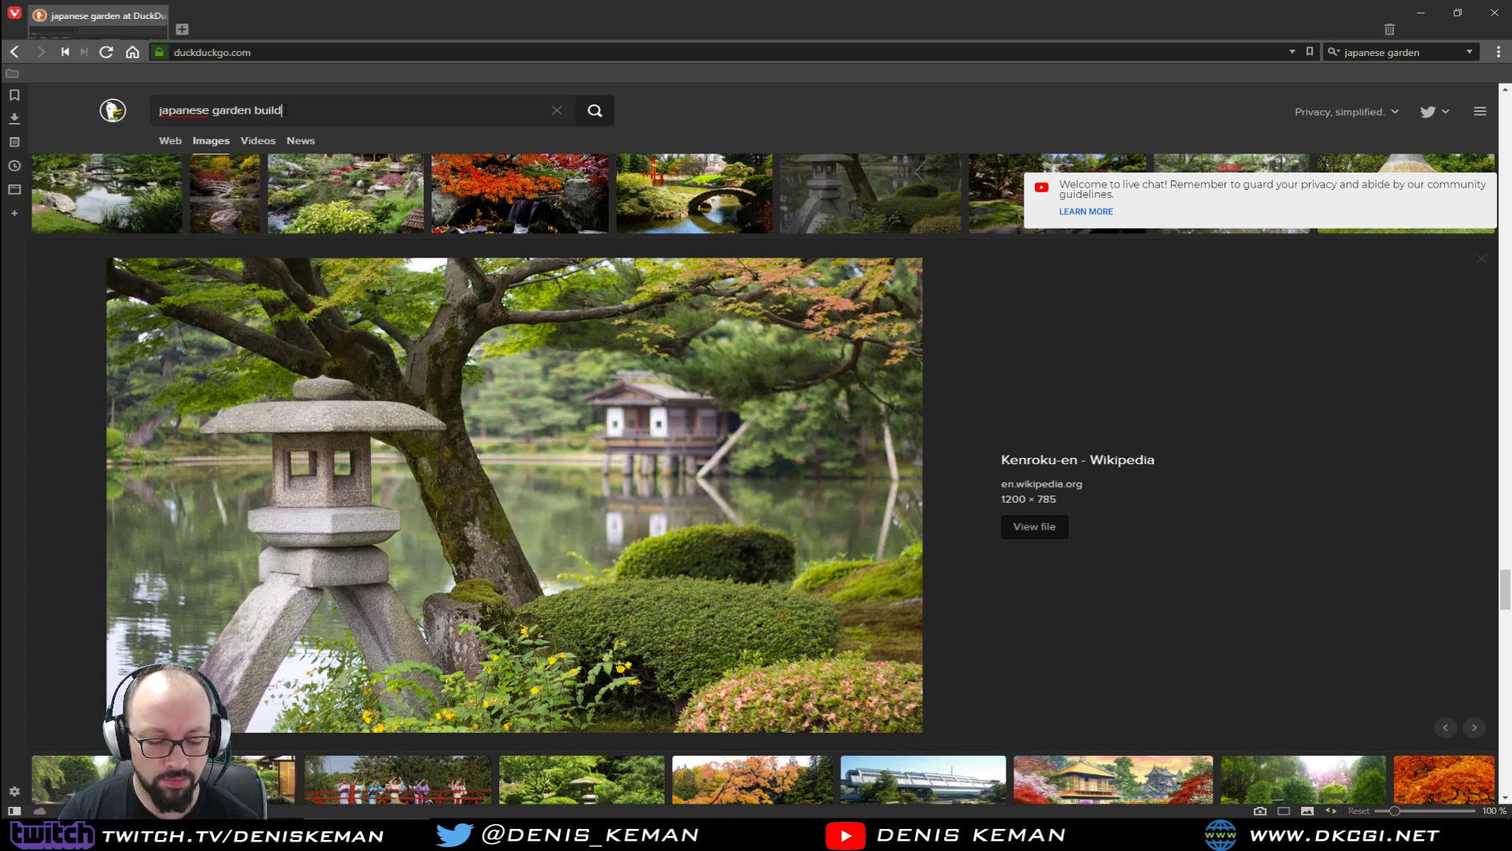
text(ings)
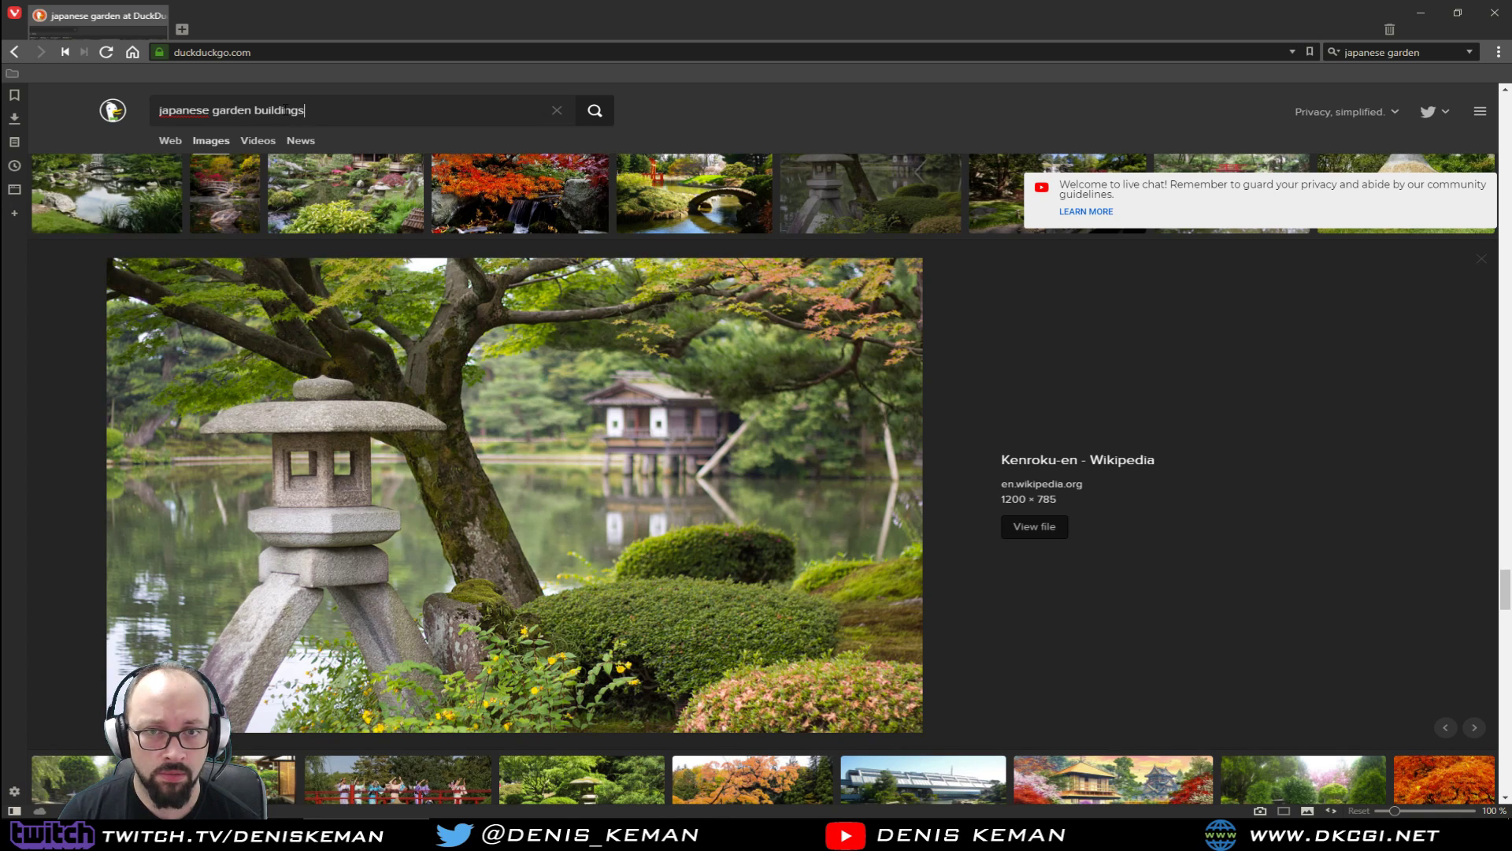
key(Return)
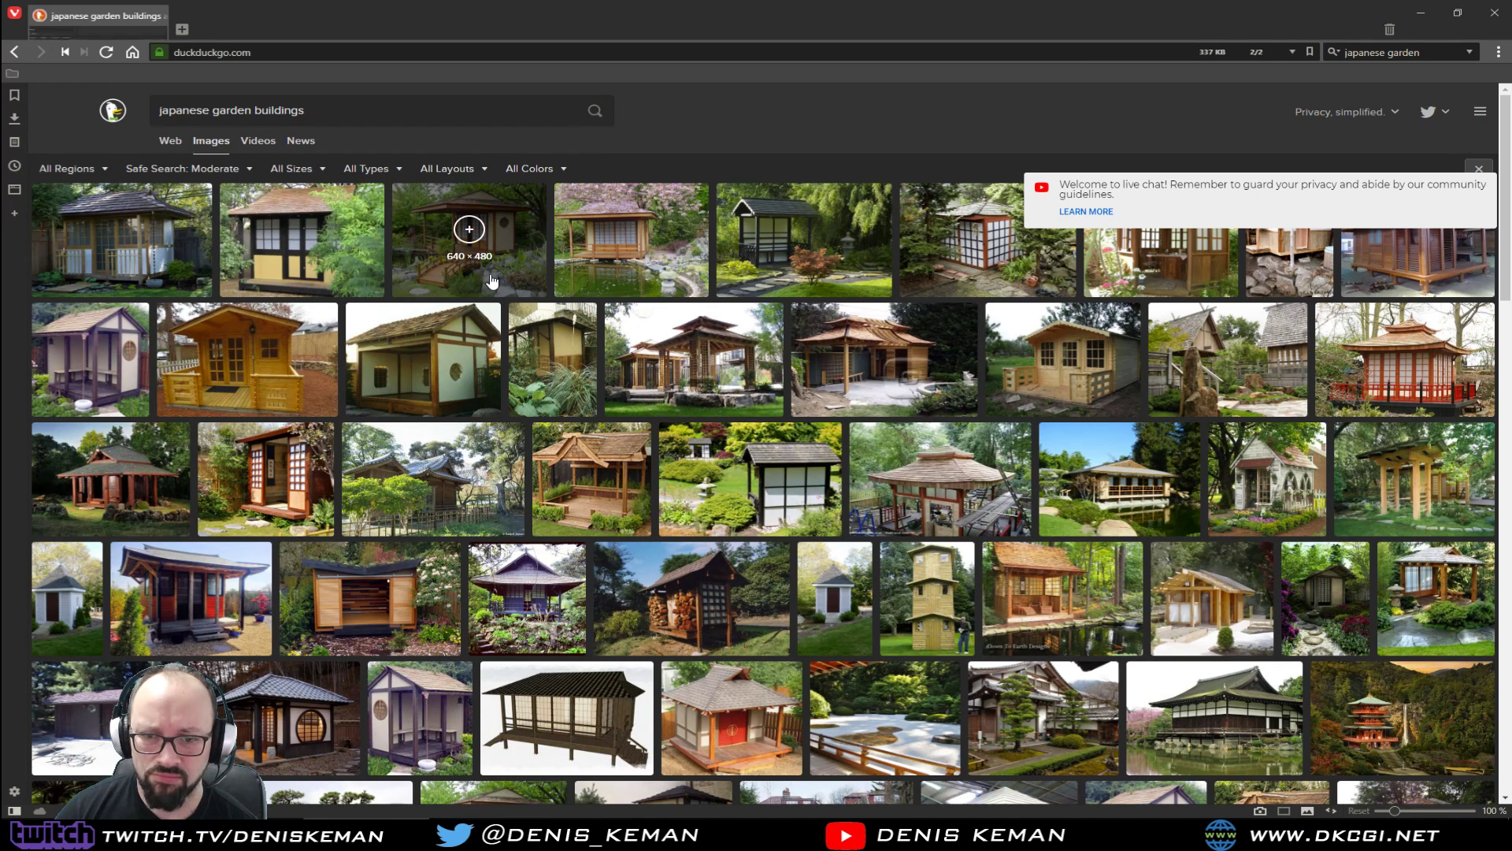
Change the image search to "japanese garden ornaments" and run it.
click(254, 110)
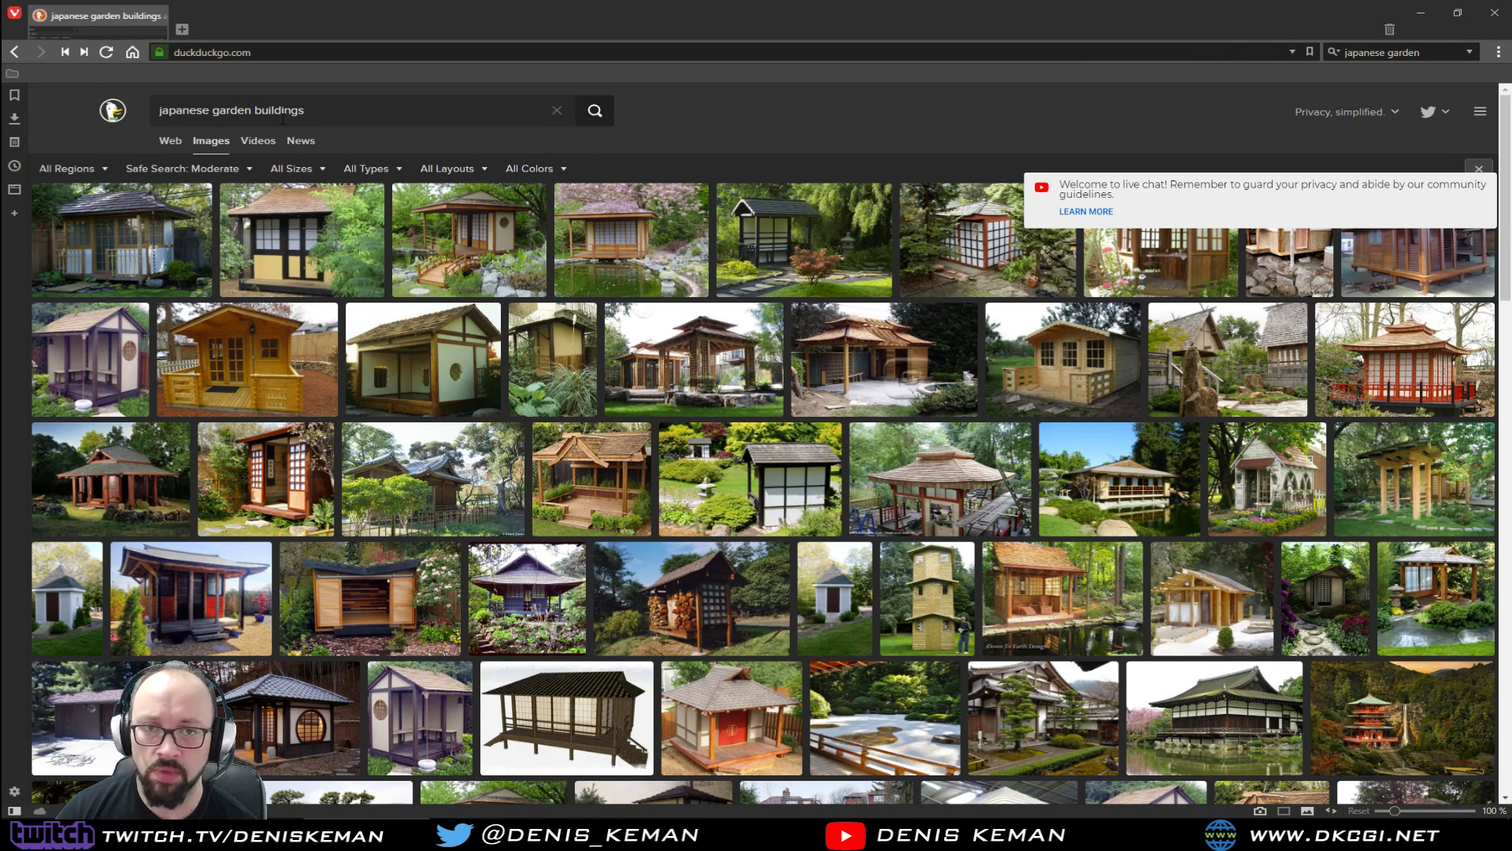
drag(254, 111, 396, 113)
text(ornaments)
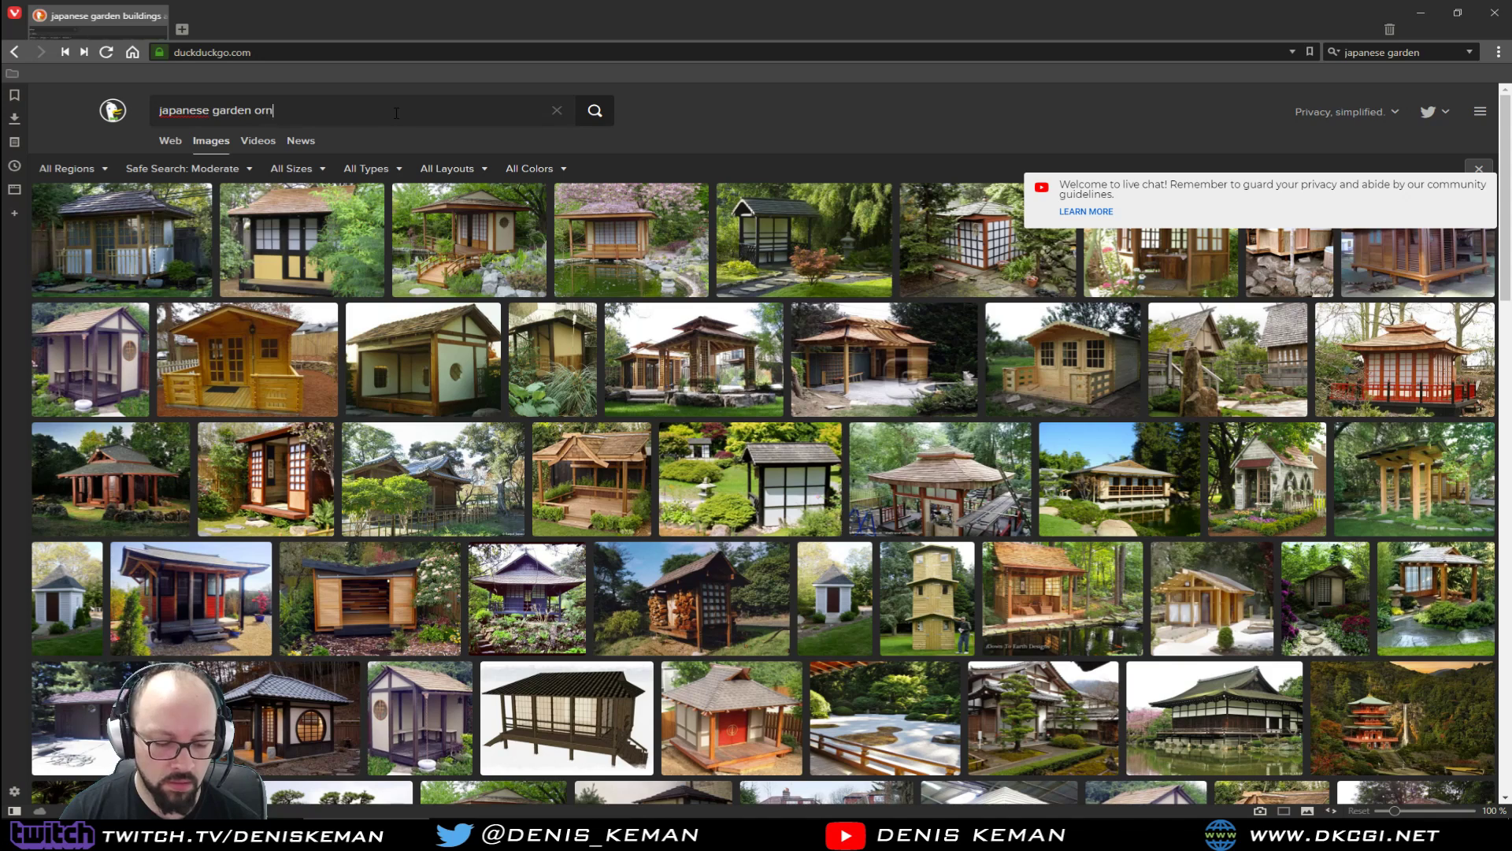
key(Return)
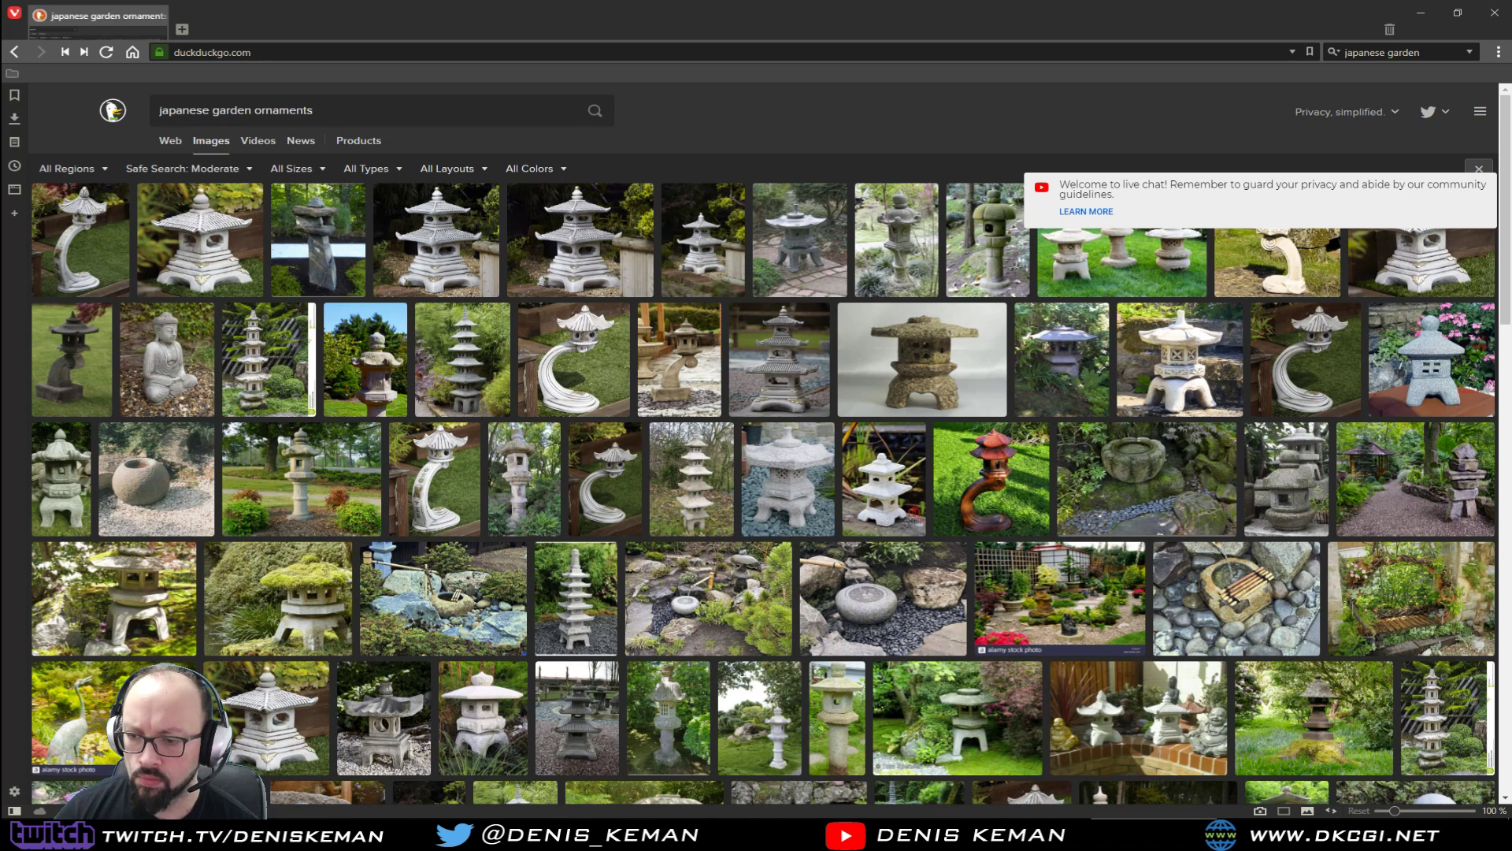
click(1026, 831)
drag(731, 88, 0, 102)
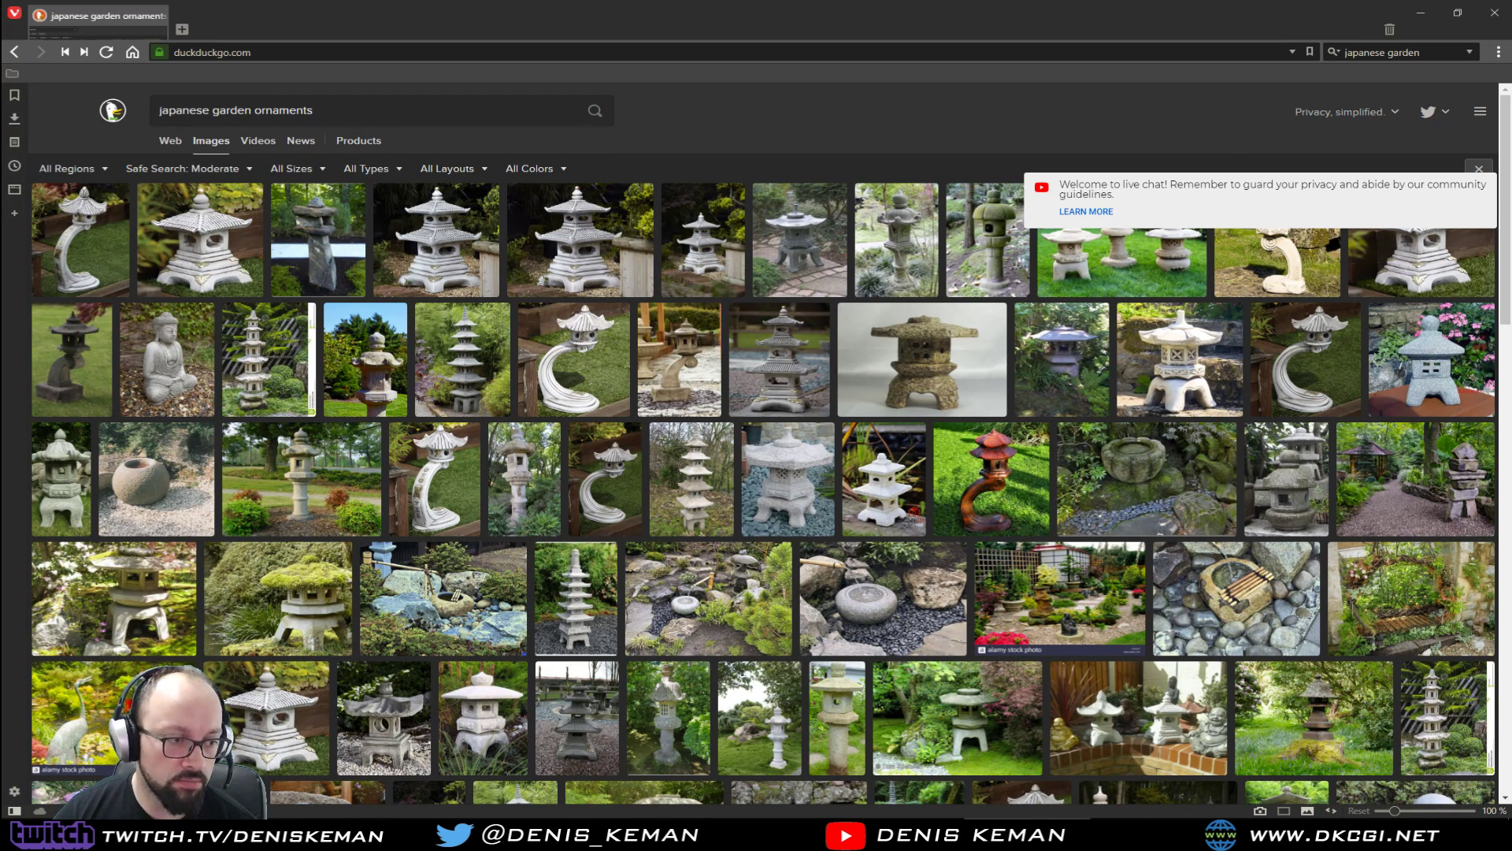
drag(0, 111, 0, 118)
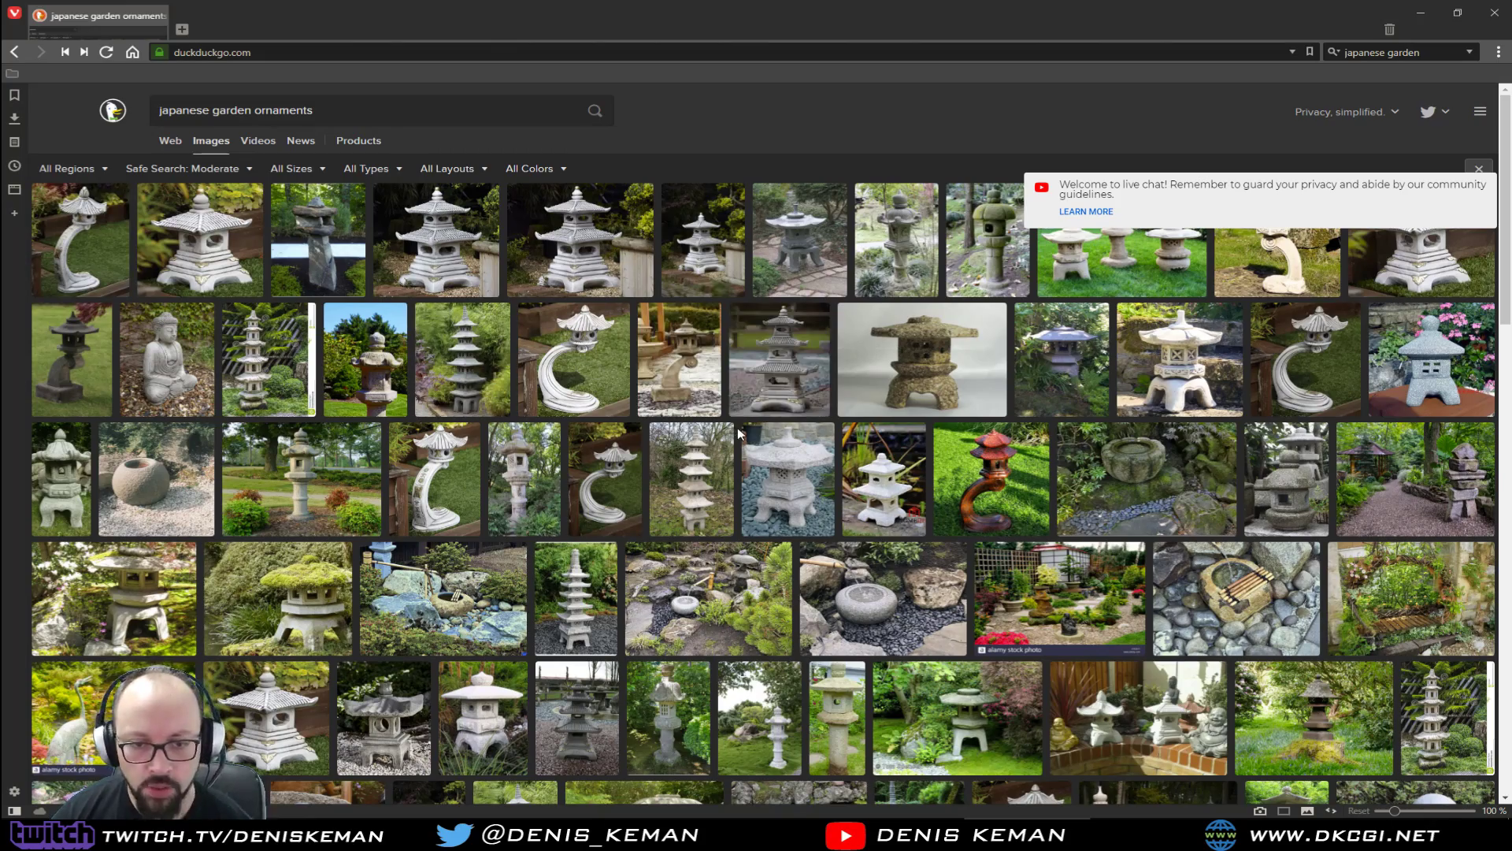
Examine the garden ornament results and preview the large curved white pagoda lantern.
scroll(737, 427, down, 3)
scroll(737, 430, down, 5)
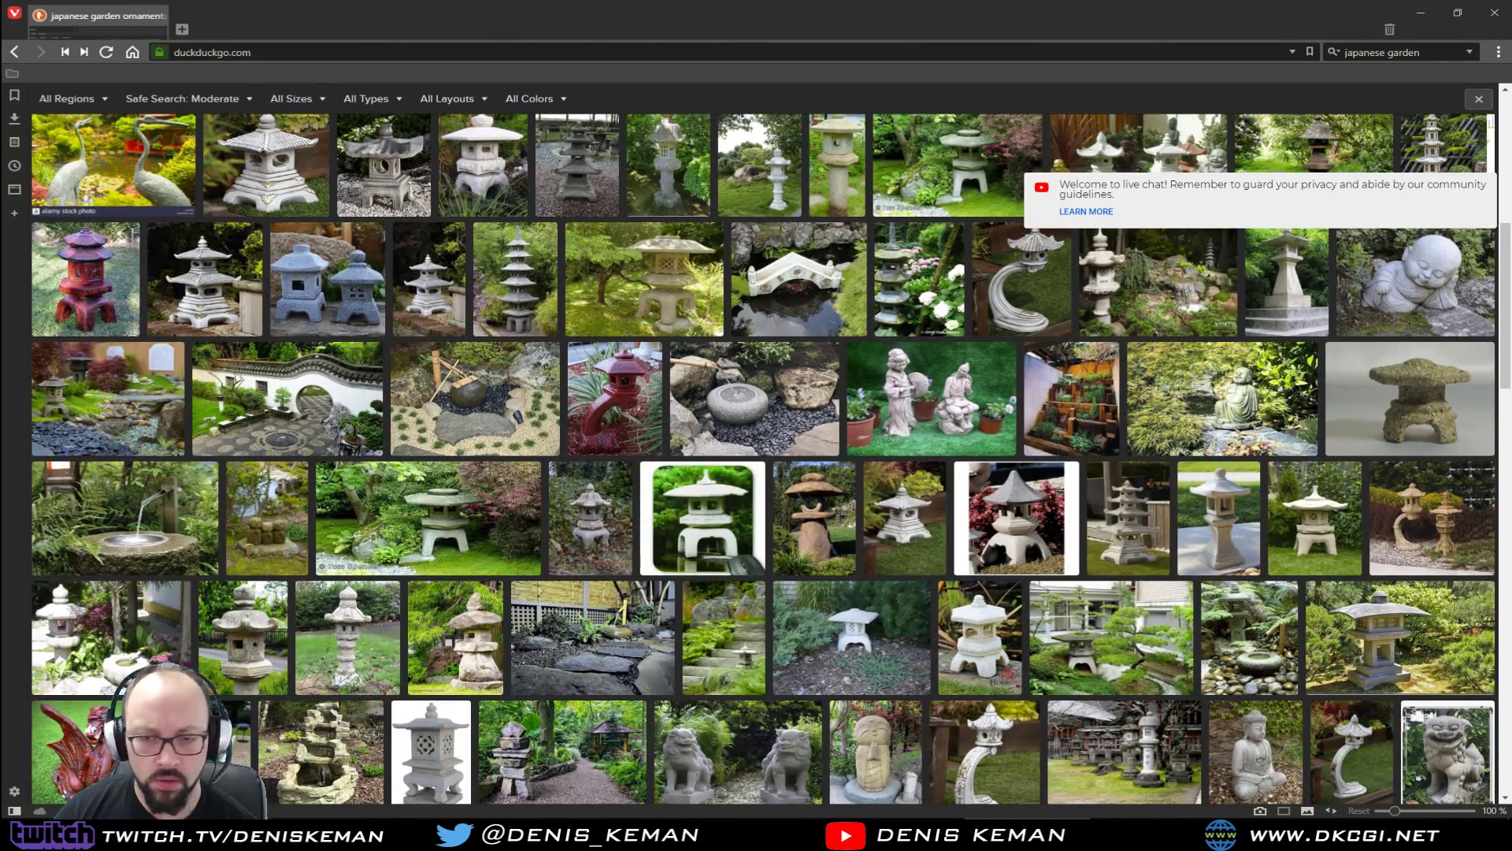
scroll(976, 578, down, 4)
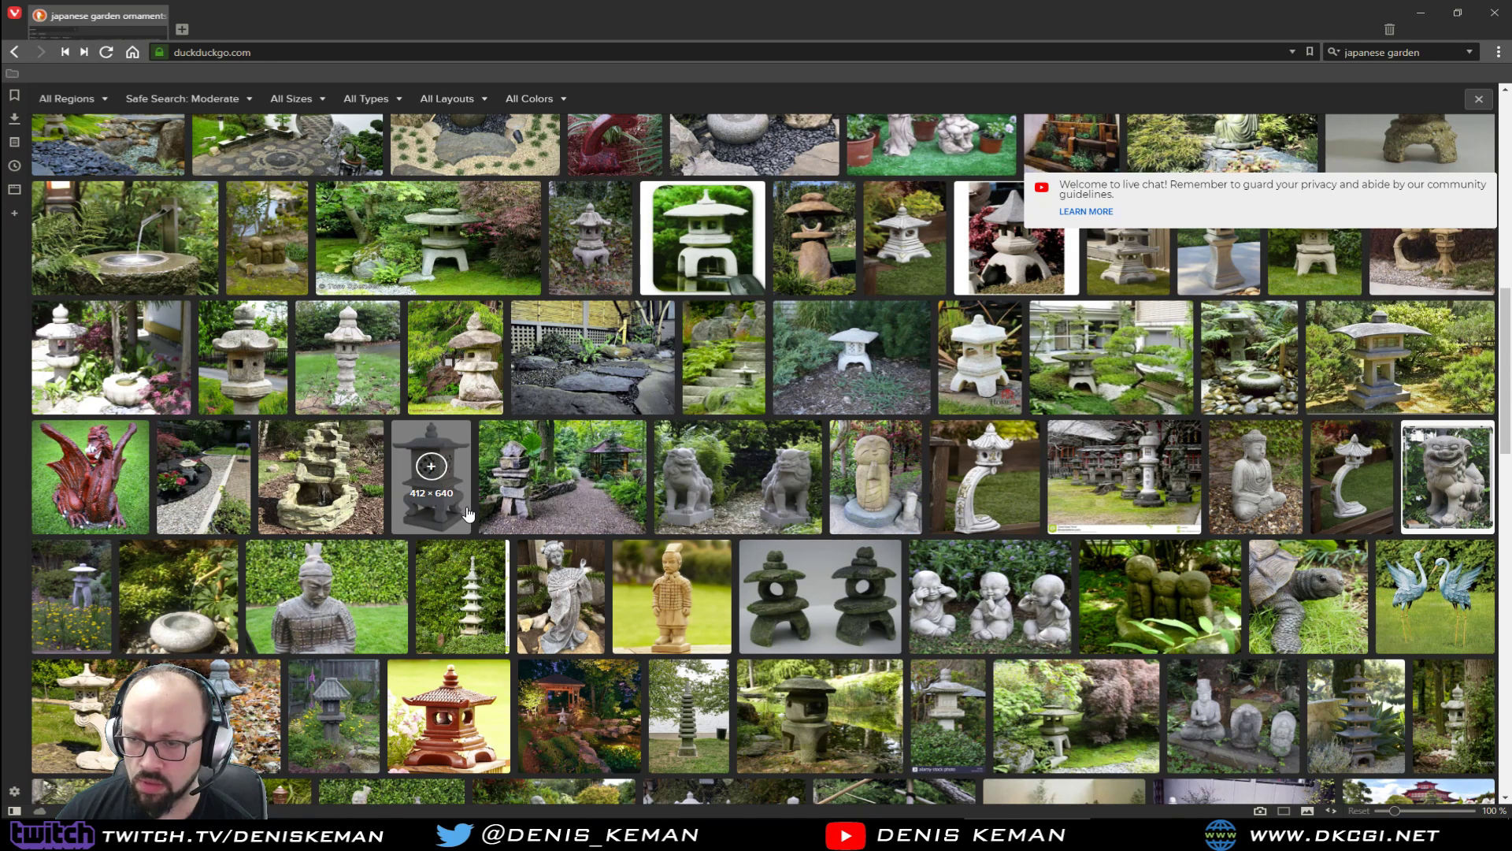
click(1022, 517)
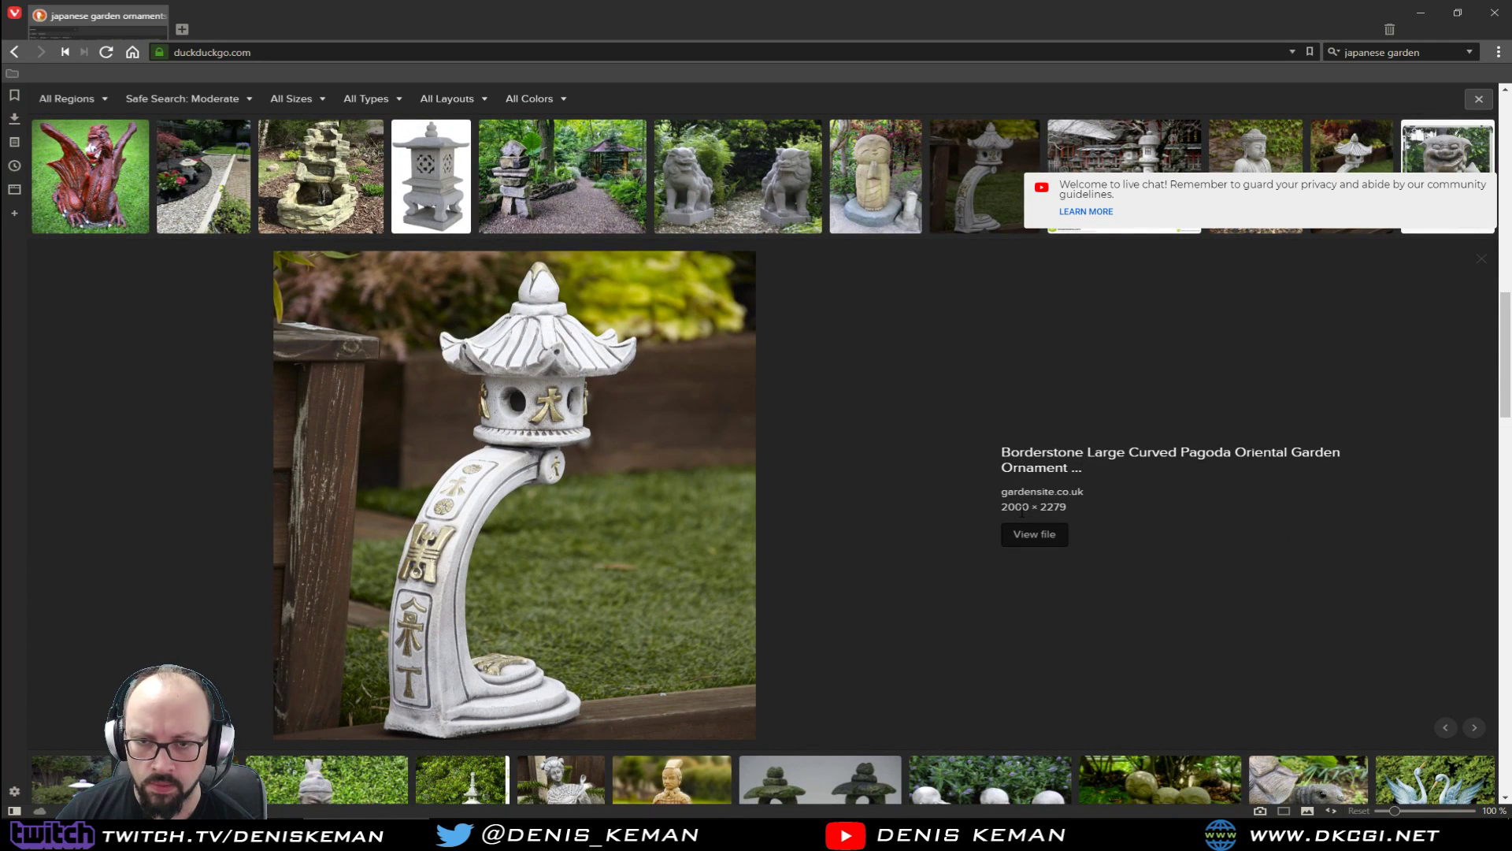
scroll(429, 542, down, 3)
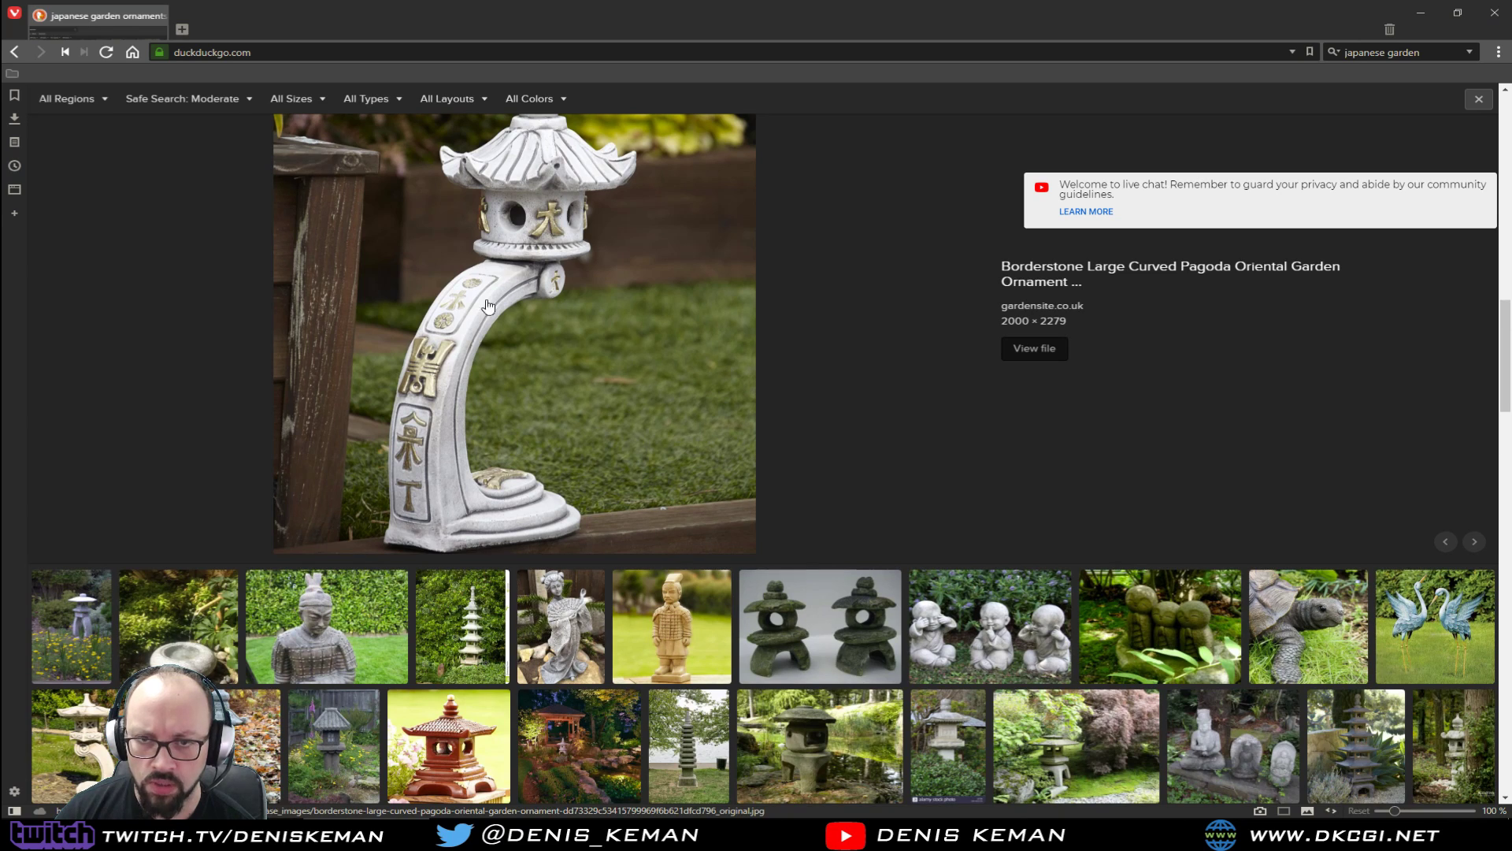
scroll(429, 542, down, 3)
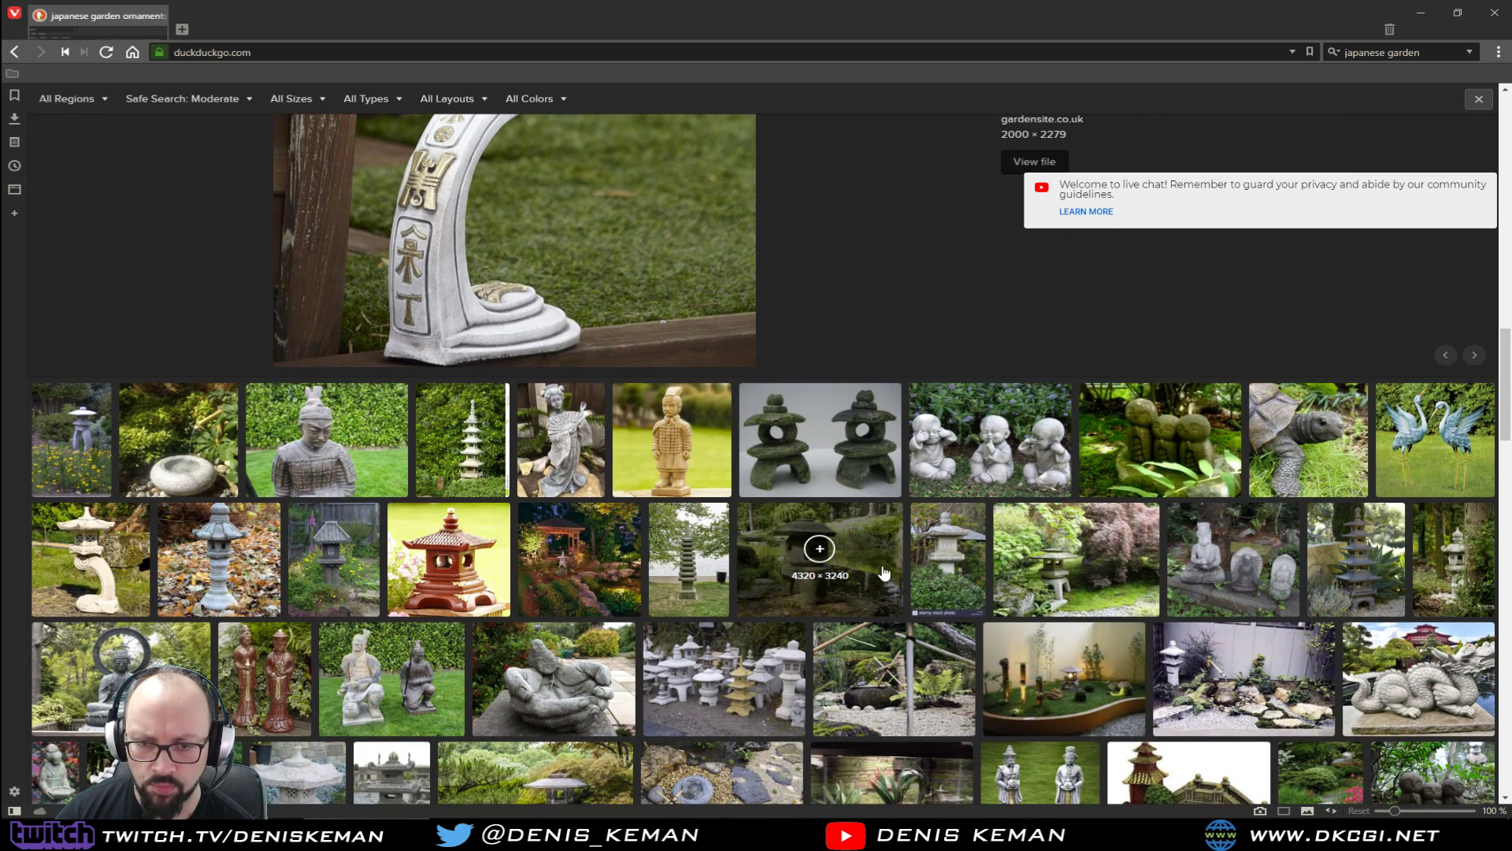
Preview the red Japanese pagoda and the stone dragon statue among the garden ornament results.
click(486, 592)
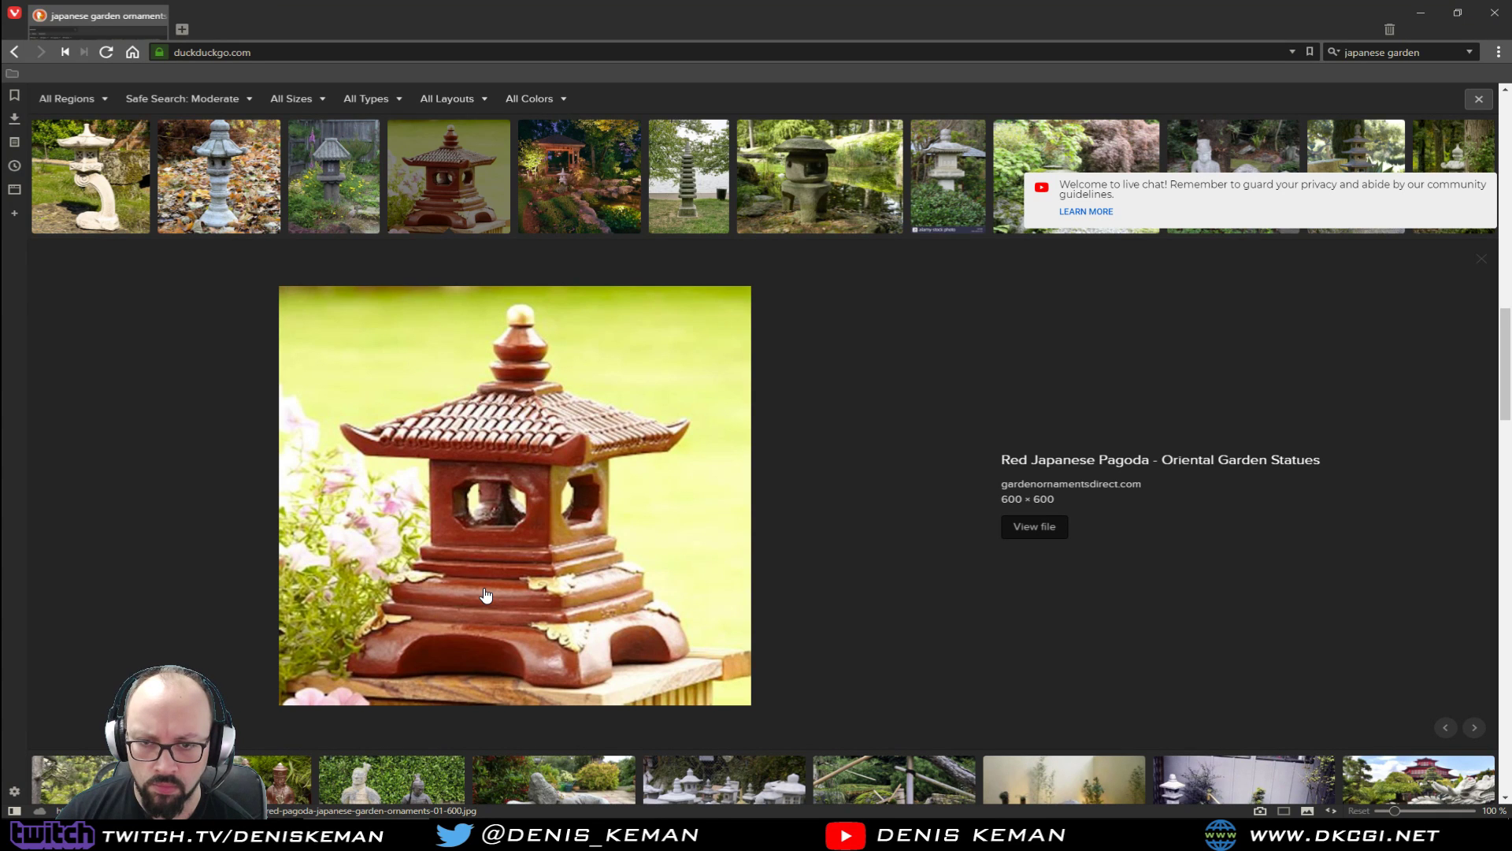
scroll(613, 587, down, 6)
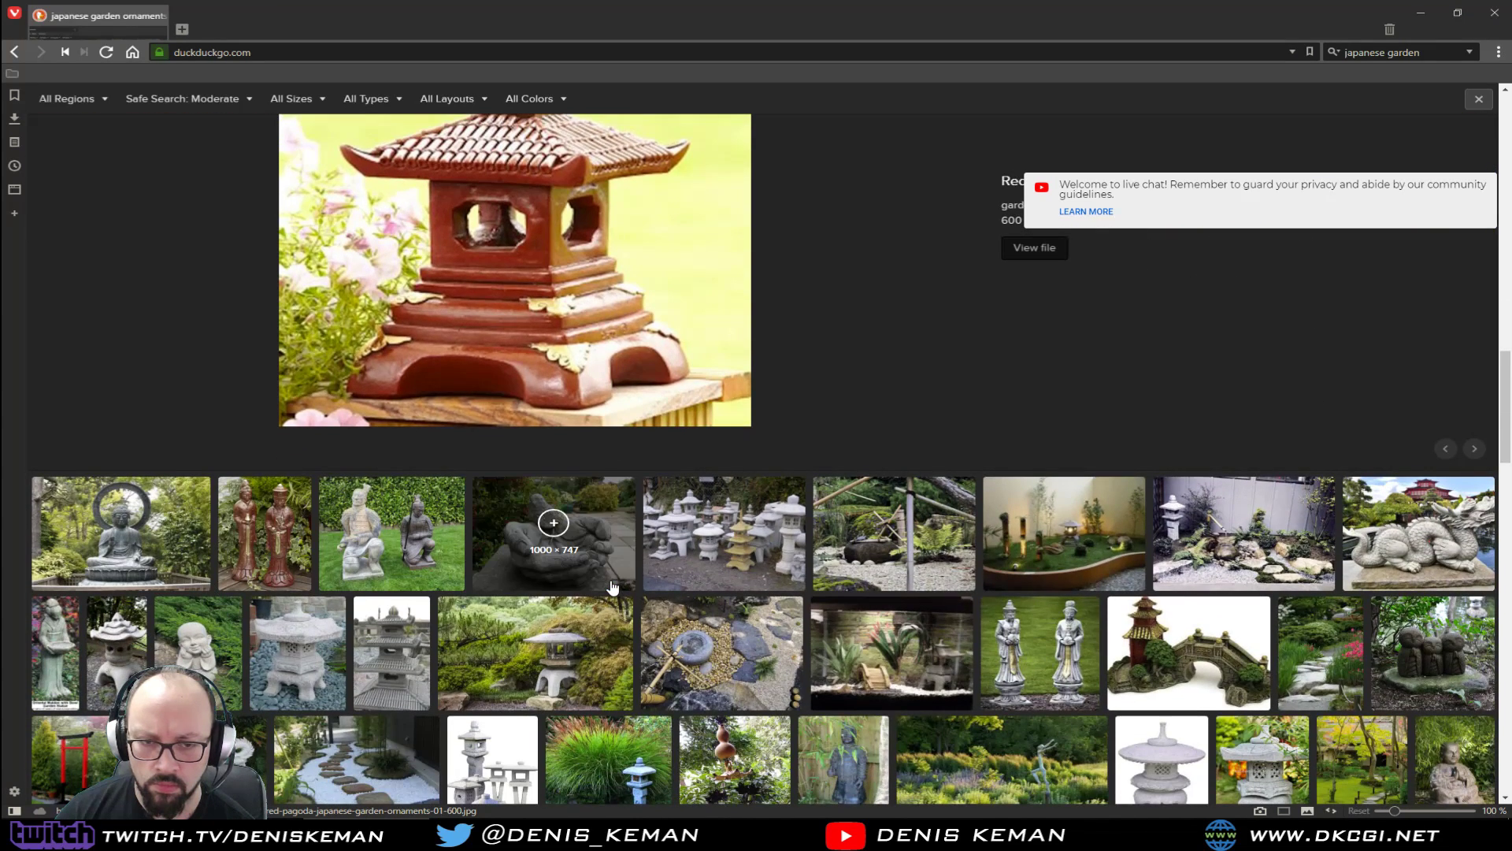
scroll(497, 478, down, 3)
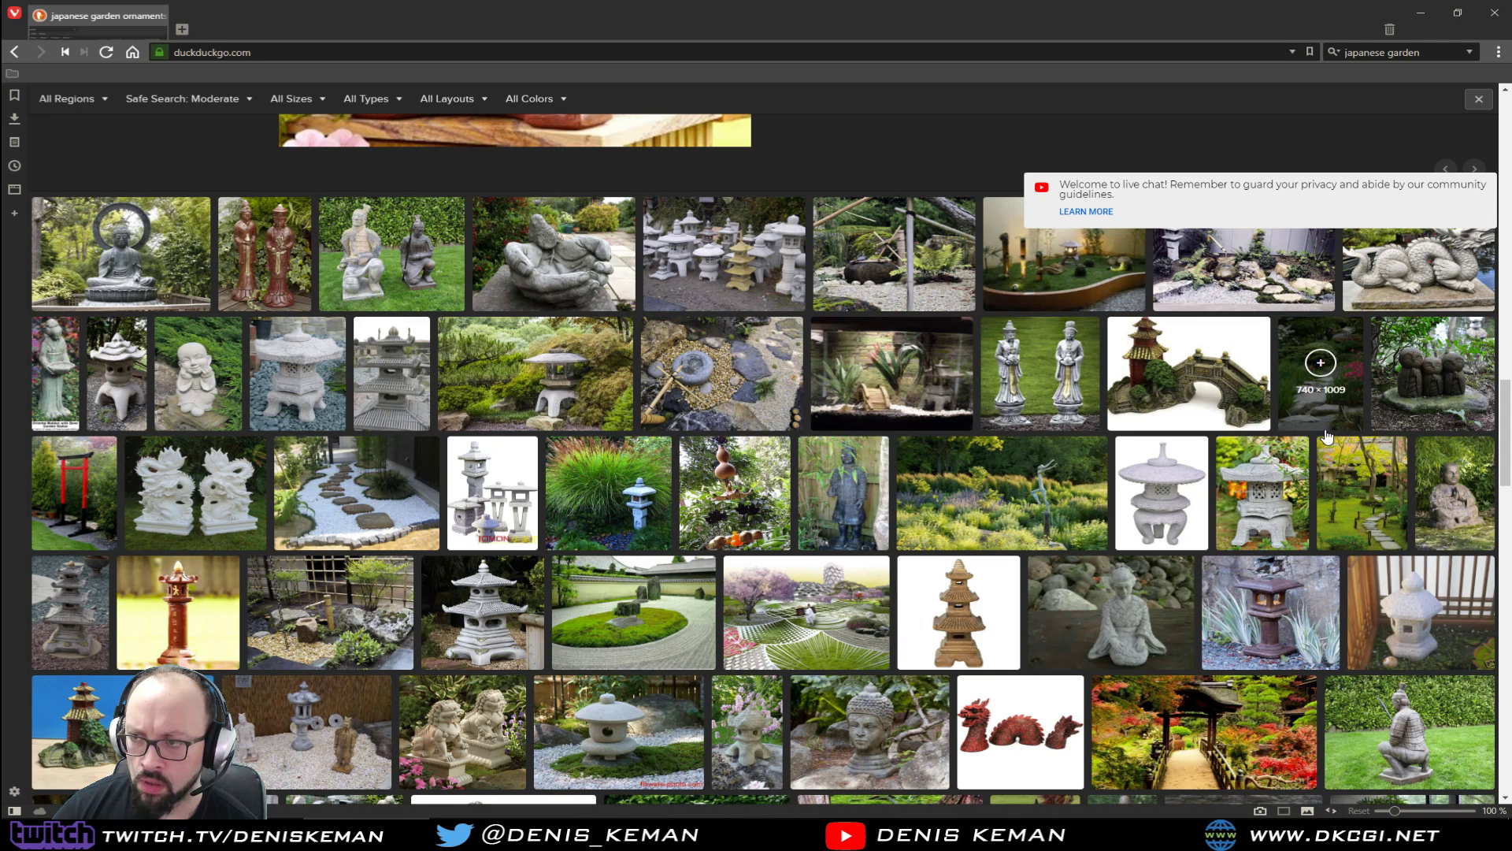
click(1416, 285)
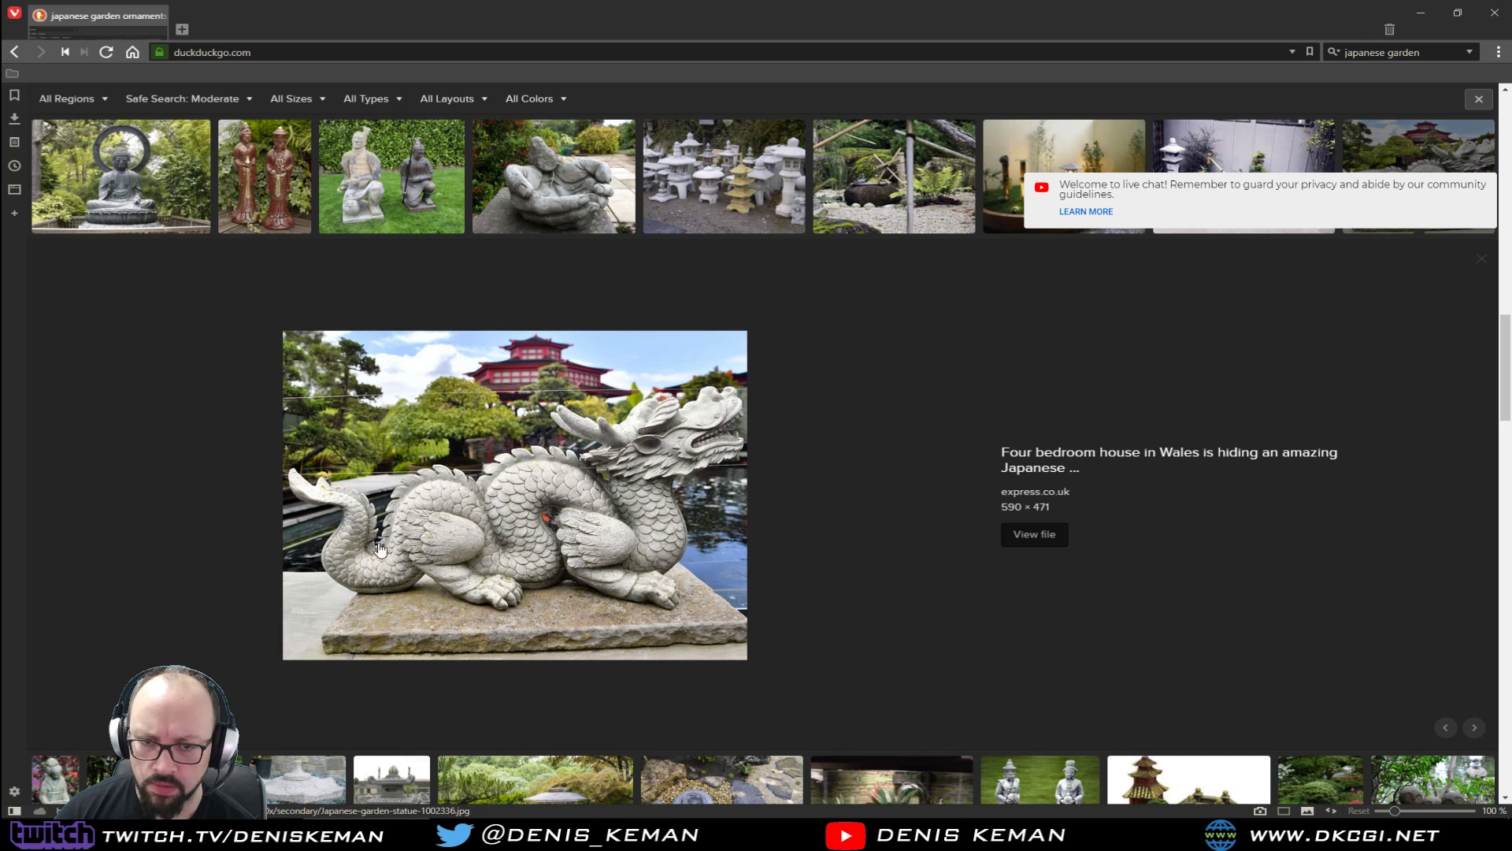
scroll(689, 549, down, 5)
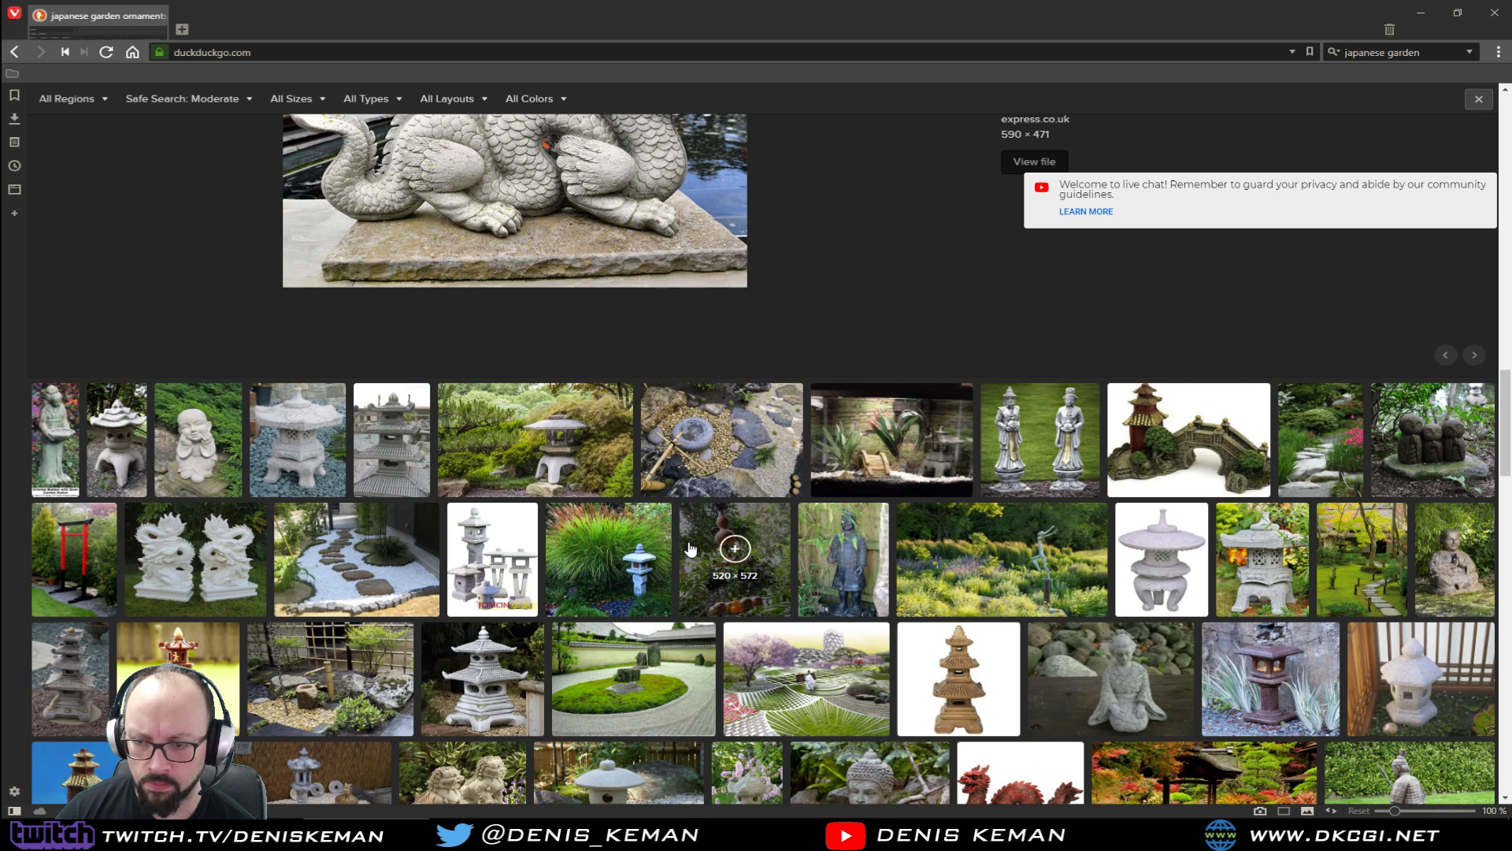
Preview the bronze-coloured three-tiered pagoda ornament and examine the ornament results below it.
click(970, 710)
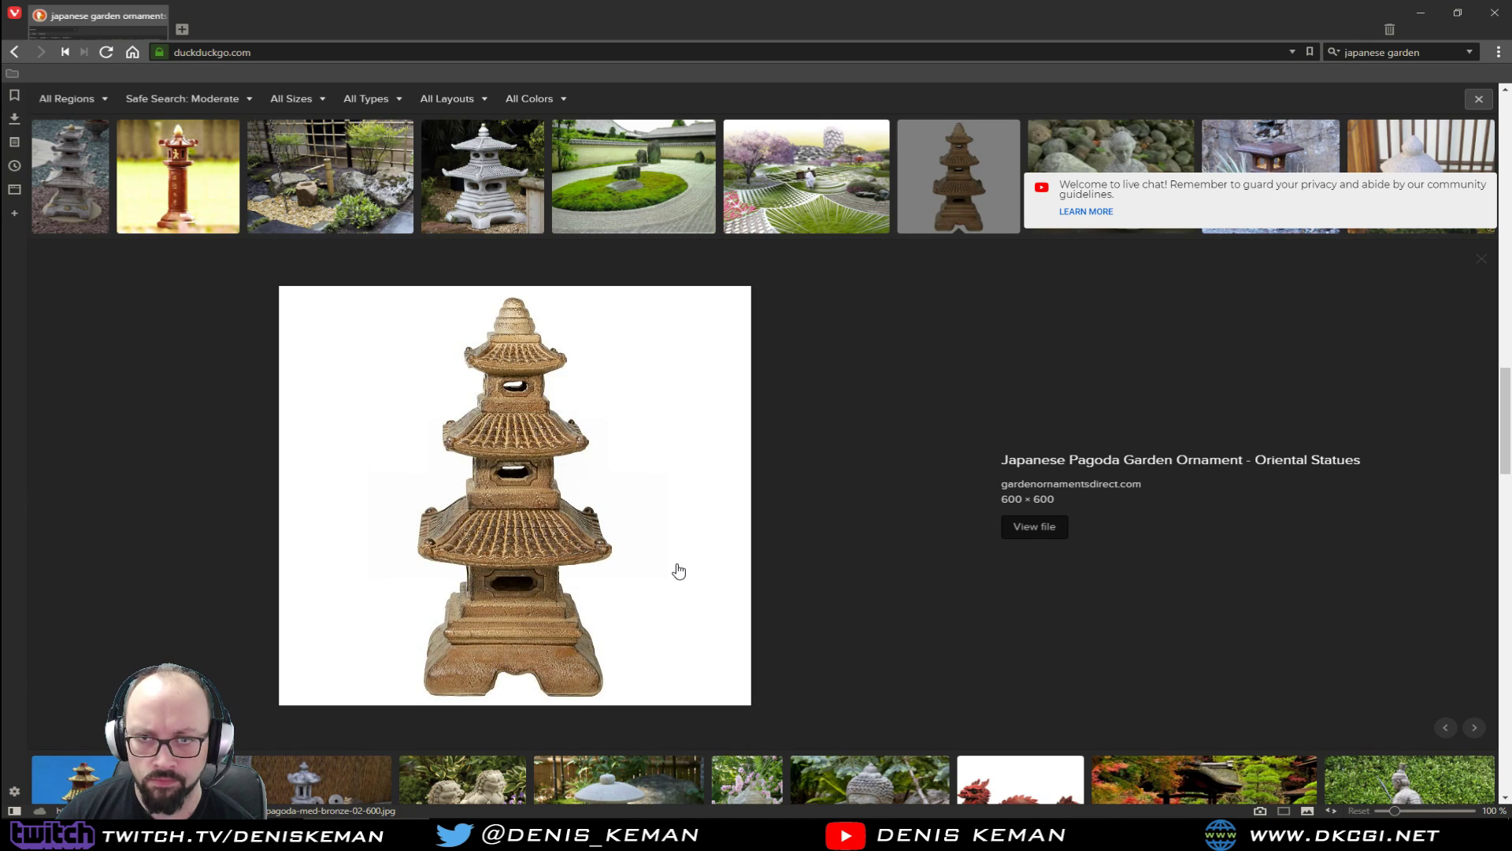
scroll(679, 570, down, 6)
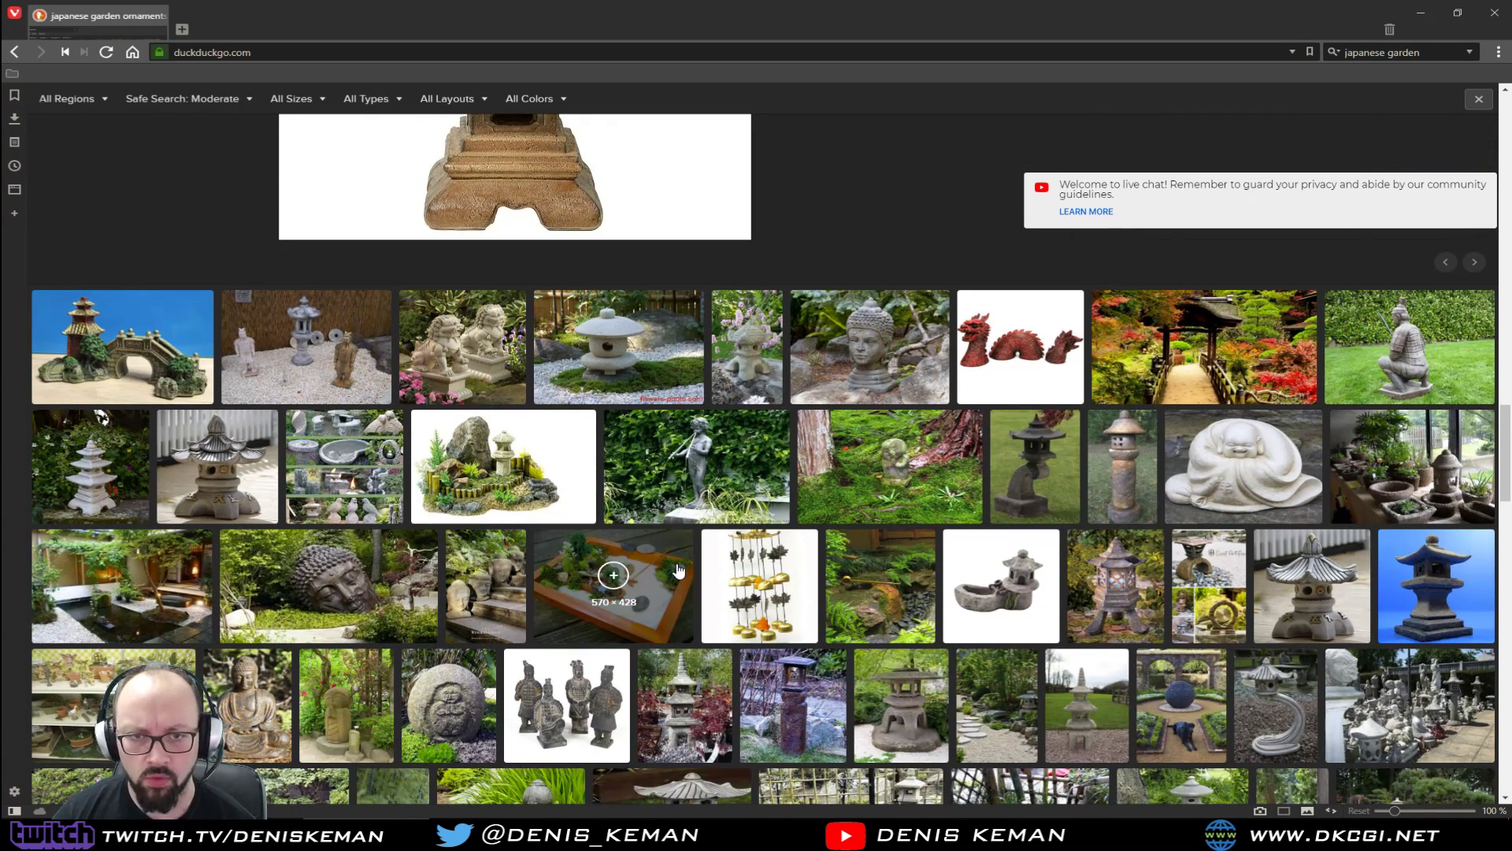
scroll(679, 569, down, 2)
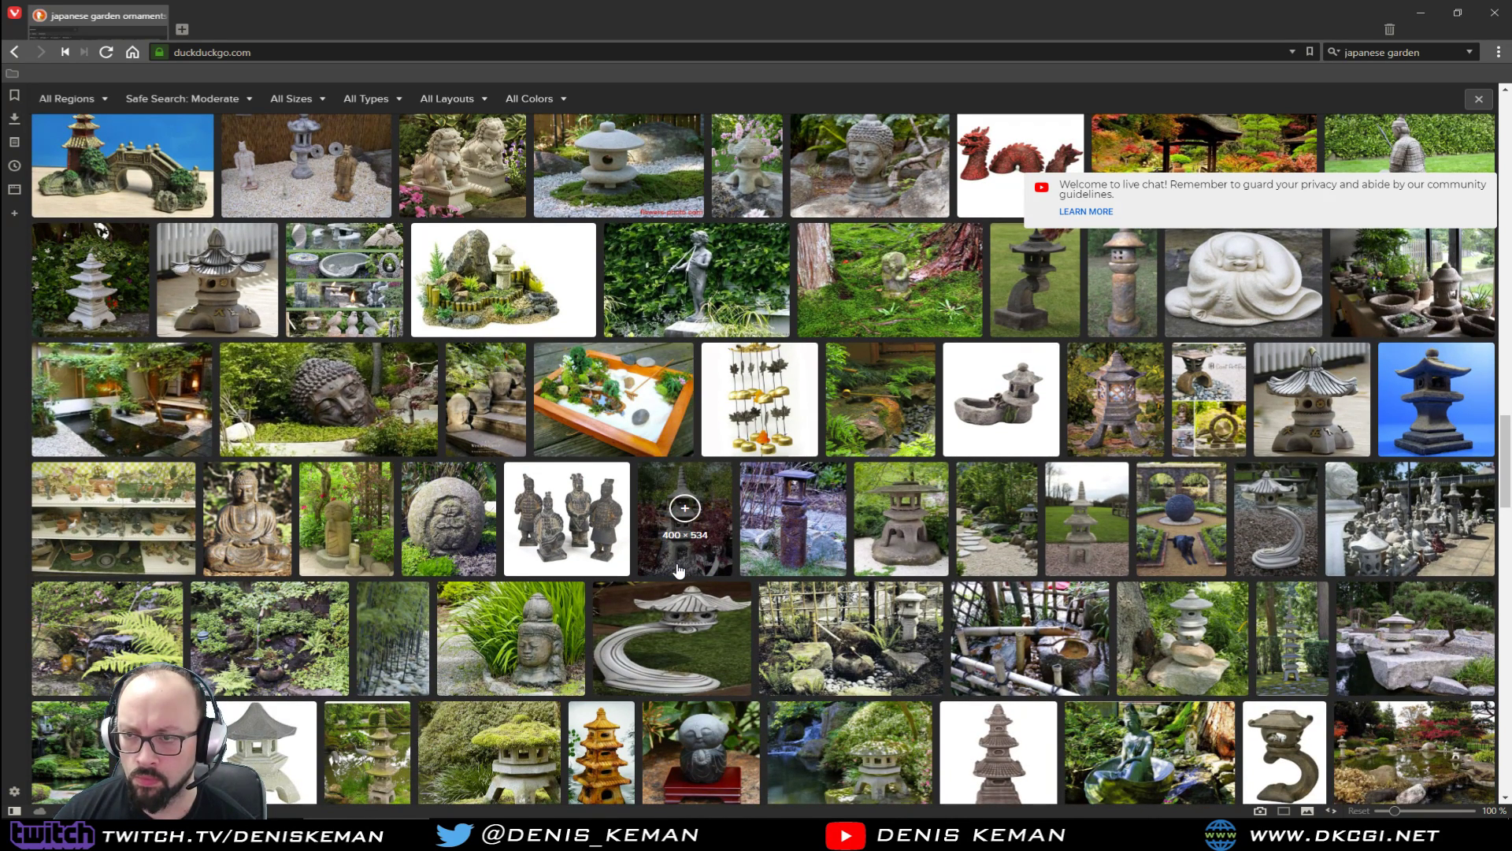
Preview the solar-lit hexagon pagoda lantern result and inspect the ivy wall and planter in the 3ds Max scene.
click(1131, 431)
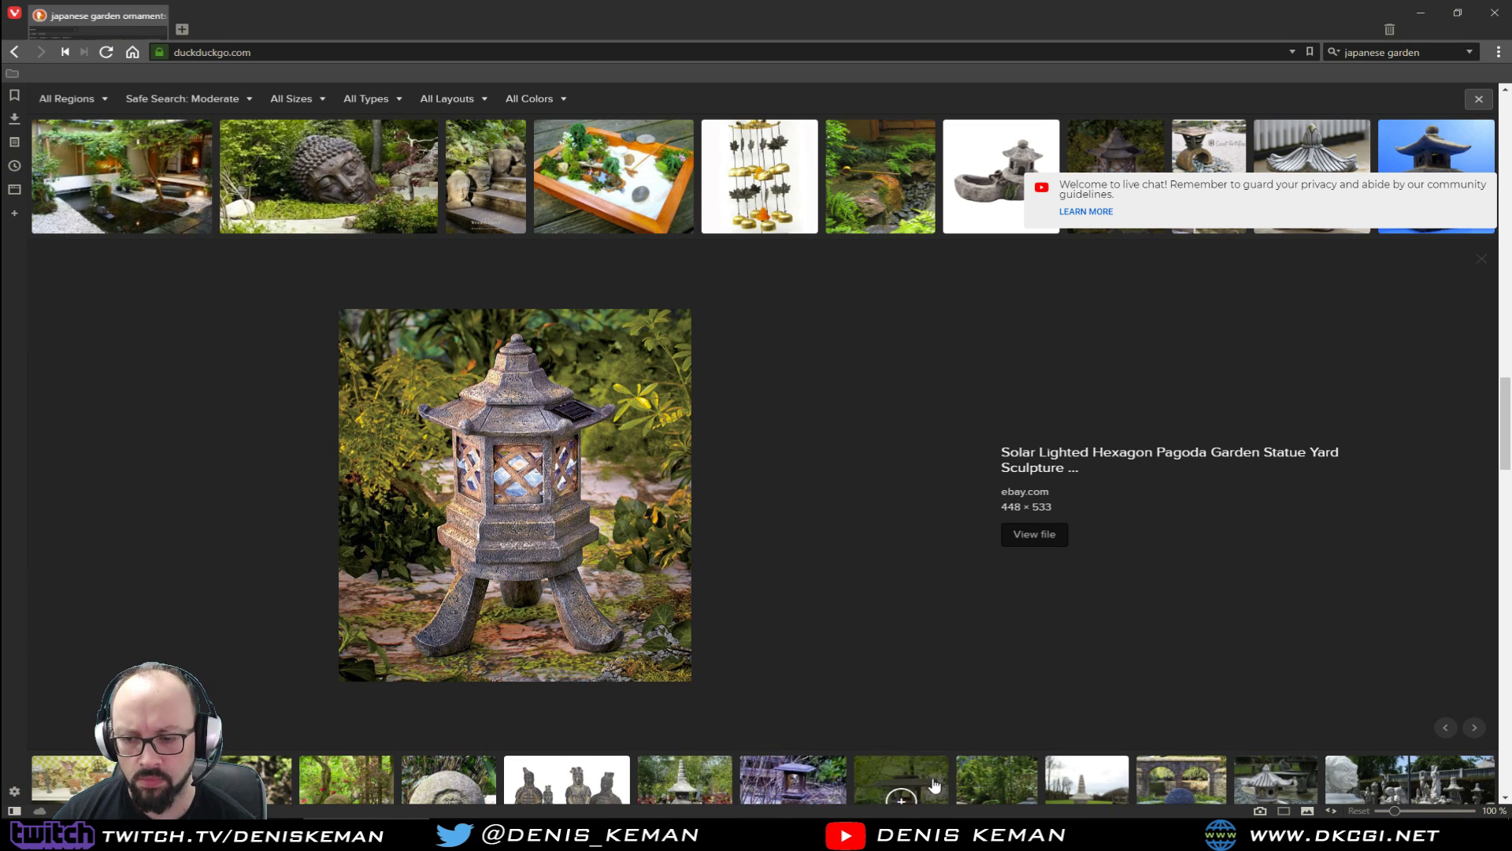
key(alt+Tab)
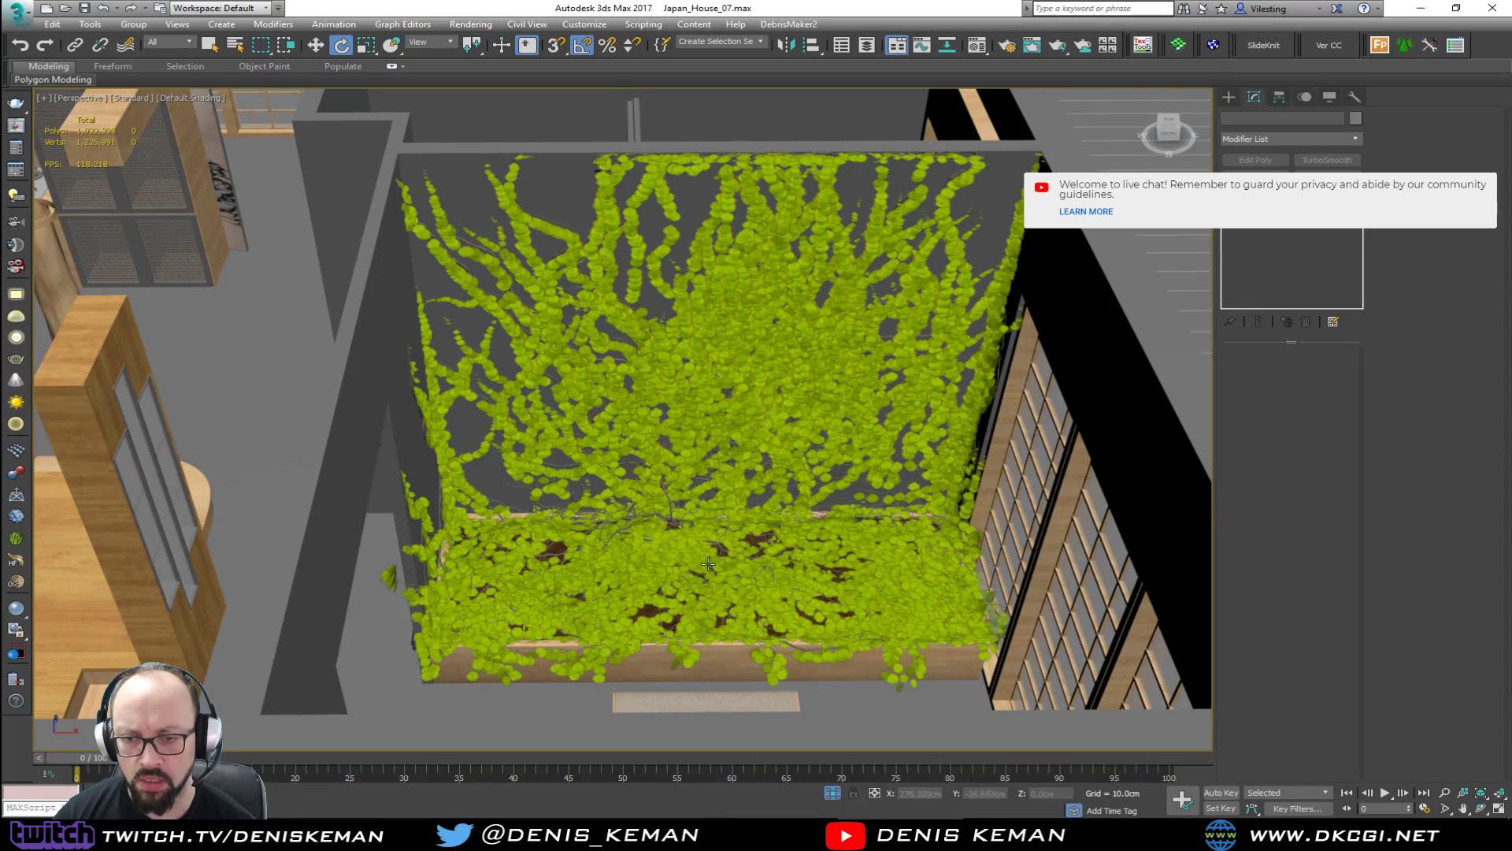
scroll(708, 565, up, 5)
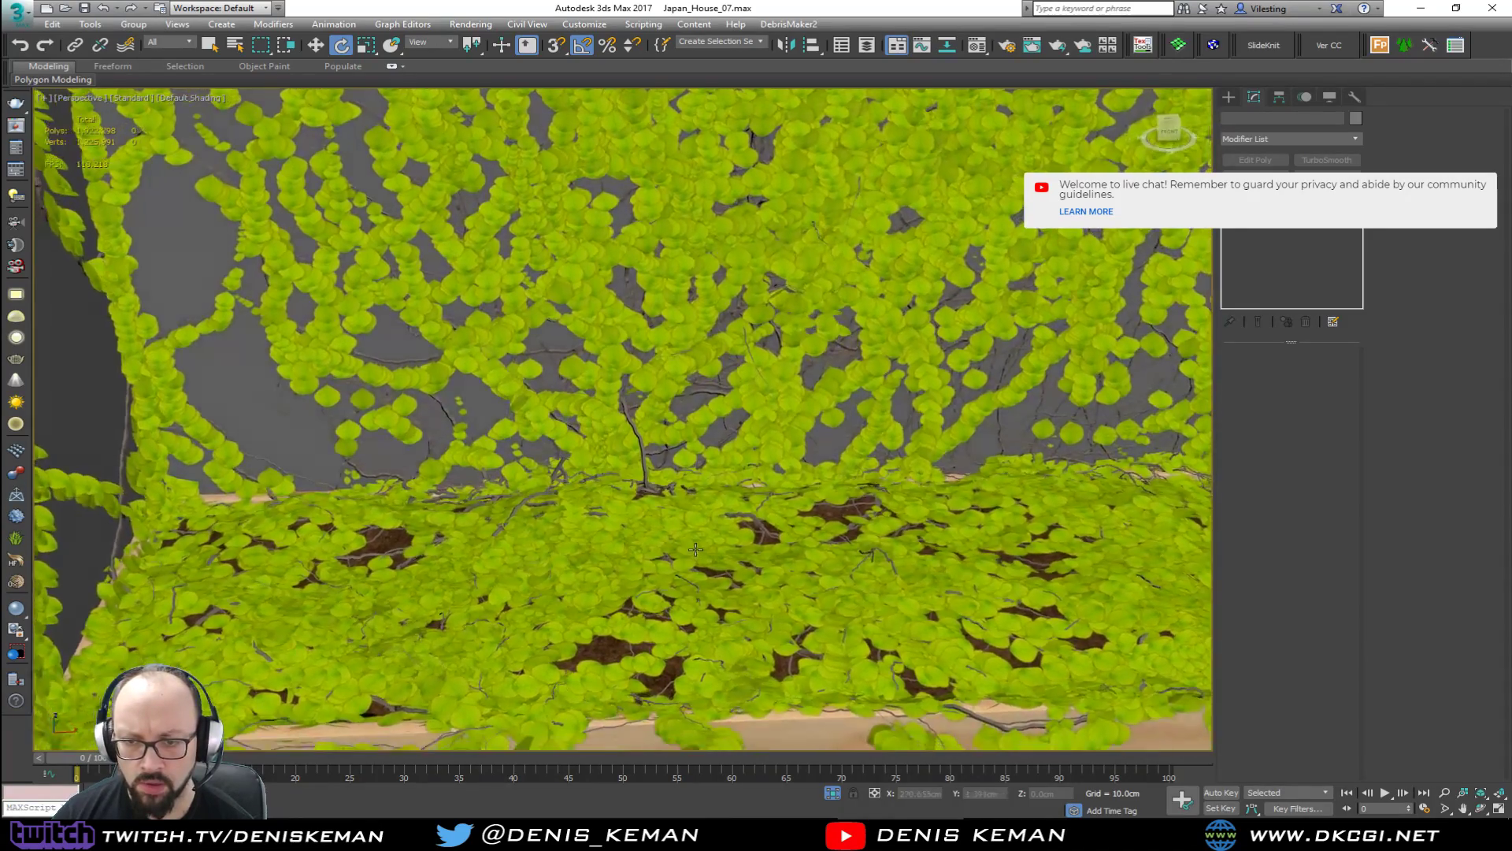
alt+middle_drag(695, 550, 705, 599)
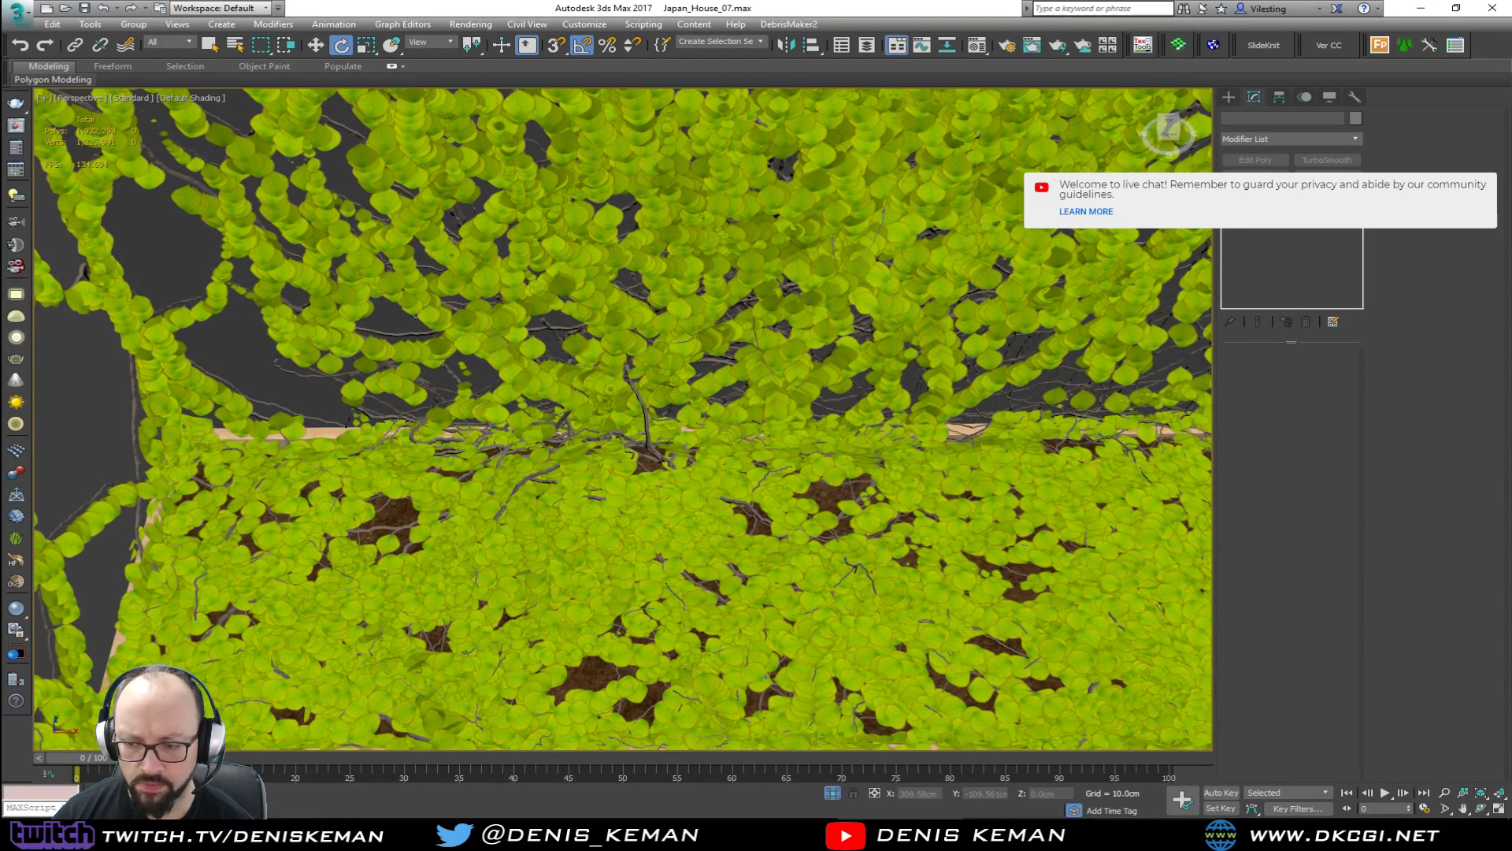
scroll(725, 556, down, 5)
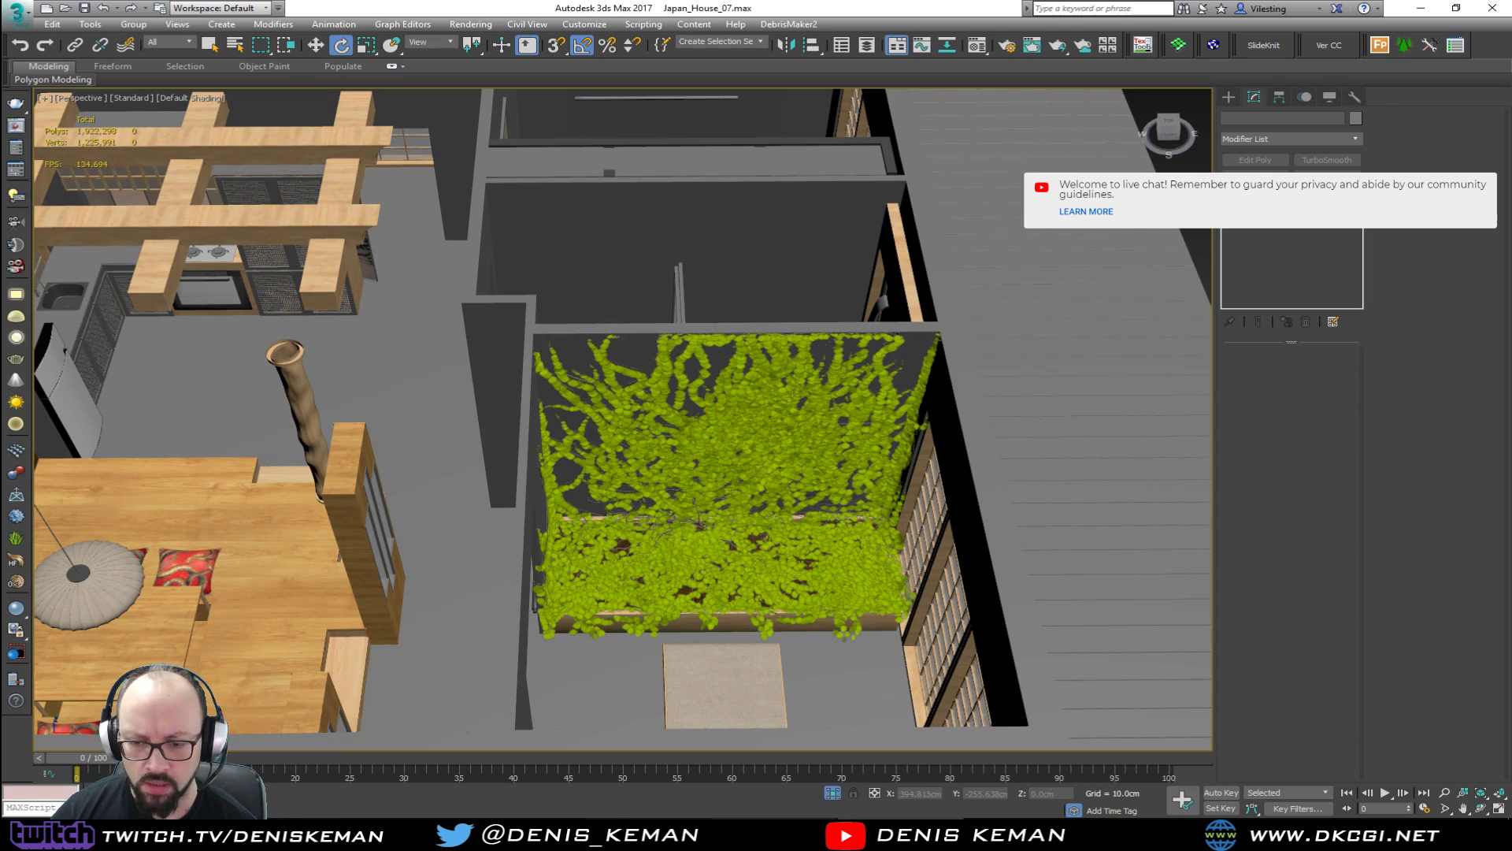
Return to the browser's garden ornament results and preview the brown four-legged lantern with the square roof.
key(alt+Tab)
scroll(757, 509, down, 7)
scroll(758, 509, down, 5)
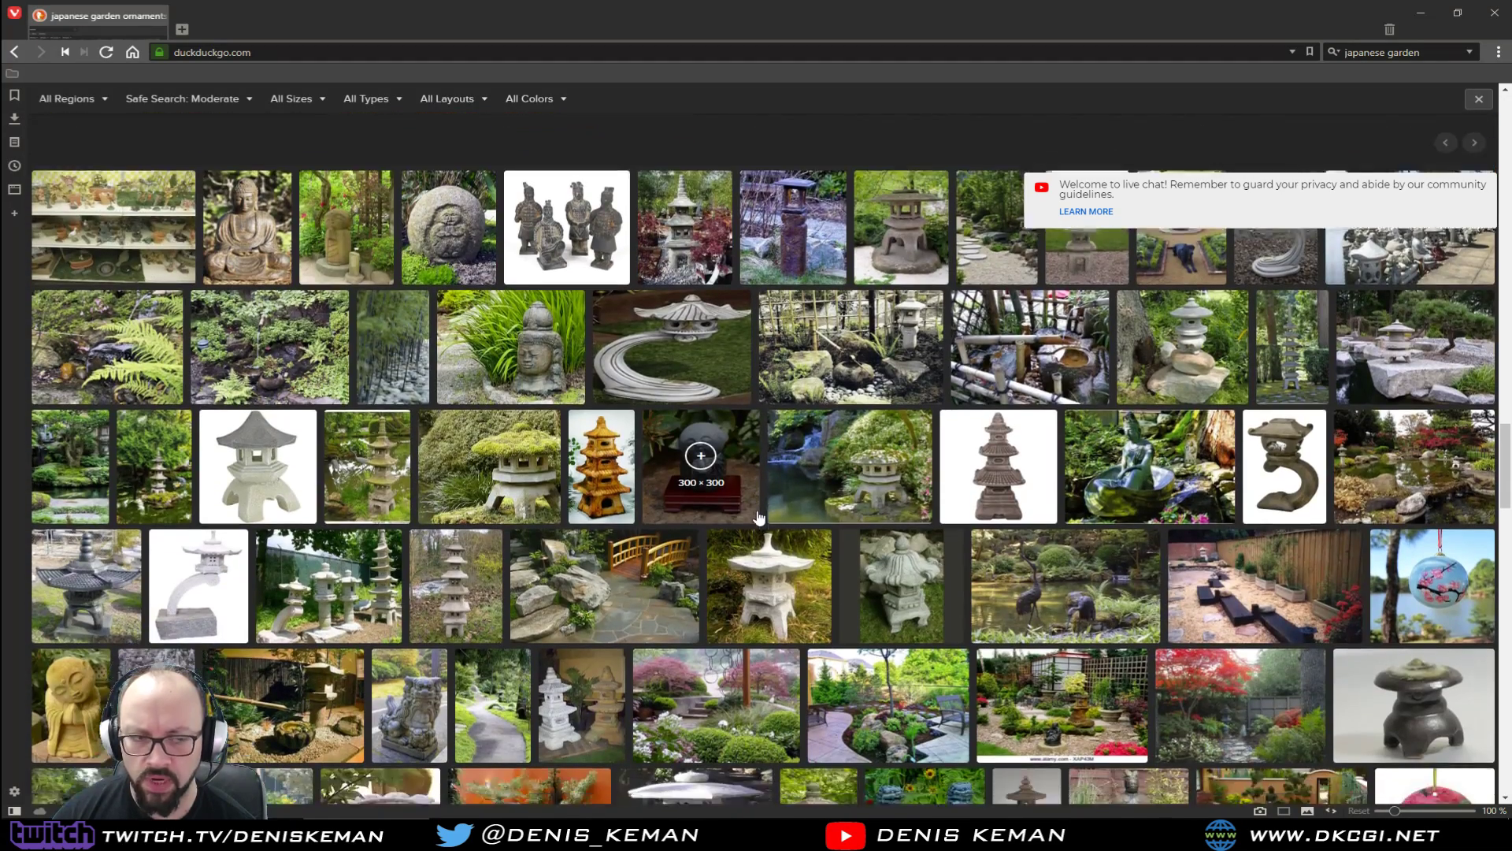
scroll(757, 516, down, 2)
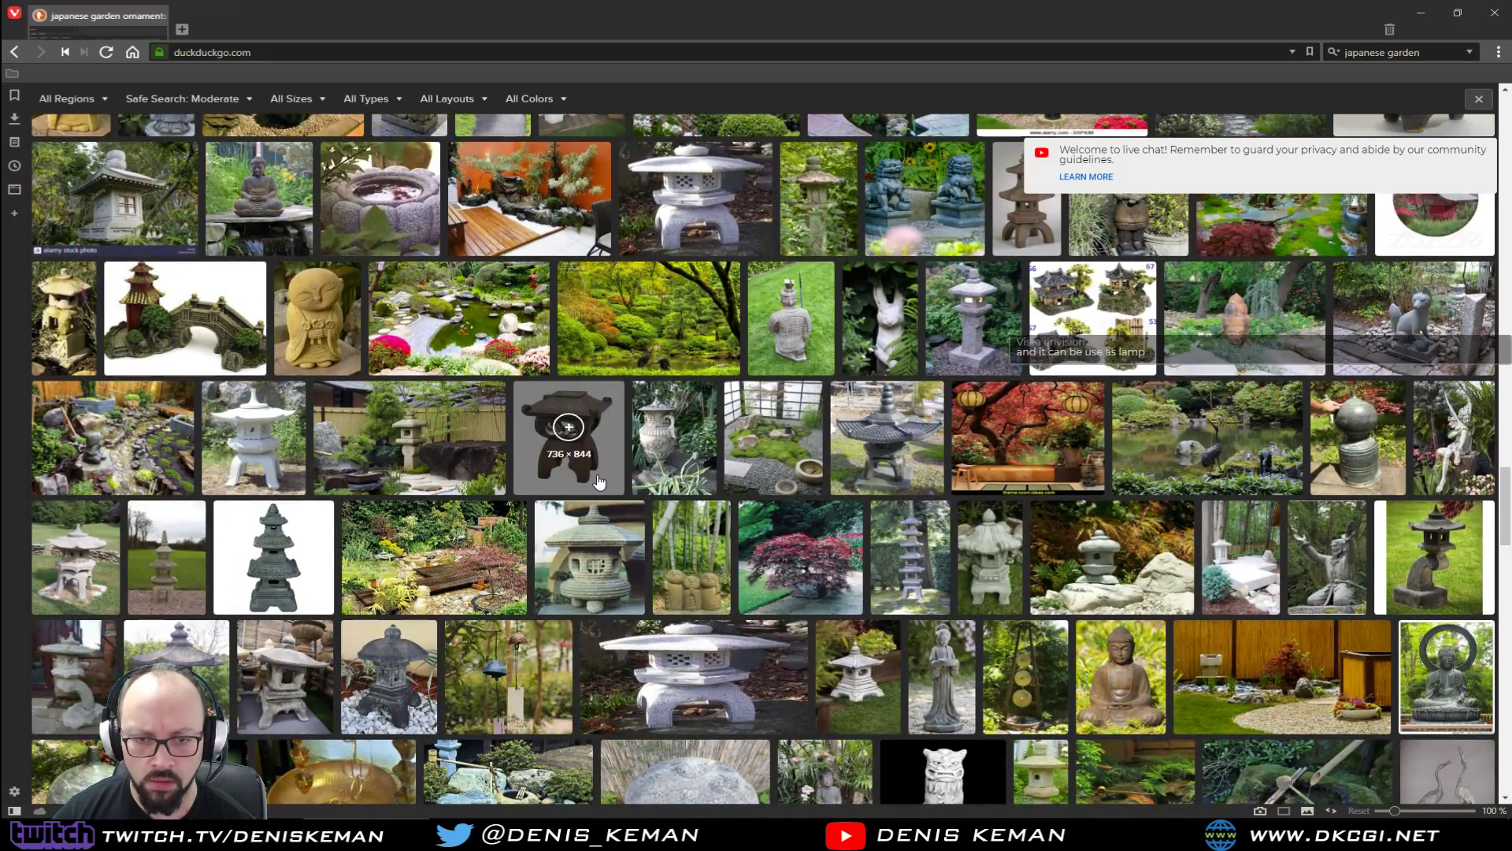
click(590, 468)
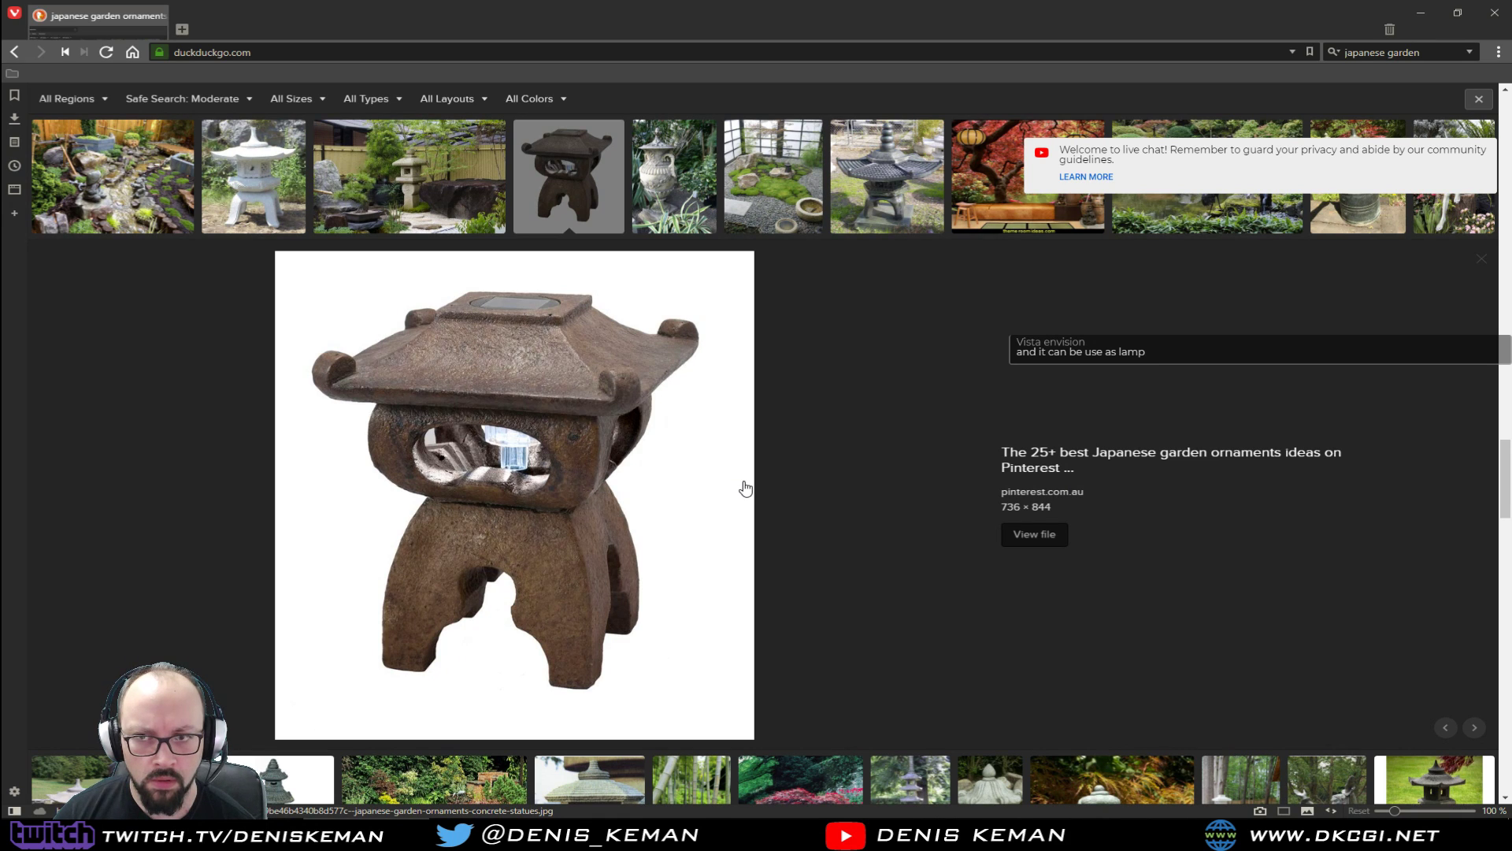
Examine the ornament results below the brown lantern and preview the wide-roofed speckled granite lantern.
scroll(744, 488, up, 1)
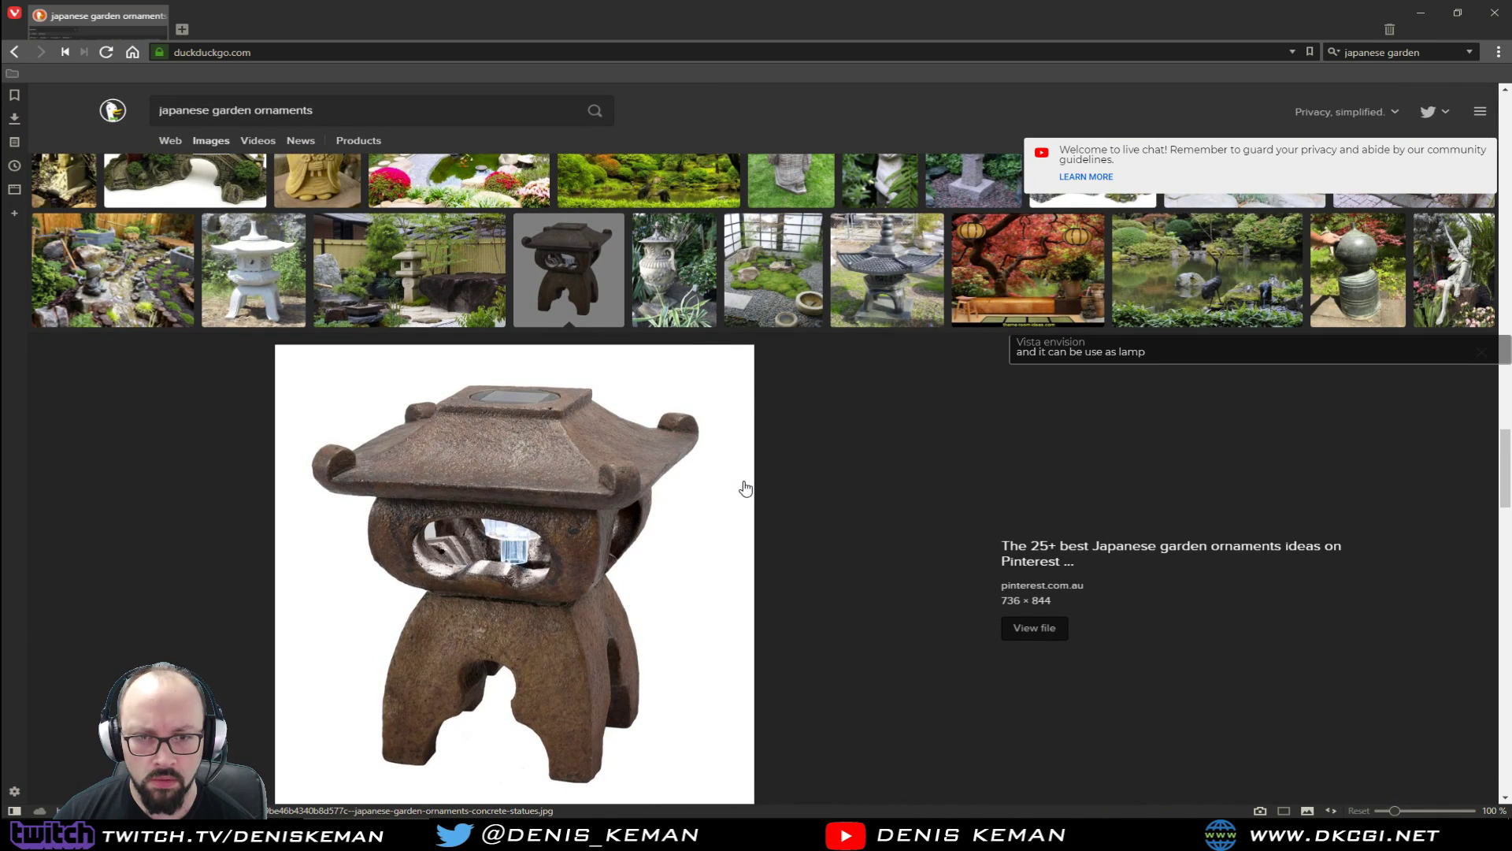
scroll(745, 488, down, 4)
scroll(746, 488, up, 1)
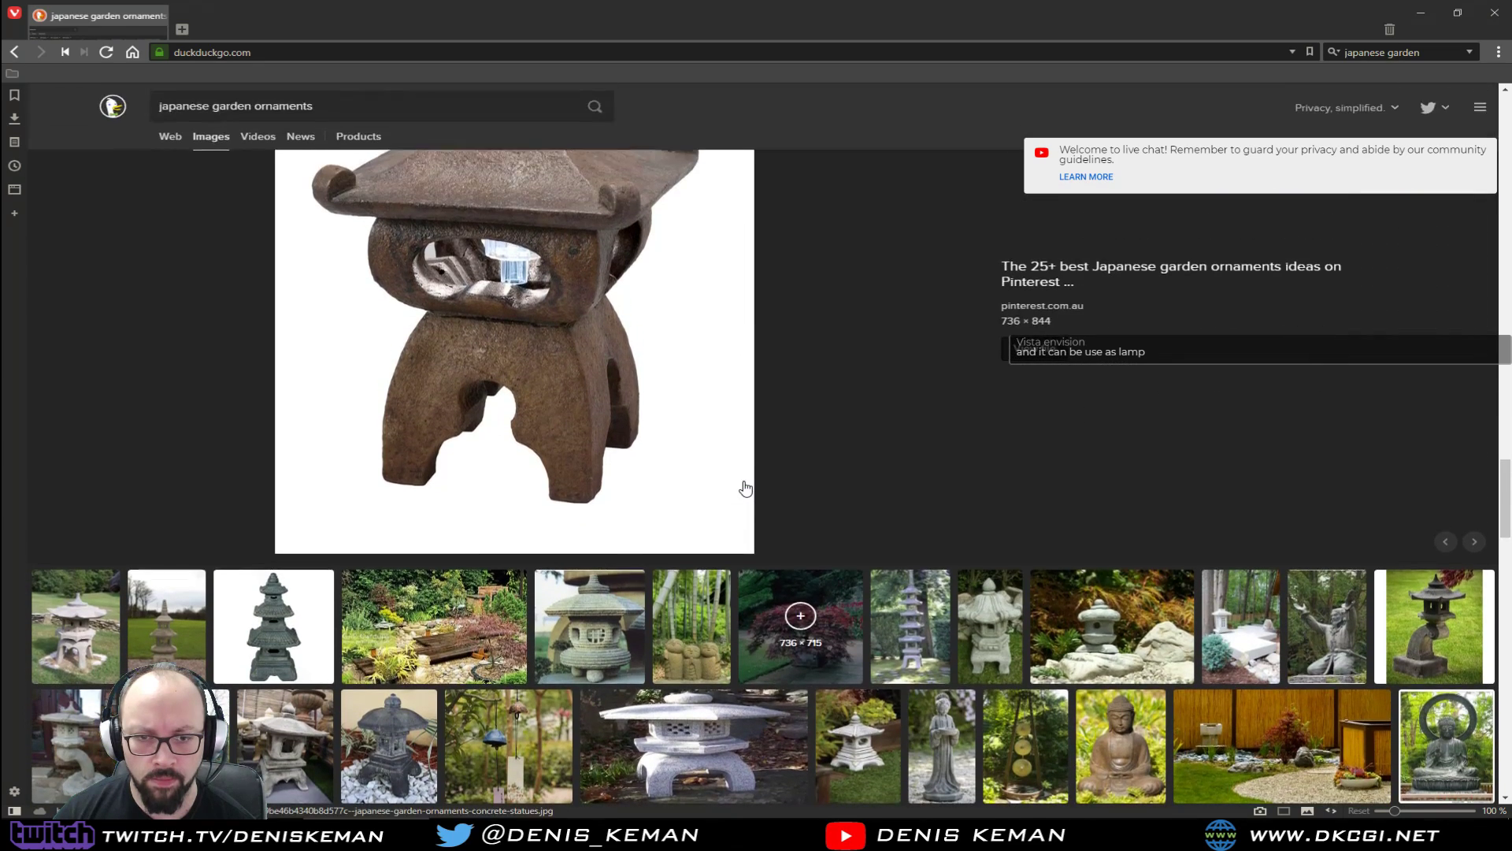
scroll(745, 489, down, 2)
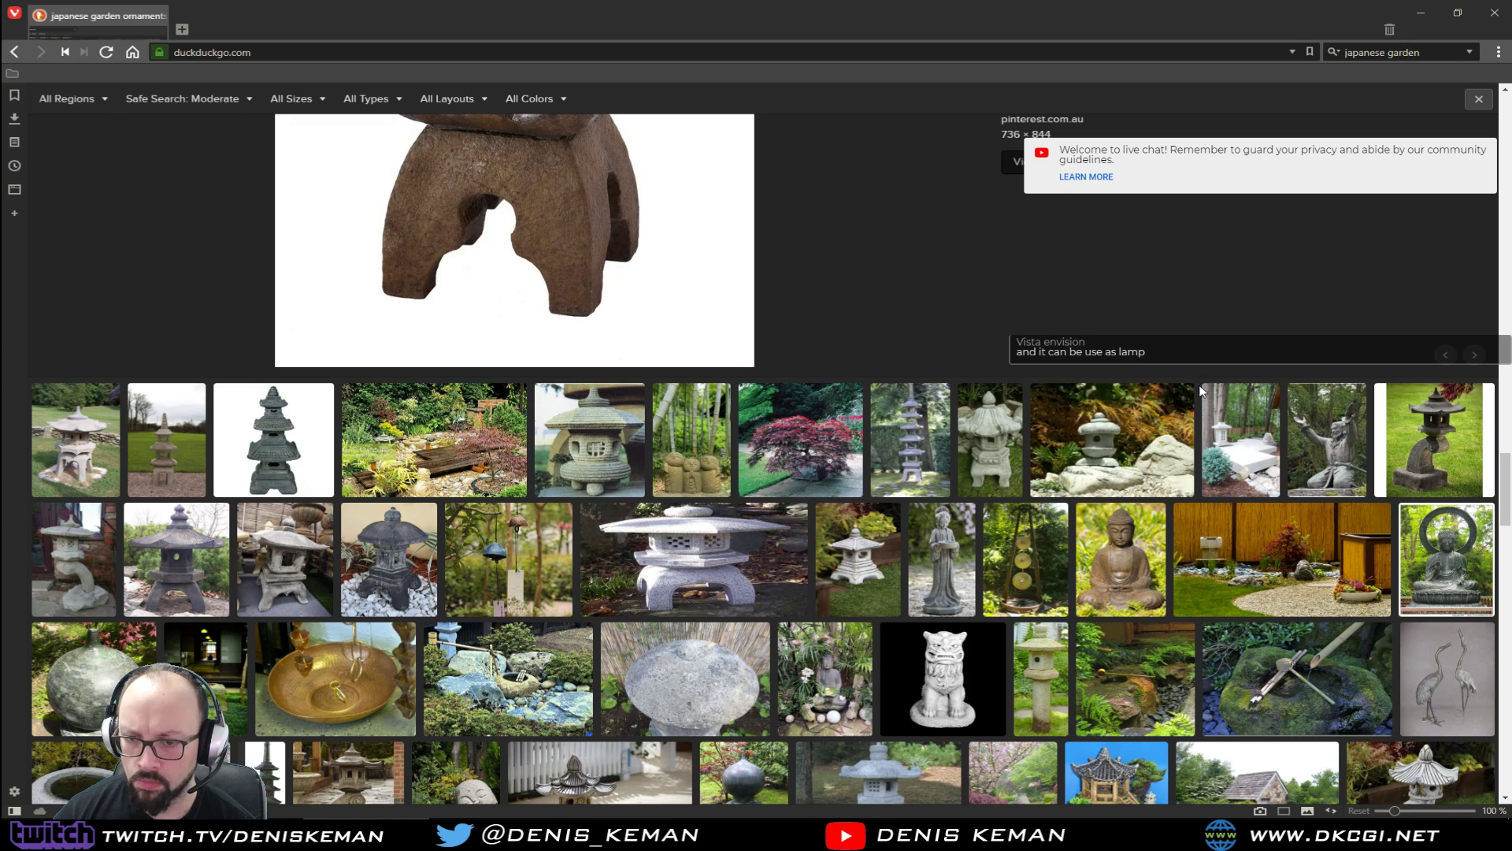
click(760, 563)
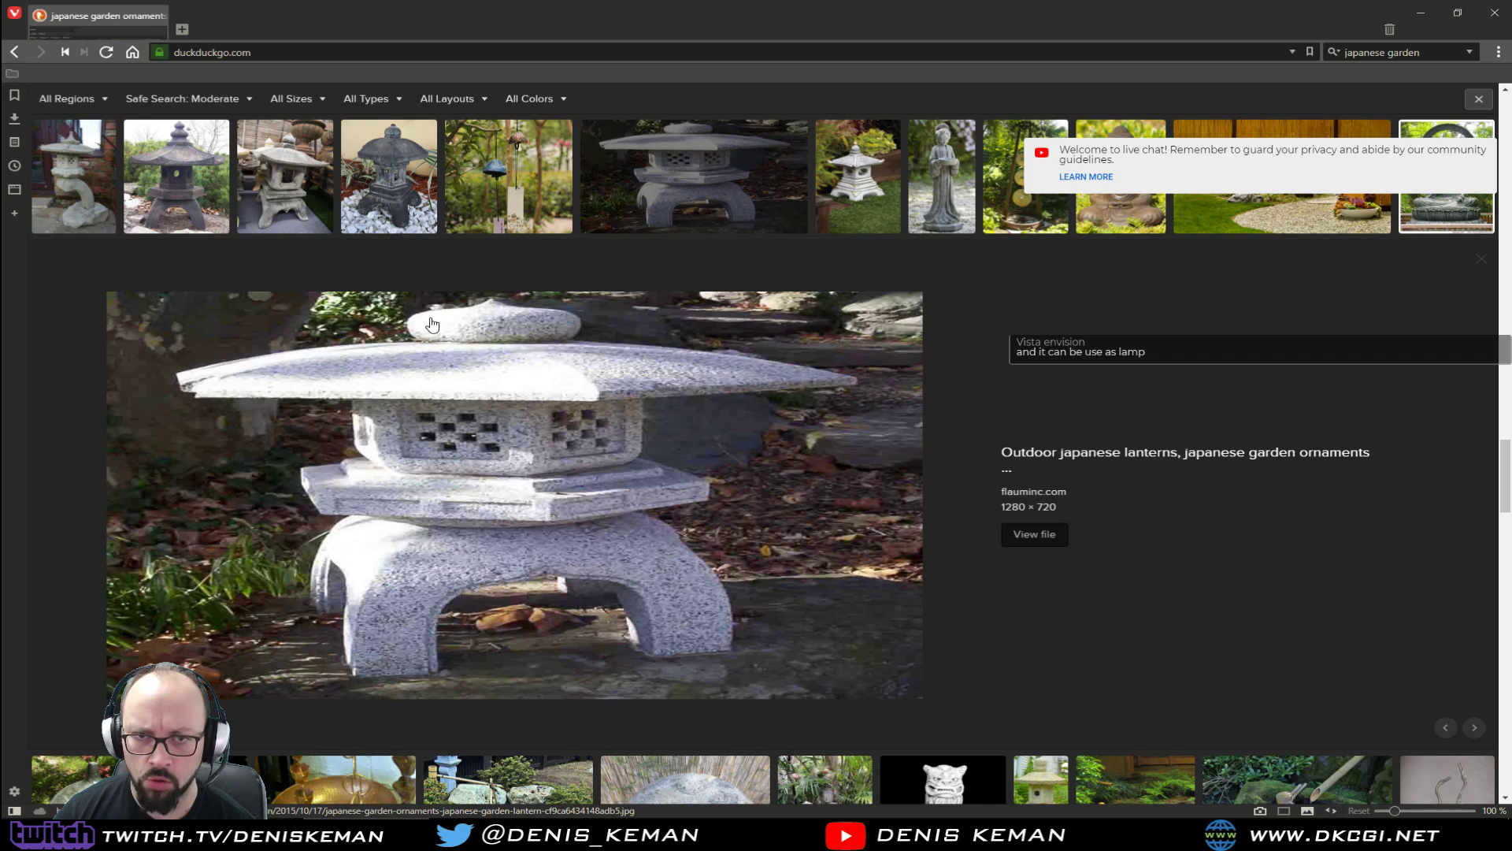
Preview the arched stone lantern standing beside the wooden posts and yellow-green shrub.
scroll(596, 486, down, 6)
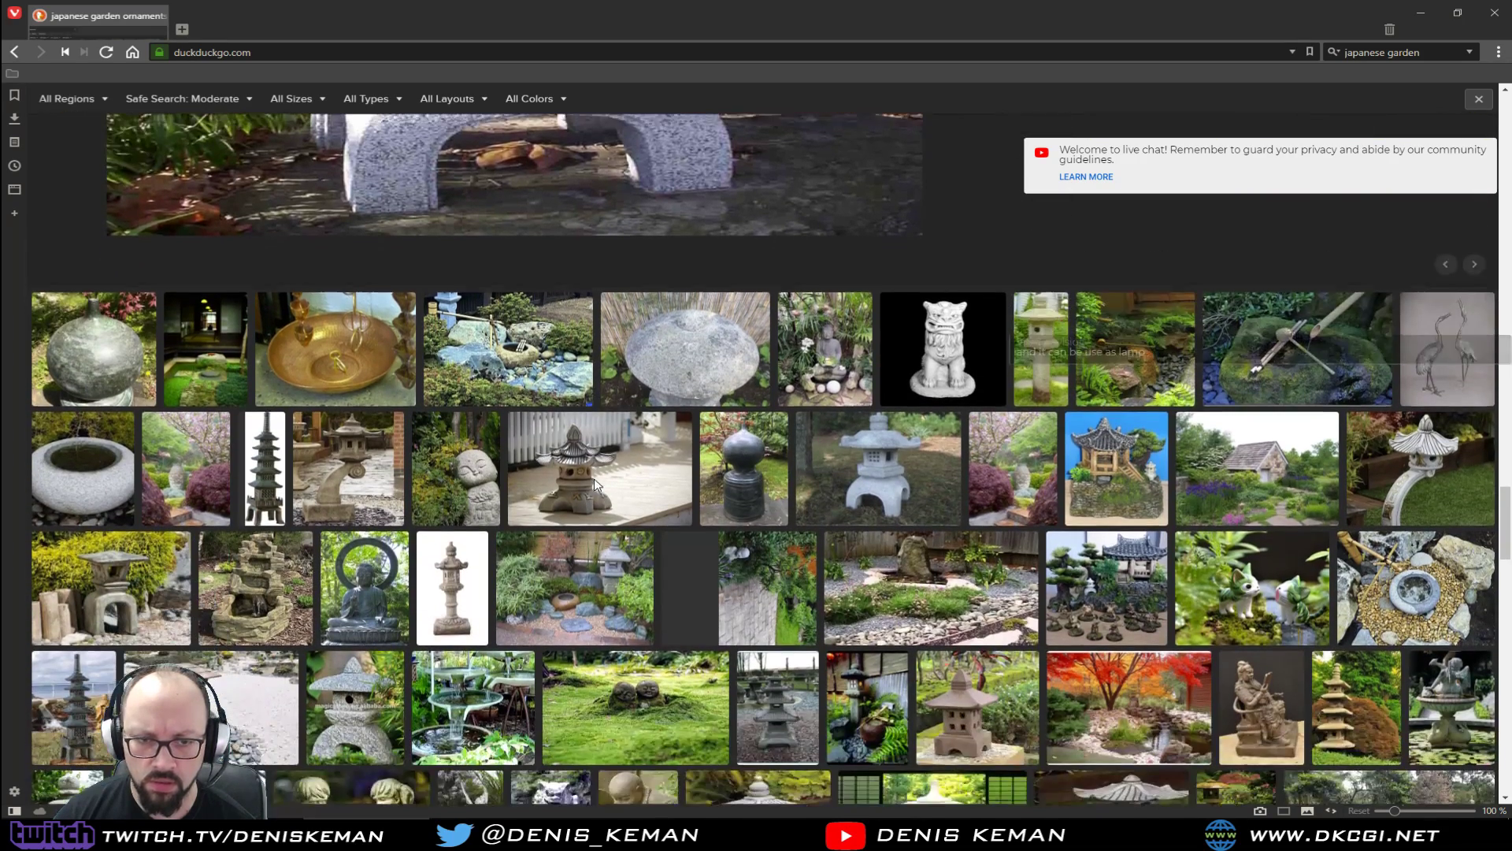
scroll(596, 486, down, 1)
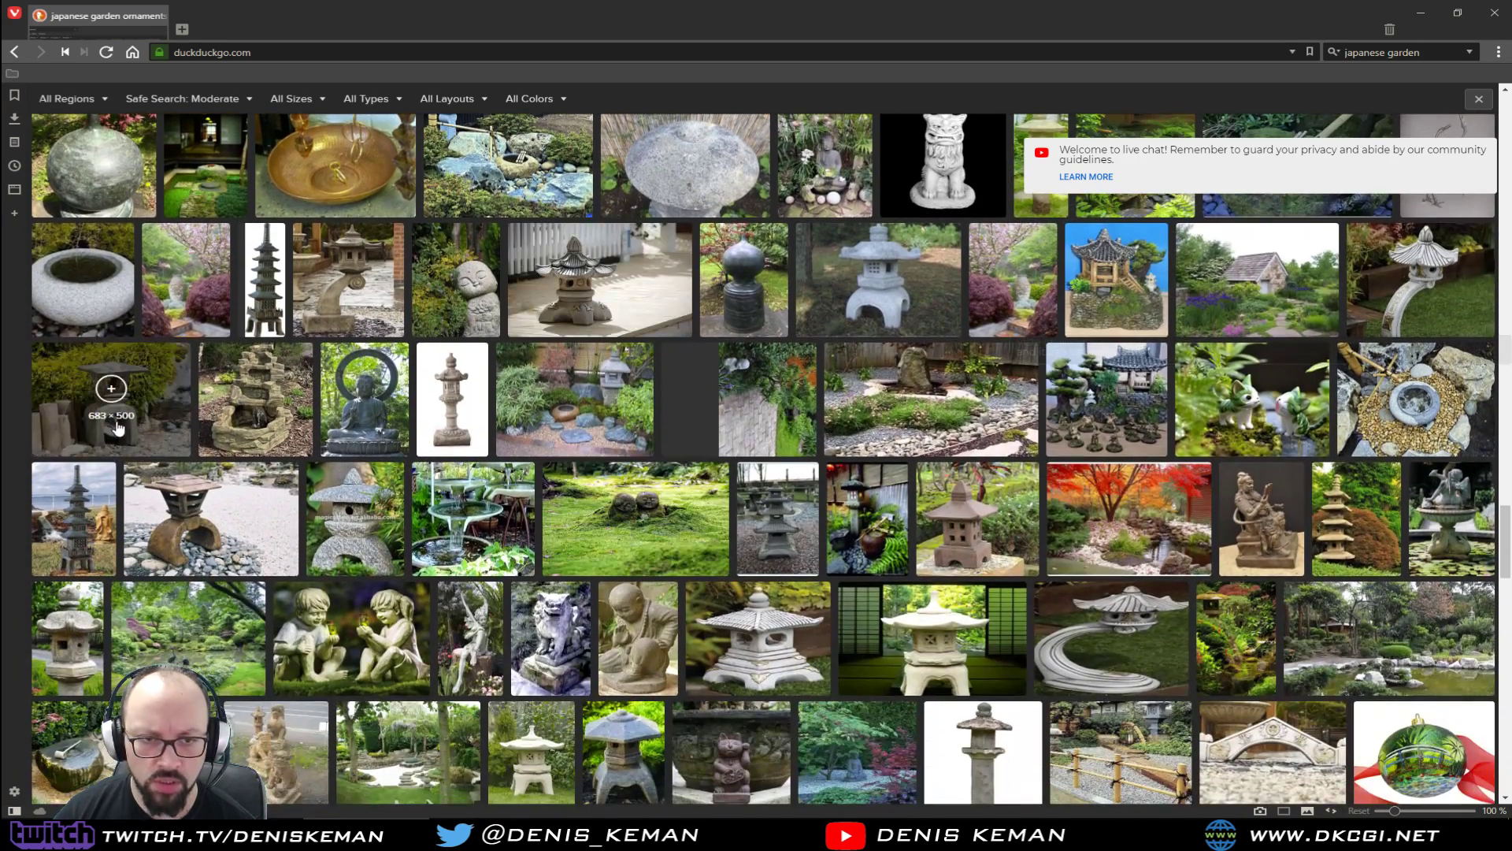
click(176, 428)
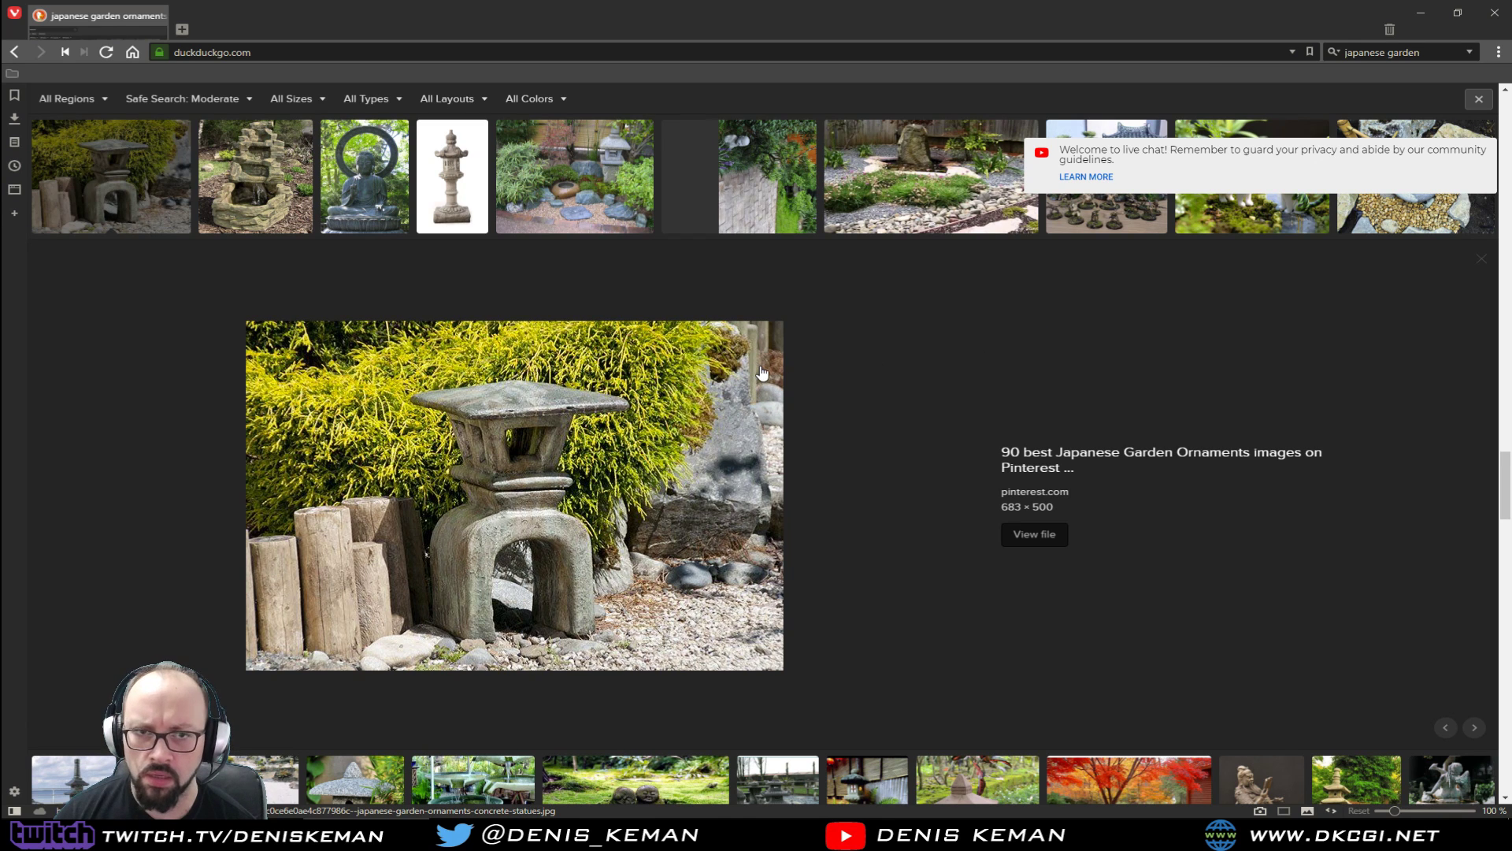
Preview the arch-based lantern standing on pebbles, copy its image, and move the Garden_Ornament reference picture off the main screen.
scroll(762, 372, down, 1)
scroll(762, 372, down, 4)
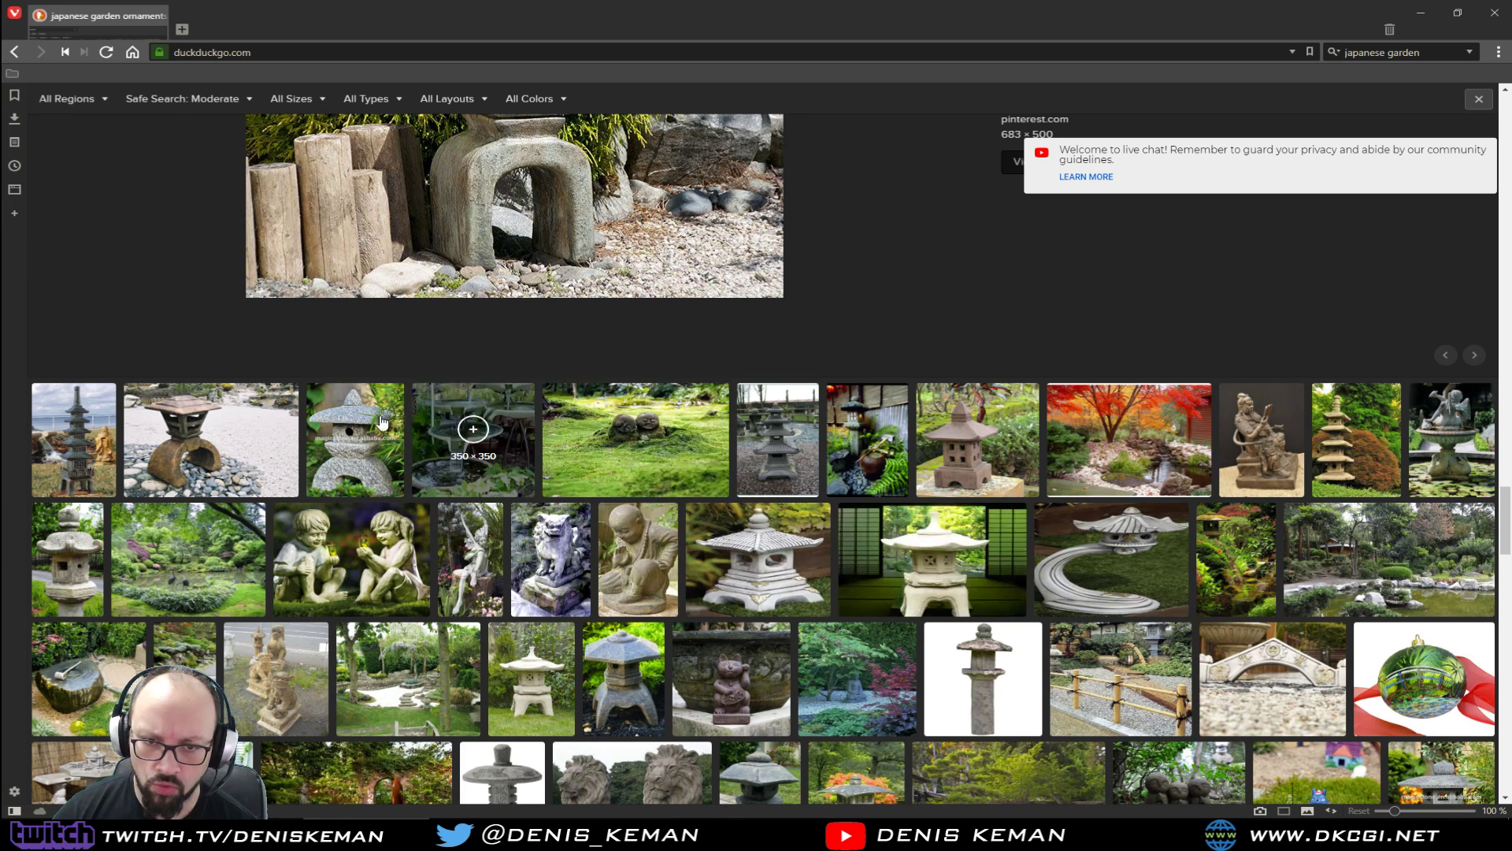
click(231, 473)
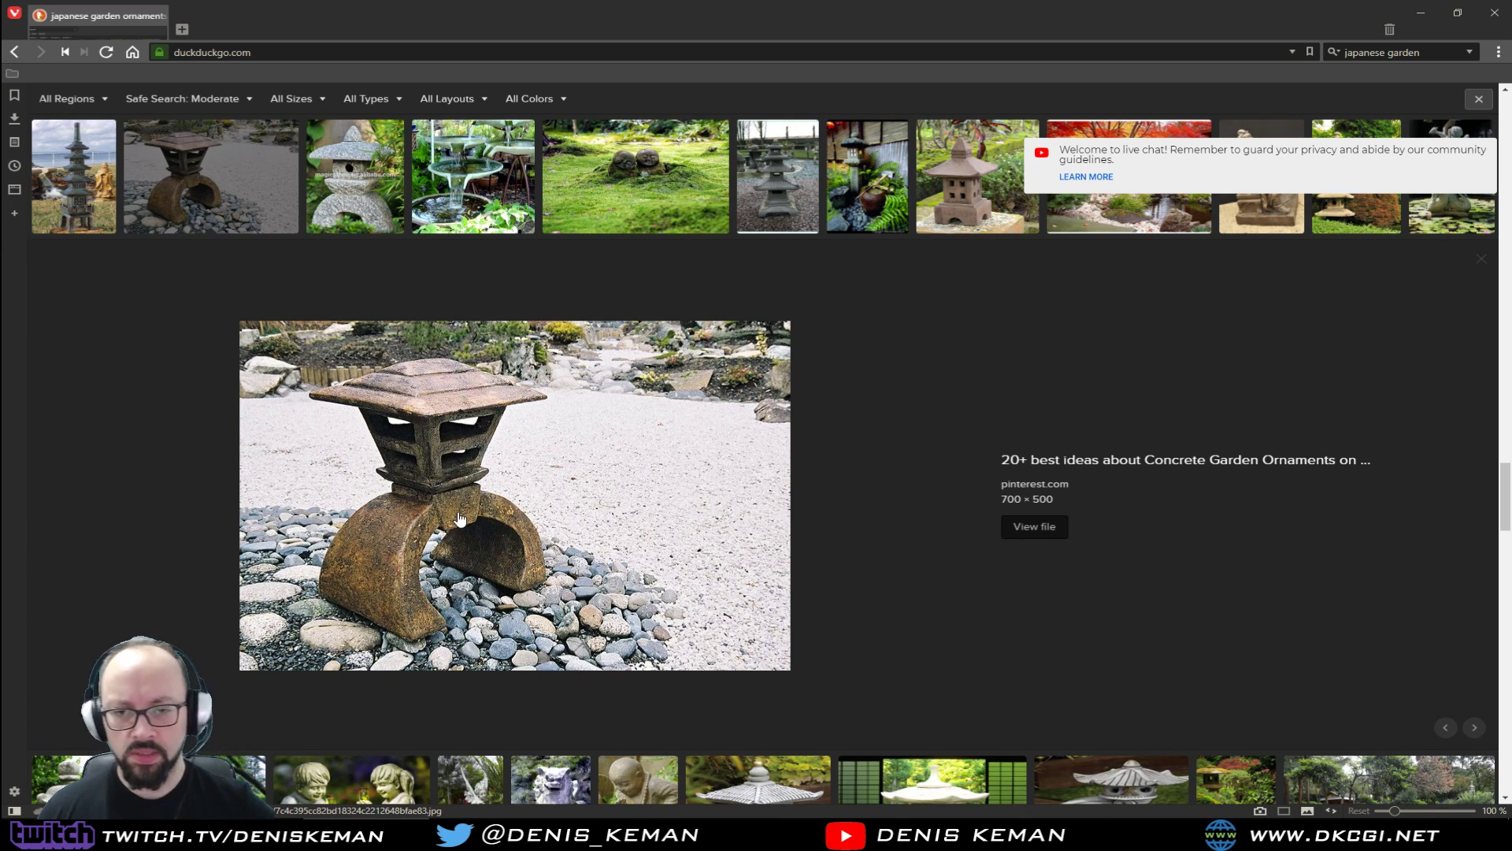
right_click(481, 447)
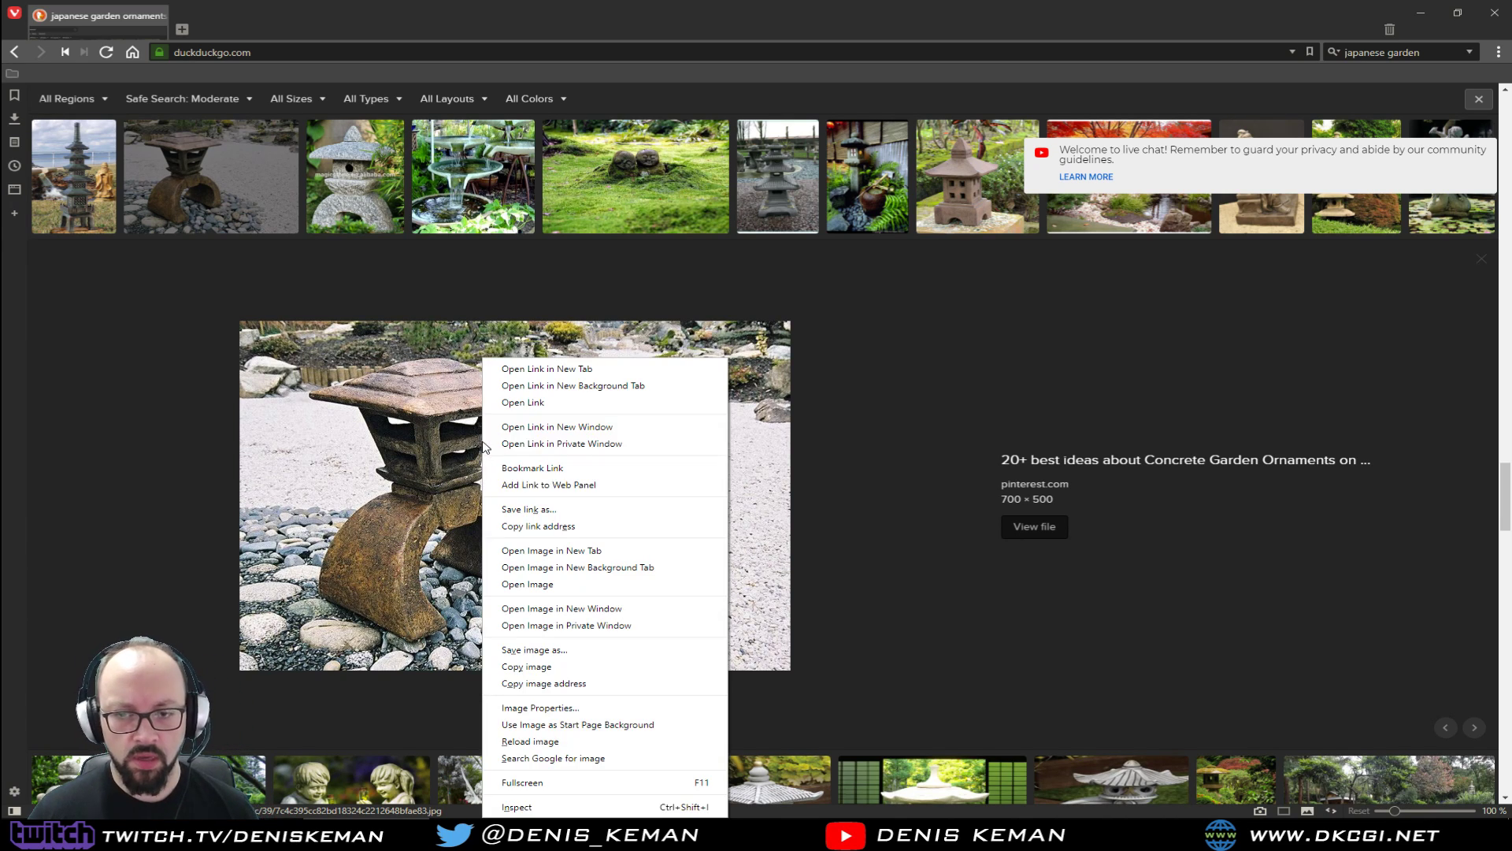
click(569, 667)
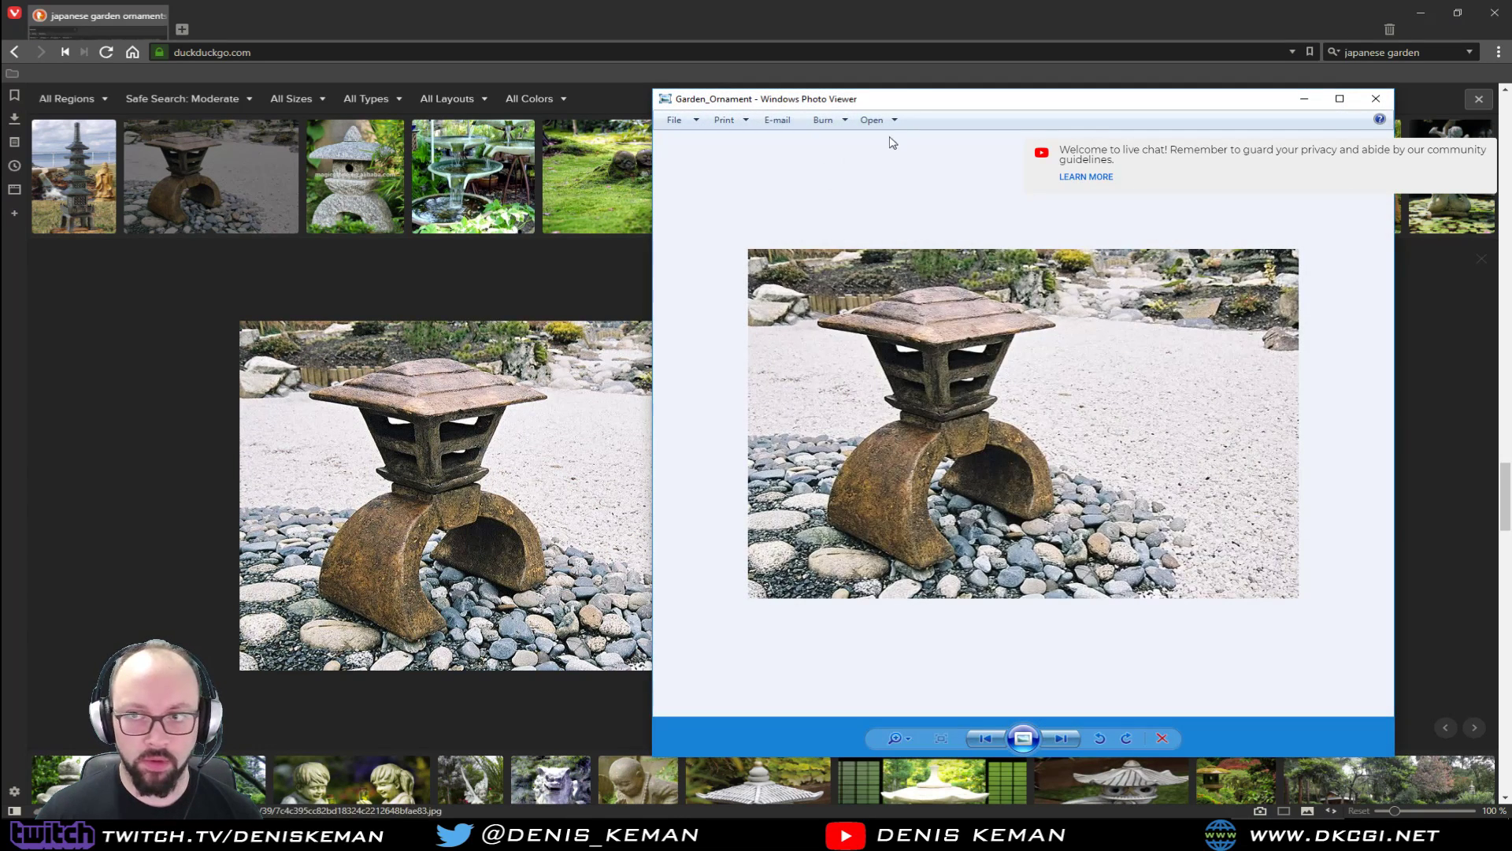
drag(905, 101, 0, 102)
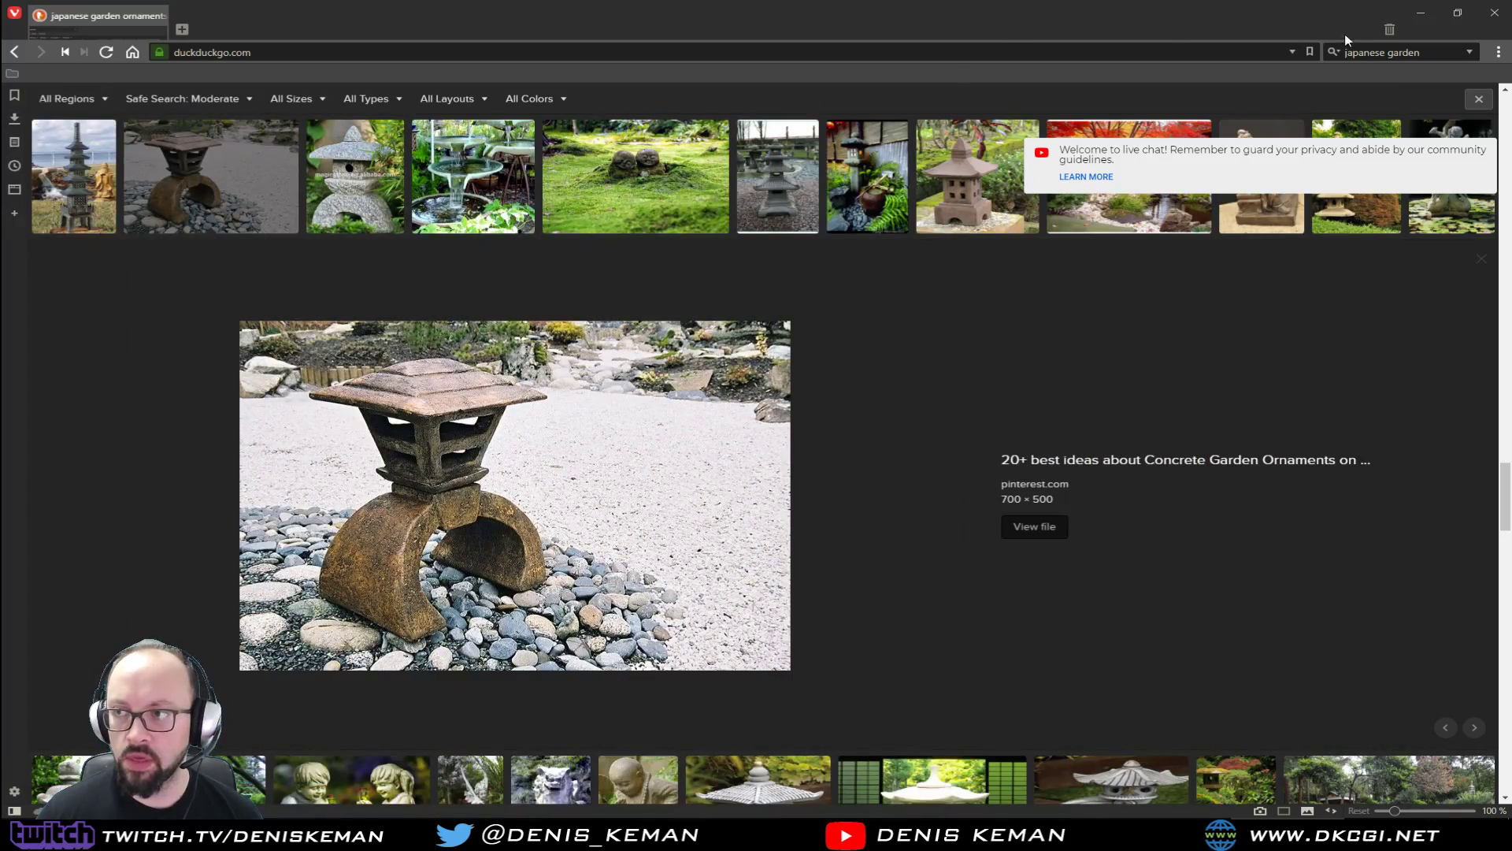
Switch to 3ds Max, save the Japan_House_07 scene and start a new empty scene.
click(1421, 12)
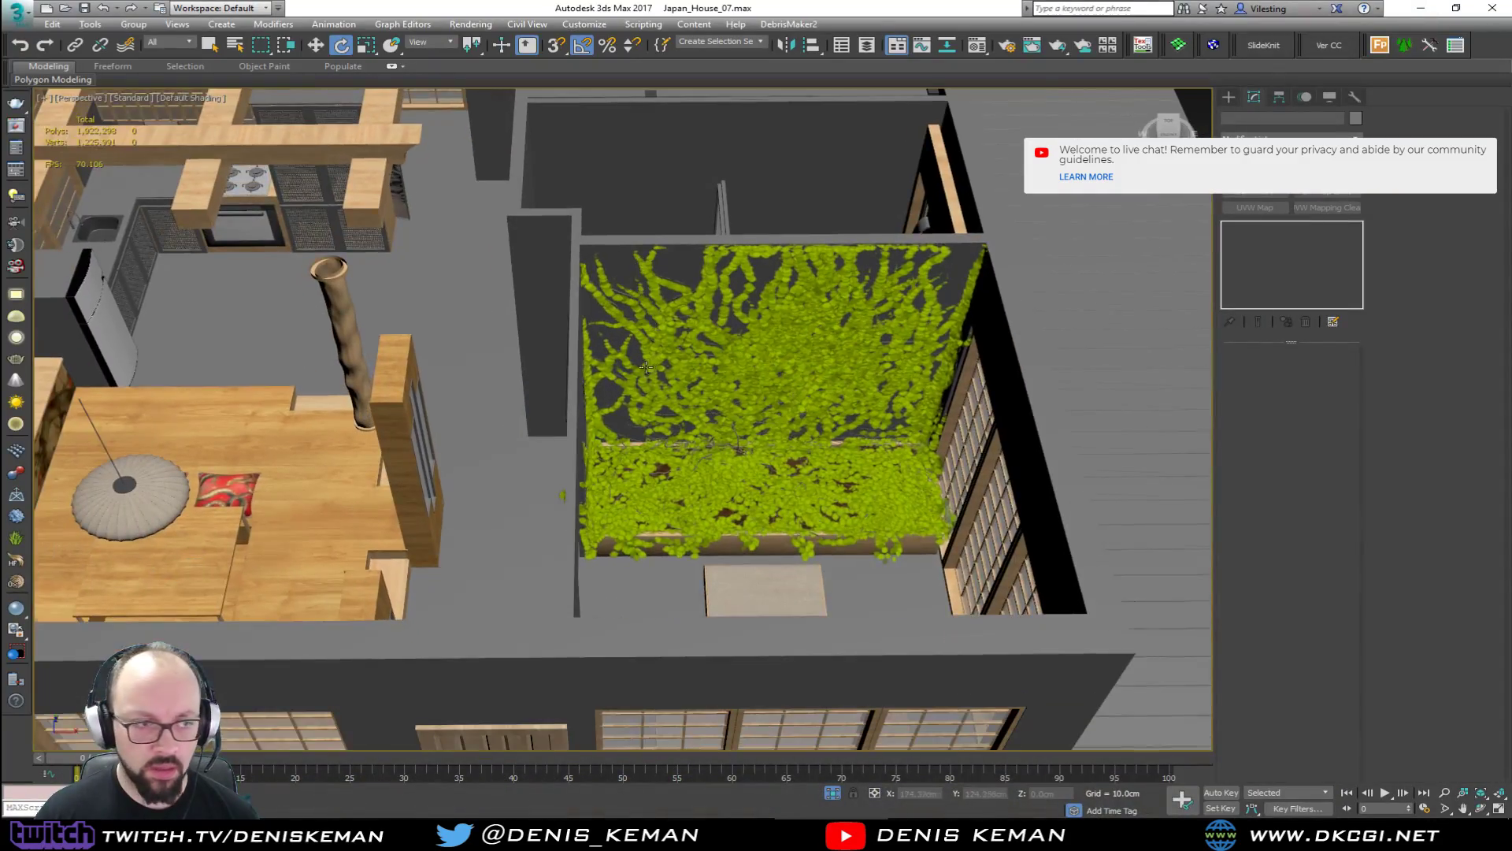
mouse_move(646, 367)
alt+middle_down()
mouse_move(551, 319)
mouse_move(626, 315)
mouse_move(647, 370)
alt+middle_up()
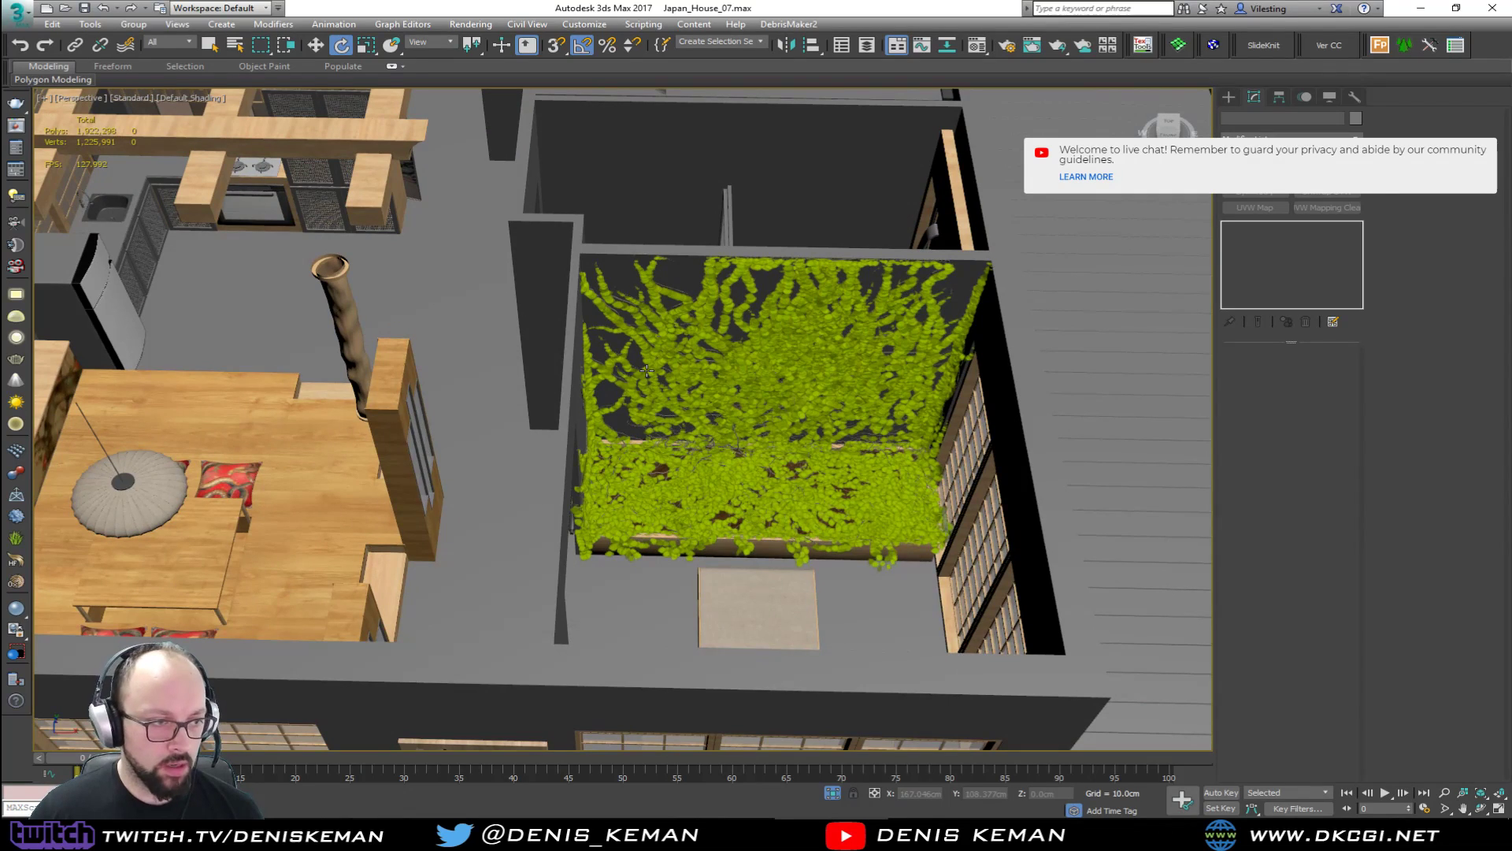
click(18, 14)
click(49, 142)
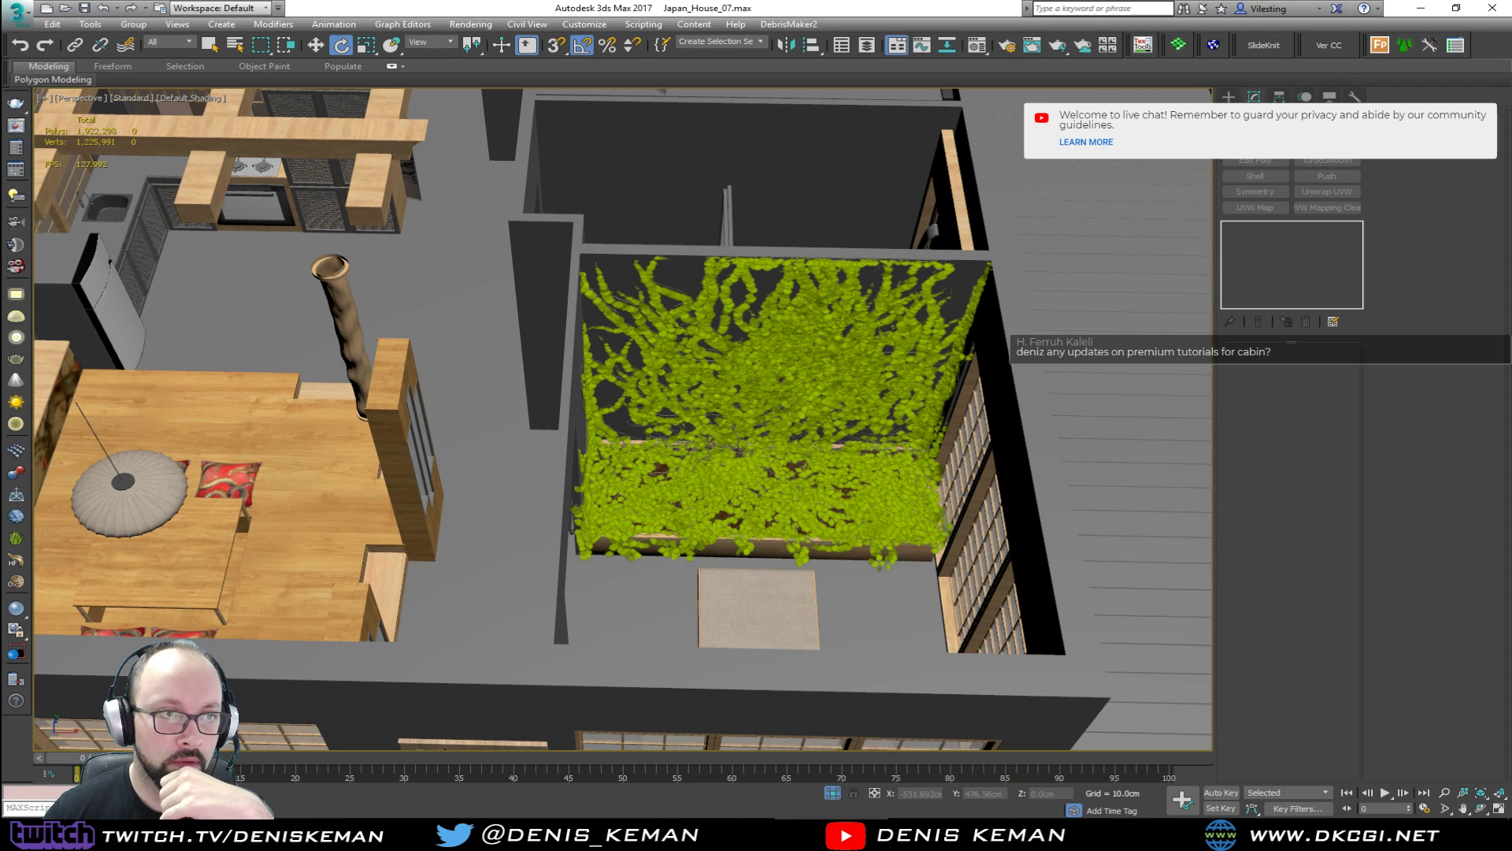
click(17, 14)
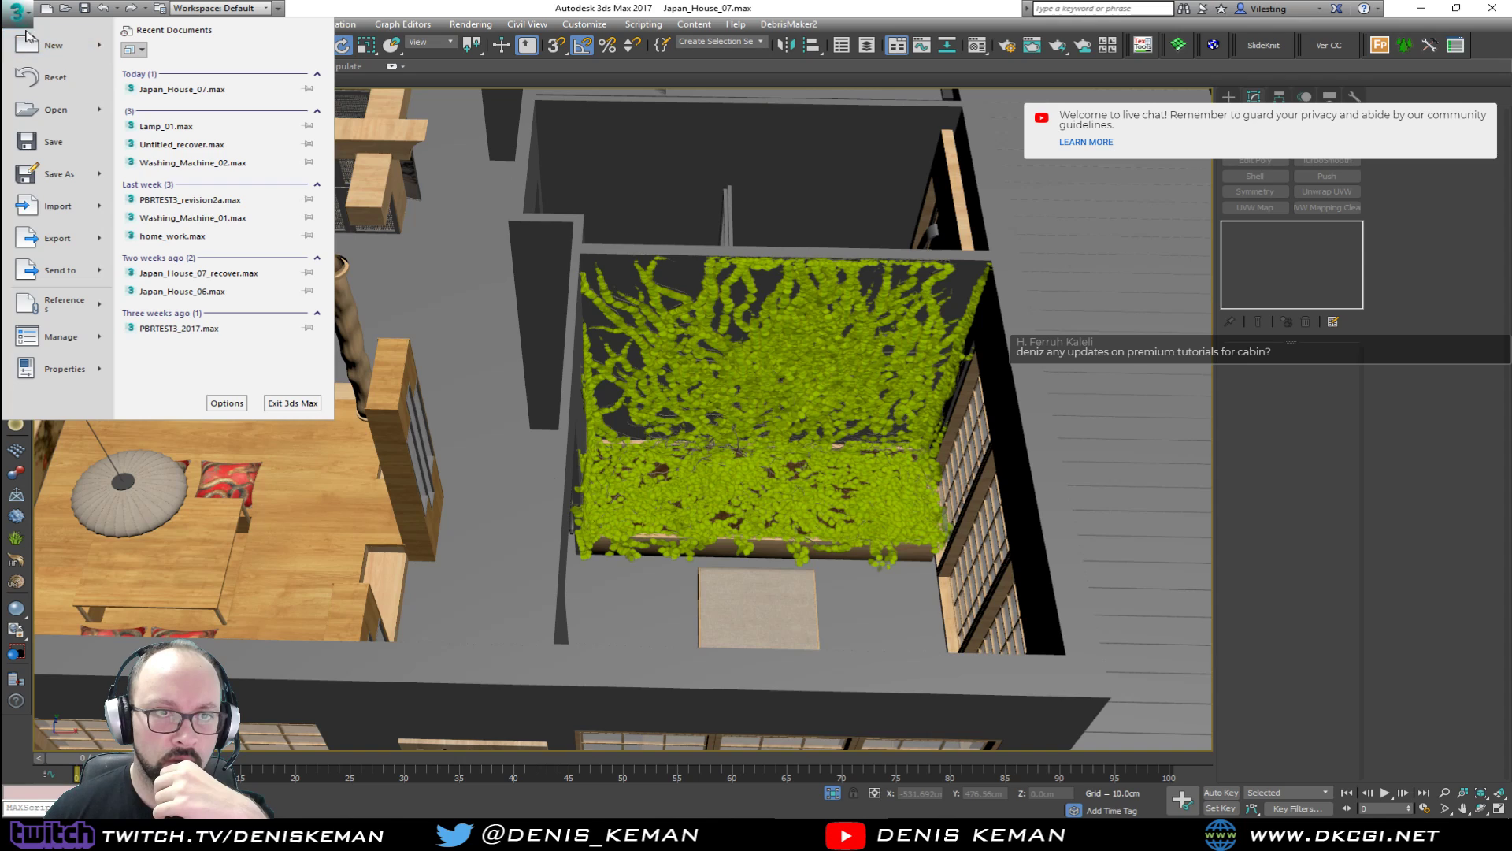
click(46, 43)
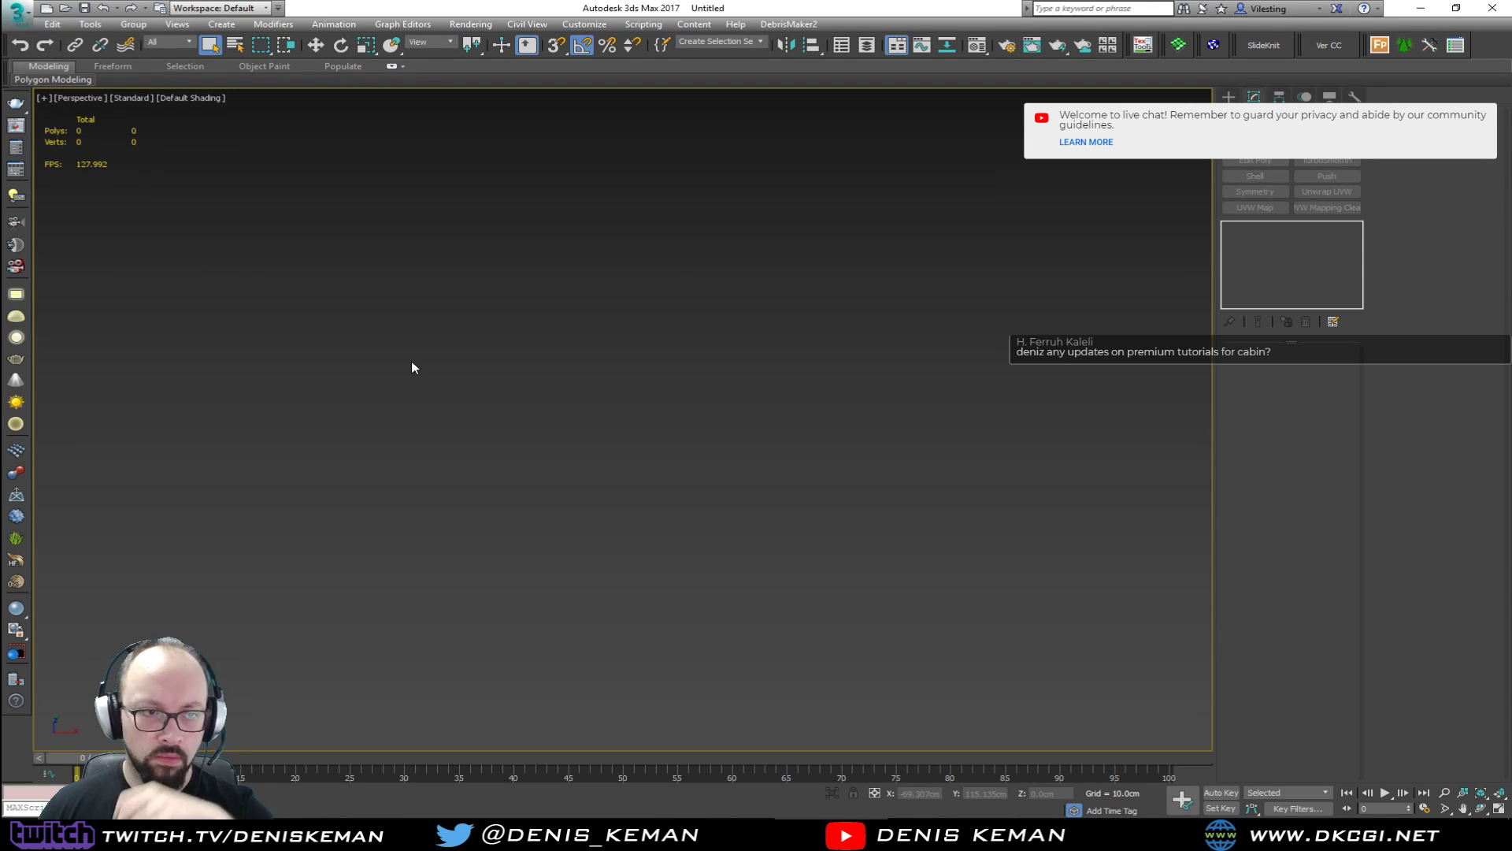
Show the home grid in all four viewports and maximize the Perspective viewport again.
key(alt+w)
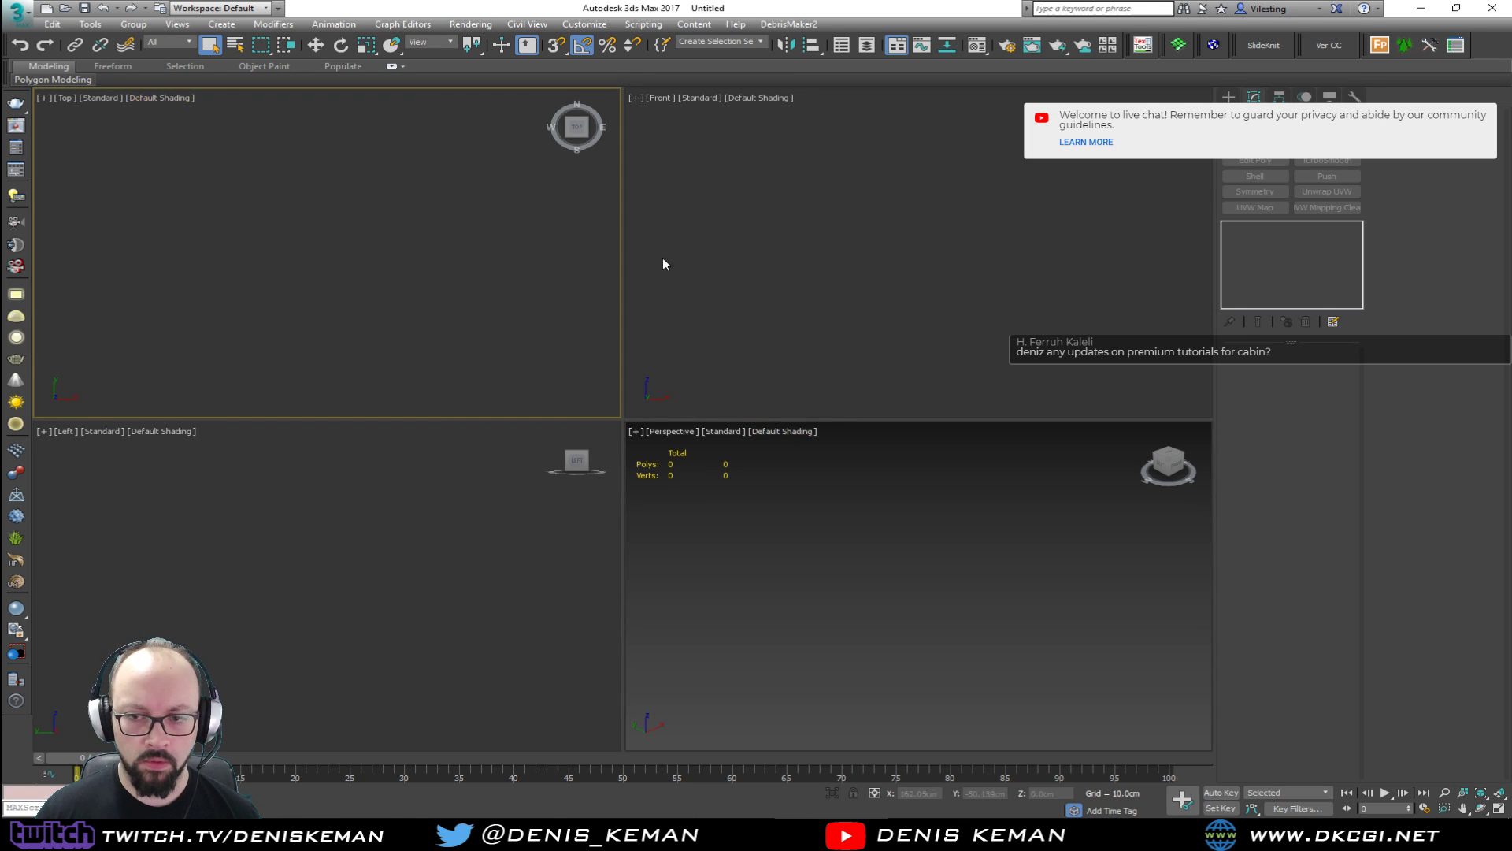
click(838, 514)
key(g)
click(815, 296)
key(g)
click(361, 315)
key(g)
click(366, 504)
key(g)
click(821, 510)
key(alt+w)
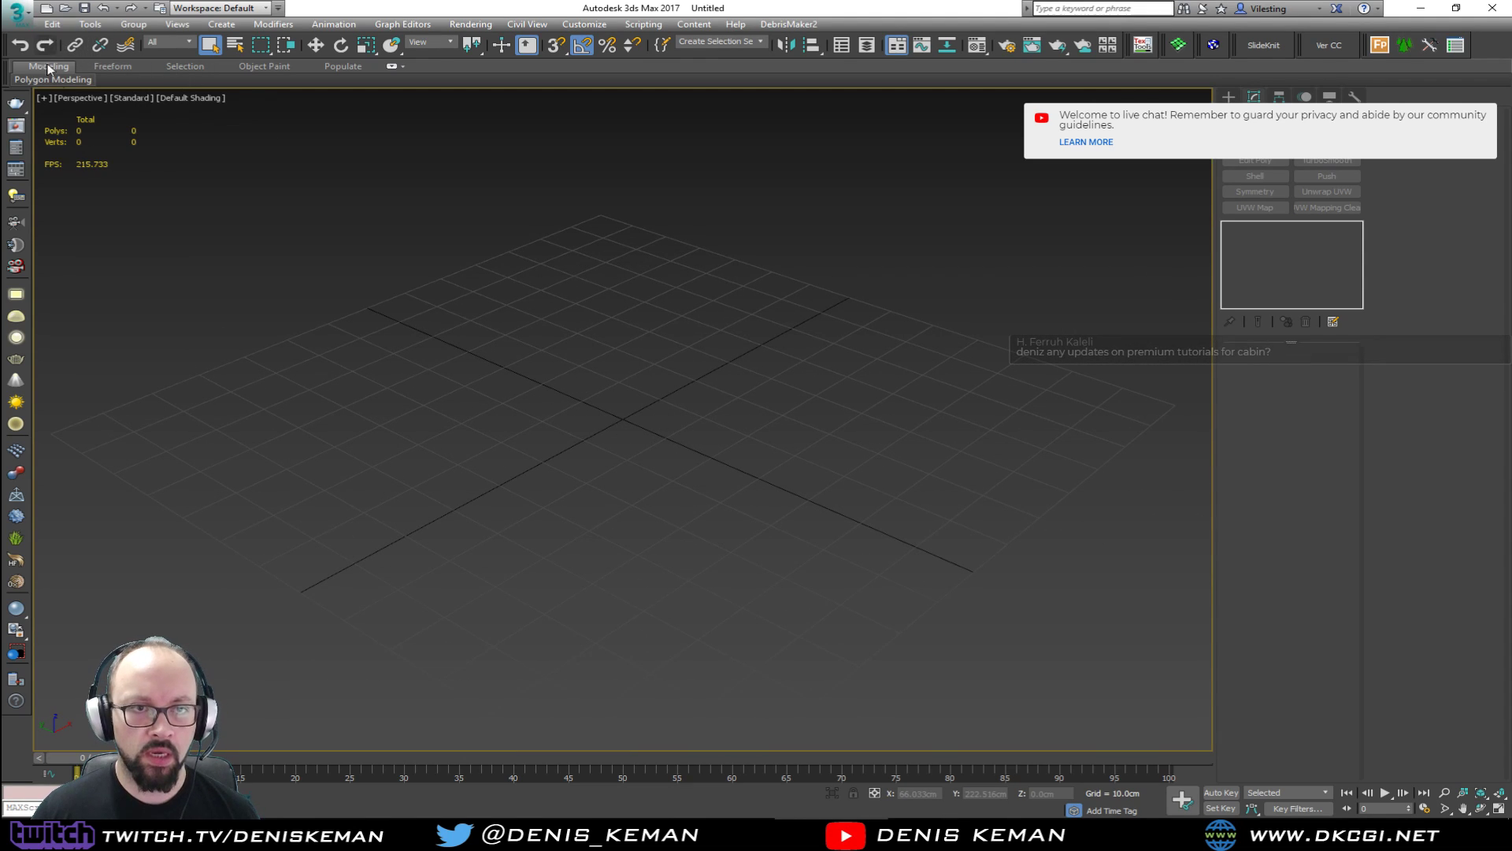
Examine the lantern's proportions in the Garden_Ornament reference picture and move the picture back off the main screen.
drag(560, 87, 646, 100)
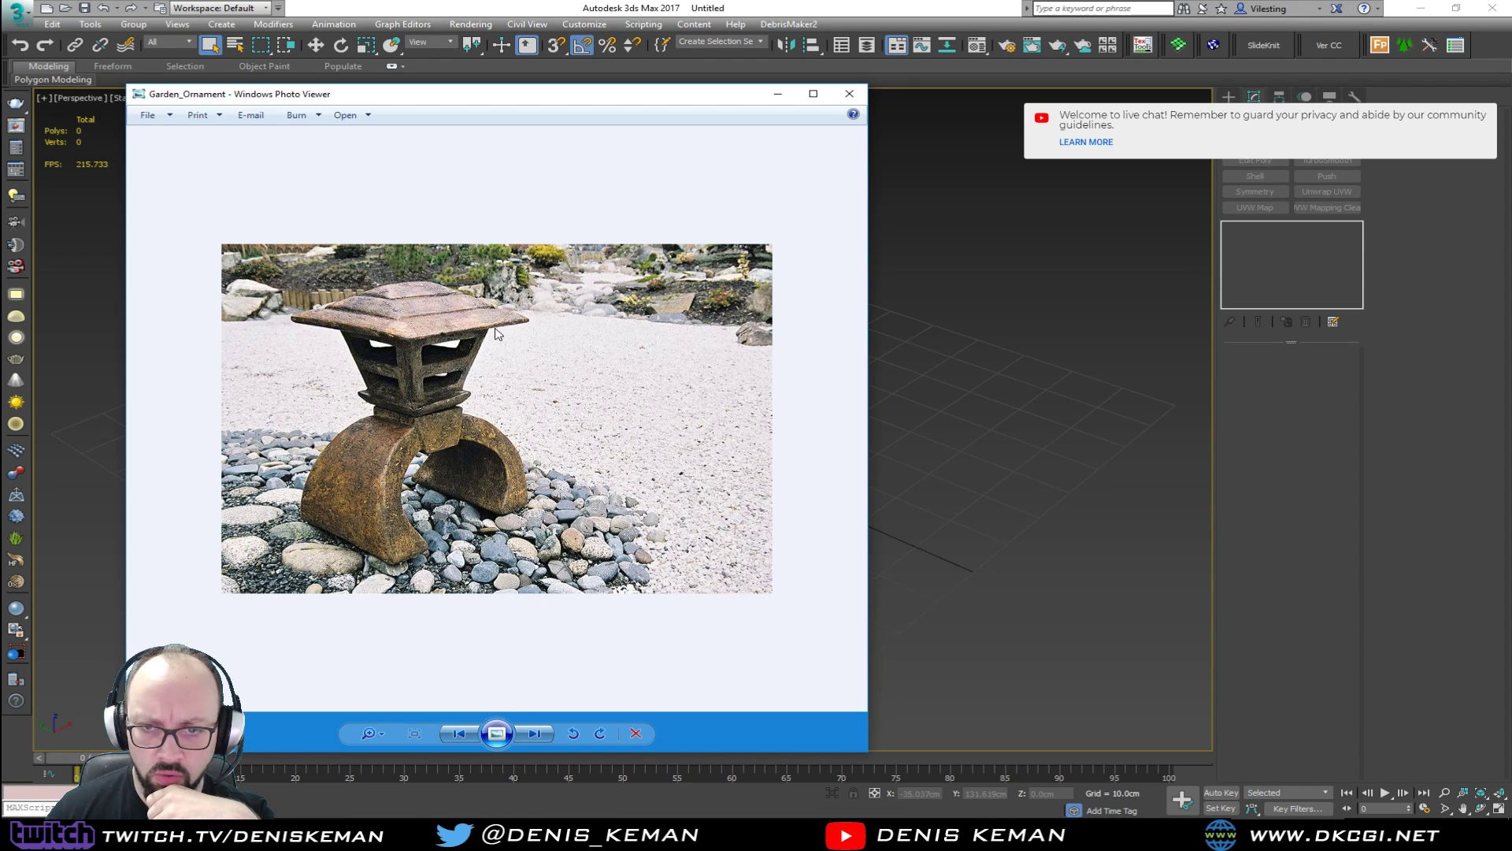
scroll(414, 343, up, 2)
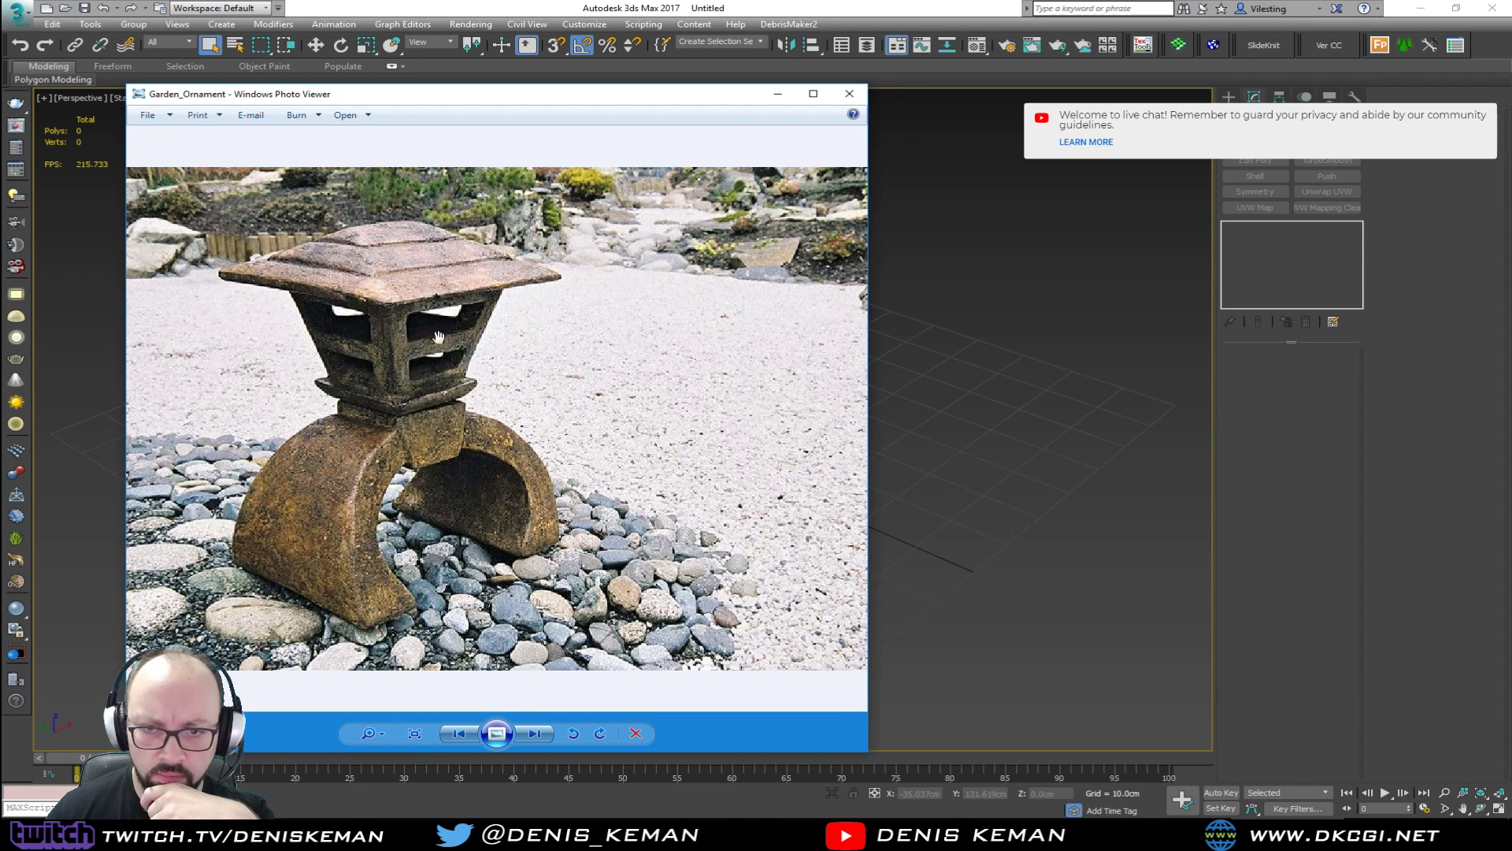
drag(399, 114, 0, 103)
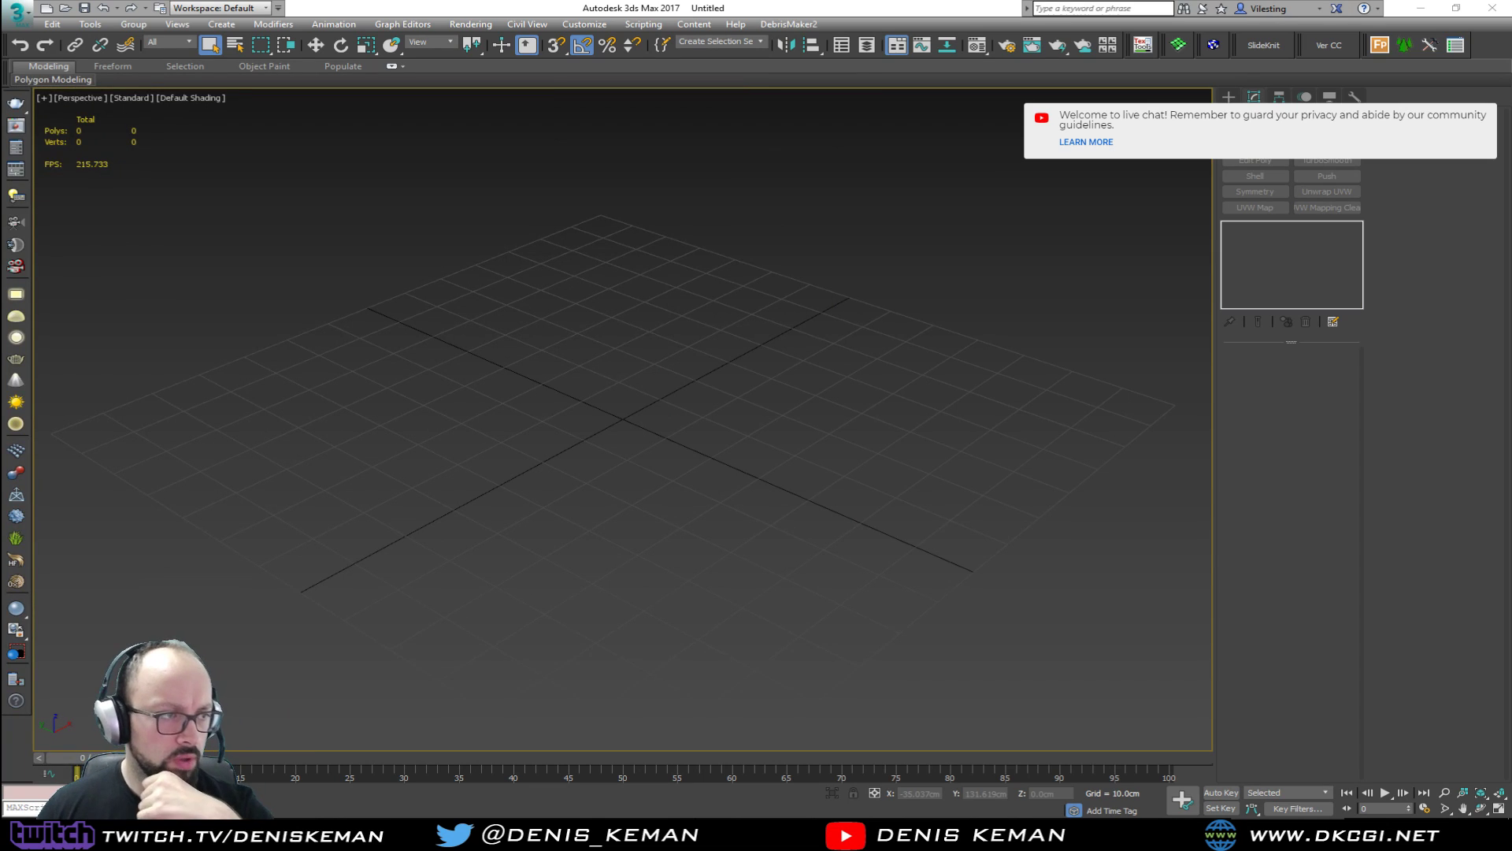
Create a box near the grid's centre, about 34 cm long, 30 cm wide and 9 cm high.
click(1228, 96)
click(1288, 134)
click(1269, 146)
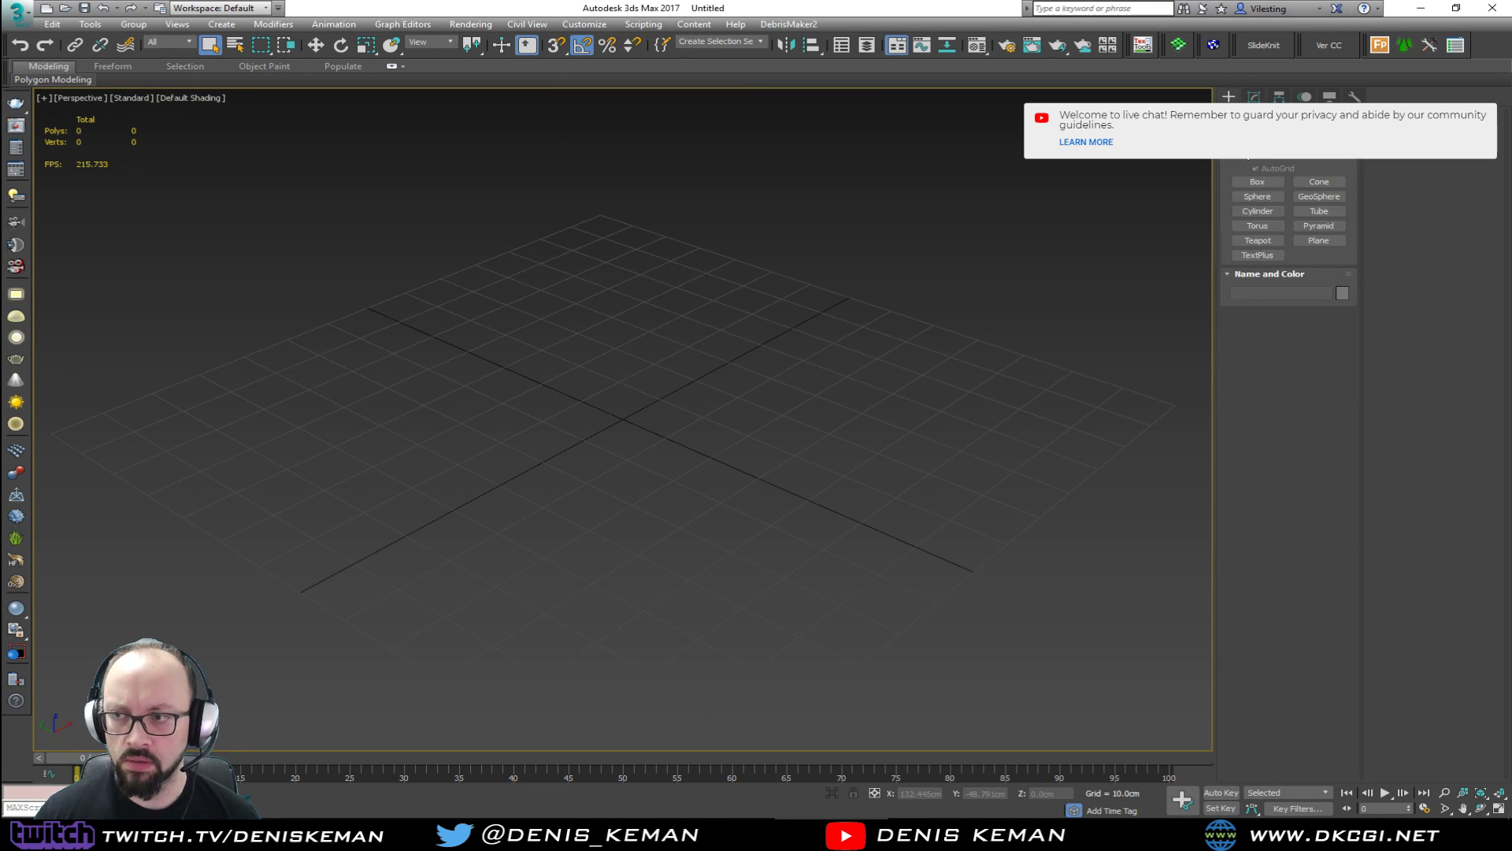
click(1265, 183)
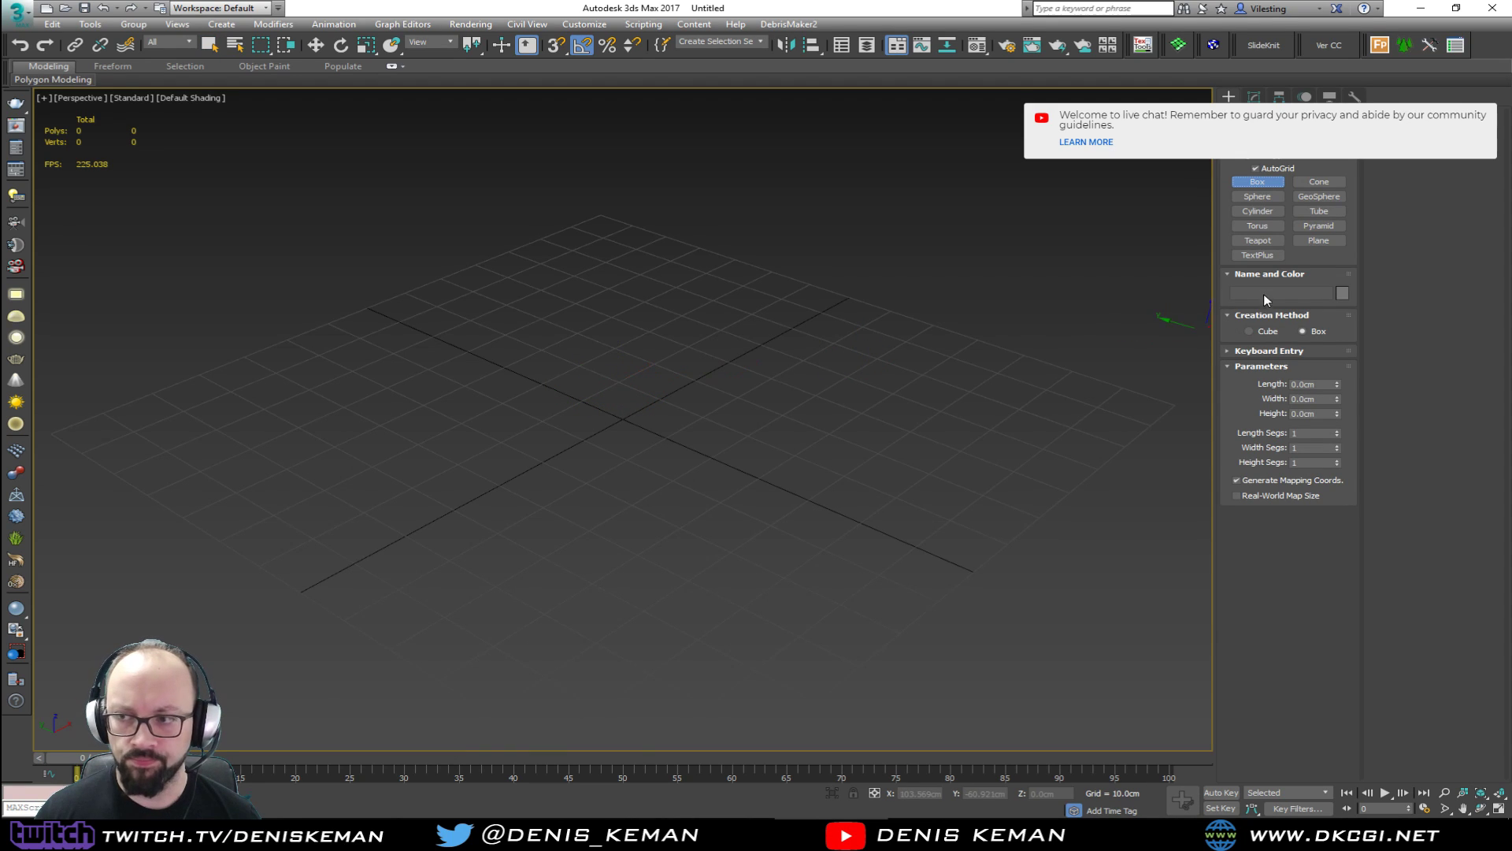
drag(595, 372, 624, 499)
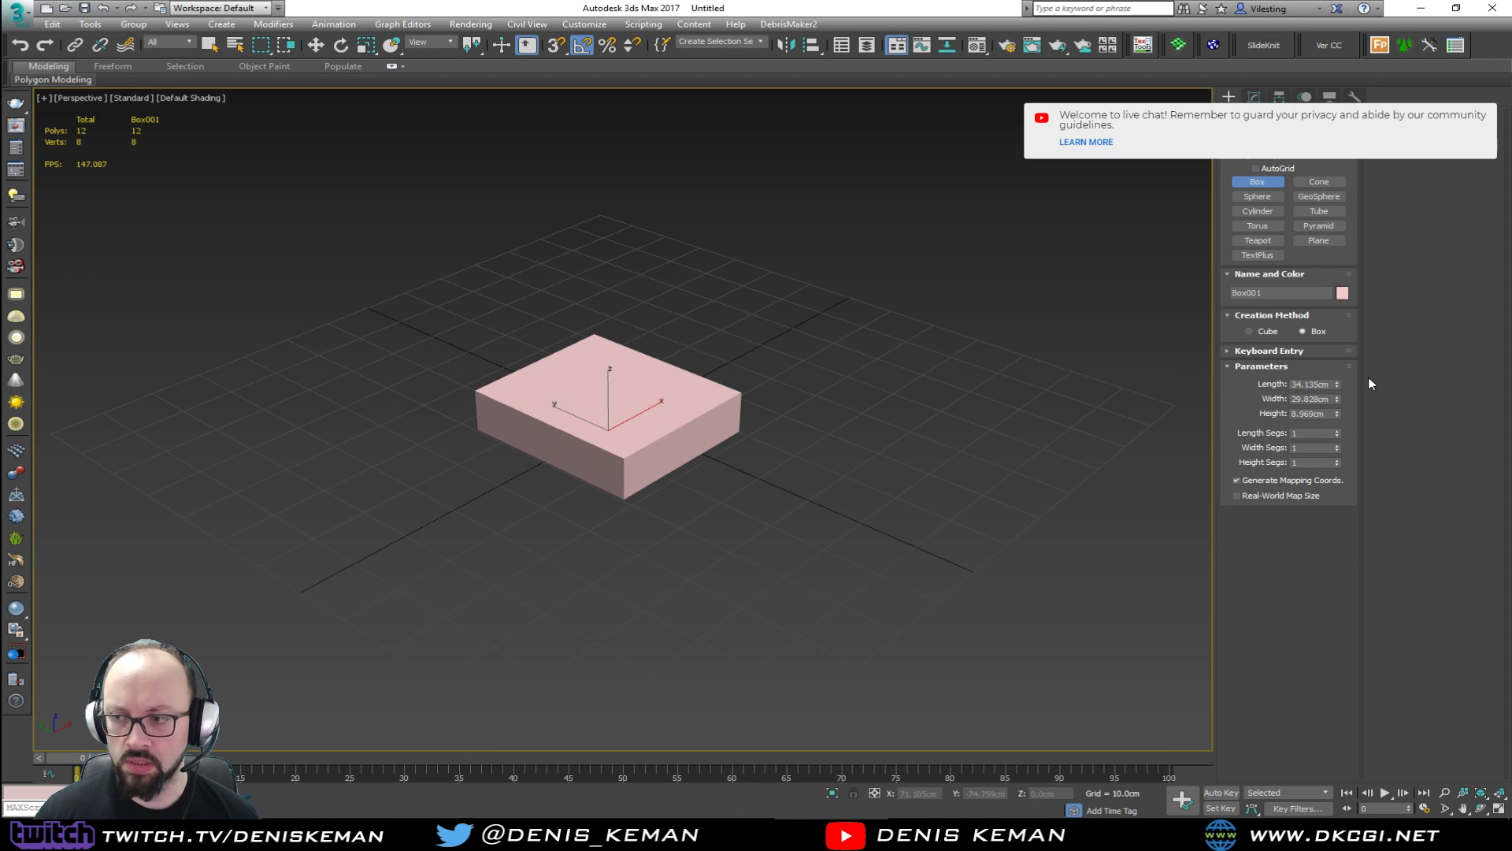
Set the box's length and width to 30 cm and its height to 5 cm.
double_click(1331, 386)
text(30)
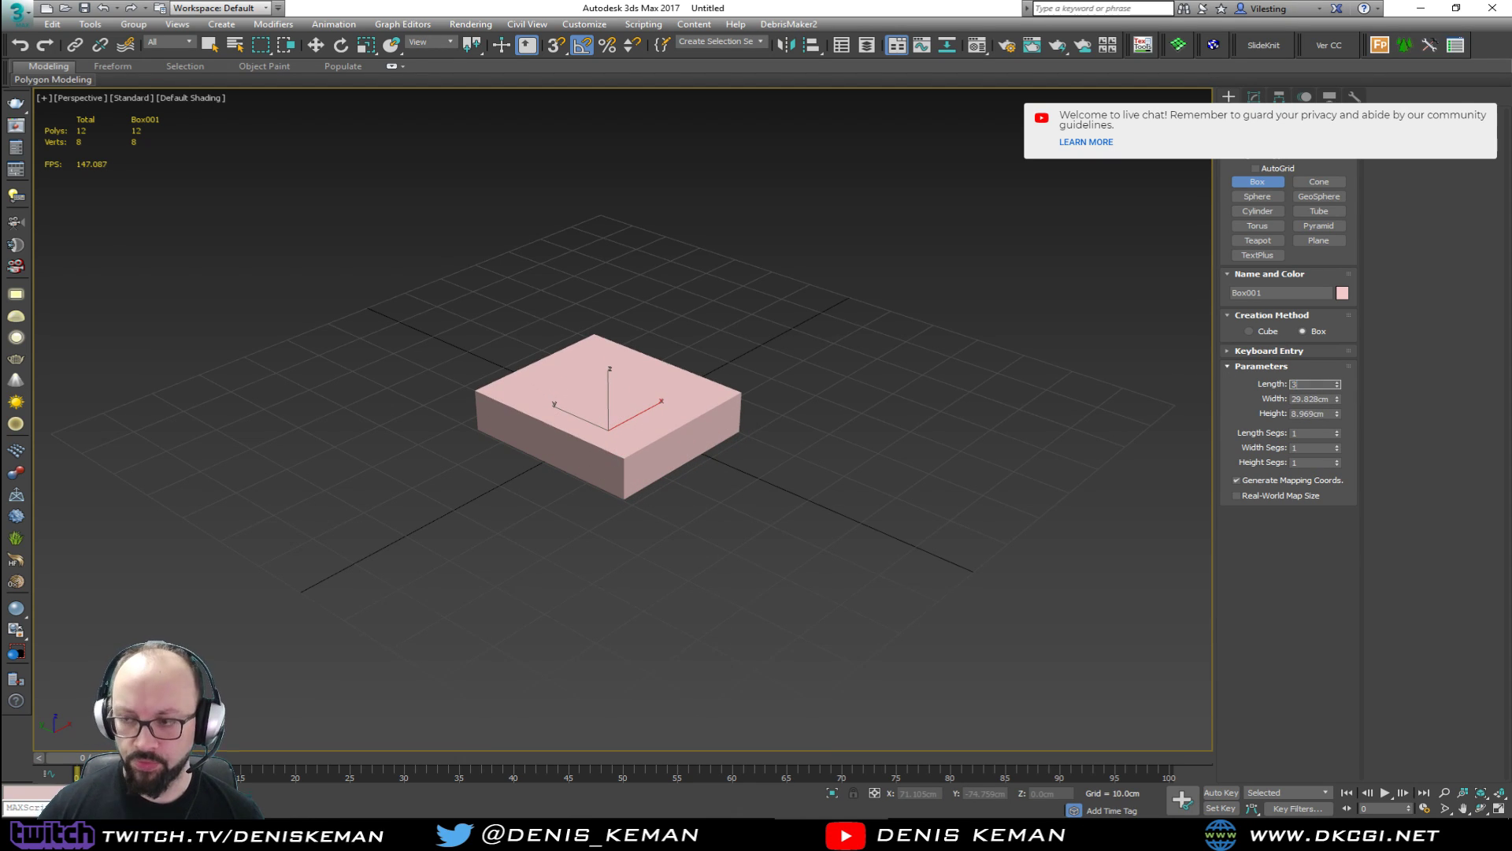
key(Tab)
text(30)
key(Tab)
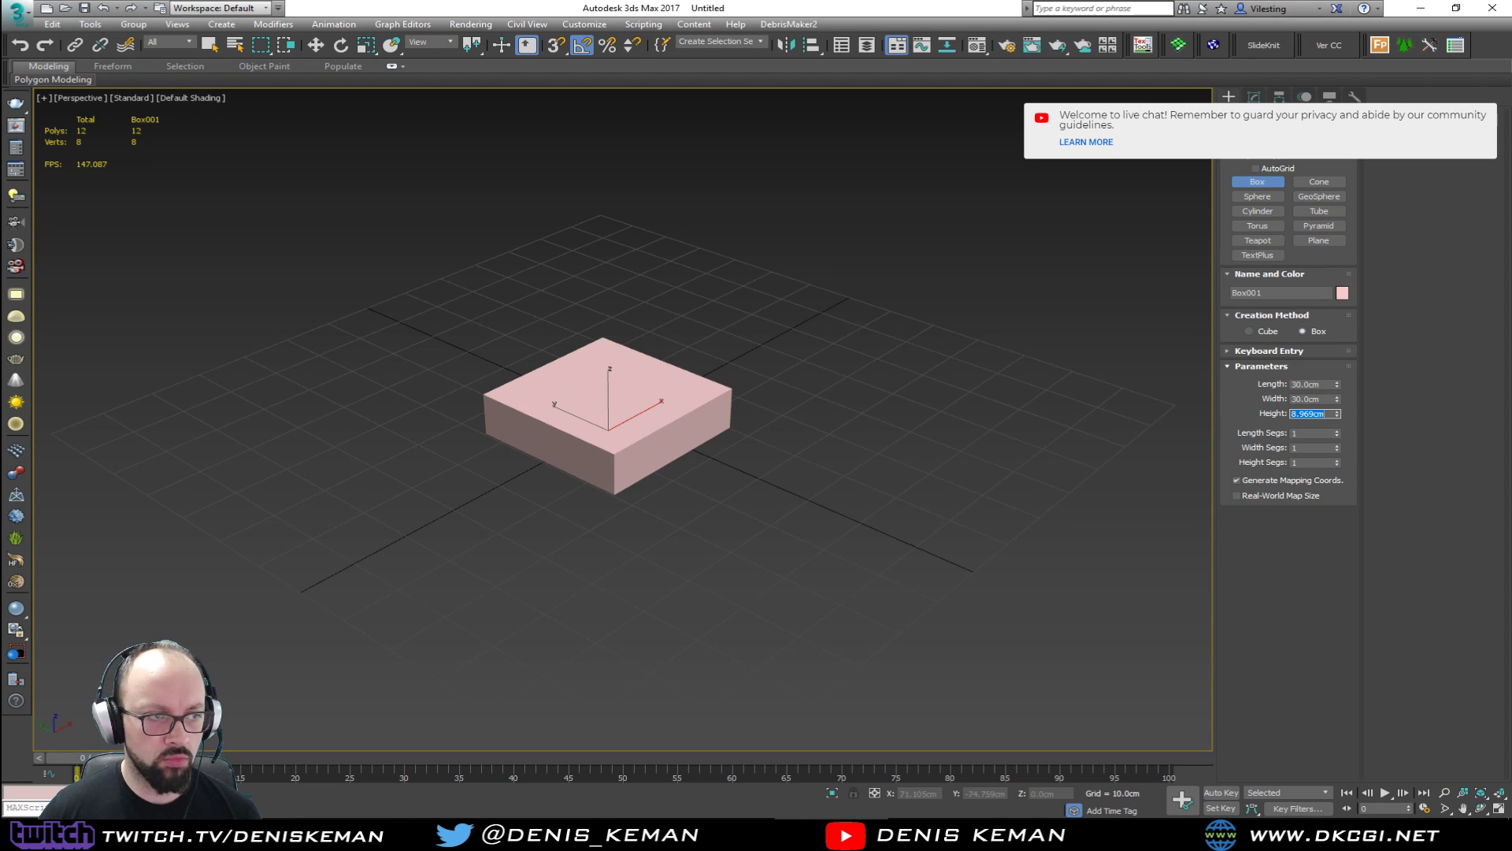
text(5)
key(Return)
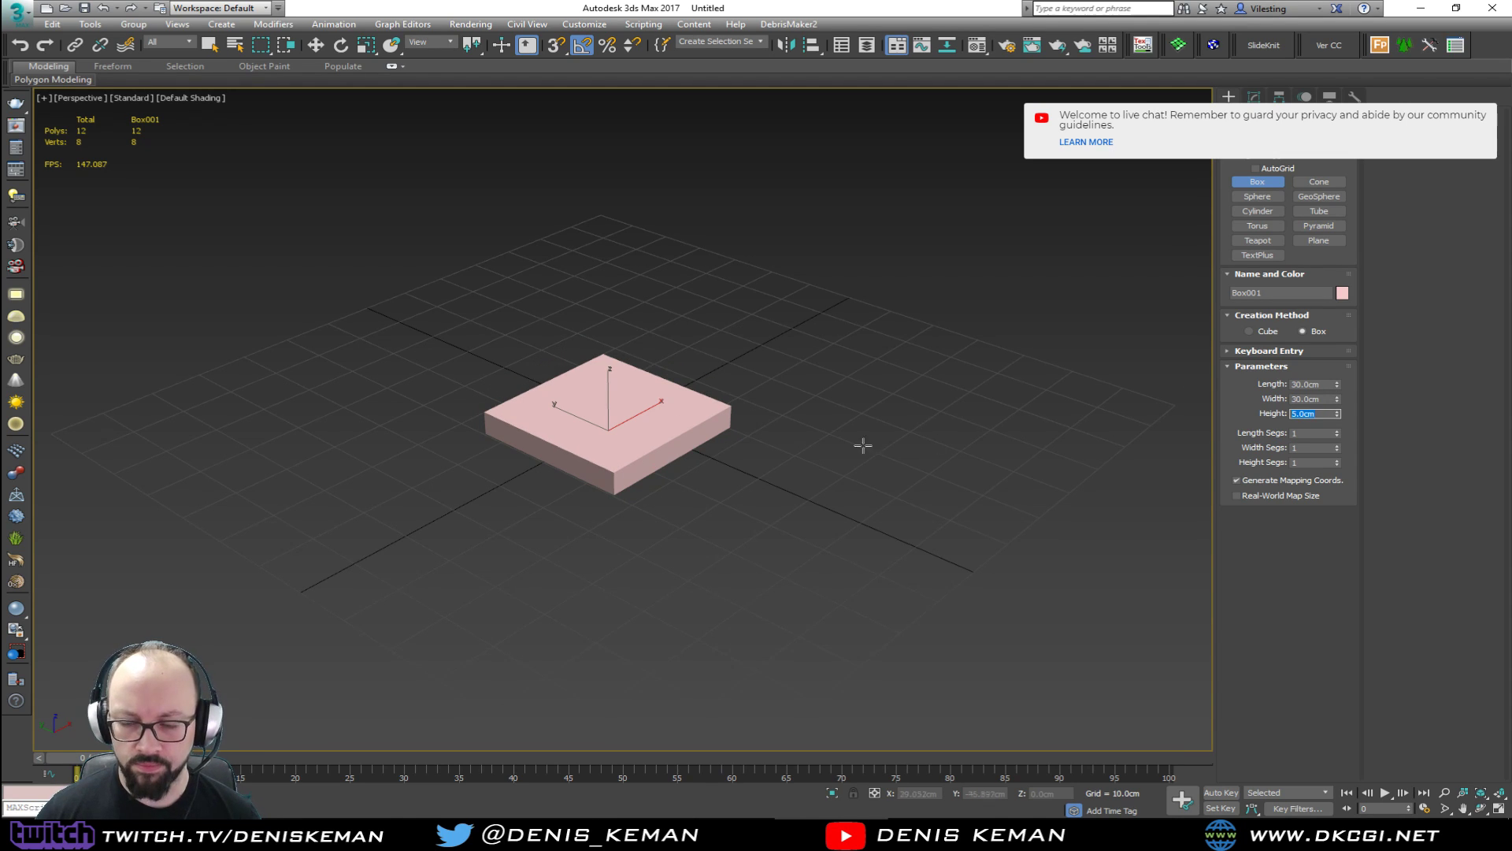
Display edged faces, add an Edit Poly modifier to the box and delete its top and bottom polygons.
key(F4)
key(z)
alt+middle_drag(597, 452, 601, 446)
right_click(597, 463)
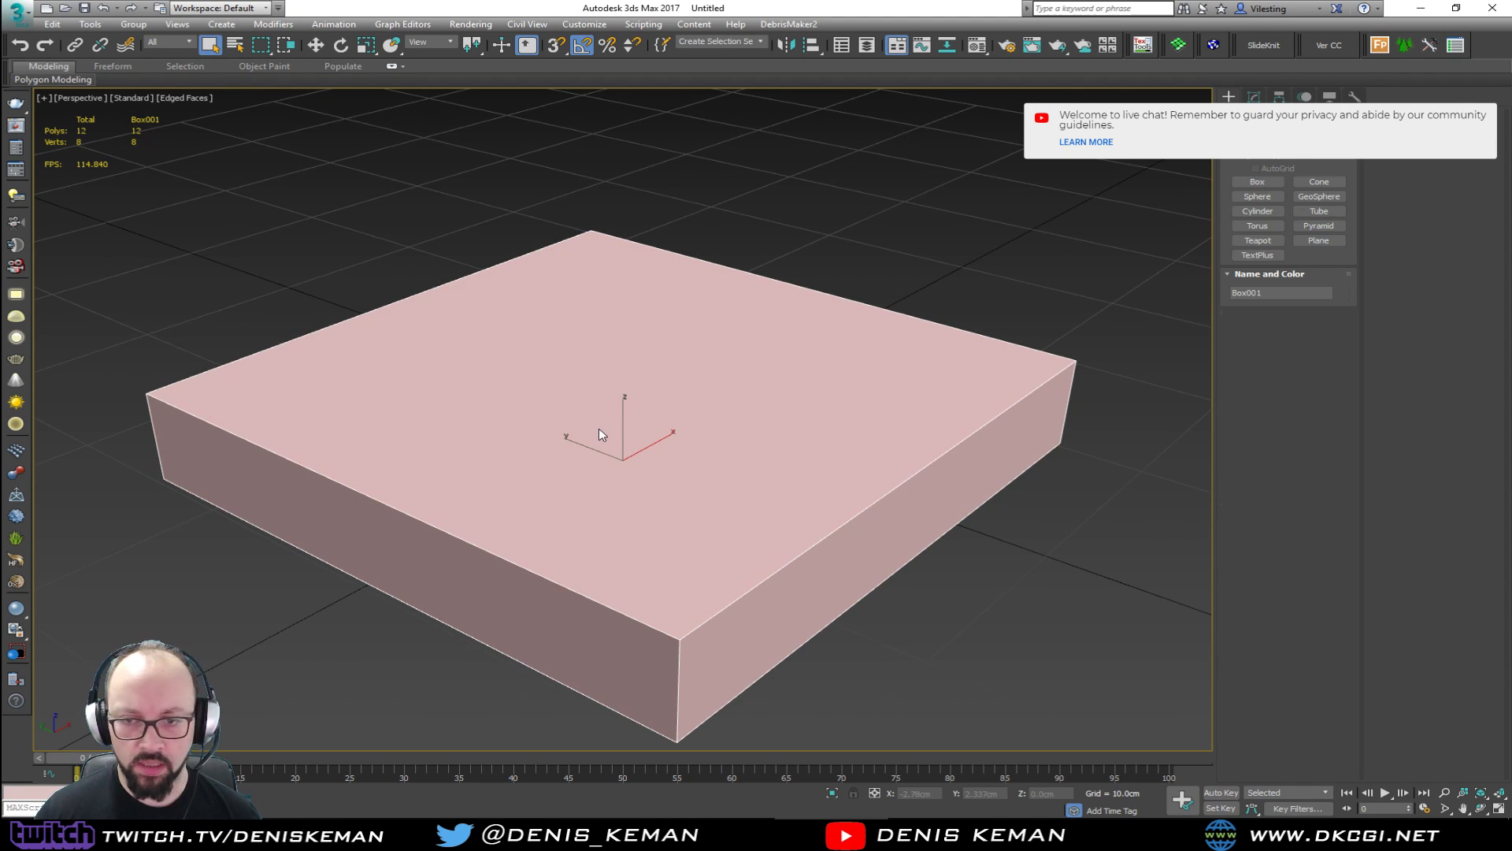
click(1254, 96)
click(1279, 164)
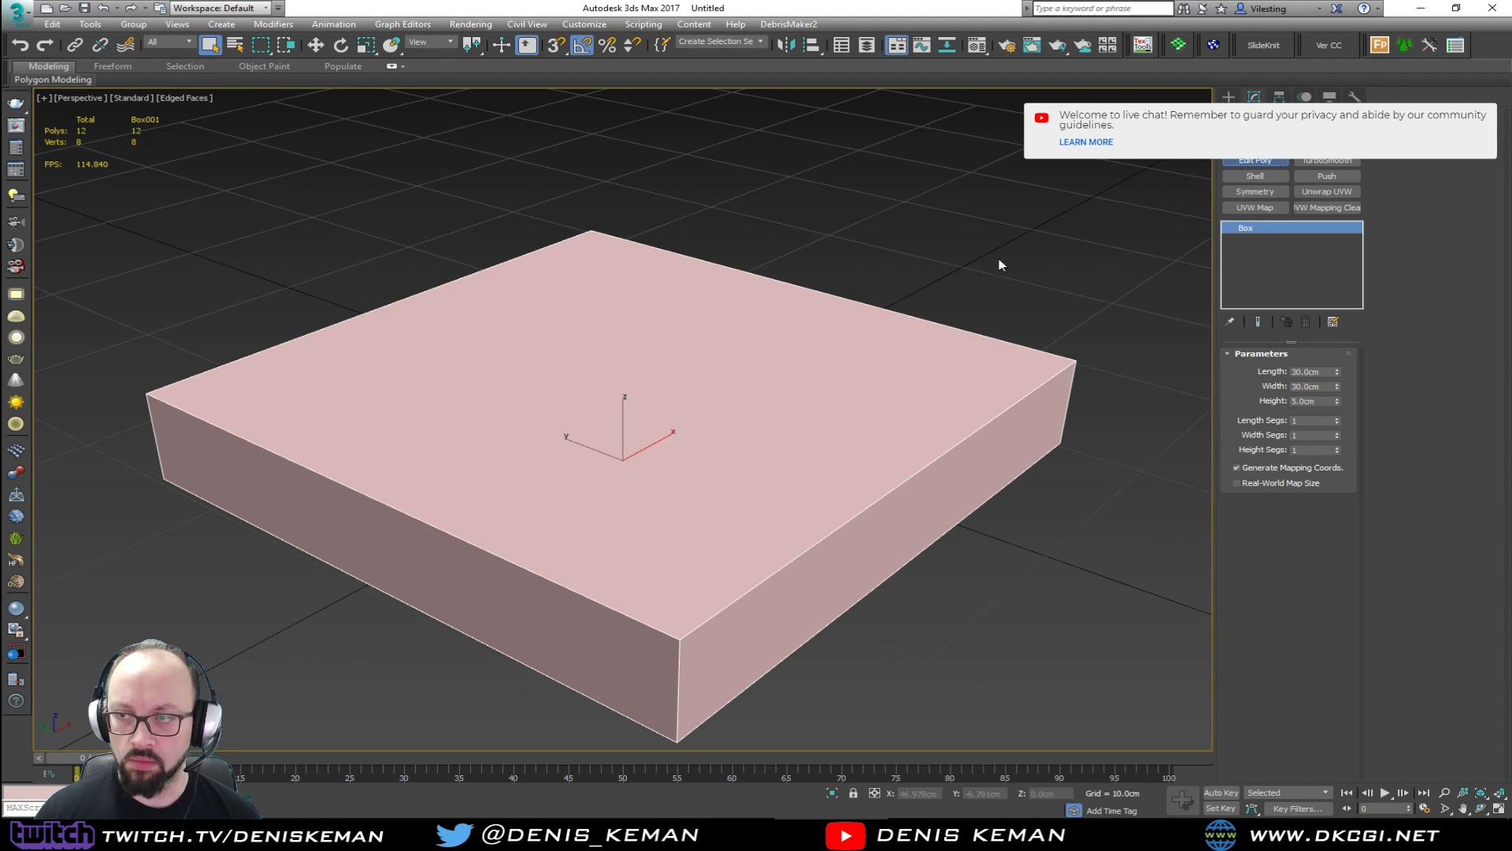
key(4)
click(665, 404)
scroll(684, 447, down, 3)
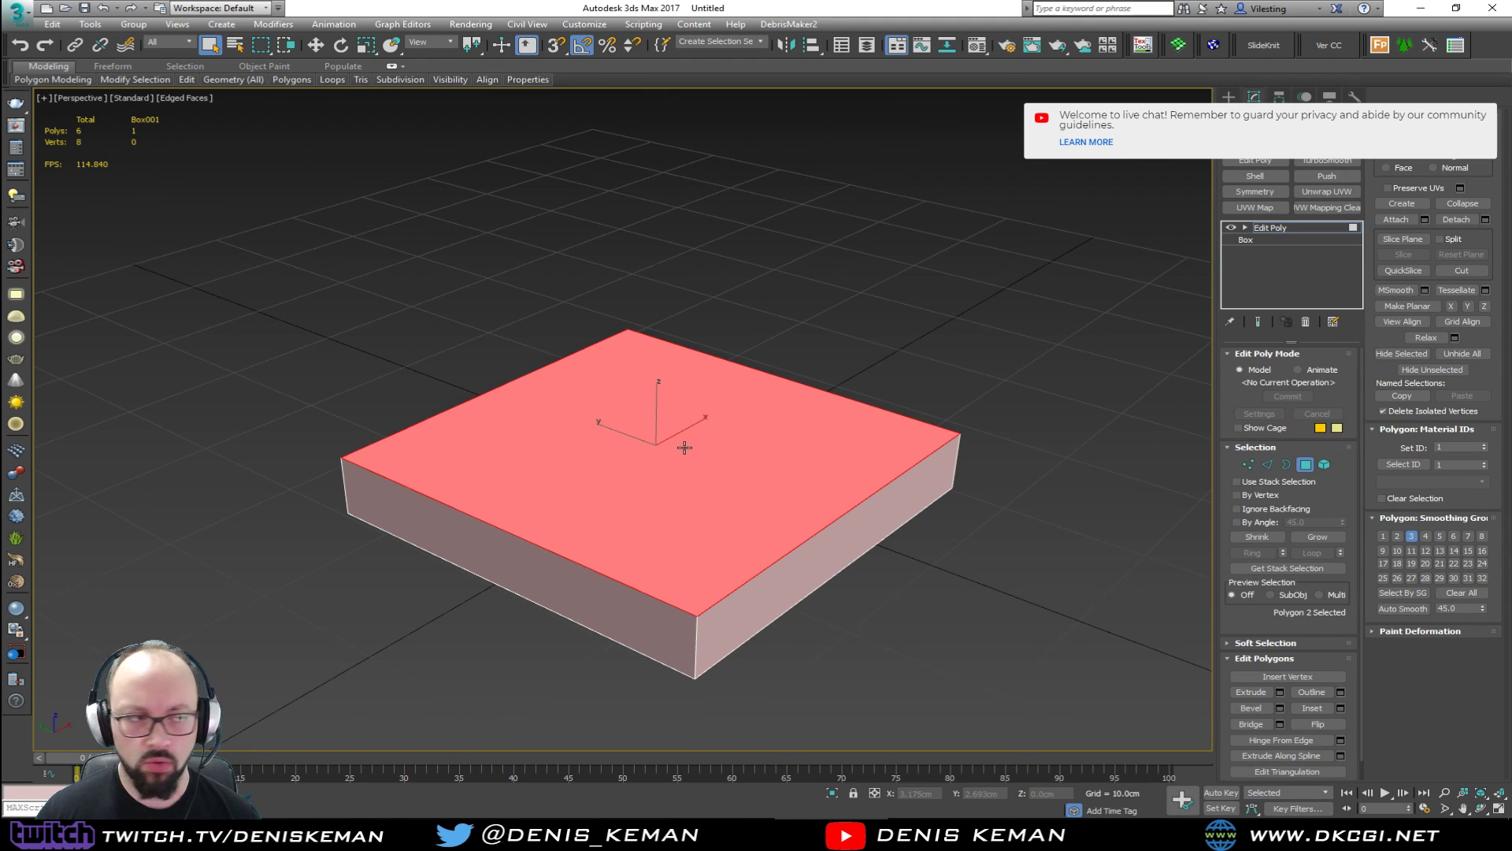
key(Delete)
click(682, 541)
key(Delete)
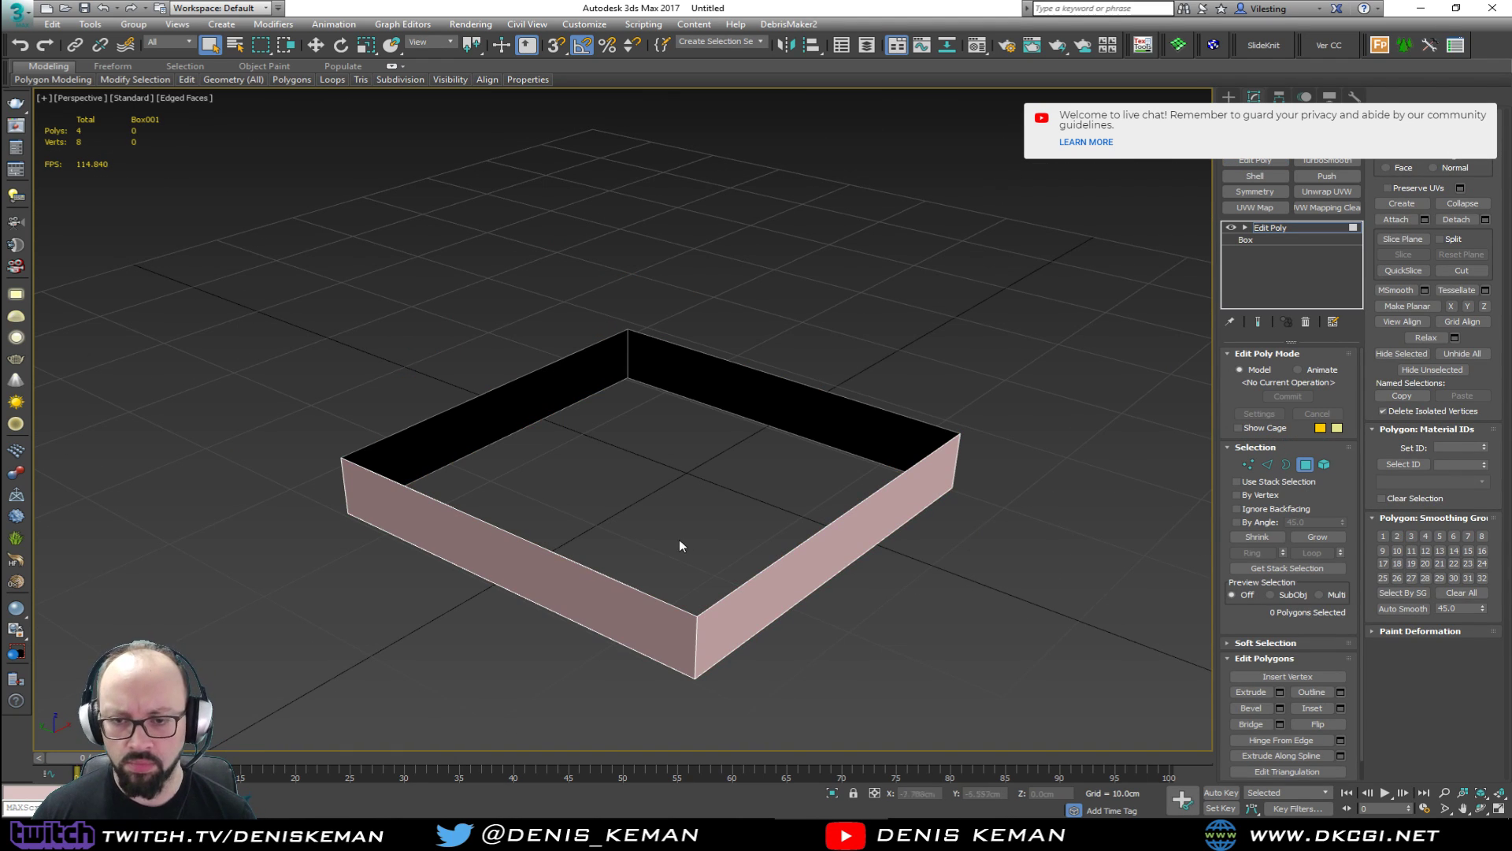
Extend the upper open border inward to about half its size and raise it to a height of about 11 cm.
key(3)
click(573, 558)
alt+middle_drag(603, 541, 609, 516)
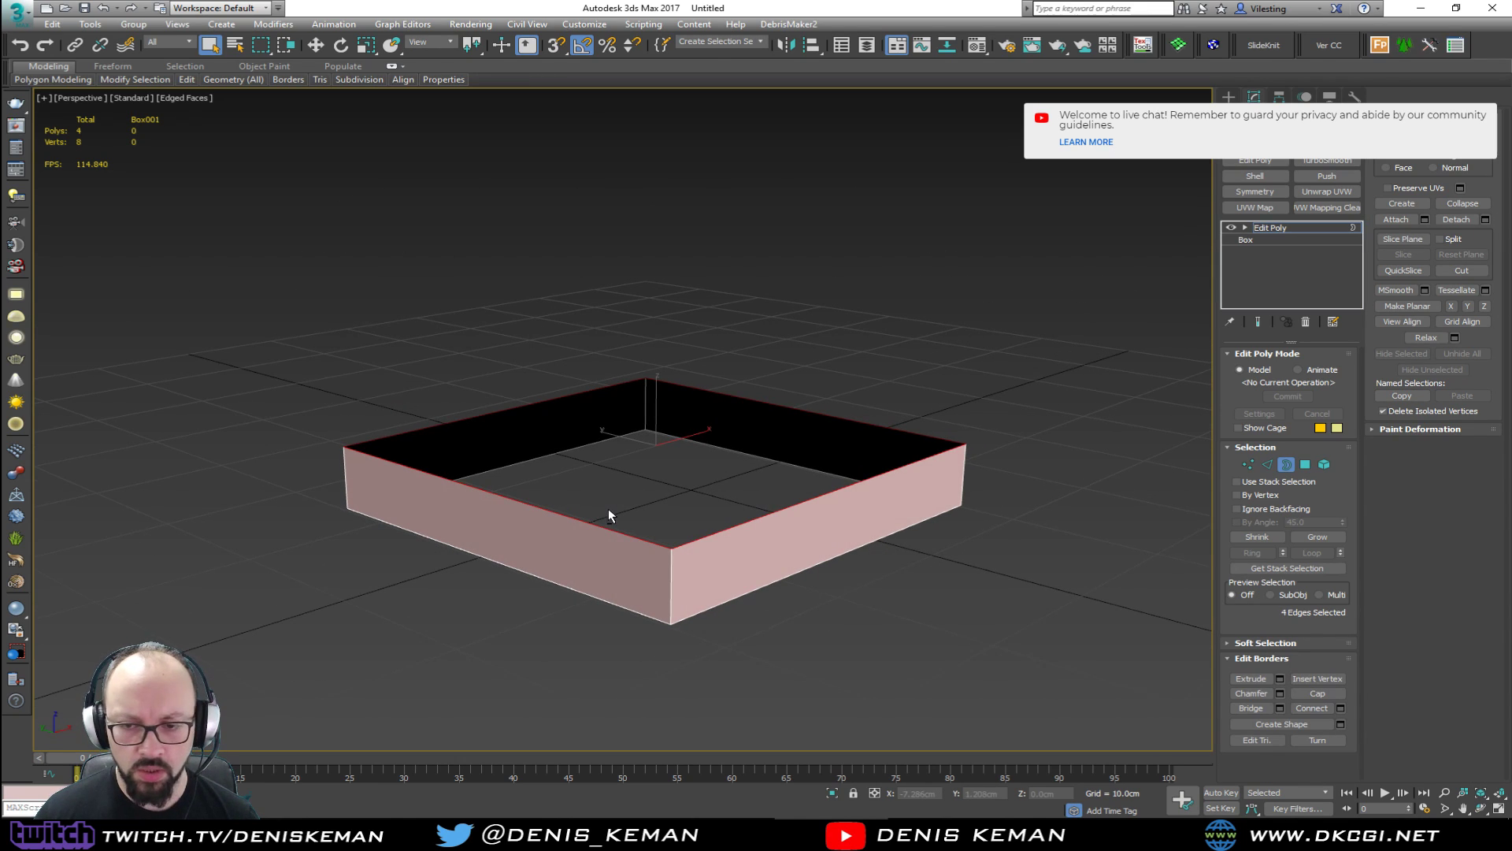
key(r)
shift+drag(661, 433, 670, 506)
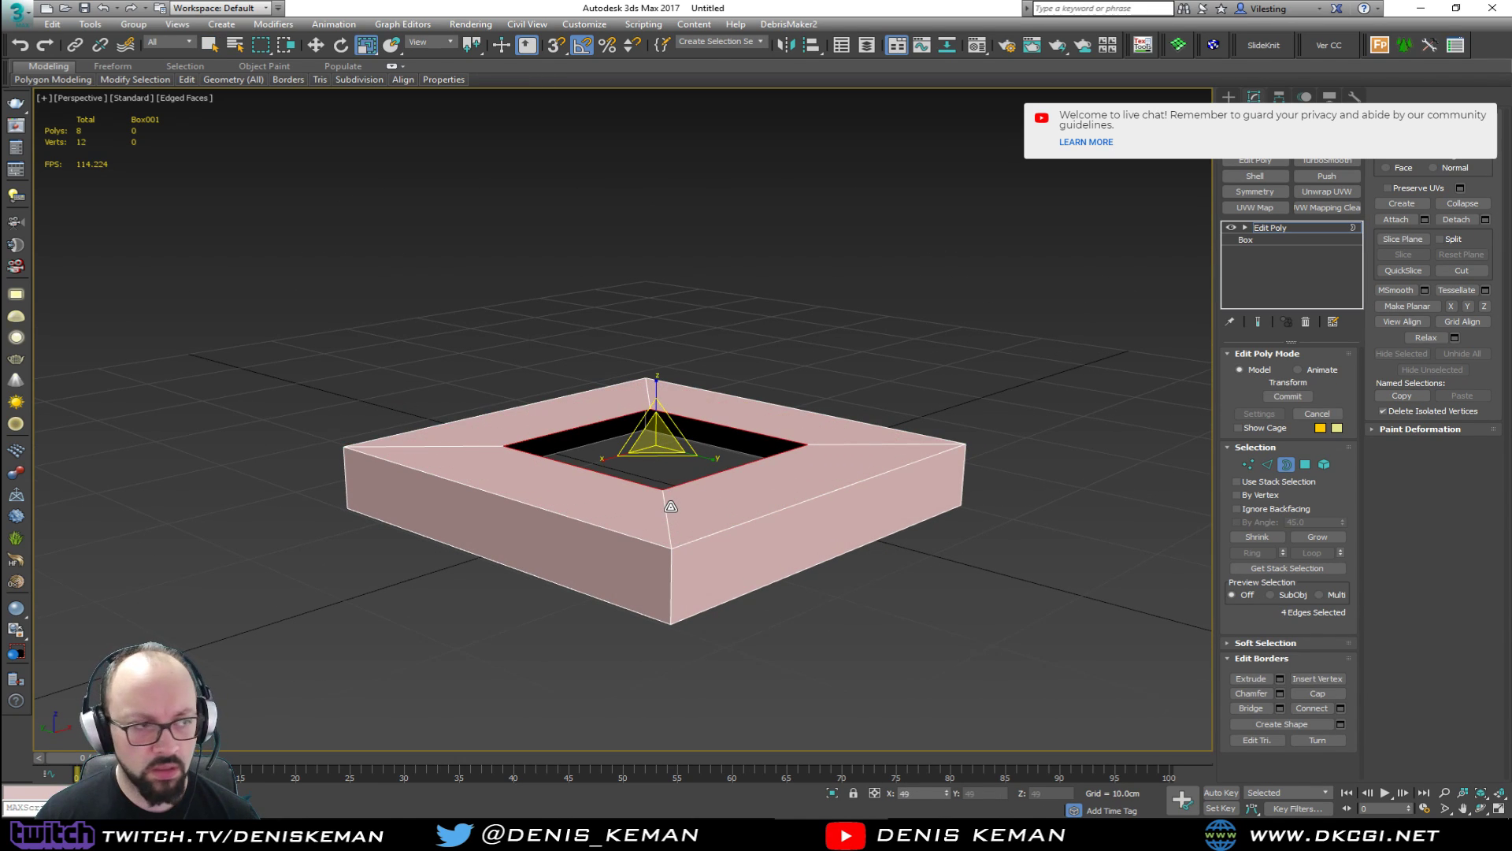
key(w)
drag(655, 405, 659, 327)
alt+middle_drag(659, 327, 707, 354)
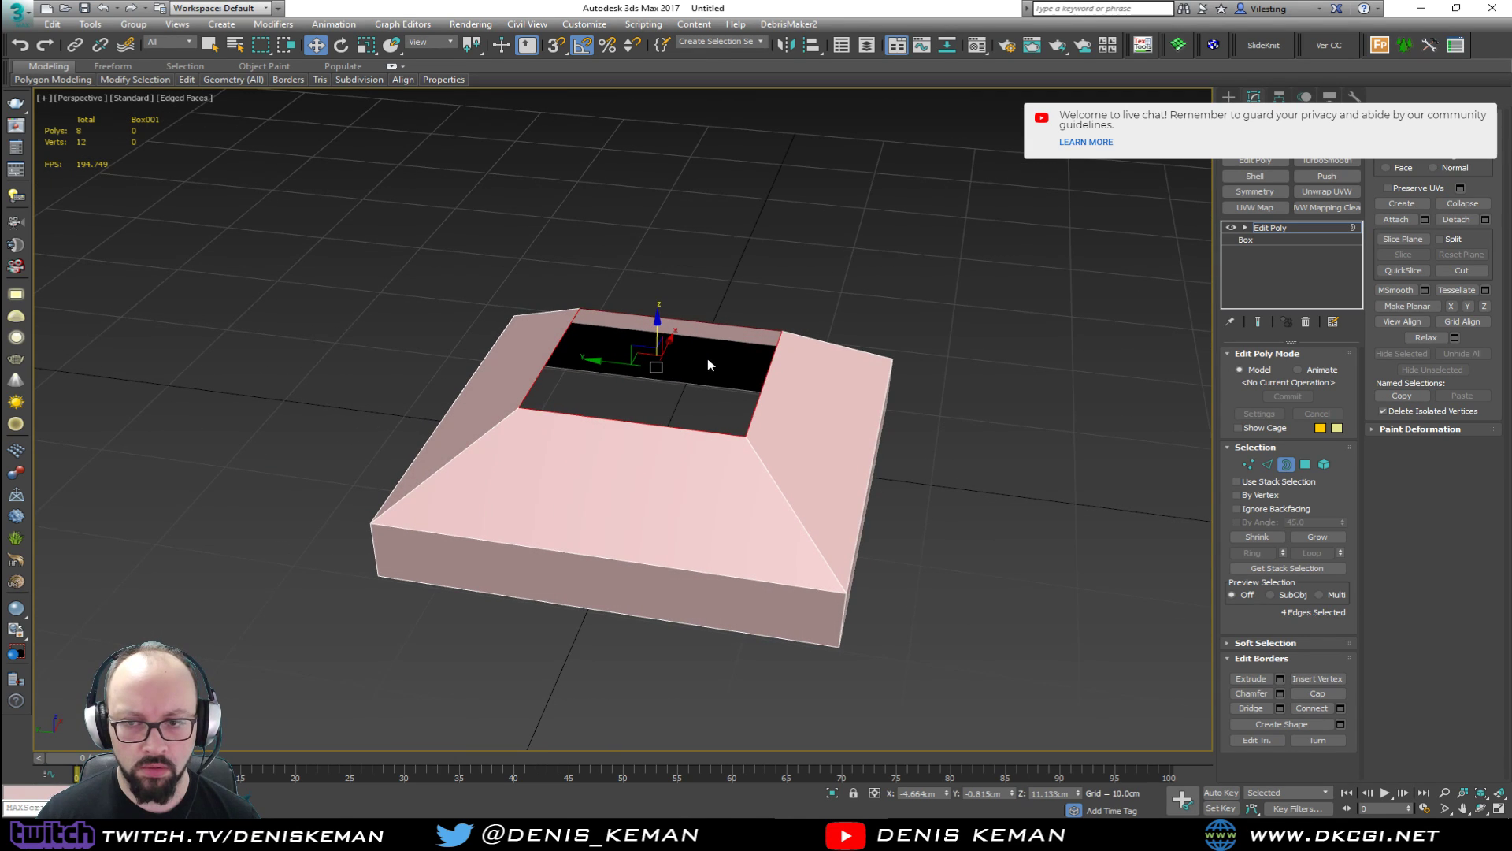
Extend the raised border inward once more and lift it to about 13.9 cm as the roof's narrow upper tier.
key(r)
shift+drag(671, 361, 688, 436)
key(w)
drag(666, 356, 641, 326)
Select the edge loop between the two roof tiers and scale it slightly to refine the slope.
key(r)
mouse_move(640, 328)
alt+middle_down()
mouse_move(570, 324)
mouse_move(616, 338)
alt+middle_up()
click(610, 418)
key(2)
double_click(604, 415)
alt+middle_drag(604, 415, 657, 428)
drag(714, 389, 709, 378)
mouse_move(708, 379)
alt+middle_down()
mouse_move(742, 341)
mouse_move(665, 365)
mouse_move(681, 367)
alt+middle_up()
Insert an edge loop around the lower roof slope with SwiftLoop.
key(alt+s)
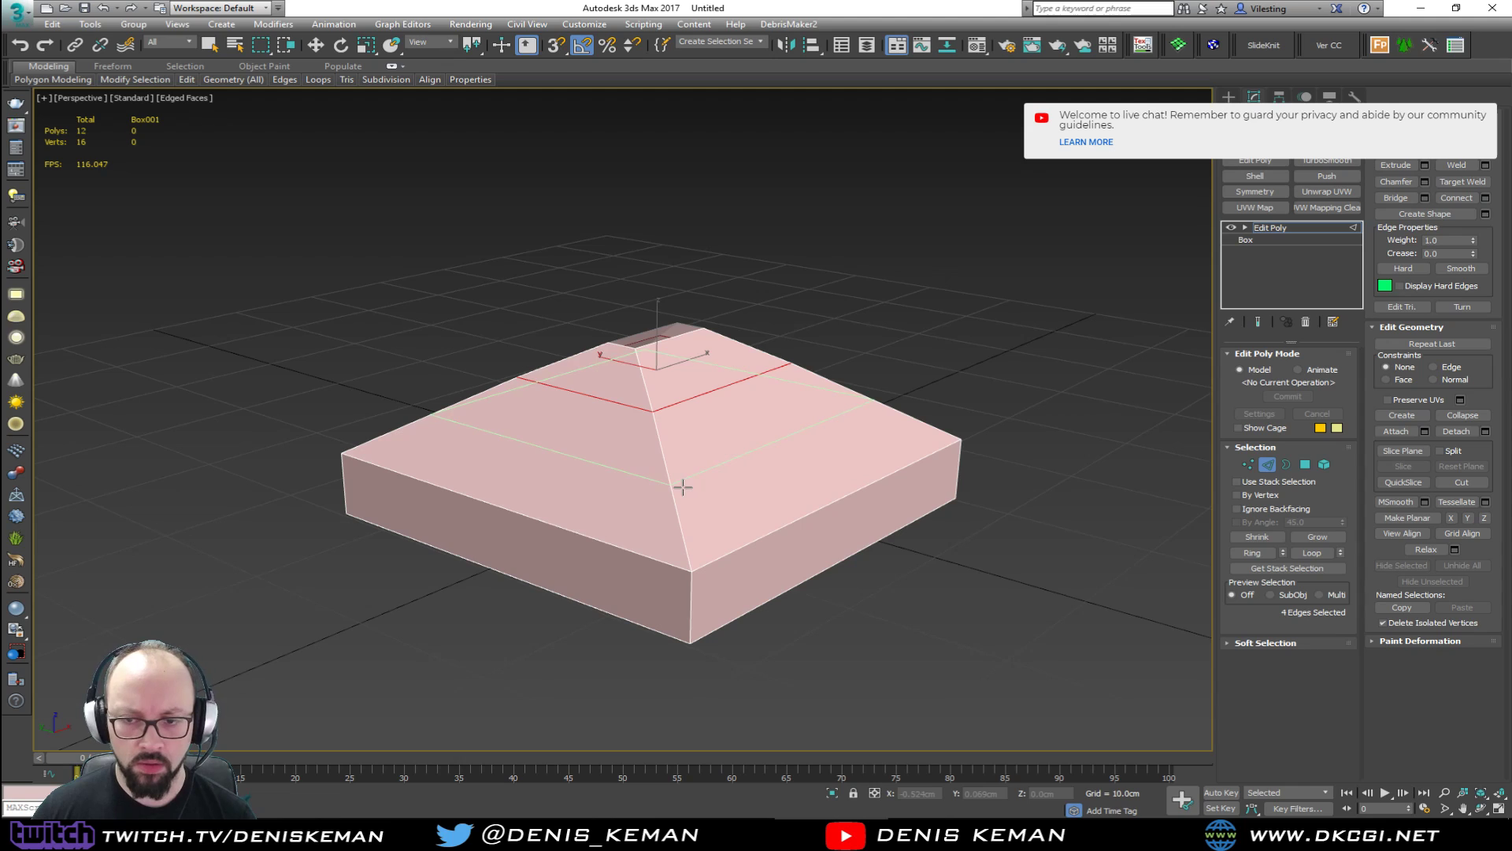
click(680, 497)
key(w)
Cap the open border at the roof's peak.
key(3)
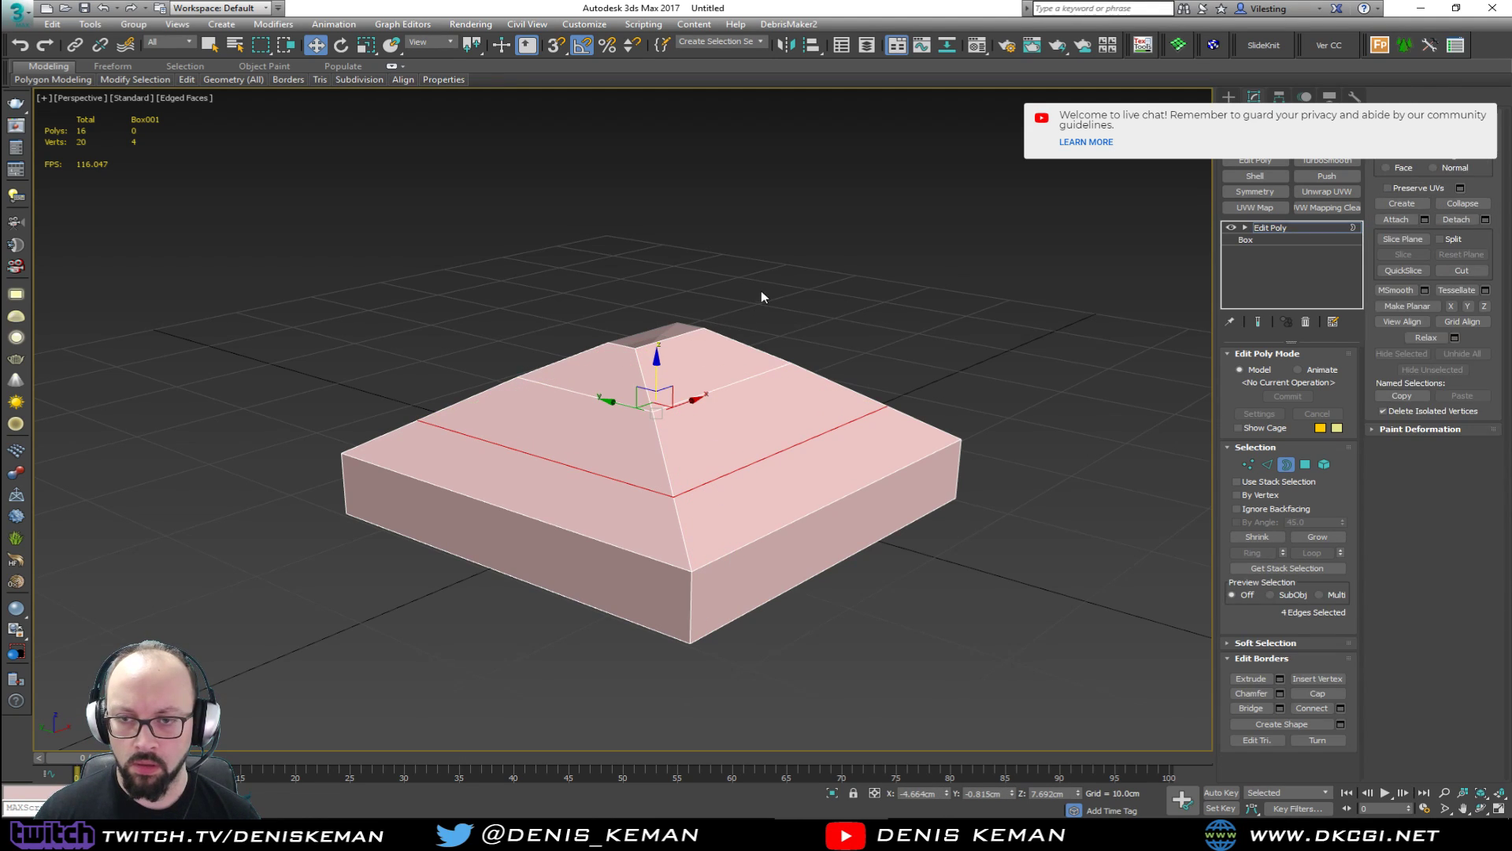
drag(628, 377, 630, 370)
click(1339, 691)
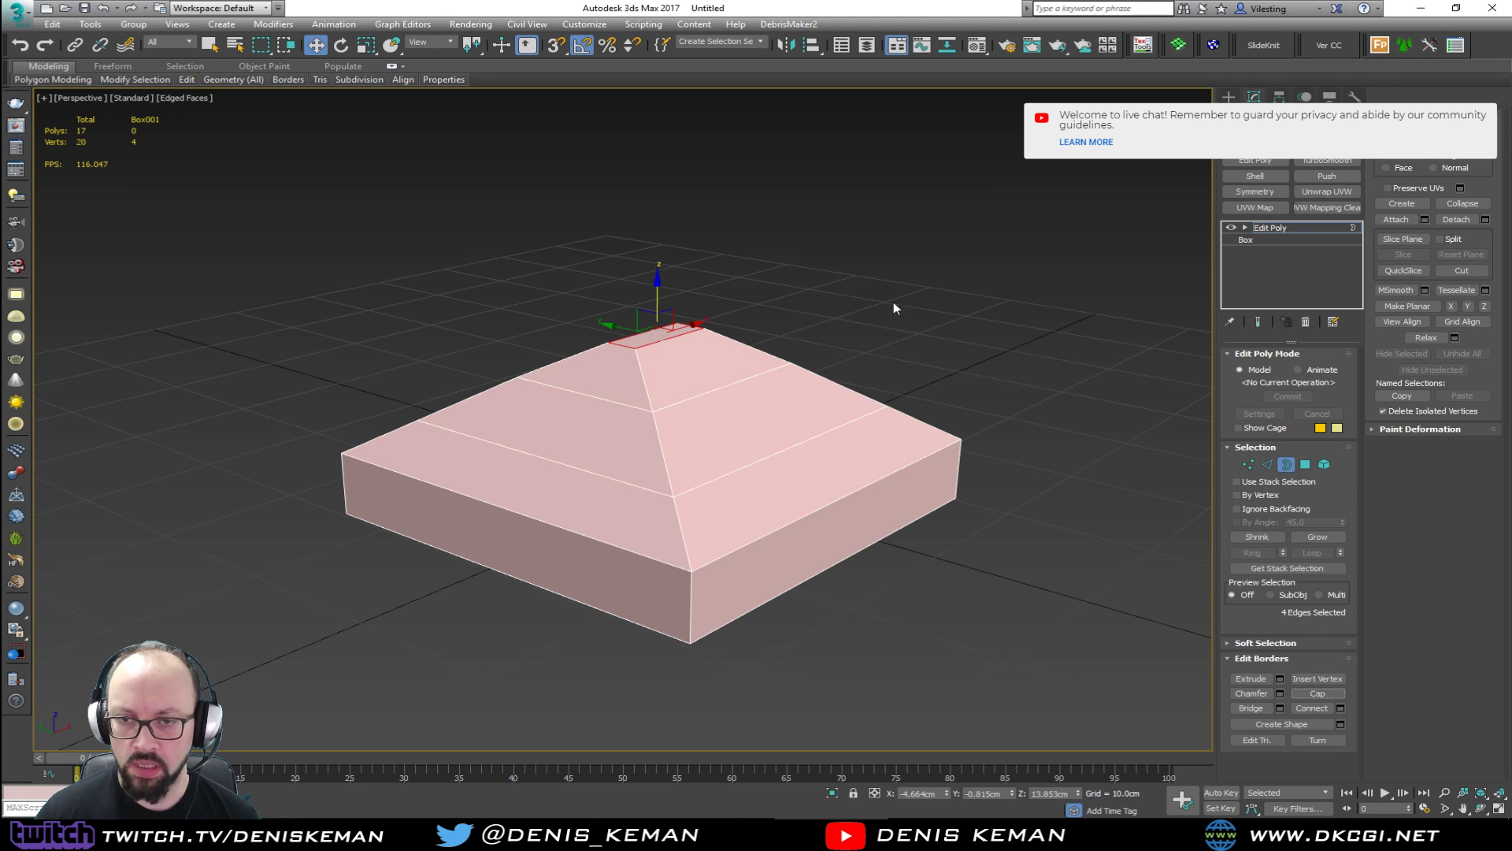
click(736, 321)
Insert a supporting edge loop just below and just above the roof's eave edge.
alt+middle_drag(736, 322, 712, 580)
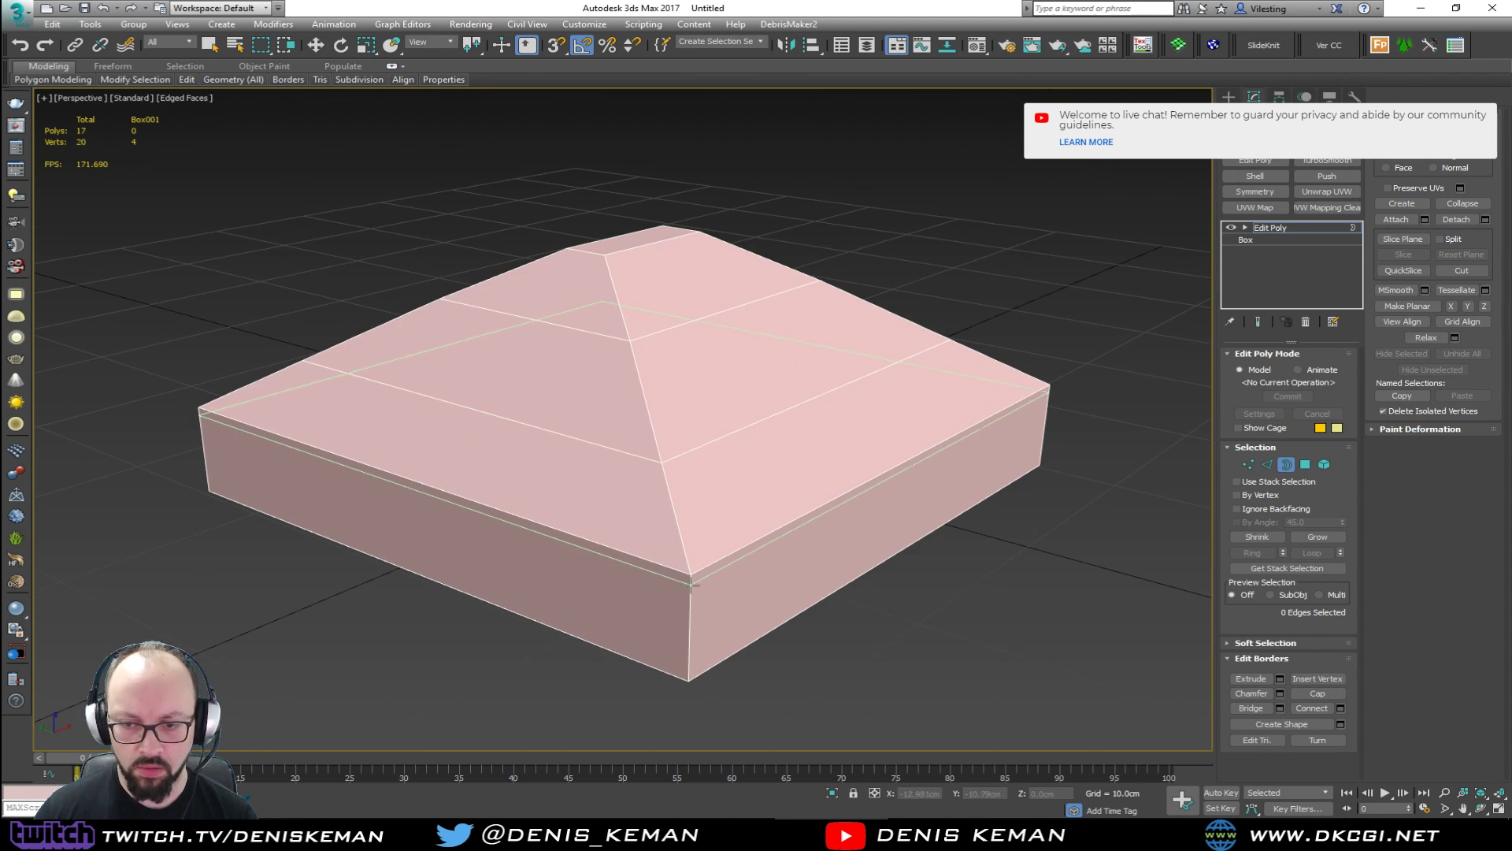
click(690, 582)
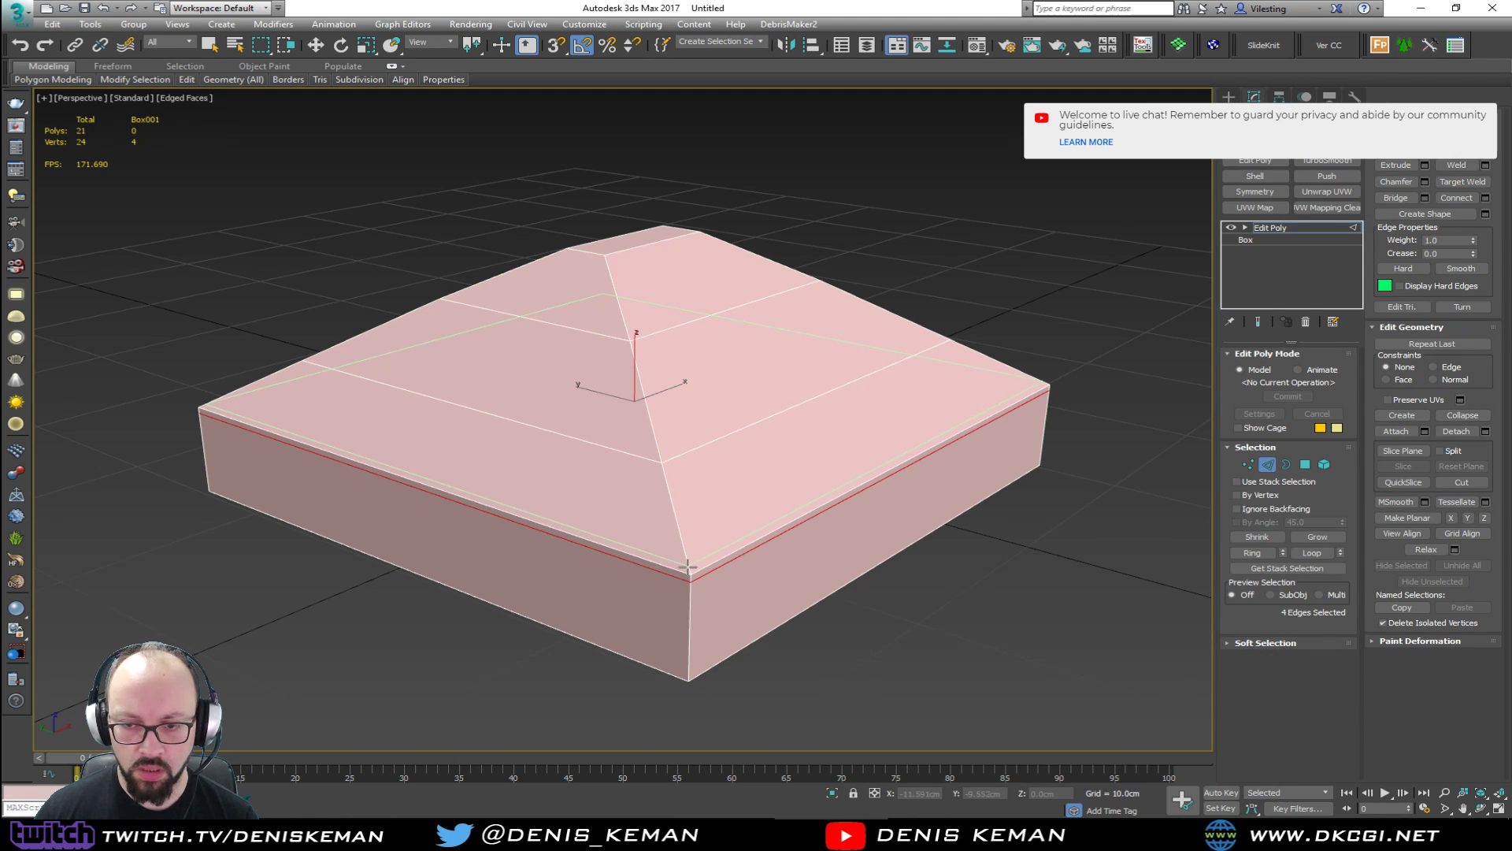
click(687, 568)
key(w)
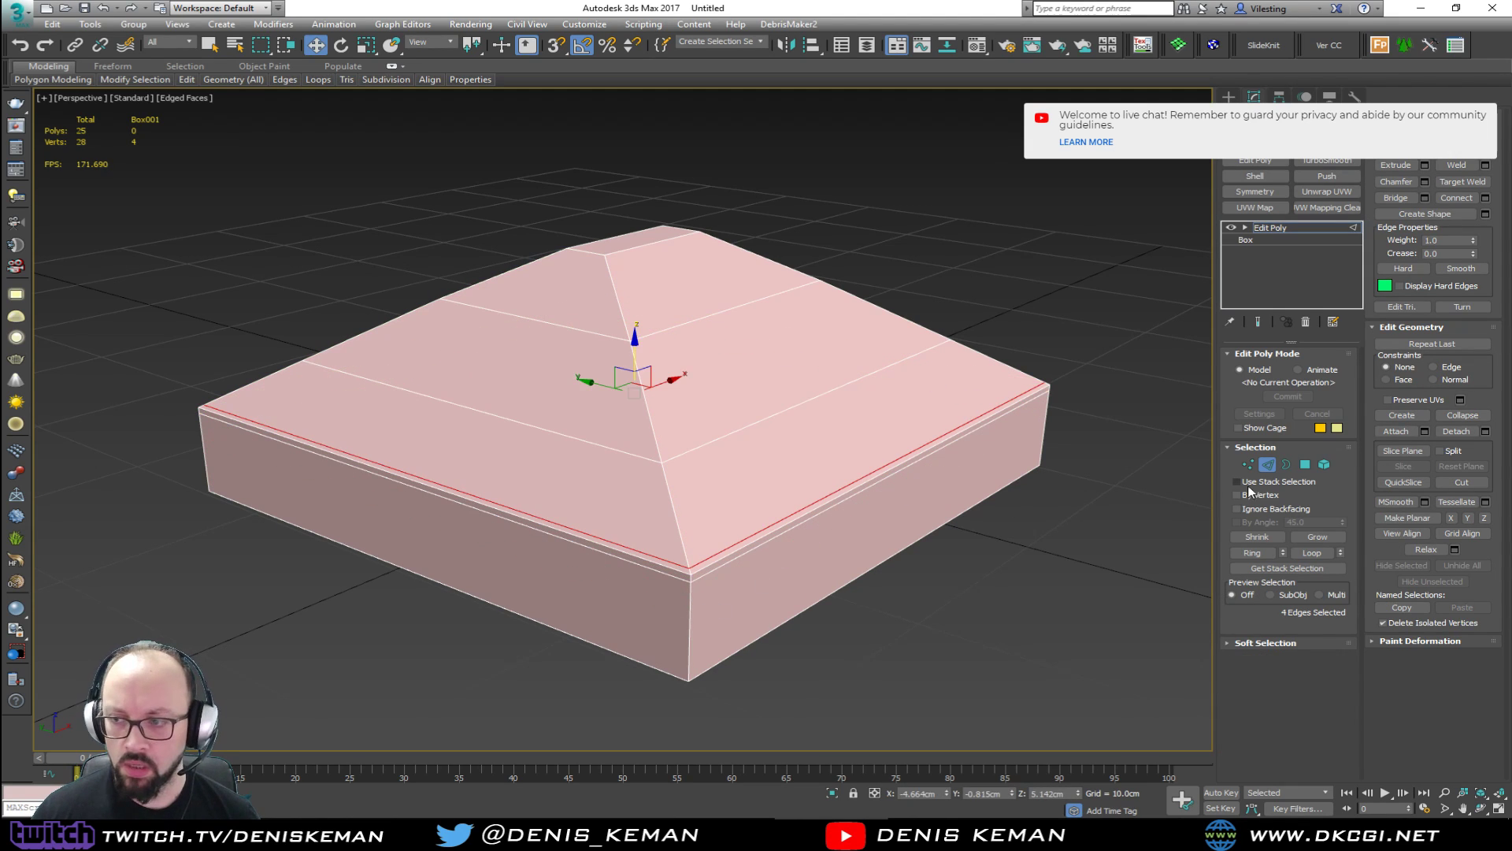
Add a TurboSmooth modifier above the Edit Poly and return to the Edit Poly level.
click(1268, 467)
click(1324, 162)
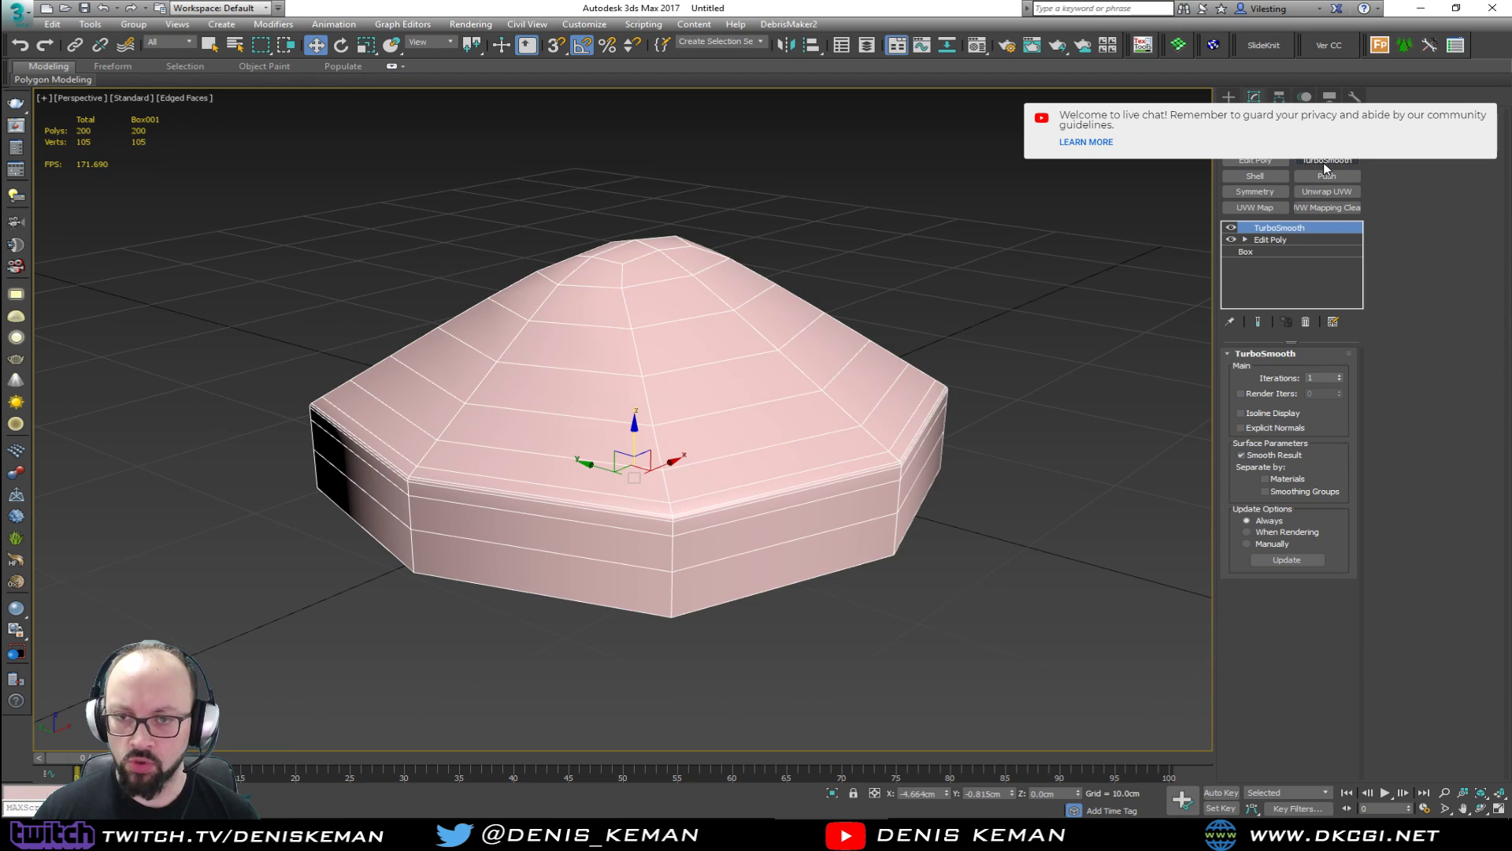
click(1296, 239)
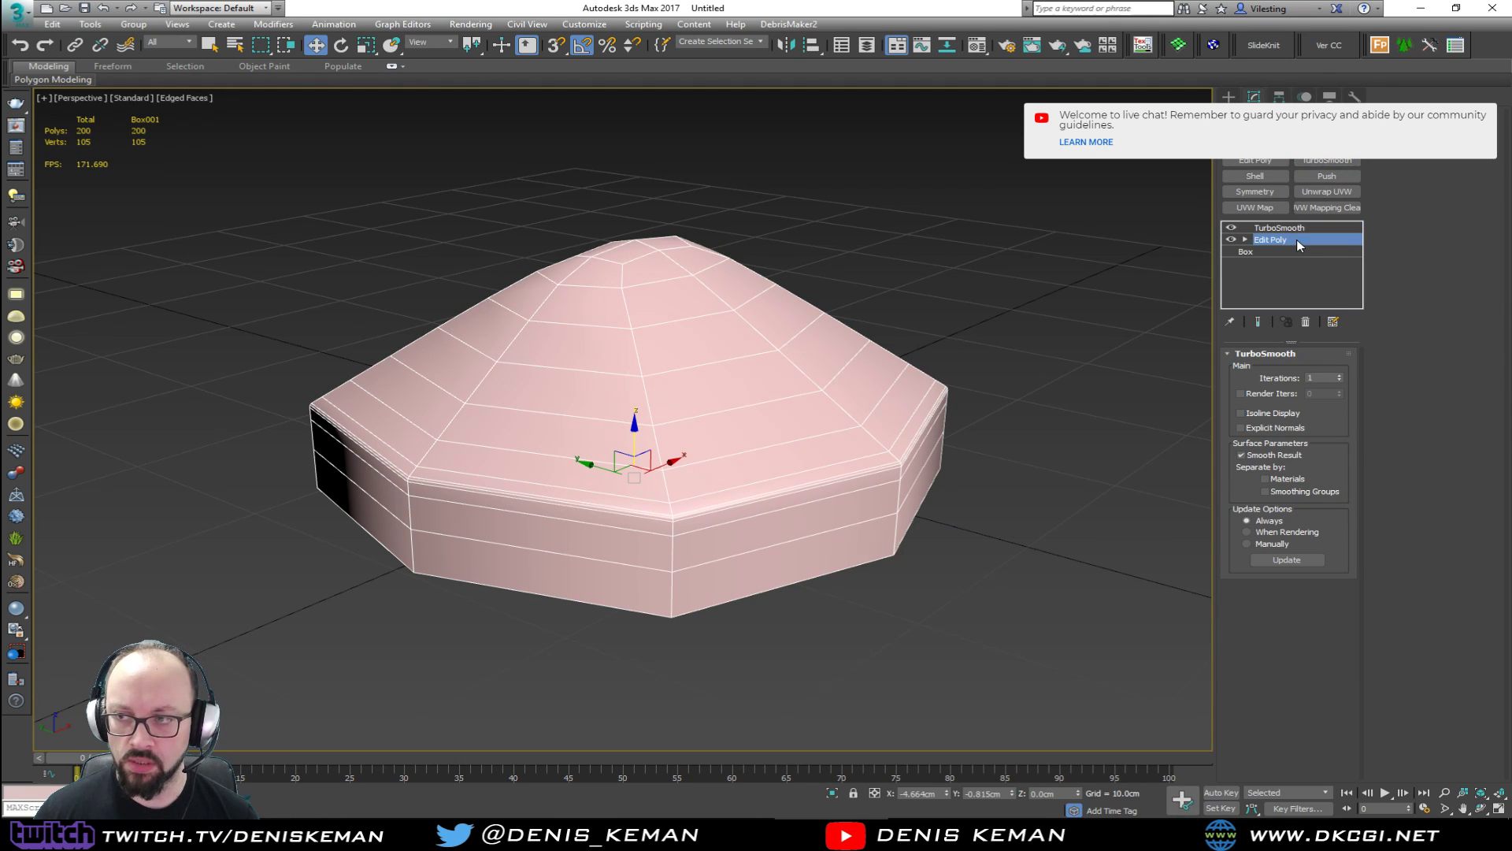
alt+middle_drag(760, 559, 800, 568)
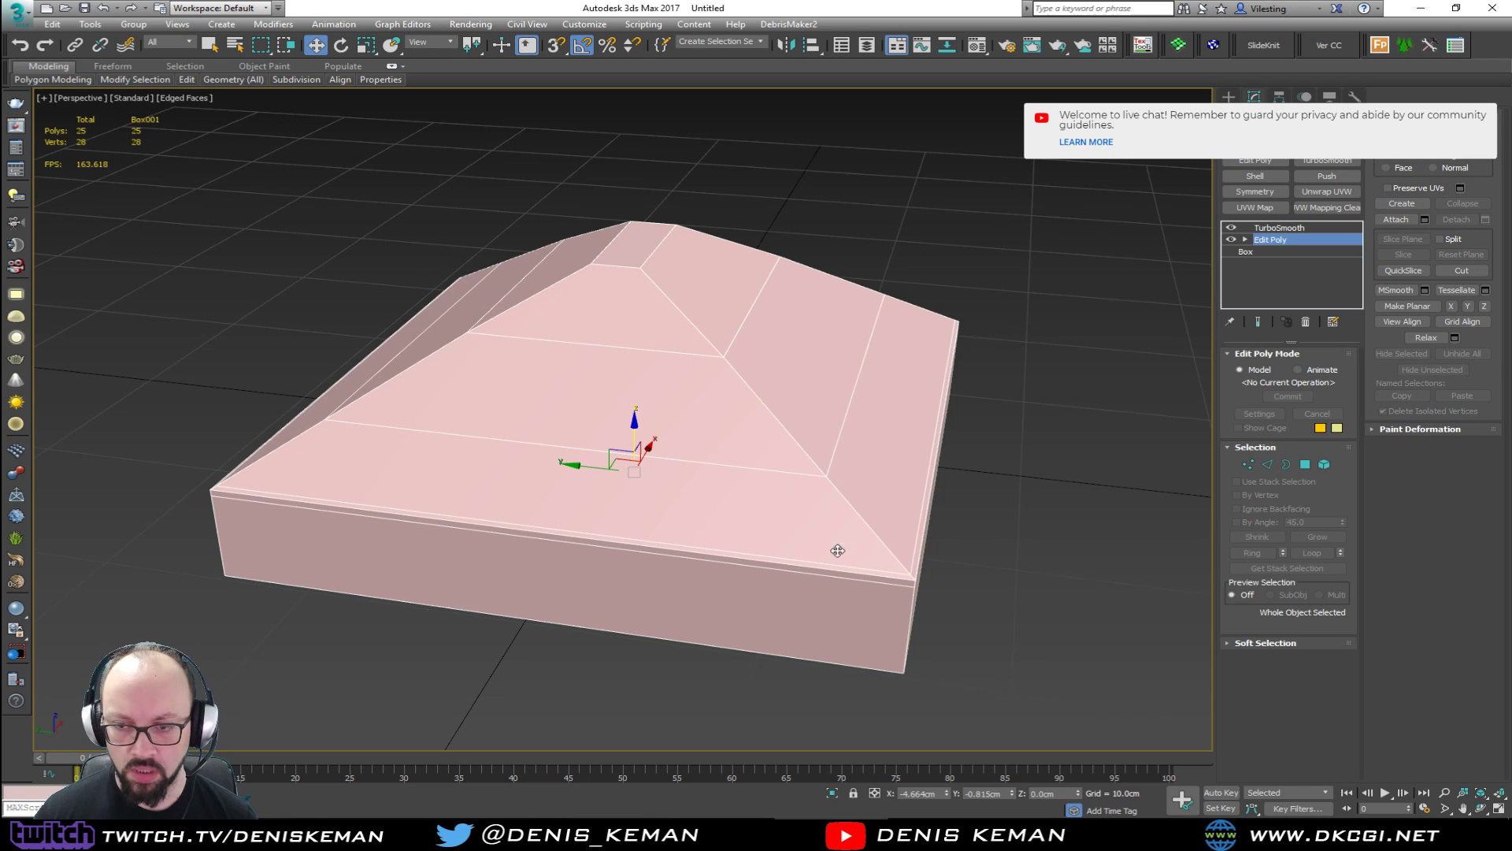
Insert supporting edge loops close to both sides of the roof's corner ridge, continuing down the vertical corner.
key(2)
click(874, 533)
key(z)
key(q)
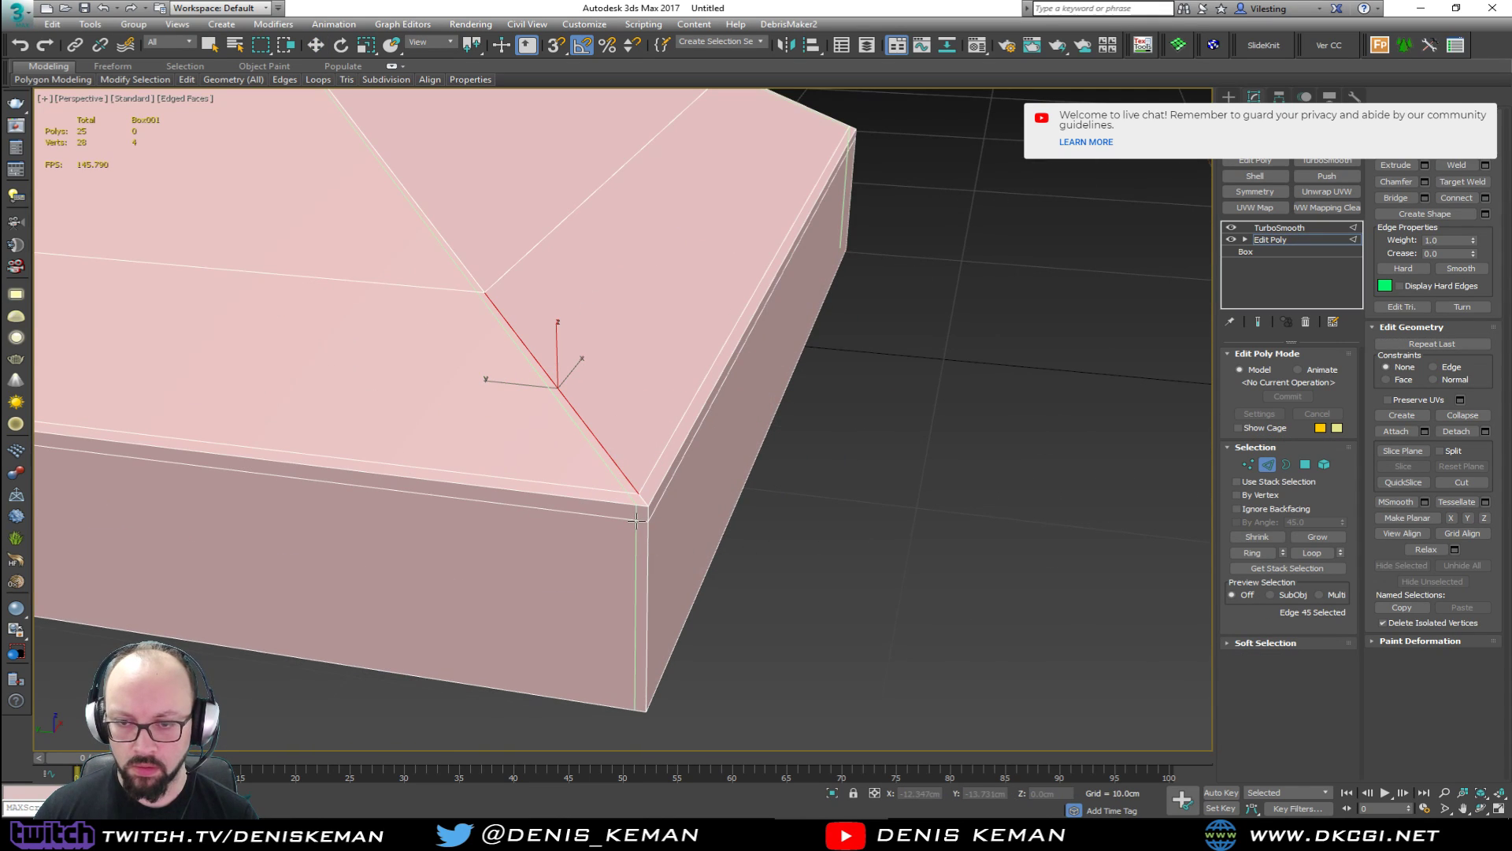
key(w)
click(797, 584)
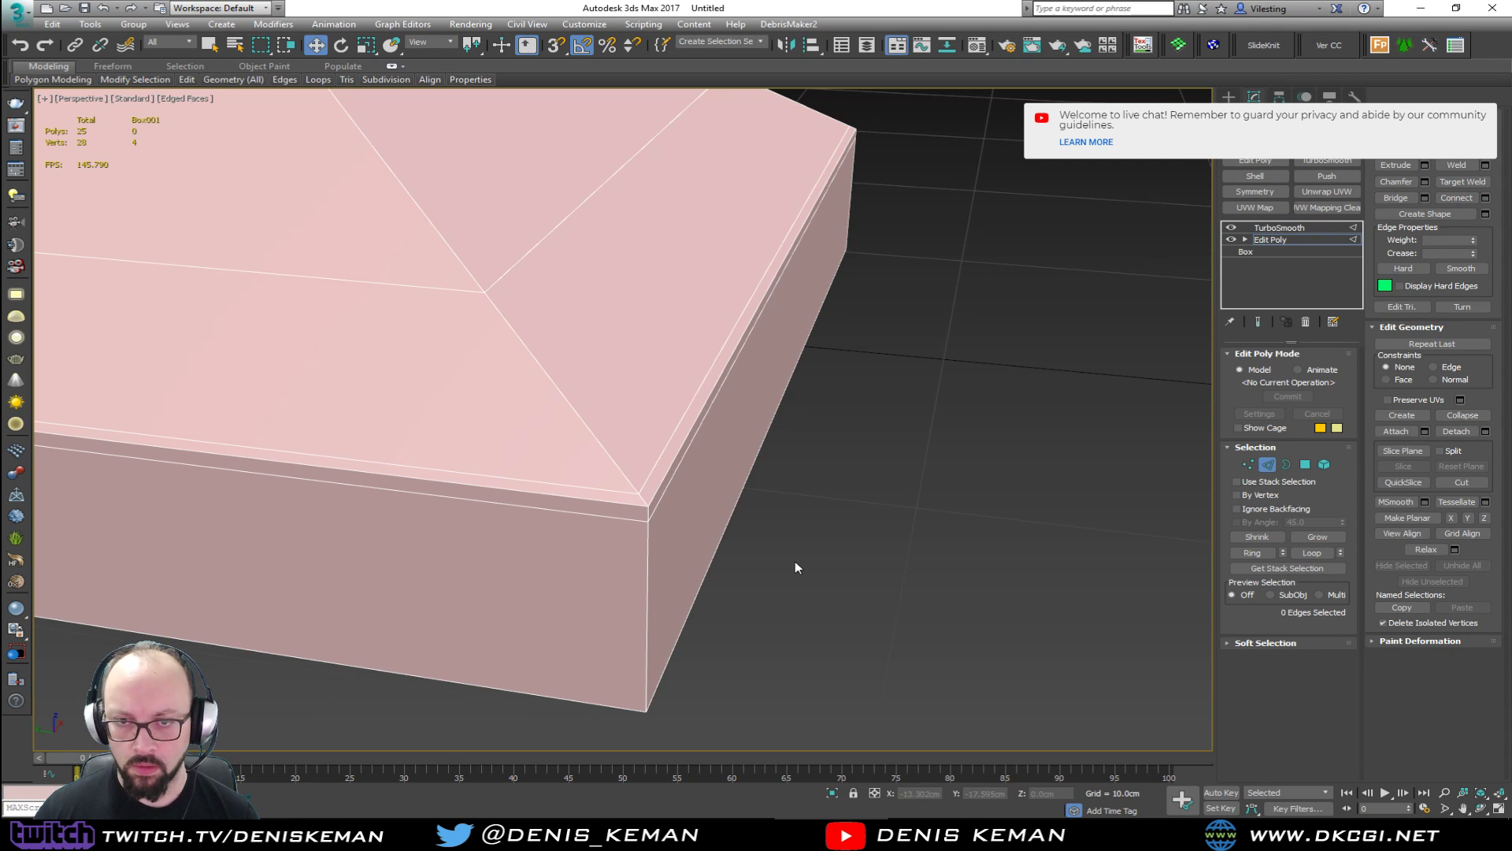
middle_drag(663, 536, 679, 544)
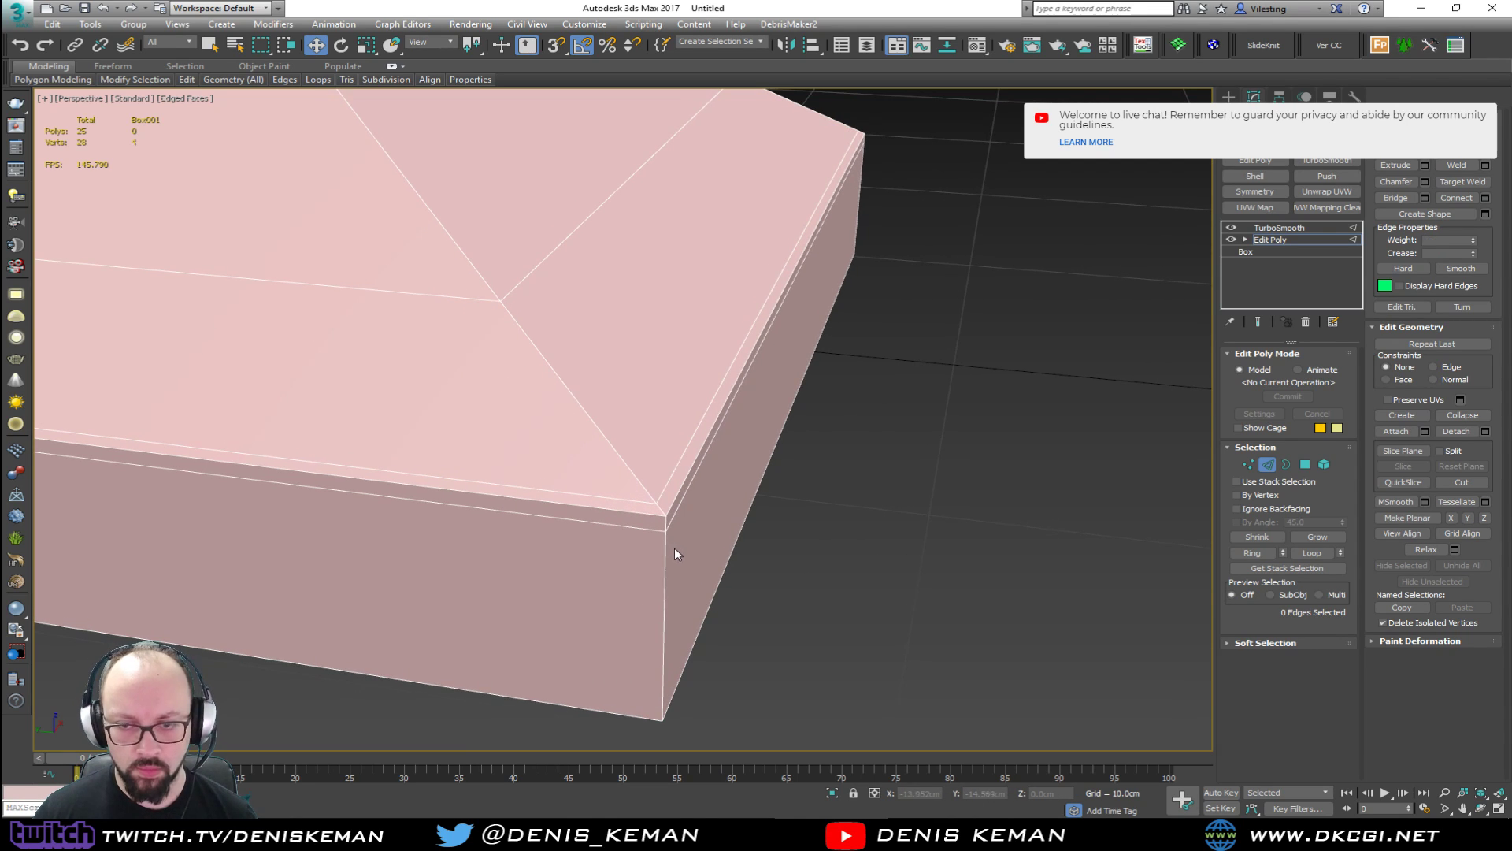
click(646, 535)
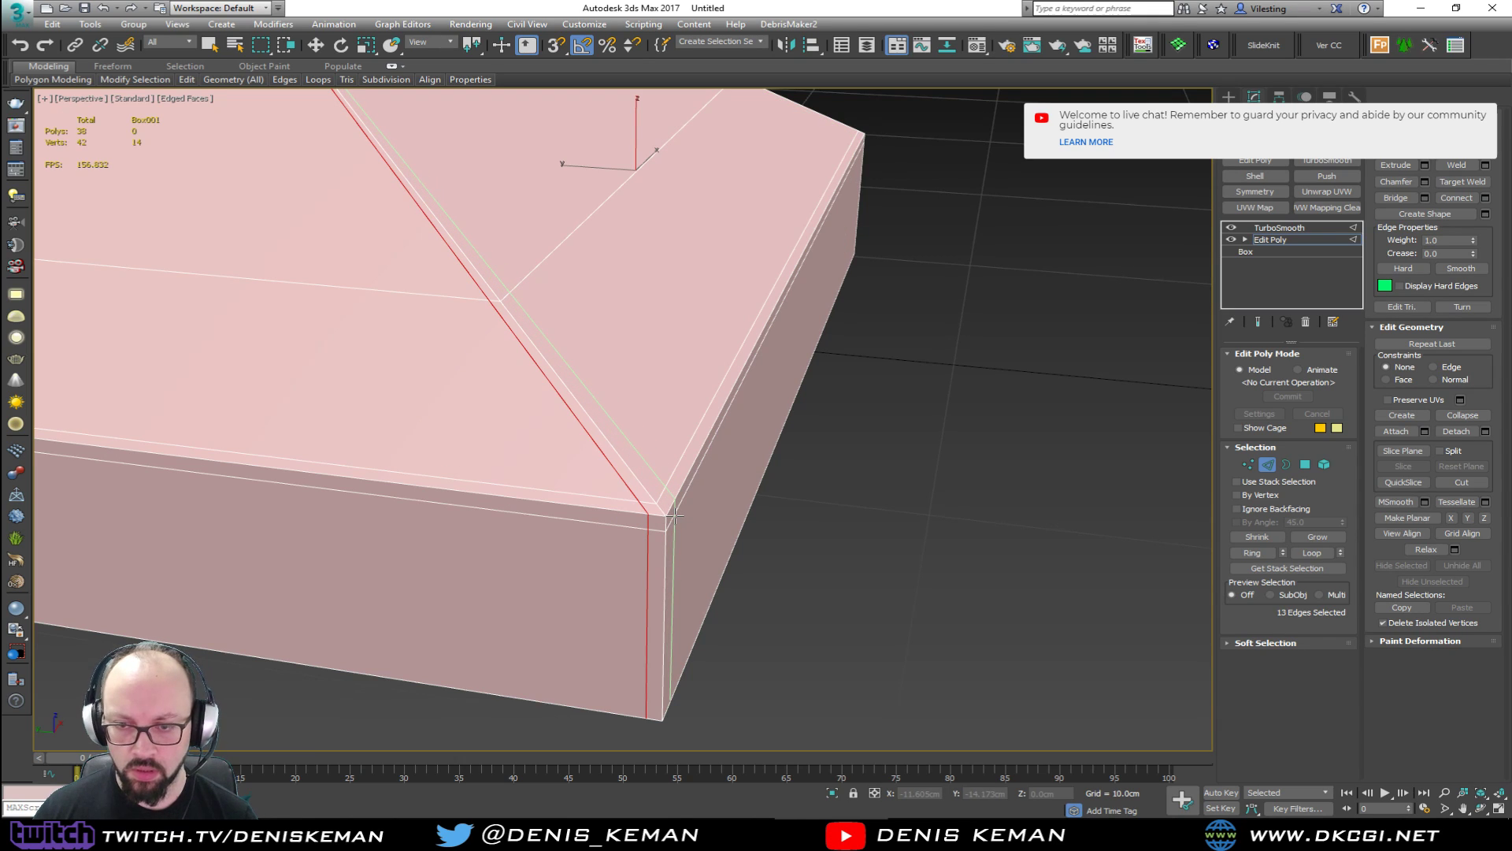
click(674, 516)
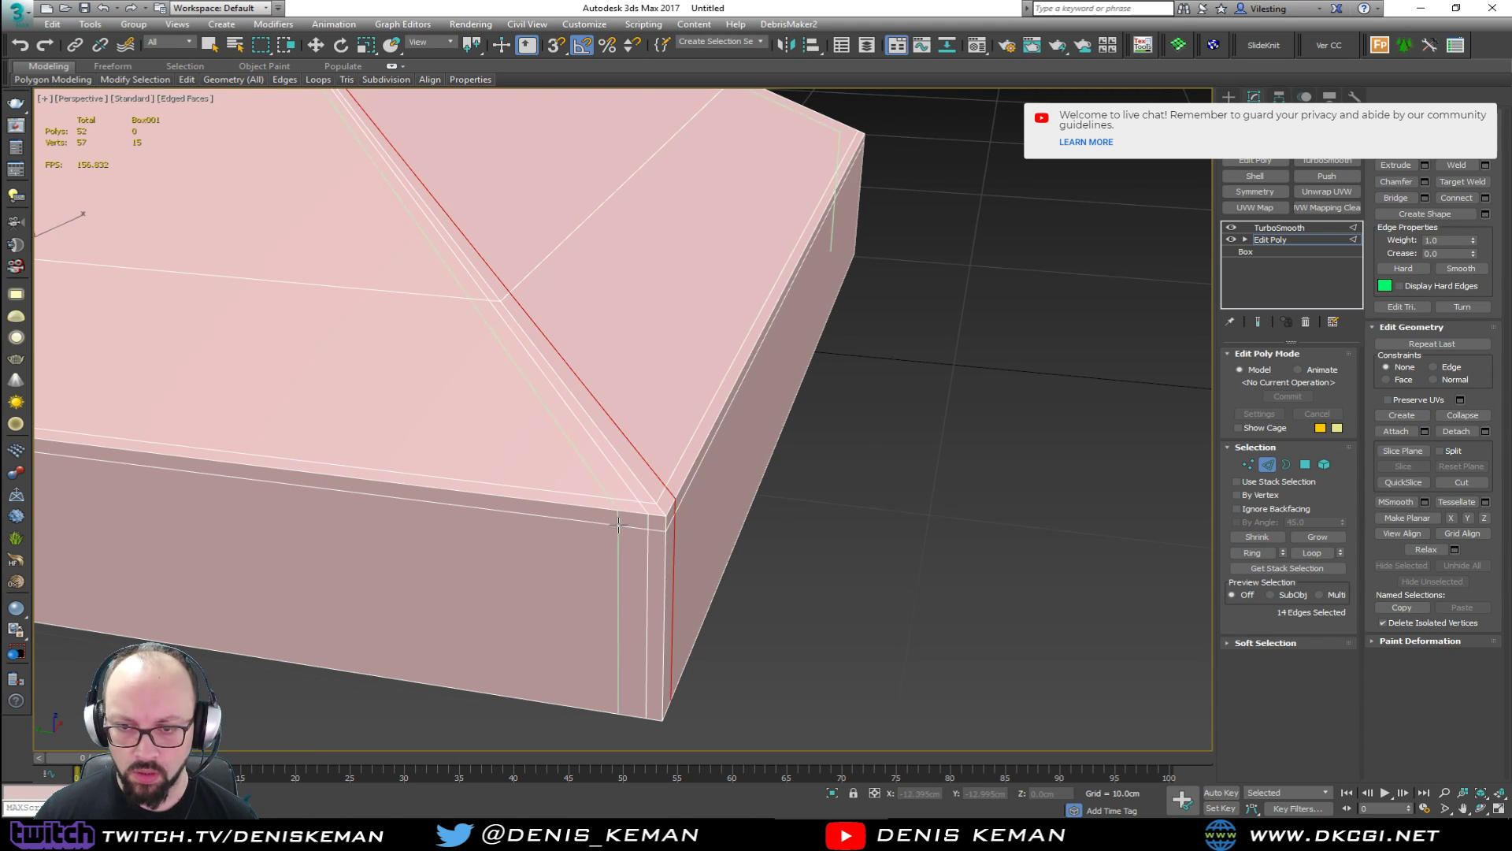
scroll(619, 519, down, 2)
alt+middle_drag(530, 516, 472, 513)
right_click(478, 515)
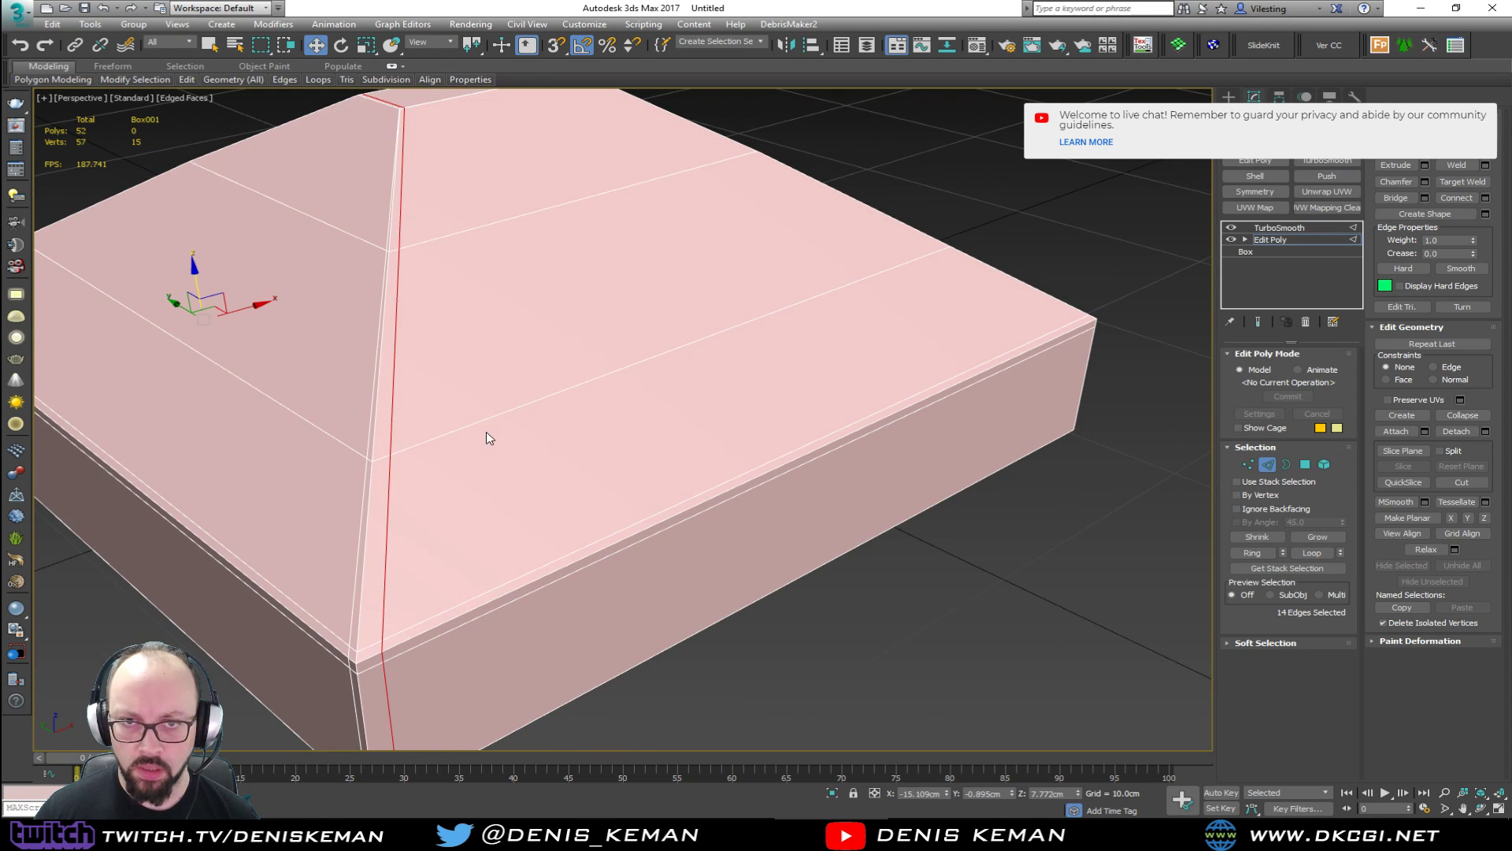
Cut a new edge at the roof corner from the ridge edge to the neighbouring support loop's vertex.
scroll(489, 439, down, 2)
middle_drag(489, 438, 648, 446)
alt+middle_drag(780, 441, 617, 456)
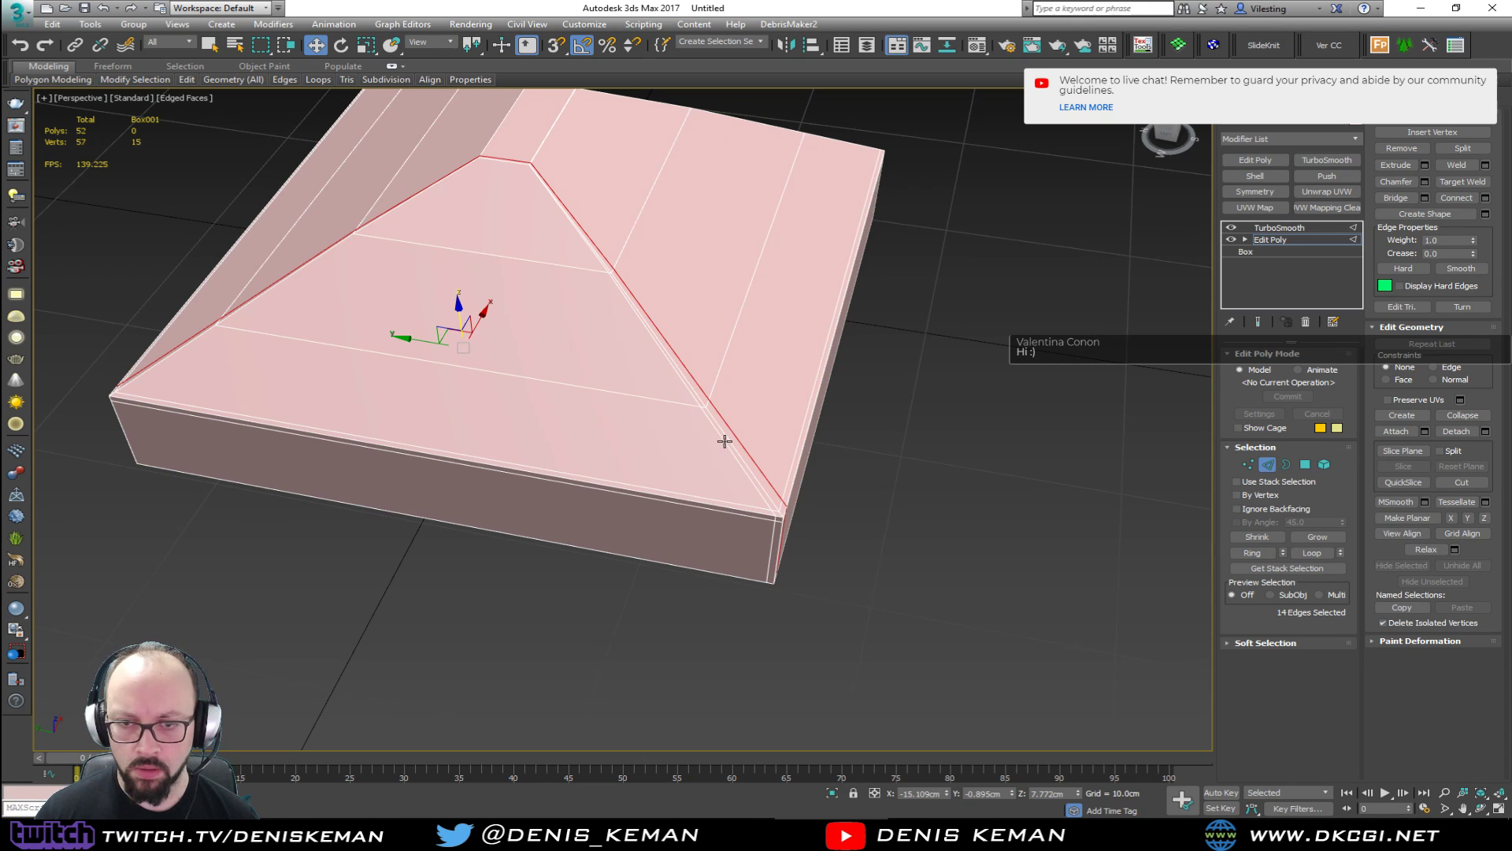
scroll(760, 508, up, 2)
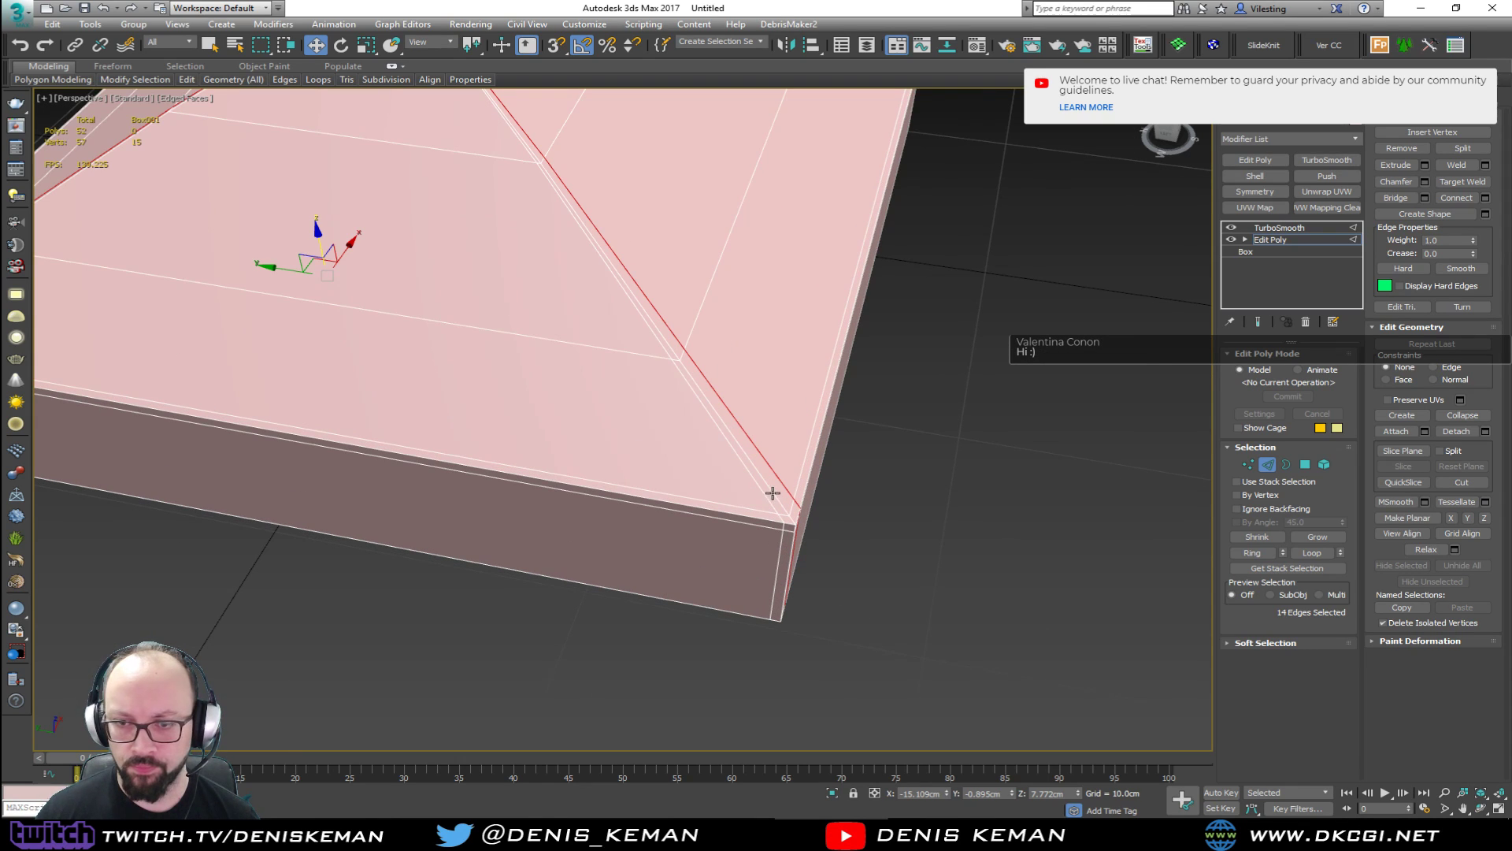
key(2)
key(1)
scroll(767, 506, up, 2)
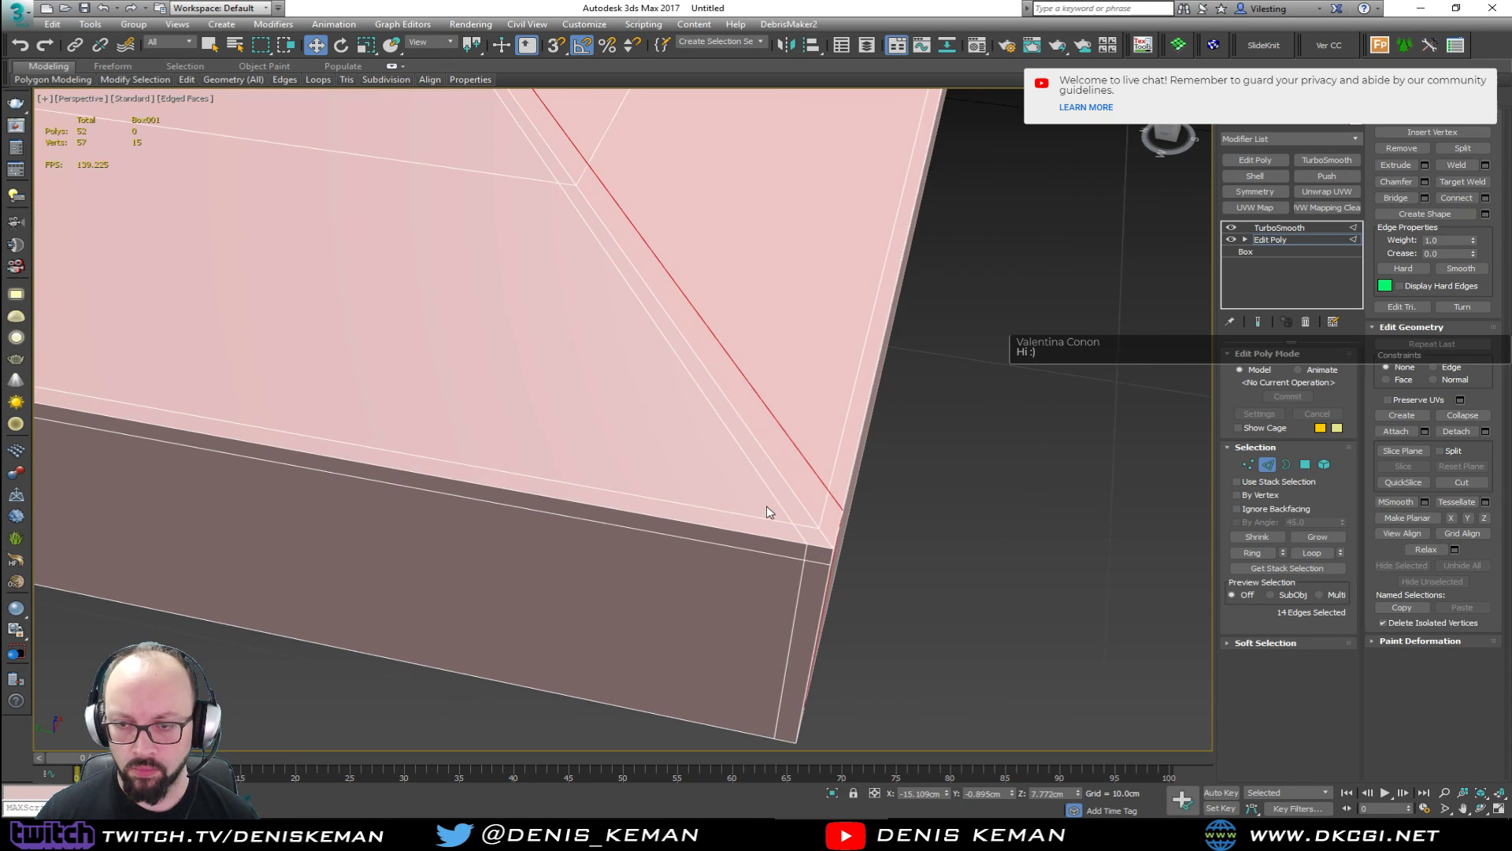
alt+middle_drag(772, 511, 607, 479)
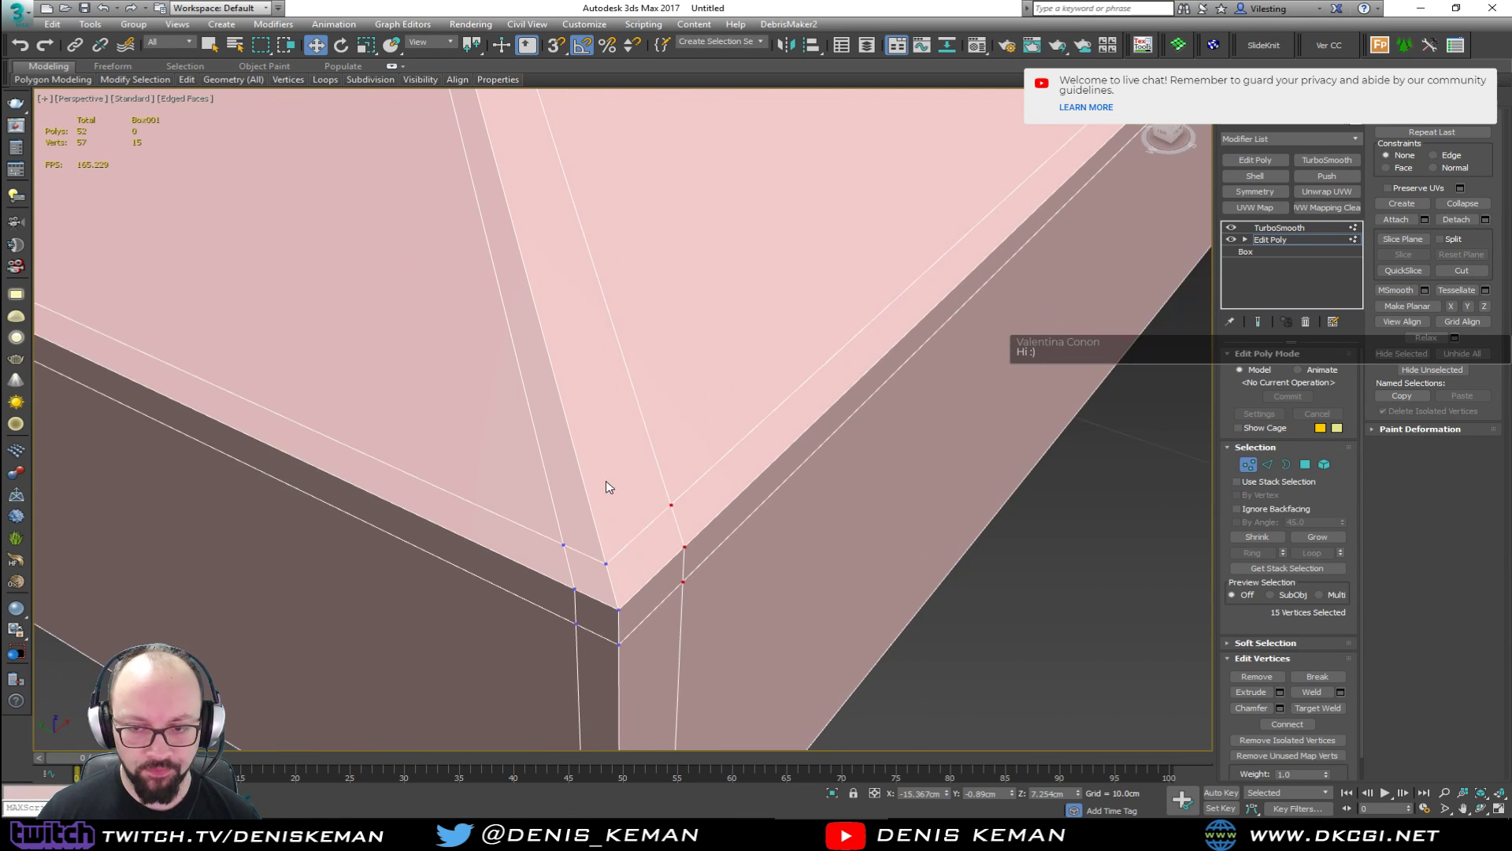
key(alt+c)
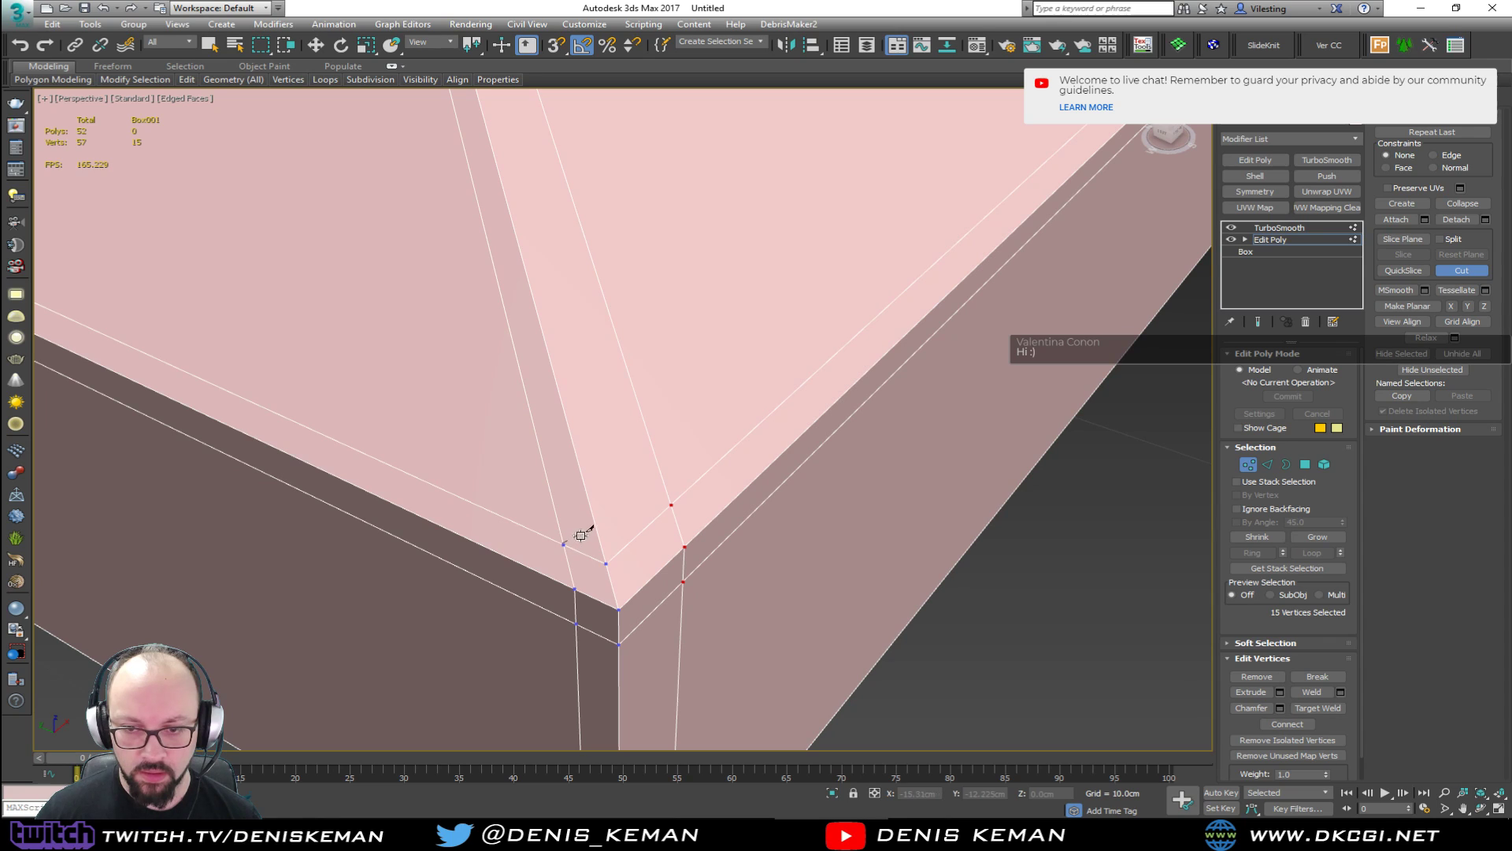
click(596, 525)
click(674, 504)
key(w)
Try removing the short ridge edge at the corner and the support edge loop beside the ridge.
key(2)
click(601, 546)
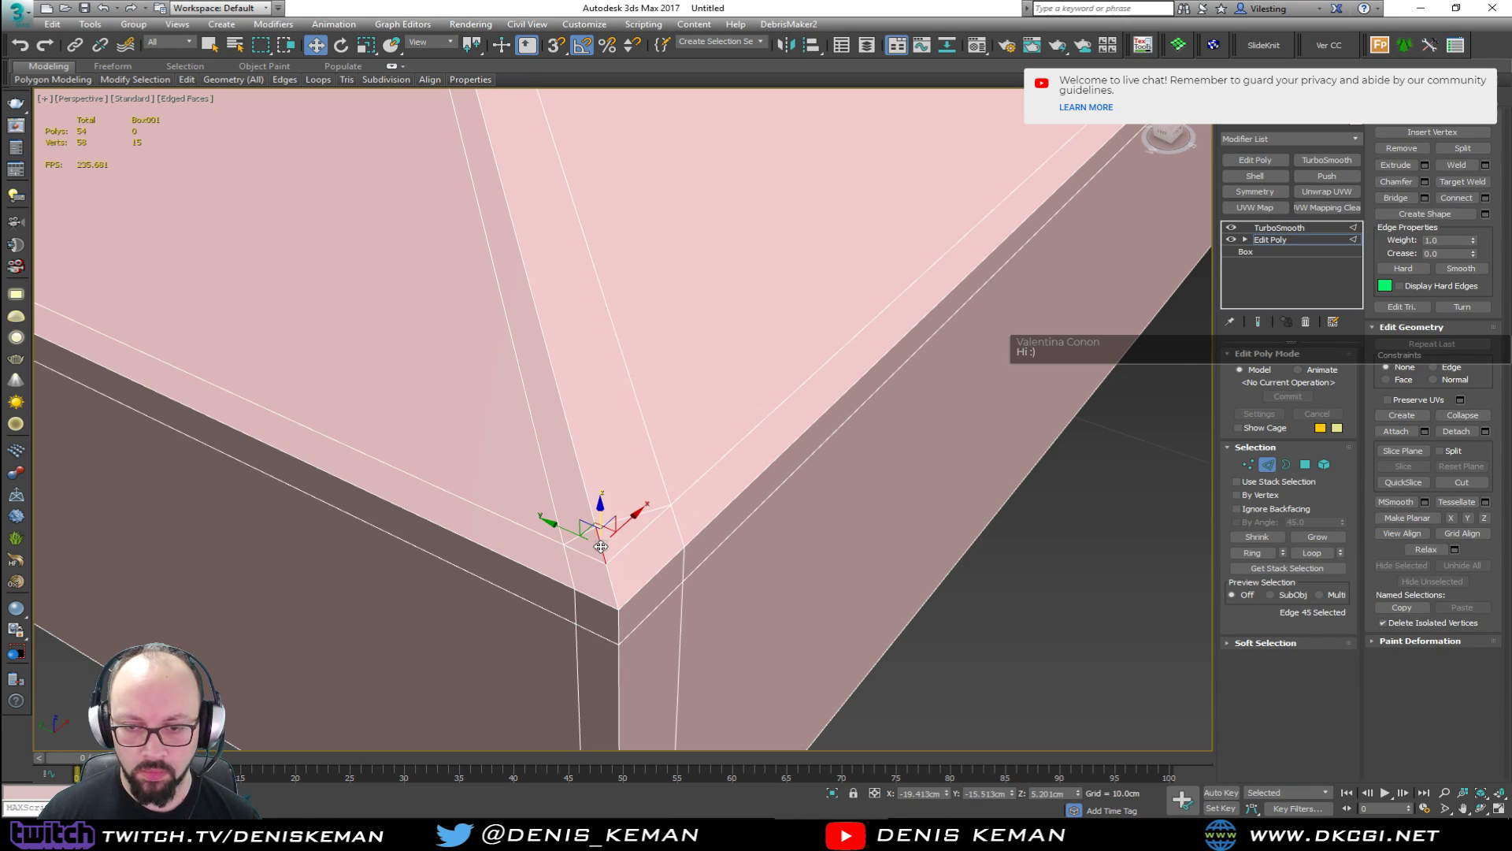
key(BackSpace)
double_click(545, 483)
scroll(552, 484, down, 3)
key(ctrl+BackSpace)
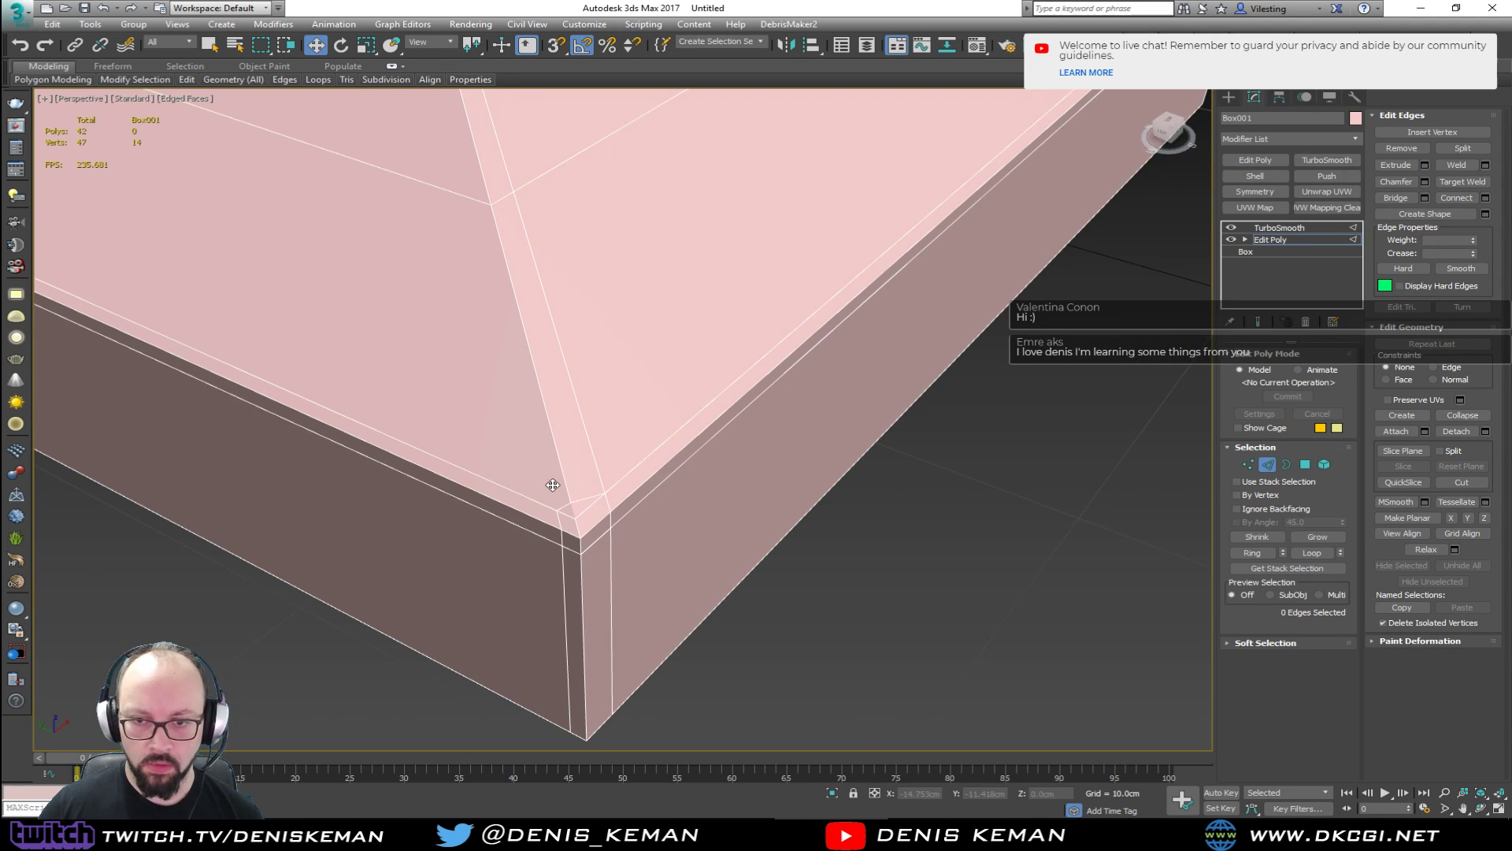
Undo the removal of the support loop and the short corner edge.
scroll(577, 439, down, 4)
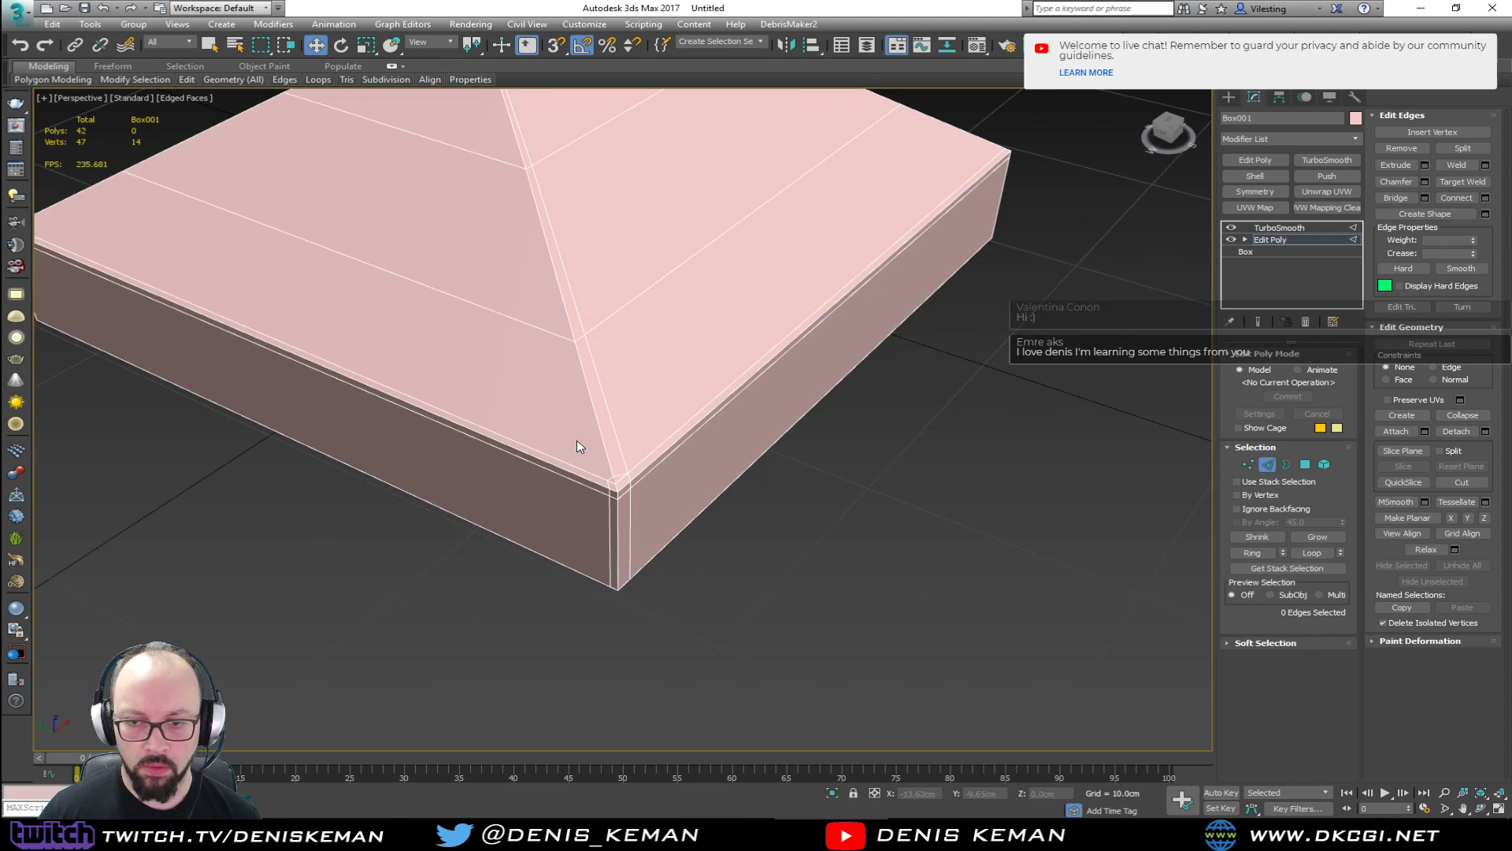
scroll(592, 457, up, 3)
key(ctrl+z)
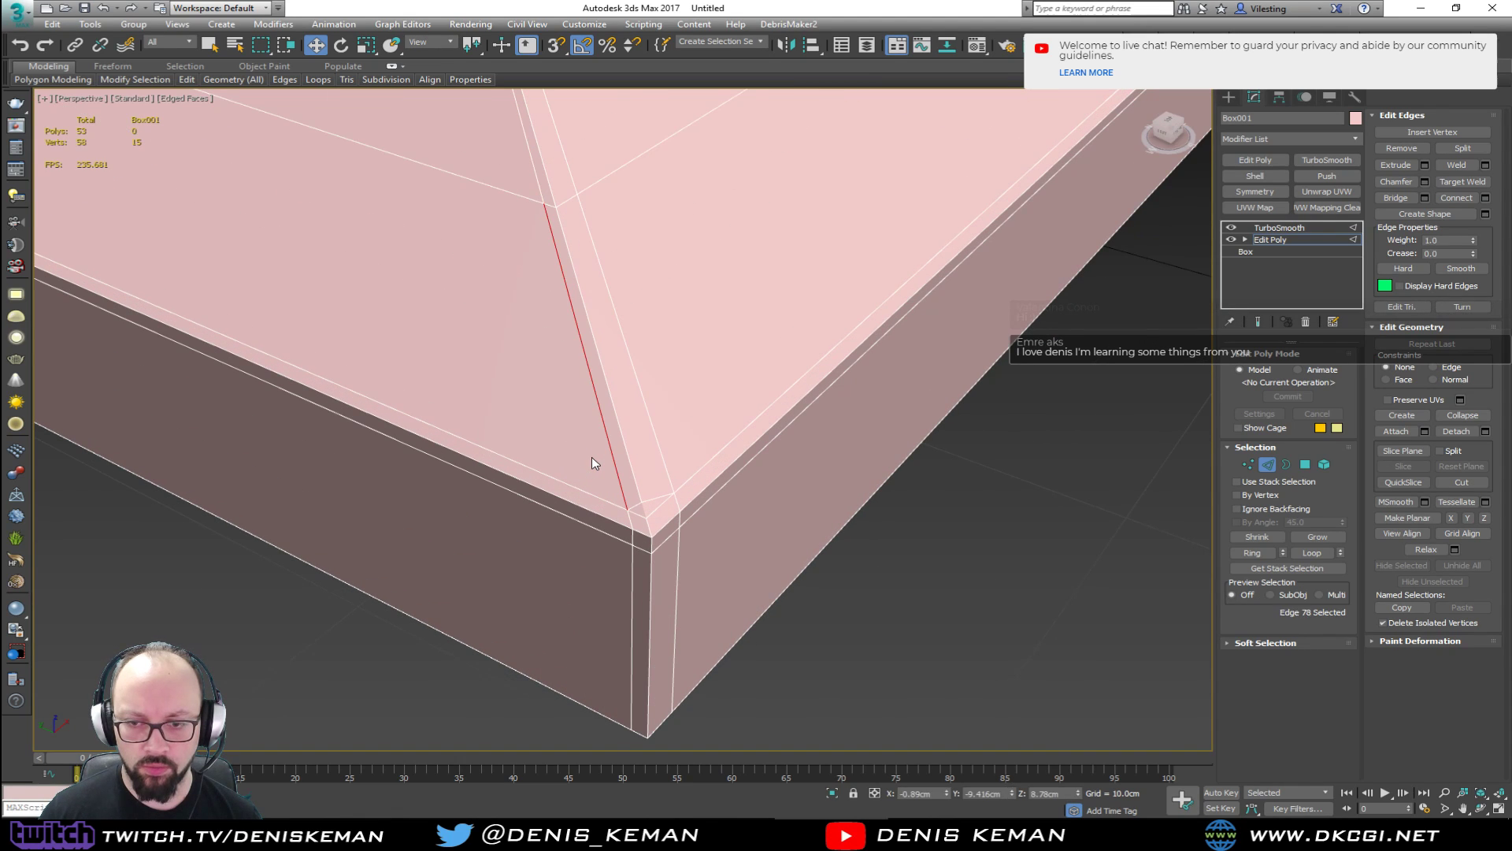
key(ctrl+z)
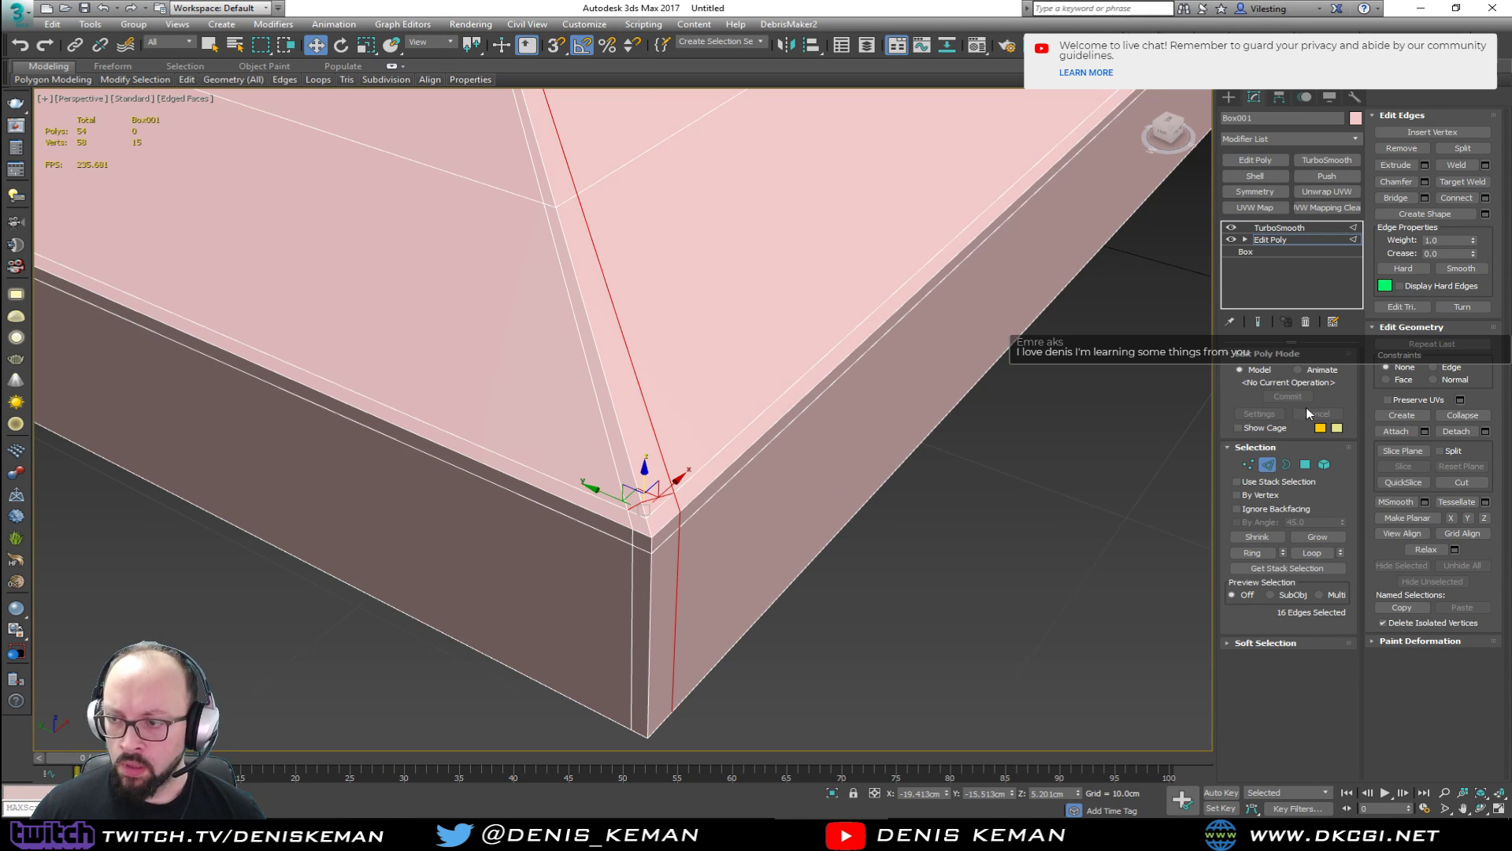
Remove the support edge loops on both sides of the roof's corner ridge, including their continuations down the vertical corner.
click(1266, 464)
alt+middle_drag(736, 345, 668, 393)
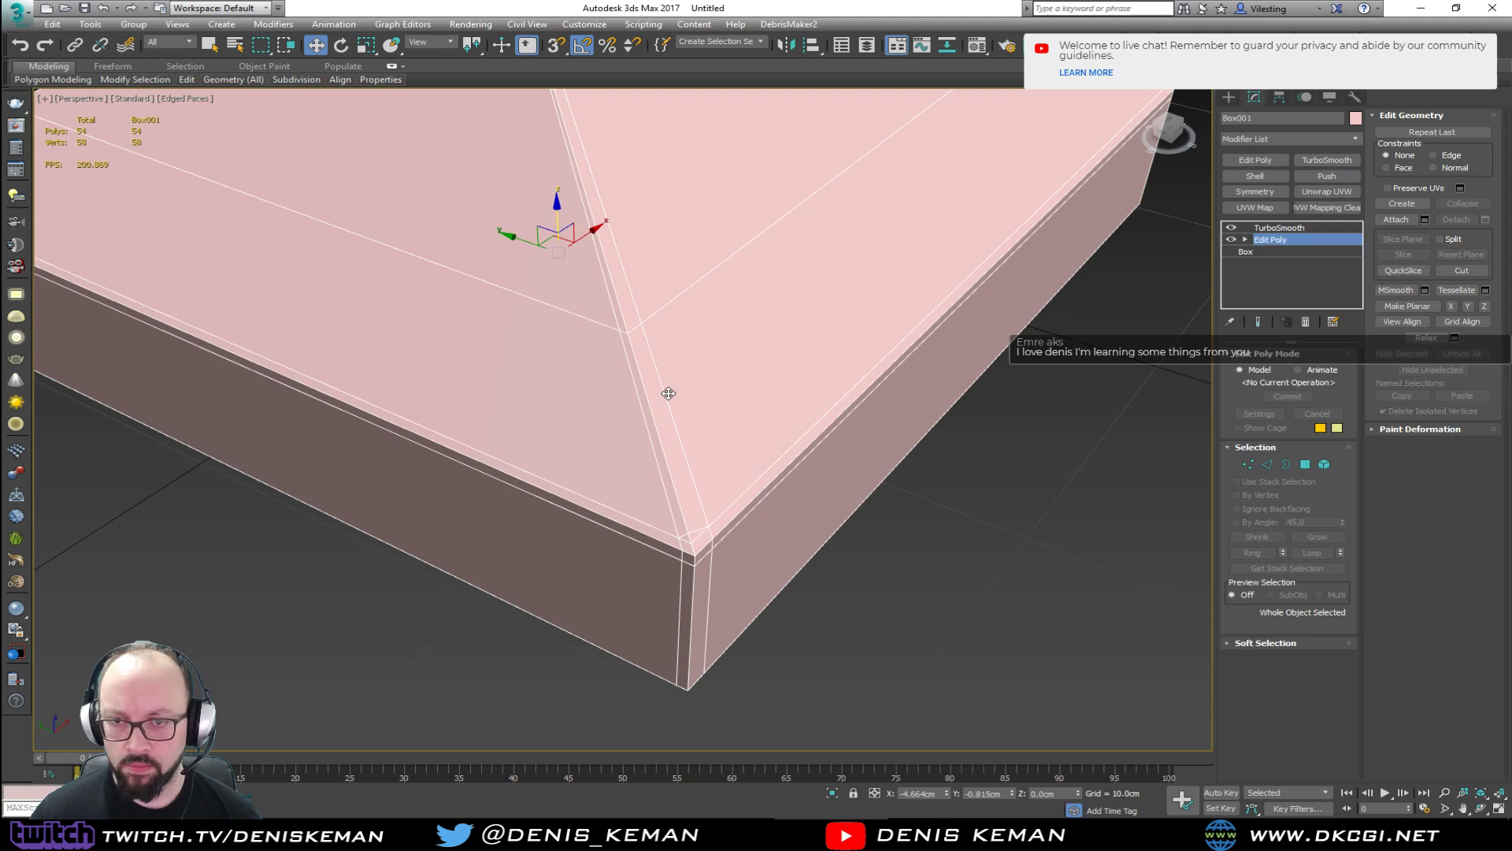
key(2)
double_click(696, 527)
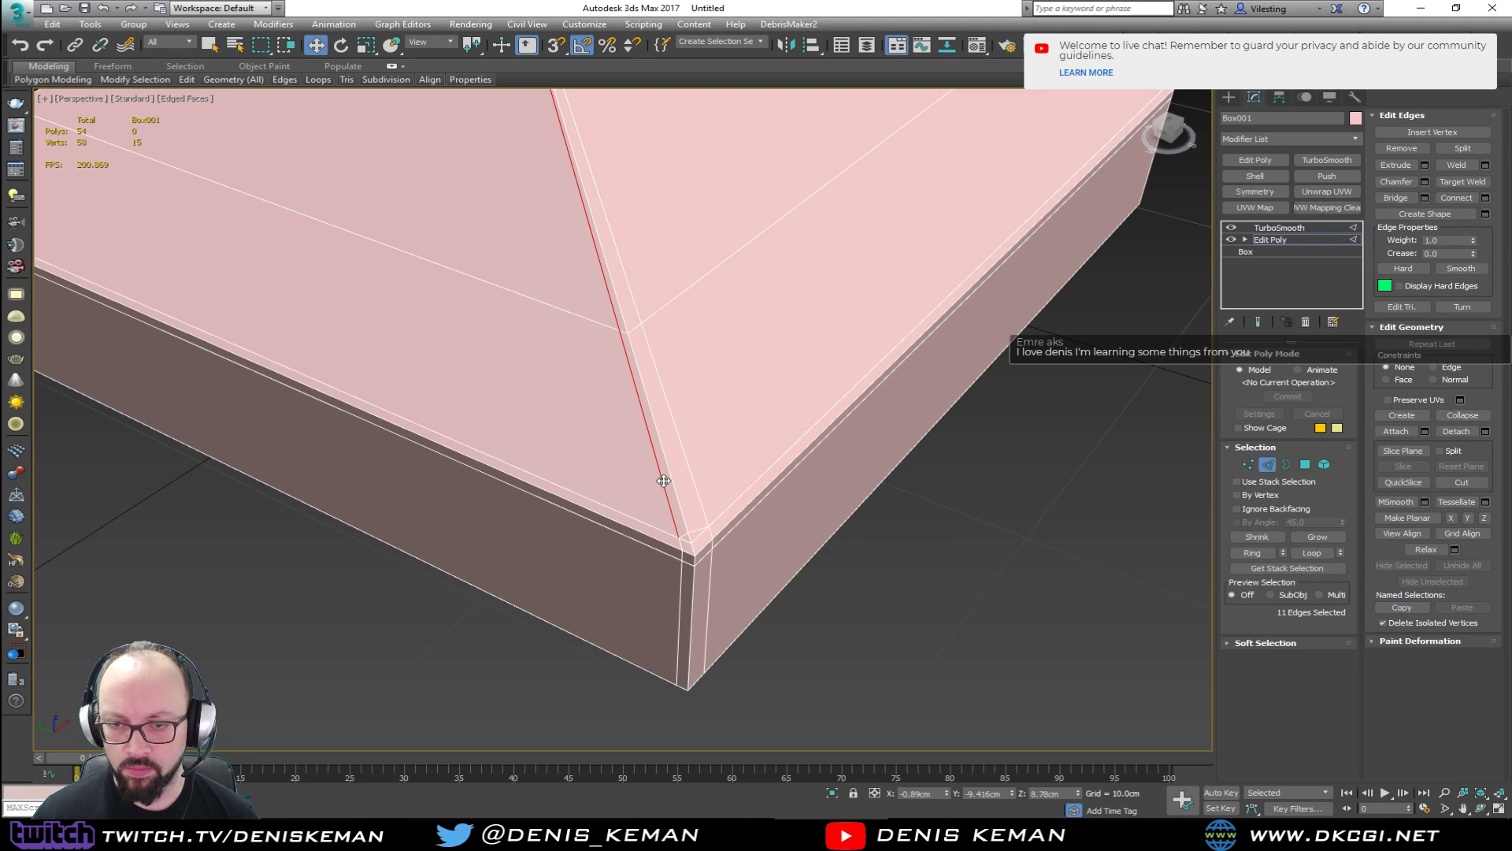
ctrl+double_click(701, 504)
ctrl+double_click(710, 565)
ctrl+double_click(682, 586)
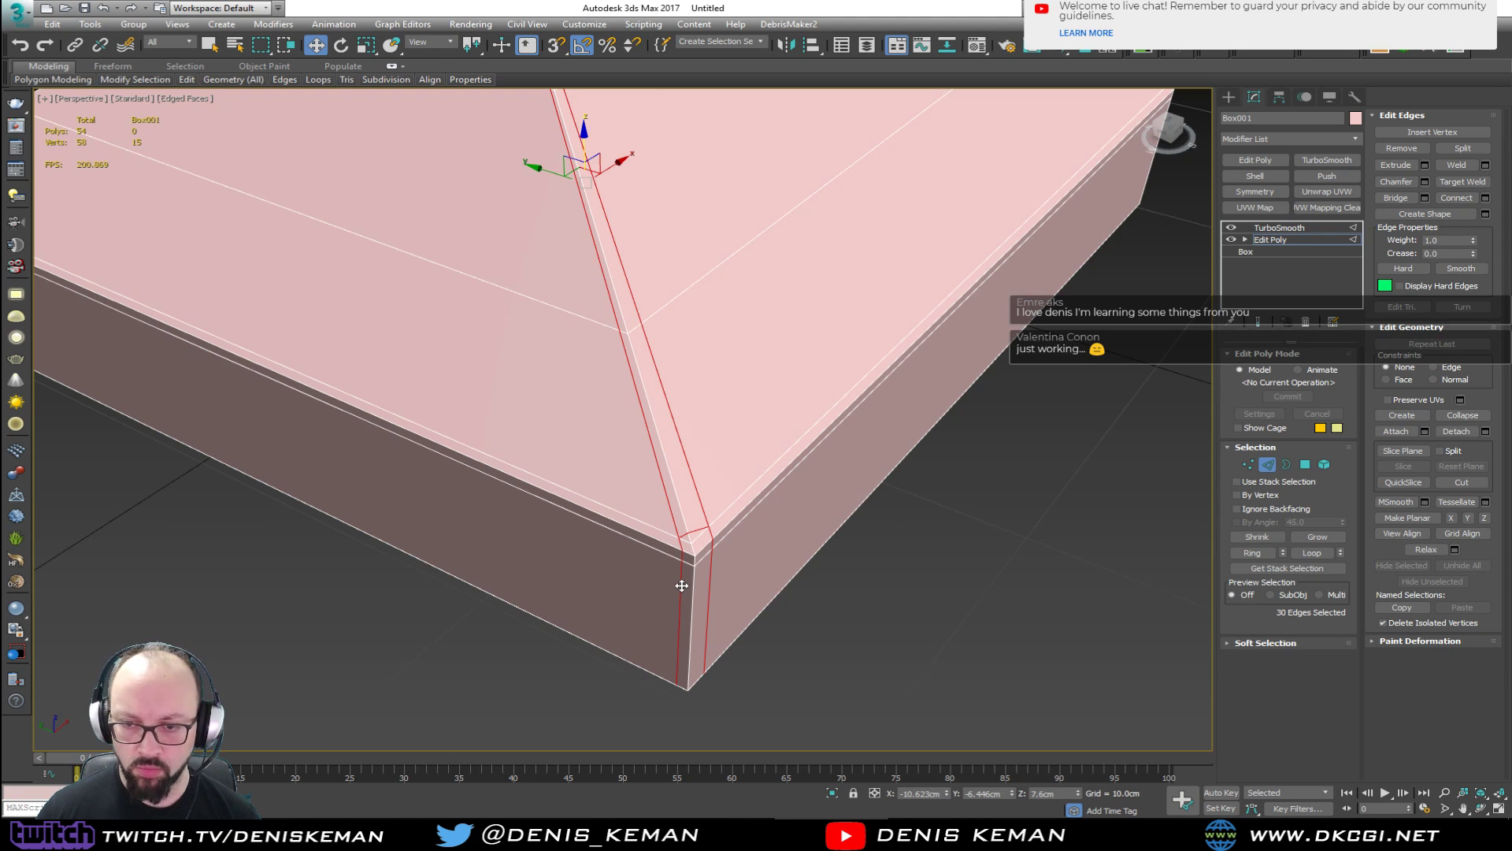
key(ctrl+BackSpace)
scroll(630, 433, down, 6)
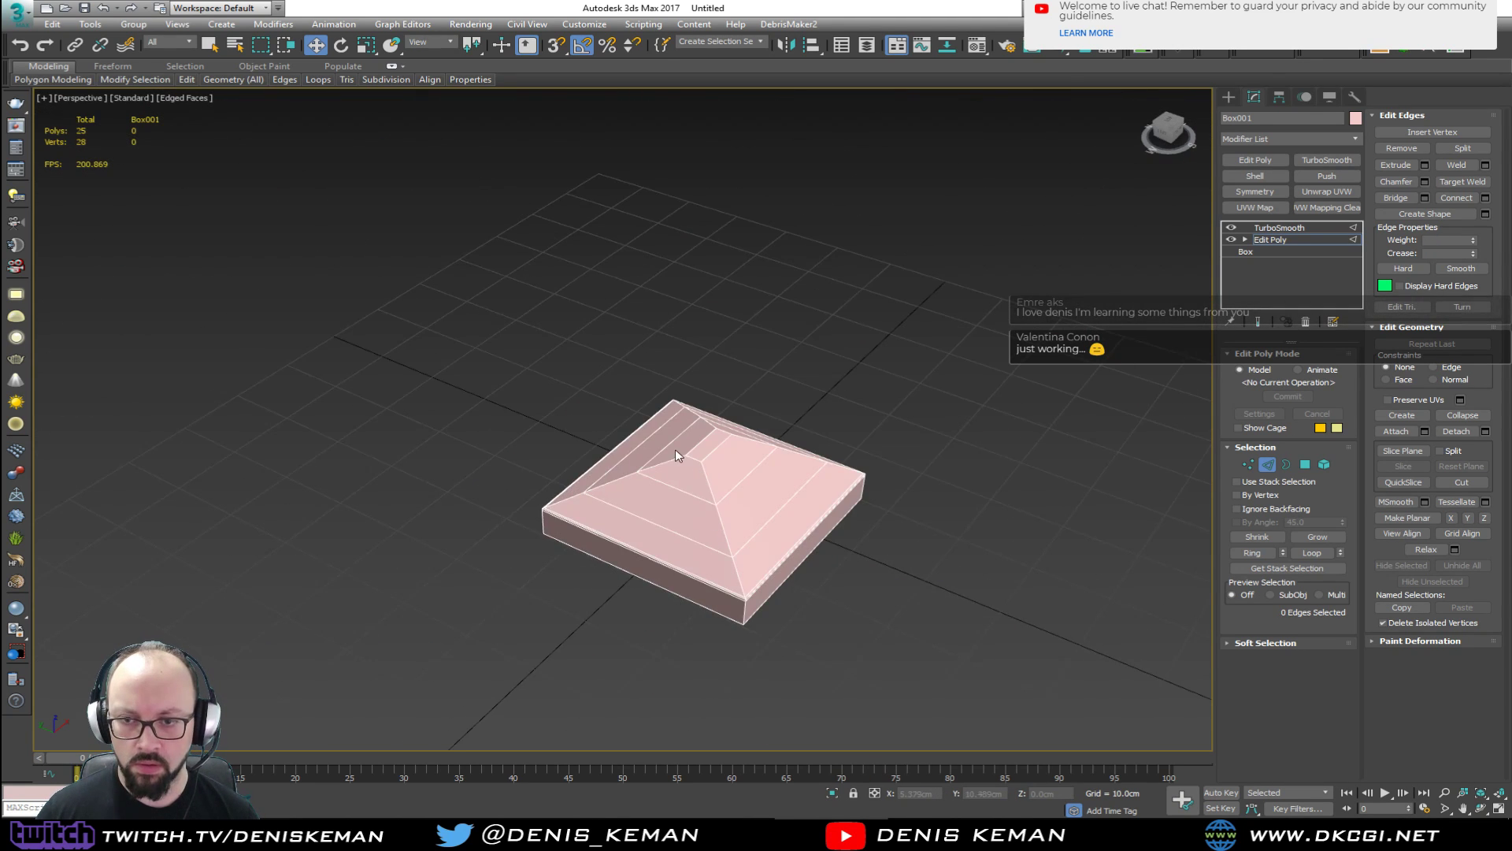
alt+middle_drag(804, 455, 814, 435)
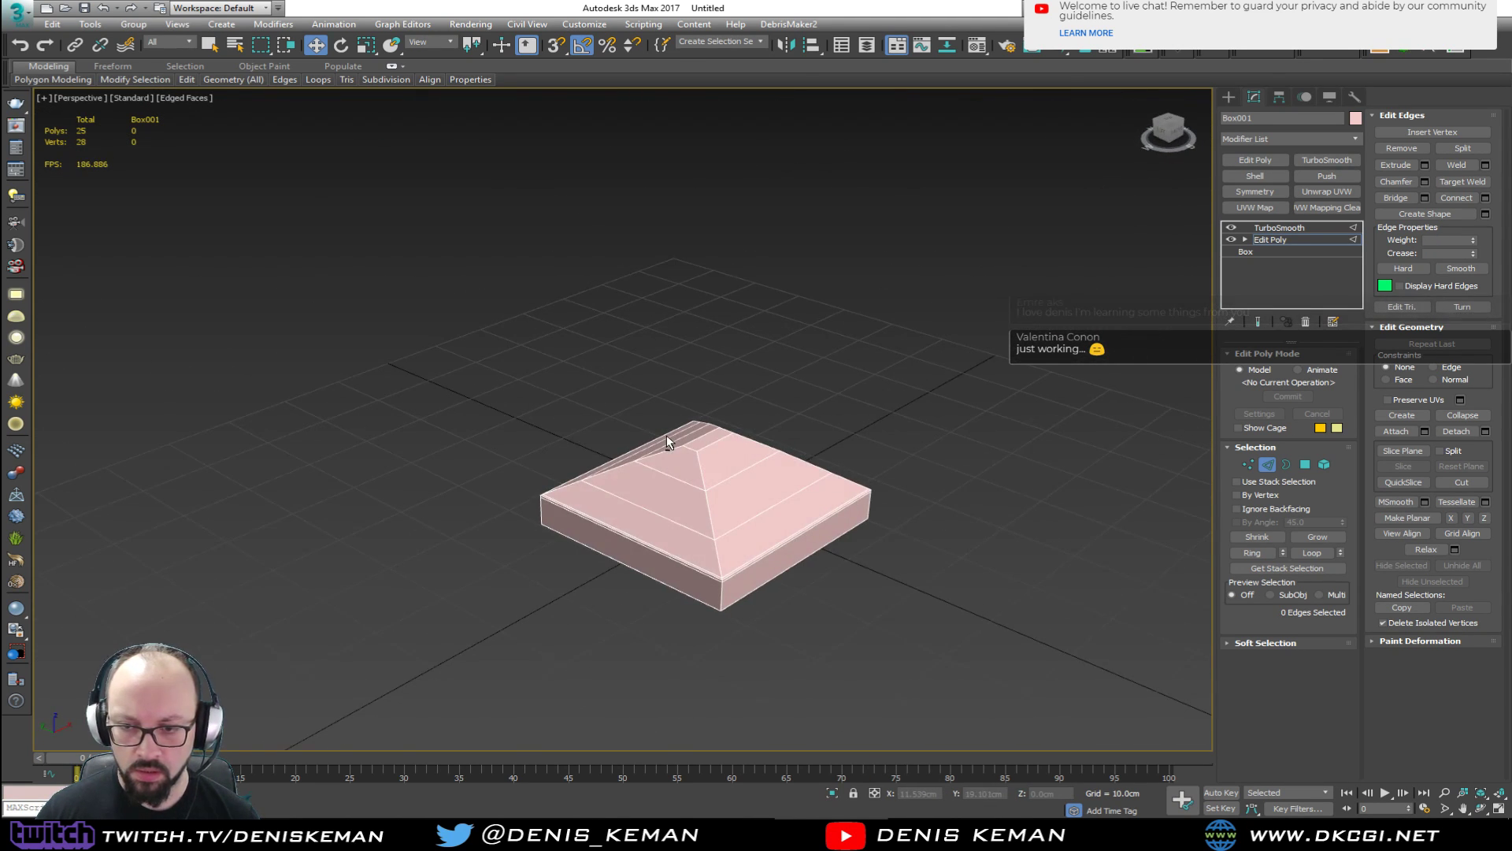
scroll(710, 575, up, 8)
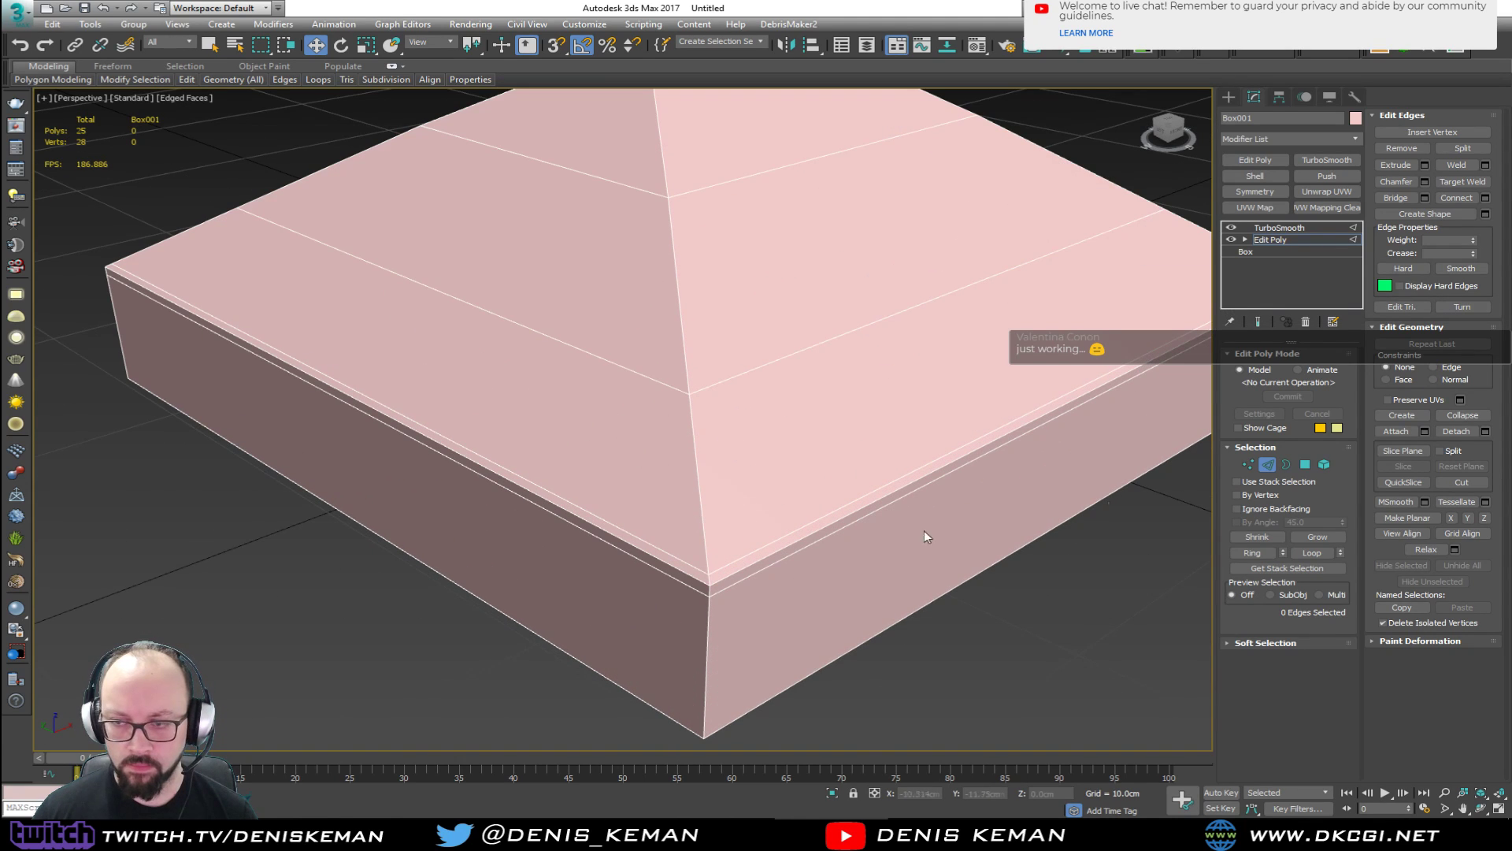
Raise the roof's open bottom border vertically to make the rim thinner.
click(1264, 465)
key(F4)
middle_drag(738, 385, 651, 362)
scroll(641, 473, down, 3)
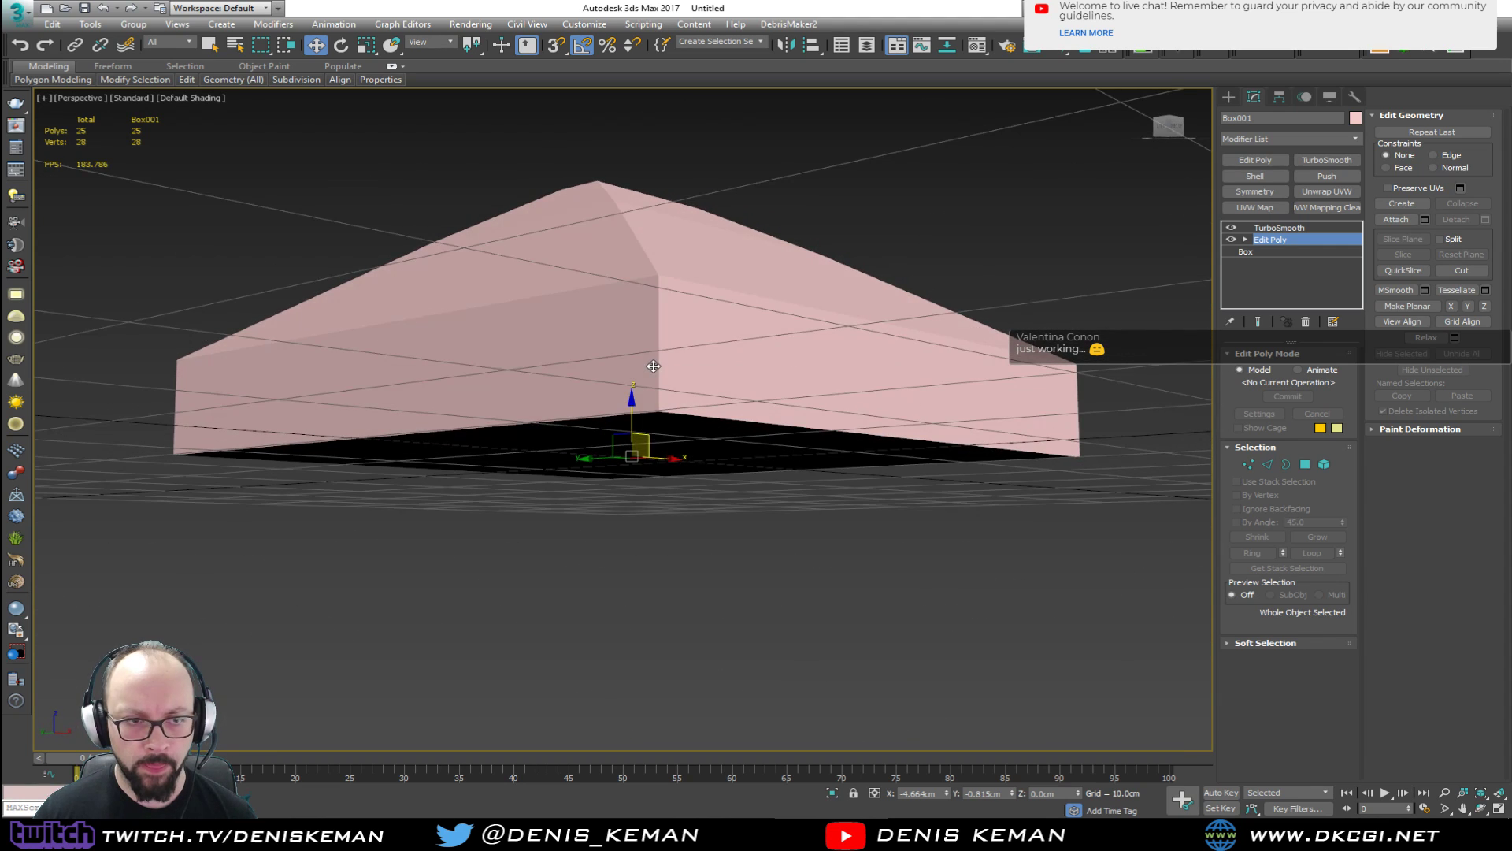
key(3)
key(F4)
click(753, 419)
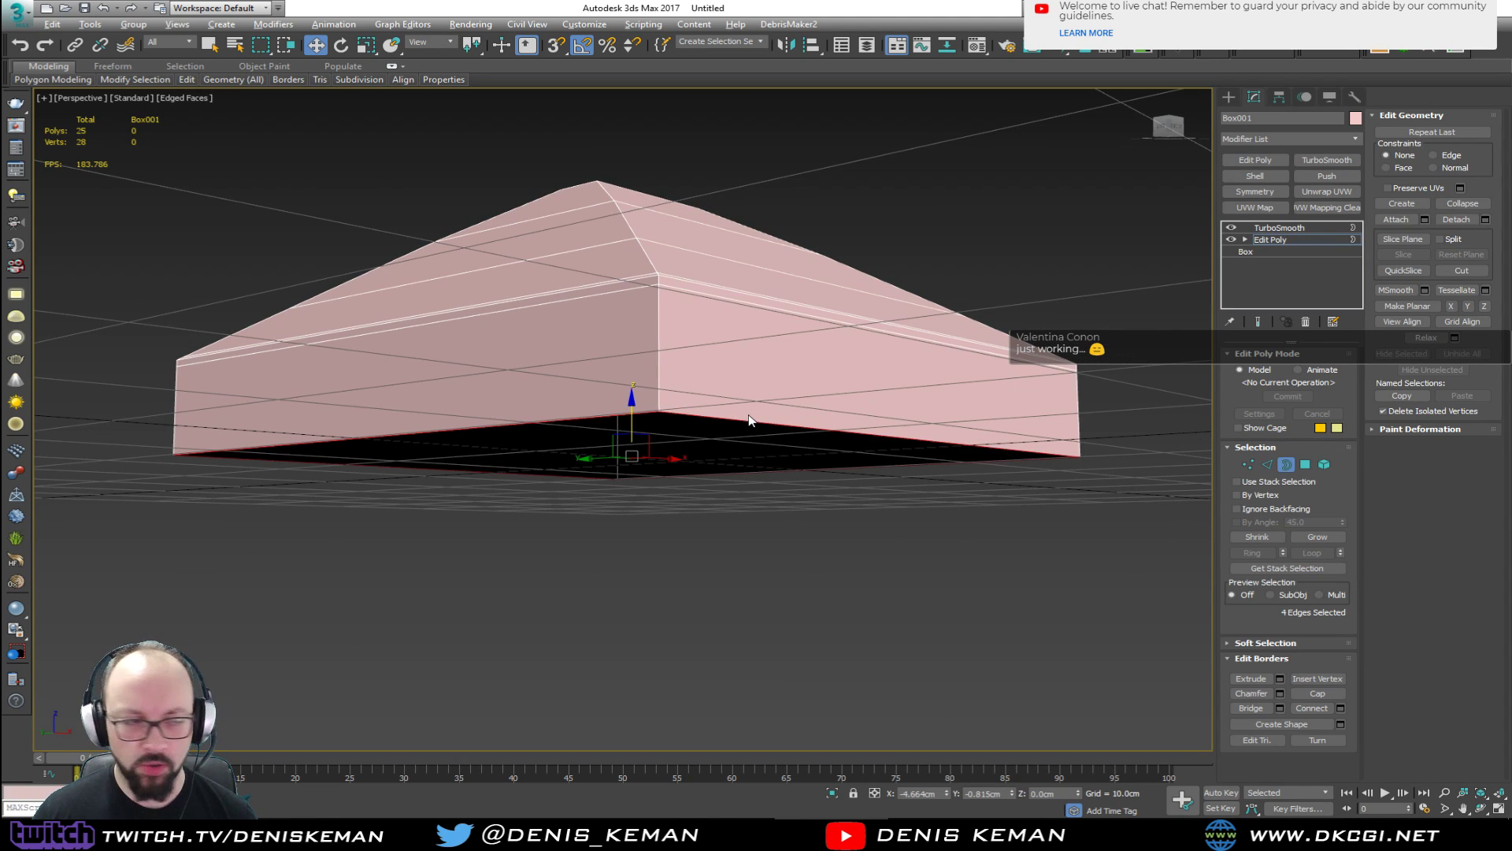
alt+middle_drag(752, 419, 745, 391)
drag(636, 416, 644, 341)
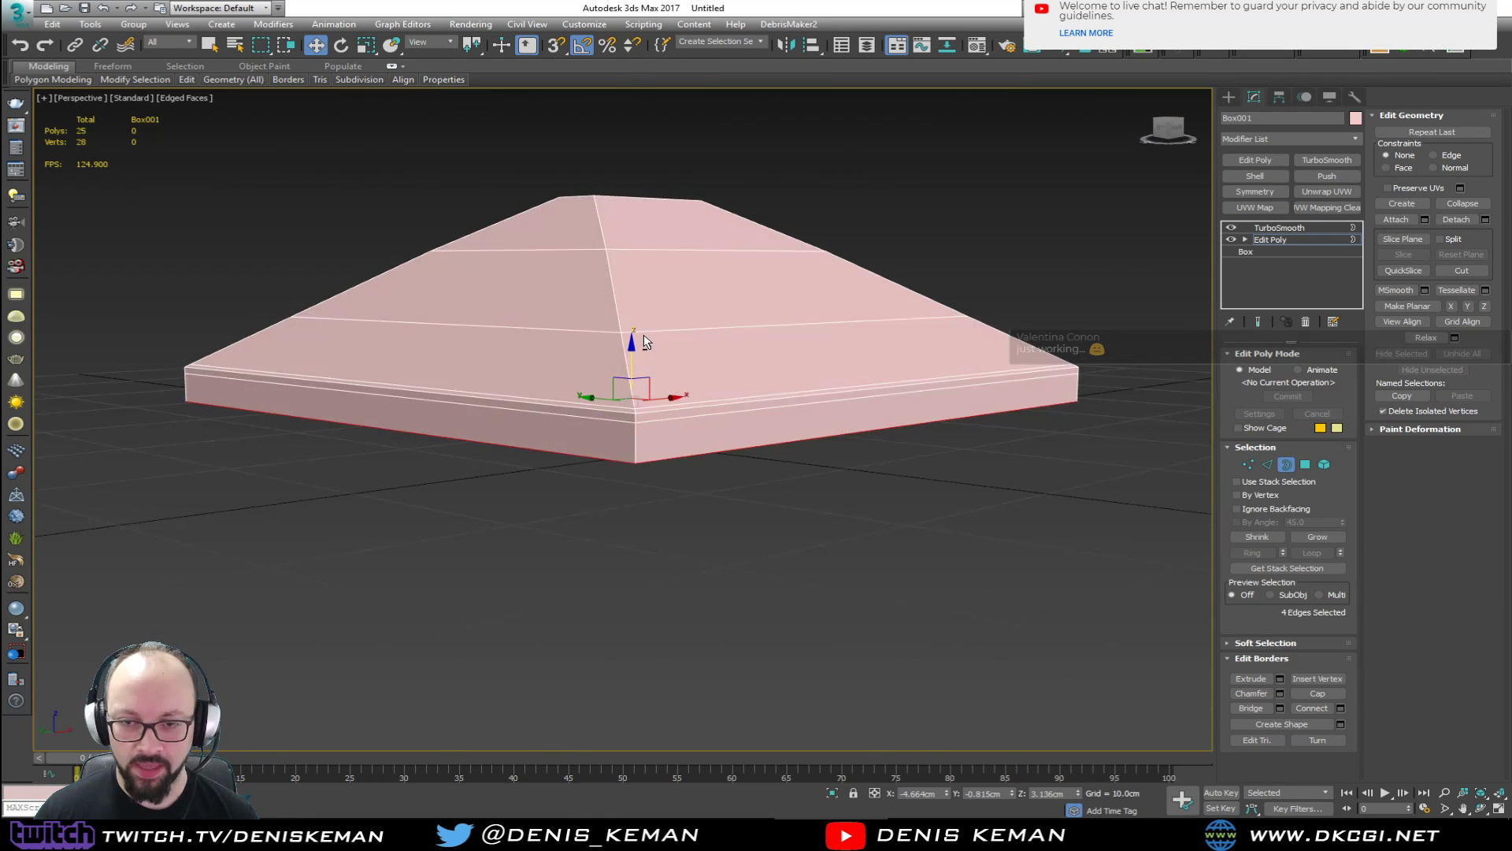
Extend the roof's bottom border inward by scaling it to 82%, and extrude it straight down to form the lantern body.
alt+middle_drag(628, 347, 648, 320)
key(r)
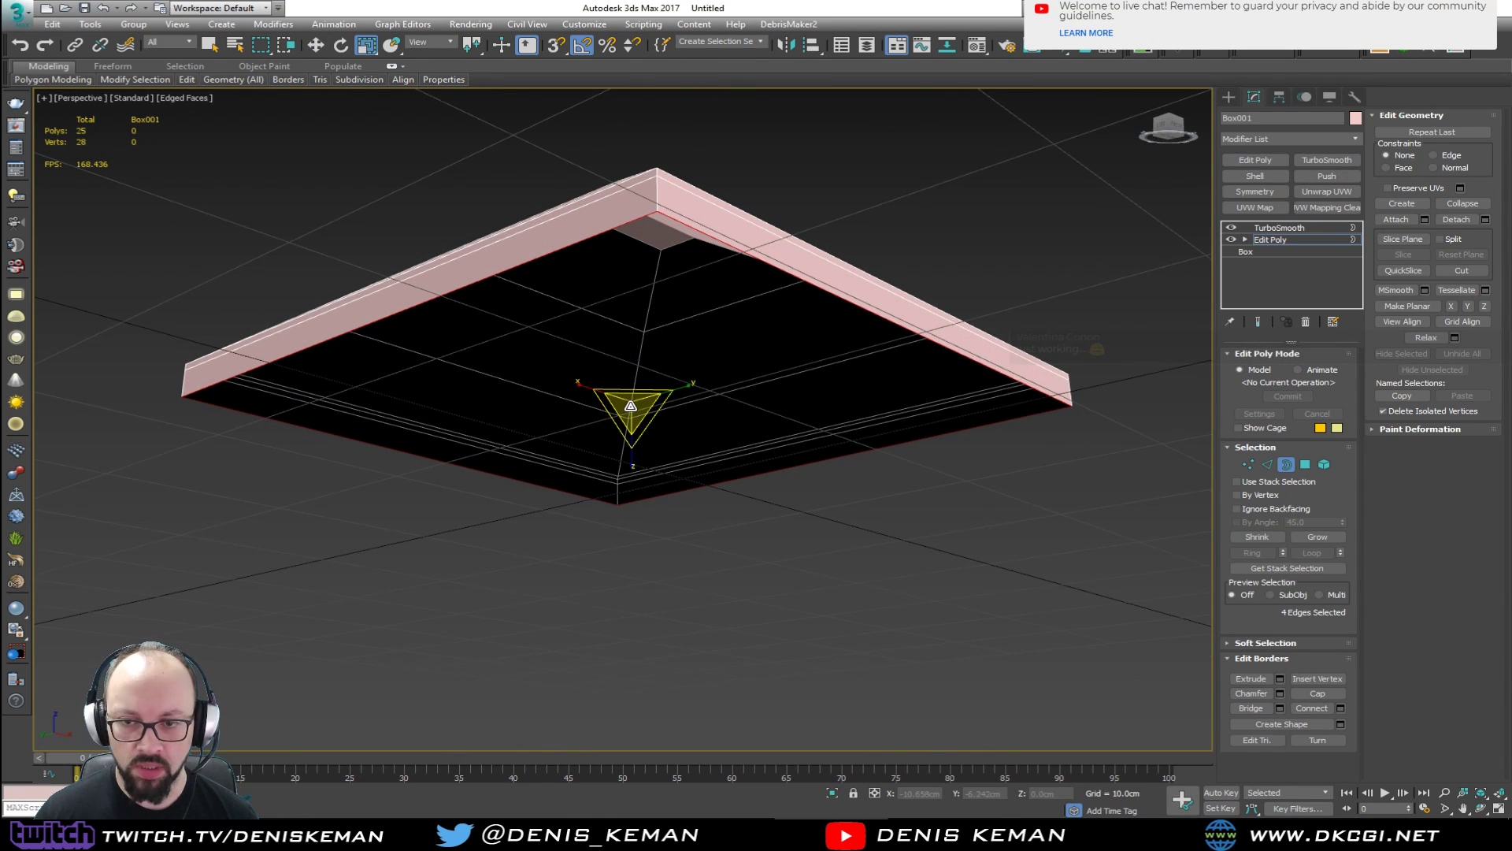
drag(633, 408, 632, 422)
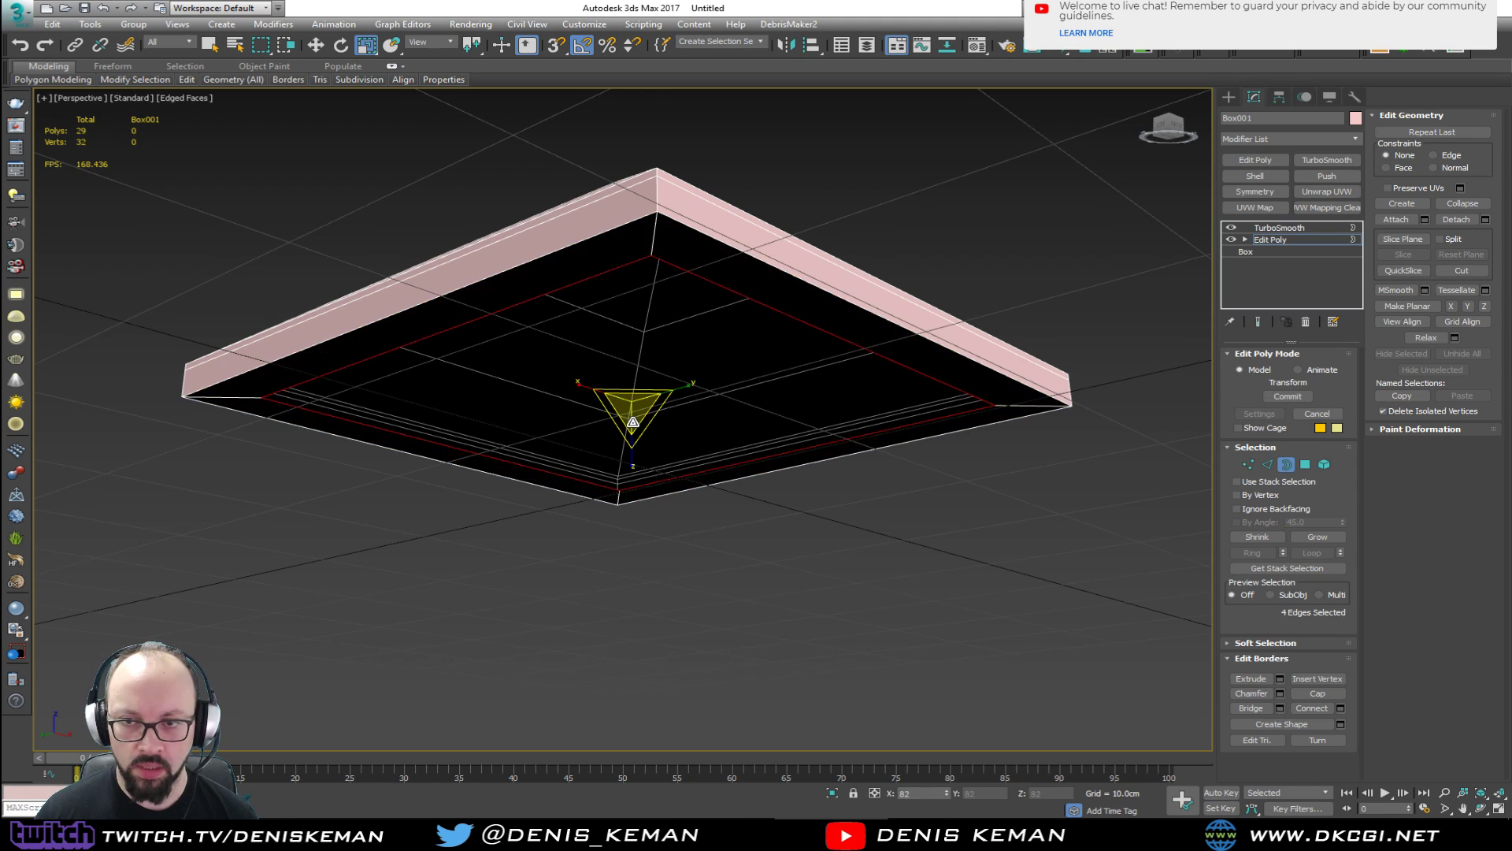
key(w)
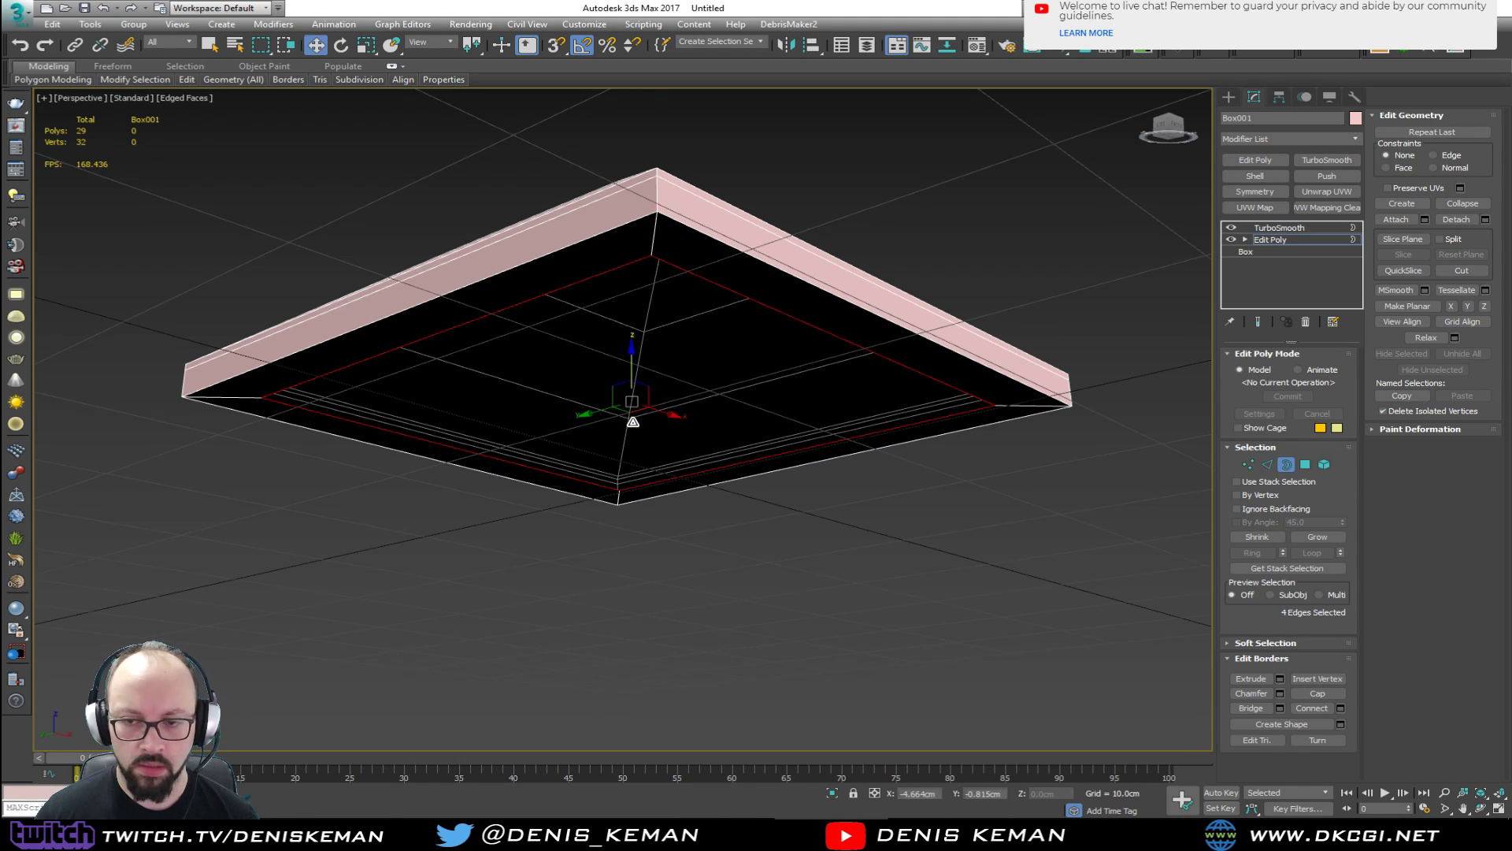
shift+drag(628, 370, 638, 400)
alt+middle_drag(636, 394, 621, 389)
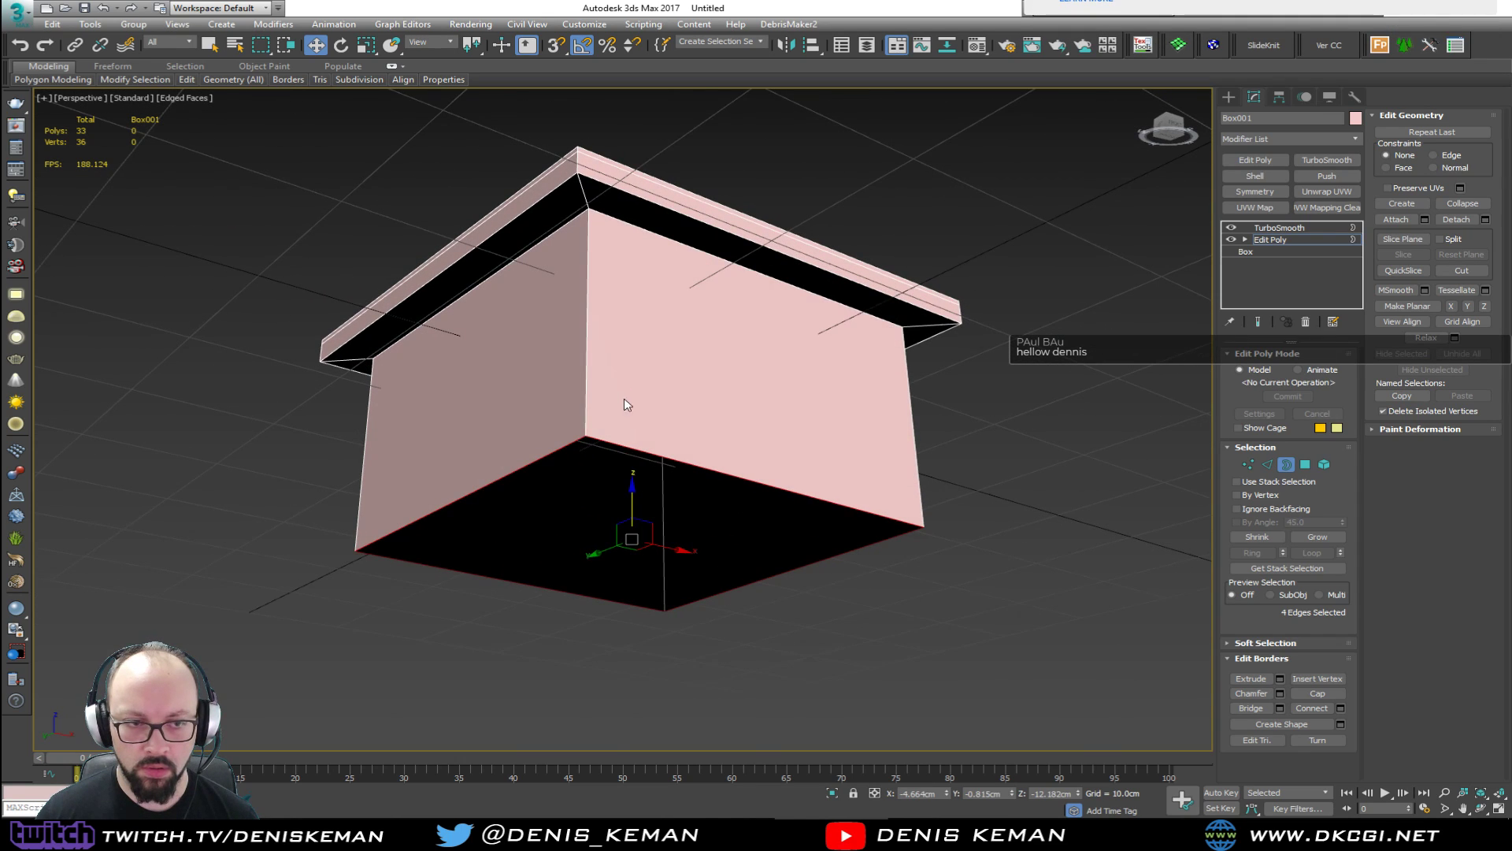
Scale the body's bottom border inward to taper the walls, checking the shape against the Garden_Ornament reference picture.
key(r)
drag(635, 542, 654, 600)
alt+middle_drag(654, 600, 609, 490)
drag(0, 116, 1246, 110)
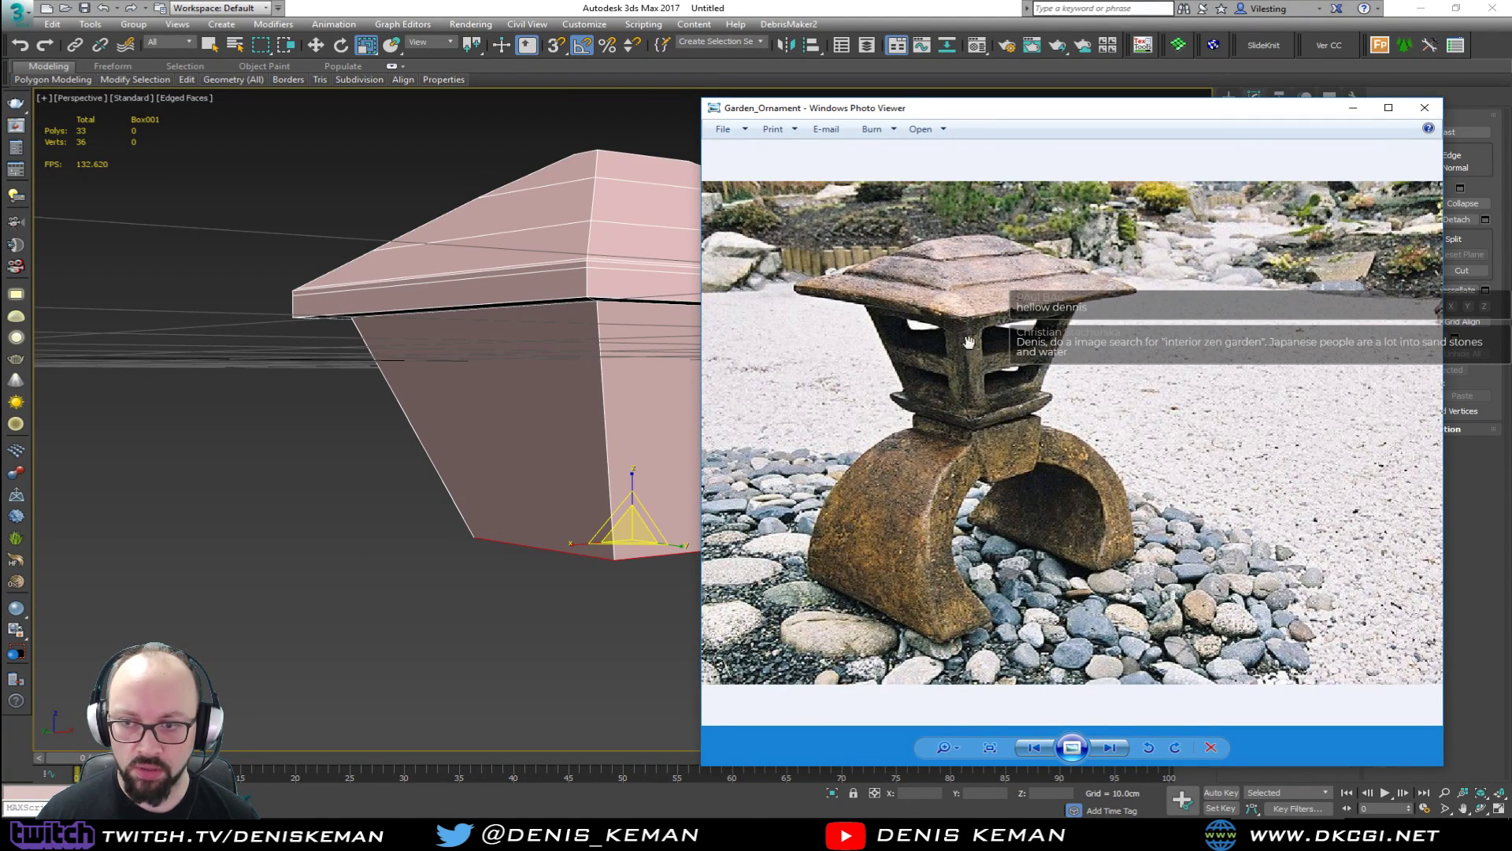
drag(1077, 116, 0, 182)
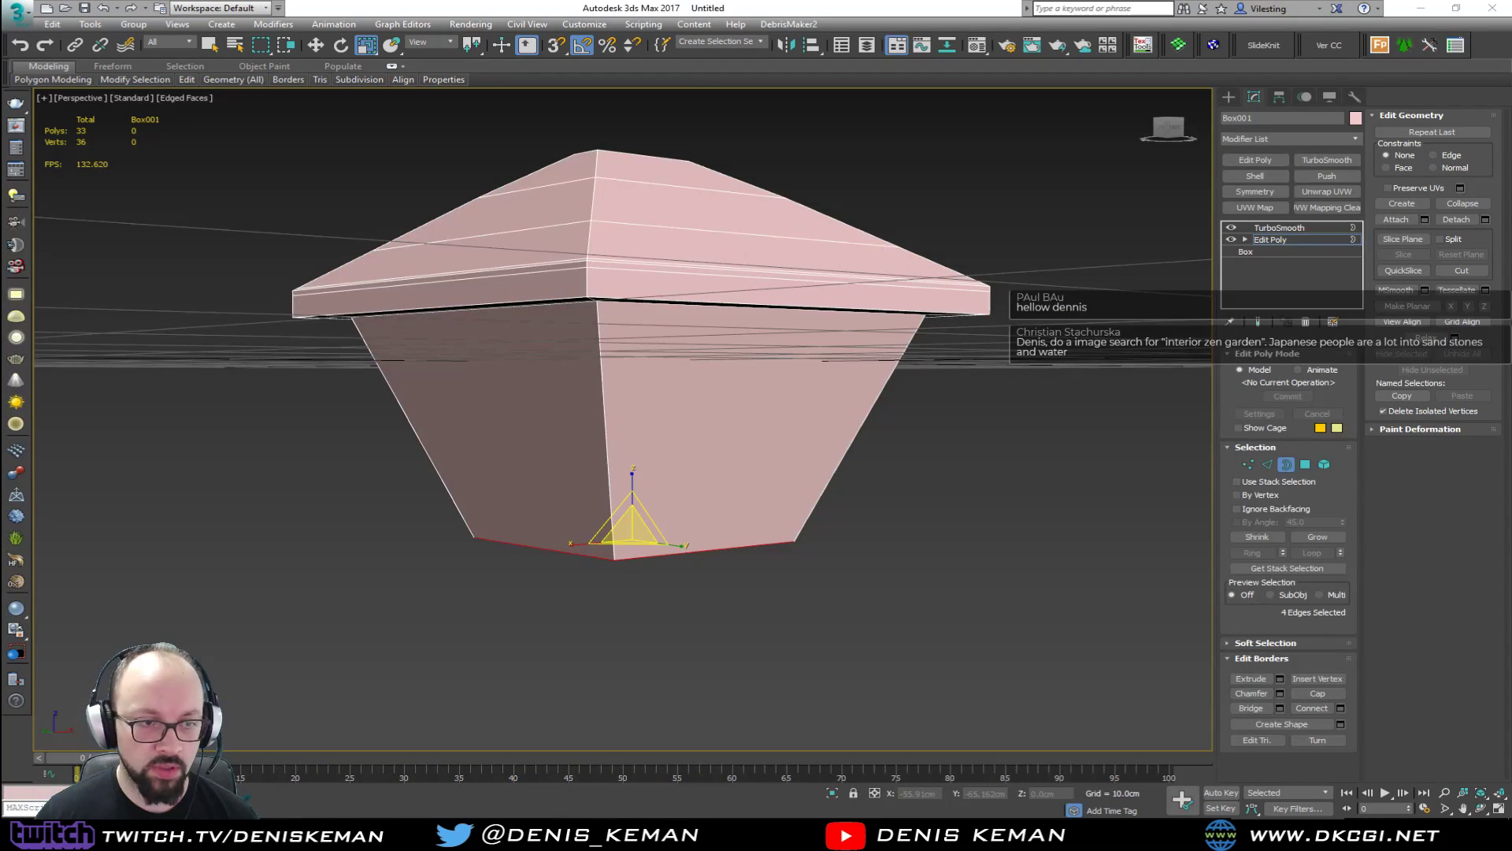
alt+middle_drag(406, 406, 502, 435)
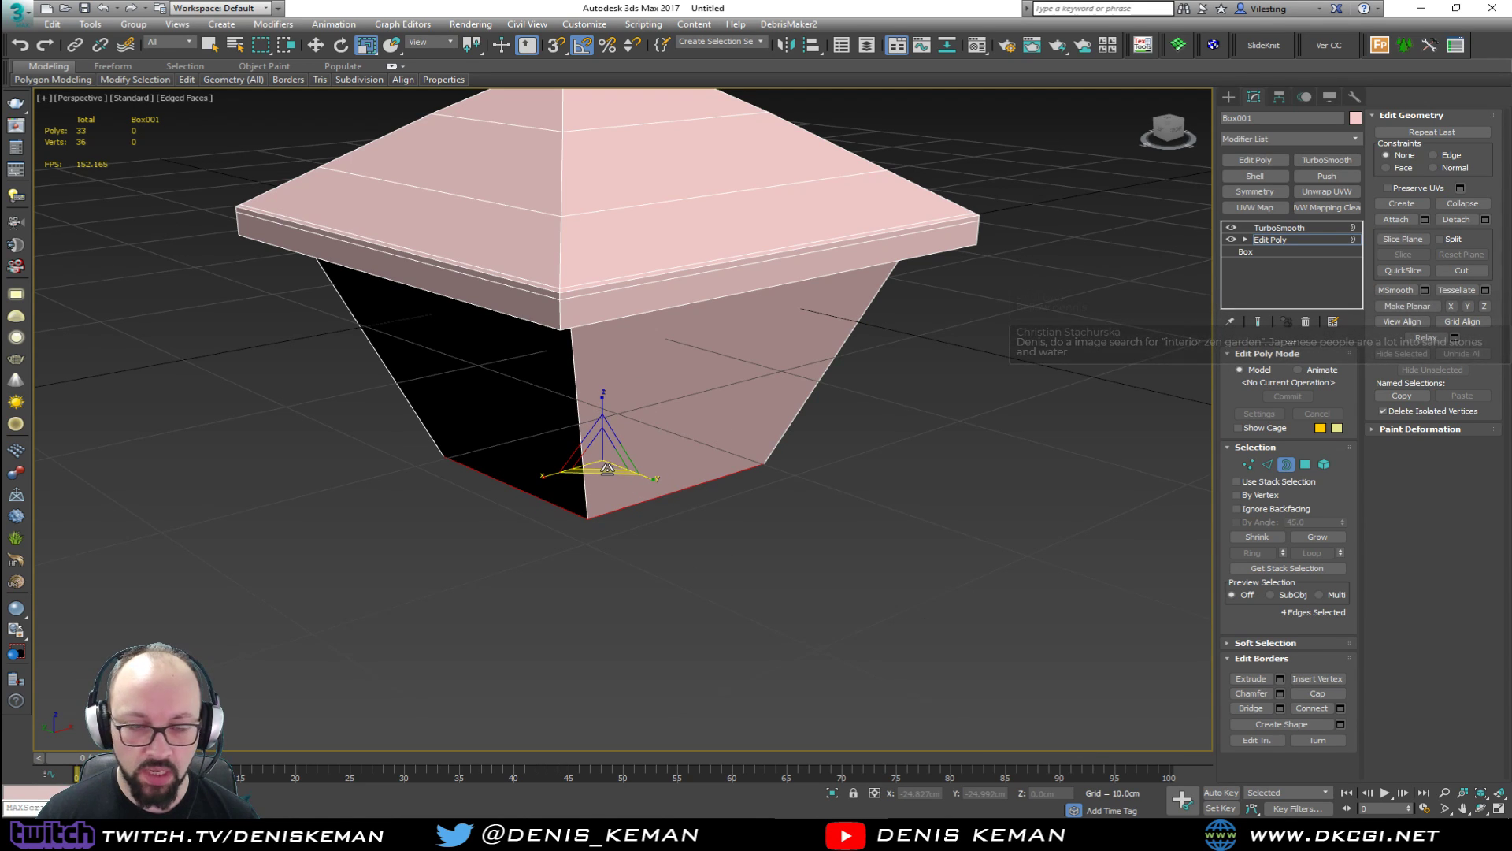
Extrude the body's bottom border outward and downward to form a base ledge, and undo the extra inward lip.
mouse_move(607, 468)
shift+mouse_down()
mouse_move(596, 436)
mouse_move(606, 492)
shift+mouse_up()
key(w)
key(r)
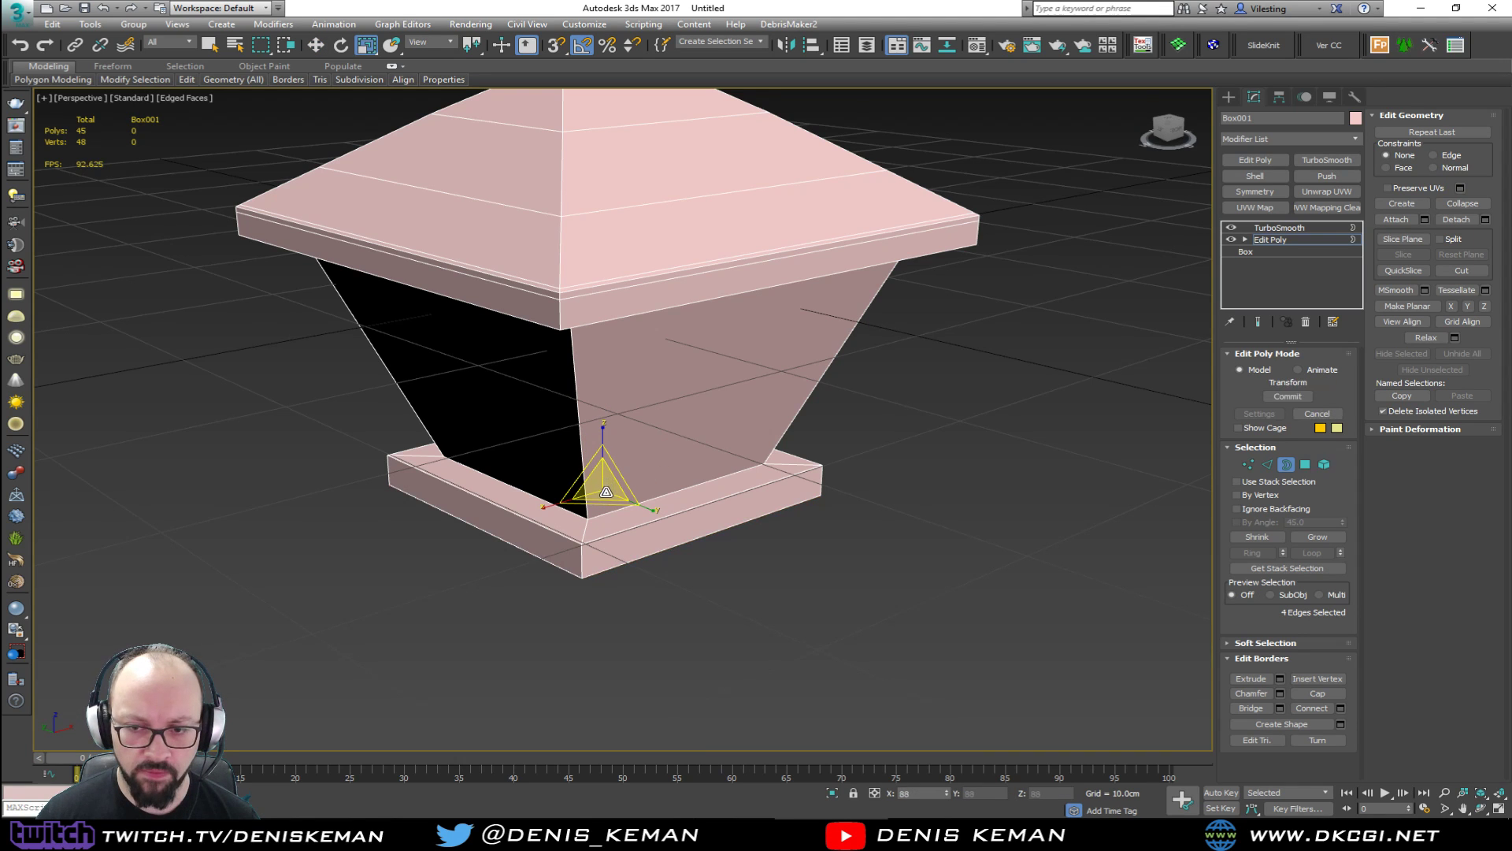
alt+middle_drag(609, 505, 614, 443)
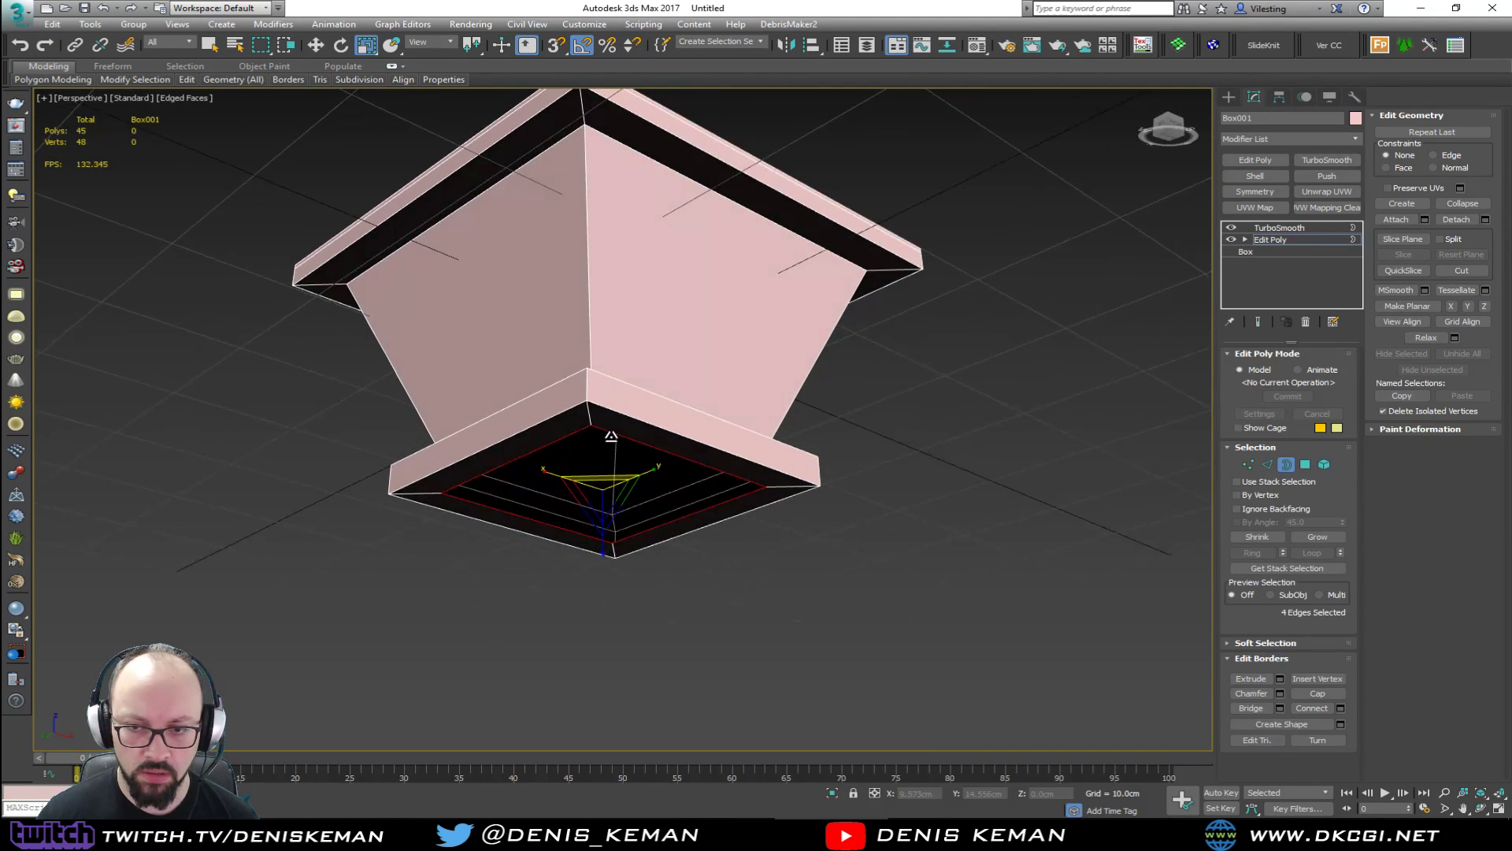
key(ctrl+z)
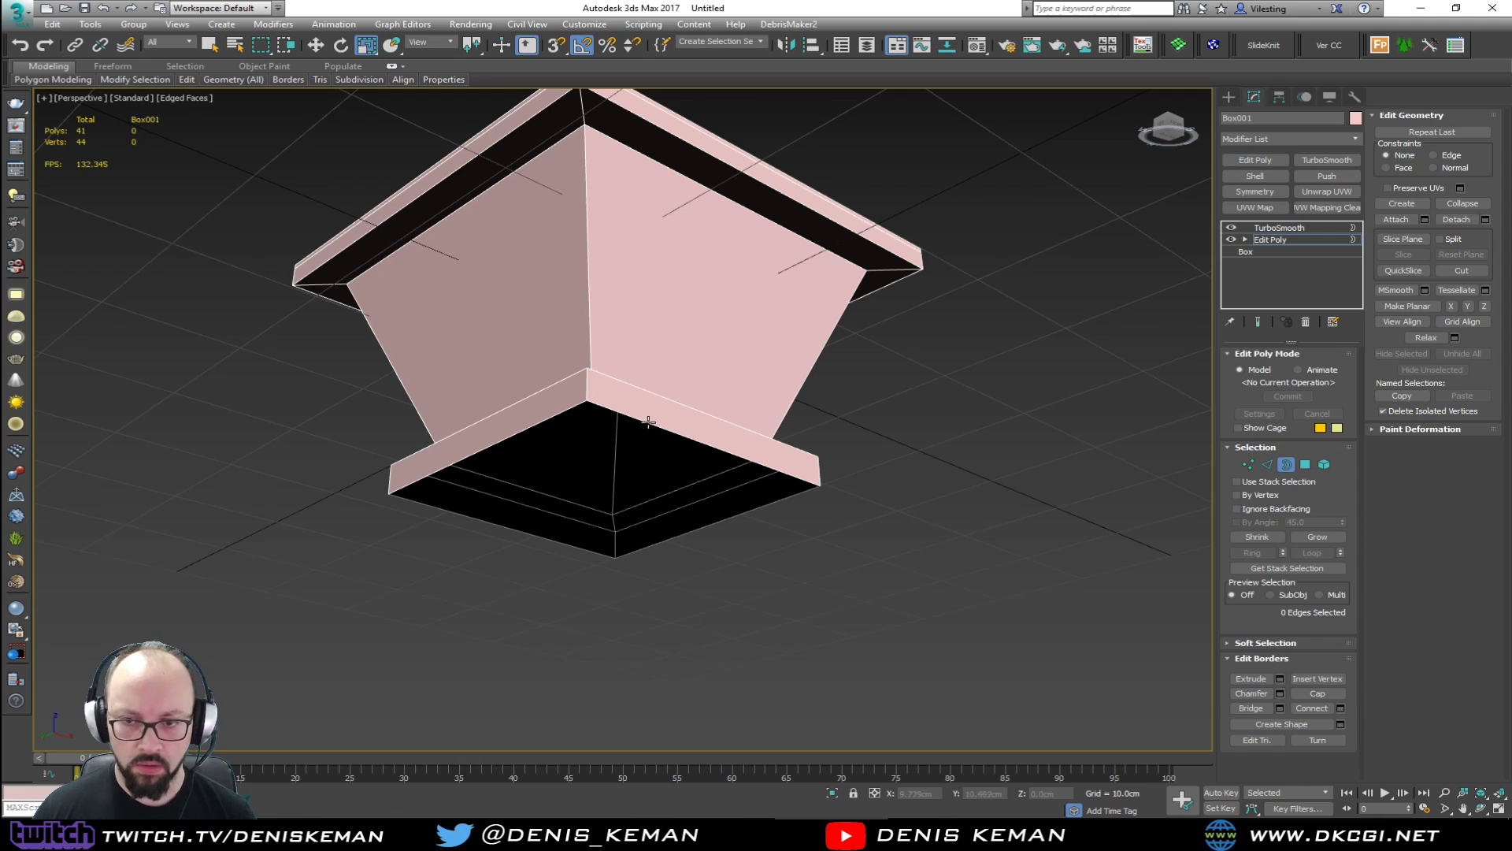
Scale the base ledge's bottom border inward to slope its sides, and cap the open underside.
drag(606, 491, 607, 504)
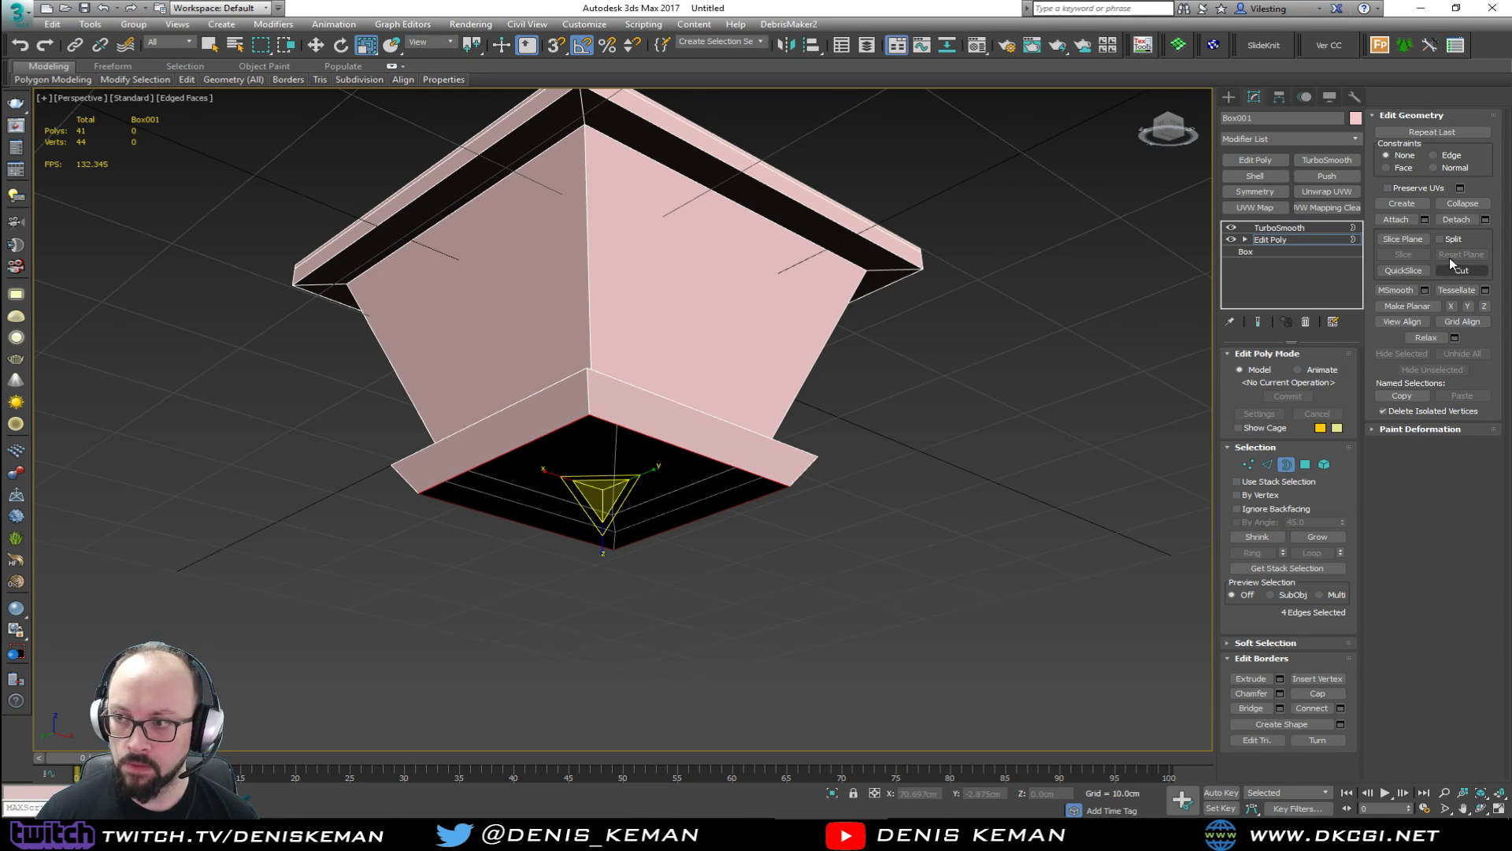
click(1319, 697)
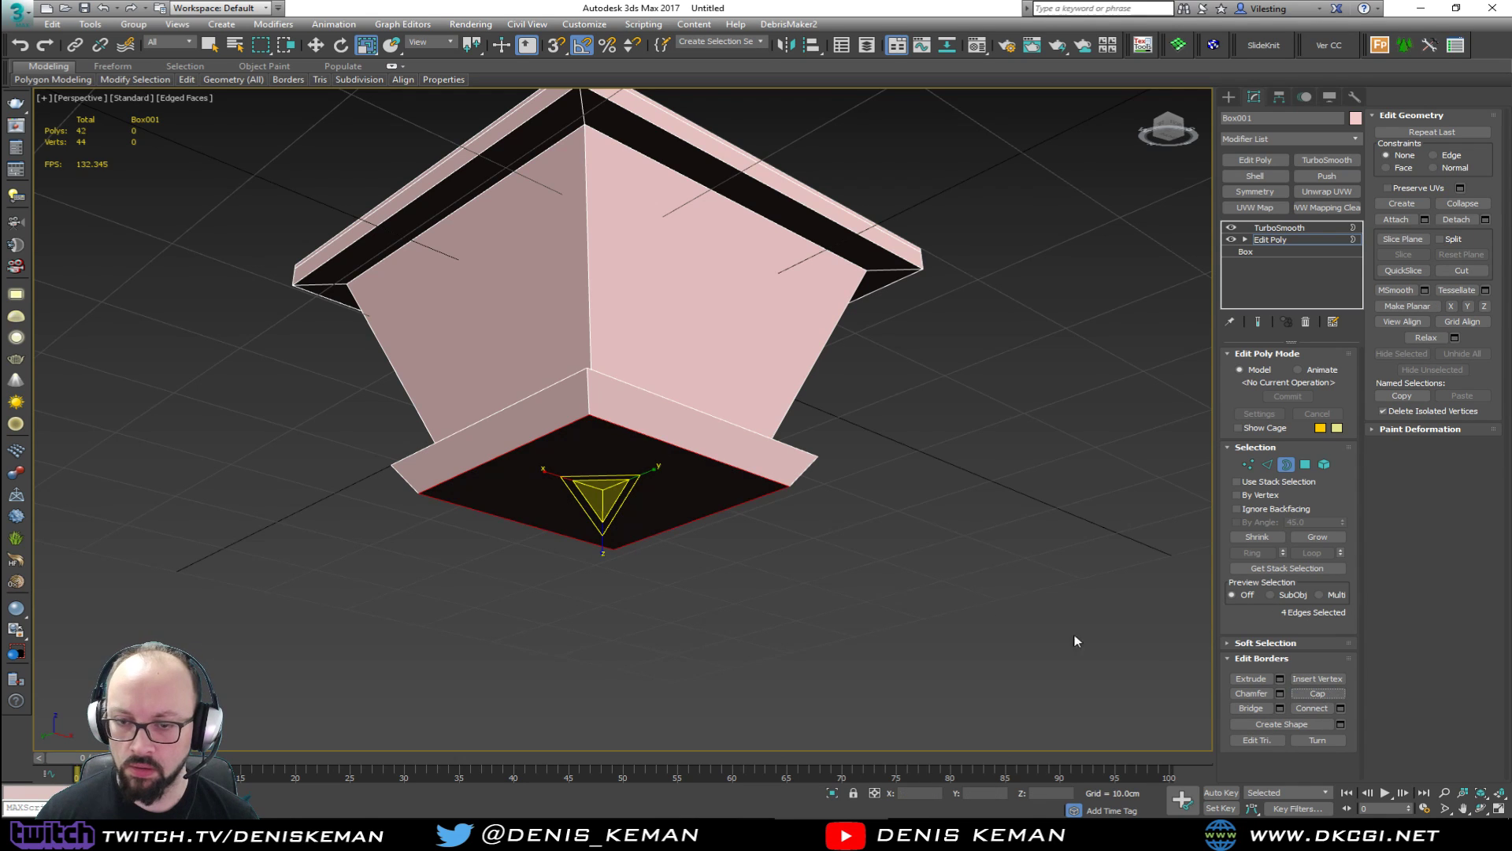
click(805, 521)
Connect the four slanted corner edges of the body with 1 horizontal segment halfway up the walls.
alt+middle_drag(742, 413, 712, 456)
key(2)
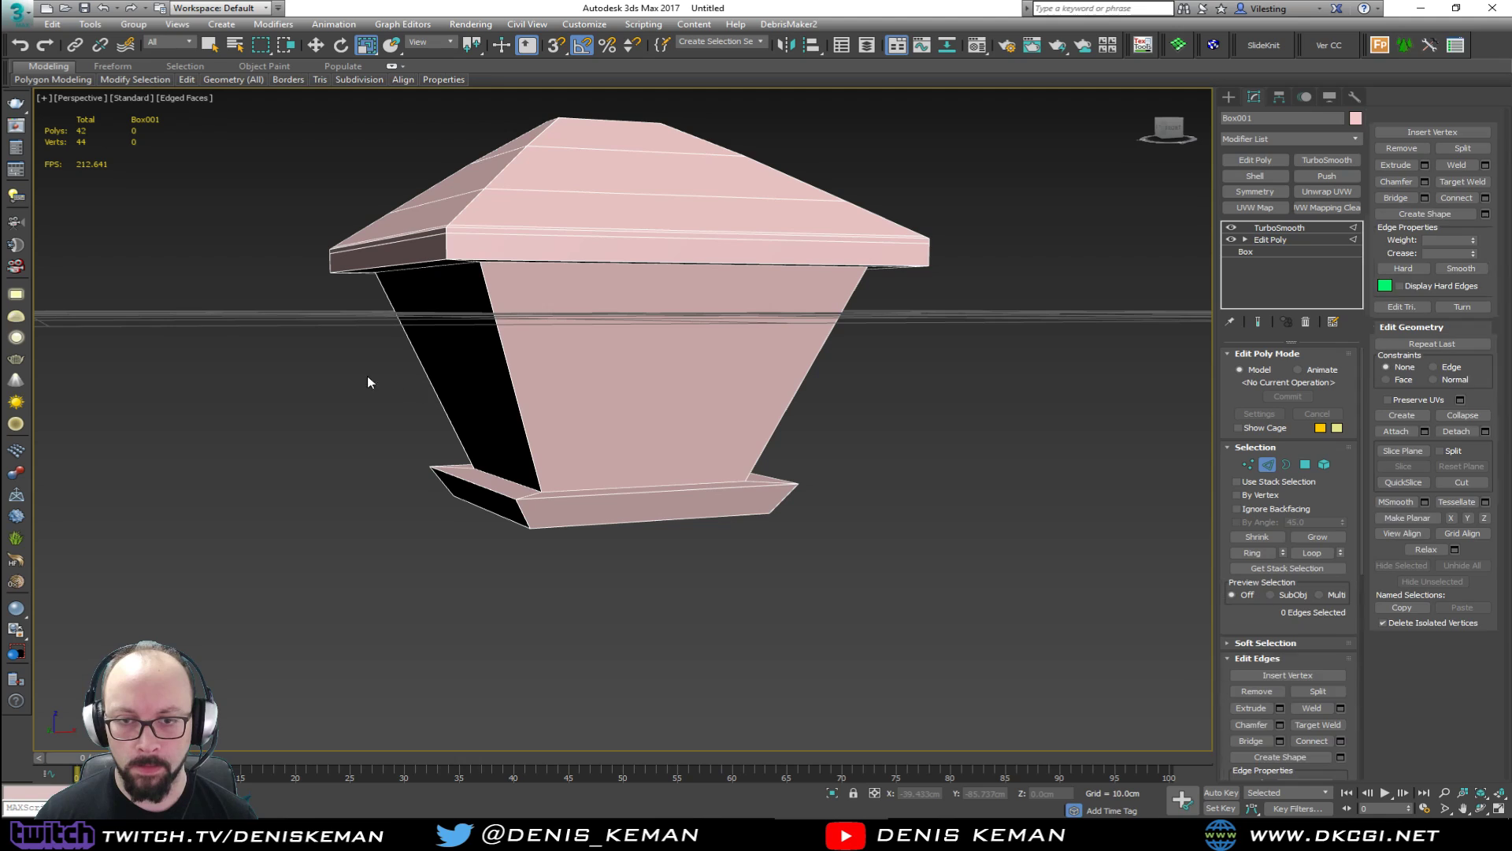
drag(285, 369, 1027, 369)
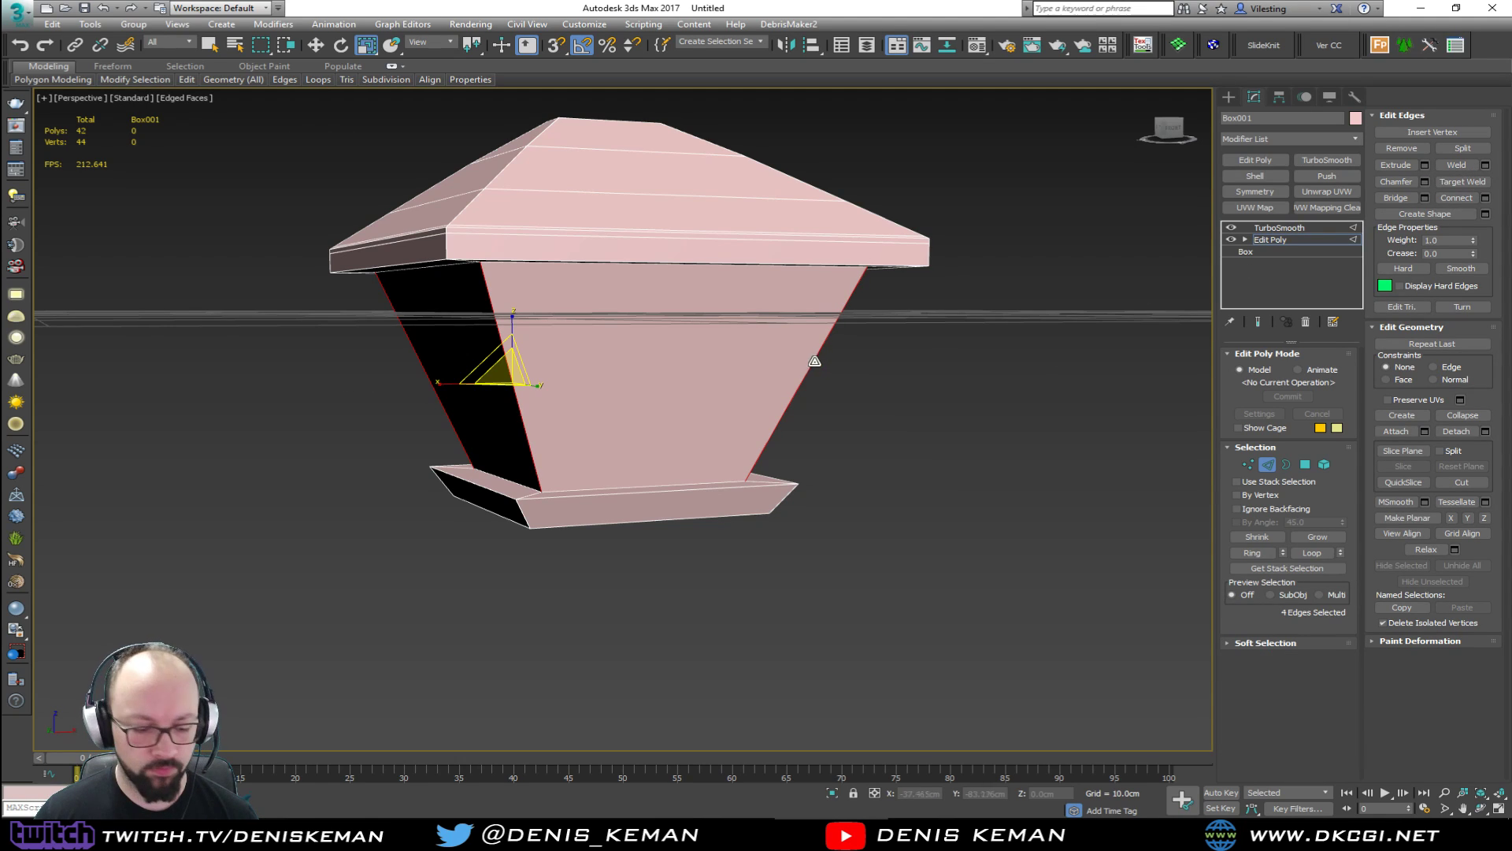
alt+middle_drag(816, 378, 817, 384)
click(1486, 198)
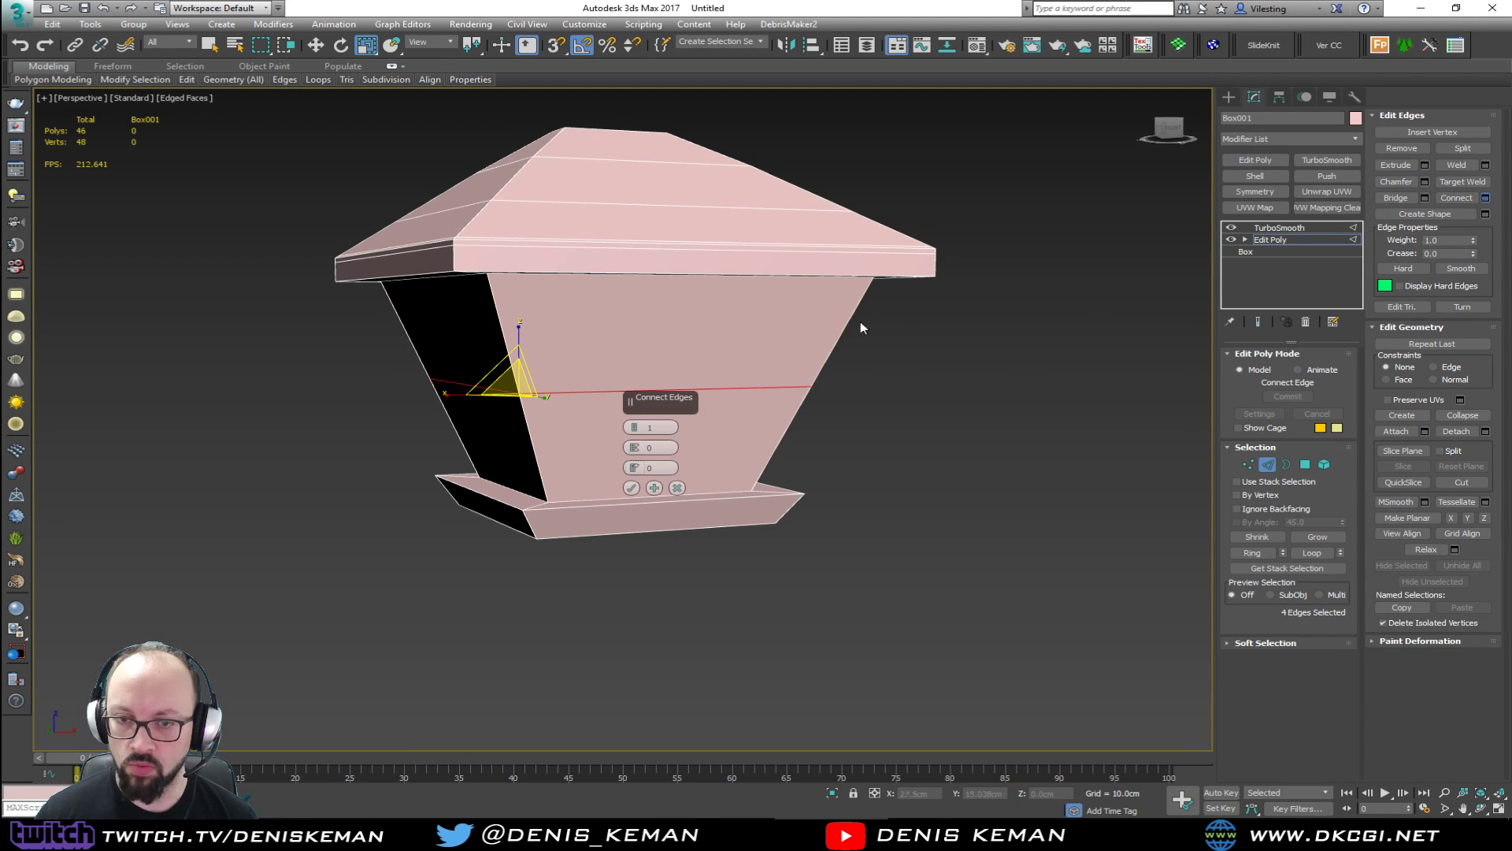
click(633, 487)
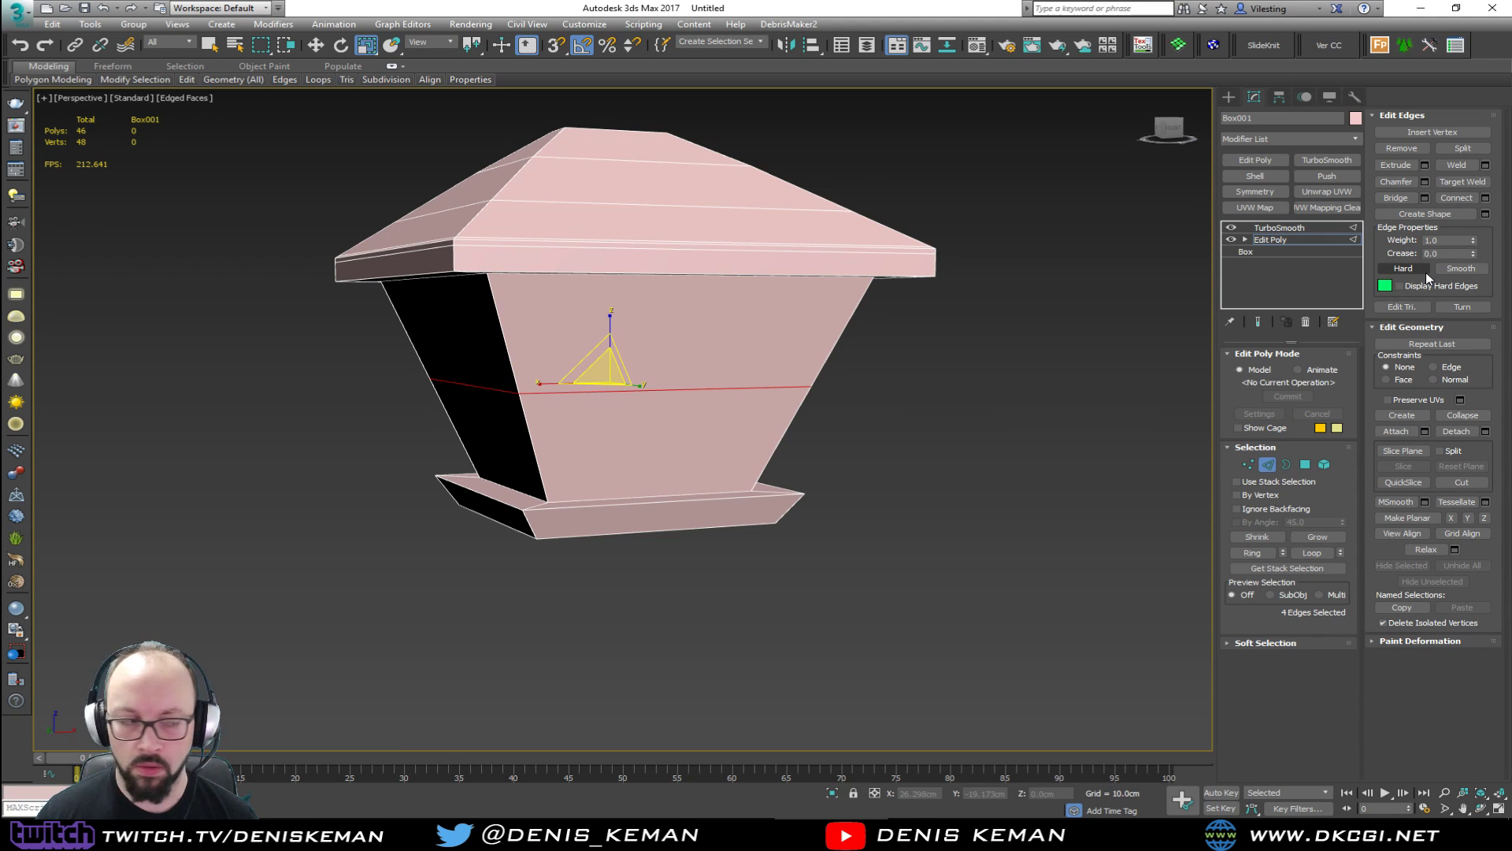
Inset all eight wall polygons of the lantern body by polygon with an amount of 2 cm.
key(4)
click(692, 430)
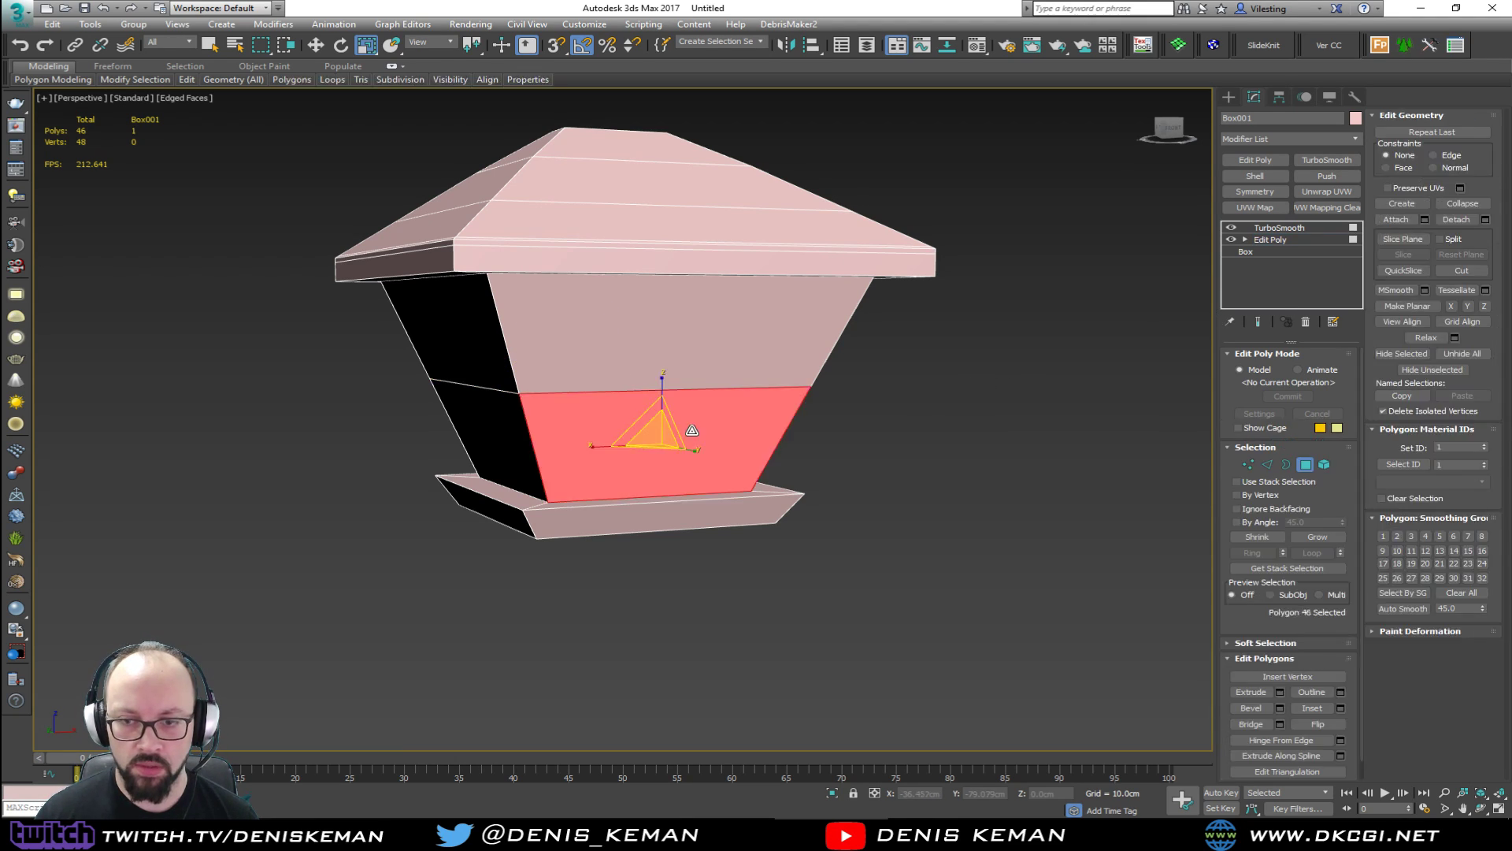
ctrl+click(680, 344)
ctrl+click(486, 374)
ctrl+click(495, 427)
alt+middle_drag(823, 427, 665, 426)
ctrl+click(667, 425)
ctrl+click(675, 354)
alt+middle_drag(819, 378, 645, 382)
ctrl+click(731, 363)
ctrl+click(726, 454)
alt+middle_drag(725, 455, 633, 424)
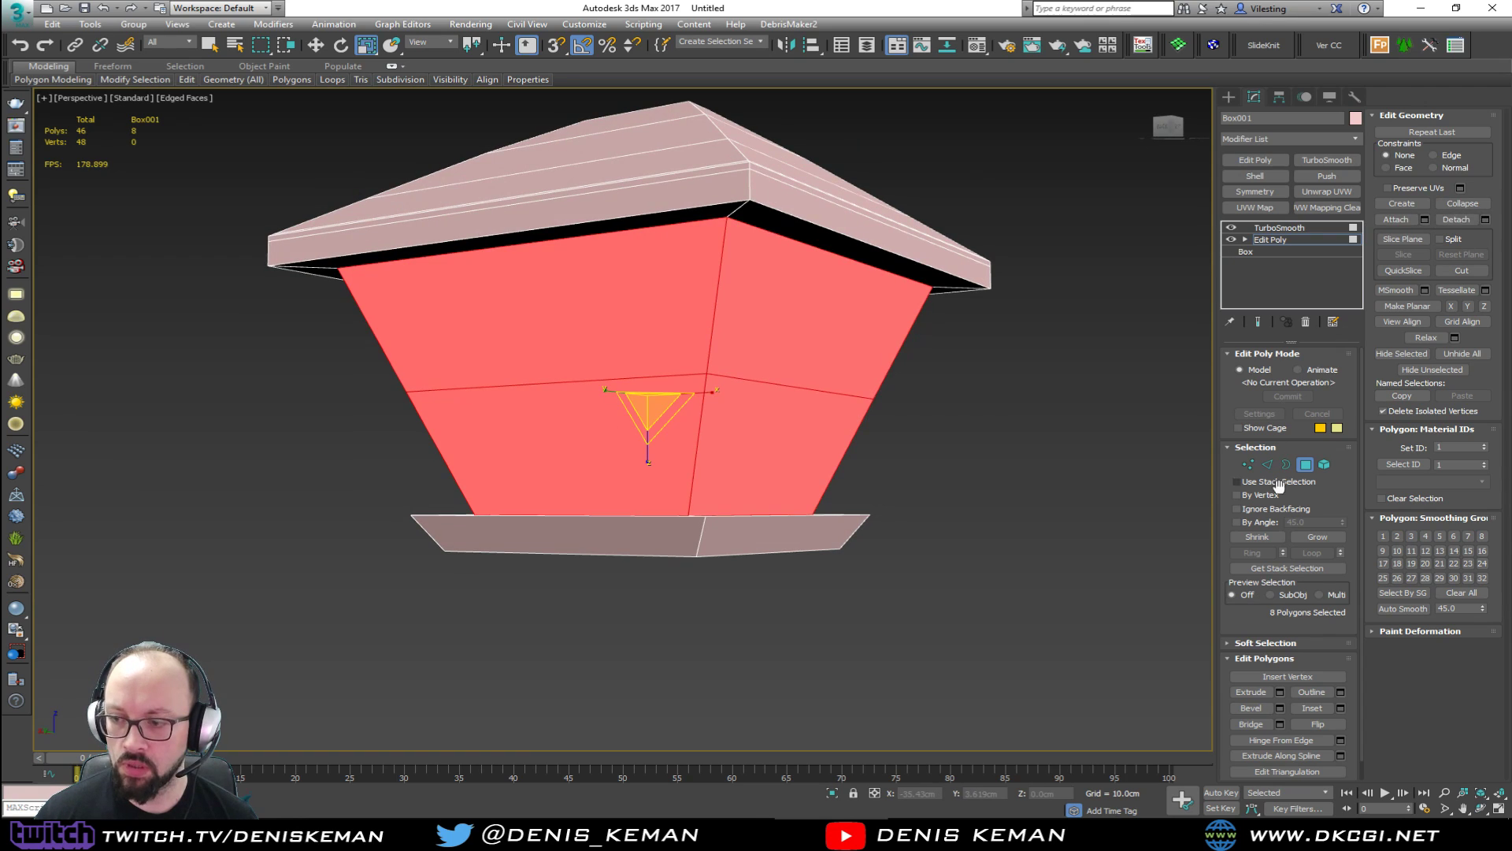
click(1340, 707)
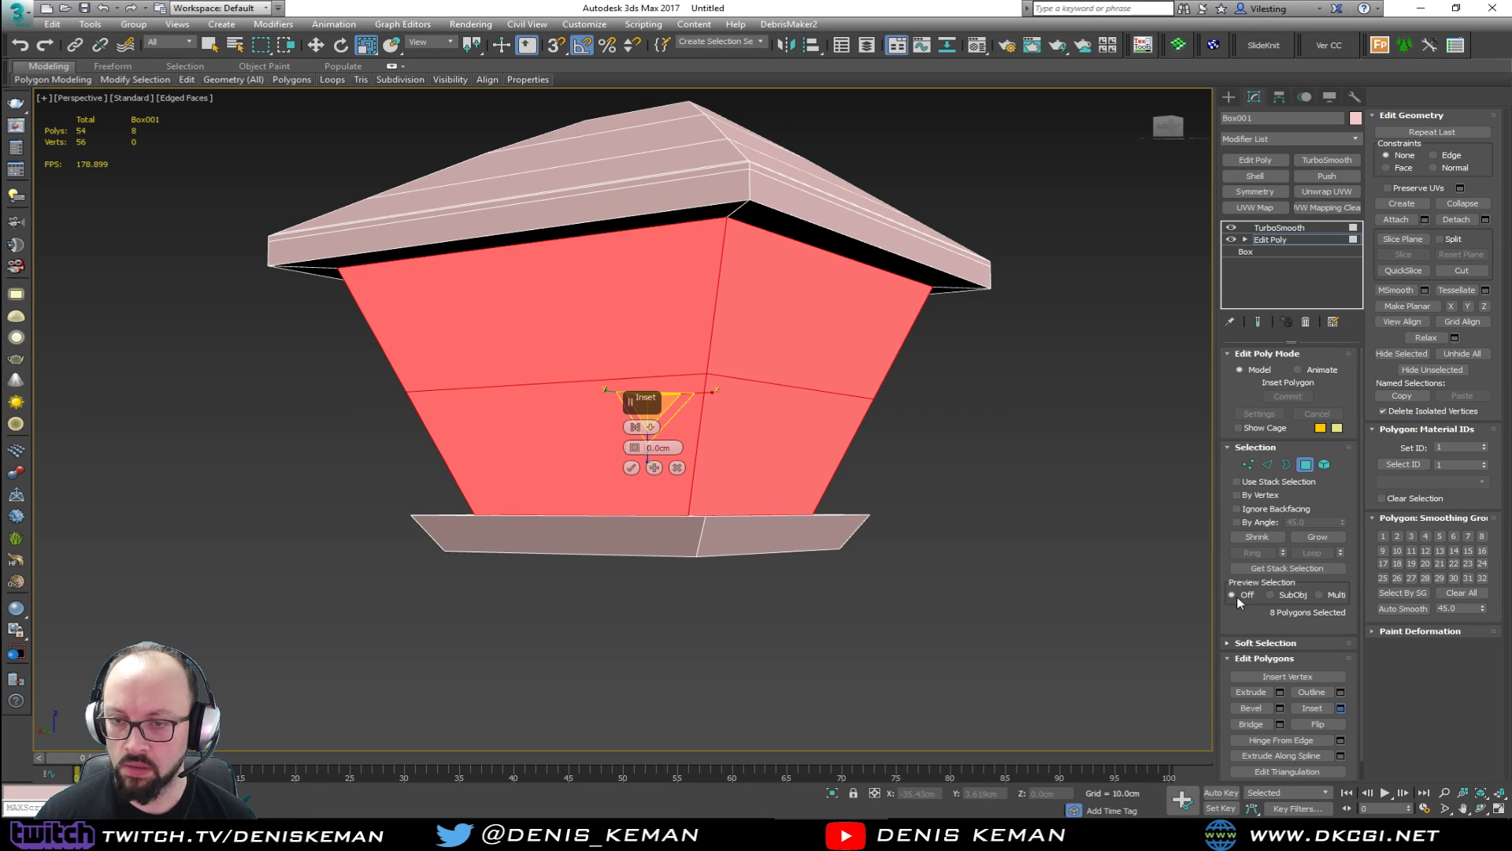
click(637, 426)
drag(638, 448, 638, 435)
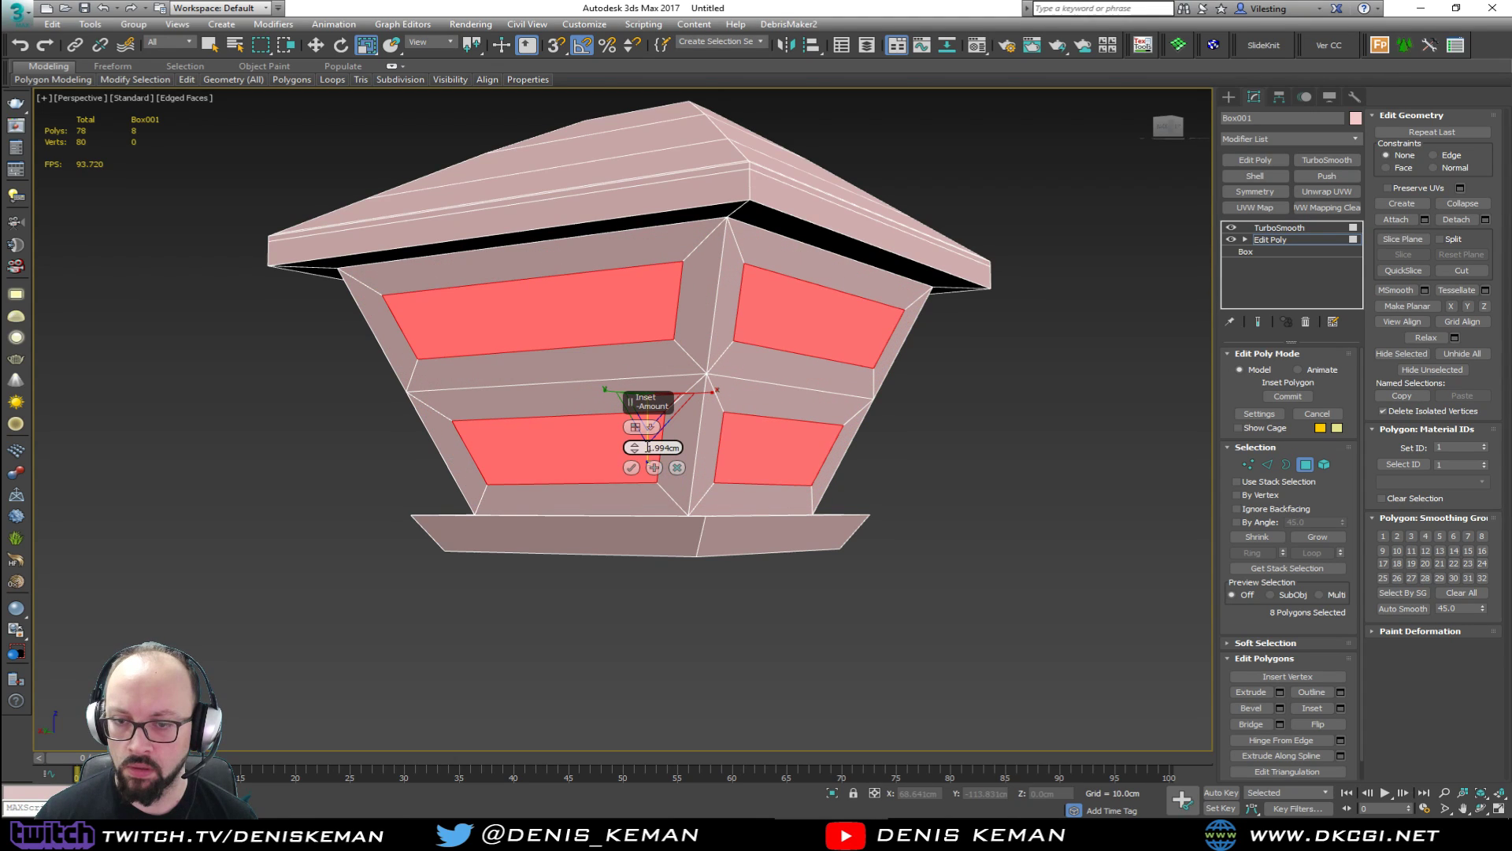
text(2)
click(632, 466)
click(630, 470)
Delete the eight inset wall panels to open the lantern's windows.
mouse_move(630, 470)
alt+middle_down()
mouse_move(631, 442)
mouse_move(617, 467)
alt+middle_up()
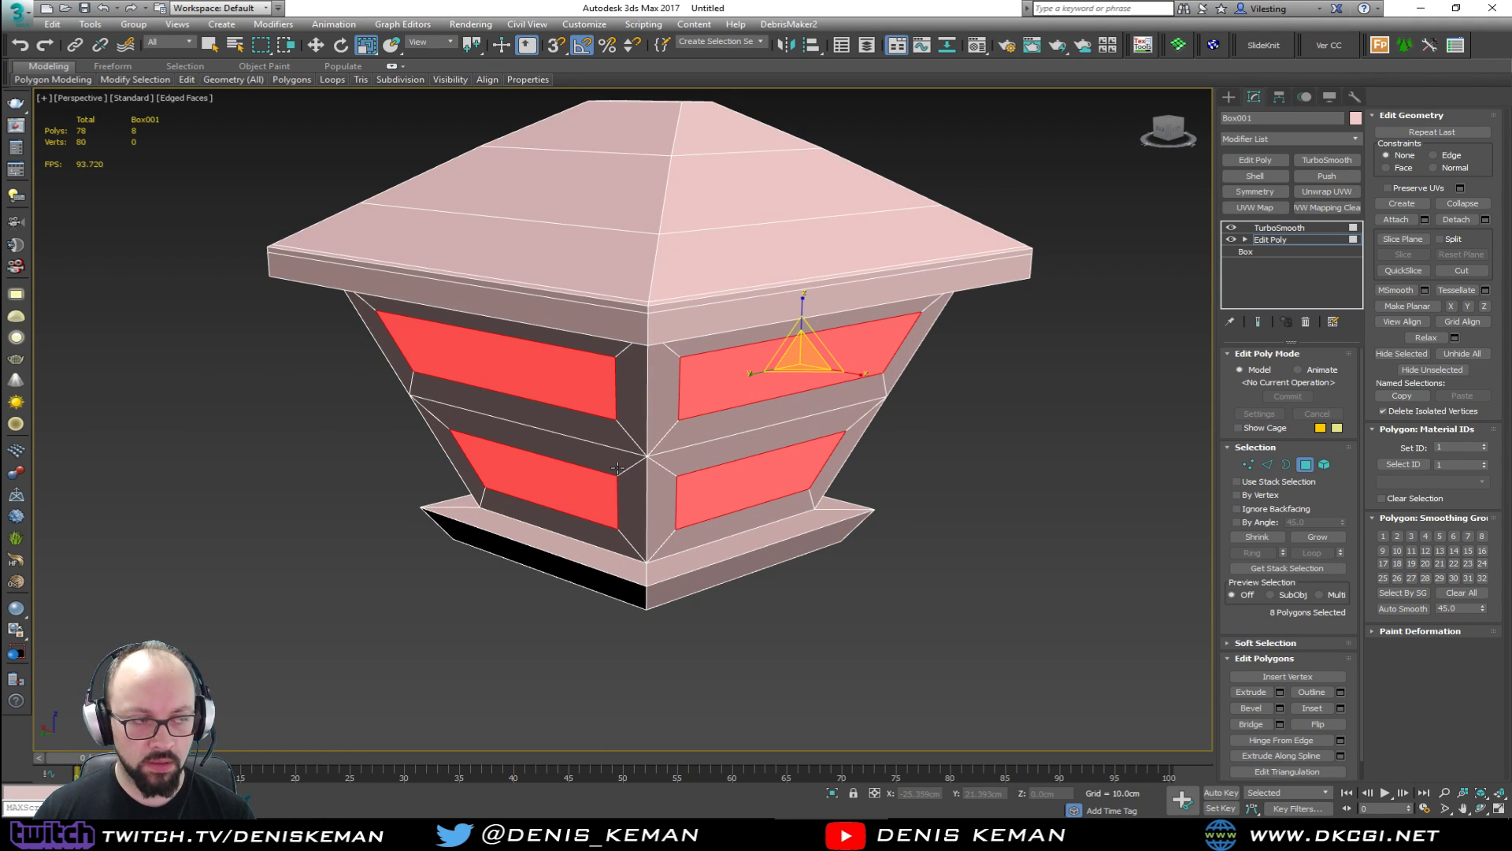
key(Delete)
click(1305, 464)
Remove the two support edge loops running around the roof just above and below its eave edge.
alt+middle_drag(630, 346, 625, 327)
scroll(625, 327, up, 3)
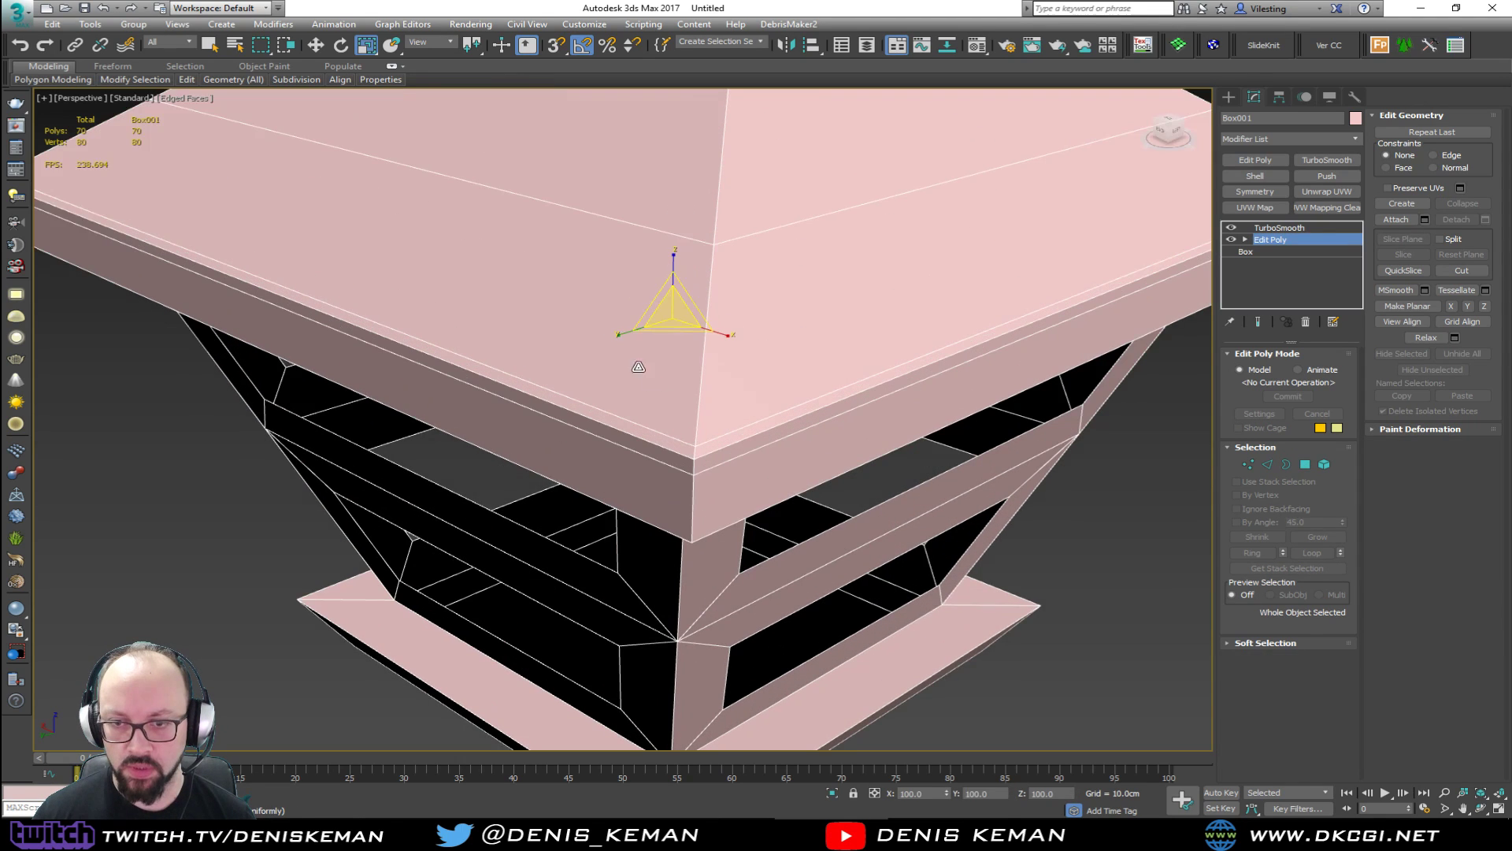
key(2)
double_click(709, 466)
ctrl+double_click(713, 438)
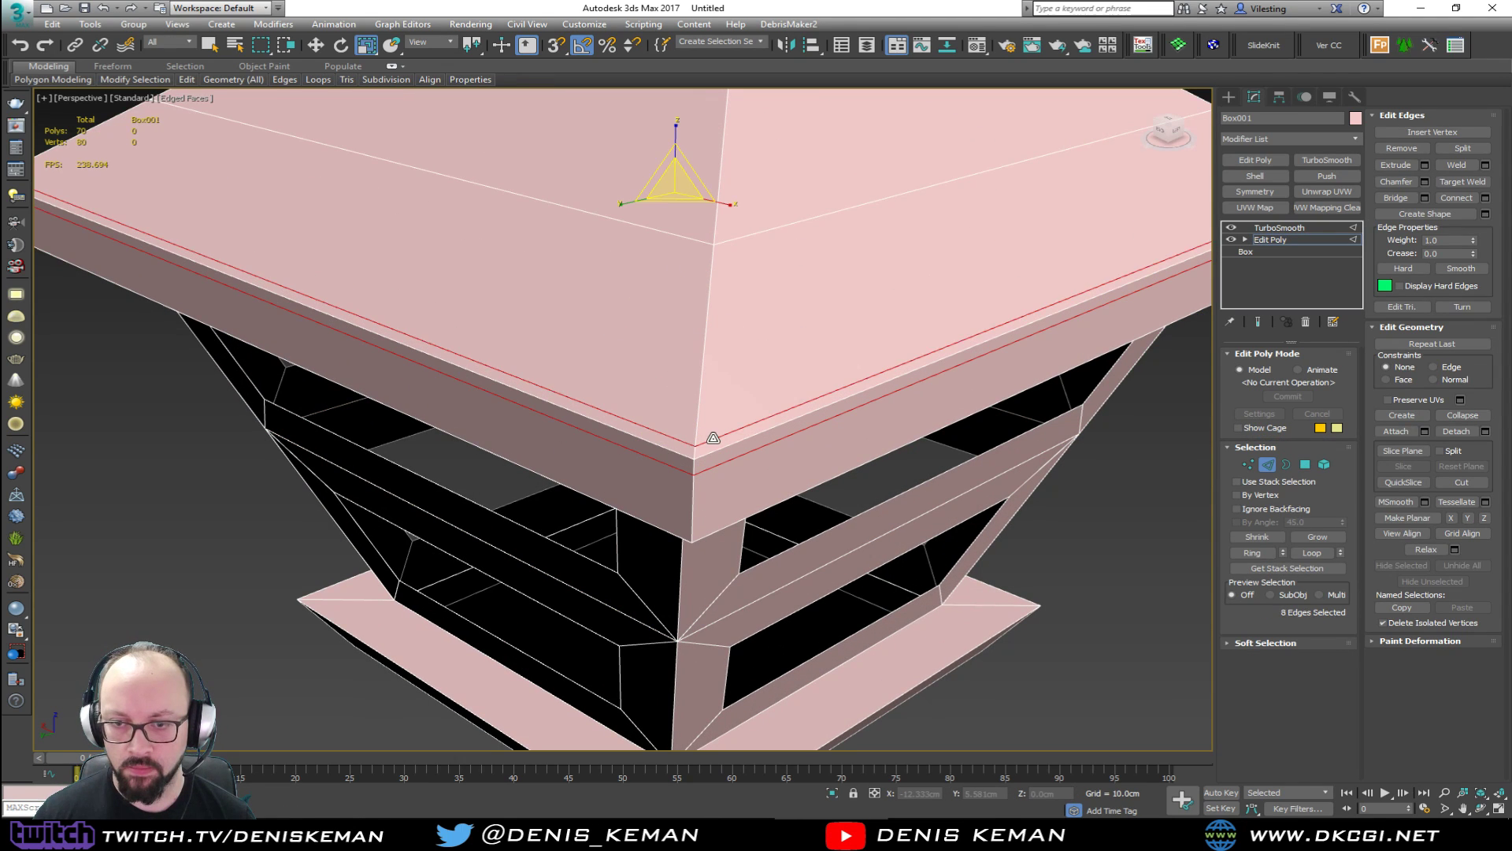
key(ctrl+BackSpace)
click(1277, 456)
scroll(817, 338, down, 6)
key(F4)
mouse_move(703, 379)
alt+middle_down()
mouse_move(726, 311)
mouse_move(739, 337)
mouse_move(704, 349)
alt+middle_up()
key(F4)
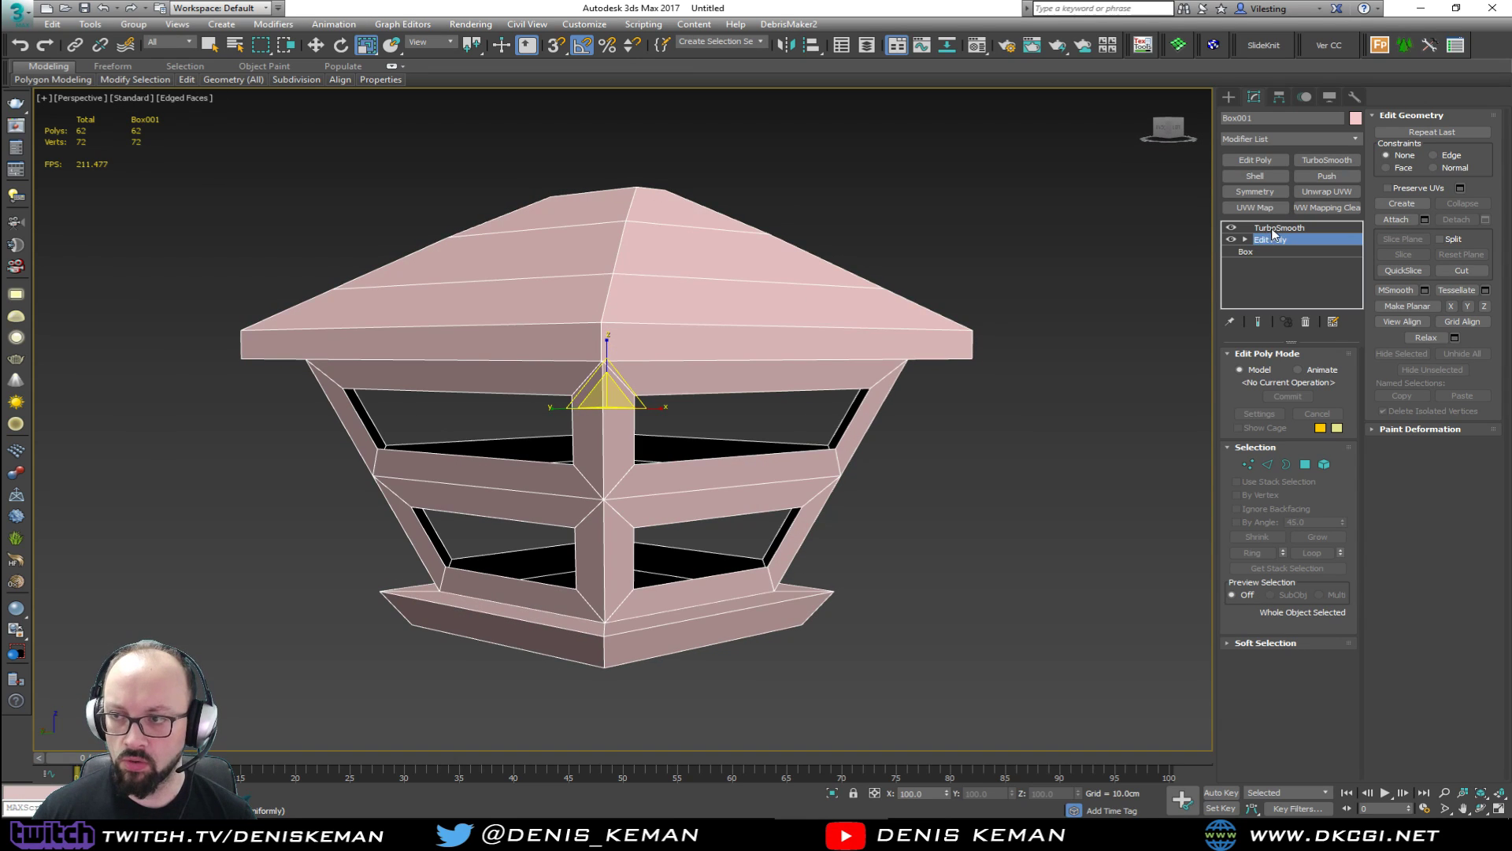
Add a Shell modifier between the lantern's Edit Poly and TurboSmooth with 1 cm inner and 0 cm outer amount.
click(1274, 228)
click(1278, 239)
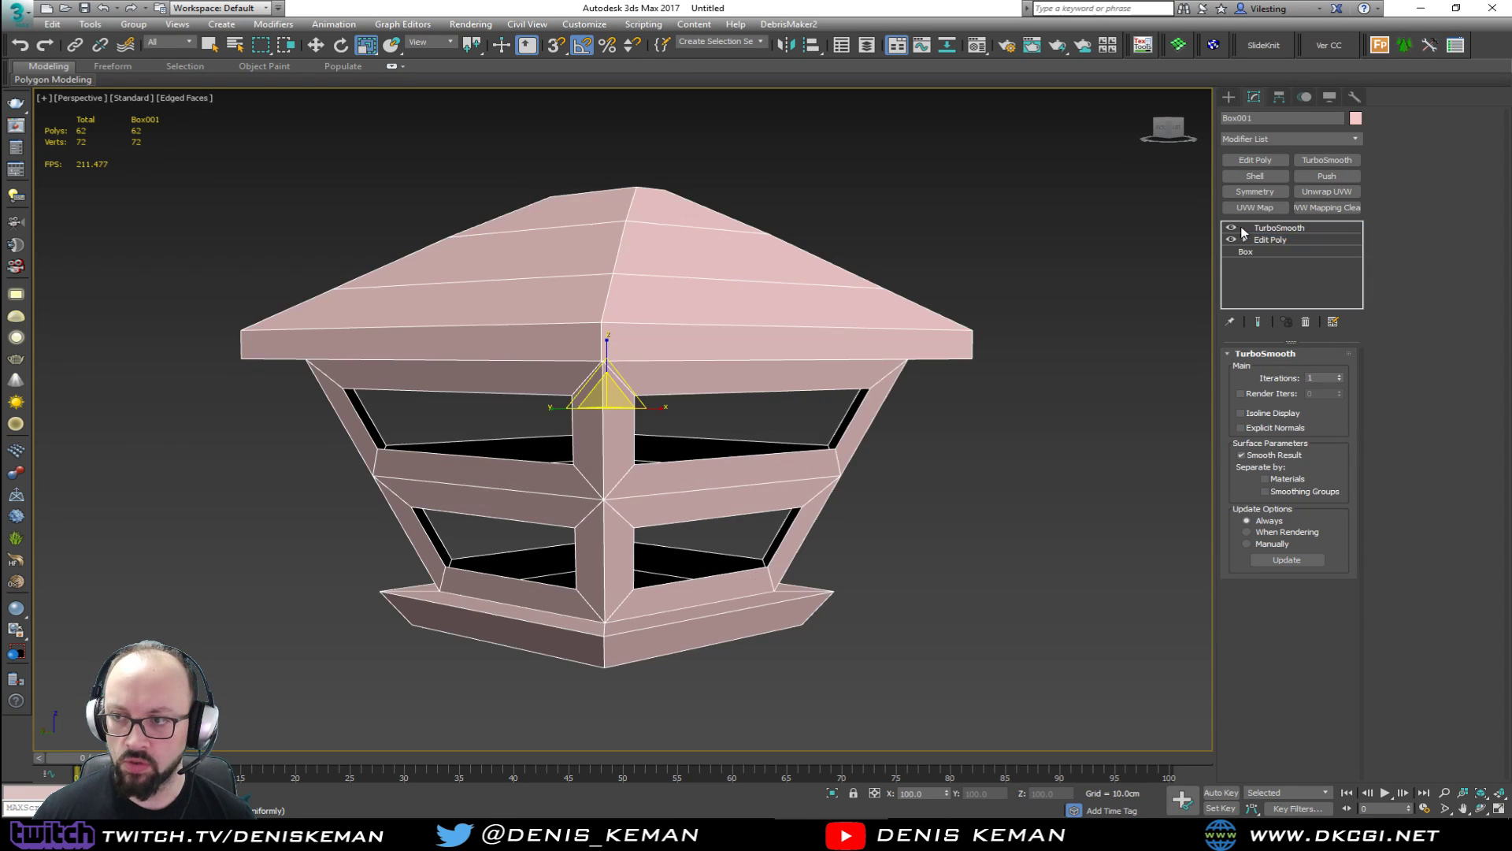
click(1254, 177)
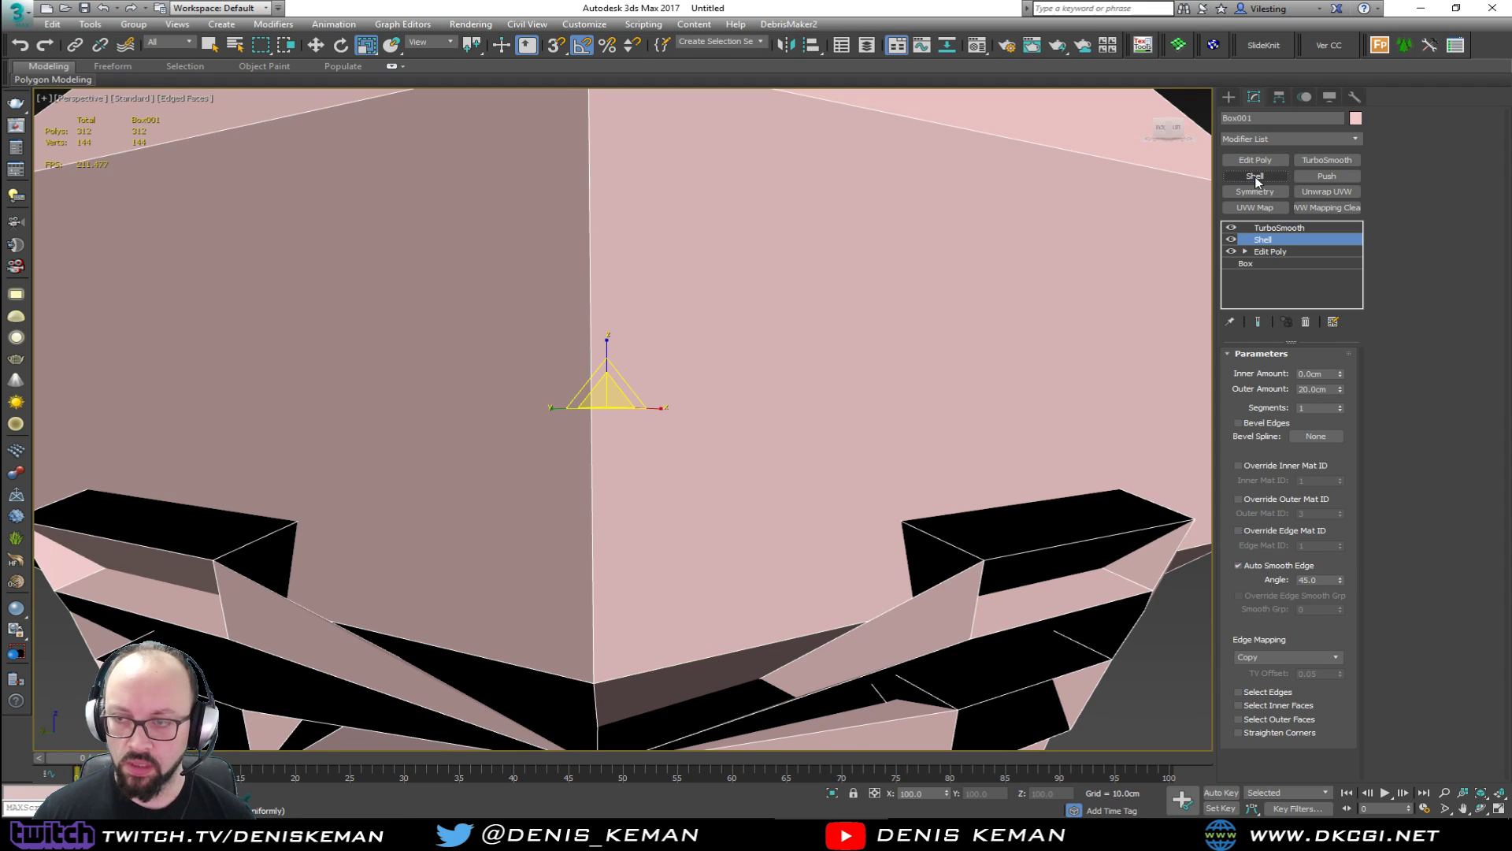
drag(1329, 374, 1218, 364)
text(1)
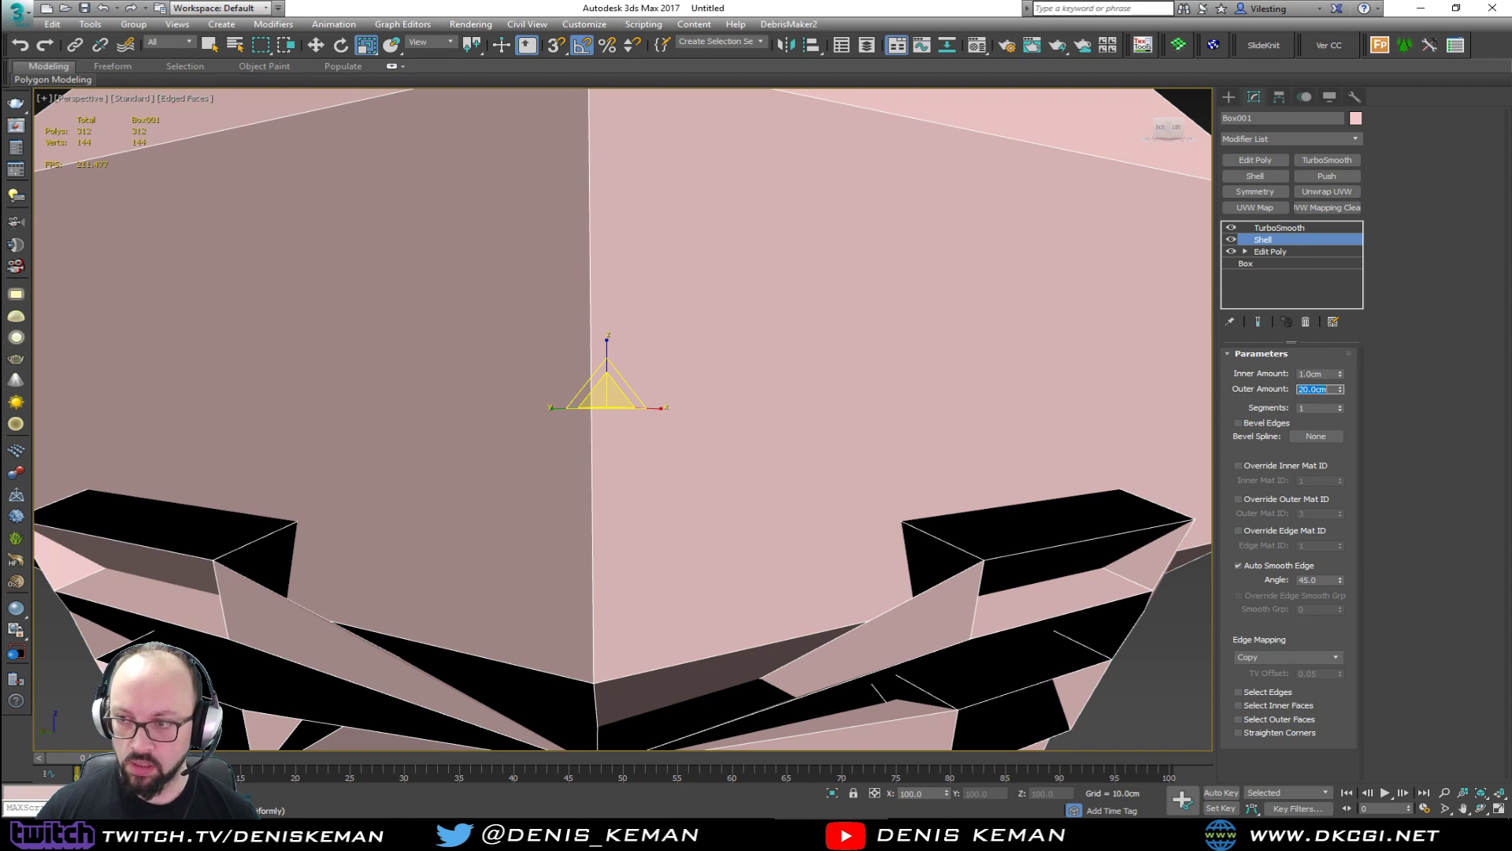
key(Tab)
text(0)
key(Return)
Enable Straighten Corners on the shell and compare the lantern with the shell hidden and shown.
alt+middle_drag(754, 352, 754, 359)
click(1282, 734)
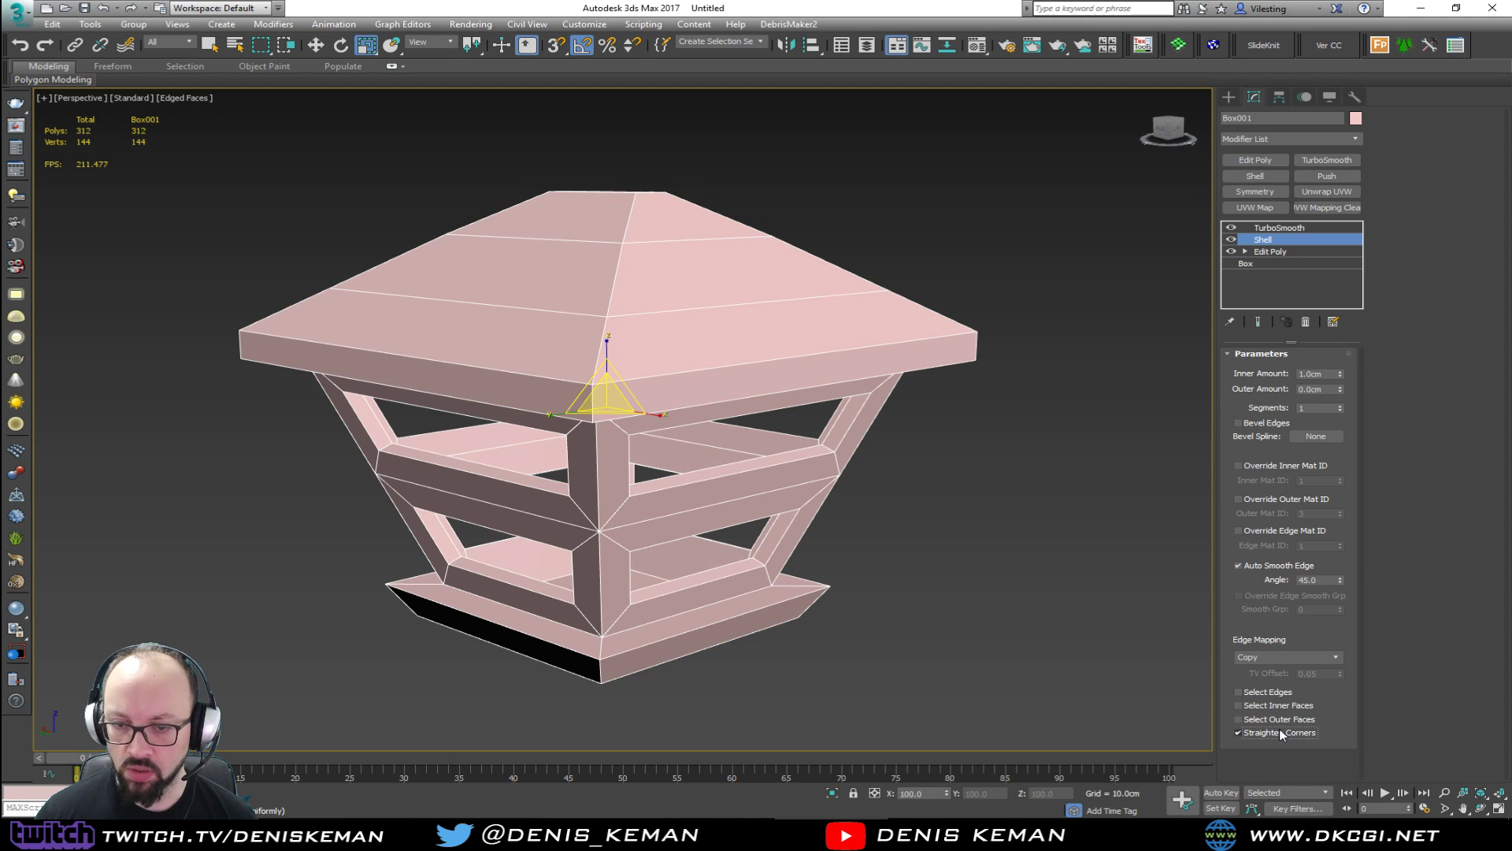
click(1281, 735)
click(1281, 735)
alt+middle_drag(906, 599, 721, 581)
click(1230, 240)
click(1230, 241)
click(1231, 240)
click(1231, 240)
alt+middle_drag(811, 374, 874, 377)
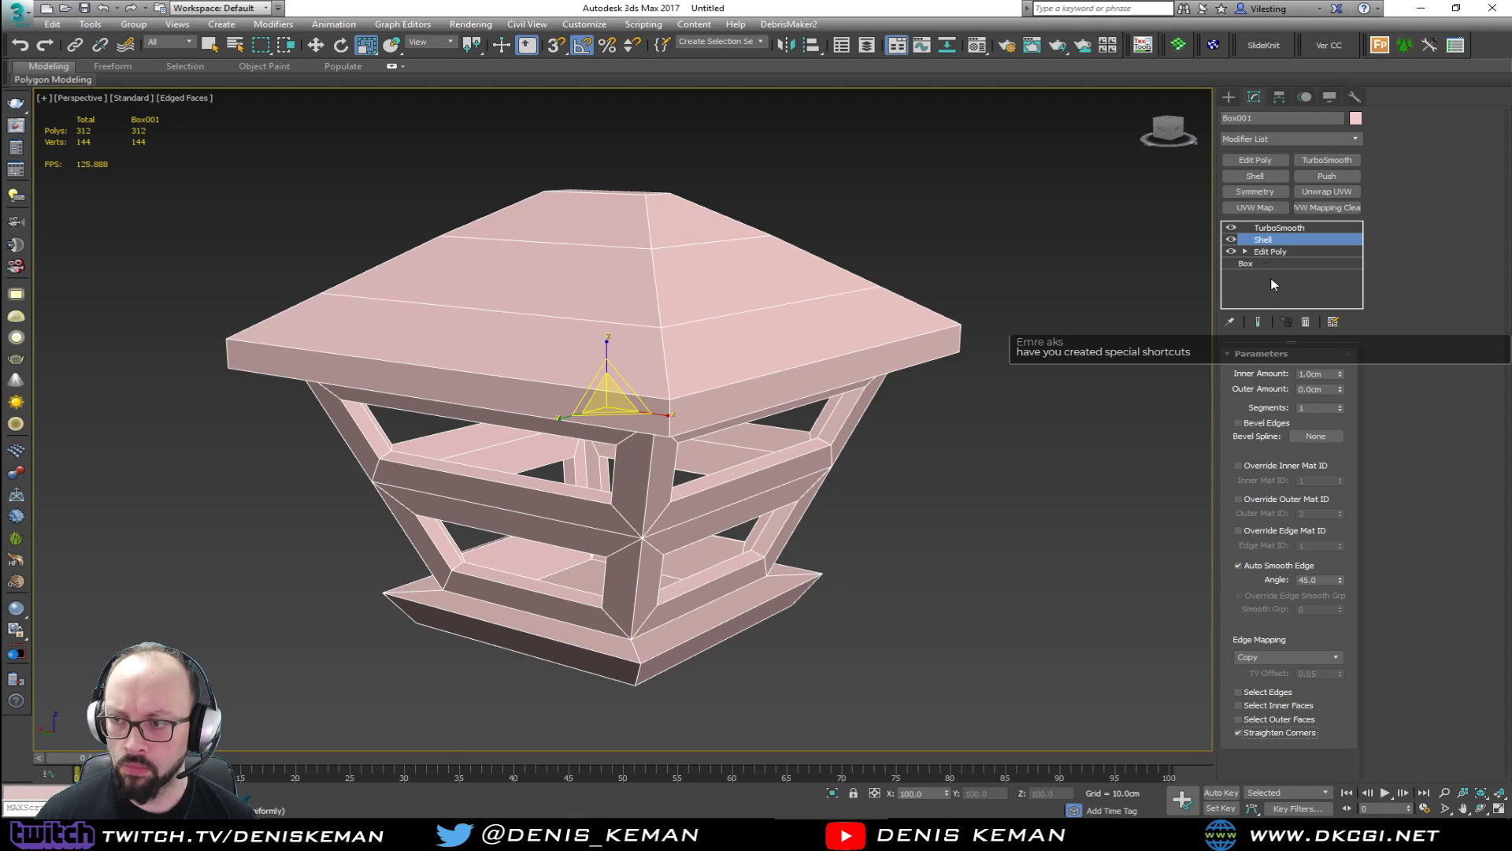
Set the shell's inner amount to 0.5 cm.
click(1323, 374)
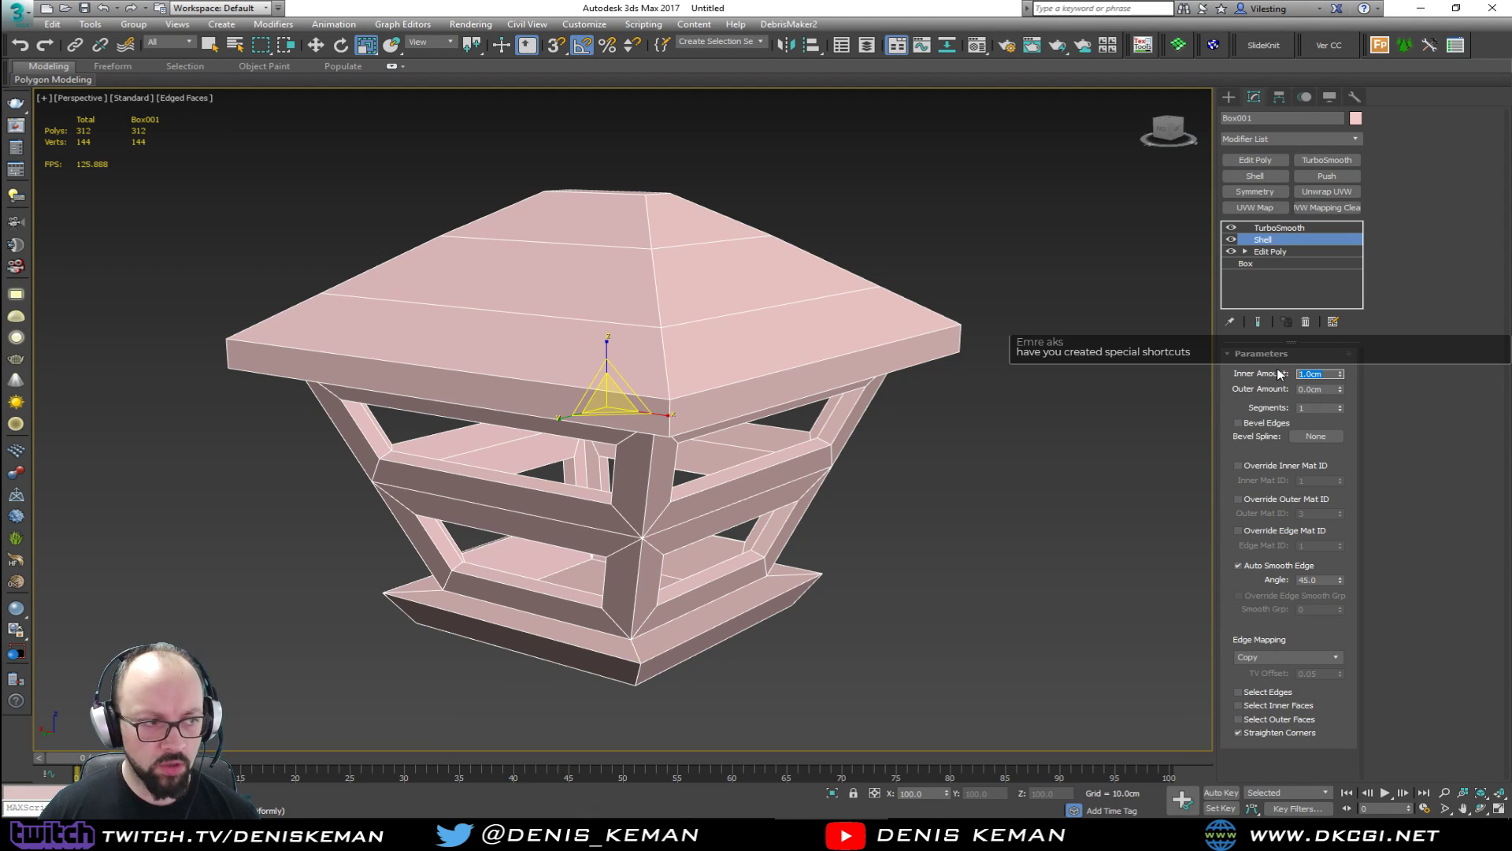
text(0.5)
key(Return)
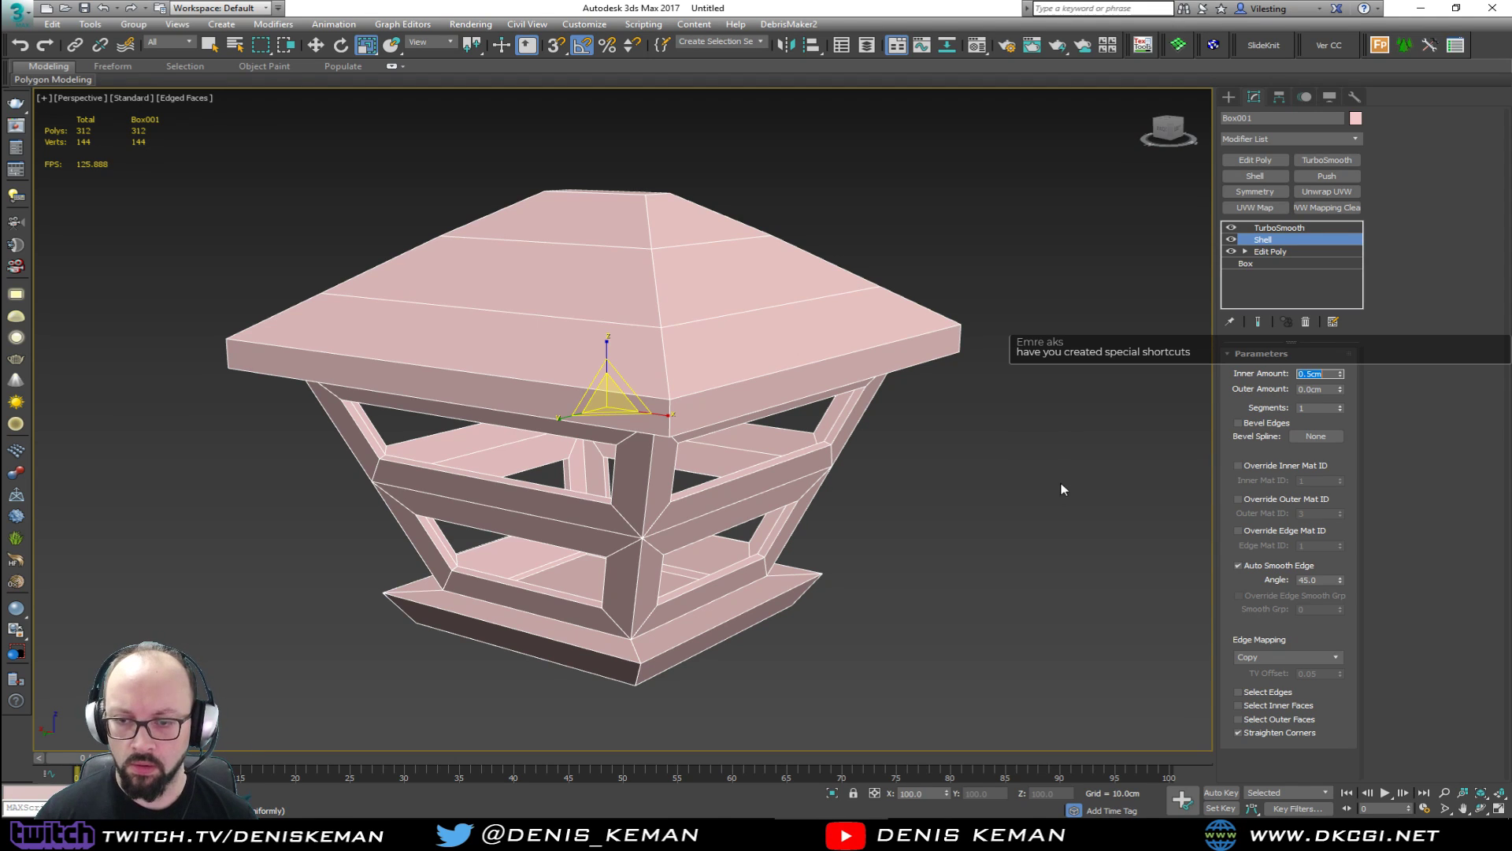
Make TurboSmooth separate by smoothing groups, then hide its effect on the lantern.
click(1065, 515)
click(716, 515)
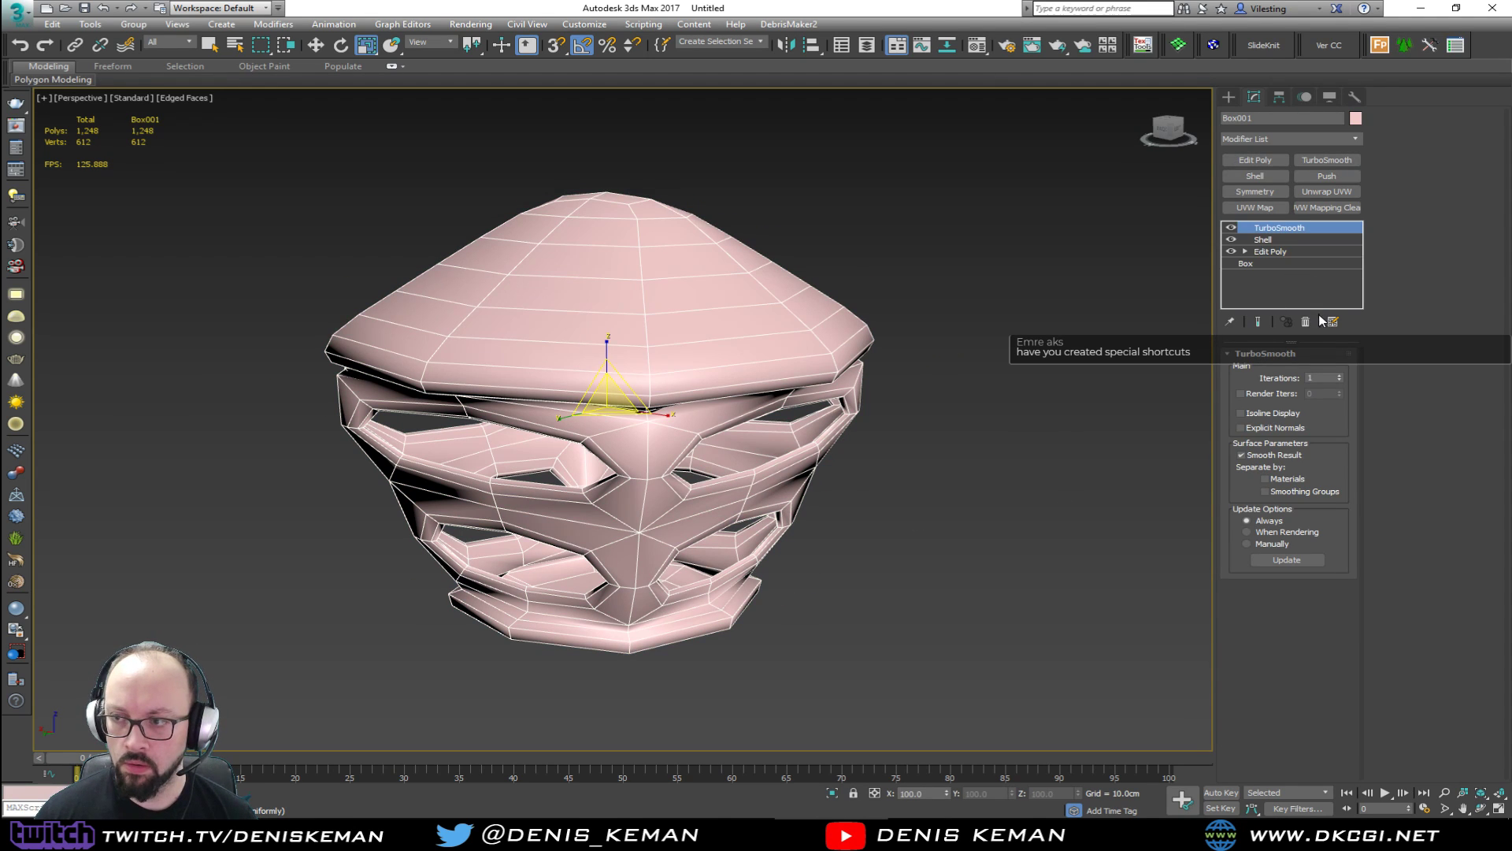
click(1294, 493)
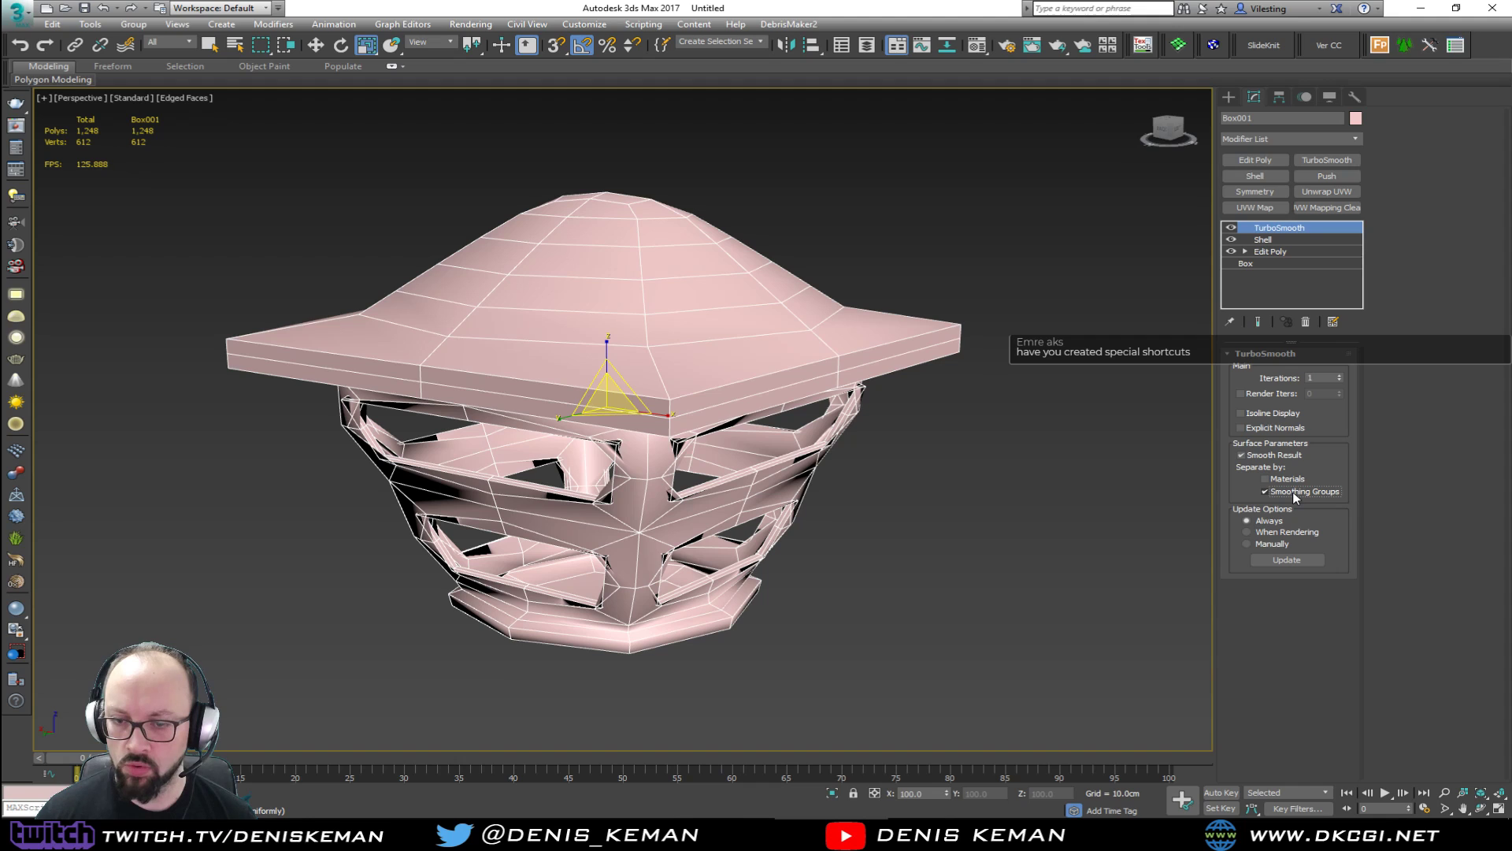
click(1232, 227)
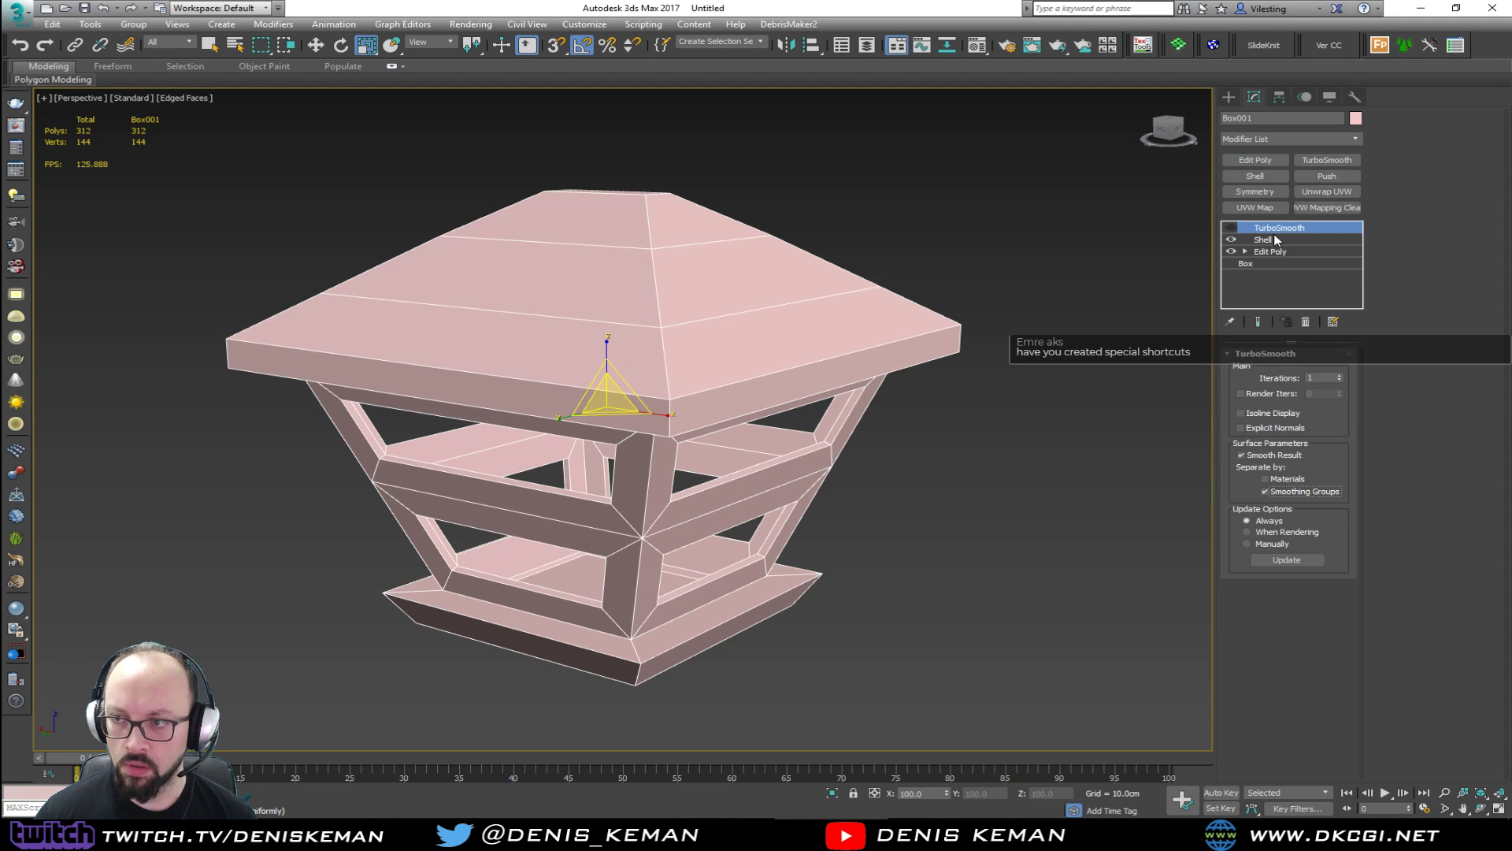
Add an Edit Poly above the Shell and enable polygon selection by angle at 15 degrees.
click(1274, 239)
scroll(731, 503, up, 5)
mouse_move(731, 502)
alt+middle_down()
mouse_move(733, 483)
mouse_move(792, 482)
mouse_move(684, 496)
mouse_move(718, 477)
alt+middle_up()
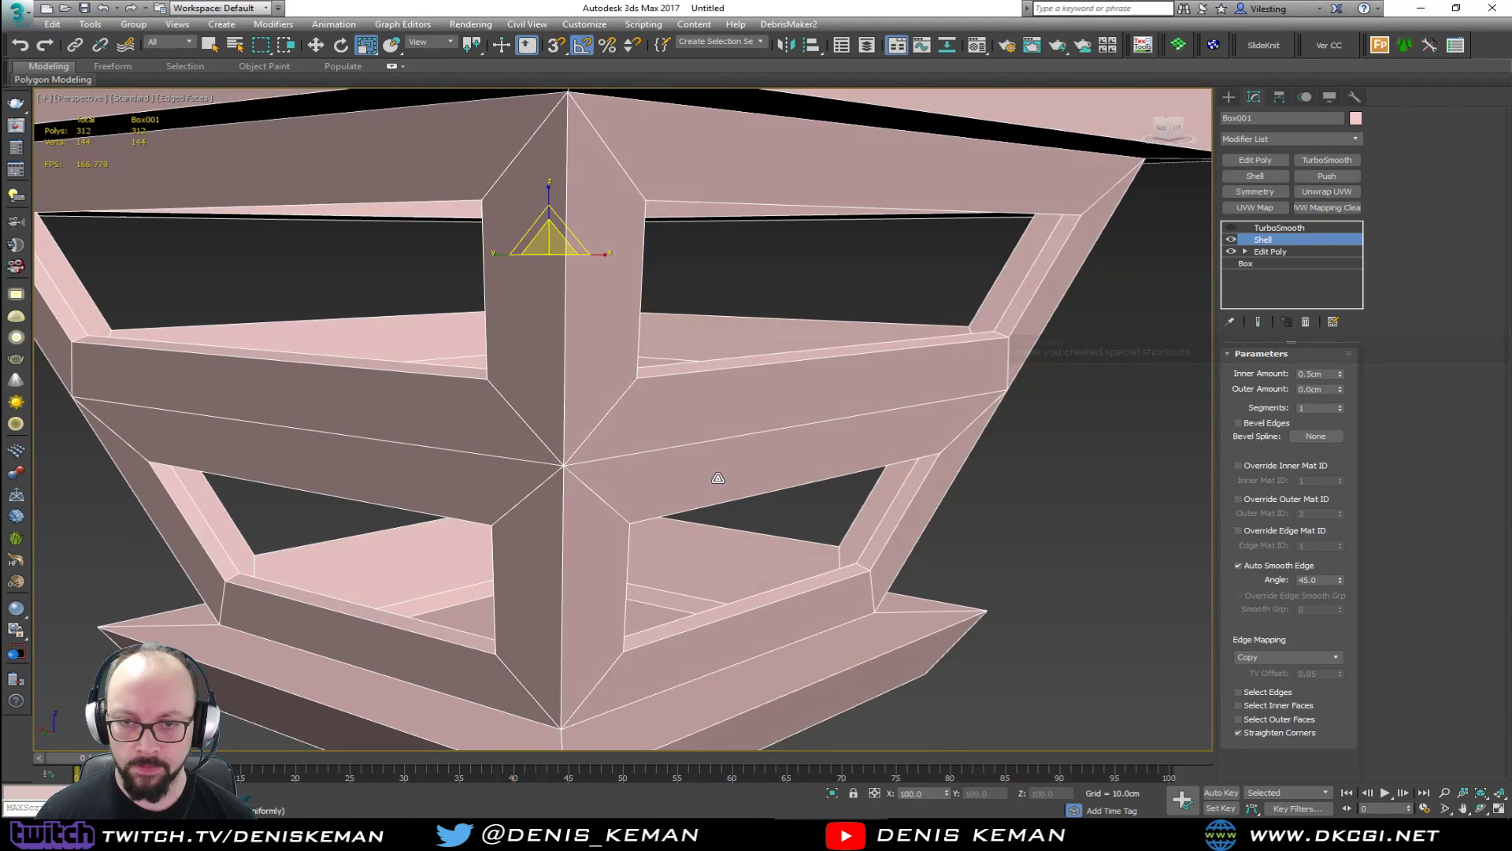
click(1255, 160)
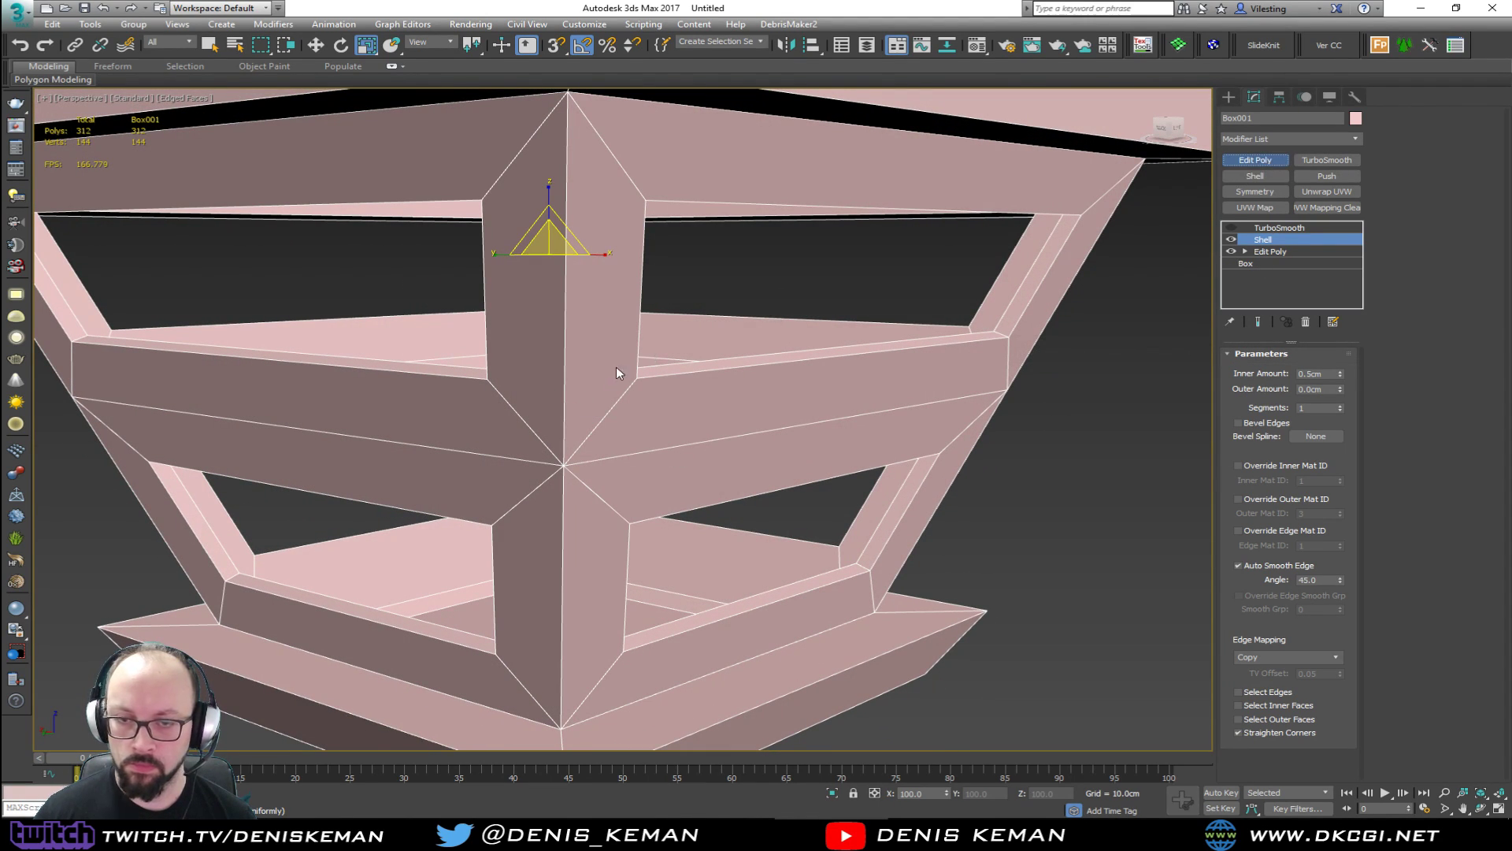
key(4)
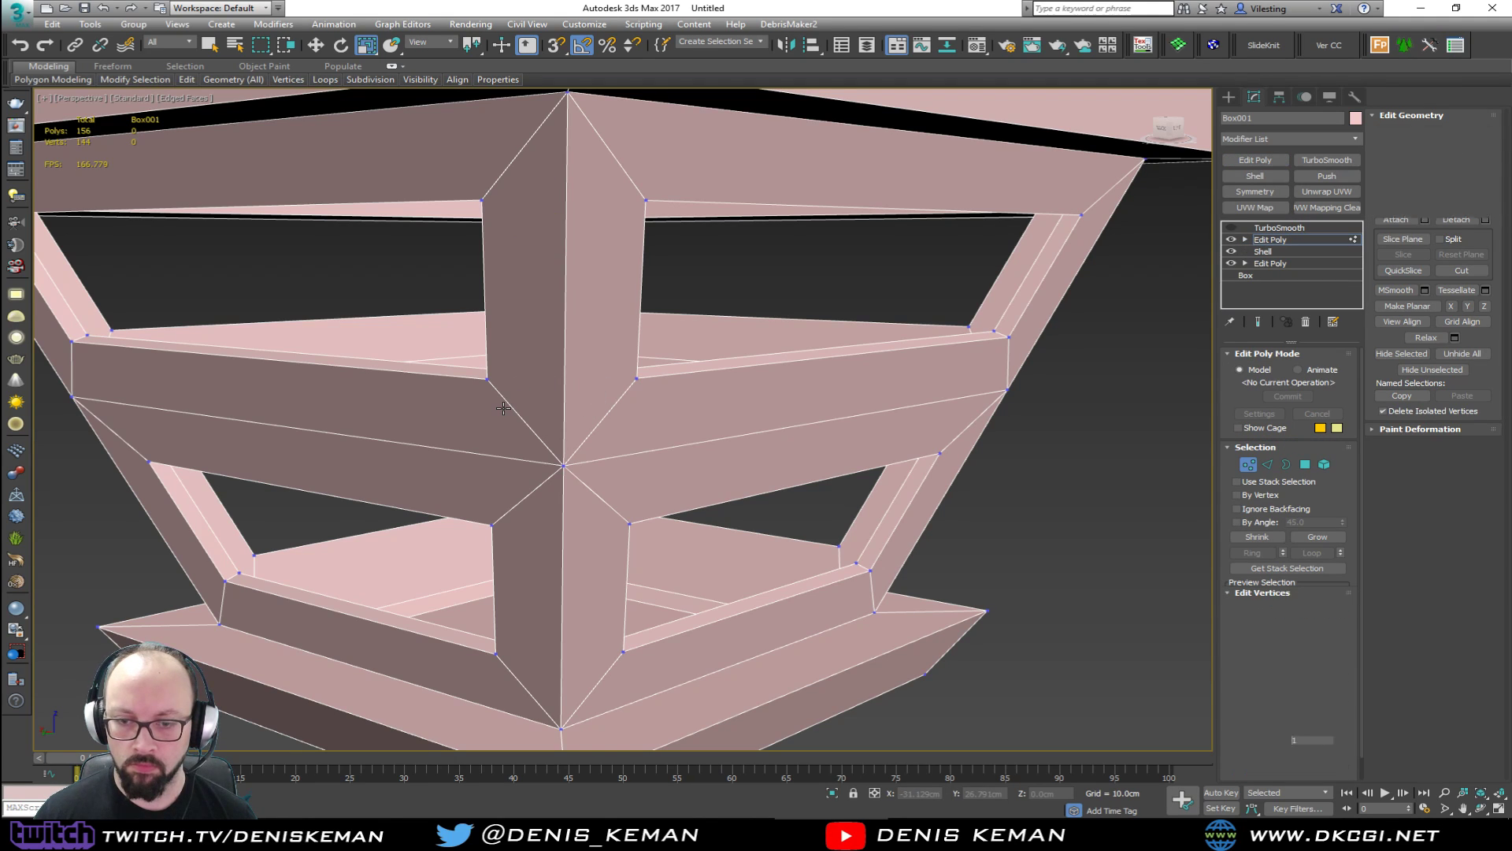
alt+middle_drag(504, 408, 599, 411)
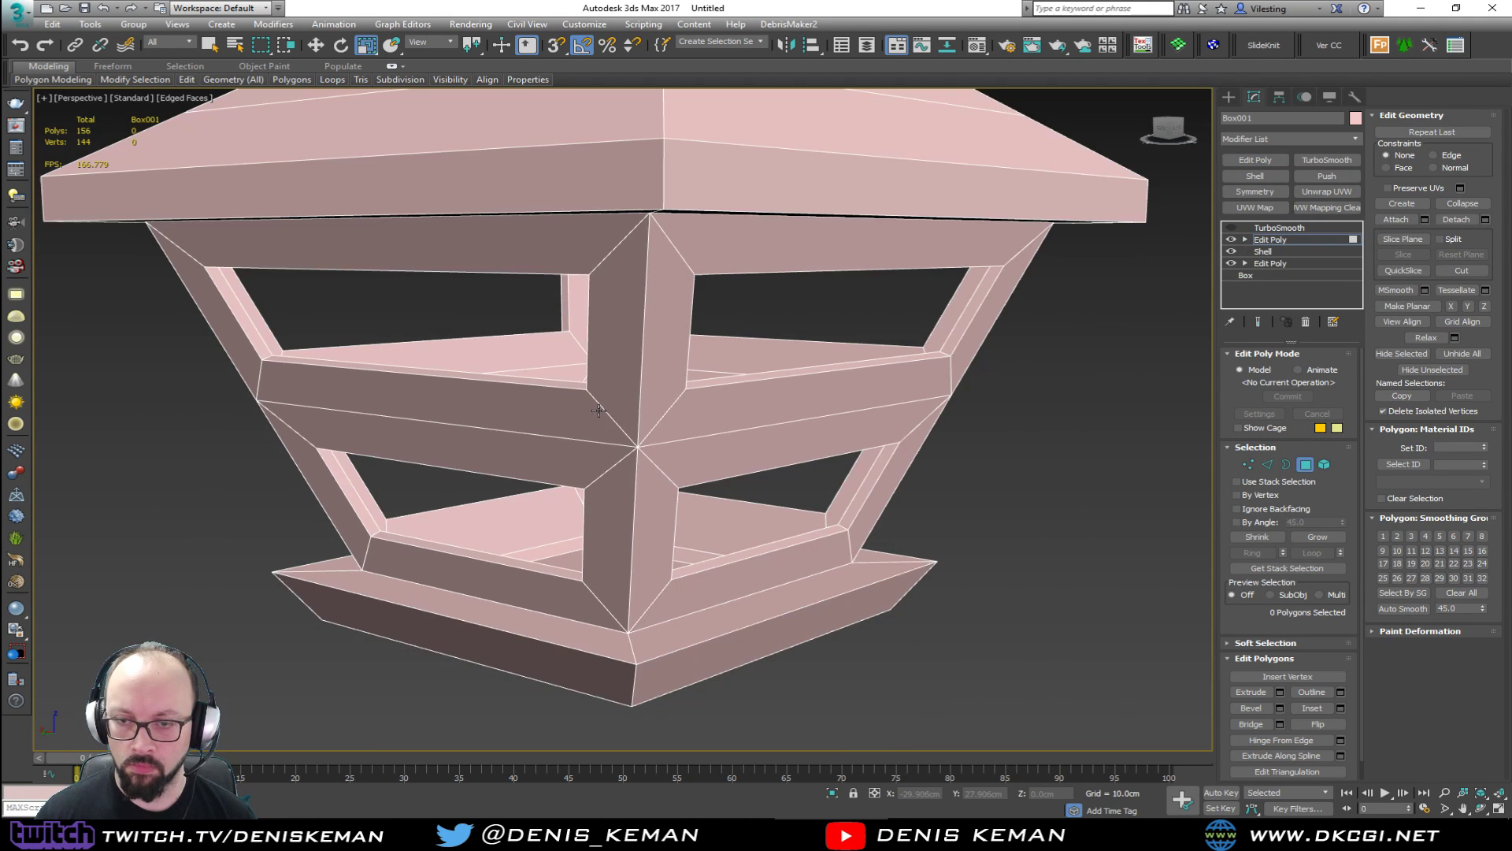
click(1293, 521)
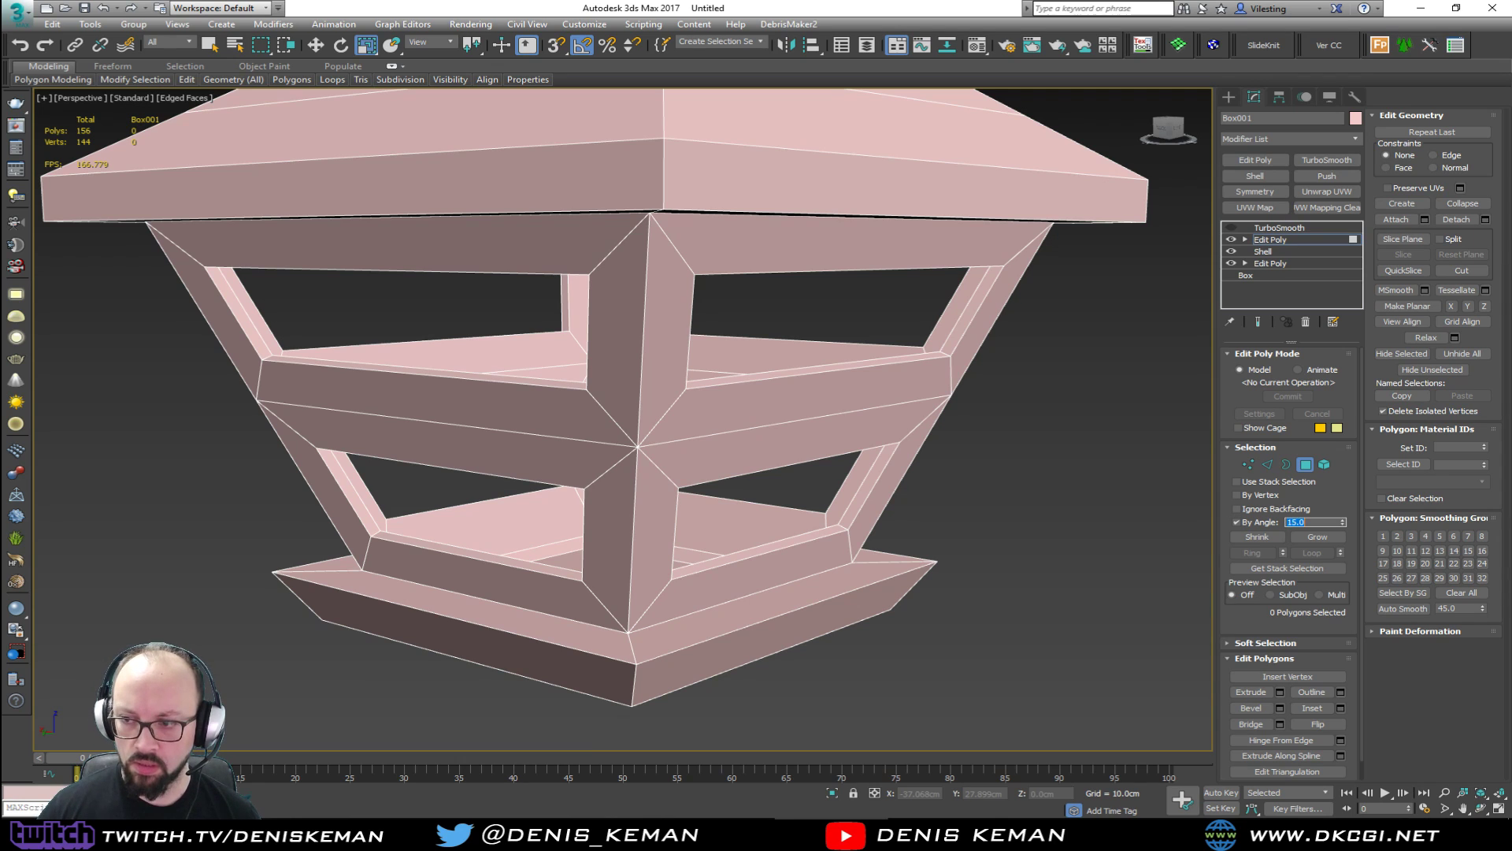
Select the outer wall, eave and base side faces on two opposite sides and set the Auto Smooth threshold to 180.
click(634, 441)
alt+middle_drag(805, 437, 646, 448)
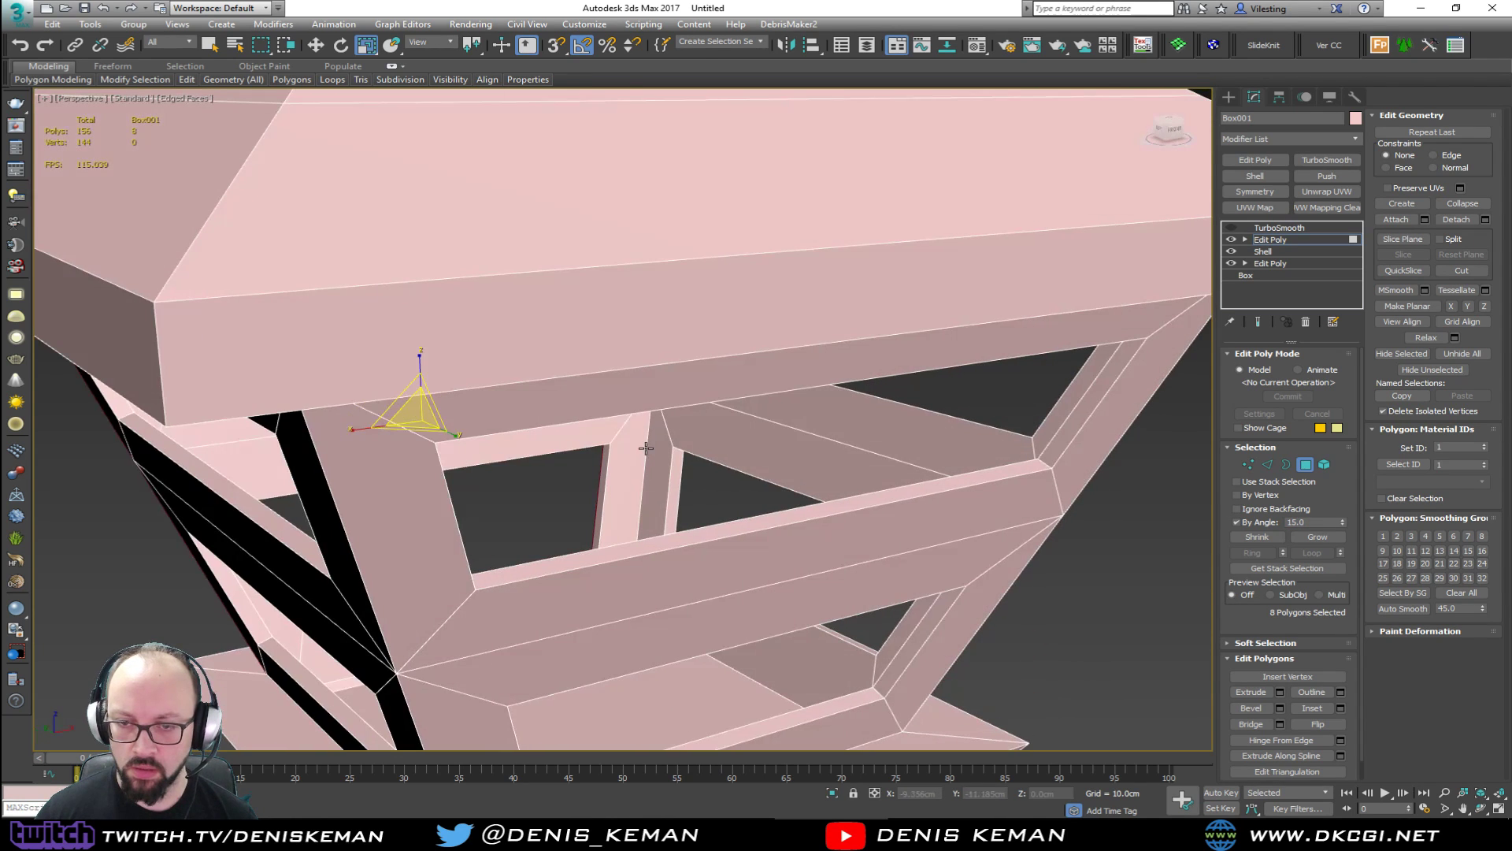
ctrl+click(730, 605)
alt+middle_drag(730, 605, 691, 304)
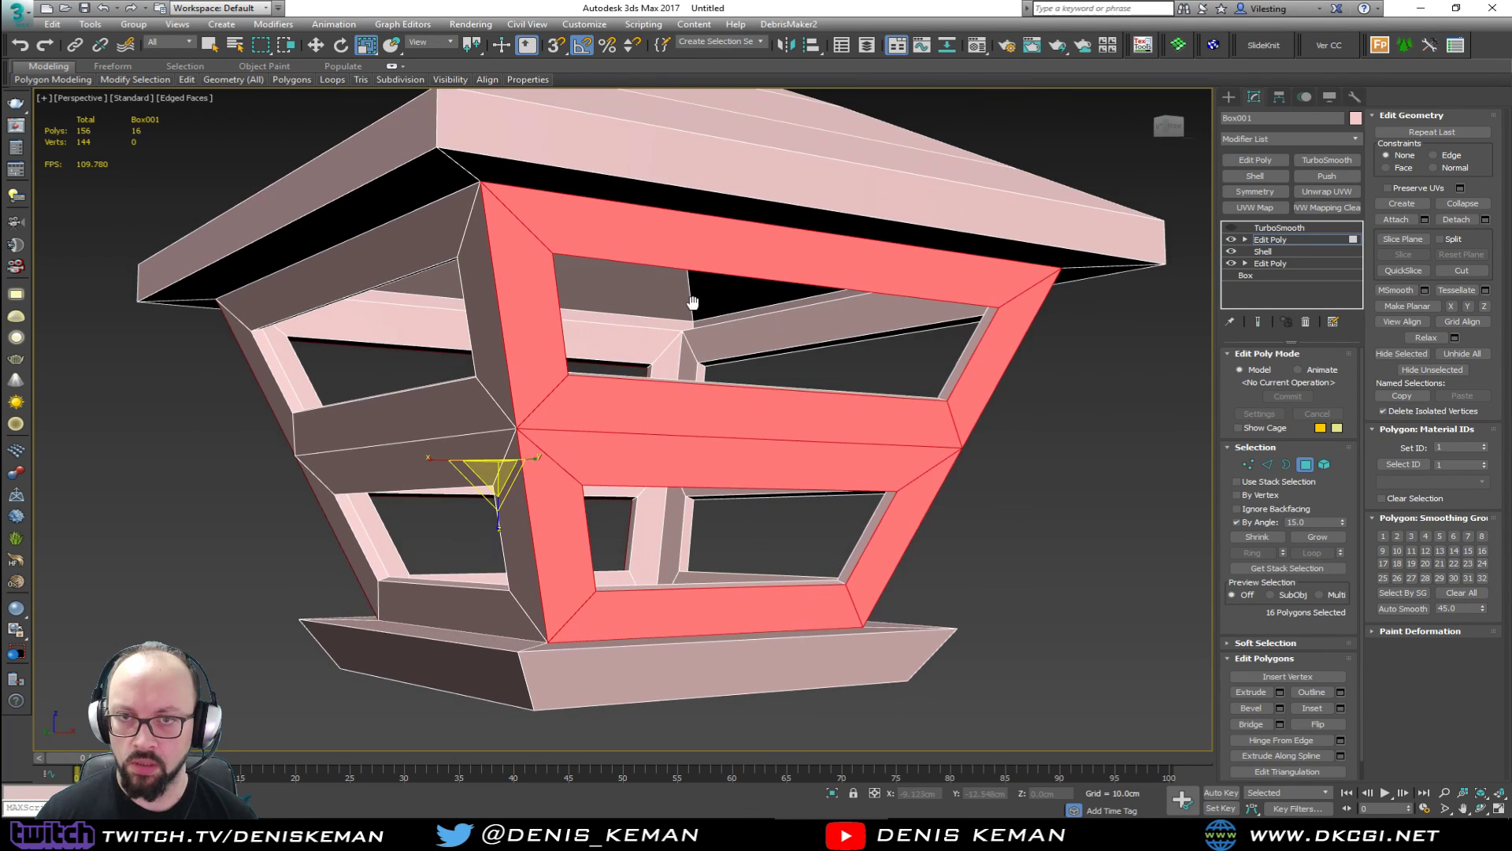
ctrl+click(678, 165)
mouse_move(679, 166)
alt+middle_down()
mouse_move(670, 130)
mouse_move(675, 195)
alt+middle_up()
ctrl+click(673, 185)
alt+middle_drag(792, 298, 693, 500)
ctrl+click(717, 453)
ctrl+click(693, 503)
Select the outer wall, eave and base side faces on the other two opposite sides of the lantern.
click(584, 503)
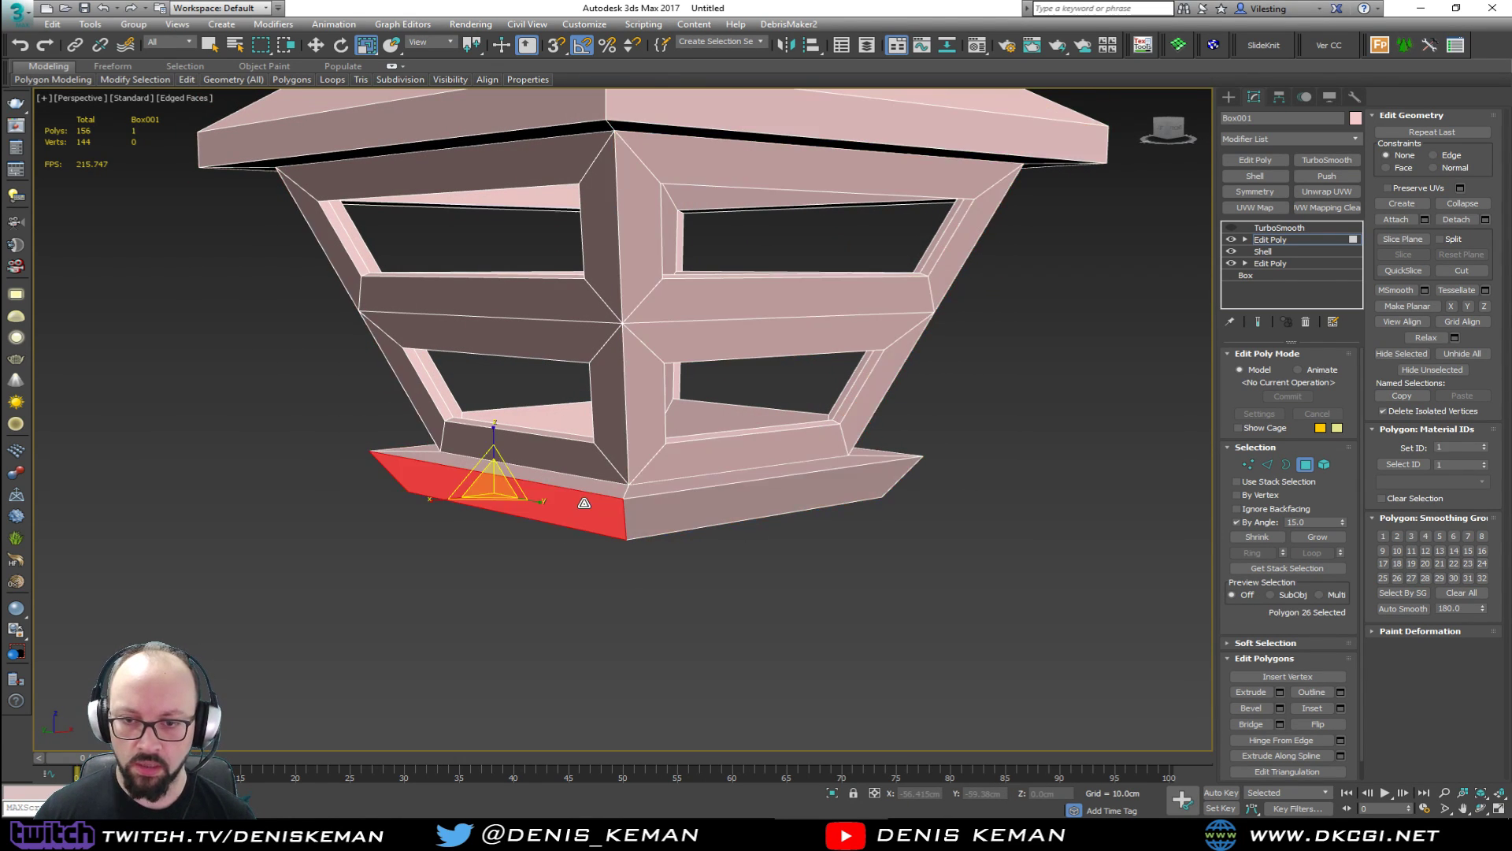
shift+click(586, 467)
alt+middle_drag(760, 463, 764, 451)
ctrl+click(405, 134)
alt+middle_drag(697, 240, 572, 237)
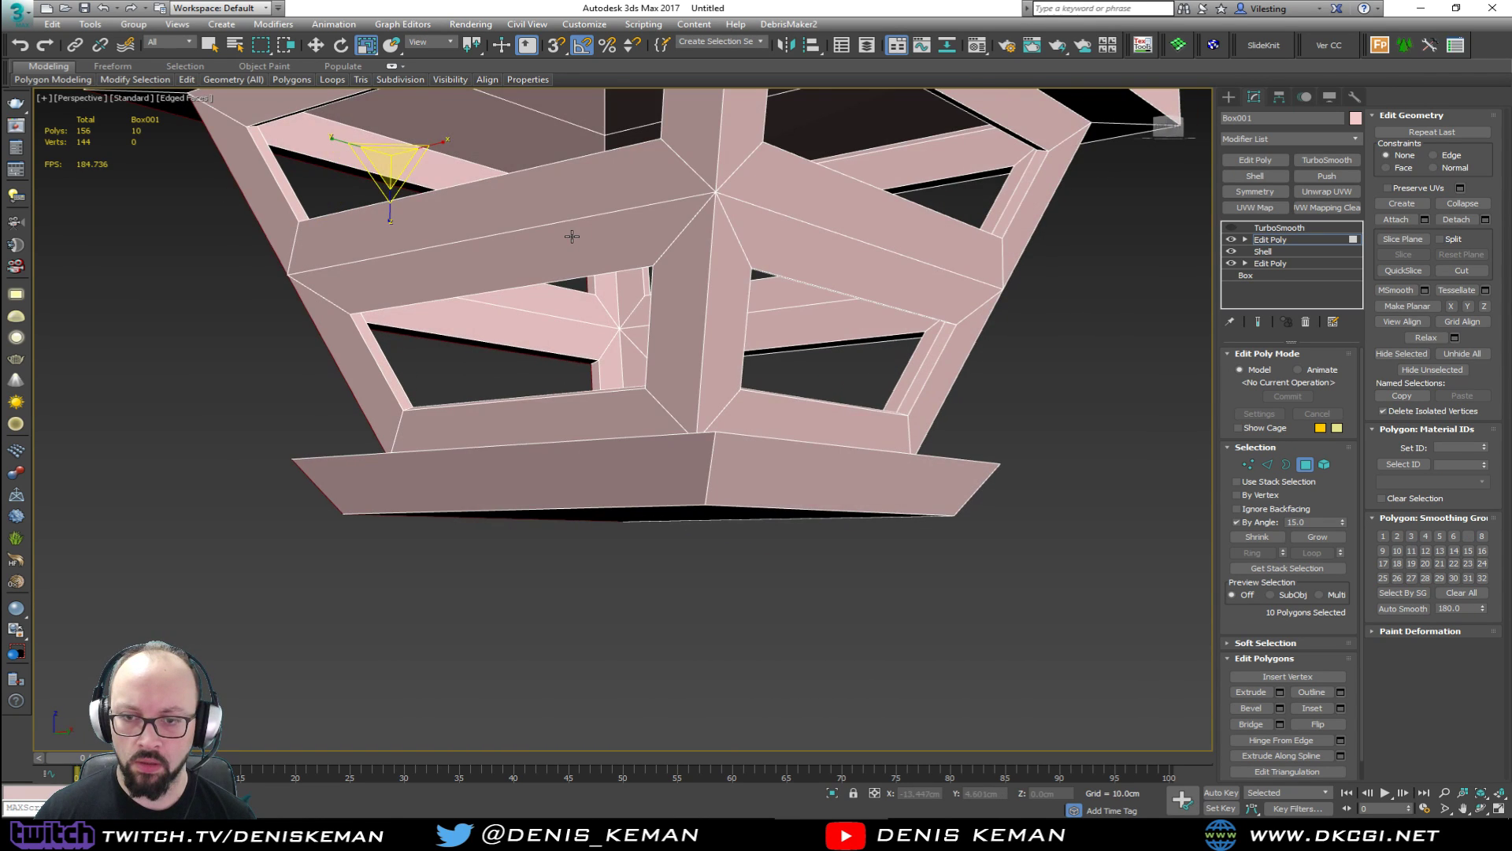
shift+click(708, 387)
alt+middle_drag(759, 456, 764, 493)
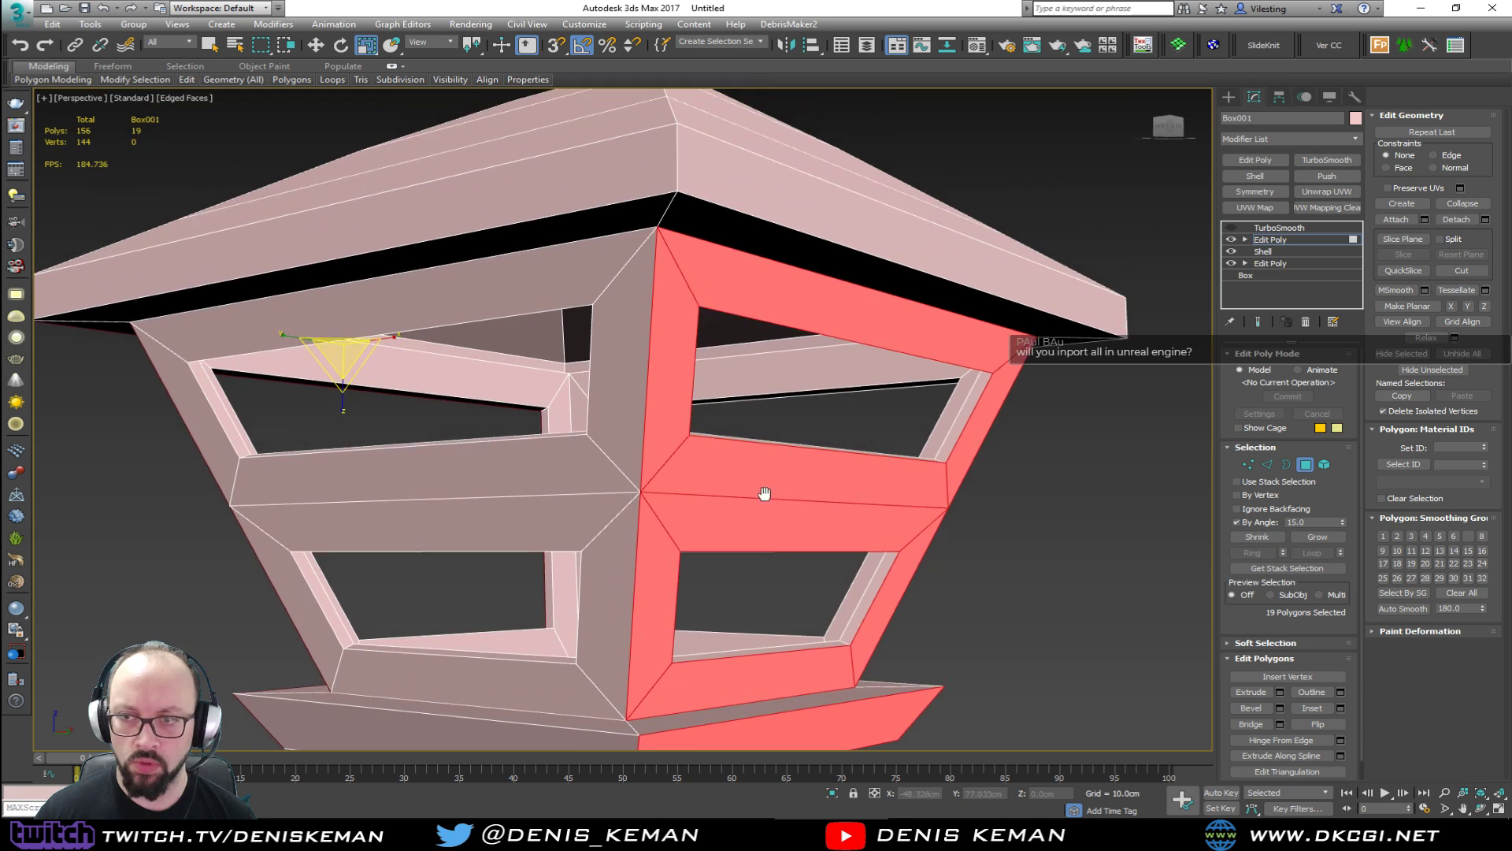
ctrl+click(895, 257)
middle_drag(803, 406, 797, 366)
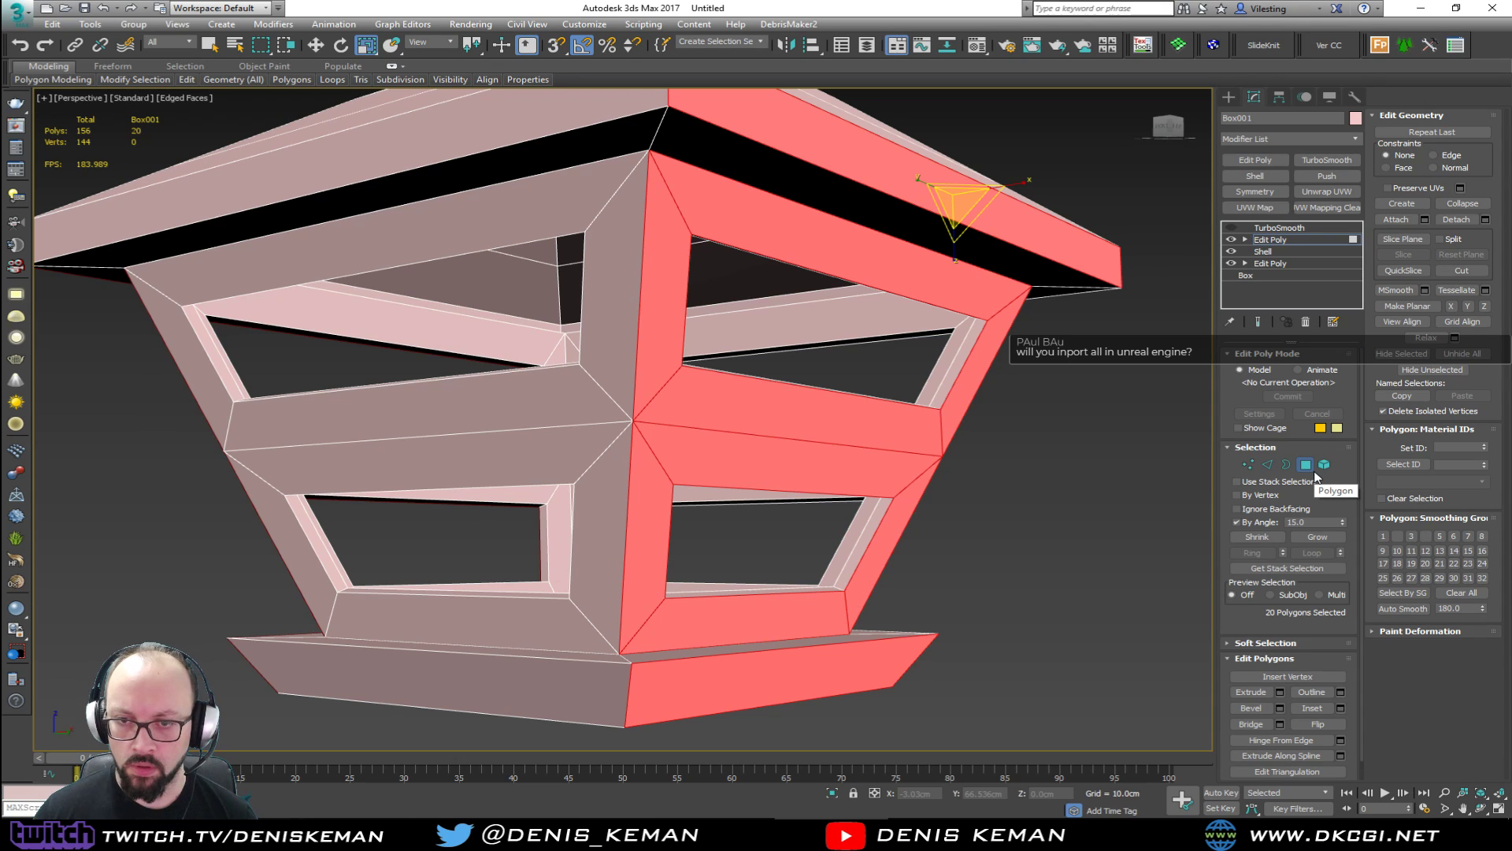
Turn the TurboSmooth effect back on, preview the smoothed walls and return to the unsmoothed view.
click(1314, 471)
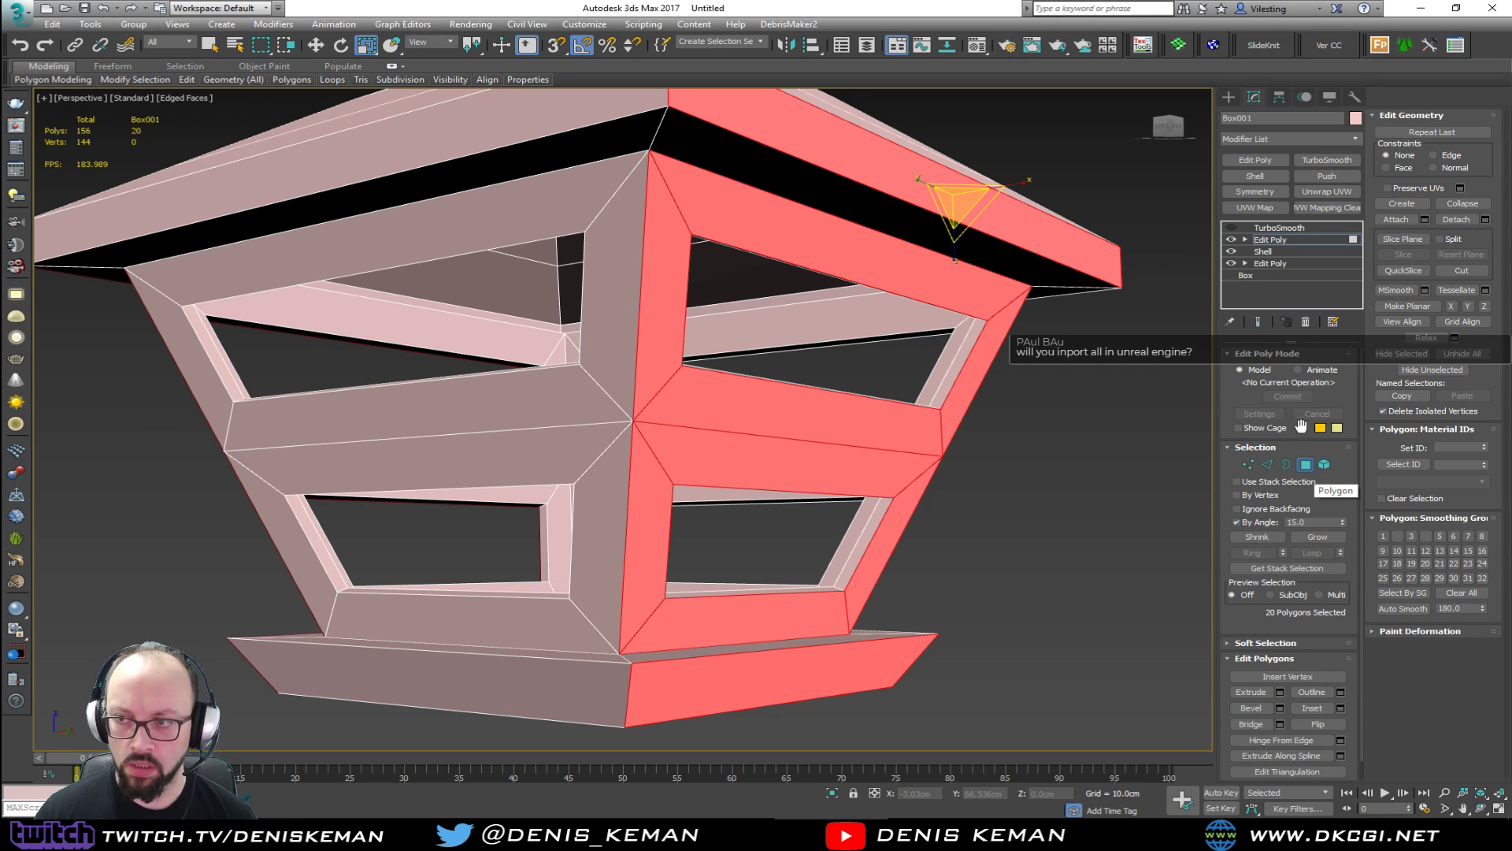
click(1231, 226)
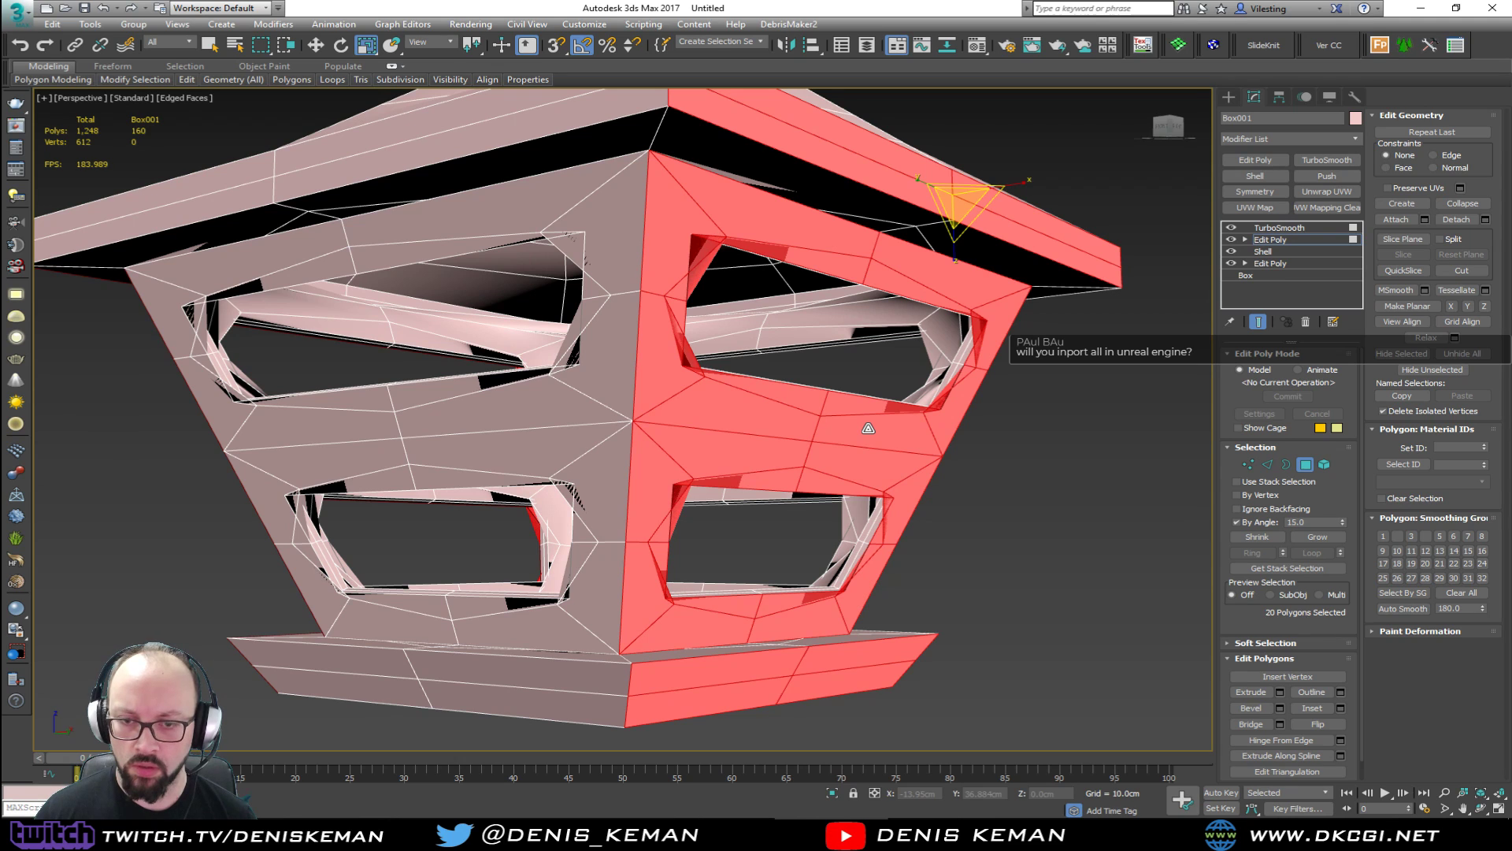
key(grave)
alt+middle_drag(660, 498, 671, 554)
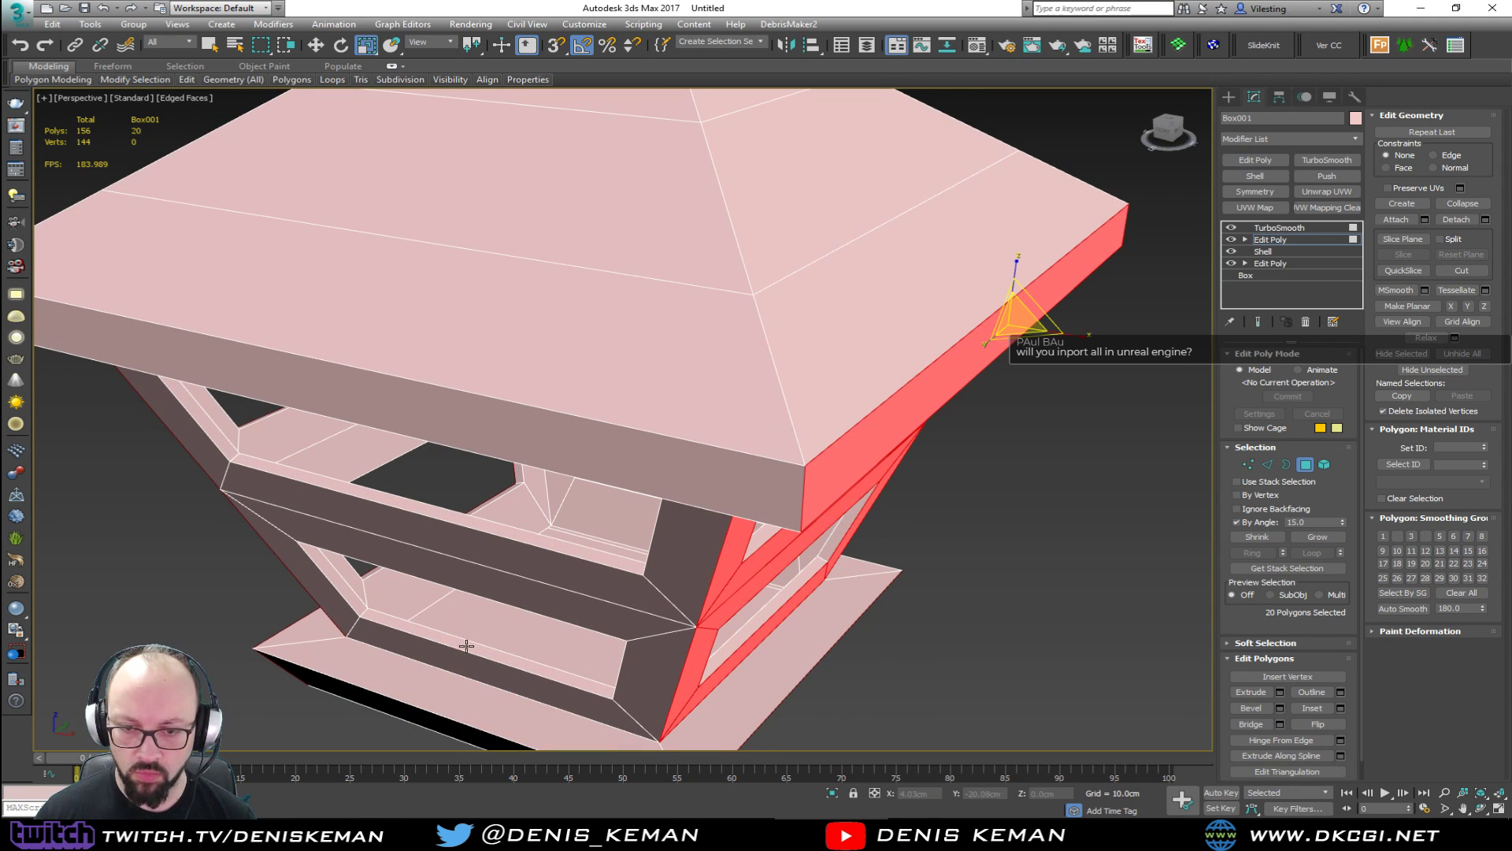
Select the inner wall faces on one pair of opposite sides of the lantern body.
click(466, 645)
alt+middle_drag(573, 602, 556, 579)
click(515, 460)
alt+middle_drag(515, 461, 608, 435)
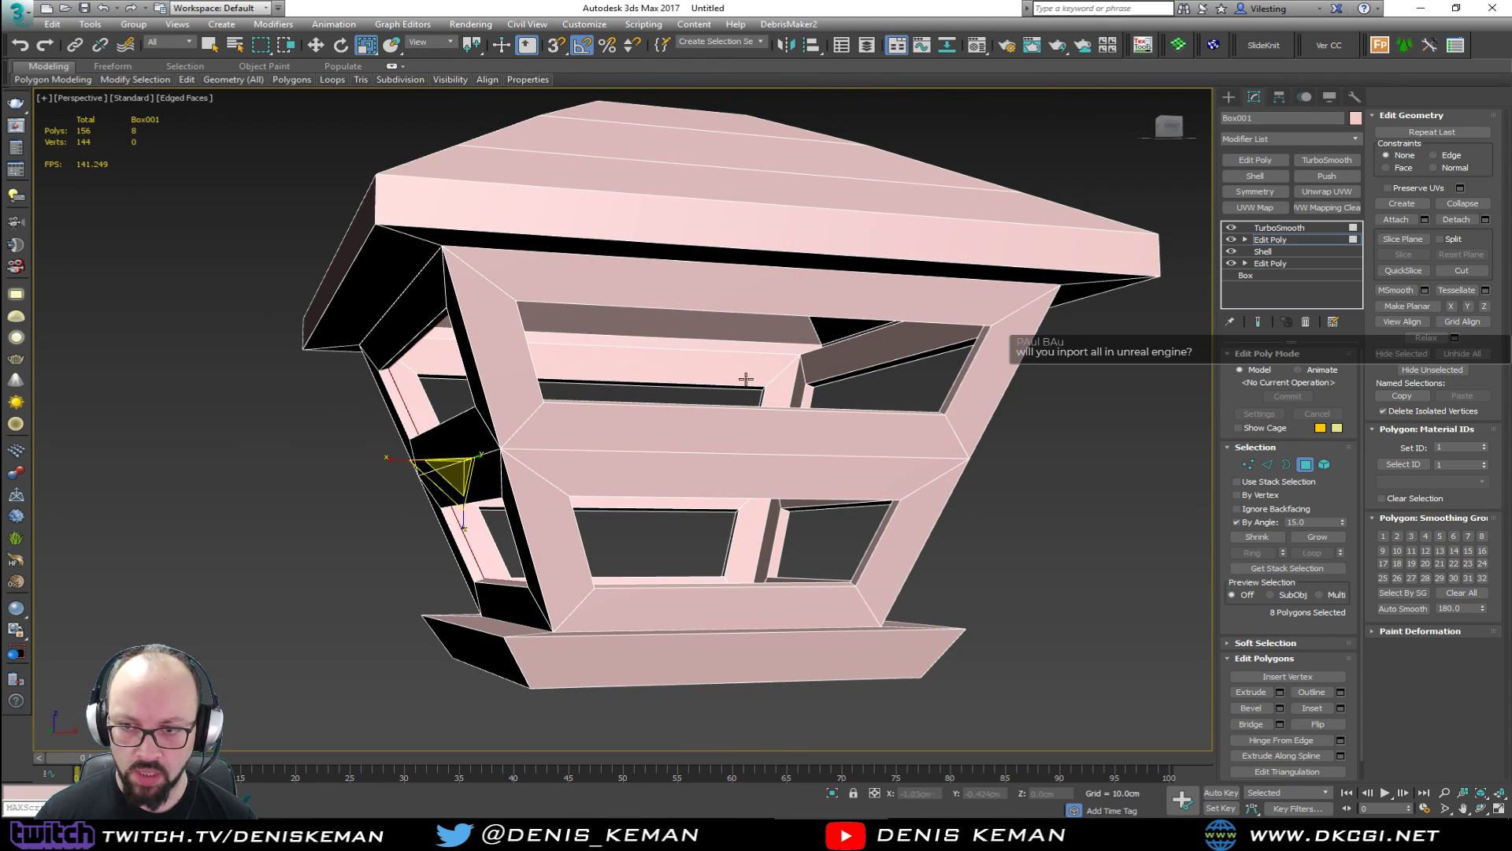
ctrl+click(824, 360)
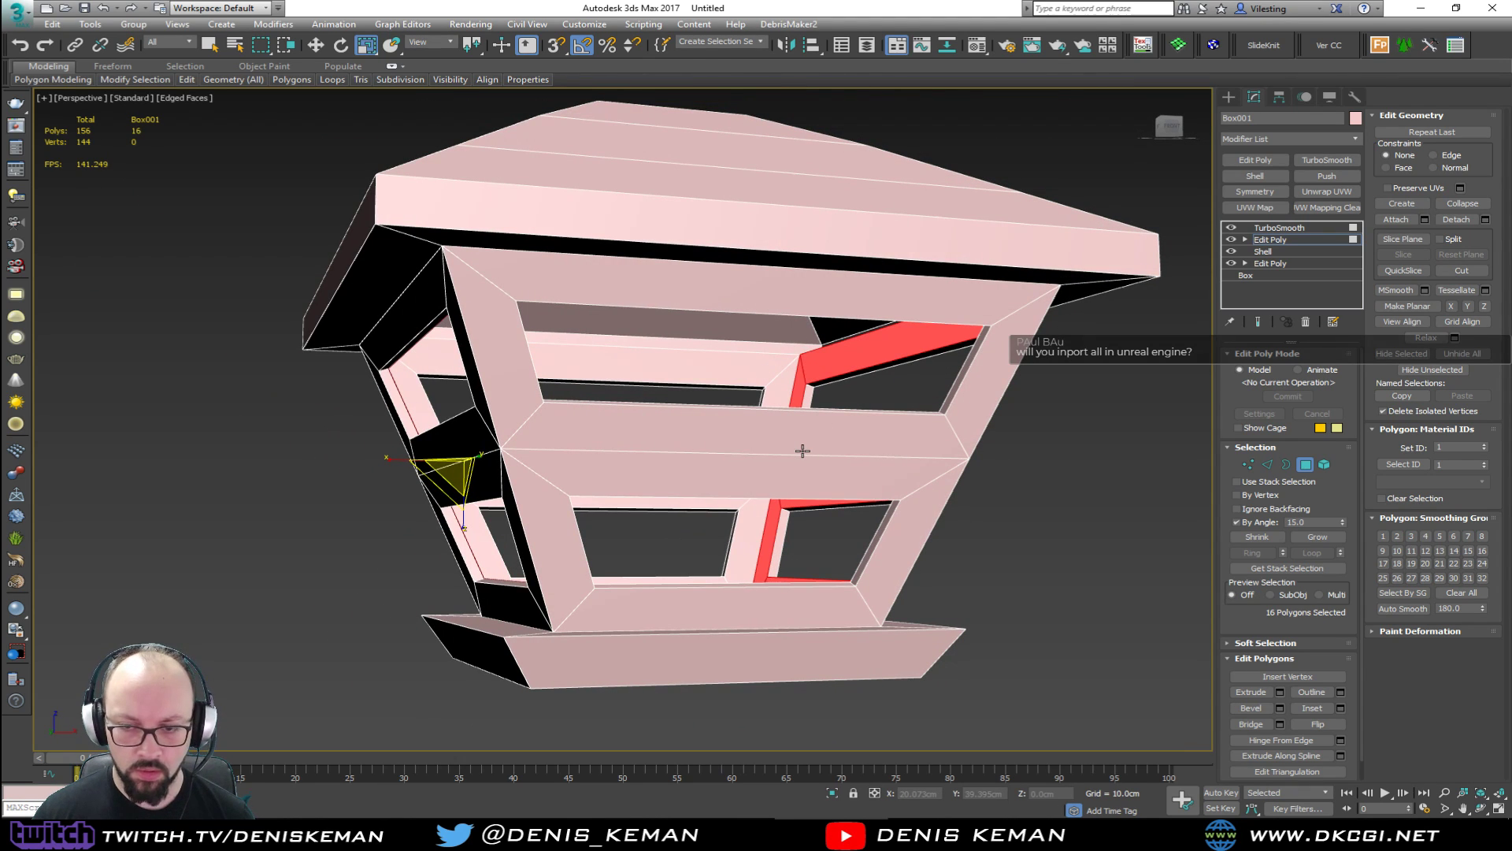
Put the inner wall faces of the other opposite pair in smoothing group 4 and preview the smoothed result.
click(709, 367)
alt+middle_drag(709, 367, 879, 392)
ctrl+click(879, 392)
key(ctrl+e)
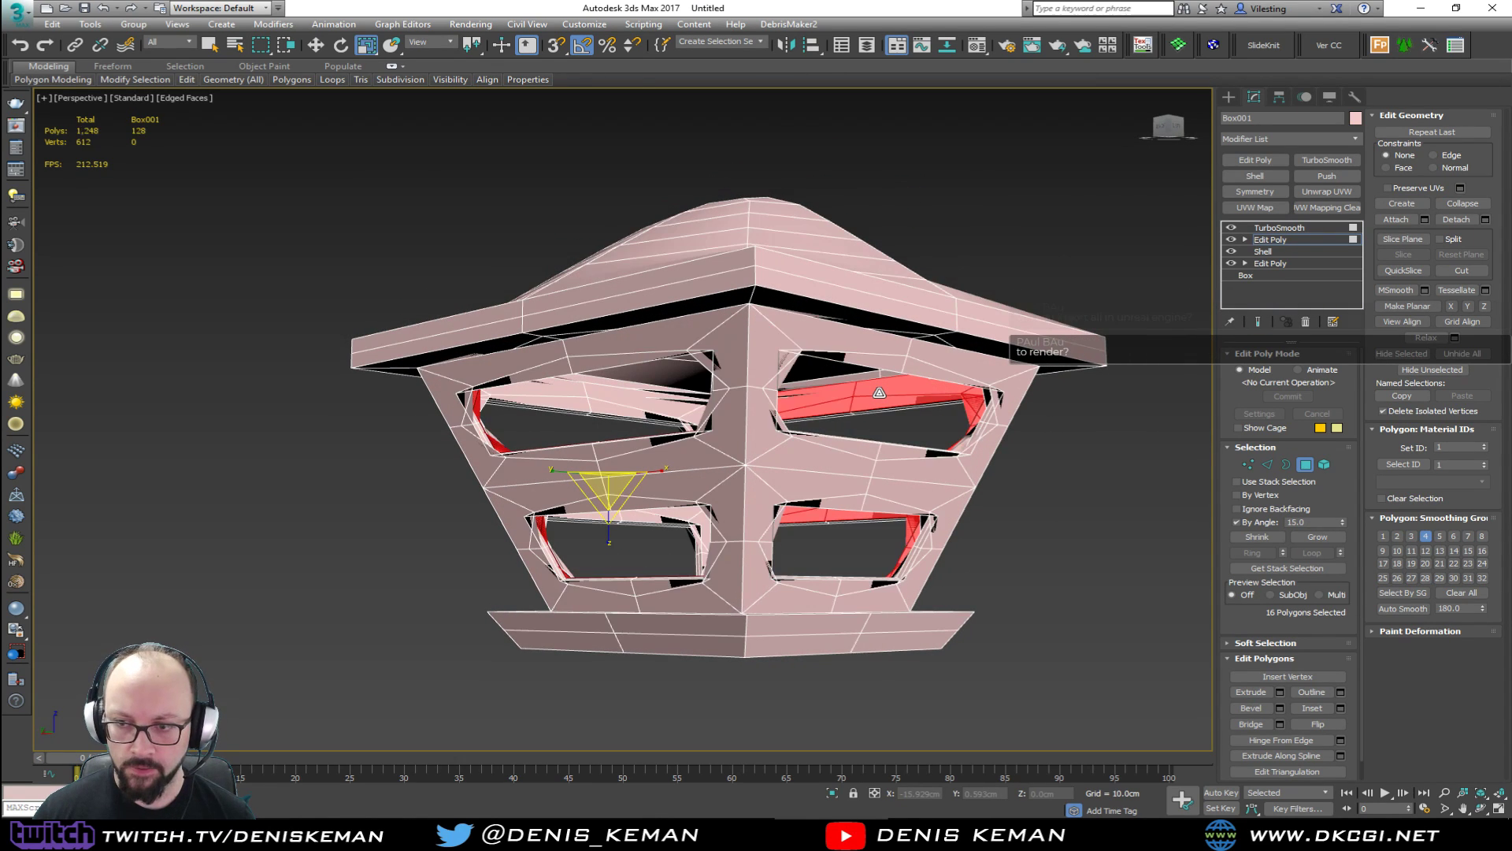
alt+middle_drag(879, 426, 946, 473)
key(ctrl+e)
Select four slanted side faces inside the window openings and examine how they look when smoothed.
click(980, 479)
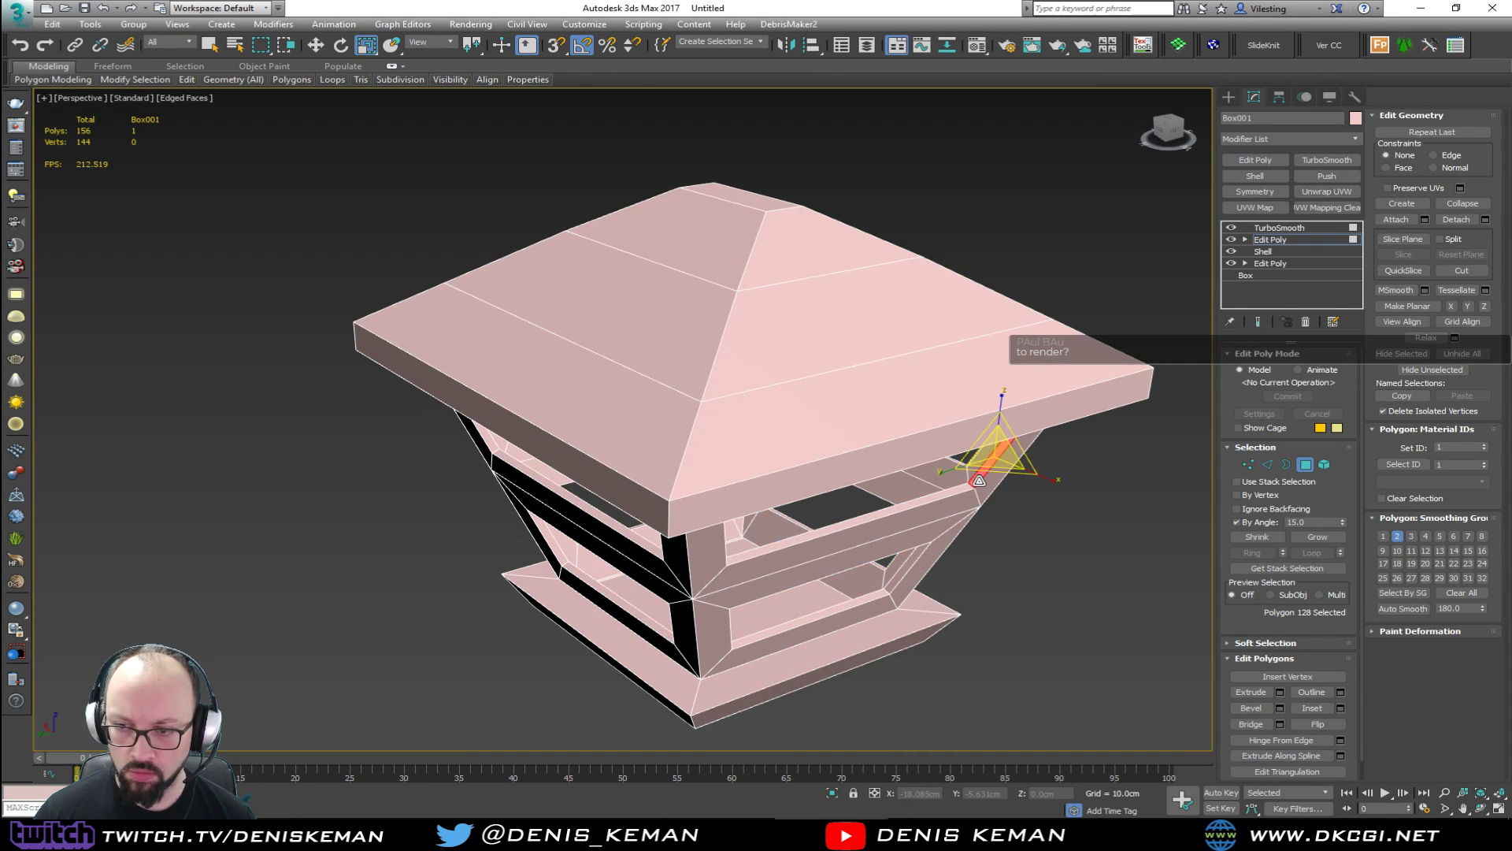
ctrl+click(901, 573)
alt+middle_drag(895, 581, 775, 553)
ctrl+click(773, 525)
ctrl+click(711, 406)
key(ctrl+e)
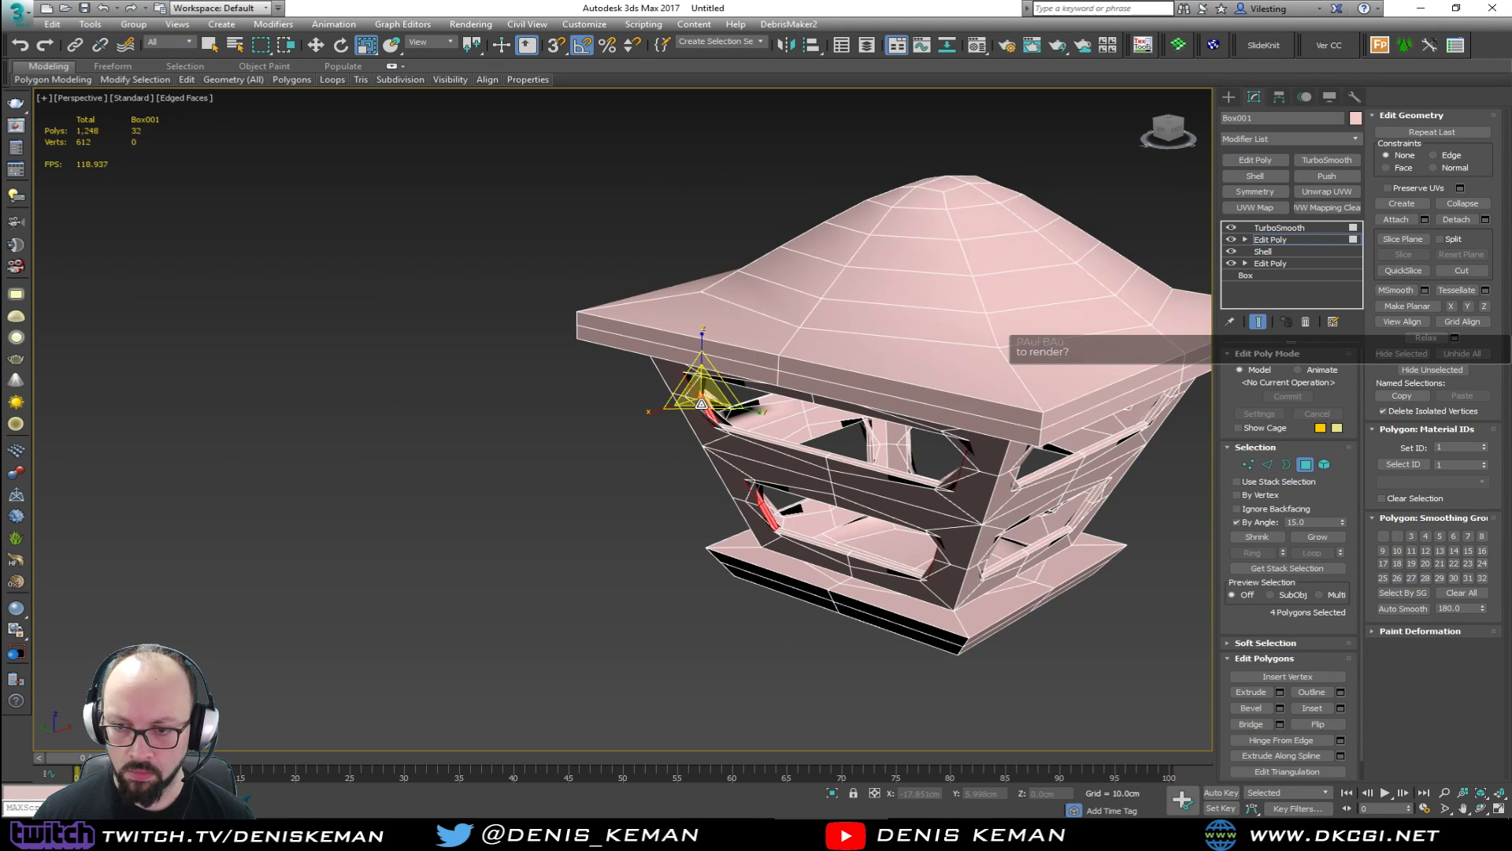
scroll(778, 510, up, 3)
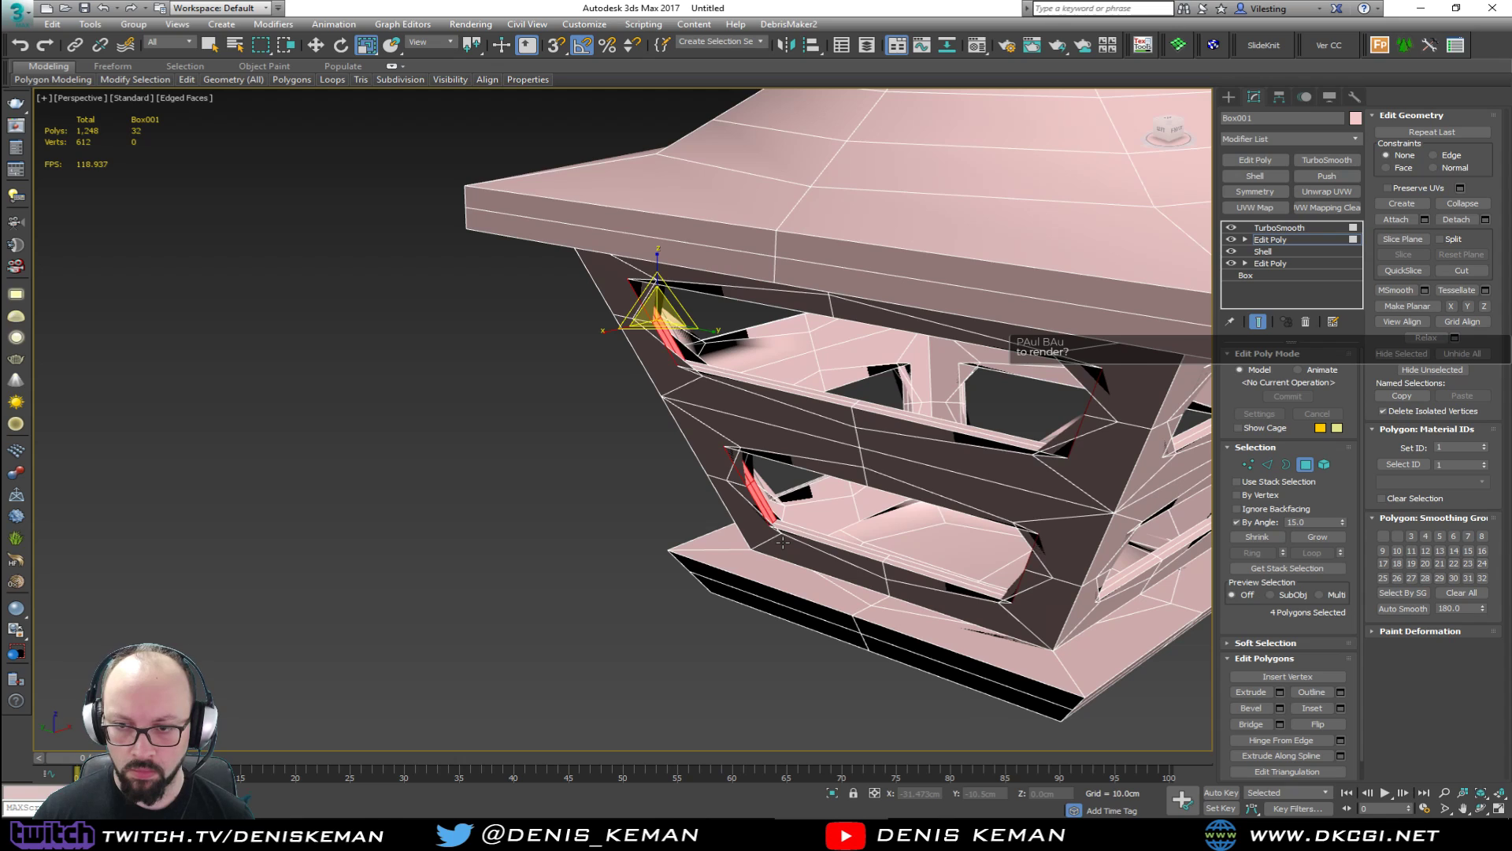
key(ctrl+e)
Cut an edge across the middle rail between neighbouring upper and lower window corners and select the vertex at its crossing.
alt+middle_drag(763, 472, 805, 433)
key(1)
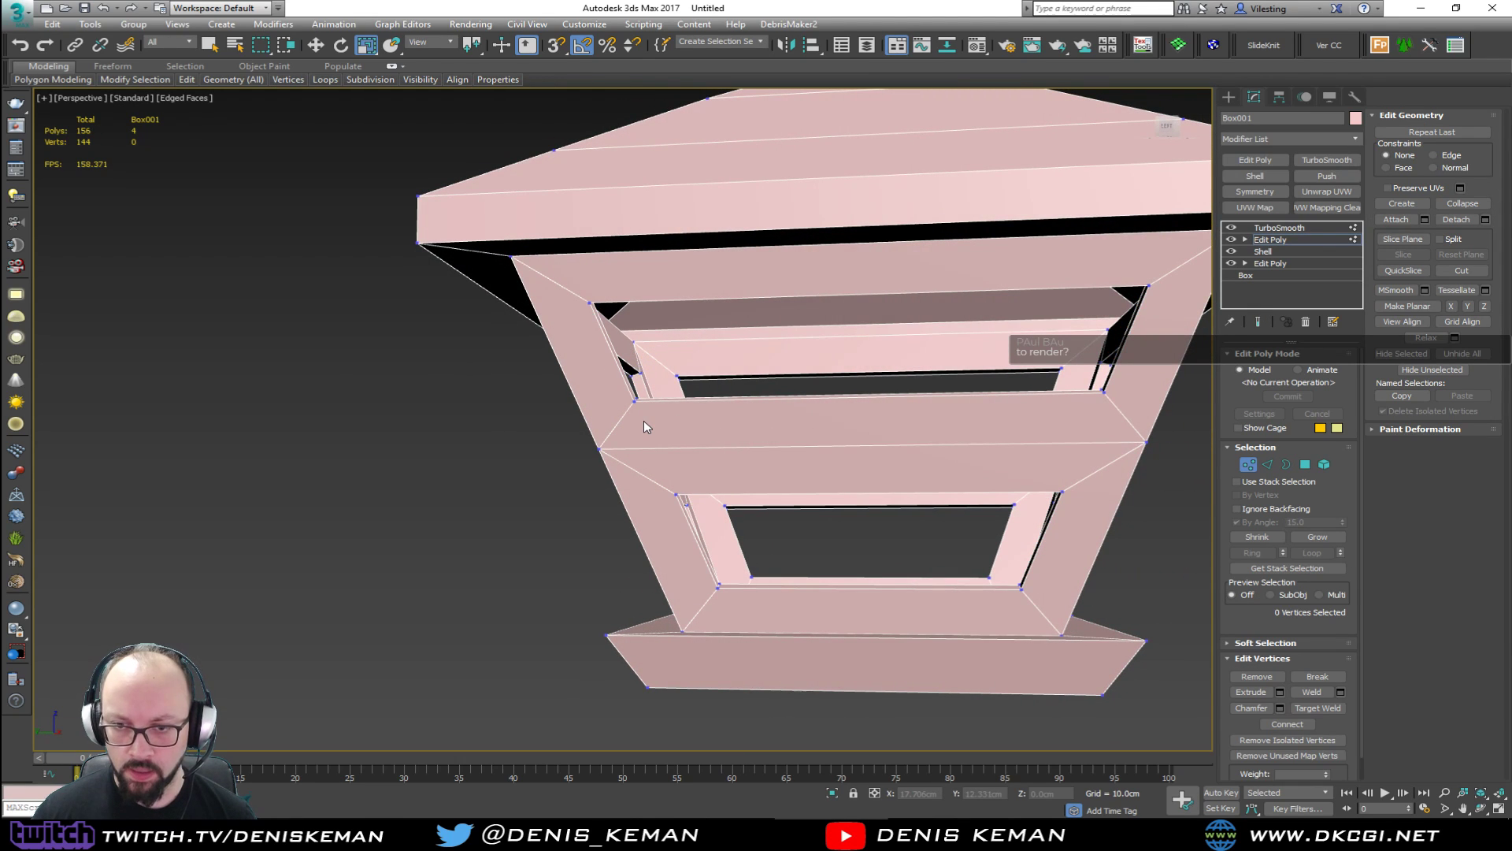
scroll(645, 426, up, 3)
key(alt+c)
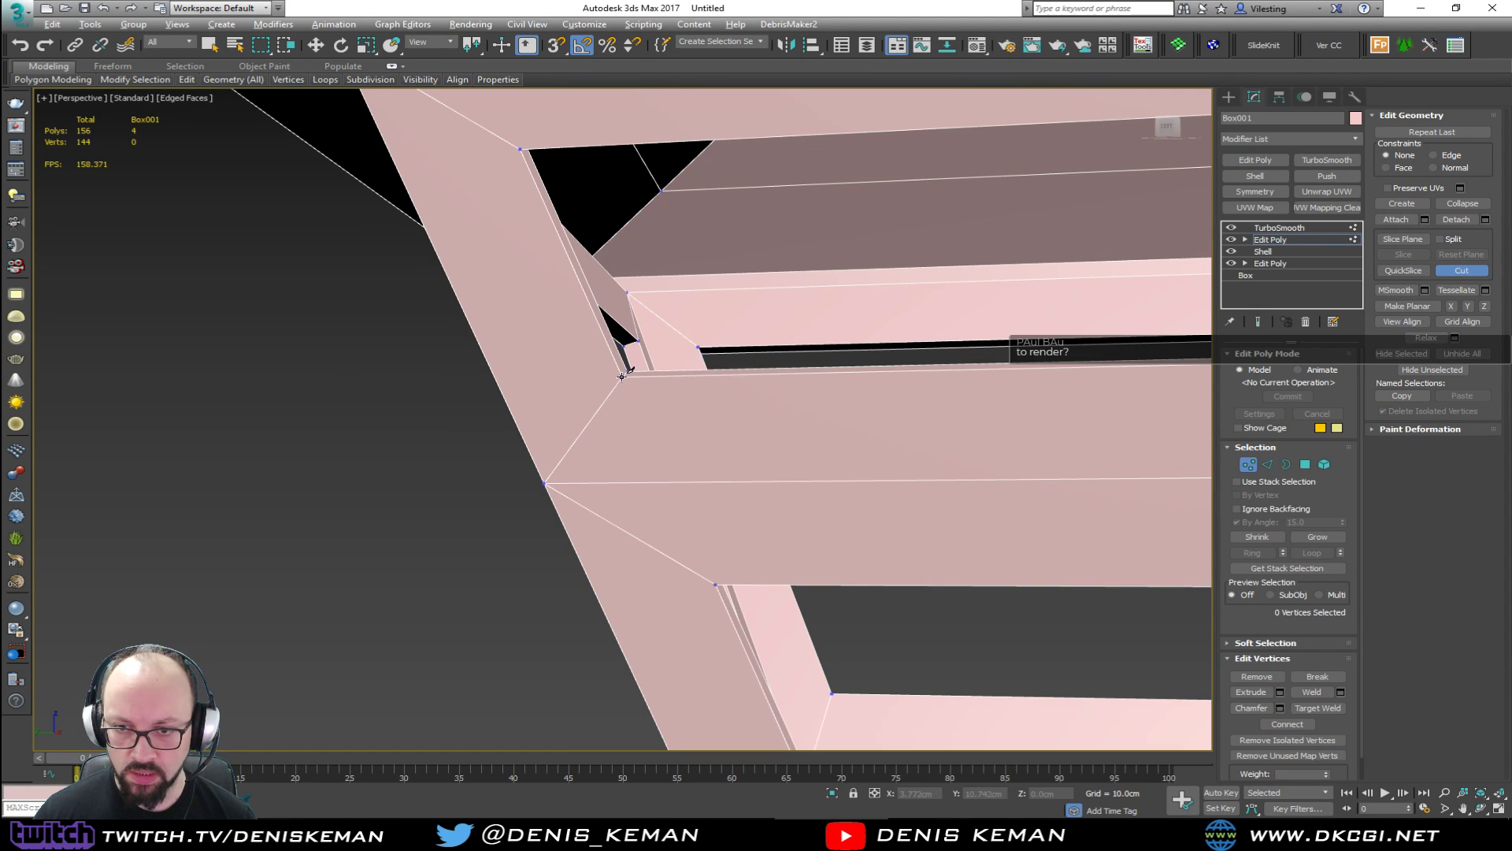
click(715, 583)
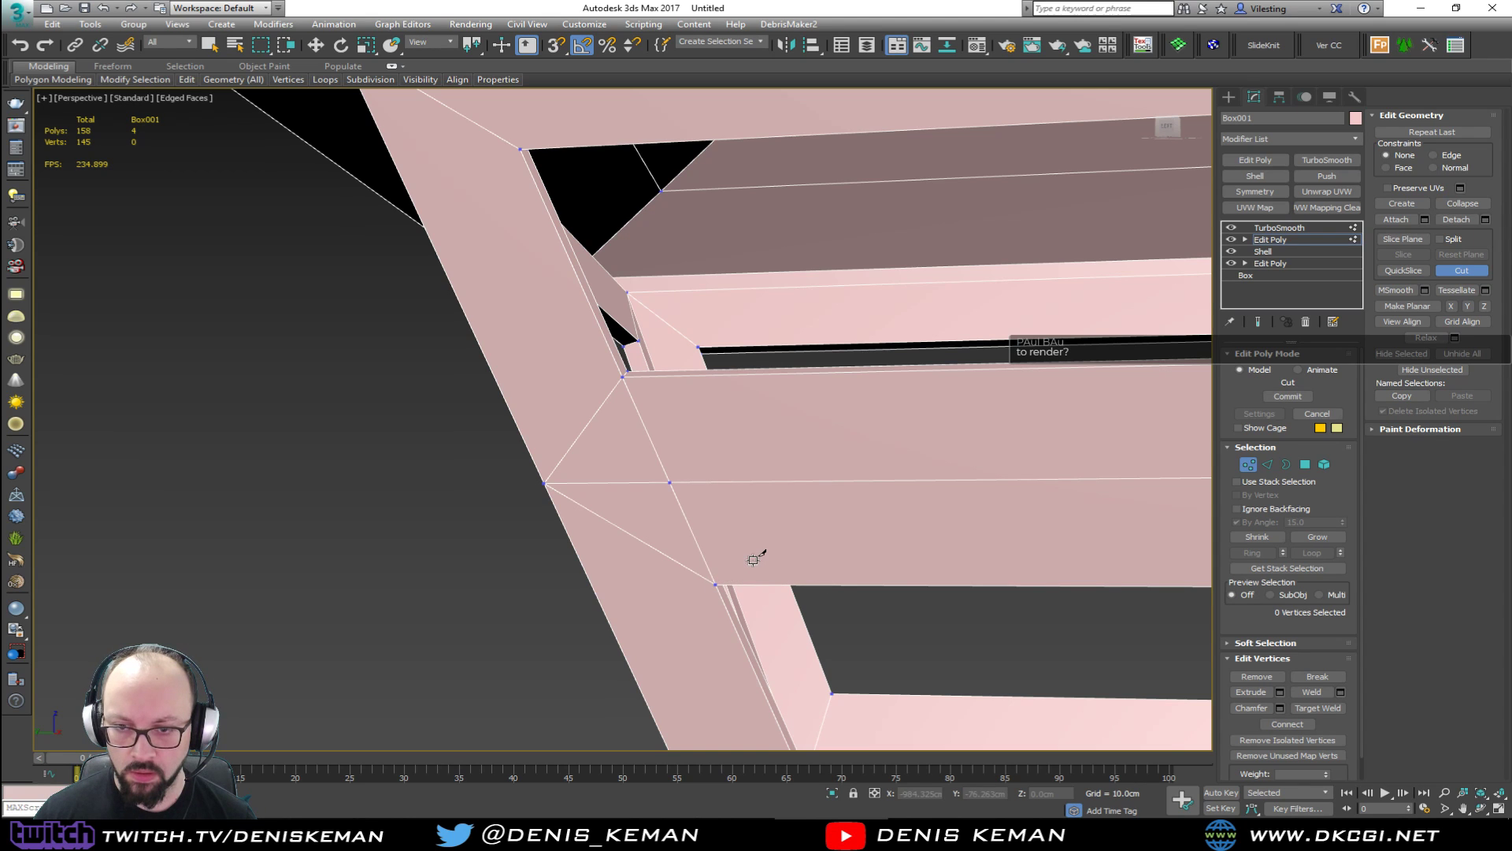
right_click(745, 563)
click(669, 482)
alt+middle_drag(757, 481, 513, 483)
alt+middle_drag(680, 552, 827, 492)
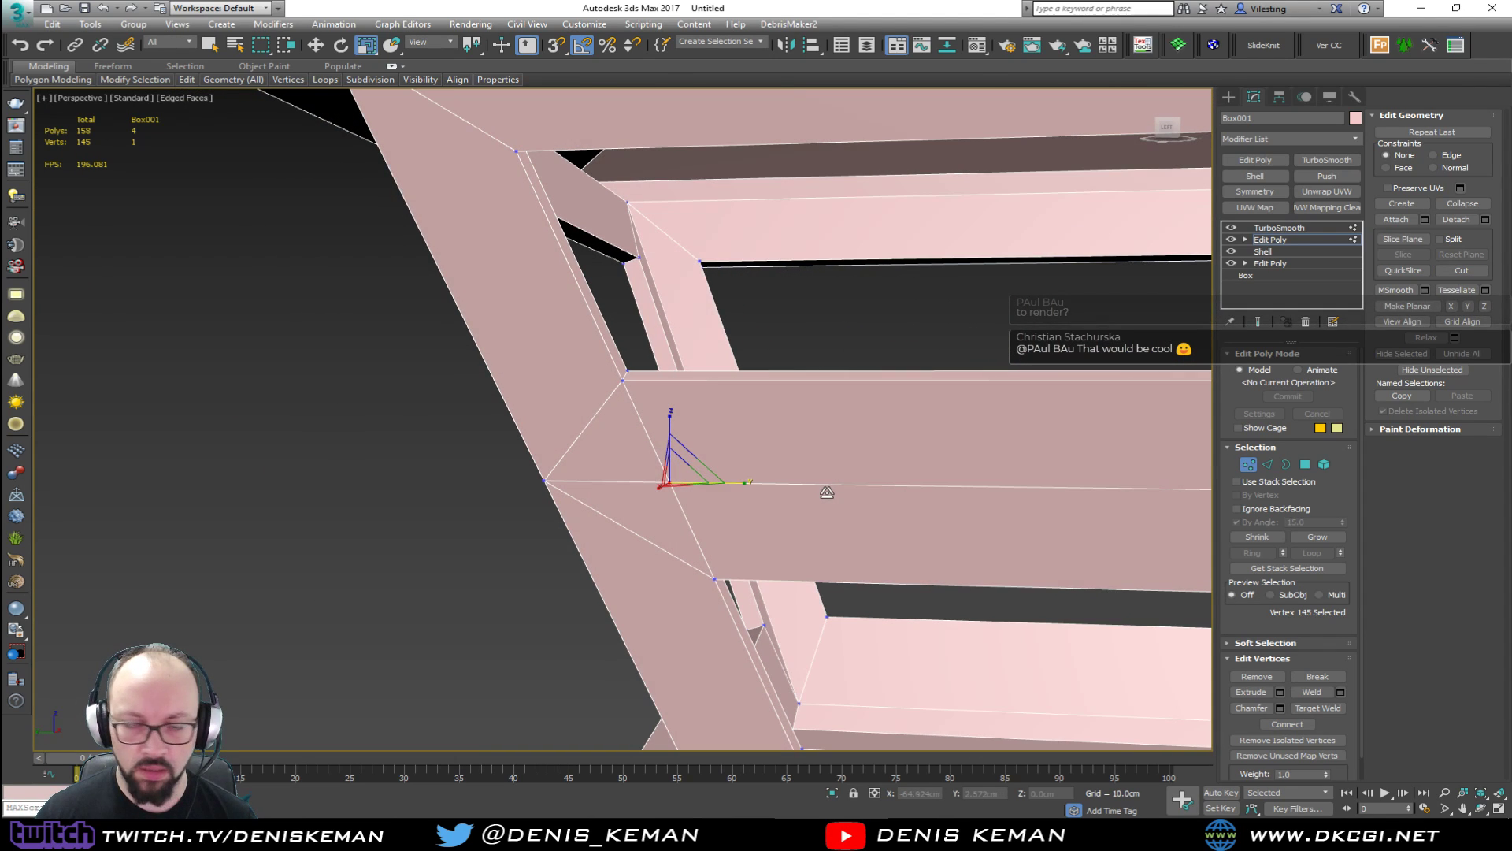
click(1292, 239)
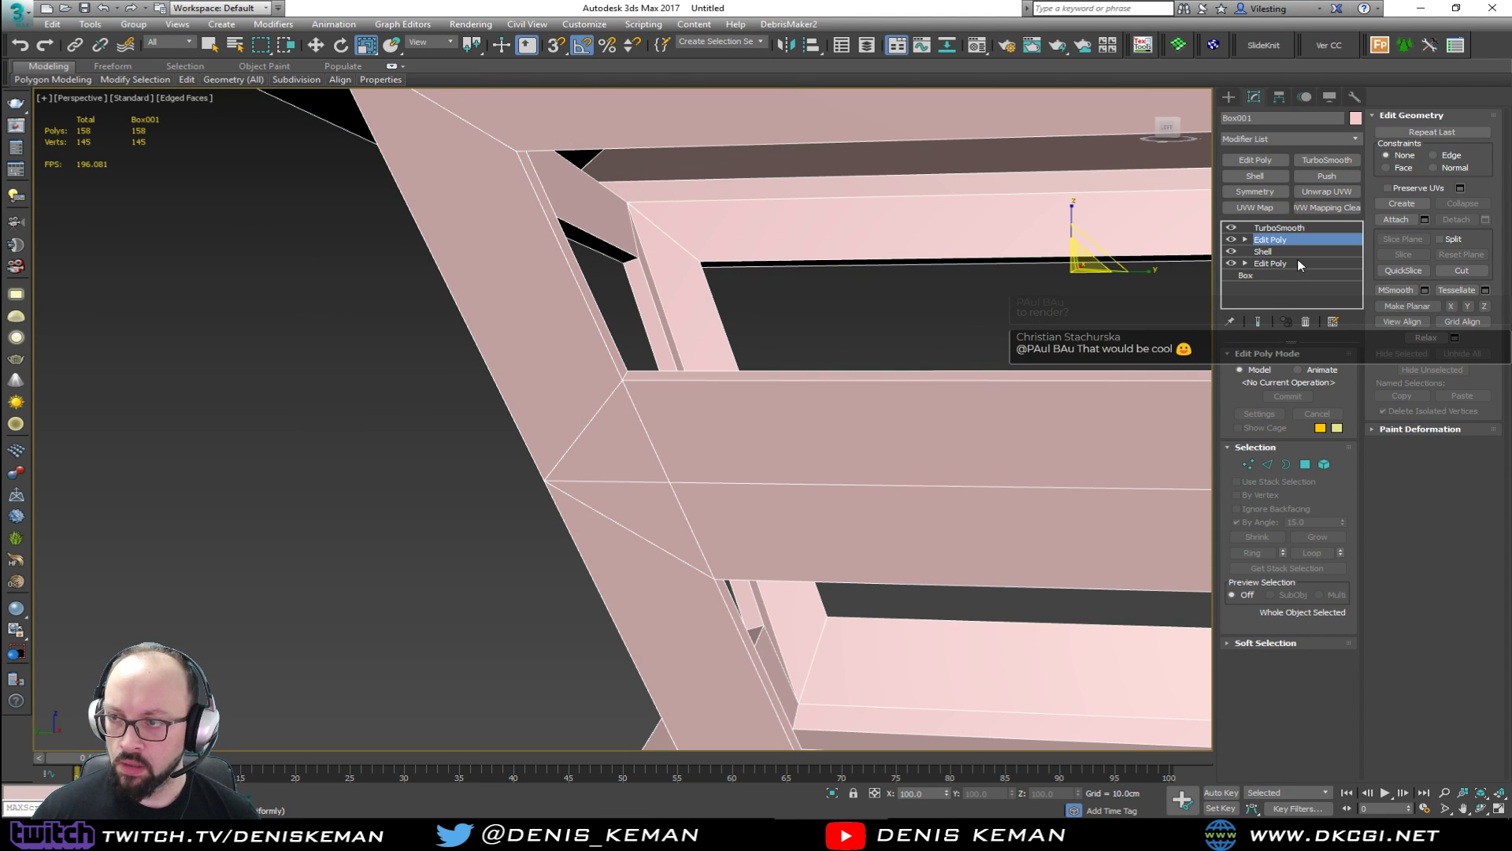
Delete the Edit Poly above the Shell and, in the lower Edit Poly, cut the middle rail between its upper and lower window corners.
click(1305, 321)
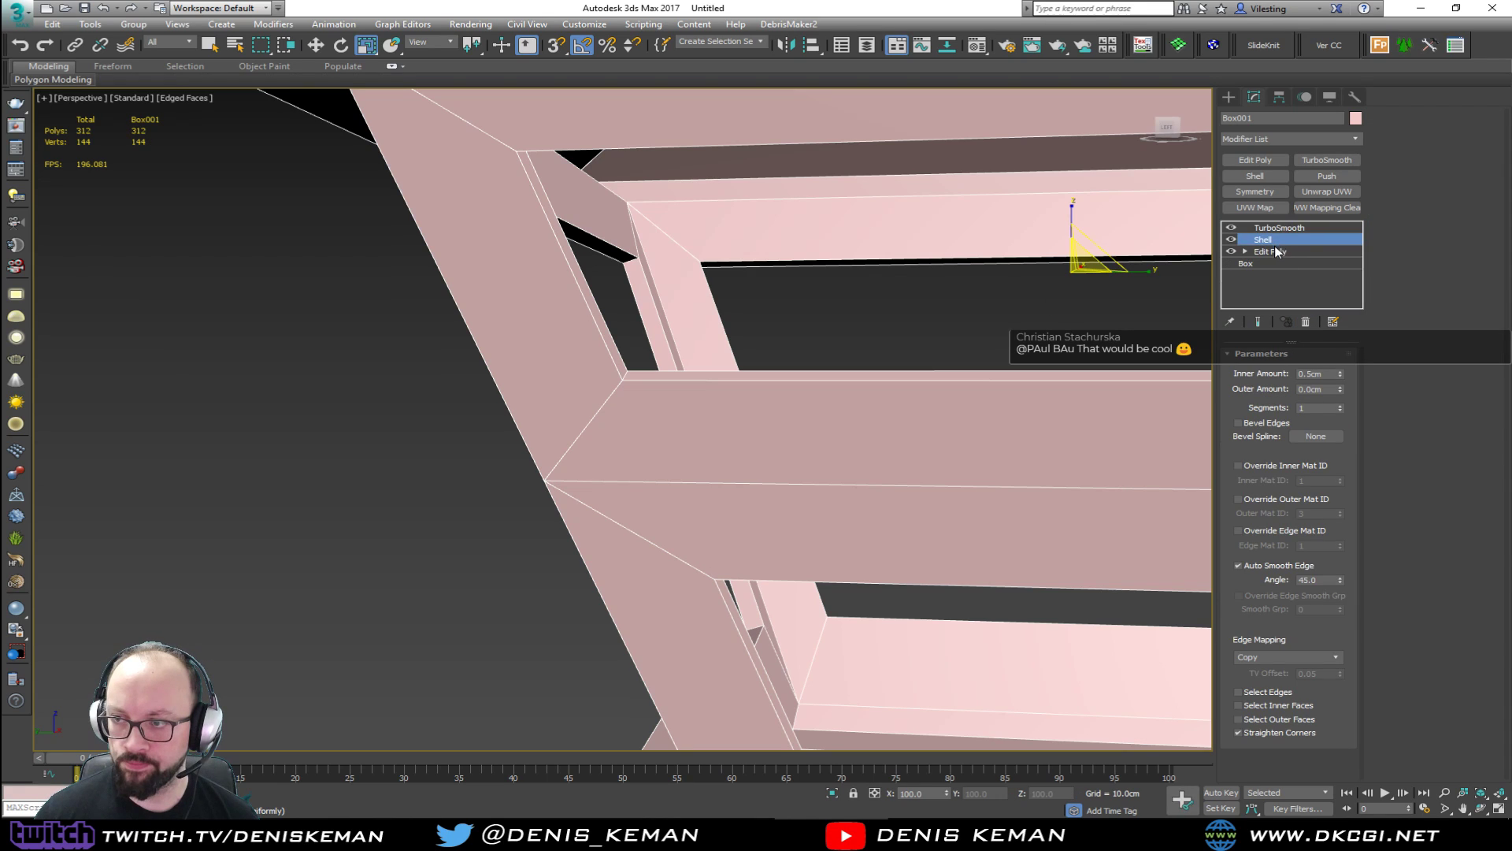
click(1233, 239)
key(1)
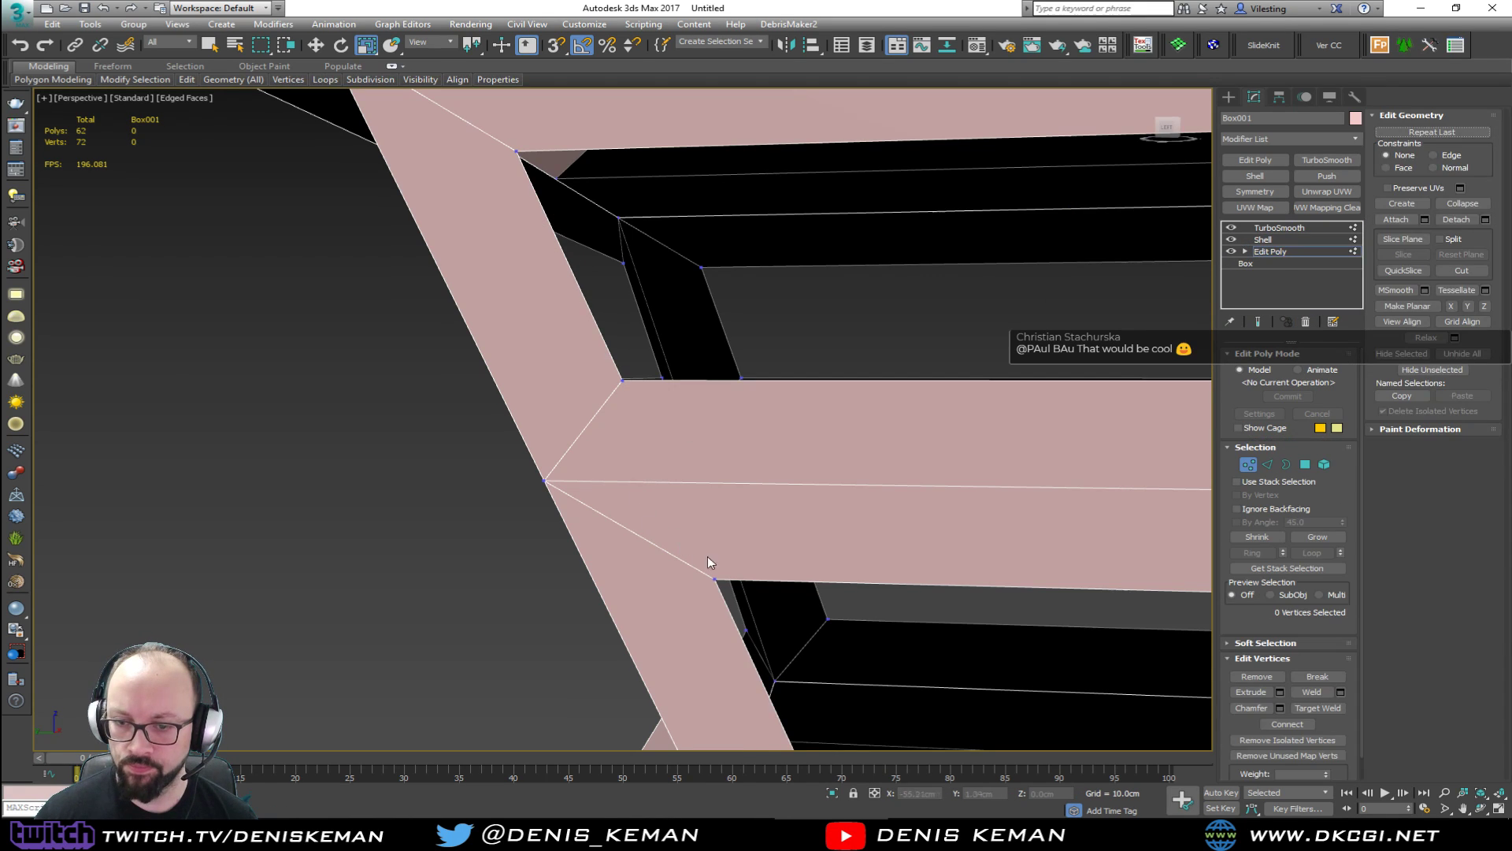
key(alt+c)
click(714, 576)
click(620, 379)
right_click(653, 513)
Cut an edge around the corner post, joining the lower window corners of the two adjacent sides below the middle rail.
alt+middle_drag(653, 514, 687, 526)
key(alt+c)
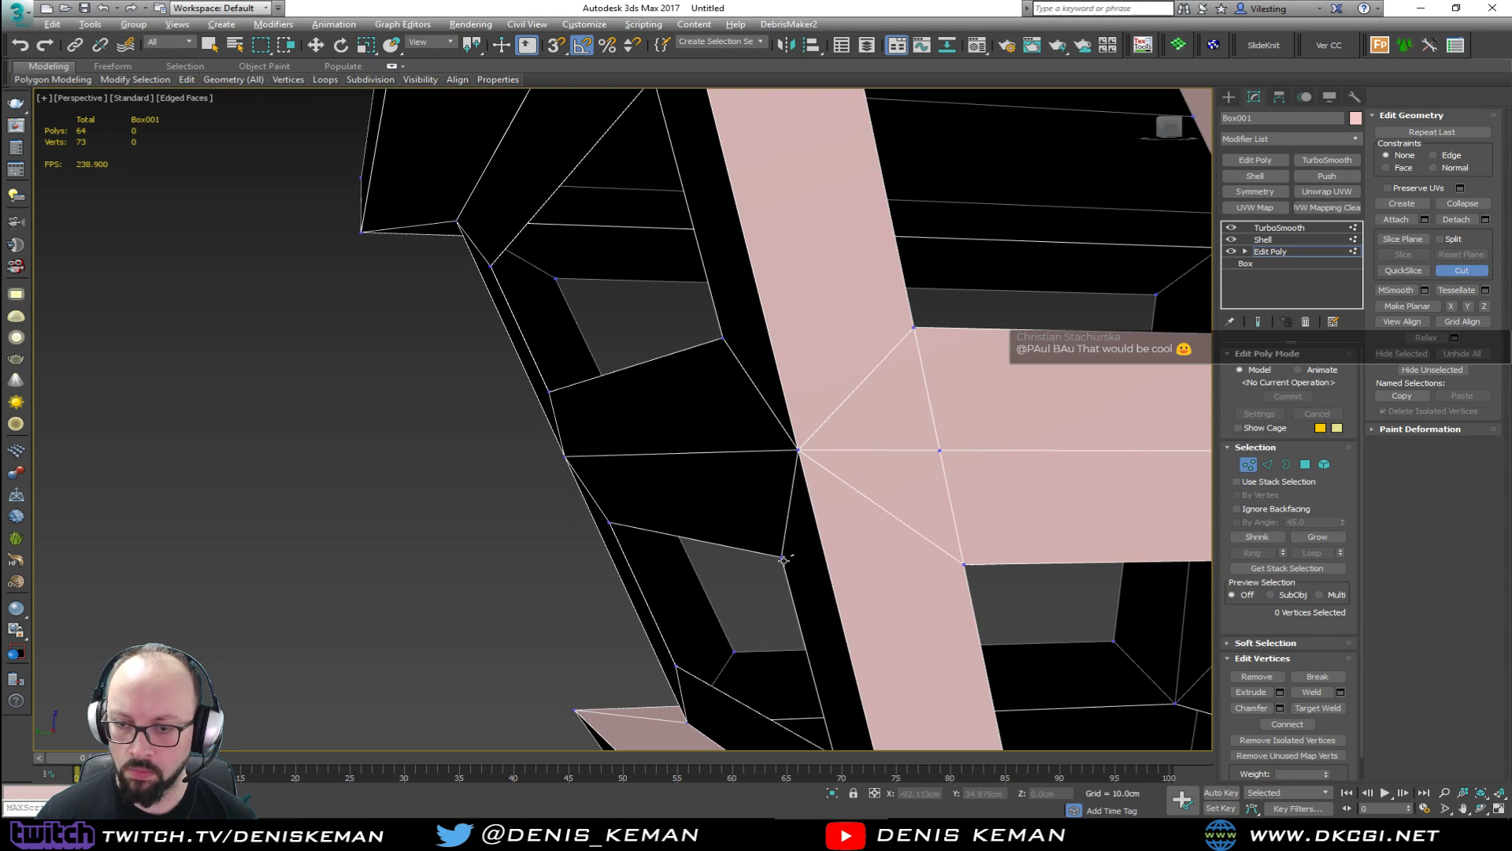
click(788, 557)
click(827, 560)
click(963, 564)
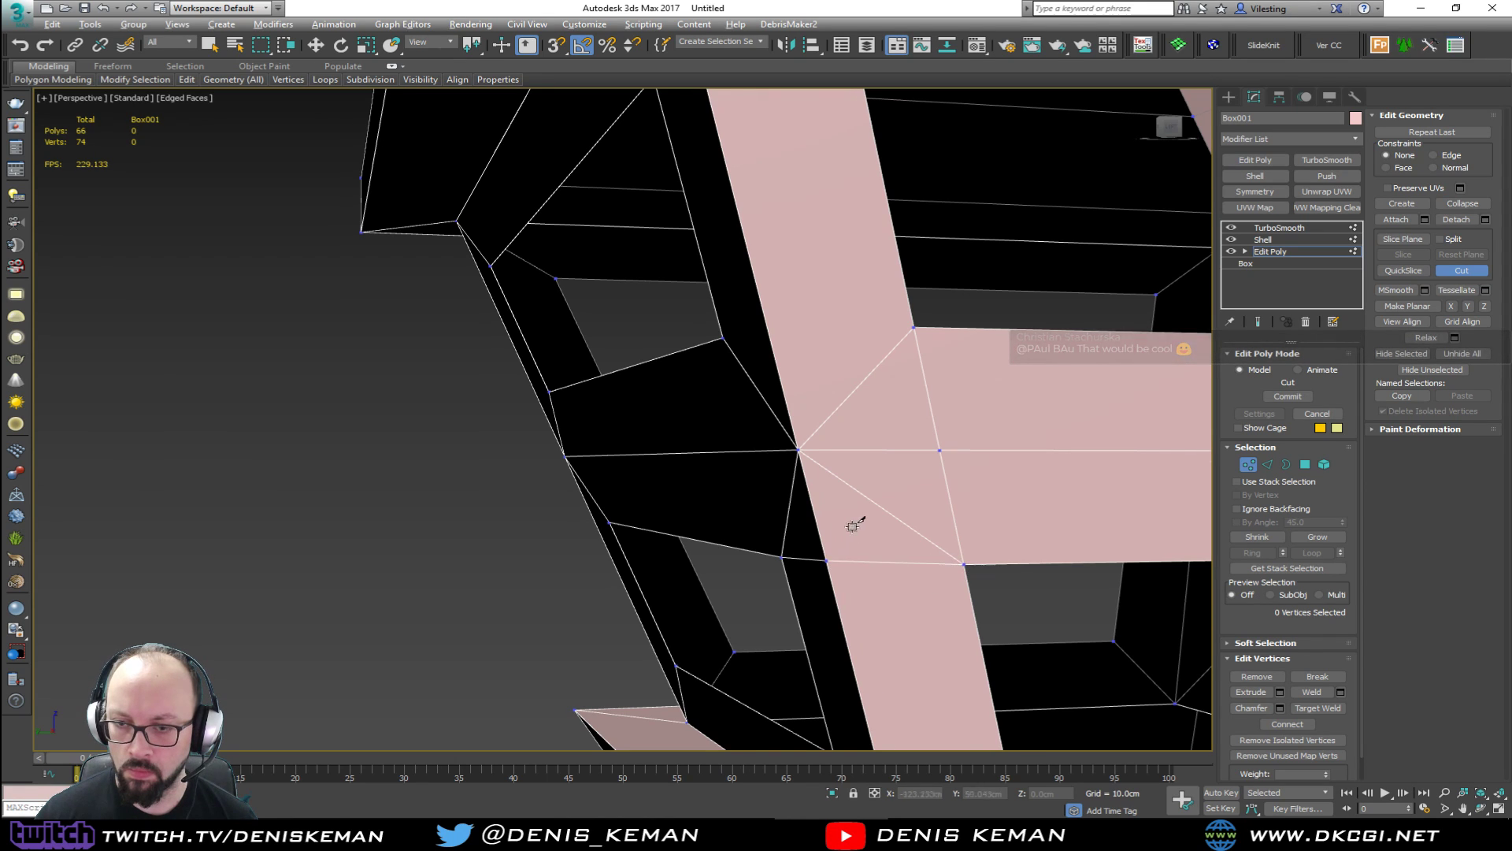
Cut the adjacent side's middle rail between its window corners and run an edge around the post joining the upper window corners.
alt+middle_drag(853, 525, 911, 499)
click(964, 340)
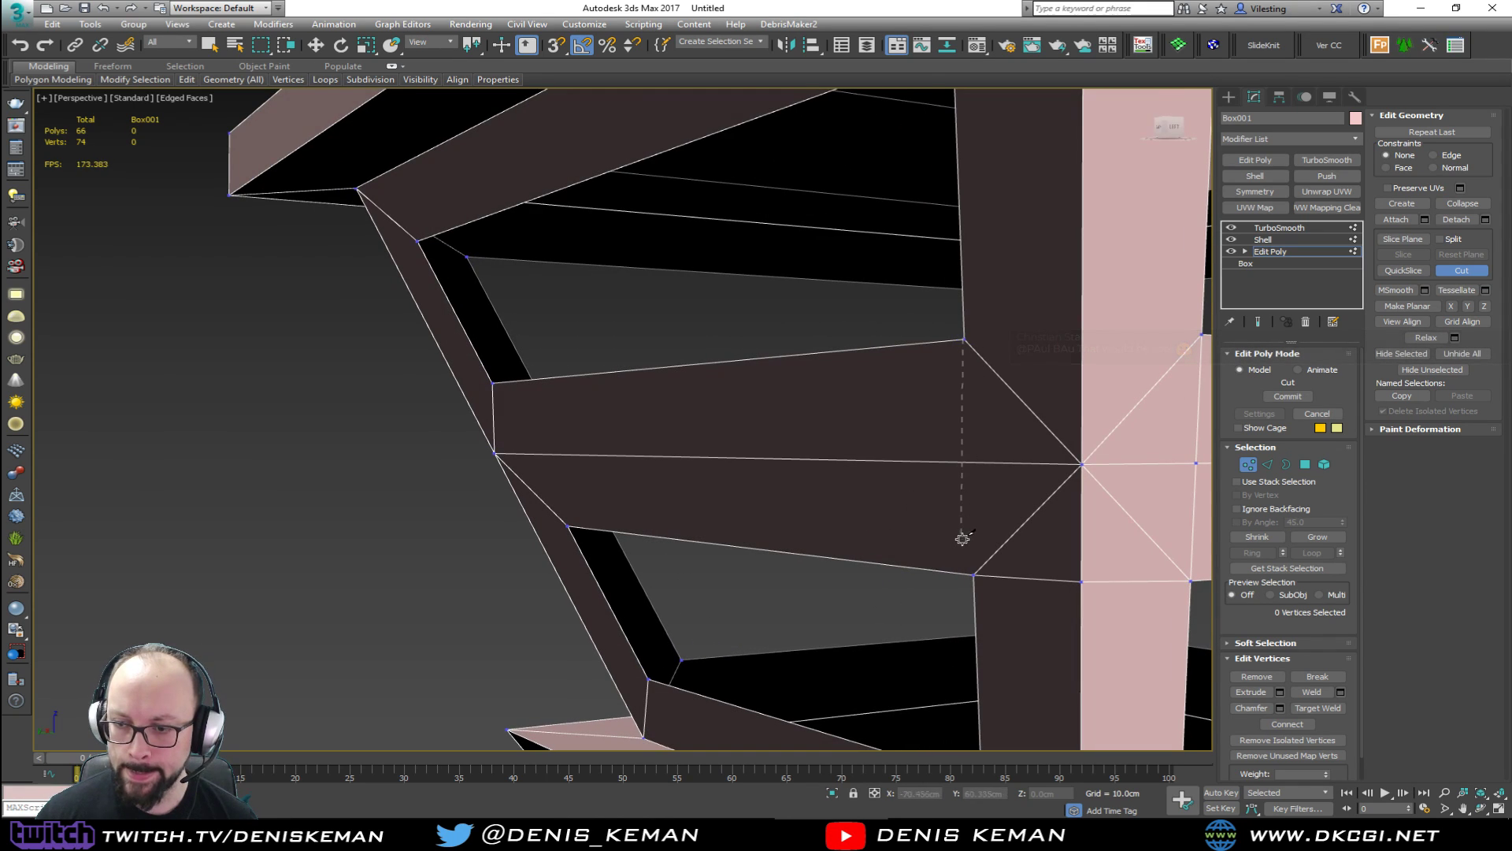
click(973, 573)
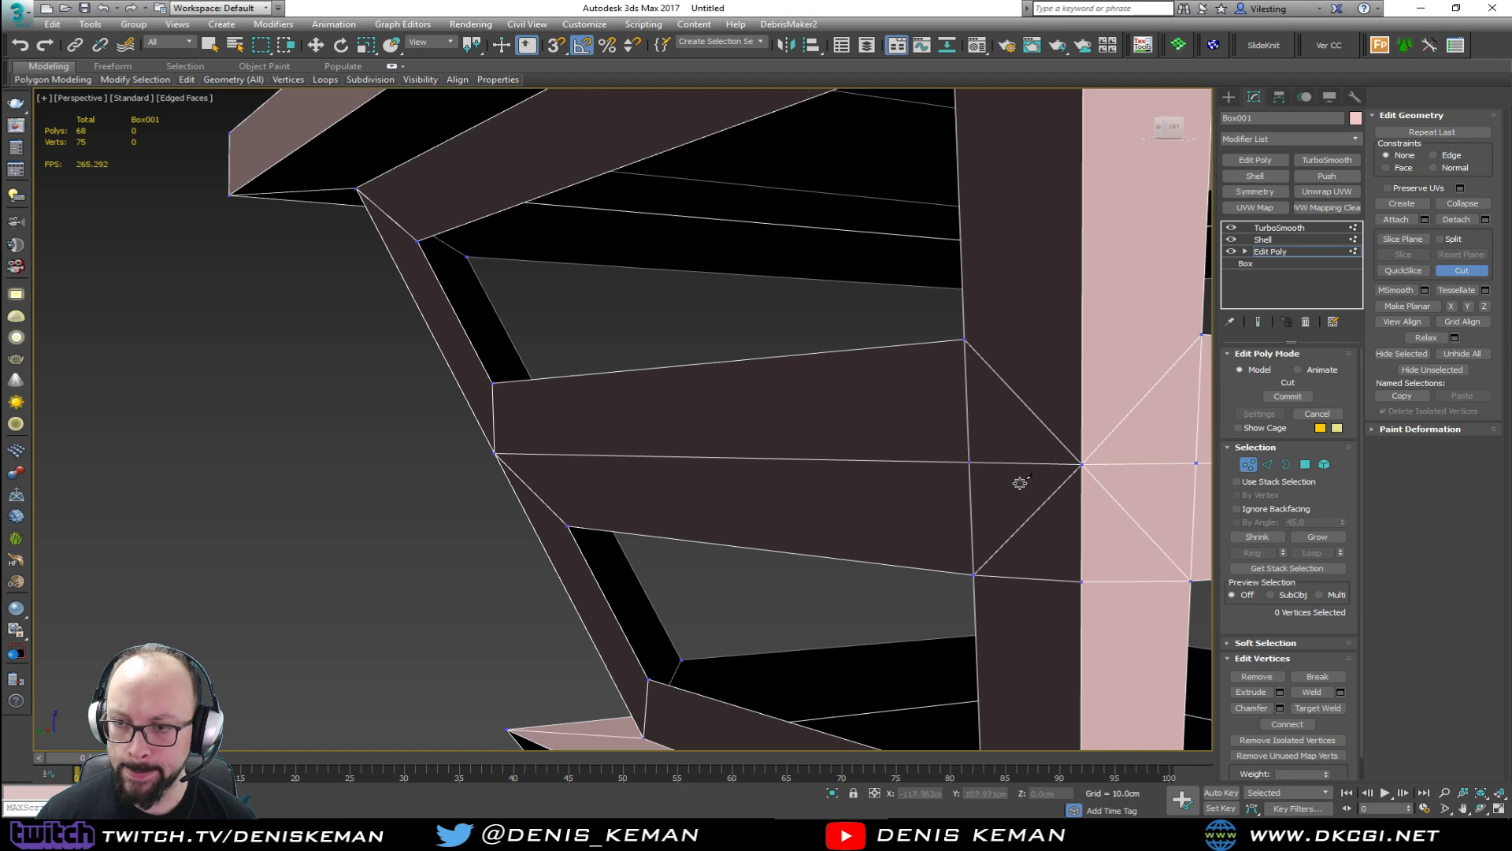
click(967, 339)
click(1083, 335)
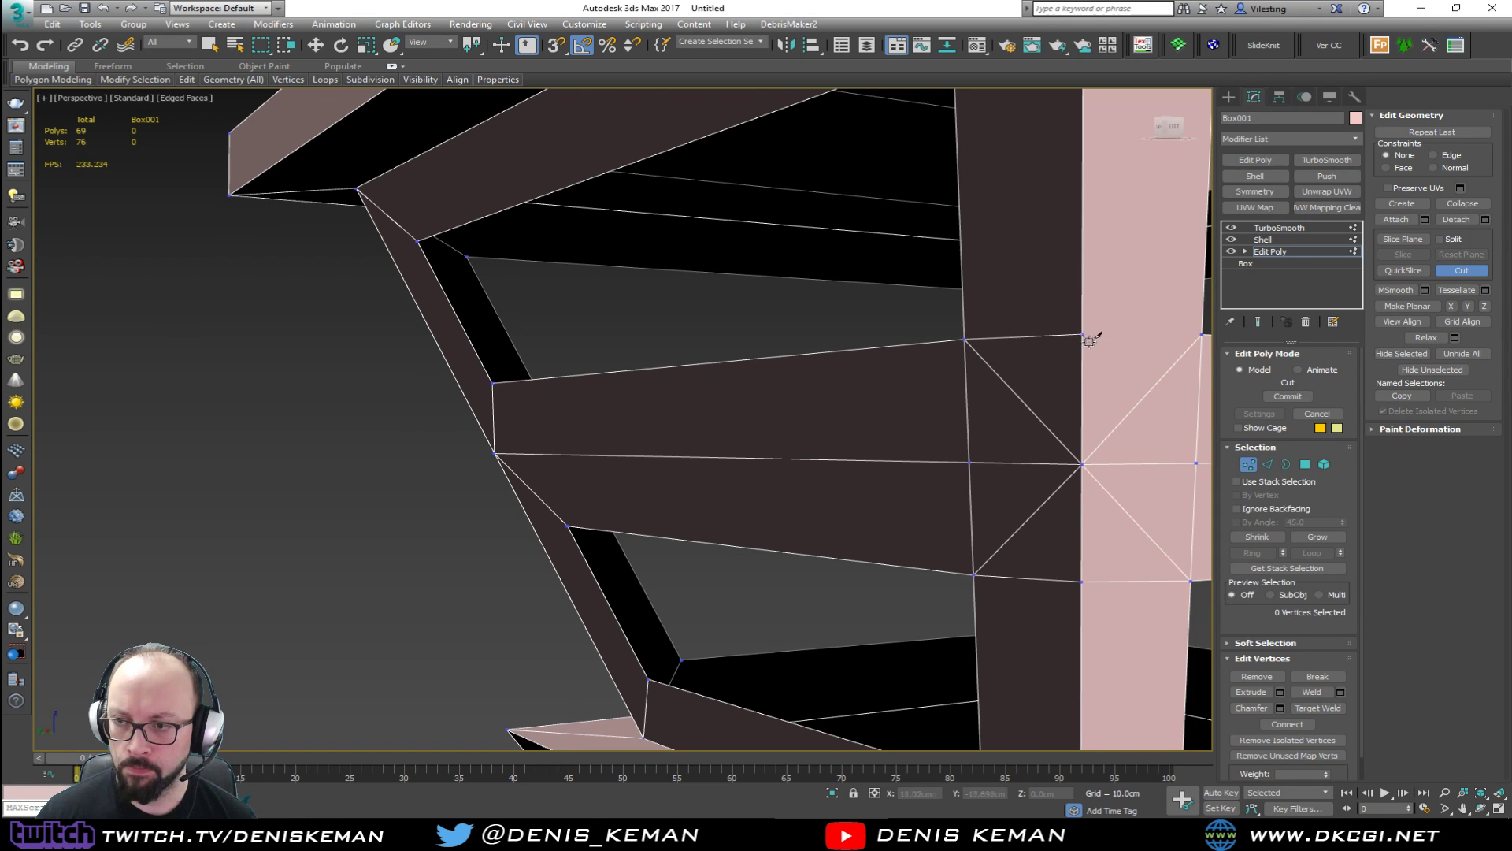
middle_drag(1092, 338, 1018, 356)
click(1076, 357)
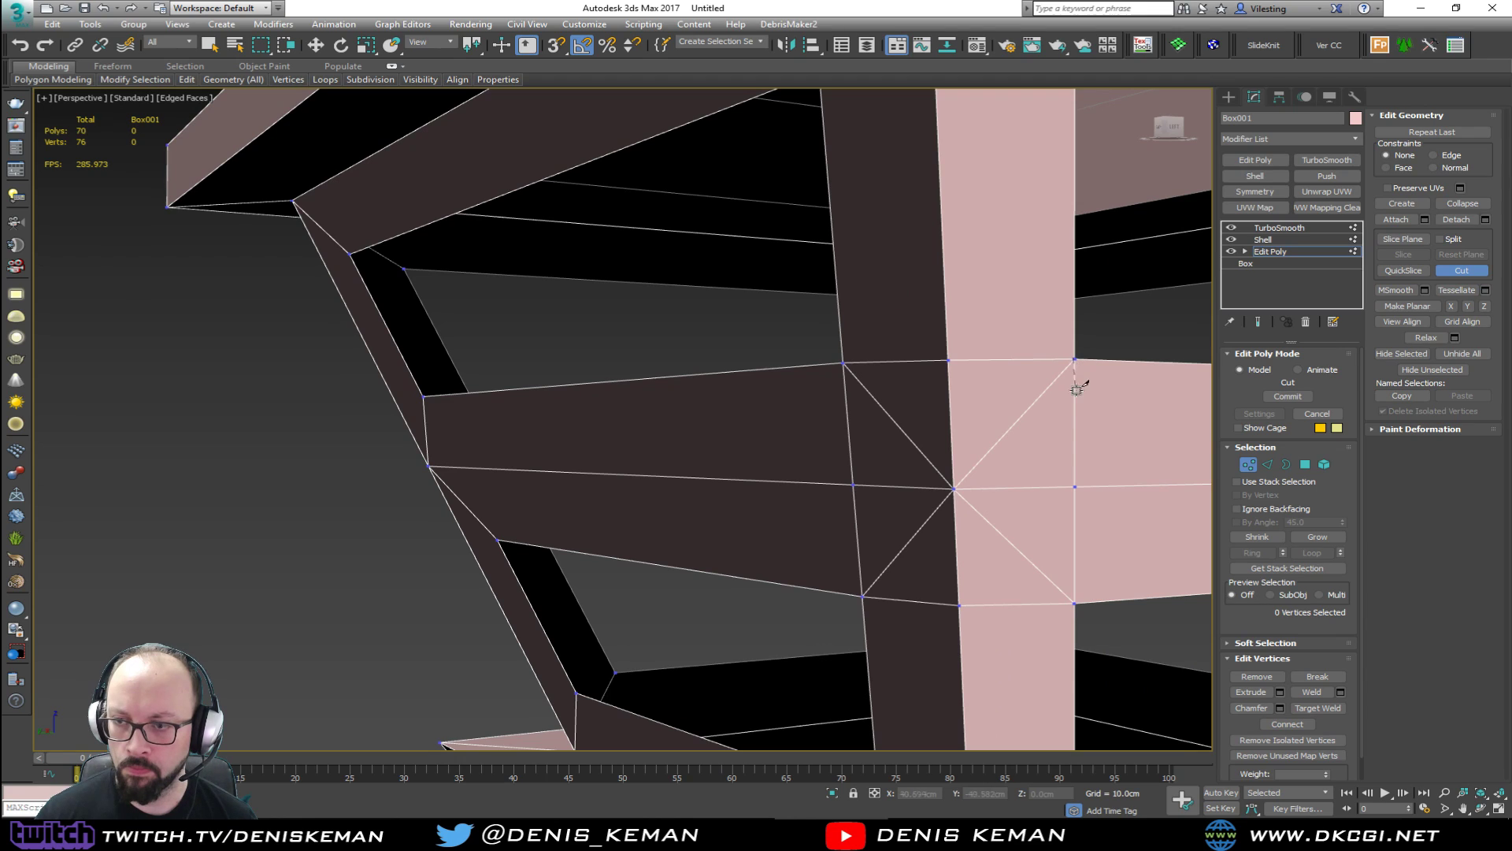
right_click(1047, 438)
Remove the four diagonal edges meeting on the corner post at the middle rail.
key(2)
click(979, 462)
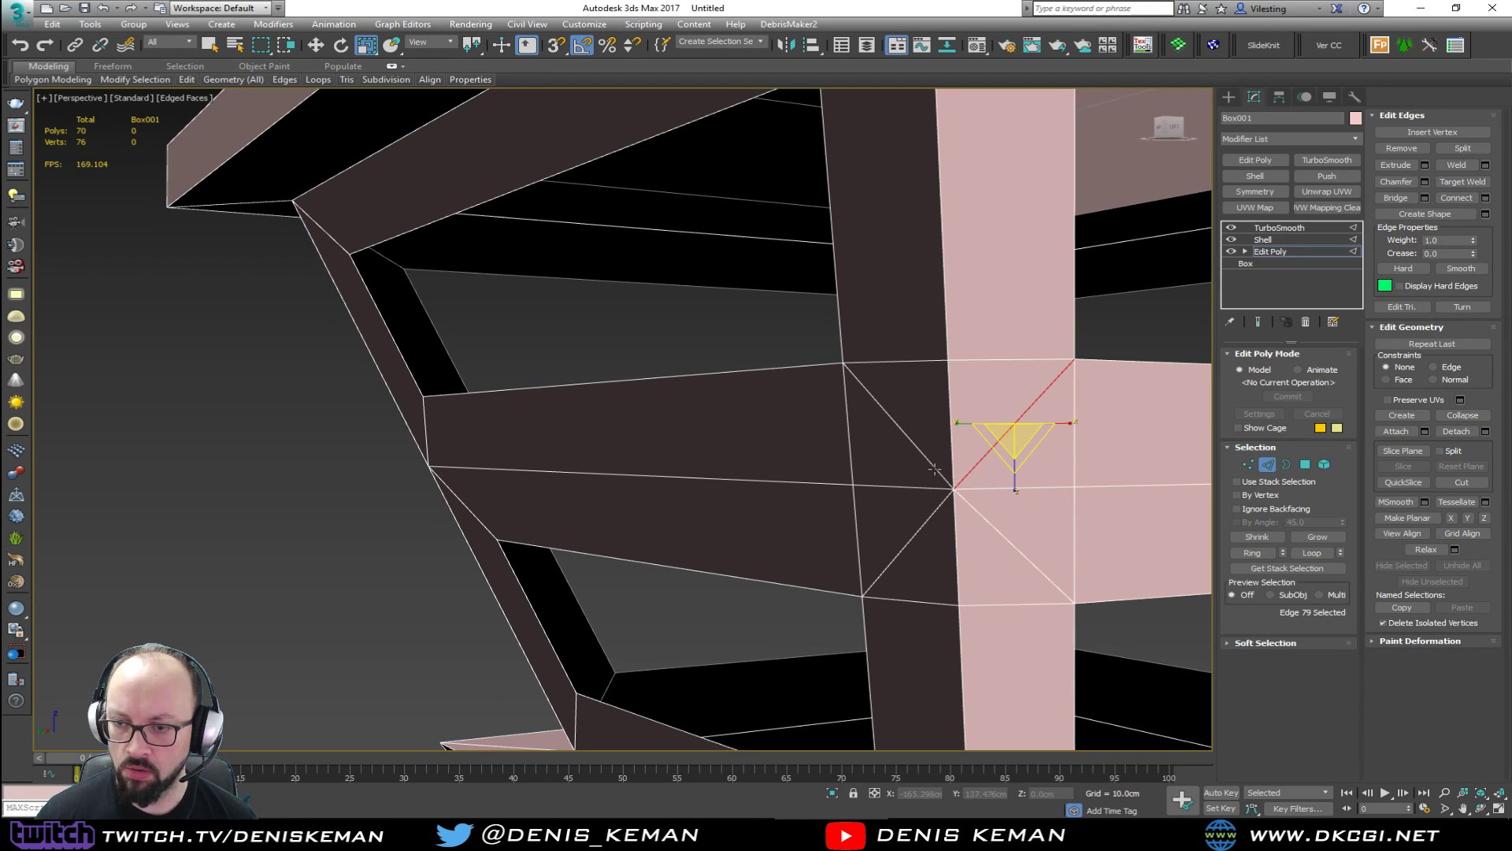
ctrl+click(920, 464)
click(924, 463)
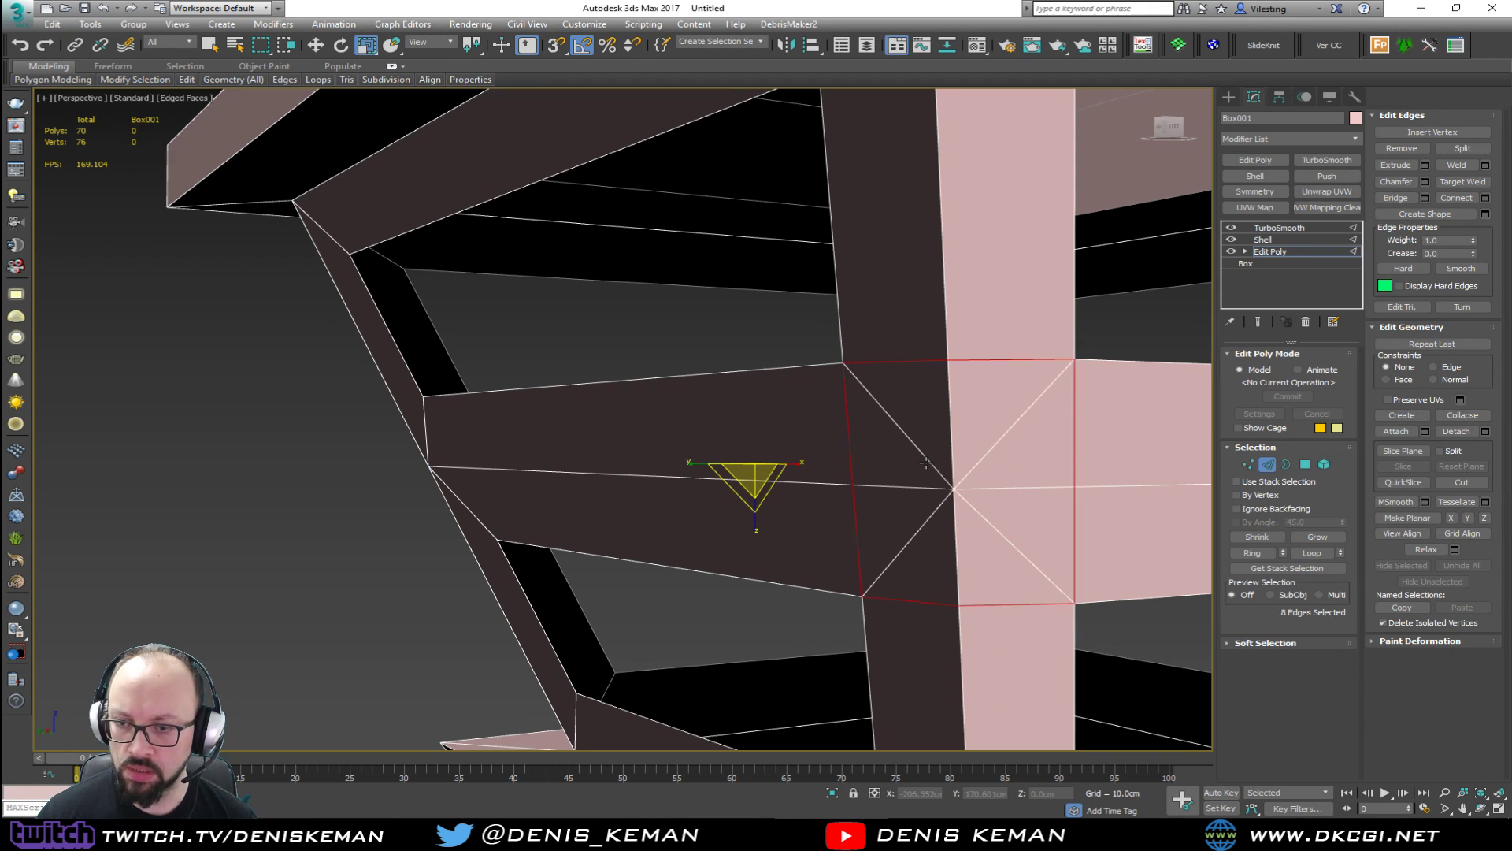
click(979, 458)
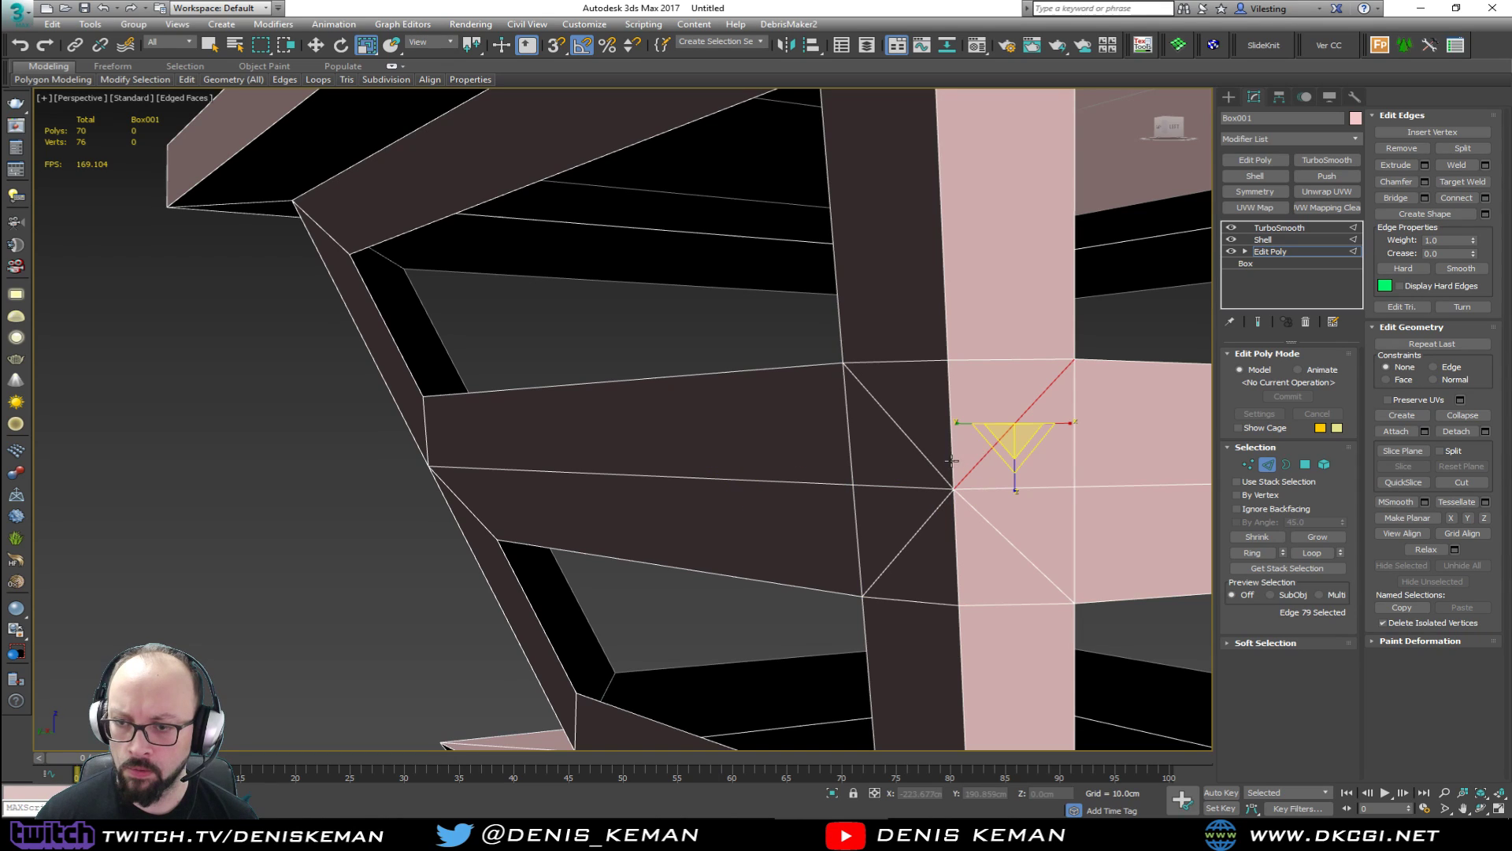
ctrl+click(929, 464)
ctrl+click(935, 512)
ctrl+click(976, 510)
key(BackSpace)
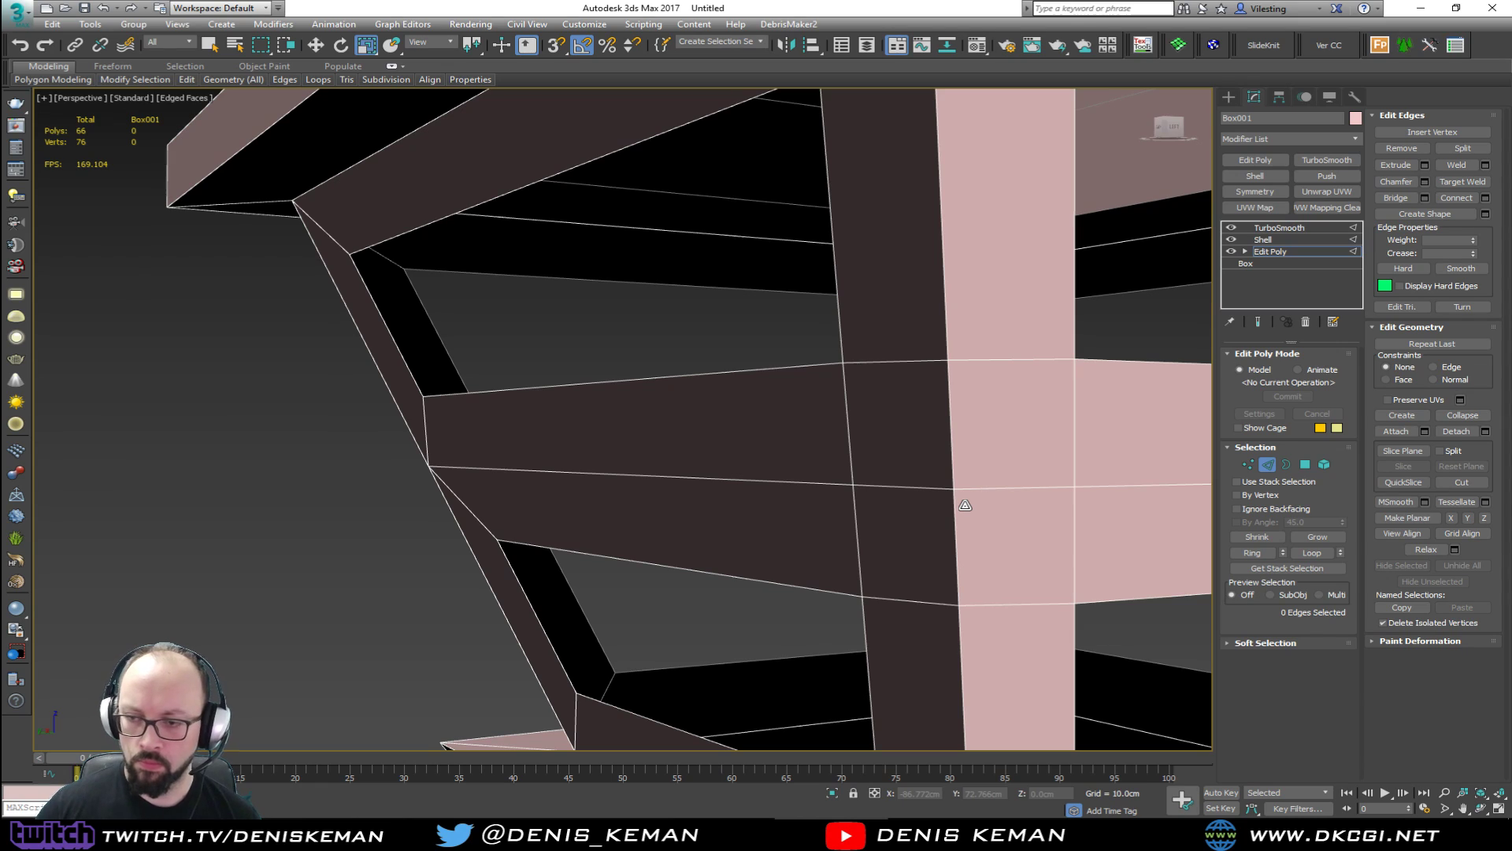
click(1267, 464)
Add a Symmetry modifier above the Edit Poly, mirroring the body along X with Flip enabled.
scroll(622, 350, down, 10)
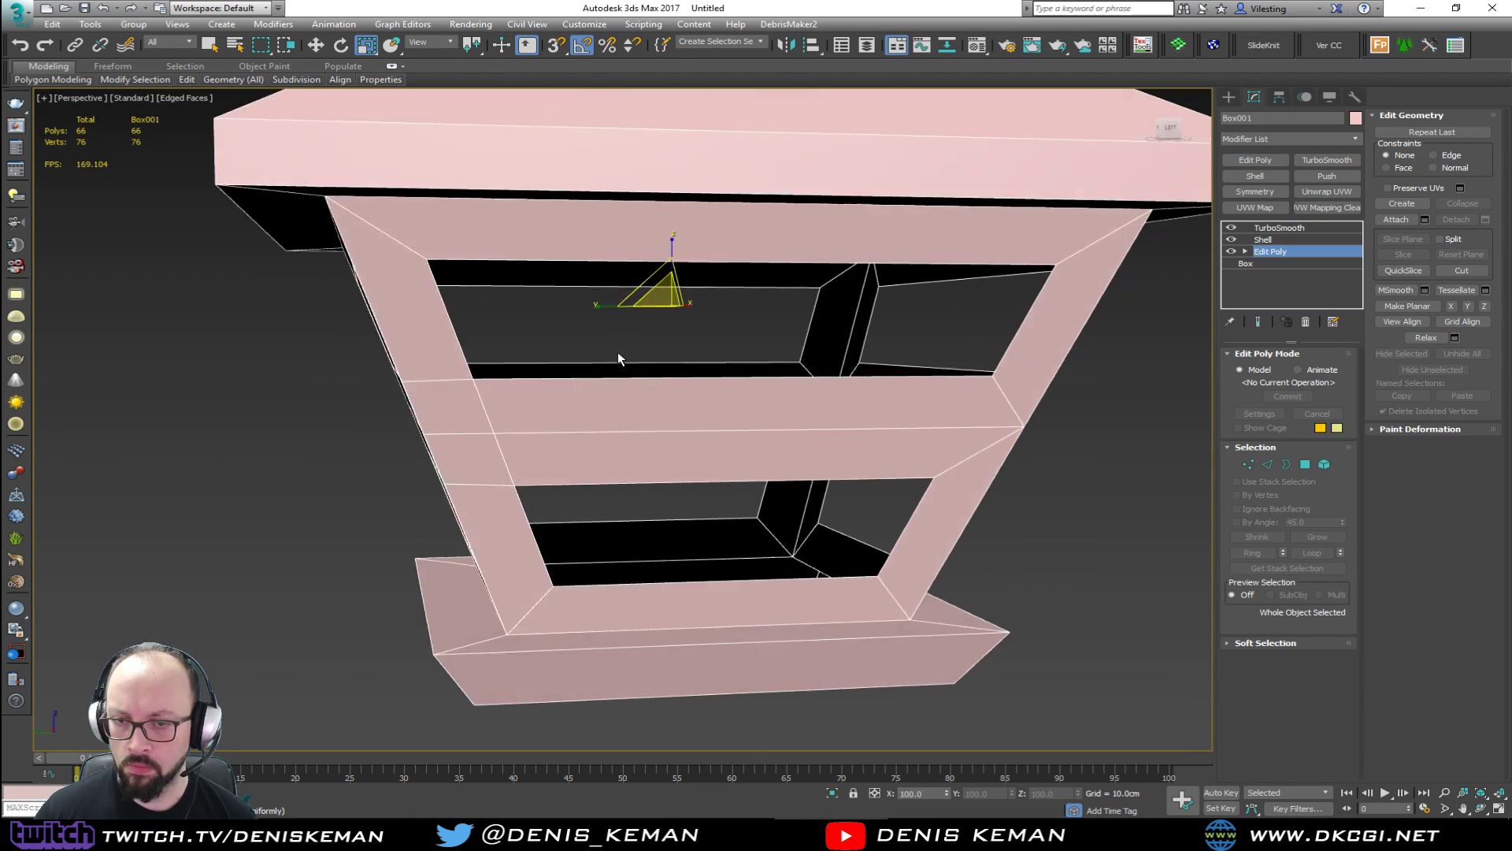
alt+middle_drag(546, 354, 777, 371)
alt+middle_drag(962, 404, 879, 475)
alt+middle_drag(788, 431, 827, 434)
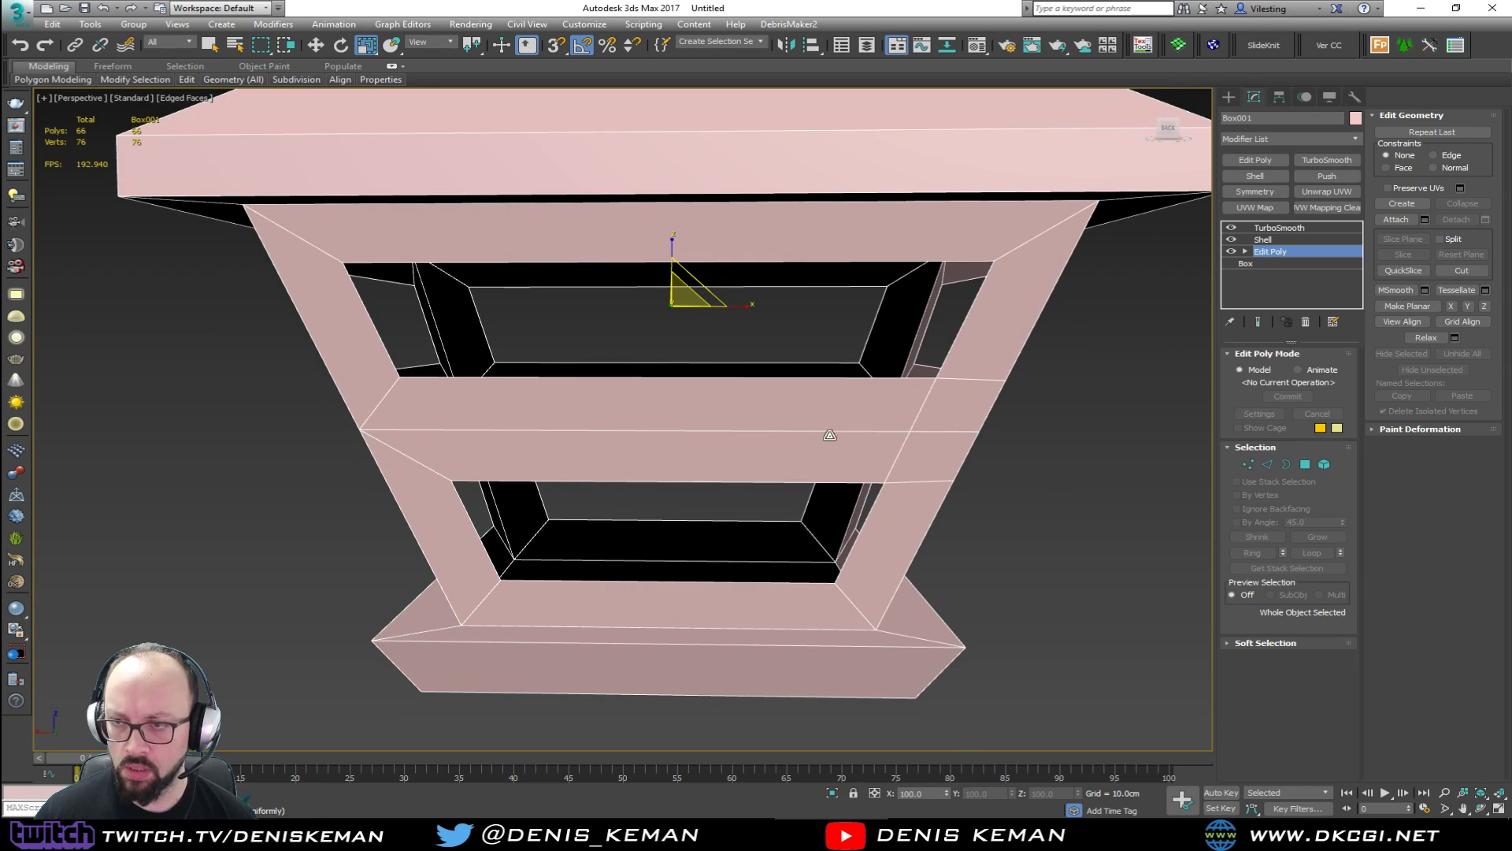
click(1256, 192)
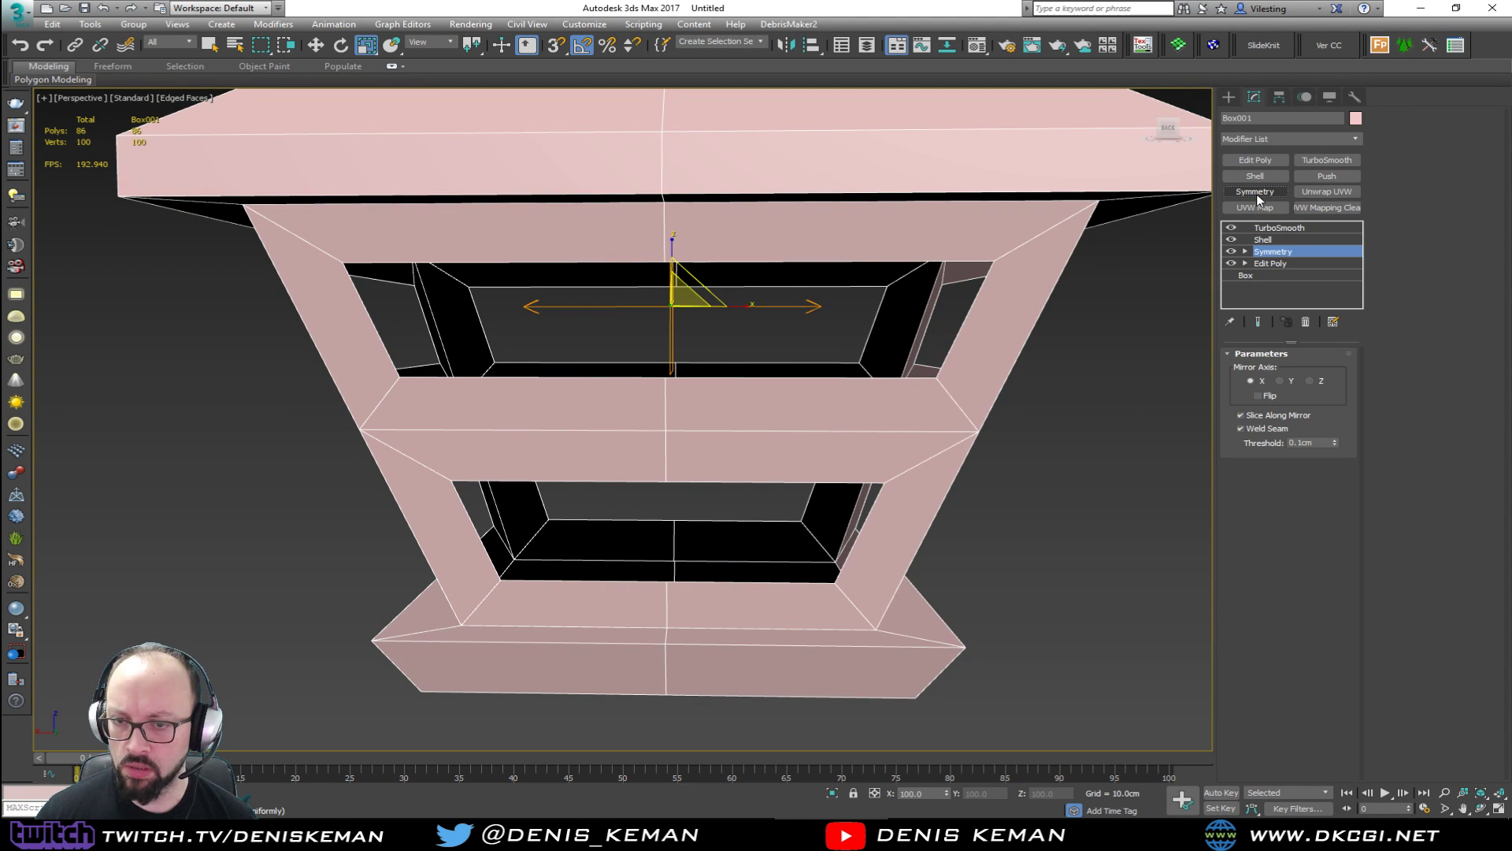
click(1258, 396)
Add a second Symmetry modifier that mirrors the body along the Y axis.
alt+middle_drag(811, 315, 796, 395)
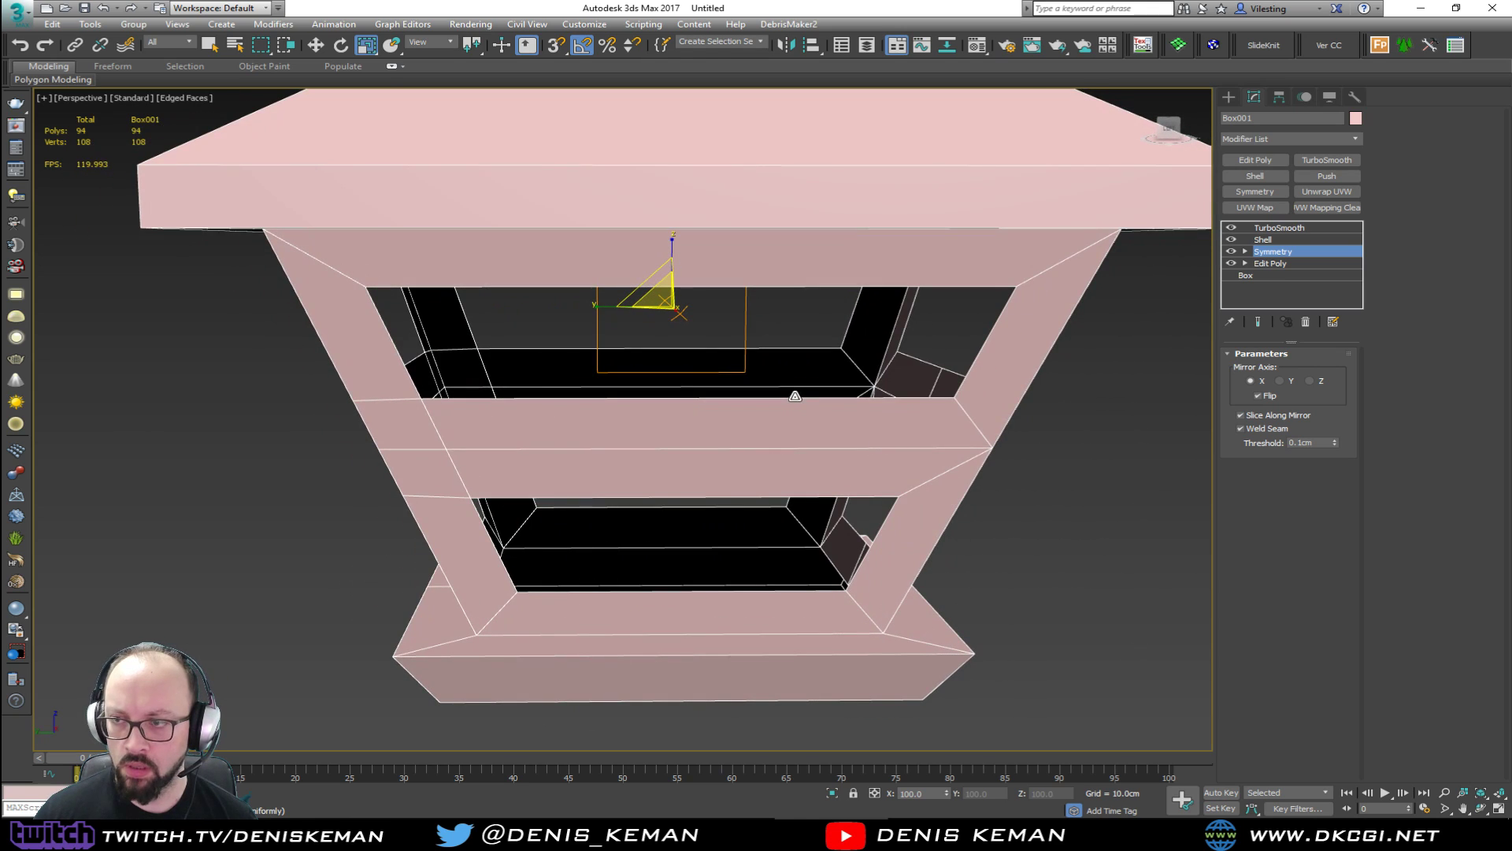
click(1254, 193)
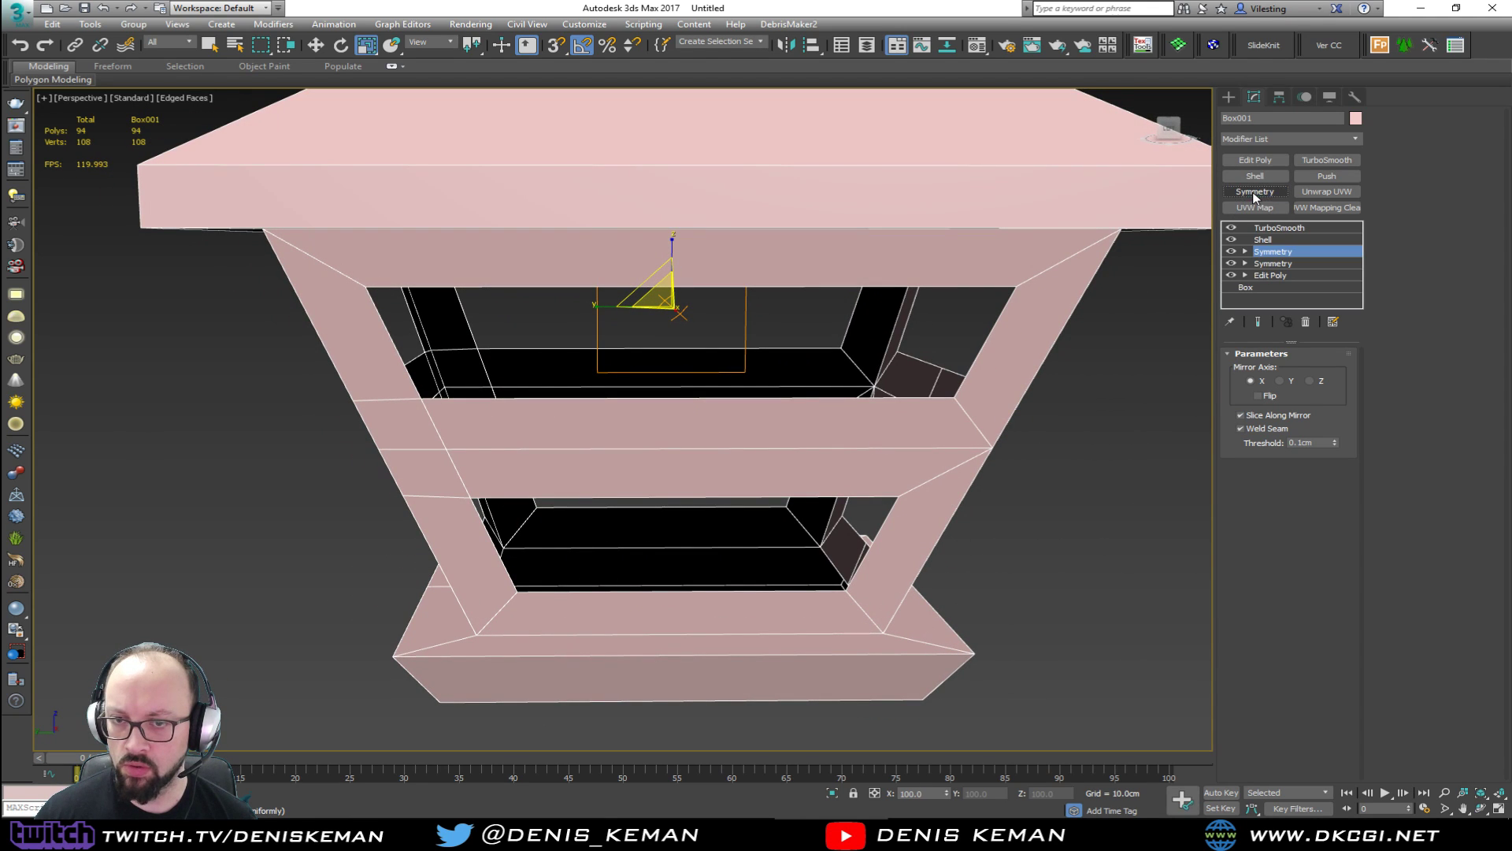
click(1281, 381)
alt+middle_drag(849, 376, 914, 339)
Examine the mirrored lantern with Shell and TurboSmooth applied, with edged faces hidden.
click(1264, 240)
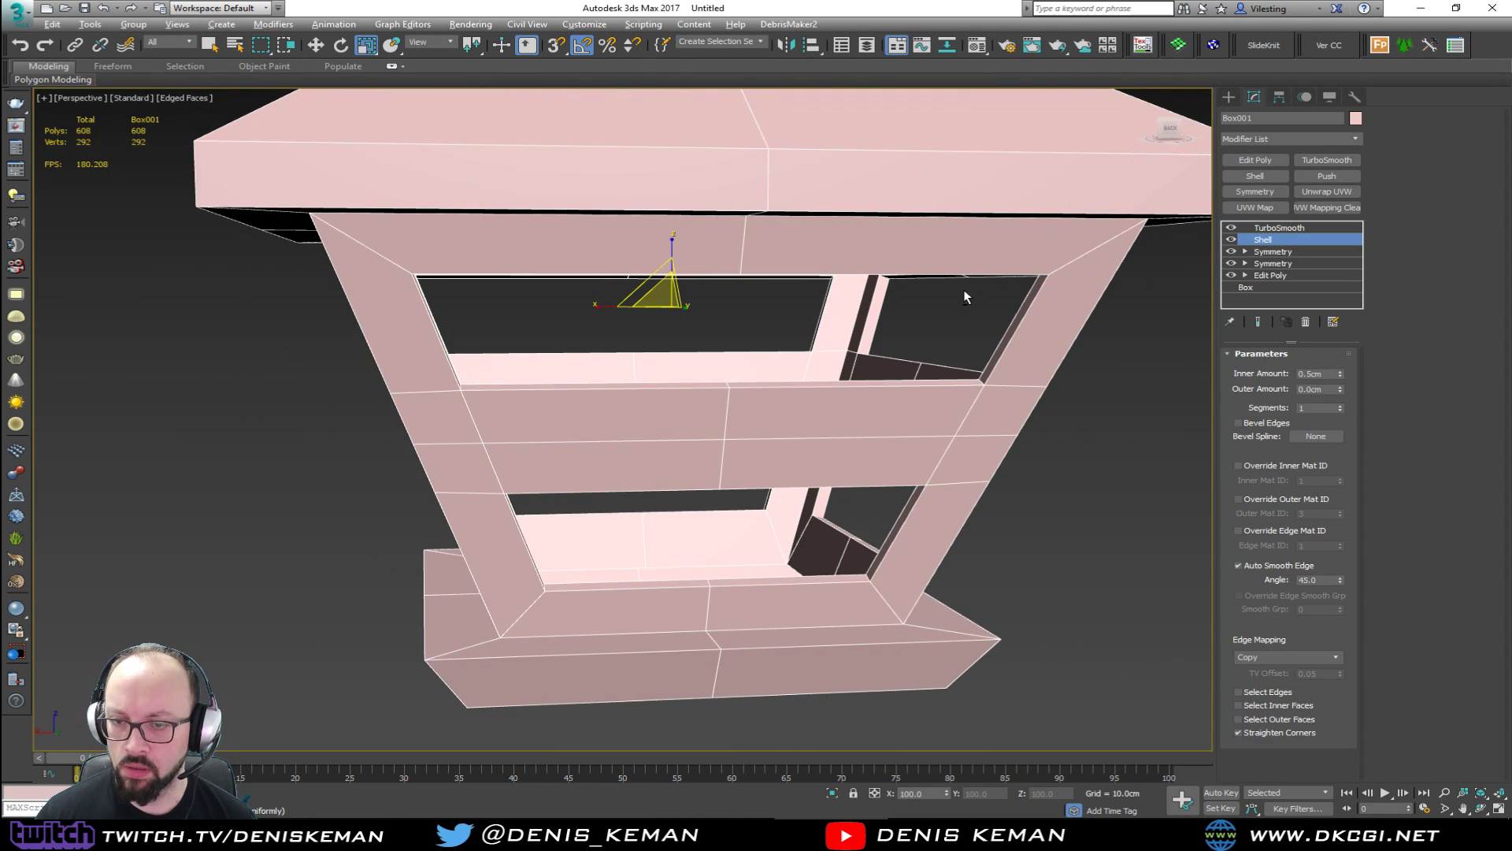
alt+middle_drag(966, 297, 1001, 302)
click(1265, 229)
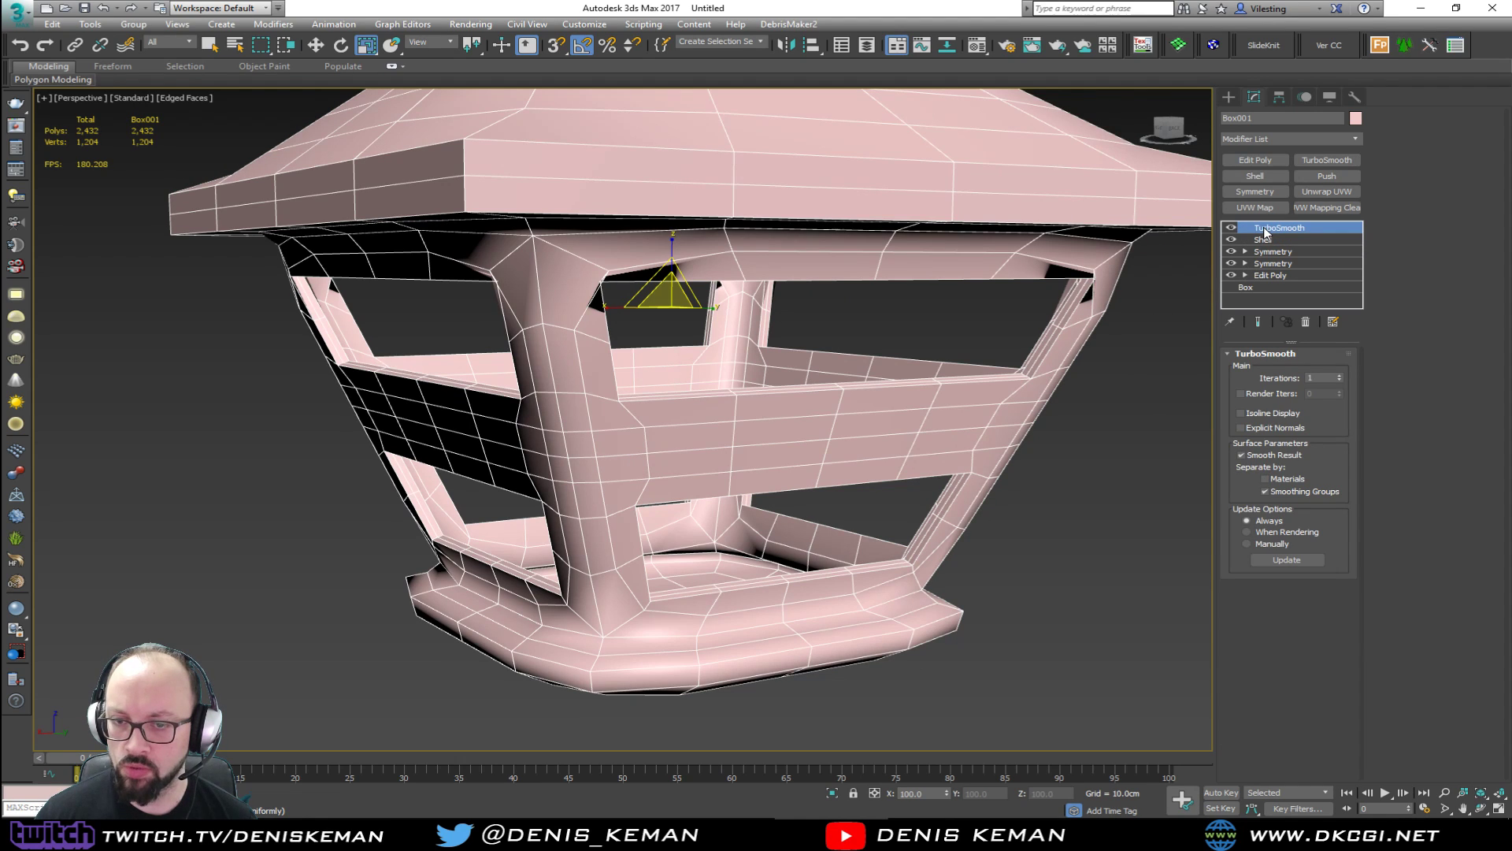
click(1078, 472)
key(F4)
alt+middle_drag(959, 442, 749, 400)
alt+middle_drag(611, 284, 512, 419)
alt+middle_drag(359, 549, 549, 429)
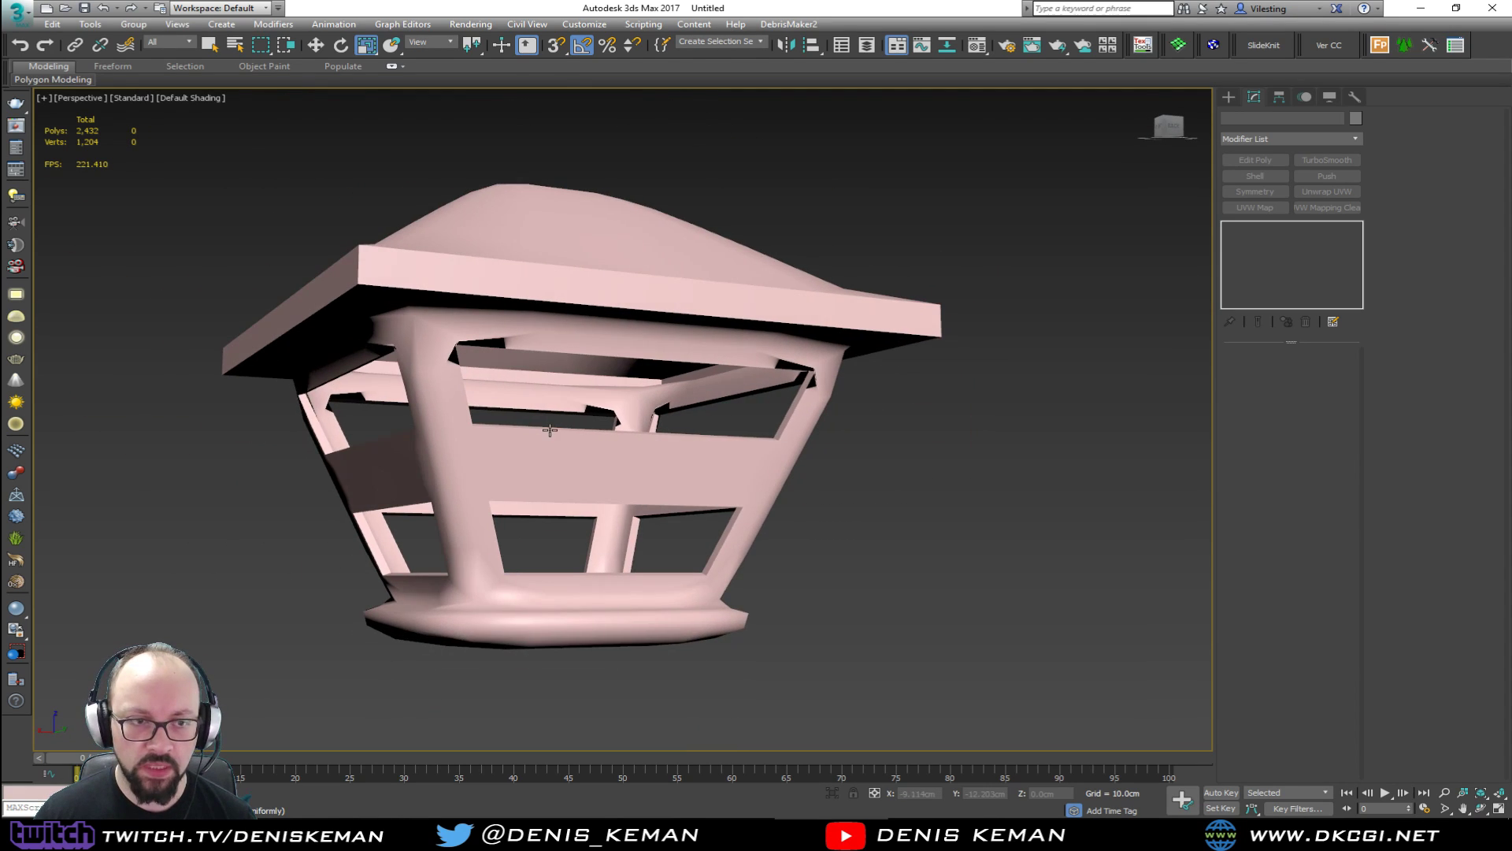
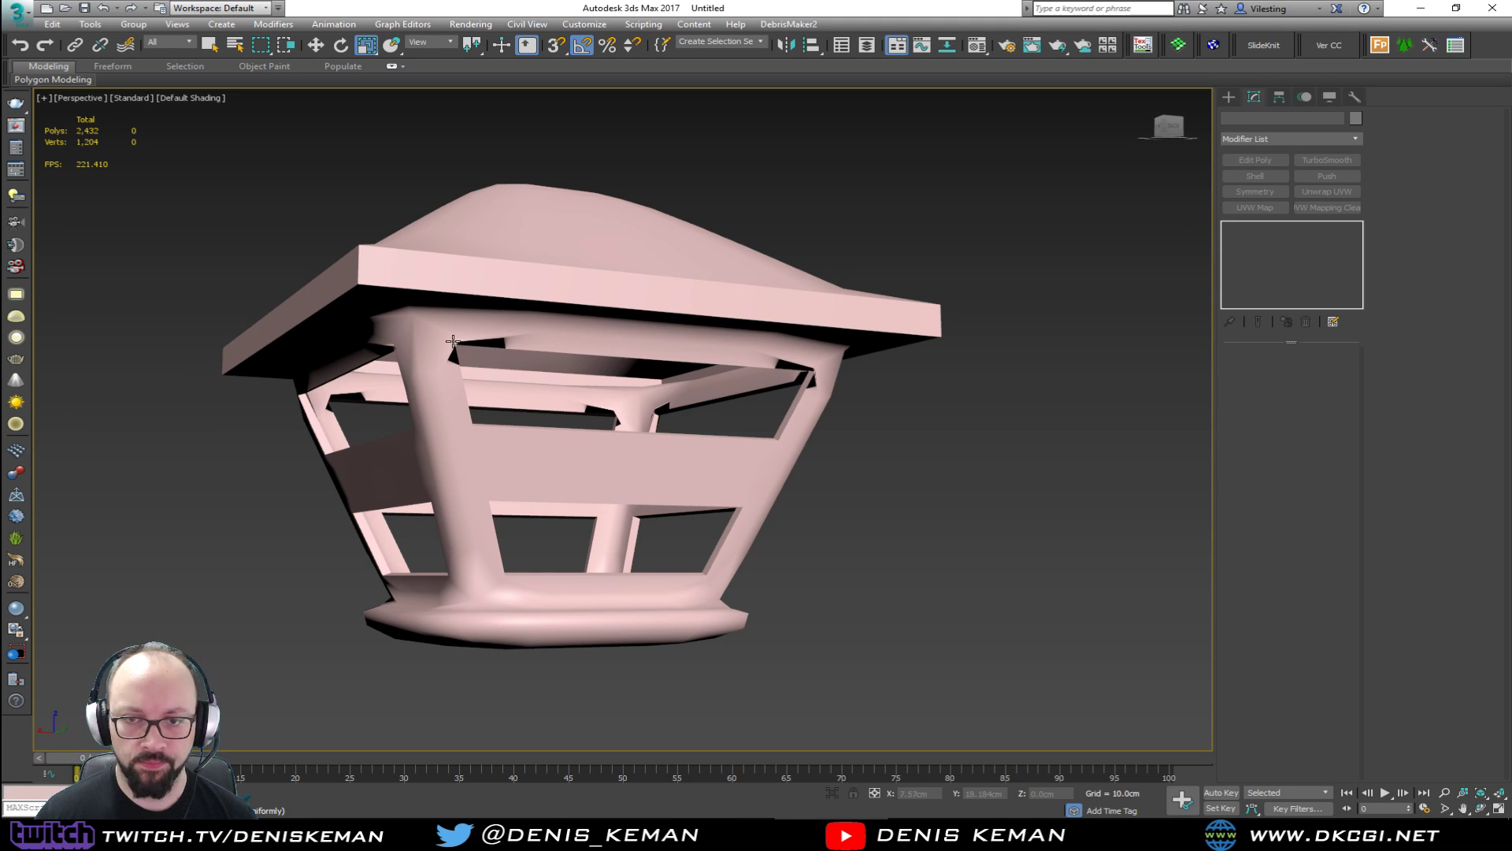
In the Edit Poly, cut from the upper window corner to the top rail's upper edge and around the post to the adjacent window corner.
click(484, 337)
click(1270, 275)
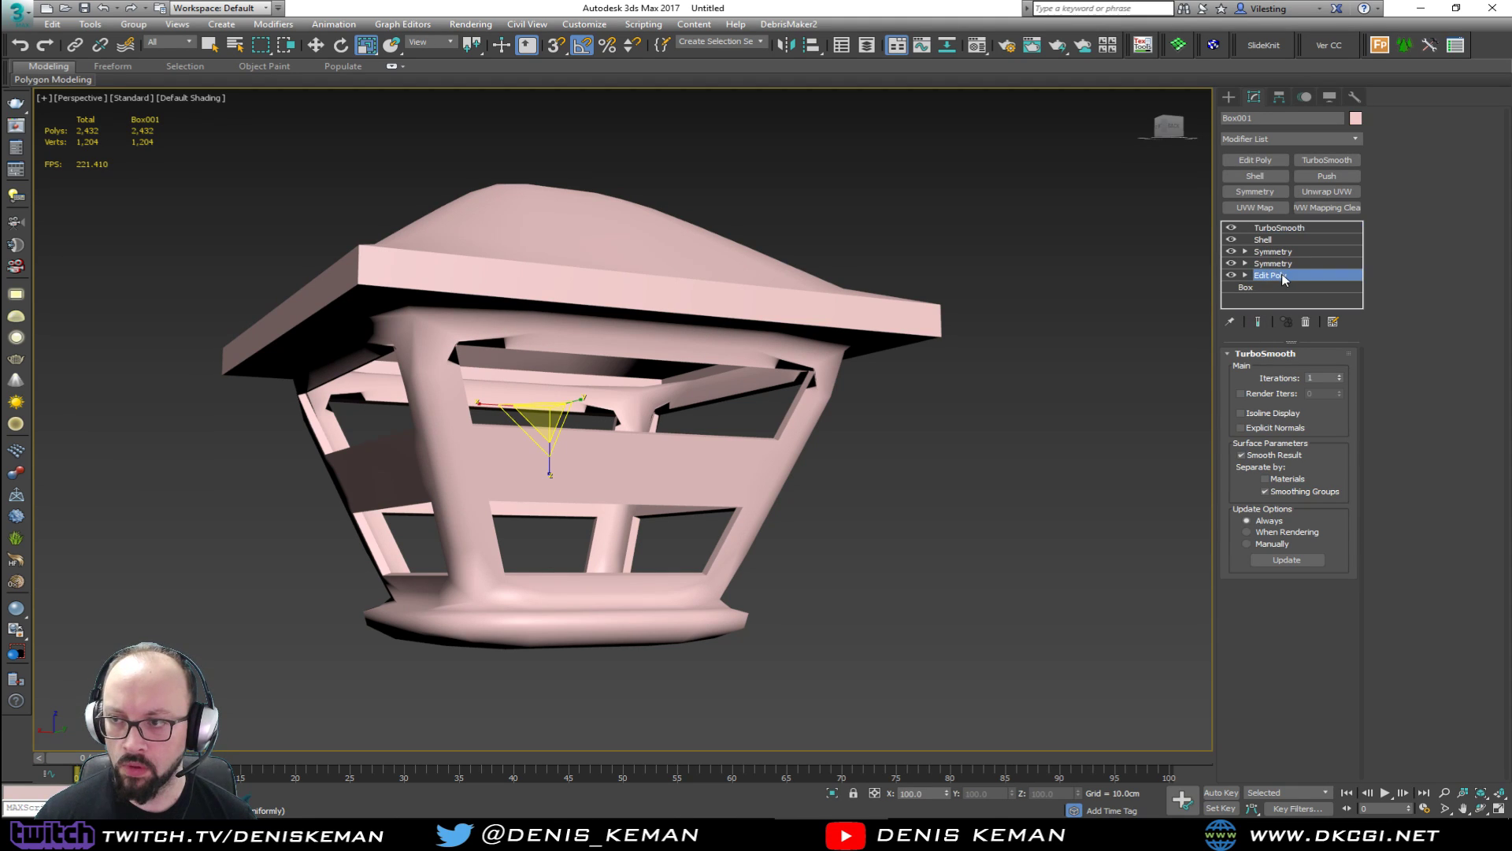
key(F4)
alt+middle_drag(811, 427, 706, 438)
key(1)
scroll(550, 378, up, 8)
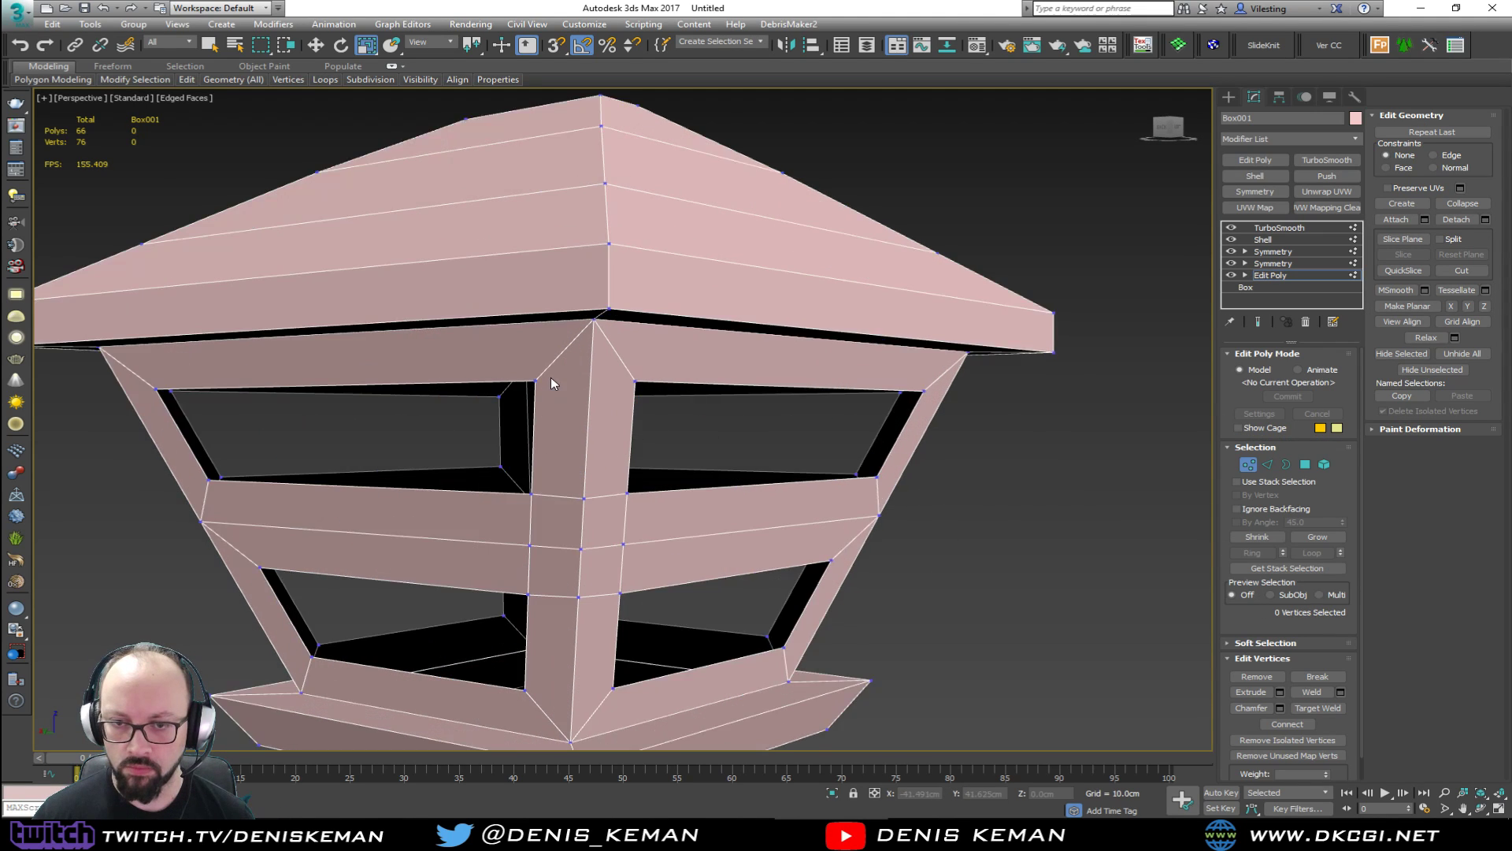
scroll(668, 340, up, 3)
key(alt+c)
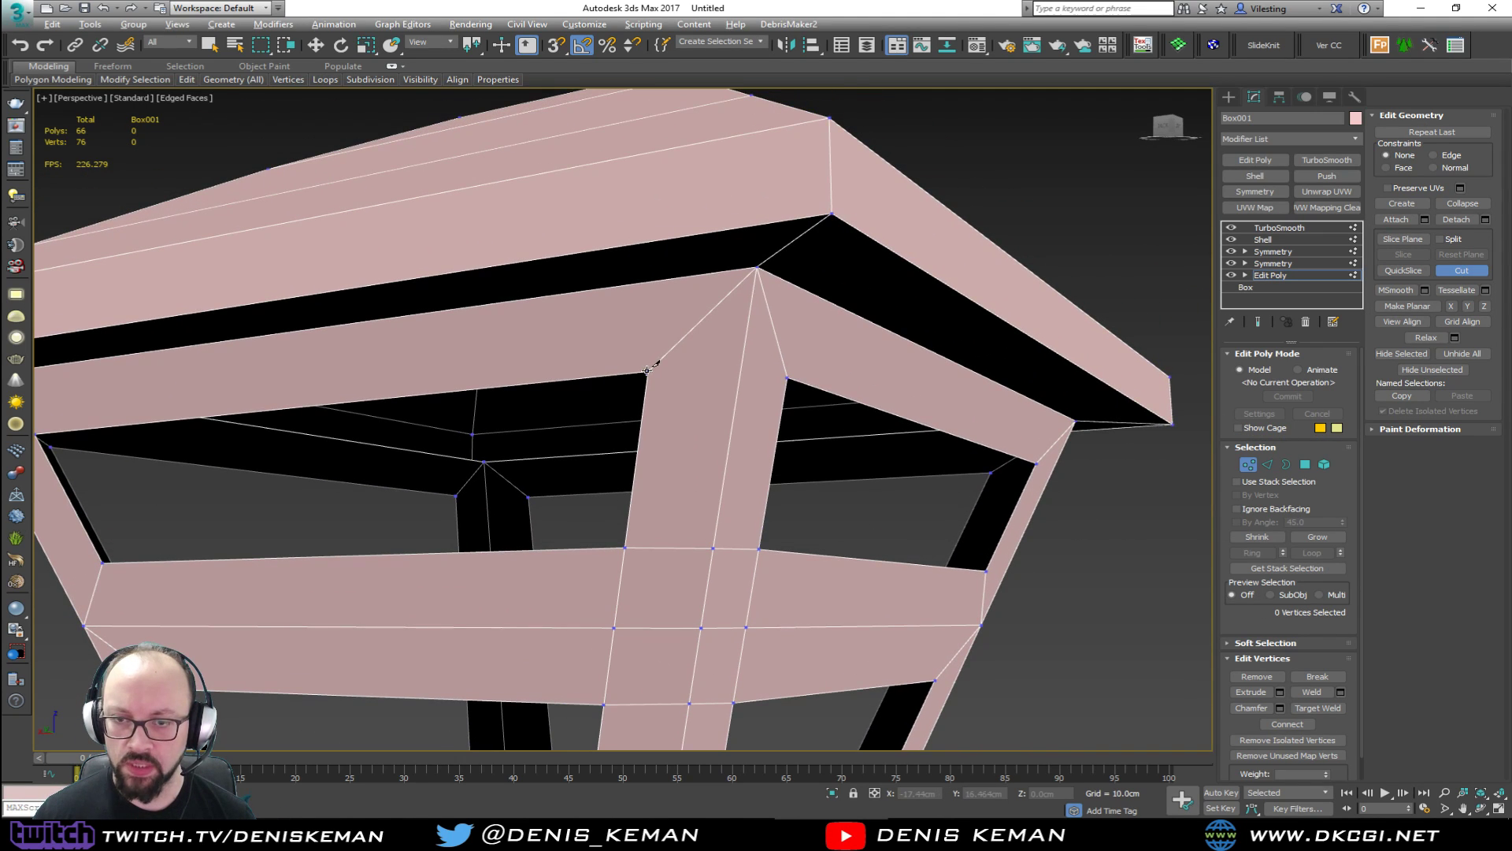
click(647, 370)
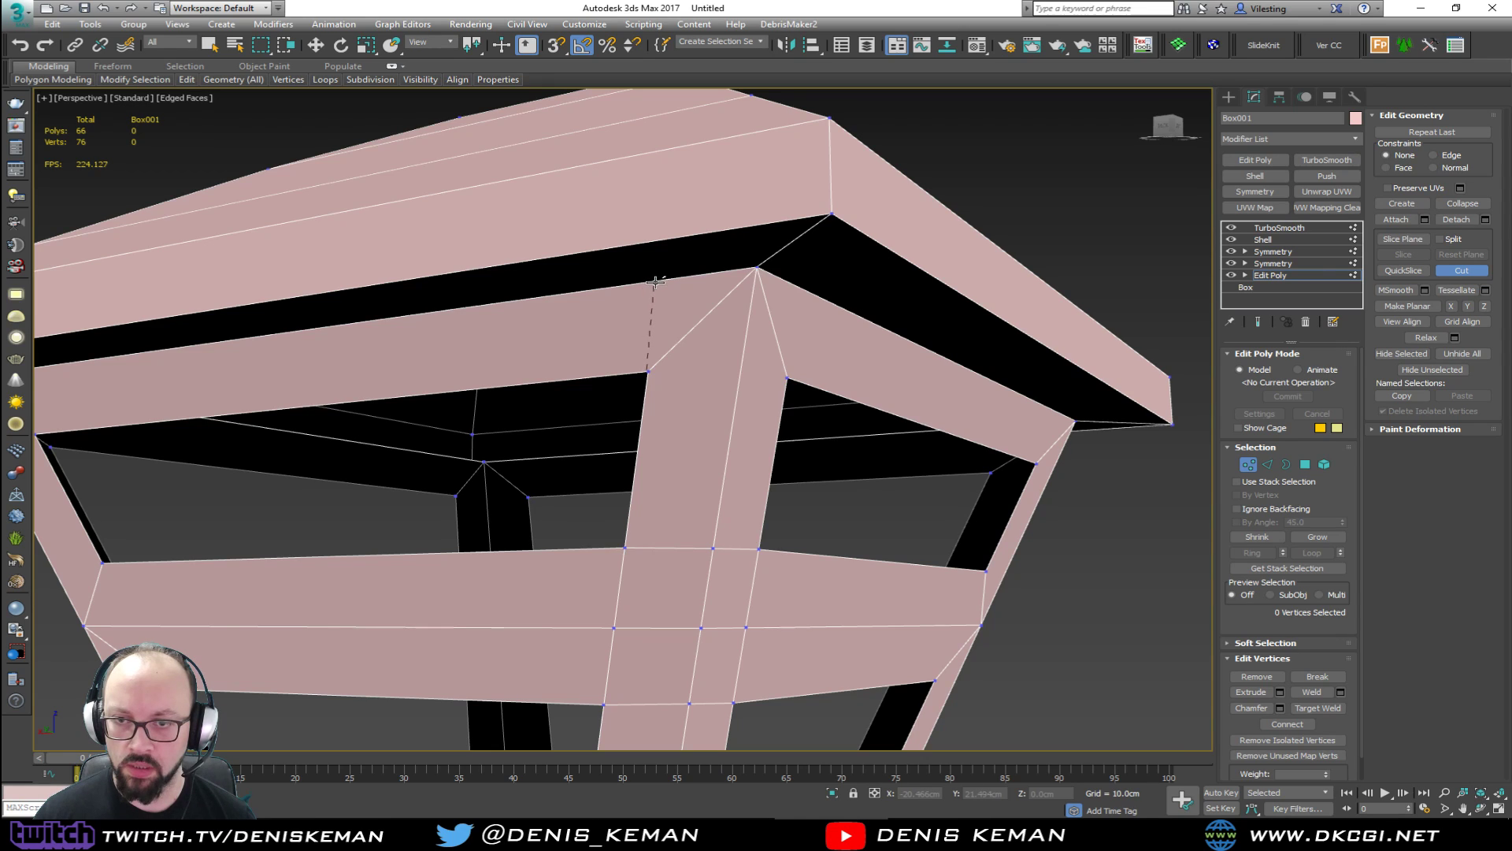
click(655, 281)
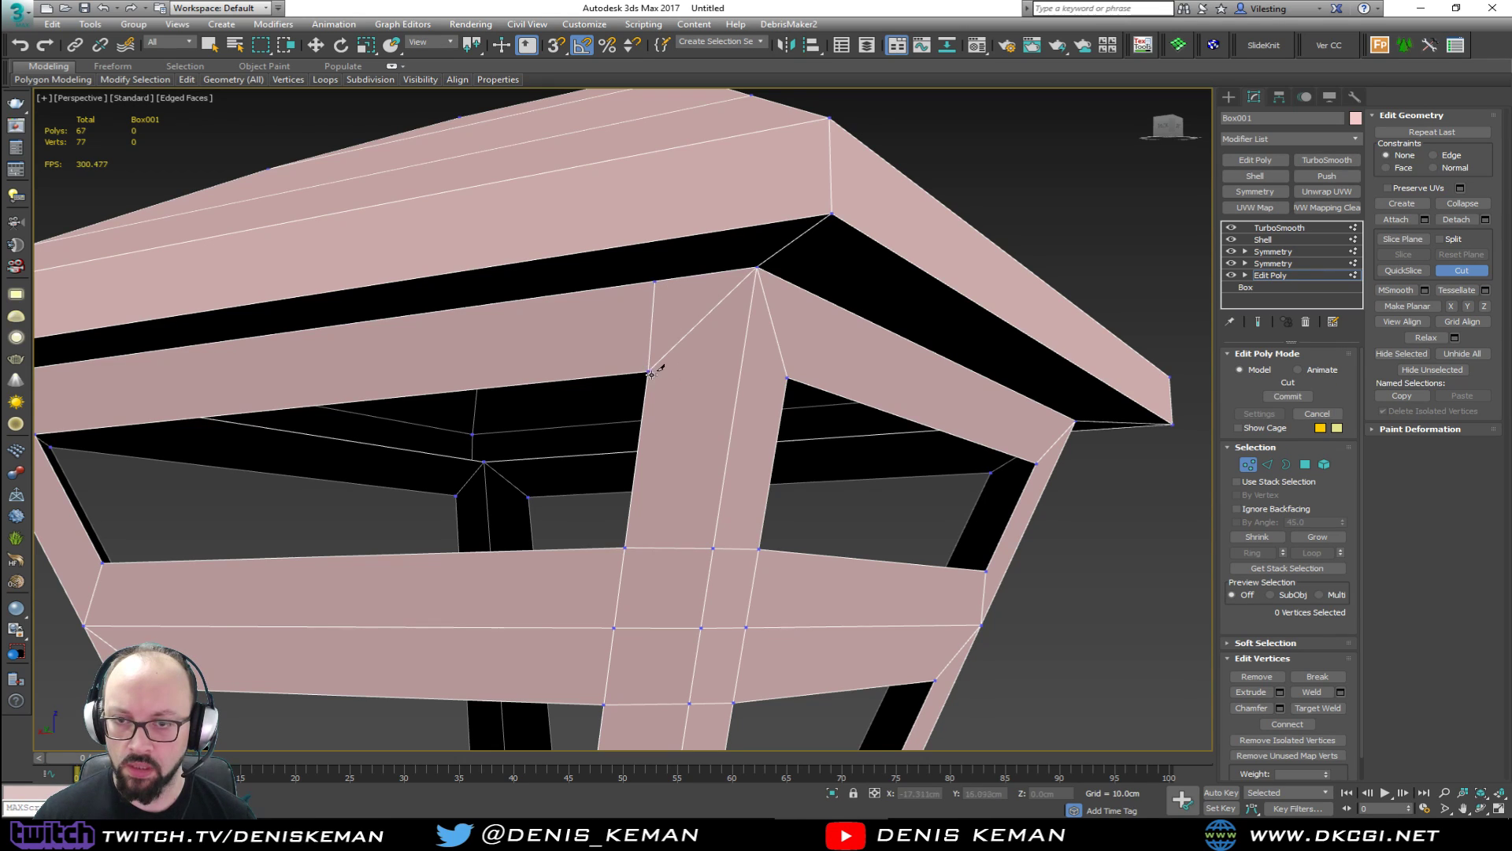
click(742, 363)
click(789, 379)
Cut the matching edge up the adjacent side's top rail and remove the two diagonal edges at the top of the post.
alt+middle_drag(833, 375, 767, 357)
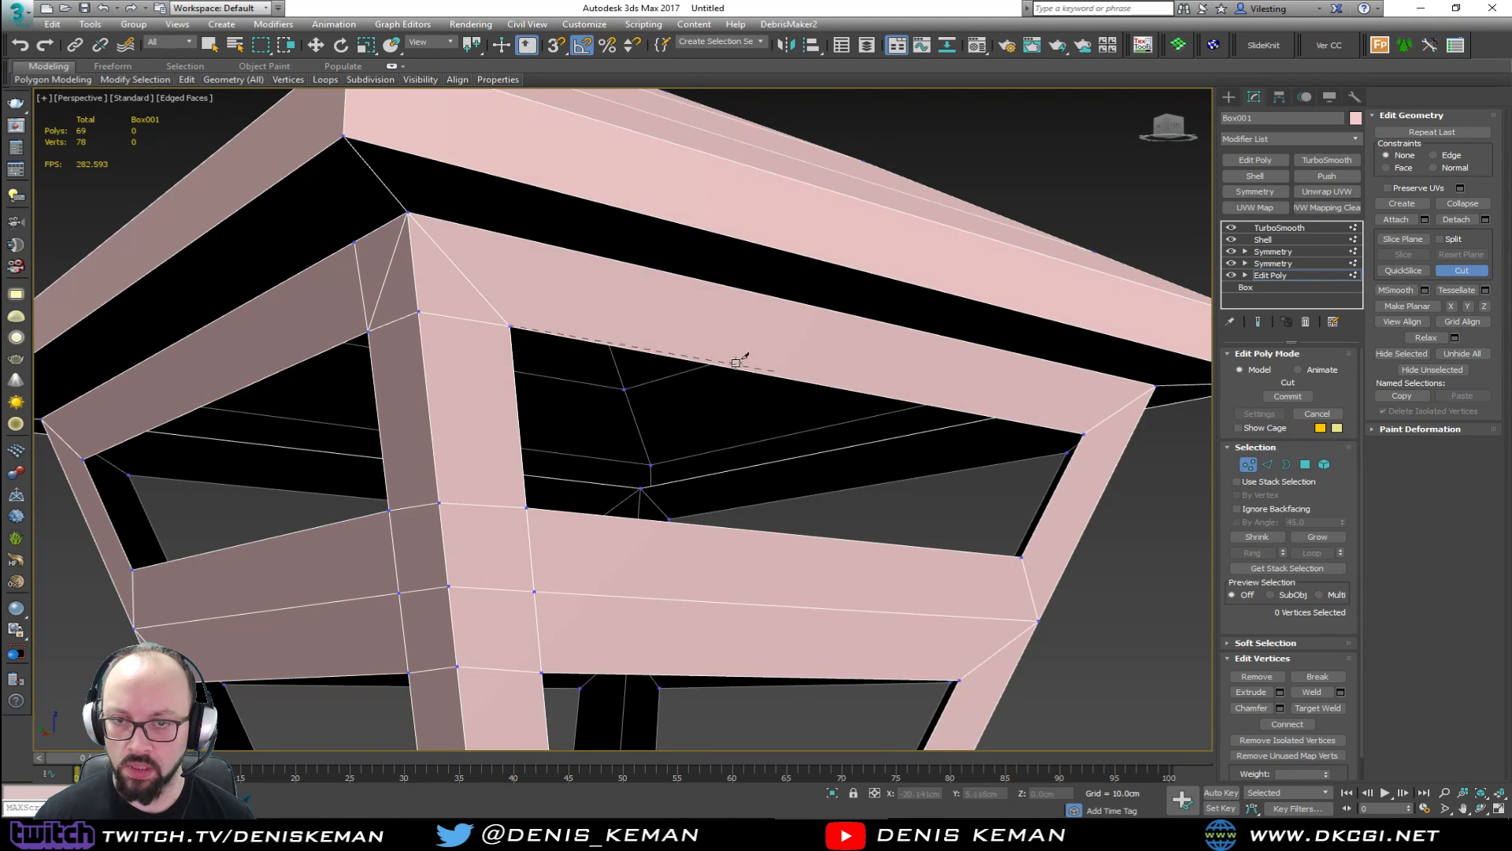
click(511, 324)
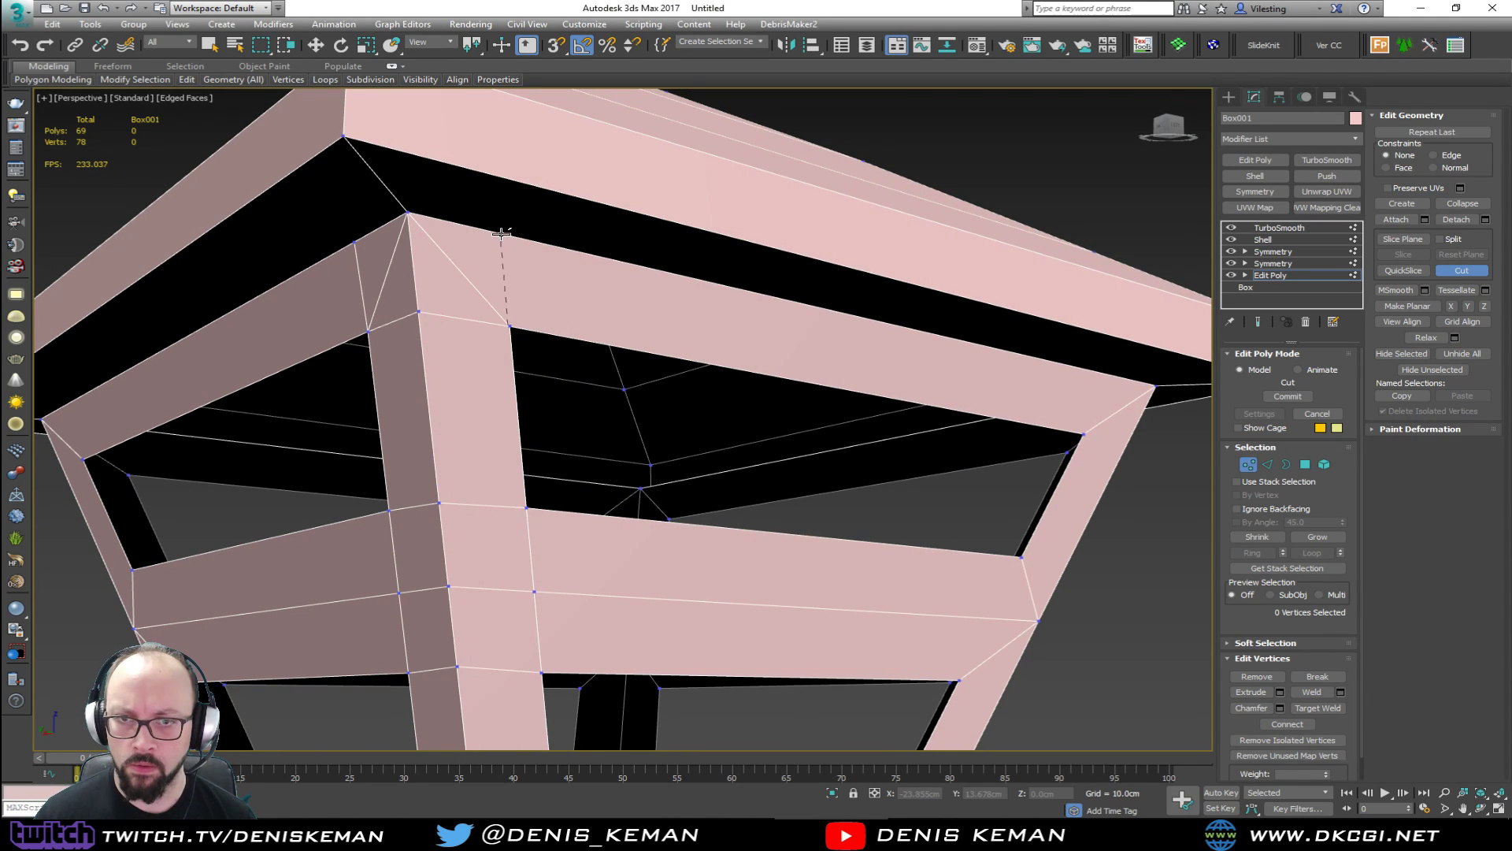
right_click(412, 270)
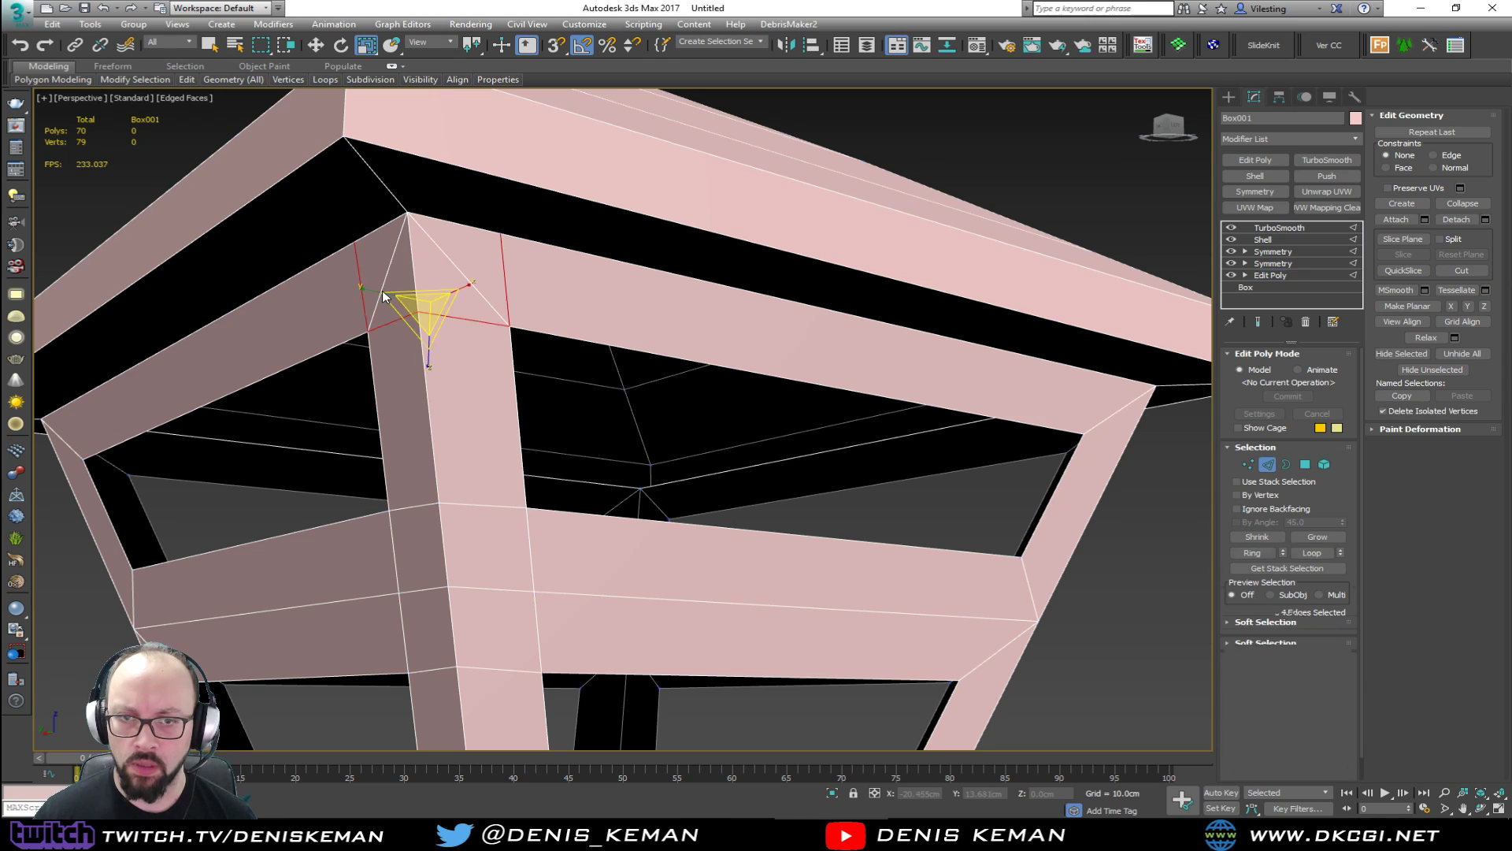
key(2)
click(415, 281)
key(BackSpace)
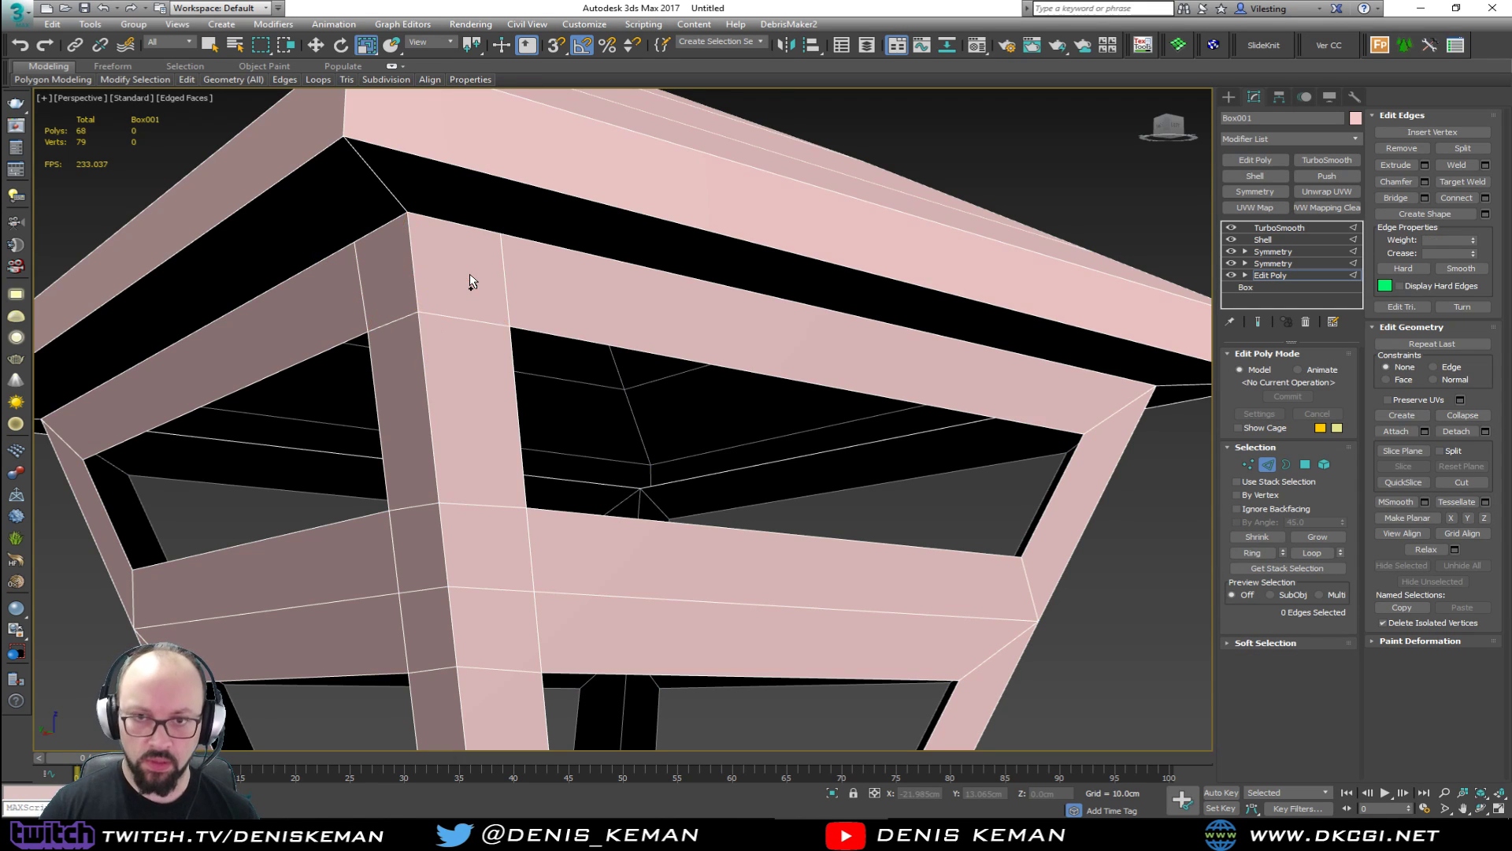
Connect the two new top-rail vertices to the corner vertex on the roof's underside.
key(1)
click(352, 243)
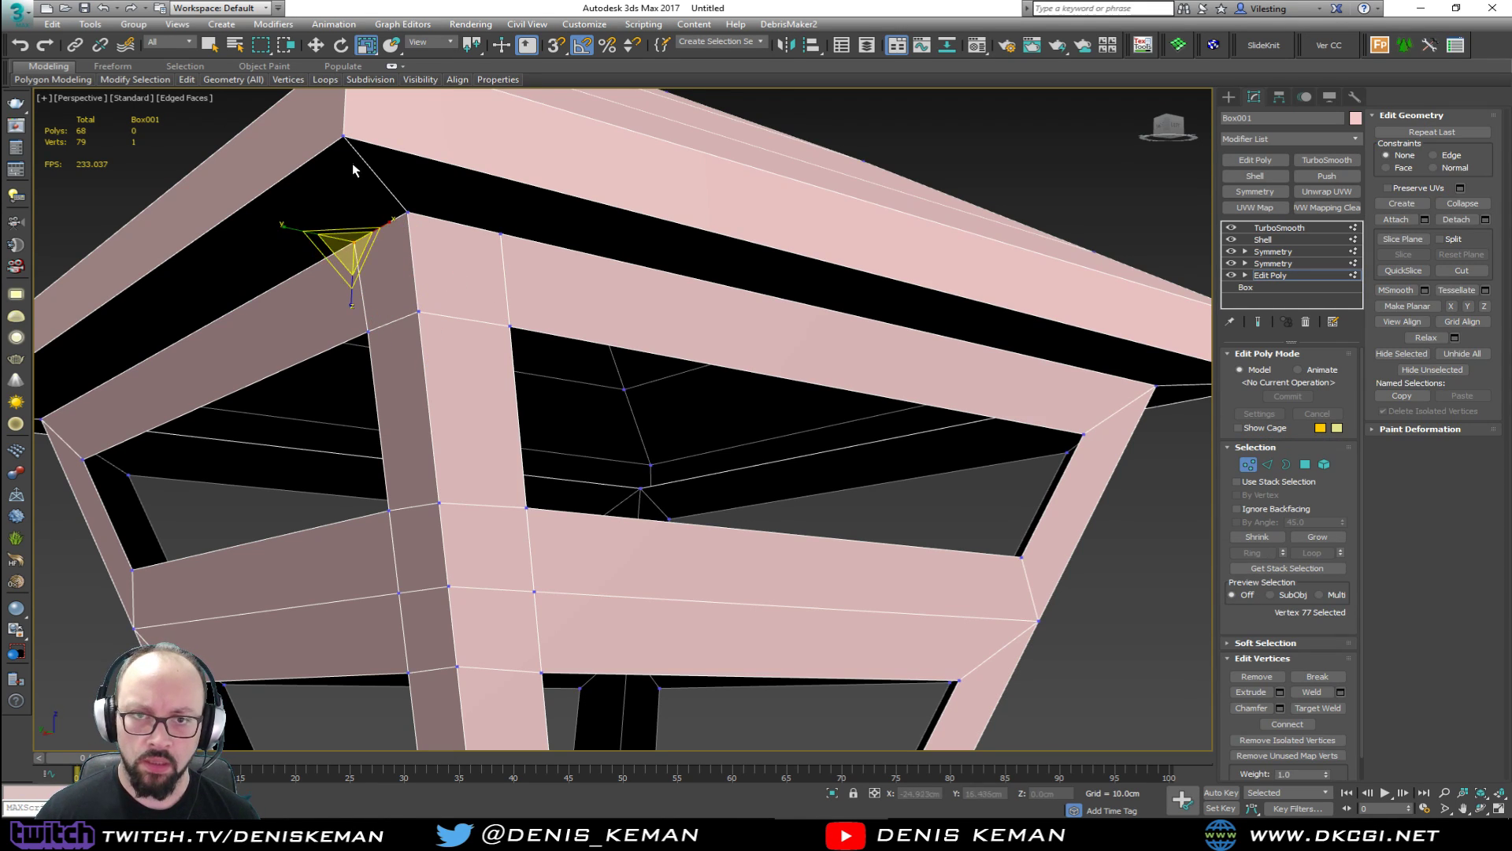
key(ctrl+shift+e)
click(346, 139)
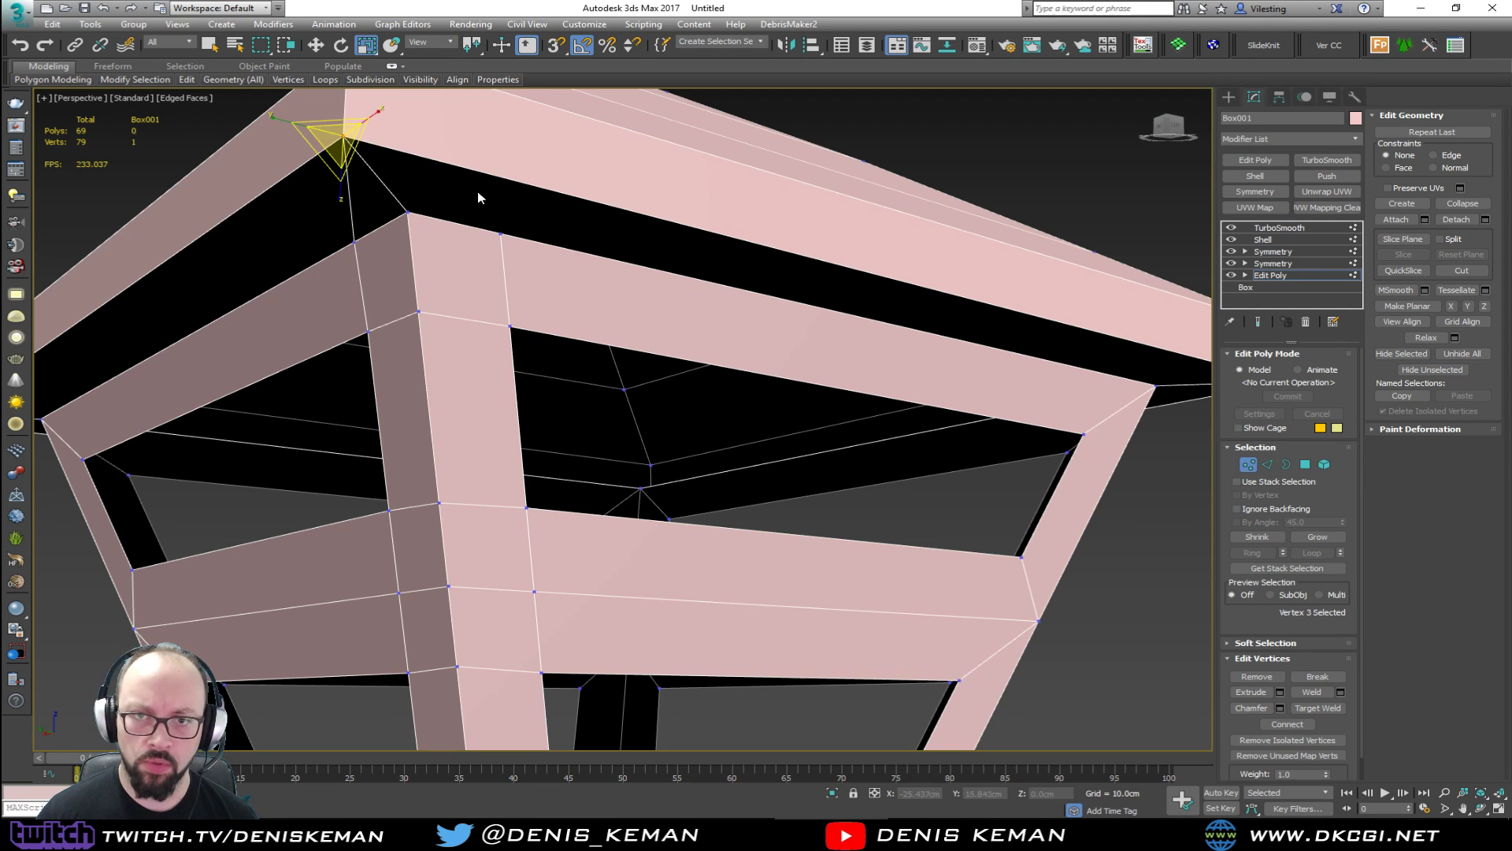
ctrl+click(502, 236)
key(ctrl+shift+e)
alt+middle_drag(502, 237, 693, 304)
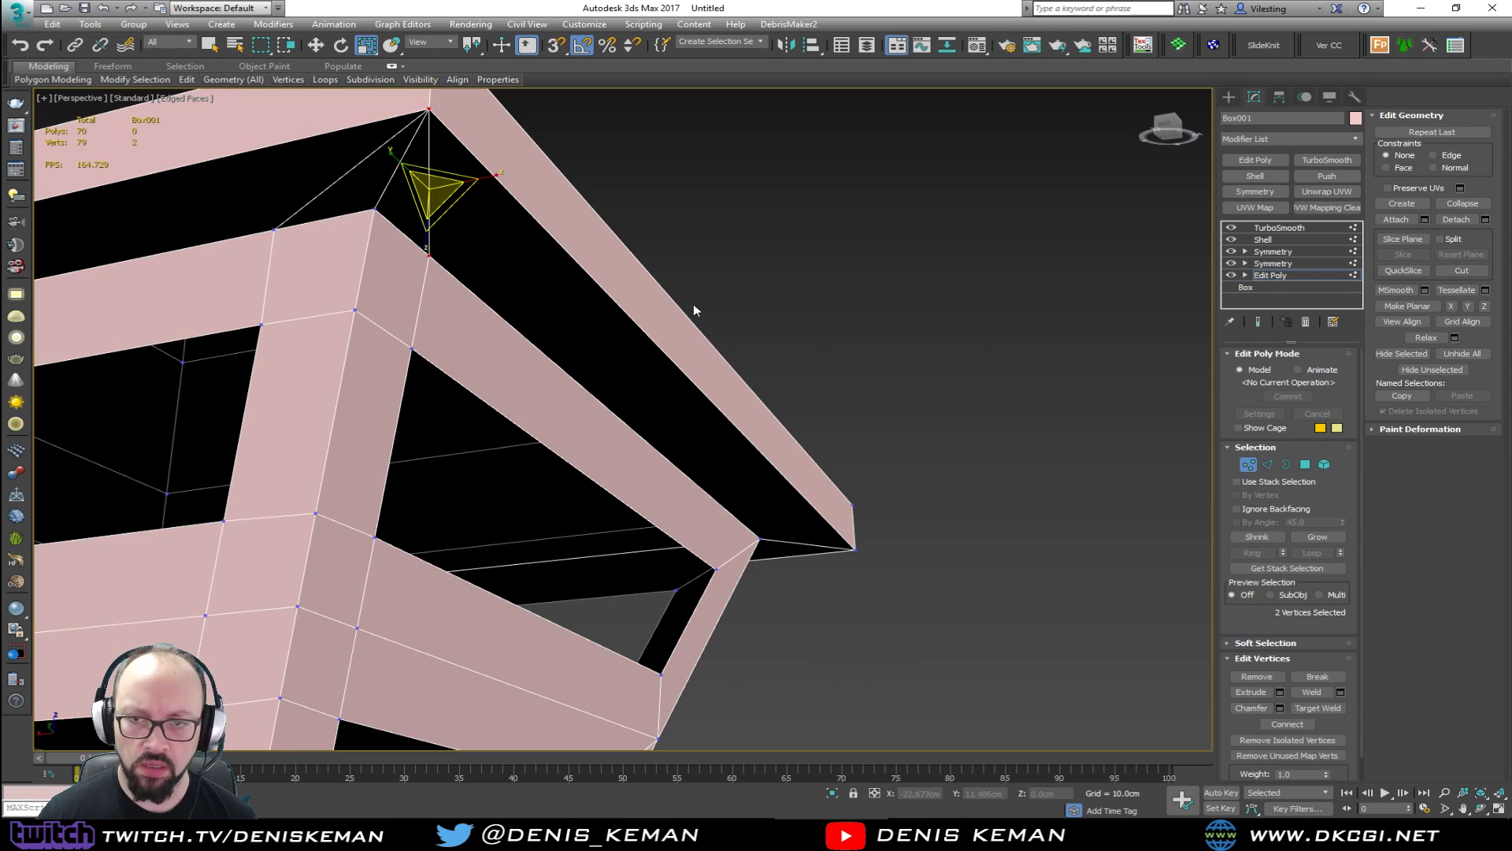
click(1244, 468)
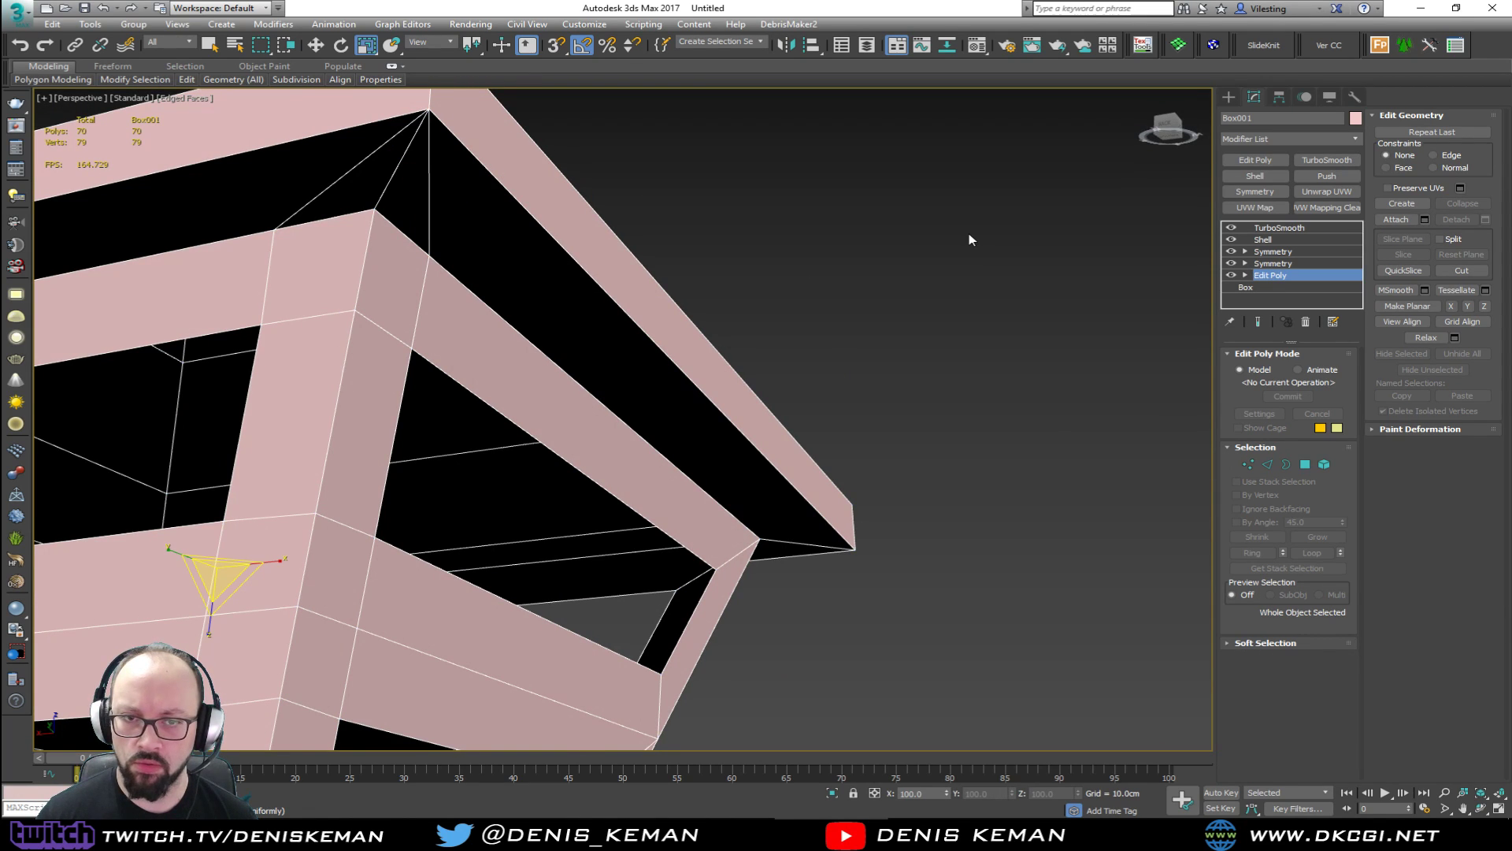
Examine the smoothed lantern's top corners and underside from below, with and without edged faces.
key(ctrl+q)
click(888, 227)
key(F4)
scroll(610, 270, down, 2)
middle_drag(449, 317, 597, 294)
middle_drag(547, 369, 693, 95)
scroll(660, 295, down, 2)
alt+middle_drag(660, 295, 591, 477)
alt+middle_drag(590, 476, 603, 435)
key(F4)
click(661, 249)
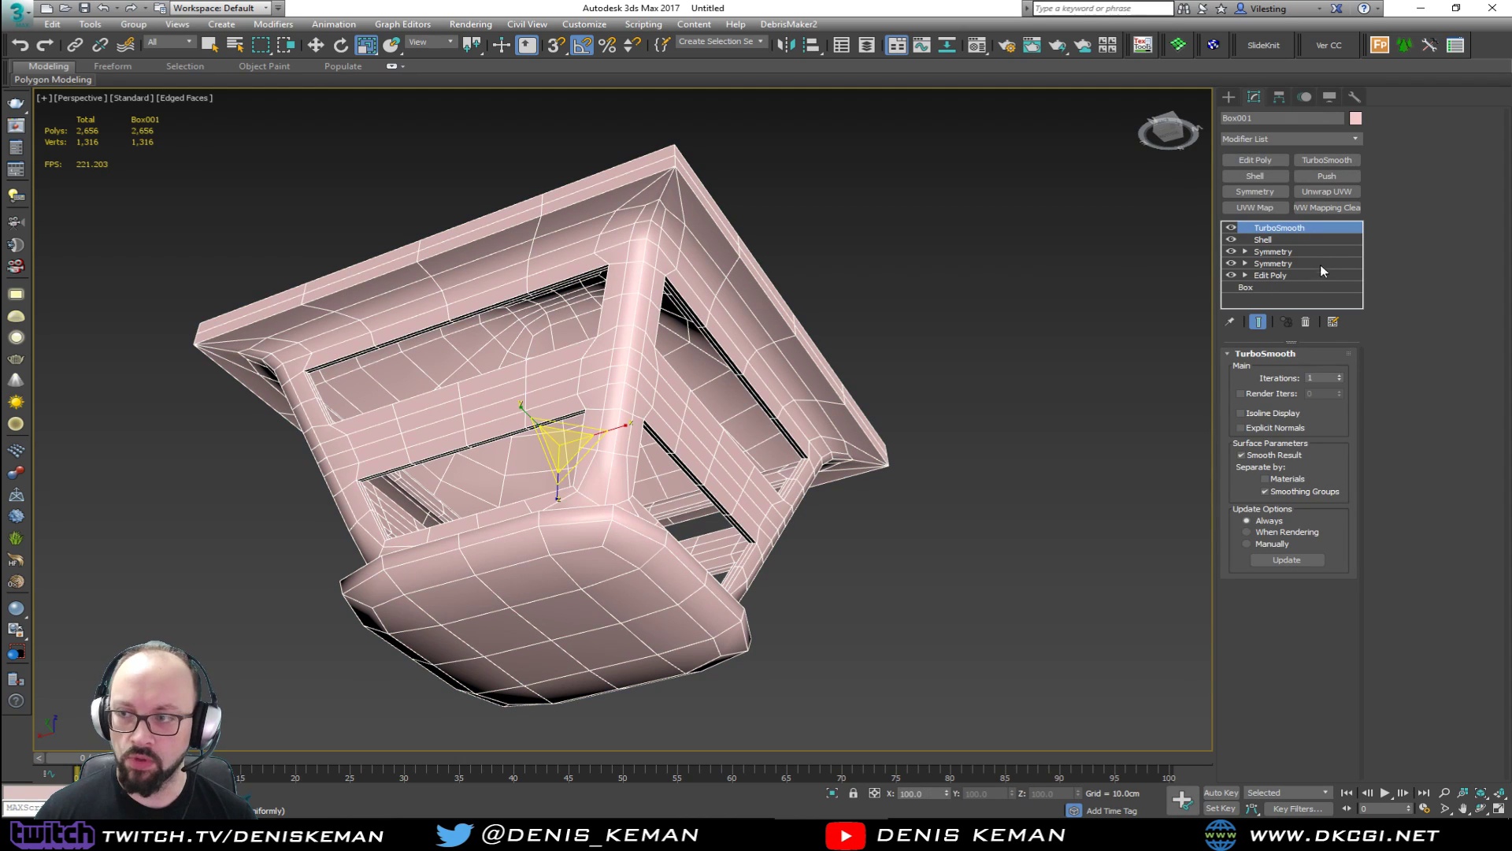
Set the TurboSmooth iterations to 2 and inspect the smoothed base and lower window corners with edged faces off and on.
click(1339, 375)
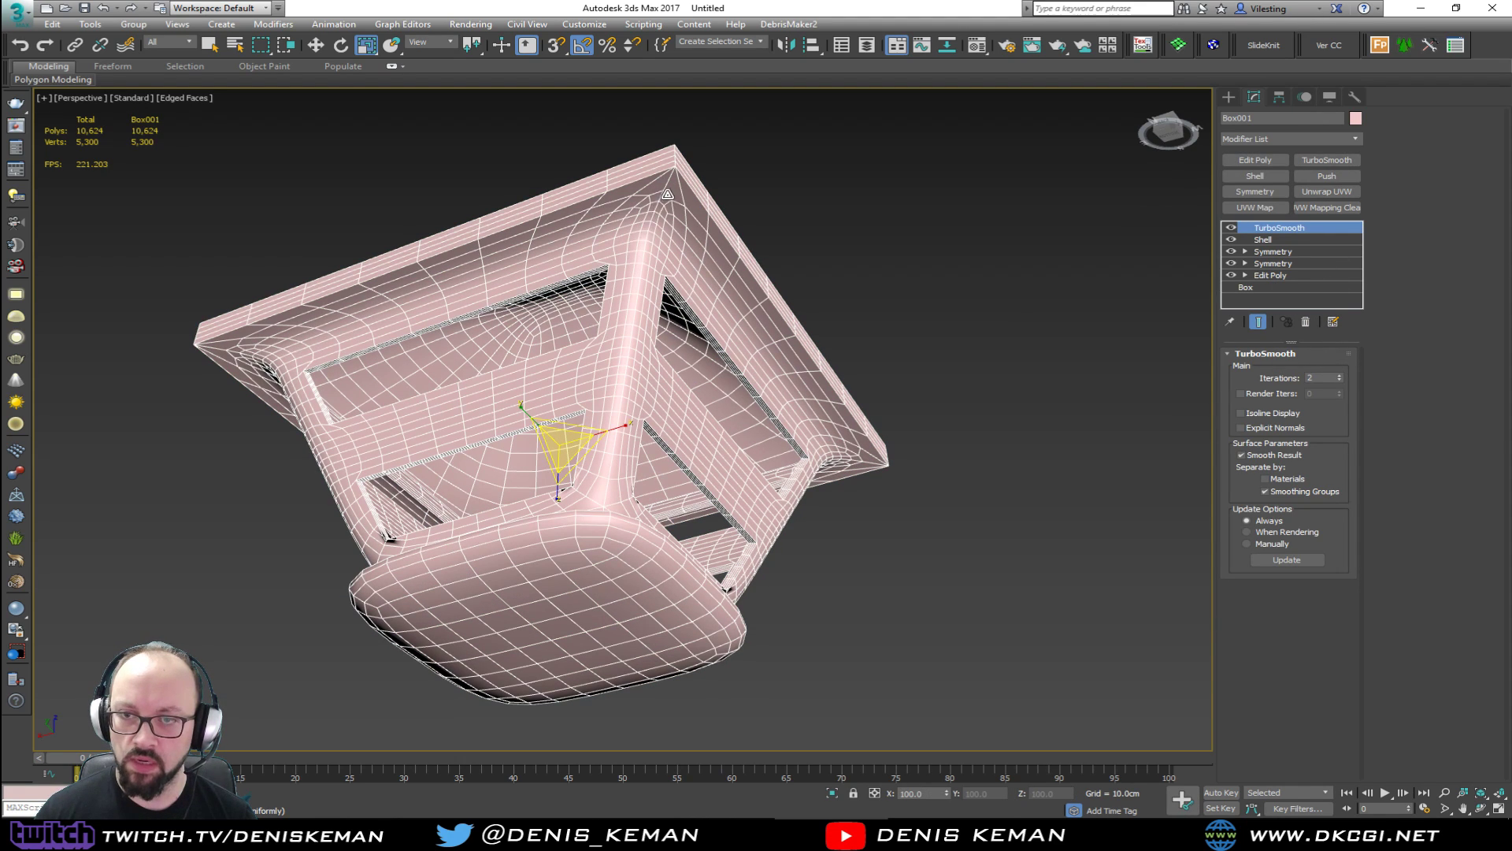
key(F4)
click(864, 196)
alt+middle_drag(864, 196, 691, 239)
scroll(687, 268, down, 3)
alt+middle_drag(676, 330, 686, 328)
scroll(662, 513, up, 5)
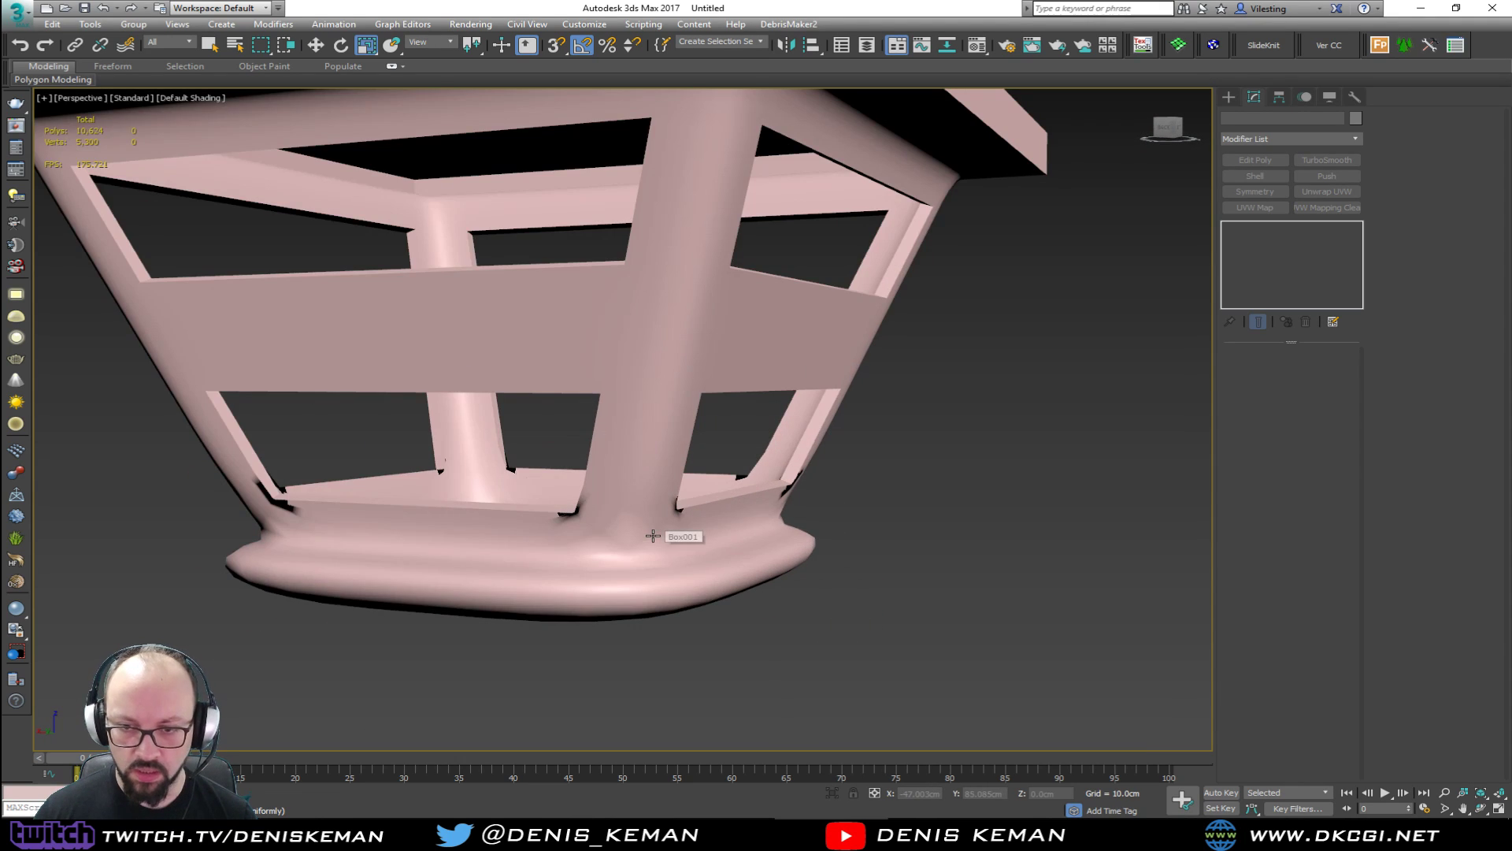
key(F4)
click(603, 512)
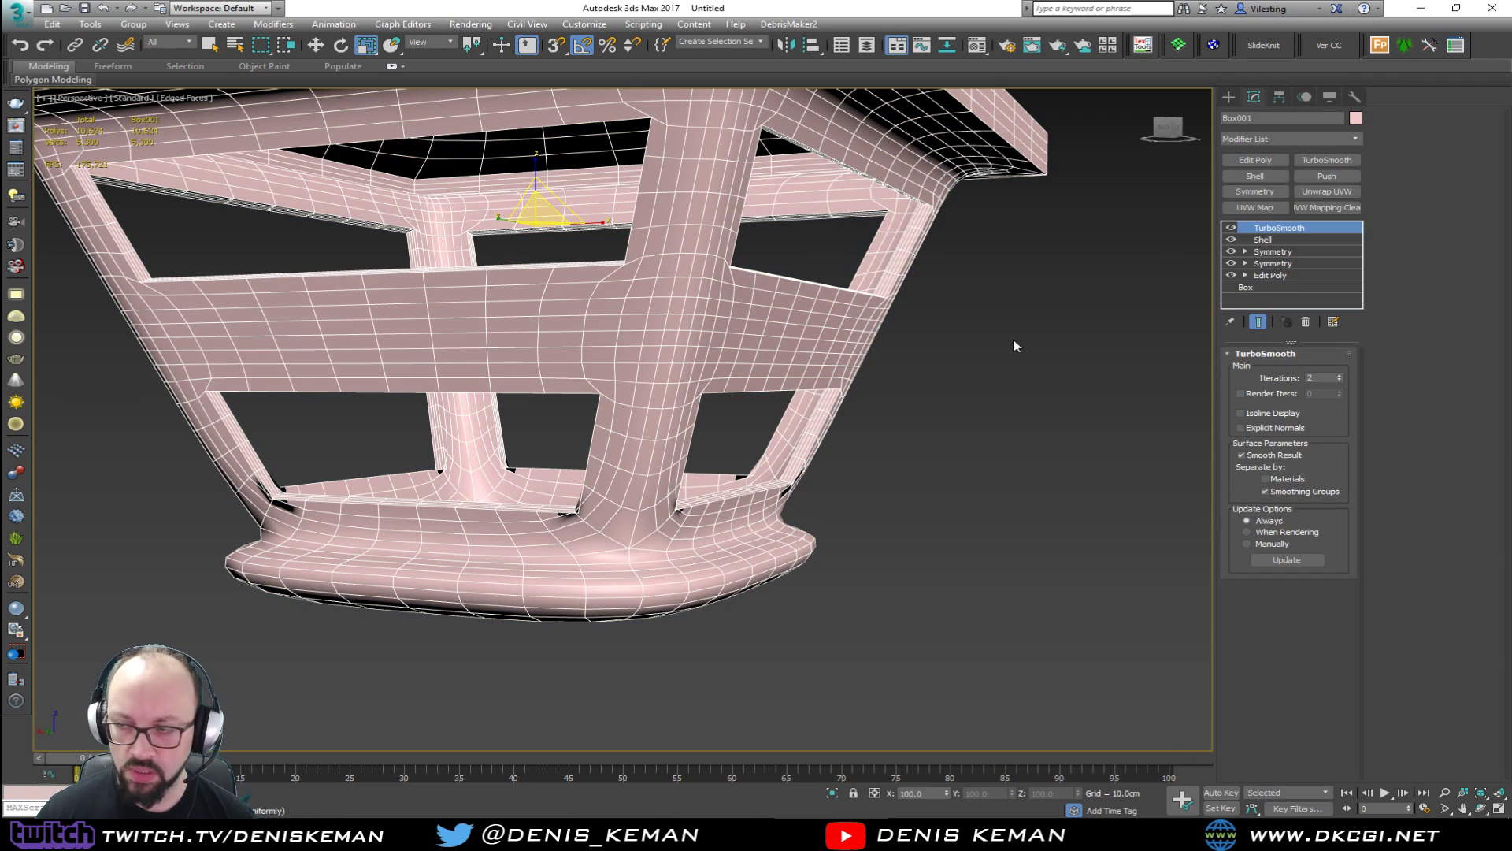
In the Edit Poly, cut from the lower window corner down to the bottom rail's lower edge and out to the base's outer corner.
click(1283, 241)
click(1283, 275)
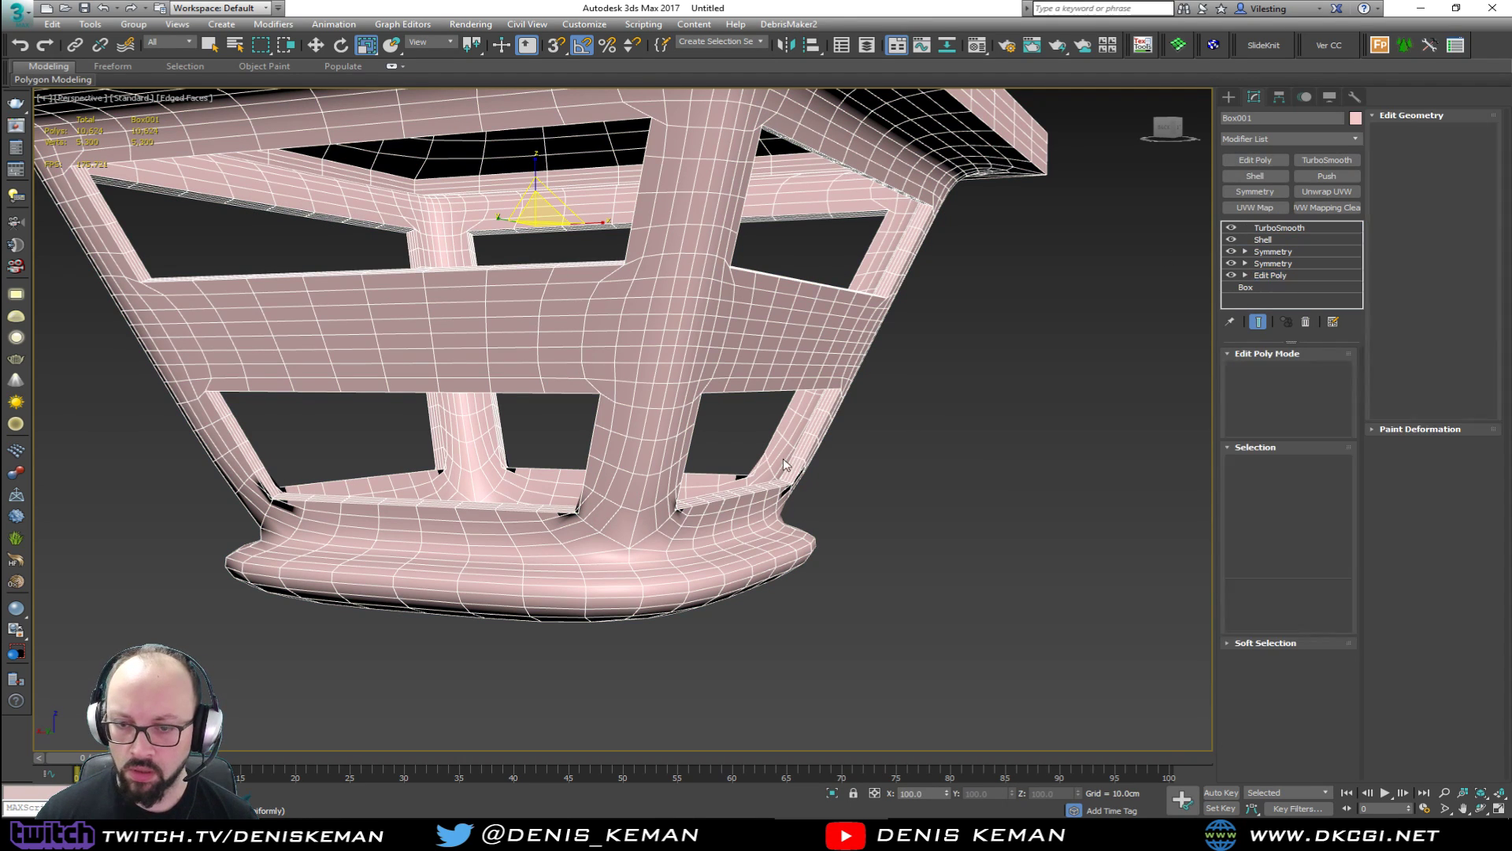
key(1)
scroll(575, 529, up, 4)
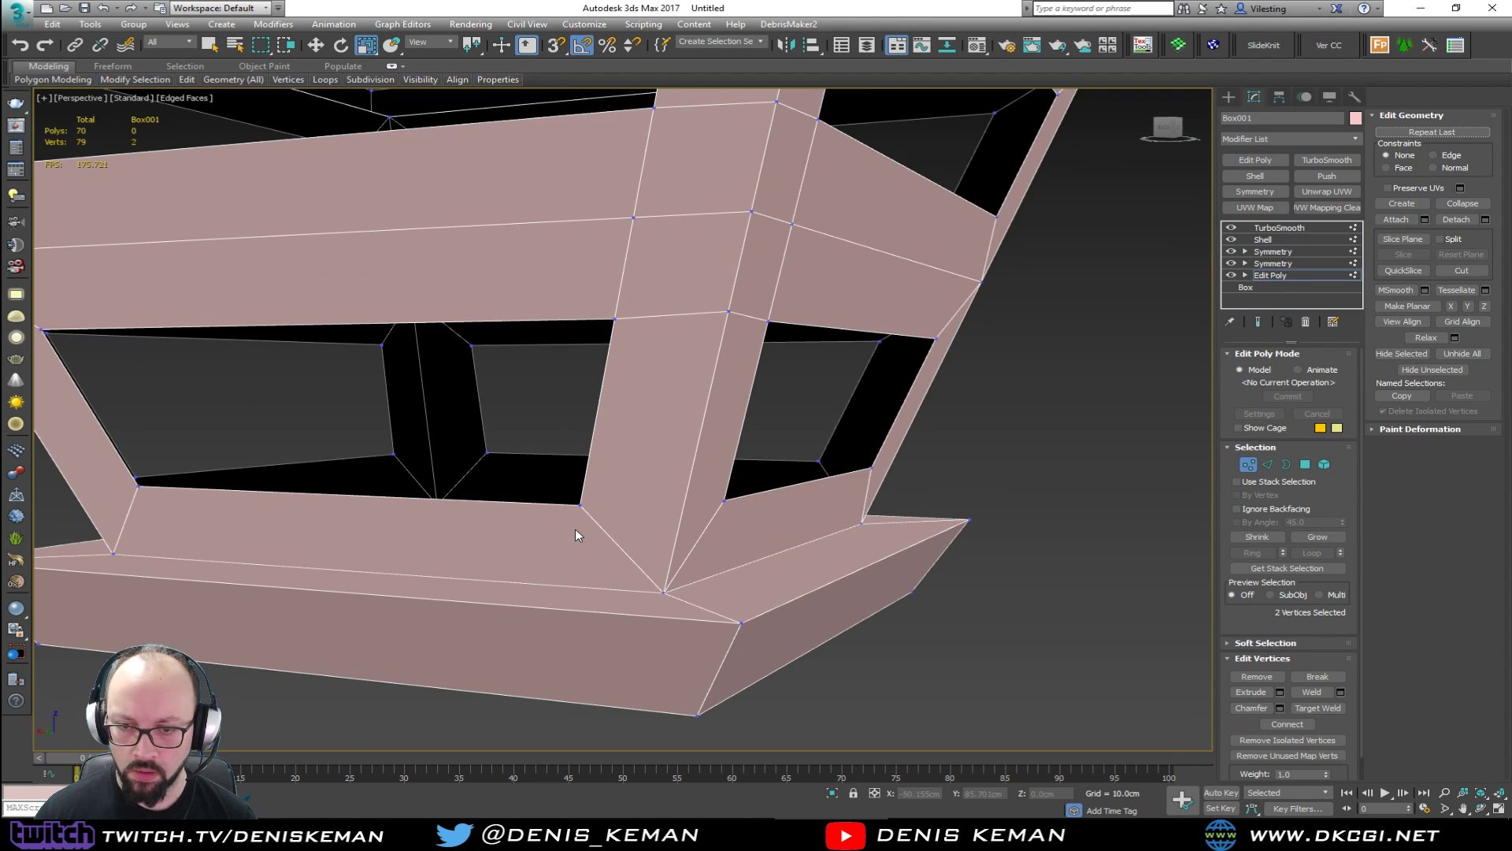
key(alt+c)
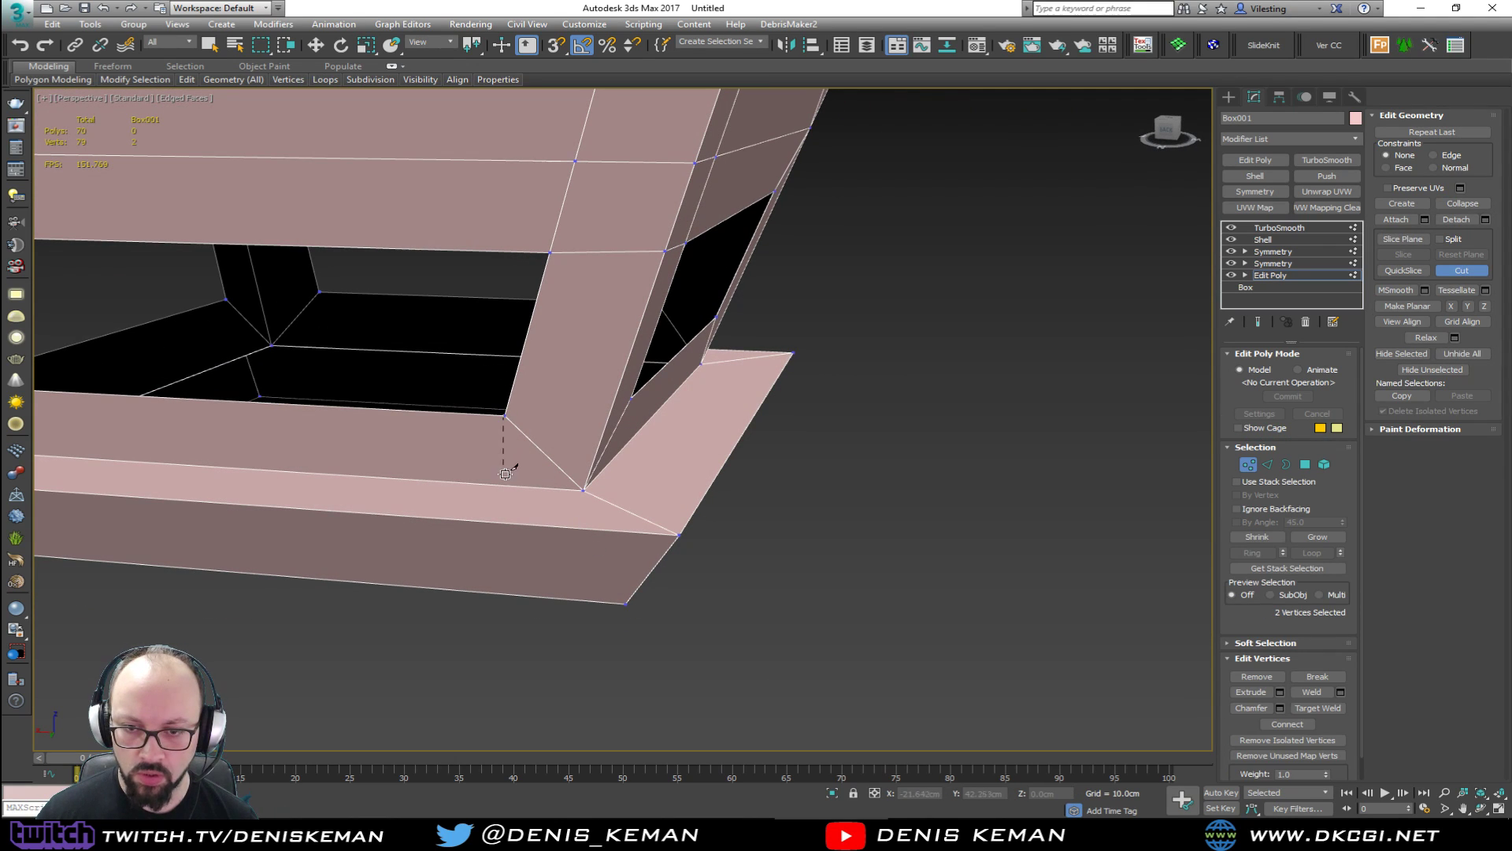
click(500, 484)
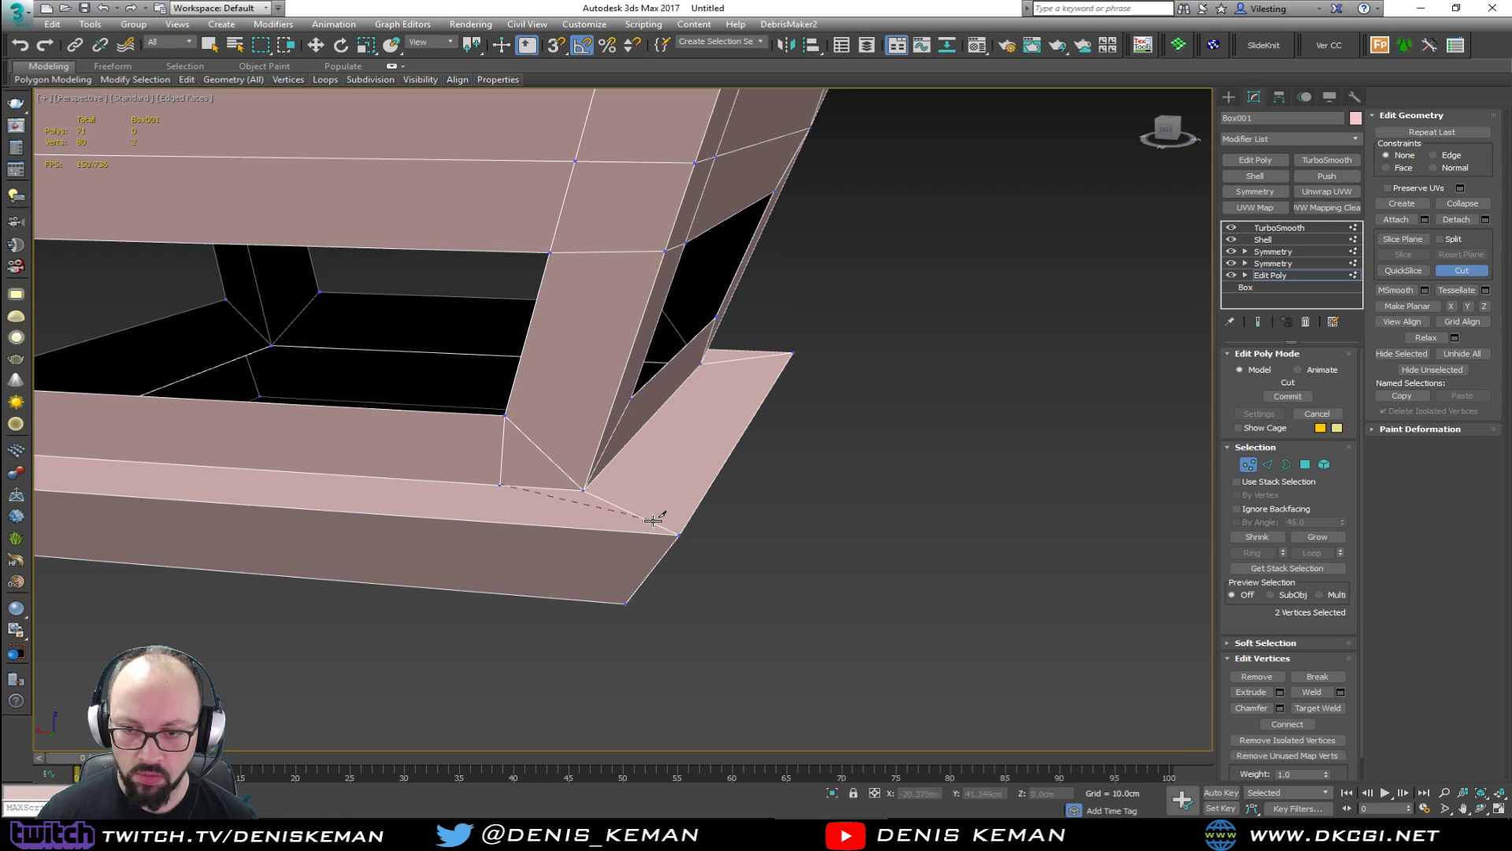
click(678, 536)
Cut the matching path up the adjacent side's bottom rail and across the post back to the first window corner.
alt+middle_drag(686, 541, 840, 446)
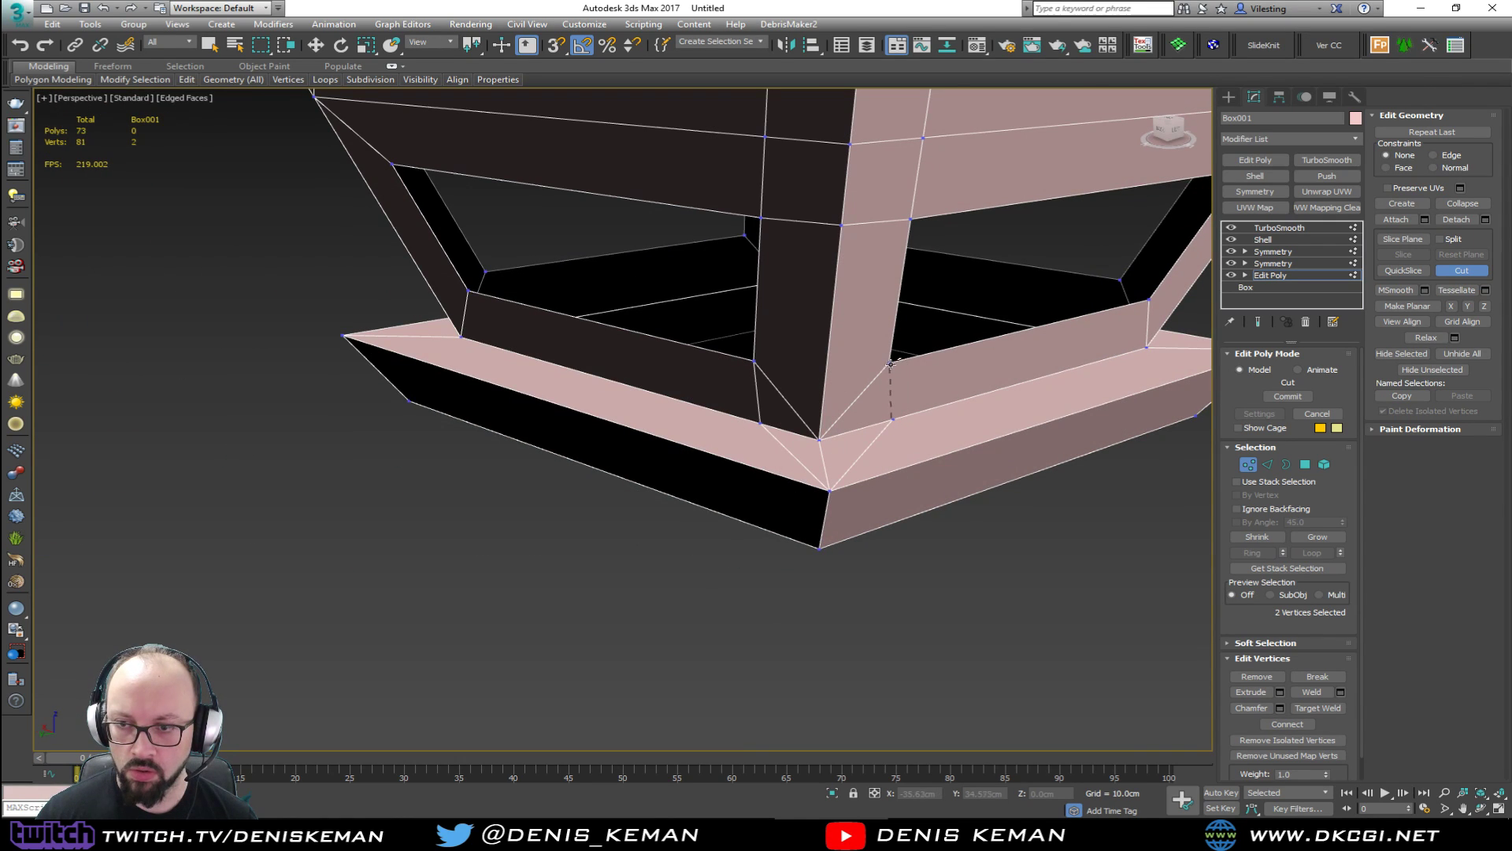
click(827, 365)
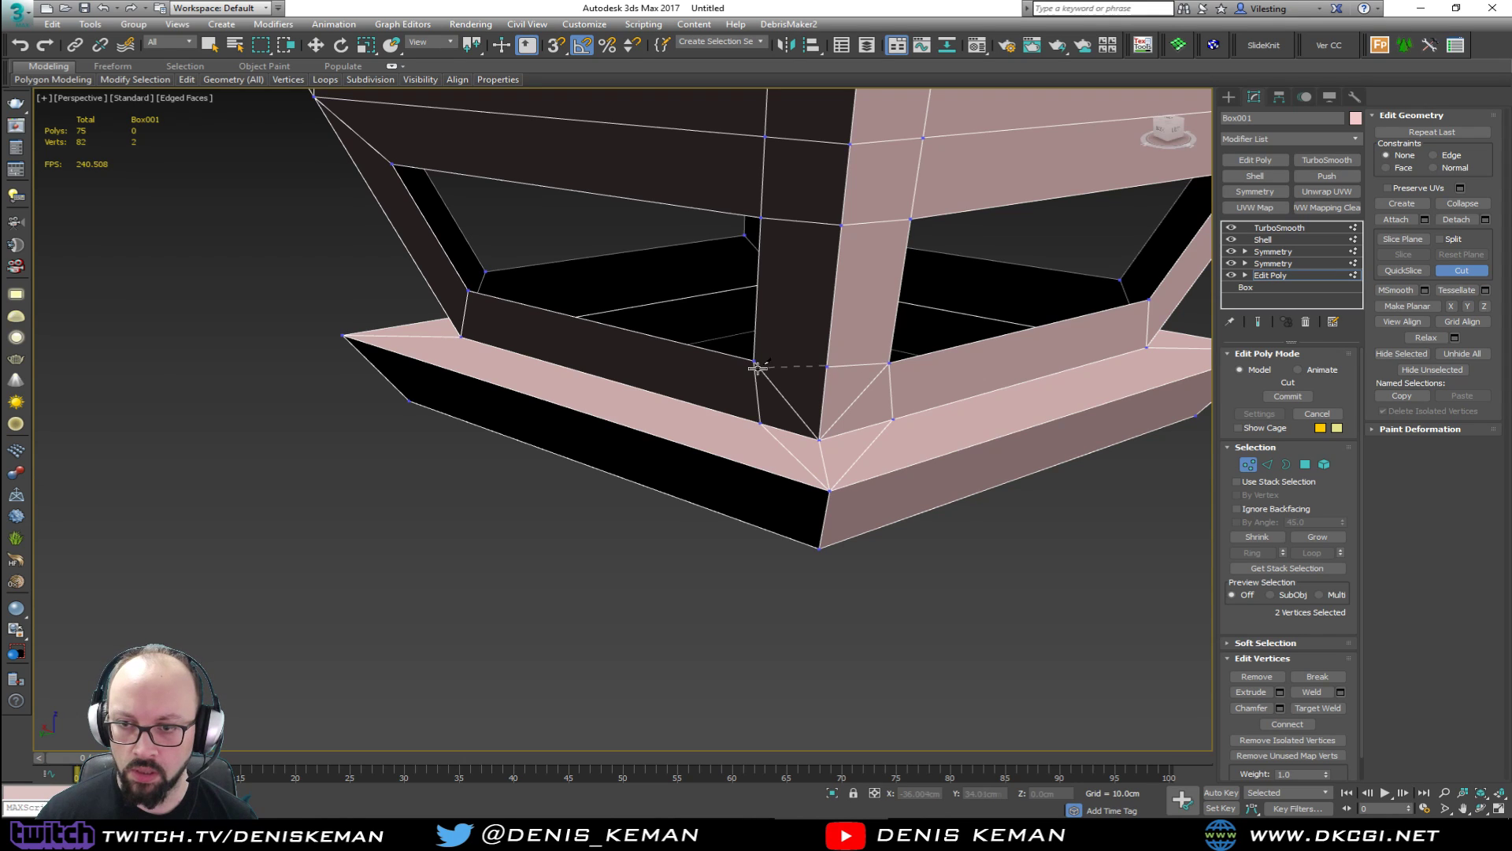
click(754, 362)
right_click(796, 411)
Remove the two diagonal edges at the foot of the post and the short edge running to the base's outer corner.
key(2)
click(797, 413)
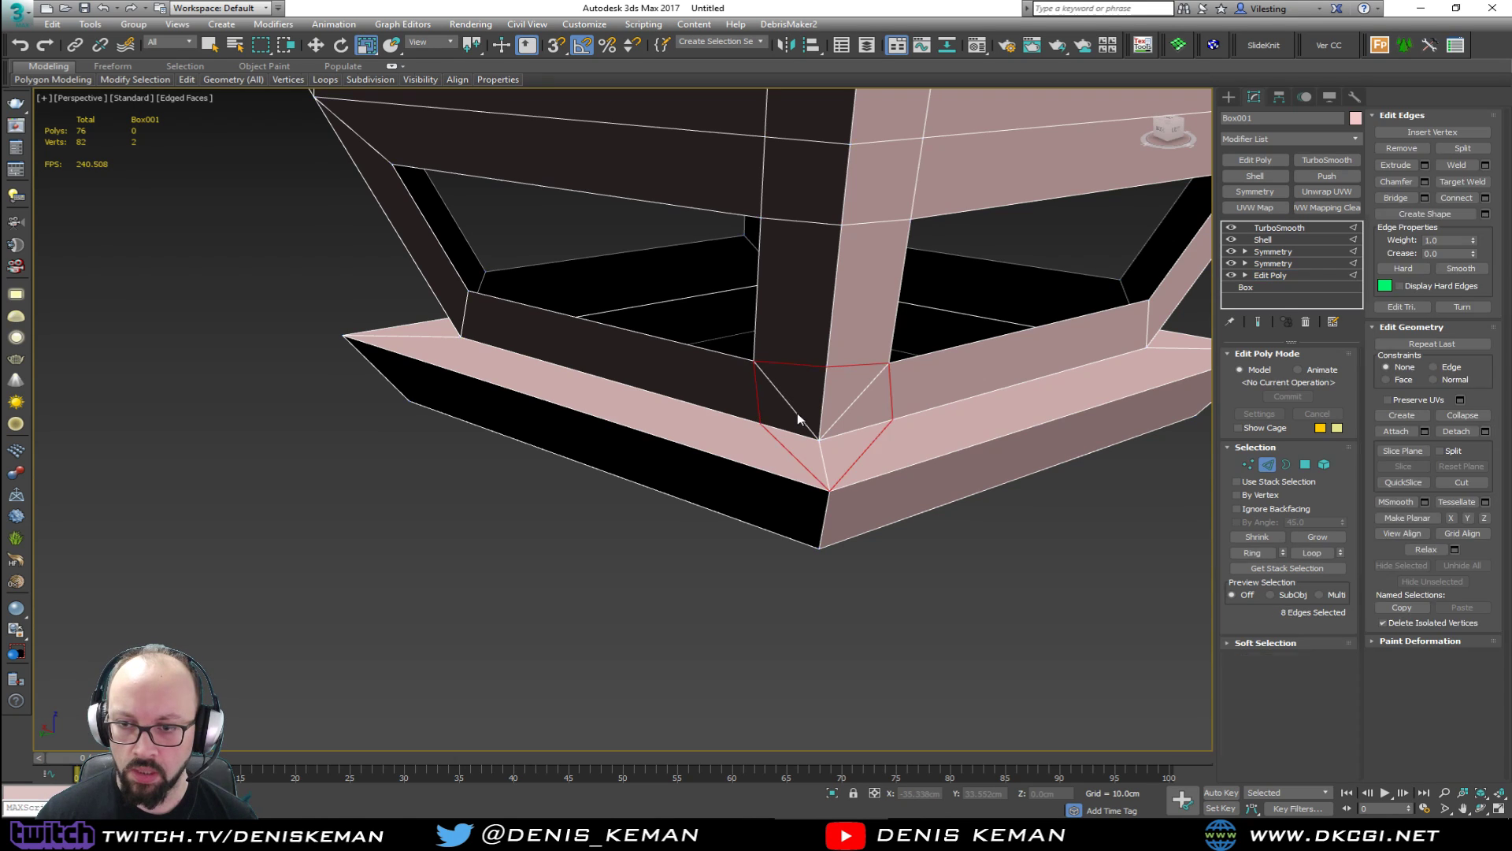
ctrl+click(841, 413)
ctrl+click(824, 457)
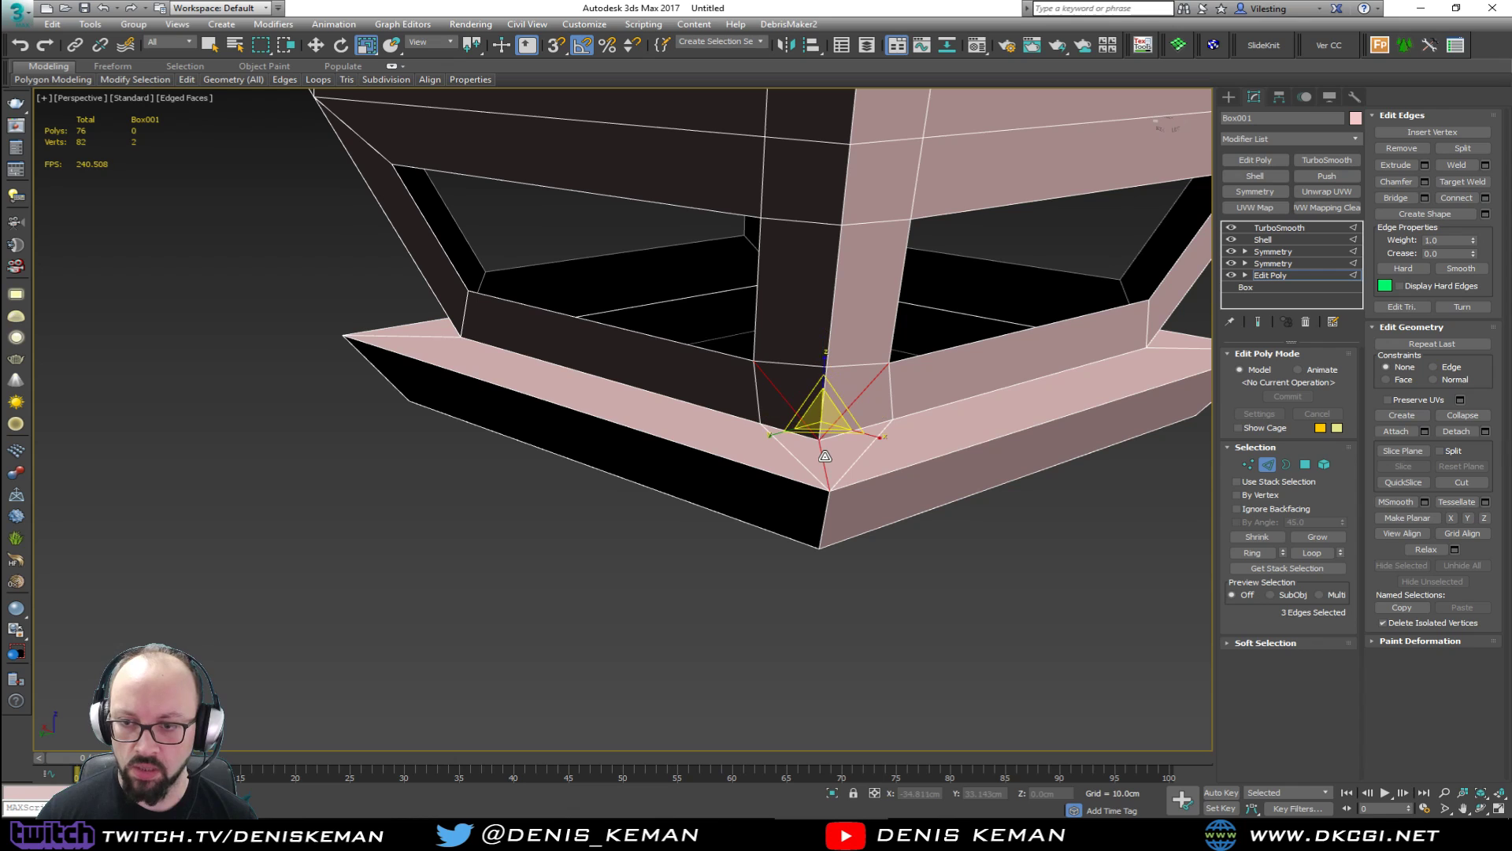
key(BackSpace)
Connect the vertex at the foot of the post to the base's outer corner vertex.
scroll(823, 456, down, 4)
alt+middle_drag(824, 456, 719, 556)
scroll(705, 622, up, 5)
key(1)
click(693, 601)
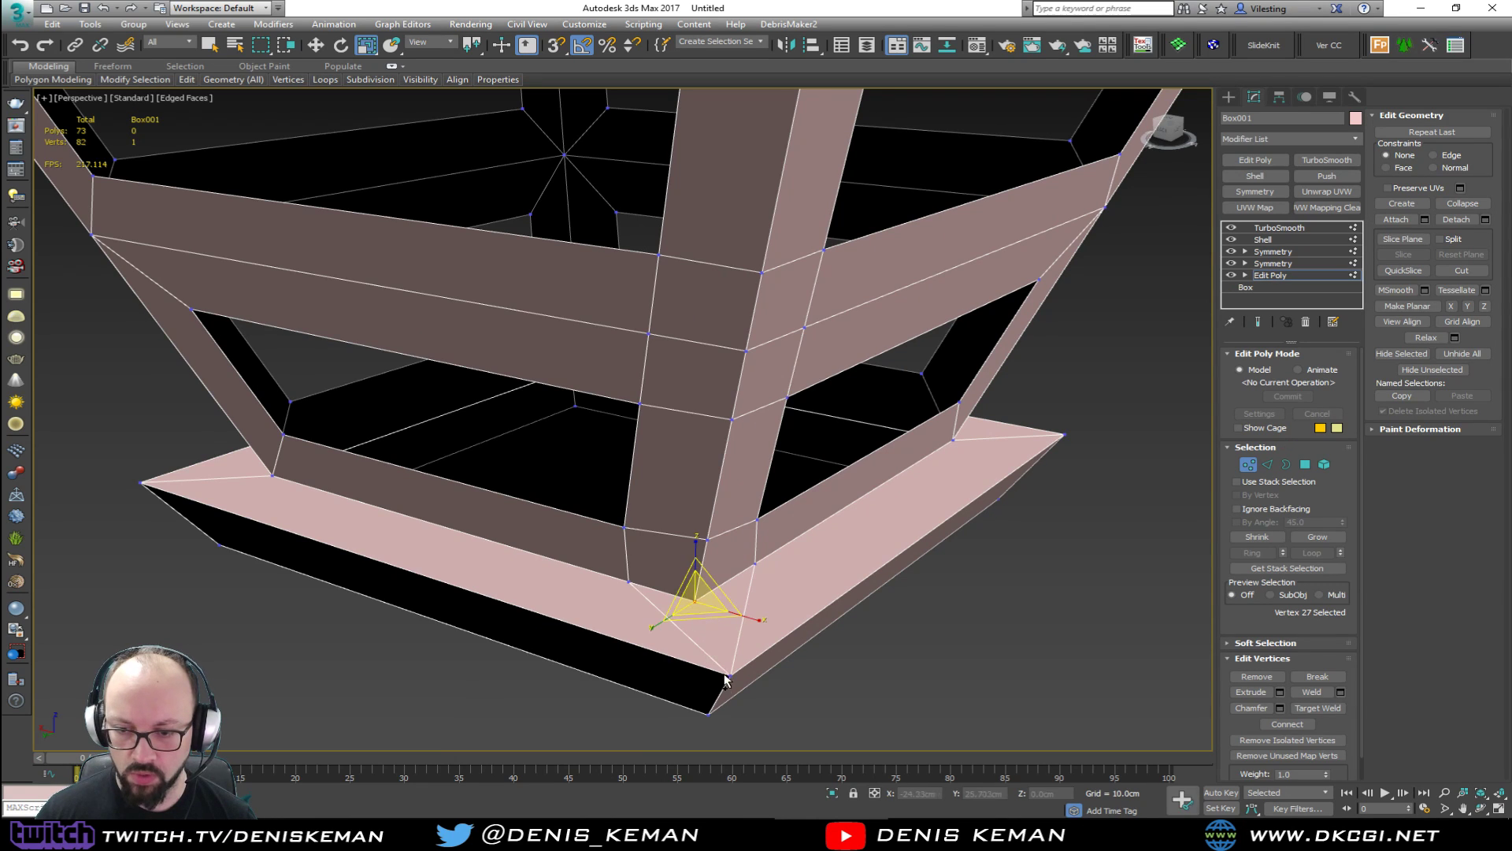
ctrl+click(730, 675)
key(ctrl+shift+e)
middle_drag(720, 623, 674, 583)
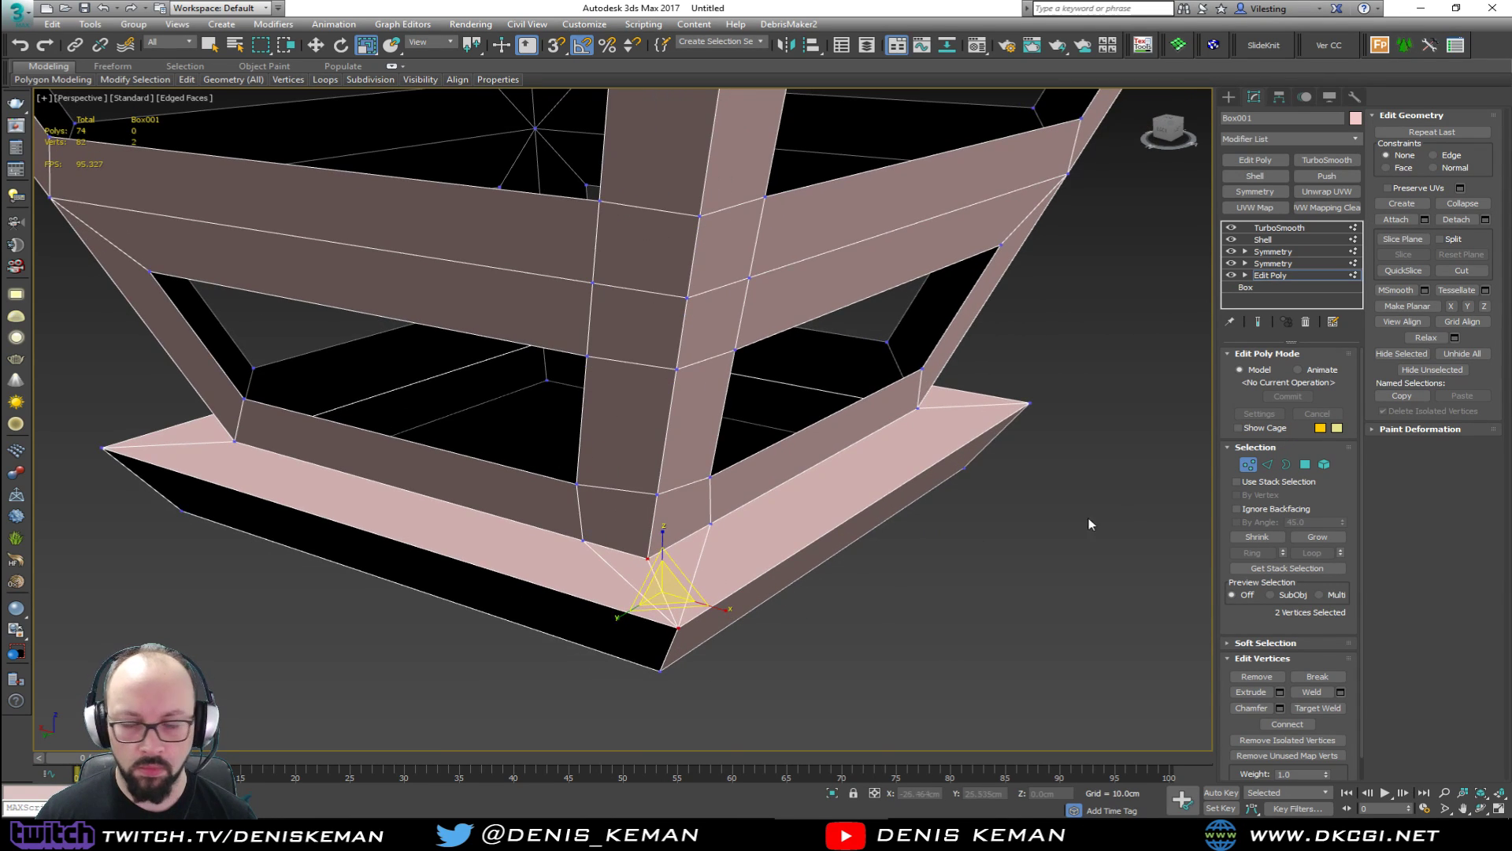
Leave vertex editing and examine the whole smoothed lantern from below without edged faces.
click(1248, 465)
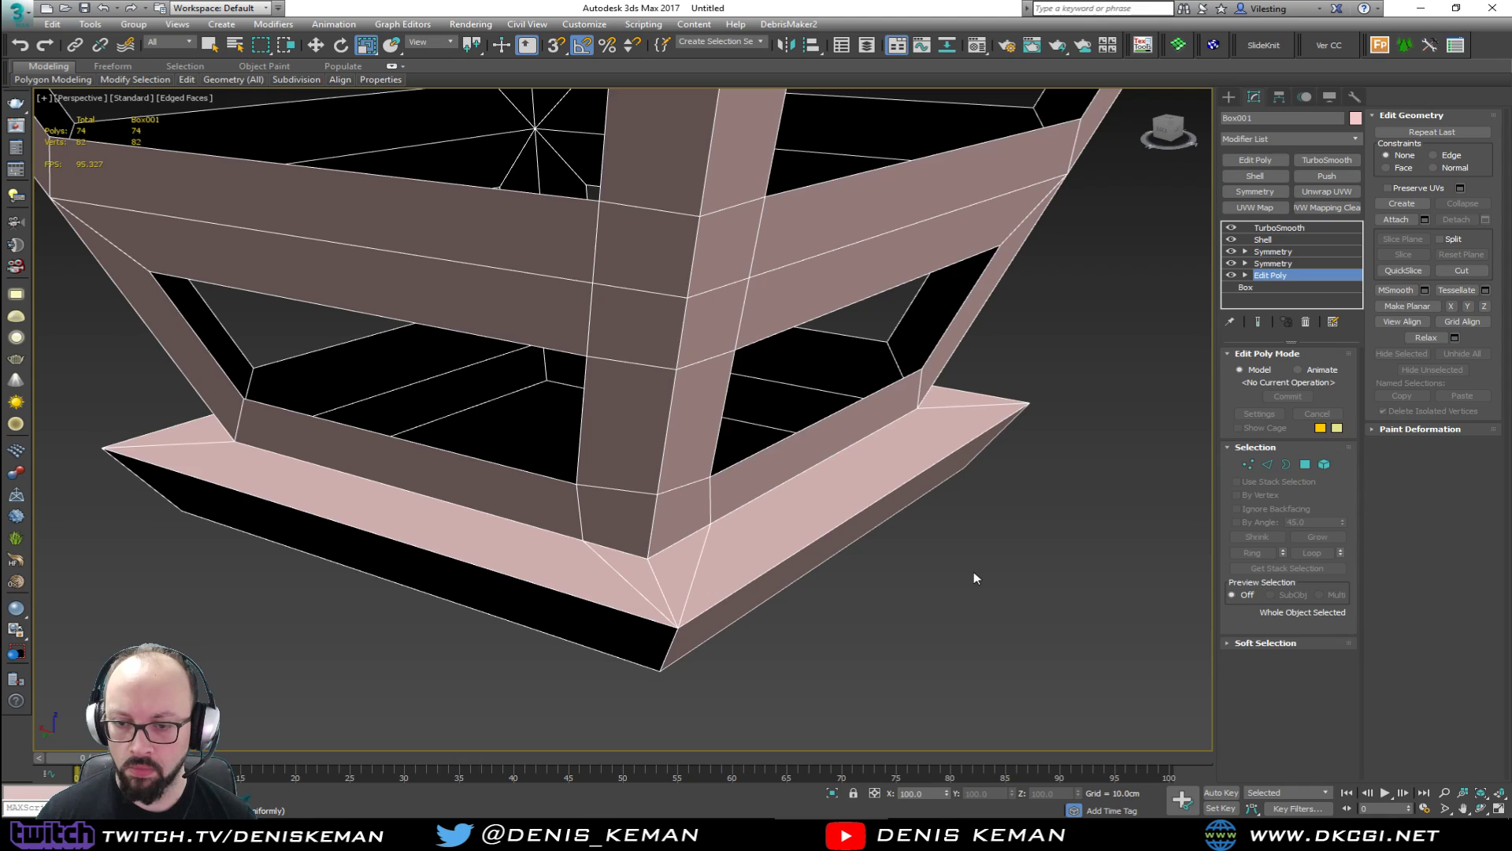
click(973, 573)
click(702, 532)
scroll(708, 521, down, 2)
middle_drag(707, 521, 689, 476)
key(F4)
scroll(684, 610, down, 3)
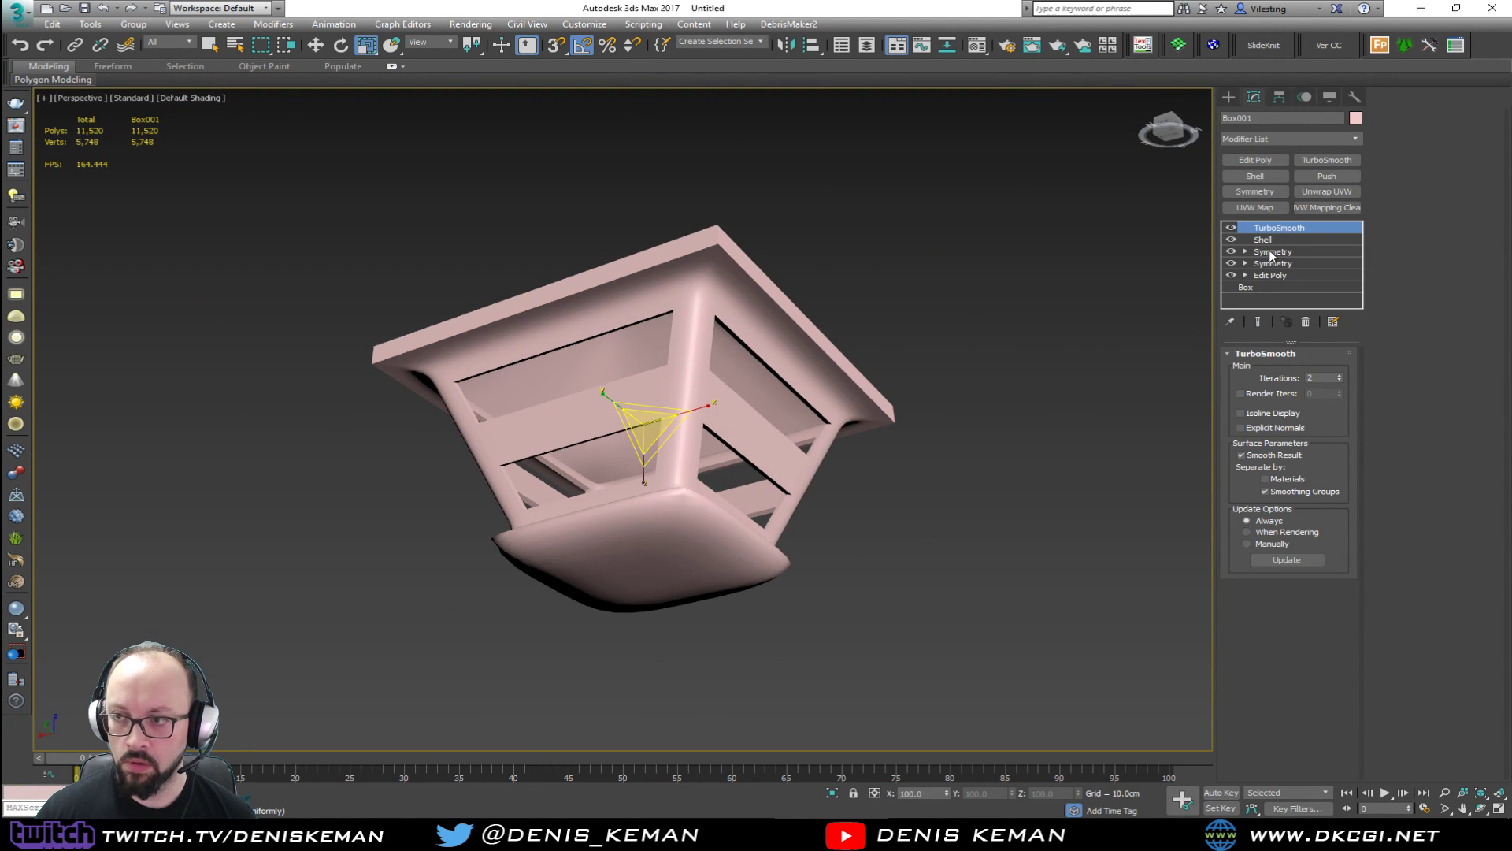
In the Edit Poly, add two edge loops around the base's side faces, close to their upper and lower edges.
click(1285, 275)
alt+middle_drag(682, 504, 682, 641)
scroll(682, 641, up, 5)
key(F4)
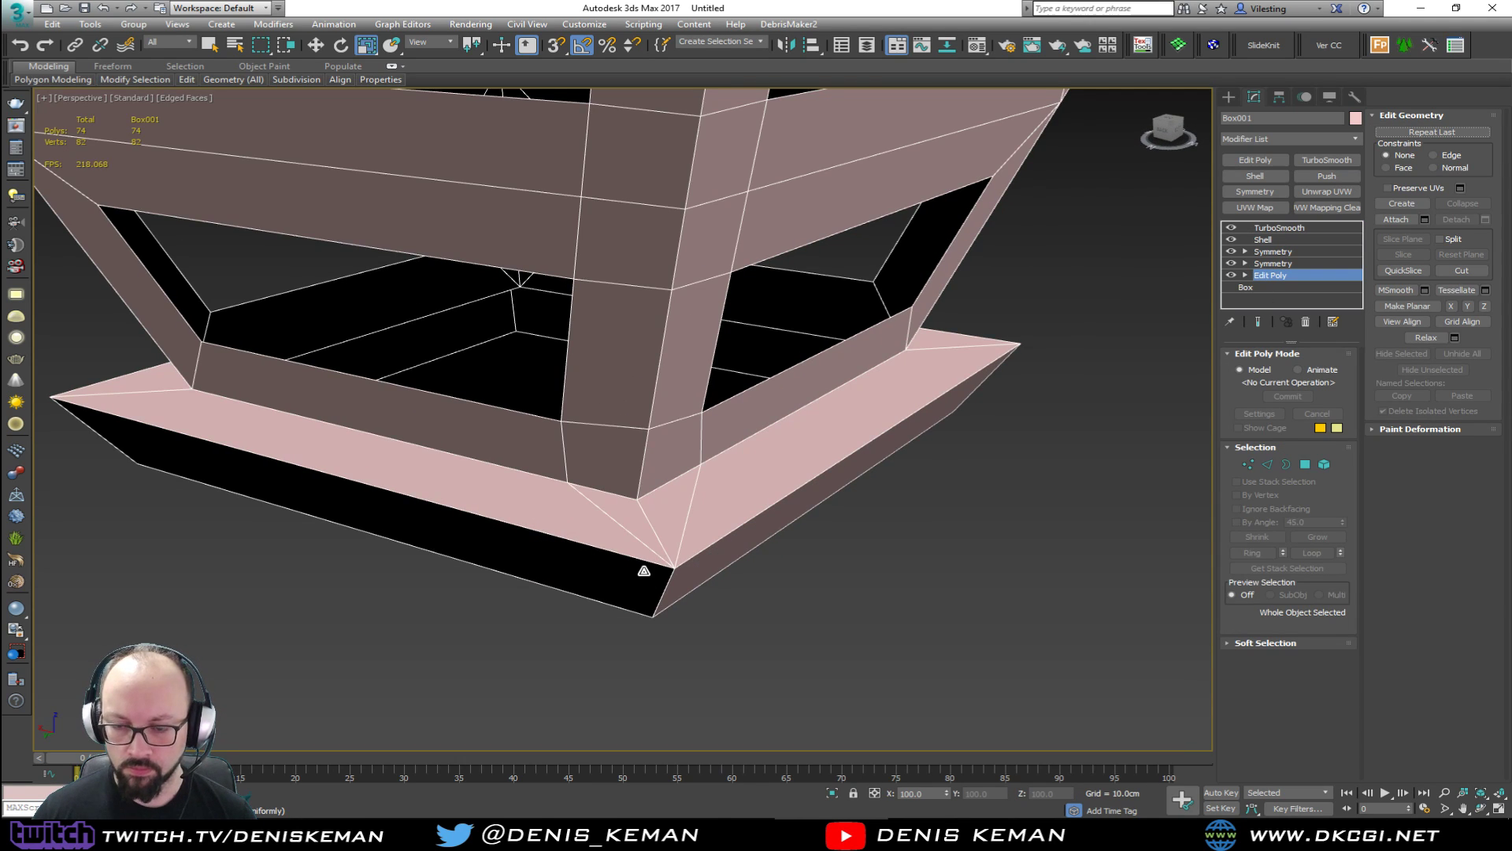
scroll(645, 571, up, 2)
key(alt+c)
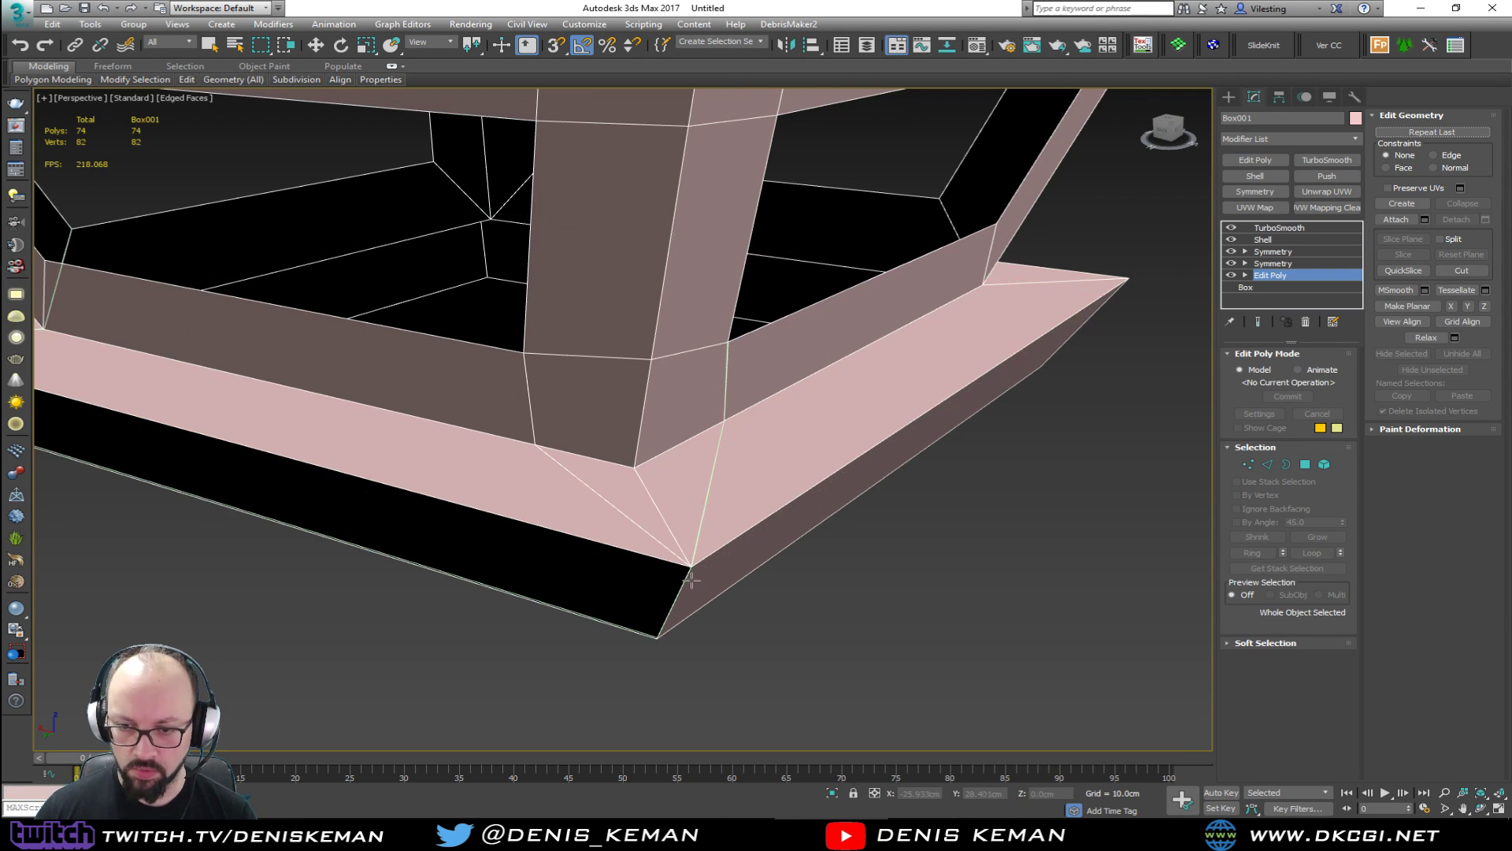
alt+middle_drag(690, 580, 641, 472)
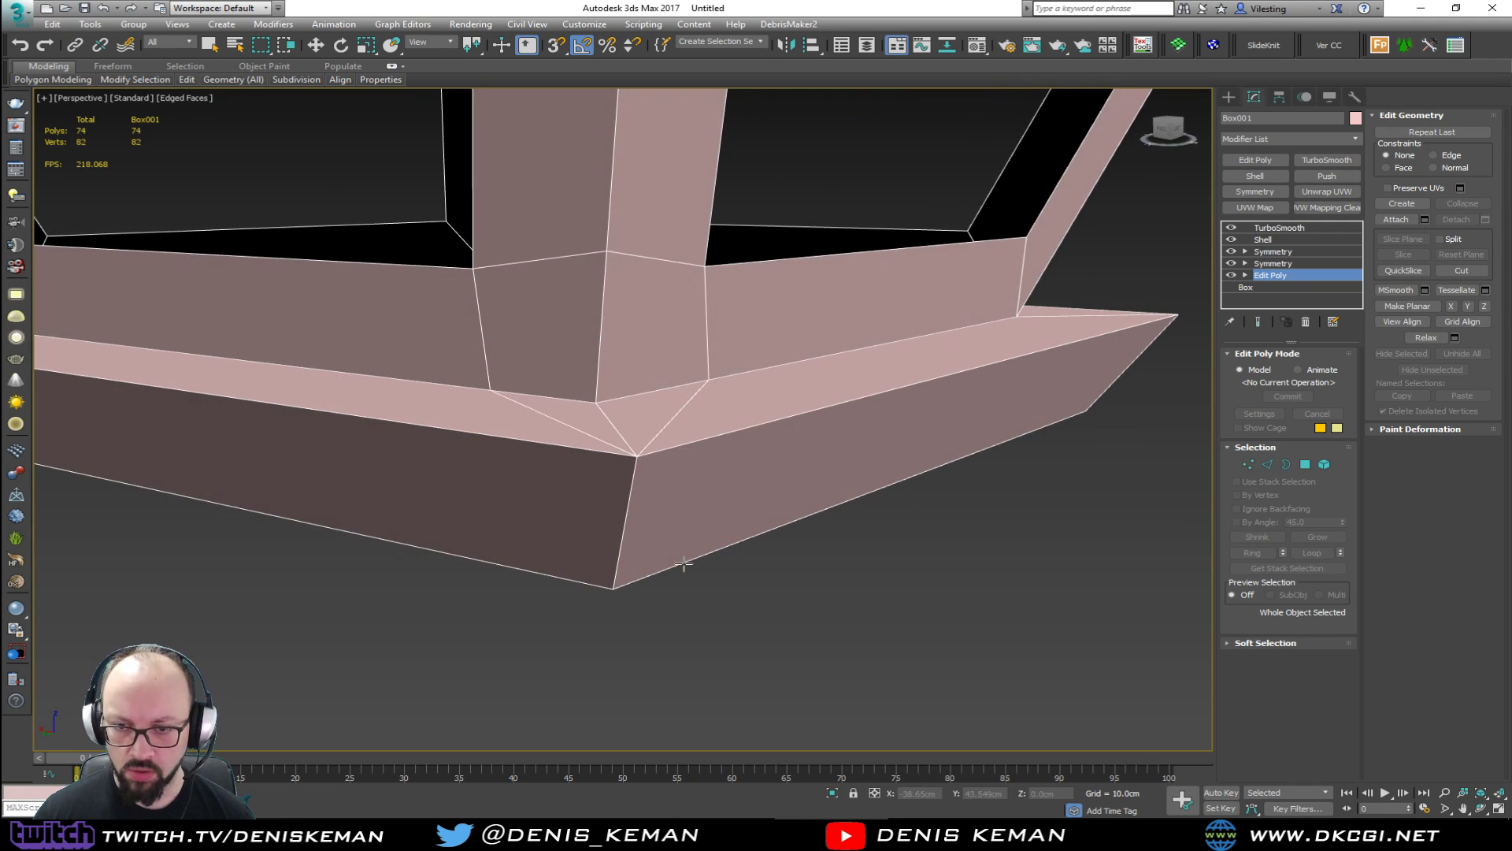
click(639, 463)
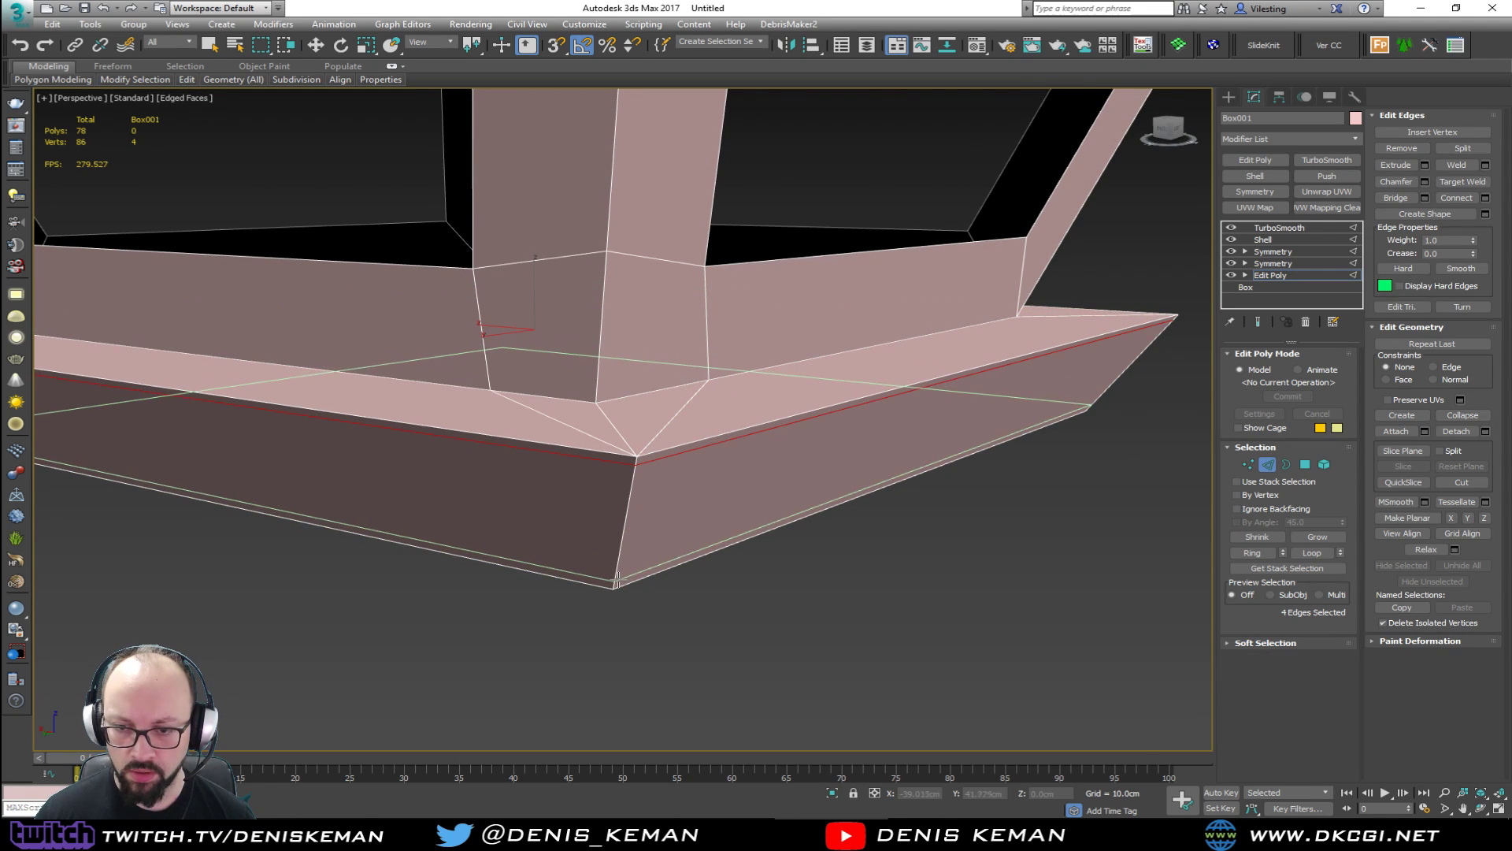
click(615, 583)
right_click(670, 575)
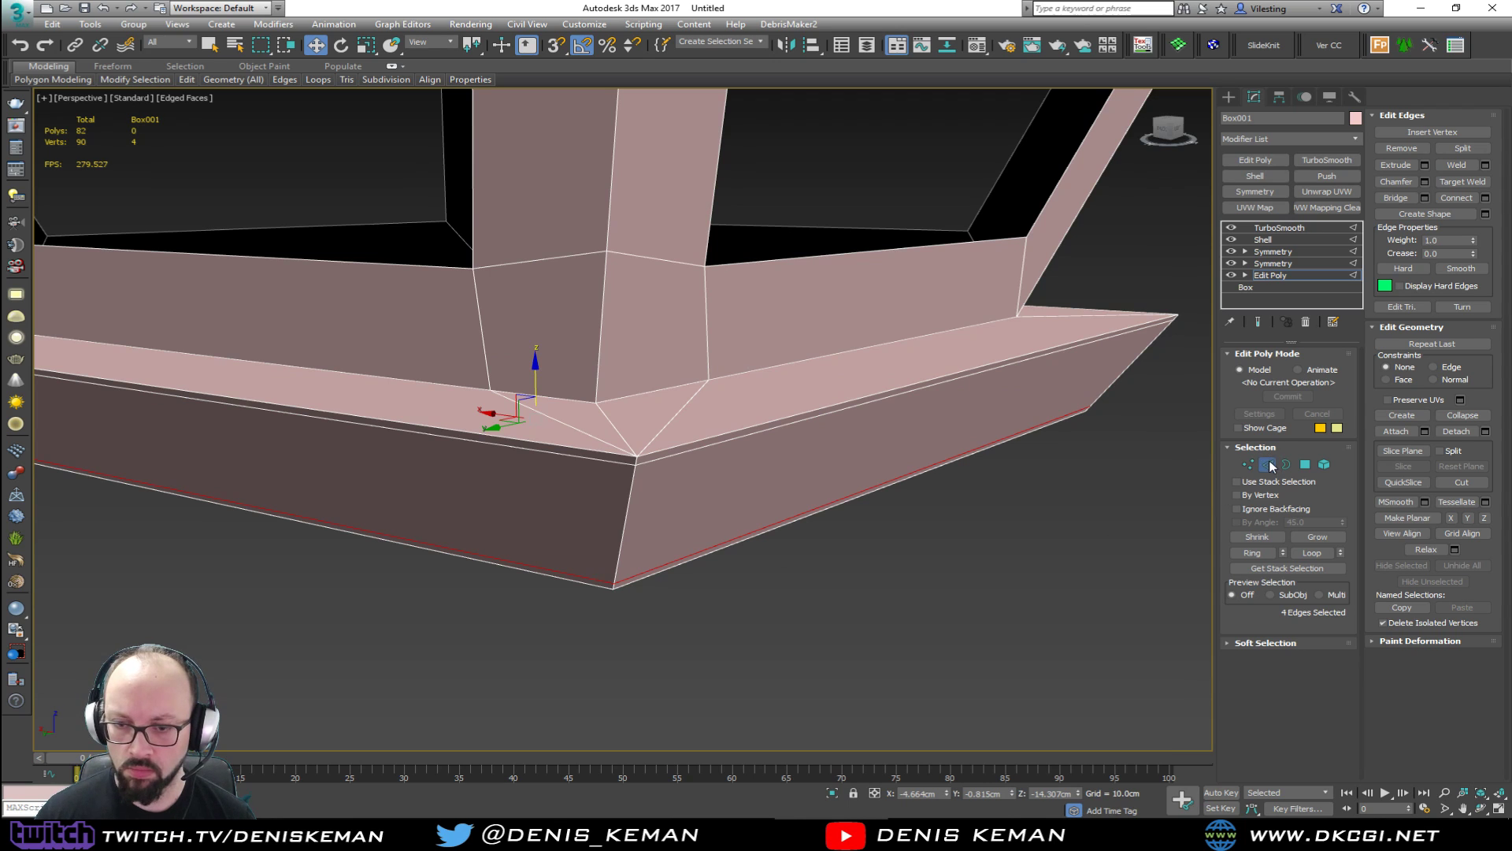
Leave edge editing, turn TurboSmooth off and examine the unsmoothed base rim and post foot with edged faces.
click(1268, 464)
click(777, 592)
key(F4)
mouse_move(672, 523)
alt+middle_down()
mouse_move(692, 577)
mouse_move(663, 541)
alt+middle_up()
click(664, 555)
click(1232, 229)
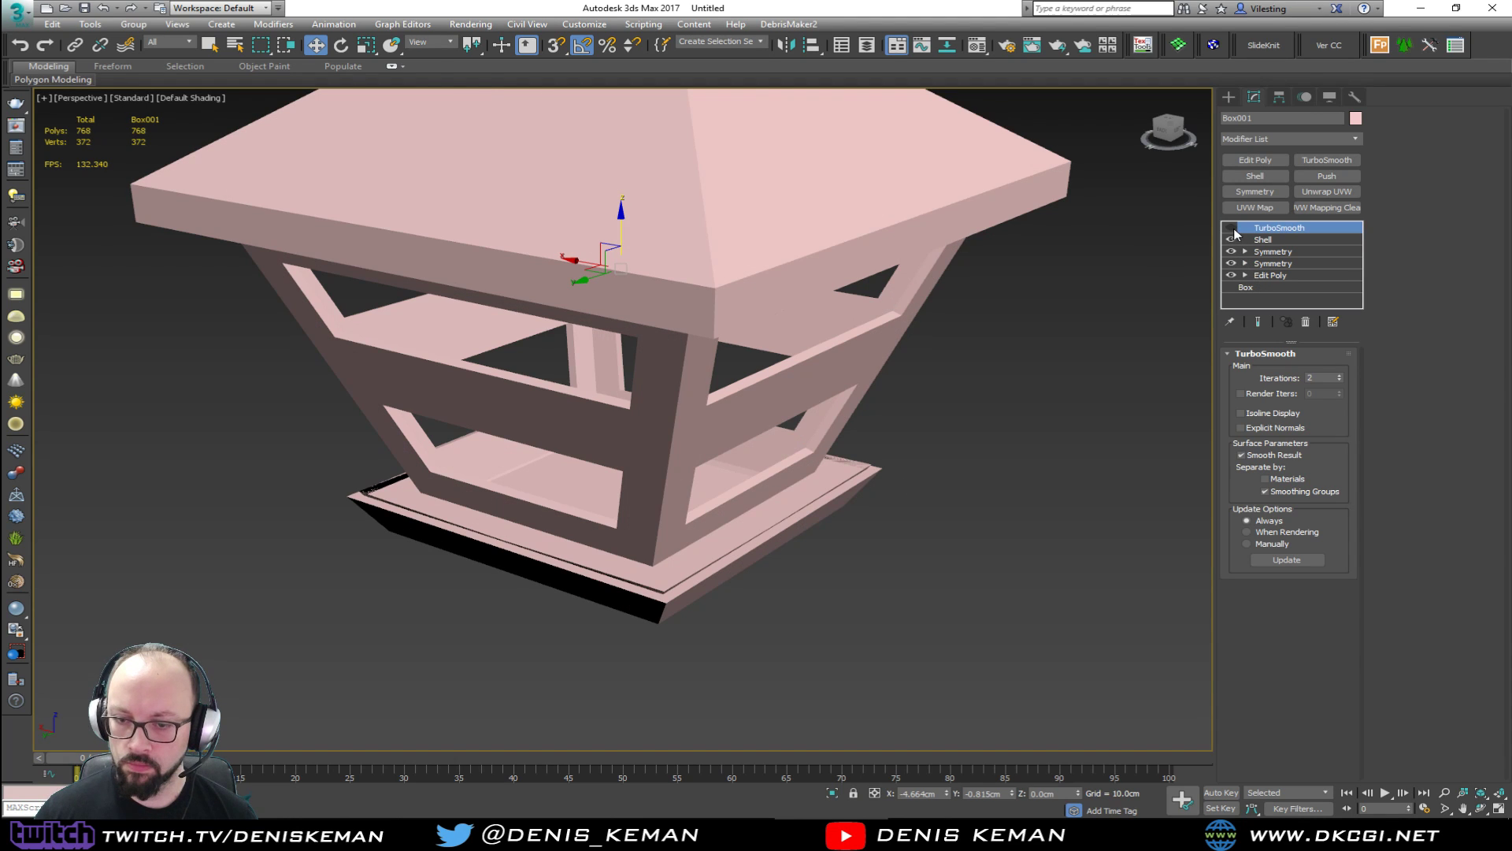
scroll(659, 566, up, 3)
key(F4)
alt+middle_drag(658, 569, 1100, 361)
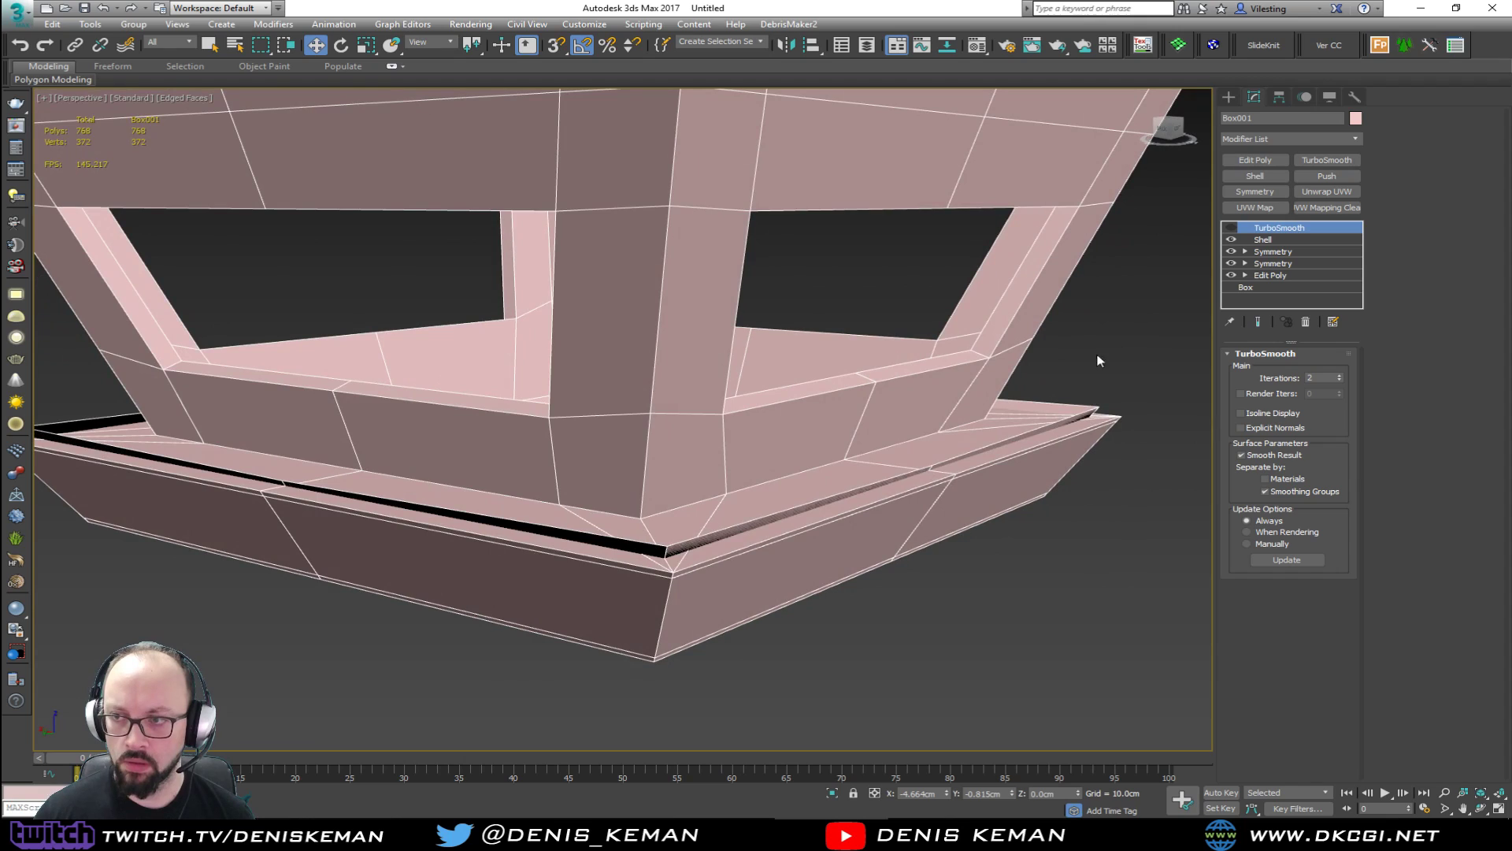
Reduce the Shell's inner amount to 0.05 cm, checking the shell thickness at the base corner in wireframe.
click(1282, 240)
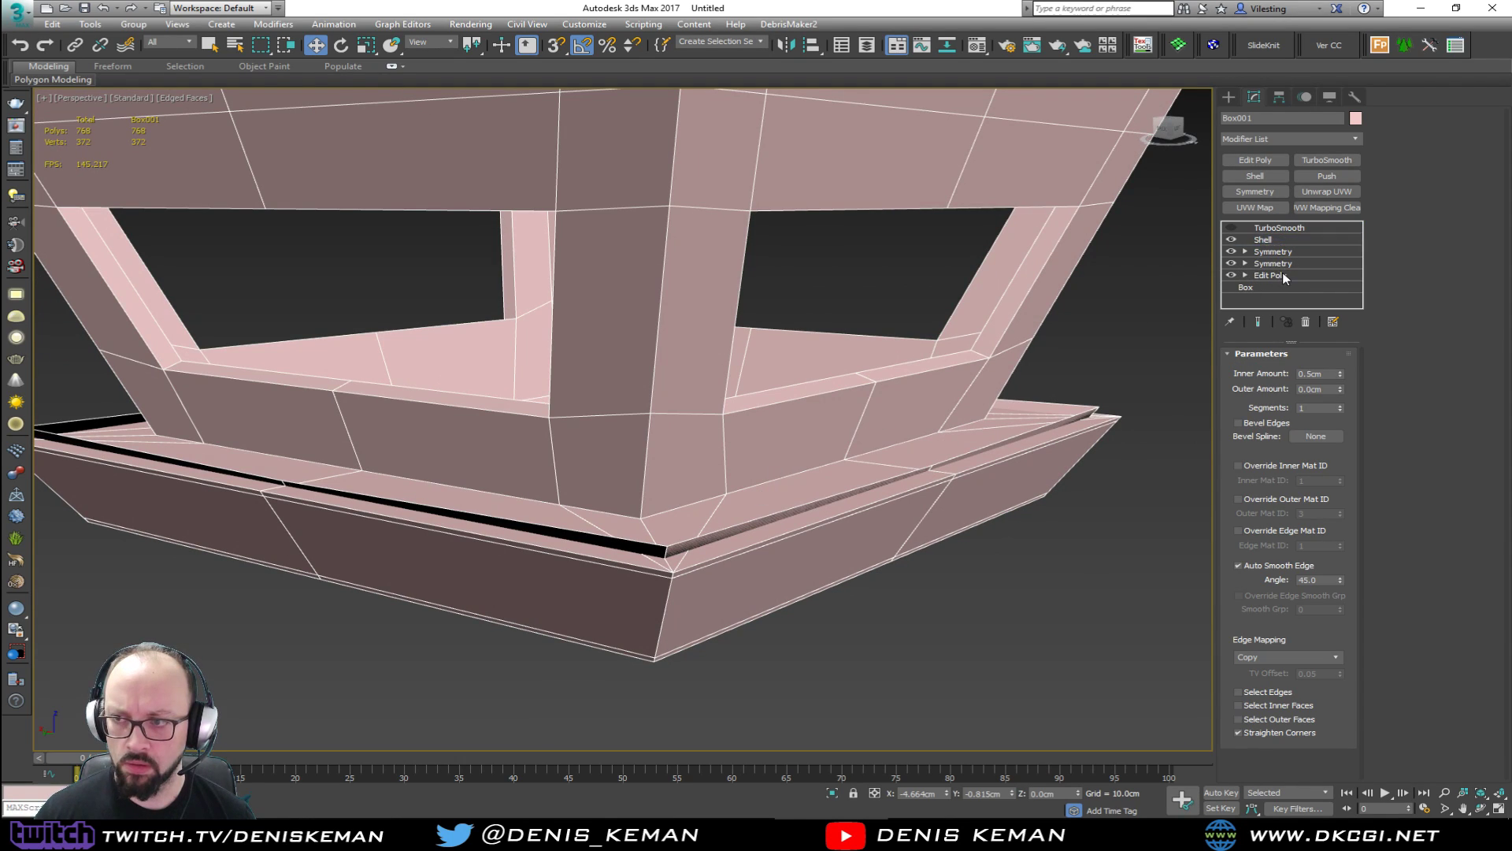
click(1271, 275)
click(1273, 240)
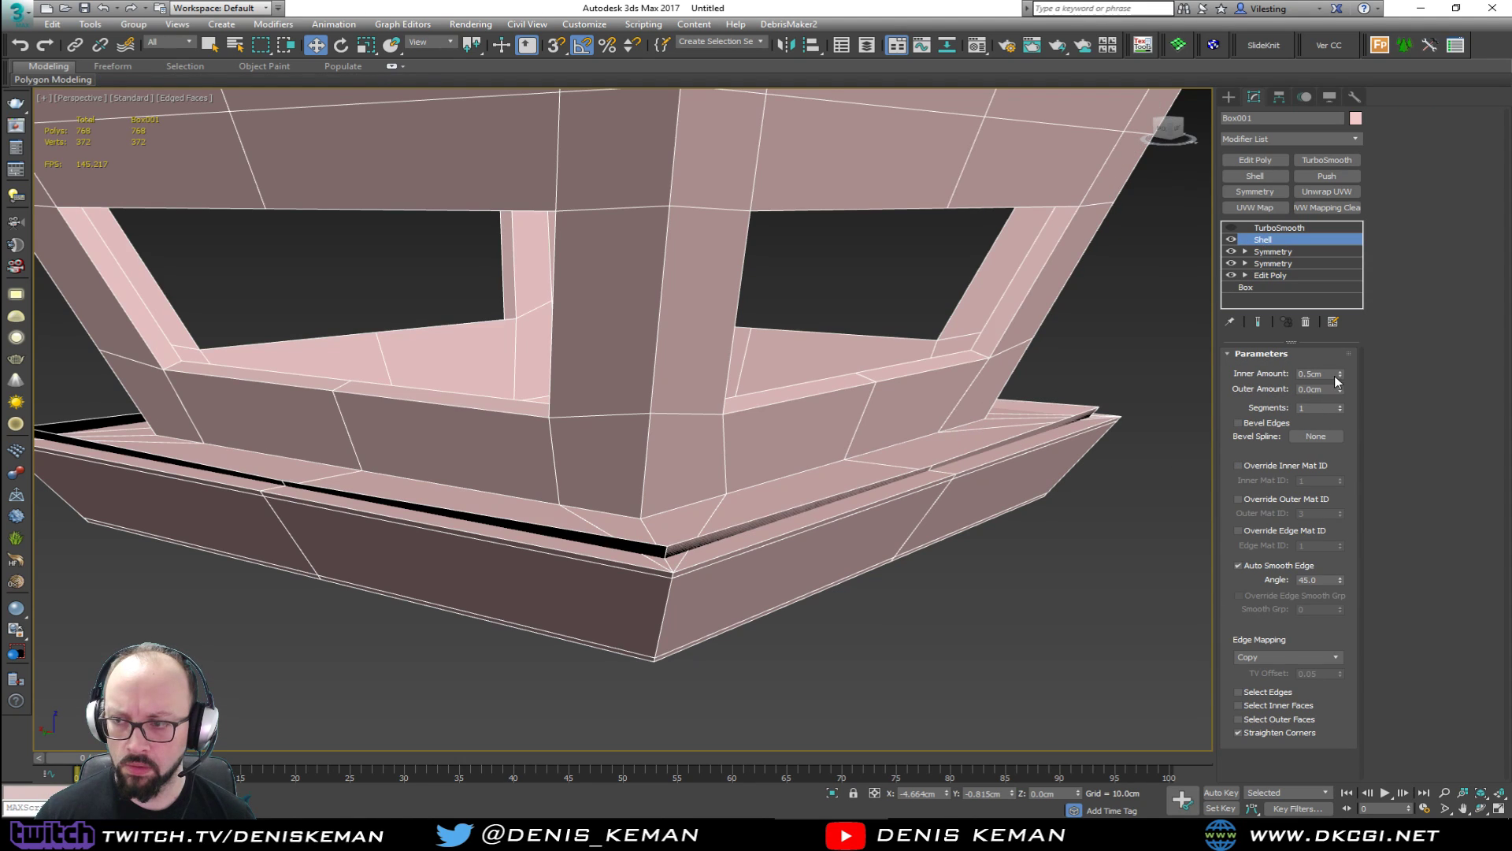
drag(1341, 375, 1342, 403)
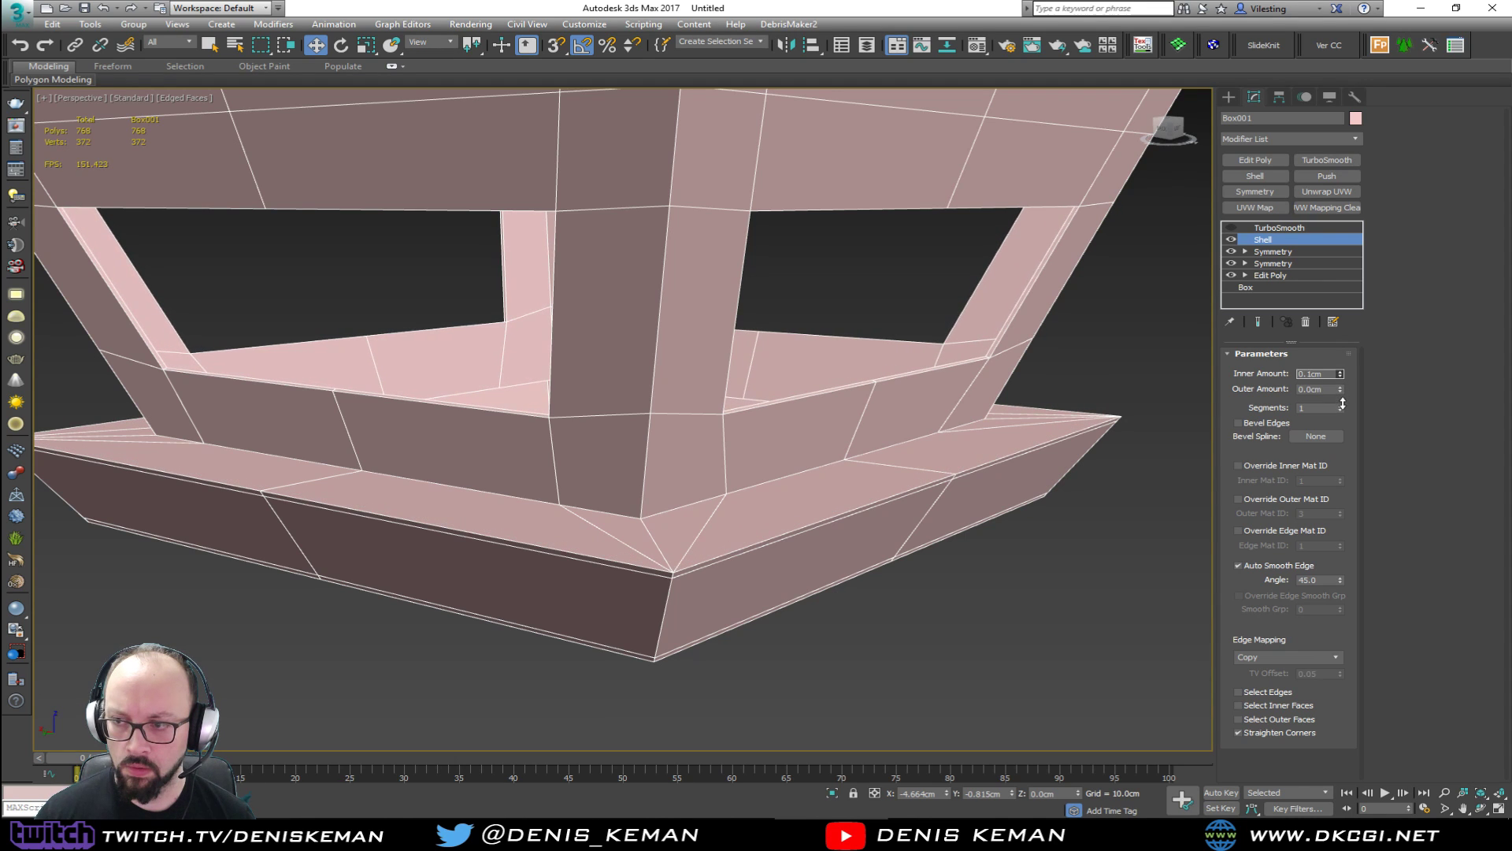
scroll(784, 480, up, 10)
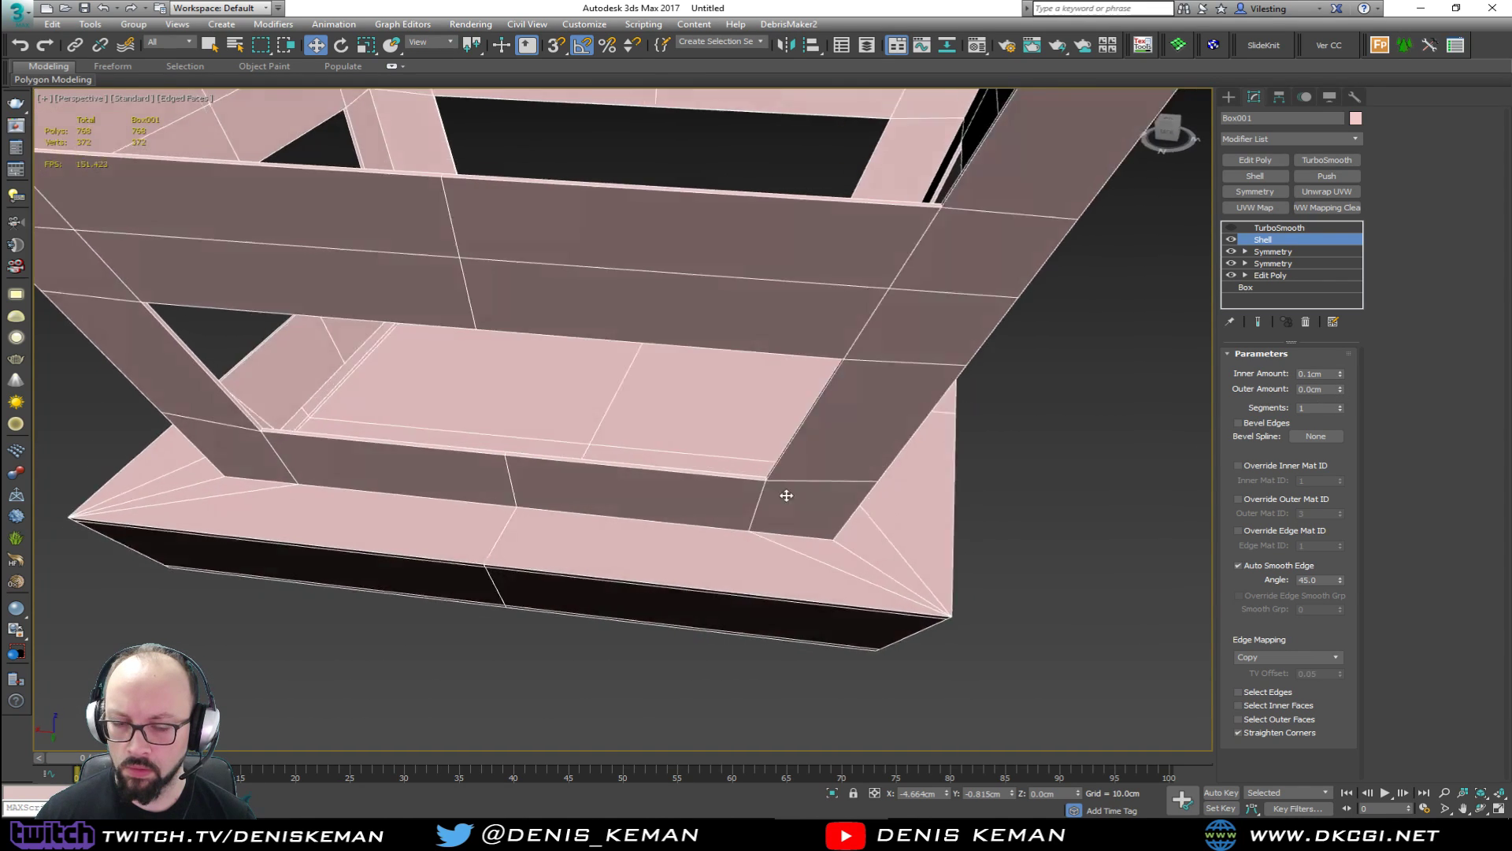
scroll(779, 426, down, 8)
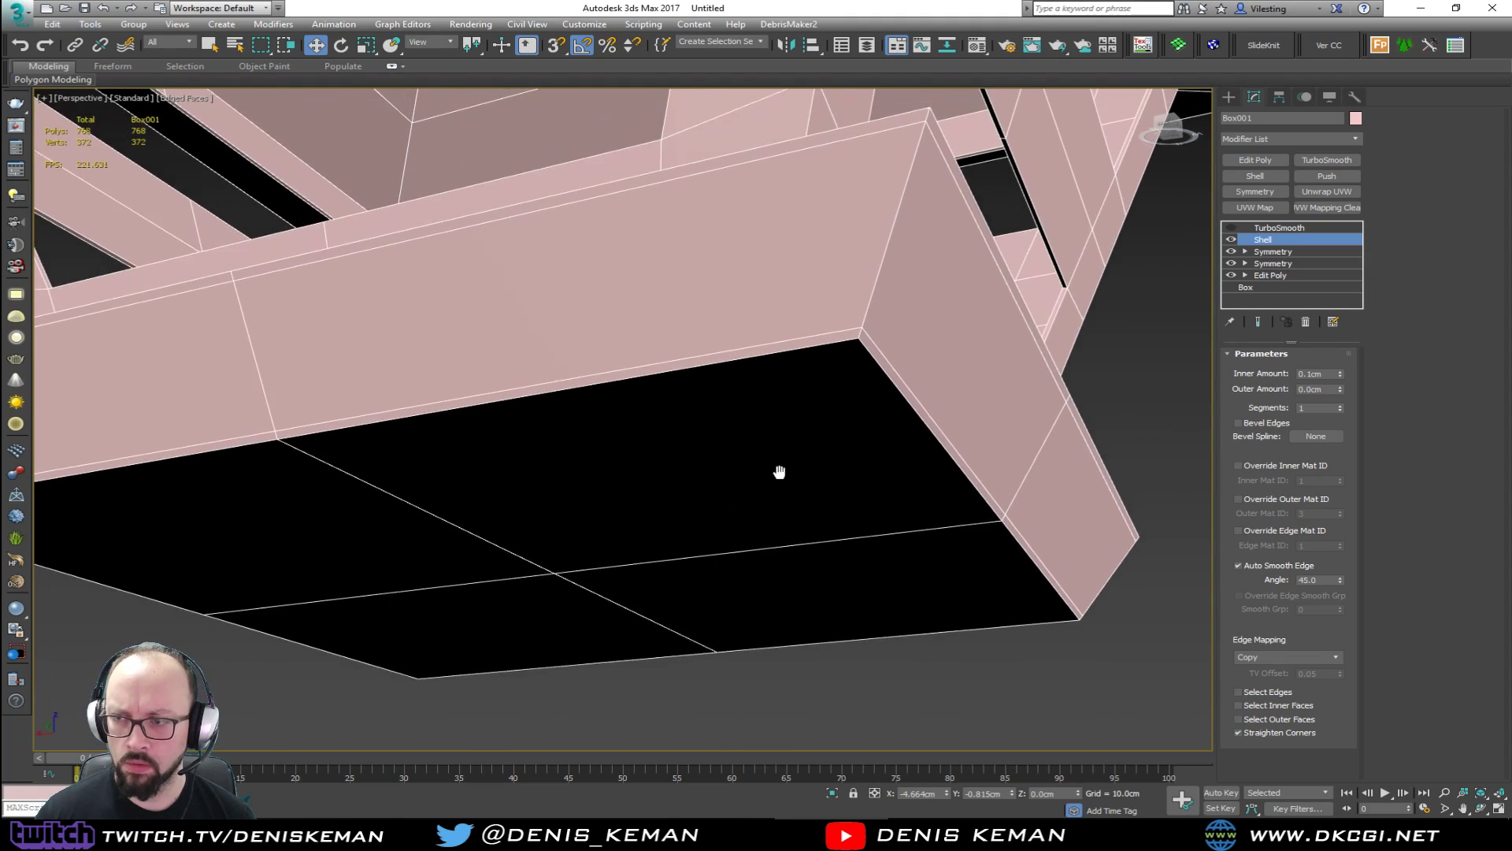
key(F3)
alt+middle_drag(1006, 317, 953, 361)
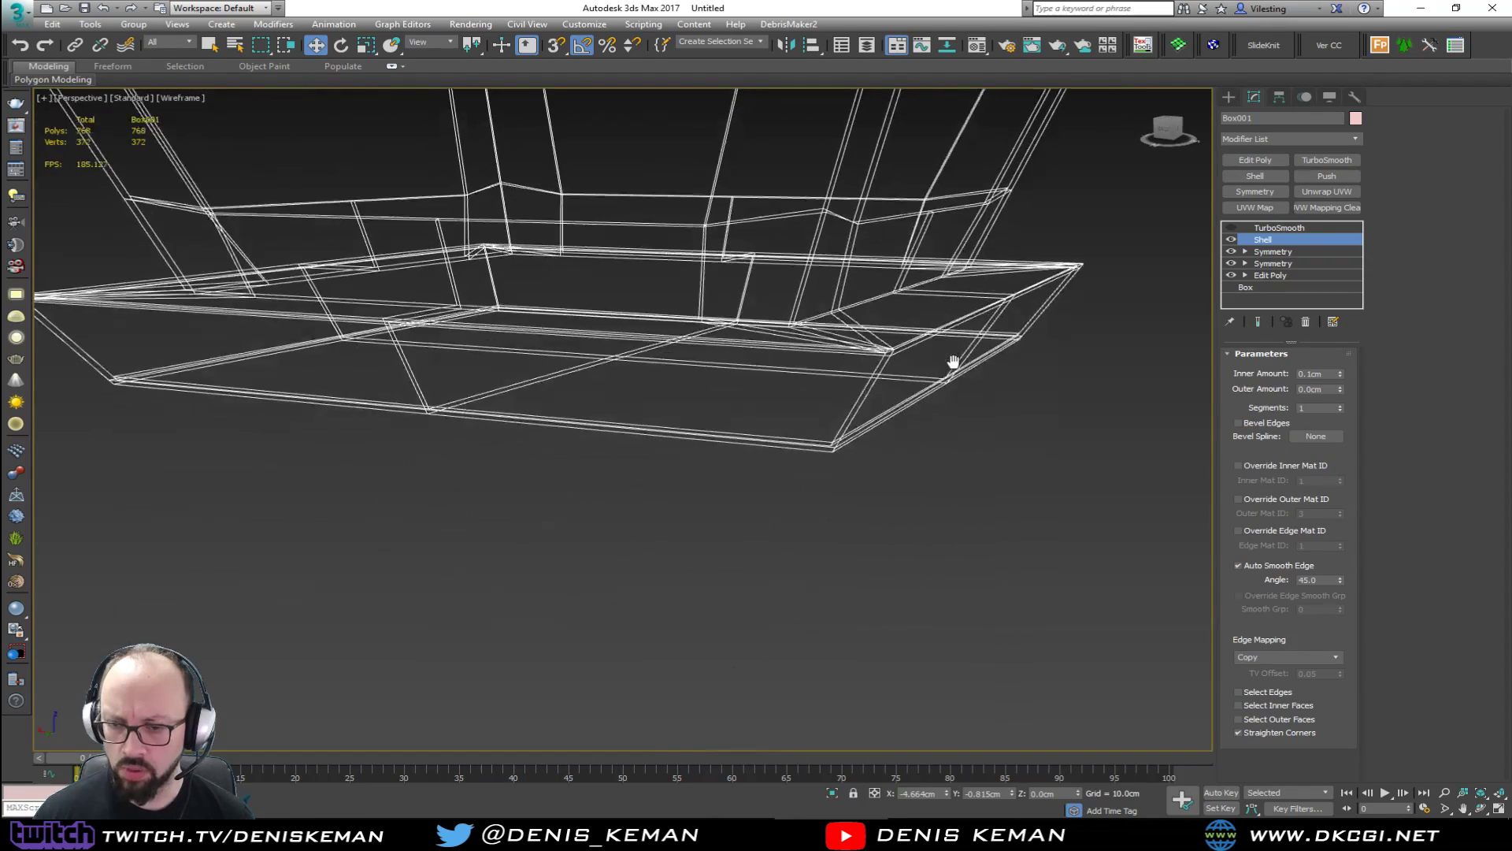
scroll(898, 397, up, 6)
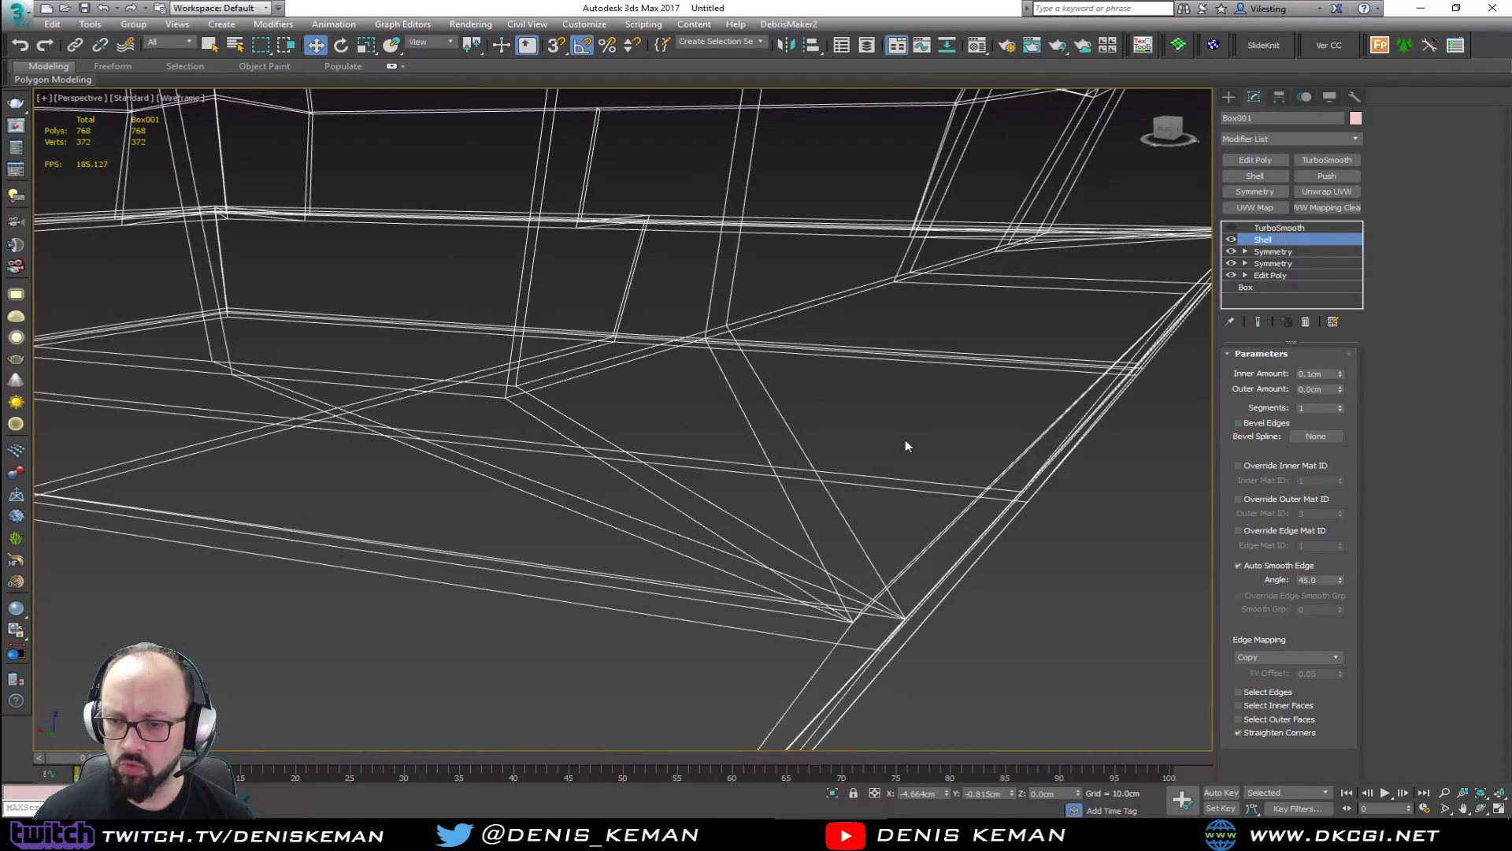
drag(1341, 376, 1342, 376)
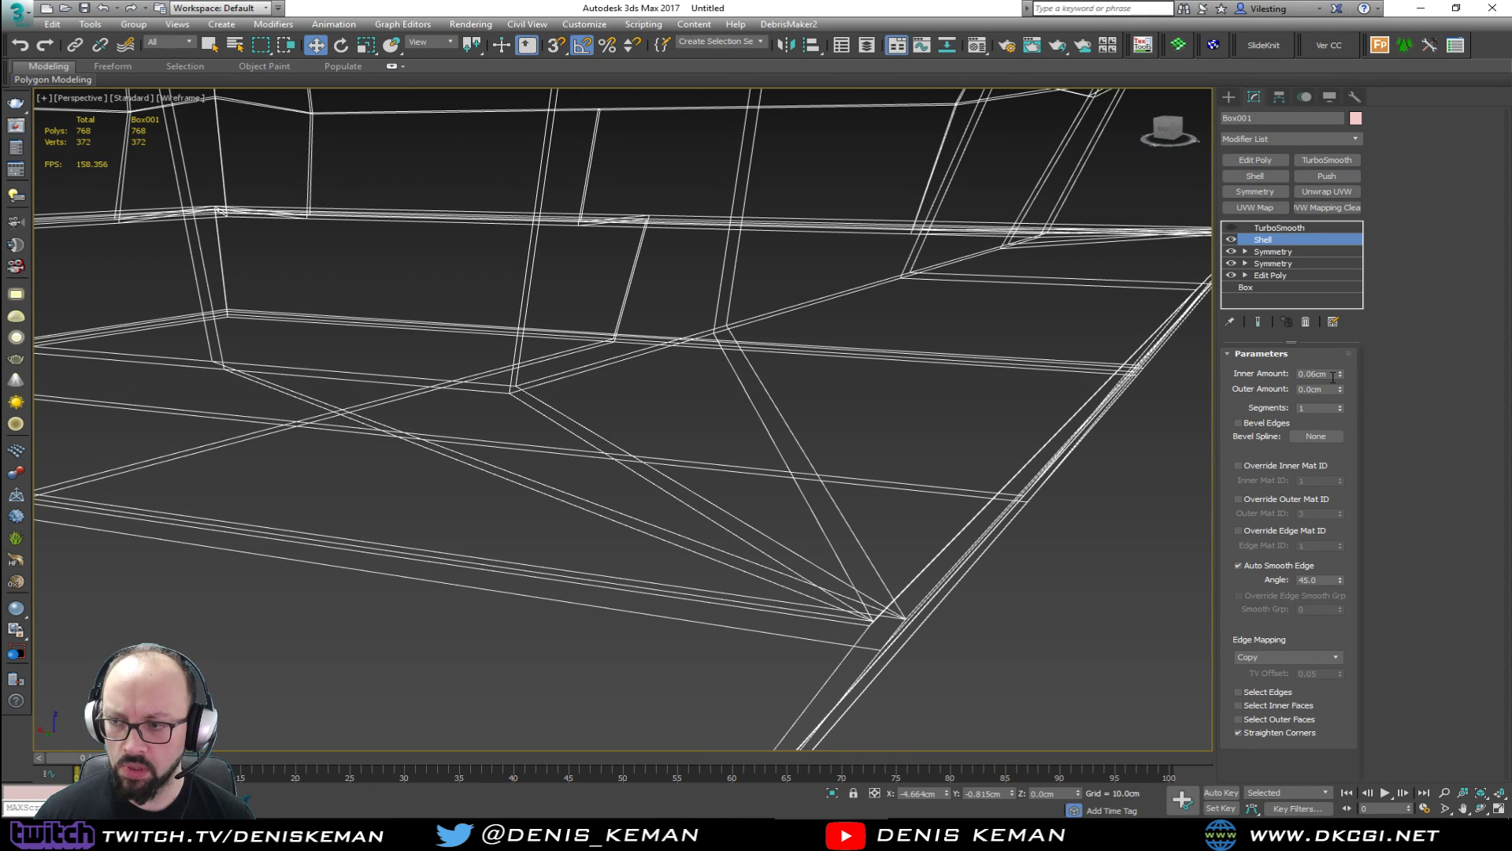
key(Return)
Return to the shaded display and turn TurboSmooth back on.
mouse_move(740, 322)
middle_down()
mouse_move(733, 425)
mouse_move(755, 377)
middle_up()
scroll(732, 425, down, 2)
key(F3)
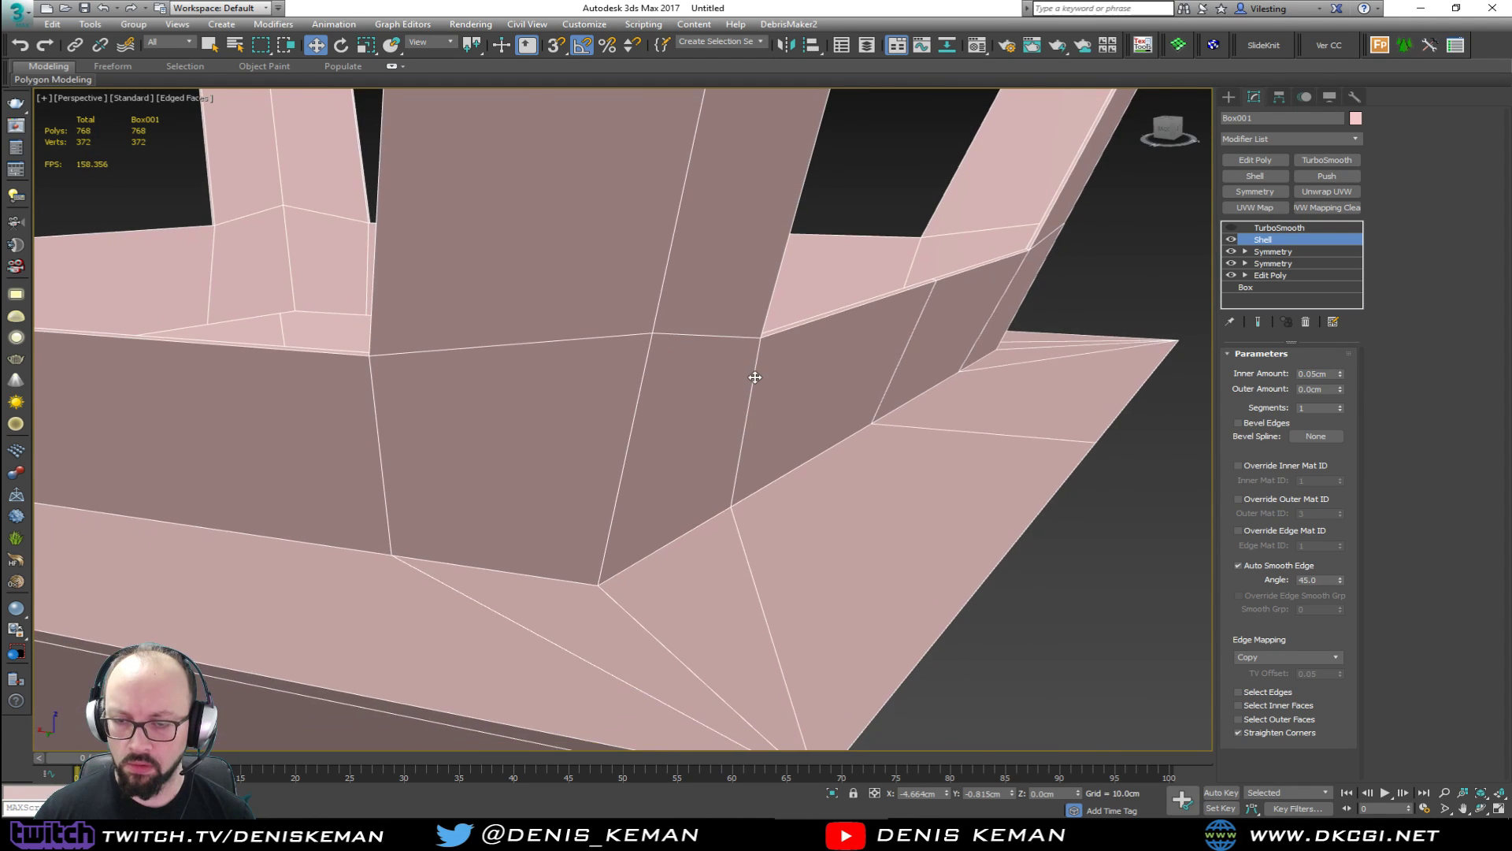
scroll(755, 378, down, 2)
click(1269, 227)
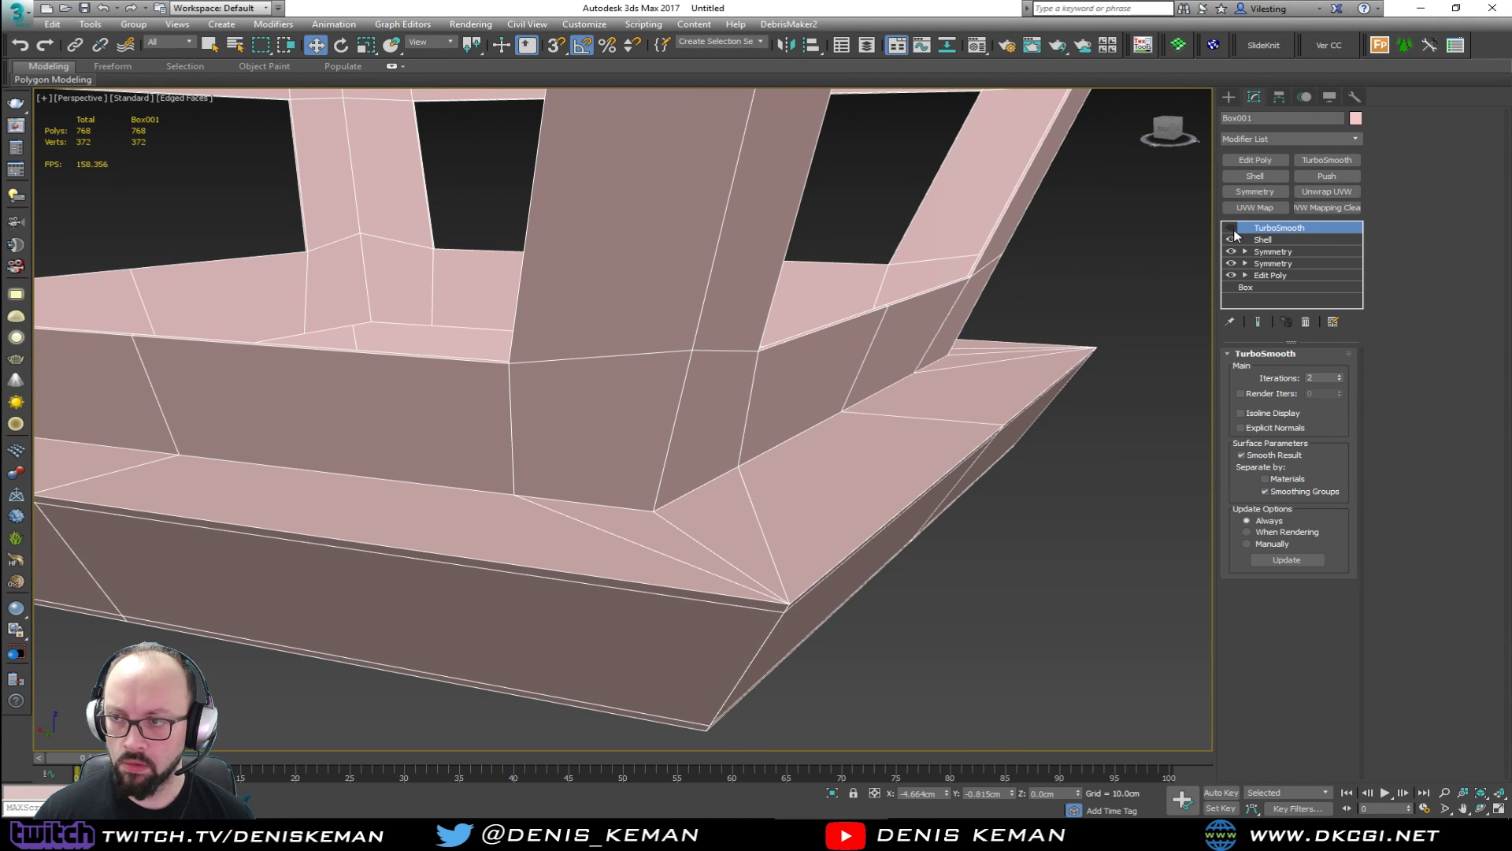
click(1231, 229)
Examine the smoothed lantern's base rim, posts and roof, first without and then with edged faces.
click(1005, 485)
key(F4)
scroll(831, 560, down, 8)
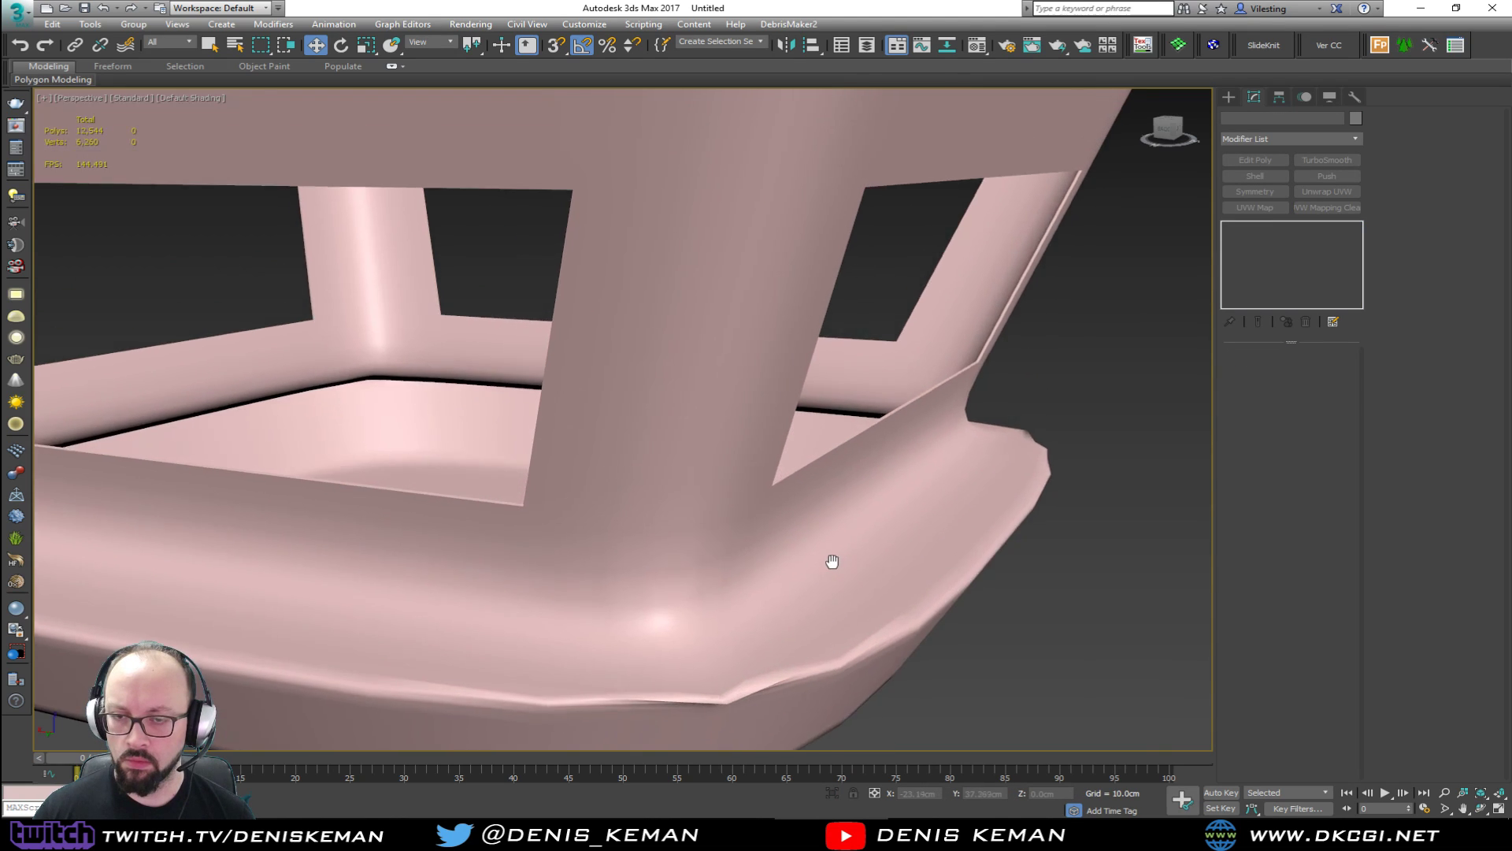
mouse_move(876, 482)
alt+middle_down()
mouse_move(871, 511)
mouse_move(847, 485)
alt+middle_up()
scroll(831, 531, up, 2)
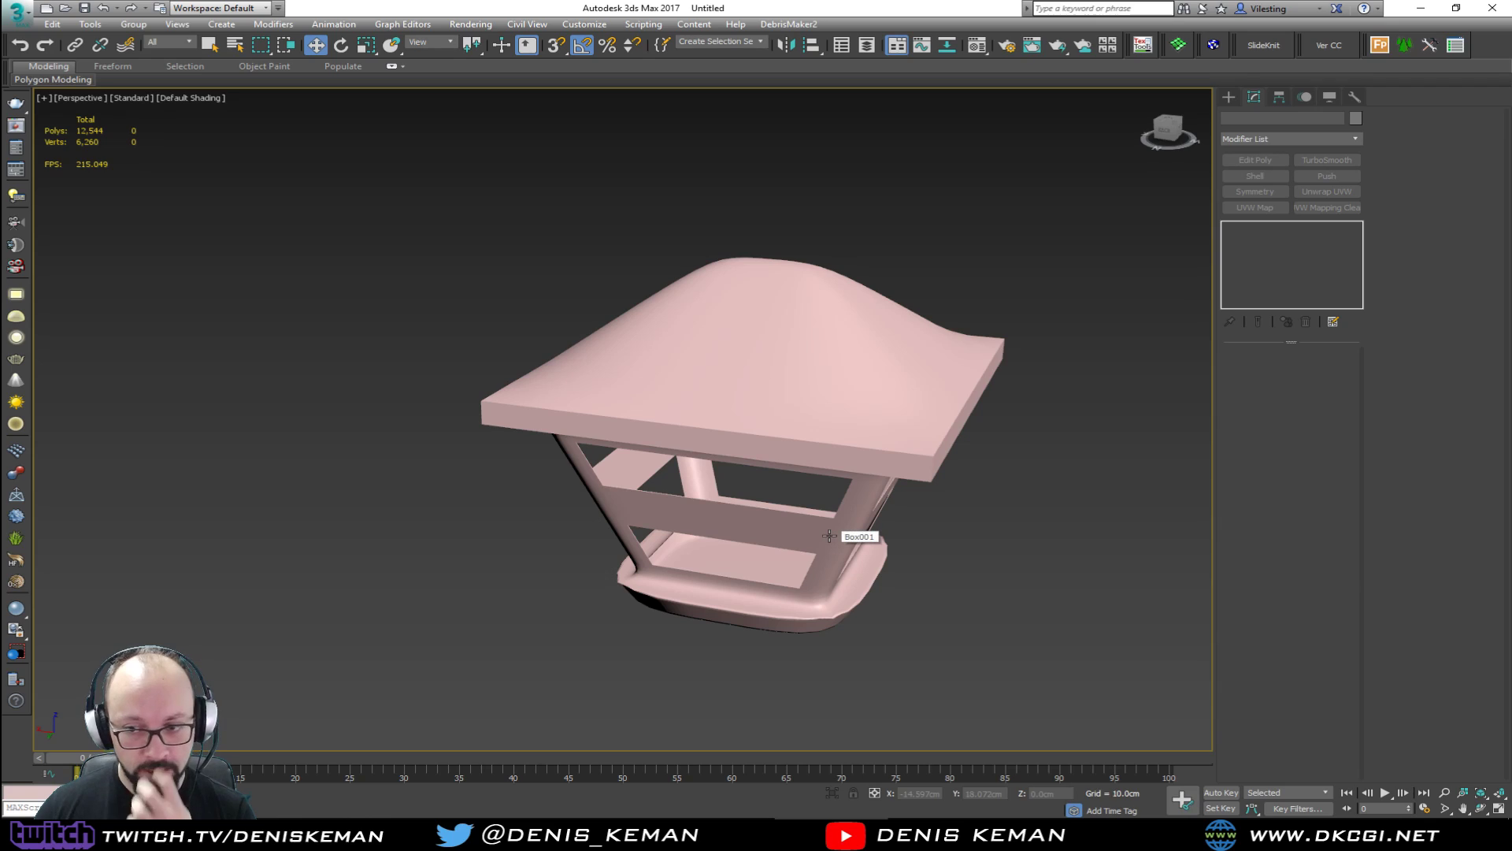
click(830, 536)
key(F4)
scroll(824, 530, up, 4)
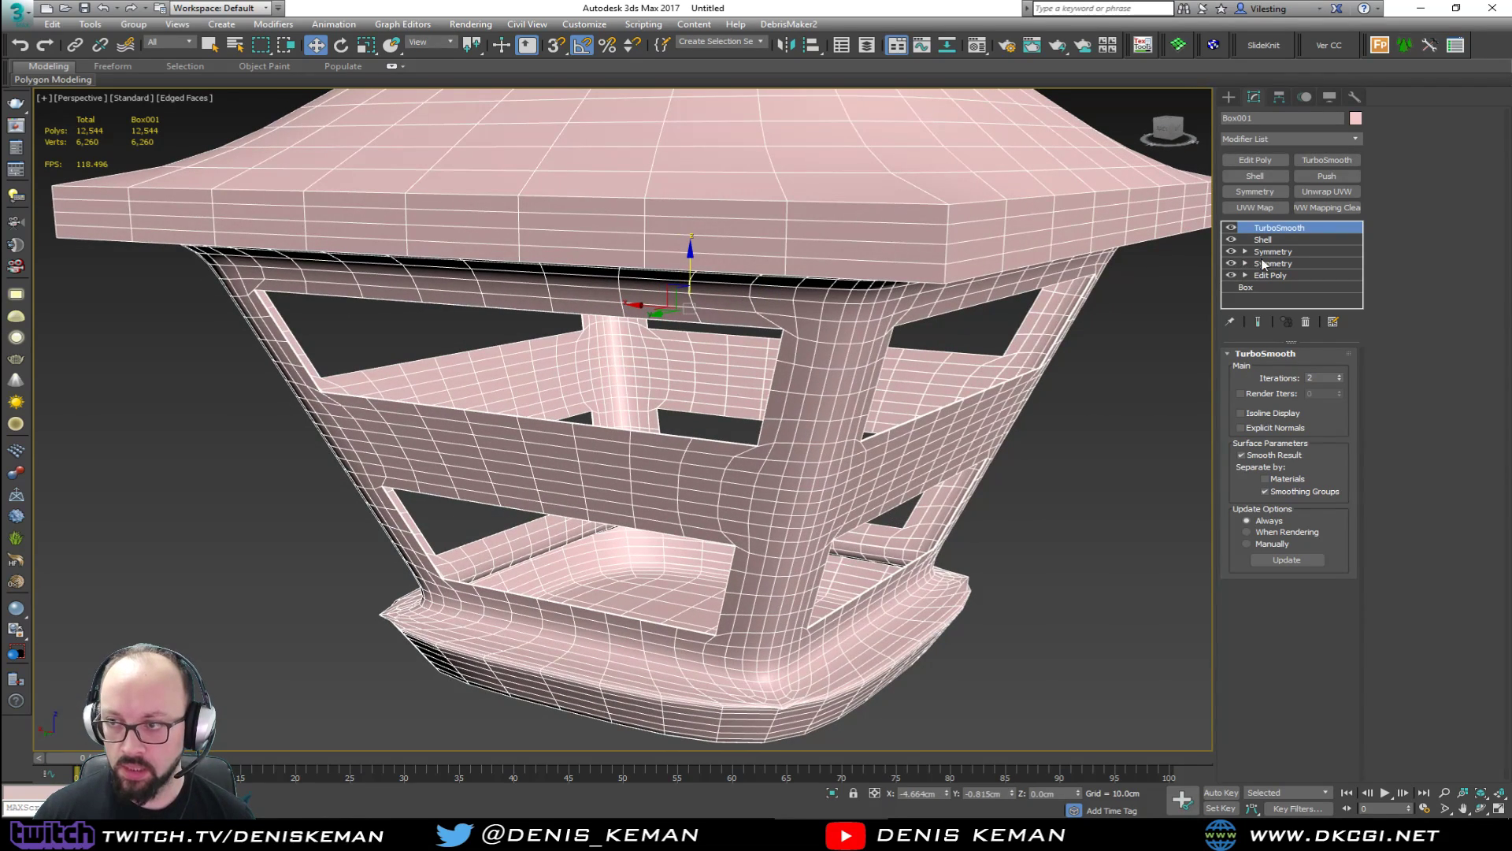
In the base Edit Poly, select vertices along the corner post's inner edge, try shifting them along Y, and undo the move.
click(1286, 282)
alt+middle_drag(709, 405, 678, 439)
key(1)
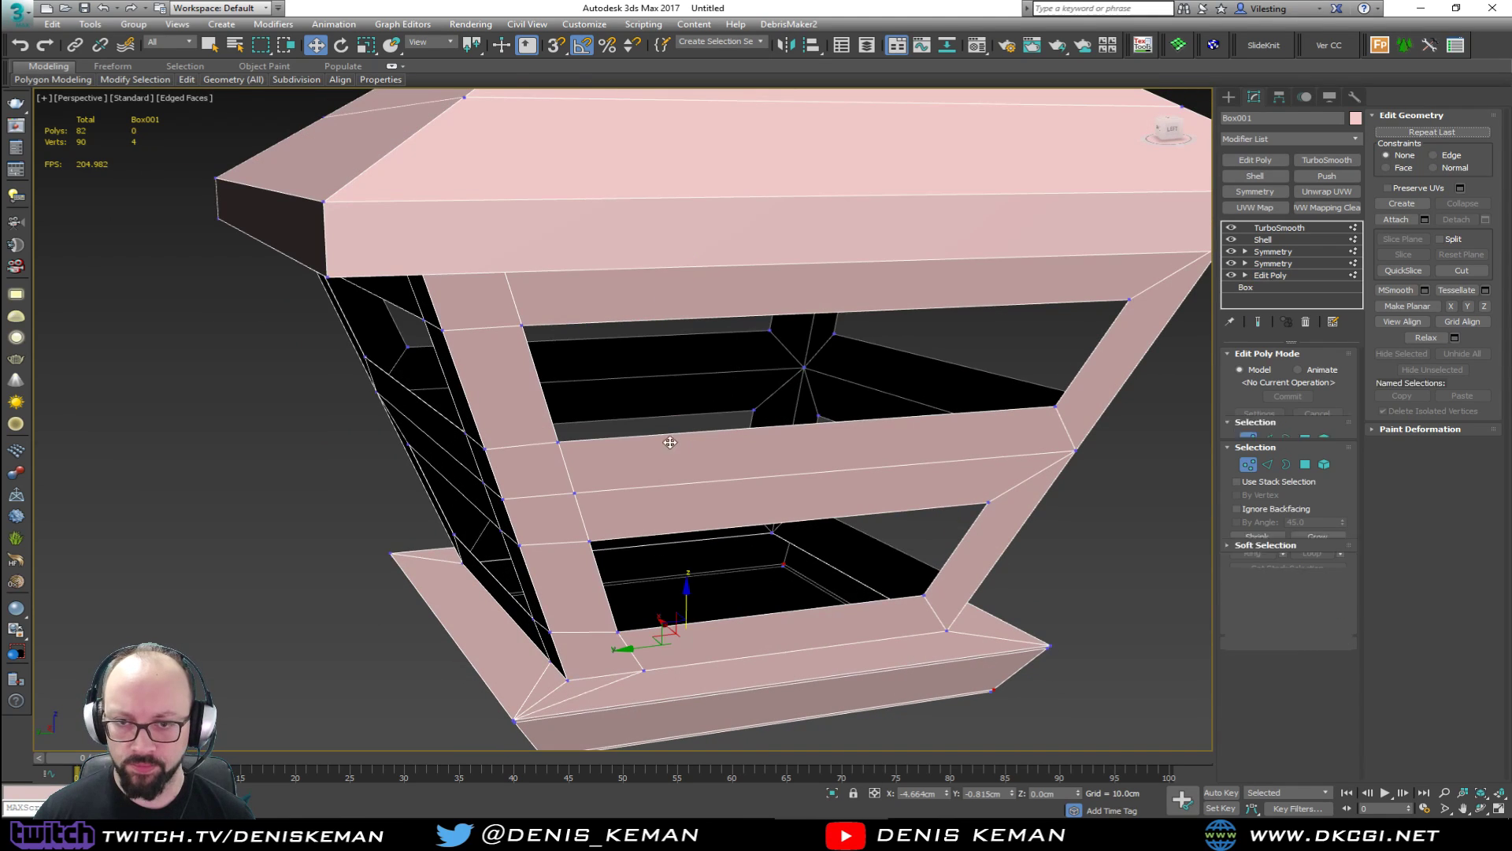
key(F3)
ctrl+click(556, 442)
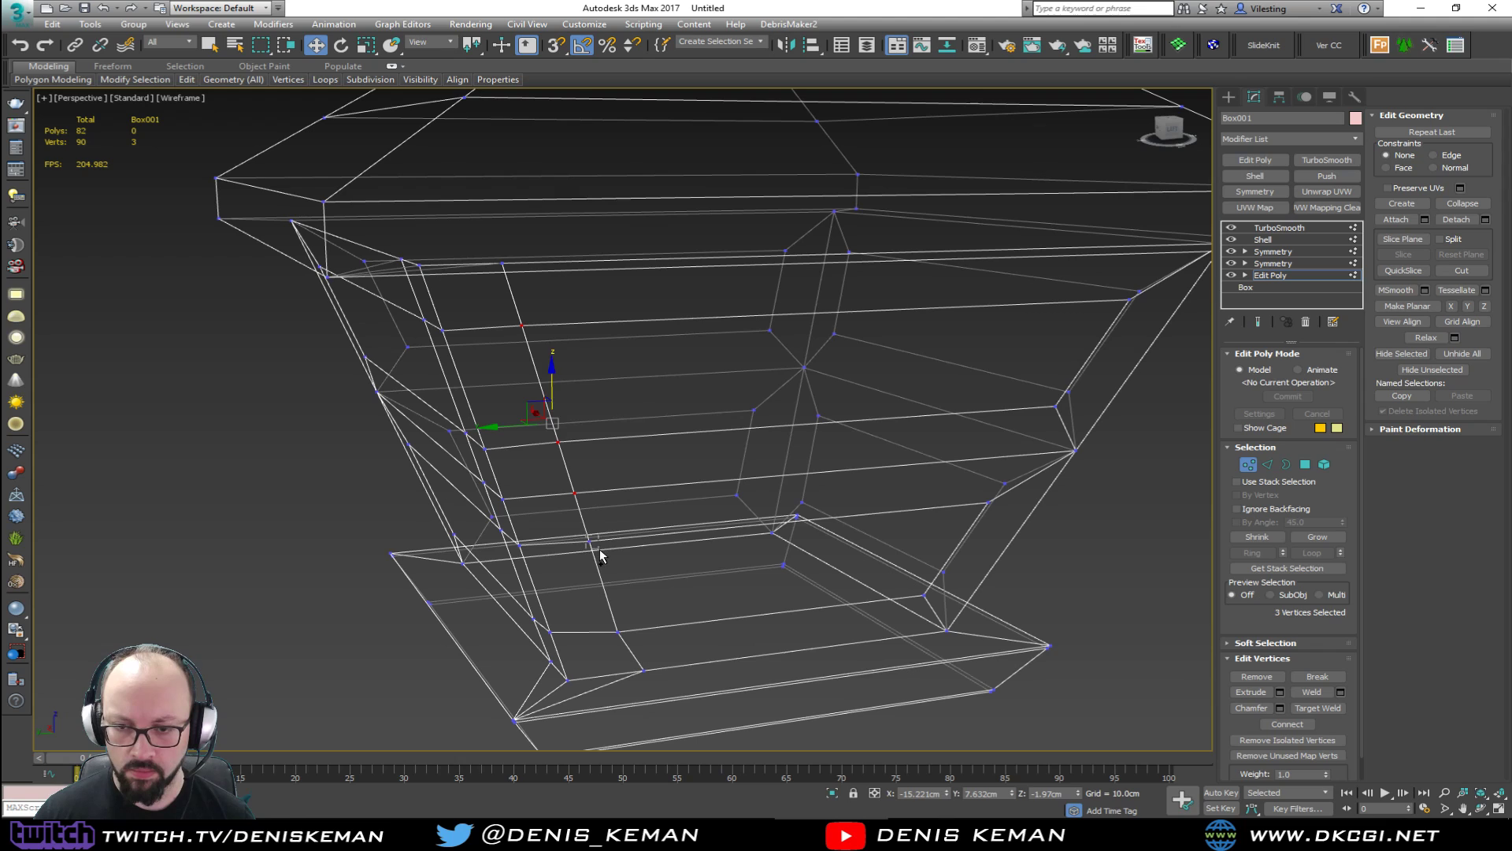
key(F3)
mouse_move(640, 616)
alt+middle_down()
mouse_move(647, 564)
mouse_move(559, 503)
alt+middle_up()
drag(542, 497, 565, 496)
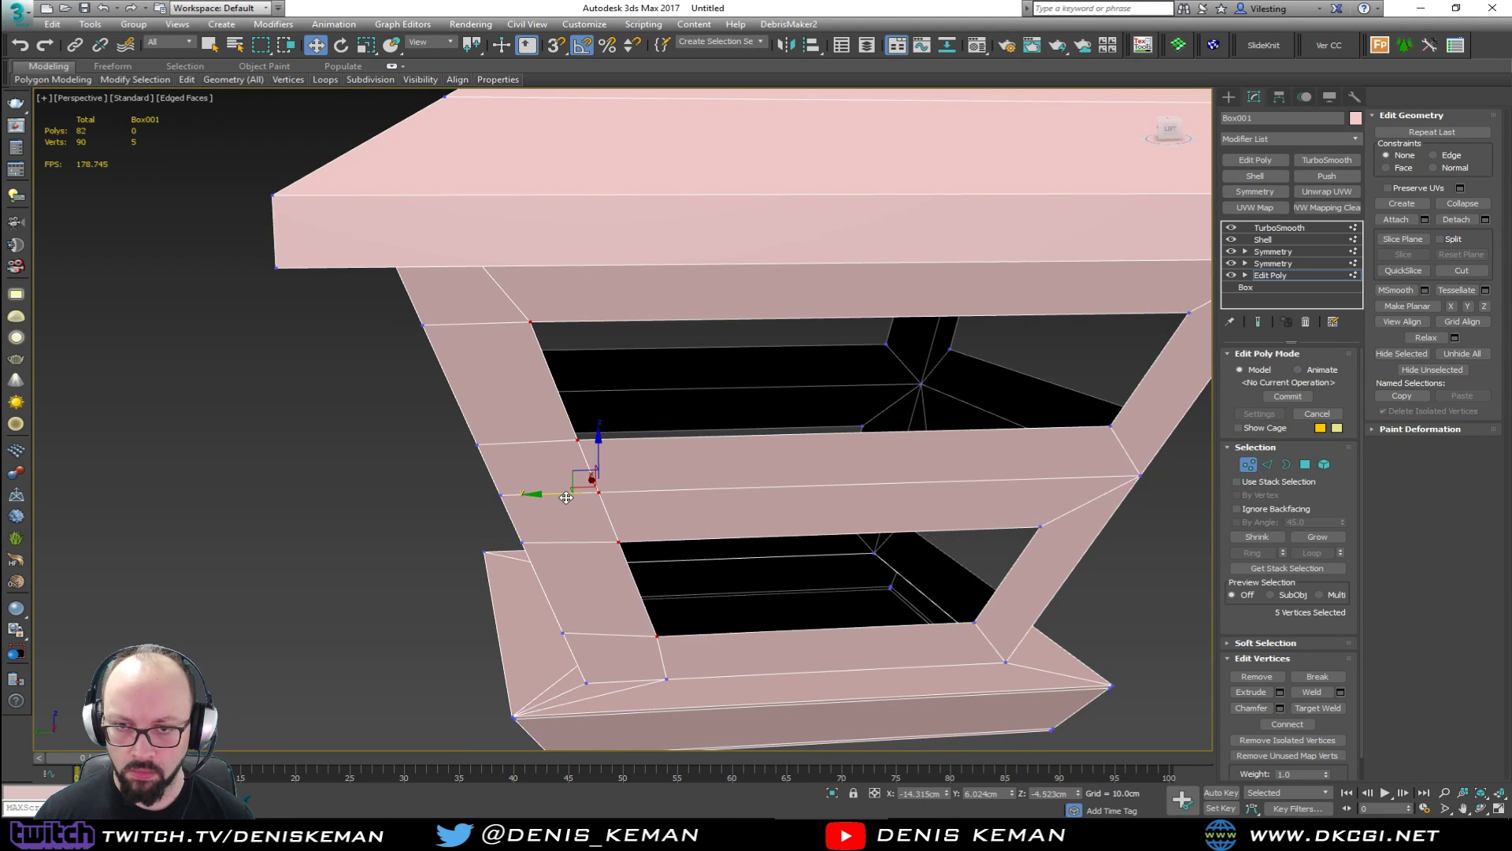
key(ctrl+z)
Extend the selection to the post edge's full seven vertices, move them along Y to widen the post, and show the smoothed result.
alt+middle_drag(564, 494, 560, 456)
ctrl+click(484, 236)
alt+middle_drag(595, 399, 660, 418)
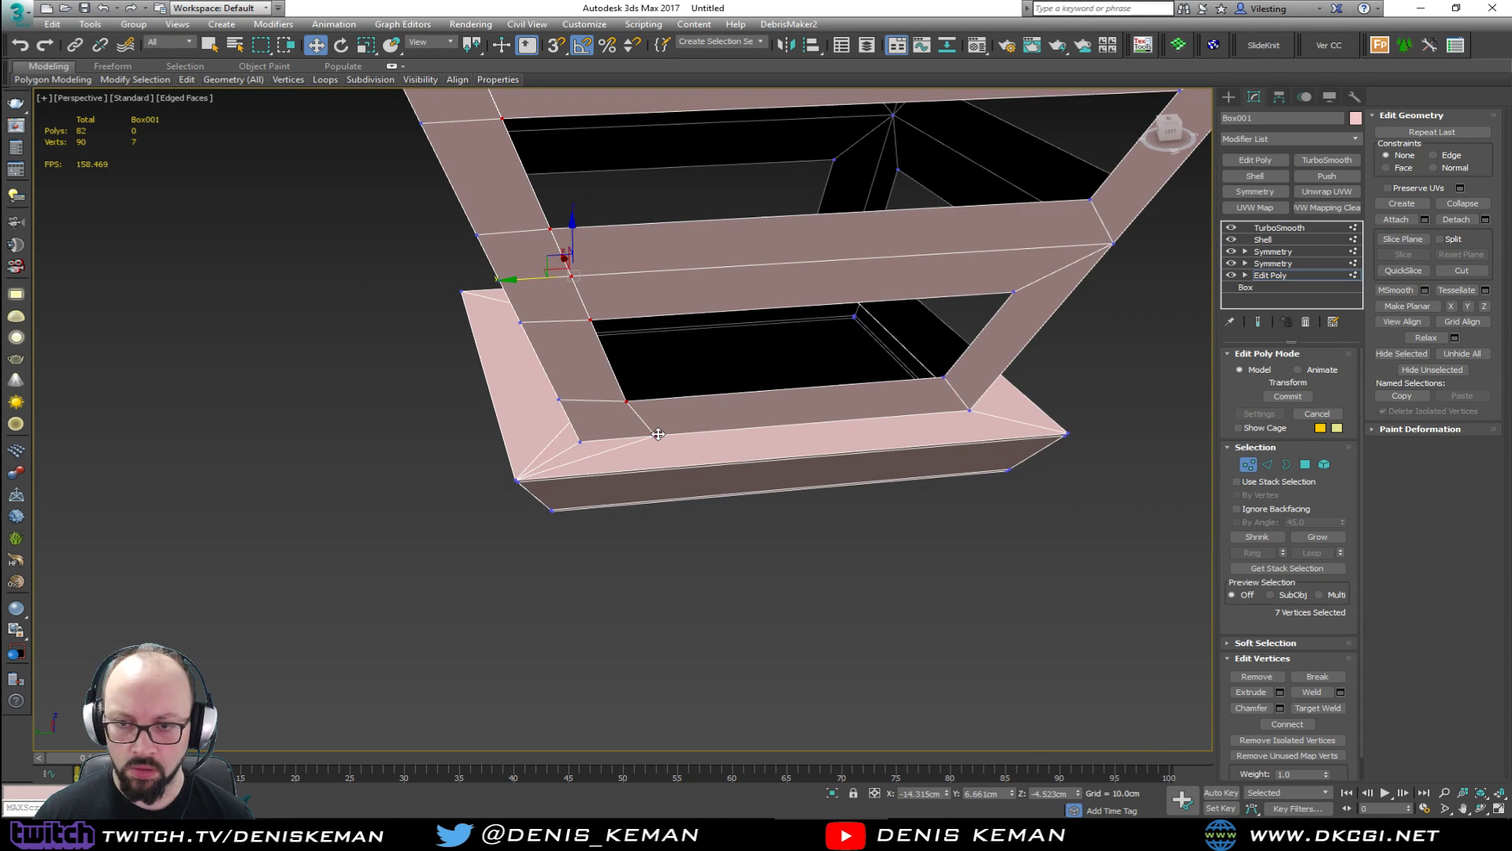
drag(538, 284, 647, 278)
key(ctrl+q)
alt+middle_drag(647, 279, 759, 320)
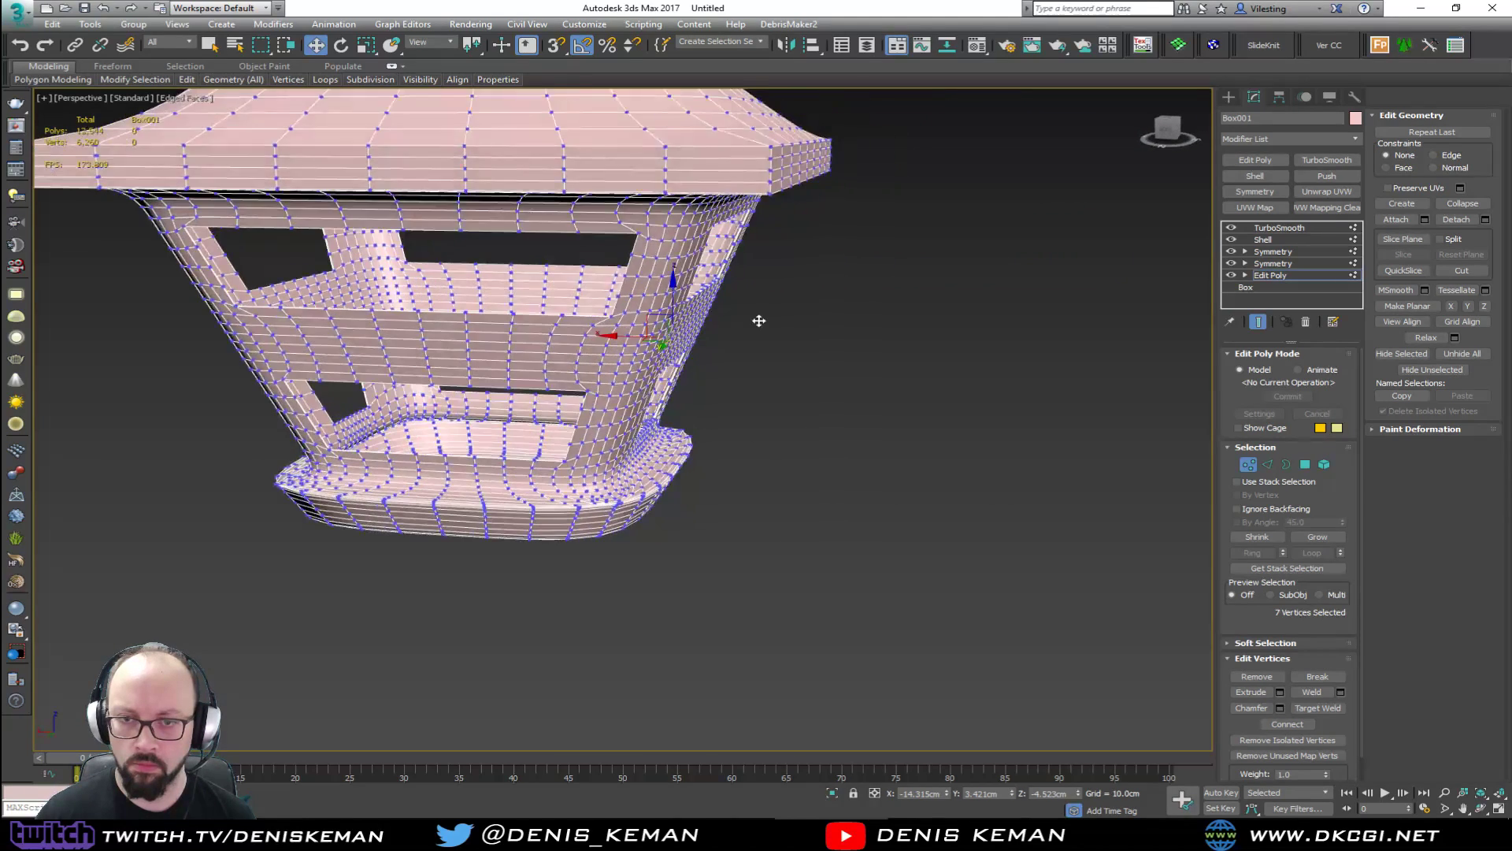
Select the seven matching vertices on the adjacent side of the corner post and move them along X to widen that side, with the end result shown.
key(ctrl+q)
alt+middle_drag(659, 214, 705, 136)
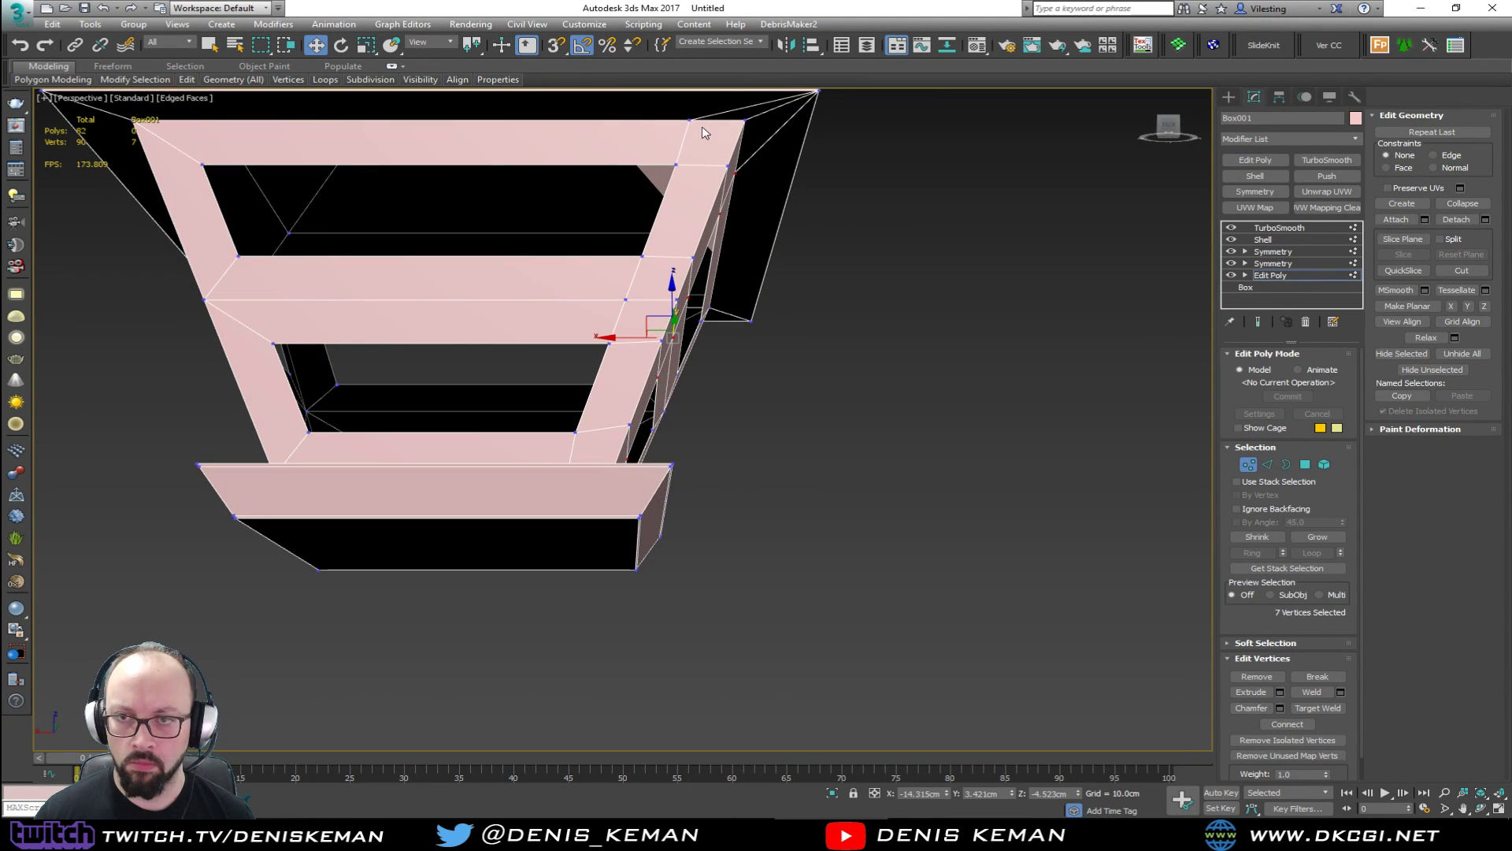
click(693, 121)
ctrl+click(677, 164)
ctrl+click(643, 256)
ctrl+click(625, 299)
ctrl+click(610, 343)
ctrl+click(576, 432)
alt+middle_drag(575, 432, 616, 407)
ctrl+click(581, 437)
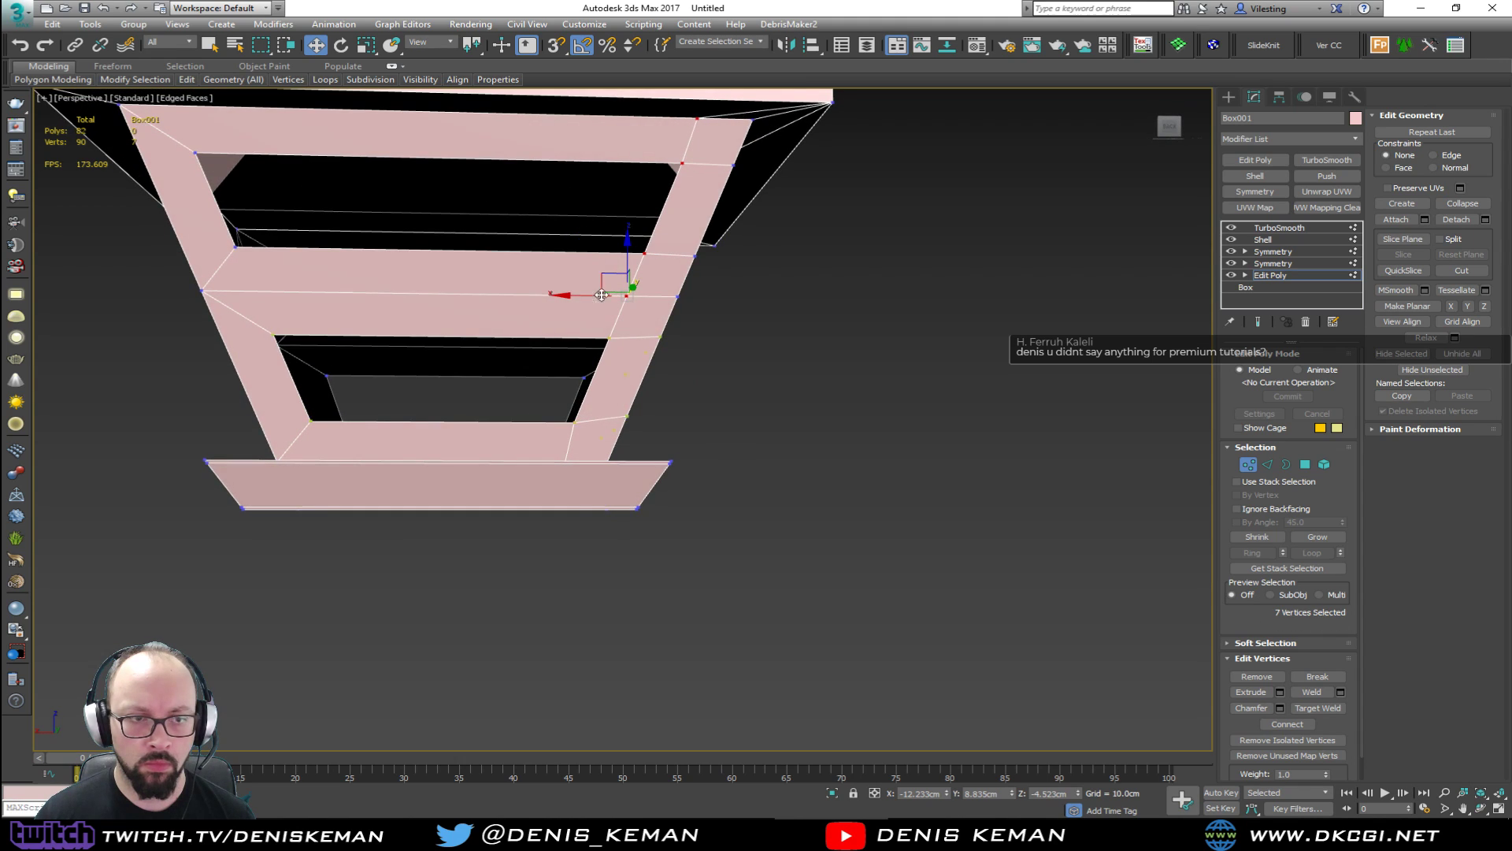
key(ctrl+q)
drag(596, 294, 498, 303)
alt+middle_drag(498, 303, 509, 413)
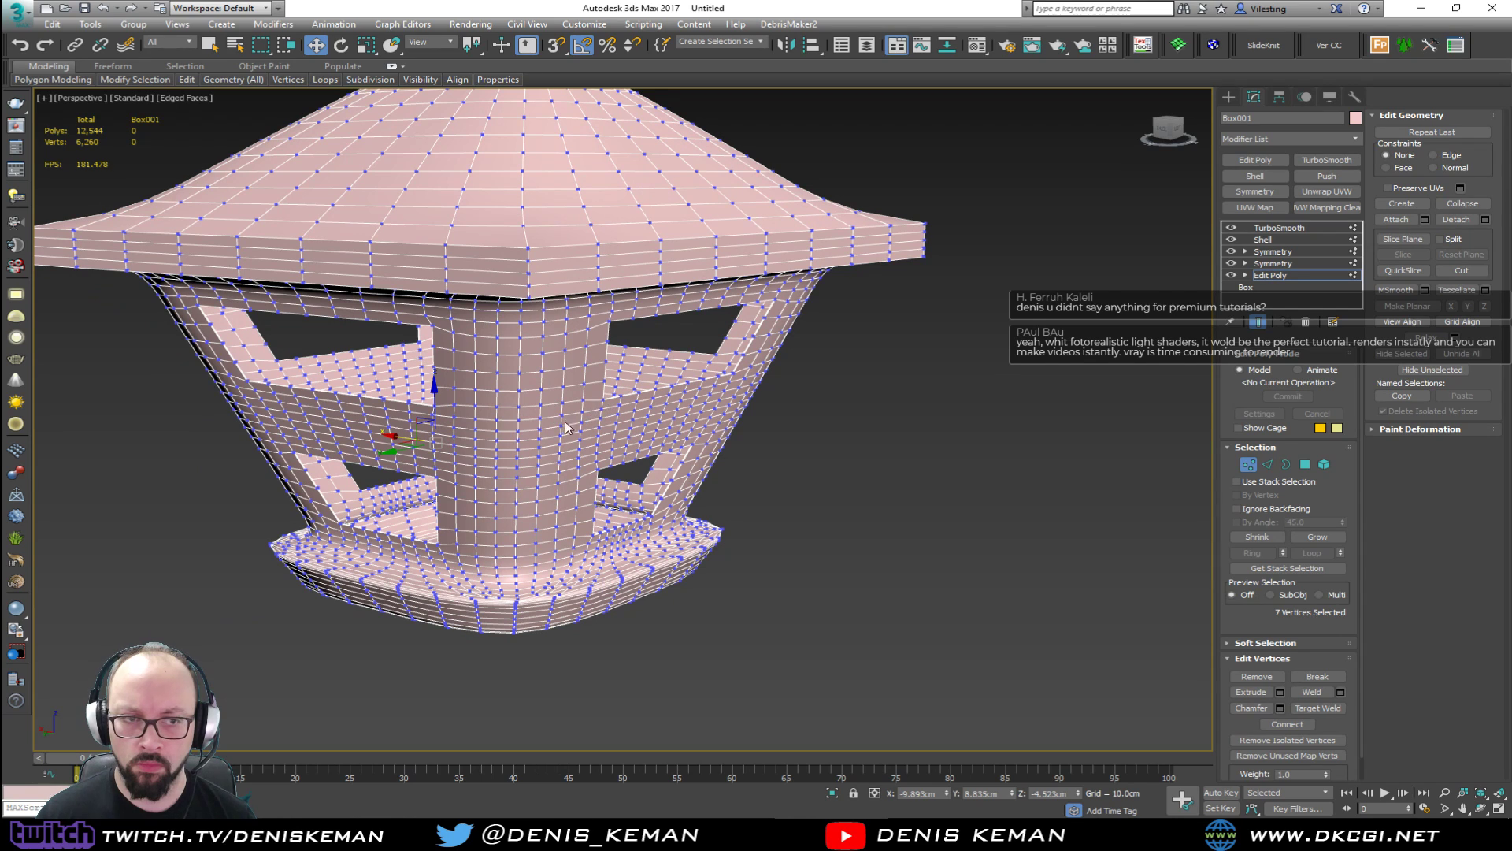
Leave vertex editing and examine the smoothed lantern's widened corner posts without and with edged faces.
click(1249, 464)
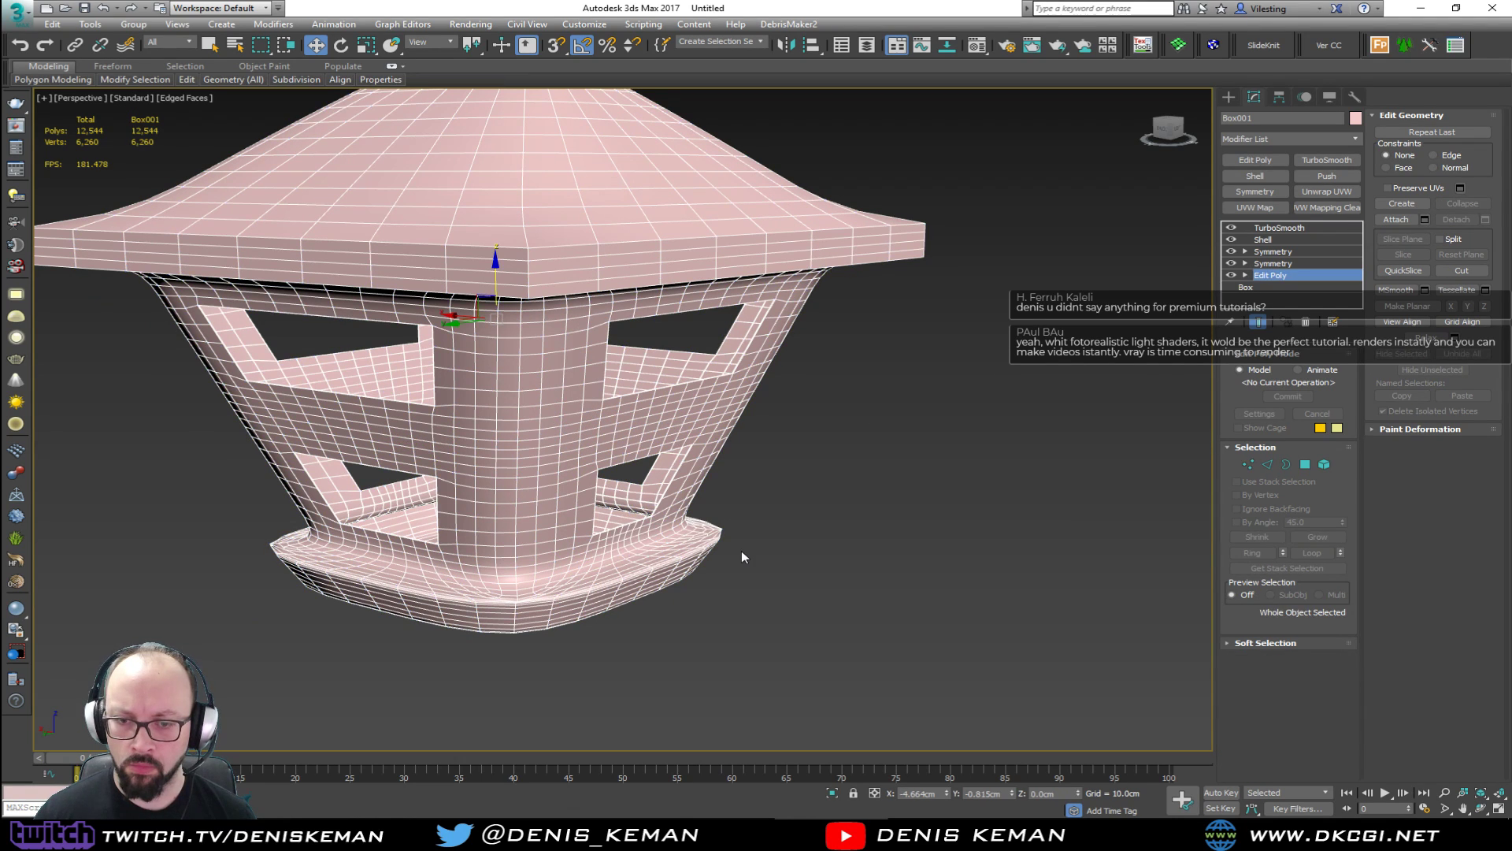
click(741, 551)
key(F4)
alt+middle_drag(658, 499, 835, 417)
click(503, 531)
key(F4)
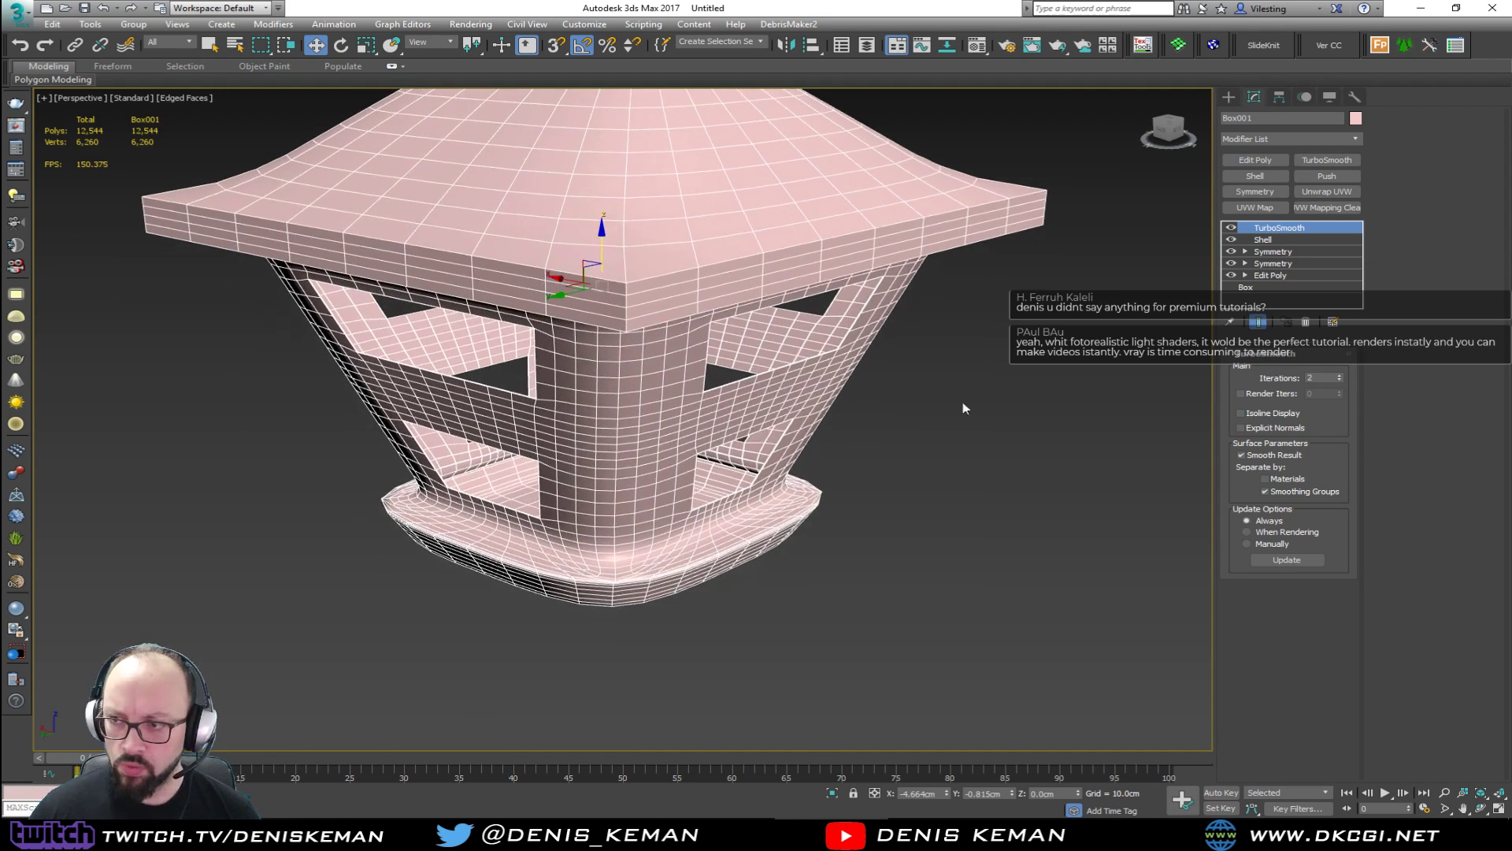
Turn TurboSmooth off and set the Shell's inner amount to 0 cm and outer amount to 1 cm.
click(1284, 241)
click(1231, 228)
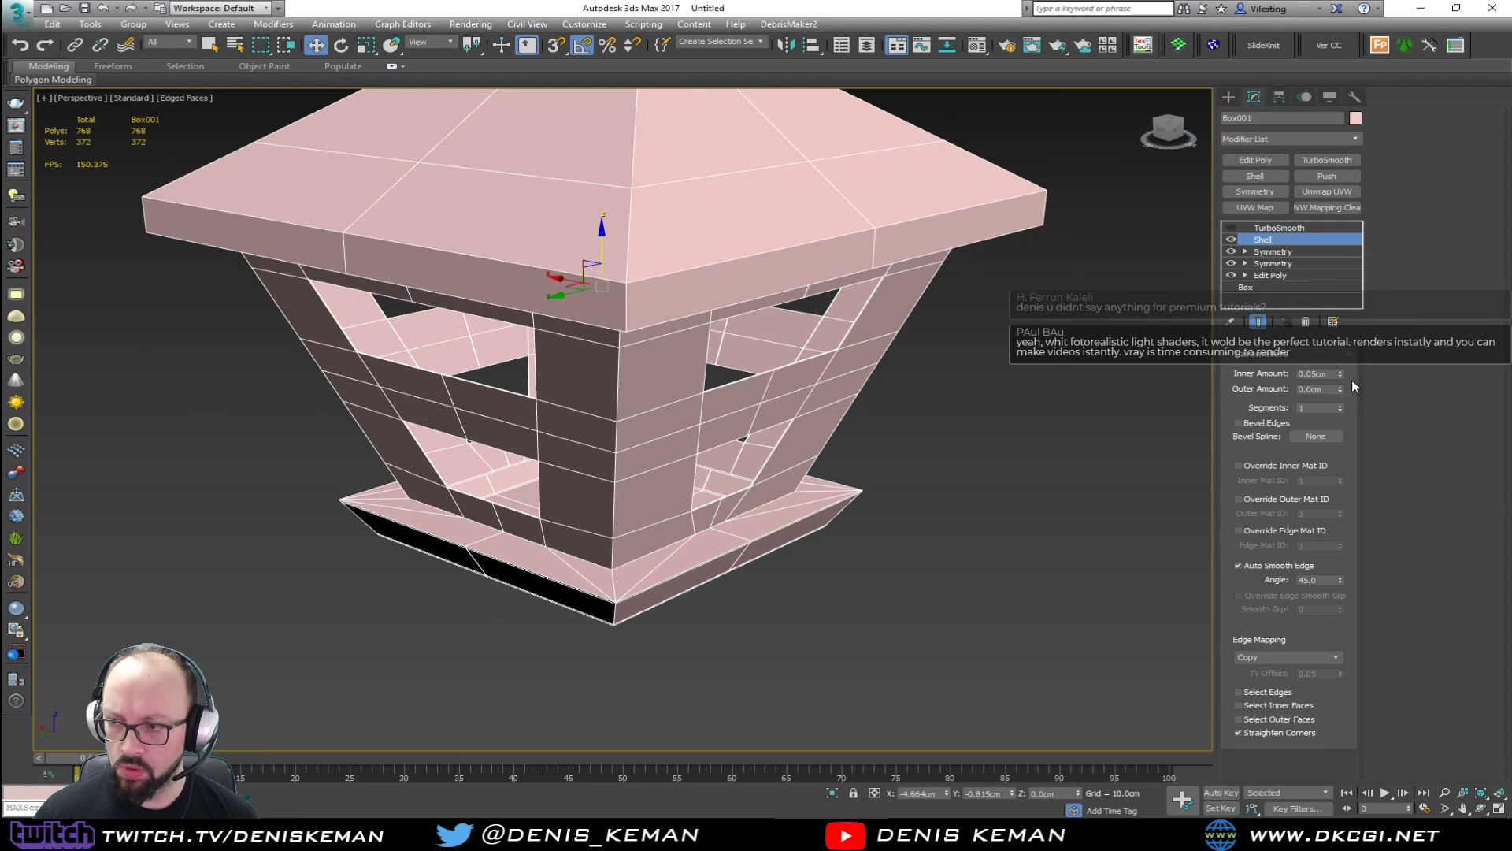
click(1317, 373)
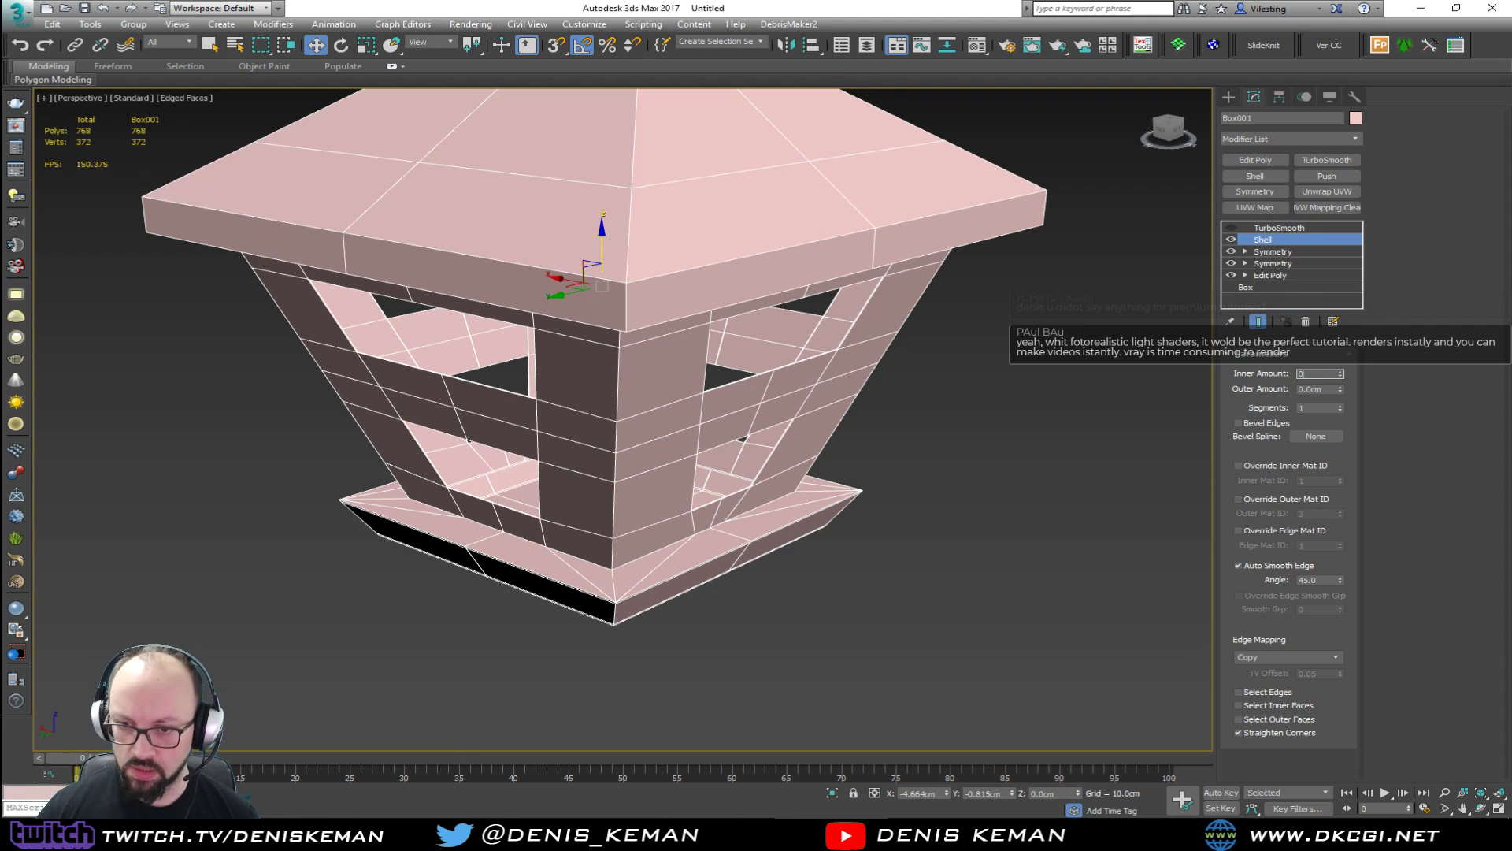
text(0cm)
key(Return)
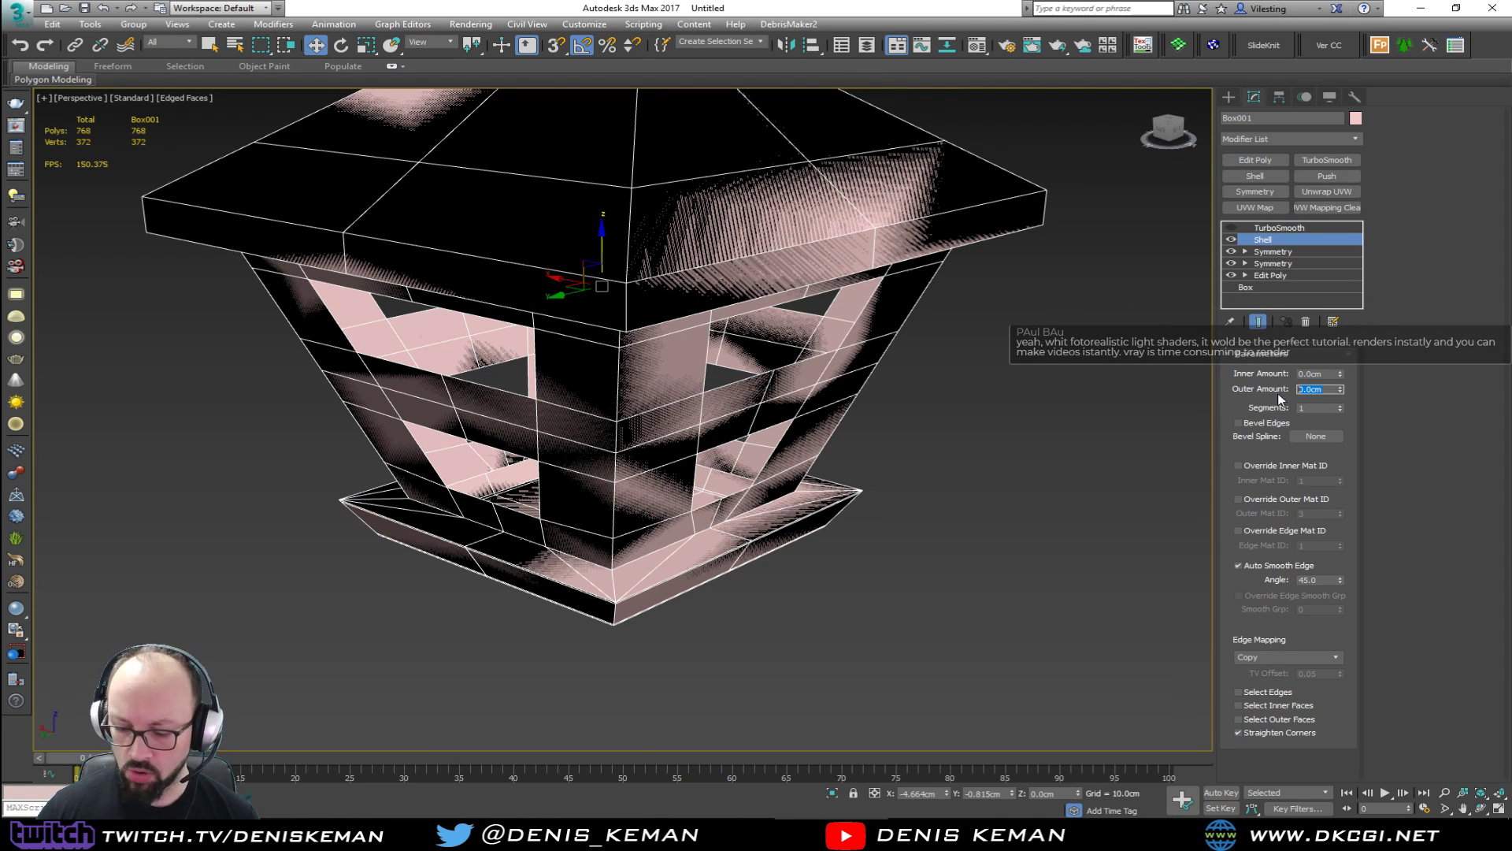
text(1)
key(Return)
mouse_move(912, 510)
alt+middle_down()
mouse_move(934, 462)
mouse_move(927, 496)
alt+middle_up()
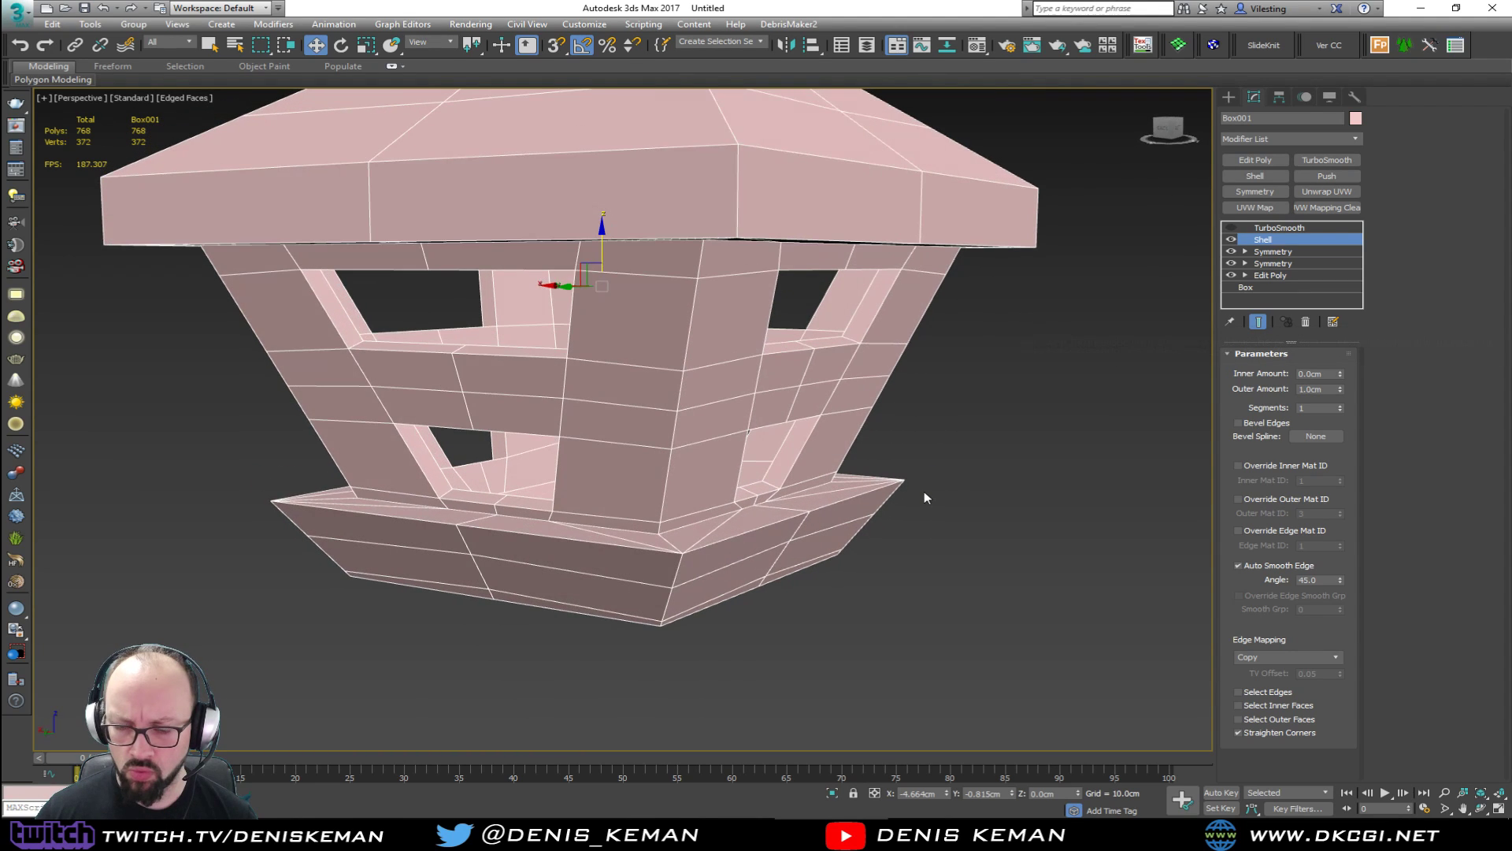
Reduce the Shell's outer amount to 0.5 cm and turn TurboSmooth back on.
text(0.)
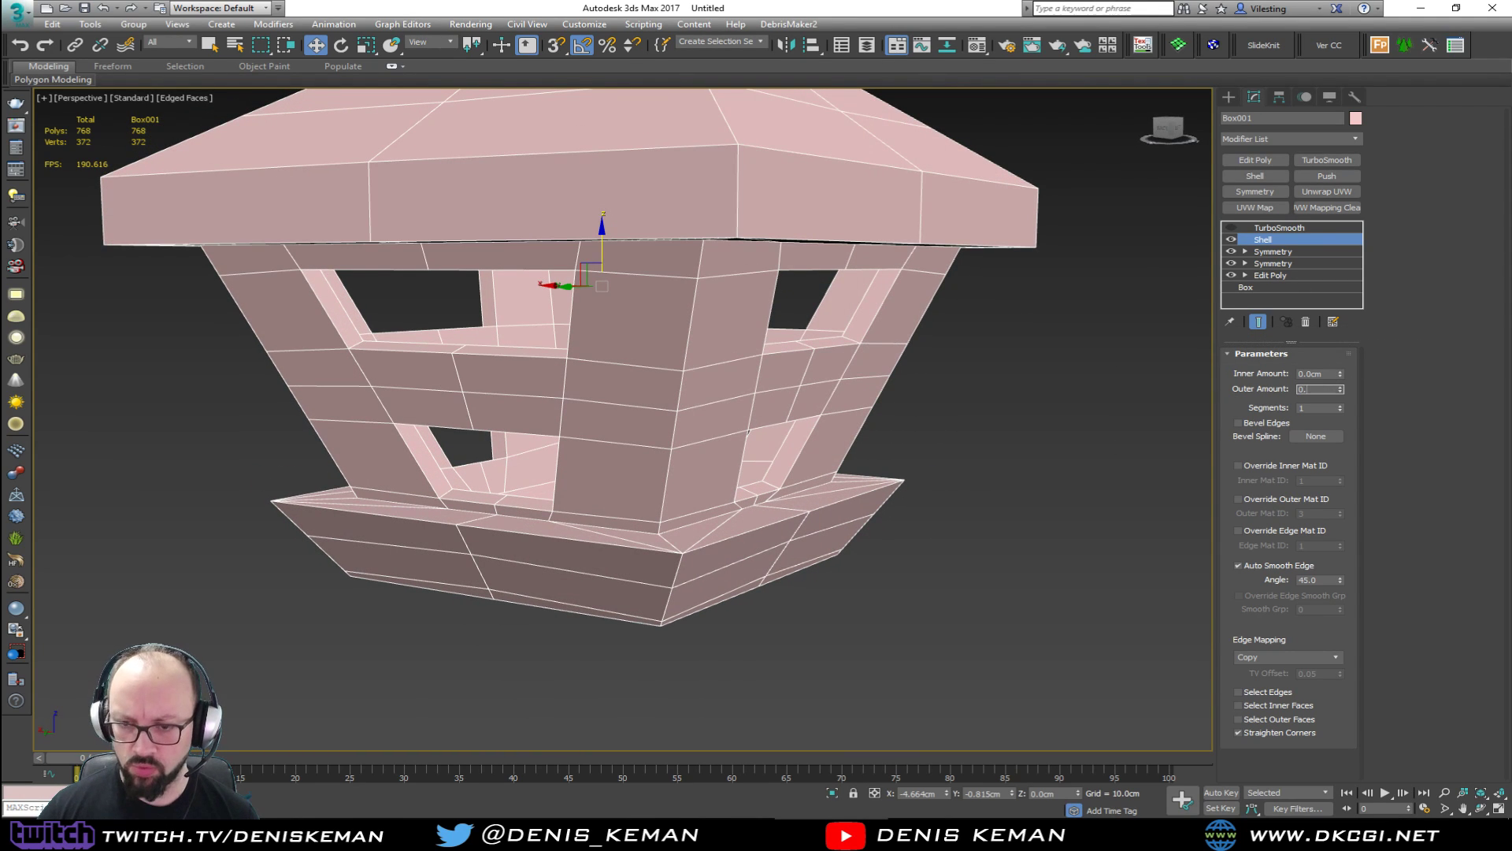
text(5)
key(Return)
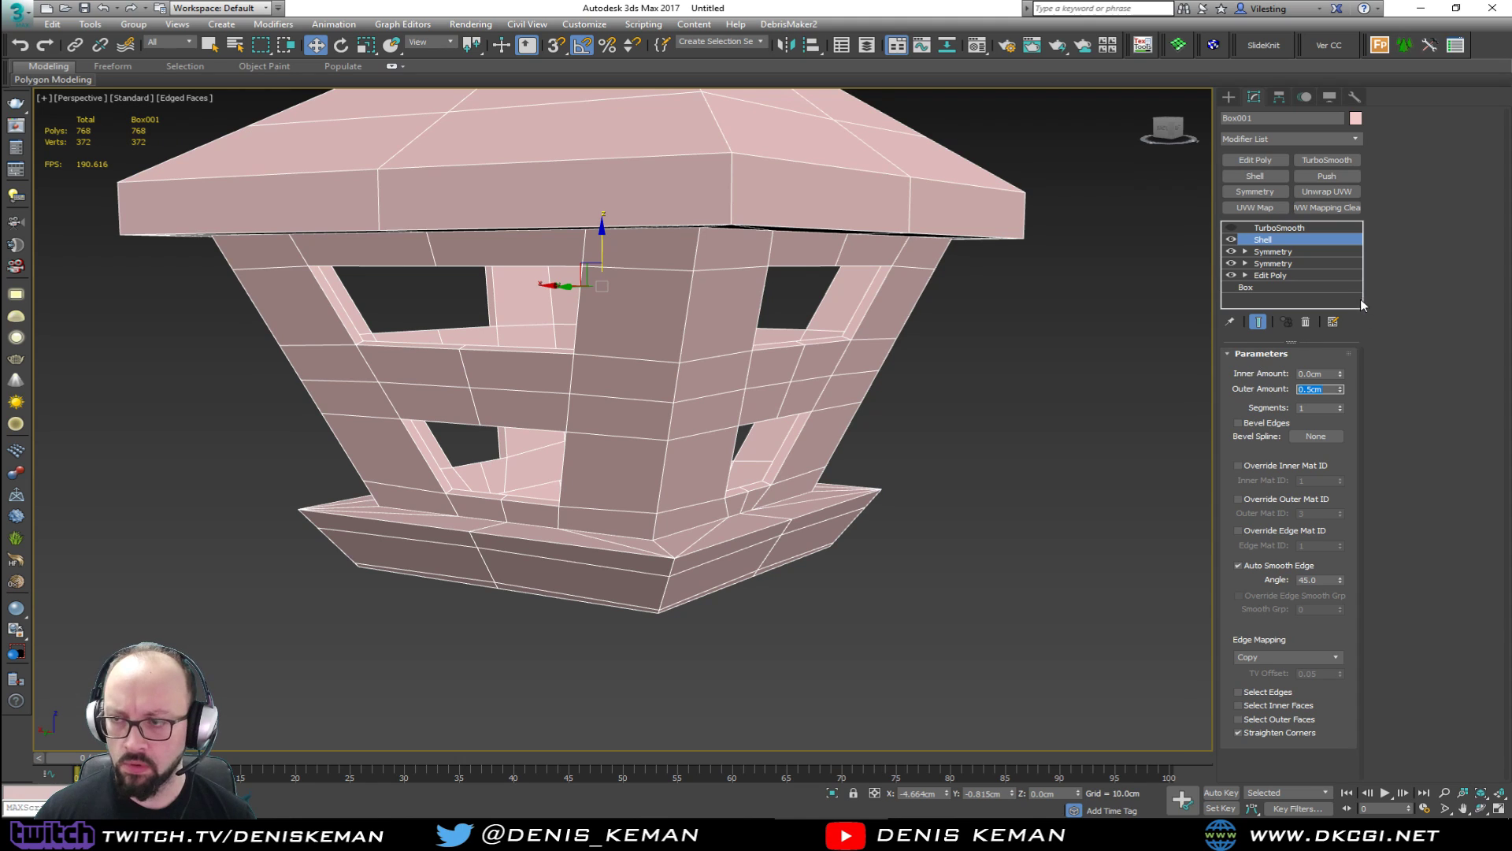
click(1232, 228)
Examine the thickened, smoothed lantern deselected and without edged faces, then reselect it and restore the edged faces.
click(977, 400)
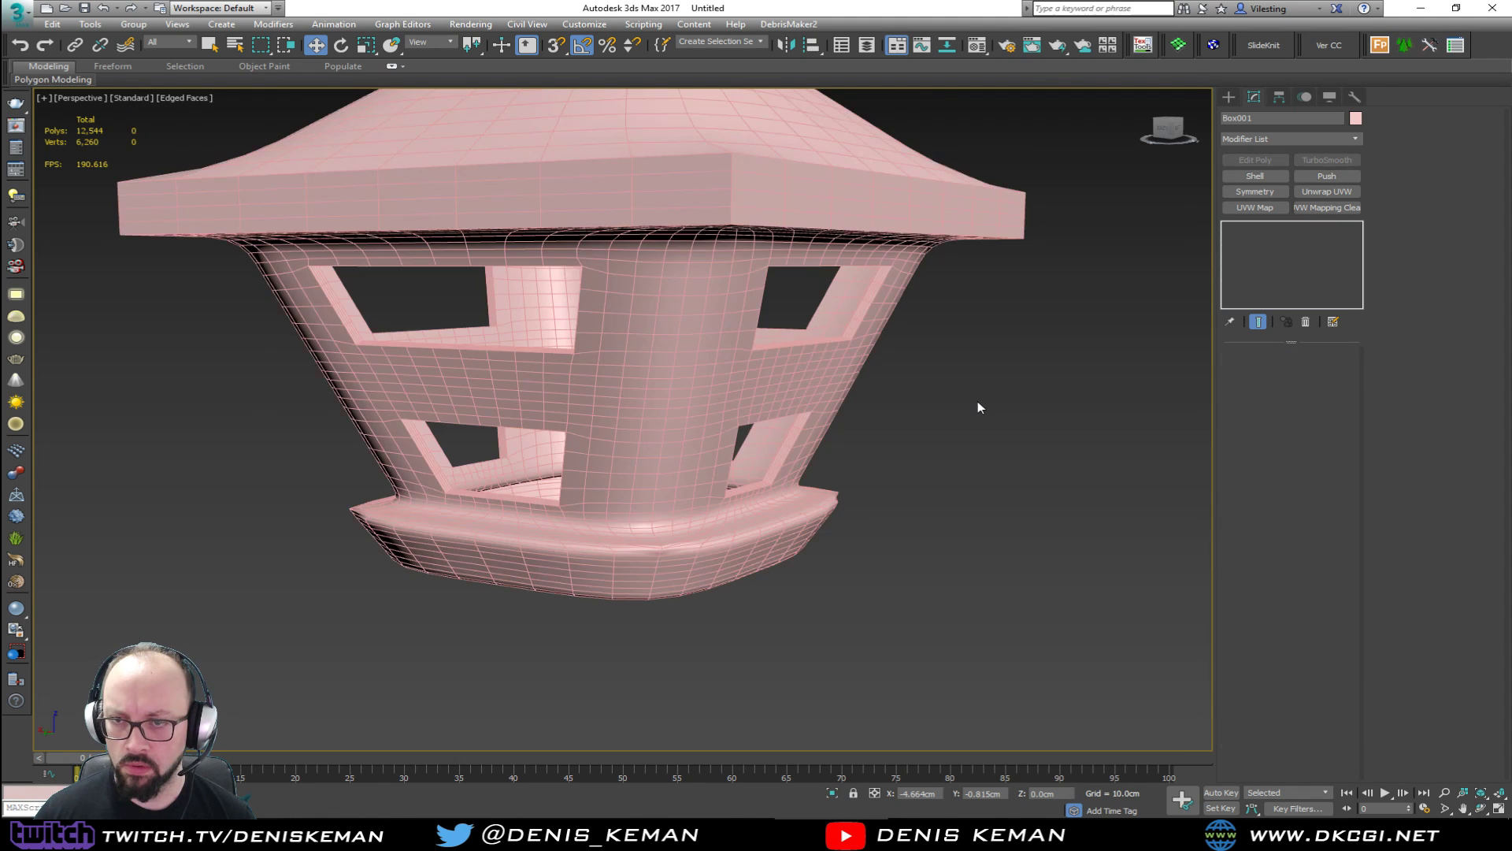
key(F4)
scroll(787, 394, down, 2)
middle_drag(764, 382, 703, 414)
click(738, 431)
scroll(648, 413, up, 3)
key(F4)
Compare the roof and body at the Shell and base Edit Poly levels with the smoothed end result.
click(1263, 241)
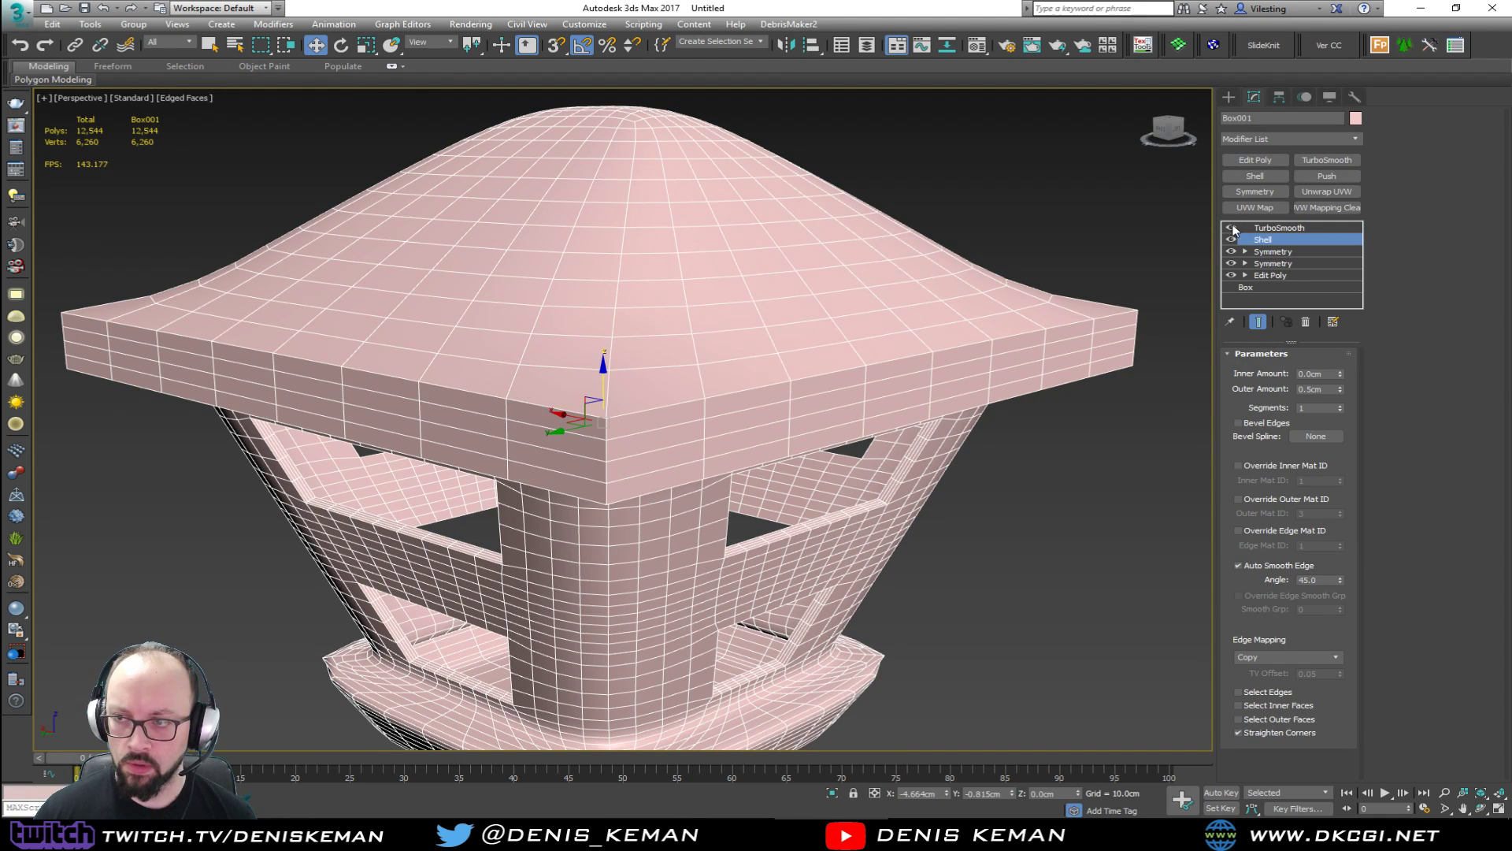
click(1276, 274)
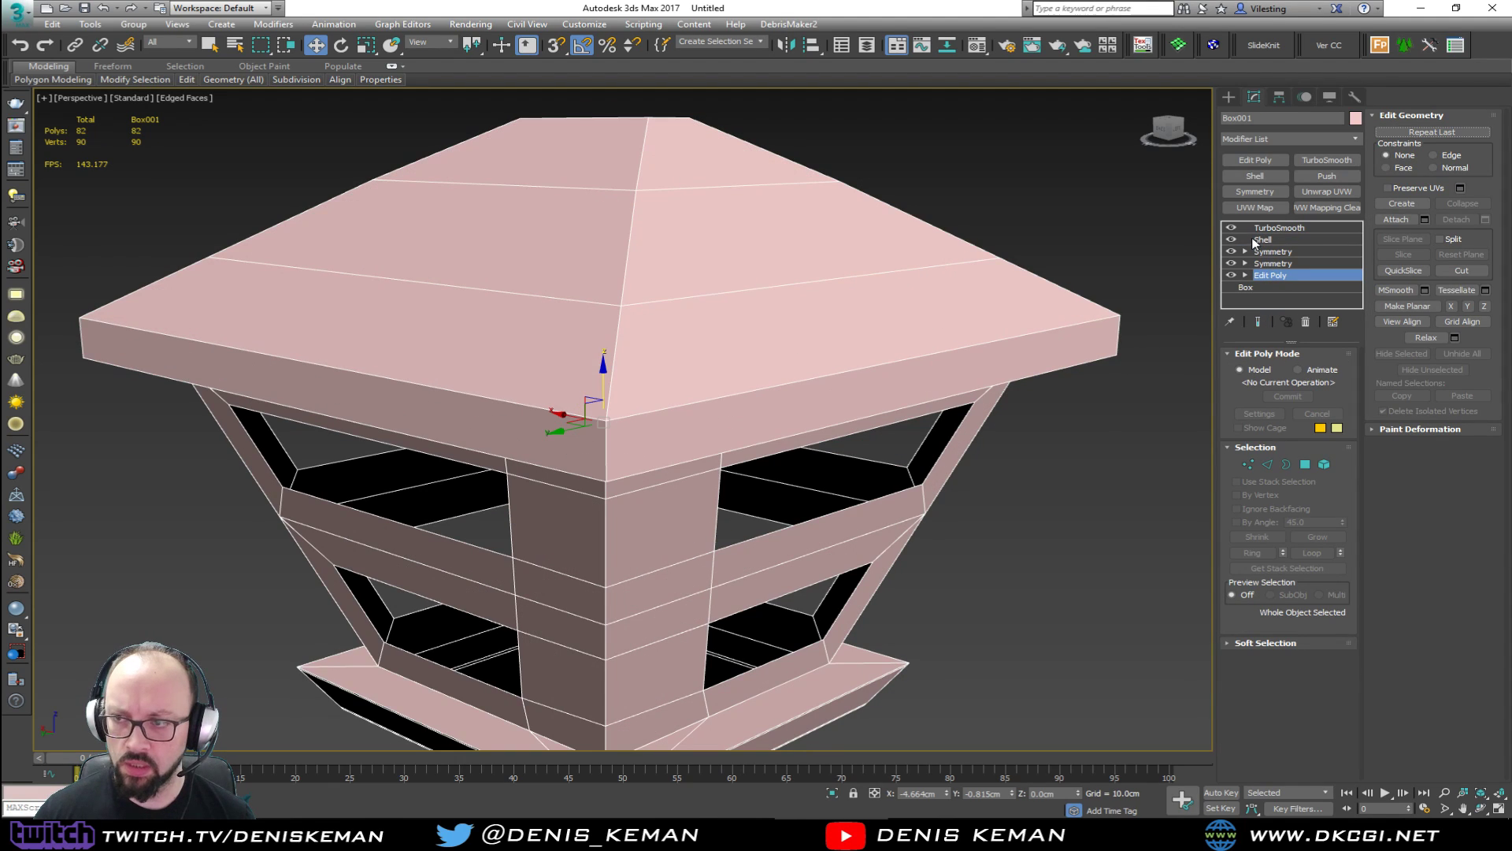
click(1261, 240)
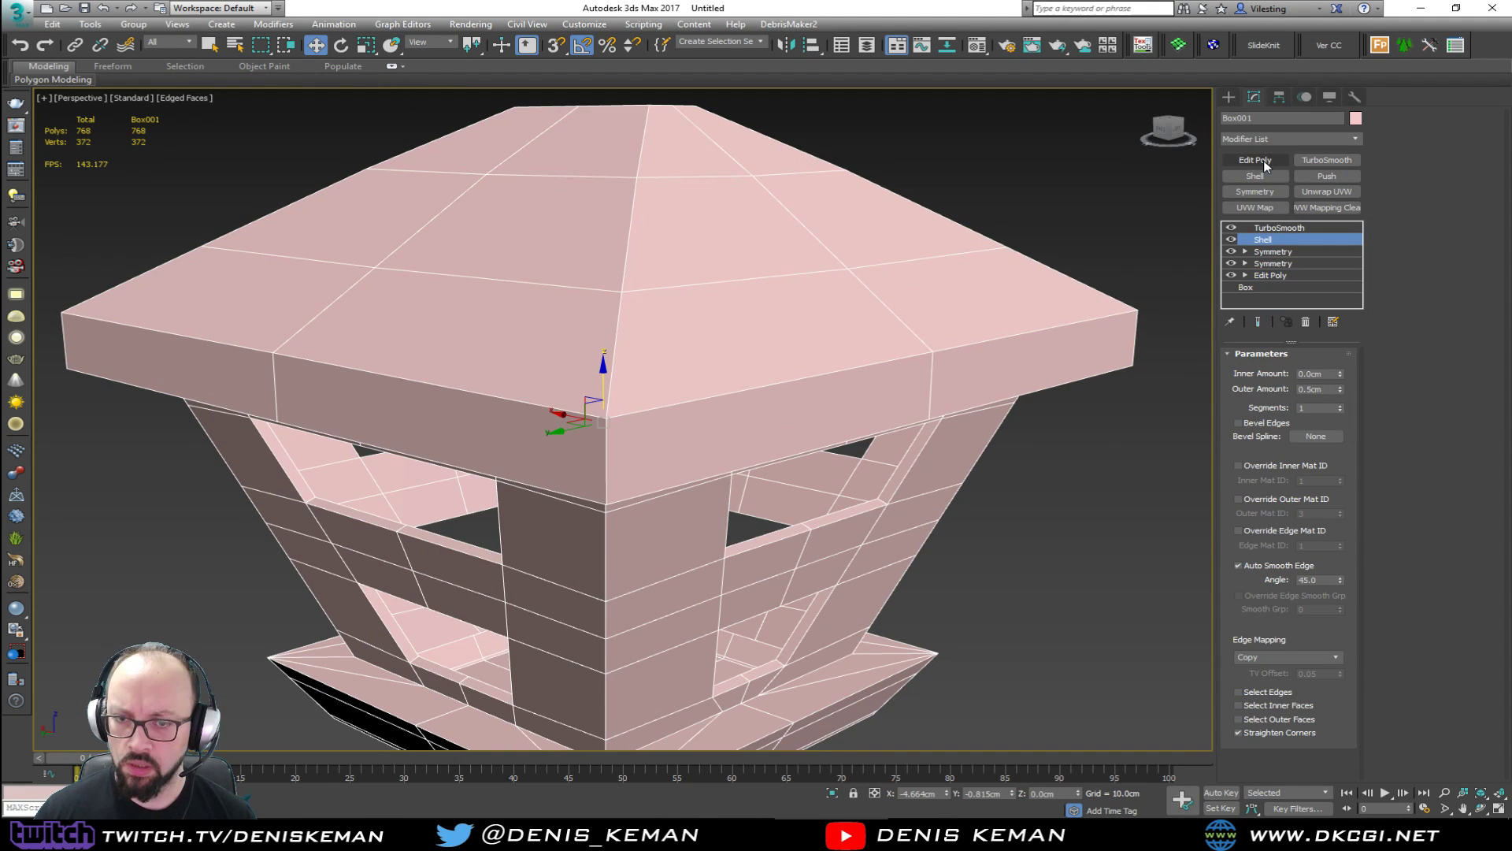
mouse_move(972, 337)
alt+middle_down()
mouse_move(1006, 311)
mouse_move(969, 395)
mouse_move(979, 360)
alt+middle_up()
key(ctrl+e)
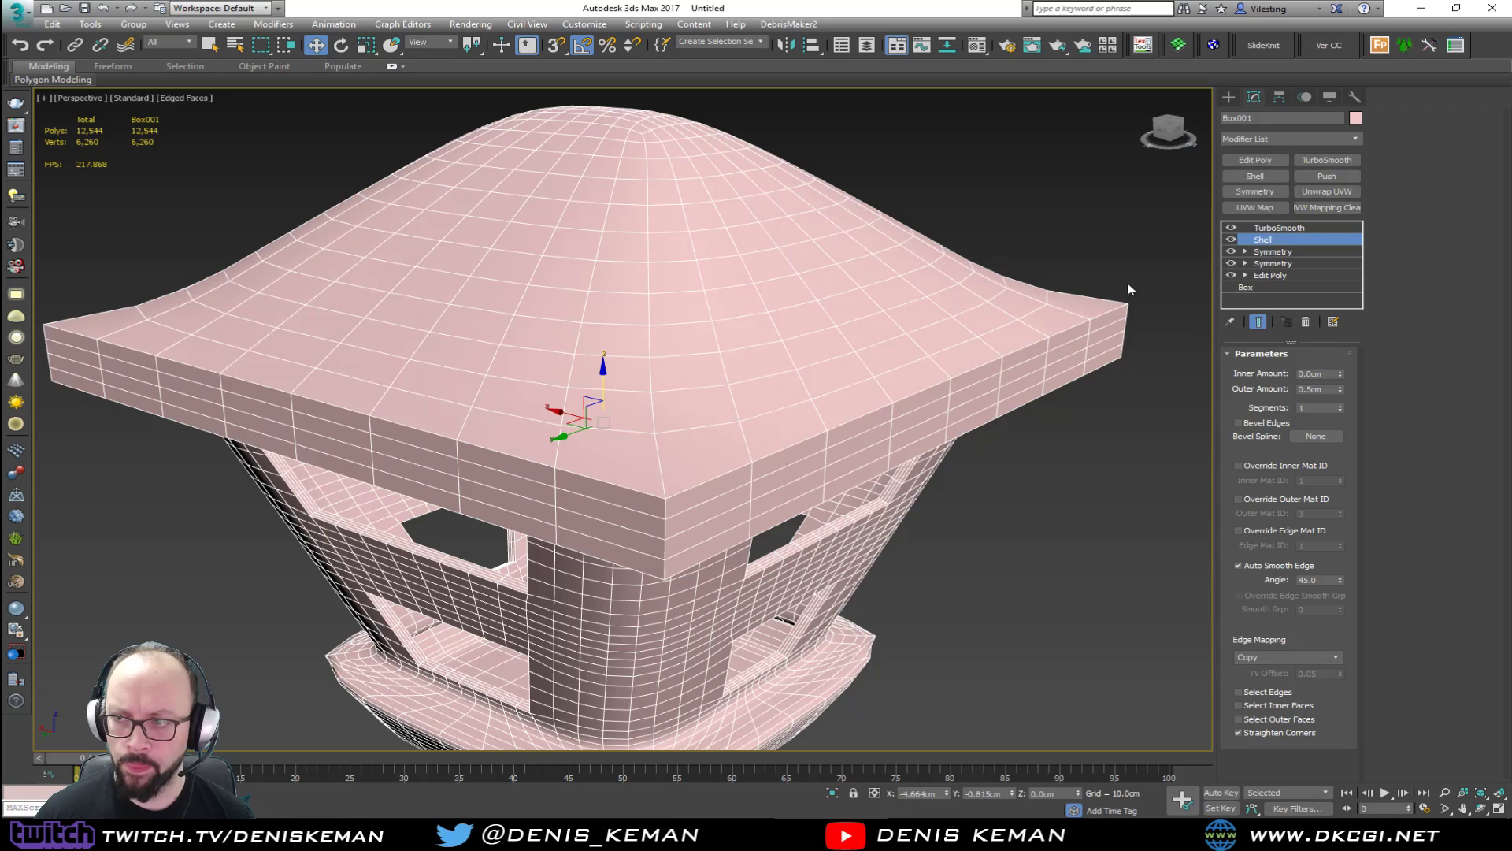
key(ctrl+e)
key(ctrl+e)
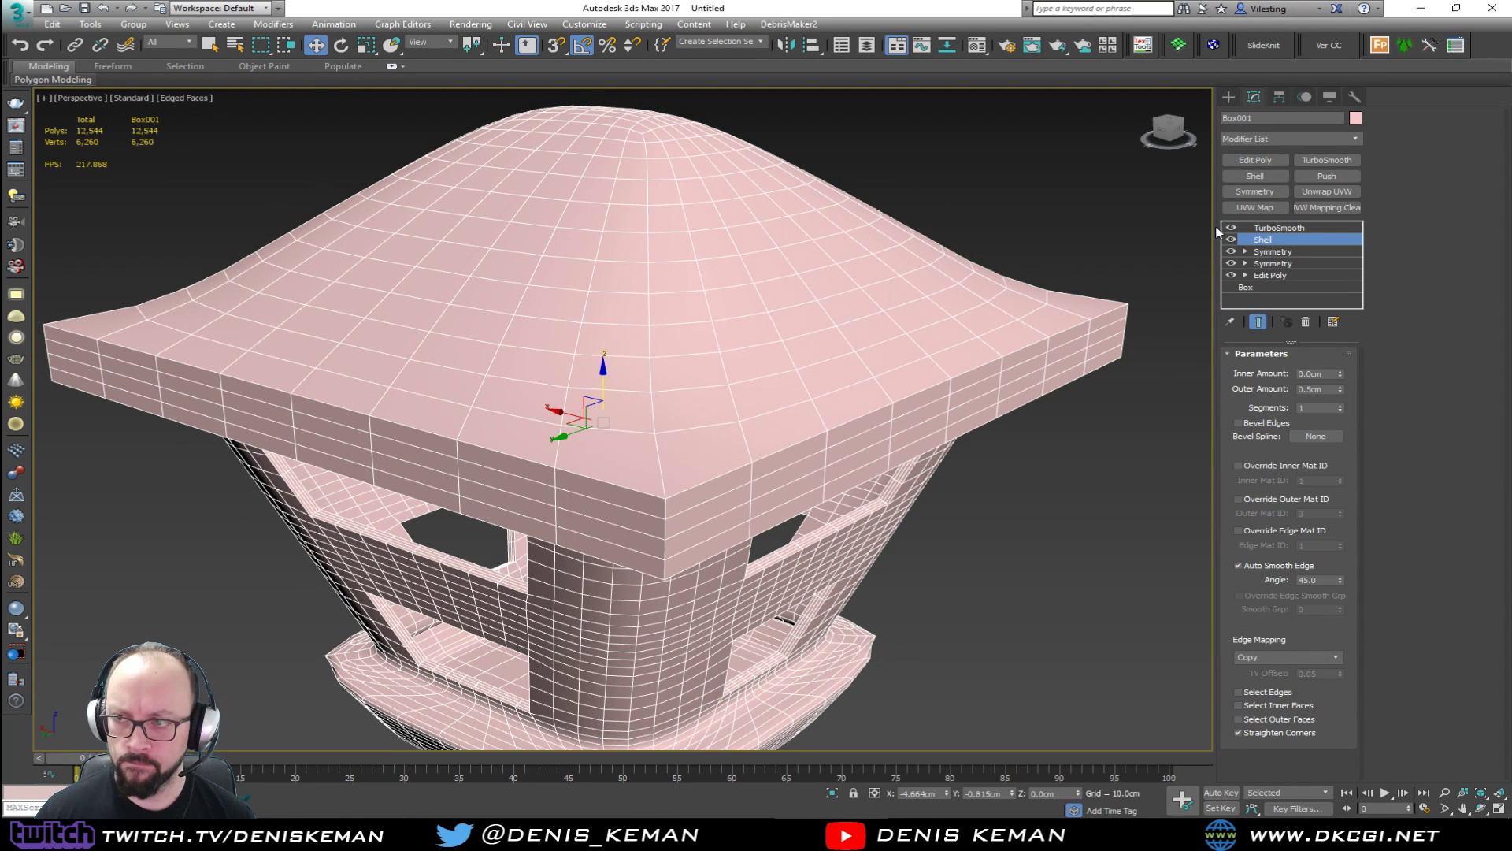
Add an Edit Poly modifier above the Shell and select the upper outer edge loop of the roof's rim.
key(ctrl+e)
click(1255, 160)
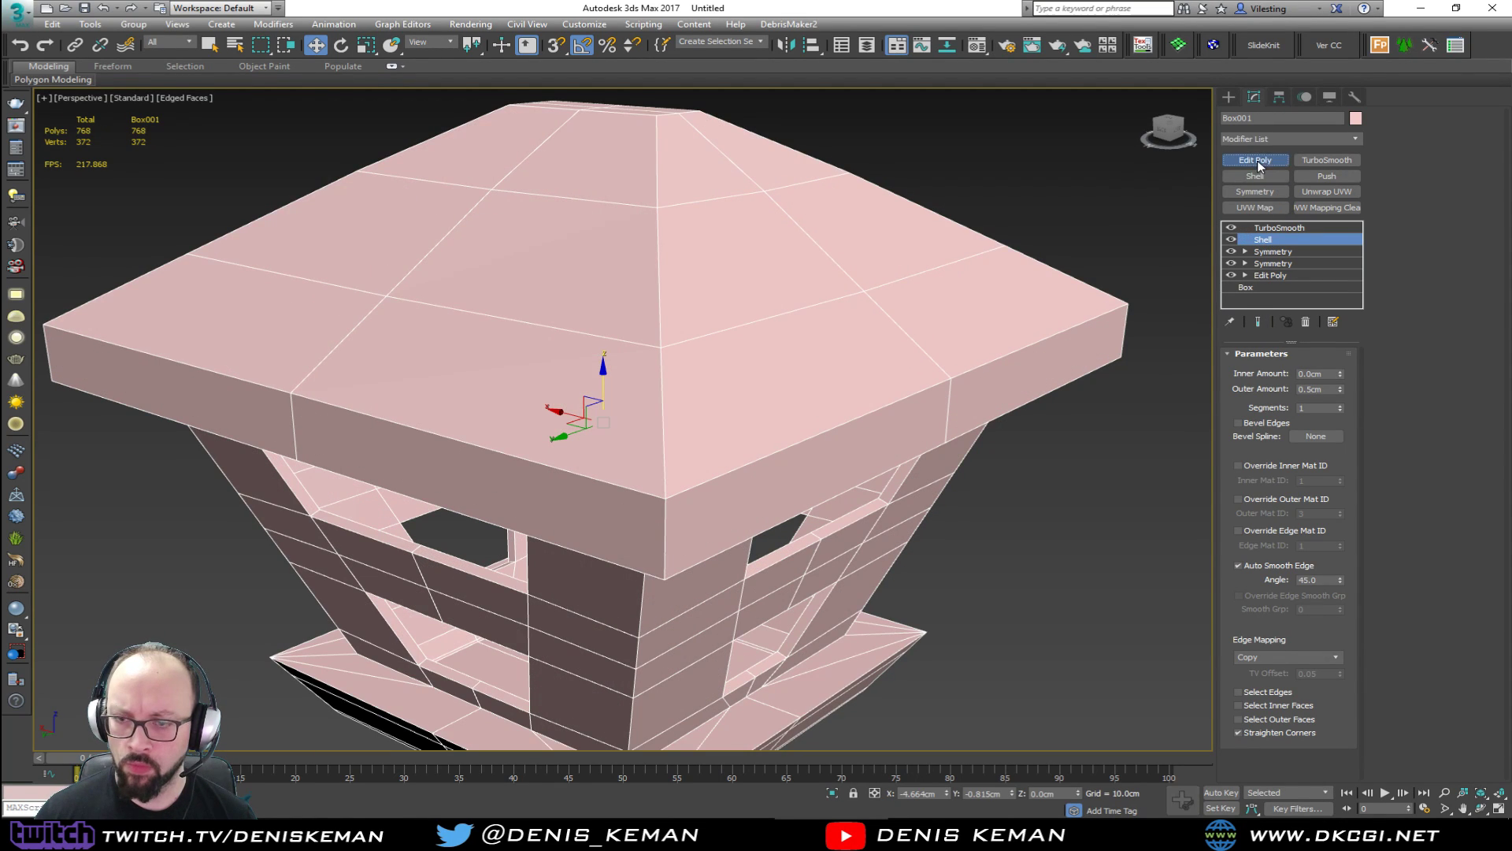
key(2)
click(704, 480)
double_click(703, 480)
alt+middle_drag(703, 480, 857, 502)
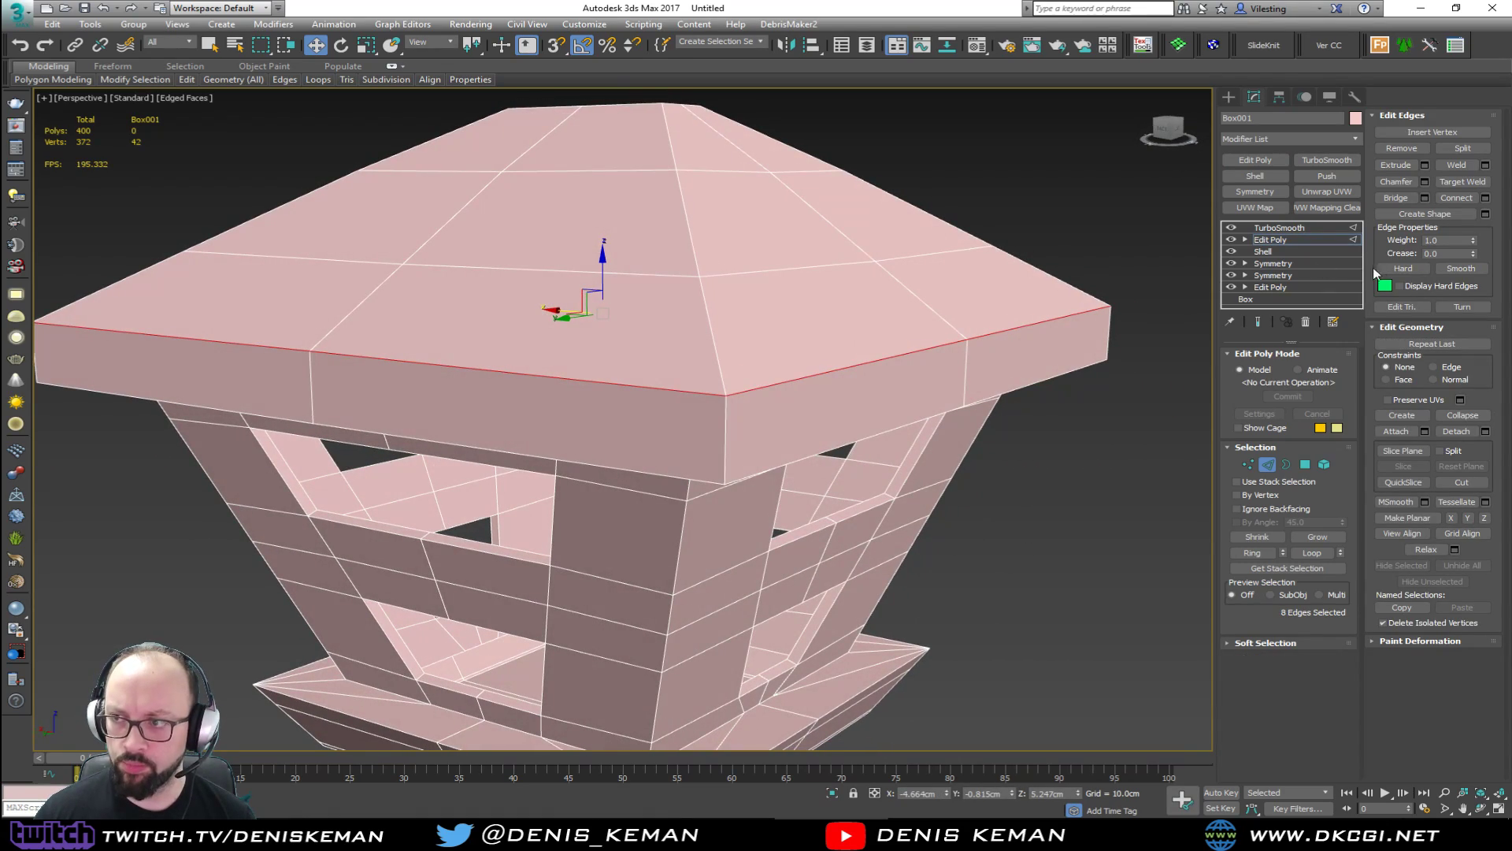
Add the matching inner edge loop of the roof's shell to the edge selection, working in wireframe.
key(F3)
alt+middle_drag(910, 352, 934, 364)
ctrl+double_click(1027, 354)
alt+middle_drag(1030, 351, 983, 370)
ctrl+double_click(1000, 416)
alt+middle_drag(984, 311, 892, 392)
scroll(843, 386, up, 4)
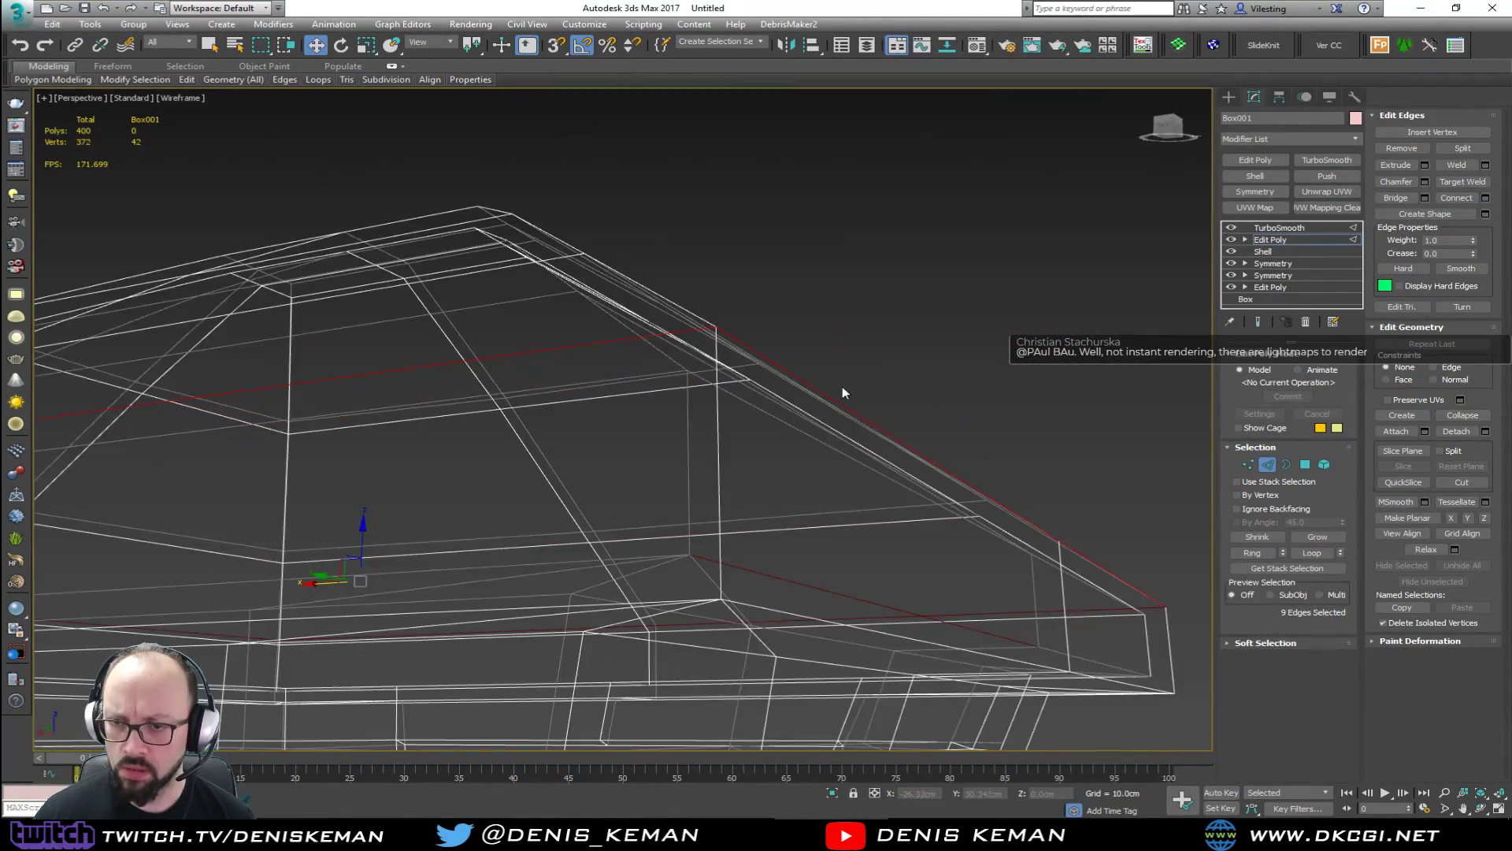
scroll(851, 386, down, 3)
key(ctrl+z)
alt+middle_drag(898, 385, 1014, 383)
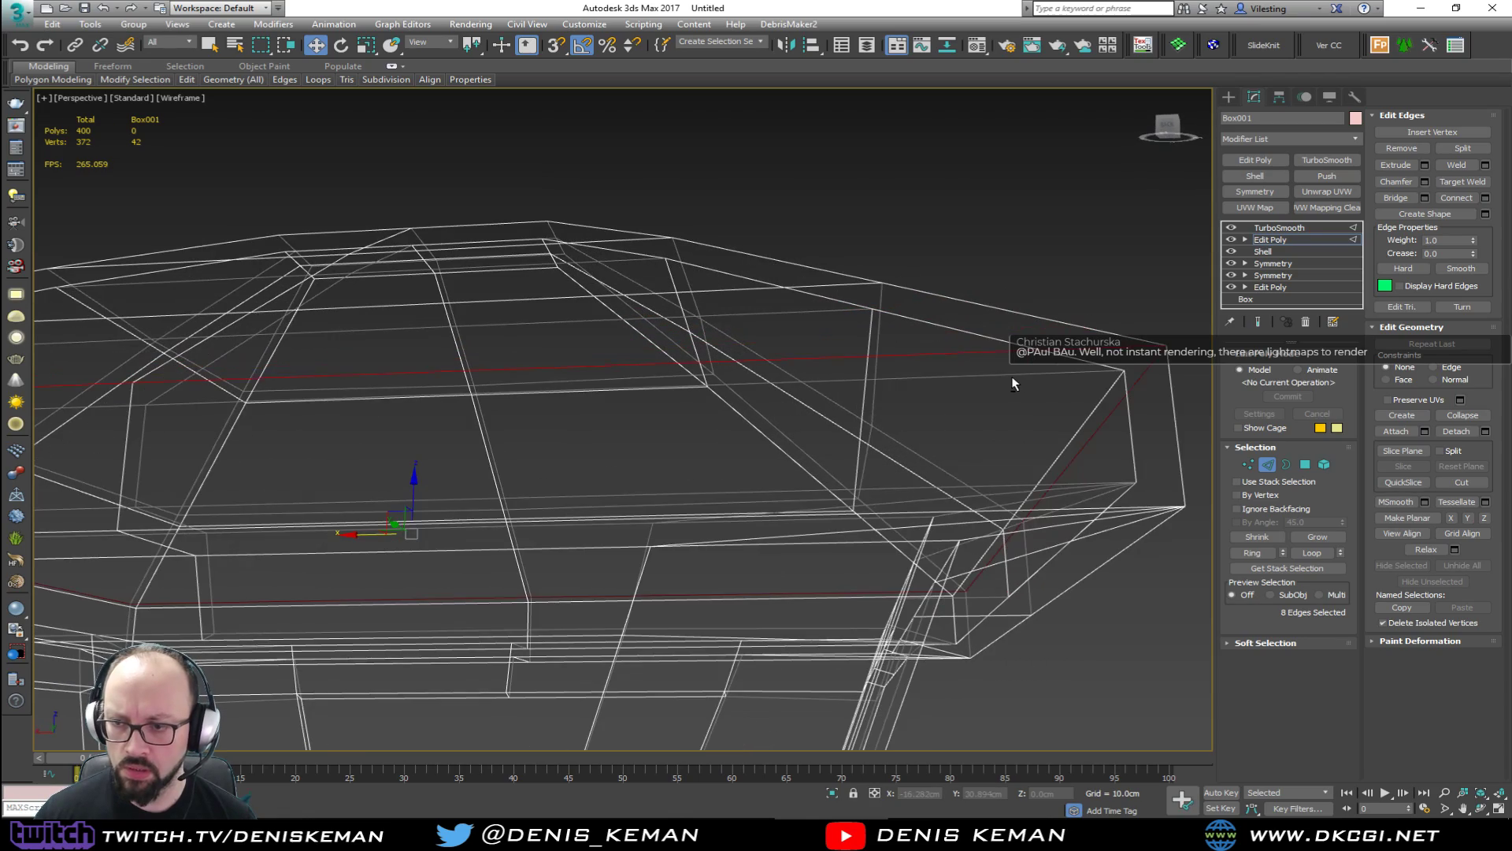
ctrl+double_click(1069, 438)
mouse_move(1068, 437)
alt+middle_down()
mouse_move(1008, 481)
mouse_move(957, 581)
alt+middle_up()
middle_drag(957, 582, 983, 378)
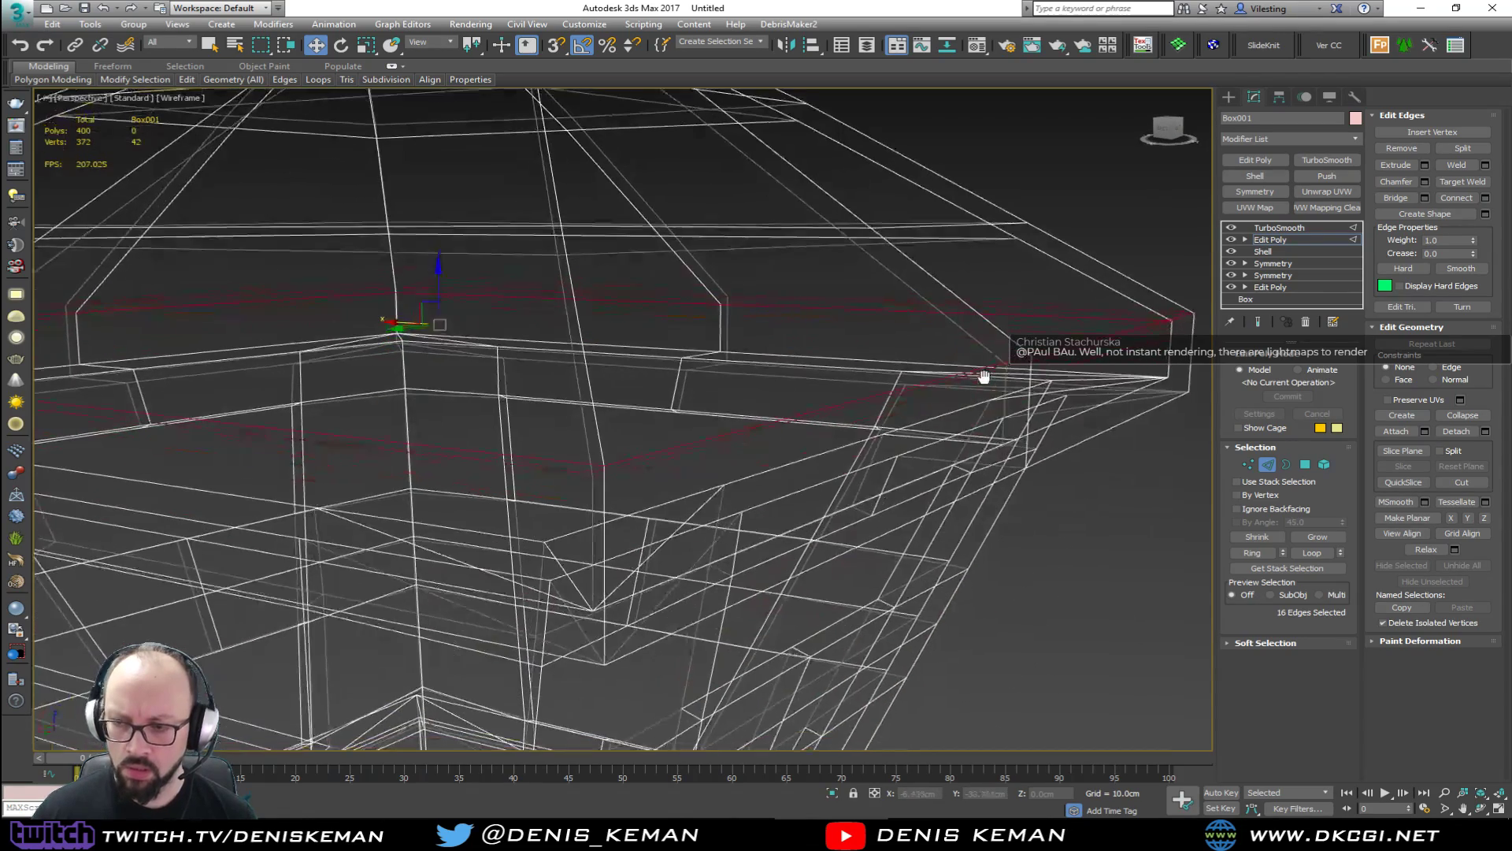
Chamfer the selected roof rim edges by 1.554 cm with 2 segments and smoothing, in shaded display.
key(F3)
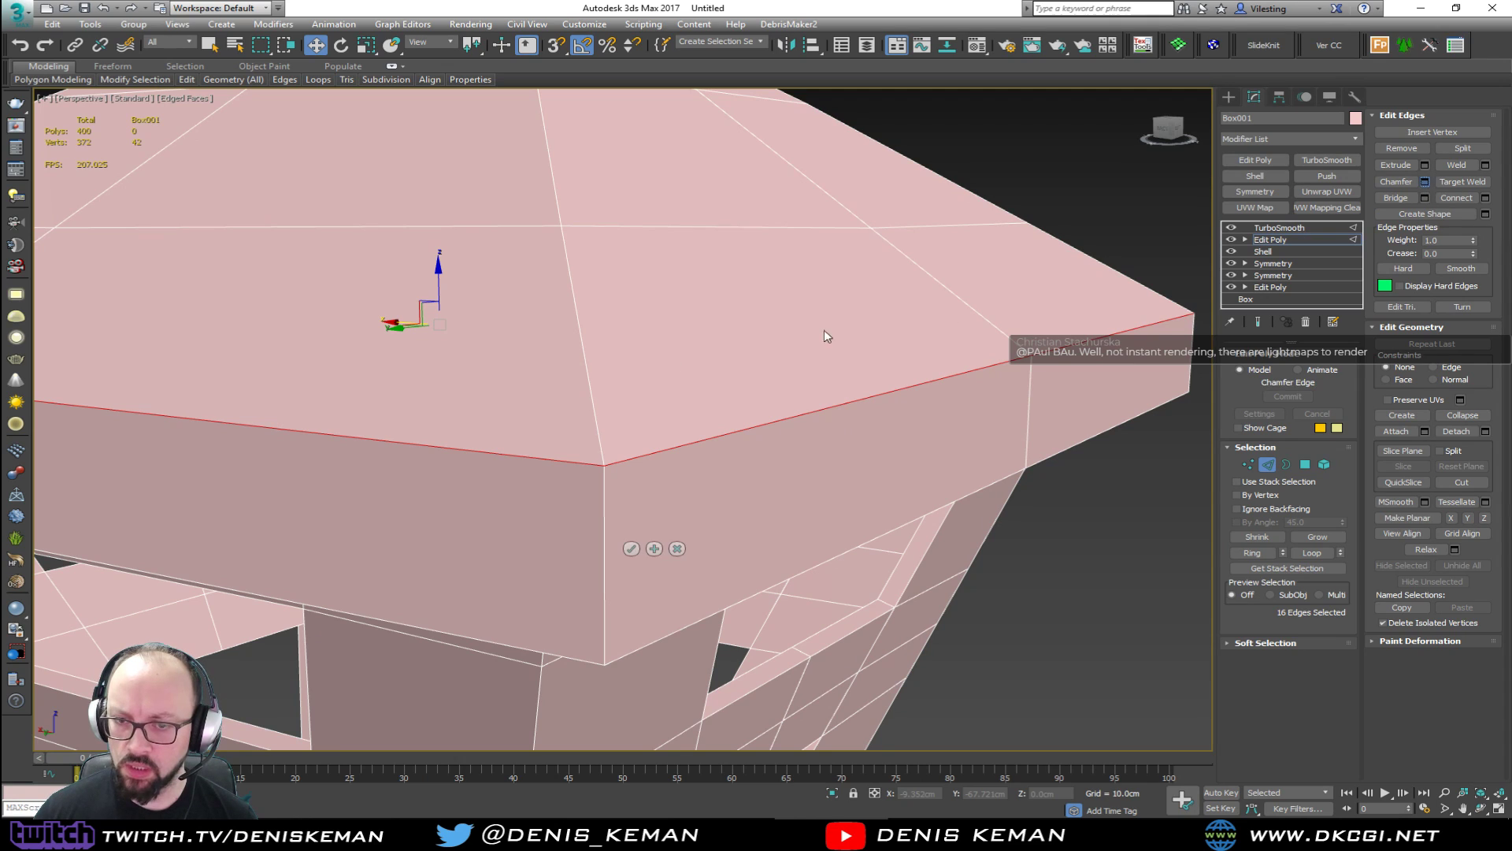
drag(635, 469, 635, 443)
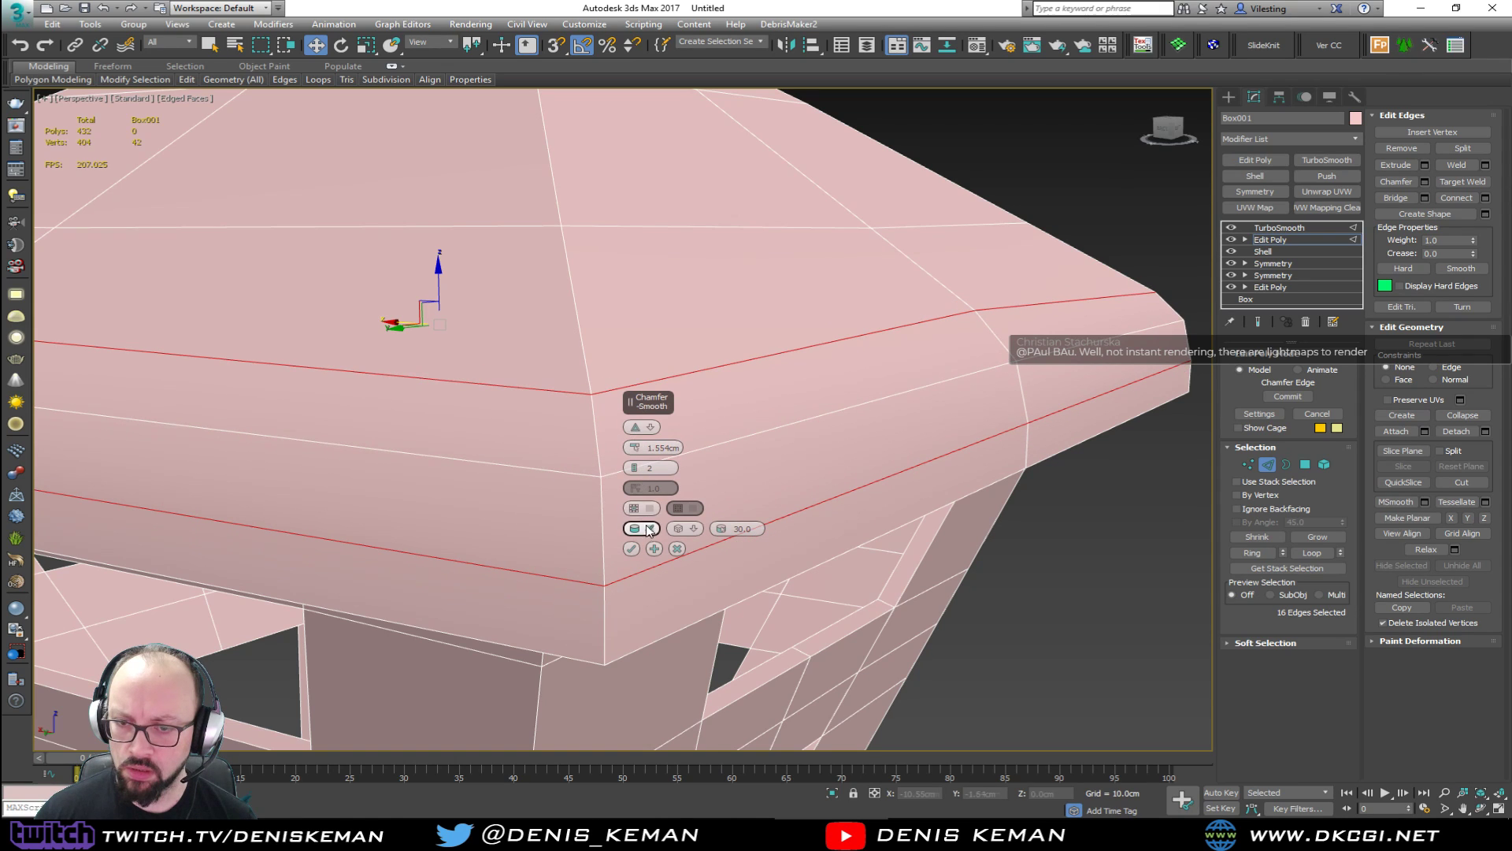
click(631, 549)
click(1270, 468)
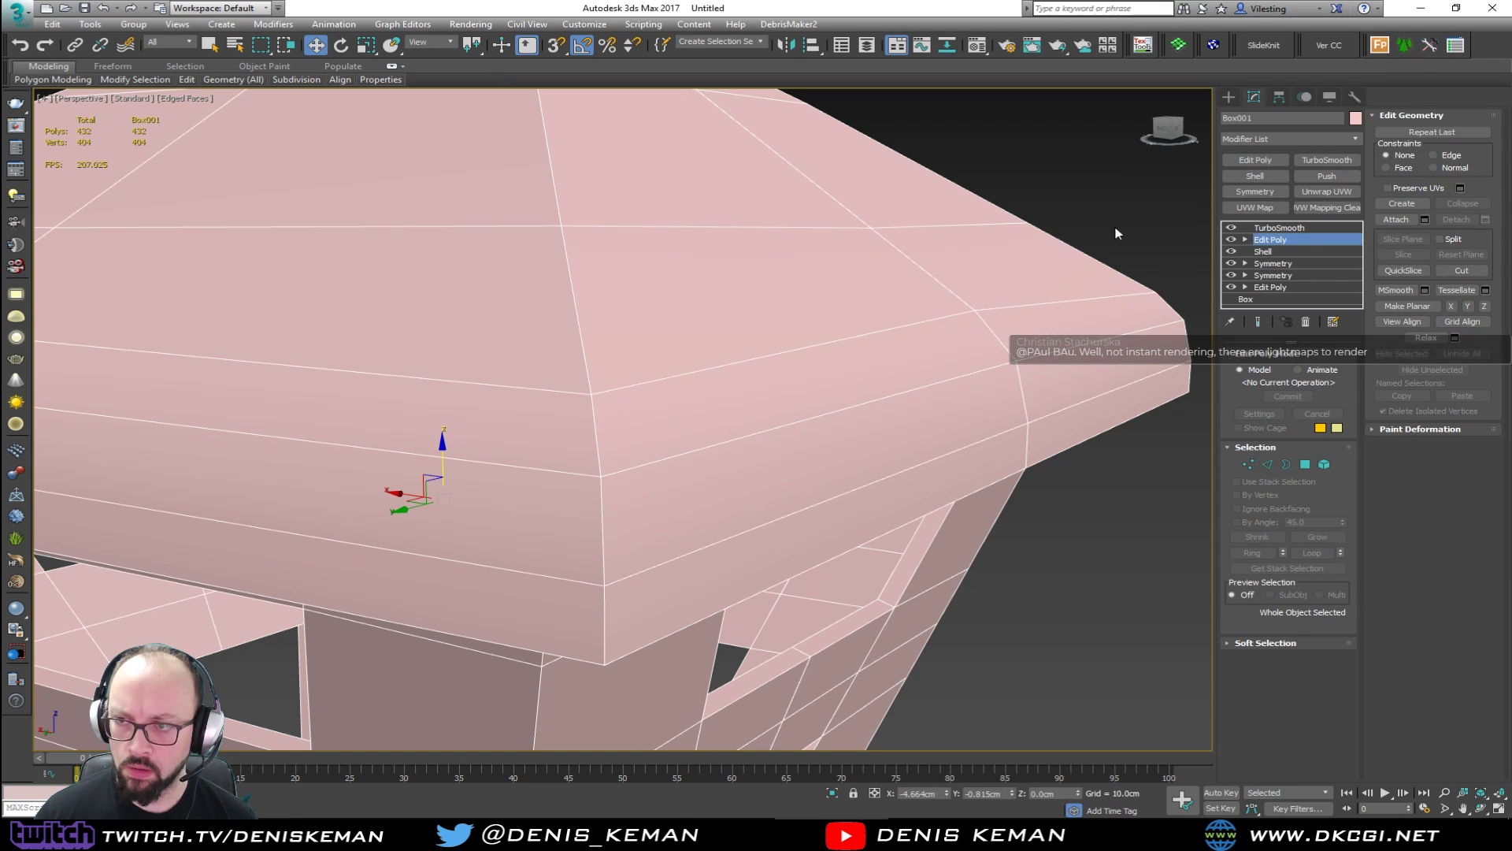
Hide the edged faces and change the house's object color to near-black.
click(1121, 206)
key(F4)
scroll(946, 350, down, 5)
alt+middle_drag(947, 350, 864, 355)
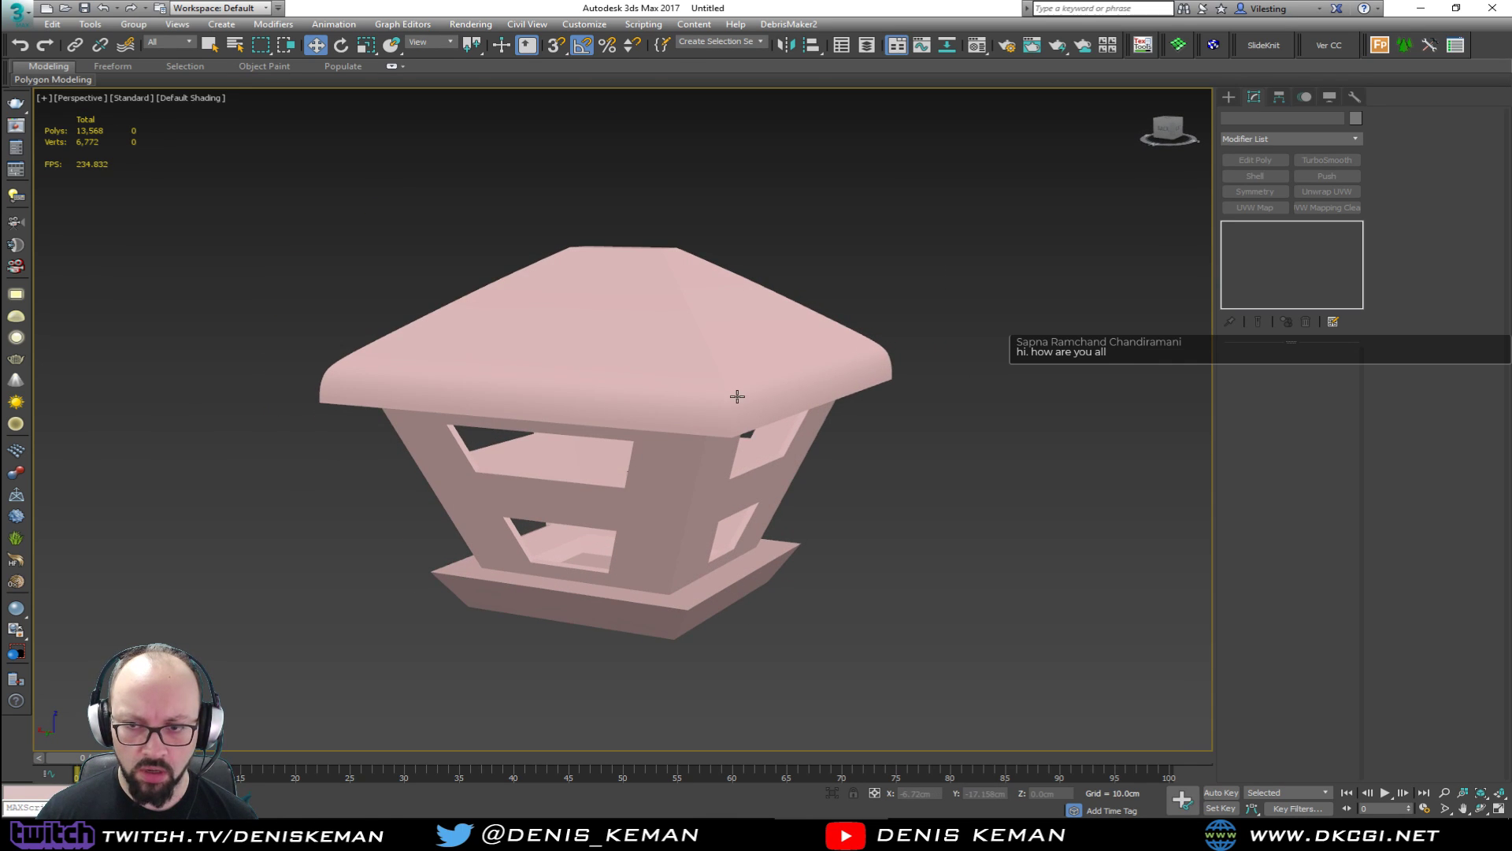
click(738, 396)
click(1355, 119)
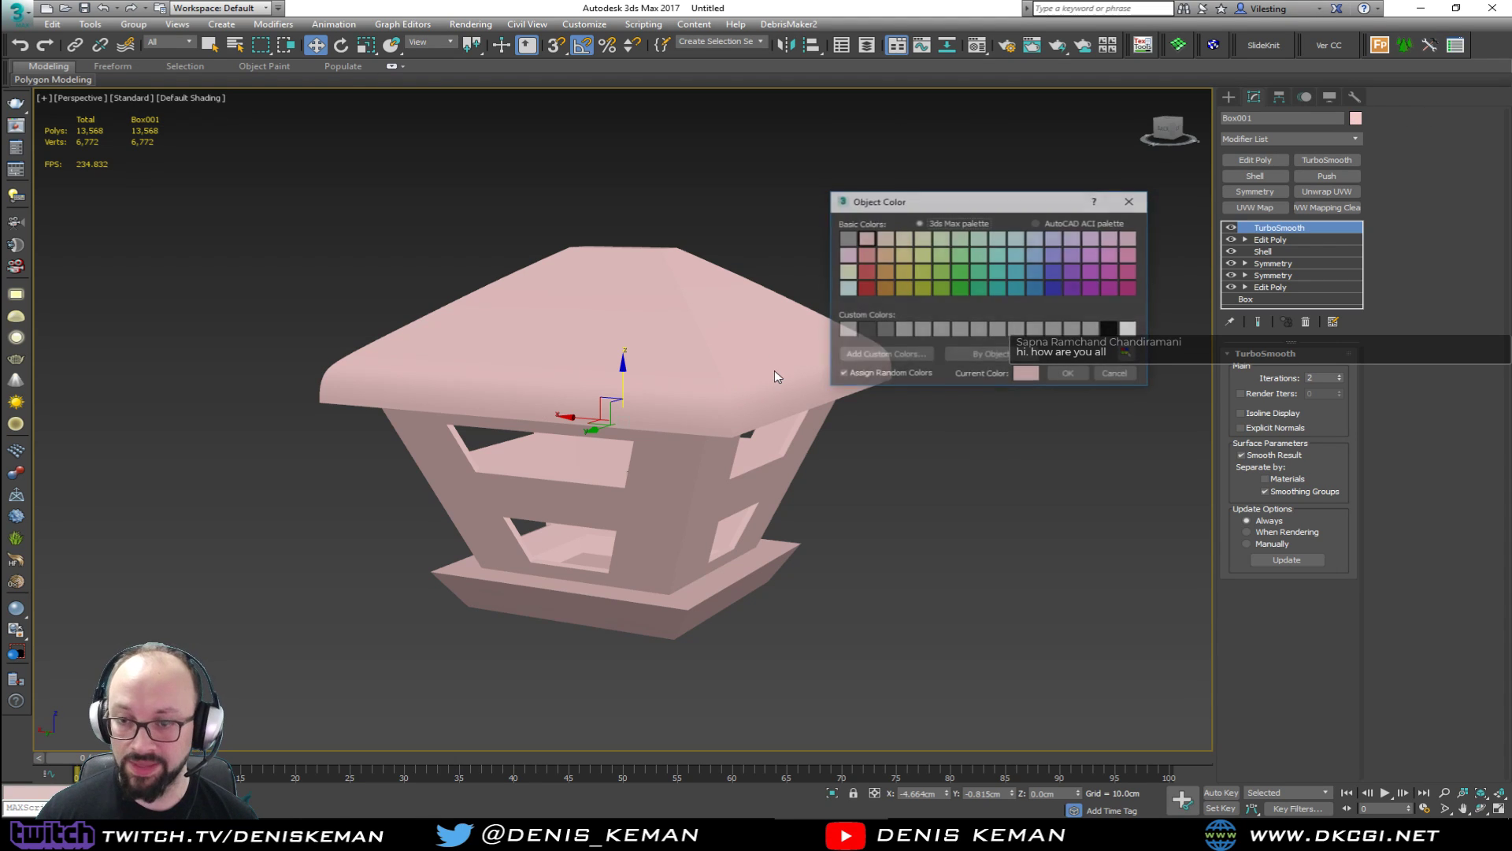
click(1071, 374)
click(949, 422)
Add a second TurboSmooth modifier on top of the house's stack and display the model without edges.
alt+middle_drag(949, 422, 849, 406)
scroll(721, 407, up, 2)
alt+middle_drag(721, 406, 630, 465)
key(F4)
click(621, 470)
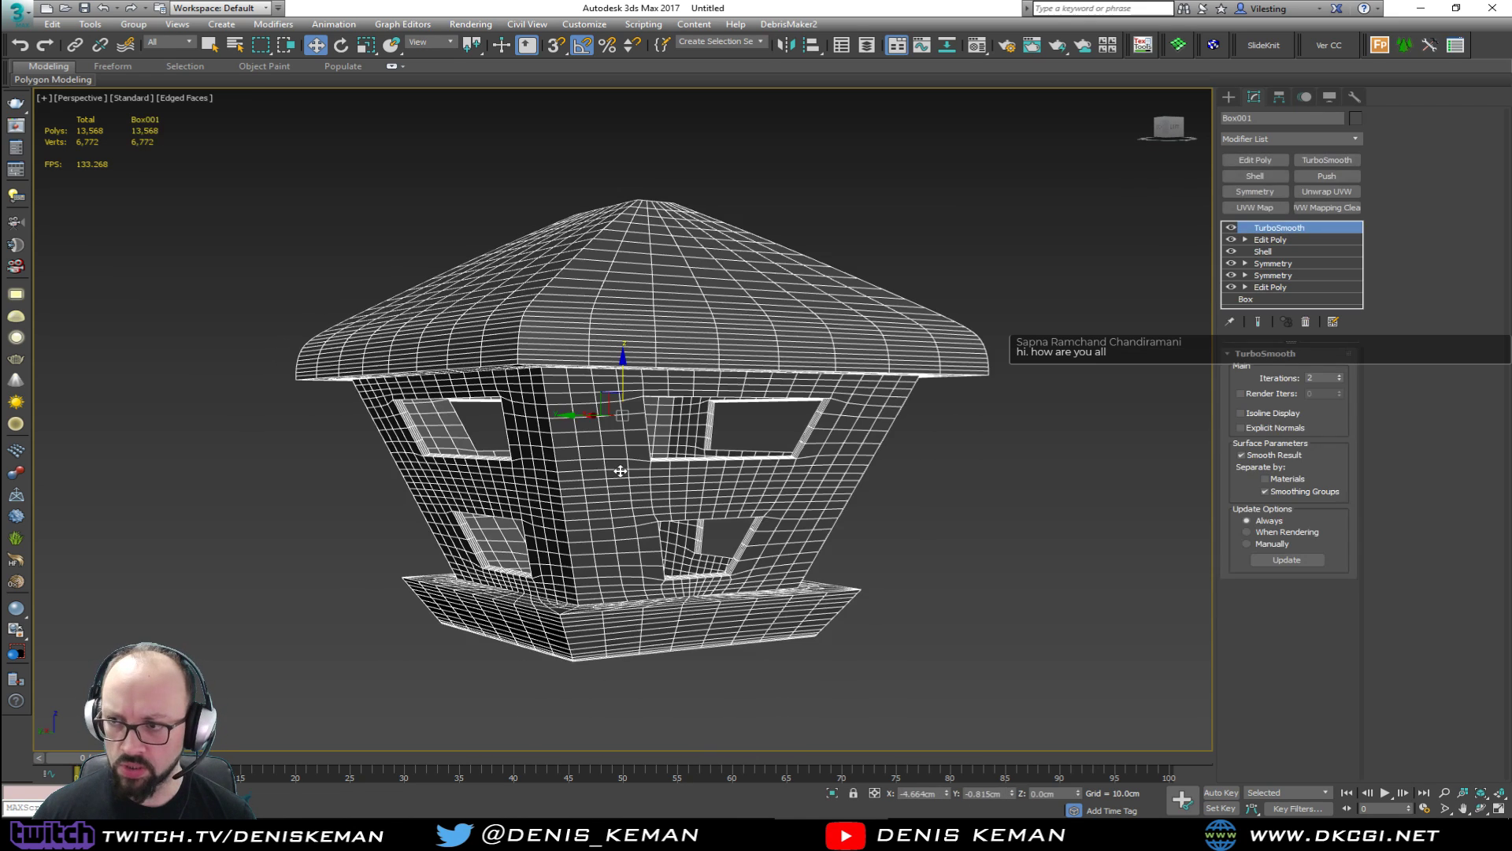
click(1307, 163)
key(F4)
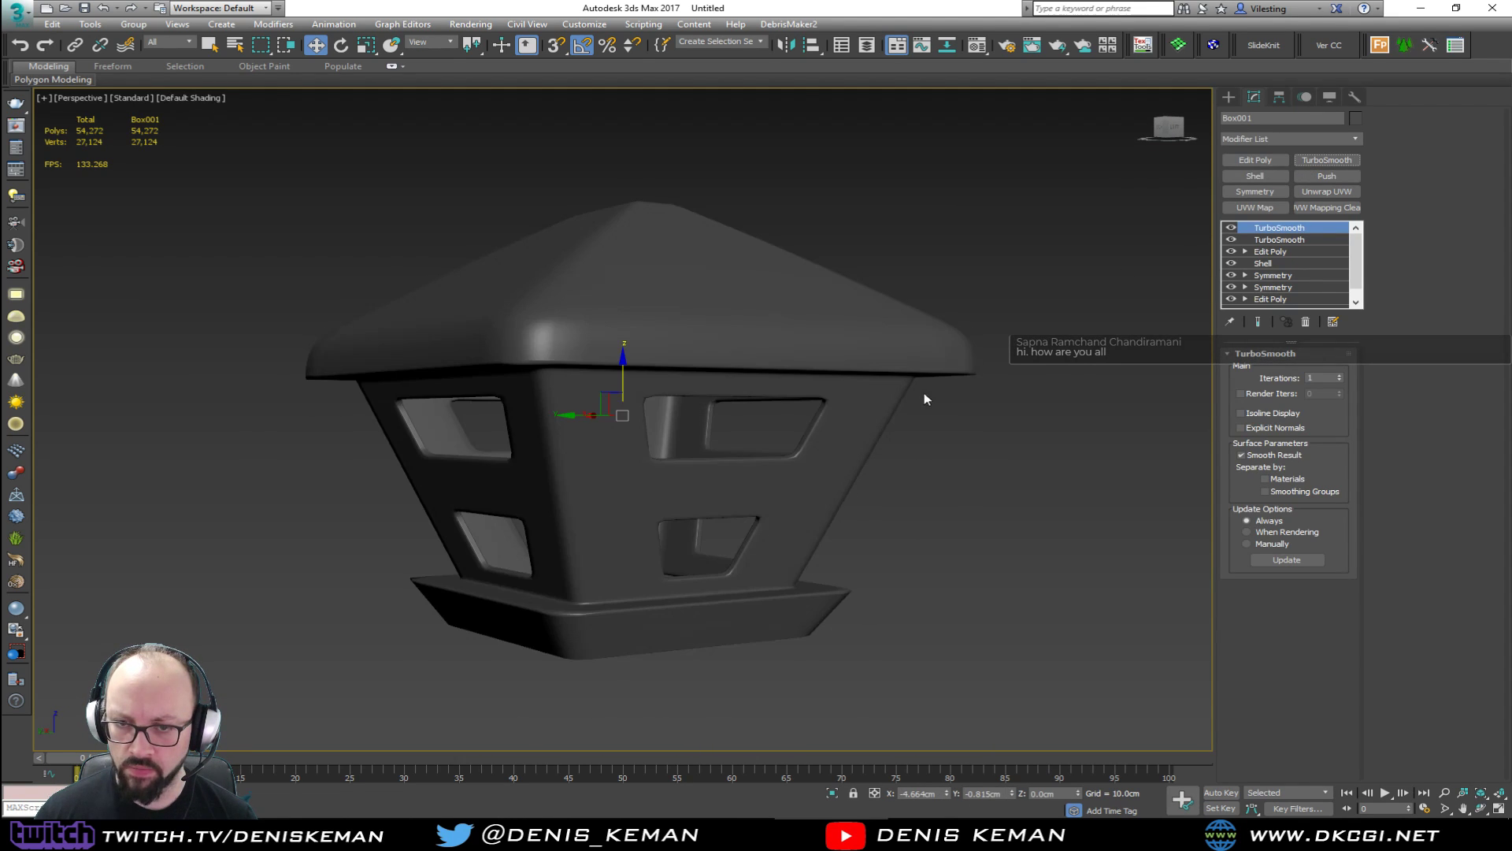
Compare the house with and without the top TurboSmooth and set that modifier's iterations to 2.
alt+middle_drag(958, 455, 990, 422)
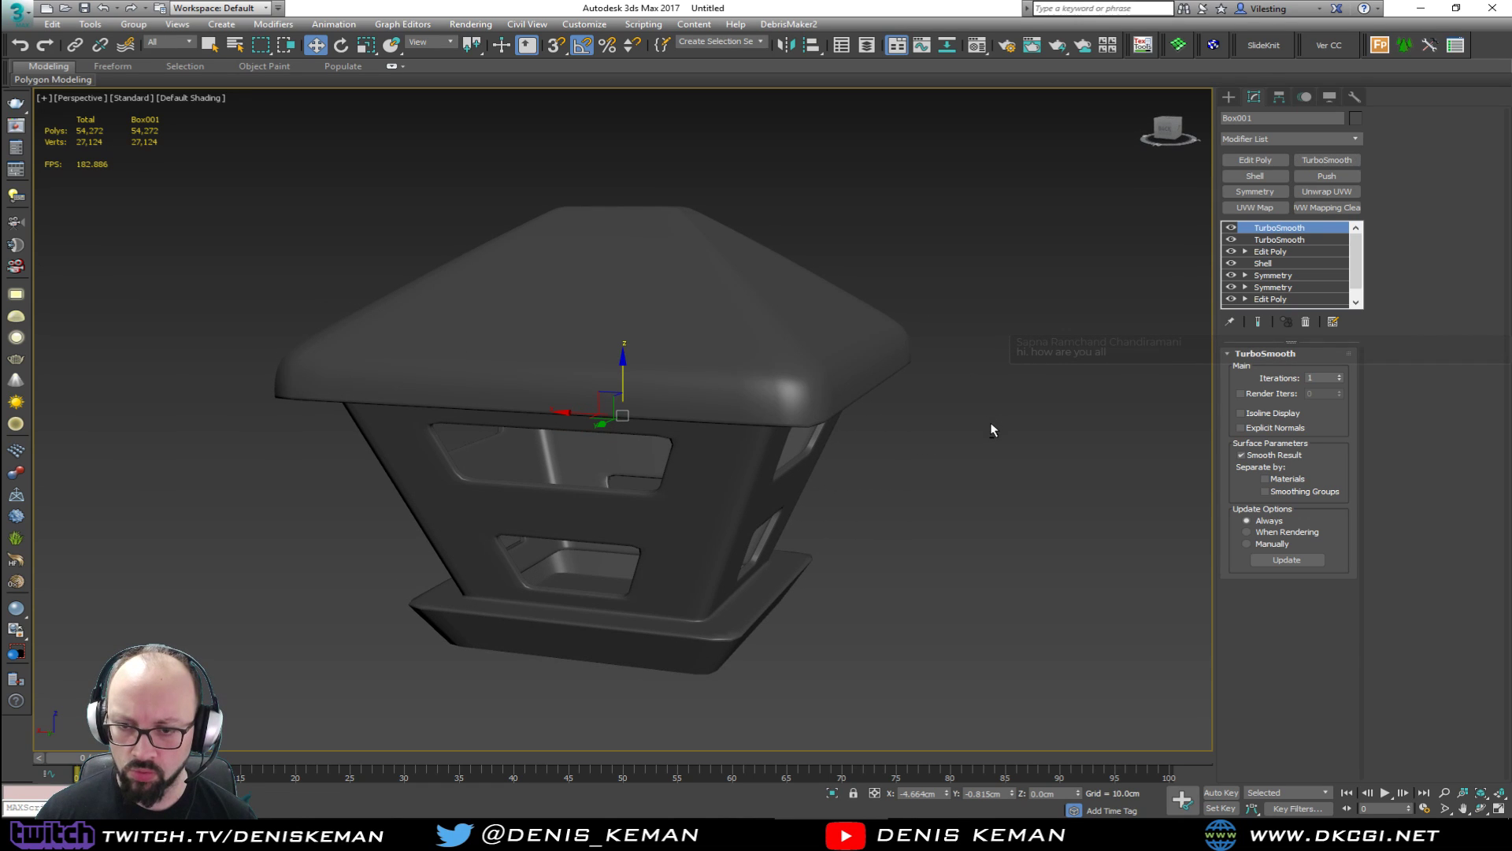
scroll(473, 495, up, 5)
click(1232, 227)
click(1231, 227)
click(1232, 227)
click(1232, 228)
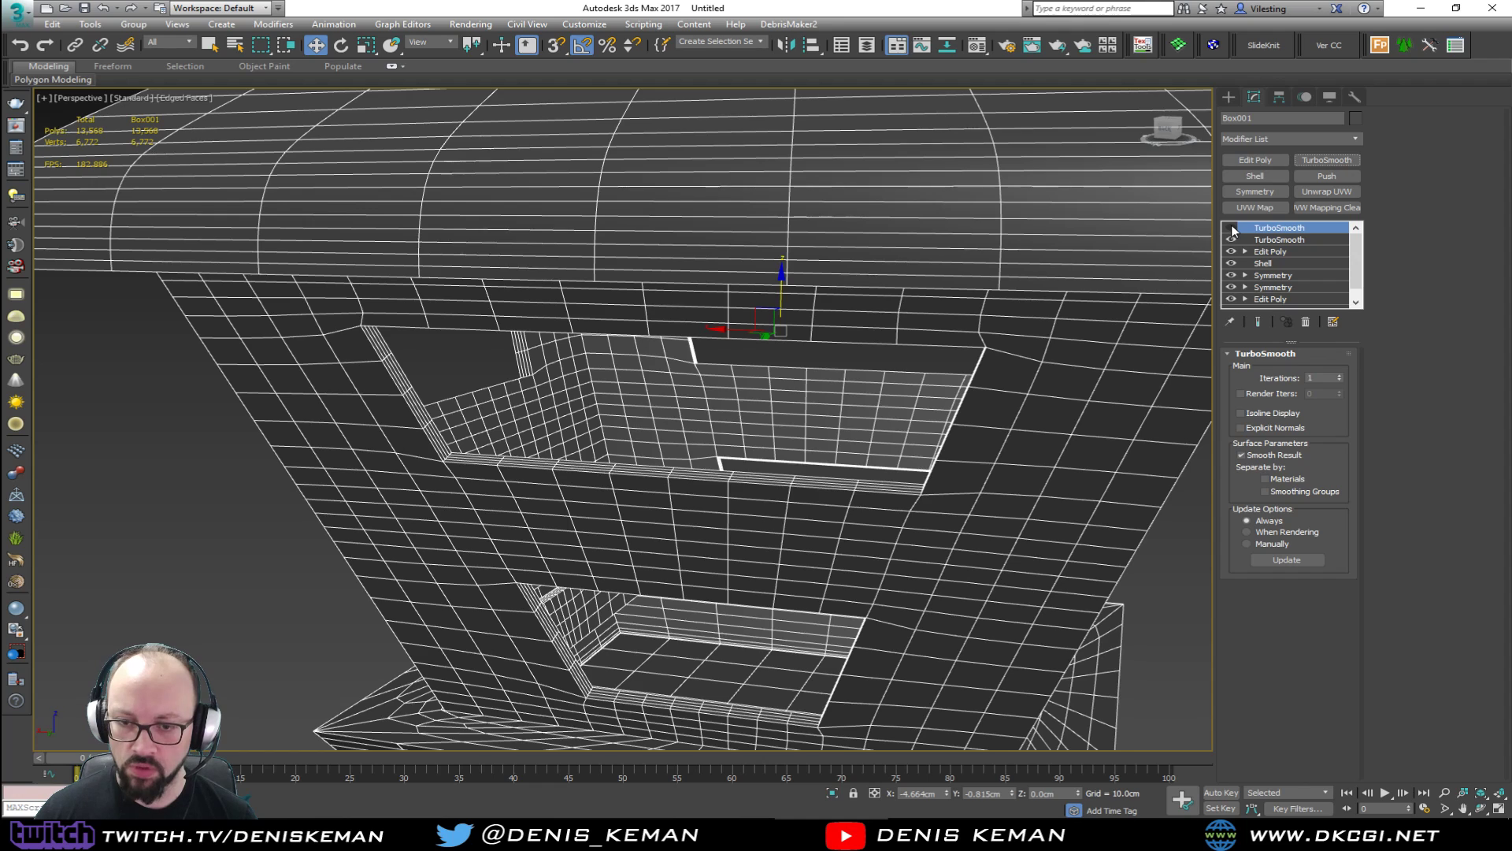
scroll(753, 388, up, 2)
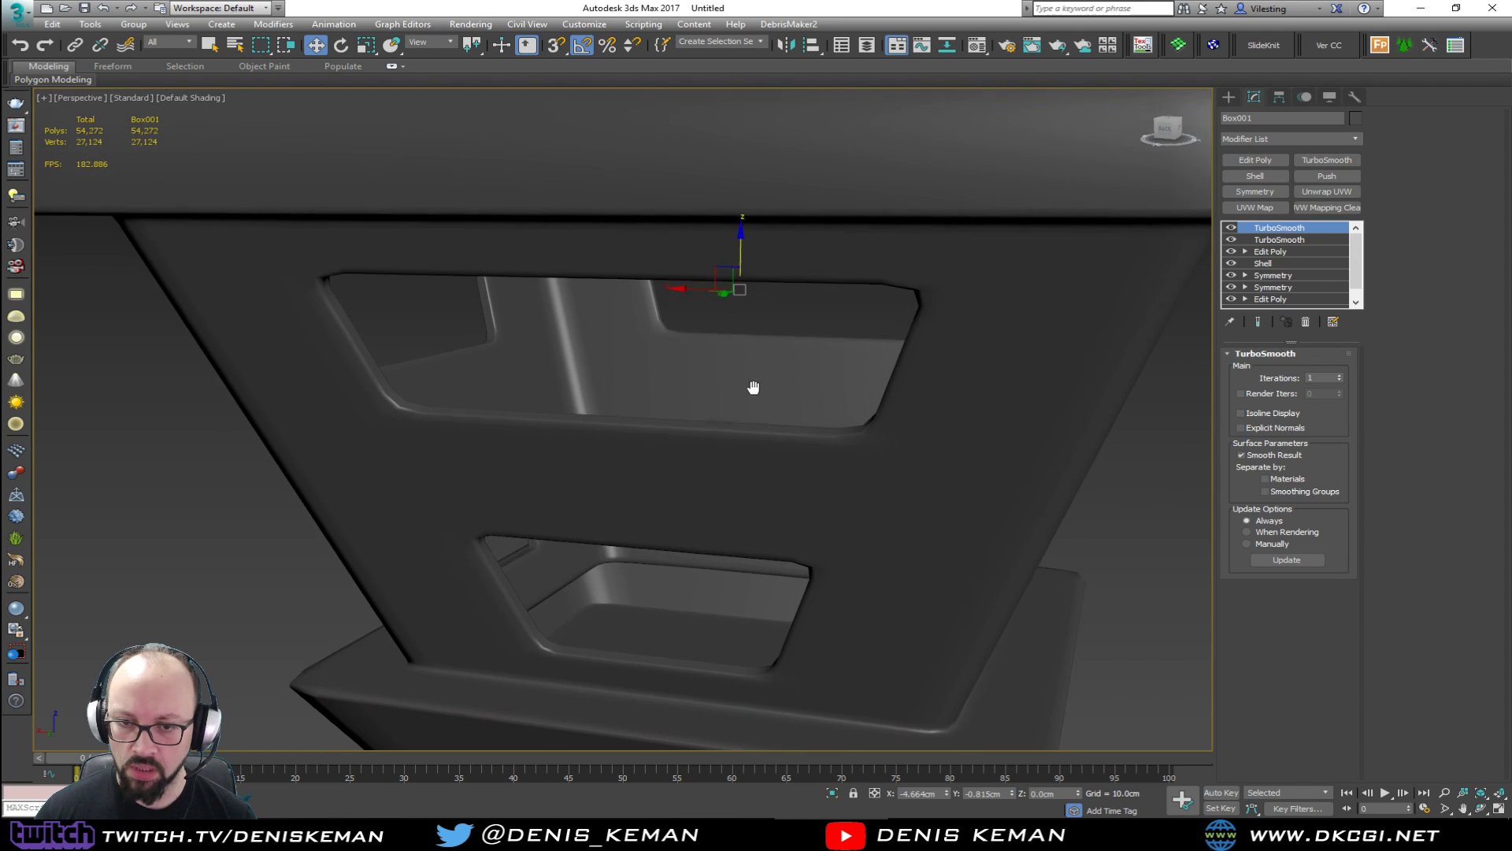
click(1339, 377)
scroll(706, 422, down, 6)
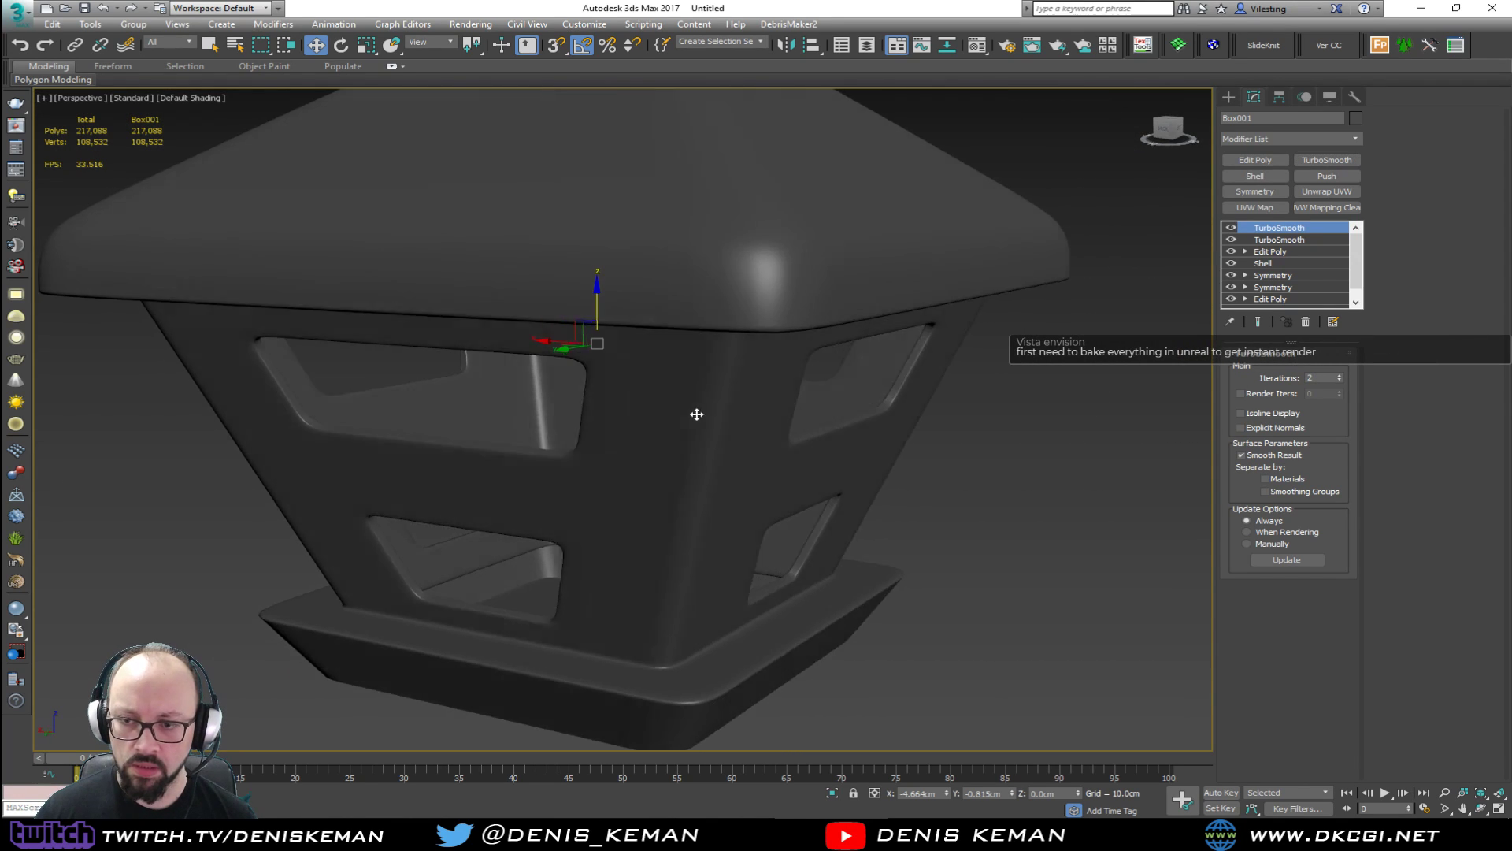
scroll(520, 346, down, 3)
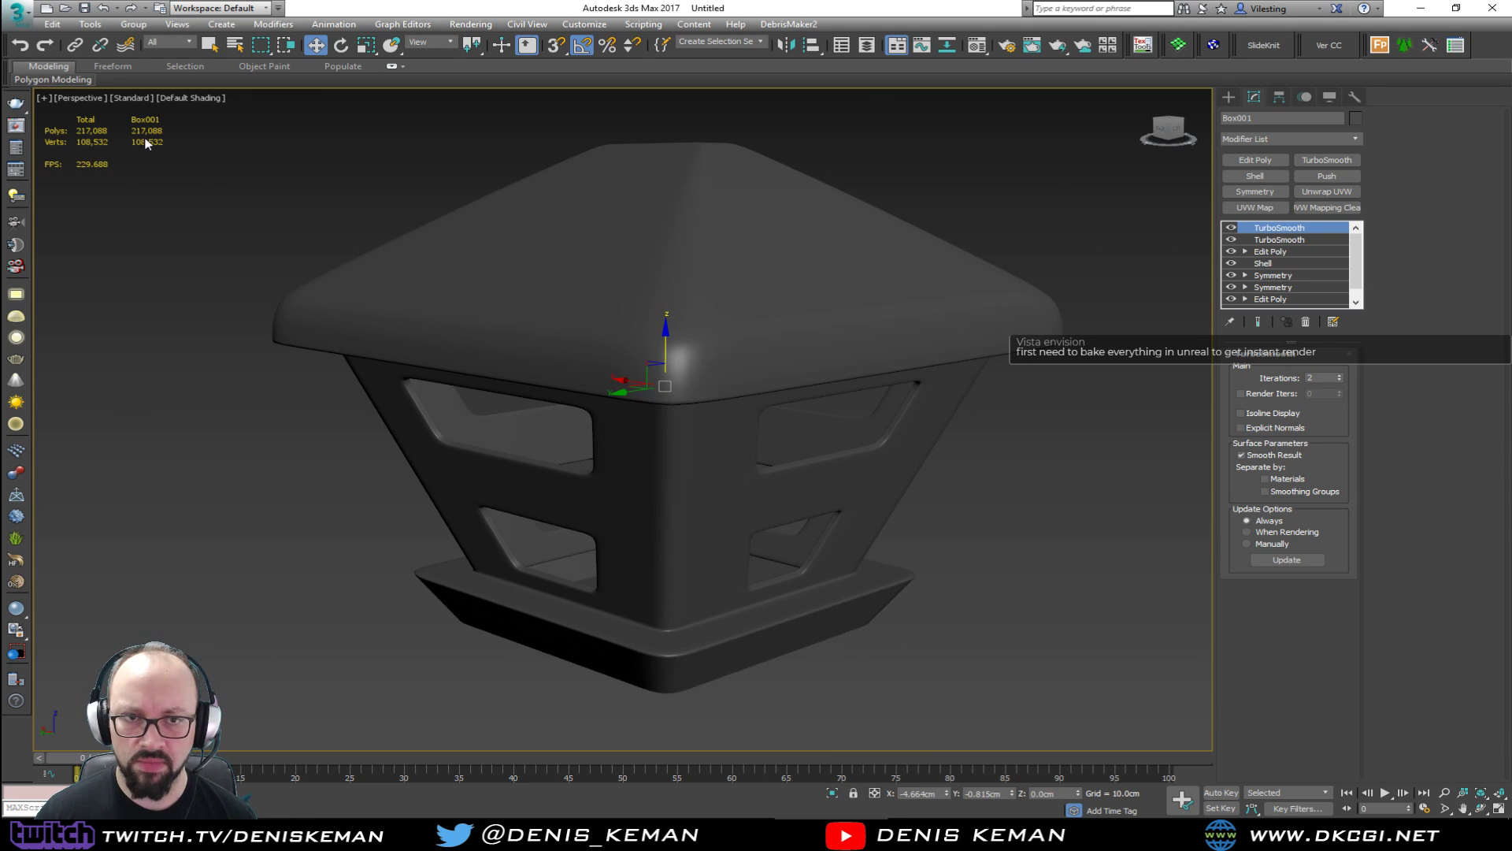
Inspect the smoothed roof, window openings and base of the house from several angles.
alt+middle_drag(615, 423, 693, 417)
click(907, 559)
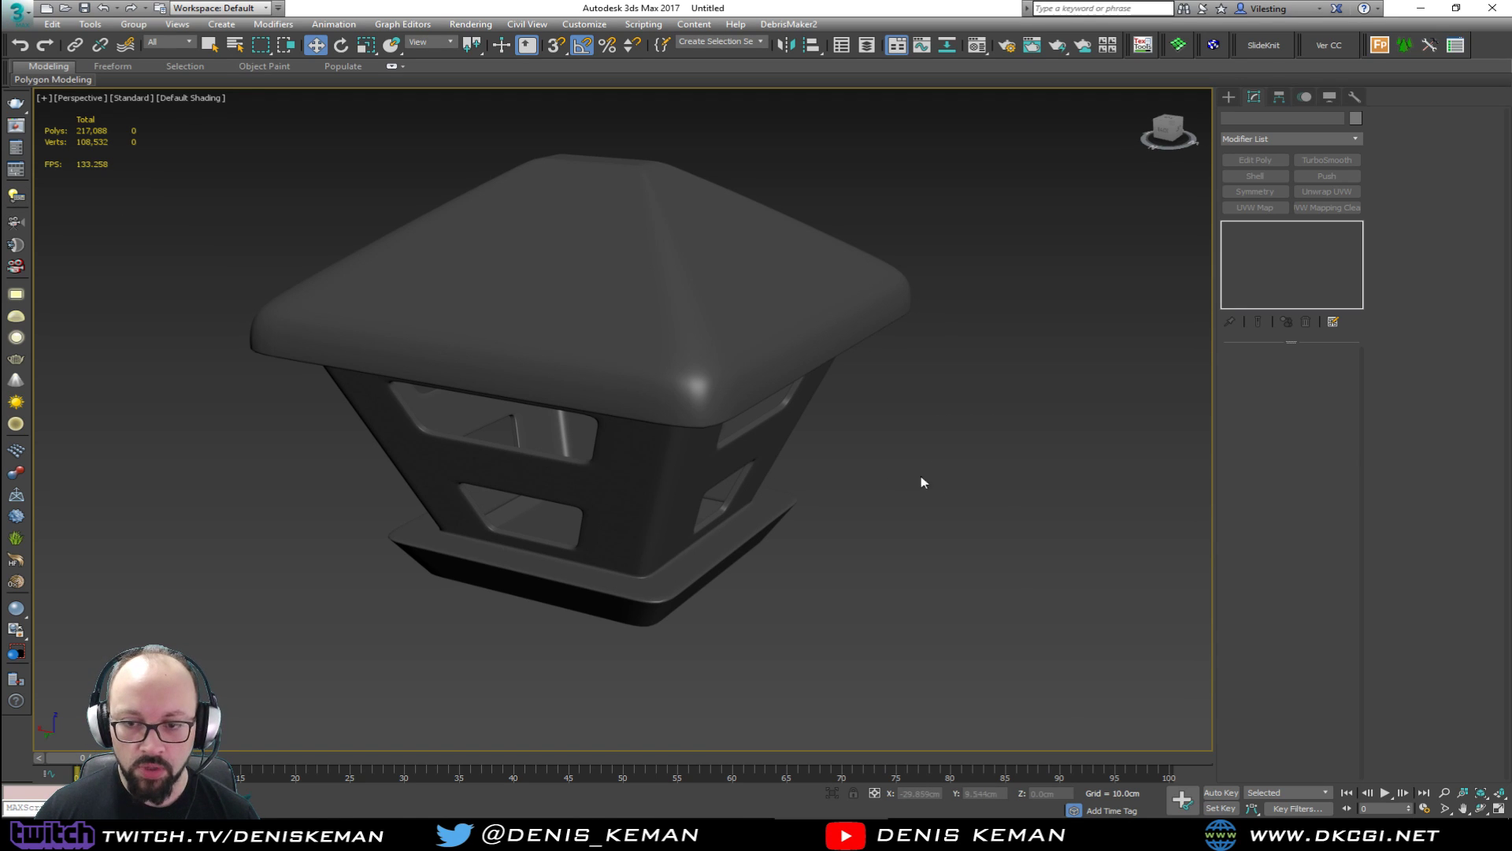
mouse_move(662, 408)
alt+middle_down()
mouse_move(662, 441)
mouse_move(653, 363)
mouse_move(649, 393)
alt+middle_up()
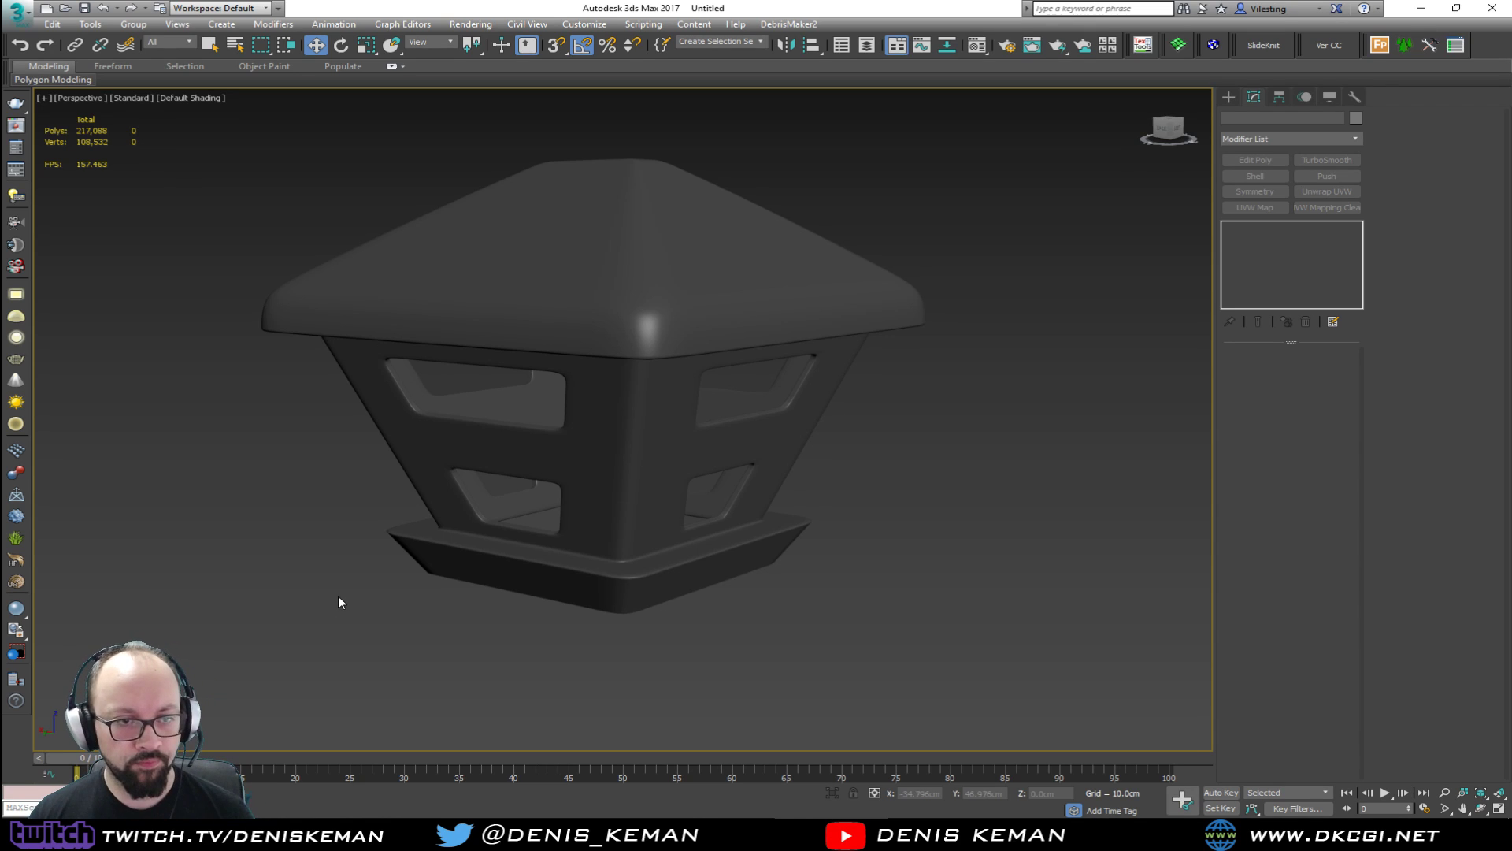
alt+middle_drag(378, 590, 598, 527)
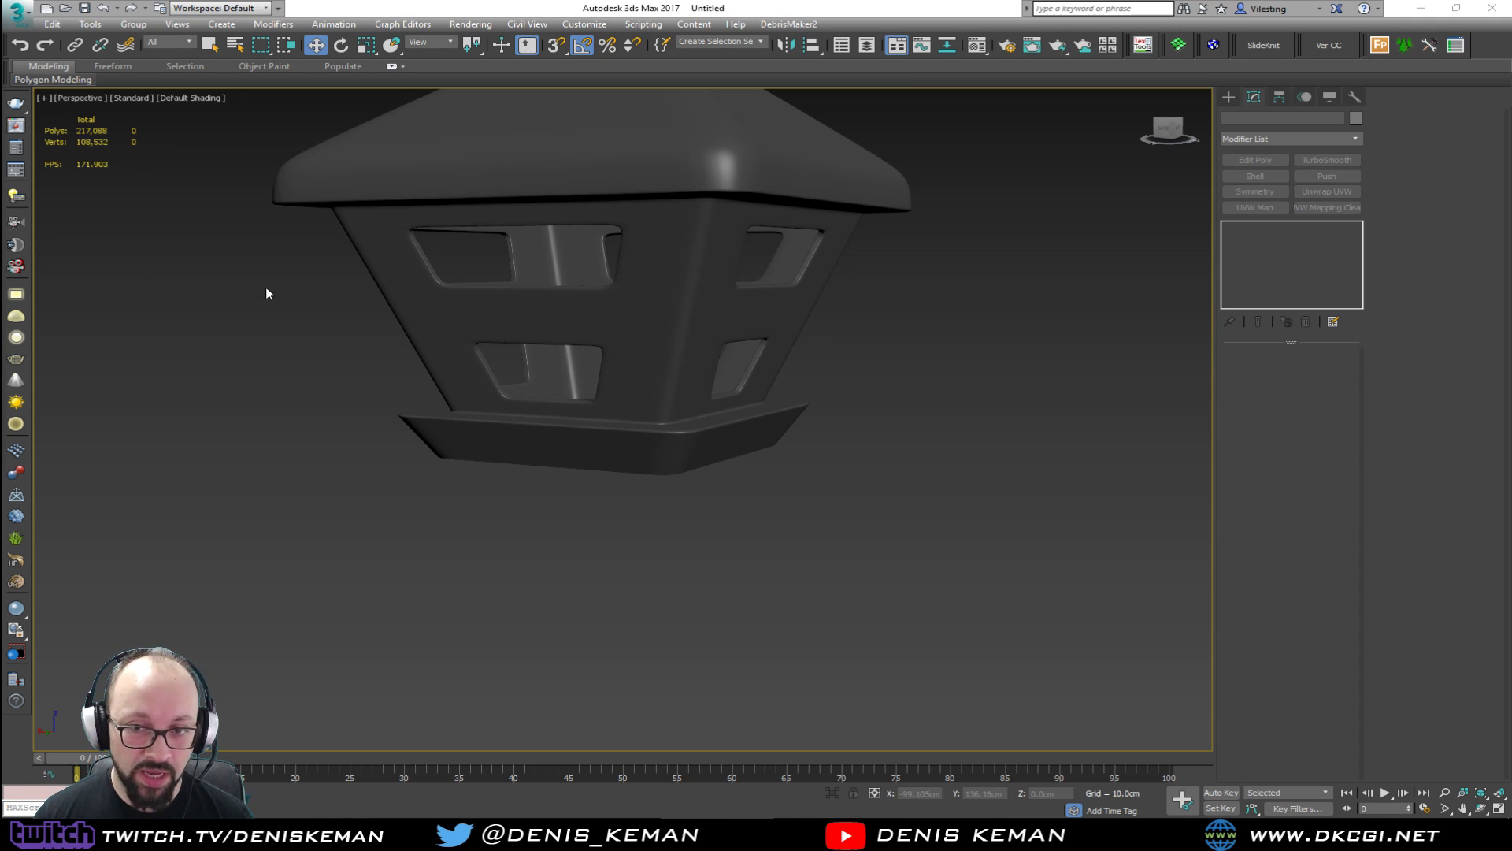
middle_drag(267, 290, 271, 413)
alt+middle_drag(521, 453, 642, 512)
scroll(644, 516, up, 6)
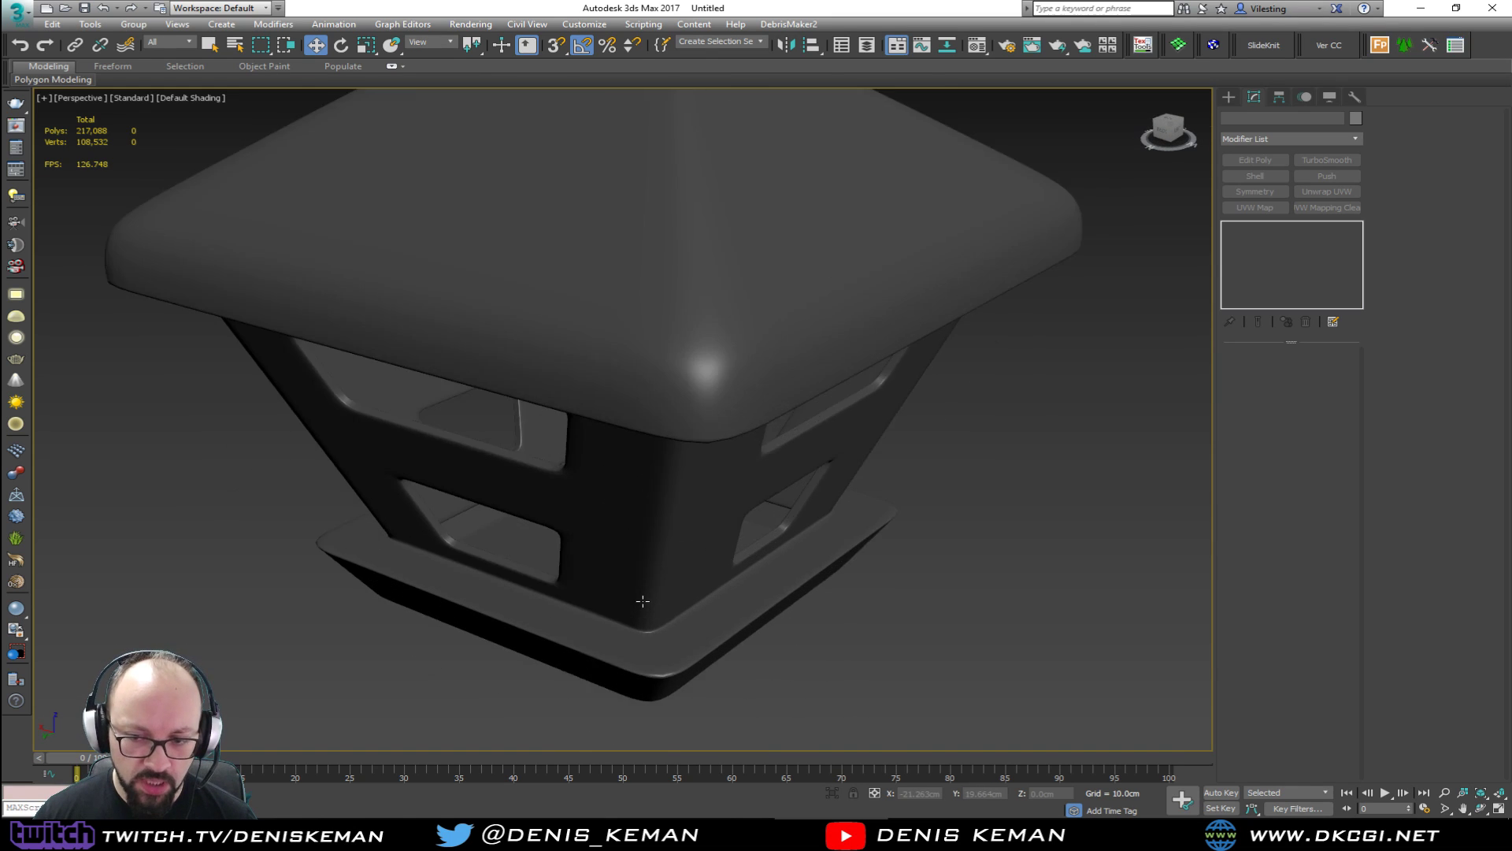
scroll(643, 567, down, 3)
alt+middle_drag(644, 538, 756, 495)
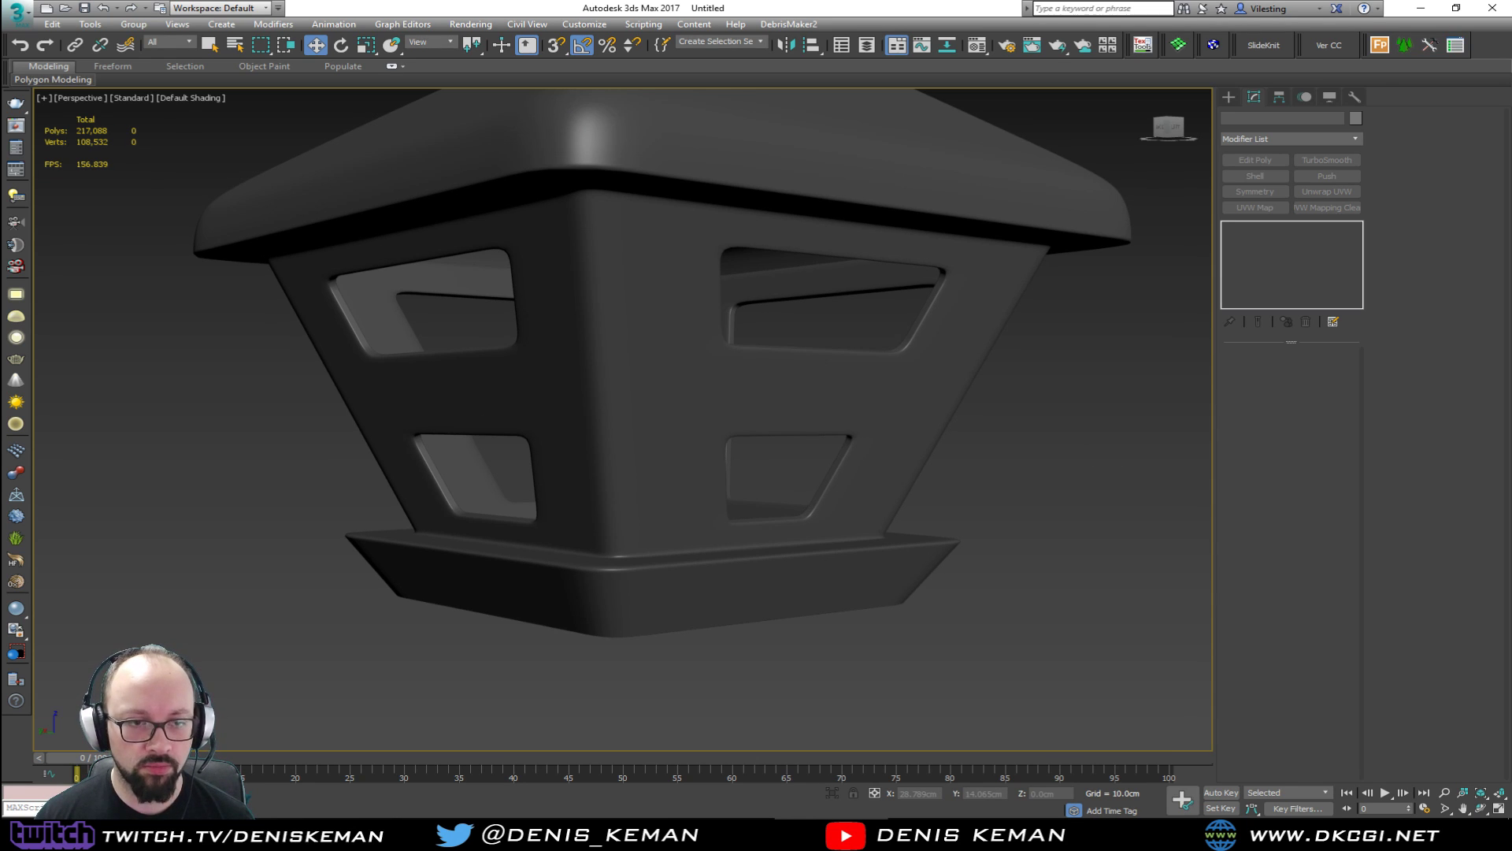
alt+middle_drag(223, 449, 309, 397)
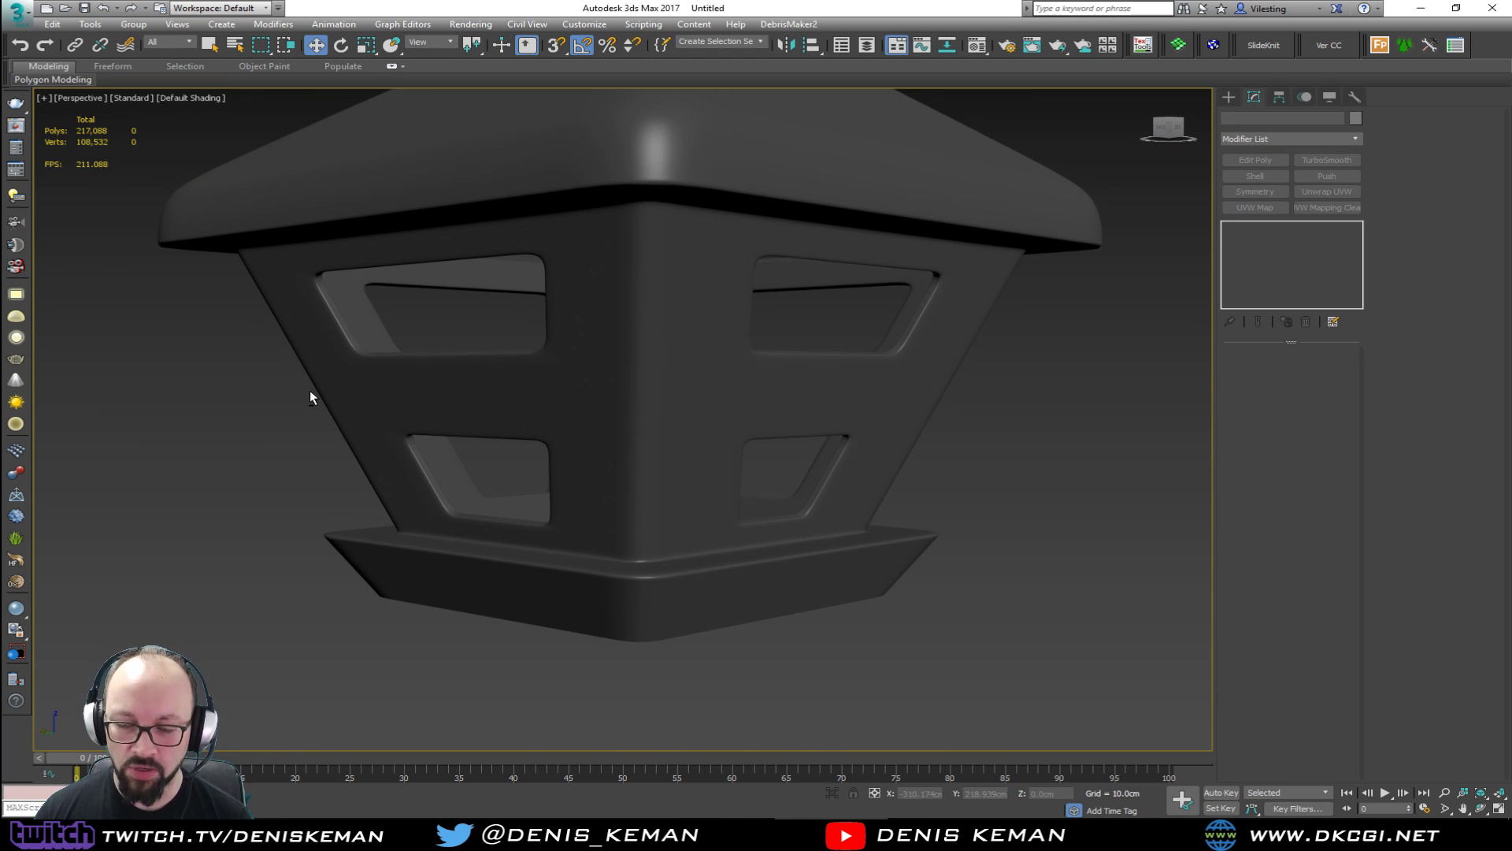
mouse_move(287, 439)
alt+middle_down()
mouse_move(267, 449)
mouse_move(275, 472)
mouse_move(286, 416)
mouse_move(287, 441)
alt+middle_up()
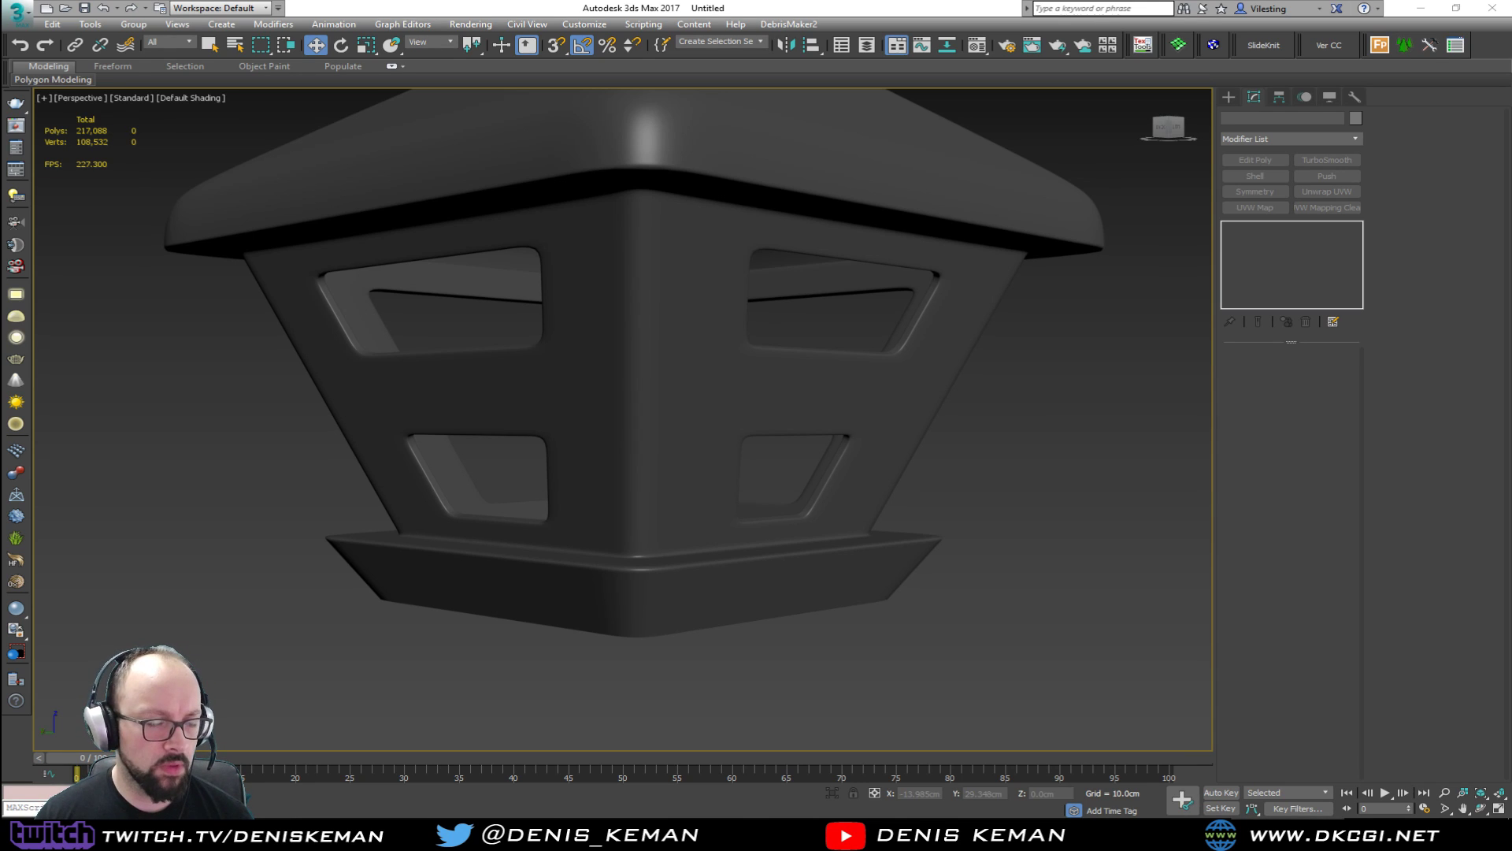
middle_drag(428, 569, 617, 511)
scroll(476, 490, down, 3)
click(618, 512)
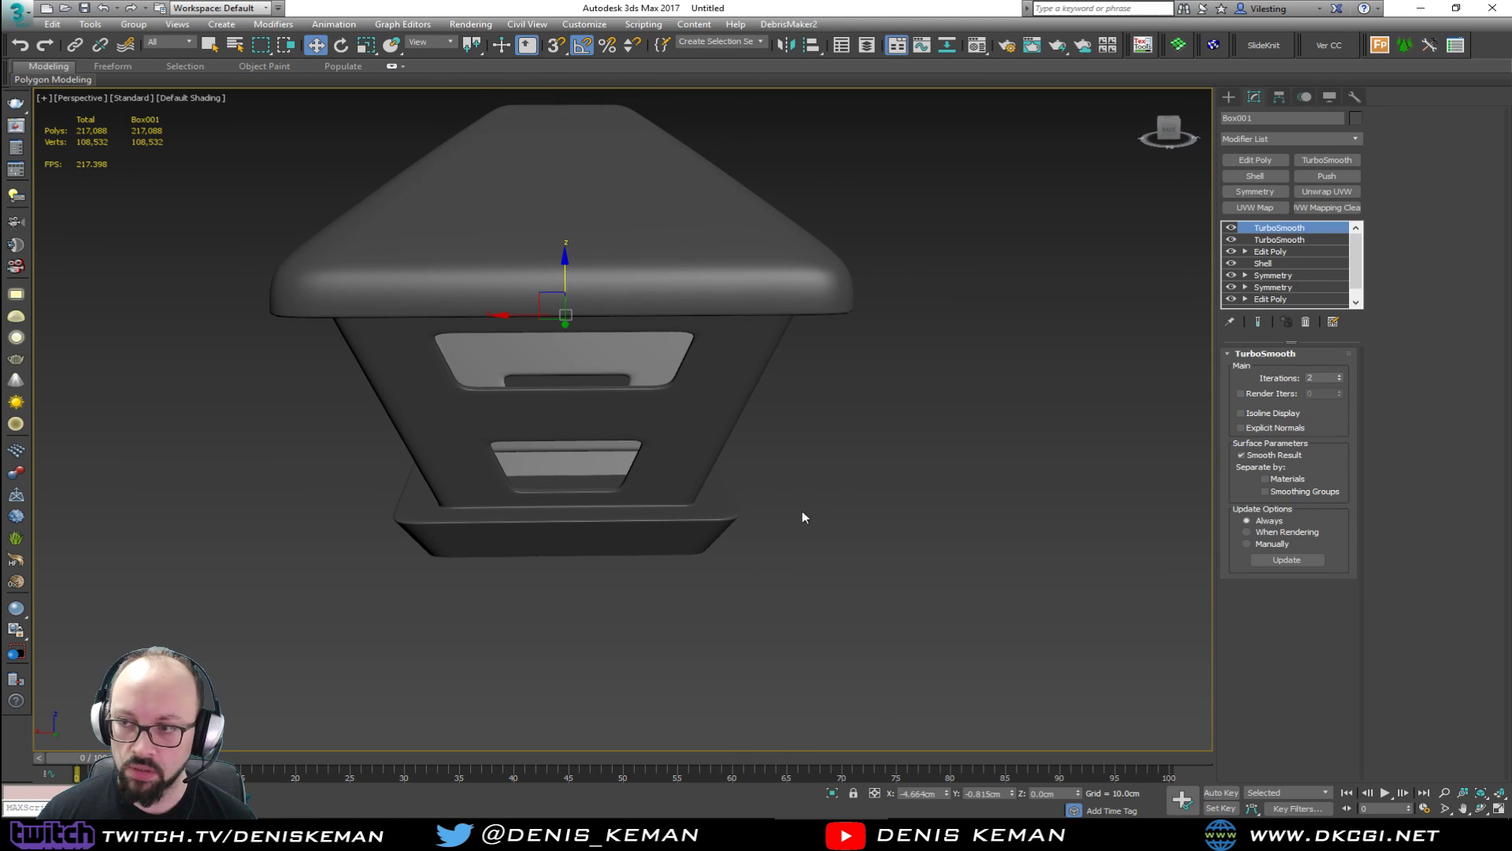
Examine the whole house from above in a maximized wireframe Top view.
click(762, 499)
key(alt+w)
click(514, 247)
key(z)
key(alt+w)
key(F3)
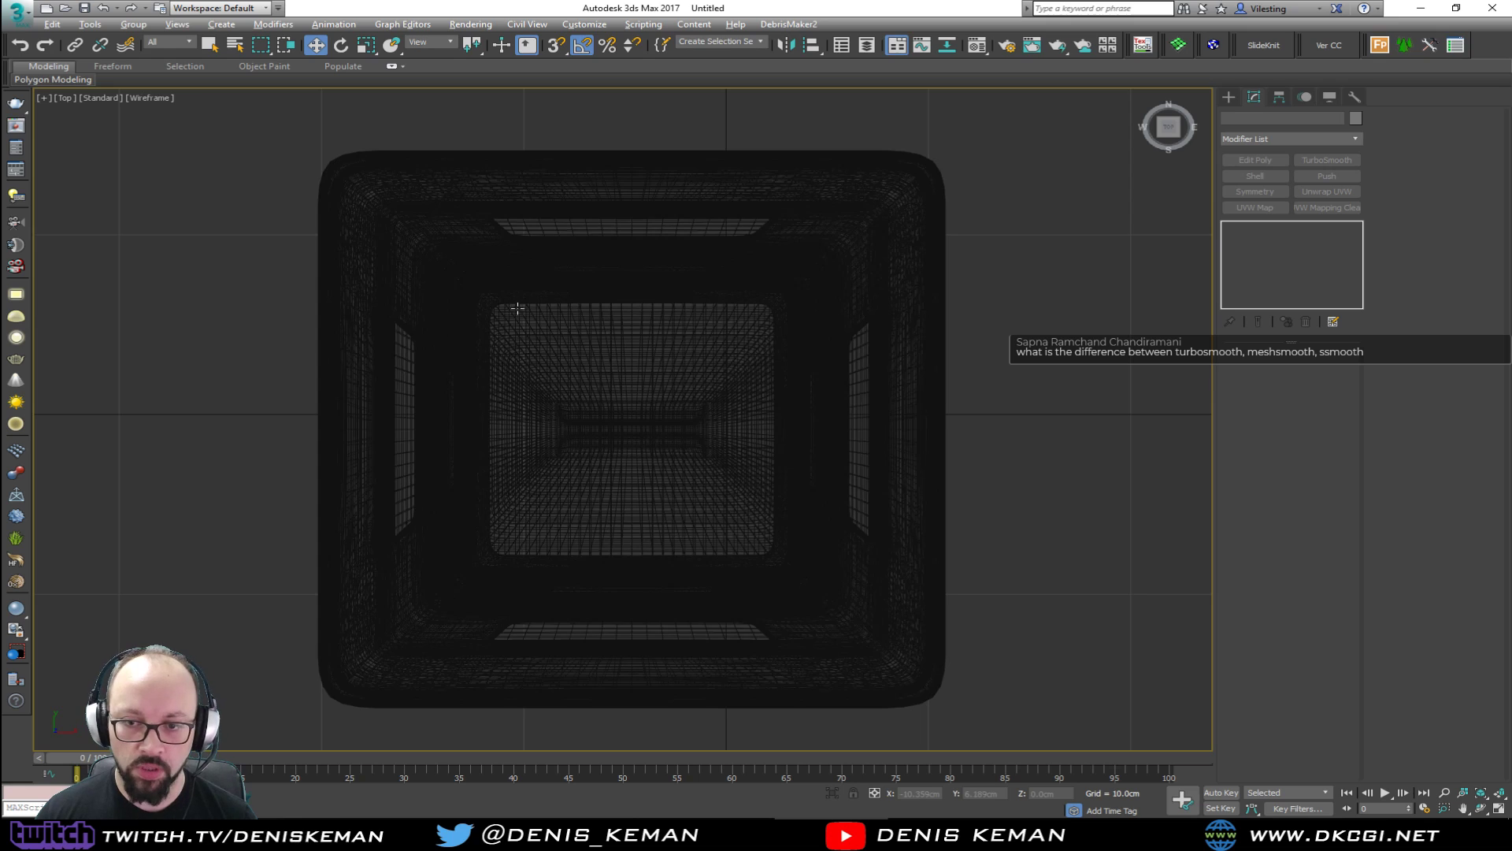
scroll(521, 351, down, 2)
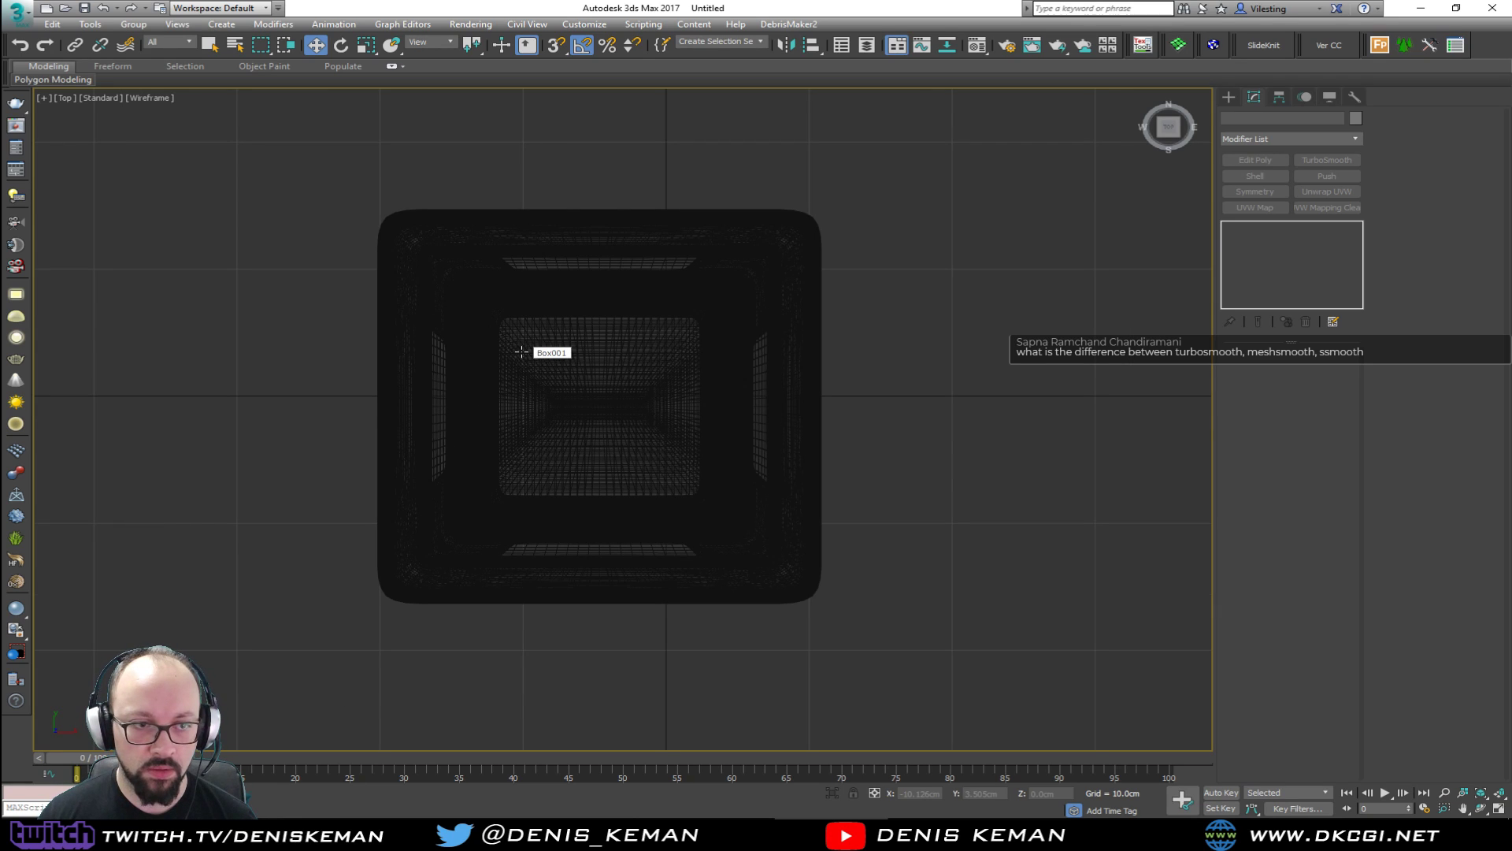
Draw a cylinder just below the house in the Front view, about 33 cm in radius and 16 cm high.
click(1228, 96)
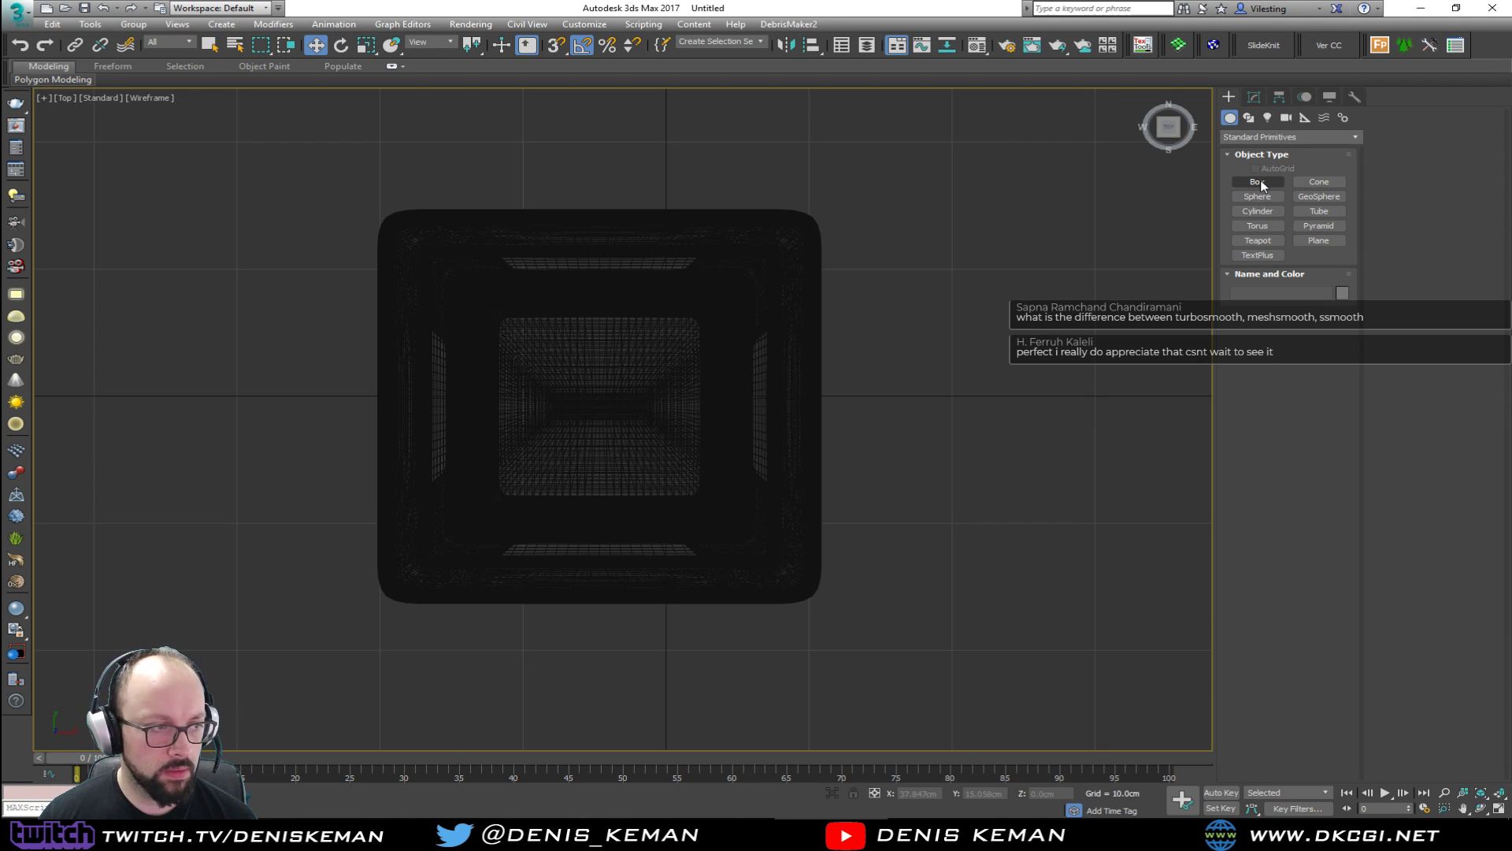
click(1258, 211)
key(alt+w)
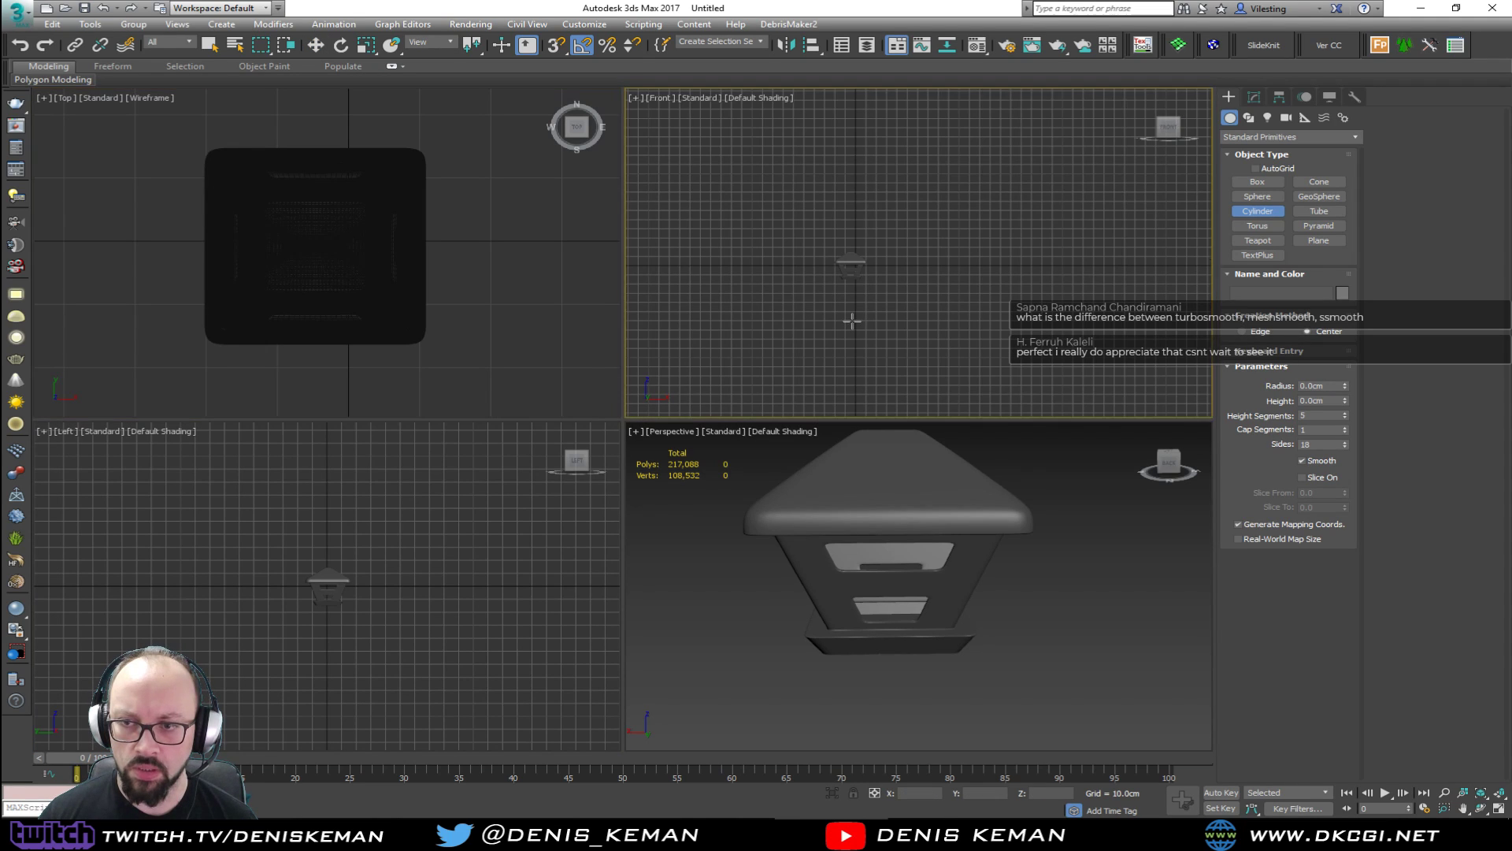
key(z)
scroll(864, 216, down, 4)
key(alt+w)
middle_drag(876, 280, 961, 170)
scroll(960, 170, down, 3)
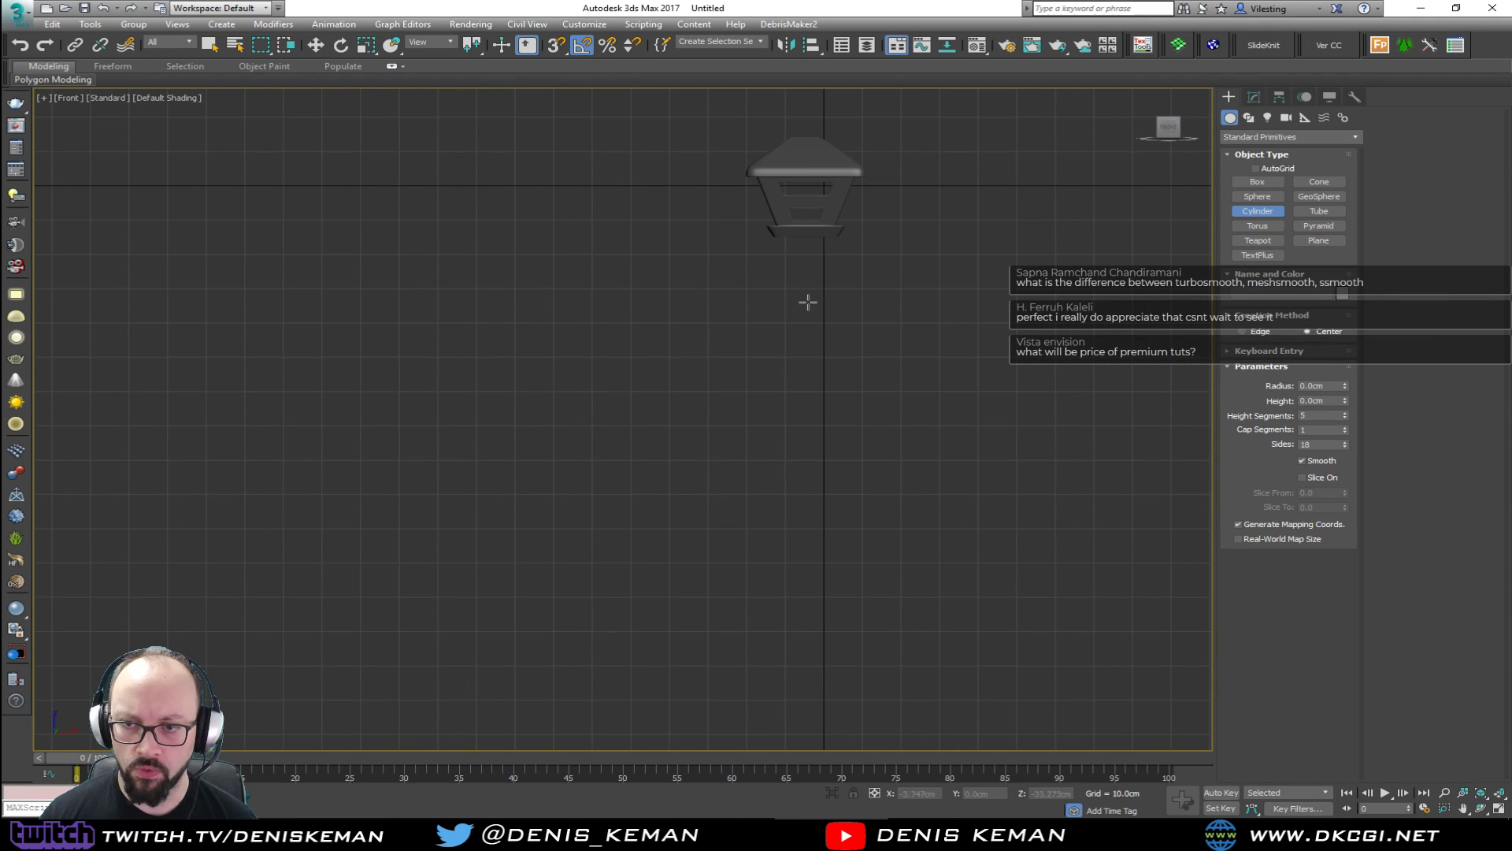
drag(812, 311, 821, 428)
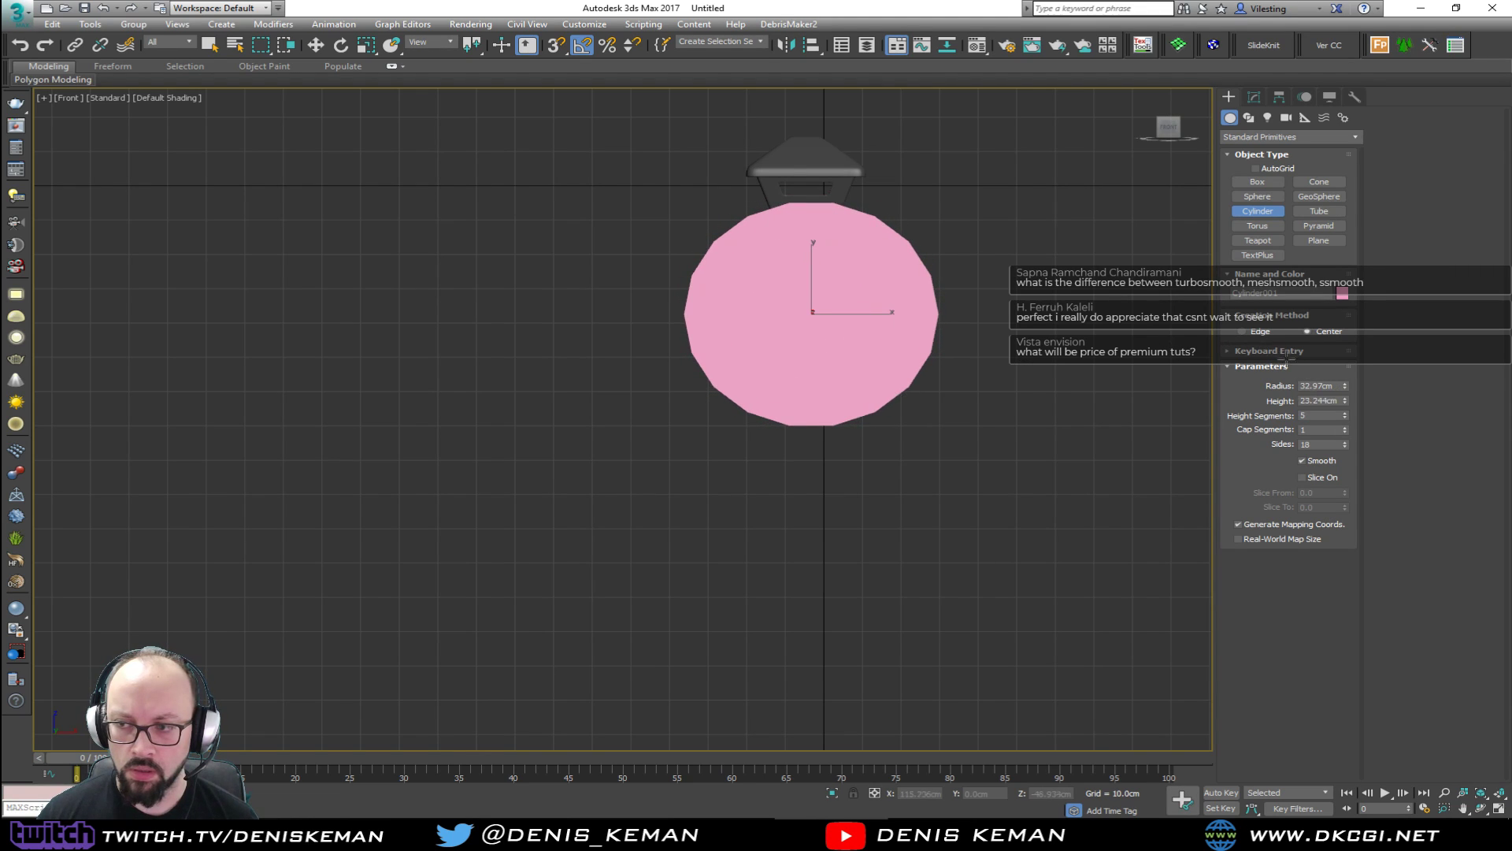
click(1114, 371)
Set the cylinder's radius to 30 cm and its height to 10 cm.
drag(1337, 387, 1234, 387)
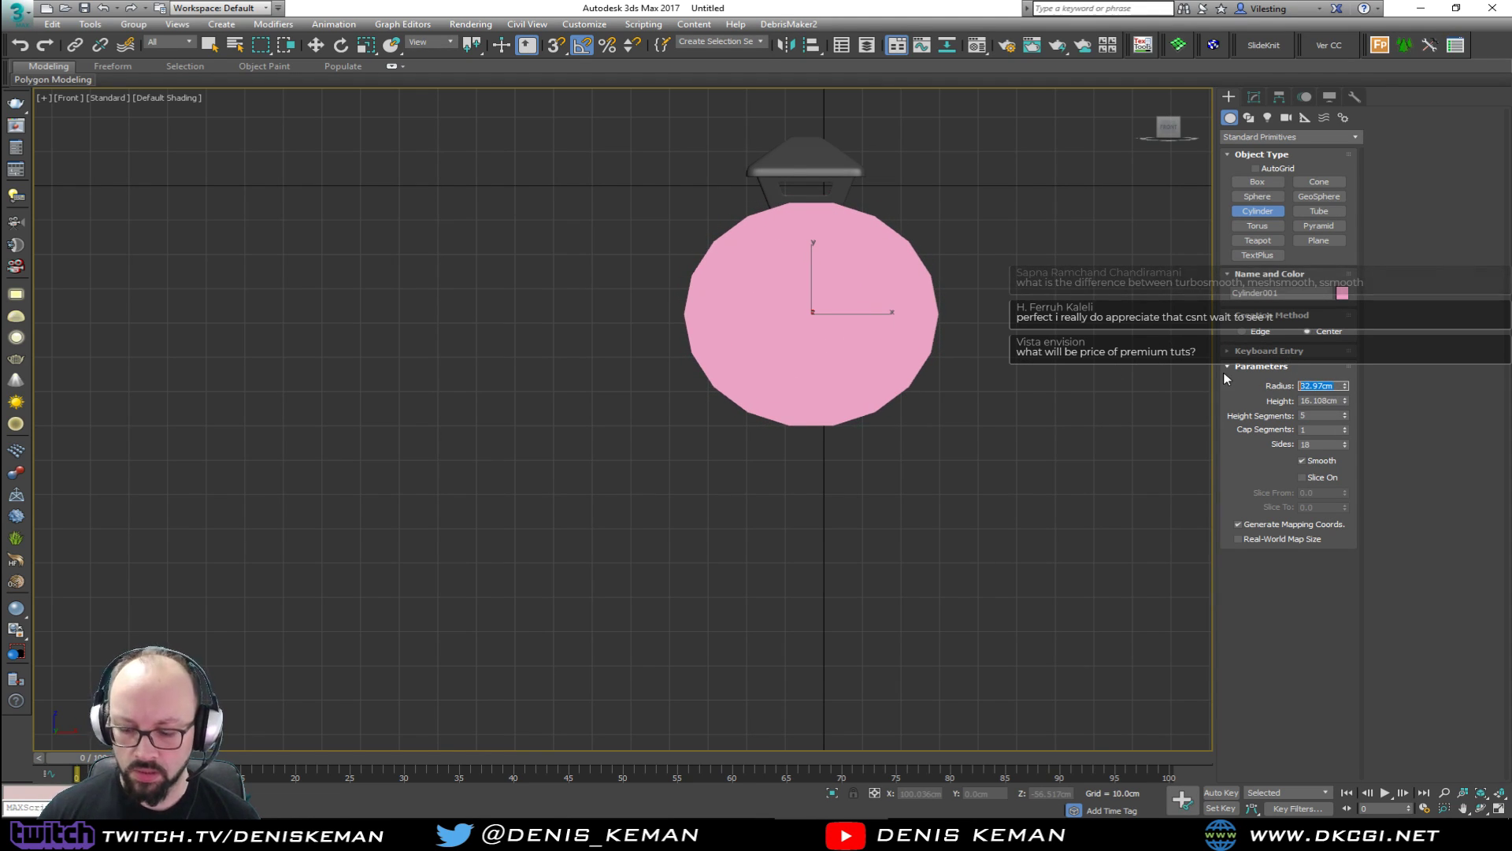
text(30)
key(Return)
key(Tab)
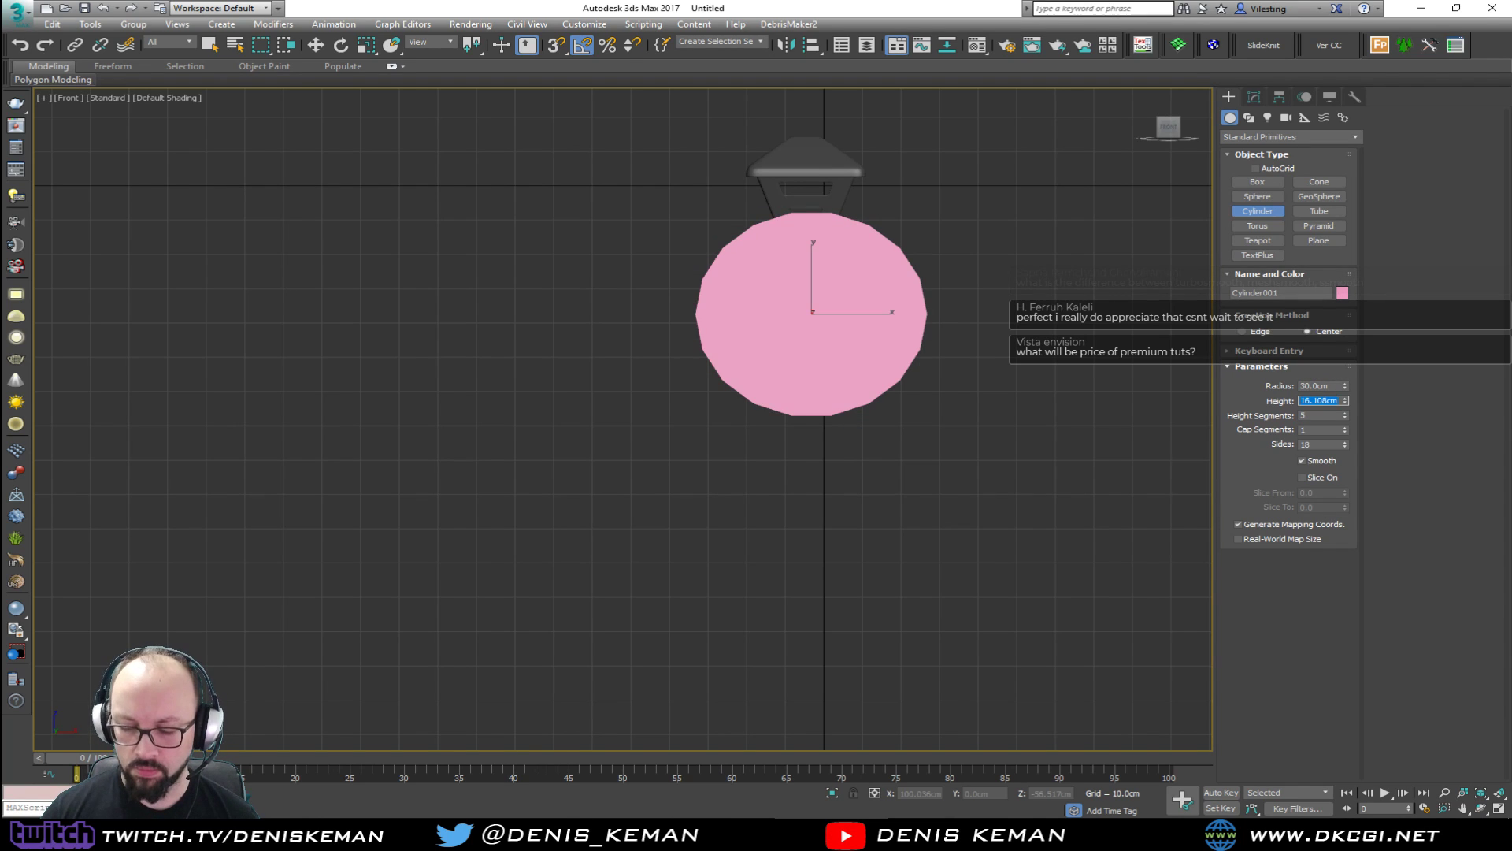
text(10)
key(Return)
Finish the cylinder, return to the maximized Perspective view and move the cylinder slightly along the Y axis.
right_click(839, 285)
key(alt+w)
right_click(961, 604)
key(alt+w)
alt+middle_drag(962, 604, 749, 538)
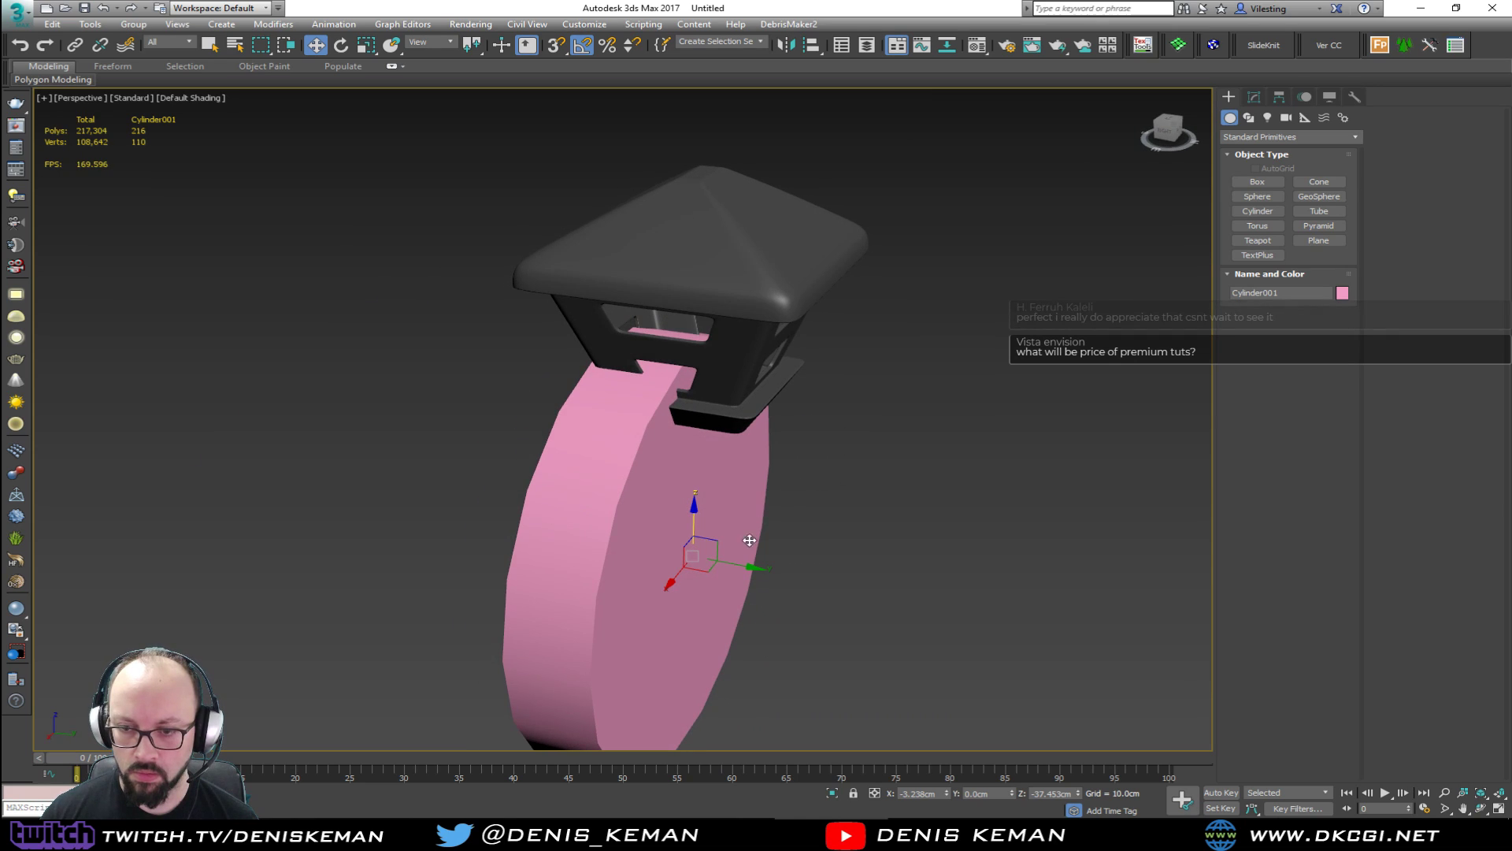
drag(742, 563, 768, 574)
Align the cylinder to the house's box centre-to-centre on X, Y and Z, then lower it to about Z -44 cm beneath the base.
key(alt+a)
click(740, 429)
click(712, 373)
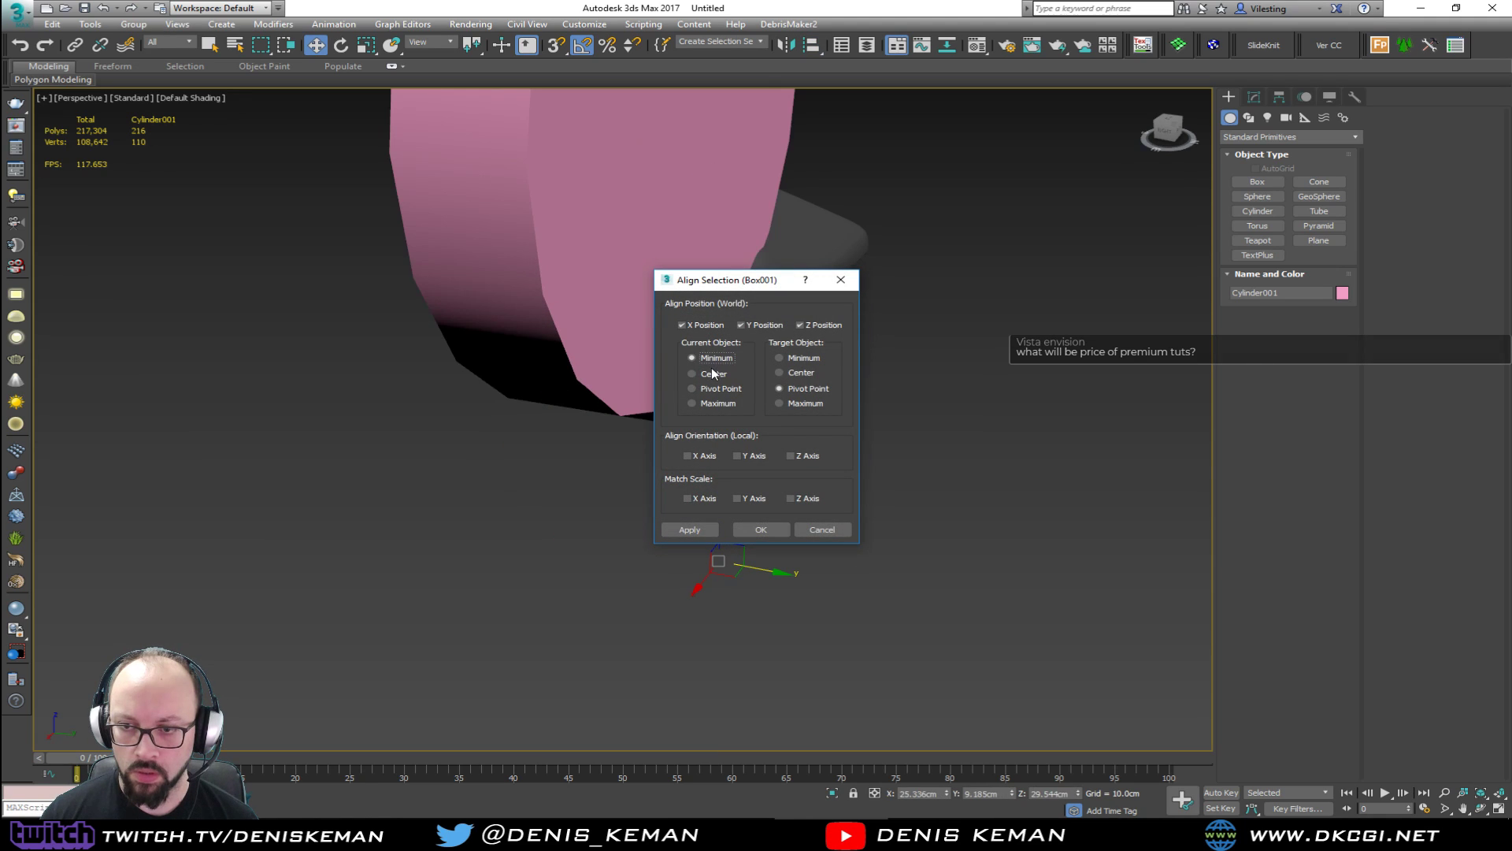
click(797, 373)
click(783, 528)
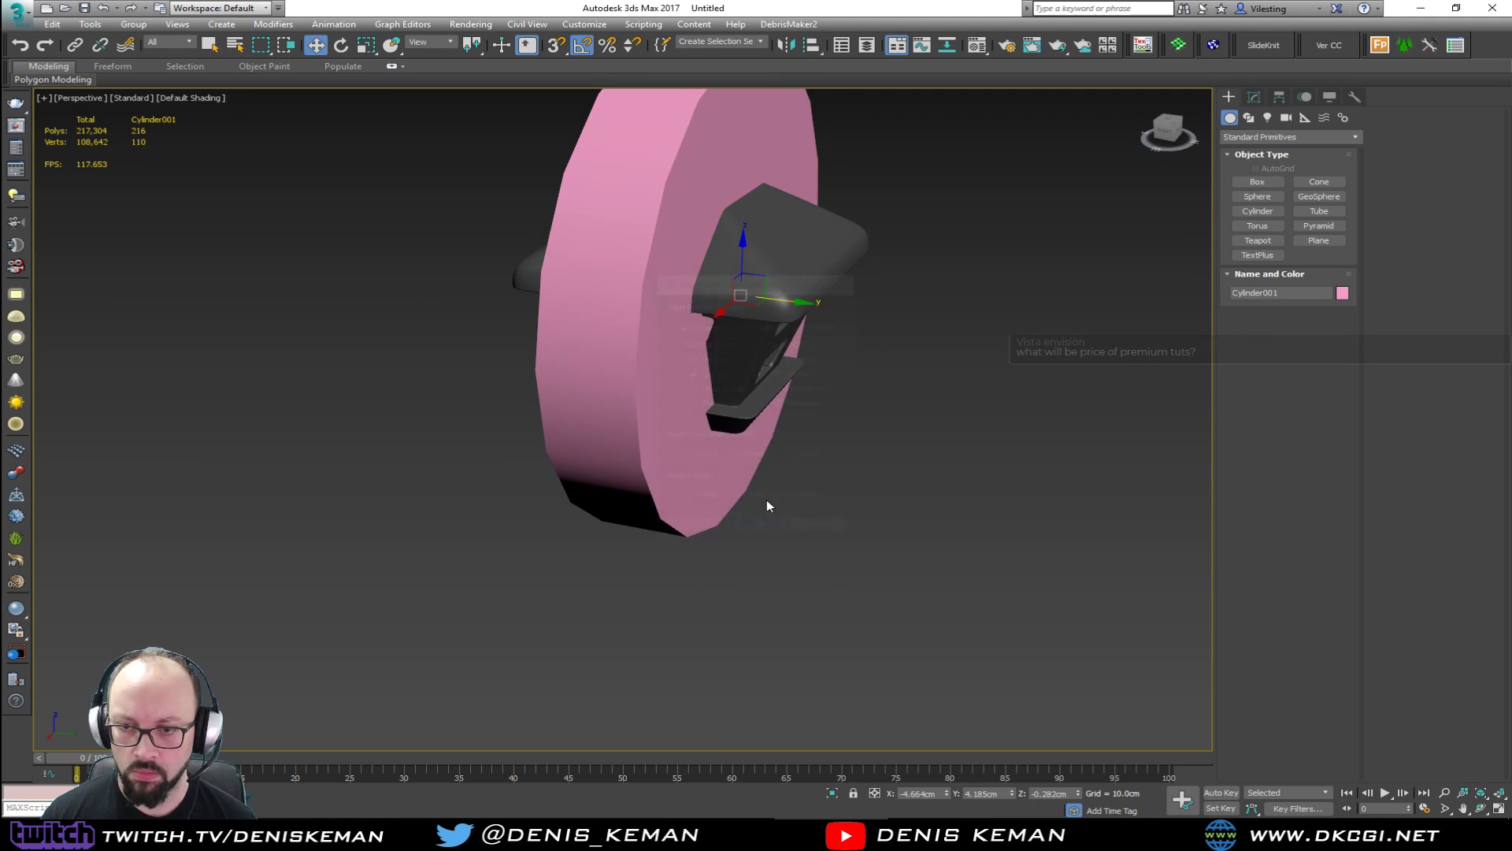
alt+middle_drag(770, 513, 746, 452)
alt+middle_drag(740, 244, 737, 601)
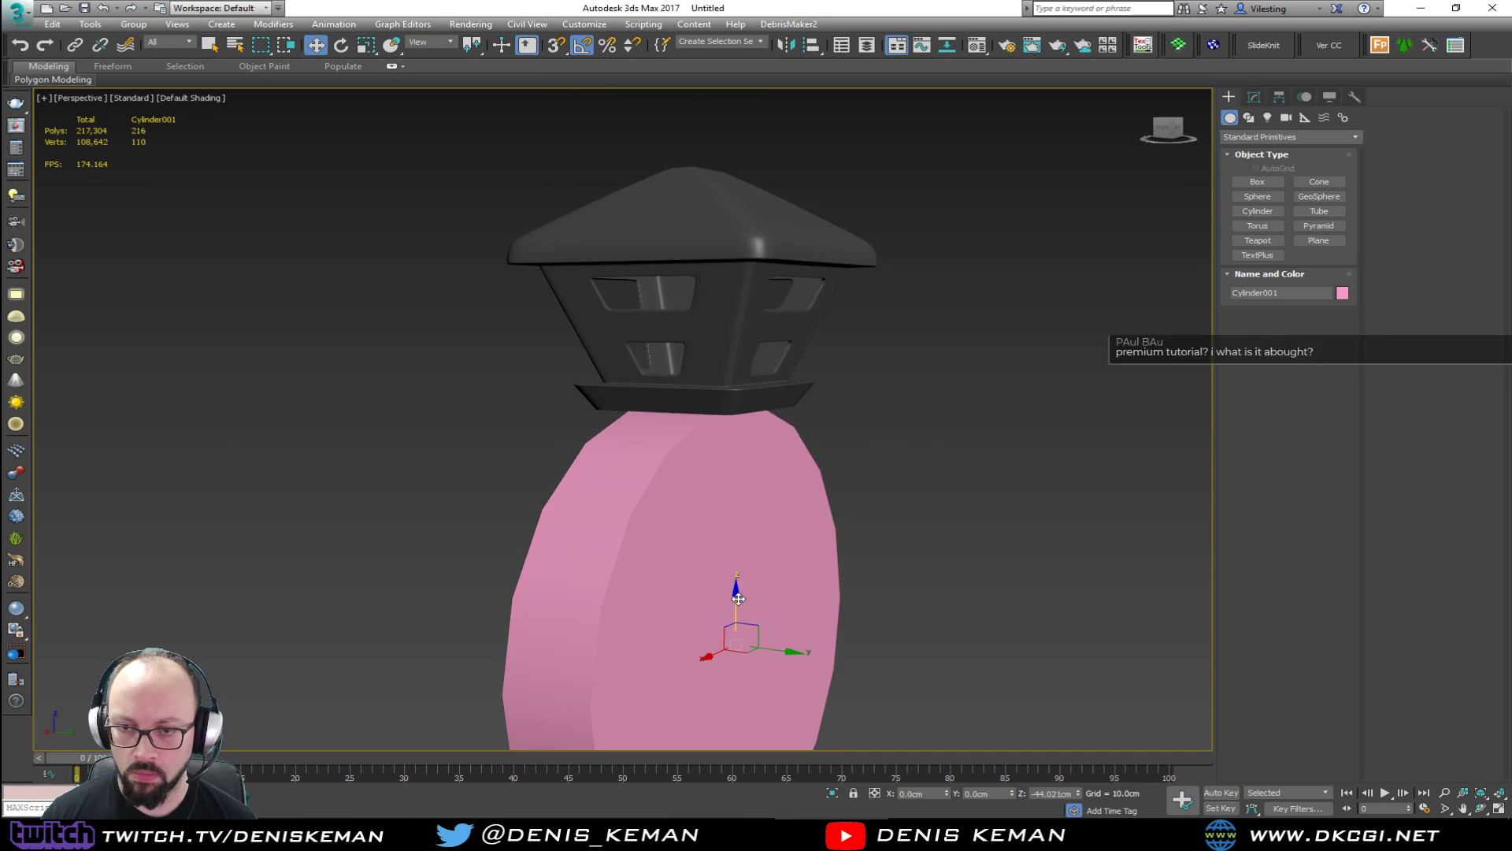
alt+middle_drag(711, 429, 672, 468)
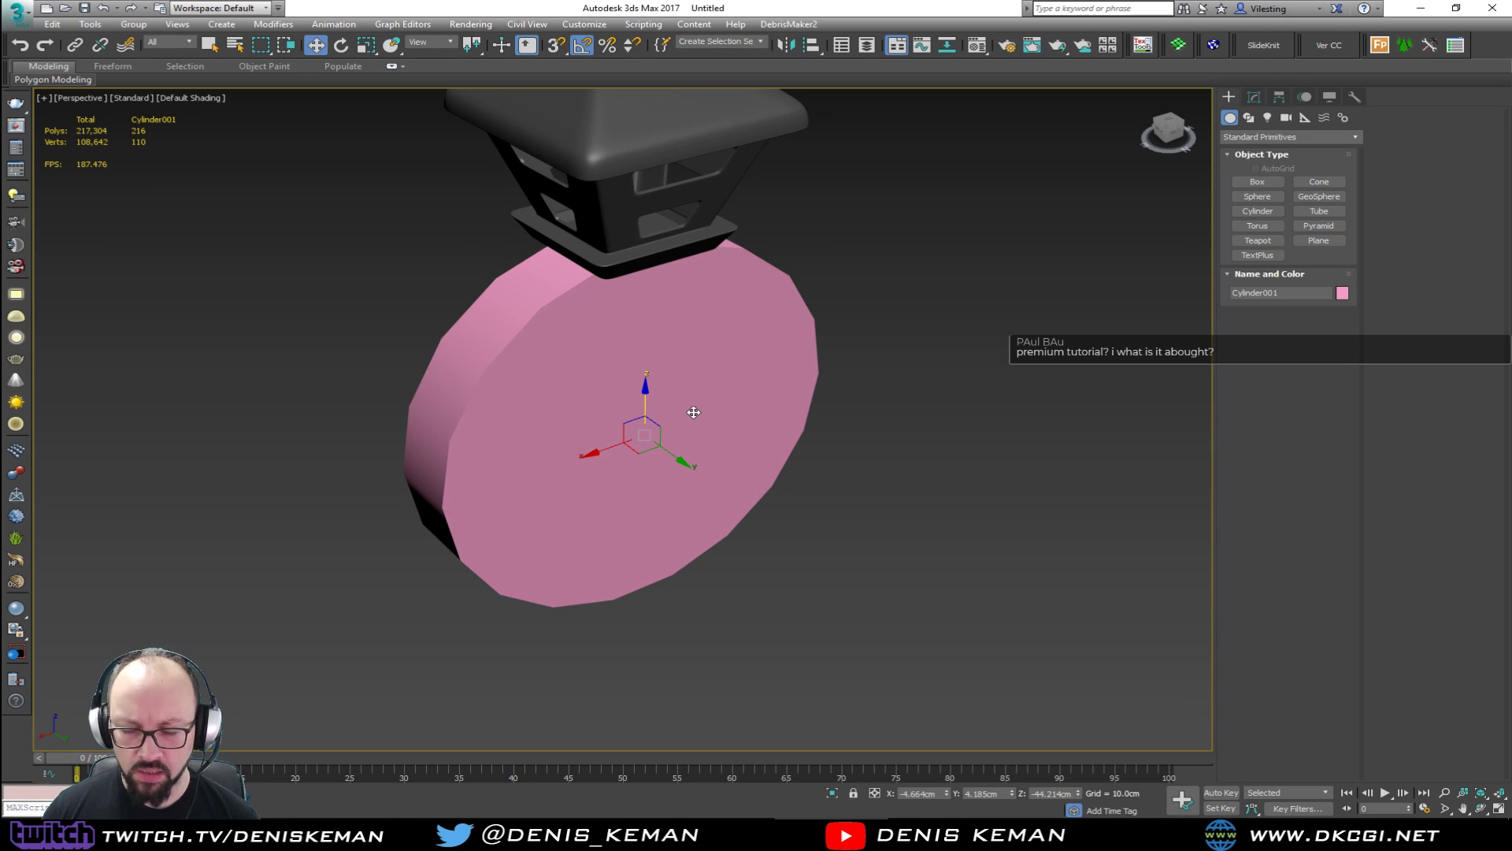
Show edged faces and reduce the cylinder's height segments to 1.
key(F4)
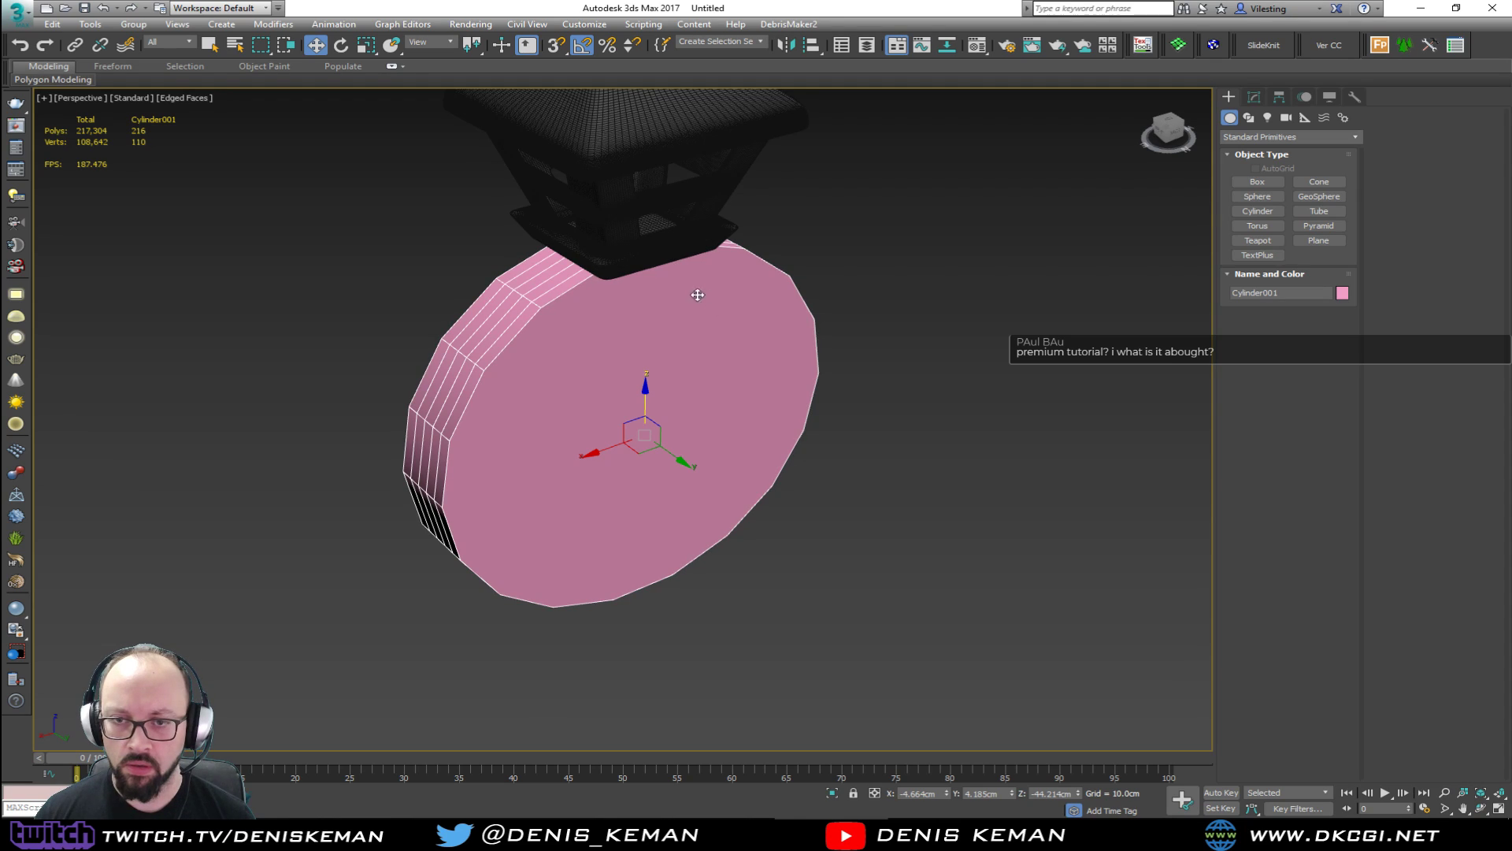
click(1254, 97)
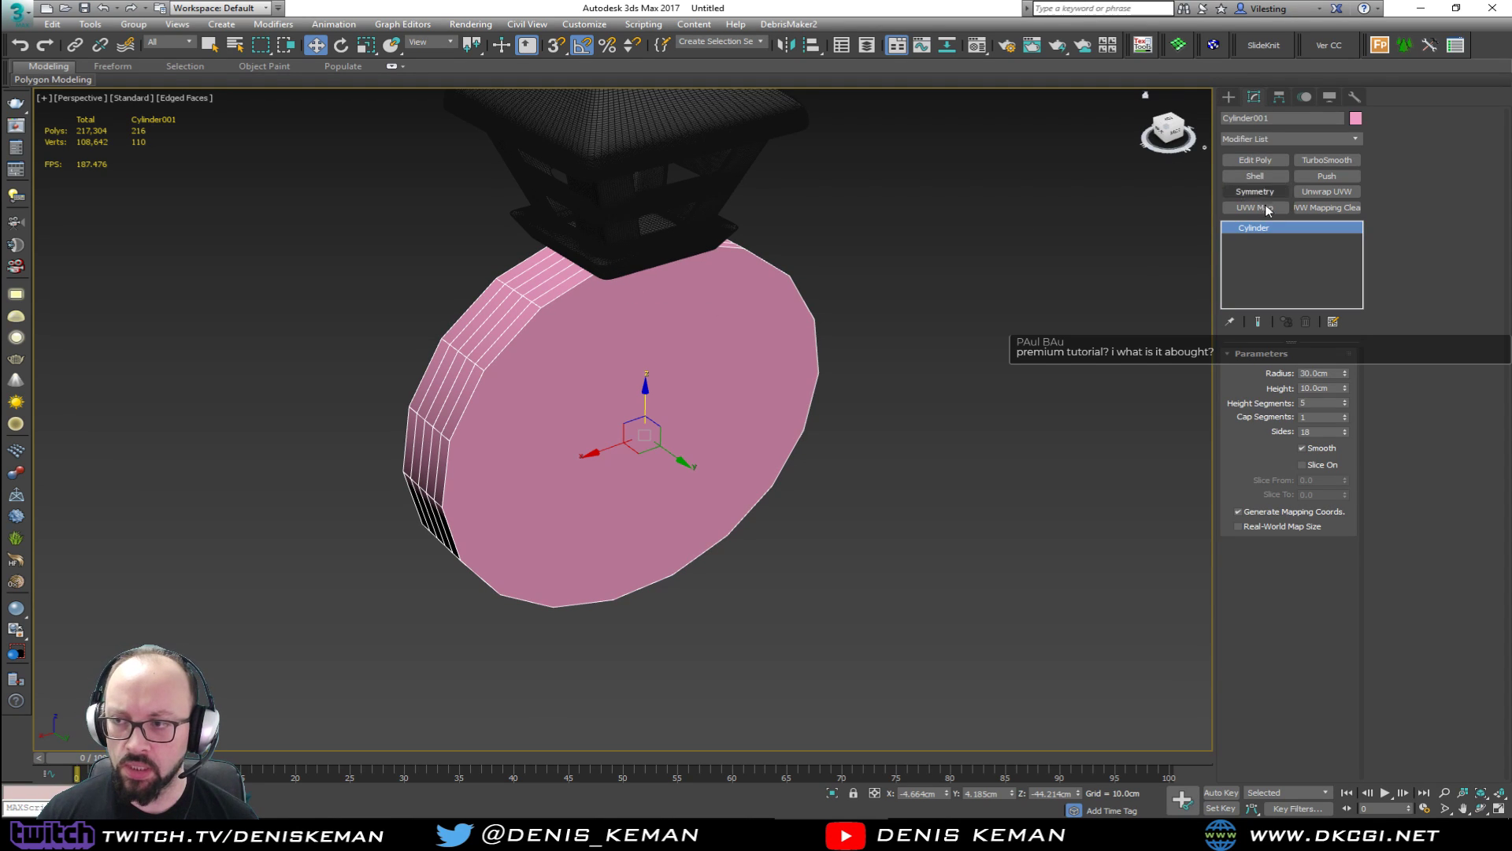
right_click(1344, 406)
mouse_move(717, 288)
alt+middle_down()
mouse_move(702, 277)
mouse_move(783, 263)
mouse_move(767, 247)
mouse_move(685, 250)
mouse_move(739, 283)
alt+middle_up()
scroll(739, 284, down, 3)
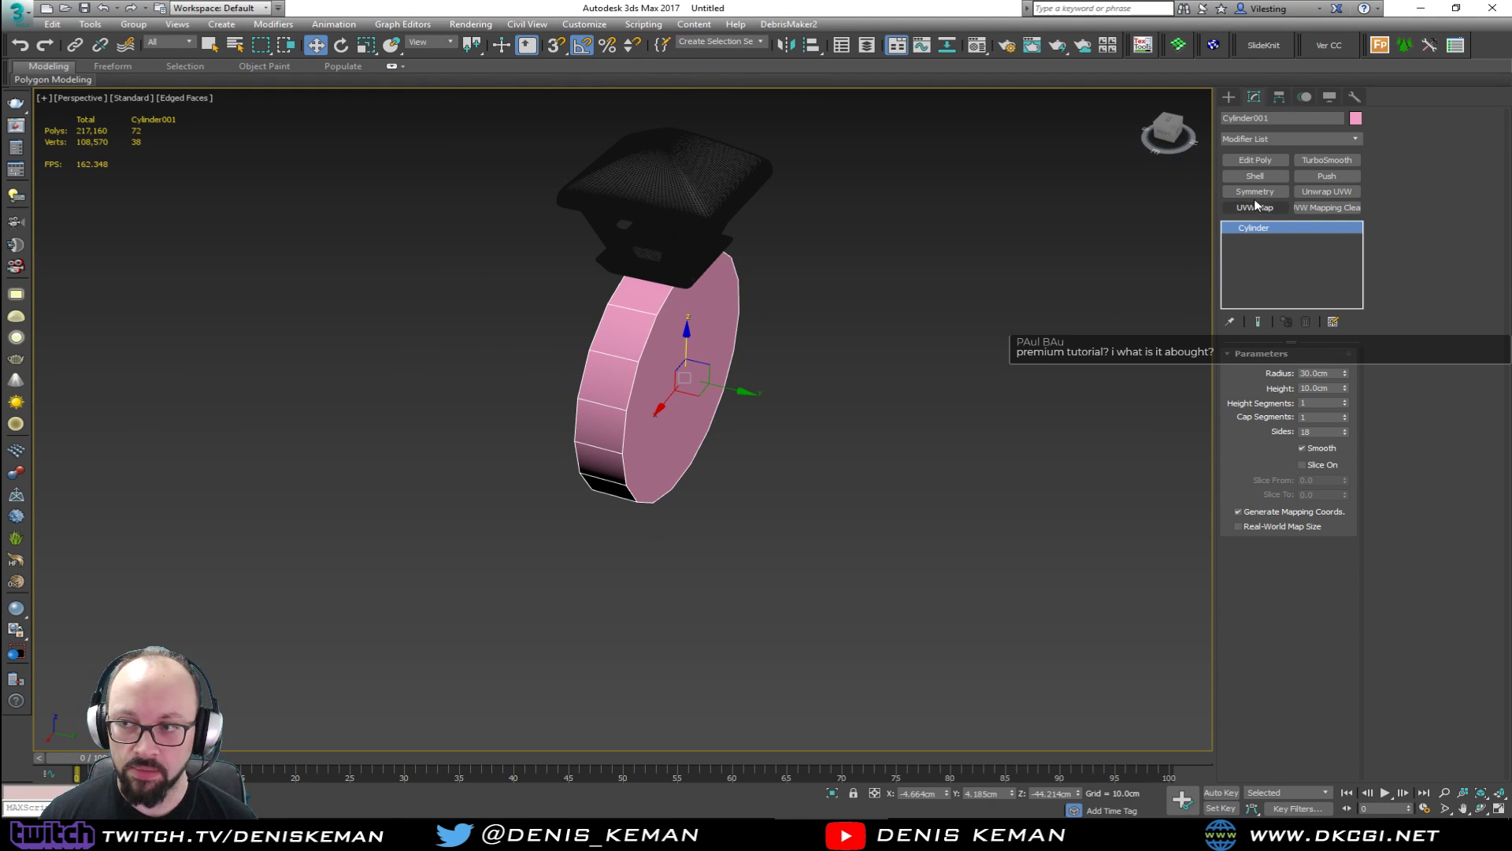
Add an Edit Poly modifier to the cylinder and delete both round caps and the five lowest side polygons.
alt+middle_drag(898, 355, 827, 320)
click(1255, 160)
alt+middle_drag(792, 372, 775, 363)
key(4)
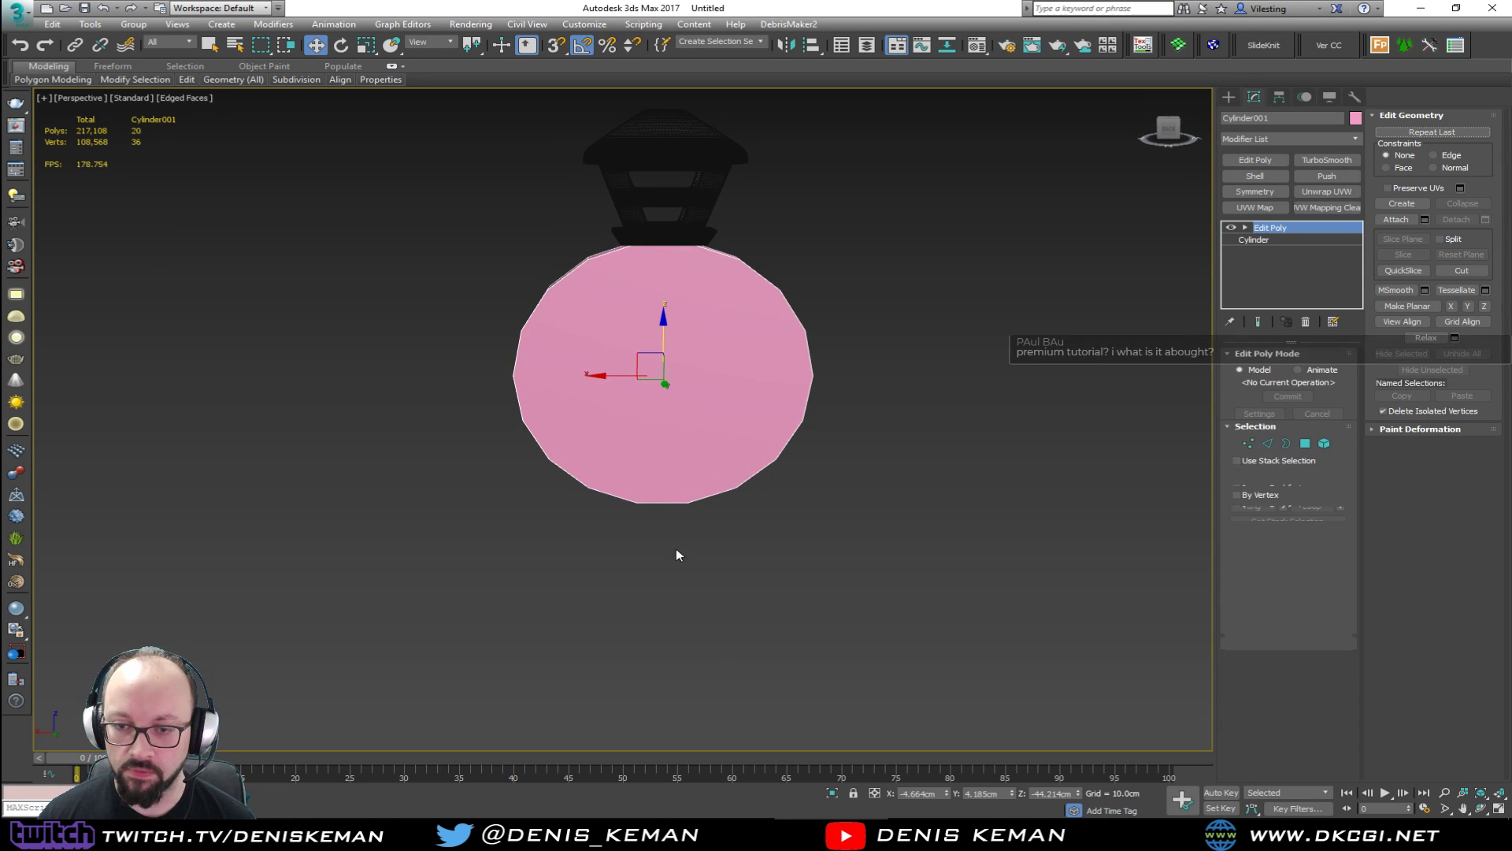
alt+middle_drag(626, 451, 986, 451)
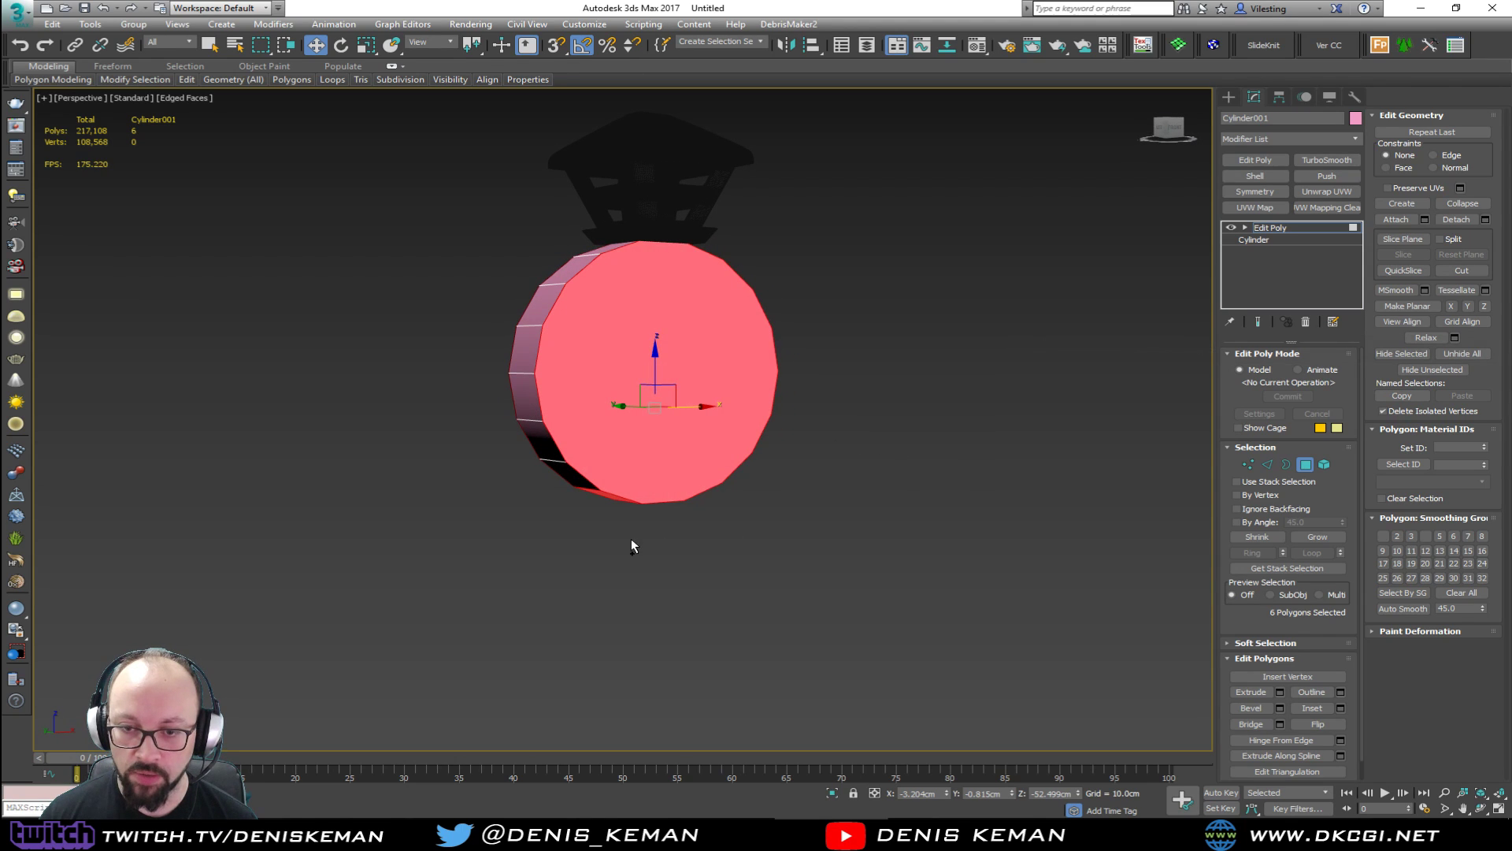
ctrl+click(572, 488)
key(Delete)
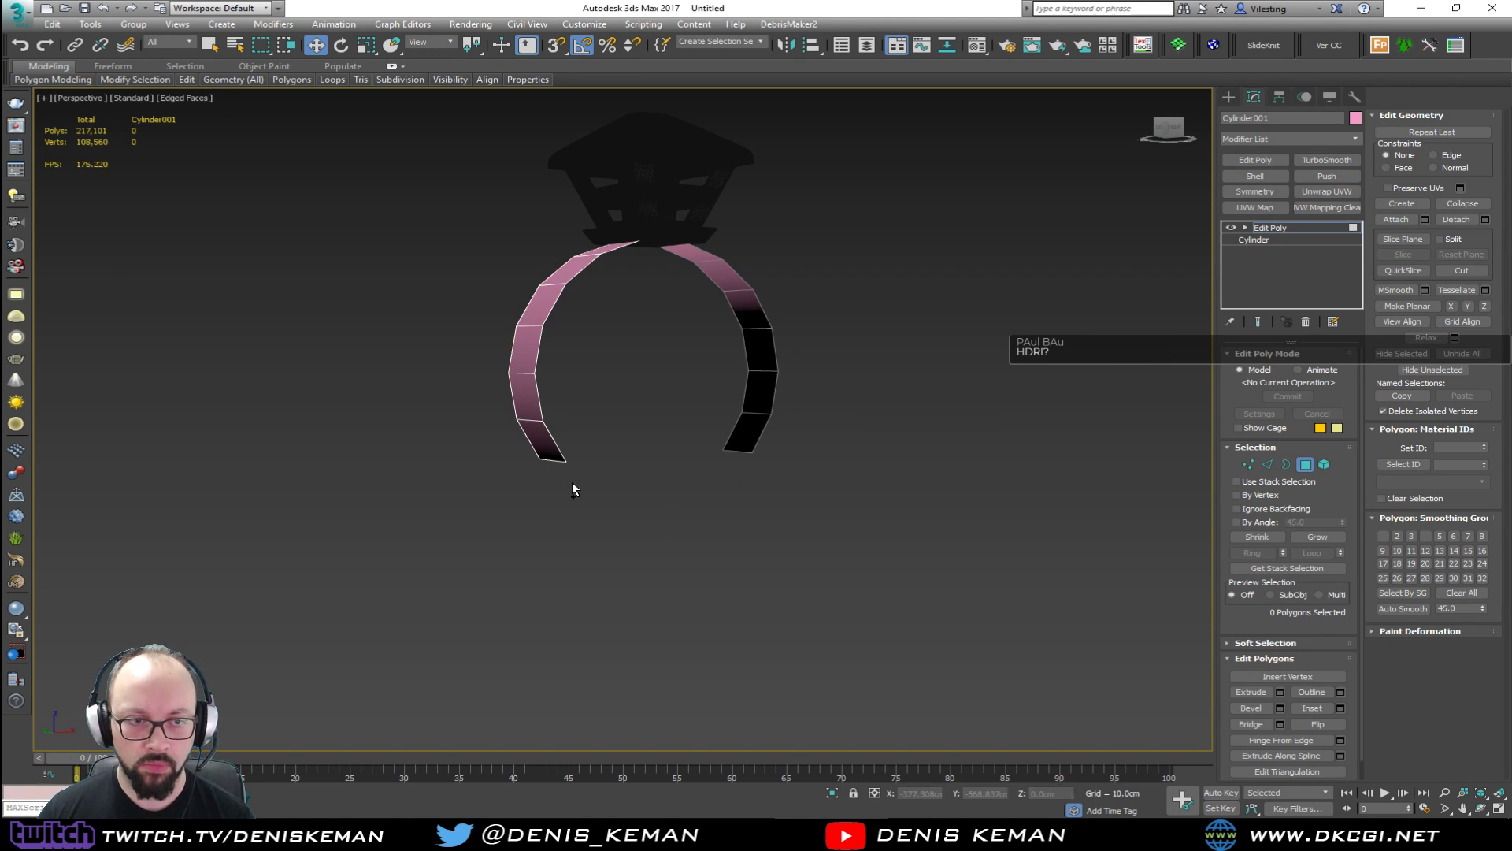
Select the two cross edges of the arch directly beneath the house.
alt+middle_drag(573, 488, 663, 423)
scroll(668, 401, up, 3)
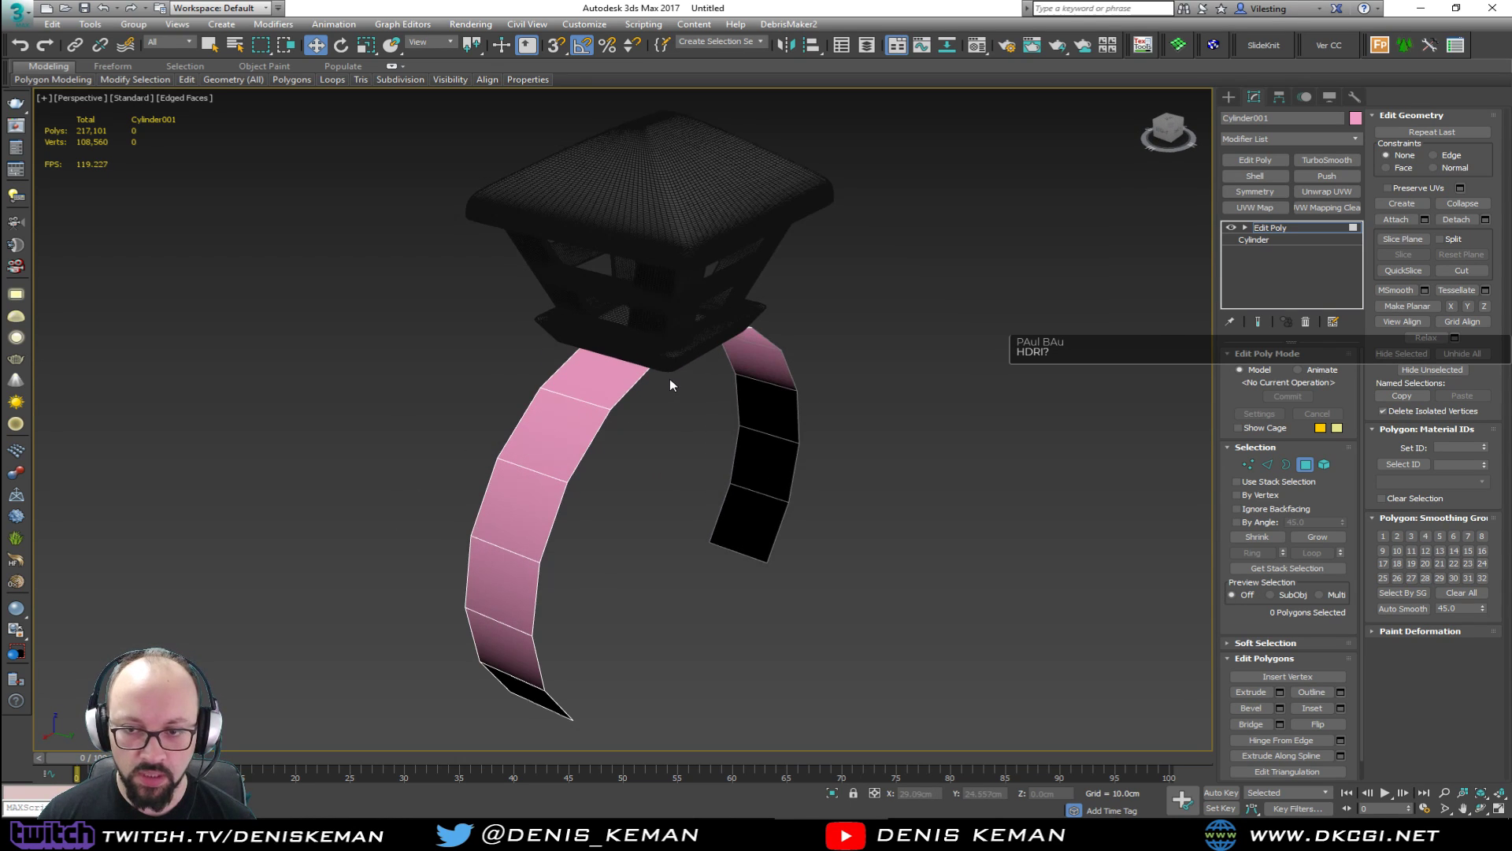
alt+middle_drag(680, 366, 615, 390)
key(3)
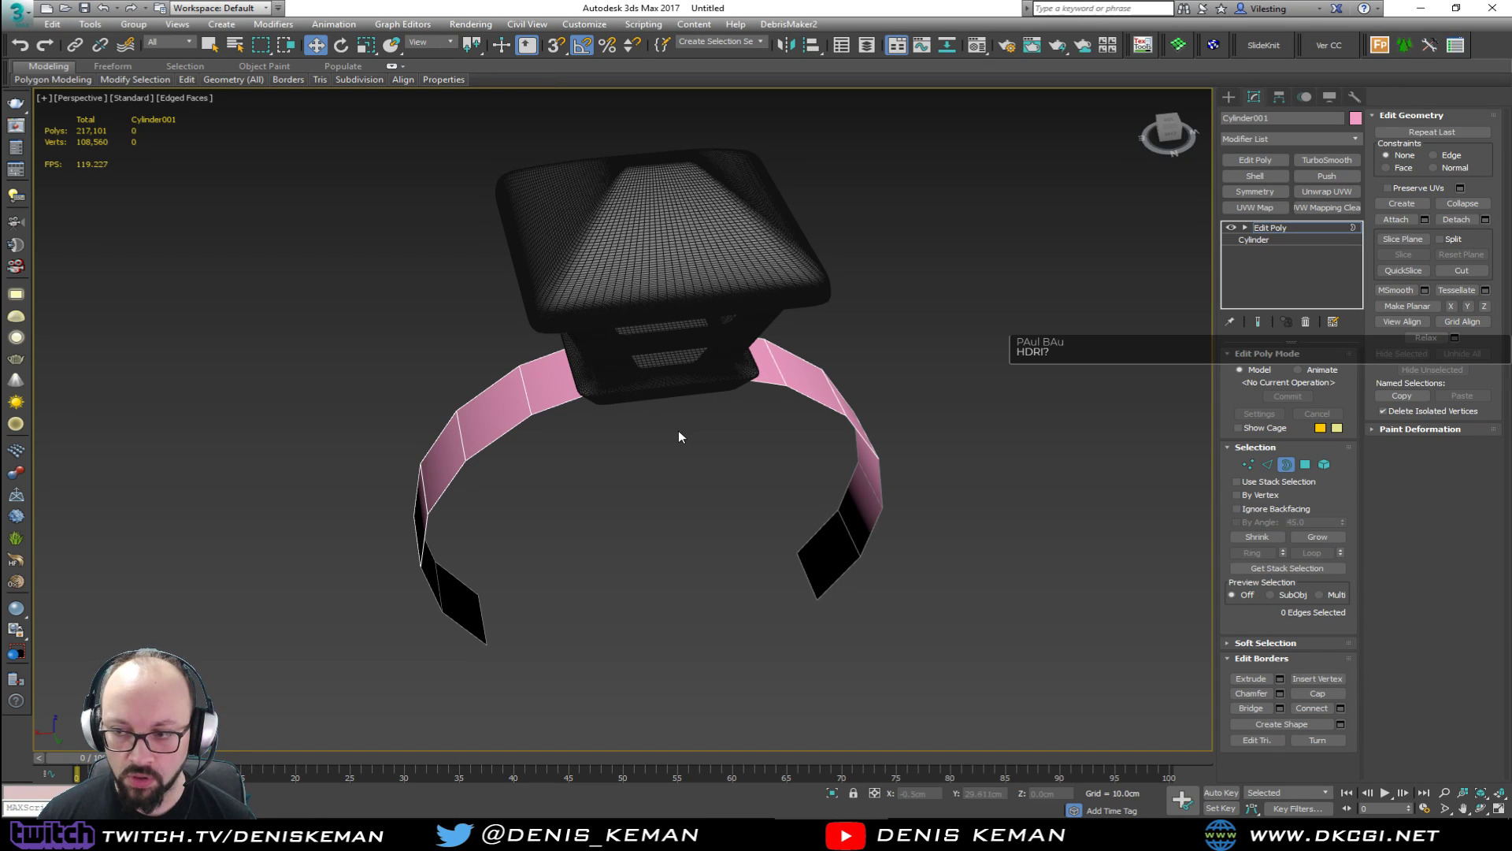
key(2)
key(F3)
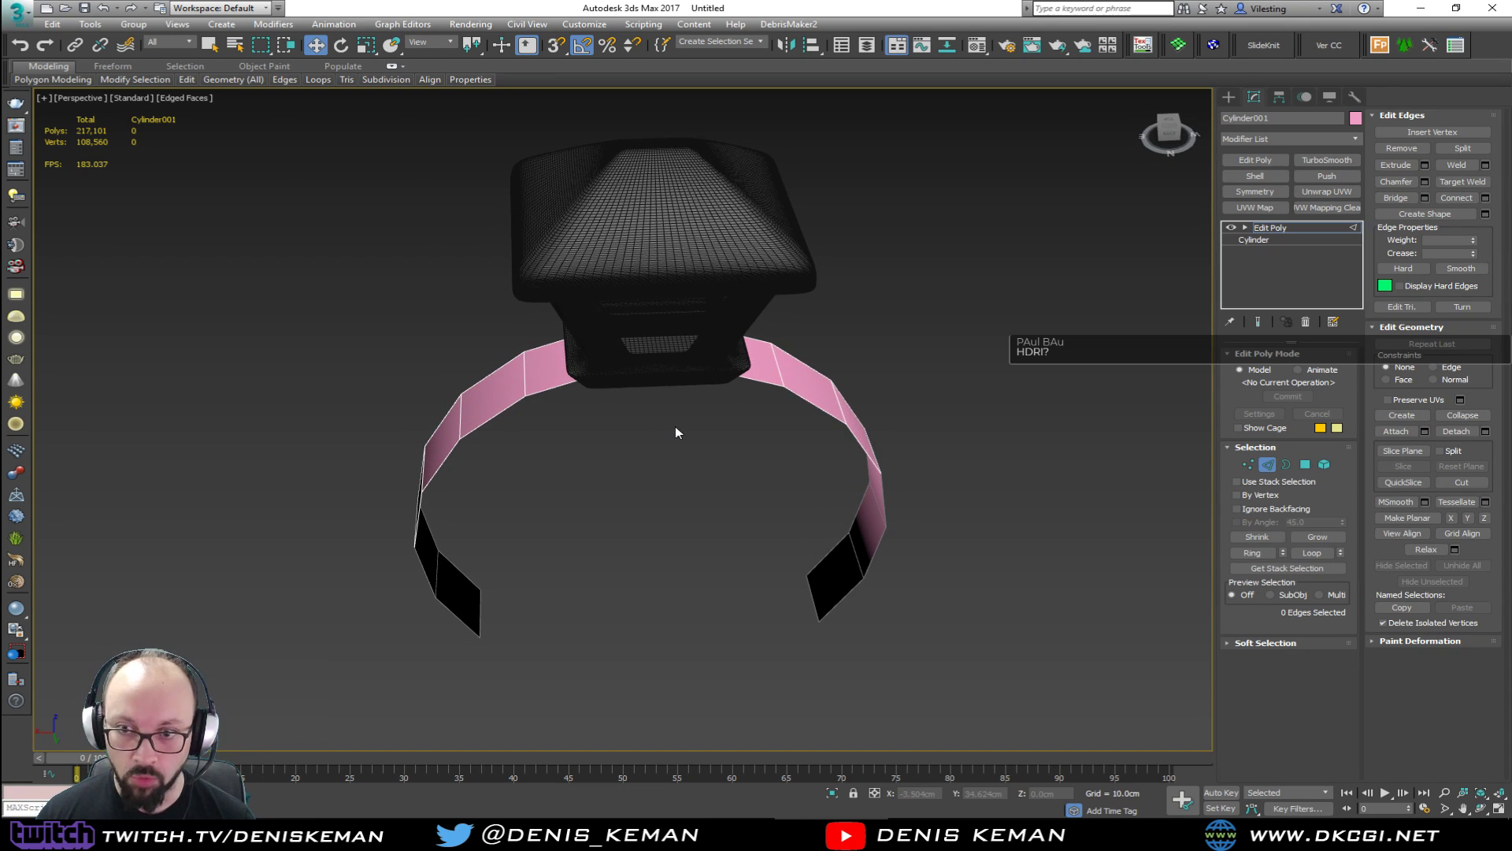
key(F3)
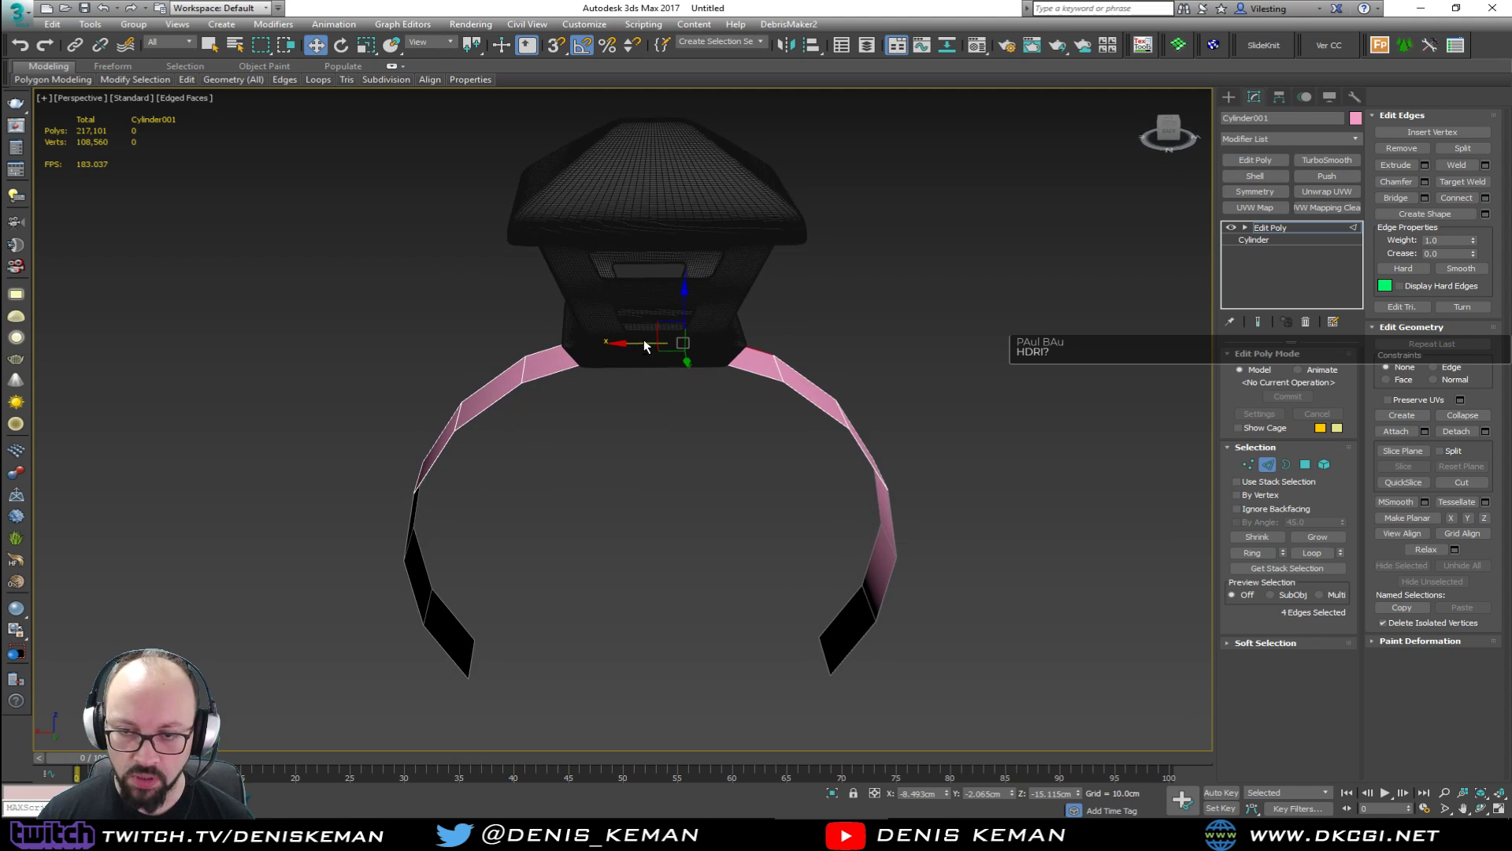
drag(652, 403, 621, 279)
Try to scale the two top edges of the arch wider along the Y axis without soft selection.
alt+middle_drag(621, 279, 764, 319)
key(r)
drag(765, 355, 785, 355)
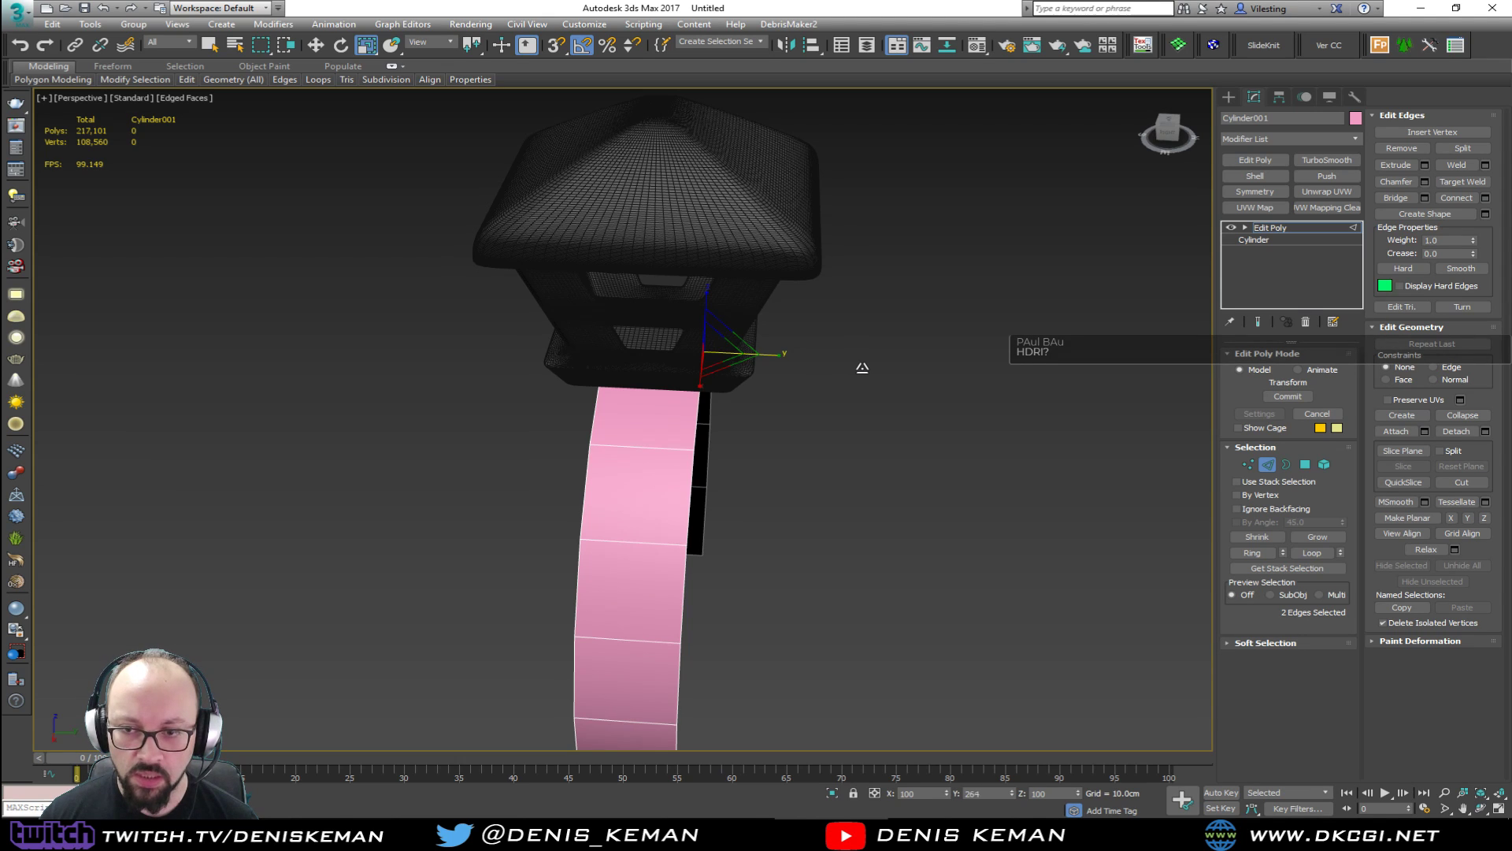
key(F3)
alt+middle_drag(861, 365, 479, 129)
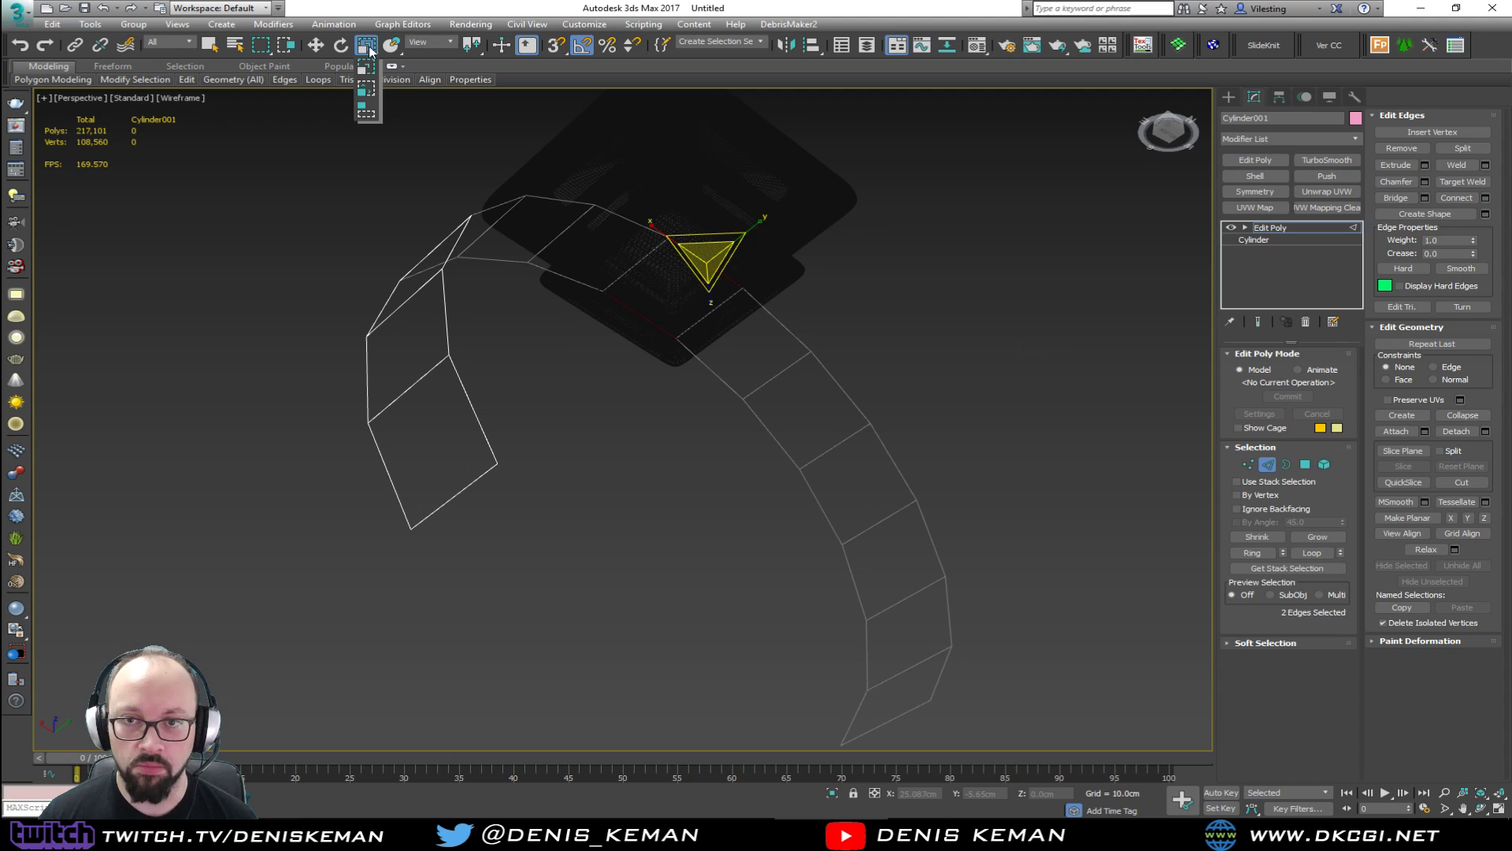
mouse_move(701, 244)
mouse_down()
mouse_move(713, 258)
mouse_move(763, 248)
mouse_up()
mouse_move(749, 248)
alt+middle_down()
mouse_move(739, 324)
mouse_move(756, 350)
mouse_move(709, 311)
mouse_move(733, 315)
alt+middle_up()
key(F3)
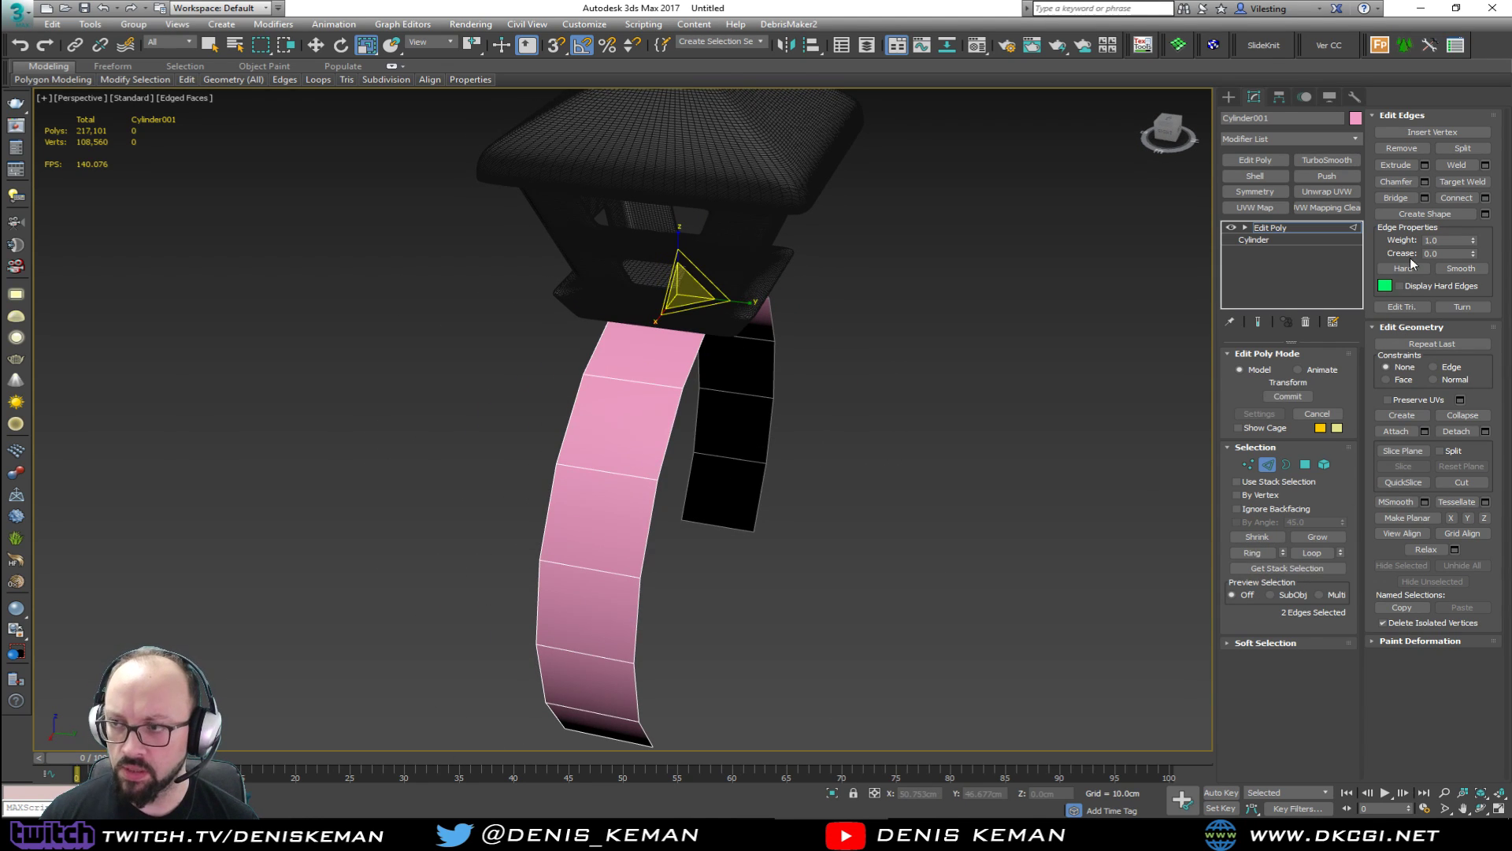
Enable soft selection with a 24.2 cm falloff, try widening the arch's top edges along Y and undo the scaling.
click(1276, 642)
click(1400, 136)
drag(1474, 176, 1473, 165)
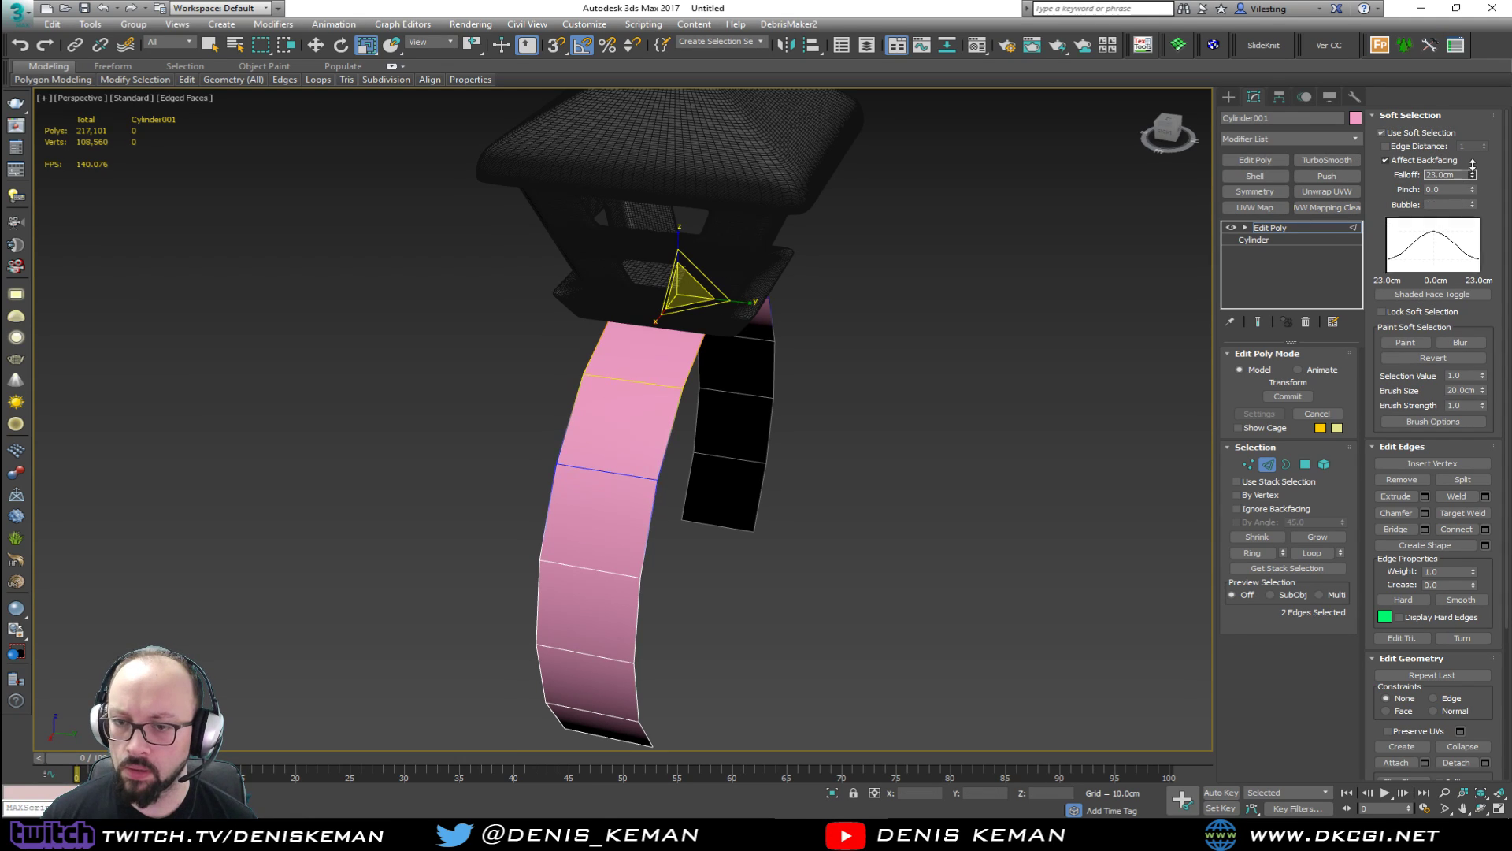
drag(734, 301, 786, 304)
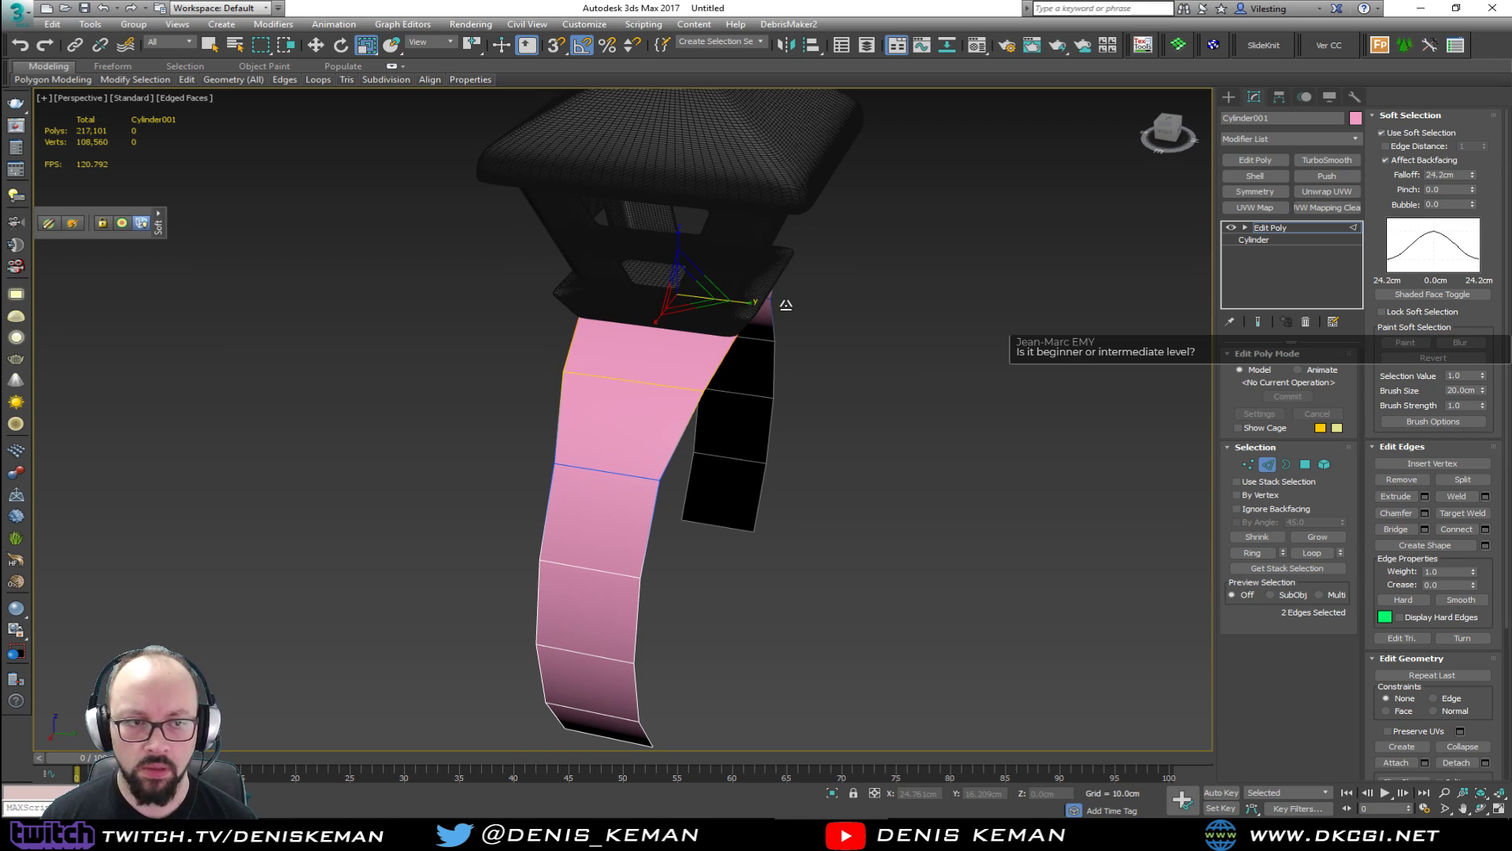
key(ctrl+z)
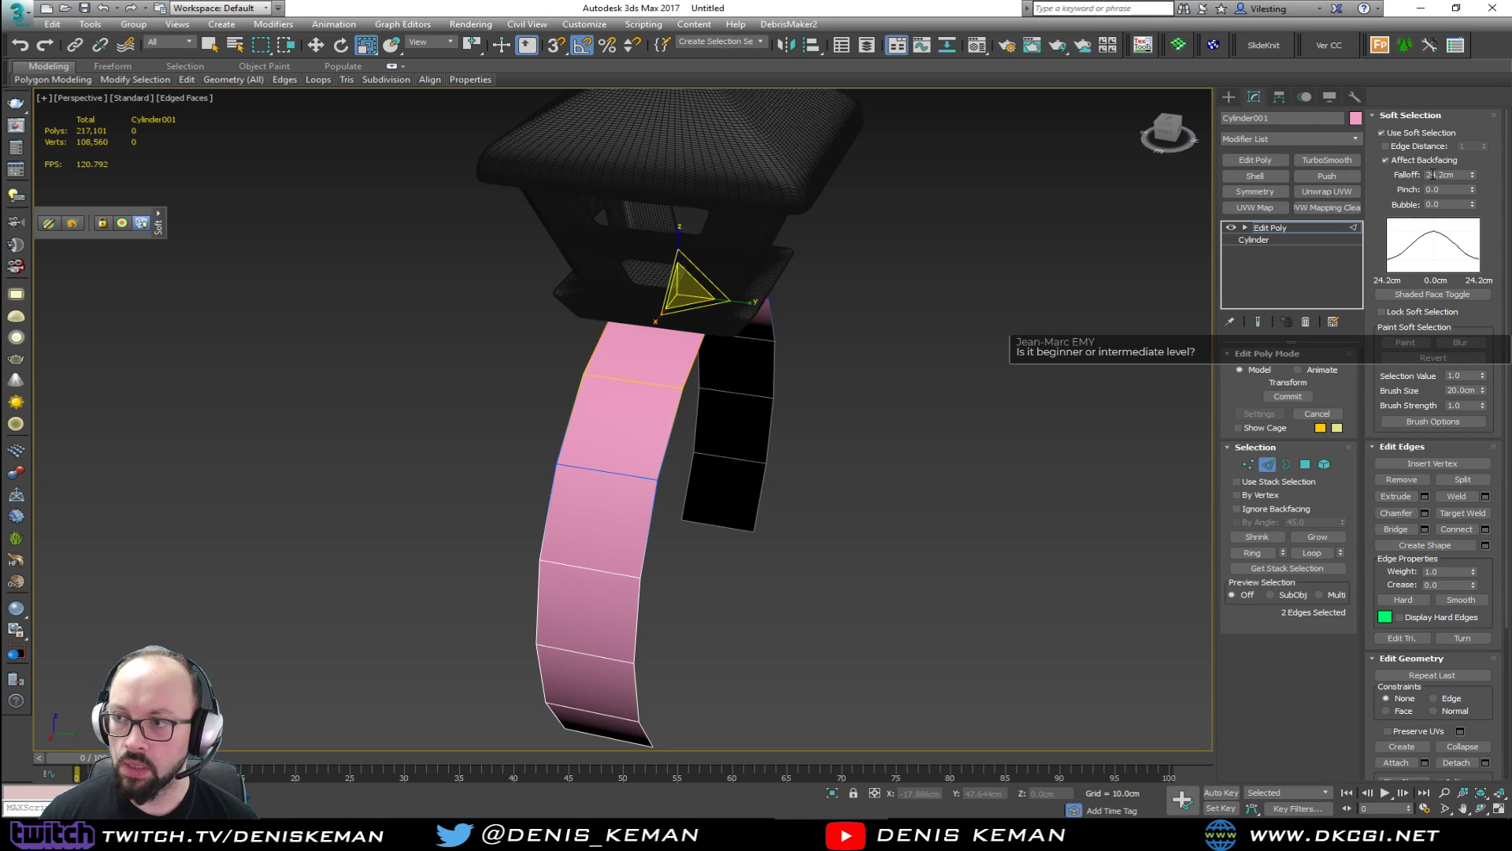
Increase the soft selection falloff to 41.382 cm and scale the arch's two top edges to about 165% along Y.
drag(1475, 180, 1463, 124)
alt+middle_drag(874, 232, 781, 243)
drag(740, 276, 775, 267)
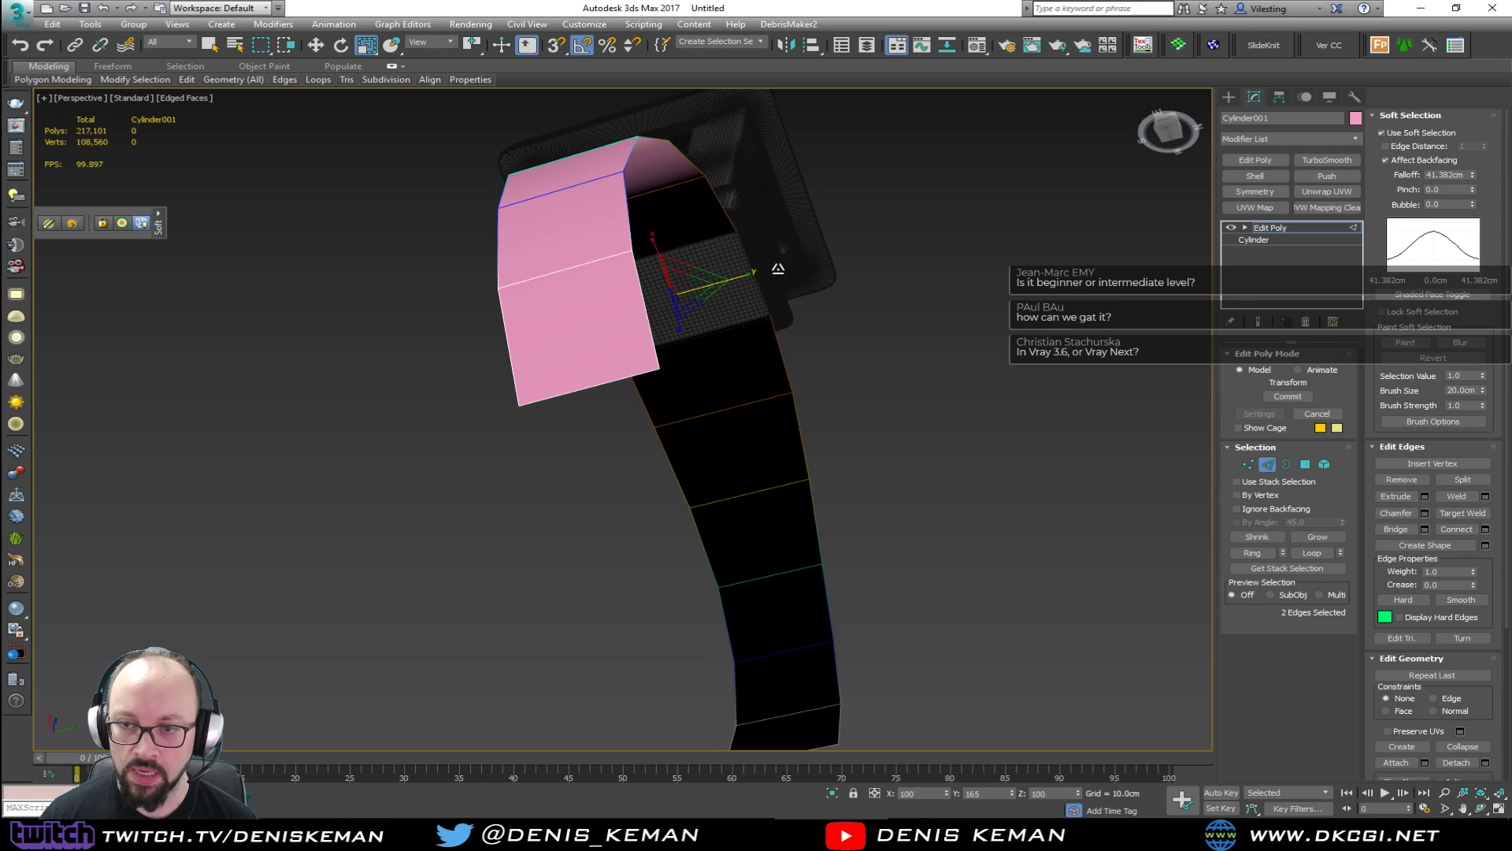
alt+middle_drag(775, 268, 703, 263)
key(w)
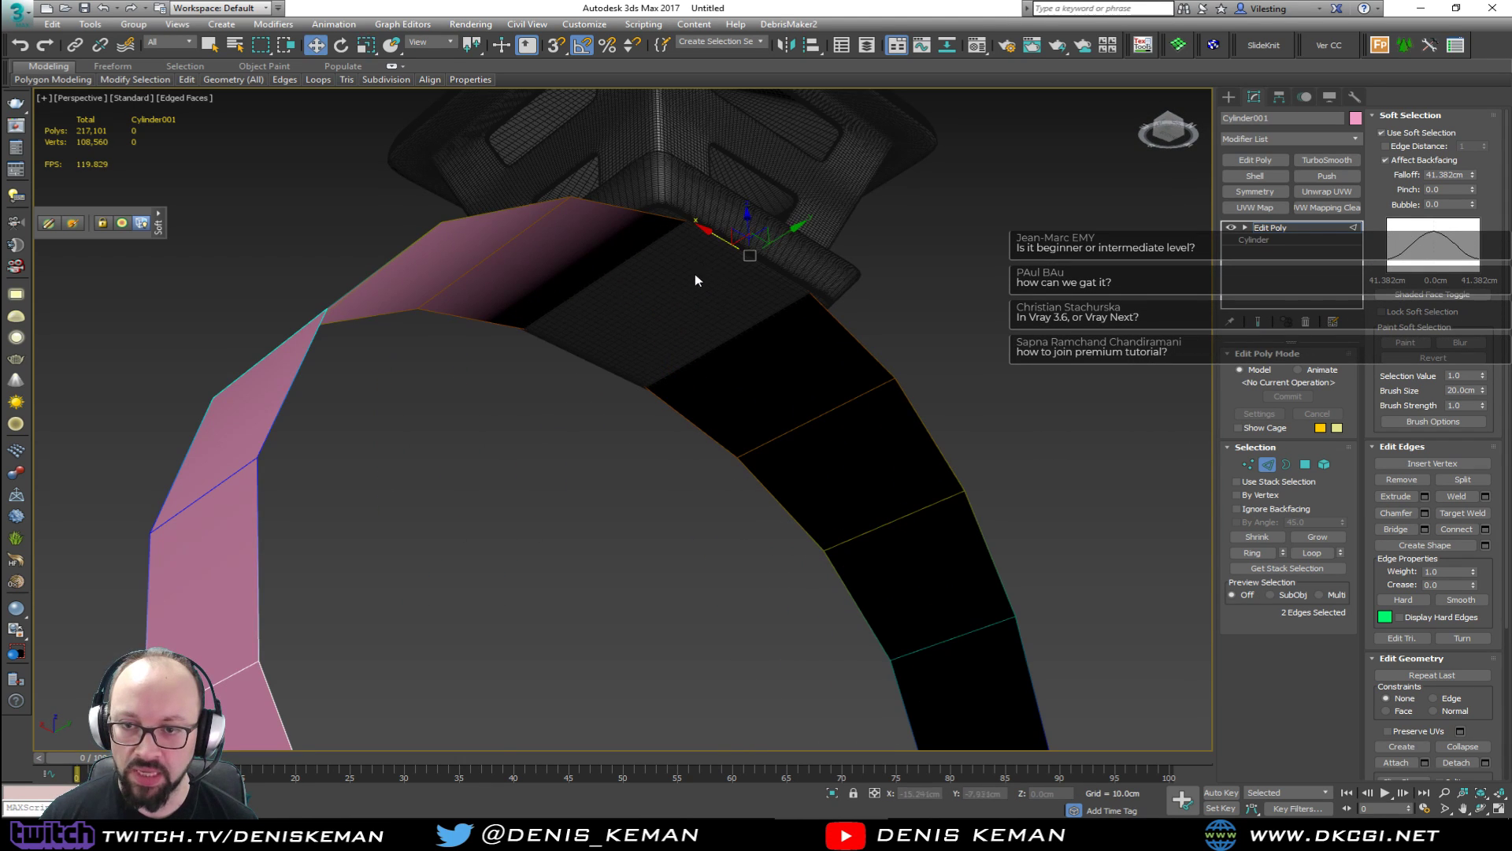
alt+middle_drag(749, 236, 740, 321)
scroll(743, 321, down, 2)
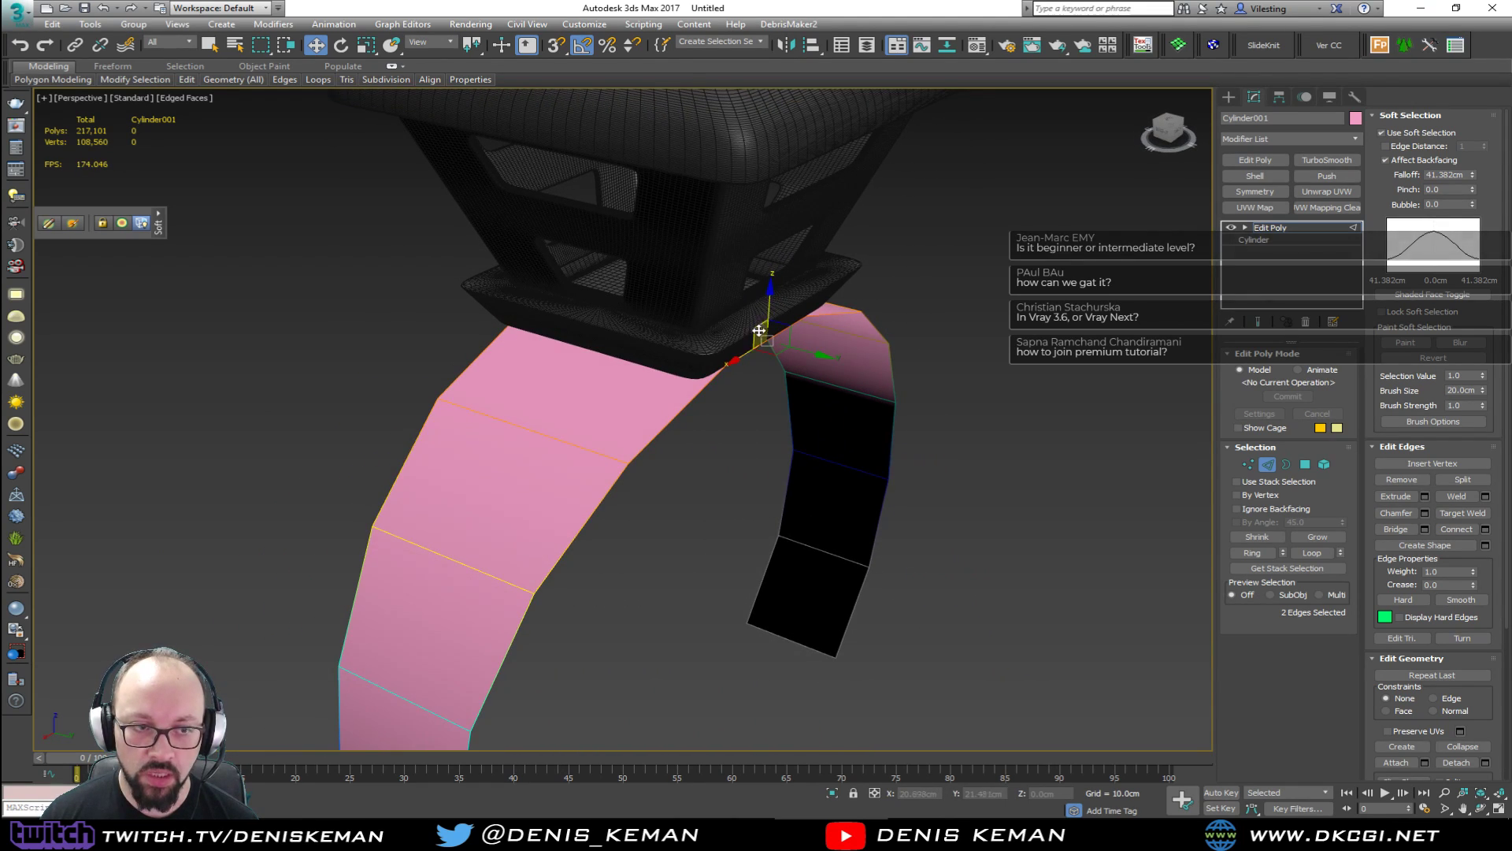
middle_drag(746, 394, 772, 307)
scroll(773, 307, down, 3)
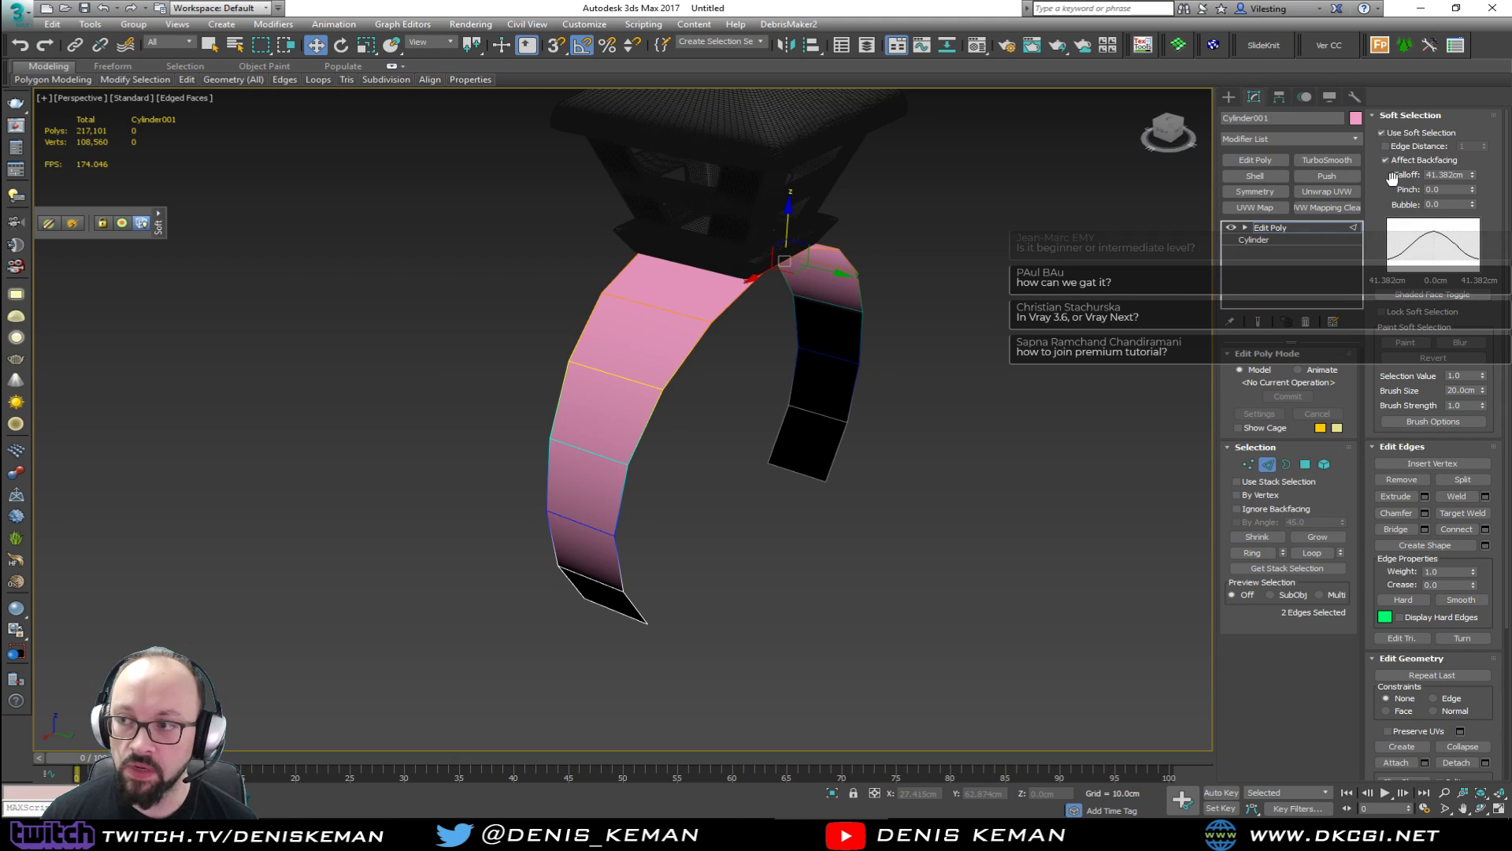
Turn off soft selection, clear the edge selection and deselect the arch.
click(1420, 133)
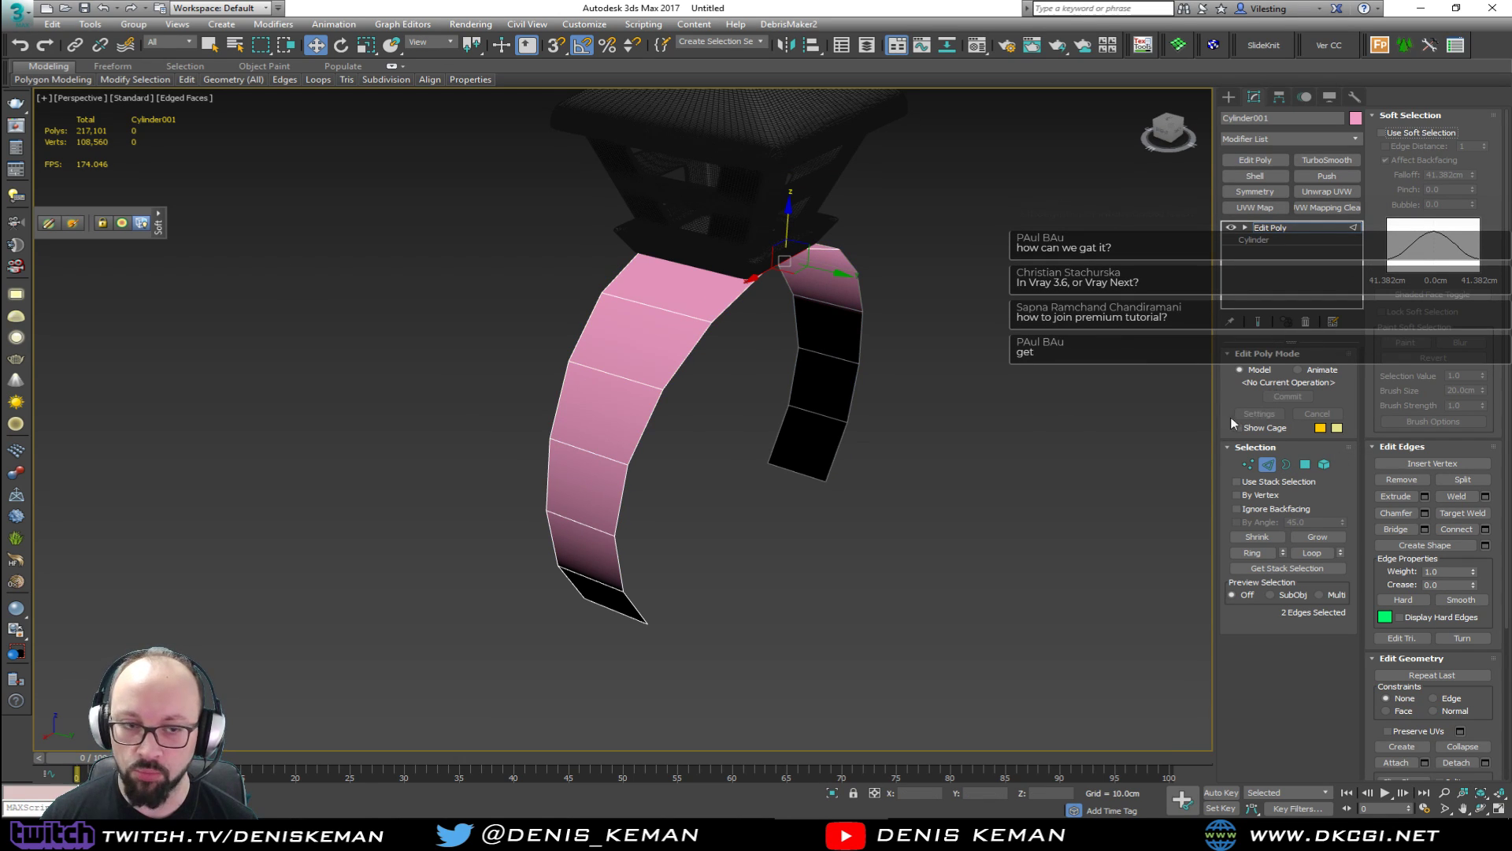
alt+middle_drag(949, 503, 920, 521)
click(777, 496)
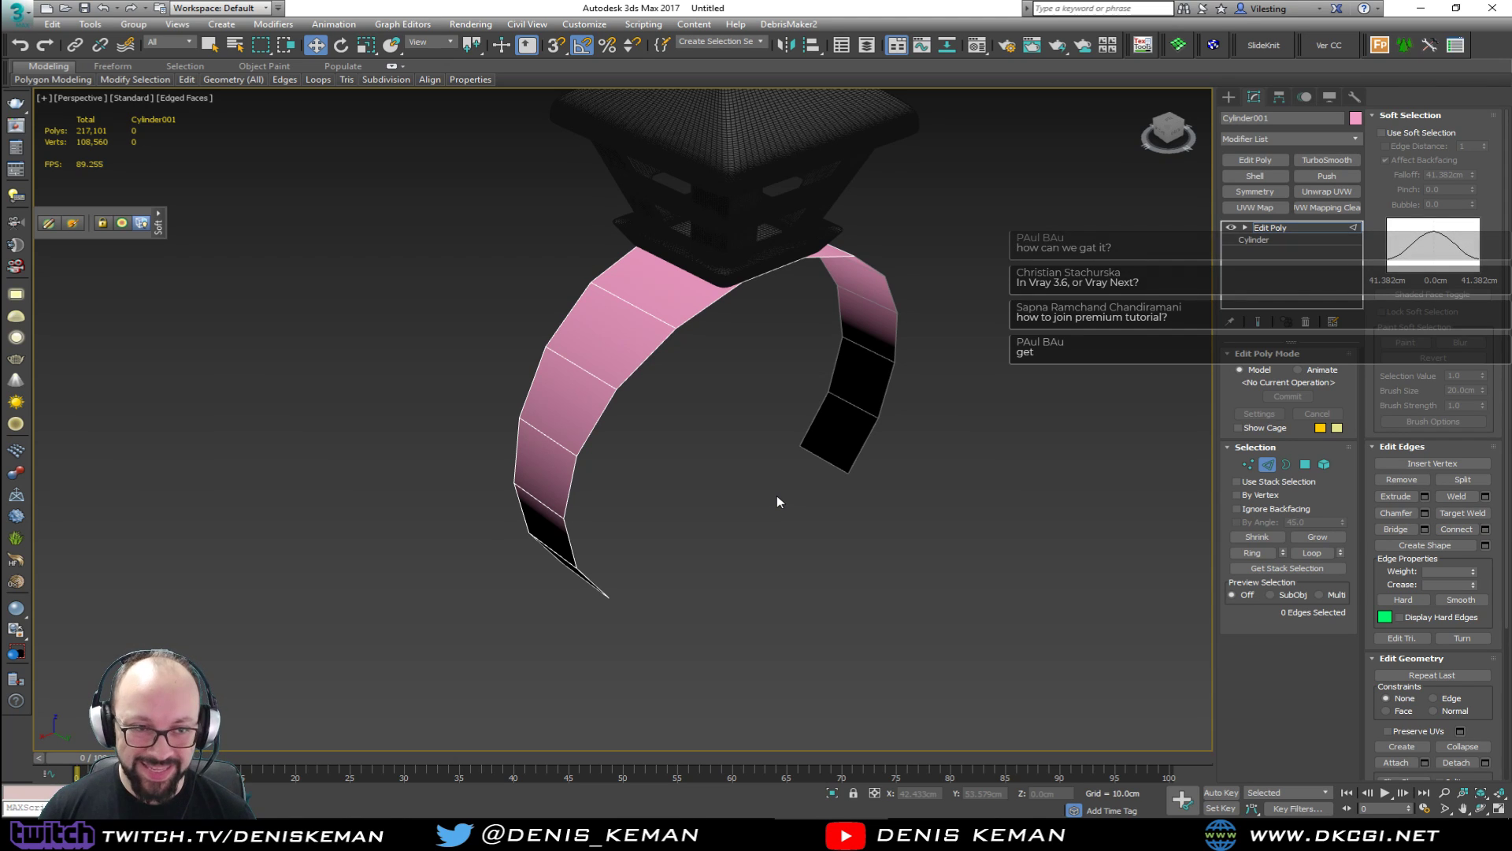
click(1305, 465)
click(726, 397)
alt+middle_drag(707, 357, 660, 401)
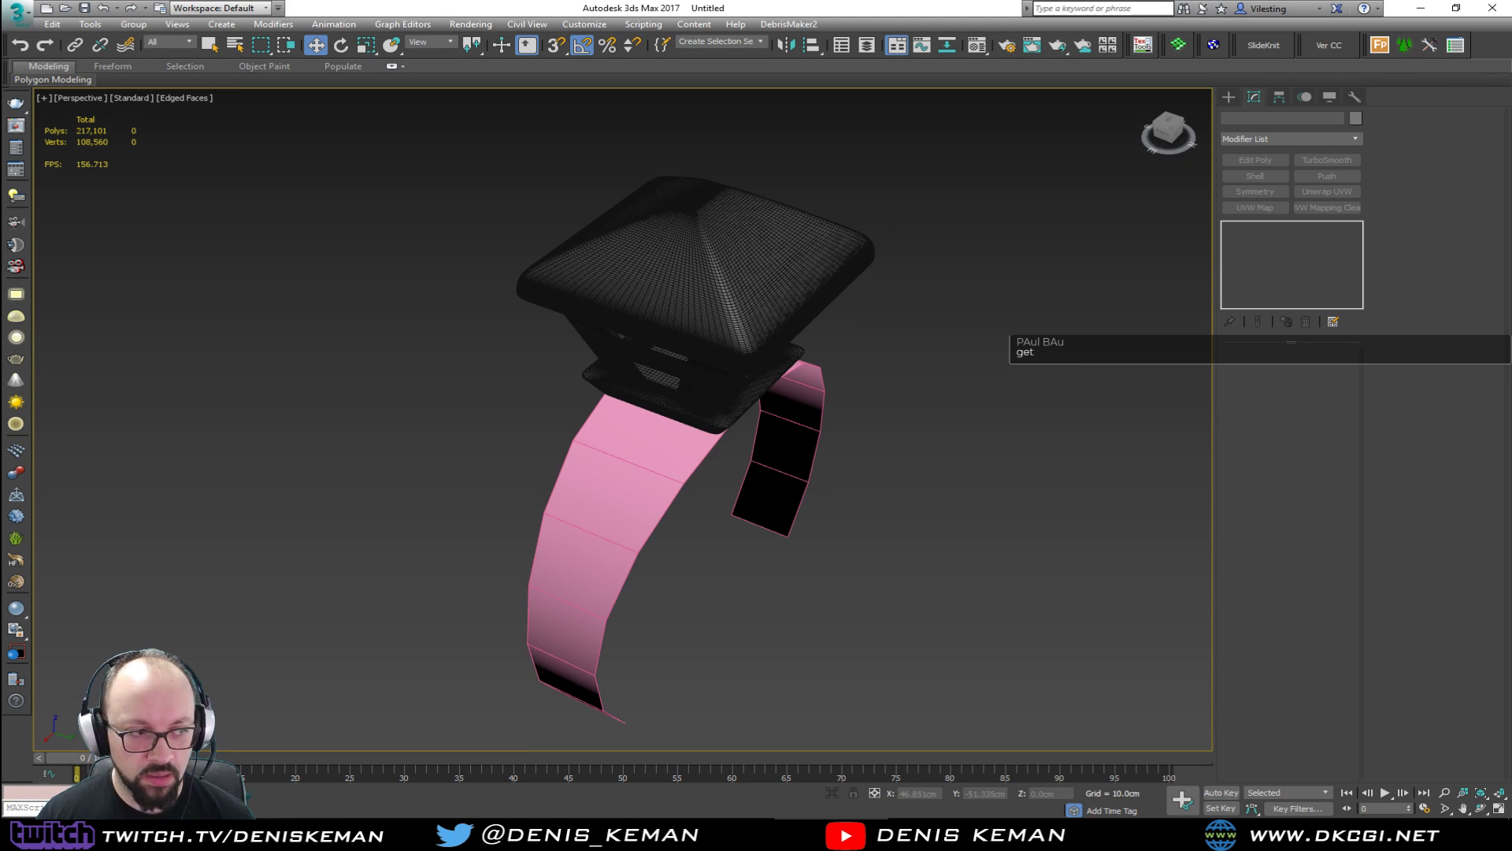
Compare the arch with the Garden_Ornament reference photo, move the photo aside and reselect the arch.
drag(999, 160, 1270, 126)
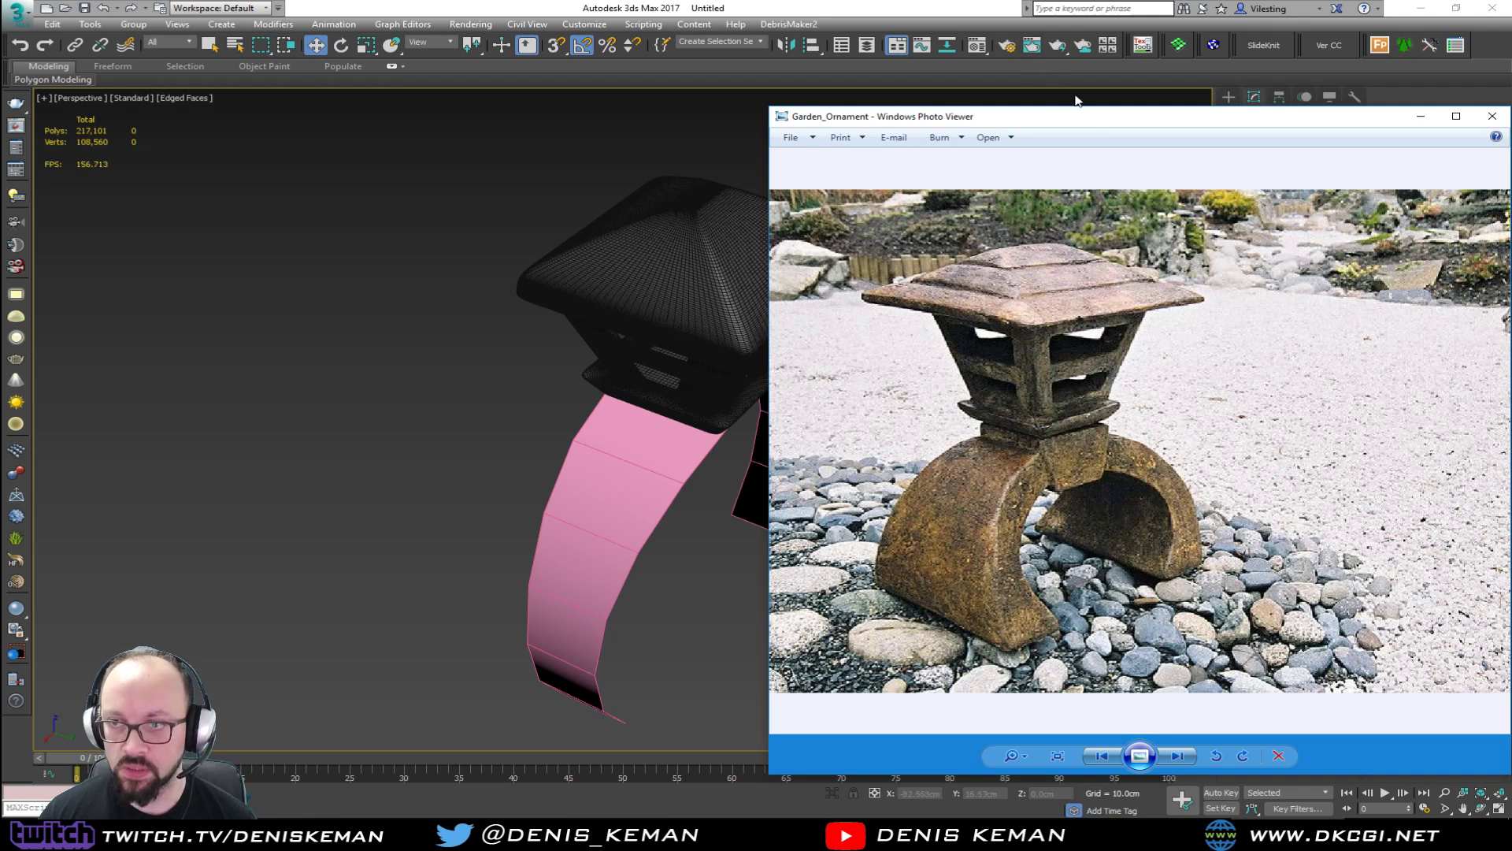
drag(1081, 129, 0, 150)
alt+middle_drag(666, 473, 616, 456)
click(555, 403)
alt+middle_drag(555, 403, 634, 387)
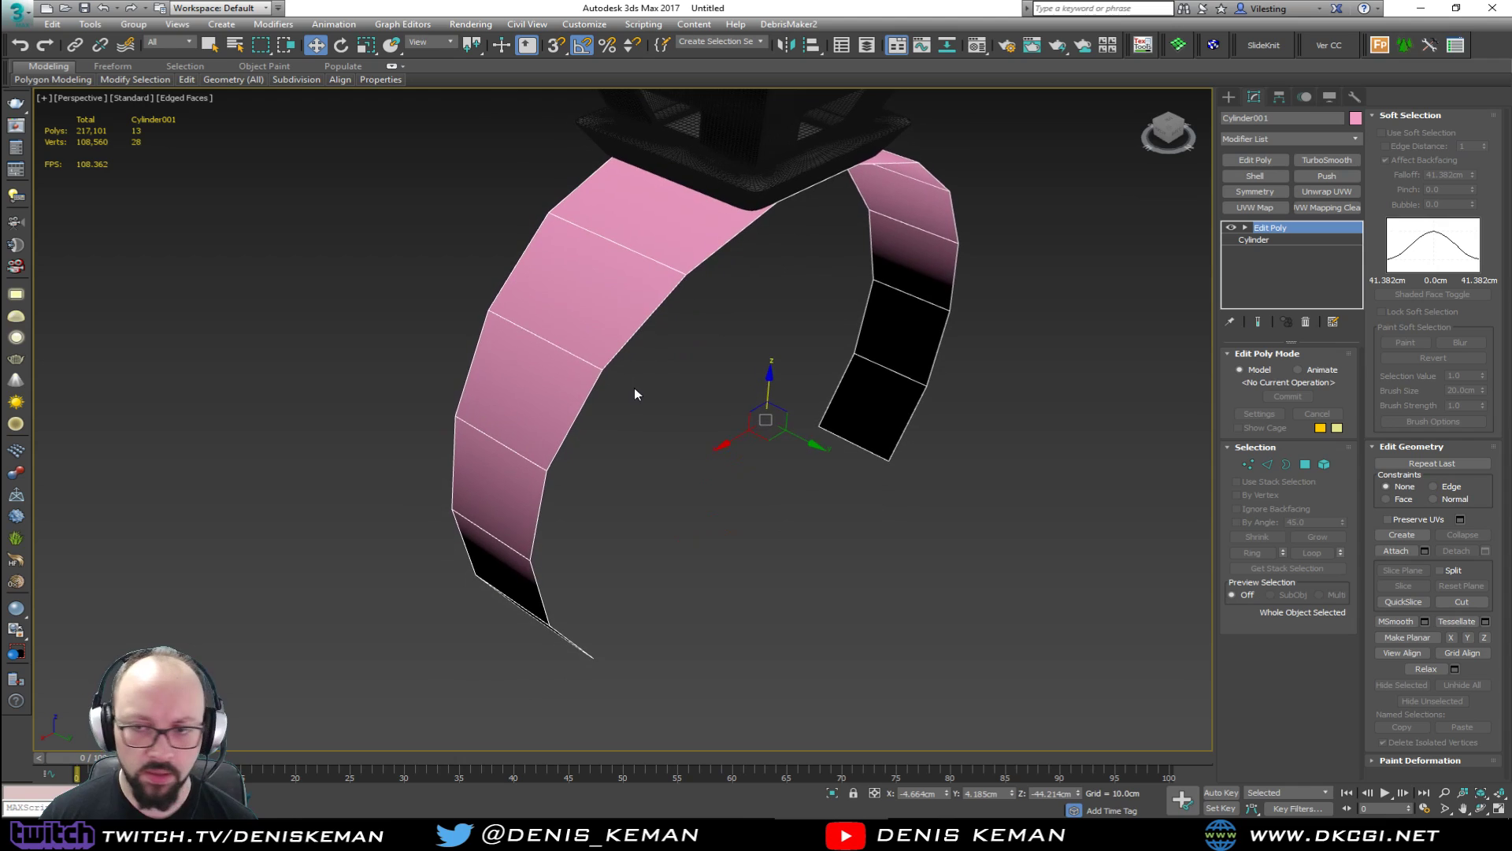
Undo the last selection and soft selection changes on the arch.
key(ctrl+z)
key(ctrl+z)
key(ctrl+z)
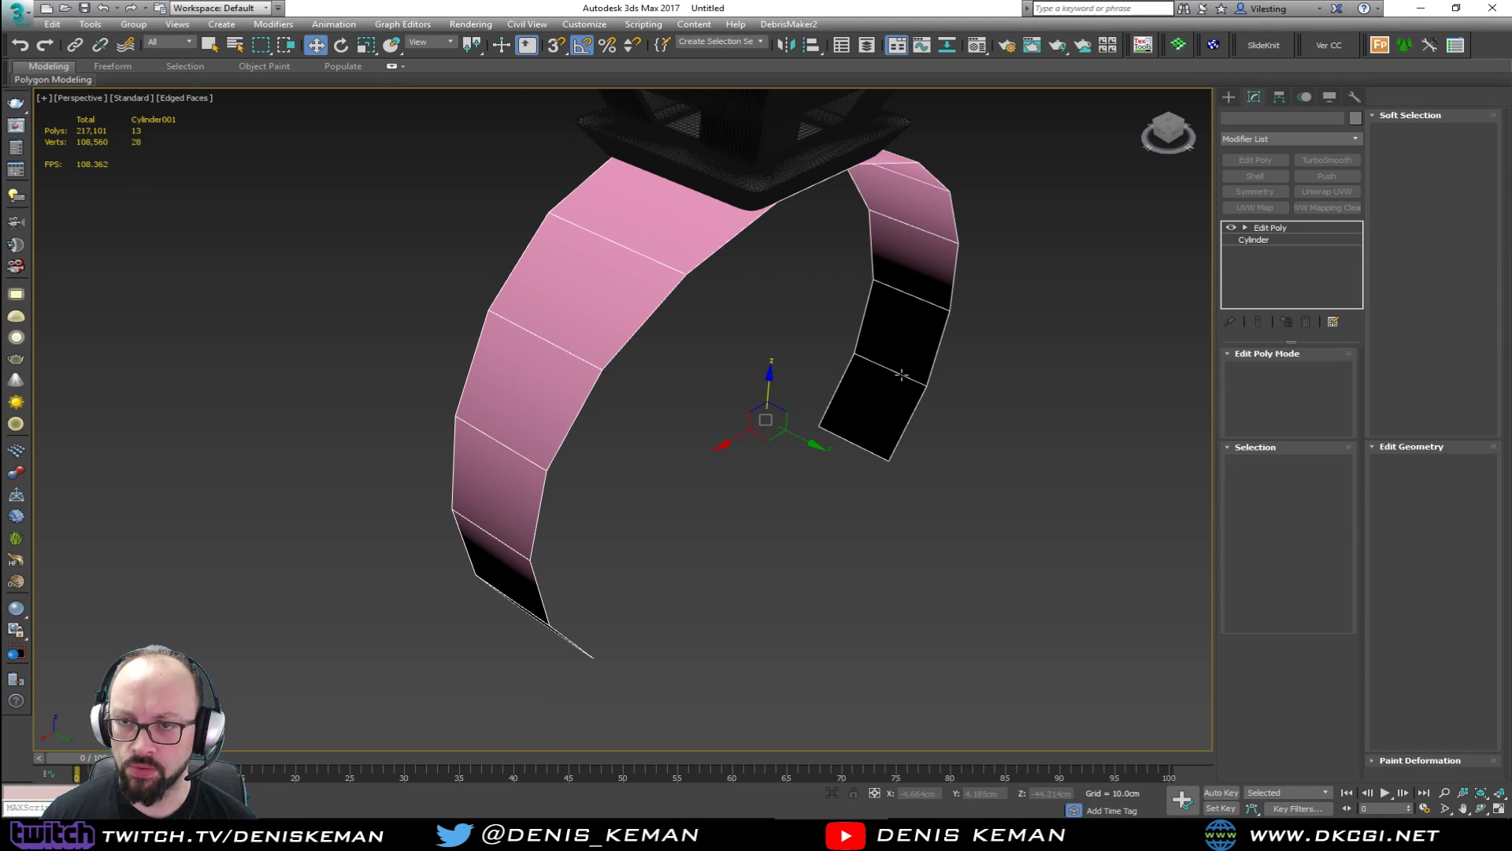
key(ctrl+z)
Select the two lower end edges of the arch and widen them strongly along Y with soft selection.
alt+middle_drag(879, 385, 898, 378)
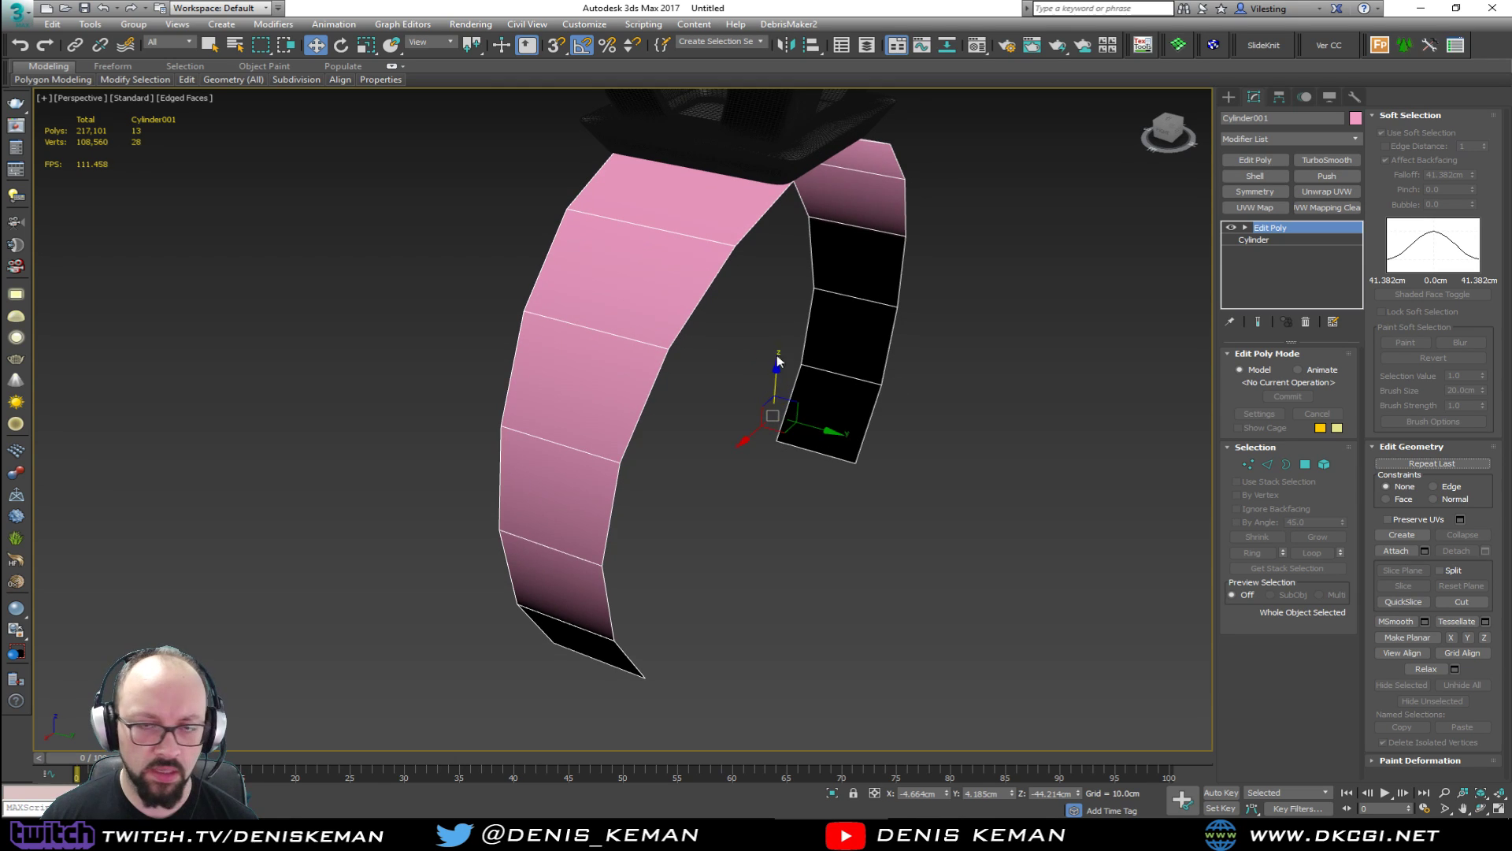
middle_drag(774, 374, 794, 244)
key(2)
click(825, 394)
ctrl+click(617, 580)
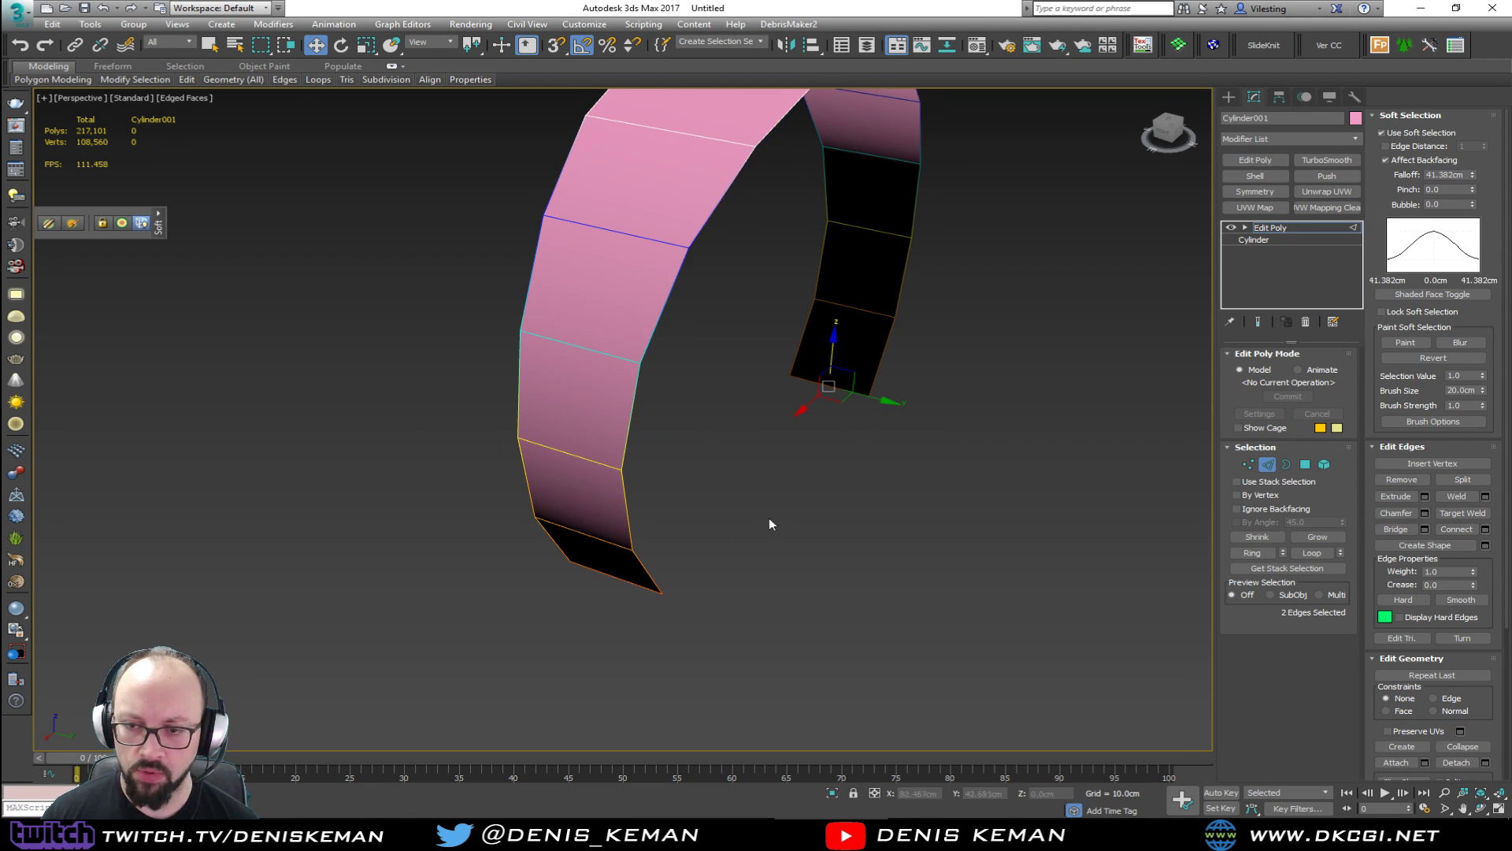
key(r)
drag(794, 493, 1013, 538)
alt+middle_drag(1012, 539, 665, 564)
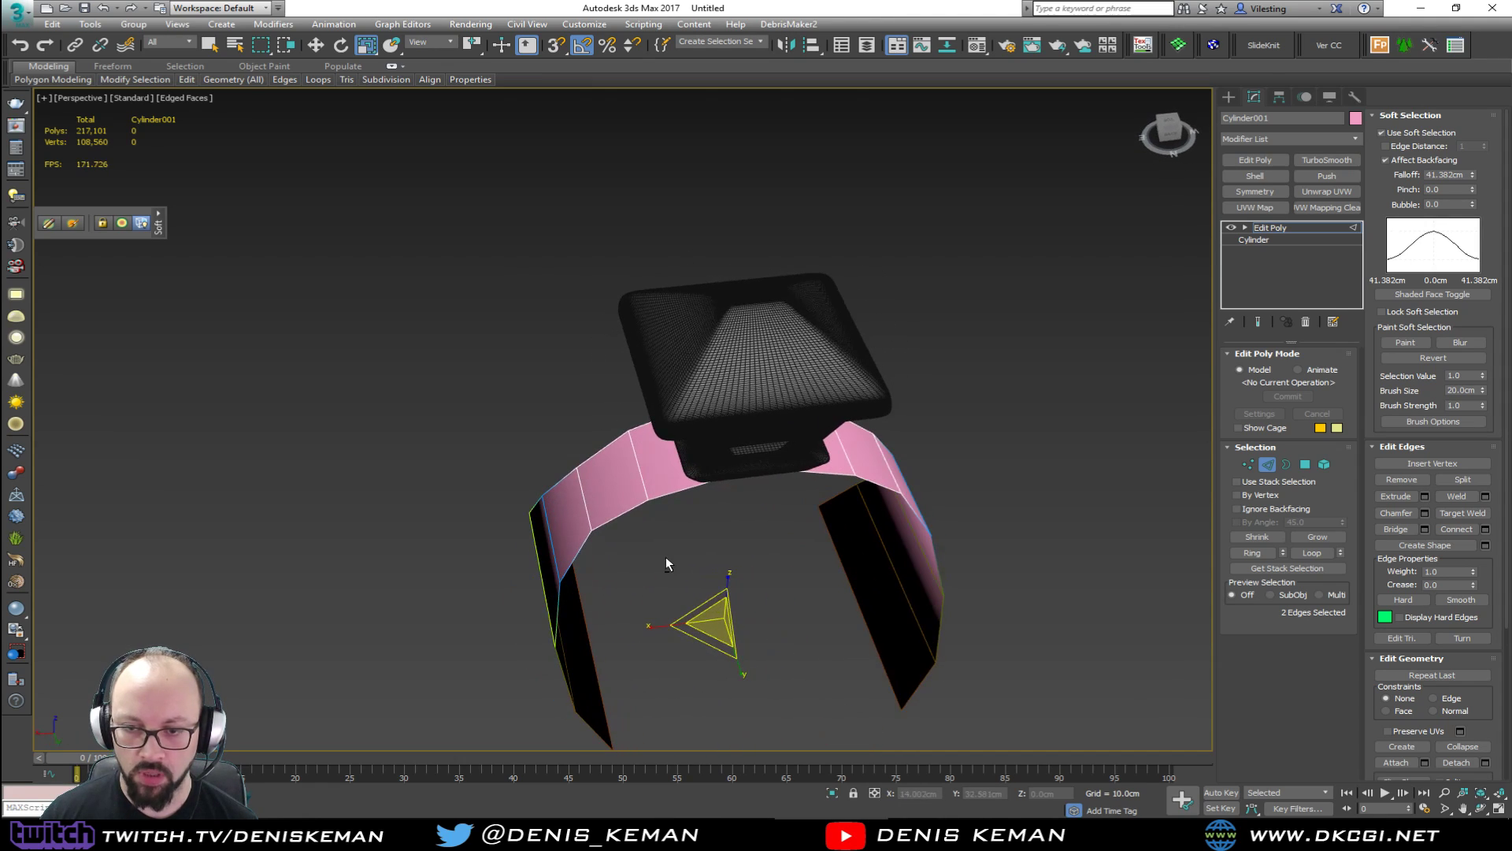
Turn off soft selection, select the eight upper vertices of the arch and narrow them slightly along Y.
click(1399, 134)
key(1)
alt+middle_drag(668, 485, 654, 497)
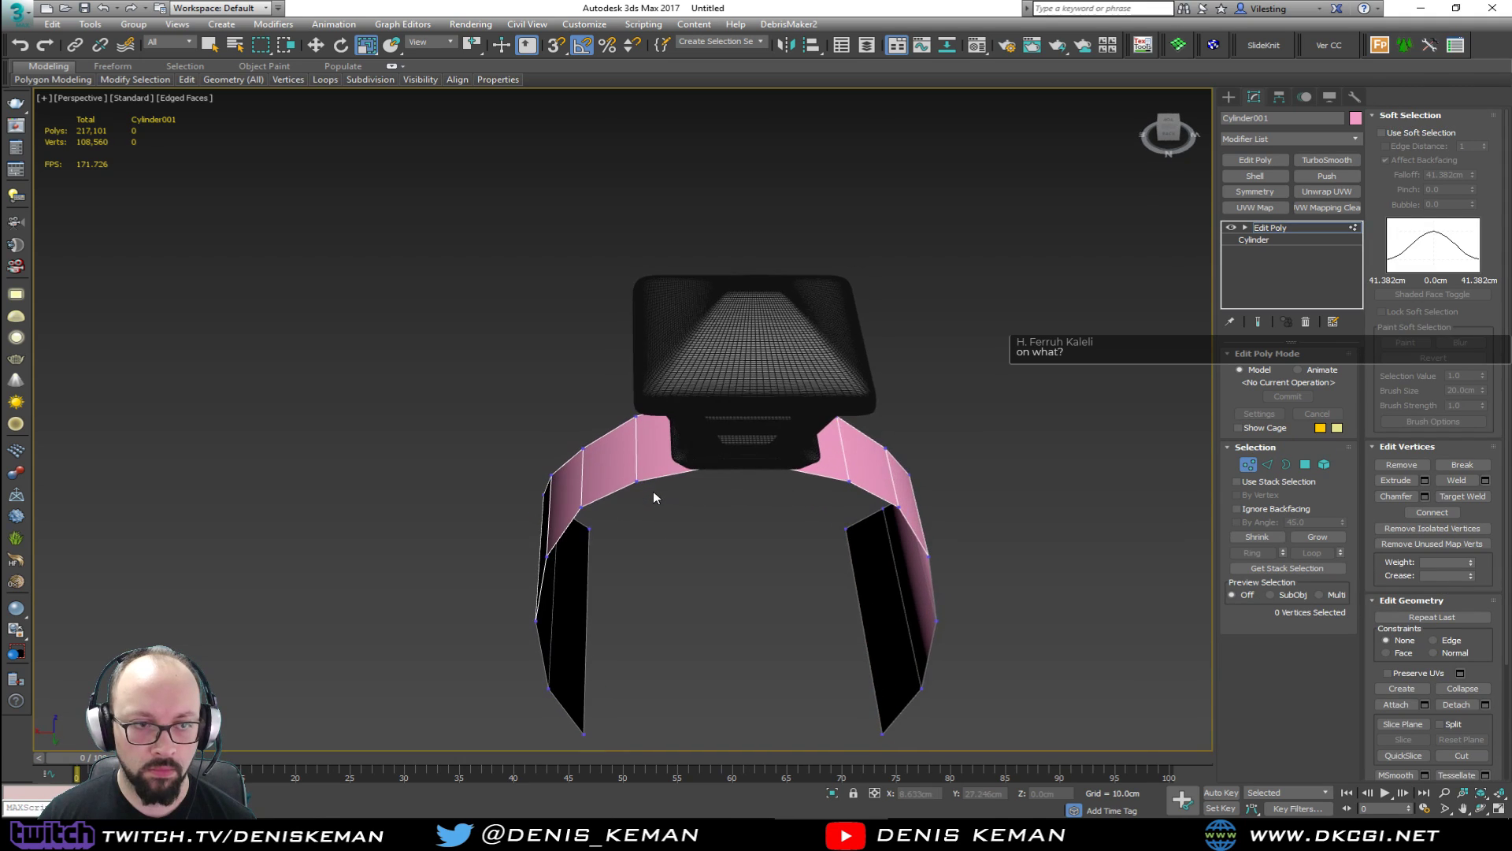
key(F3)
drag(667, 396, 633, 509)
middle_drag(633, 509, 682, 472)
ctrl+drag(781, 439, 780, 440)
mouse_move(759, 472)
alt+middle_down()
mouse_move(861, 472)
mouse_move(733, 449)
mouse_move(713, 507)
mouse_move(679, 454)
mouse_move(578, 407)
alt+middle_up()
key(F3)
key(F3)
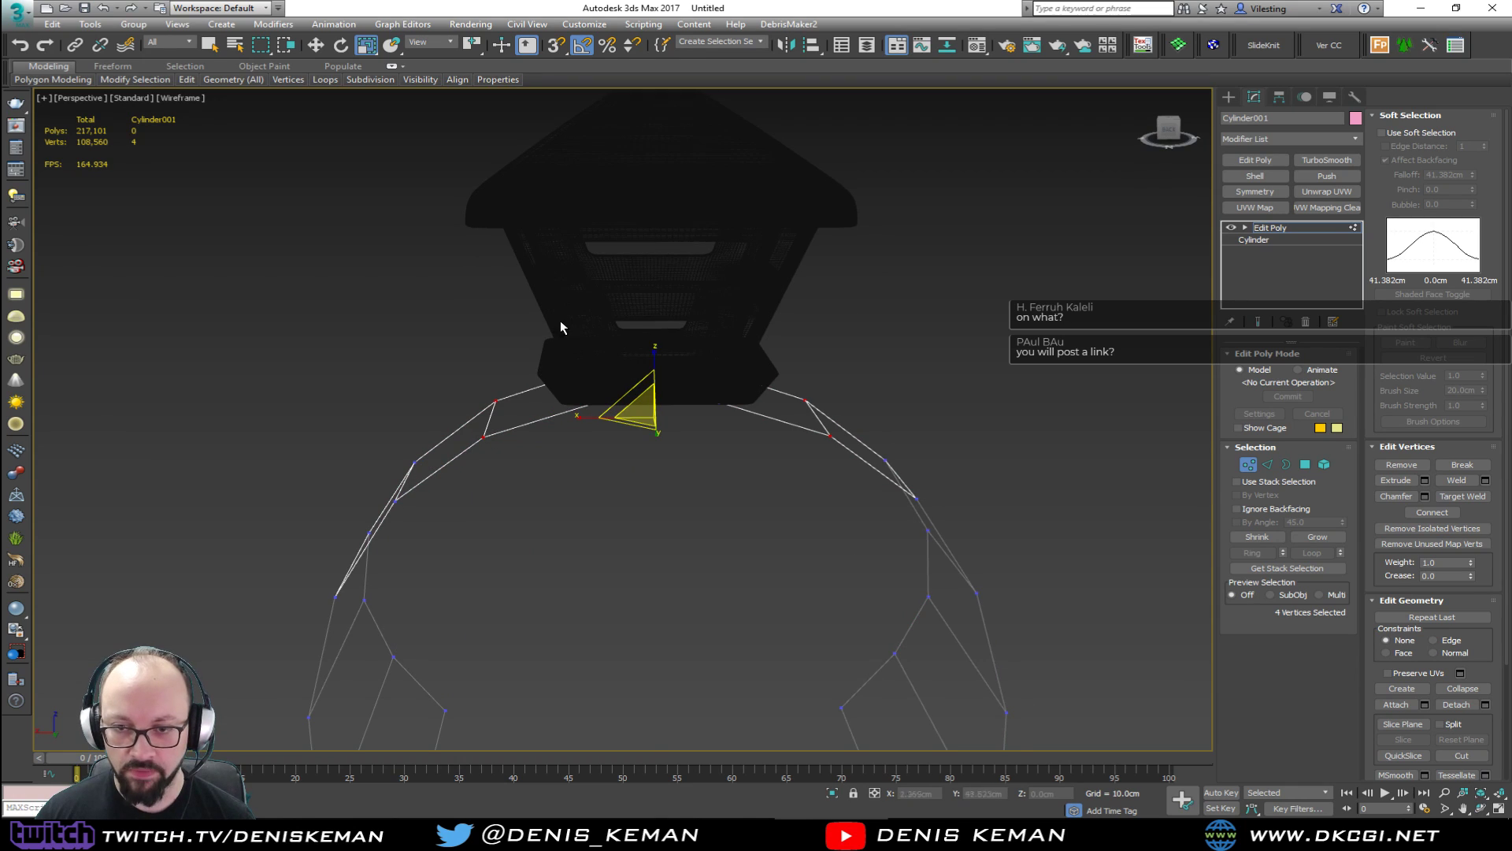
ctrl+drag(716, 433, 716, 437)
mouse_move(716, 437)
alt+middle_down()
mouse_move(808, 462)
mouse_move(712, 415)
alt+middle_up()
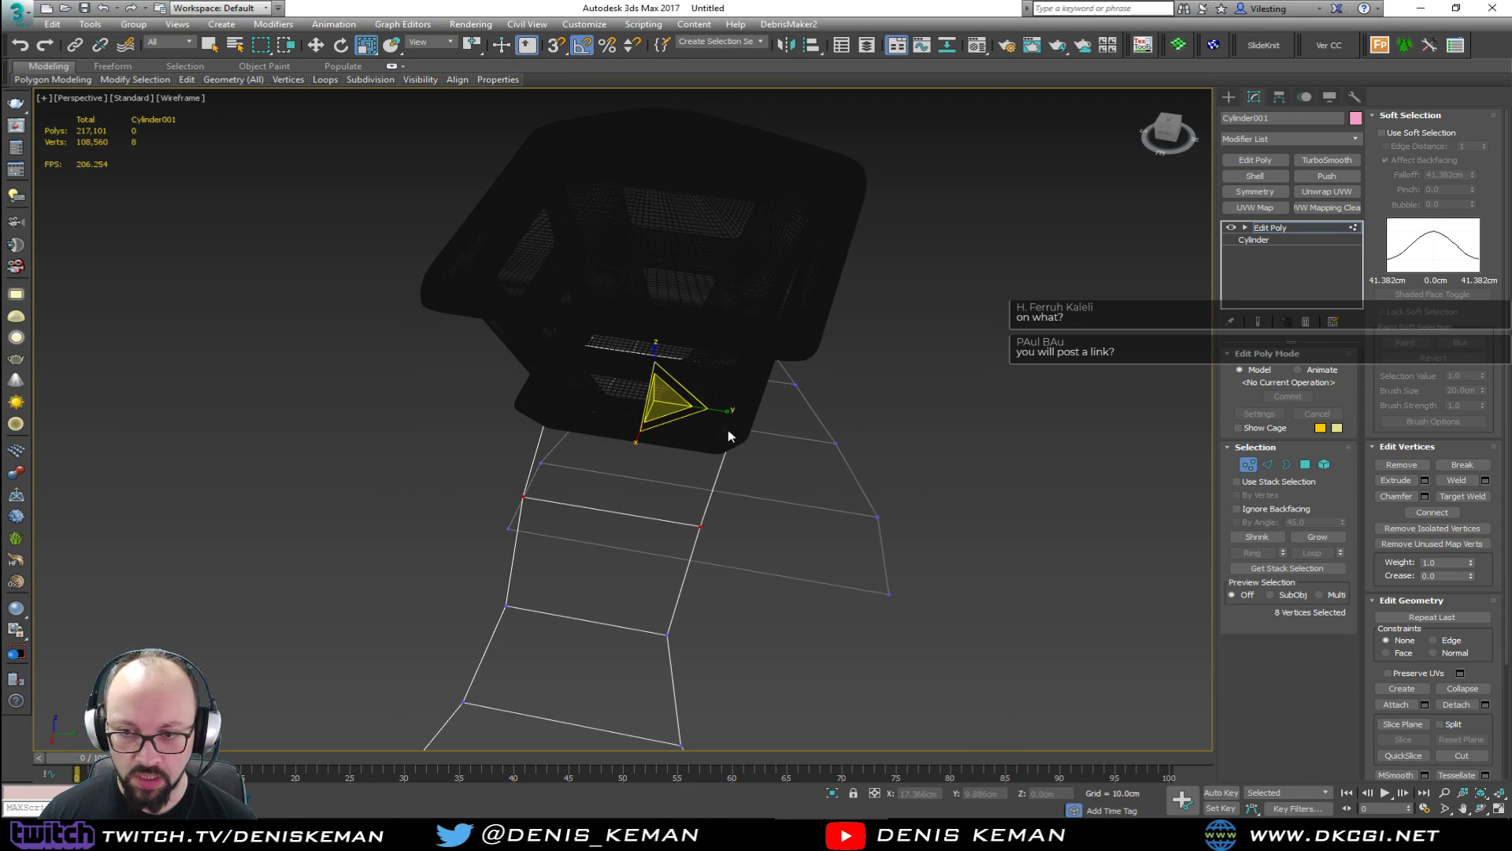
drag(719, 413, 712, 413)
Reduce the vertex selection to the four nearest the arch's crown and narrow them slightly along Y.
alt+middle_drag(712, 412, 583, 383)
alt+drag(474, 388, 521, 449)
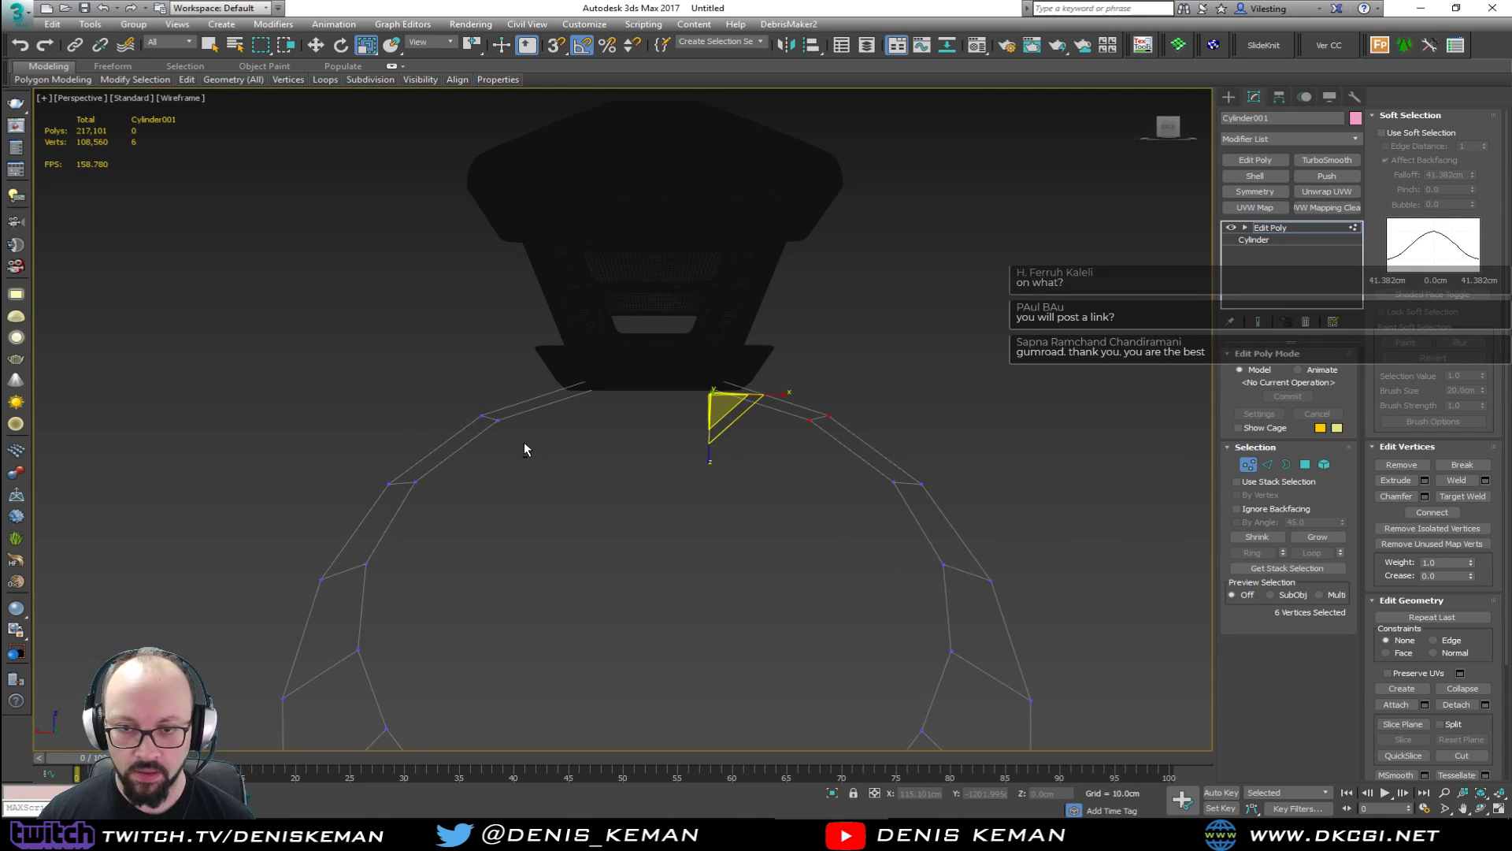
alt+drag(864, 420, 796, 451)
mouse_move(796, 450)
alt+middle_down()
mouse_move(901, 479)
mouse_move(814, 431)
alt+middle_up()
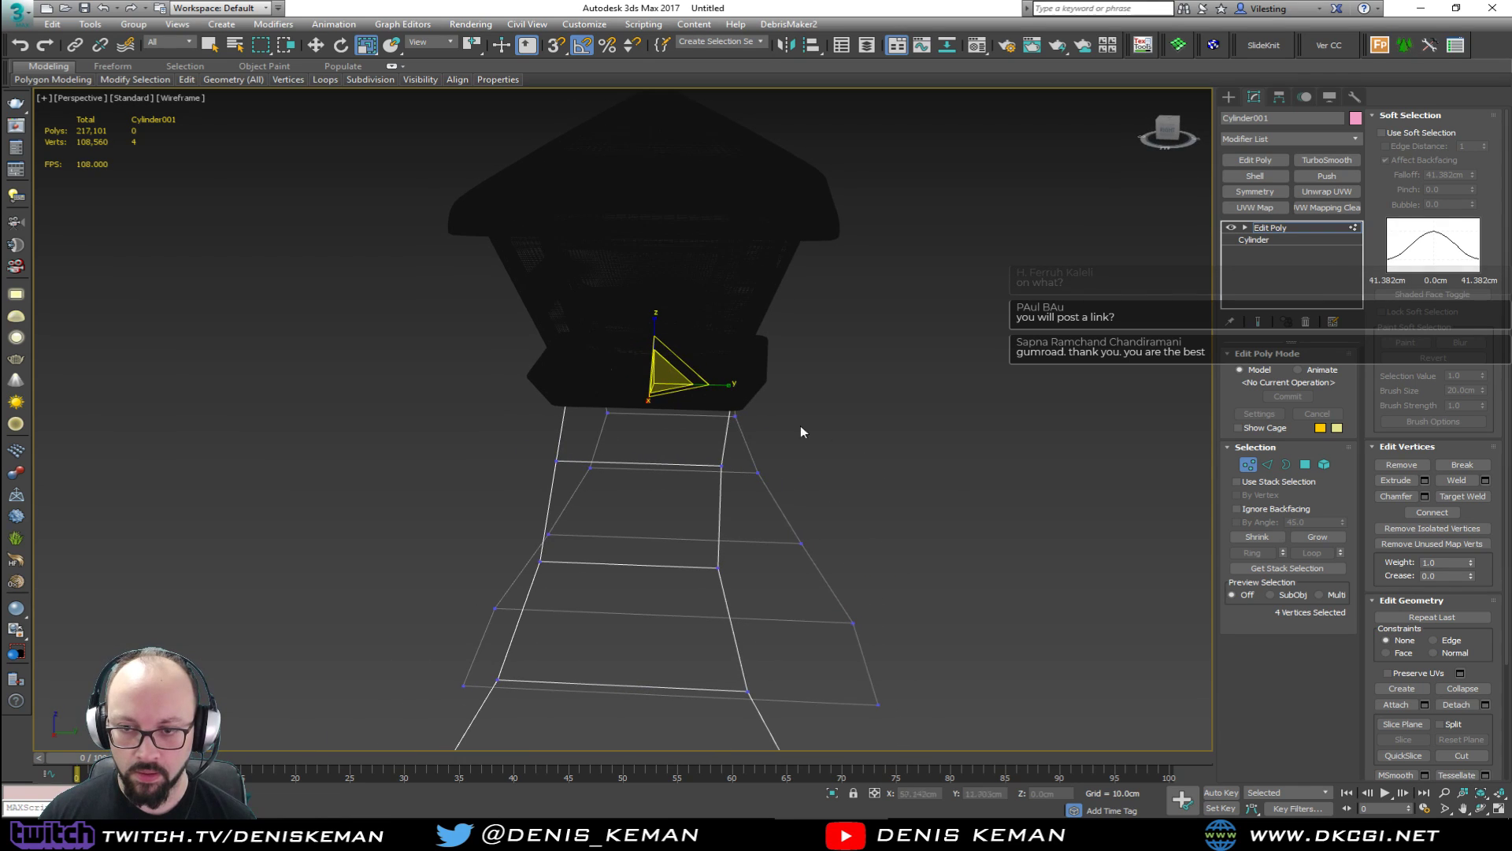
drag(717, 388, 712, 388)
mouse_move(712, 389)
alt+middle_down()
mouse_move(704, 441)
mouse_move(669, 442)
alt+middle_up()
Thicken the arch with a Shell modifier, setting the inner amount to 5 cm and resetting the outer amount.
key(F3)
mouse_move(709, 515)
alt+middle_down()
mouse_move(743, 483)
mouse_move(830, 496)
mouse_move(725, 496)
alt+middle_up()
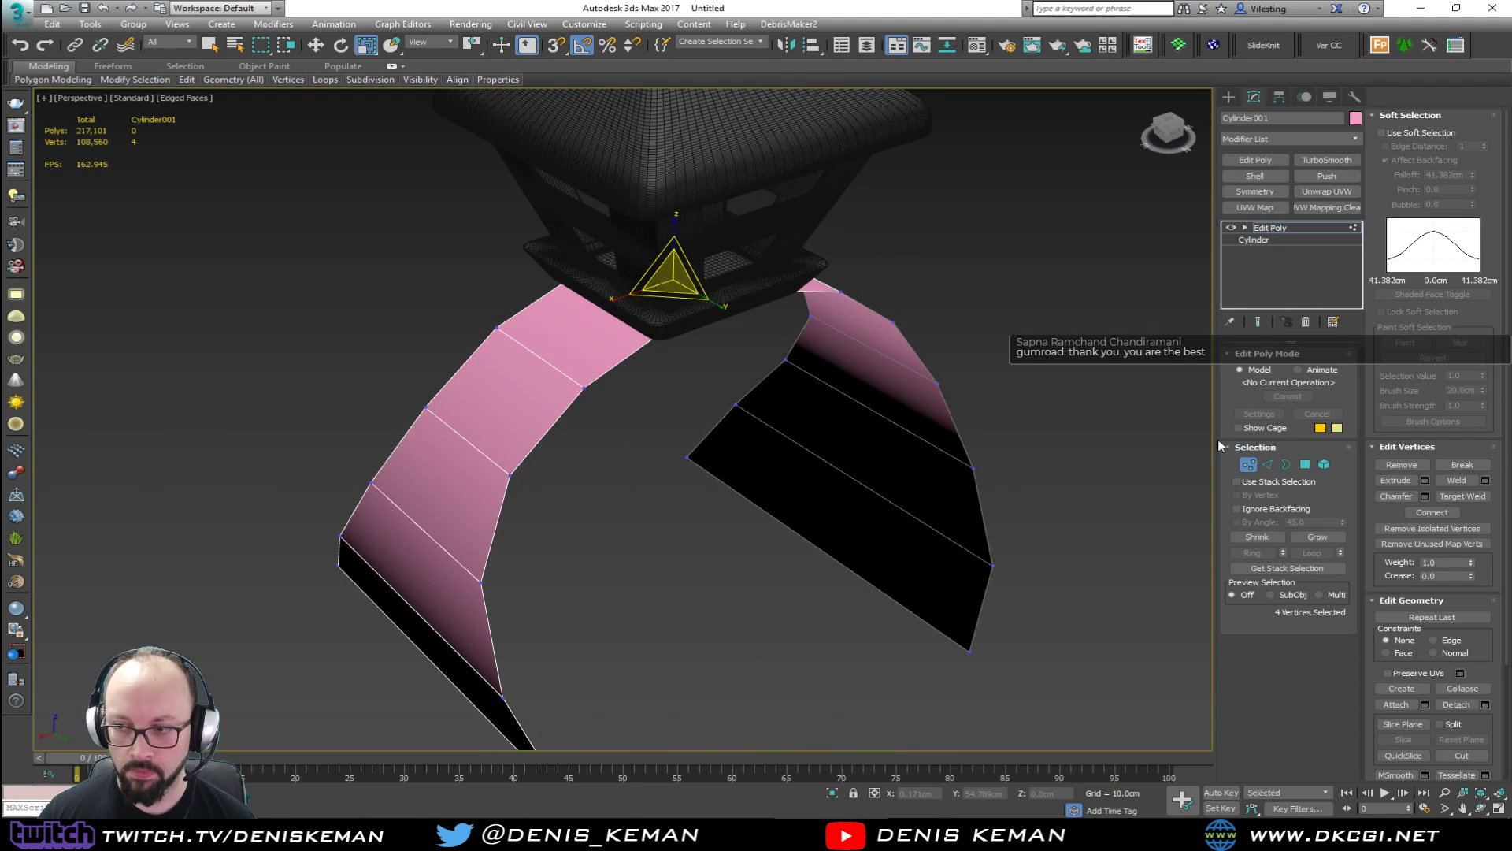
click(1249, 468)
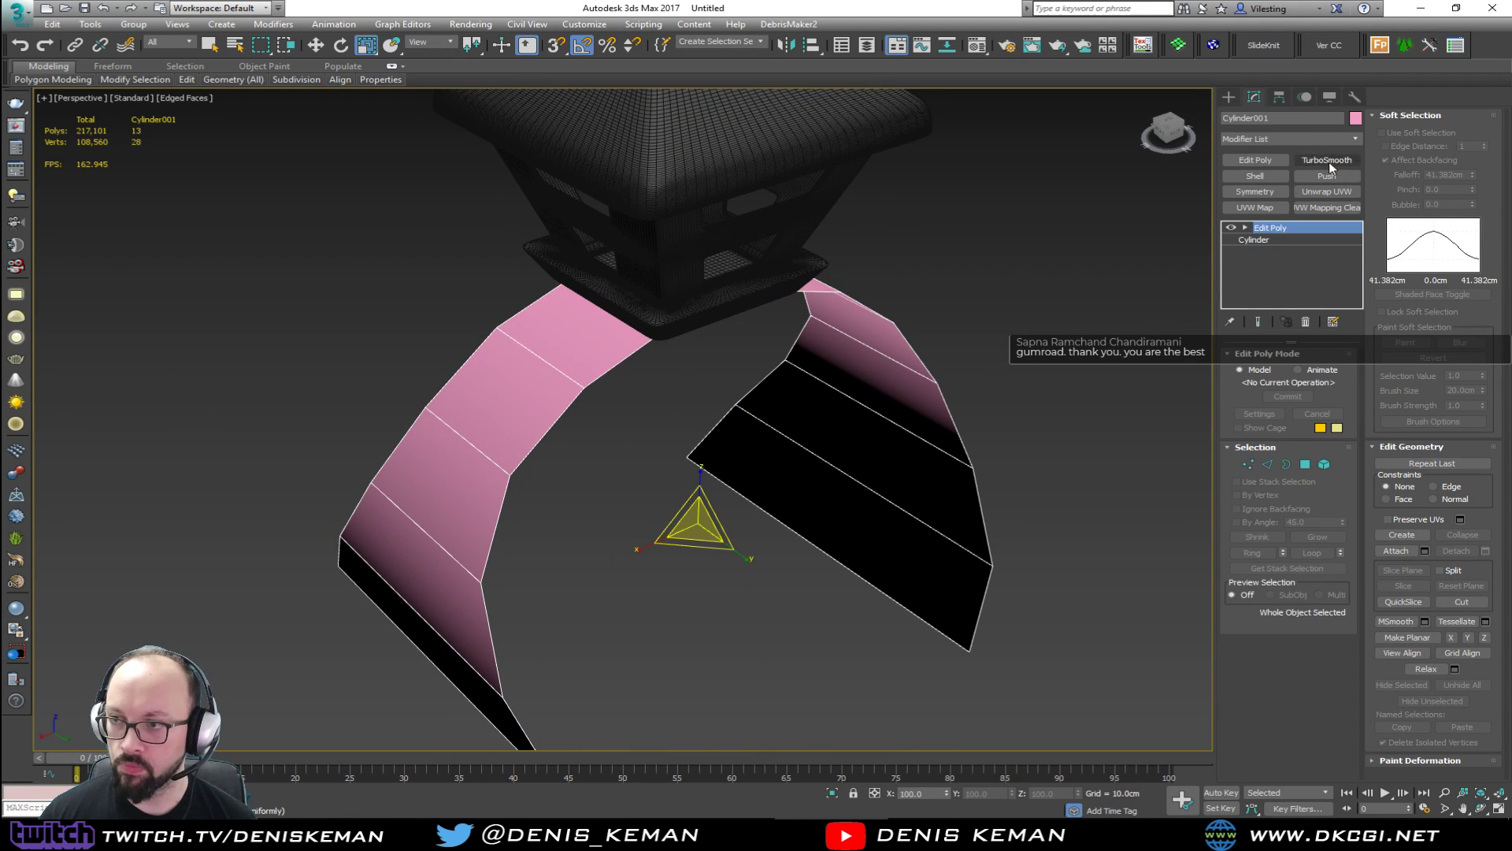
click(1267, 178)
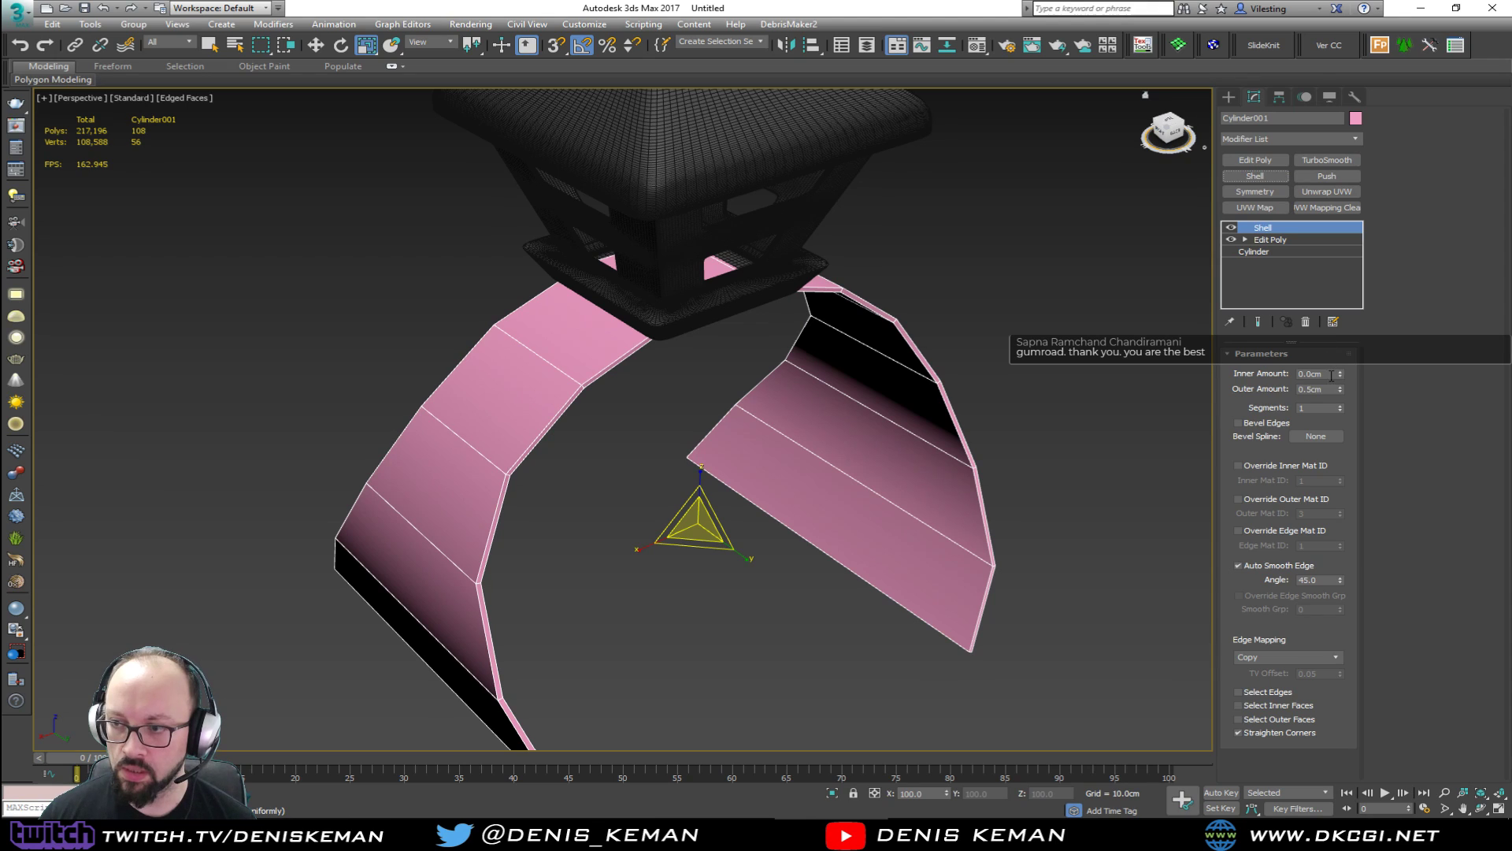
text(5)
key(Return)
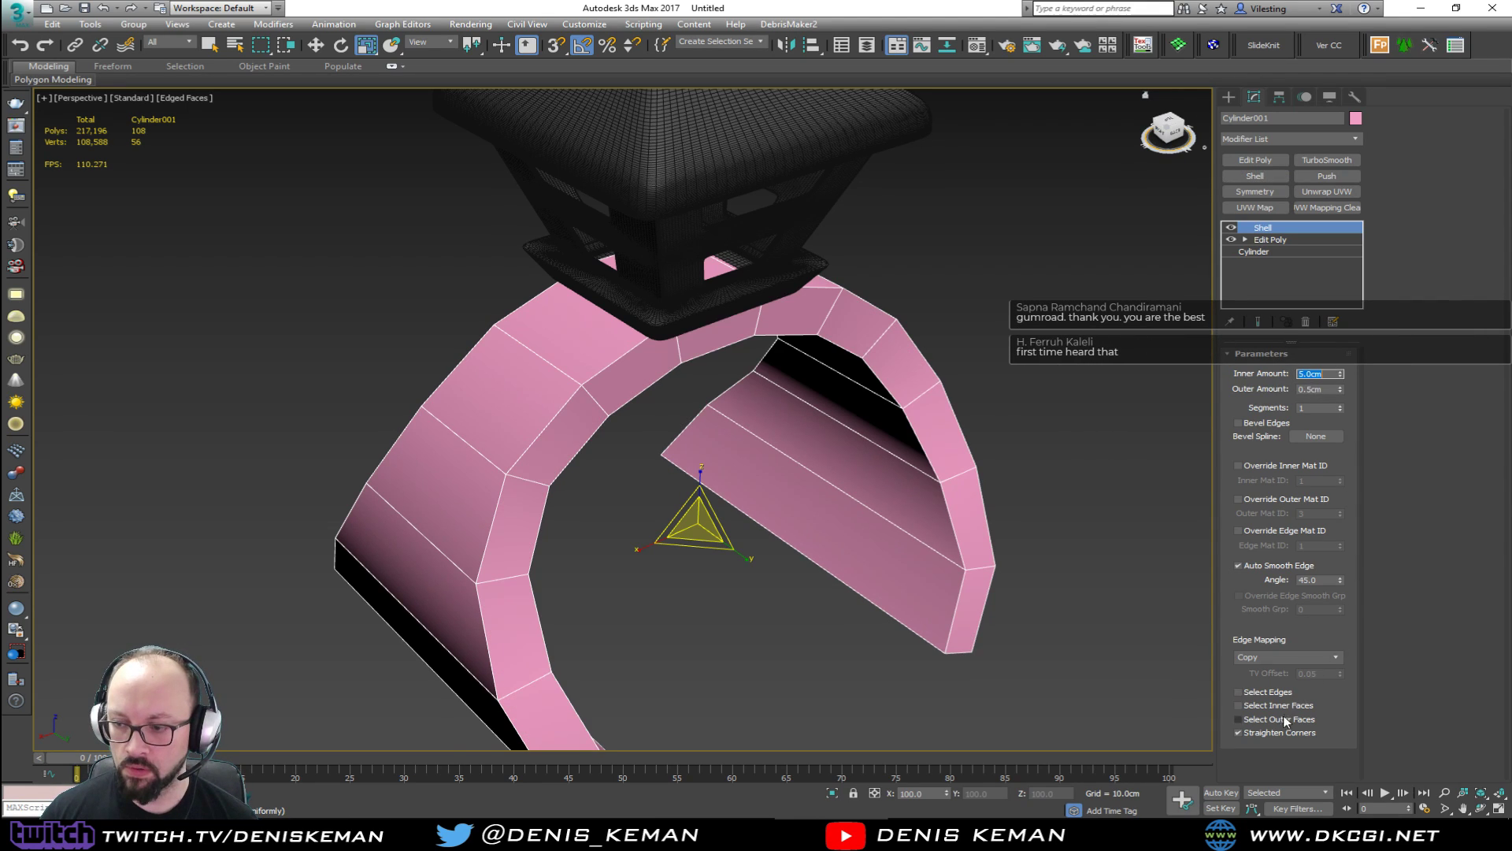
right_click(1340, 390)
Add an Edit Poly modifier above the Shell and make the arch's end faces planar along Y.
scroll(969, 371, down, 3)
middle_drag(968, 371, 810, 335)
click(1254, 160)
key(4)
click(568, 558)
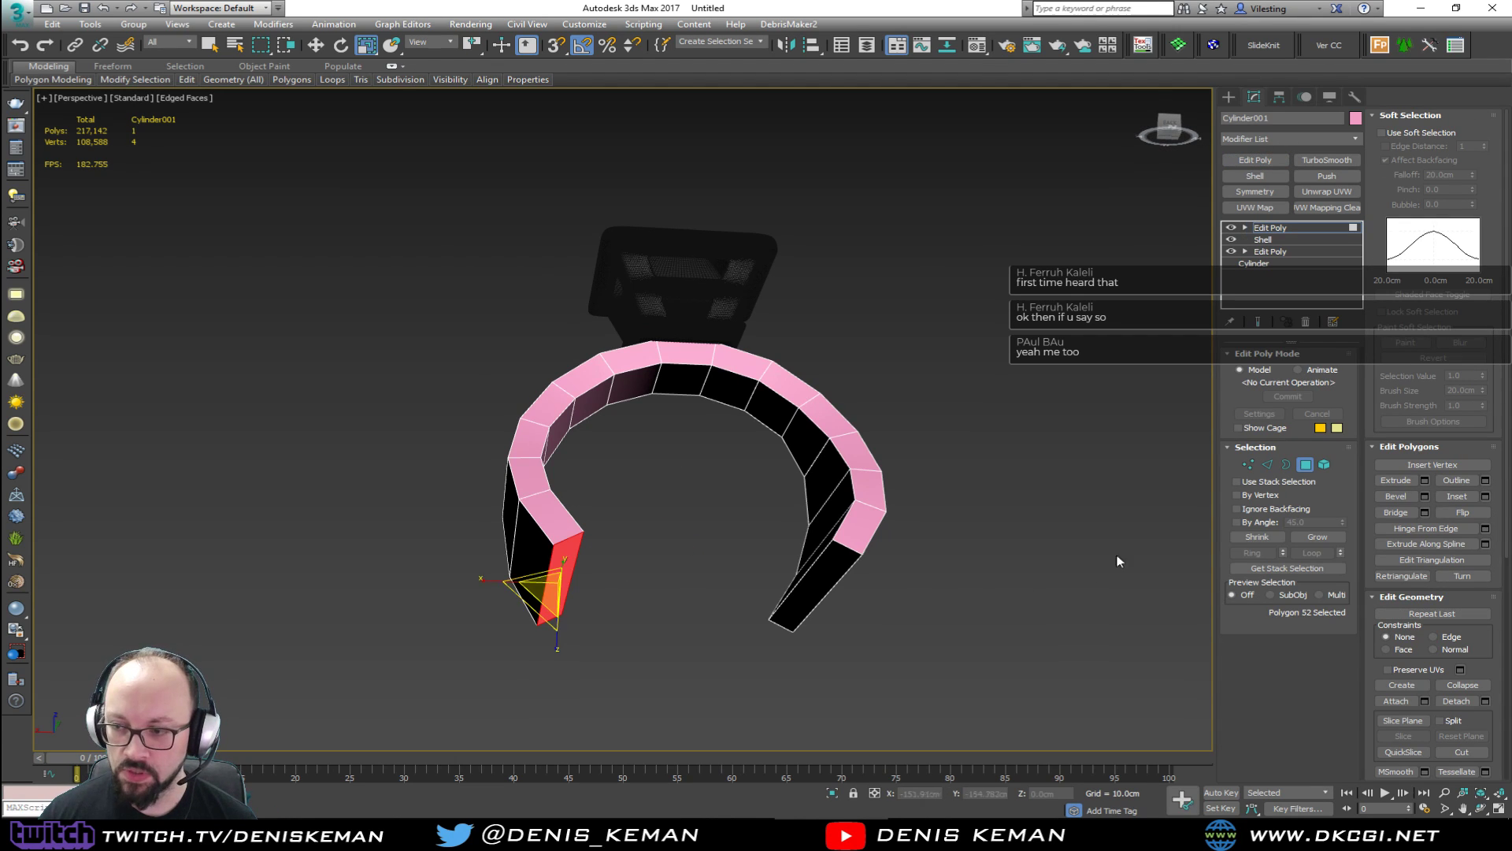
click(1399, 116)
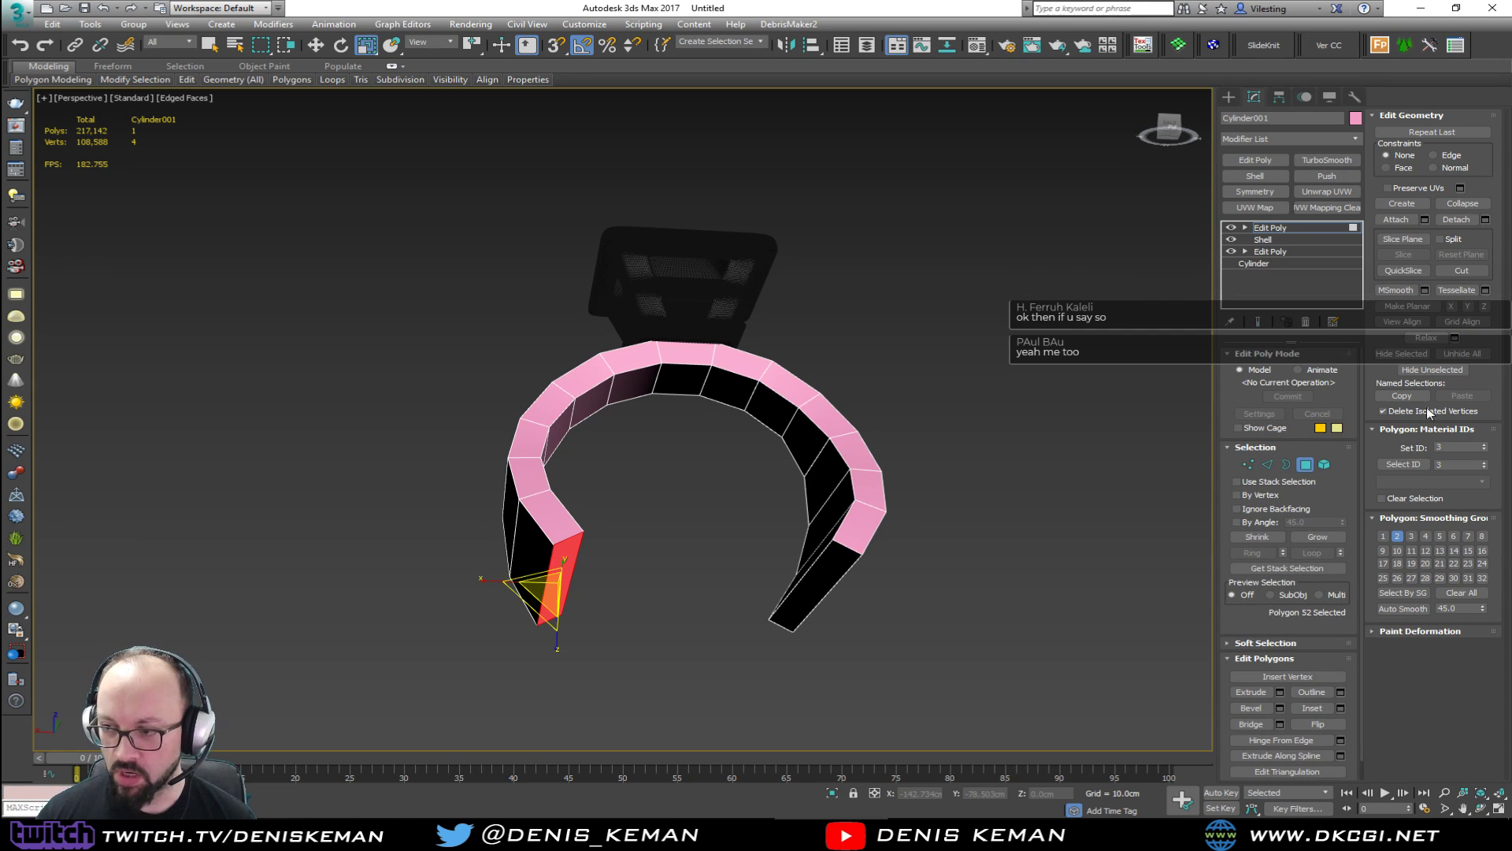
click(1485, 307)
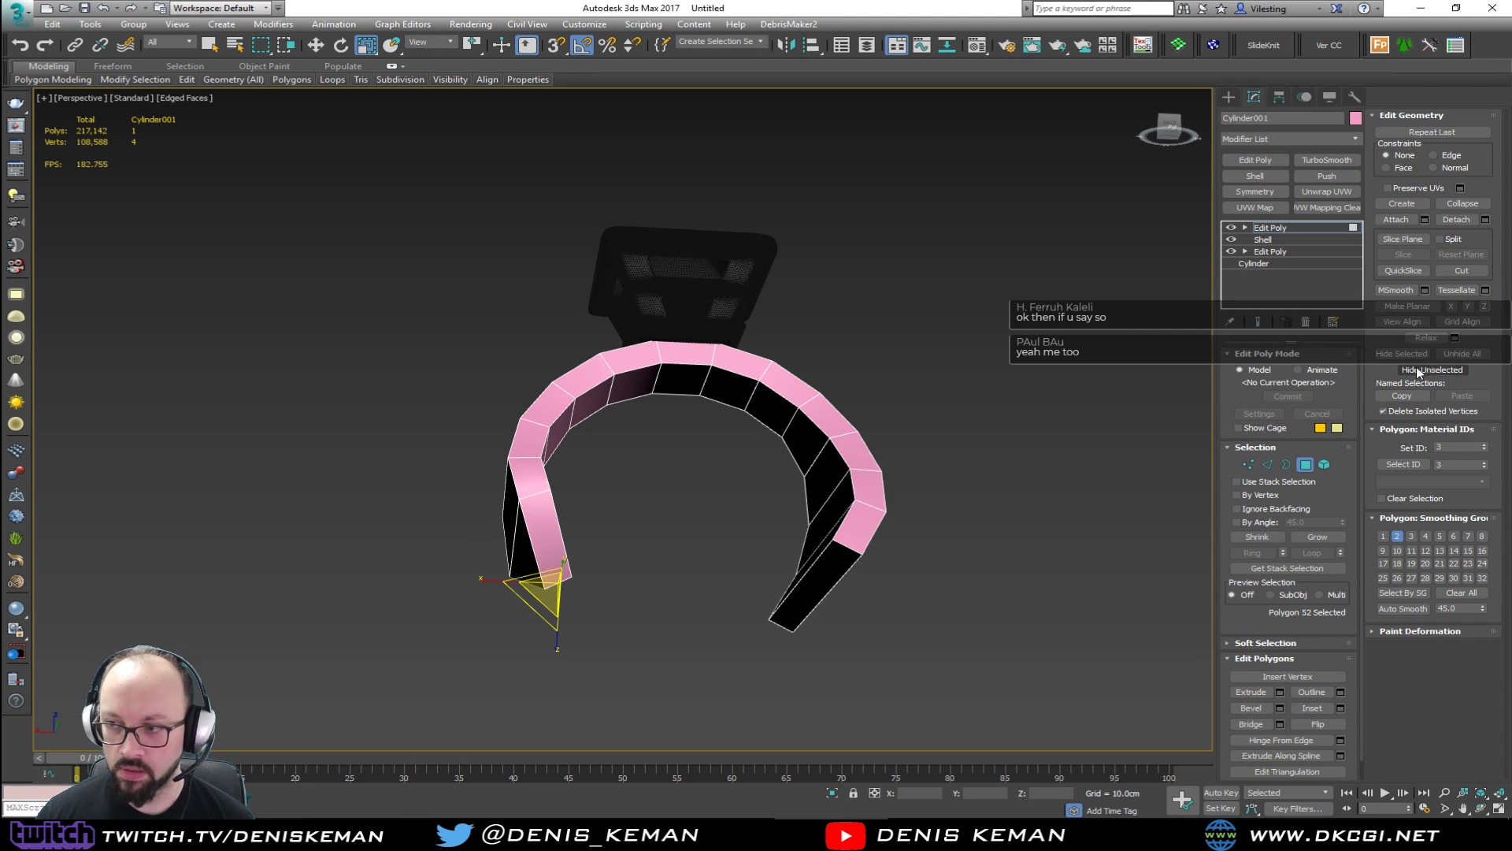
click(1451, 307)
click(1467, 306)
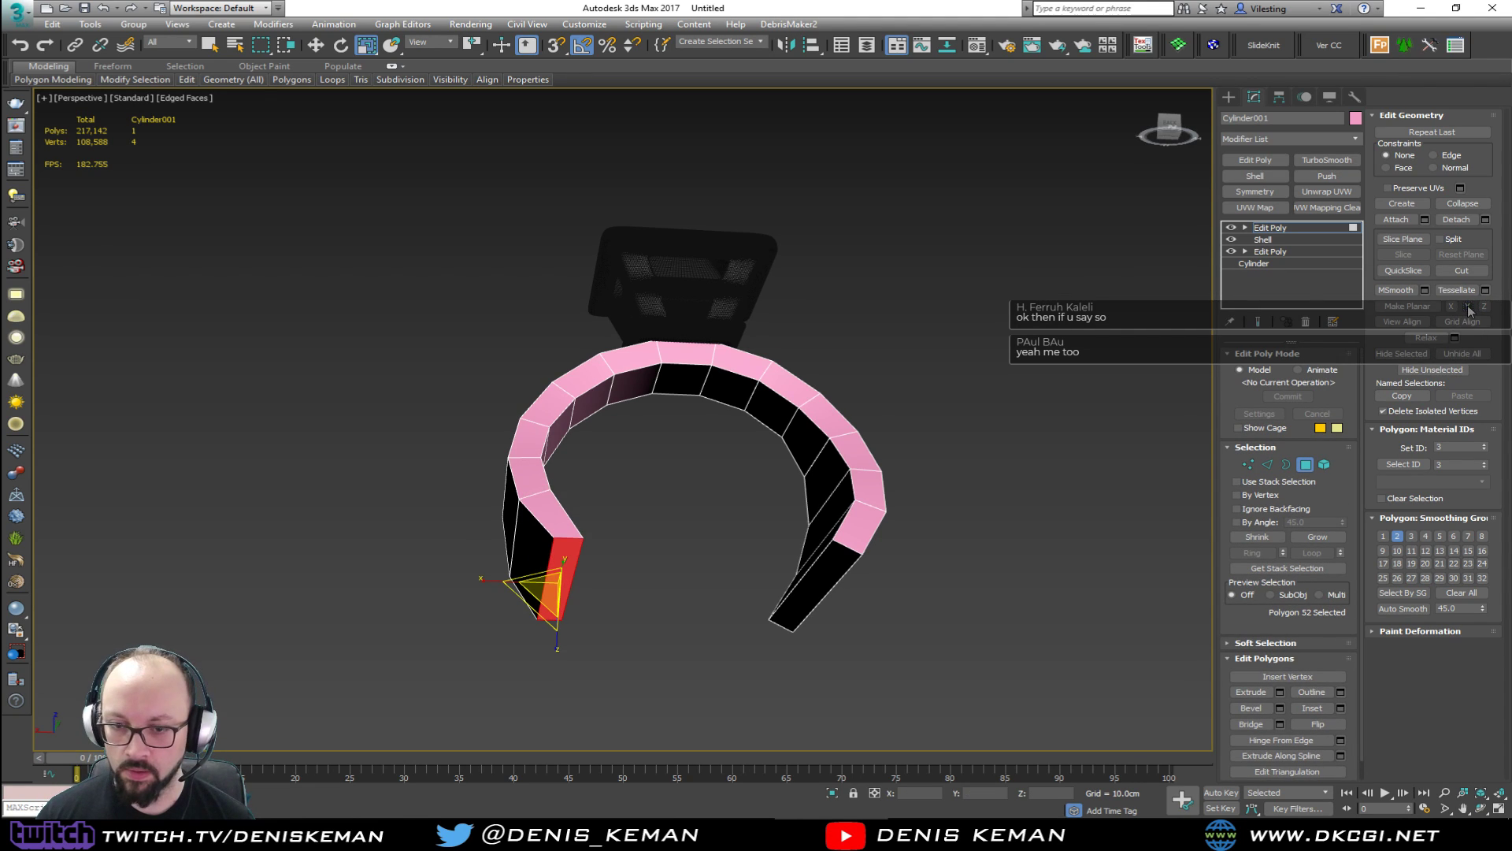
click(829, 581)
Move the end face of each arch leg slightly outward along X.
alt+middle_drag(953, 551, 942, 418)
key(w)
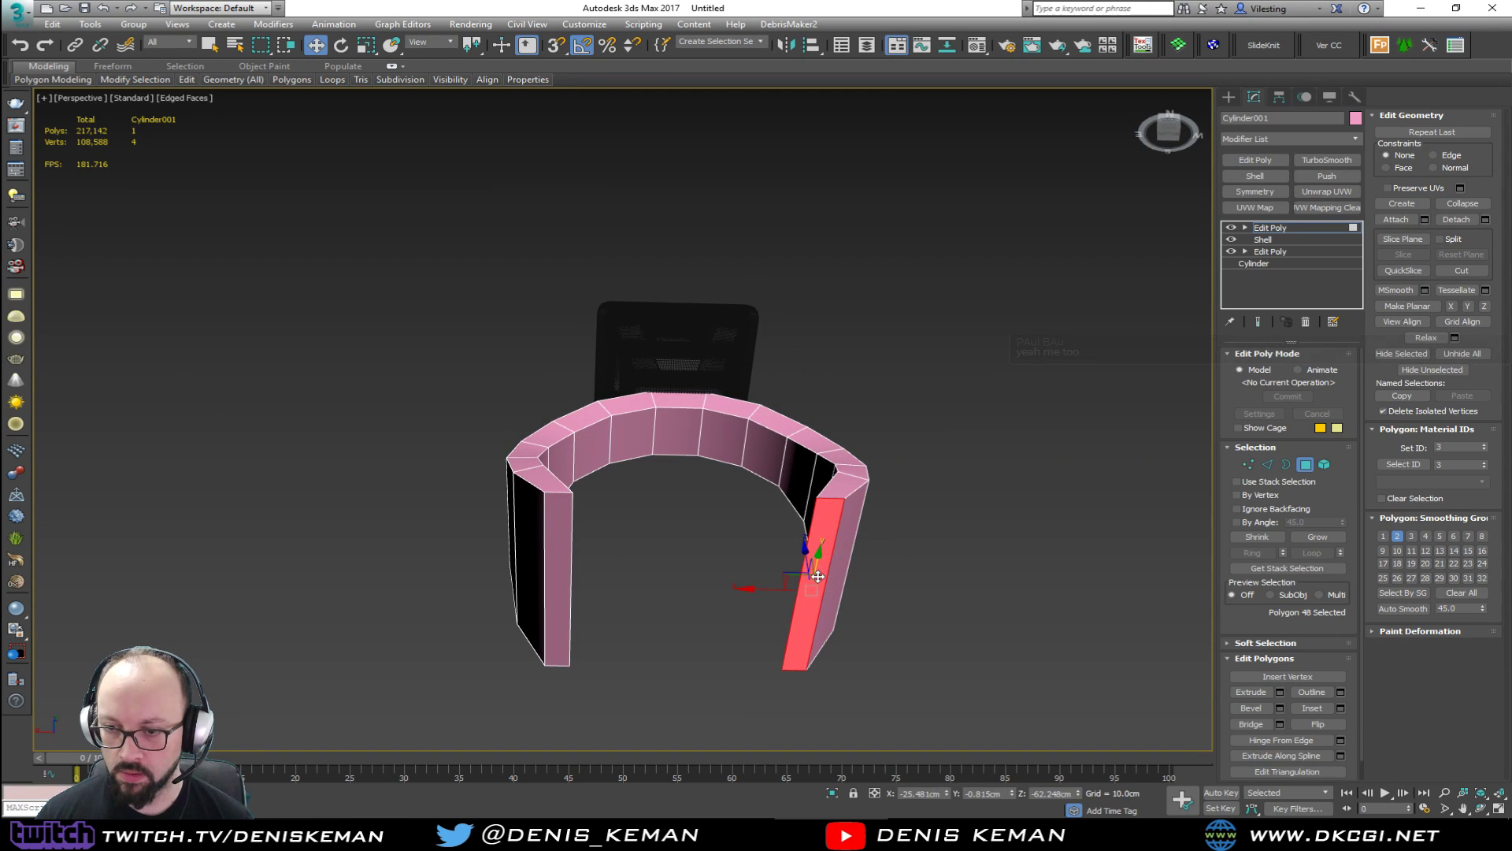
drag(777, 593, 801, 592)
click(545, 579)
drag(512, 583, 495, 587)
Remove the lowest intermediate edge loop on both arch legs together with its vertices.
alt+middle_drag(540, 604, 595, 598)
key(2)
double_click(594, 575)
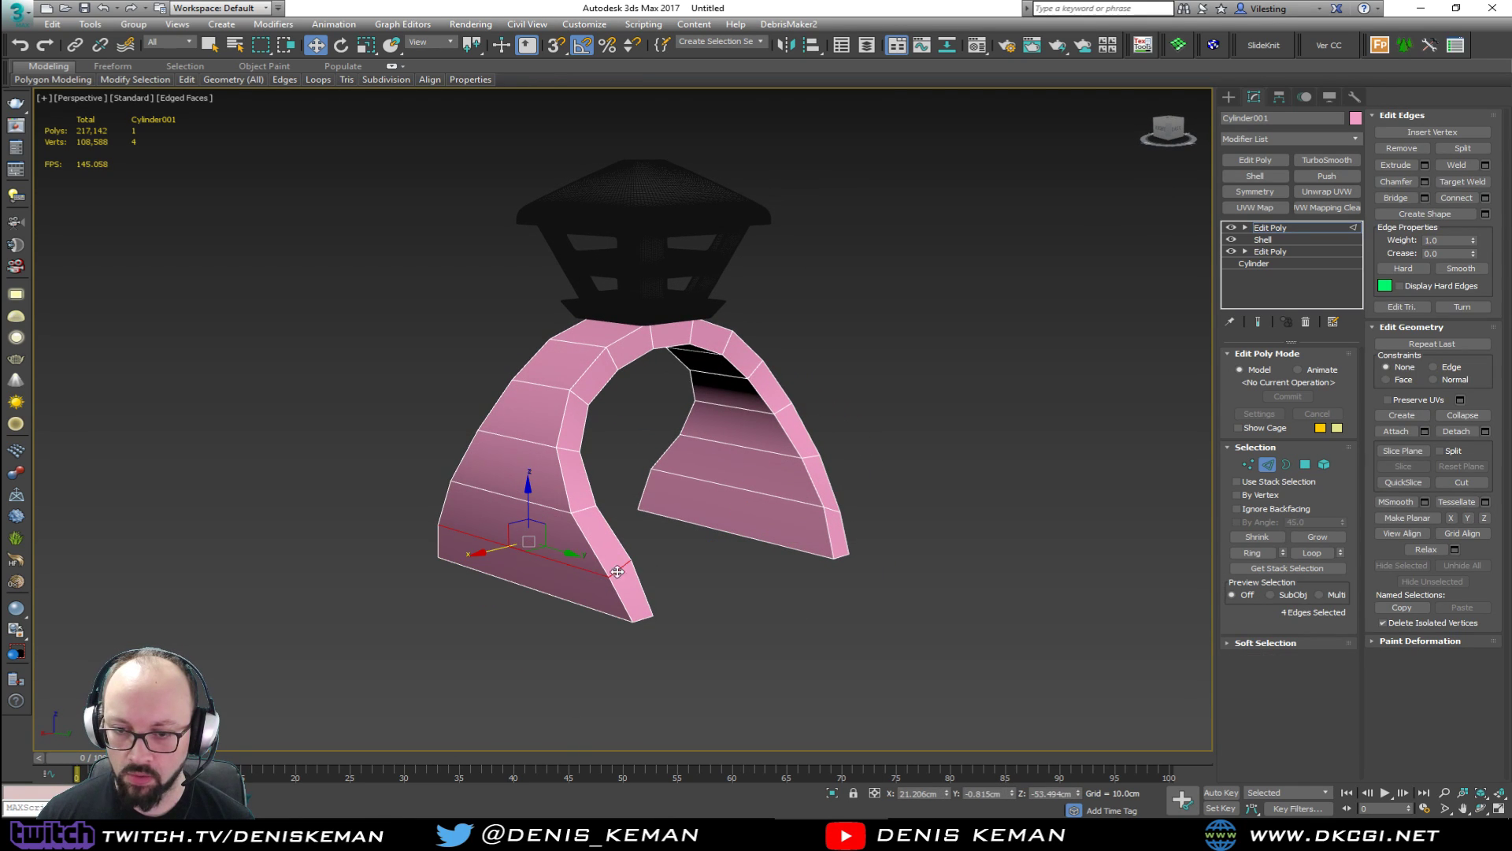
ctrl+double_click(797, 502)
key(ctrl+BackSpace)
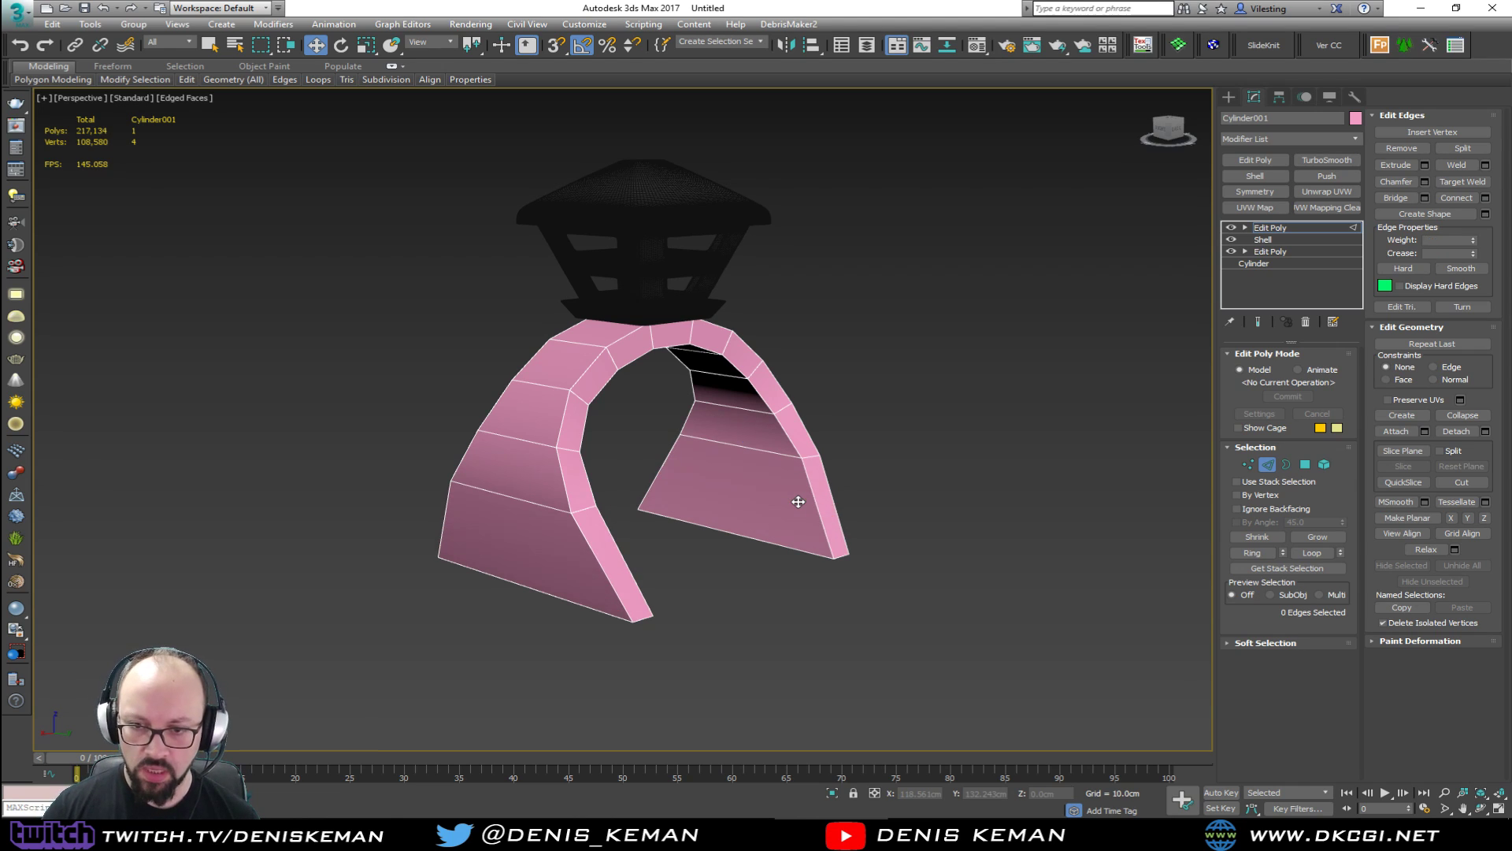
Insert a new edge loop across the lower part of each leg with SwiftLoop.
click(605, 571)
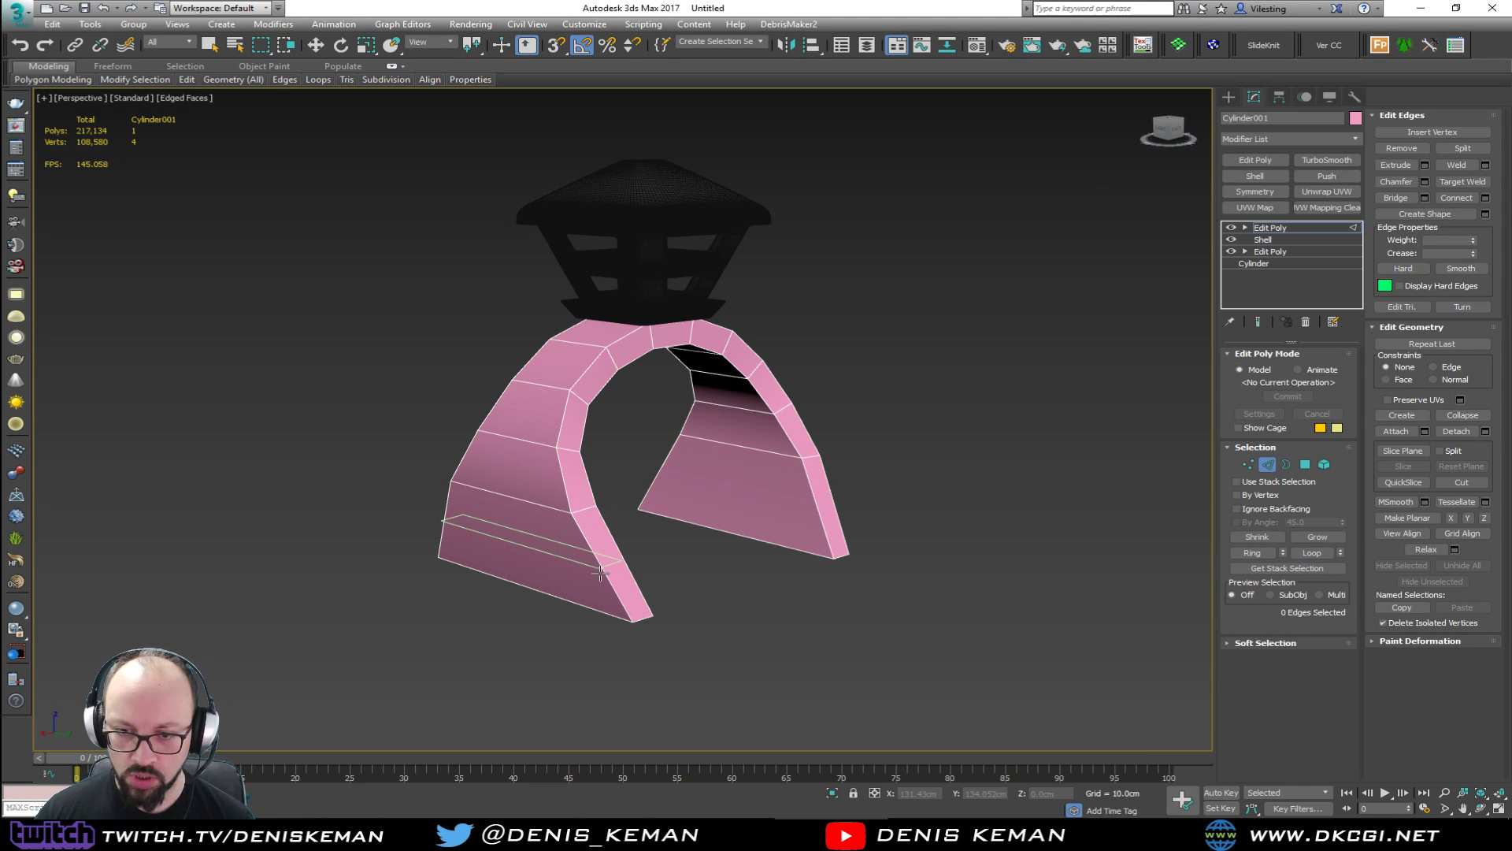
click(808, 516)
alt+middle_drag(808, 516, 895, 554)
Replace the edge loop above the new one on one leg with a fresh SwiftLoop between its neighbours.
key(w)
drag(765, 503, 758, 576)
key(ctrl+BackSpace)
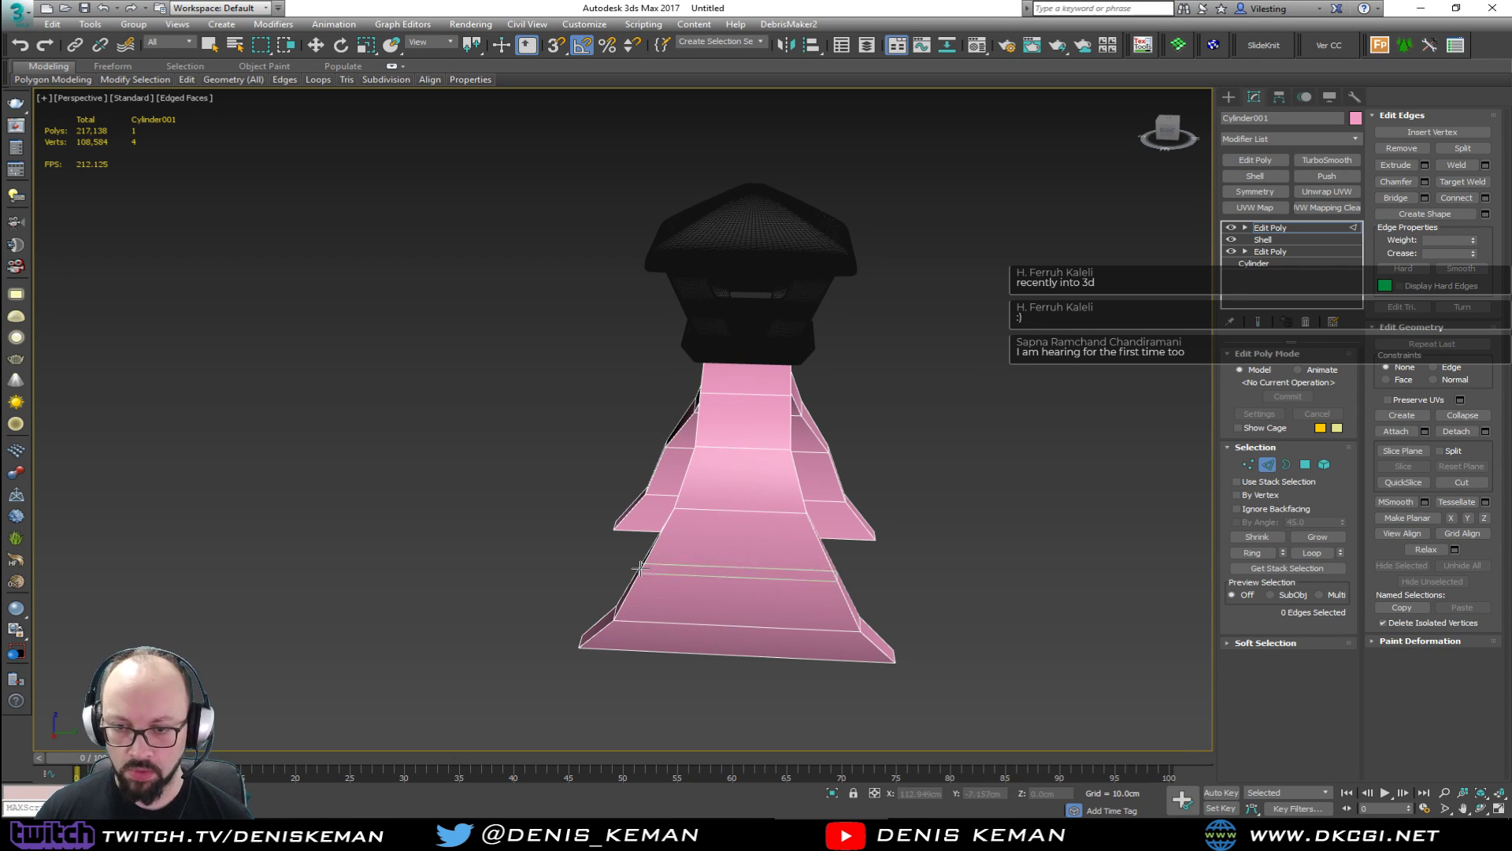
shift+click(660, 567)
right_click(776, 582)
Replace the matching edge loop on the opposite leg with a fresh SwiftLoop.
alt+middle_drag(881, 541, 668, 531)
middle_drag(824, 631, 824, 507)
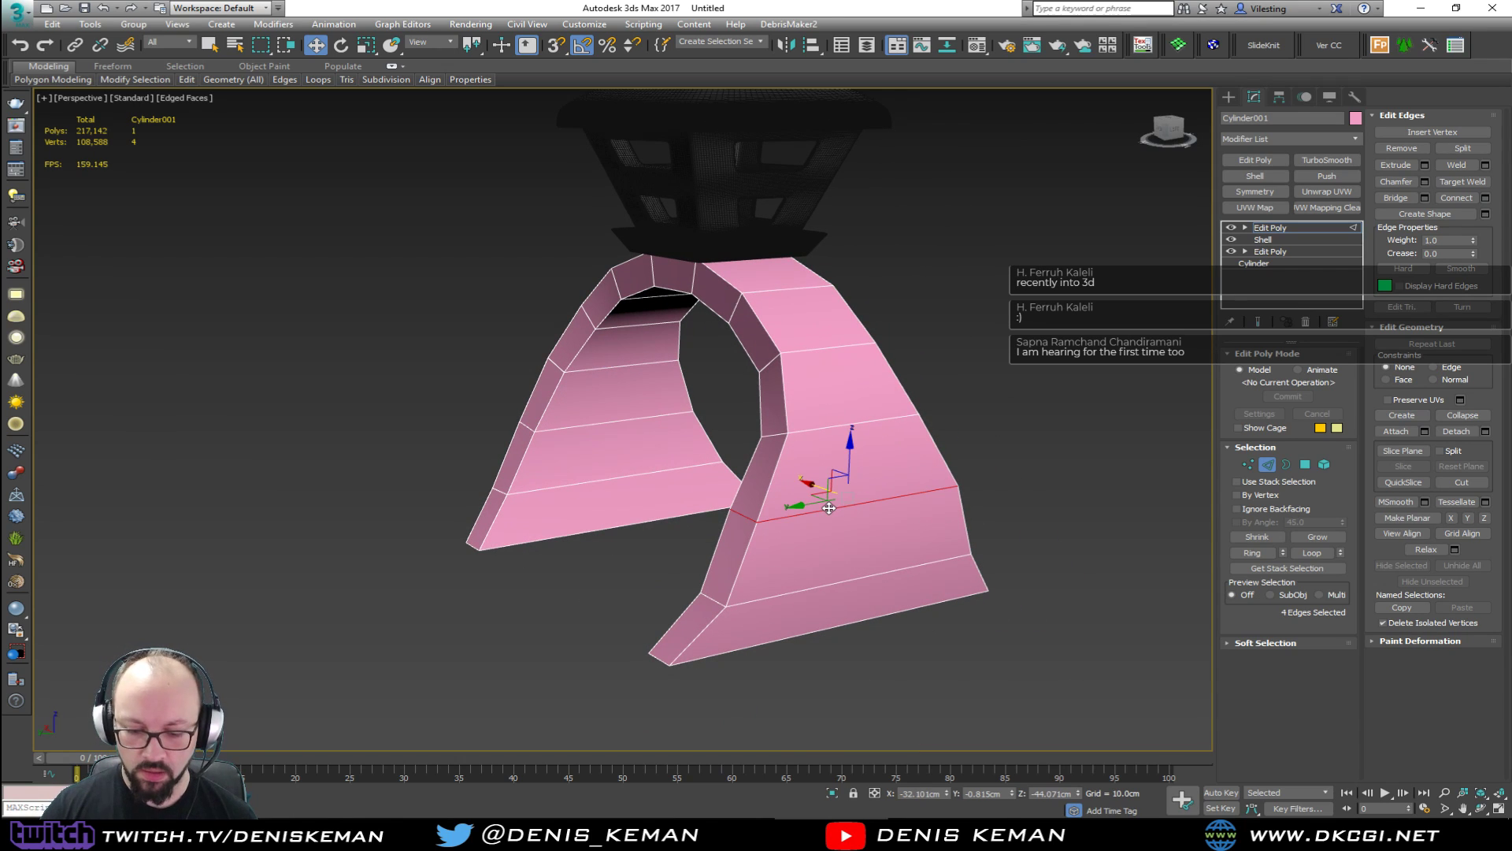
key(ctrl+BackSpace)
click(763, 522)
right_click(906, 526)
Leave edge editing and examine the arch's shape beneath the house with edged faces hidden, reselecting the arch.
alt+middle_drag(906, 526, 1148, 464)
click(1269, 465)
click(1054, 432)
middle_drag(723, 473, 732, 466)
scroll(733, 465, down, 3)
alt+middle_drag(575, 393, 666, 378)
click(666, 376)
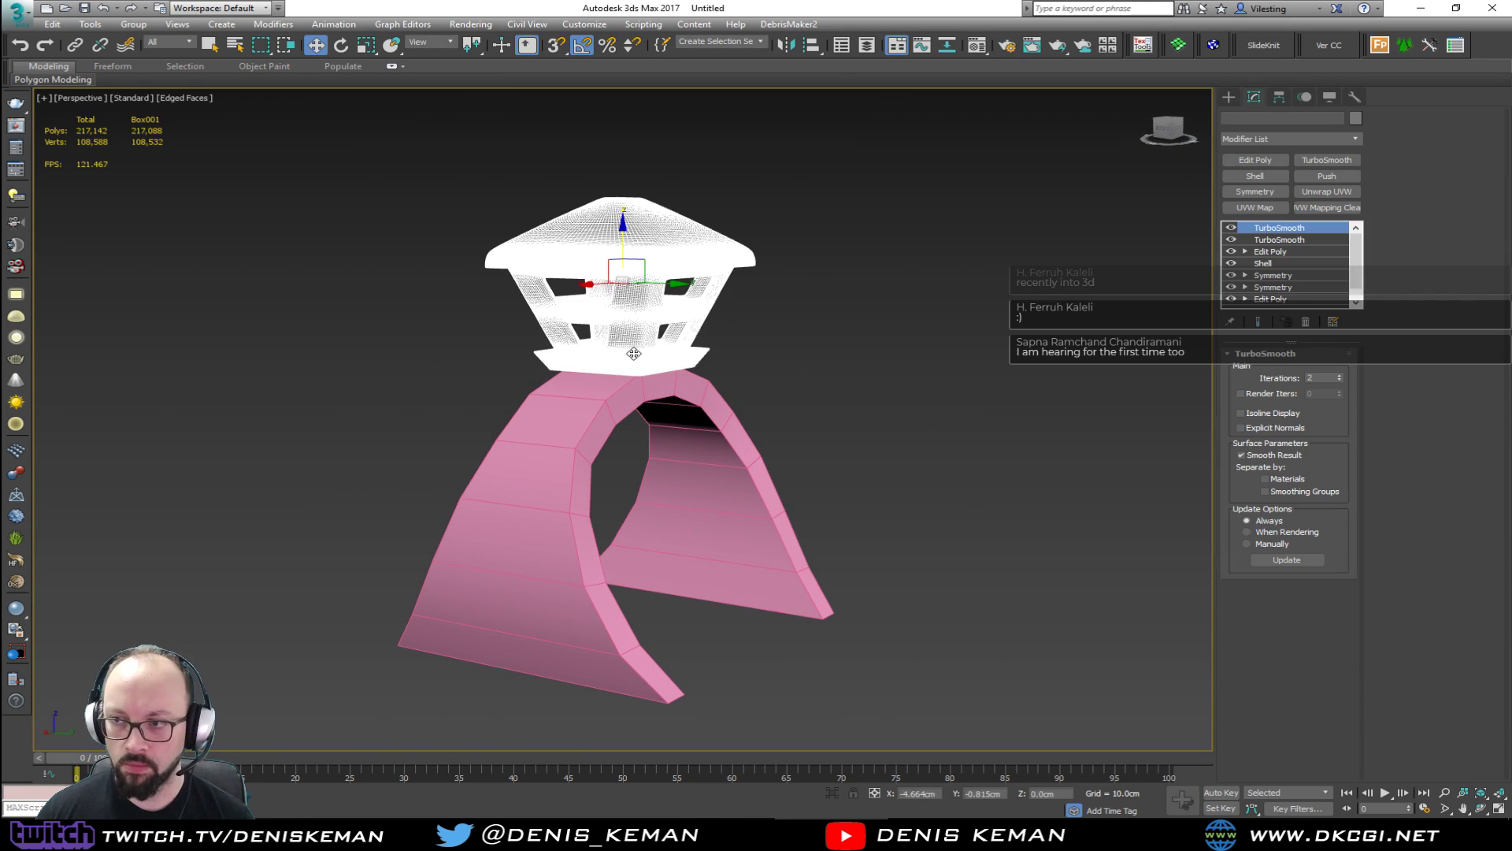
click(838, 390)
key(F4)
alt+middle_drag(838, 390, 683, 406)
click(536, 447)
key(F4)
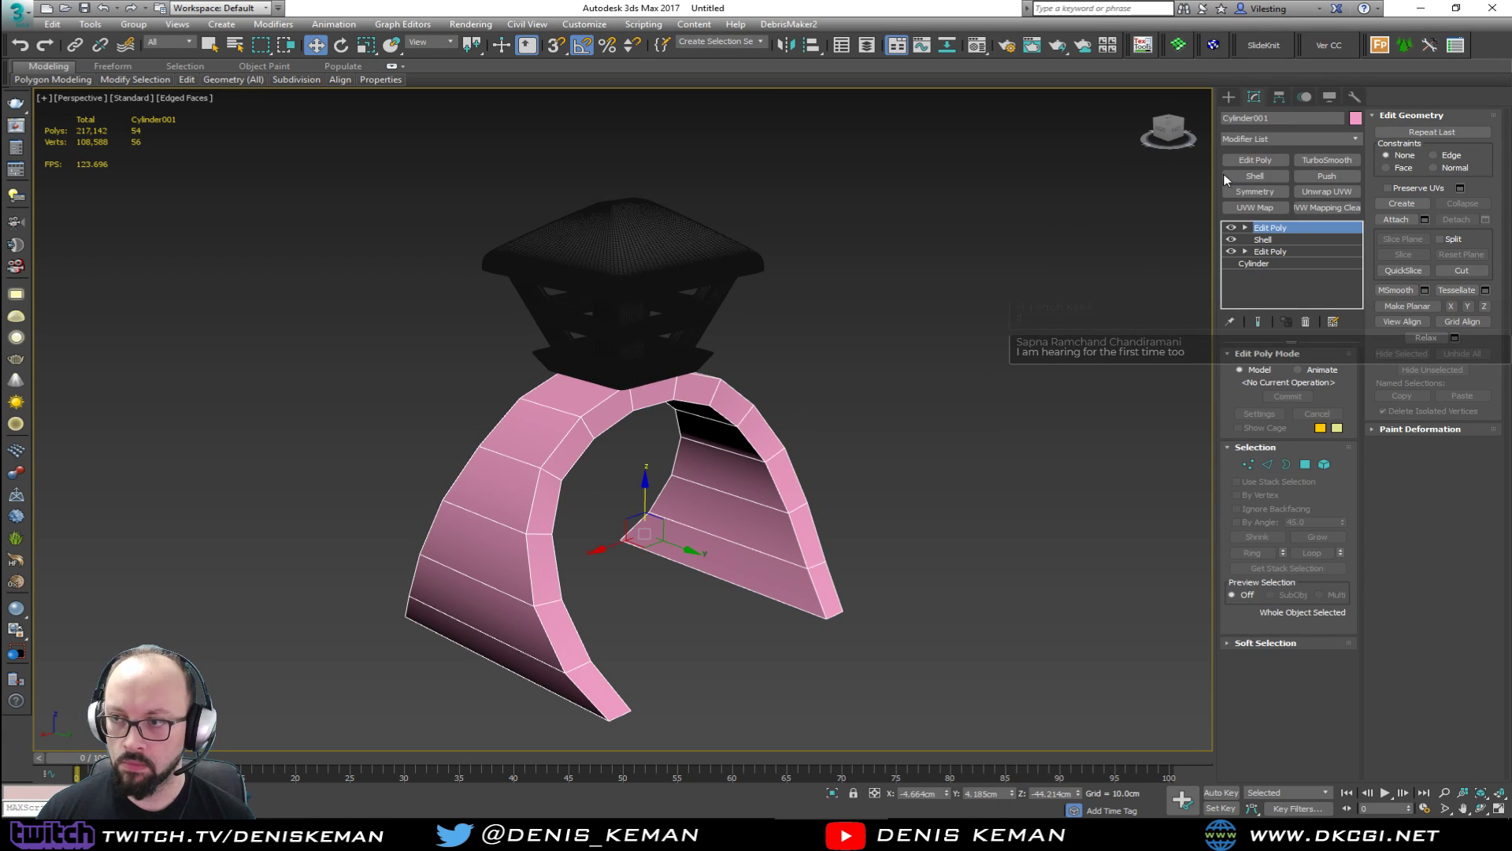
Try smoothing the arch with two stacked TurboSmooth modifiers, the lower one at 2 iterations and separated by smoothing groups.
click(1303, 160)
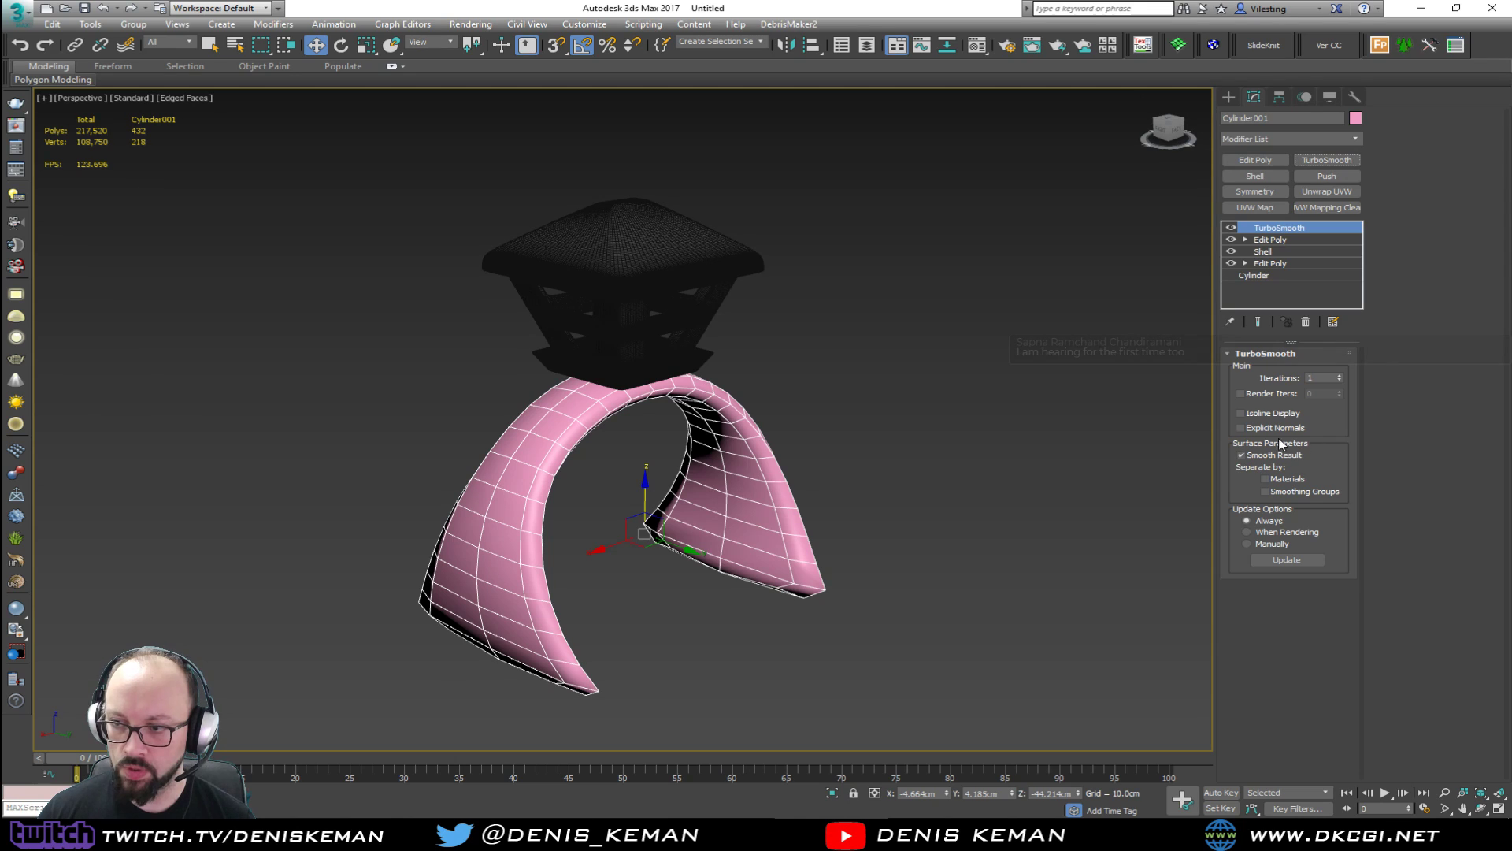
click(1265, 491)
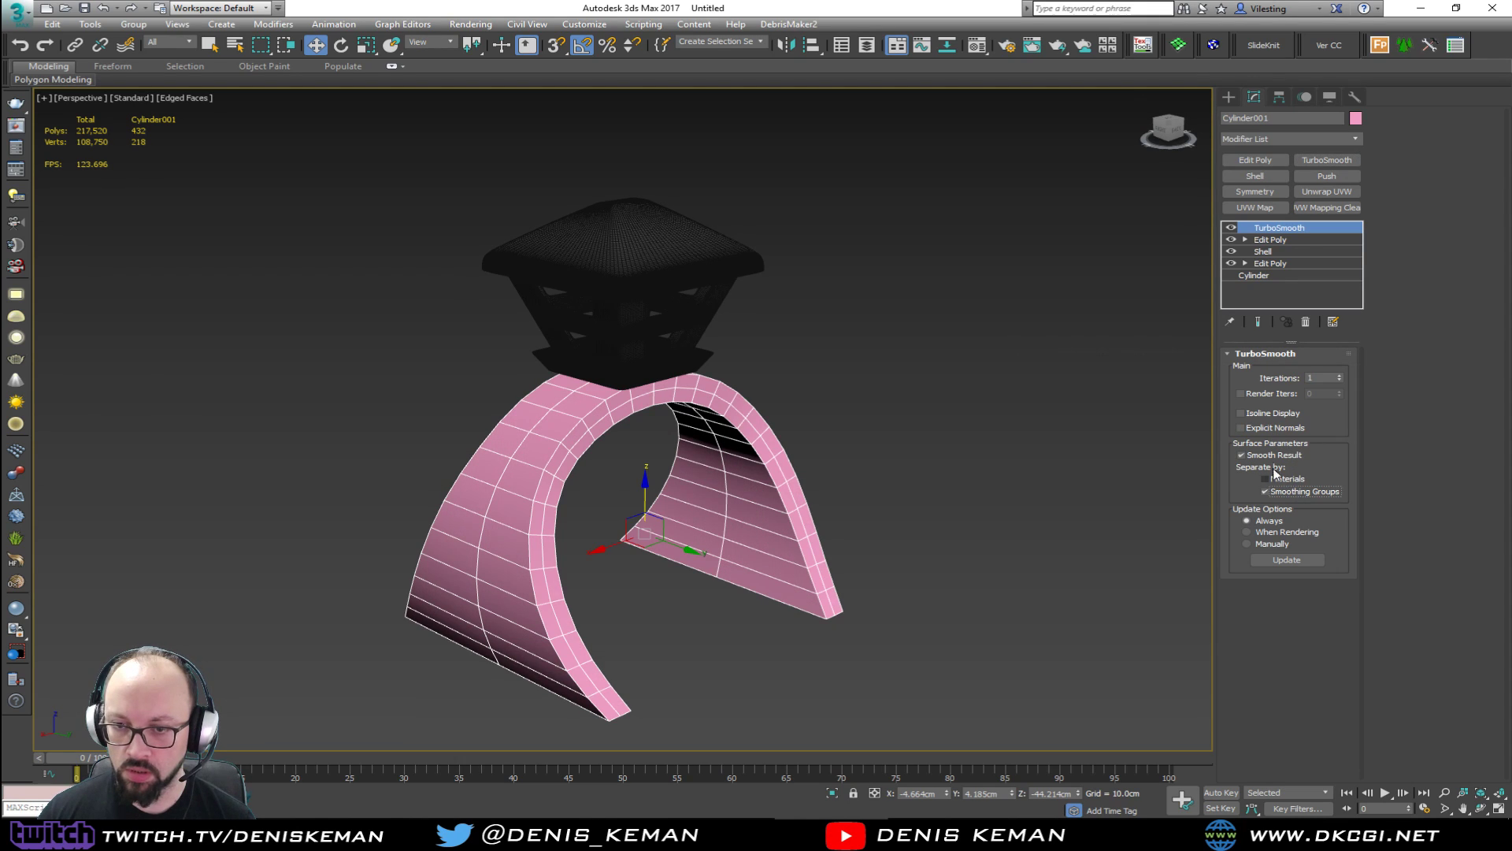
click(1335, 162)
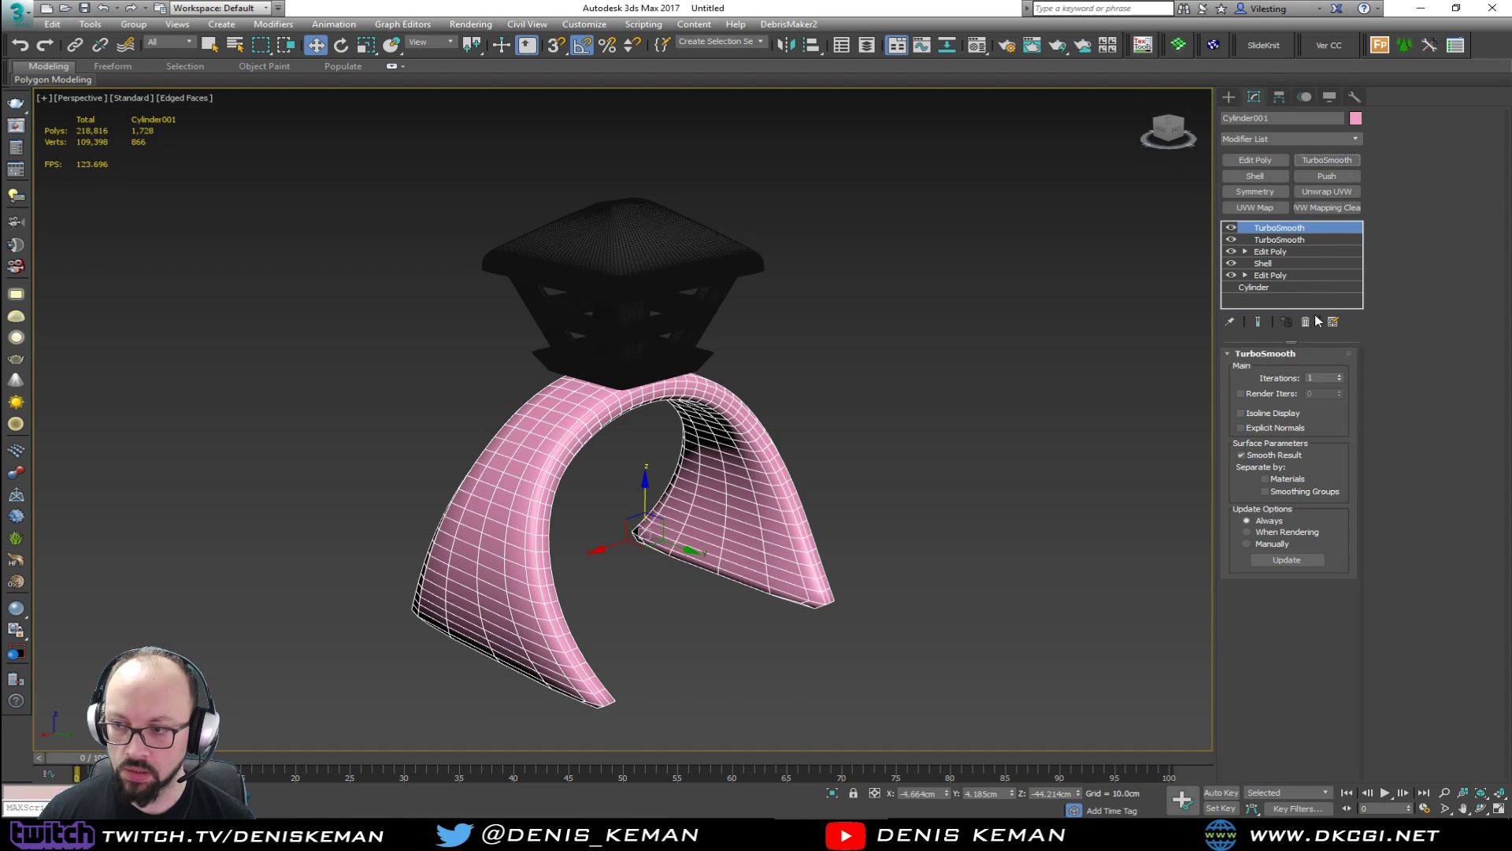
click(1281, 239)
click(1340, 376)
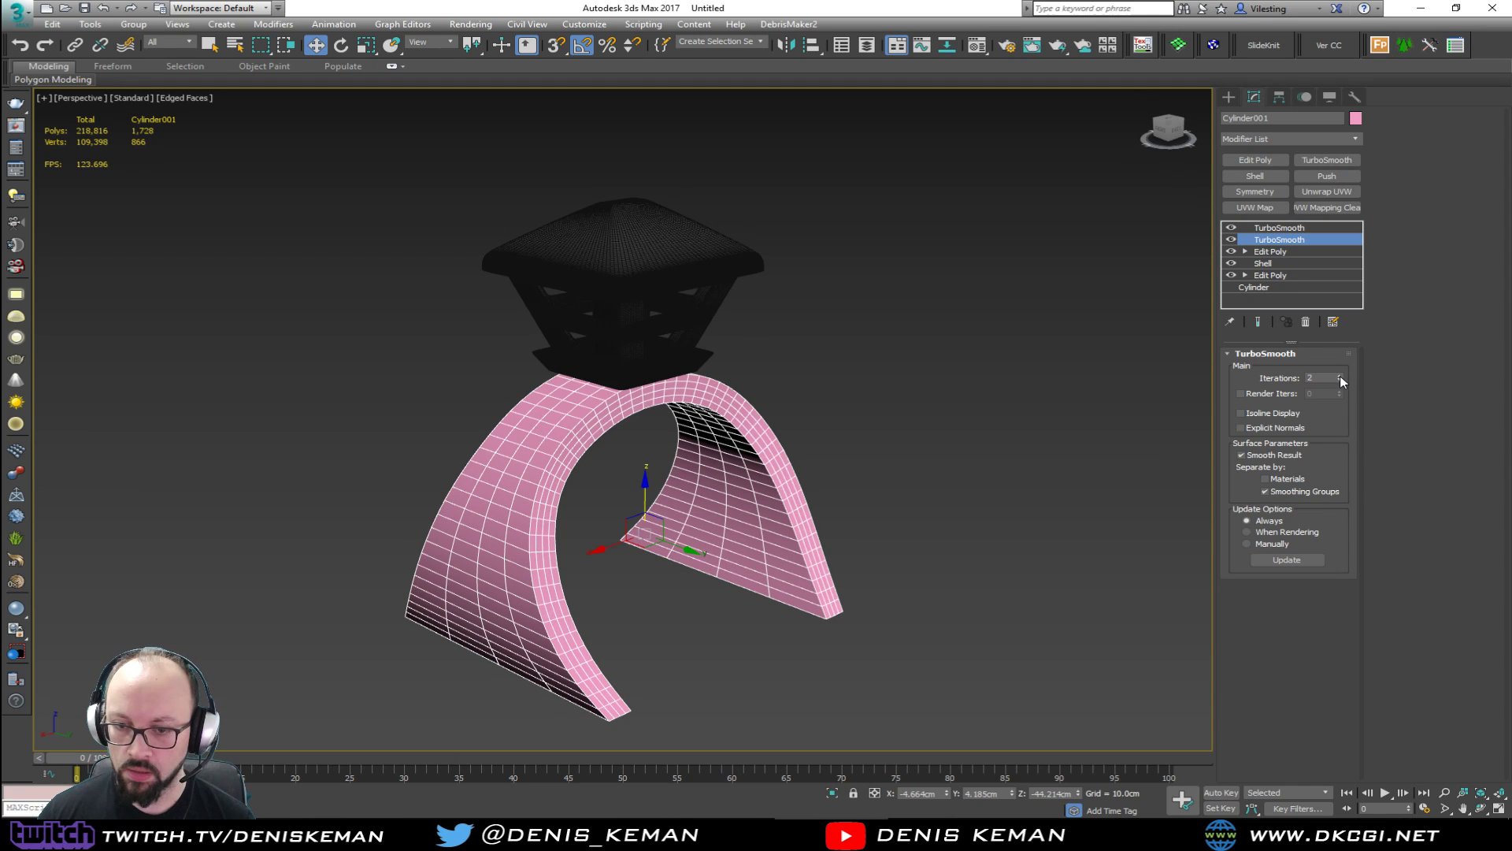
click(1281, 228)
Inspect the smoothed arch with edged faces hidden and remove both TurboSmooth modifiers.
click(894, 333)
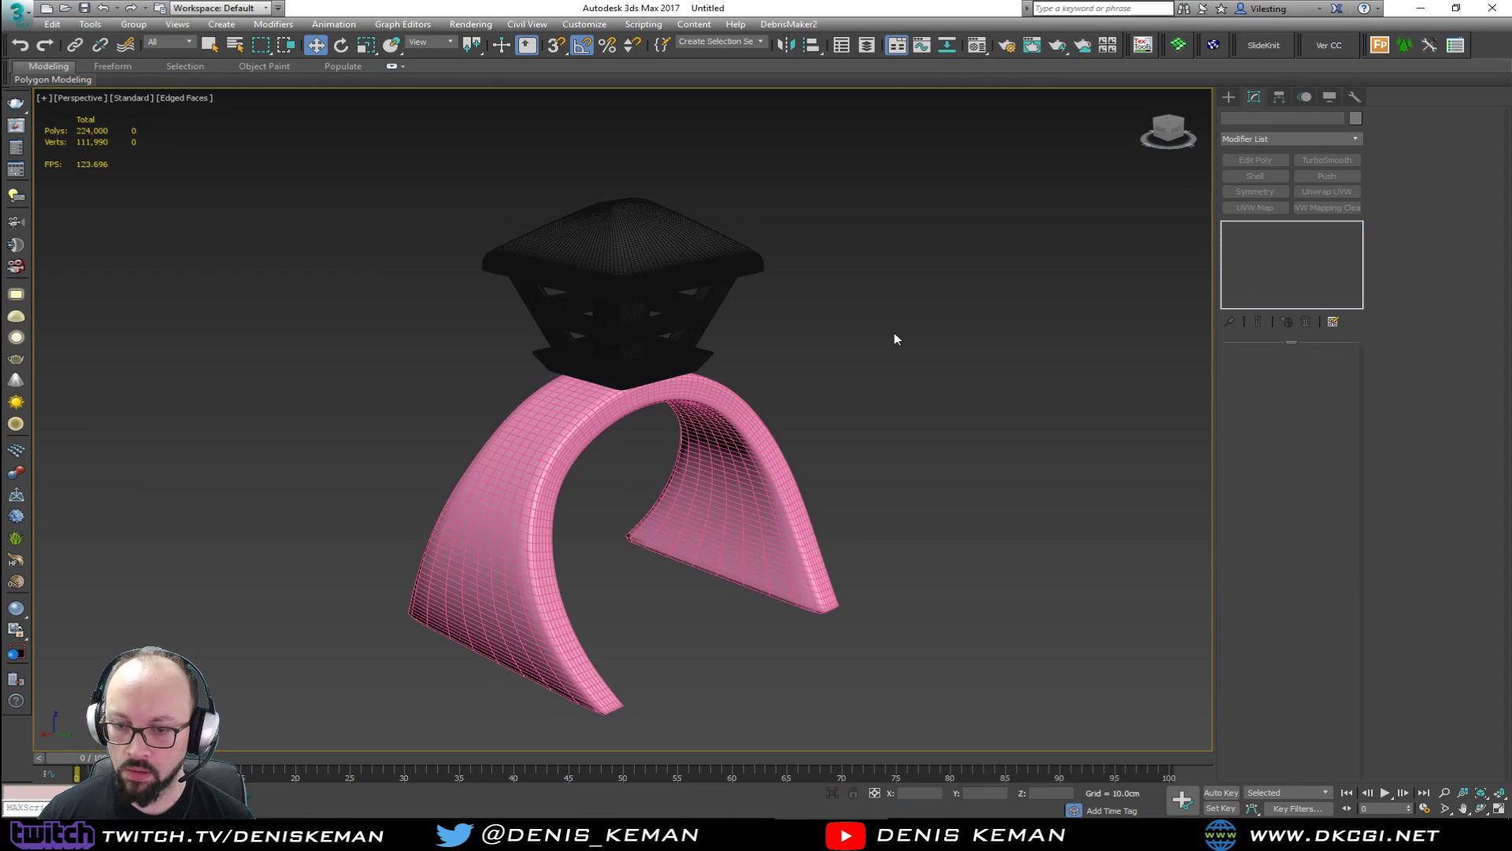
key(F4)
mouse_move(885, 352)
alt+middle_down()
mouse_move(780, 383)
mouse_move(871, 354)
mouse_move(871, 371)
mouse_move(651, 403)
mouse_move(686, 395)
alt+middle_up()
click(598, 398)
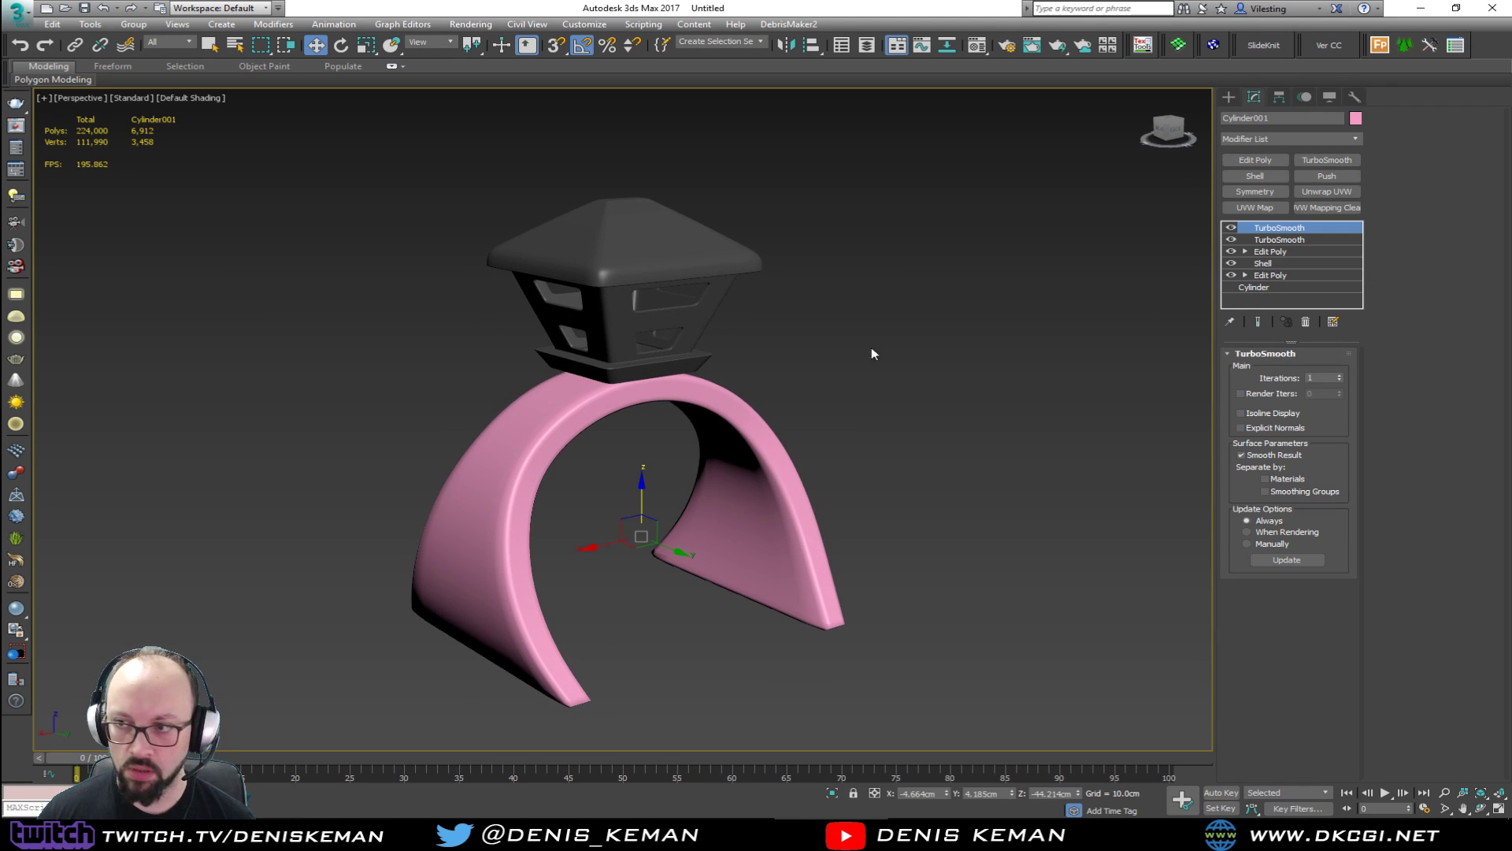
click(1231, 228)
click(1232, 239)
key(F4)
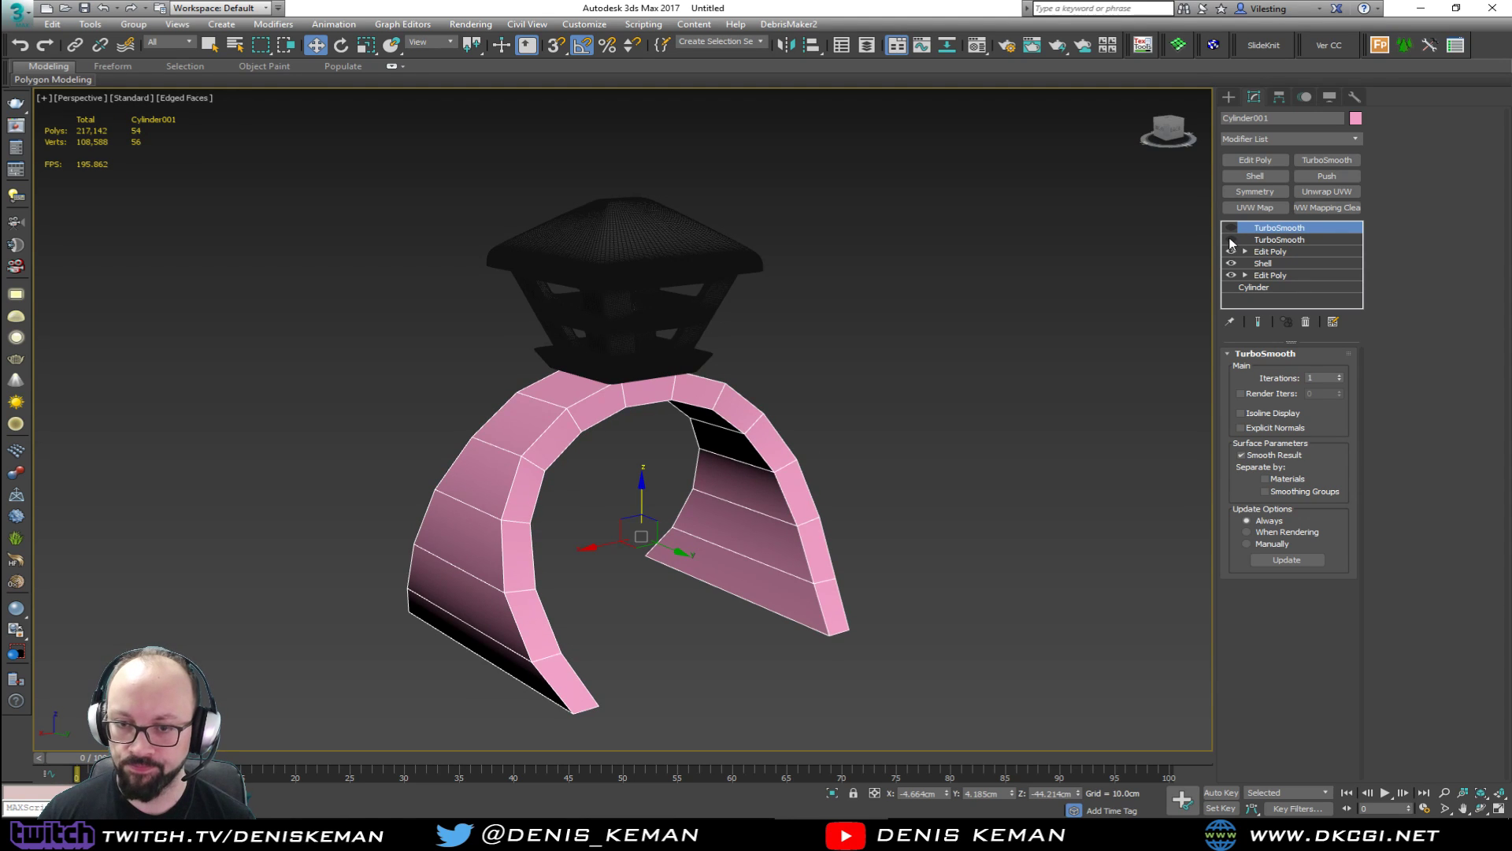
click(1306, 321)
Select the ring of four polygons at the arch's crown and compare that area with the Garden_Ornament reference photo.
scroll(626, 391, up, 4)
alt+middle_drag(628, 388, 622, 344)
key(4)
click(651, 370)
shift+click(636, 426)
alt+middle_drag(597, 542, 508, 369)
key(alt+Tab)
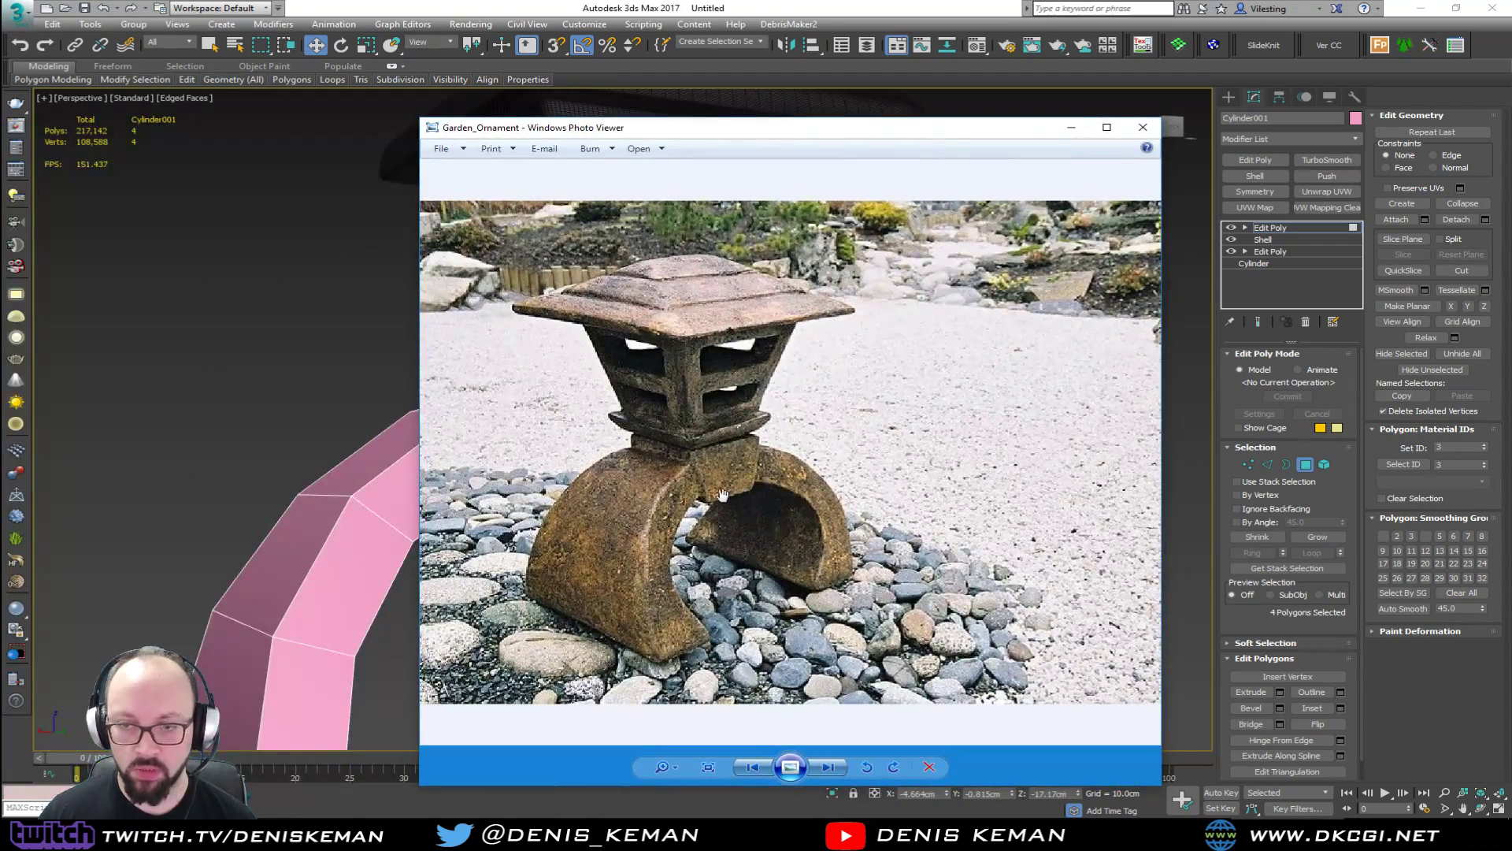
key(alt+Tab)
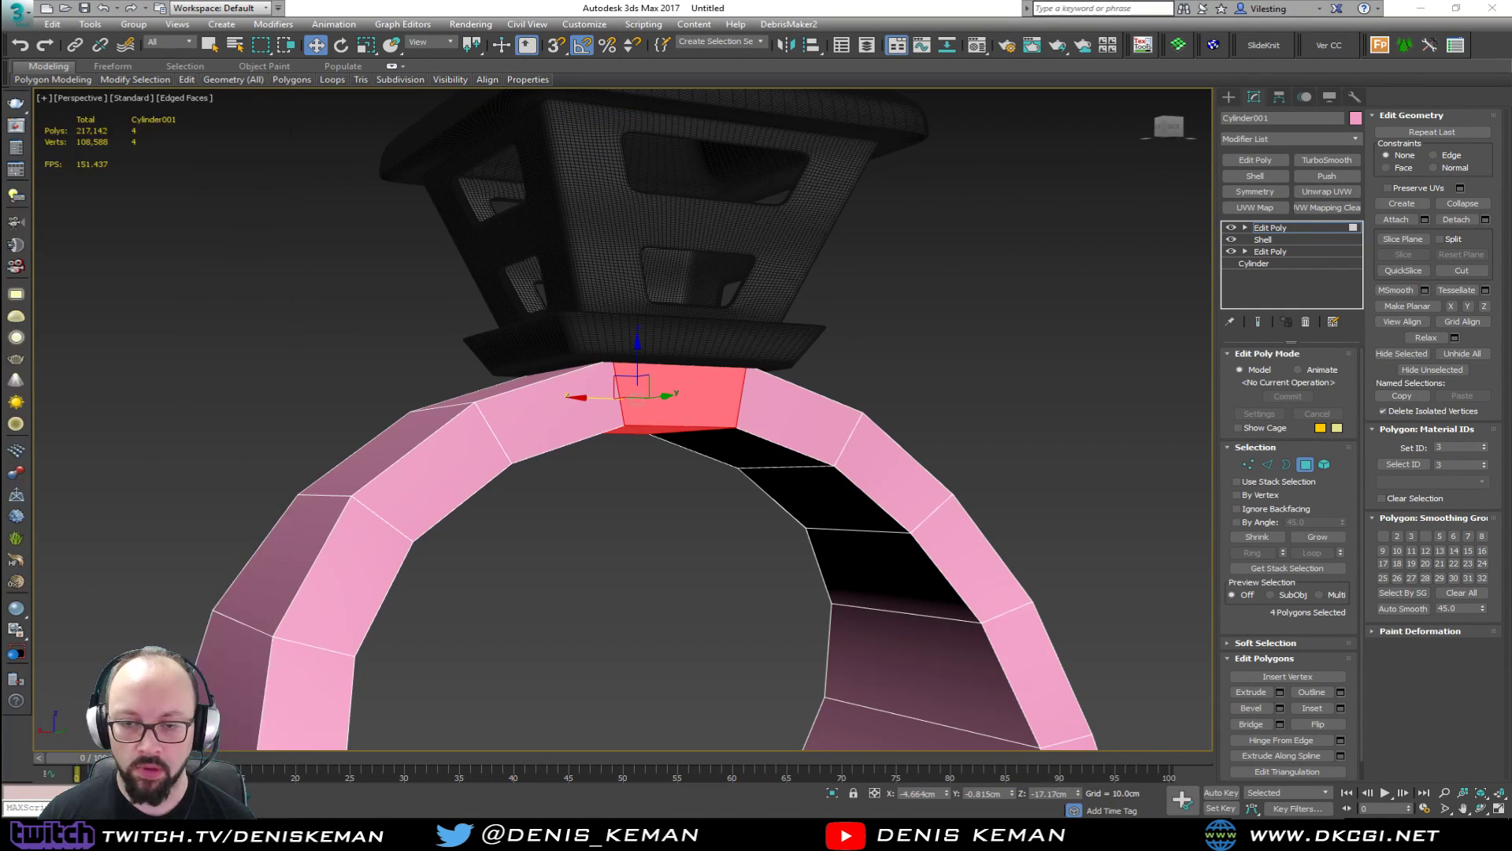
alt+middle_drag(653, 319, 668, 318)
middle_drag(769, 441, 763, 393)
scroll(779, 414, down, 2)
Select seven underside polygons around the arch's crown and move them down along Z.
click(689, 376)
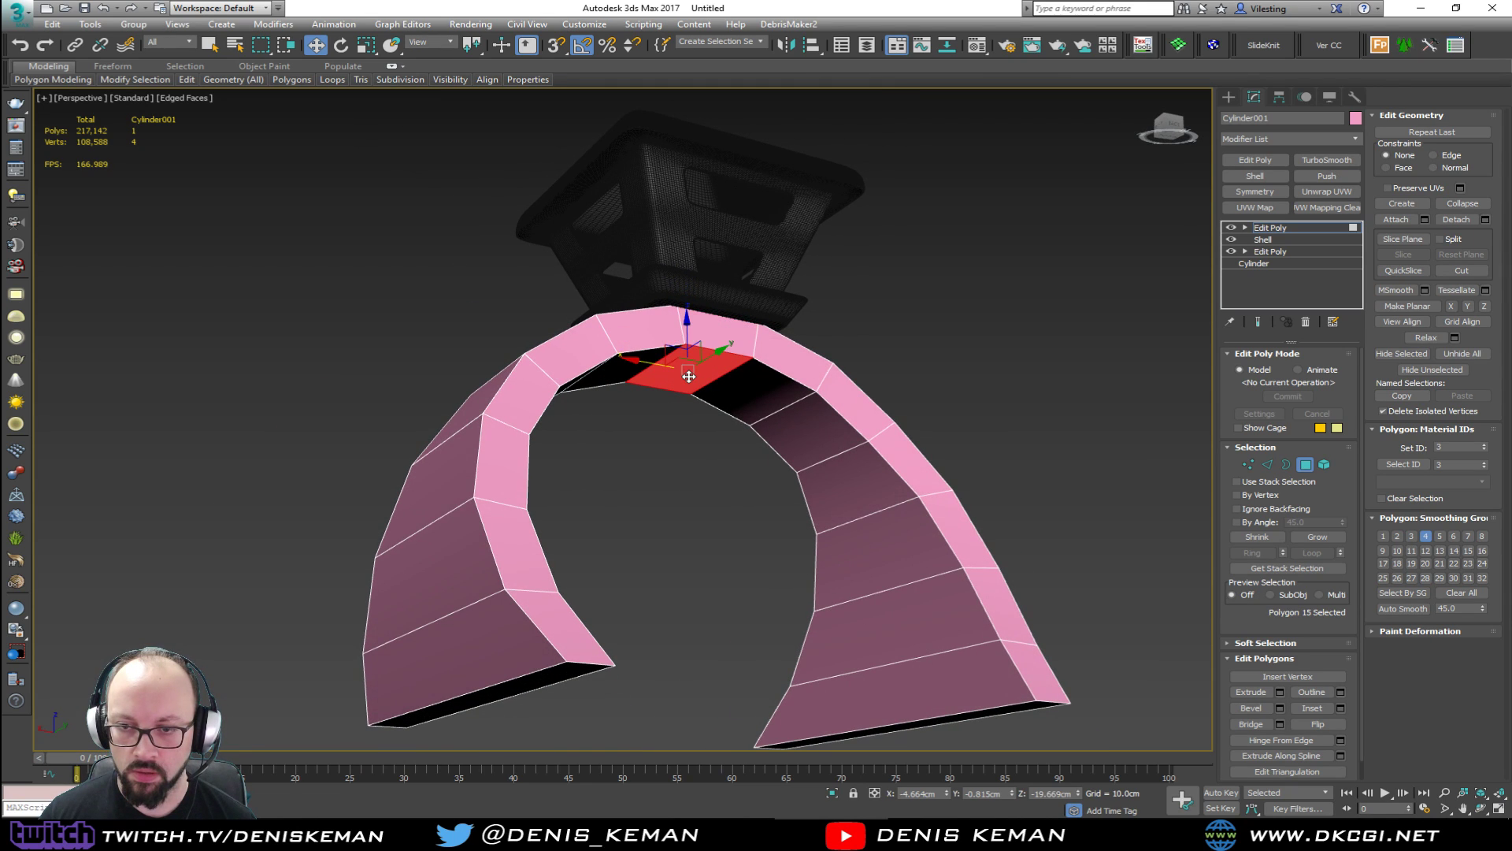
ctrl+click(744, 393)
ctrl+click(630, 368)
ctrl+click(803, 435)
alt+middle_drag(654, 408, 593, 425)
ctrl+click(591, 426)
ctrl+click(512, 458)
alt+middle_drag(512, 458, 753, 457)
ctrl+click(841, 489)
drag(676, 387, 674, 405)
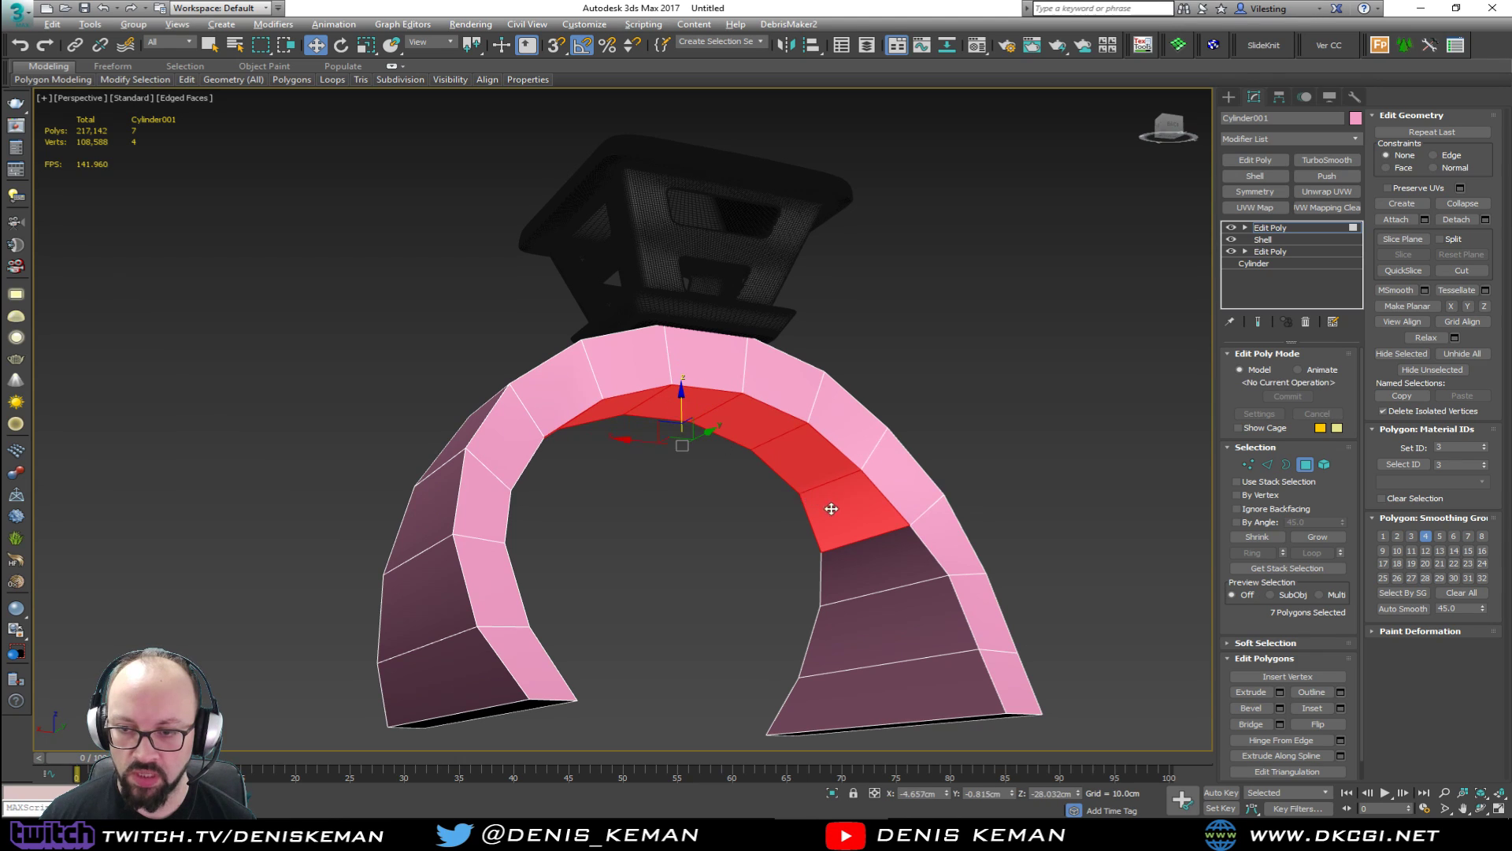
Narrow the underside selection step by step to the three central crown polygons, lowering them further along Z.
alt+click(831, 508)
alt+middle_drag(831, 508, 759, 509)
alt+click(532, 502)
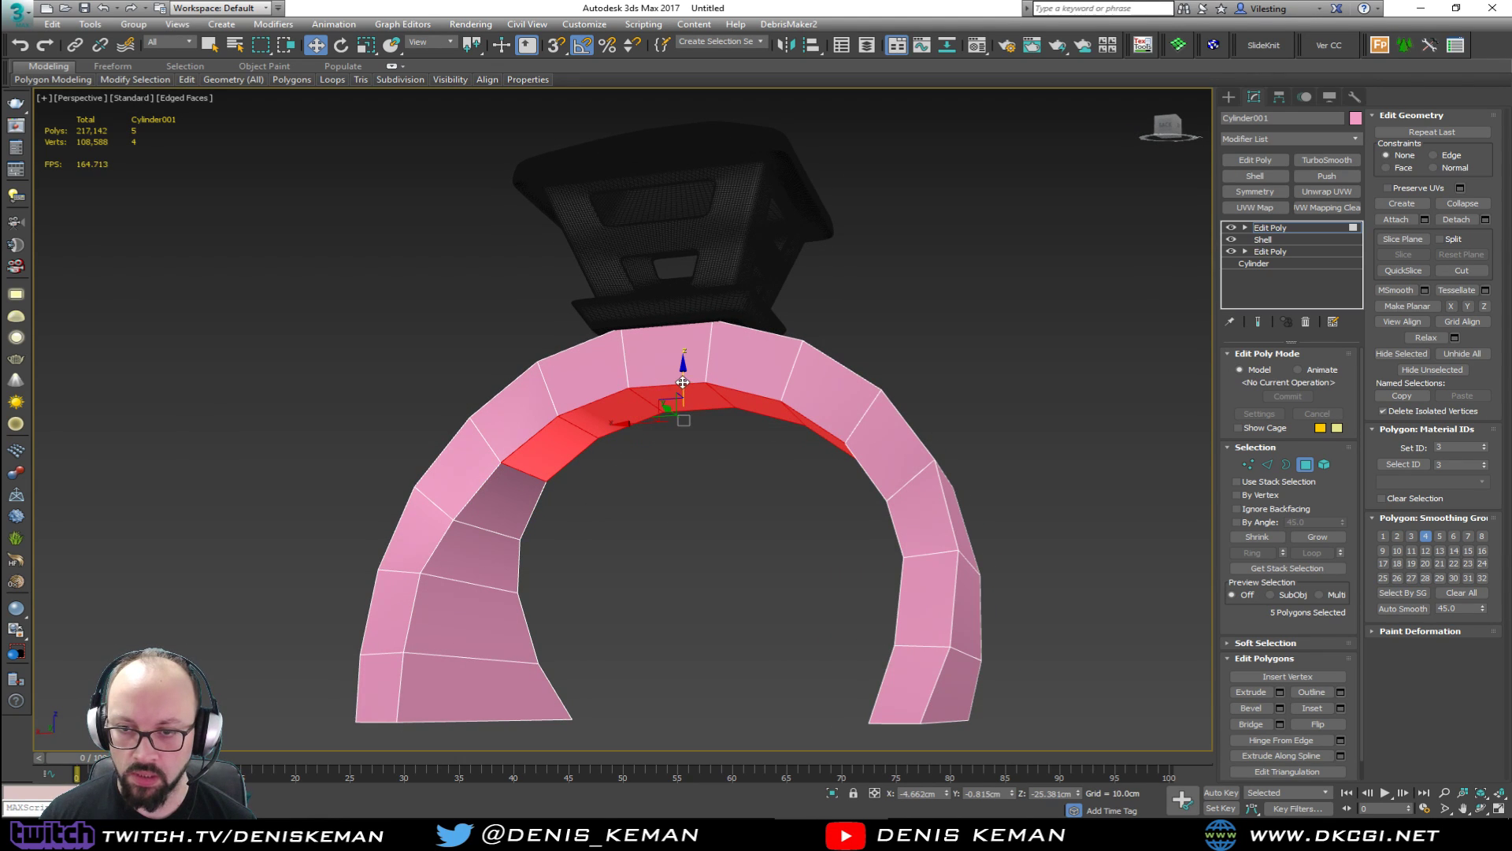
alt+click(549, 461)
alt+middle_drag(549, 461, 676, 465)
alt+click(811, 459)
mouse_move(682, 375)
alt+middle_down()
mouse_move(748, 415)
mouse_move(686, 403)
alt+middle_up()
Select the ring of four polygons around the arch's crown, including the hidden face beneath the house.
click(713, 396)
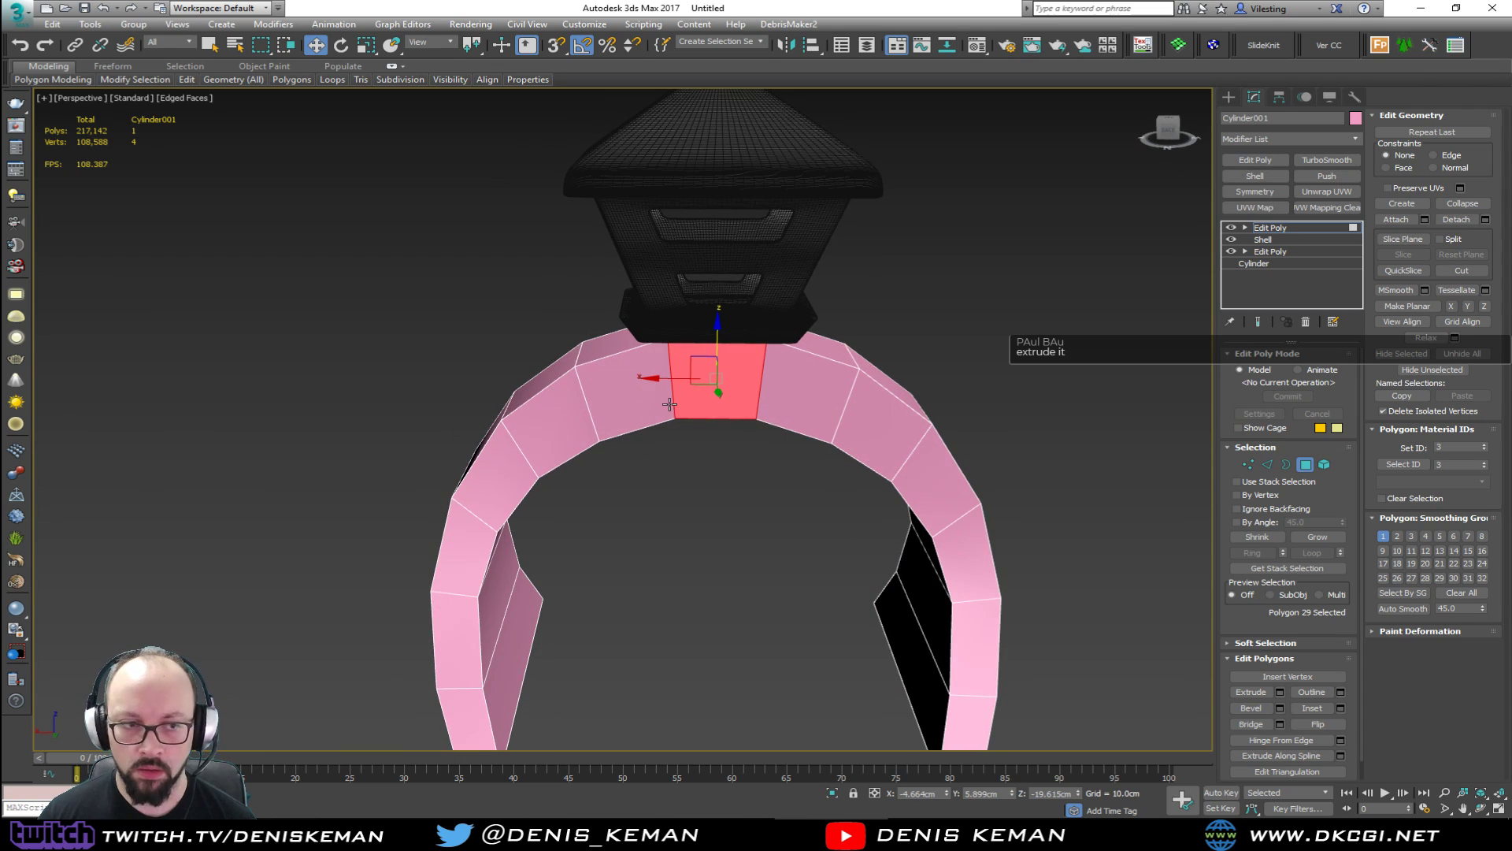
key(F3)
drag(708, 242, 706, 240)
key(F3)
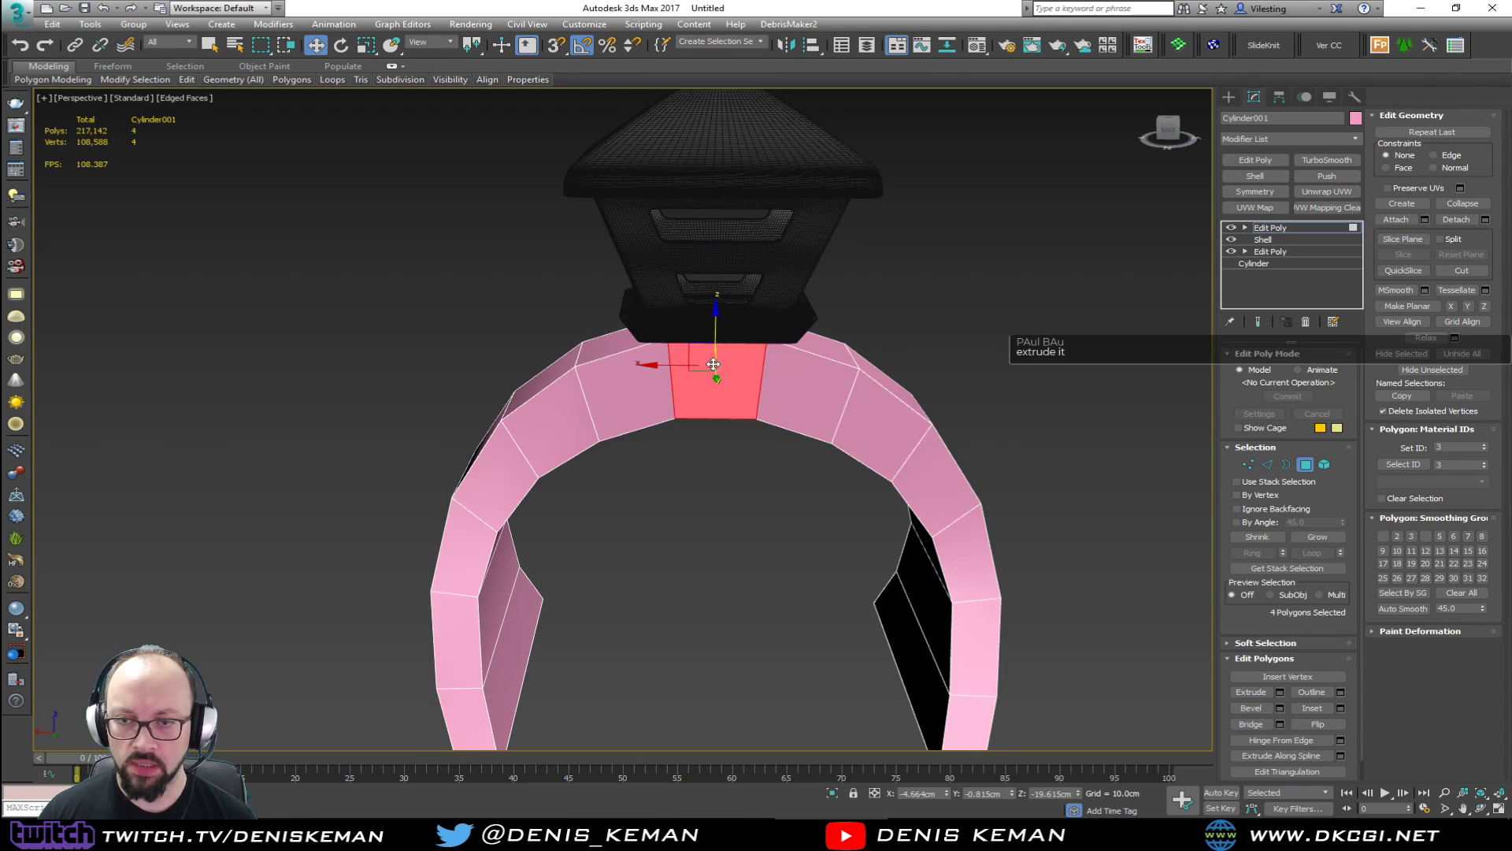
alt+middle_drag(716, 363, 776, 348)
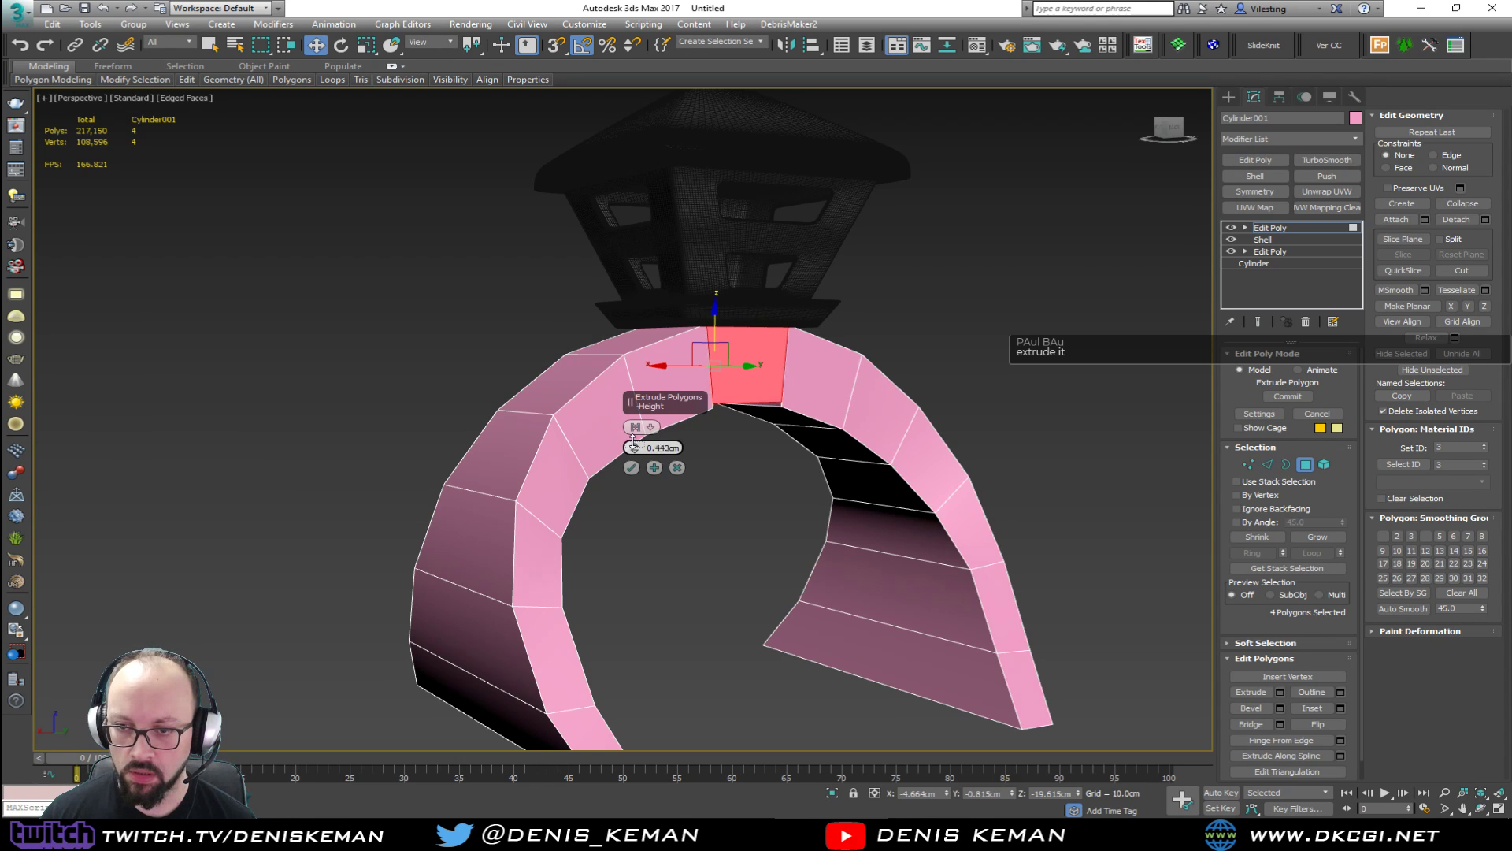
Extrude the crown's four-polygon ring outward by 2 cm to form a raised block around the arch.
click(635, 428)
alt+middle_drag(842, 388, 885, 334)
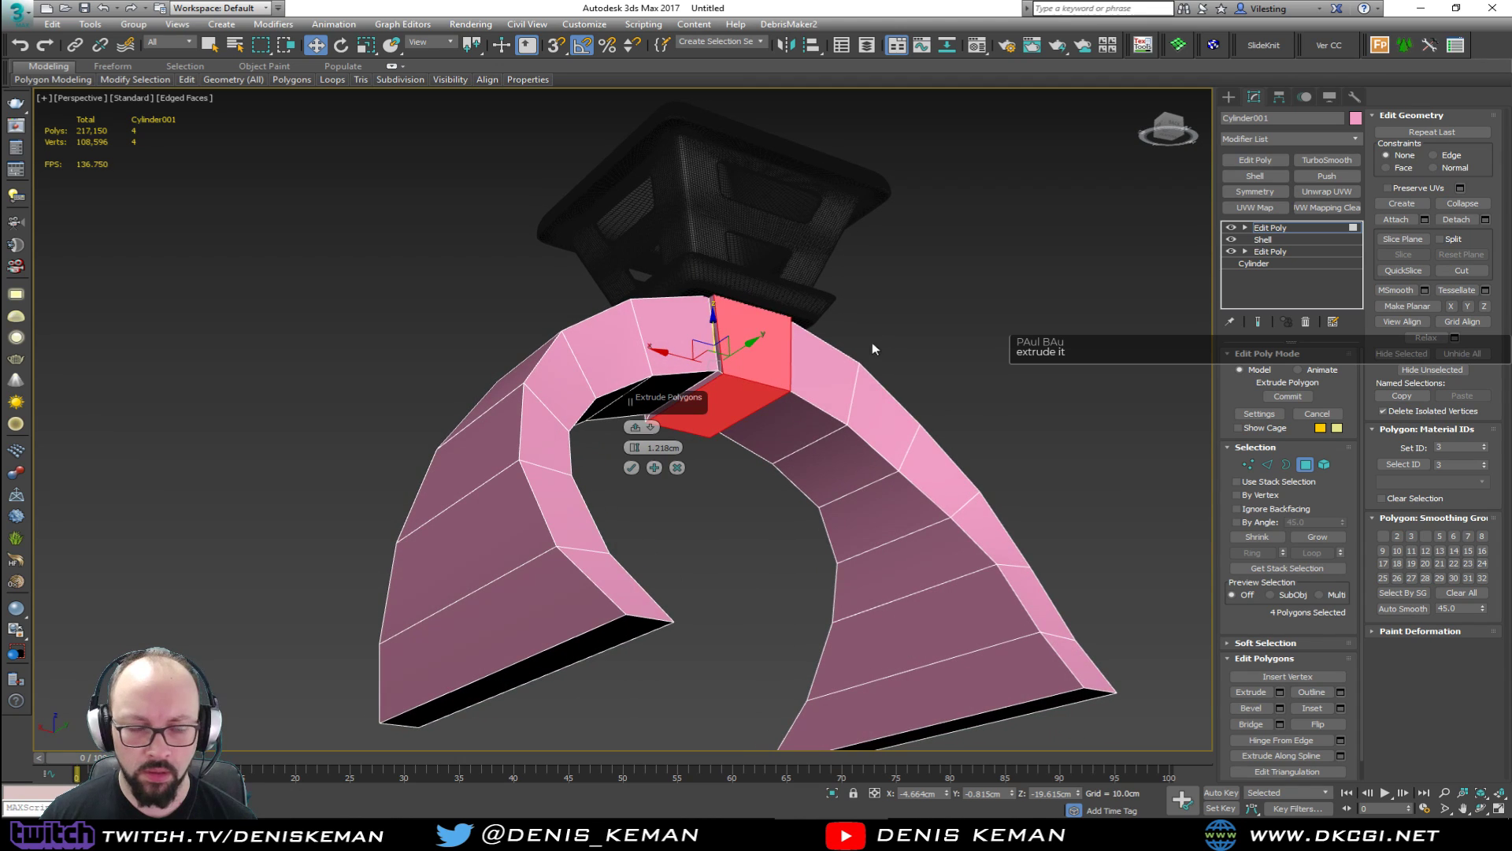
scroll(780, 392, up, 3)
middle_drag(776, 387, 784, 478)
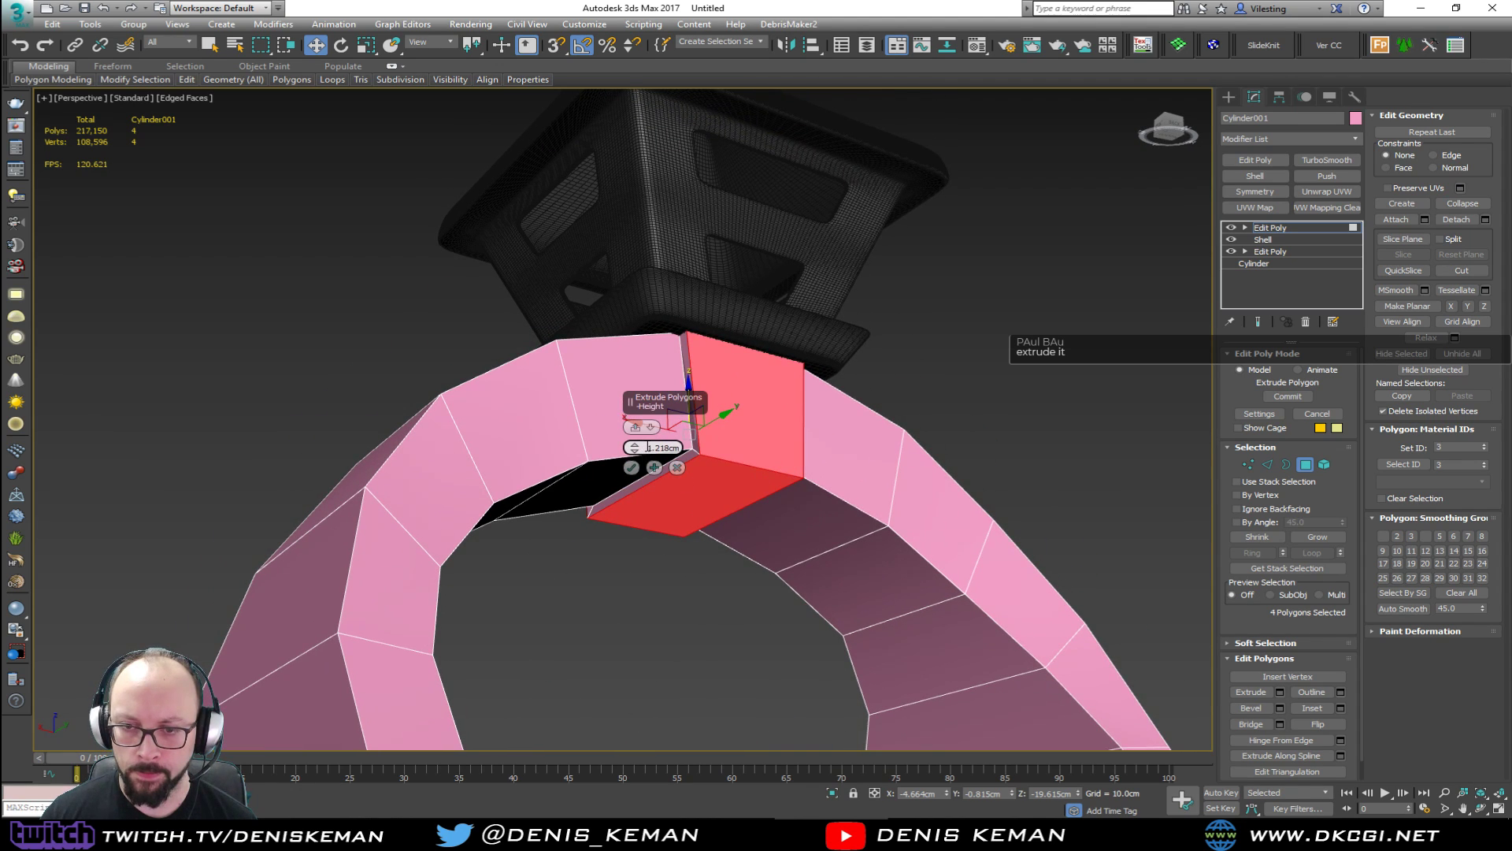
text(3)
key(Return)
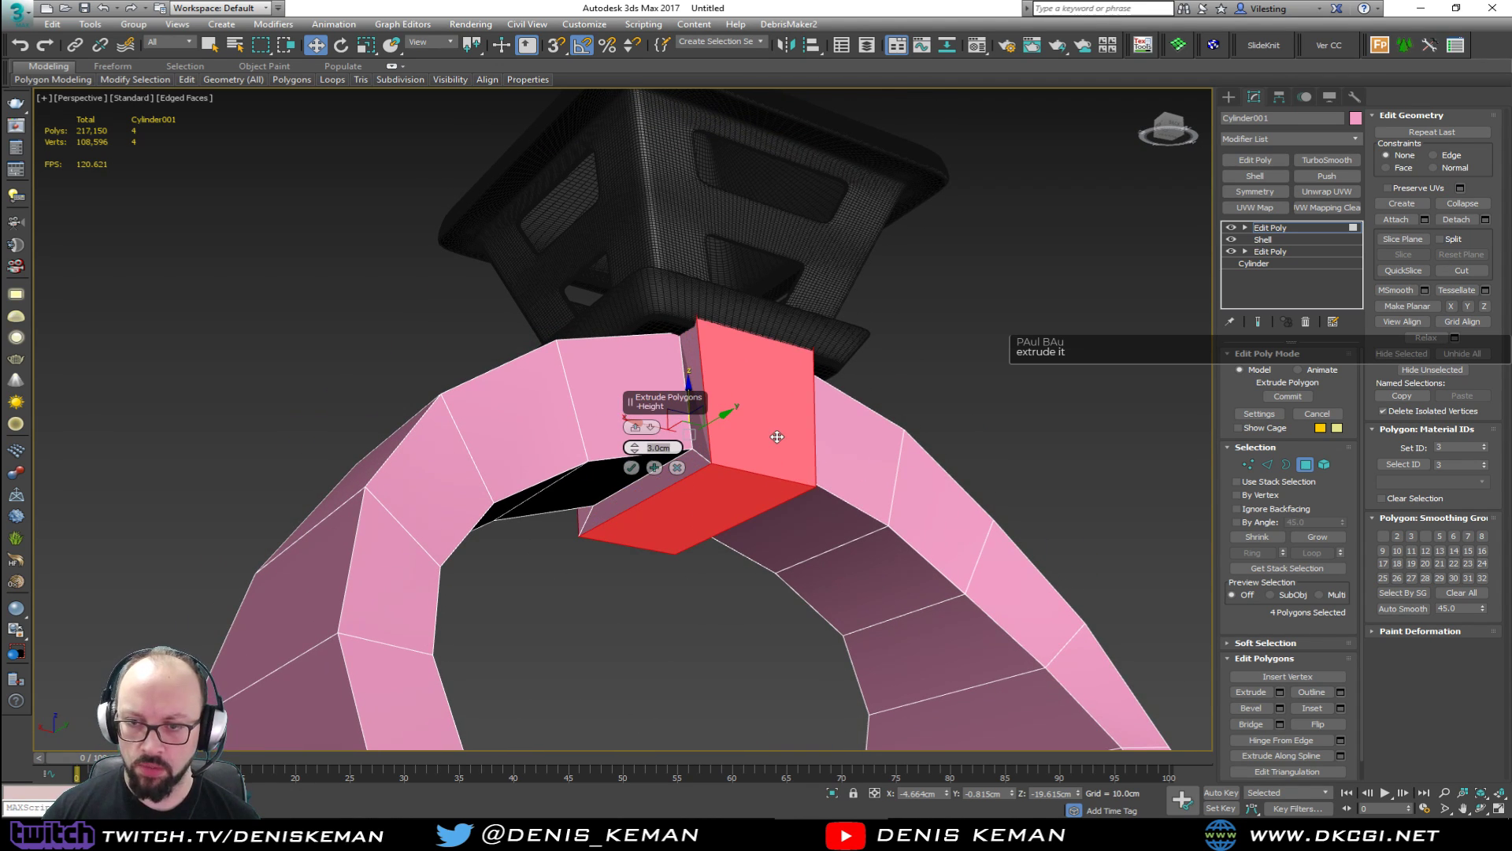
alt+middle_drag(757, 341, 790, 378)
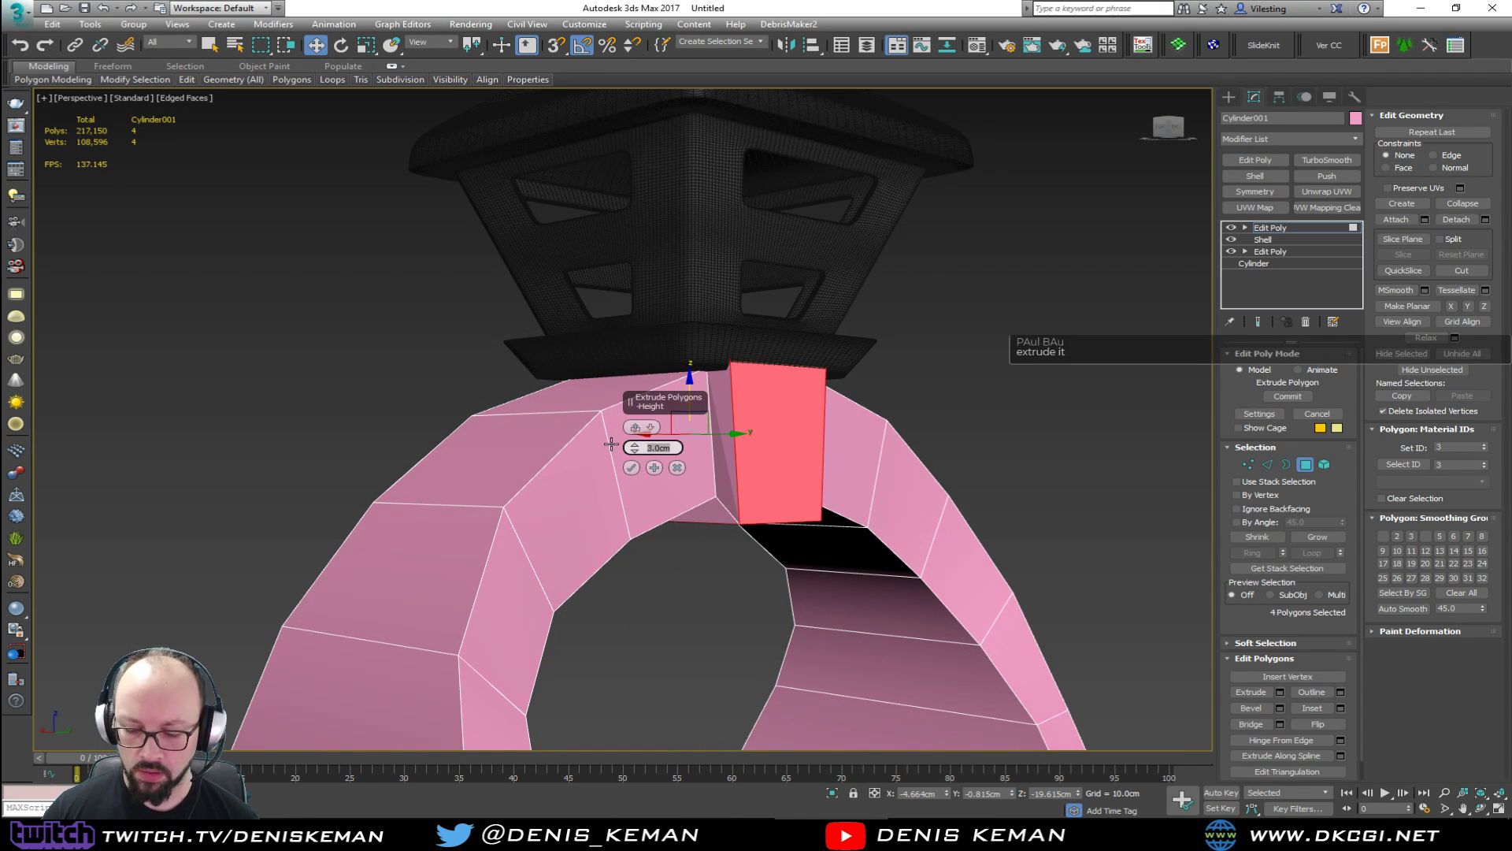
text(2)
key(Return)
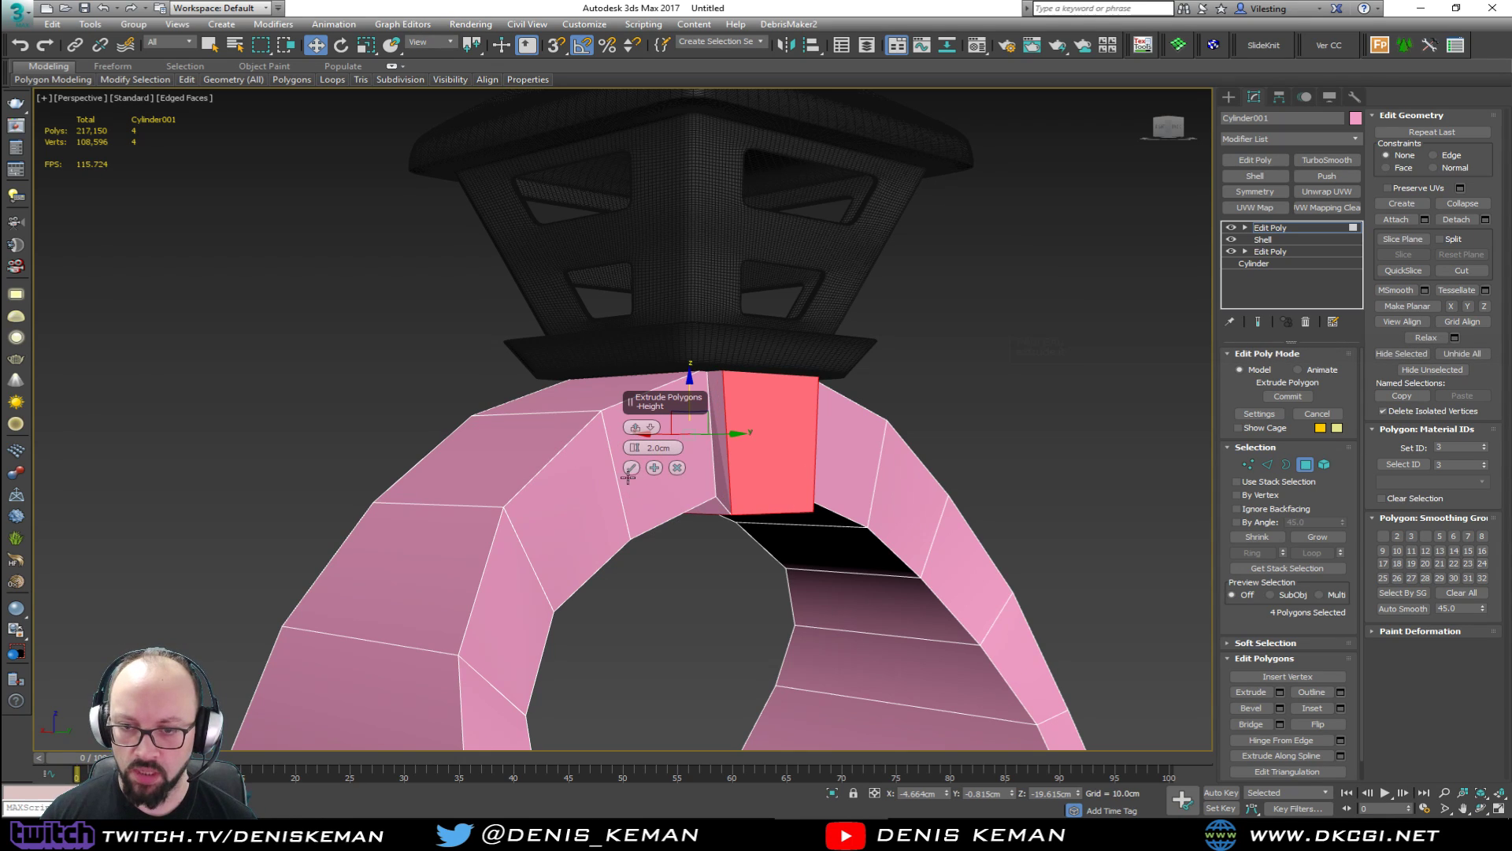
Leave sub-object editing on the arch and move the lantern house up along Z onto the crown block.
click(1324, 465)
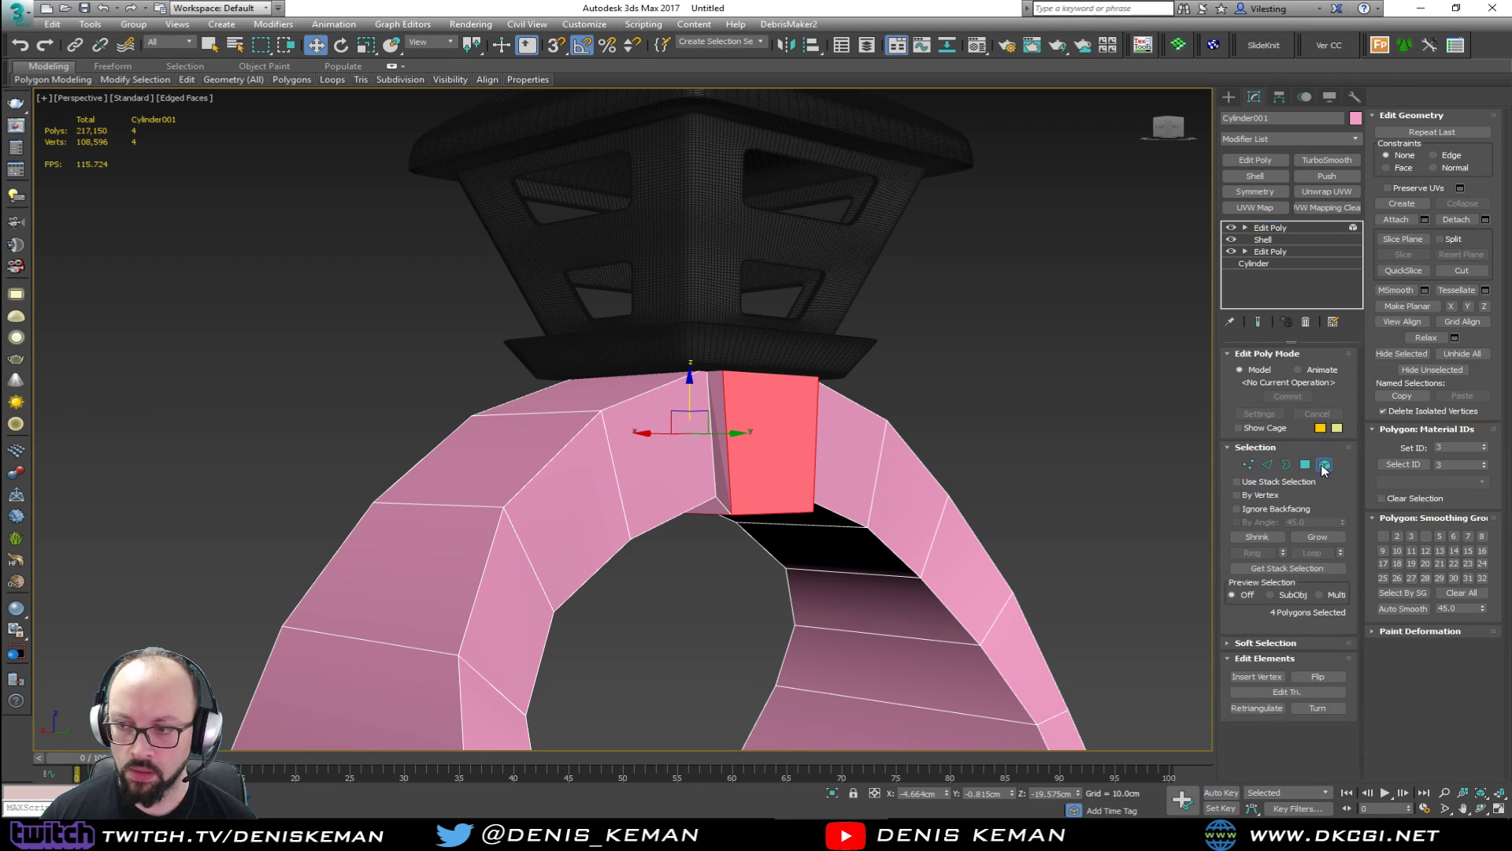
click(1324, 465)
click(743, 304)
drag(692, 138, 696, 130)
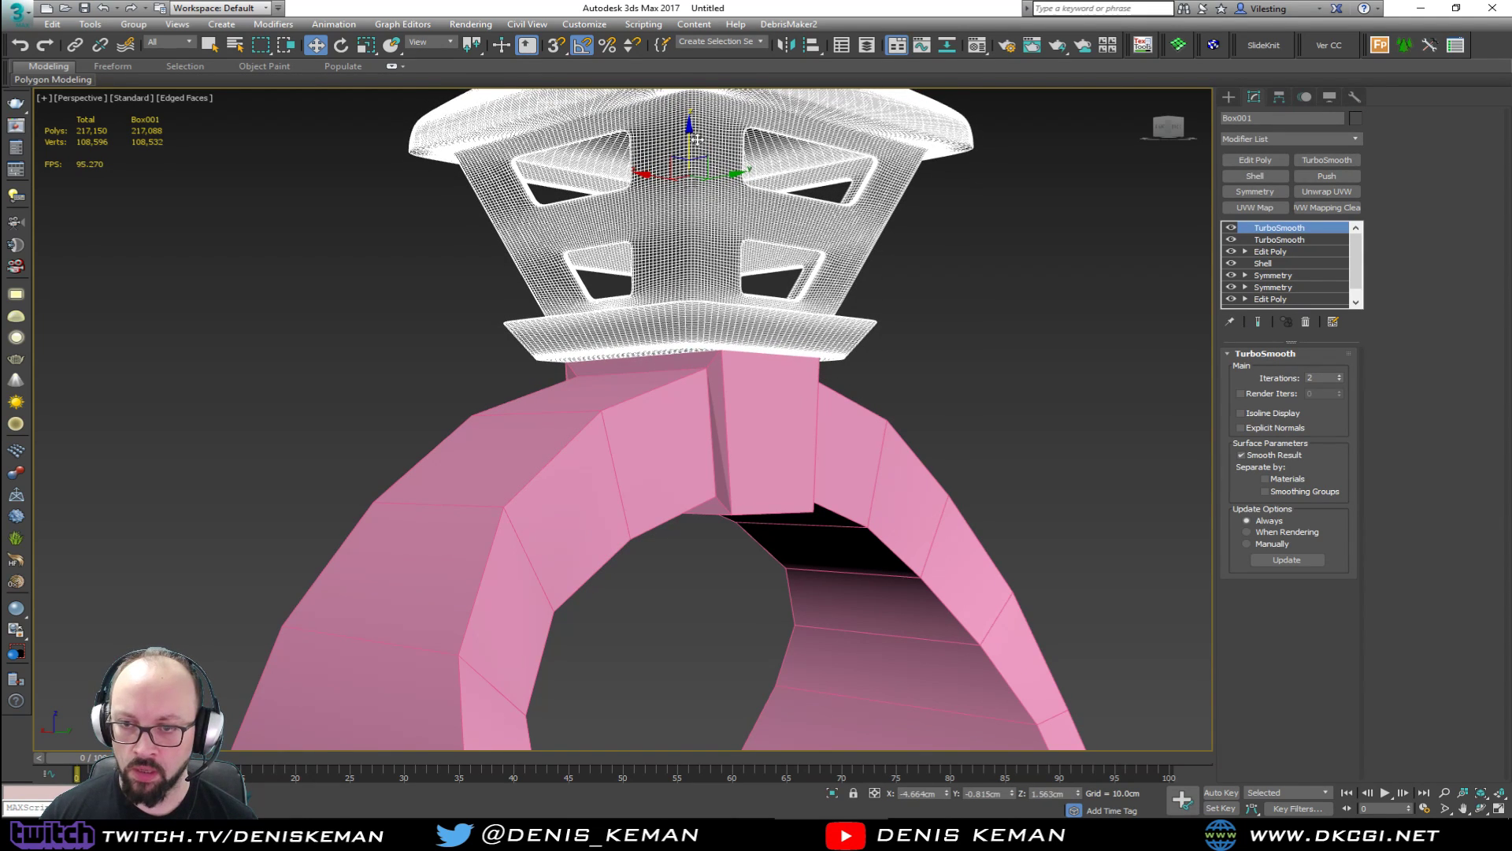
Select the arch and isolate it for close work on the crown block with edged faces displayed.
click(916, 410)
mouse_move(766, 406)
middle_down()
mouse_move(616, 378)
mouse_move(645, 456)
mouse_move(654, 440)
mouse_move(736, 432)
mouse_move(688, 381)
middle_up()
key(F4)
scroll(756, 377, down, 4)
click(588, 381)
key(F4)
scroll(587, 381, up, 5)
key(alt+q)
scroll(689, 382, up, 4)
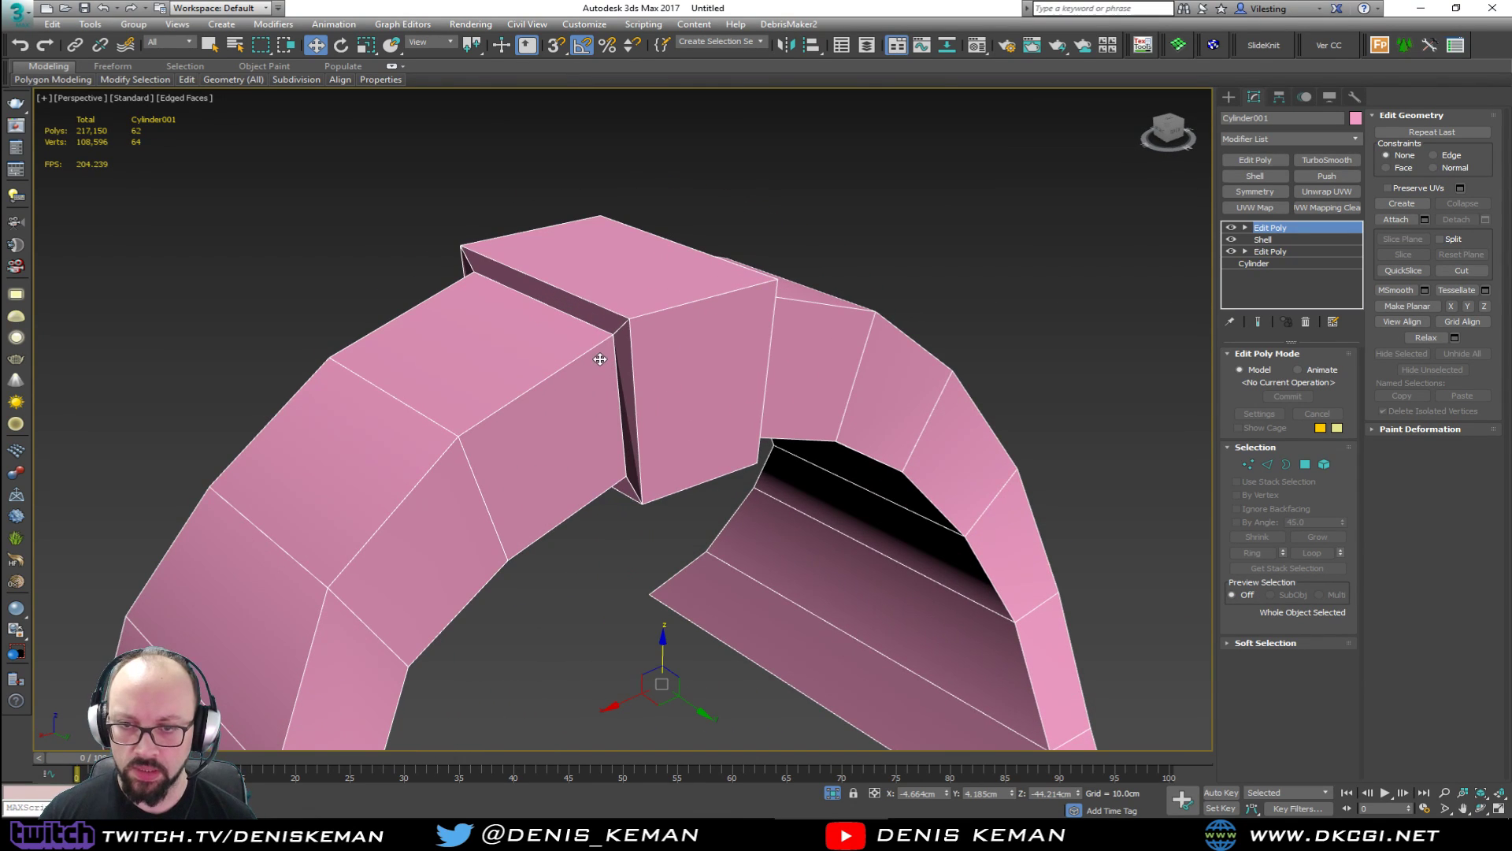
Insert SwiftLoop support loops along one rim of the arch and around one side of the crown block's step.
key(alt+s)
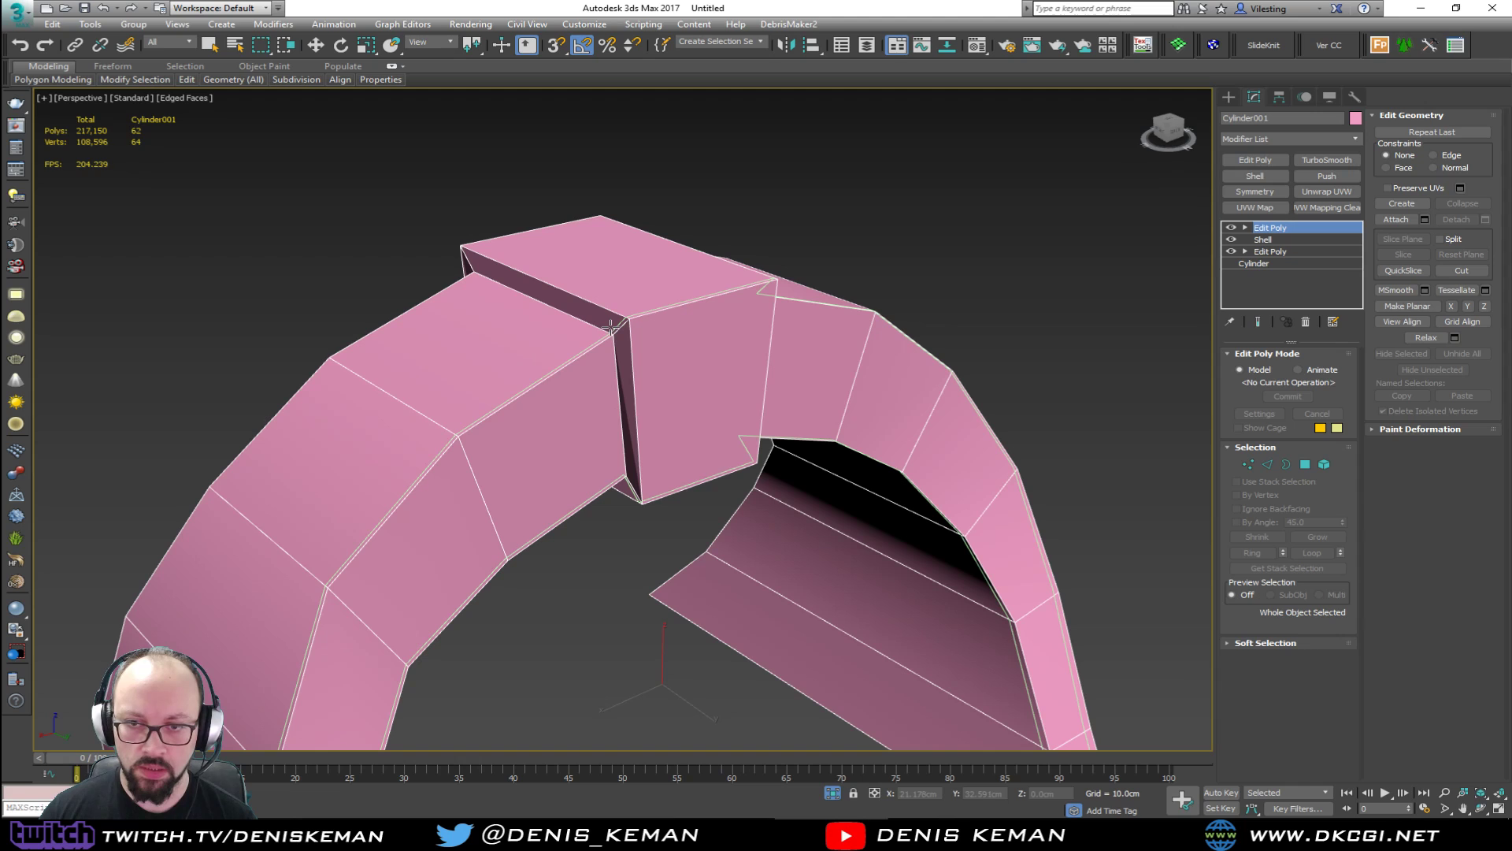
click(616, 326)
alt+middle_drag(487, 272, 625, 334)
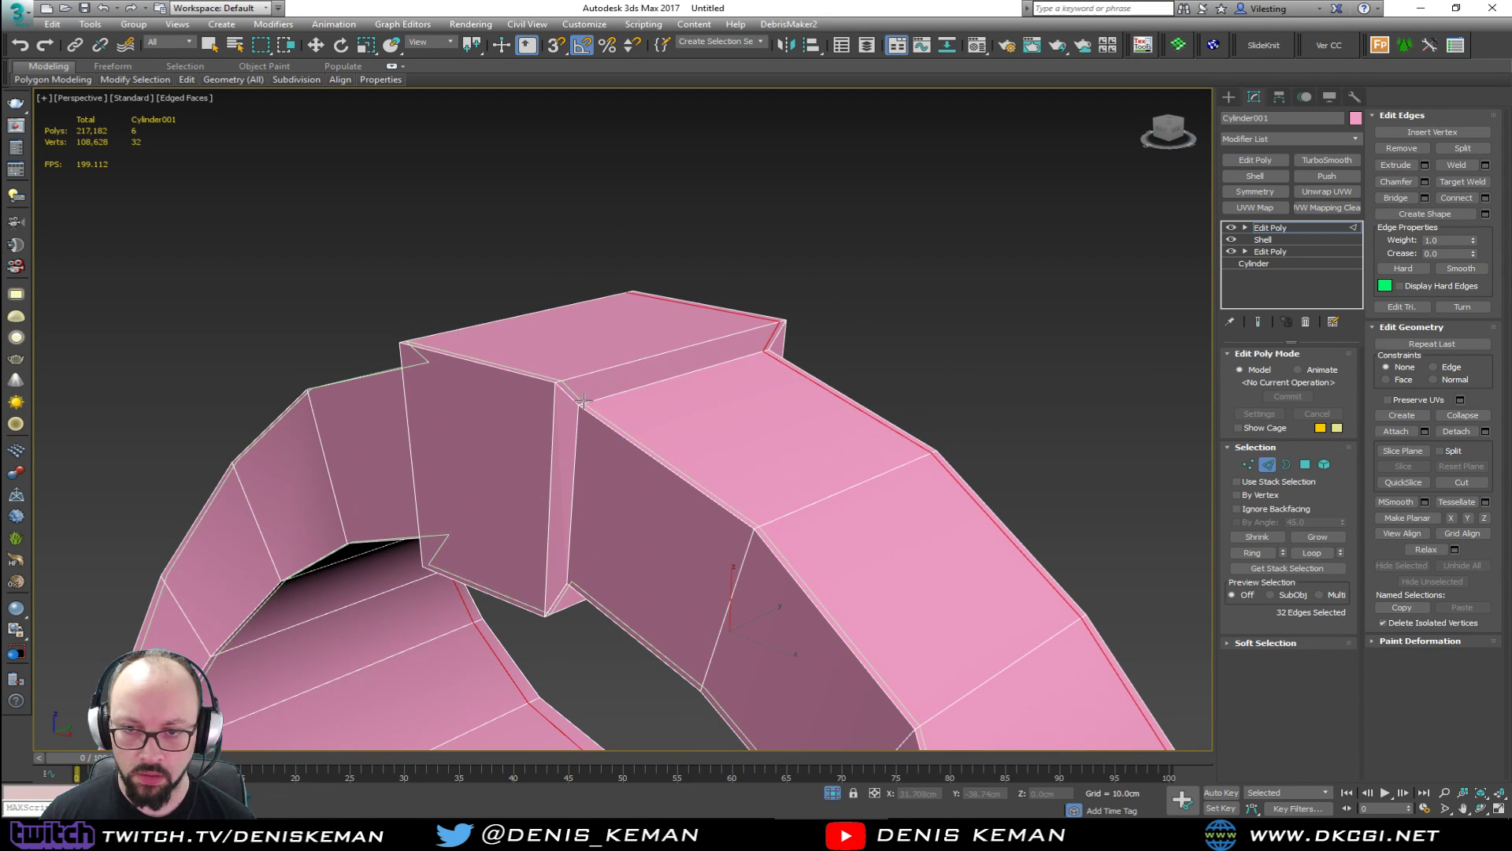
click(563, 386)
click(579, 404)
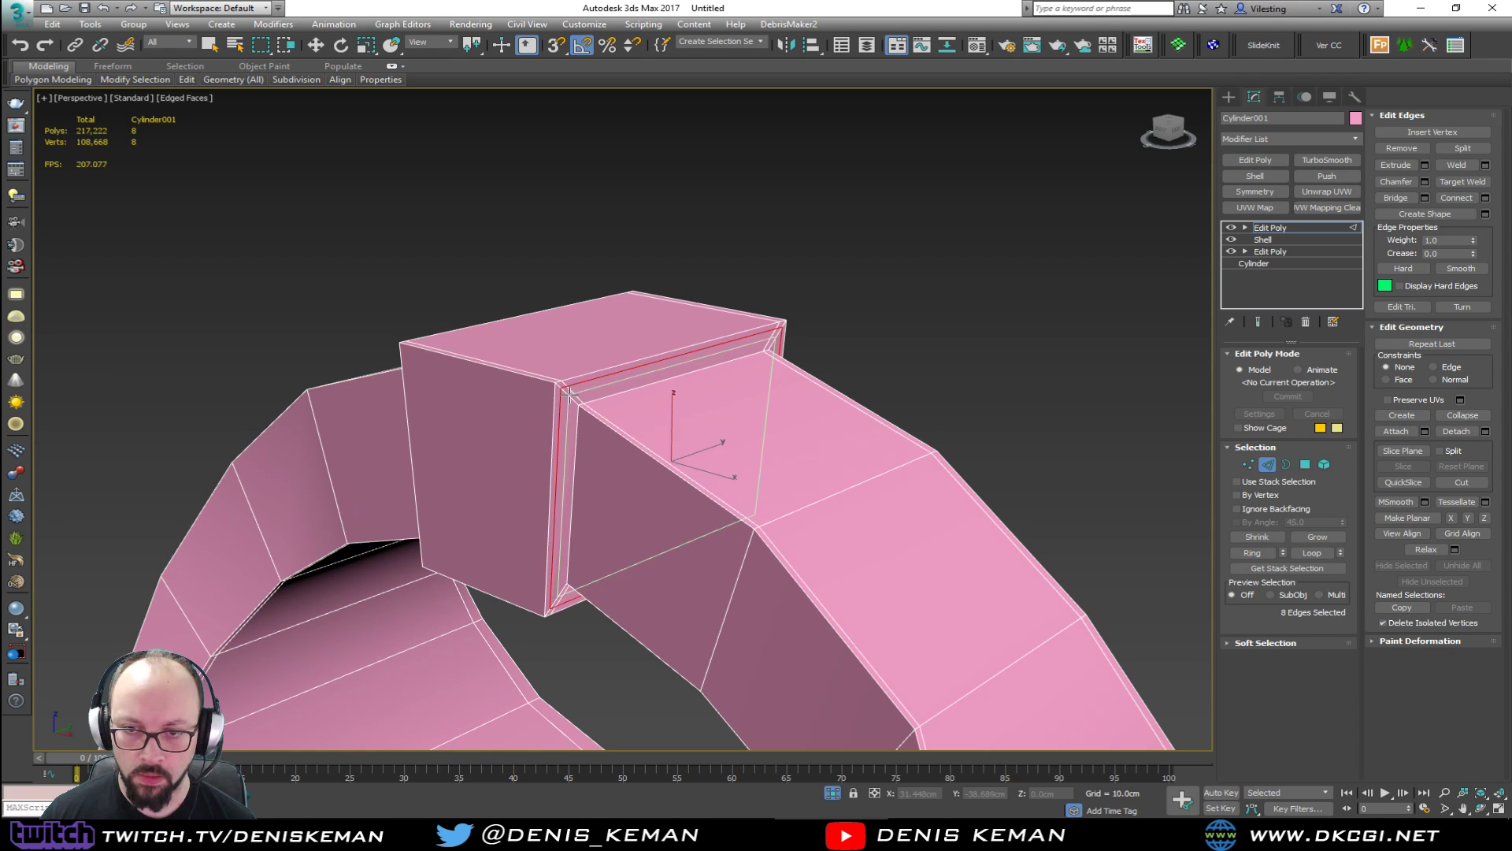
click(581, 405)
alt+middle_drag(581, 406, 649, 420)
Insert support loops along the arch's opposite rim and around the other side of the crown block.
click(587, 364)
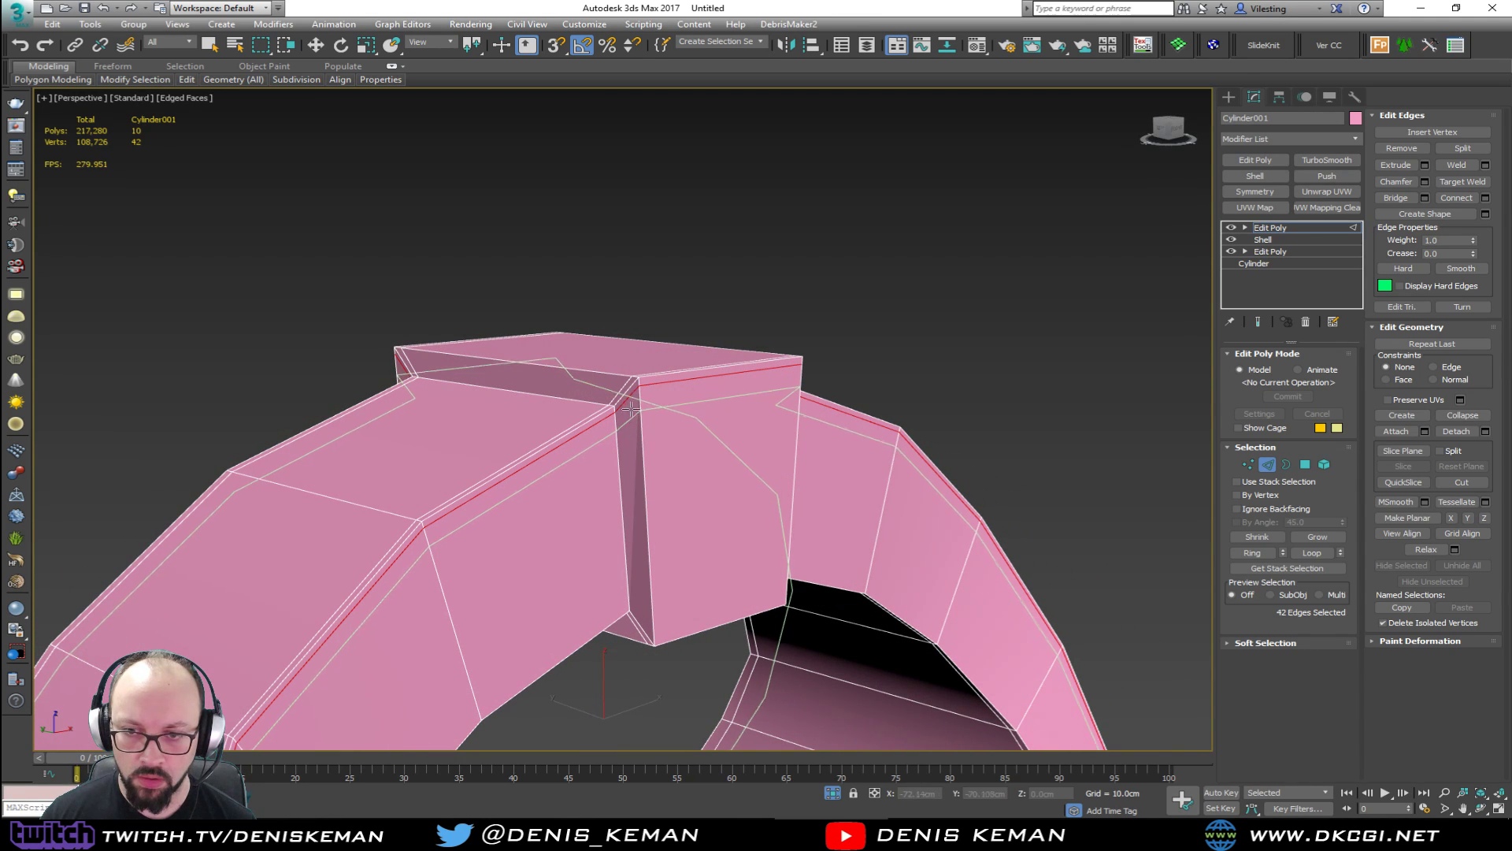
click(634, 390)
click(620, 402)
click(619, 402)
alt+middle_drag(619, 403, 545, 419)
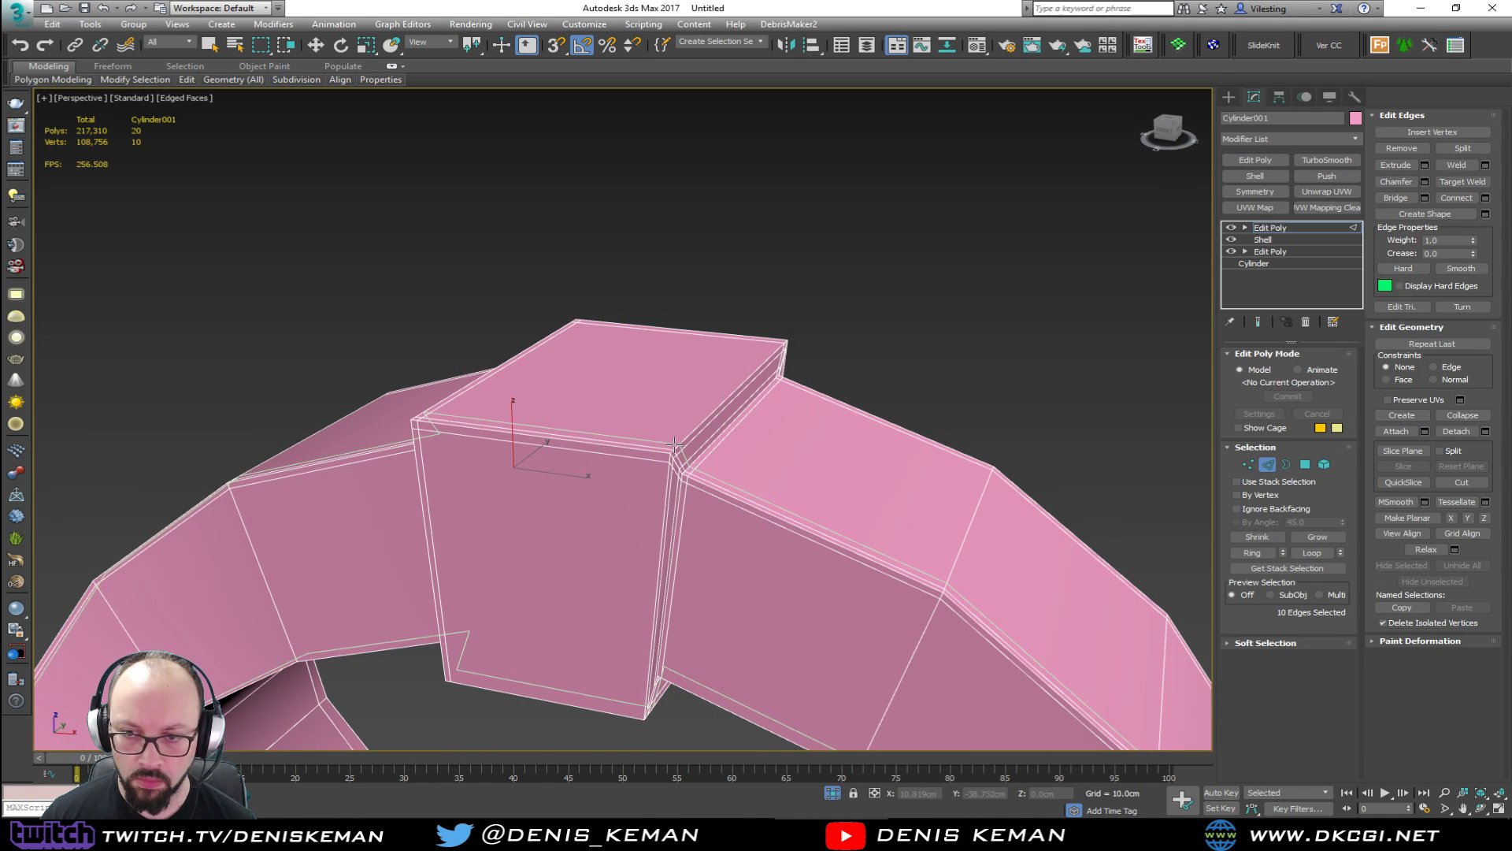
Insert further support loops around the crown block's edge and along the arch's inner edge, and end SwiftLoop.
alt+middle_drag(668, 448, 631, 540)
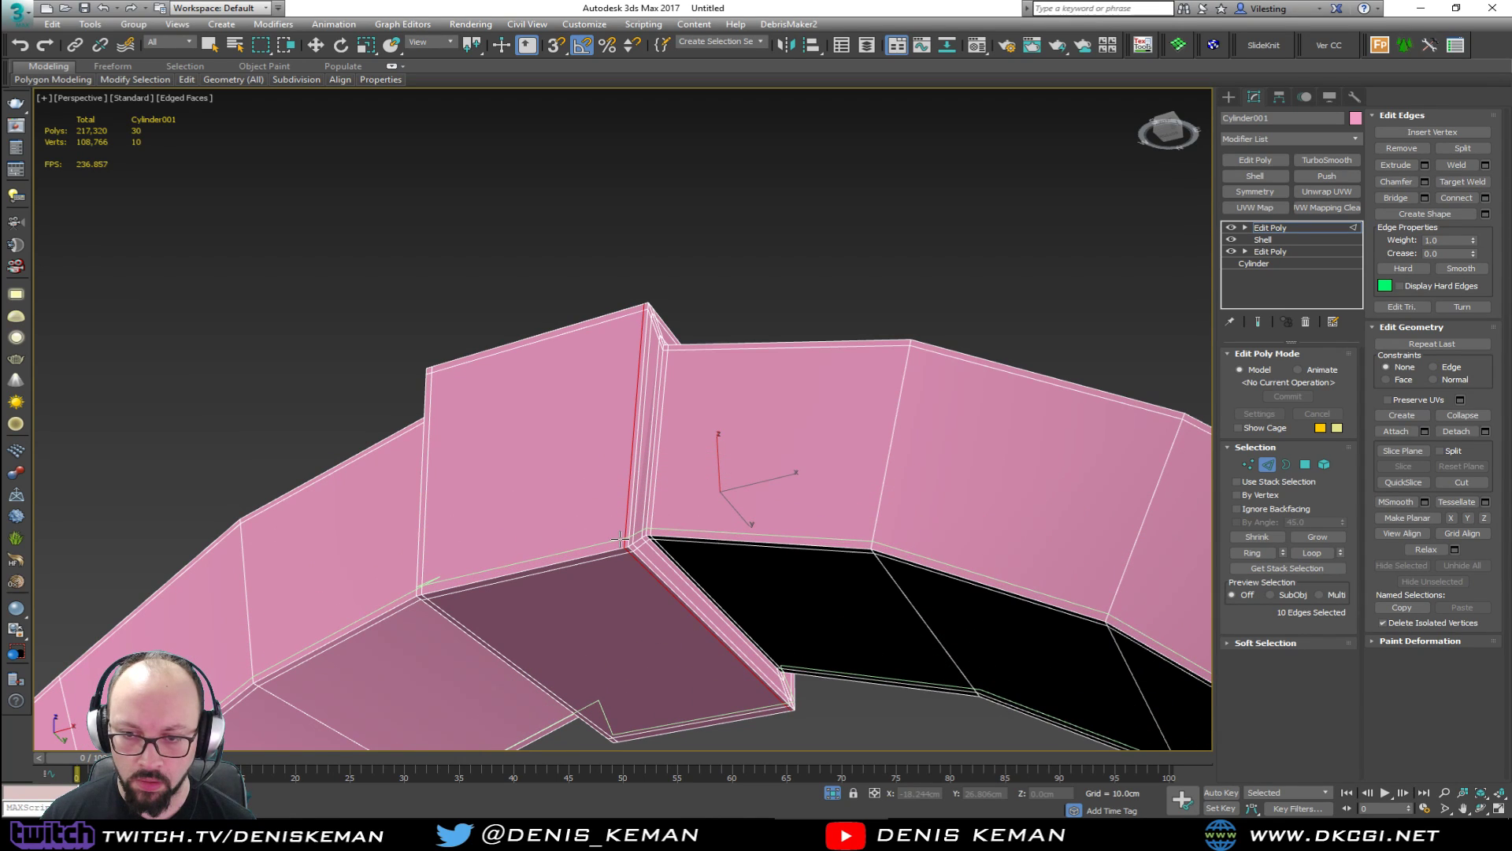
click(697, 526)
alt+middle_drag(697, 525, 682, 408)
right_click(683, 407)
Insert a support loop just above the bottom edge of each arch foot.
scroll(701, 342, up, 3)
scroll(706, 343, down, 4)
middle_drag(579, 440, 870, 270)
middle_drag(668, 465, 634, 361)
scroll(631, 483, down, 3)
scroll(631, 484, up, 6)
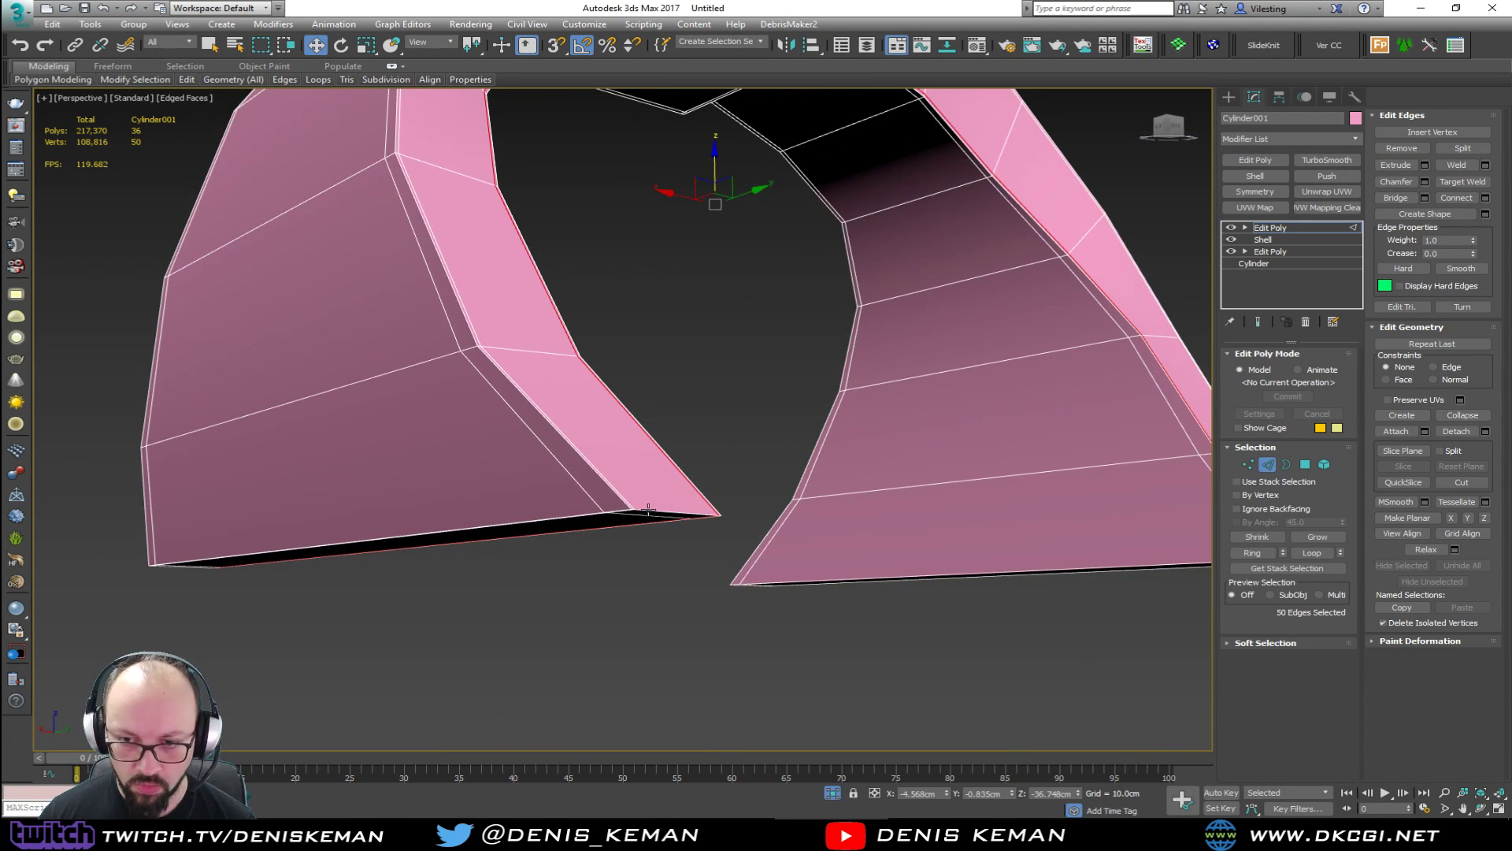
click(629, 512)
mouse_move(720, 462)
alt+middle_down()
mouse_move(756, 409)
mouse_move(745, 473)
alt+middle_up()
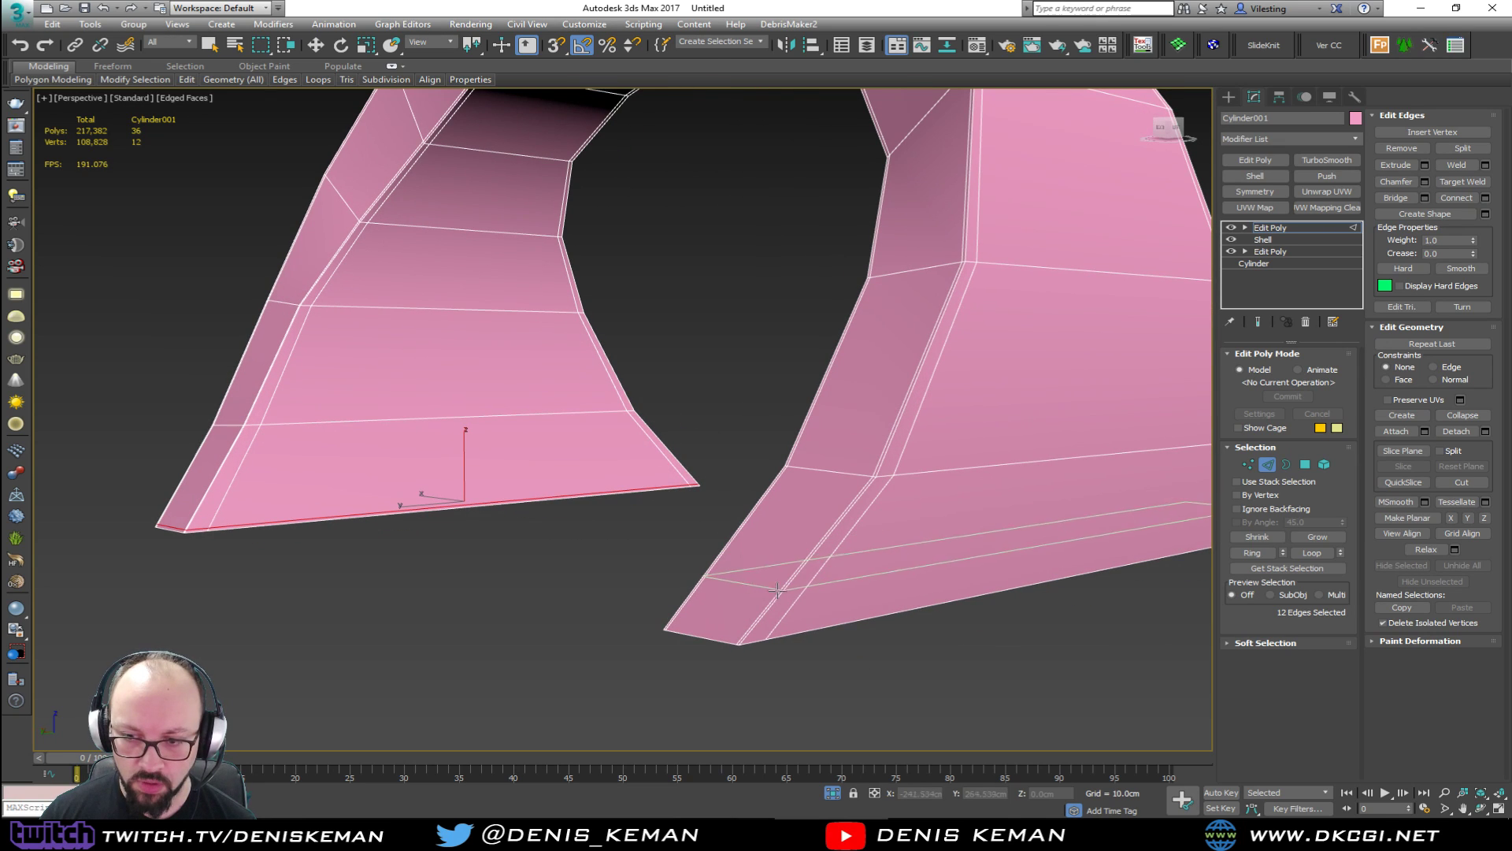
click(741, 640)
key(w)
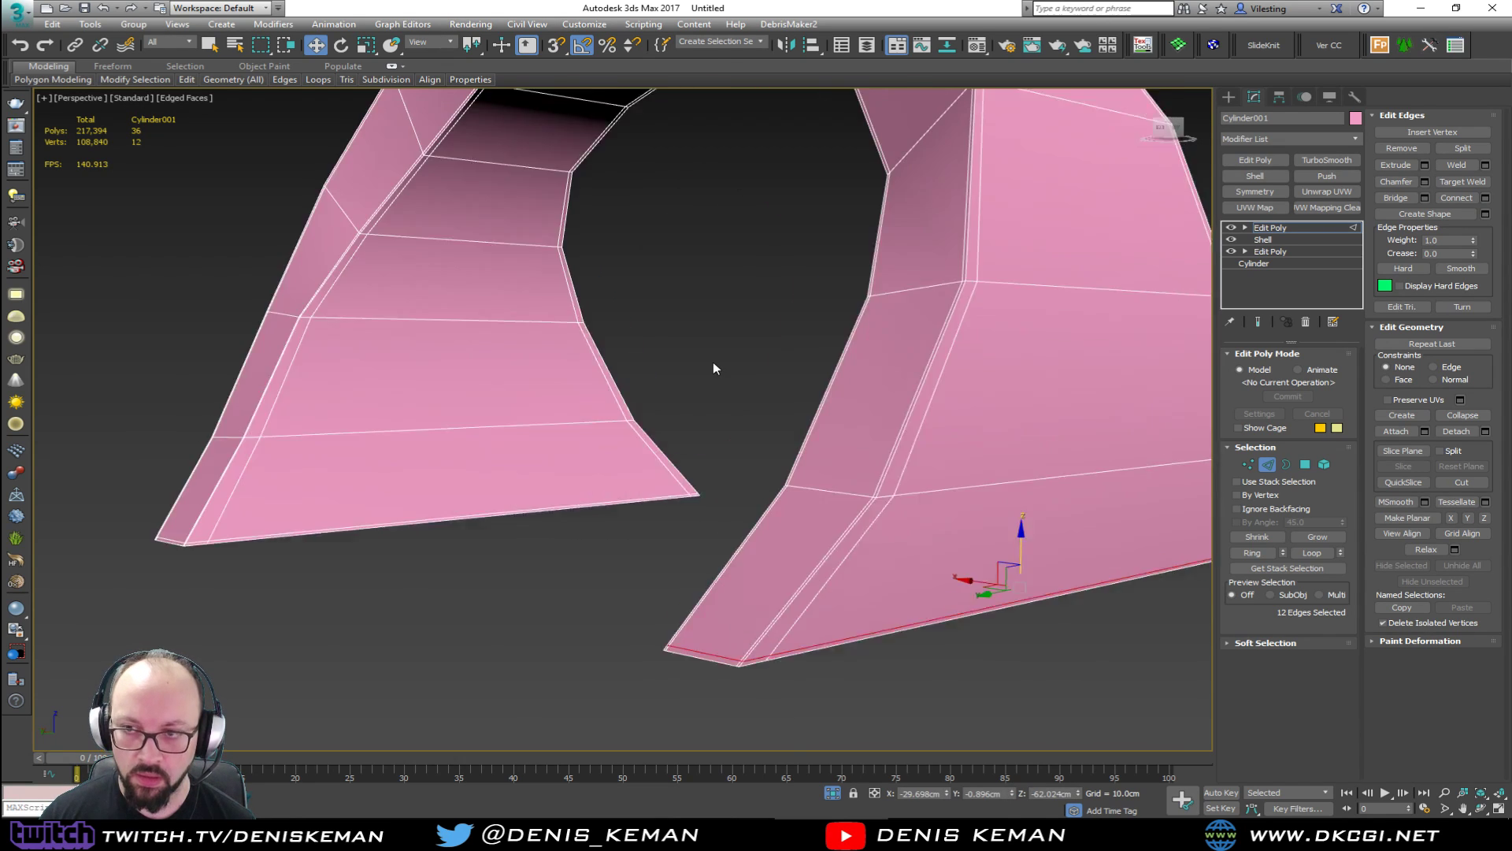
Apply TurboSmooth with 2 iterations to the arch and inspect it with edged faces hidden.
scroll(663, 537, down, 5)
scroll(688, 428, up, 3)
alt+middle_drag(688, 427, 690, 437)
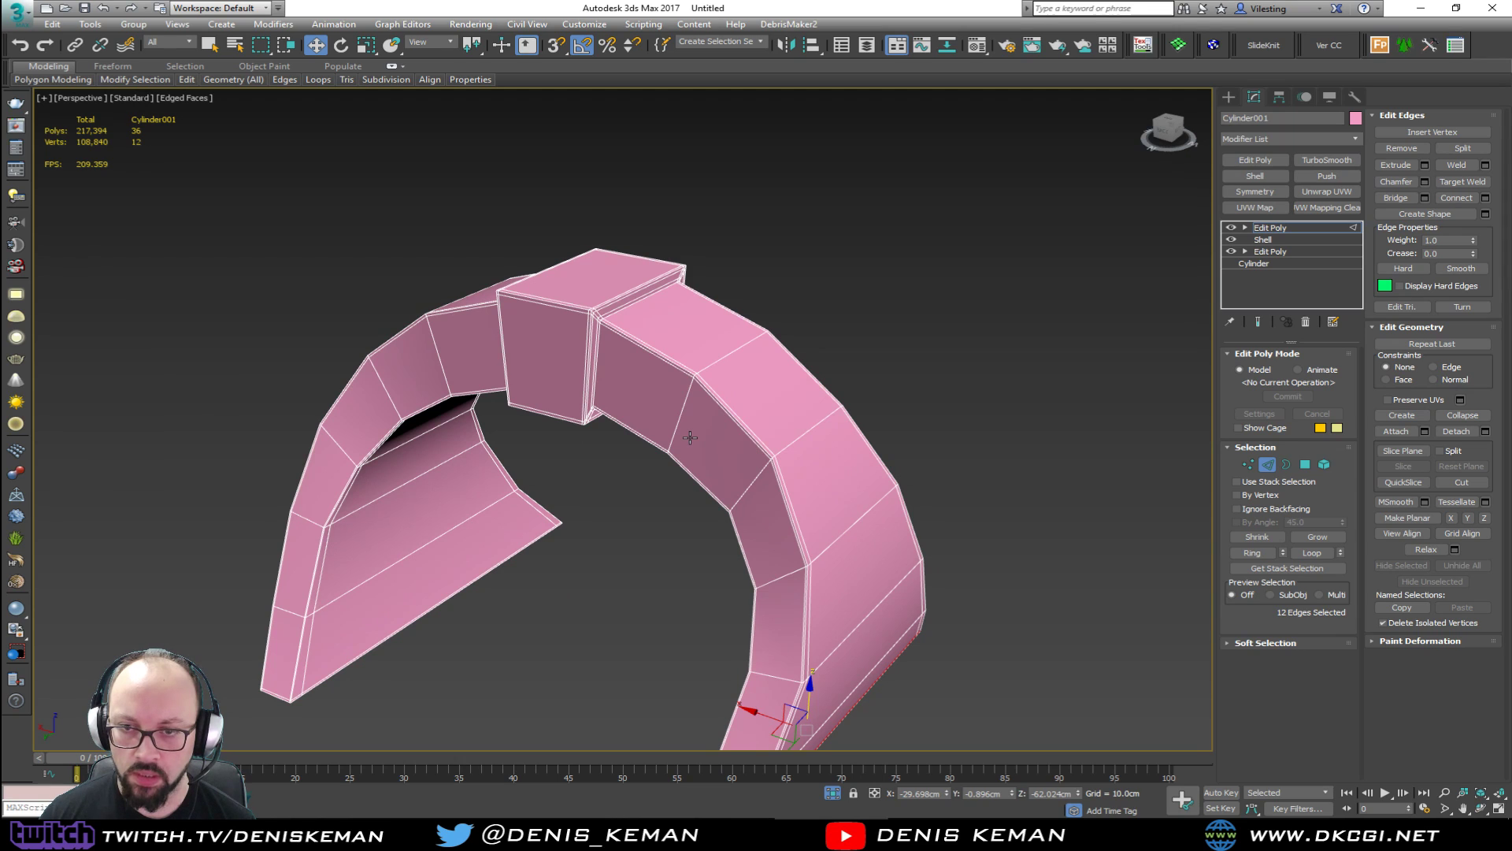
click(1326, 160)
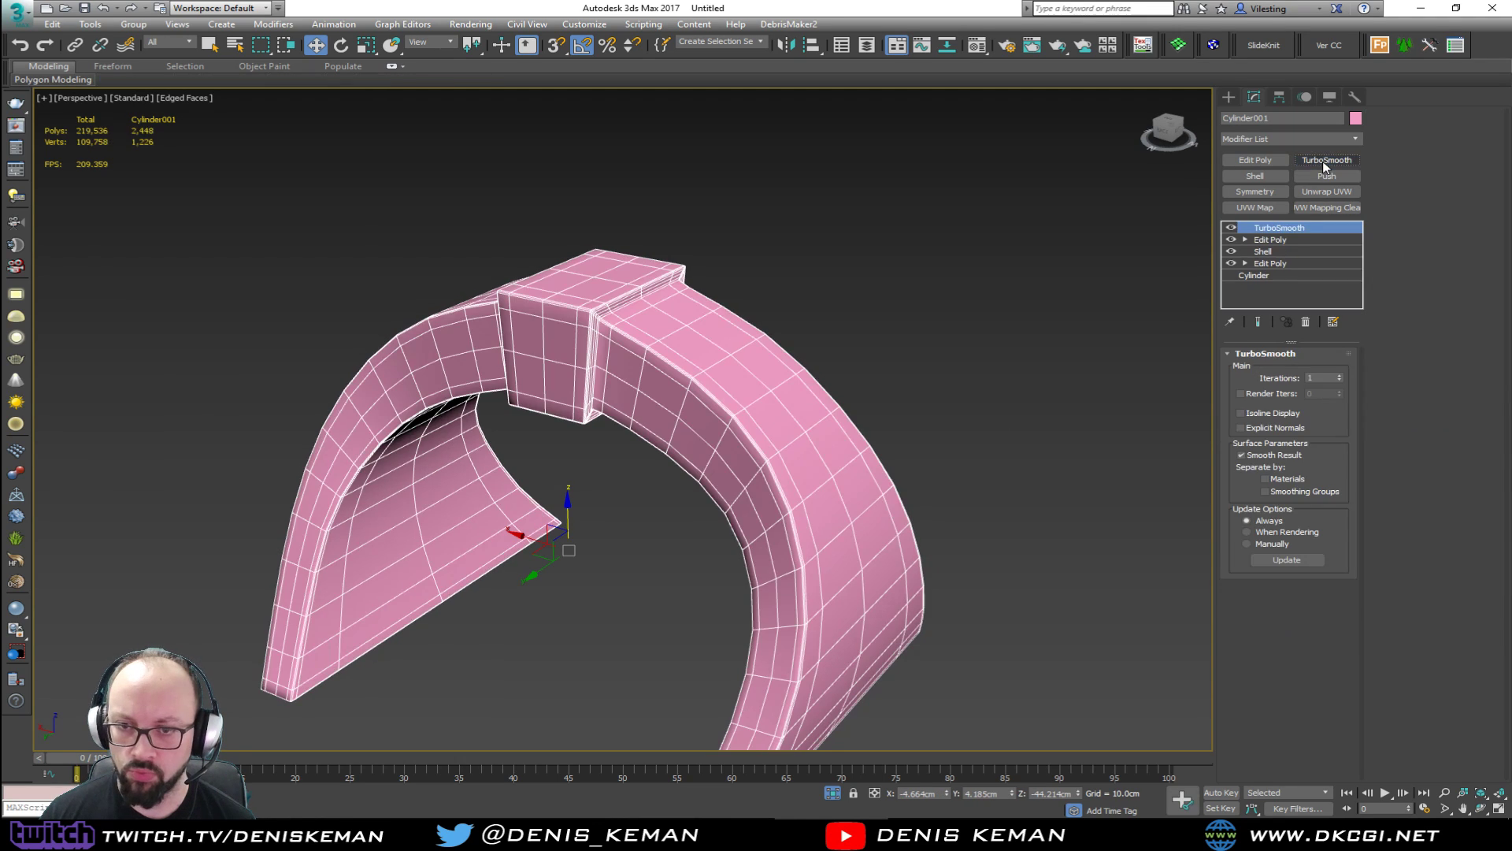
key(F4)
click(1340, 375)
alt+middle_drag(709, 345, 769, 351)
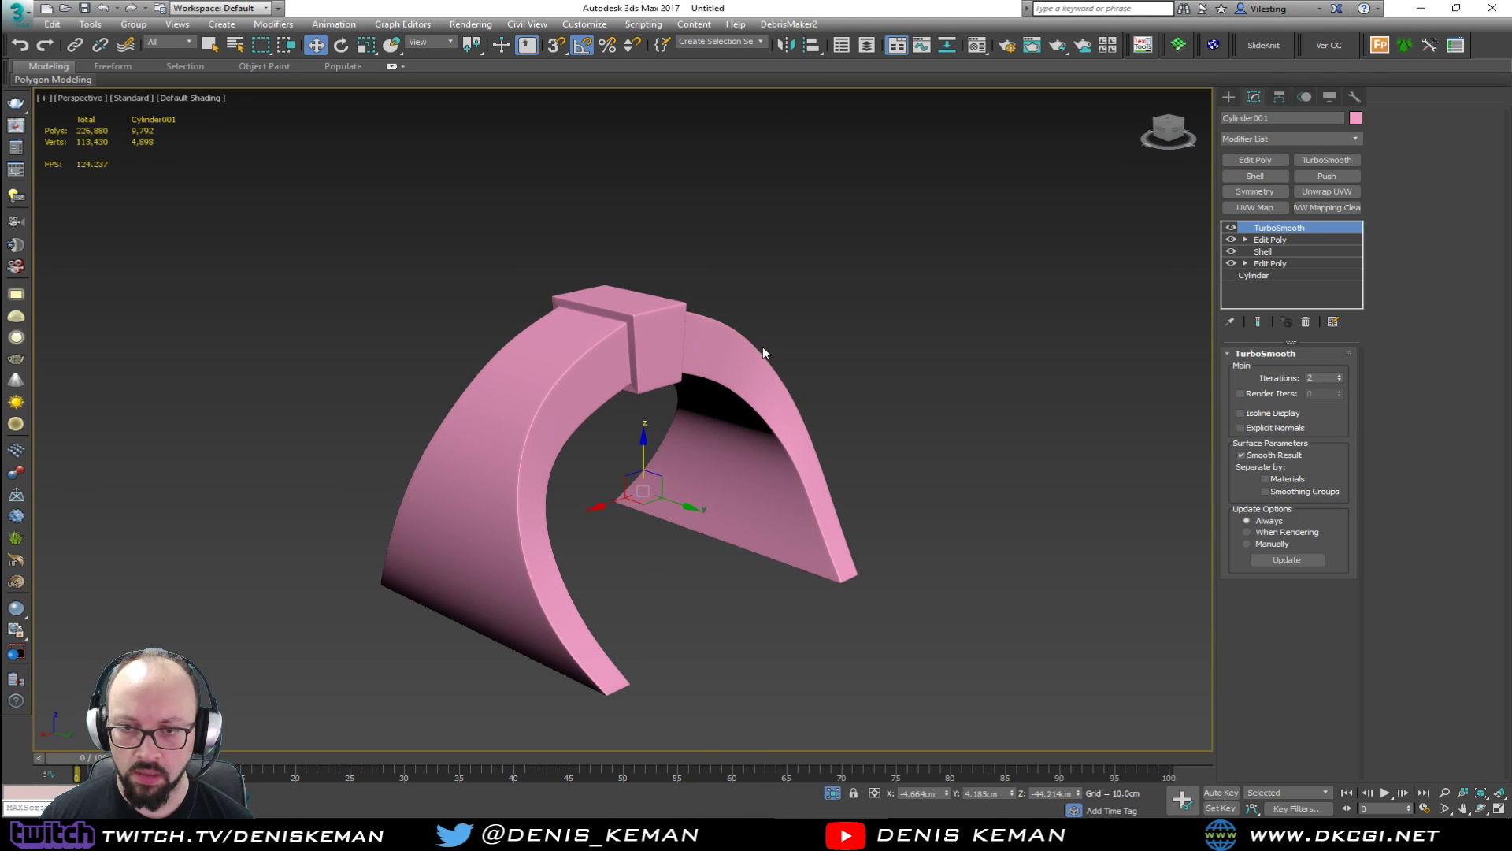
End isolation and compare the whole lantern with the Garden_Ornament reference photo.
right_click(766, 350)
click(803, 234)
alt+middle_drag(850, 284, 882, 320)
key(alt+Tab)
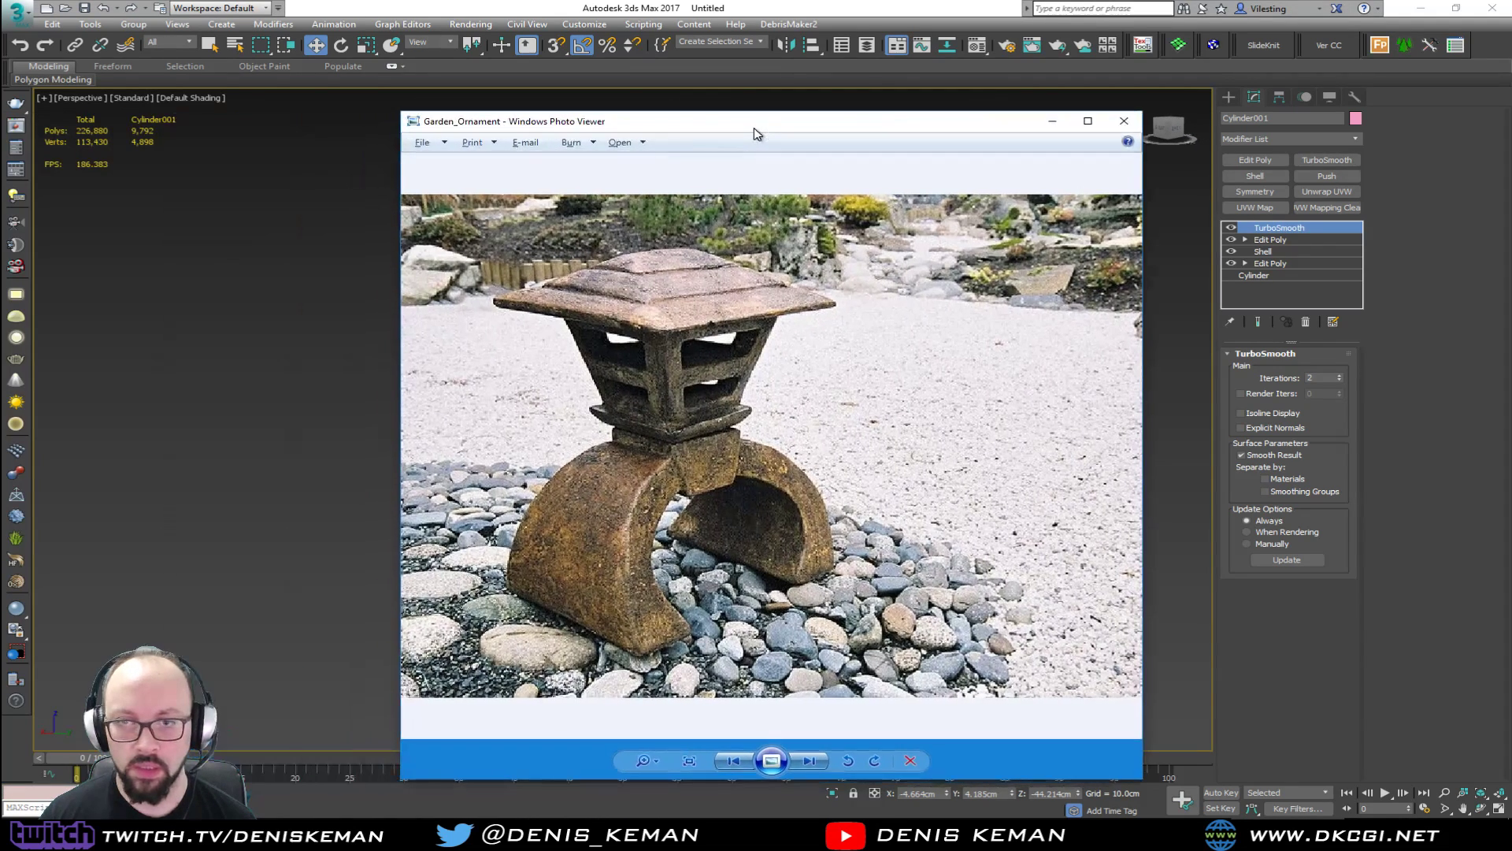
key(alt+Tab)
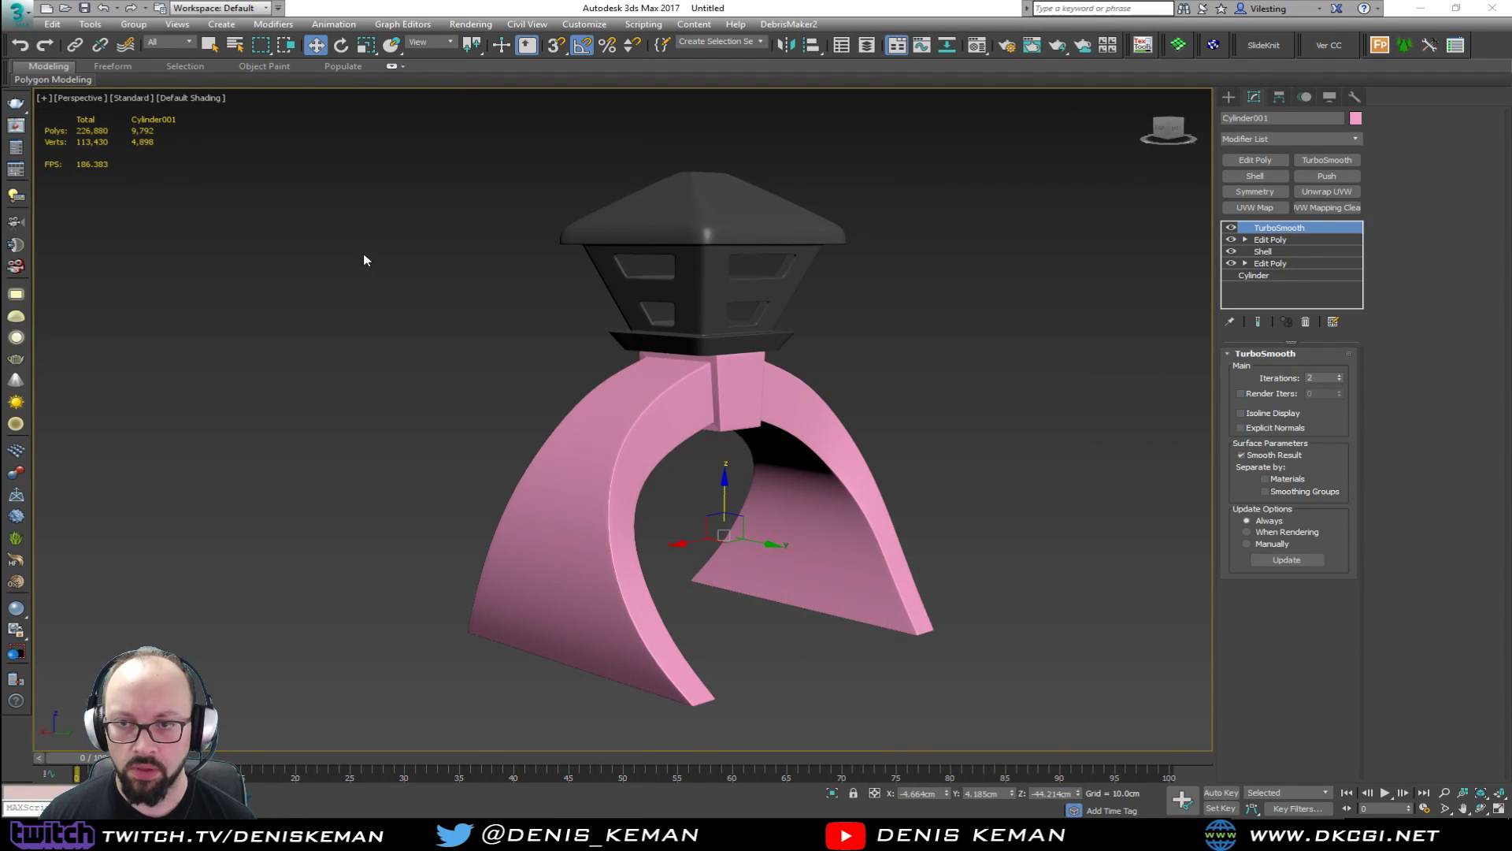
Show edged faces, select the lantern house and return to its Edit Poly level beneath the two TurboSmooth modifiers.
alt+middle_drag(364, 259, 530, 287)
key(F4)
click(772, 279)
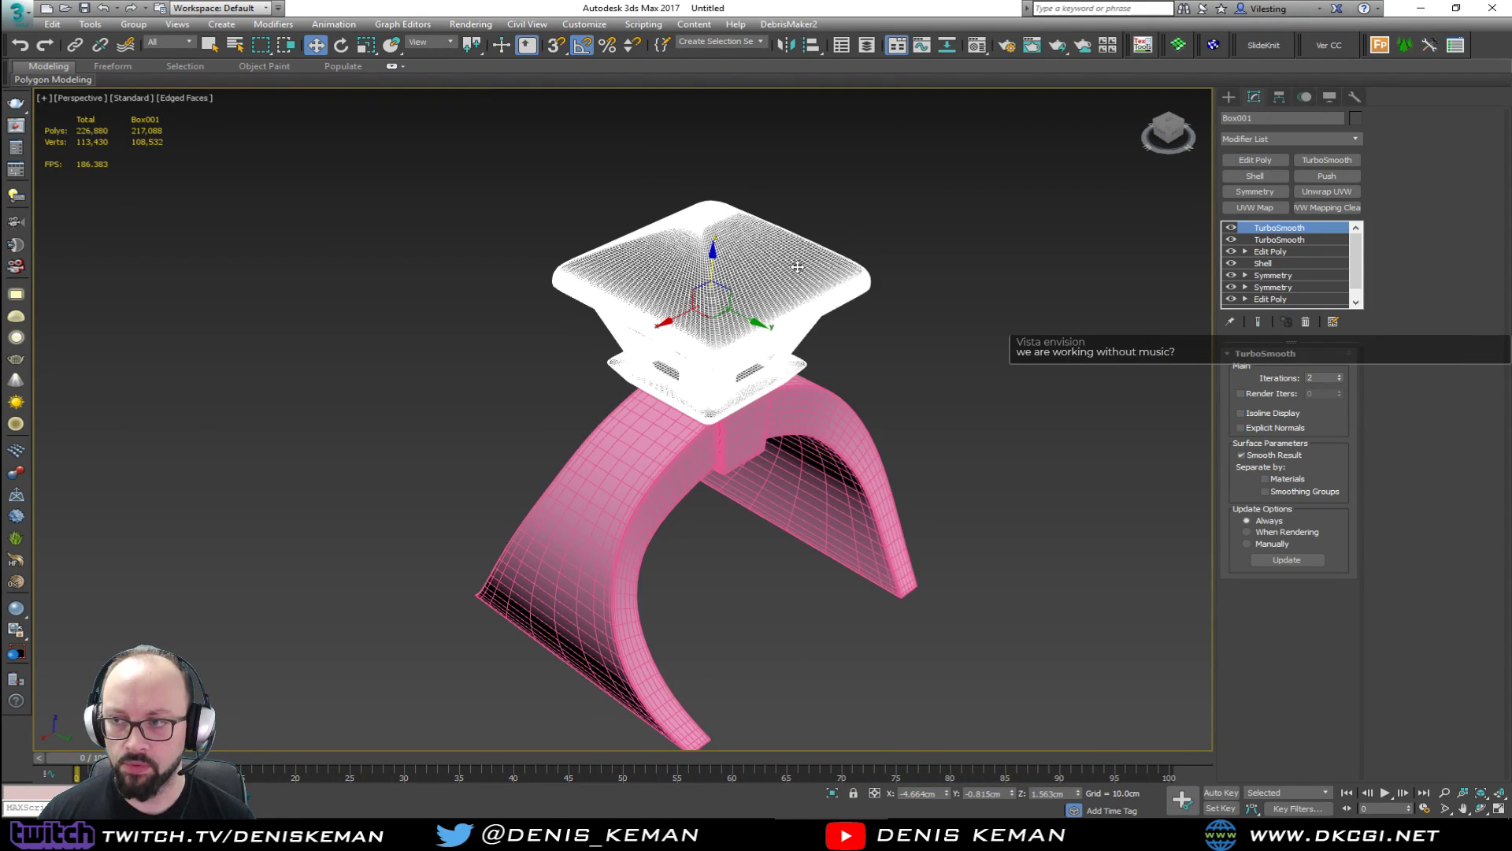
click(1270, 251)
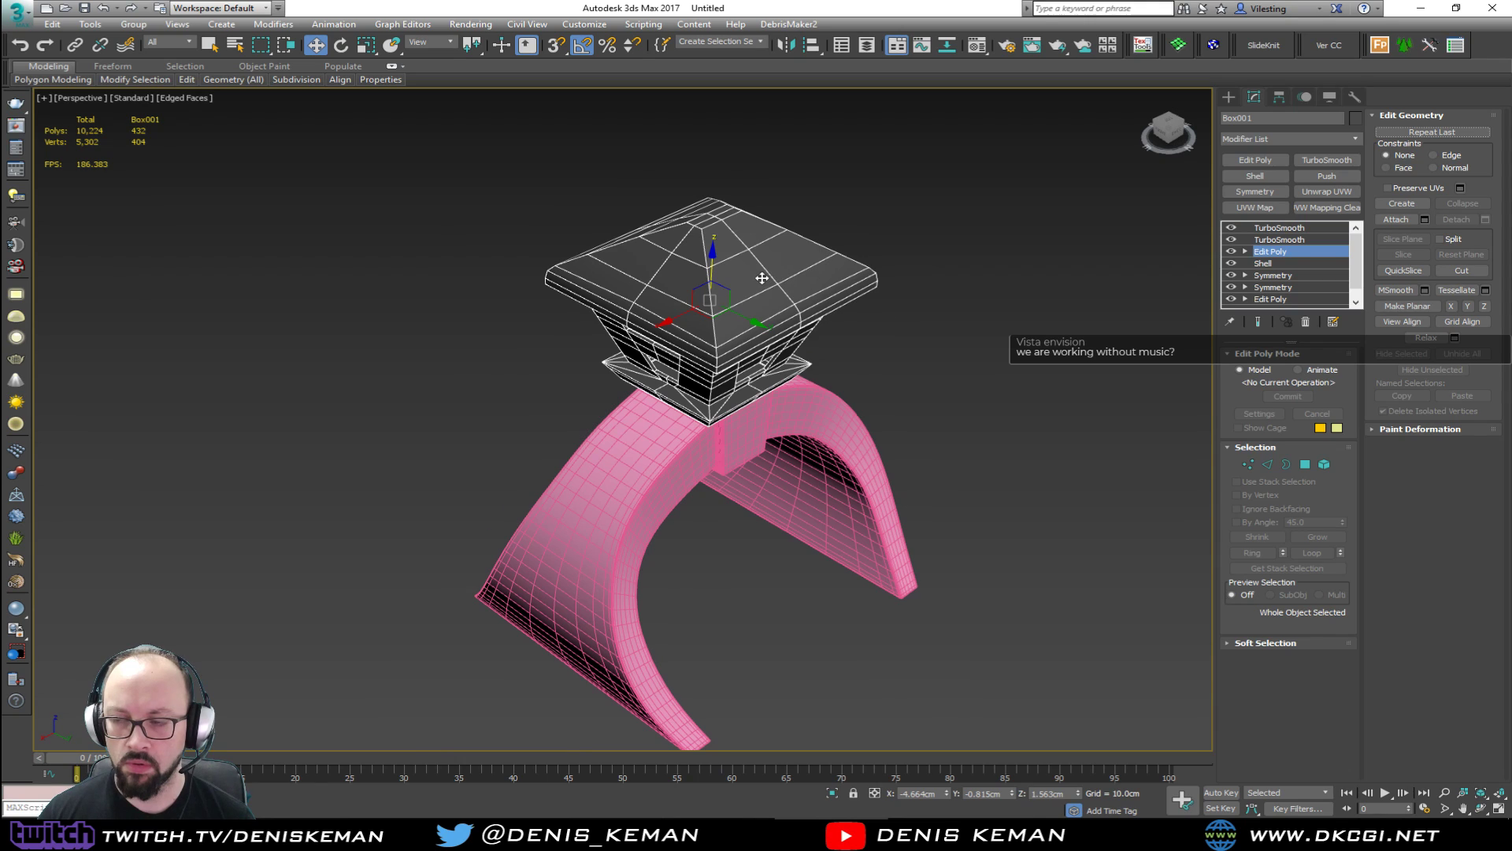
scroll(761, 278, up, 3)
click(1233, 252)
click(1233, 253)
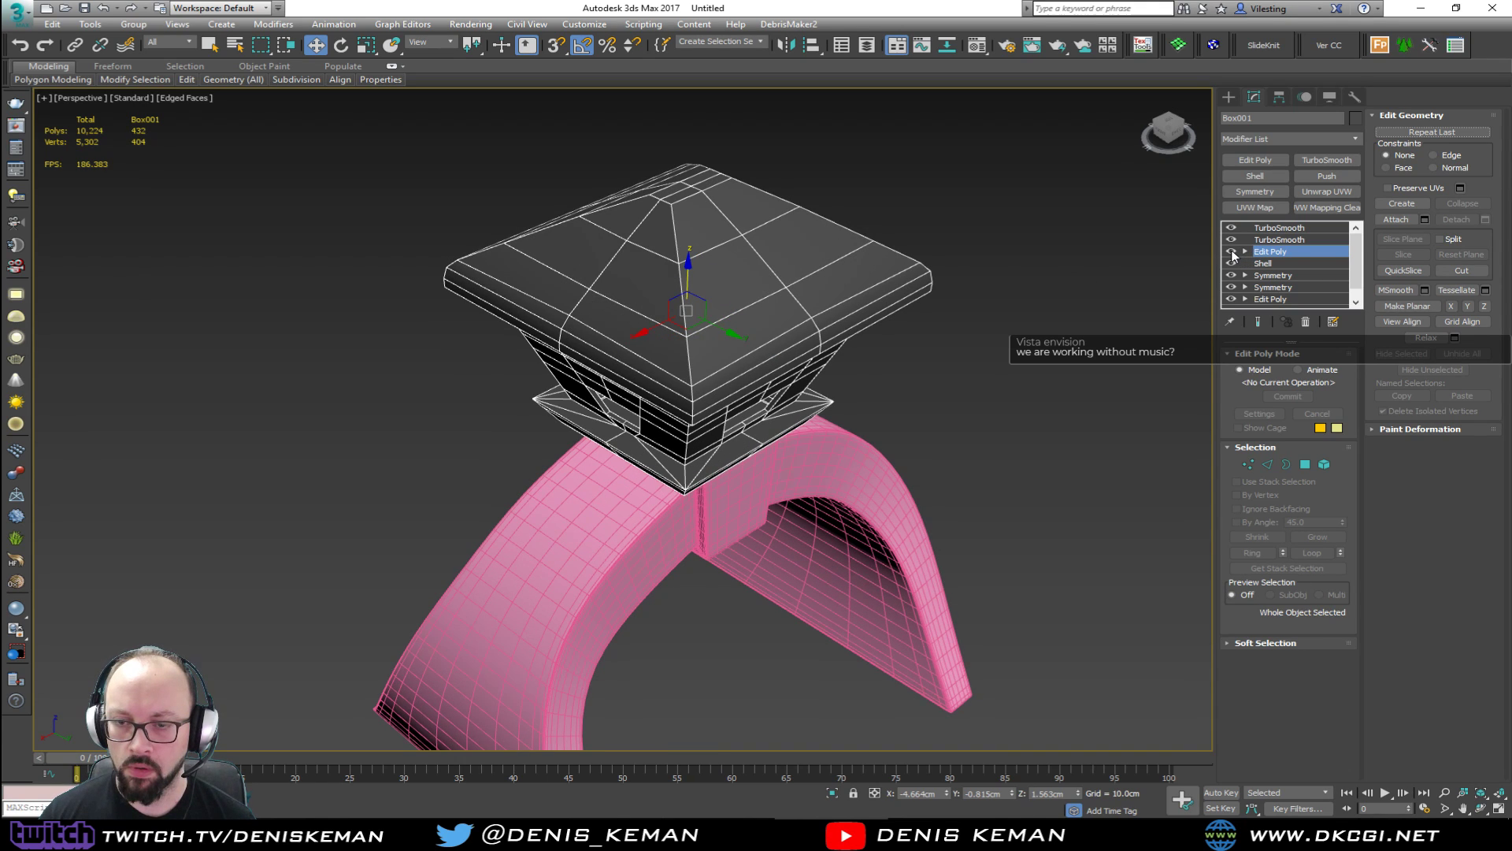
Select the horizontal edge loops around the roof's slopes.
middle_drag(761, 294, 769, 365)
key(2)
double_click(731, 384)
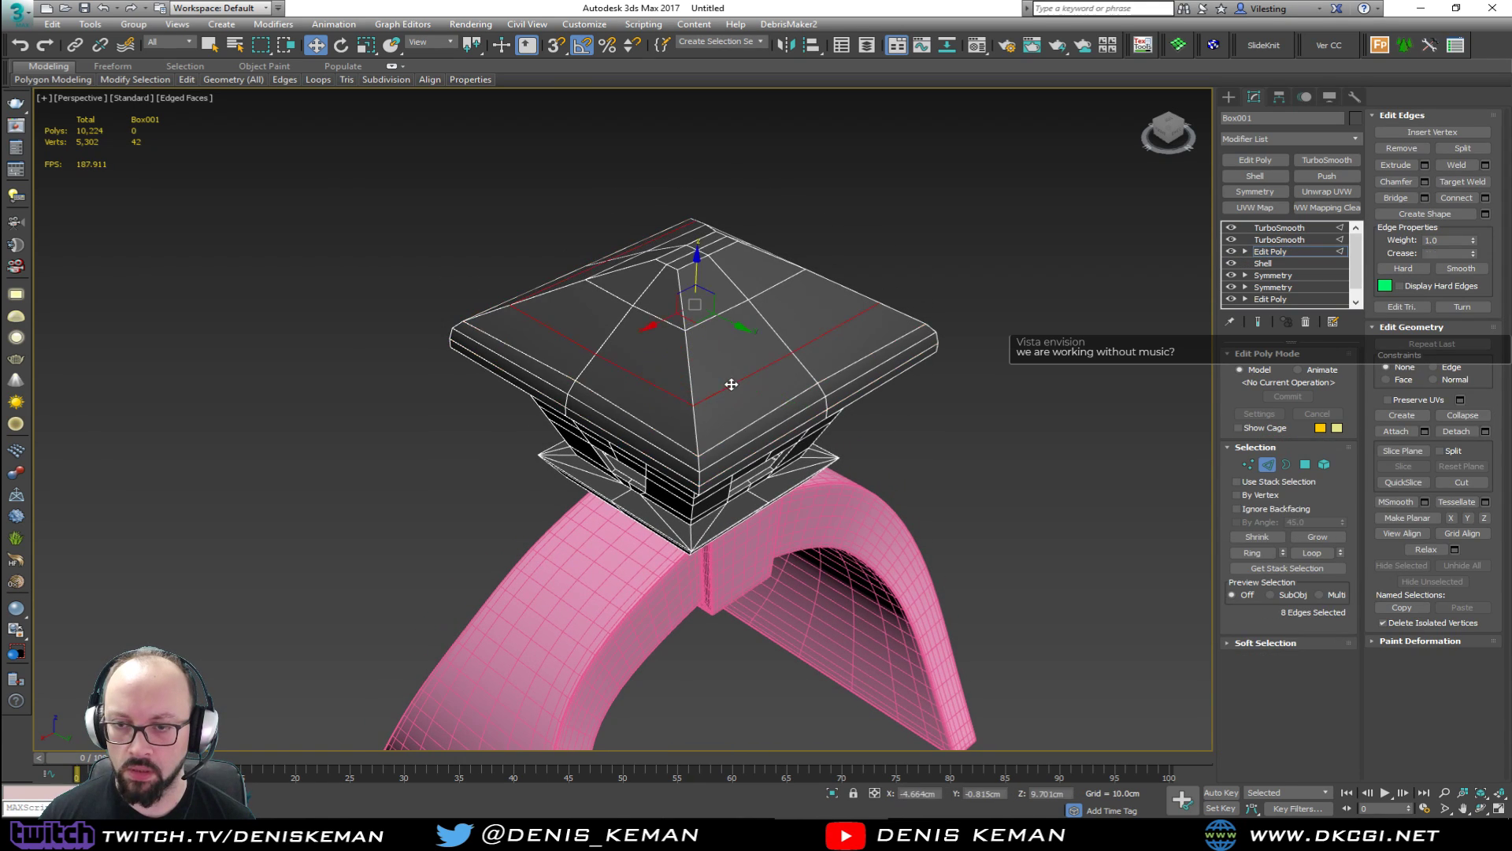
scroll(711, 320, up, 5)
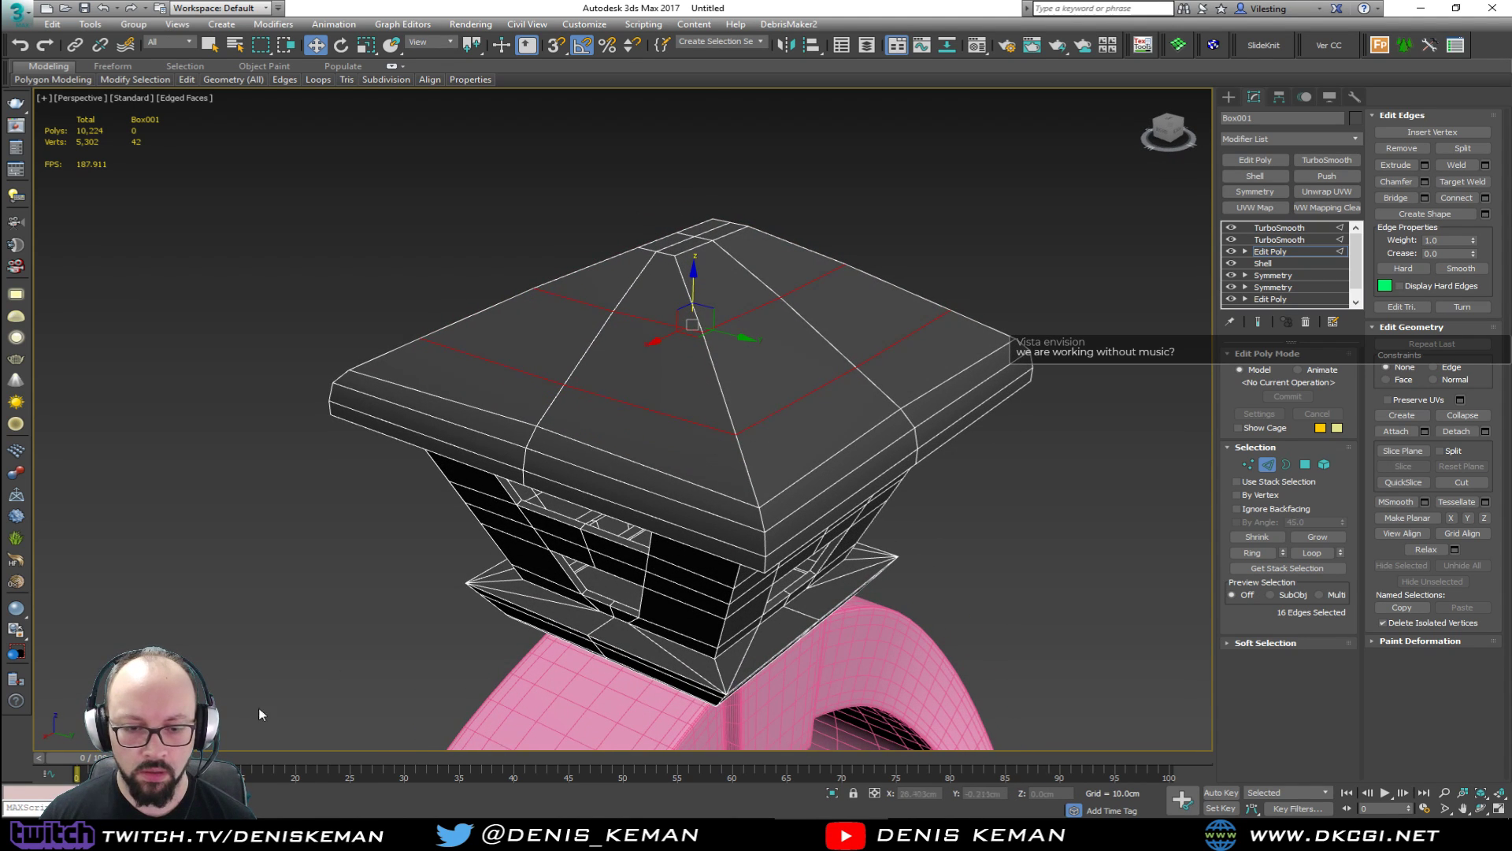
click(602, 827)
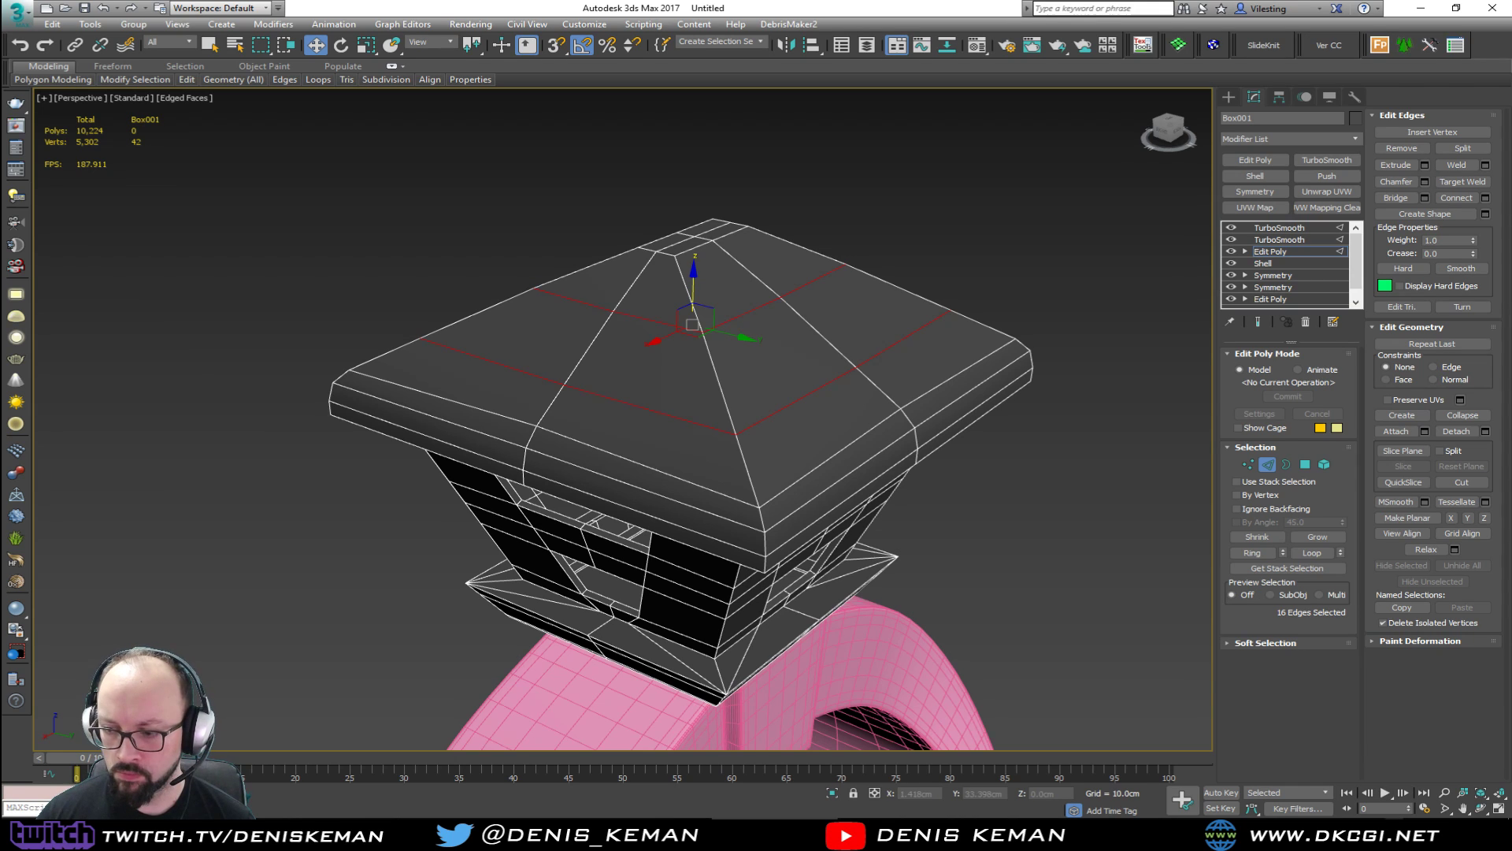
drag(1388, 797, 1491, 795)
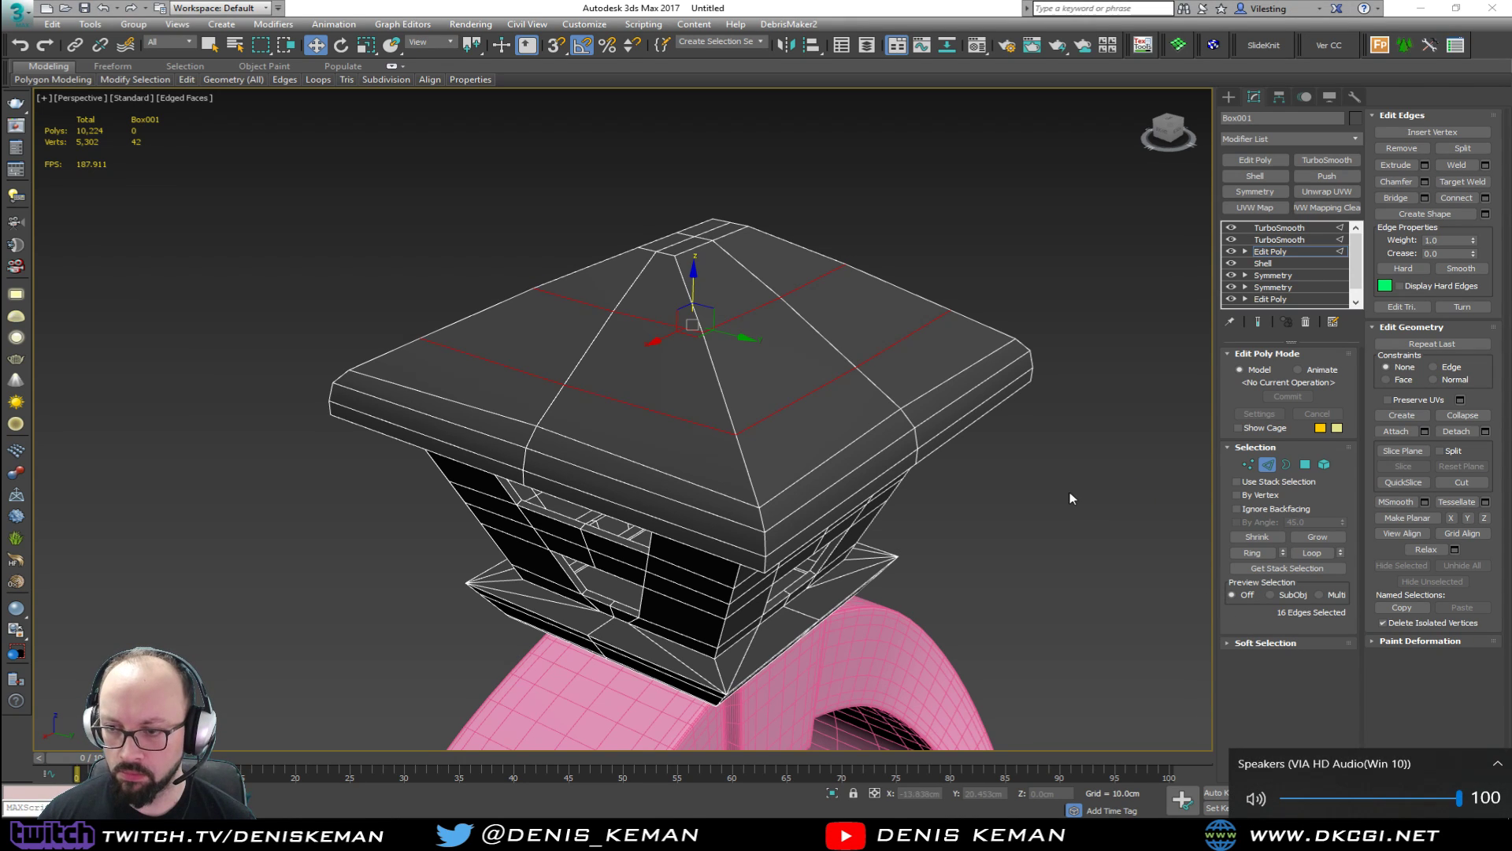
click(1073, 508)
Extrude the two horizontal edge loops around the roof with height -0.242 cm and width 0.171 cm, then leave edge level and deselect the house.
alt+middle_drag(871, 483, 637, 399)
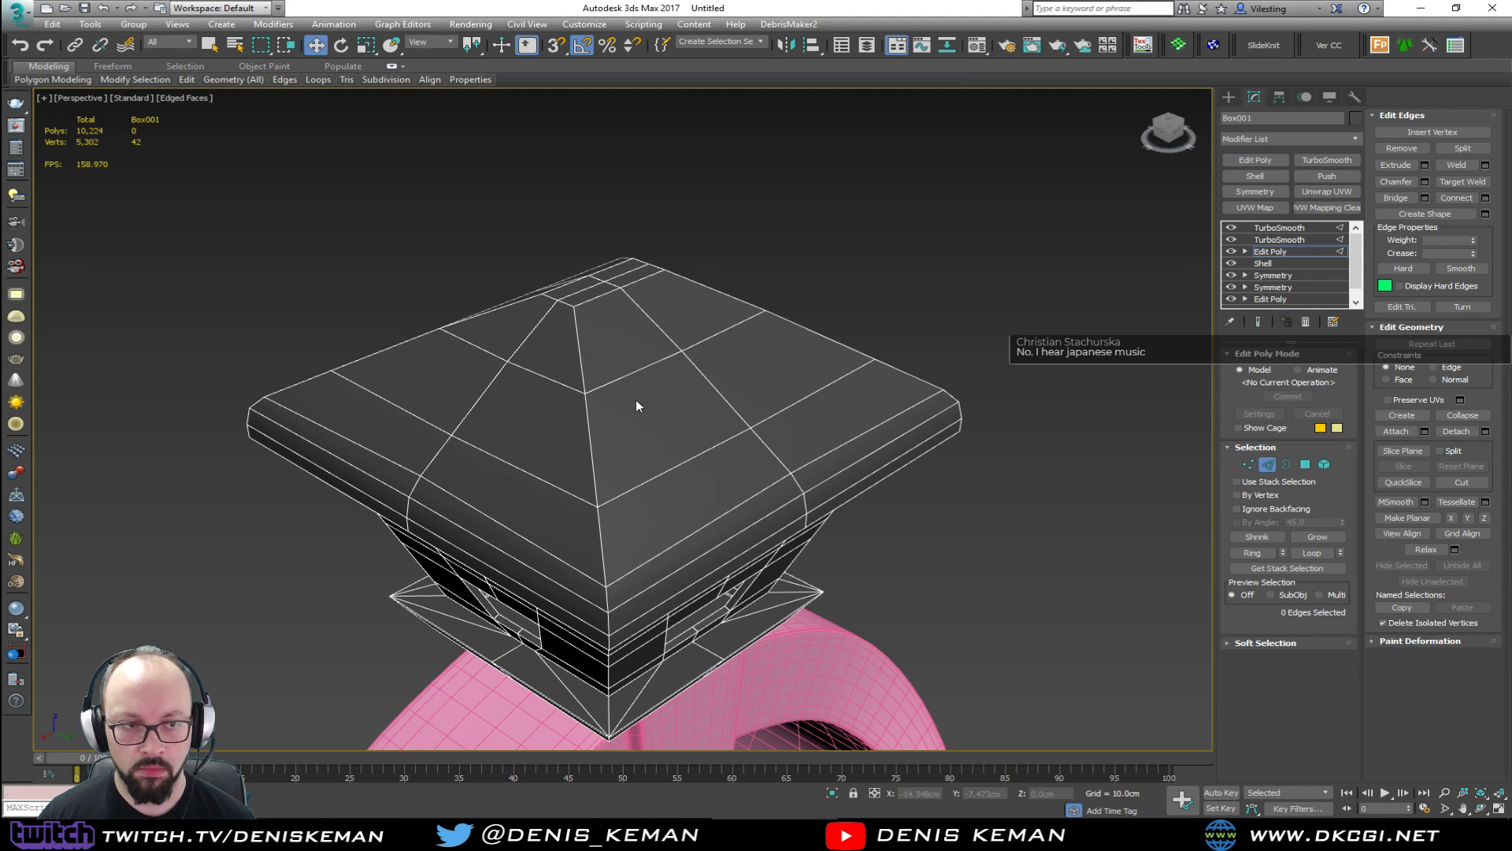
double_click(625, 379)
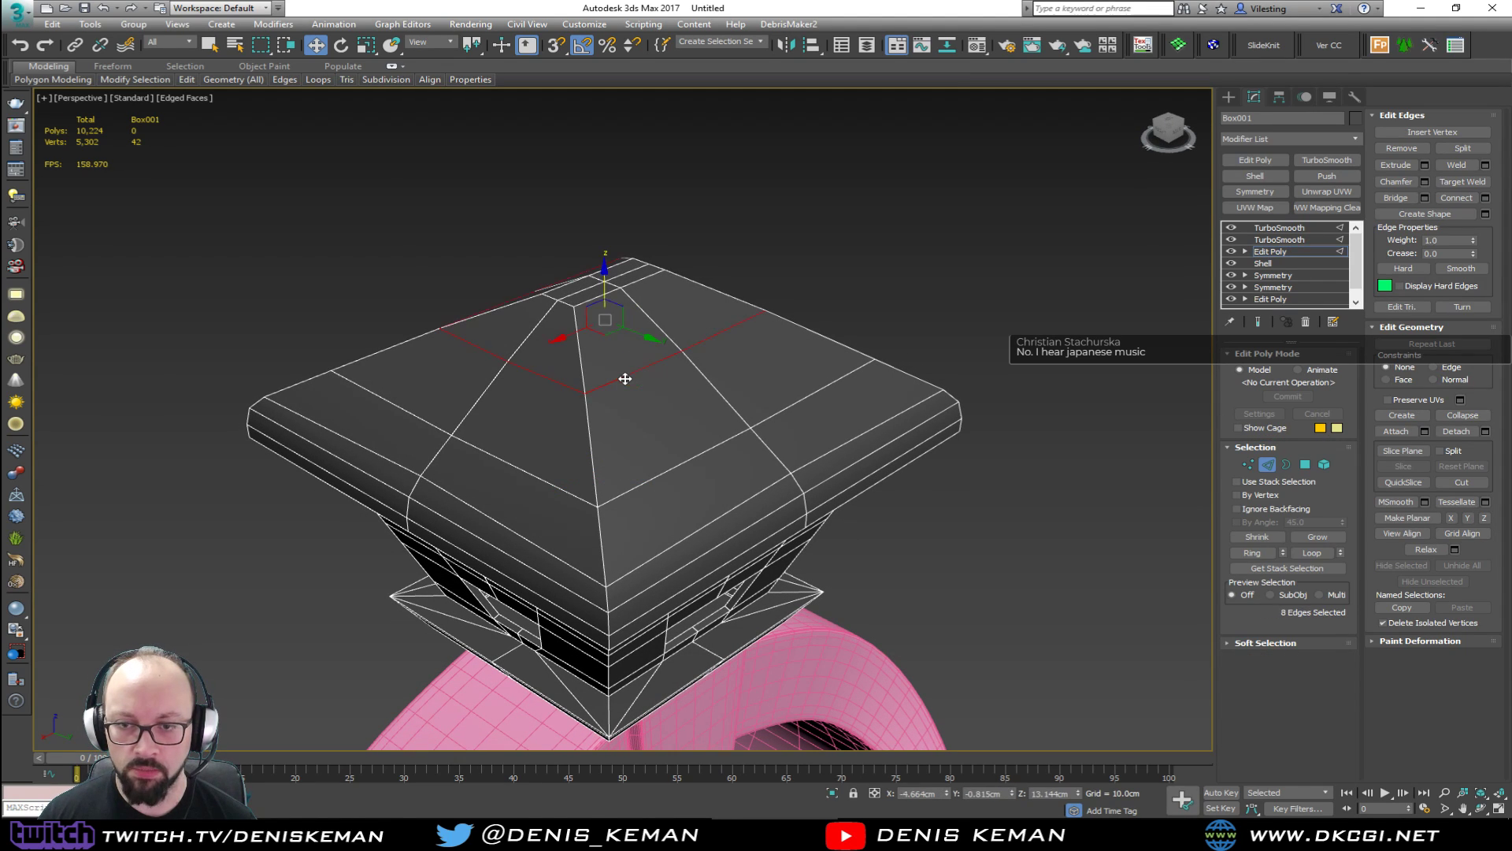
ctrl+double_click(667, 476)
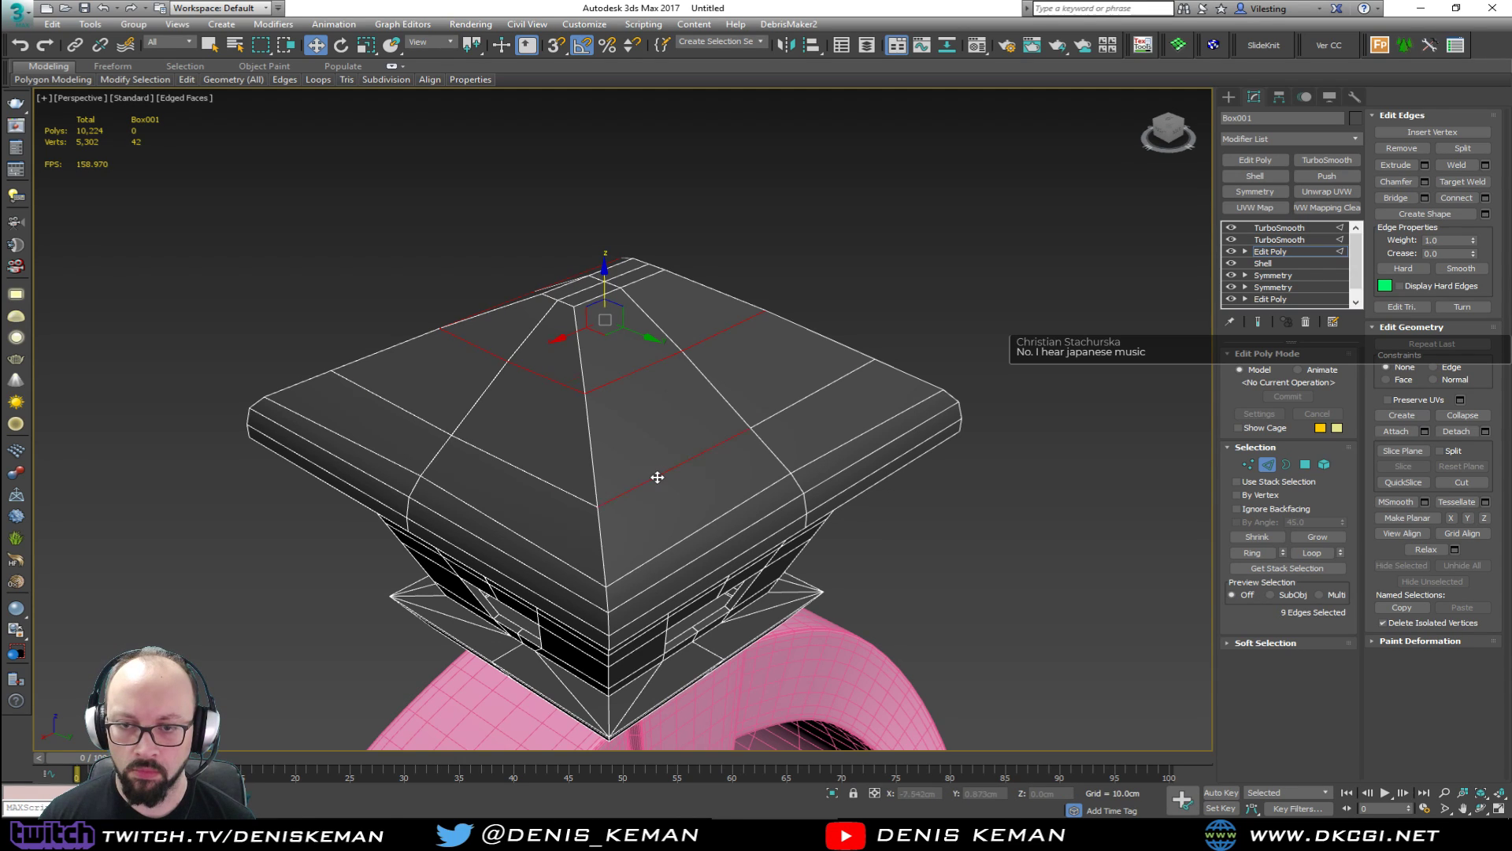
click(1424, 165)
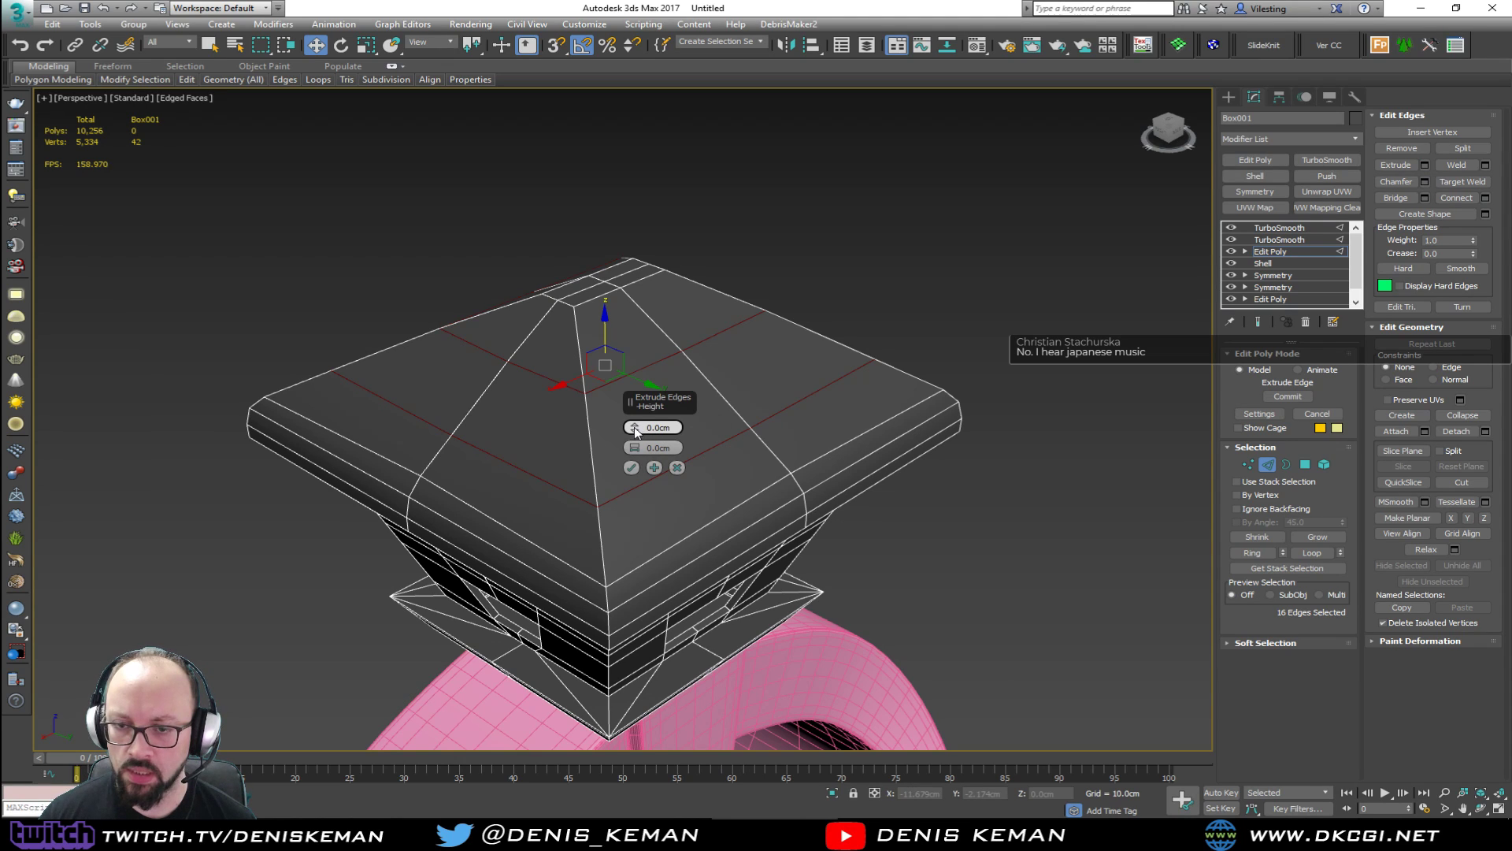
drag(635, 447, 634, 429)
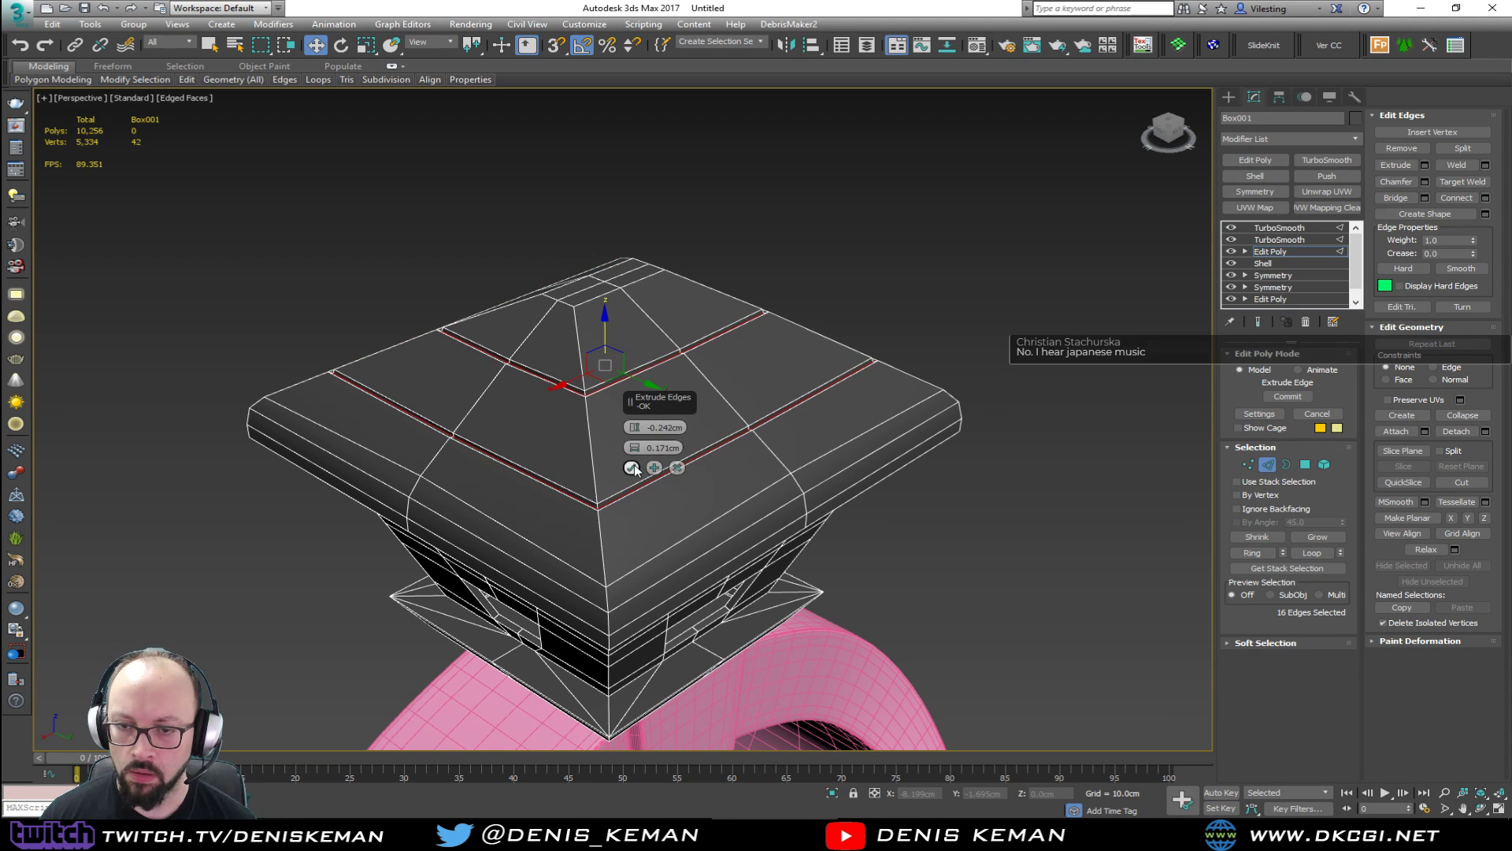
click(631, 467)
click(1268, 466)
click(1063, 434)
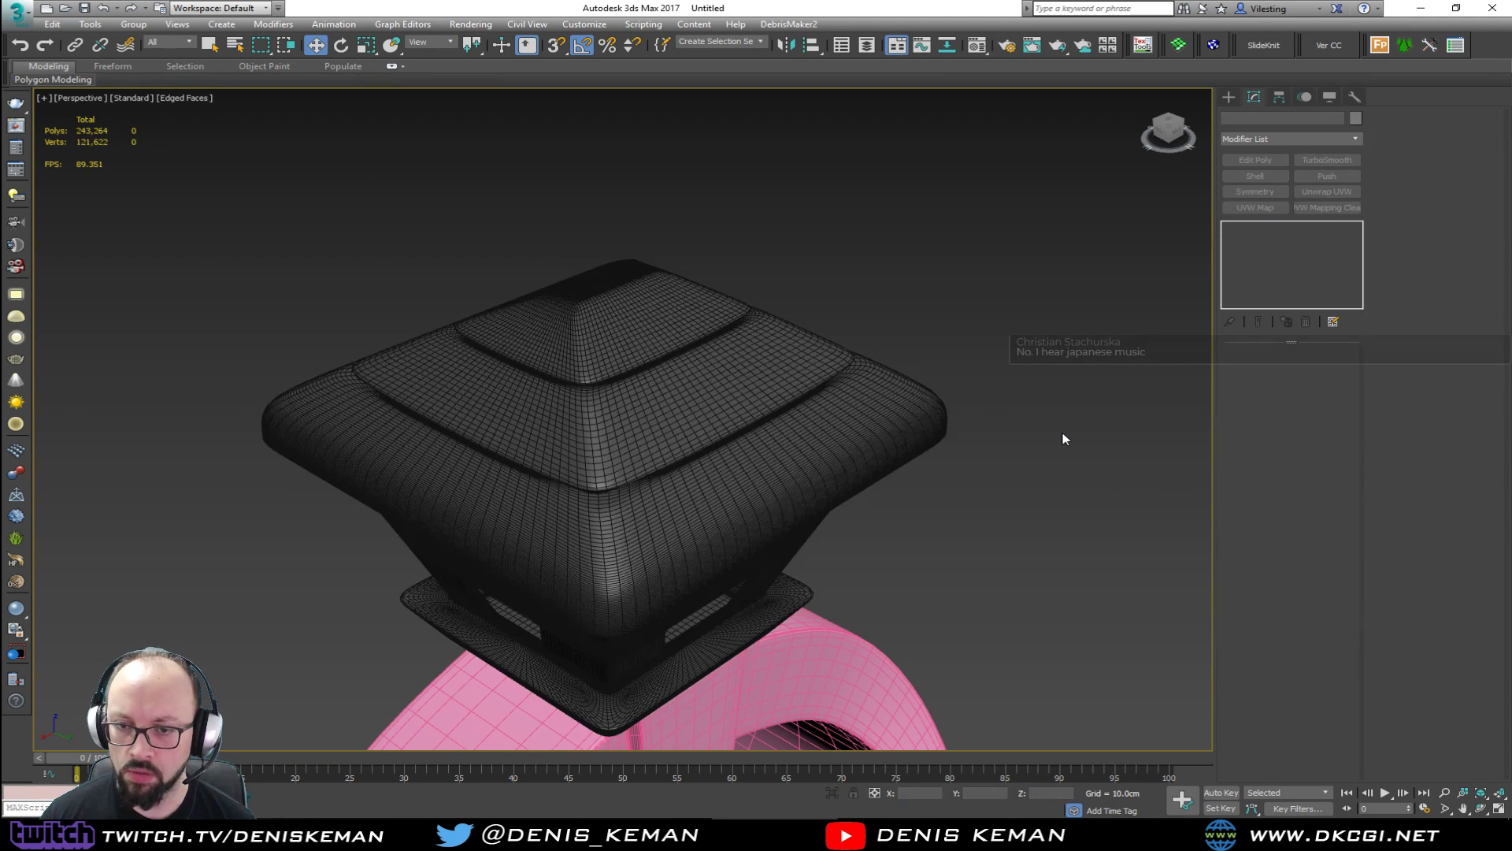
Inspect the smoothed roof grooves from several angles in shaded, edged-faces and wireframe display.
key(F4)
scroll(730, 462, down, 5)
mouse_move(622, 425)
alt+middle_down()
mouse_move(685, 382)
mouse_move(741, 370)
mouse_move(730, 378)
alt+middle_up()
scroll(730, 378, up, 5)
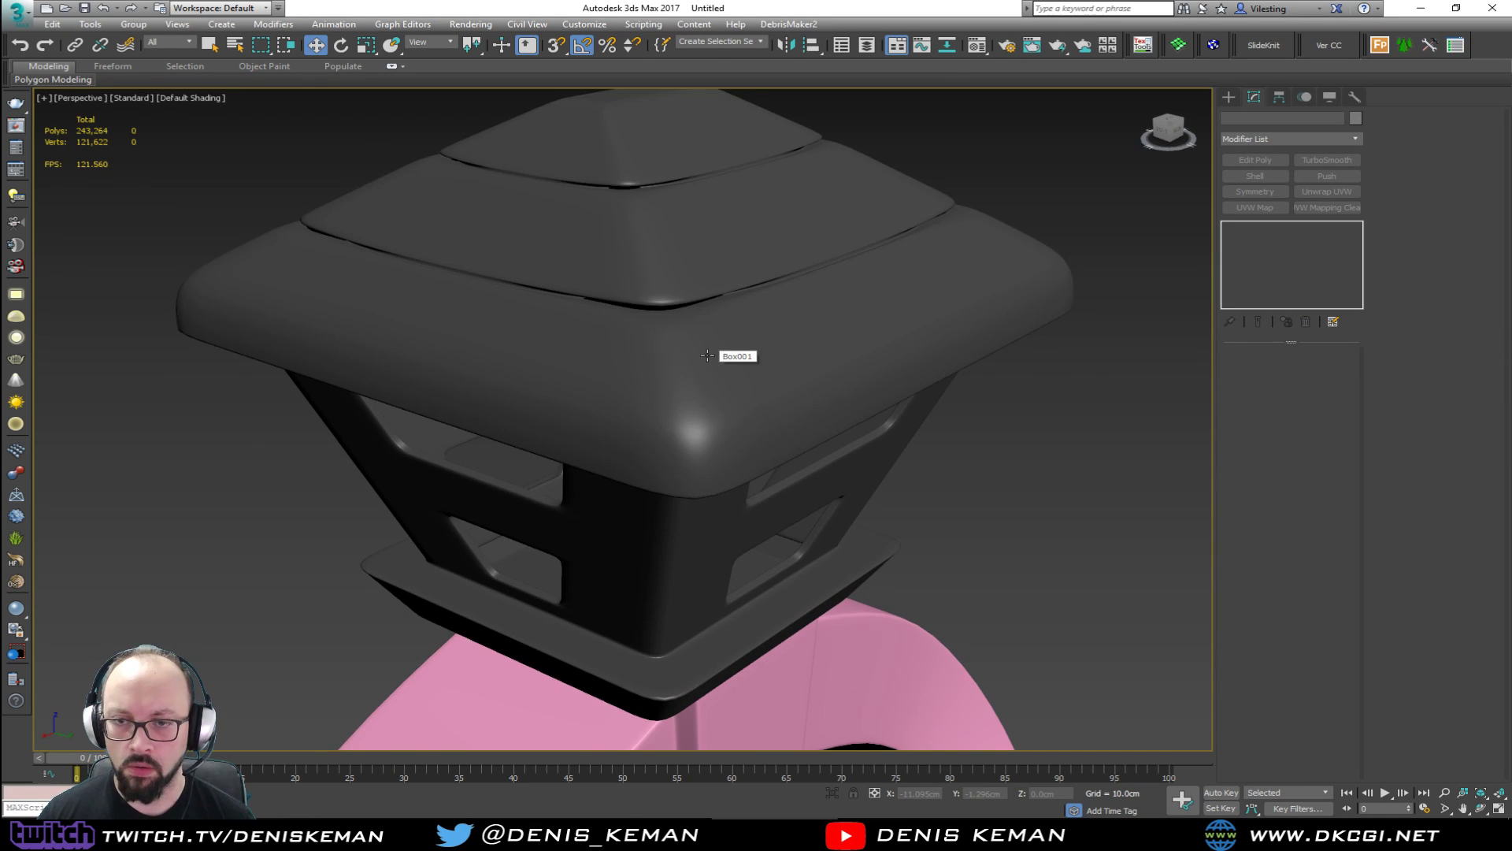
key(F4)
scroll(683, 413, up, 3)
mouse_move(680, 326)
middle_down()
mouse_move(684, 413)
mouse_move(727, 472)
mouse_move(736, 459)
mouse_move(701, 375)
mouse_move(651, 581)
middle_up()
key(F3)
scroll(684, 413, down, 1)
key(F3)
key(F3)
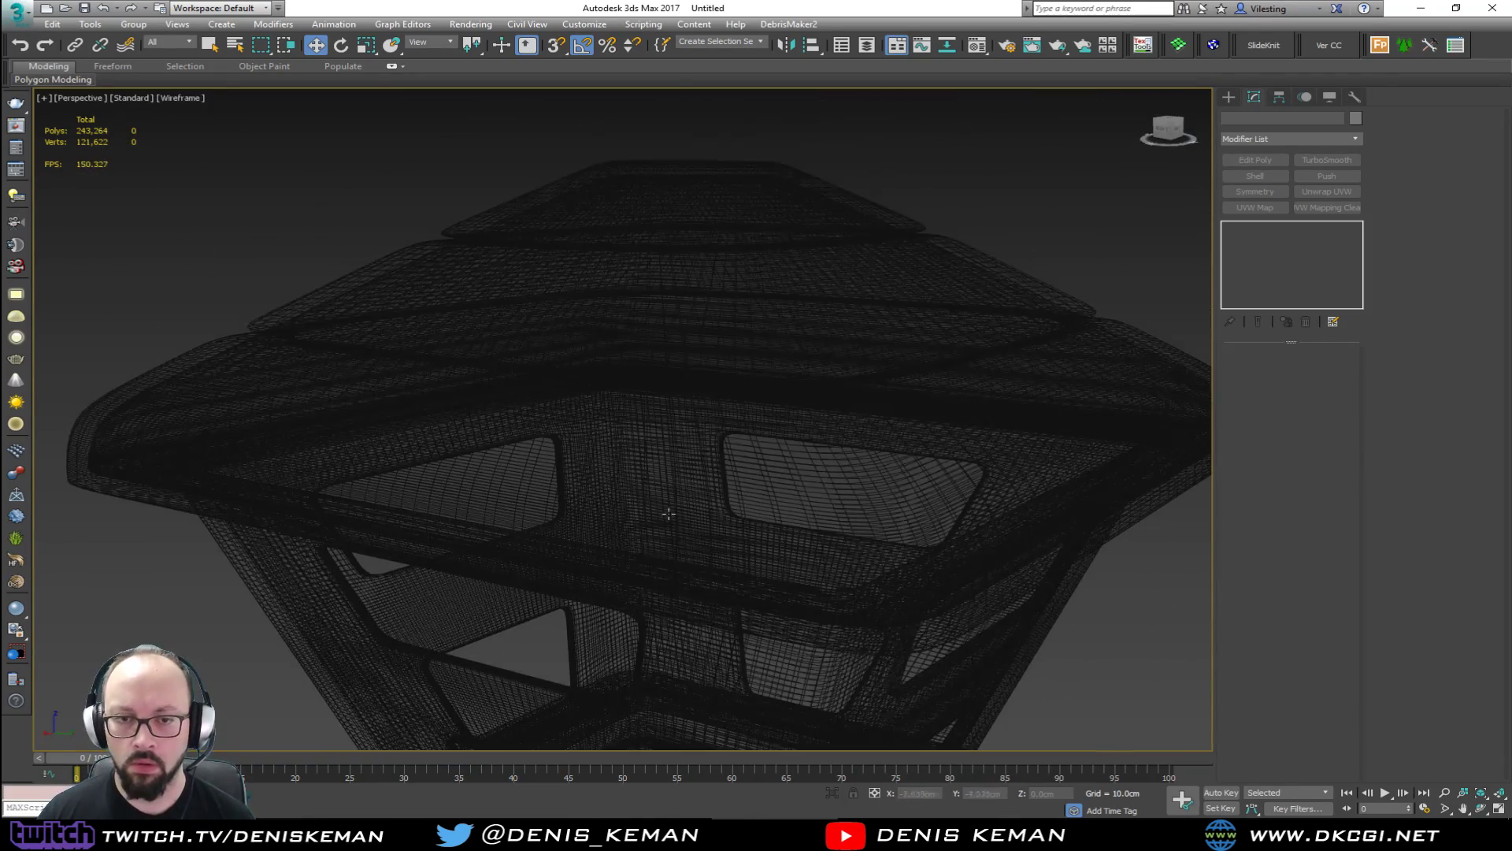
key(F3)
key(F4)
click(748, 419)
key(ctrl+d)
click(752, 421)
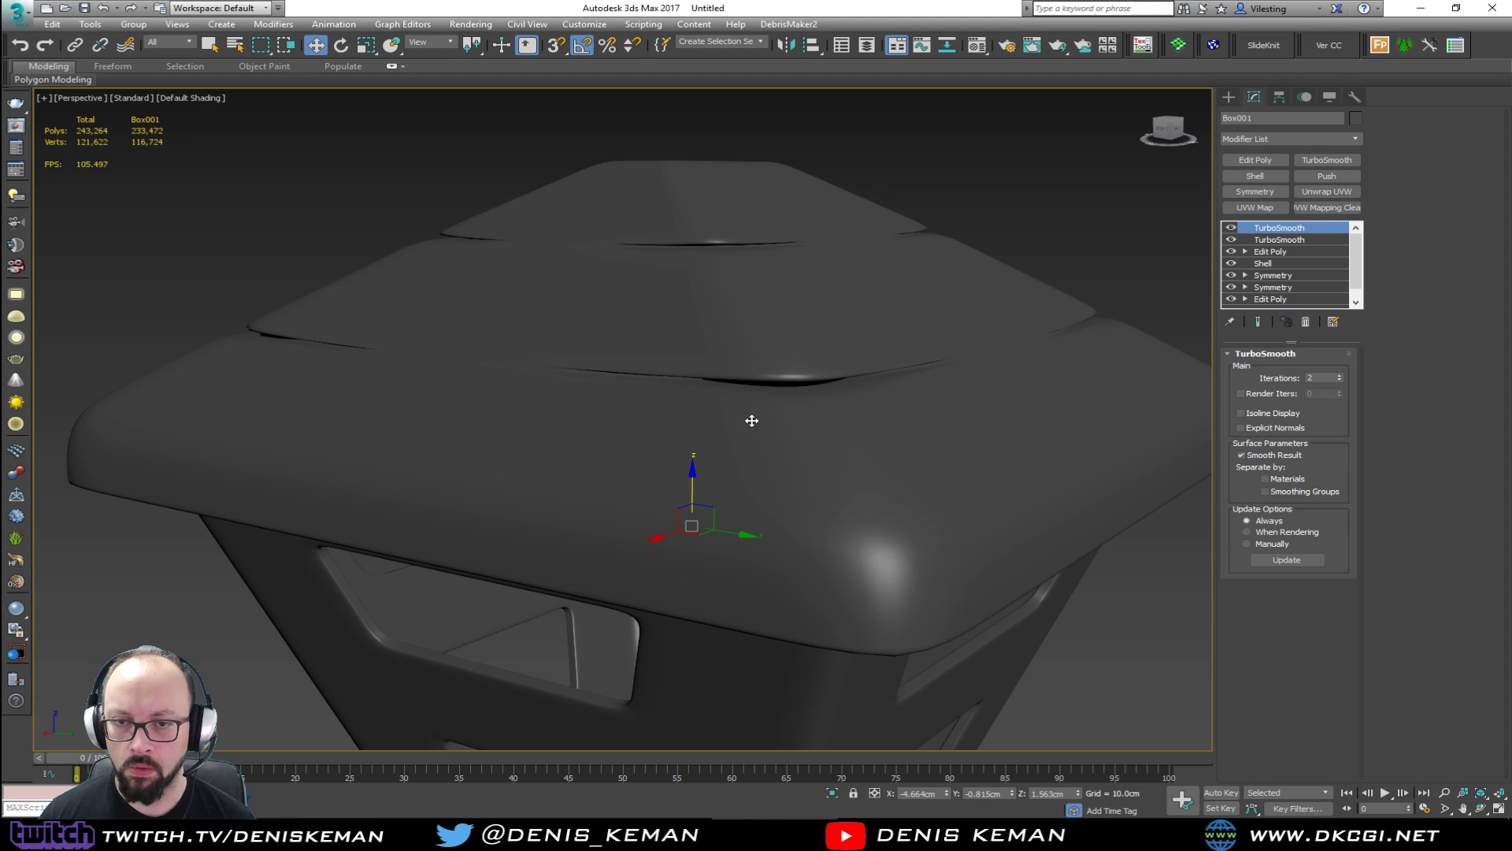
alt+middle_drag(770, 415, 654, 455)
scroll(662, 397, down, 5)
Select the pink arch base and set its object colour to grey.
key(F4)
click(878, 359)
key(F4)
click(654, 455)
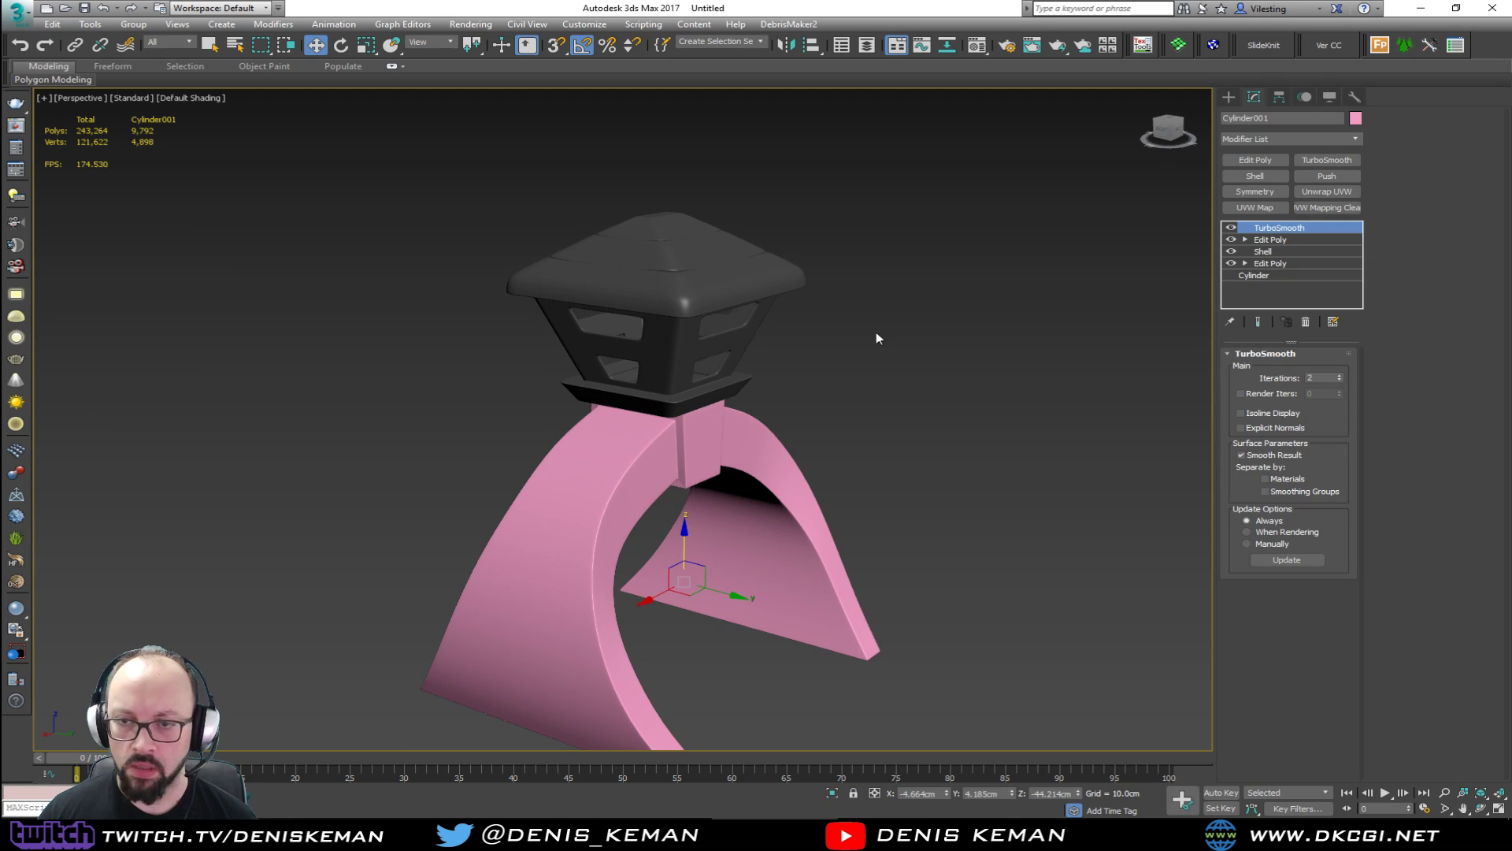
click(1355, 118)
click(883, 330)
click(1068, 374)
Compare the lantern with the Garden_Ornament reference photo, clear the photo away and view the whole model again.
scroll(914, 385, up, 3)
alt+middle_drag(905, 379, 942, 372)
scroll(875, 370, down, 3)
key(alt+Tab)
drag(909, 160, 1255, 114)
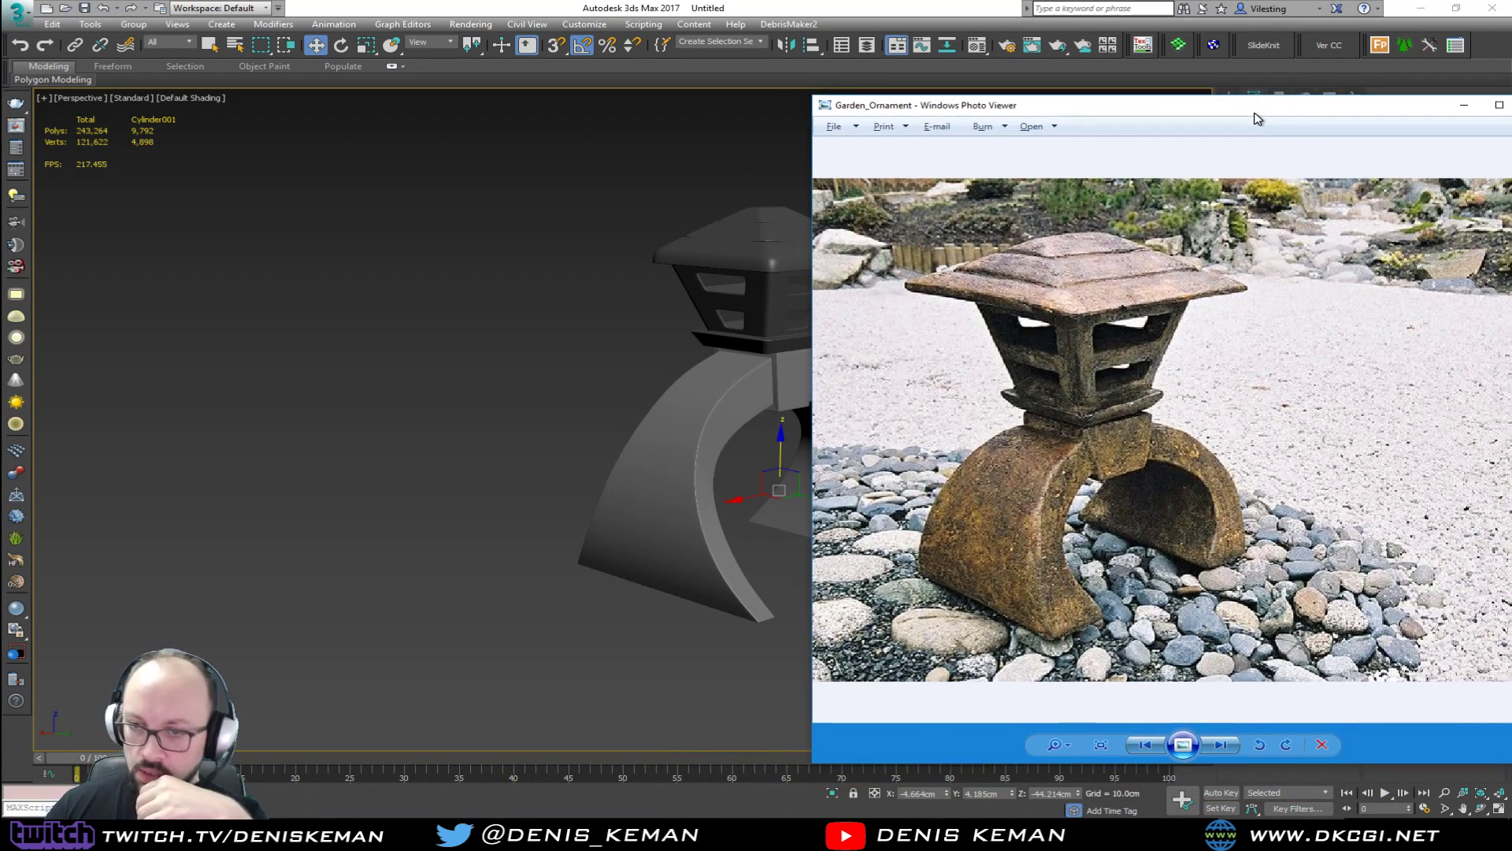
drag(1038, 122, 1220, 105)
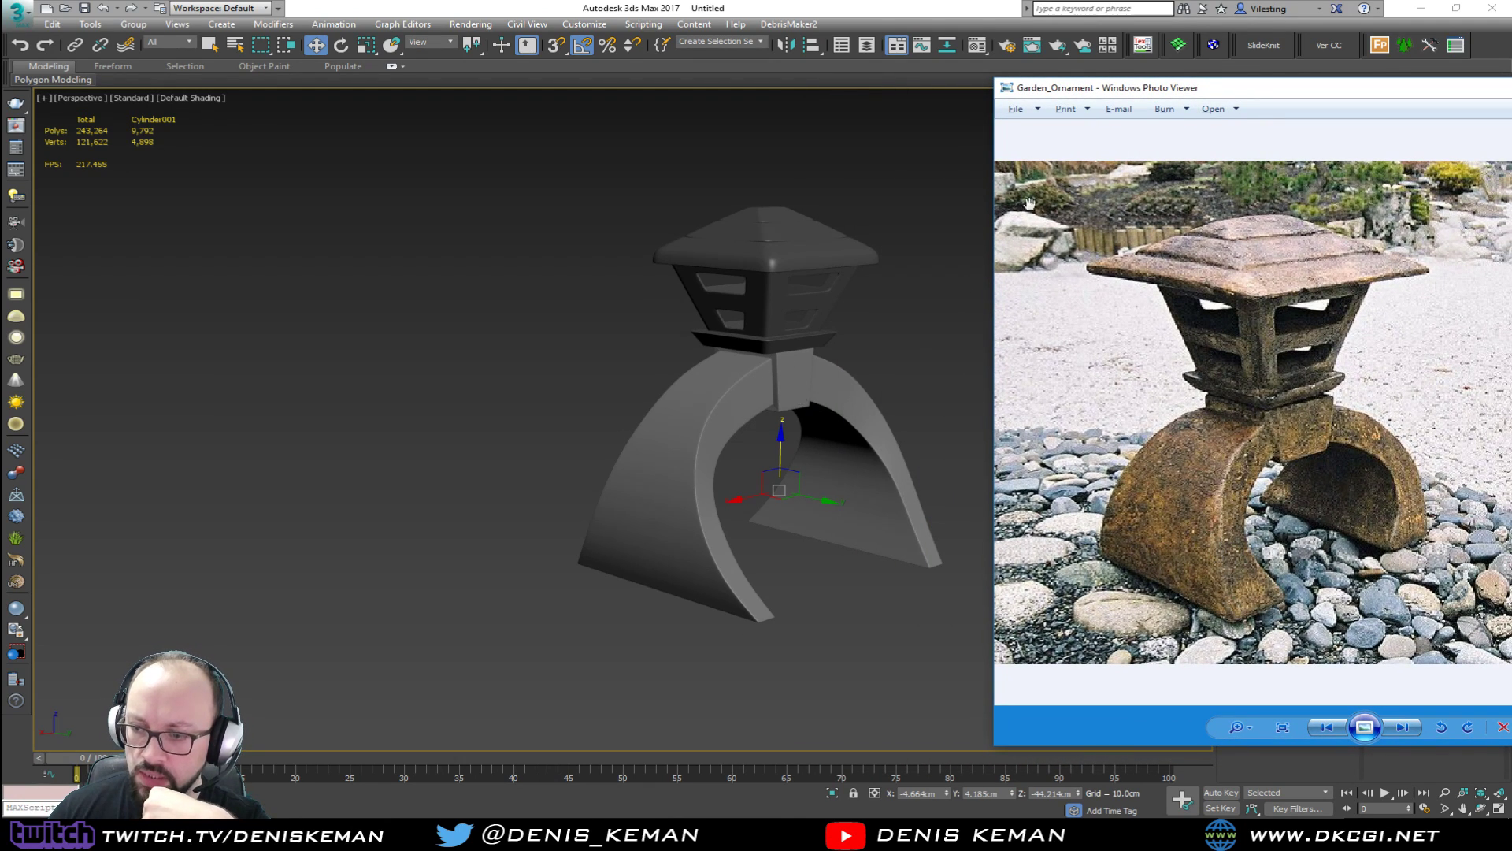
drag(1346, 91, 0, 110)
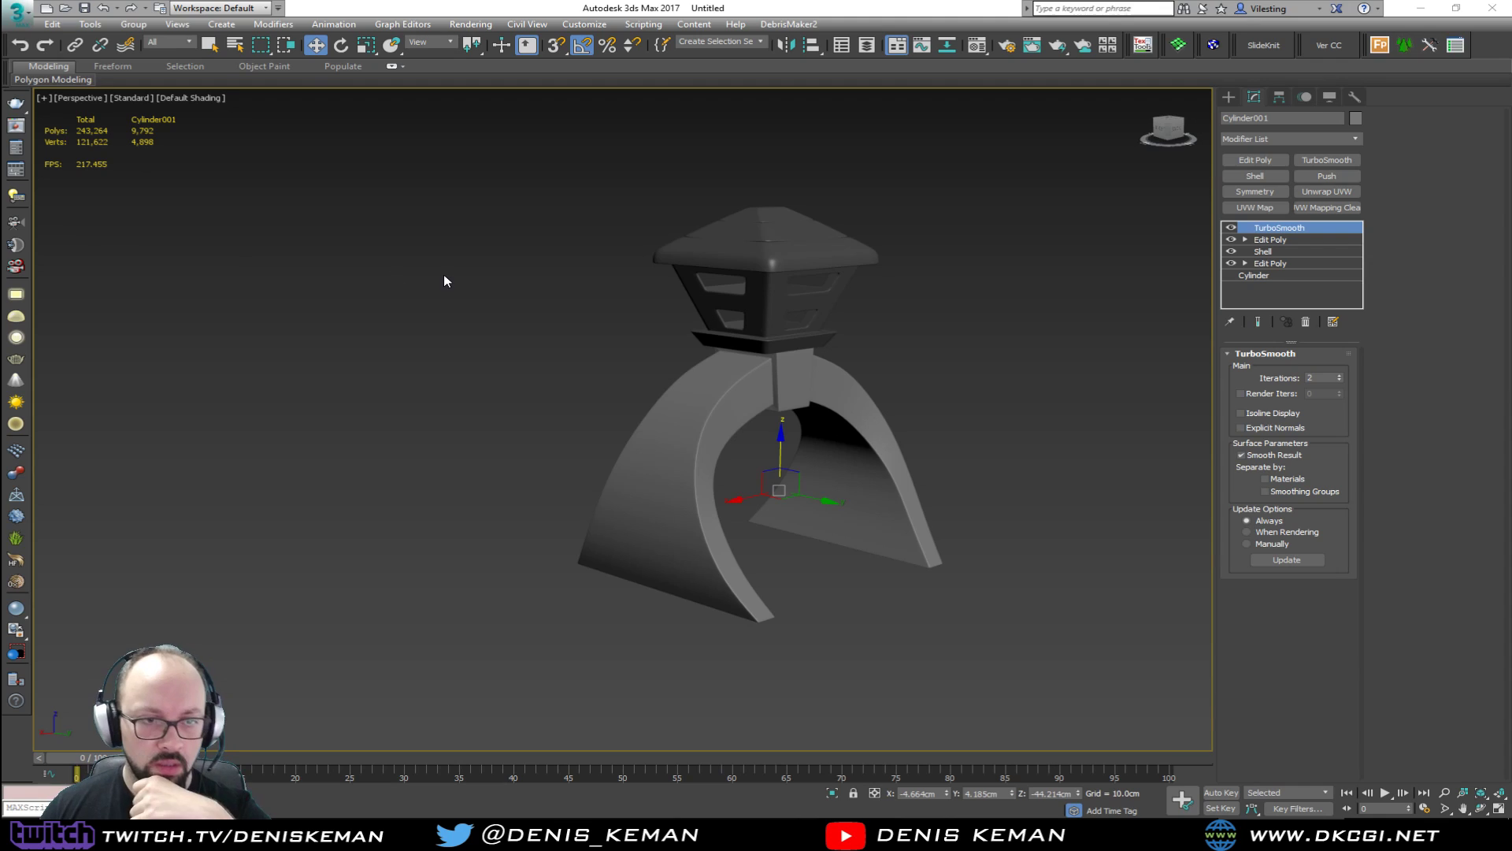
middle_drag(439, 275, 426, 324)
key(z)
alt+middle_drag(526, 351, 499, 385)
scroll(499, 385, down, 4)
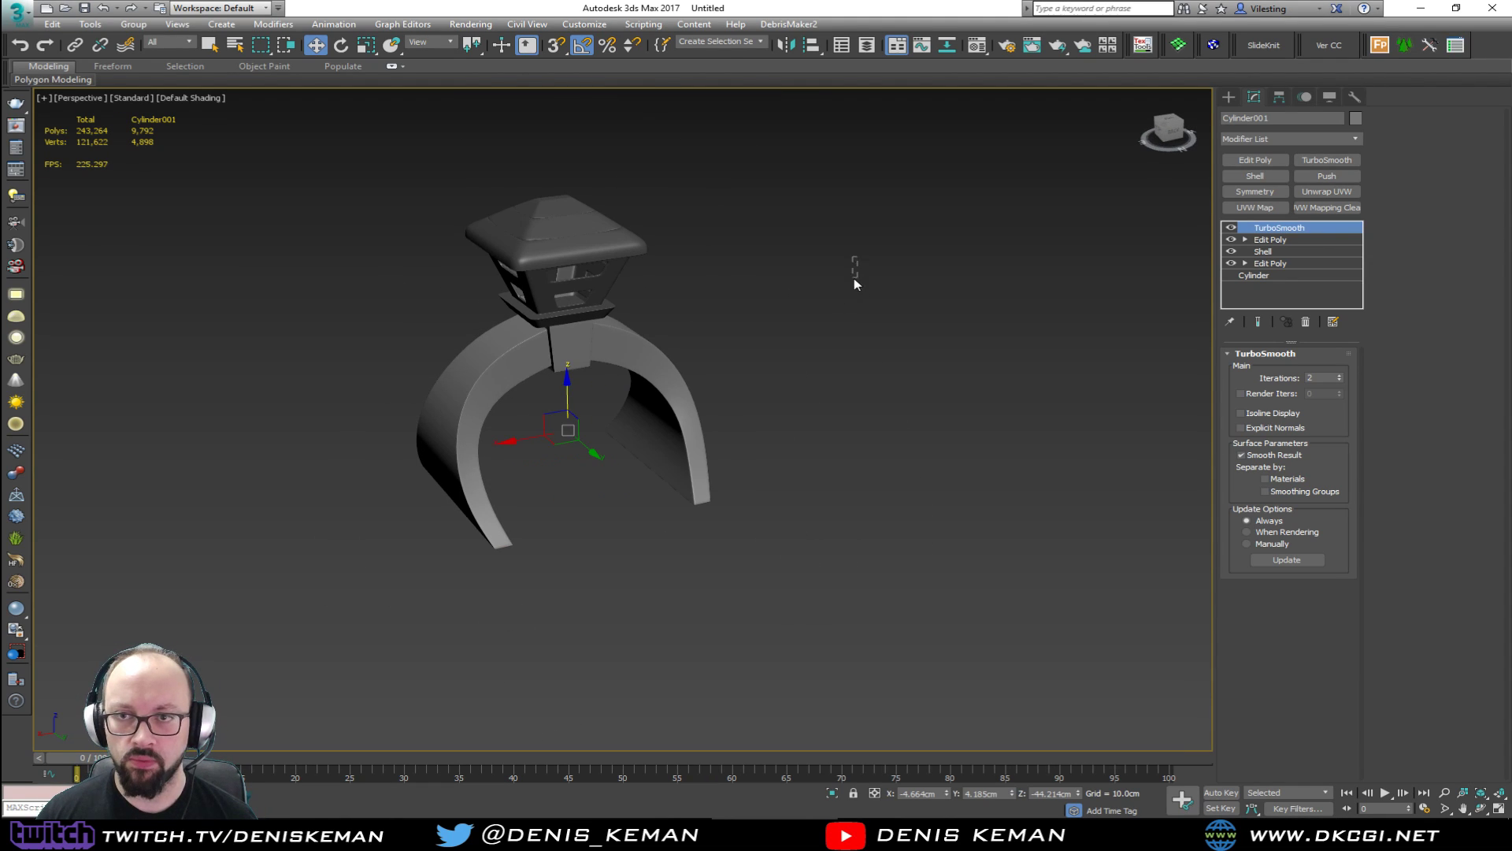
Deselect everything and save the scene as Garden_Ornament.max.
click(854, 283)
click(18, 14)
click(58, 183)
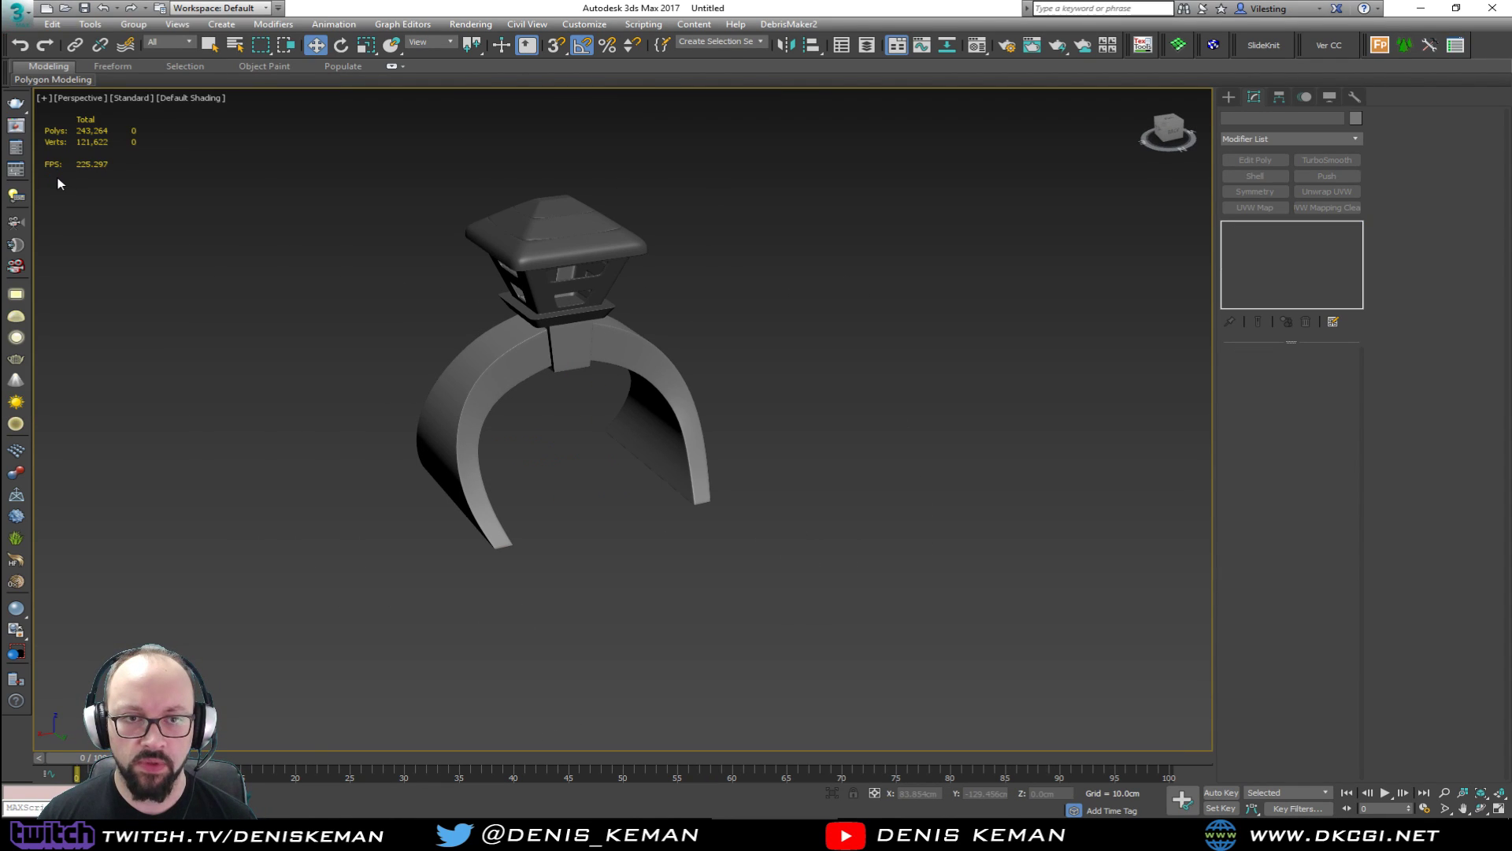
drag(320, 217, 0, 221)
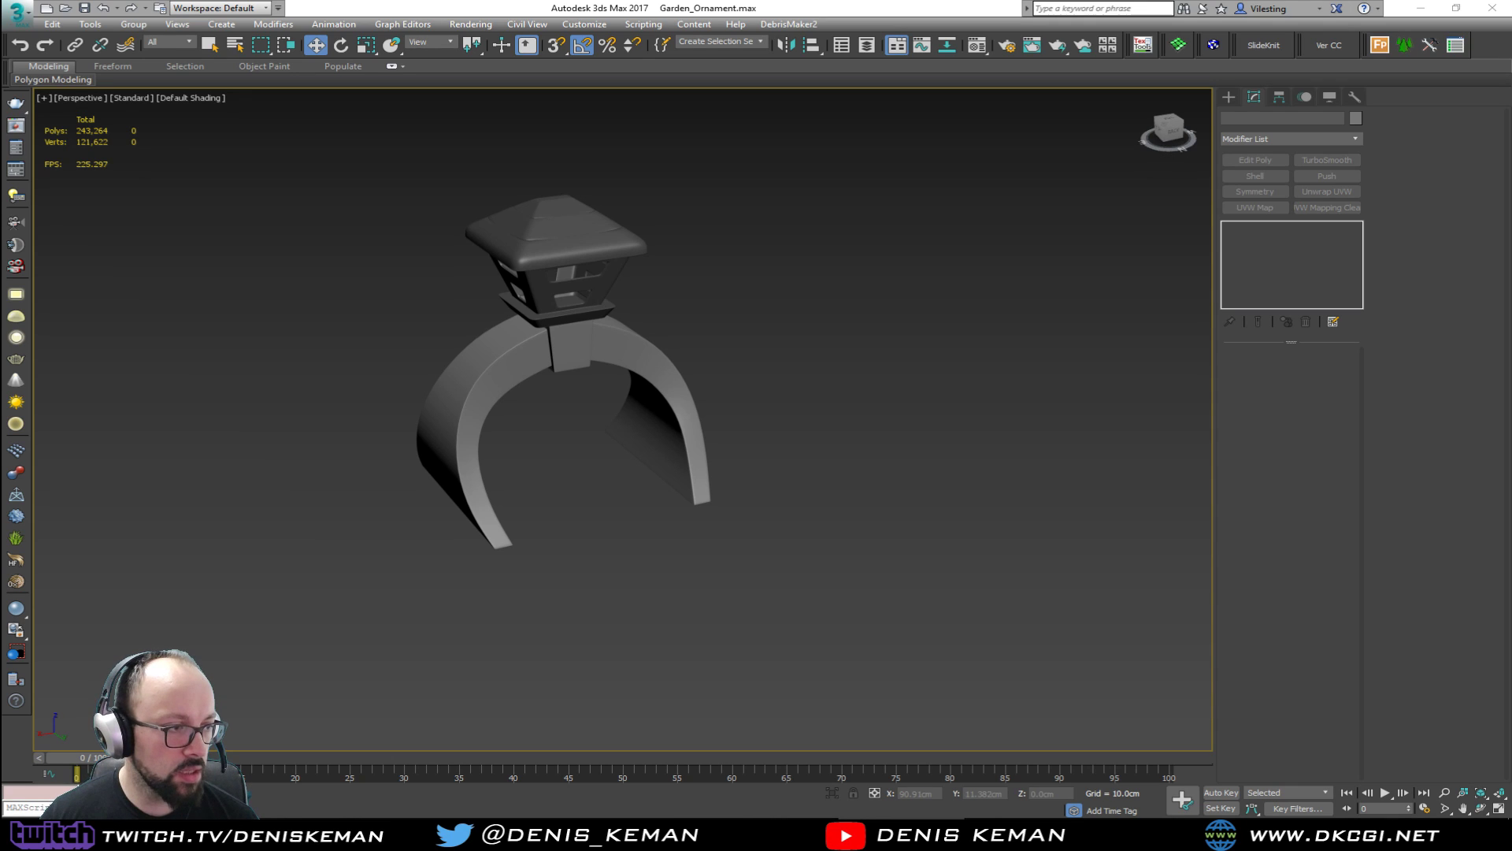
Switch to Discord and look through the new Japanese decor reference images in the streaming_related channel, then minimise it.
drag(936, 166, 891, 88)
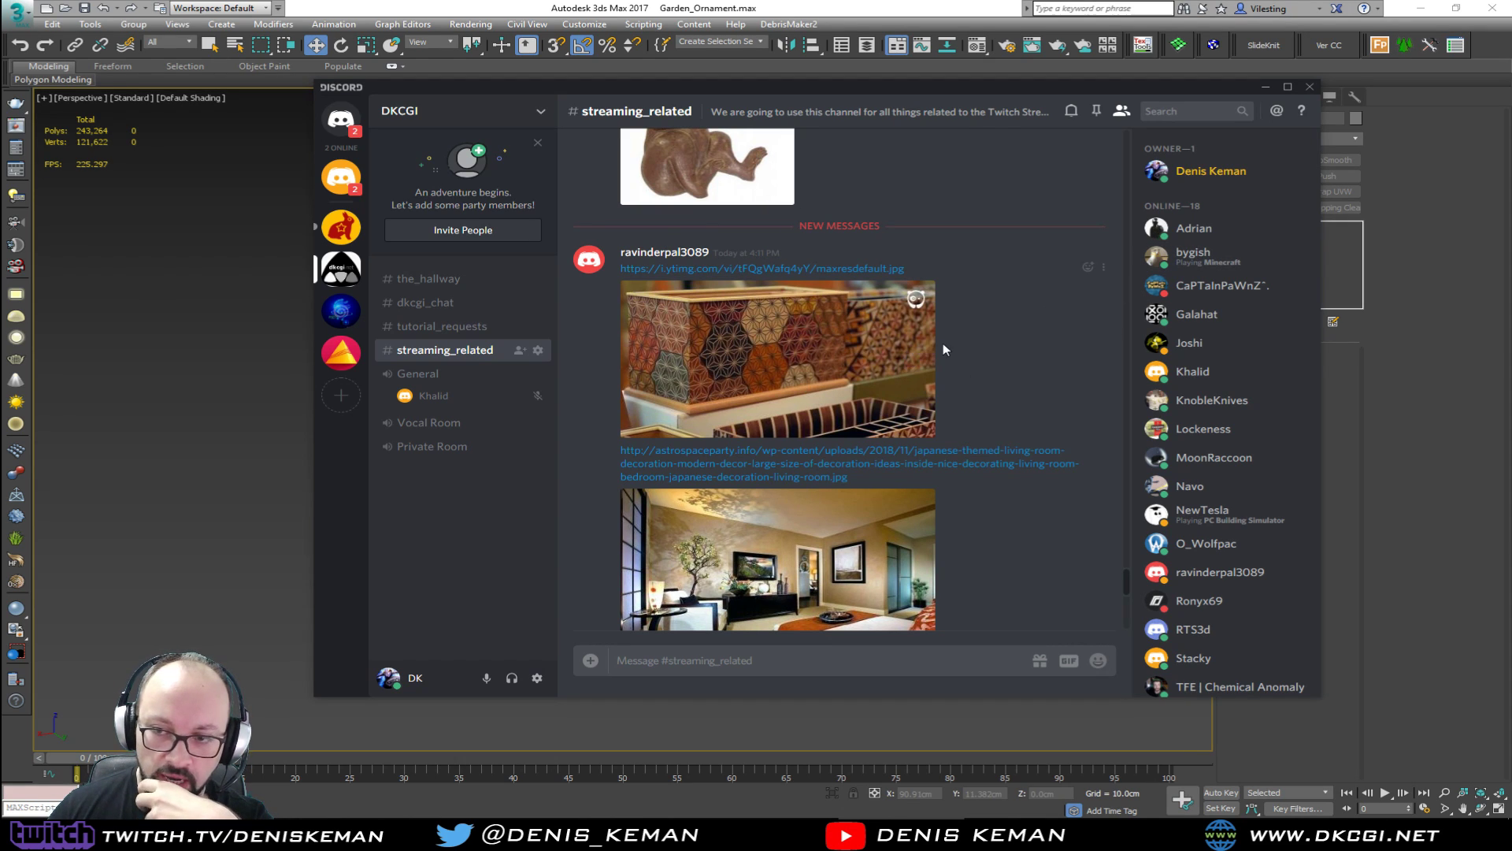
scroll(943, 343, down, 3)
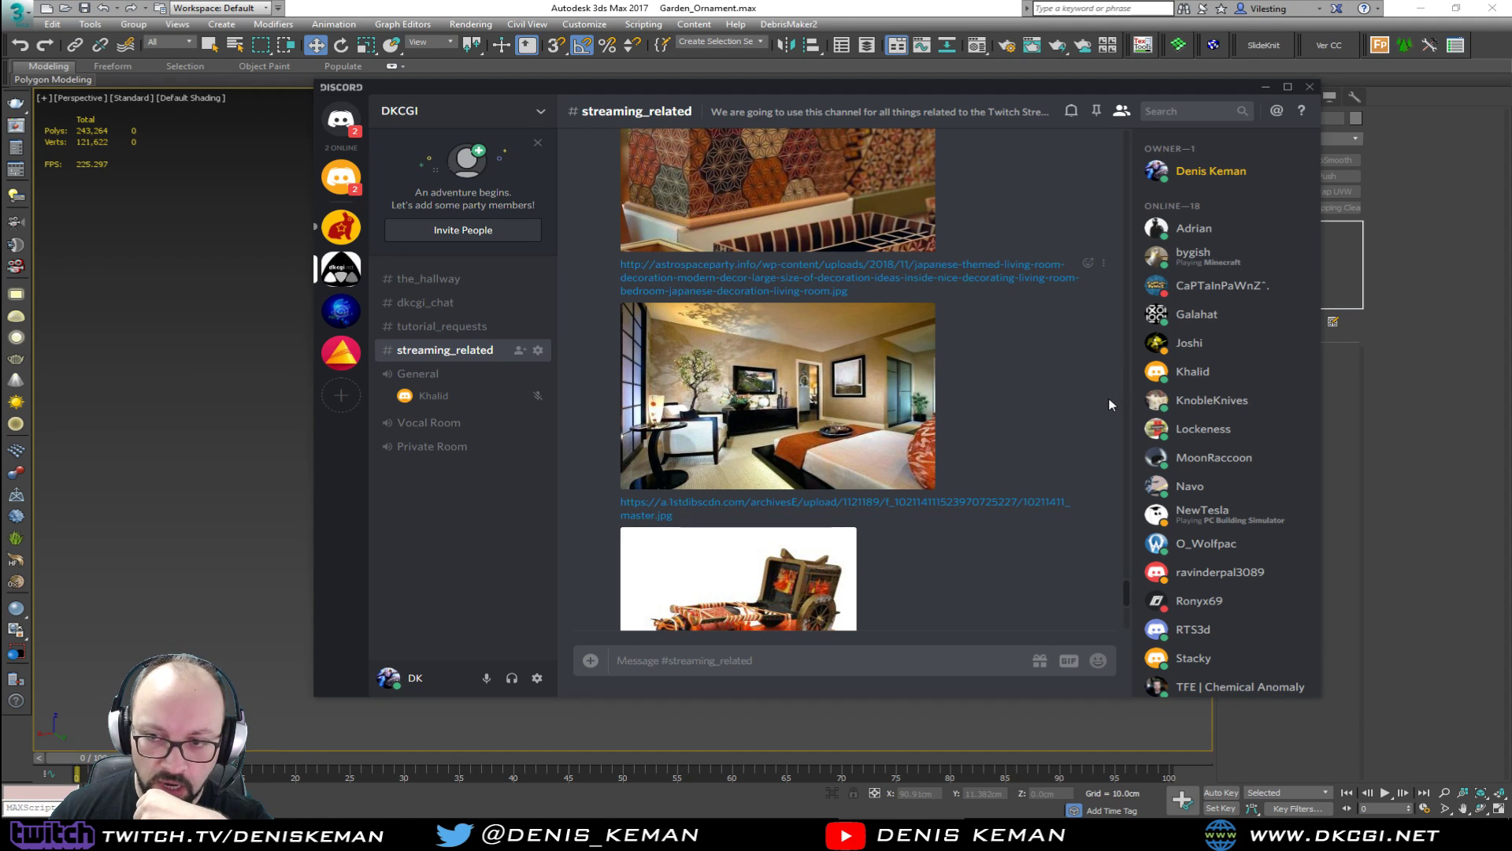
scroll(1101, 365, down, 1)
scroll(1101, 365, down, 6)
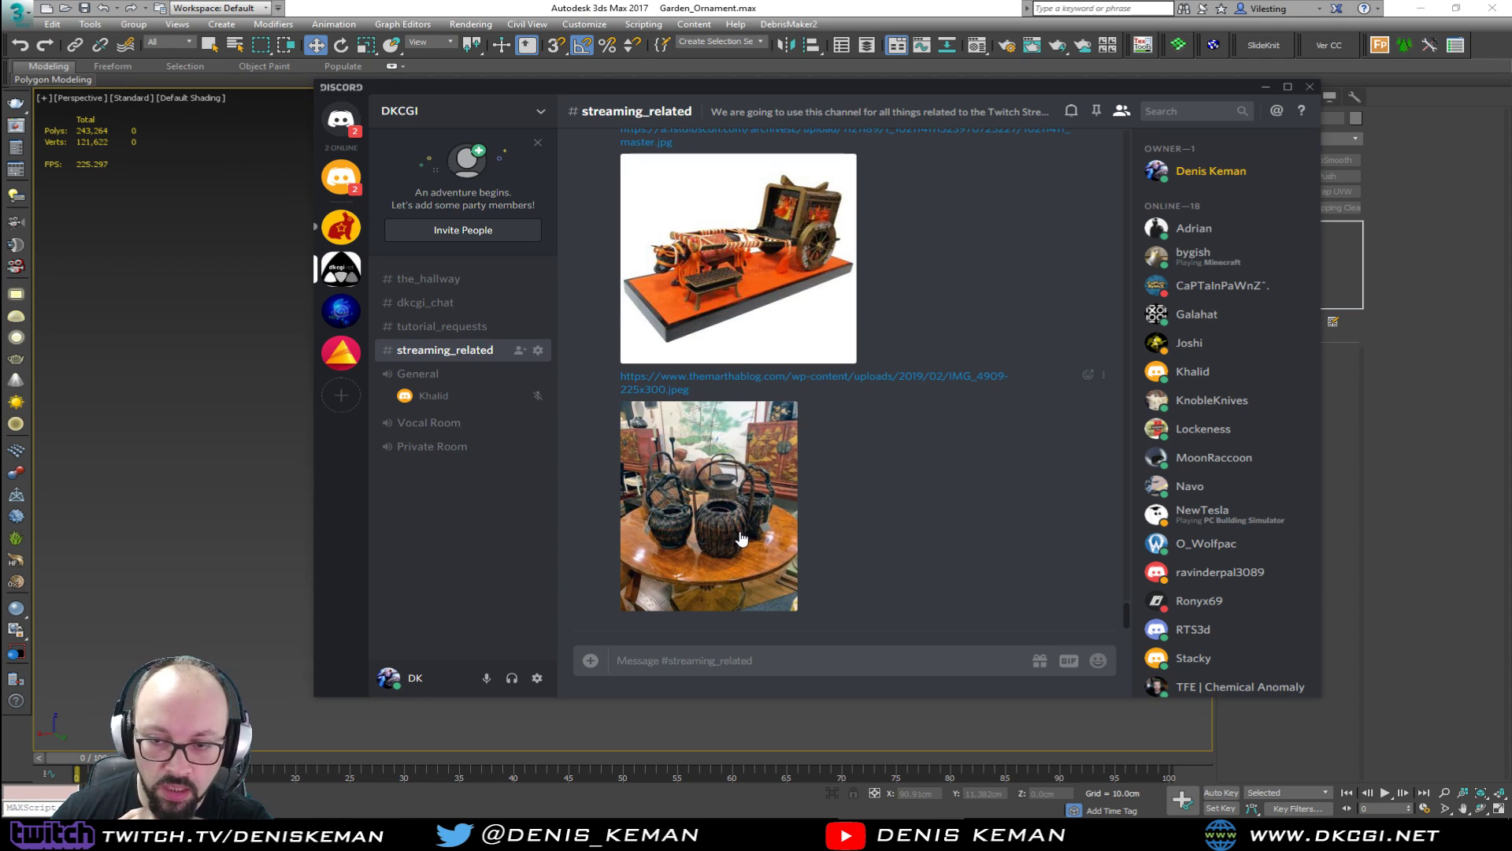
scroll(742, 539, up, 3)
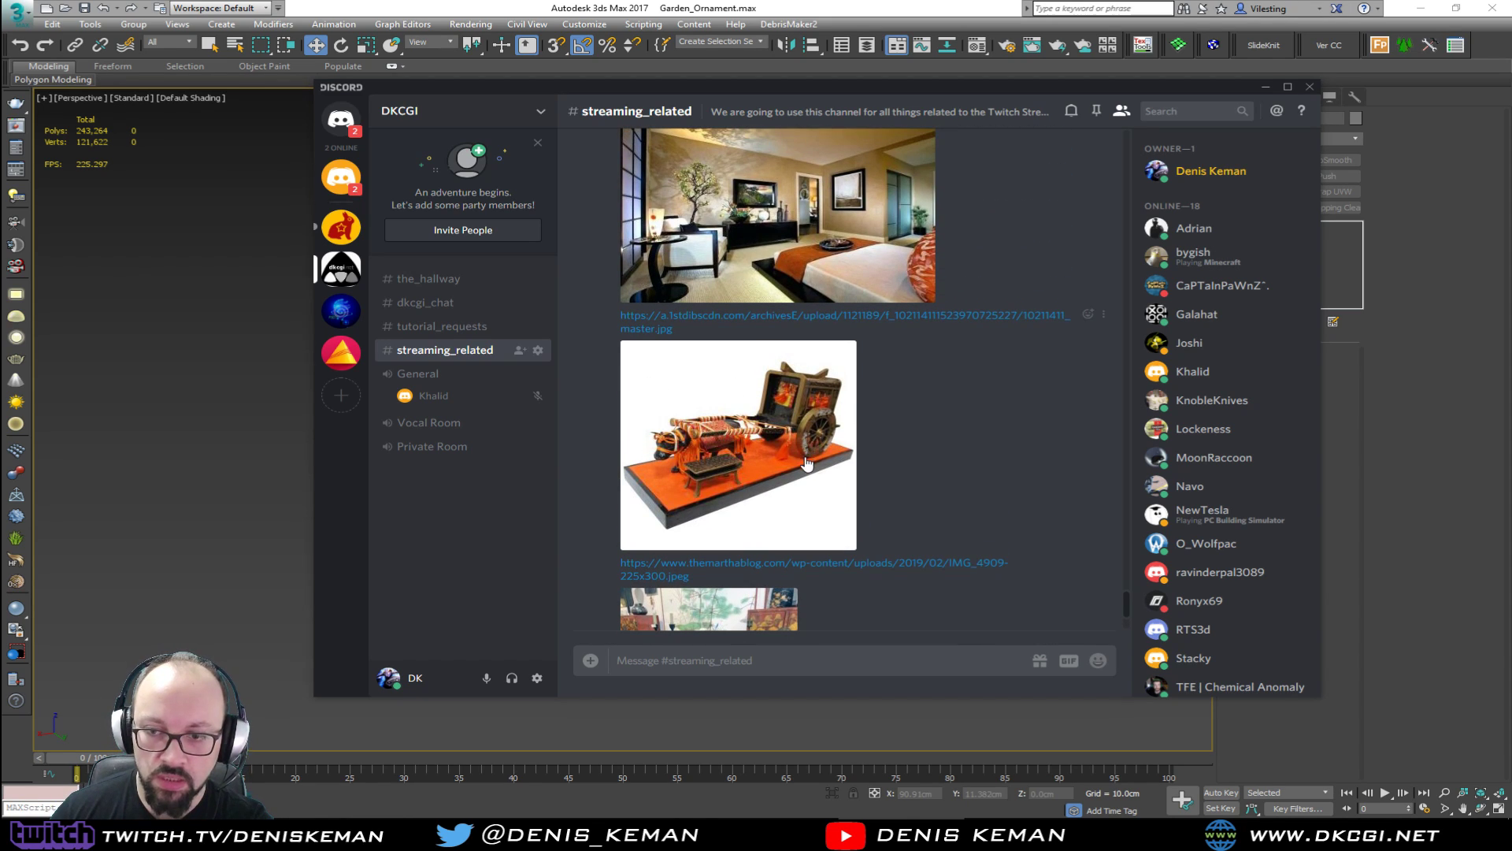
click(1266, 87)
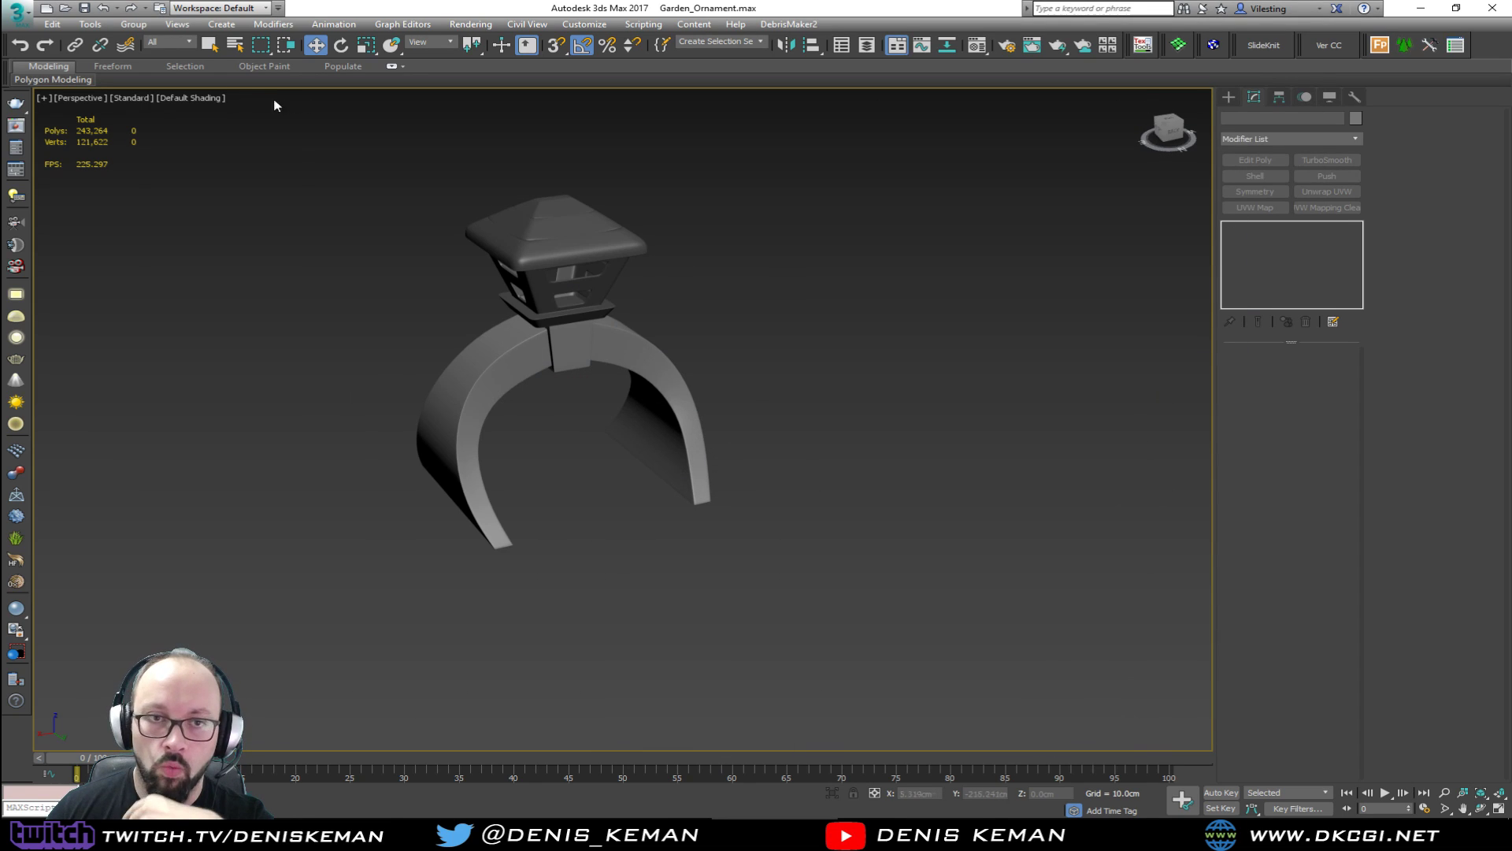
Open the recent scene Lamp_01.max and examine the lamp beside its reference image plane.
click(22, 16)
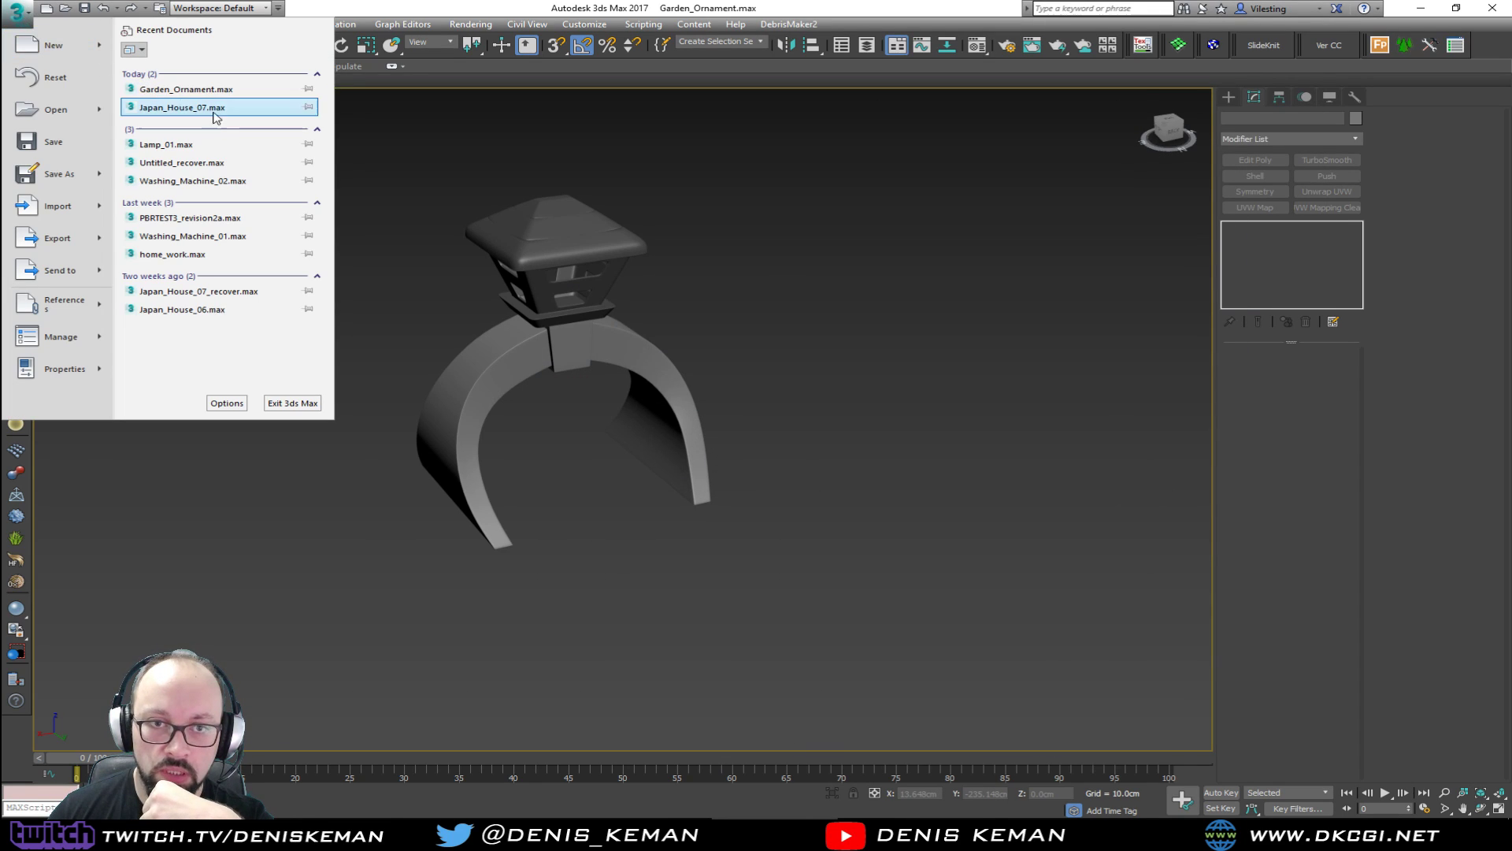
click(203, 144)
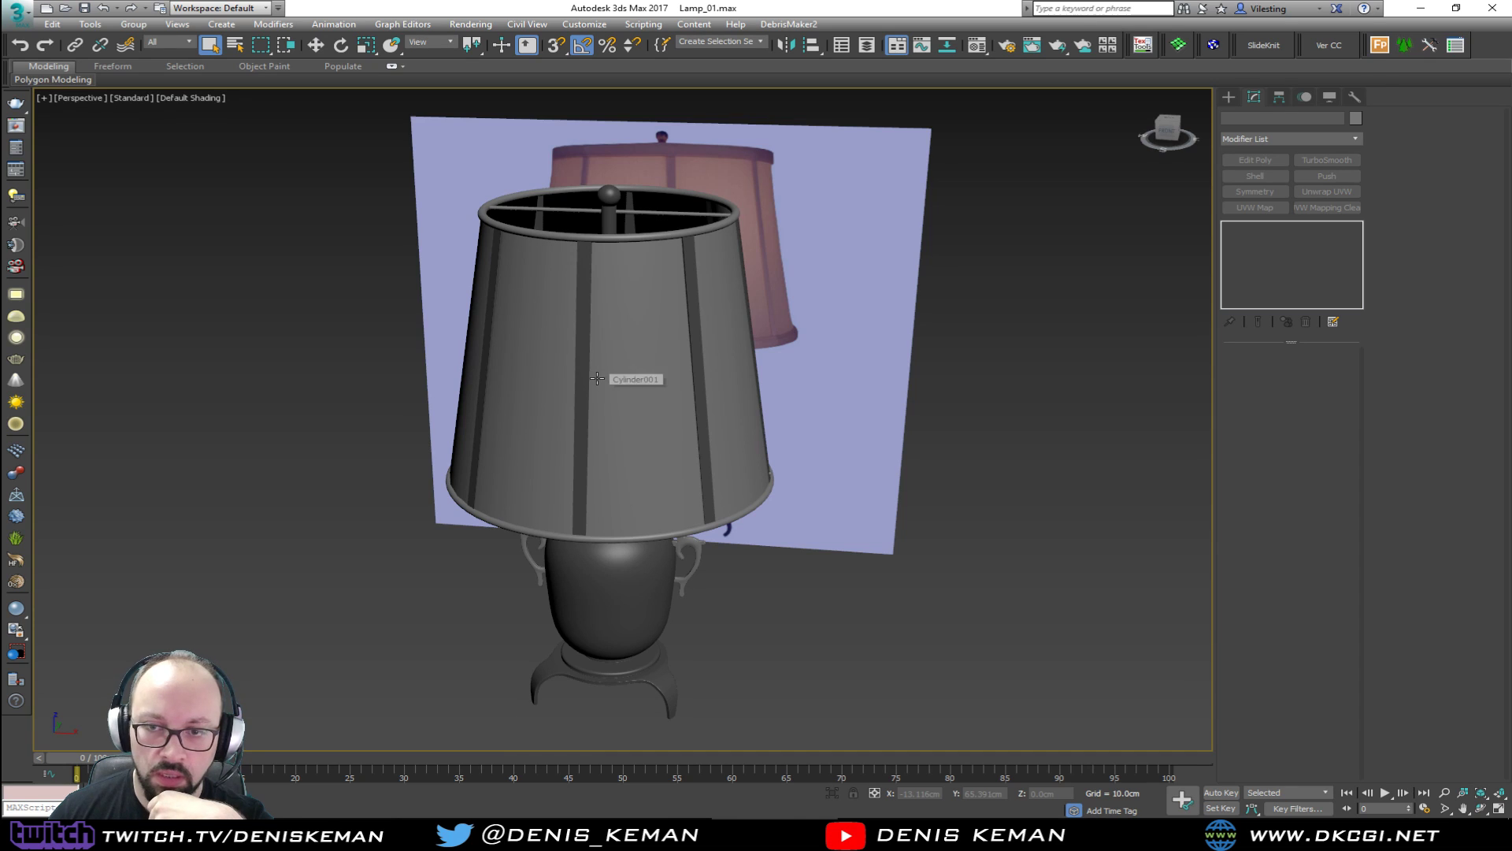
alt+middle_drag(599, 403, 690, 471)
scroll(642, 471, down, 2)
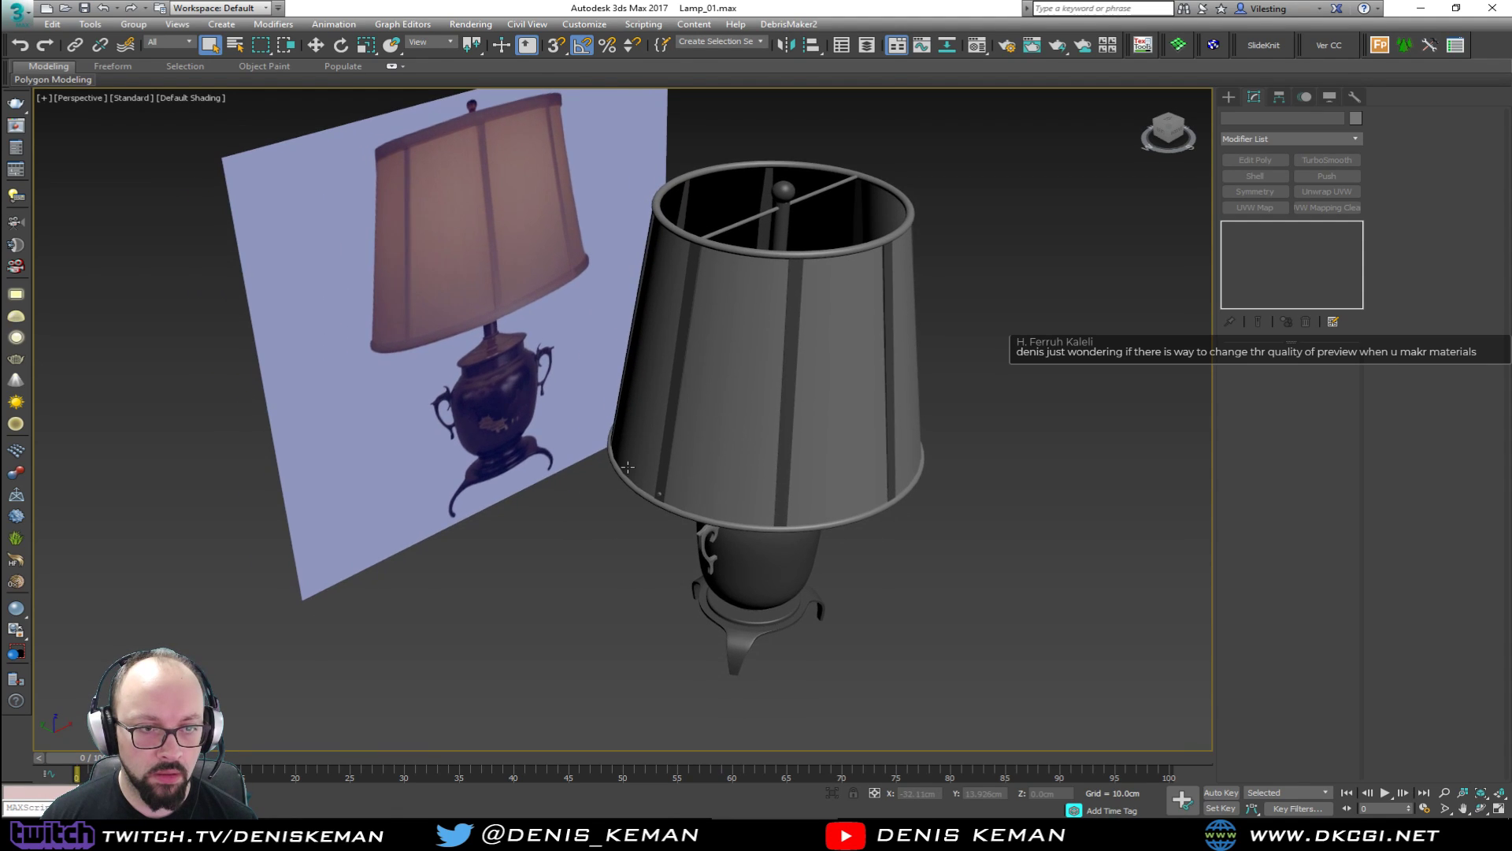
scroll(627, 467, down, 2)
mouse_move(628, 467)
alt+middle_down()
mouse_move(616, 432)
mouse_move(634, 447)
alt+middle_up()
scroll(633, 532, up, 2)
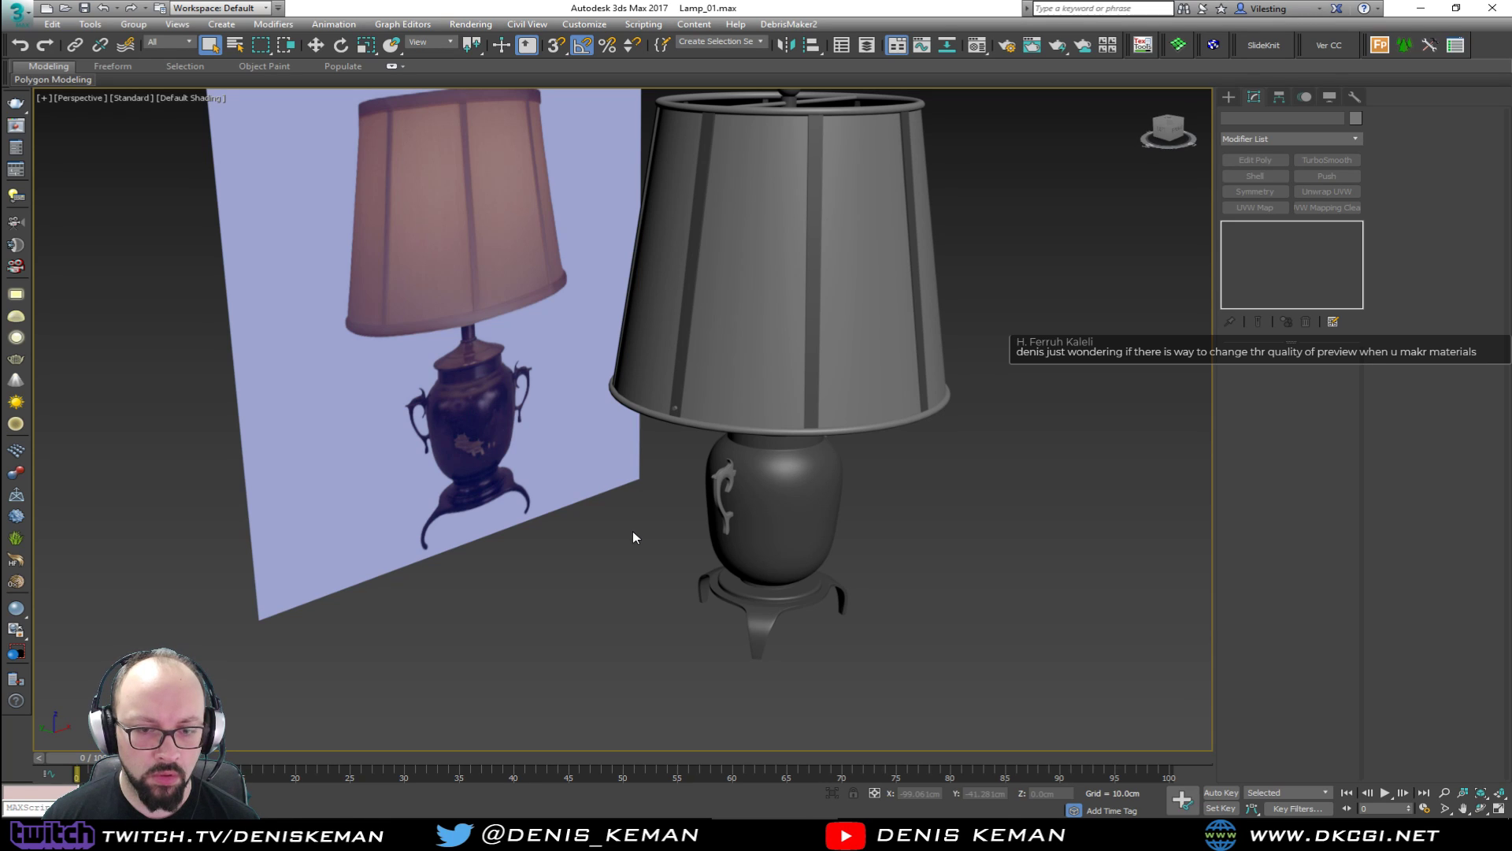
View the enlarged preview of Material #1 in the Material Editor, then close both windows.
key(m)
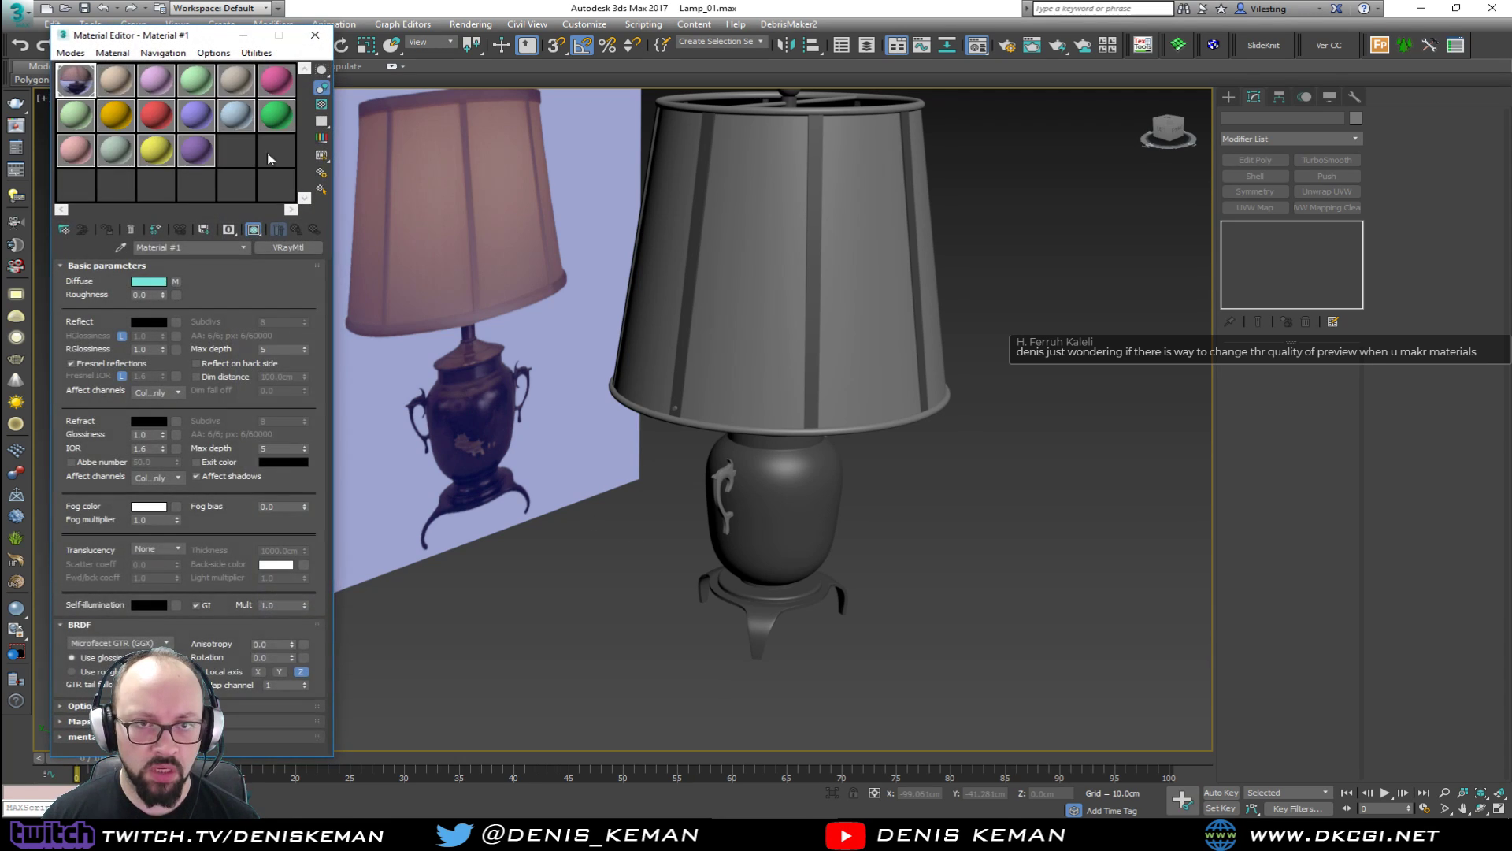
double_click(77, 81)
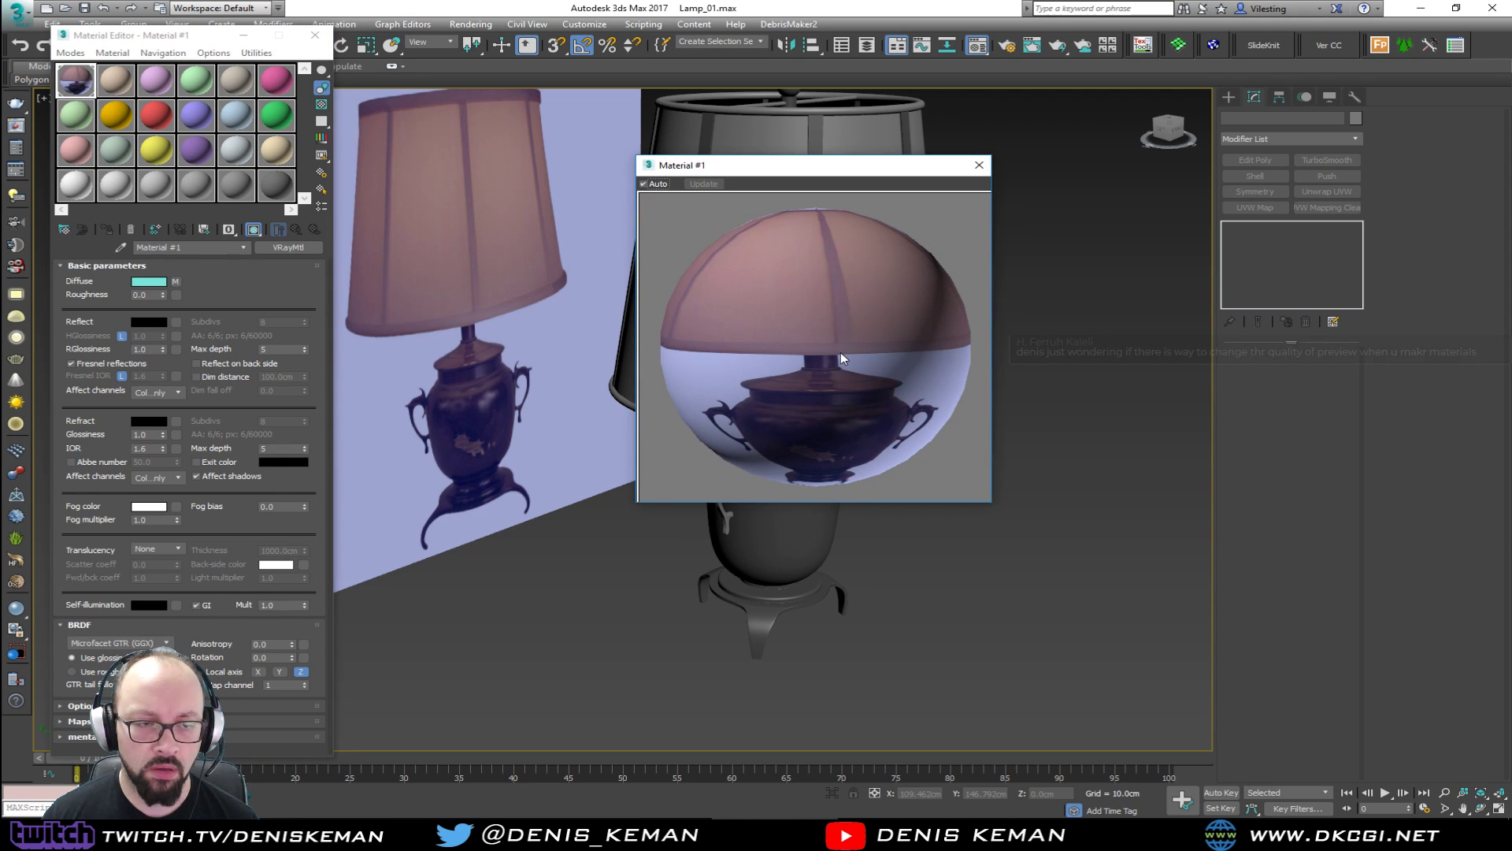
click(979, 165)
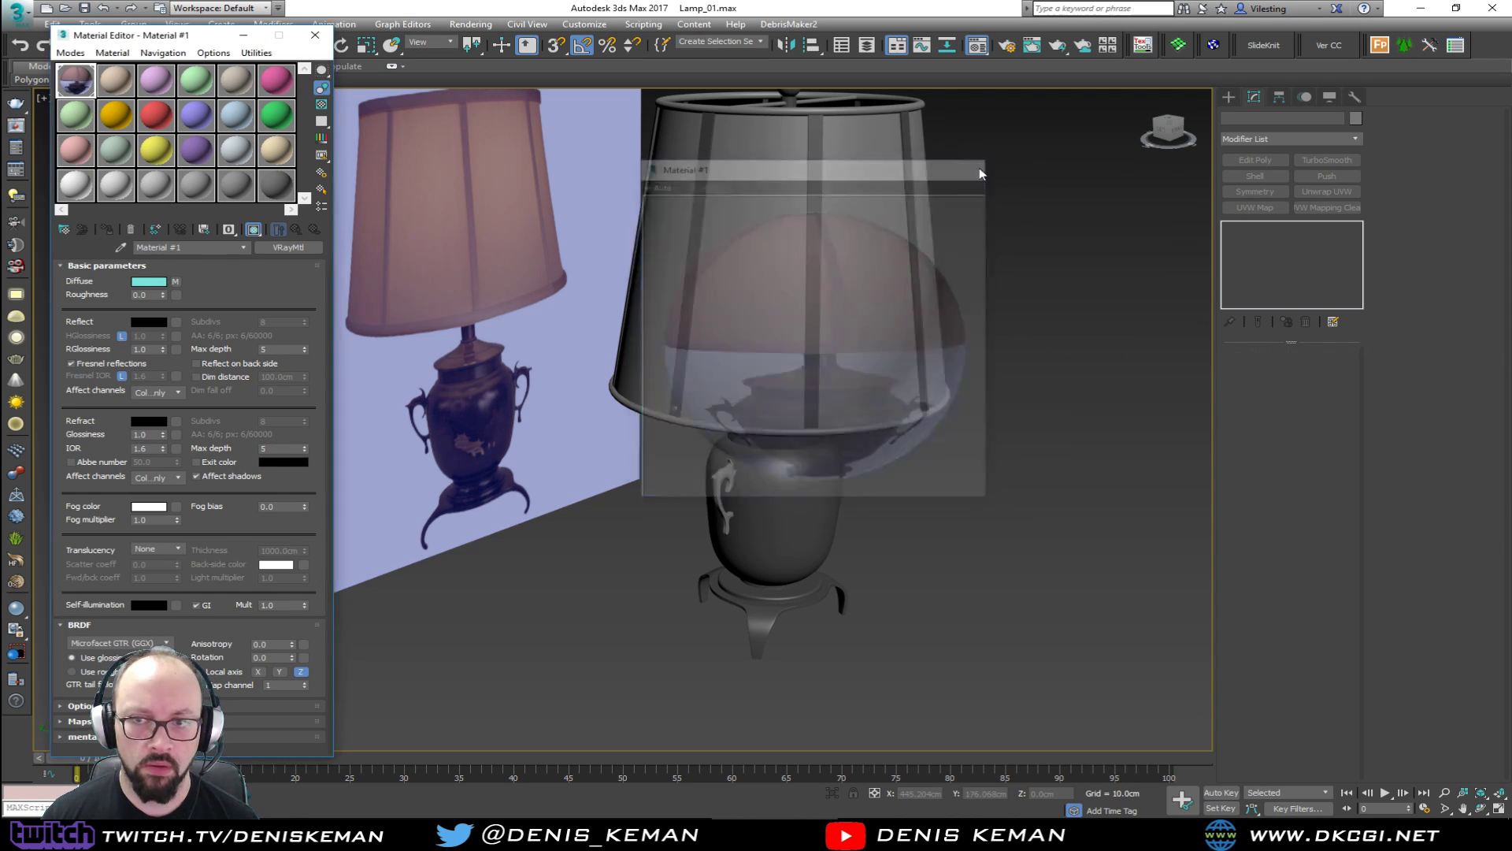
click(315, 34)
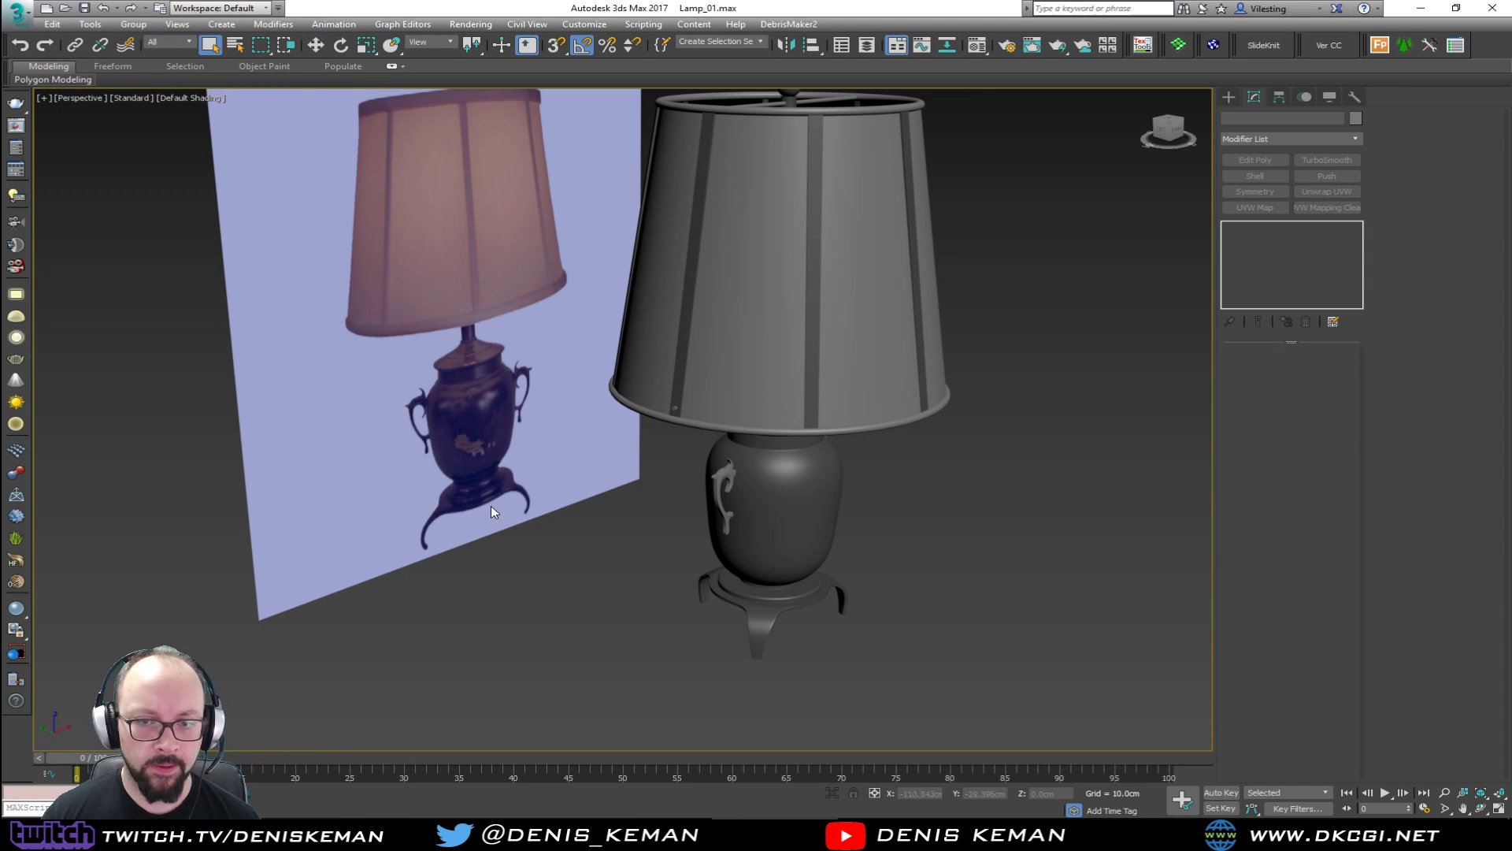
alt+middle_drag(497, 455, 482, 445)
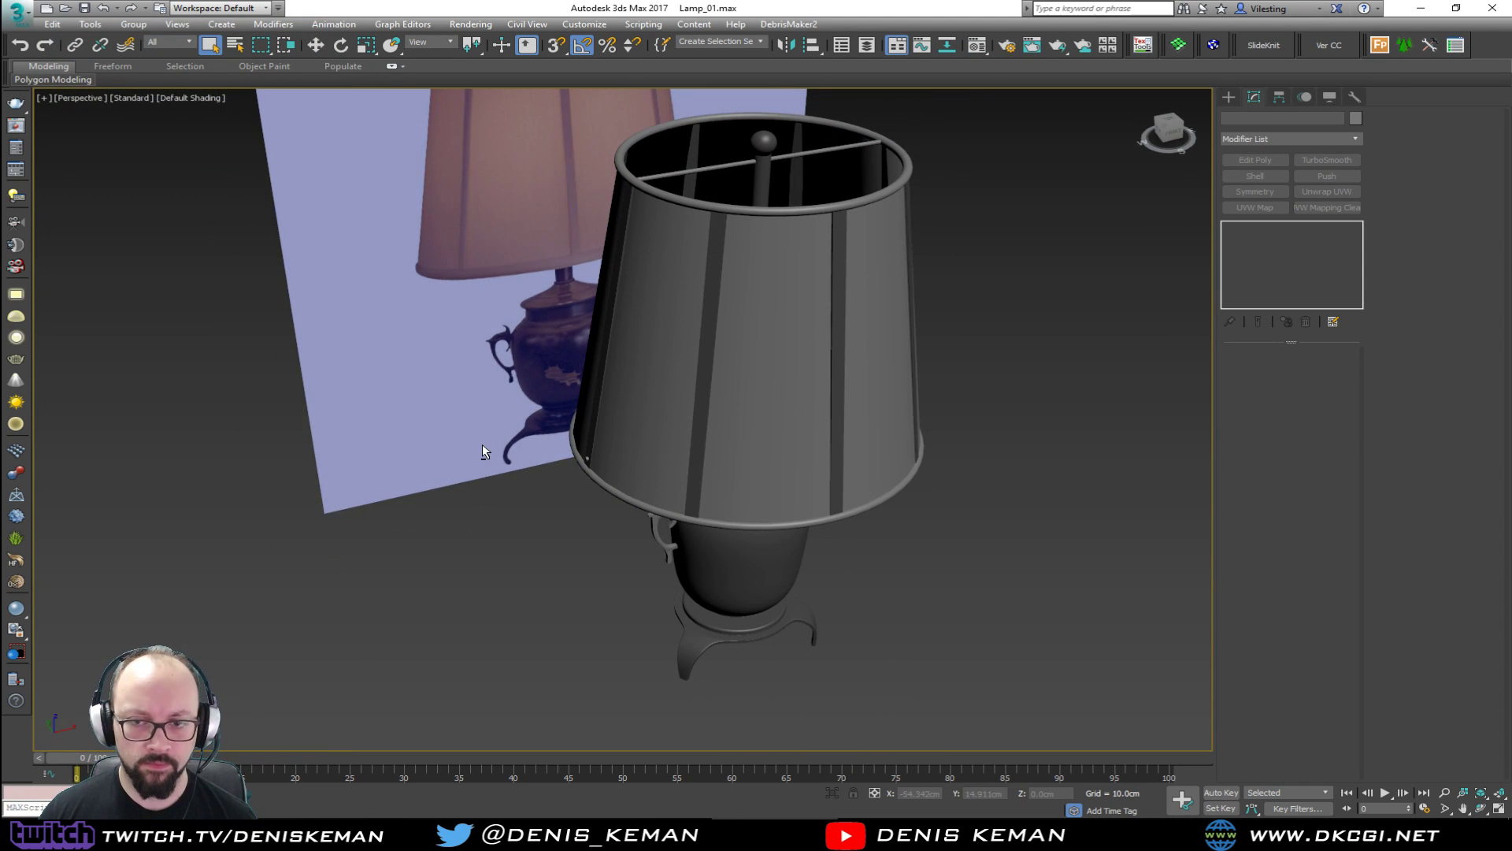
Open the recent scene Japan_House_07.max, dismiss the isolation warning and bring the area outside the garden room into view.
click(16, 11)
click(213, 126)
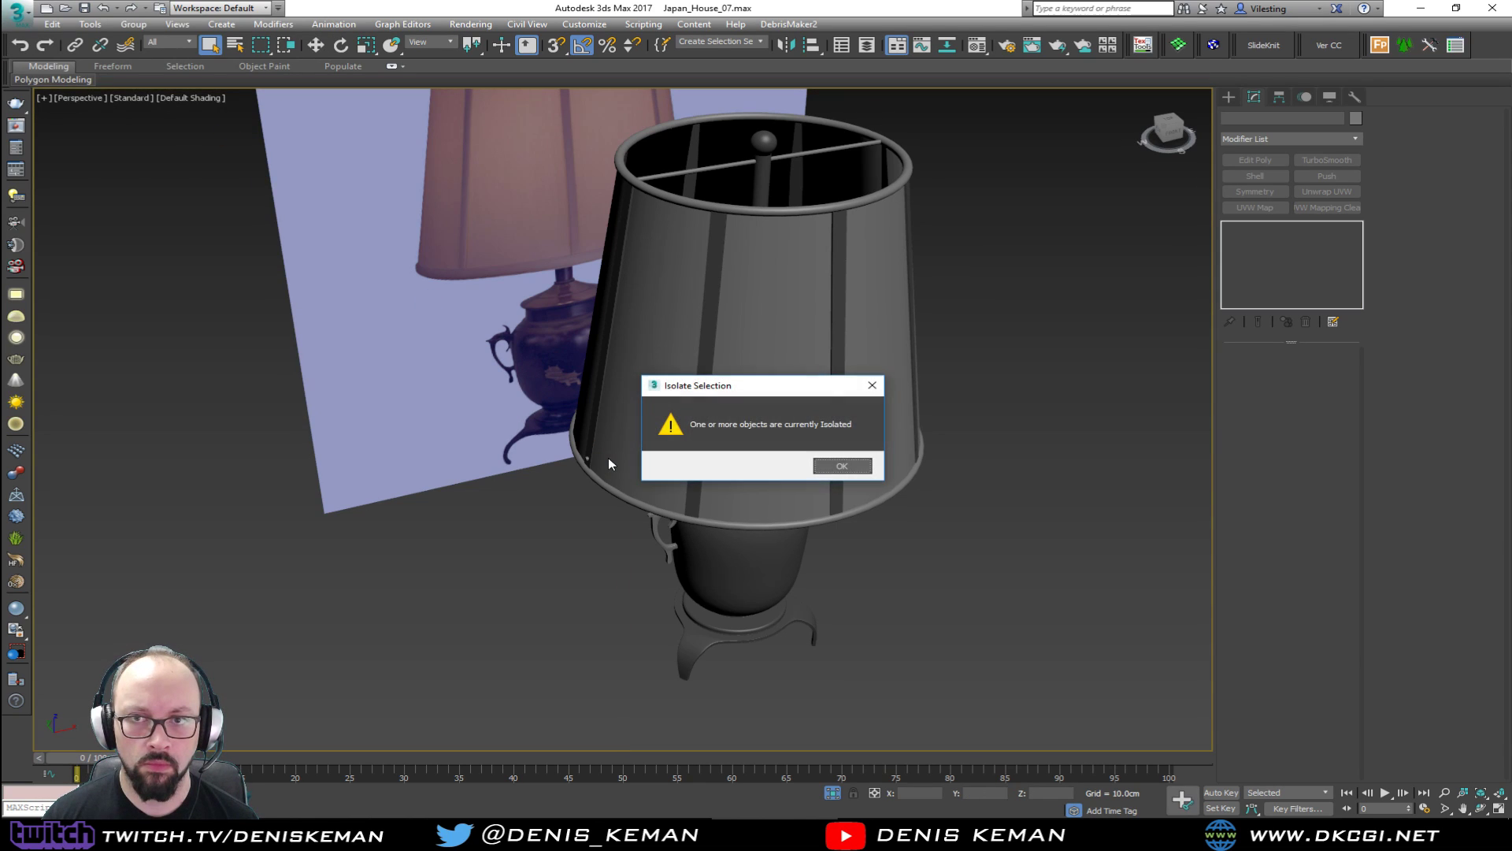
click(836, 465)
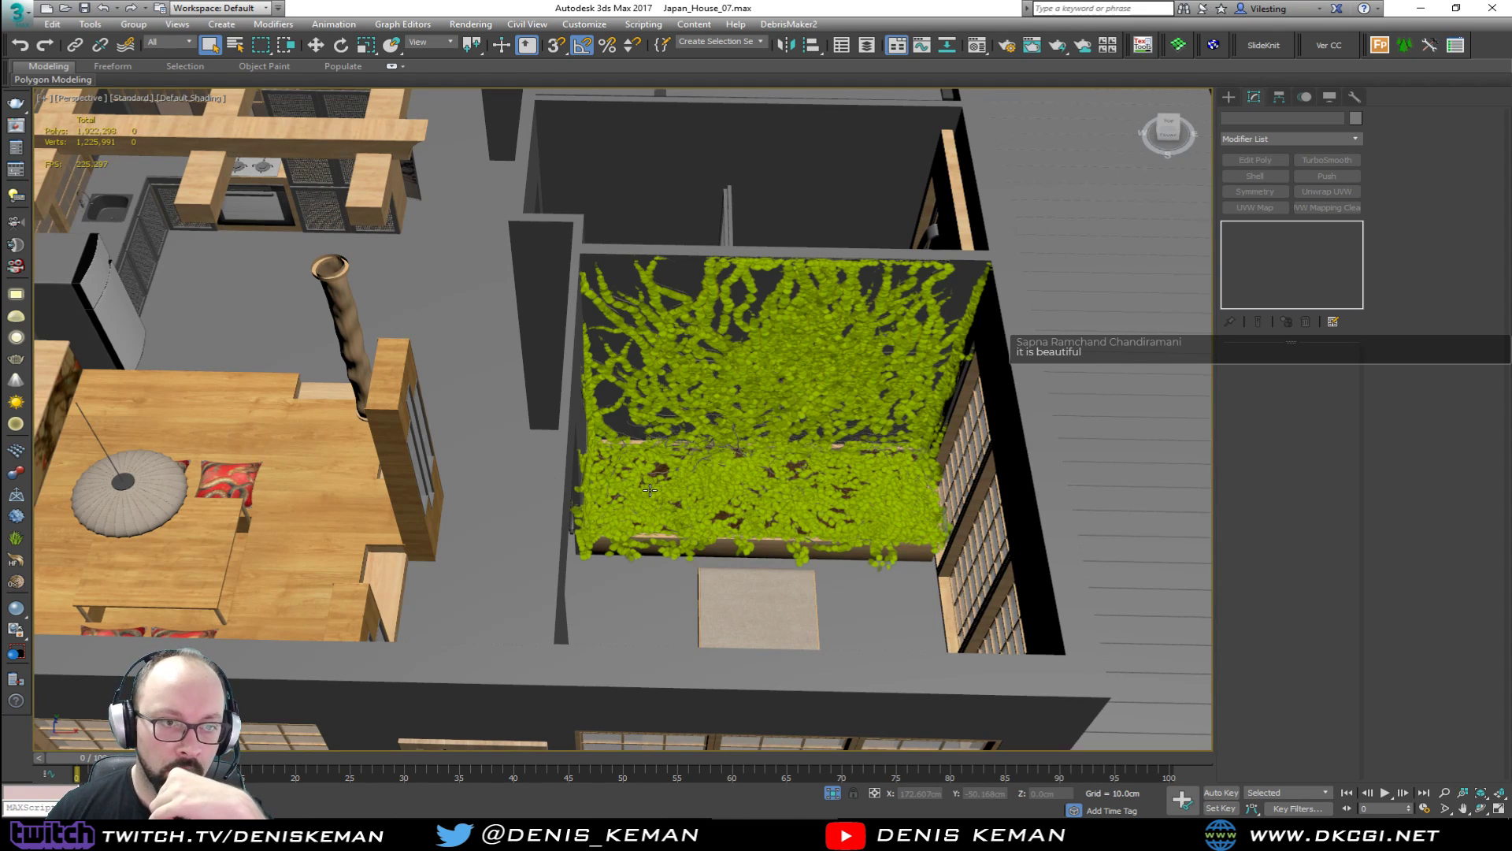
middle_drag(612, 459, 427, 423)
scroll(428, 423, down, 3)
mouse_move(551, 430)
alt+middle_down()
mouse_move(516, 418)
mouse_move(537, 423)
alt+middle_up()
click(1153, 833)
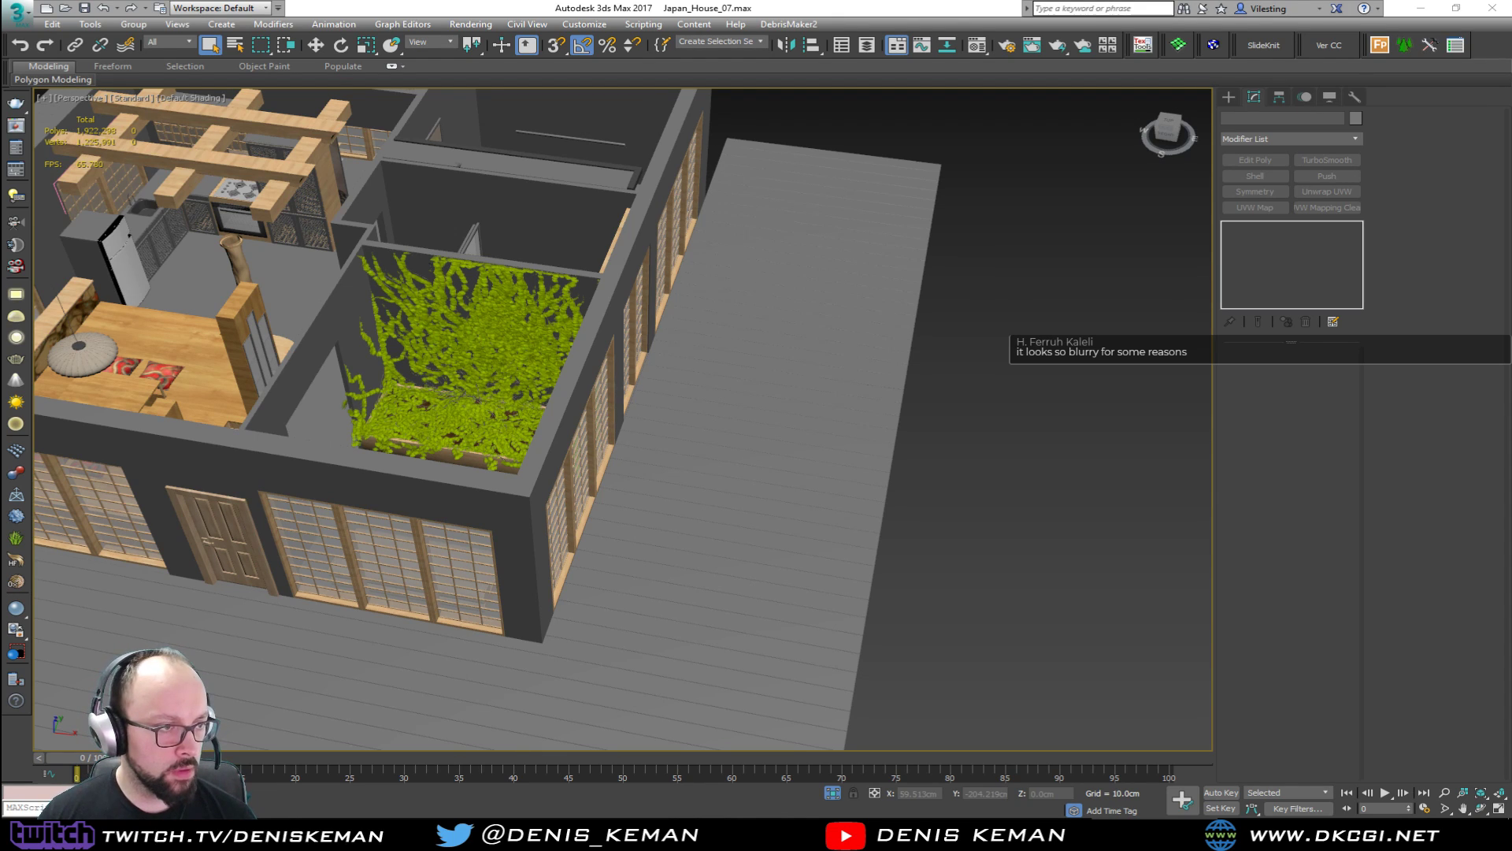
drag(986, 535, 986, 533)
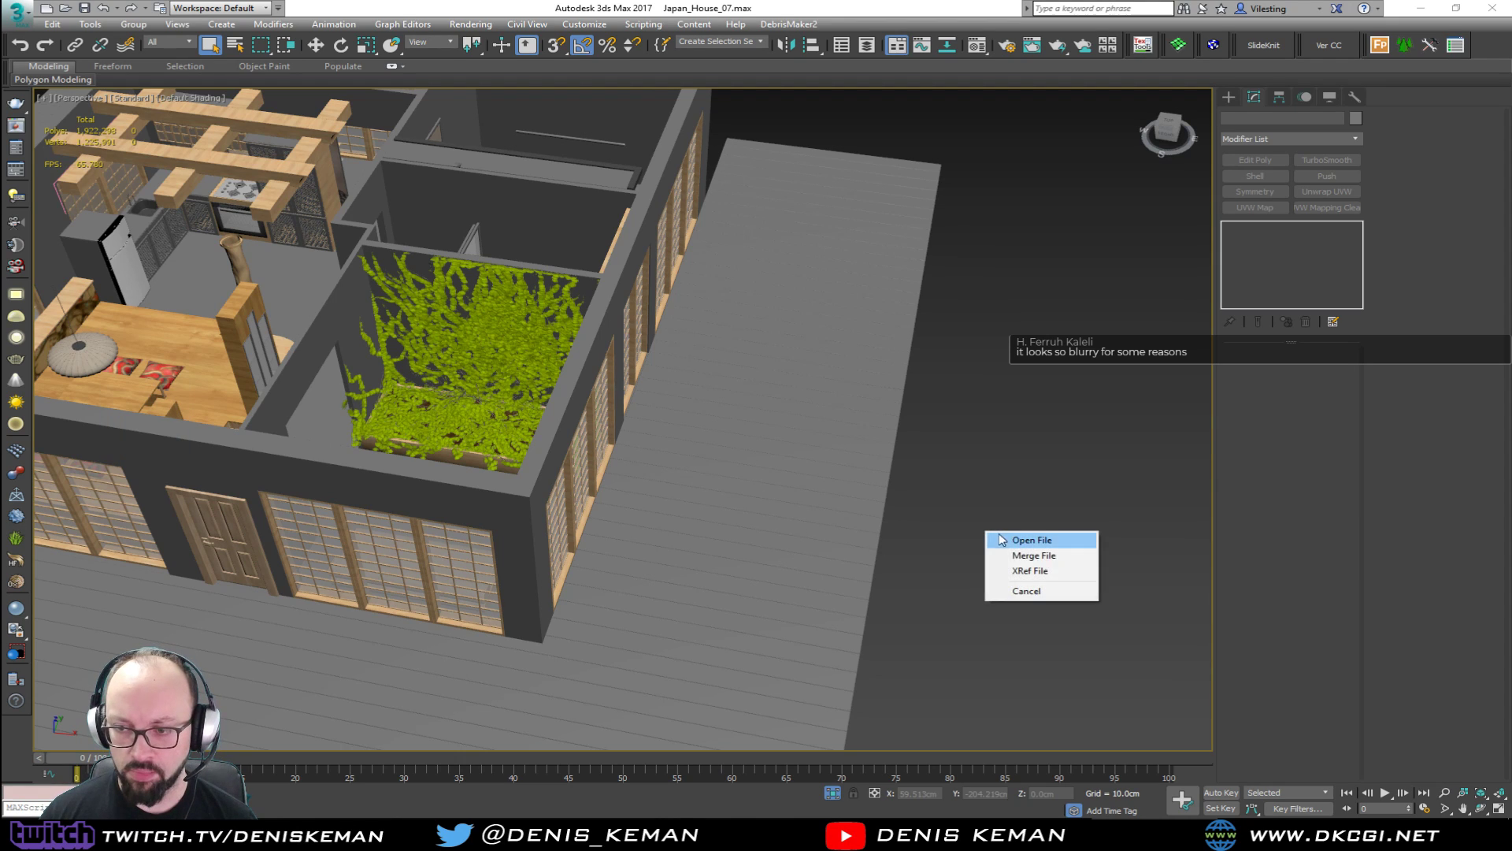
click(924, 403)
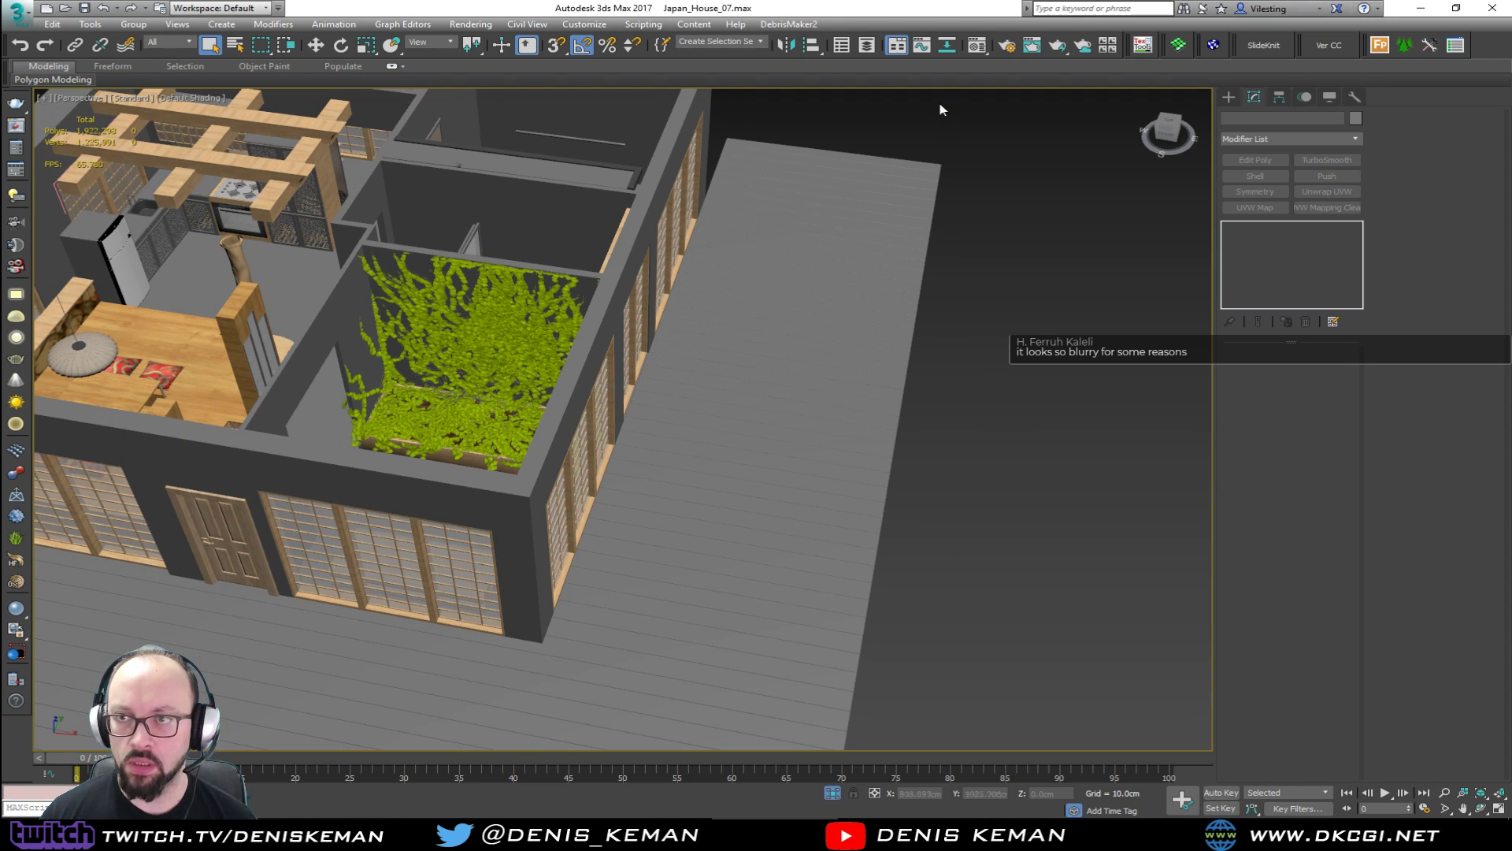
Create a new layer called Imported_Items in the Layer Explorer.
click(872, 49)
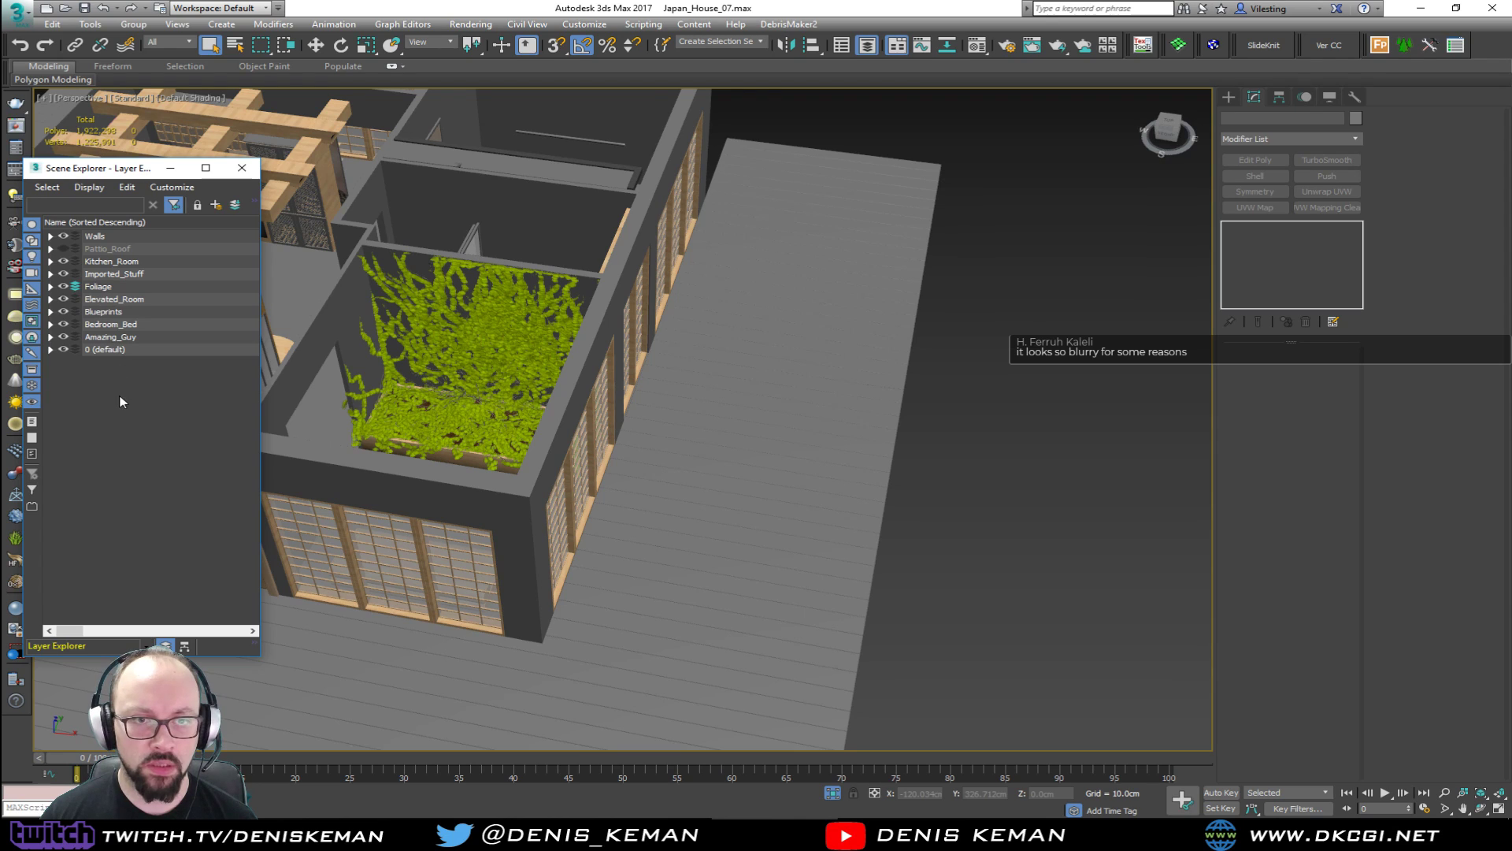
click(51, 275)
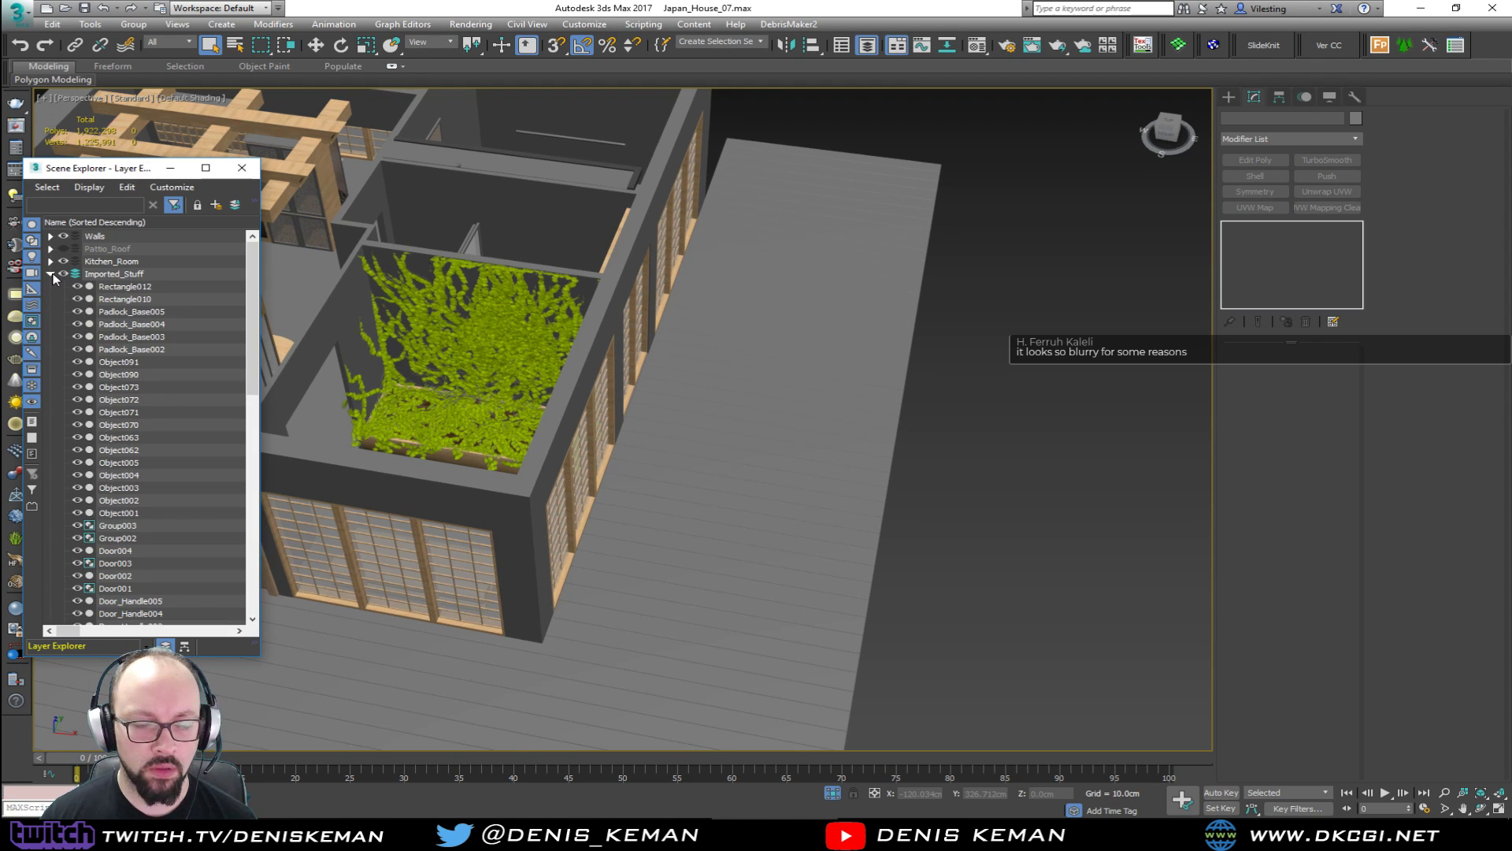
click(51, 274)
click(216, 205)
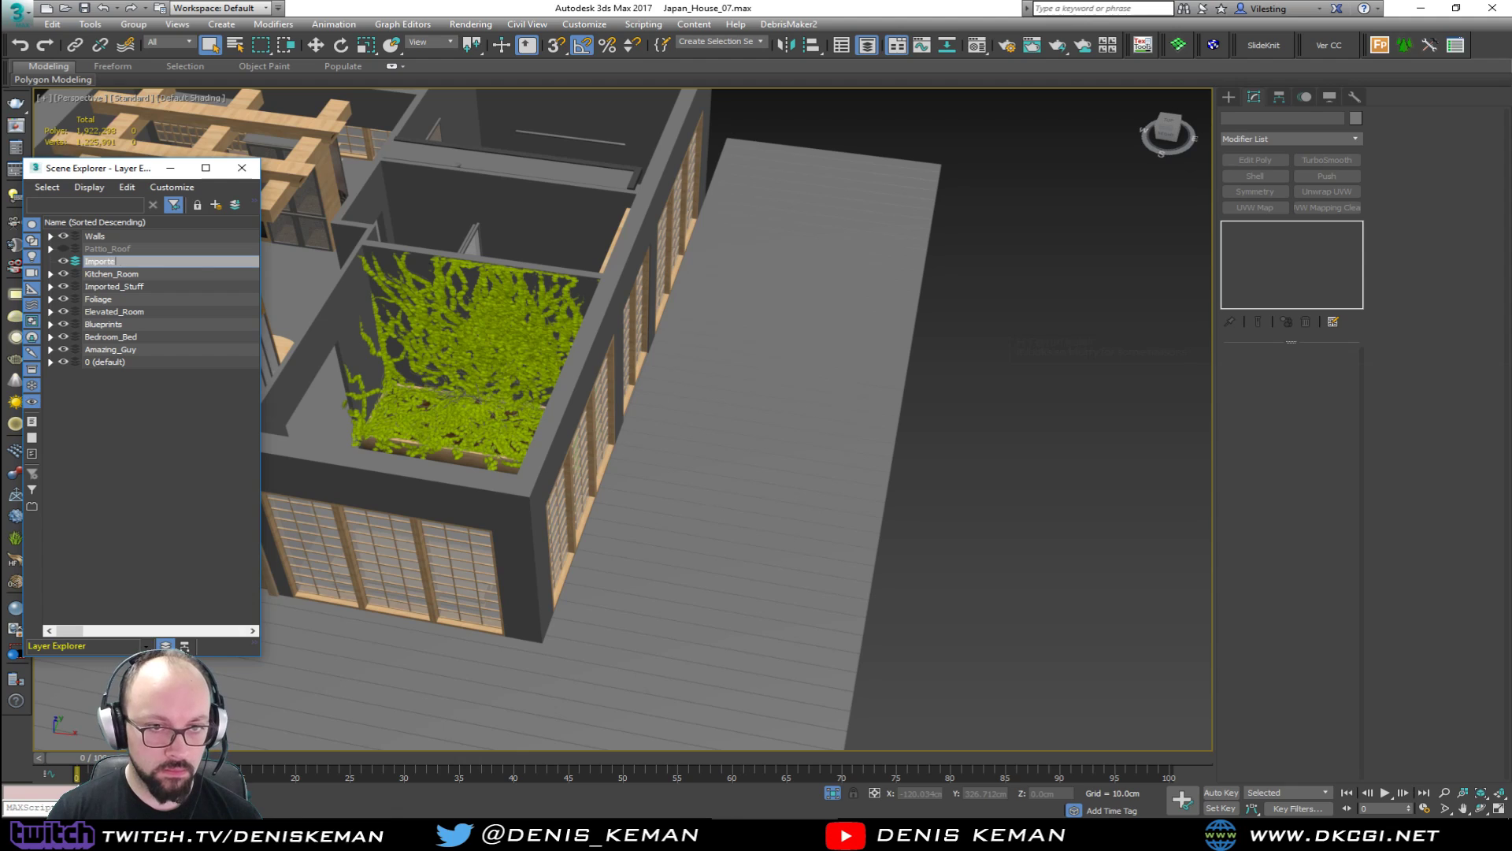
text(Imported_Item)
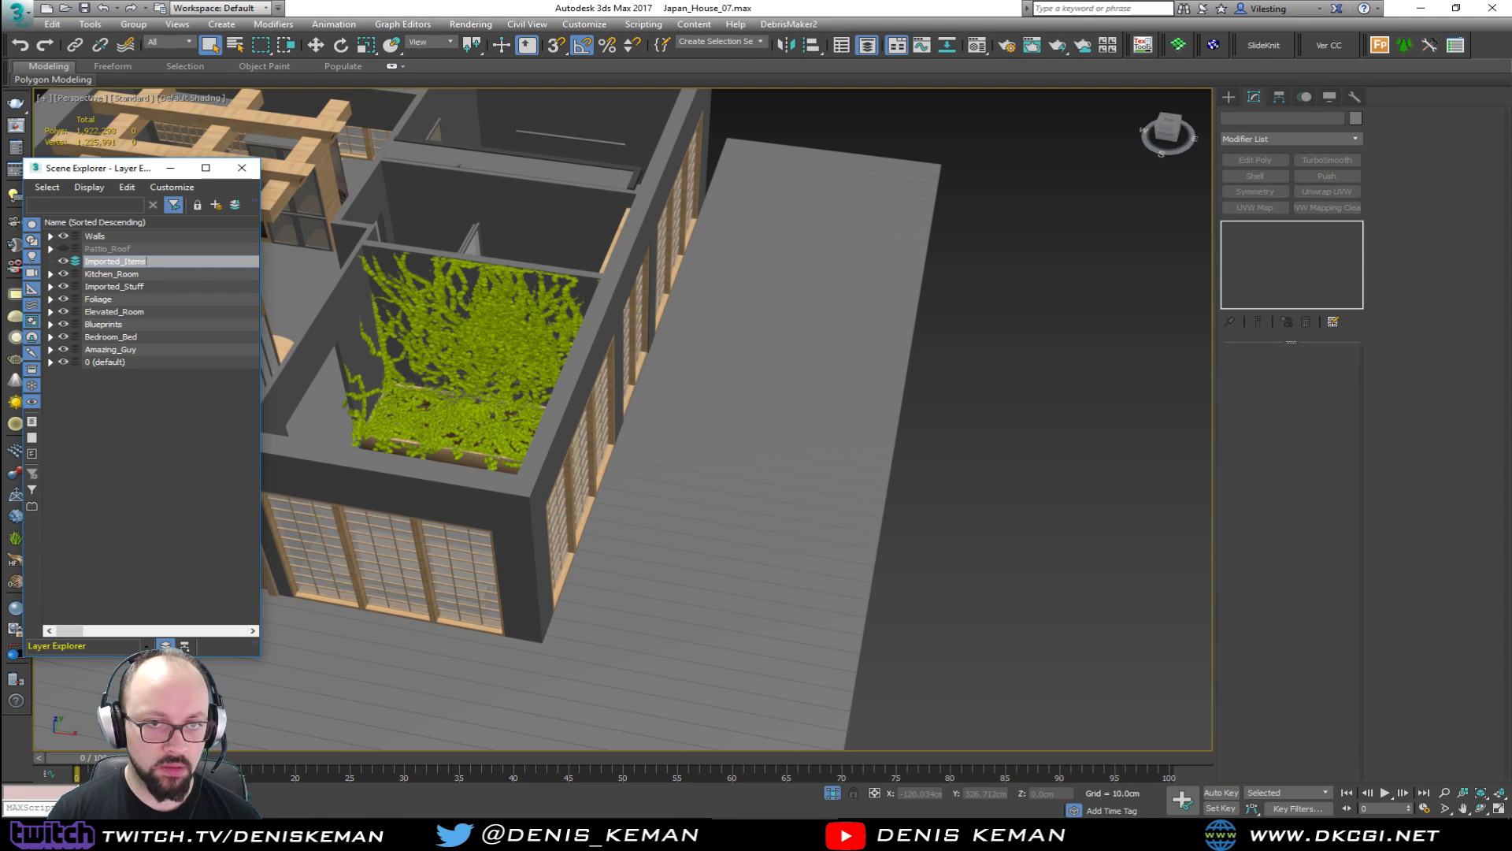
text(s)
key(Return)
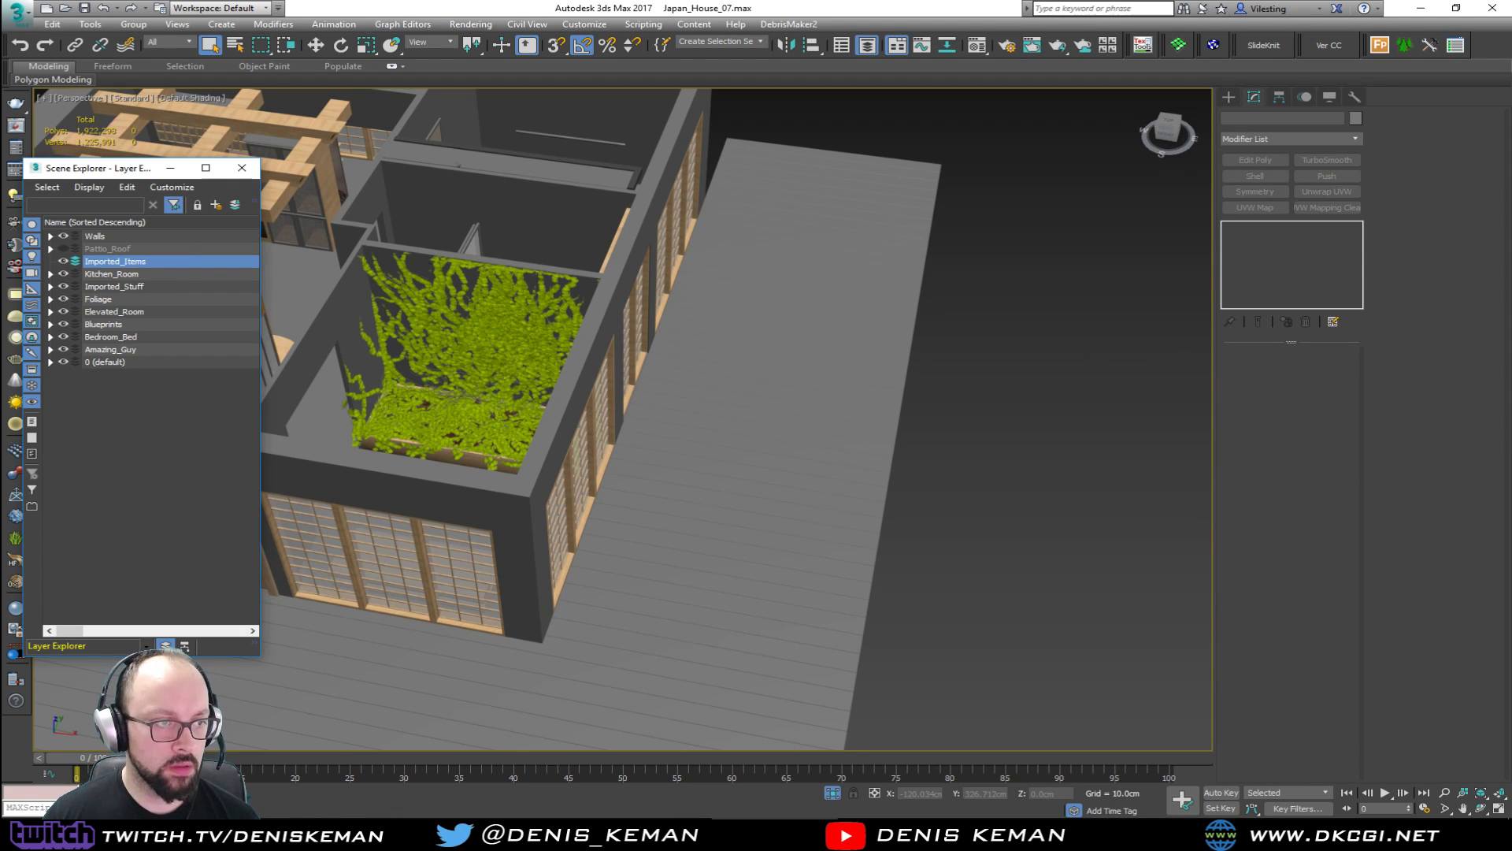
Merge the table lamp file into the house scene and place it on the empty area beyond the plank deck.
drag(1027, 558, 1019, 557)
click(1058, 580)
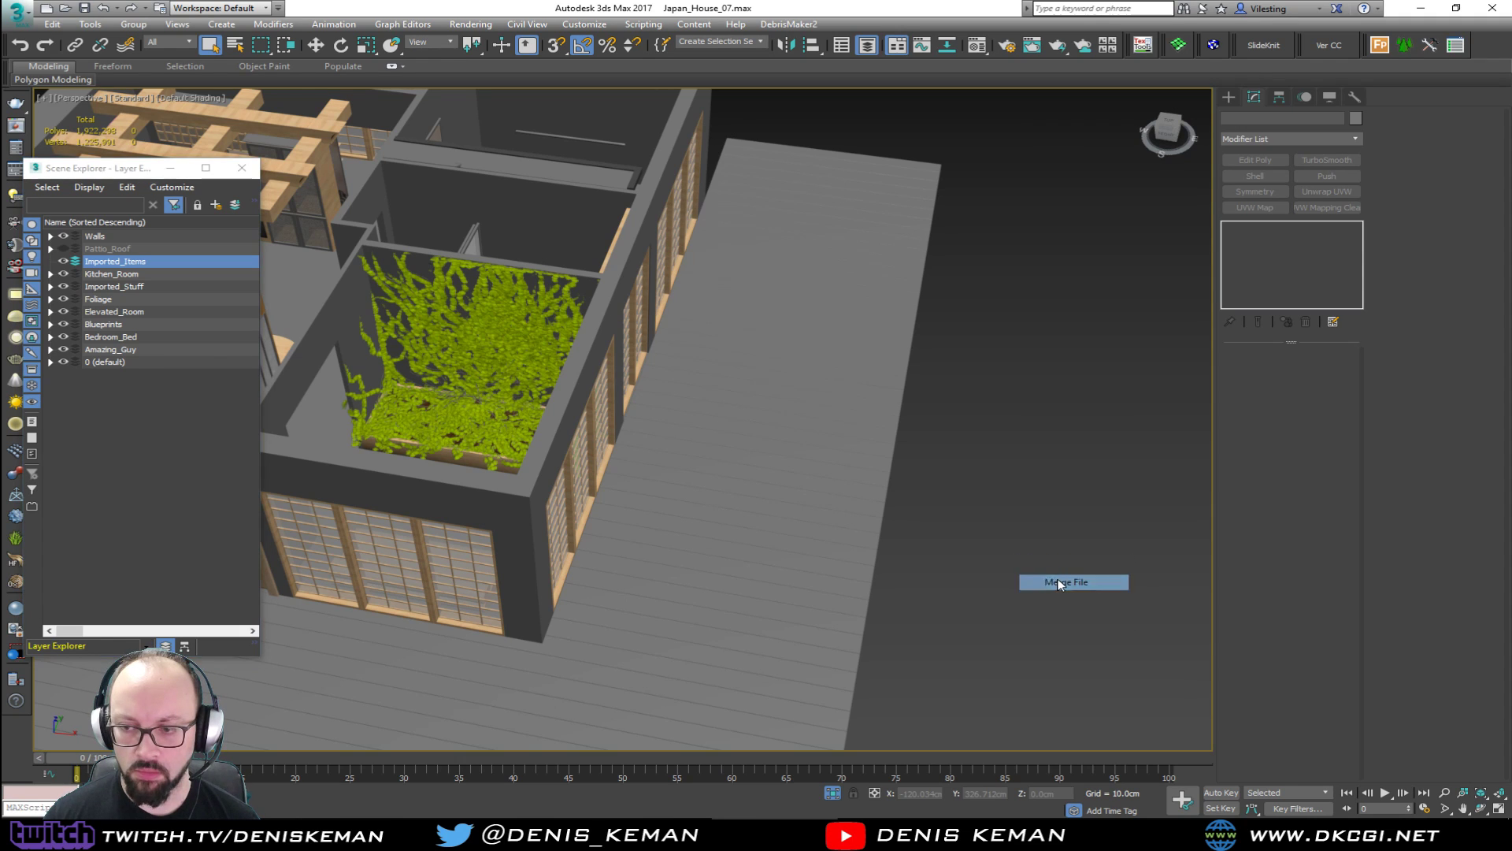
click(688, 445)
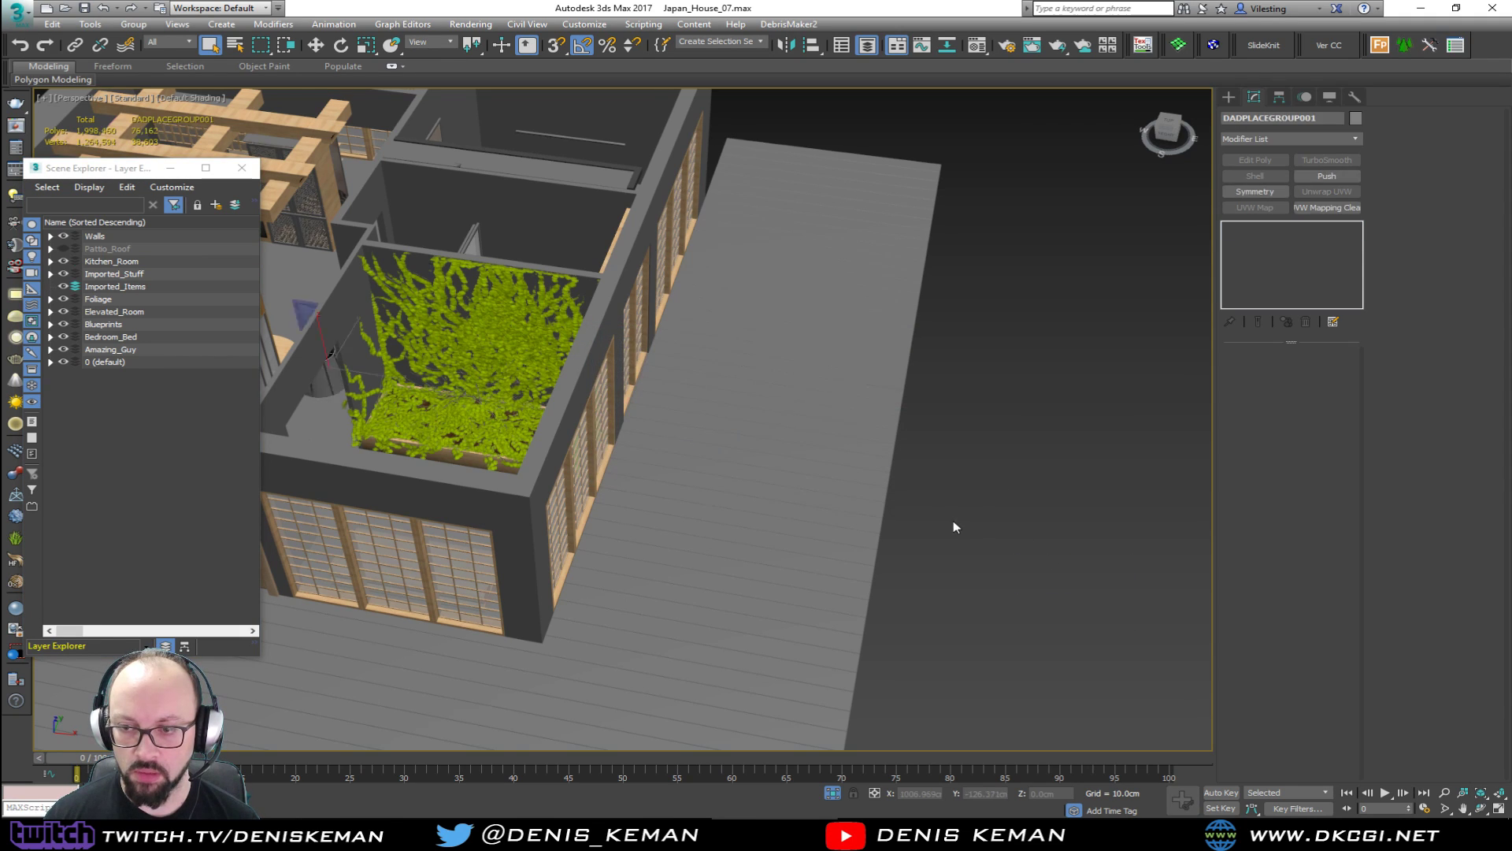
click(1068, 569)
click(1045, 513)
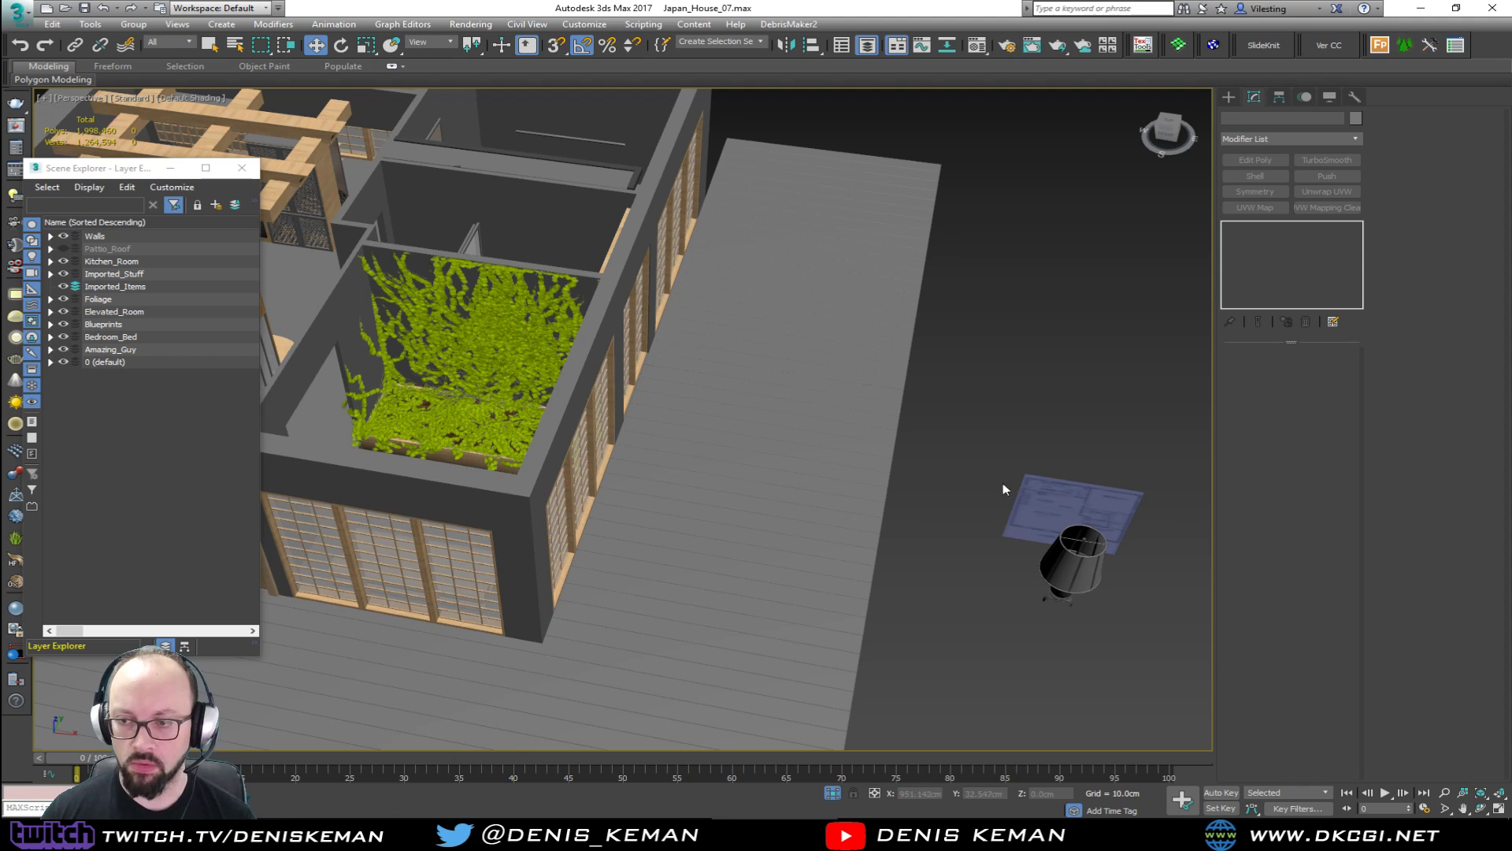
Merge the garden lantern file into the scene and place it beside the table lamp.
middle_drag(1026, 518, 843, 492)
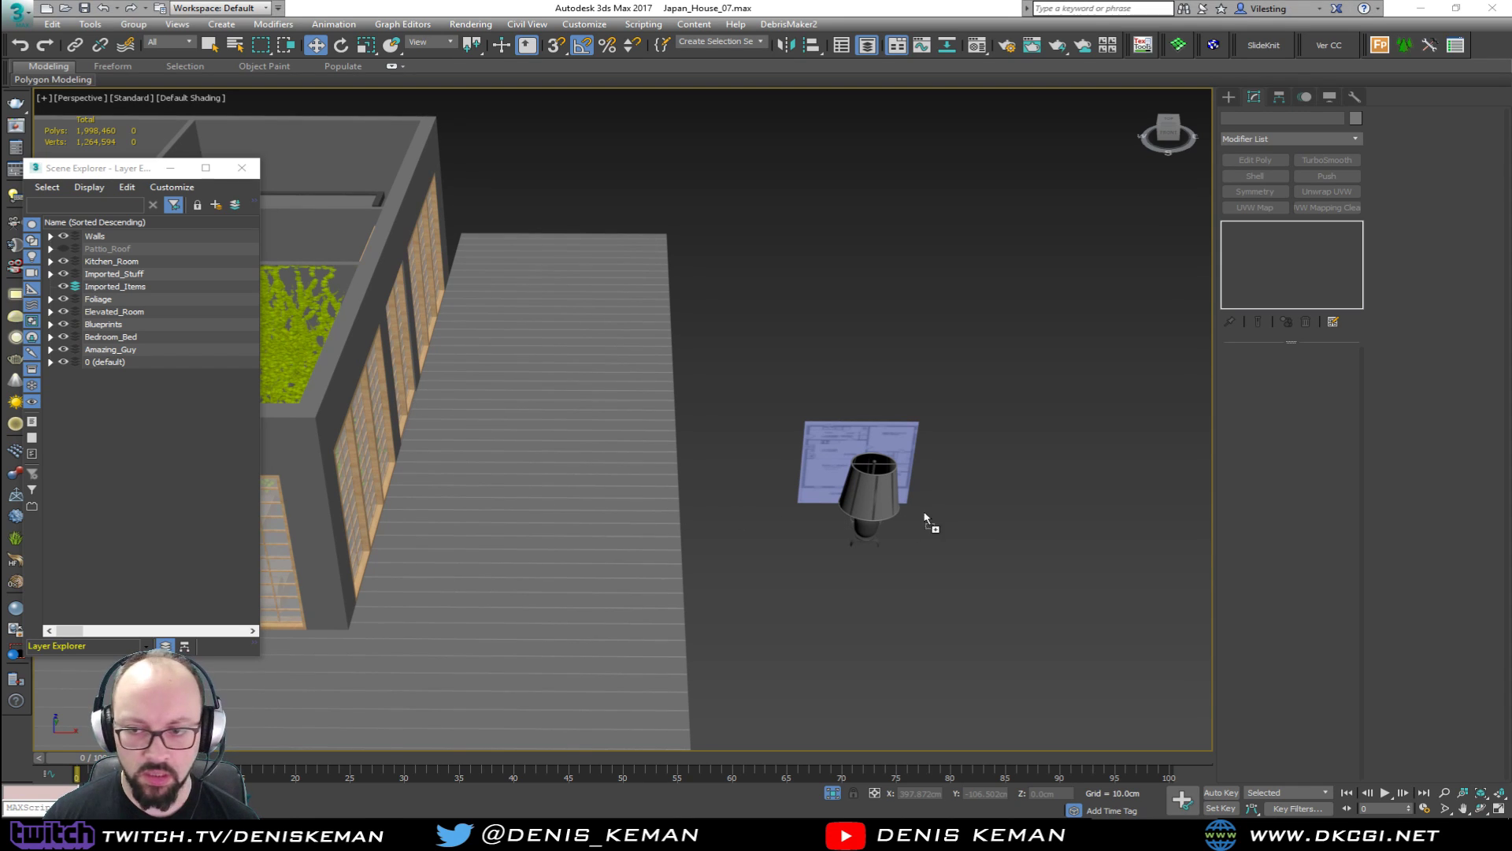
drag(996, 511, 997, 510)
click(1048, 526)
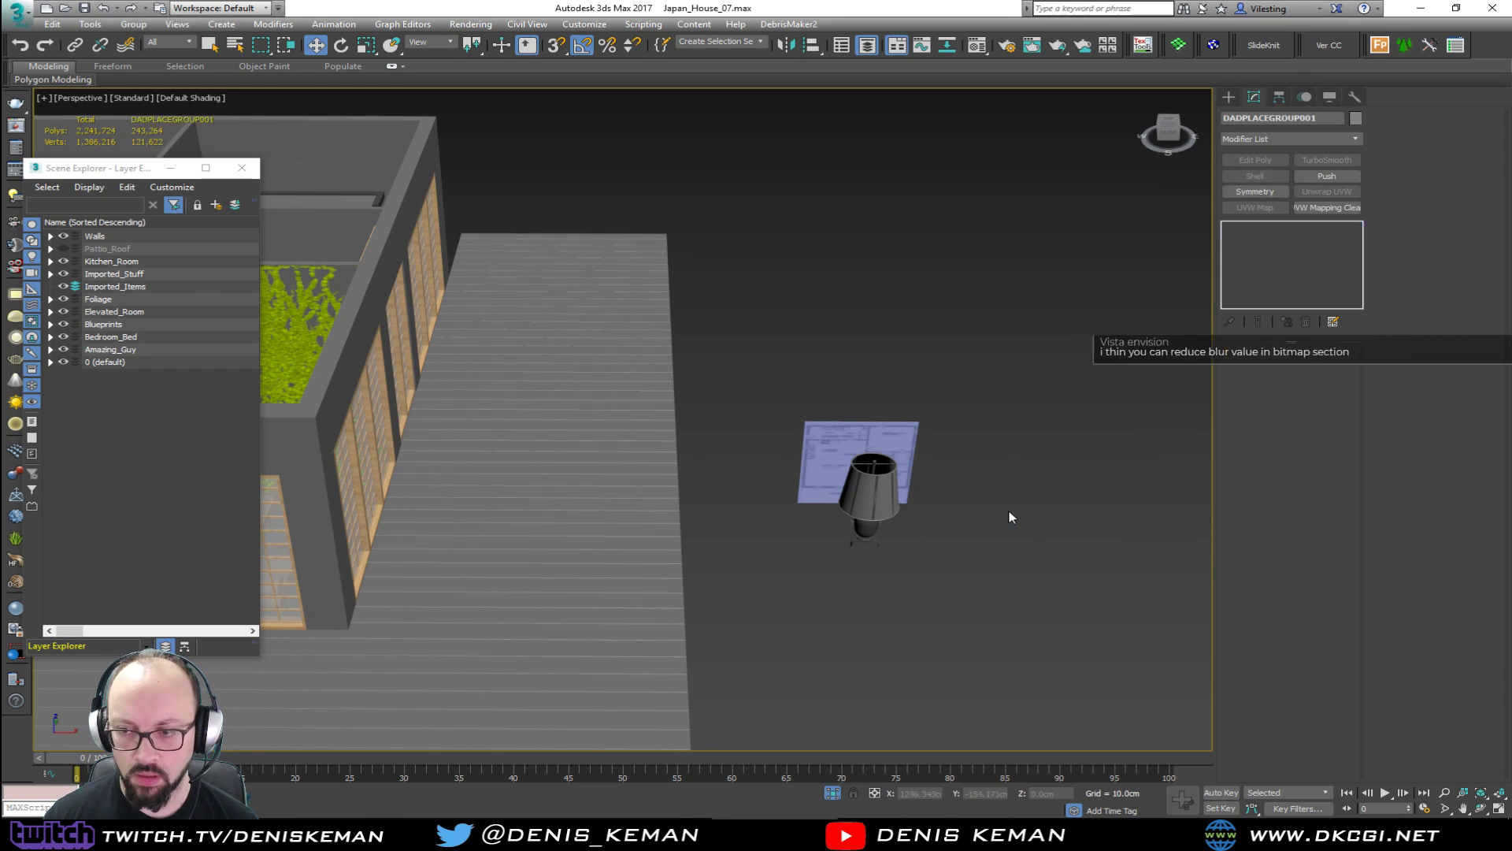
click(977, 498)
Close the Layer Explorer and end the isolation of the scene objects.
key(z)
alt+middle_drag(743, 560, 570, 476)
key(shift+z)
key(shift+z)
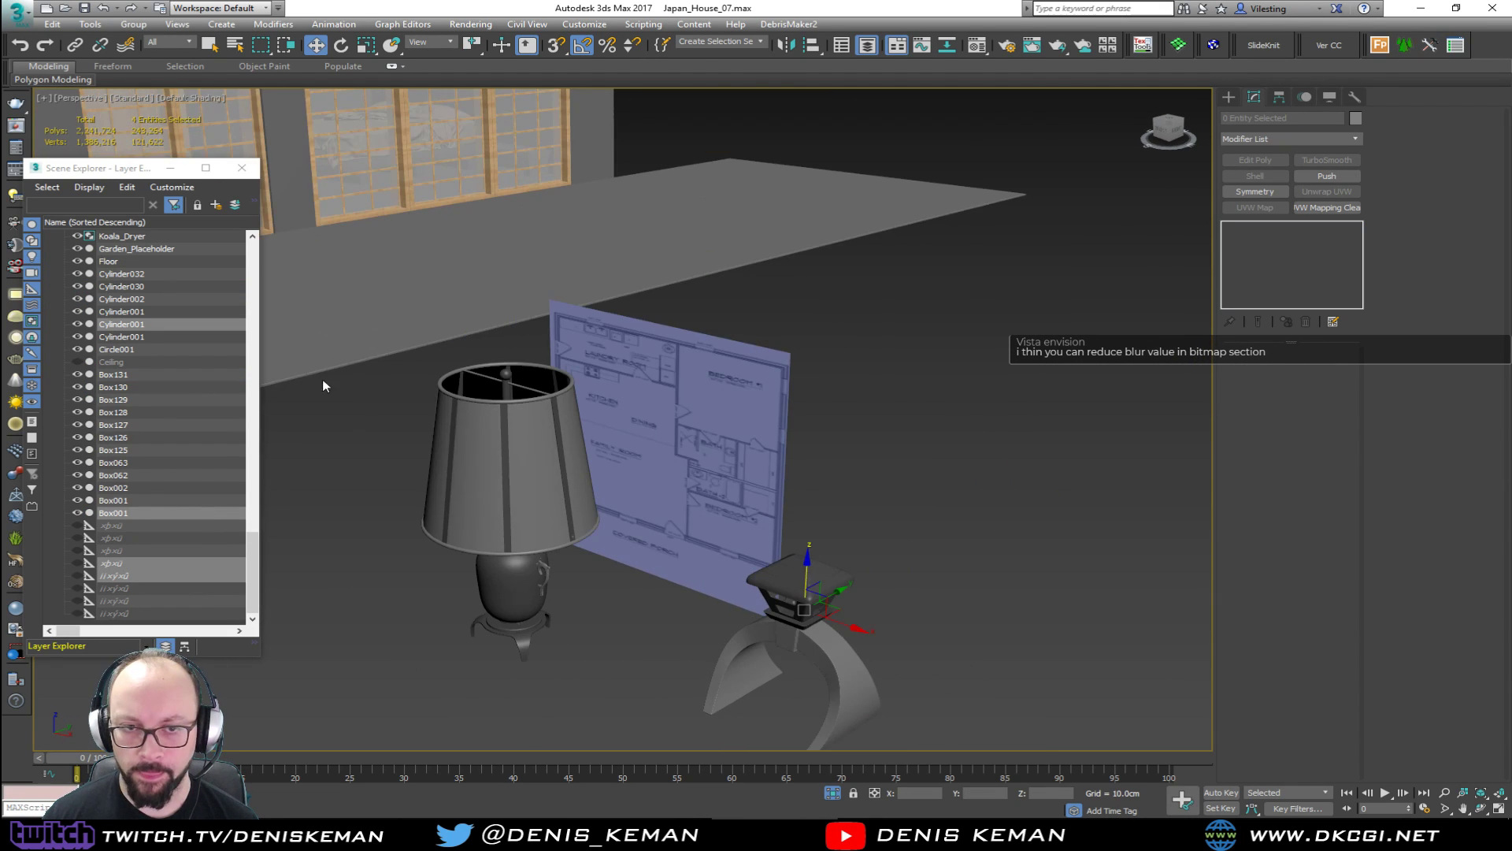
click(240, 168)
middle_drag(412, 441, 574, 504)
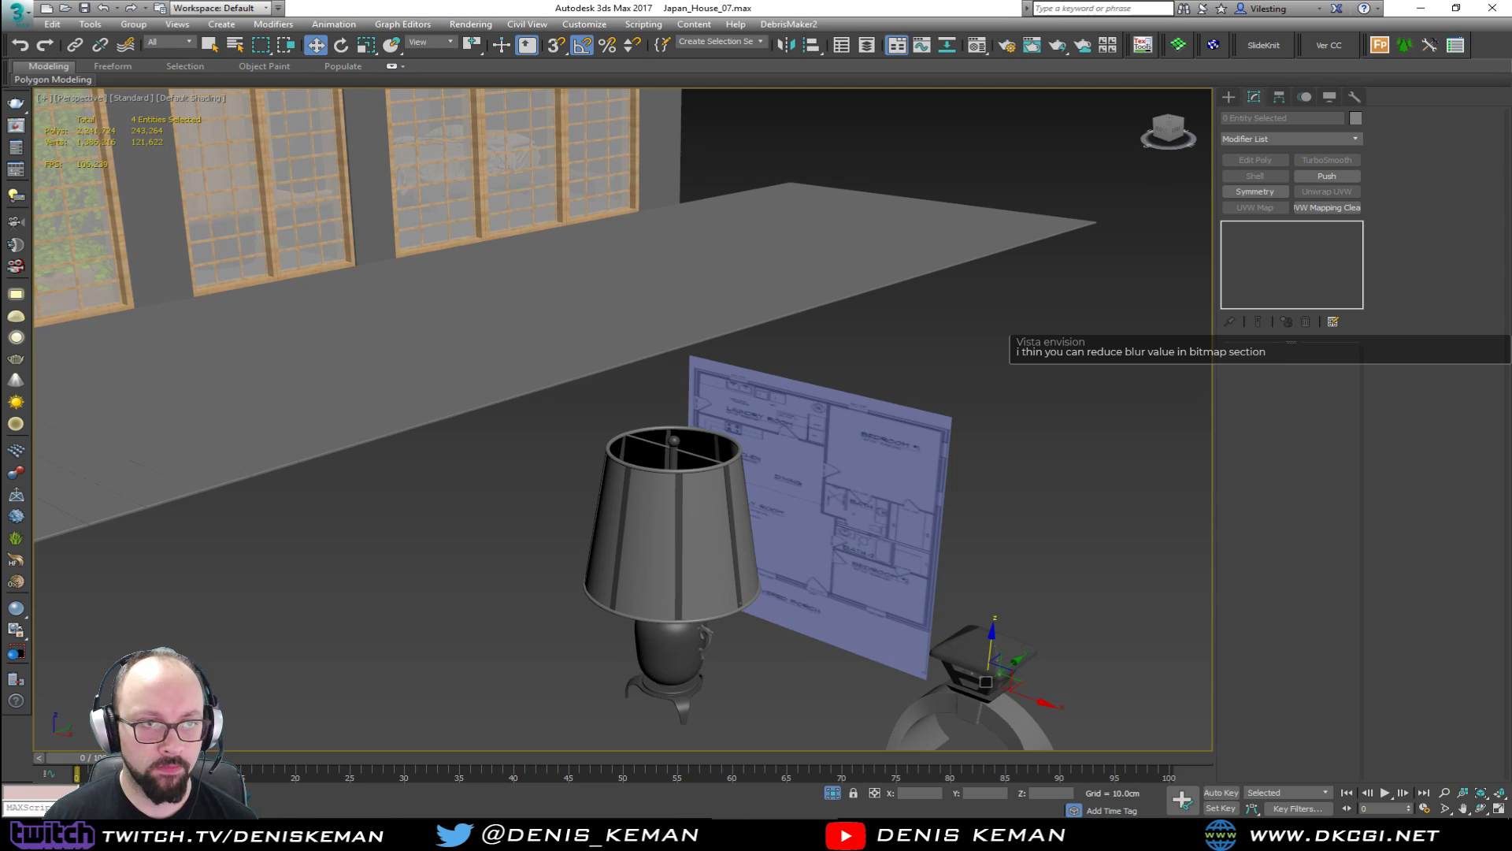
alt+middle_drag(532, 520, 353, 456)
click(712, 463)
right_click(718, 425)
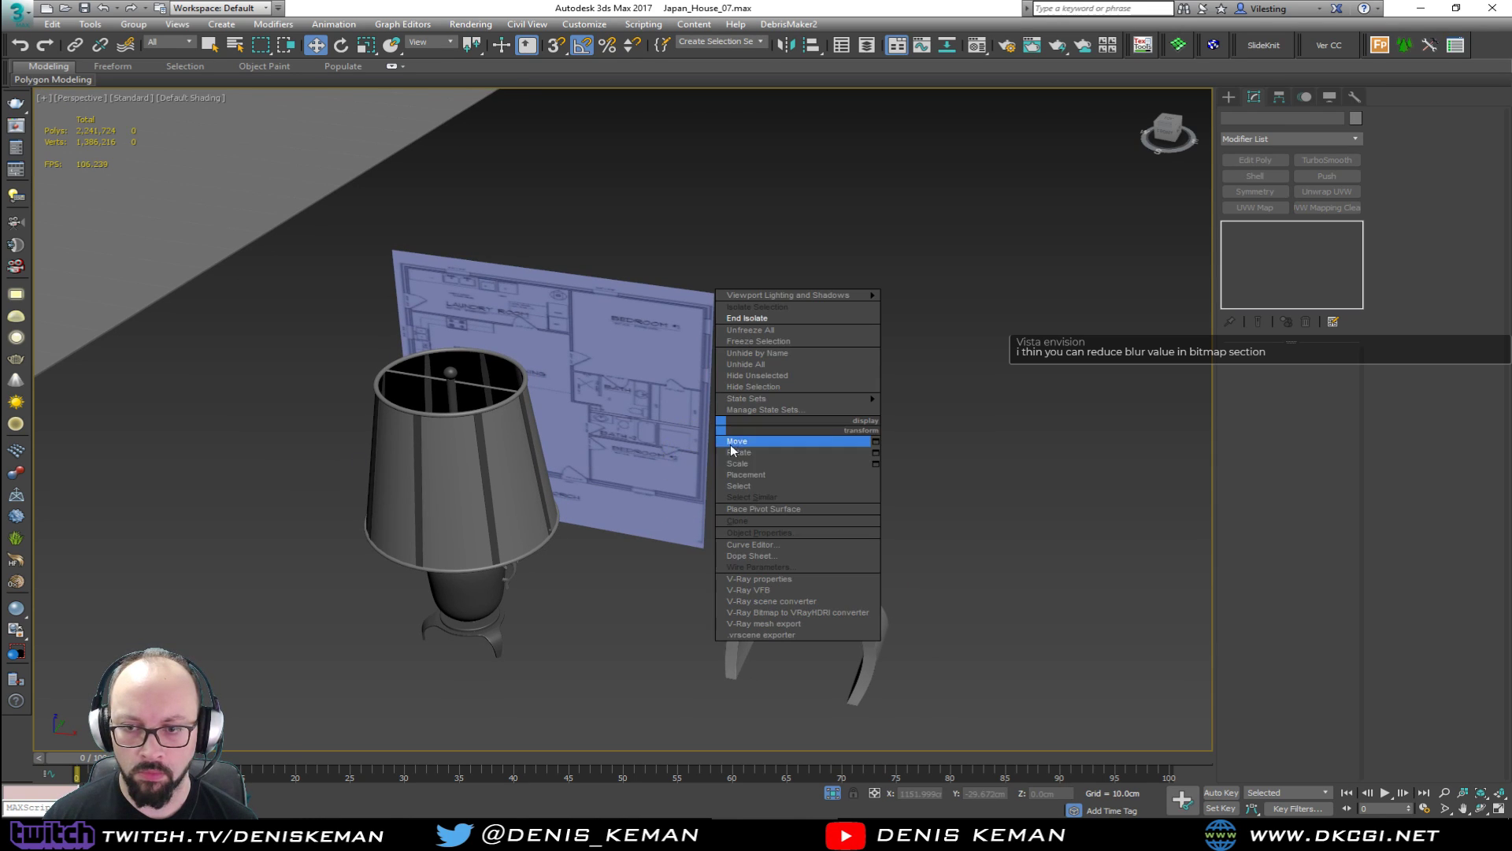
click(783, 319)
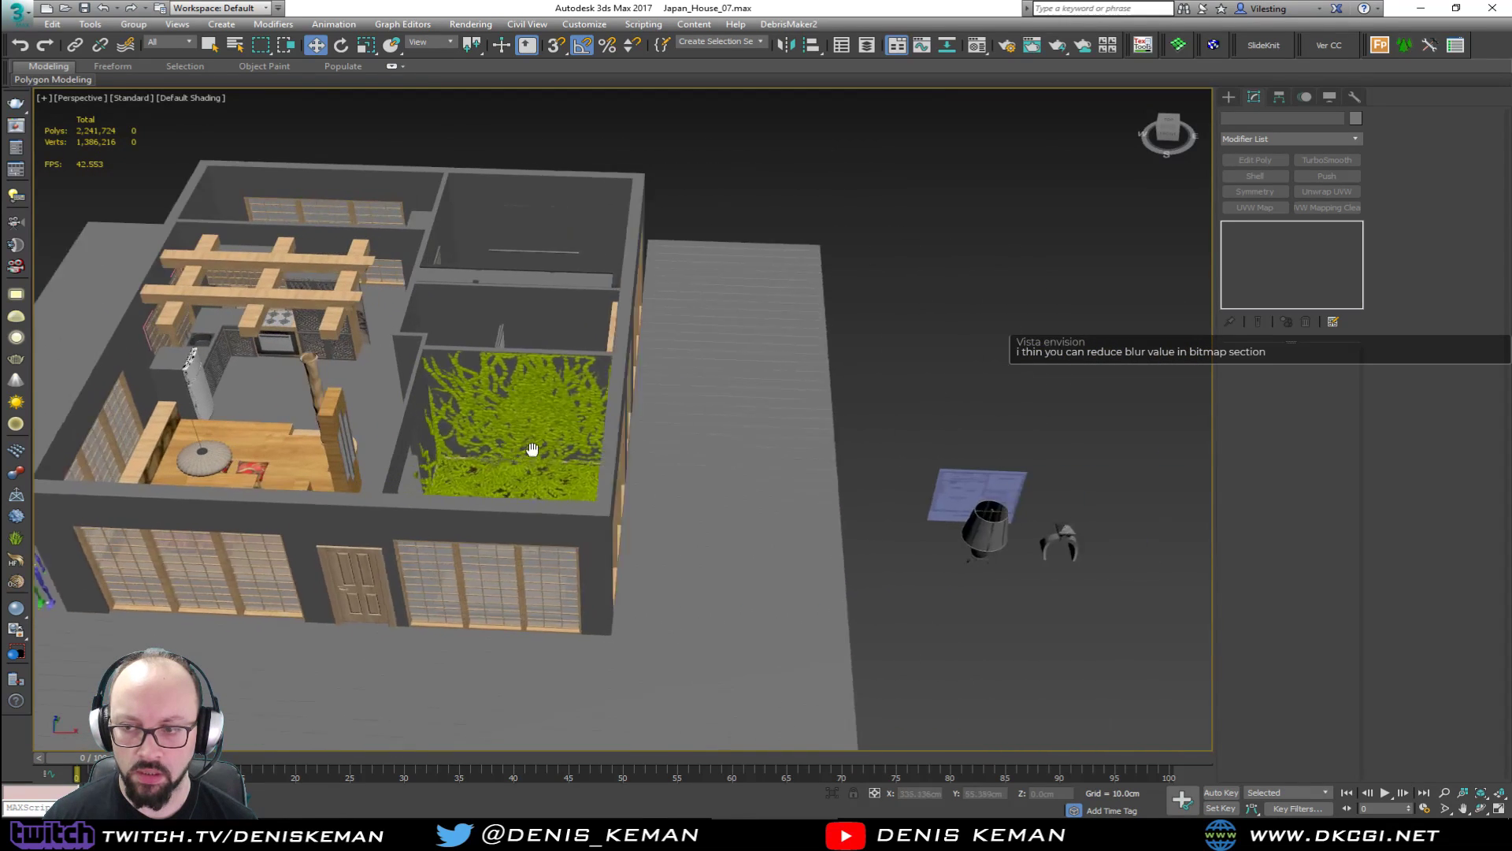
Unfreeze all objects and delete the upright floor-plan reference plane behind the merged table lamp.
drag(1028, 476, 815, 579)
key(z)
middle_drag(699, 462, 799, 601)
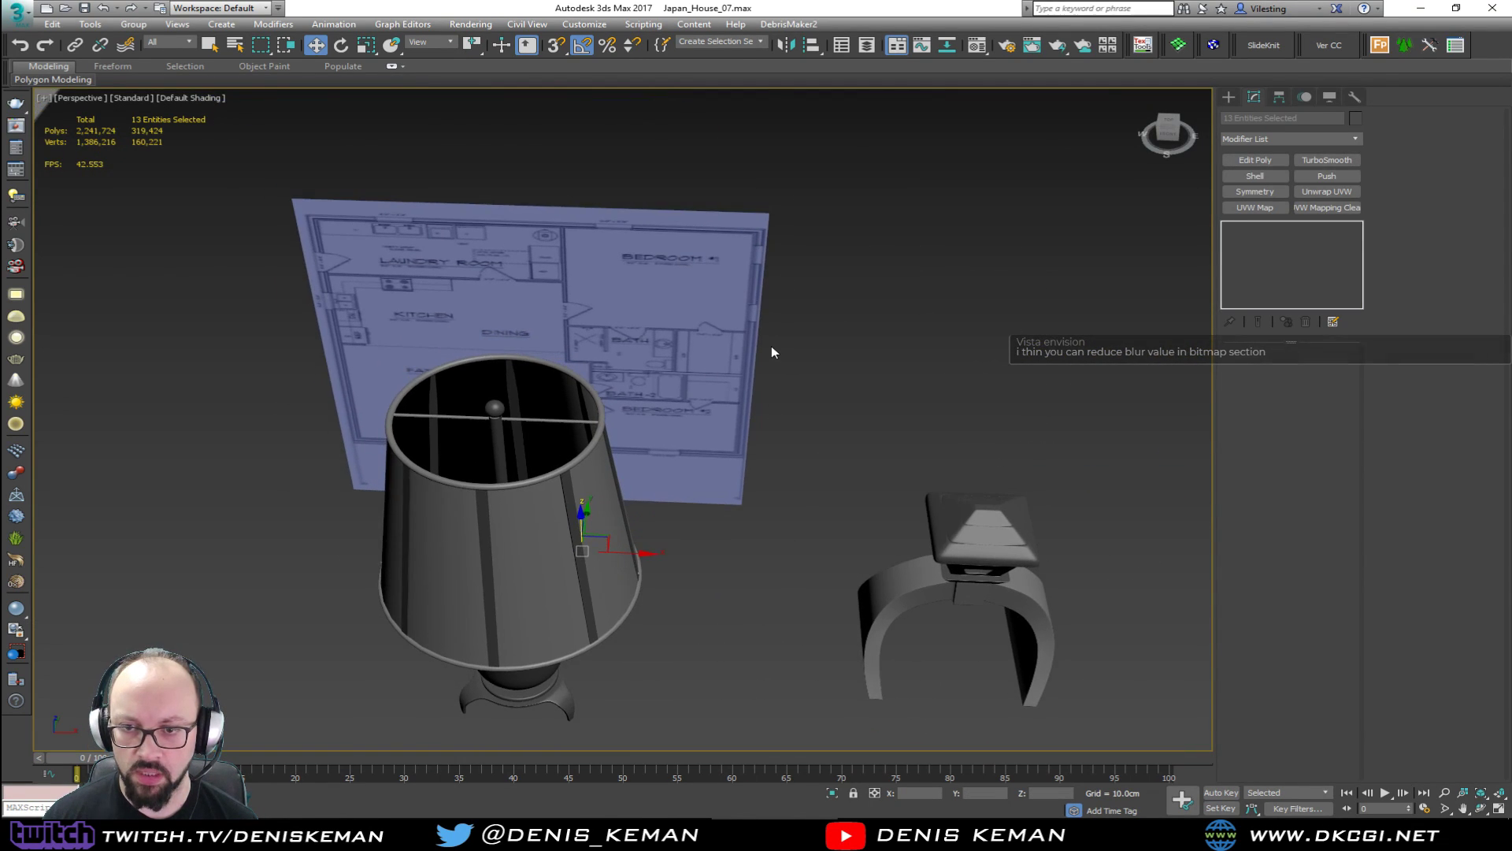
click(772, 349)
right_click(772, 349)
click(821, 265)
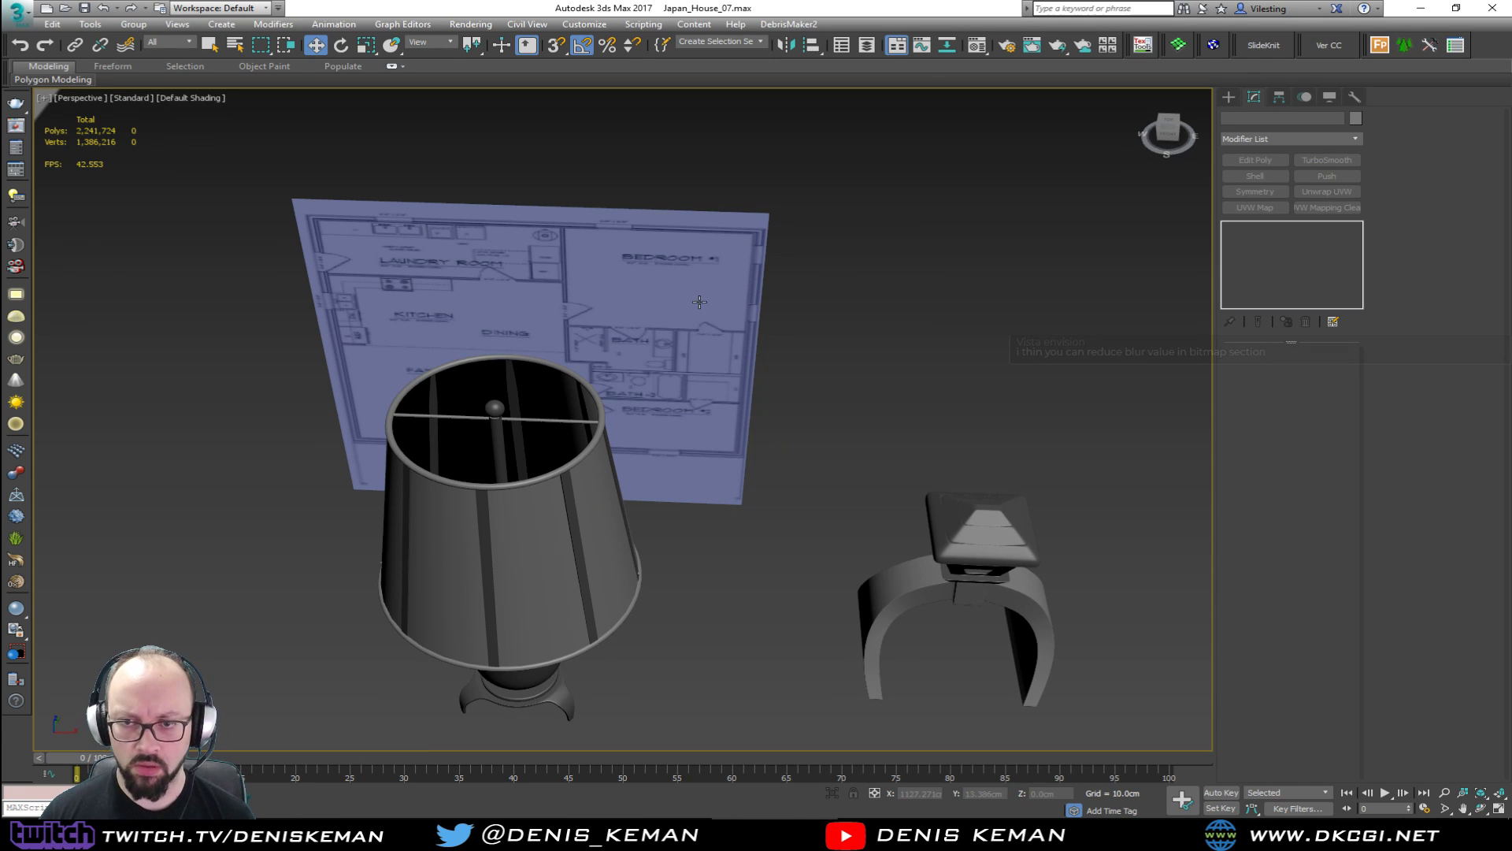
scroll(701, 307, down, 8)
alt+middle_drag(701, 307, 567, 415)
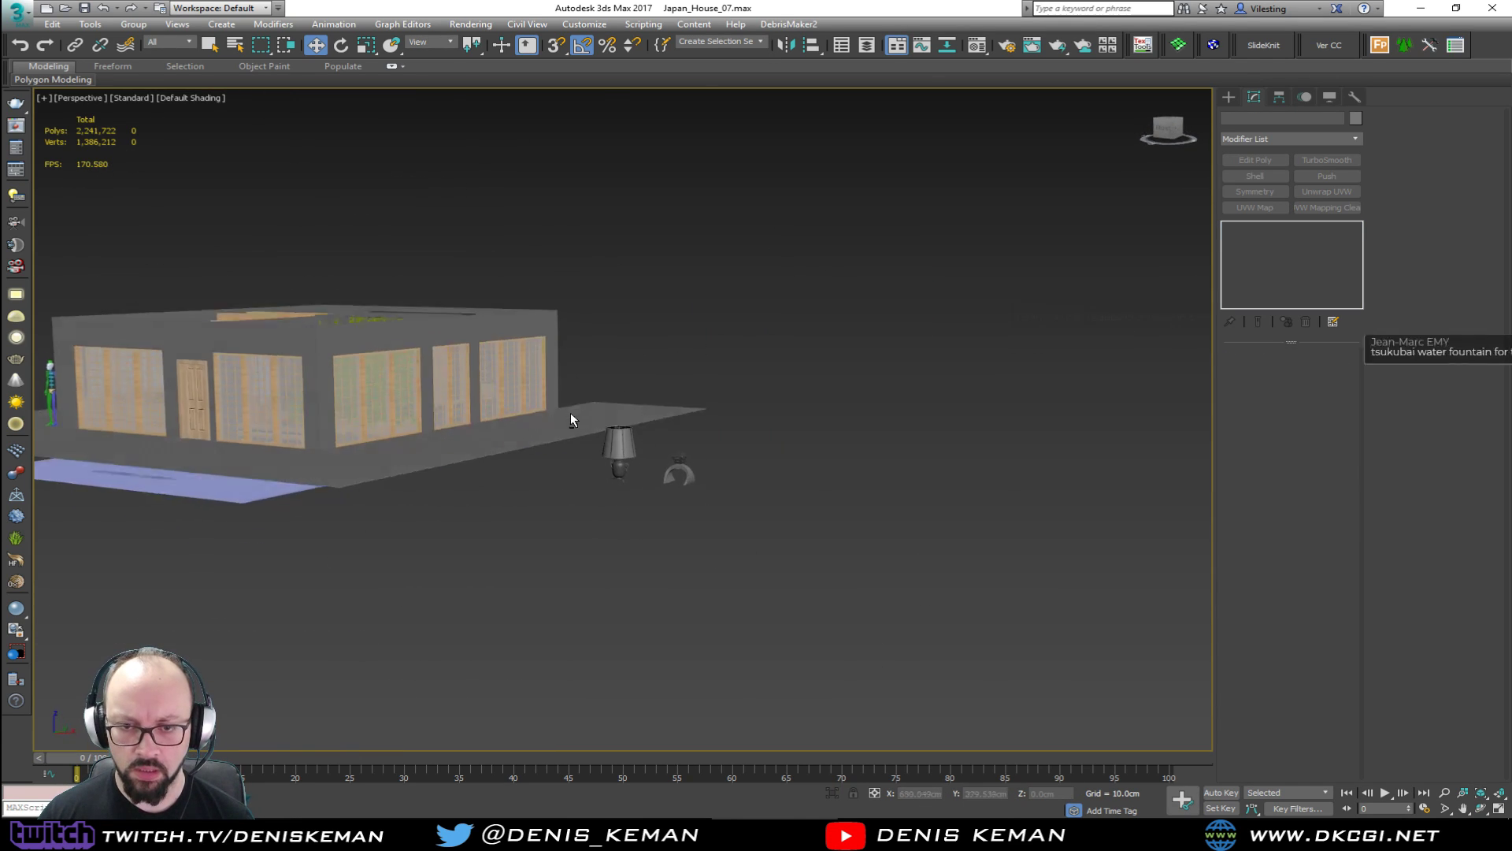
Freeze the floor-plan blueprint plane beneath the house.
click(244, 490)
right_click(245, 493)
click(331, 402)
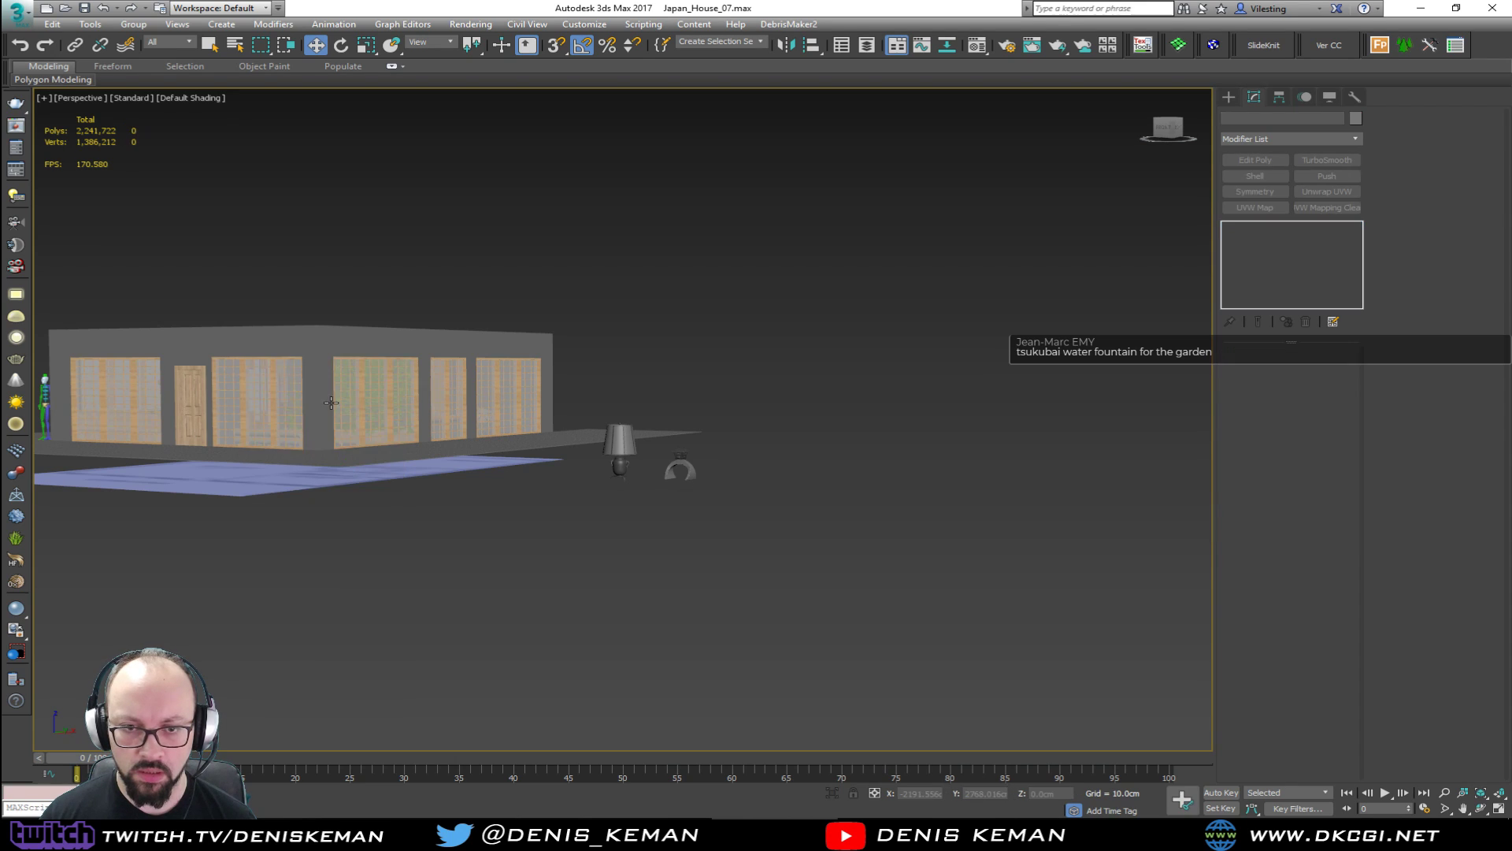
Group the parts of the garden lantern under the name GG.
alt+middle_drag(438, 526, 490, 586)
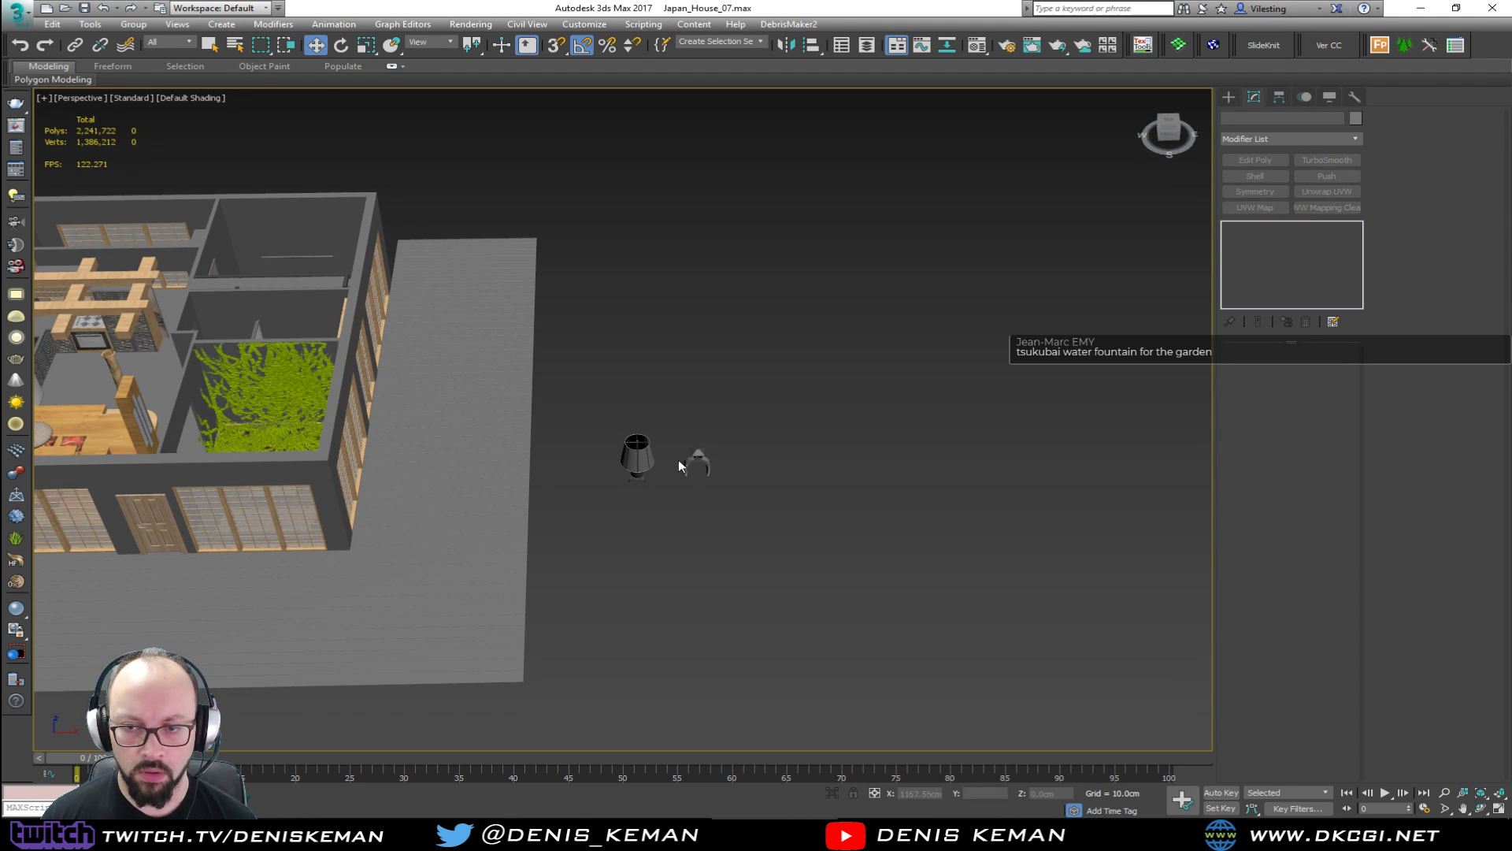
drag(744, 502, 744, 503)
key(z)
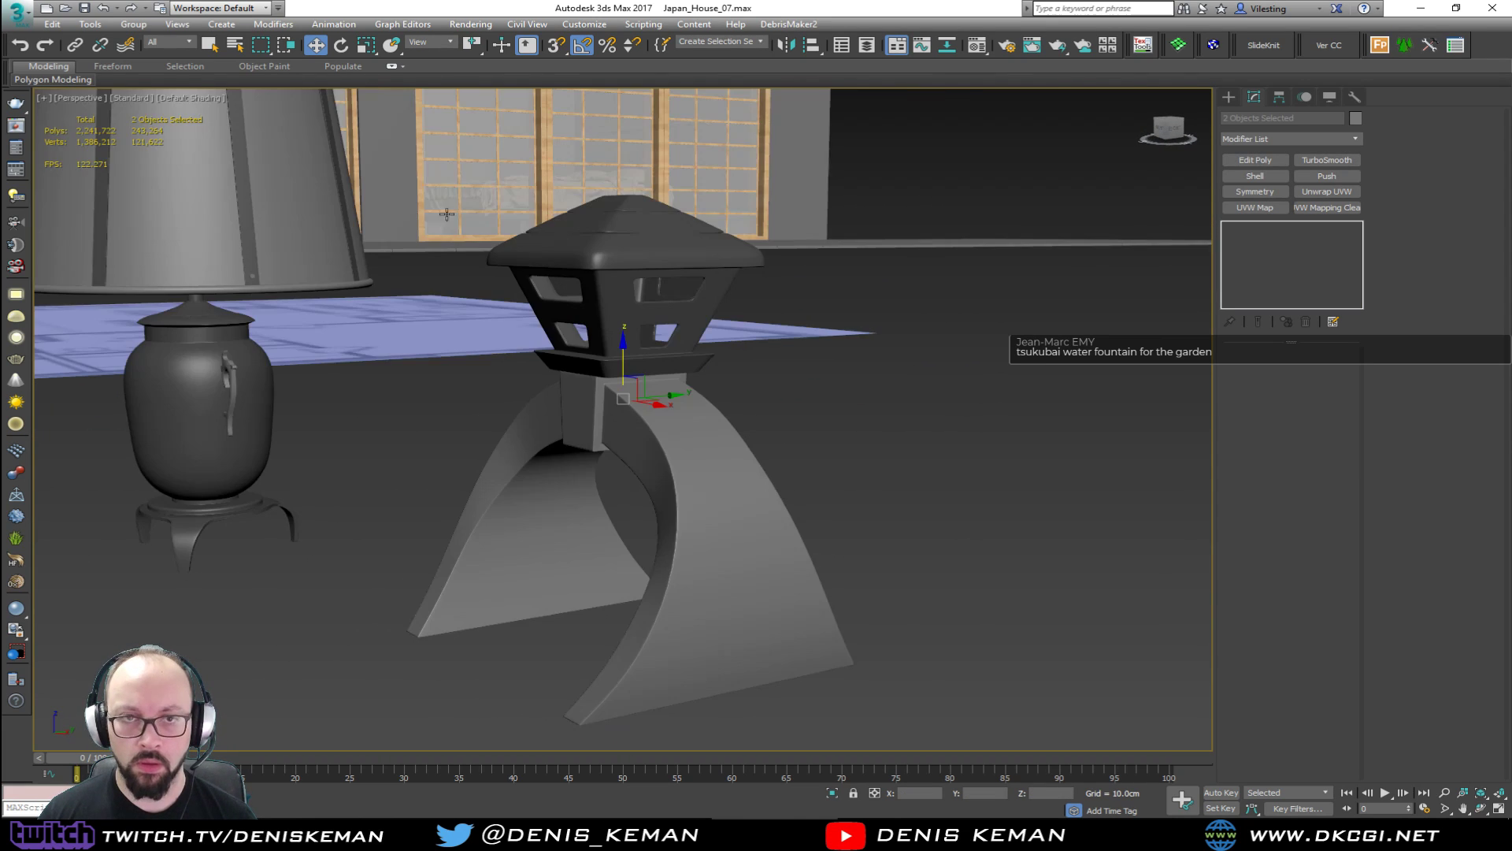
click(134, 24)
click(143, 45)
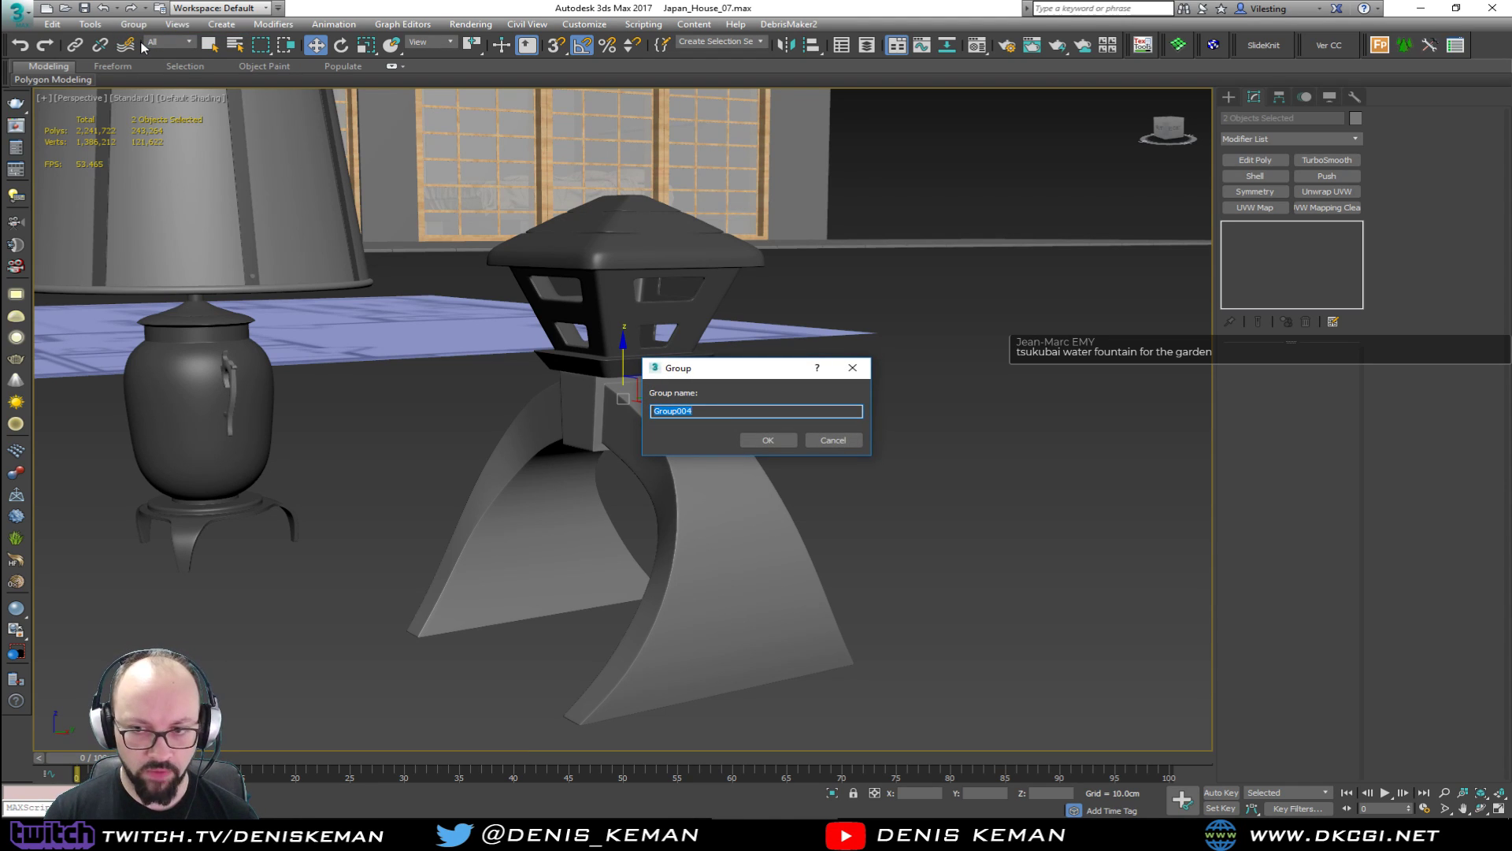
key(Return)
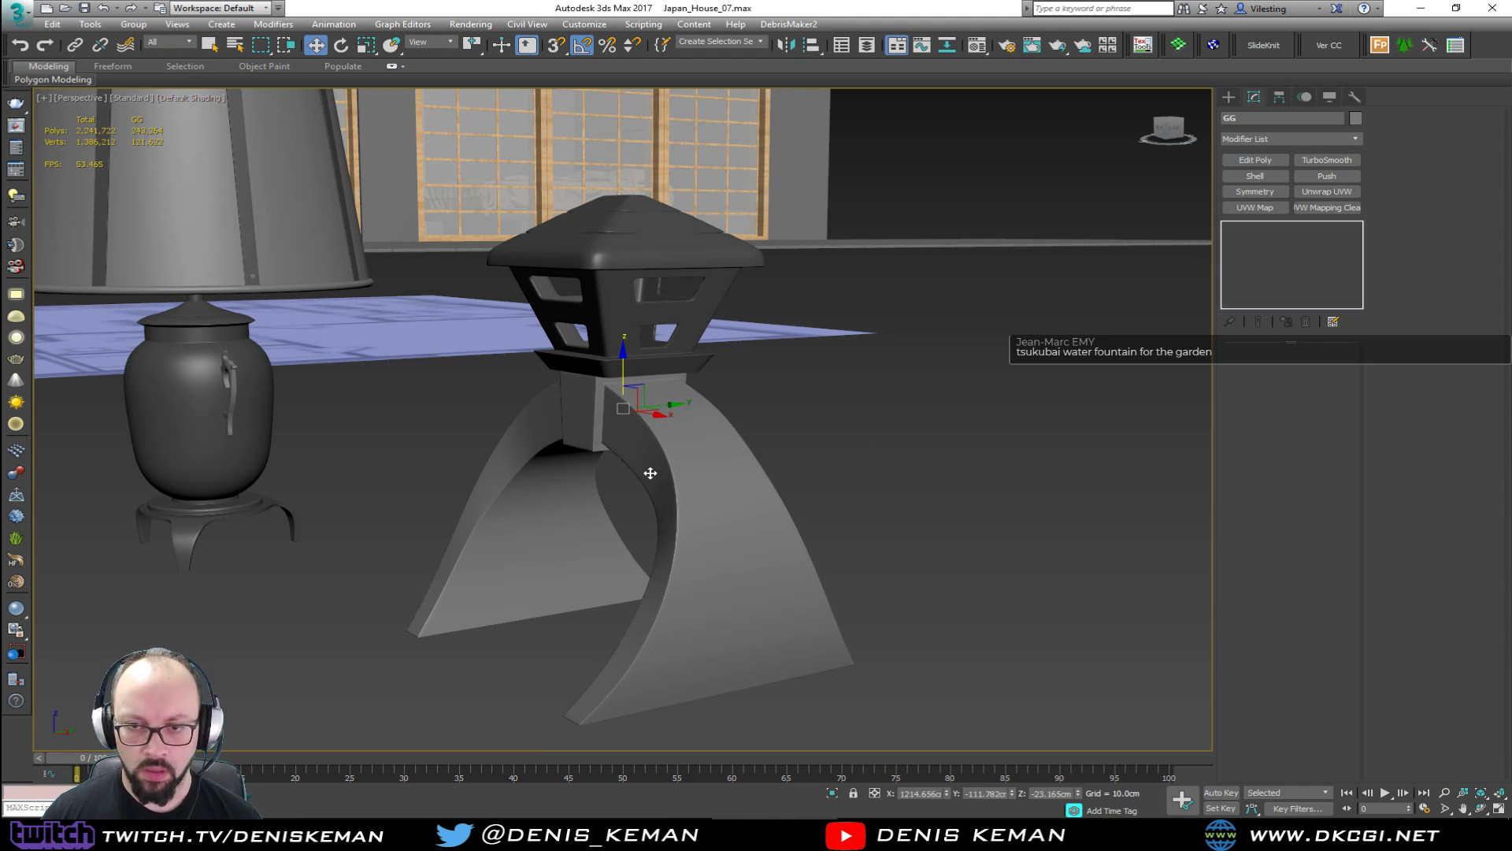
Move the lantern group into the garden room and raise it above the leafy planter, to a Z position of about 68 cm.
scroll(649, 473, down, 10)
alt+middle_drag(649, 472, 770, 489)
drag(770, 489, 329, 304)
key(z)
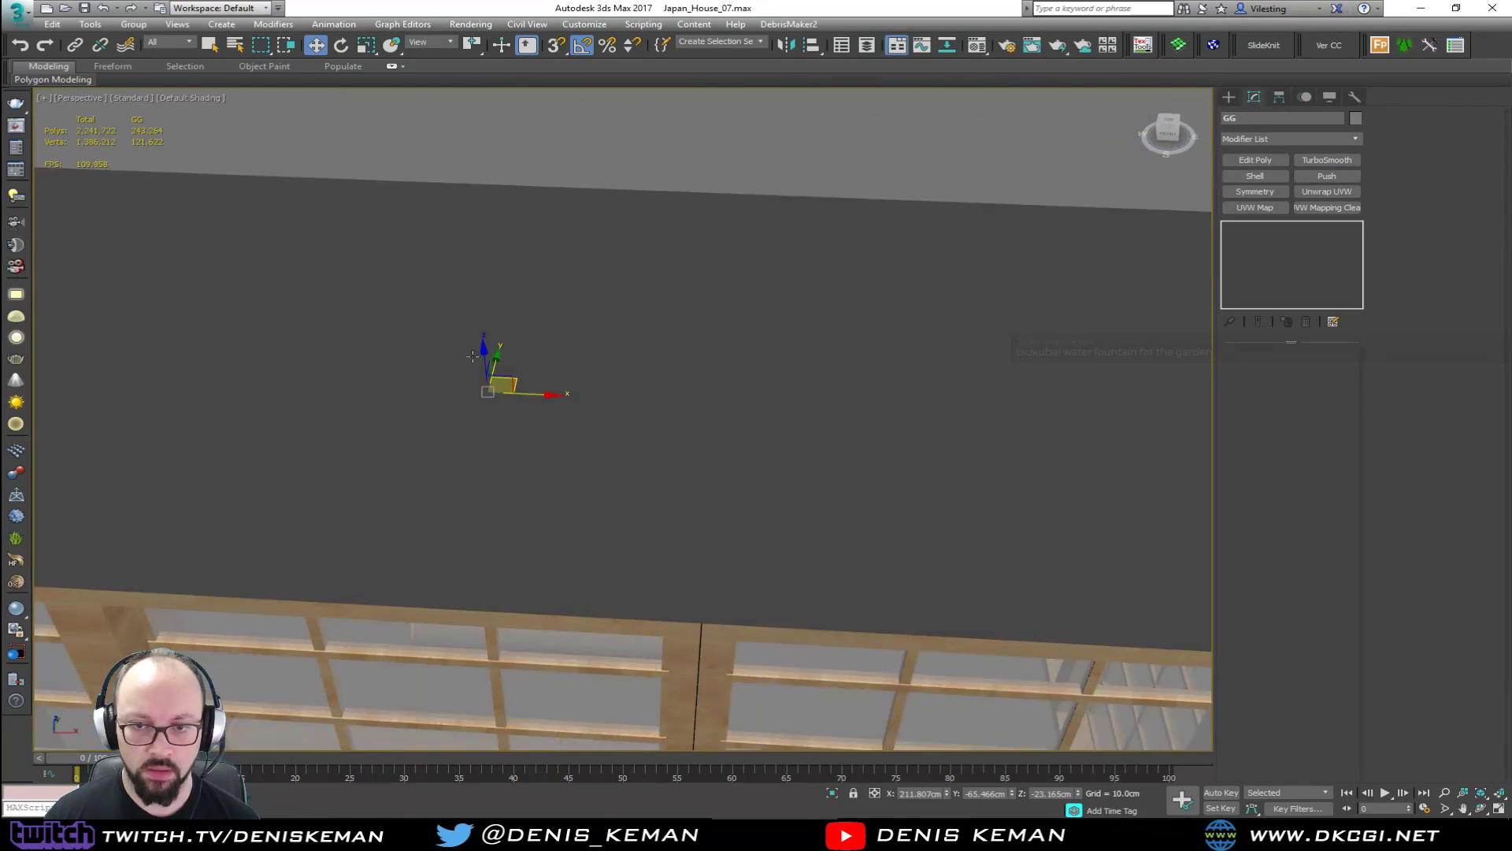
drag(484, 356, 488, 220)
key(z)
scroll(489, 272, down, 3)
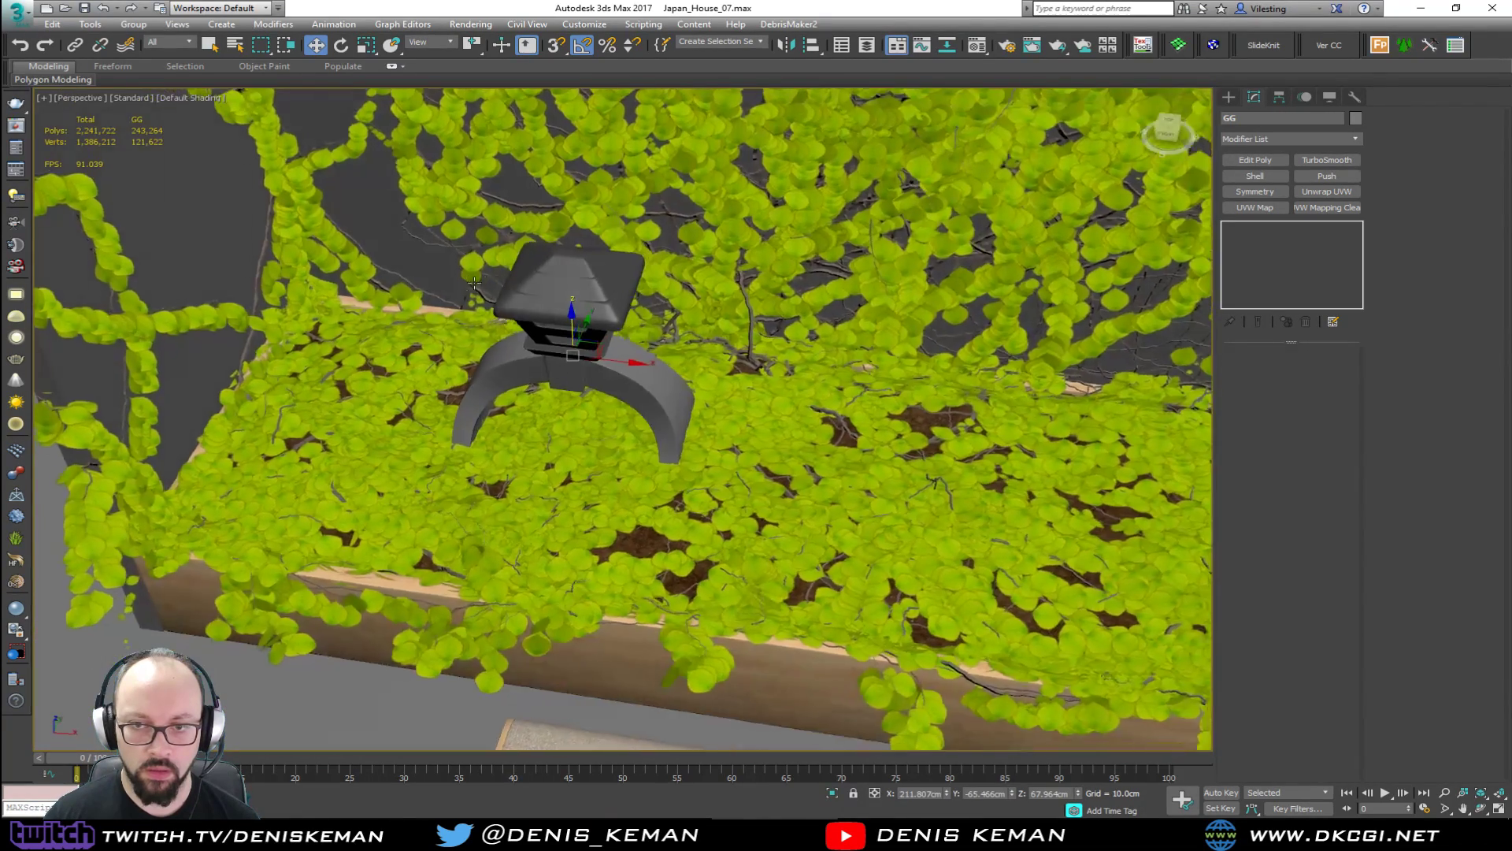
Reposition the lantern on the planter at about X 268, Y -62 and Z 78 cm so its legs rest on the foliage.
alt+middle_drag(645, 315, 563, 318)
drag(611, 354, 716, 393)
alt+middle_drag(716, 407, 766, 427)
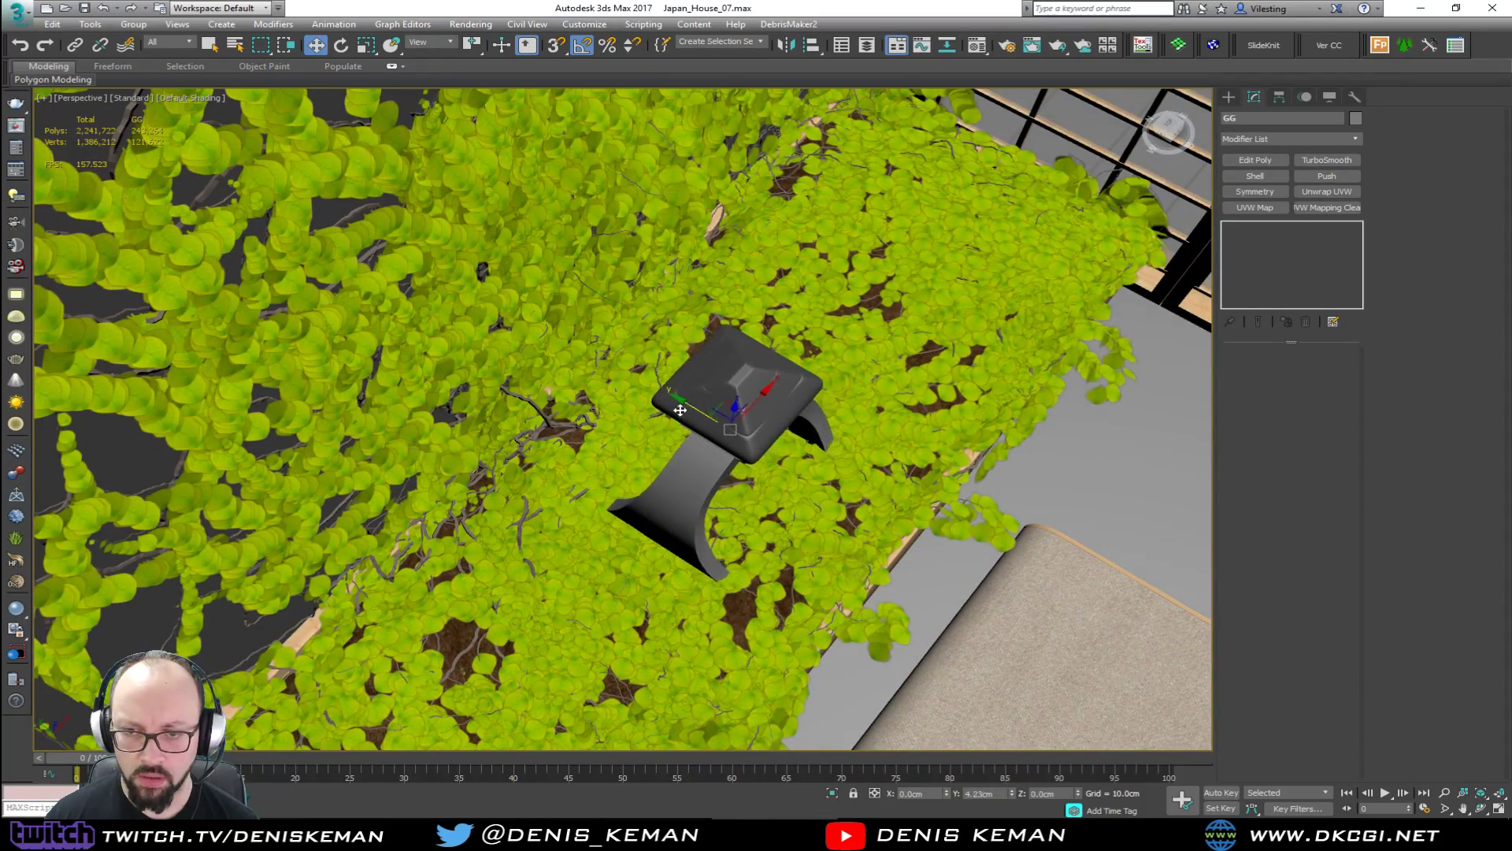
alt+middle_drag(638, 395, 551, 359)
scroll(647, 465, up, 5)
alt+middle_drag(648, 465, 559, 482)
scroll(560, 481, down, 3)
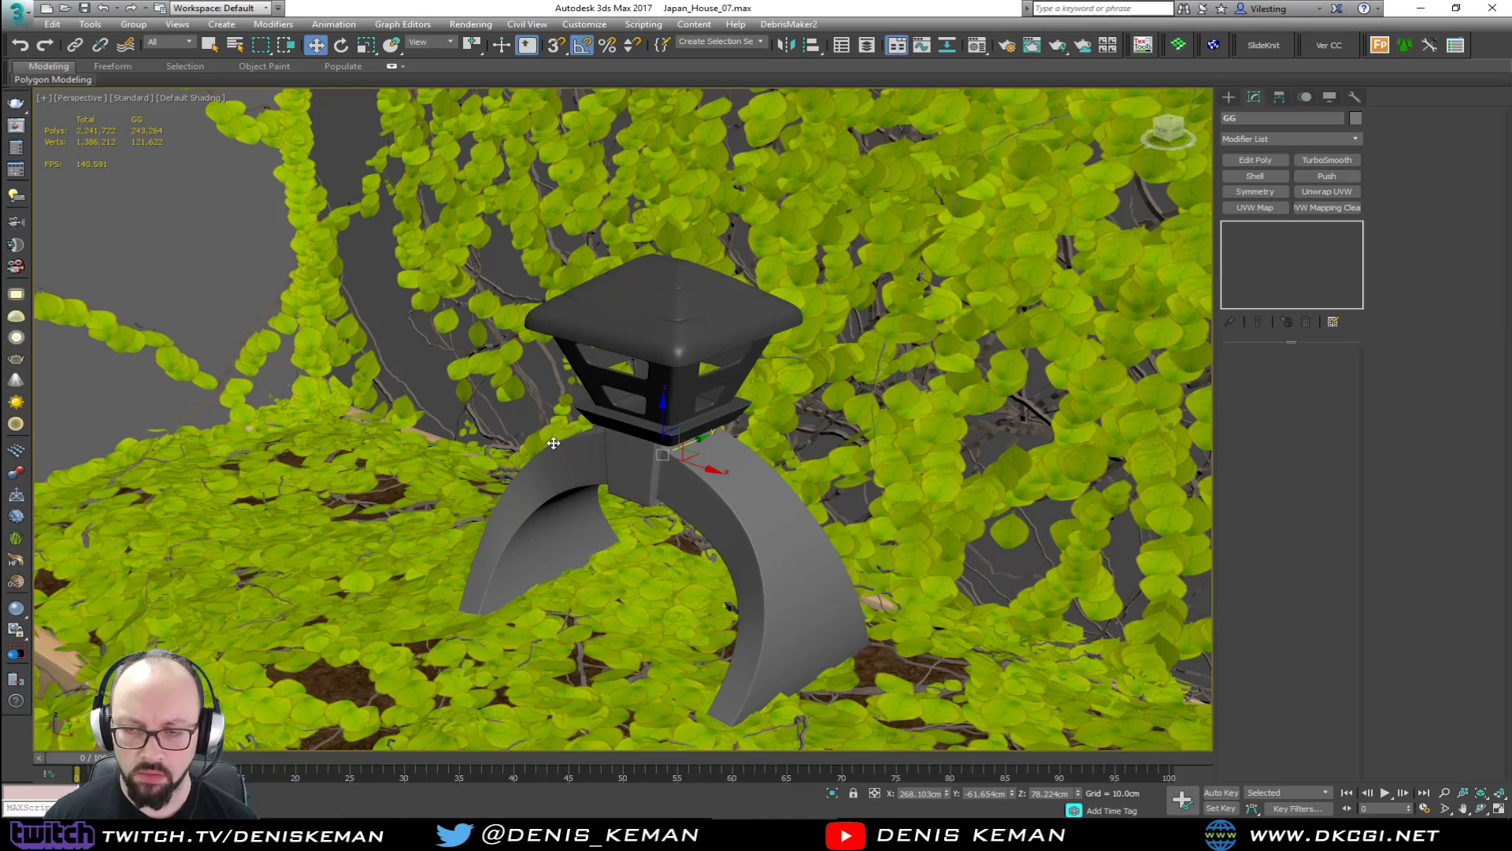
Deselect the lantern and examine its placement in the planter from the whole house and from close up.
scroll(646, 475, down, 10)
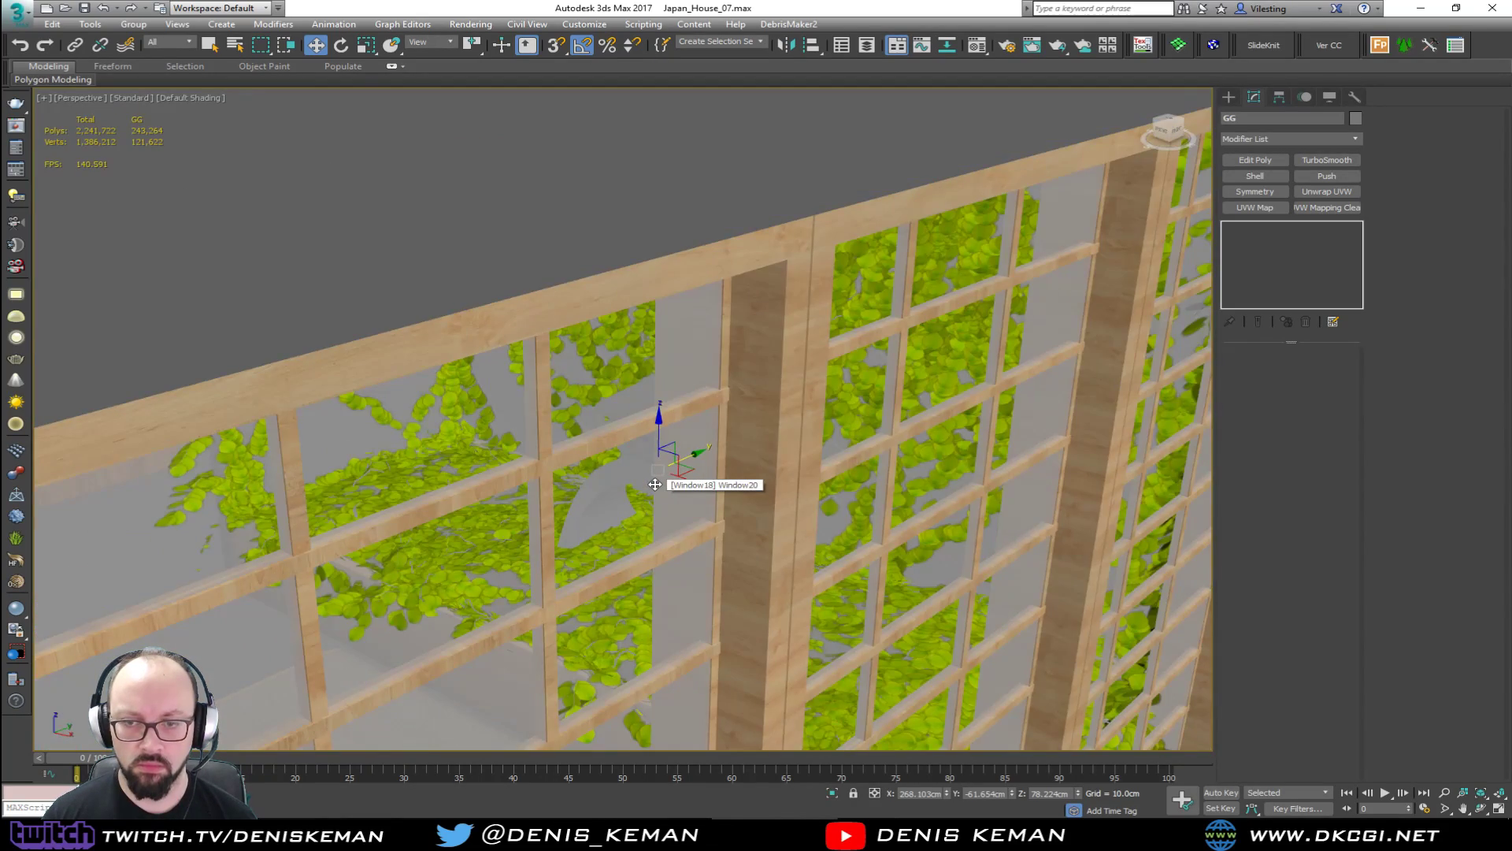
scroll(664, 503, down, 10)
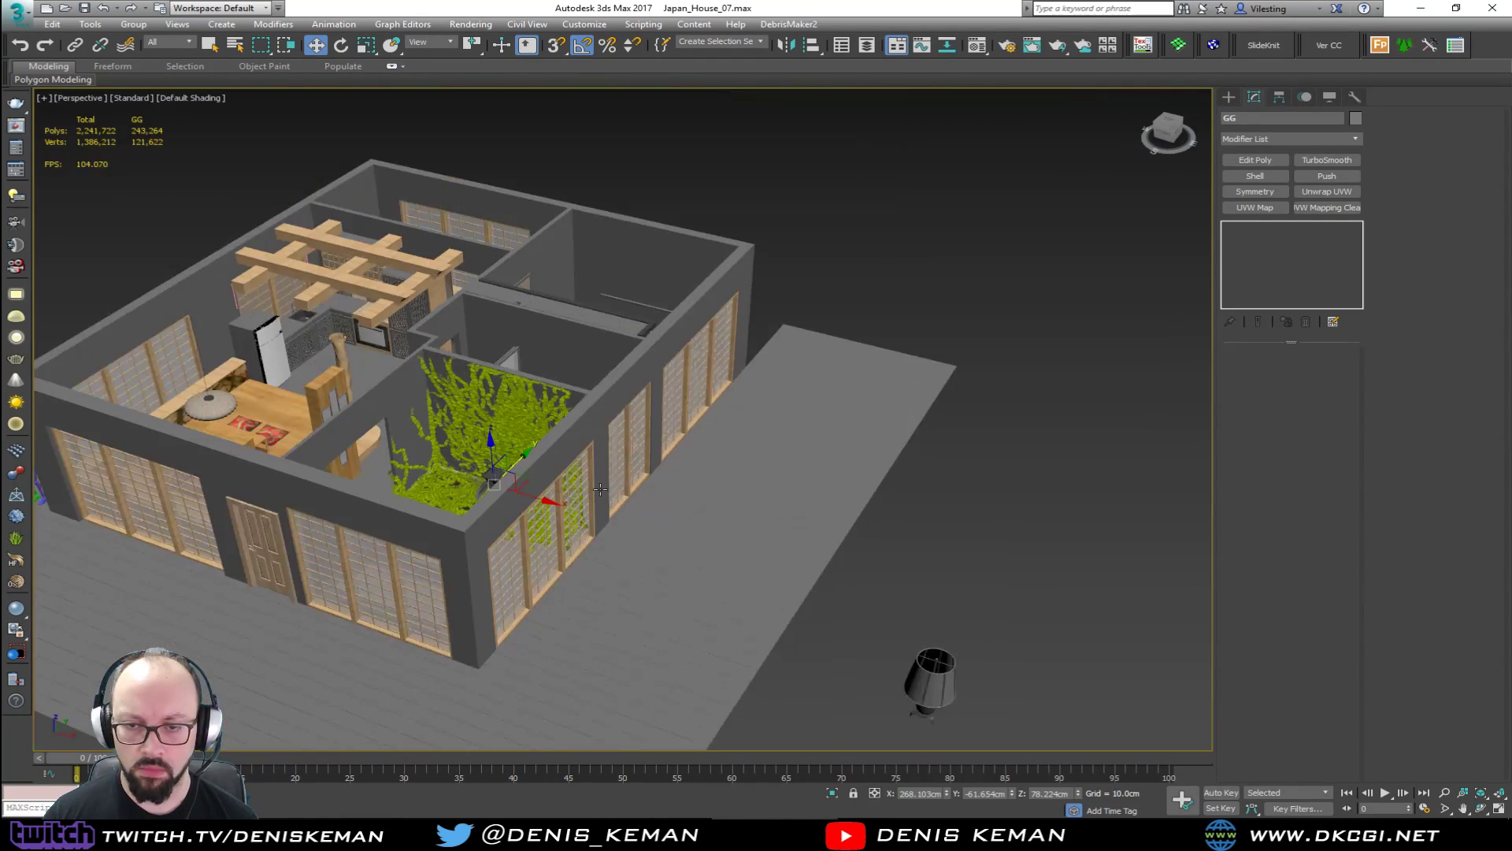
click(951, 521)
alt+middle_drag(458, 457, 476, 467)
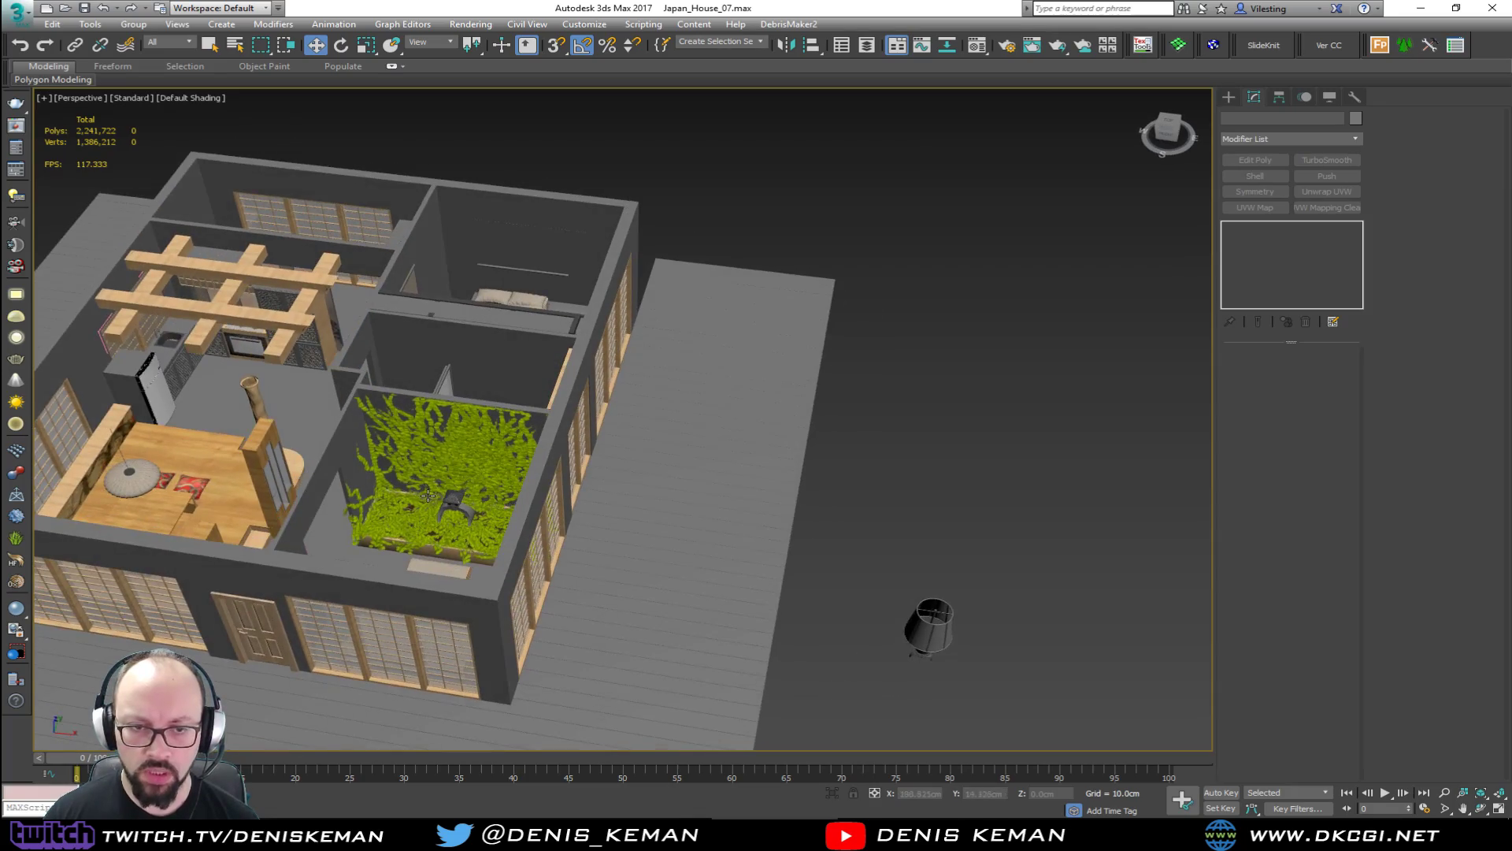
scroll(426, 495, up, 10)
scroll(643, 557, up, 5)
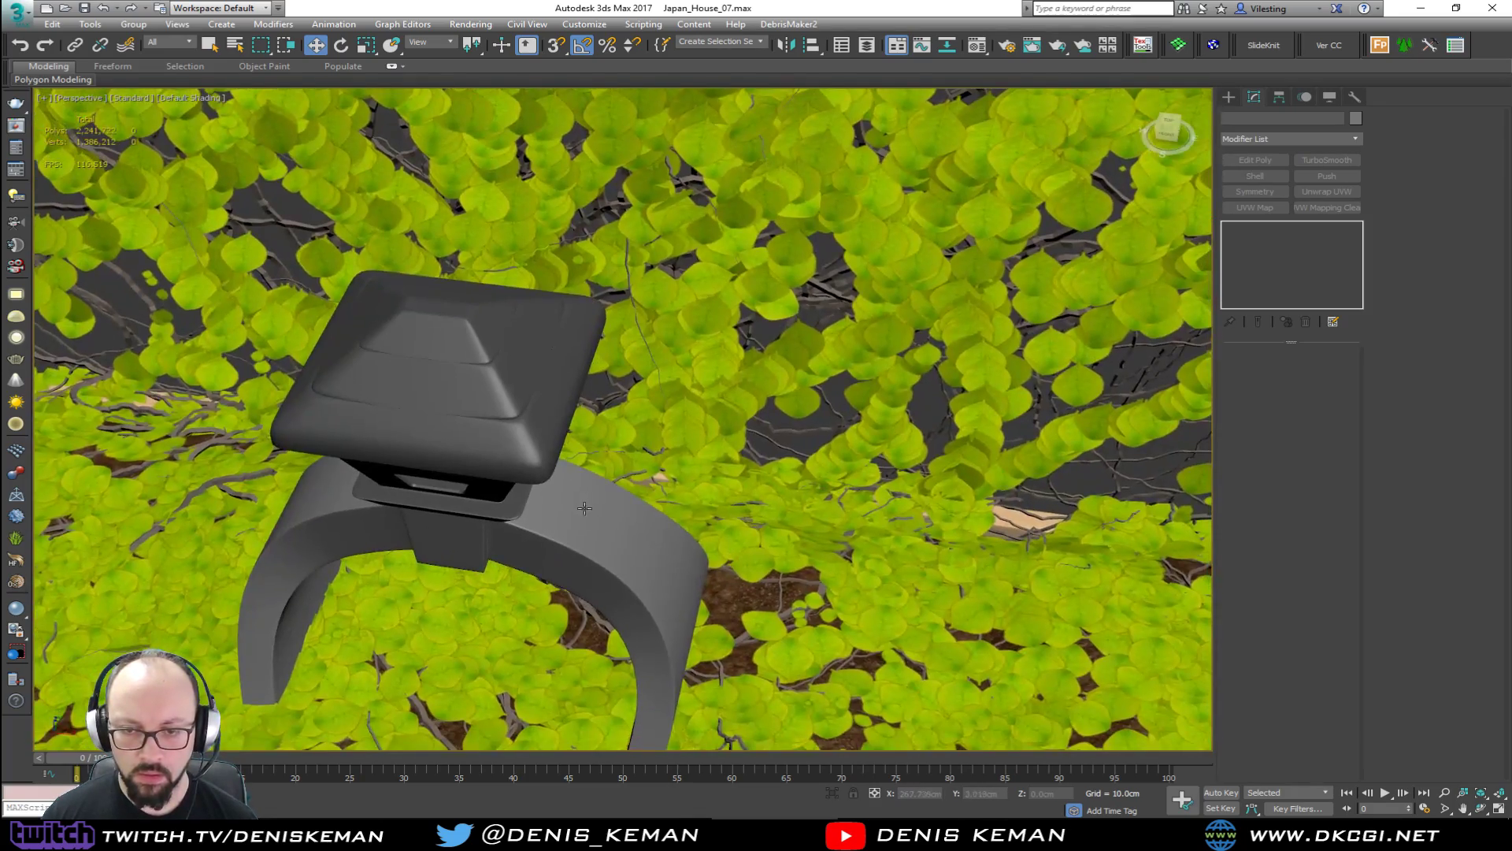
alt+middle_drag(585, 508, 606, 425)
scroll(598, 472, down, 3)
alt+middle_drag(544, 481, 494, 489)
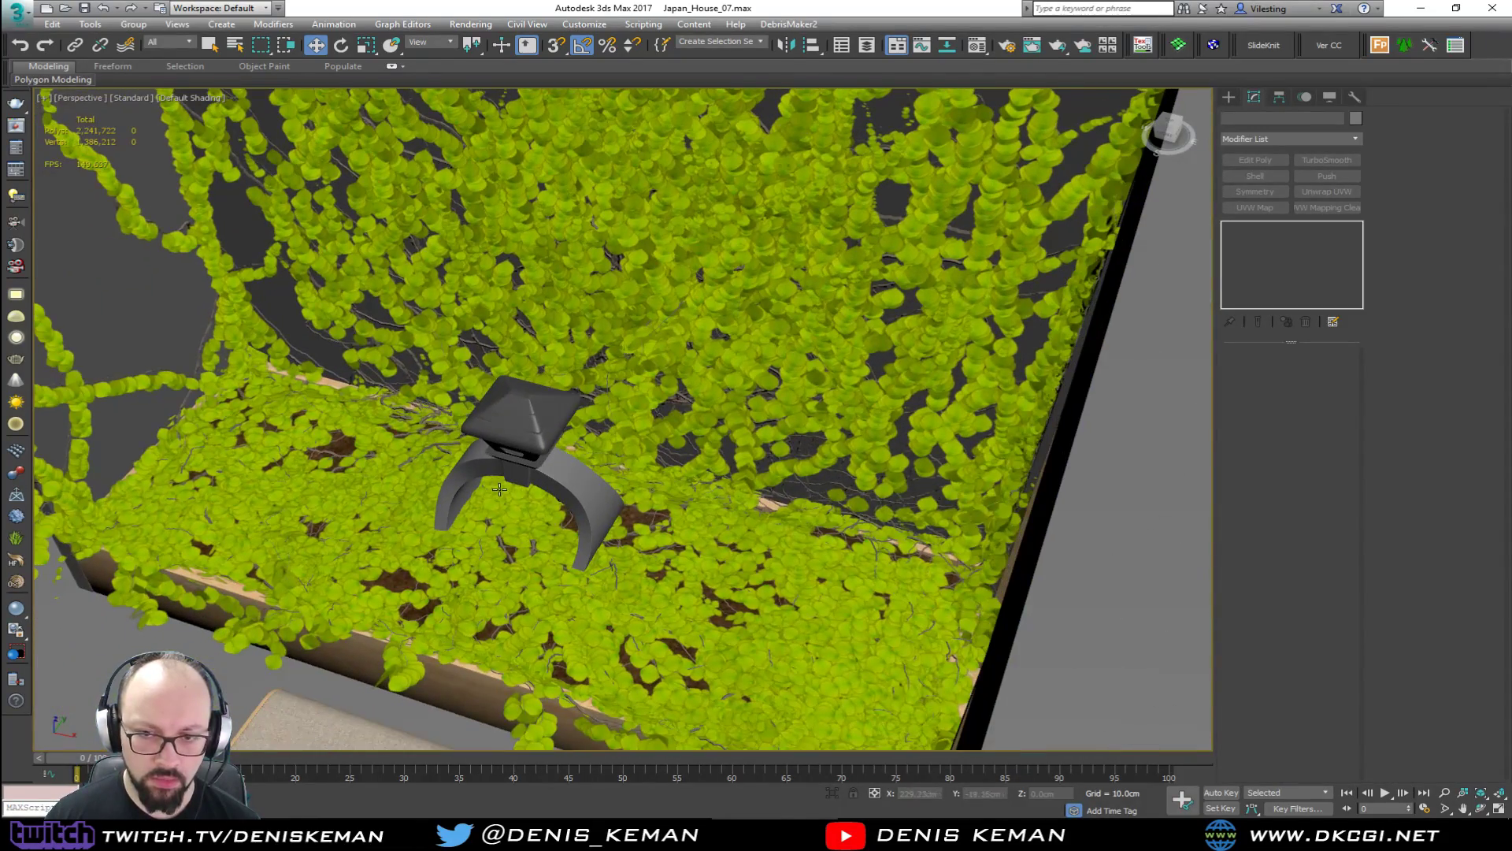
Nudge the lantern group to a slightly different spot among the planter's foliage and deselect it.
click(515, 477)
key(F4)
key(F4)
drag(548, 425, 527, 455)
alt+middle_drag(523, 455, 405, 534)
scroll(418, 516, down, 5)
alt+middle_drag(1102, 441, 752, 349)
click(849, 334)
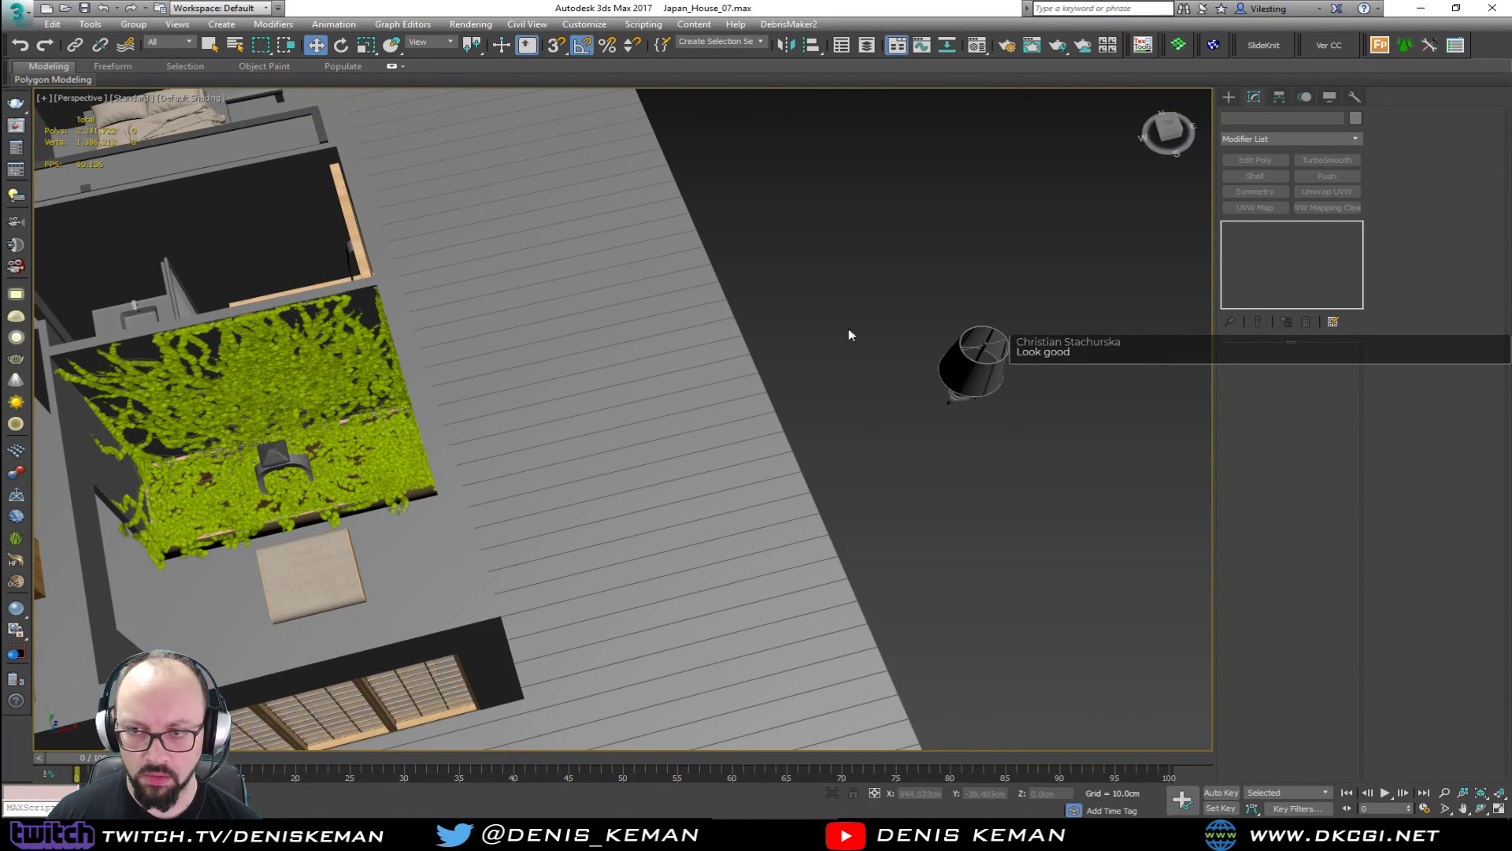
Group all the table lamp's parts under the name Lamp.
click(977, 374)
key(z)
alt+middle_drag(901, 442, 778, 403)
key(alt+g)
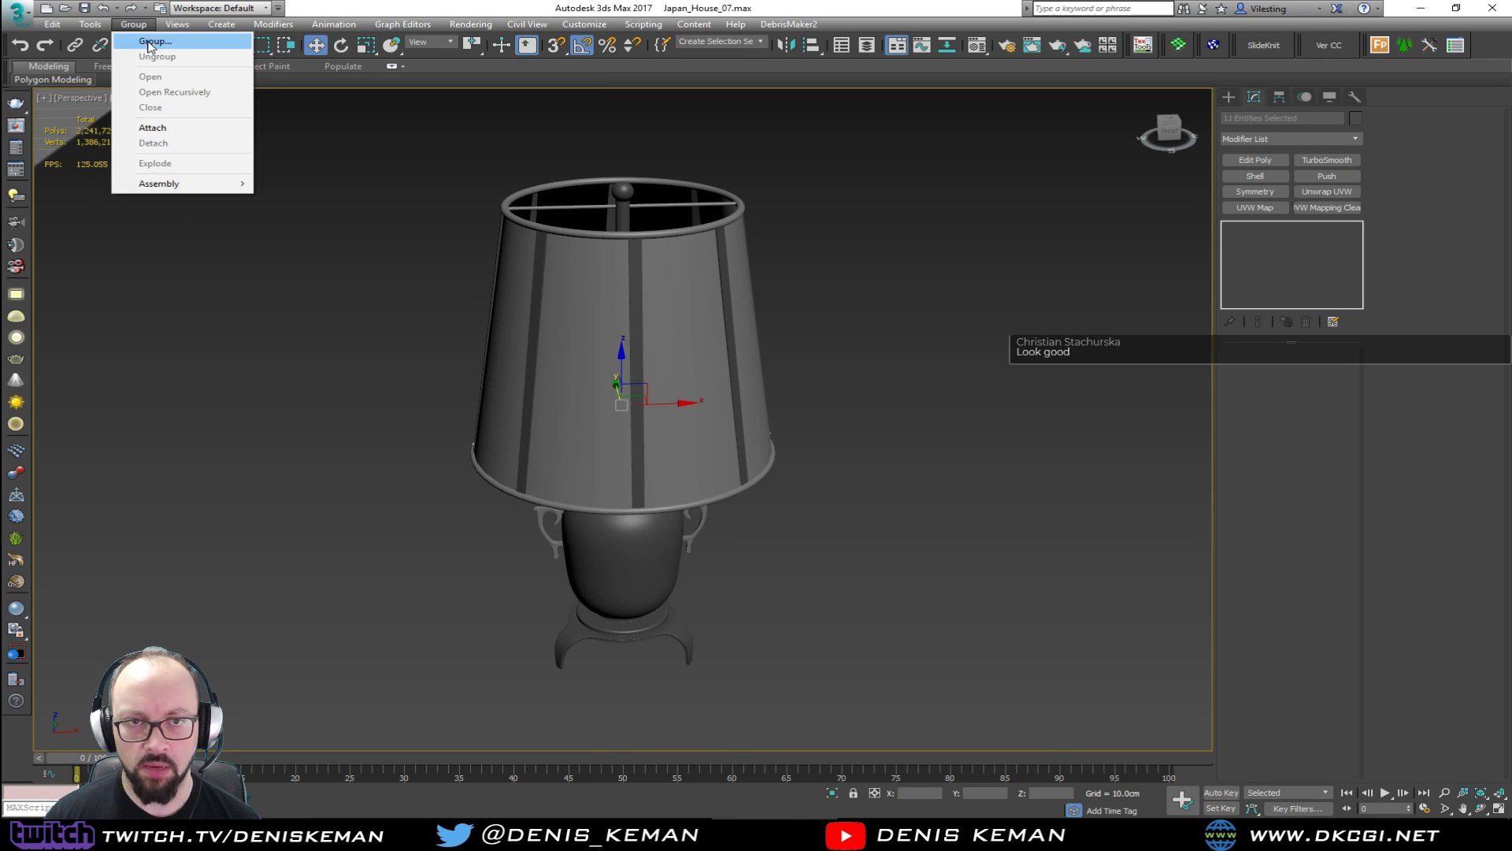
click(150, 41)
text(Lamp)
key(Return)
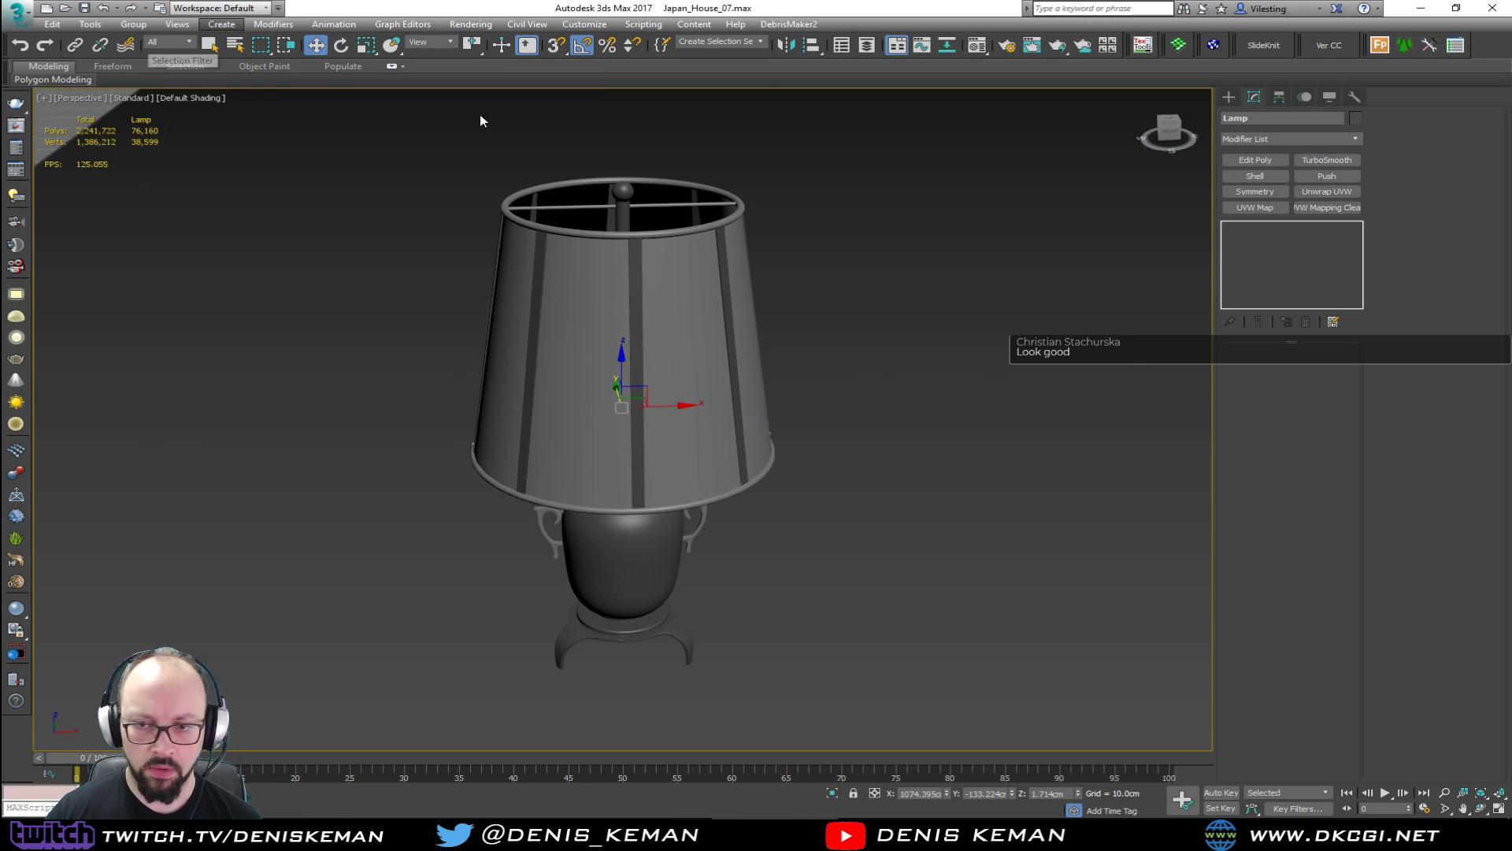
Move the Lamp group into the dining room beside the cushions and raise it to a Z position of about 106 cm.
scroll(542, 476, down, 5)
scroll(418, 421, down, 2)
middle_drag(419, 421, 837, 518)
drag(1042, 558, 644, 398)
scroll(644, 398, up, 8)
alt+middle_drag(643, 398, 526, 504)
alt+middle_drag(526, 504, 547, 435)
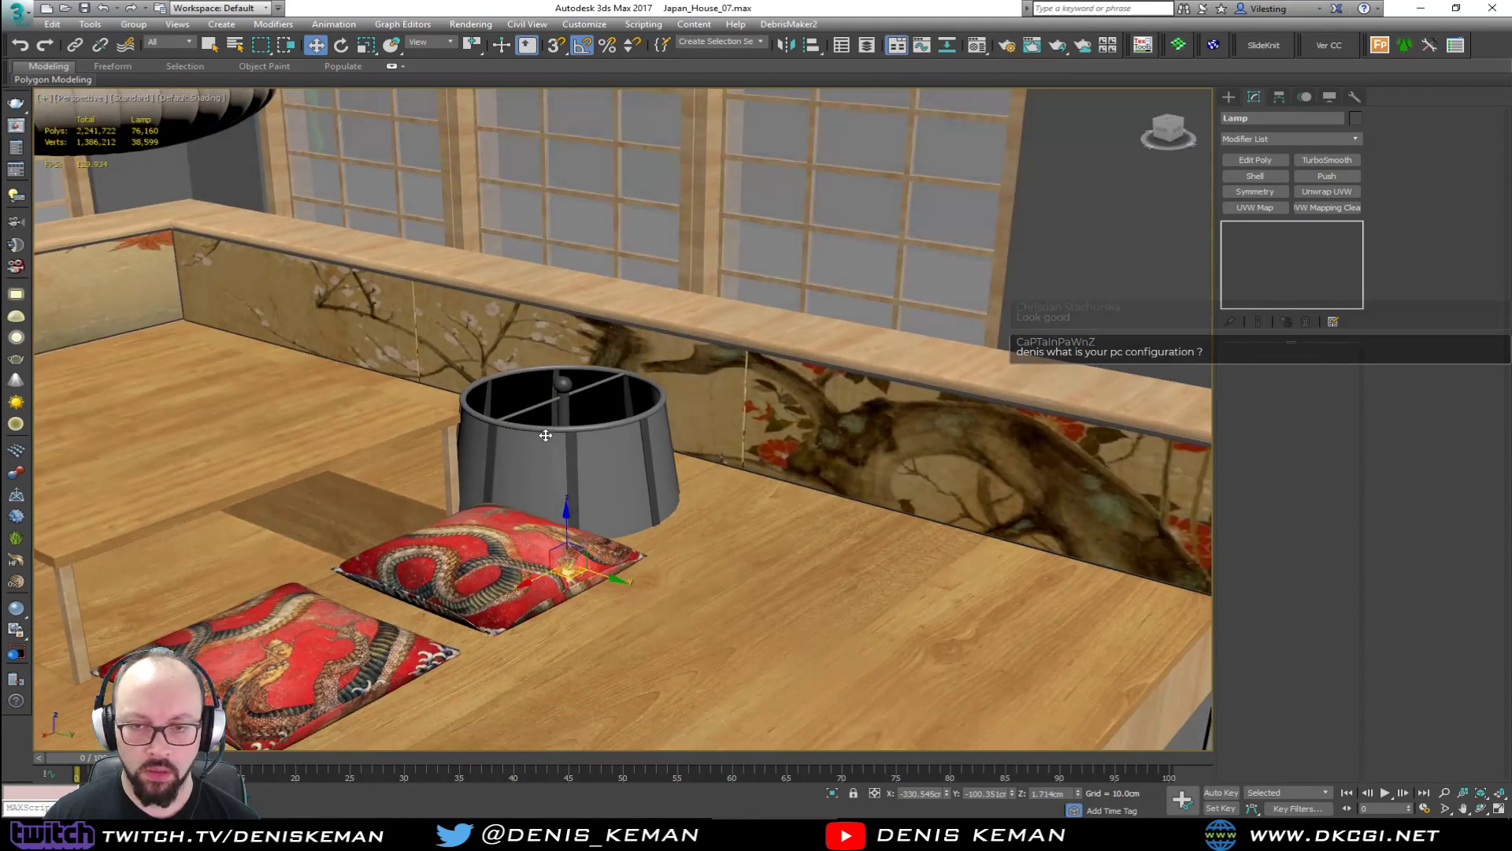
drag(560, 526, 570, 405)
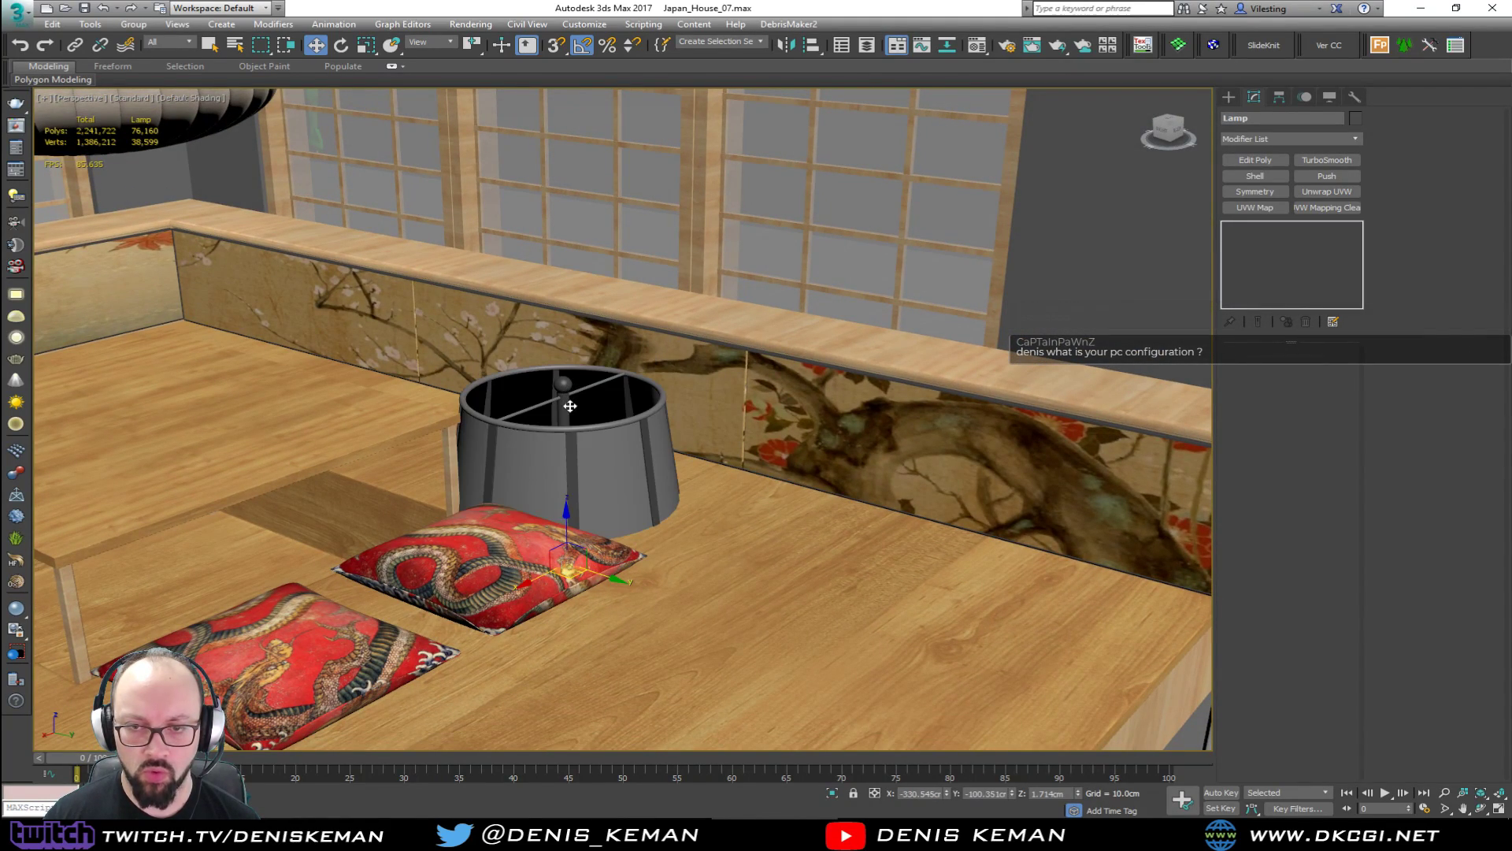
drag(567, 510, 566, 198)
middle_drag(566, 198, 560, 428)
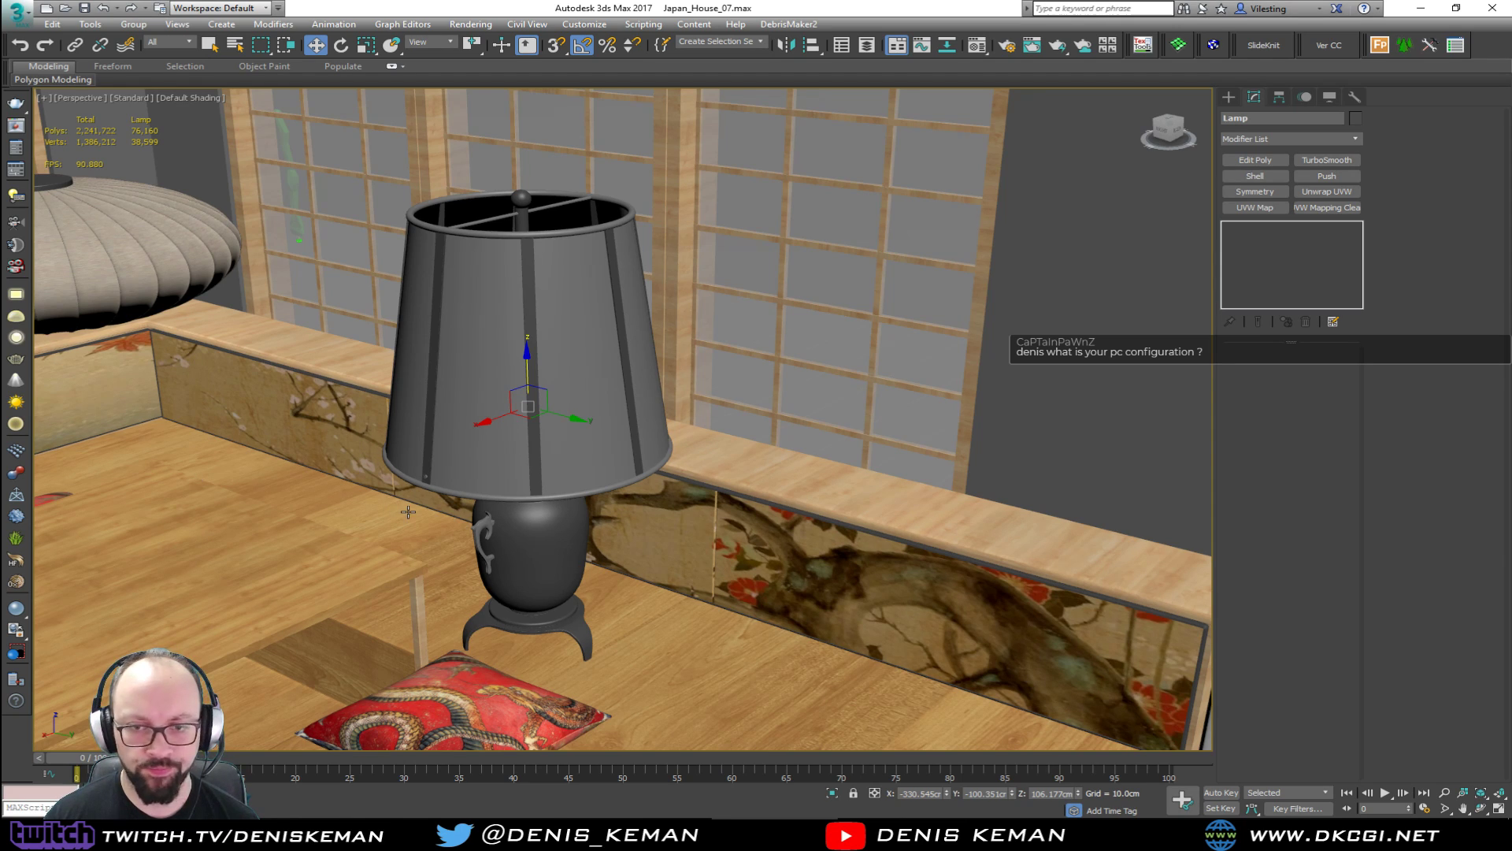
Scale the Lamp group down uniformly to about 50 percent.
middle_drag(408, 511, 431, 524)
key(r)
drag(556, 409, 564, 489)
key(z)
alt+middle_drag(564, 488, 506, 494)
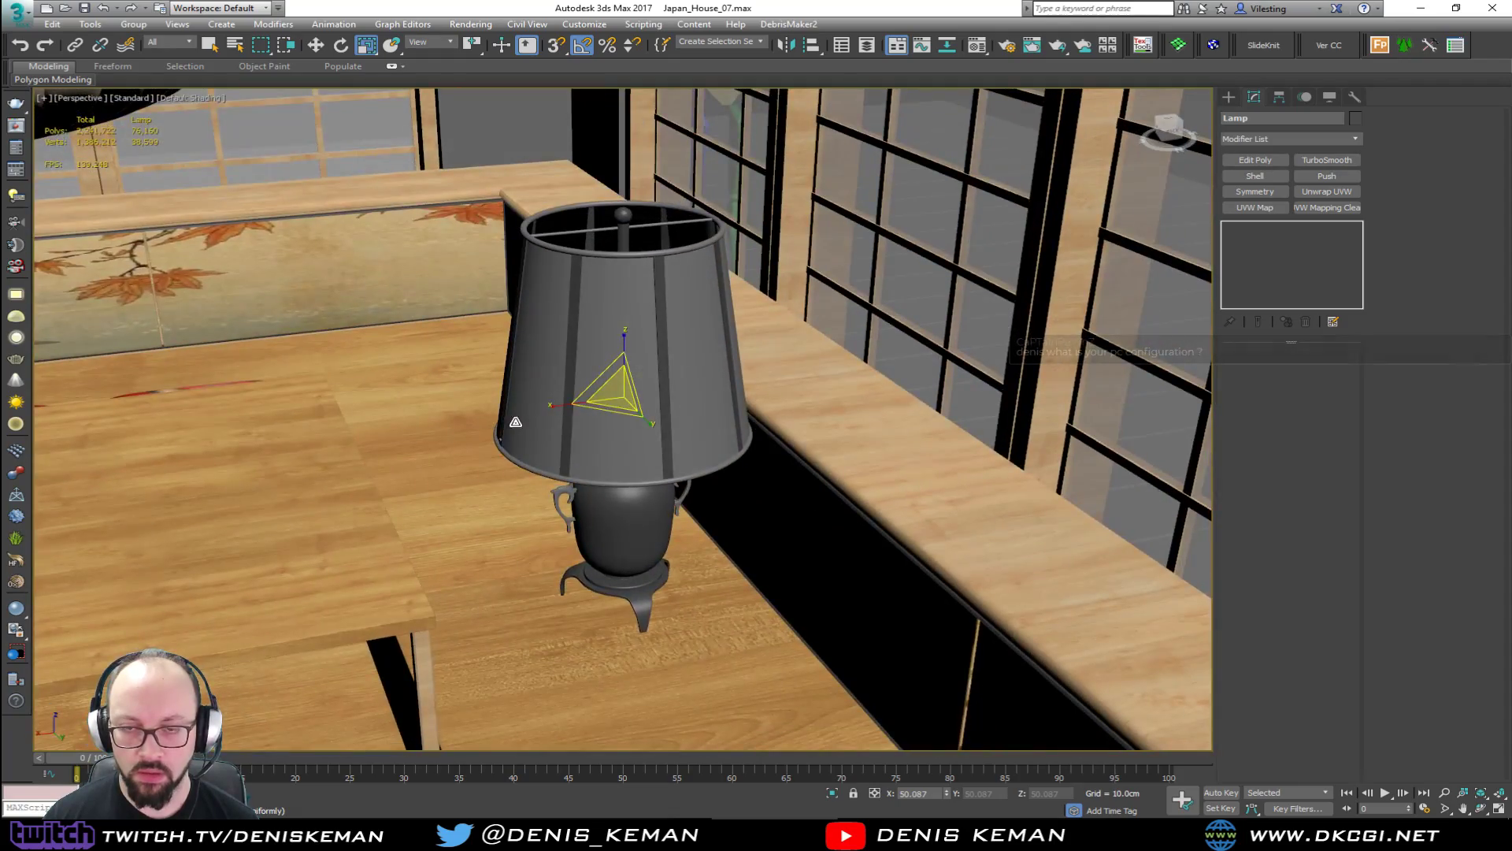
Move the lamp onto the corner of the wooden ledge around the dining area, at about X -389, Y -357 cm.
middle_drag(516, 422, 530, 617)
scroll(530, 616, down, 2)
alt+middle_drag(535, 508, 555, 561)
scroll(571, 547, down, 2)
key(w)
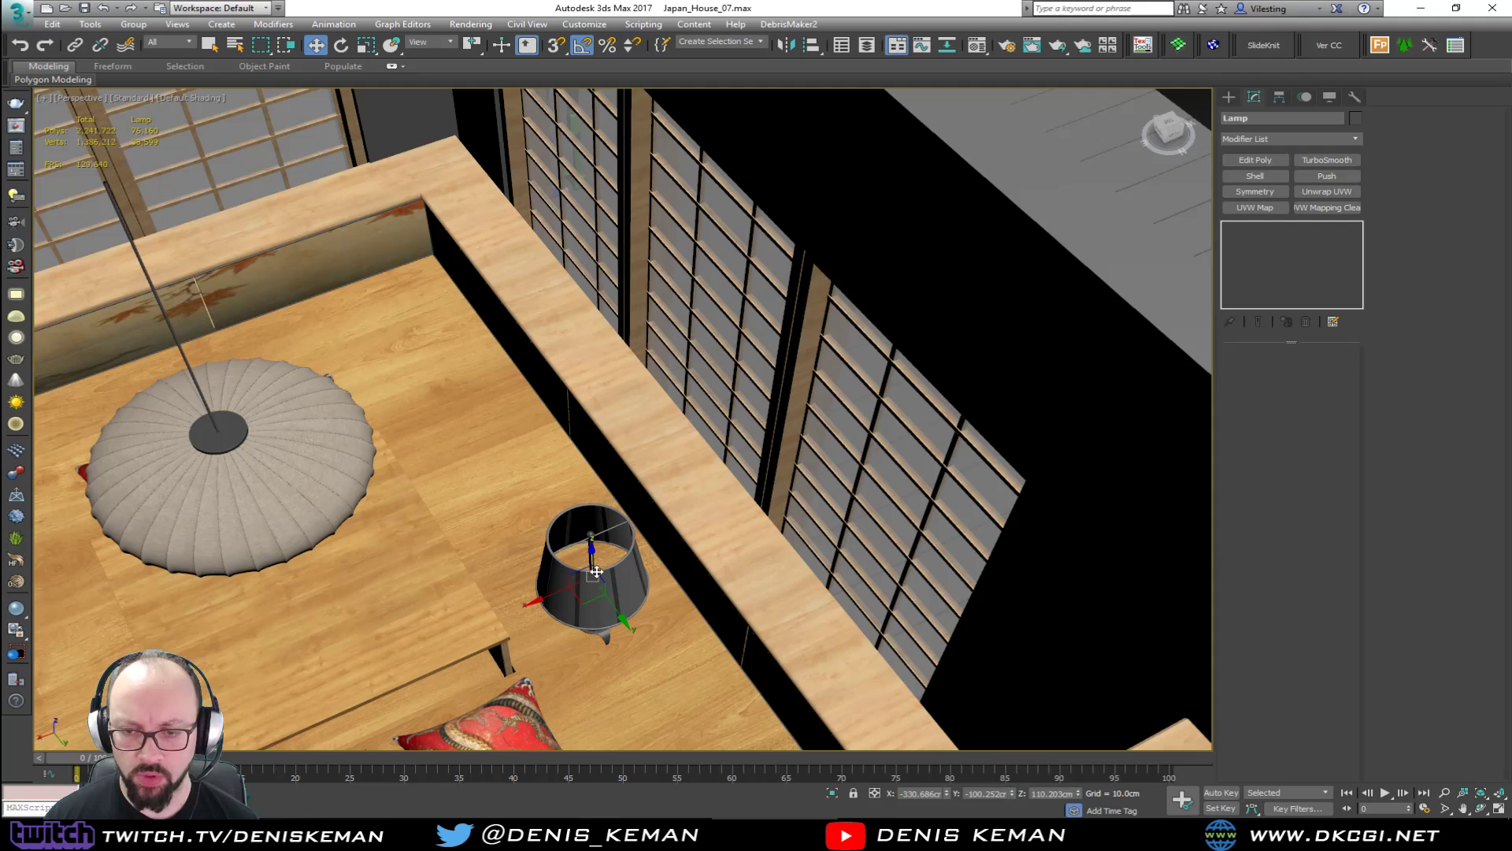
drag(587, 600, 432, 150)
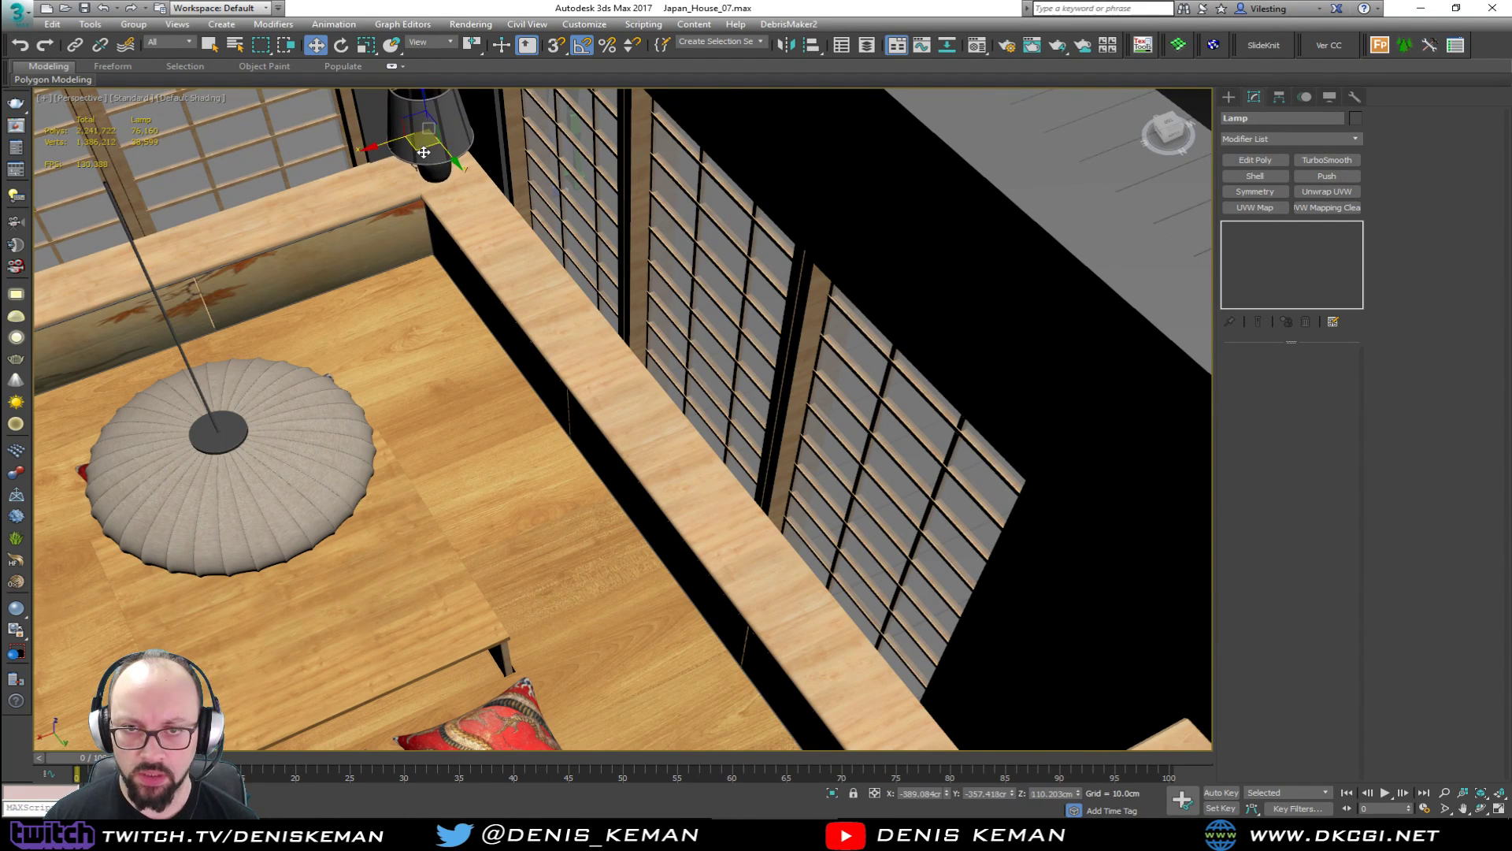
key(z)
alt+middle_drag(476, 363, 477, 297)
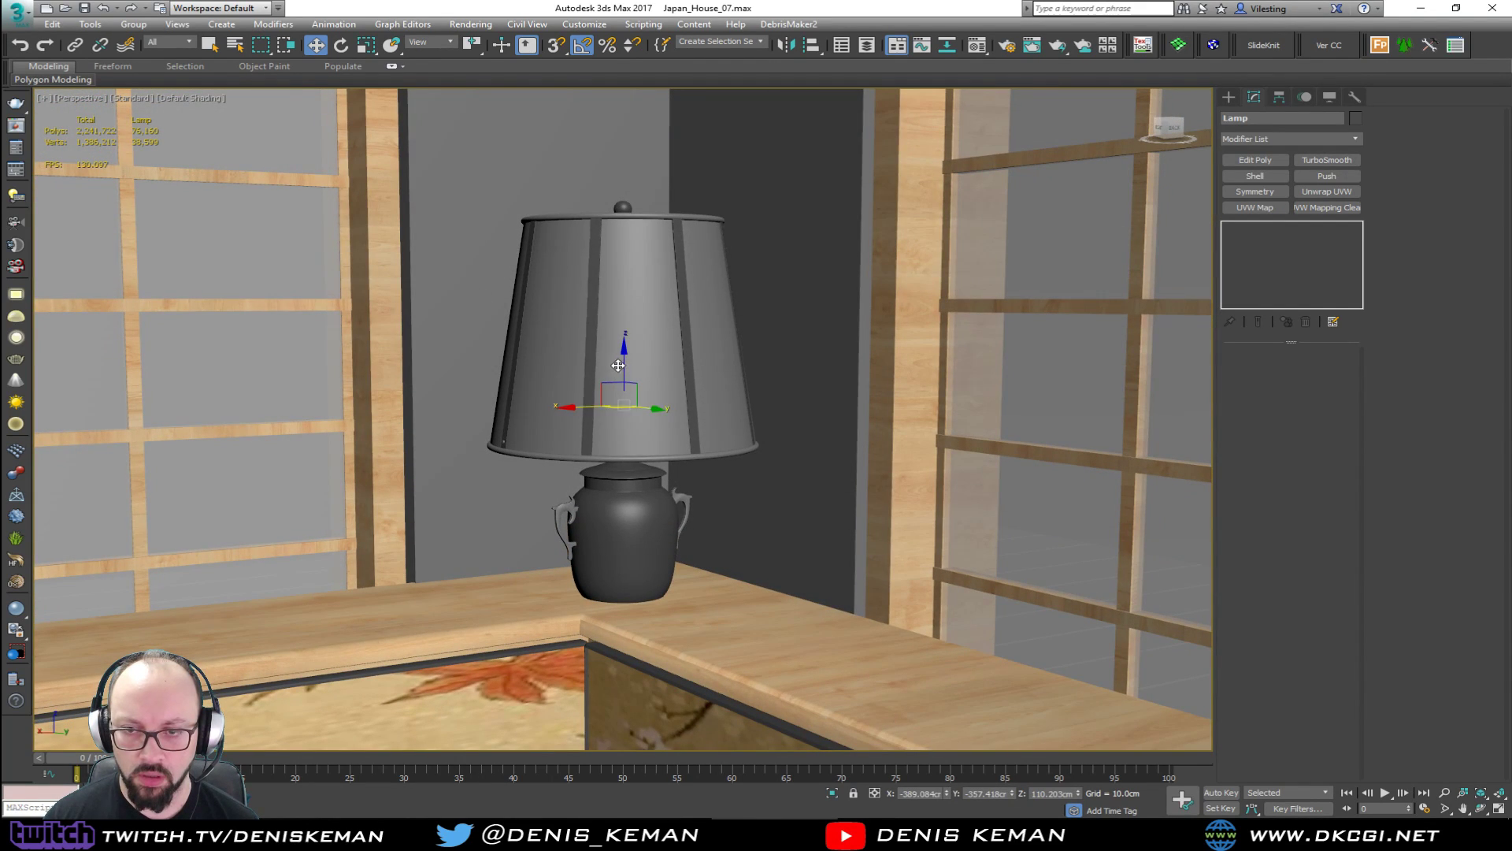
Raise the lamp to a Z position of about 119 cm so its feet rest on the ledge, and rotate it around its vertical axis.
drag(619, 367, 626, 317)
mouse_move(630, 333)
alt+middle_down()
mouse_move(658, 400)
mouse_move(630, 361)
alt+middle_up()
key(e)
drag(627, 361, 597, 360)
key(w)
alt+middle_drag(597, 359, 728, 492)
In the top view, nudge the lamp closer to the ledge's outer corner, then deselect it and check its placement in perspective.
key(alt+w)
key(z)
key(alt+w)
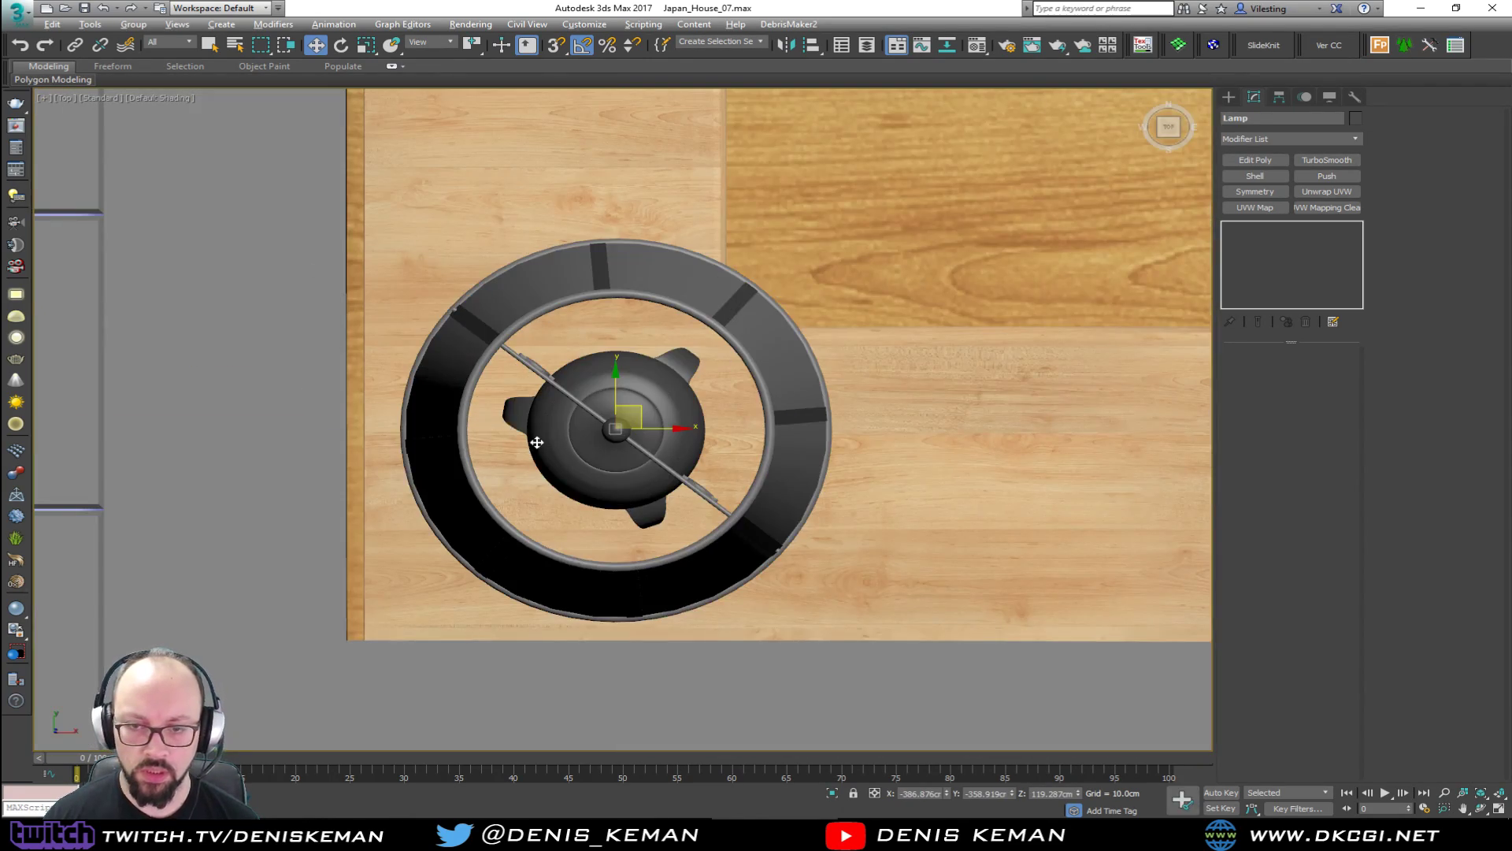
drag(647, 413, 611, 419)
key(alt+w)
mouse_move(748, 525)
alt+middle_down()
mouse_move(683, 421)
mouse_move(712, 389)
mouse_move(779, 428)
mouse_move(709, 449)
mouse_move(795, 441)
mouse_move(910, 398)
alt+middle_up()
key(F3)
click(1097, 265)
key(F3)
Examine the dining area and the overall furnishing of the house from close up and from above.
scroll(706, 386, down, 7)
scroll(706, 385, up, 5)
key(z)
scroll(531, 415, up, 6)
scroll(531, 416, up, 5)
alt+middle_drag(531, 416, 346, 372)
middle_drag(250, 261, 379, 372)
scroll(466, 448, down, 3)
middle_drag(466, 447, 545, 529)
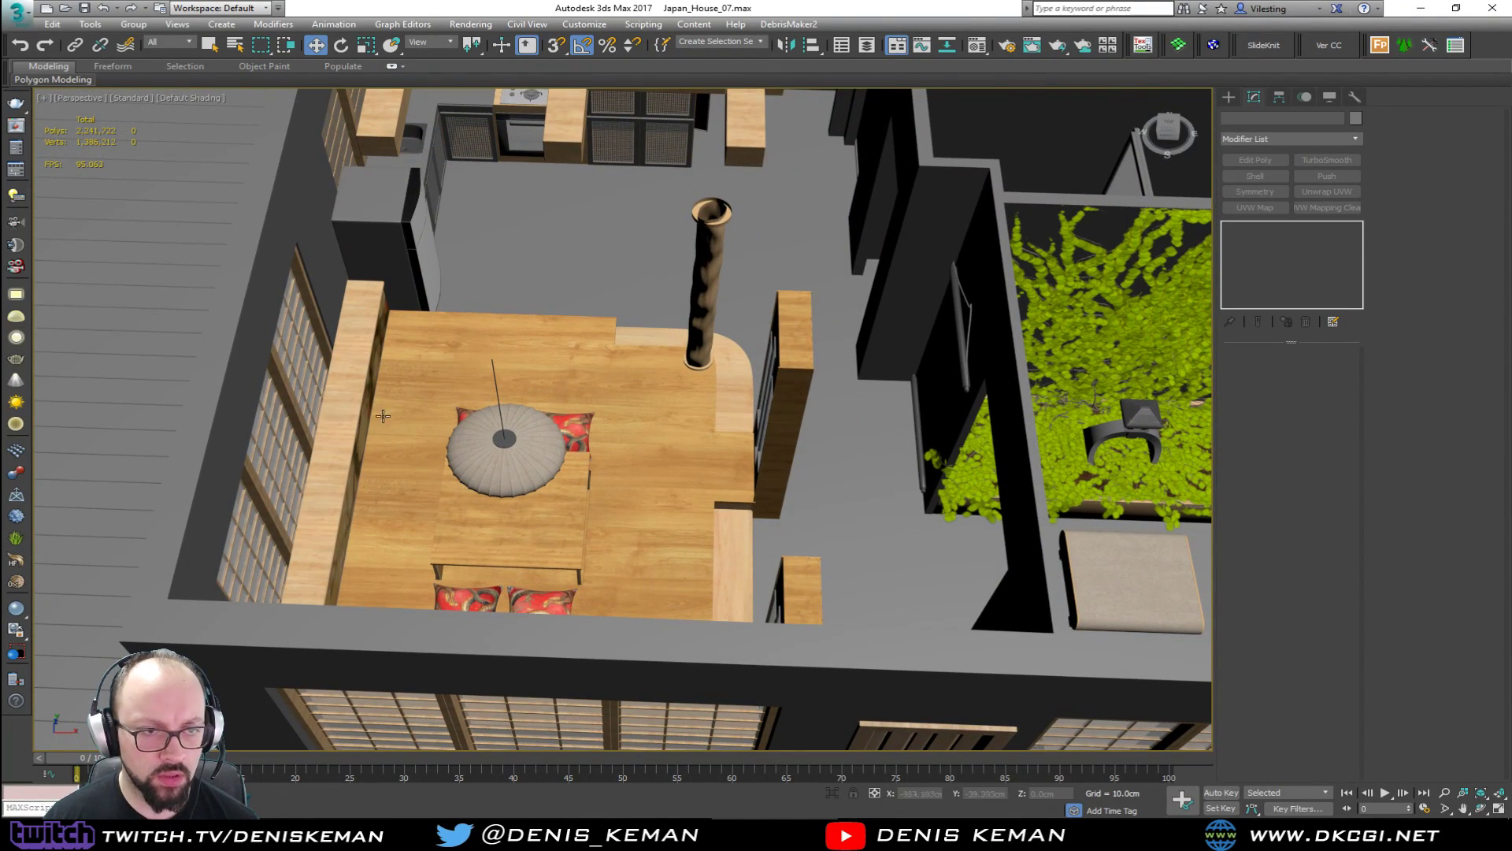
middle_drag(607, 365, 415, 437)
scroll(416, 437, down, 3)
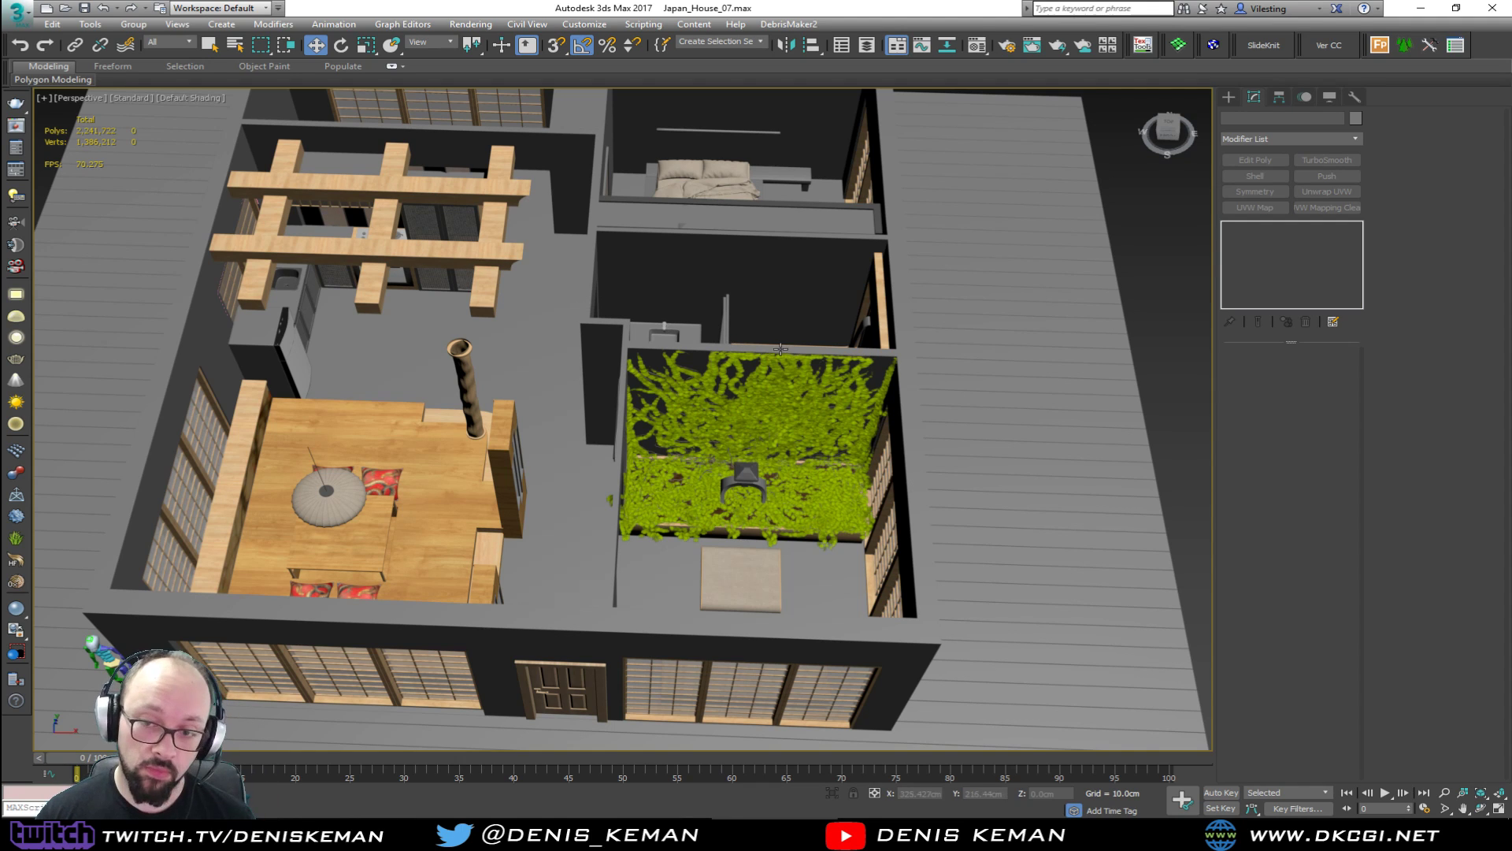
scroll(809, 317, down, 5)
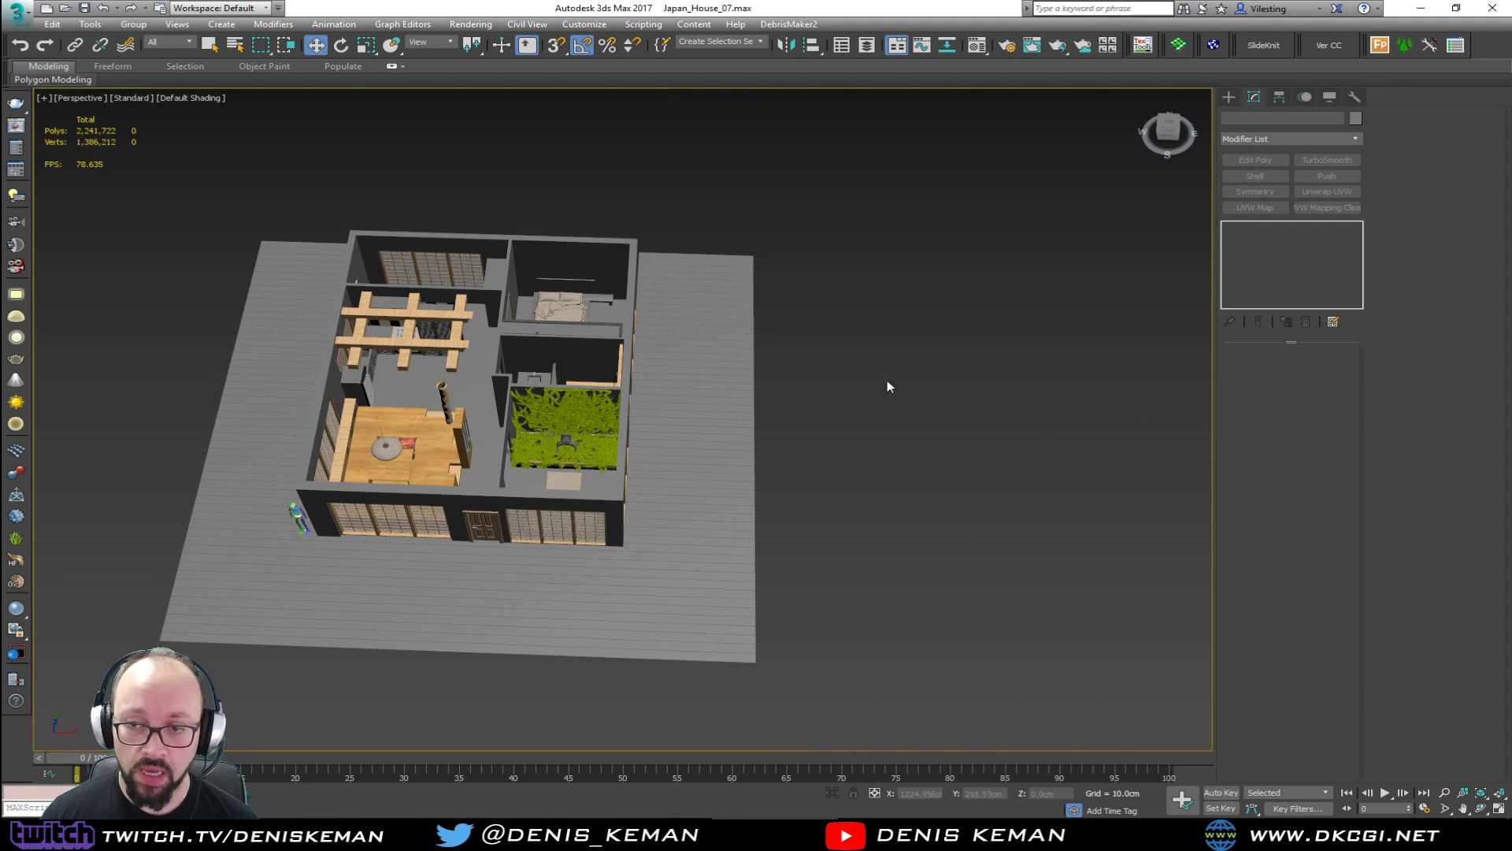
drag(815, 602, 976, 210)
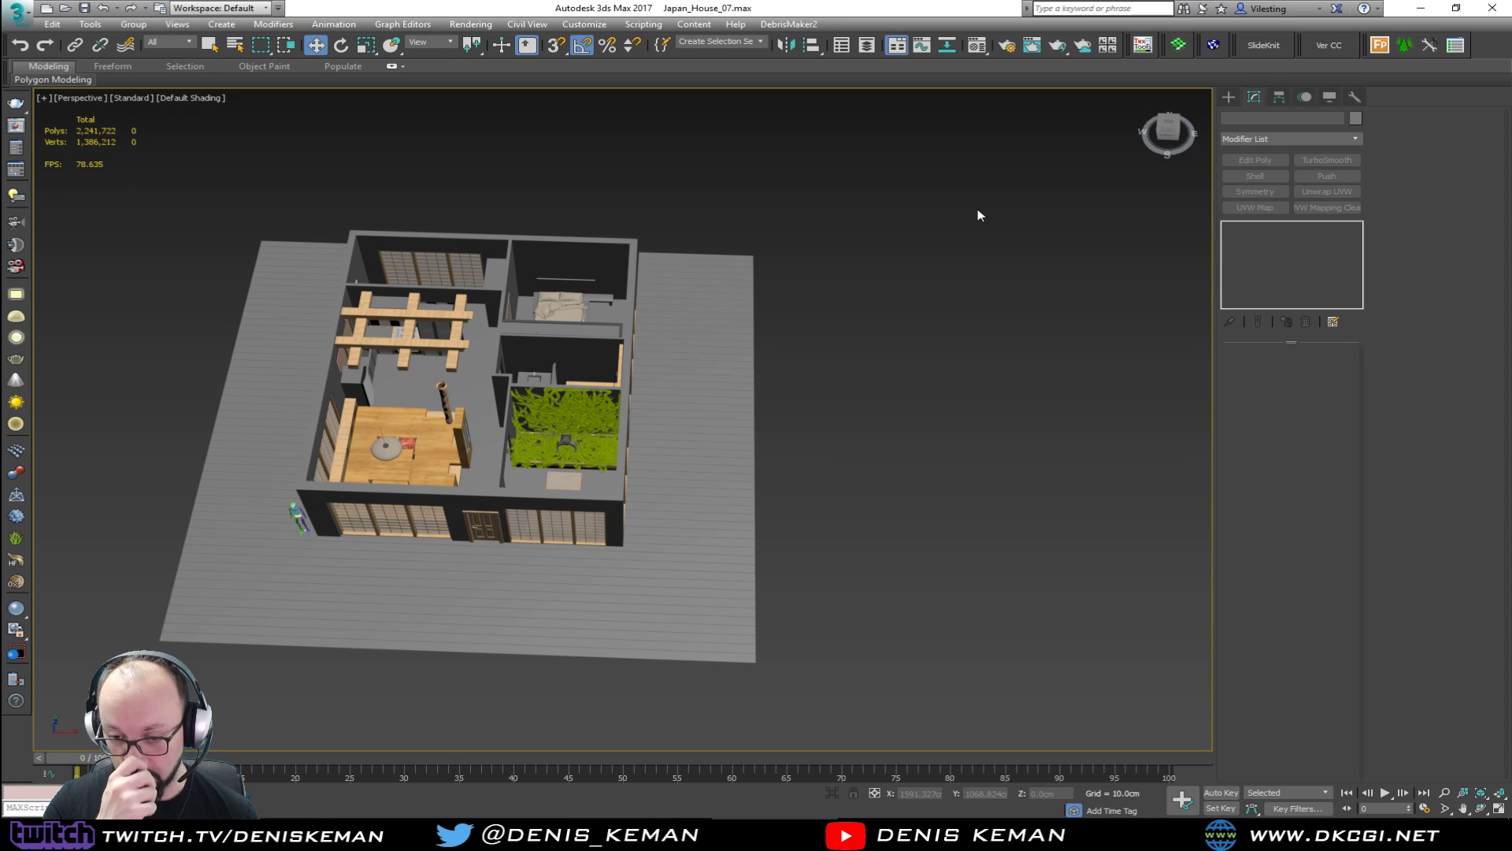
Examine the garden room's planter, foliage and stone lantern from several angles and distances.
alt+middle_drag(885, 304, 708, 337)
scroll(567, 407, up, 5)
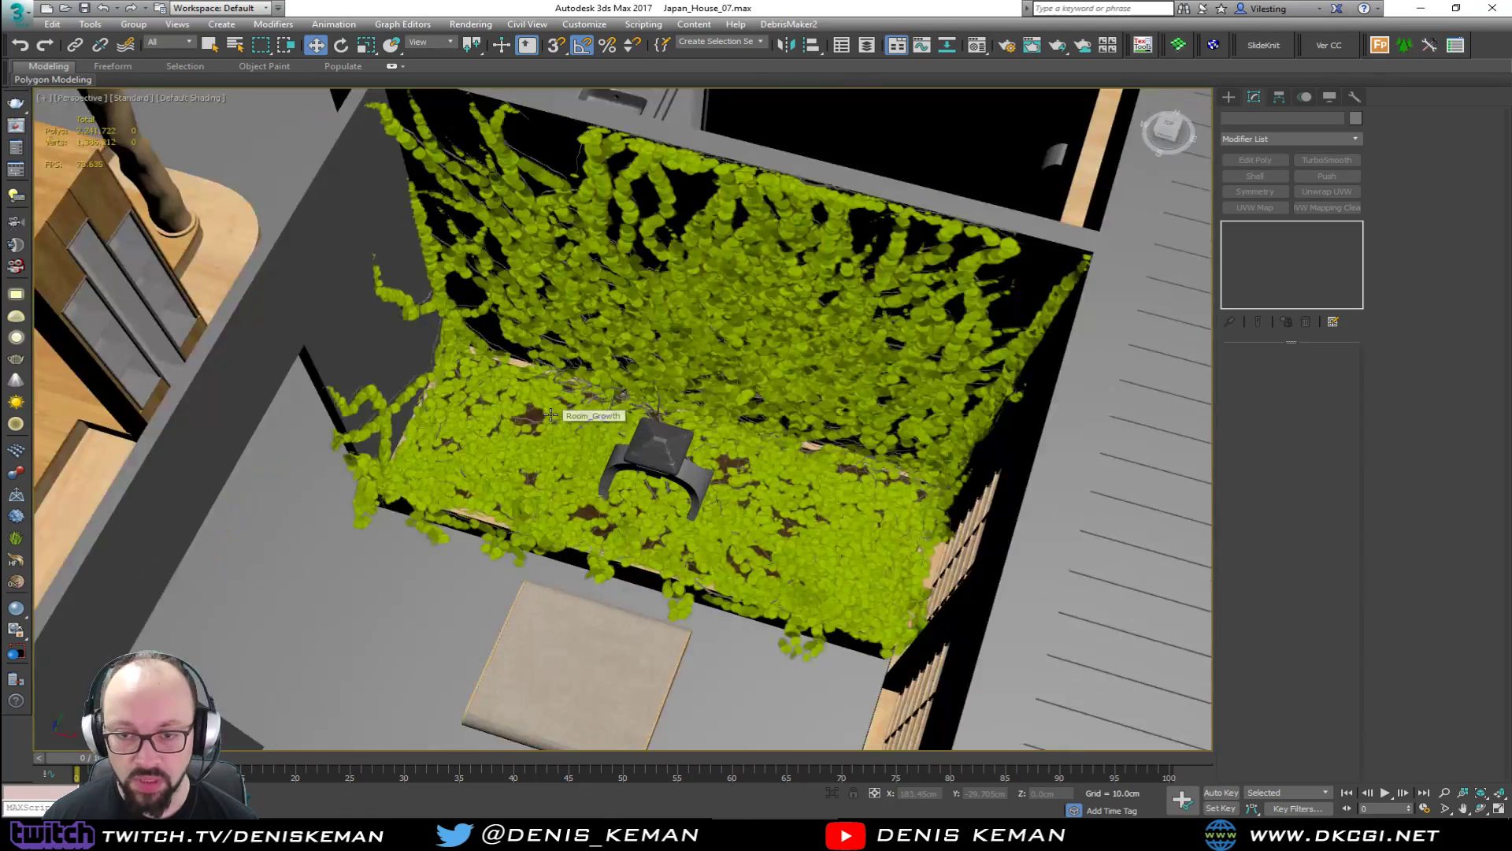
scroll(643, 472, up, 3)
alt+middle_drag(643, 473, 356, 365)
alt+middle_drag(750, 409, 559, 397)
scroll(591, 435, down, 8)
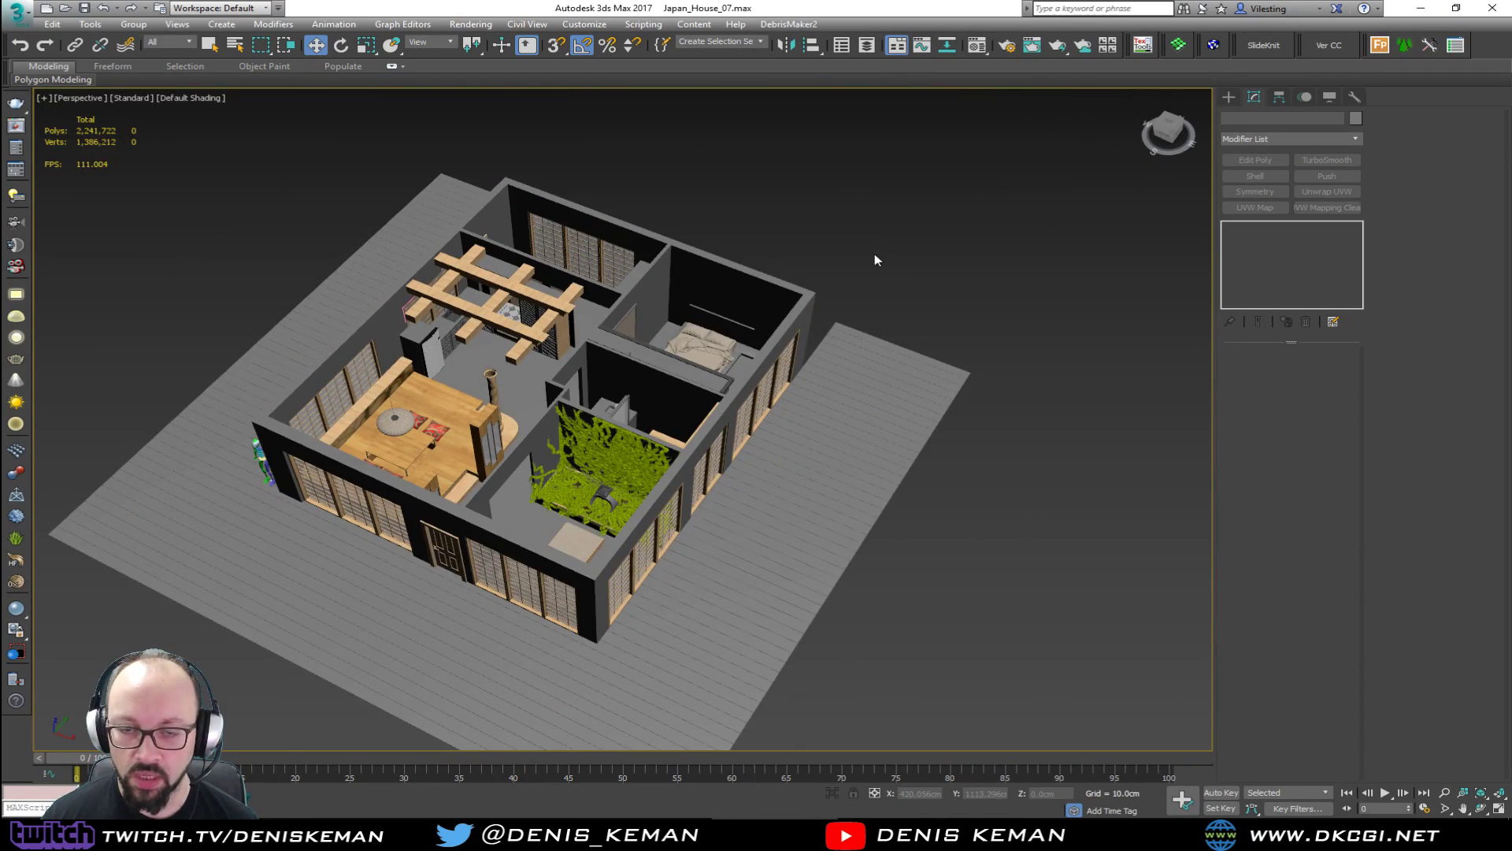
mouse_move(796, 348)
alt+middle_down()
mouse_move(795, 315)
mouse_move(805, 340)
alt+middle_up()
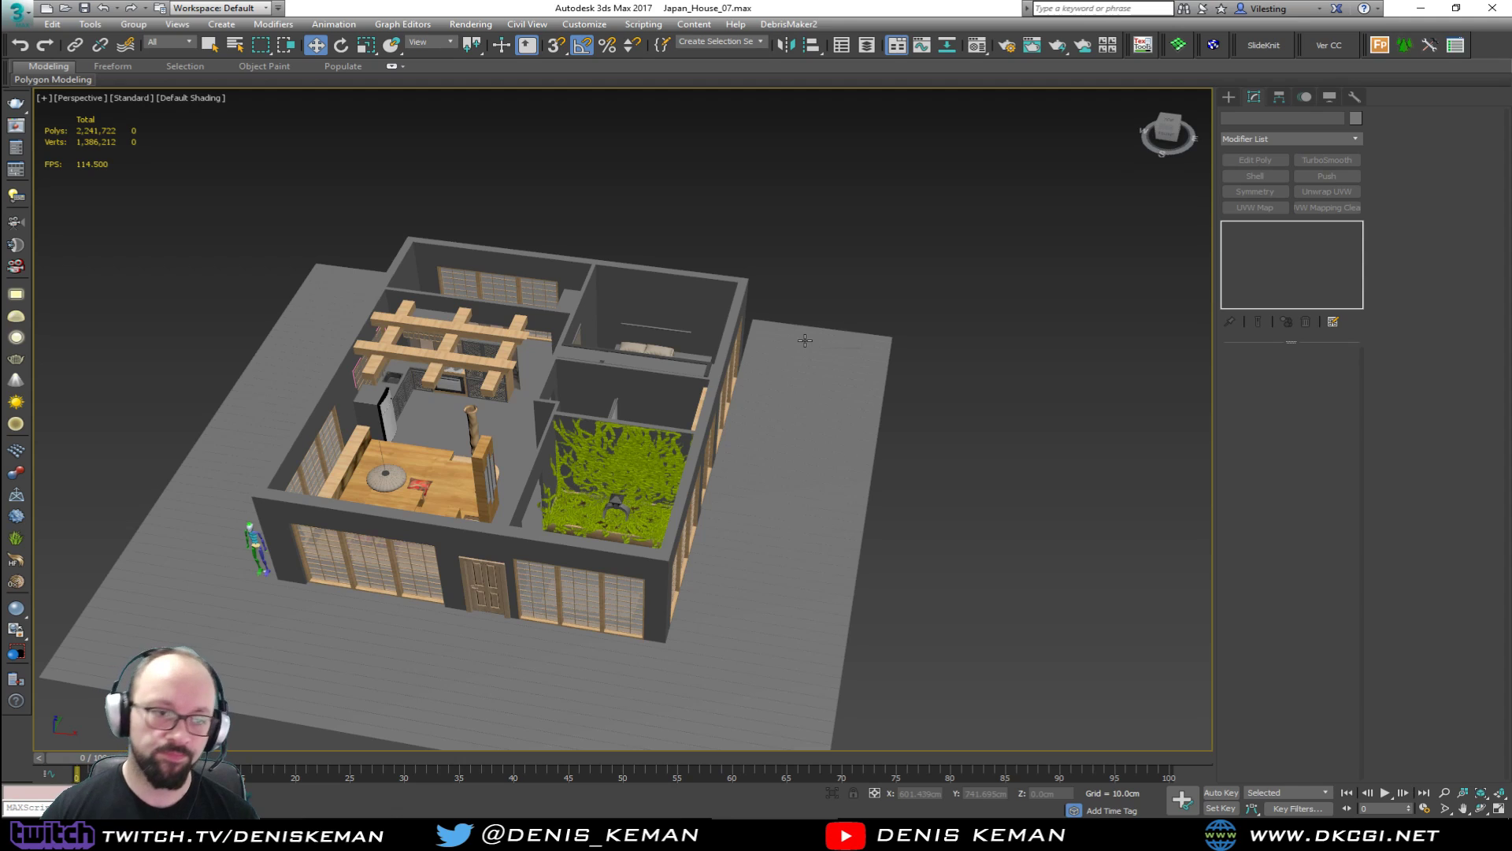
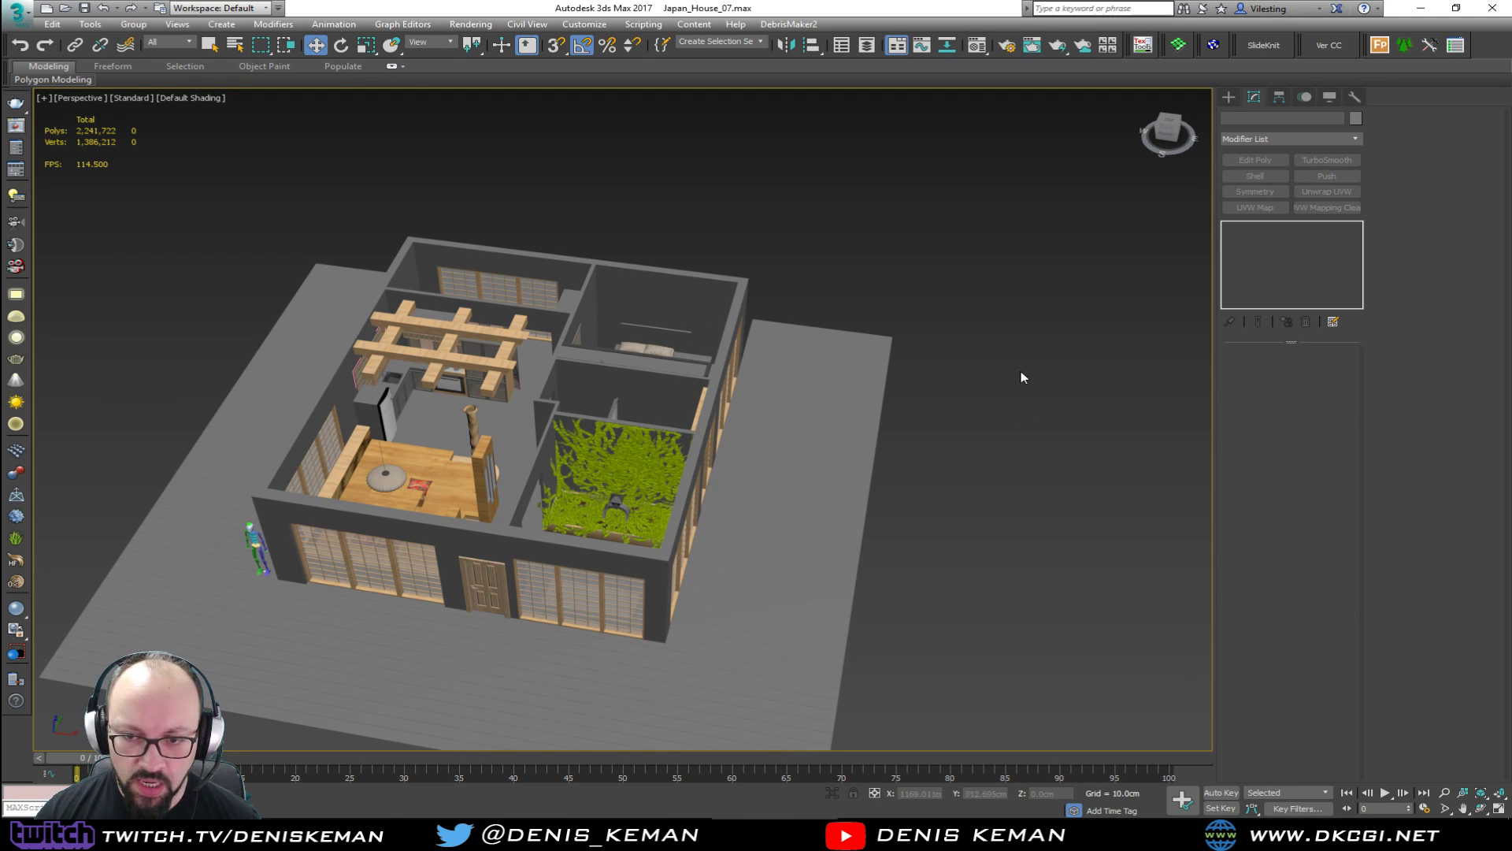
alt+middle_drag(880, 370, 819, 383)
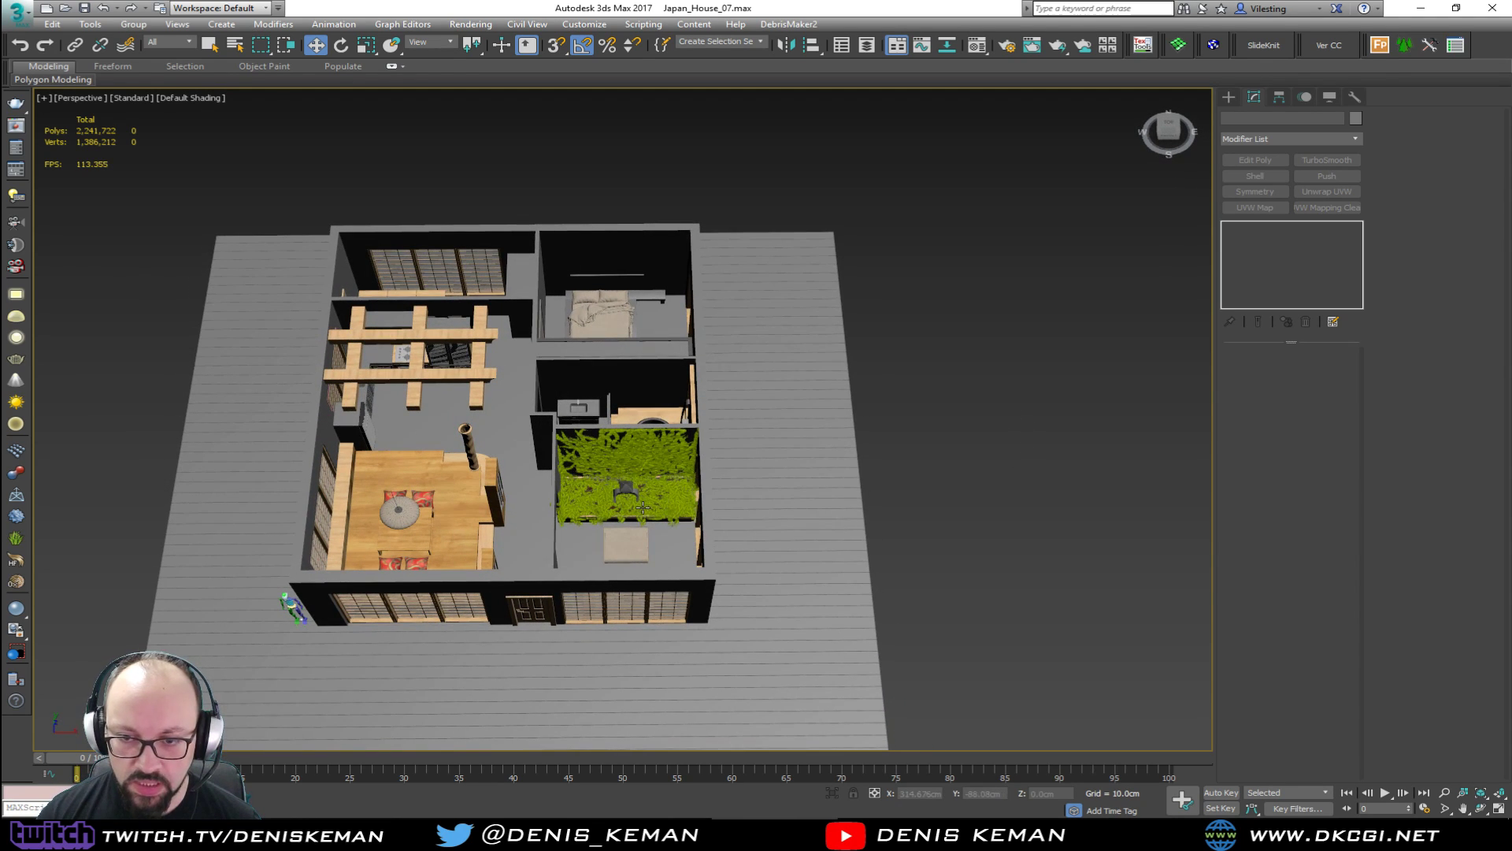
scroll(646, 507, up, 5)
middle_drag(639, 455, 594, 428)
scroll(639, 485, down, 3)
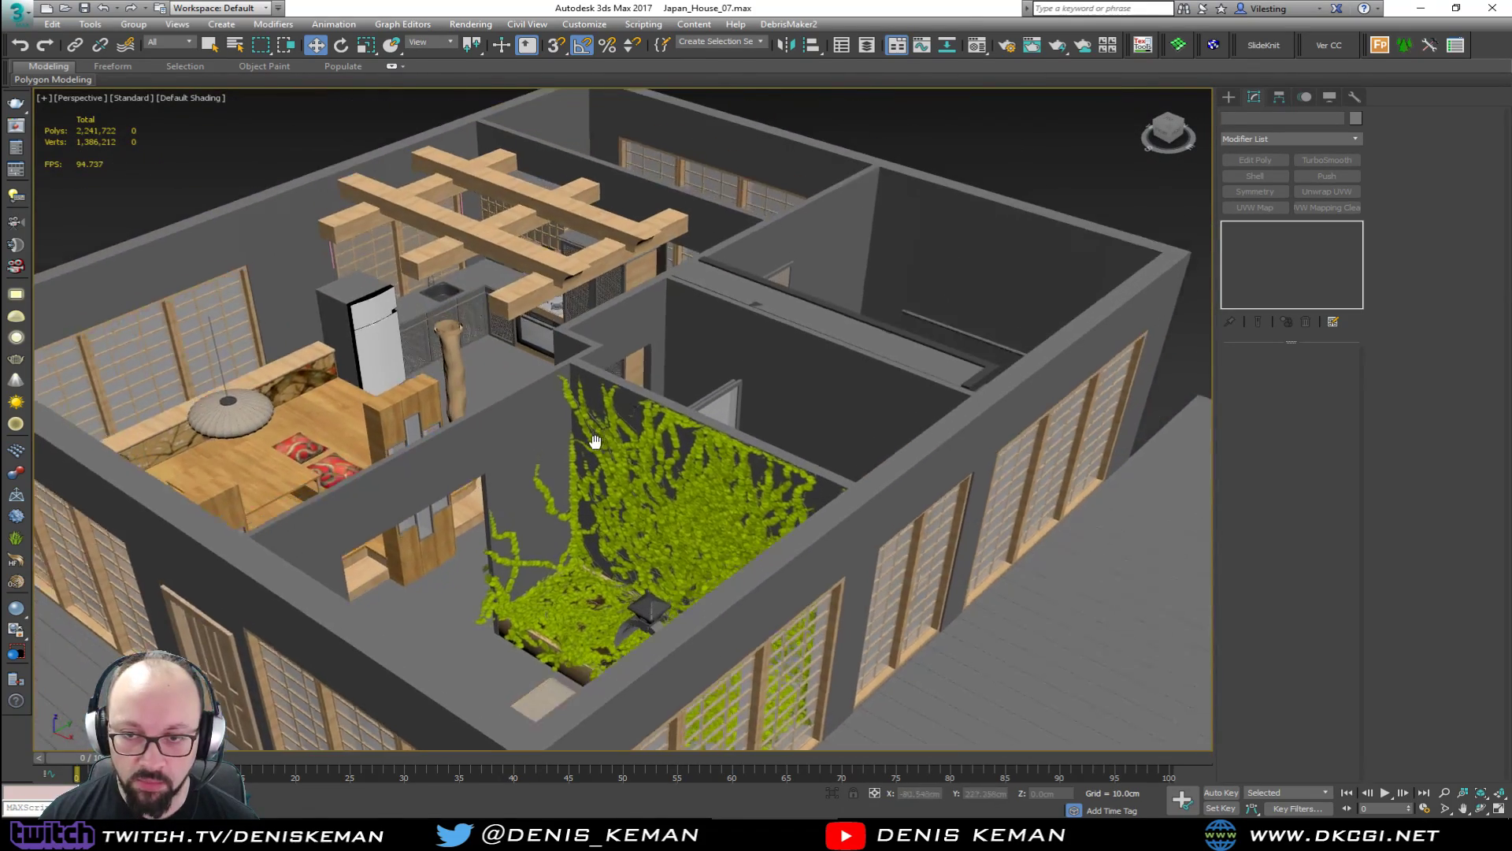
scroll(824, 365, down, 2)
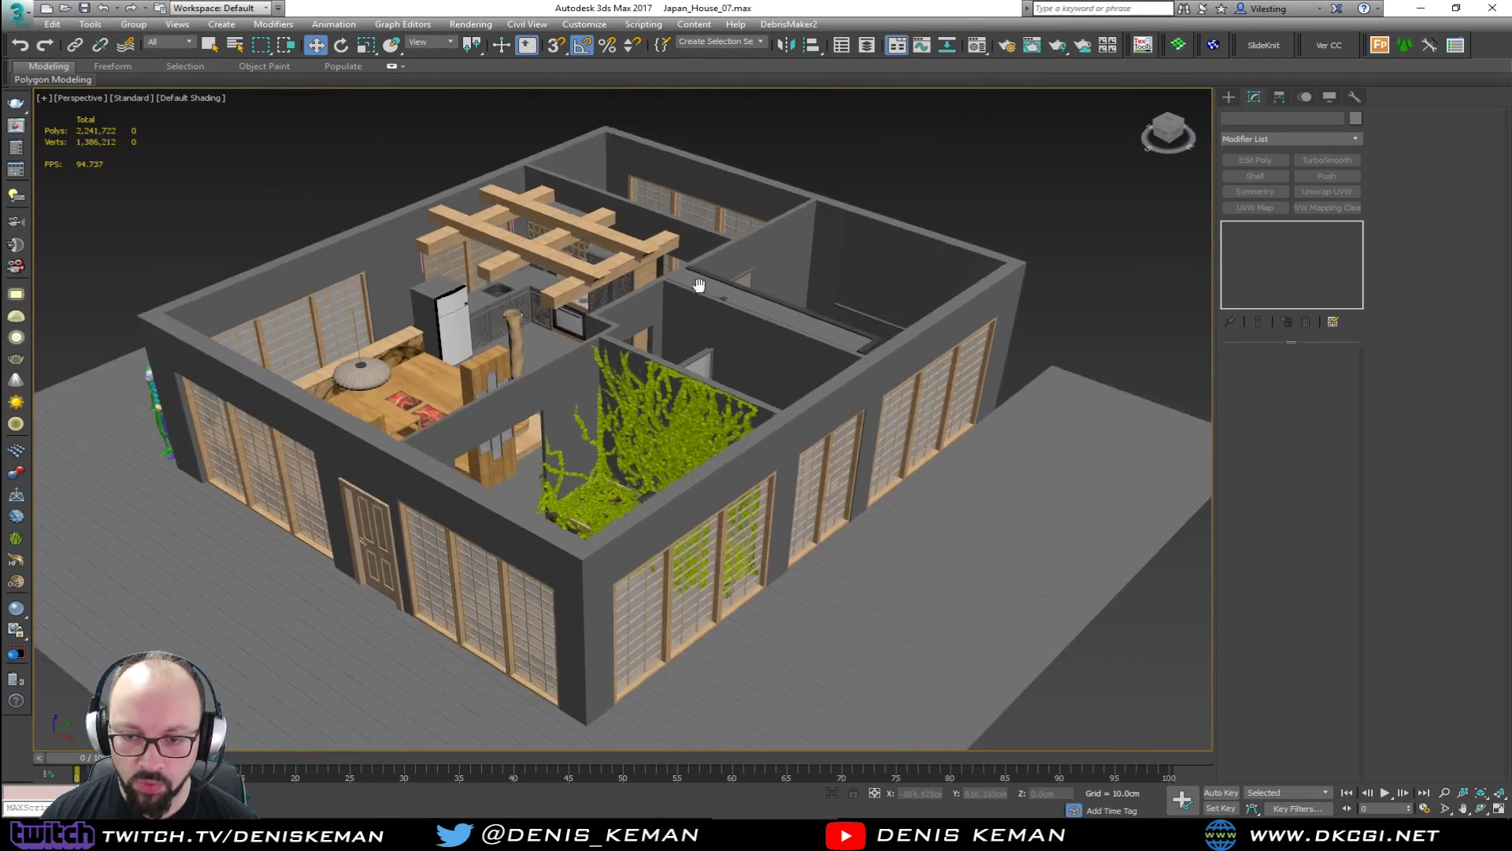
scroll(699, 285, down, 5)
alt+middle_drag(698, 285, 745, 340)
scroll(682, 400, up, 6)
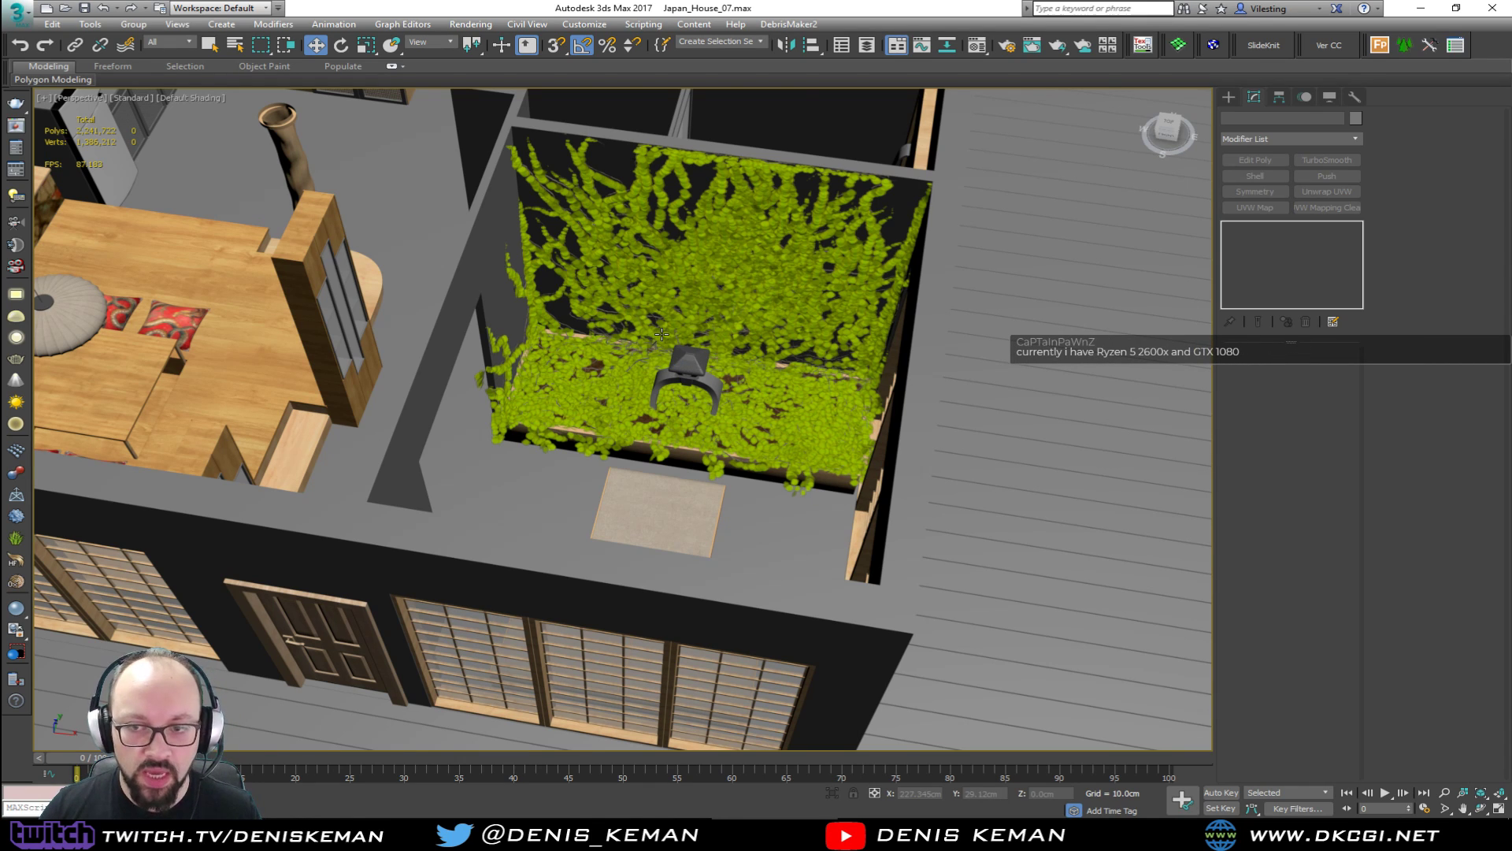
scroll(666, 339, down, 5)
alt+middle_drag(662, 334, 656, 410)
scroll(656, 409, up, 8)
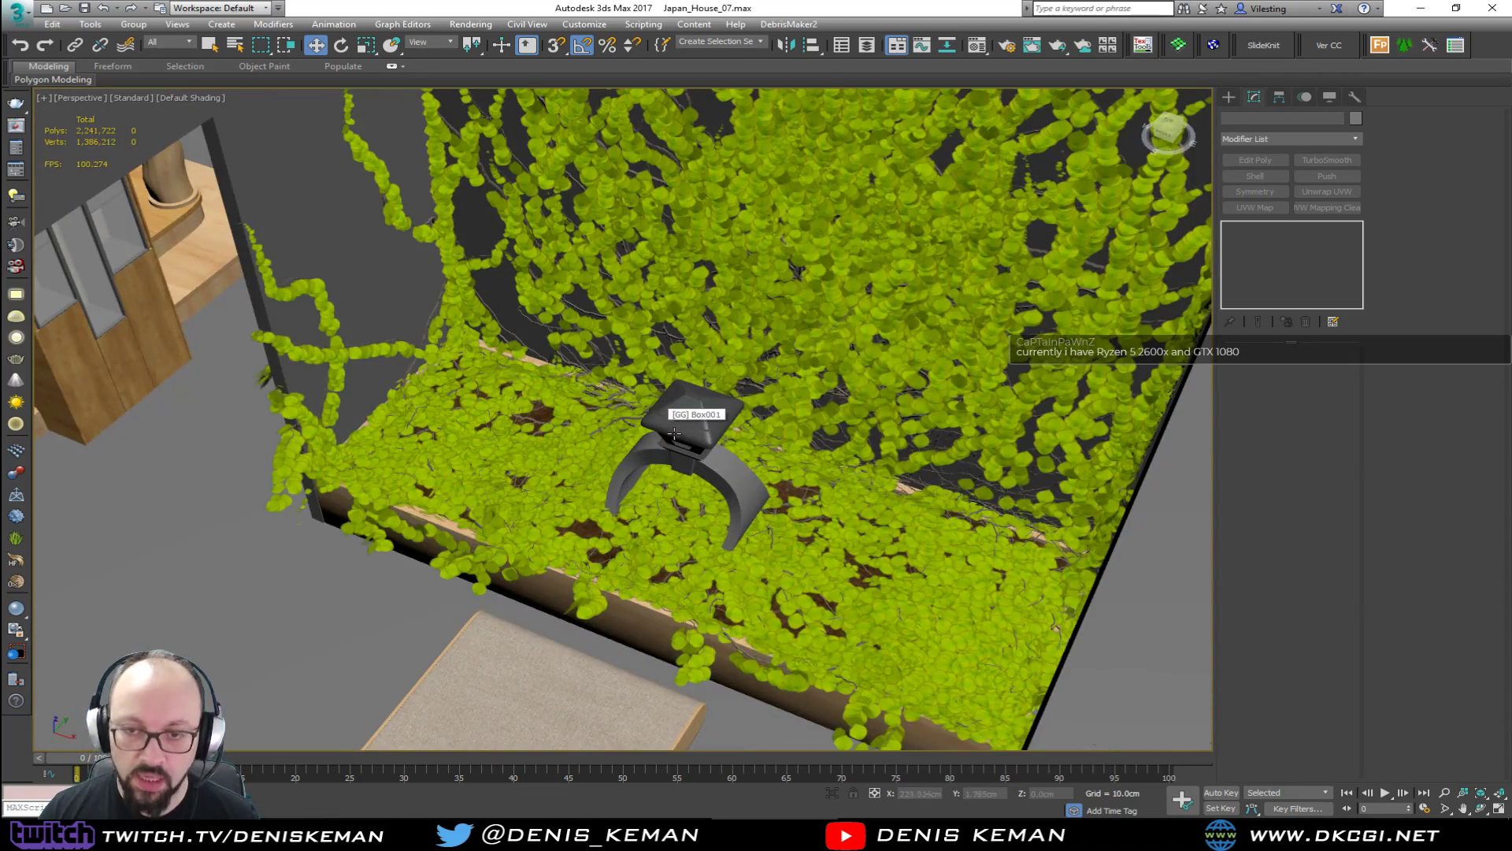
scroll(674, 432, up, 4)
scroll(677, 436, down, 4)
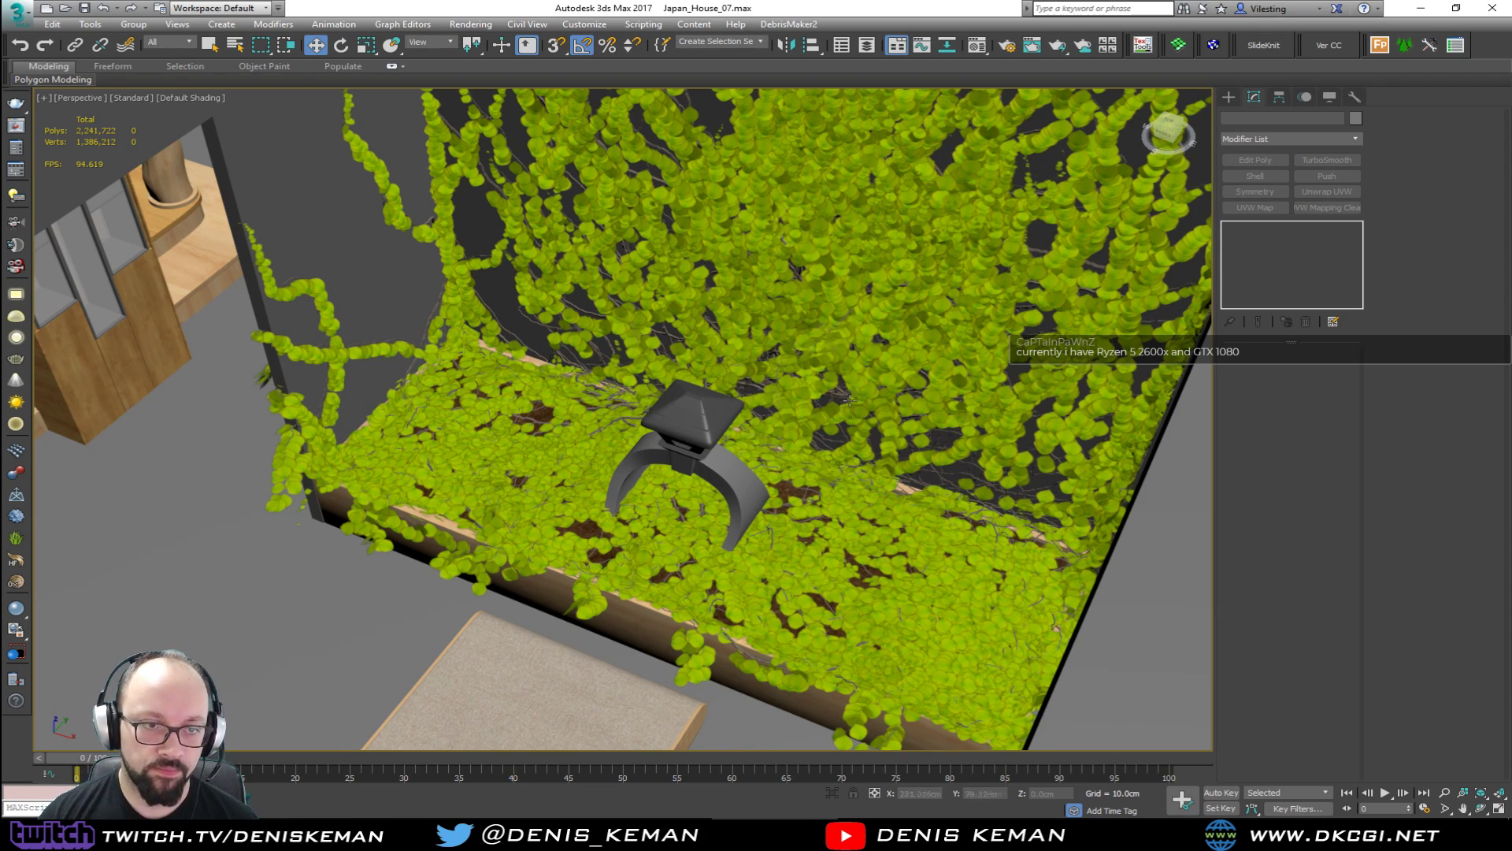
Compare the lantern in the planter and the table lamp on the dining ledge with the whole house interior.
scroll(601, 395, down, 3)
middle_drag(548, 410, 418, 505)
scroll(652, 425, down, 3)
scroll(425, 503, down, 5)
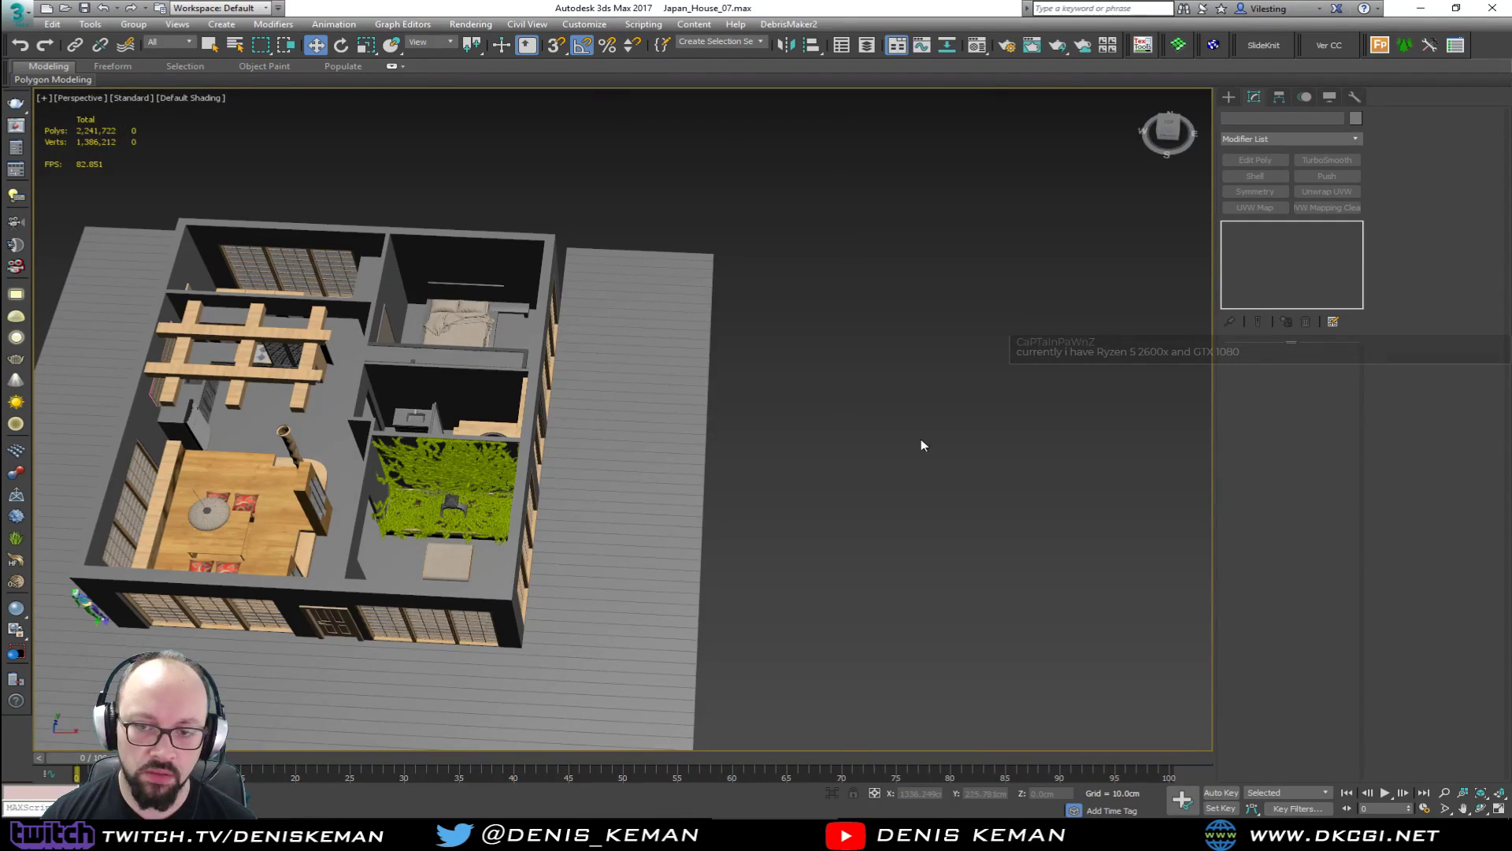
middle_drag(578, 512, 743, 475)
scroll(622, 478, up, 6)
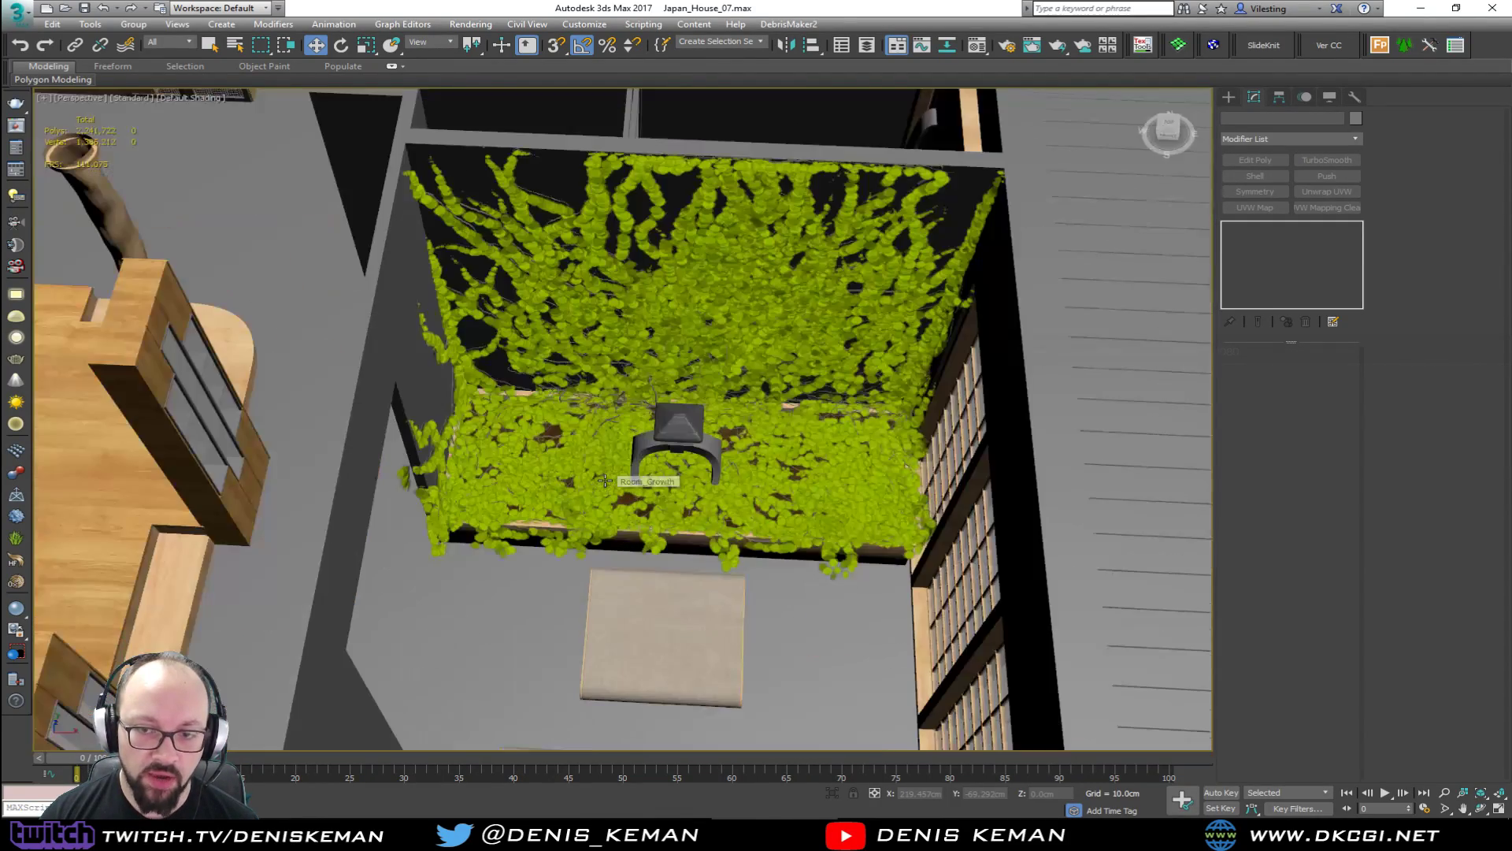
alt+middle_drag(649, 471, 644, 477)
scroll(644, 477, up, 10)
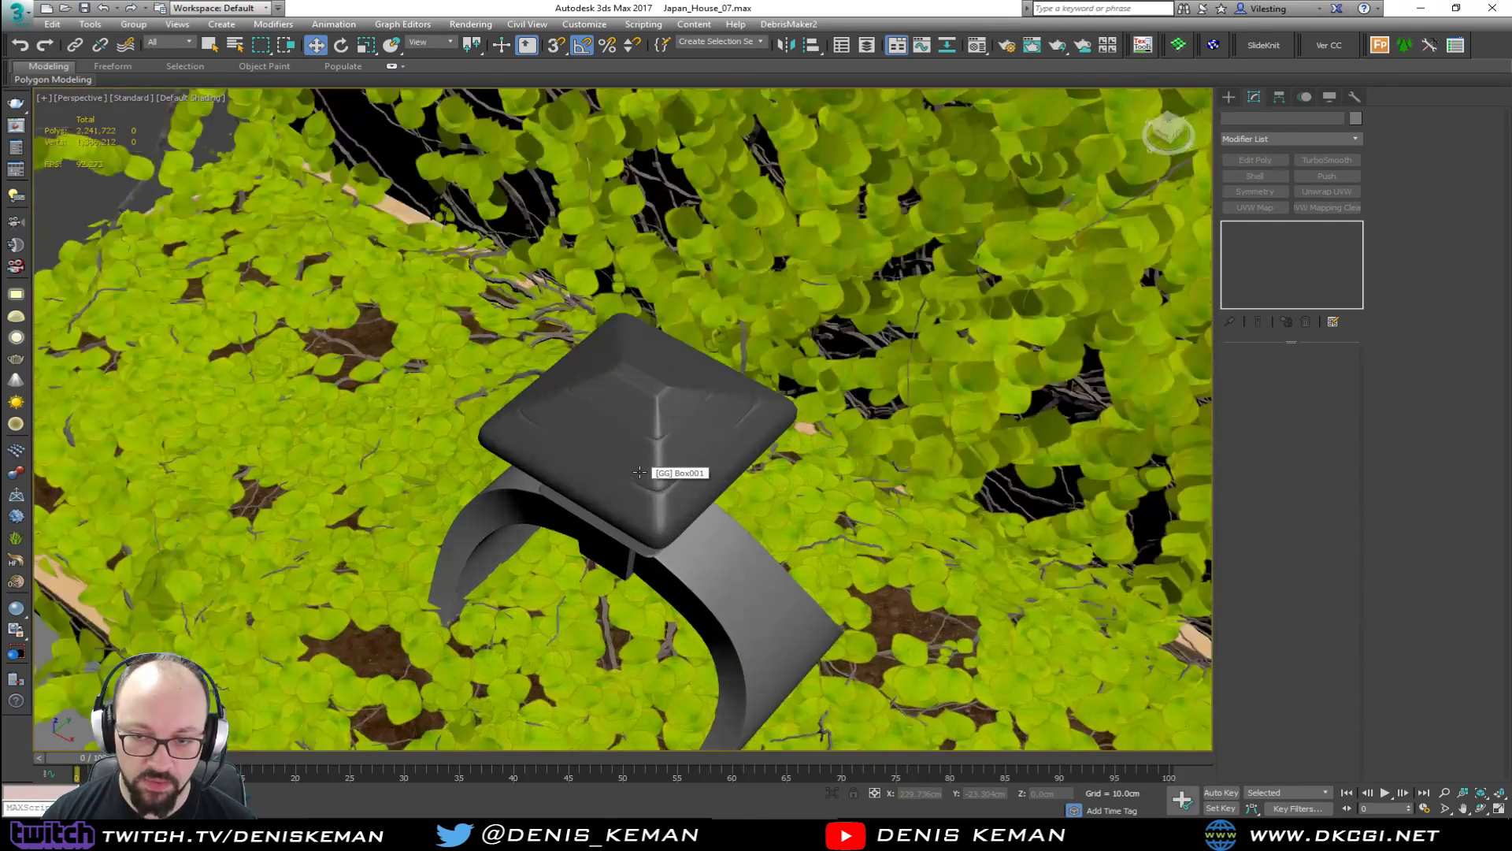
scroll(640, 472, down, 4)
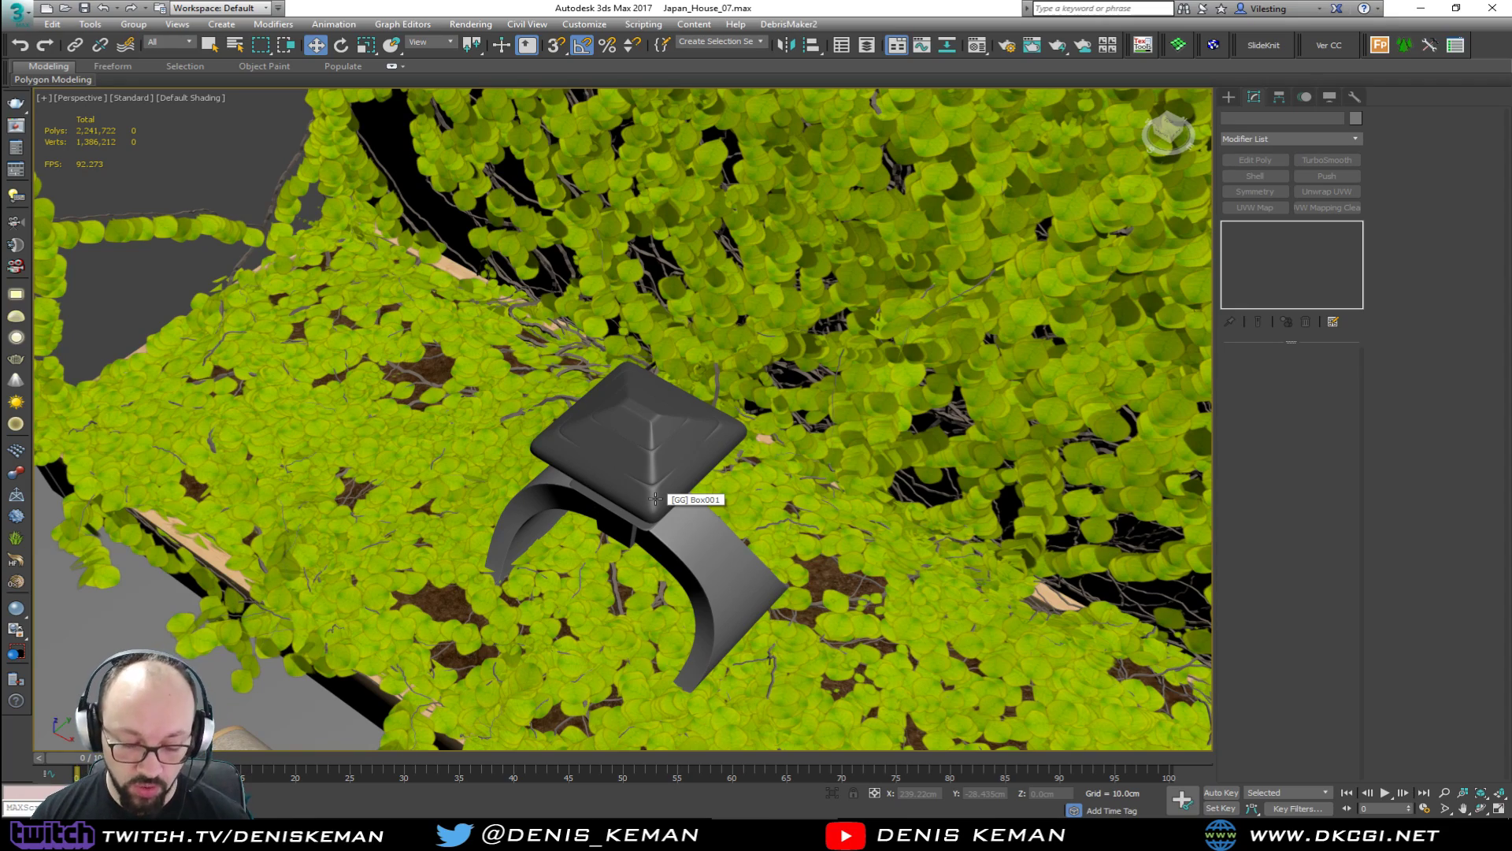
scroll(654, 498, down, 8)
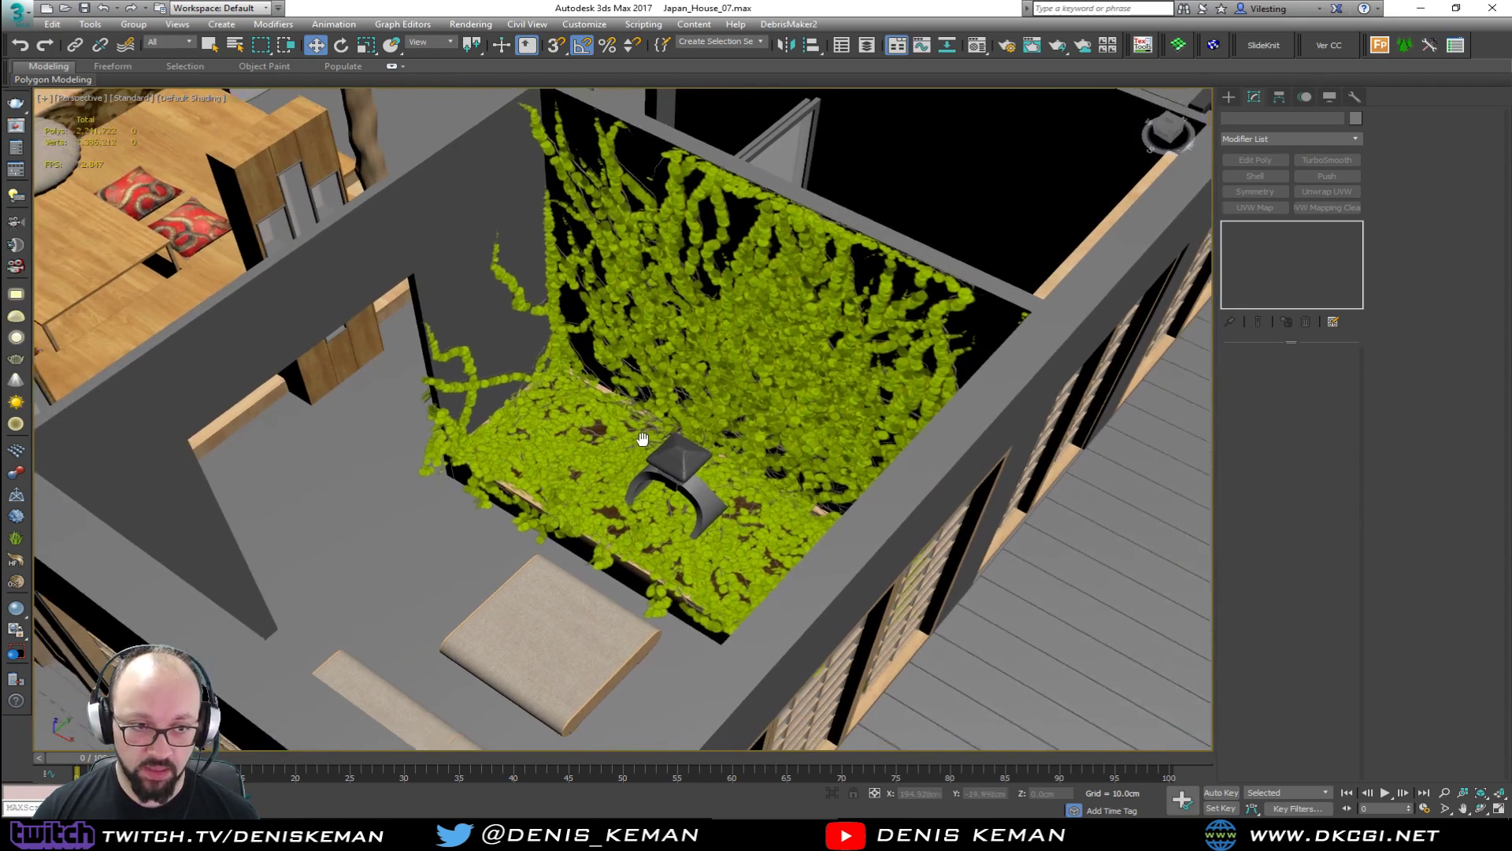
scroll(653, 429, up, 6)
scroll(659, 430, down, 5)
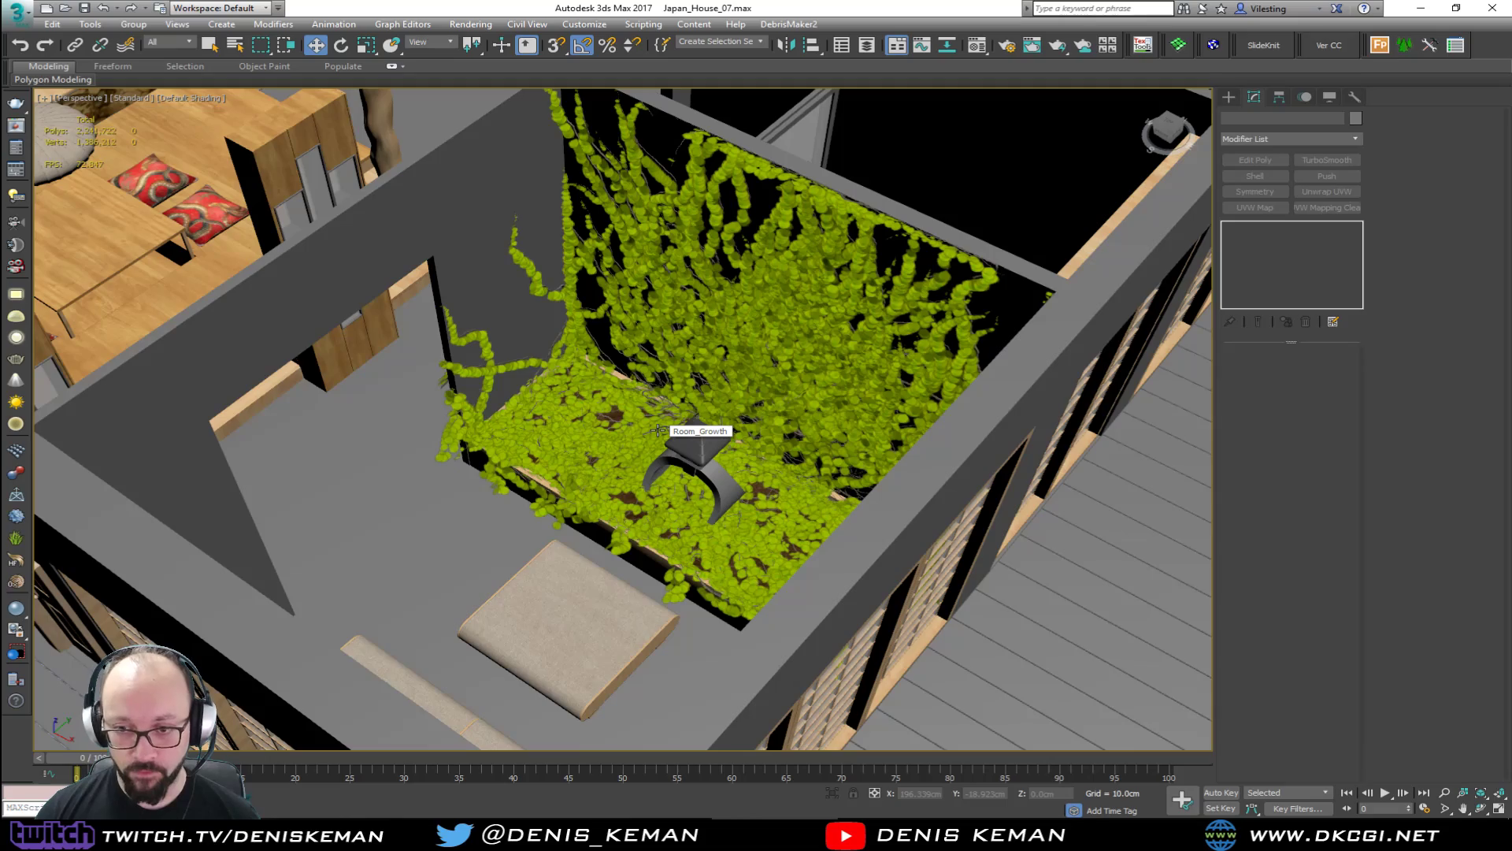
scroll(658, 455, down, 10)
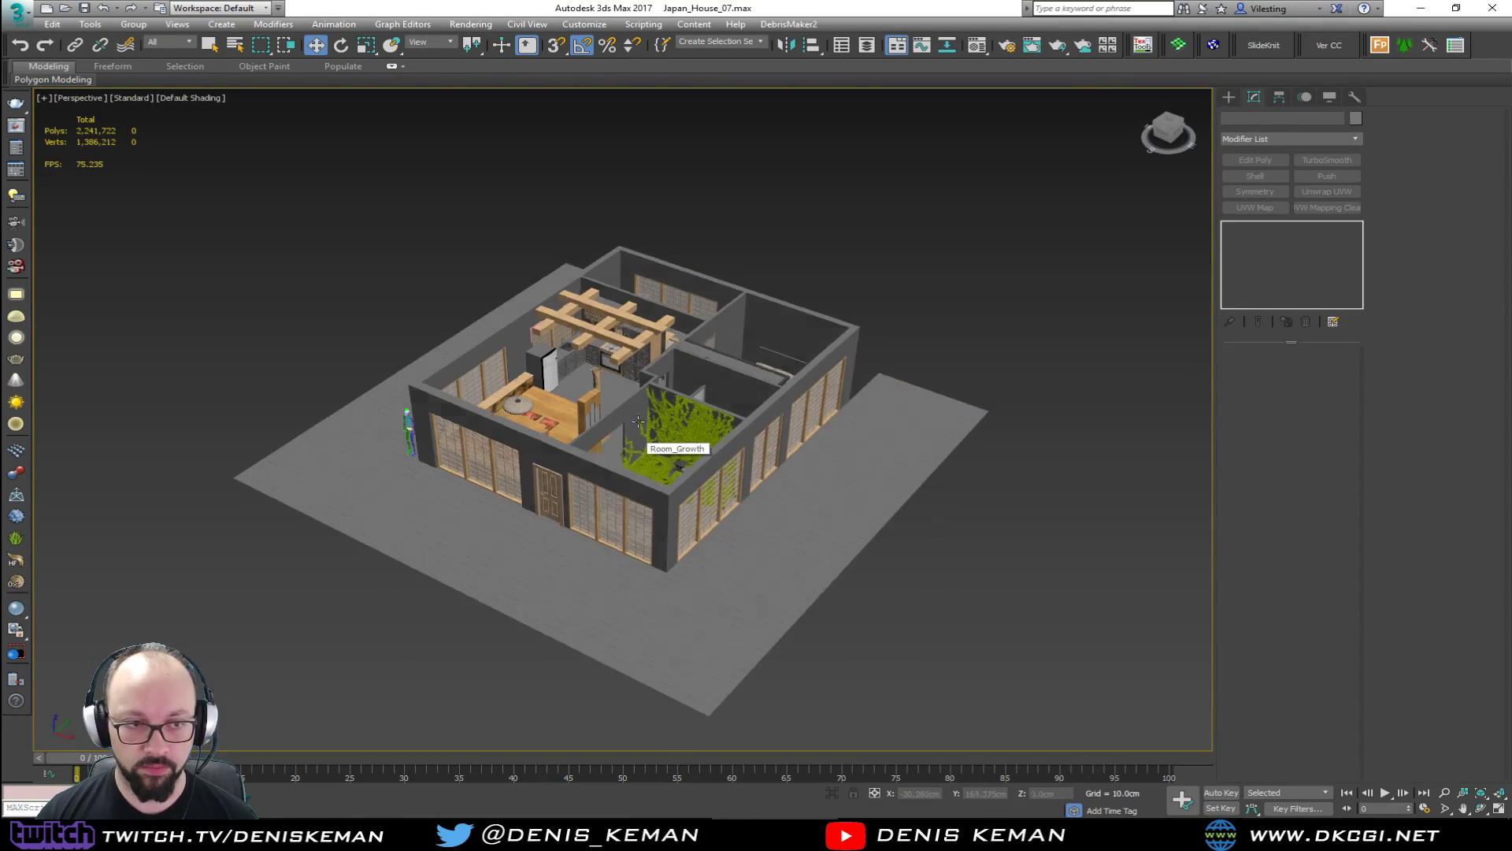
alt+middle_drag(638, 422, 508, 432)
scroll(550, 423, up, 10)
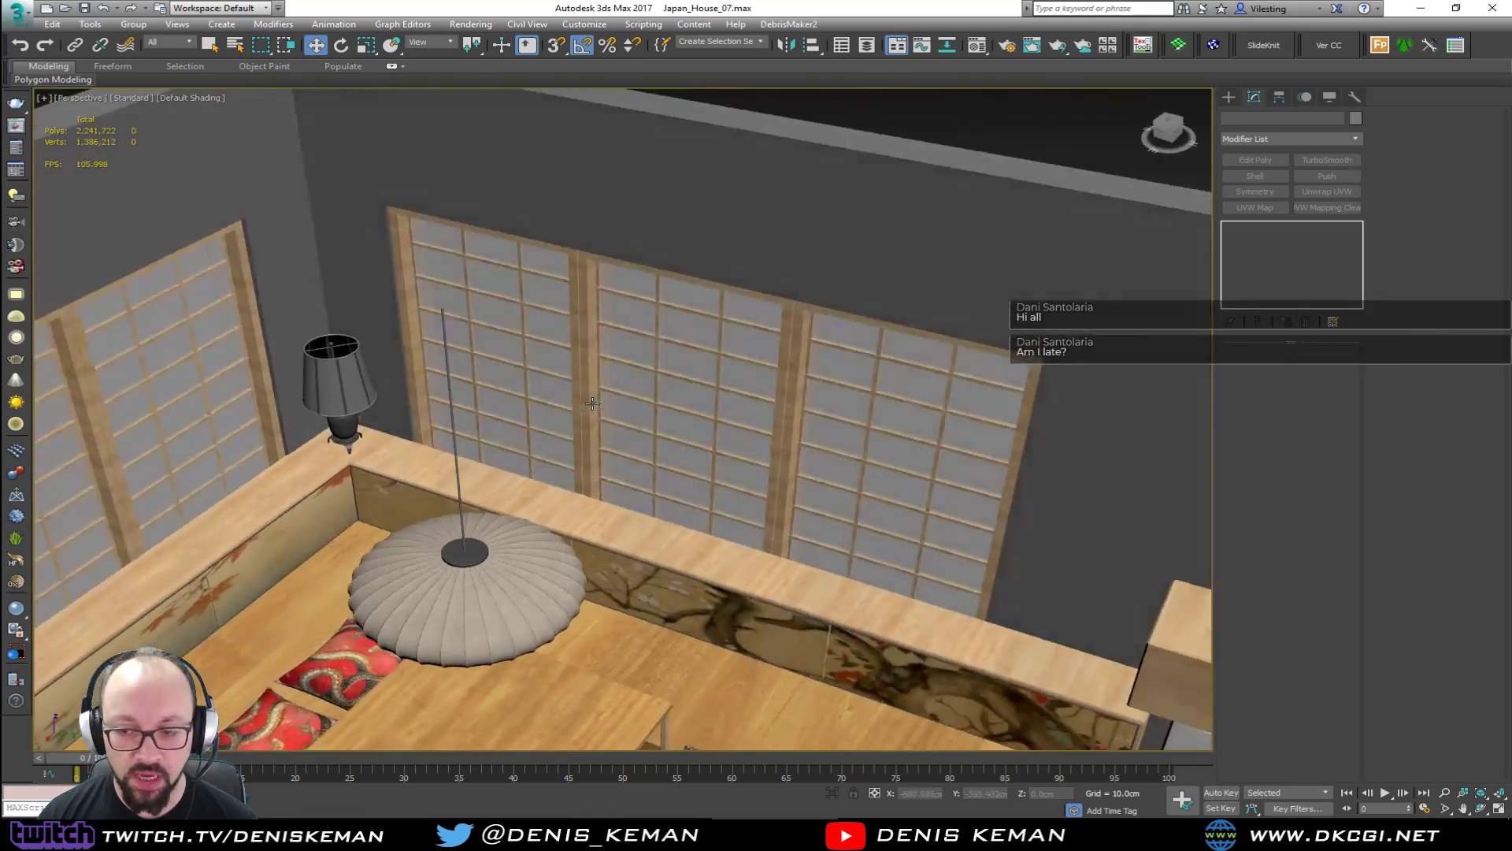
mouse_move(592, 404)
alt+middle_down()
mouse_move(662, 402)
mouse_move(596, 420)
alt+middle_up()
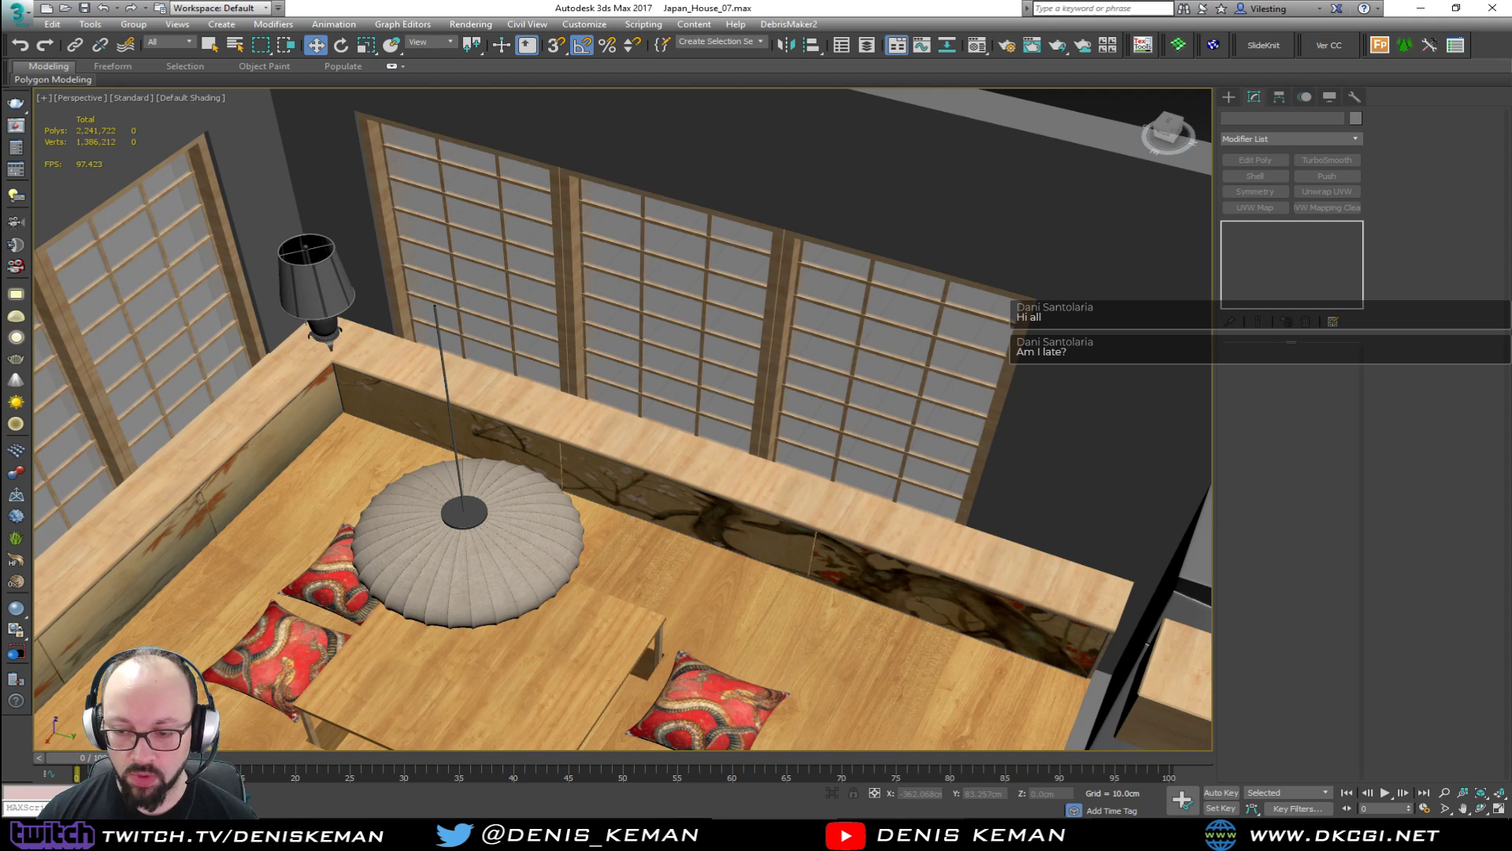
Switch to Discord and look through the new reference images and links in the streaming_related channel.
click(903, 827)
scroll(905, 465, down, 7)
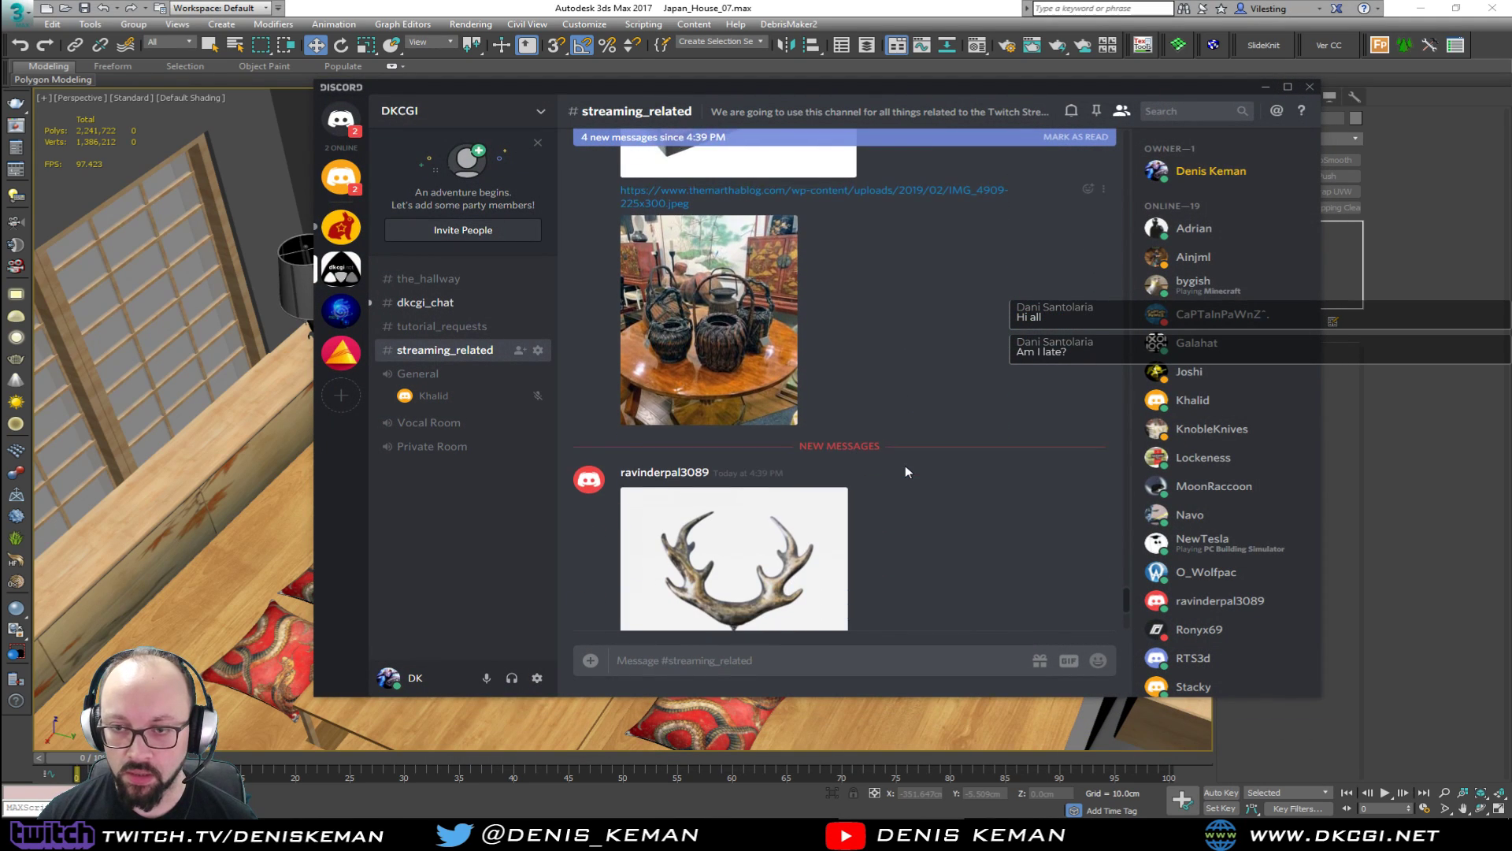
scroll(977, 415, down, 2)
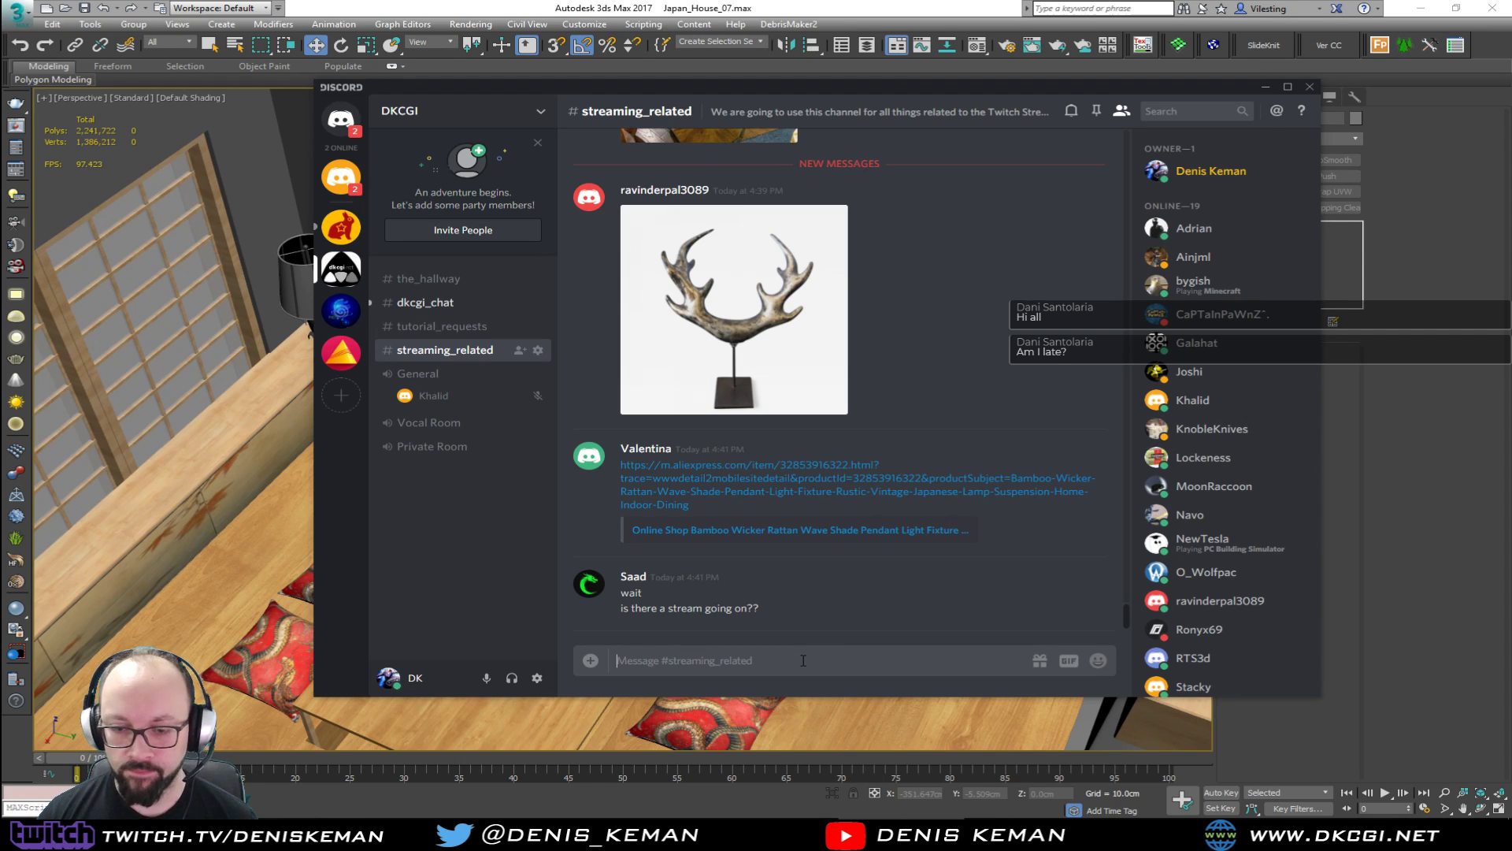
Reply "Yes there is" to the stream question in the streaming_related channel.
text(Yes there is)
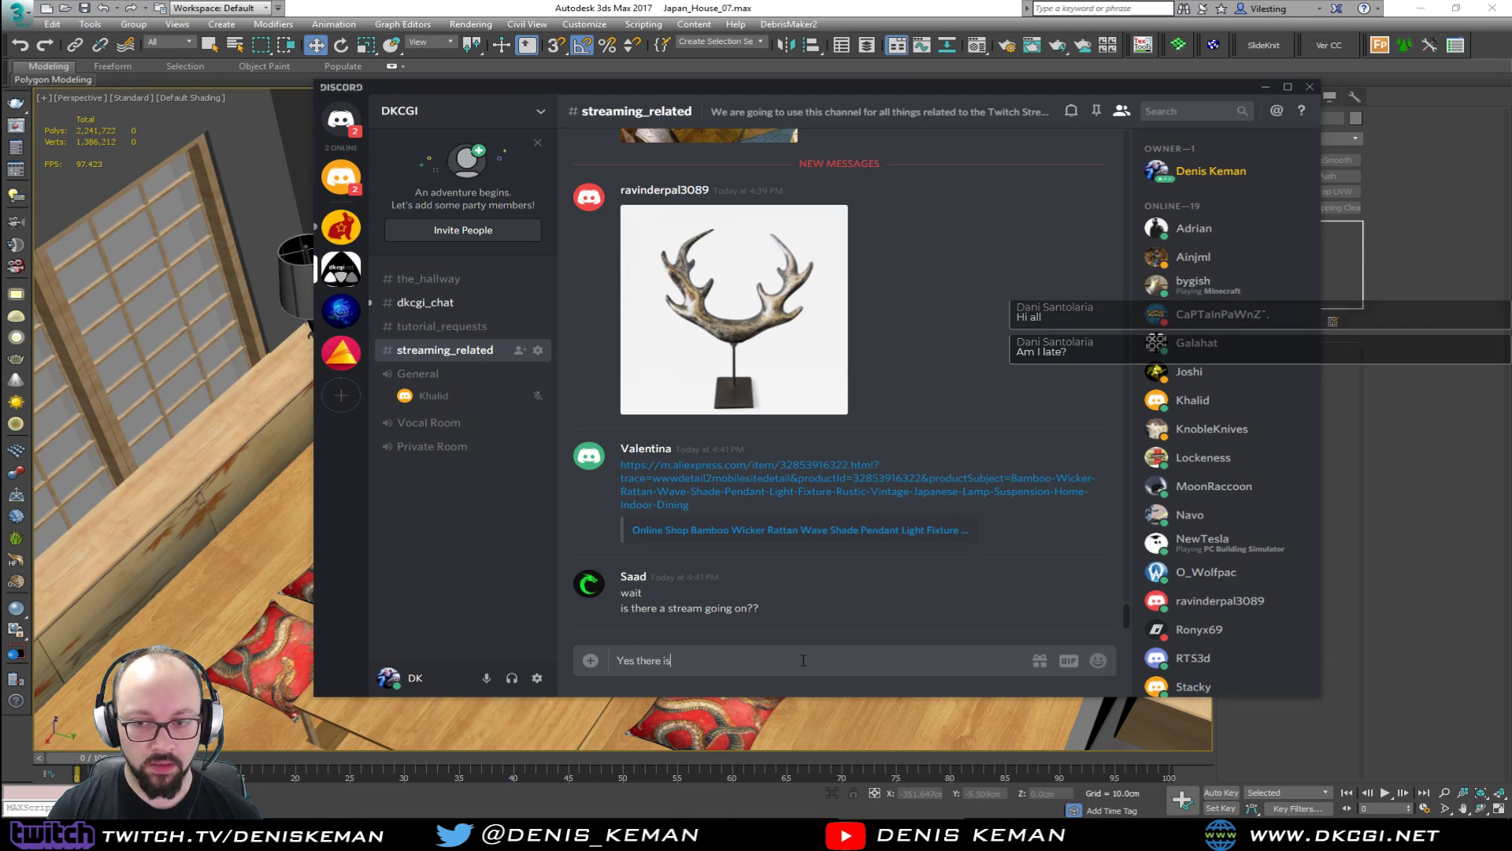
key(Return)
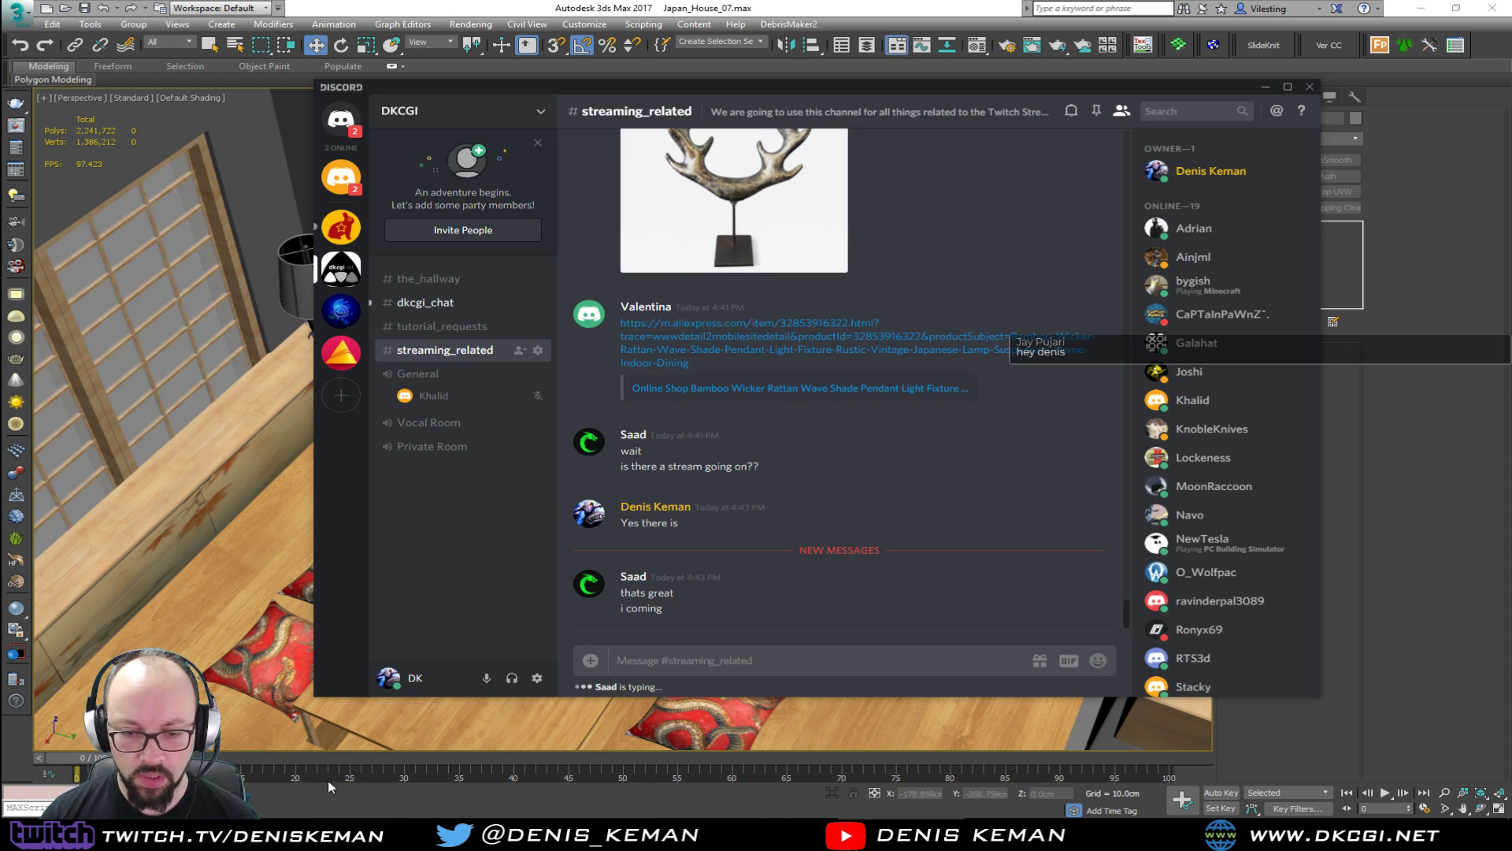
Switch to the web browser and open the shared AliExpress bamboo wicker pendant light link in a new page.
click(366, 827)
click(180, 29)
key(ctrl+v)
key(Return)
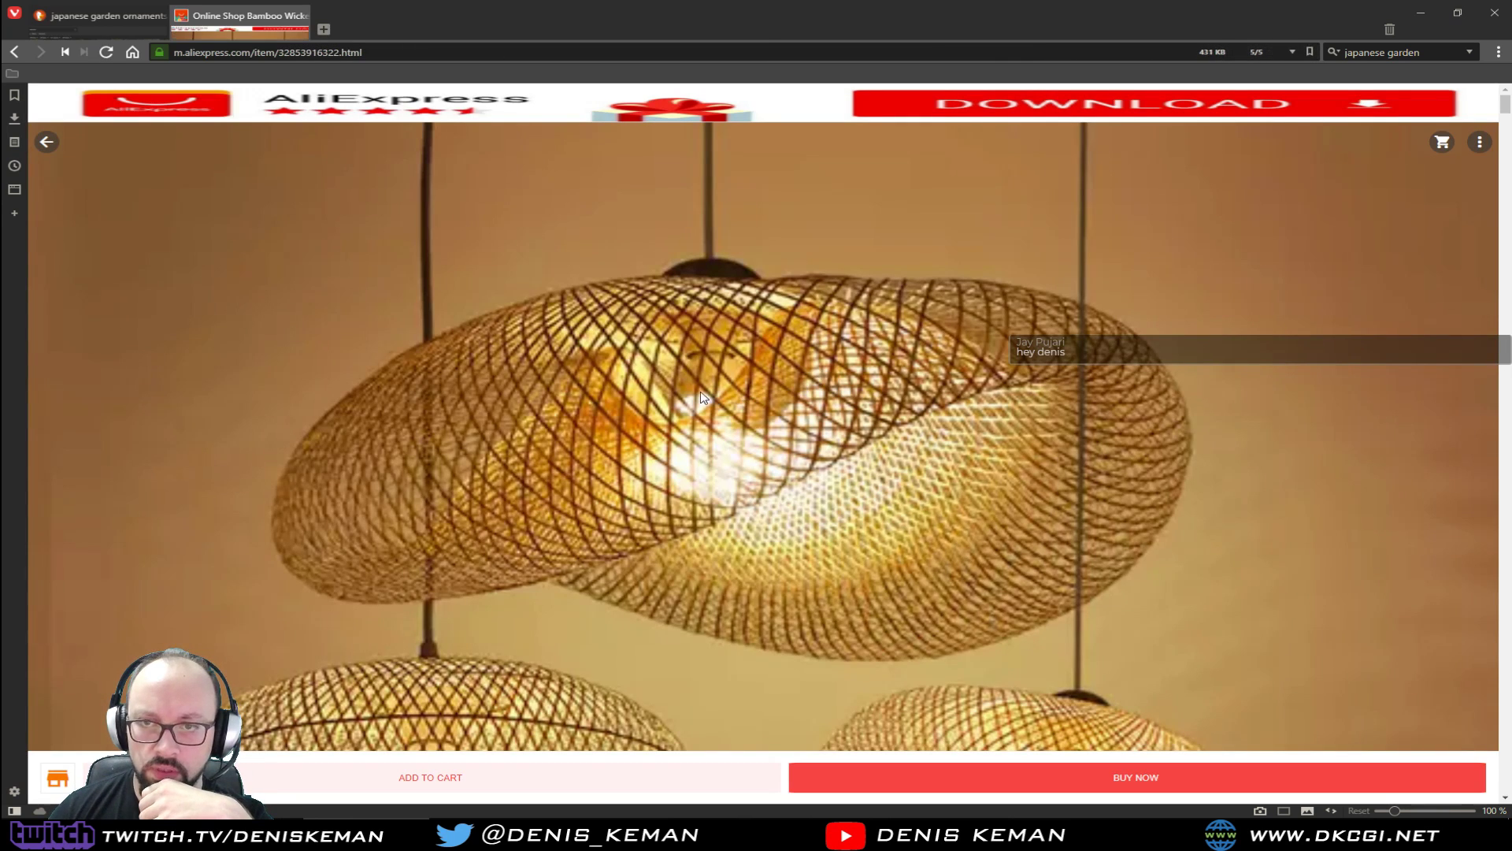
Look through the product page of the bamboo wicker pendant light, including its main photo and item description.
scroll(744, 404, down, 2)
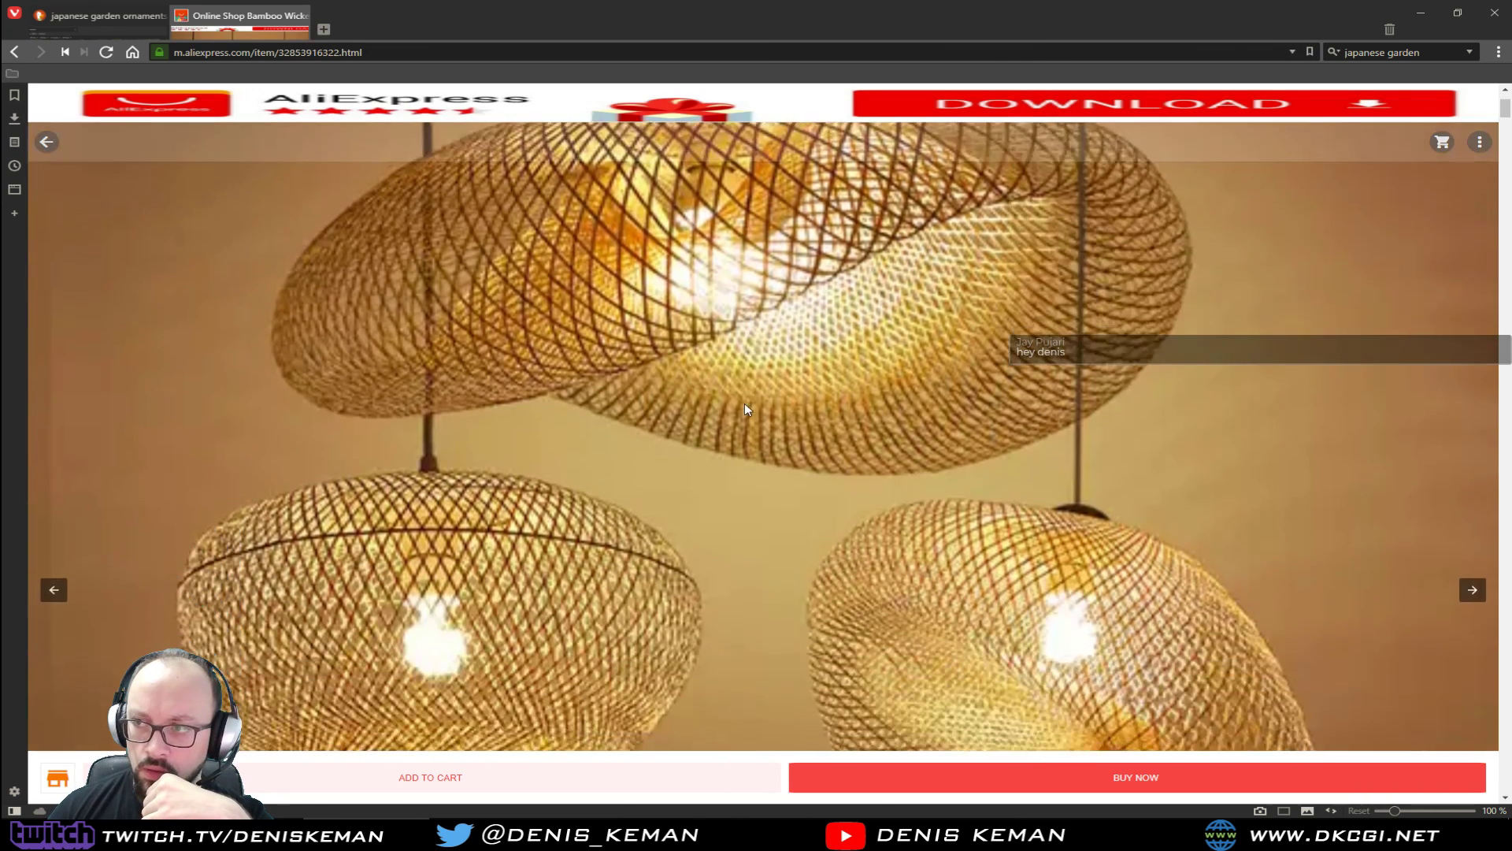
scroll(744, 403, down, 2)
scroll(692, 403, up, 4)
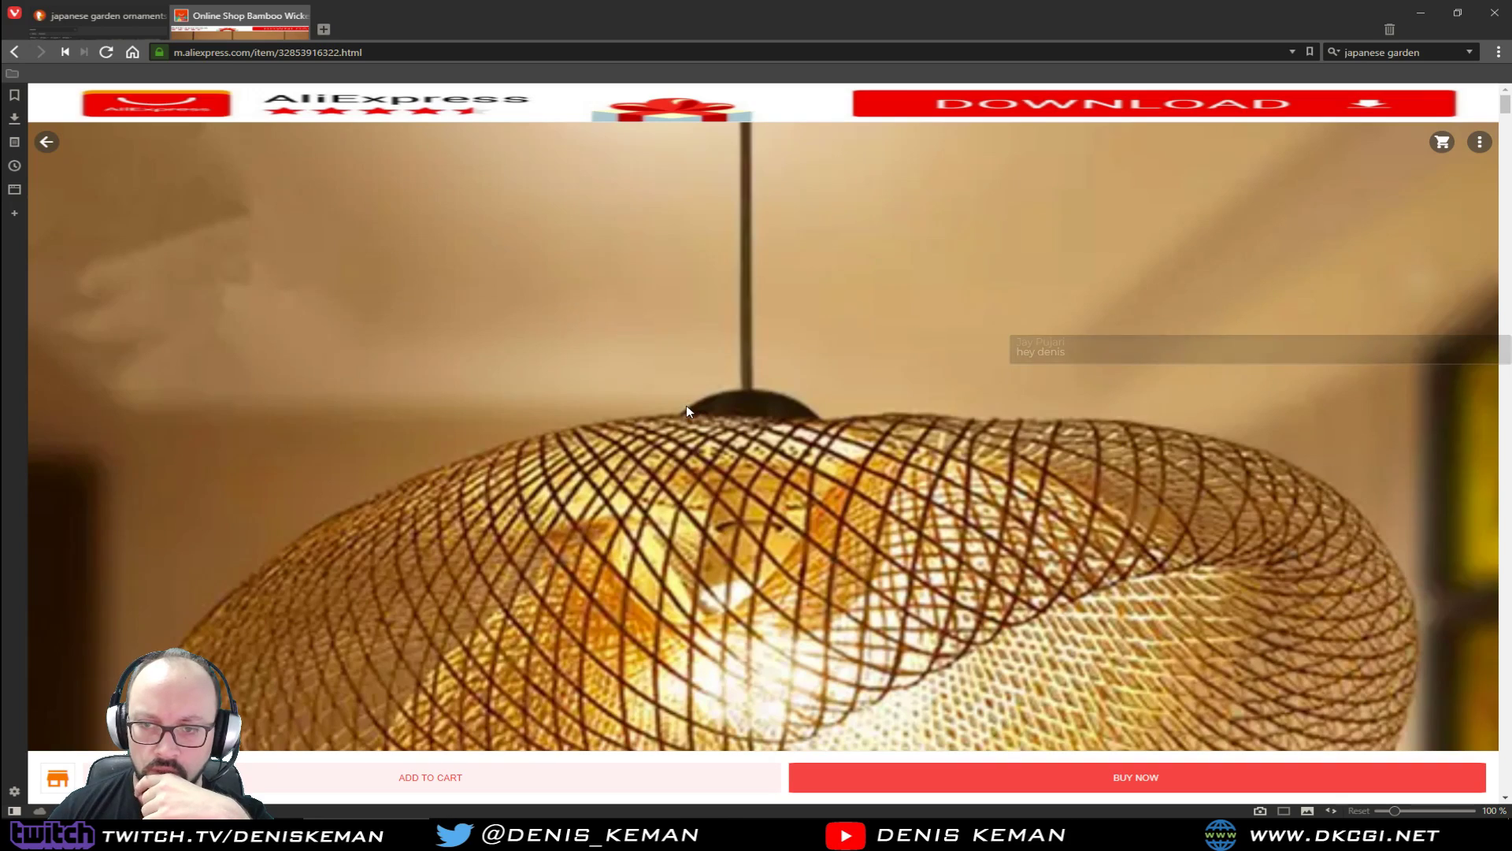
scroll(687, 411, down, 3)
click(57, 497)
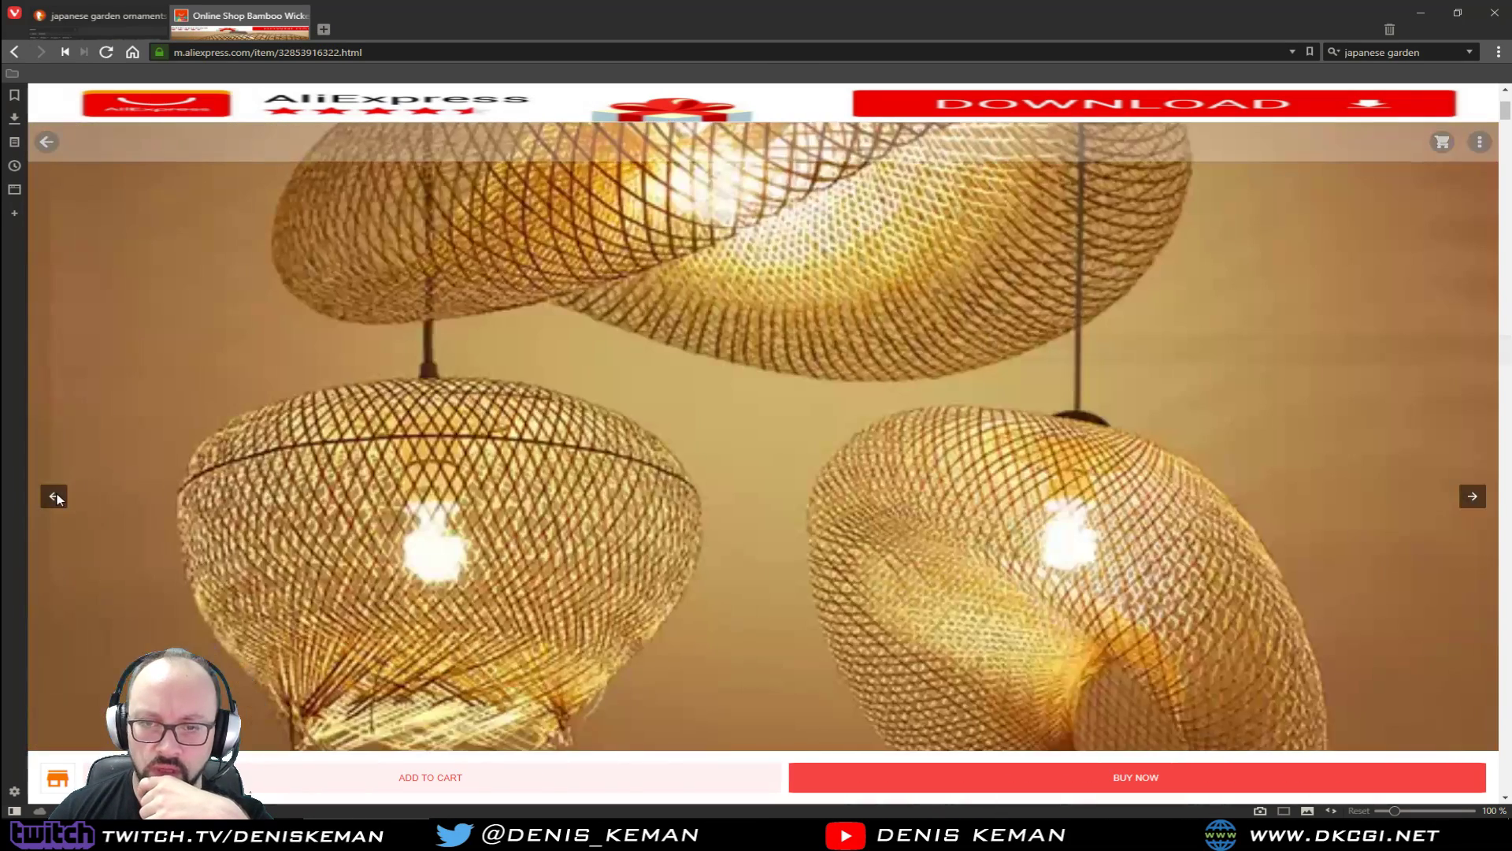
scroll(609, 512, down, 3)
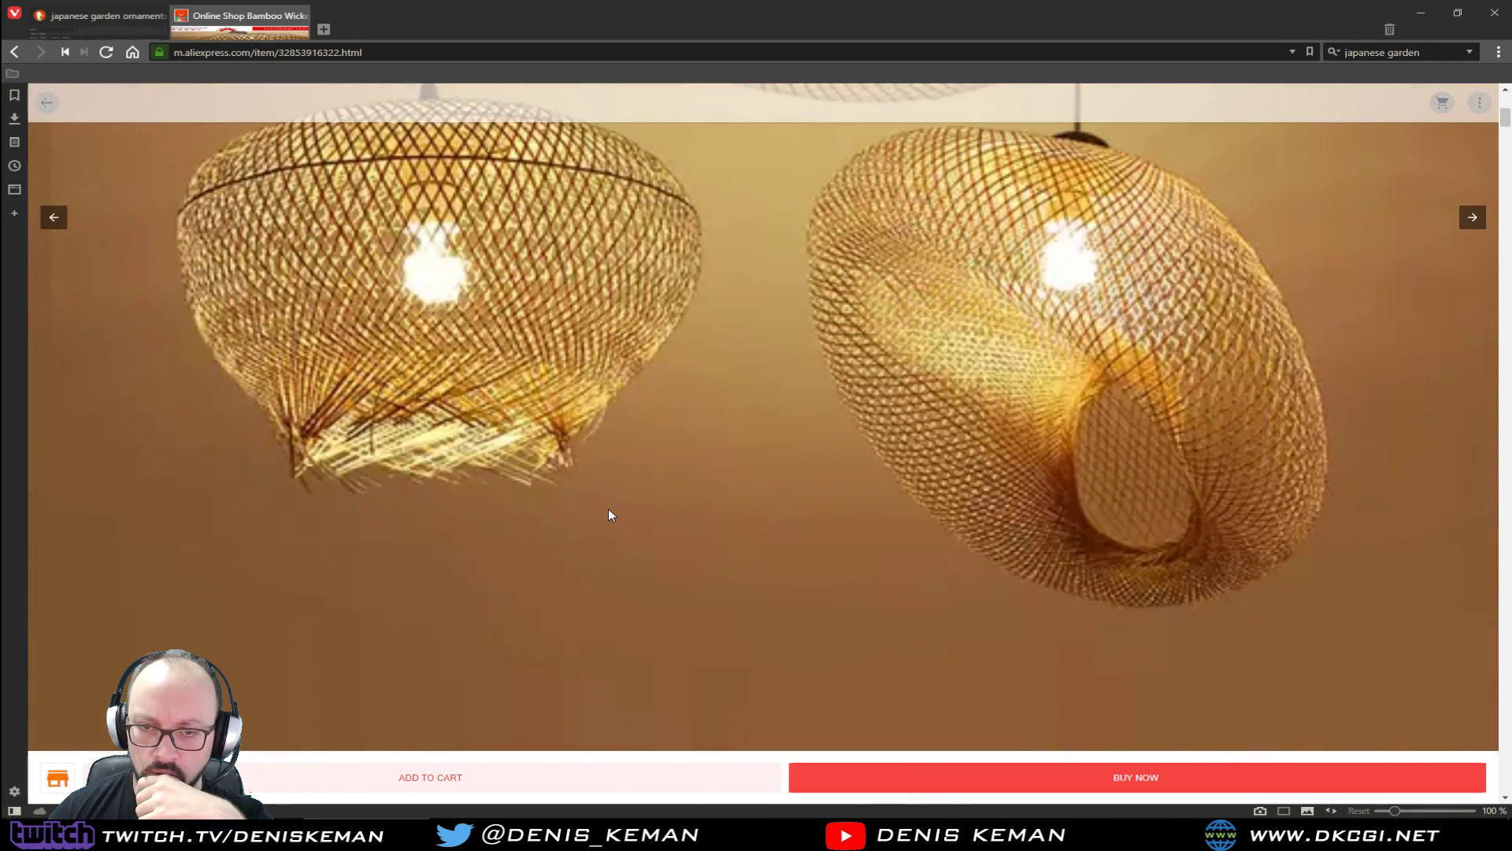
scroll(609, 514, down, 5)
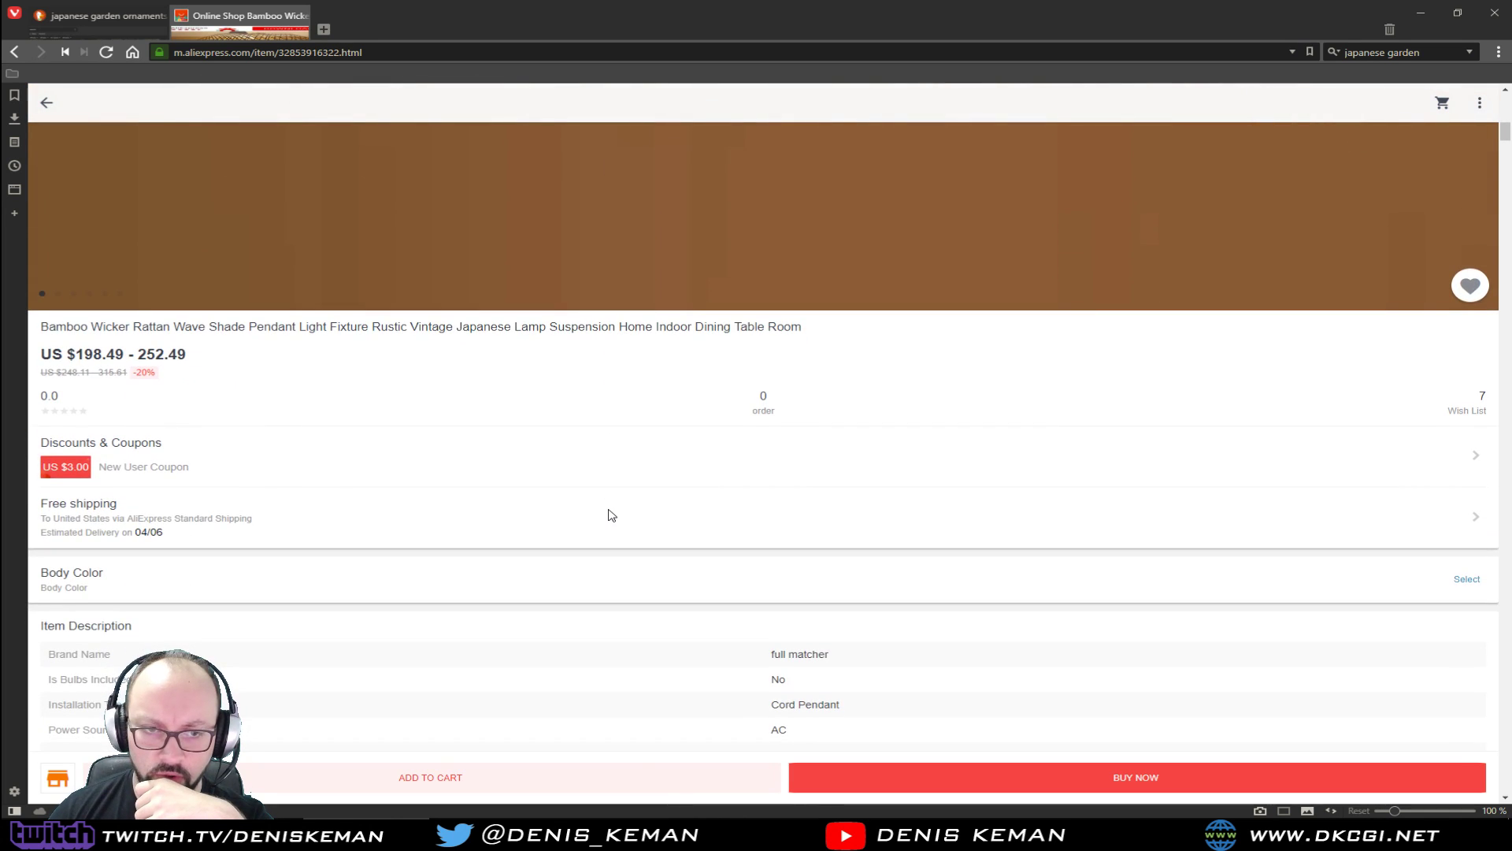
scroll(609, 515, down, 3)
scroll(612, 515, down, 5)
scroll(612, 515, up, 6)
scroll(609, 510, up, 15)
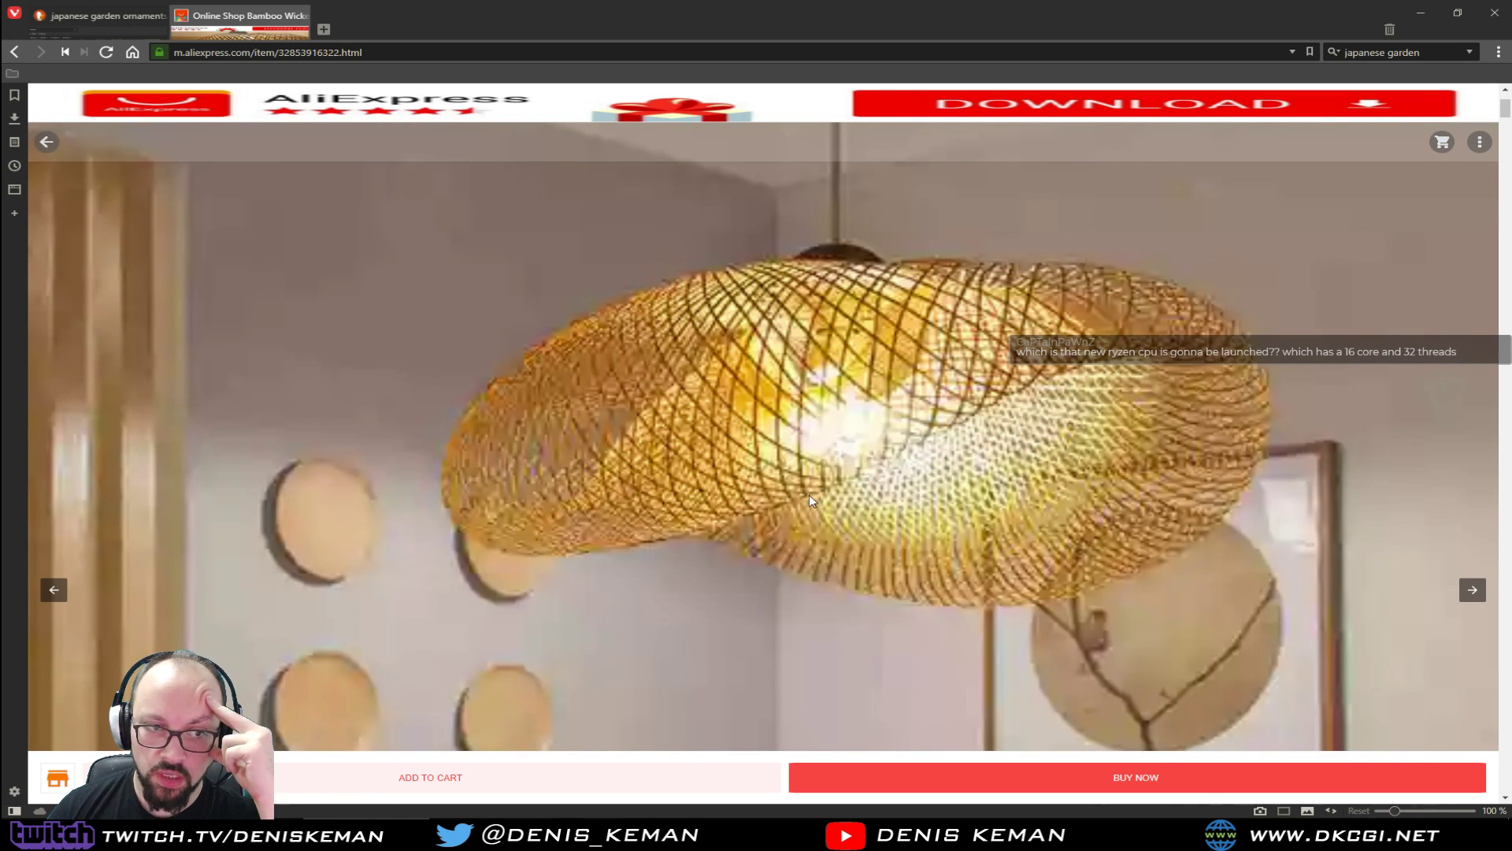
Go through the pendant light's gallery photos and view the close-up of the bamboo weave enlarged.
drag(810, 494, 698, 522)
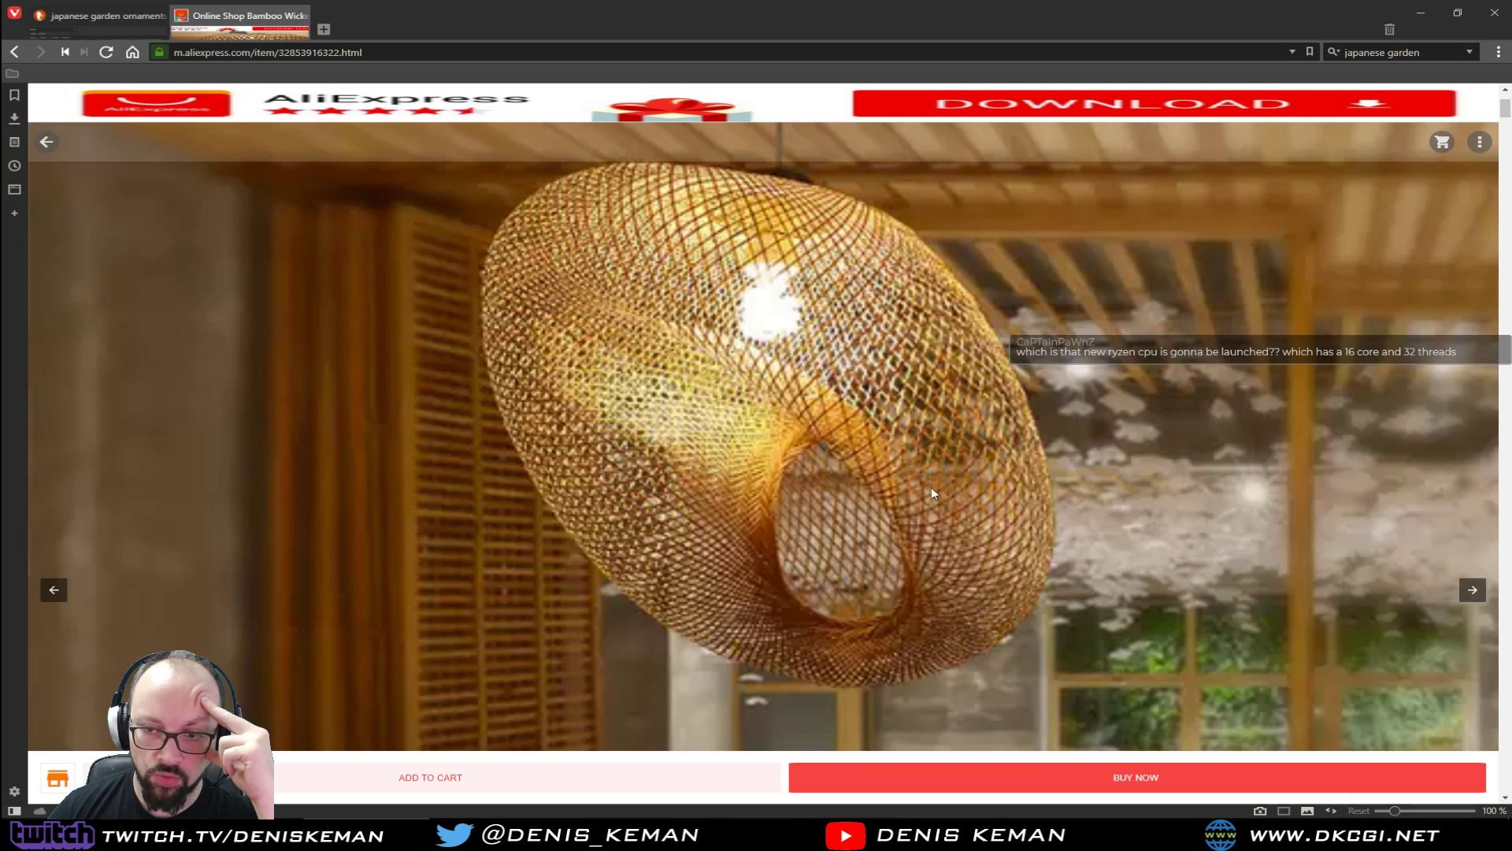
drag(829, 431, 701, 304)
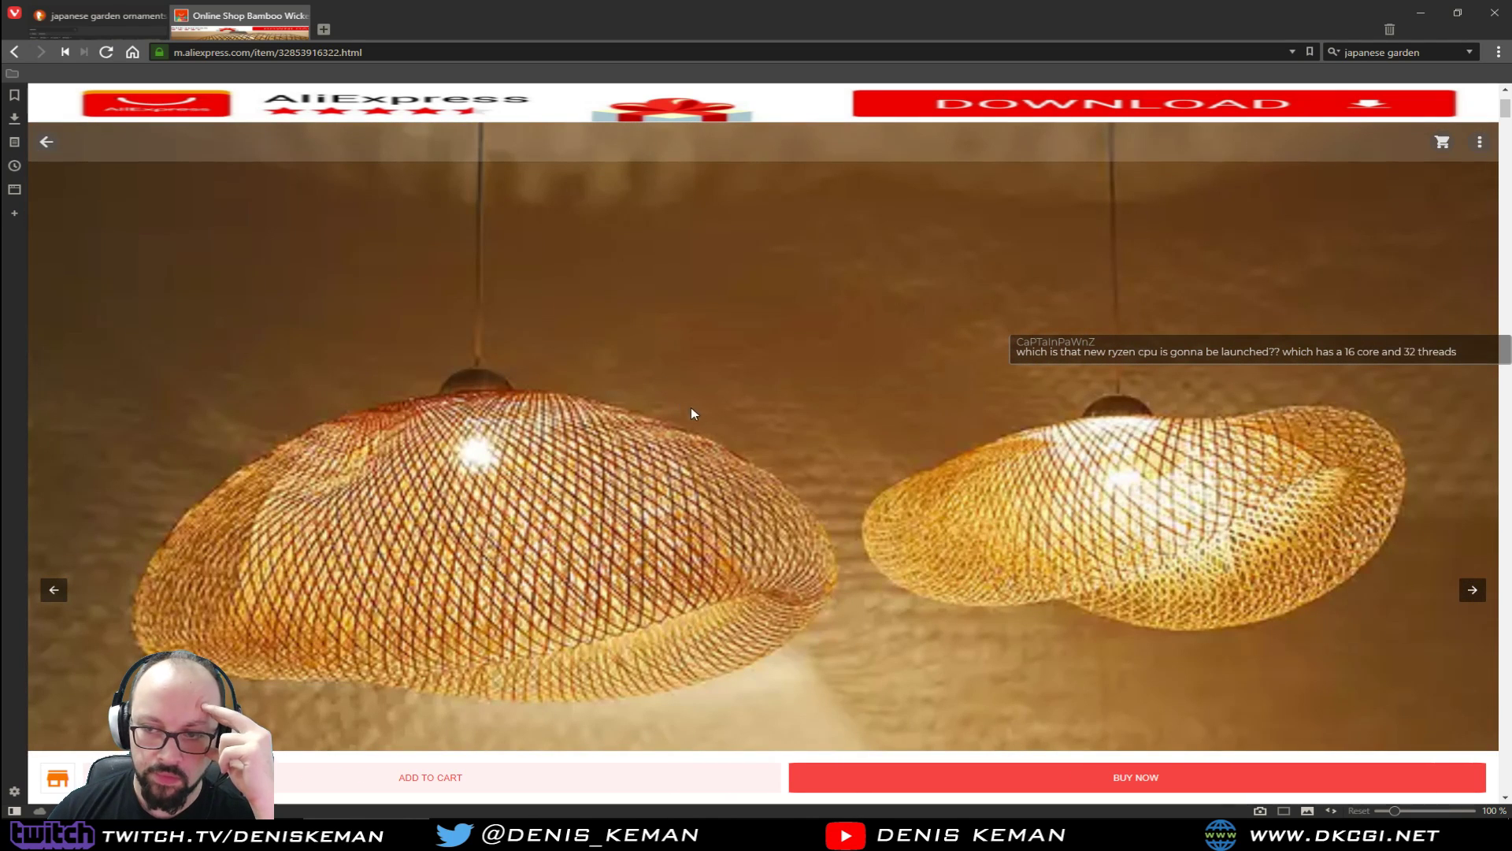
click(957, 497)
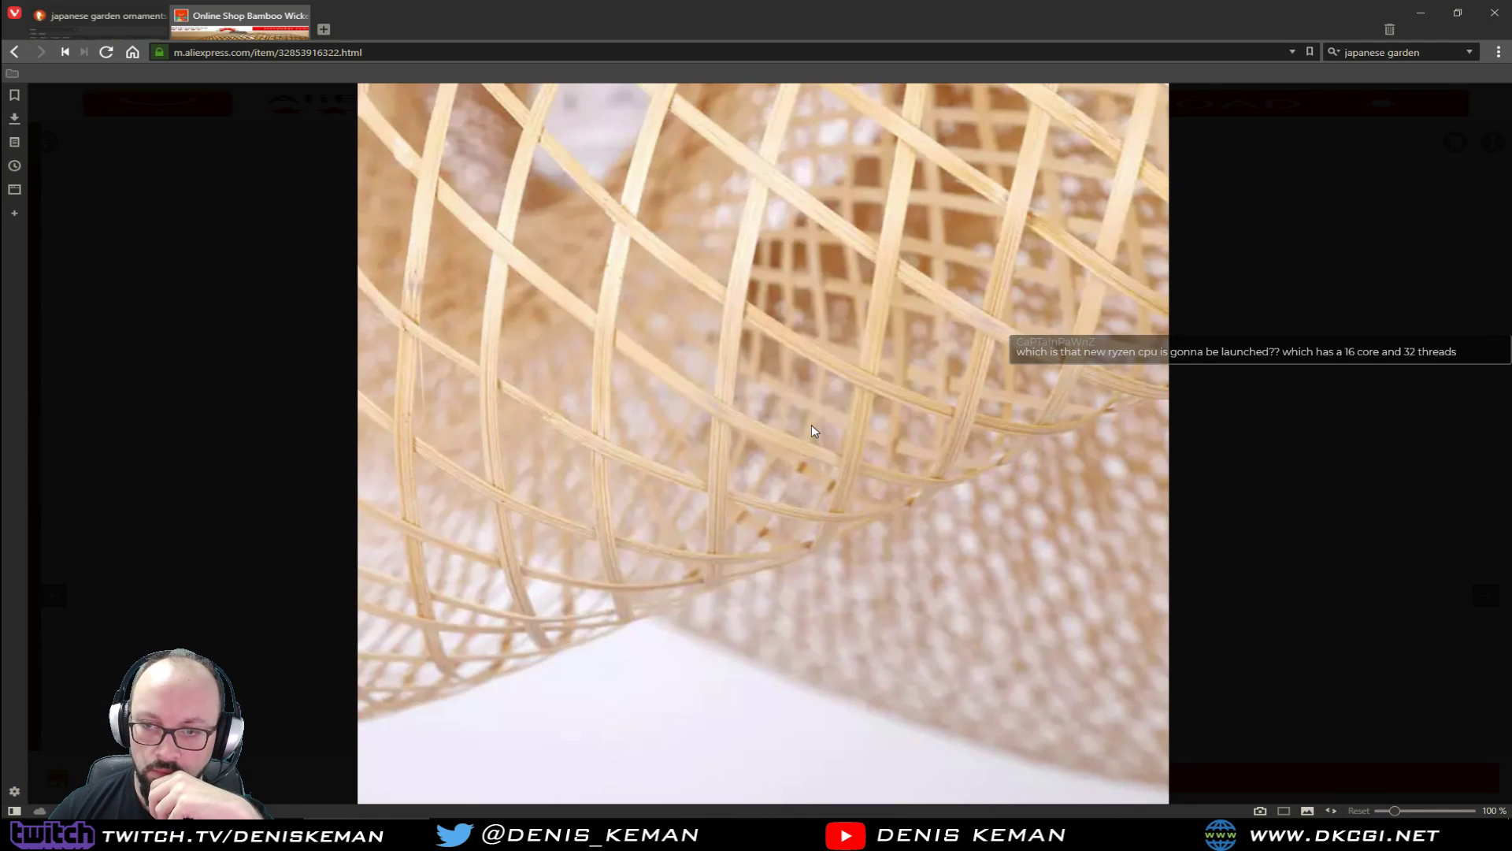
click(265, 474)
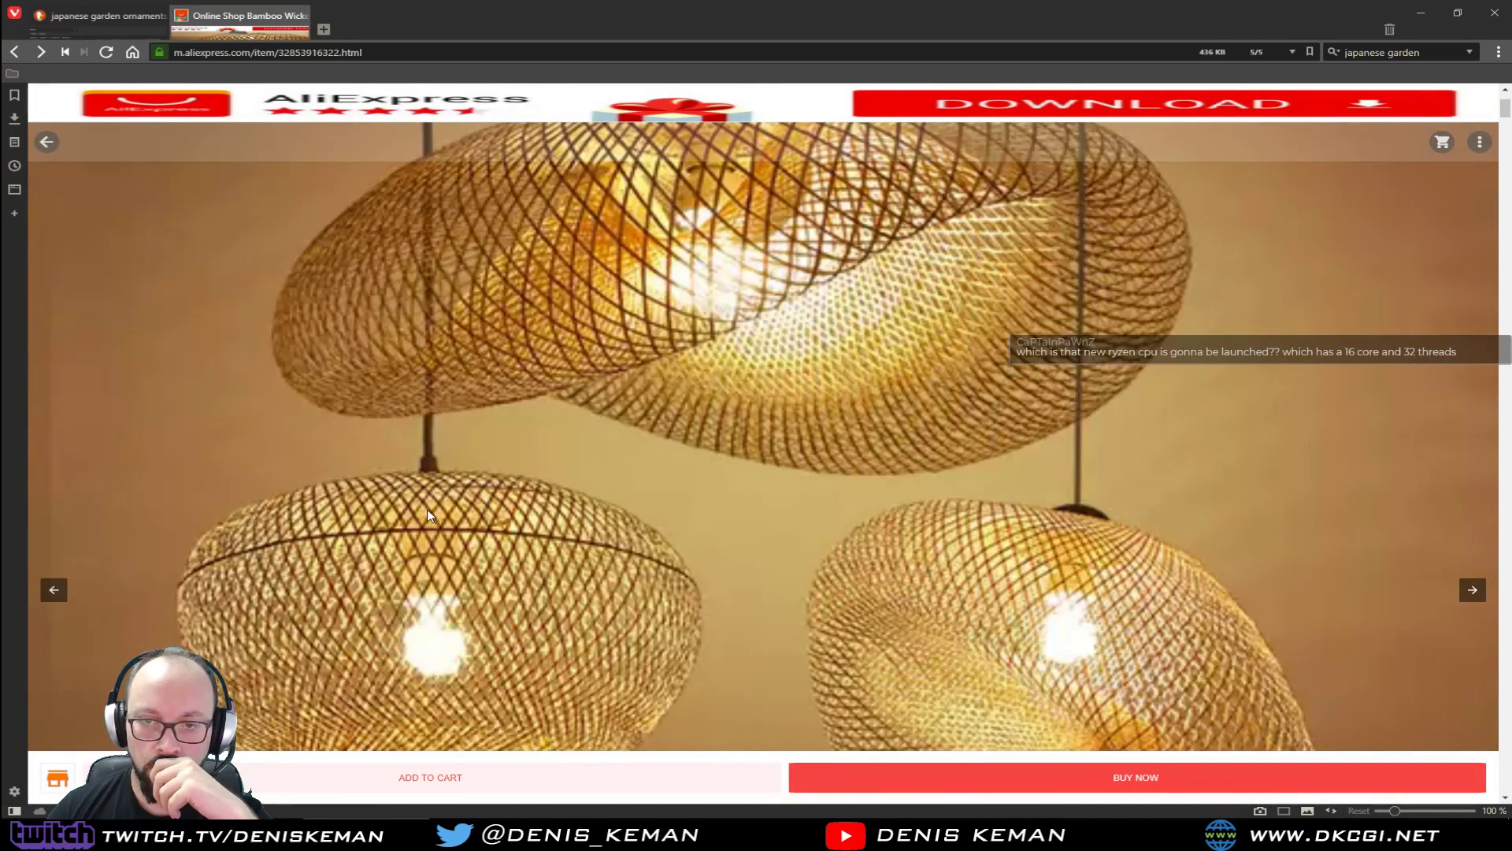
Compare enlarged gallery photos of the wicker lamps: the three-lamp group, the bedroom, the dining corner and the wooden restaurant.
click(427, 511)
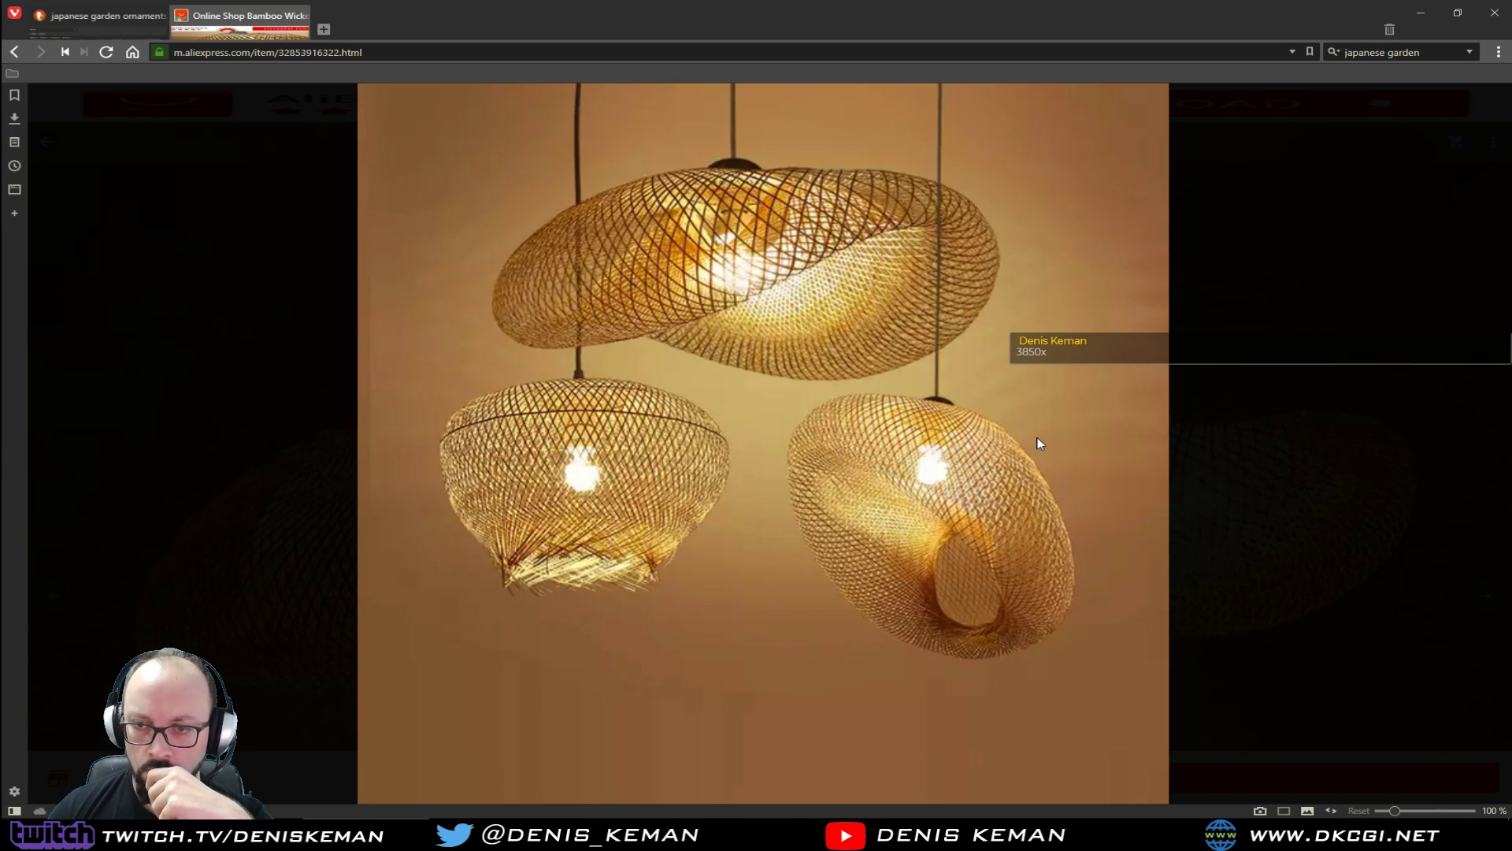
click(1292, 403)
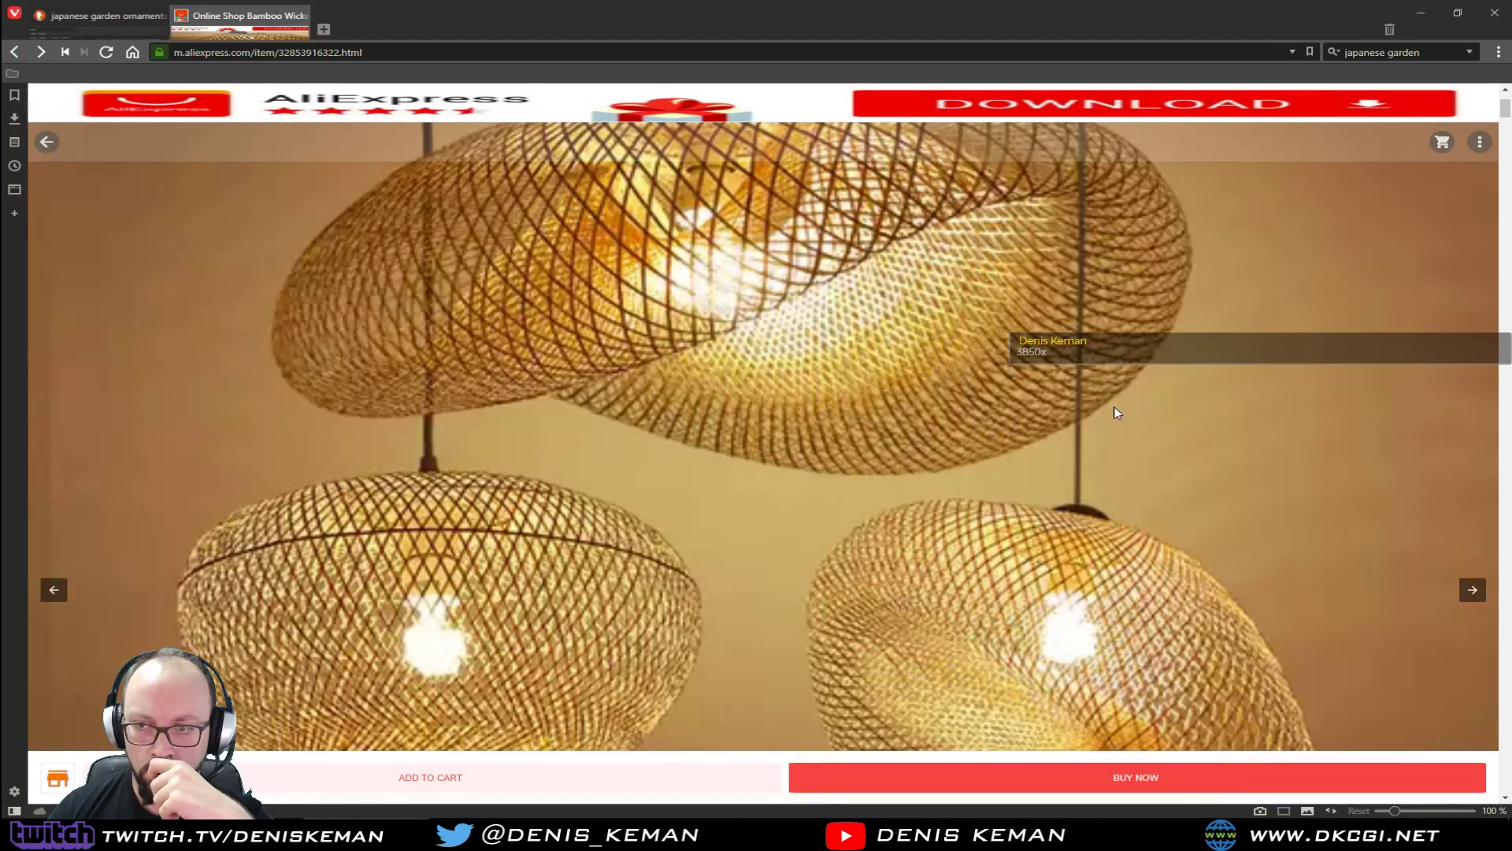
click(1471, 590)
click(877, 456)
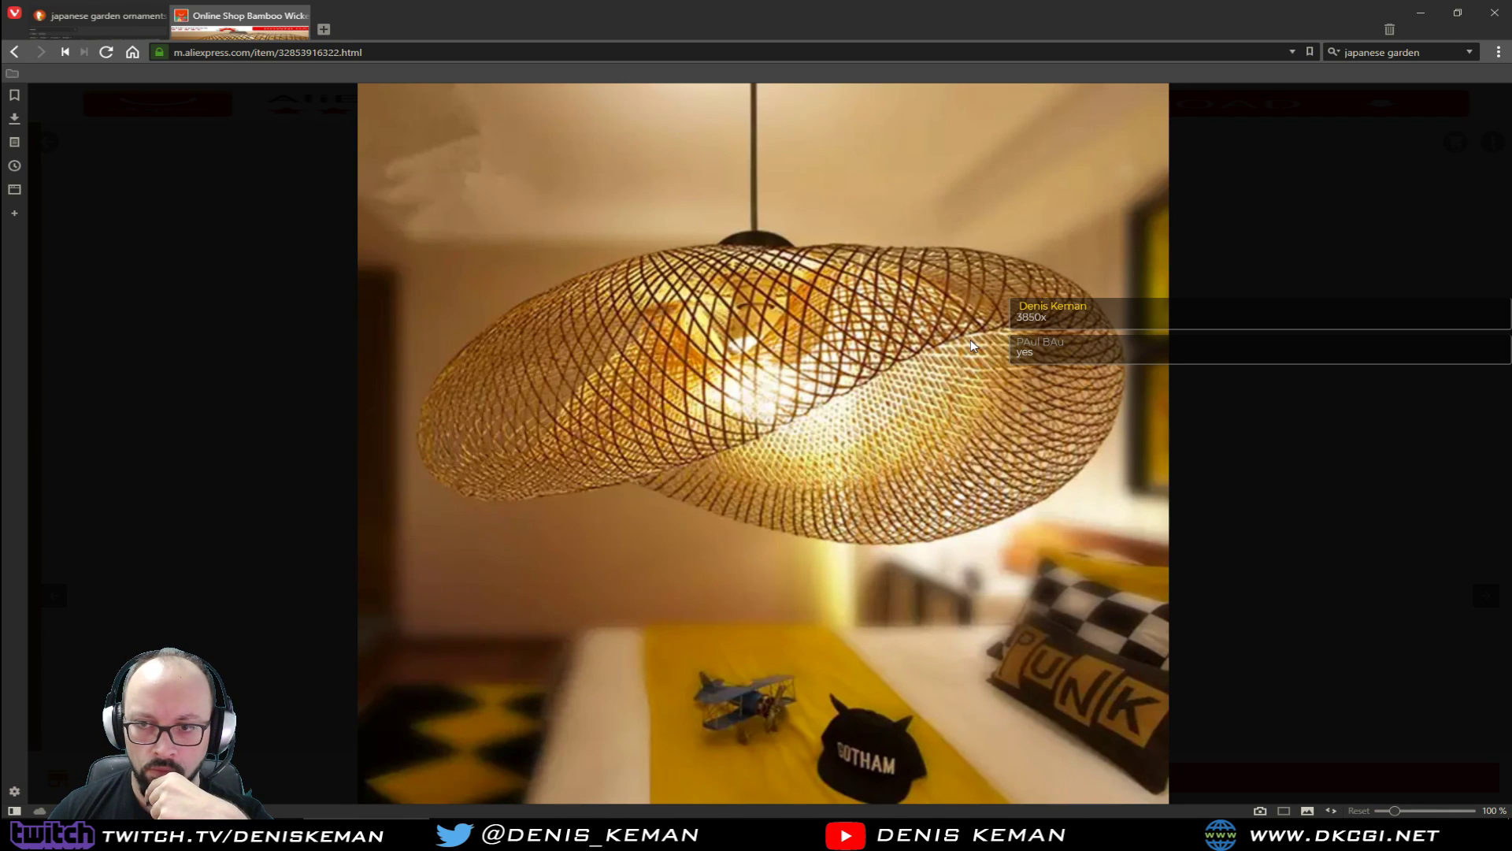
click(1257, 410)
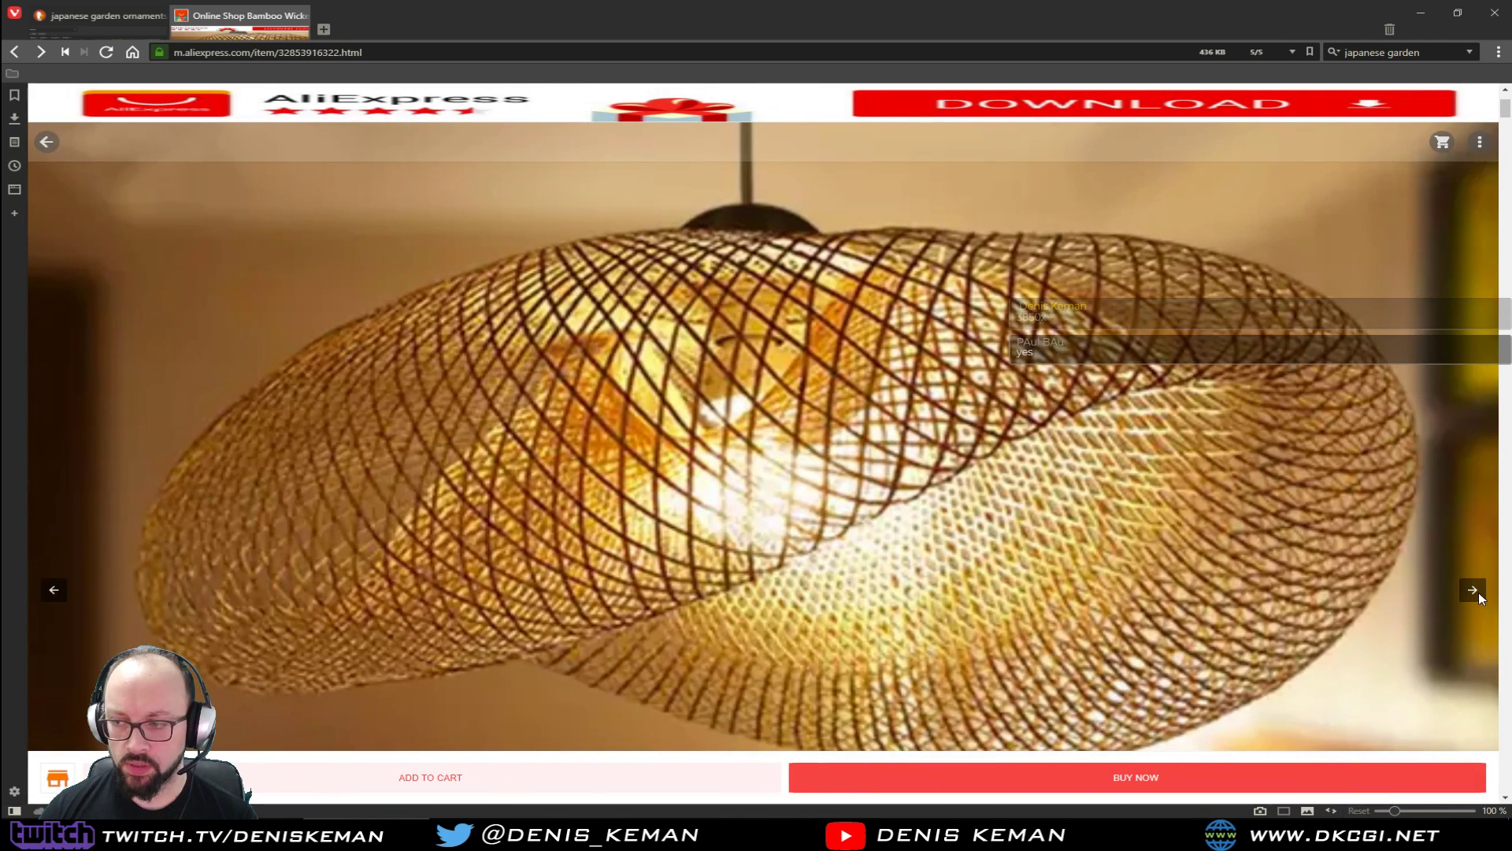
click(1476, 592)
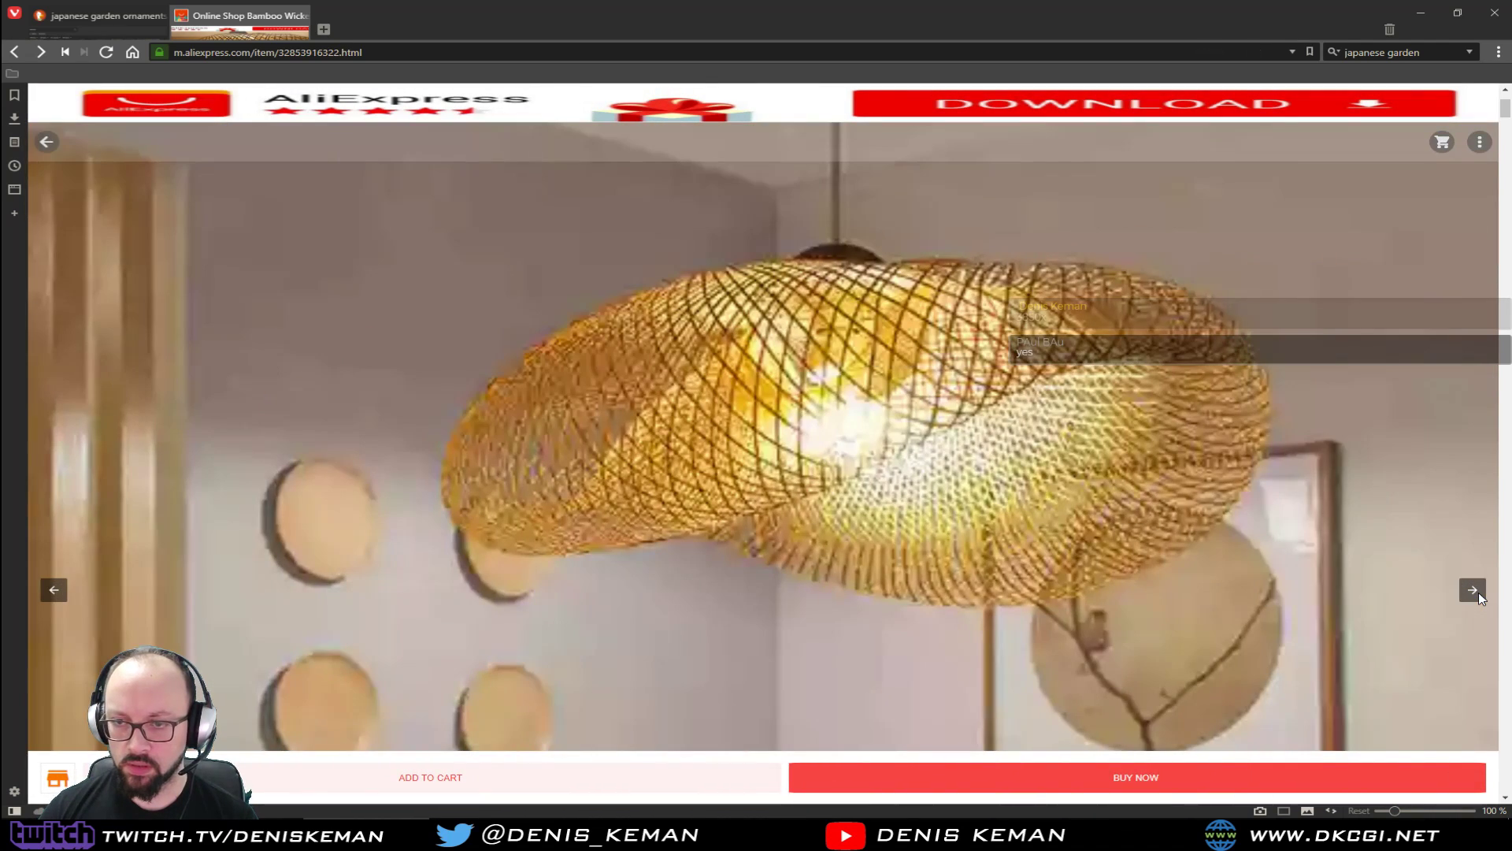
click(949, 509)
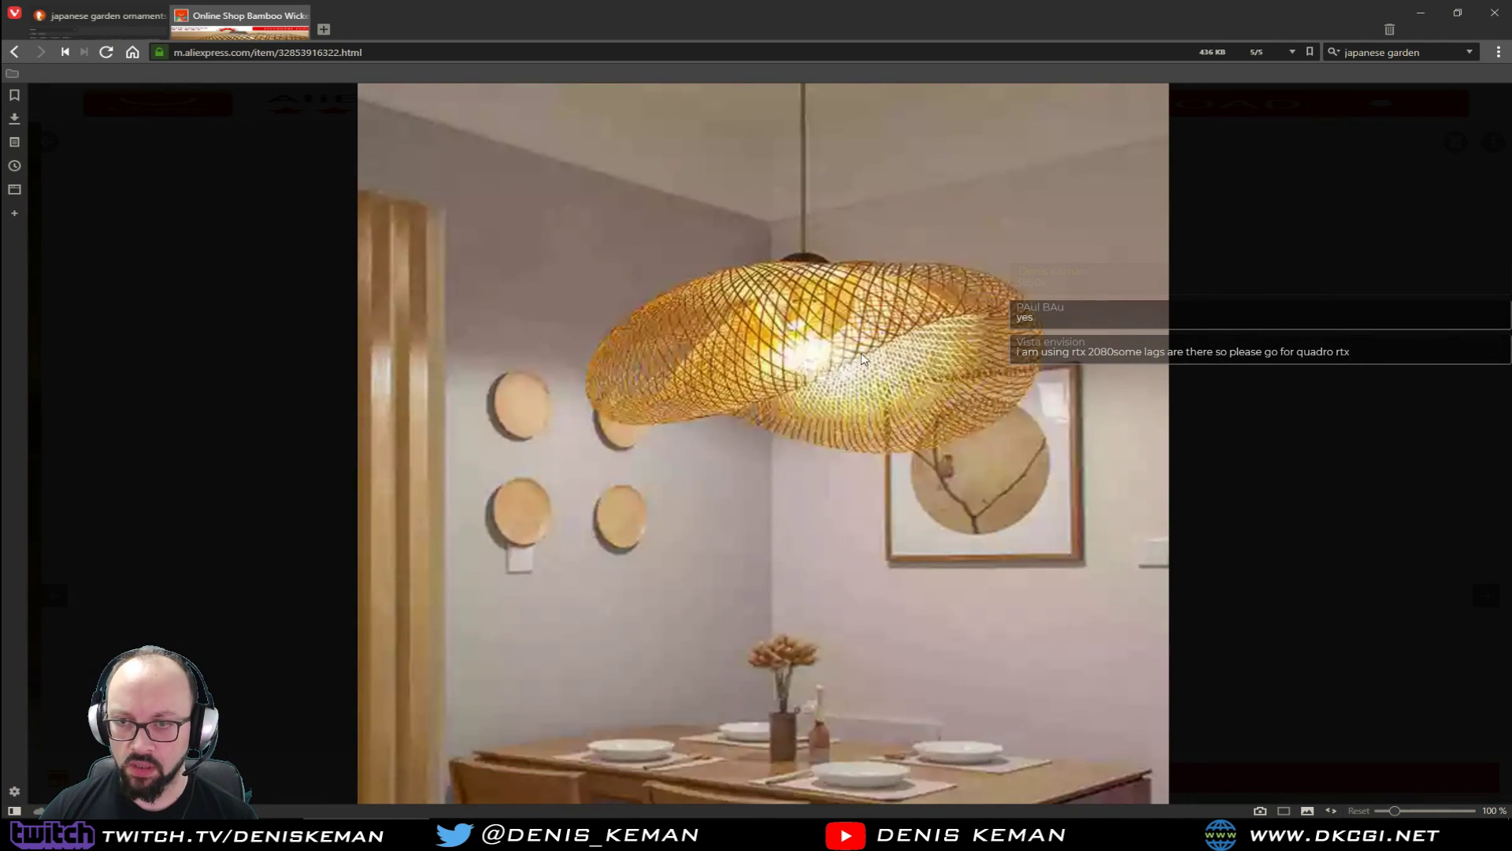
click(1442, 538)
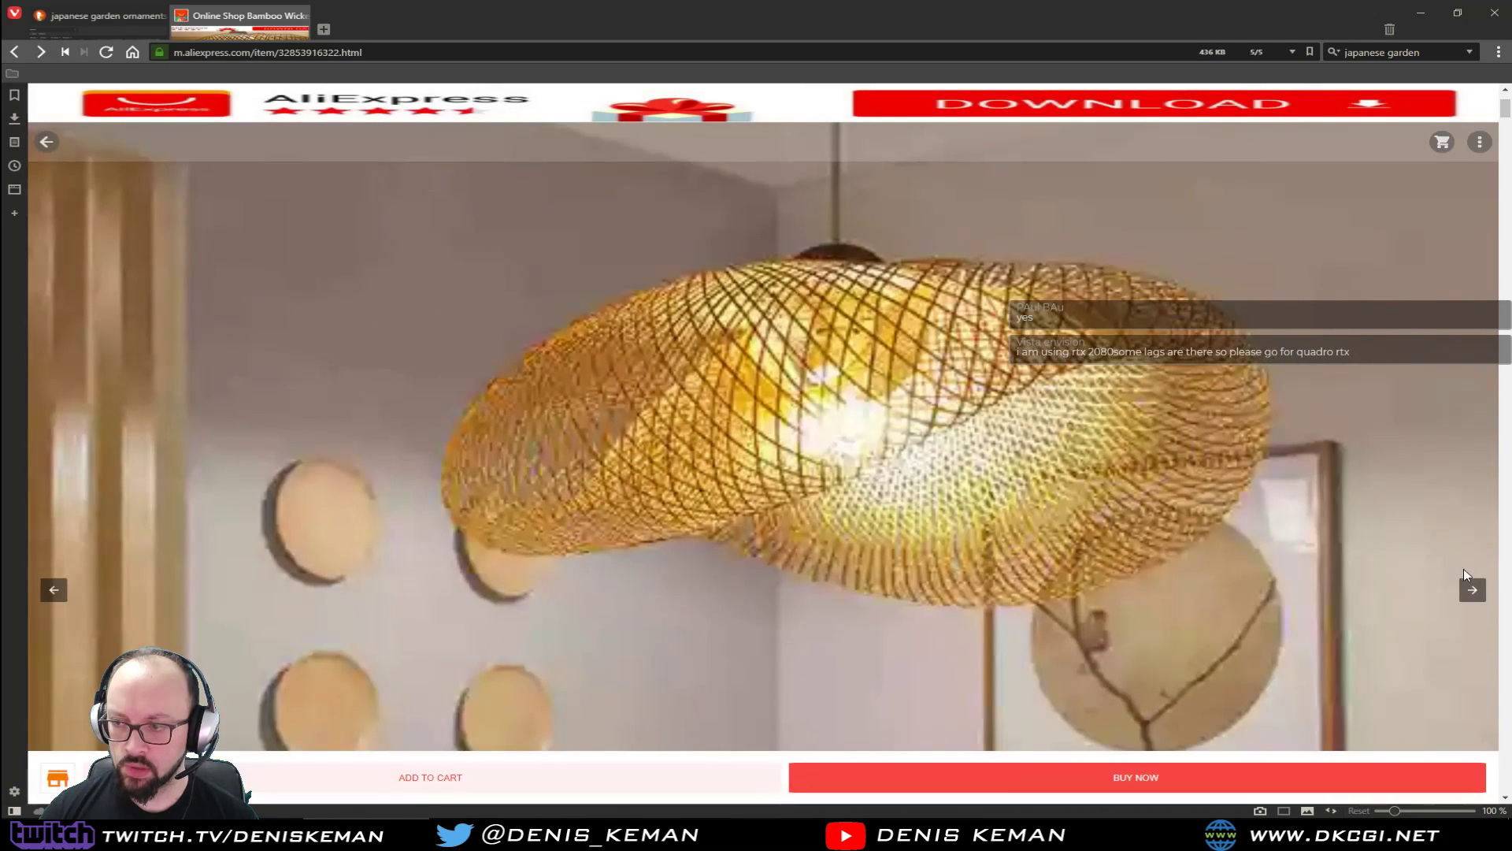
click(1480, 592)
click(947, 465)
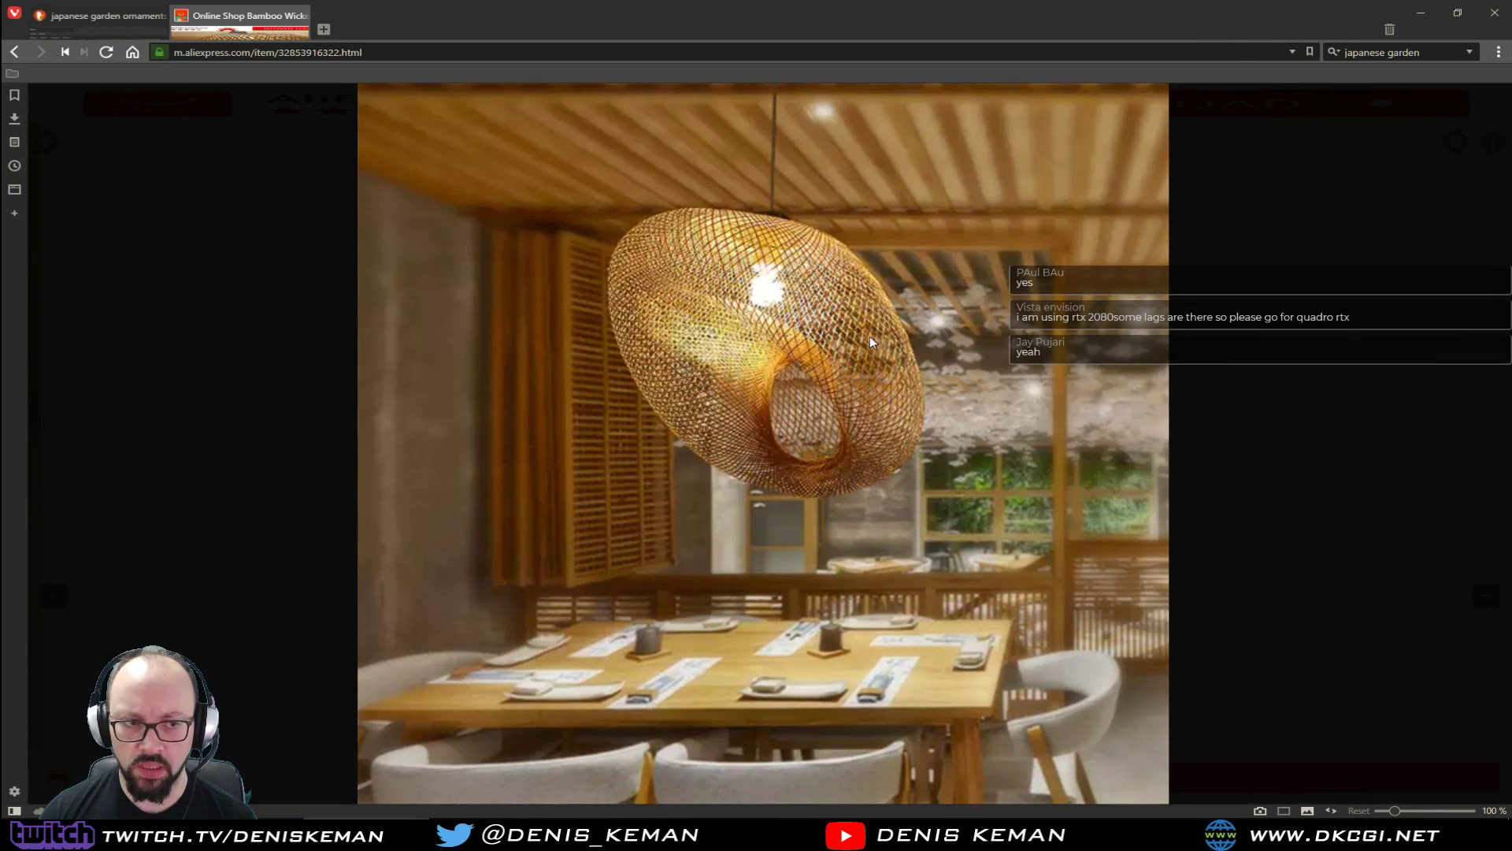
Copy the enlarged photo of the tilted wicker lamp above the wooden dining table to the clipboard.
right_click(793, 298)
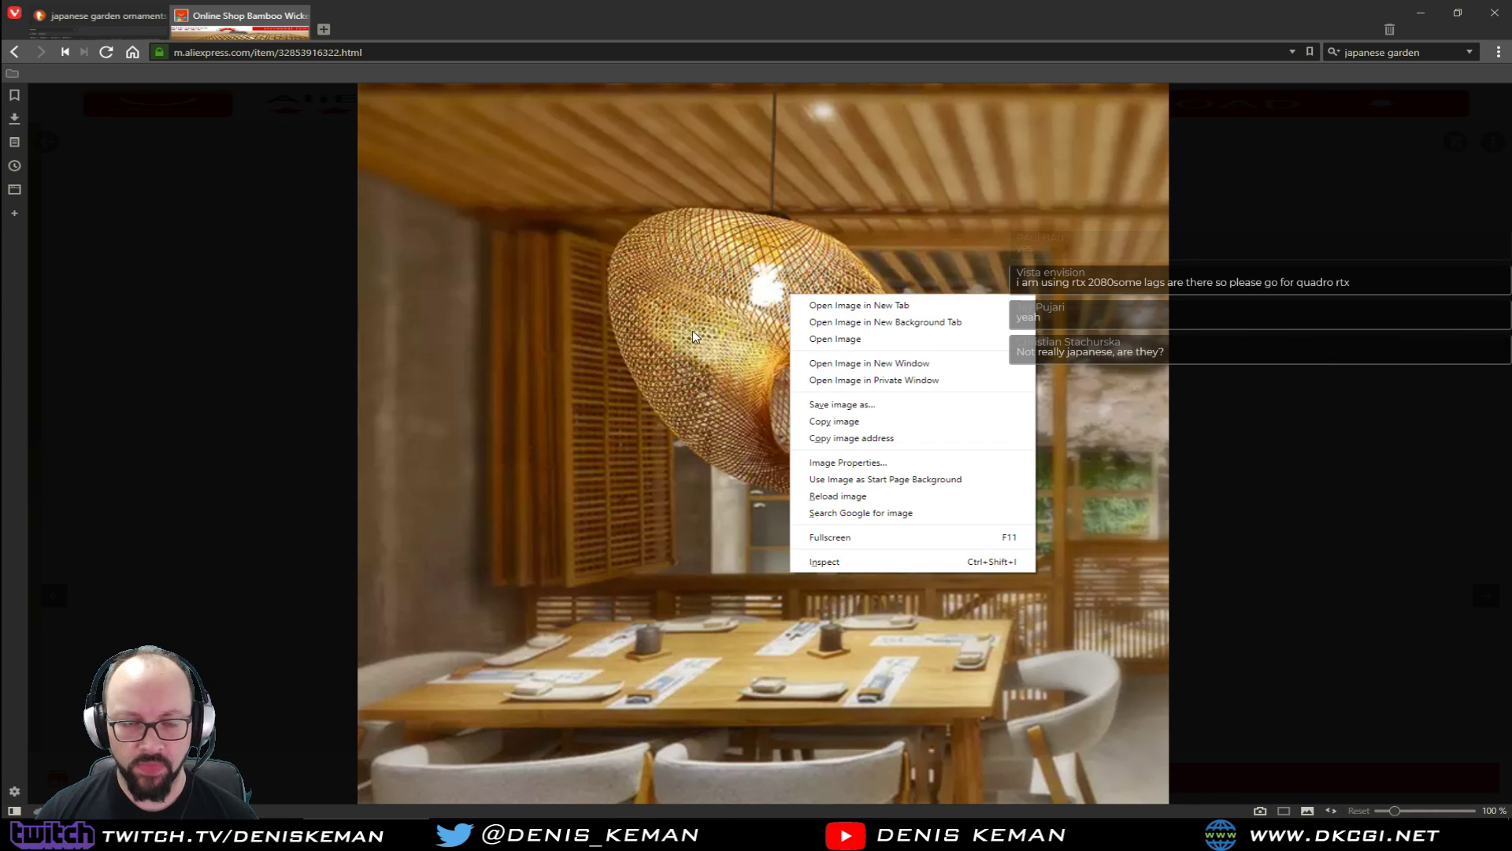
click(766, 3)
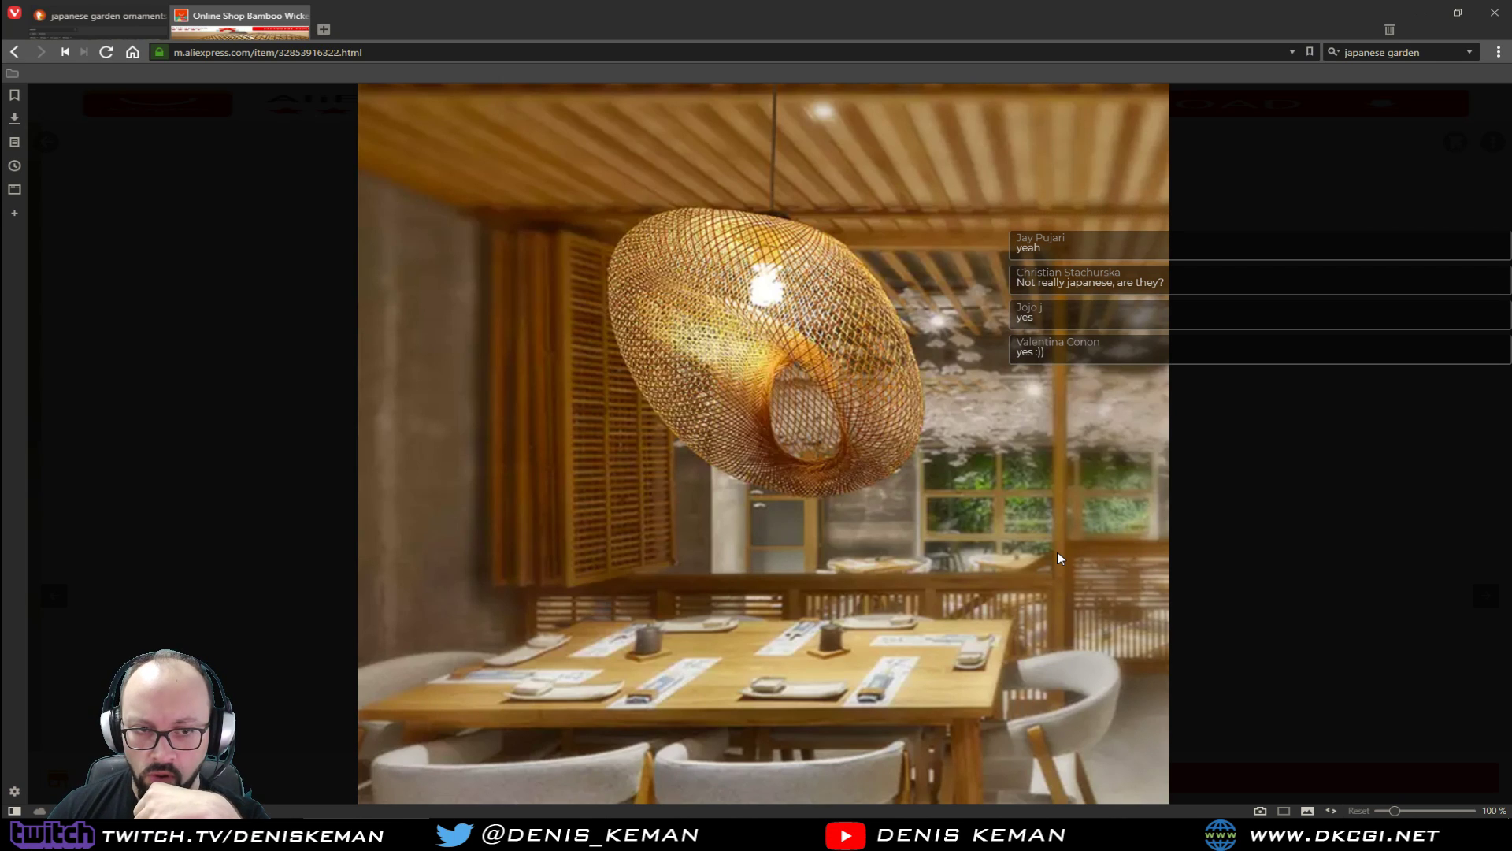
right_click(800, 408)
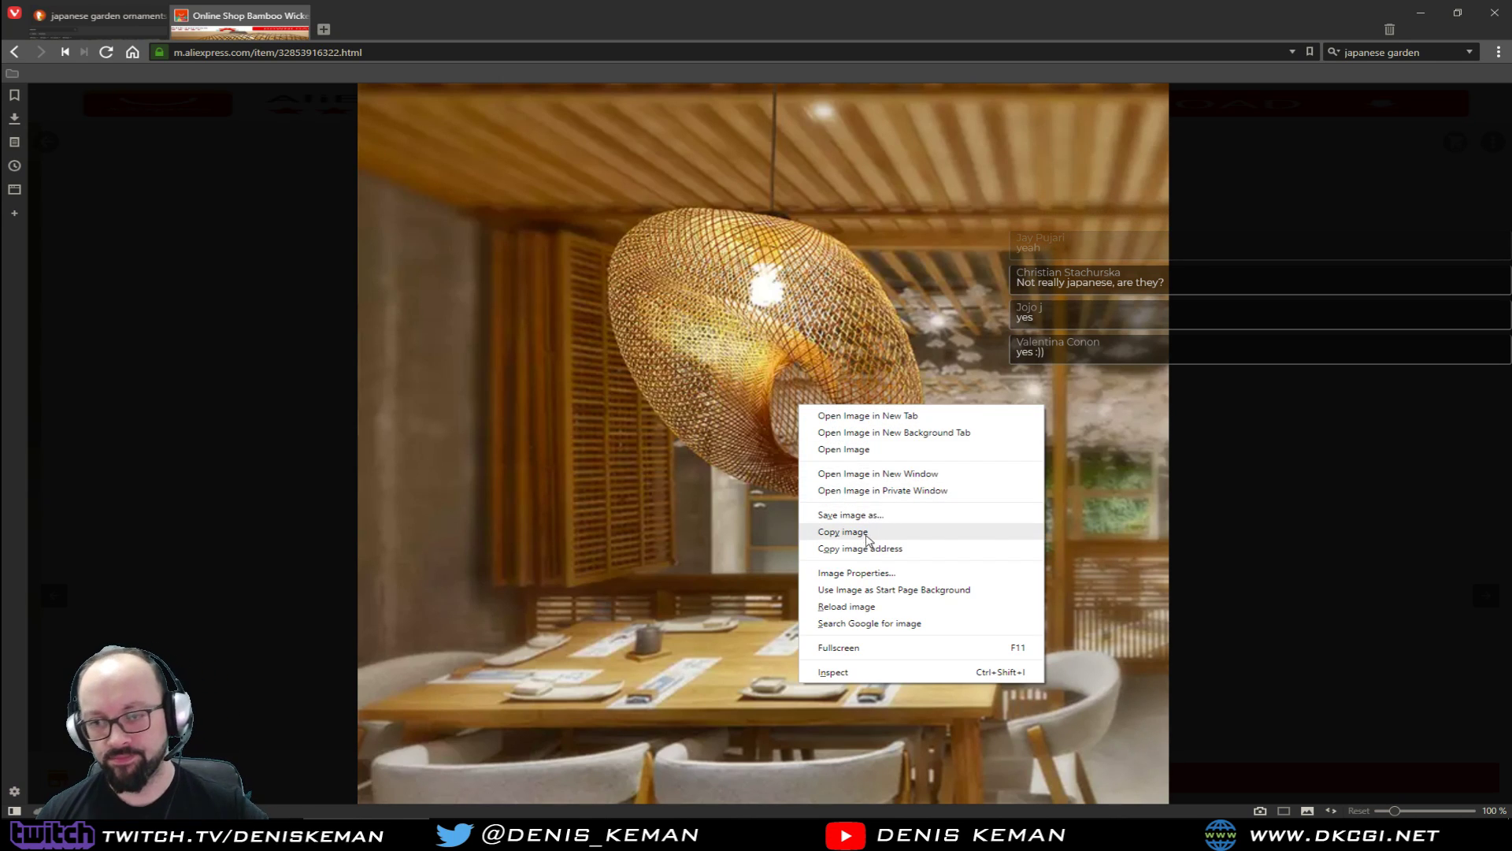
click(865, 532)
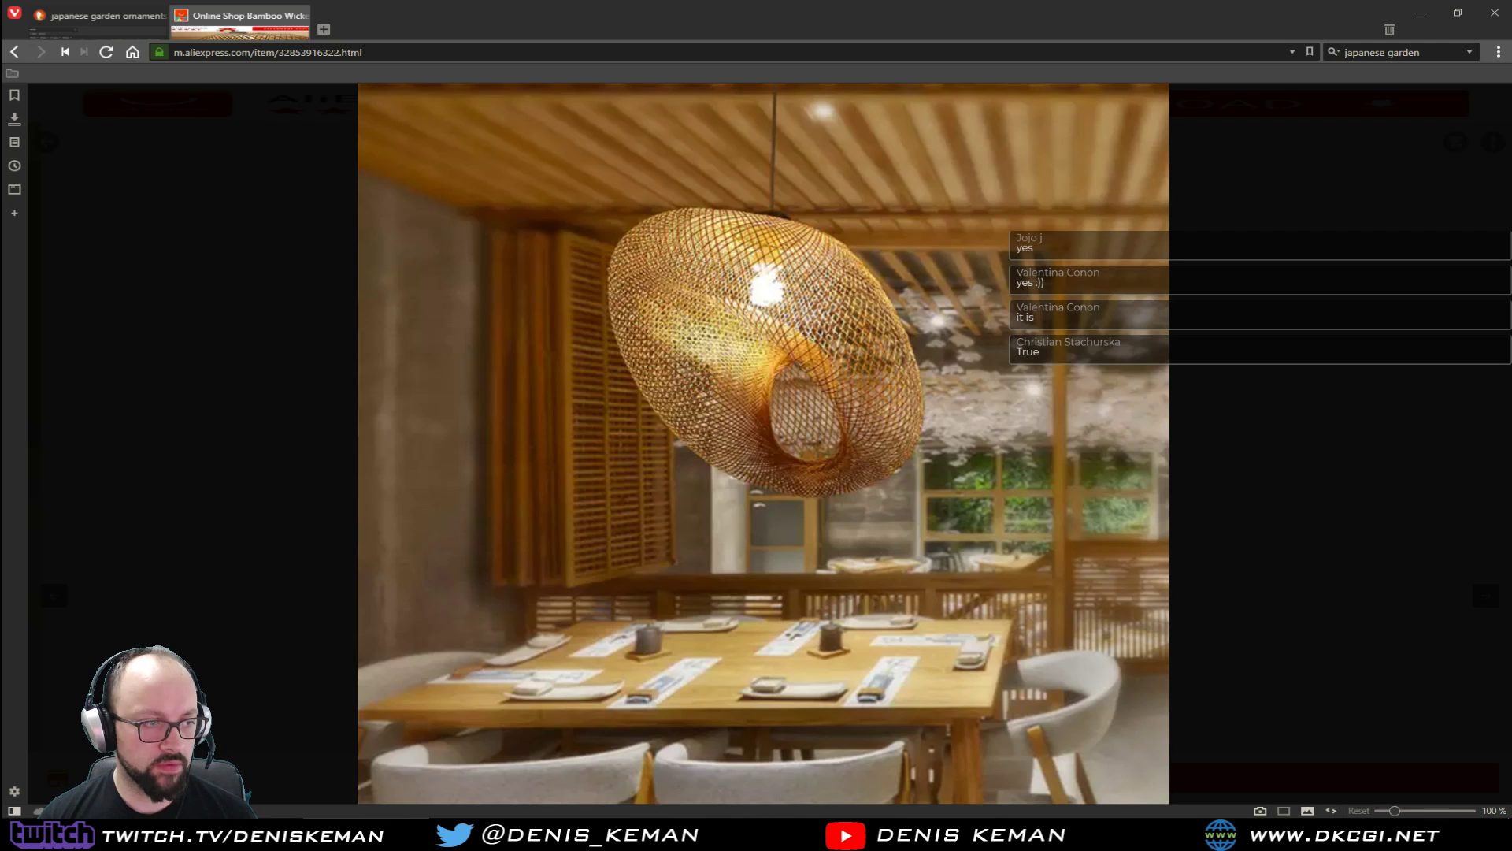
right_click(795, 404)
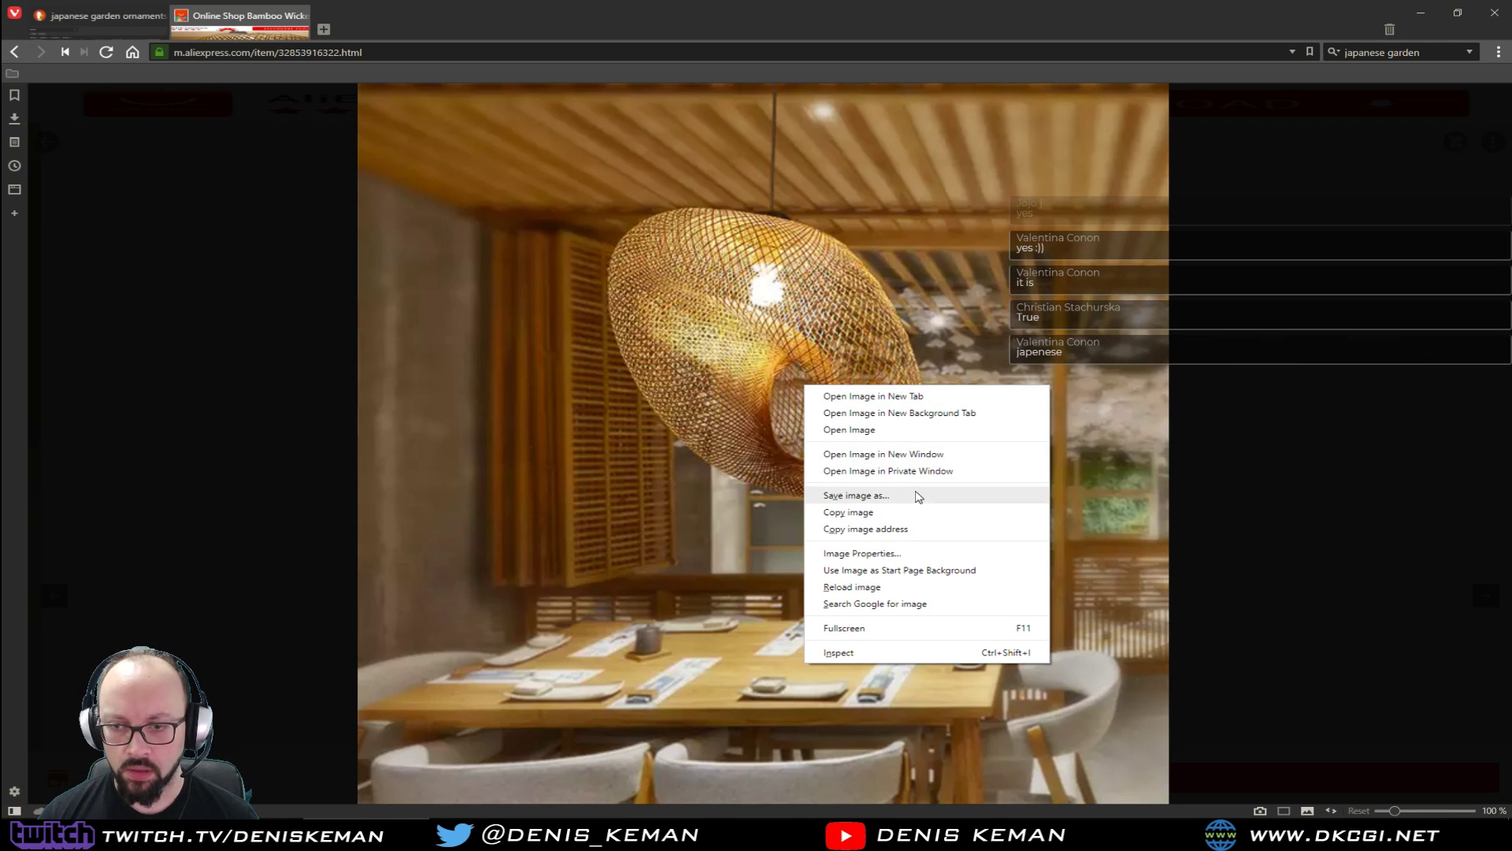
click(915, 508)
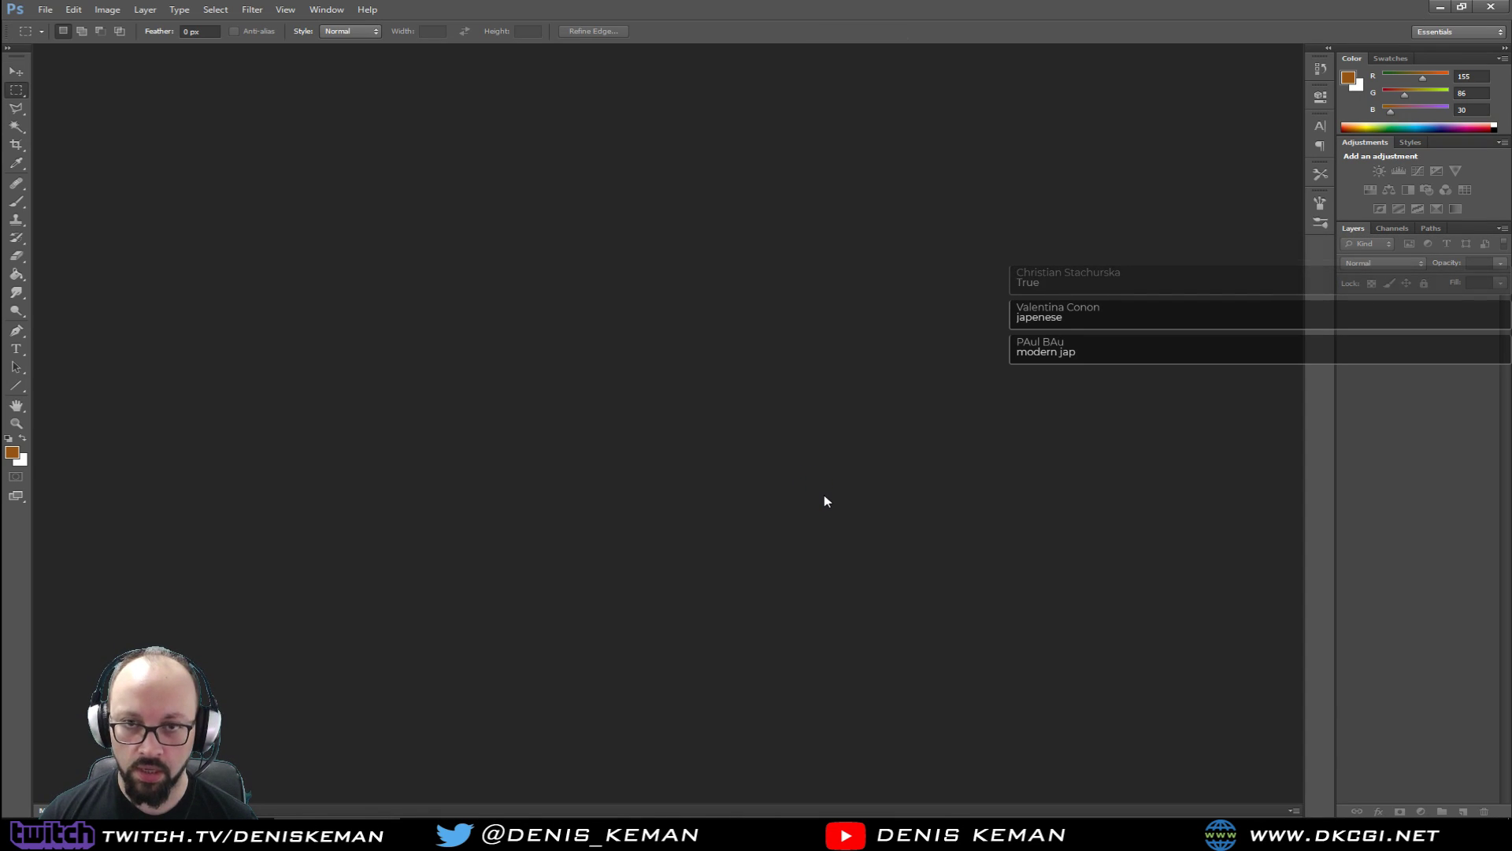
In Photoshop, create a new document with the suggested settings and paste the copied lamp photo into it.
key(ctrl+n)
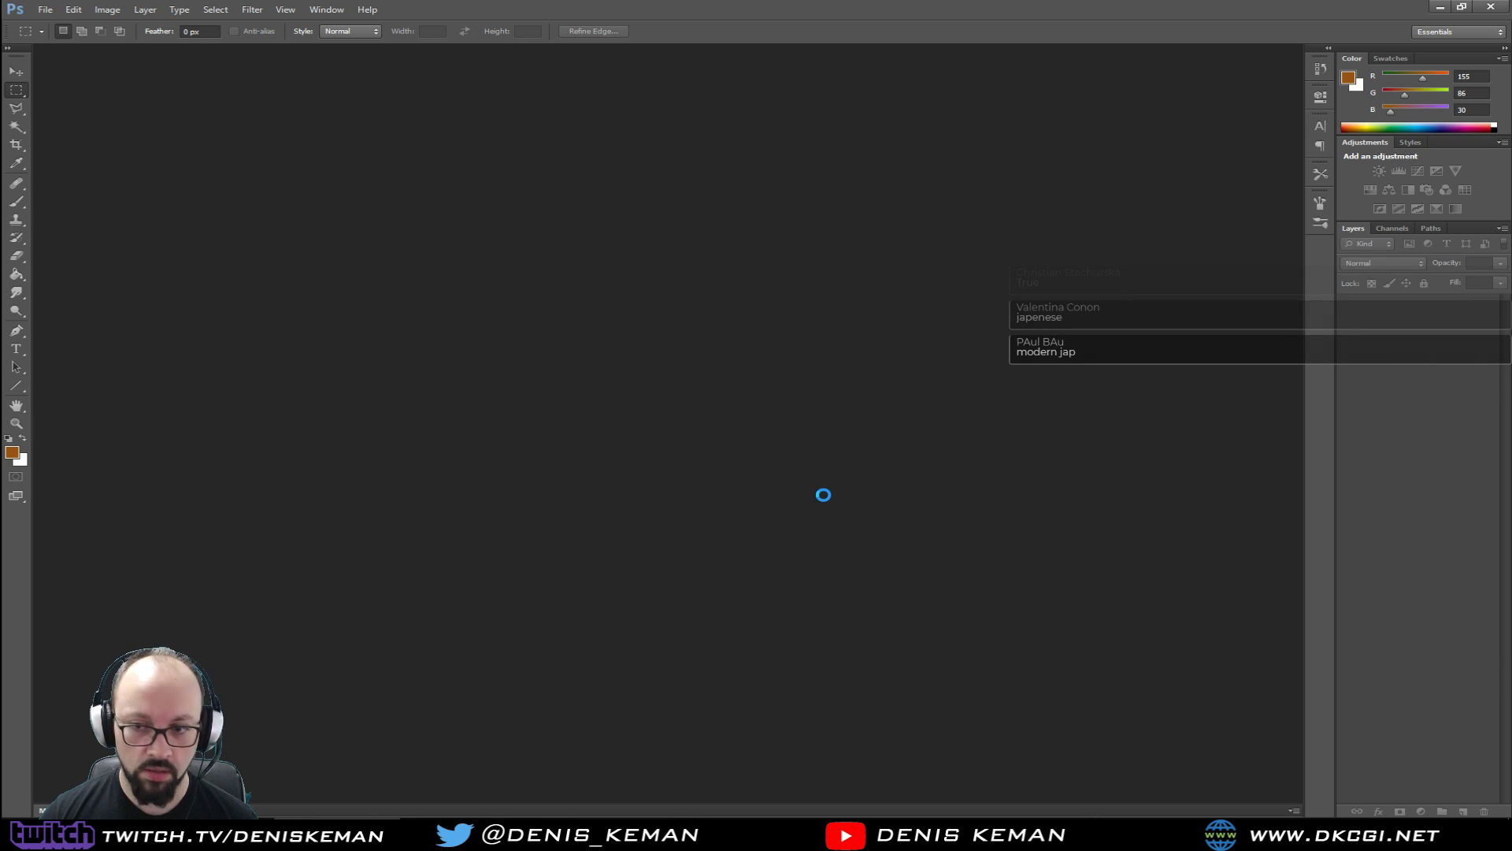
key(Return)
key(ctrl+v)
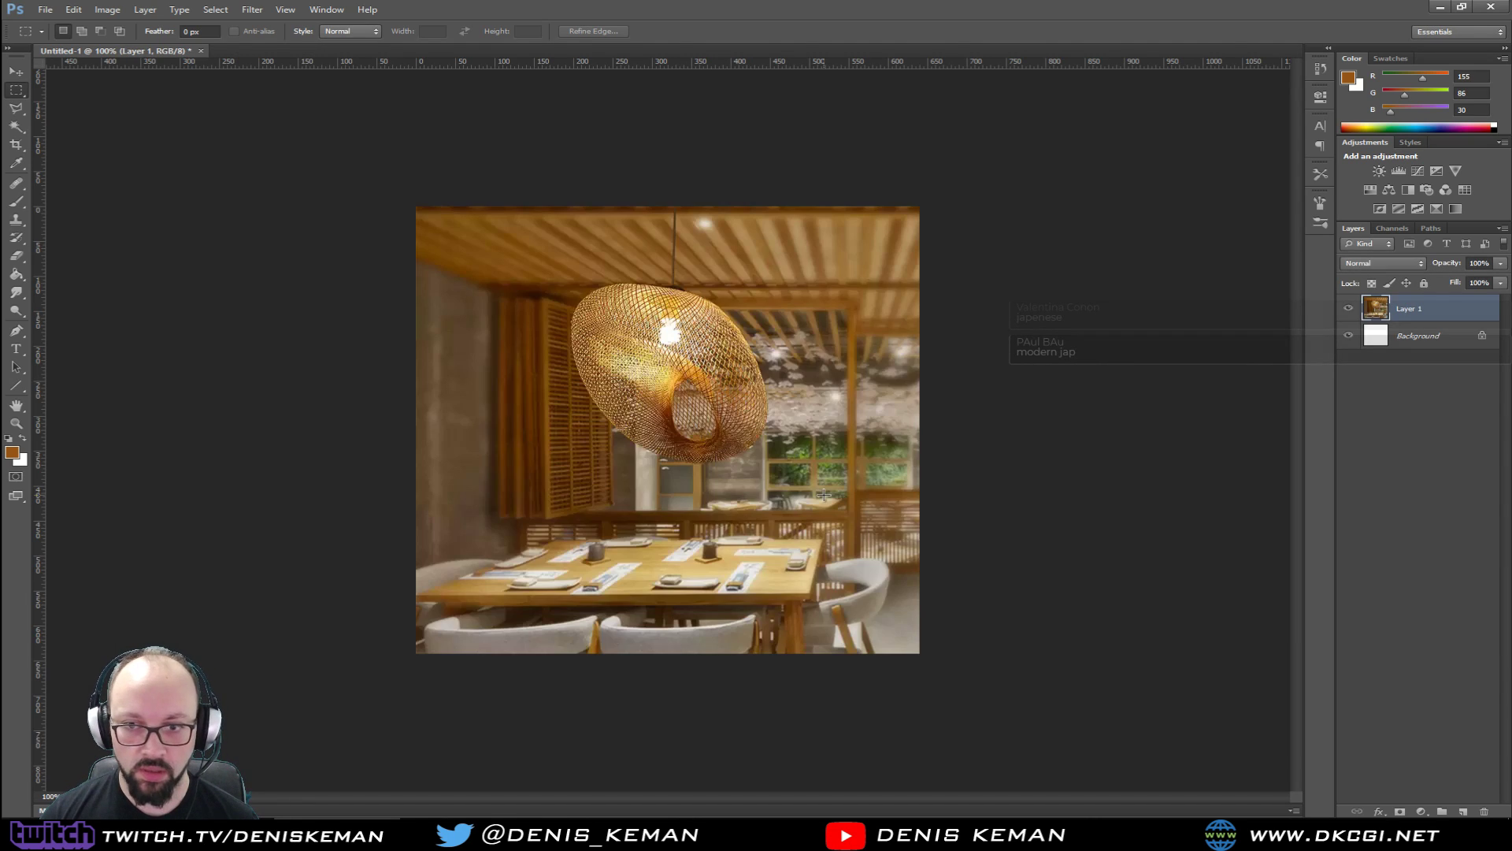
Save the lamp photo as a progressive JPEG at maximum quality 12, and close Photoshop, returning to the browser.
click(45, 10)
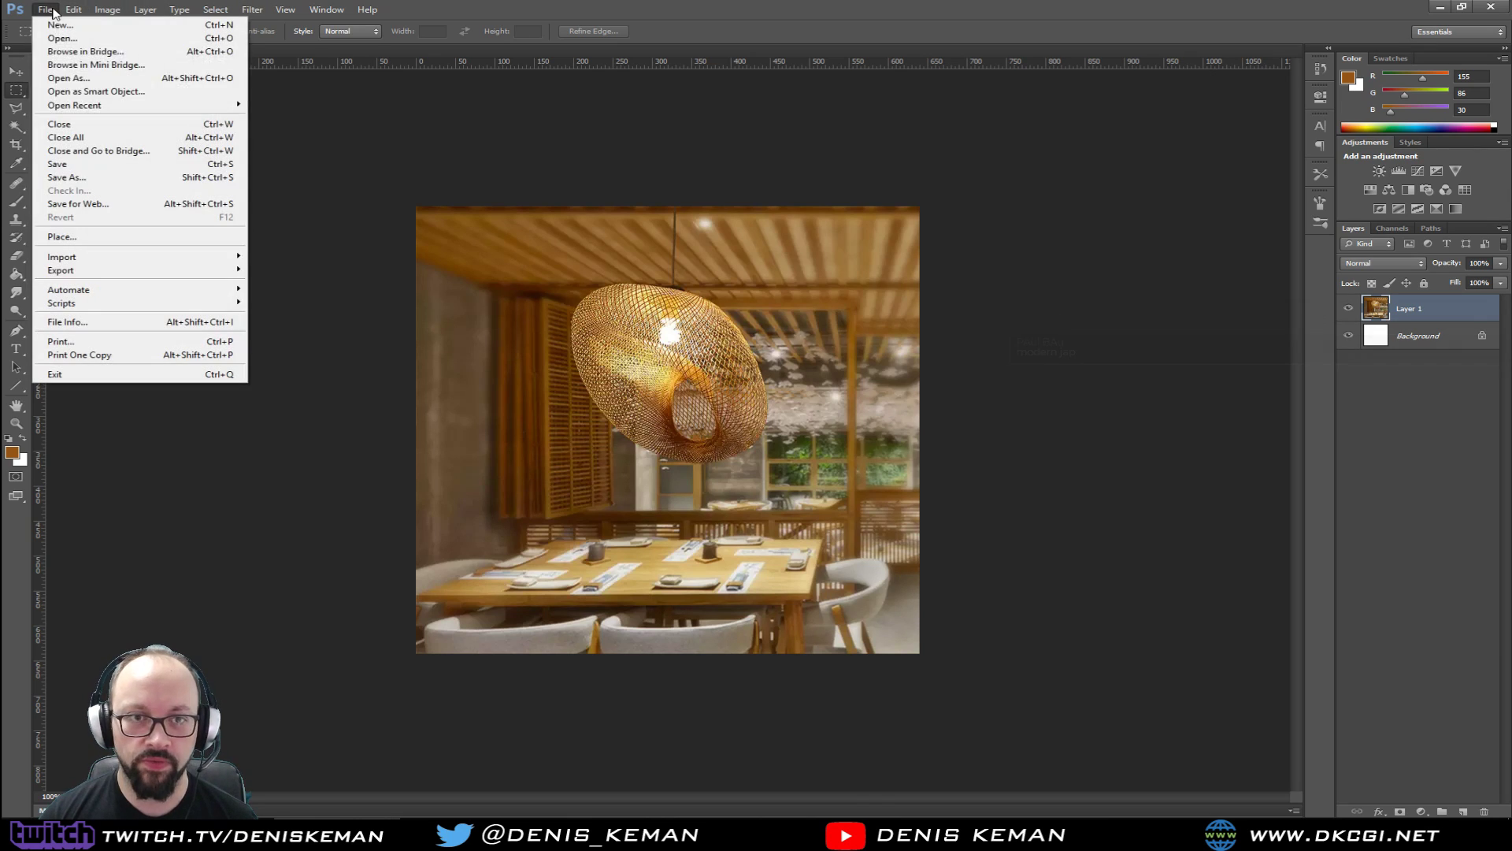
click(76, 169)
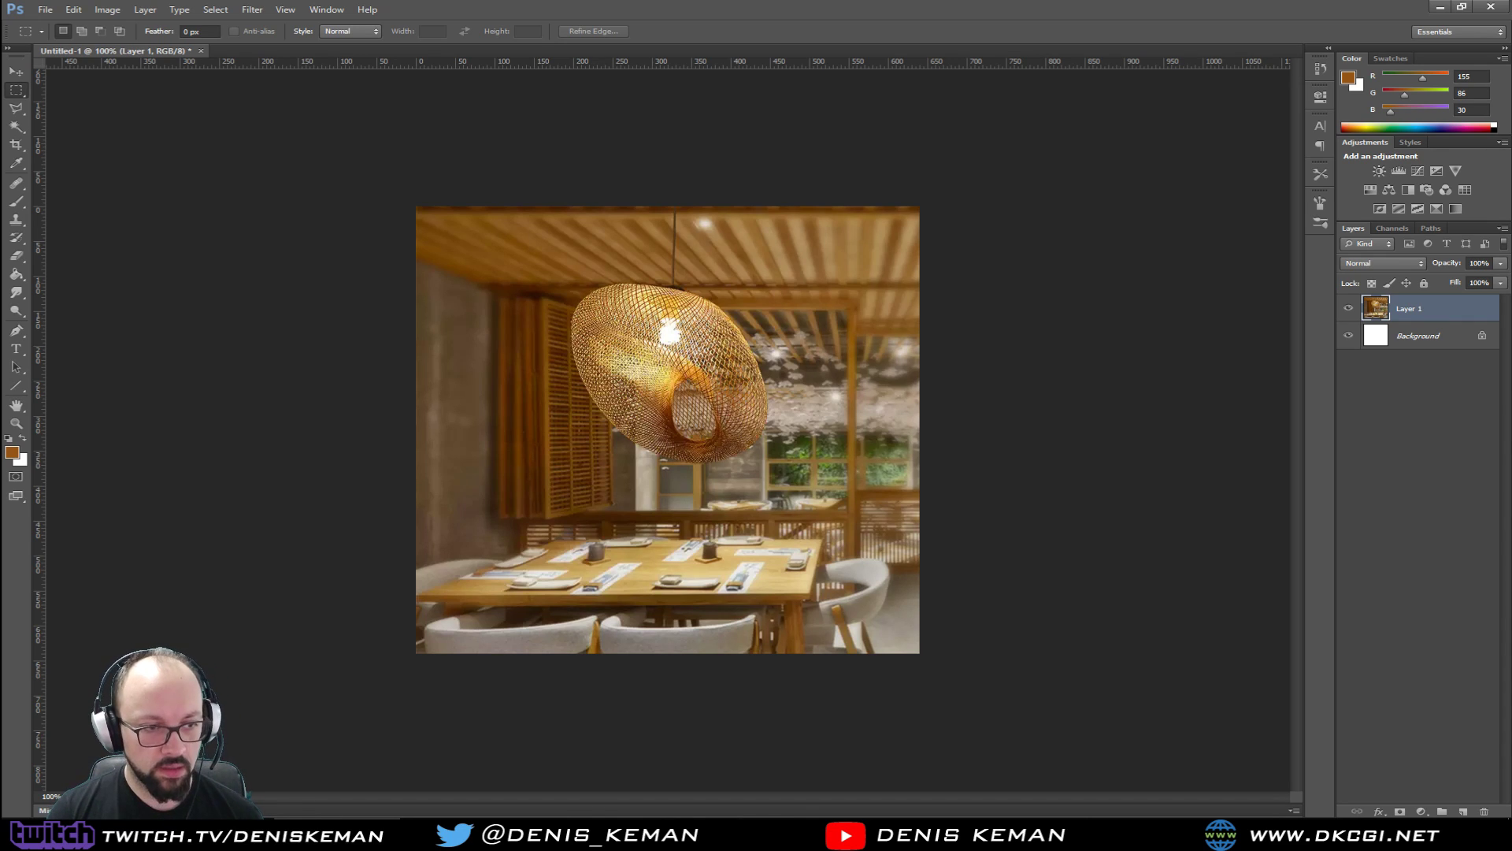
key(Return)
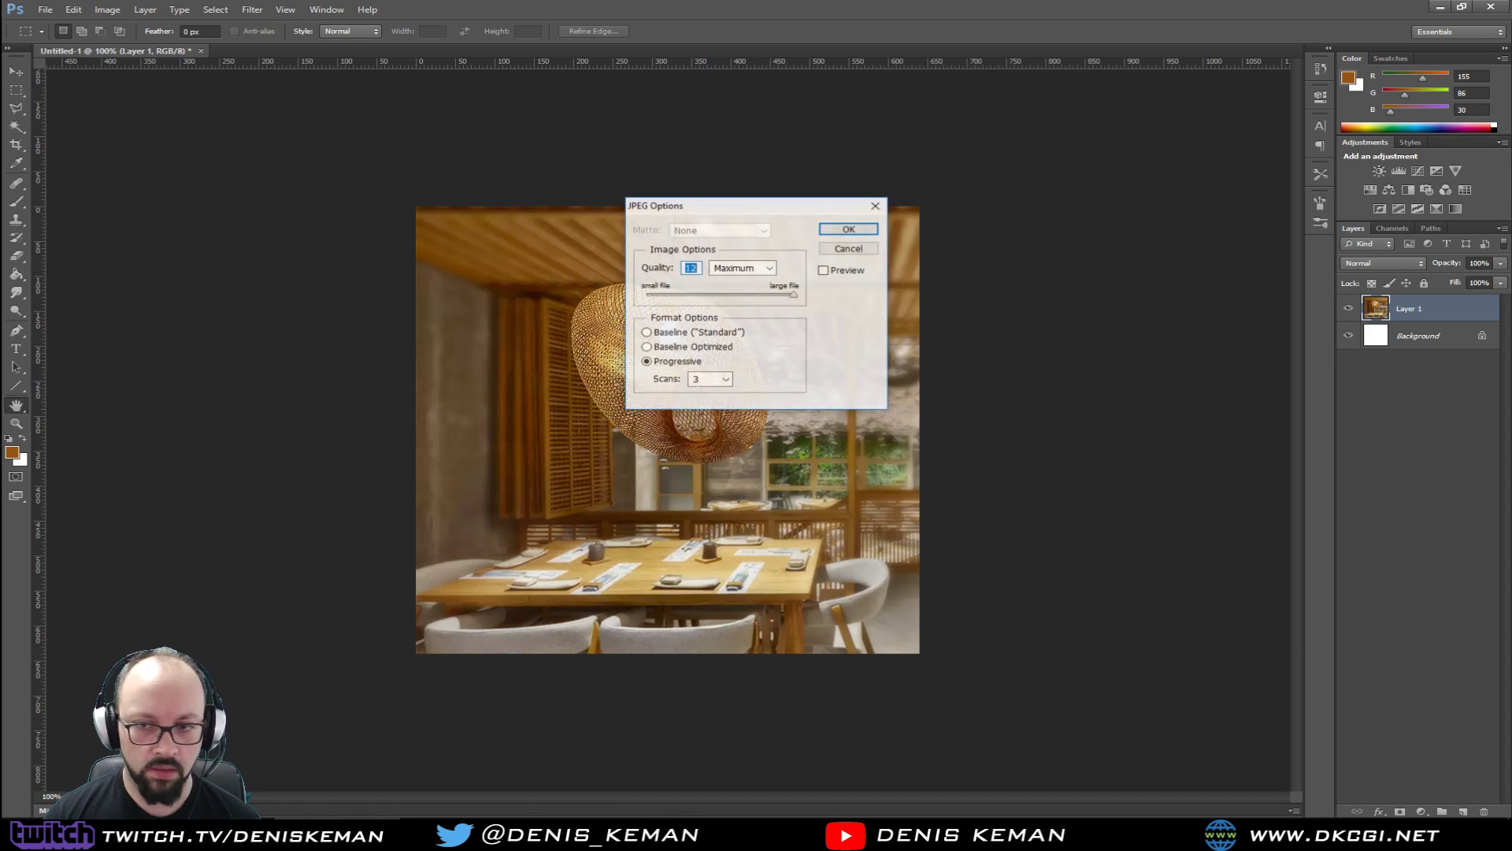
click(853, 230)
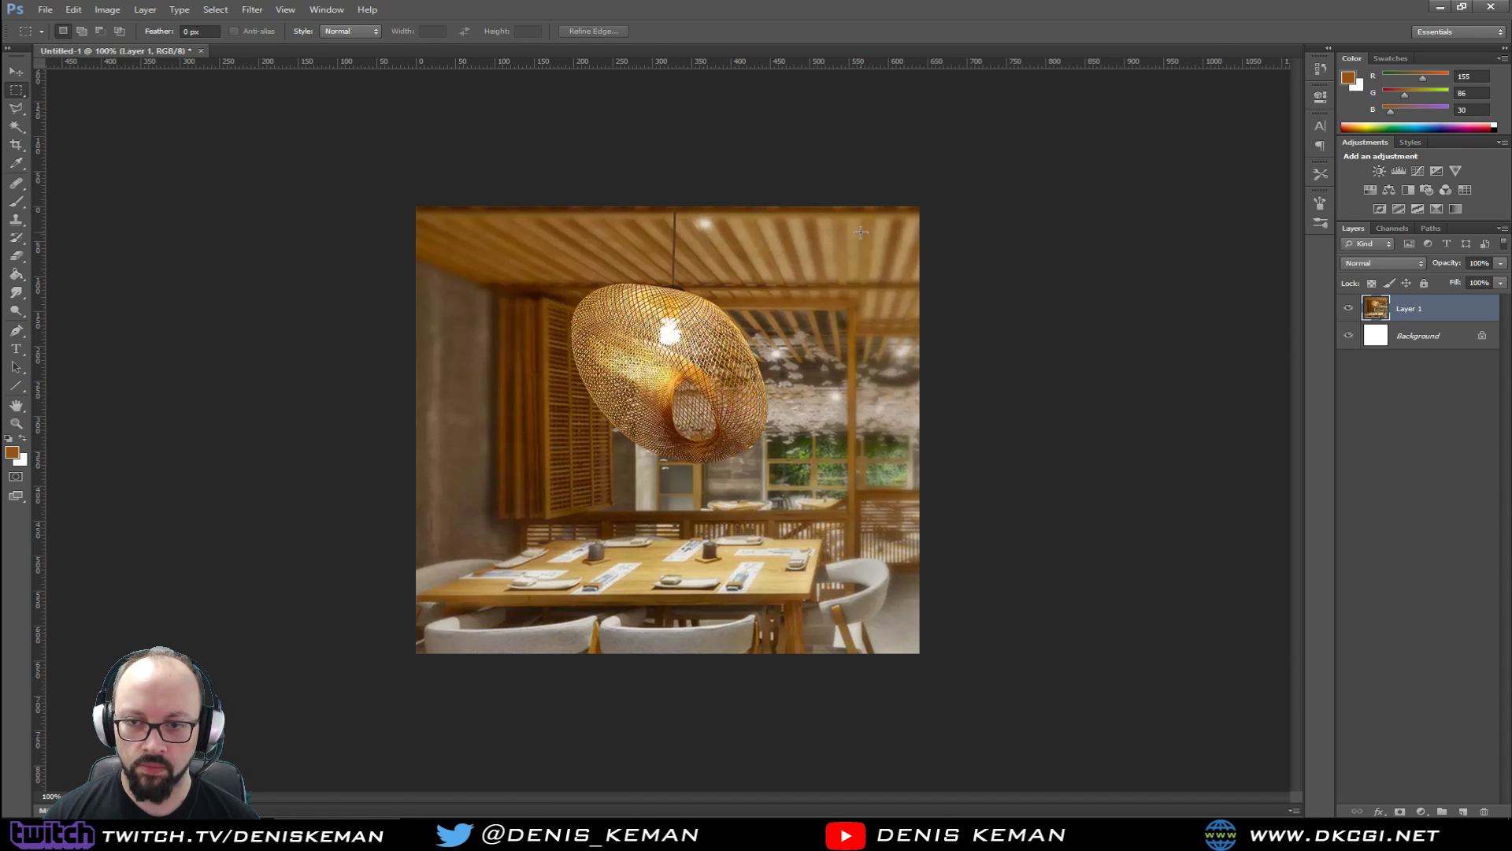
click(1491, 6)
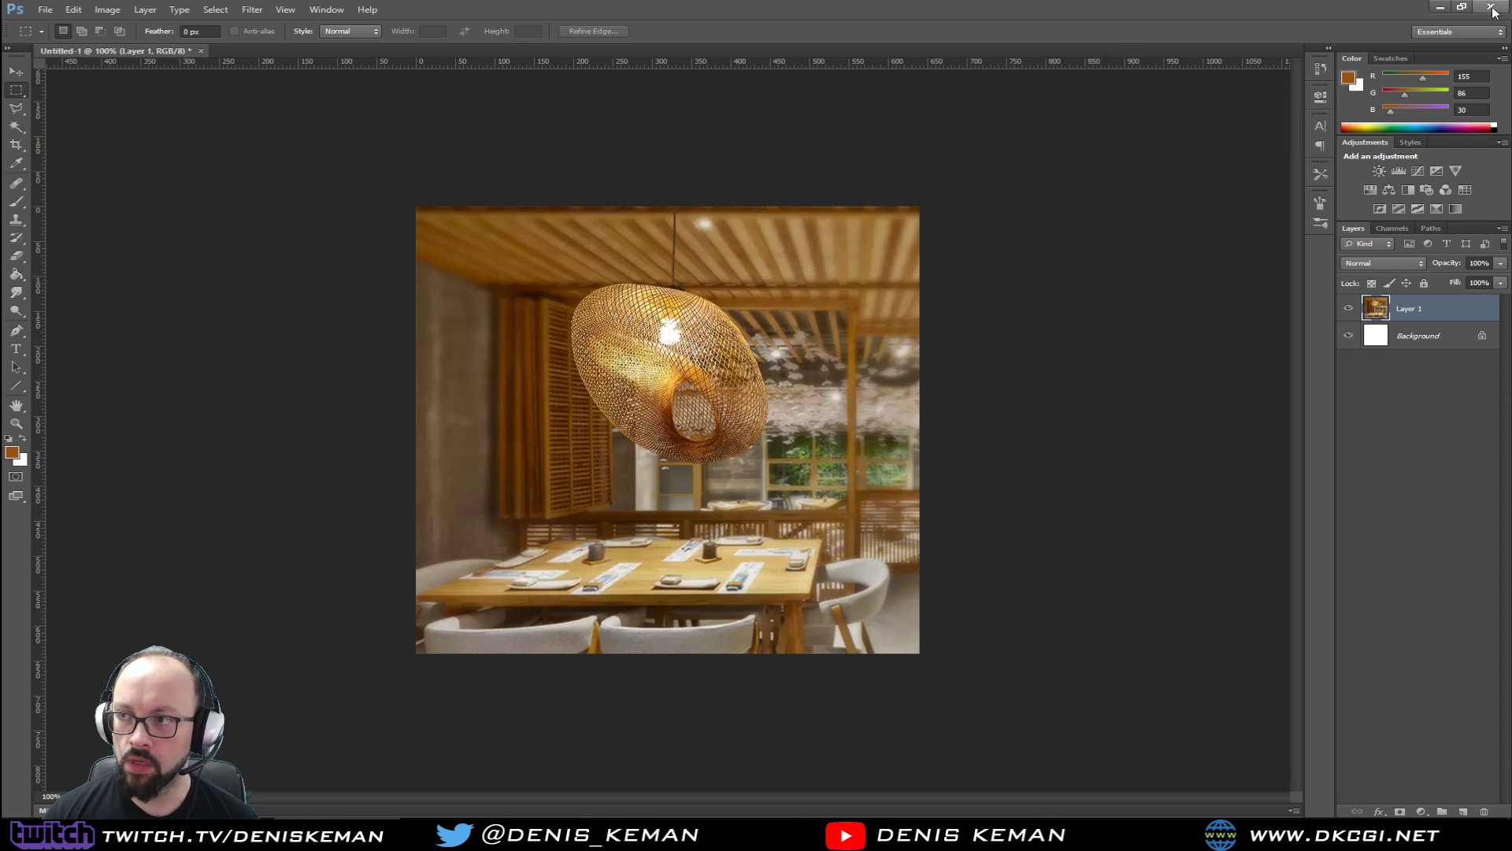
click(759, 309)
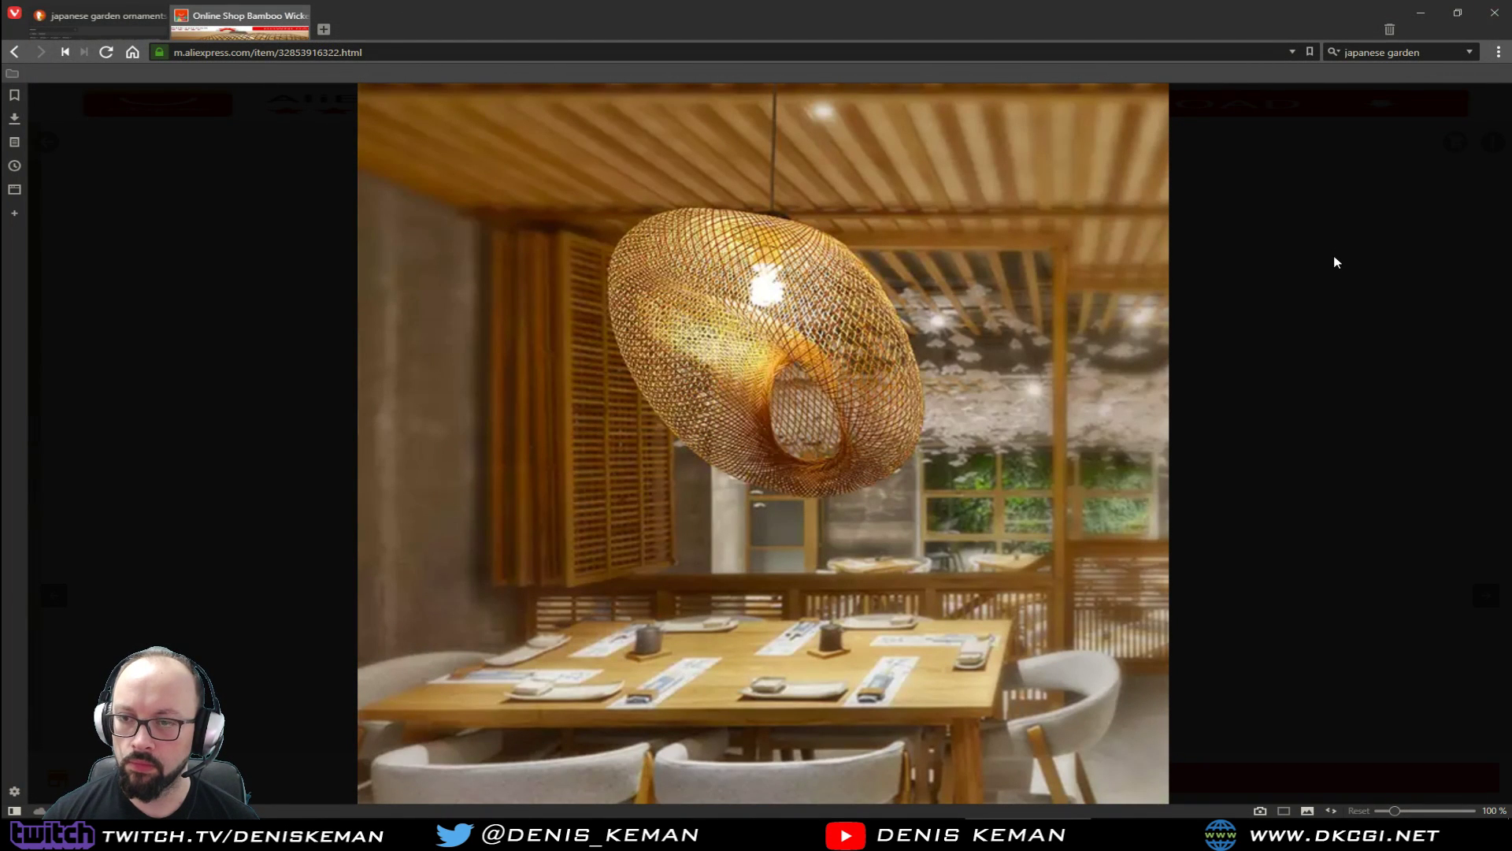
Minimize the browser, post "nope" and "YouTube" in Discord's streaming_related channel, move Discord aside and switch back to 3ds Max.
click(1335, 259)
click(1421, 13)
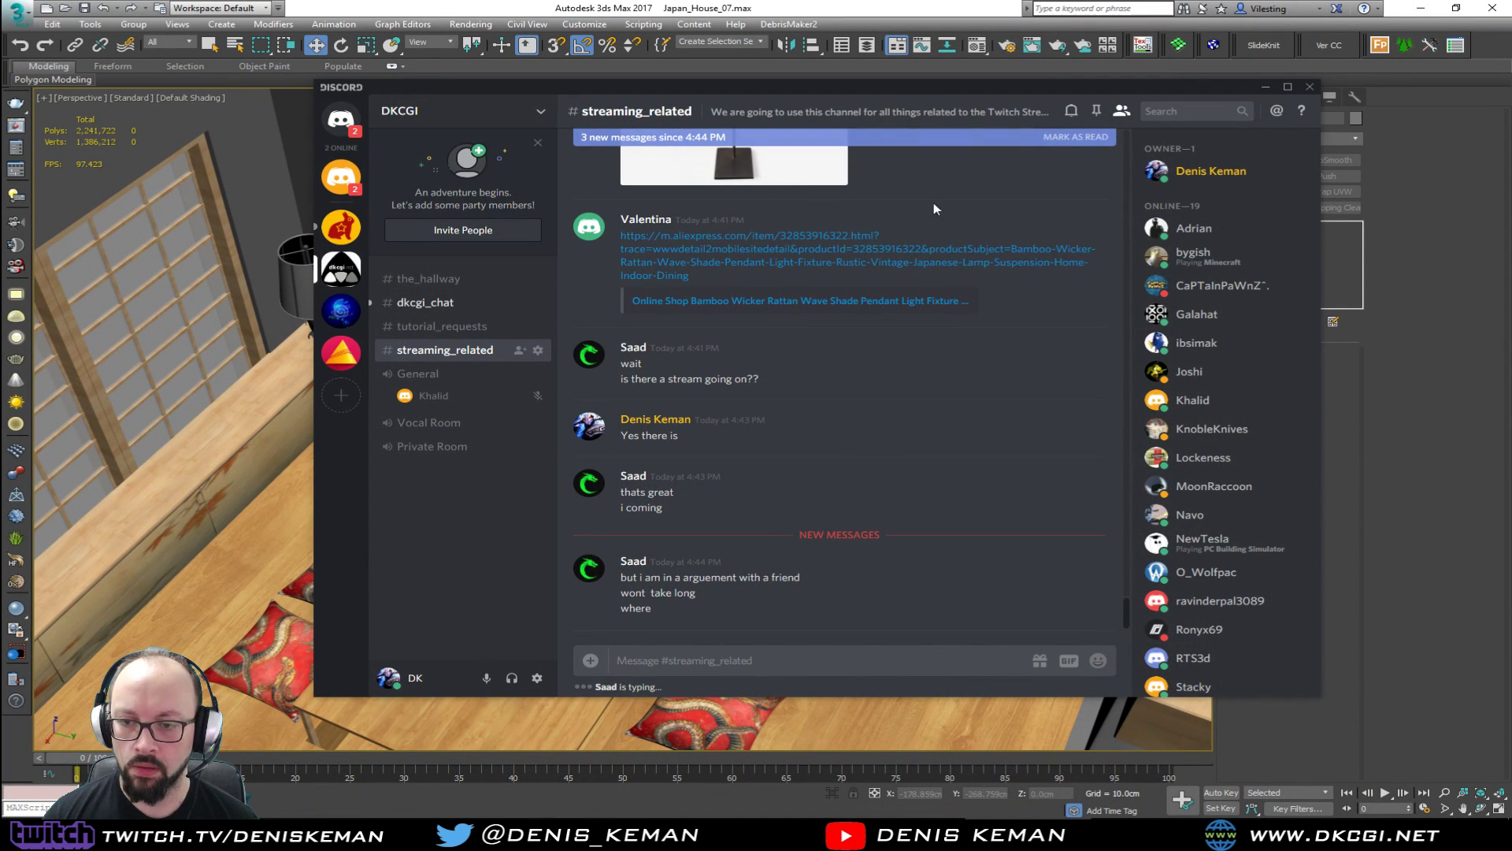
click(695, 658)
text(nope)
key(Return)
text(YouTube)
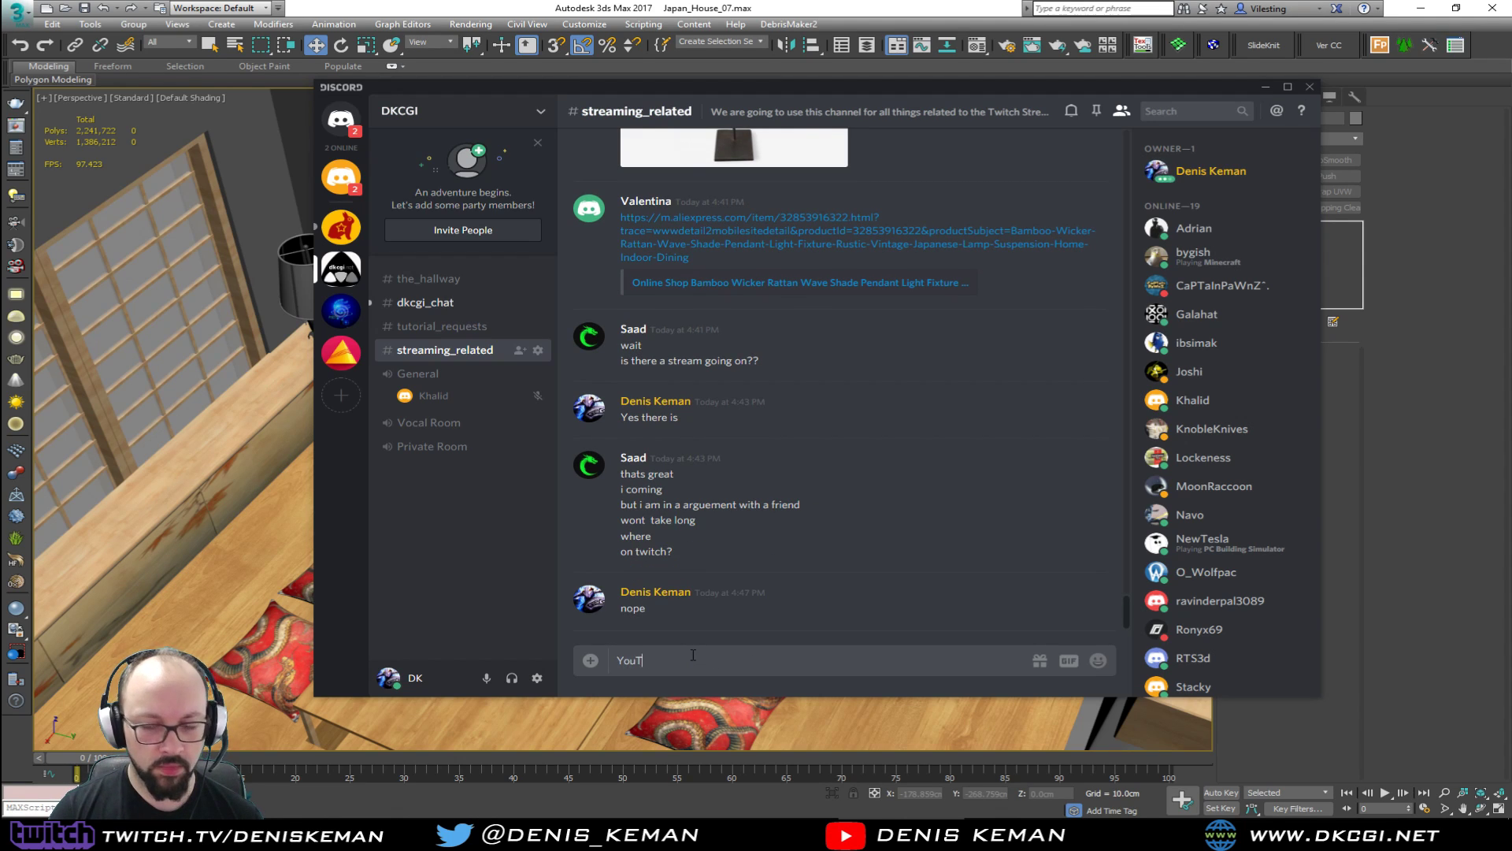
key(Return)
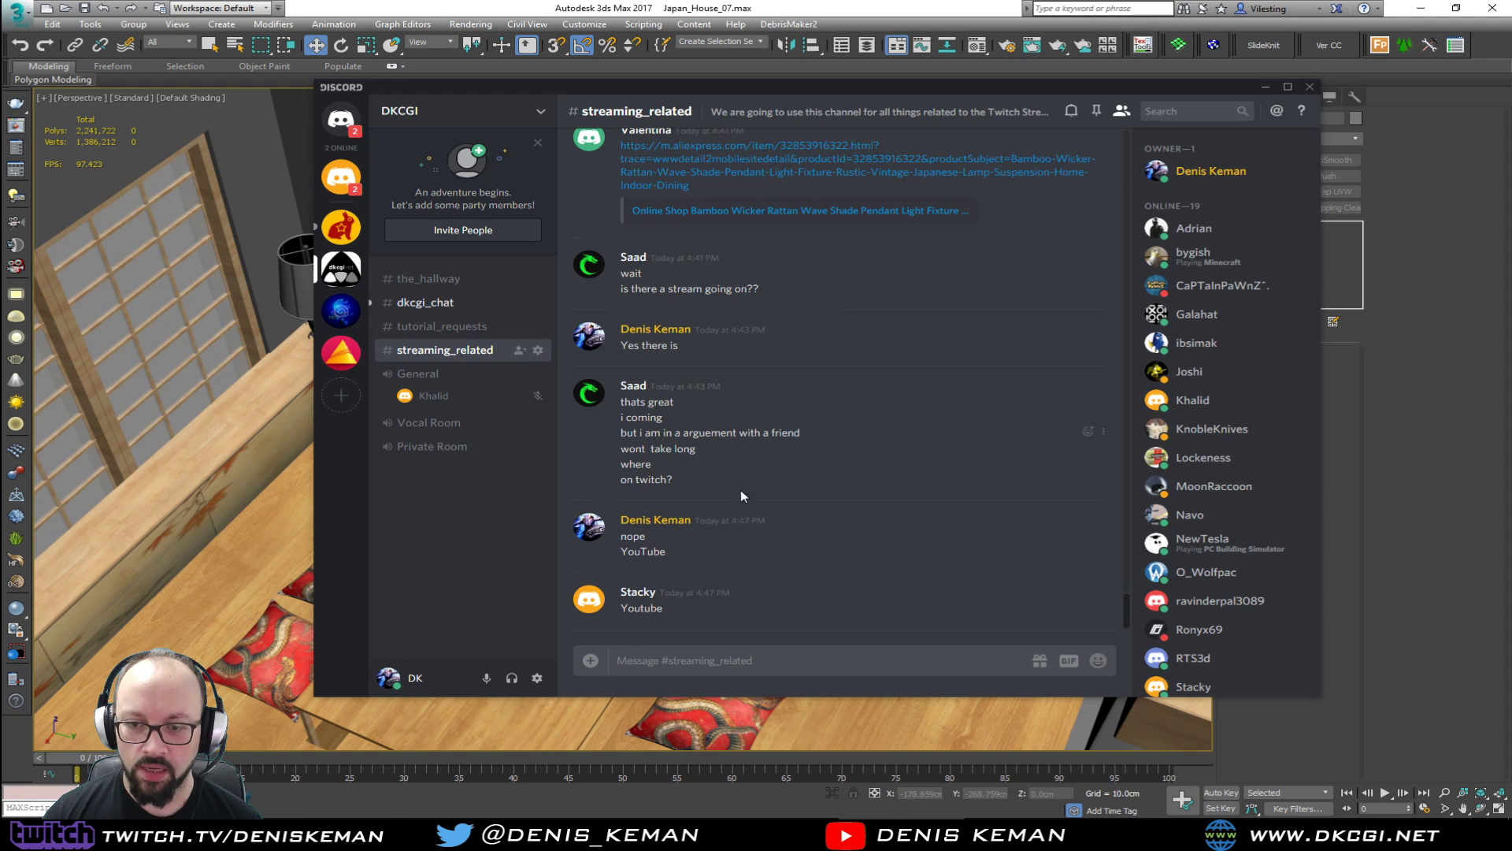
drag(807, 85, 1511, 134)
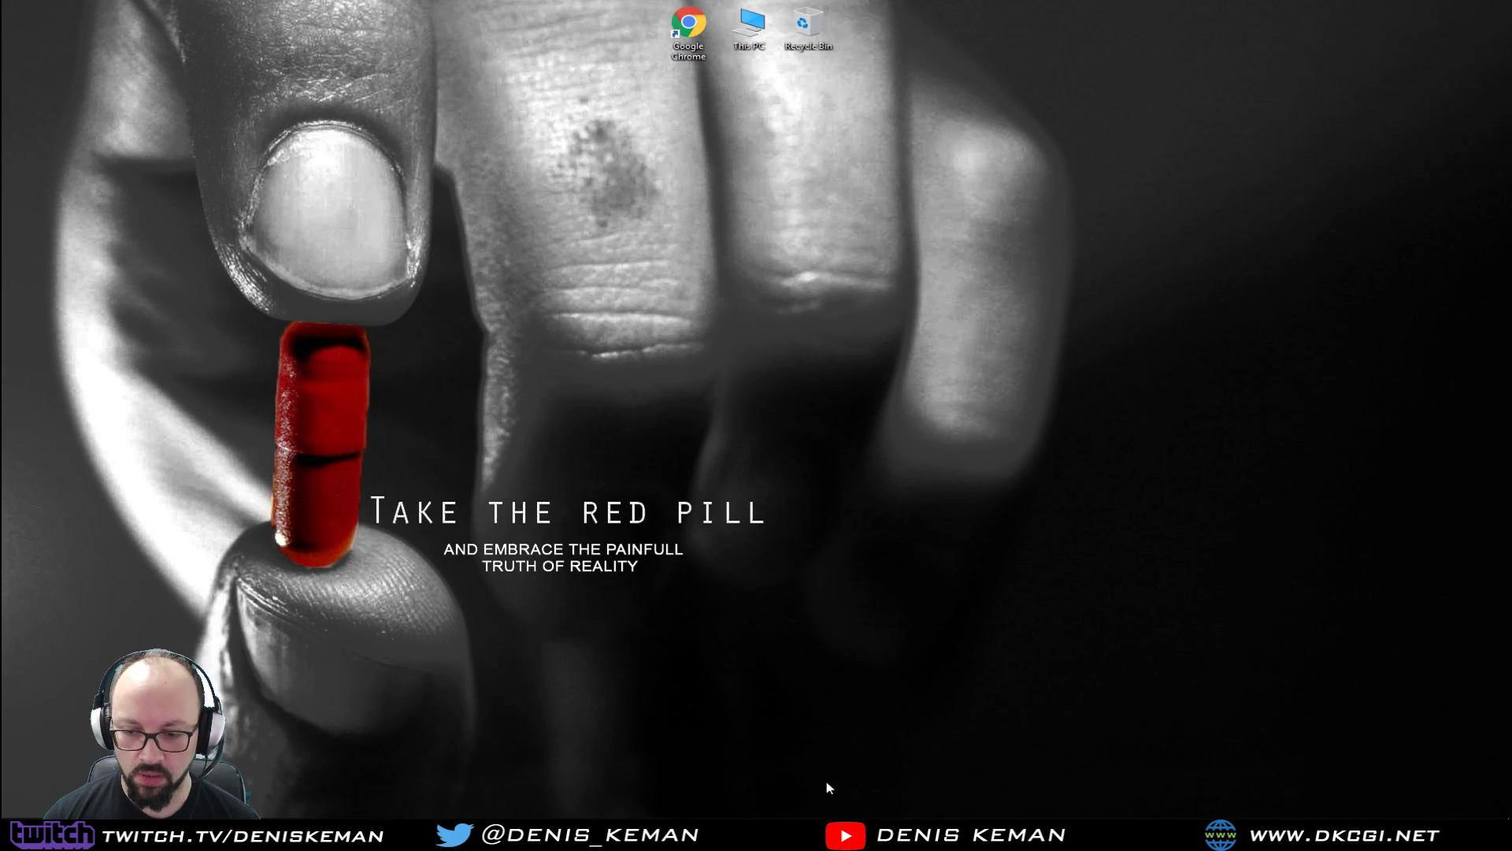
click(775, 834)
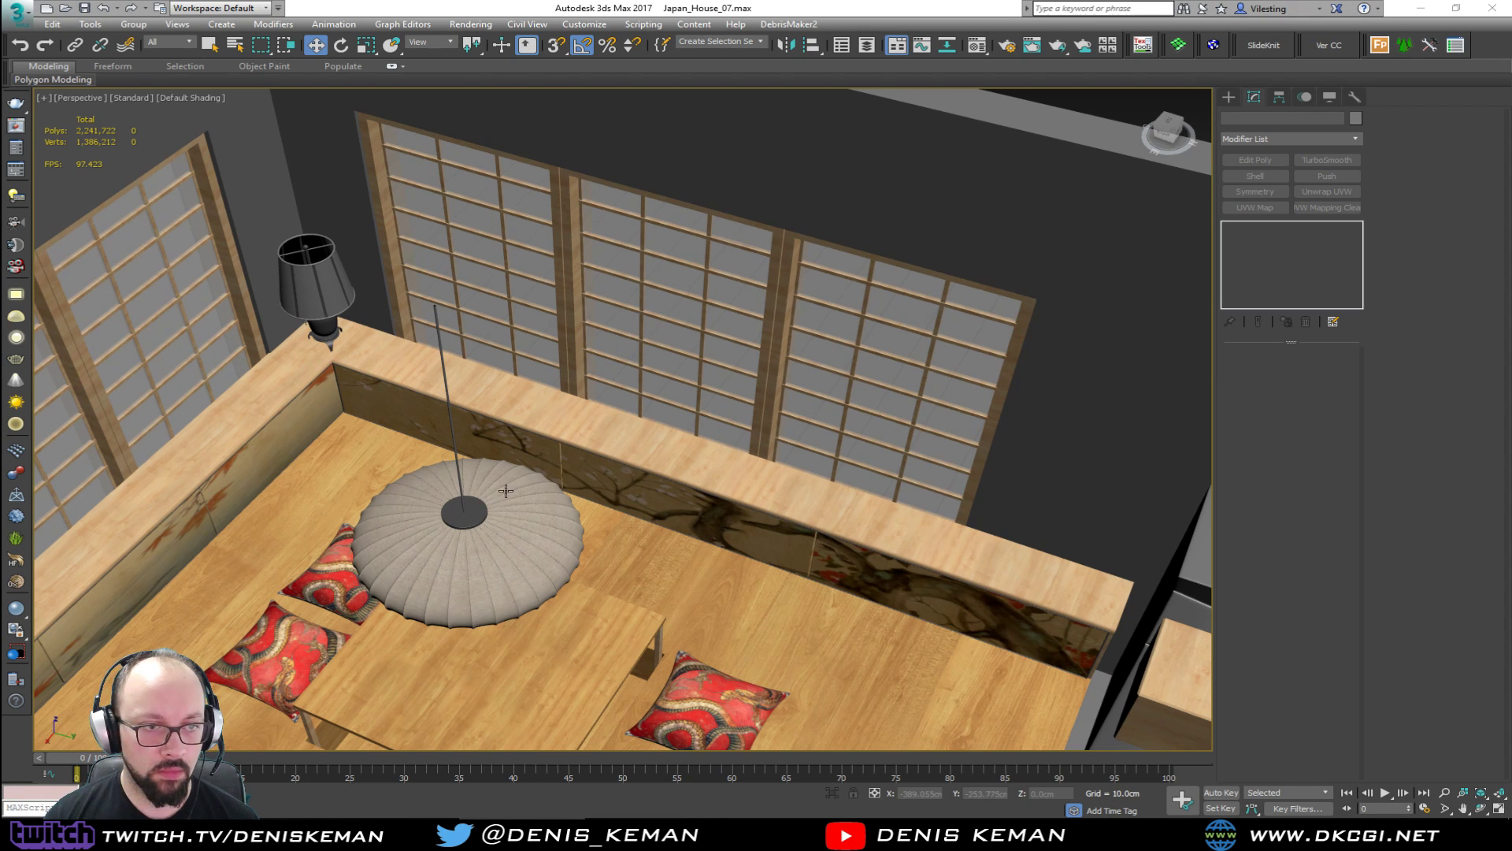
Start a new empty scene in place of the Japan house and reset 3ds Max to its defaults.
scroll(523, 427, down, 4)
scroll(644, 415, down, 8)
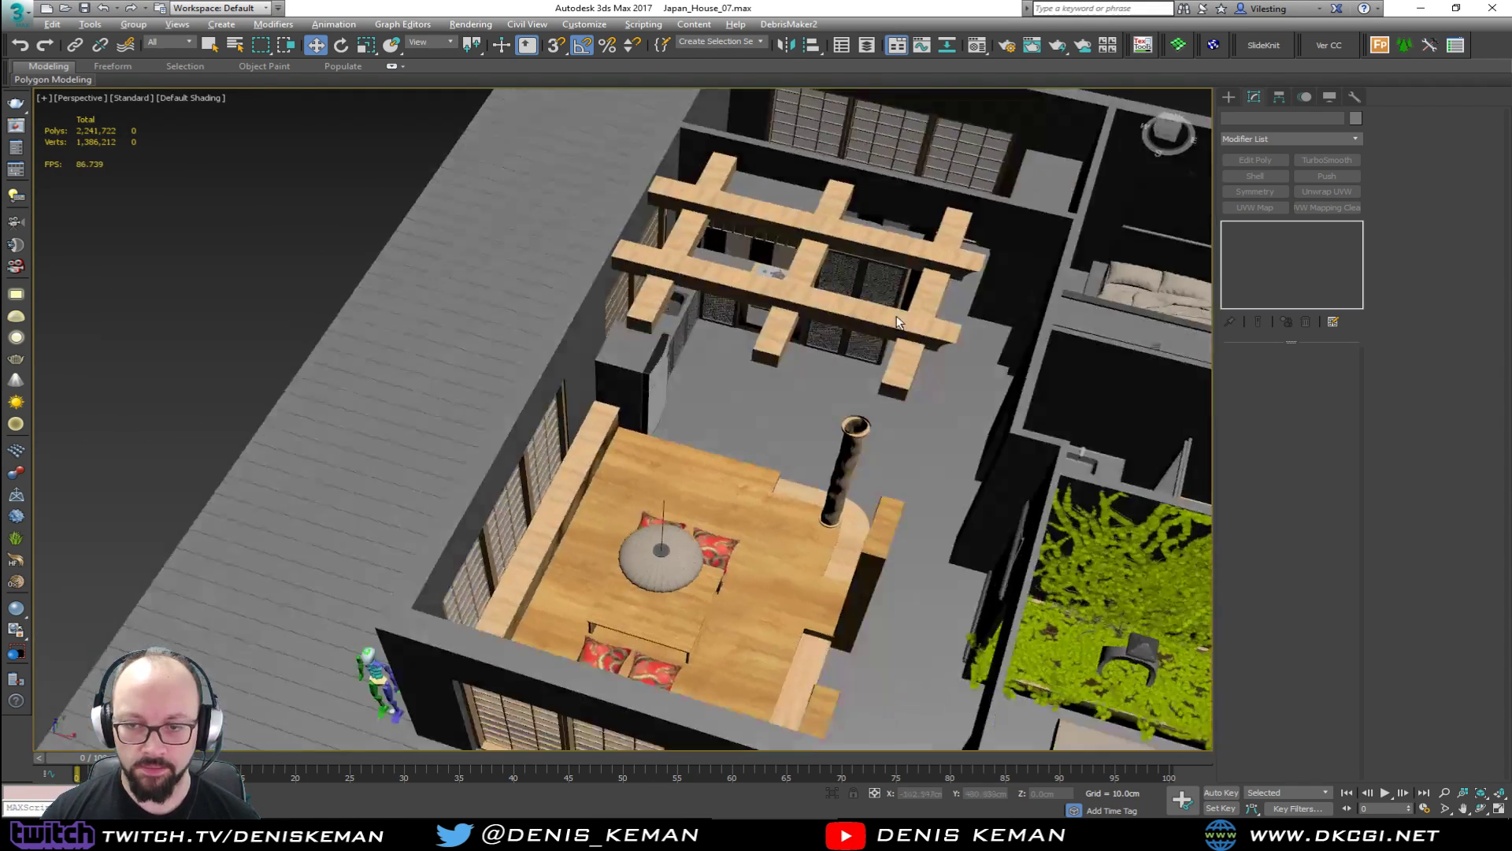
click(26, 16)
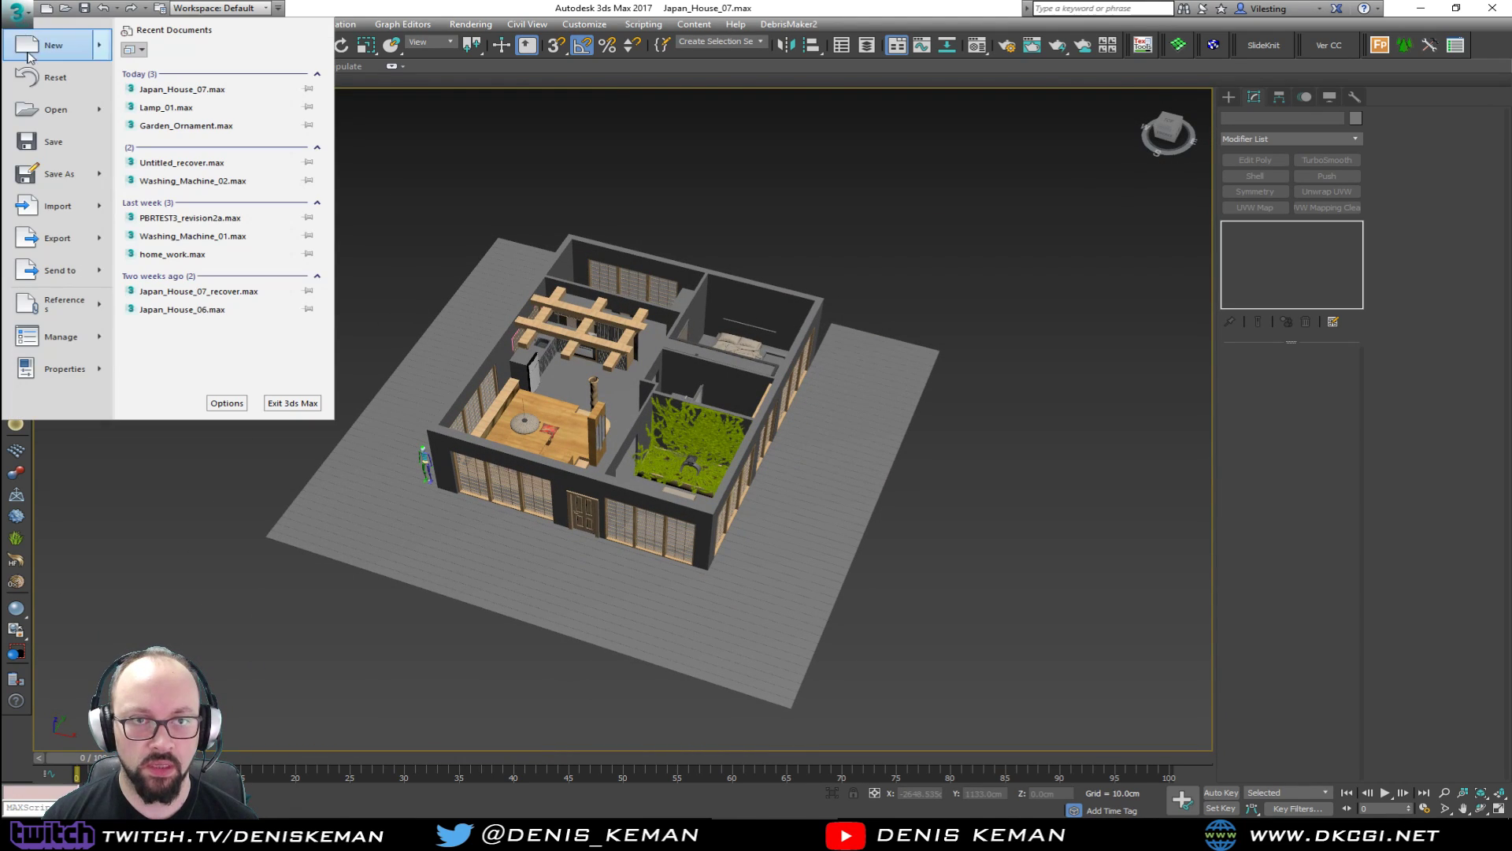
click(99, 164)
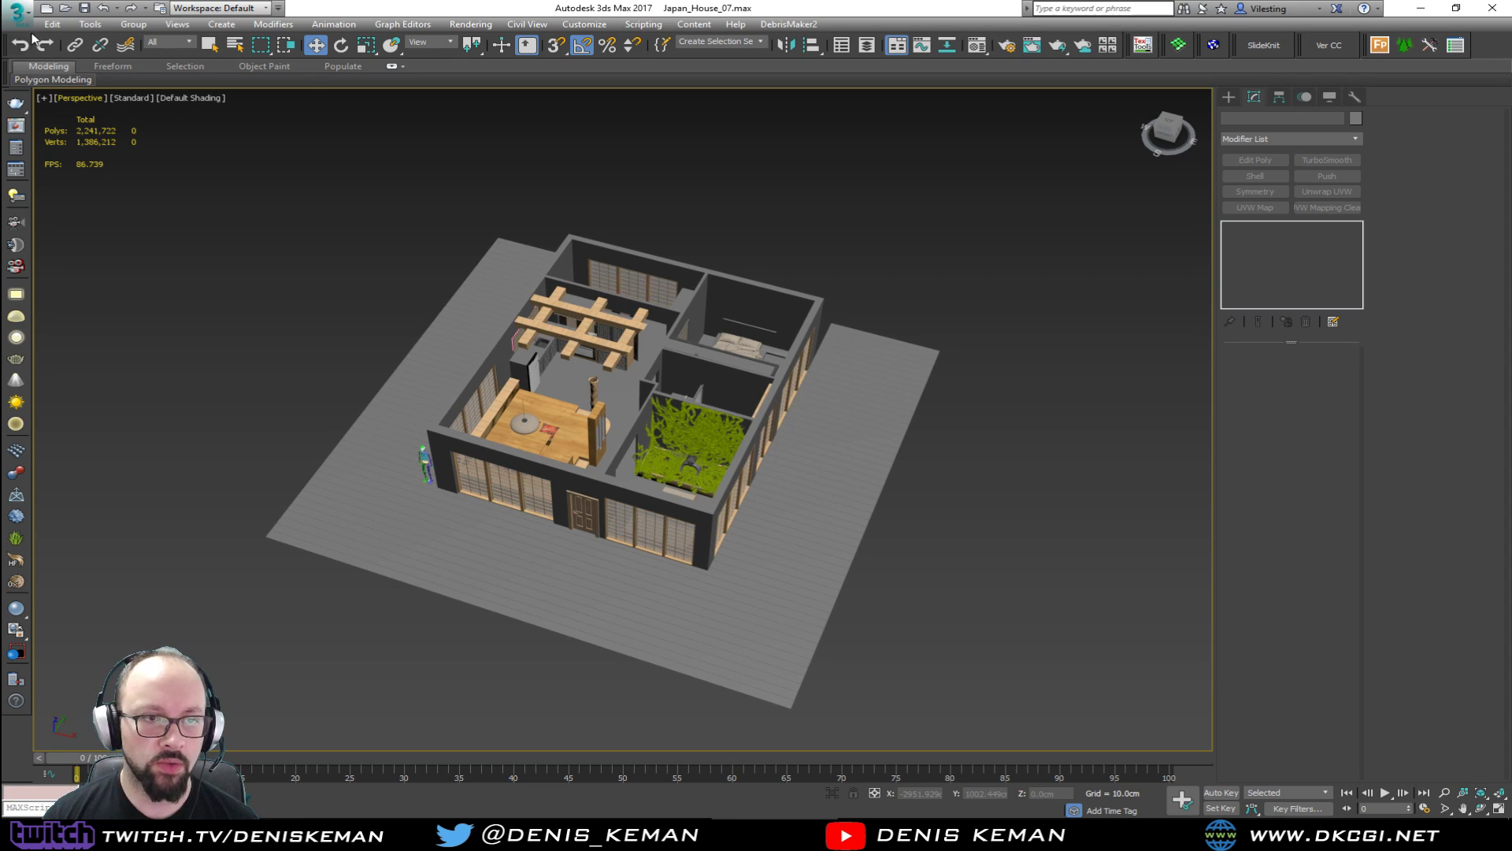
click(18, 14)
click(48, 45)
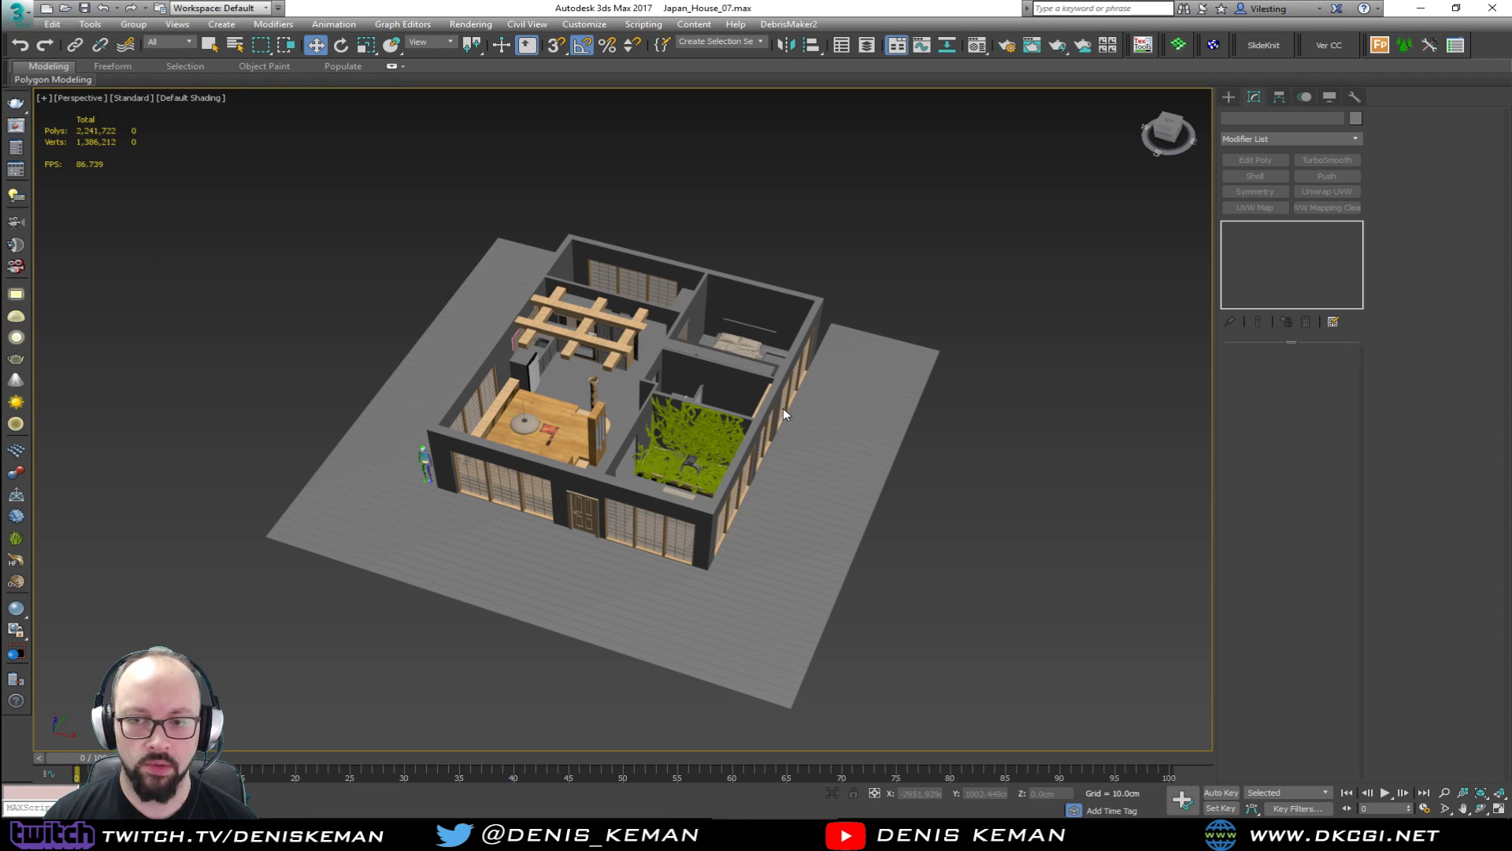
key(alt+w)
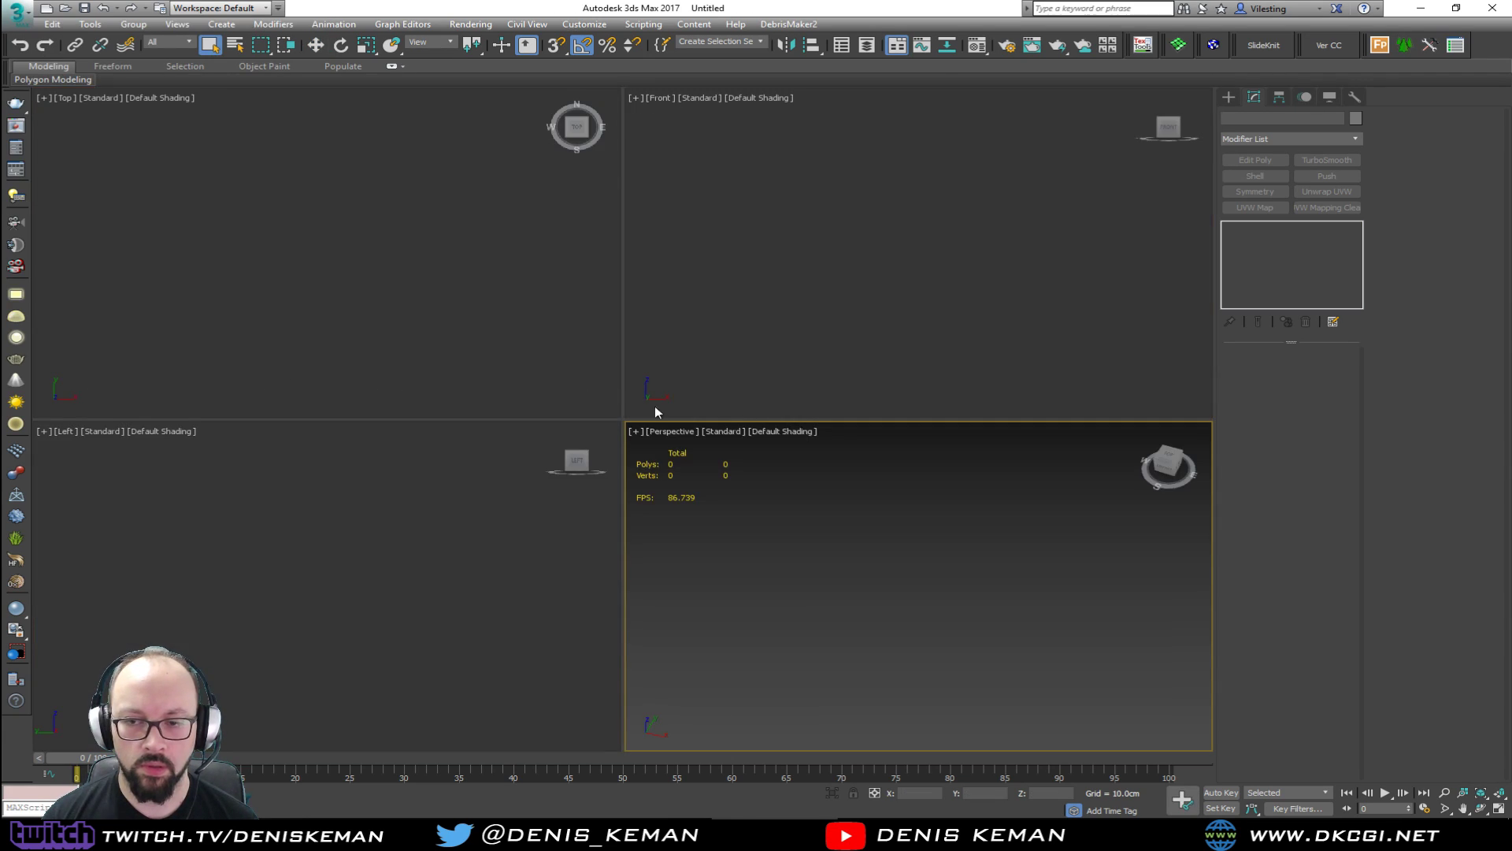
click(17, 14)
click(49, 78)
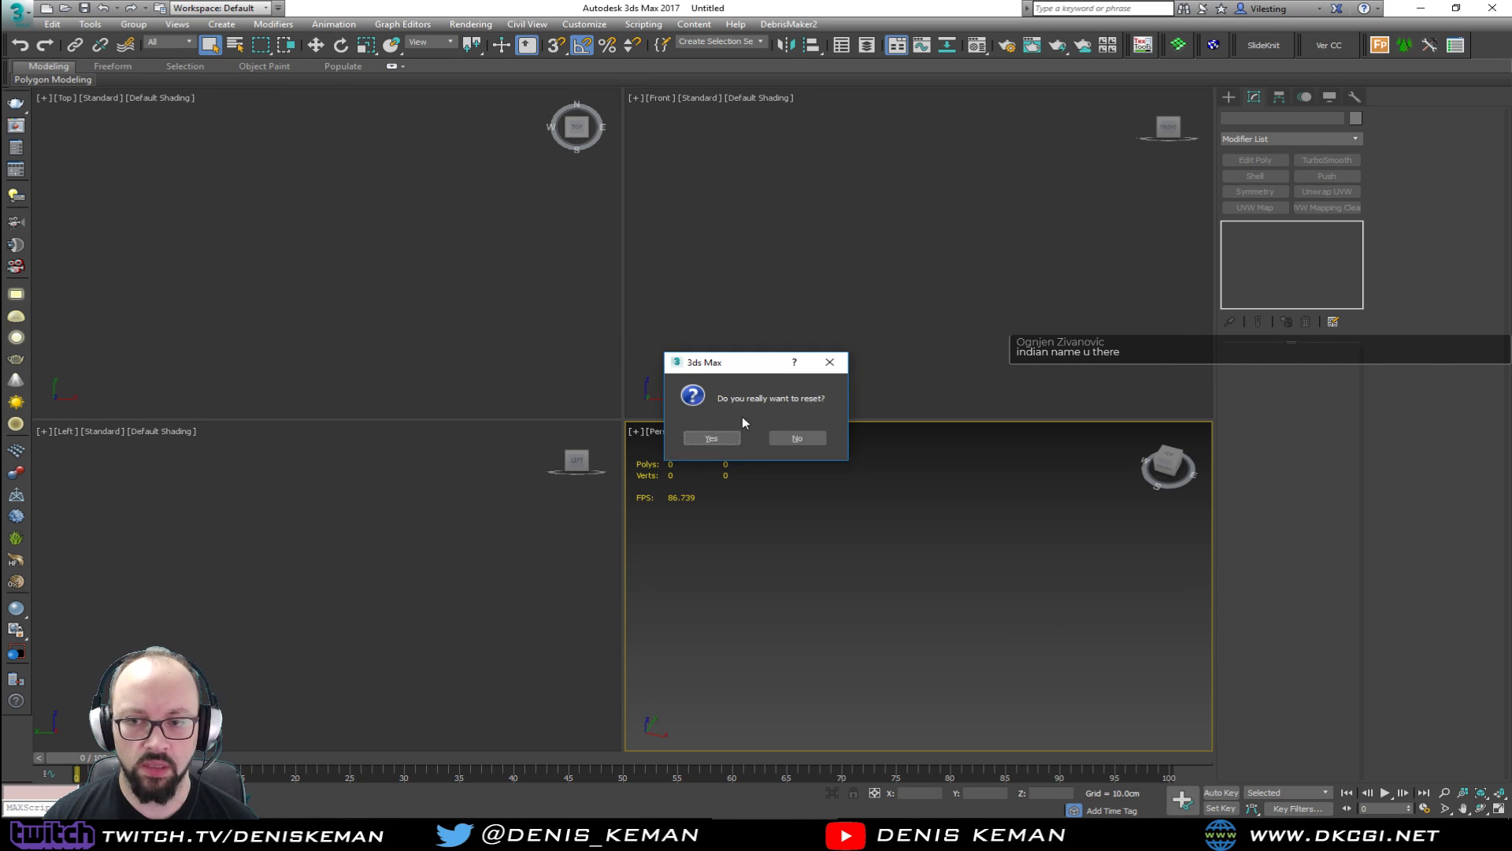
click(715, 433)
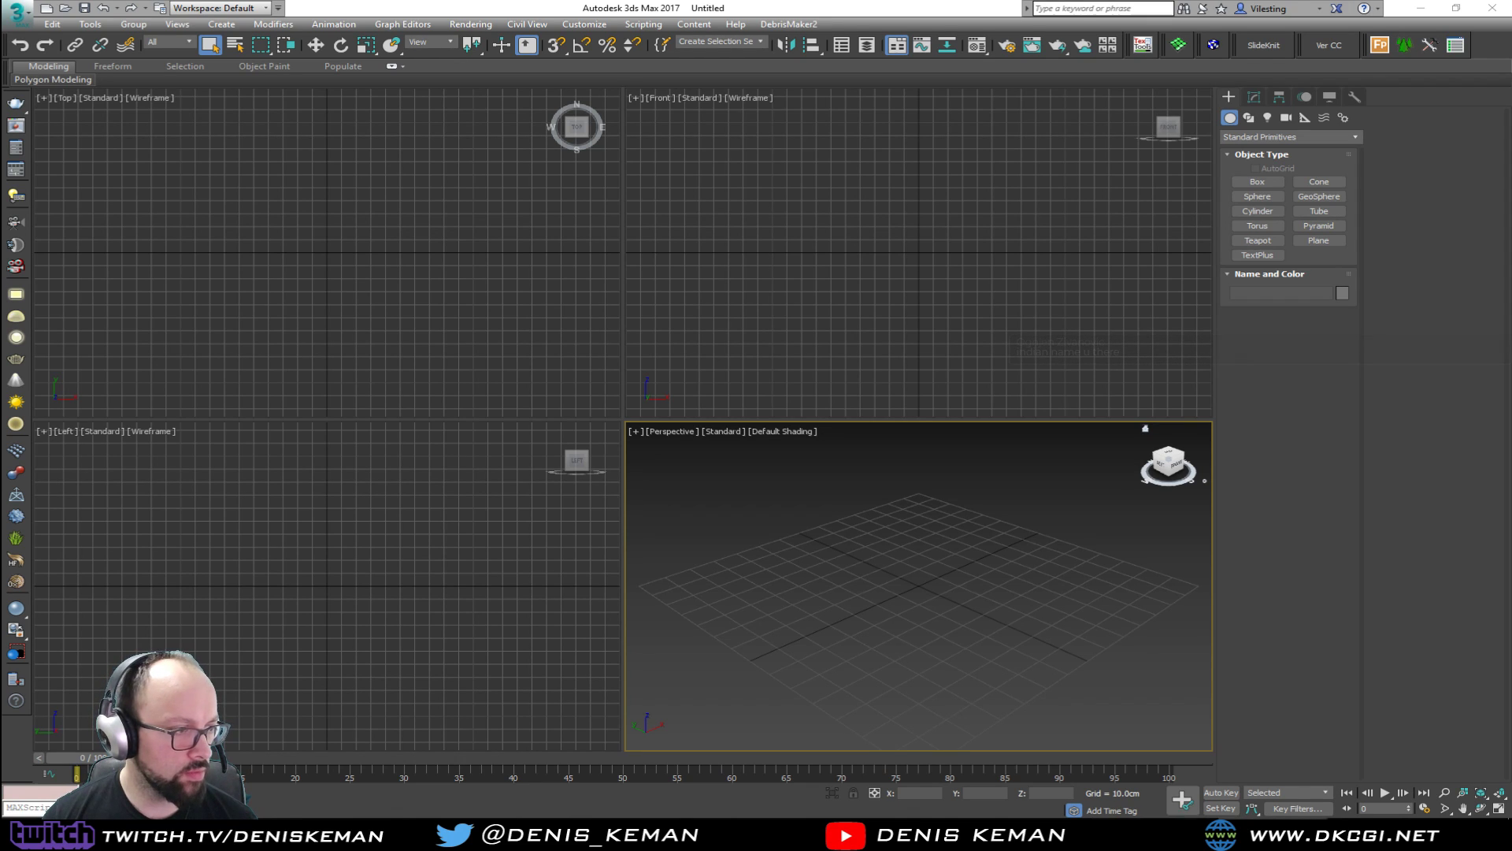
Examine the enlarged Net_Light reference photo for the wicker lamp's shape and move it out of the way.
drag(0, 193, 624, 164)
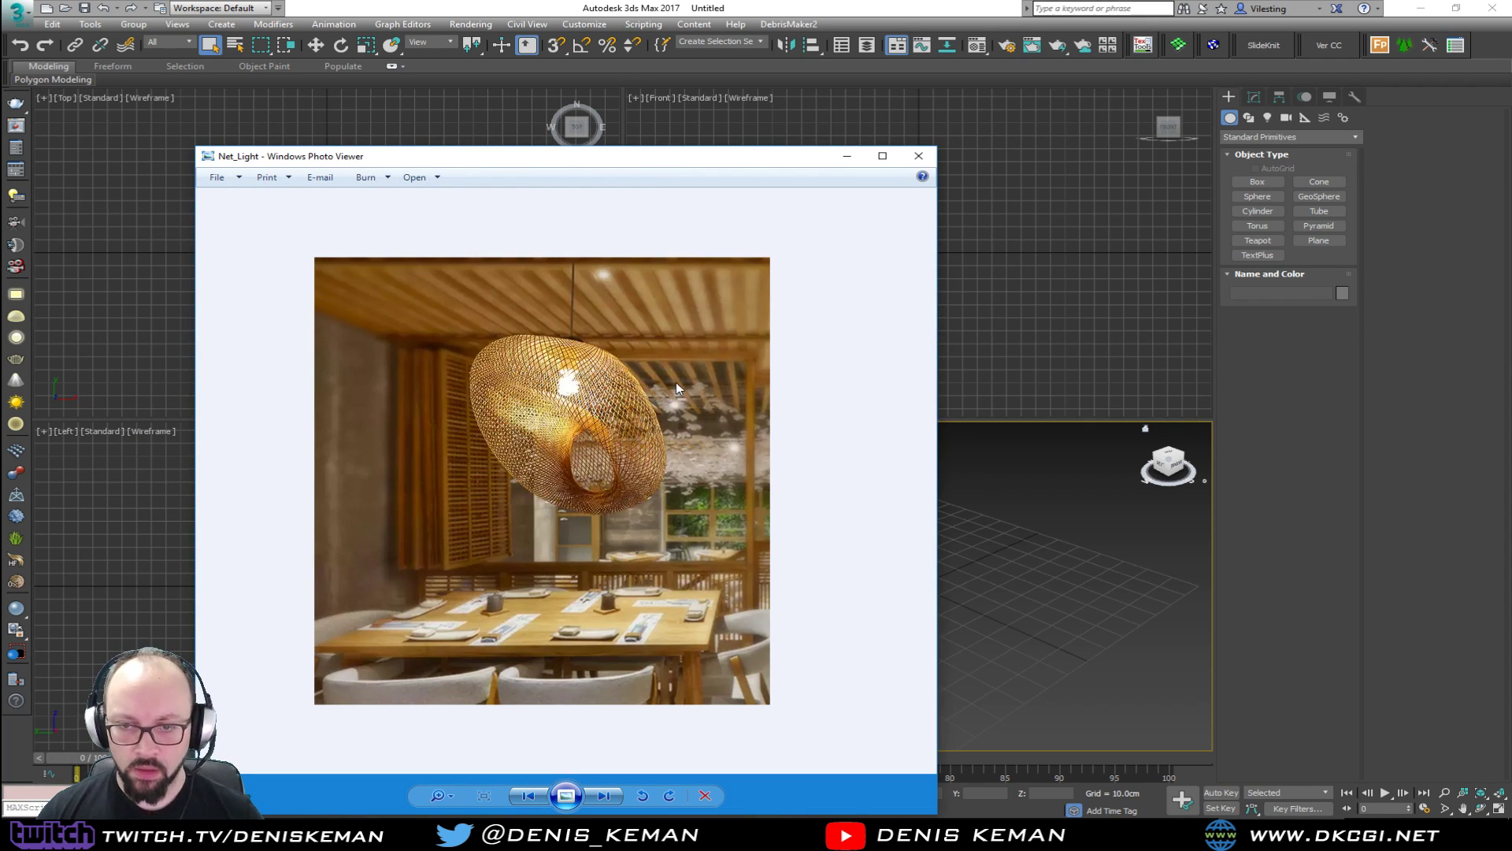
scroll(622, 417, up, 2)
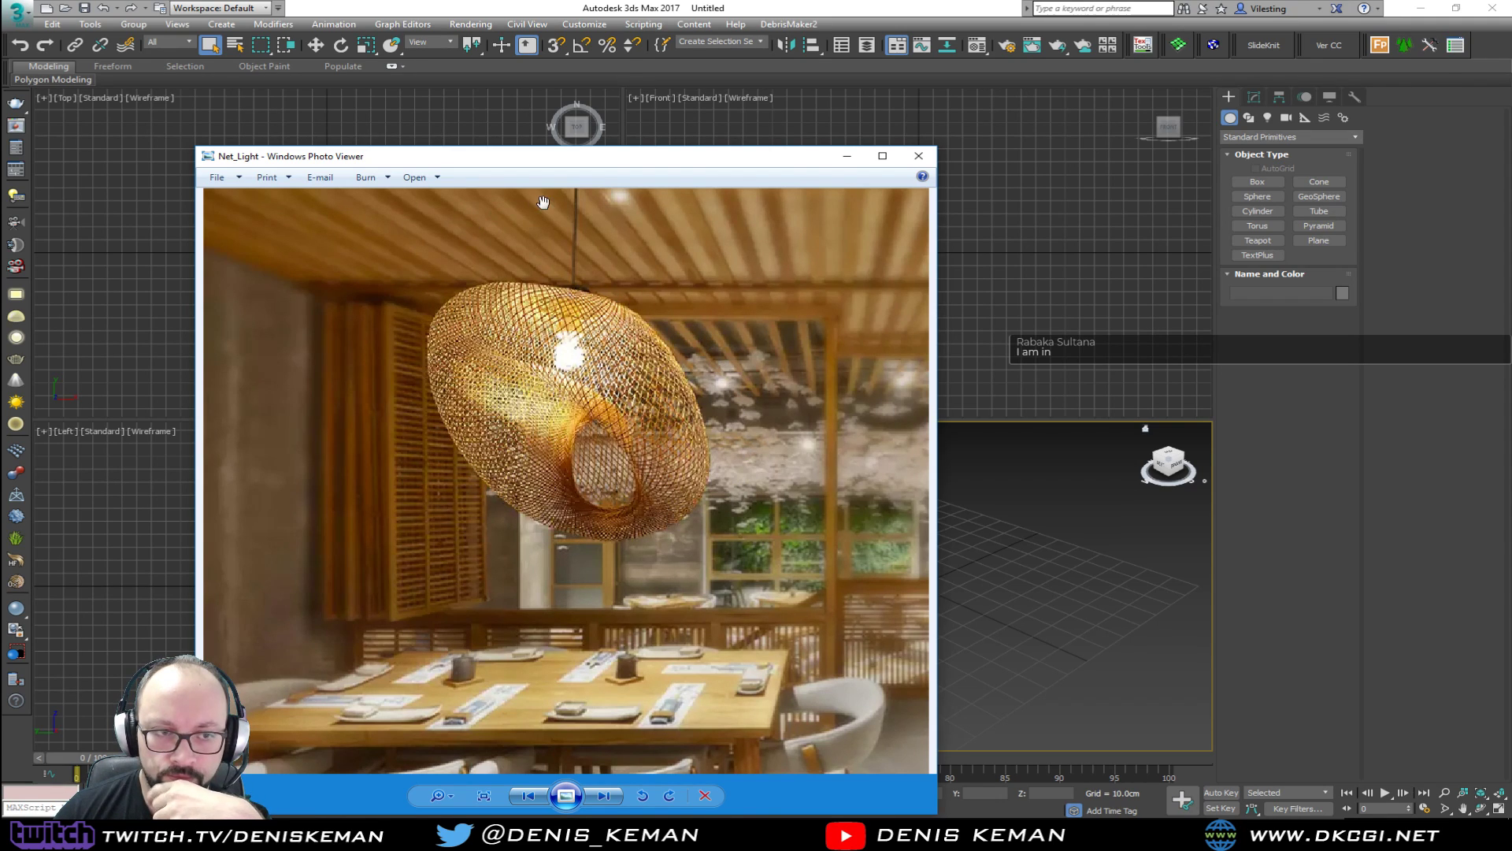
drag(605, 165, 1511, 170)
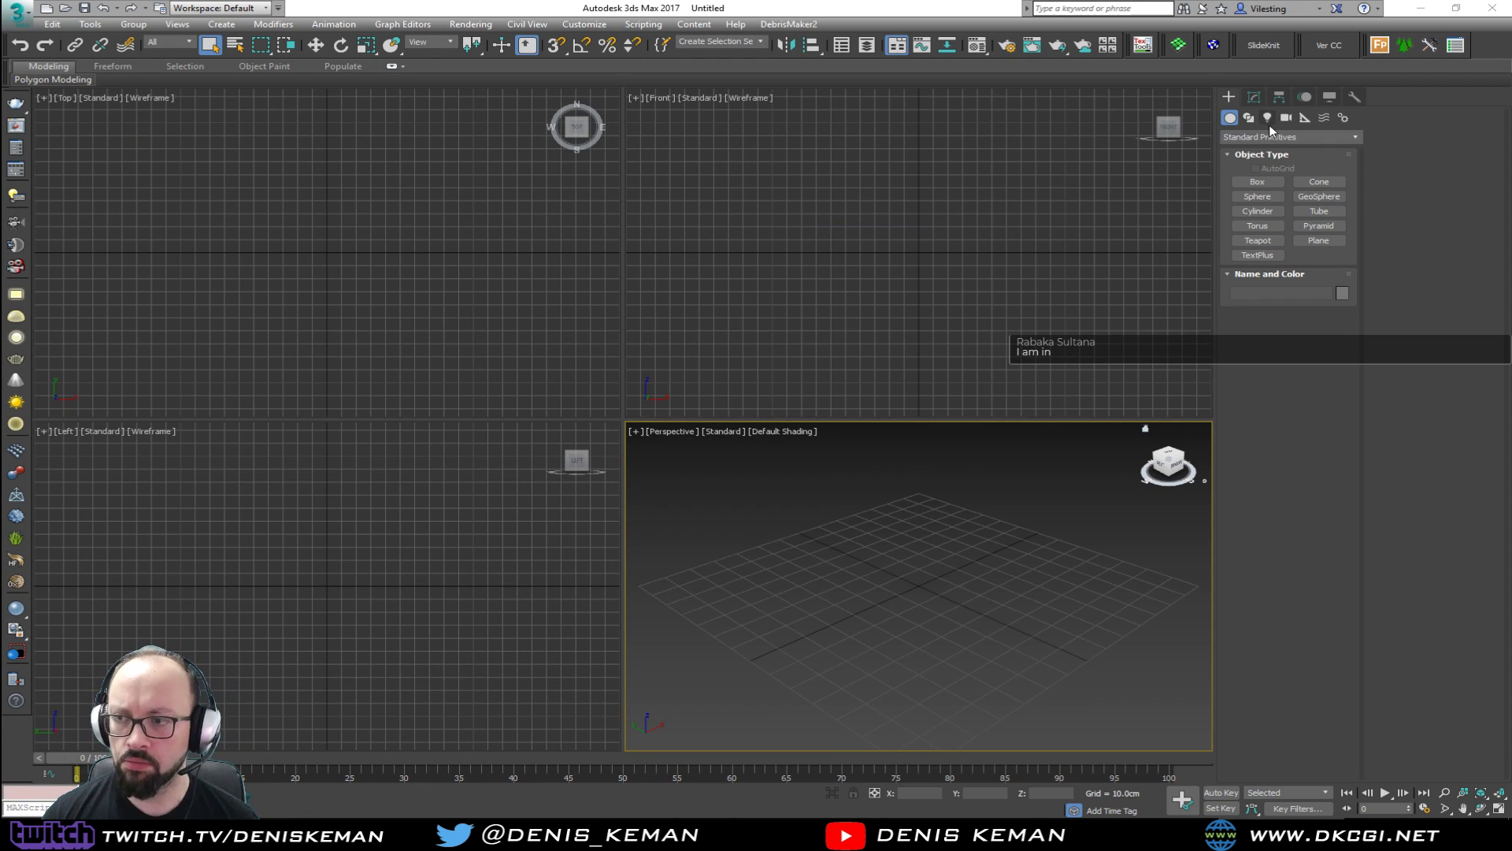
click(1249, 118)
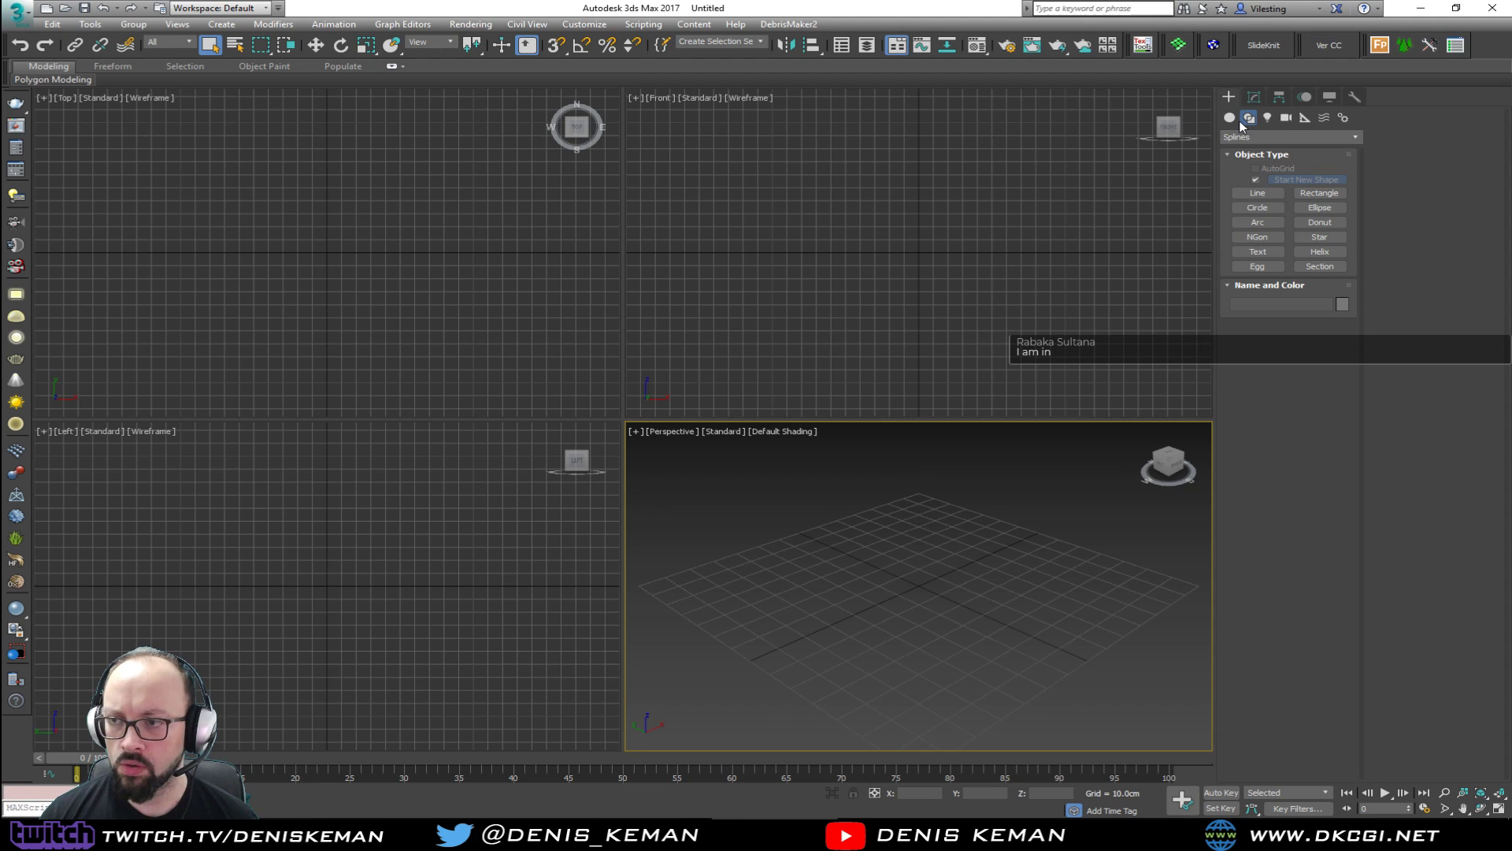
click(1334, 207)
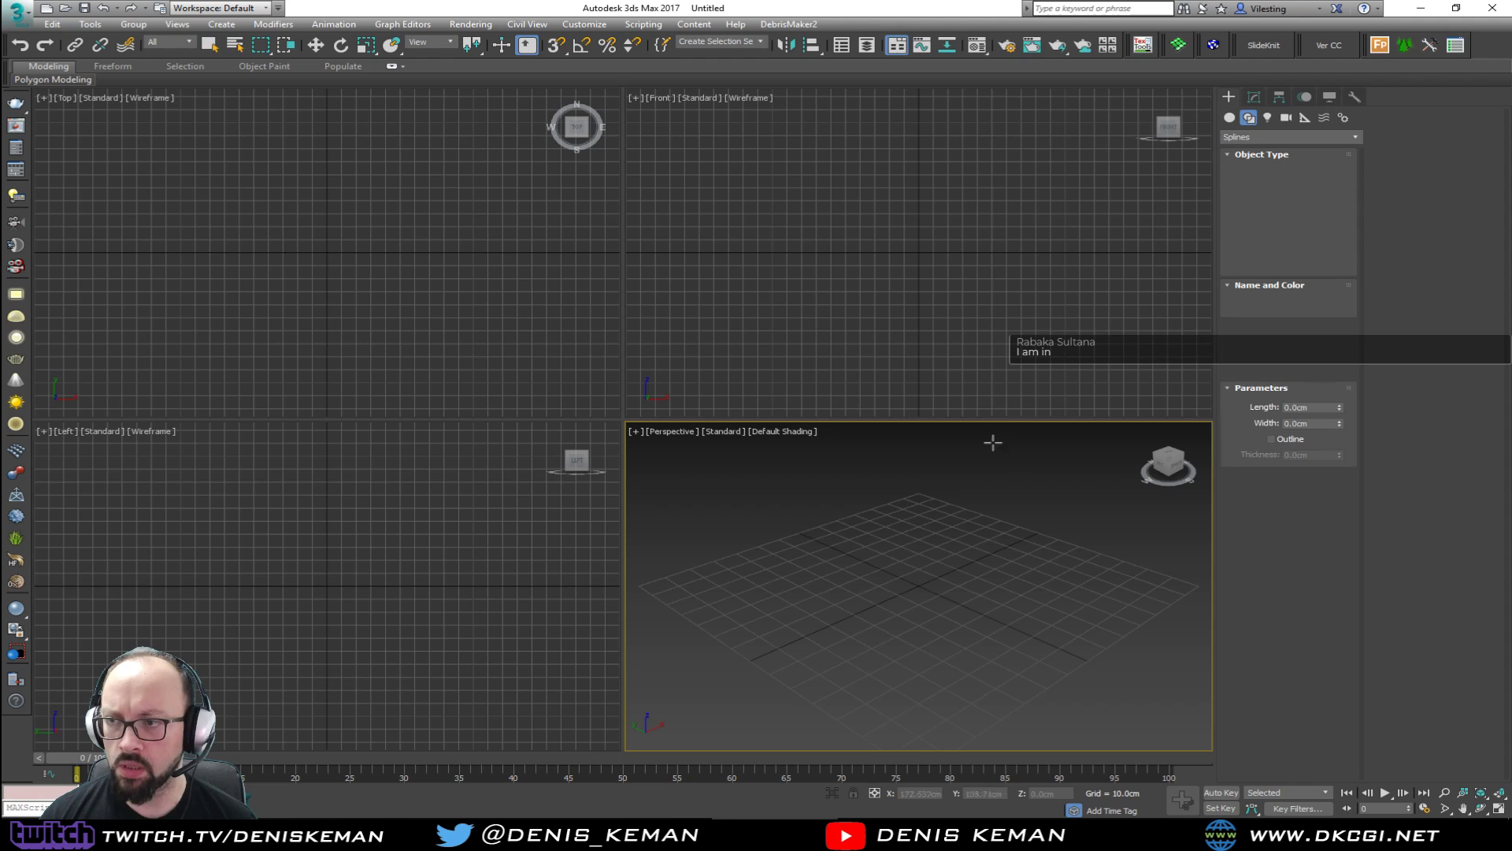
drag(919, 576, 970, 538)
key(Delete)
click(1231, 118)
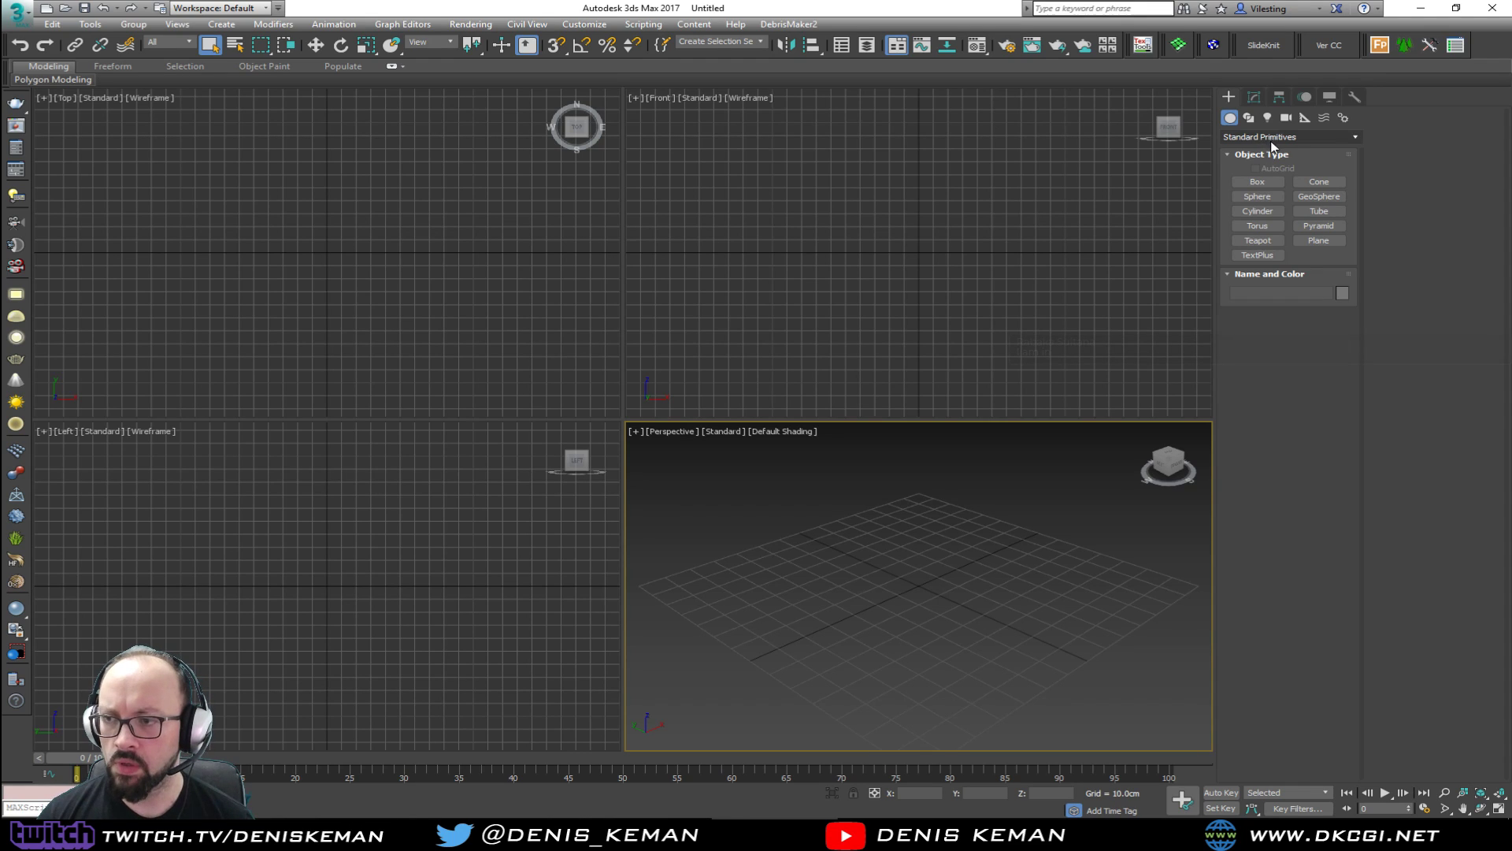
click(1258, 226)
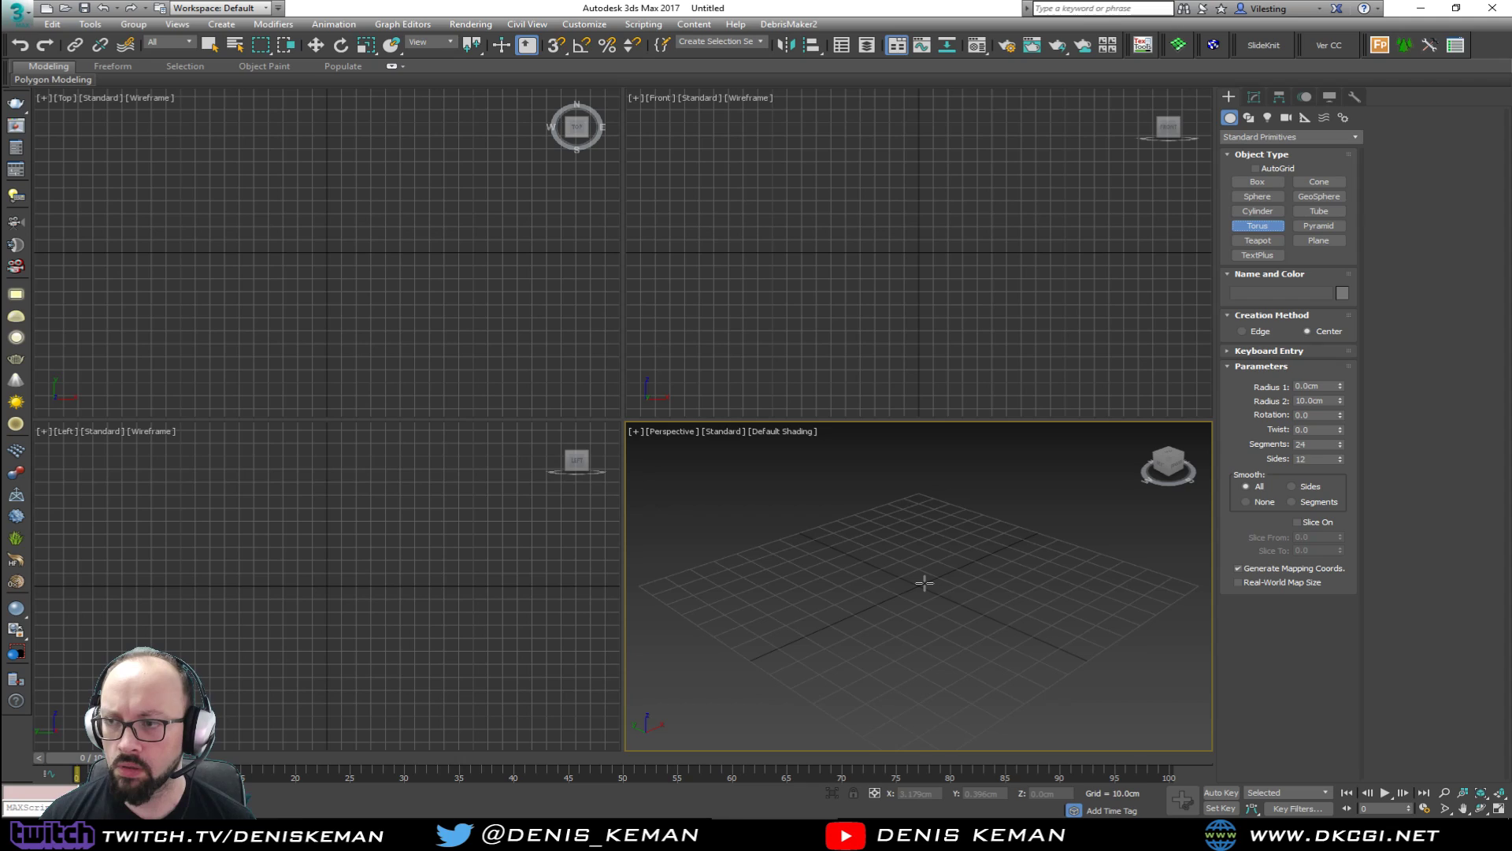
click(1263, 137)
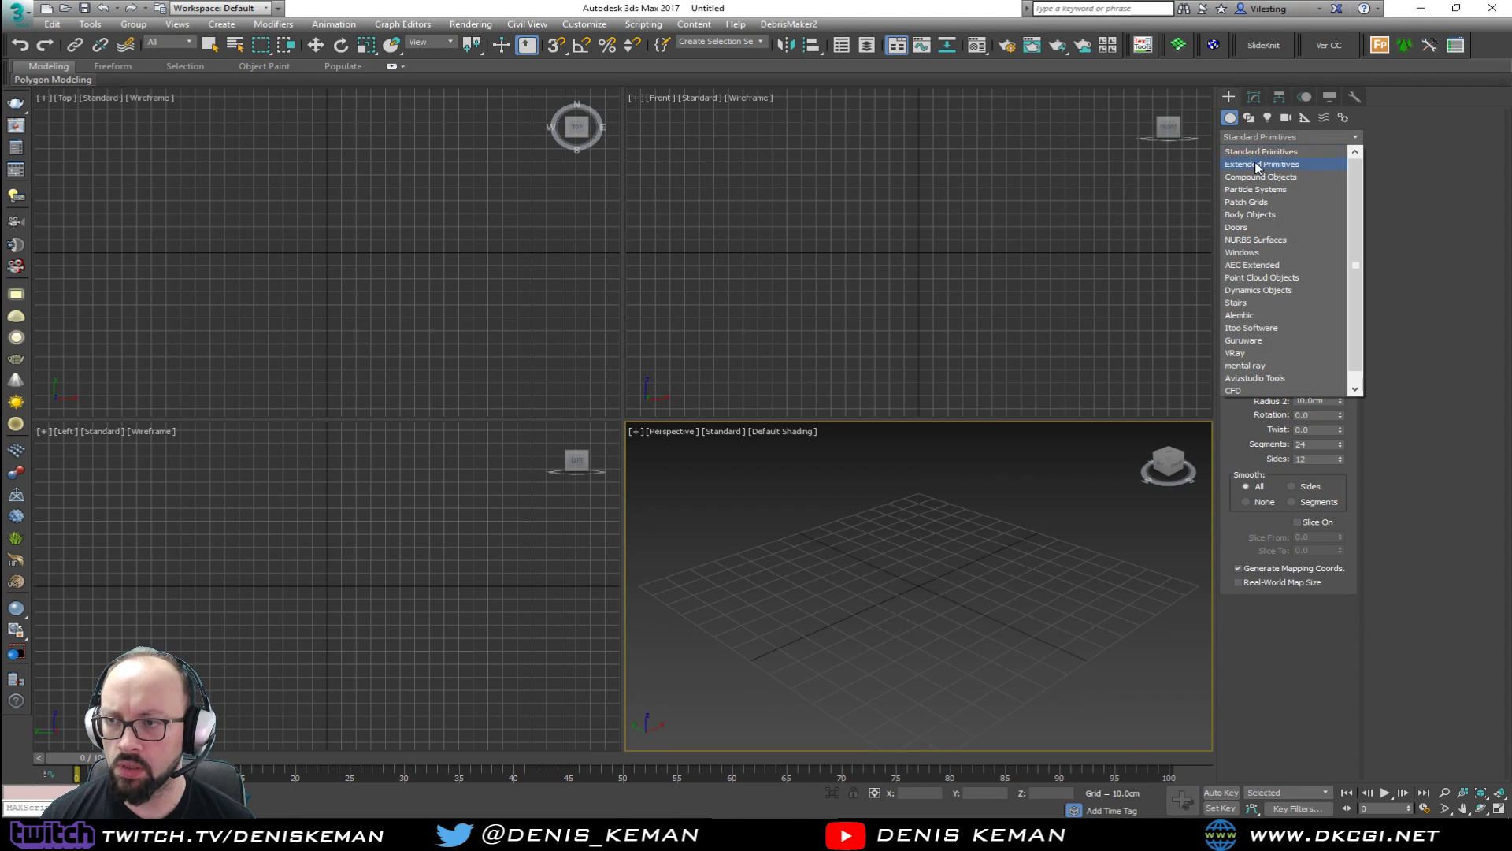
click(1255, 160)
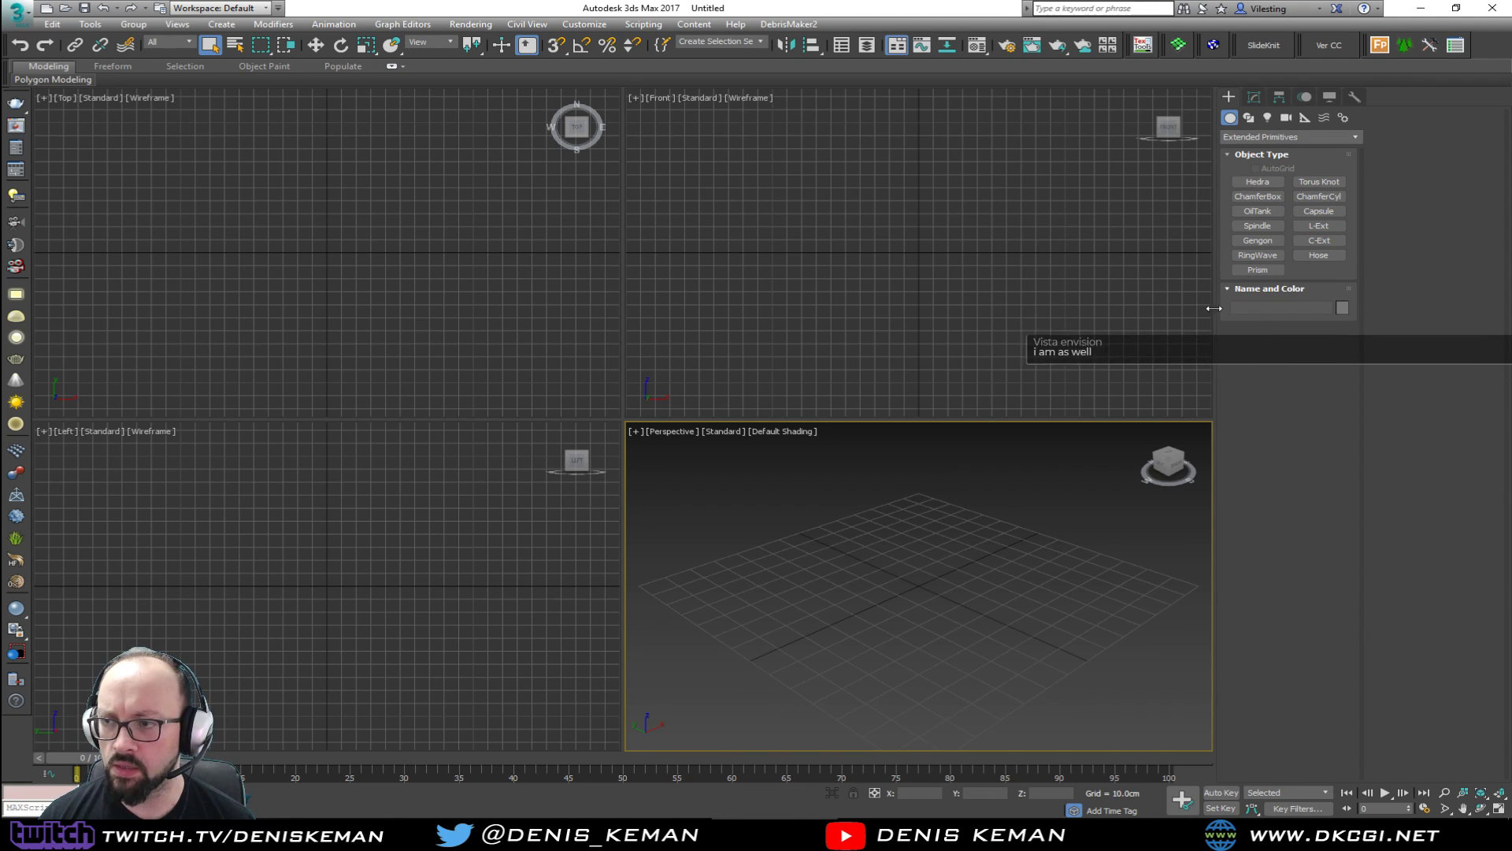
alt+middle_drag(975, 528, 950, 555)
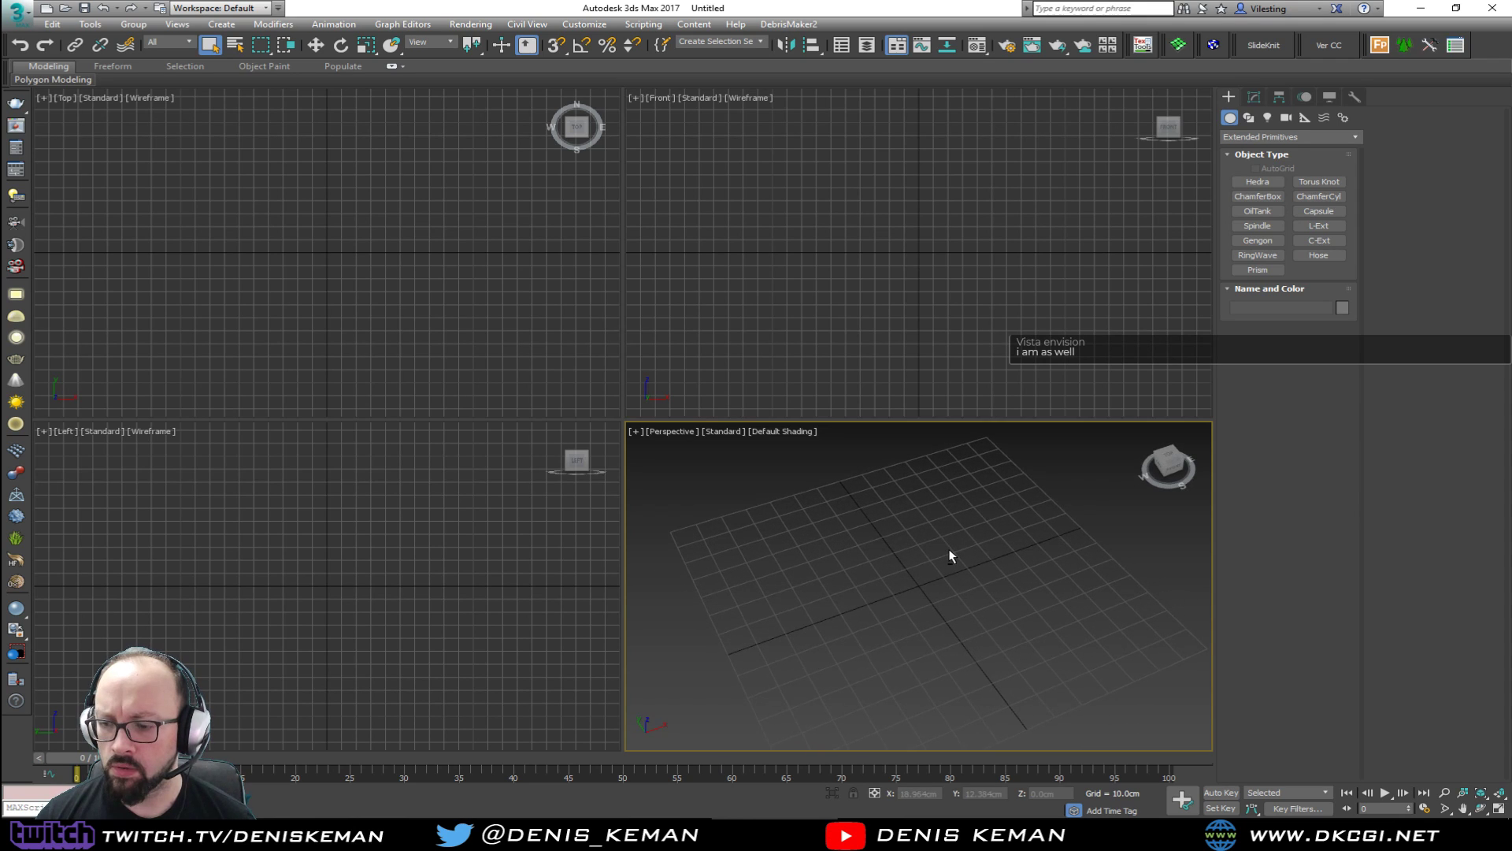
click(1277, 140)
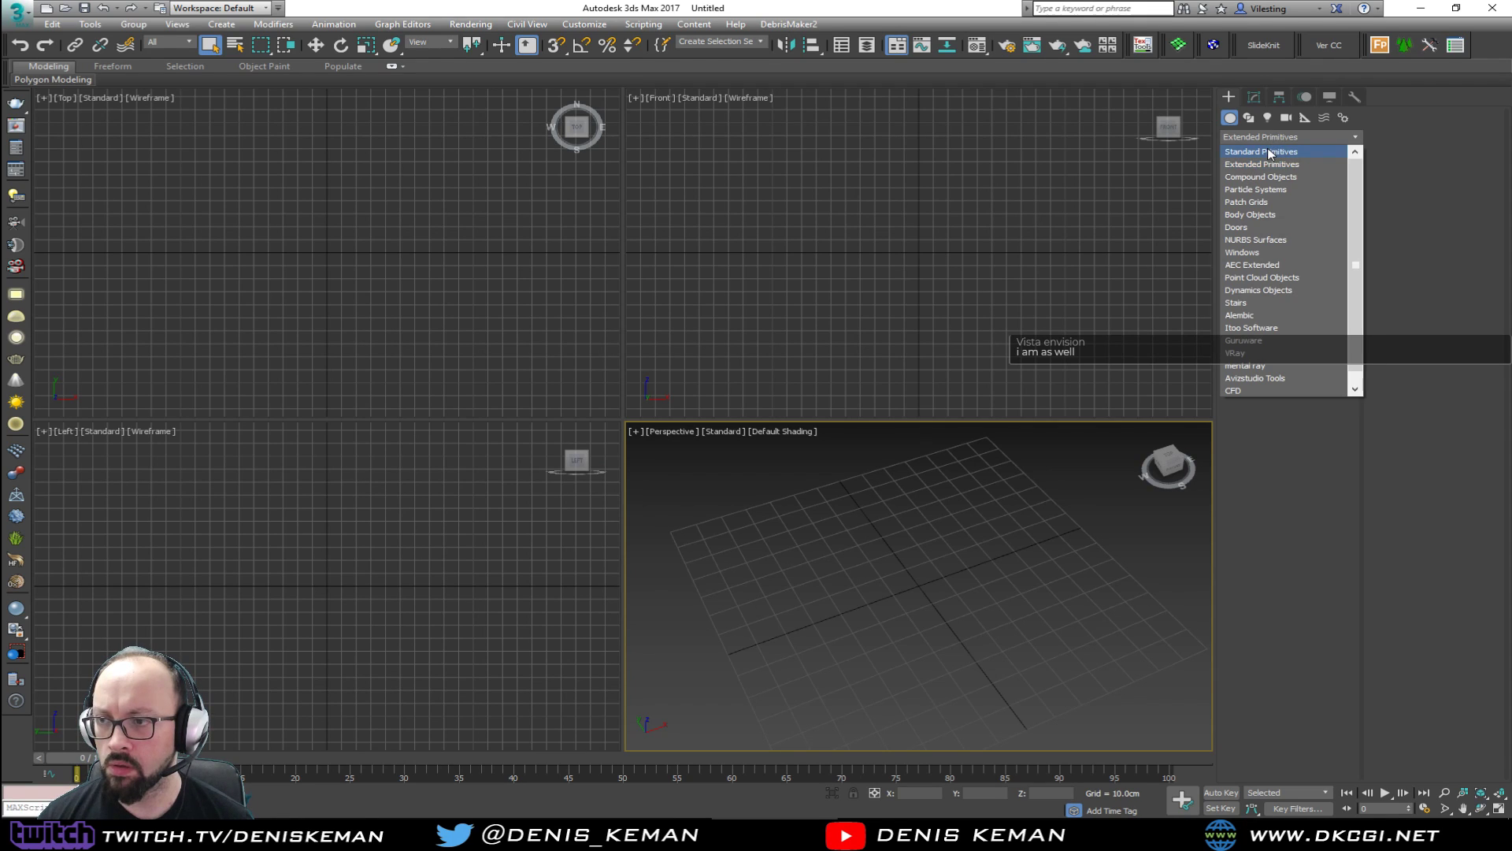
click(1275, 148)
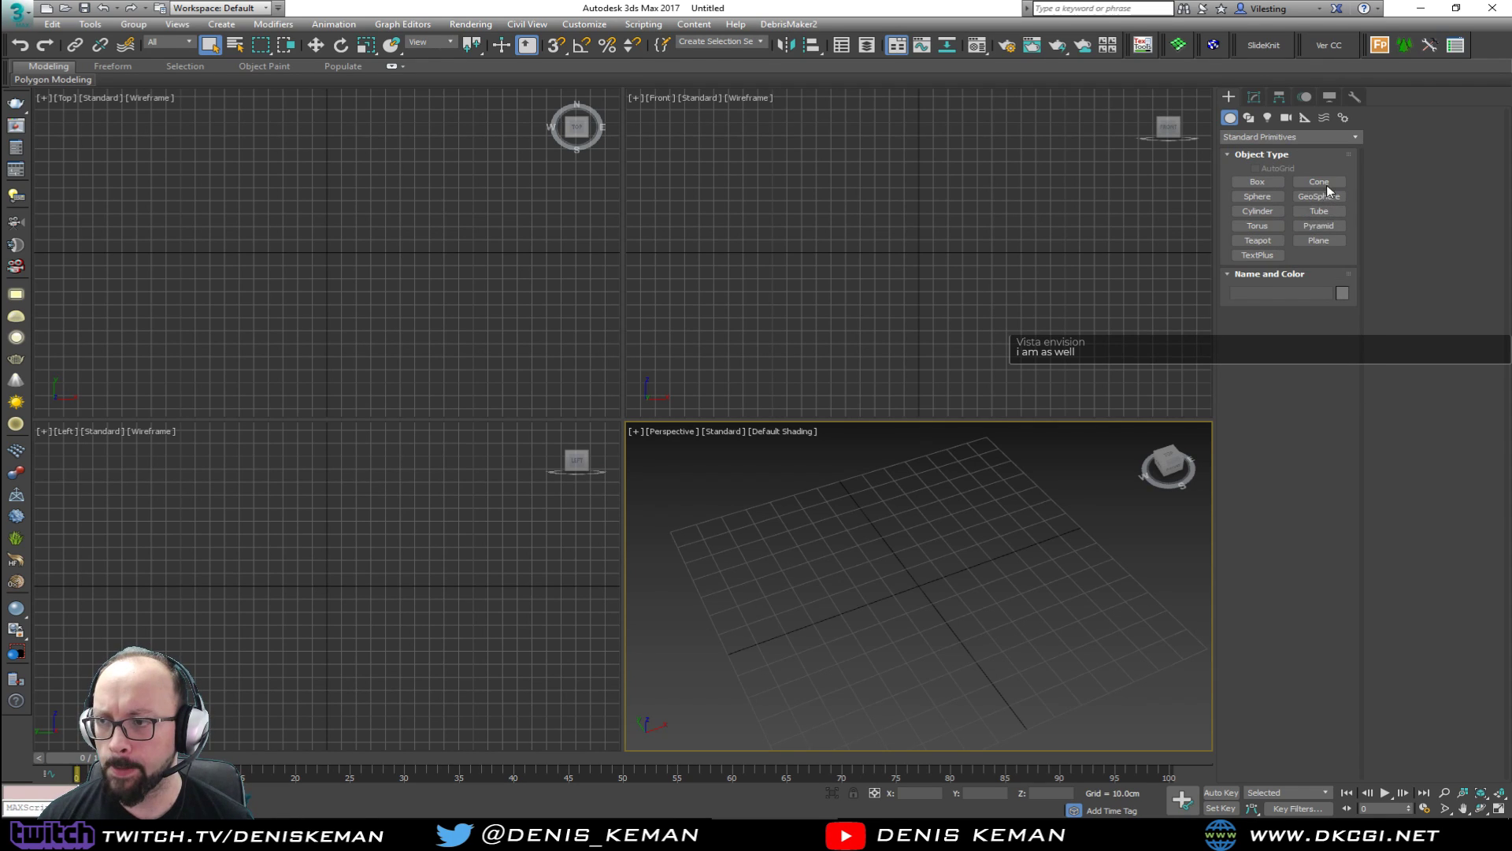
Create a torus at the grid centre with radii of about 73 cm and 28 cm, and display it maximized with edged faces.
click(1249, 227)
drag(912, 587, 928, 496)
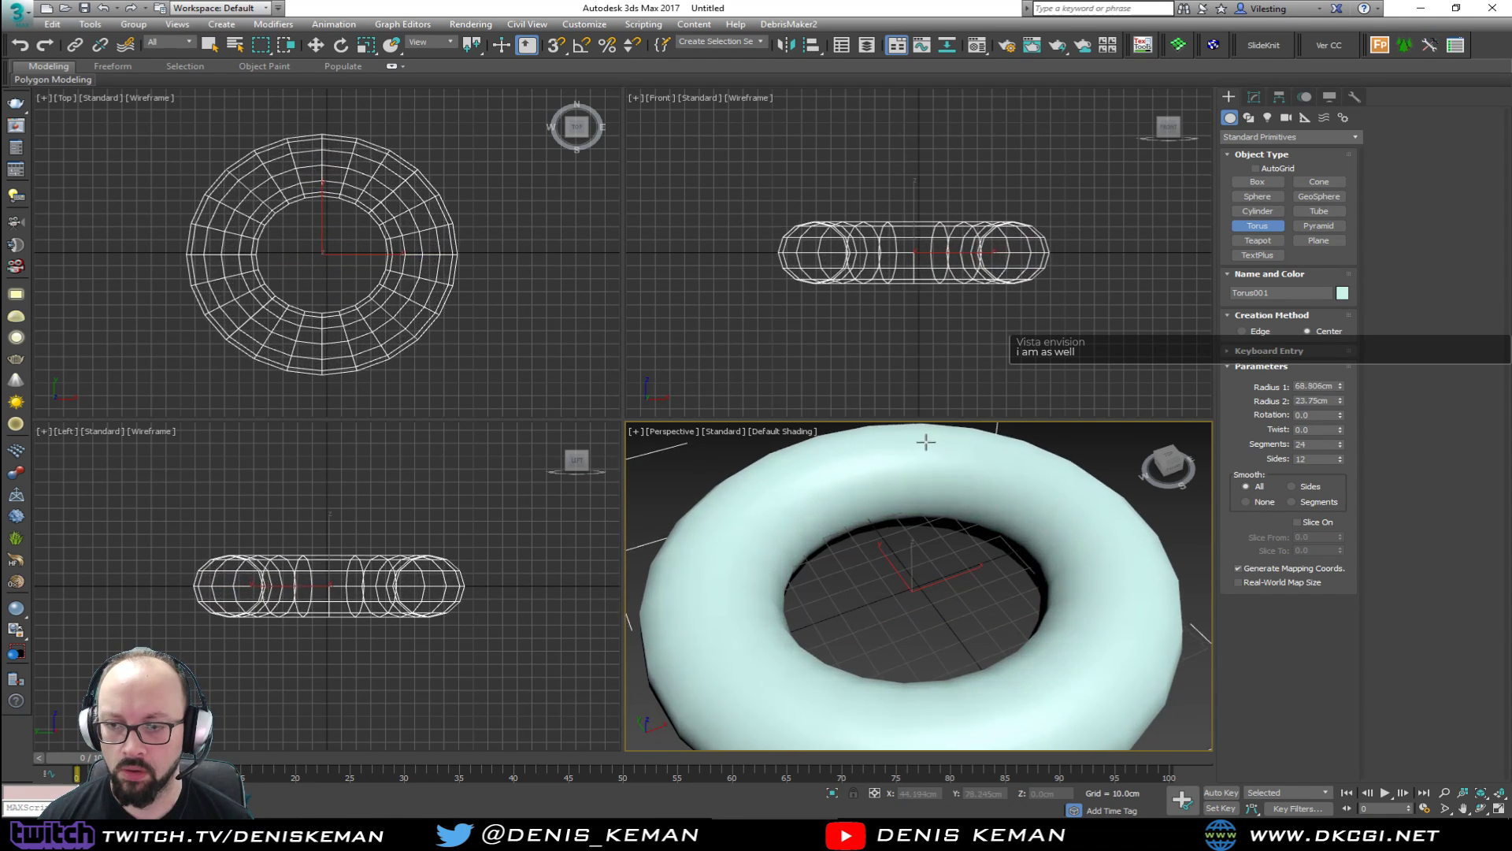
scroll(949, 587, down, 4)
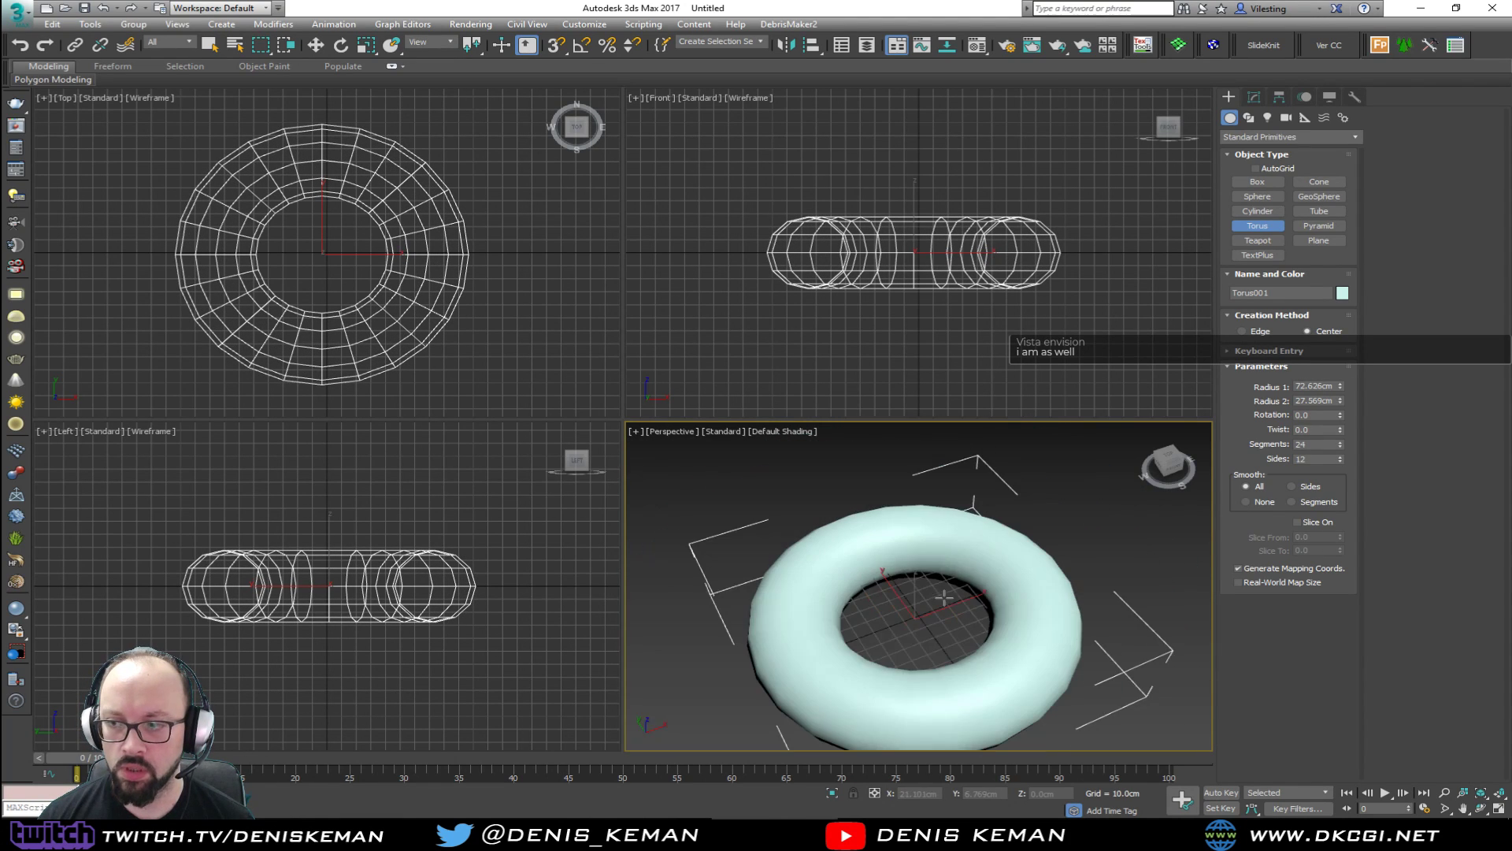
key(alt+w)
mouse_move(935, 530)
alt+middle_down()
mouse_move(869, 485)
mouse_move(864, 496)
mouse_move(921, 517)
mouse_move(964, 494)
alt+middle_up()
key(F4)
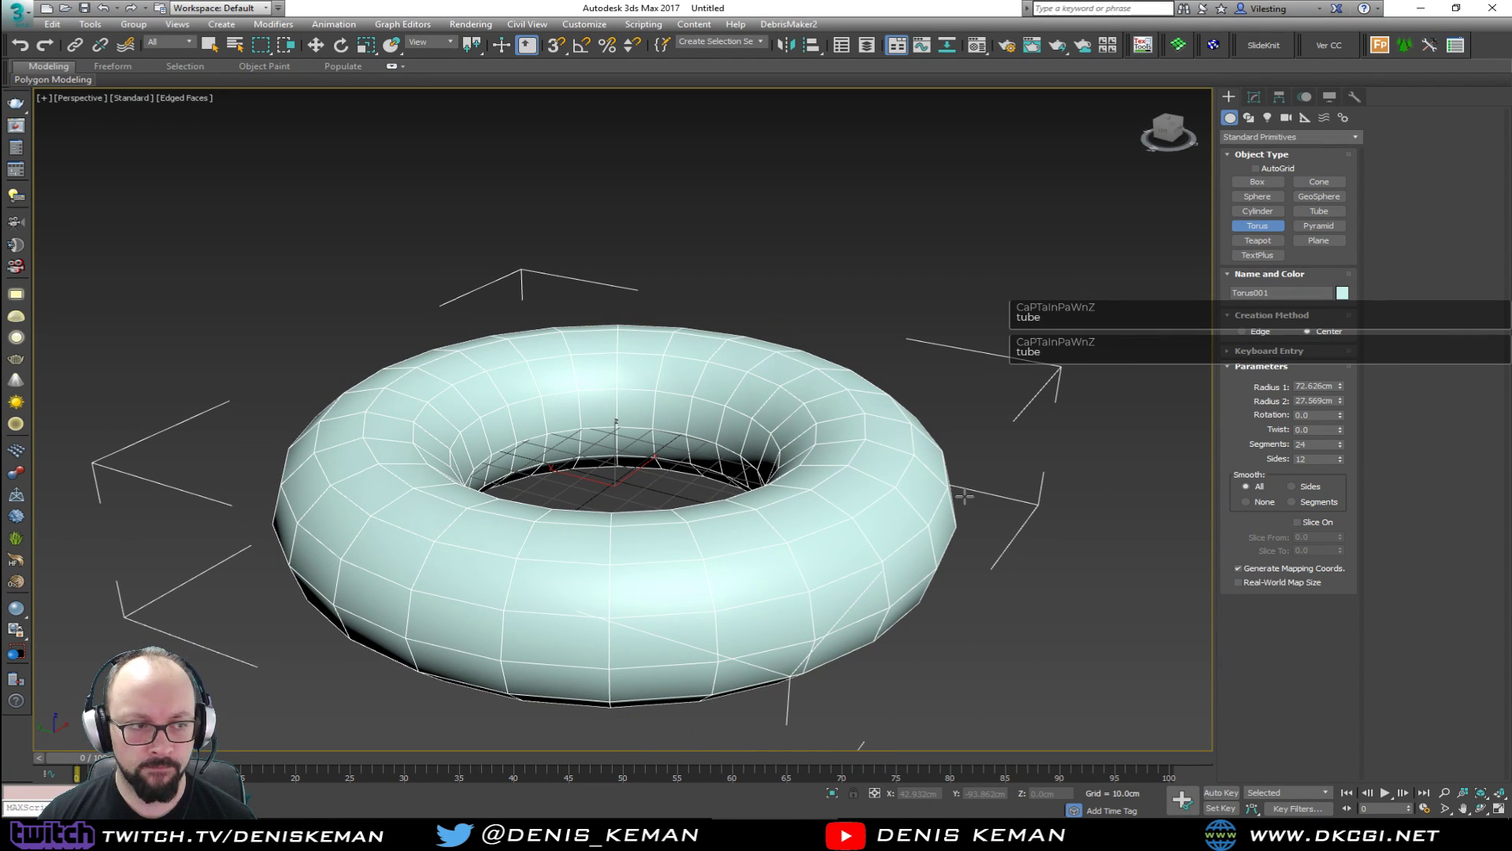
Reduce the torus to 12 segments.
drag(1341, 446, 1338, 455)
double_click(1311, 444)
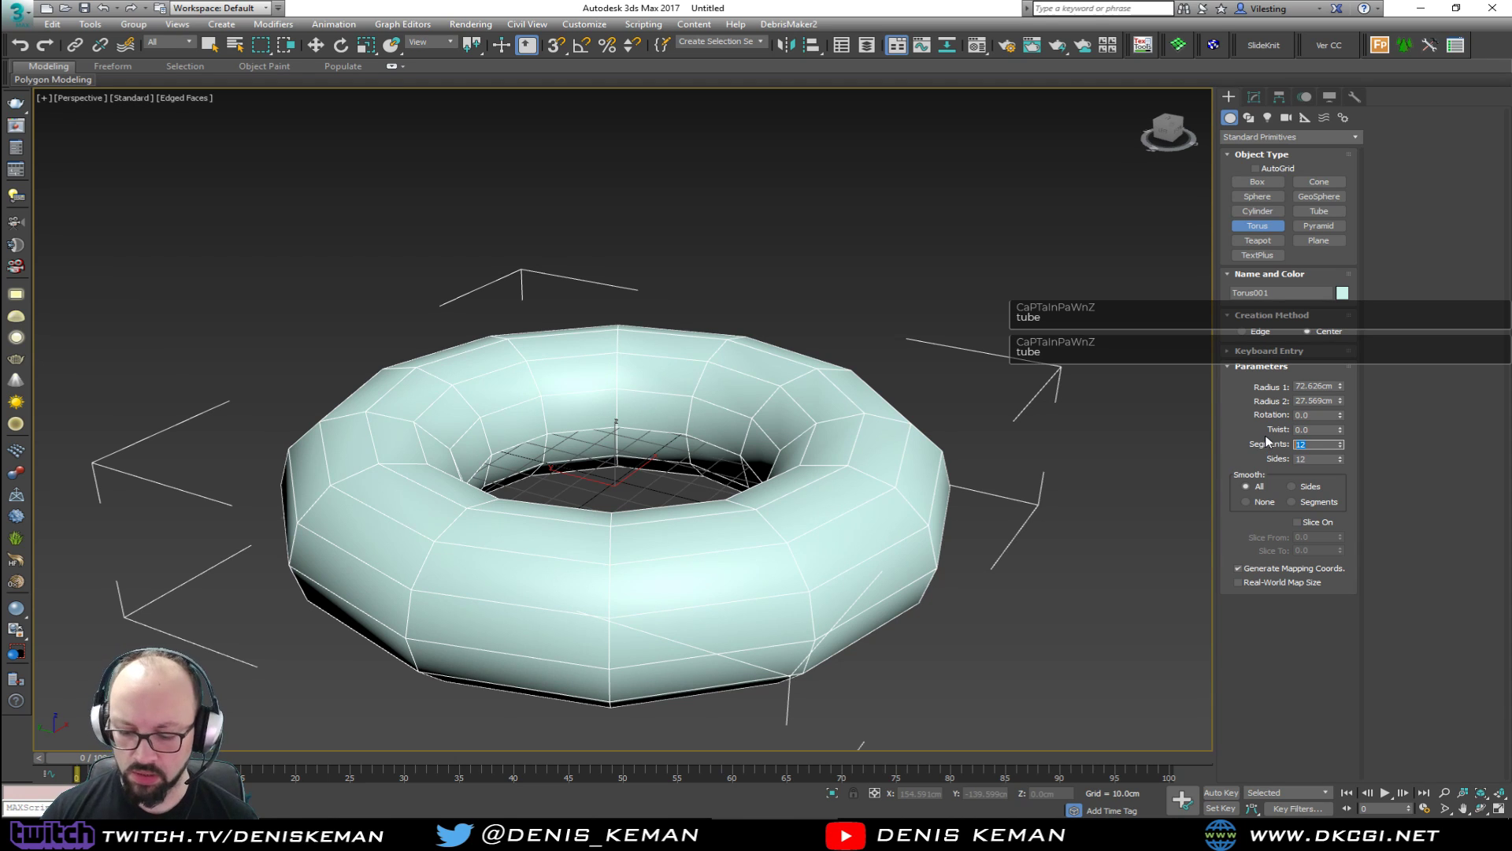
alt+middle_drag(542, 369, 506, 383)
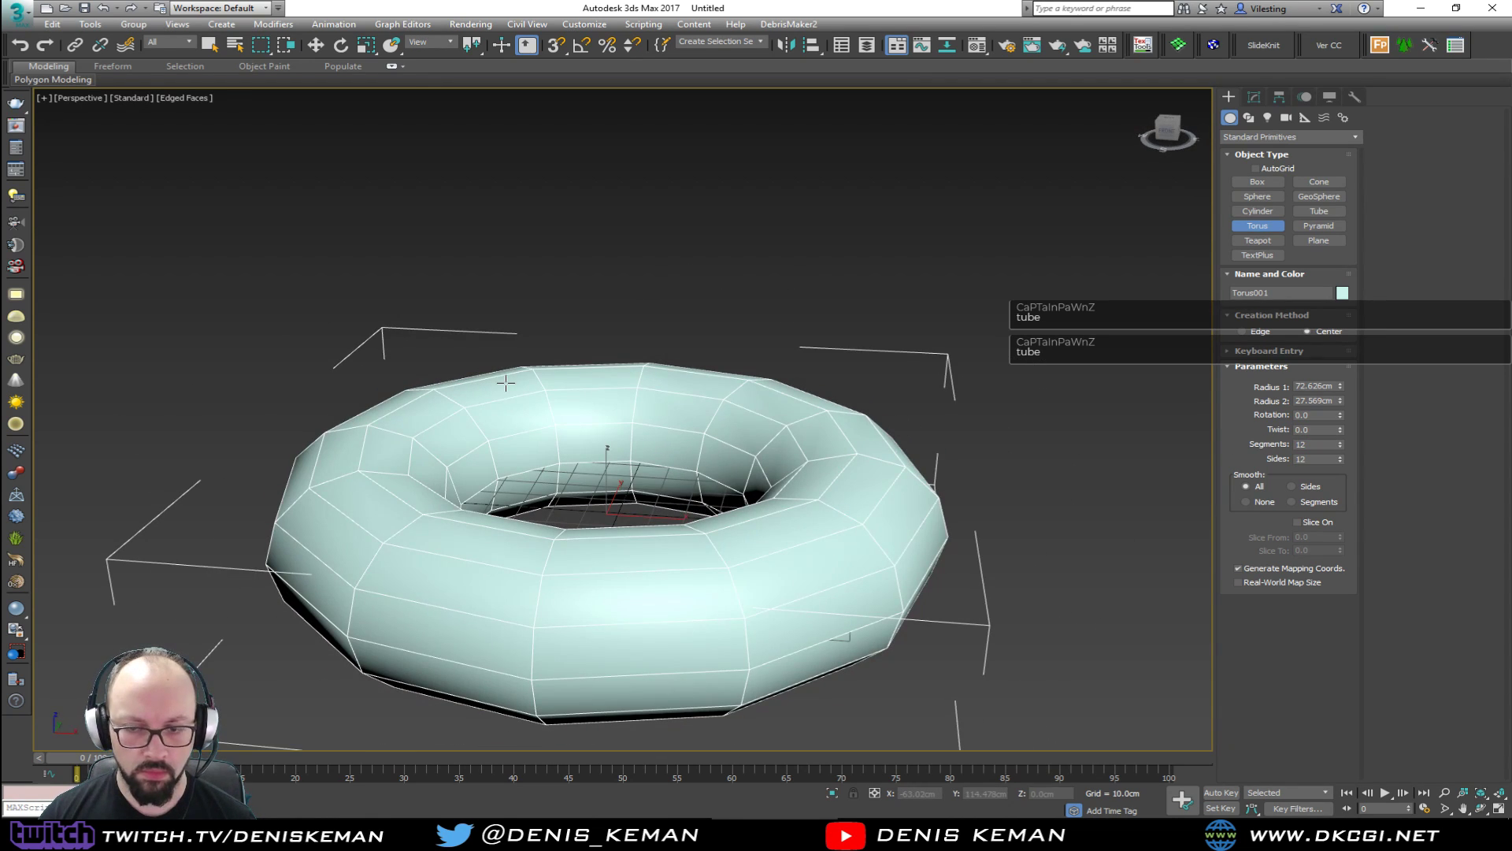
scroll(551, 386, down, 3)
key(e)
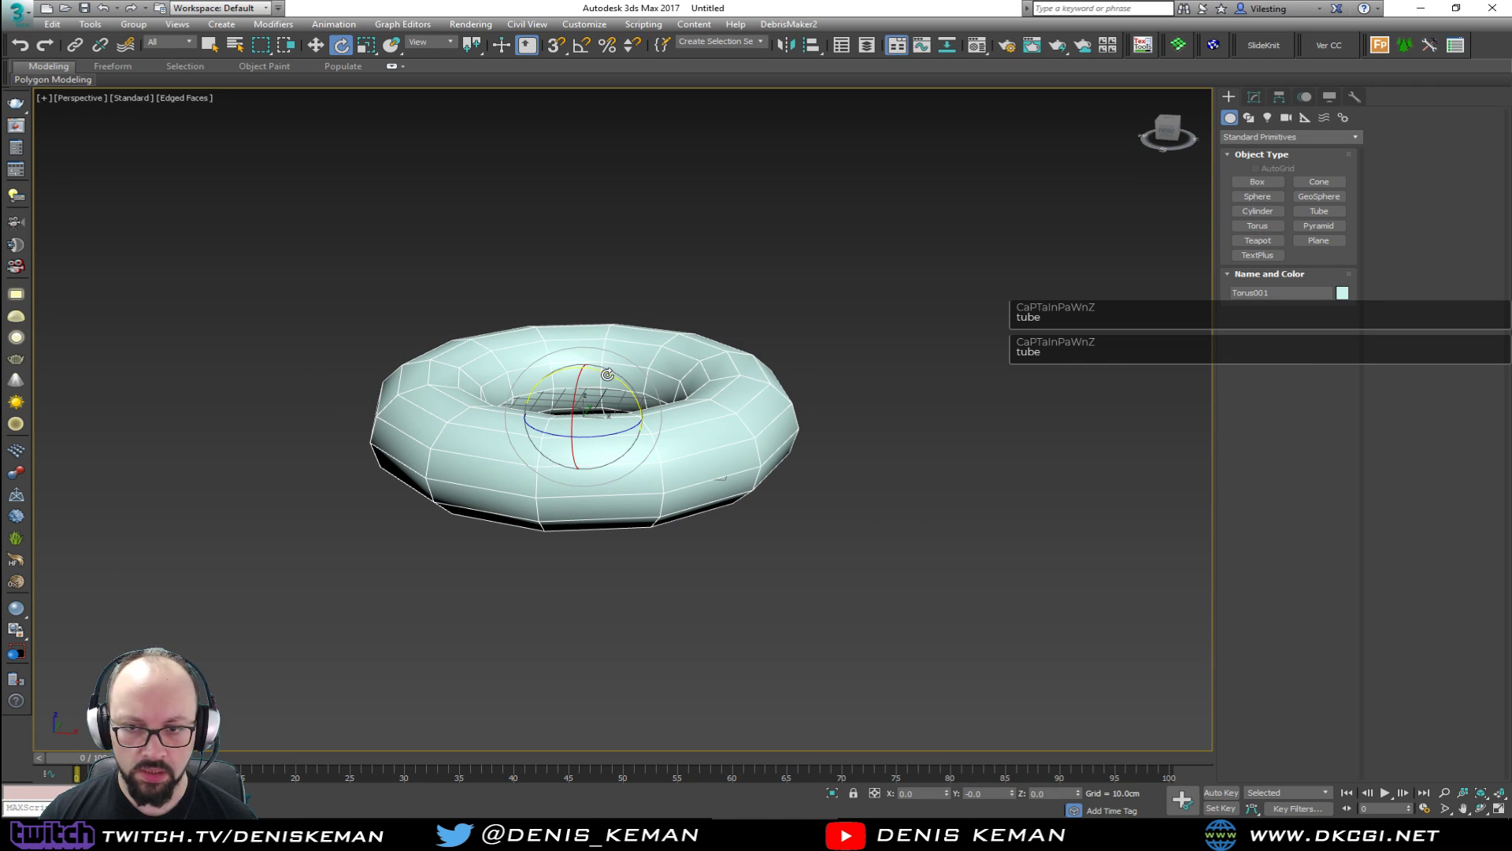
drag(618, 382, 626, 403)
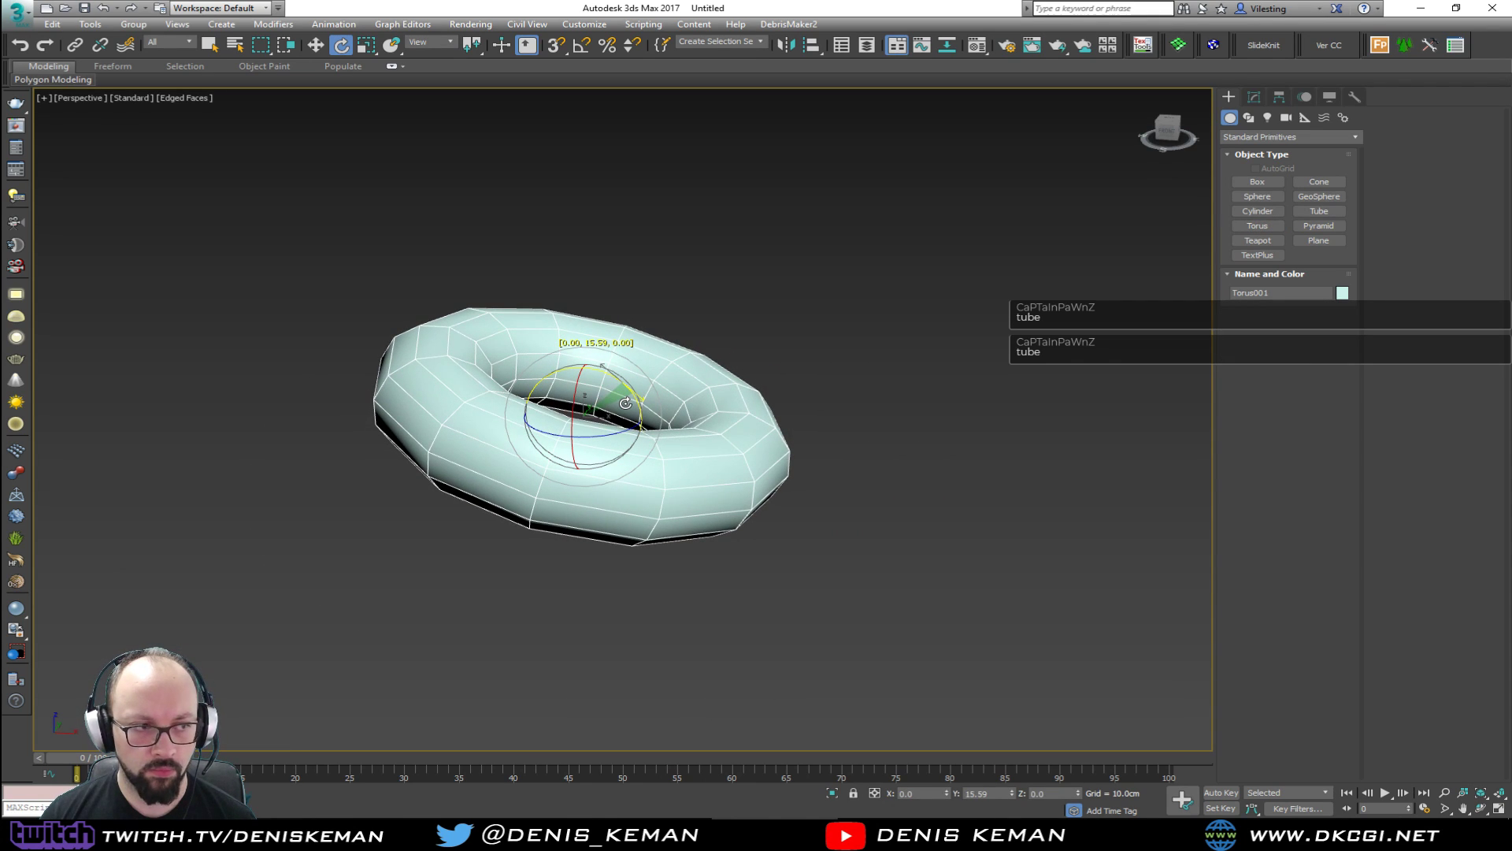
right_click(625, 403)
alt+middle_drag(628, 398, 609, 436)
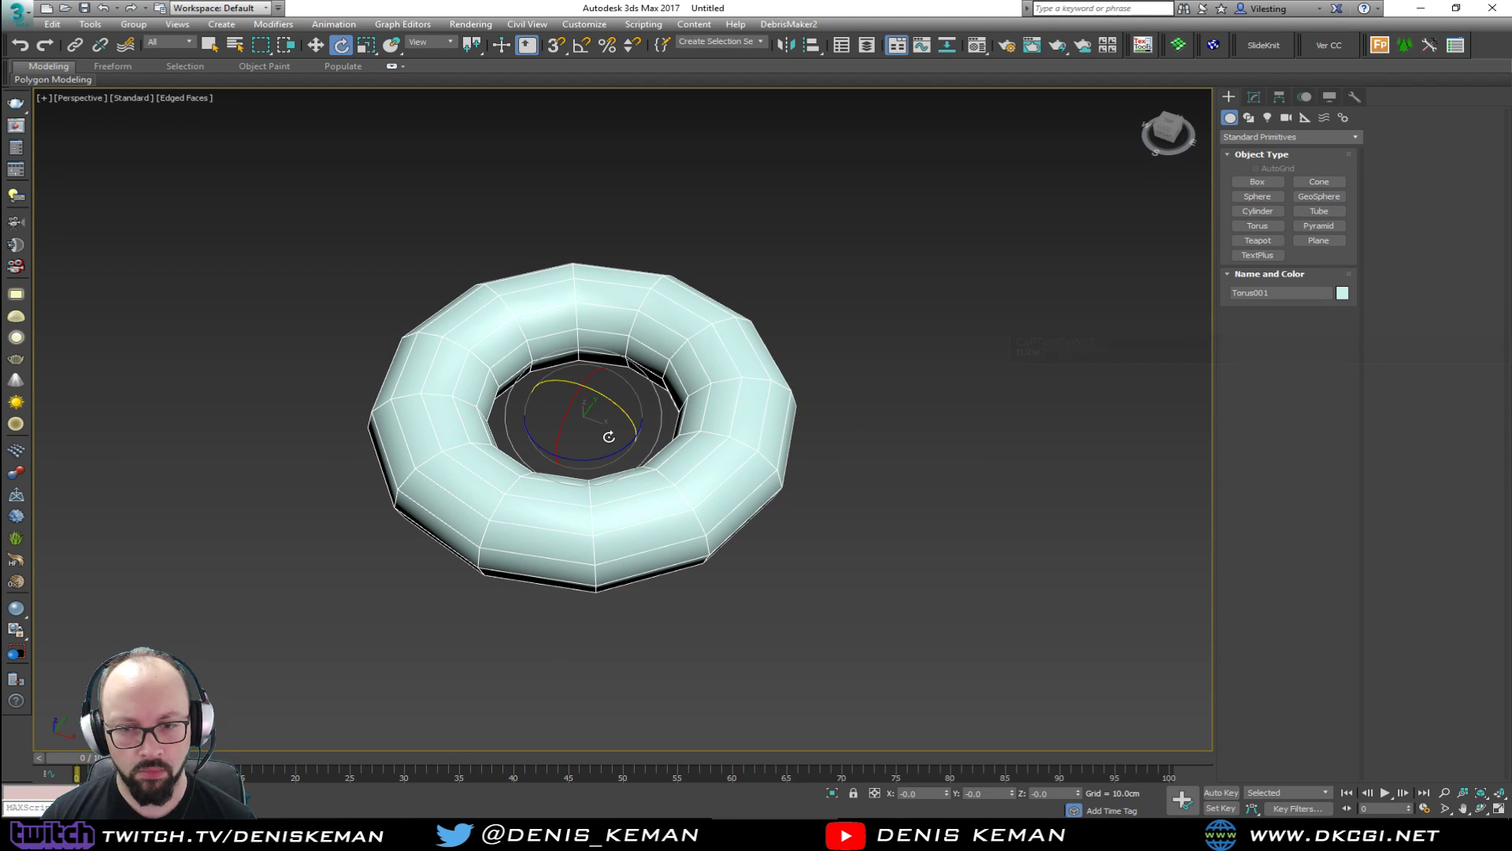
alt+middle_drag(608, 436, 725, 402)
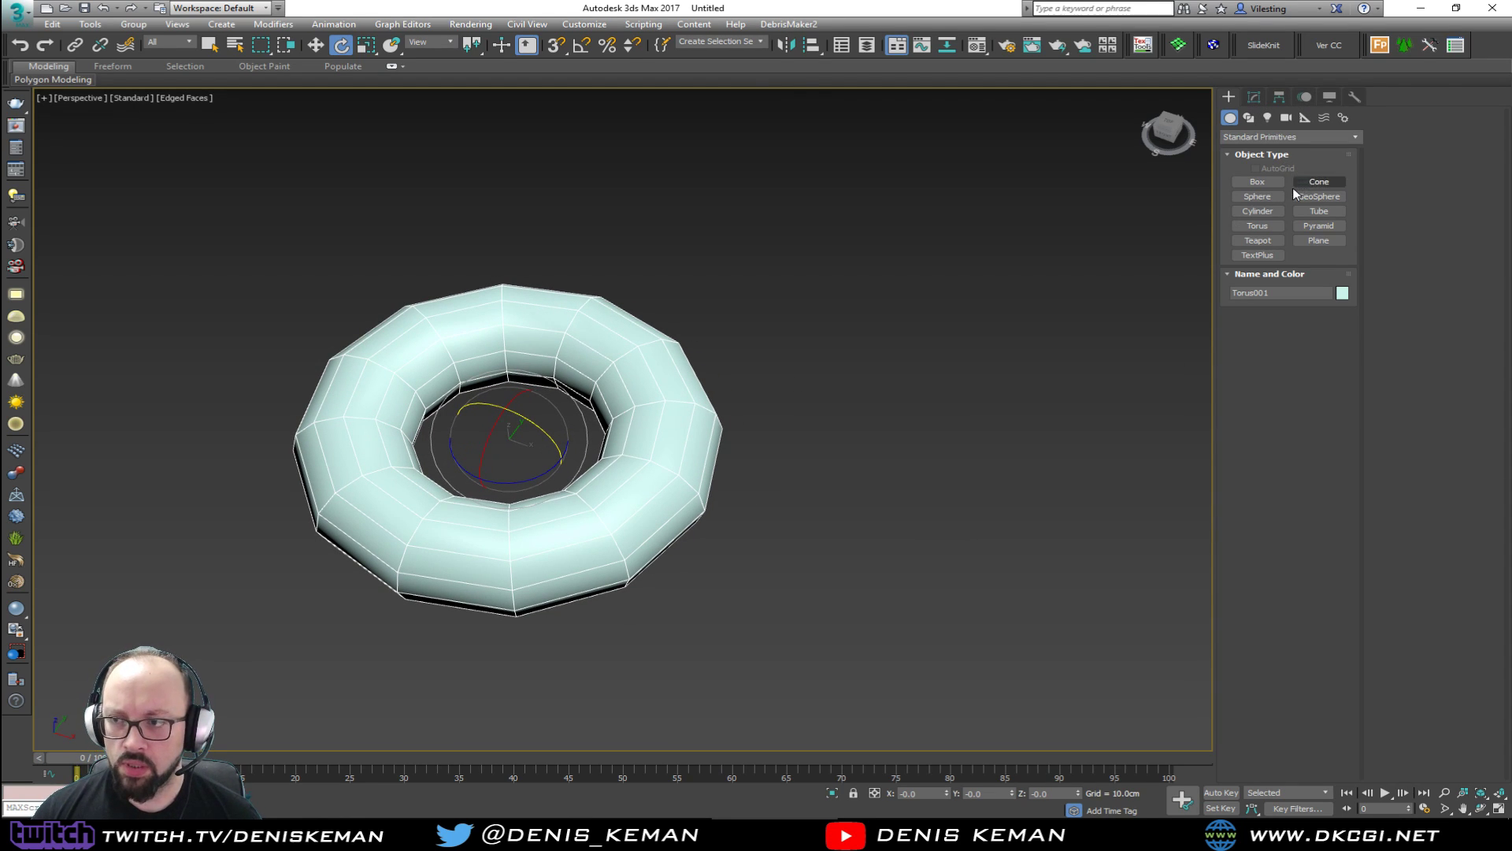
Create a torus knot beside the torus with a base radius of about 68 cm and a cross-section radius of about 6 cm.
click(1266, 139)
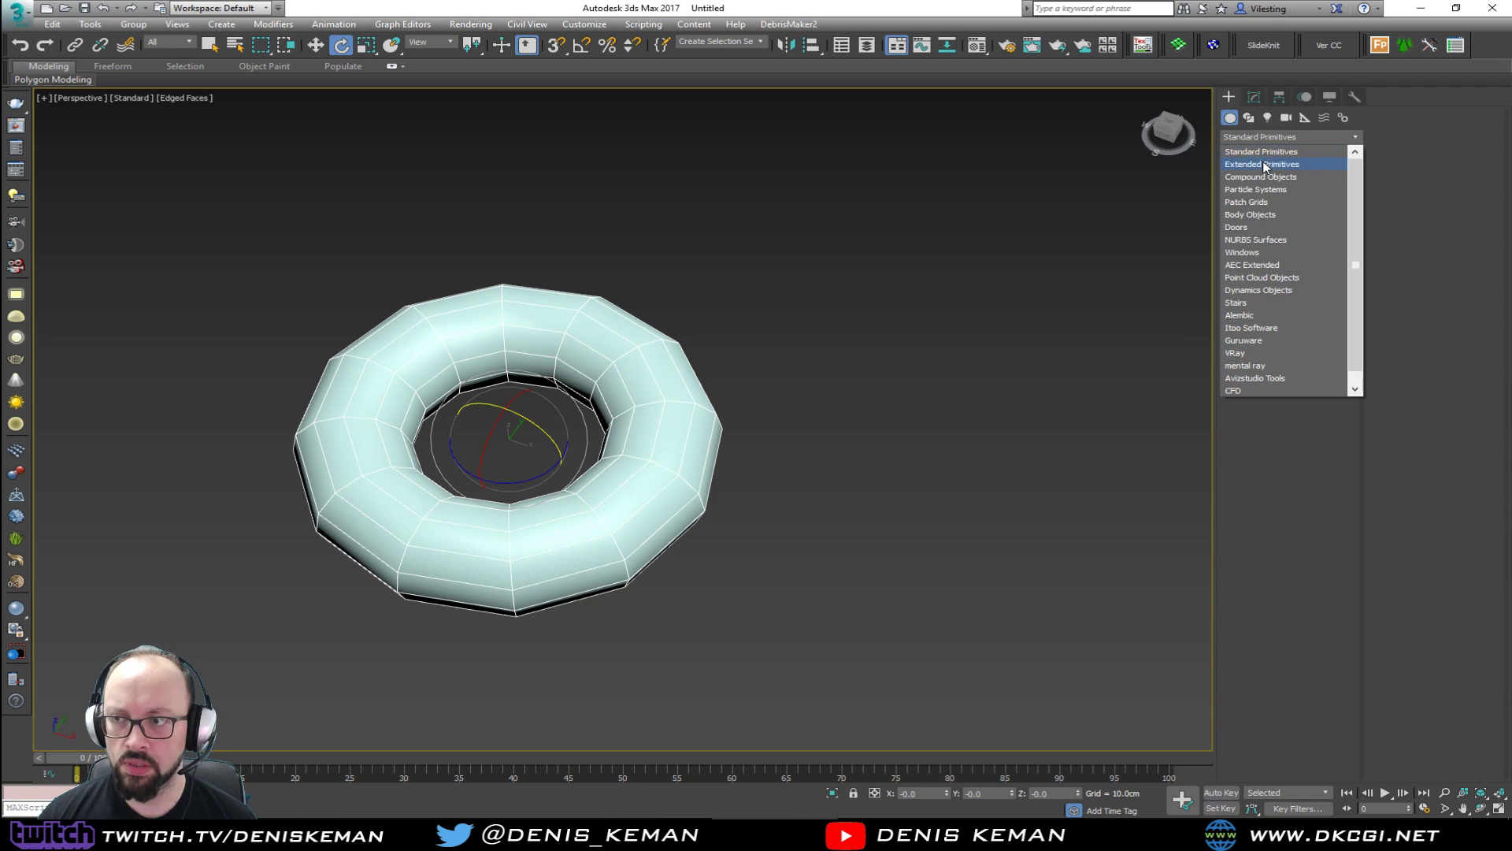
click(1264, 164)
click(1320, 182)
drag(1000, 293, 1010, 204)
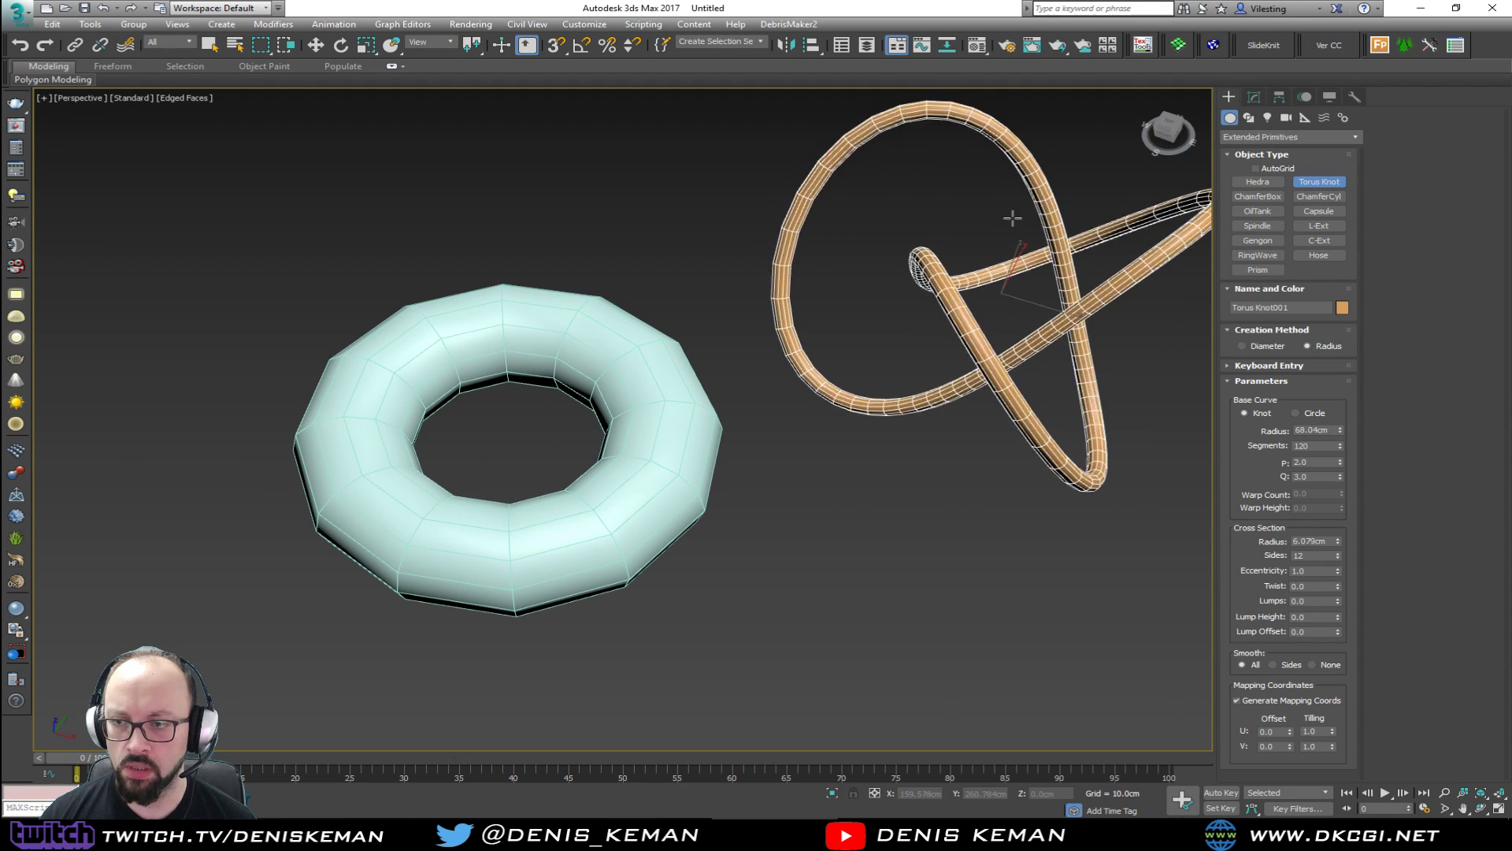
Rebuild the torus knot with radii of about 57 cm and 17 cm, a circular base curve, 24 segments and eccentricity 1.4.
click(1015, 243)
middle_drag(924, 352, 773, 456)
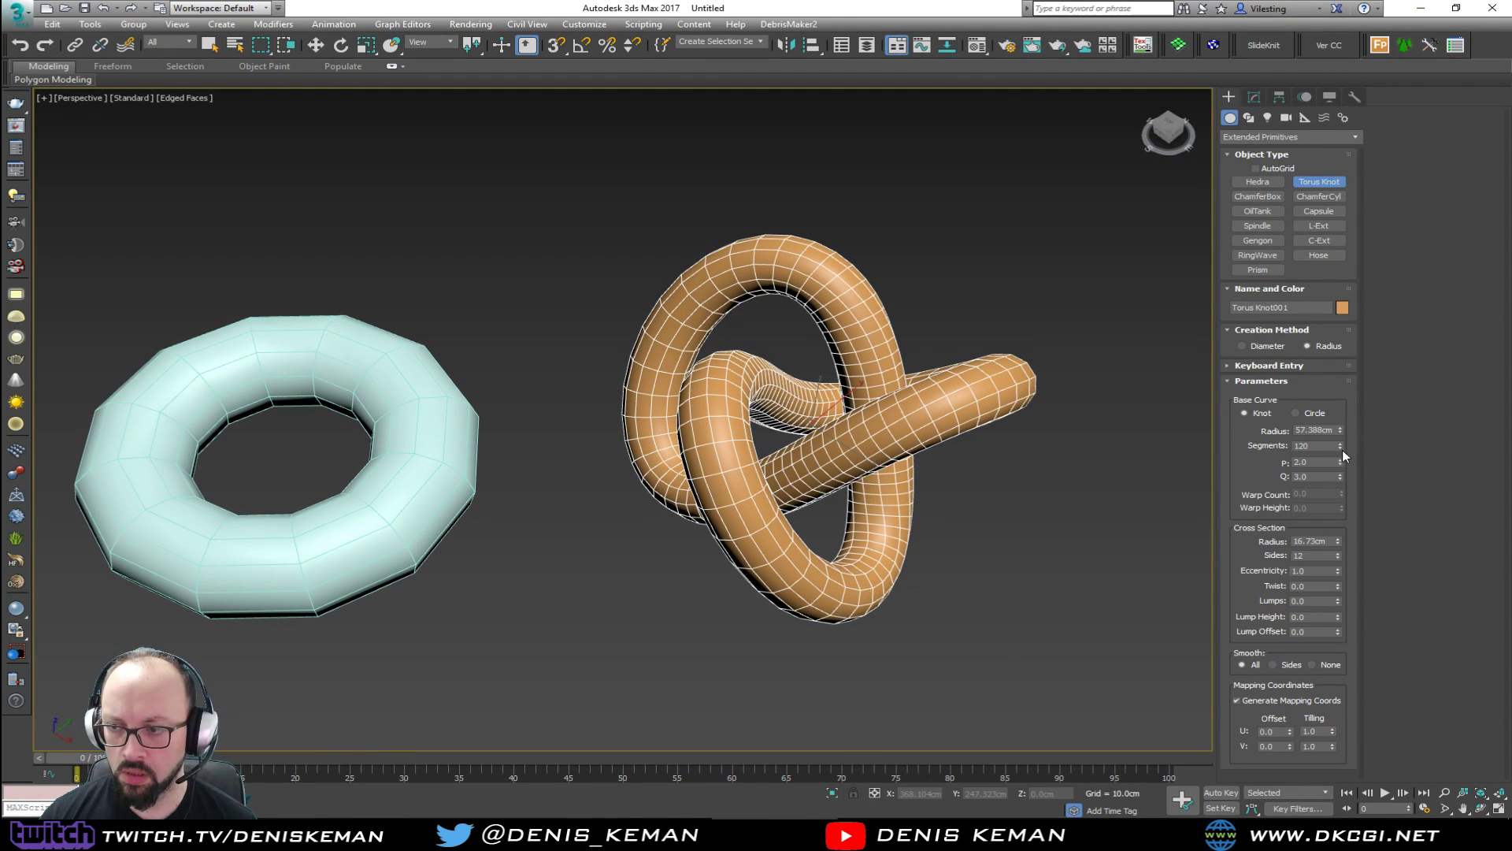
click(1311, 415)
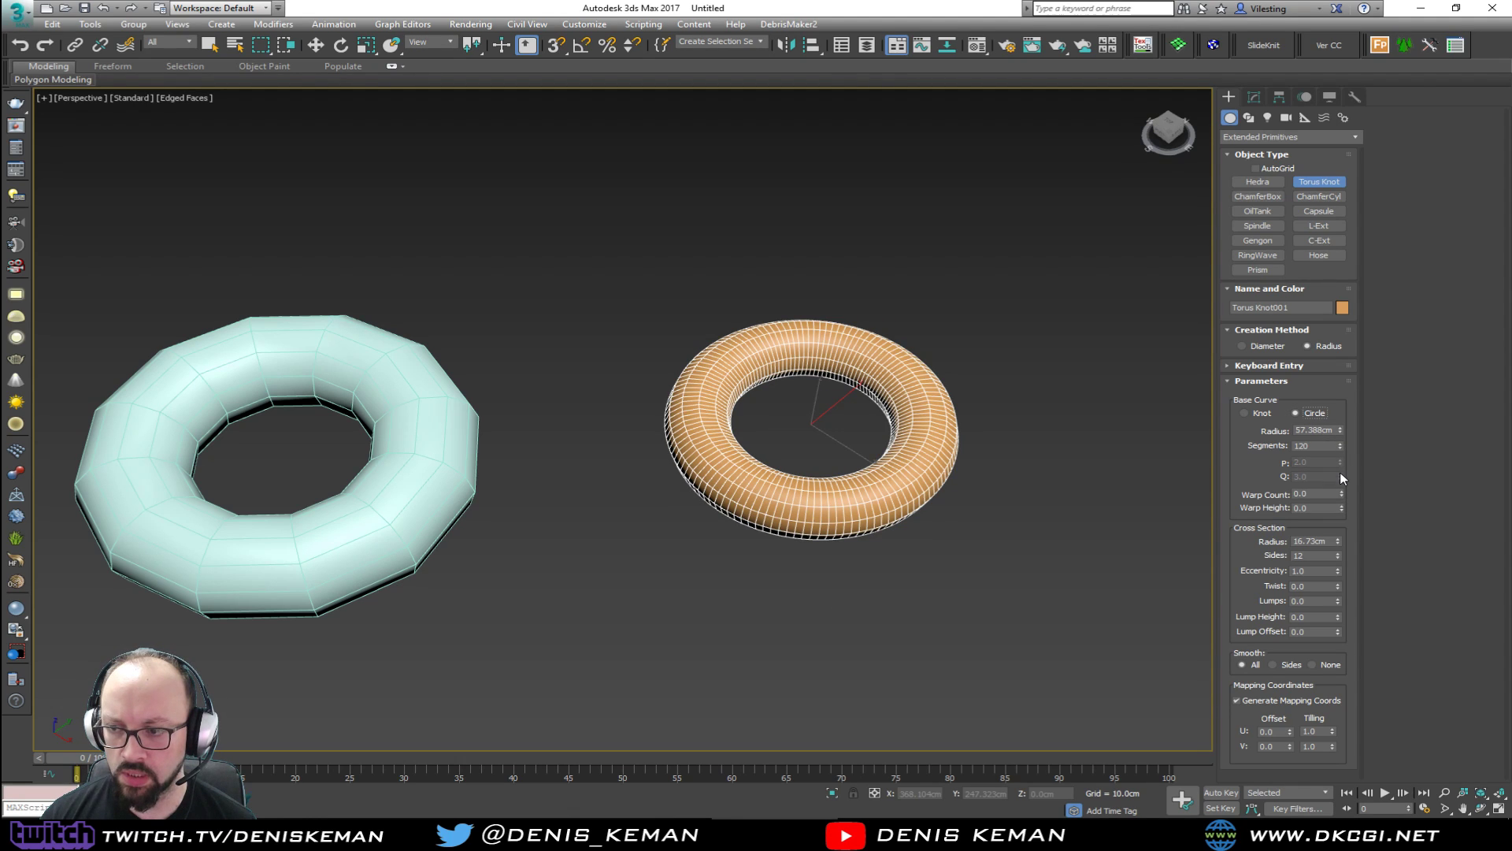
drag(1340, 446, 1336, 510)
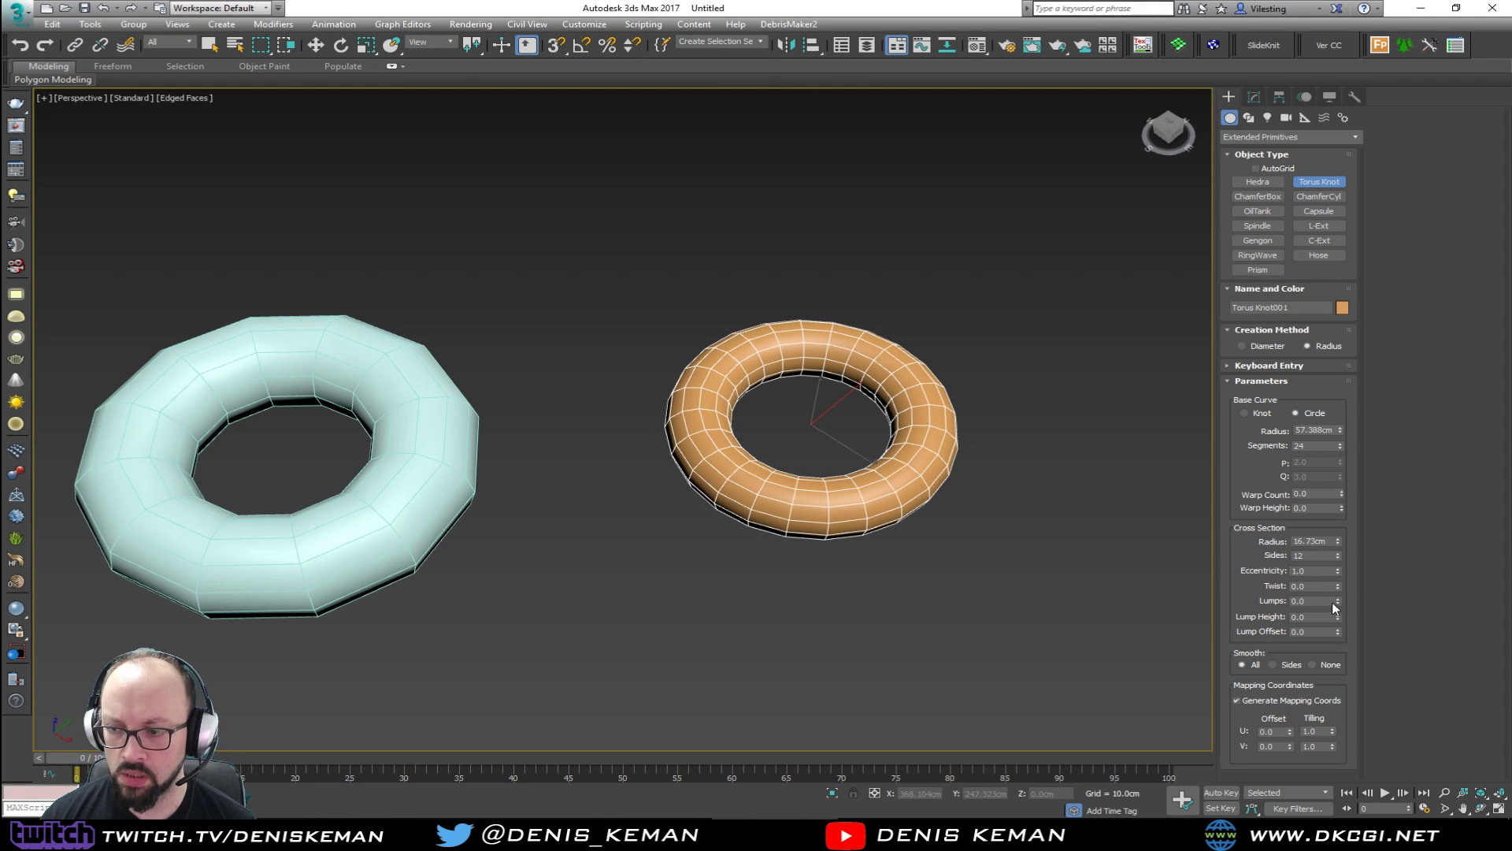
drag(1339, 568, 1339, 565)
Try lumps of 30 with a lump height of 0.54 and a twist of 2 on the orange ring, resetting both lumps and twist.
middle_drag(878, 541, 846, 583)
scroll(824, 570, up, 2)
mouse_move(1337, 600)
mouse_down()
mouse_move(1339, 559)
mouse_move(1337, 609)
mouse_move(1343, 587)
mouse_up()
mouse_move(758, 465)
alt+middle_down()
mouse_move(748, 429)
mouse_move(724, 481)
mouse_move(685, 504)
mouse_move(652, 450)
mouse_move(658, 480)
mouse_move(780, 480)
alt+middle_up()
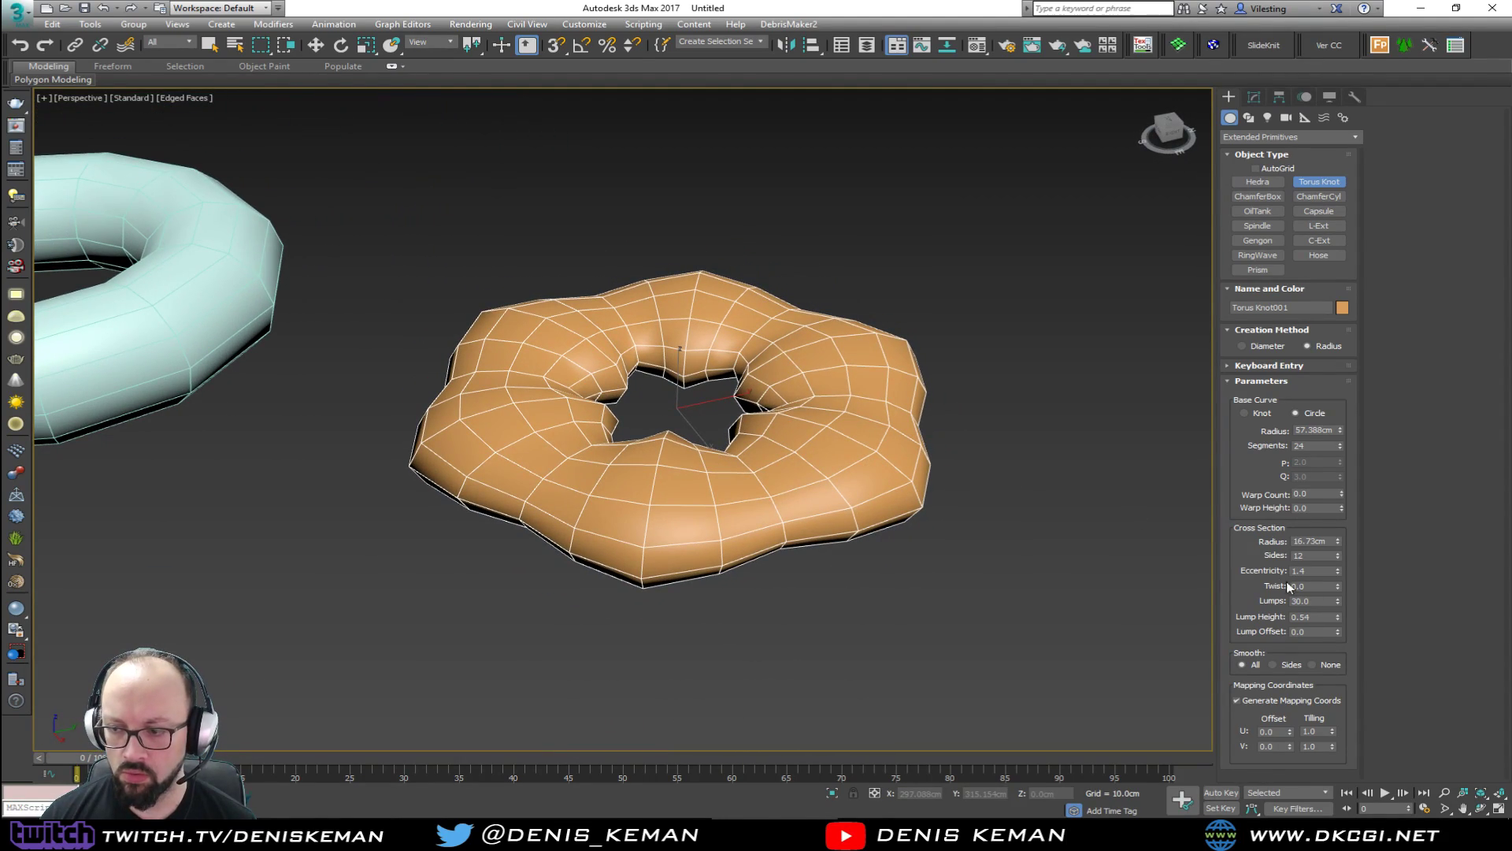
right_click(1337, 603)
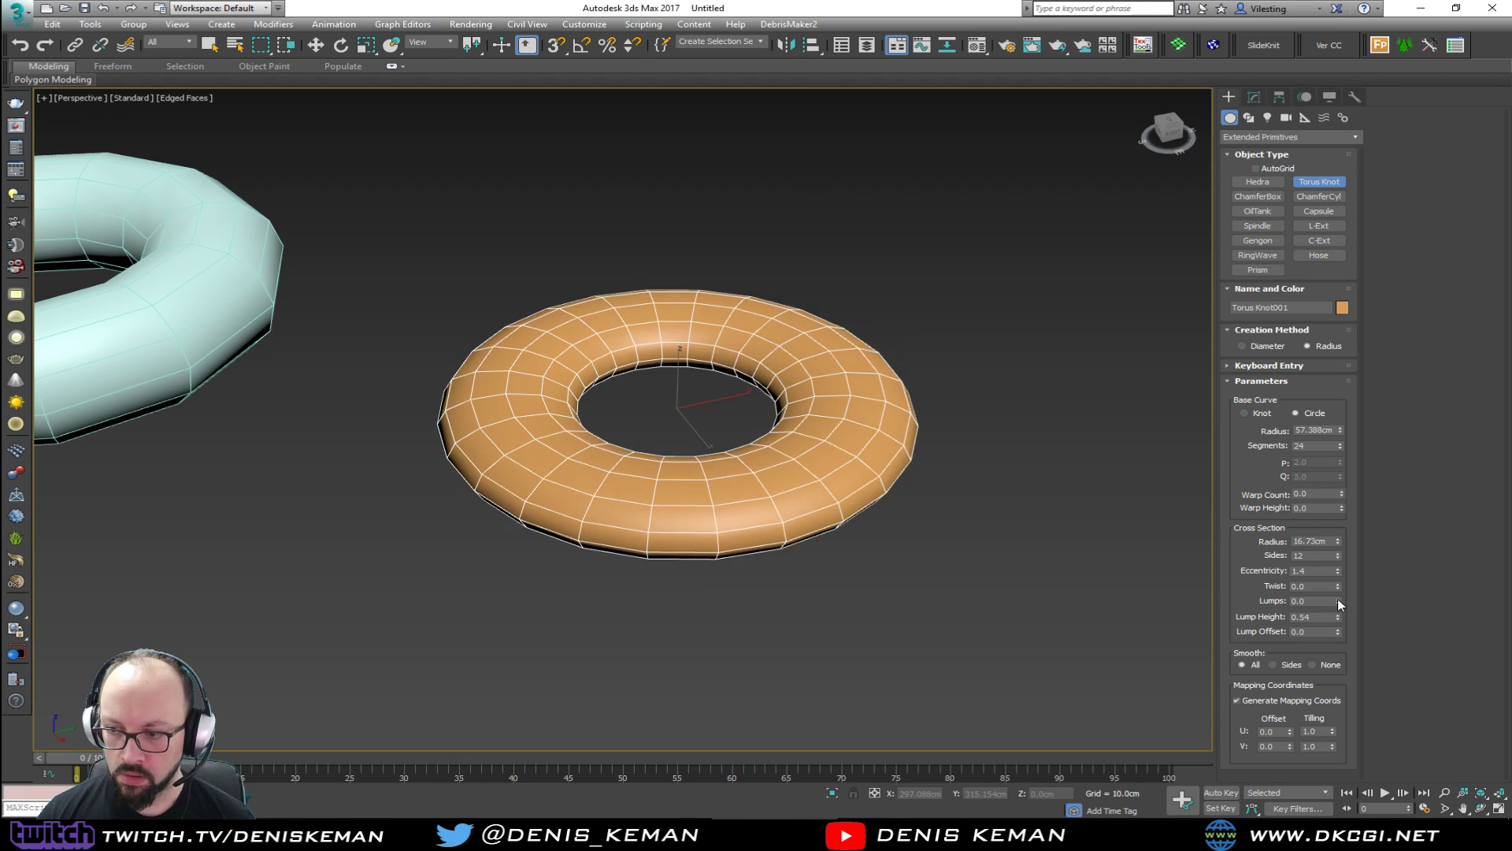
mouse_move(1339, 584)
mouse_down()
mouse_move(1332, 570)
mouse_move(1332, 583)
mouse_up()
alt+middle_drag(896, 509, 857, 515)
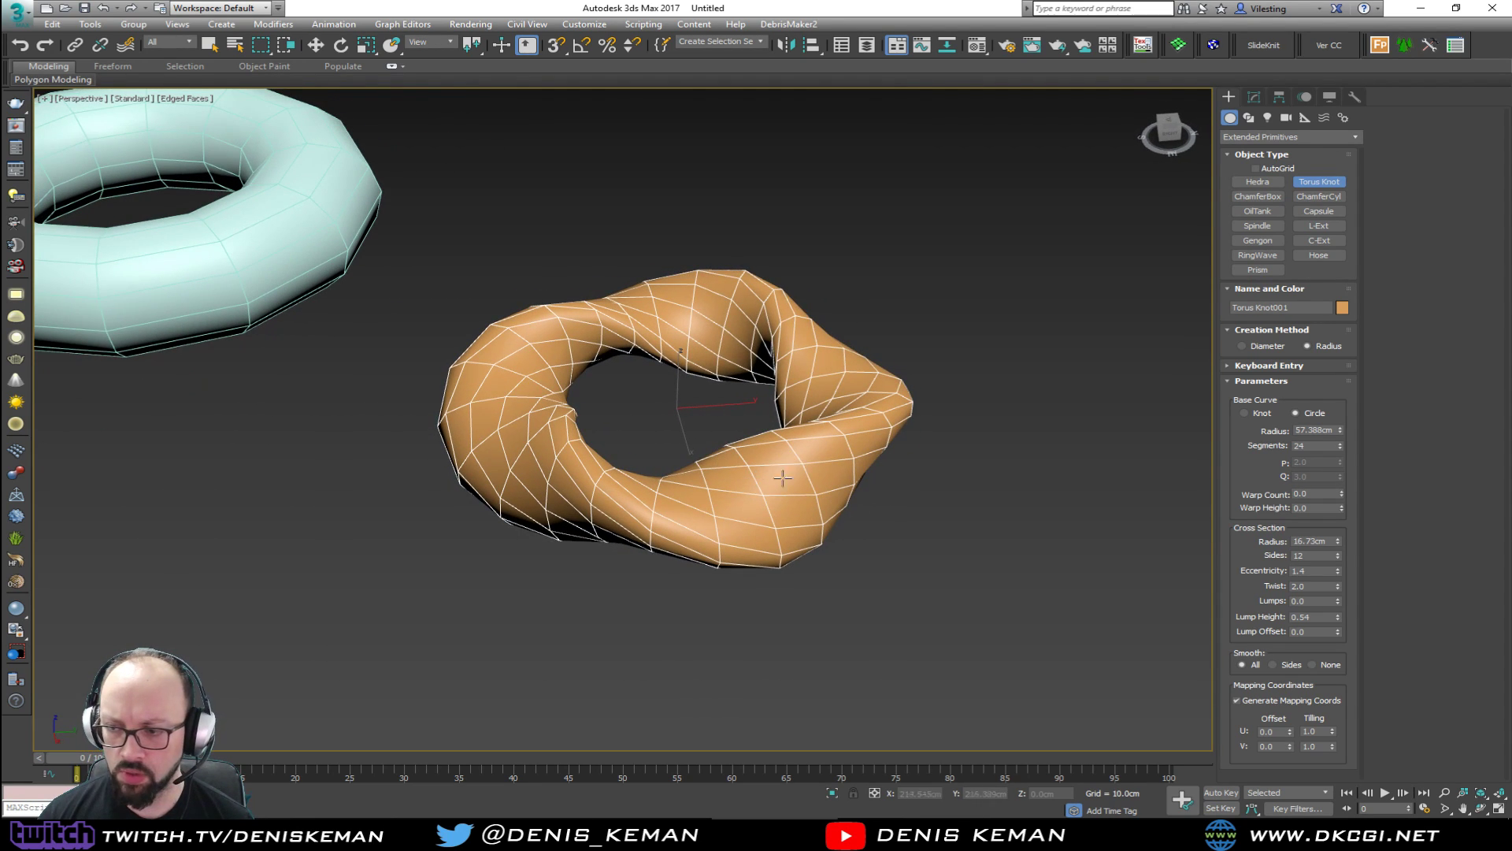
right_click(1338, 583)
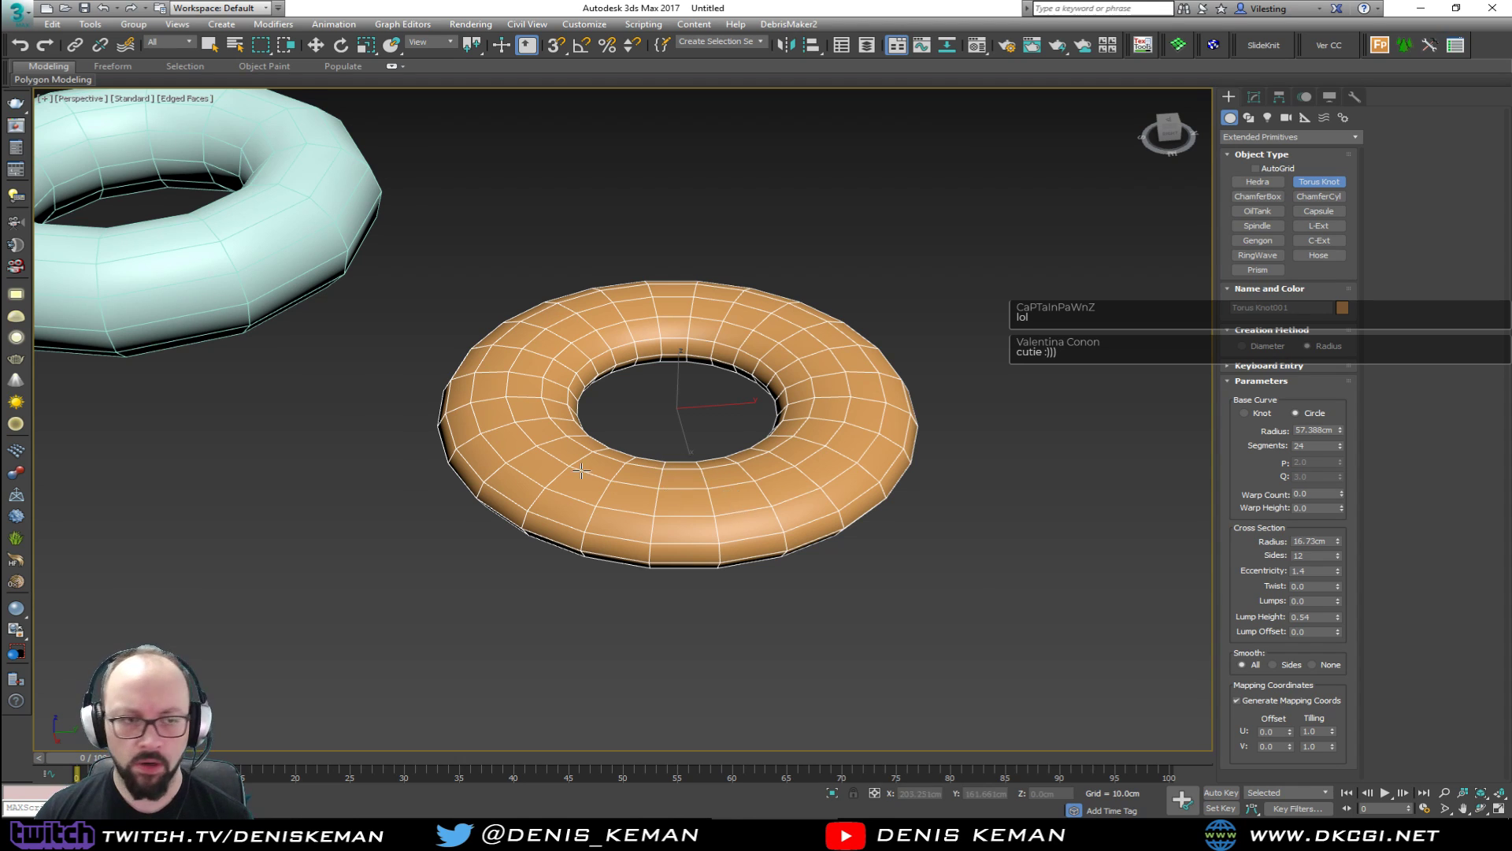
Delete the torus knot and rotate the remaining torus slightly about its vertical axis.
key(Delete)
key(z)
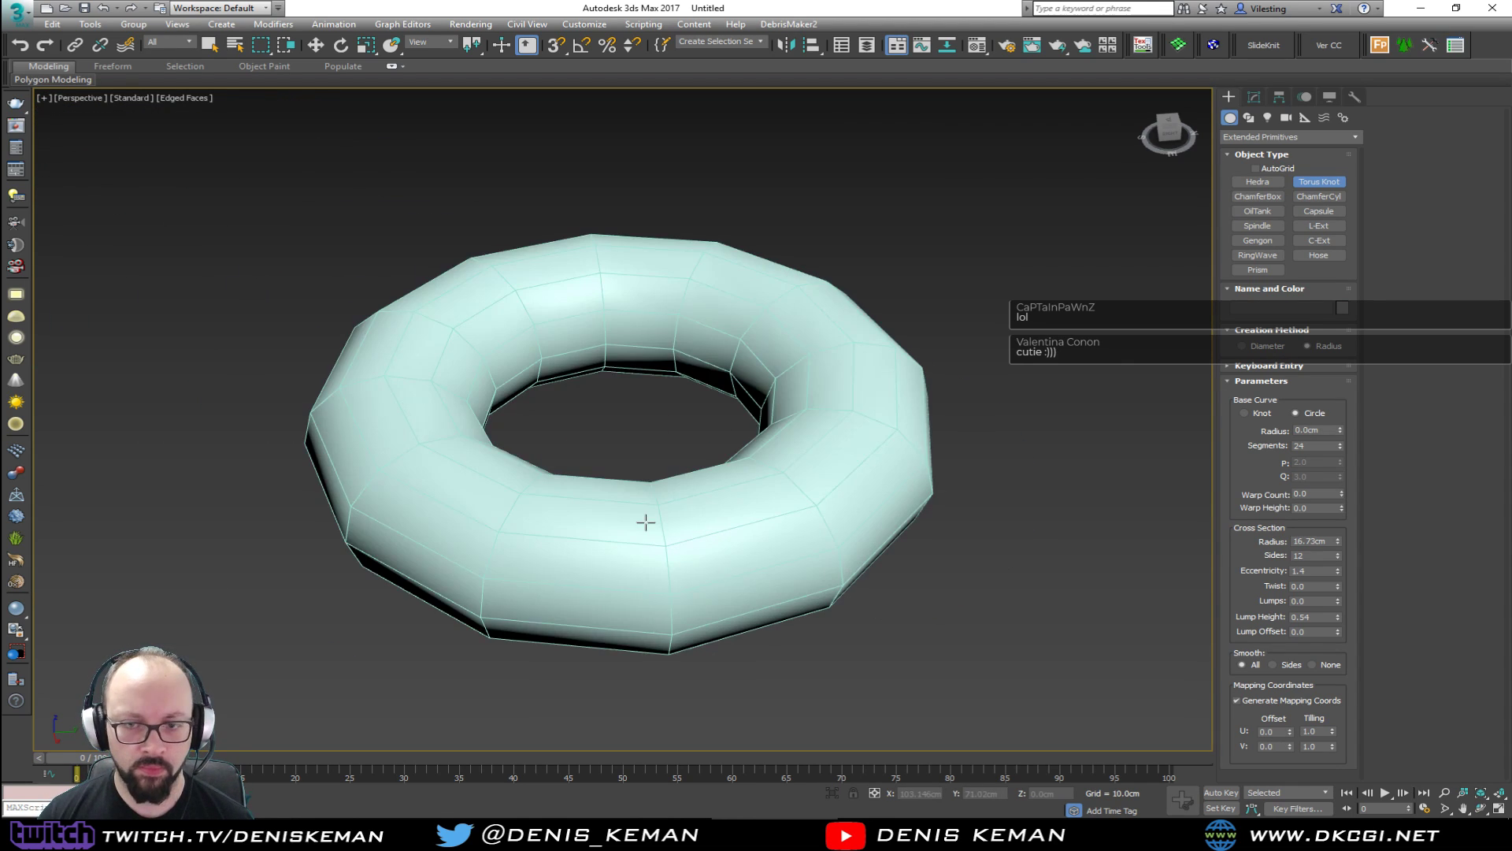
key(e)
click(747, 509)
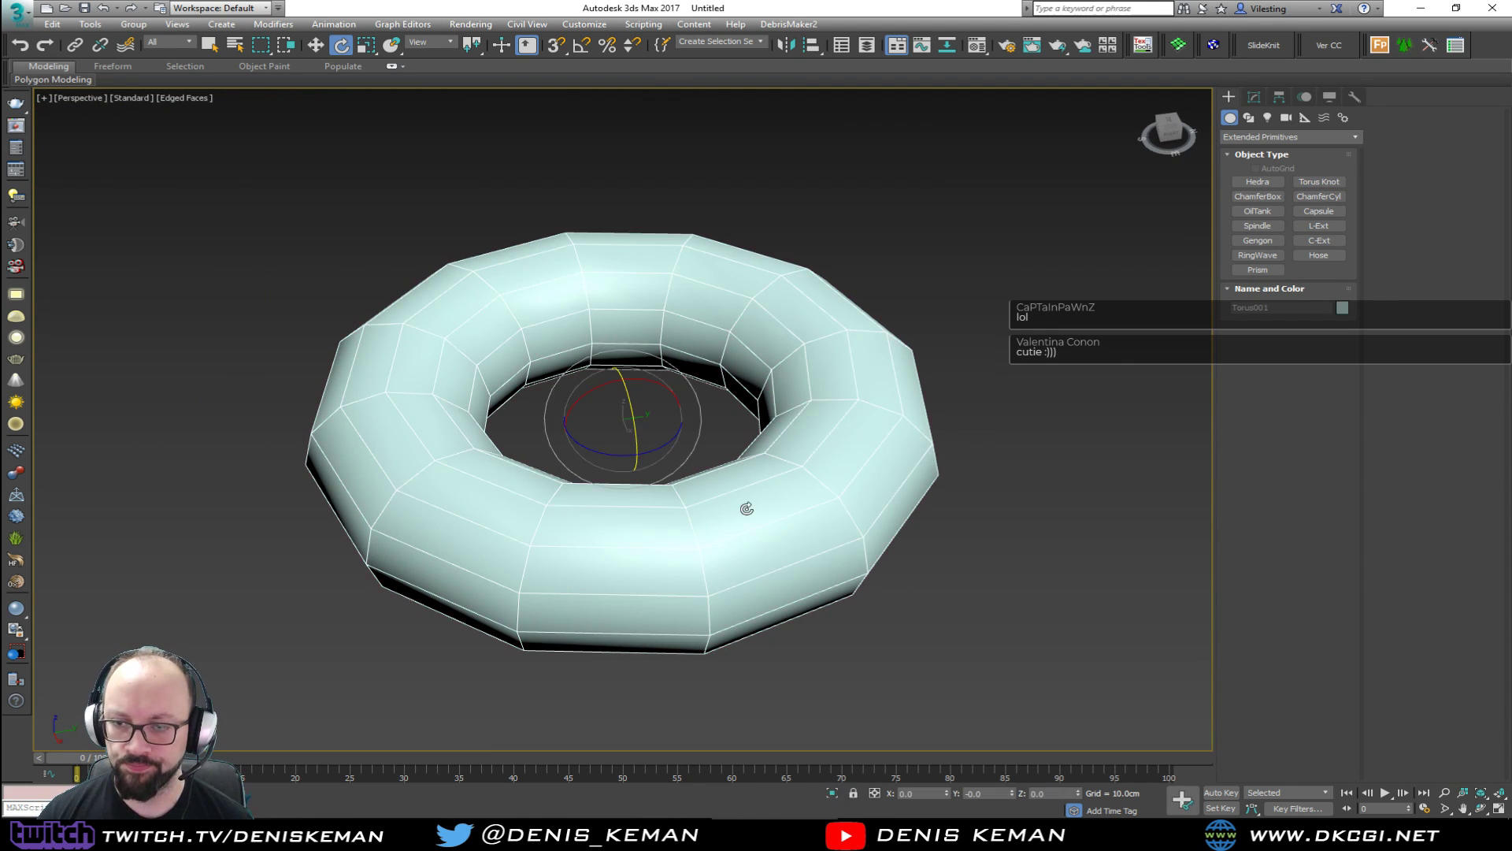
drag(746, 509, 770, 533)
Add an Edit Poly modifier to the torus and select all vertices of one cross-section ring.
click(1254, 96)
click(1254, 160)
key(F3)
drag(651, 478, 556, 706)
mouse_move(556, 706)
alt+middle_down()
mouse_move(685, 660)
mouse_move(678, 584)
alt+middle_up()
key(w)
key(F3)
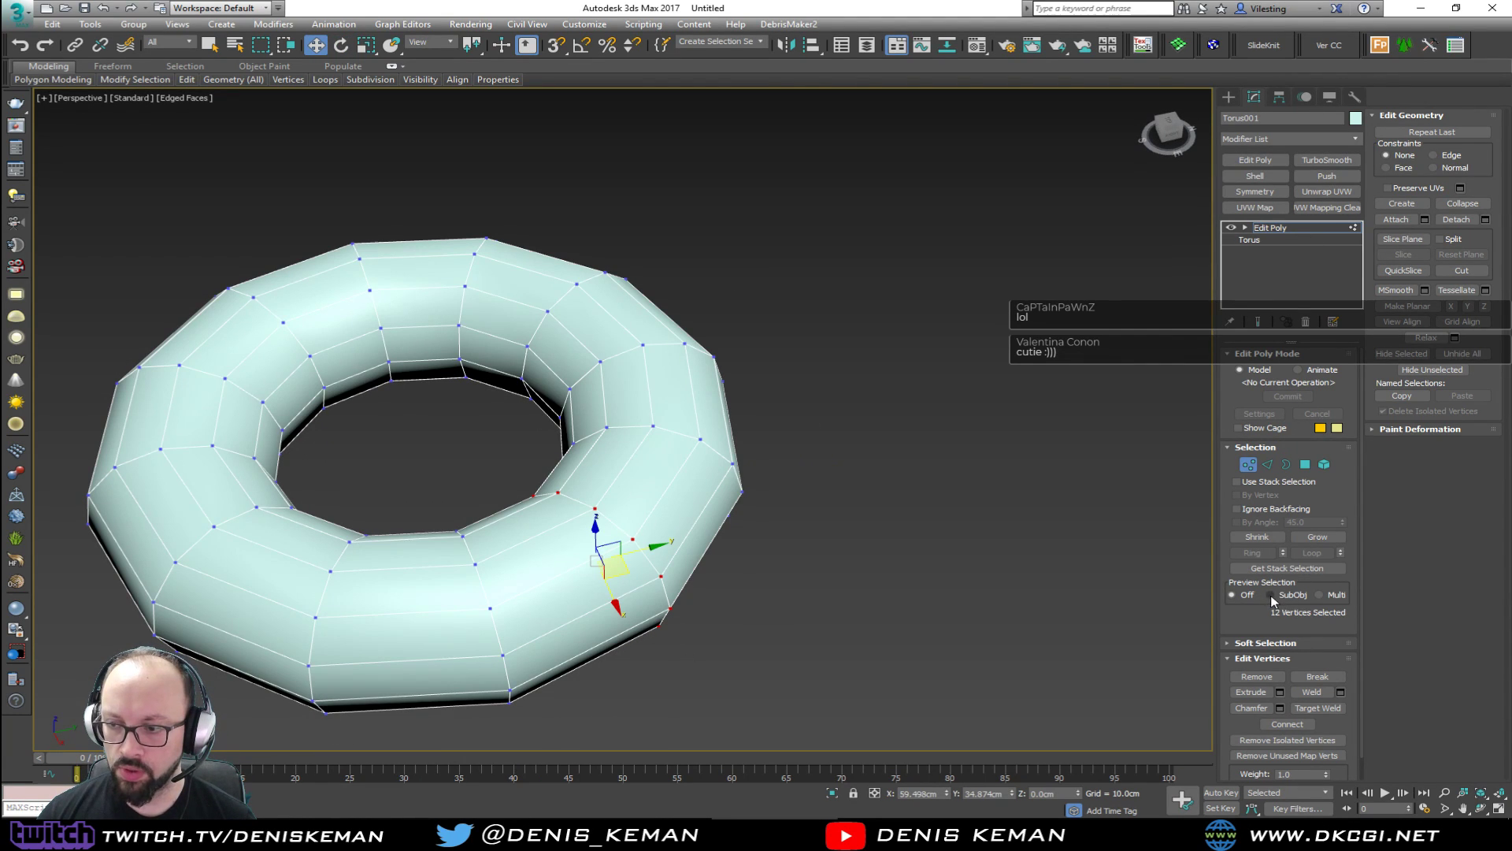
Enable Soft Selection with a falloff of 62.8 cm and try pulling the selected cross-section ring outward.
click(1282, 642)
click(1400, 134)
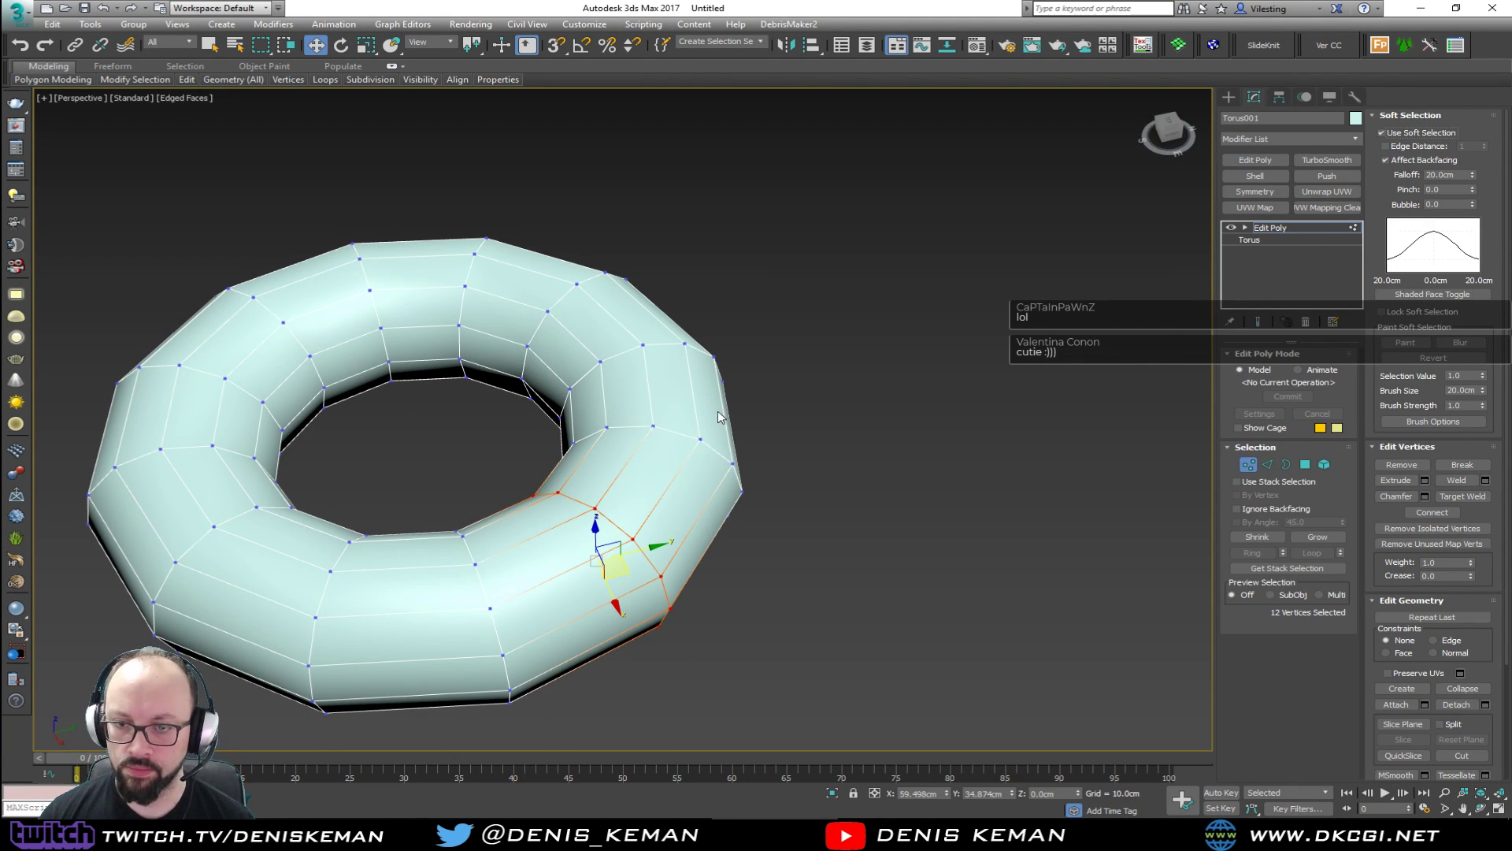
middle_drag(721, 417, 663, 383)
drag(1472, 174, 1435, 31)
alt+middle_drag(827, 350, 882, 402)
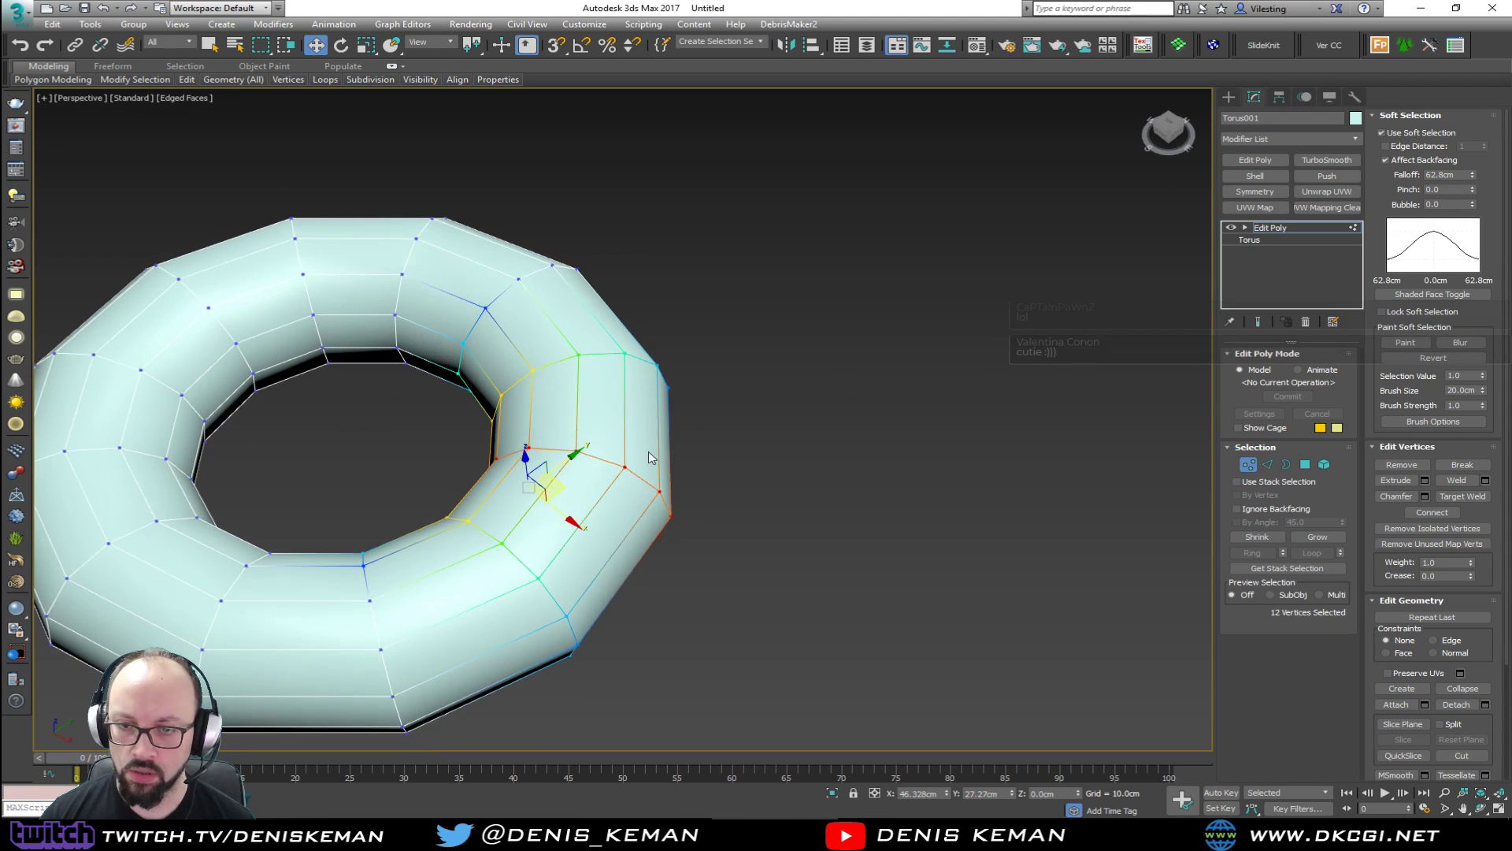
drag(560, 480, 628, 489)
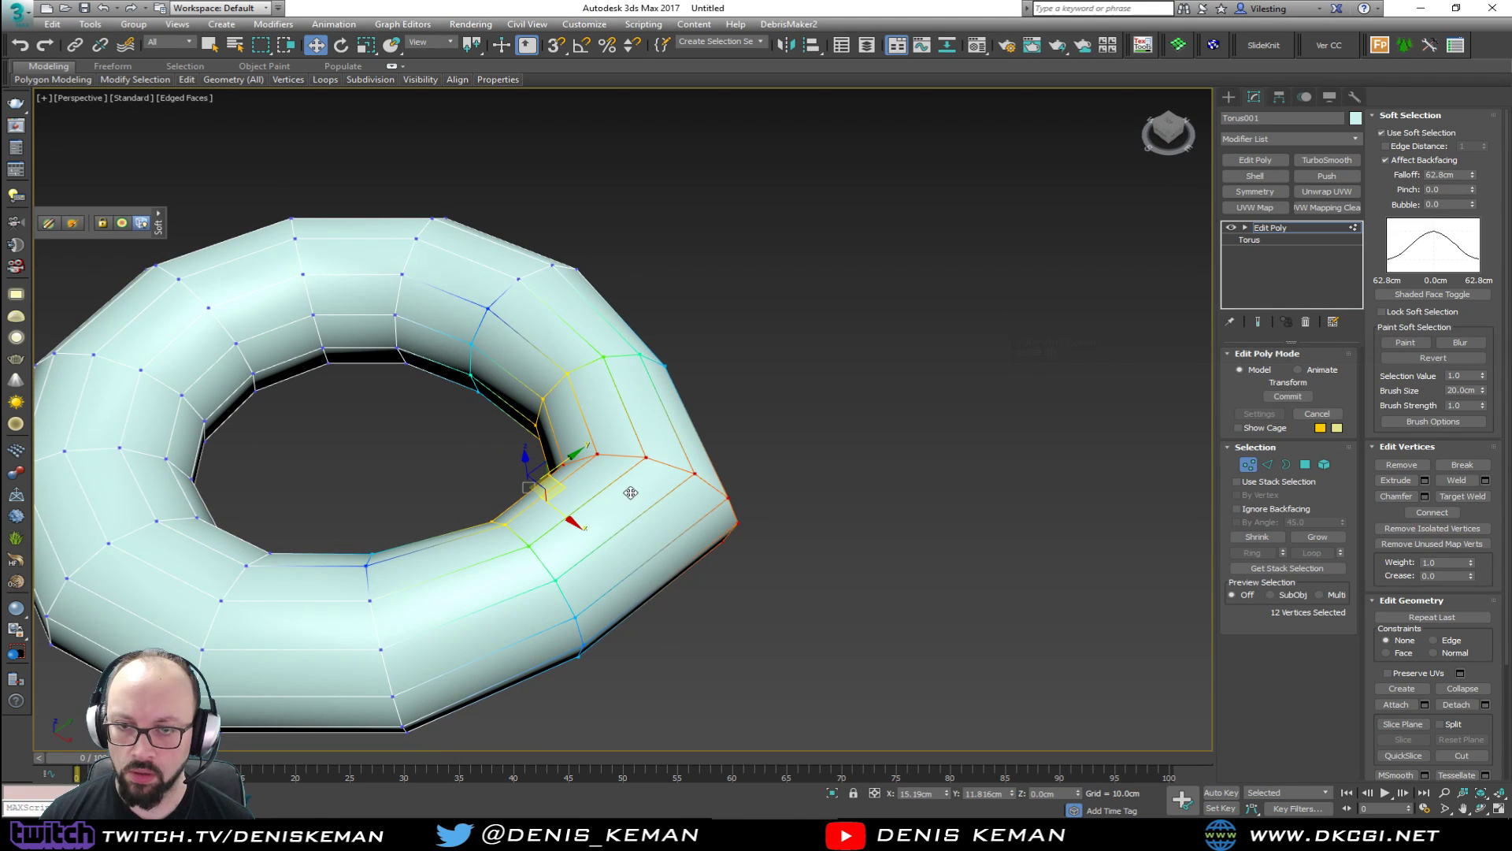
key(ctrl+z)
Set the soft selection falloff to 100 cm and pull the selected cross-section ring outward into a point.
alt+middle_drag(643, 502, 596, 530)
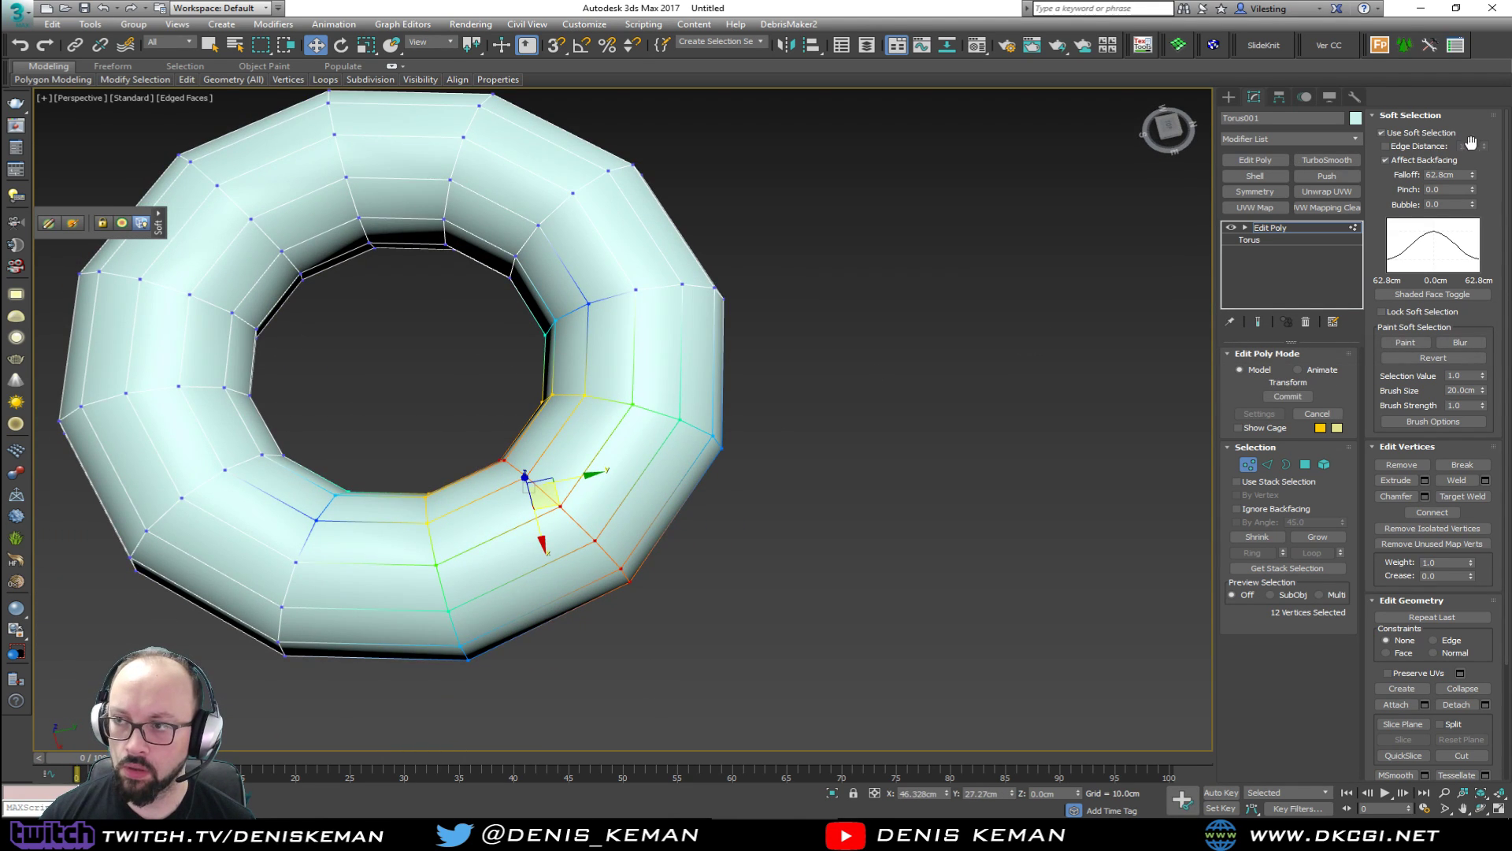
double_click(1463, 173)
text(80)
key(Return)
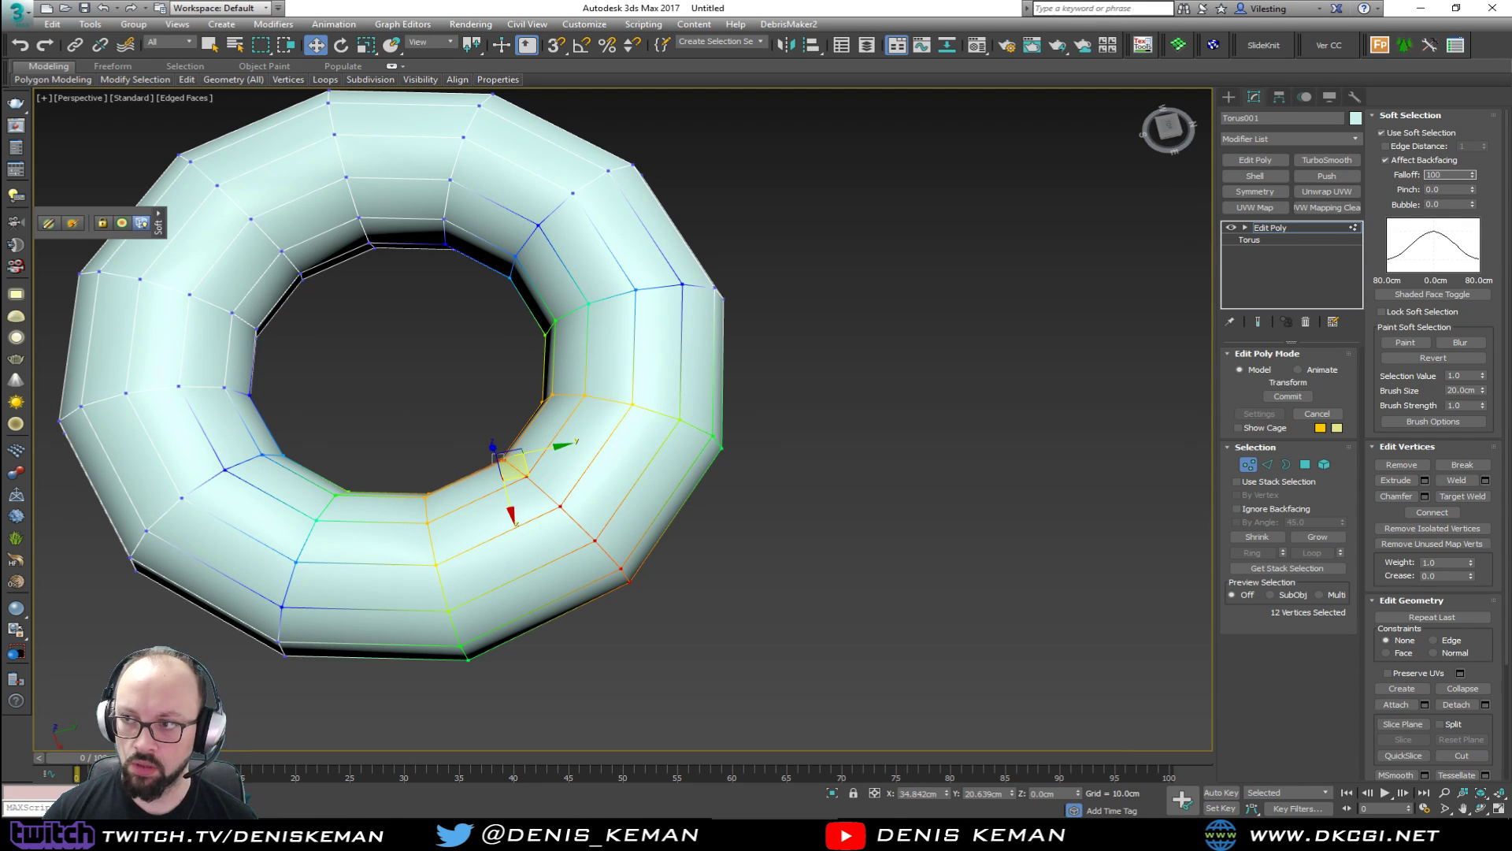
key(Return)
drag(490, 438, 597, 520)
Pull the cross-section ring opposite the pointed end outward, grow the selection and pull it slightly further.
alt+middle_drag(597, 520, 740, 386)
scroll(780, 303, down, 4)
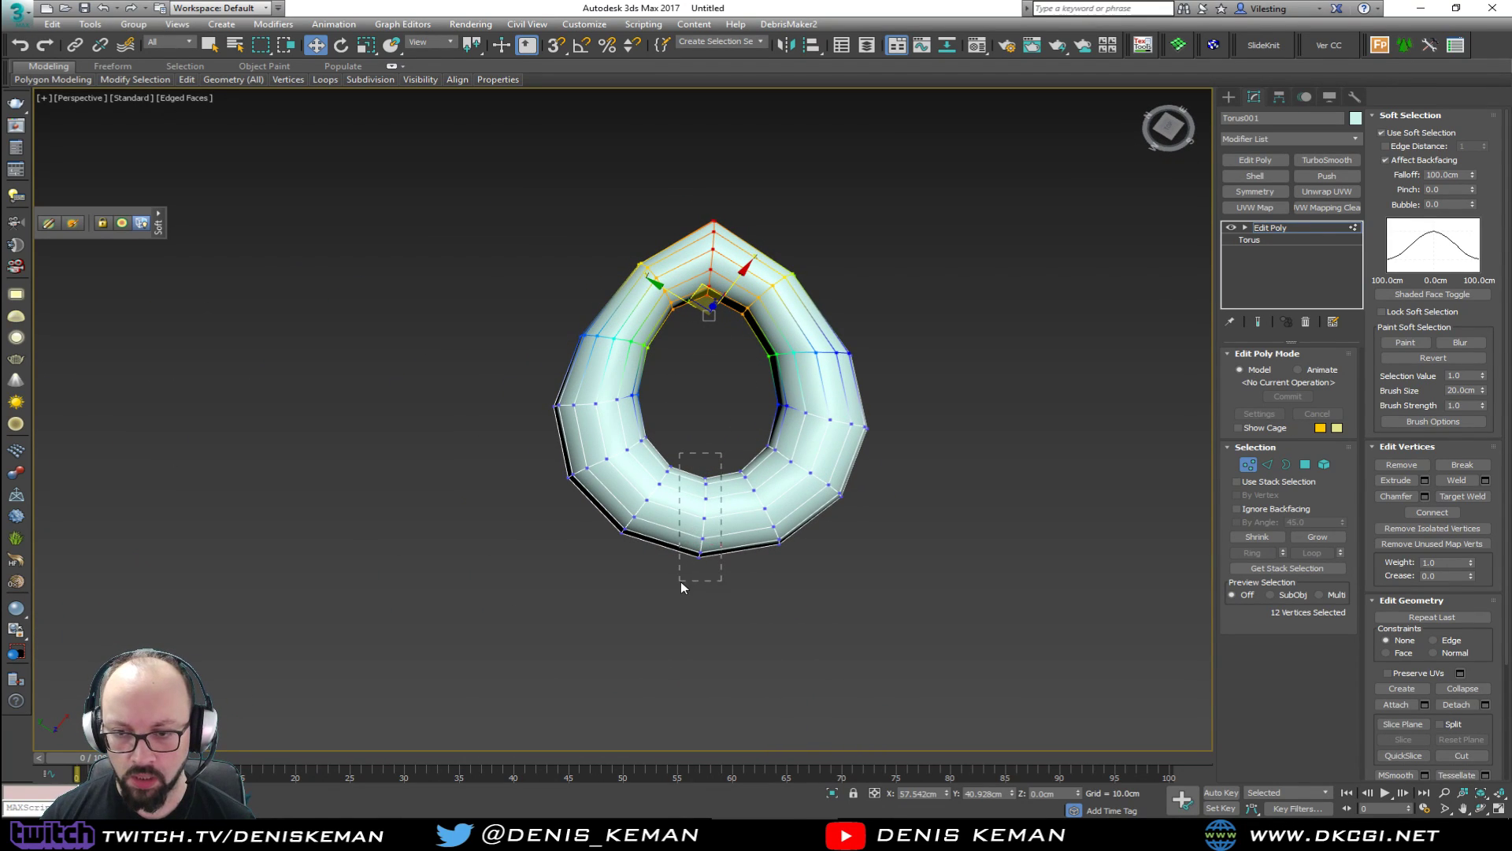
drag(681, 583, 682, 583)
drag(696, 443, 687, 483)
alt+middle_drag(964, 362, 847, 374)
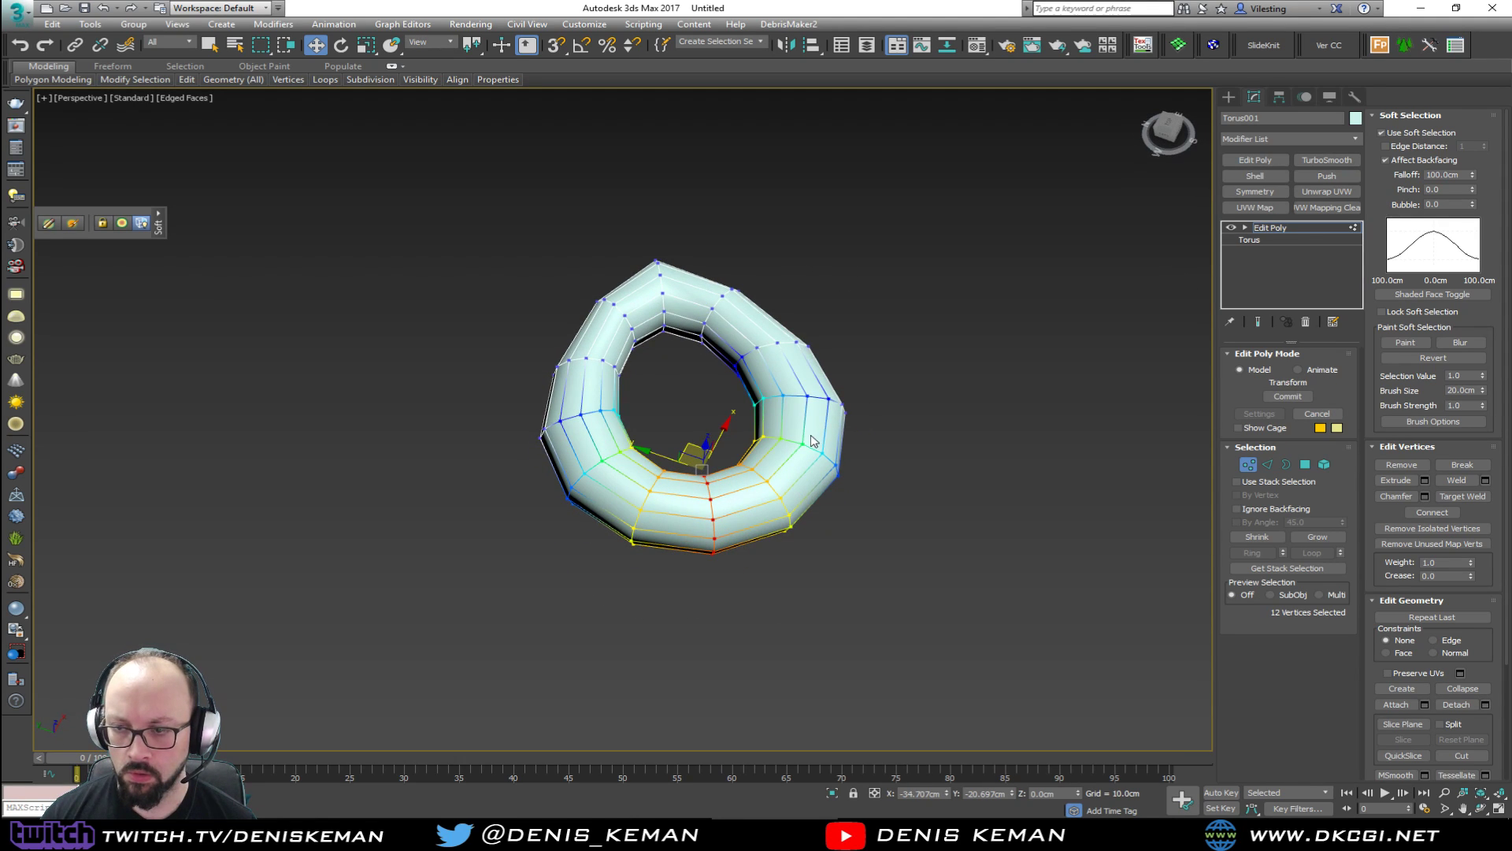
alt+middle_drag(812, 440, 805, 433)
click(1317, 537)
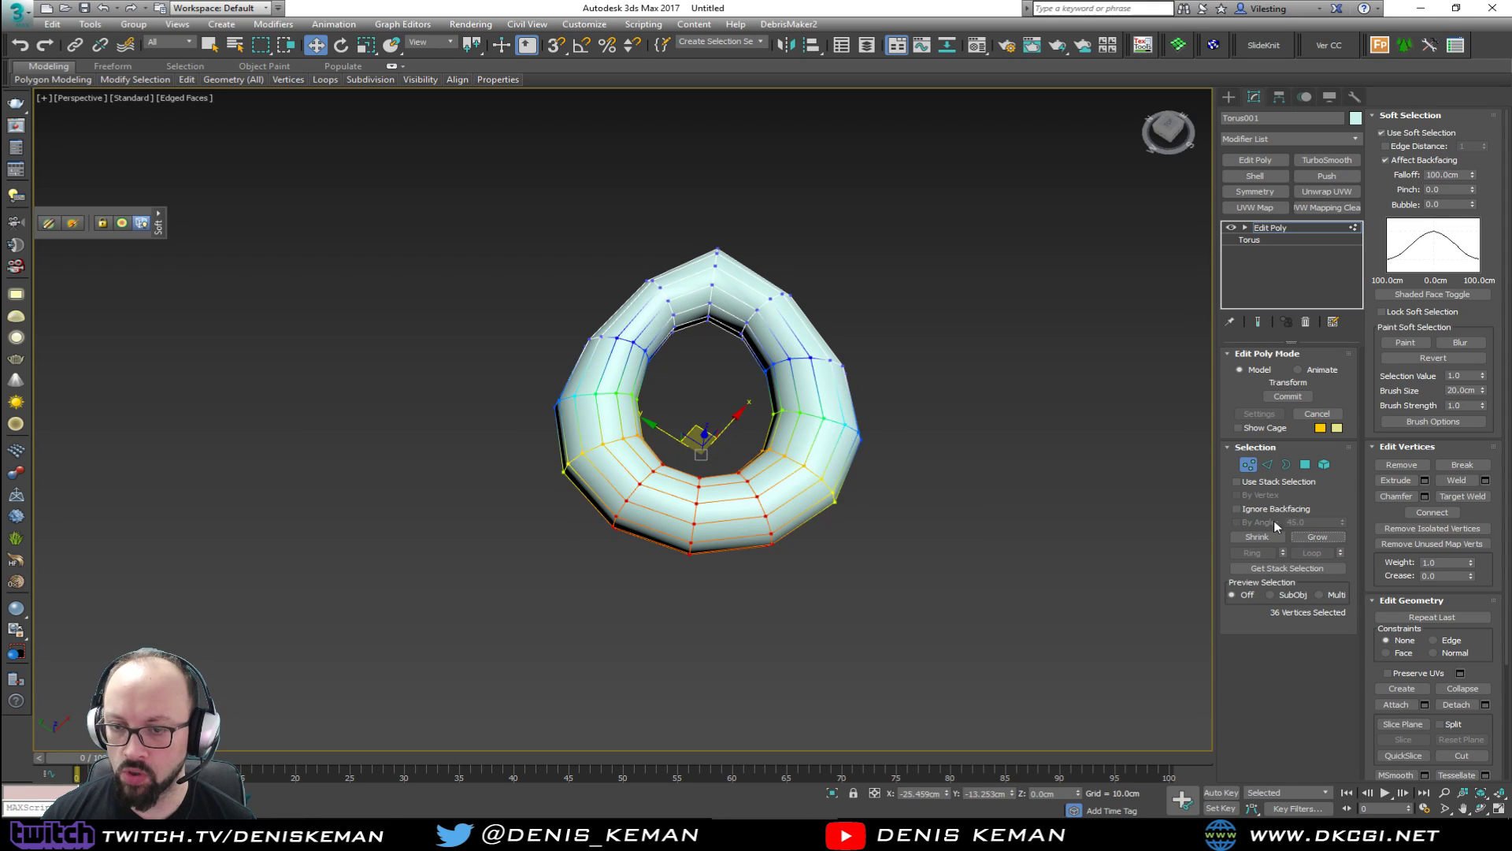
drag(698, 432, 687, 446)
Select the three cross-section rings at the pointed end and scale them vertically to about 60%.
alt+middle_drag(687, 445, 613, 412)
alt+middle_drag(891, 462, 858, 456)
drag(703, 574, 706, 582)
mouse_move(776, 508)
alt+middle_down()
mouse_move(780, 322)
mouse_move(779, 417)
mouse_move(756, 488)
alt+middle_up()
key(r)
drag(708, 426, 709, 456)
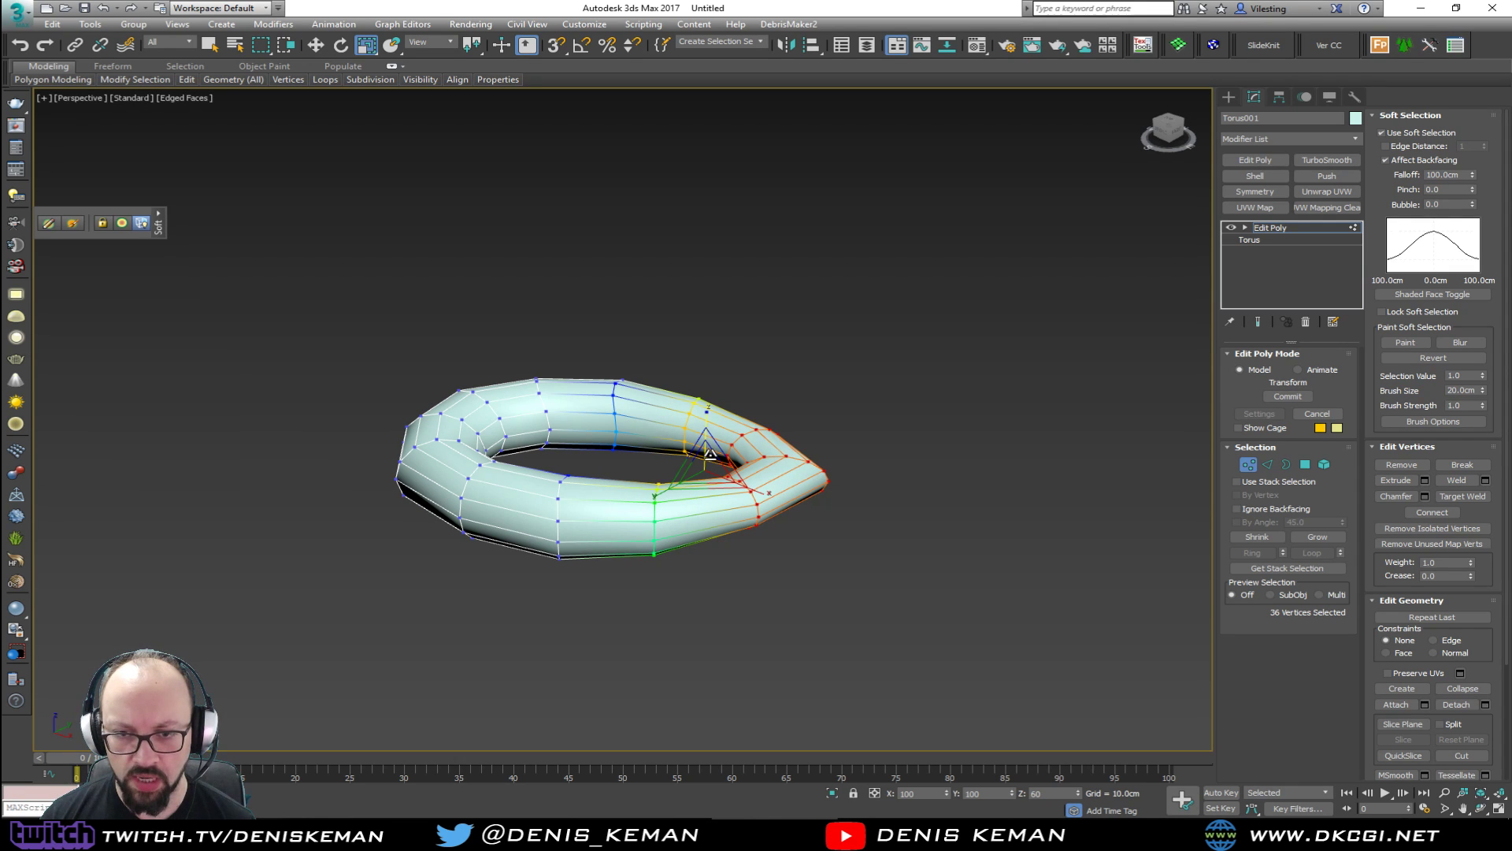
Select the bands of polygons around the blunt end of the torus and scale them vertically.
alt+middle_drag(710, 456, 682, 329)
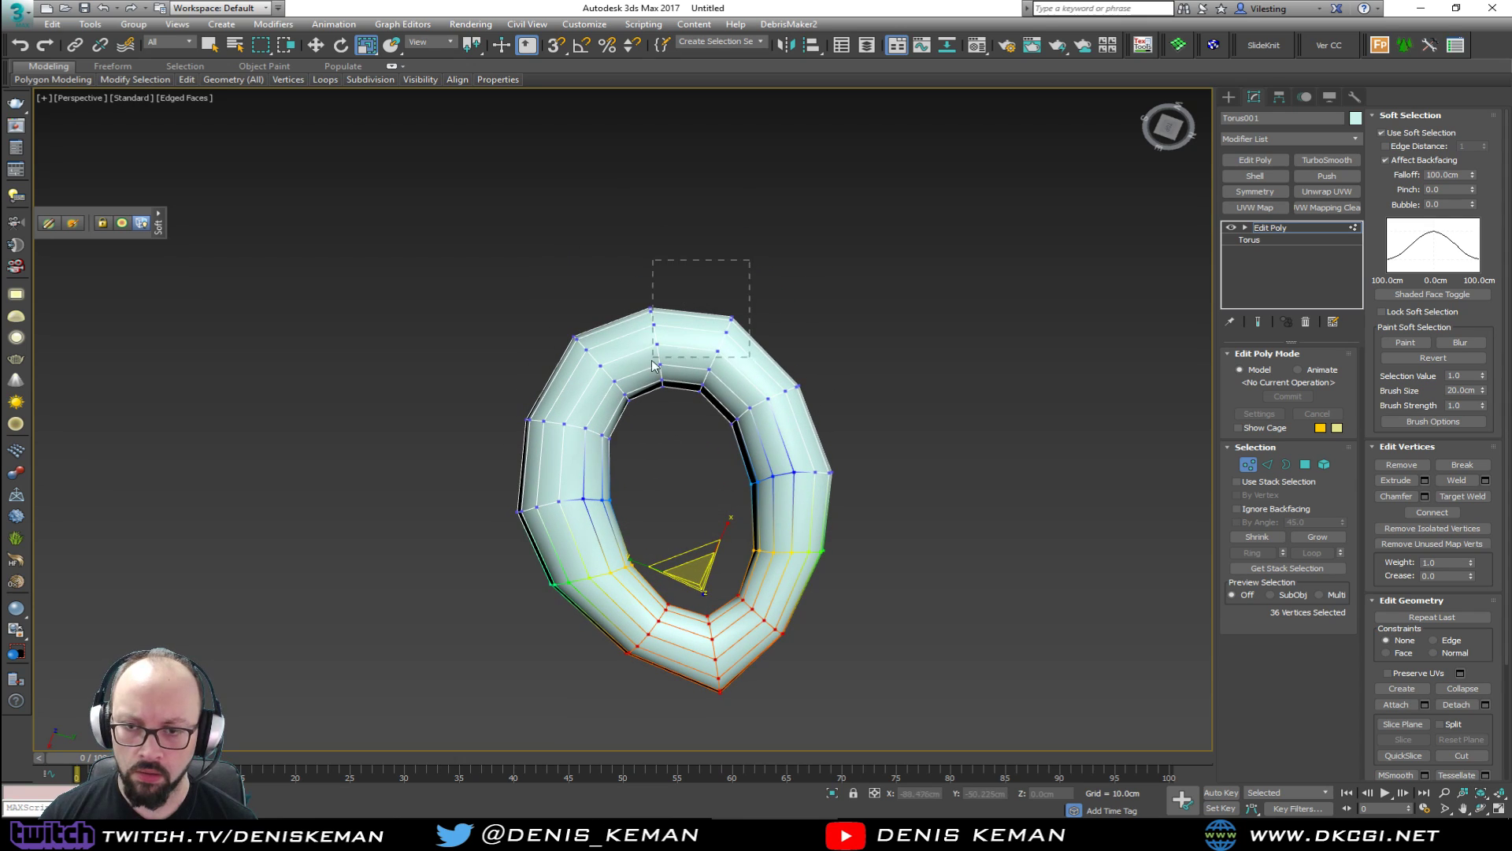
drag(582, 418, 550, 411)
alt+middle_drag(550, 411, 730, 396)
drag(564, 427, 537, 386)
alt+middle_drag(537, 386, 583, 411)
key(2)
double_click(600, 415)
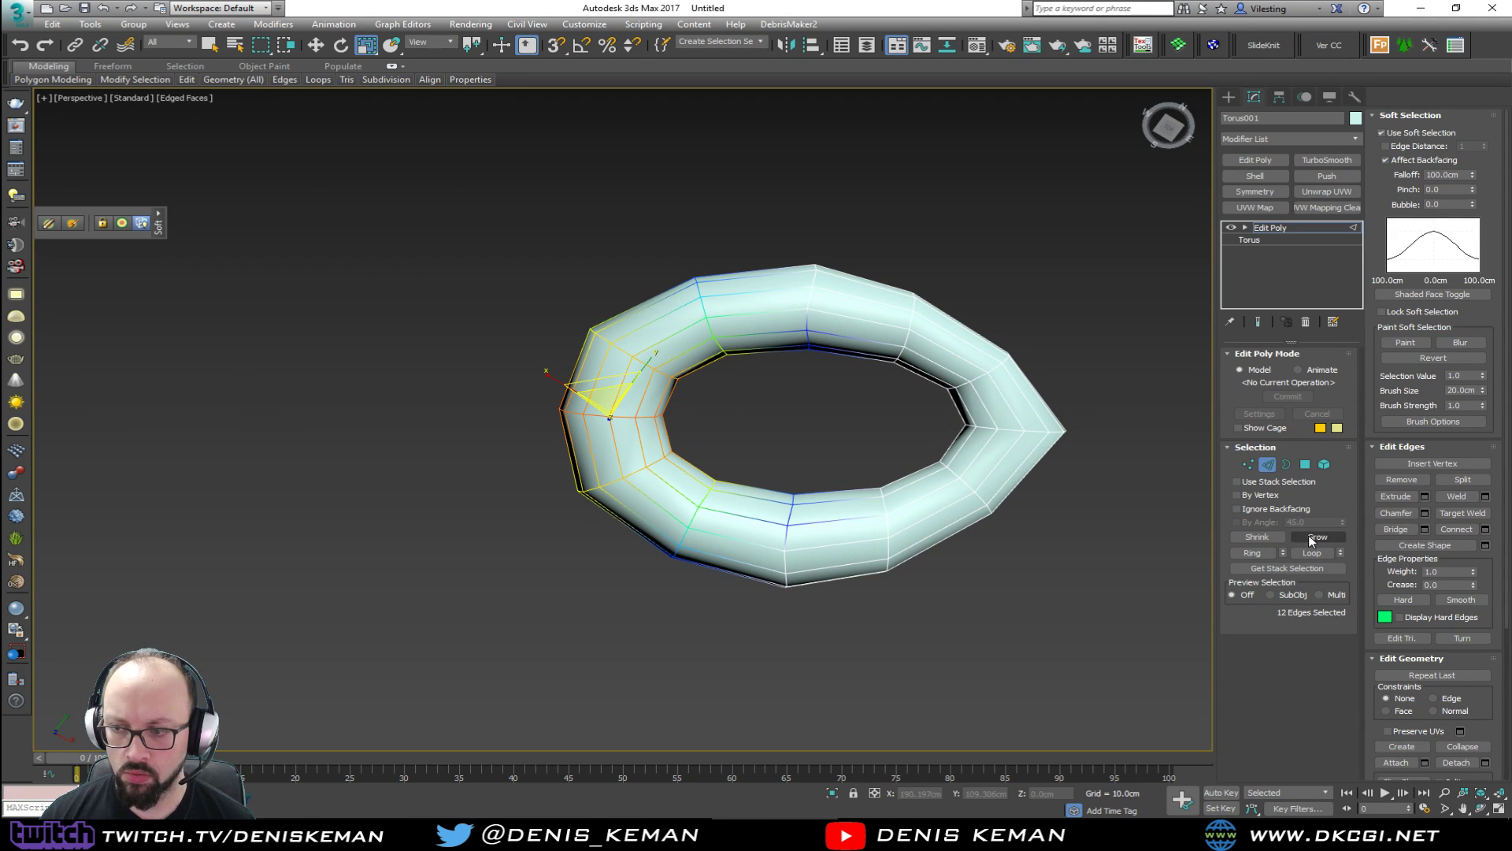
ctrl+click(1303, 464)
alt+middle_drag(792, 449, 577, 417)
drag(623, 439, 625, 470)
alt+middle_drag(626, 470, 742, 457)
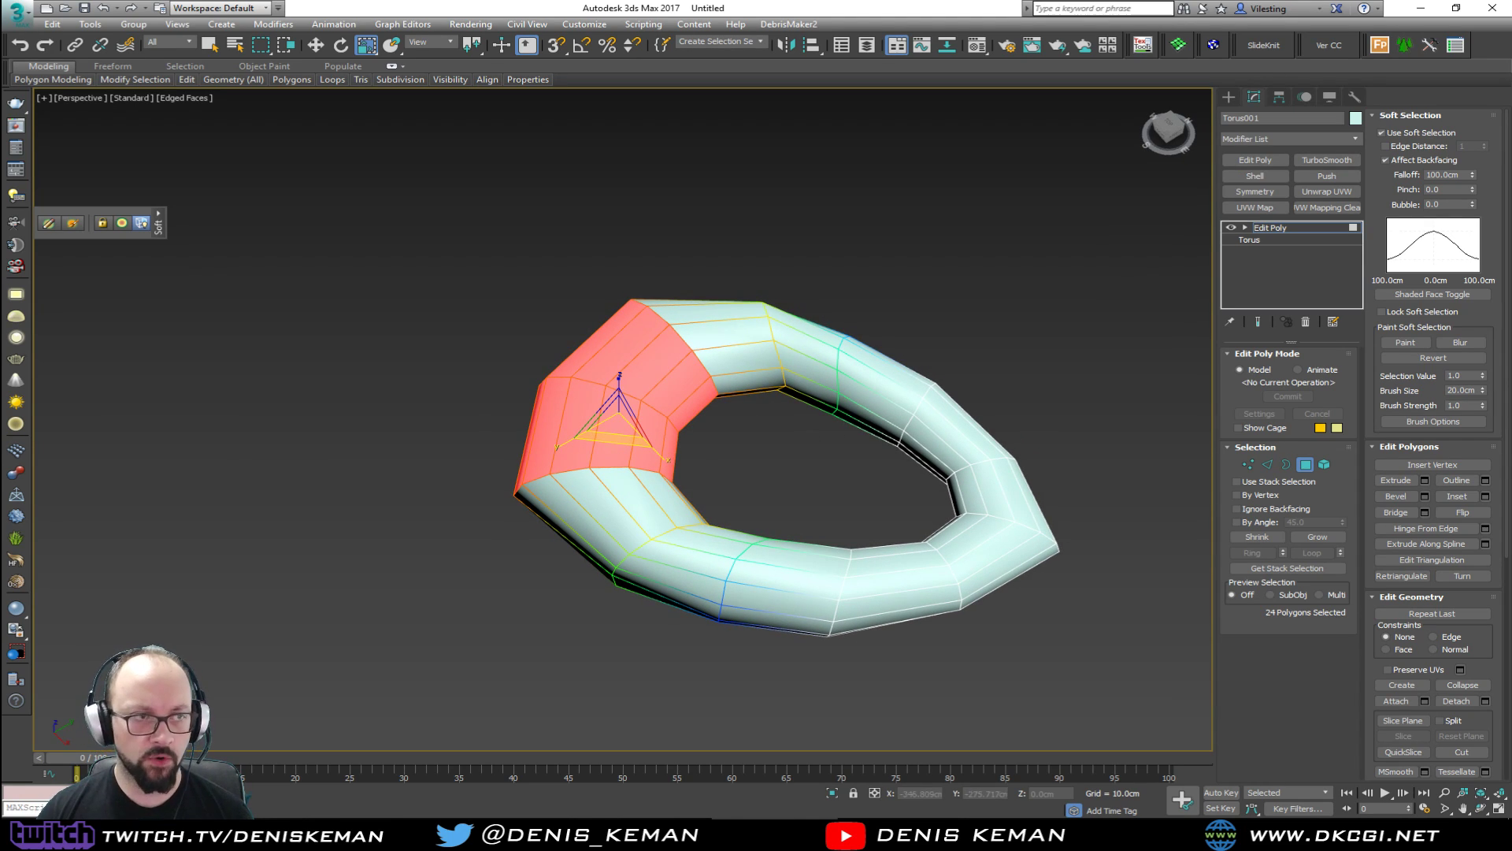
Compare the torus shape with the lamp in the Net_Light reference photo and leave polygon editing.
drag(0, 139, 600, 85)
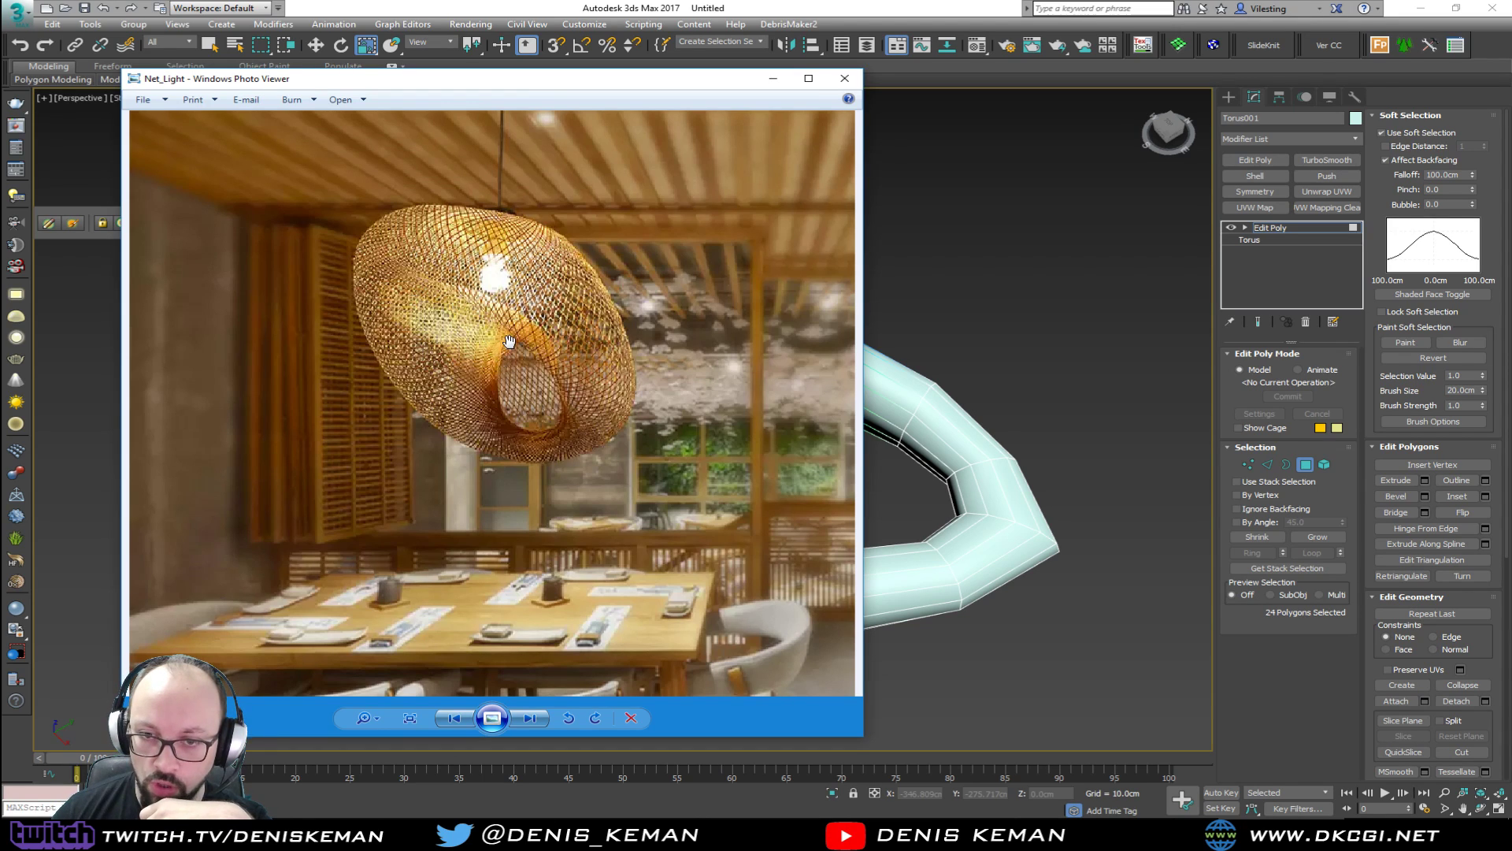
drag(555, 86, 0, 78)
alt+middle_drag(731, 419, 817, 598)
click(1305, 465)
Select the innermost vertices of the three rings at the pointed end and move them toward the centre of the hole.
key(1)
scroll(788, 622, up, 3)
scroll(780, 630, up, 3)
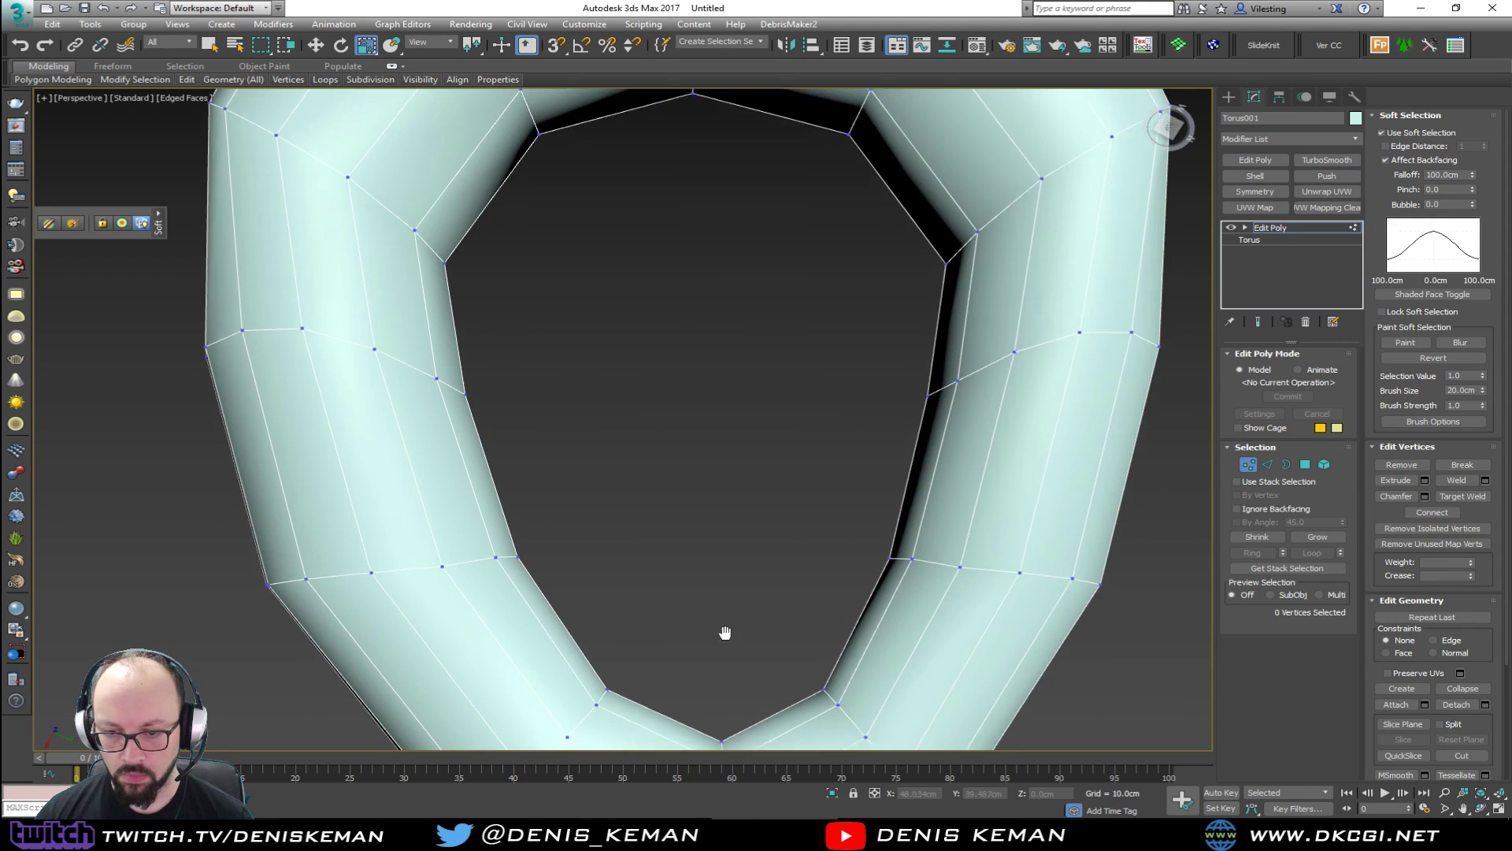
key(F3)
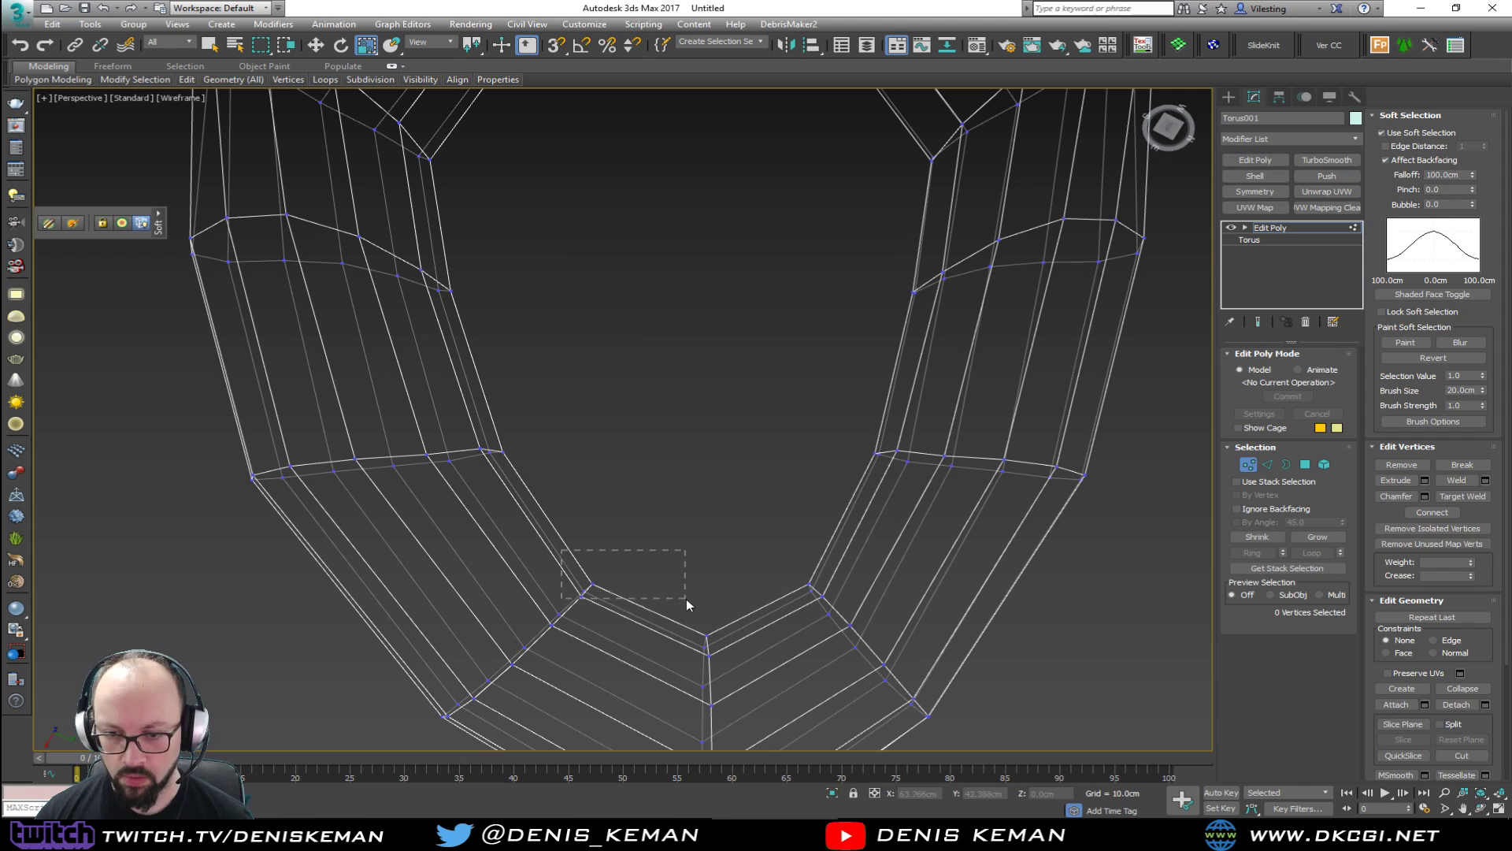
drag(687, 599, 676, 608)
ctrl+drag(682, 661, 682, 661)
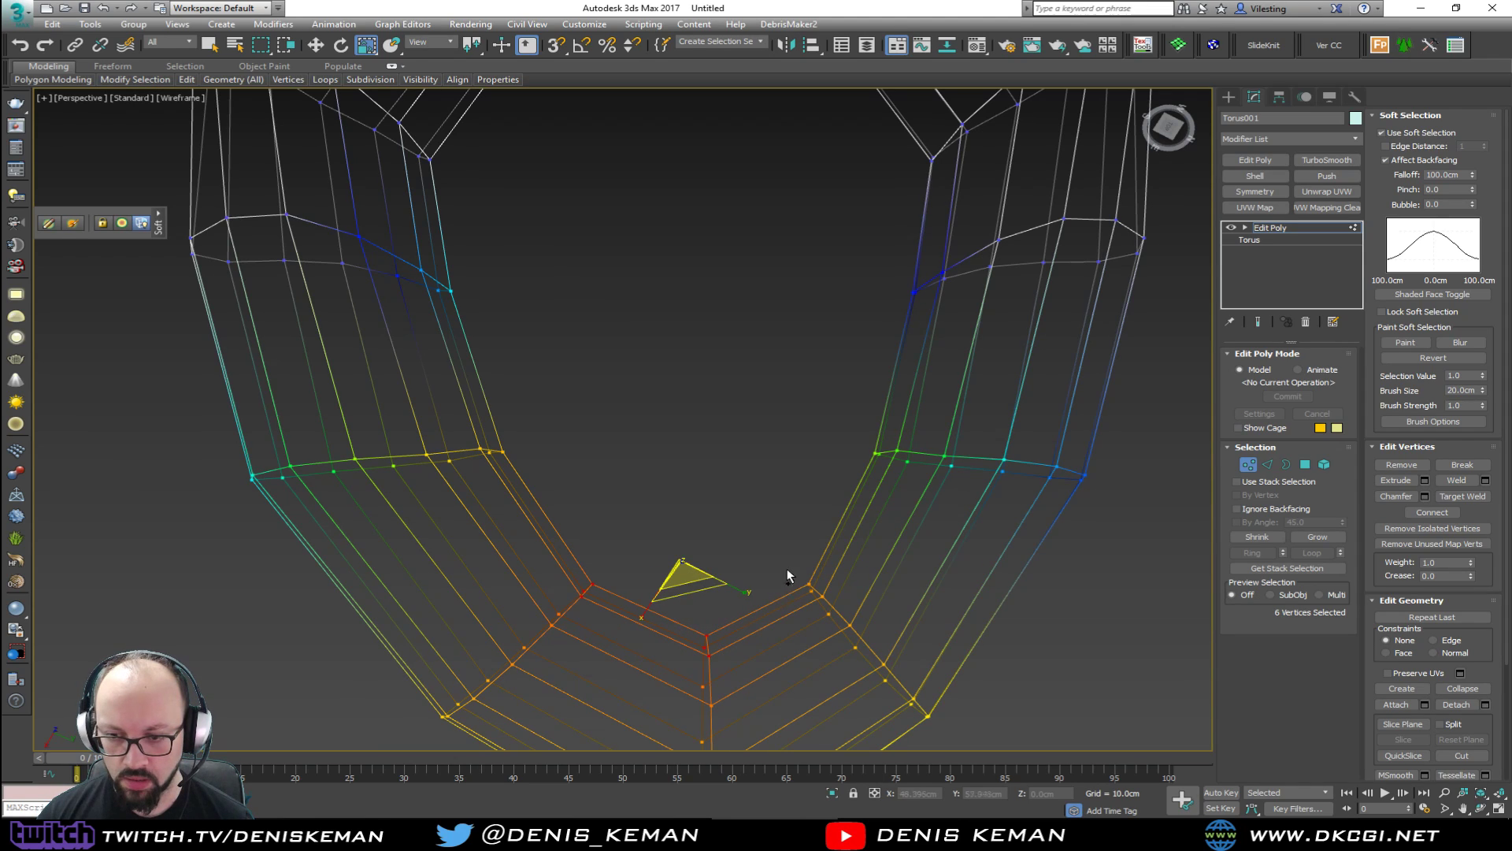
ctrl+drag(824, 610, 810, 590)
alt+middle_drag(810, 591, 938, 534)
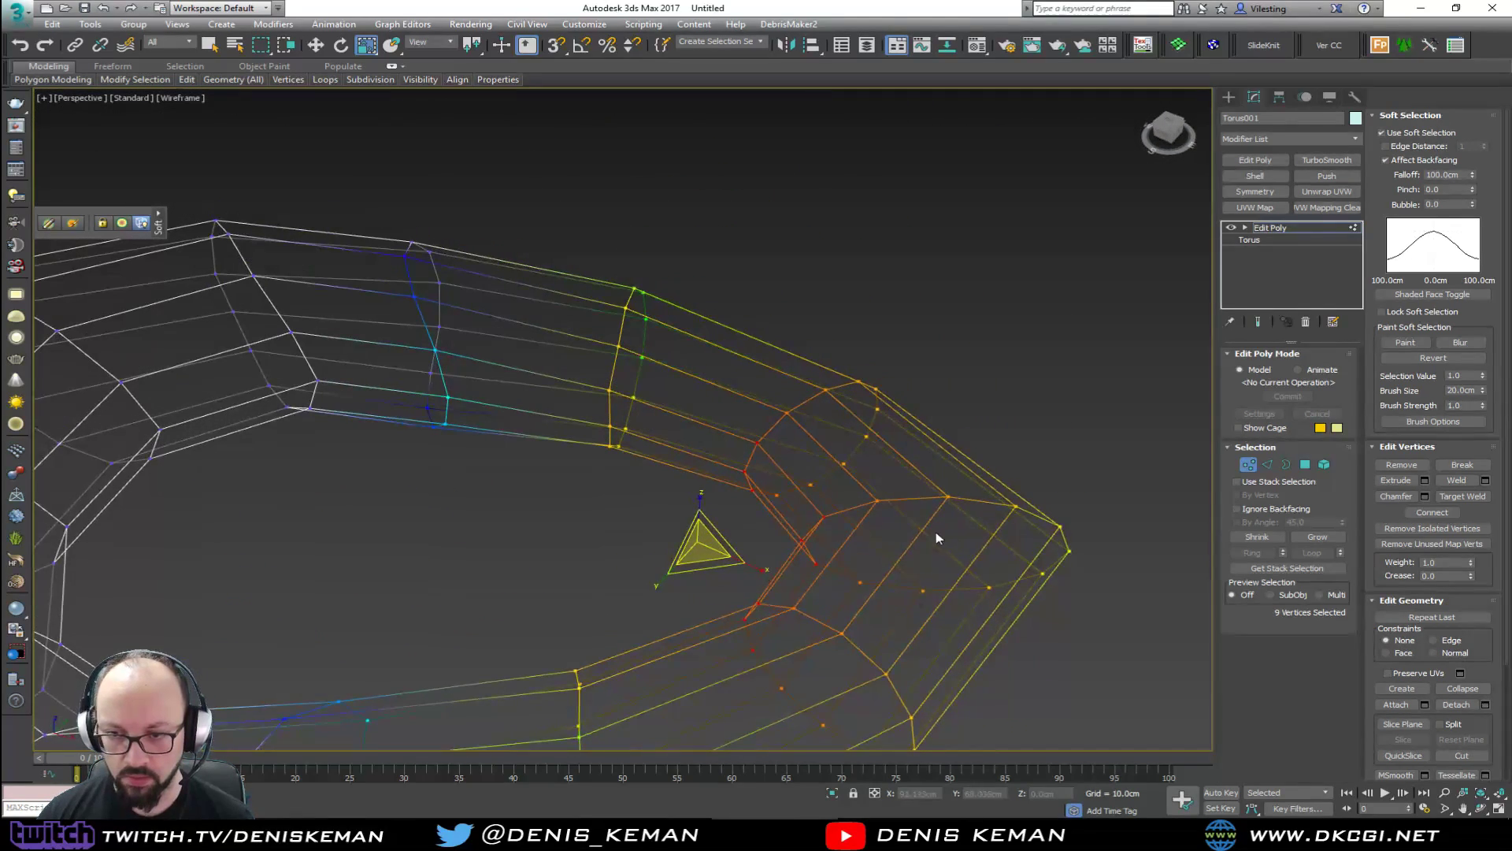
key(F3)
alt+middle_drag(766, 523, 709, 534)
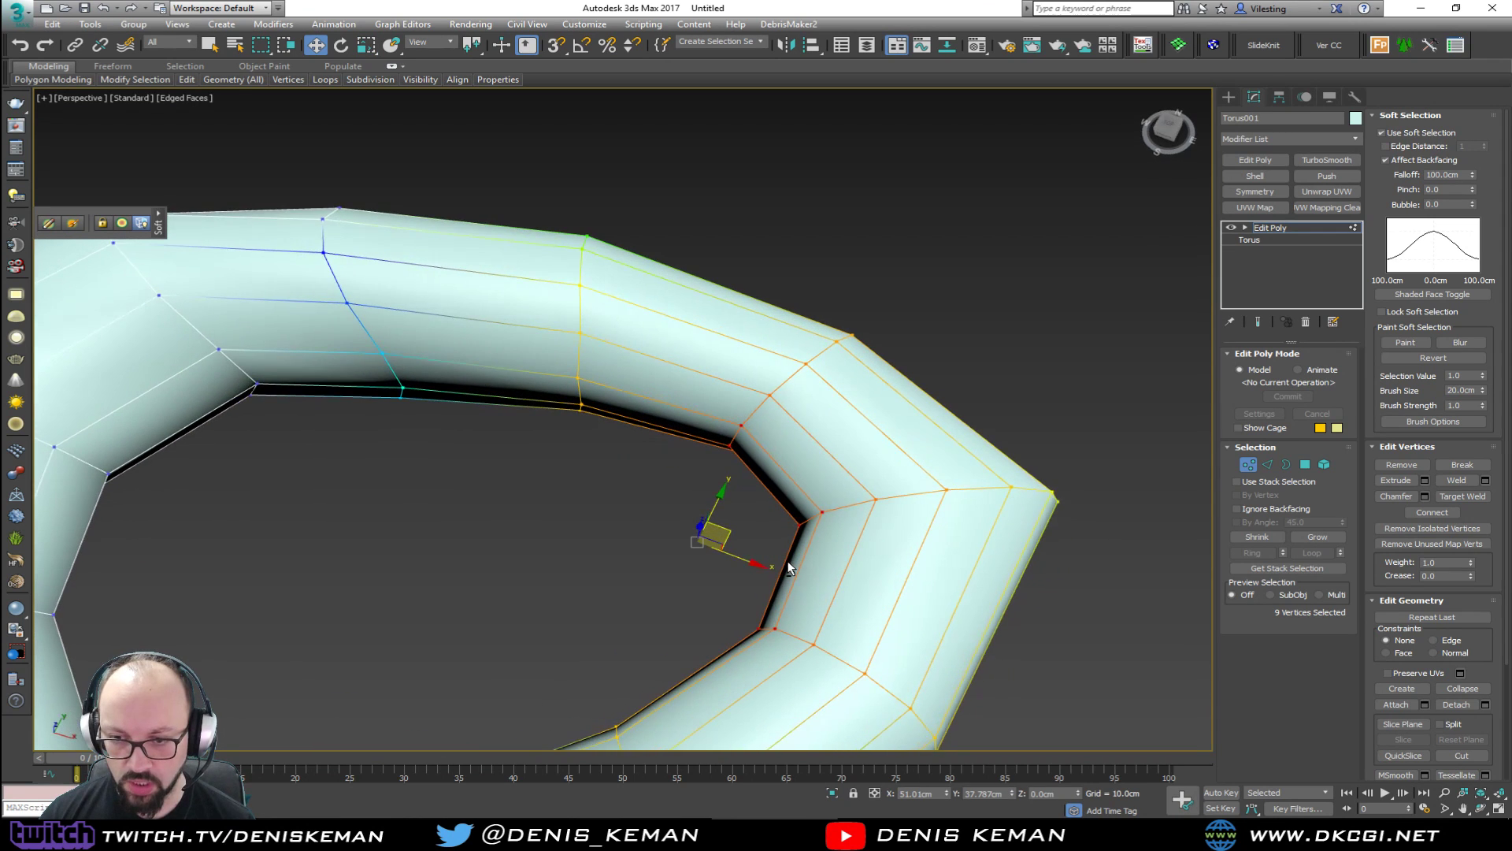
key(w)
drag(700, 536, 644, 550)
alt+middle_drag(657, 554, 607, 509)
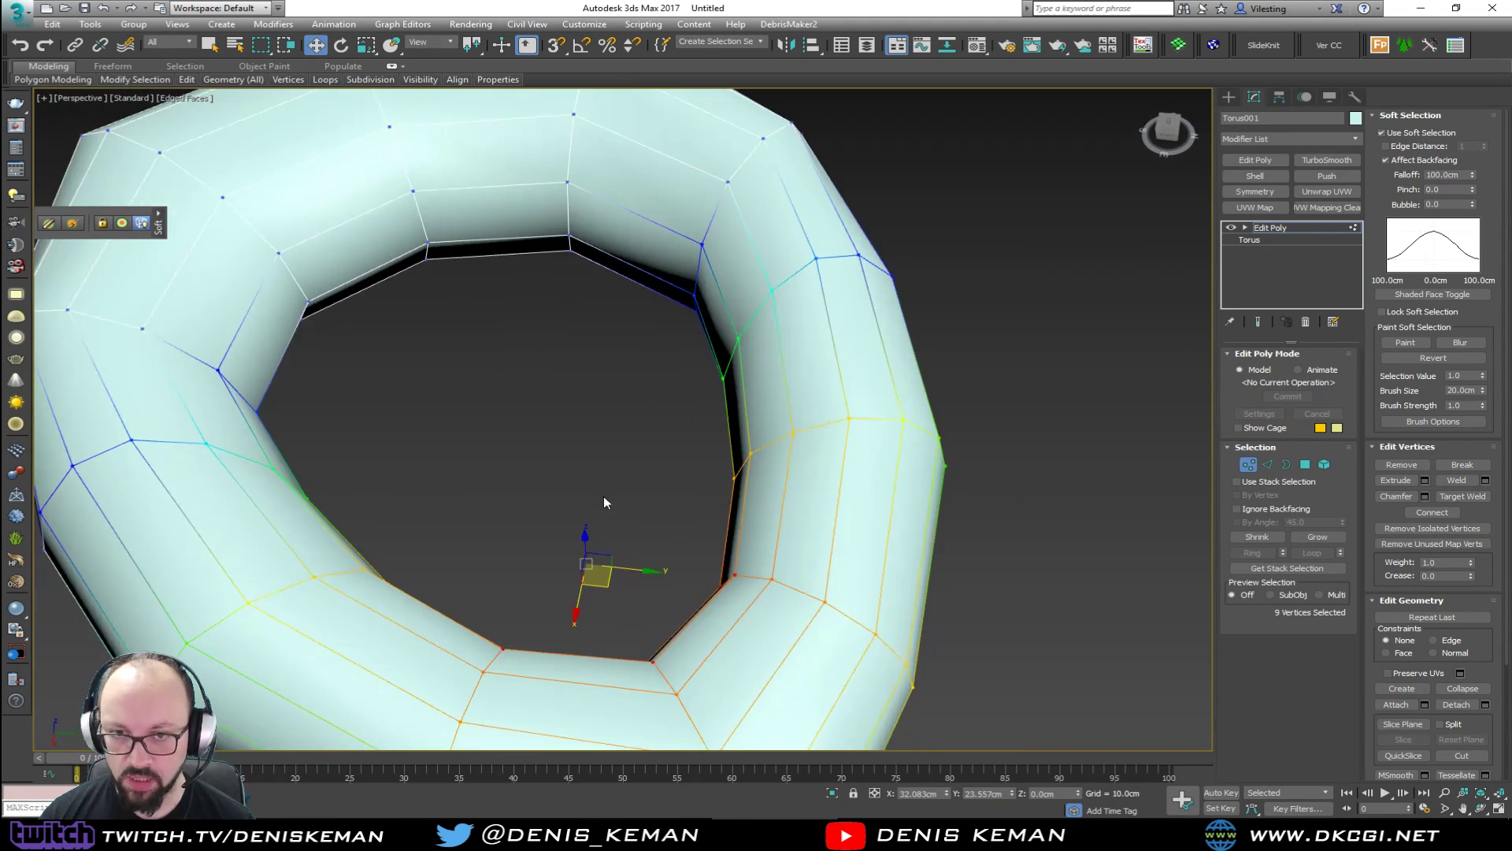
Leave vertex editing and examine the deformed torus's overall shape from several angles.
middle_drag(536, 287, 598, 469)
scroll(597, 469, down, 3)
click(1249, 464)
alt+middle_drag(1113, 496, 837, 341)
key(alt+w)
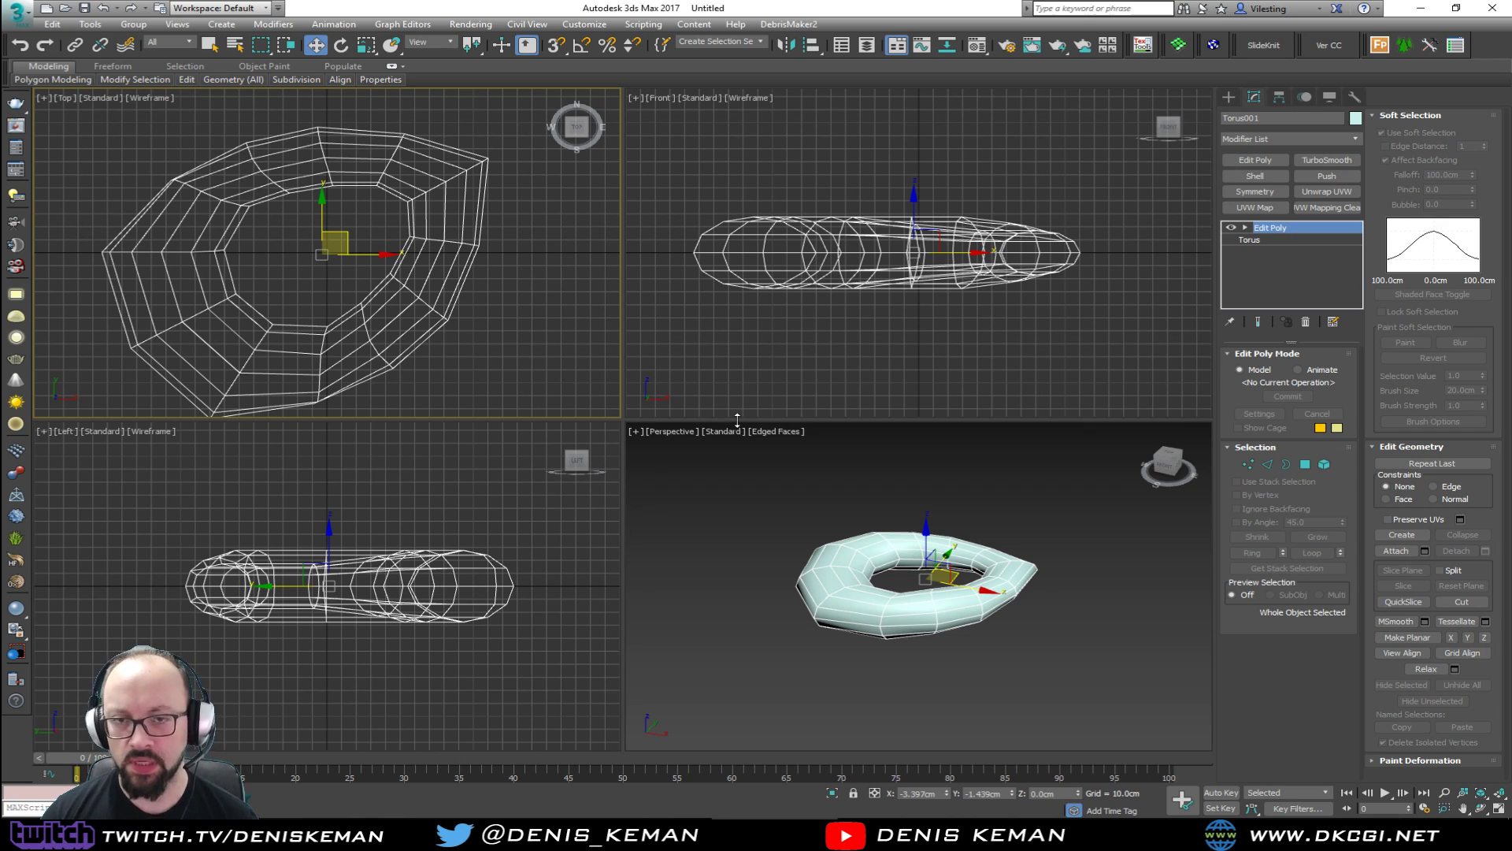
alt+middle_drag(997, 557, 991, 573)
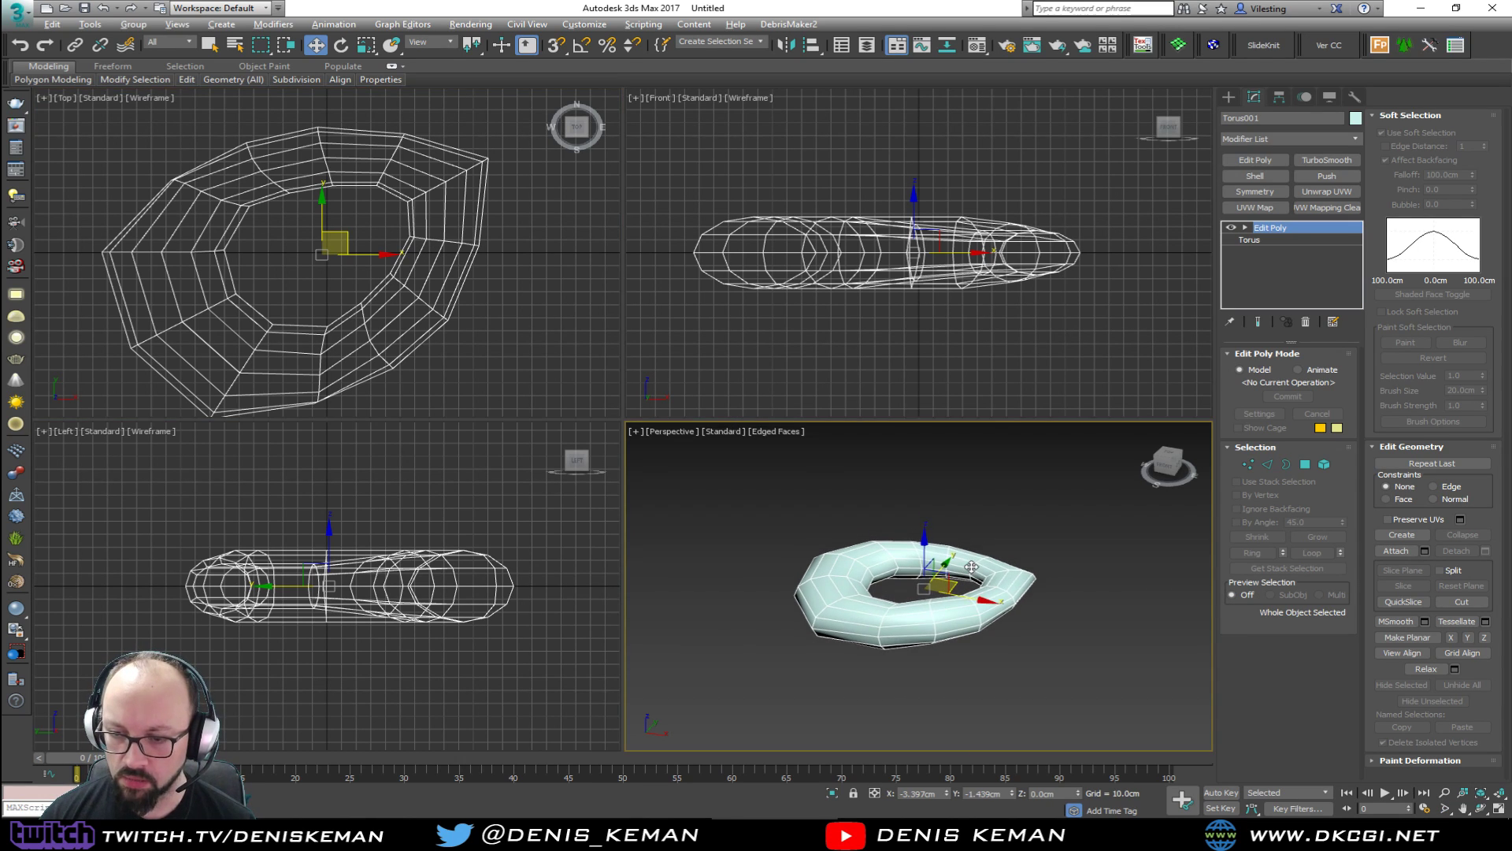
key(alt+w)
alt+middle_drag(906, 378, 733, 448)
alt+middle_drag(614, 531, 753, 421)
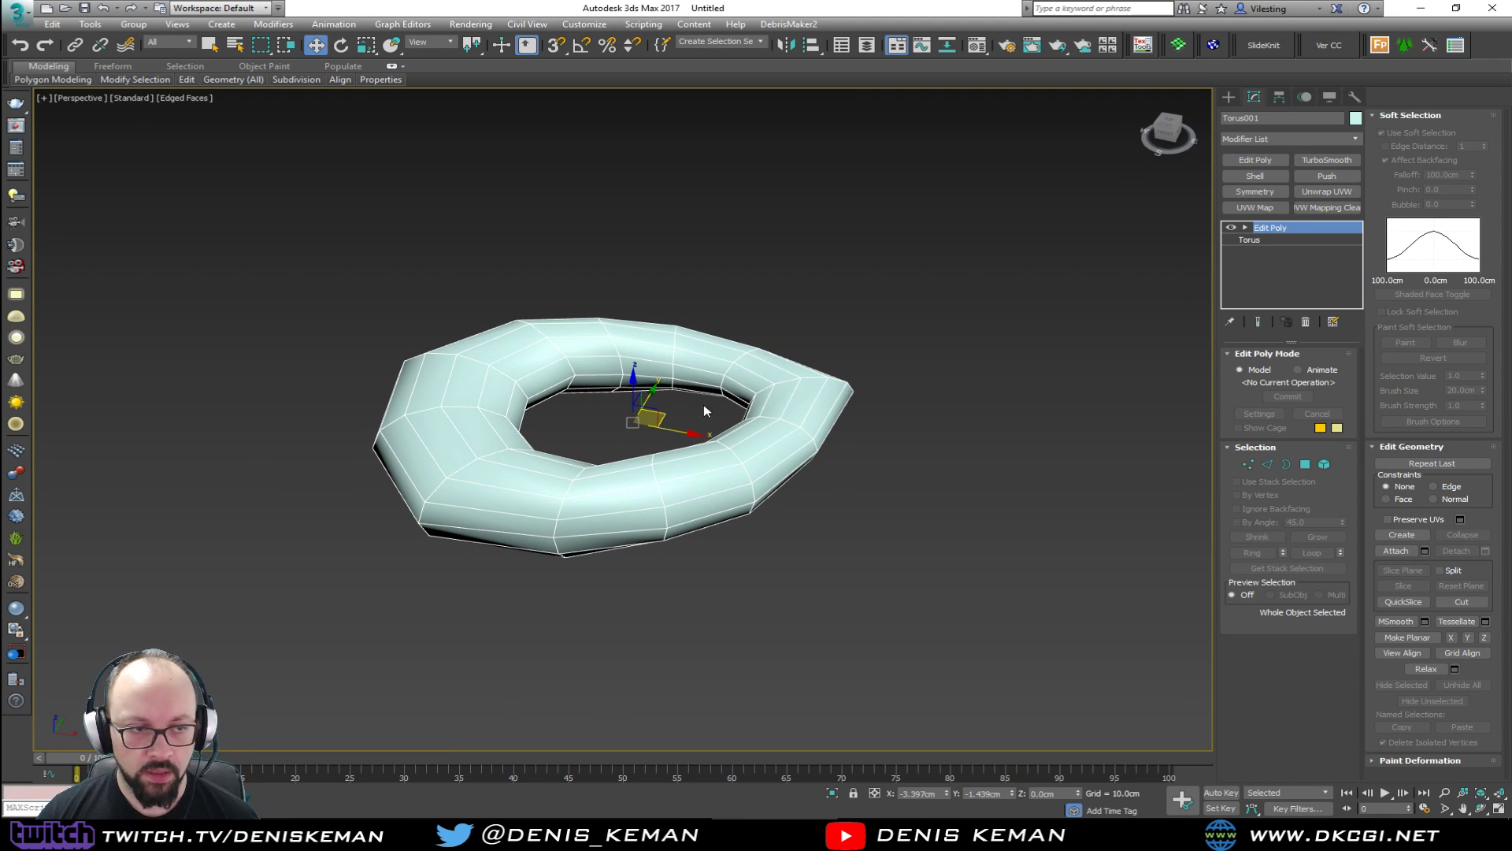
alt+middle_drag(718, 442, 666, 370)
Select 12 vertices around the upper side of the torus's wide end and raise them vertically with soft selection.
key(1)
click(416, 389)
ctrl+click(452, 385)
ctrl+click(485, 389)
alt+middle_drag(478, 400, 429, 437)
ctrl+click(432, 469)
ctrl+click(452, 446)
ctrl+click(484, 428)
ctrl+click(513, 427)
ctrl+click(490, 363)
ctrl+click(462, 354)
ctrl+click(430, 356)
drag(540, 378, 540, 340)
alt+middle_drag(540, 341, 530, 312)
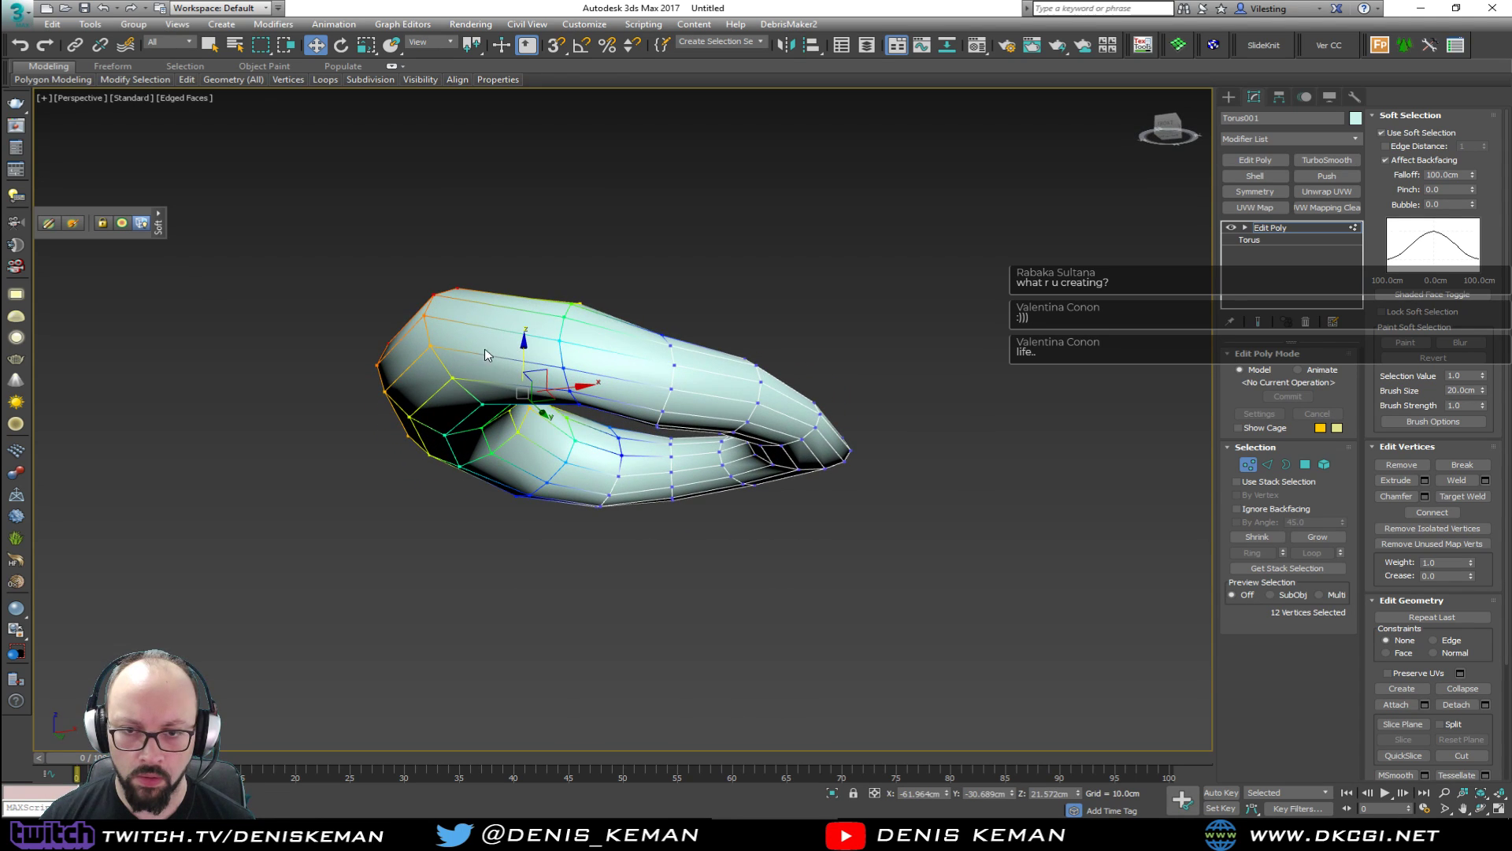
Select nine vertices on the lower side of the torus's wide end, lower them vertically with soft selection, and leave vertex editing.
click(431, 346)
ctrl+click(452, 378)
ctrl+click(479, 405)
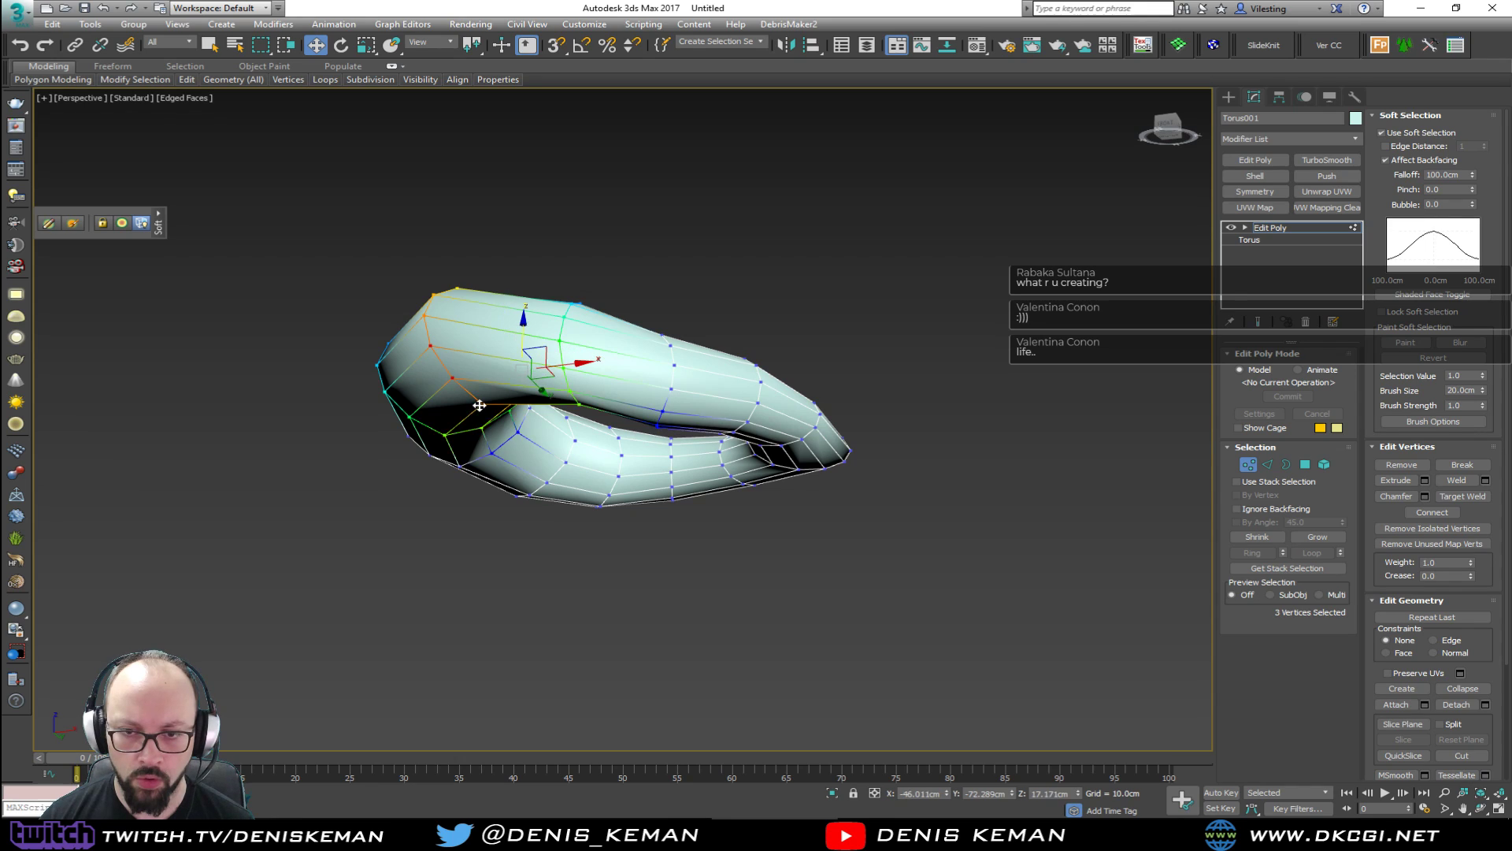
ctrl+click(445, 436)
ctrl+click(409, 416)
ctrl+click(385, 392)
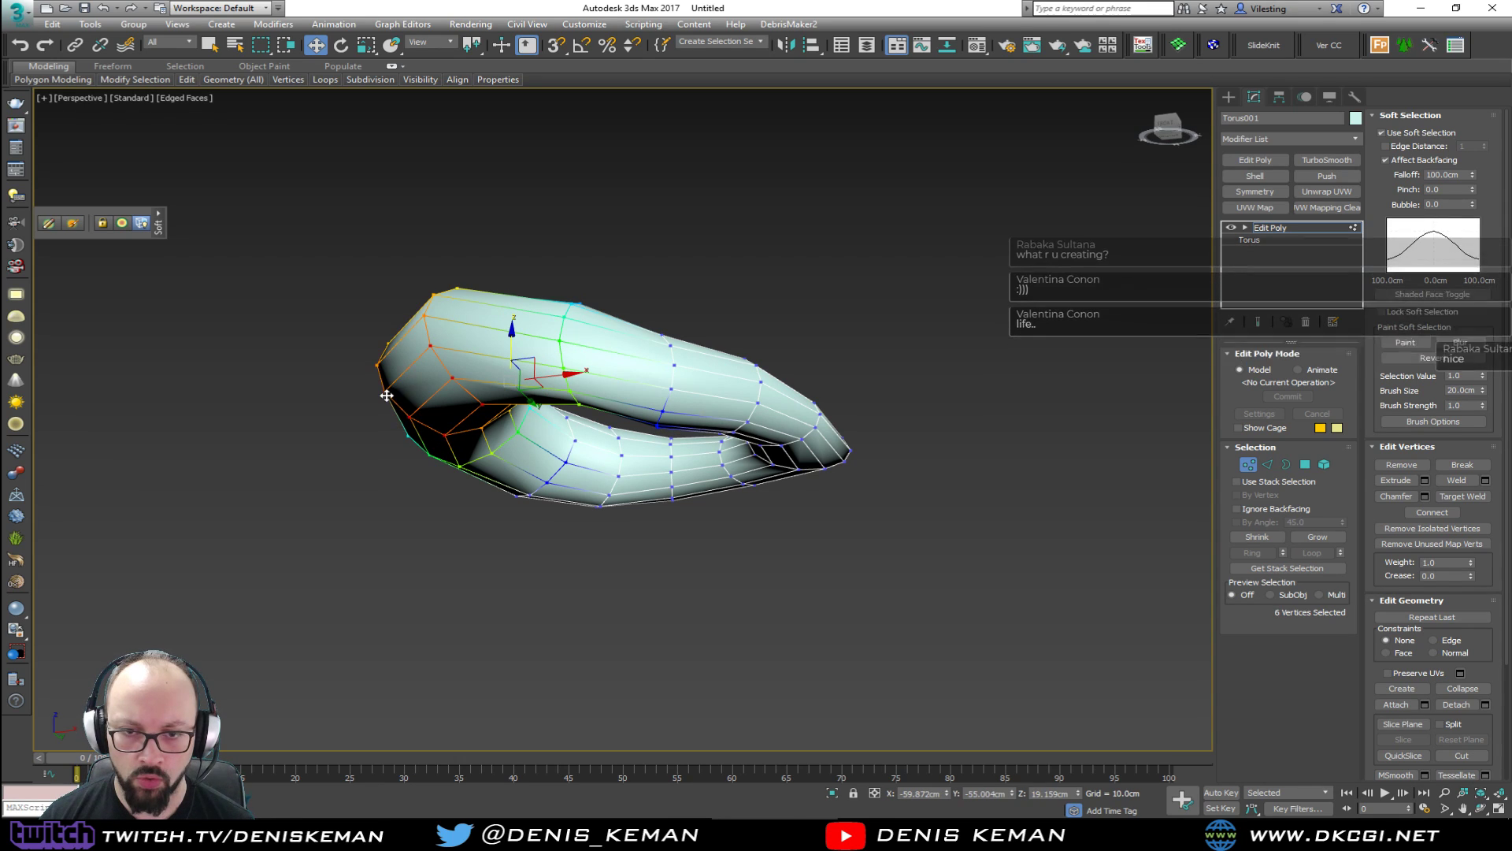
ctrl+click(408, 435)
ctrl+click(428, 452)
ctrl+click(457, 466)
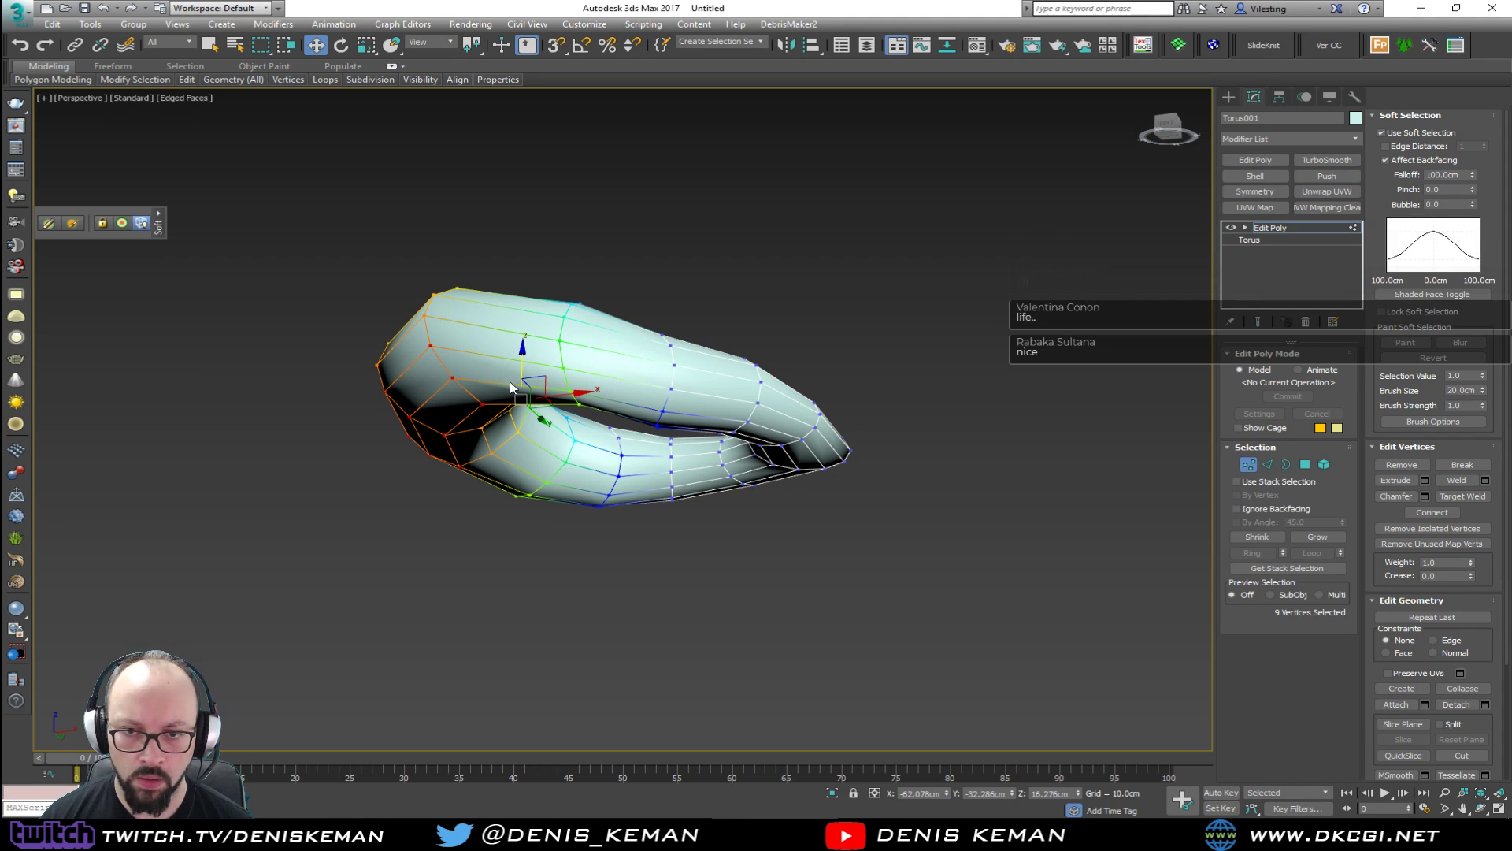
drag(522, 361, 520, 400)
alt+middle_drag(521, 400, 461, 477)
click(1249, 464)
Add a TurboSmooth modifier on top of the torus's Edit Poly.
alt+middle_drag(930, 420, 867, 520)
click(1349, 159)
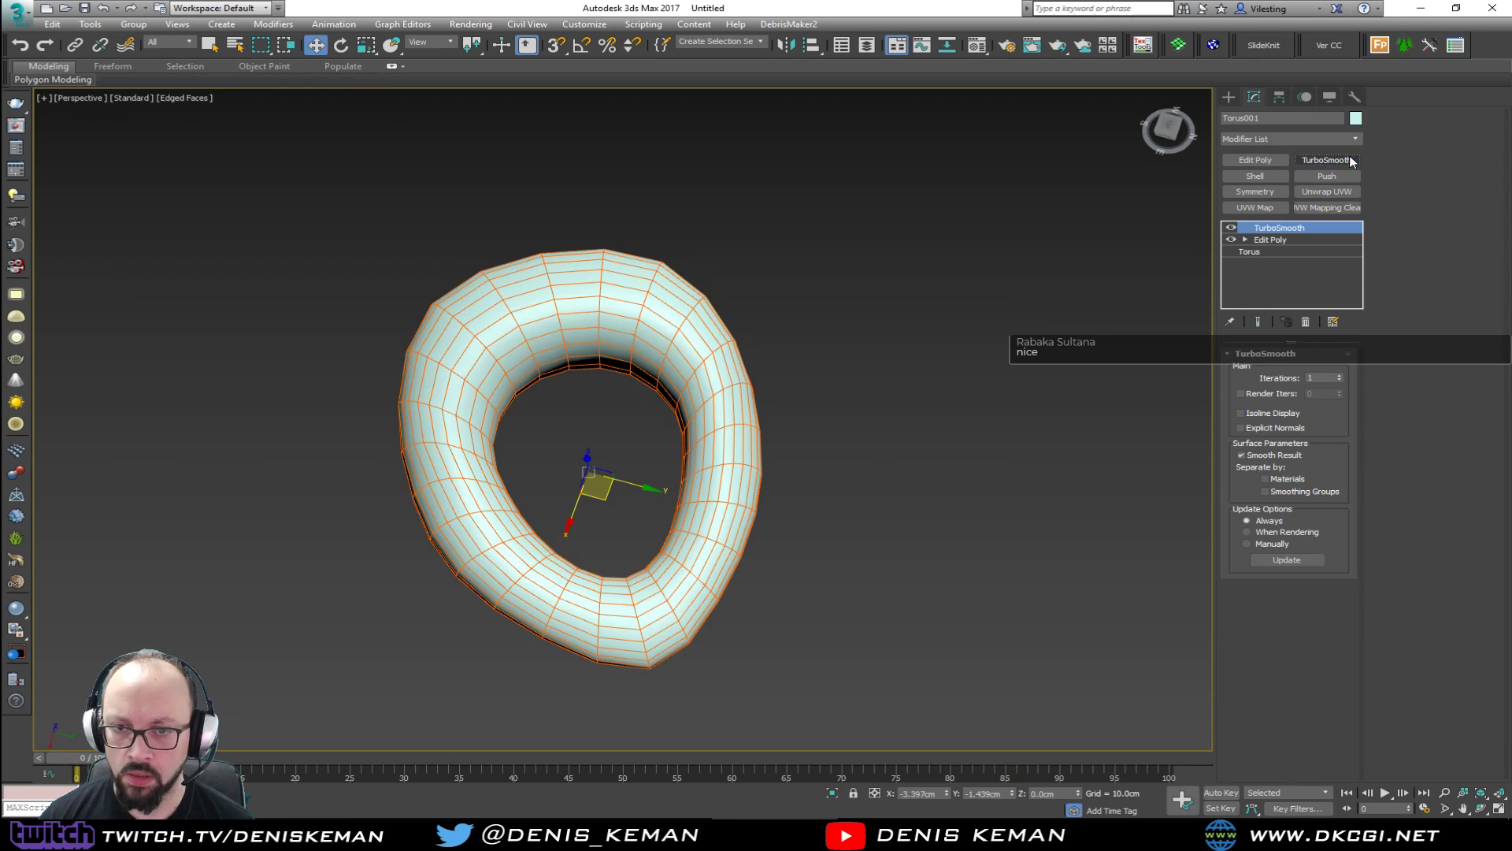
alt+middle_drag(1101, 253, 1168, 263)
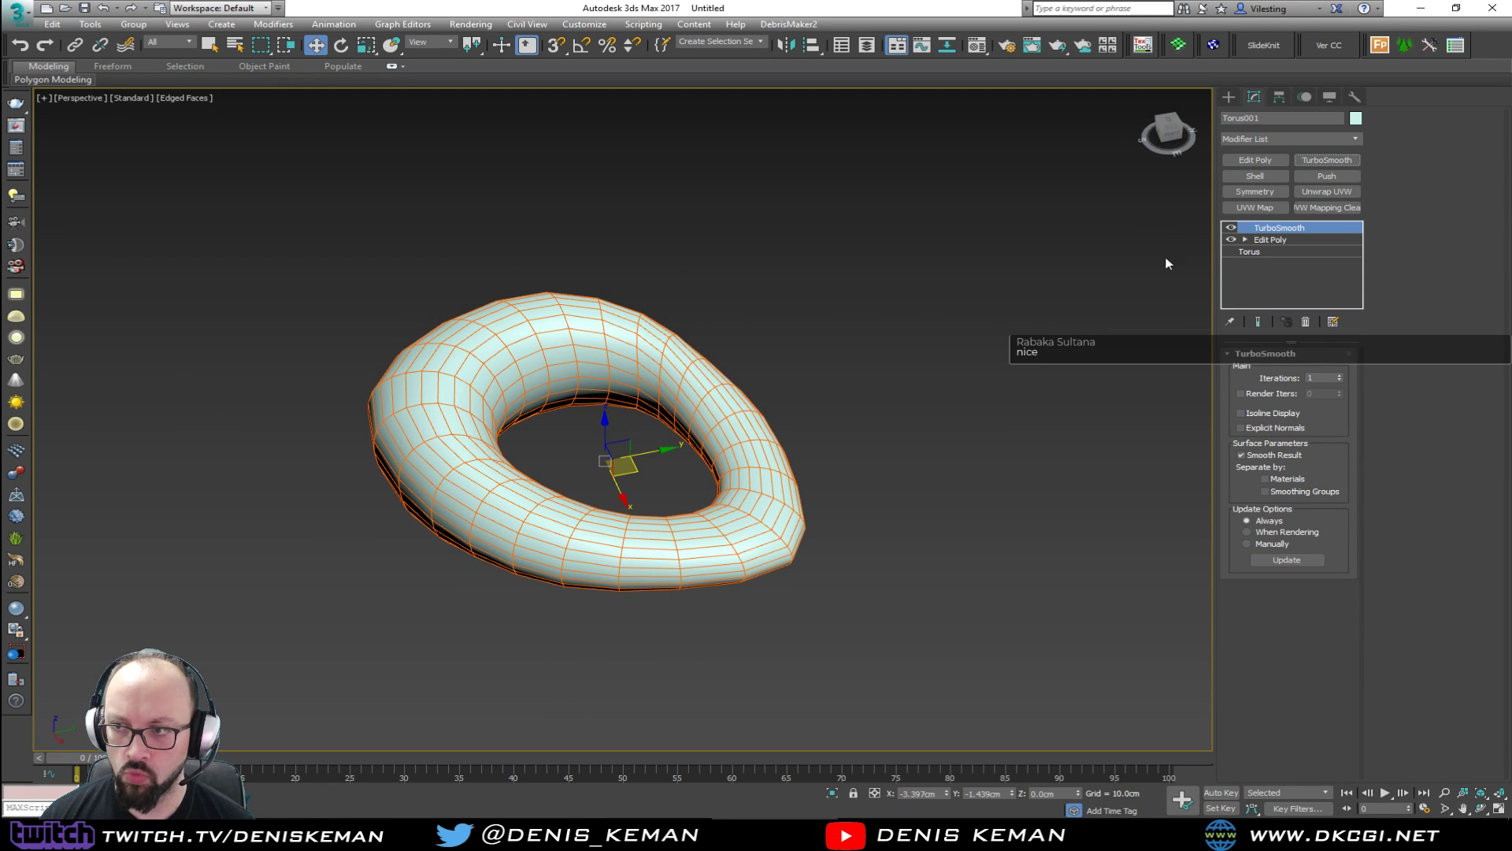
Disable the TurboSmooth and turn off soft selection at the edge level of the Edit Poly below it.
click(1231, 228)
click(1265, 238)
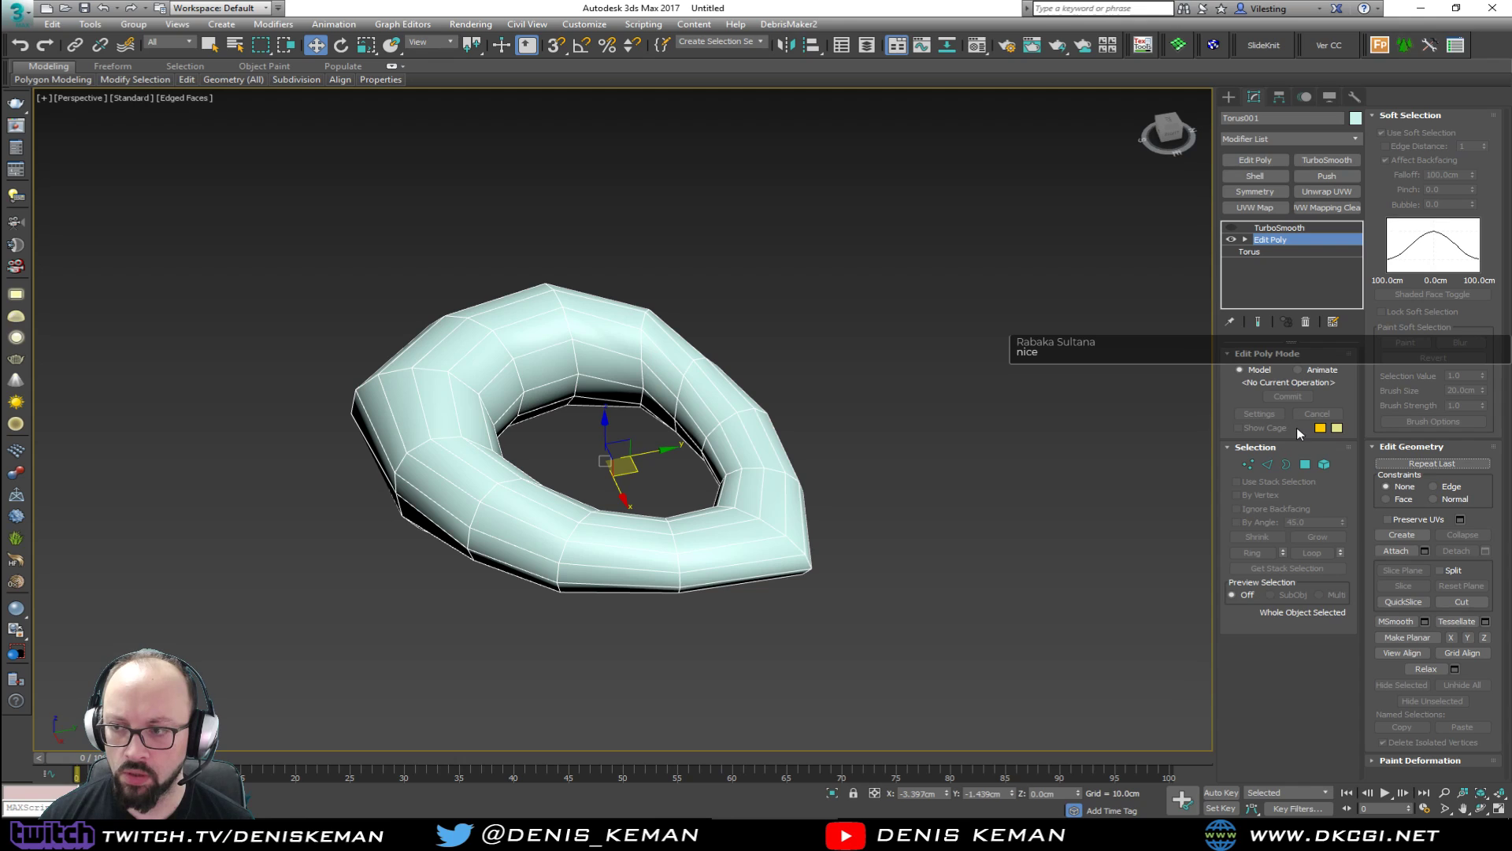
click(1268, 464)
click(1407, 133)
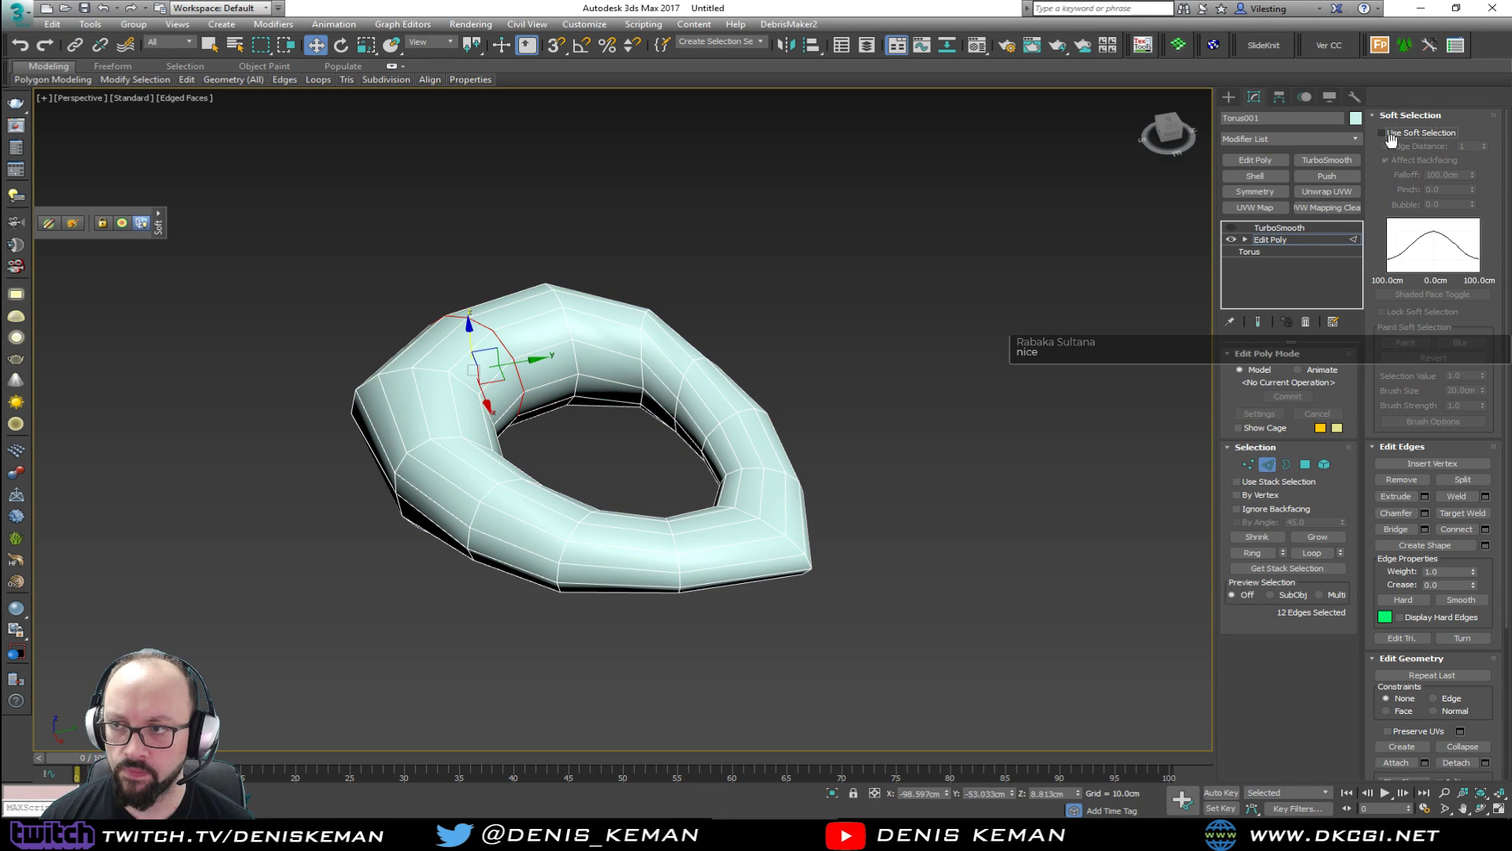
Try a second TurboSmooth on top of the stack, delete it, and re-enable the original TurboSmooth.
click(1282, 227)
click(1311, 159)
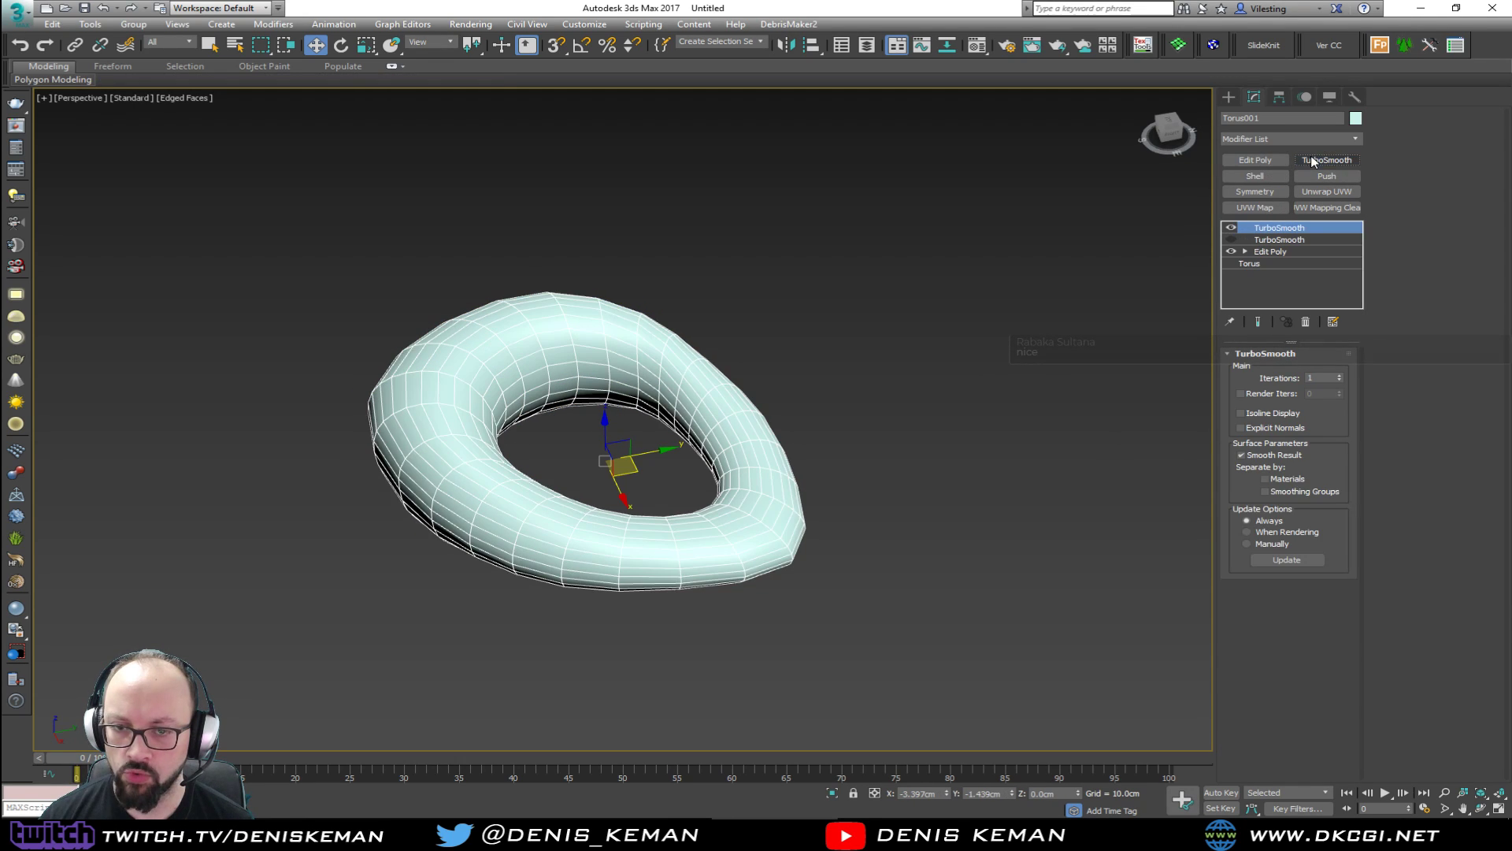
alt+middle_drag(709, 362, 736, 378)
click(1231, 227)
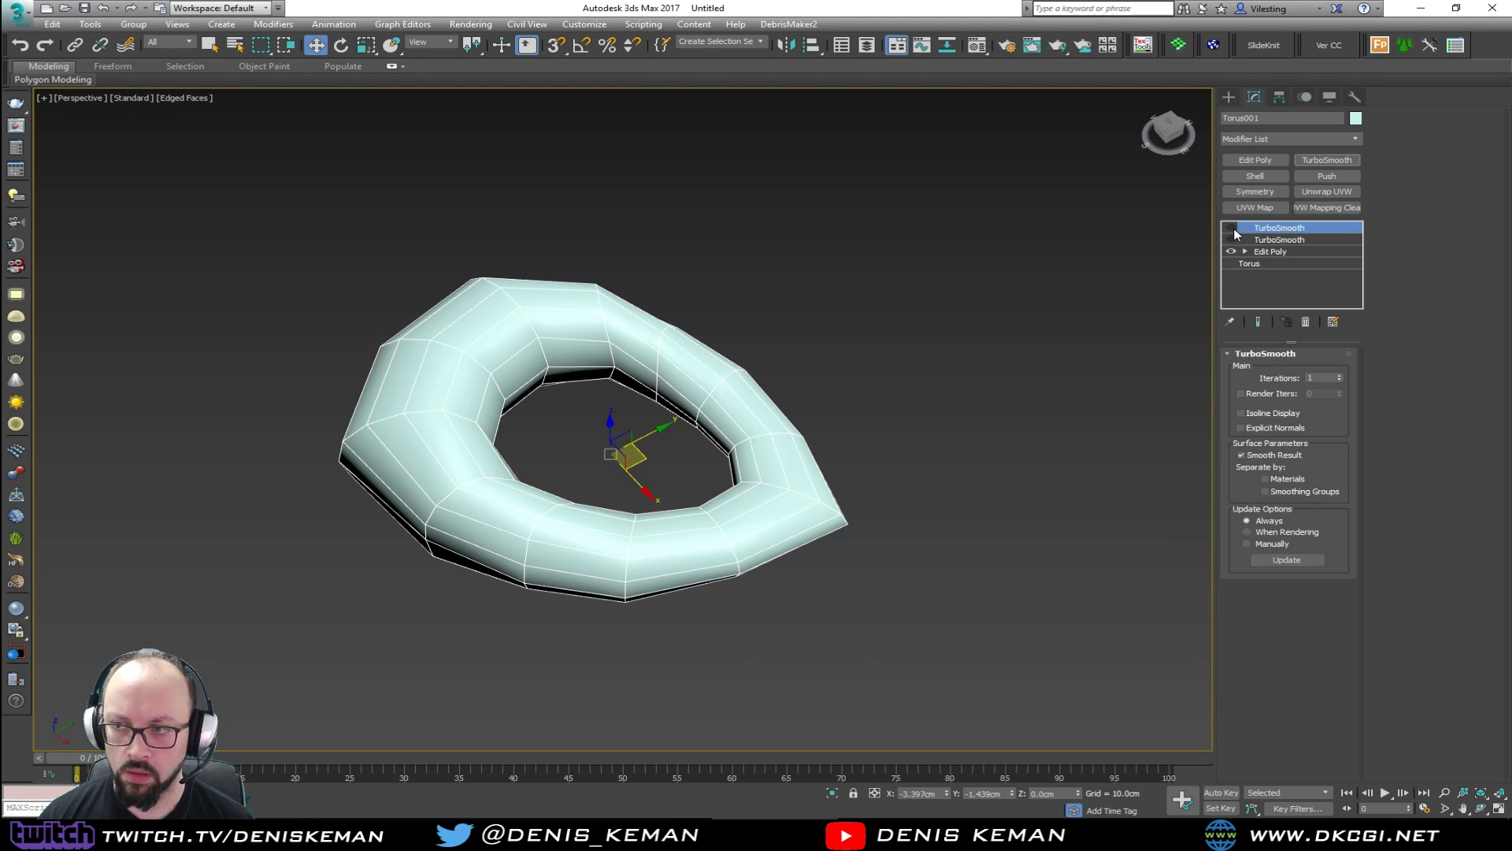
click(1232, 241)
click(1305, 321)
Set the TurboSmooth iterations to 2.
scroll(632, 417, up, 3)
key(F4)
key(F4)
click(1341, 376)
mouse_move(804, 364)
alt+middle_down()
mouse_move(804, 418)
mouse_move(793, 355)
mouse_move(631, 328)
mouse_move(818, 356)
mouse_move(783, 378)
mouse_move(790, 341)
mouse_move(797, 353)
alt+middle_up()
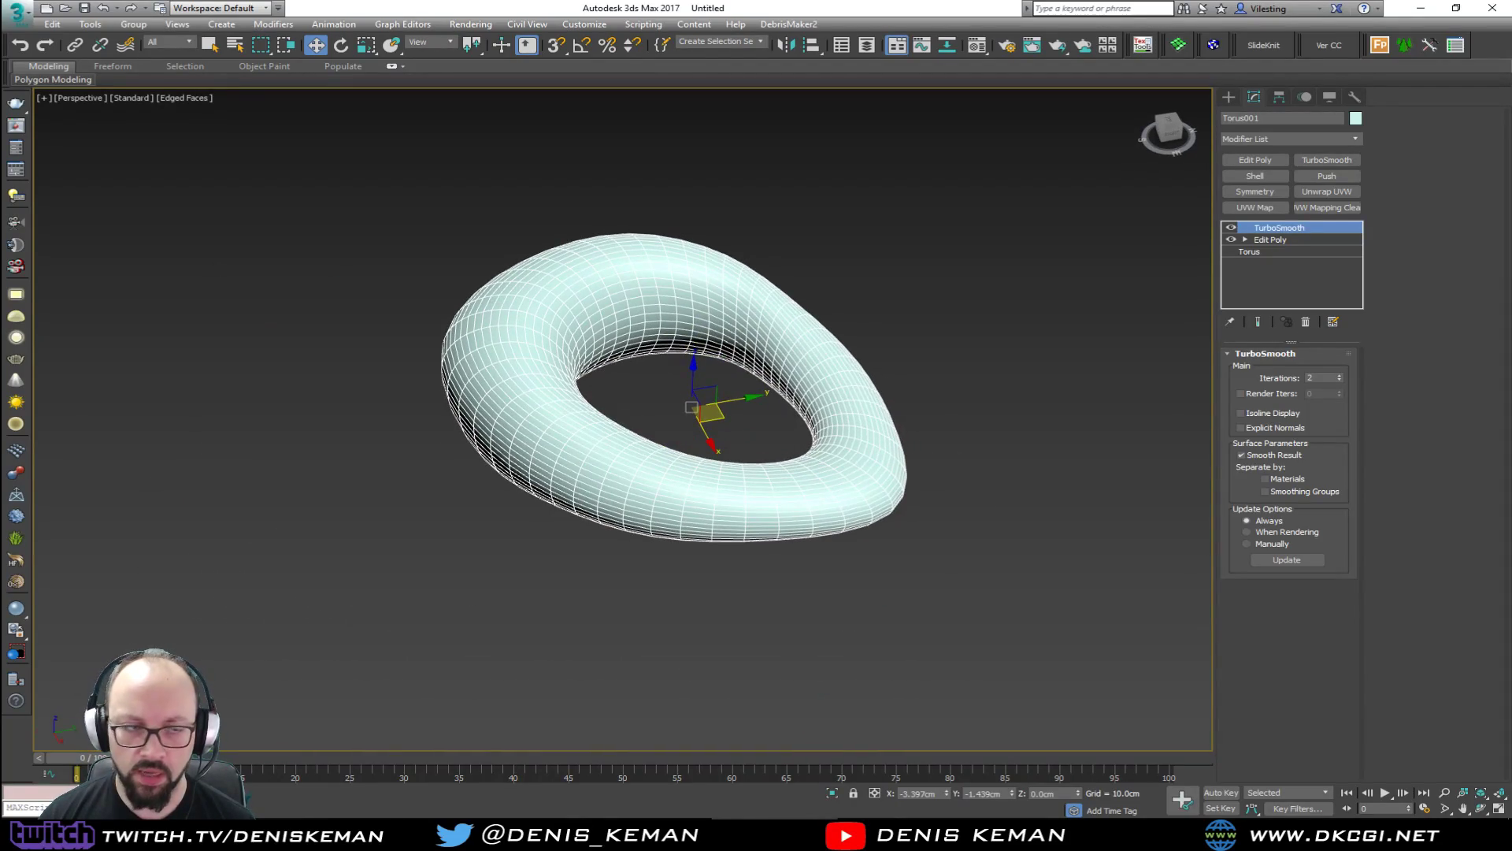
key(alt+Tab)
drag(657, 134, 0, 135)
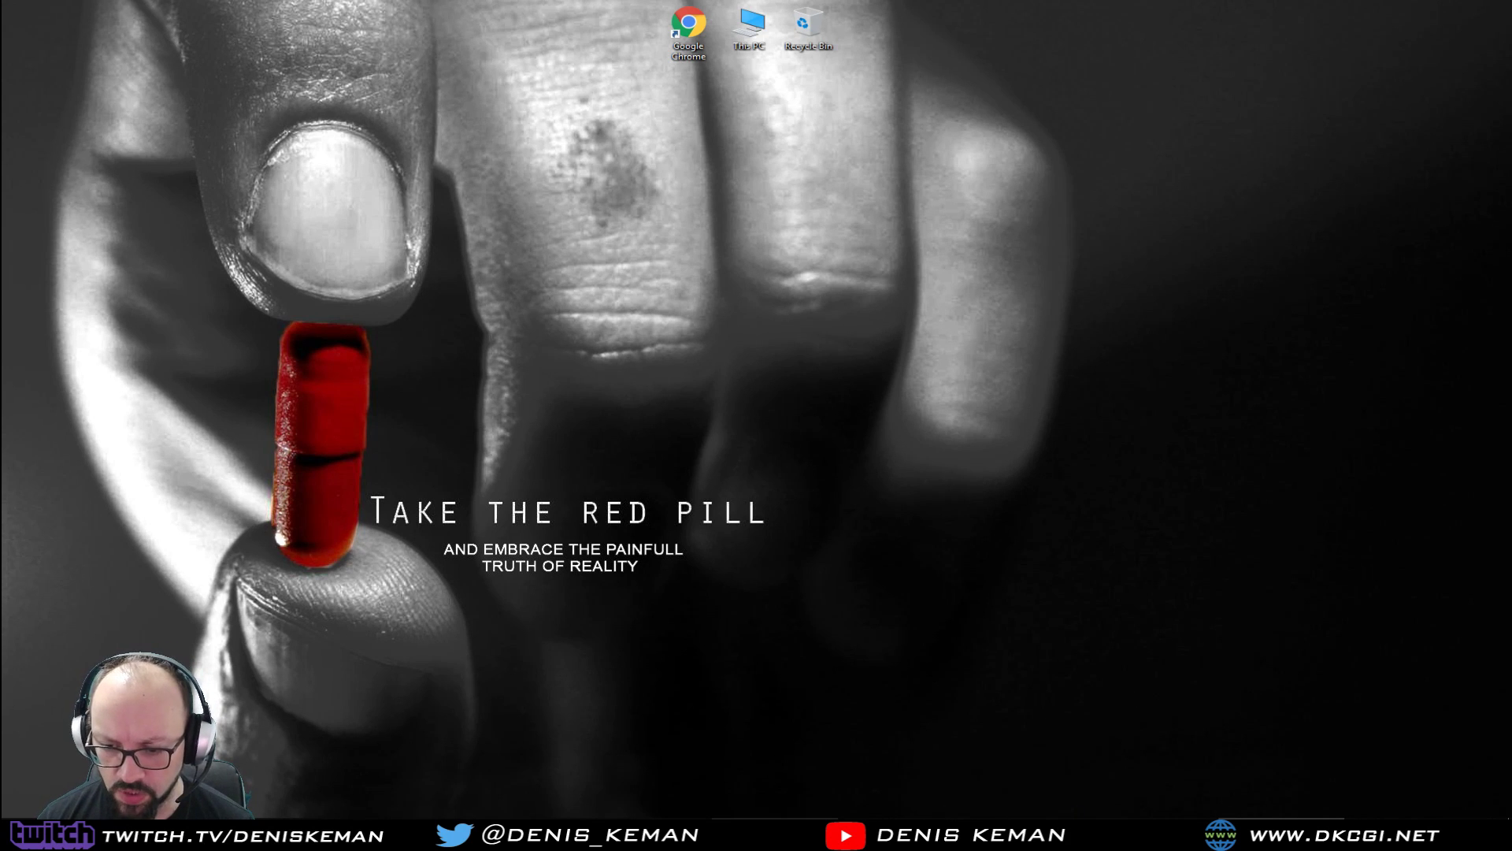
key(alt+Tab)
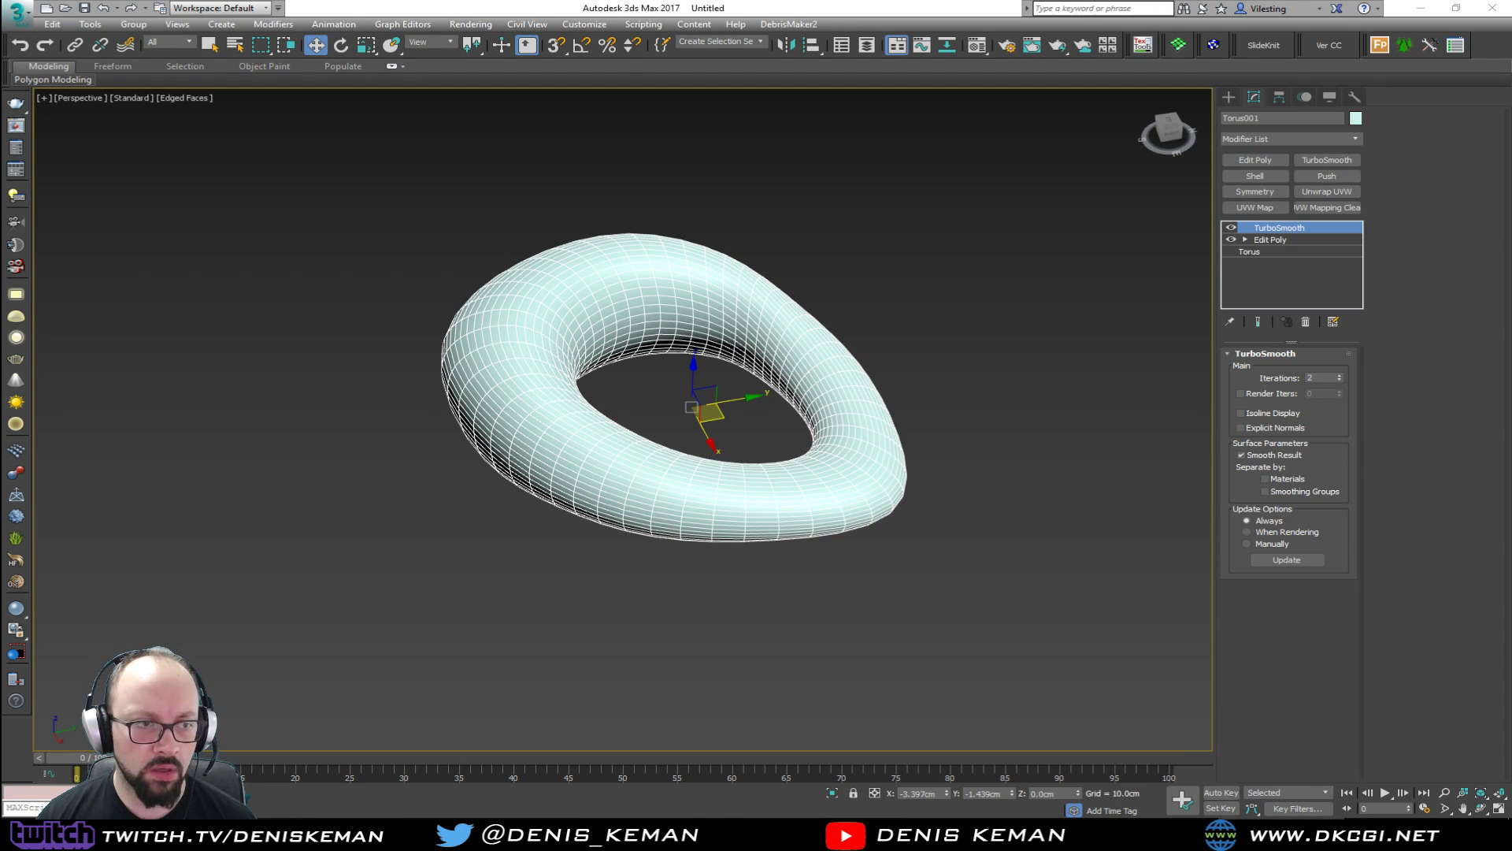
alt+middle_drag(581, 334, 485, 295)
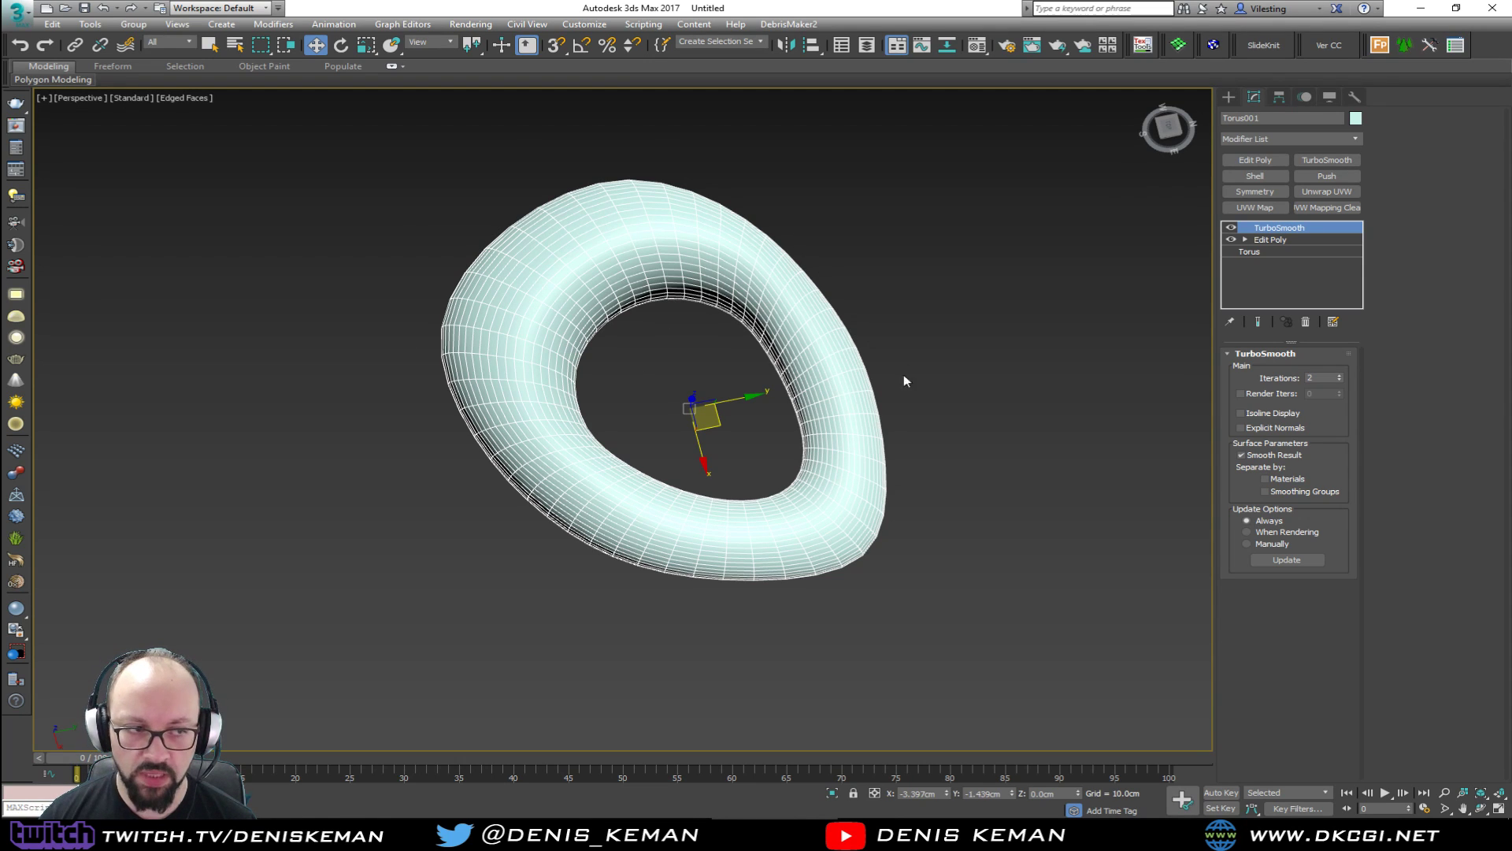
alt+middle_drag(643, 270, 650, 261)
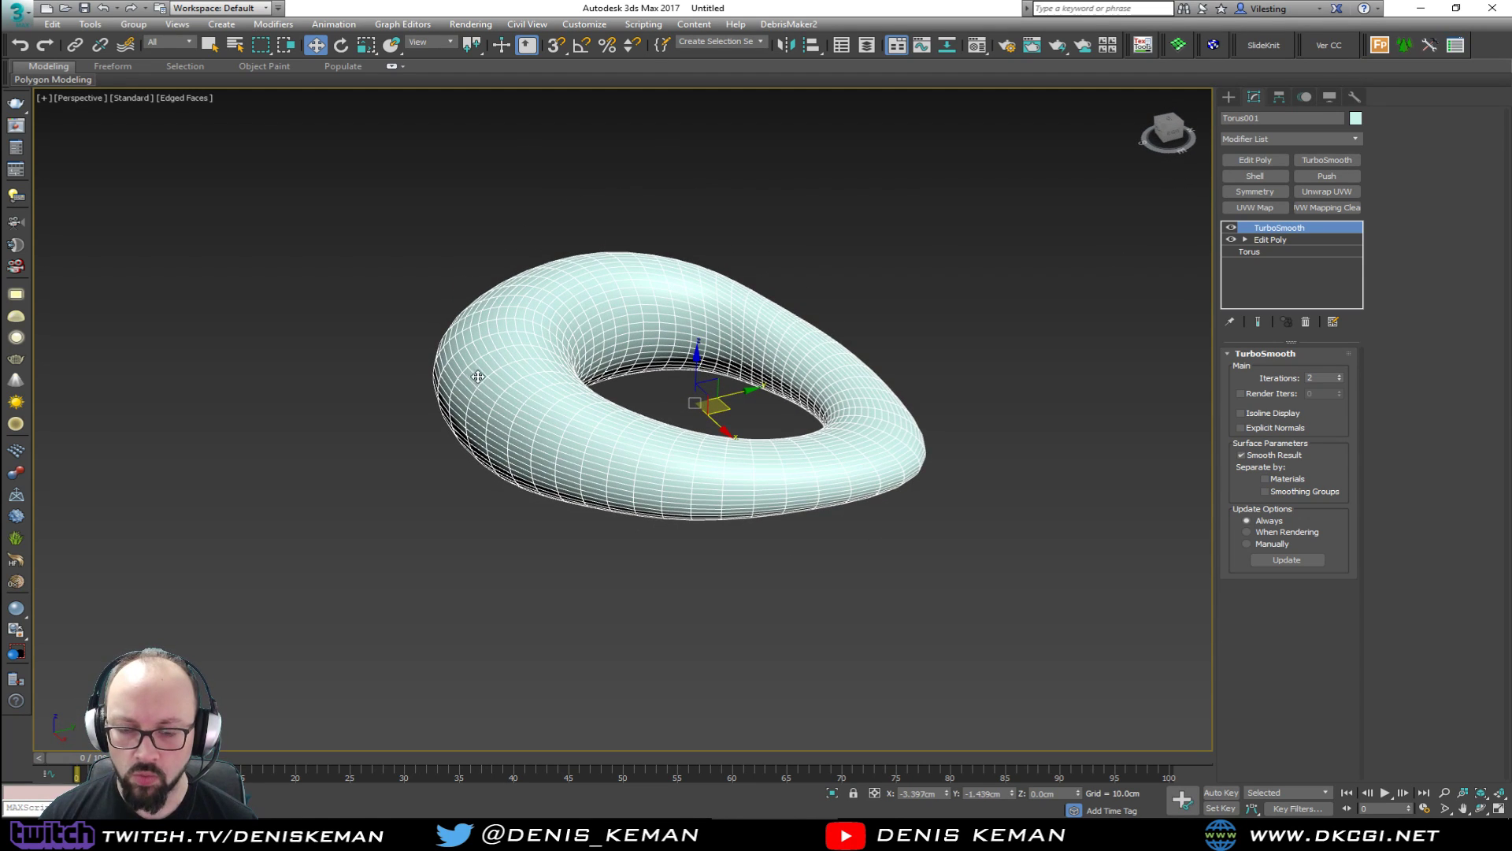
alt+middle_drag(854, 413, 839, 414)
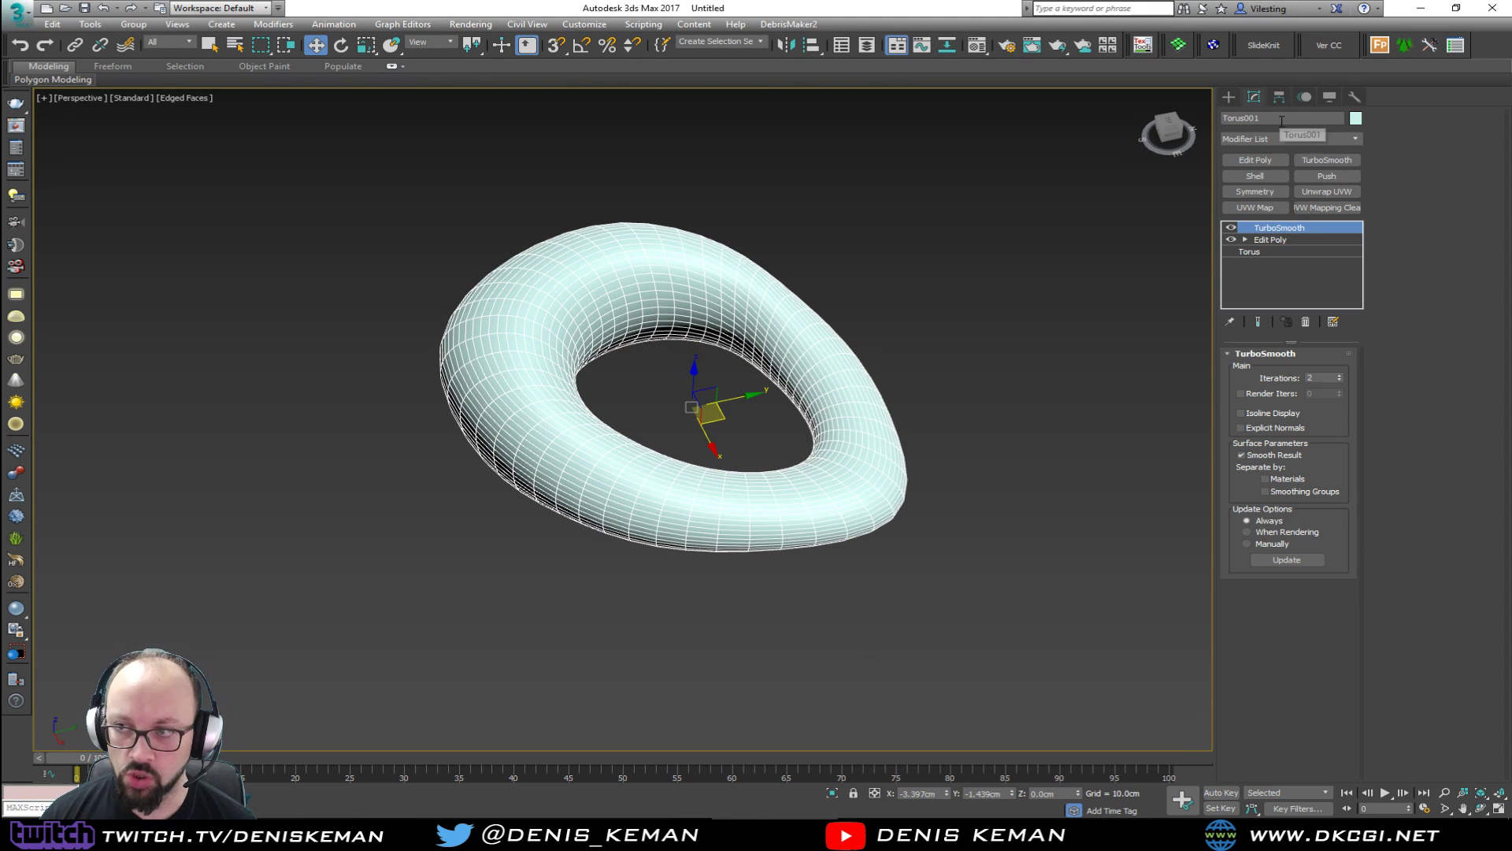
Add a new Edit Poly modifier above the TurboSmooth and select all edges of the torus.
click(1255, 161)
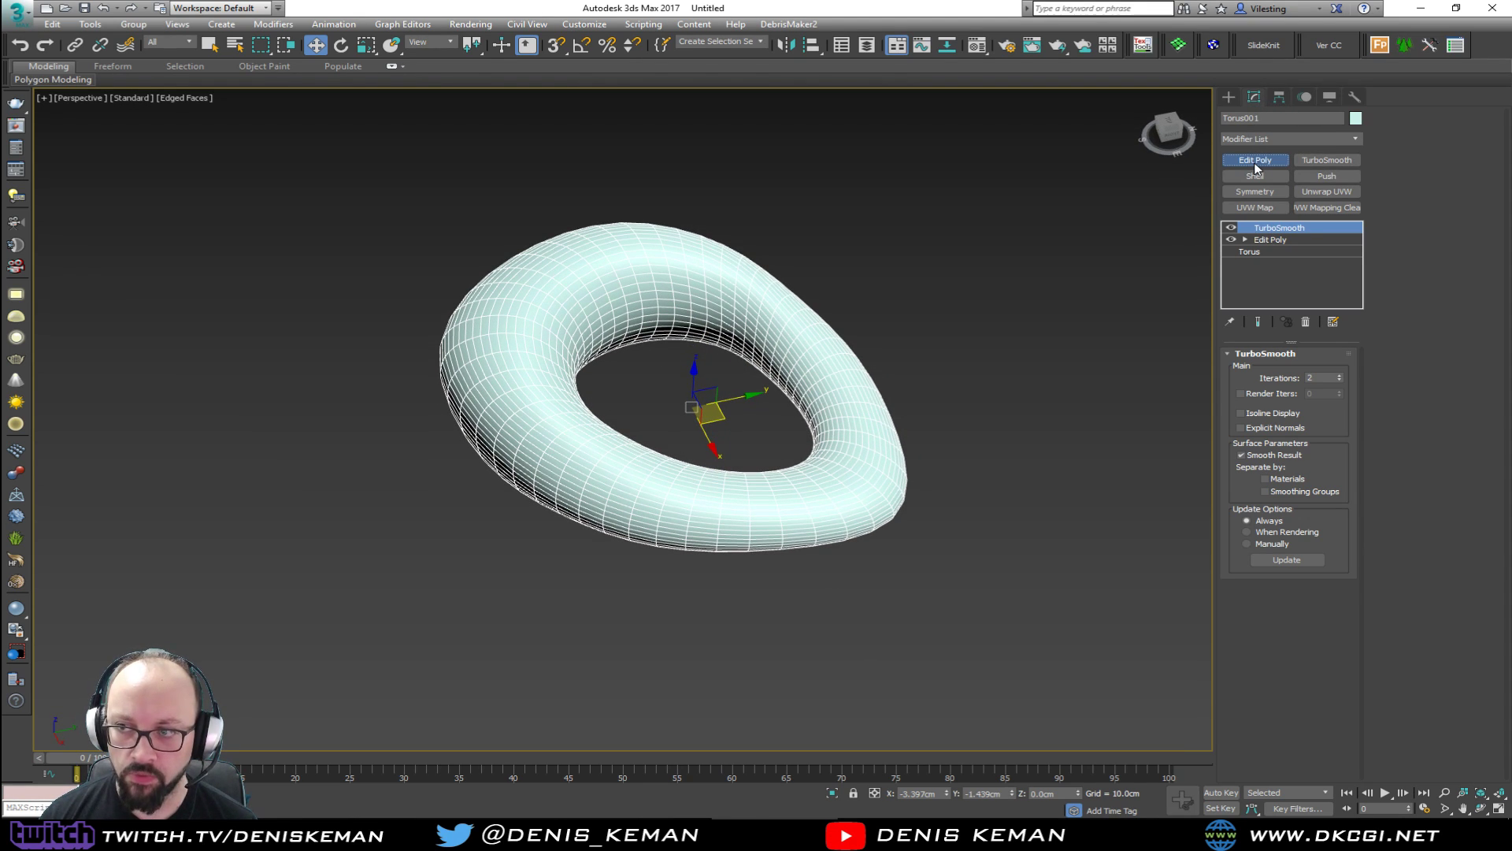
key(2)
scroll(672, 457, up, 5)
key(ctrl+a)
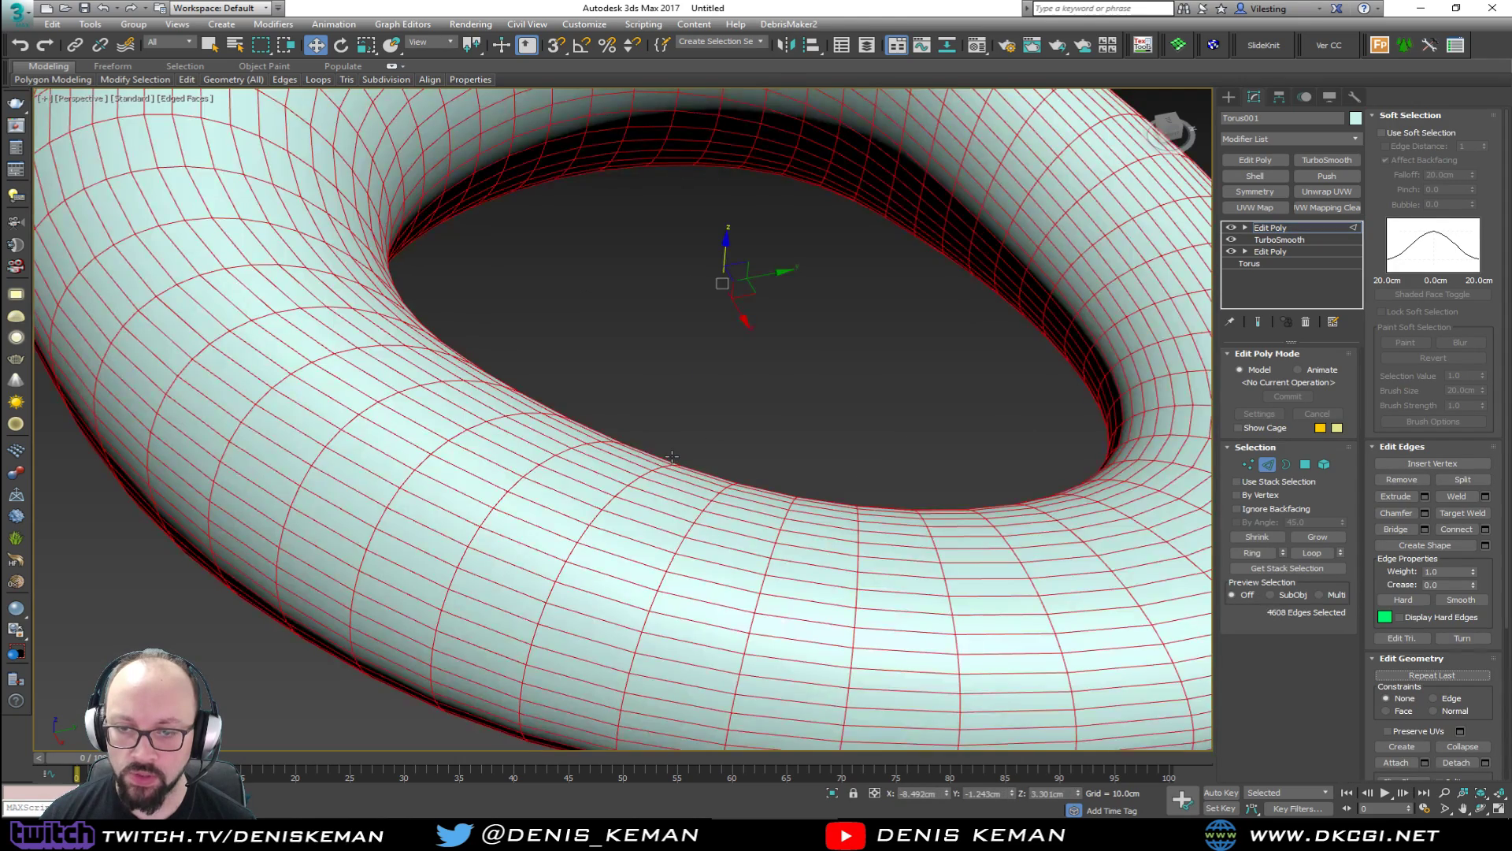
scroll(672, 457, down, 5)
alt+middle_drag(678, 438, 635, 487)
scroll(634, 486, up, 3)
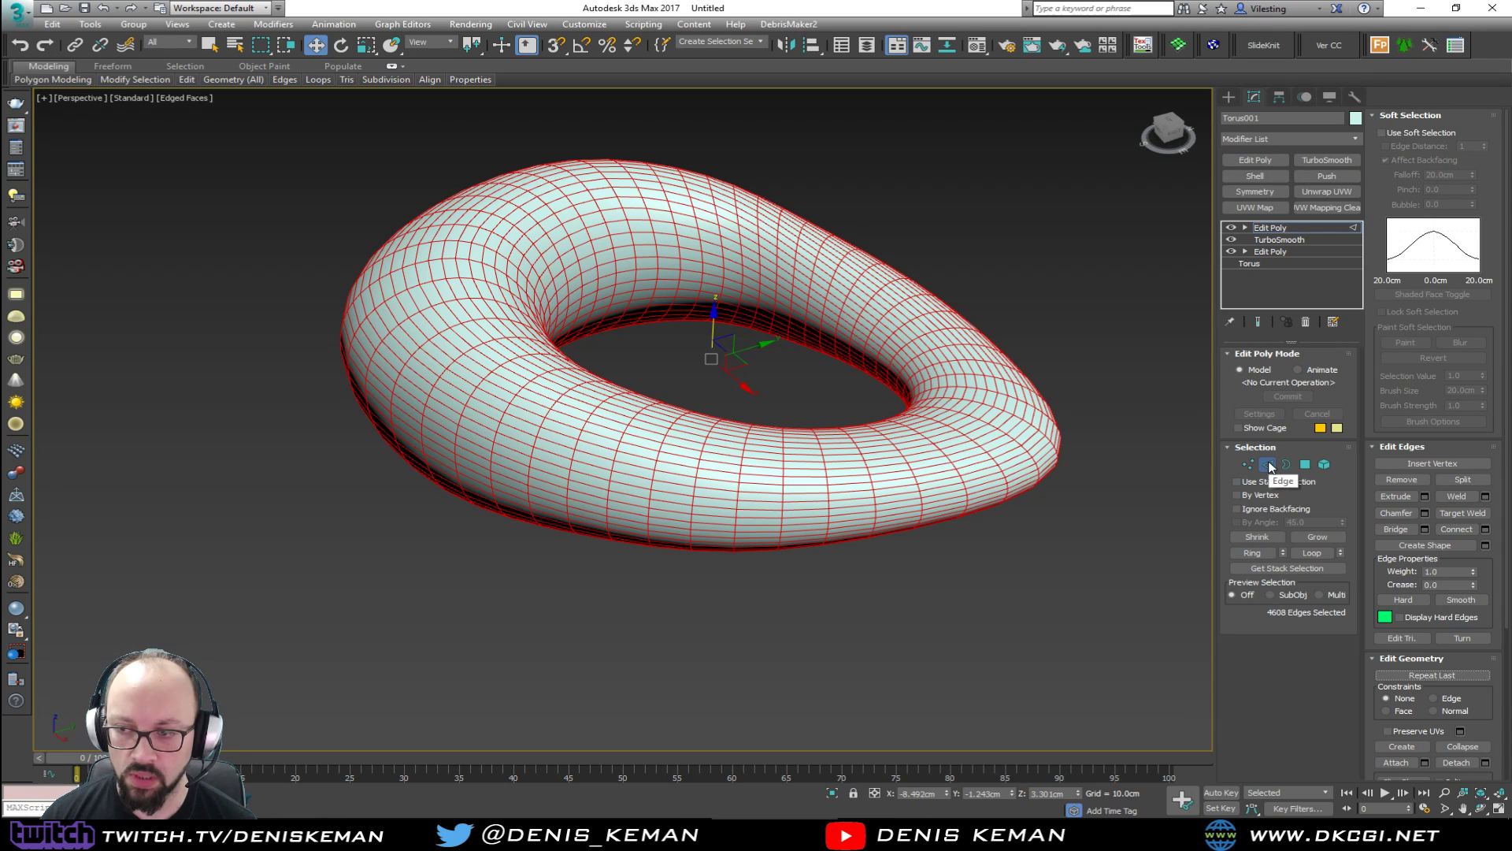
alt+middle_drag(665, 390, 641, 384)
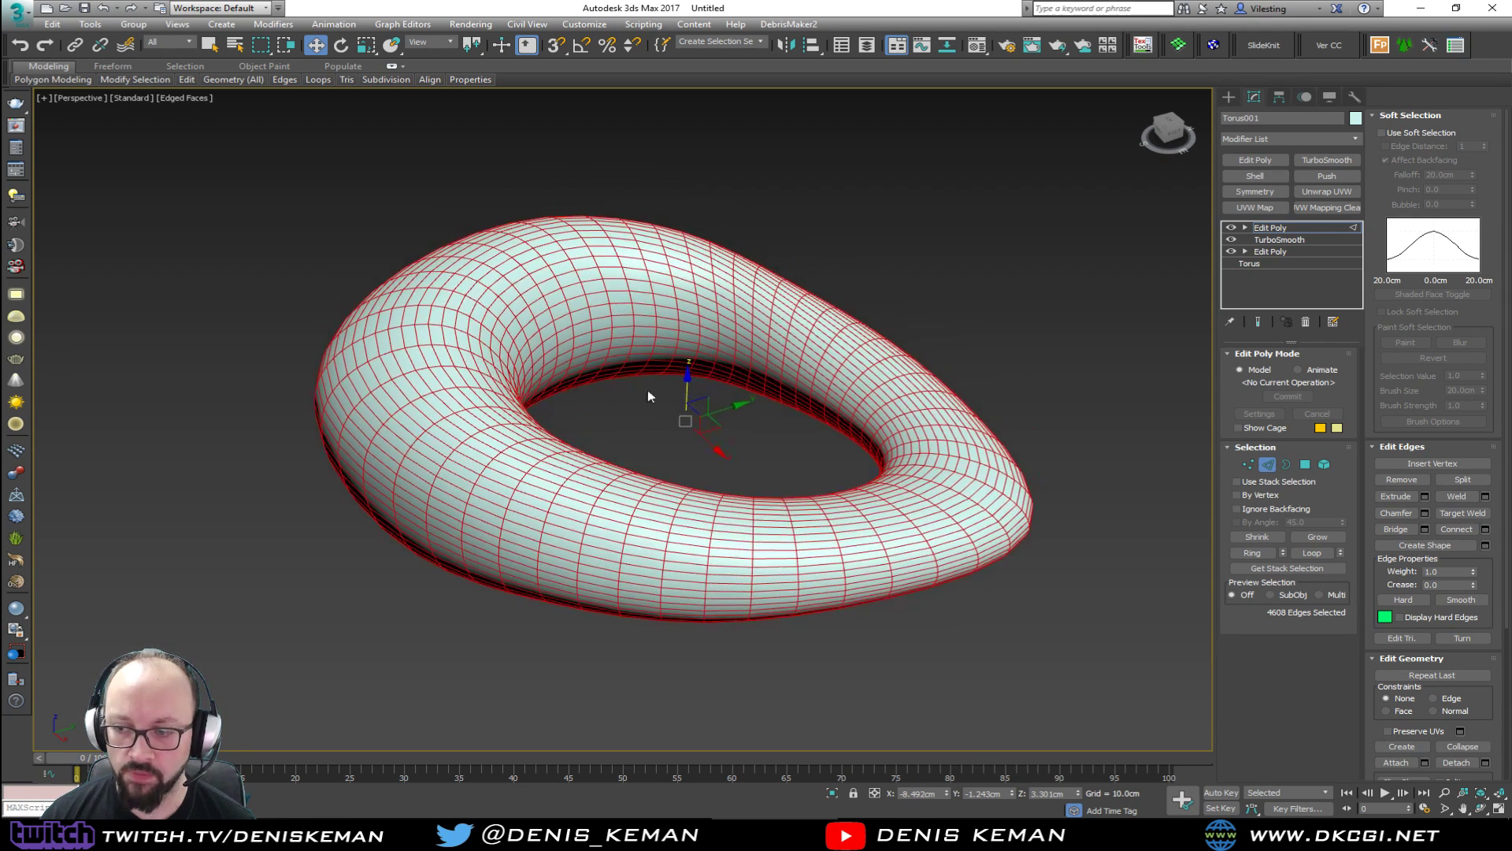
Connect all selected edges with 1 segment, 0 pinch and 0 slide to create a diagonal edge pattern.
click(1391, 115)
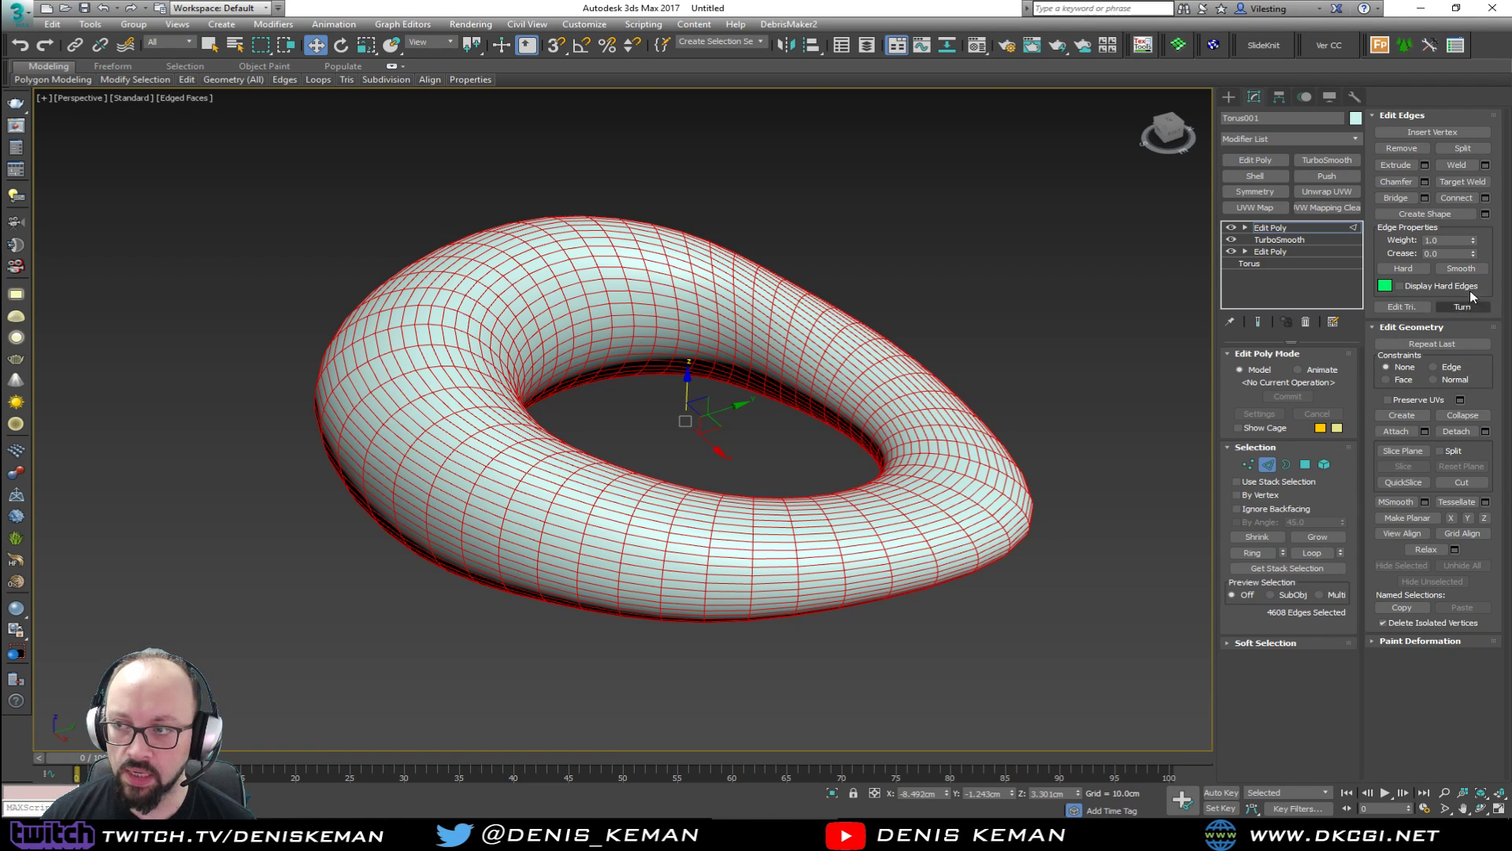
click(1485, 200)
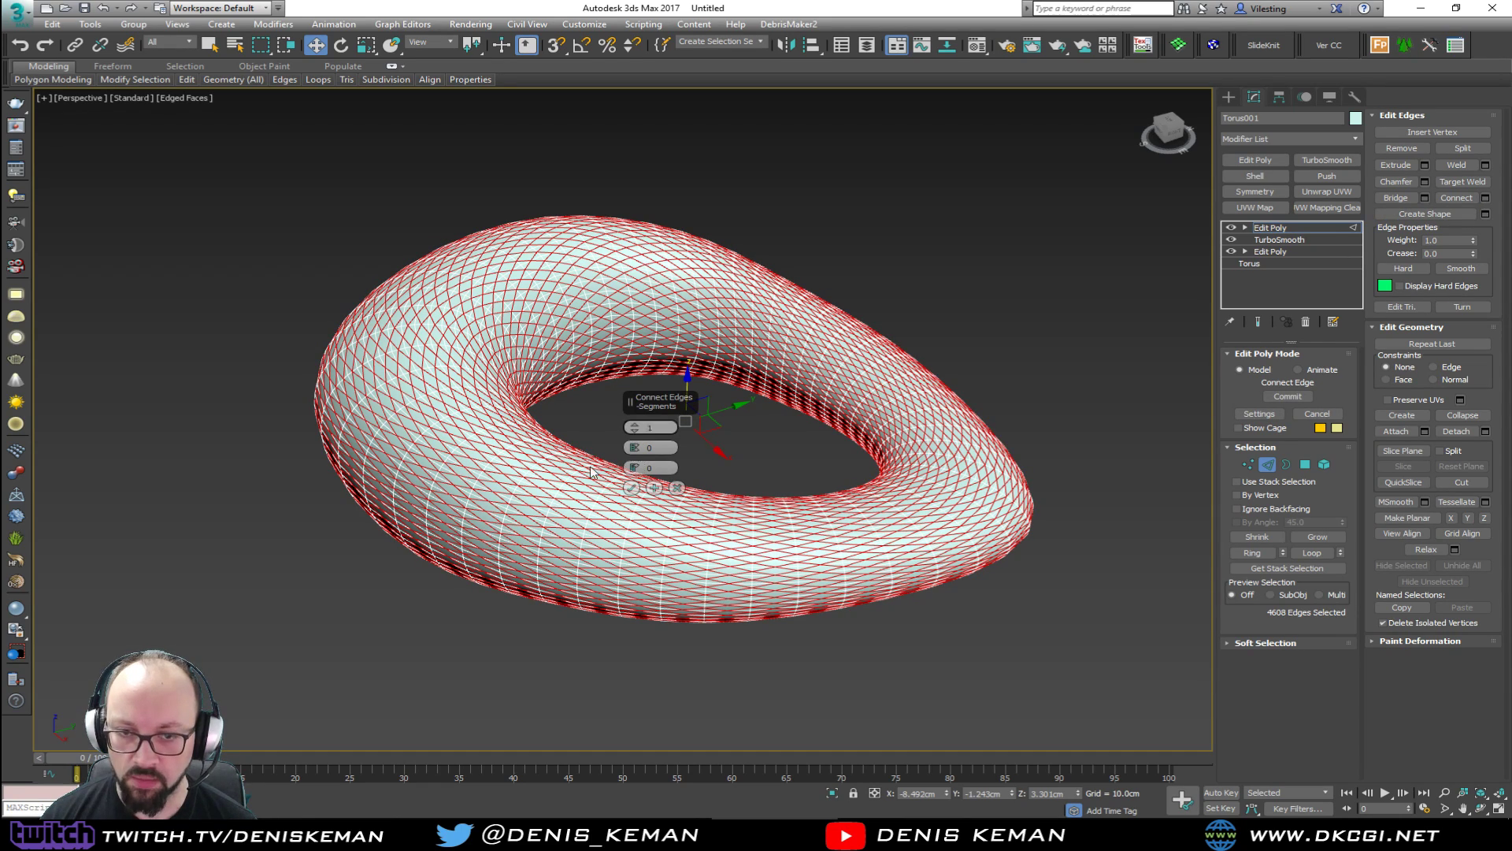
scroll(610, 452, up, 4)
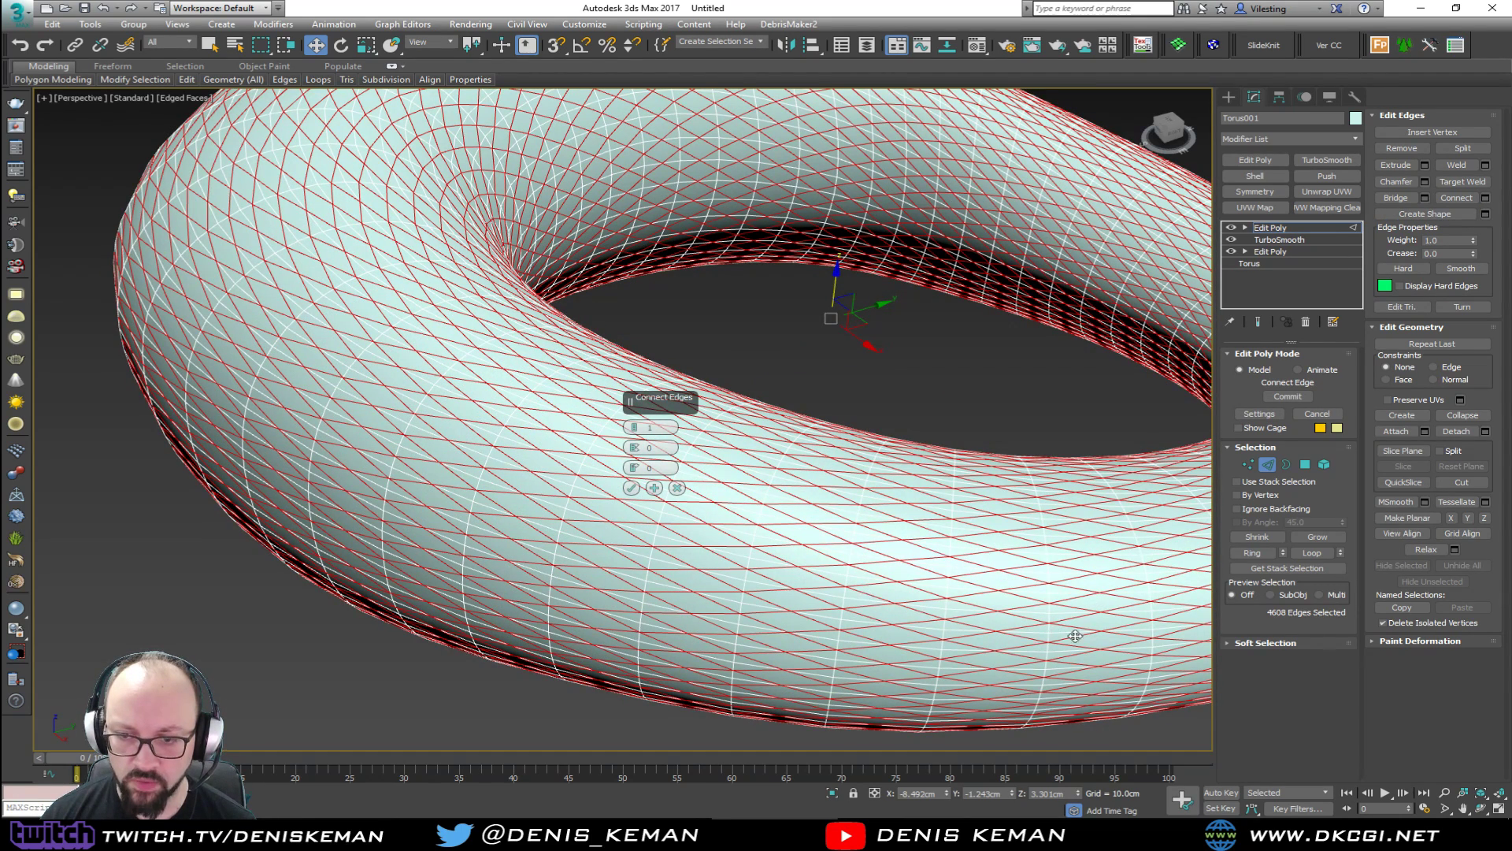
click(631, 487)
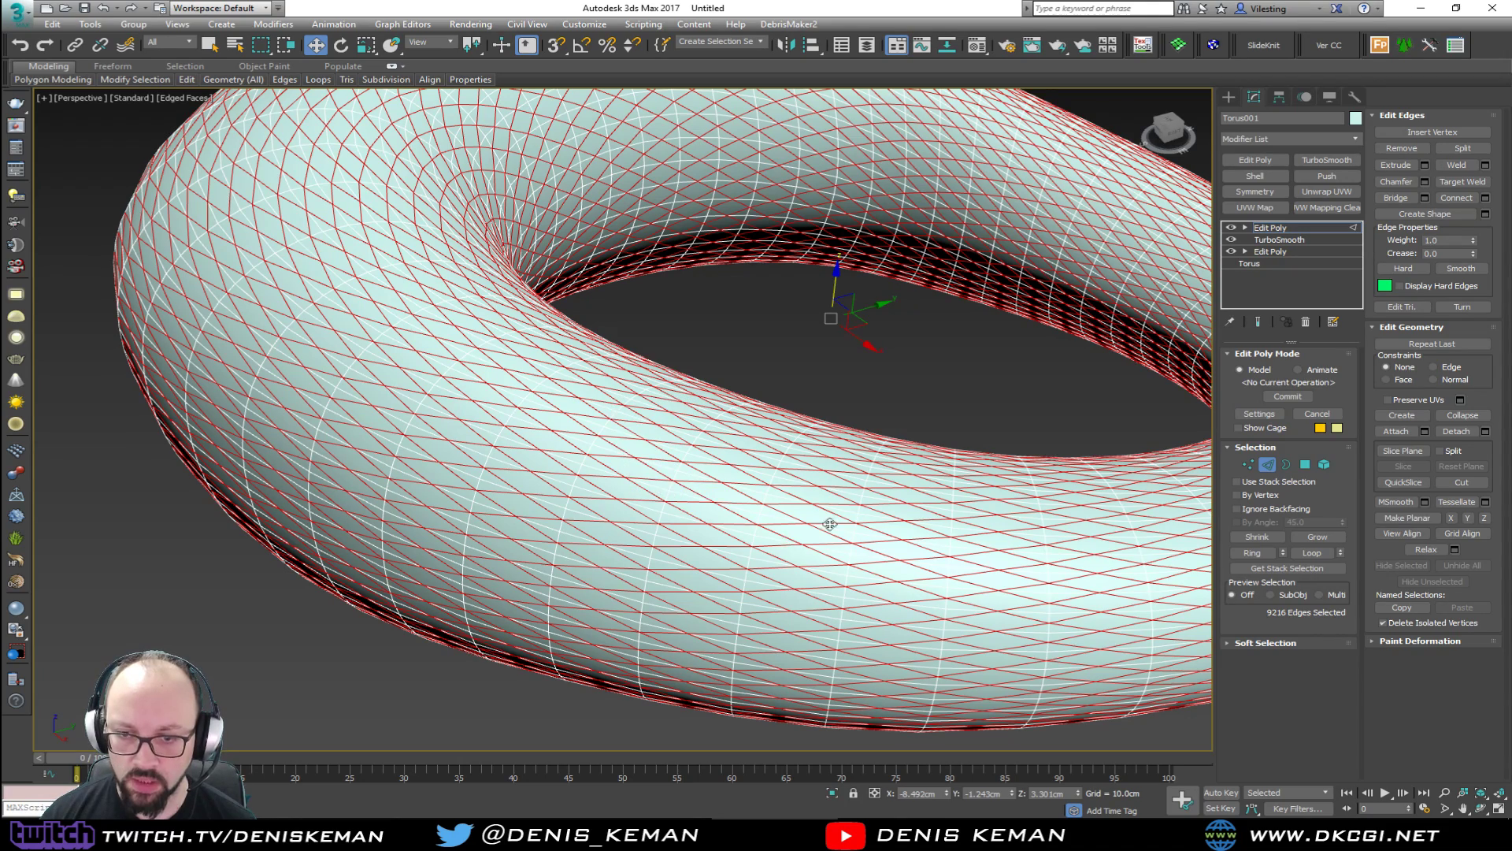
middle_drag(1012, 633, 868, 608)
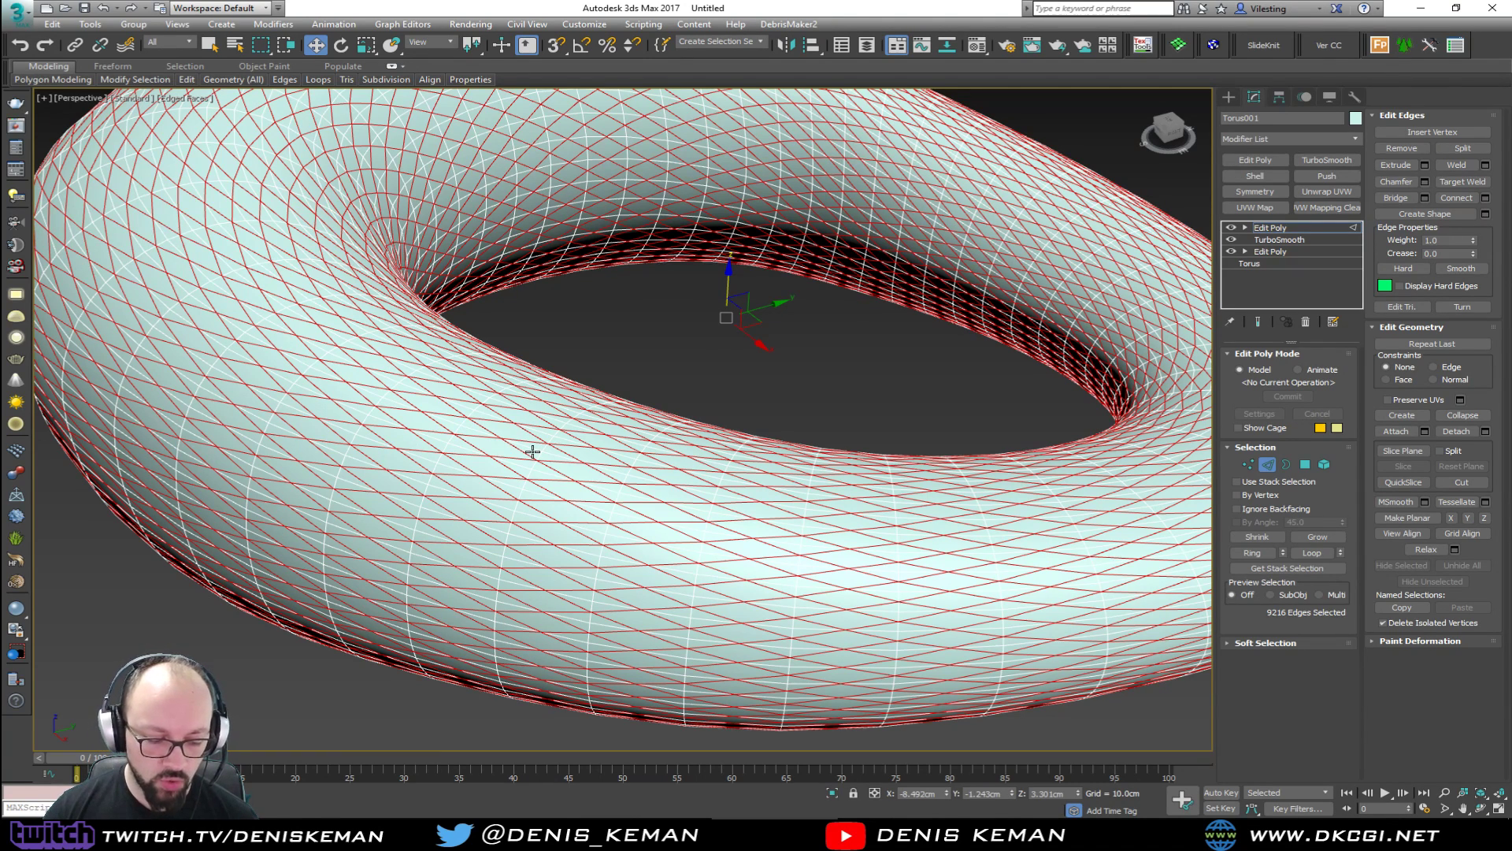
Invert the edge selection and remove the original grid edges, leaving only the diagonal mesh on the torus.
key(ctrl+i)
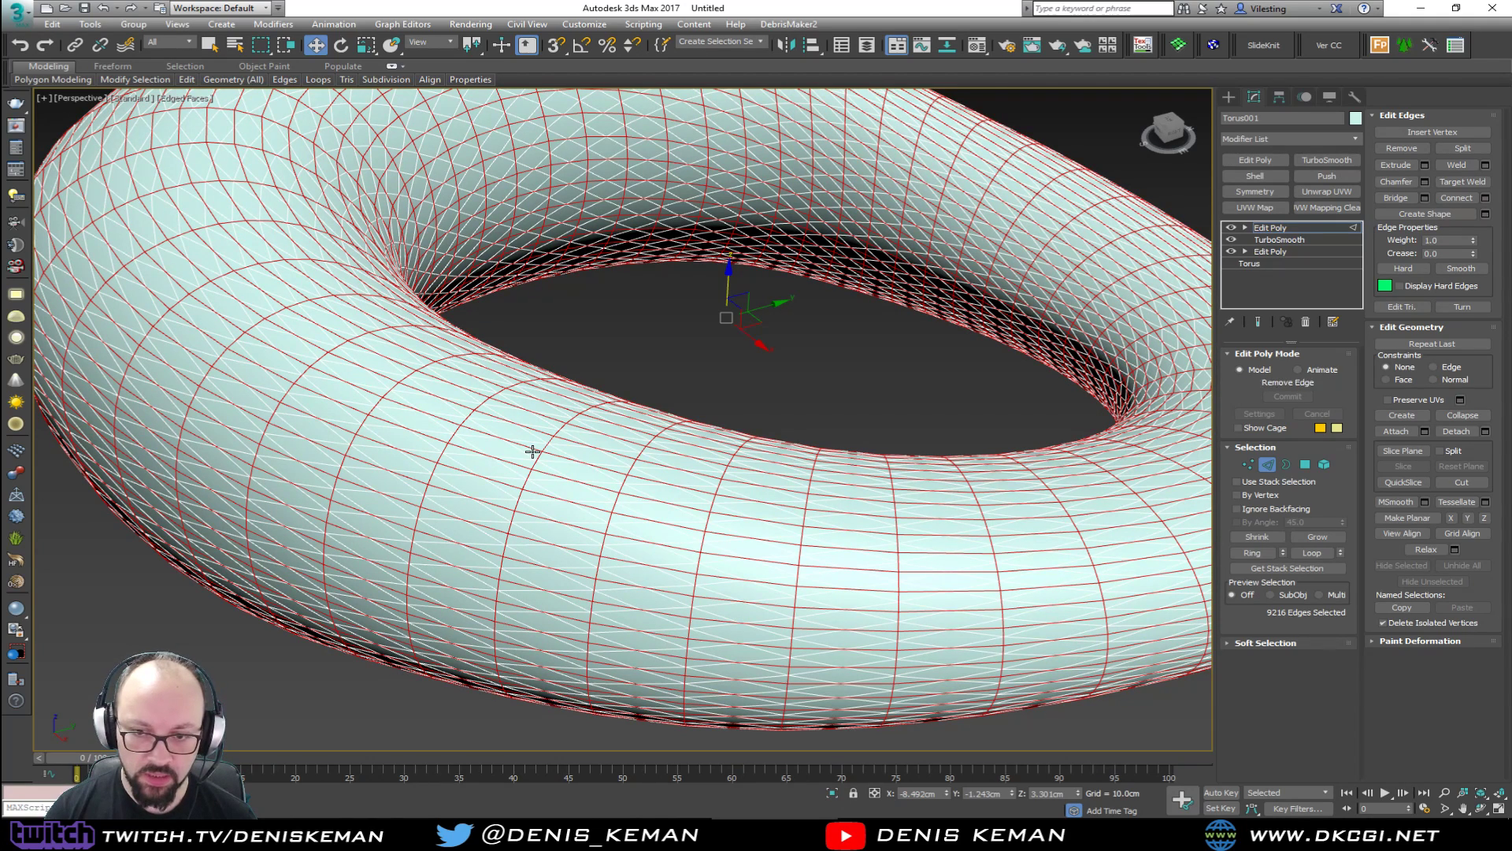
key(BackSpace)
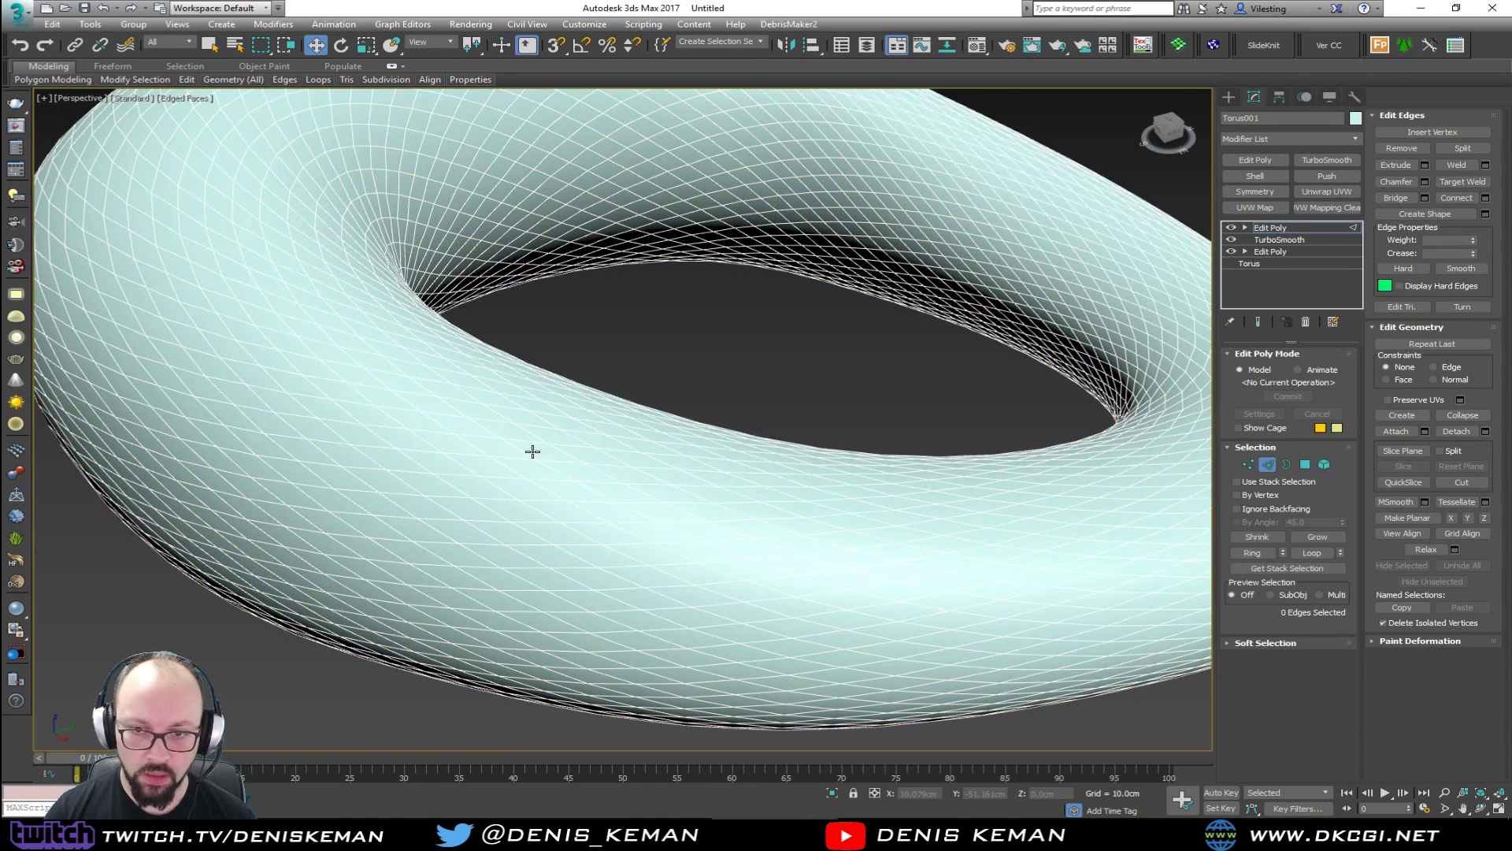
click(1267, 464)
click(801, 347)
key(F4)
middle_drag(806, 333, 777, 417)
scroll(778, 417, down, 3)
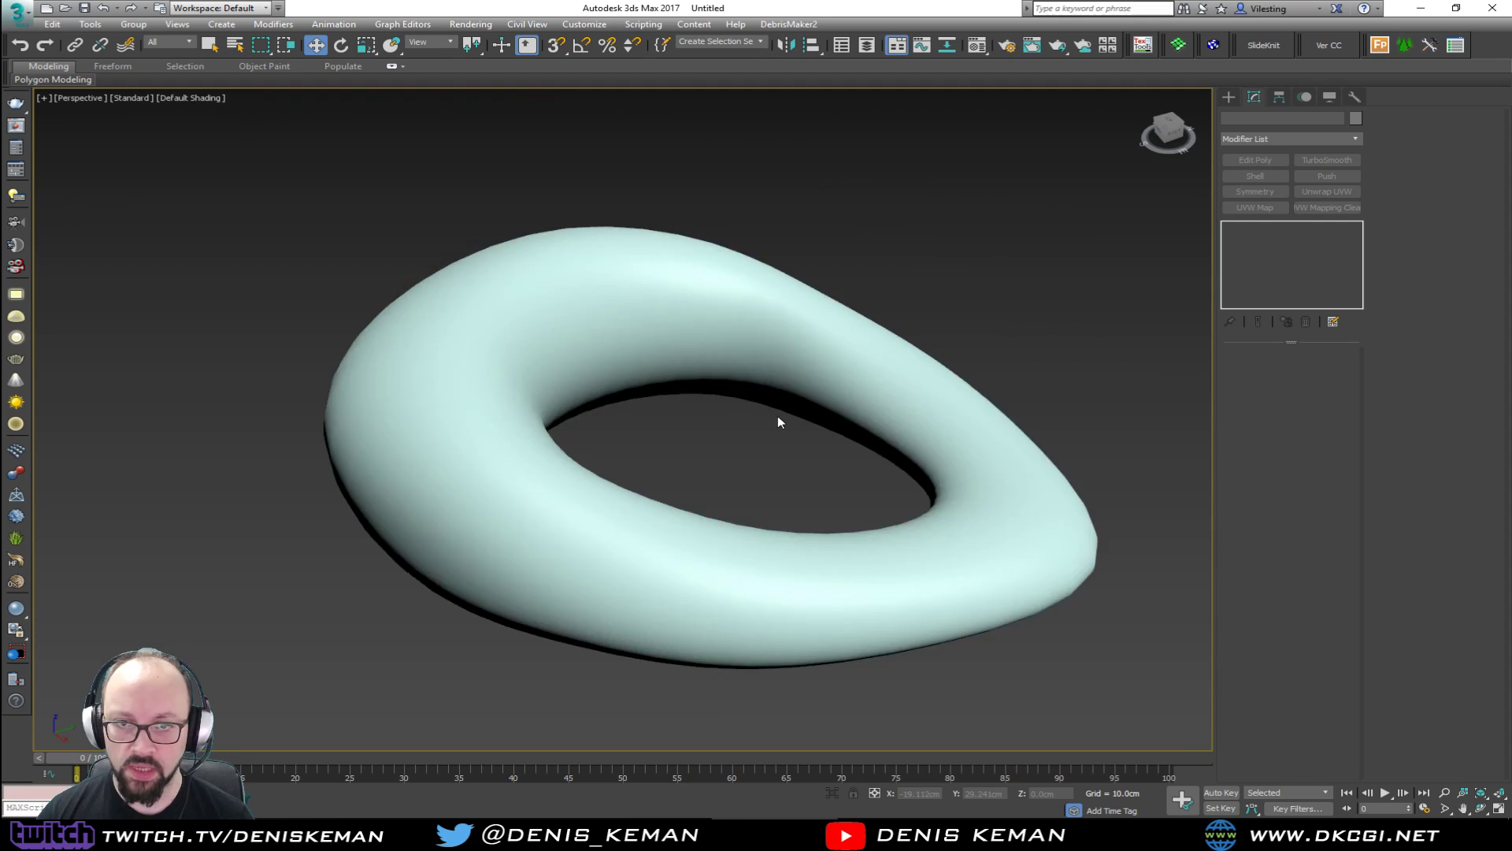
key(F4)
scroll(777, 422, down, 2)
Select every edge of the torus's diagonal mesh that runs in one direction, extending from a single edge as a loop.
click(719, 384)
key(2)
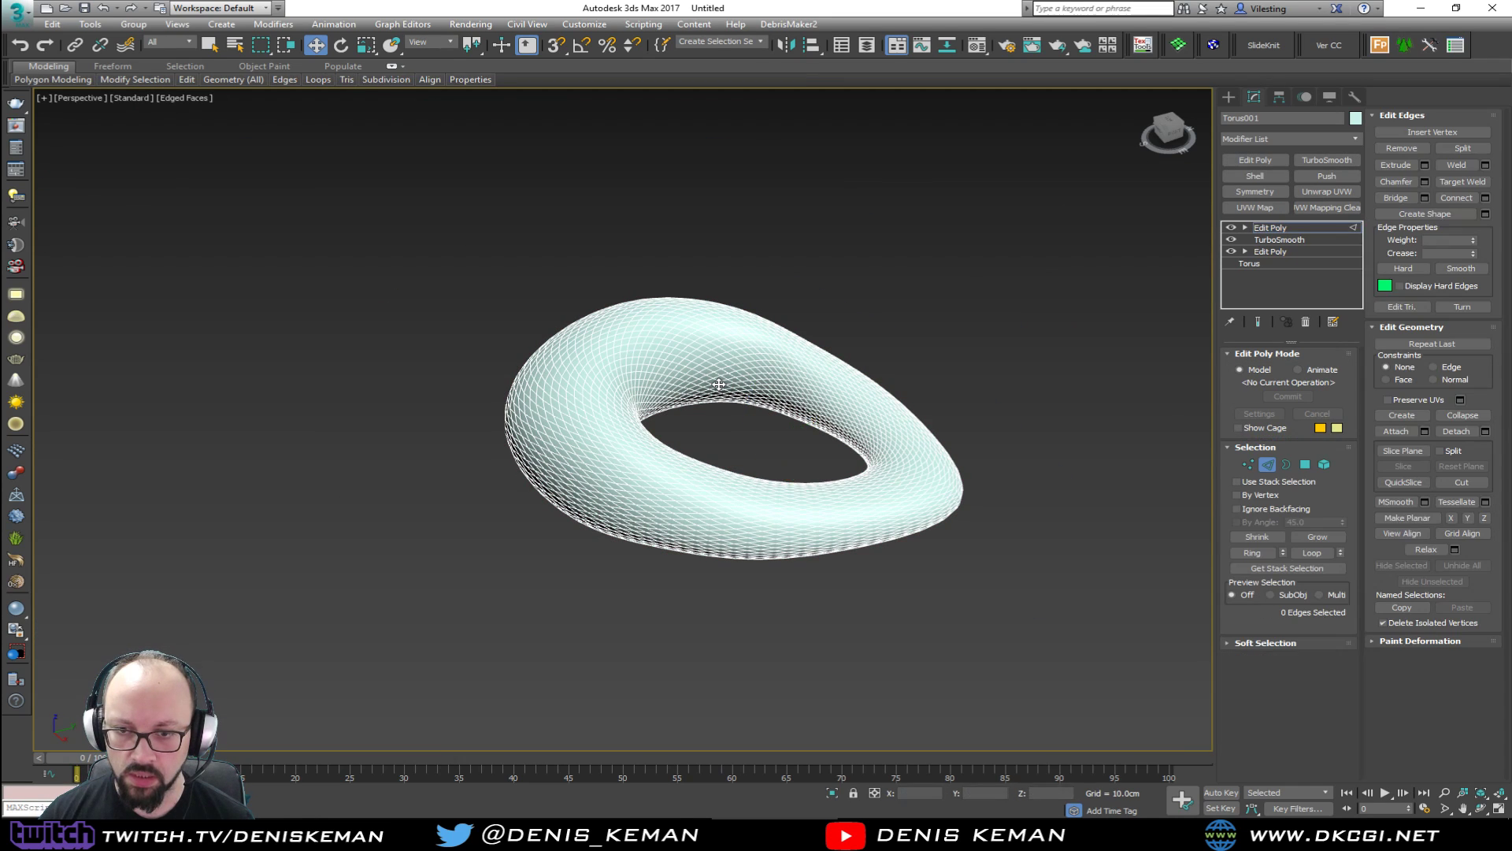
key(ctrl+a)
scroll(665, 508, up, 5)
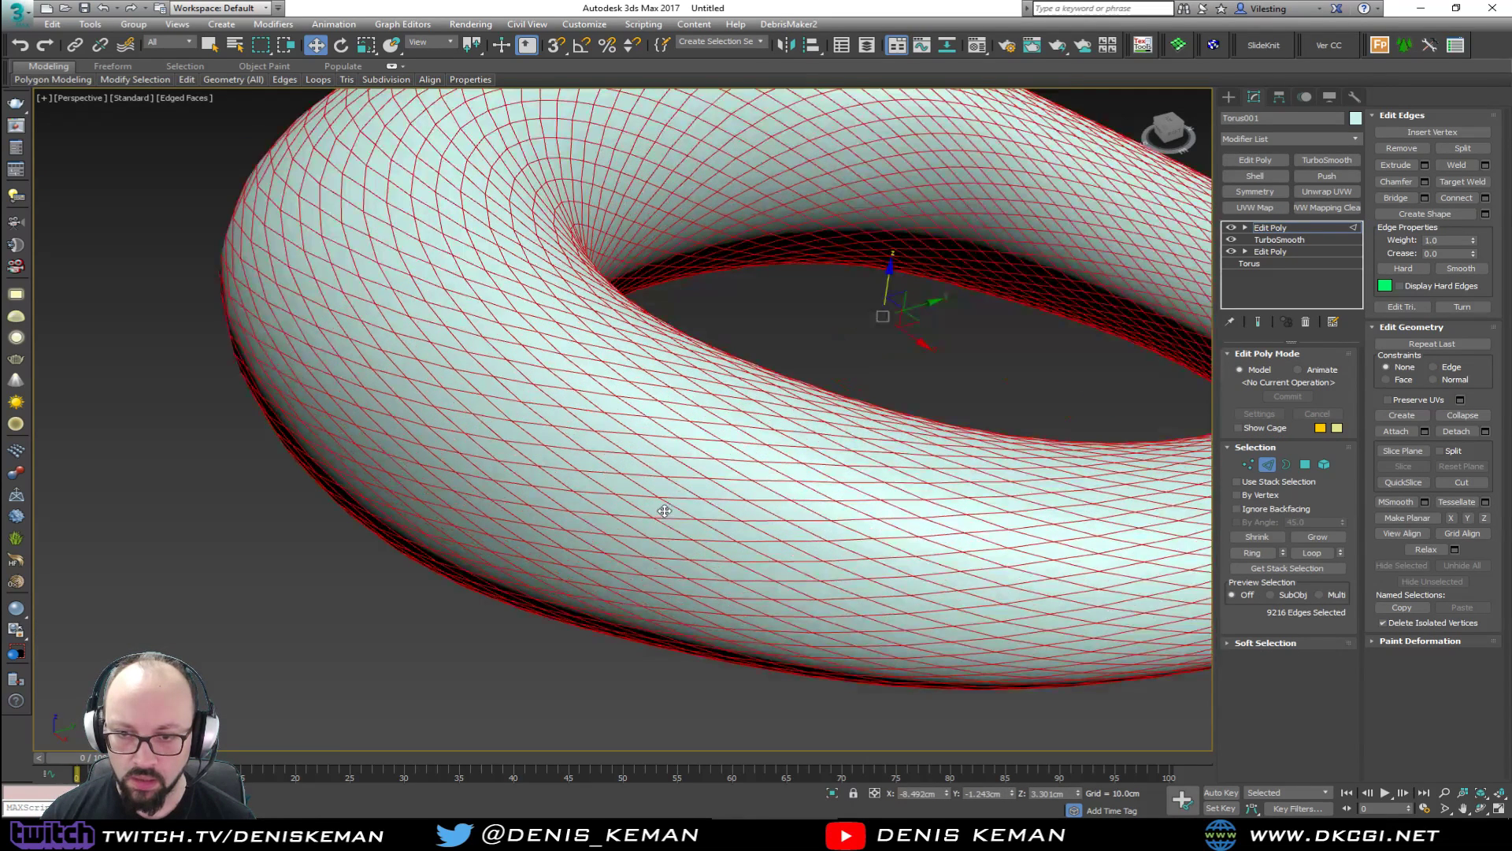
click(639, 509)
alt+middle_drag(527, 362, 1140, 442)
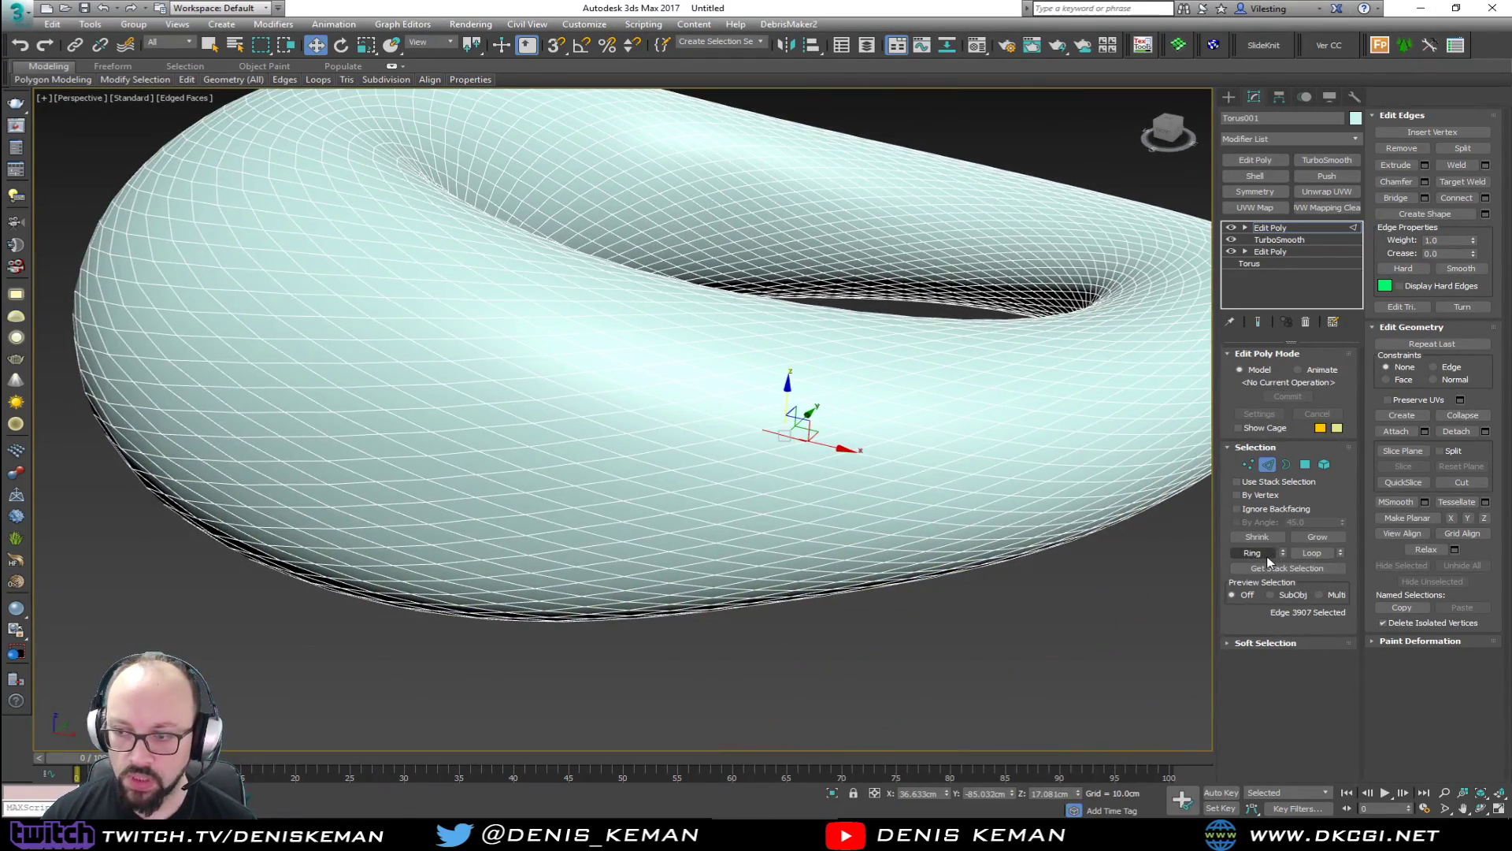
click(1311, 553)
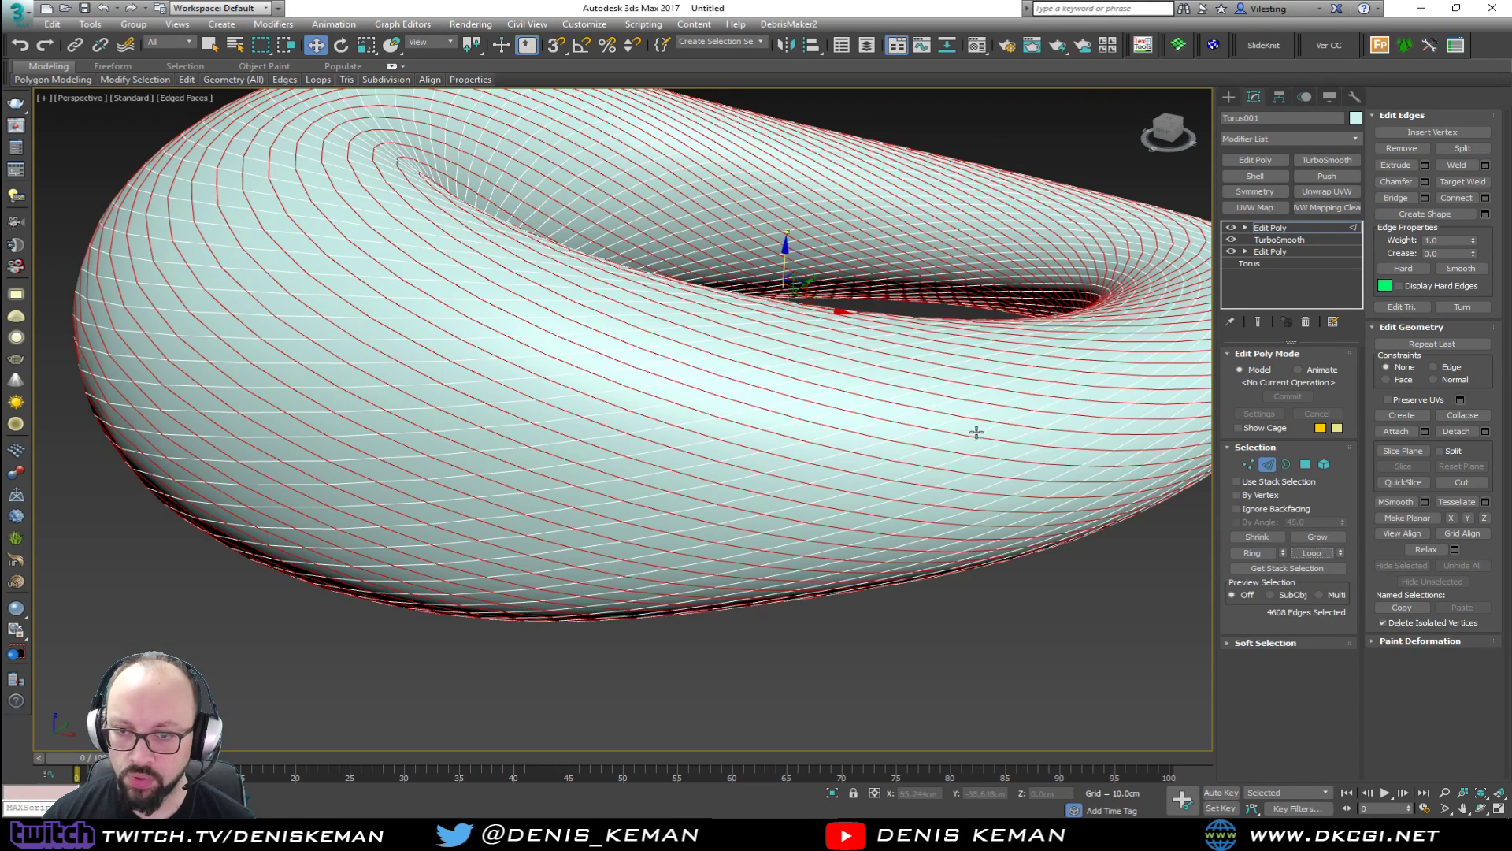
Create a linear shape from the selected diagonal edges of the torus.
alt+middle_drag(989, 436, 952, 426)
middle_drag(952, 425, 933, 447)
click(1485, 213)
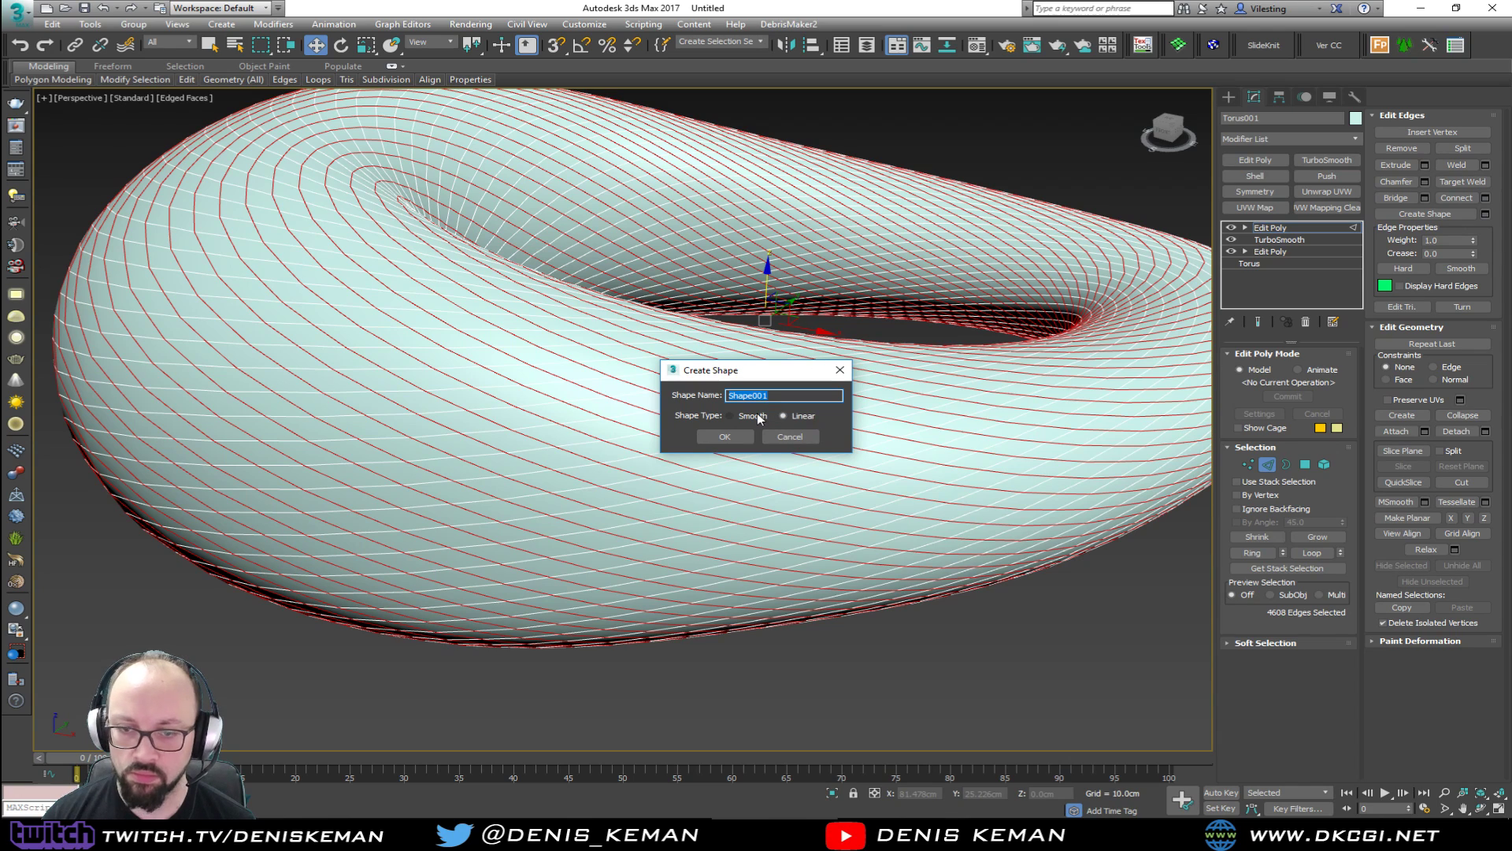
click(730, 415)
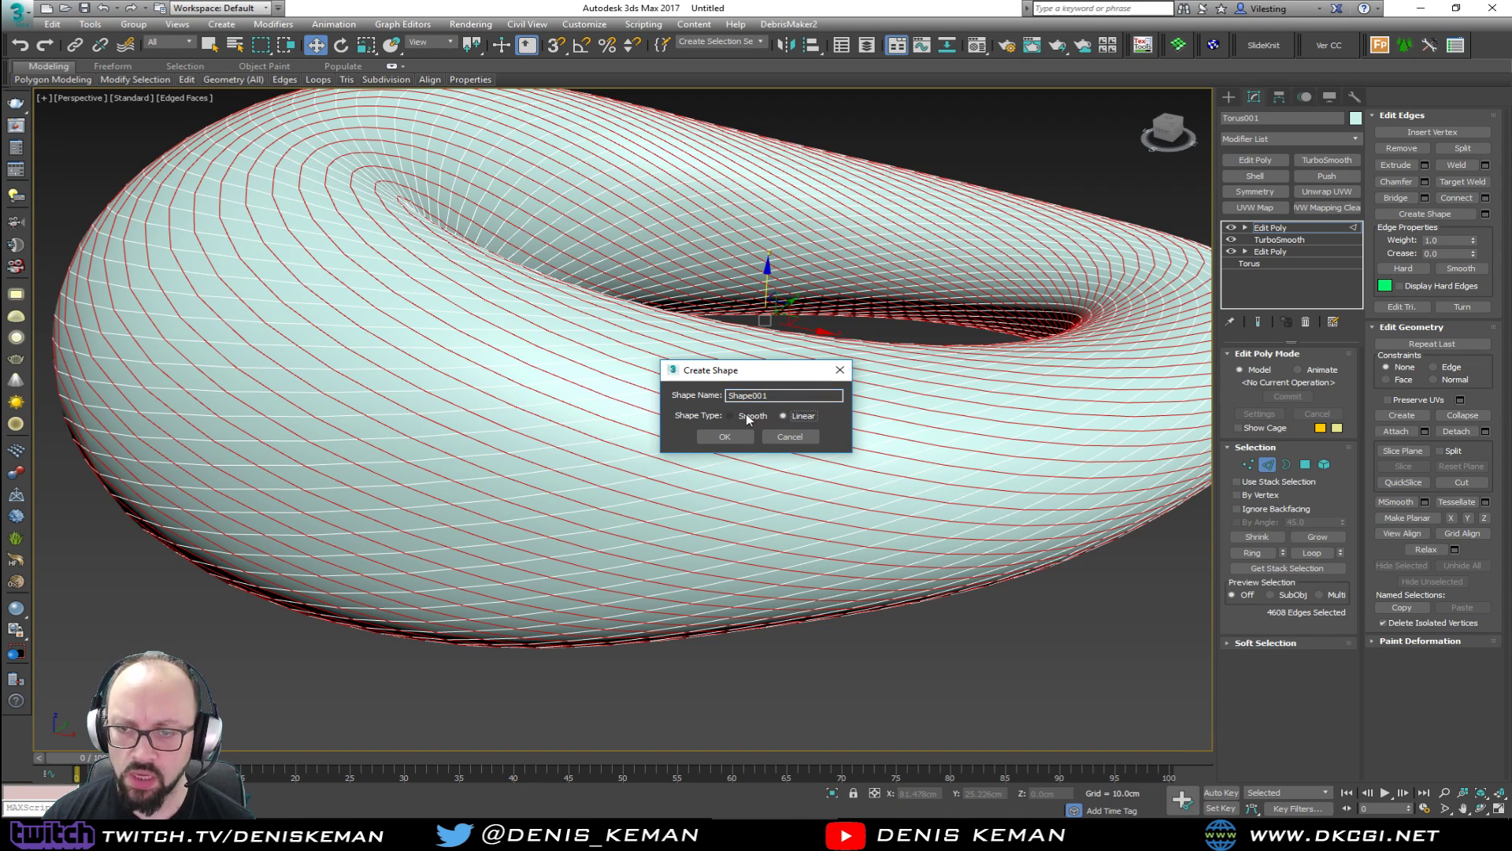
click(724, 437)
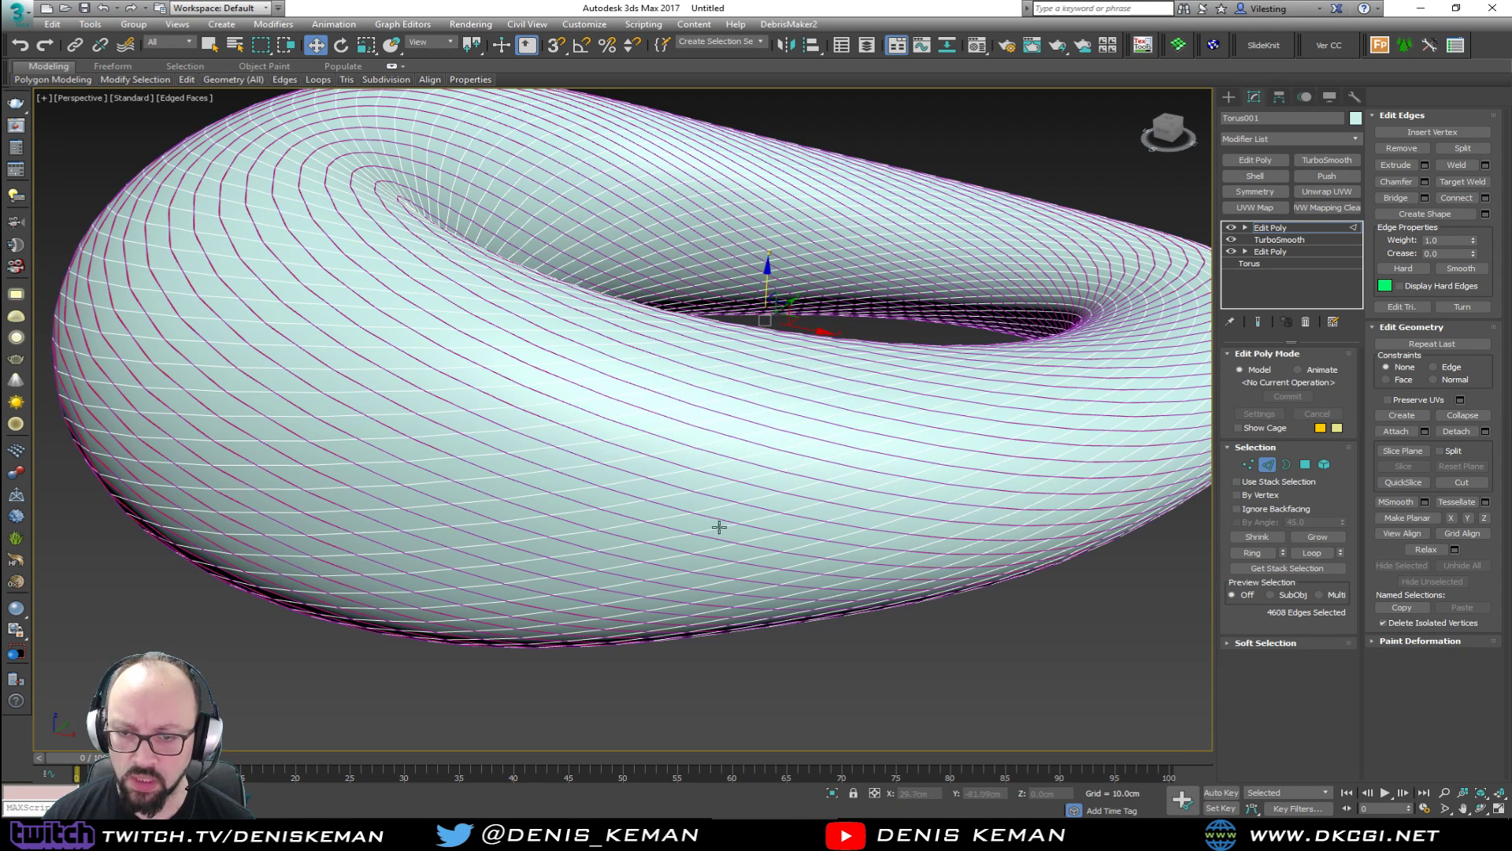
Select the torus edges running in the opposite diagonal direction and create a second shape from them.
click(670, 518)
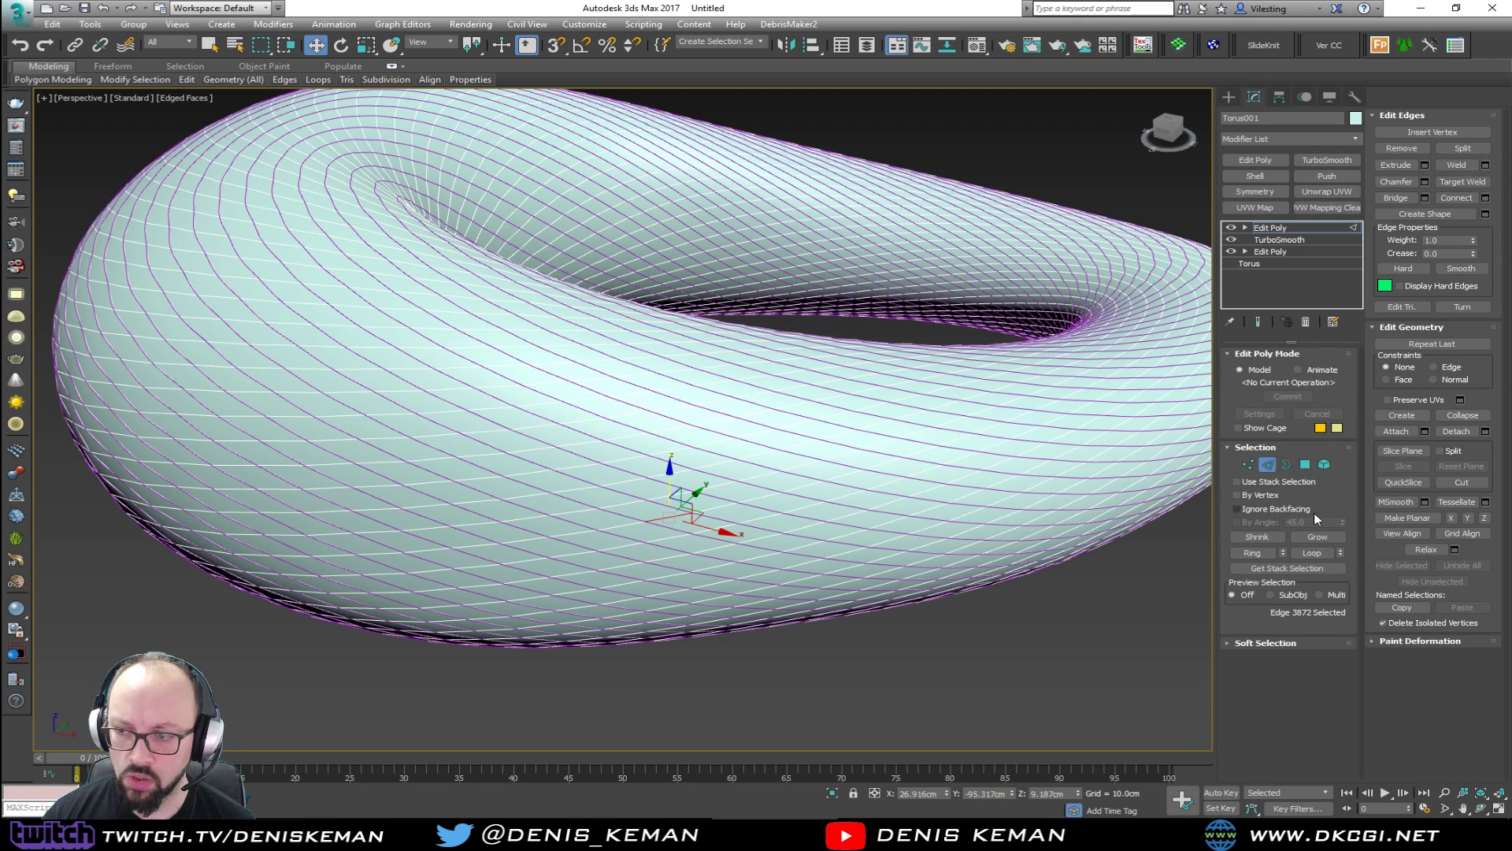
click(1252, 553)
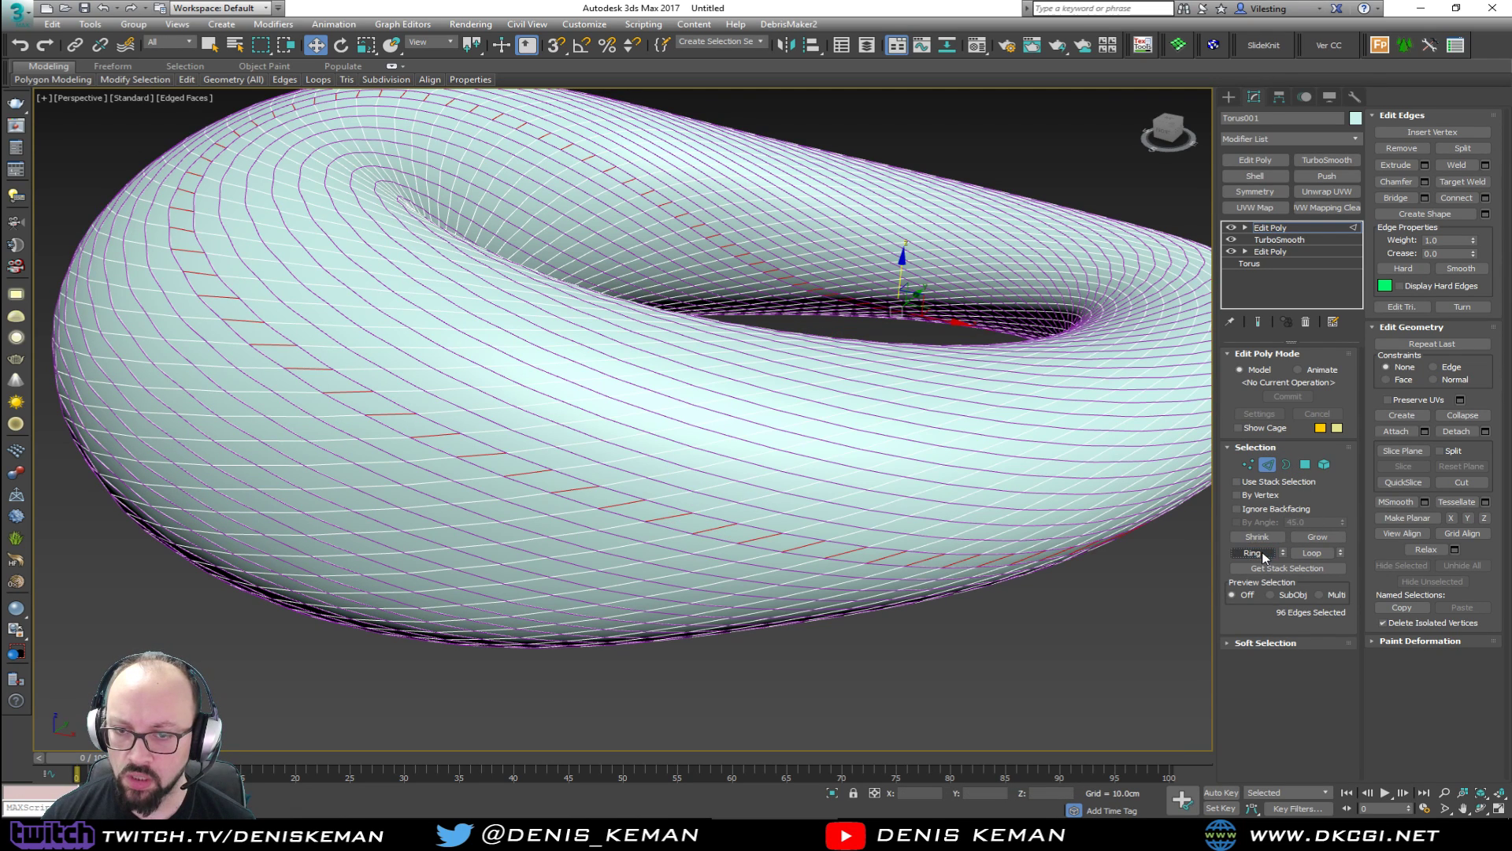
click(1312, 555)
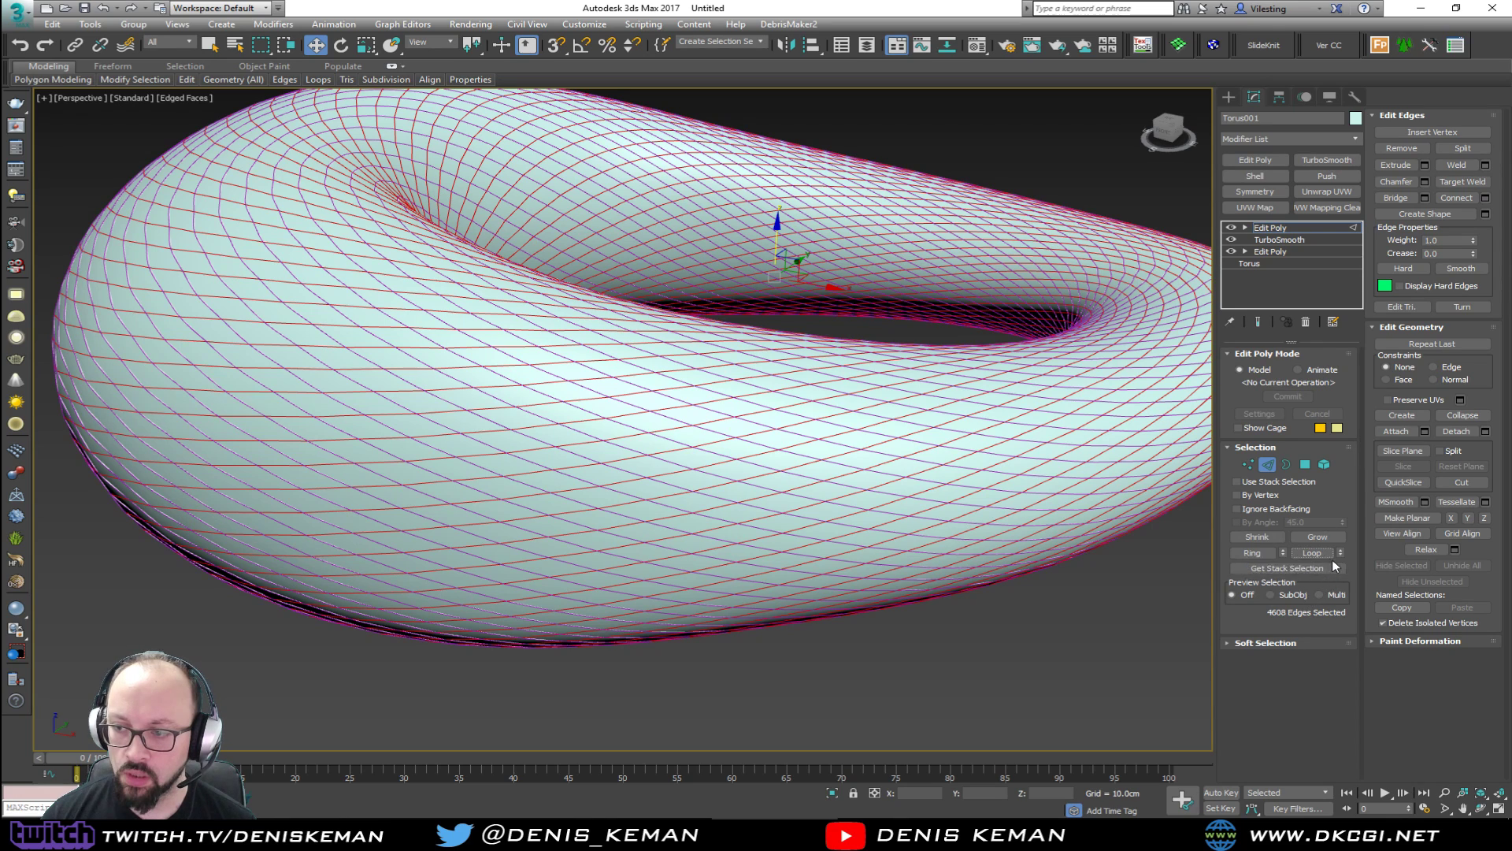
click(1485, 214)
click(725, 437)
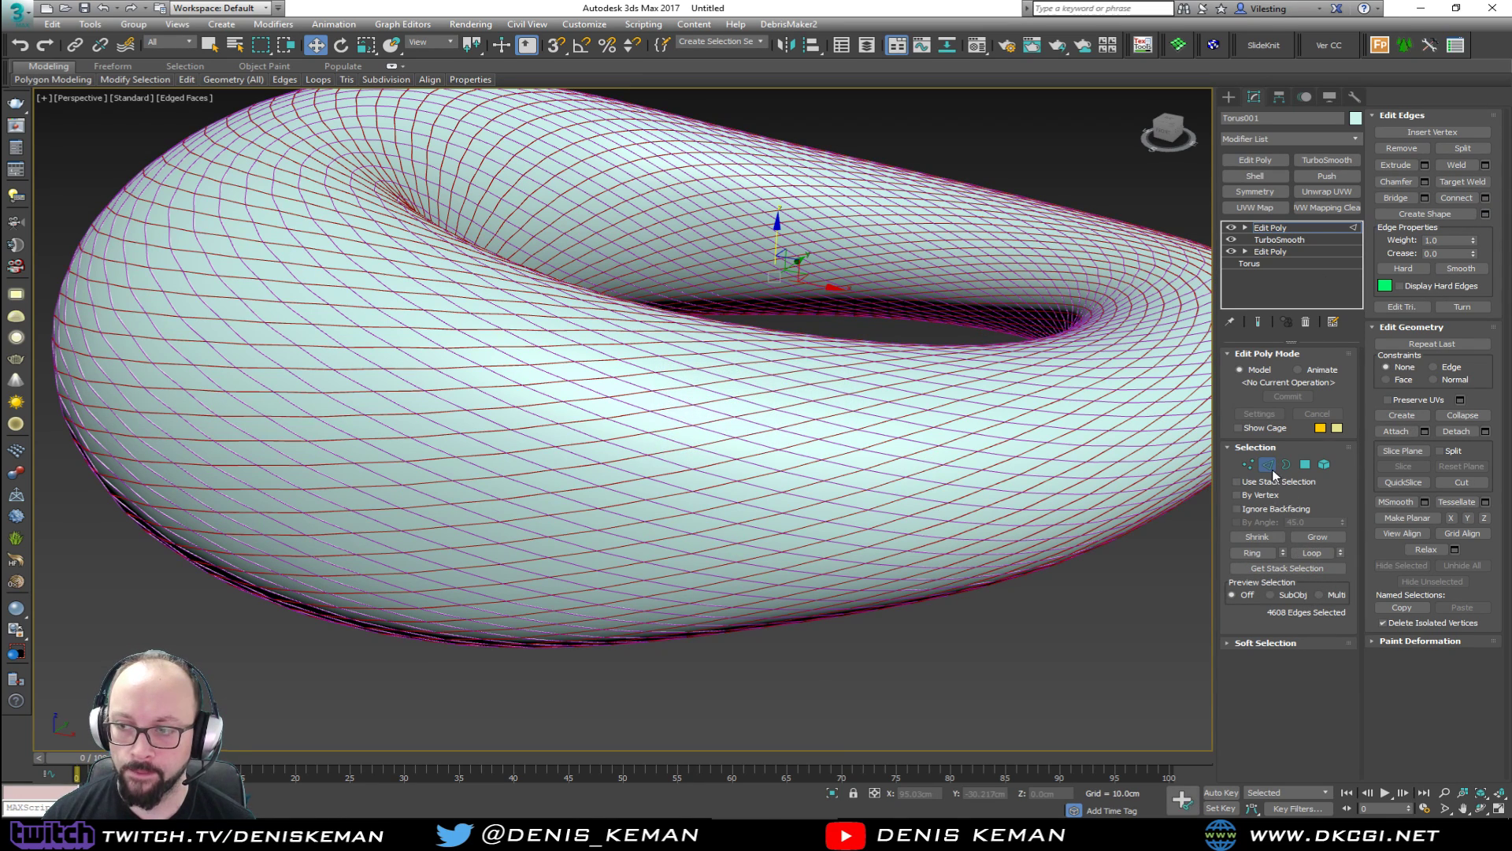
Delete the torus mesh, keeping the two extracted spline shapes, and display the scene in wireframe.
click(1268, 466)
scroll(740, 520, down, 2)
mouse_move(783, 442)
middle_down()
mouse_move(740, 520)
mouse_move(678, 537)
middle_up()
key(Delete)
key(F4)
middle_drag(545, 515, 650, 460)
key(F3)
scroll(640, 466, up, 3)
scroll(630, 473, down, 2)
scroll(630, 473, up, 2)
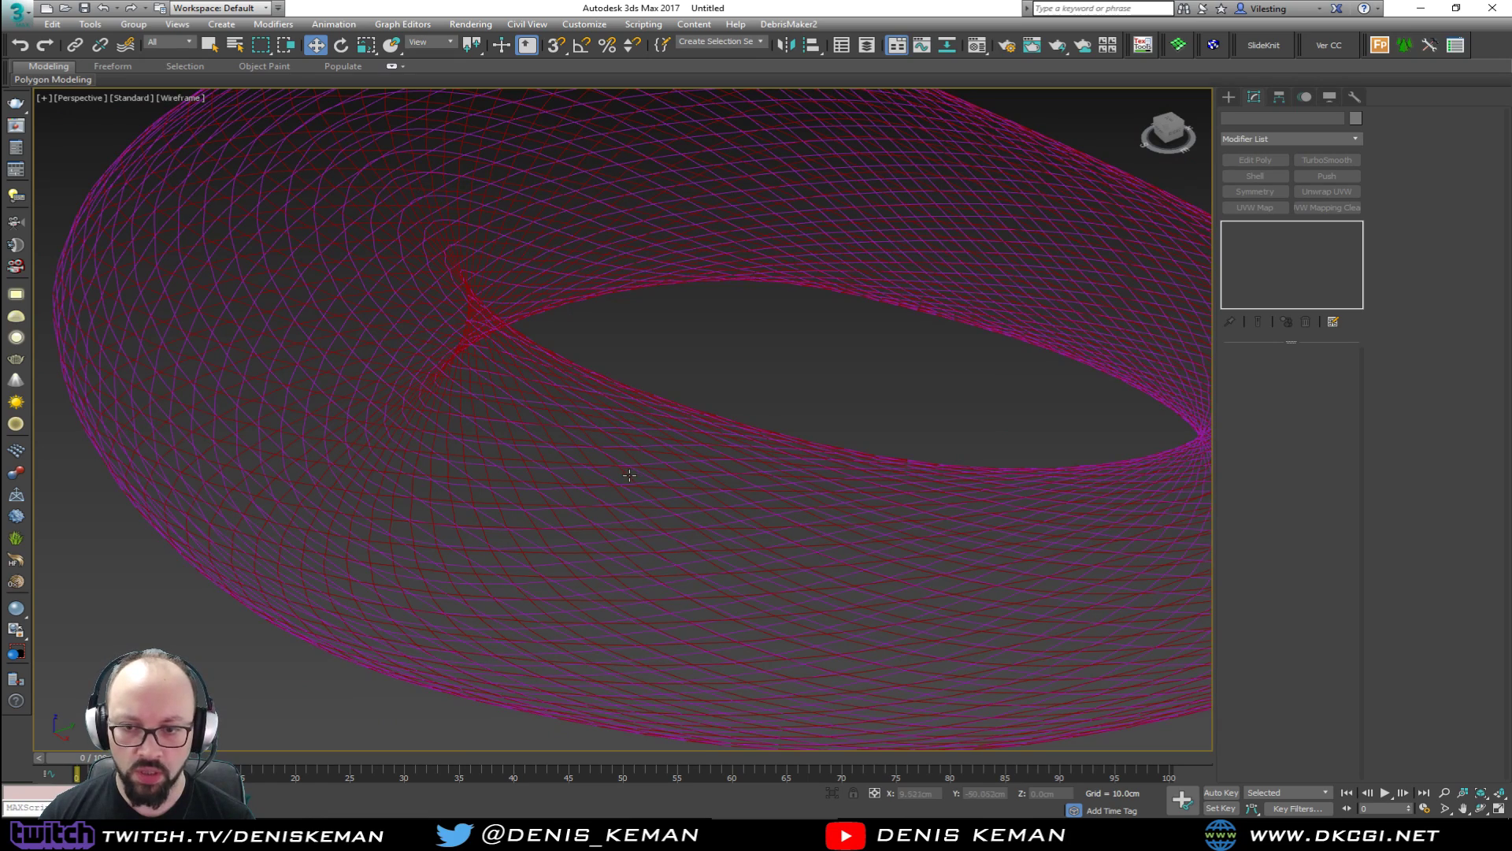
Make the red spline shape renderable in both the renderer and the viewport, and display it shaded.
click(630, 475)
click(1255, 353)
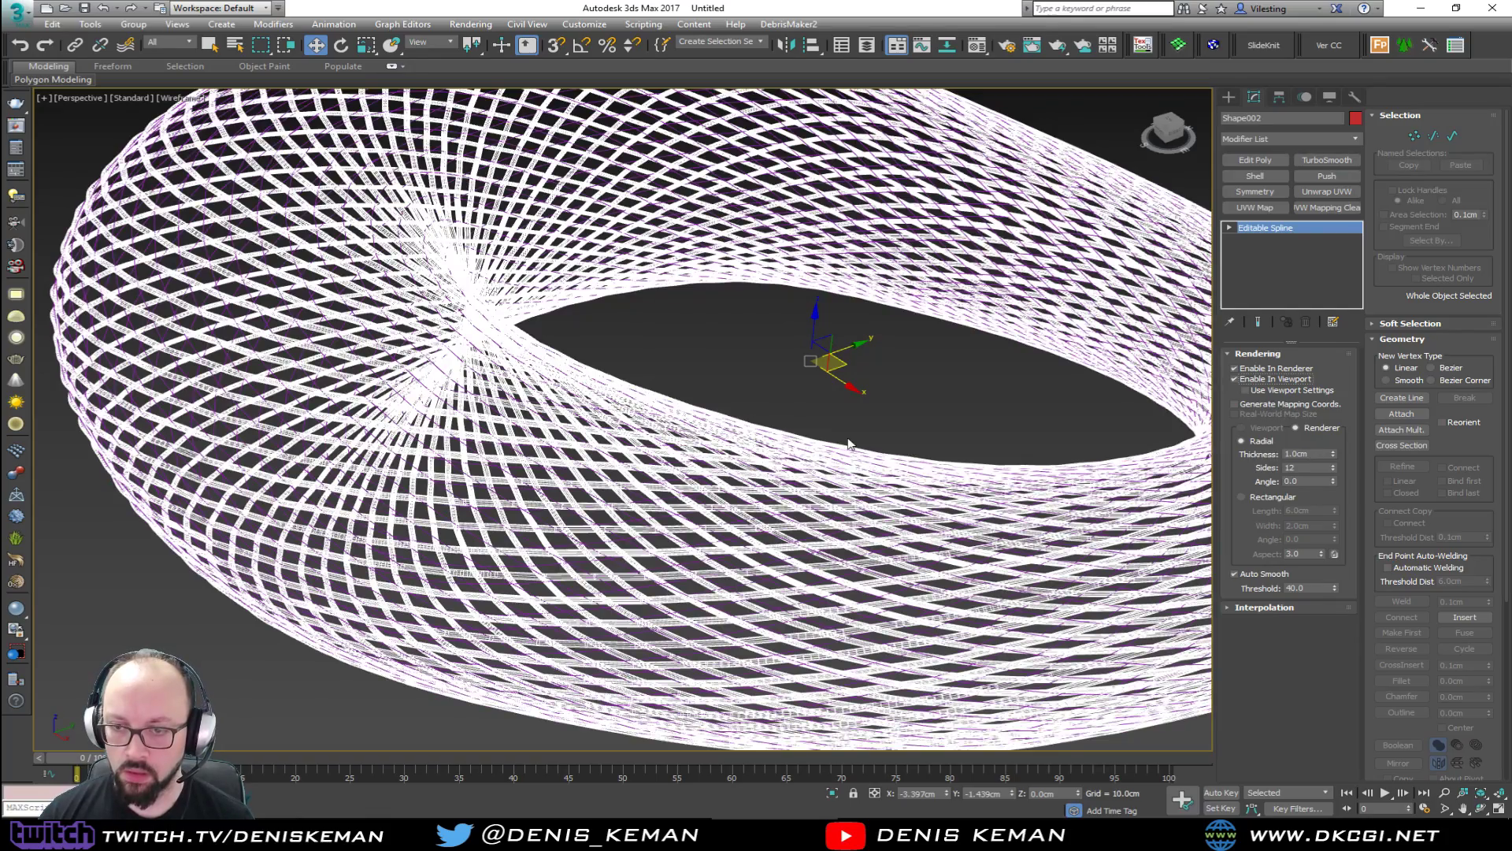
alt+middle_drag(849, 443, 829, 394)
key(F3)
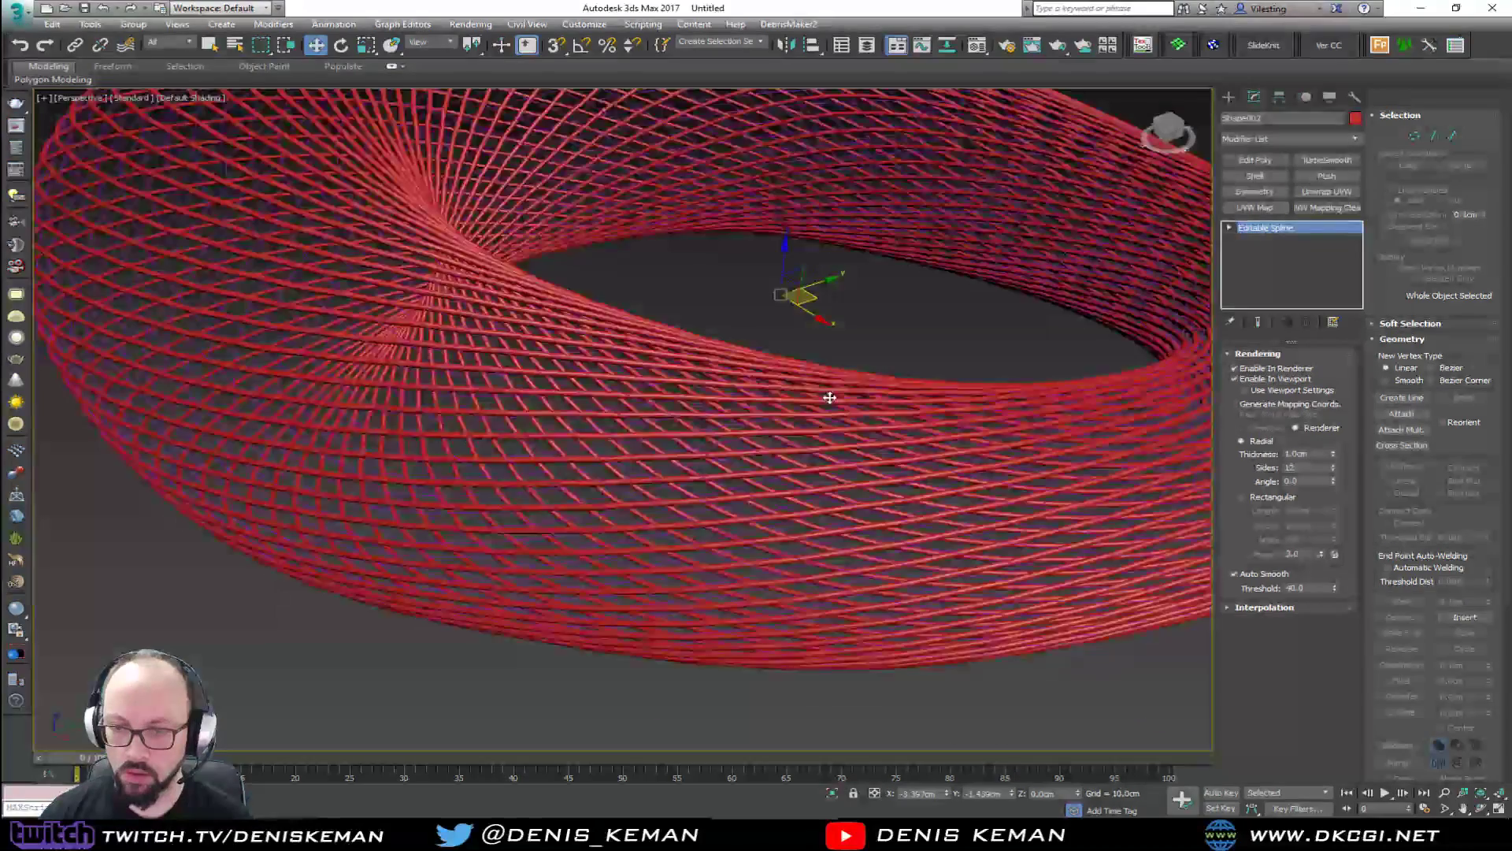
key(F4)
key(F4)
alt+middle_drag(795, 347, 763, 417)
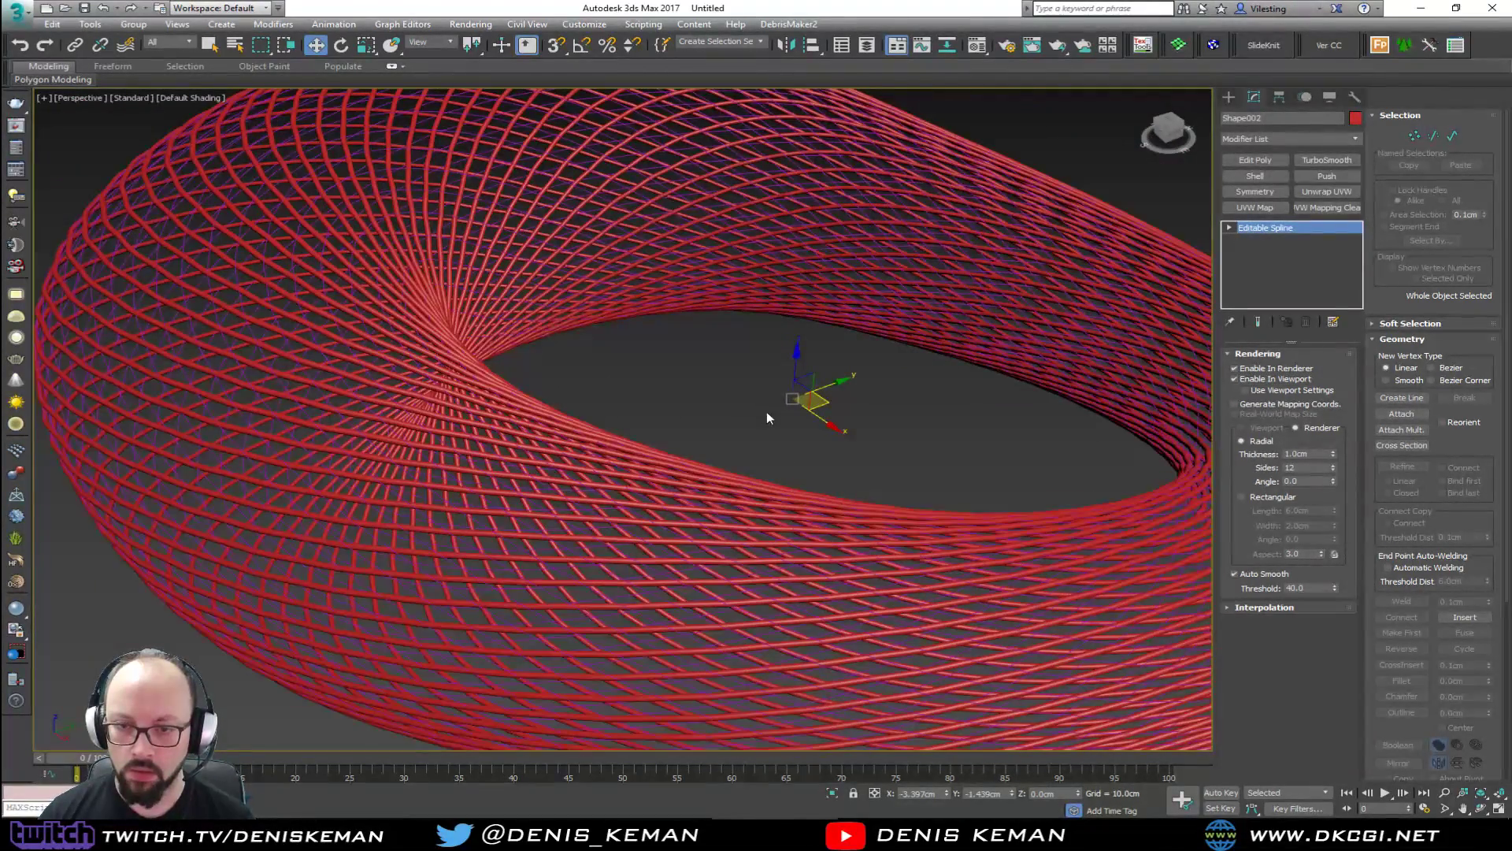
Enable renderer and viewport rendering for the purple spline shape and set its thickness to 0.95 cm.
click(654, 572)
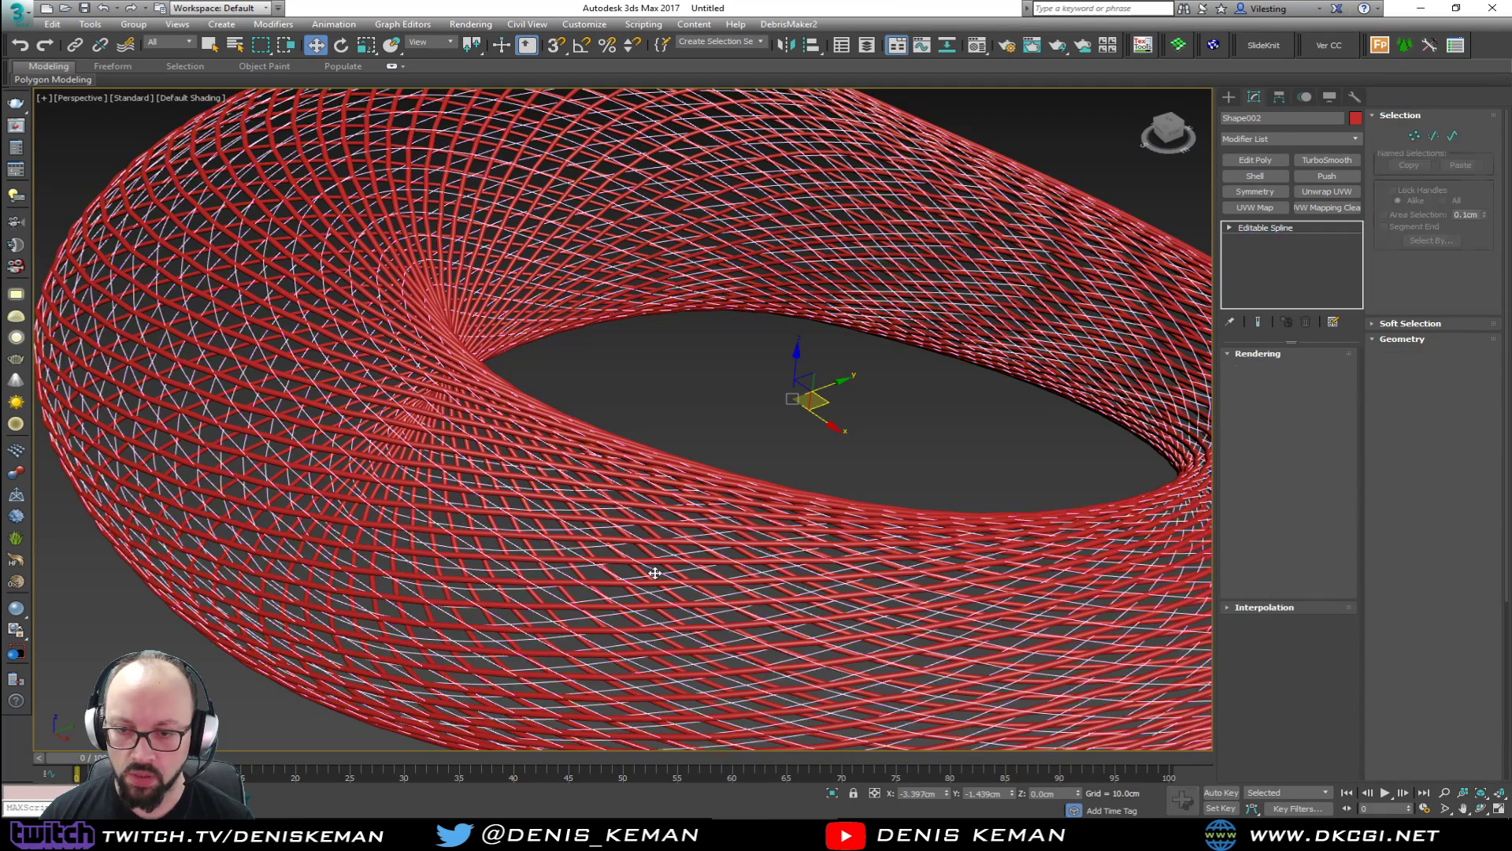
click(1260, 379)
click(1260, 368)
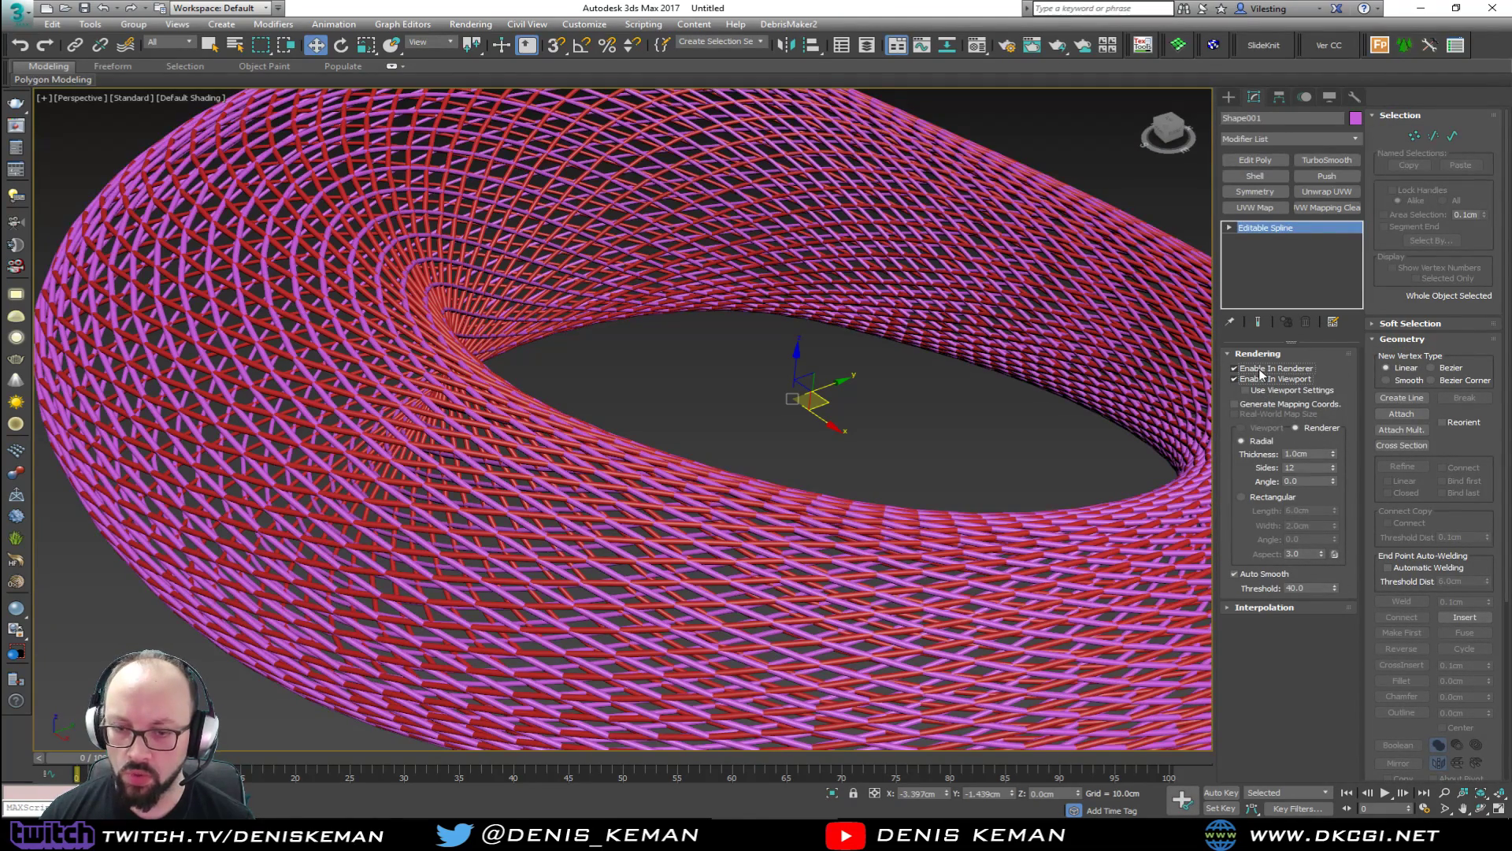
click(1307, 454)
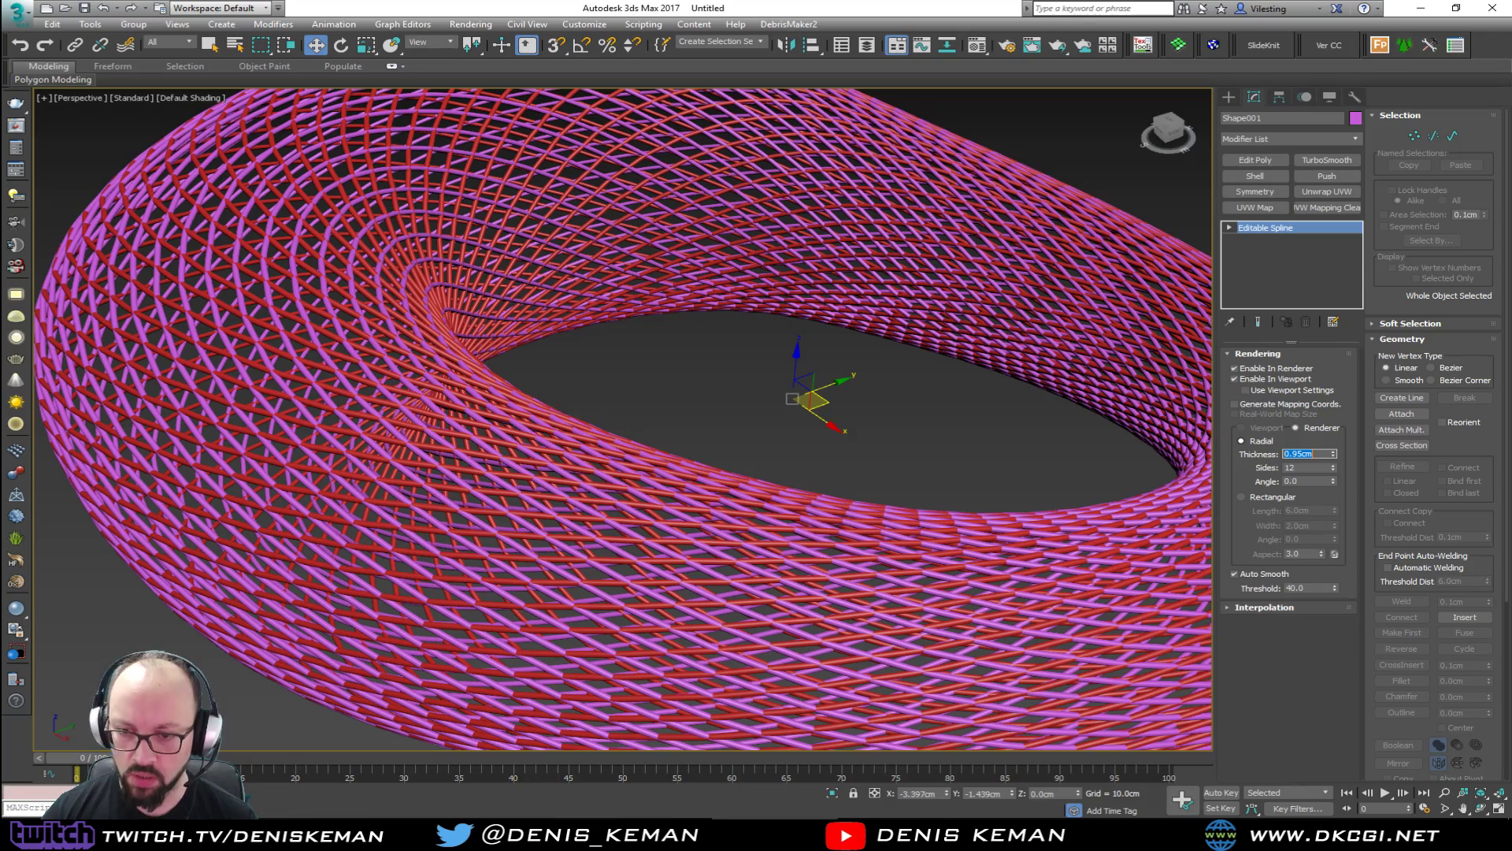
scroll(838, 526, up, 10)
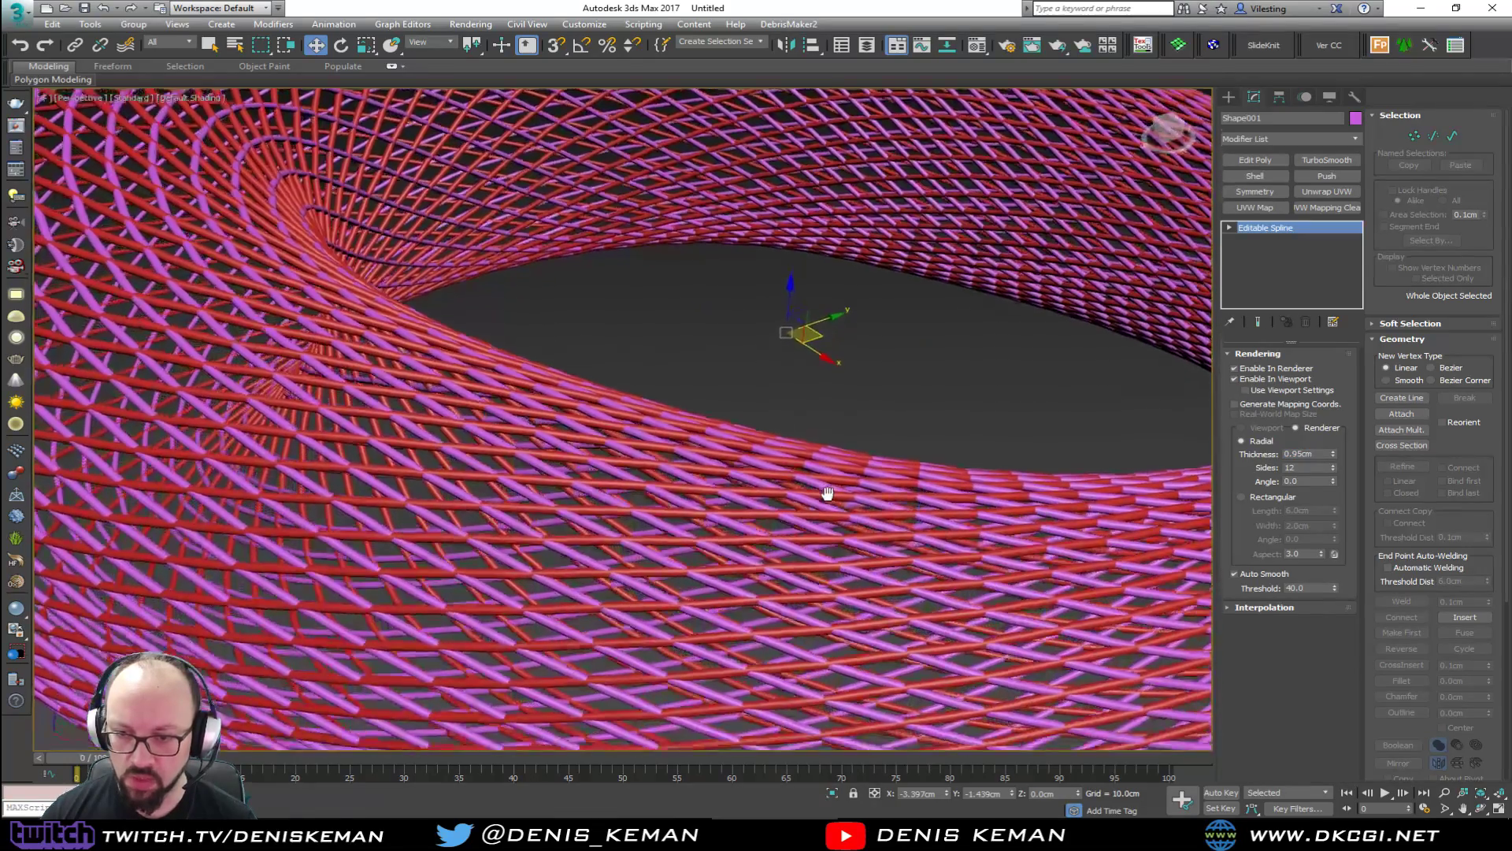
scroll(688, 537, down, 3)
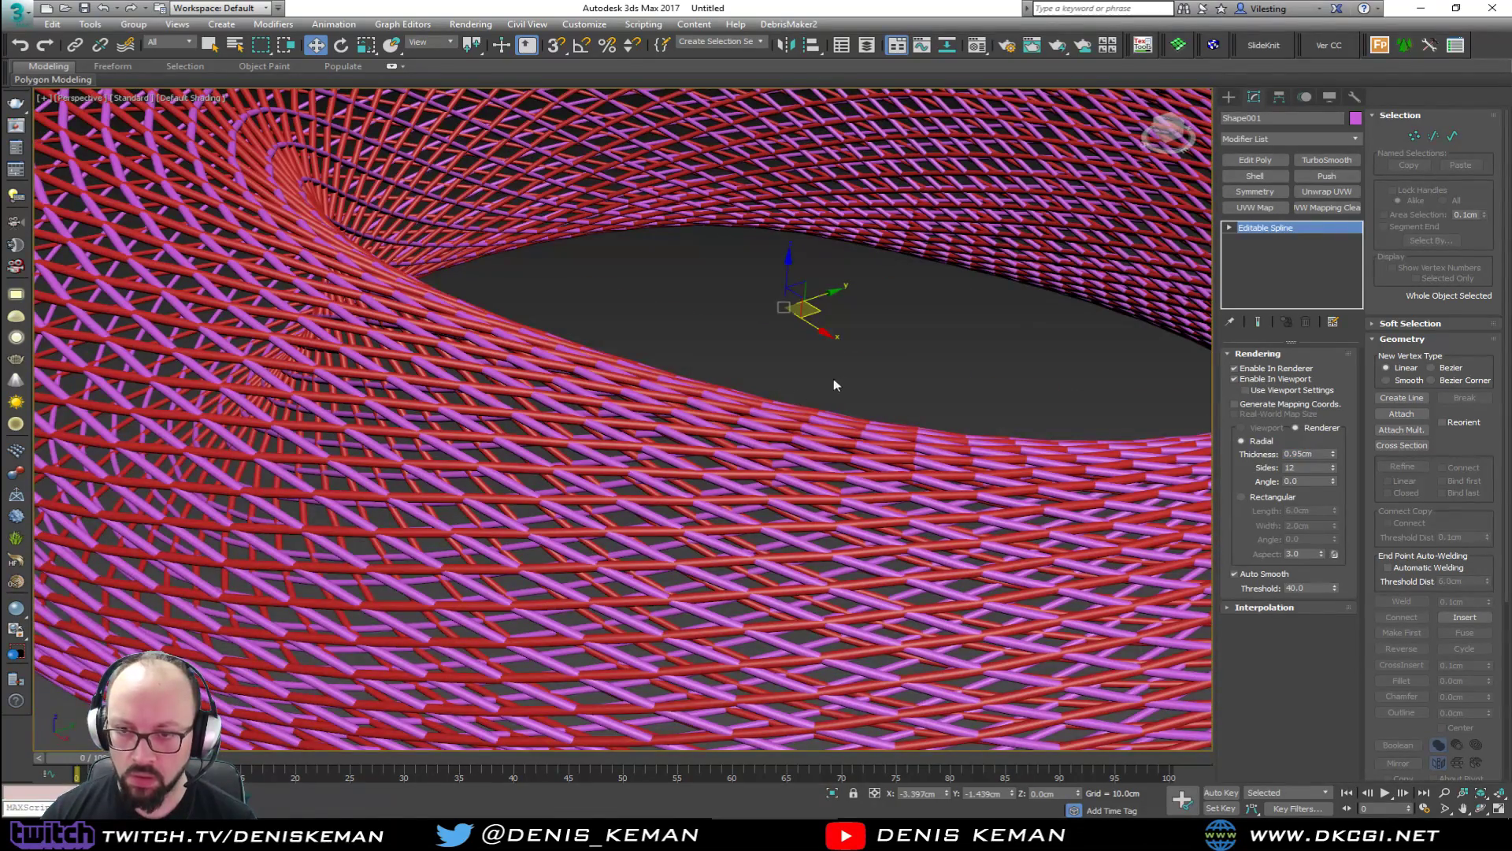
click(867, 358)
key(F3)
scroll(835, 390, down, 7)
key(F3)
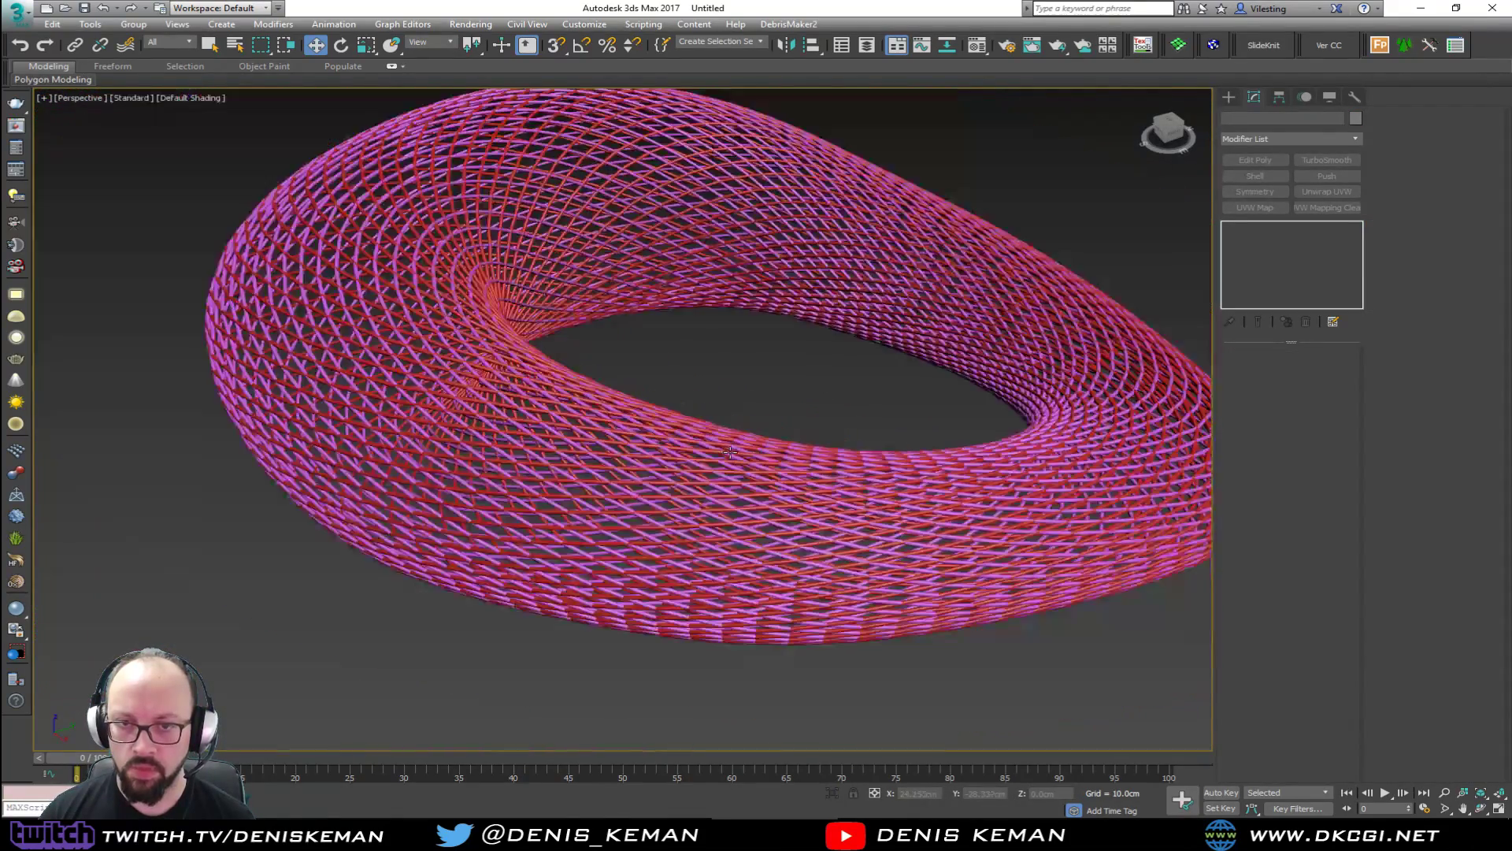
Select both spline shapes and give them the same dark grey custom object colour.
scroll(730, 451, down, 2)
alt+middle_drag(730, 451, 694, 457)
drag(435, 620, 438, 621)
click(1356, 119)
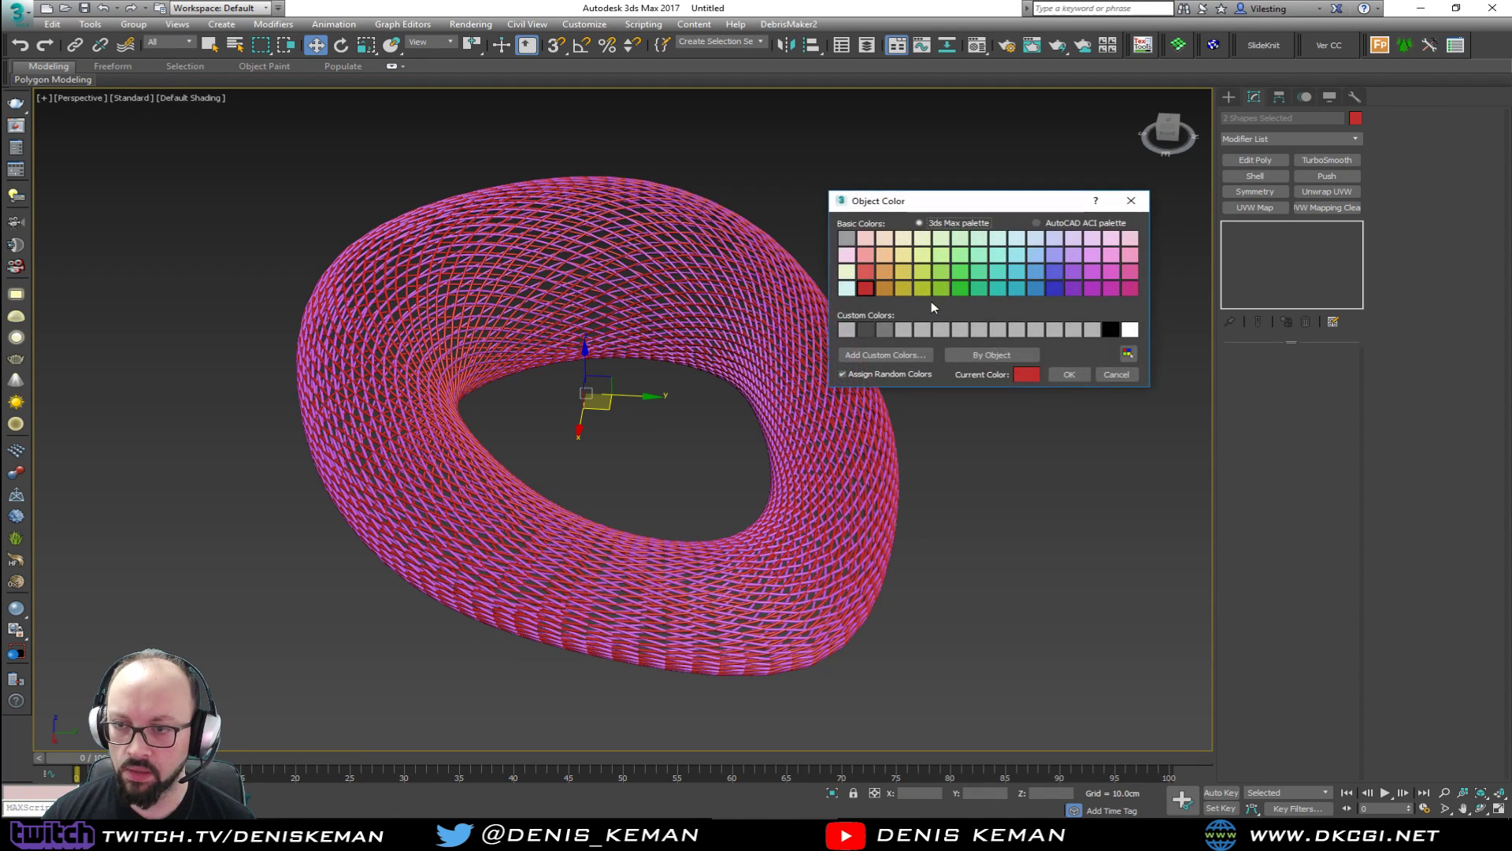
click(871, 330)
click(1068, 374)
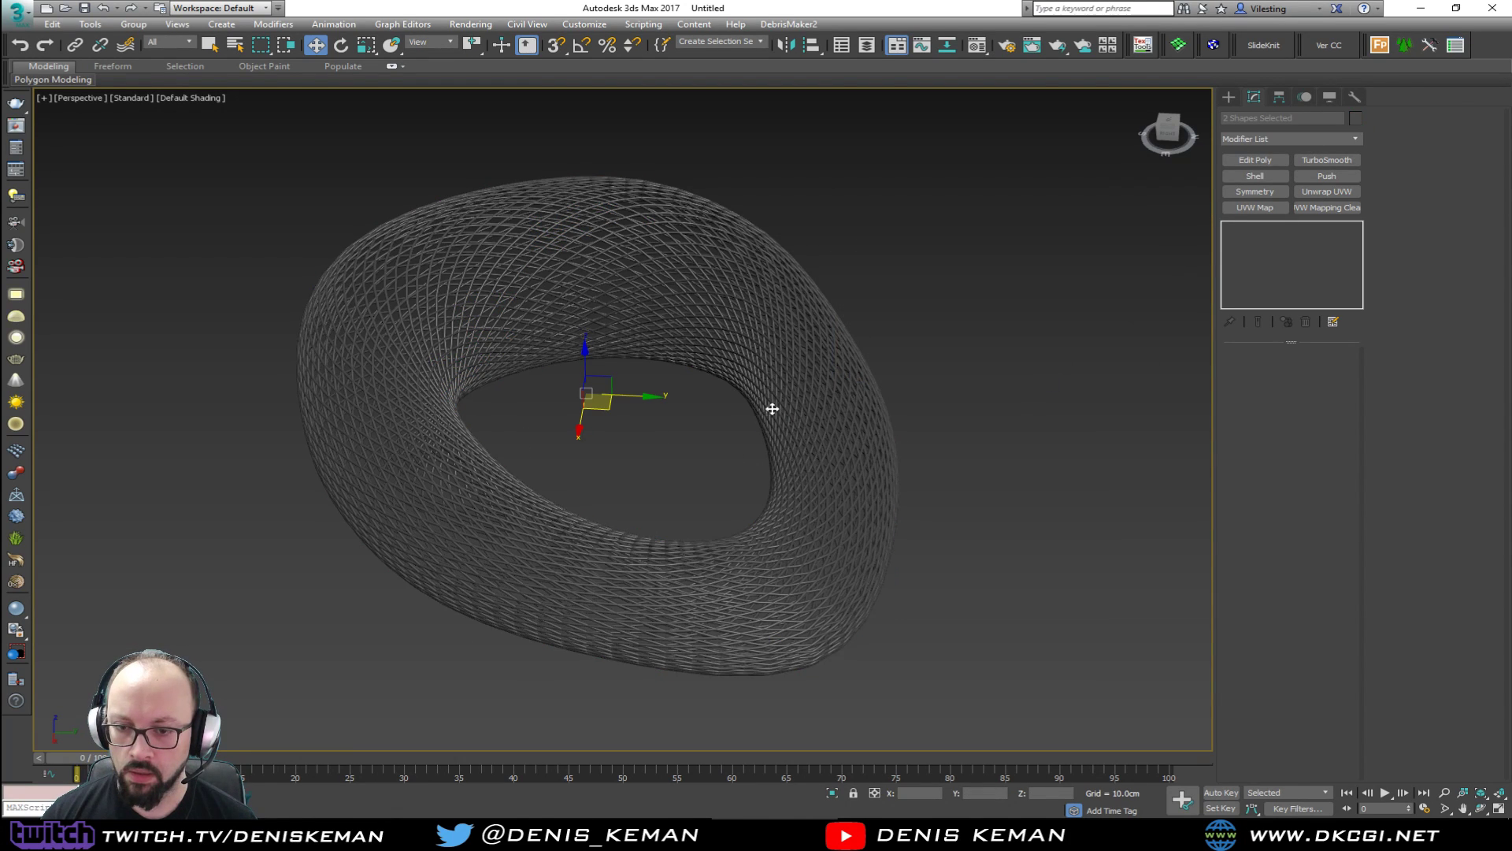
click(707, 447)
alt+middle_drag(746, 423, 783, 416)
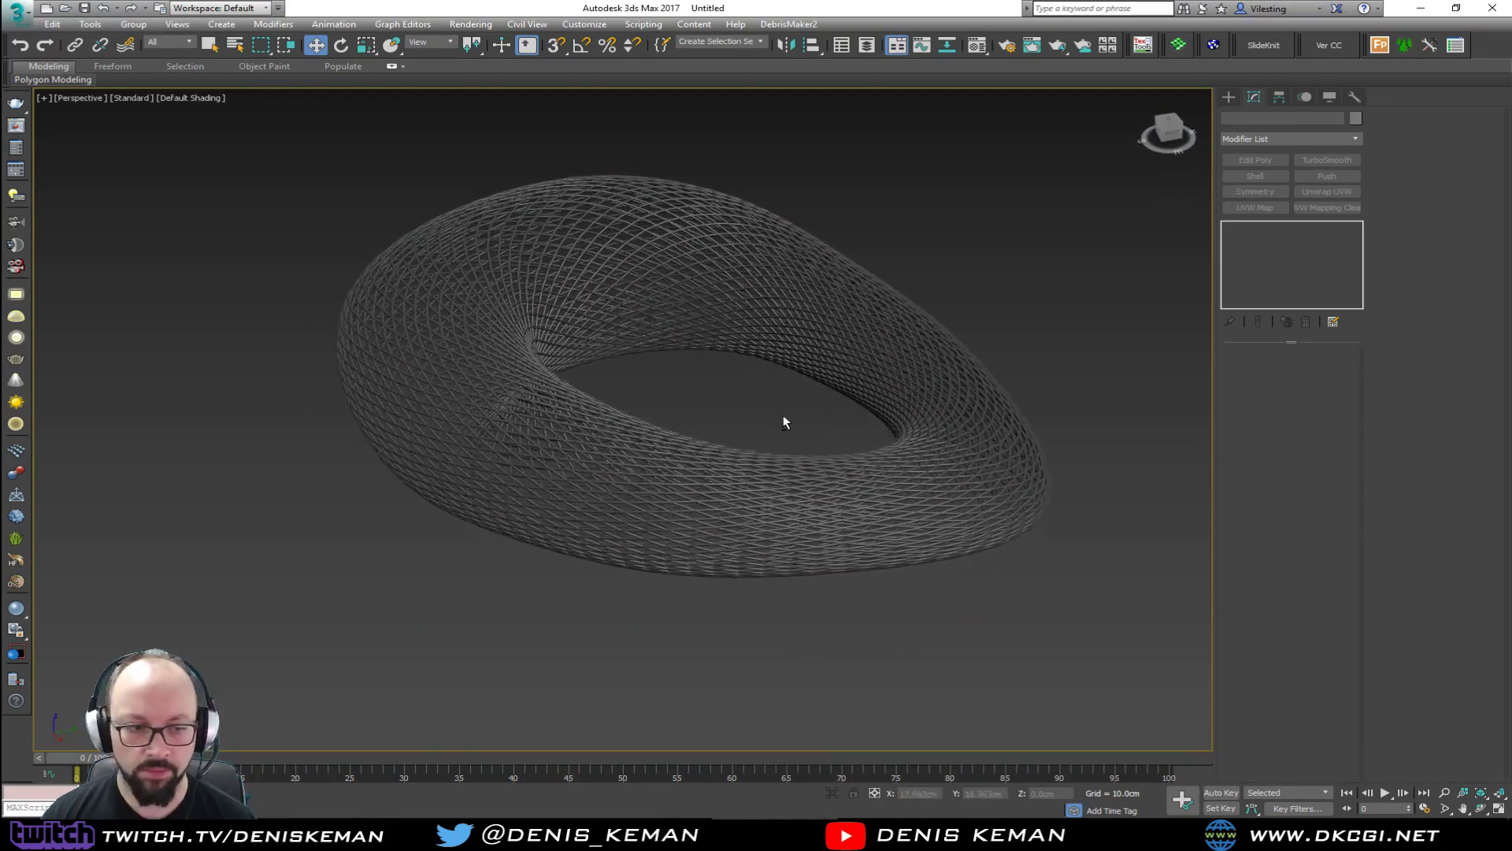
Compare the woven ring's form and net pattern with the lamp in the Net_Light reference photo in Windows Photo Viewer.
drag(1157, 164, 1251, 111)
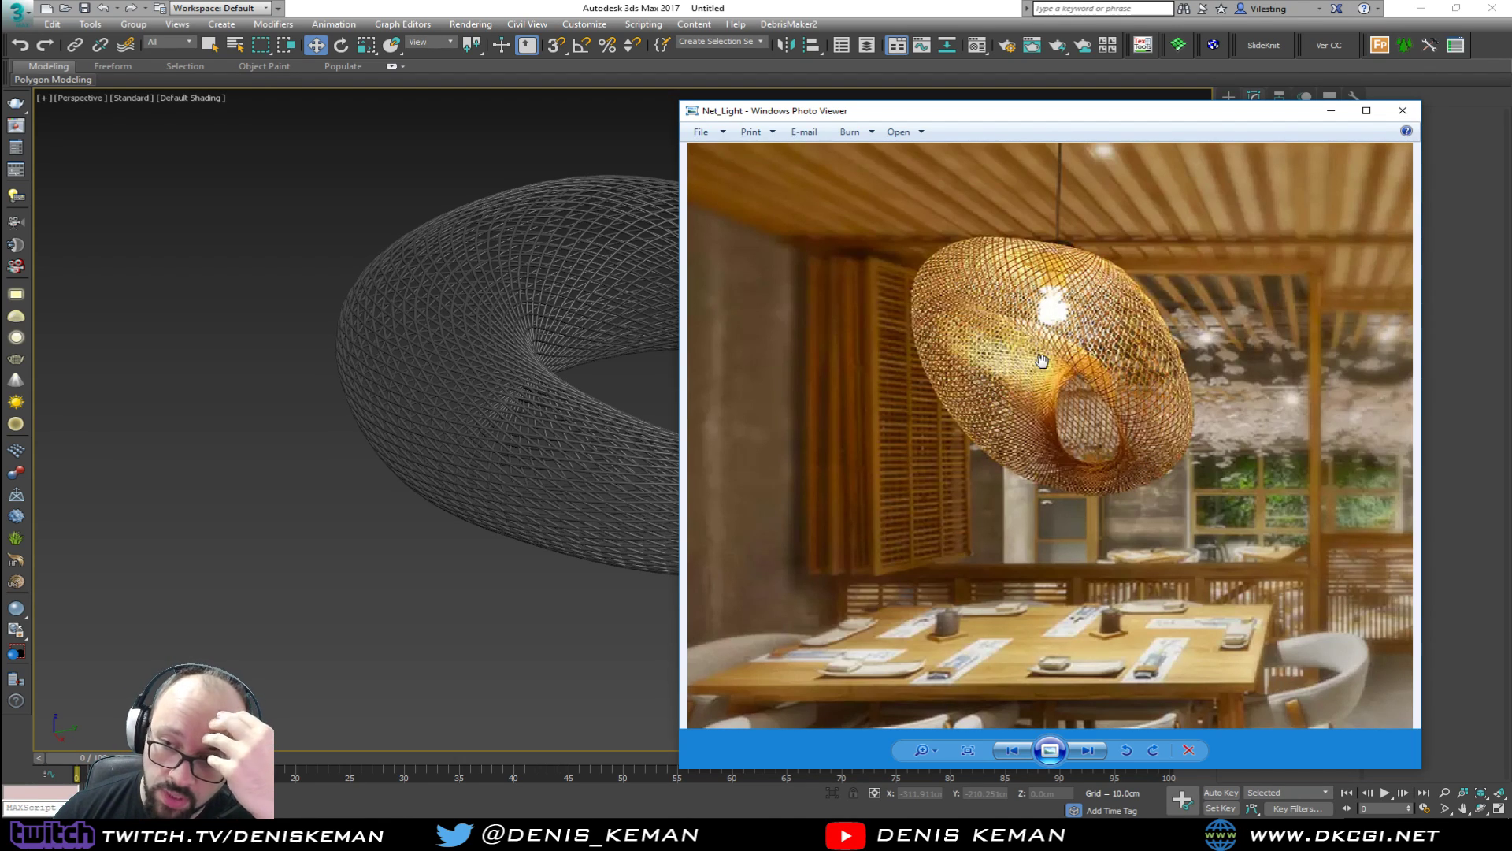
drag(1069, 119, 0, 205)
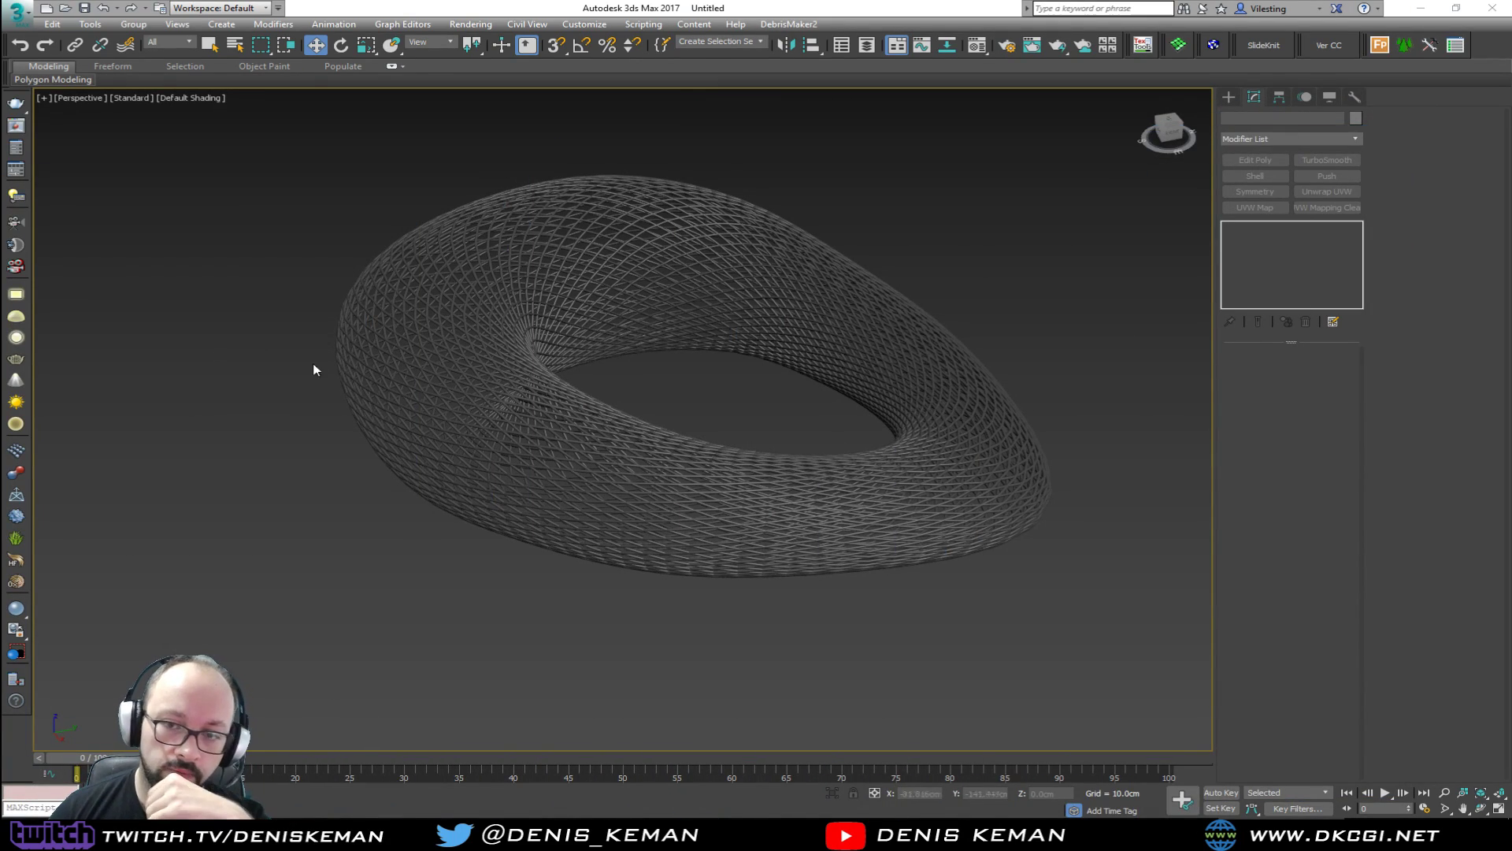
alt+middle_drag(622, 384, 687, 408)
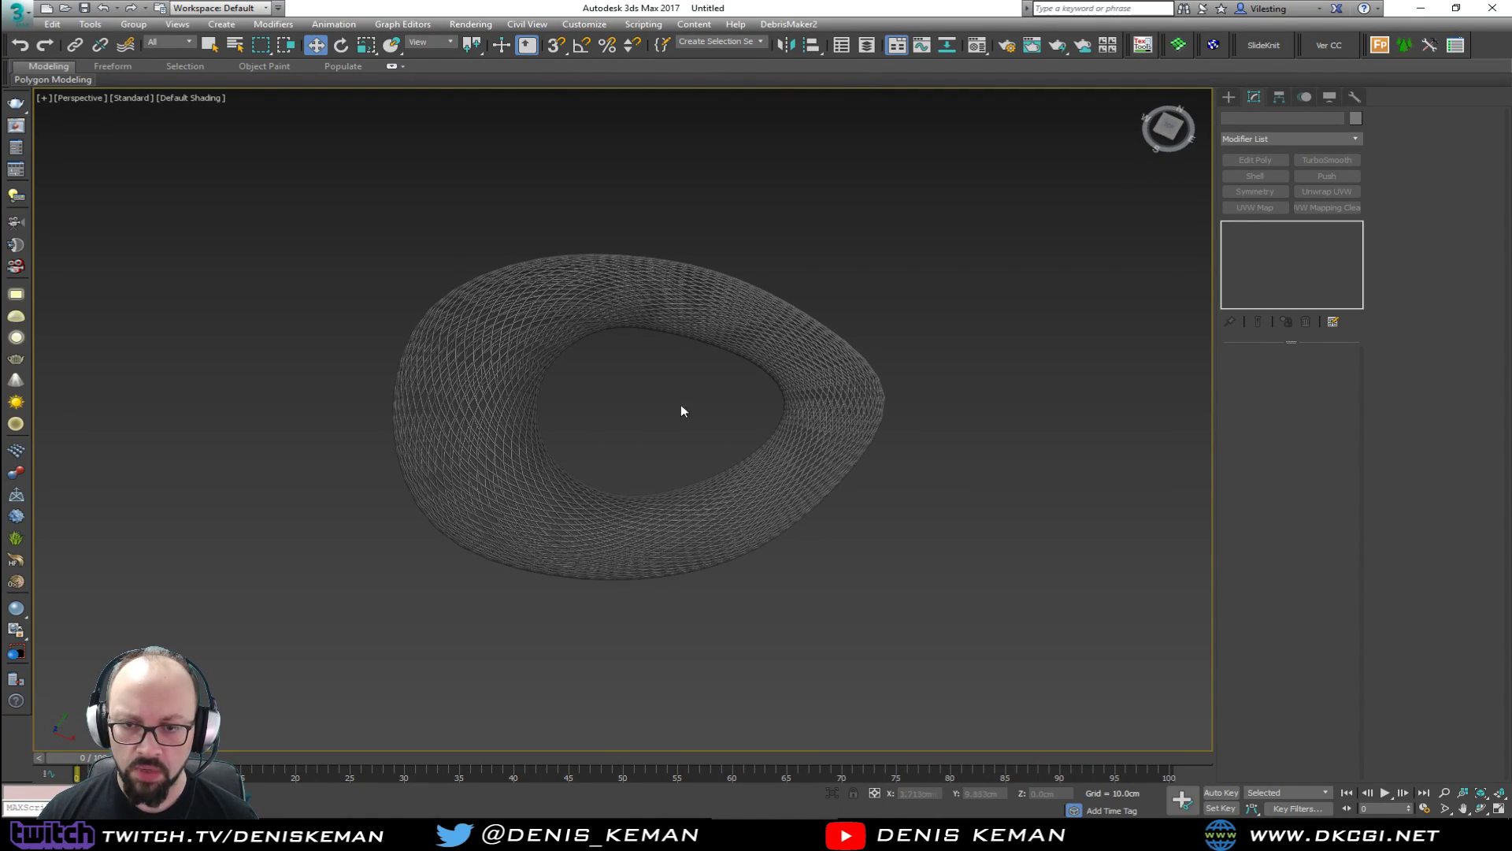
key(alt+w)
click(786, 509)
key(alt+w)
alt+middle_drag(696, 402, 622, 417)
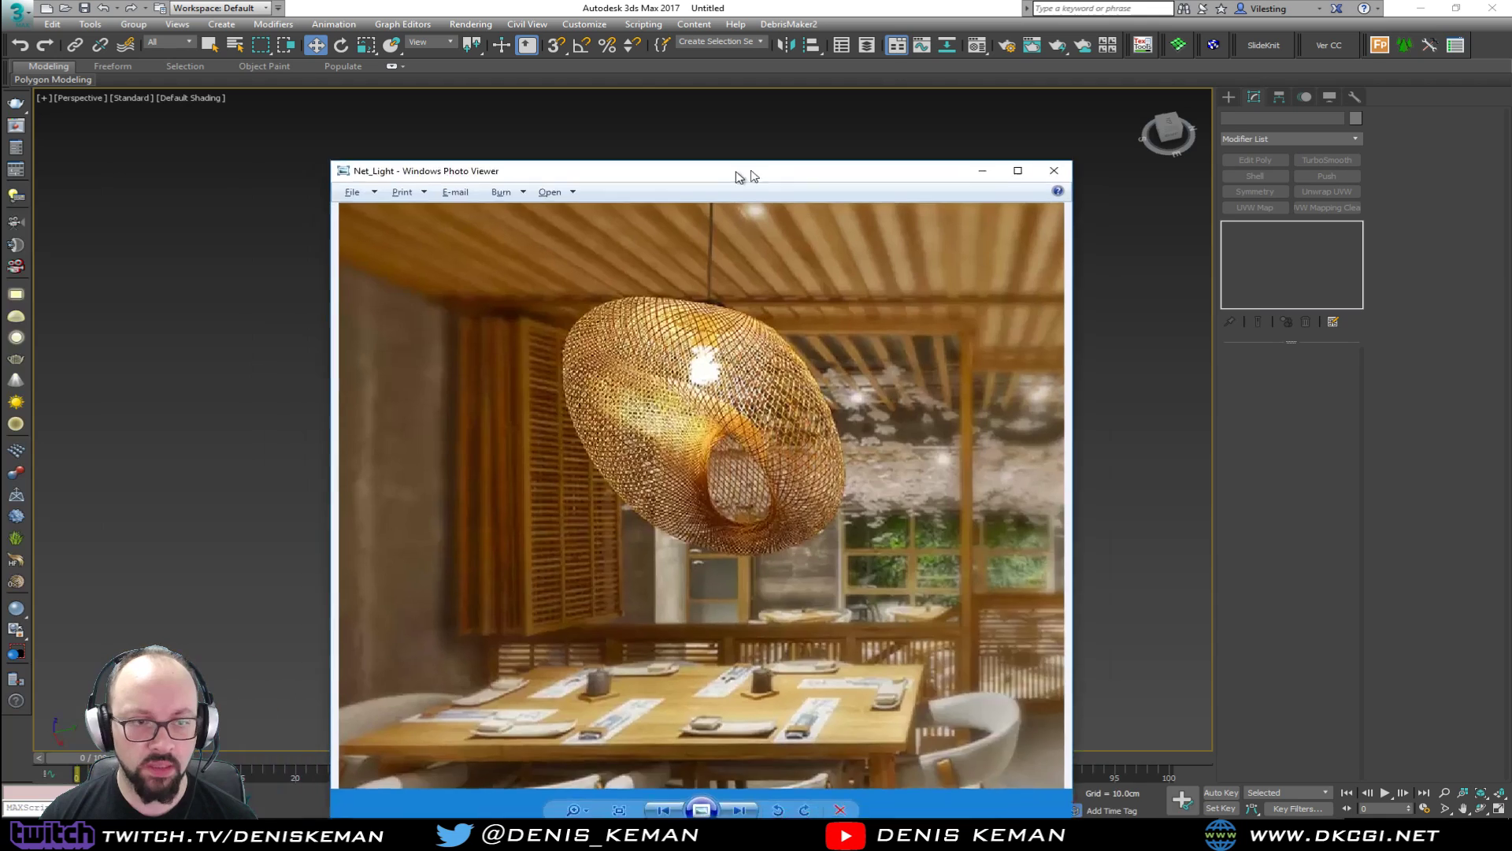
drag(737, 170, 1188, 112)
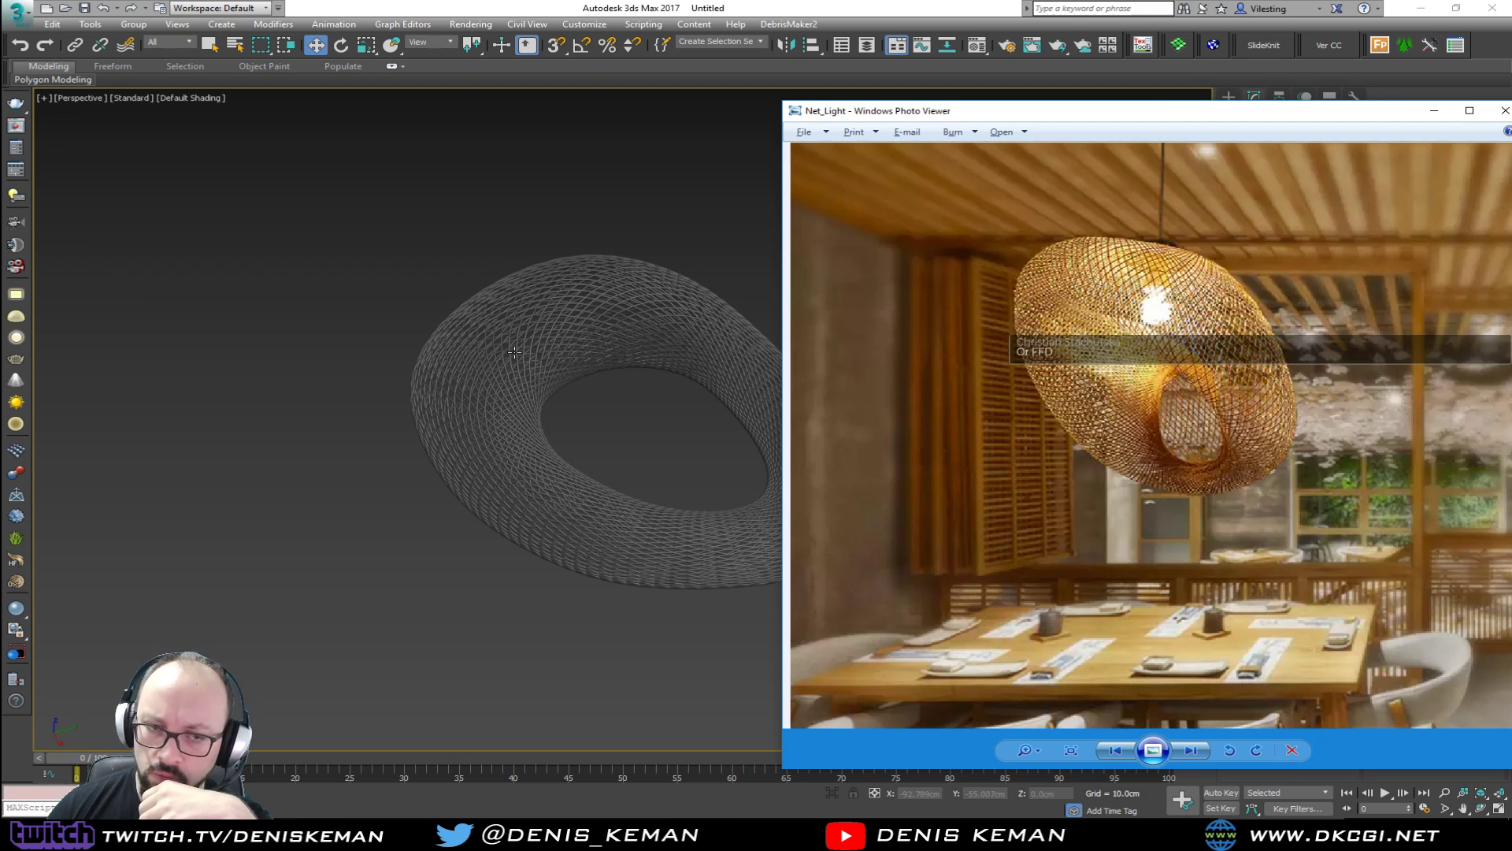
drag(1131, 111, 0, 115)
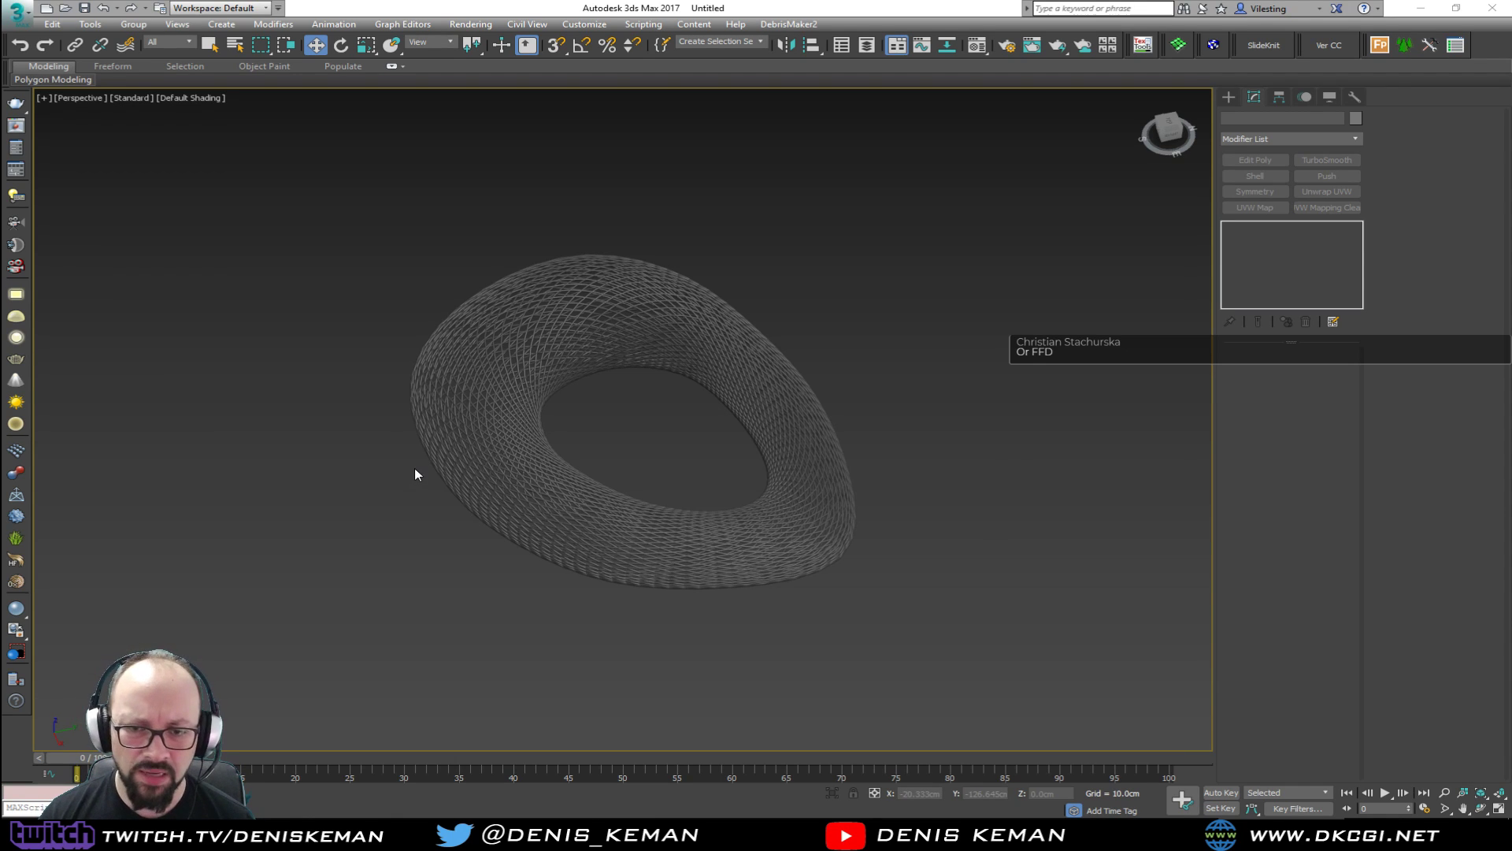
Examine the net's density and outline up close, with edged faces shown, and from the Top view.
scroll(503, 394, up, 6)
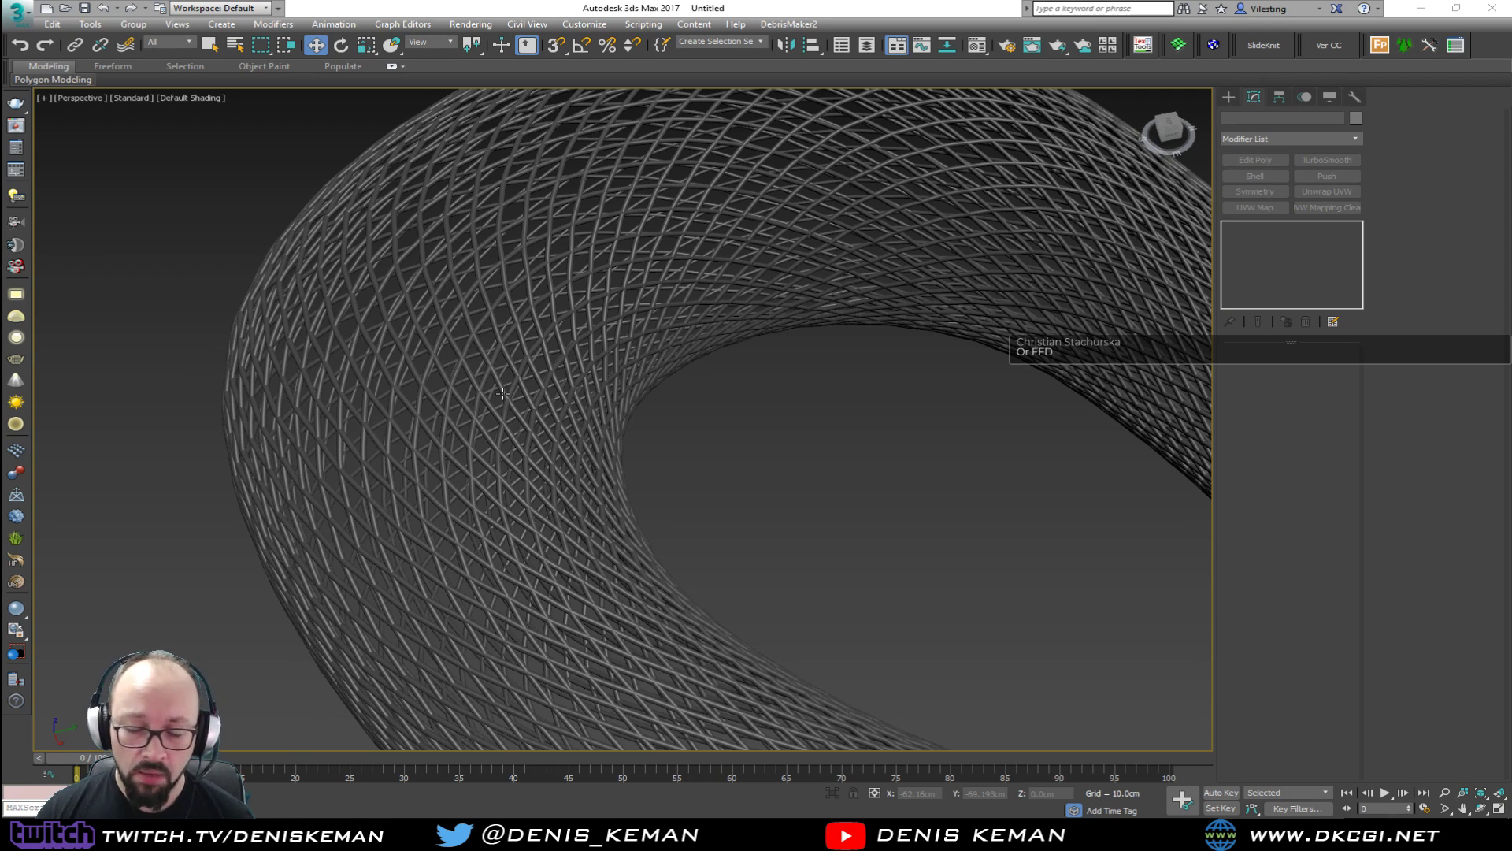
scroll(504, 394, down, 6)
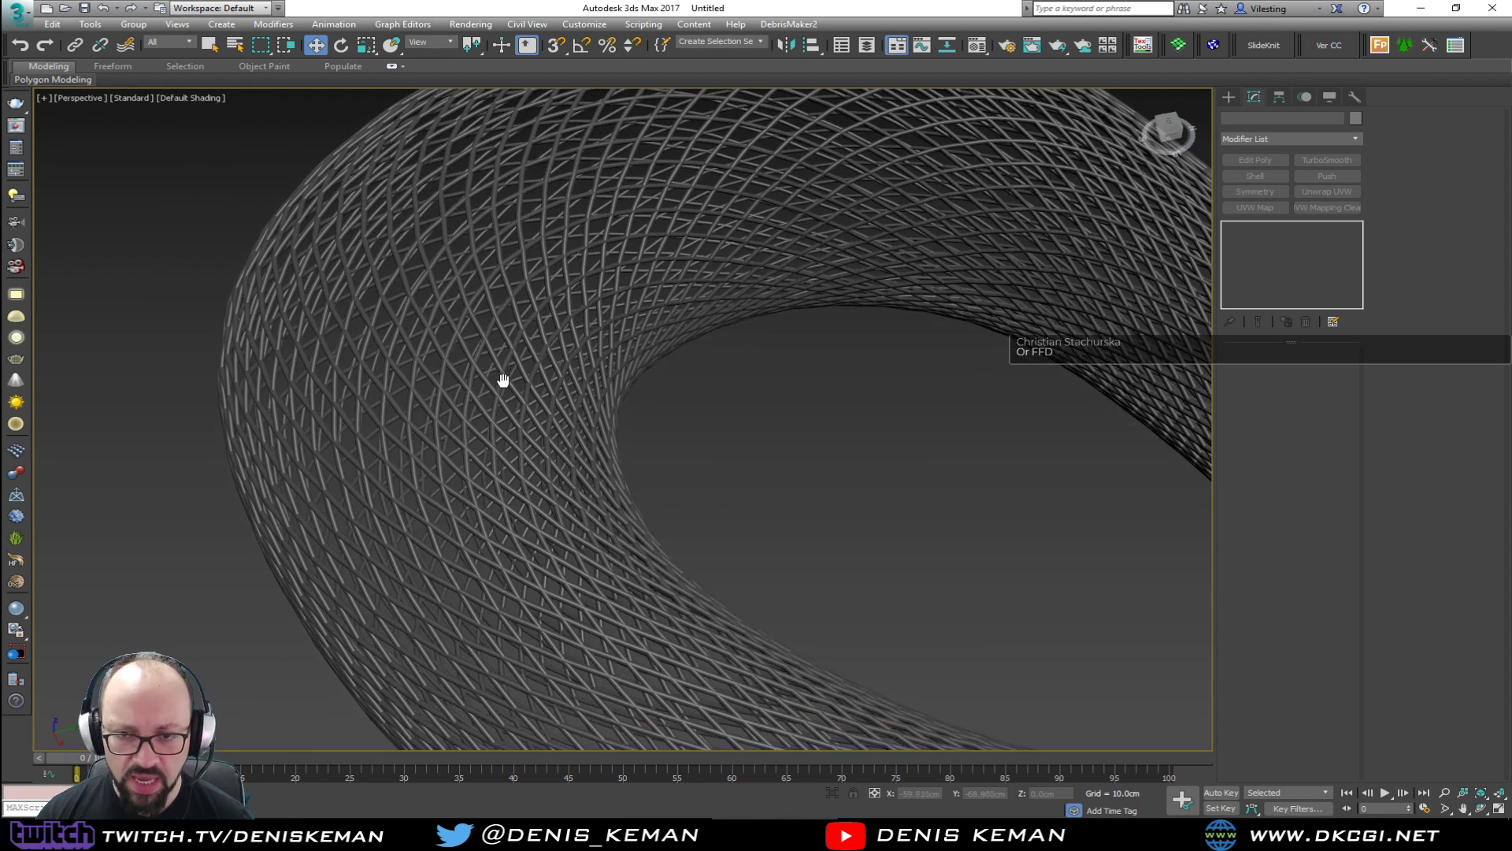
key(F4)
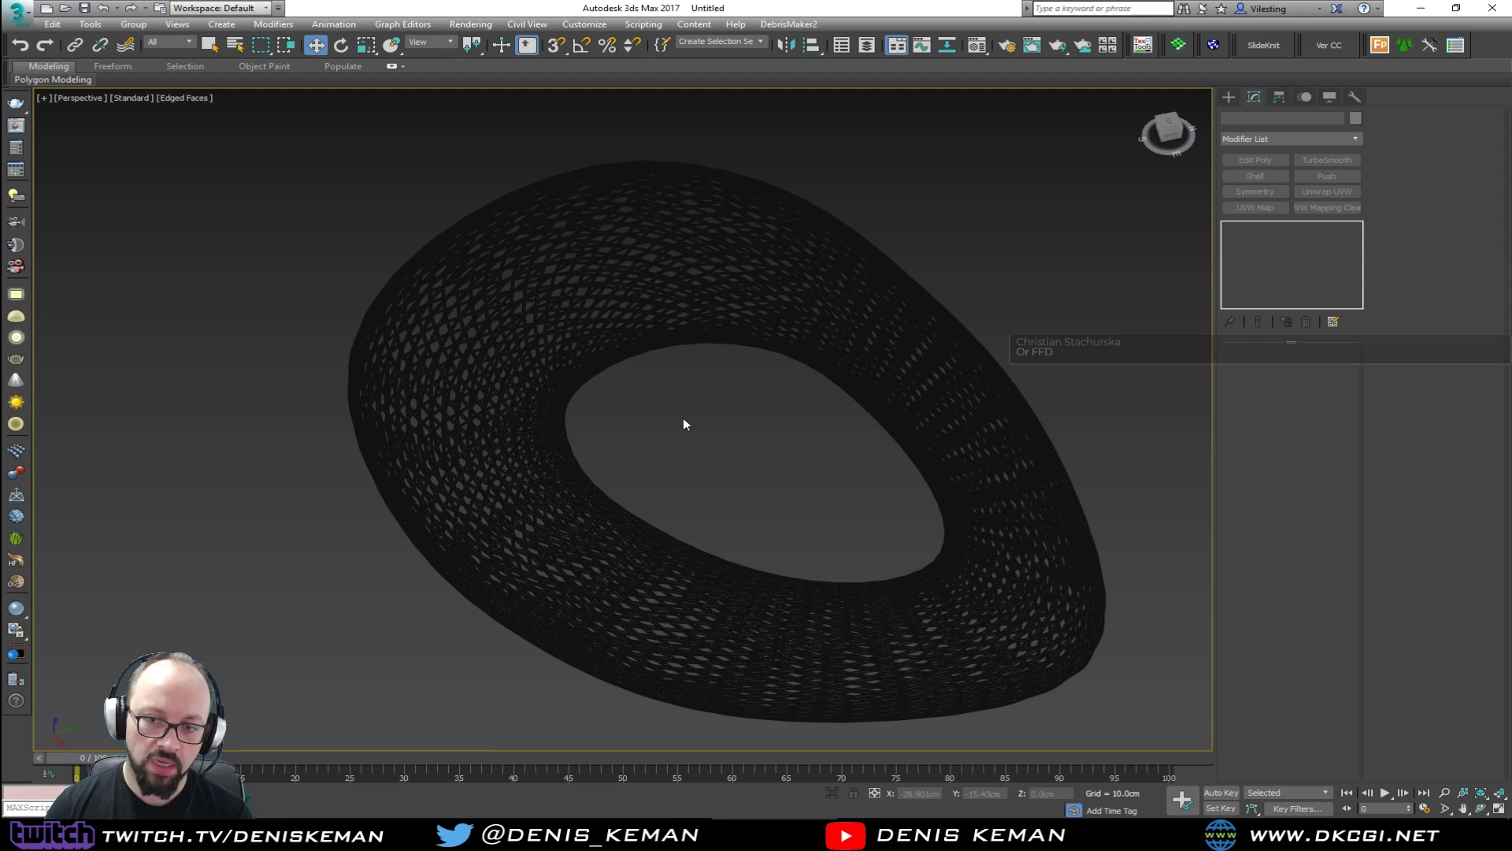
alt+middle_drag(654, 405, 597, 429)
key(alt+w)
key(alt+w)
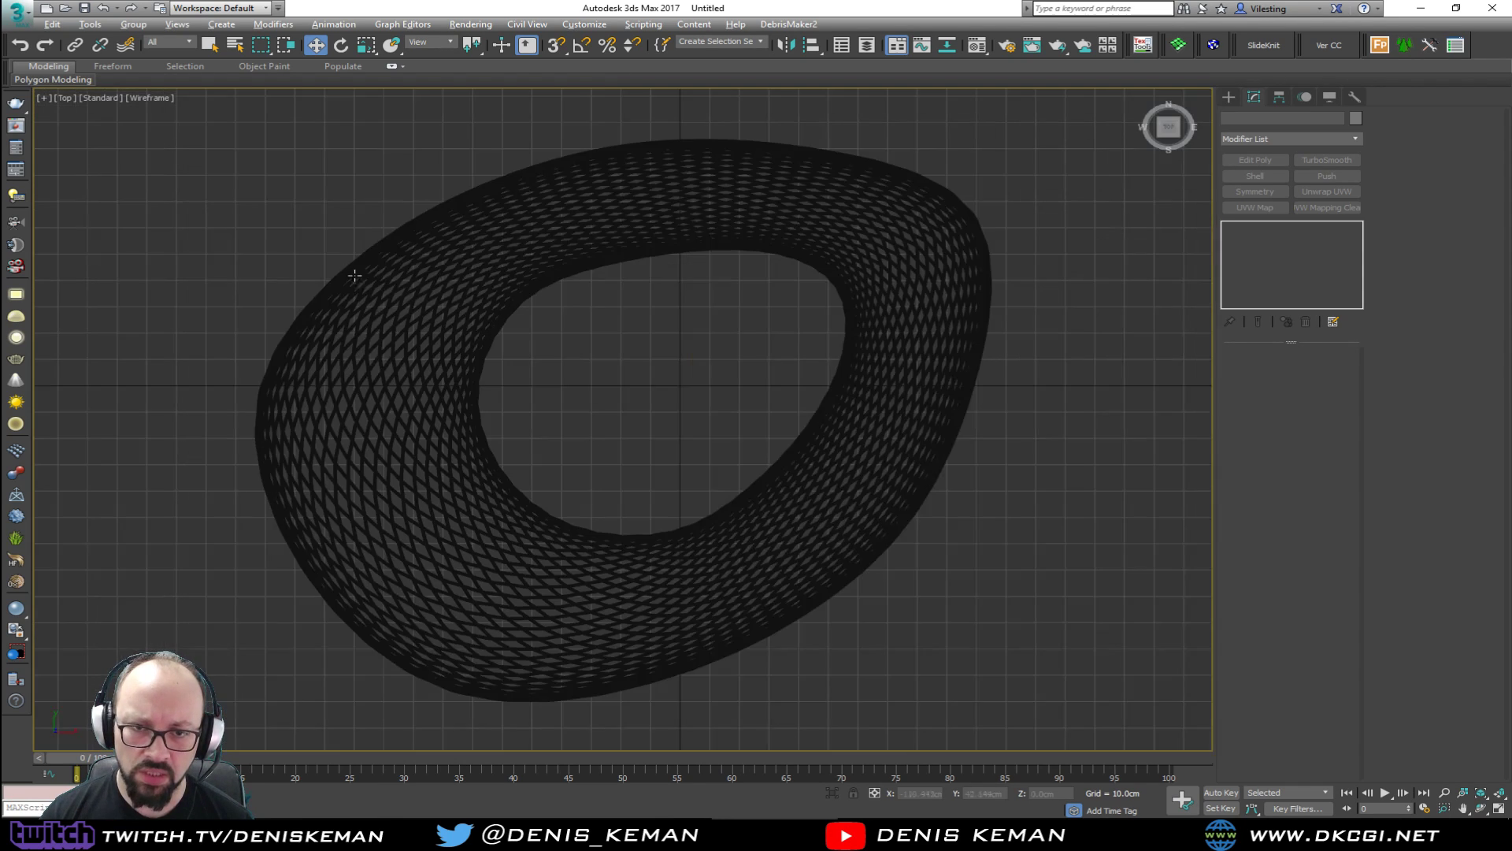
scroll(480, 375, down, 4)
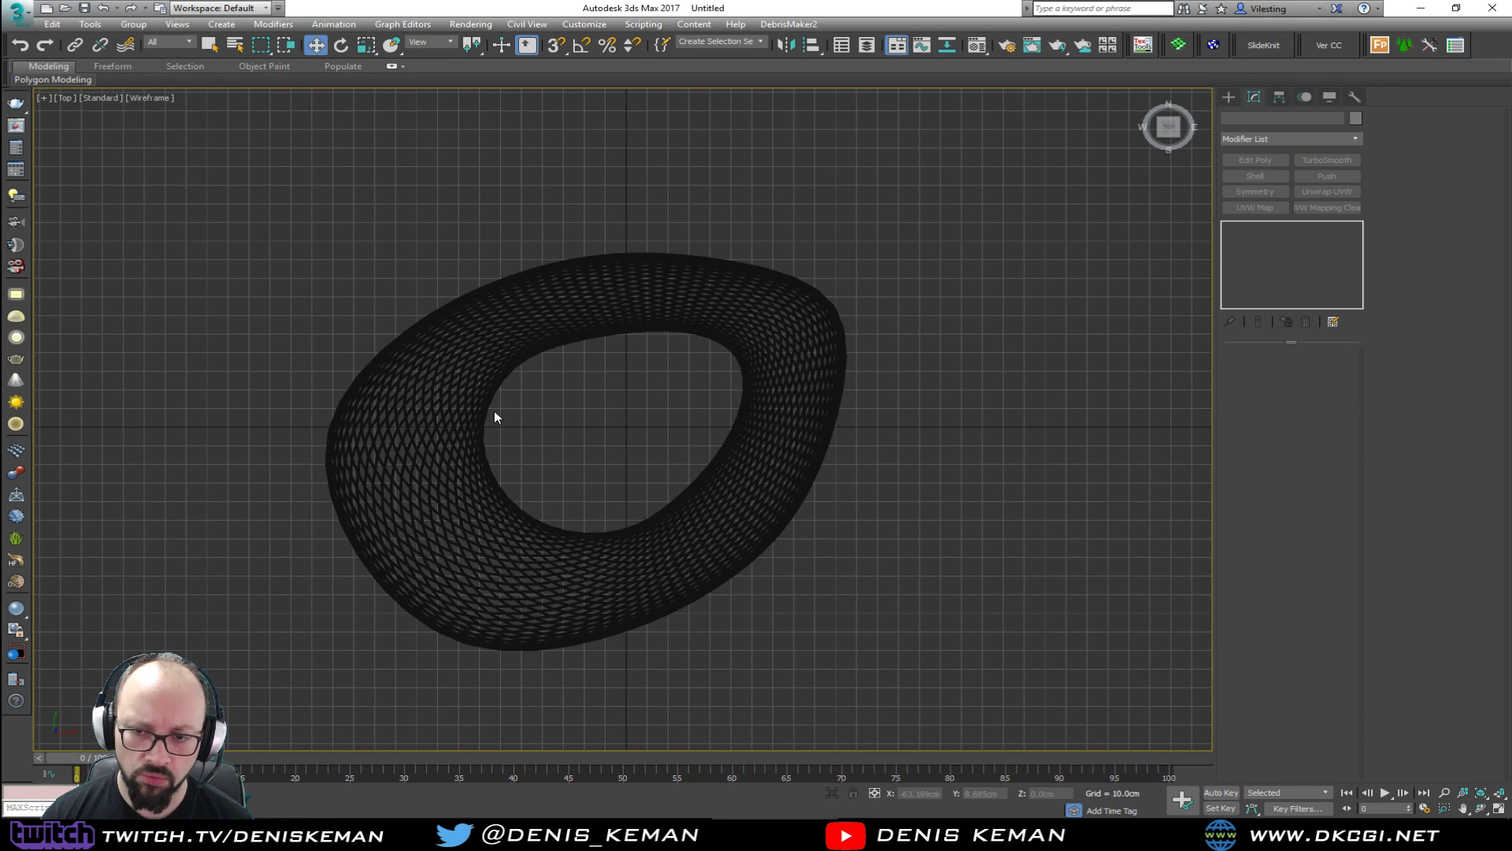
Examine the woven net ring in the Top view and from an orbited angle in the maximized Perspective view.
scroll(494, 409, up, 3)
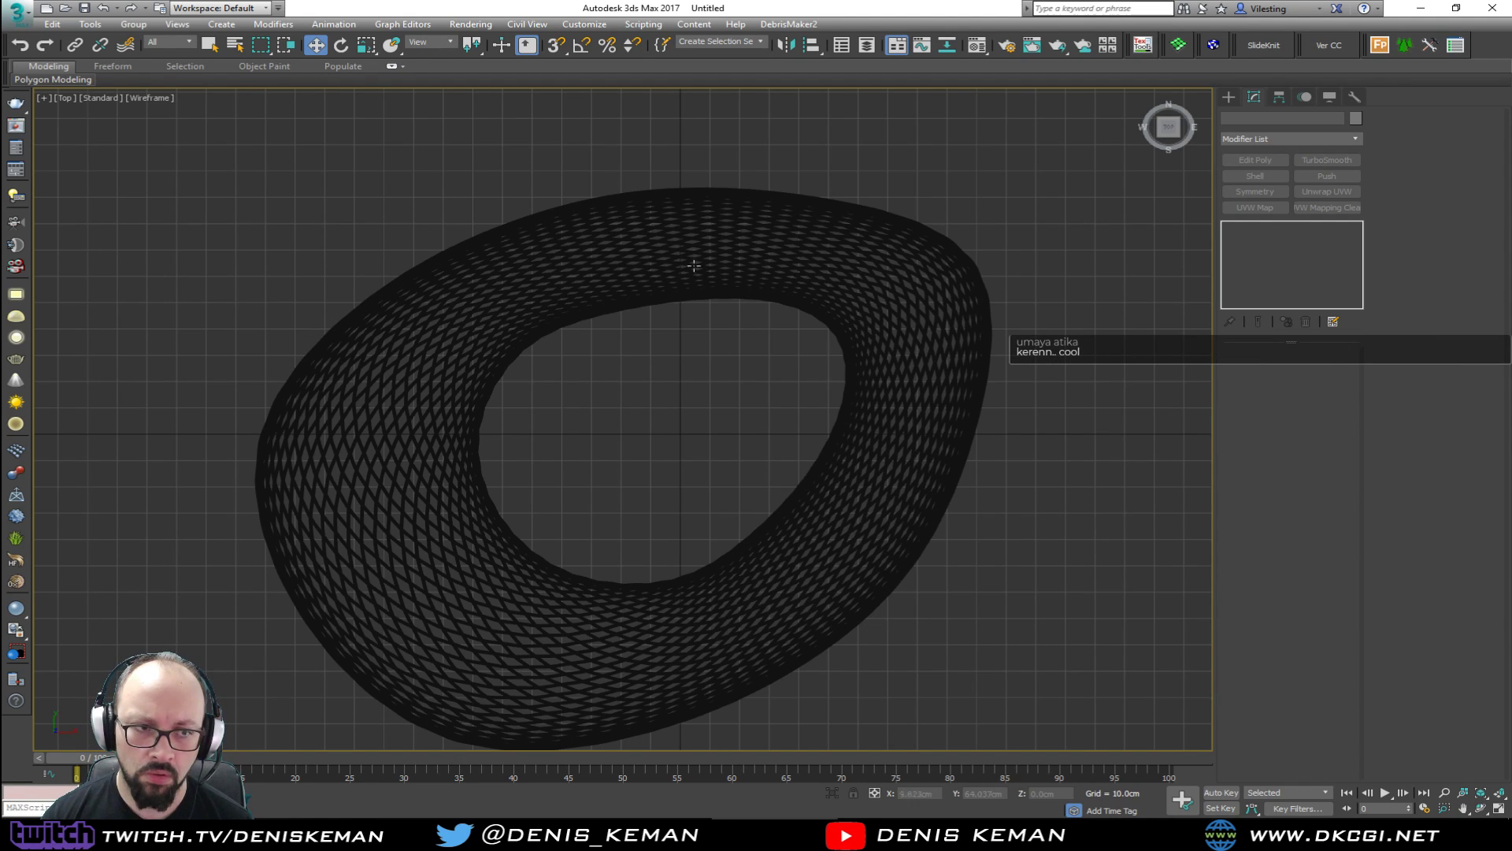
scroll(408, 342, down, 3)
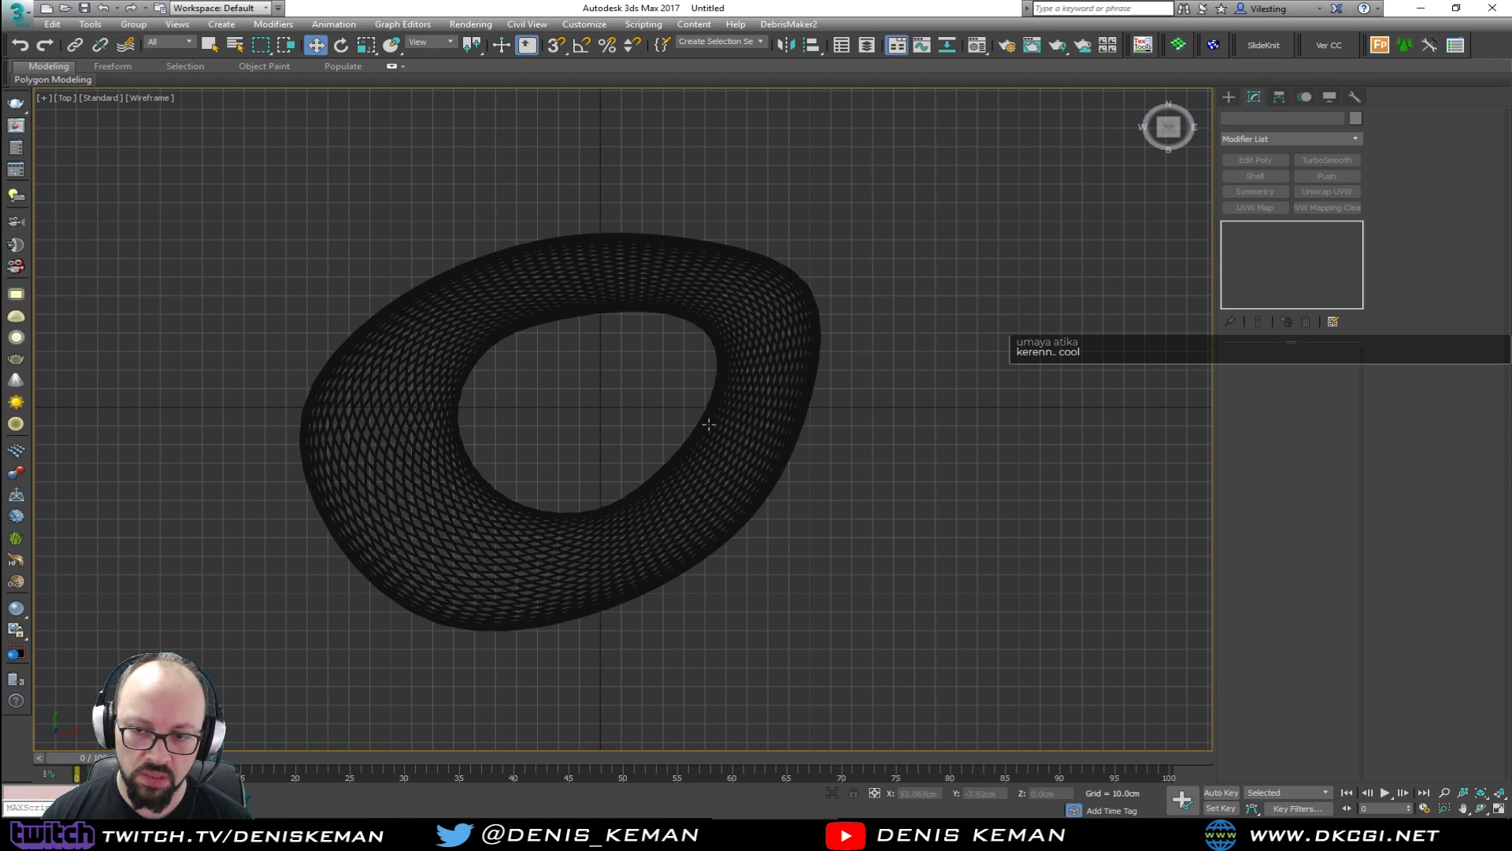
key(alt+w)
click(649, 499)
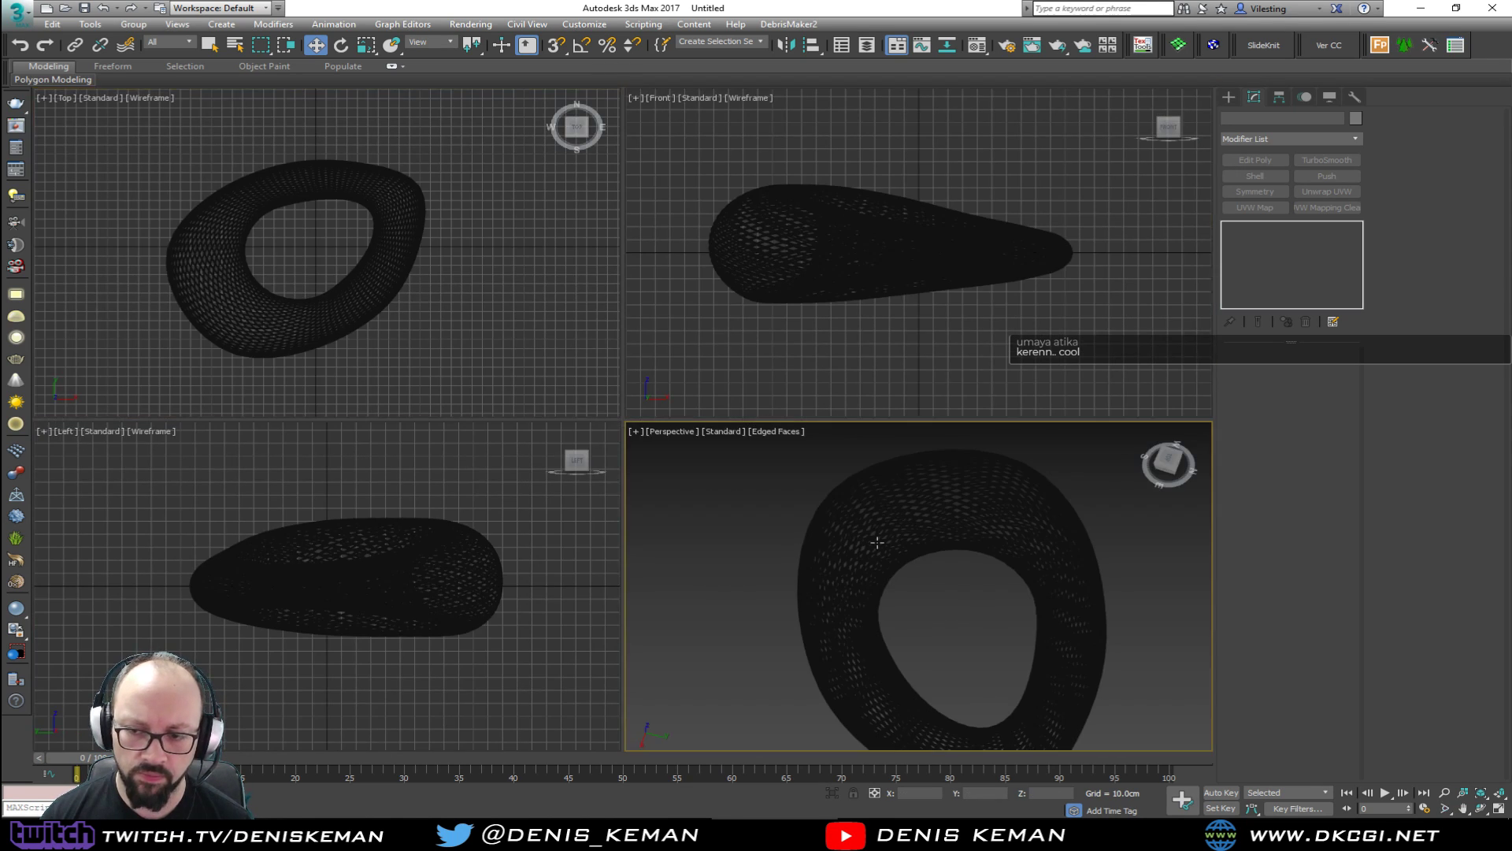
key(alt+w)
mouse_move(649, 494)
alt+middle_down()
mouse_move(682, 452)
mouse_move(651, 477)
alt+middle_up()
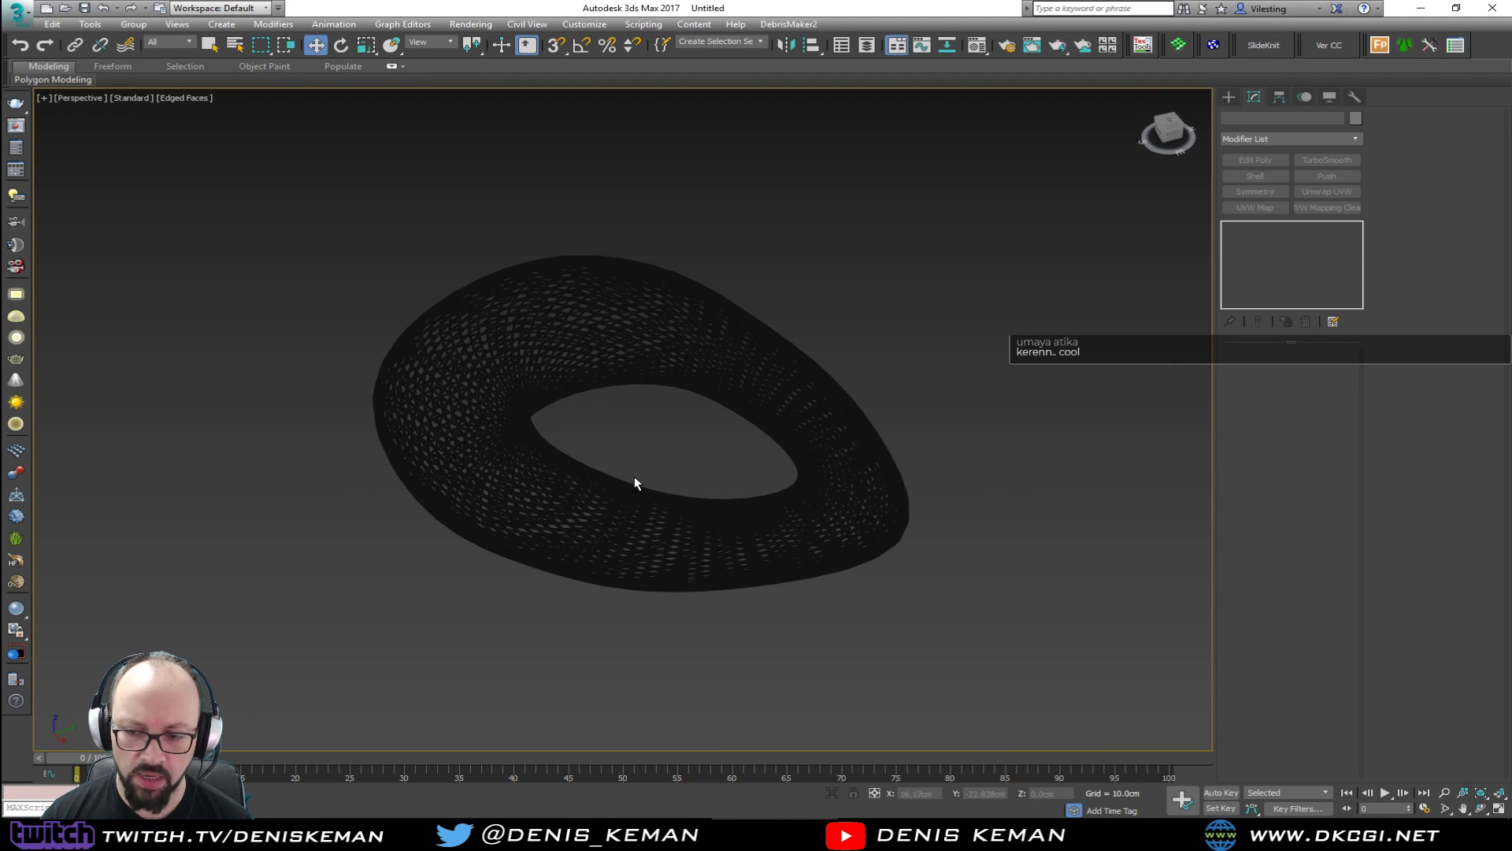
Delete the woven net ring from the scene and reframe the empty Top, Front, Left and Perspective viewports.
drag(373, 659, 386, 650)
key(Delete)
key(alt+w)
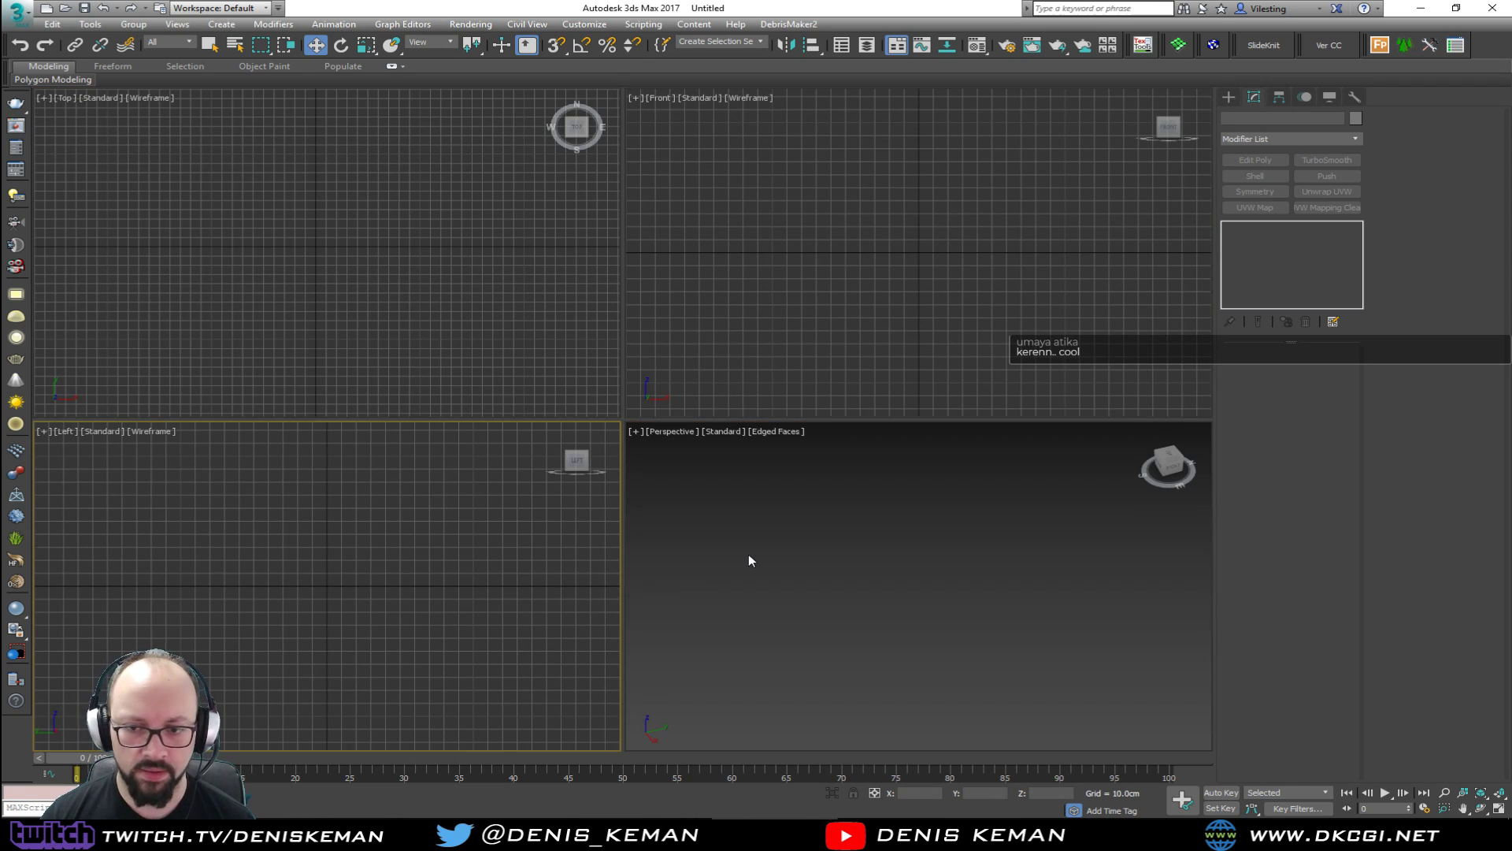
click(441, 320)
key(z)
click(709, 323)
click(451, 513)
click(832, 526)
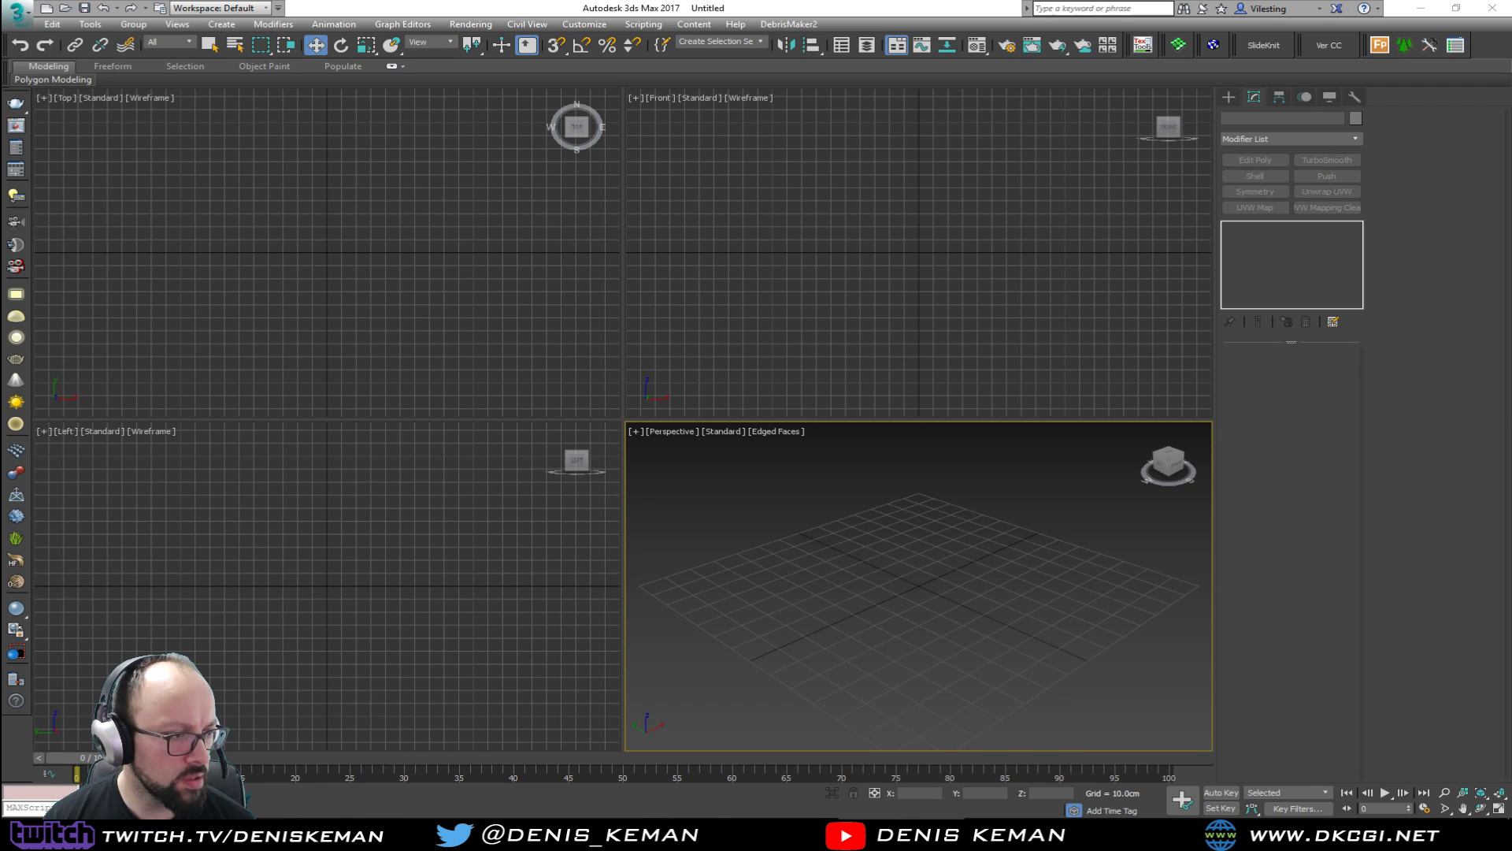
Look through the reference pictures posted in Discord's streaming_related channel for the next object to model, and close Discord.
drag(0, 122, 669, 116)
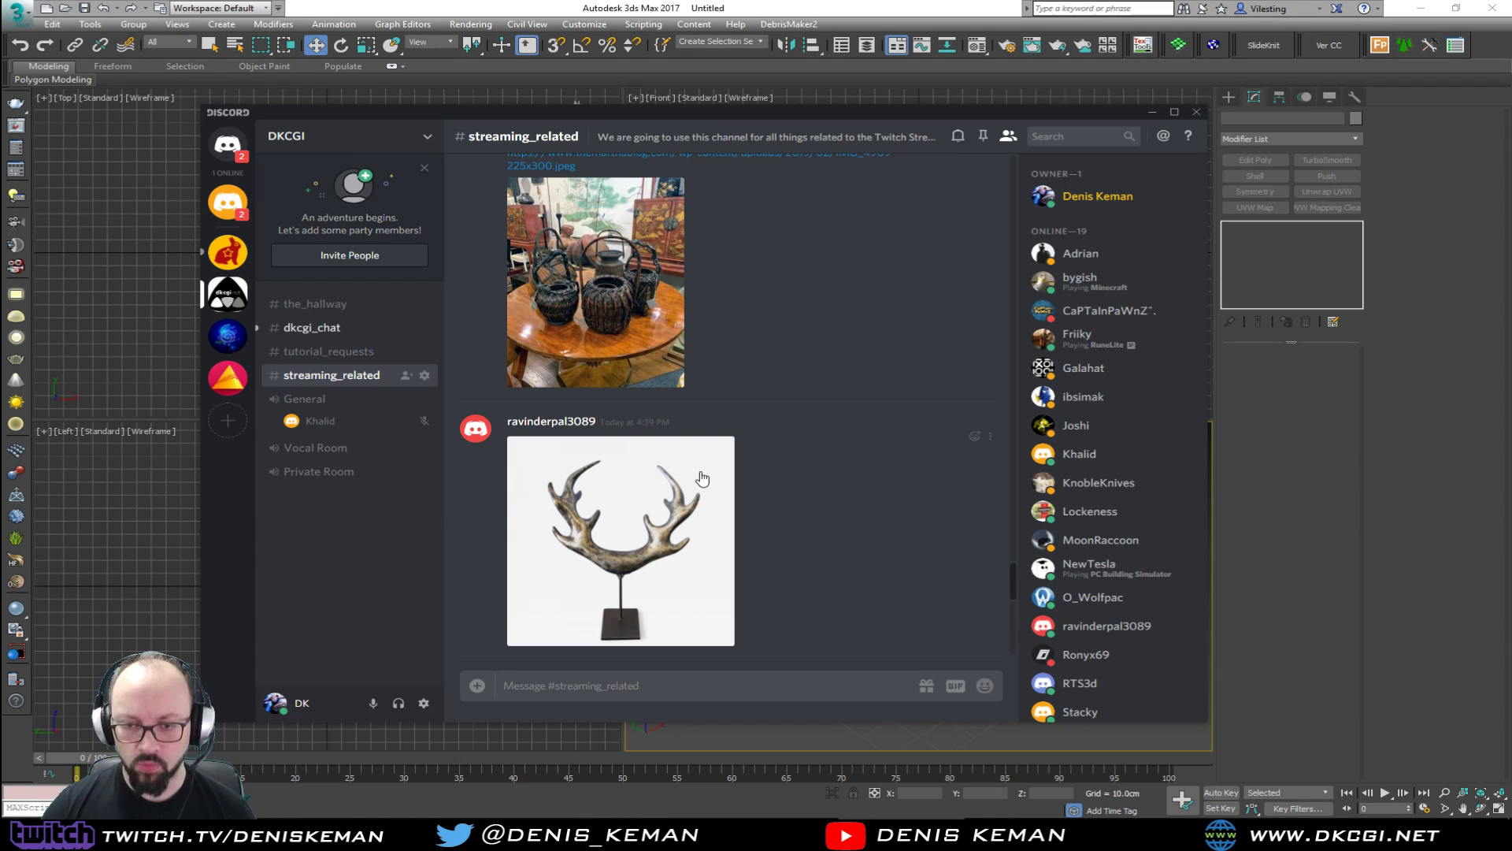
scroll(700, 477, down, 15)
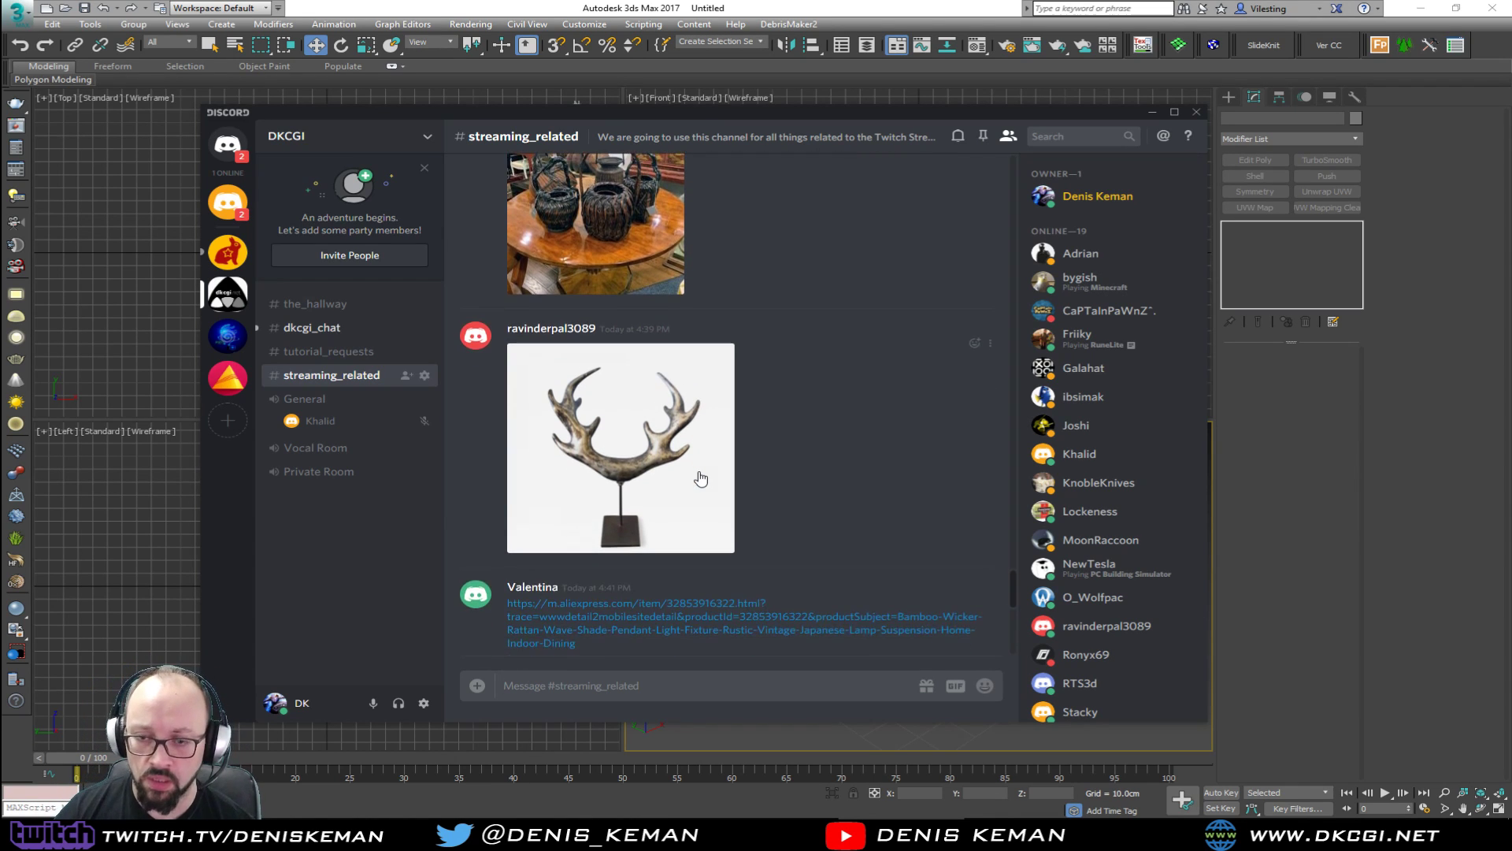
scroll(700, 477, down, 2)
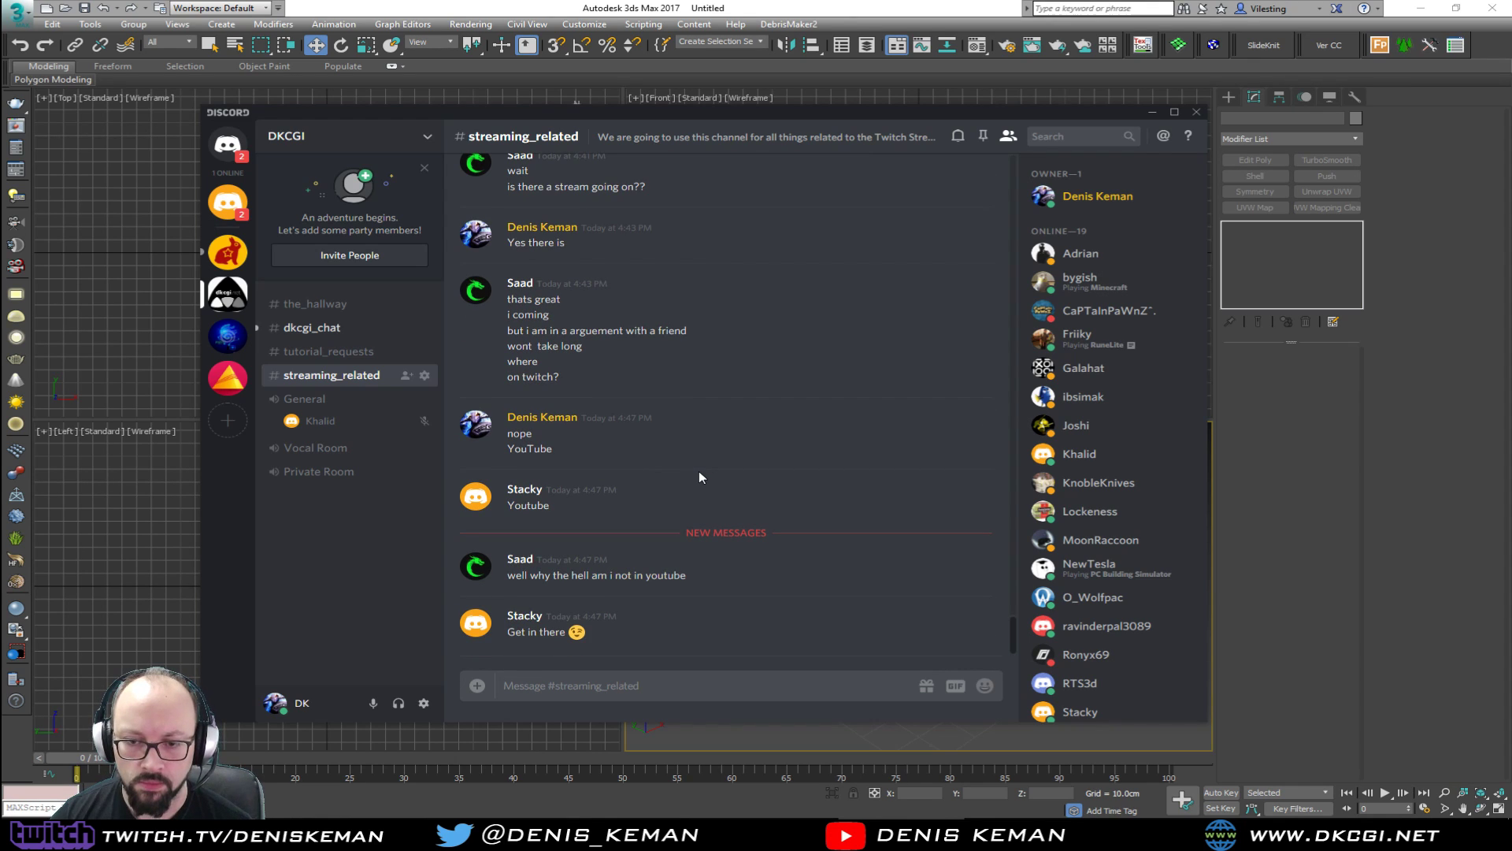
scroll(698, 470, up, 6)
scroll(698, 470, up, 6)
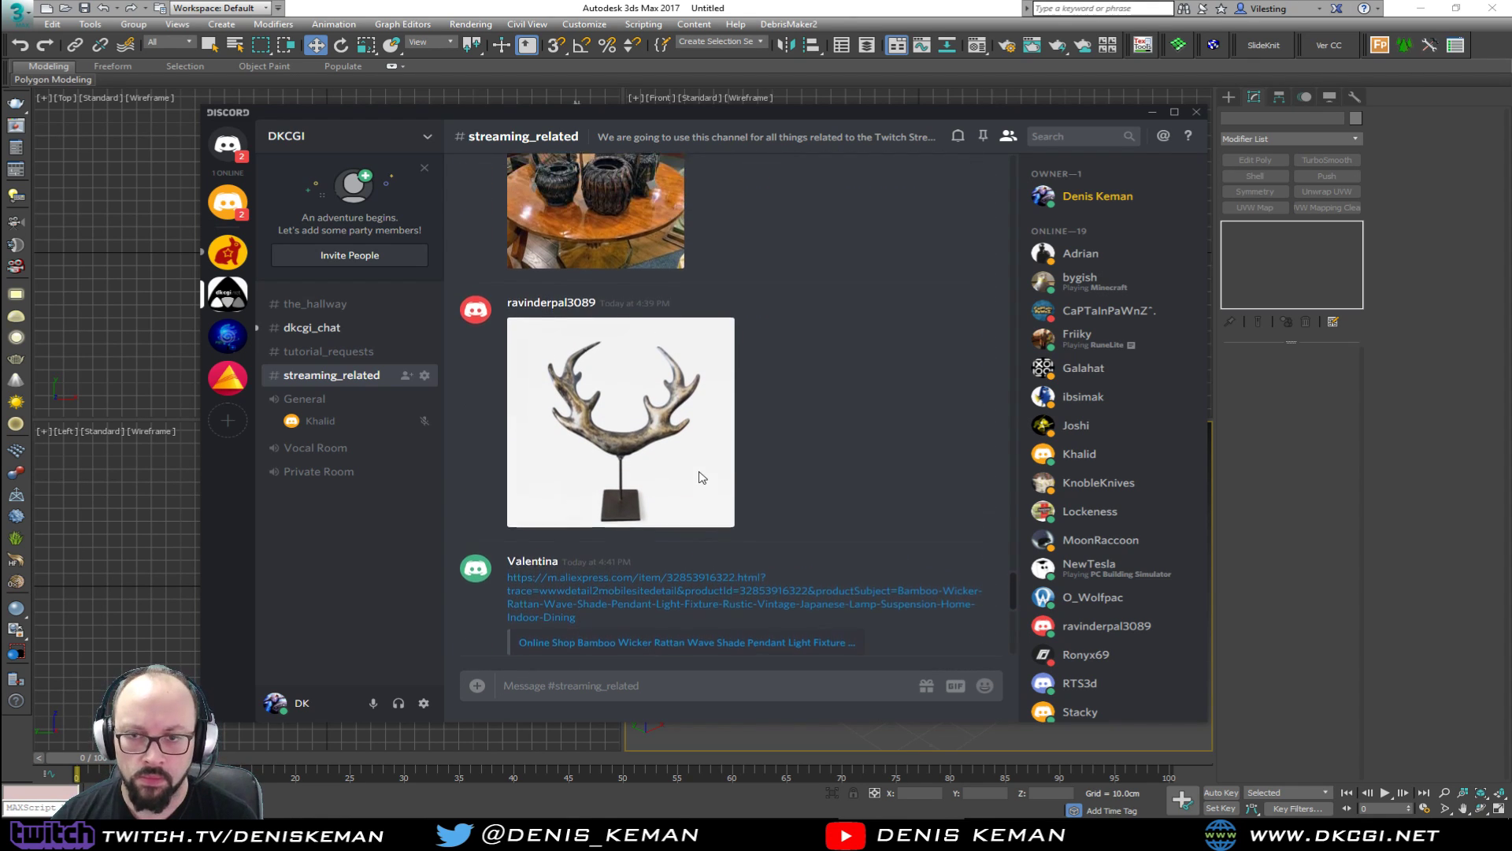
scroll(700, 478, up, 6)
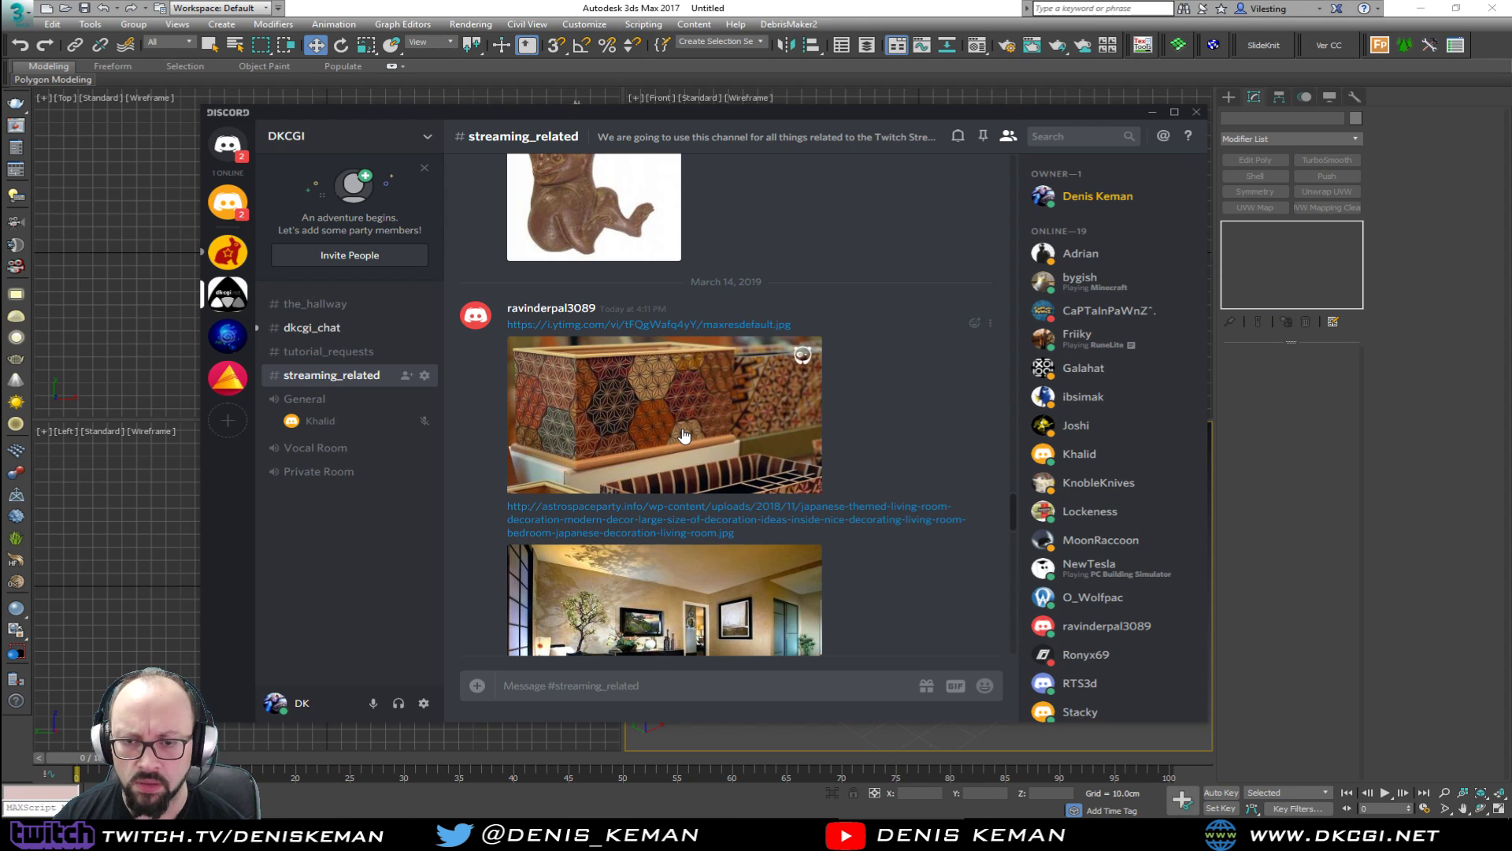
scroll(654, 473, up, 5)
scroll(654, 478, down, 1)
scroll(654, 478, up, 10)
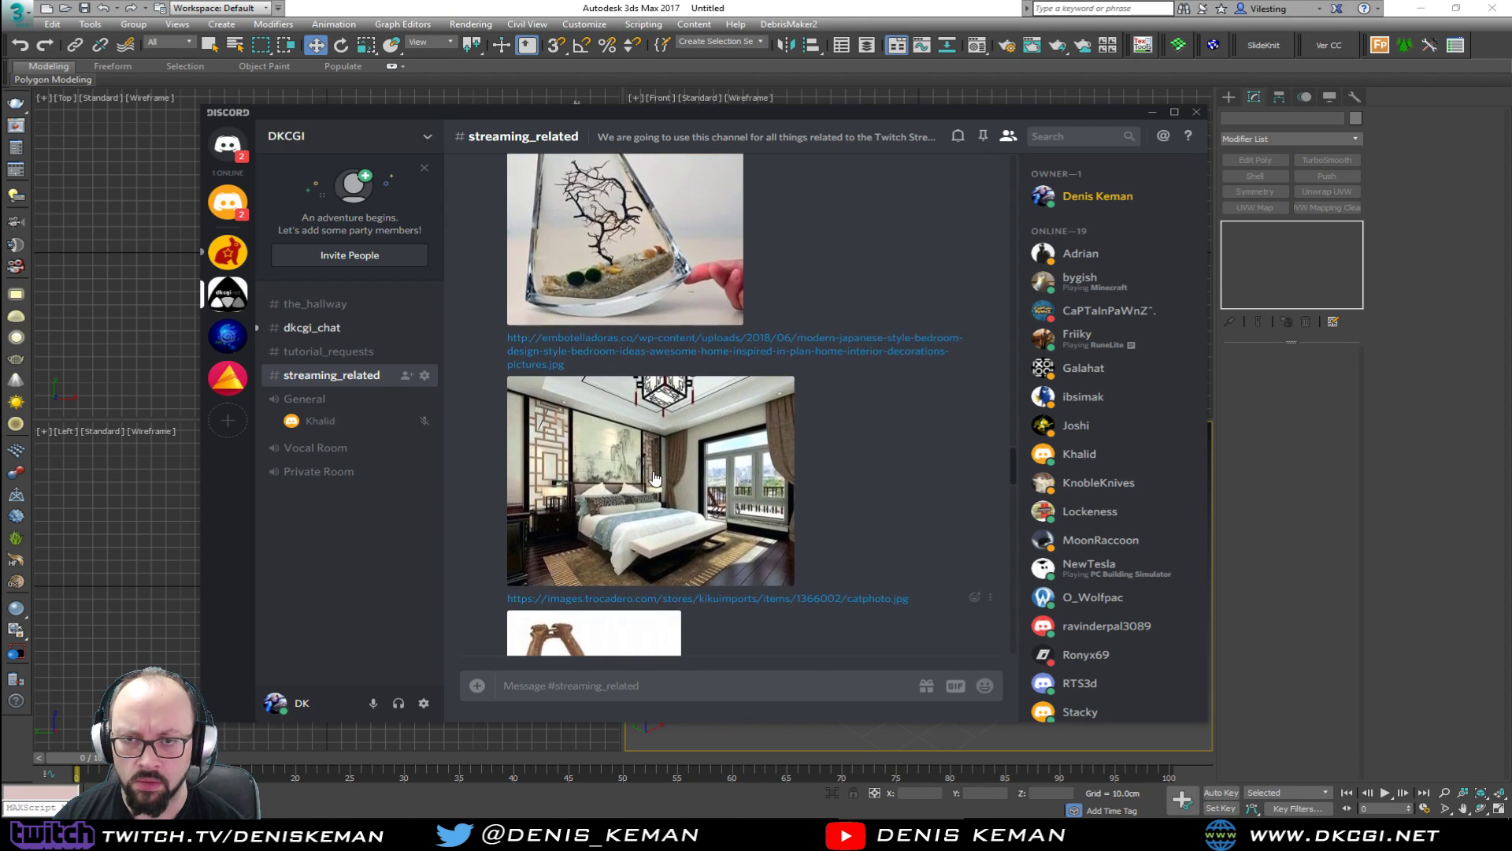
scroll(655, 489, up, 5)
scroll(654, 489, down, 3)
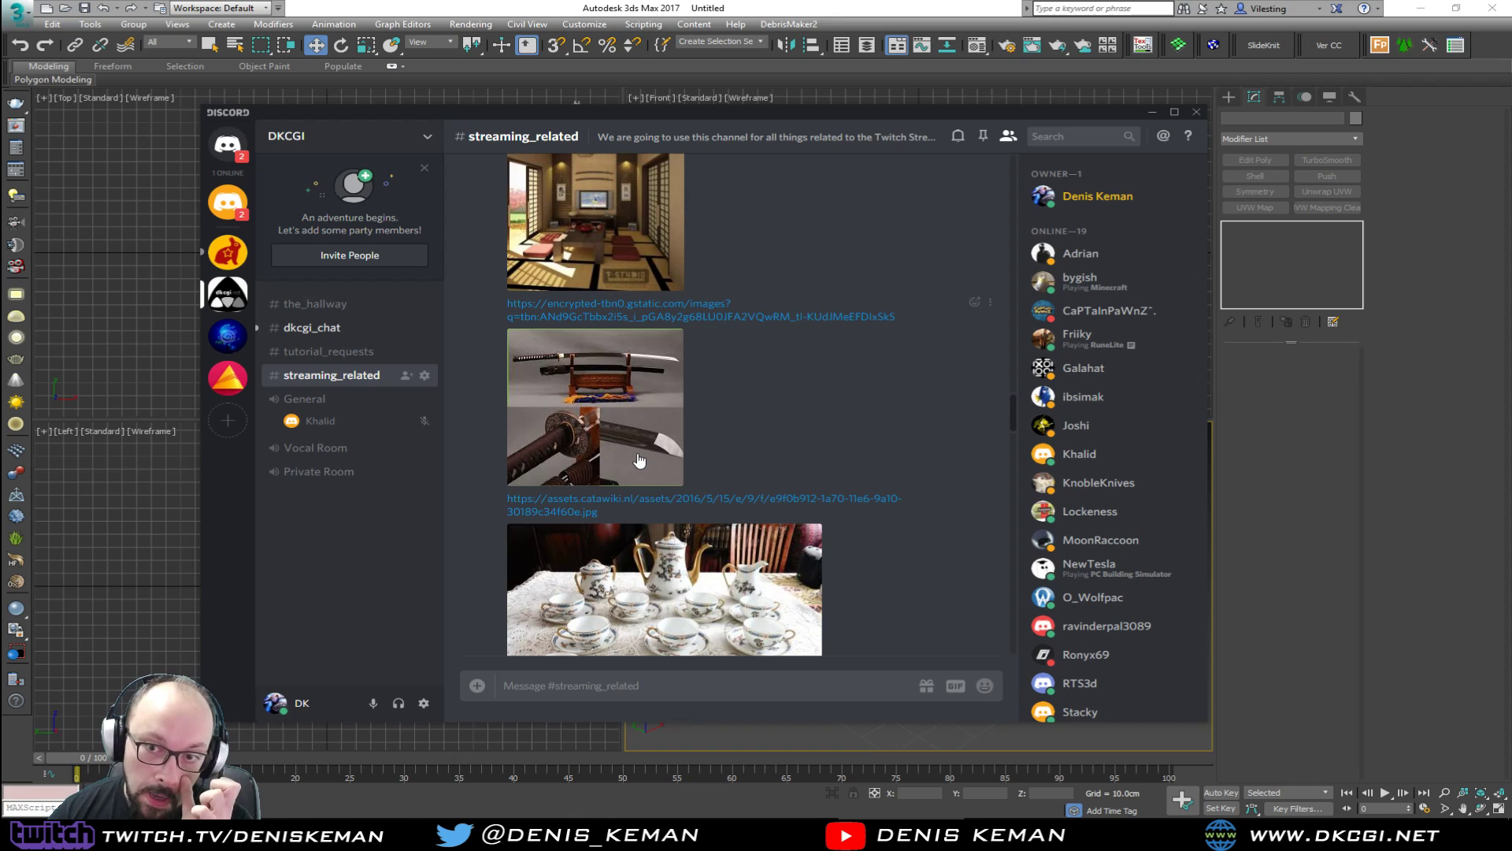
scroll(639, 463, up, 10)
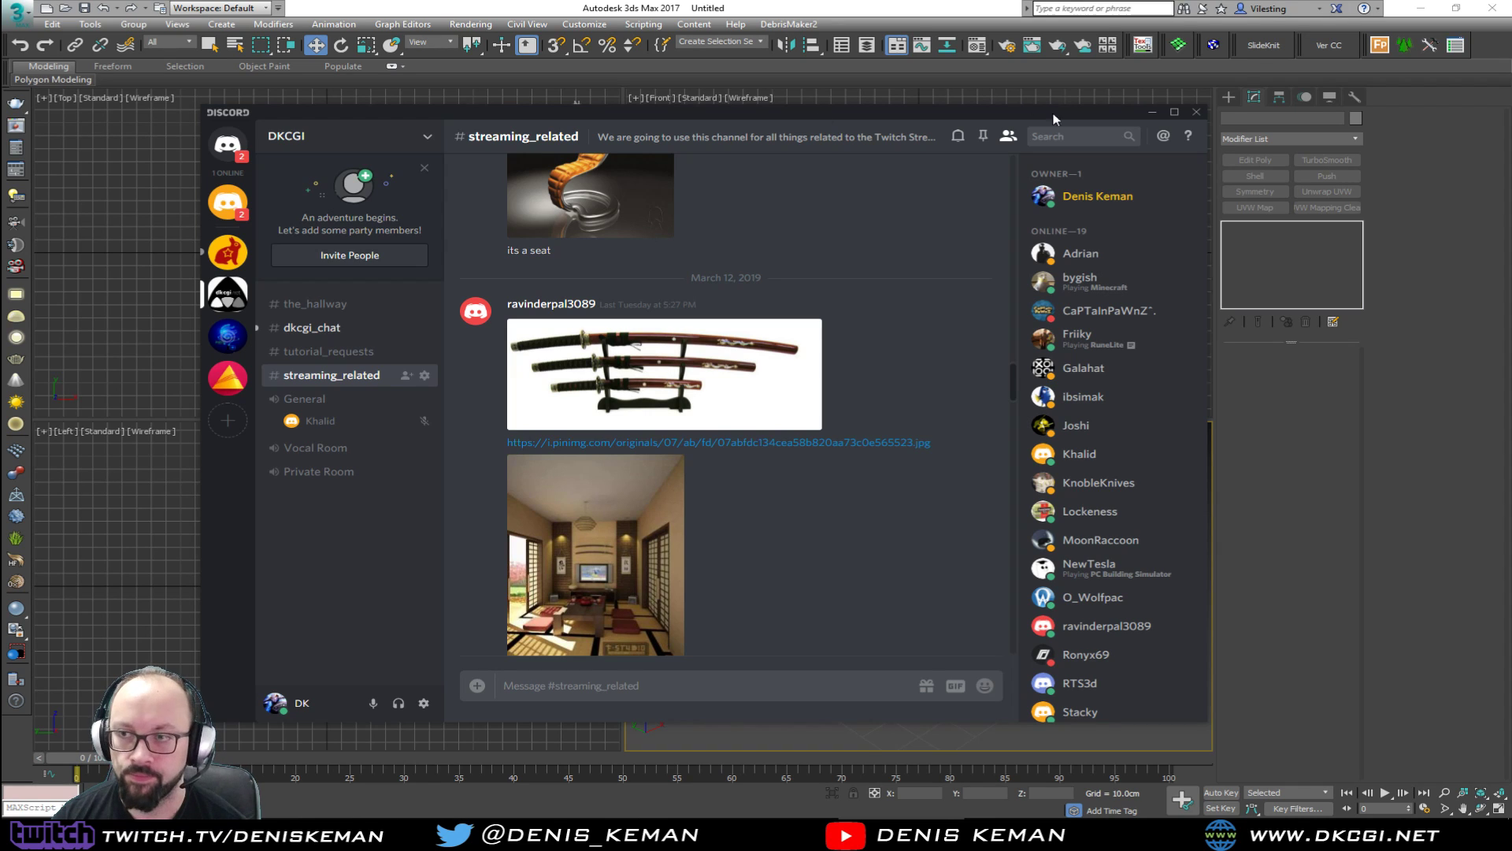
click(1196, 112)
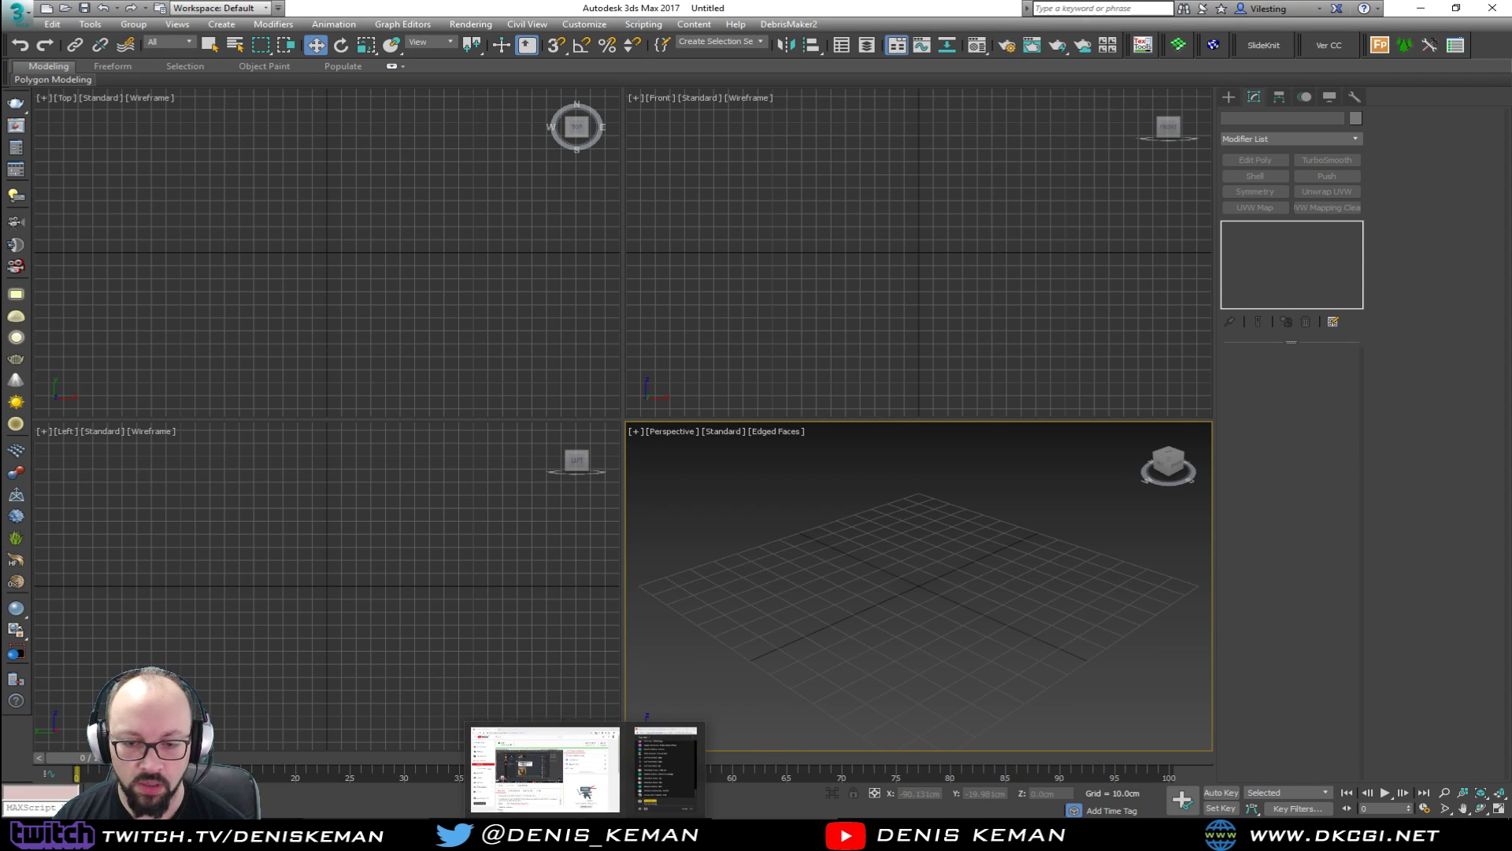
Switch to the Vivaldi browser and search Bing Images for "katana stand".
click(545, 768)
click(376, 53)
text(katana stand)
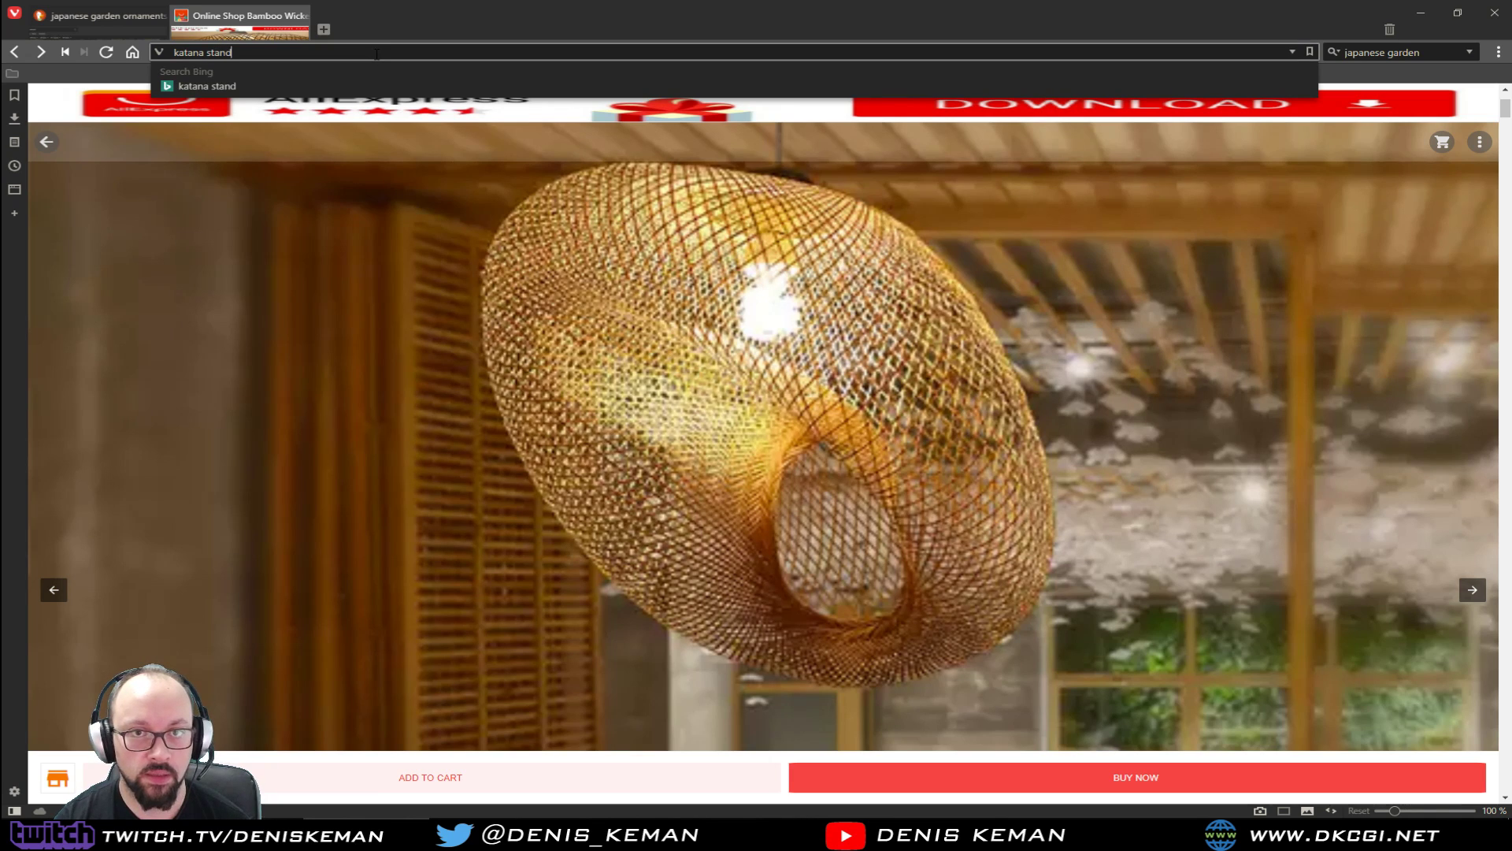
key(Return)
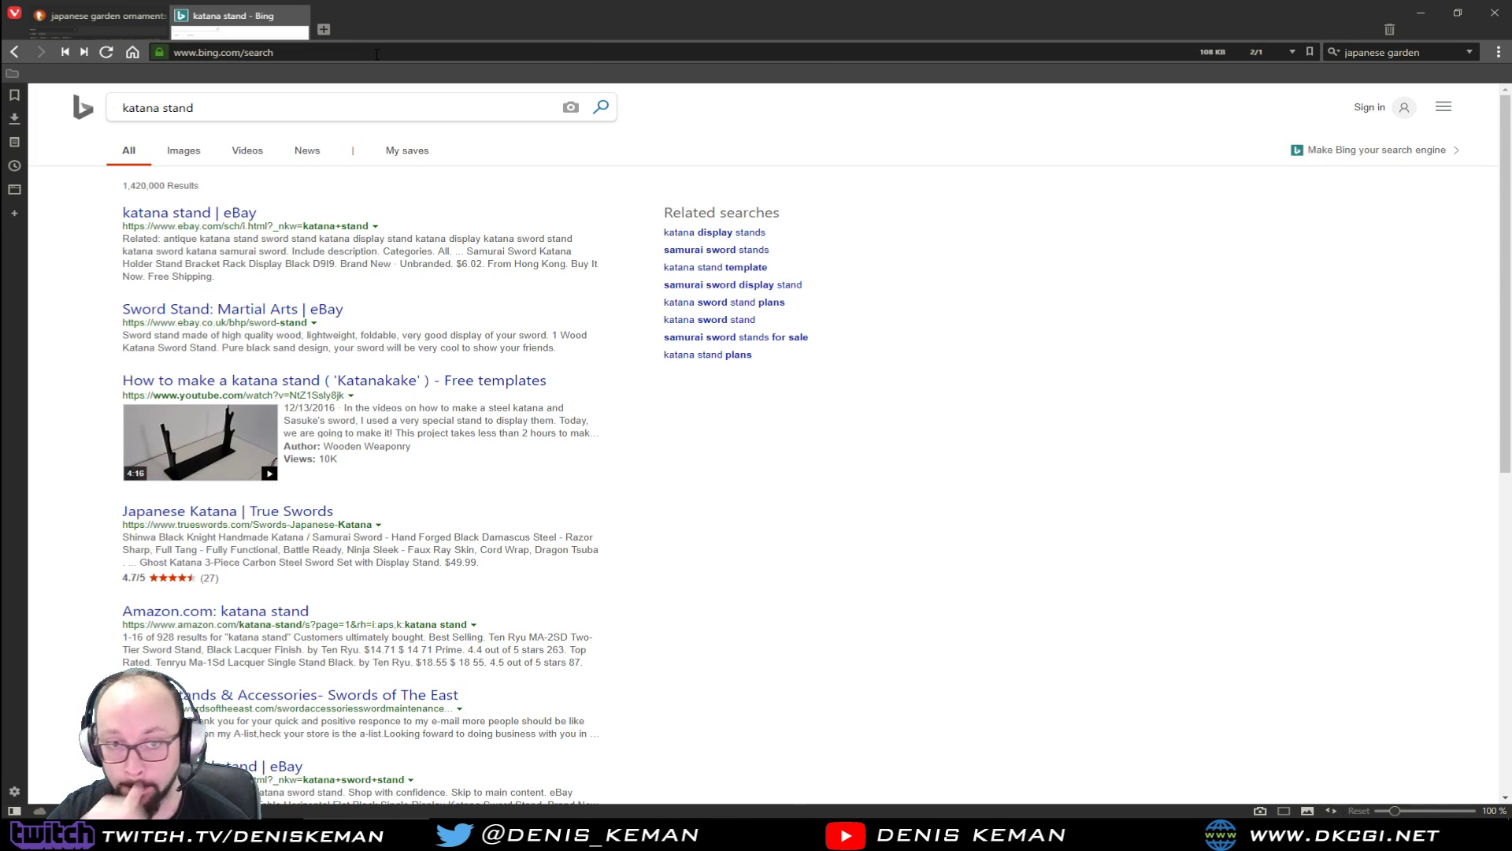
click(184, 150)
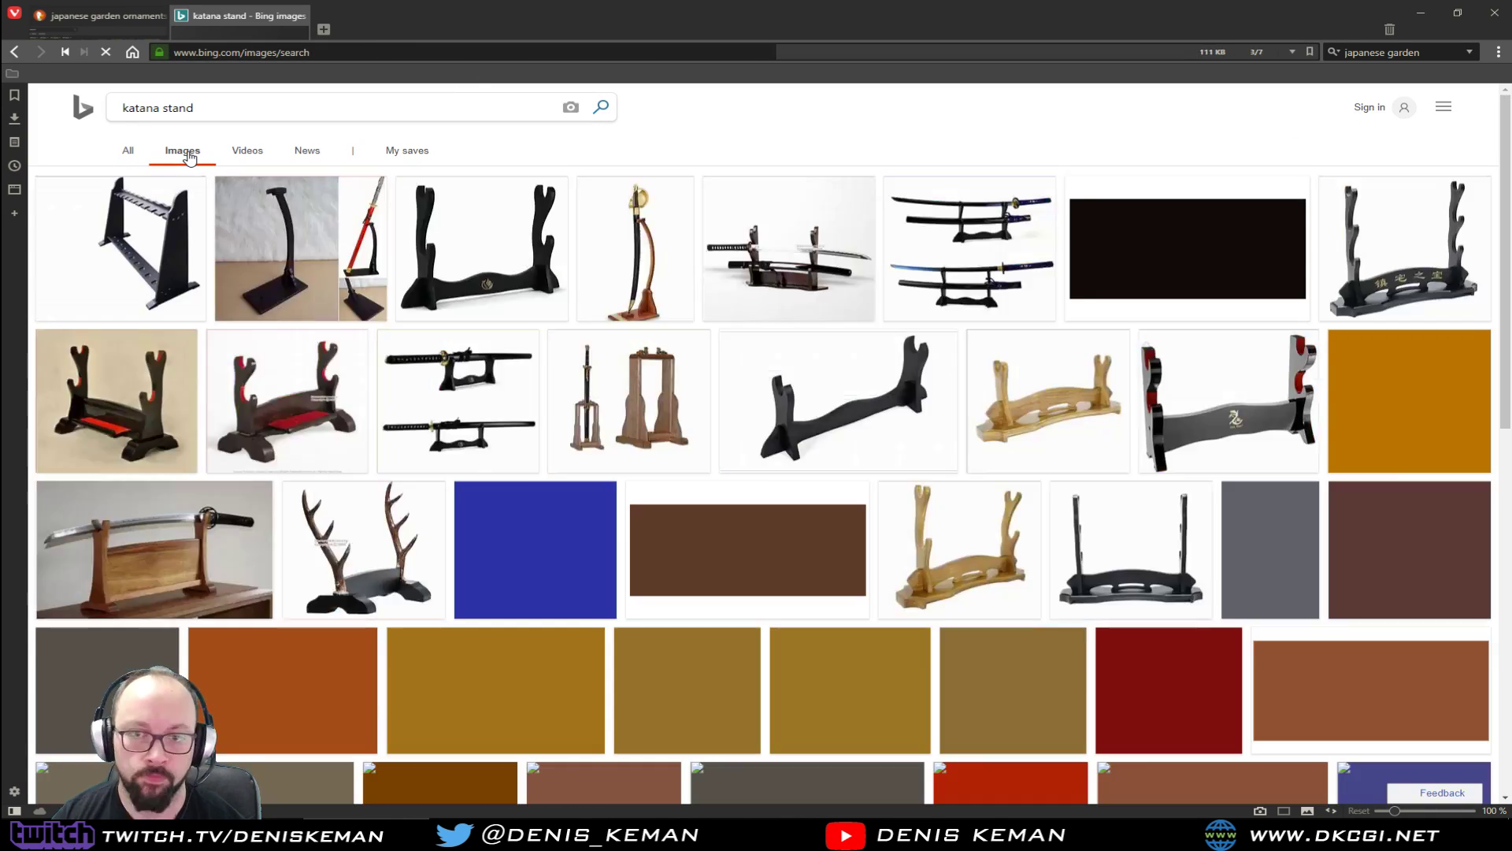
mouse_move(292, 382)
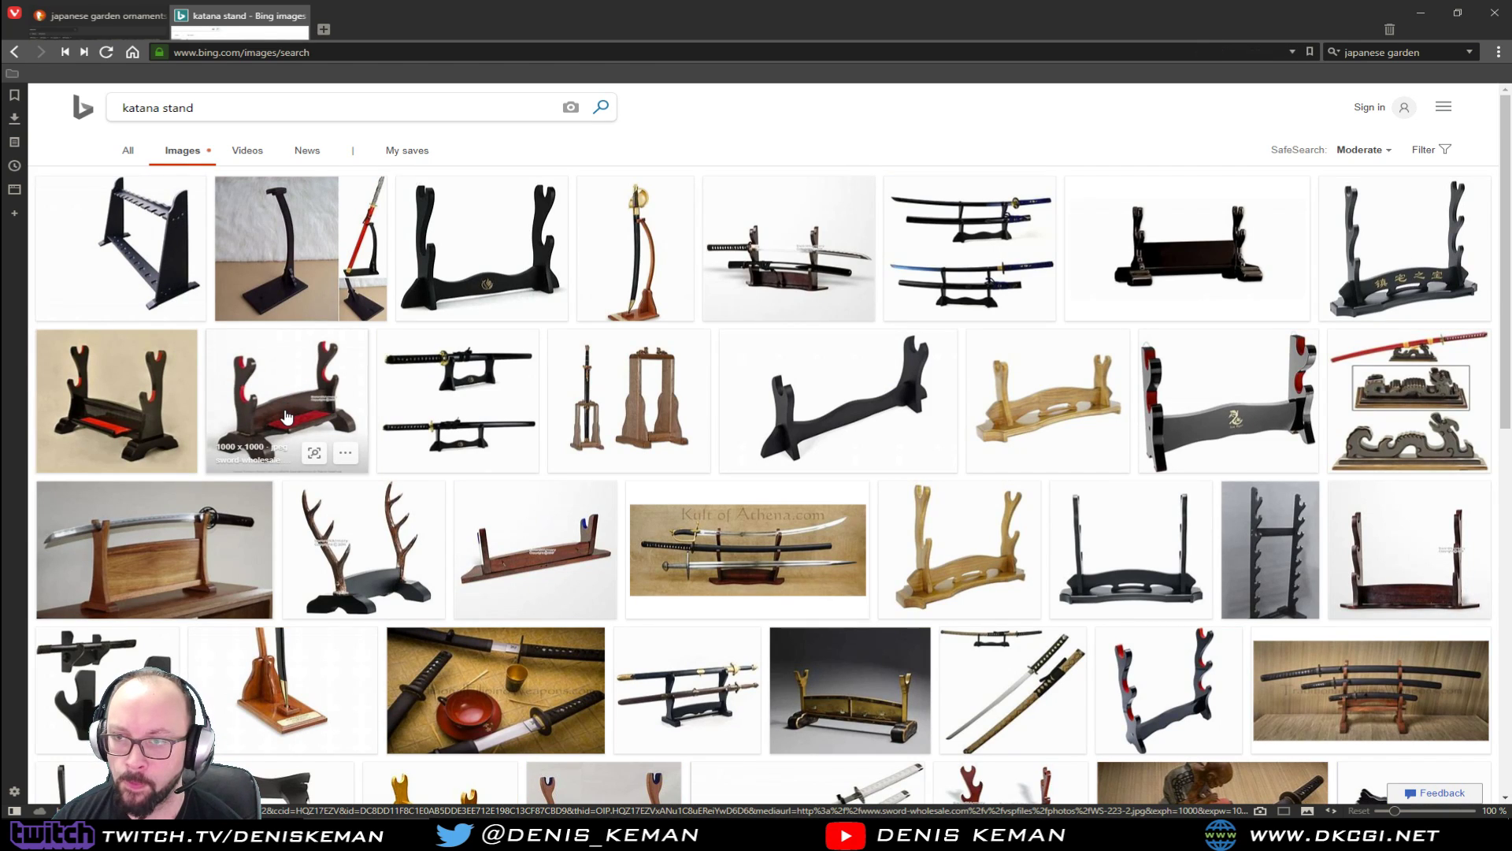
Open the blue-handled double katana stand picture and follow its similar images to the Last Samurai Schwerter Set.
click(1022, 245)
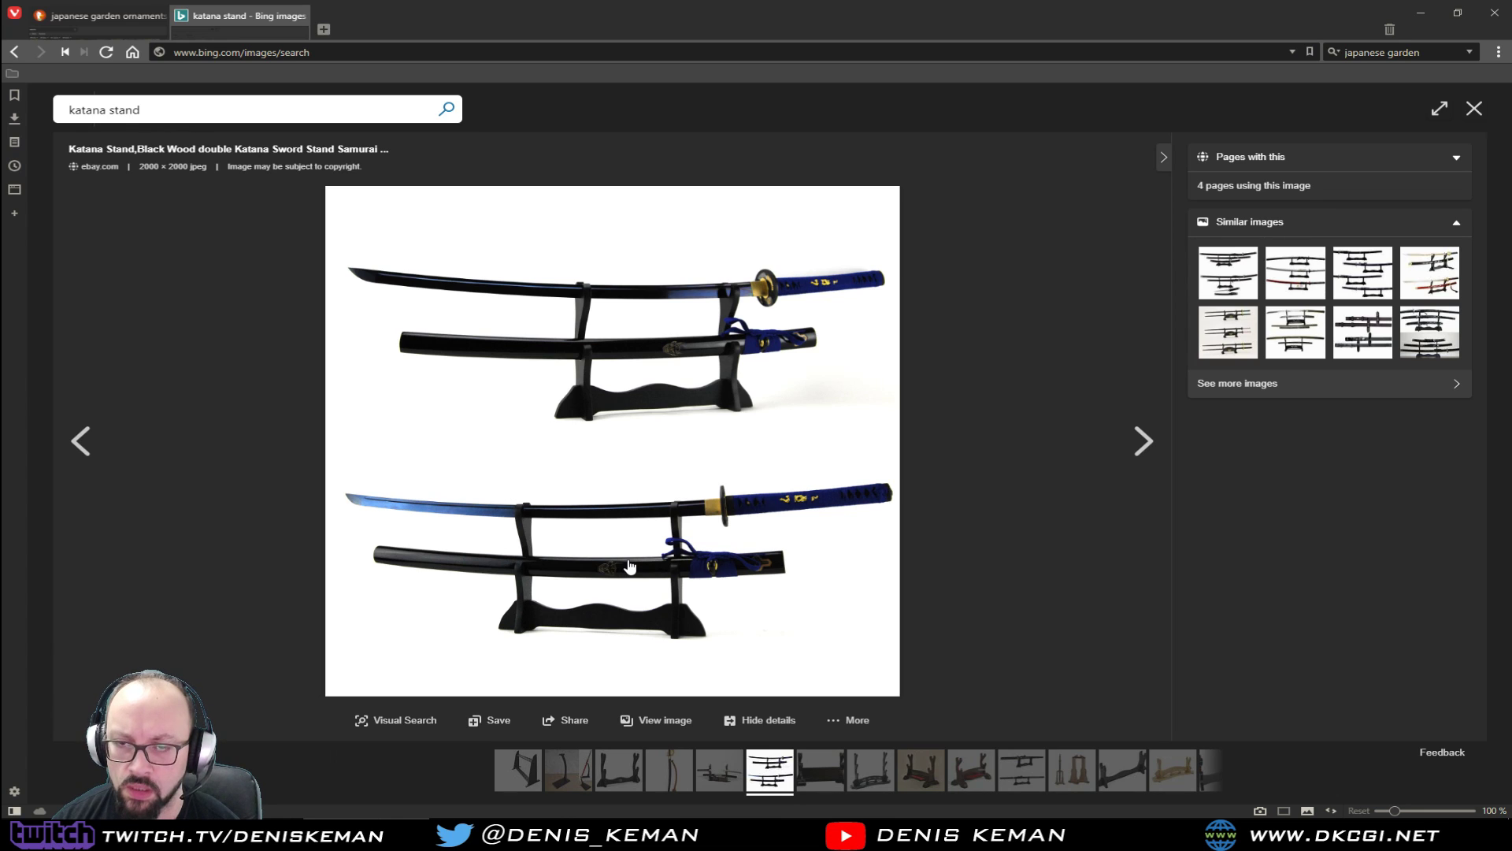
click(1229, 331)
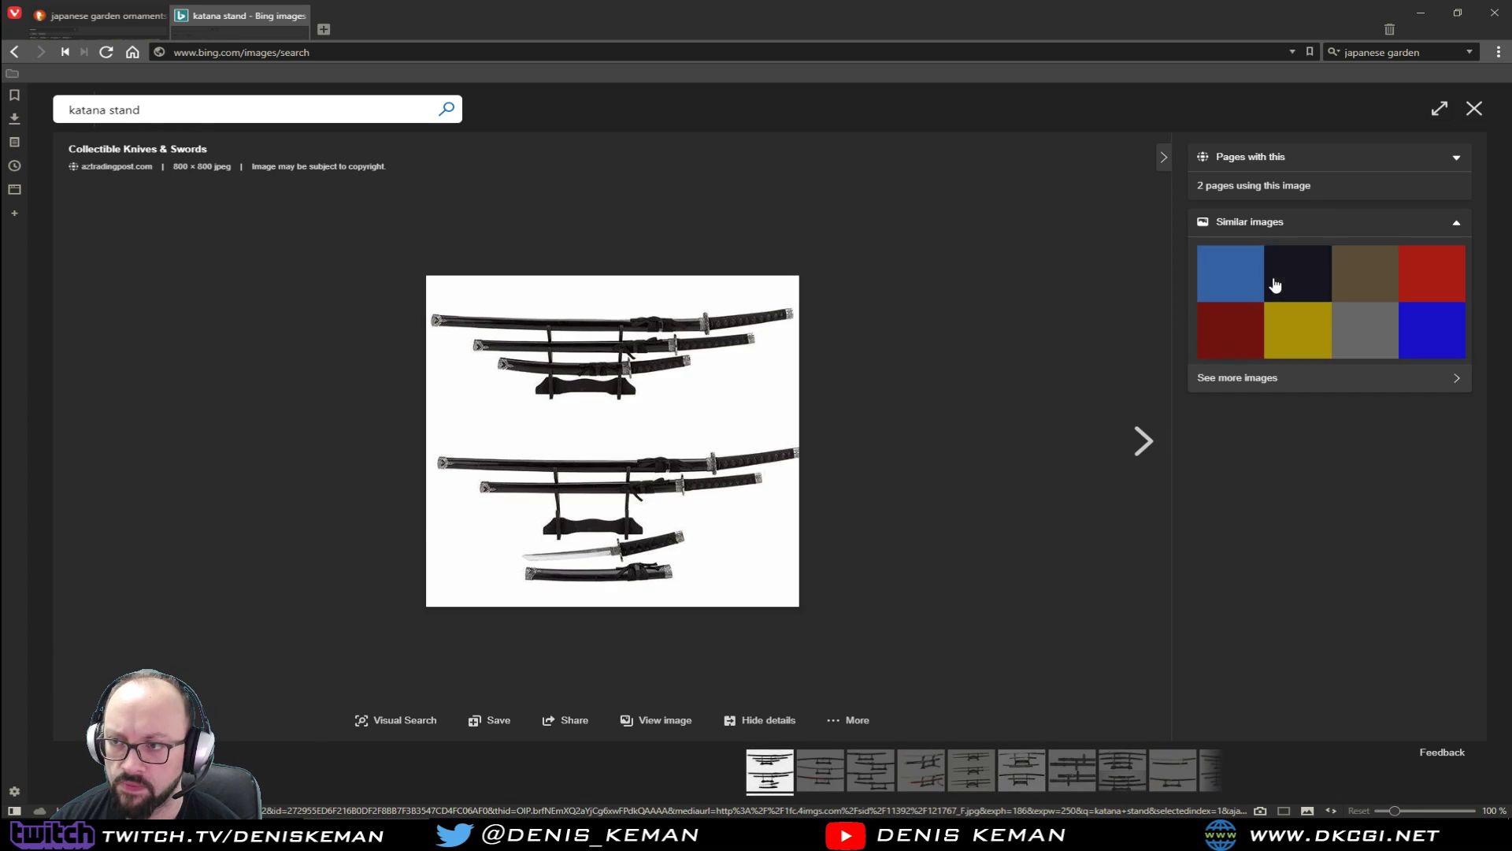
click(1289, 285)
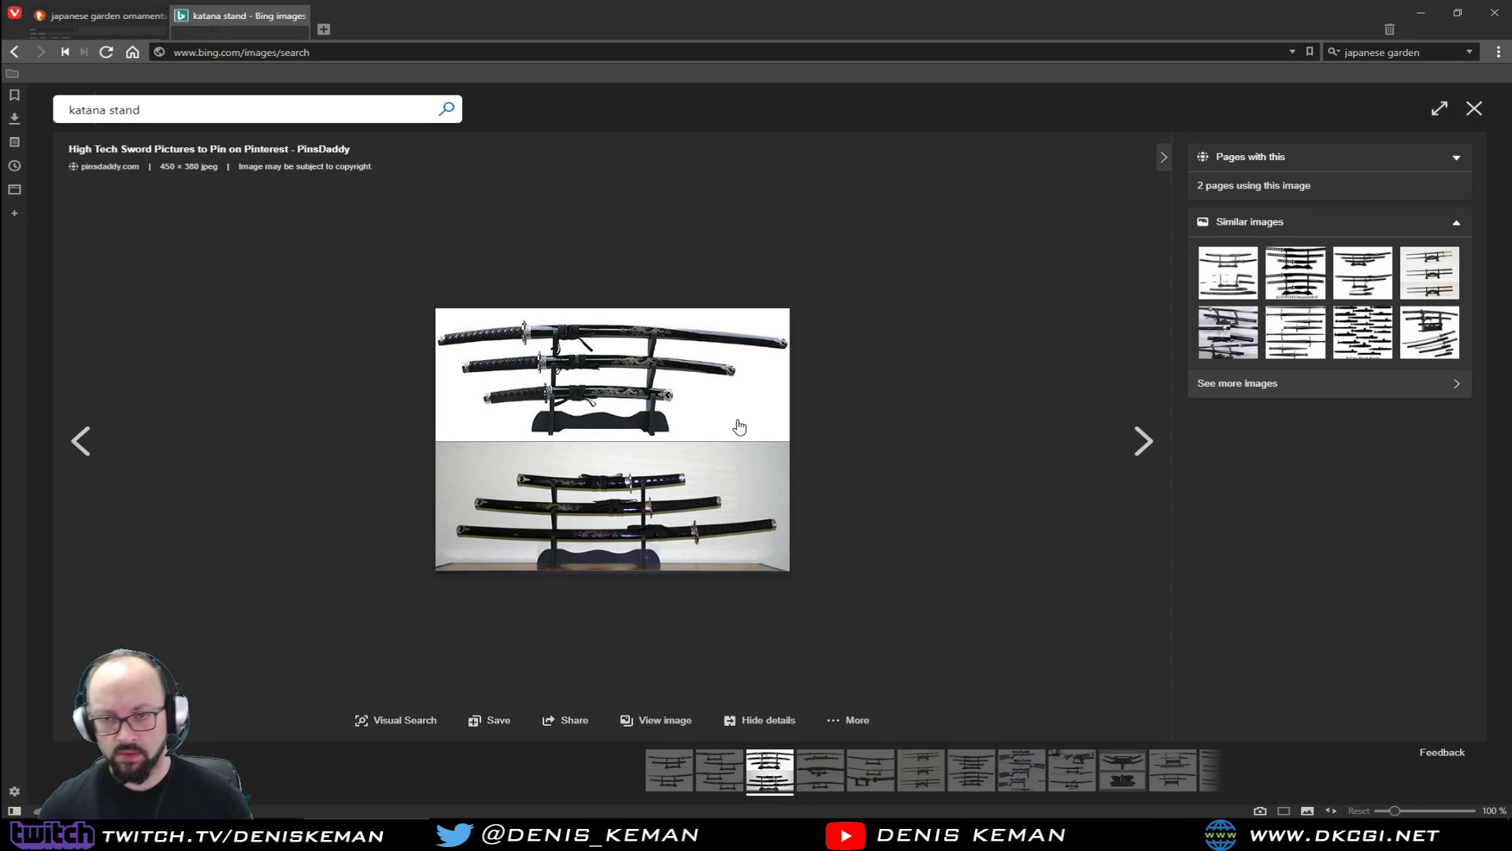
click(1304, 340)
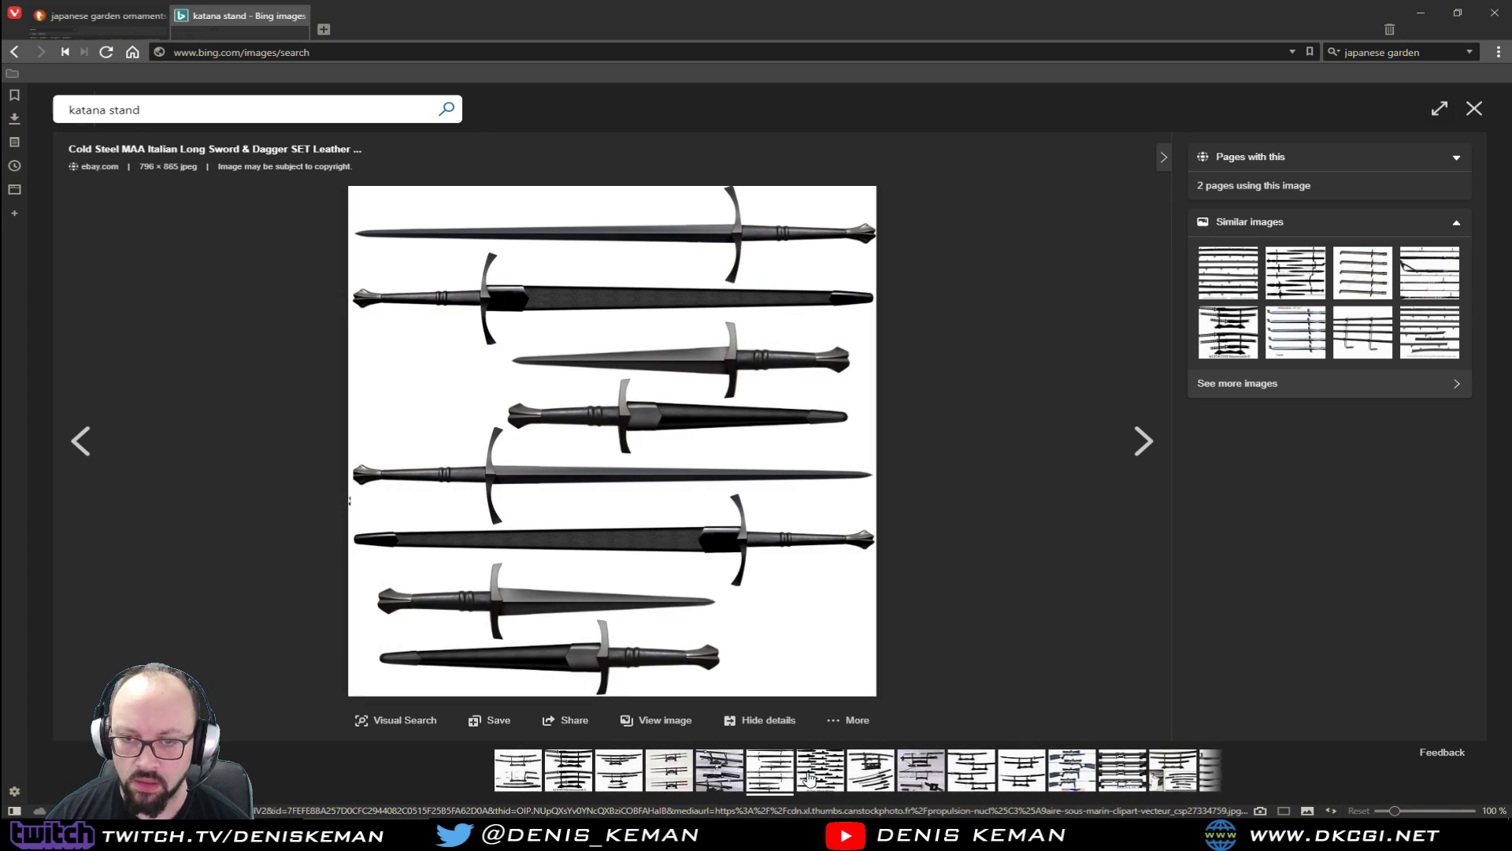
click(864, 782)
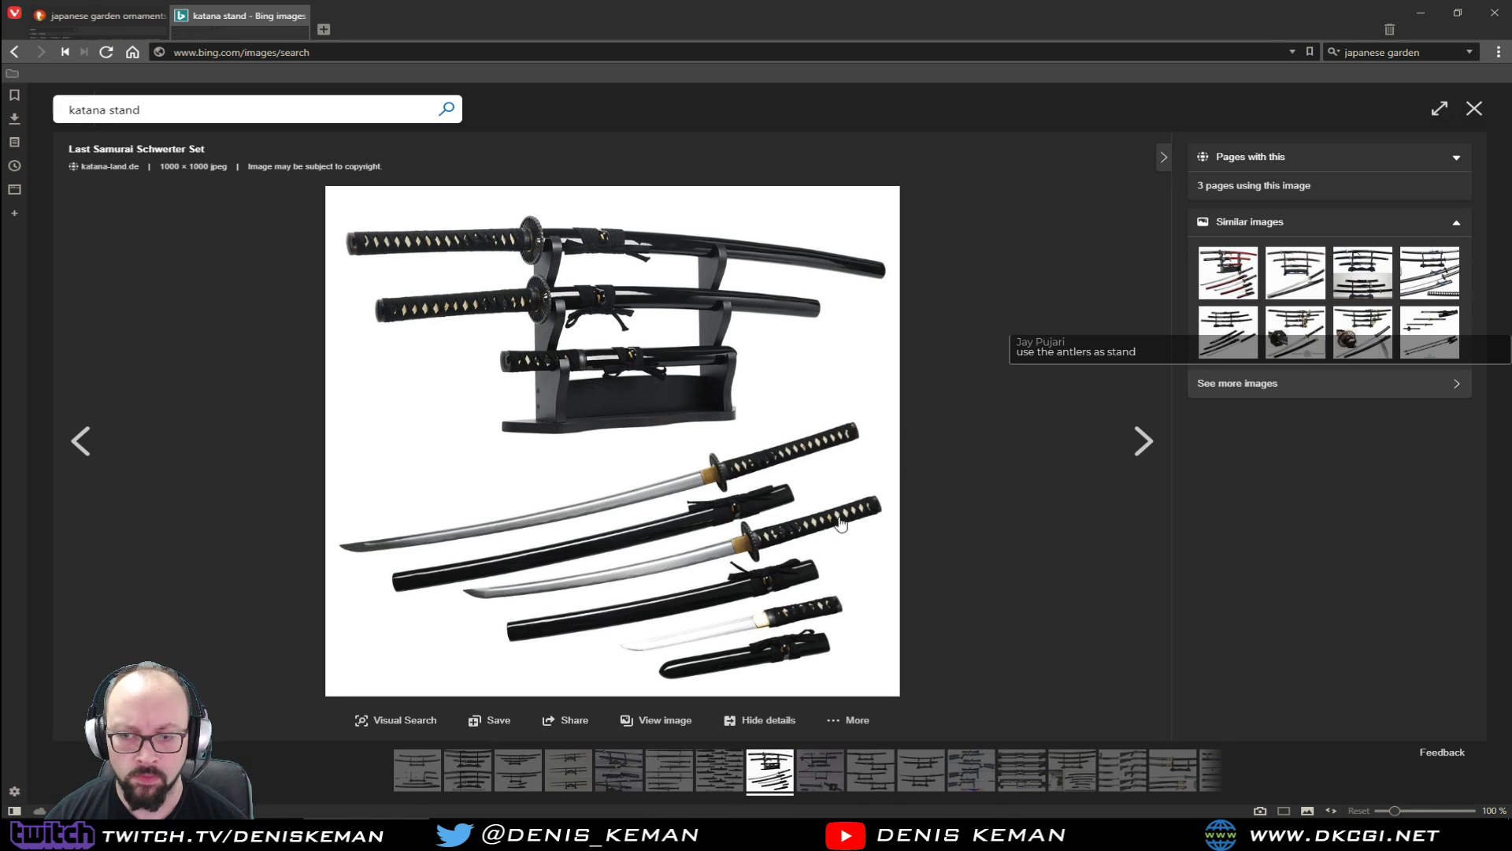
Compare the neighbouring Sword In Sword and Last Samurai Sword Pack pictures, and return to the Last Samurai Schwerter Set.
click(805, 772)
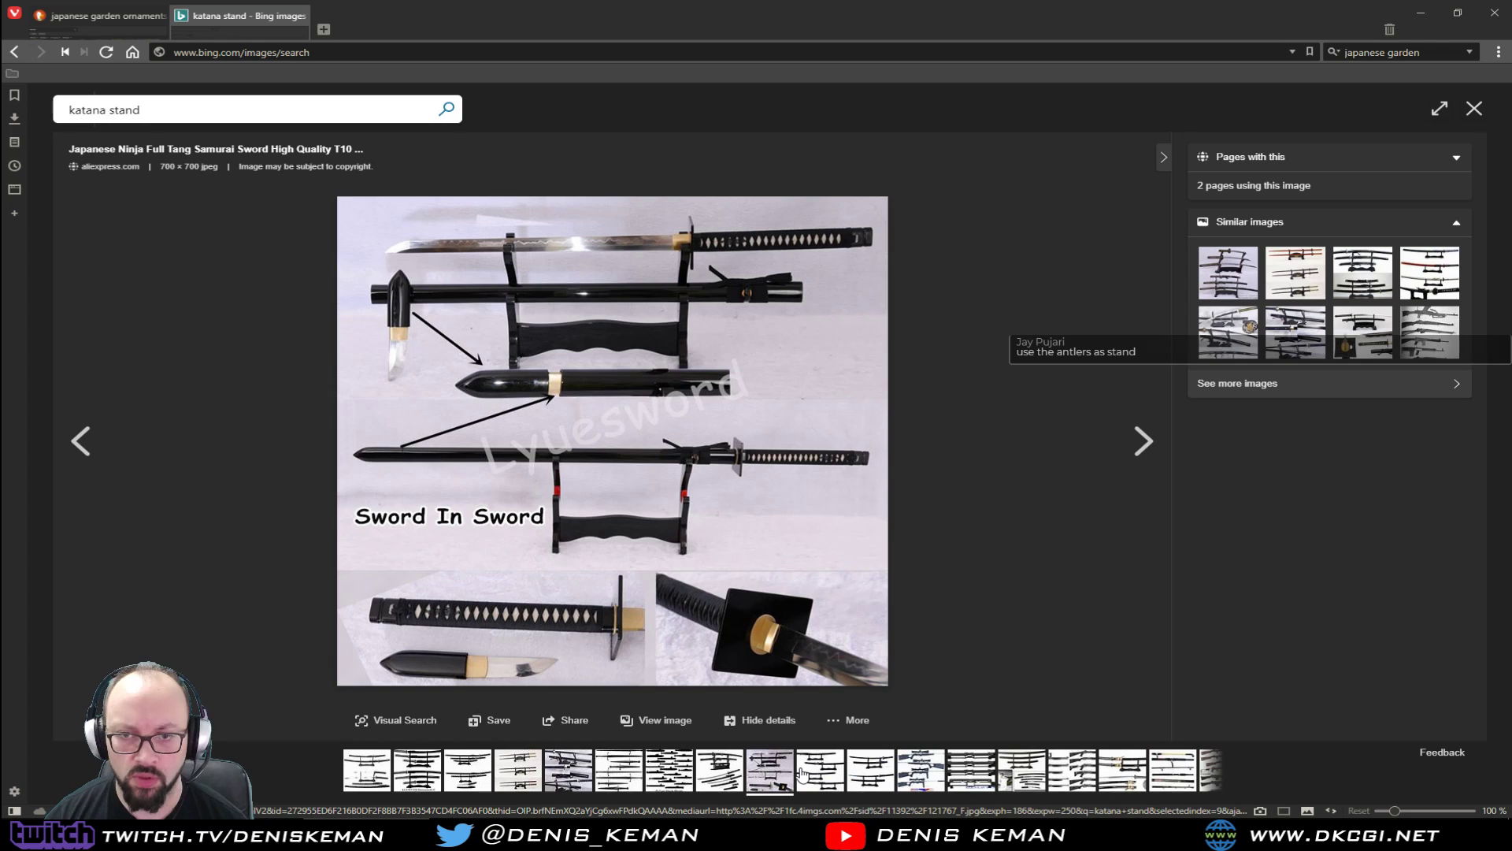
click(802, 773)
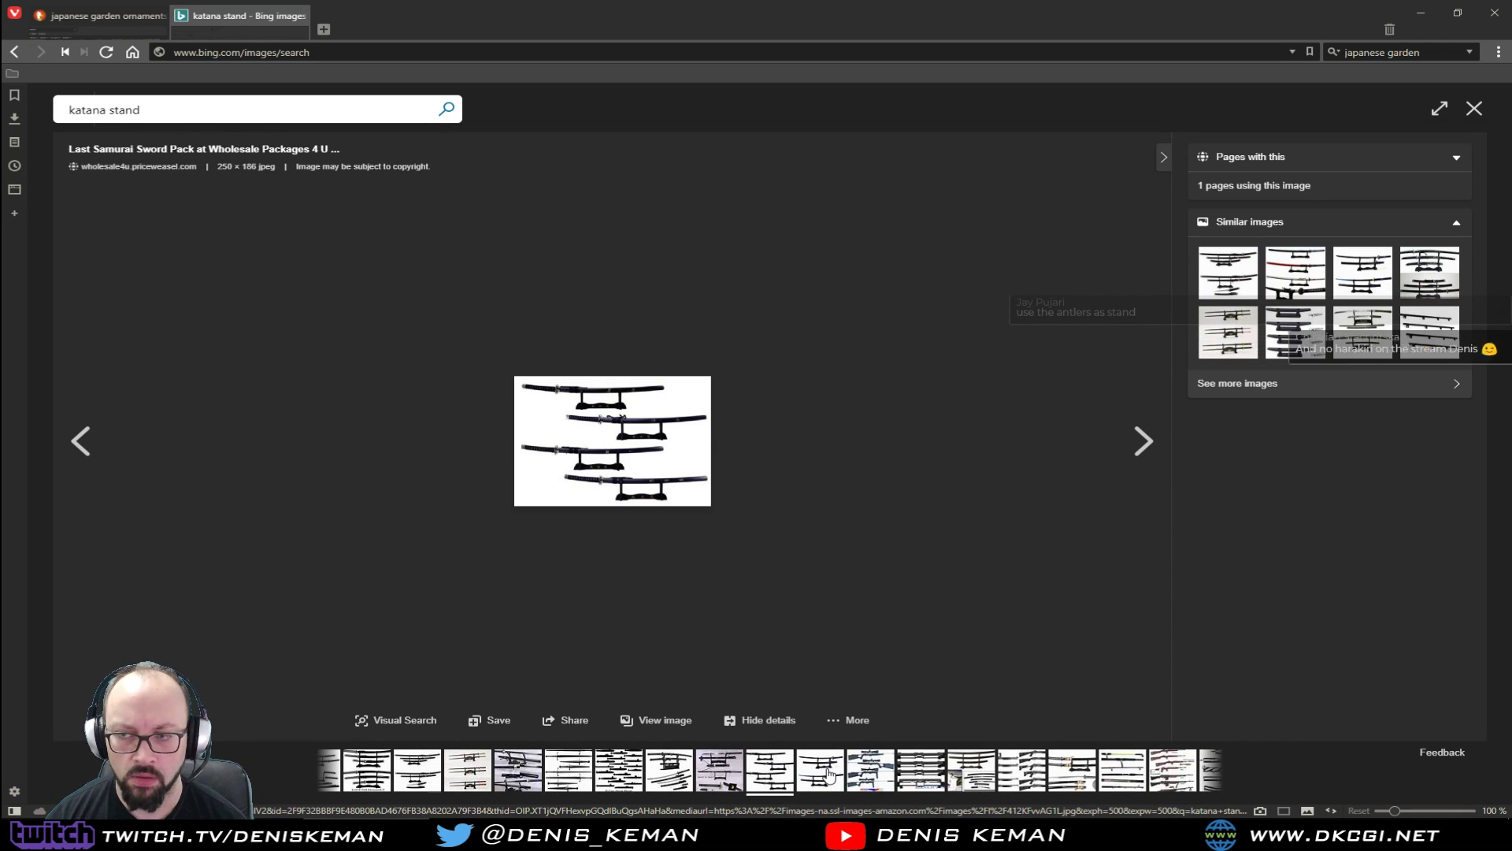
click(688, 778)
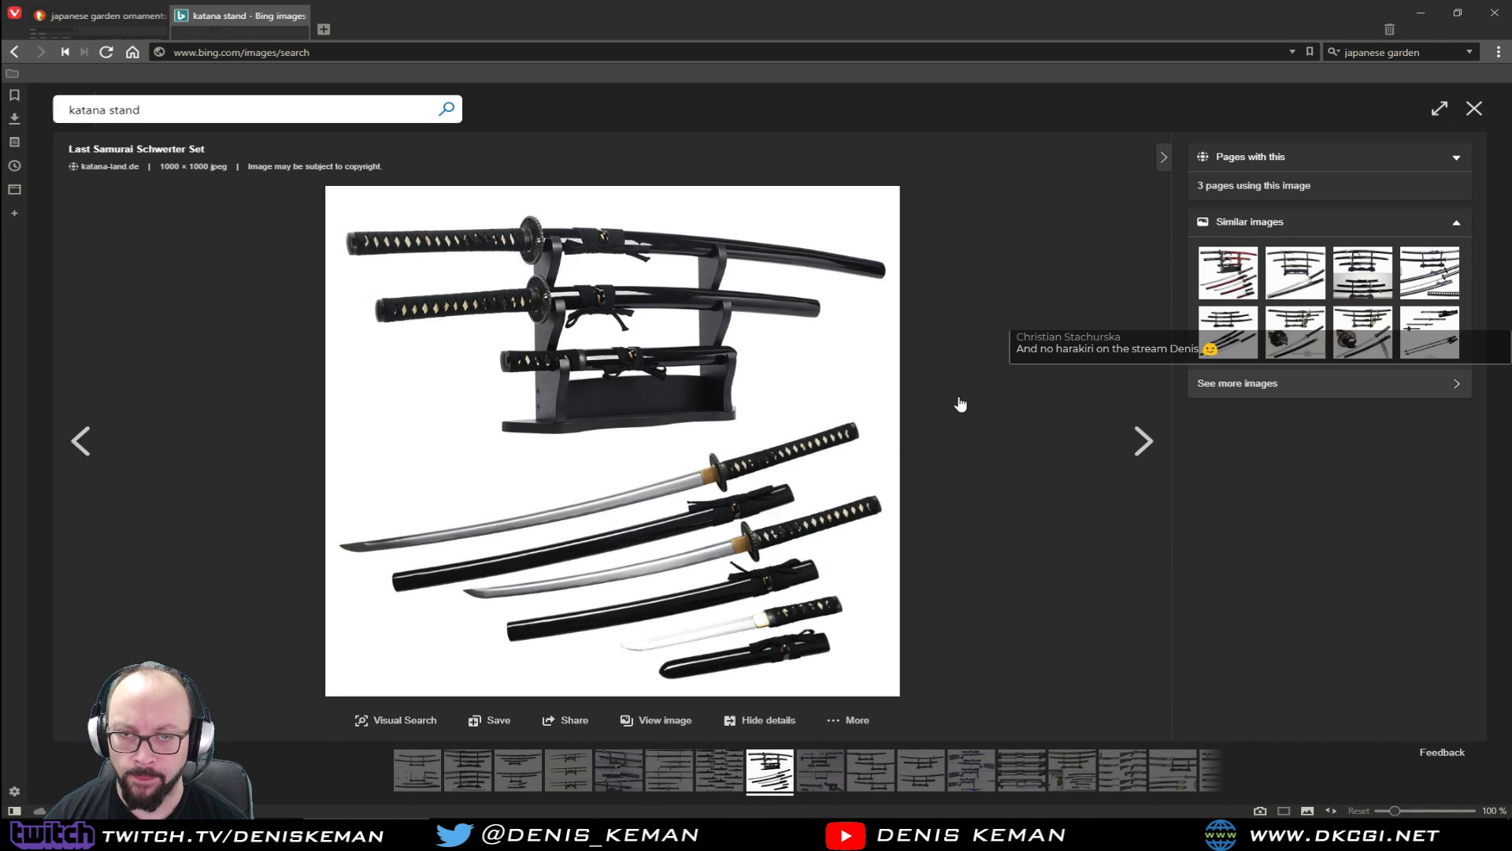
Examine further samurai sword sets on stands for guard, handle and stand details, following their similar images.
key(Right)
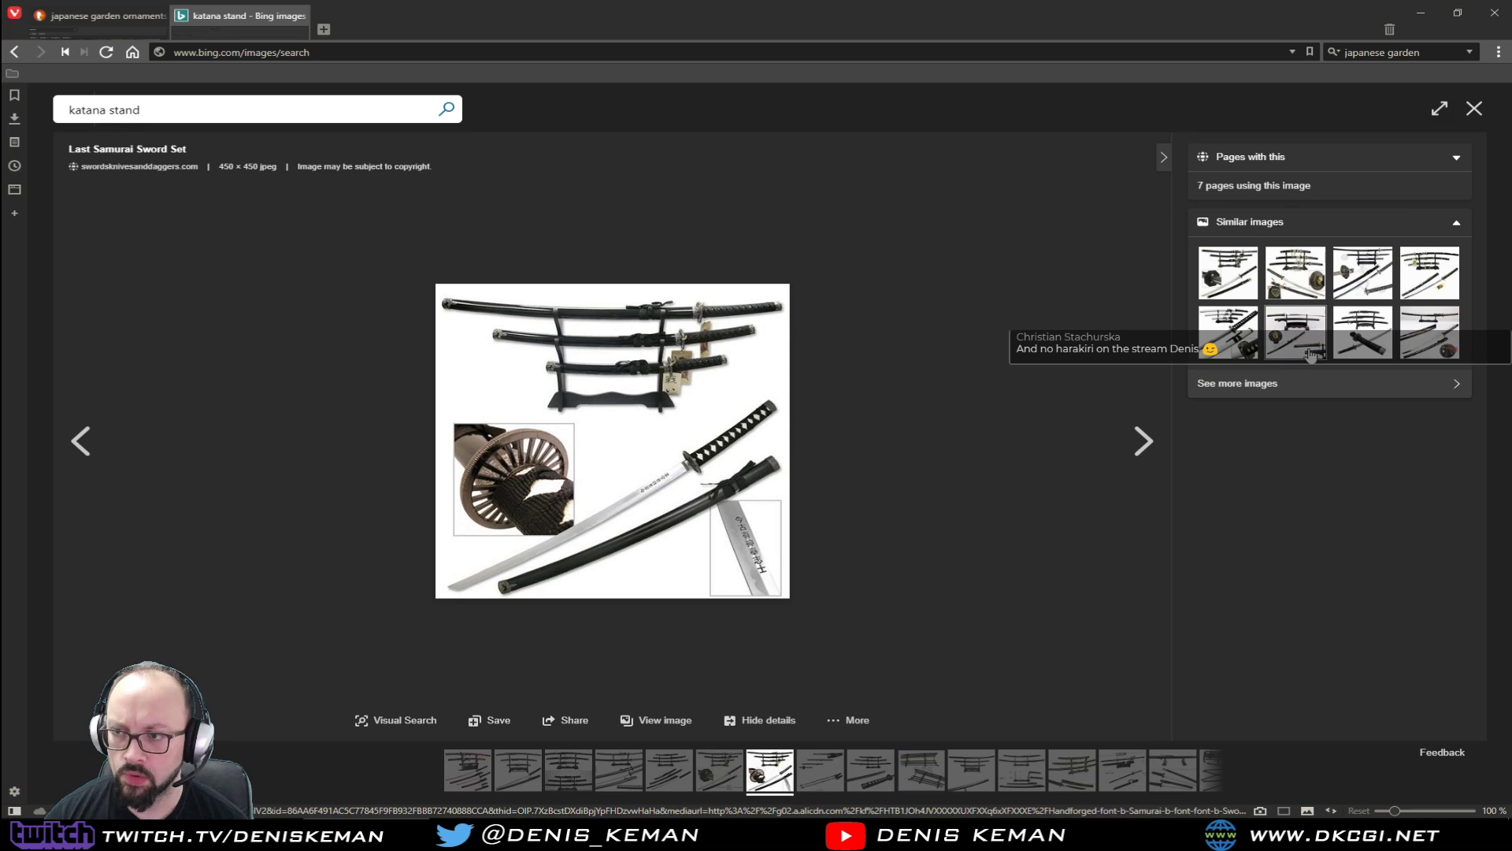
click(1310, 345)
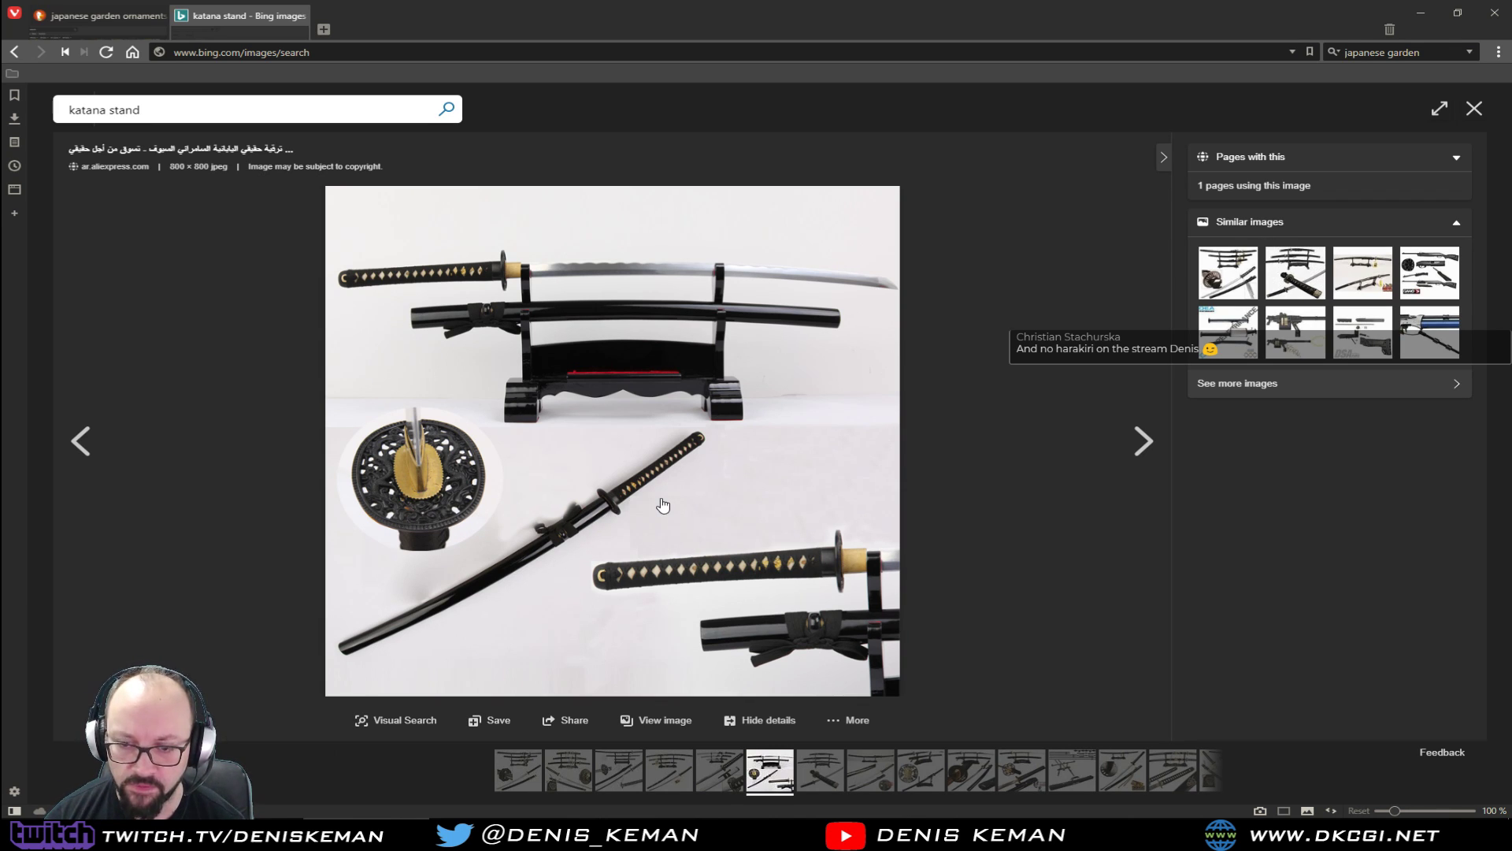
click(512, 772)
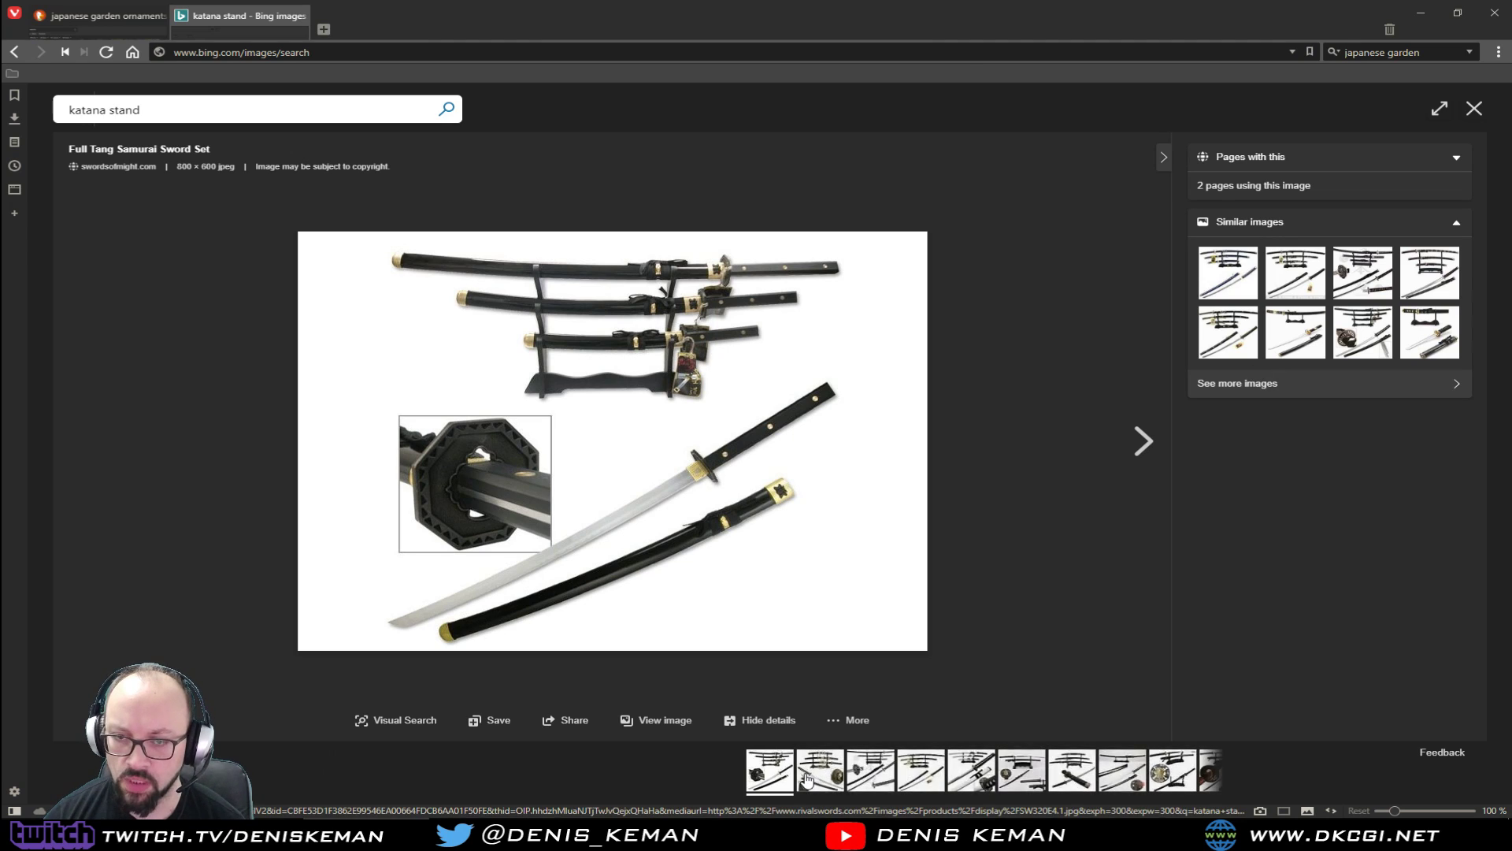
click(823, 772)
click(835, 776)
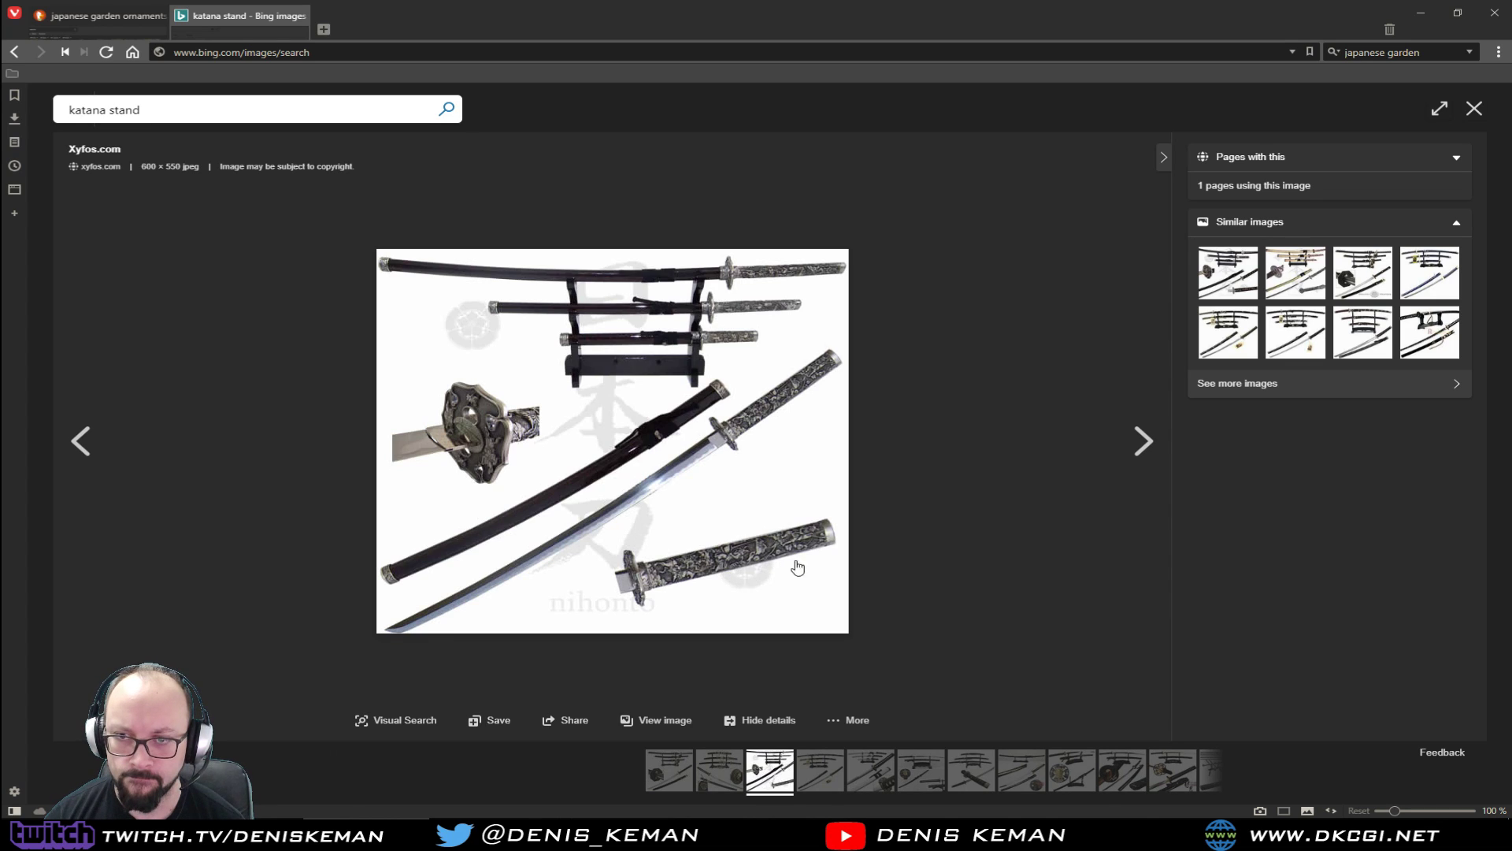
click(822, 765)
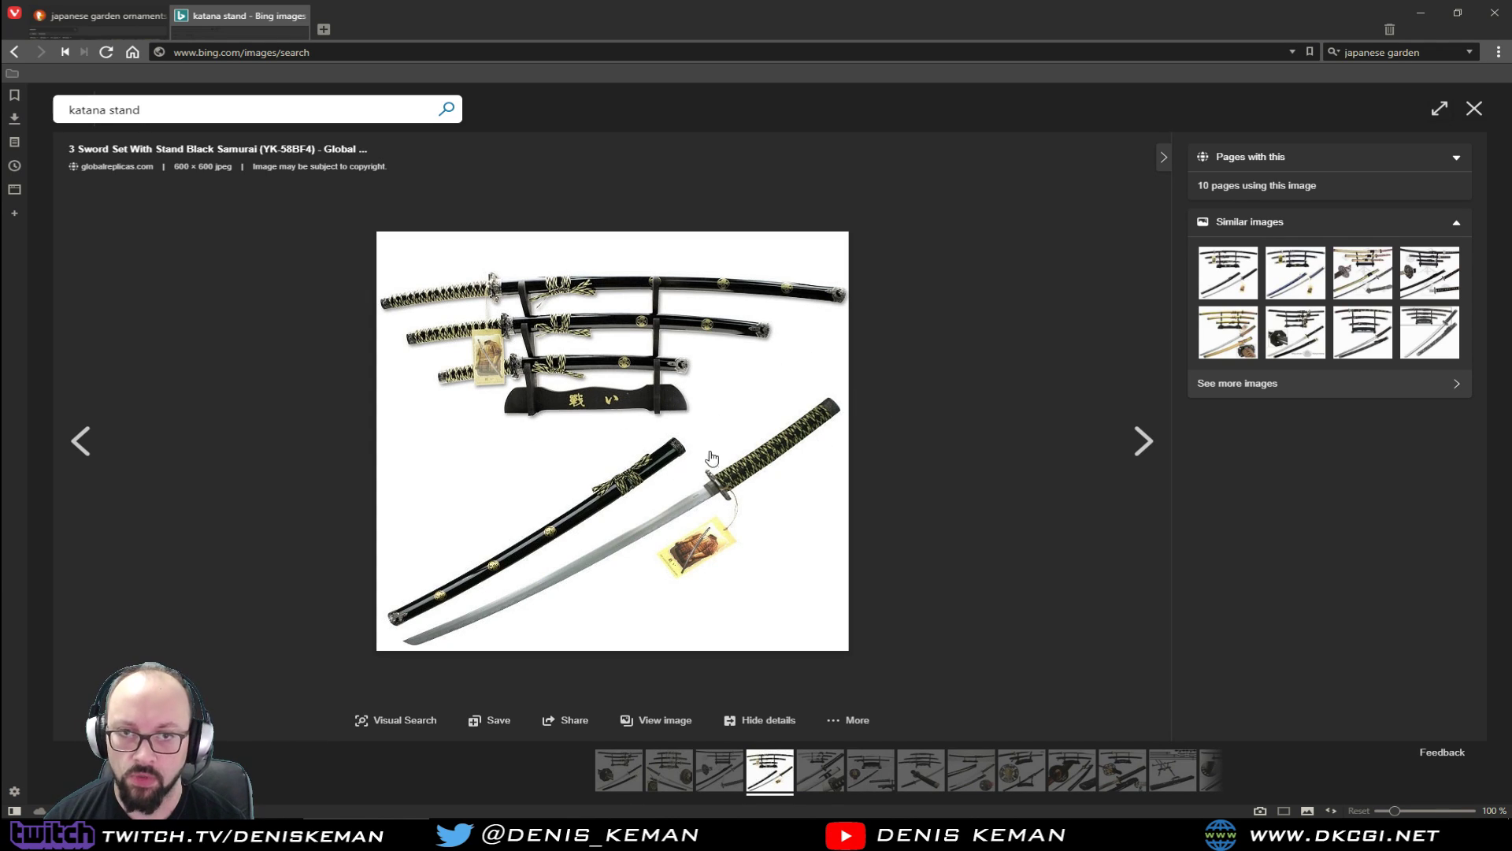
click(1287, 336)
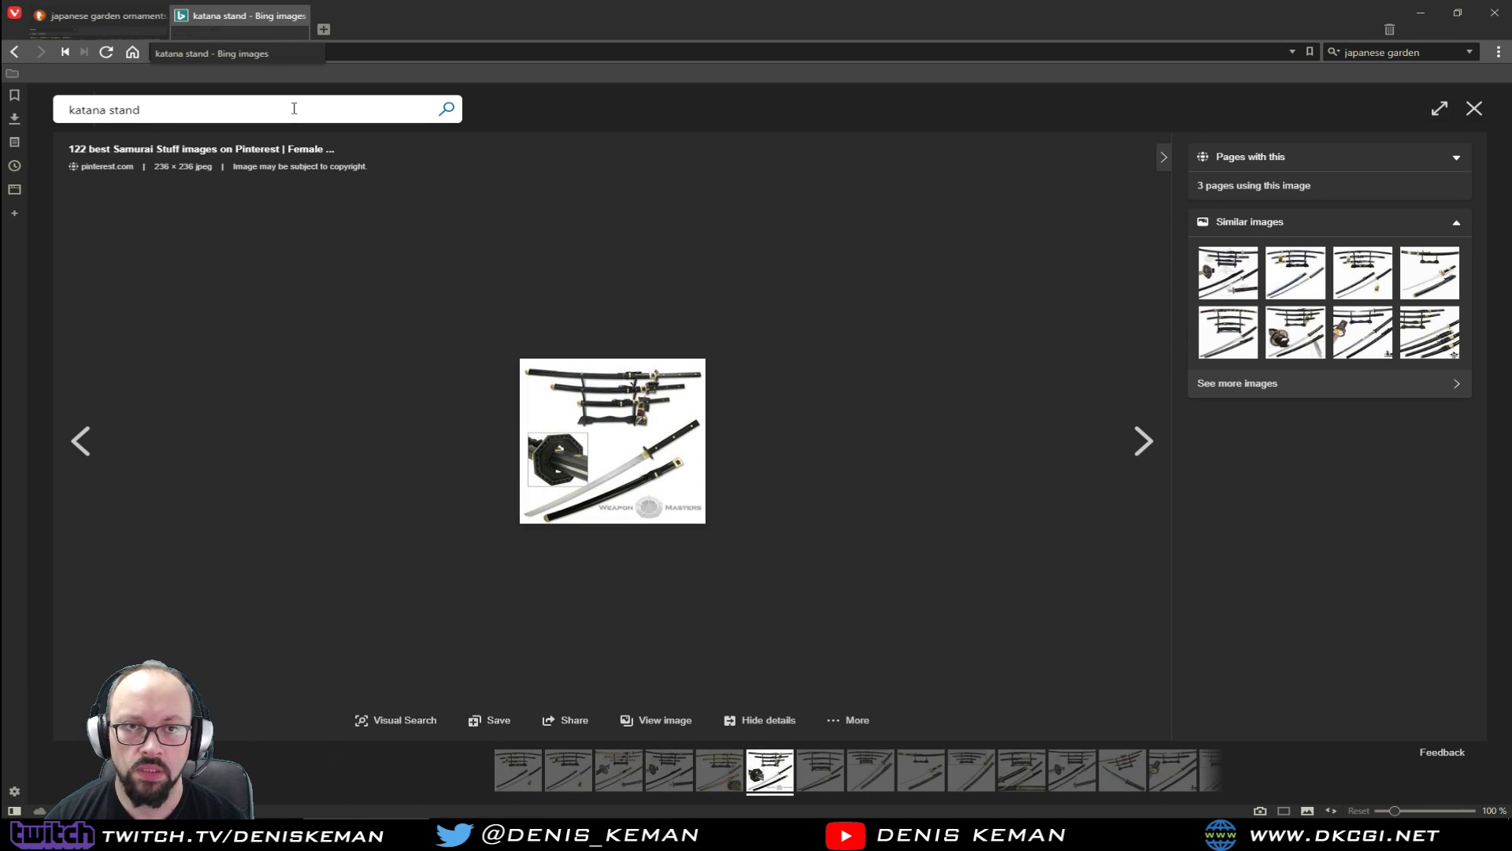
Leave the chain of similar sword pictures and return to the katana stand image search results.
key(alt+Left)
key(alt+Left)
key(alt+Left)
key(alt+Left)
key(alt+Left)
key(alt+Left)
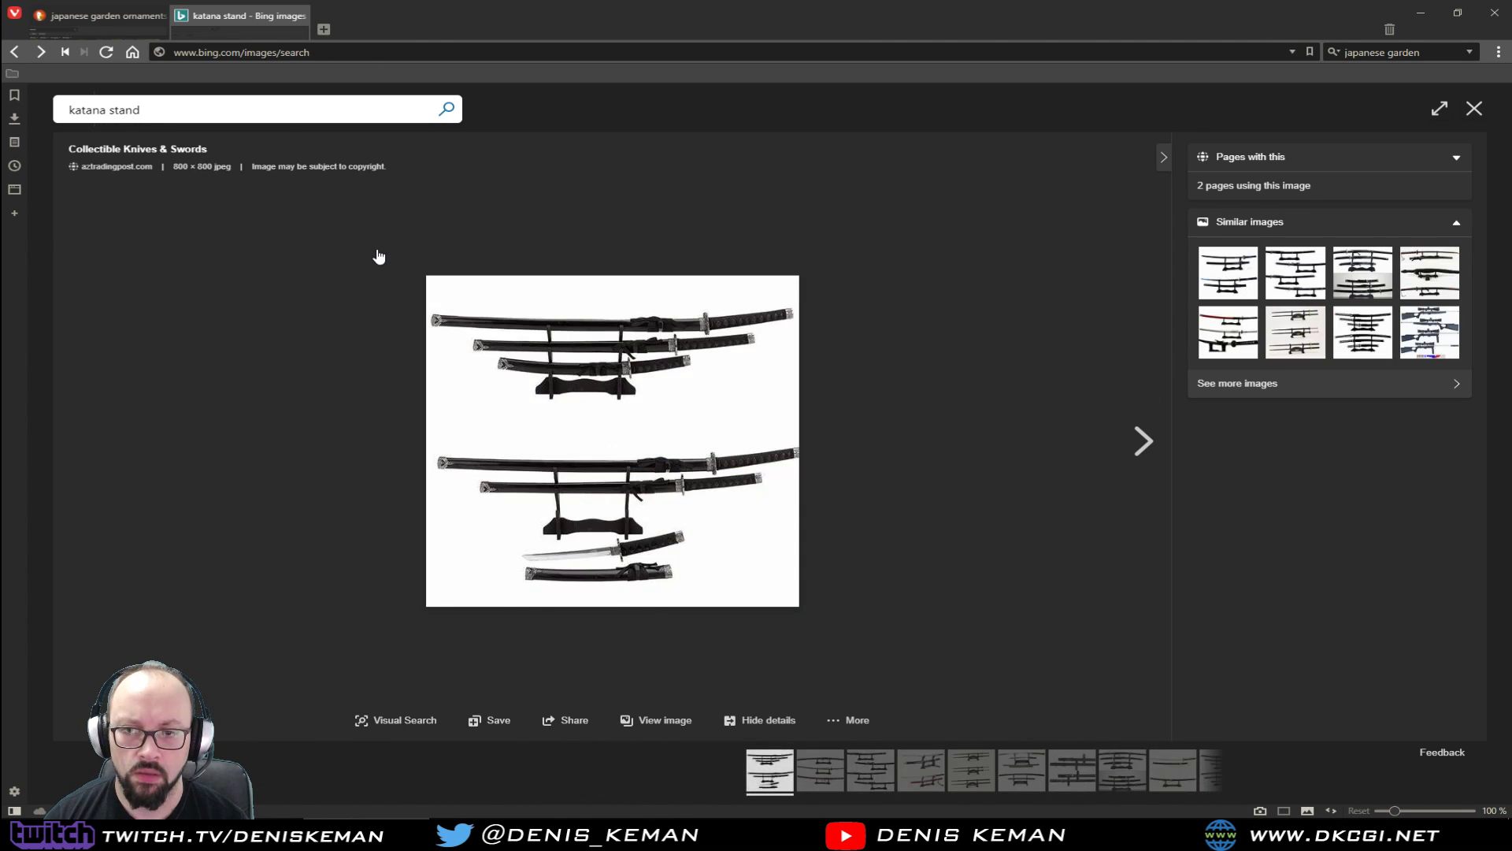
key(alt+Right)
Examine the katana stand search results for a picture that shows both the swords and their stand clearly.
scroll(542, 396, down, 3)
scroll(544, 397, down, 3)
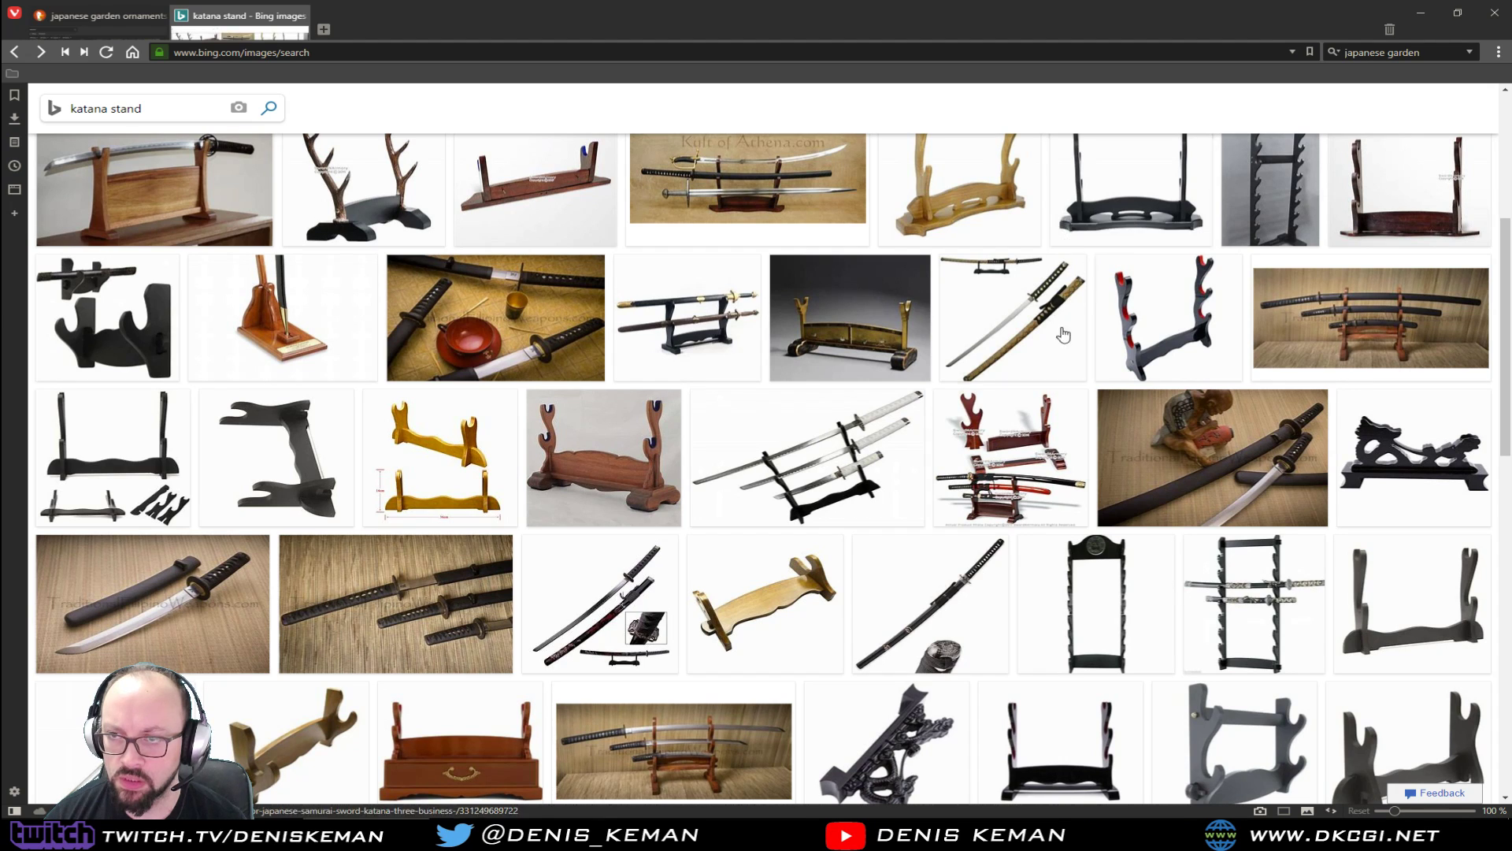
scroll(1029, 483, down, 3)
mouse_move(1029, 483)
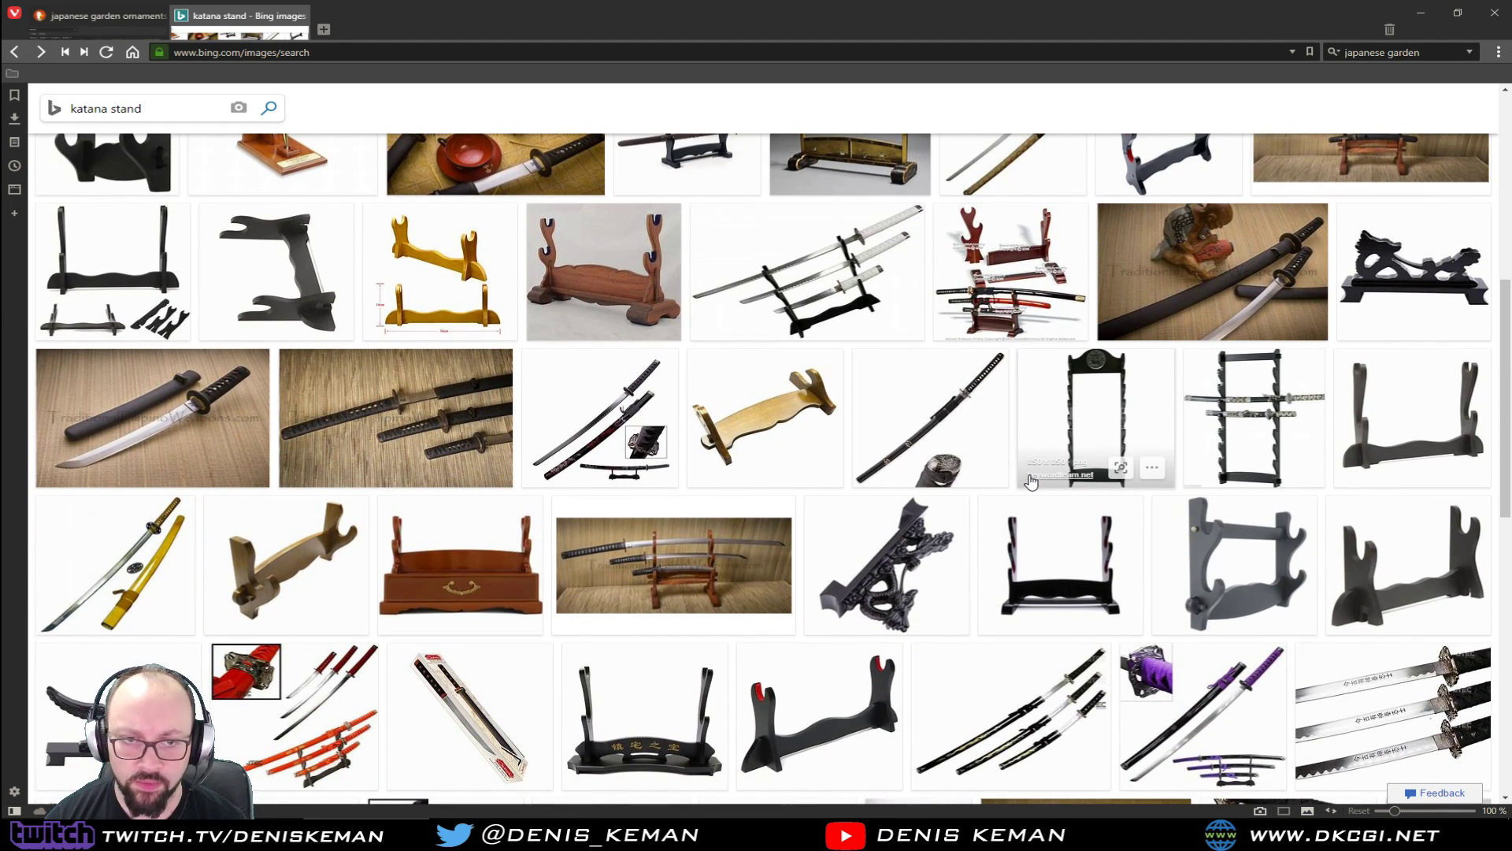
scroll(1029, 483, down, 3)
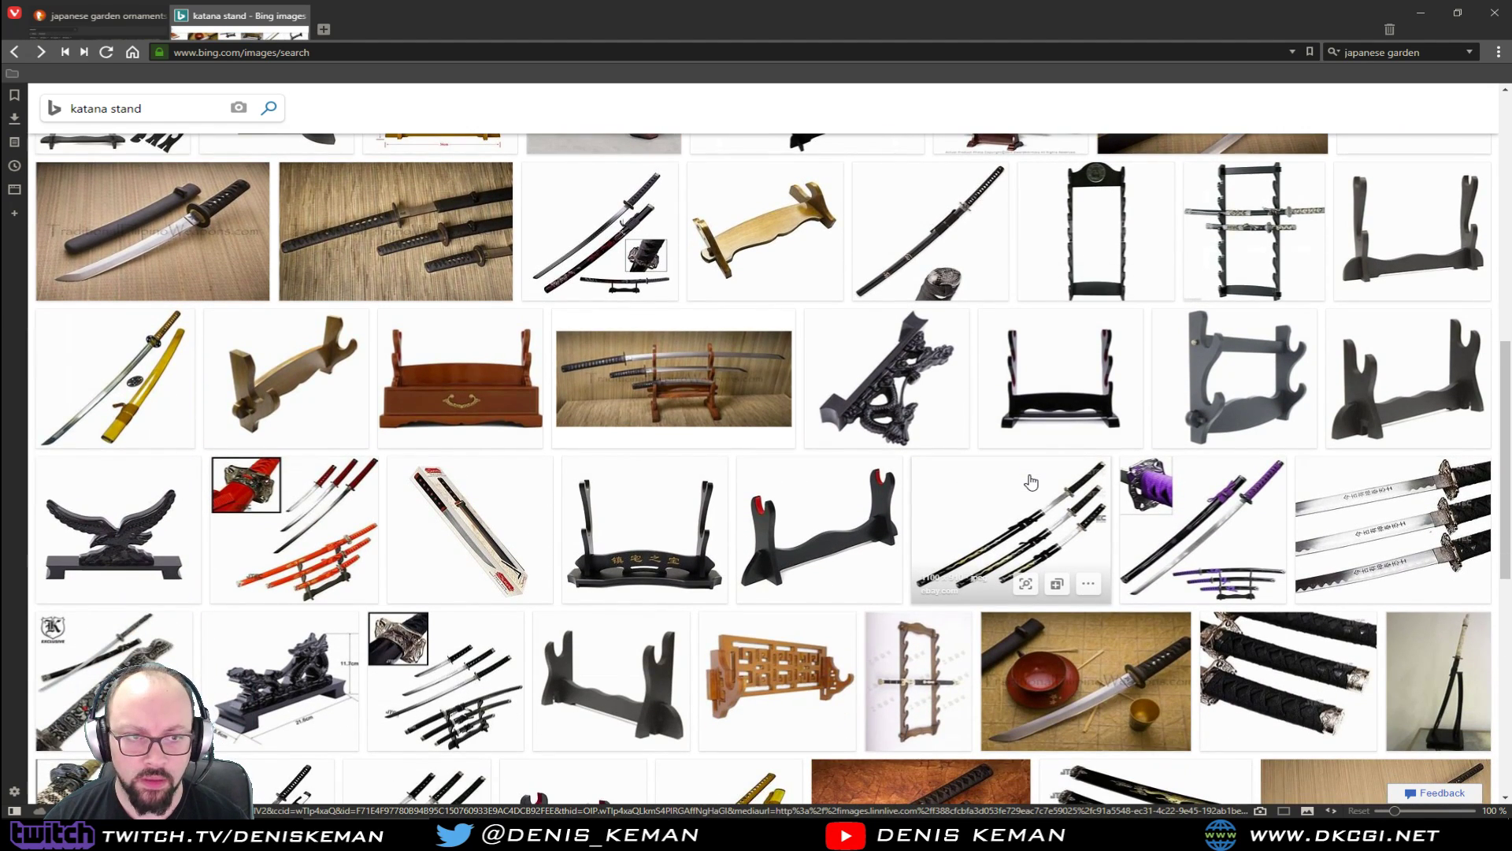
scroll(1029, 483, down, 3)
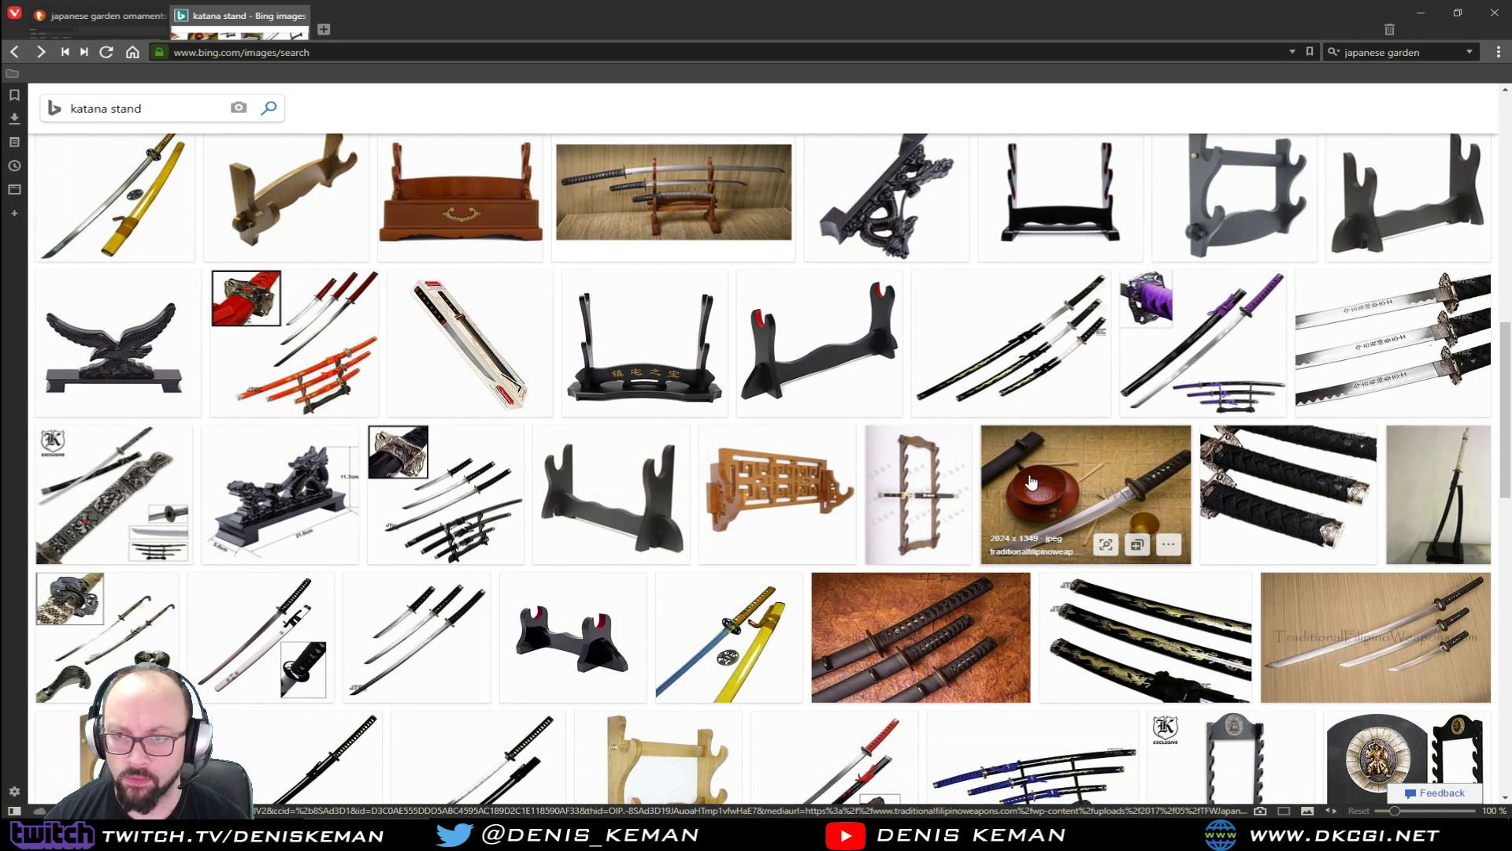
scroll(1031, 482, down, 6)
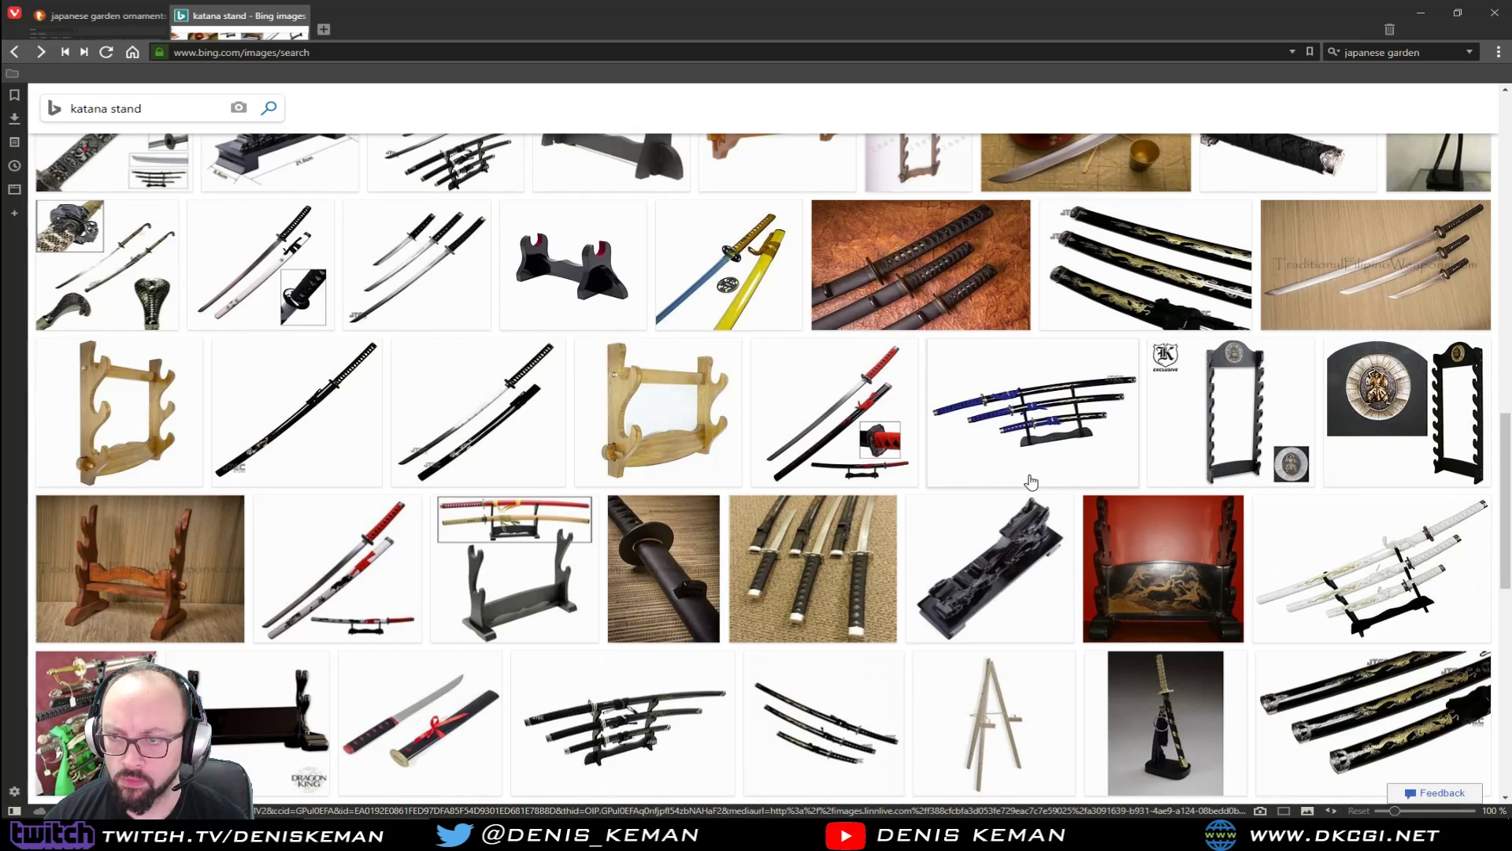
scroll(1031, 482, down, 3)
scroll(1031, 482, down, 2)
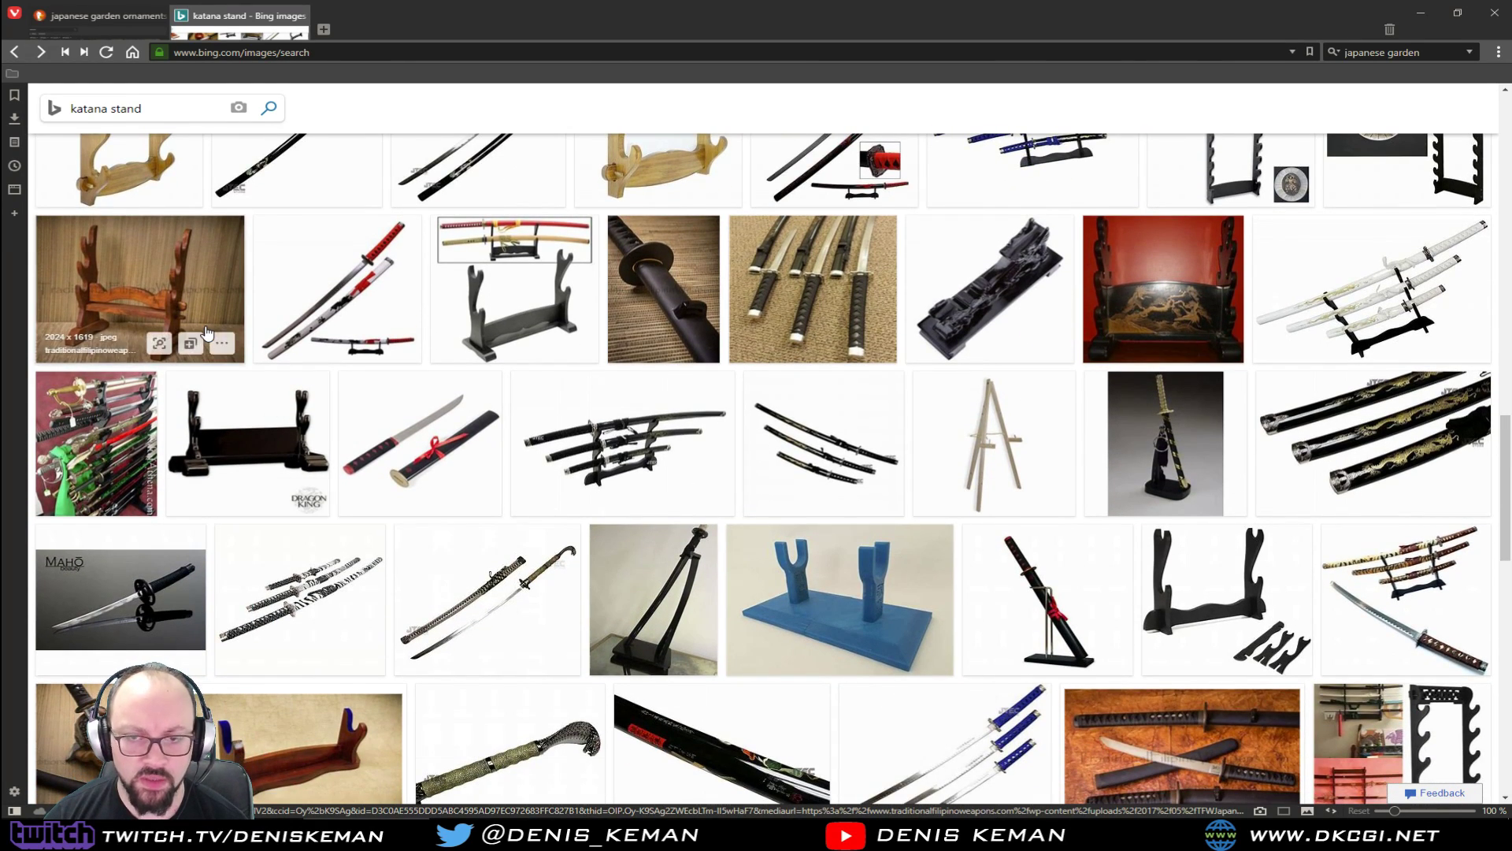
scroll(207, 332, down, 5)
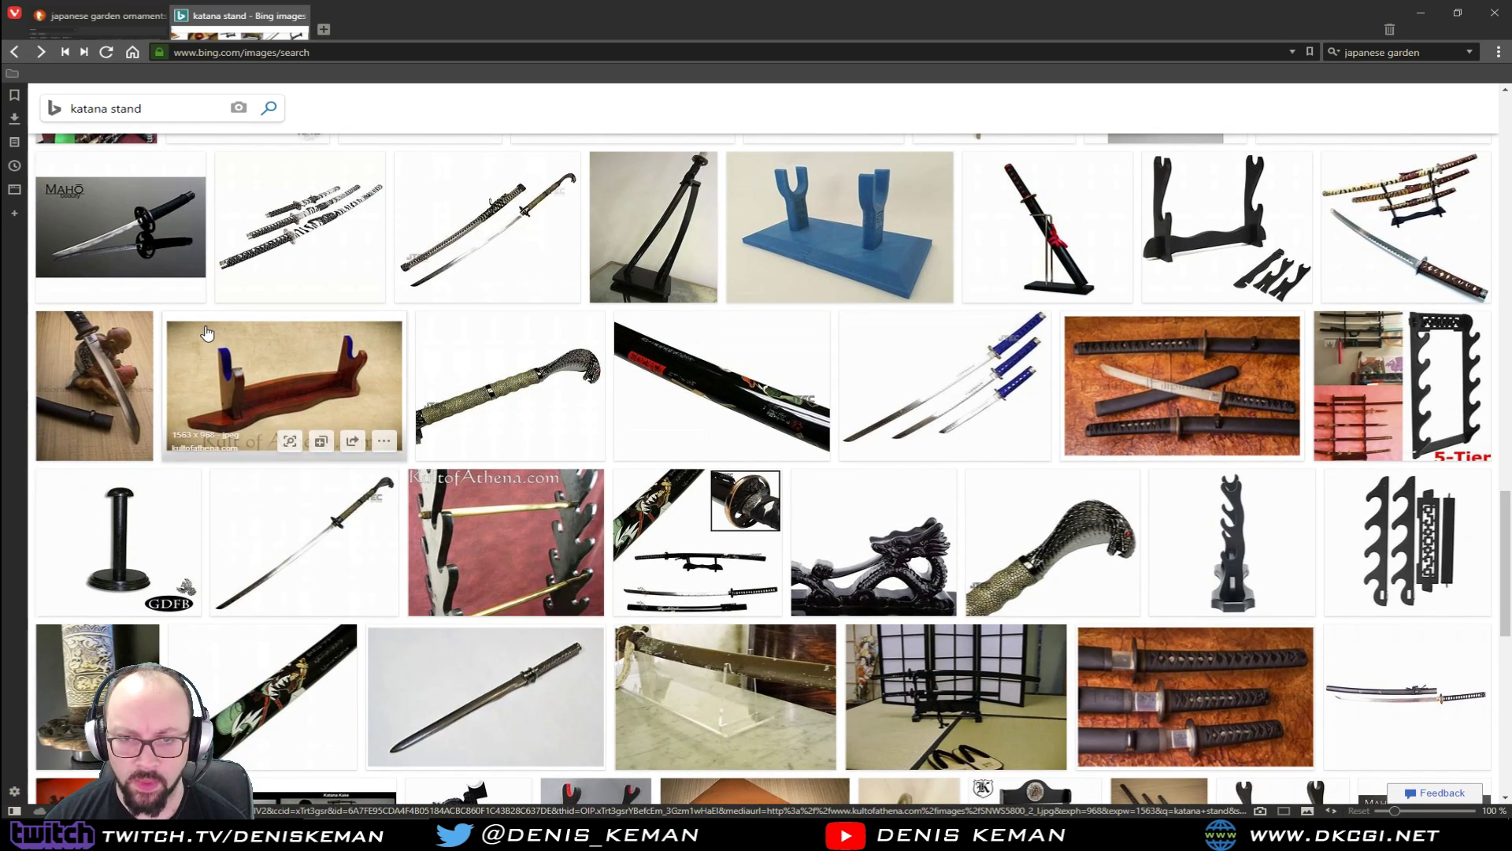
scroll(705, 587, down, 1)
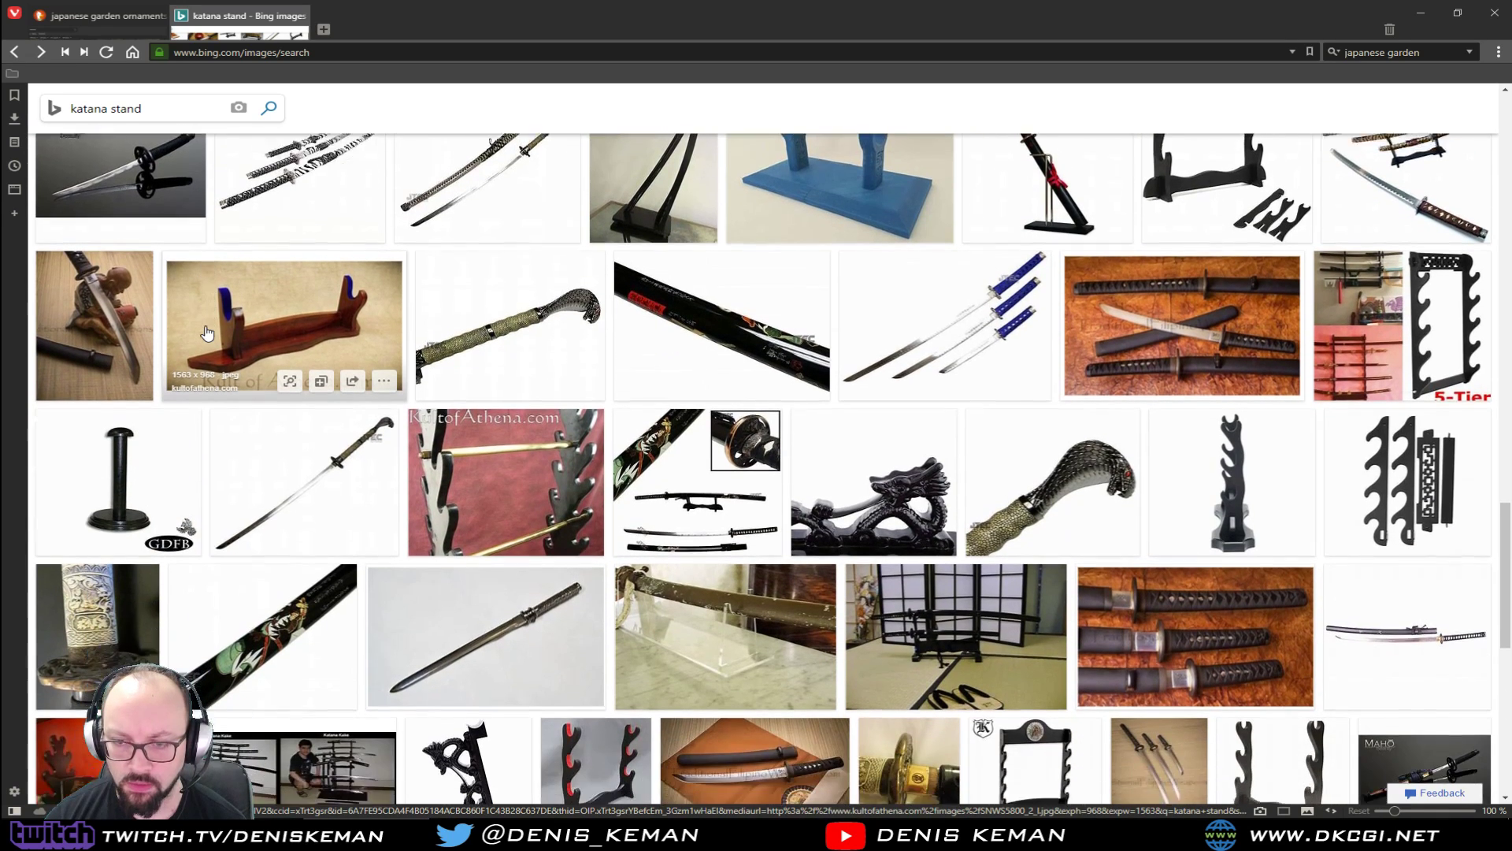
Inspect the acrylic Katana Stand picture from 52 LASERS and the Katana Kake picture enlarged, returning to the results after each.
click(706, 587)
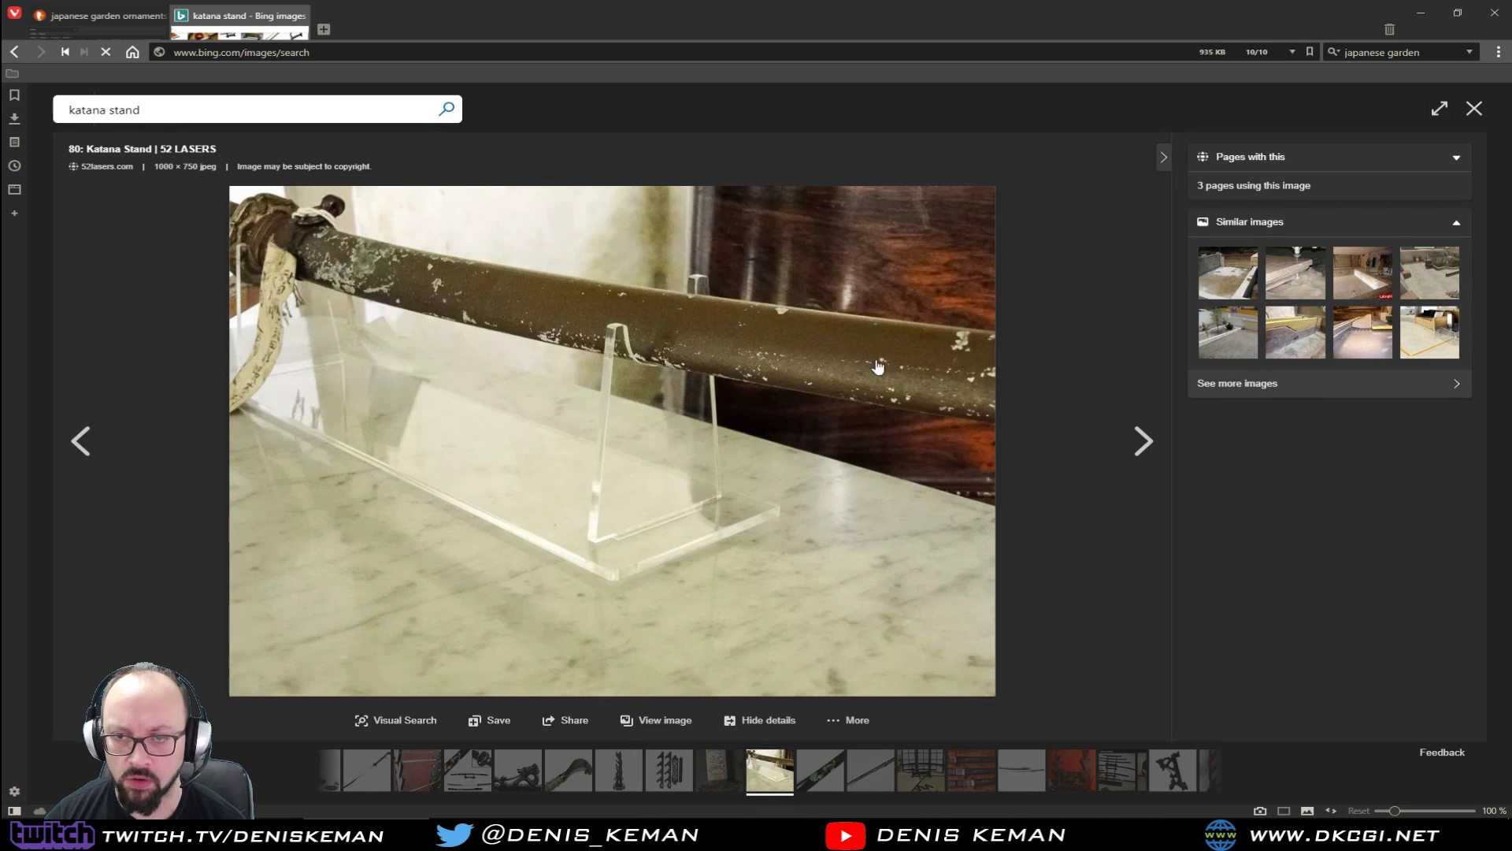
key(alt+Left)
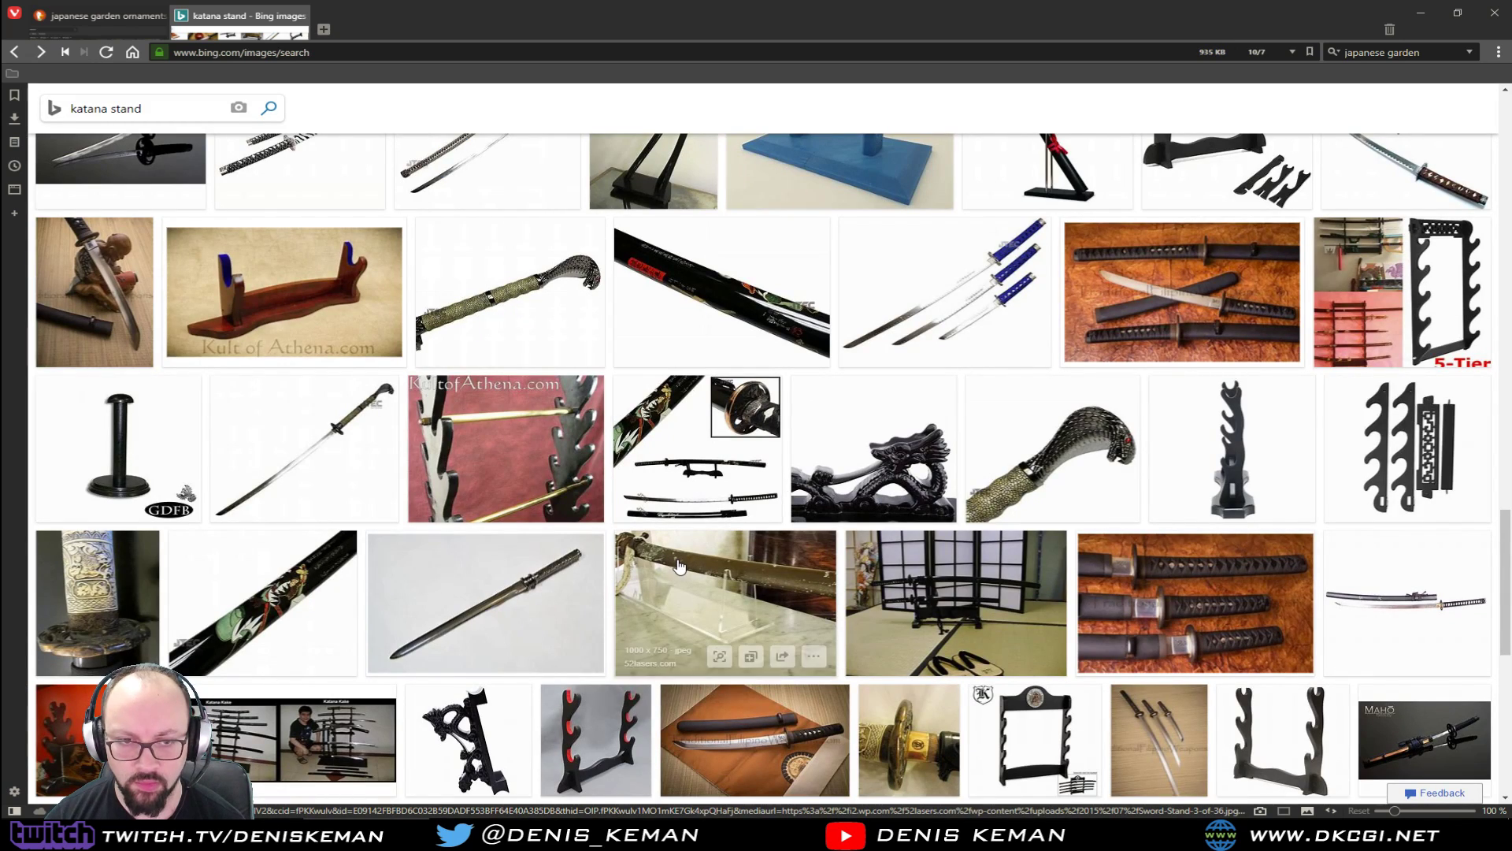
scroll(678, 565, down, 4)
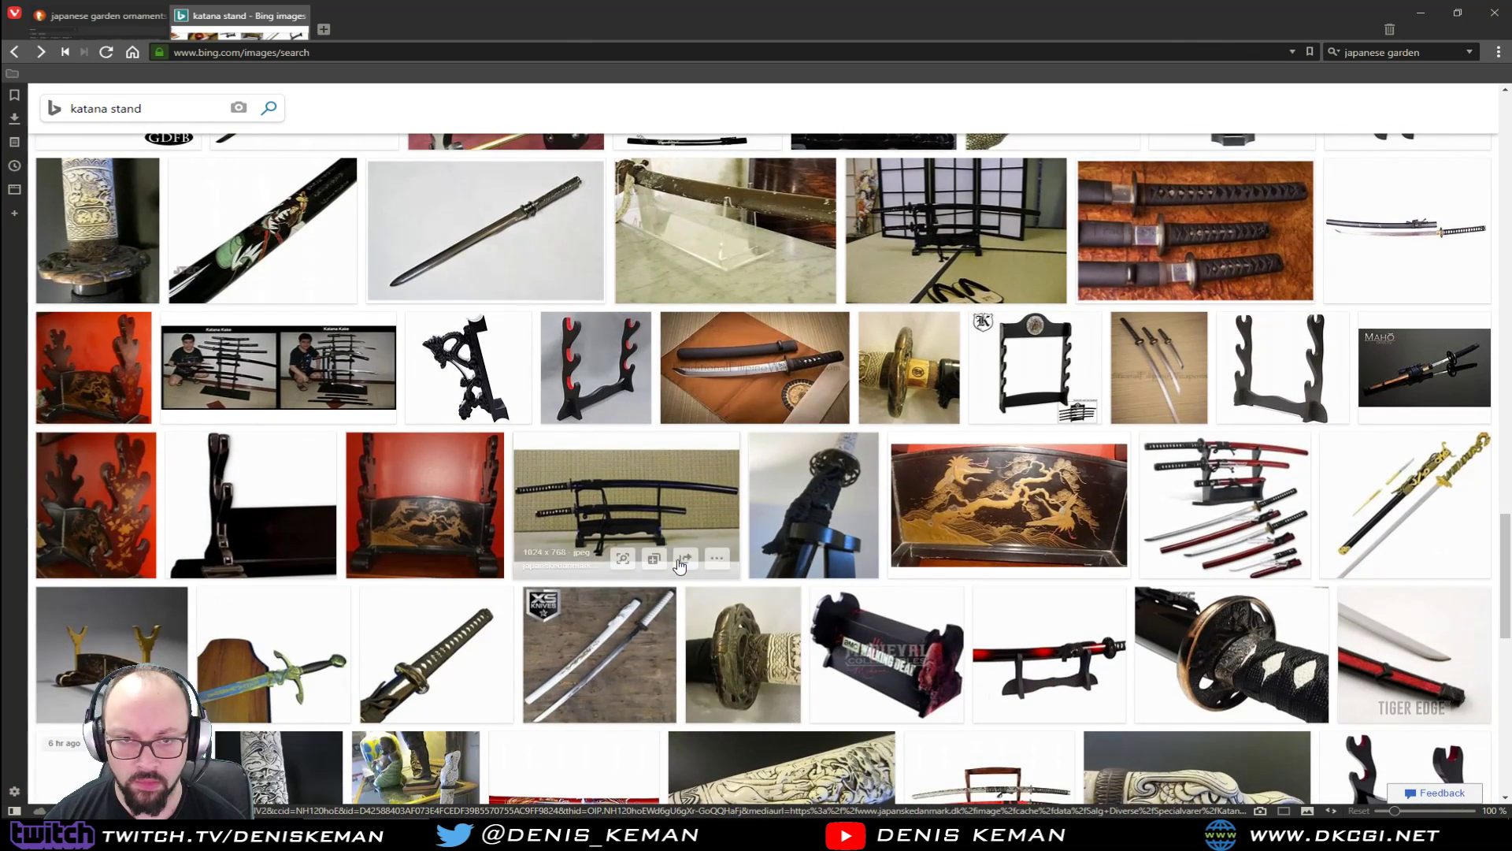
click(217, 379)
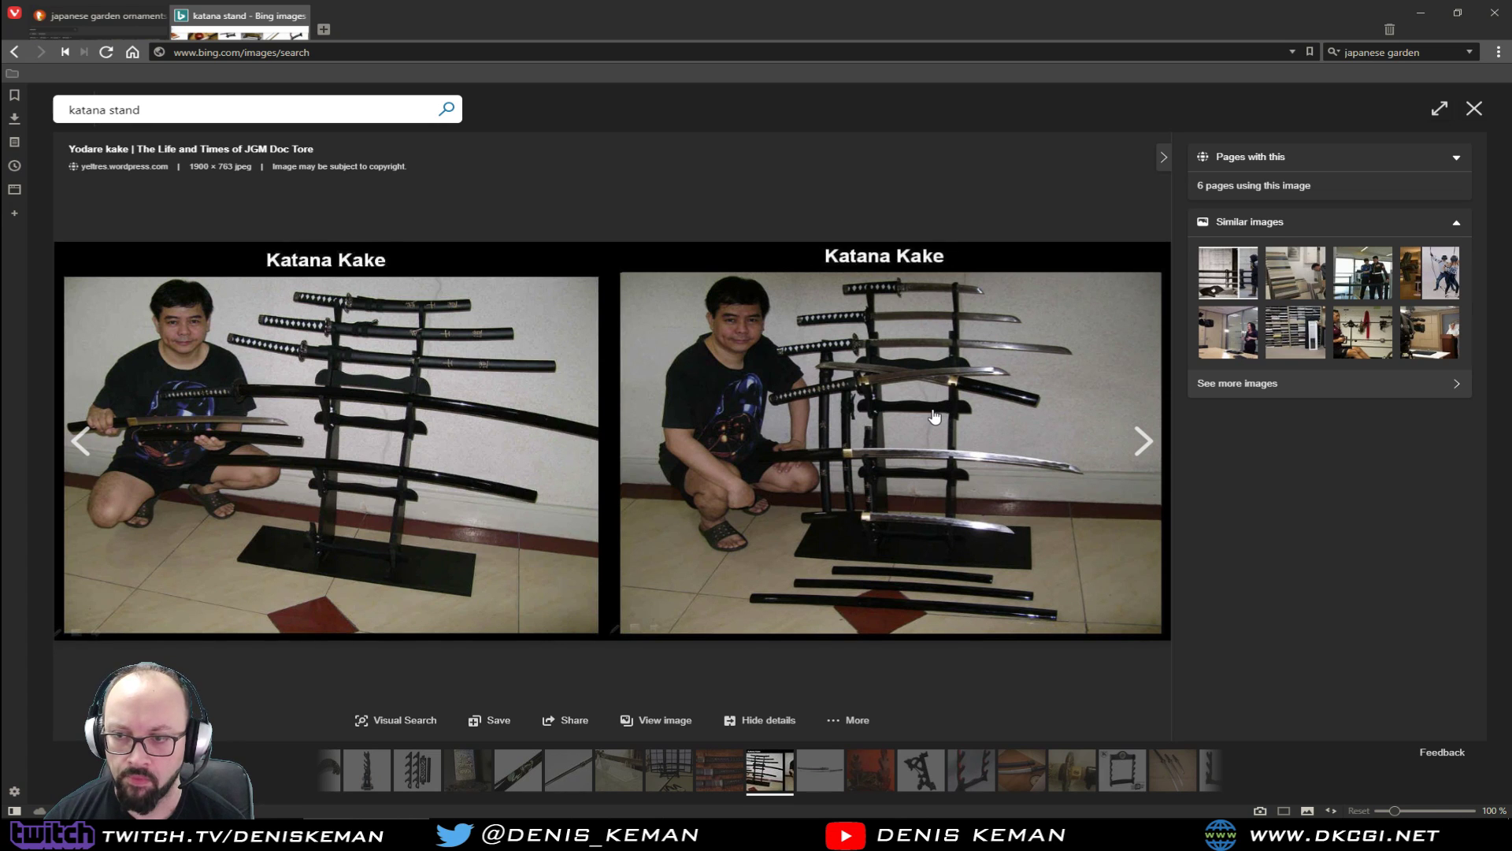
key(Escape)
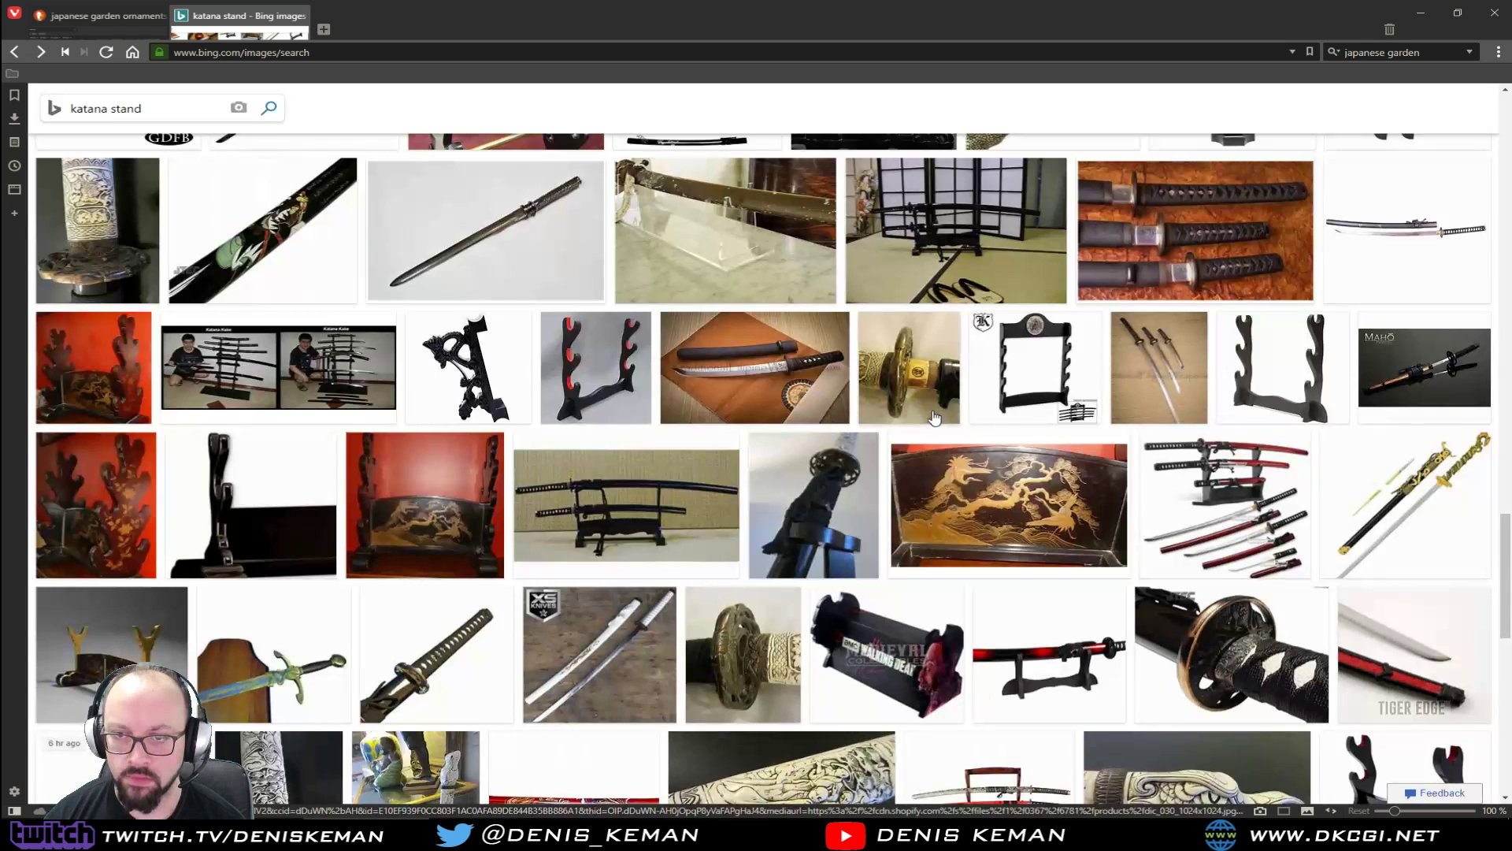
Look through the remaining katana stand results to the end, and compare the stands in the first rows again.
scroll(872, 446, down, 4)
scroll(866, 516, down, 6)
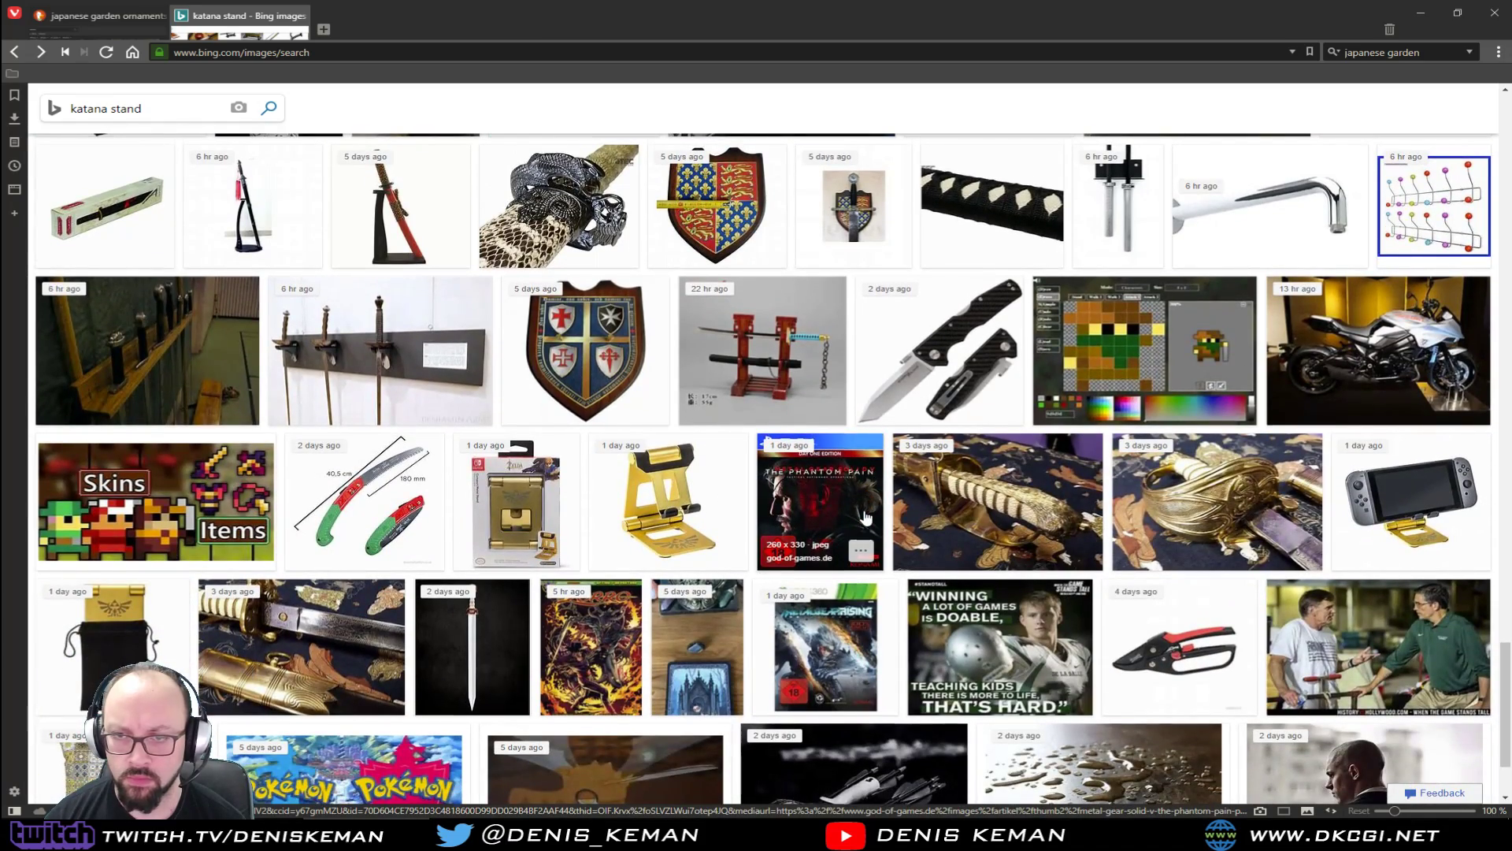
scroll(865, 517, down, 1)
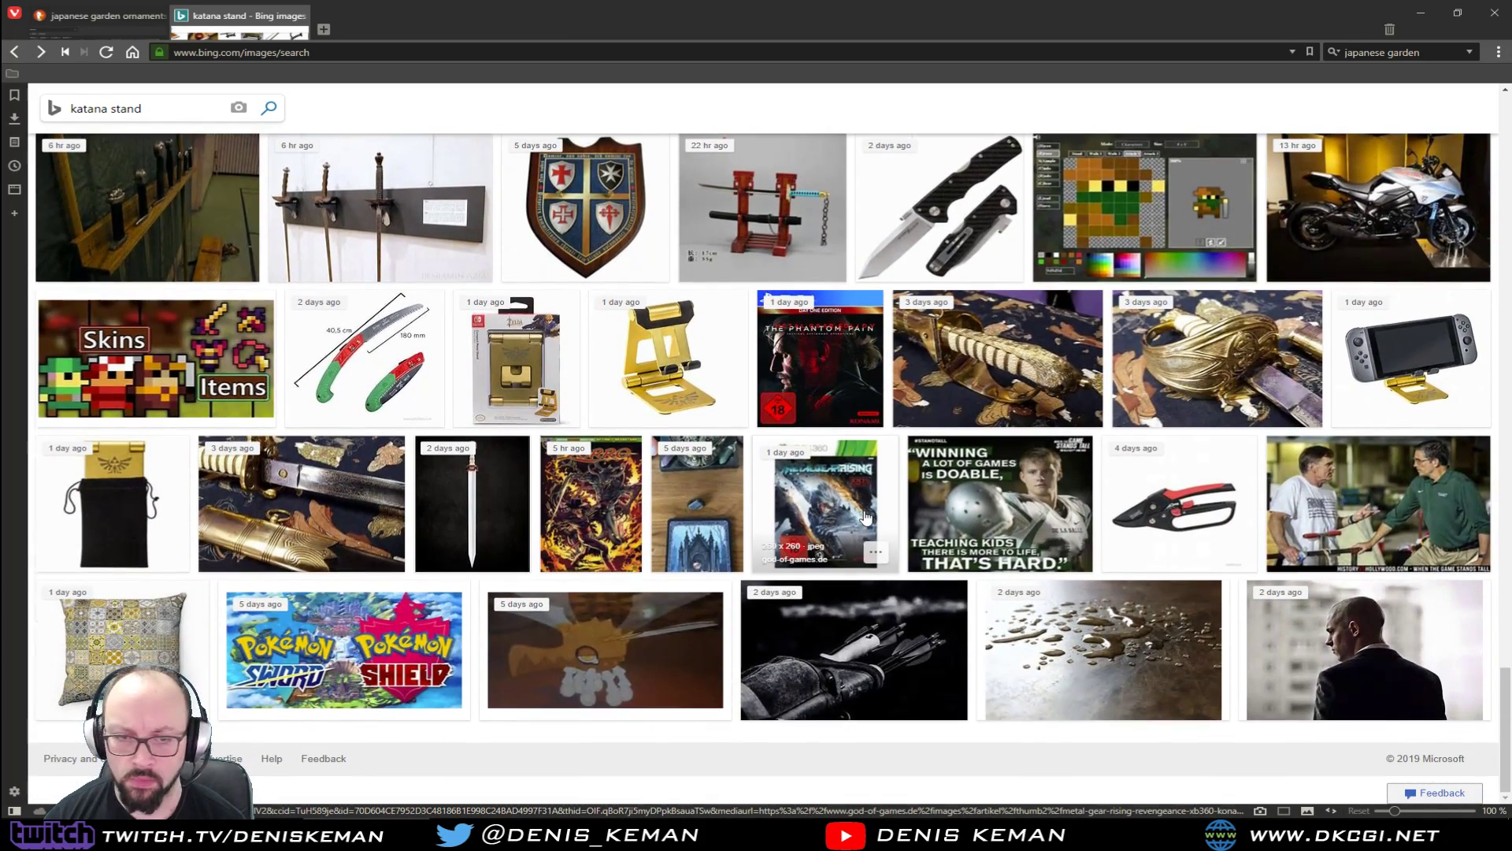
scroll(866, 516, up, 6)
scroll(866, 518, up, 10)
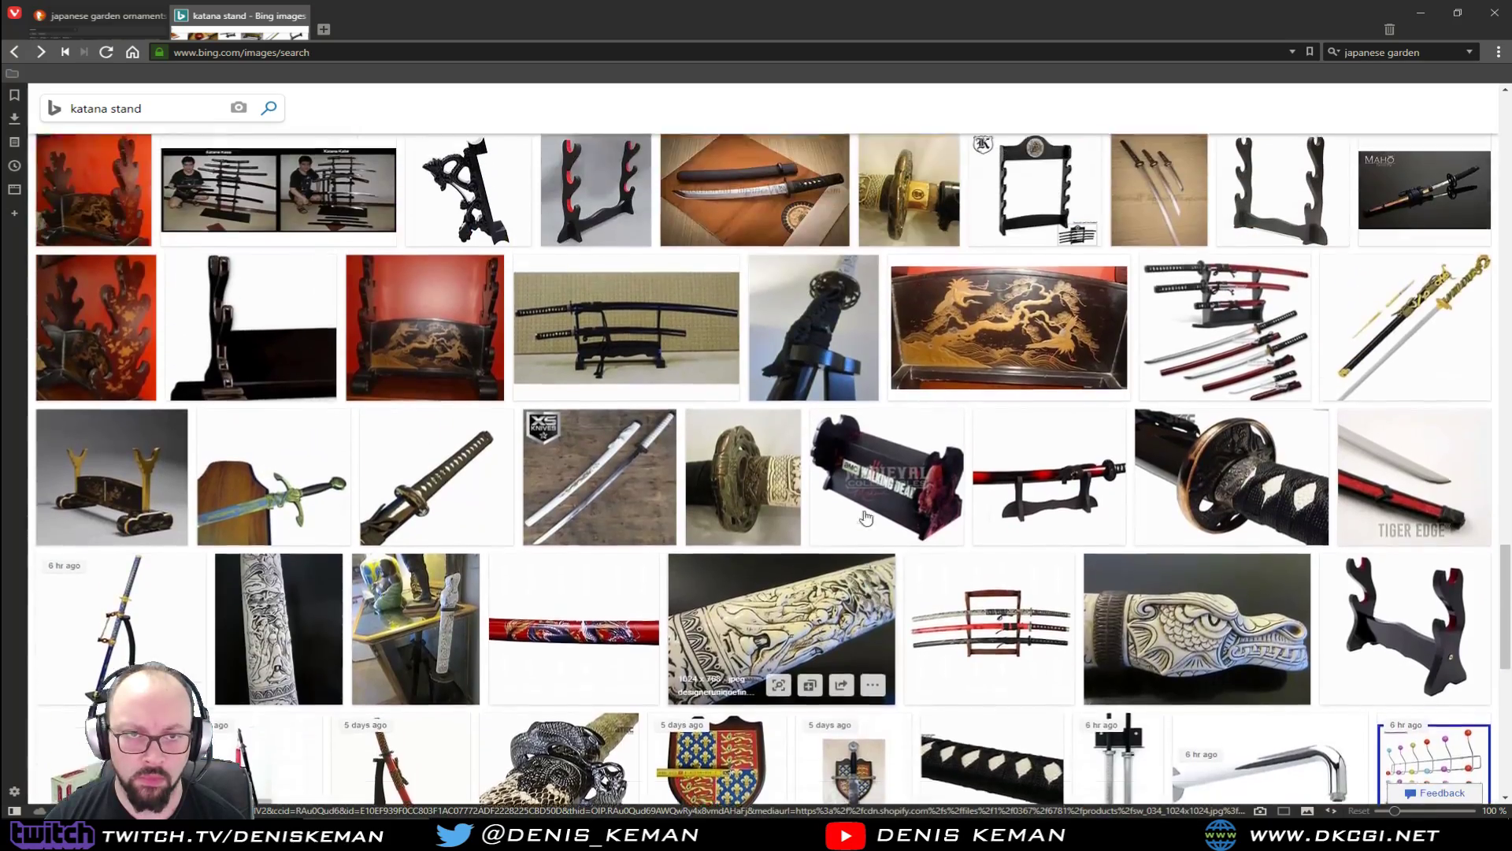
scroll(866, 518, up, 15)
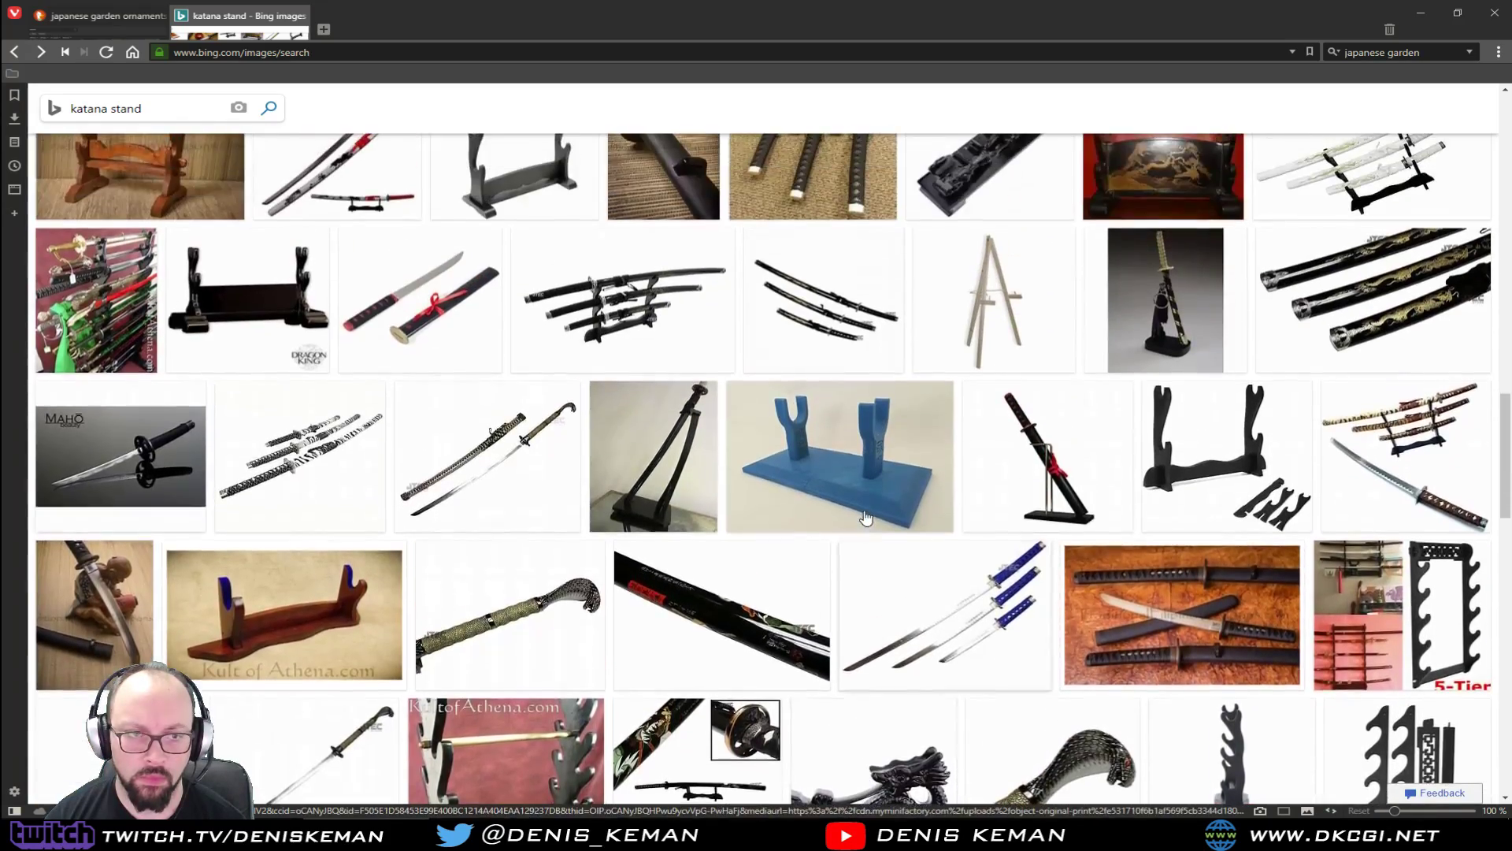
scroll(867, 517, up, 15)
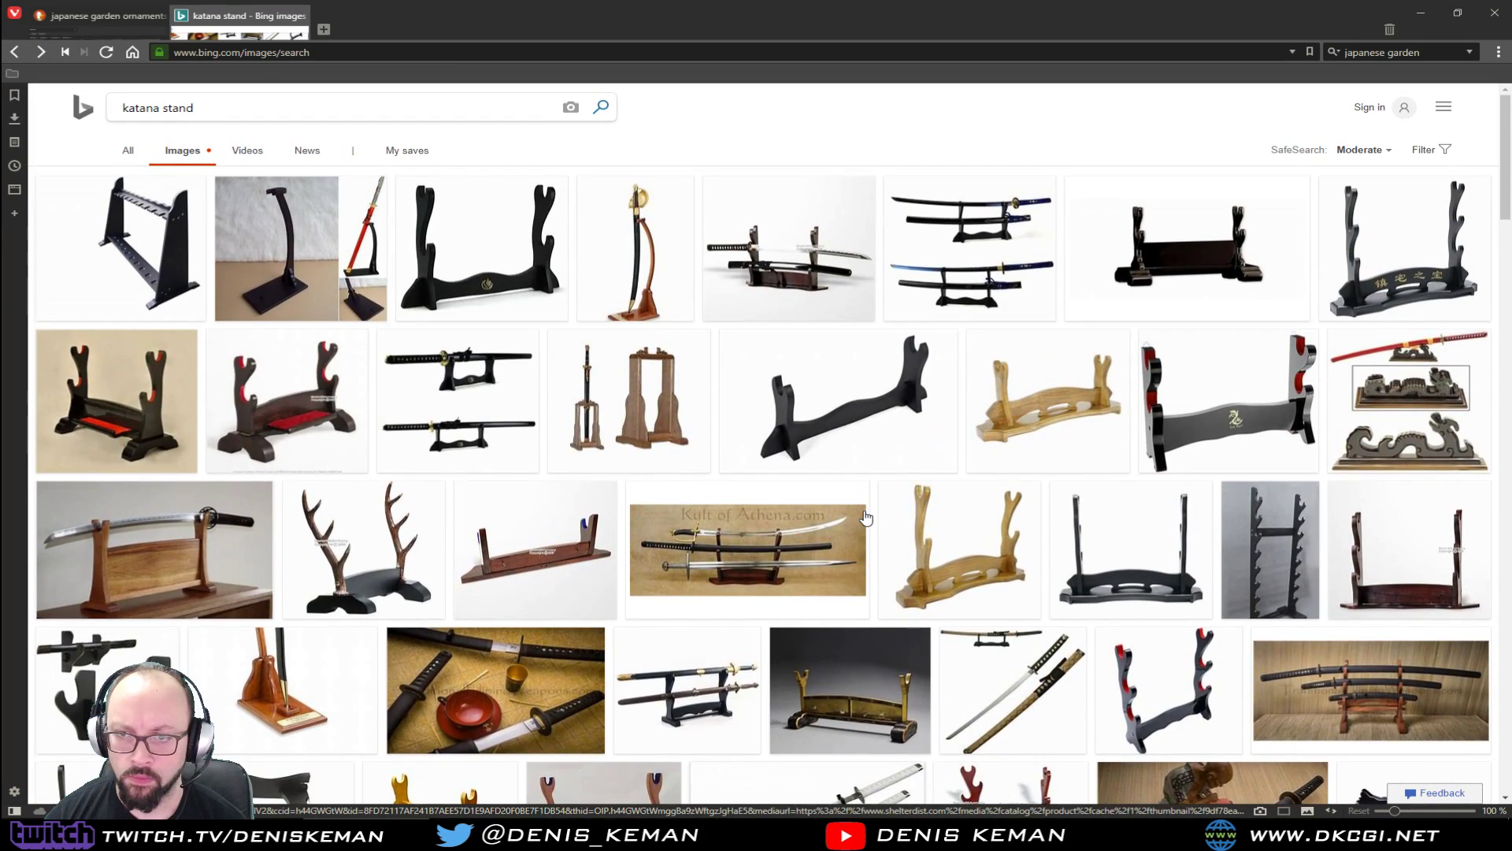
mouse_move(866, 517)
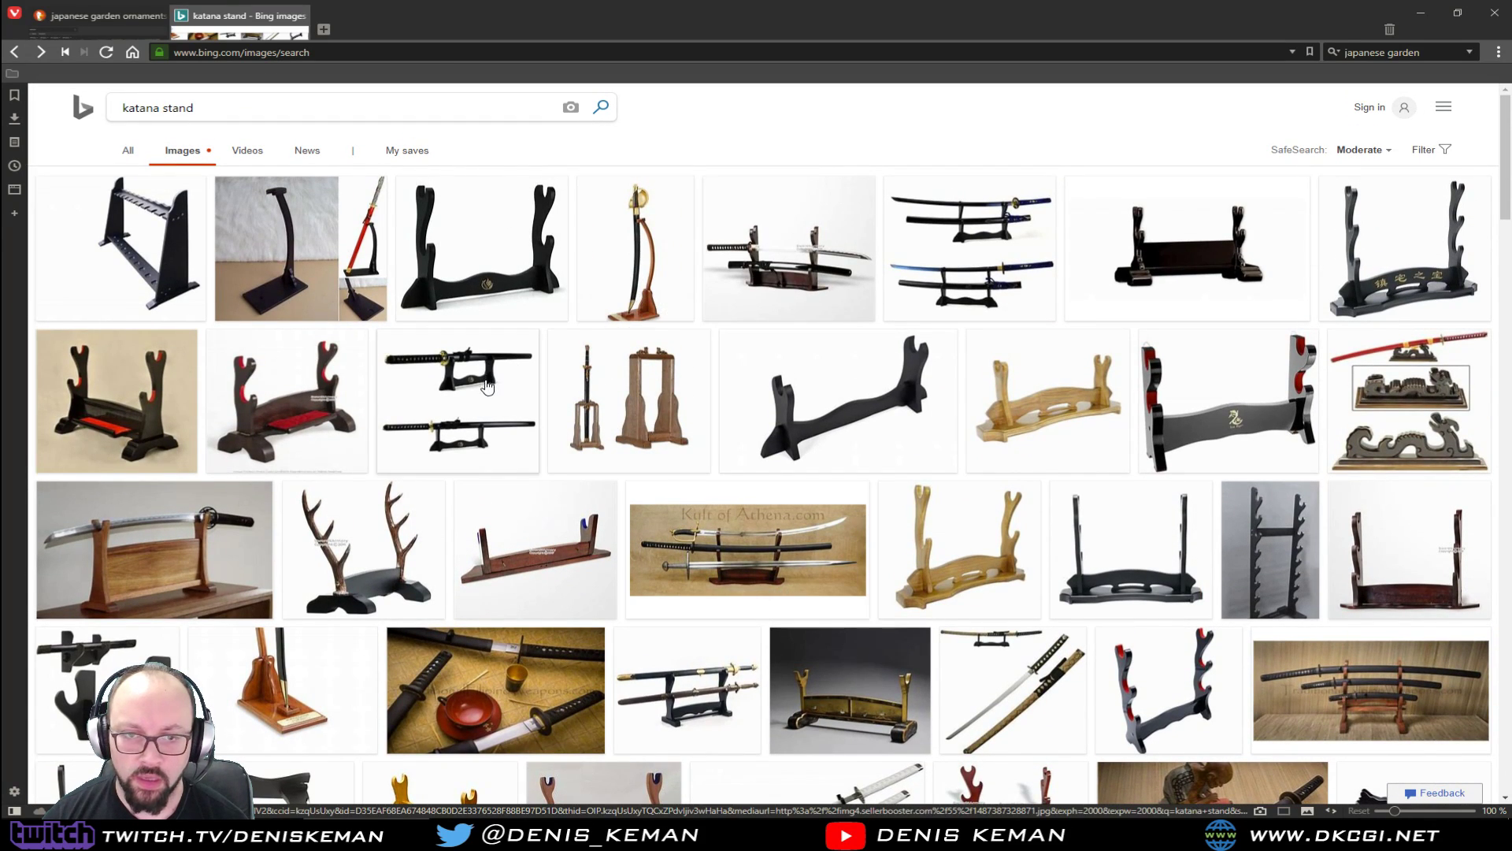
mouse_move(517, 388)
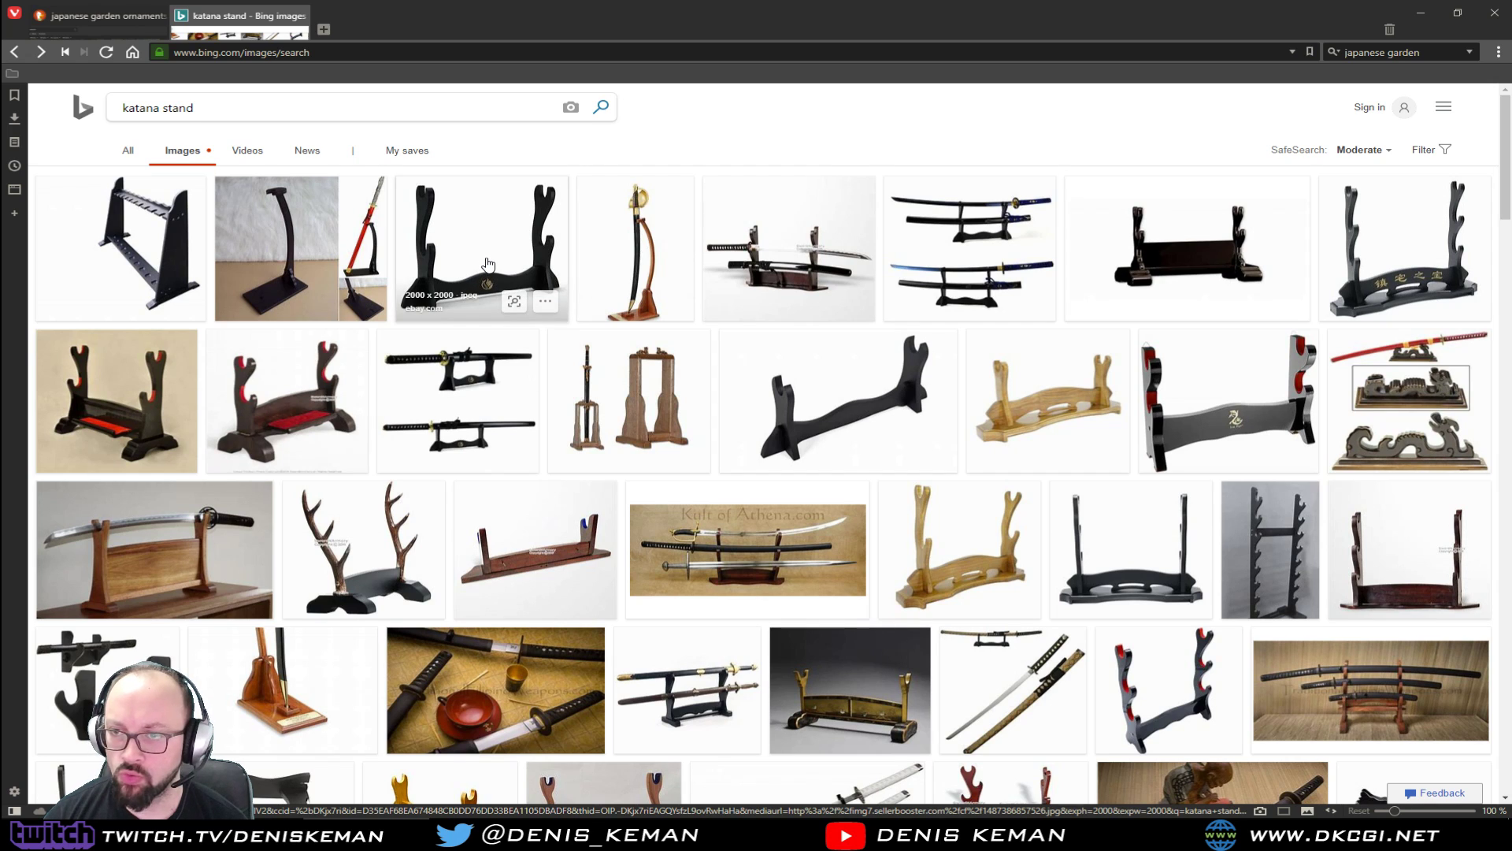
Save the enlarged blue-handled double katana stand picture as Katana_Stand.jpg, and switch to Photoshop to open it.
click(970, 271)
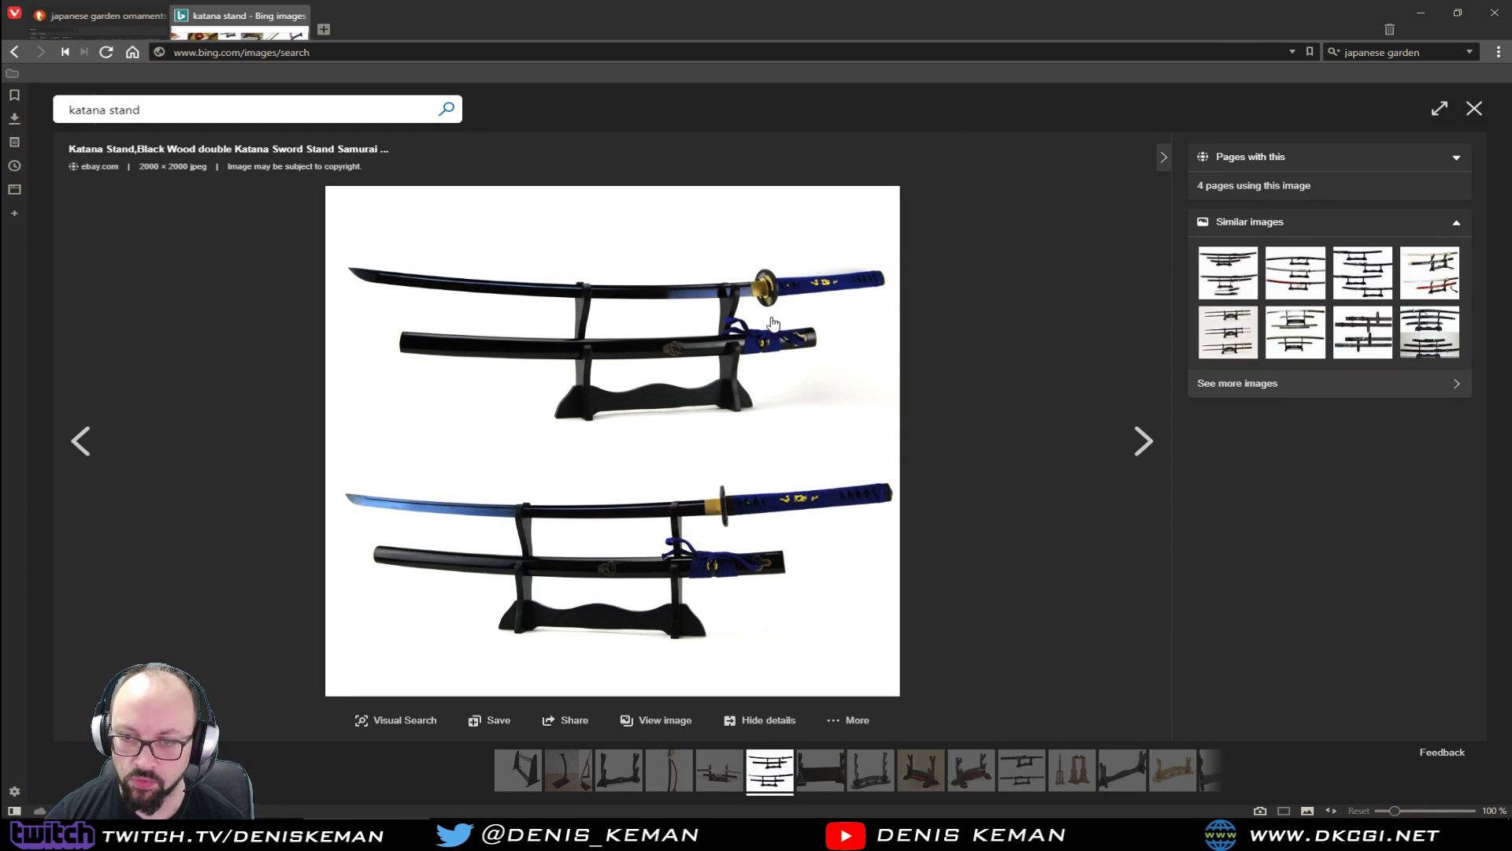
right_click(630, 388)
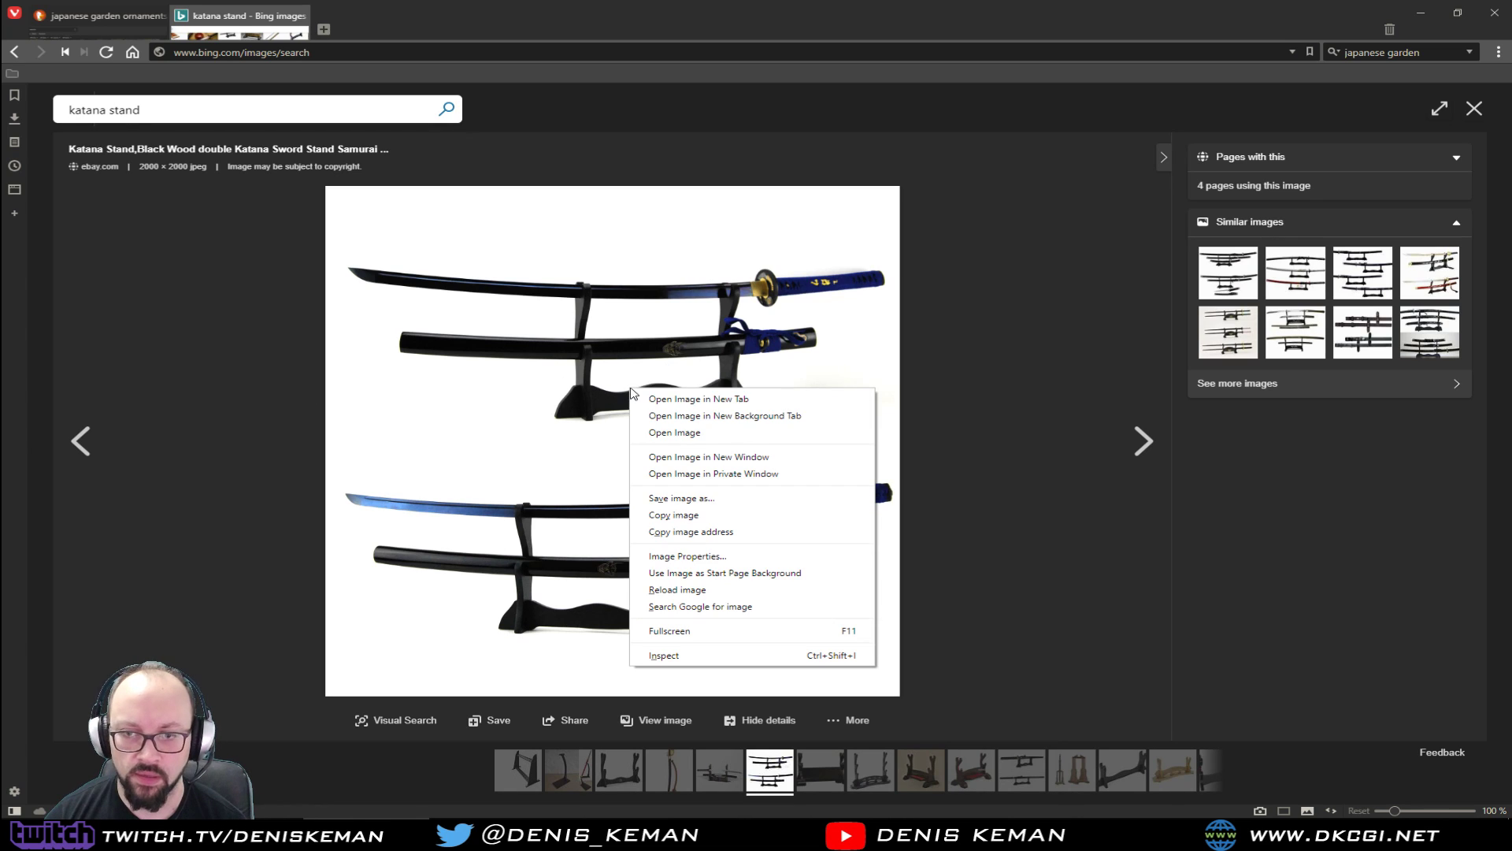
click(725, 516)
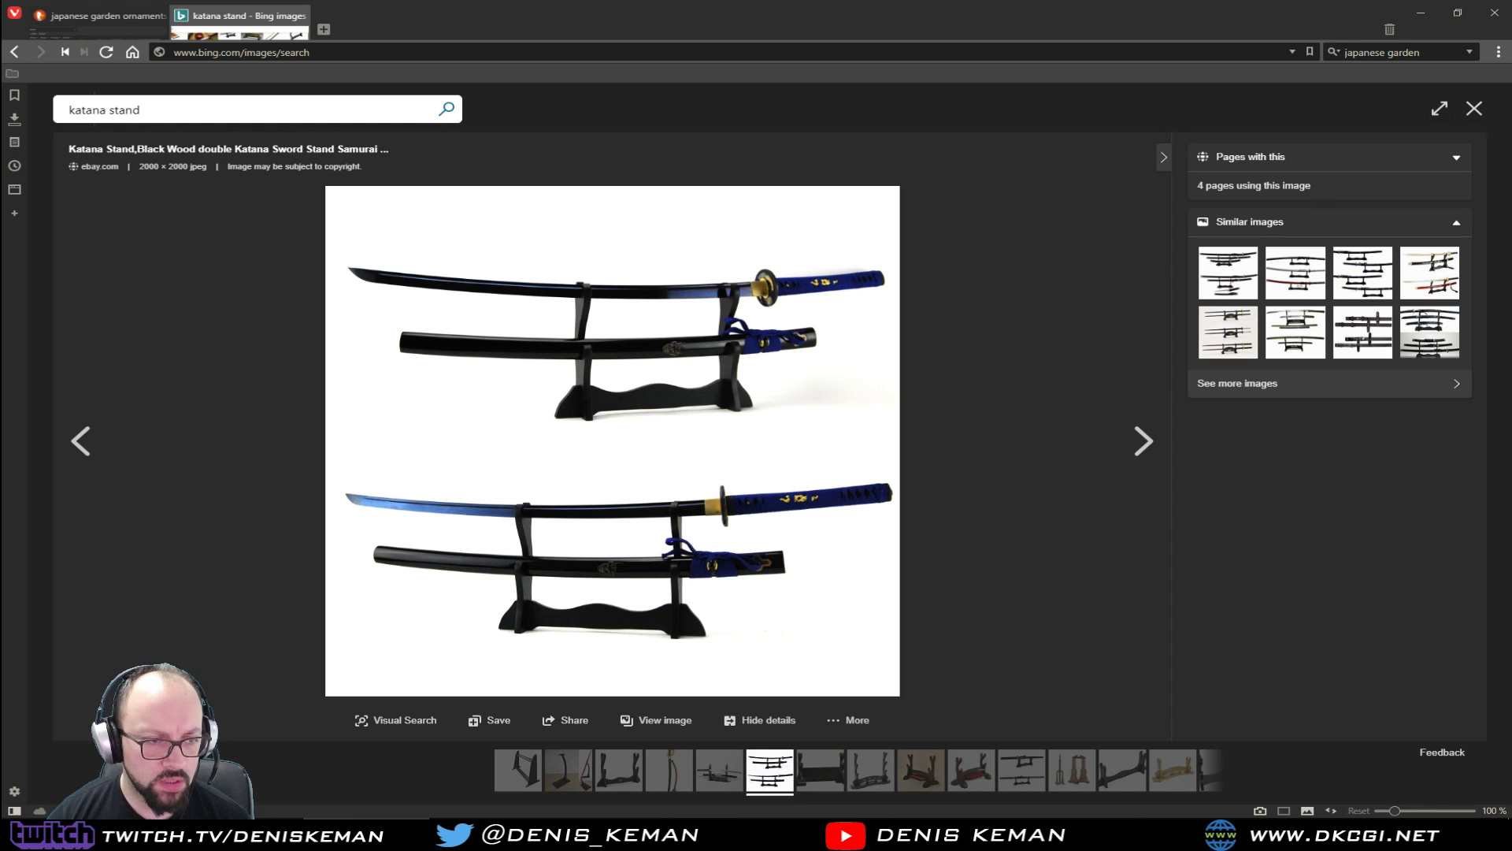
click(1432, 18)
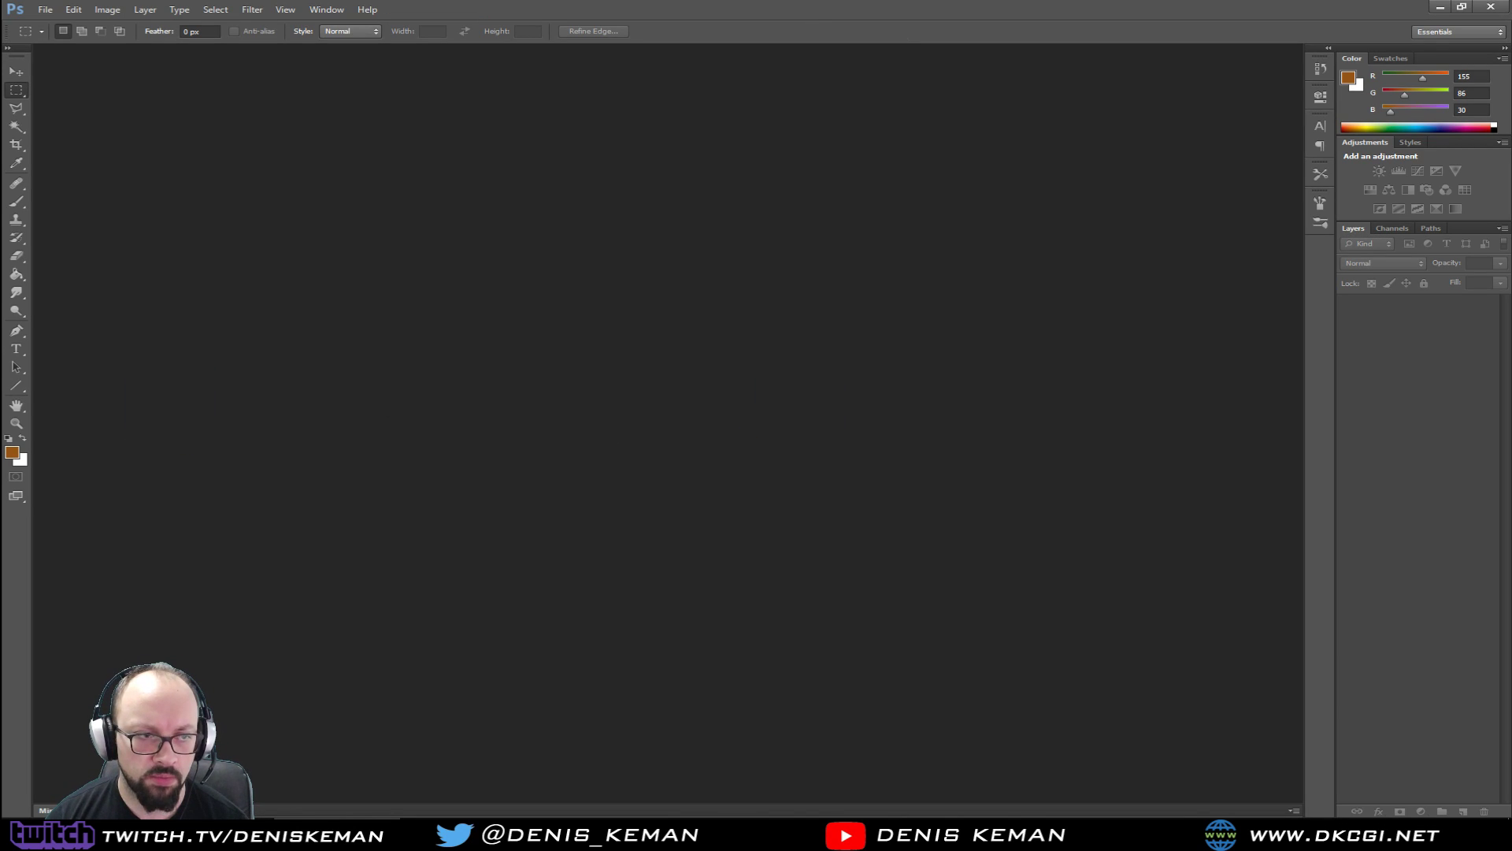
drag(623, 425, 734, 413)
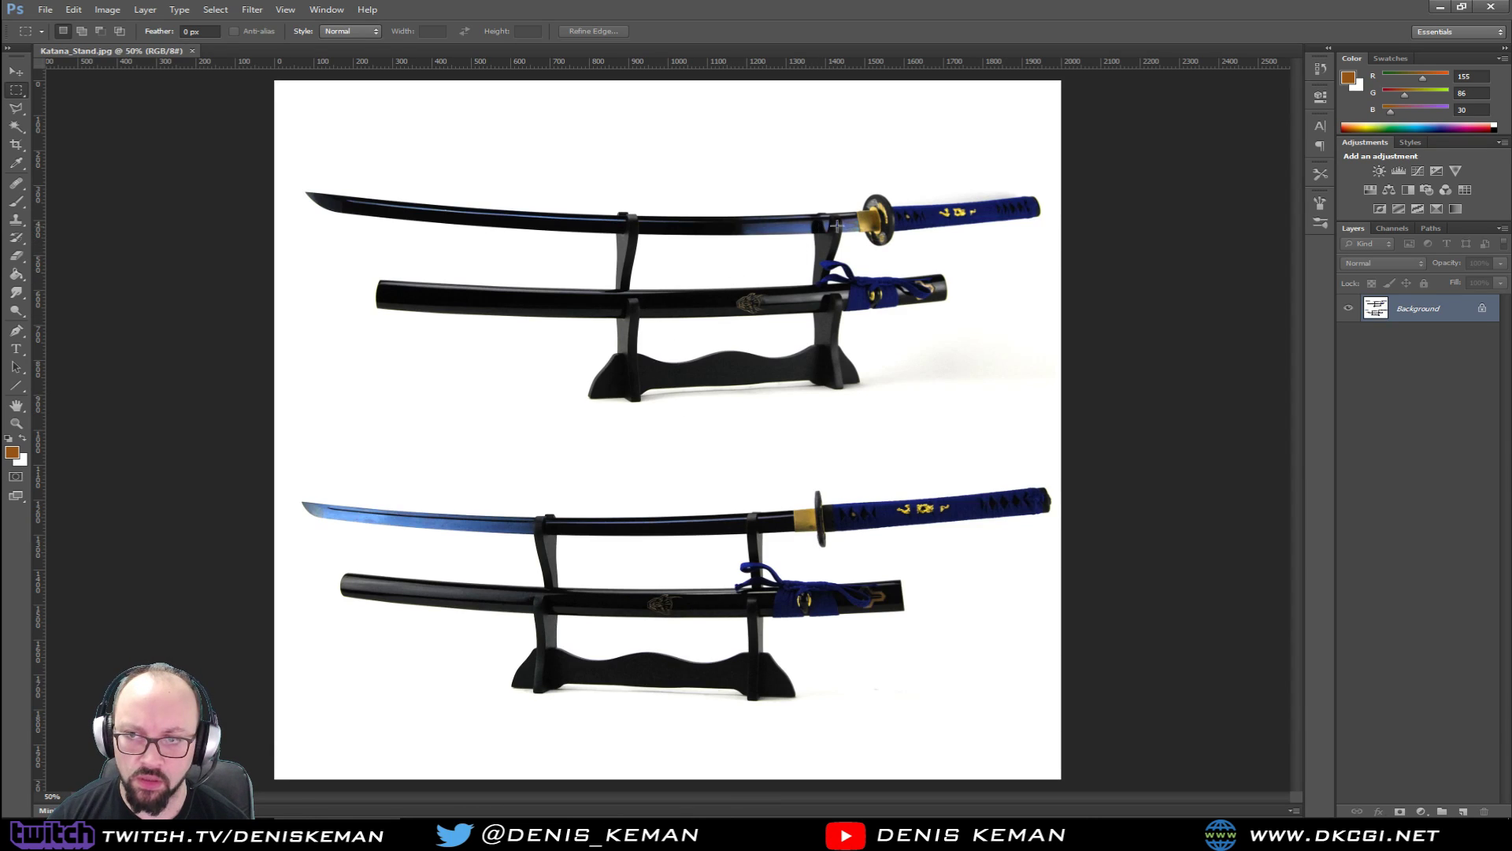
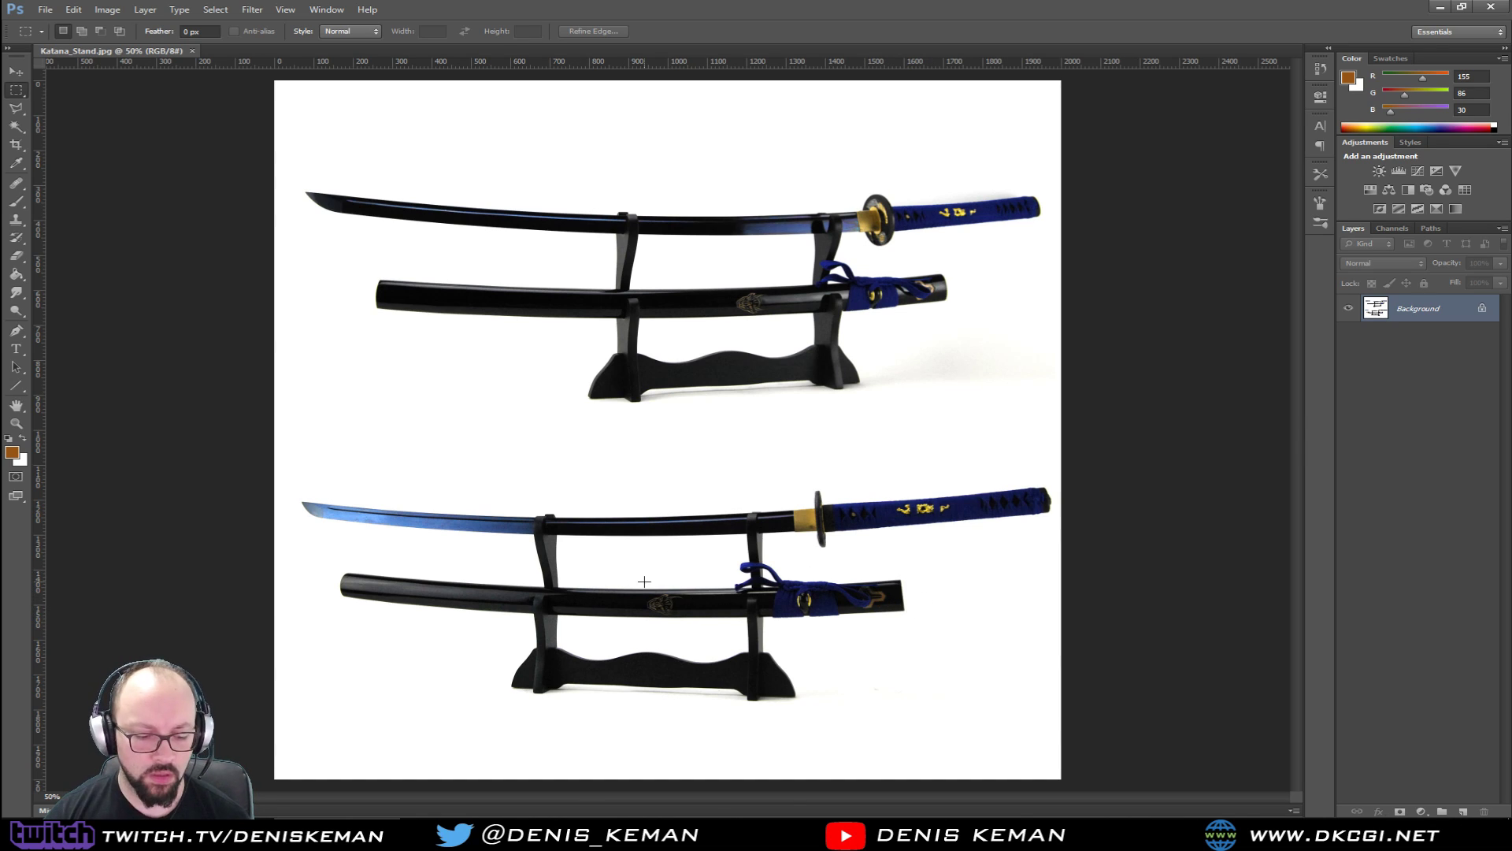
Add a new layer above the katana picture and set the foreground colour to blue, RGB 22, 31, 221.
key(ctrl+shift+n)
key(Return)
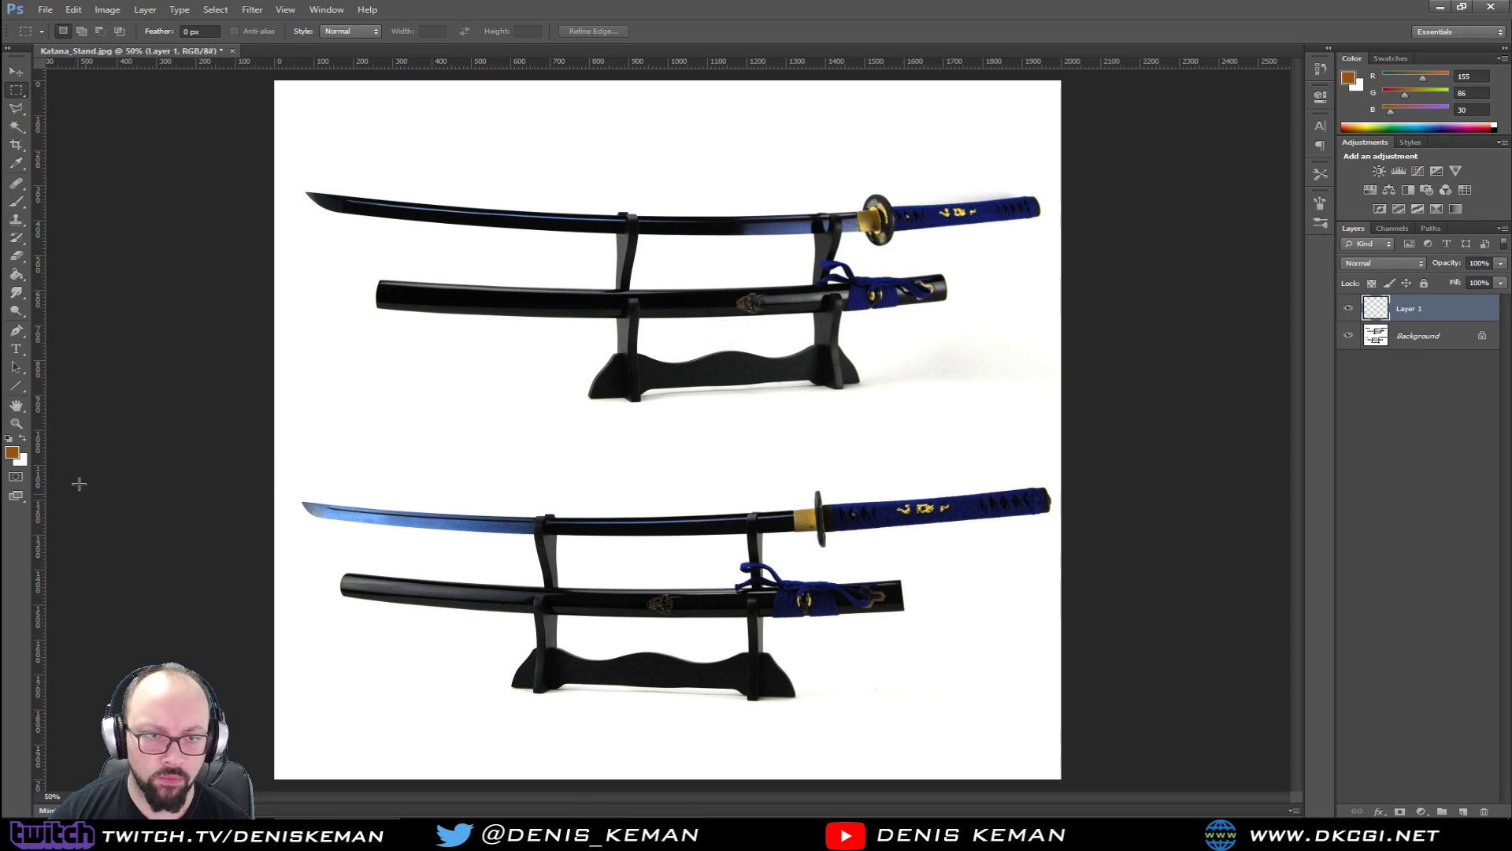
click(6, 438)
click(11, 452)
click(328, 160)
click(283, 121)
click(473, 88)
key(m)
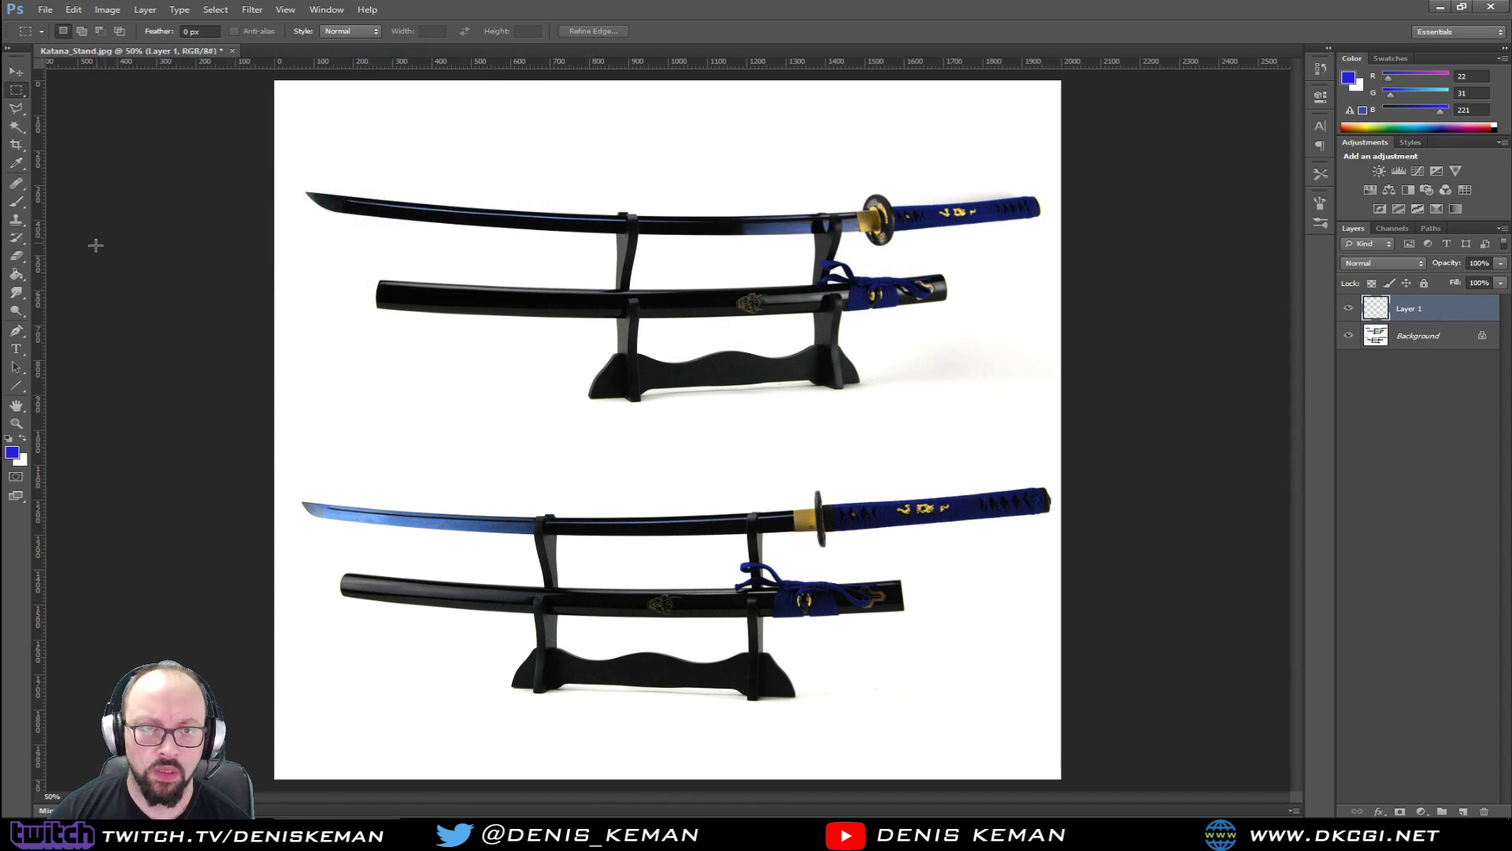
Fill the new layer with the blue using the Paint Bucket and set the layer's opacity to 40%.
click(17, 276)
click(425, 334)
click(1481, 282)
click(1480, 263)
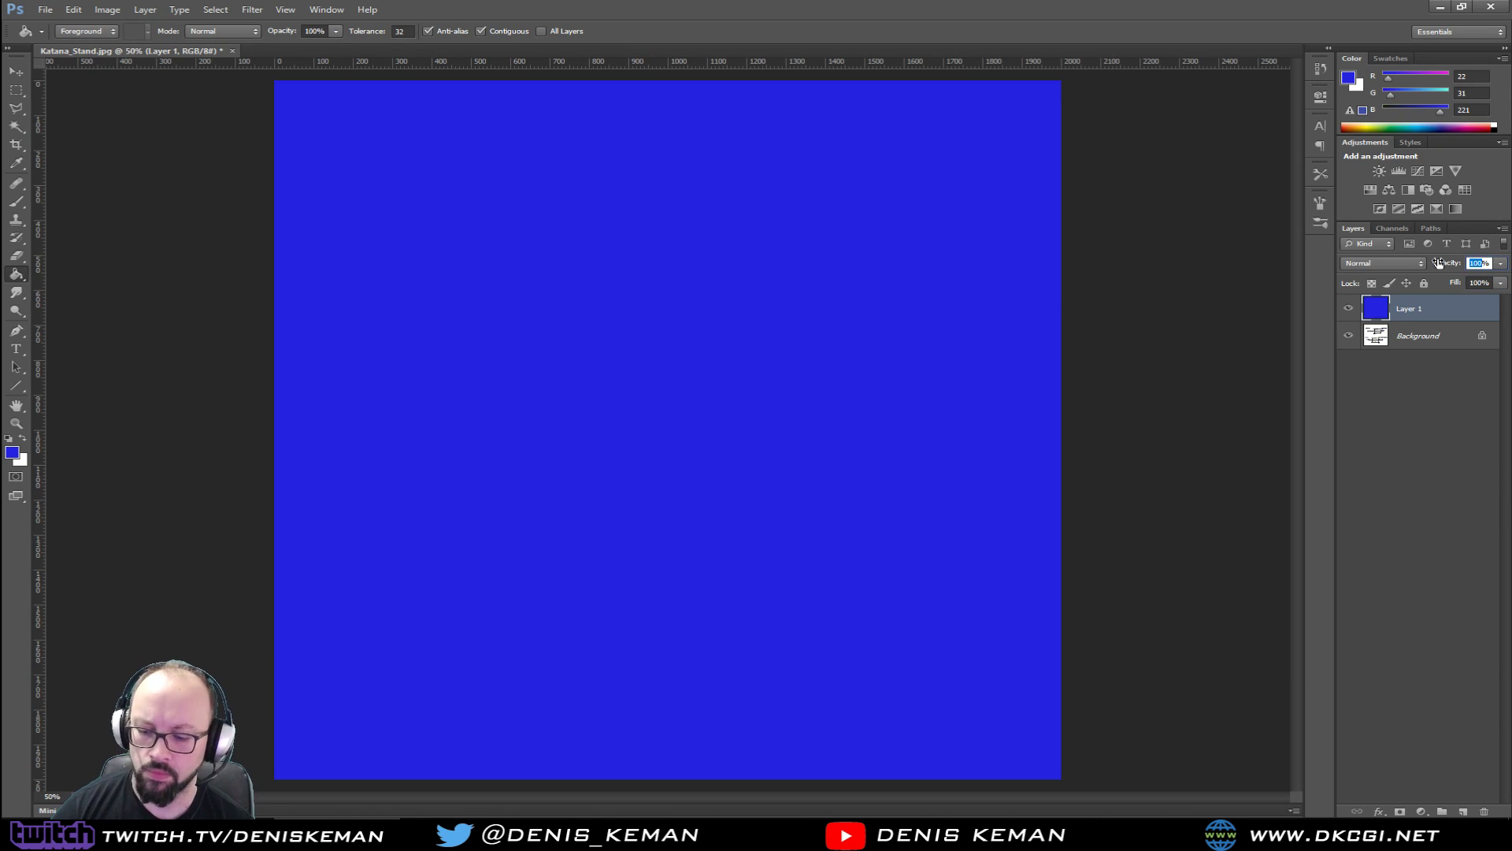
text(40)
key(Return)
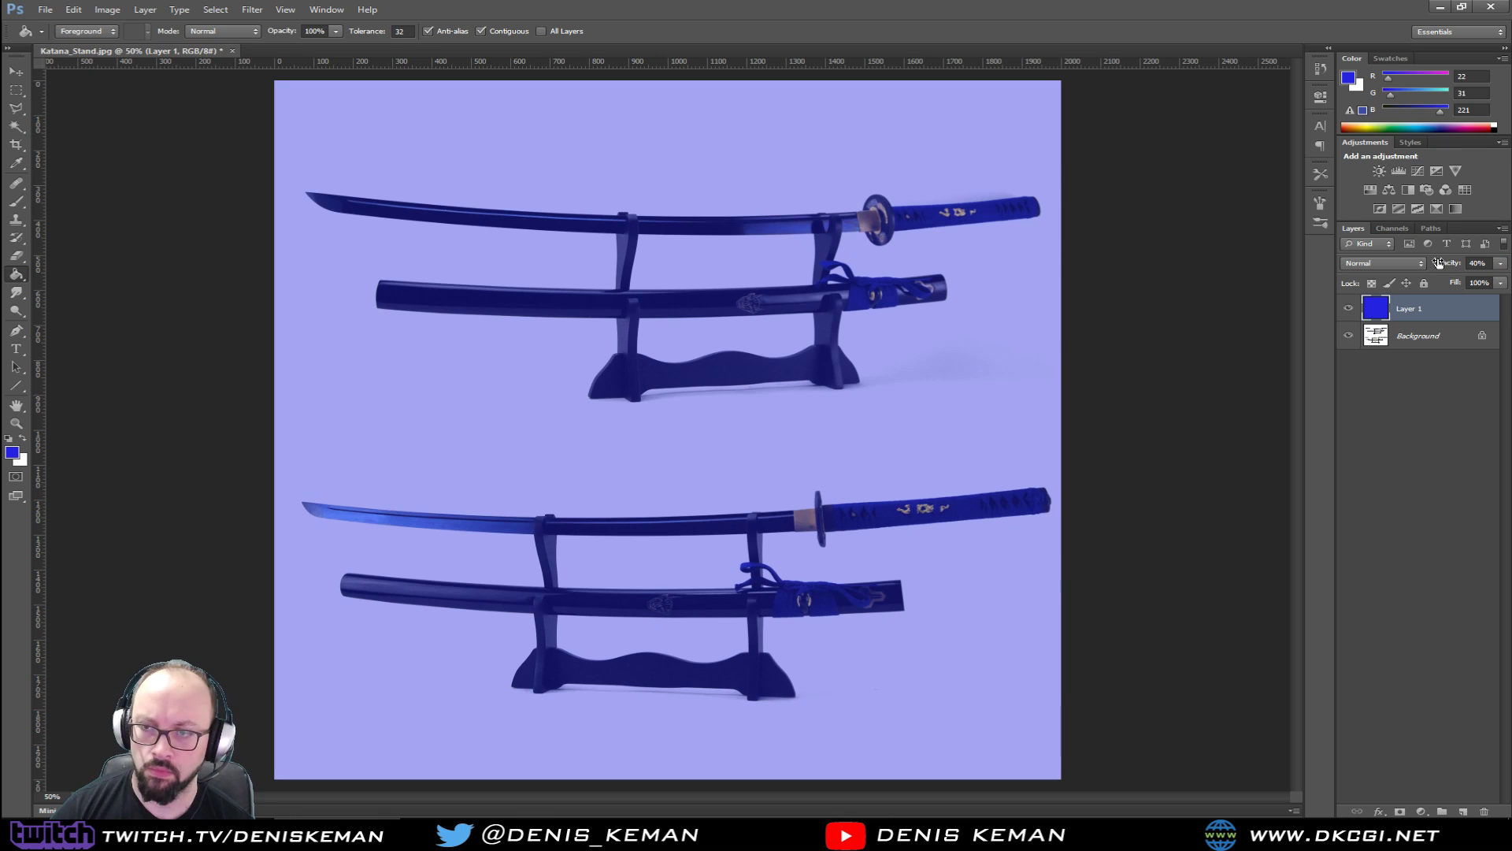
Adjust the blue overlay layer's opacity to 30%.
click(1474, 263)
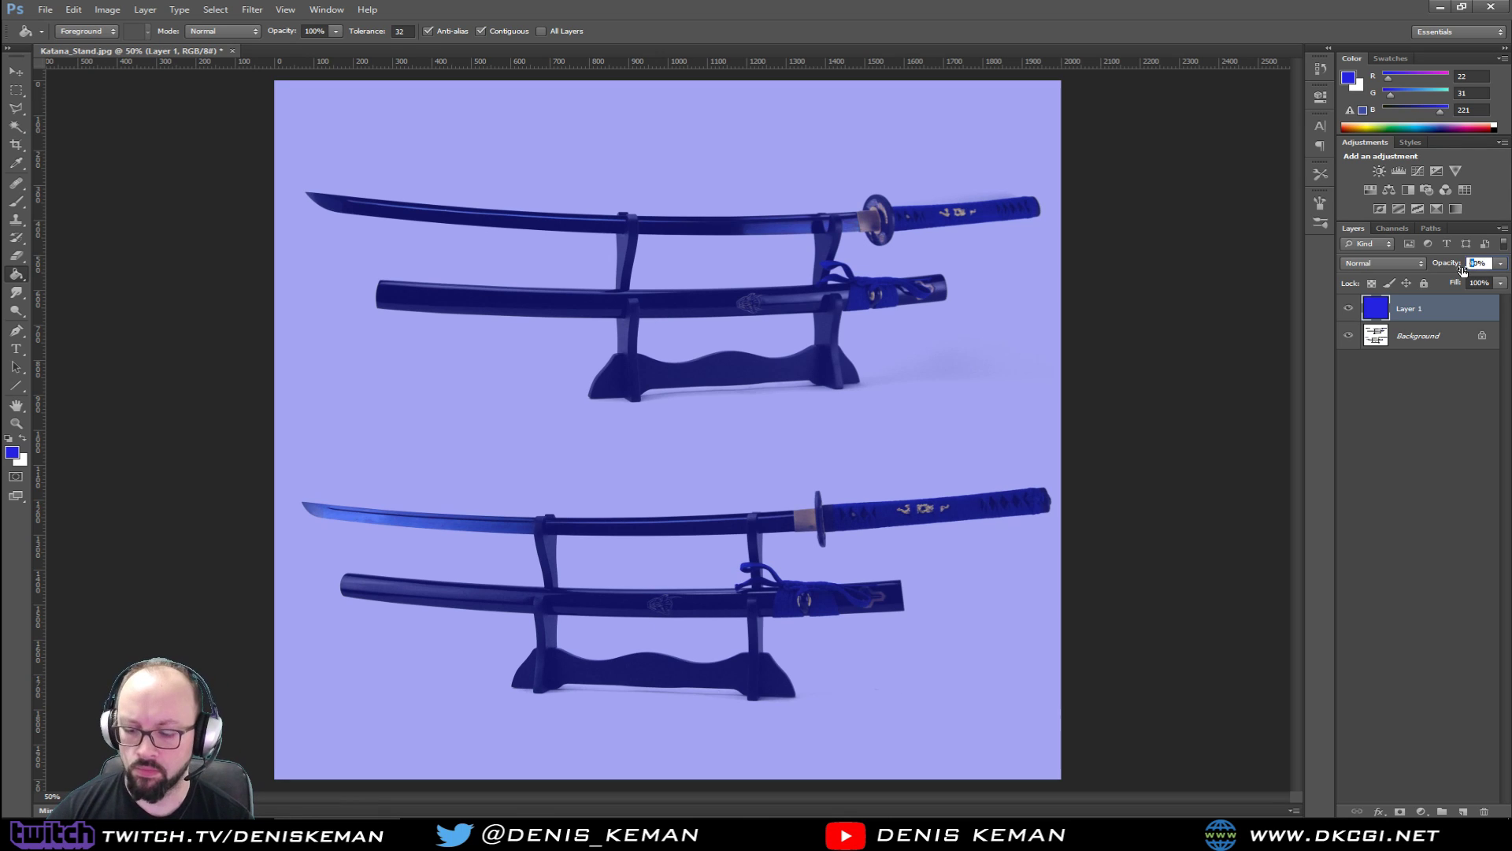
key(Return)
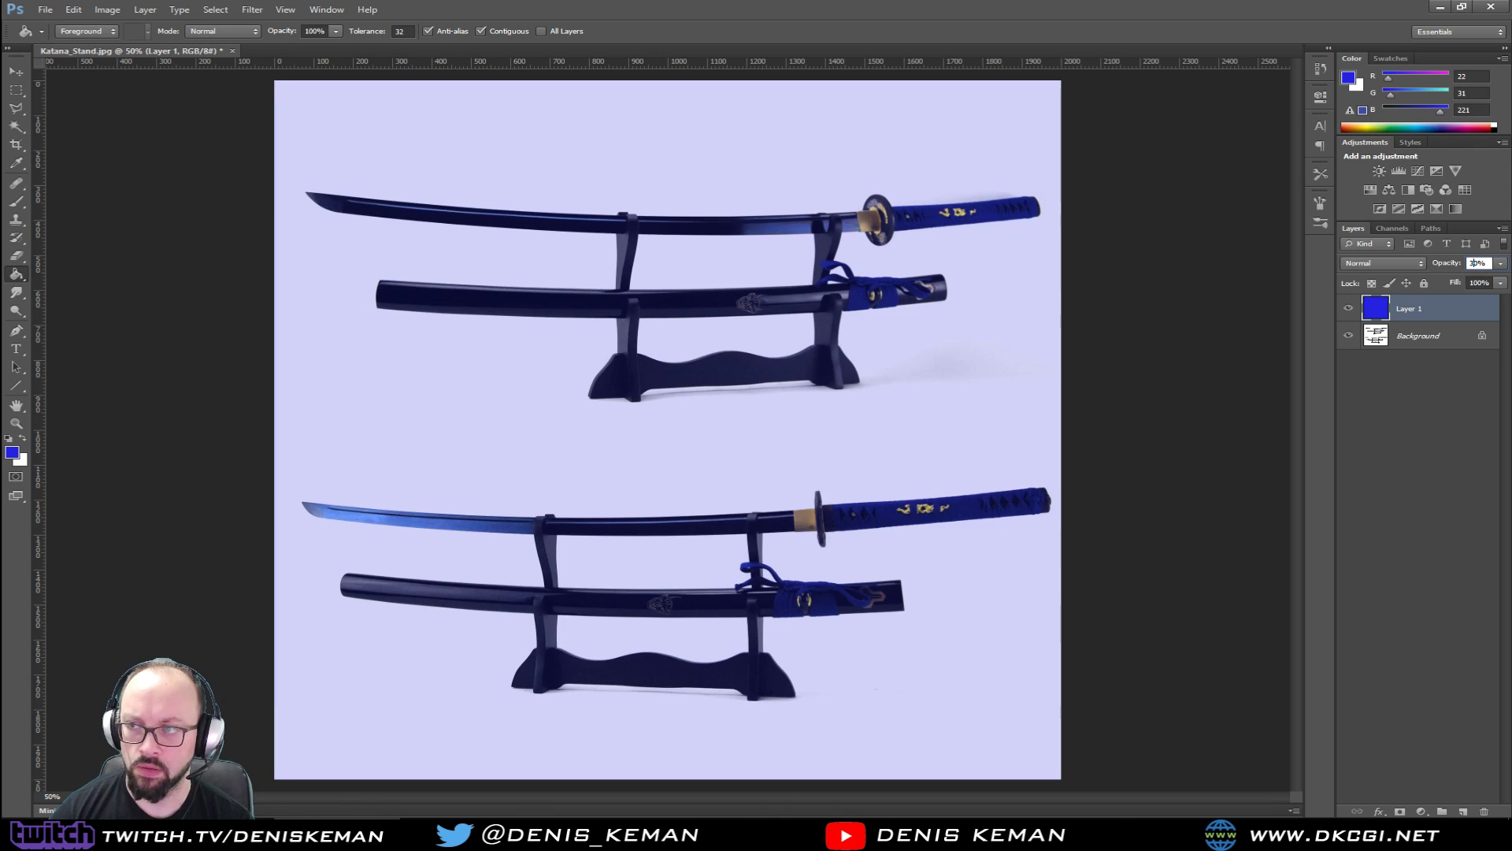
text(30)
key(Return)
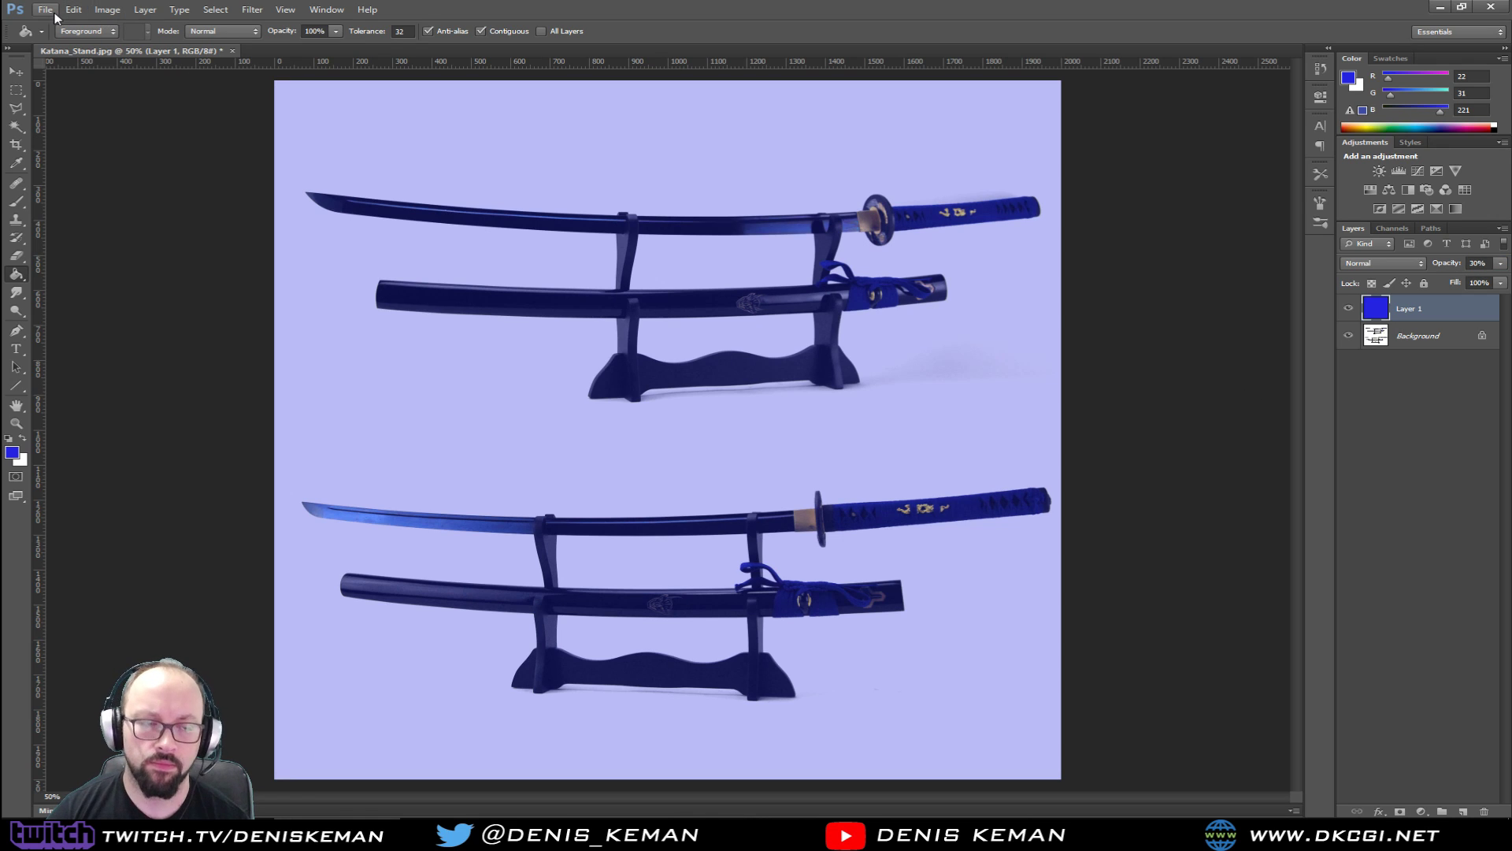
Merge the blue overlay into the katana picture, save it as a JPEG at quality 12 (Maximum), and switch to 3ds Max.
key(ctrl+e)
click(46, 10)
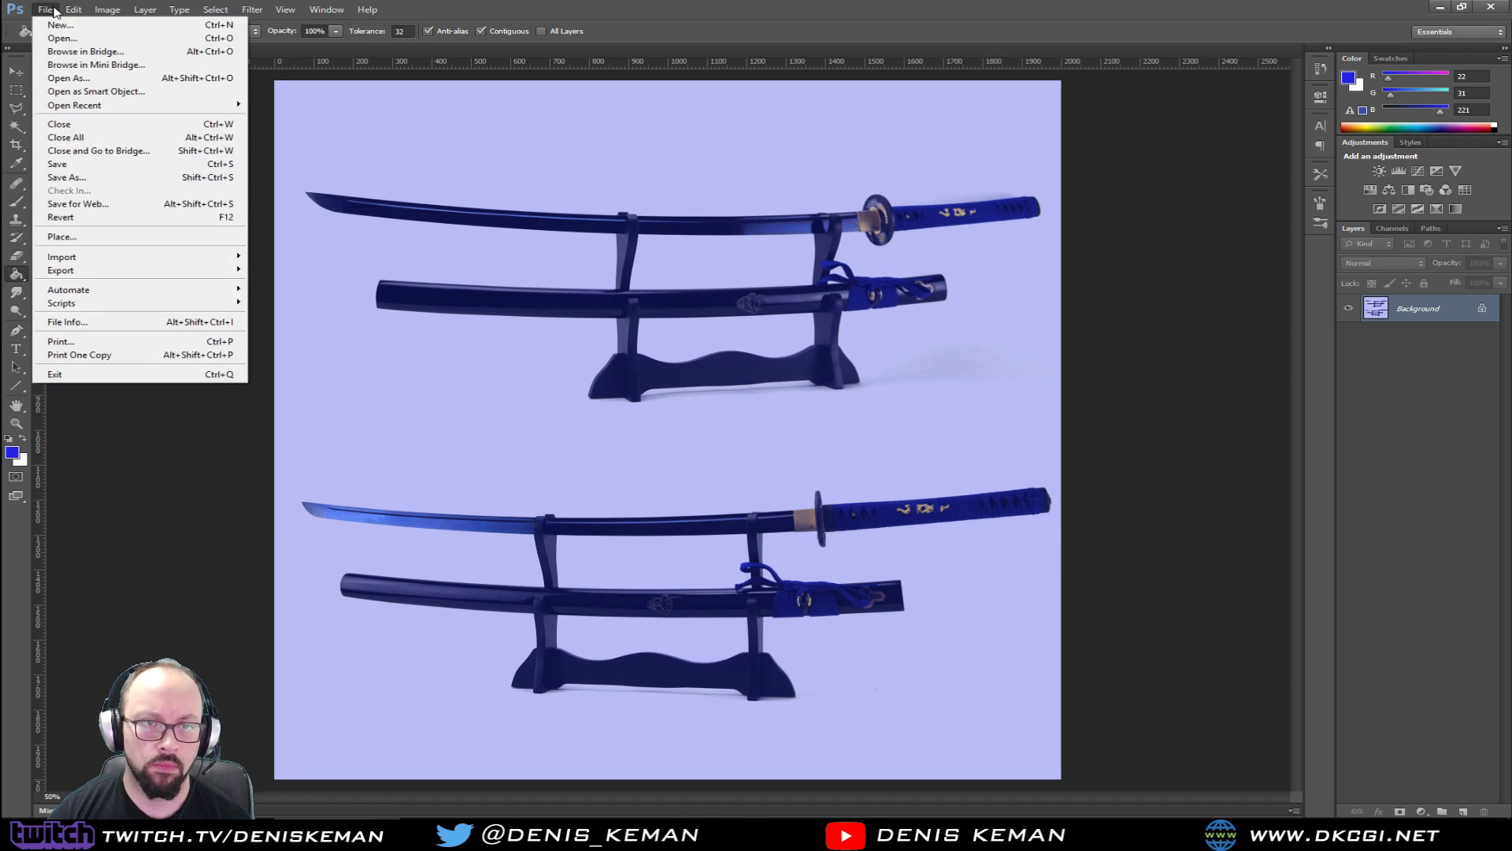
click(63, 164)
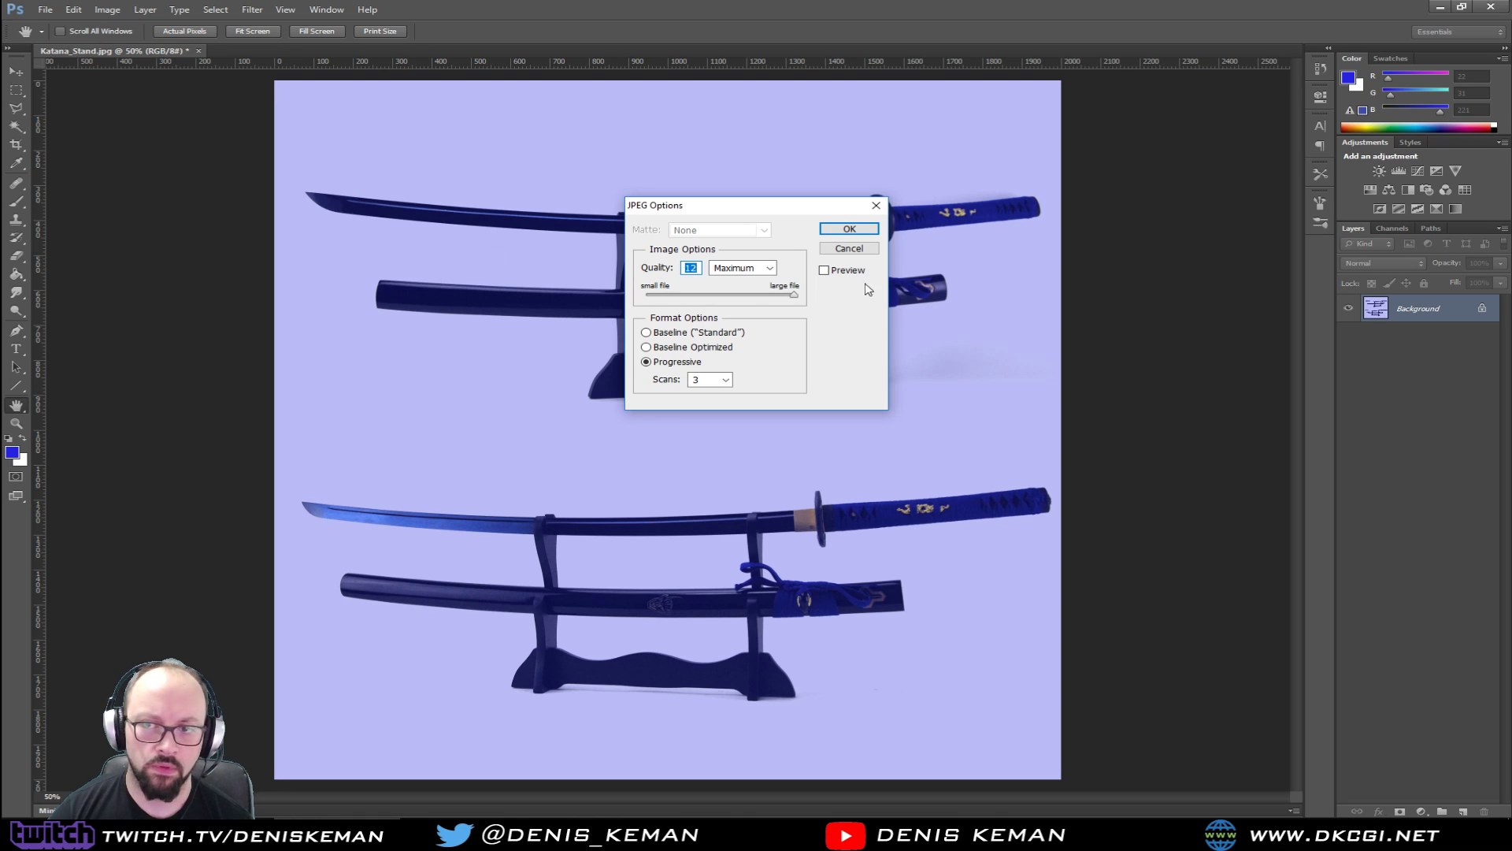
click(849, 229)
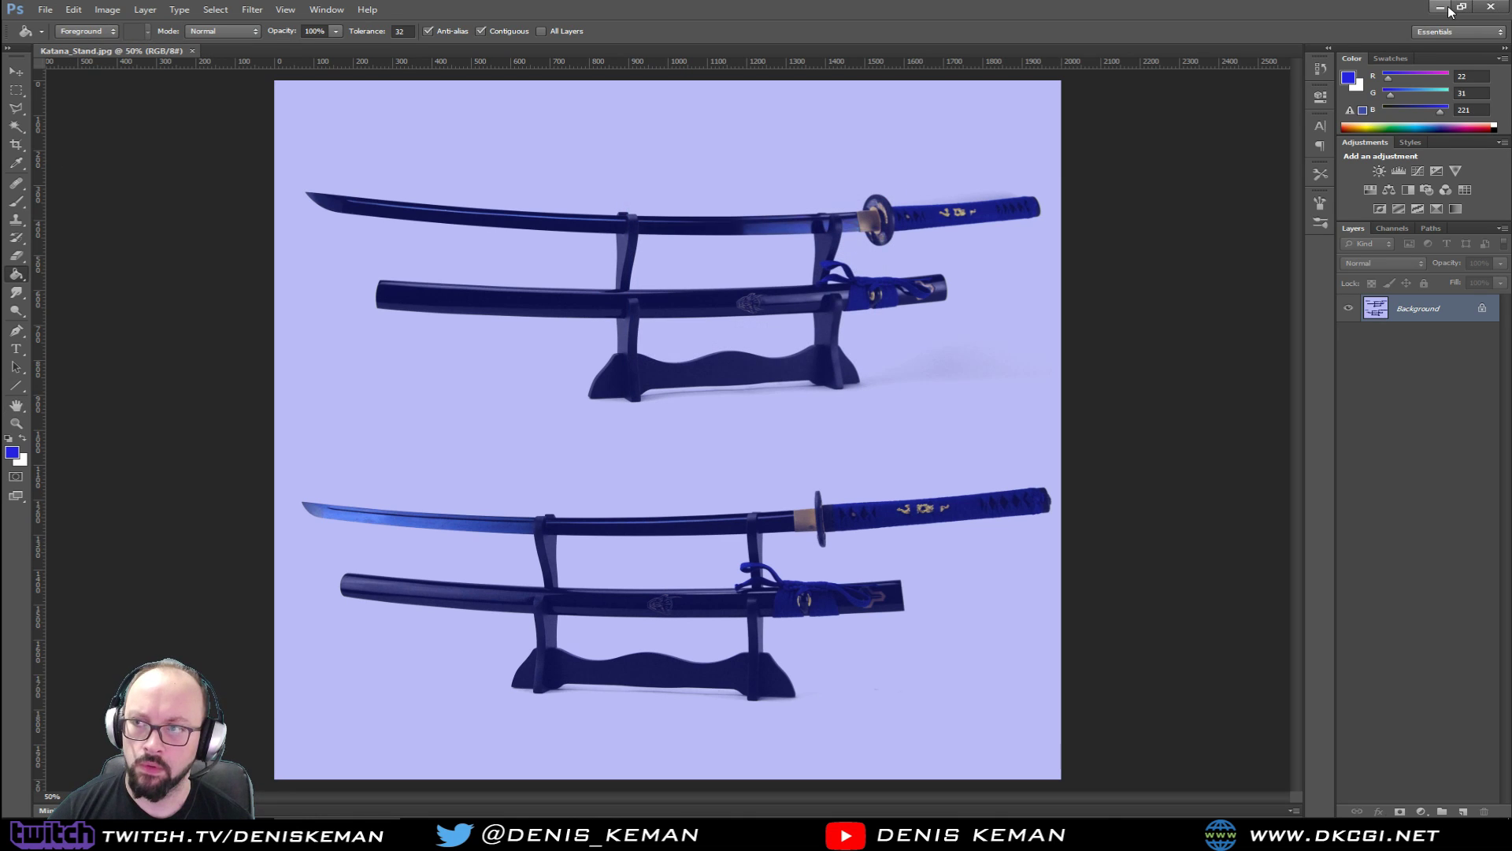
click(1439, 7)
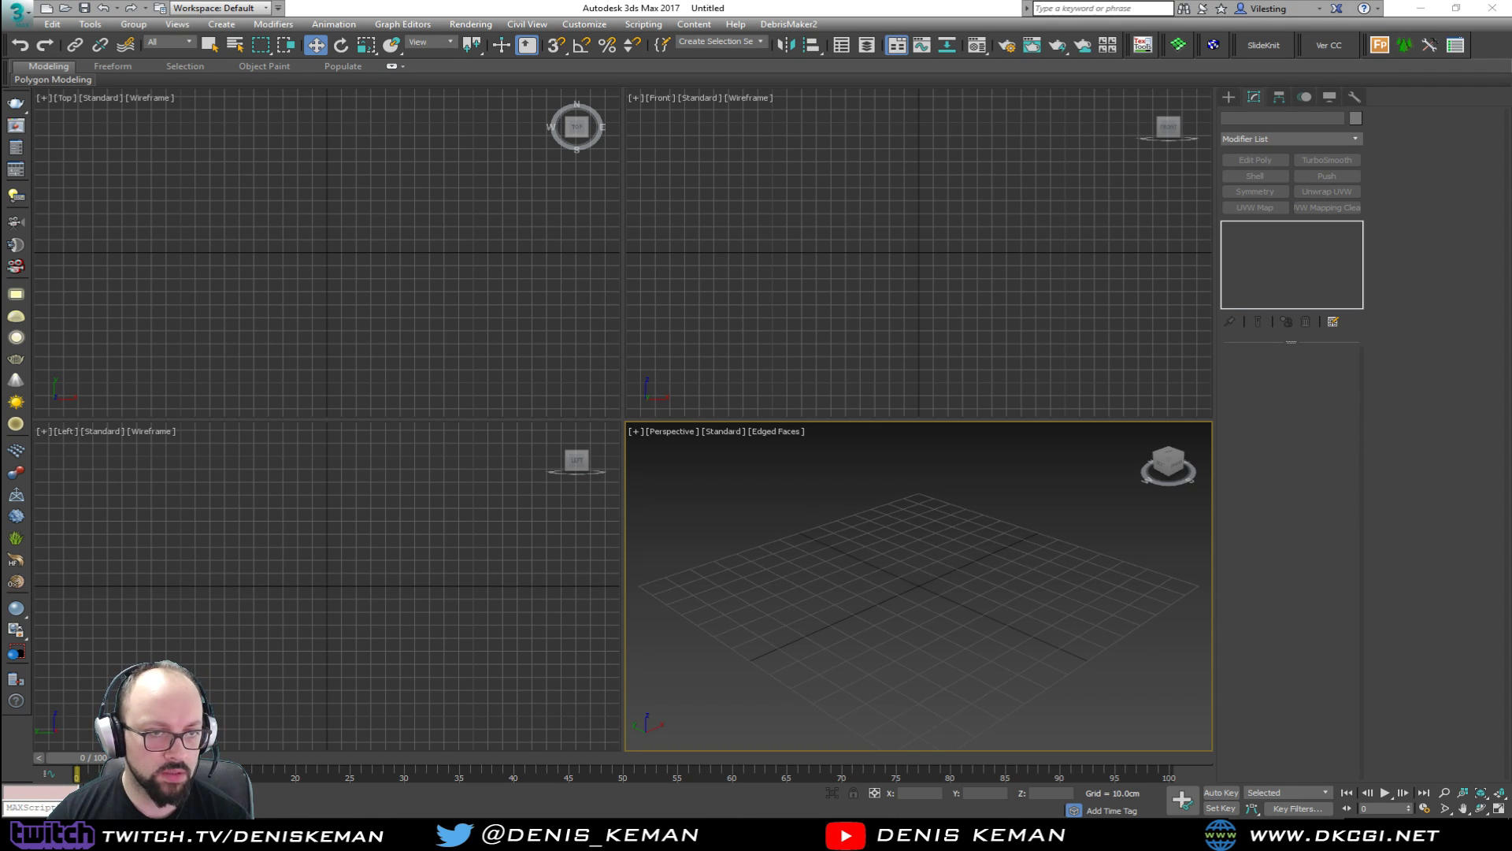
Create a standard primitive plane in the Front view and set its length and width to 200 cm.
click(1228, 97)
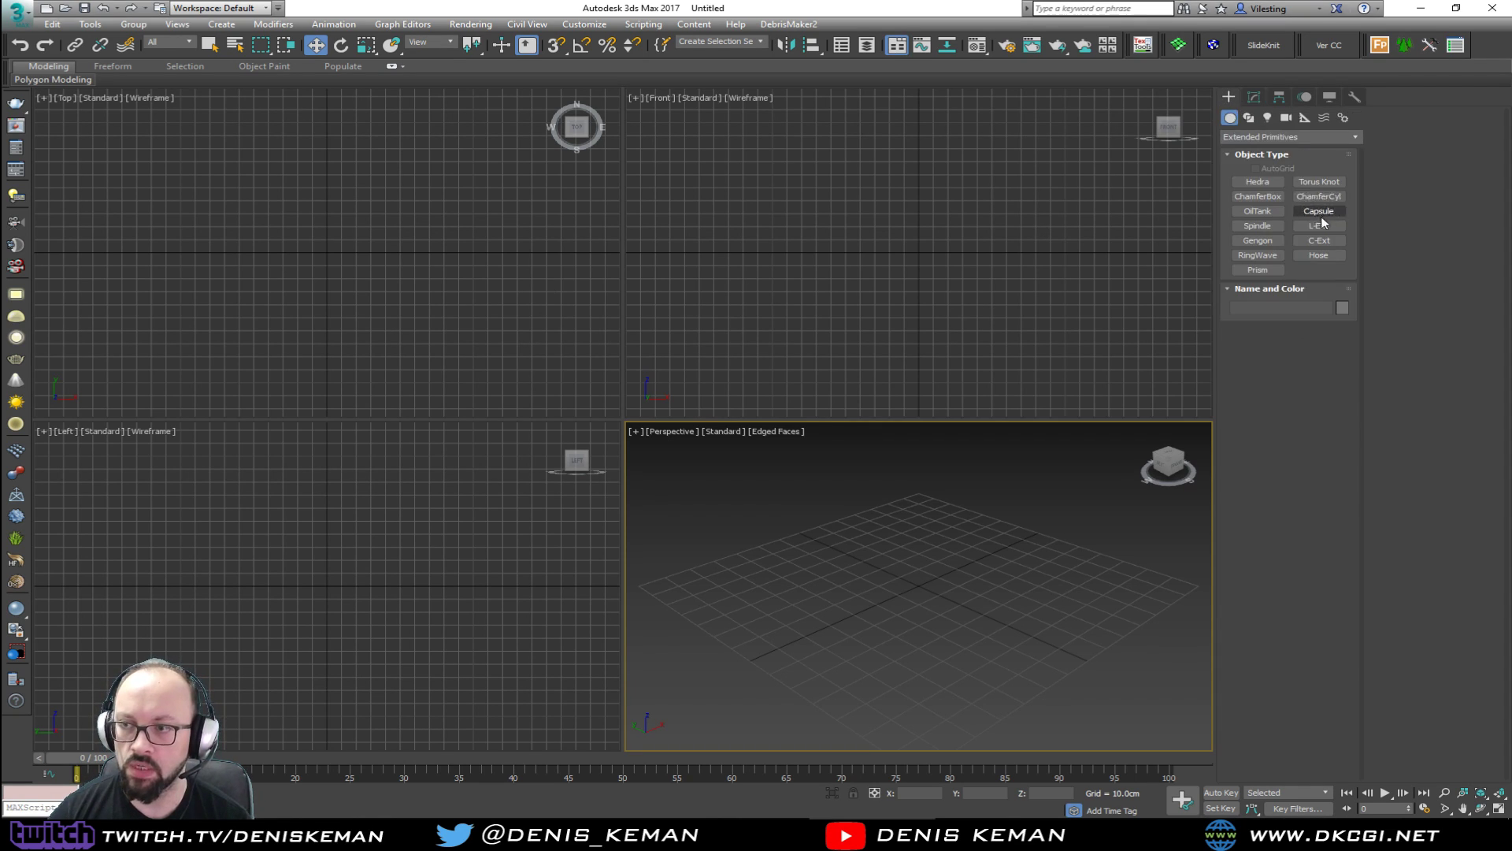
click(1260, 137)
click(1256, 156)
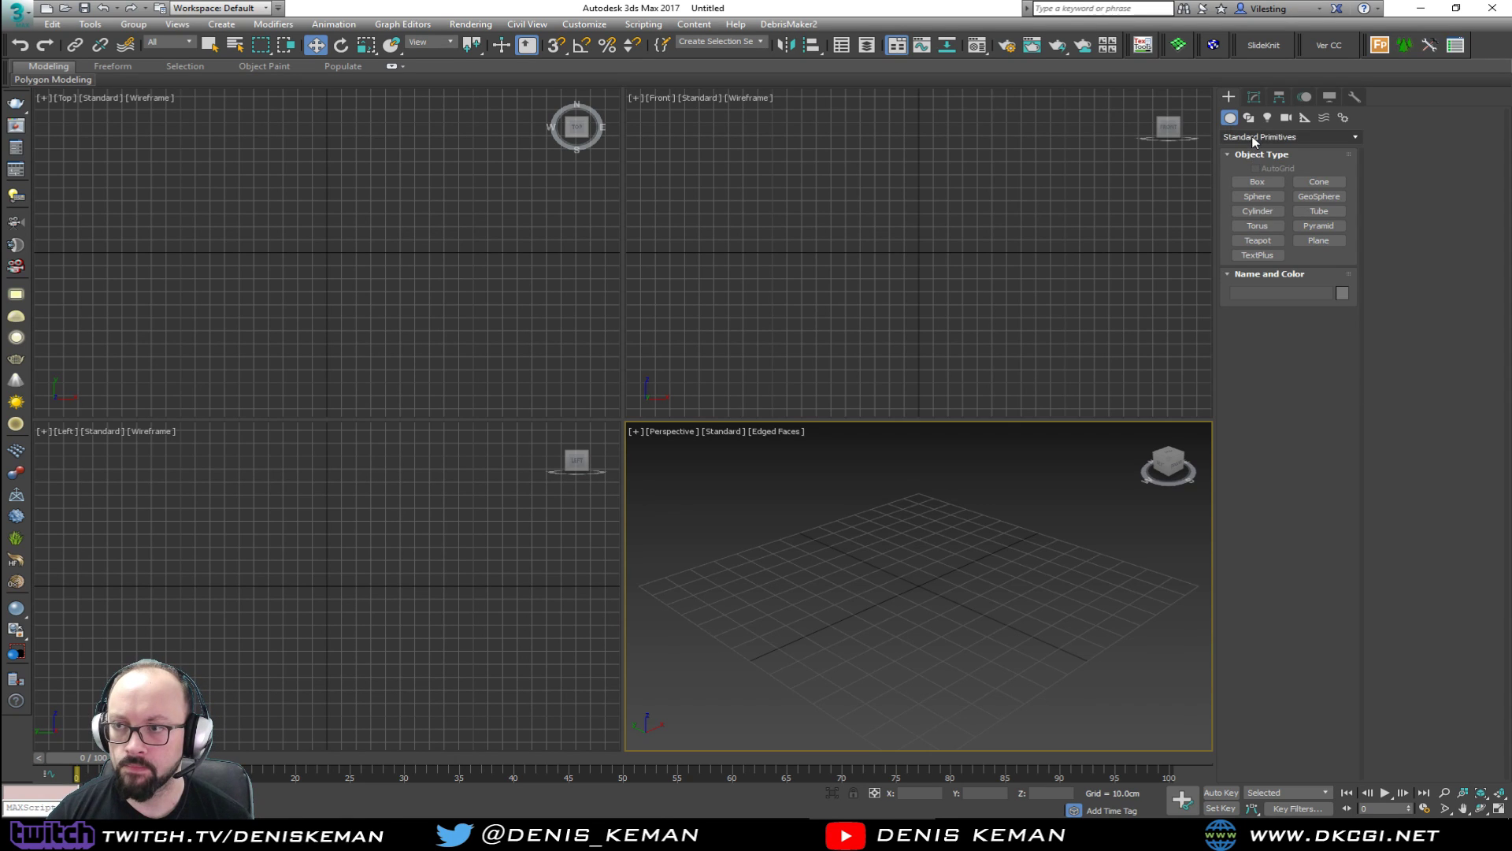
click(1326, 241)
drag(782, 136, 1051, 308)
click(1294, 385)
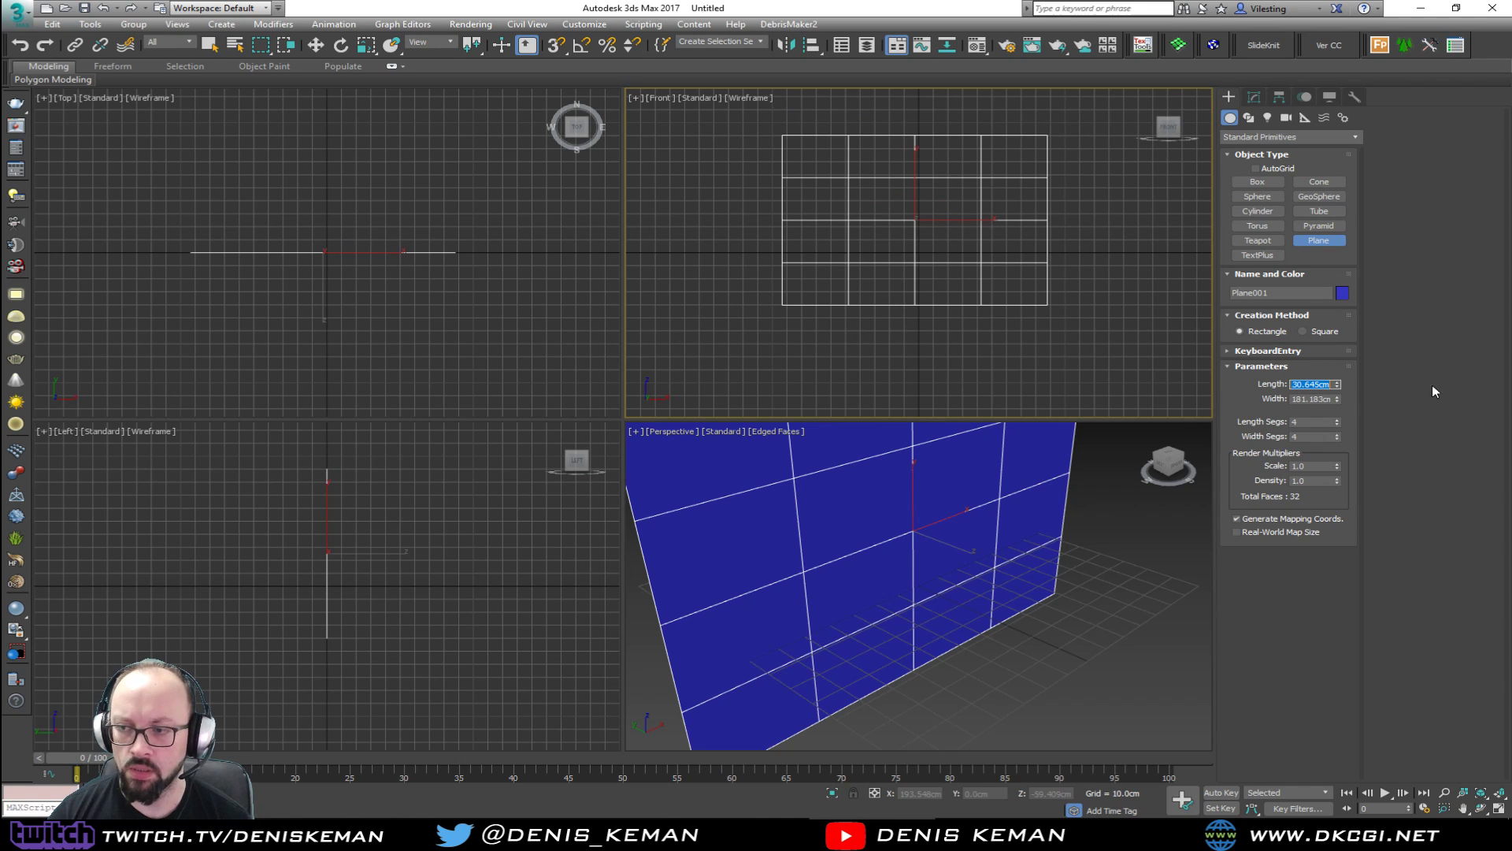
text(200)
key(Tab)
text(200)
key(Return)
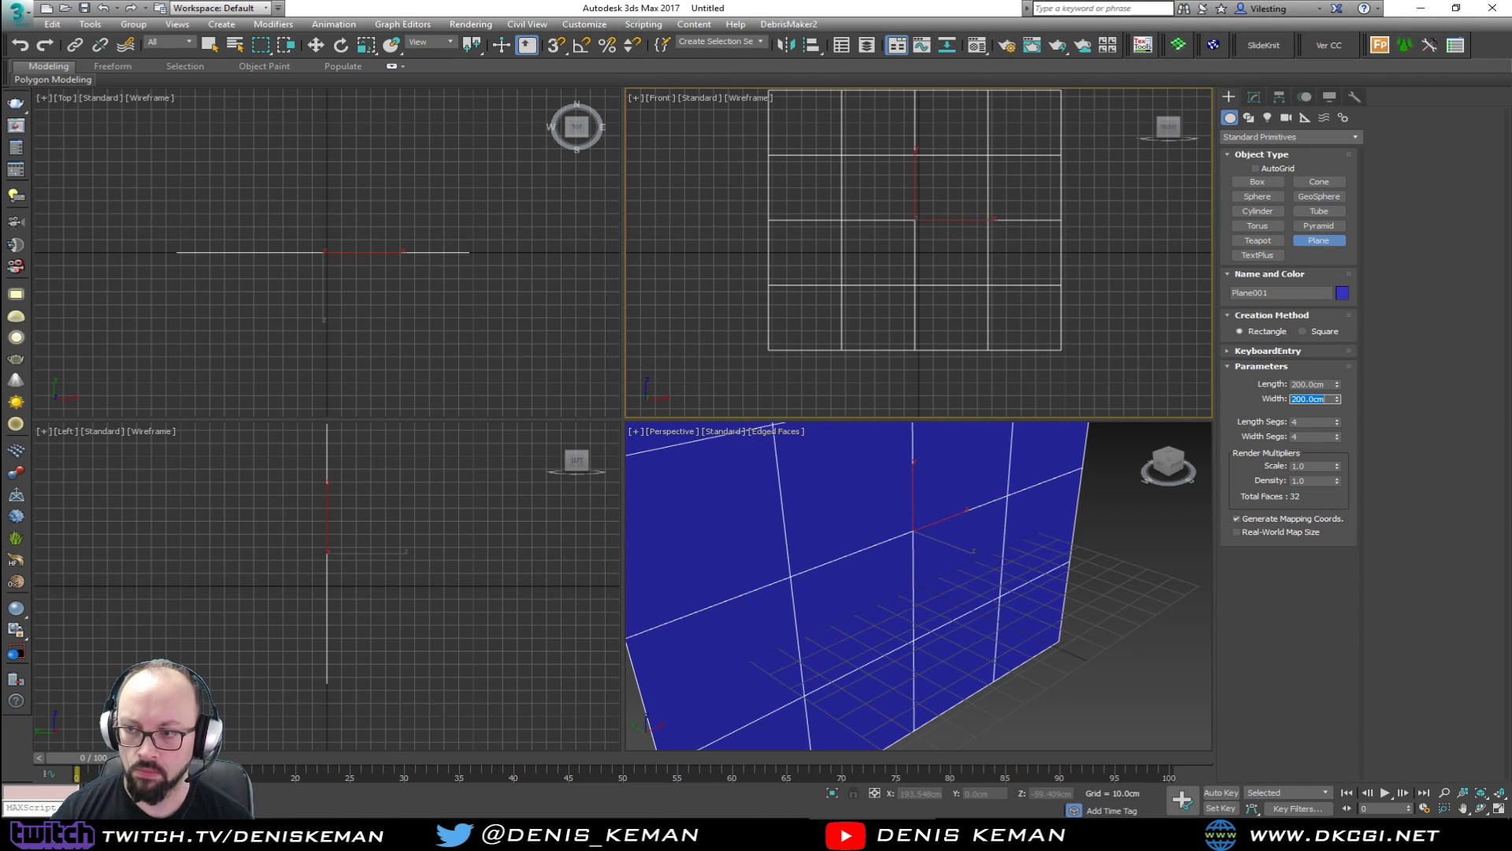
Reduce the plane's length and width segments to 1 and position it at X 0 and Z 0.
right_click(1337, 422)
right_click(1338, 437)
right_click(919, 521)
key(z)
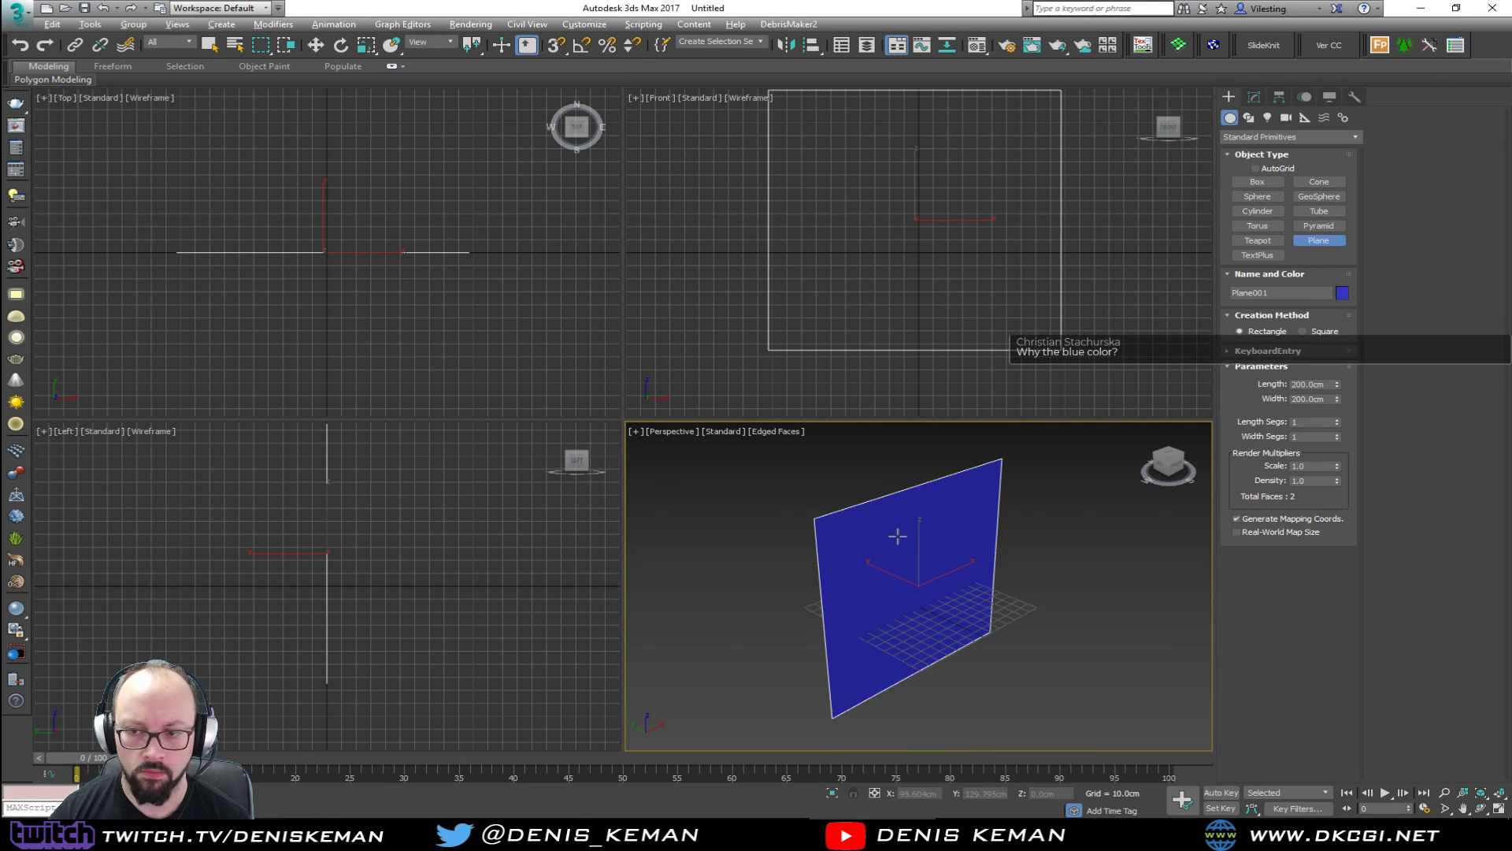
key(w)
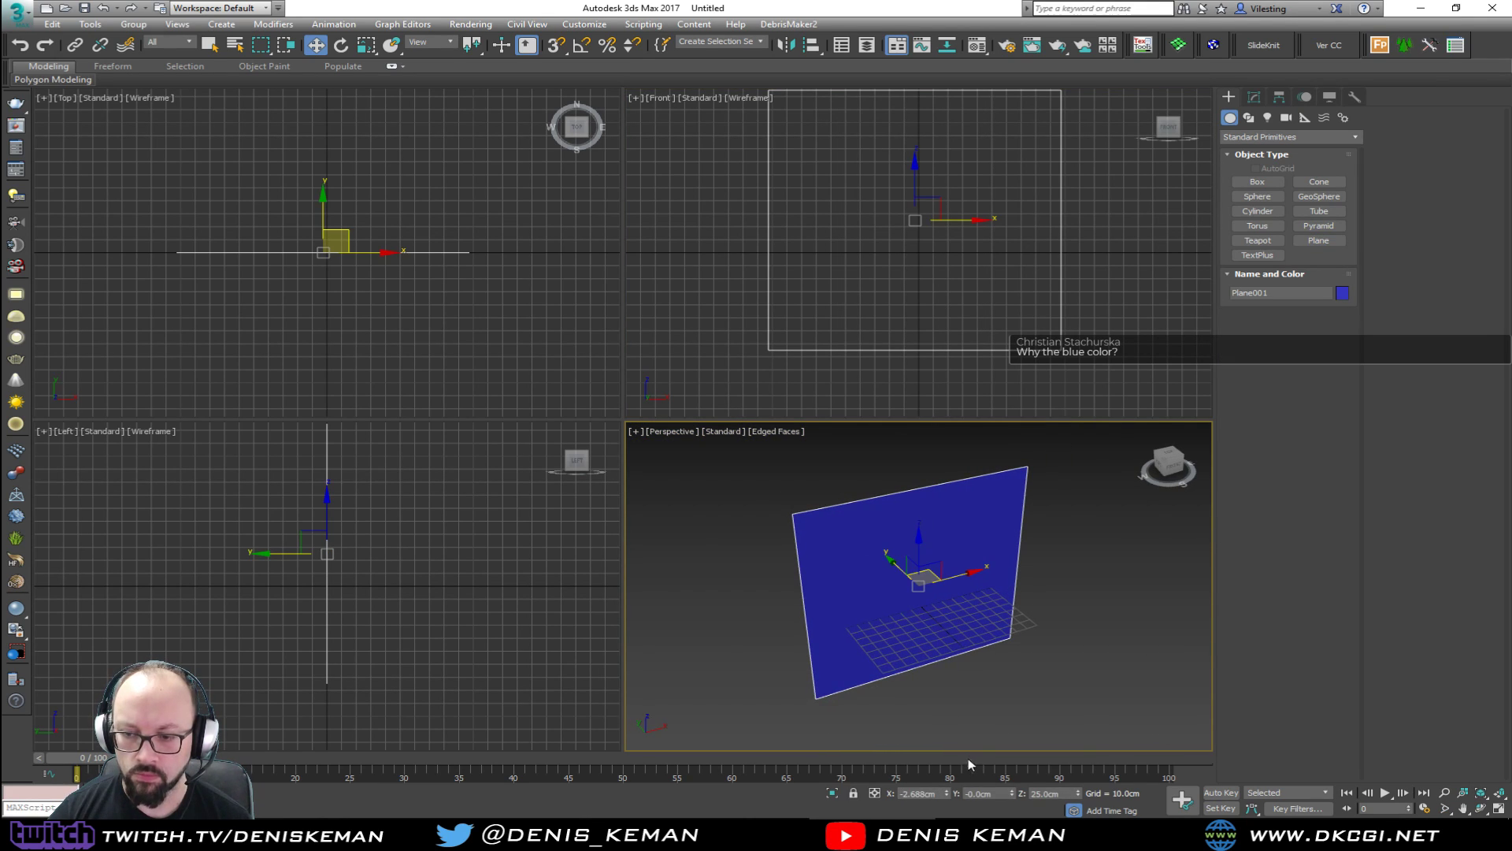
right_click(947, 793)
right_click(1078, 793)
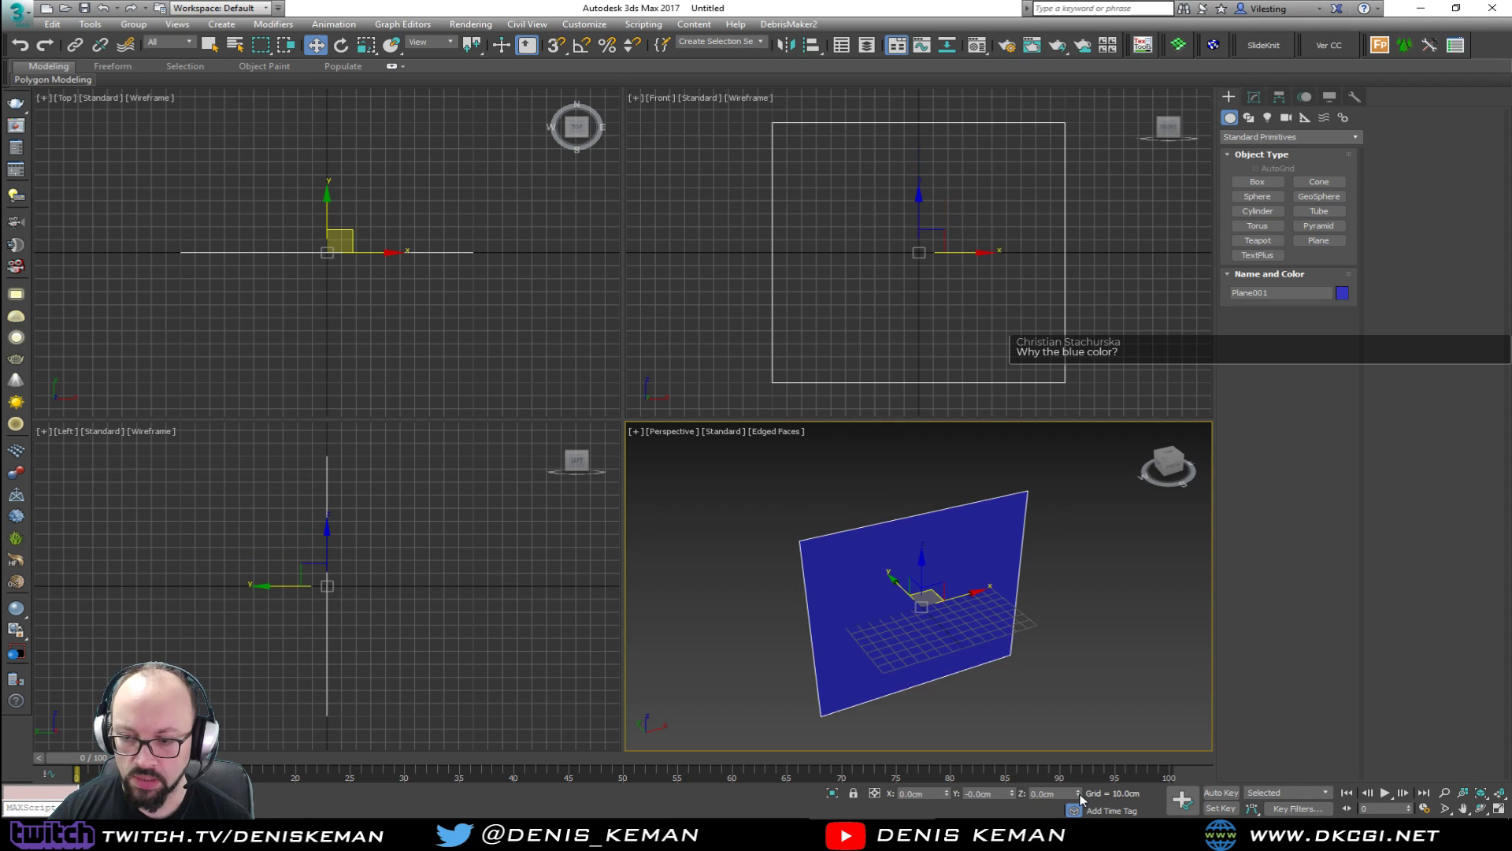
alt+middle_drag(903, 640, 929, 641)
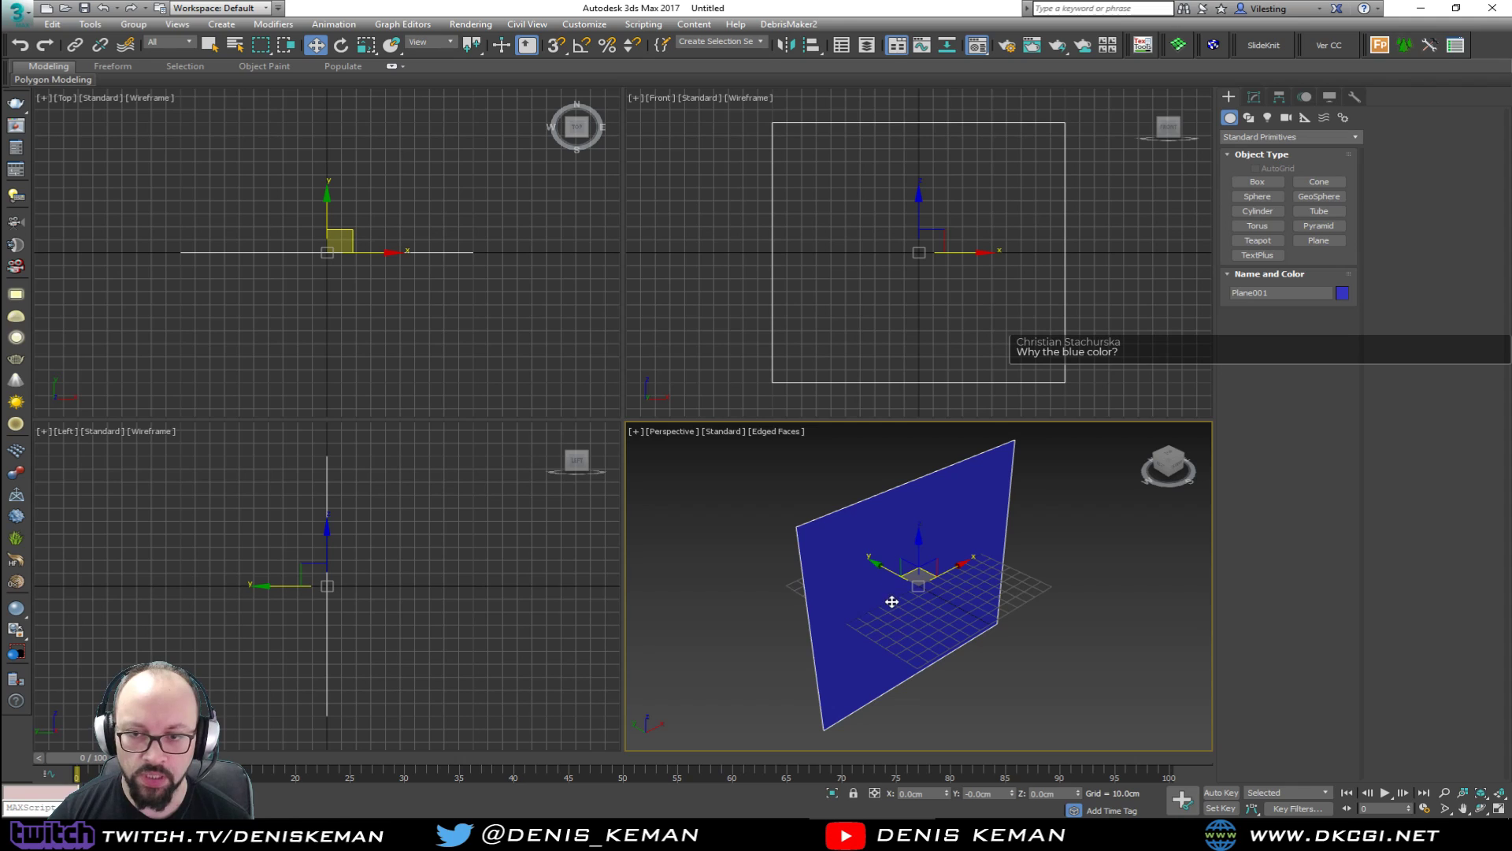
Assign Material #1 to the plane, use the katana picture as its diffuse map, and display the map in the viewport.
key(m)
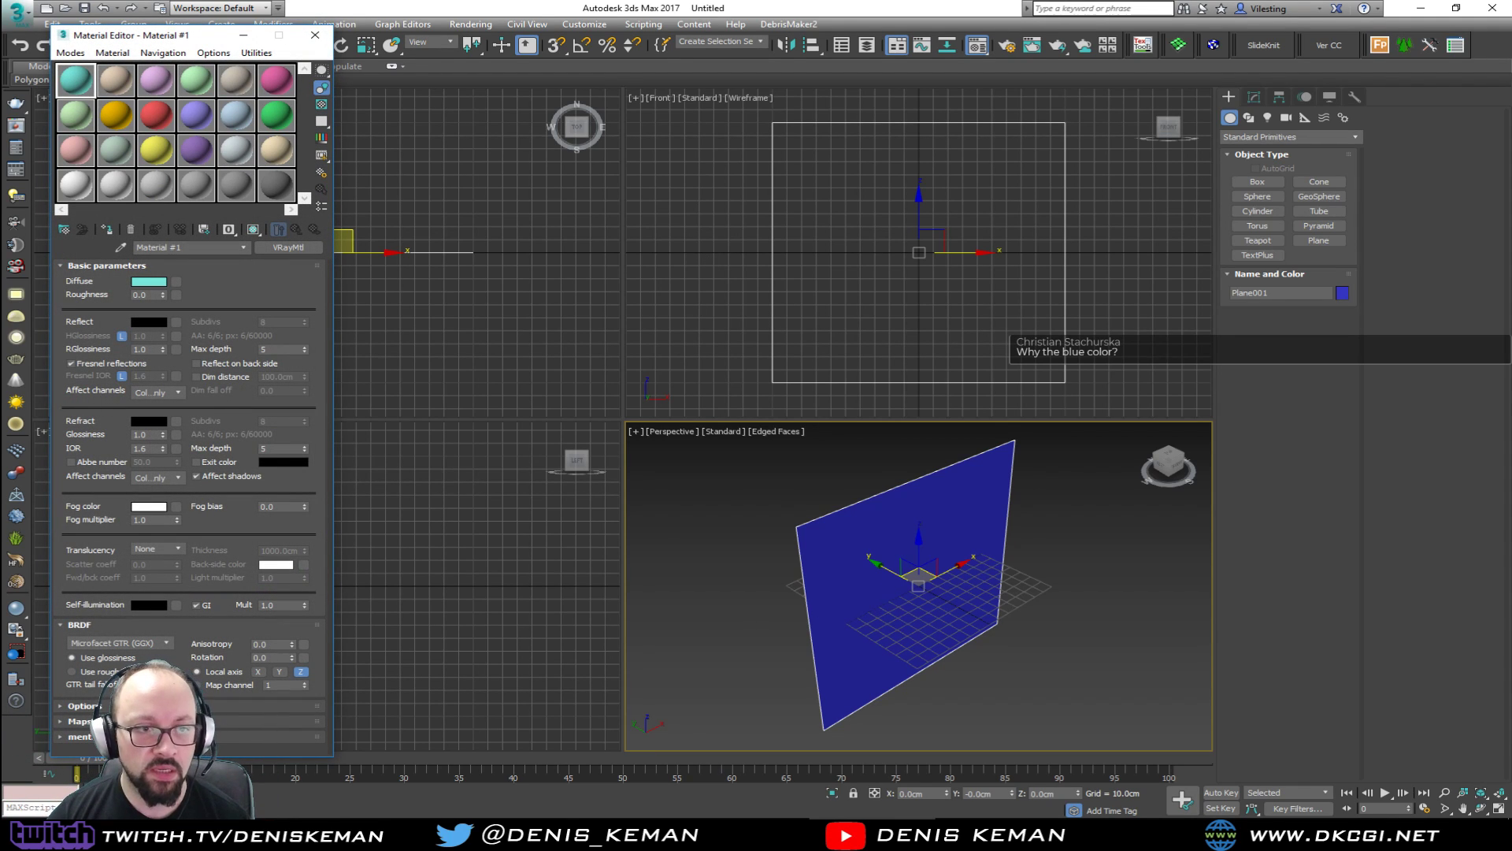
click(107, 229)
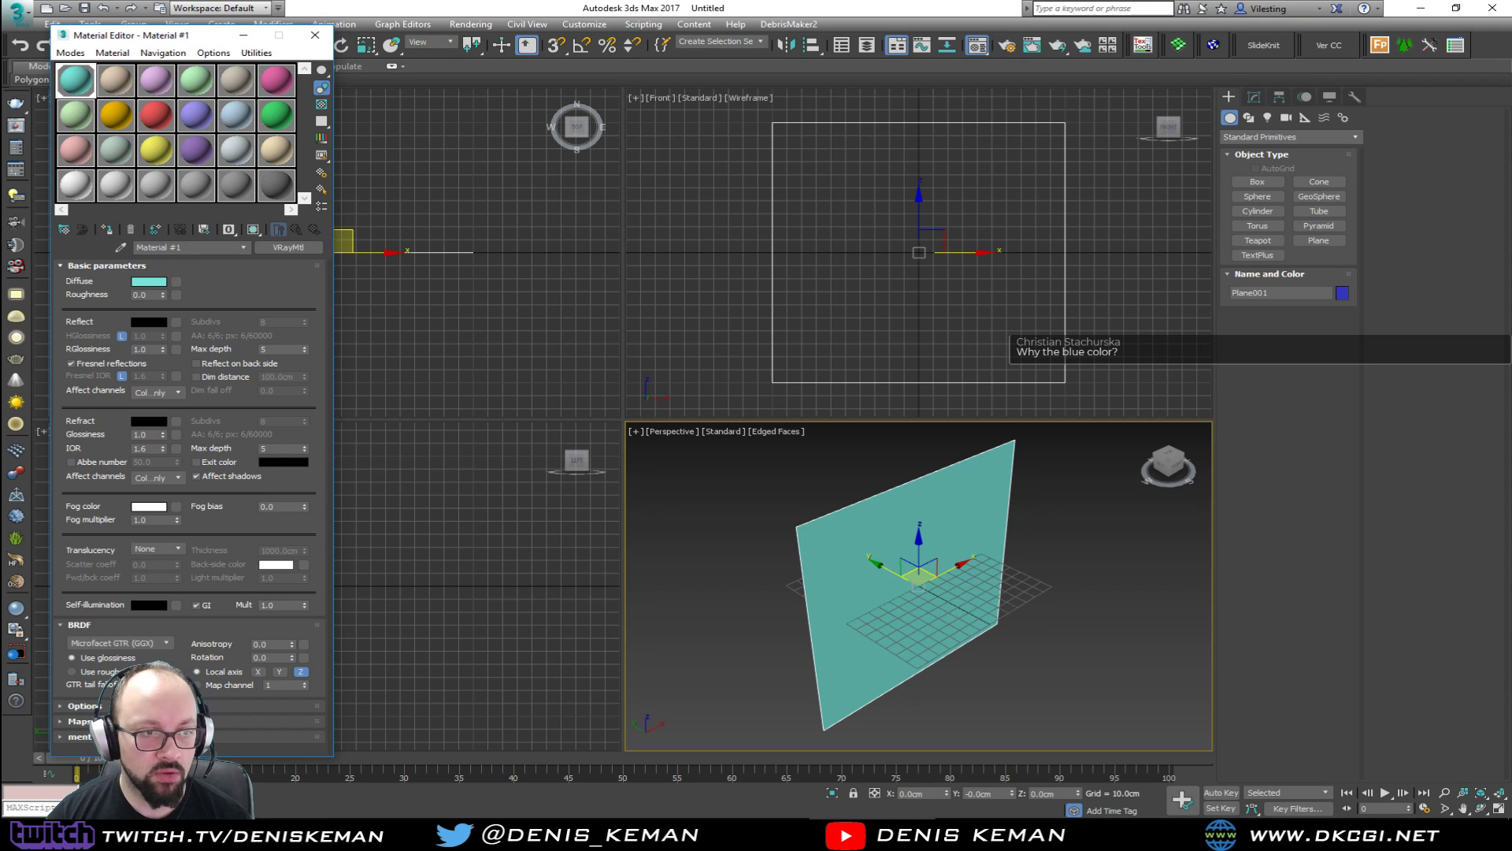
drag(182, 299, 175, 281)
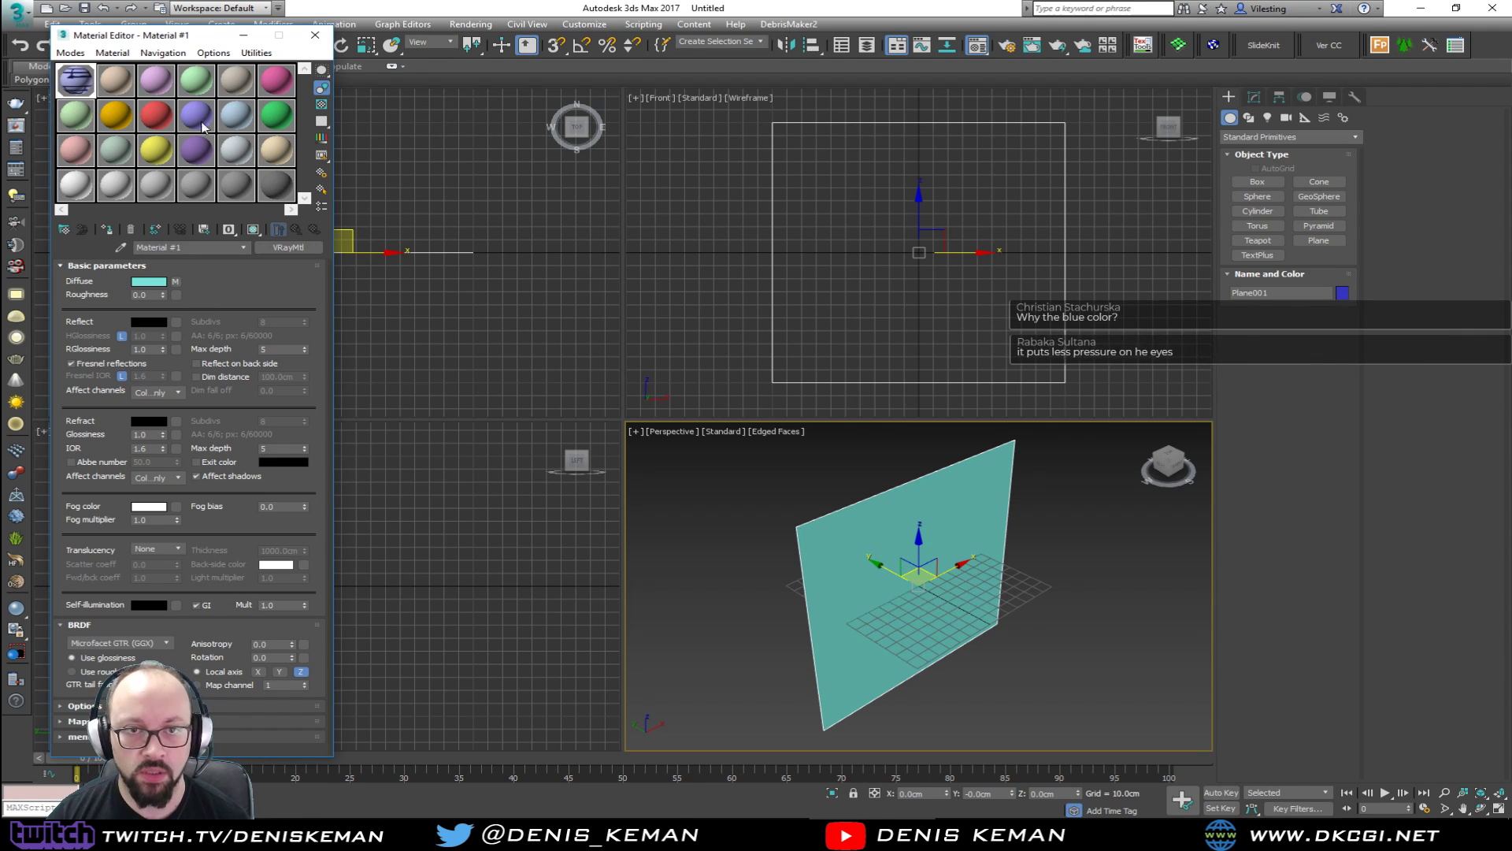
click(253, 229)
scroll(718, 515, up, 2)
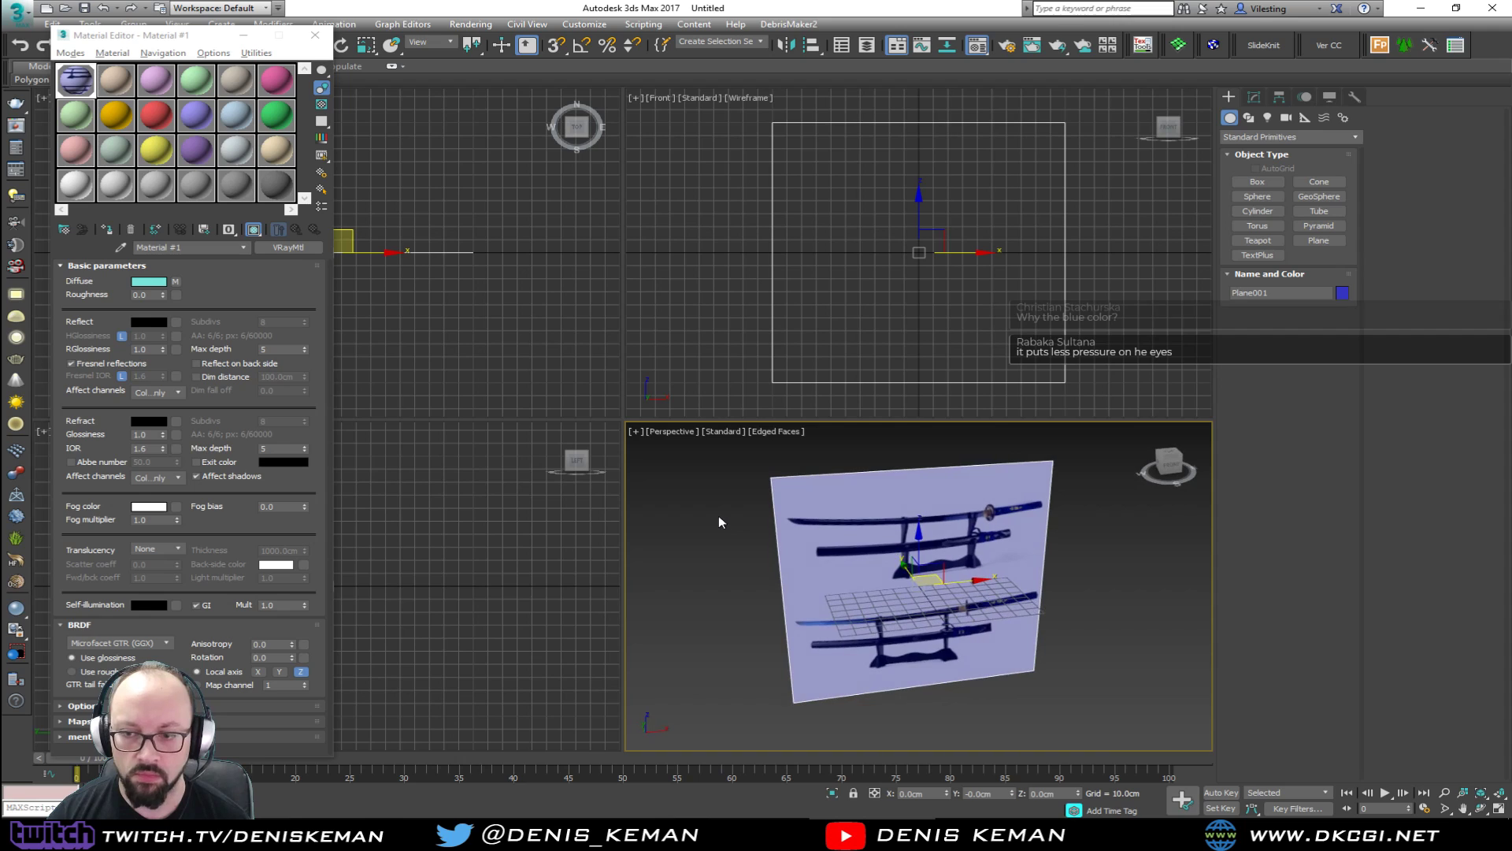
key(alt+w)
scroll(740, 506, up, 6)
scroll(742, 505, down, 4)
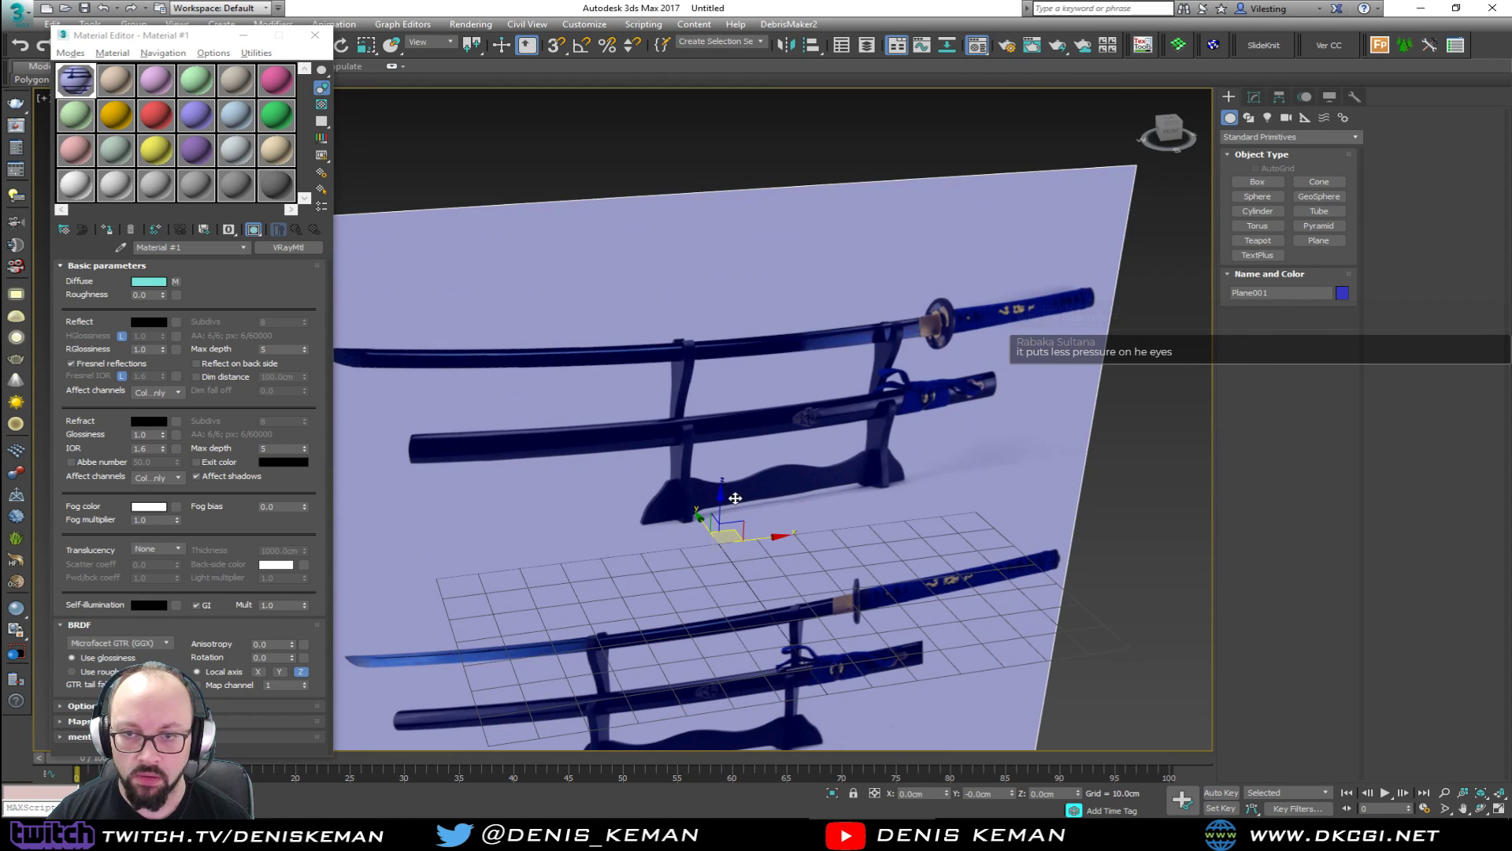
Move the reference plane back along Y to about 100.5 cm, hide the Perspective grid, and close the Material Editor.
middle_drag(530, 311, 549, 341)
scroll(565, 357, down, 3)
alt+middle_drag(661, 405, 712, 436)
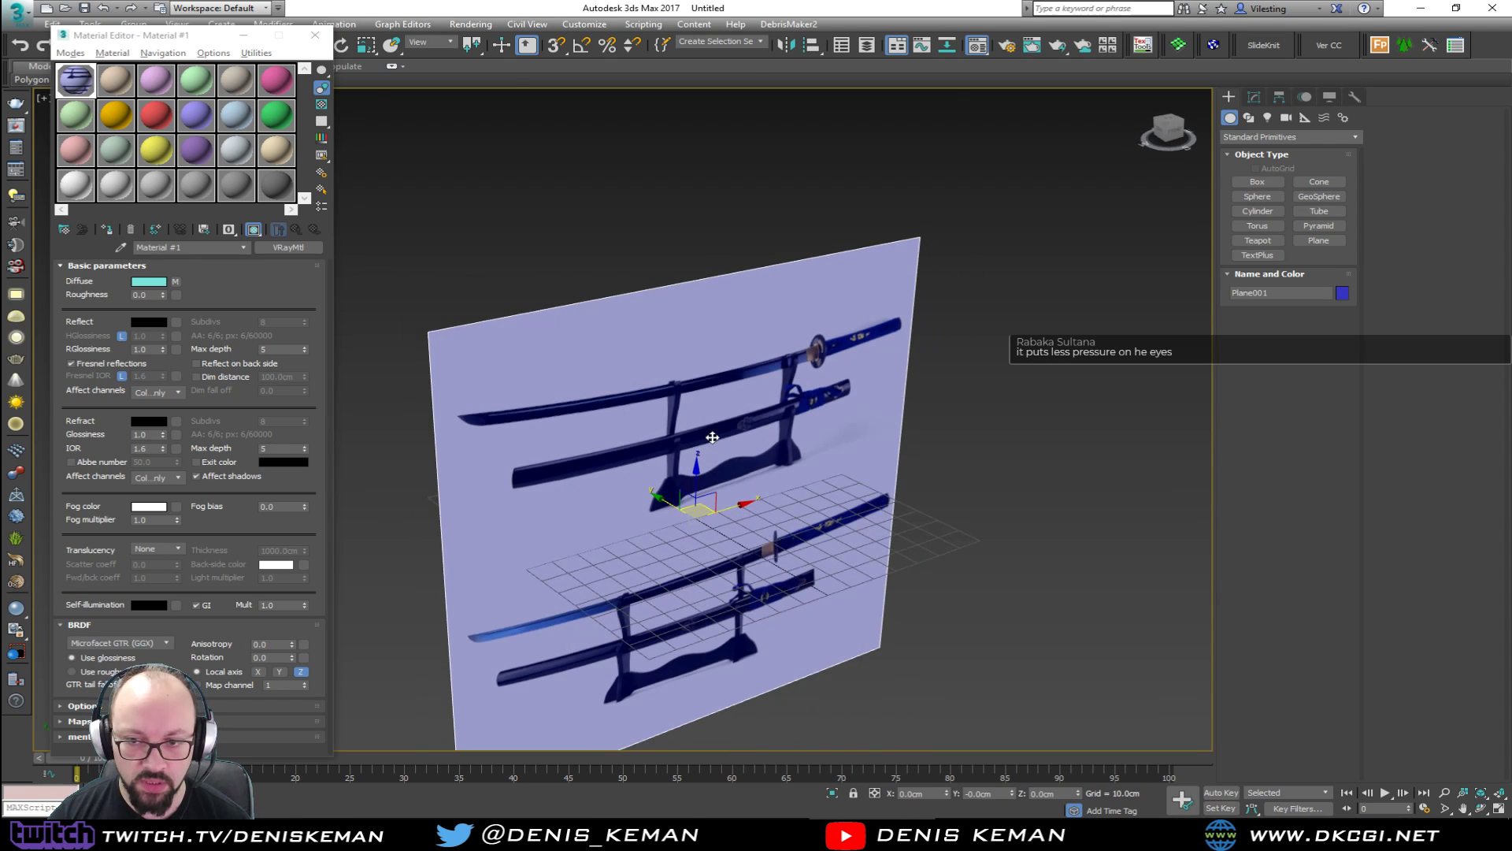
drag(666, 501, 519, 434)
middle_drag(593, 479, 686, 437)
key(g)
click(314, 35)
alt+middle_drag(518, 296, 626, 360)
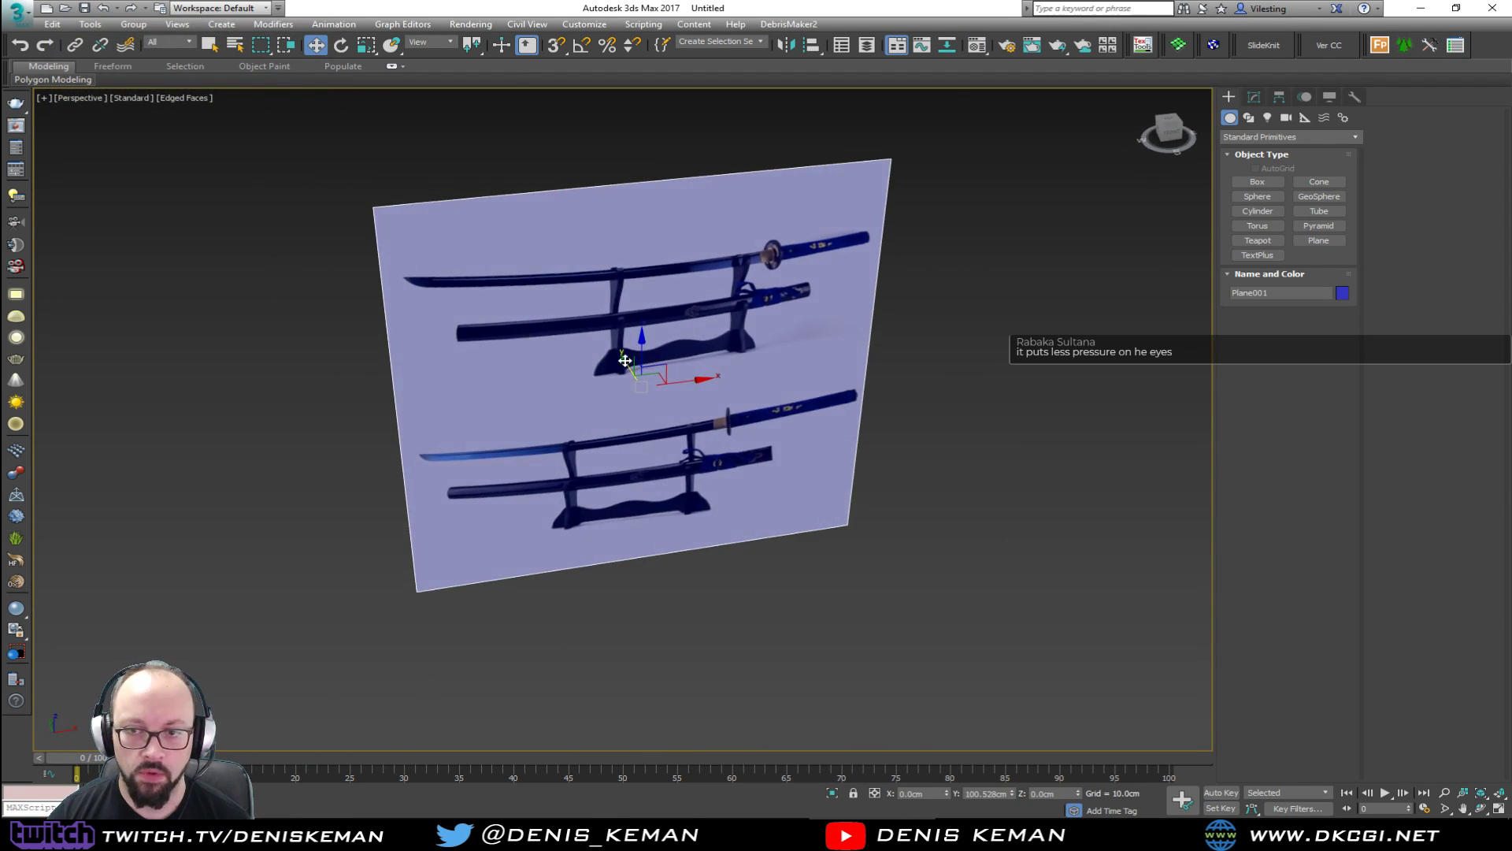
Freeze the reference plane through its object properties with Show Frozen in Gray turned off.
right_click(626, 359)
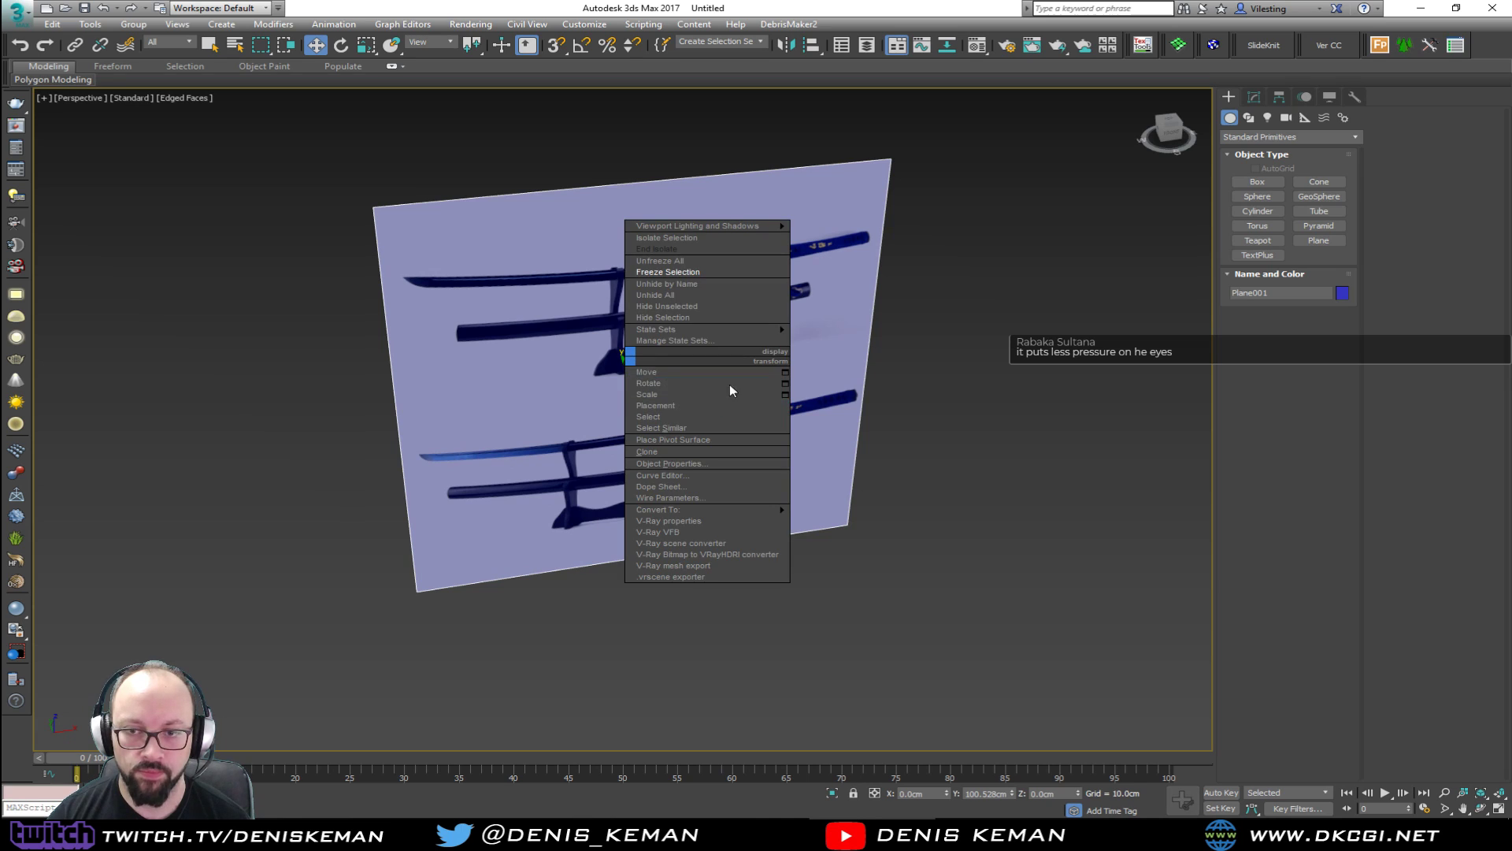
click(699, 464)
click(644, 391)
click(653, 464)
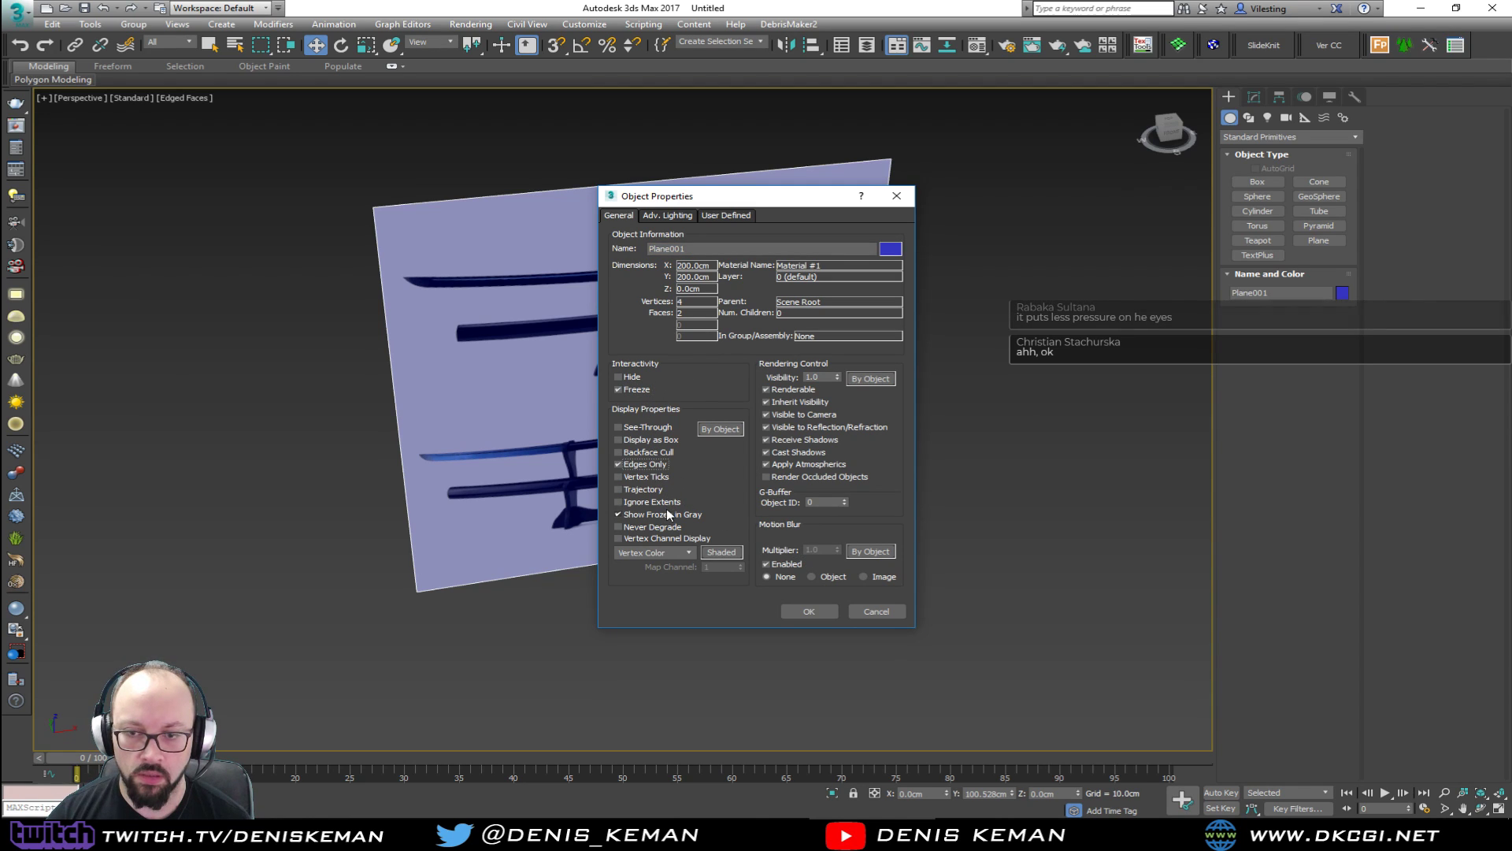
click(809, 610)
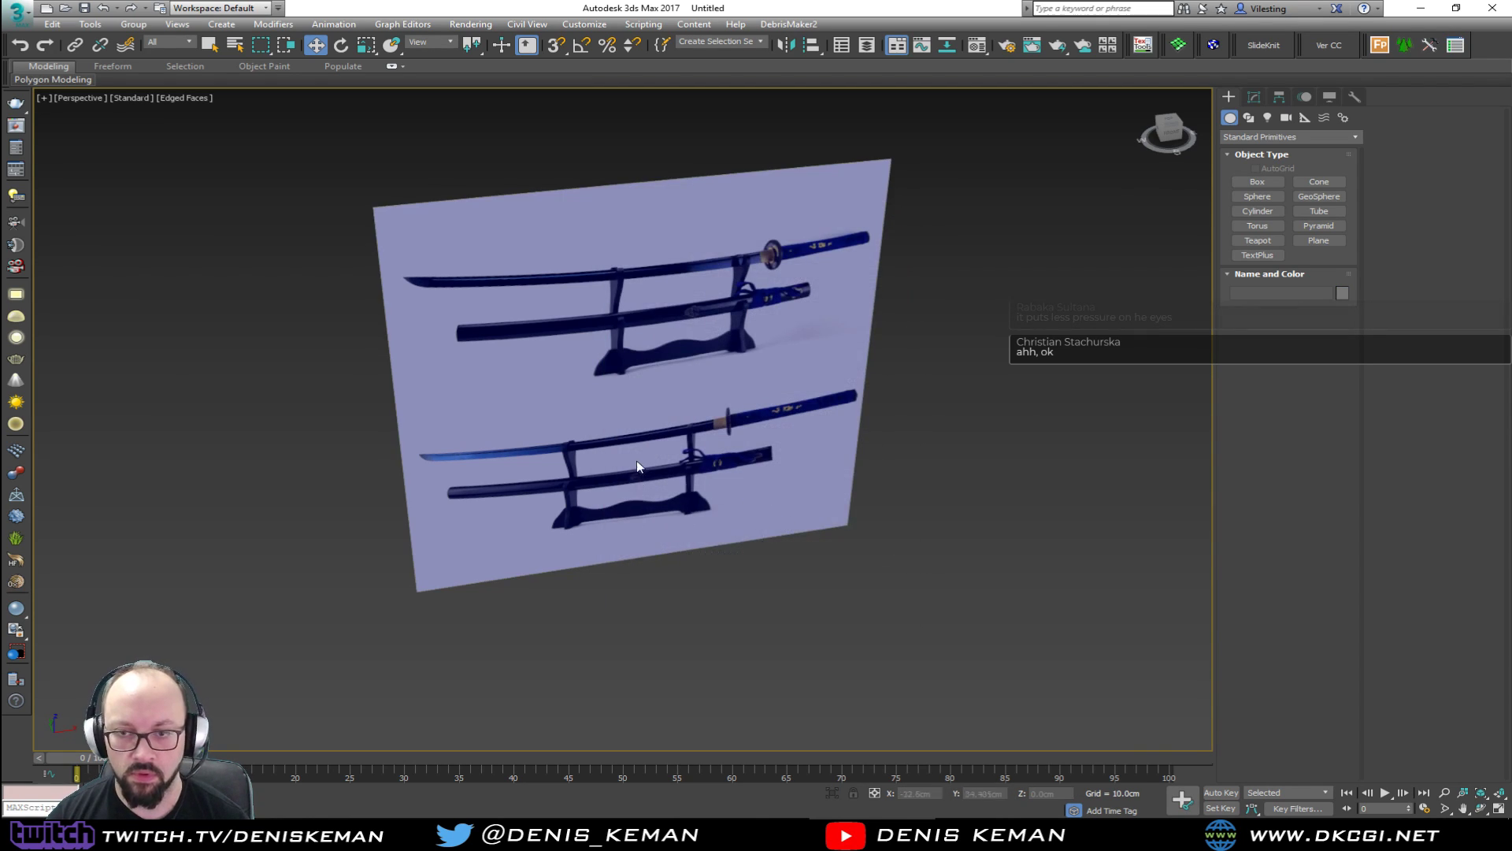
Show the katana reference in a maximized, shaded Front view with the grid hidden.
key(alt+w)
click(930, 319)
key(z)
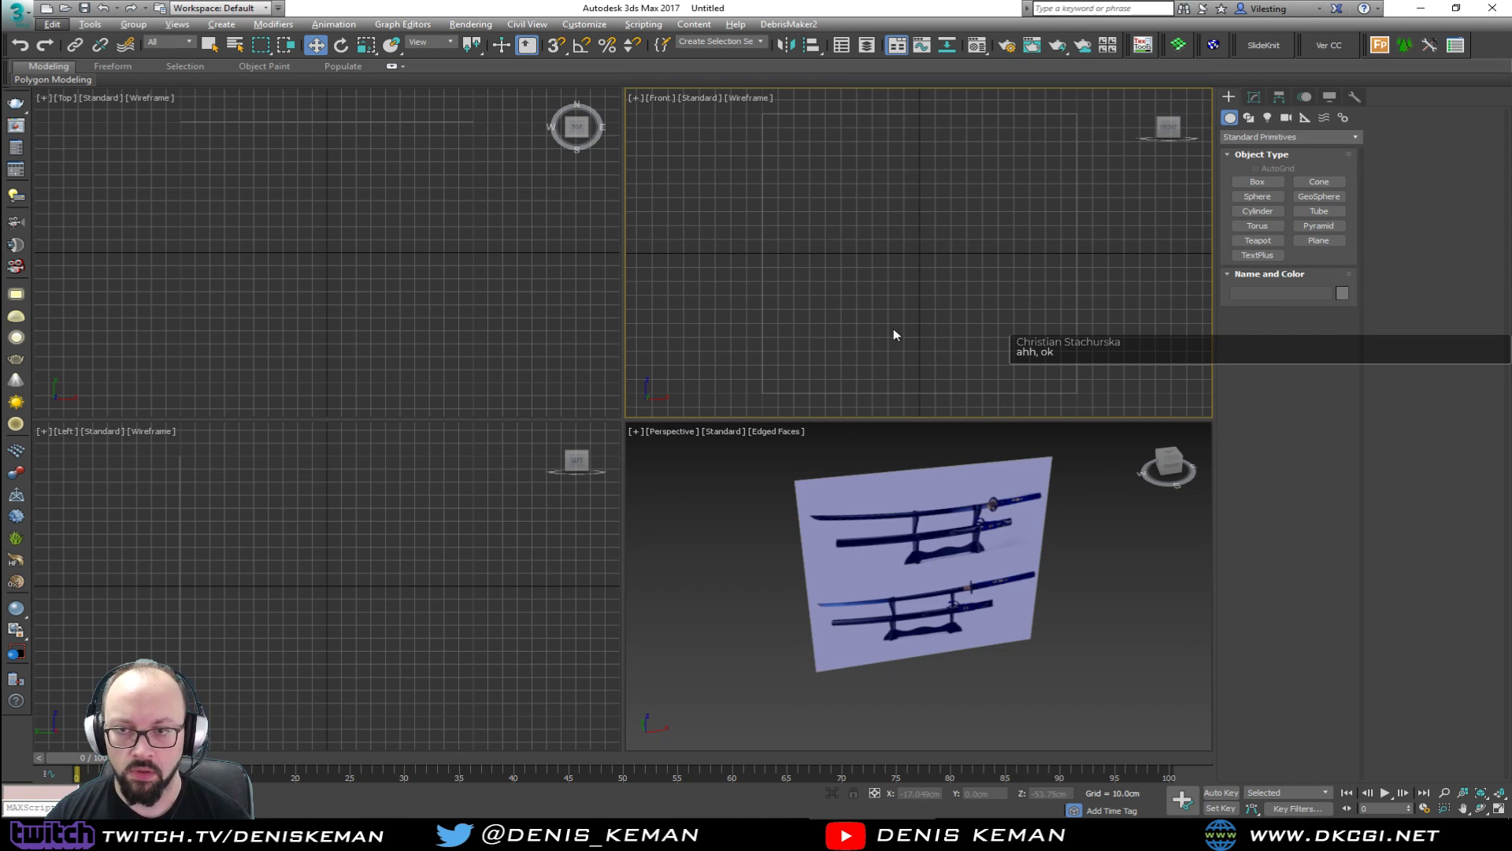
key(F3)
key(alt+w)
key(g)
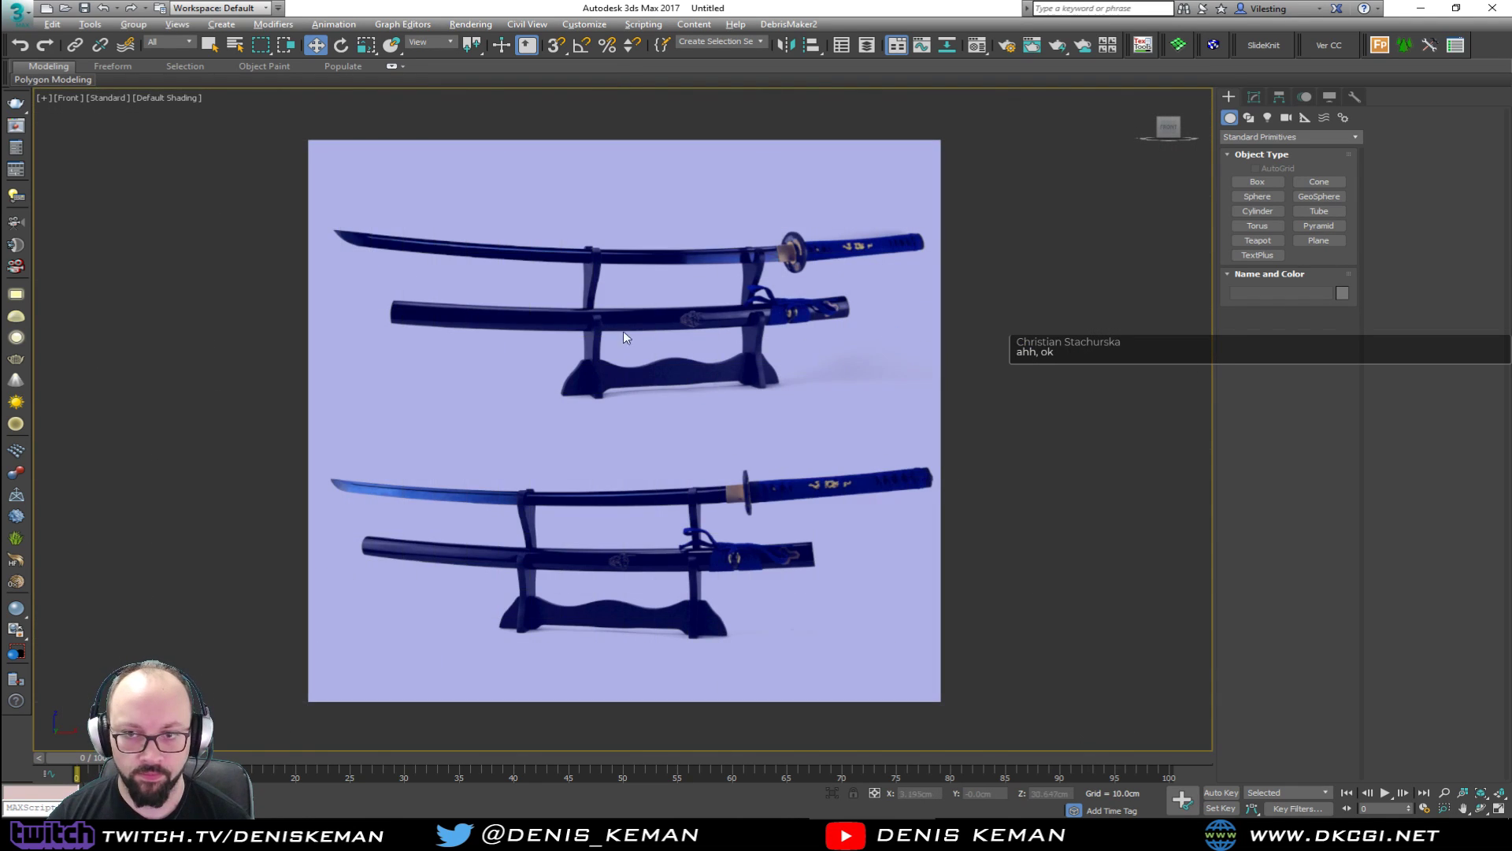
middle_drag(635, 334, 712, 347)
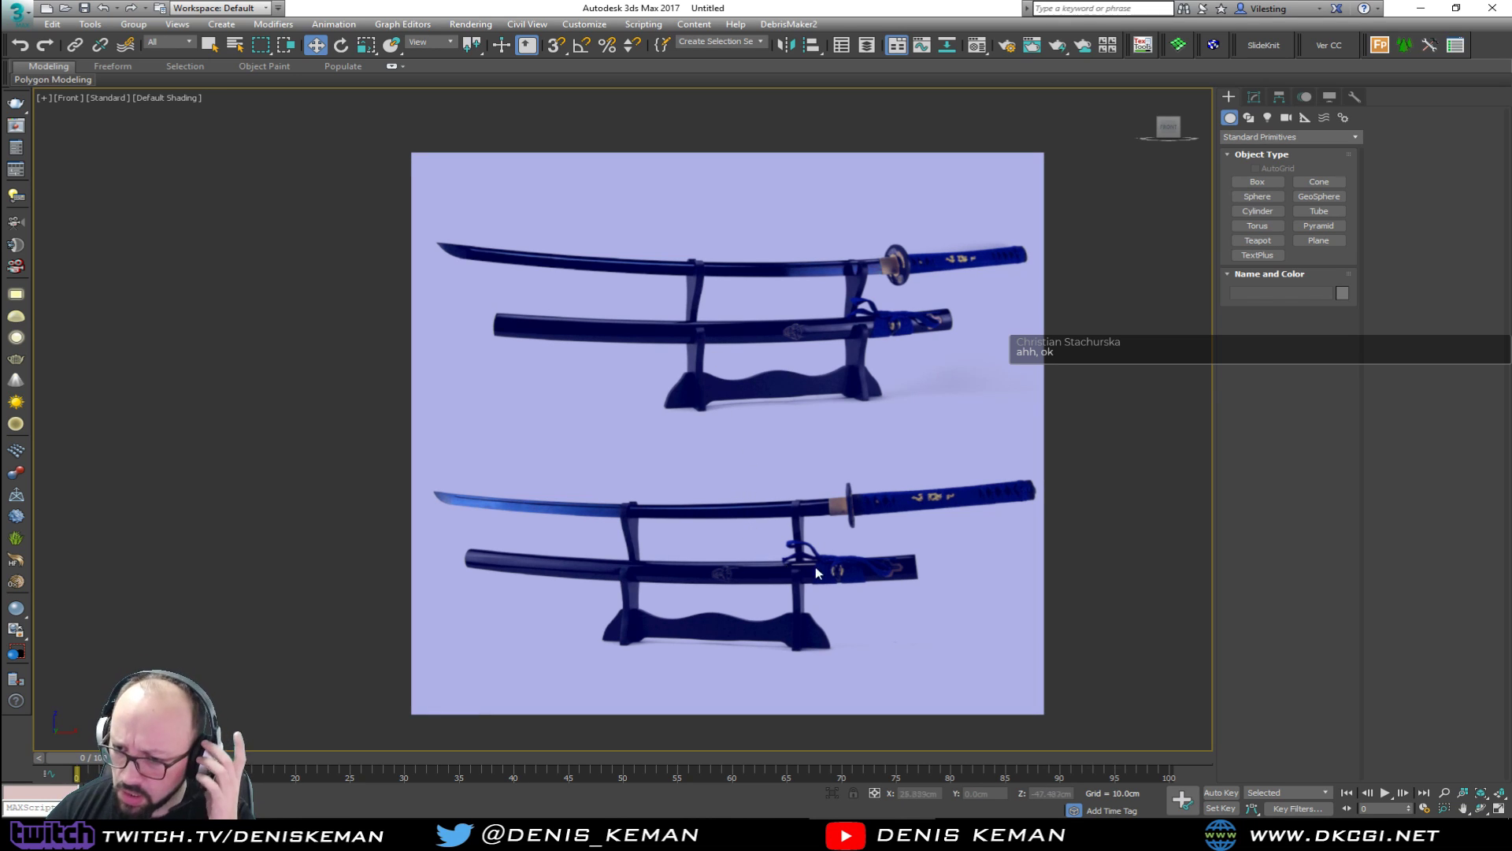
Examine the guard, handle, scabbard and stand of the lower katana in the Front view reference.
scroll(806, 572, up, 2)
scroll(834, 571, up, 4)
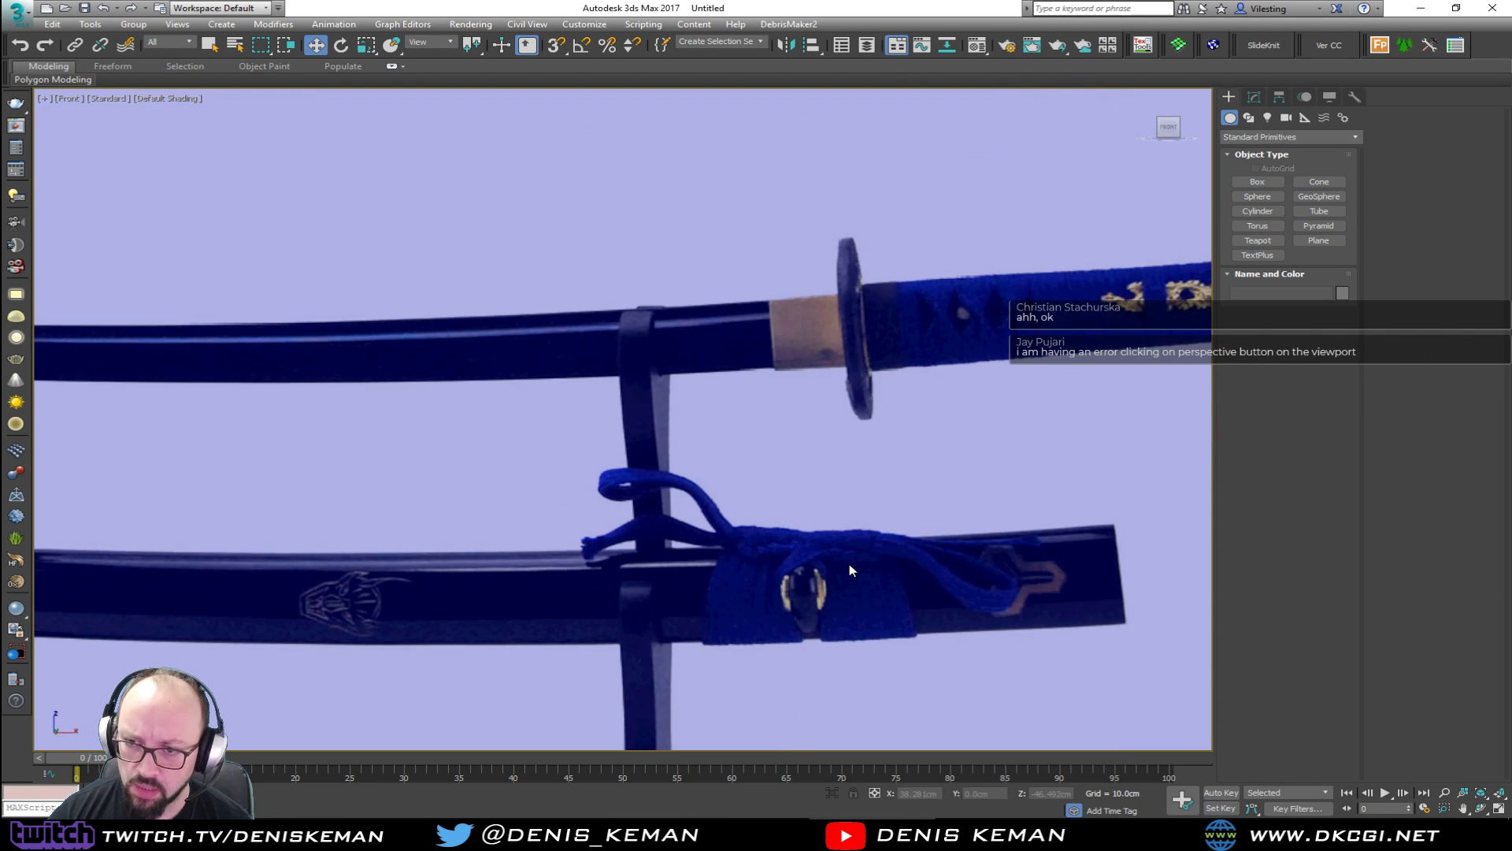
scroll(828, 569, down, 3)
middle_drag(831, 441, 1101, 503)
middle_drag(691, 485, 481, 465)
middle_drag(800, 473, 617, 499)
scroll(895, 469, down, 2)
right_click(850, 408)
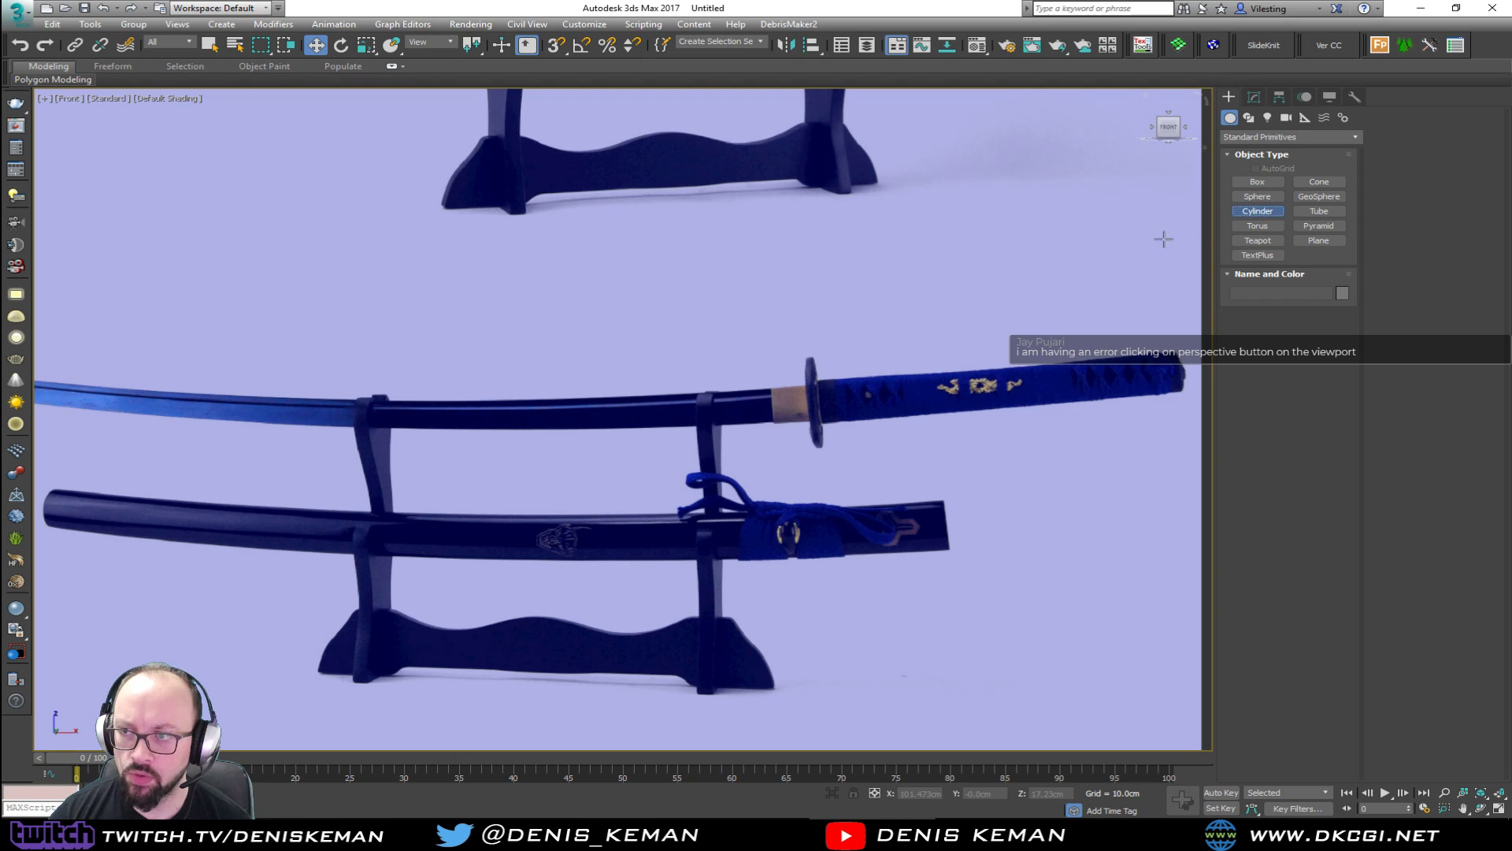
Create a cylinder over the lower katana's guard with a radius of about 8.9 cm and a height of about 1.2 cm.
click(1258, 211)
scroll(811, 404, up, 4)
click(808, 411)
drag(807, 411, 820, 315)
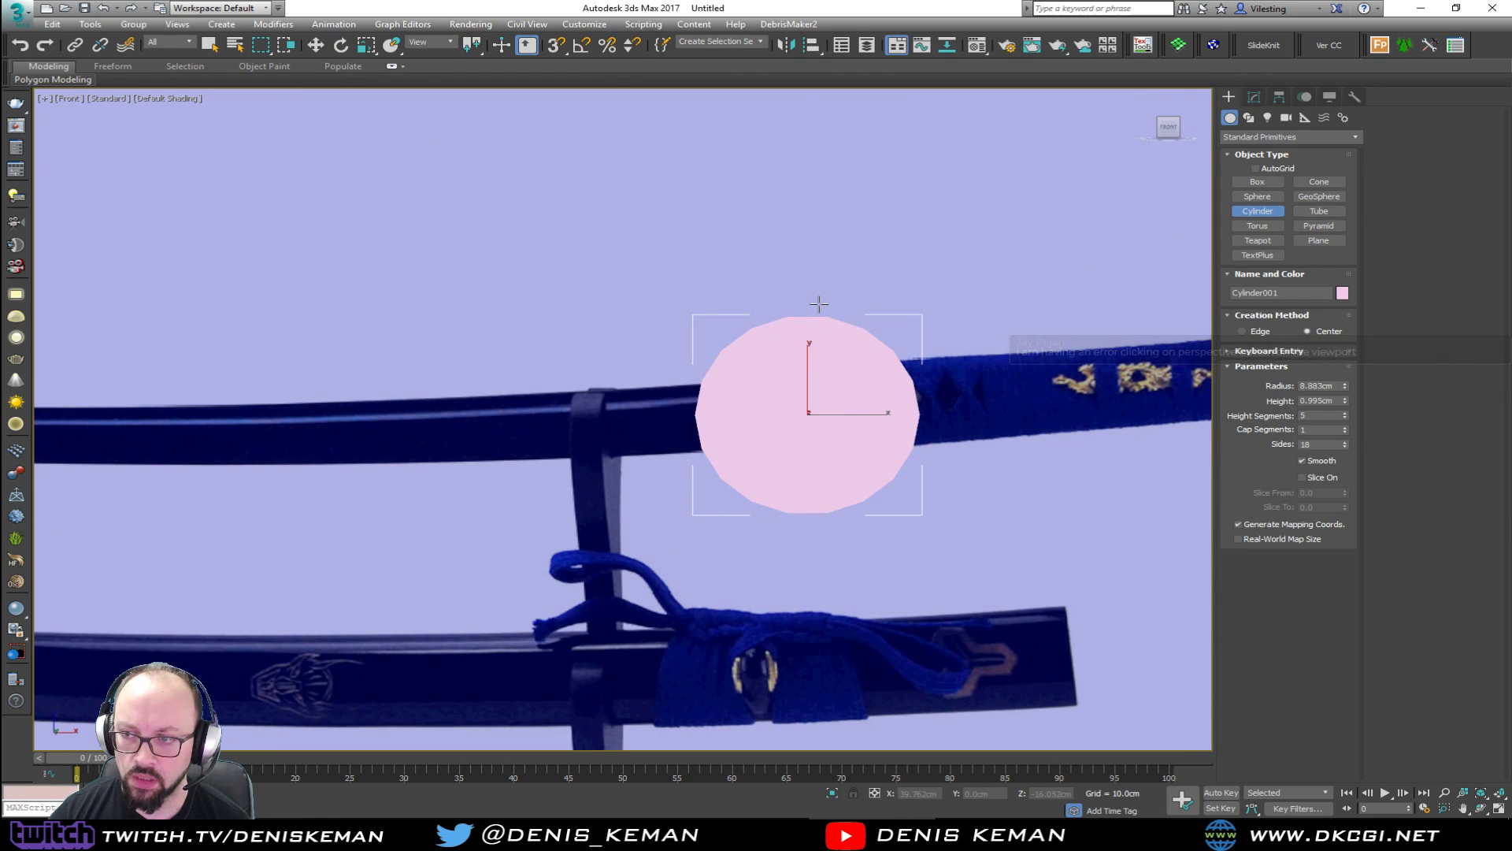
click(868, 337)
Enable angle snapping and rotate the cylinder 90 degrees so it stands edge-on like the katana's guard.
key(e)
drag(831, 413, 970, 415)
key(a)
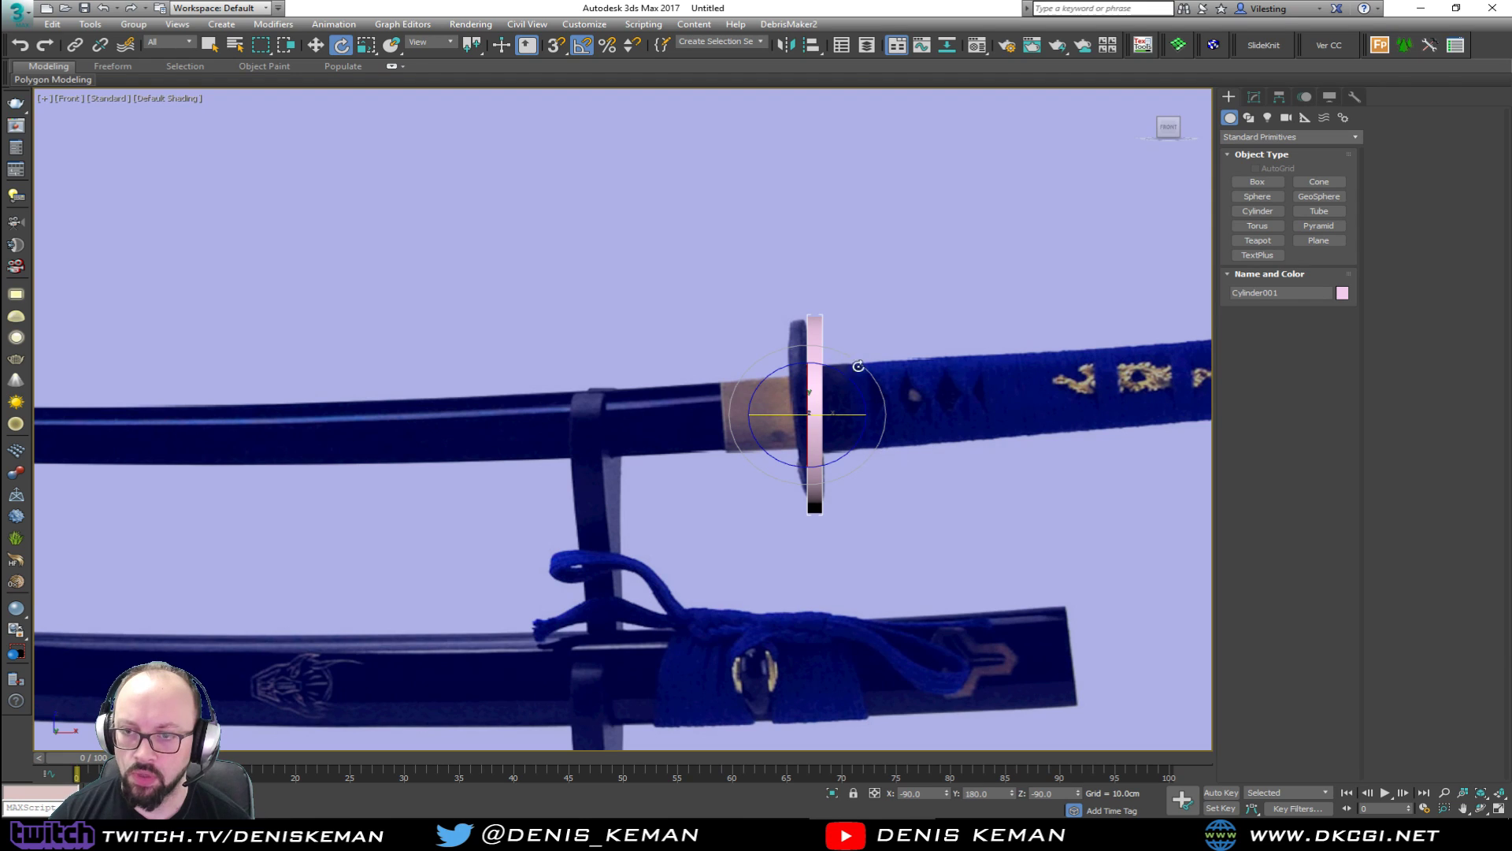
mouse_move(875, 412)
middle_down()
mouse_move(781, 407)
mouse_move(913, 412)
mouse_move(859, 411)
middle_up()
scroll(780, 407, down, 4)
key(w)
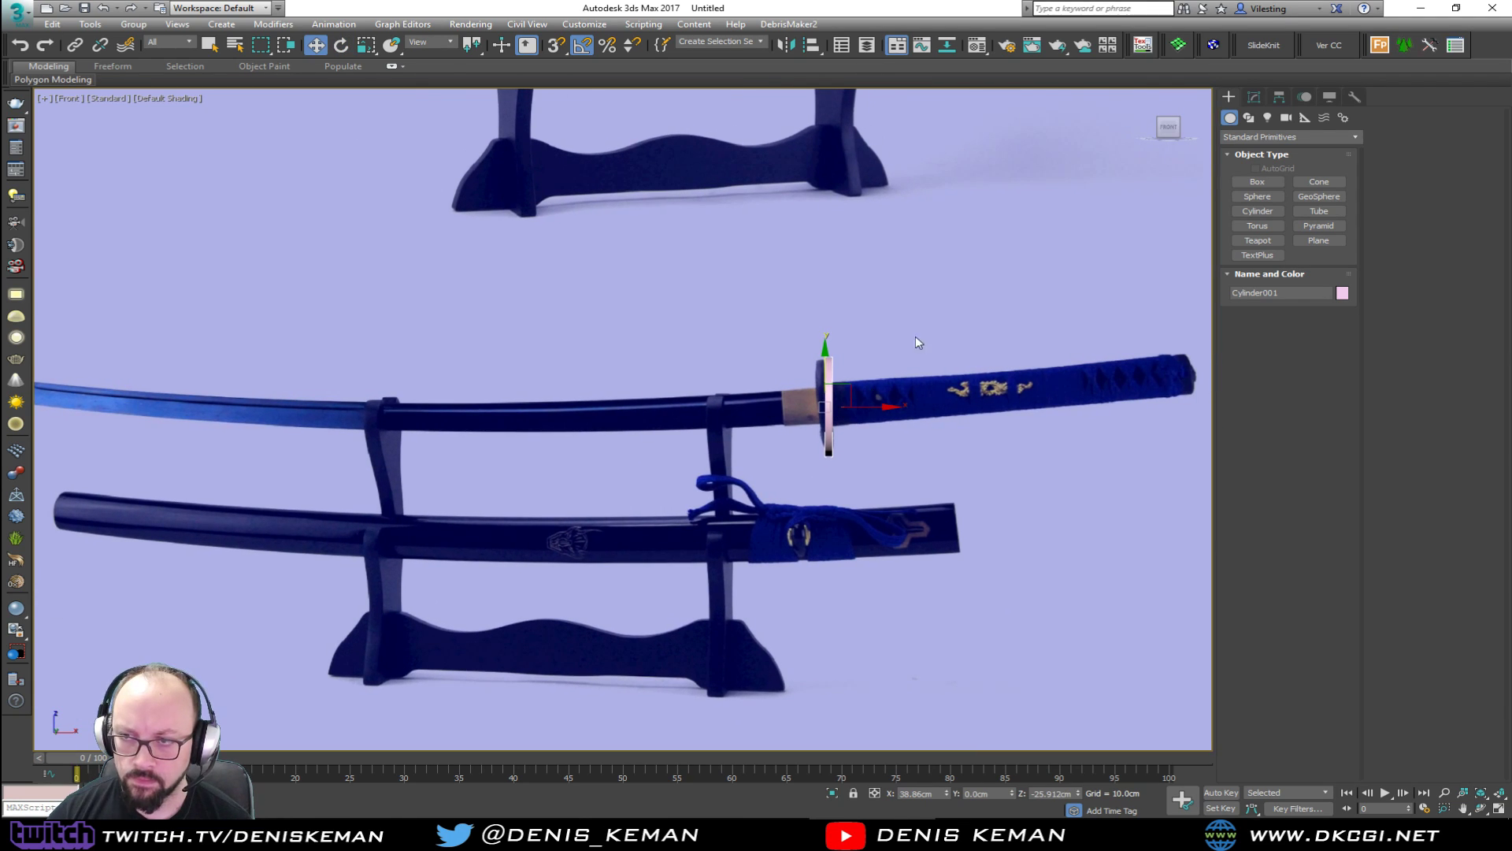
Set the cylinder's height segments to 1, display it see-through with edged faces, and move it along X onto the guard.
click(1254, 97)
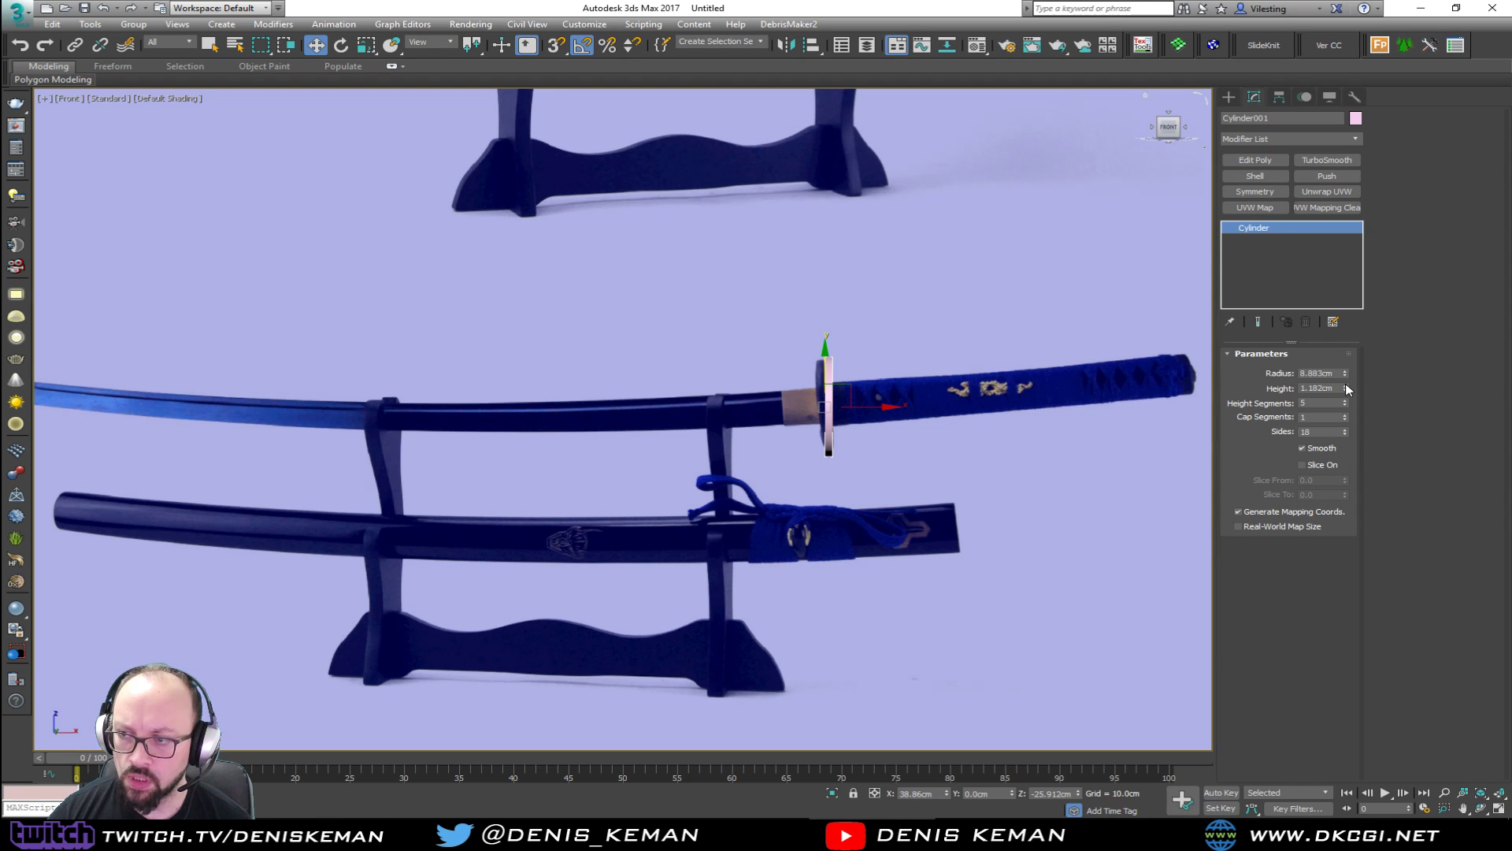
right_click(1345, 403)
scroll(836, 405, up, 8)
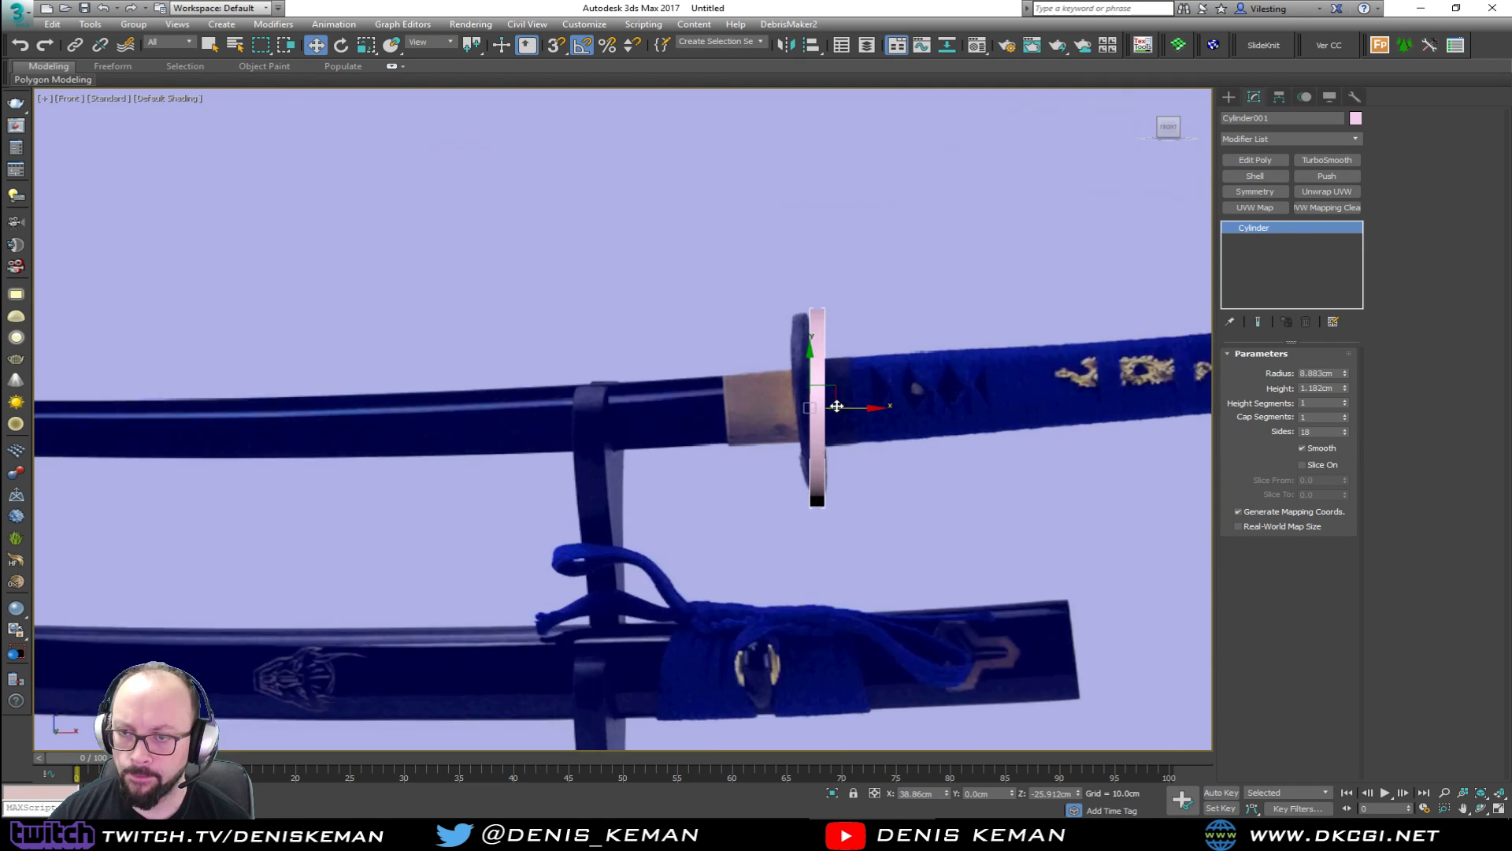
key(F4)
key(alt+x)
drag(837, 416, 813, 415)
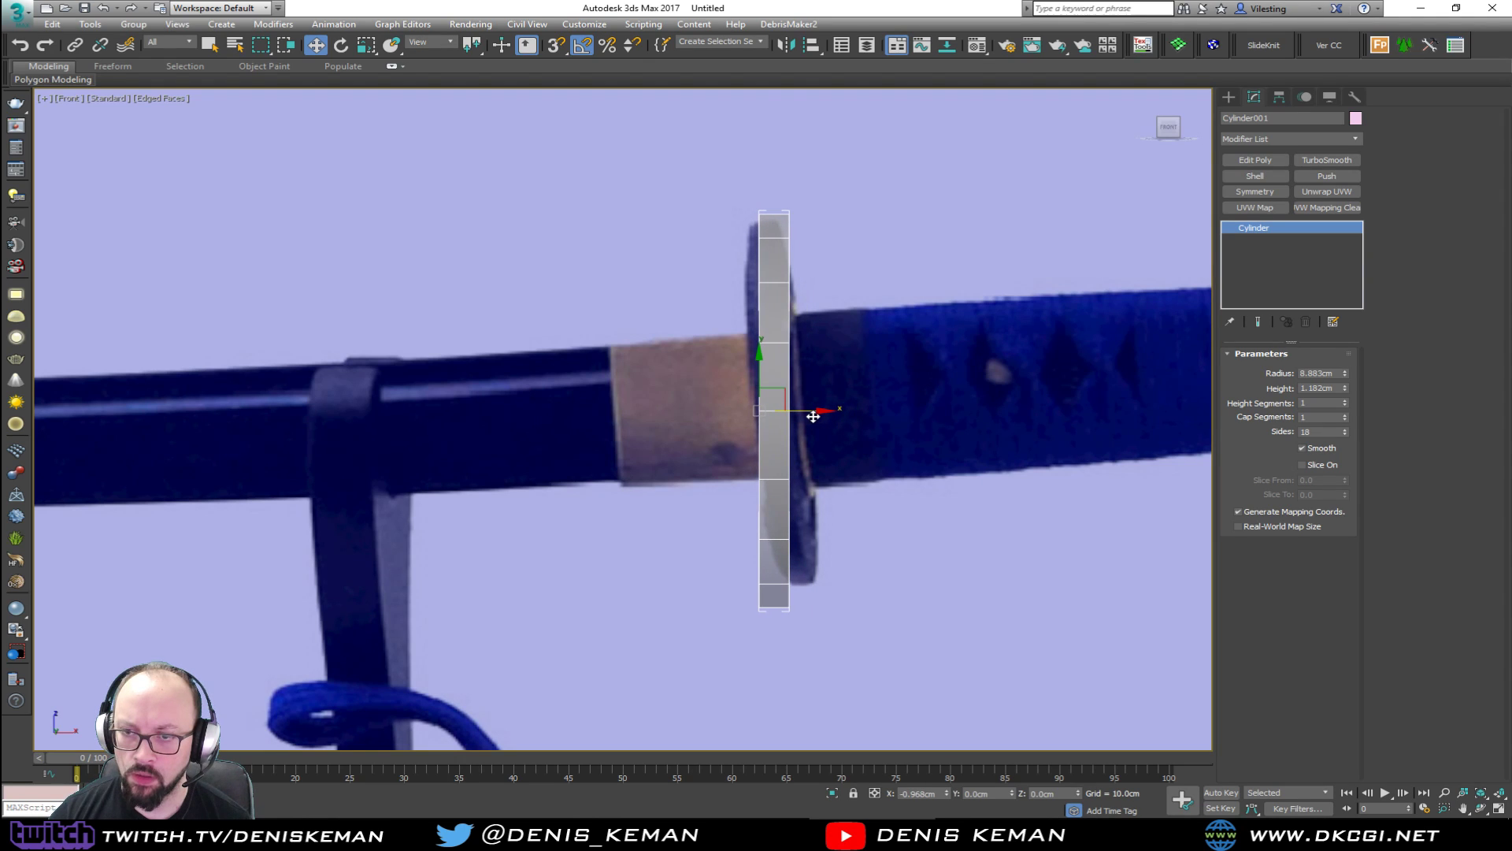
Add an Edit Poly modifier to the guard cylinder, working in a maximized Perspective view.
middle_drag(853, 397, 635, 433)
scroll(635, 433, down, 3)
key(alt+w)
right_click(819, 534)
key(alt+w)
alt+middle_drag(883, 535, 820, 529)
click(1271, 159)
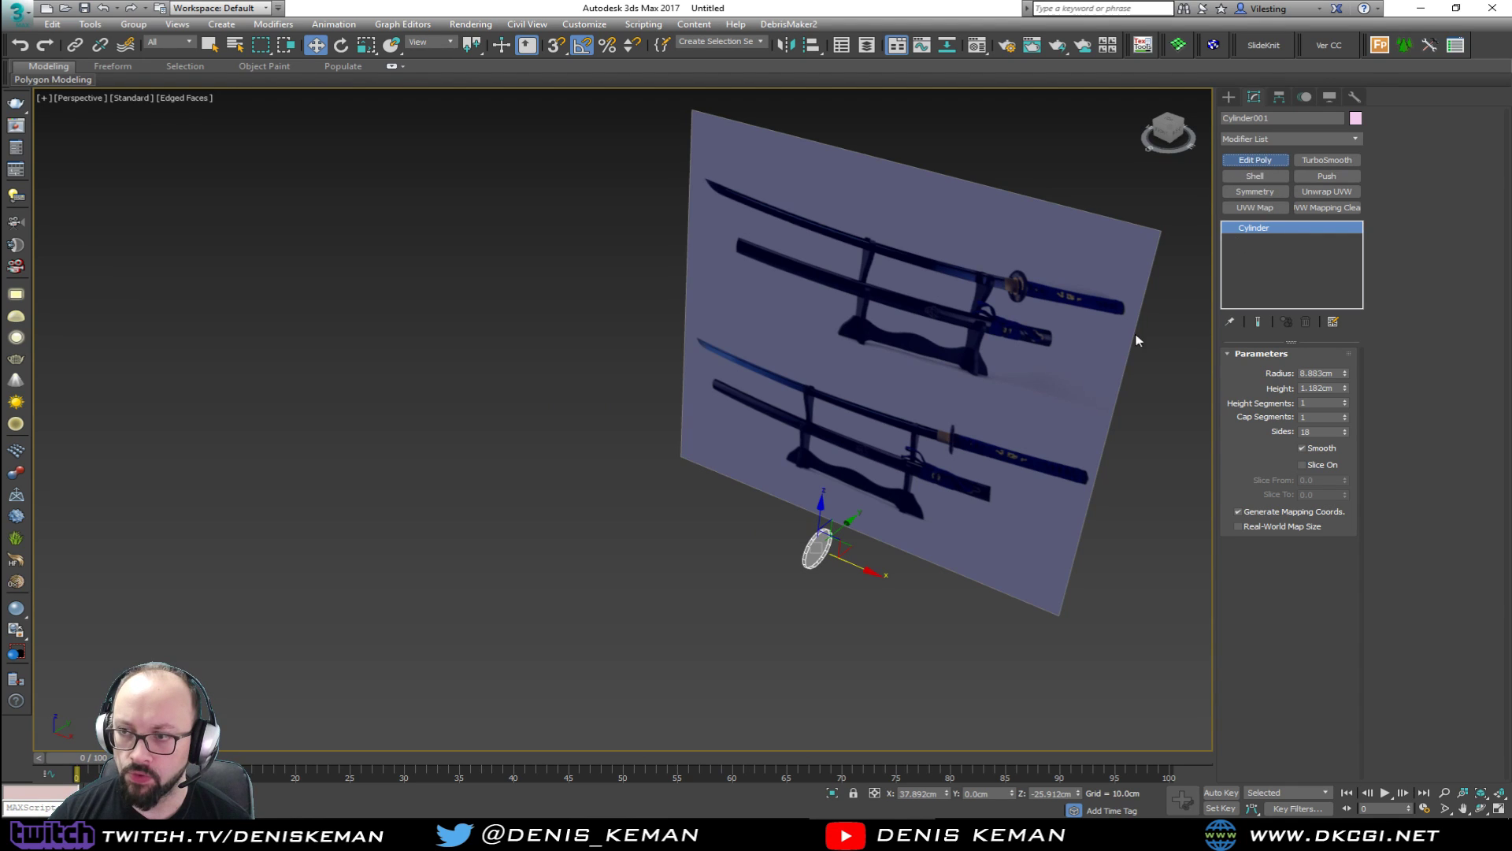
Inset the guard cylinder's handle-side cap and extrude the inner polygon outward along the handle.
scroll(819, 543, up, 5)
key(4)
click(806, 551)
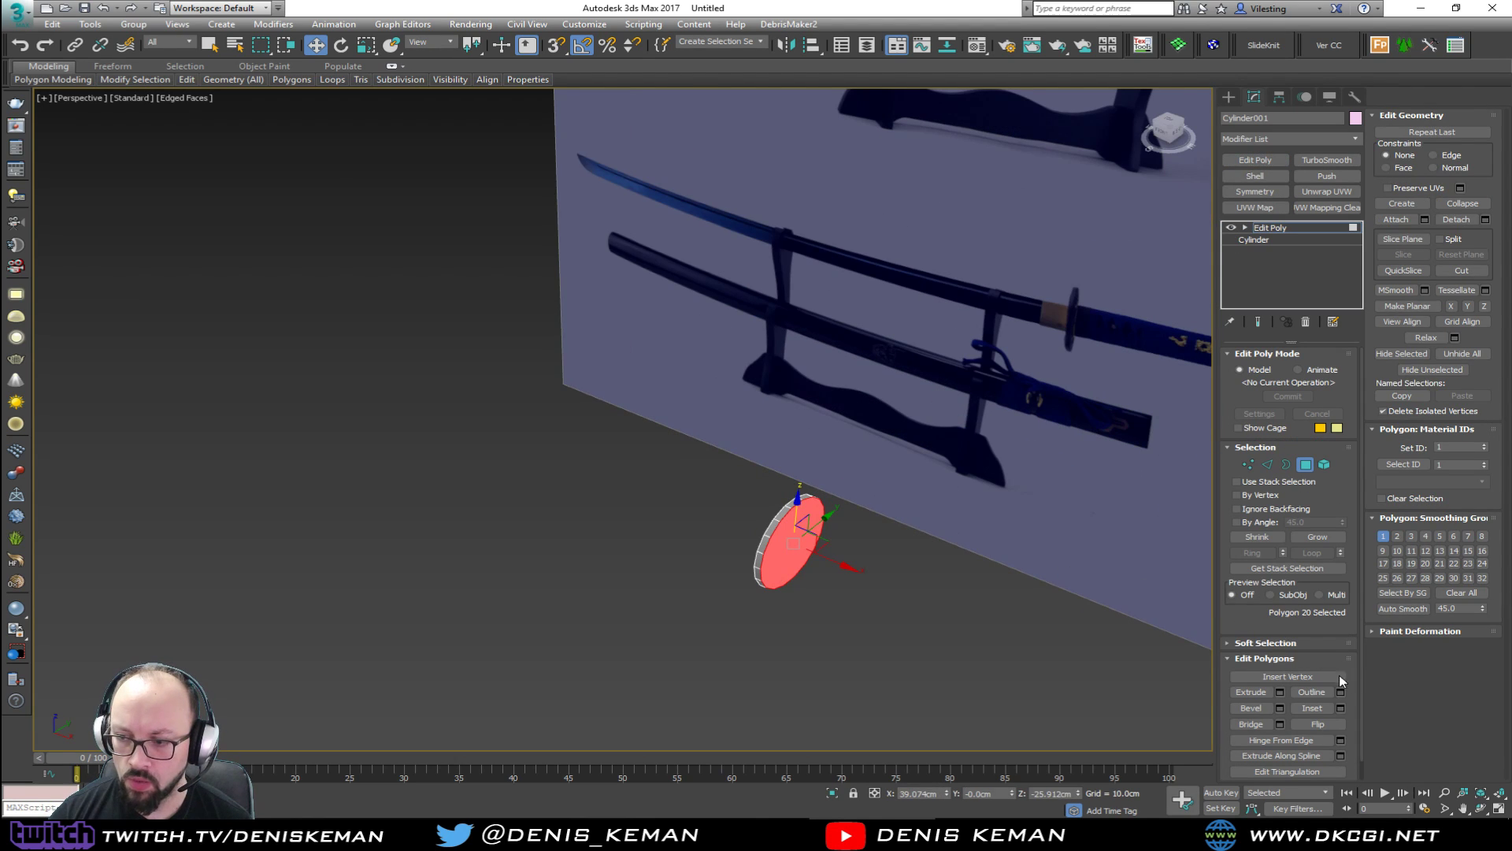
click(1340, 708)
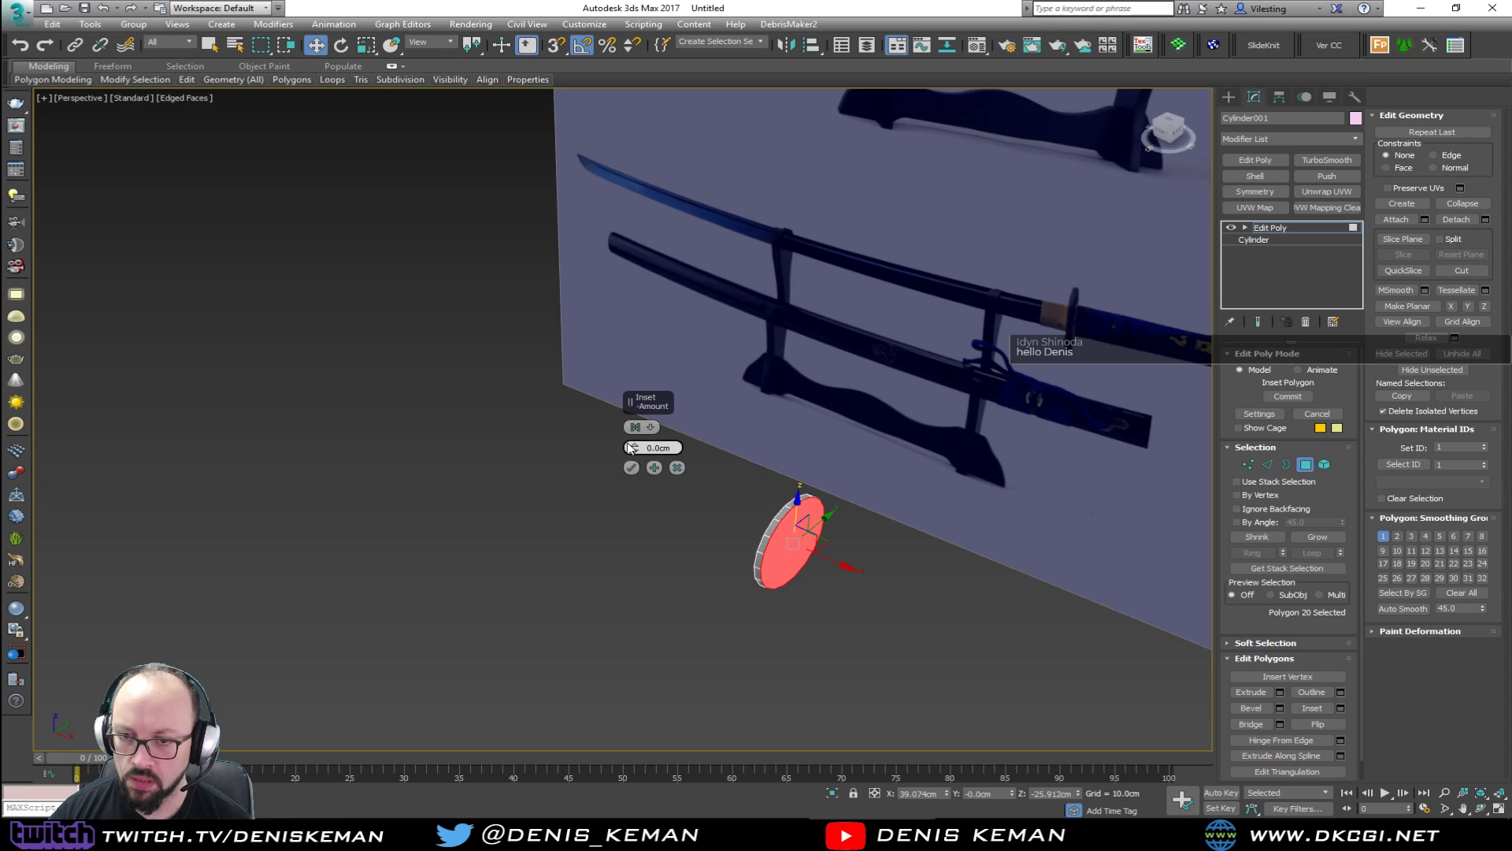
drag(633, 449, 636, 426)
click(632, 468)
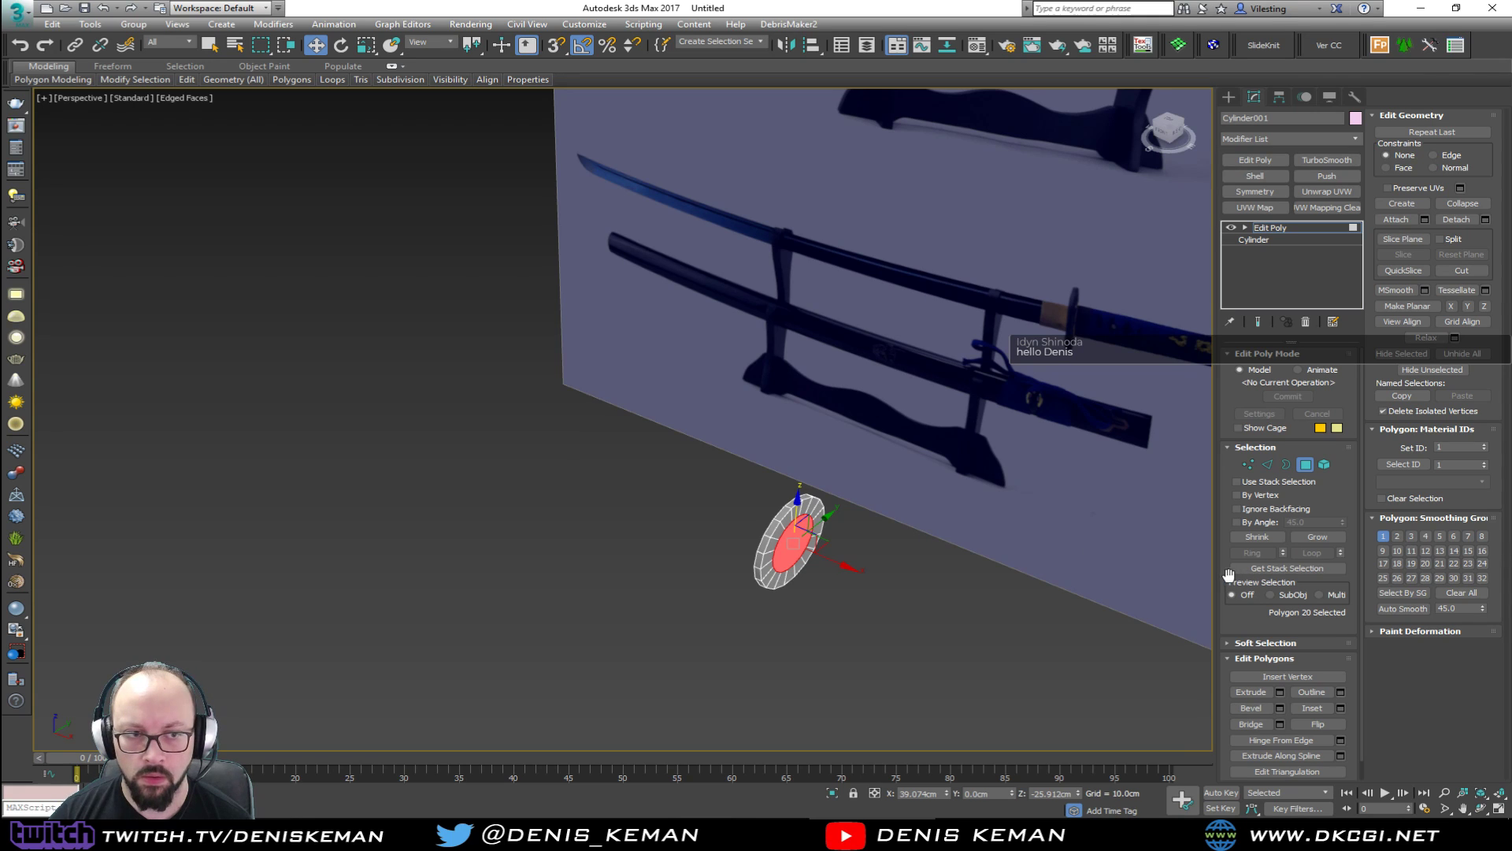
click(1251, 691)
drag(794, 526, 779, 429)
Scale down the extruded end polygon and raise it to match the handle's outline in the Front view.
key(w)
key(alt+w)
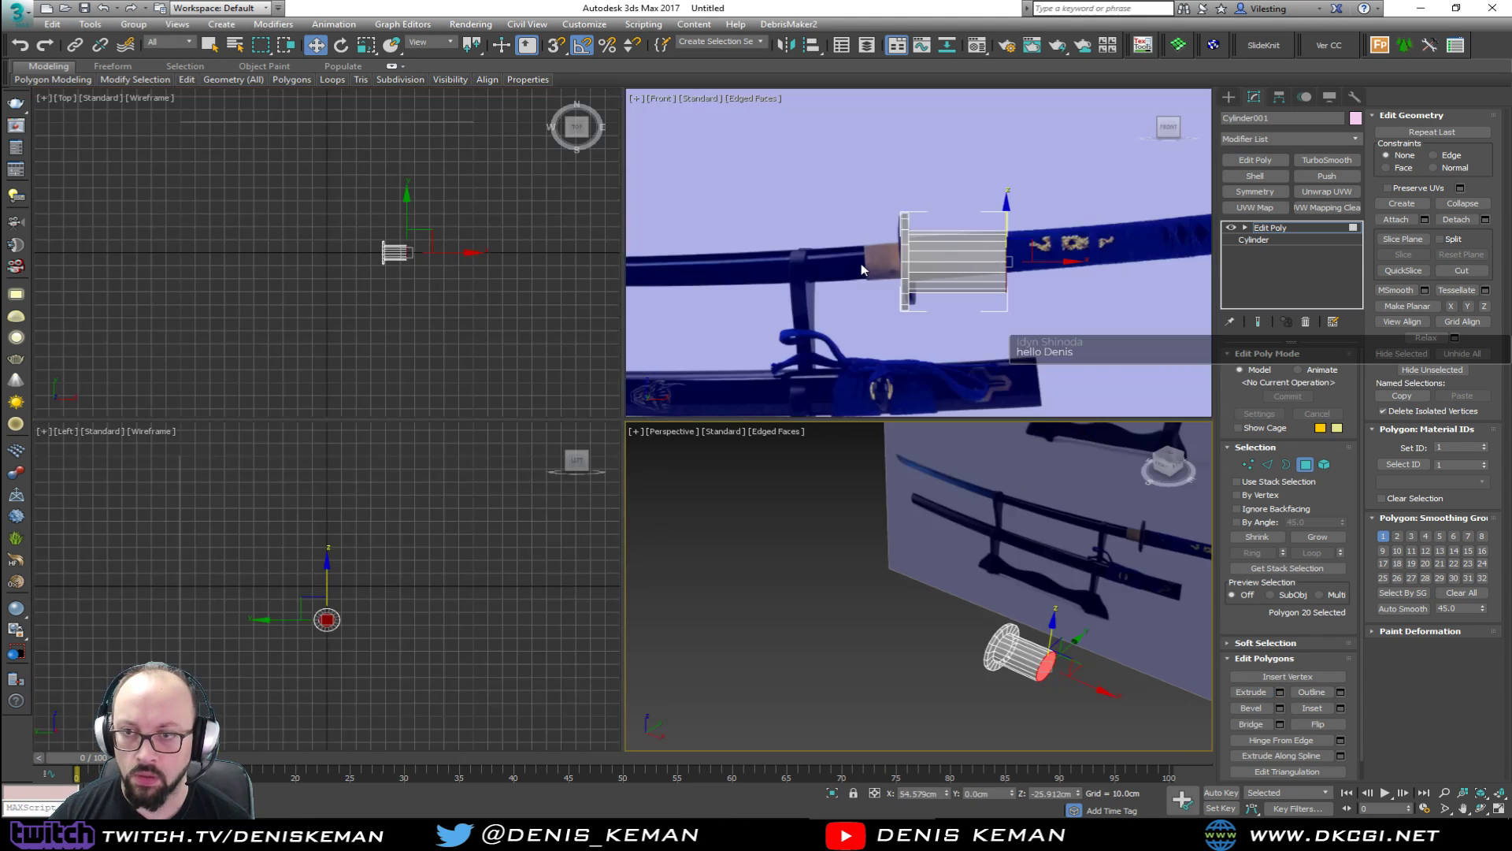
key(alt+w)
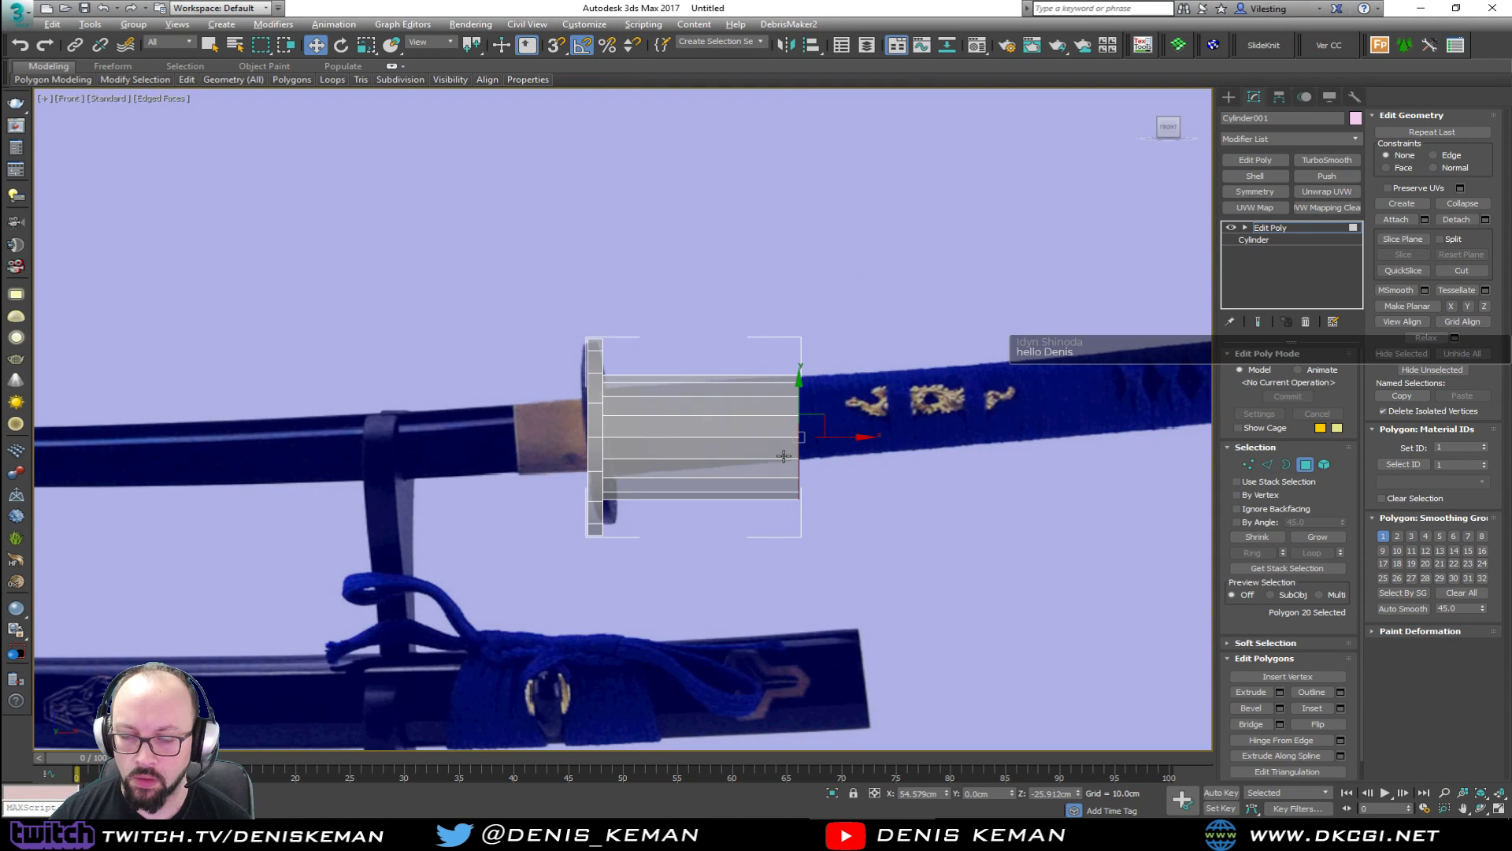
scroll(784, 456, up, 2)
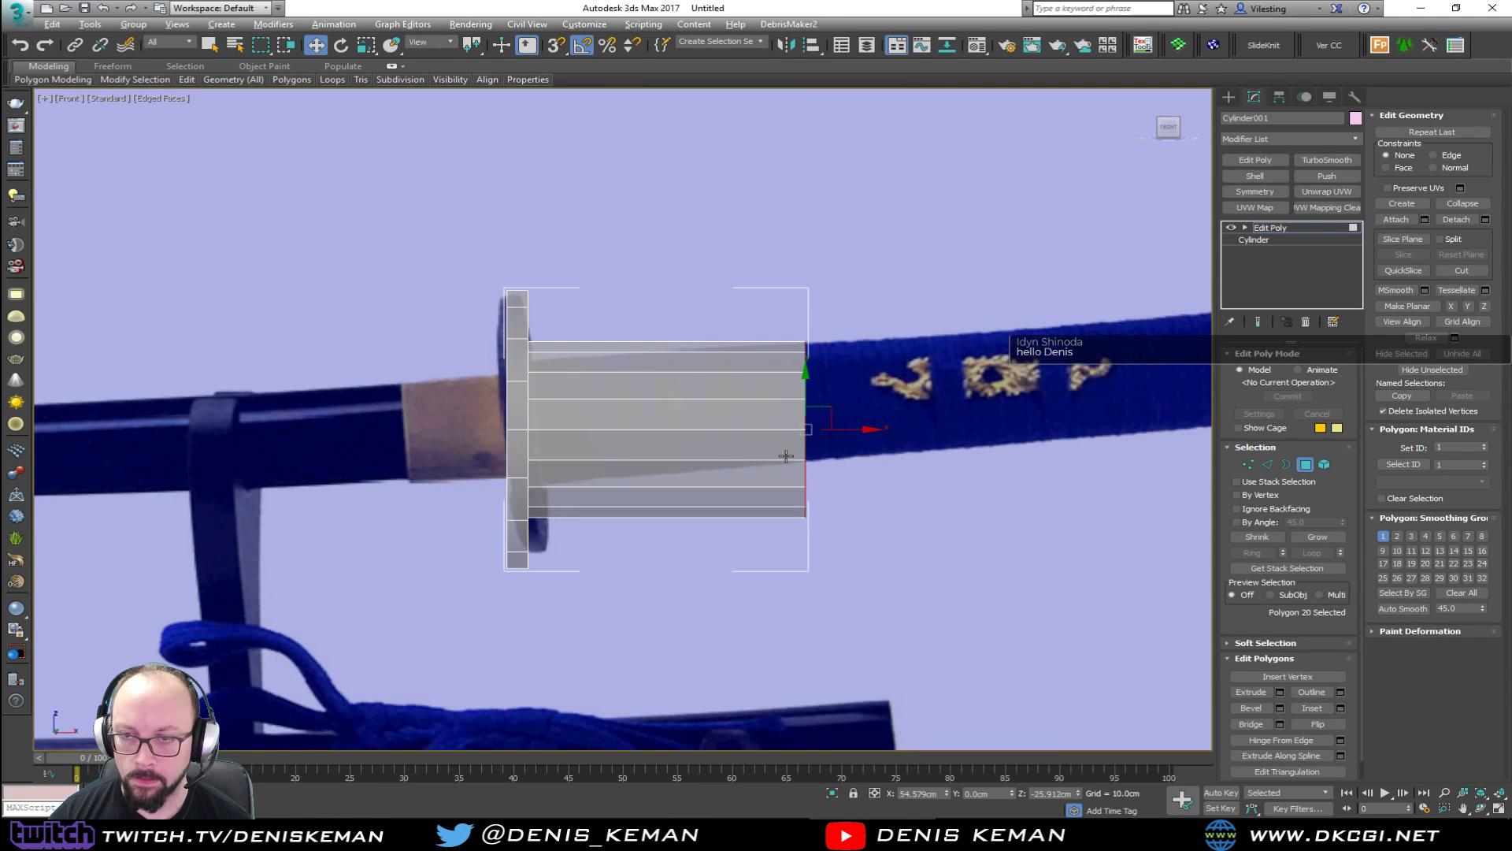
middle_drag(812, 429, 836, 449)
key(r)
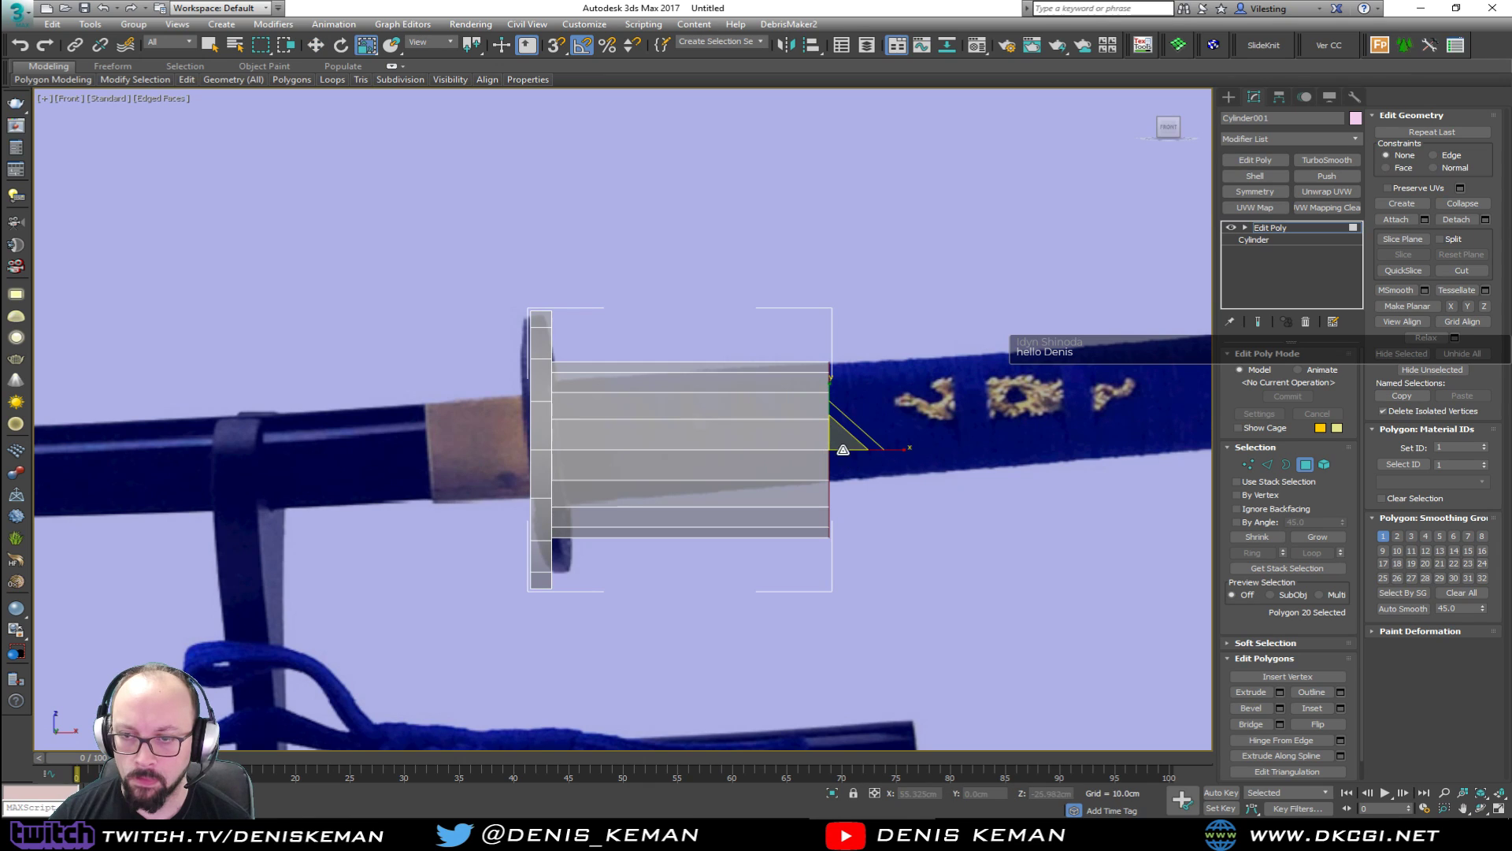
drag(841, 440, 844, 469)
key(w)
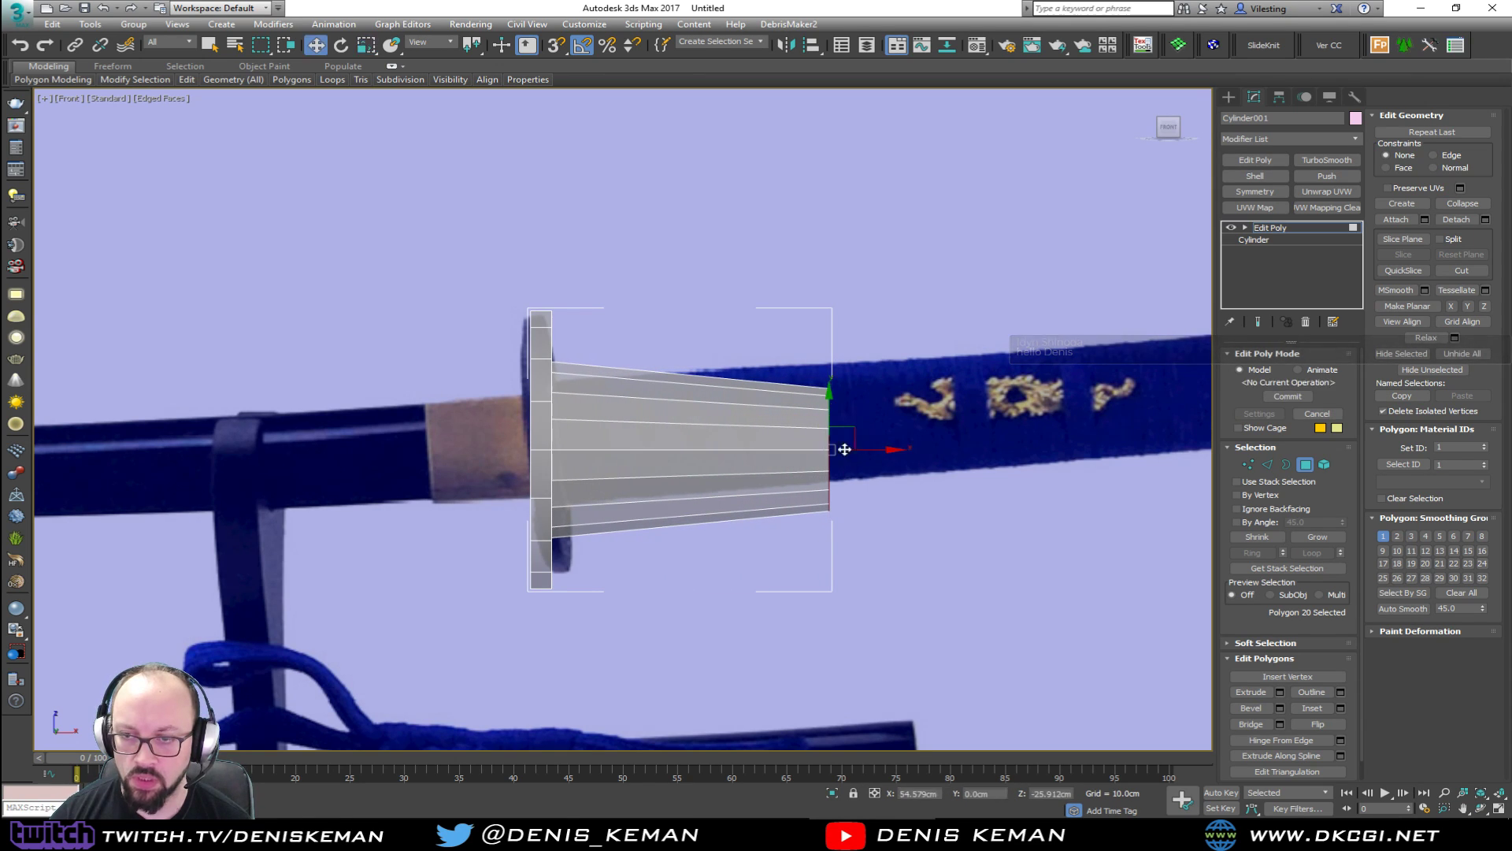
drag(830, 411, 831, 386)
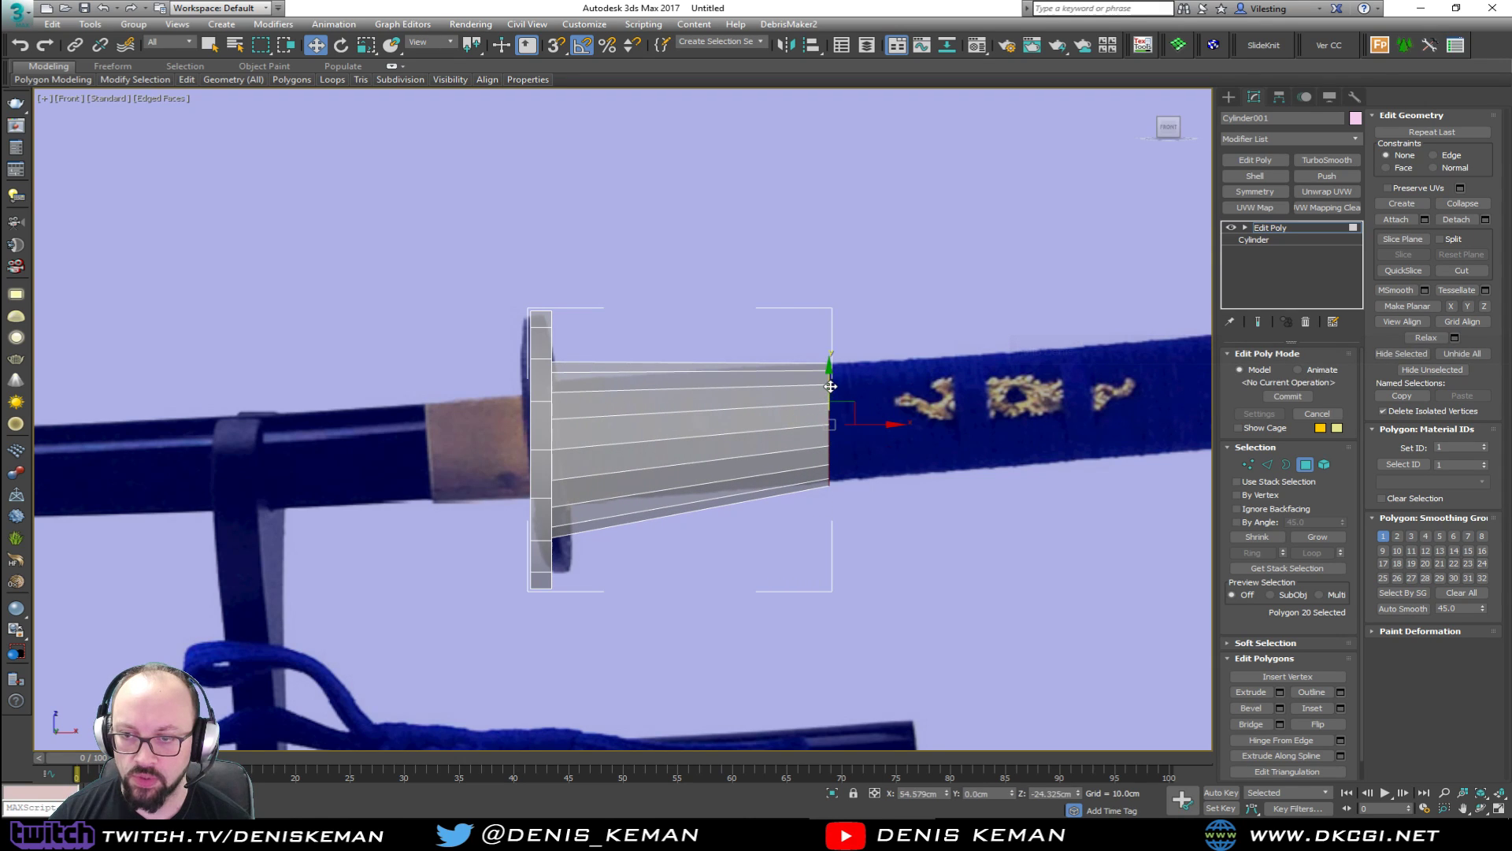
Undo the taper of the extruded end, remove the Edit Poly modifier from the guard cylinder and deselect it.
key(alt+w)
right_click(931, 555)
key(alt+w)
alt+middle_drag(809, 518, 730, 518)
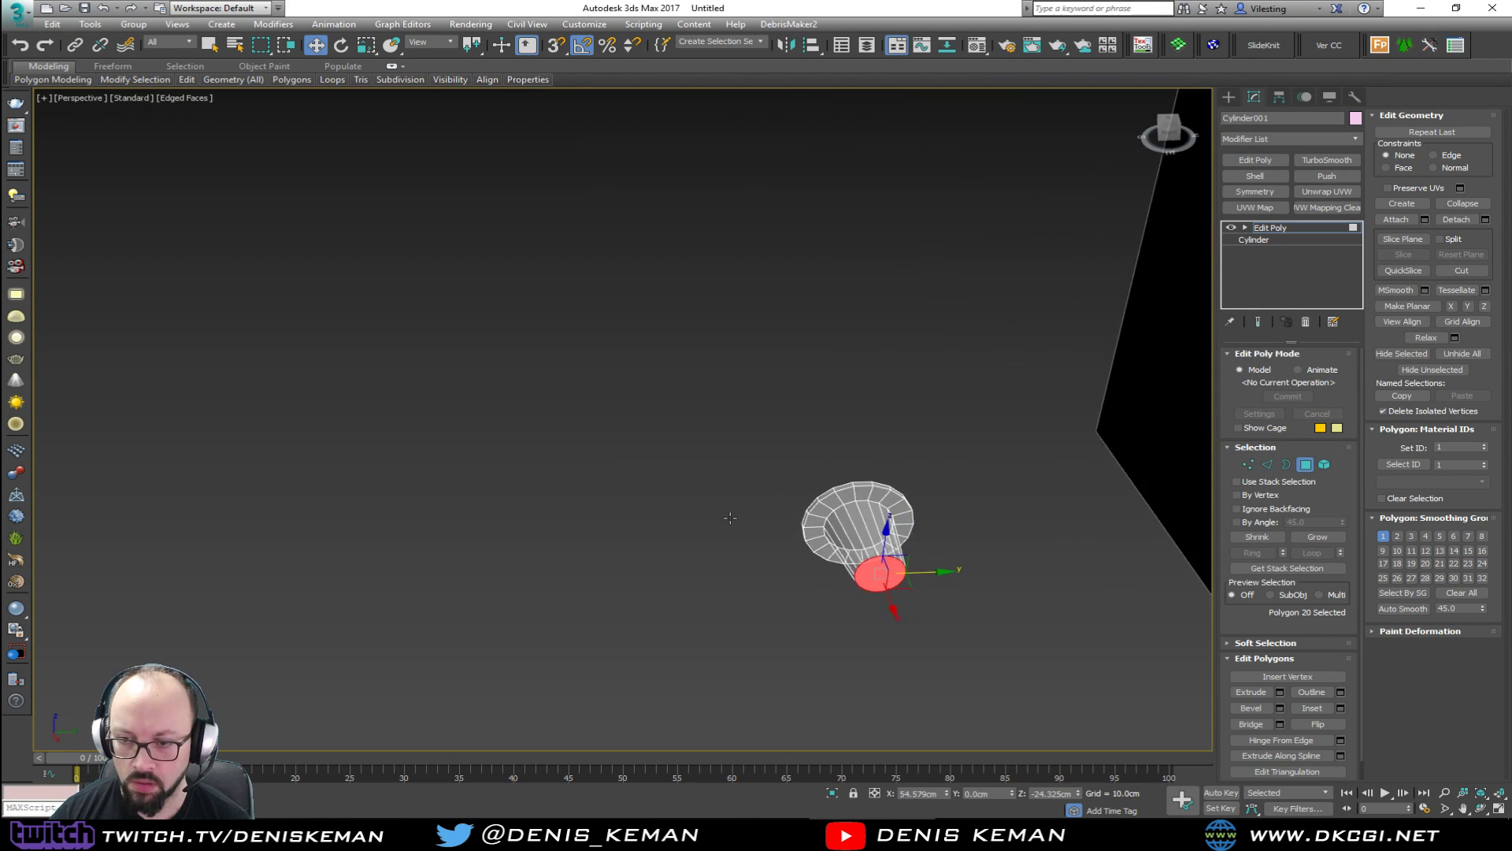
scroll(896, 530, up, 2)
key(ctrl+z)
key(ctrl+z)
key(ctrl+z)
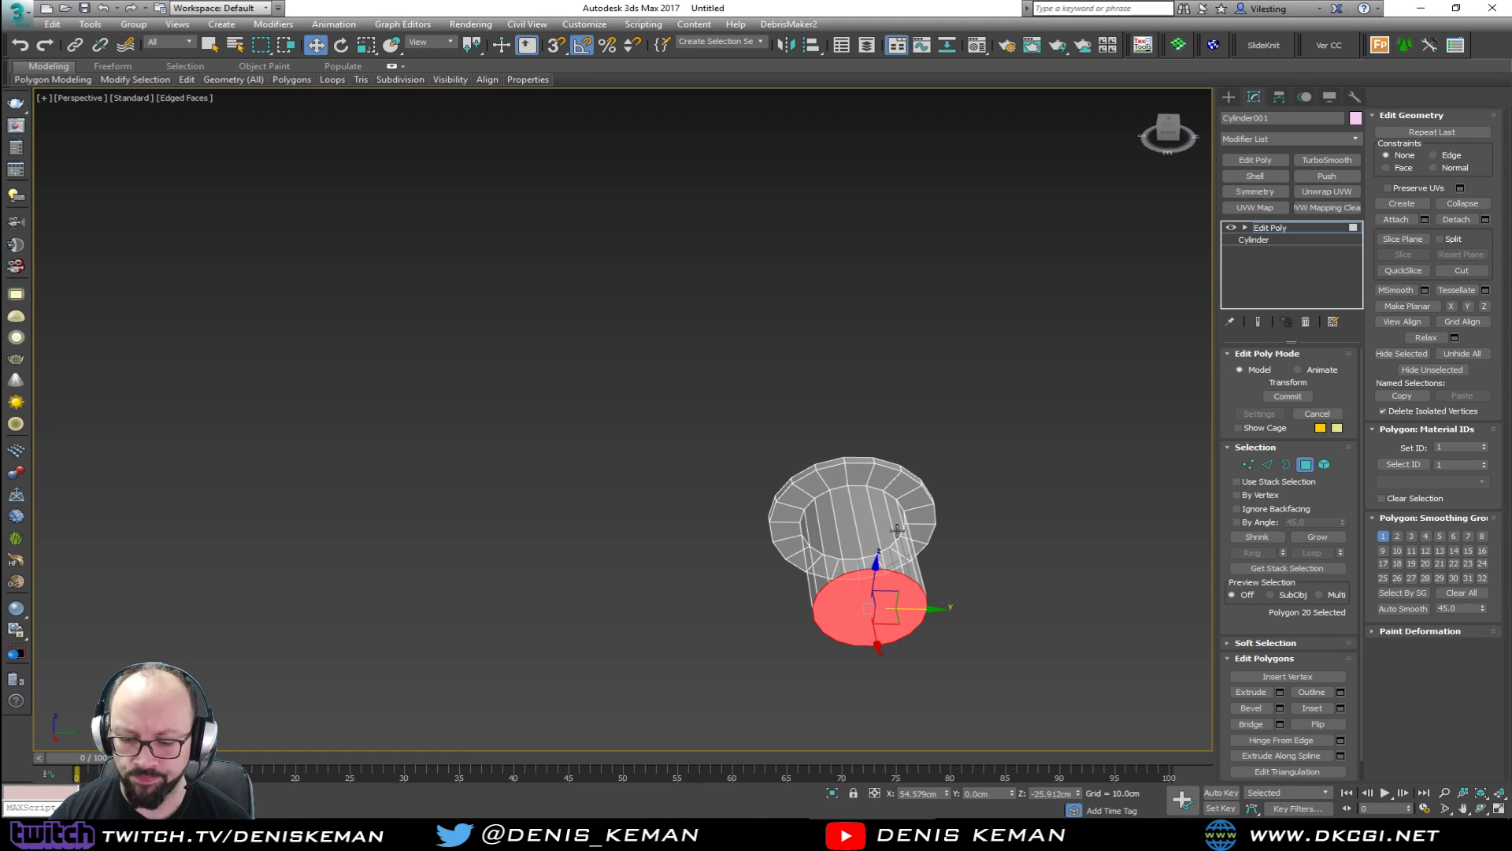
click(1305, 323)
click(914, 295)
Create a second cylinder over the katana's handle with a radius of about 3.9 cm and rotate it 90 degrees to lie lengthwise.
key(alt+w)
right_click(838, 324)
key(alt+w)
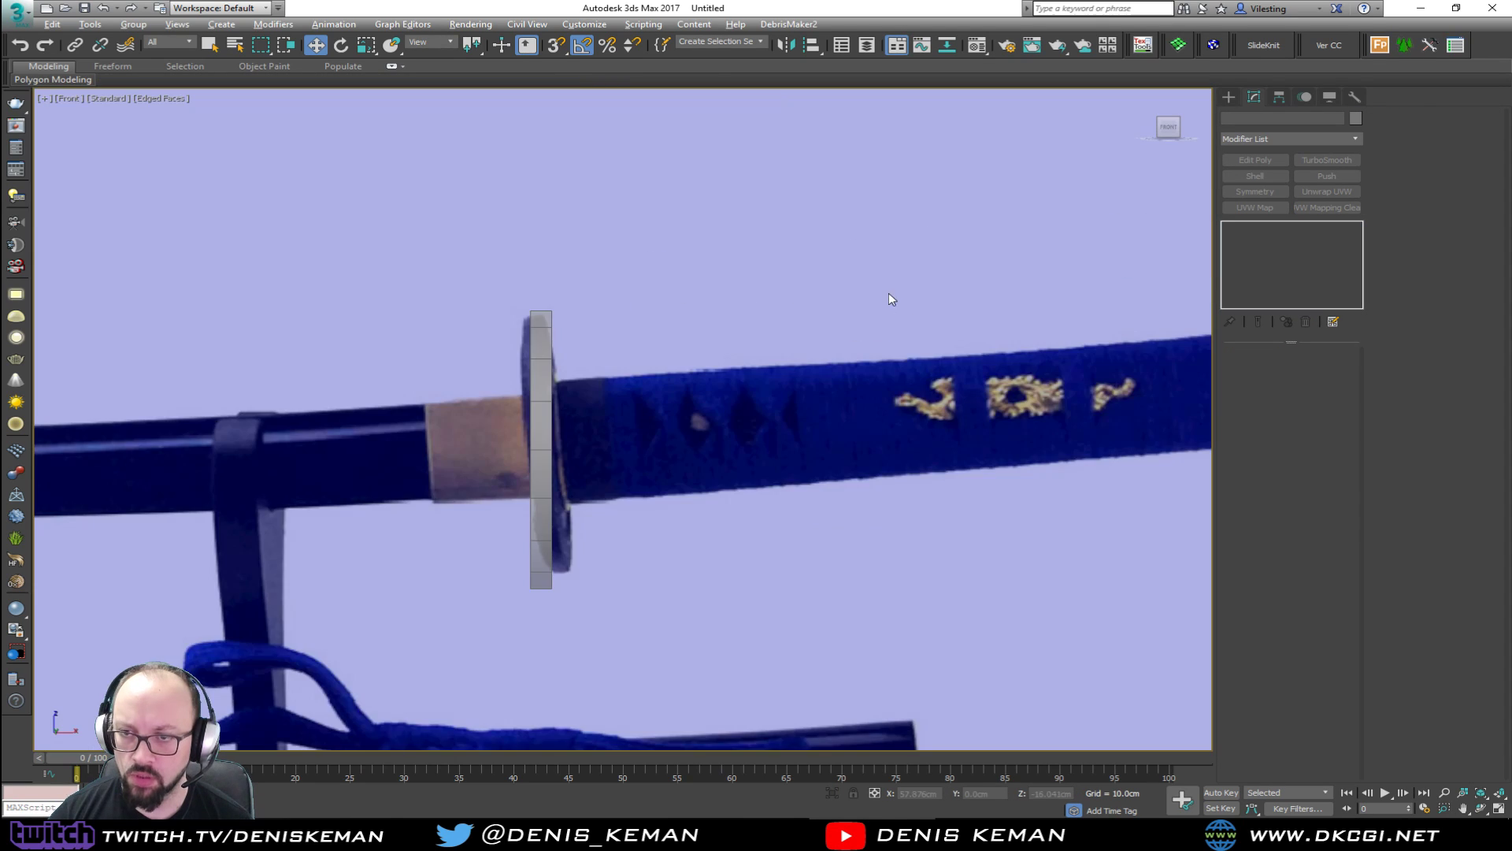
middle_drag(889, 298, 700, 317)
right_click(698, 371)
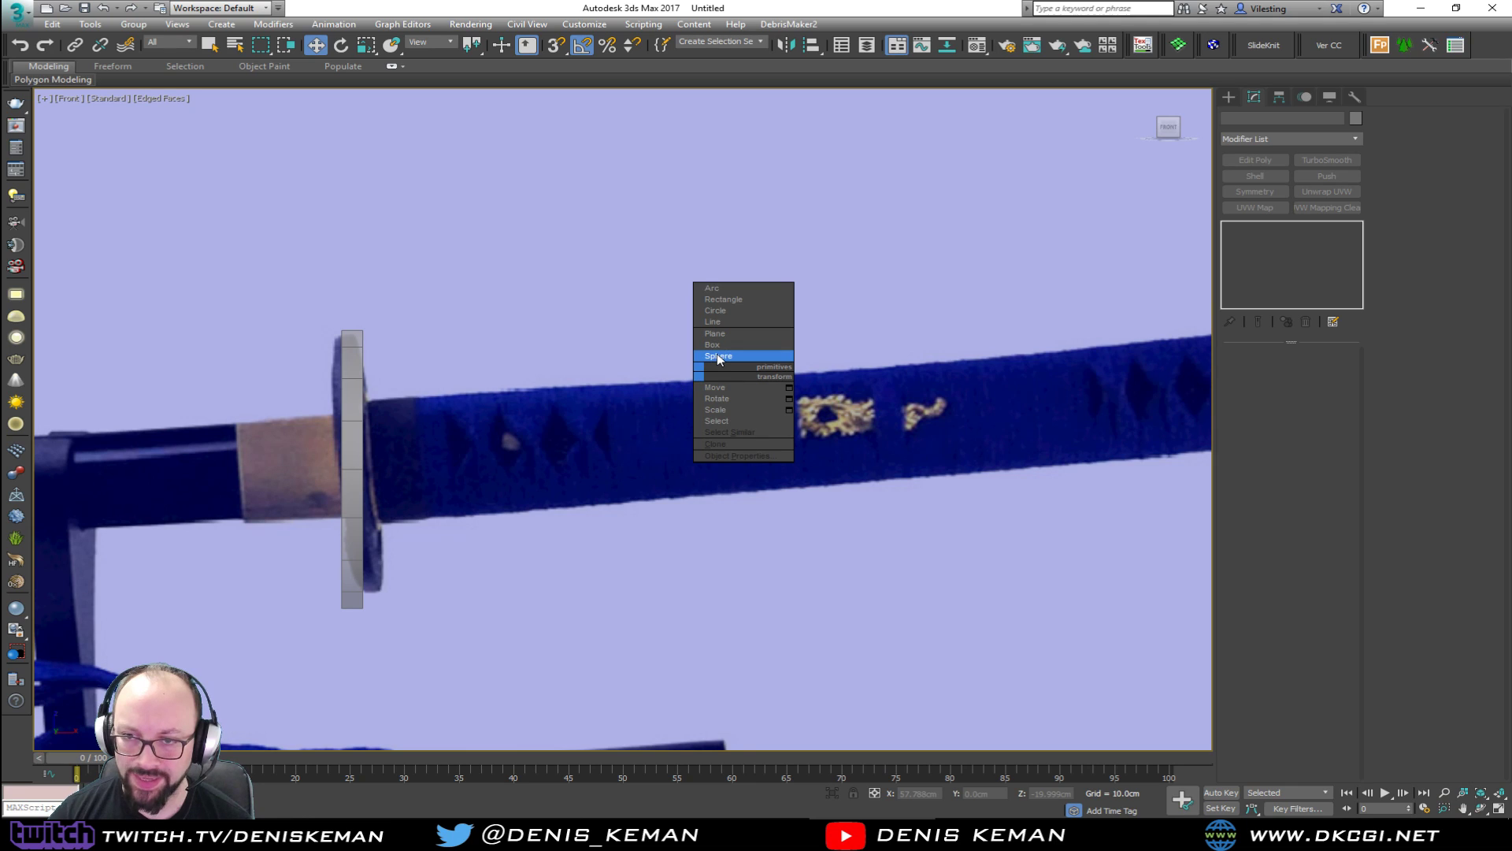
click(1230, 102)
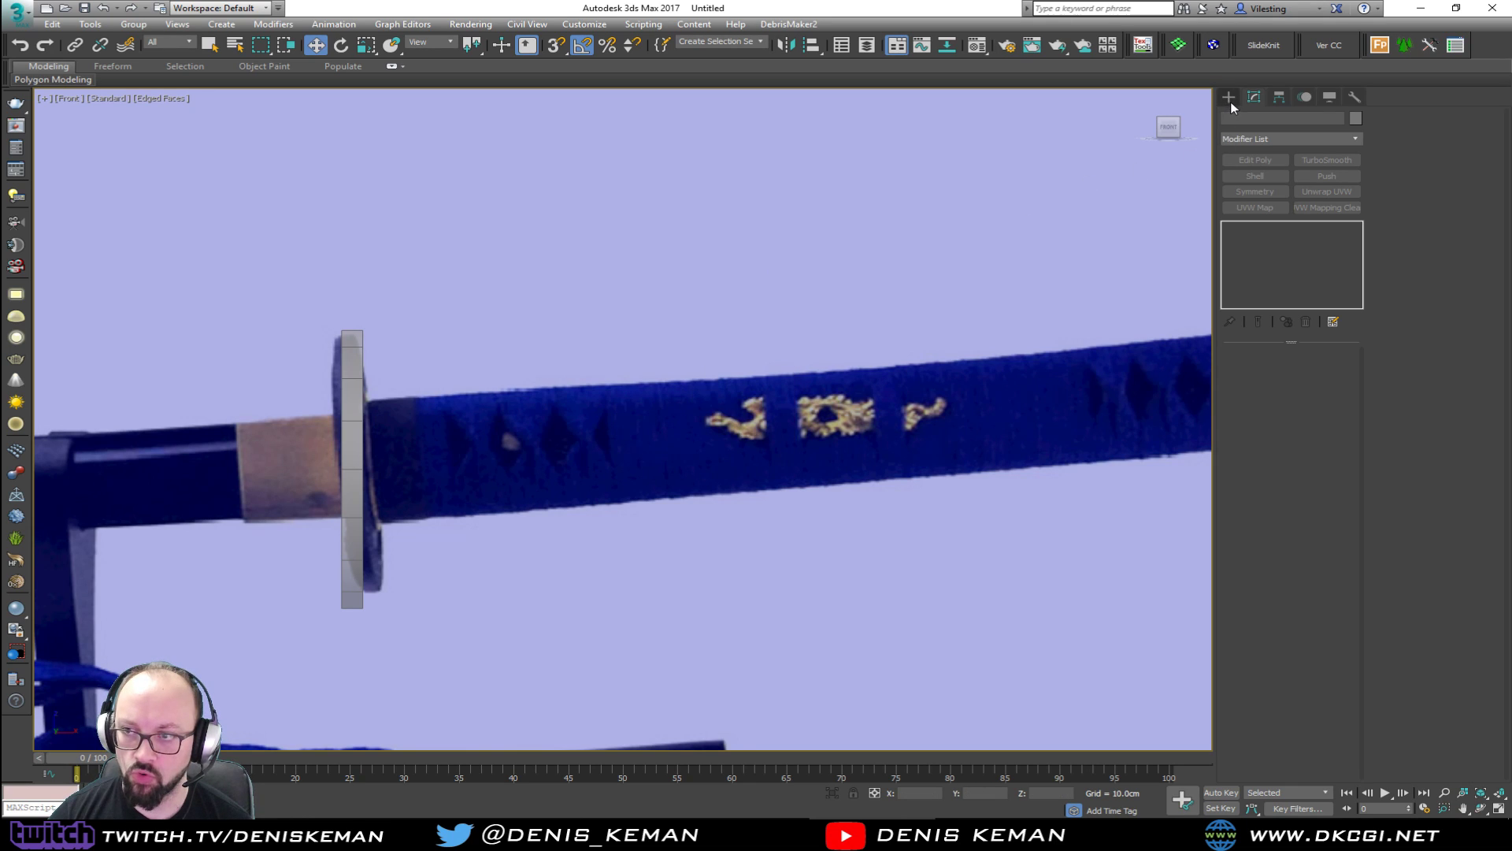
click(1229, 98)
click(1257, 211)
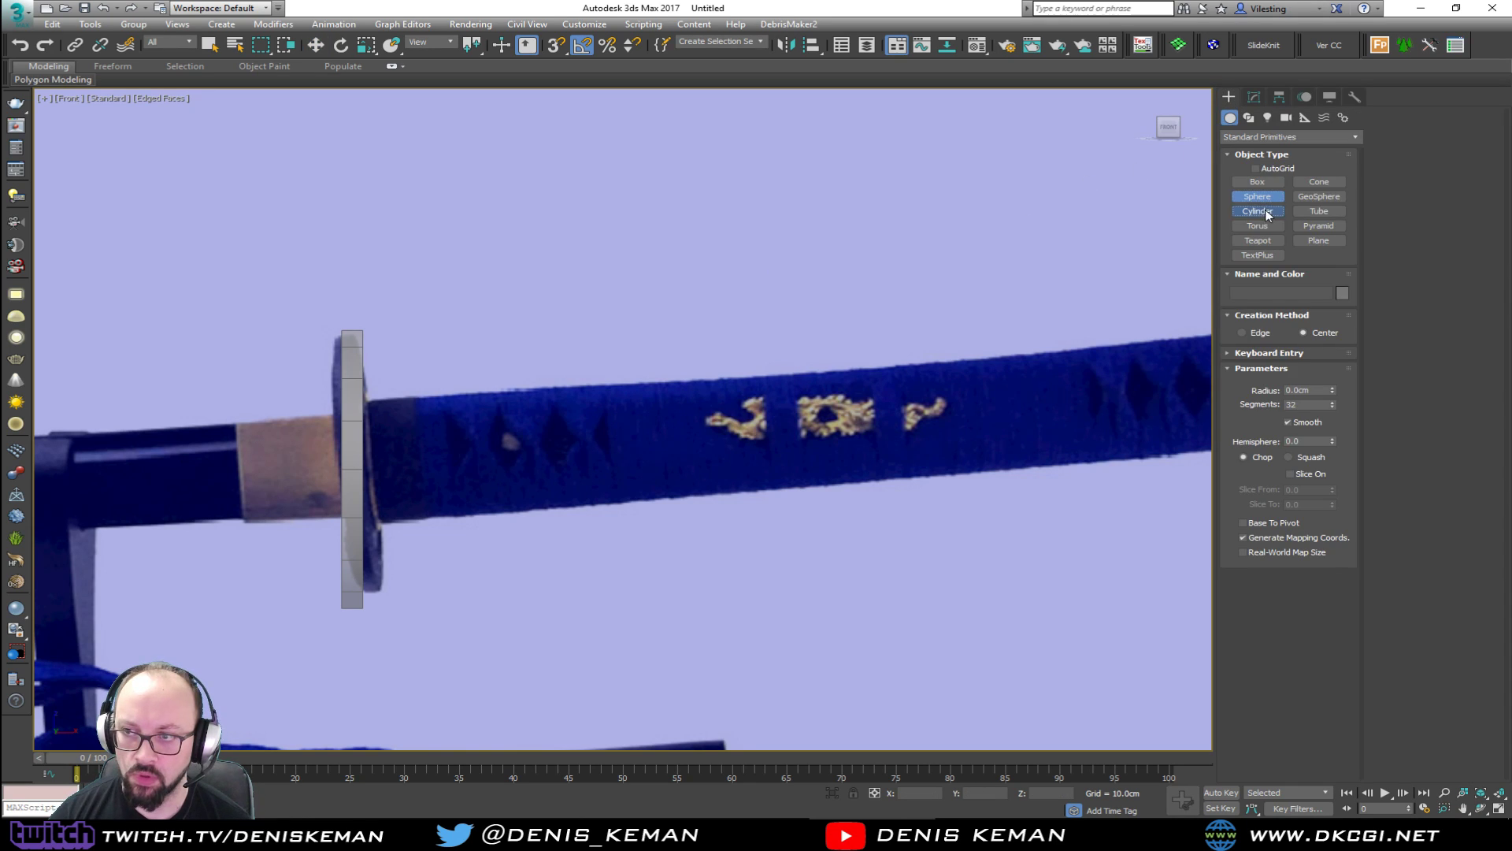
scroll(663, 364, down, 2)
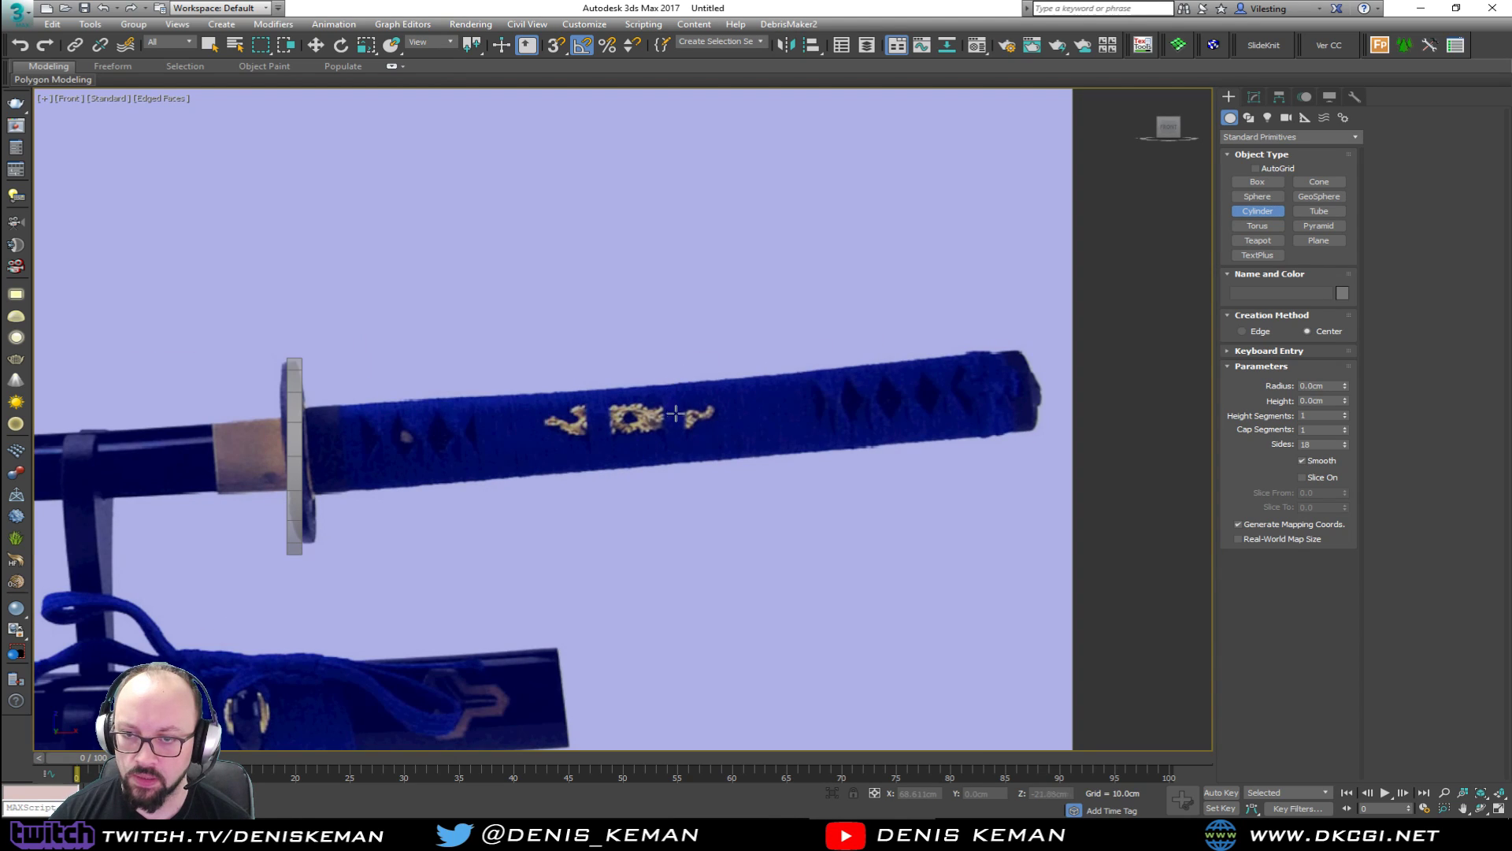
drag(676, 421, 763, 420)
click(685, 163)
right_click(716, 358)
key(e)
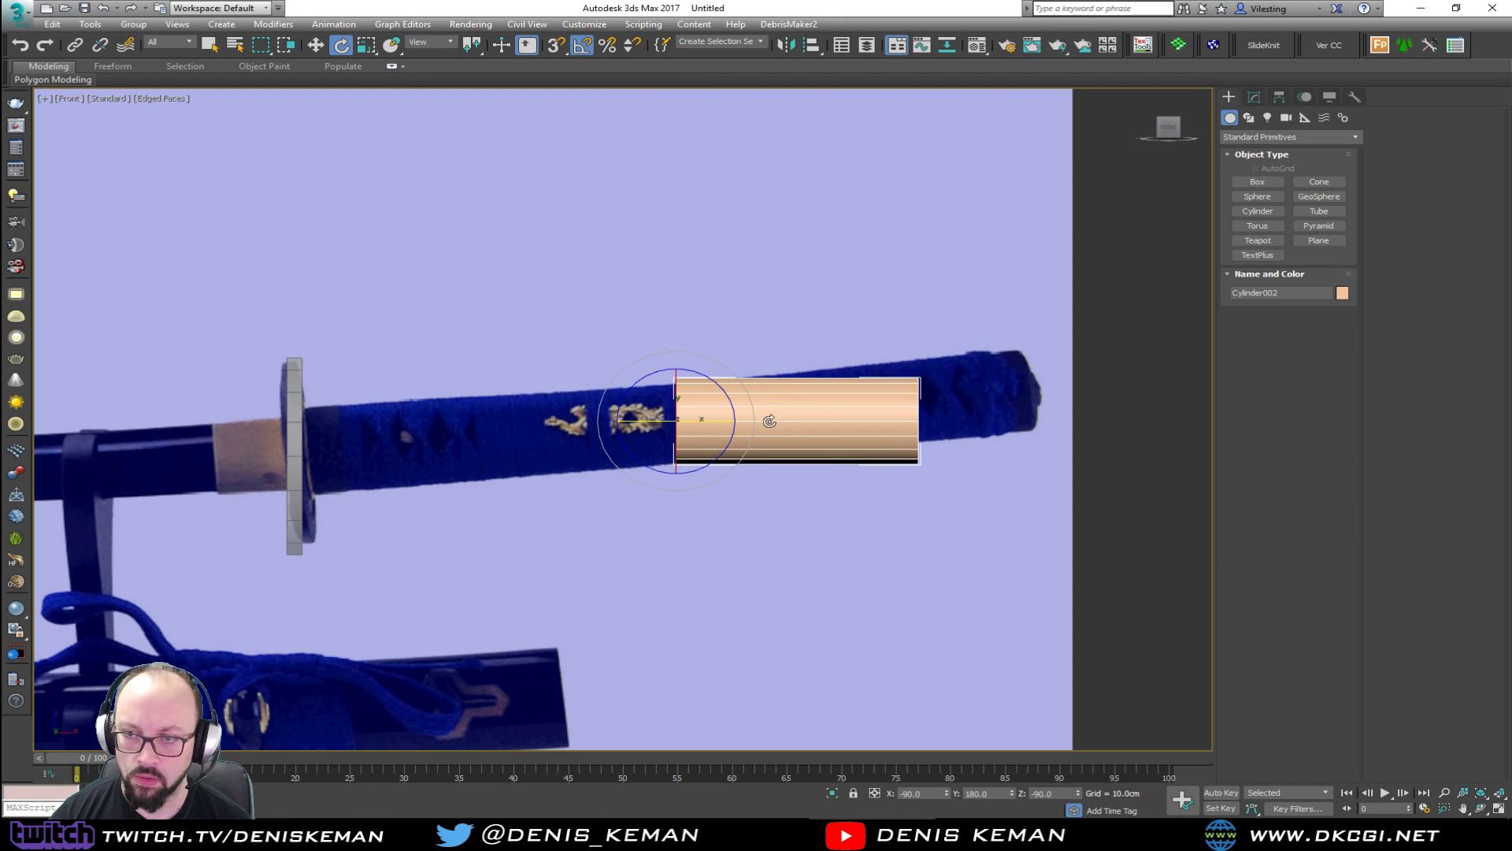
Add an Edit Poly modifier to the handle cylinder and move its end vertex rings to the handle's pommel end and the guard.
click(1254, 99)
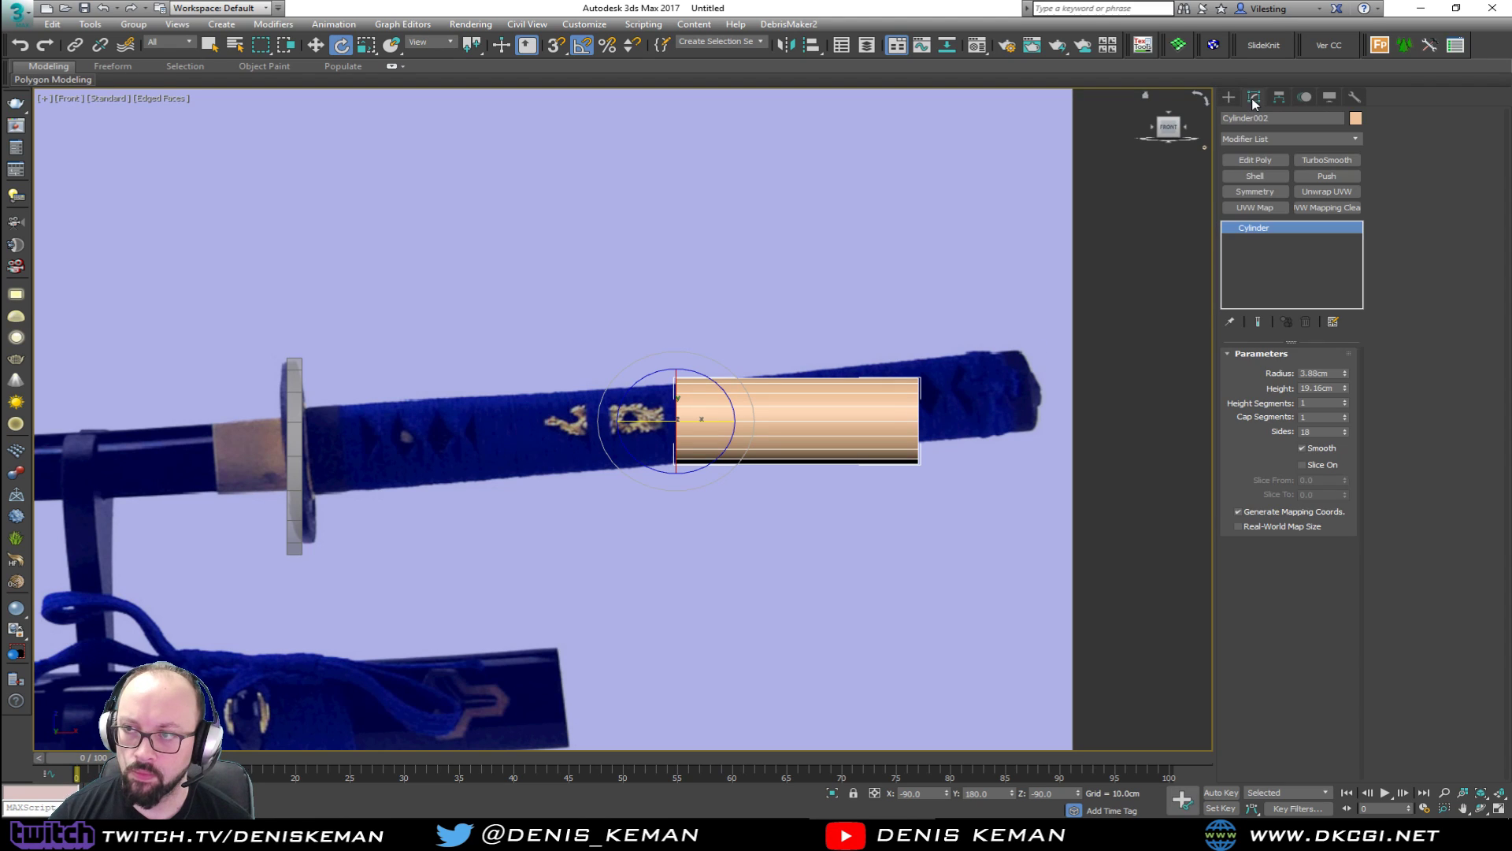
click(1273, 161)
key(1)
drag(1054, 342, 853, 531)
key(w)
drag(934, 410, 1062, 372)
drag(851, 331, 646, 489)
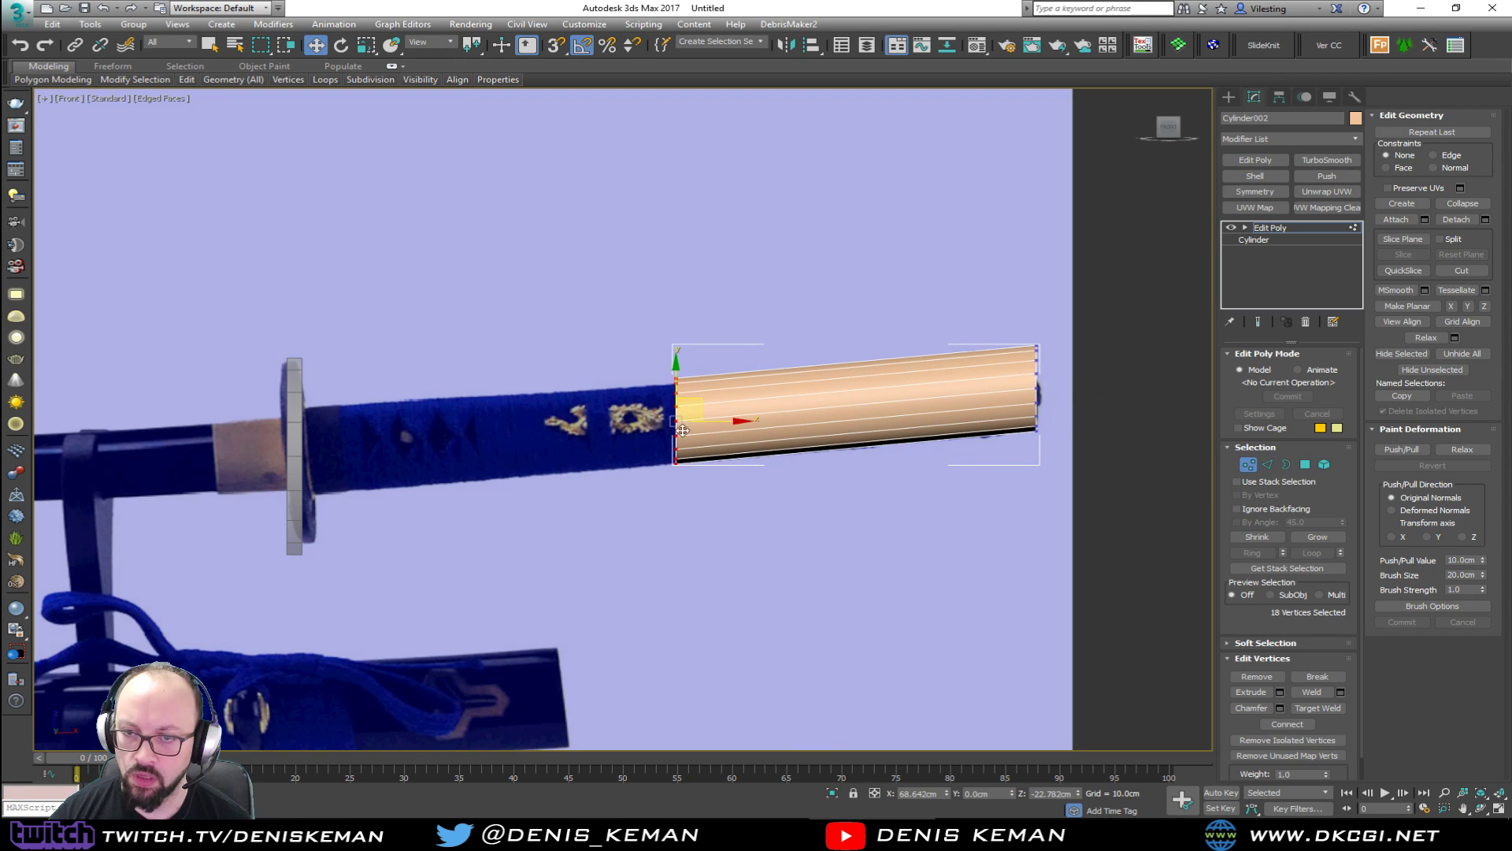
drag(702, 403, 332, 436)
Flatten the whole handle cylinder sideways to about 60% of its thickness in the Perspective view.
key(alt+w)
right_click(815, 575)
key(alt+w)
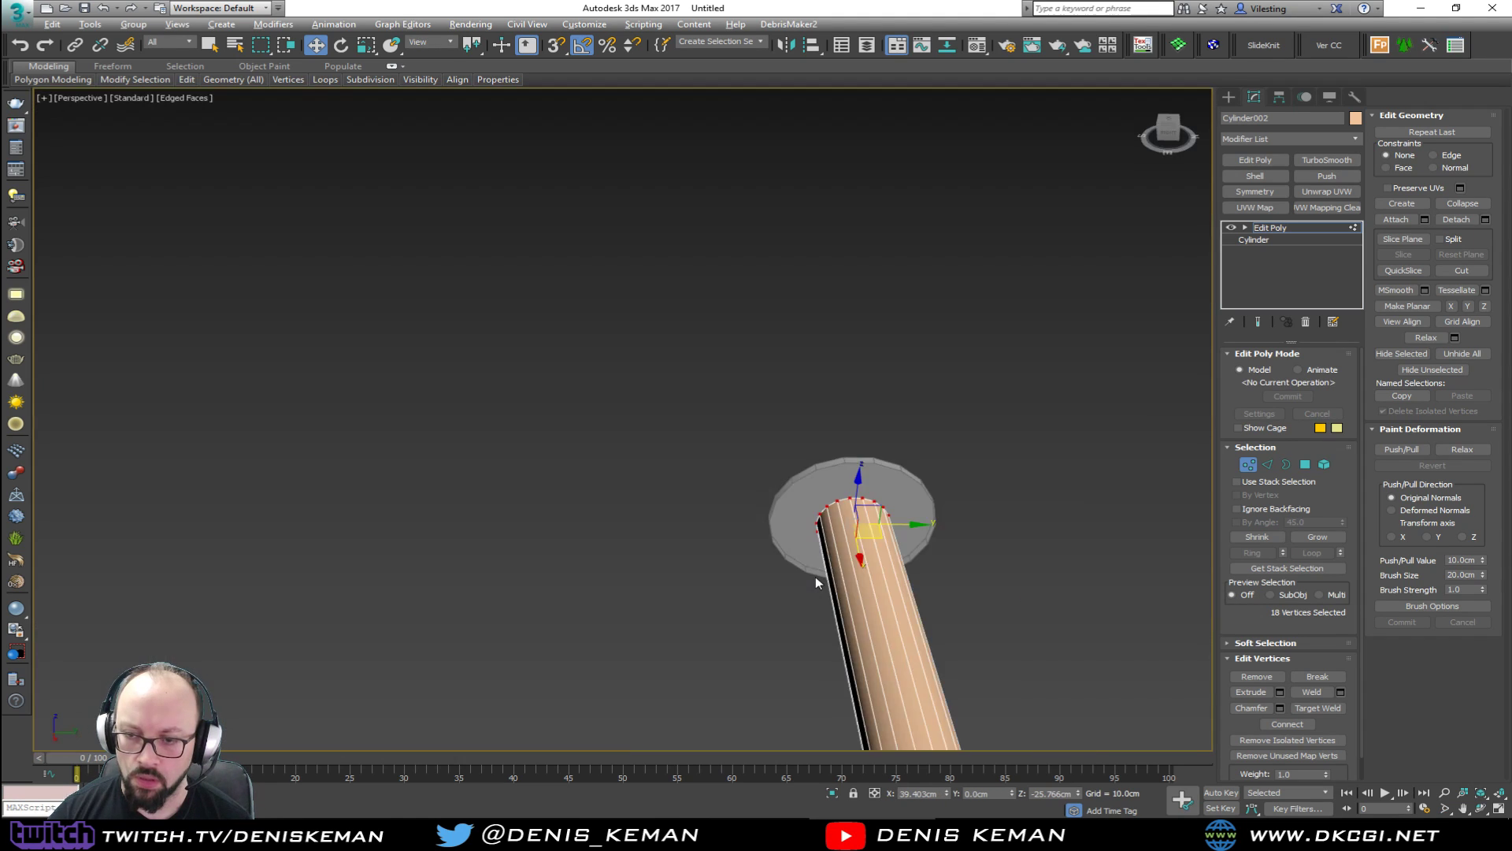
key(z)
middle_drag(803, 552, 802, 549)
scroll(795, 536, down, 10)
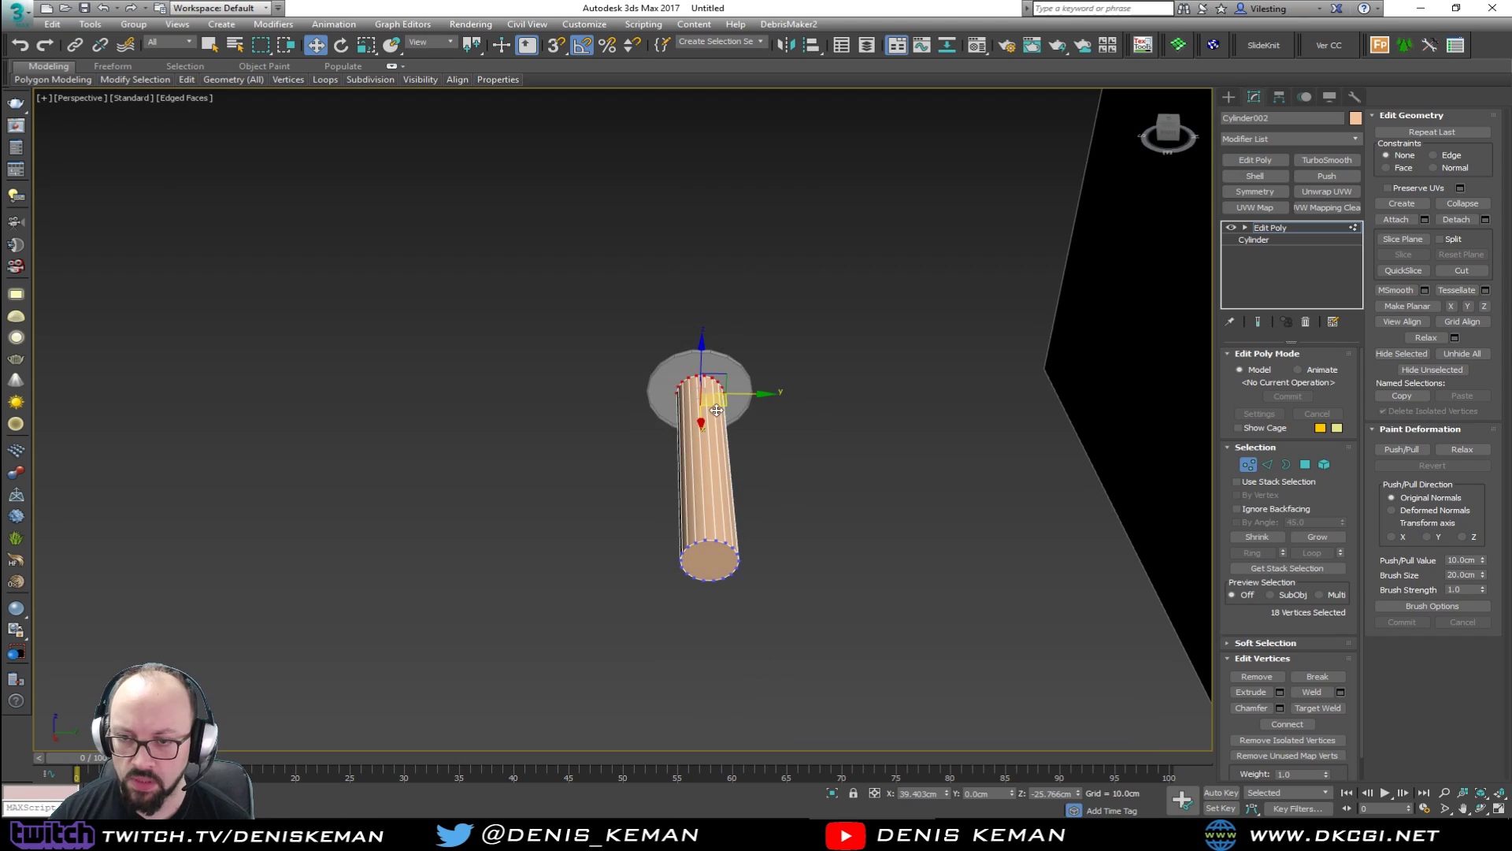
click(1249, 464)
scroll(687, 438, up, 6)
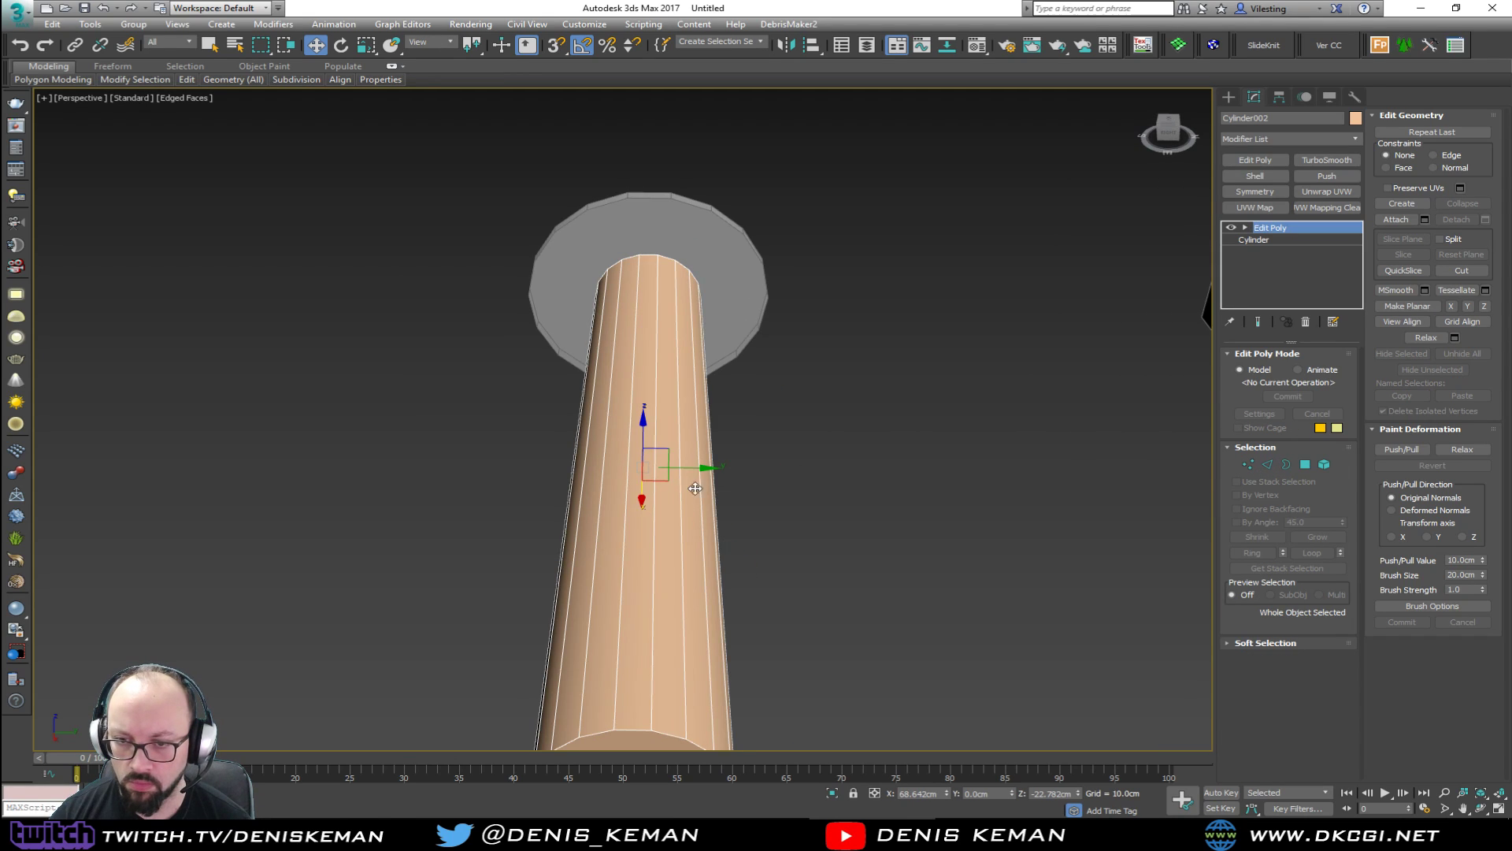
key(r)
drag(713, 425, 674, 430)
alt+middle_drag(675, 433, 841, 420)
Display the handle cylinder see-through over the reference image in a maximized Front view.
key(alt+w)
right_click(971, 304)
key(alt+w)
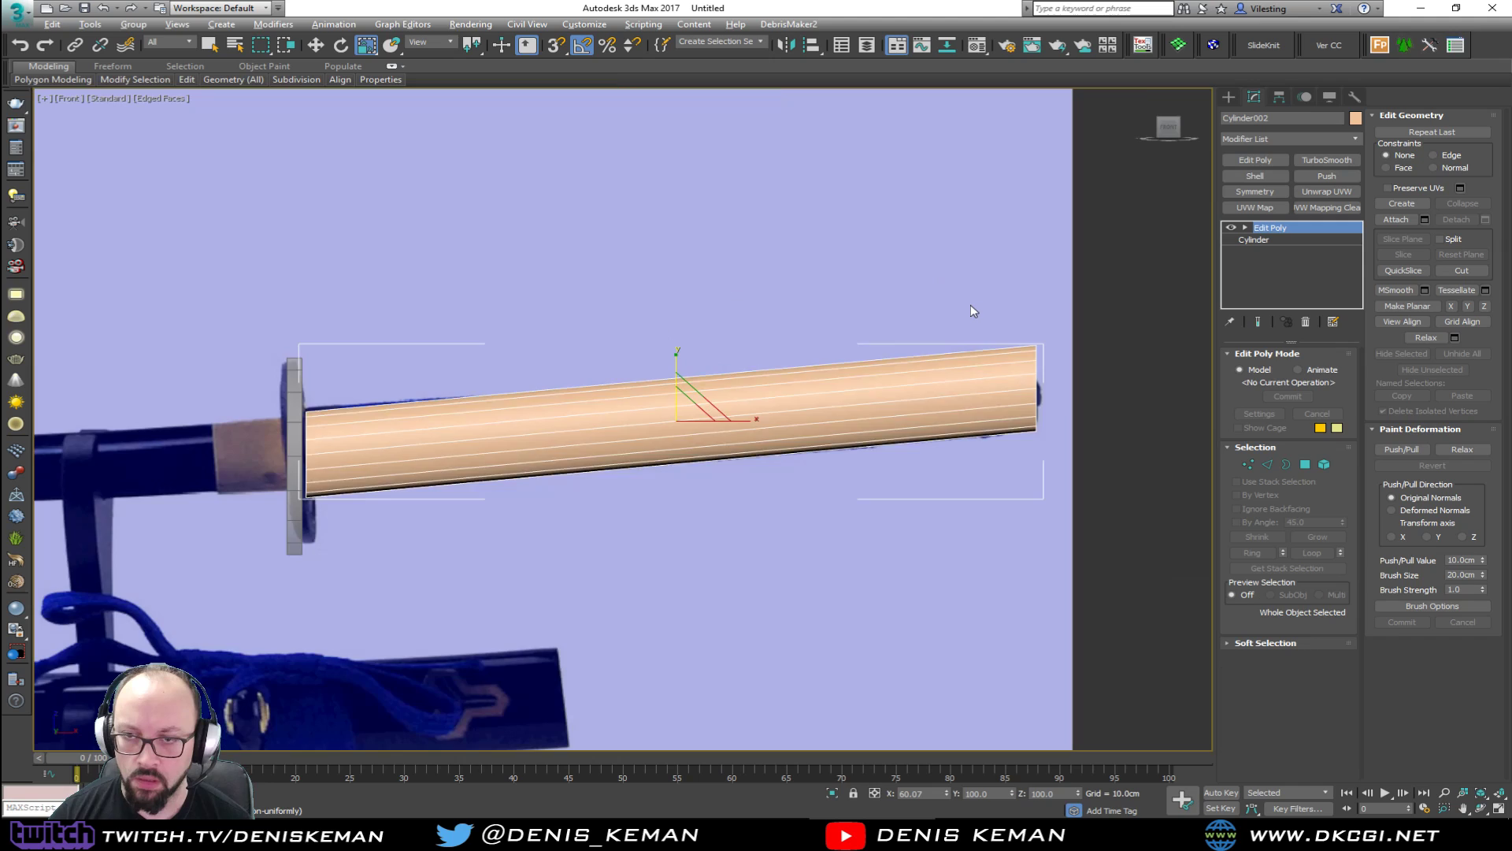
key(alt+x)
middle_drag(719, 409, 849, 410)
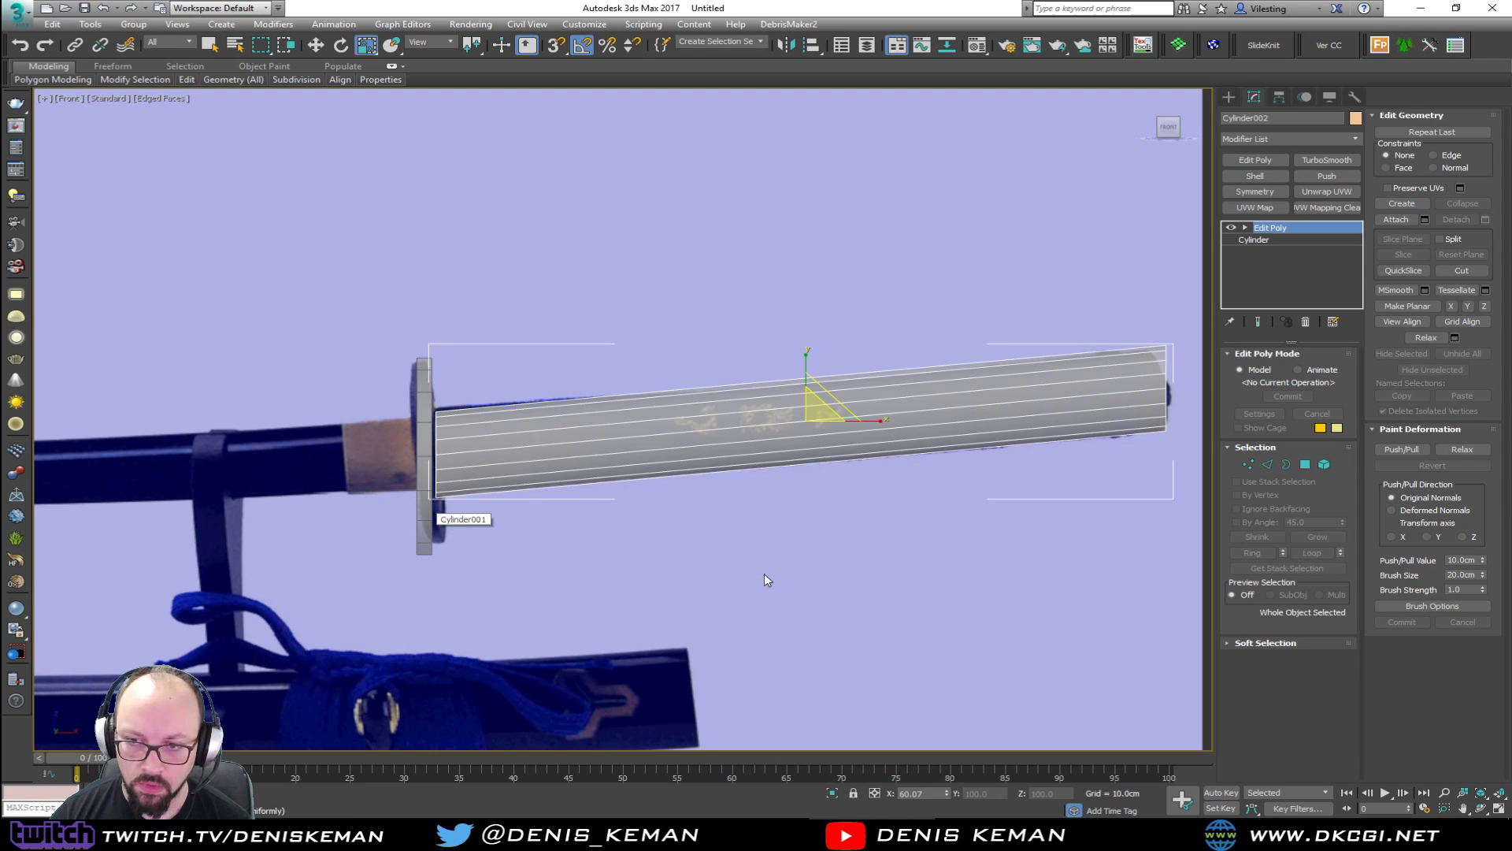
Tilt the guard cylinder slightly to match the reference guard with angle snapping off, and display it opaque again.
click(431, 511)
key(e)
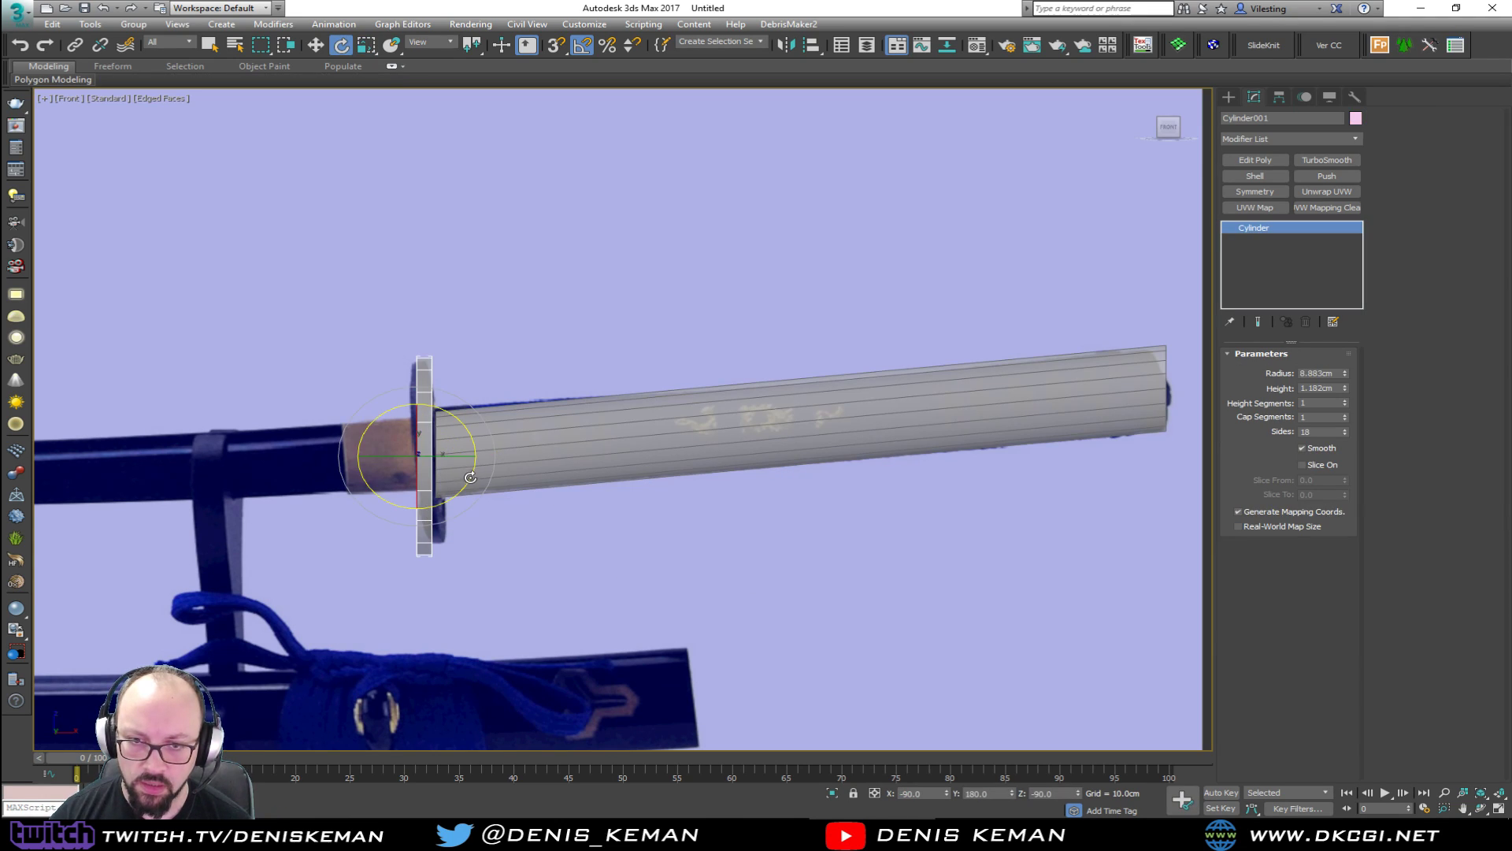
drag(470, 479, 474, 458)
key(w)
key(alt+w)
right_click(727, 577)
key(alt+w)
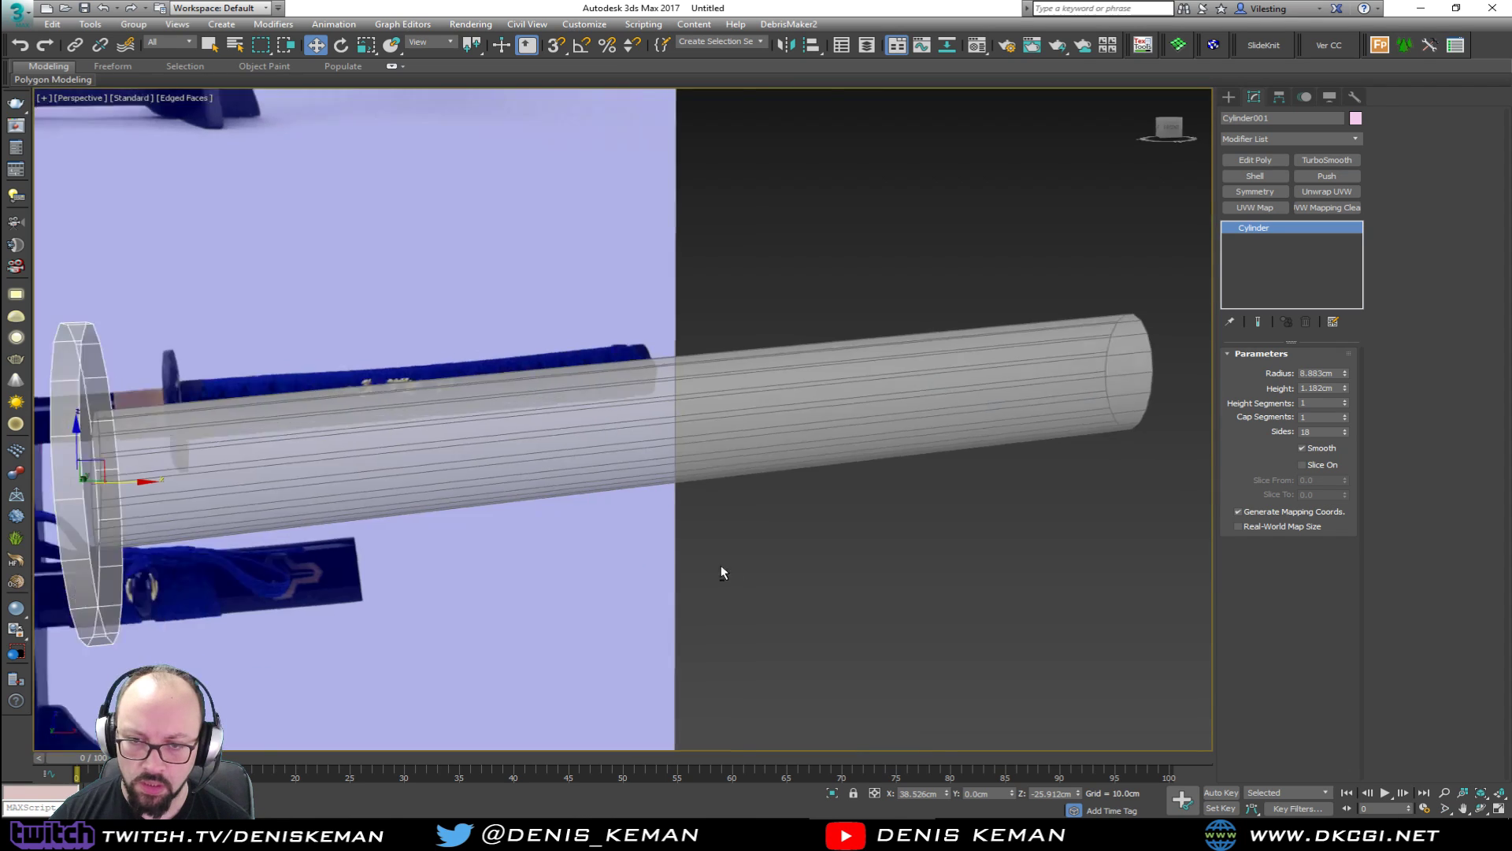
alt+middle_drag(728, 565, 620, 582)
key(alt+x)
scroll(428, 438, down, 3)
middle_drag(428, 438, 787, 467)
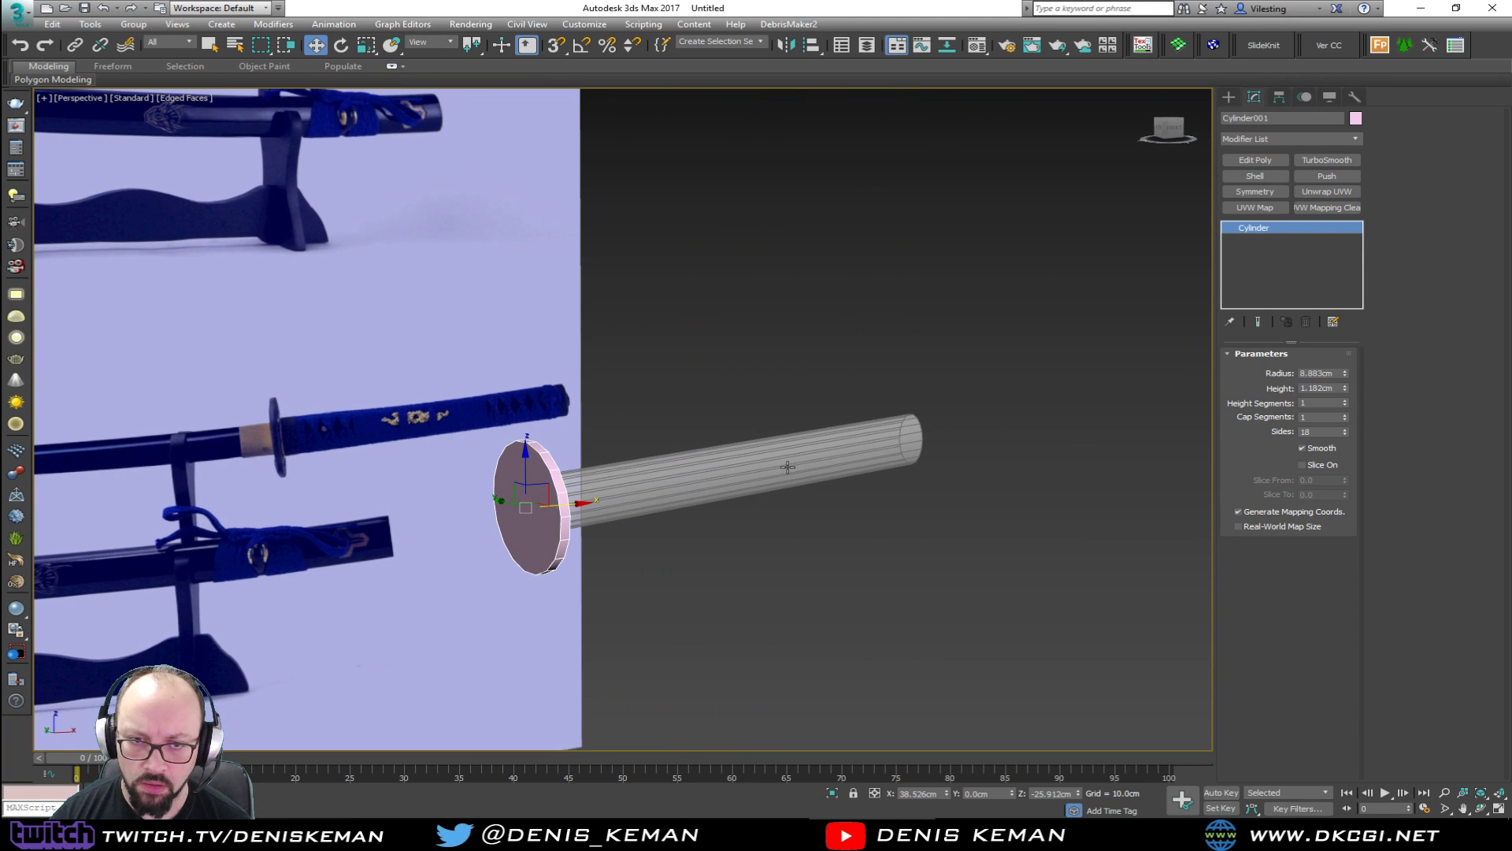
Select the handle cylinder's end polygon at the guard using wireframe display, and return to shaded display and object level.
click(700, 395)
scroll(626, 435, up, 2)
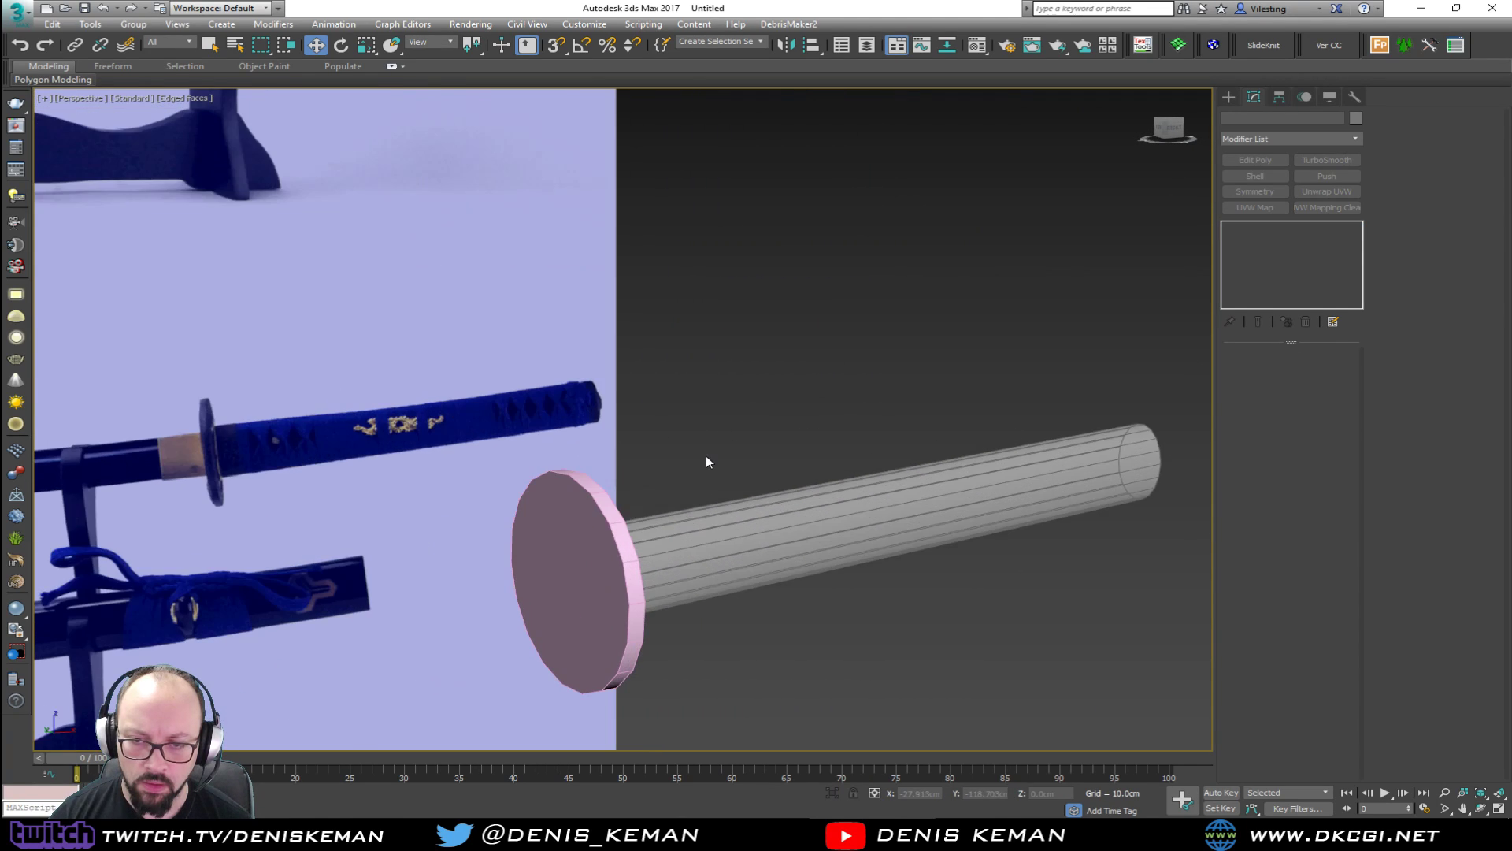
click(682, 542)
scroll(682, 544, up, 2)
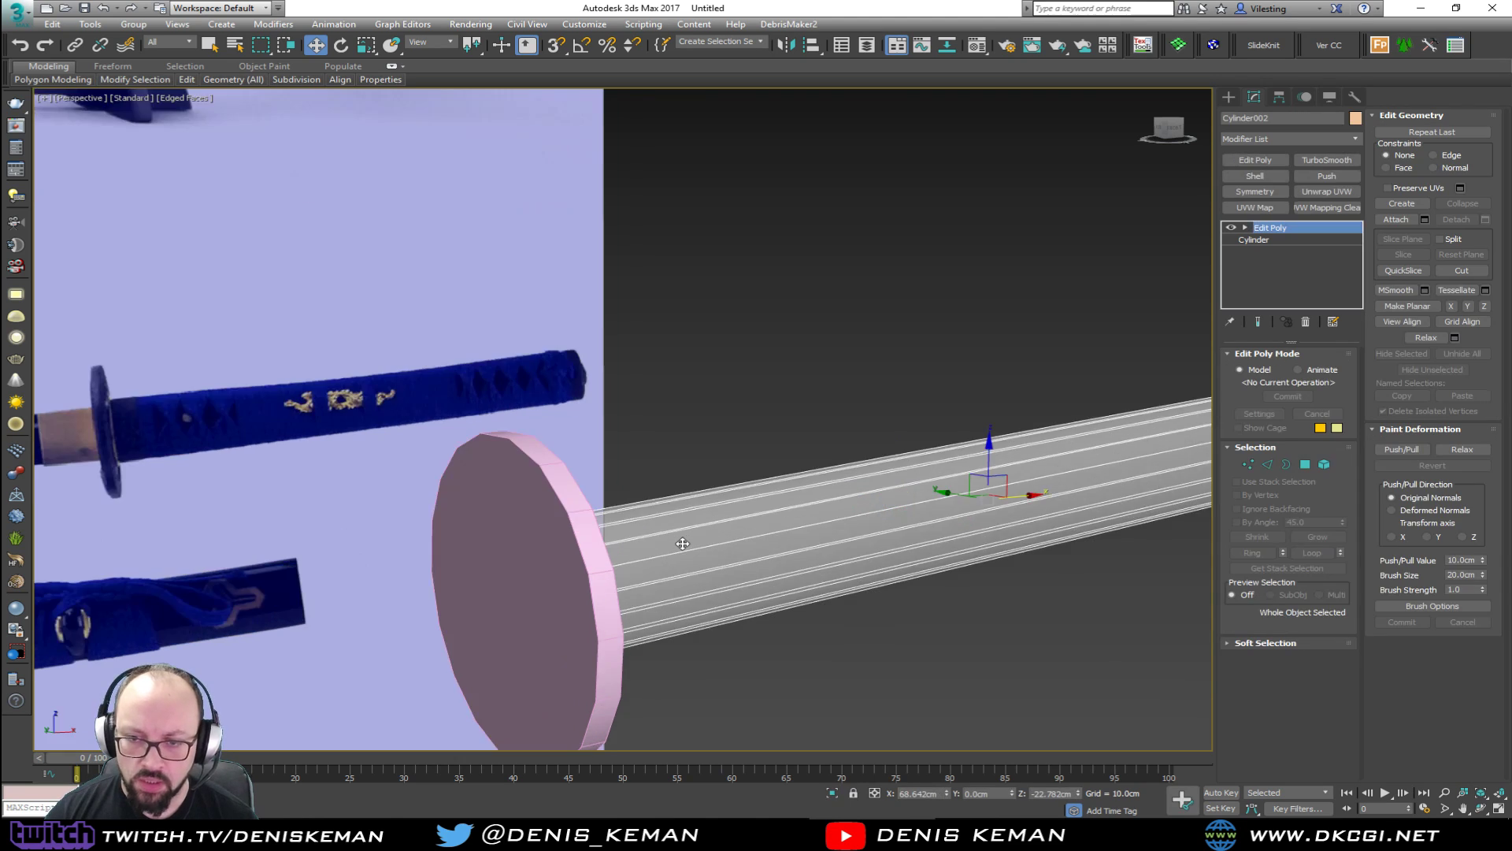
key(F3)
alt+middle_drag(682, 544, 586, 553)
key(4)
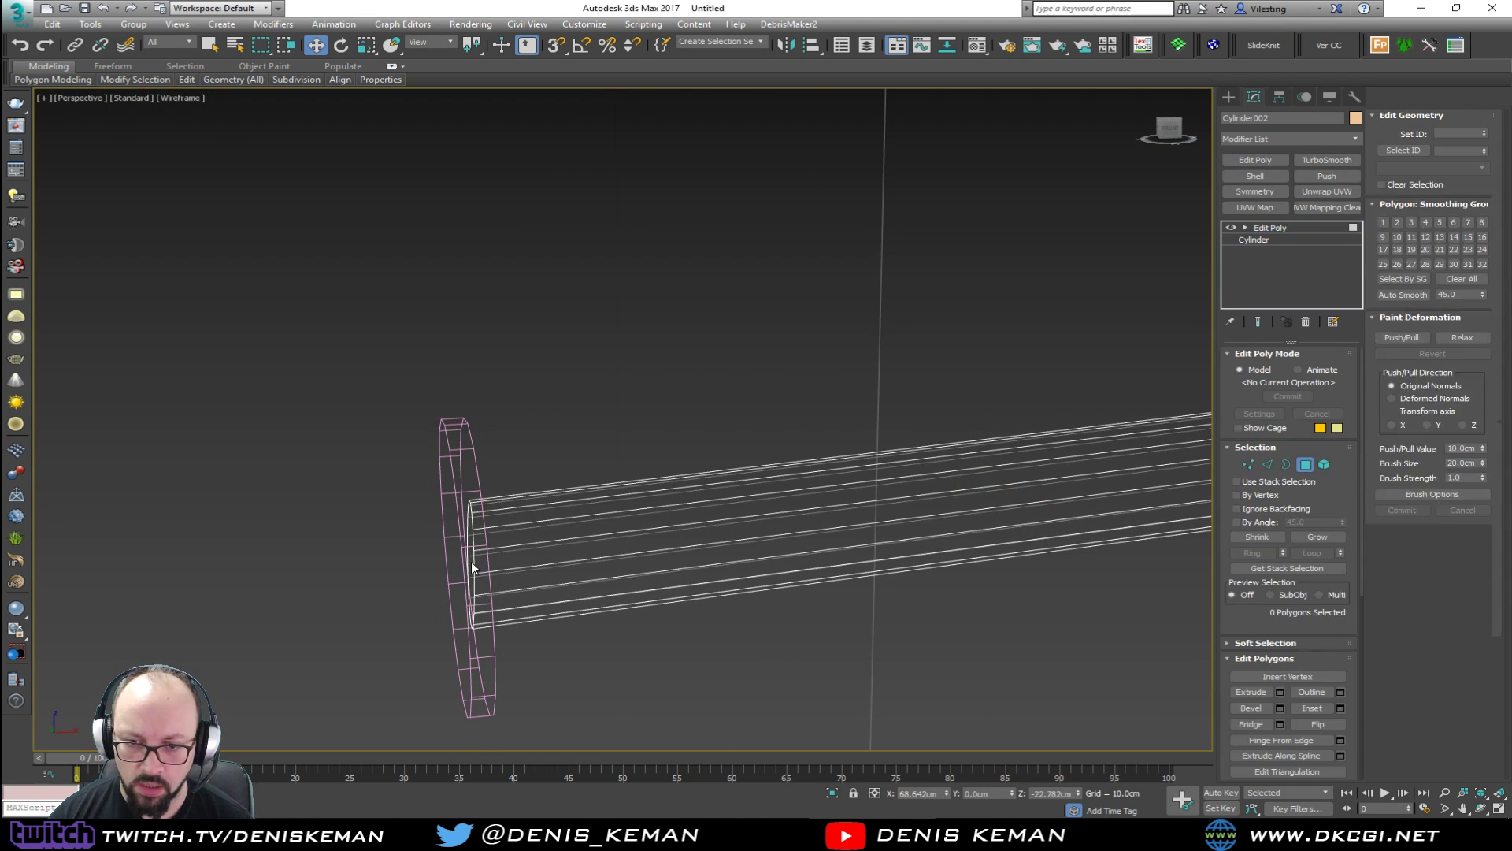
click(469, 564)
middle_drag(469, 564, 732, 522)
scroll(686, 523, down, 3)
key(F3)
middle_drag(654, 492, 962, 477)
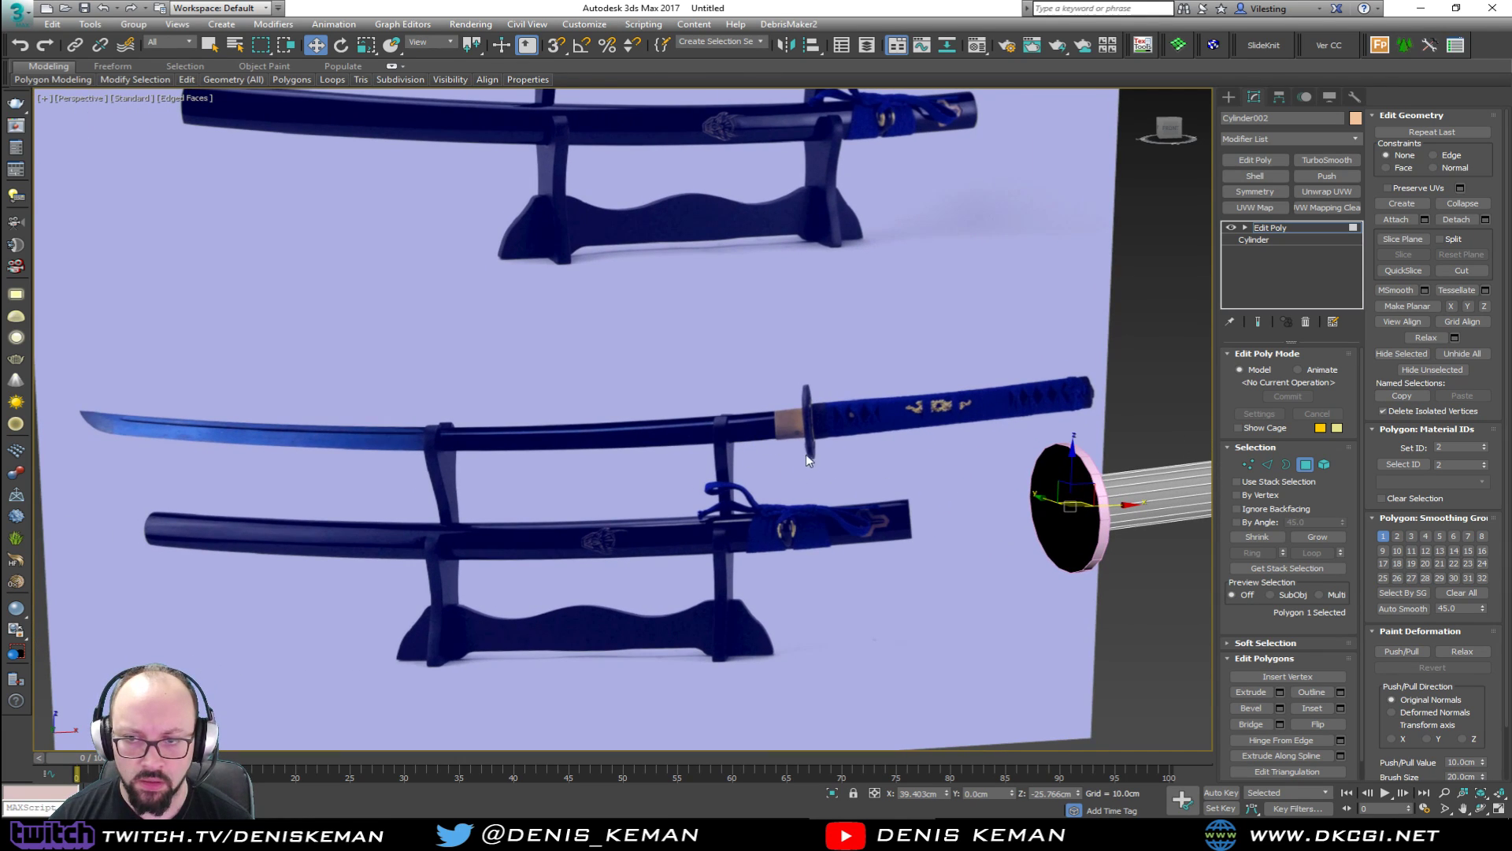
key(4)
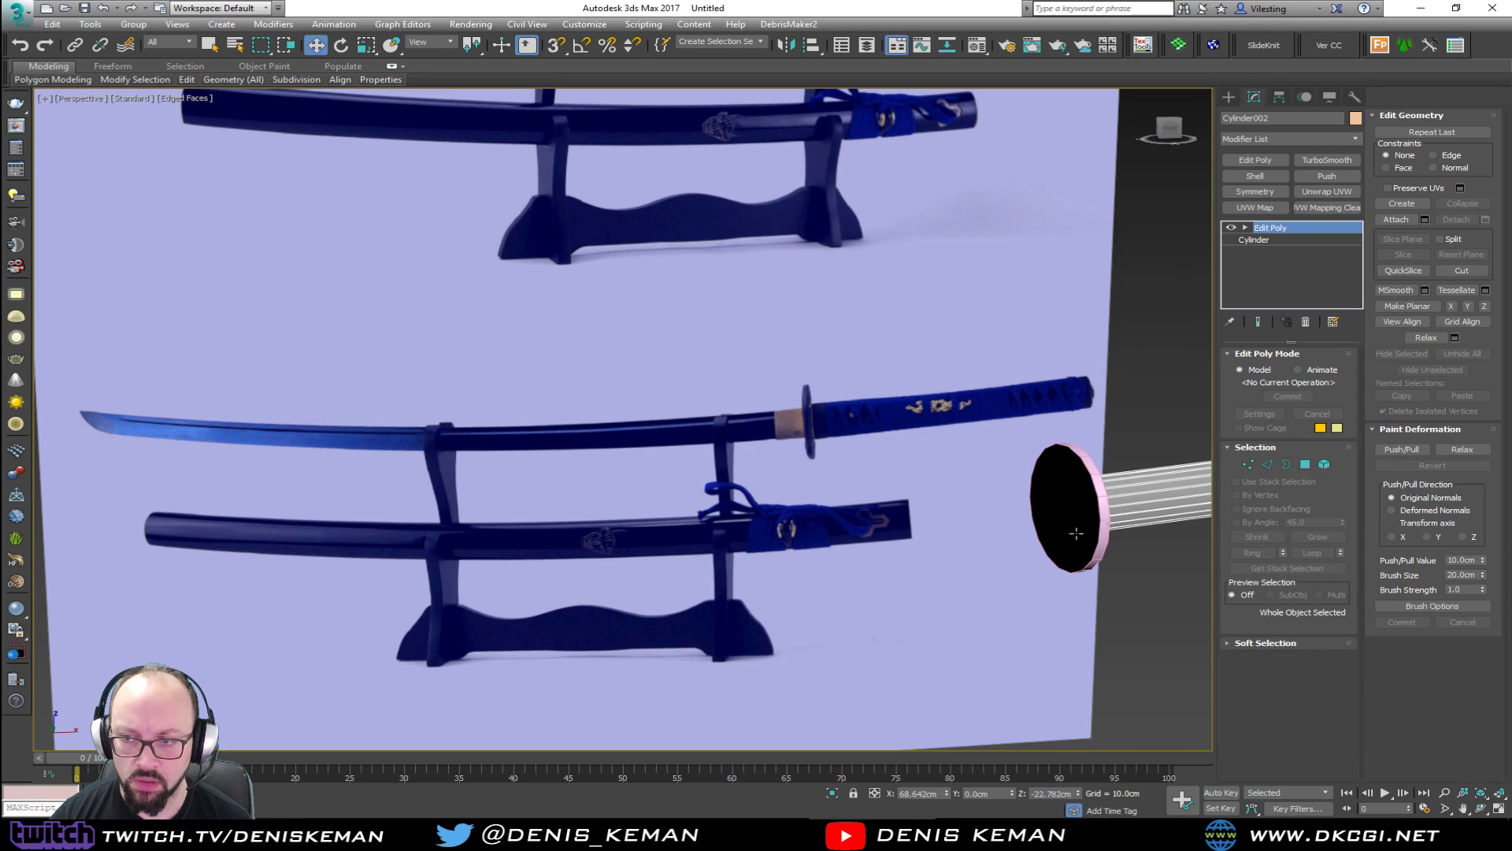
Clear the selection and show the reference blade in a maximized Front view.
click(1141, 397)
key(alt+w)
scroll(840, 297, down, 3)
middle_drag(837, 324, 935, 331)
key(alt+w)
middle_drag(616, 386, 921, 389)
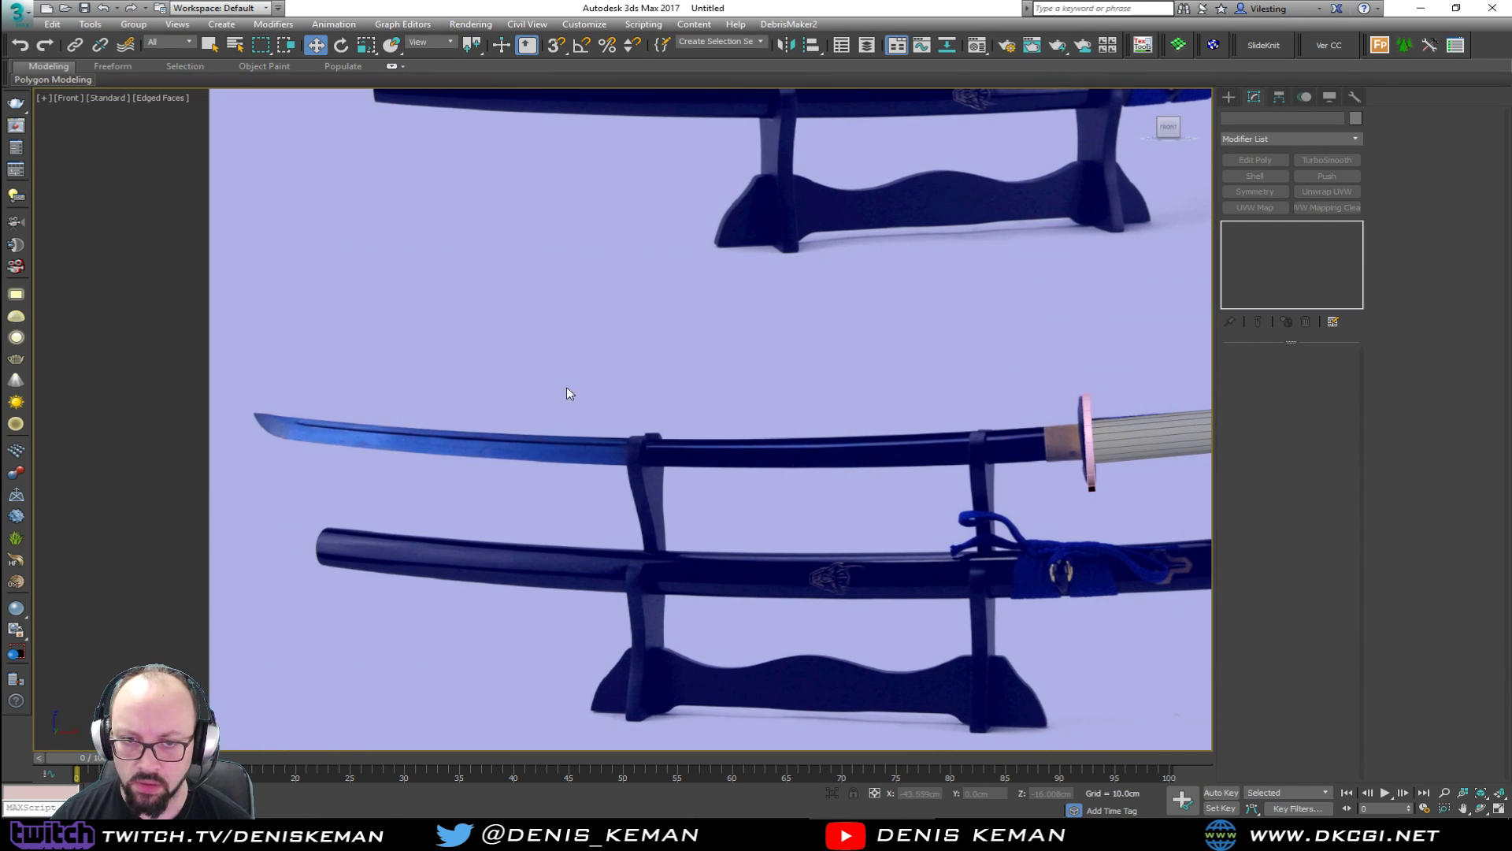
Set up the Line tool for drawing splines with Enable In Renderer and Enable In Viewport turned off.
right_click(566, 386)
click(590, 334)
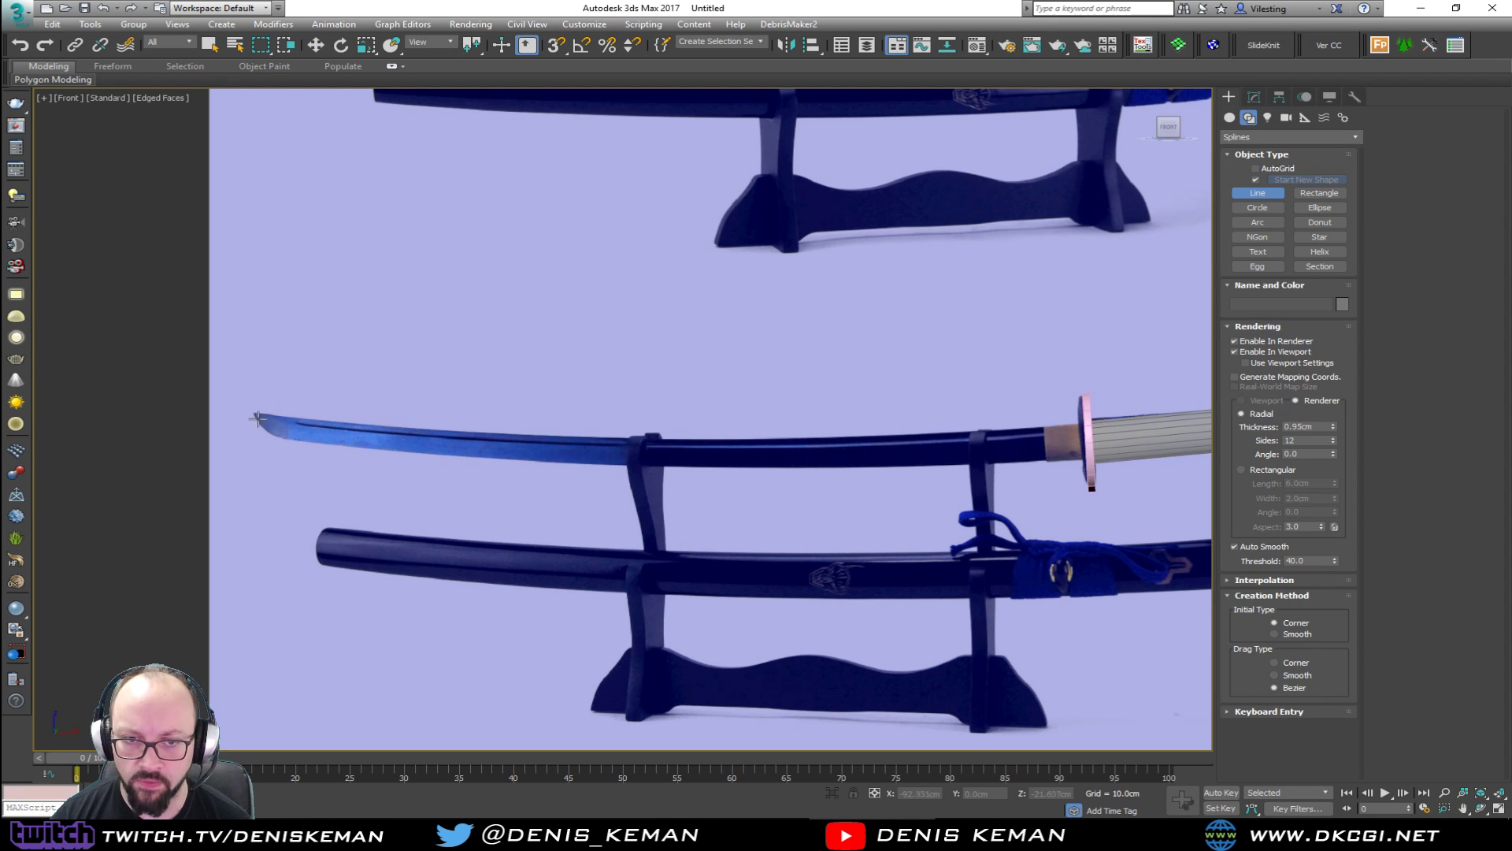
click(252, 412)
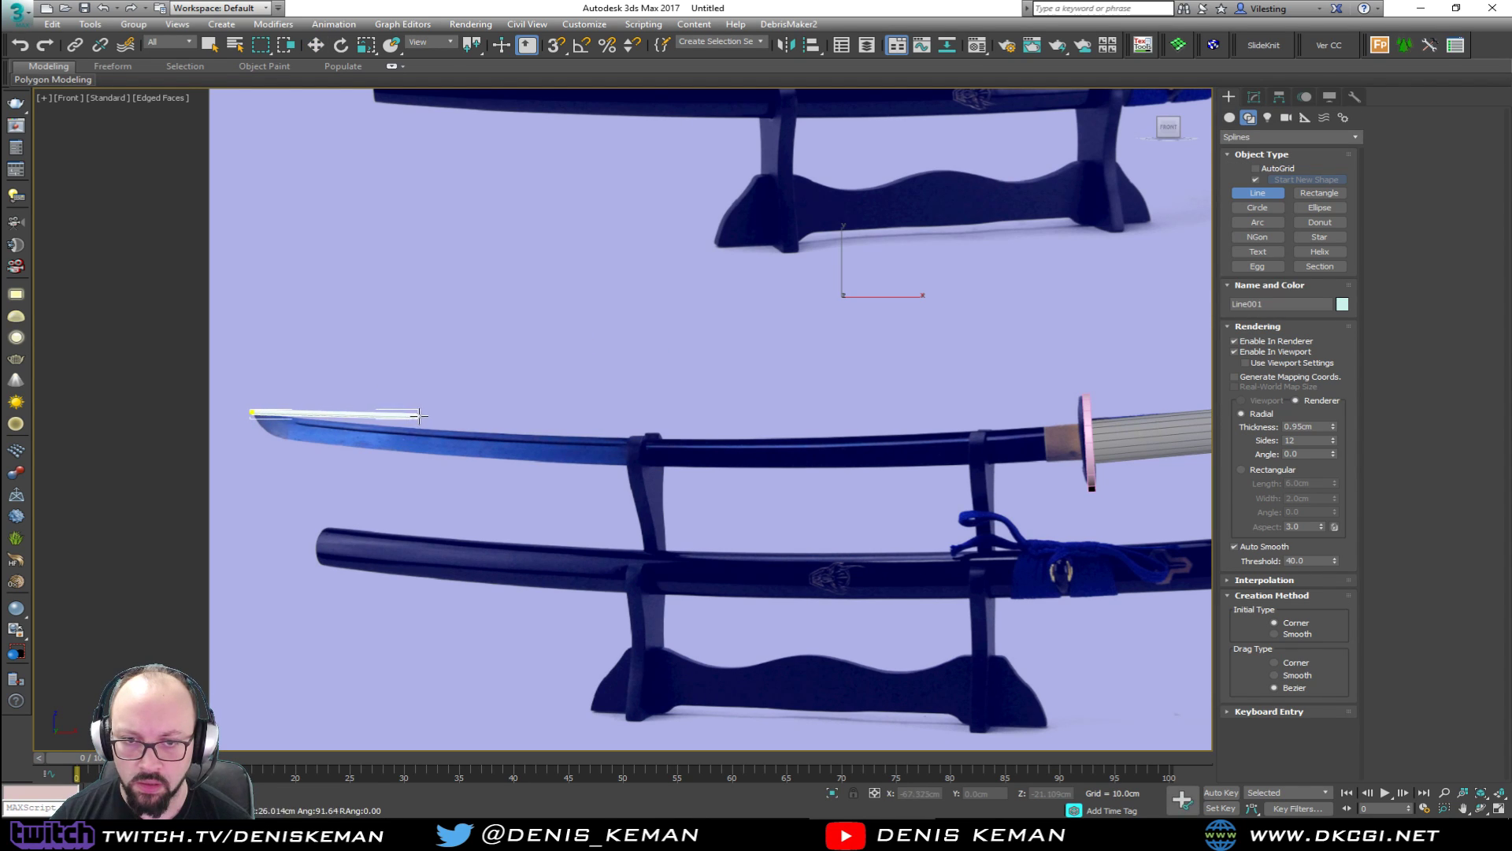
right_click(516, 426)
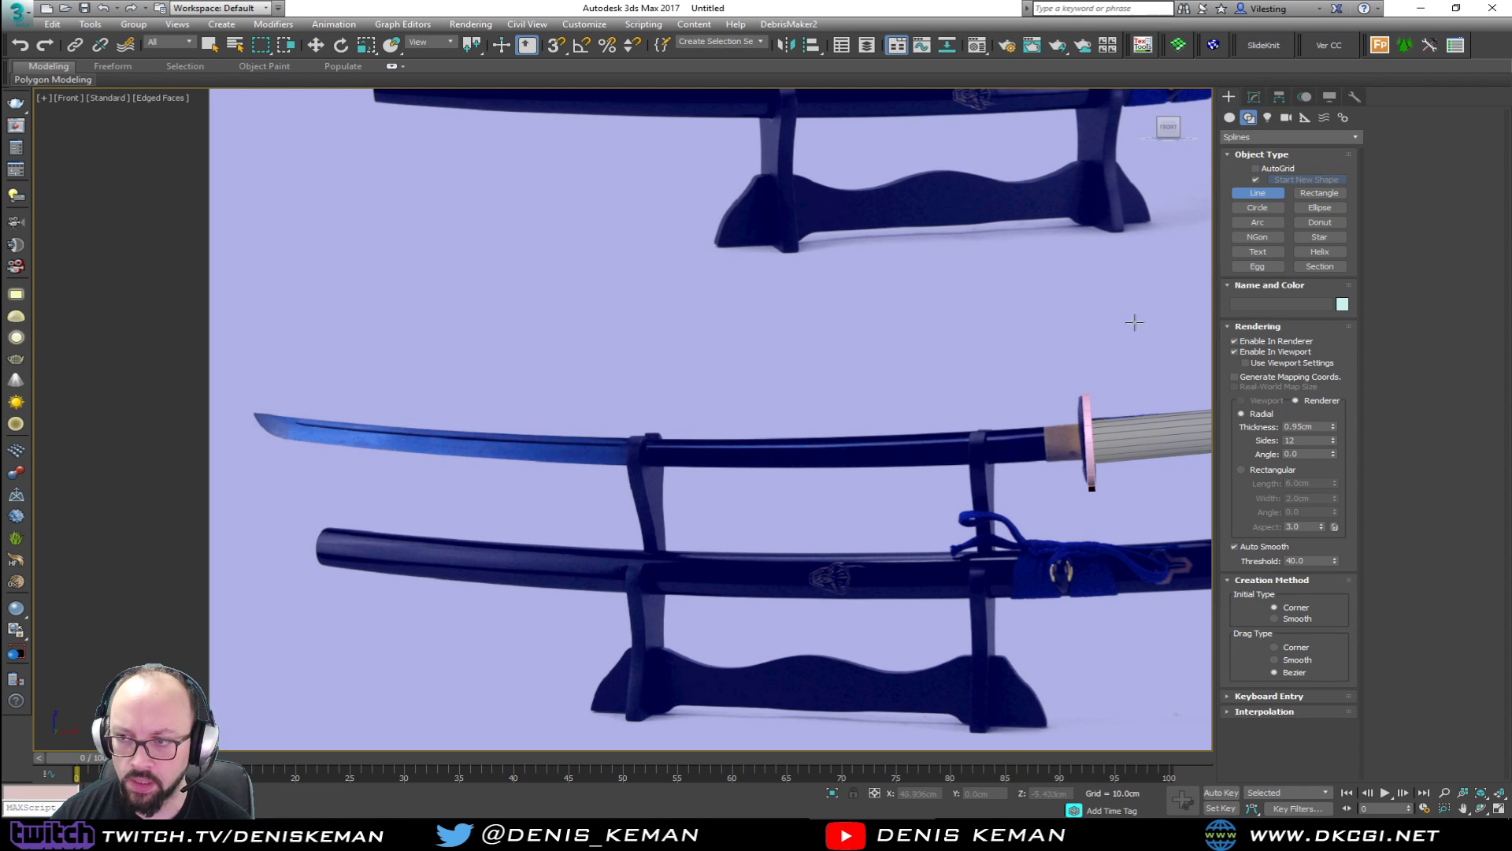
click(1268, 354)
Trace the reference blade's outline from the tip along the upper edge to the guard and back as a closed spline.
click(251, 412)
click(342, 423)
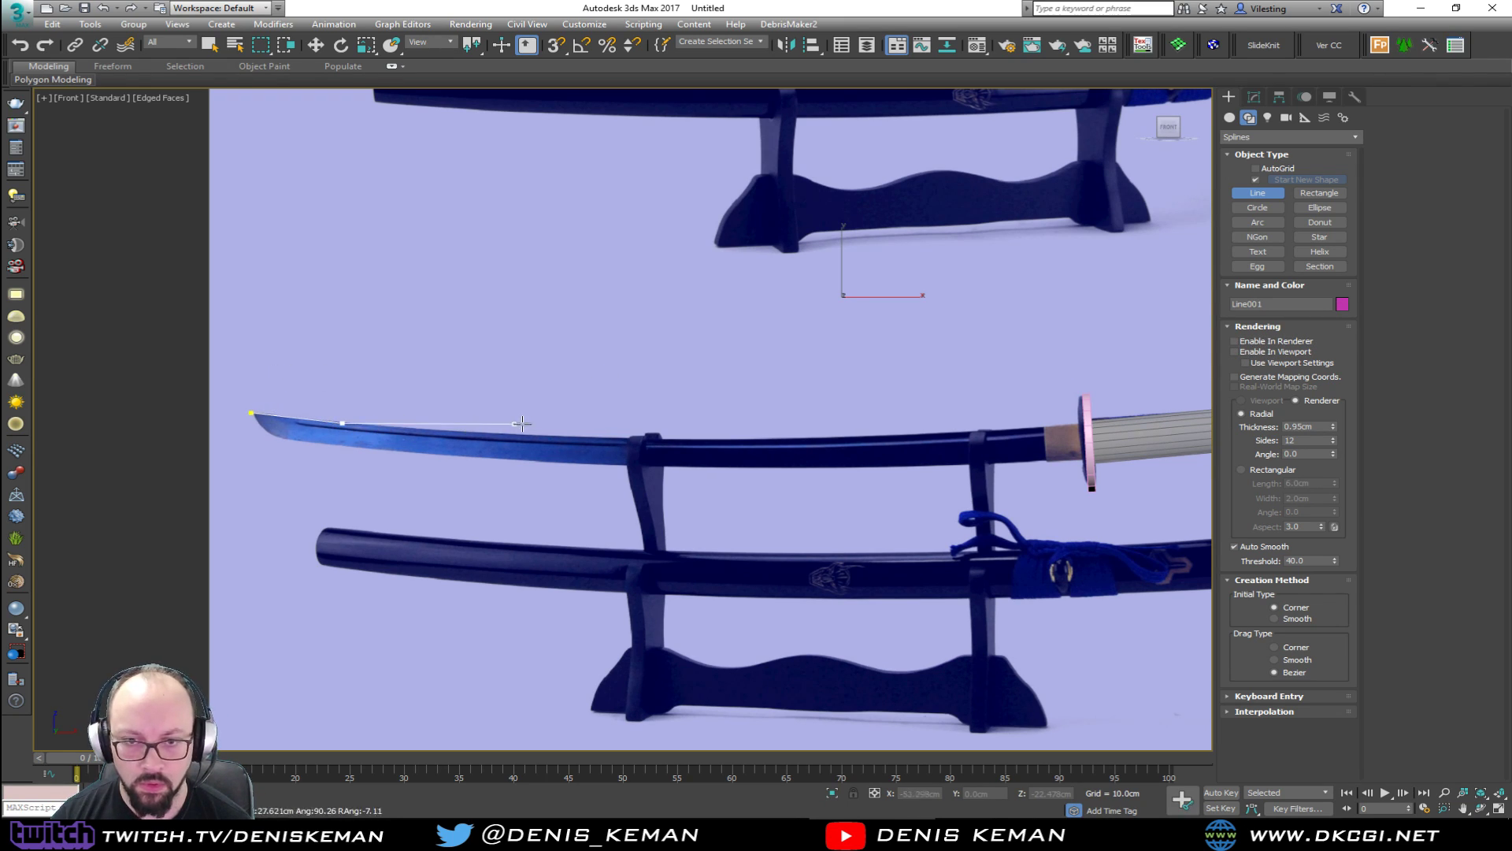
click(638, 436)
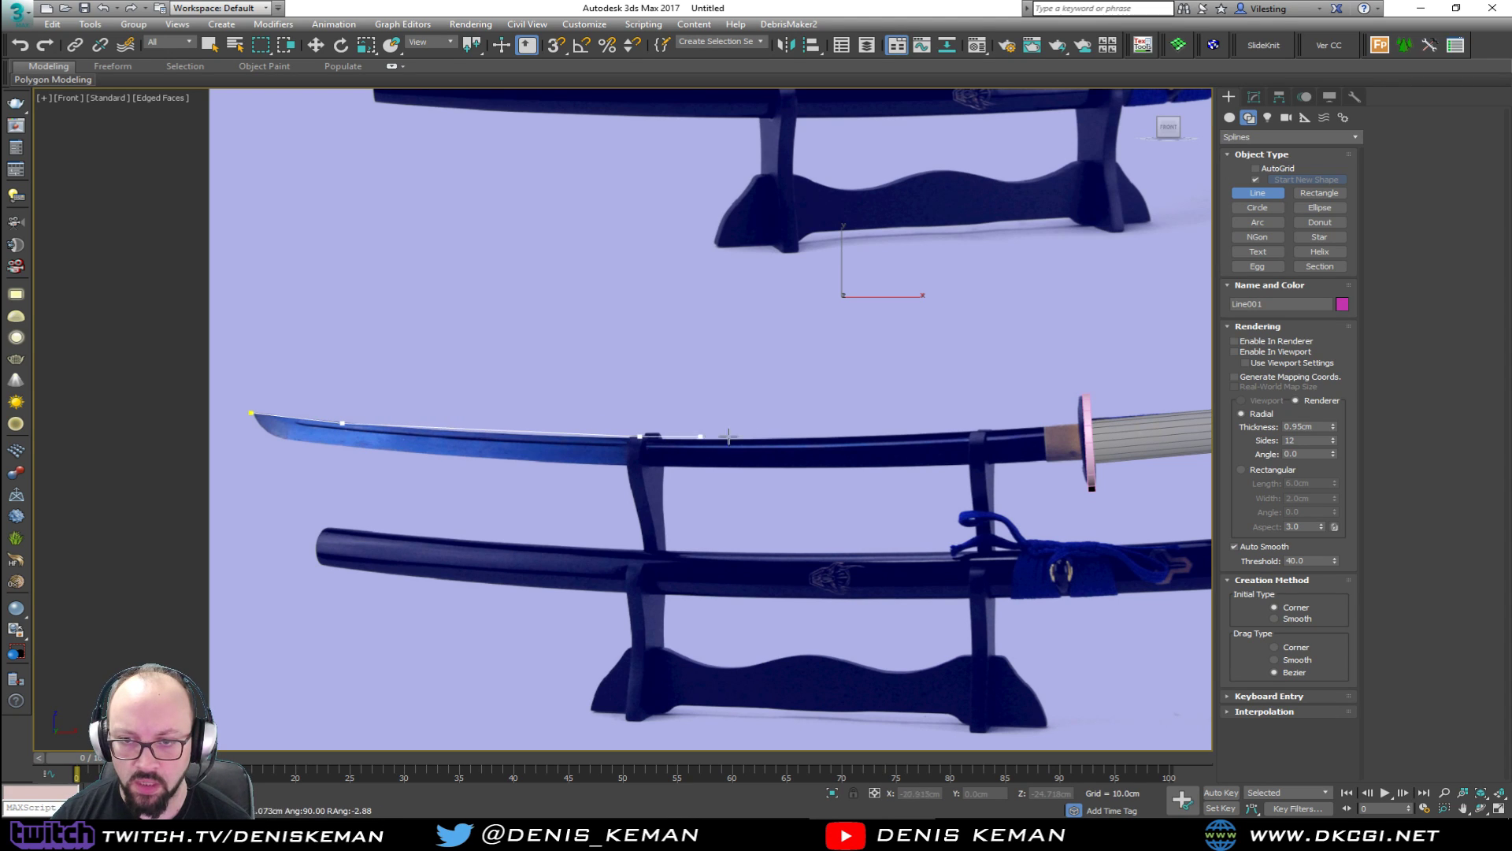
click(983, 431)
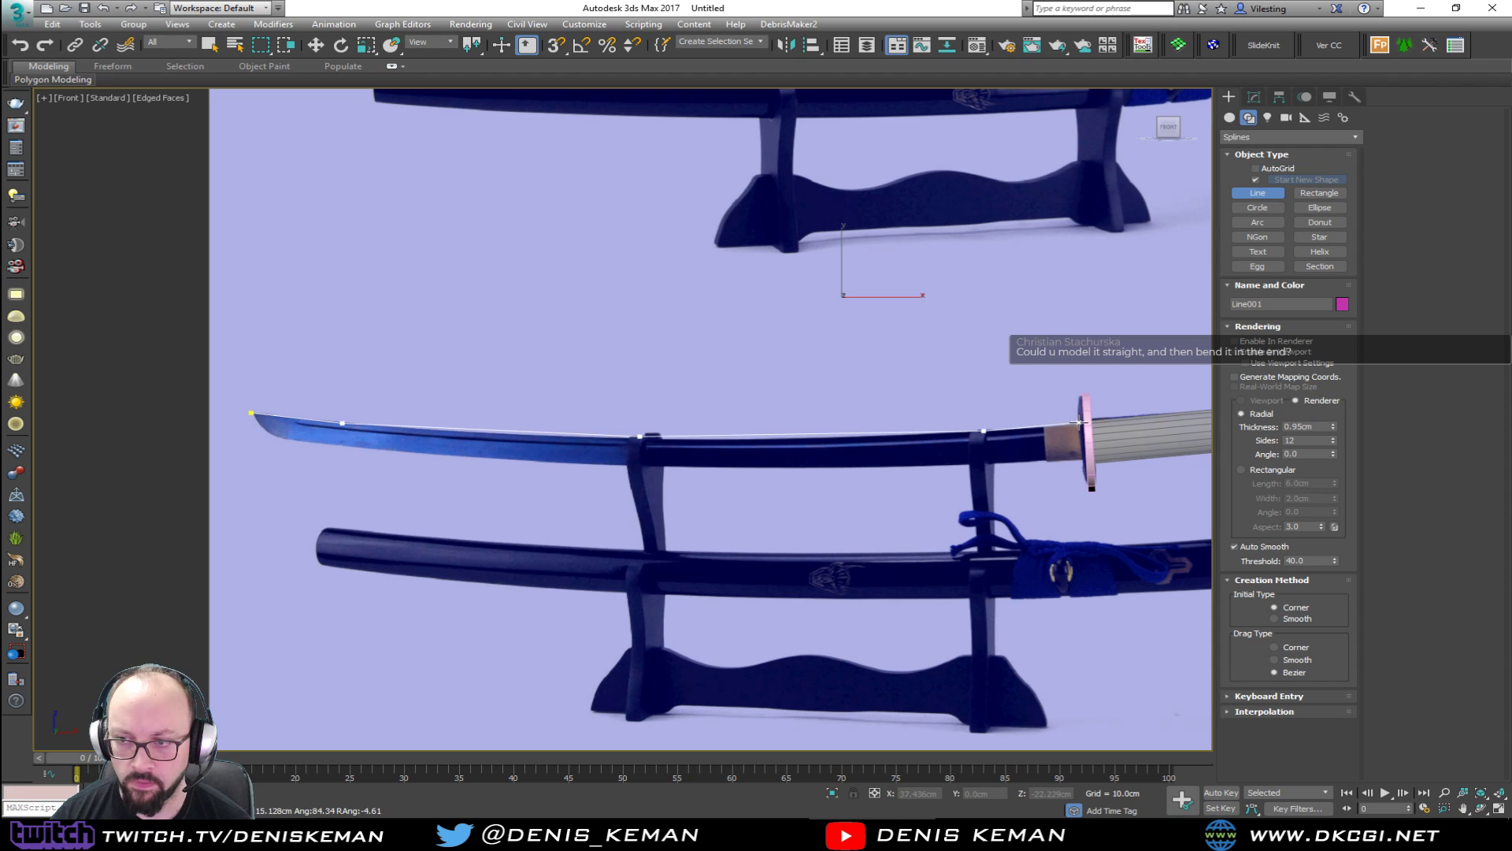
click(1079, 426)
click(1083, 460)
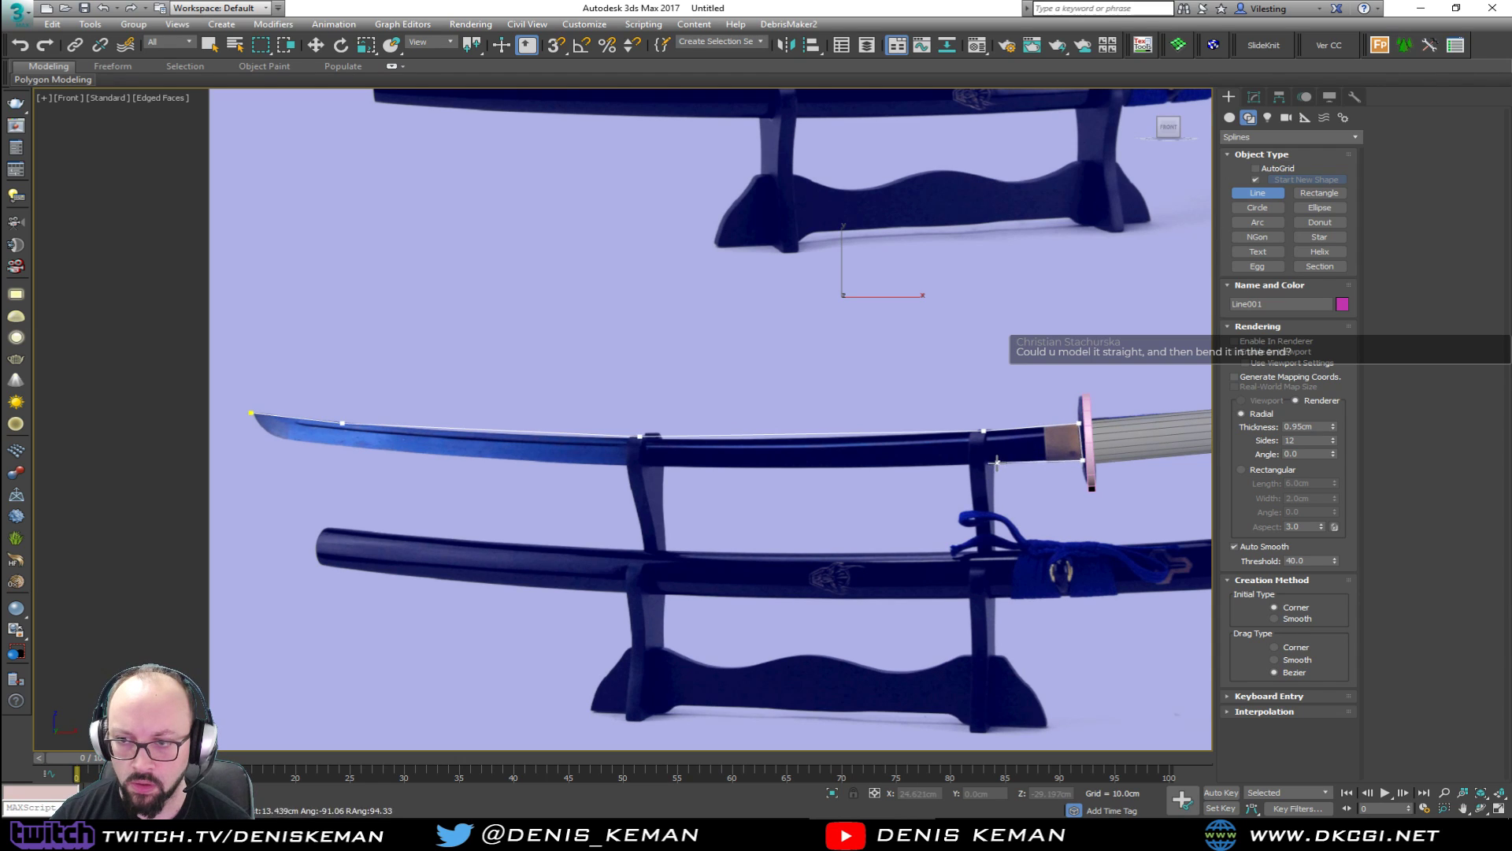
click(990, 464)
click(645, 465)
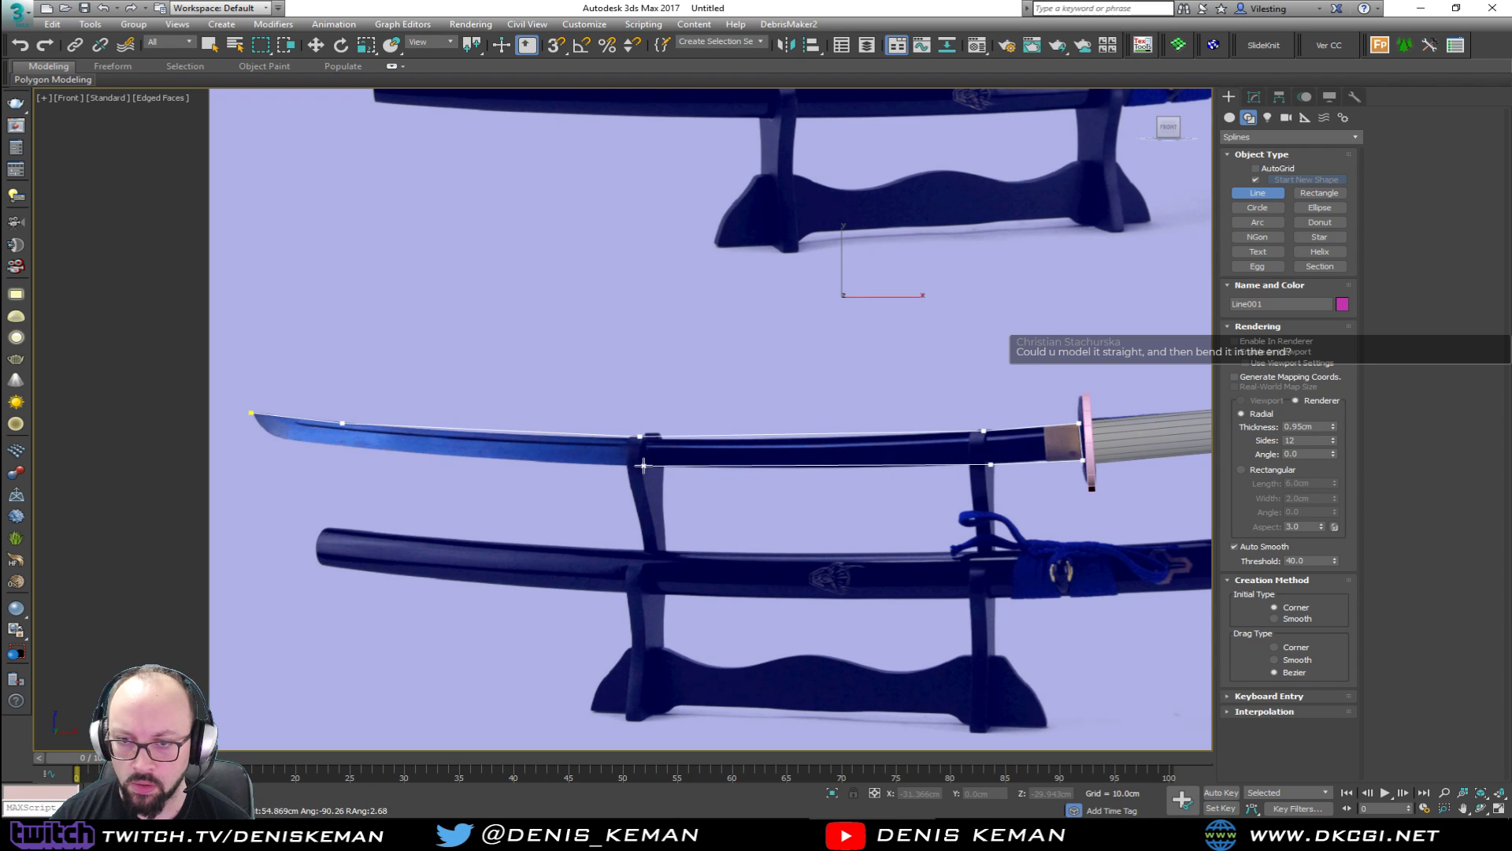
click(346, 446)
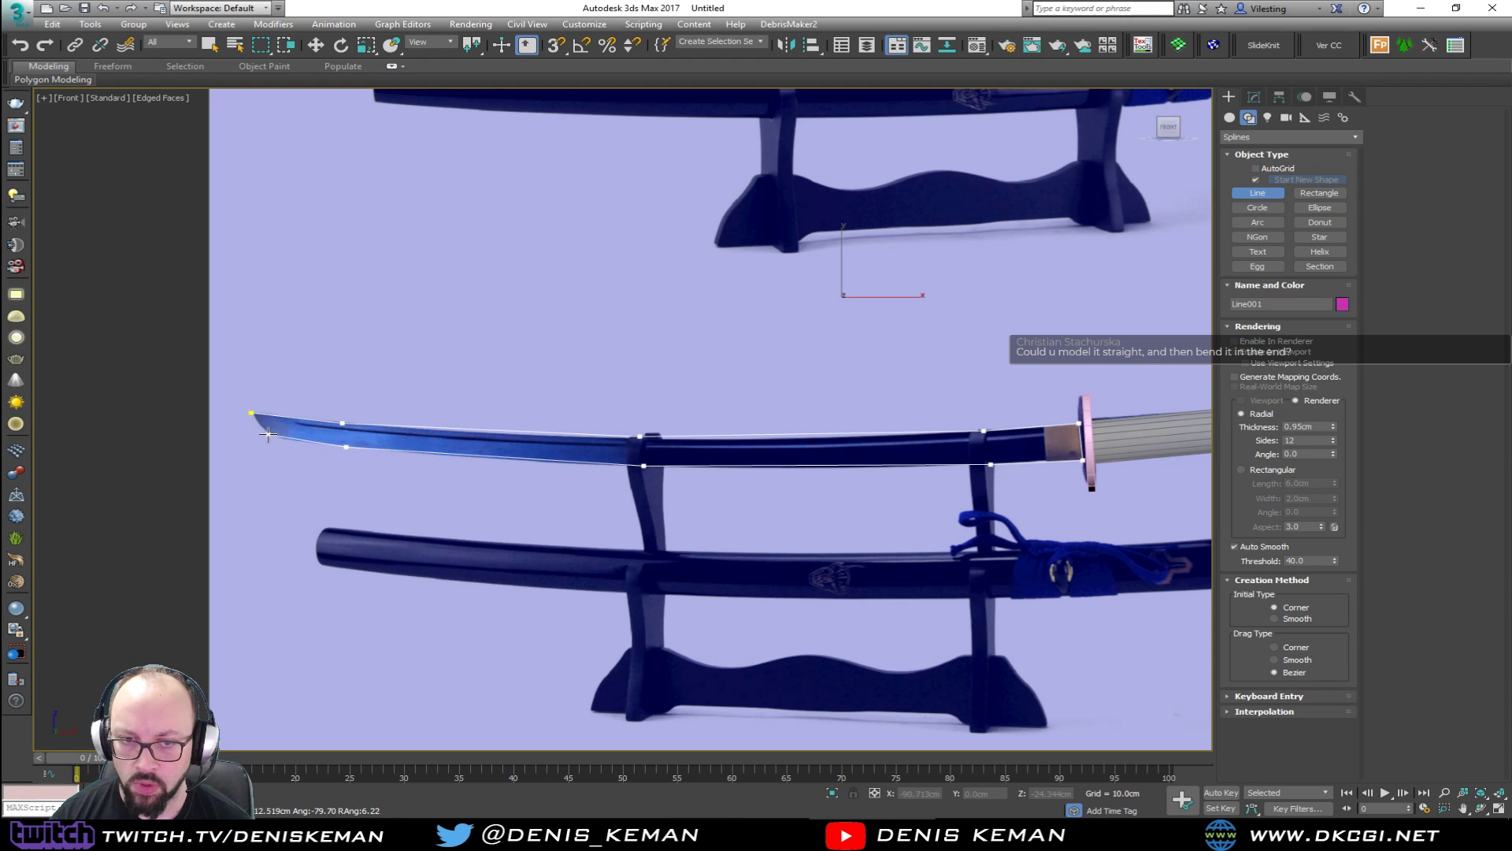
click(275, 436)
click(252, 413)
click(736, 458)
Undo the traced blade spline and leave the Line tool.
middle_drag(329, 363, 487, 378)
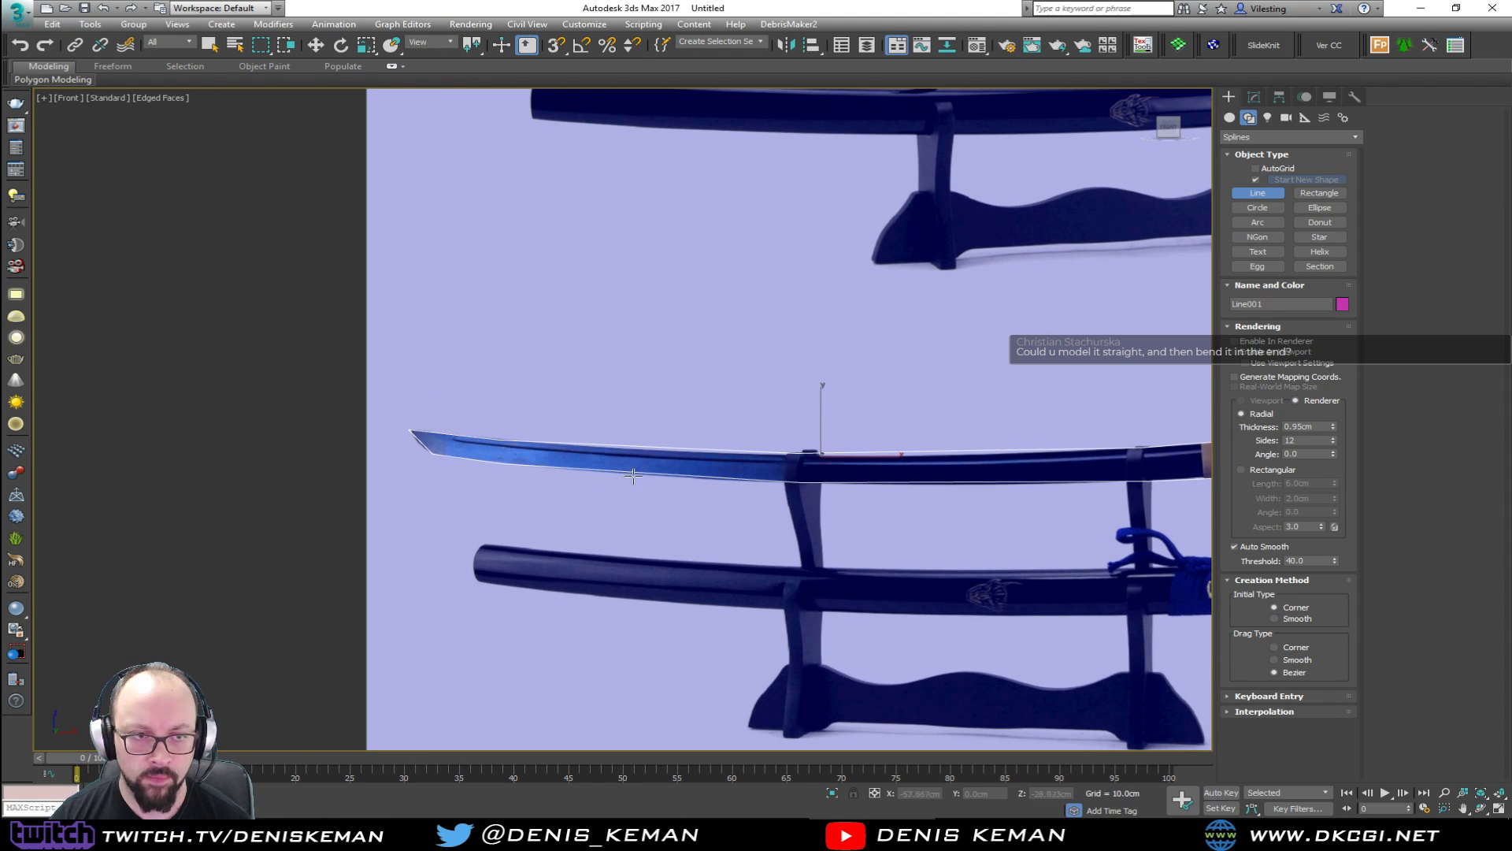
scroll(632, 475, down, 3)
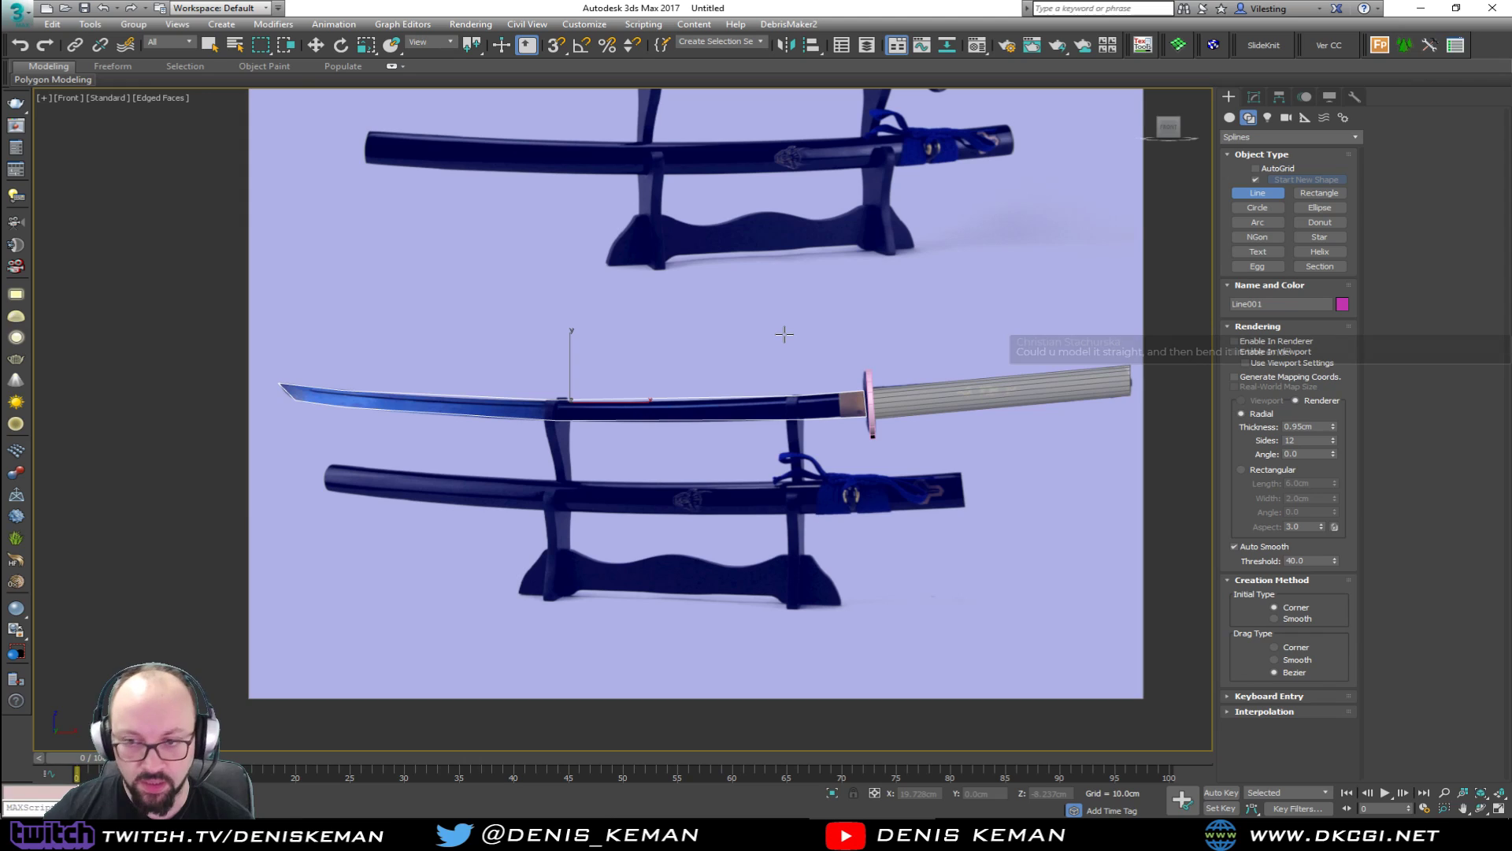
key(ctrl+z)
key(w)
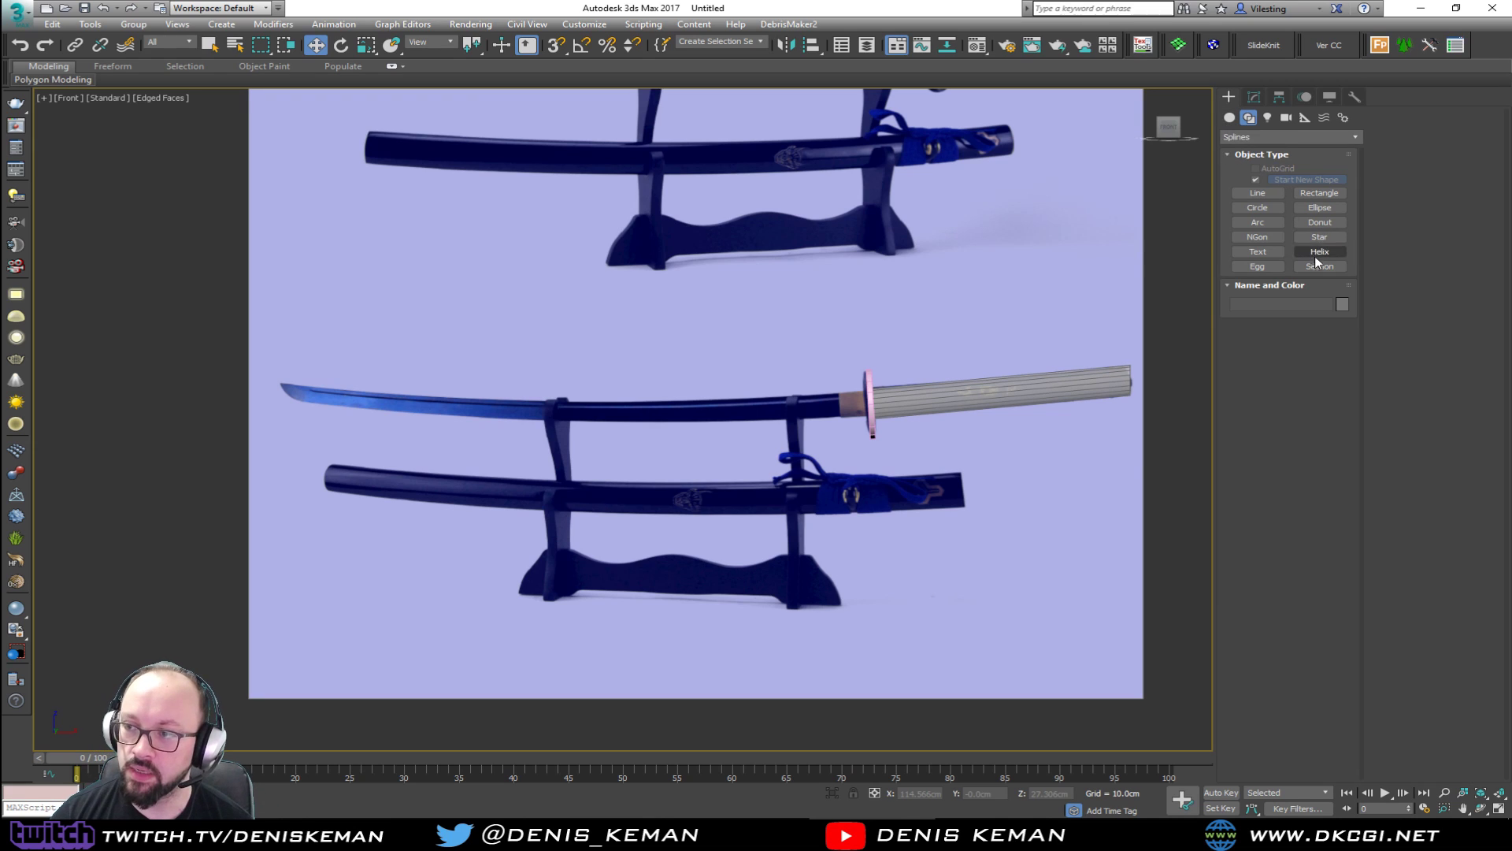
Draw a plane about 130 cm wide and 6 cm long over the reference blade from guard to tip, and display it see-through.
click(1230, 118)
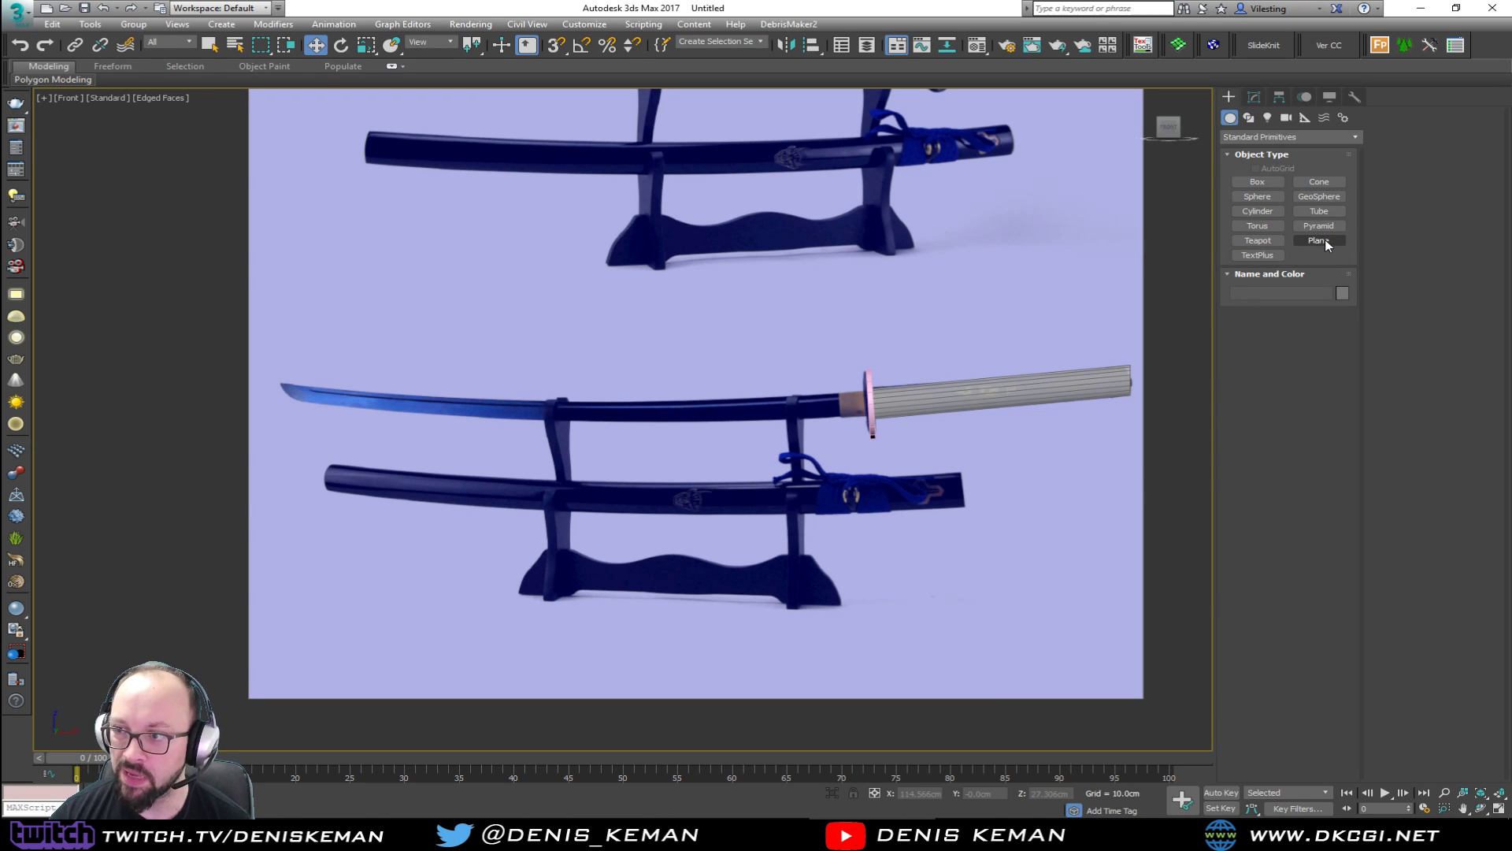
click(1319, 240)
scroll(961, 396, up, 5)
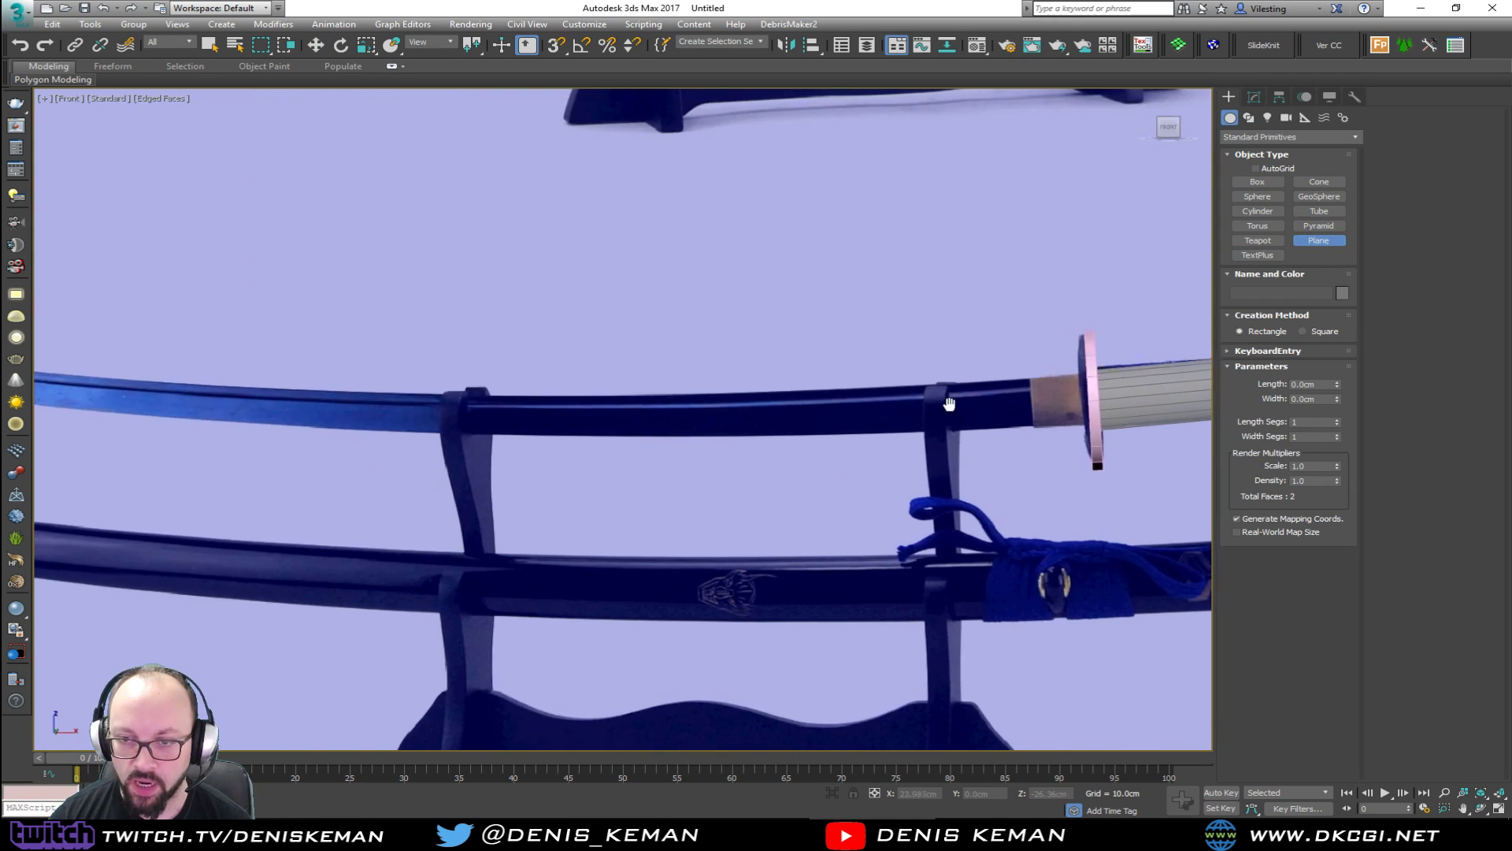
scroll(961, 396, down, 3)
drag(1053, 377, 230, 410)
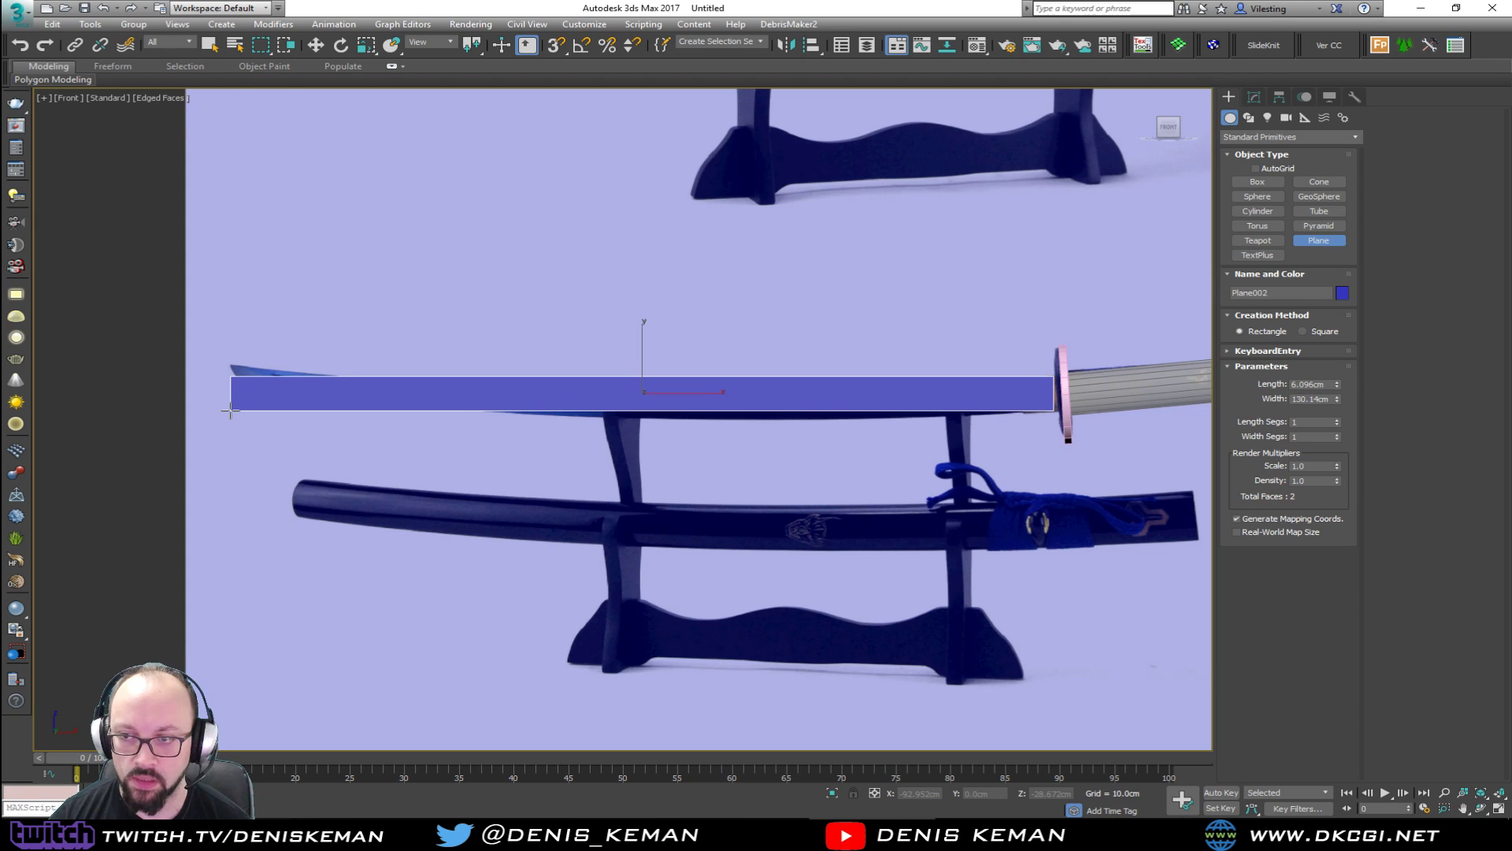
key(alt+x)
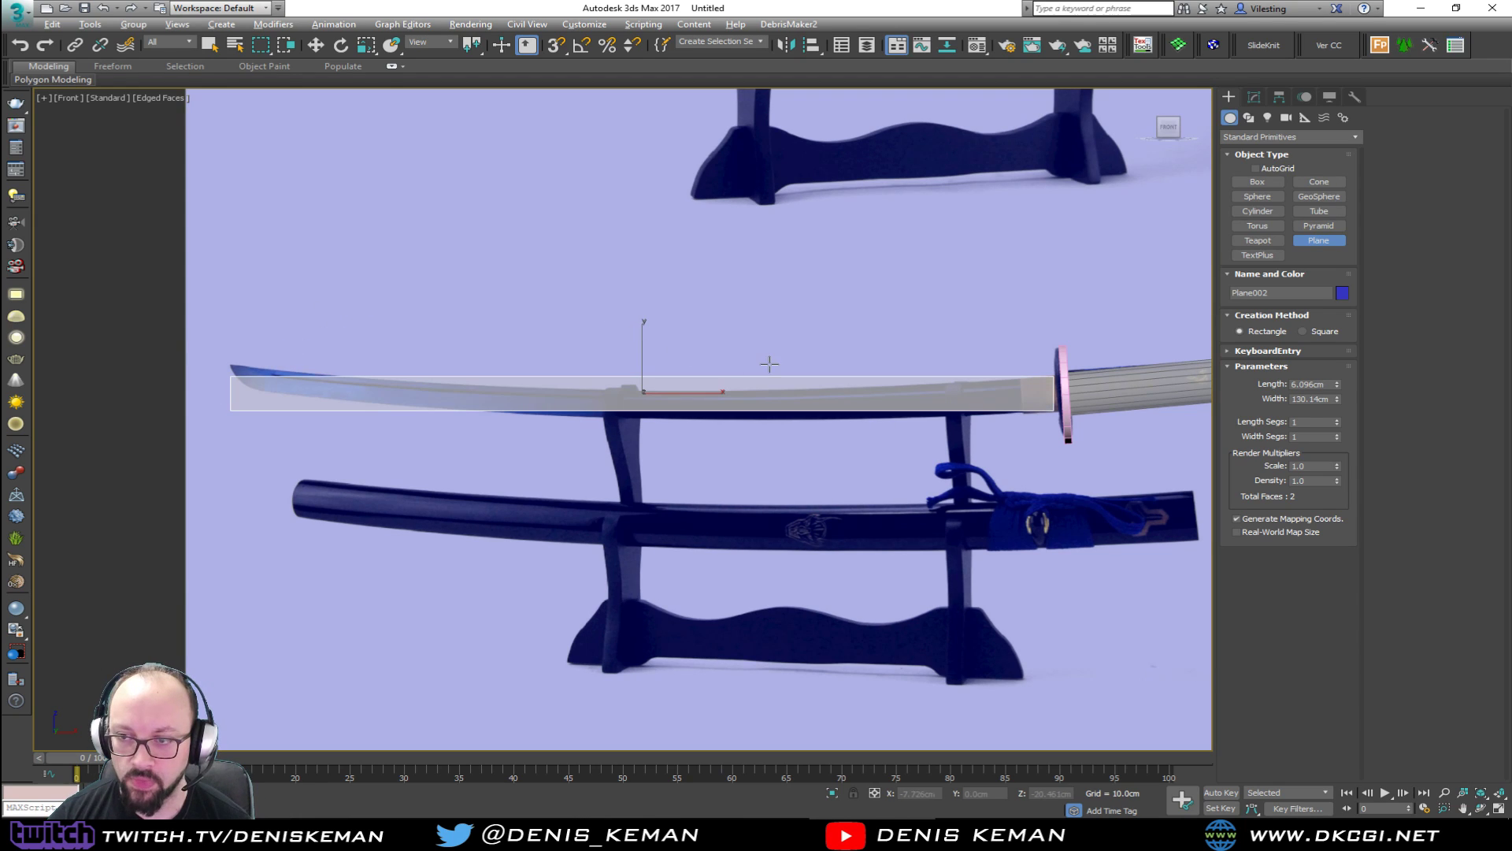
middle_drag(640, 362, 692, 360)
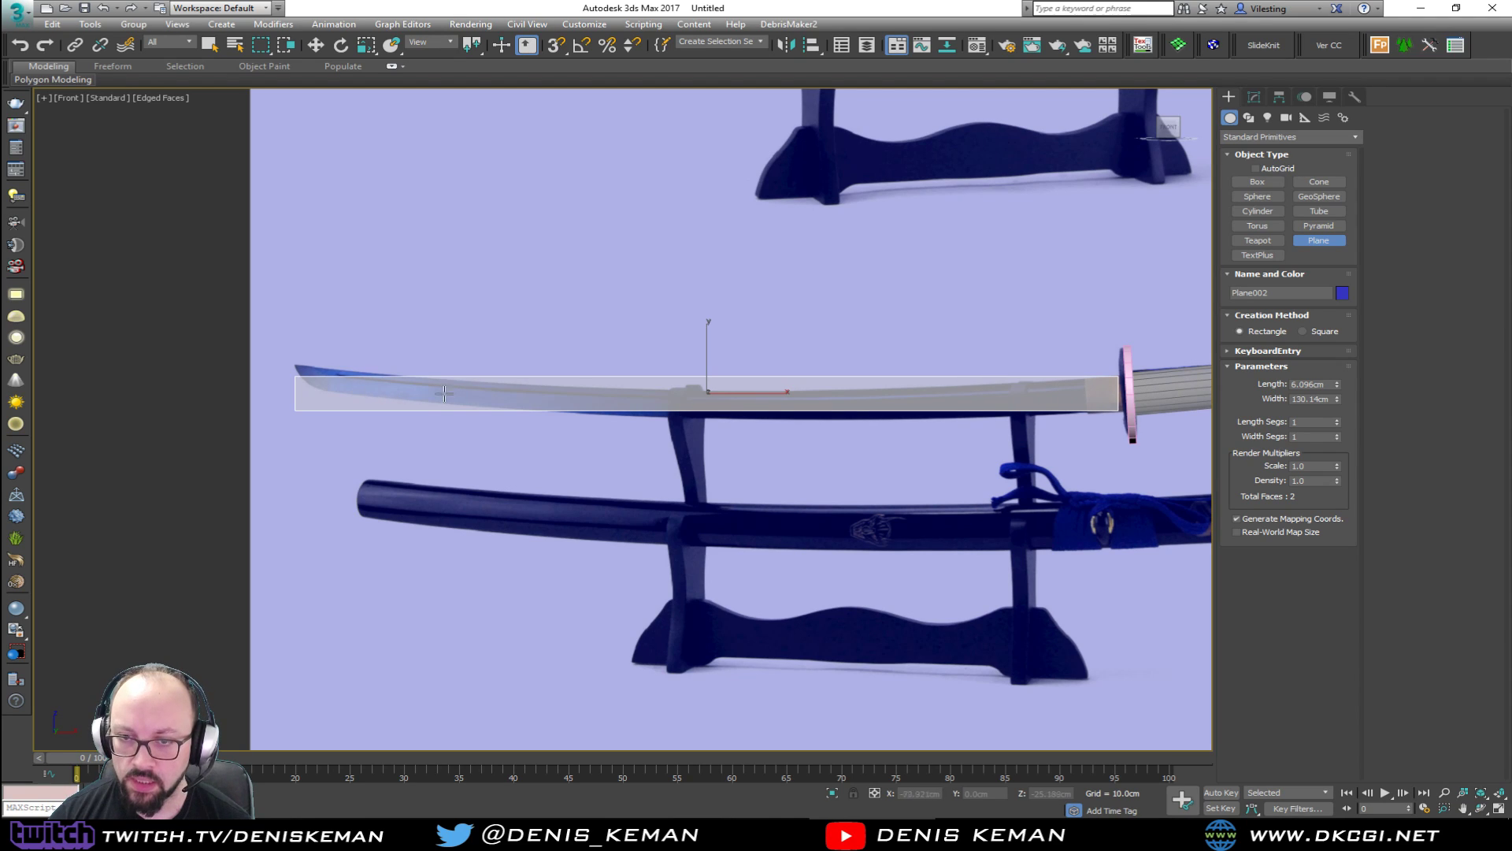
right_click(509, 356)
key(w)
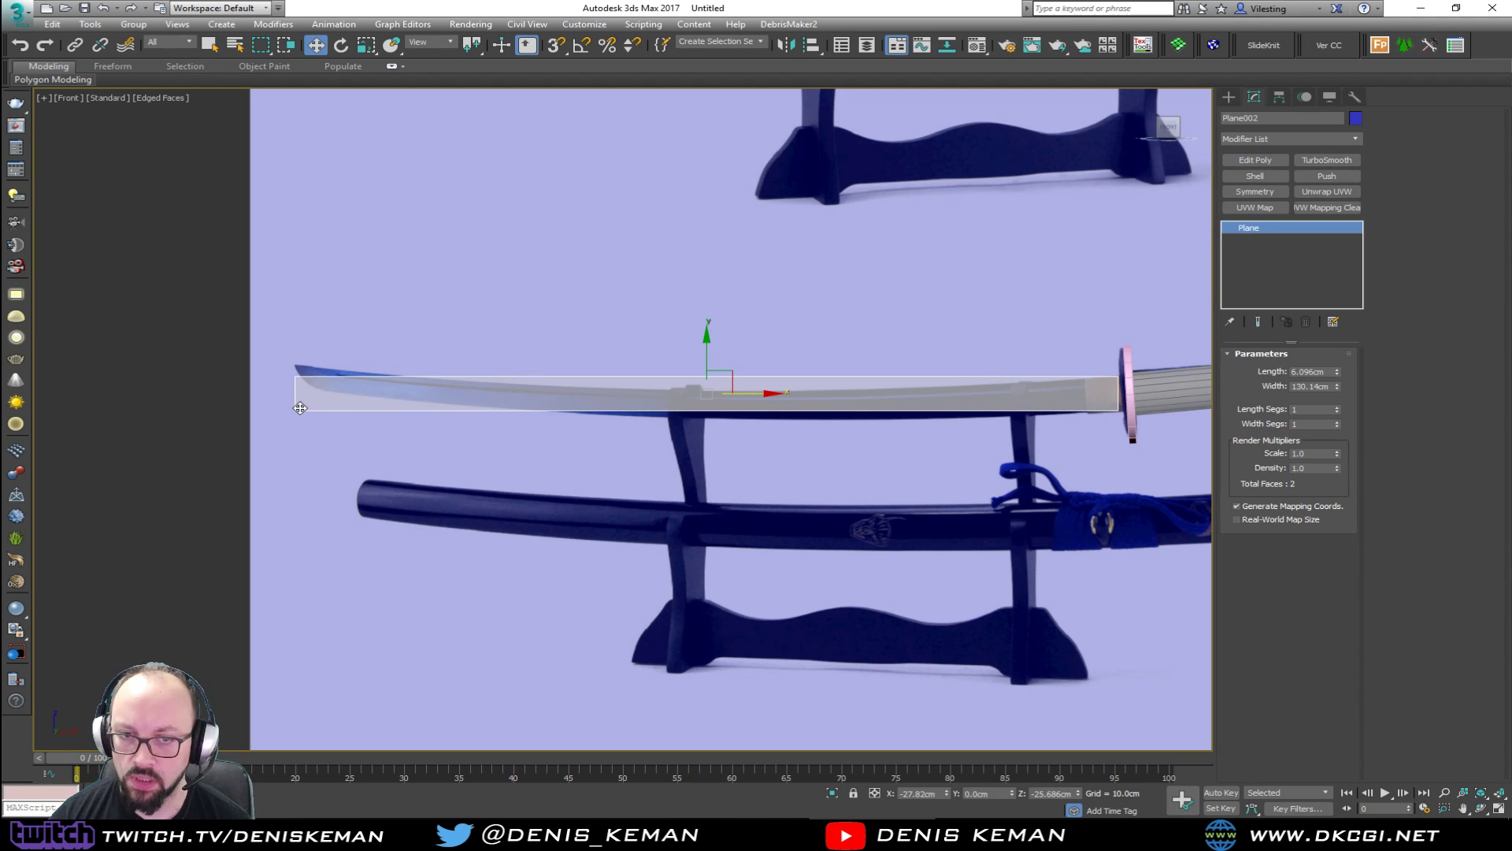
Add Edit Poly to the blade plane and move its lower tip vertex toward the guard to slant the tip end.
click(1254, 160)
key(1)
drag(299, 403, 410, 408)
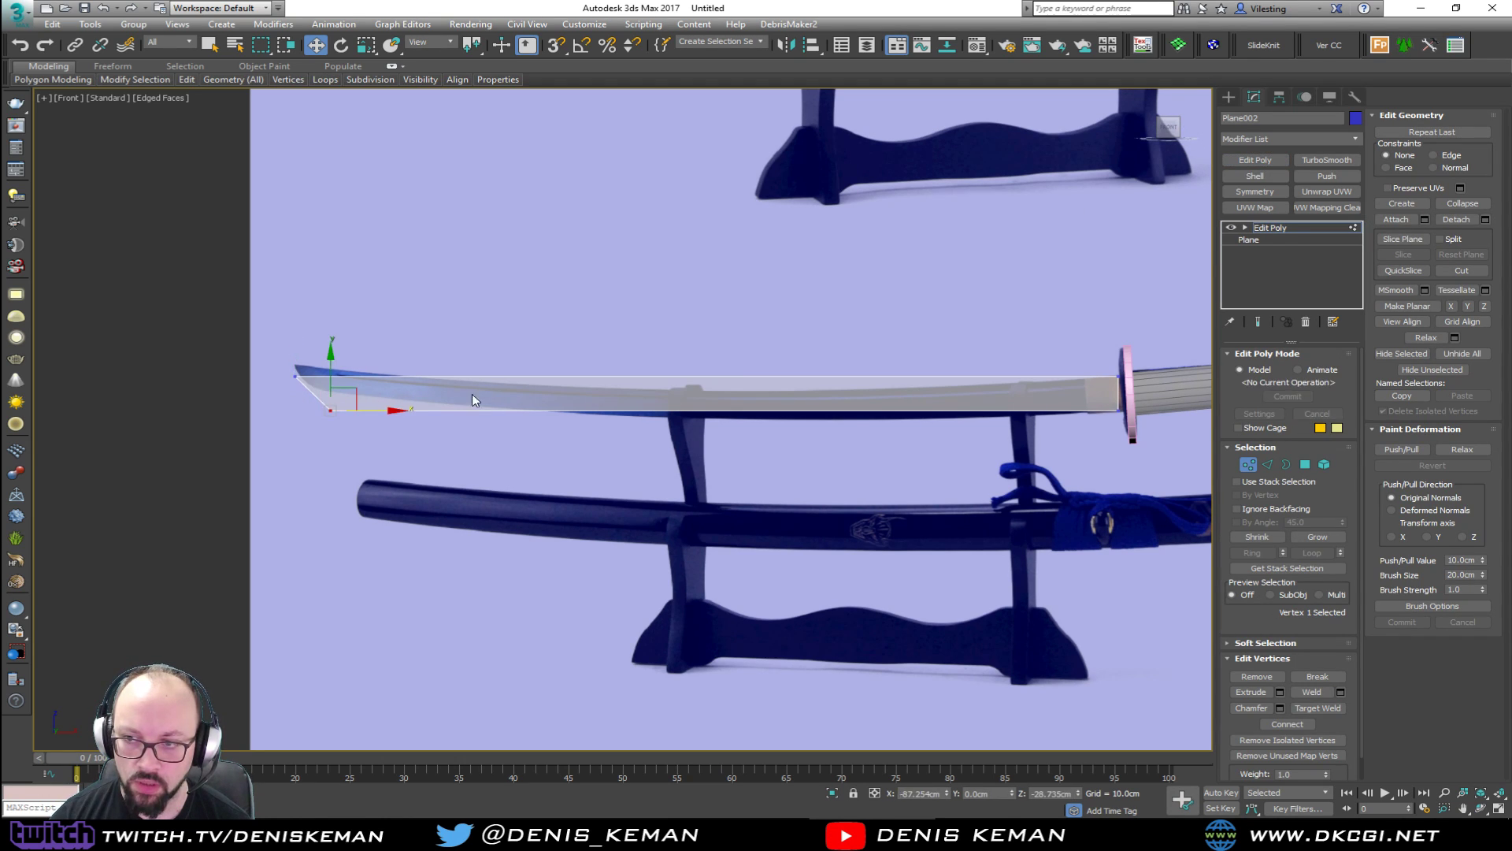
click(462, 373)
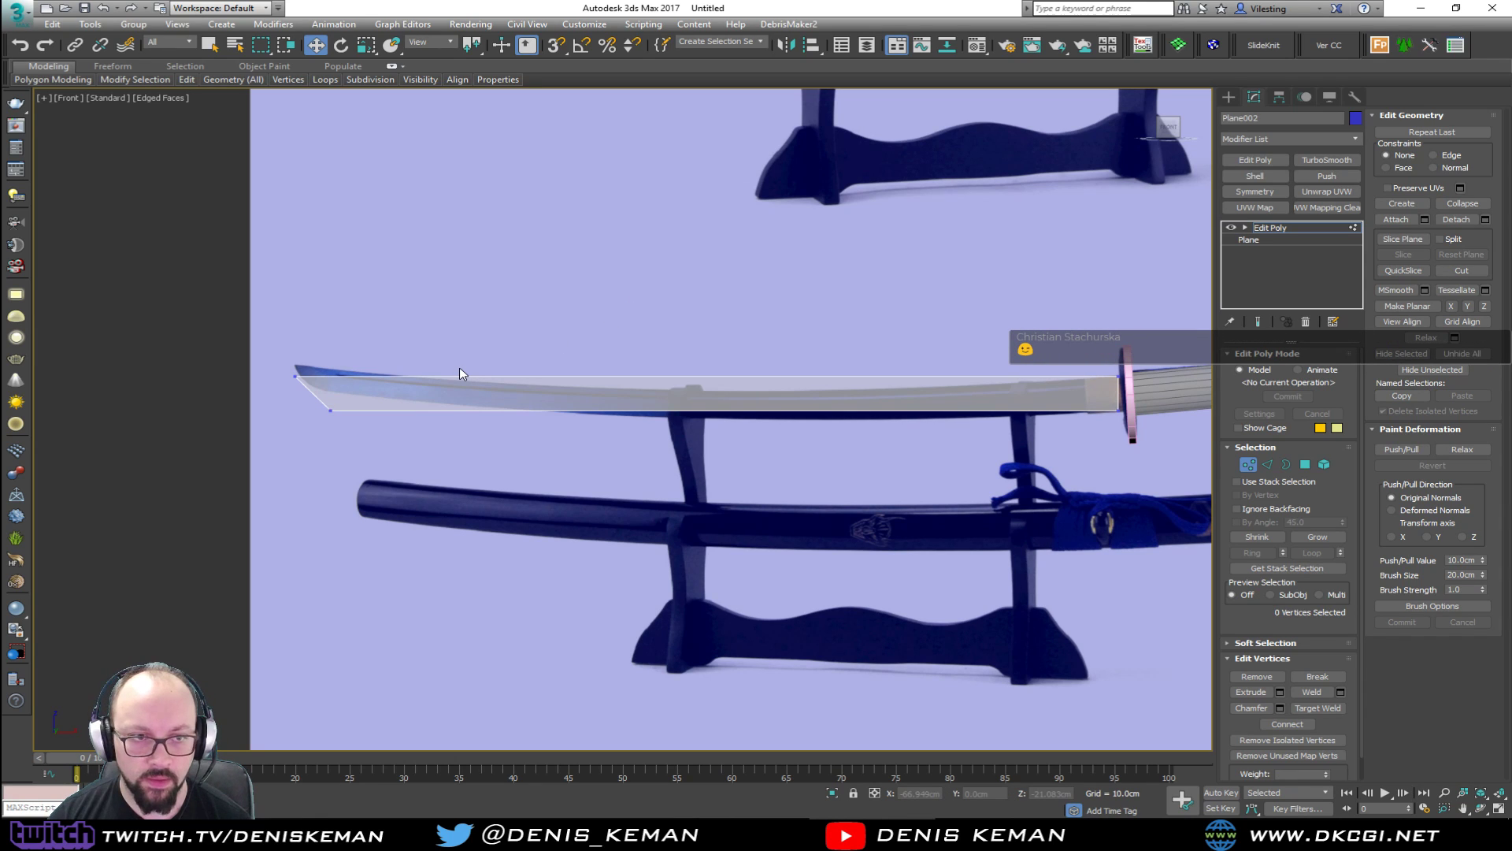
key(1)
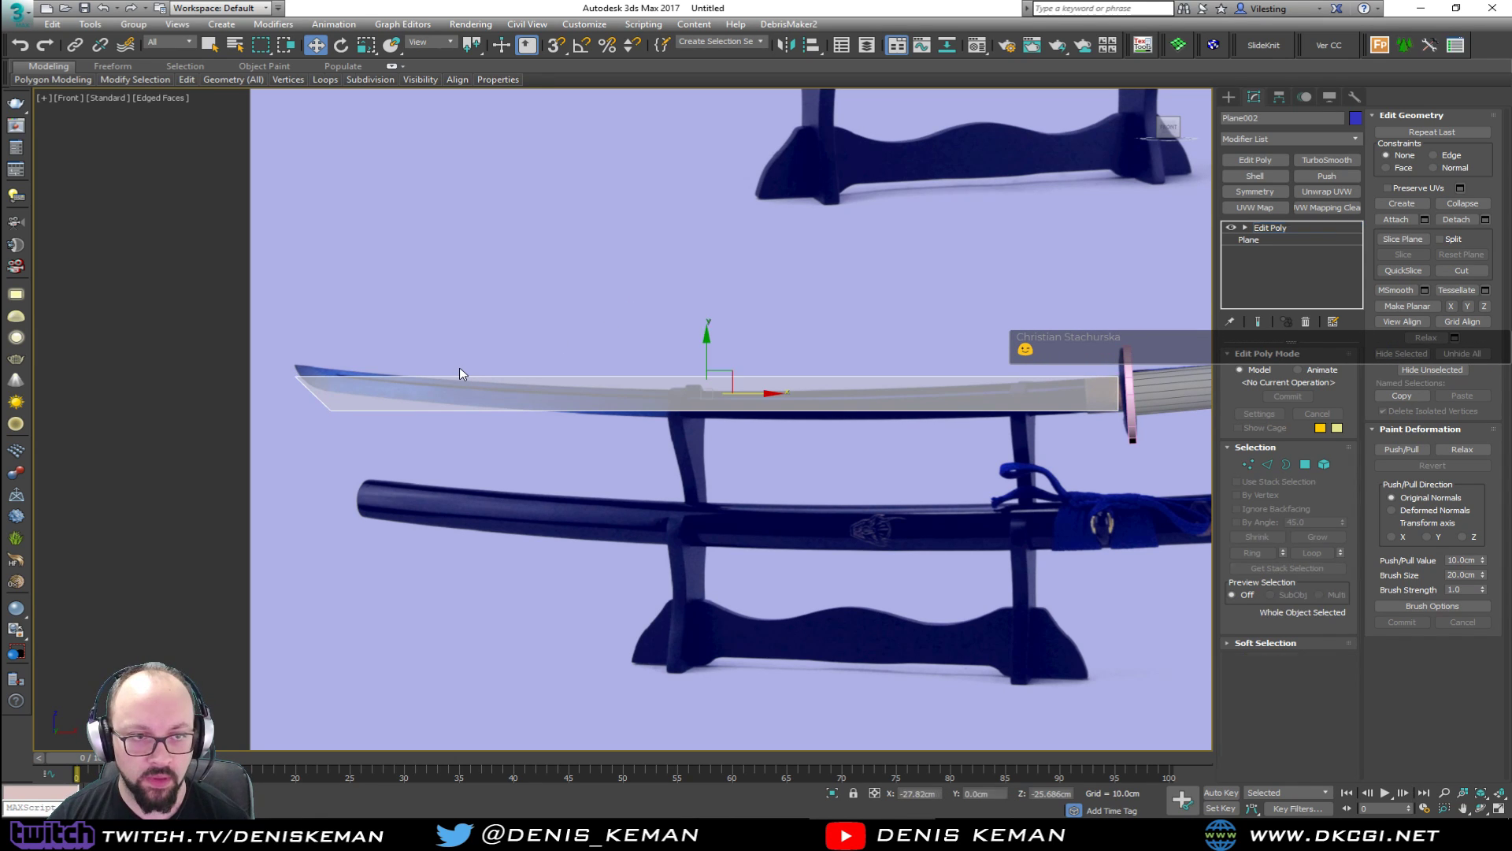
Move the blade plane straight up about 17 cm, clear of the reference blade.
middle_drag(576, 356, 548, 386)
drag(682, 385, 682, 288)
scroll(988, 426, up, 3)
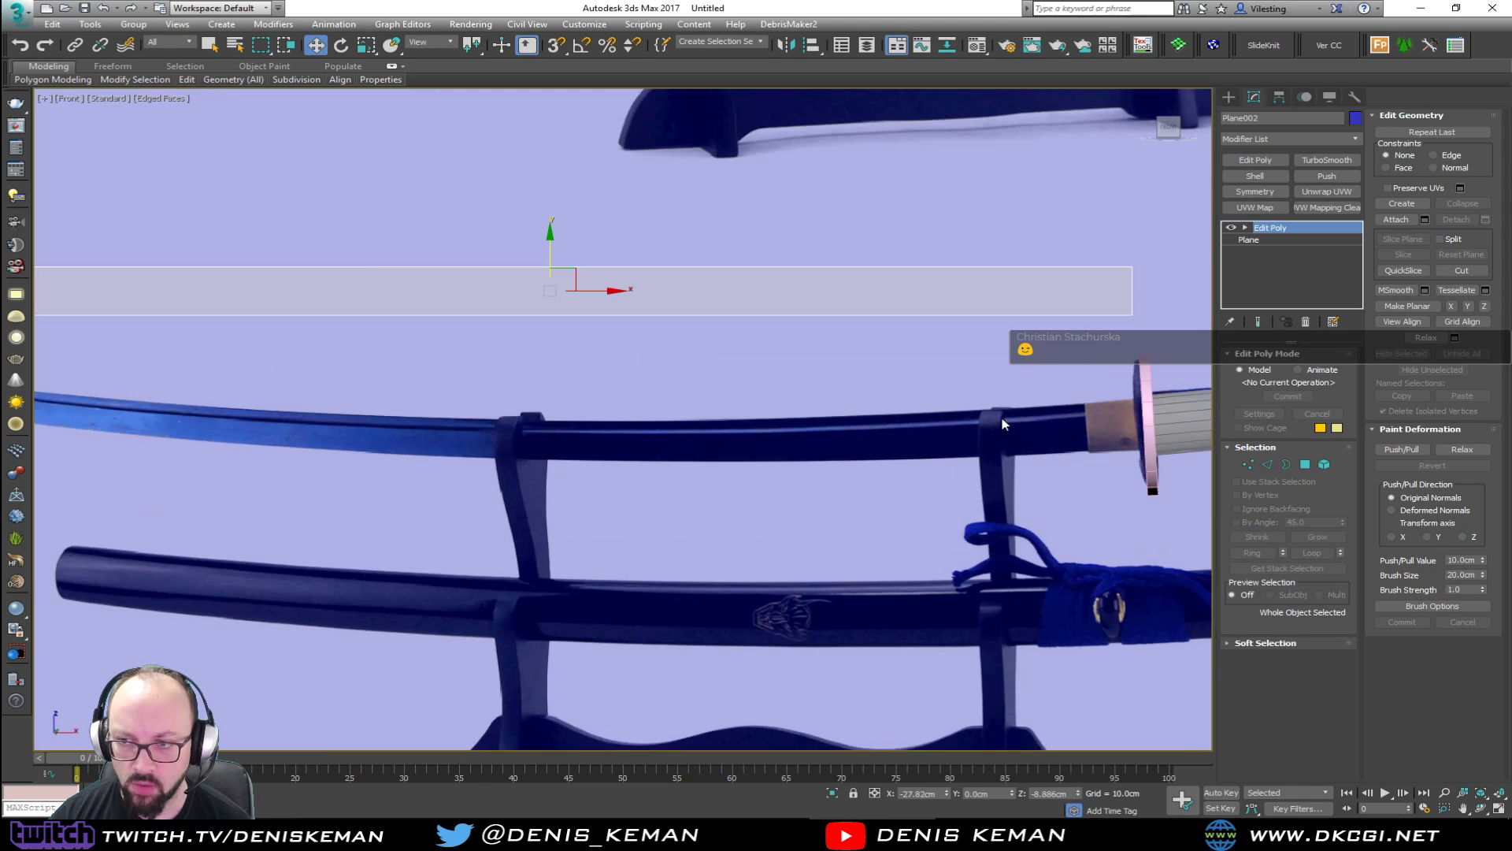
middle_drag(285, 408, 663, 400)
middle_drag(163, 397, 390, 403)
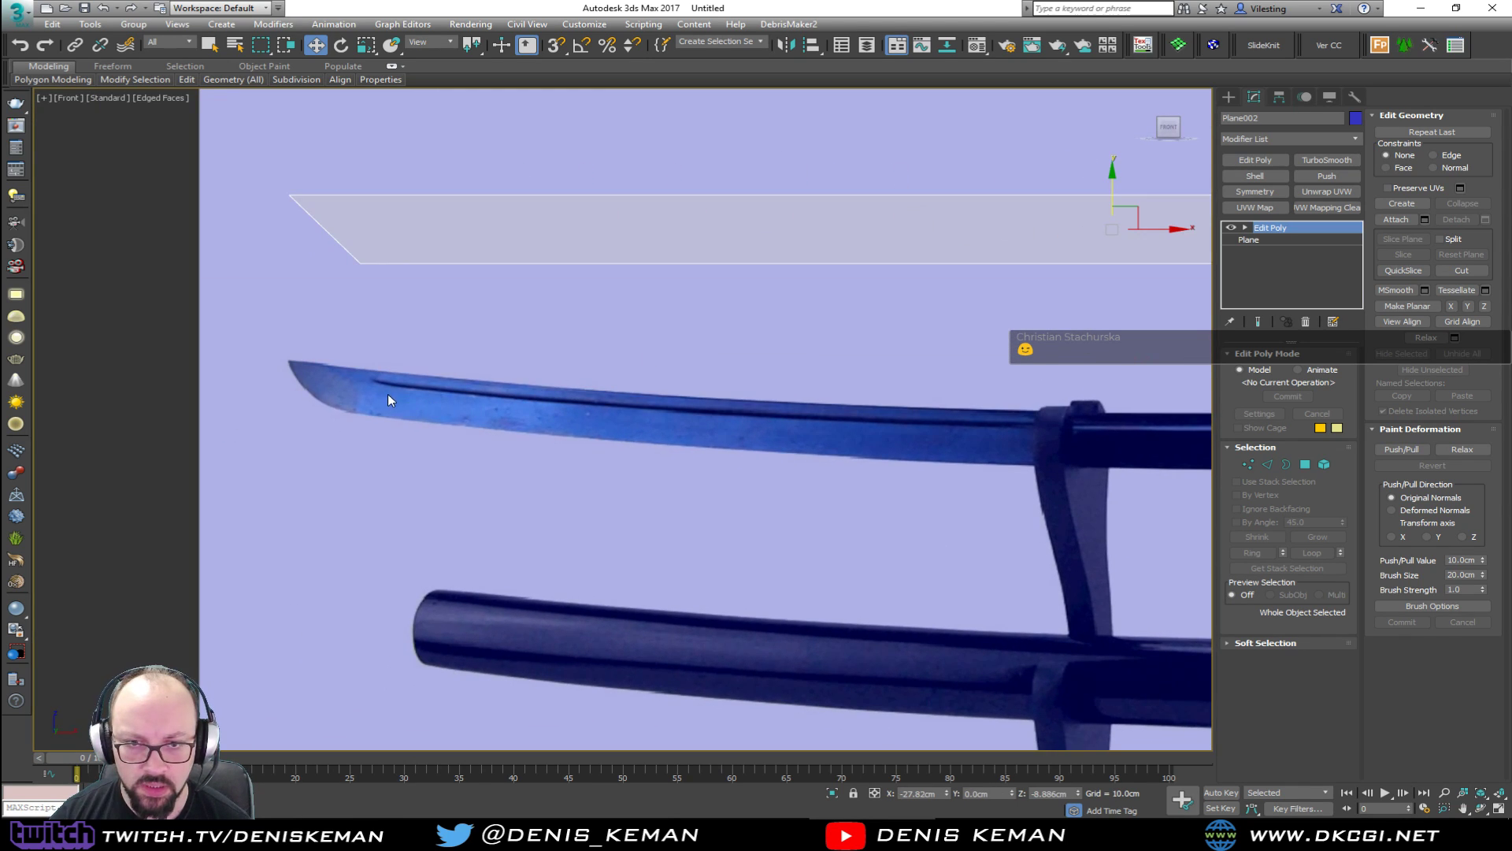
middle_drag(679, 335, 669, 421)
scroll(658, 419, down, 2)
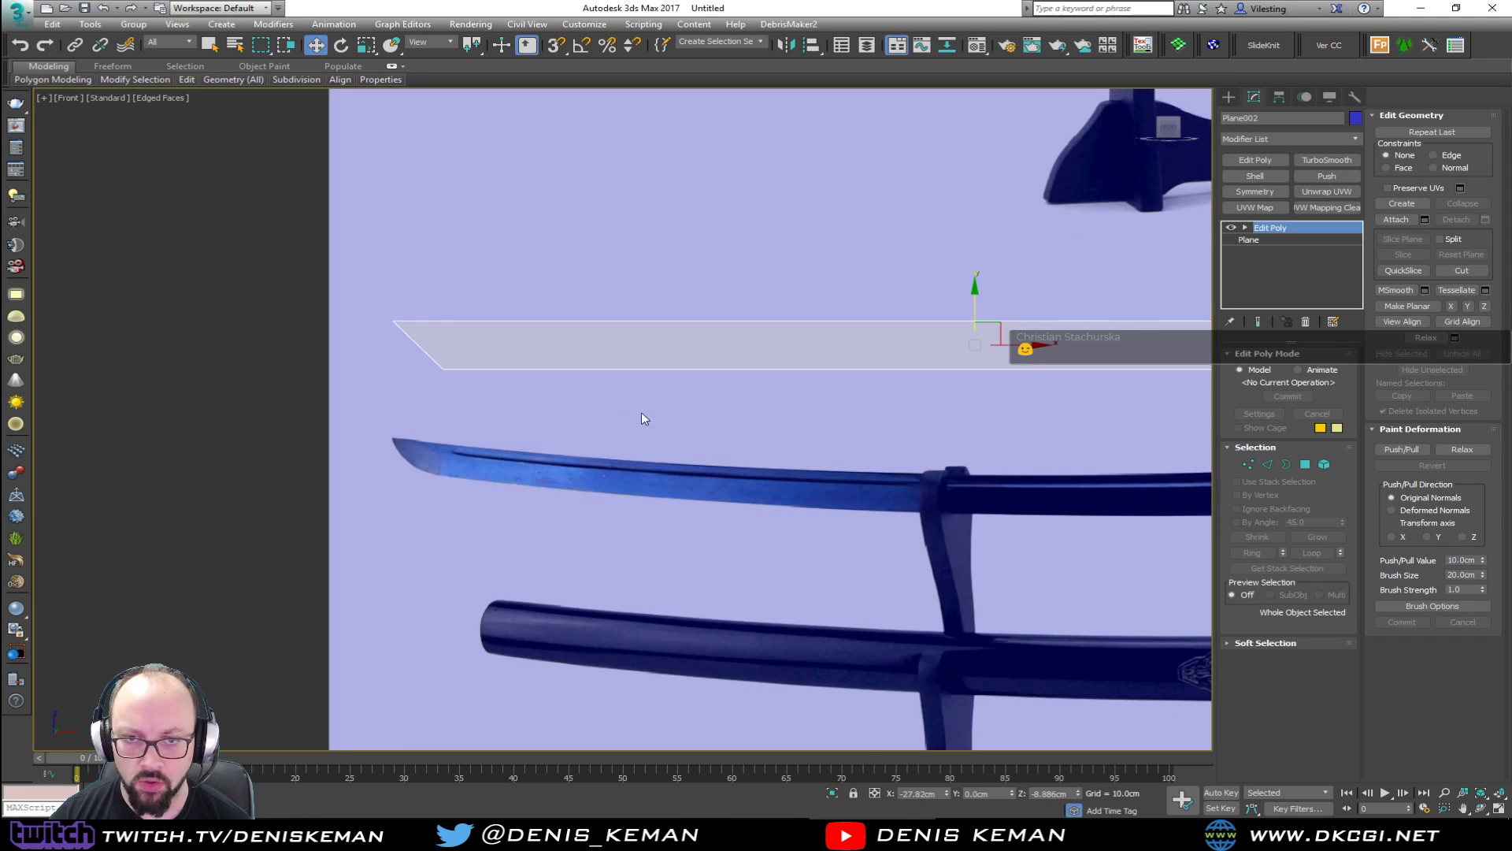
middle_drag(560, 361, 359, 375)
scroll(359, 375, down, 2)
Insert two lengthwise edge loops near the plane's upper edge and one slanted loop across it near the tip using SwiftLoop.
key(alt+s)
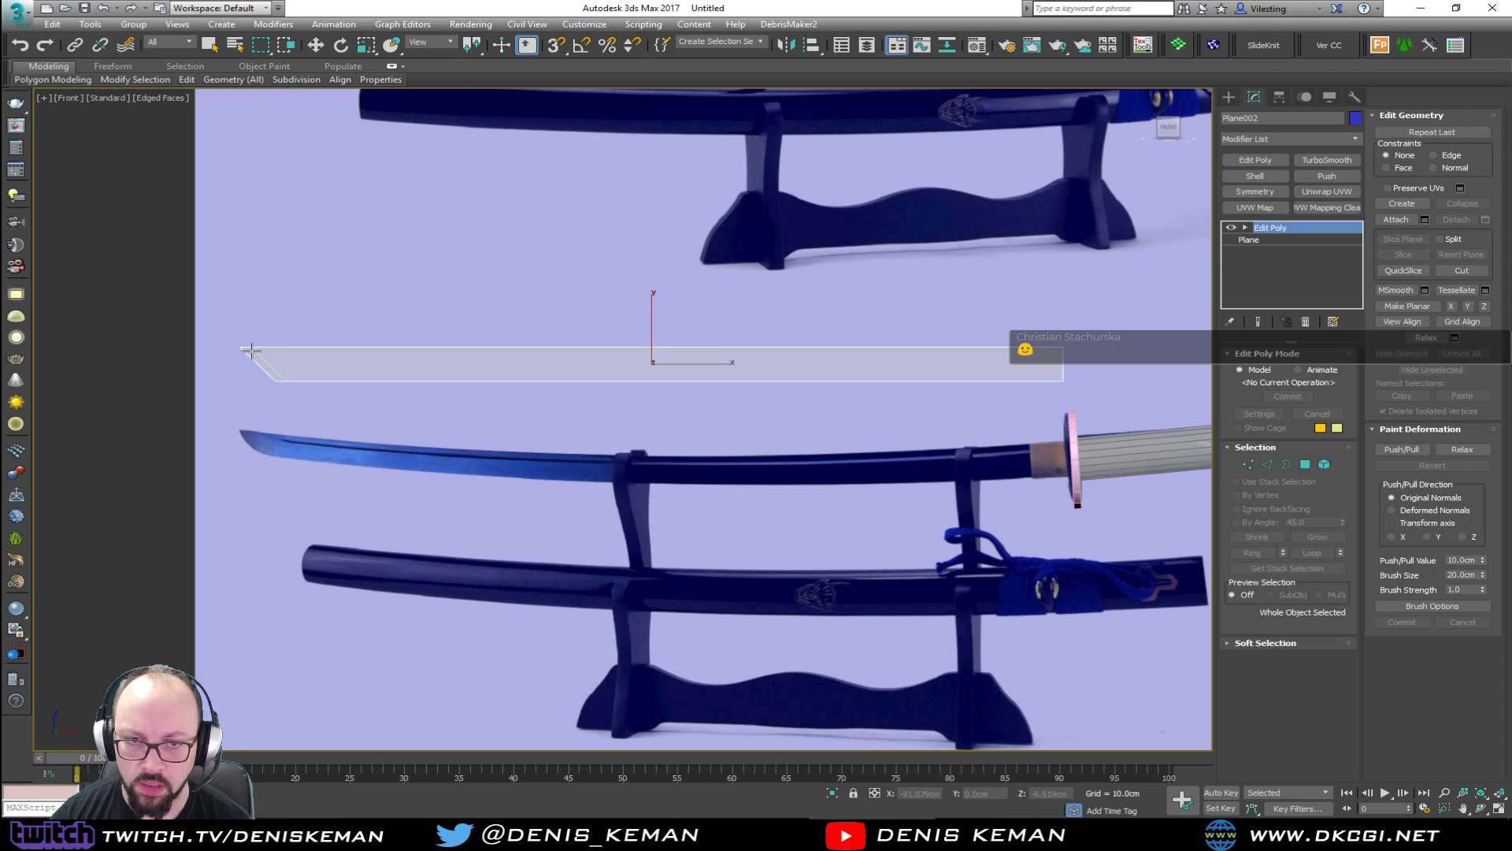
click(248, 354)
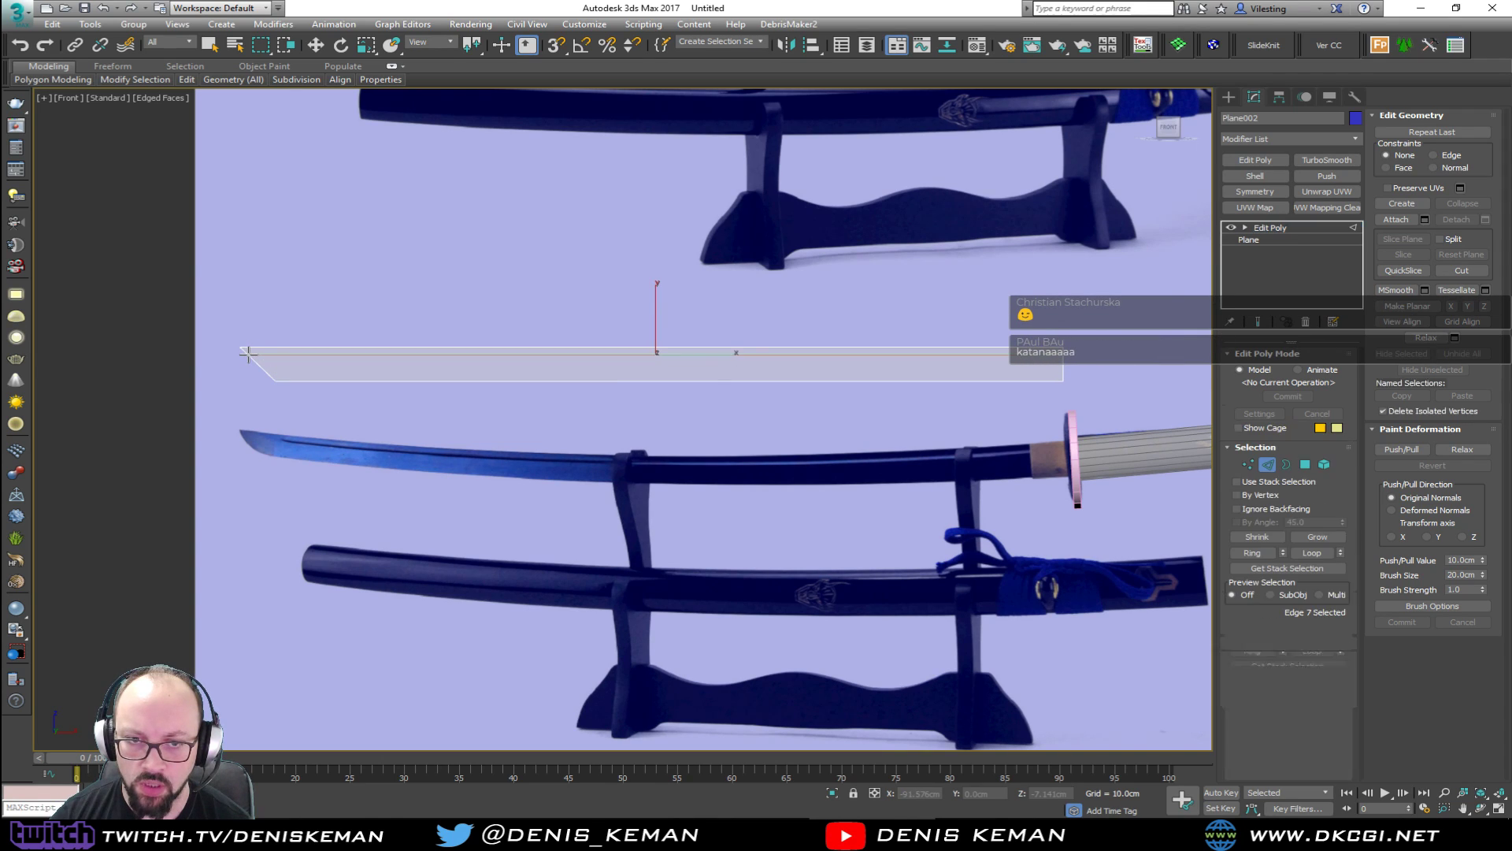
click(289, 359)
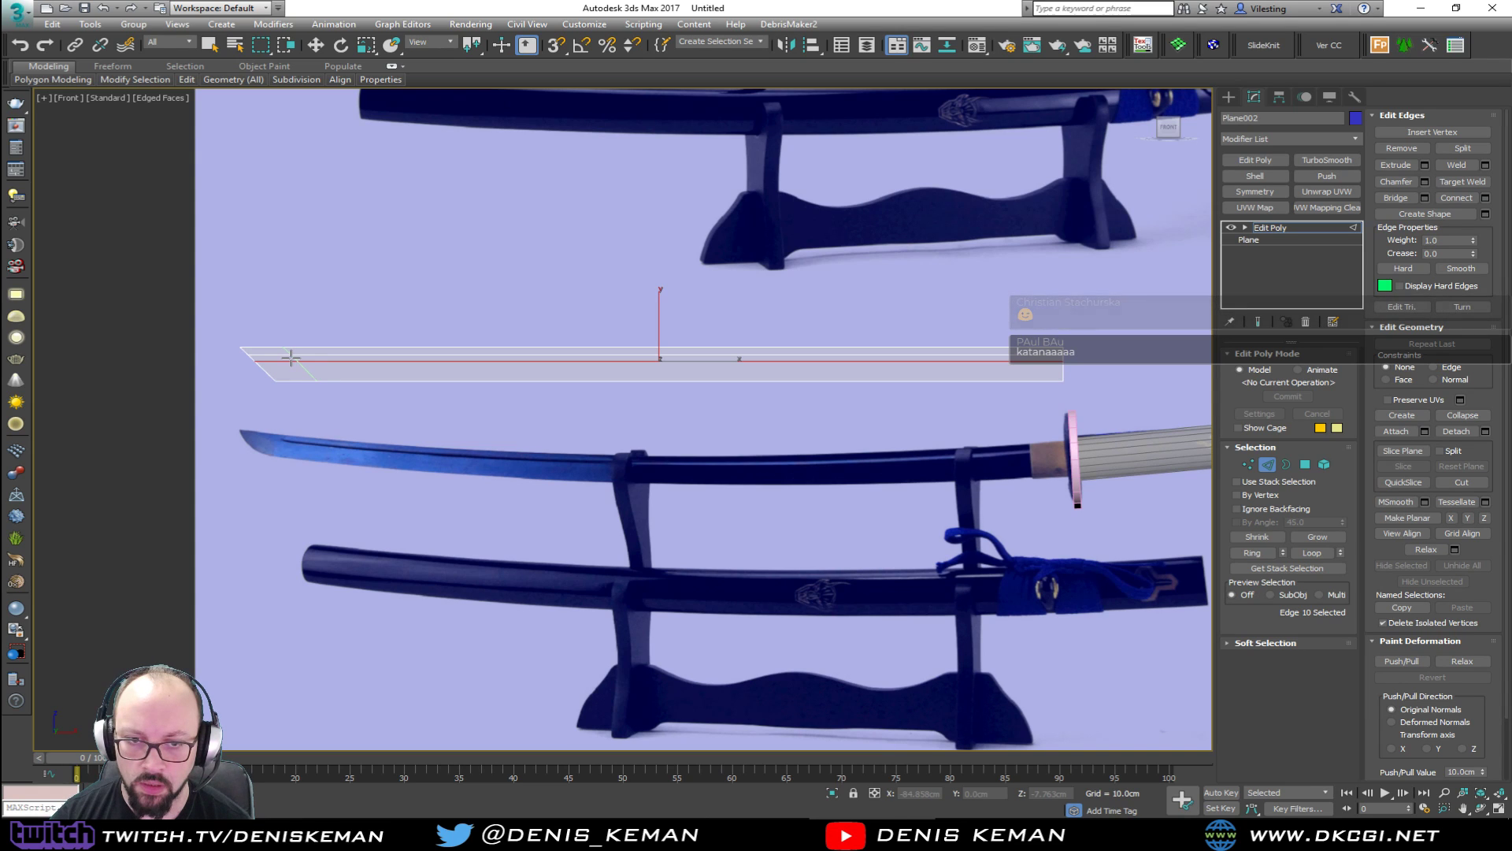
click(290, 359)
key(w)
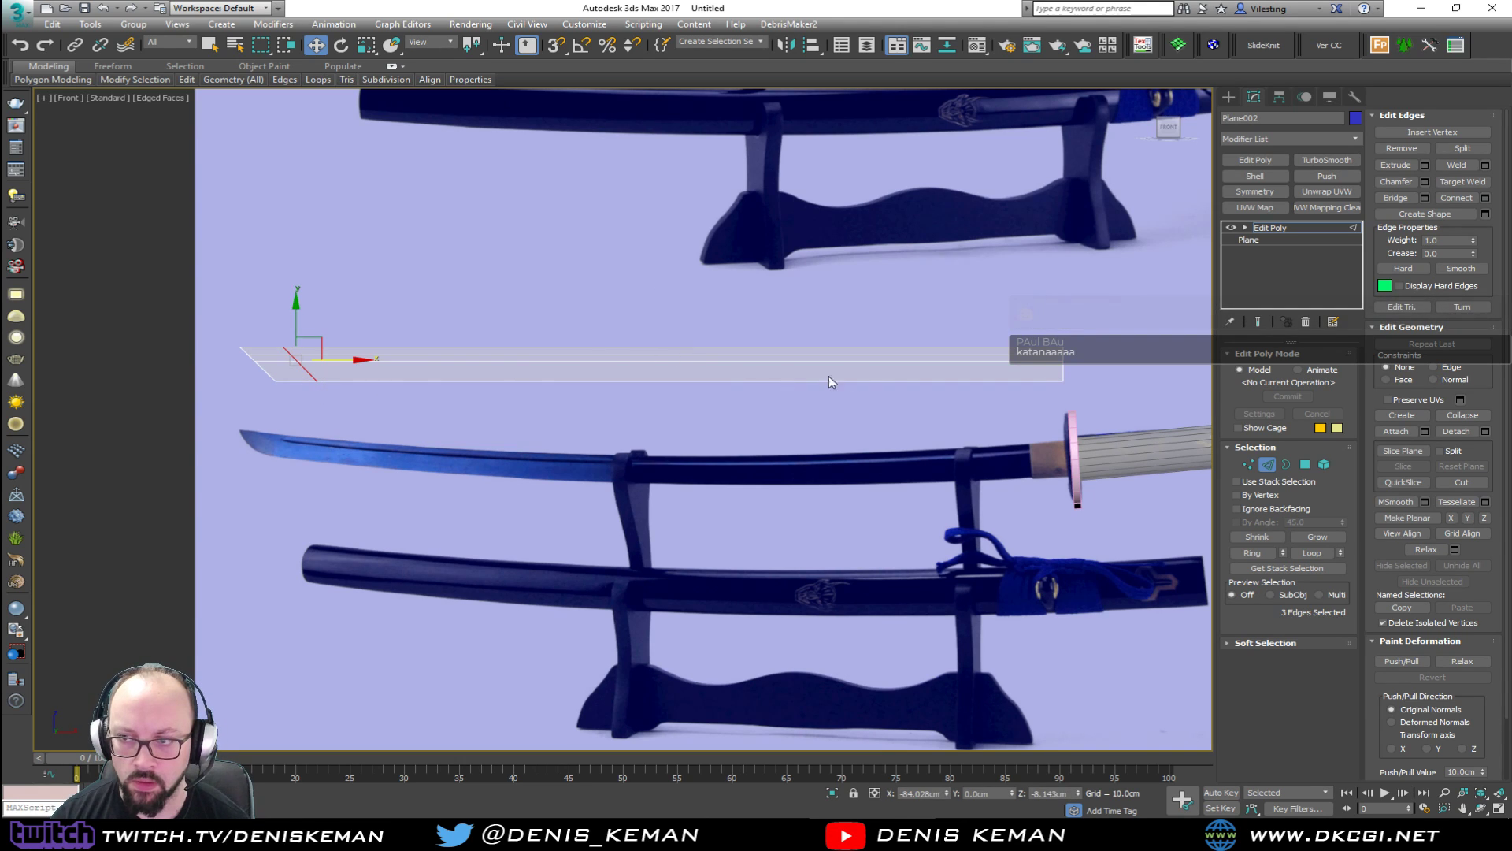
Extrude the narrow lengthwise polygon between the two edge loops inward about 0.33 cm to form the blade's groove.
key(4)
click(902, 359)
key(alt+w)
middle_click(920, 600)
key(alt+w)
alt+middle_drag(916, 600, 842, 467)
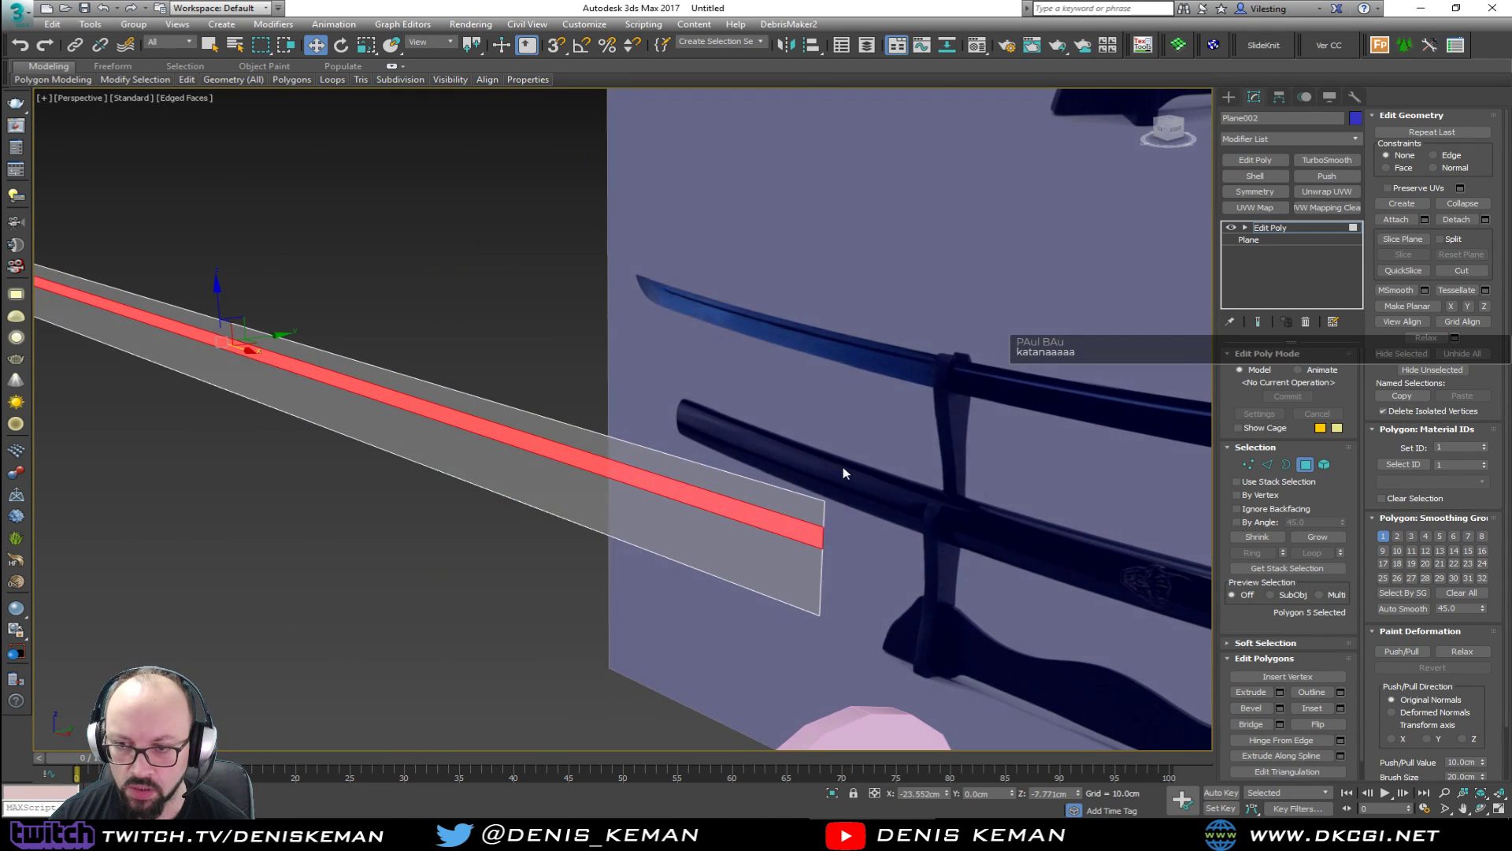
click(1280, 691)
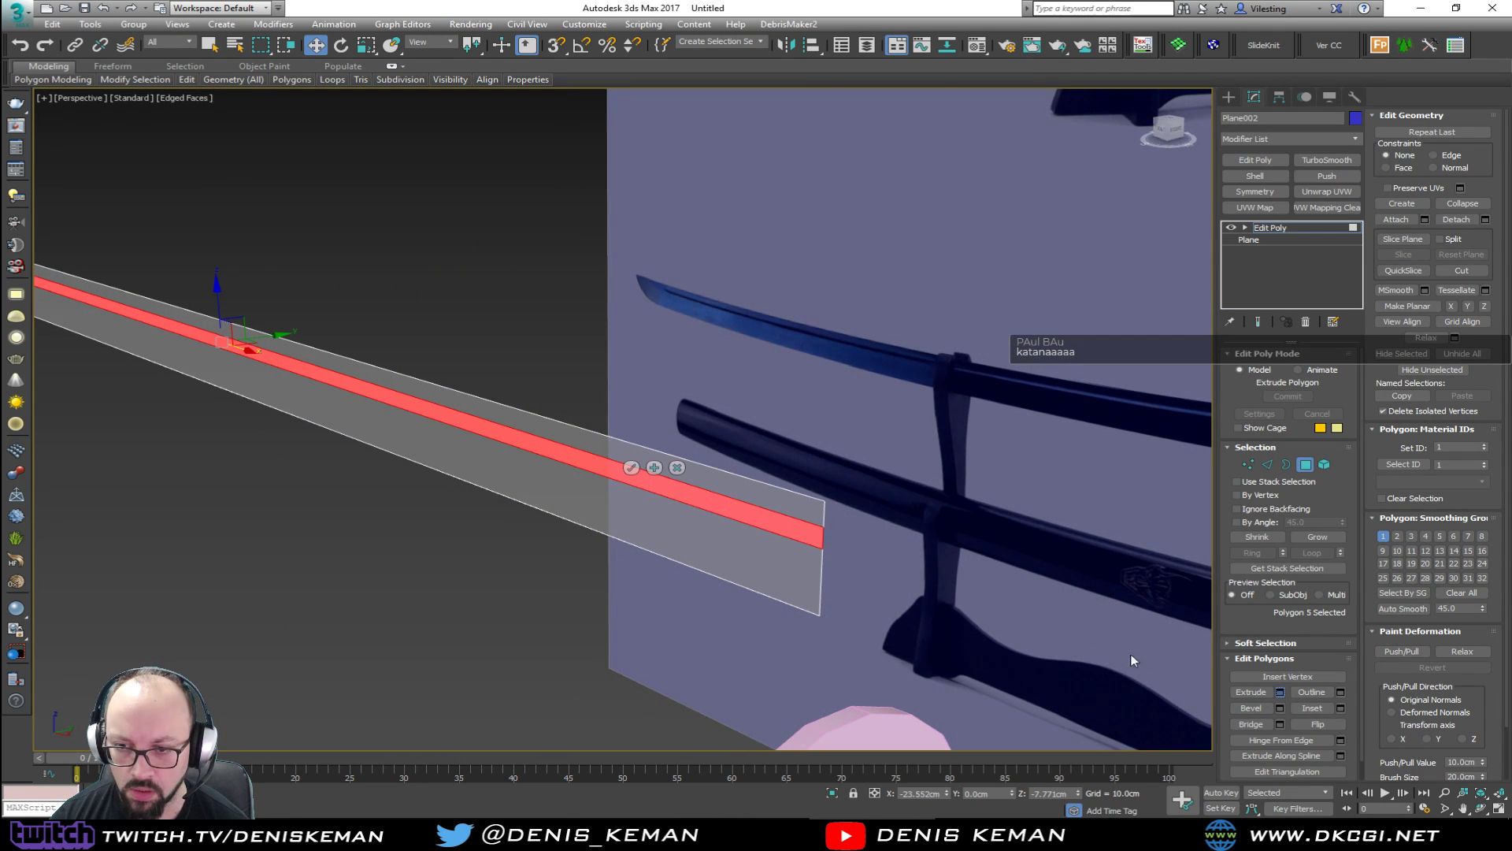
drag(634, 448, 635, 452)
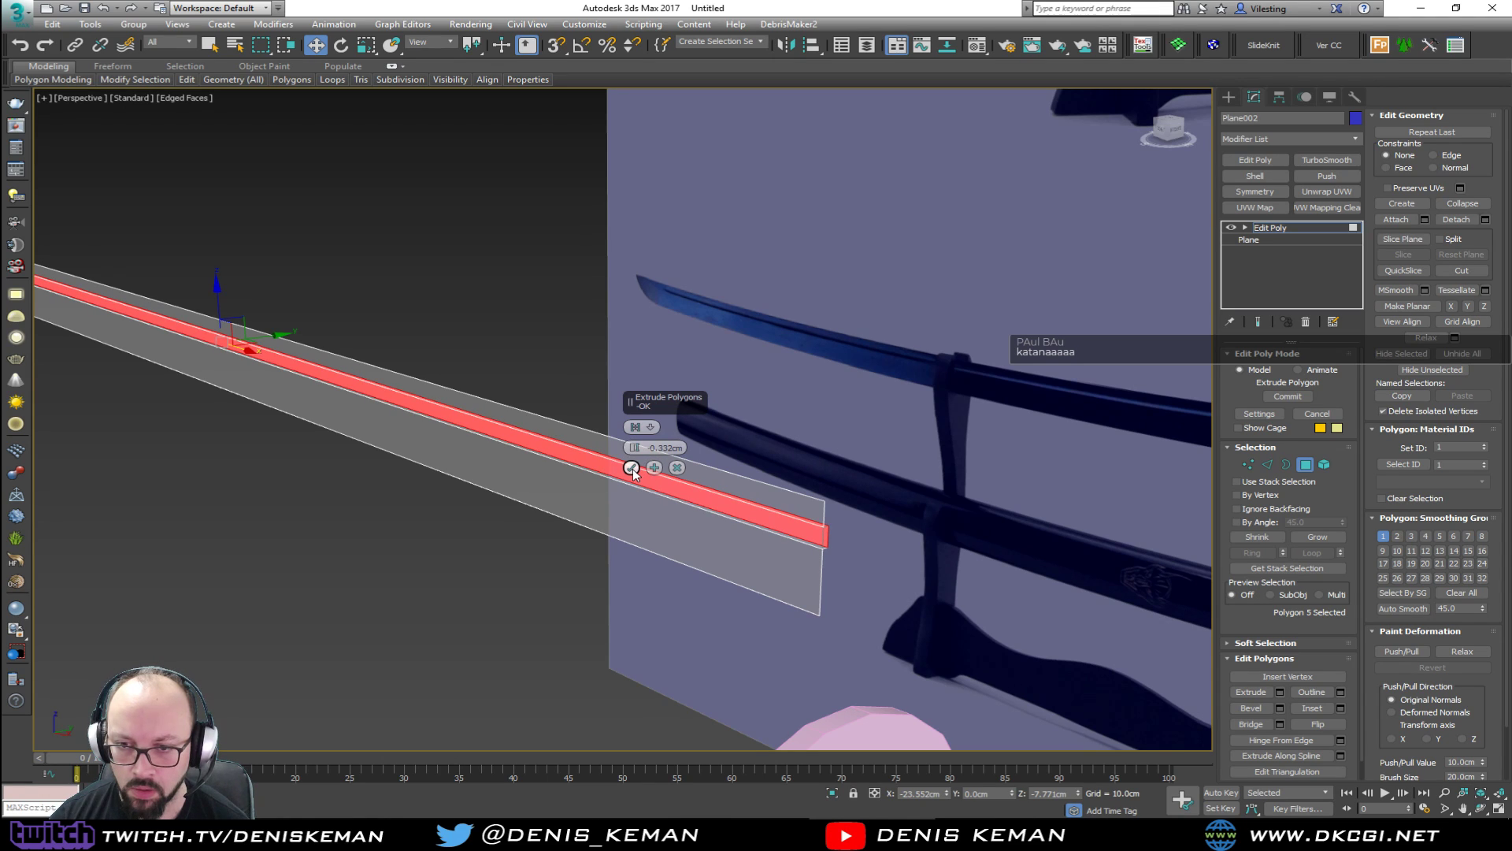
click(631, 468)
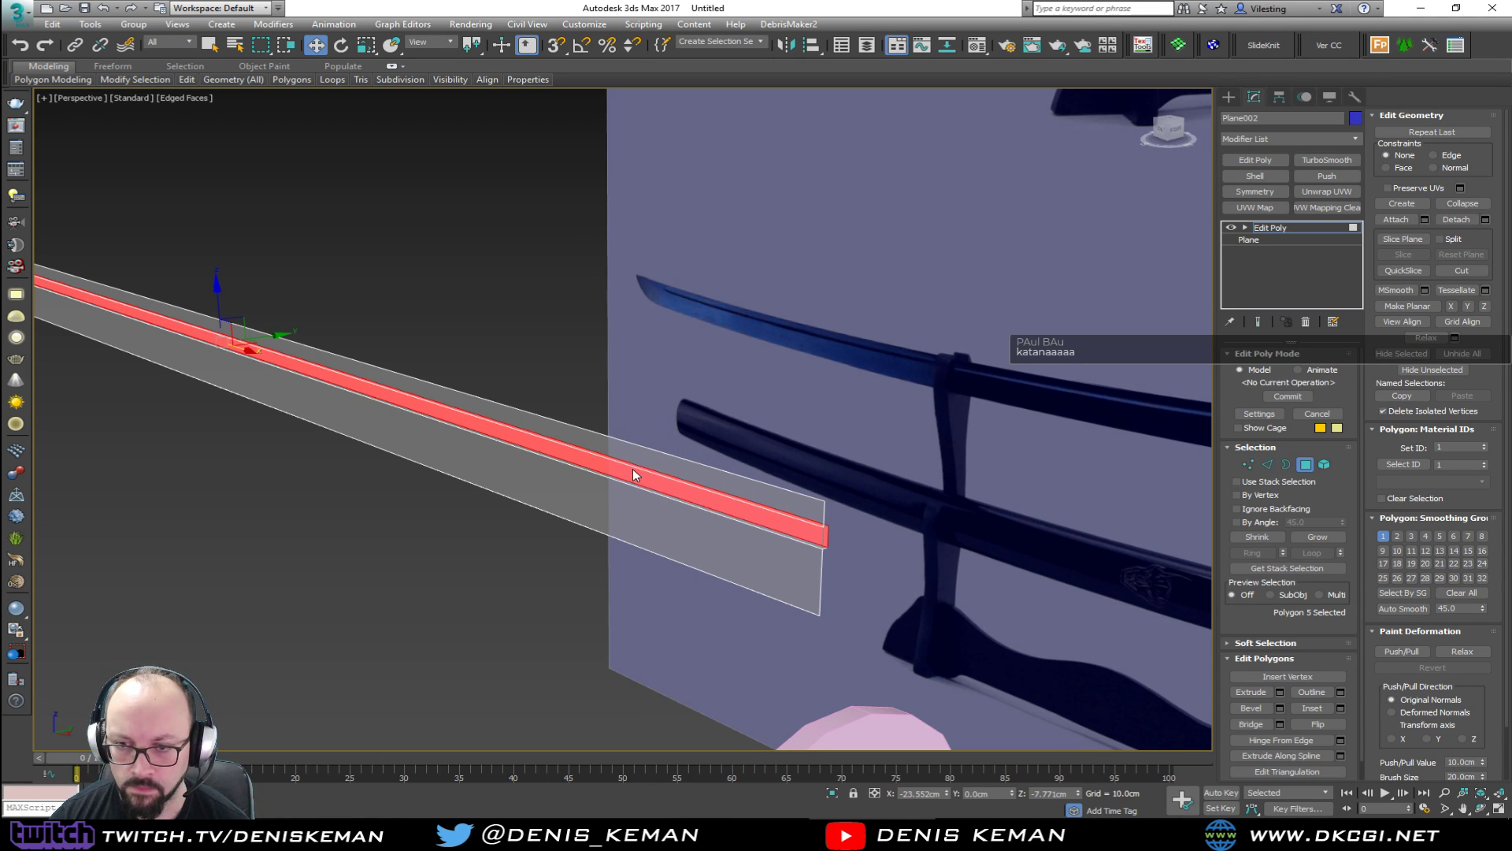
Delete the extruded groove's small end polygon at the guard side and return to object level.
click(824, 540)
key(Delete)
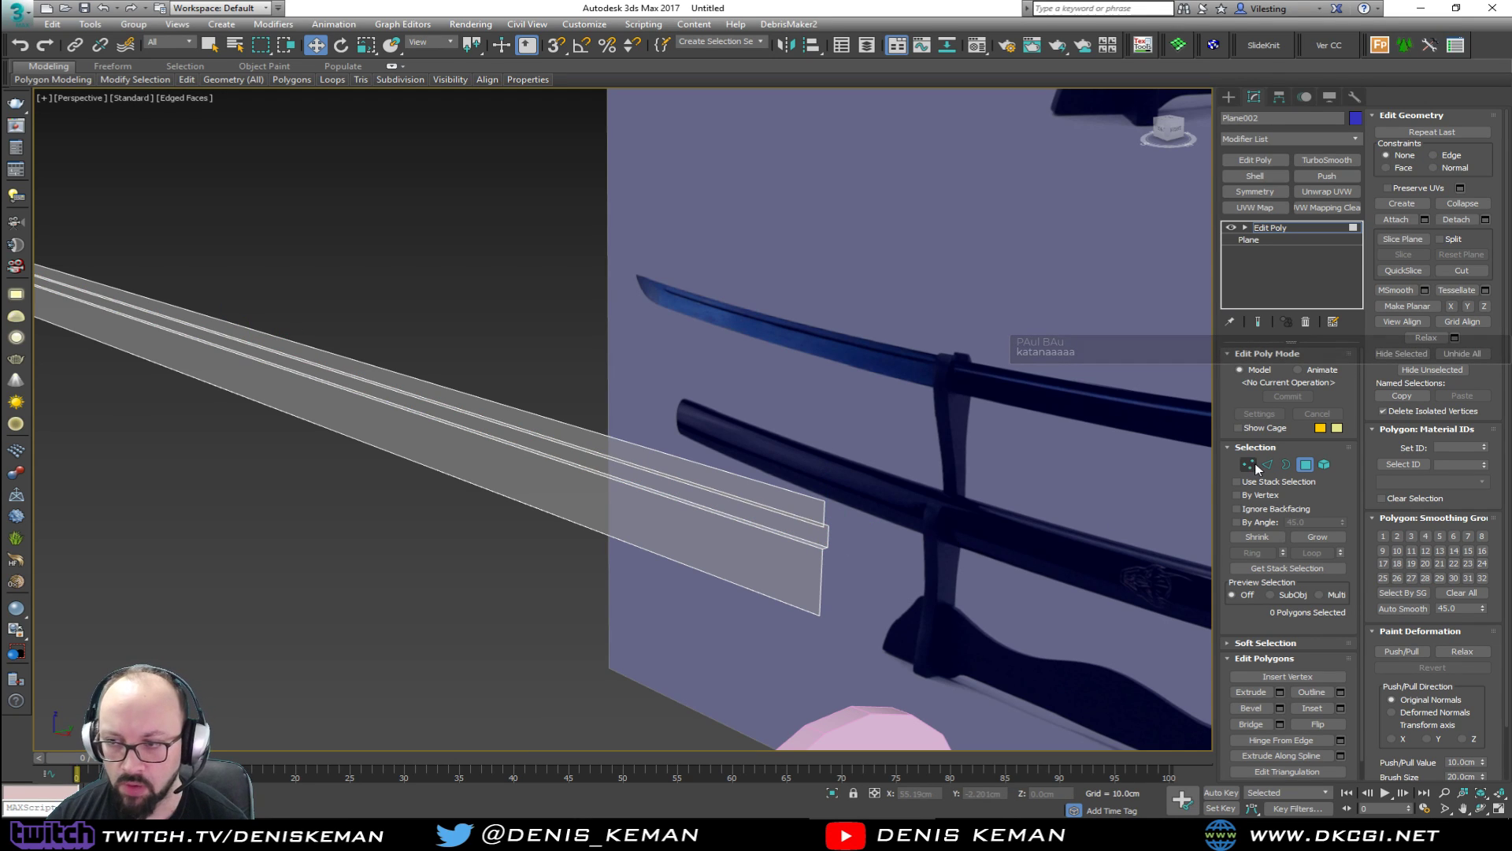
click(1308, 465)
alt+middle_drag(515, 467, 490, 460)
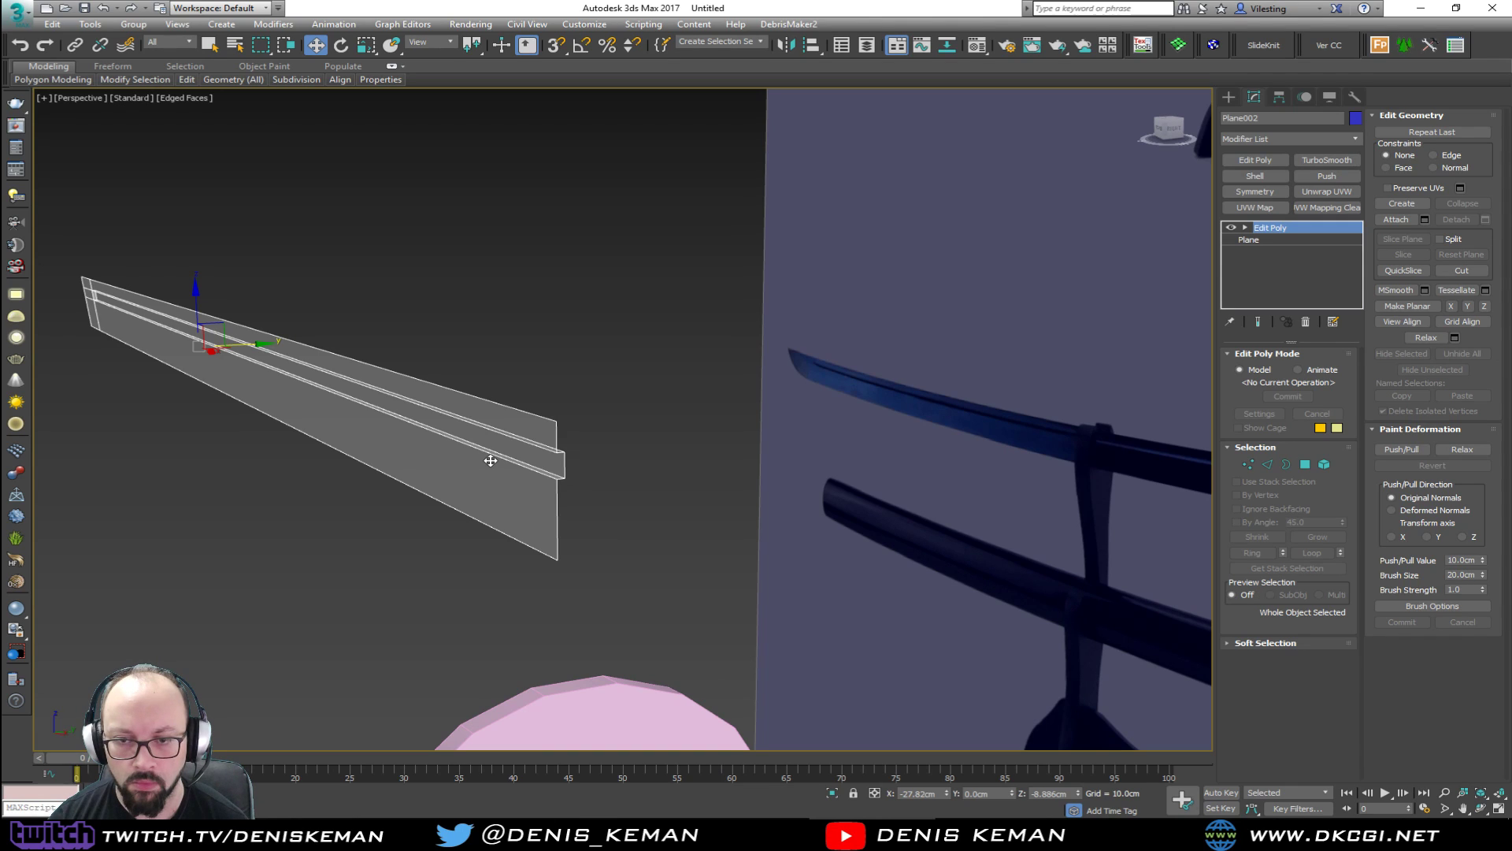
Extrude the blade's upper lengthwise edges sideways to form a flat strip along its back.
key(2)
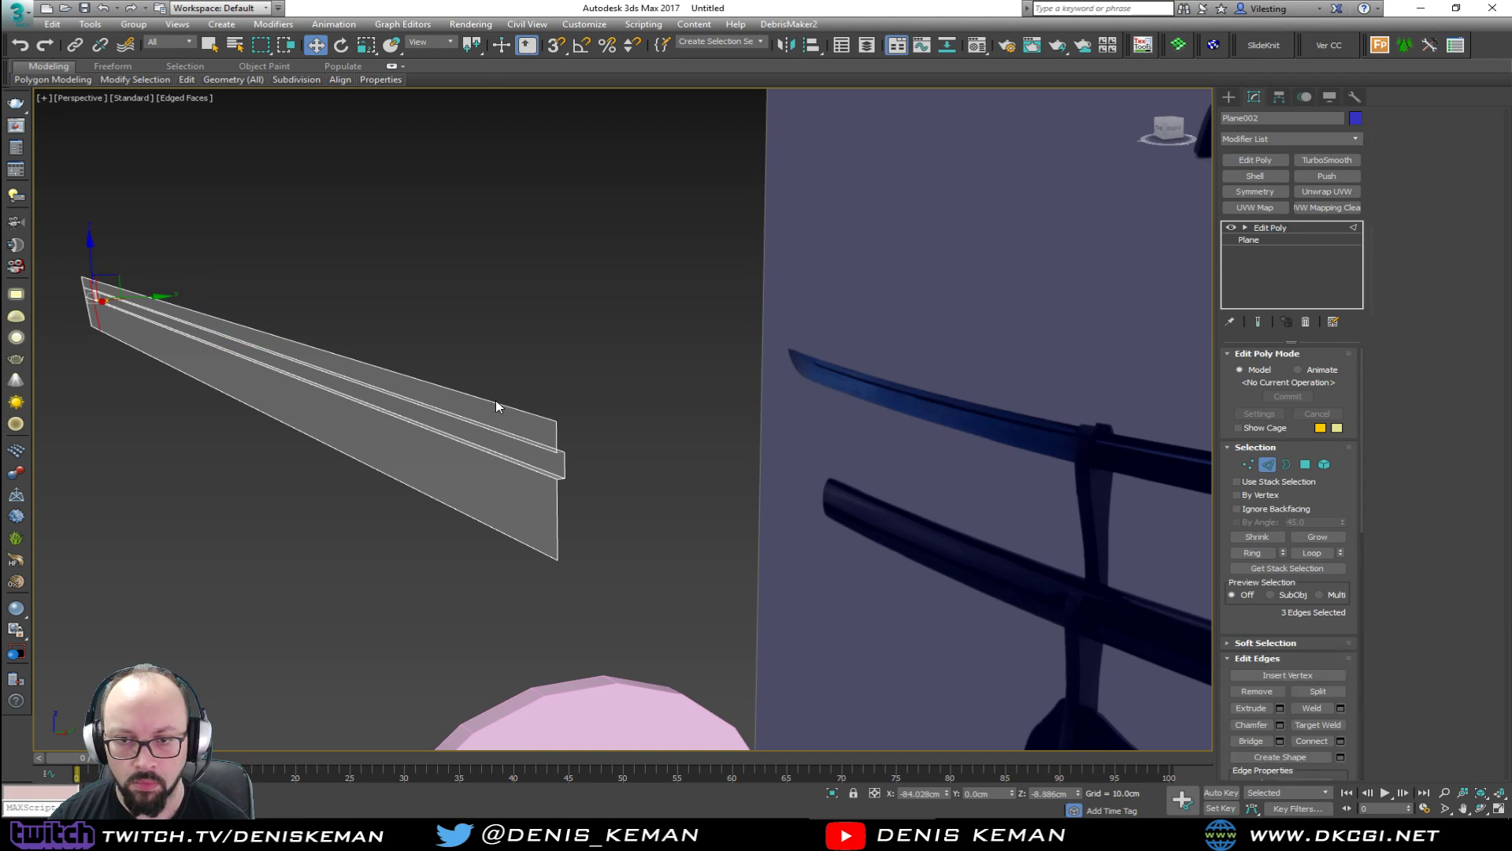
click(495, 403)
alt+middle_drag(495, 403, 365, 349)
drag(189, 292, 486, 577)
key(s)
key(ctrl+z)
mouse_move(180, 293)
shift+mouse_down()
mouse_move(228, 288)
mouse_move(196, 300)
shift+mouse_up()
key(s)
Adjust the strip's outer edges to about 1.01 cm sideways, level with the blade's upper edge.
key(alt+w)
scroll(236, 222, up, 1)
key(alt+w)
middle_drag(516, 316, 279, 344)
scroll(834, 441, up, 2)
scroll(665, 461, down, 2)
middle_drag(594, 468, 1007, 430)
drag(504, 379, 503, 381)
key(alt+w)
middle_click(825, 575)
key(alt+w)
alt+middle_drag(824, 574, 640, 502)
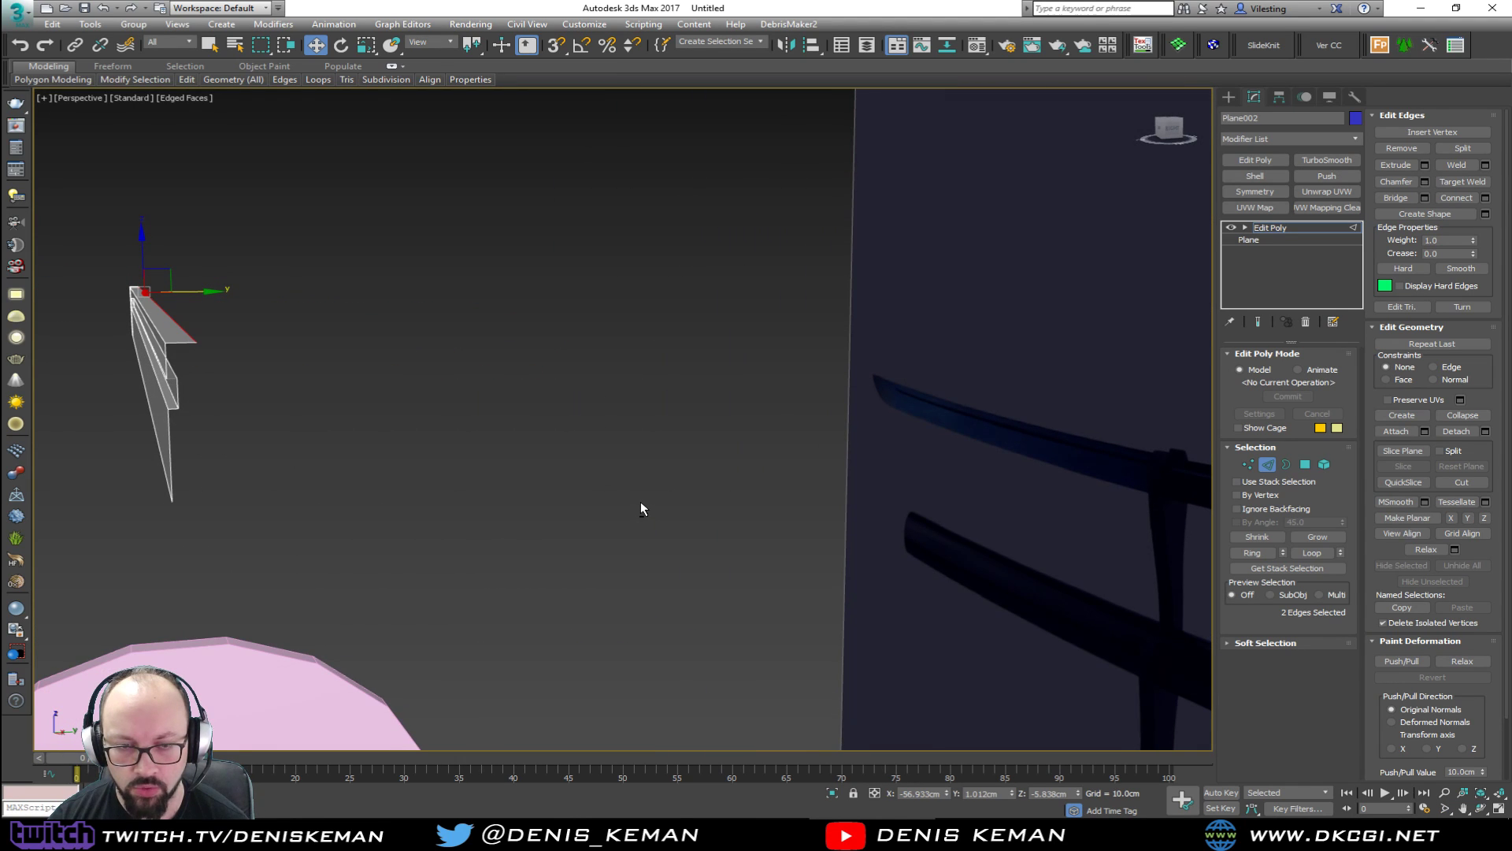
Move the blade's lower lengthwise edges sideways with snapping, in line with the strip's outer edge, and return to object level.
alt+middle_drag(409, 436, 520, 551)
click(502, 627)
drag(329, 415, 576, 517)
key(s)
alt+middle_drag(578, 506, 881, 428)
scroll(593, 445, up, 3)
click(1274, 464)
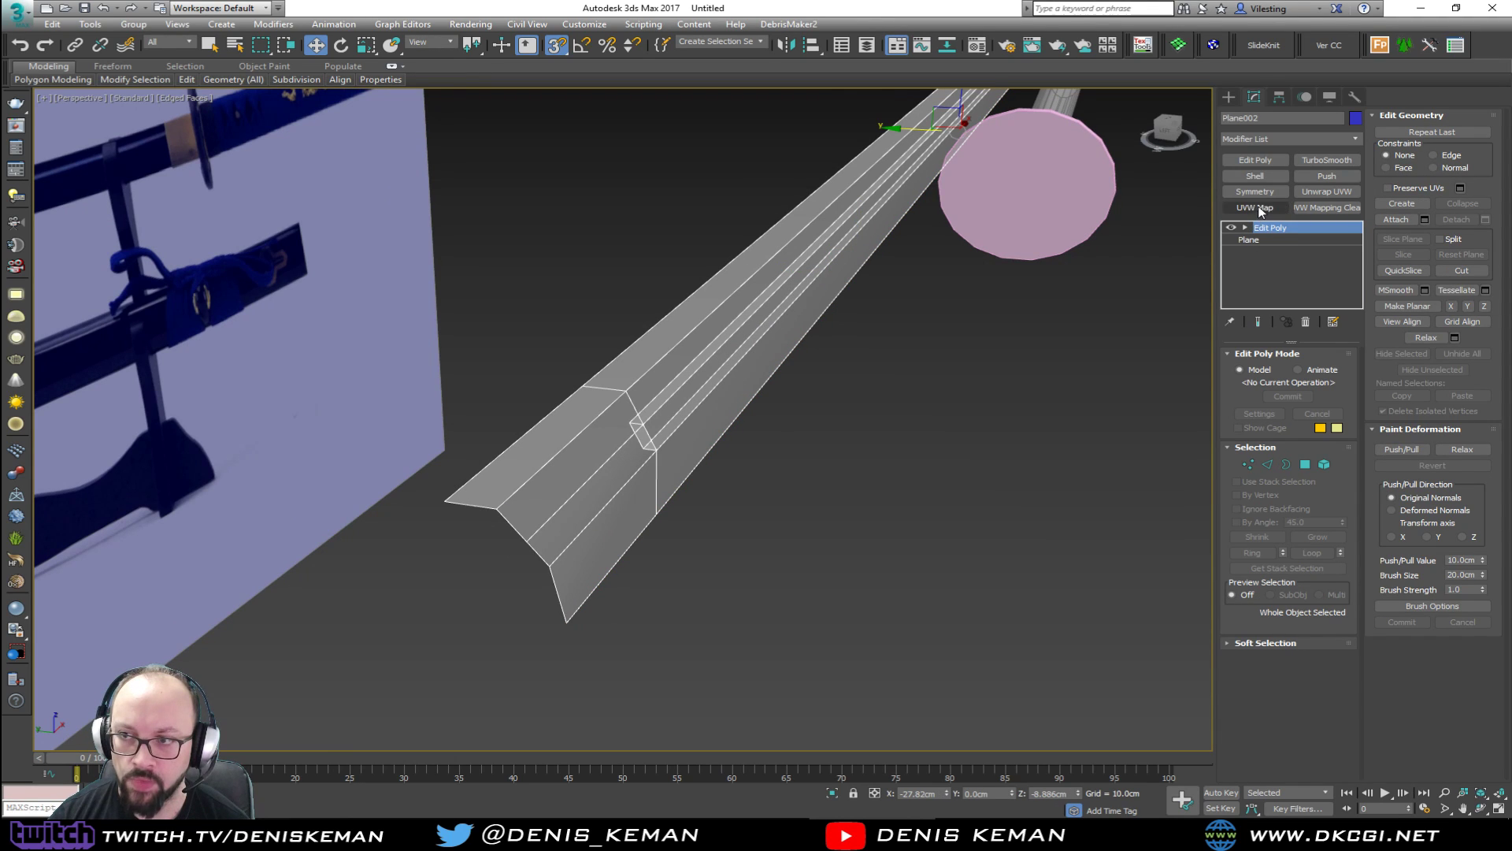
Isolate the blade so that it is the only object shown.
alt+middle_drag(1040, 240, 518, 307)
scroll(517, 307, down, 5)
alt+middle_drag(693, 441, 685, 517)
scroll(641, 441, up, 5)
key(alt+q)
middle_drag(686, 517, 645, 353)
scroll(685, 507, up, 3)
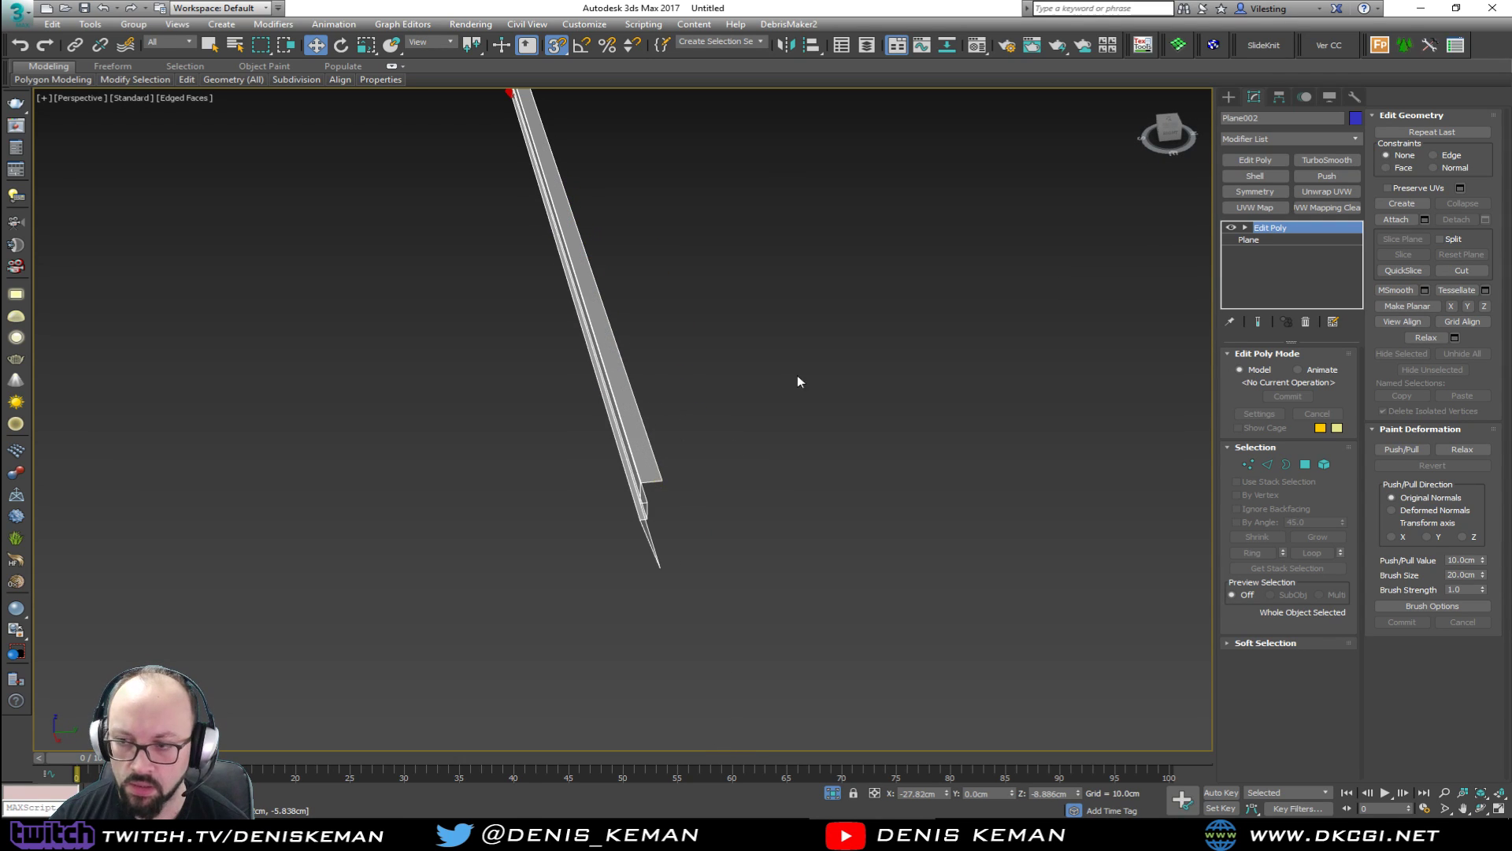
scroll(793, 391, up, 3)
Move only the blade's pivot sideways with snapping, onto the back strip's outer edge at Y 1.012 cm.
click(1279, 99)
click(1289, 193)
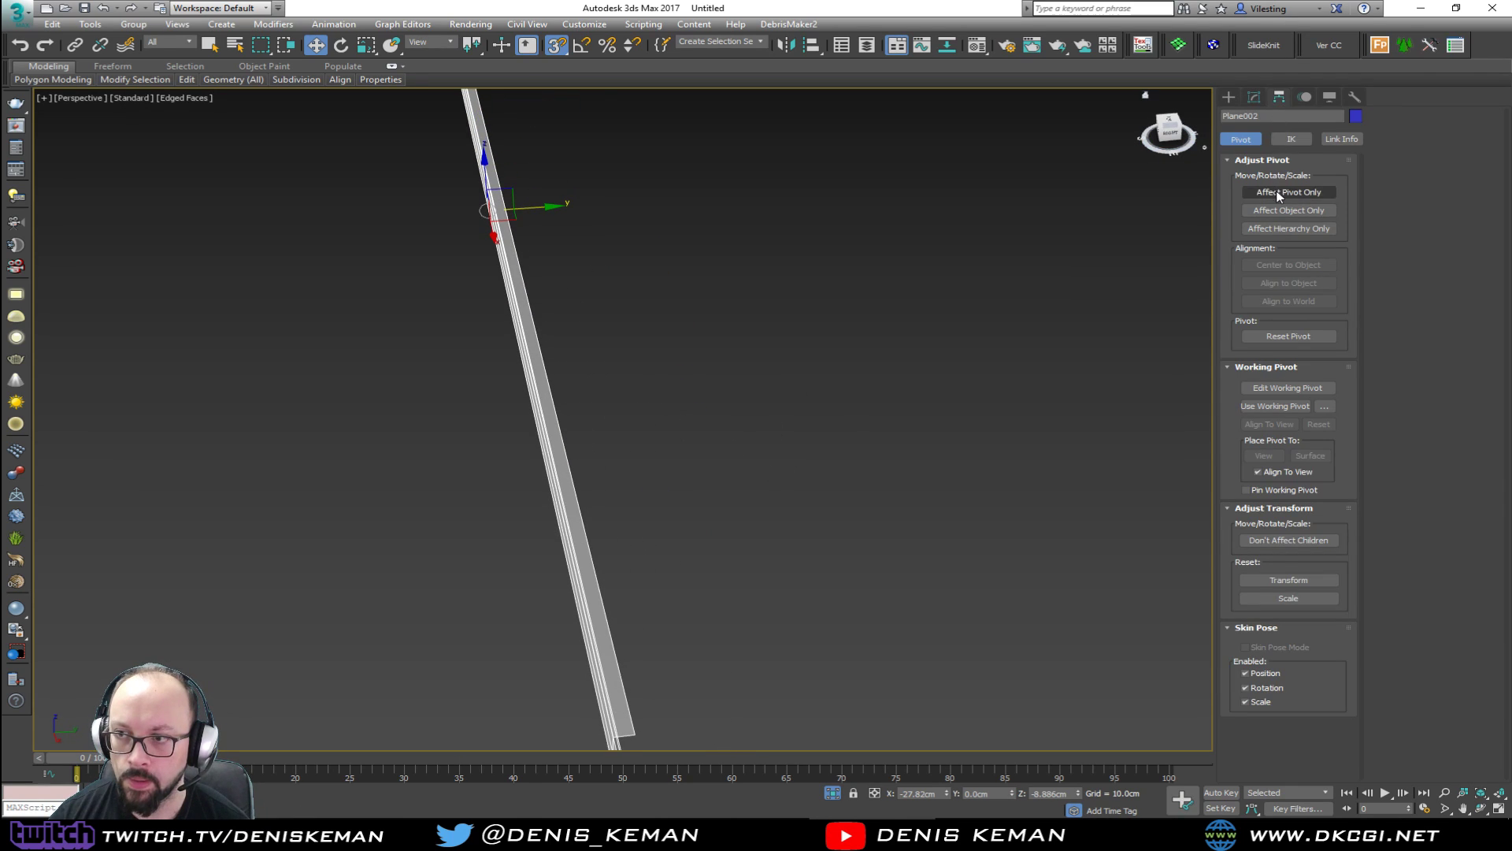
alt+middle_drag(651, 247, 597, 210)
drag(559, 233, 650, 698)
click(1293, 194)
middle_drag(607, 379, 556, 370)
click(1253, 96)
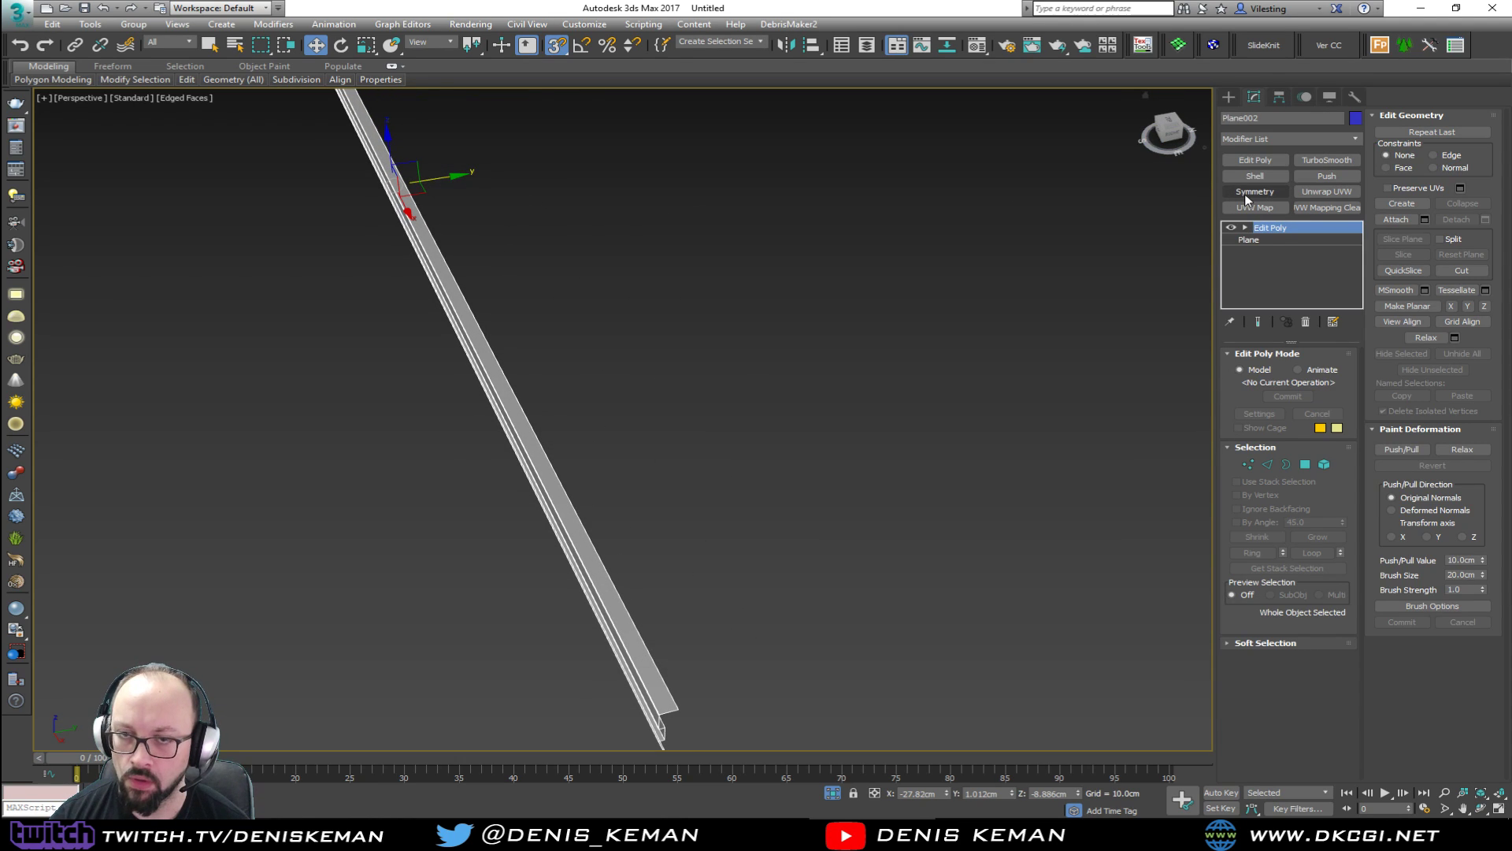
Mirror the half blade with a Symmetry modifier on the Z axis and inspect the closed shape.
click(1246, 192)
click(1280, 381)
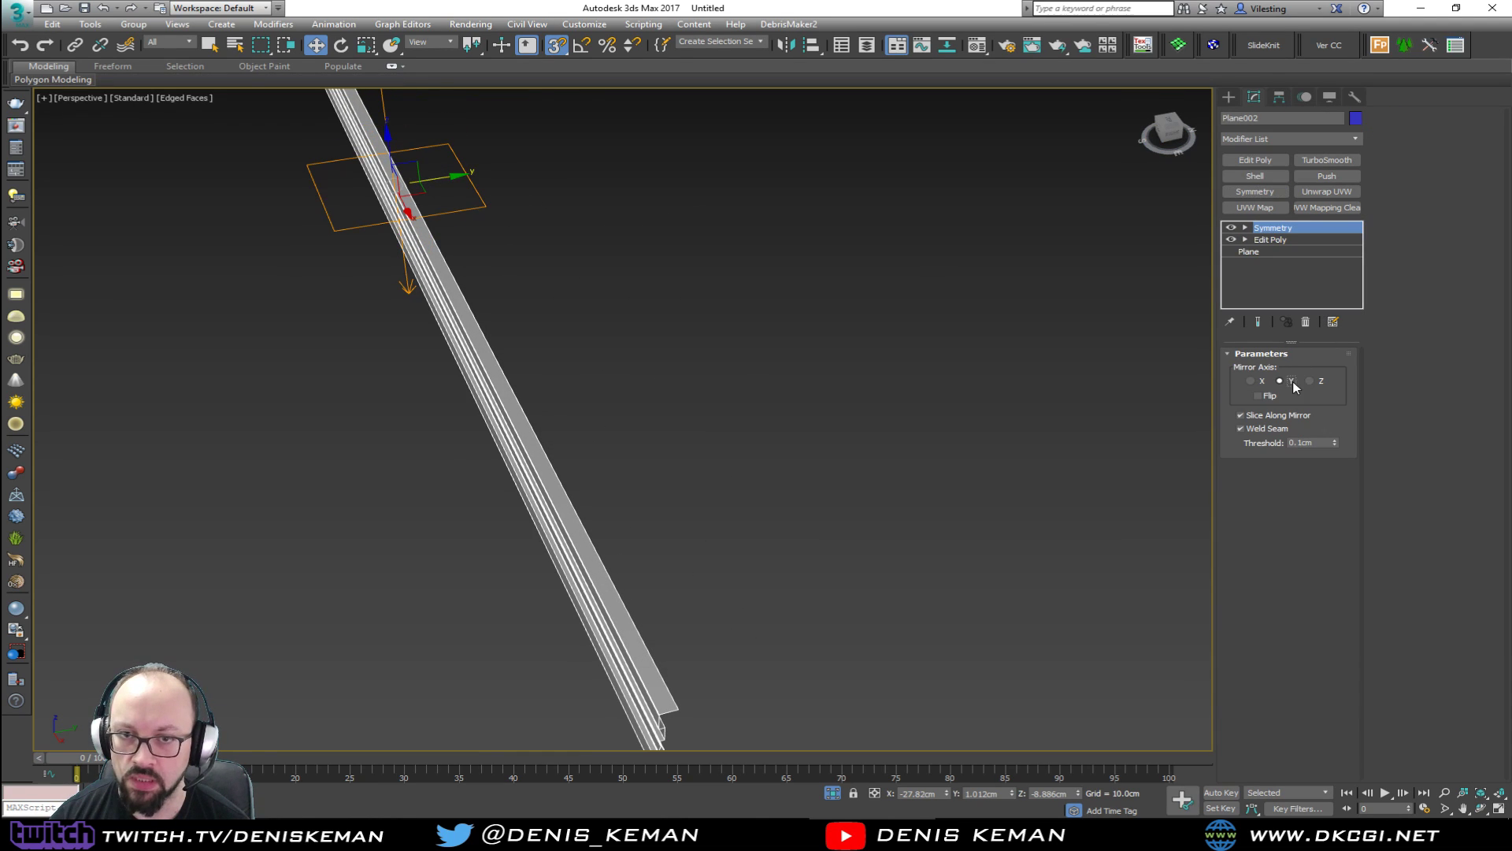
click(1322, 381)
alt+middle_drag(745, 422, 985, 398)
mouse_move(396, 297)
alt+middle_down()
mouse_move(682, 284)
mouse_move(678, 300)
mouse_move(570, 300)
mouse_move(654, 385)
mouse_move(645, 355)
mouse_move(546, 324)
mouse_move(650, 342)
alt+middle_up()
key(F4)
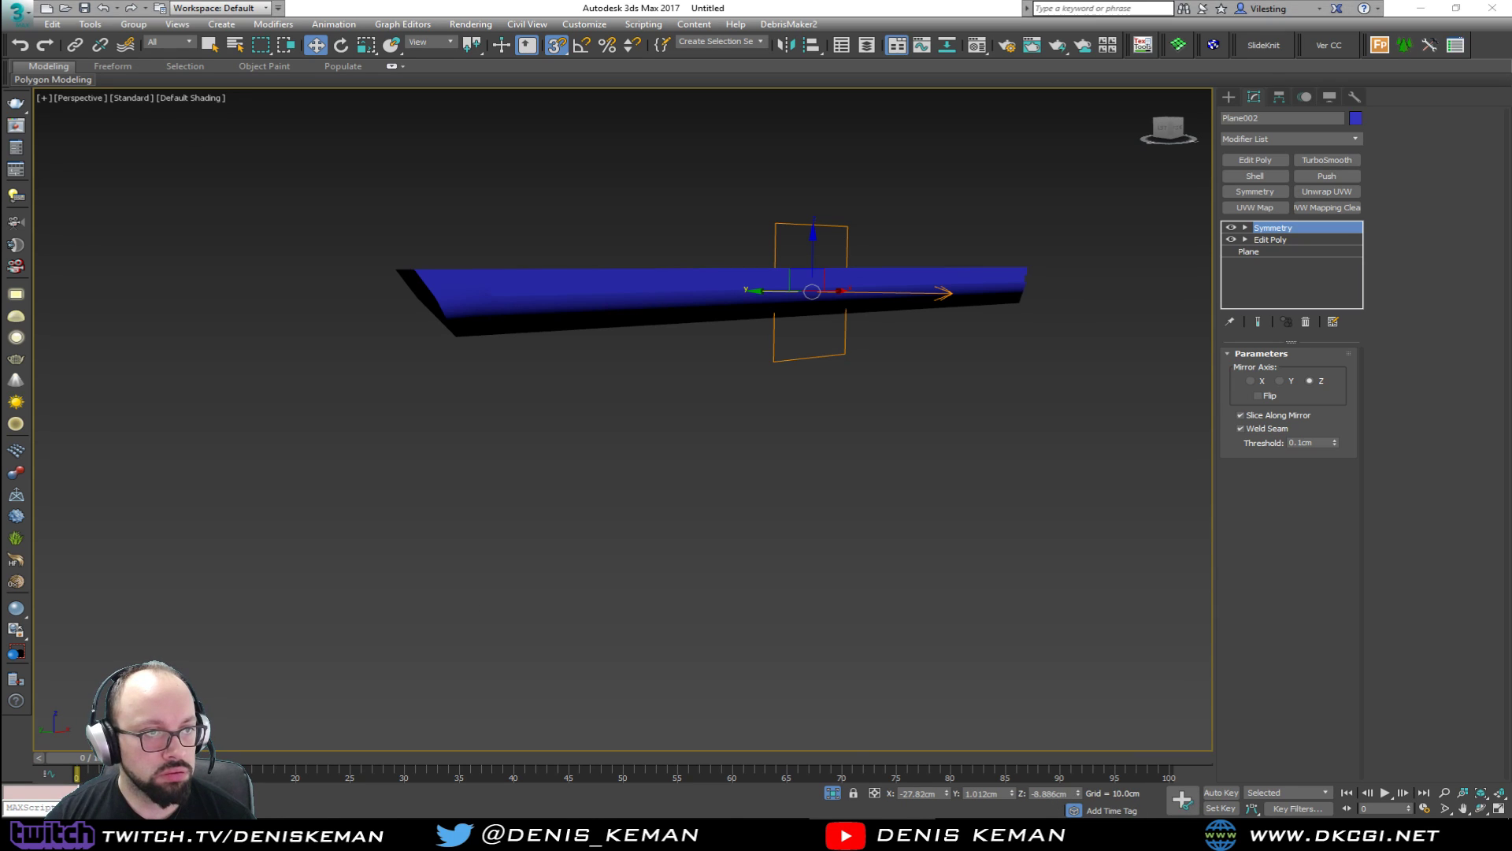
mouse_move(1252, 834)
alt+middle_drag(646, 606, 955, 669)
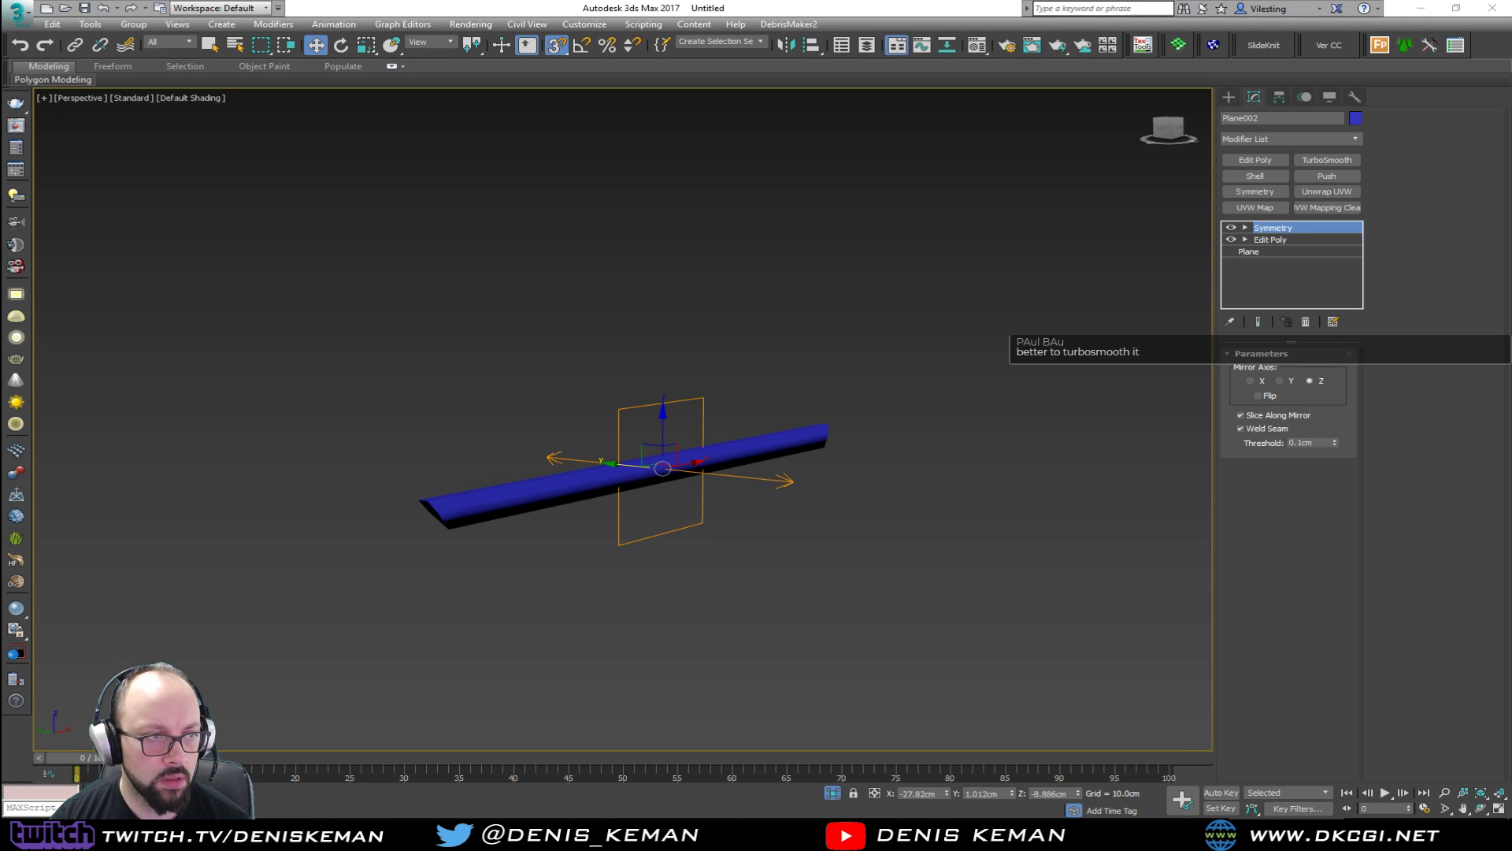
alt+middle_drag(481, 505, 497, 540)
scroll(471, 543, up, 2)
key(F4)
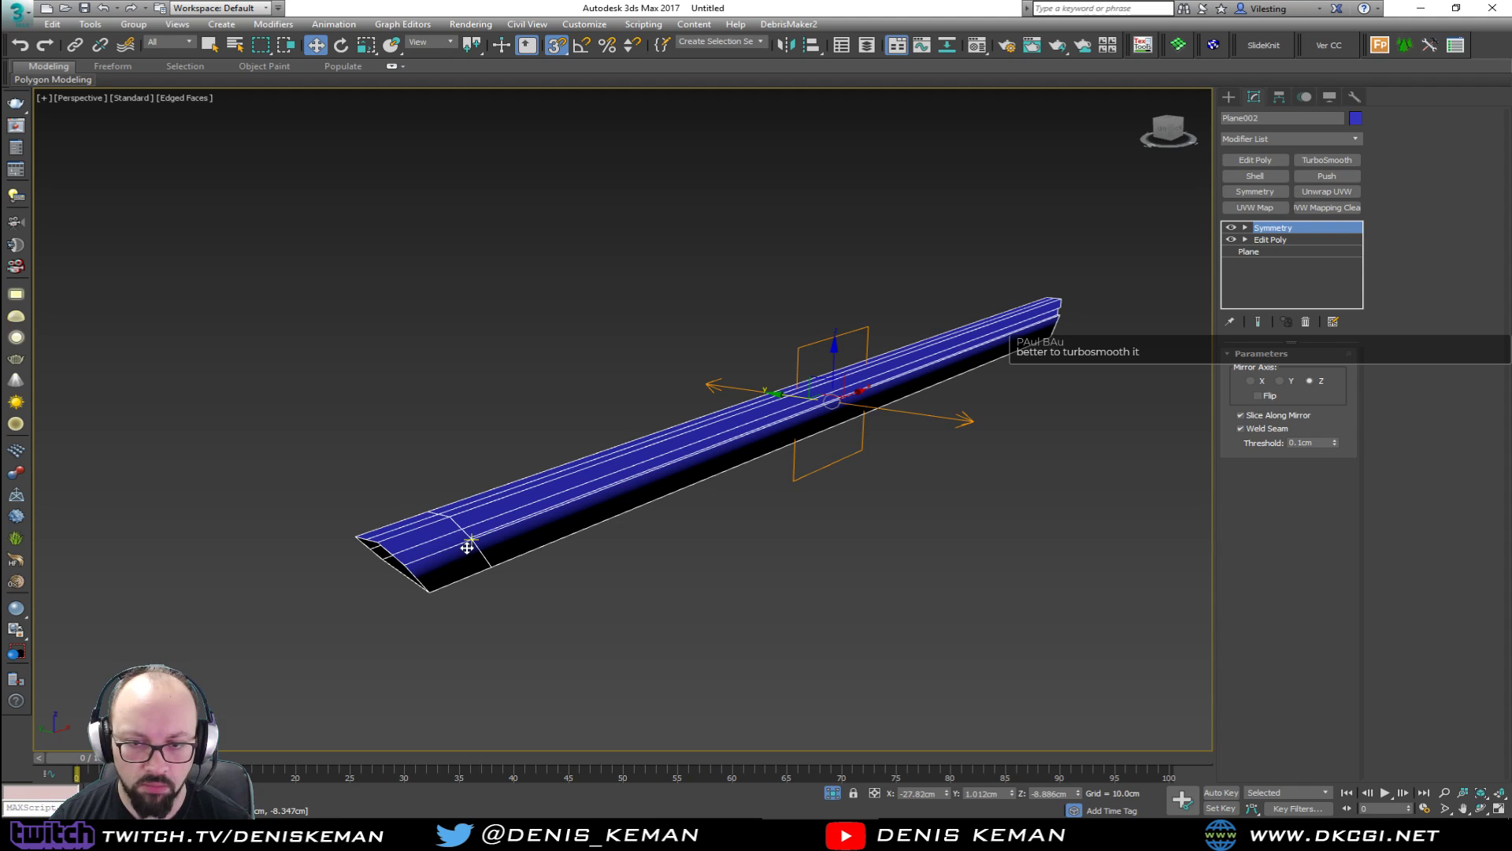
In the Edit Poly below Symmetry, target weld the inner upper tip vertex onto the back strip's outer corner.
click(1292, 237)
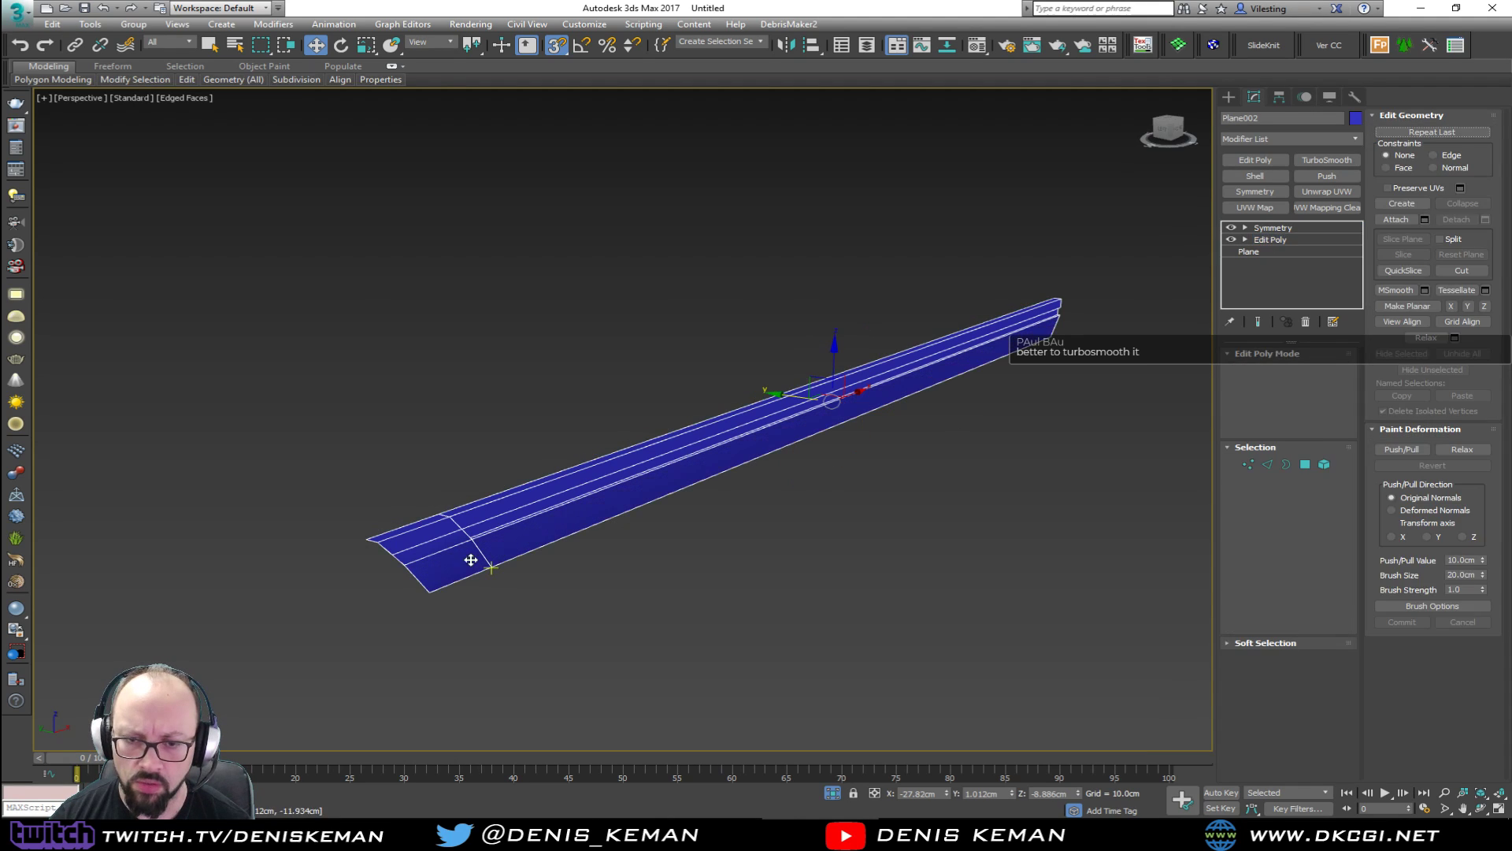
key(1)
click(383, 543)
alt+middle_drag(385, 543, 444, 544)
scroll(386, 543, up, 3)
click(1317, 707)
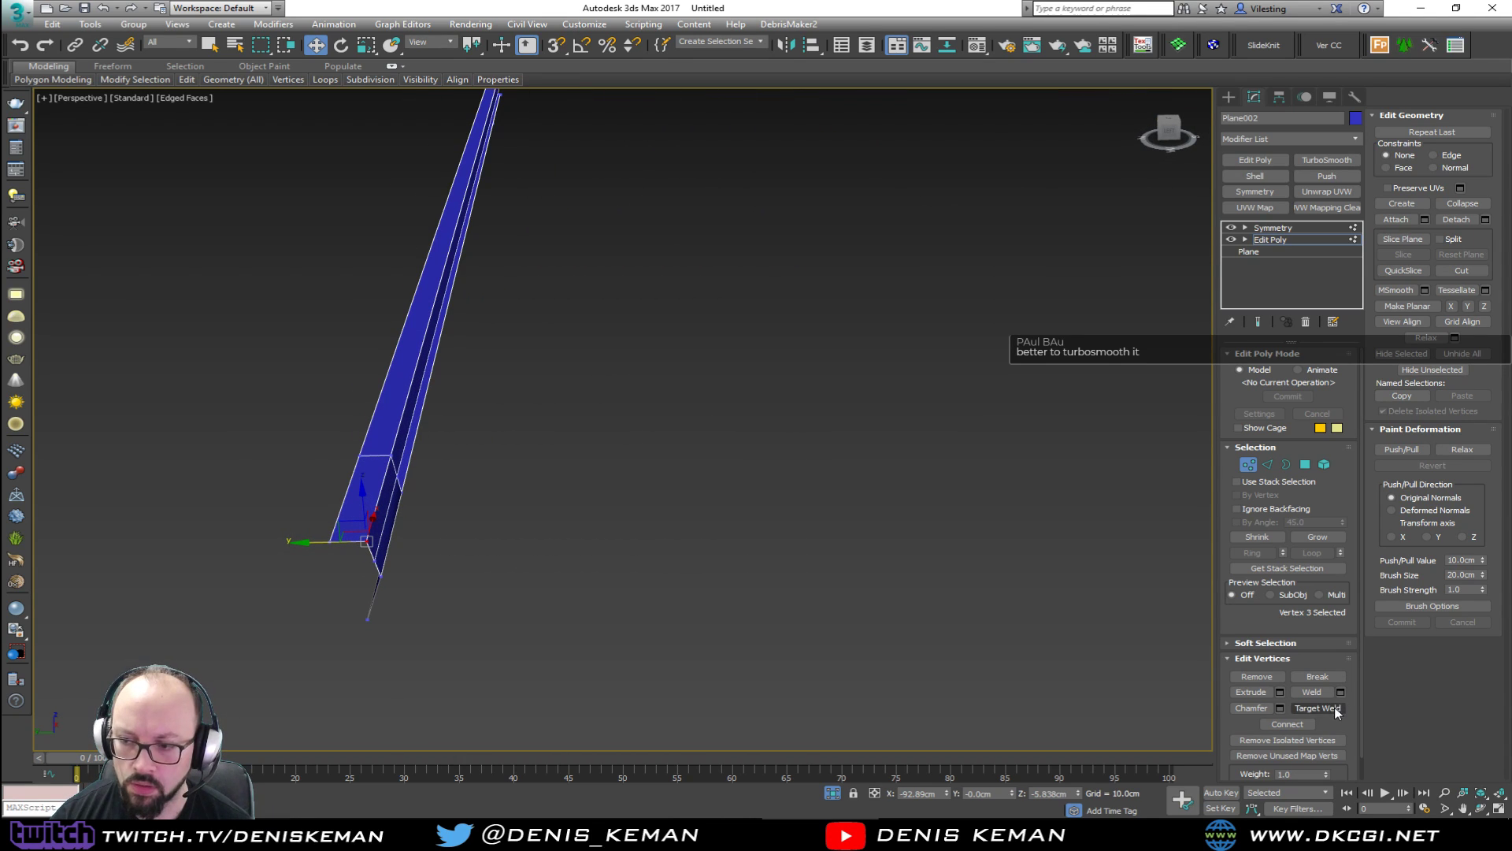
click(330, 542)
Snap the remaining middle tip vertices sideways onto the mirror plane so the point closes, and leave vertex level.
key(w)
key(s)
mouse_move(336, 562)
mouse_down()
mouse_move(330, 543)
mouse_move(334, 558)
mouse_up()
click(380, 577)
click(380, 576)
mouse_move(334, 557)
alt+middle_down()
mouse_move(274, 541)
mouse_move(333, 556)
alt+middle_up()
click(1248, 465)
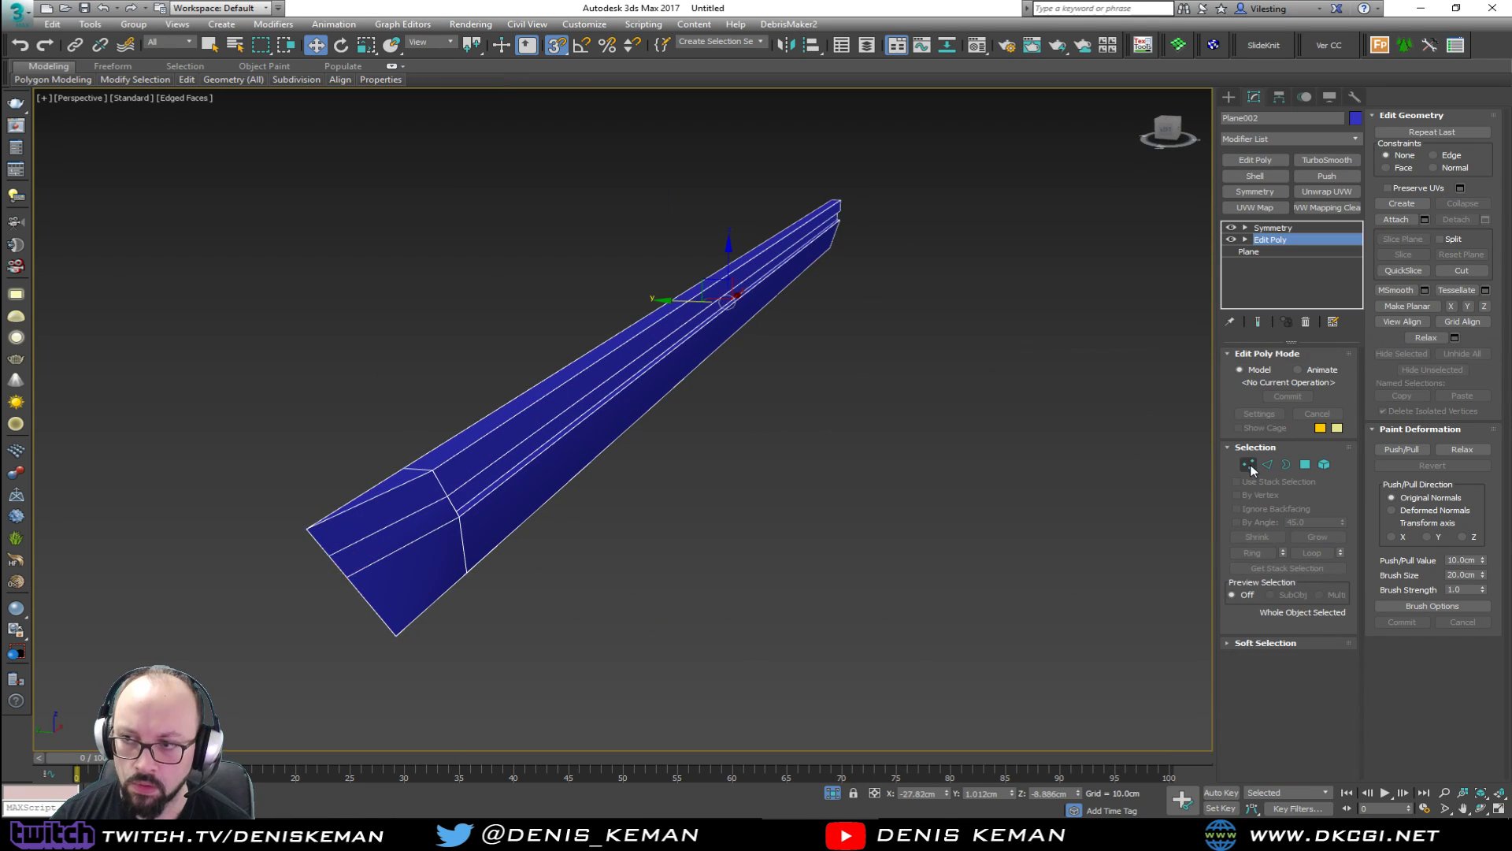
Add an Edit Poly modifier above the Symmetry and scale the blade thinner along the Y axis.
key(F4)
mouse_move(640, 460)
alt+middle_down()
mouse_move(622, 423)
mouse_move(520, 449)
mouse_move(654, 455)
mouse_move(672, 478)
alt+middle_up()
key(F4)
scroll(678, 488, up, 3)
key(r)
drag(756, 378, 727, 391)
mouse_move(719, 398)
alt+middle_down()
mouse_move(523, 379)
mouse_move(699, 409)
mouse_move(678, 409)
mouse_move(675, 437)
mouse_move(730, 442)
mouse_move(811, 408)
mouse_move(734, 409)
alt+middle_up()
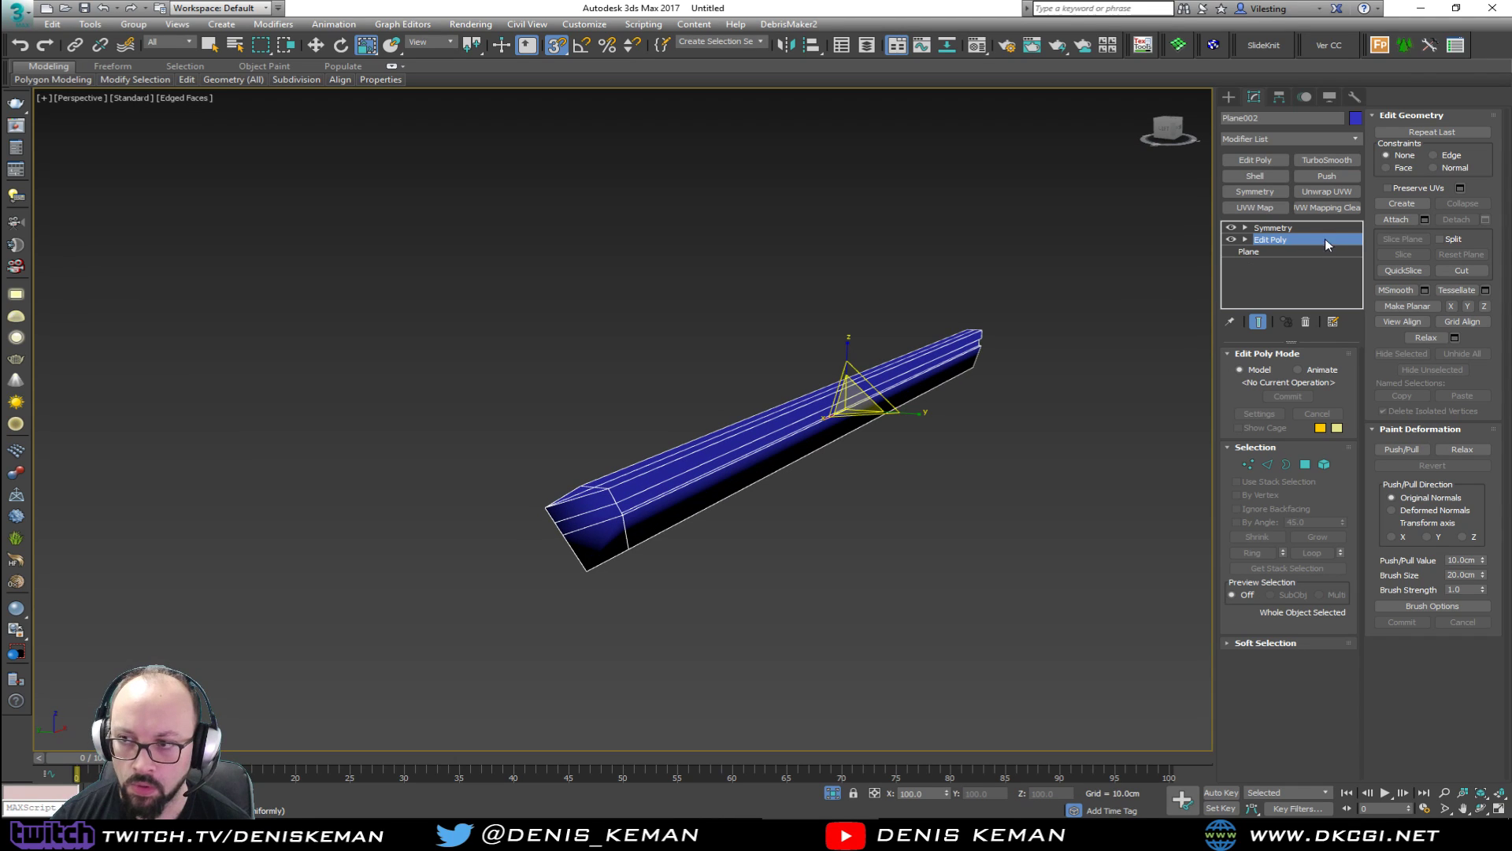
click(1239, 159)
scroll(844, 422, up, 5)
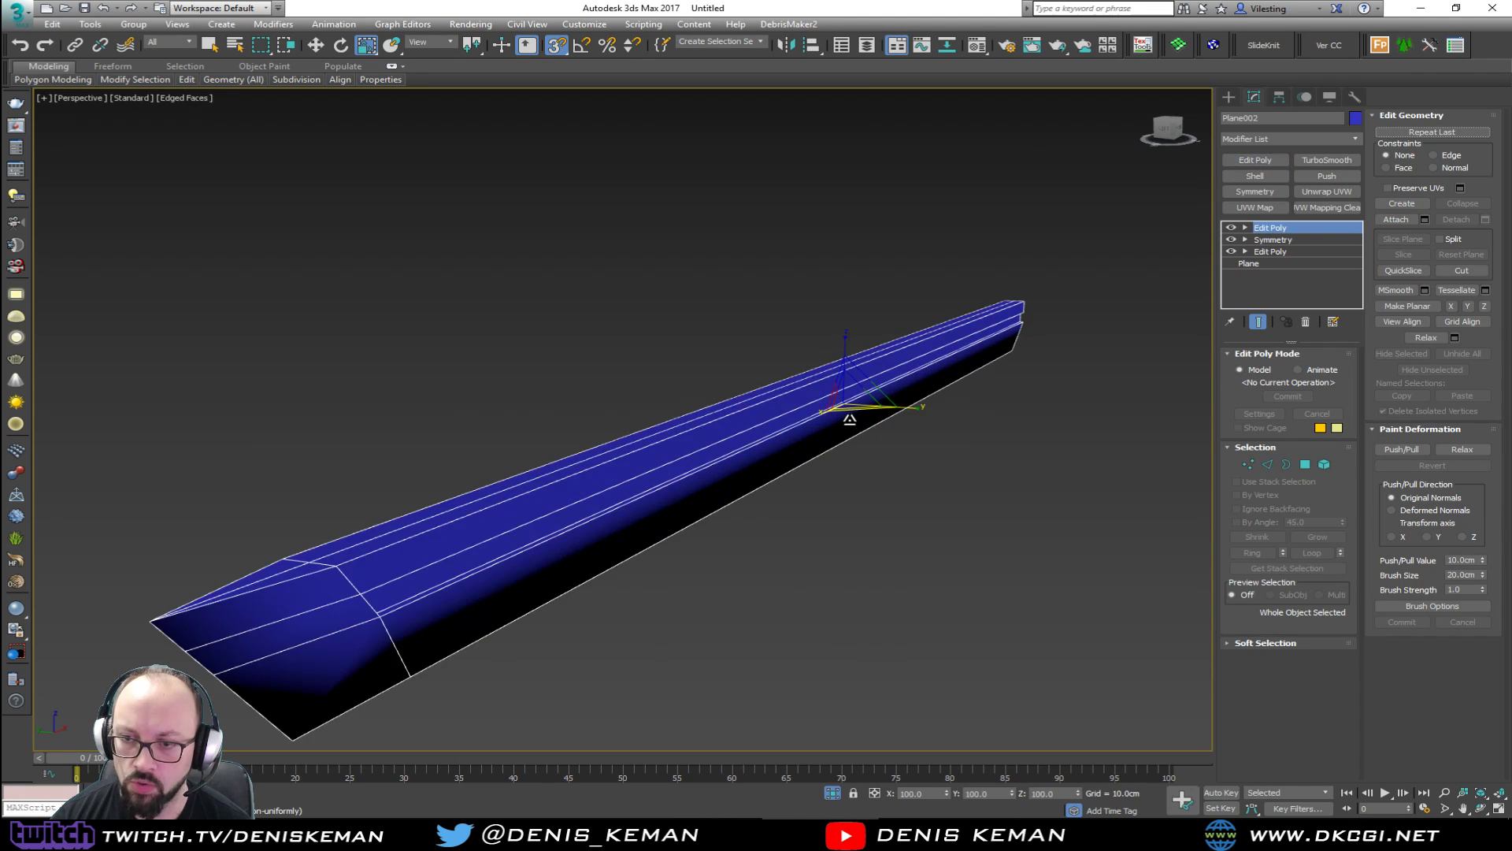
drag(908, 402, 866, 397)
alt+middle_drag(866, 397, 979, 376)
In the front view, move the lower tip vertices to about X -86.57 cm, Z -10.65 cm to round the point.
key(alt+w)
middle_click(789, 266)
key(z)
key(alt+w)
scroll(474, 430, up, 2)
key(1)
drag(456, 465, 504, 415)
key(w)
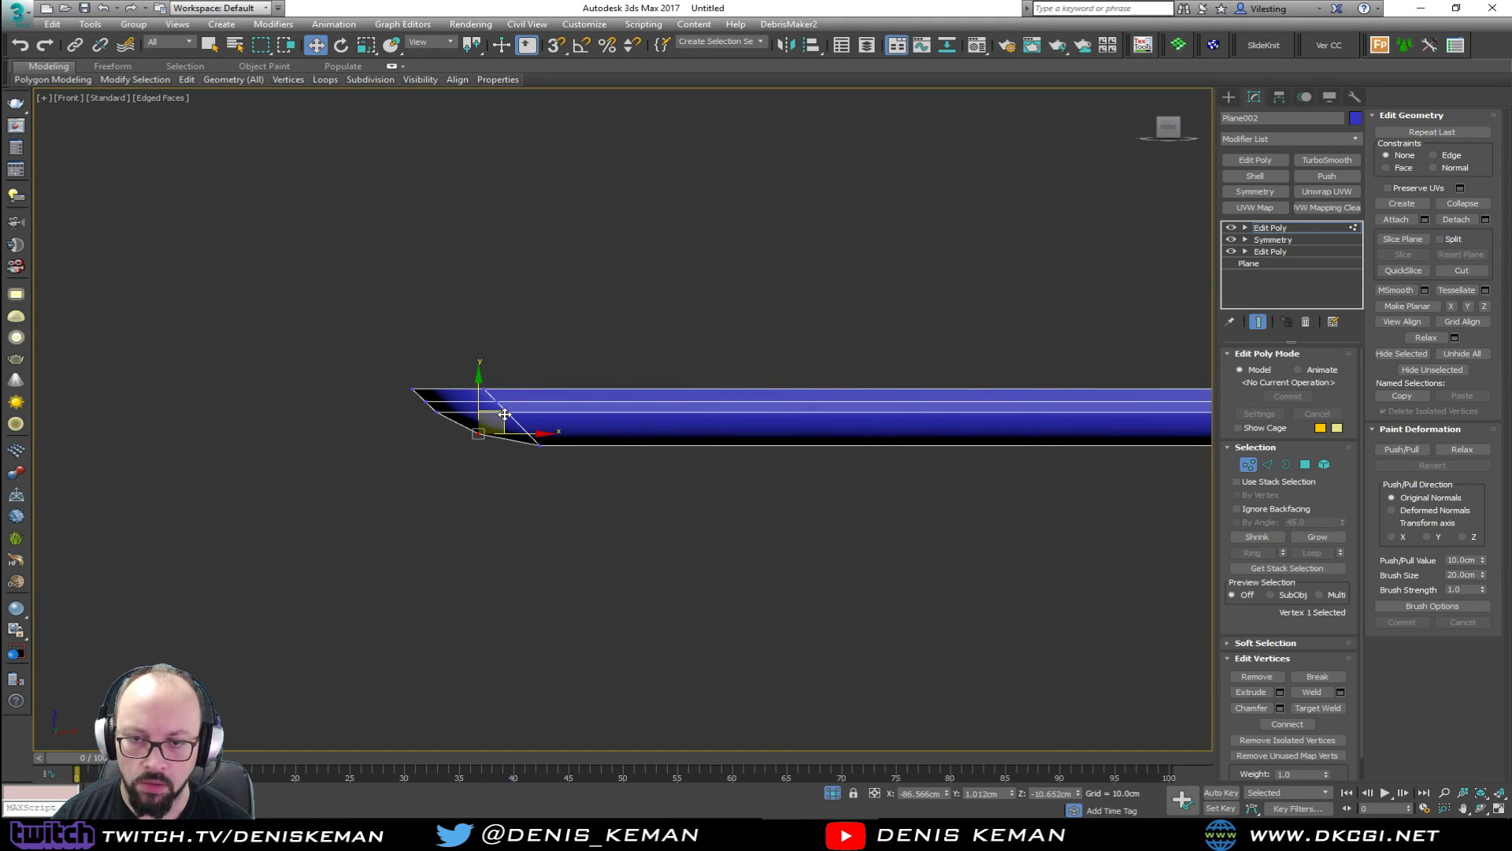
click(1249, 463)
Examine the shaded blade's outline and tip in the front and perspective views.
click(646, 333)
key(F4)
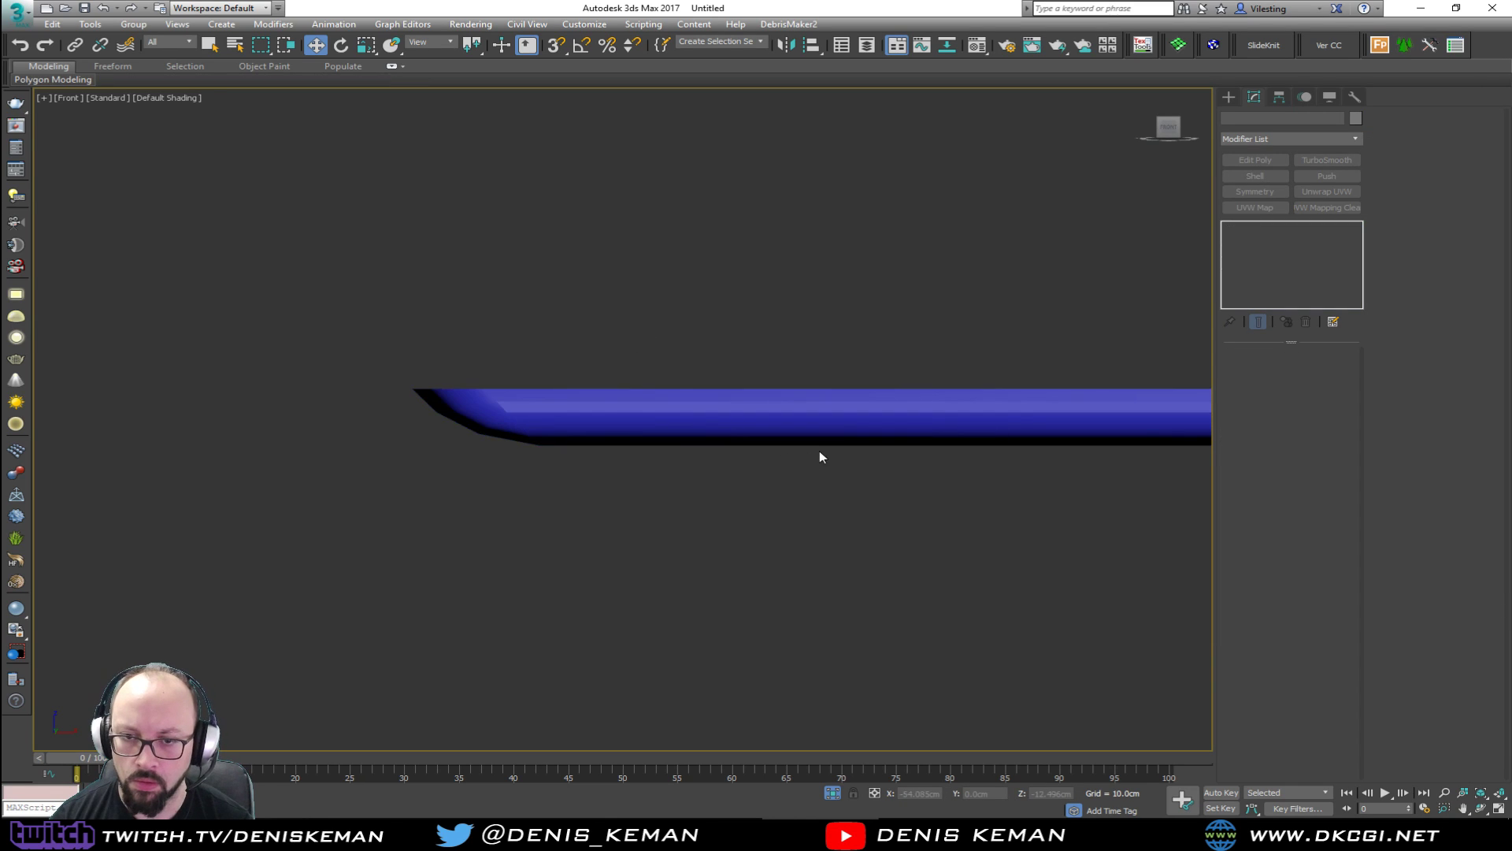
middle_drag(819, 450, 412, 450)
scroll(413, 451, down, 4)
scroll(413, 450, down, 2)
key(alt+w)
click(713, 543)
key(alt+w)
mouse_move(820, 535)
alt+middle_down()
mouse_move(598, 479)
mouse_move(653, 500)
alt+middle_up()
key(F4)
click(648, 519)
scroll(648, 519, up, 4)
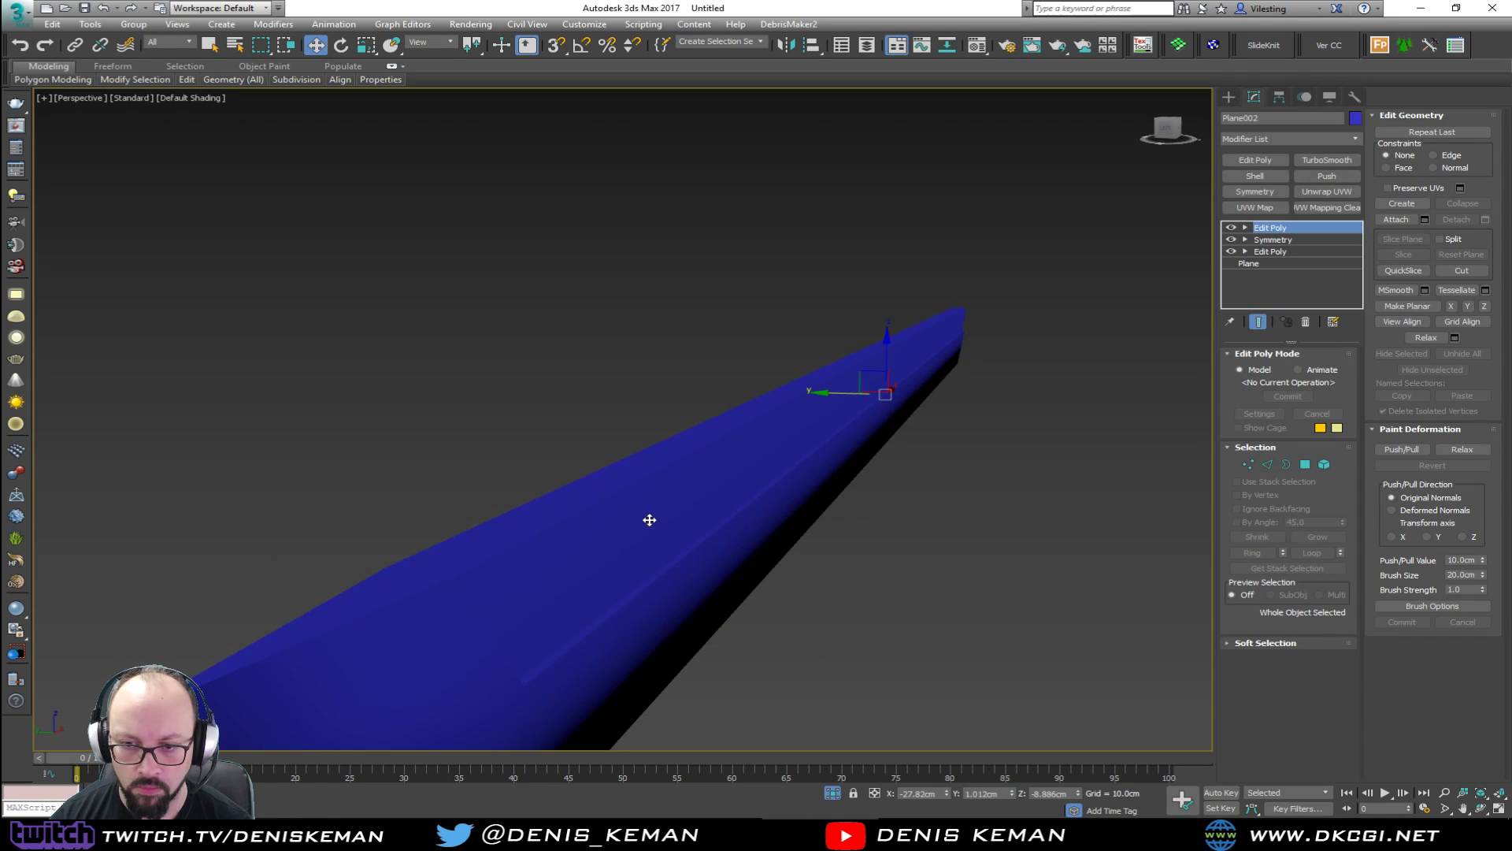
Select the blade's groove and back polygons using by-angle selection with a threshold of 15.
key(F4)
key(4)
click(671, 528)
alt+middle_drag(671, 527, 810, 418)
ctrl+click(988, 396)
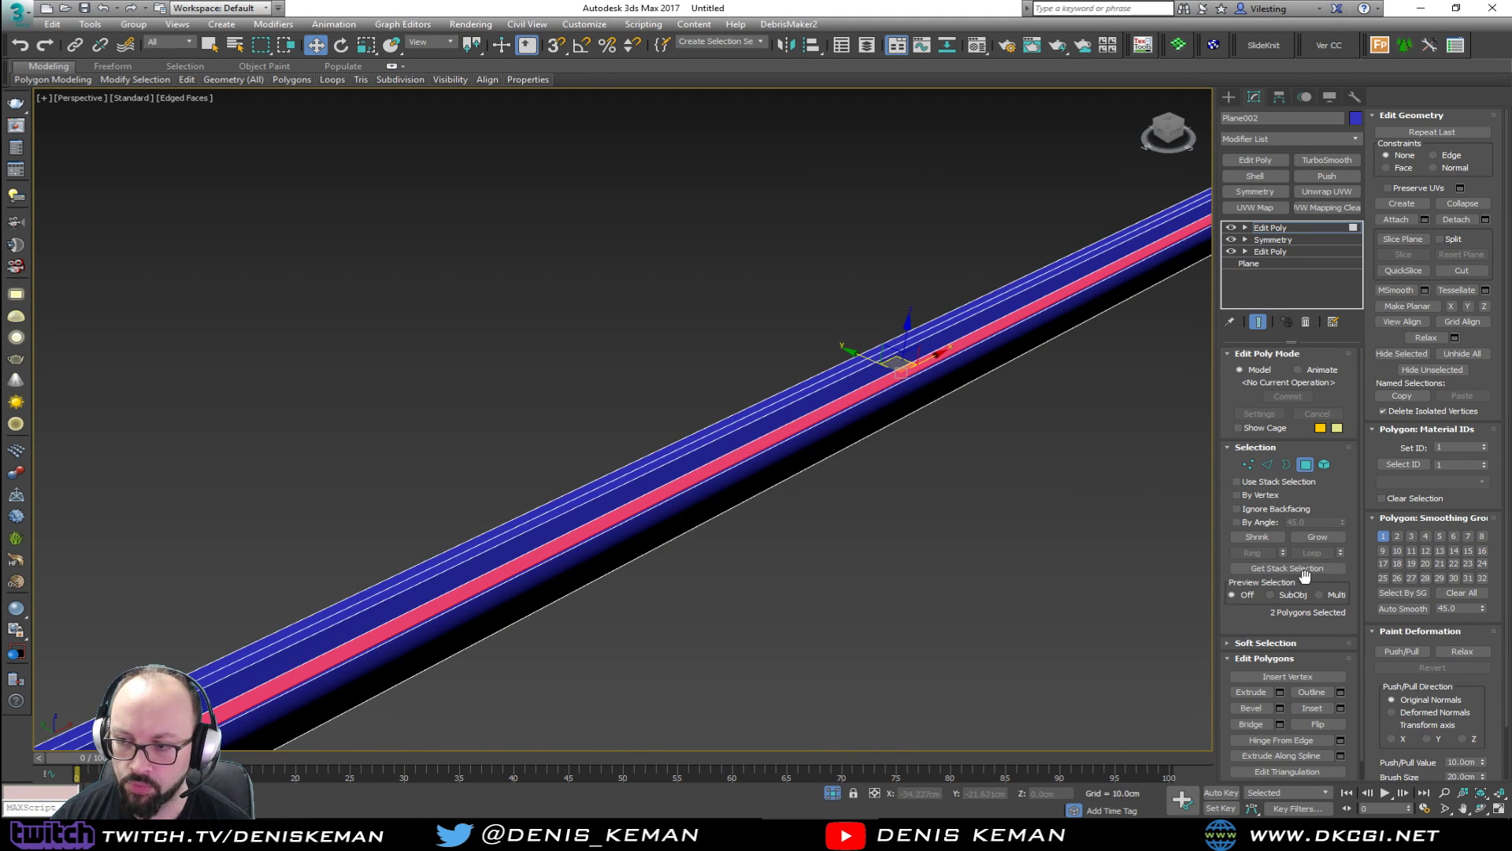
click(1236, 522)
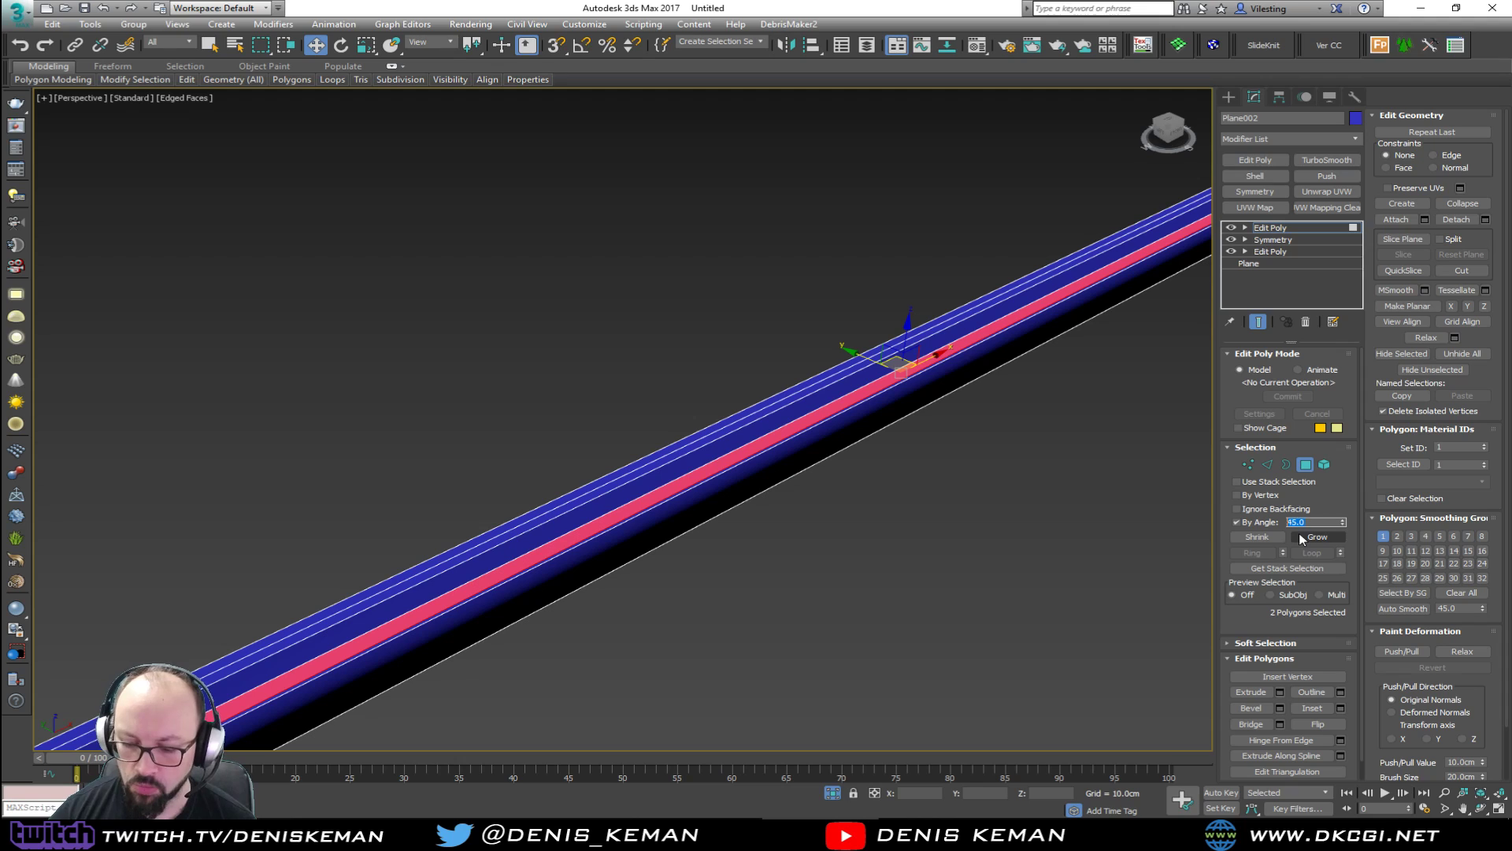
ctrl+click(817, 383)
scroll(819, 385, down, 5)
alt+middle_drag(861, 386, 959, 478)
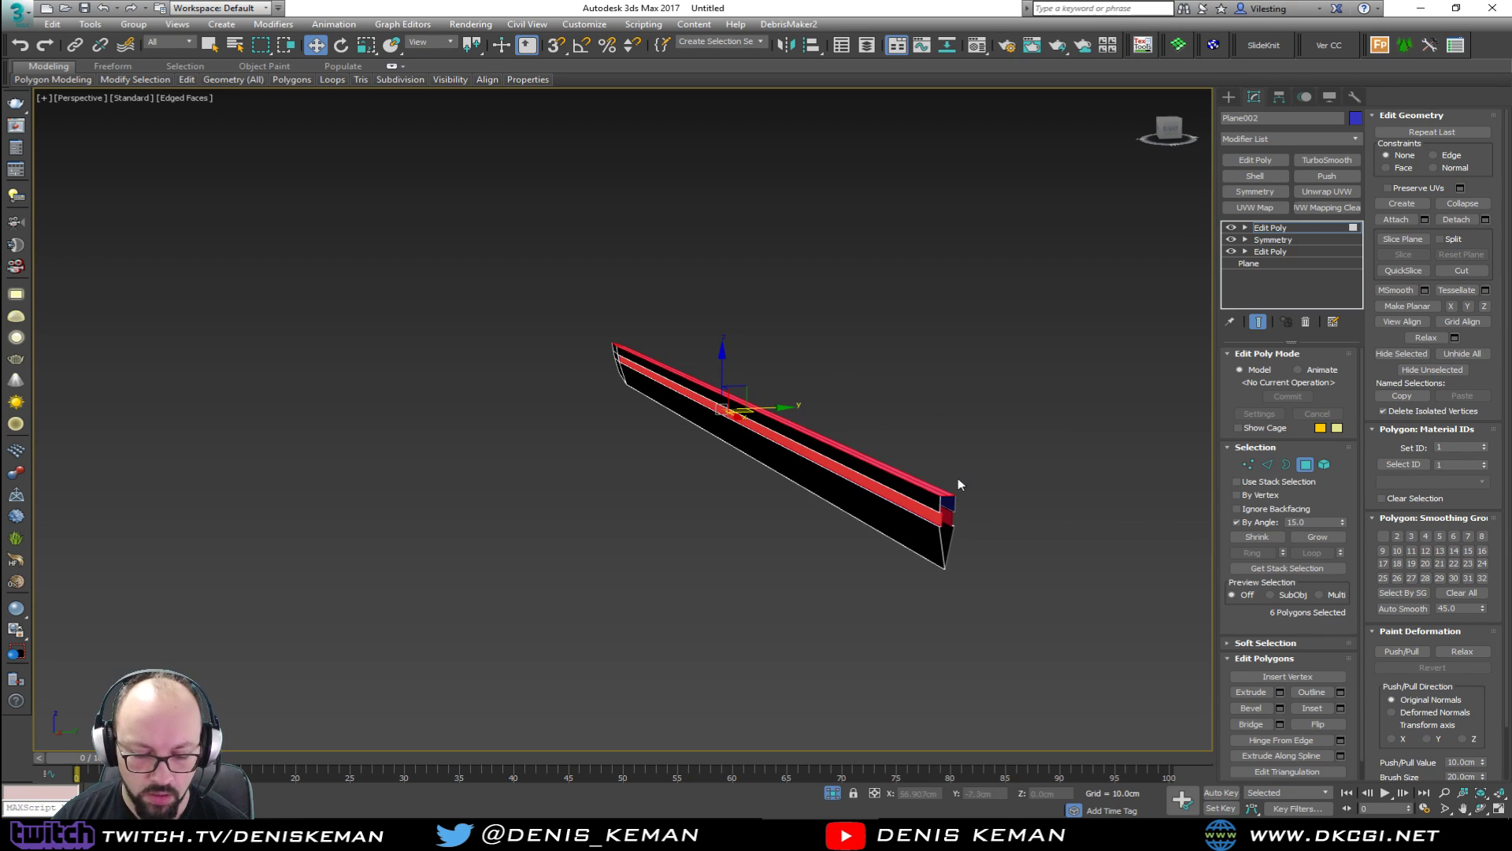
Select the side faces on each side of the blade by angle and Auto Smooth them with a threshold of 180.
scroll(937, 520, up, 2)
click(928, 497)
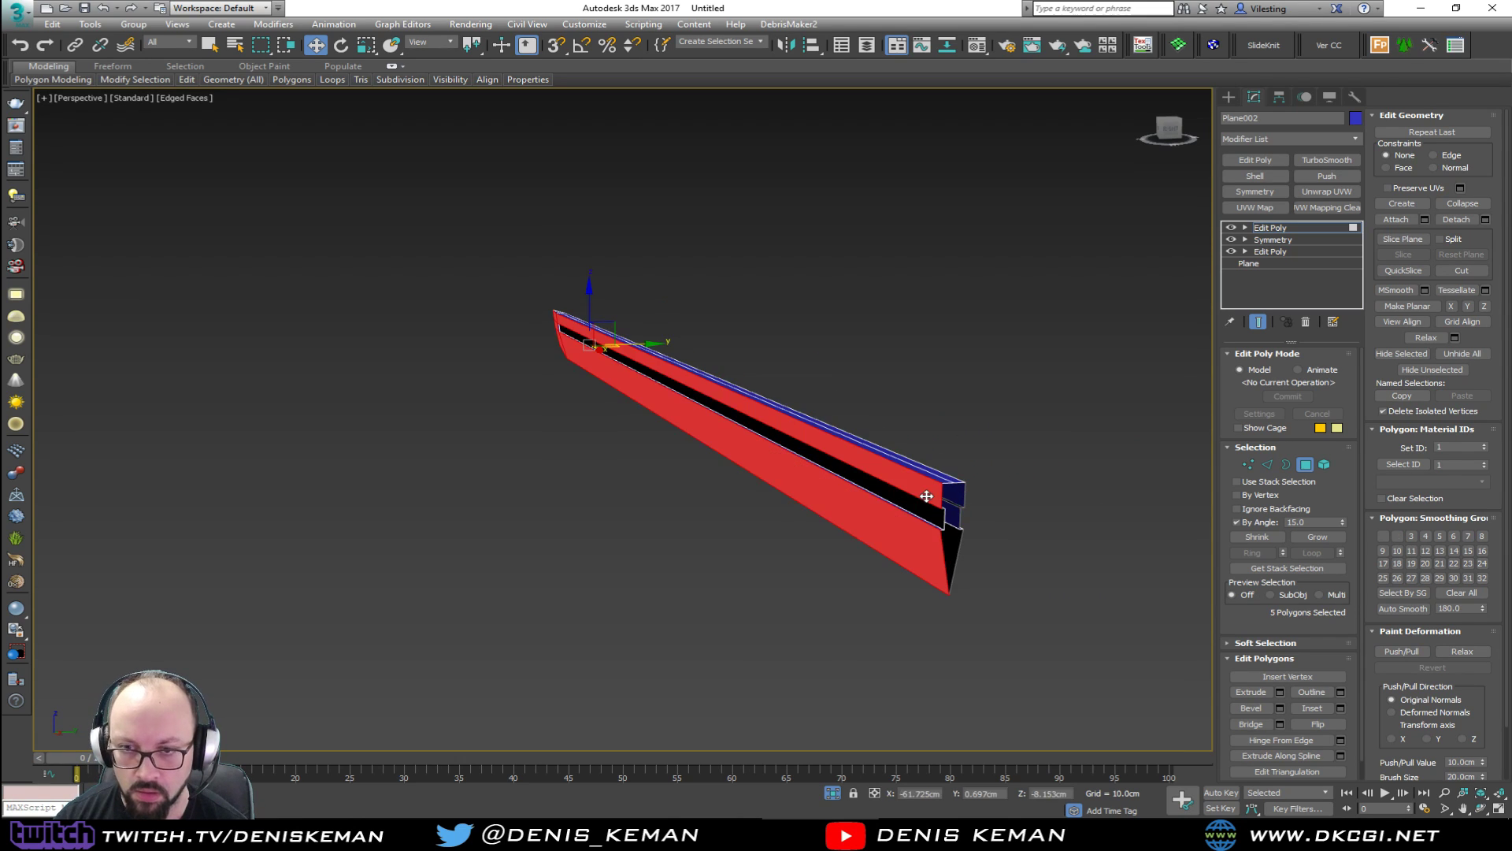
alt+middle_drag(953, 501, 882, 496)
alt+middle_drag(528, 385, 935, 402)
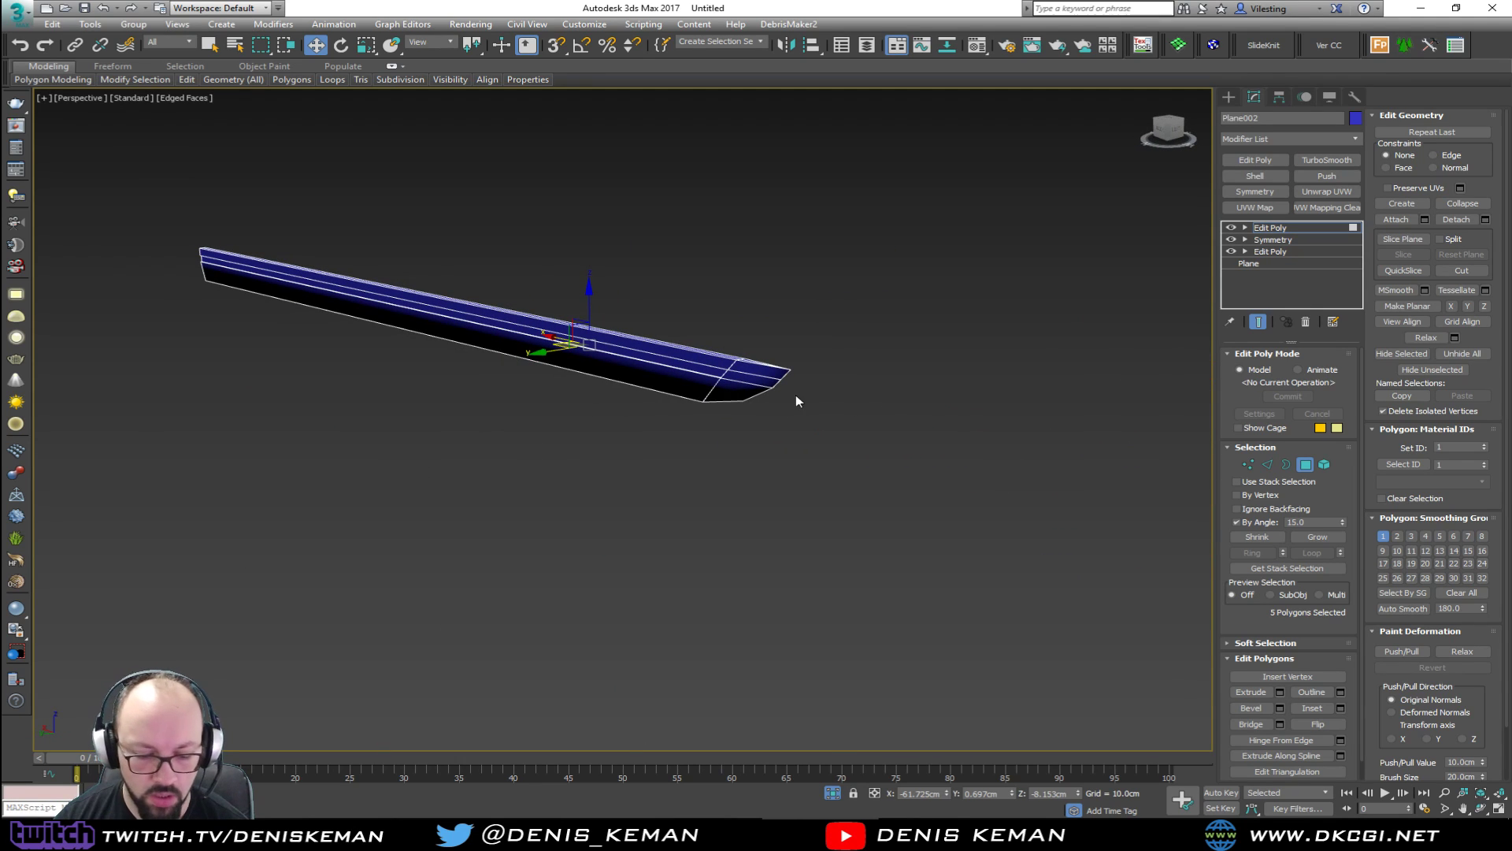
click(741, 392)
alt+middle_drag(717, 376, 837, 365)
scroll(739, 325, up, 5)
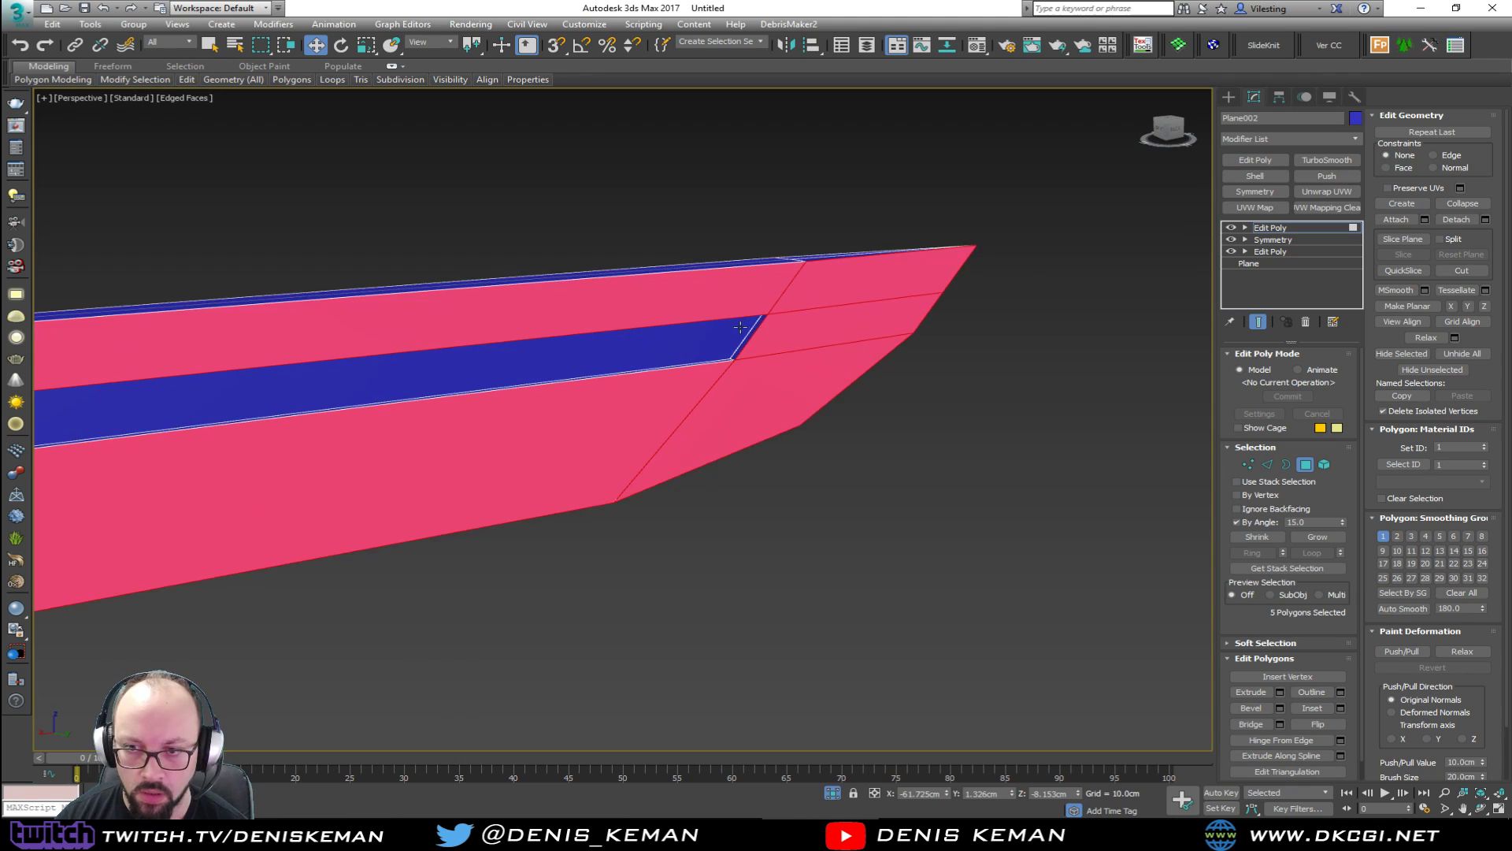
Check the groove's small end faces near the tip on both sides and return to object level.
click(739, 325)
scroll(742, 335, down, 6)
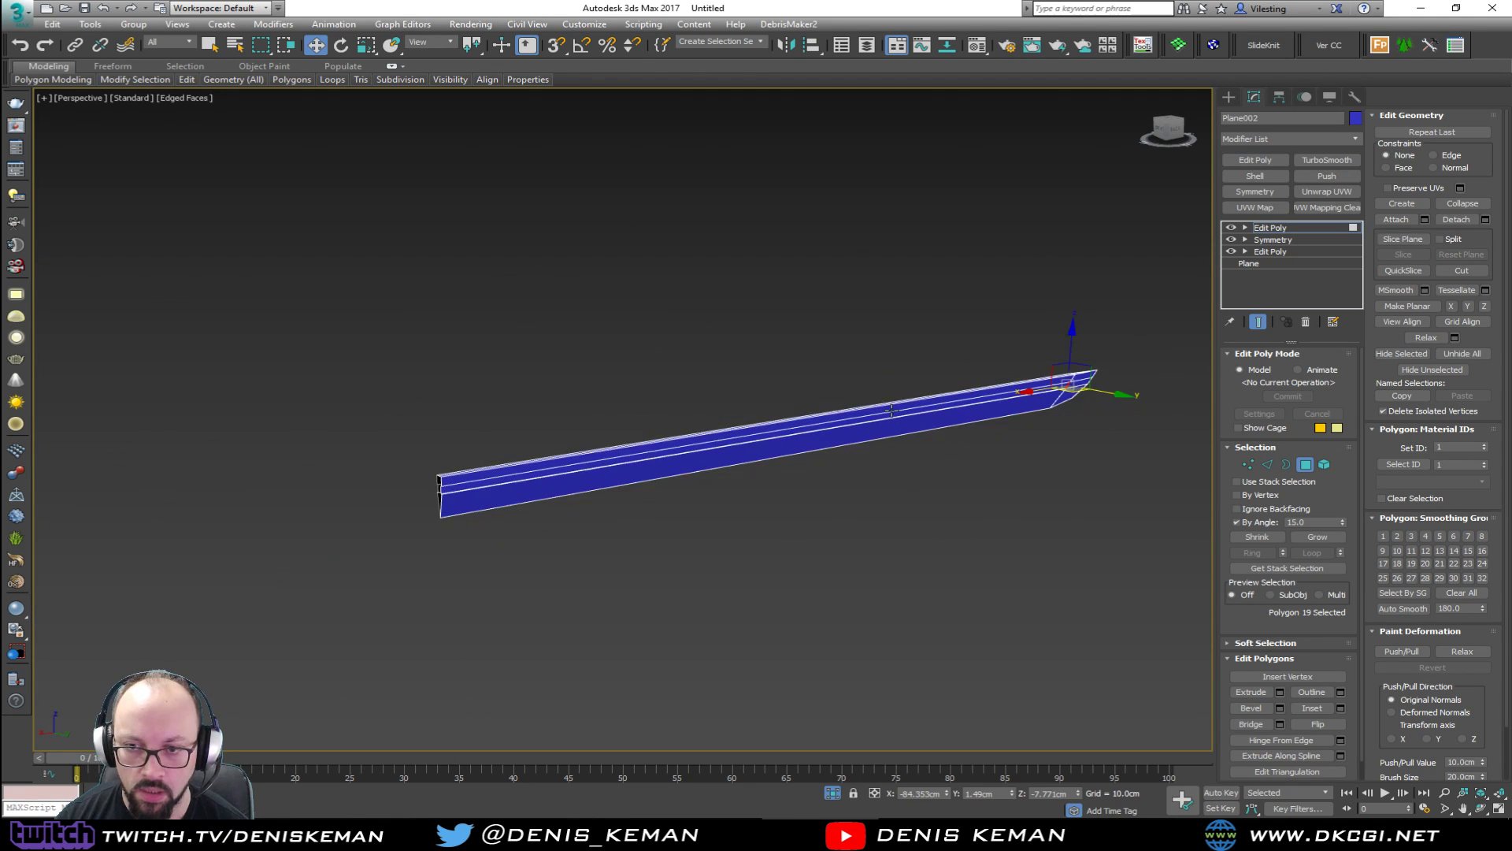
alt+middle_drag(902, 410, 724, 411)
alt+middle_drag(838, 354, 594, 352)
alt+middle_drag(1008, 406, 898, 391)
scroll(1080, 394, up, 3)
scroll(1032, 385, up, 4)
click(1047, 391)
click(1304, 465)
Change the blade's object color to the custom dark grey.
middle_drag(884, 449, 716, 462)
scroll(716, 462, down, 2)
key(F4)
scroll(804, 476, down, 2)
alt+middle_drag(803, 477, 643, 429)
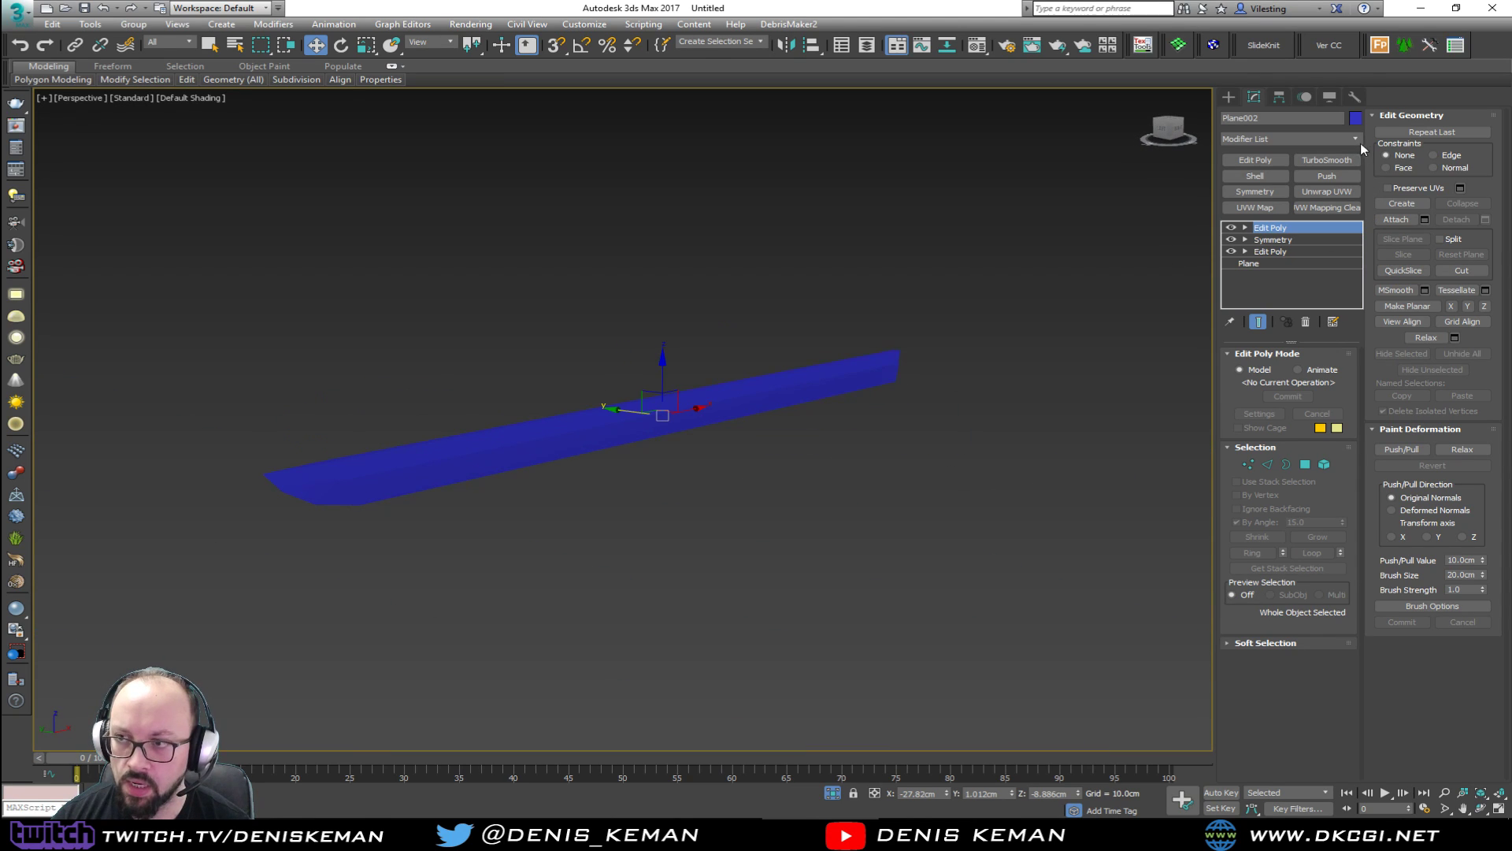
click(1355, 118)
click(886, 328)
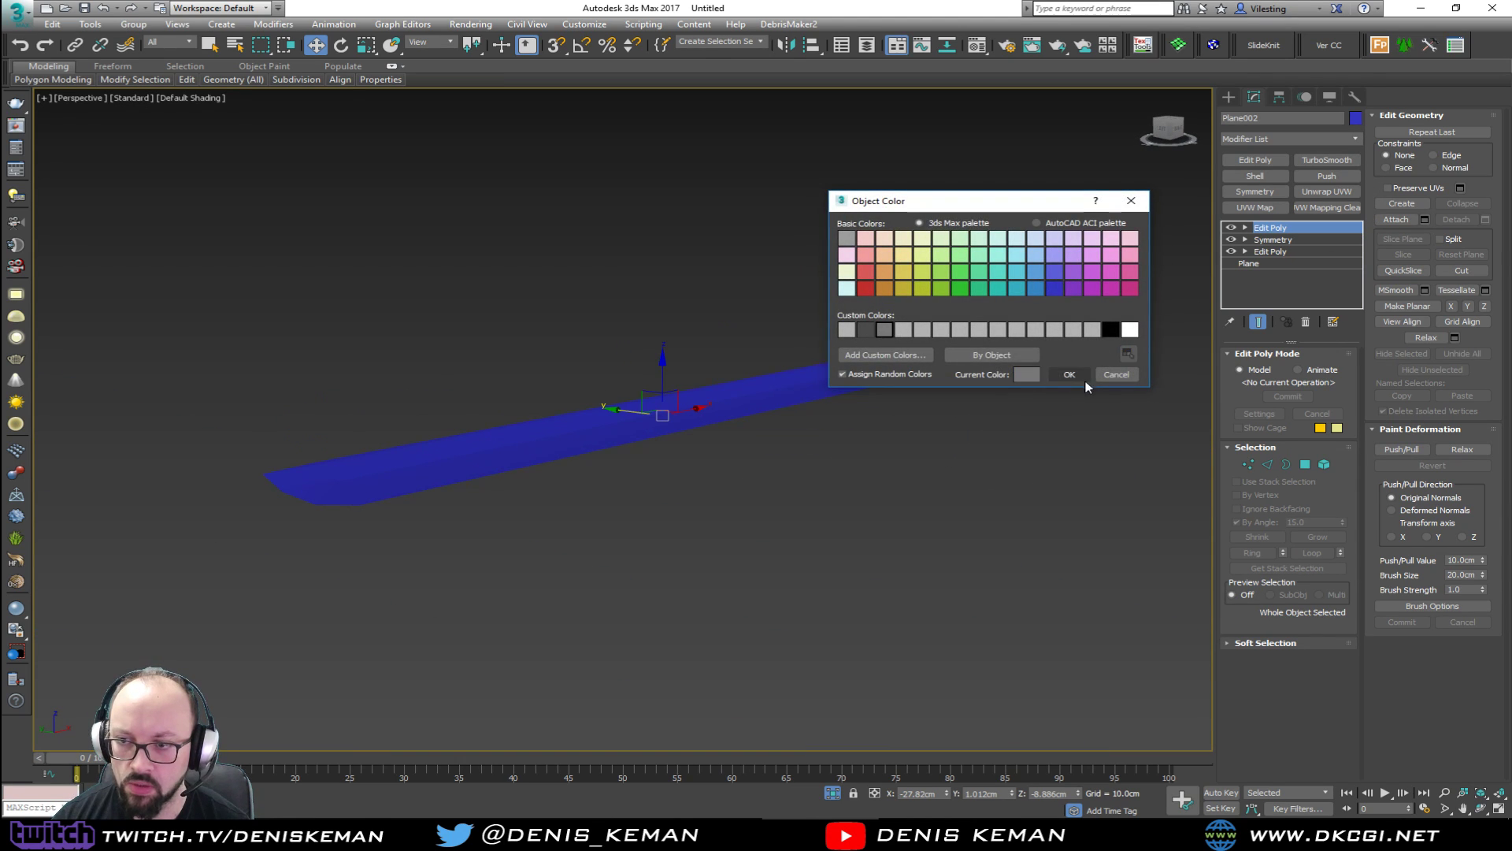
click(1071, 372)
key(F4)
Connect the blade's lengthwise edges with several evenly spaced crosswise loops and return to object level.
scroll(614, 442, up, 4)
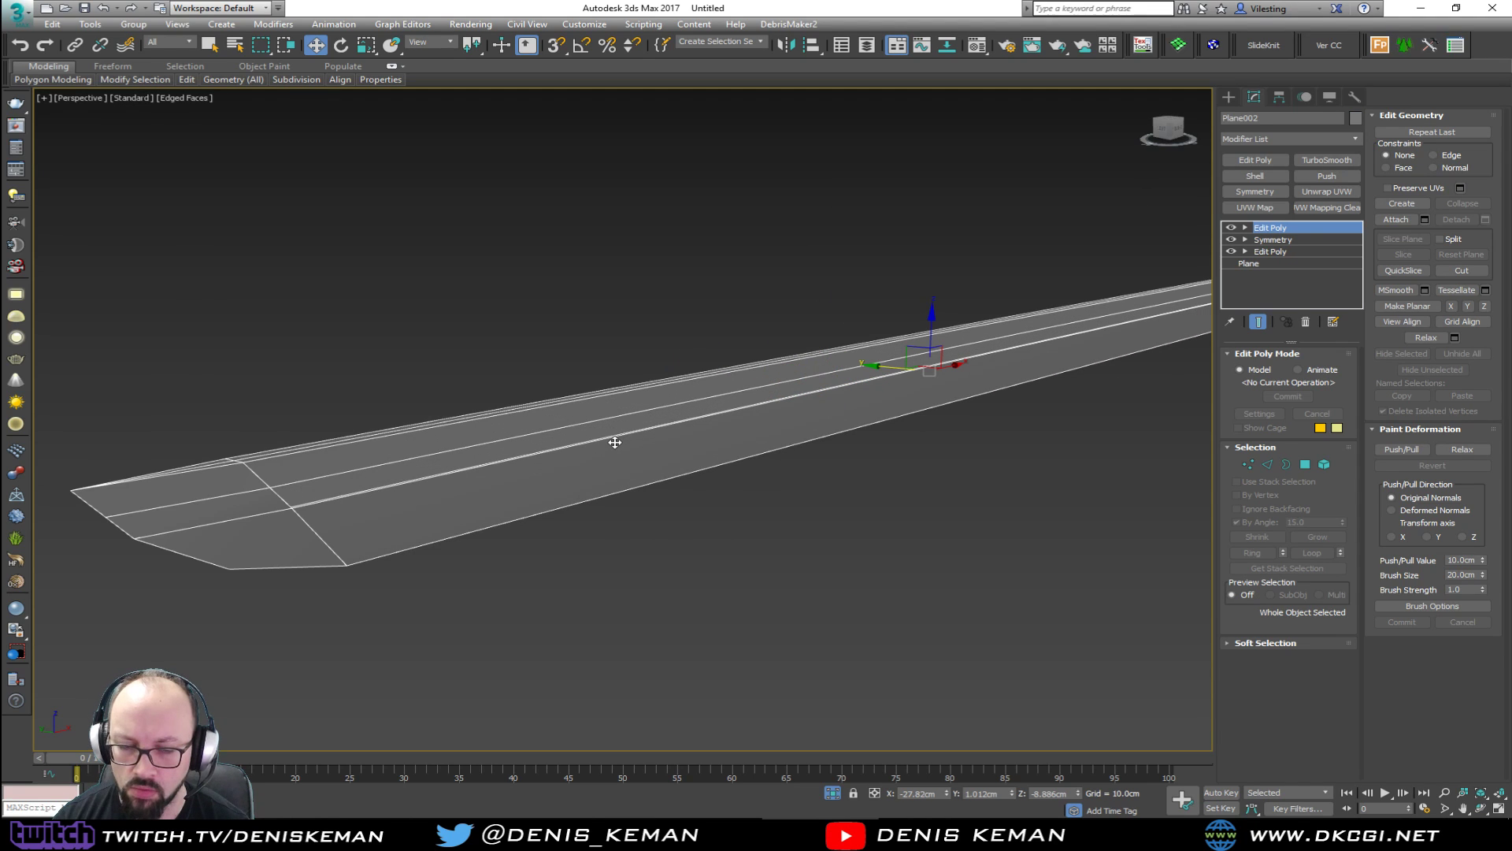
alt+middle_drag(659, 426, 634, 338)
key(2)
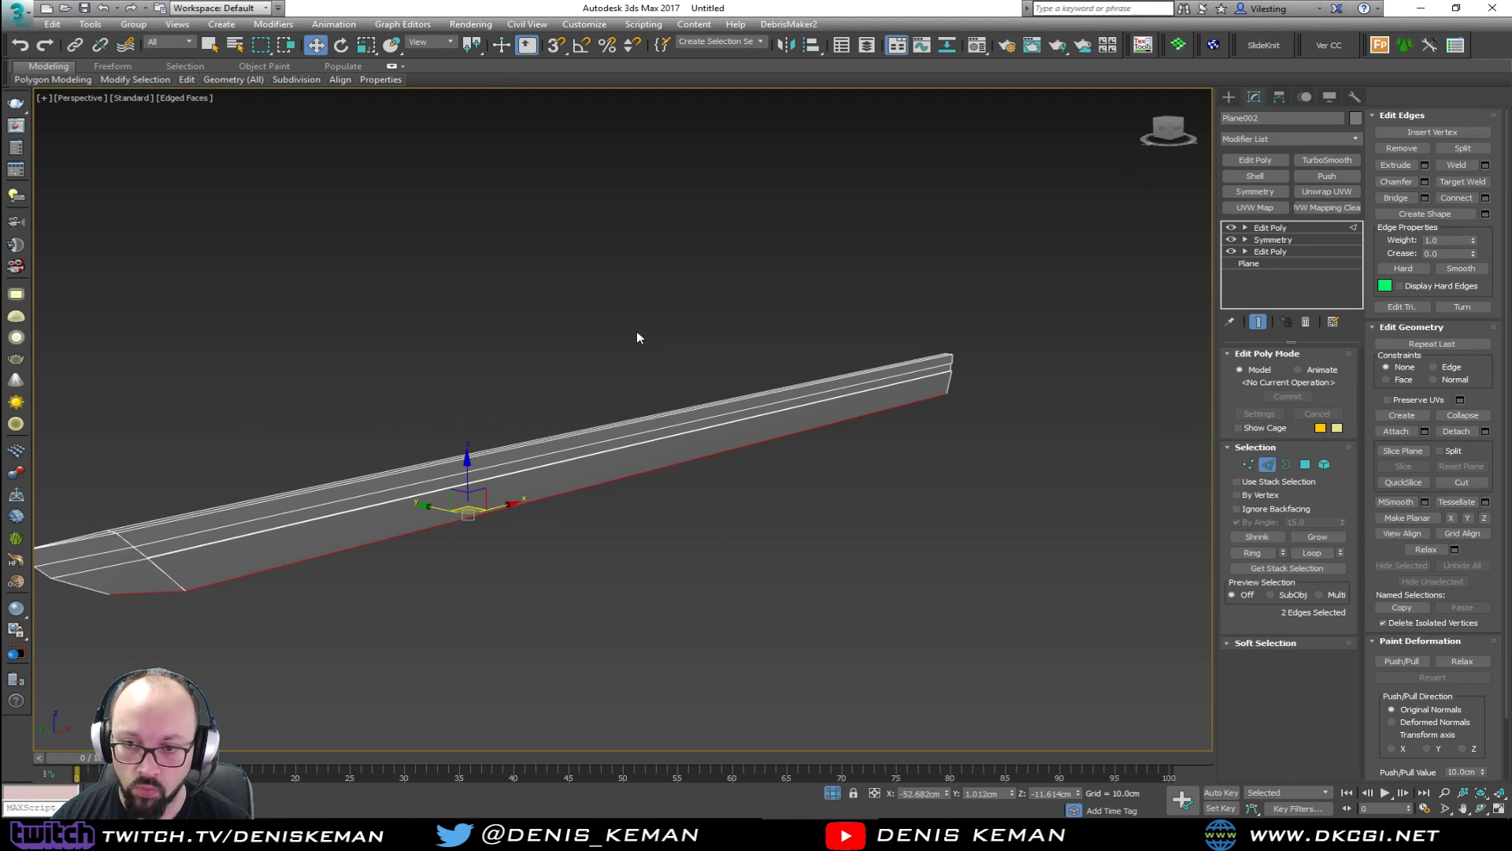
alt+middle_drag(595, 613, 551, 552)
click(1486, 198)
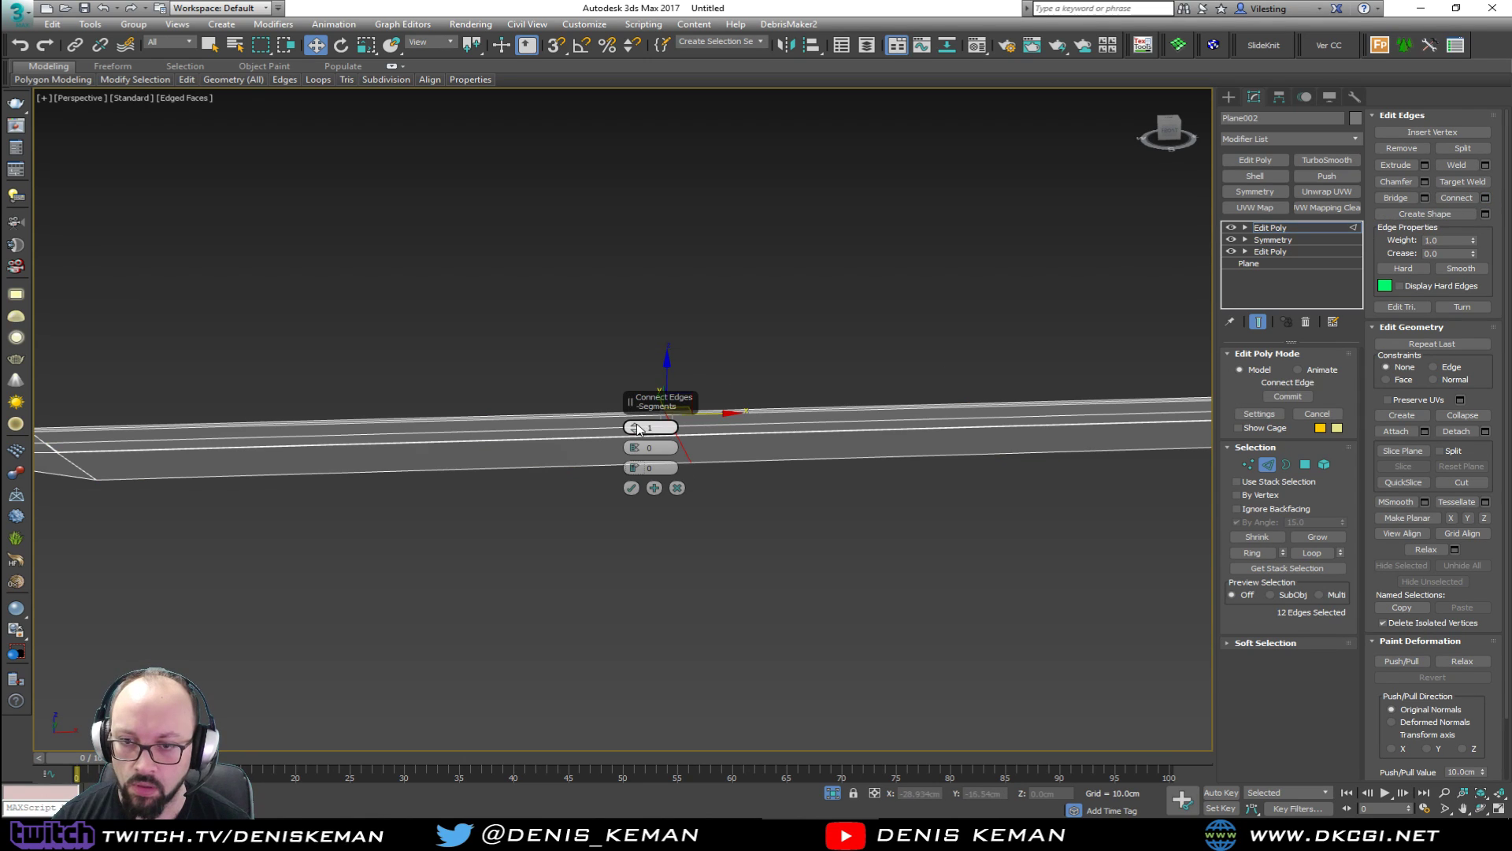
click(636, 424)
click(636, 424)
click(631, 487)
click(1268, 465)
click(991, 552)
Add a TurboSmooth modifier to the blade and separate its result by smoothing groups.
key(F4)
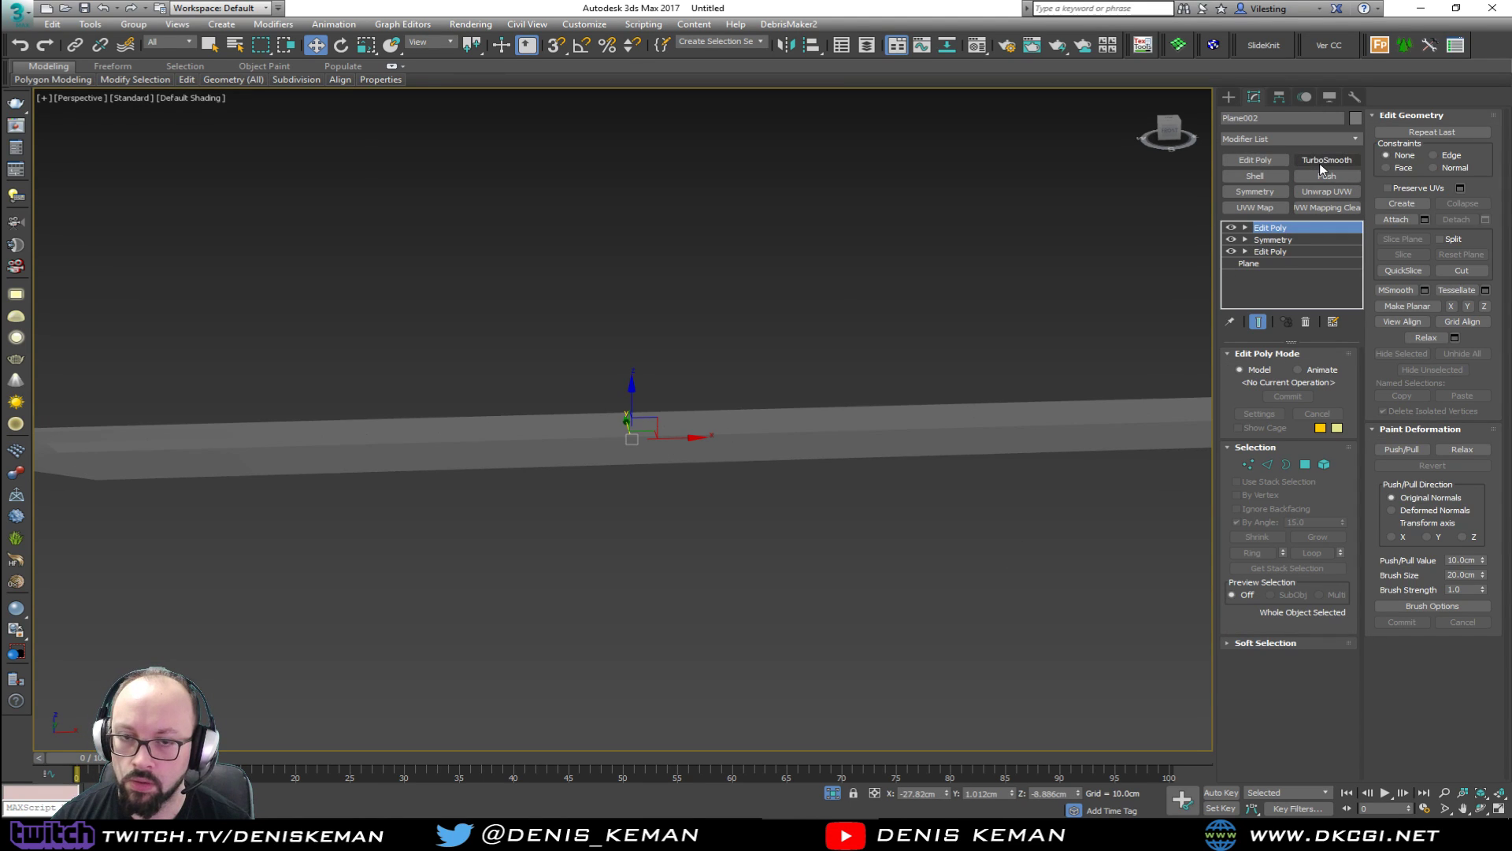
click(1326, 161)
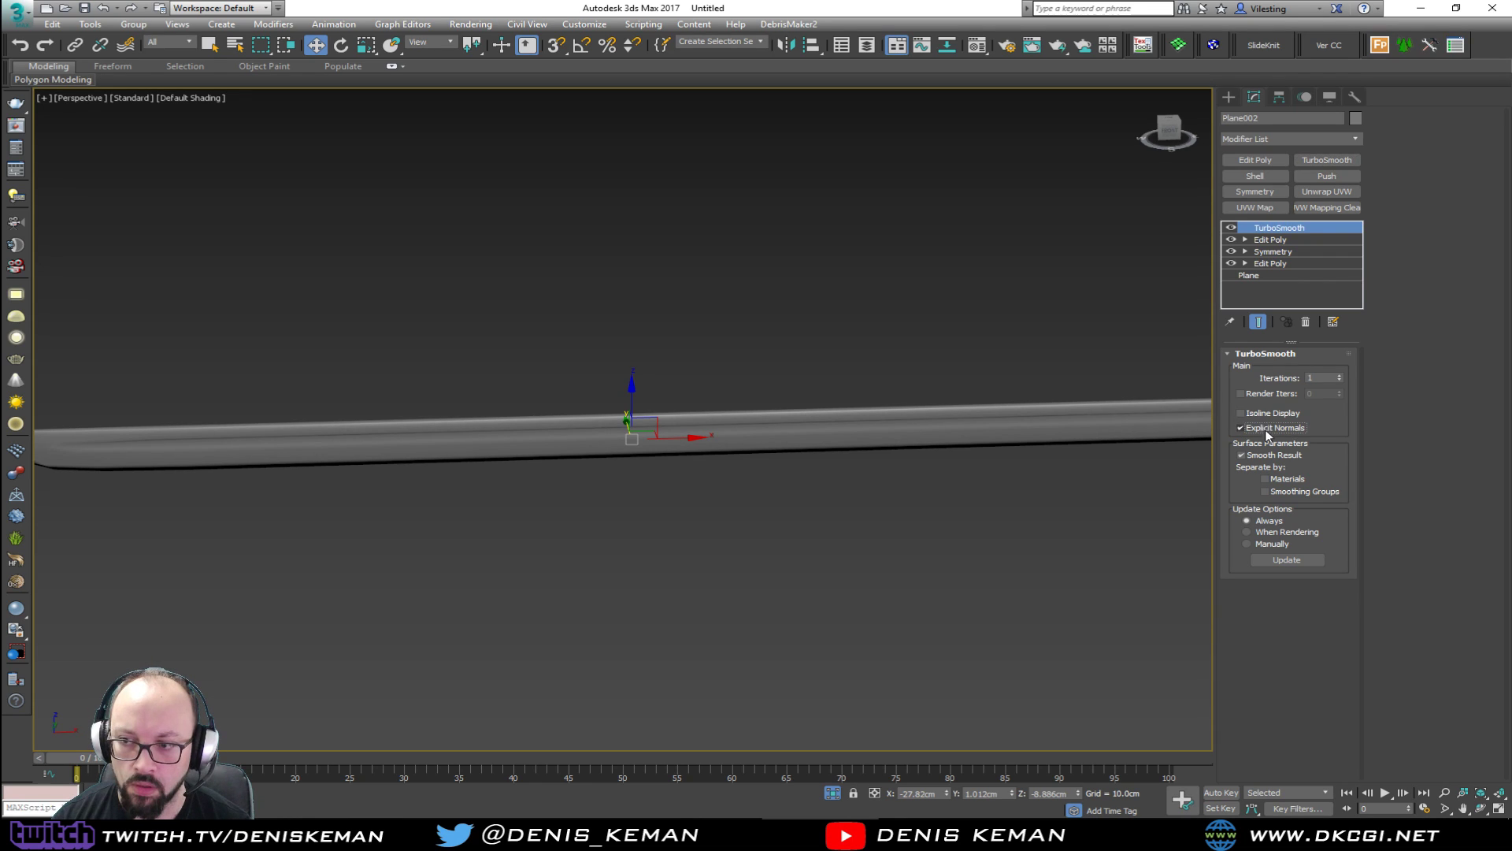
click(1285, 494)
key(F4)
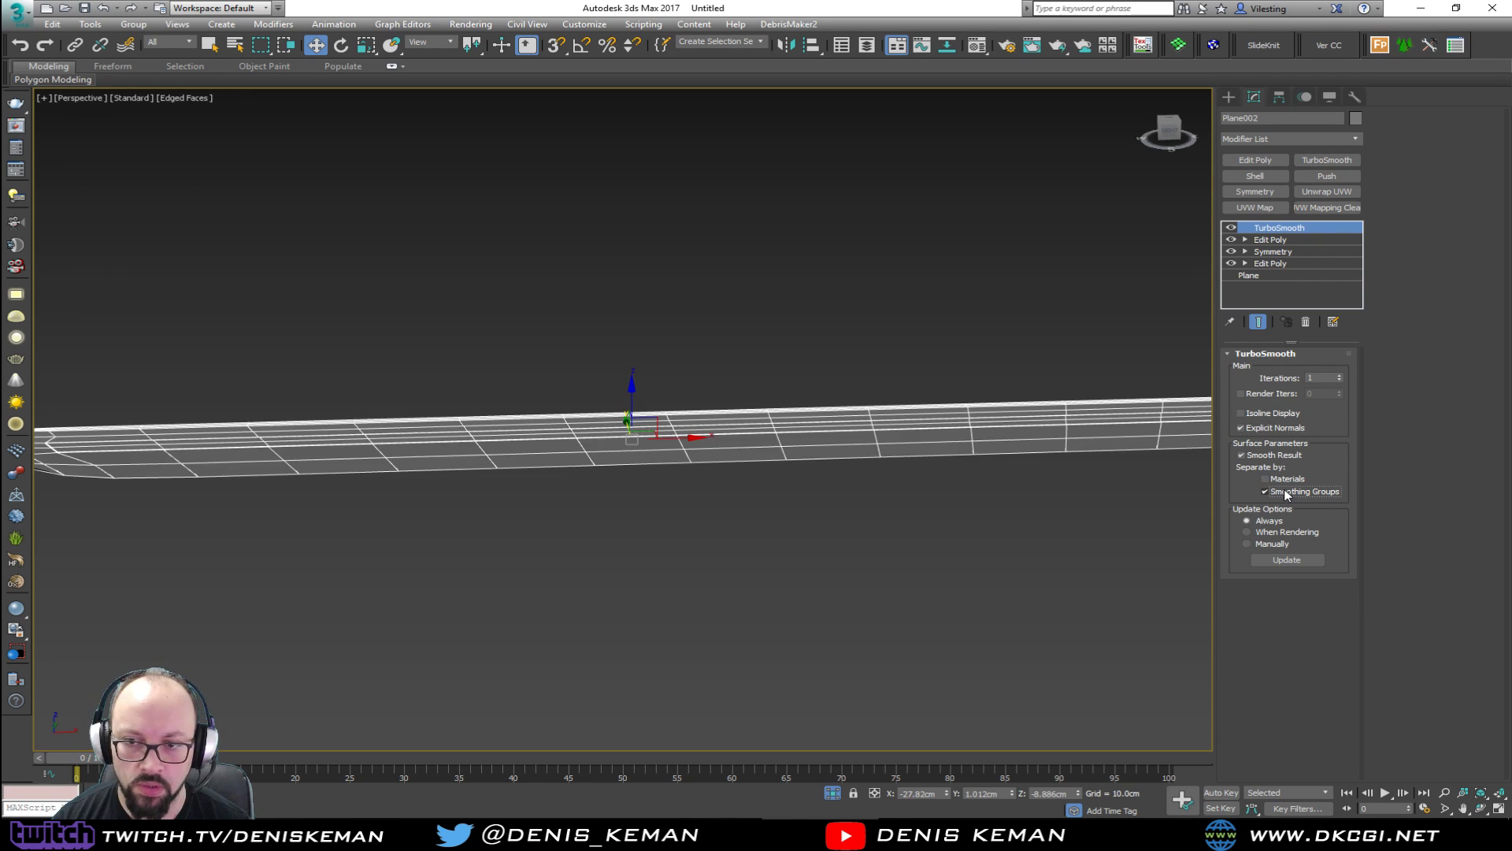
key(F4)
alt+middle_drag(819, 398, 905, 372)
key(F4)
scroll(894, 390, down, 5)
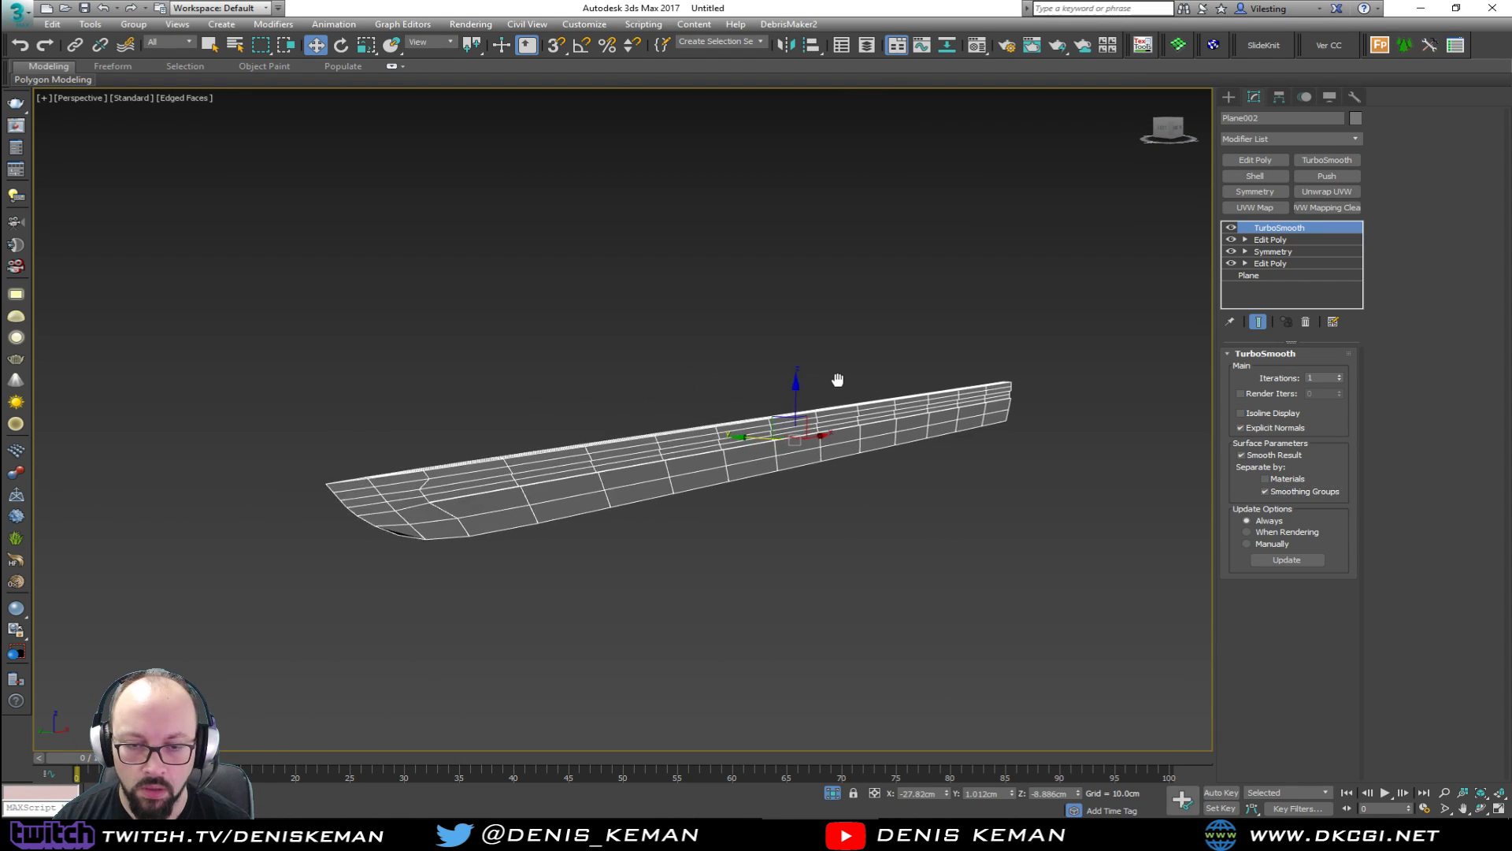
Raise the TurboSmooth iterations and deselect the blade to view it shaded without edges.
click(1341, 378)
click(1046, 518)
key(F4)
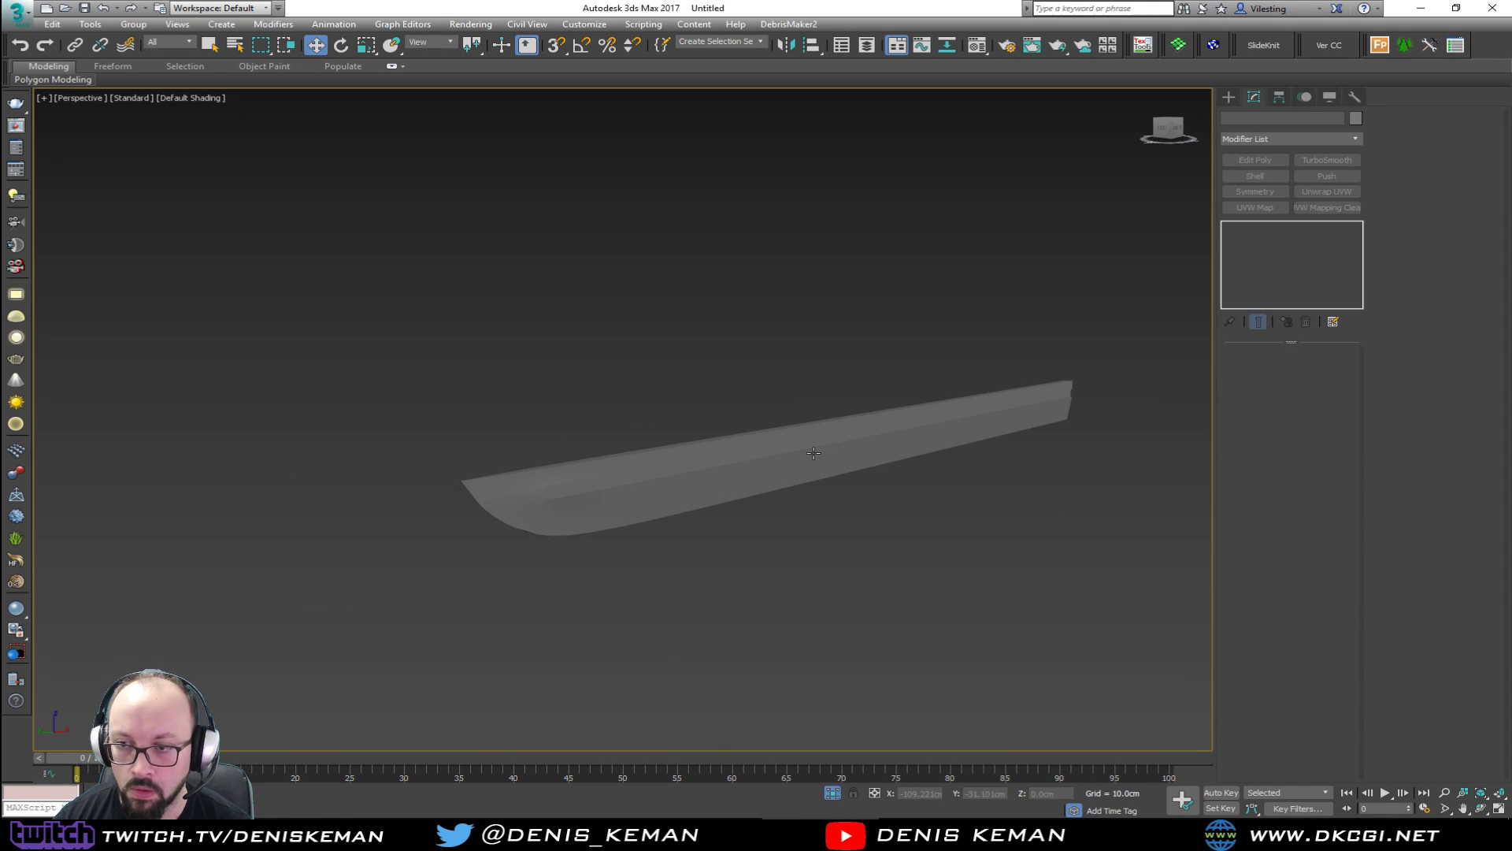
Turn off smoothing-group separation in the blade's TurboSmooth to compare the edged result, and turn it back on.
scroll(813, 453, up, 3)
click(820, 449)
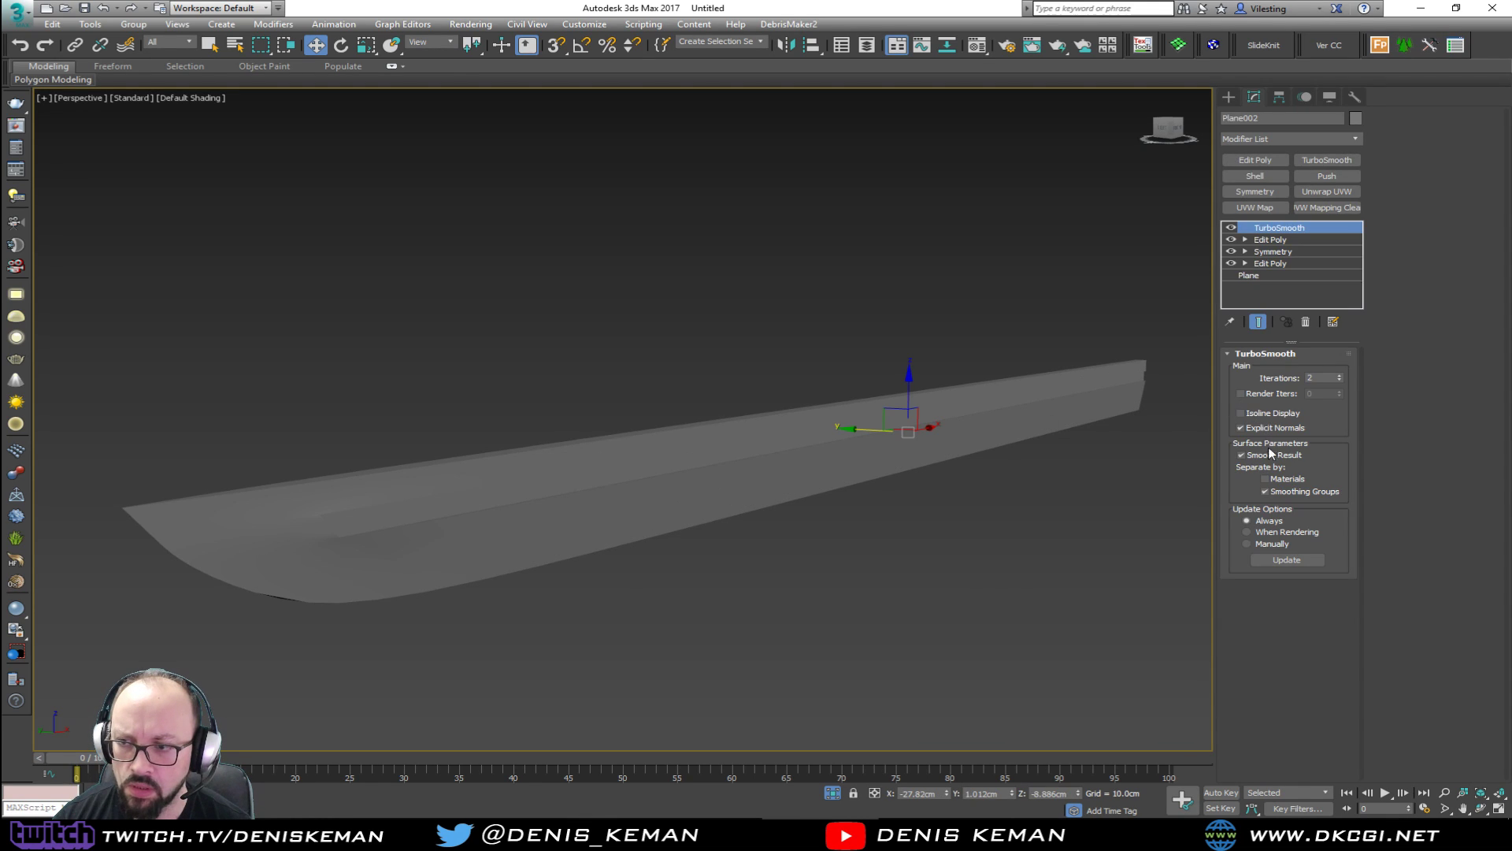
click(1265, 491)
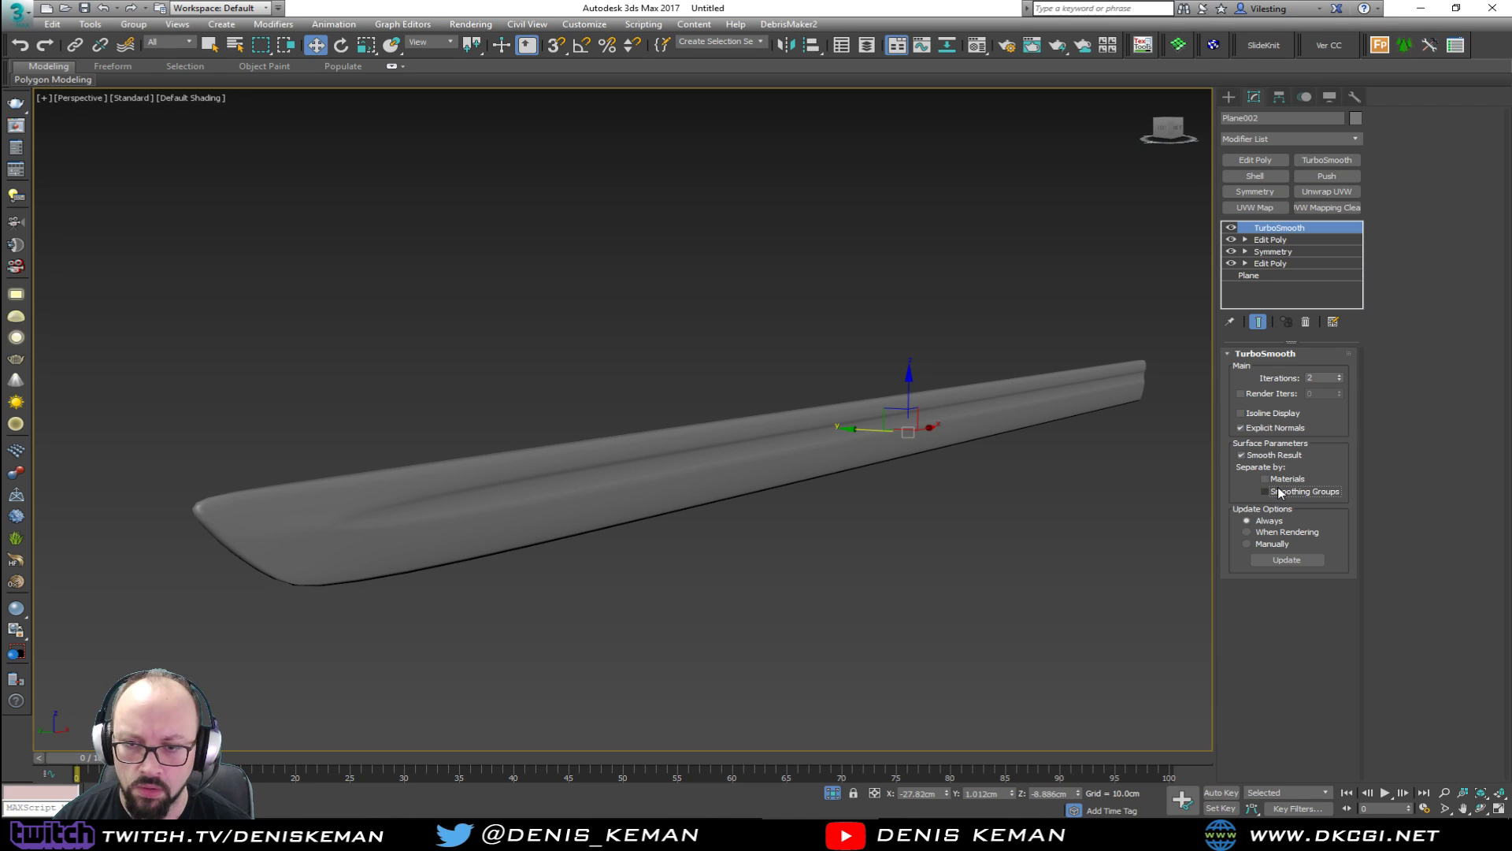
mouse_move(1006, 411)
alt+middle_down()
mouse_move(1023, 428)
mouse_move(1029, 415)
alt+middle_up()
key(F4)
scroll(1031, 447, up, 4)
scroll(1046, 416, down, 5)
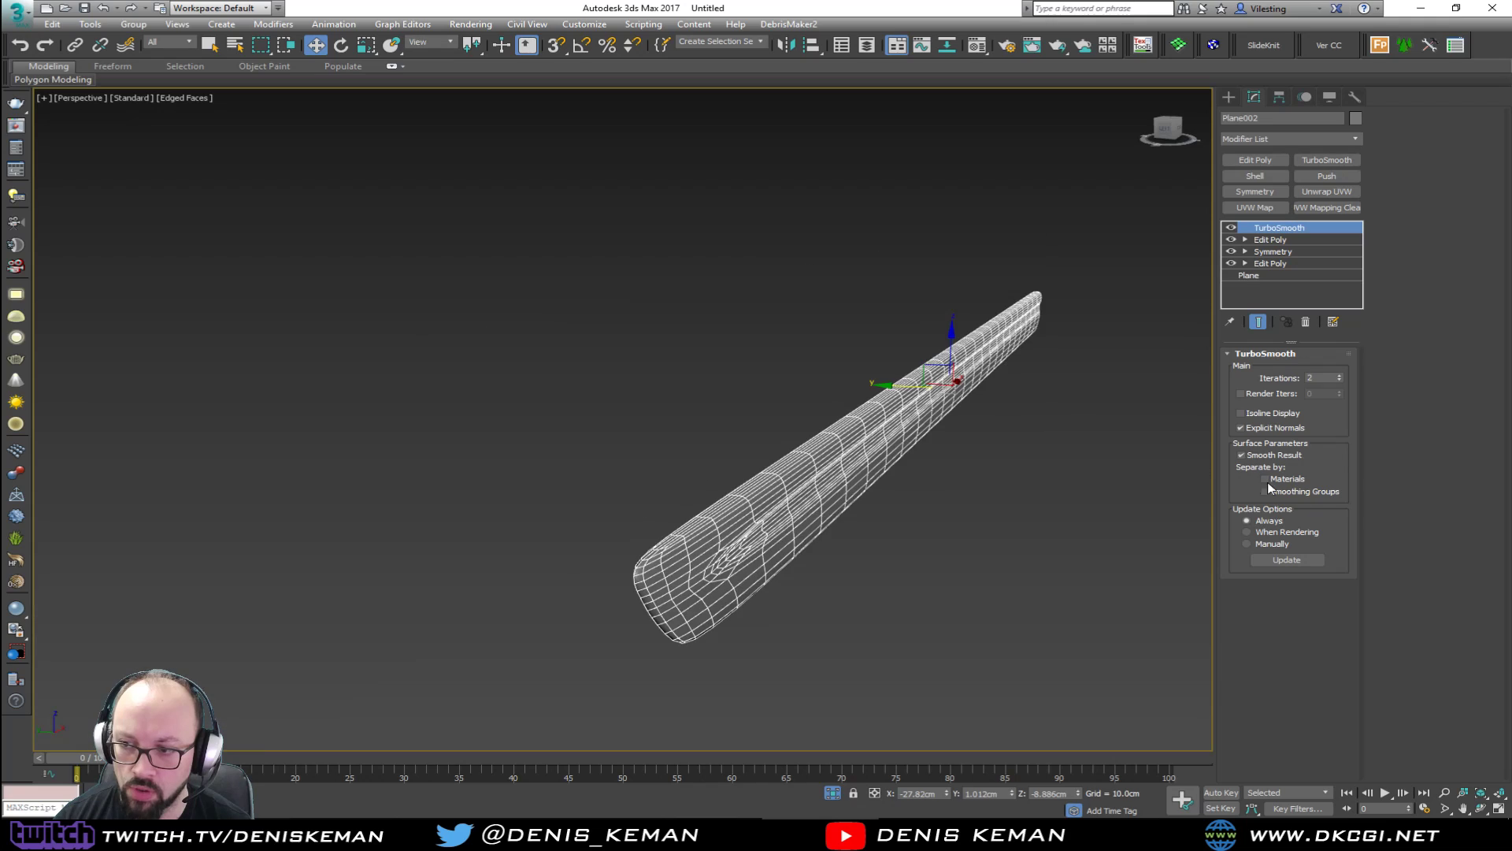
click(1282, 490)
Select the groove polygons on both sides of the blade by a 15-degree angle and grow the selection.
alt+middle_drag(1098, 496, 1012, 475)
click(1274, 239)
click(650, 434)
key(ctrl+q)
scroll(790, 433, up, 2)
alt+middle_drag(793, 433, 800, 422)
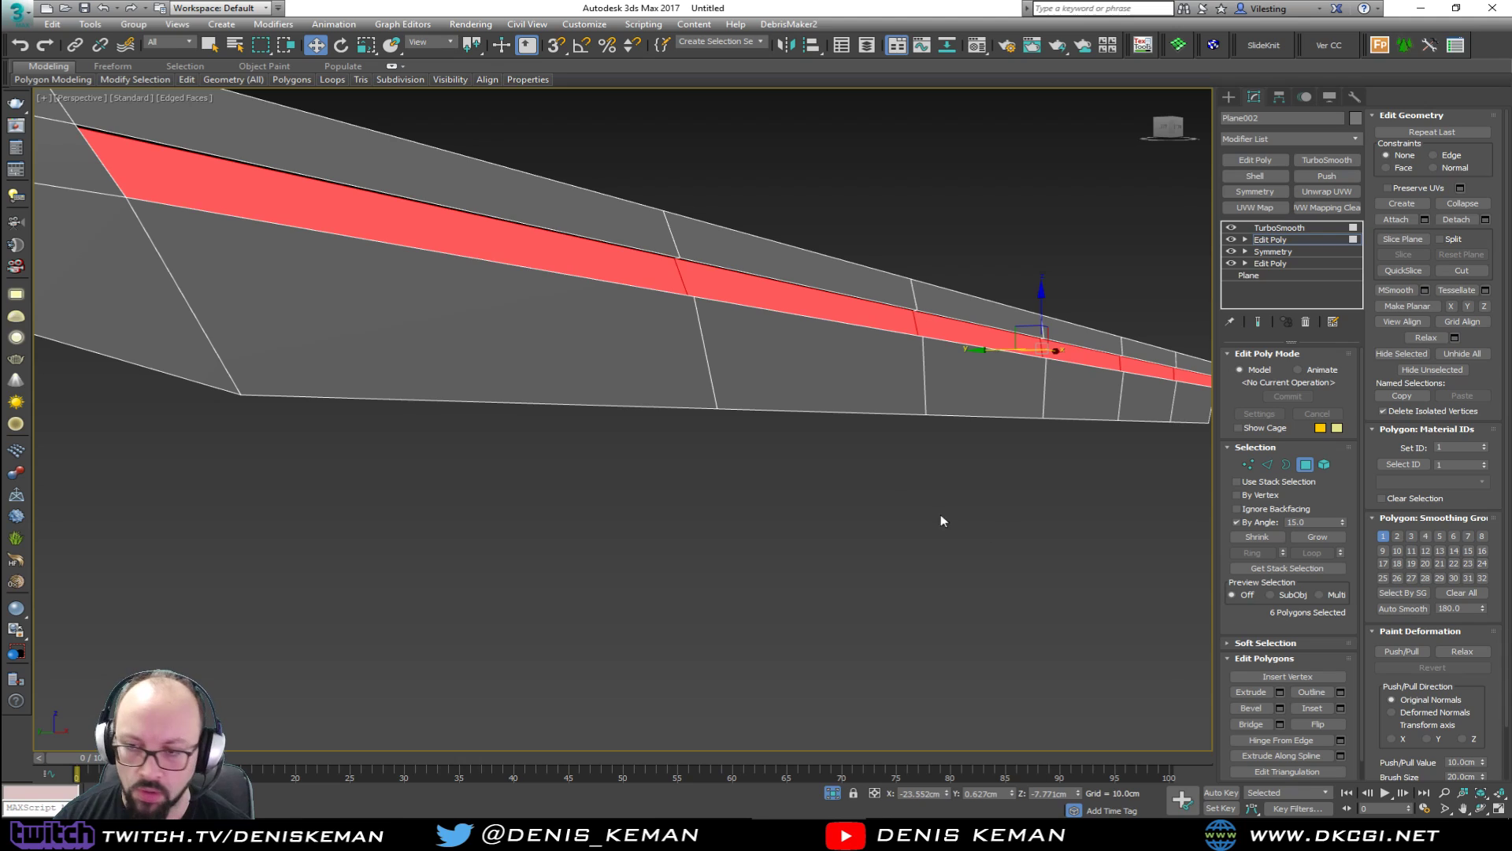
alt+middle_drag(980, 524, 926, 457)
ctrl+click(968, 355)
alt+middle_drag(952, 359, 860, 367)
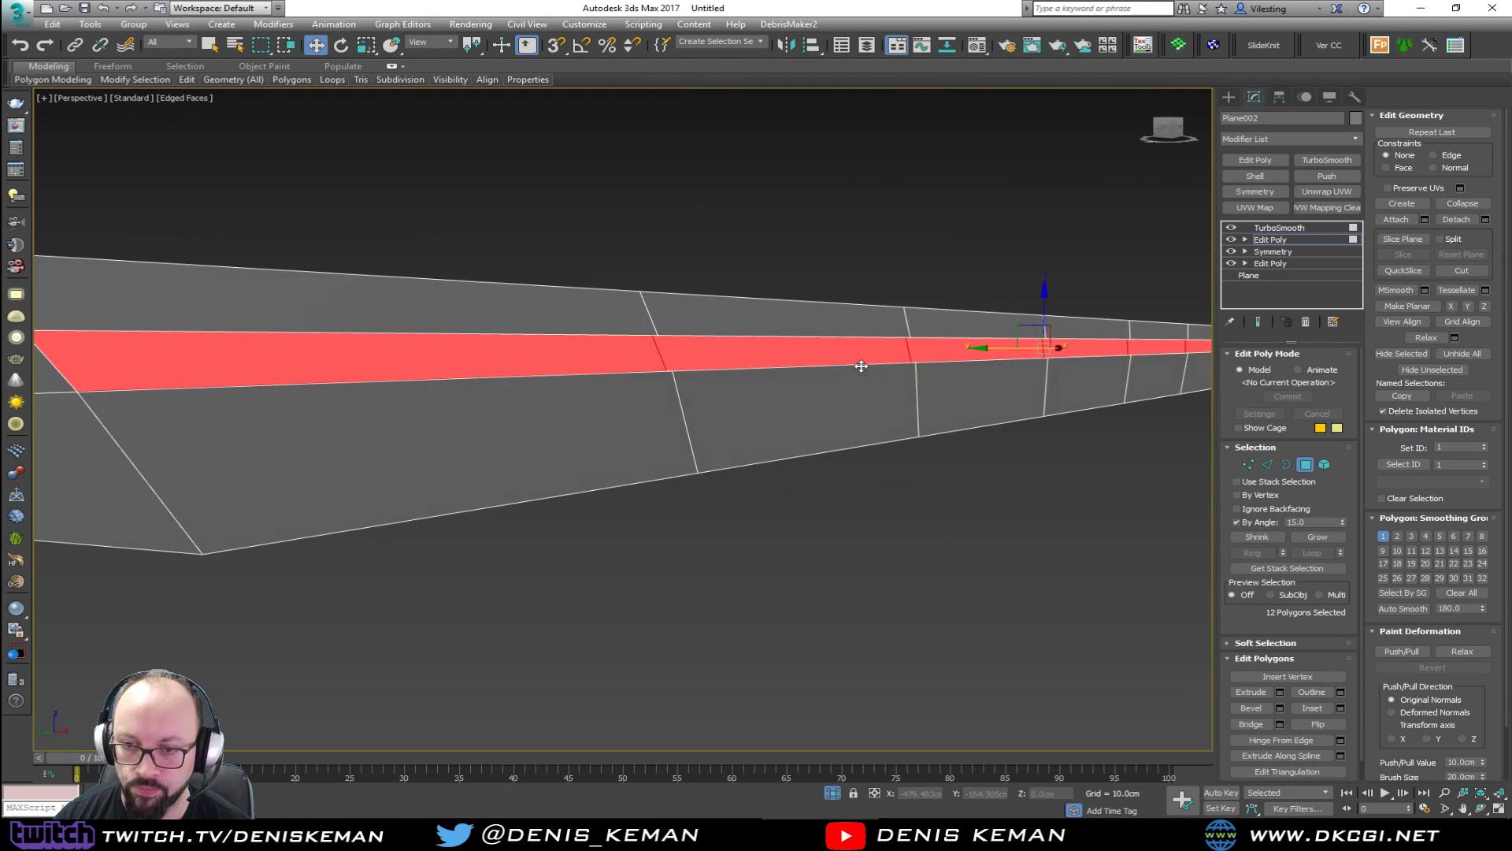
click(1301, 537)
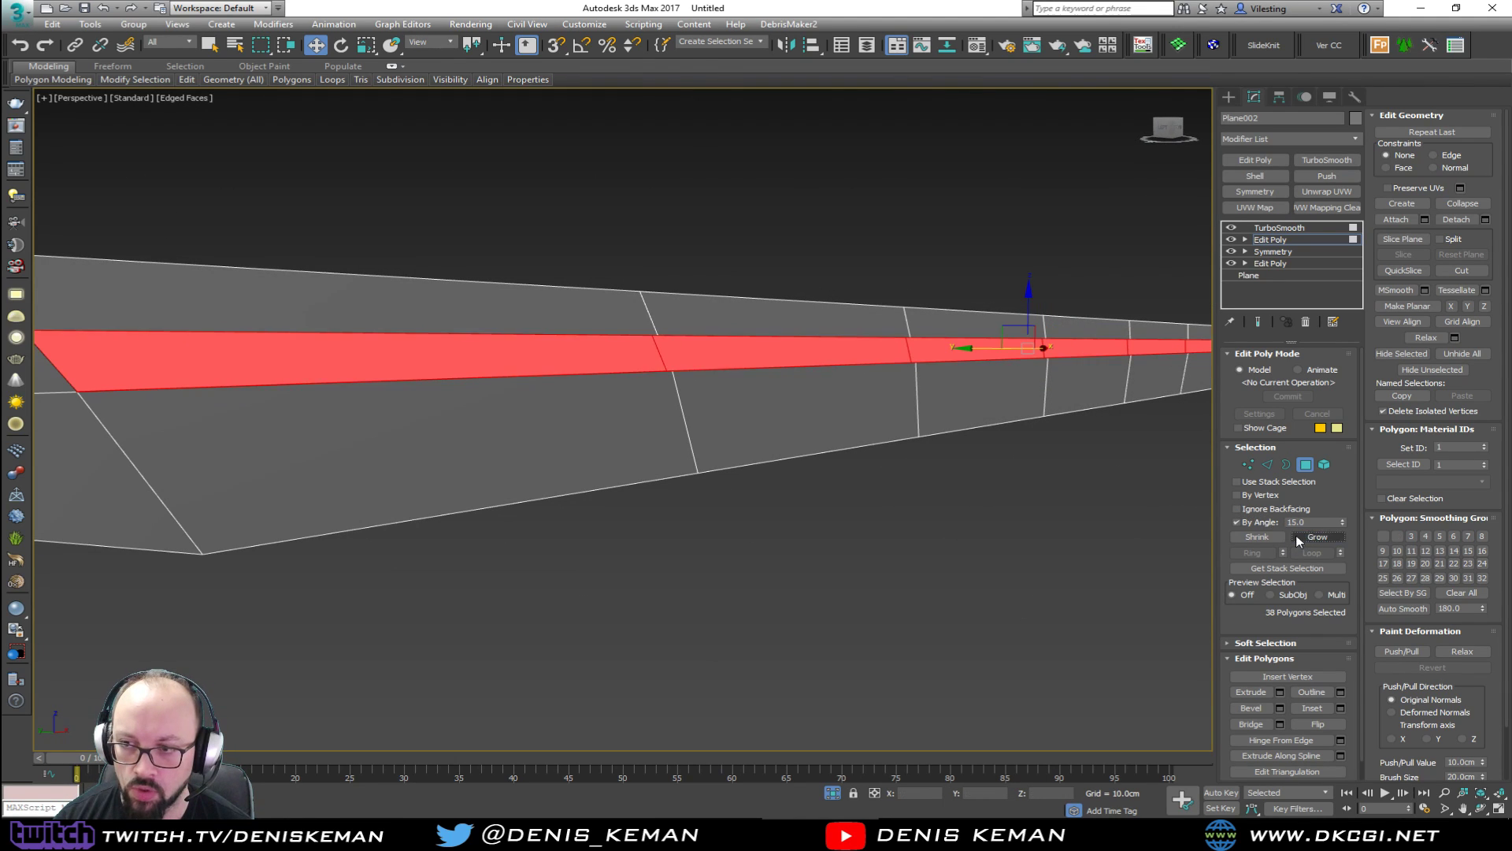
Show the smoothed end result, undo the last change to the groove, and leave polygon level with the blade deselected.
click(1258, 322)
middle_drag(601, 381, 817, 530)
scroll(817, 532, down, 5)
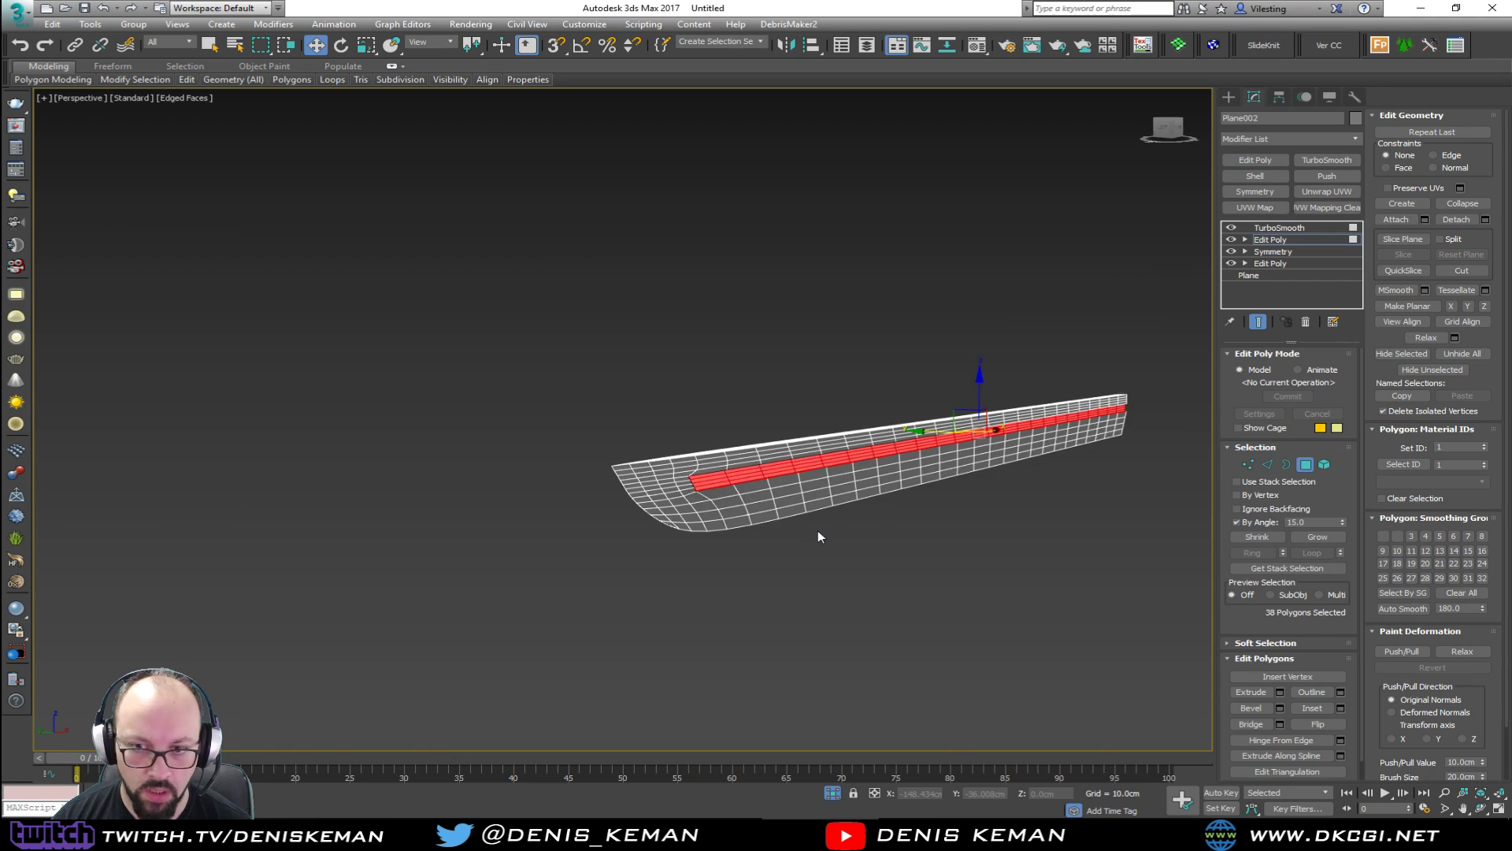
key(ctrl+z)
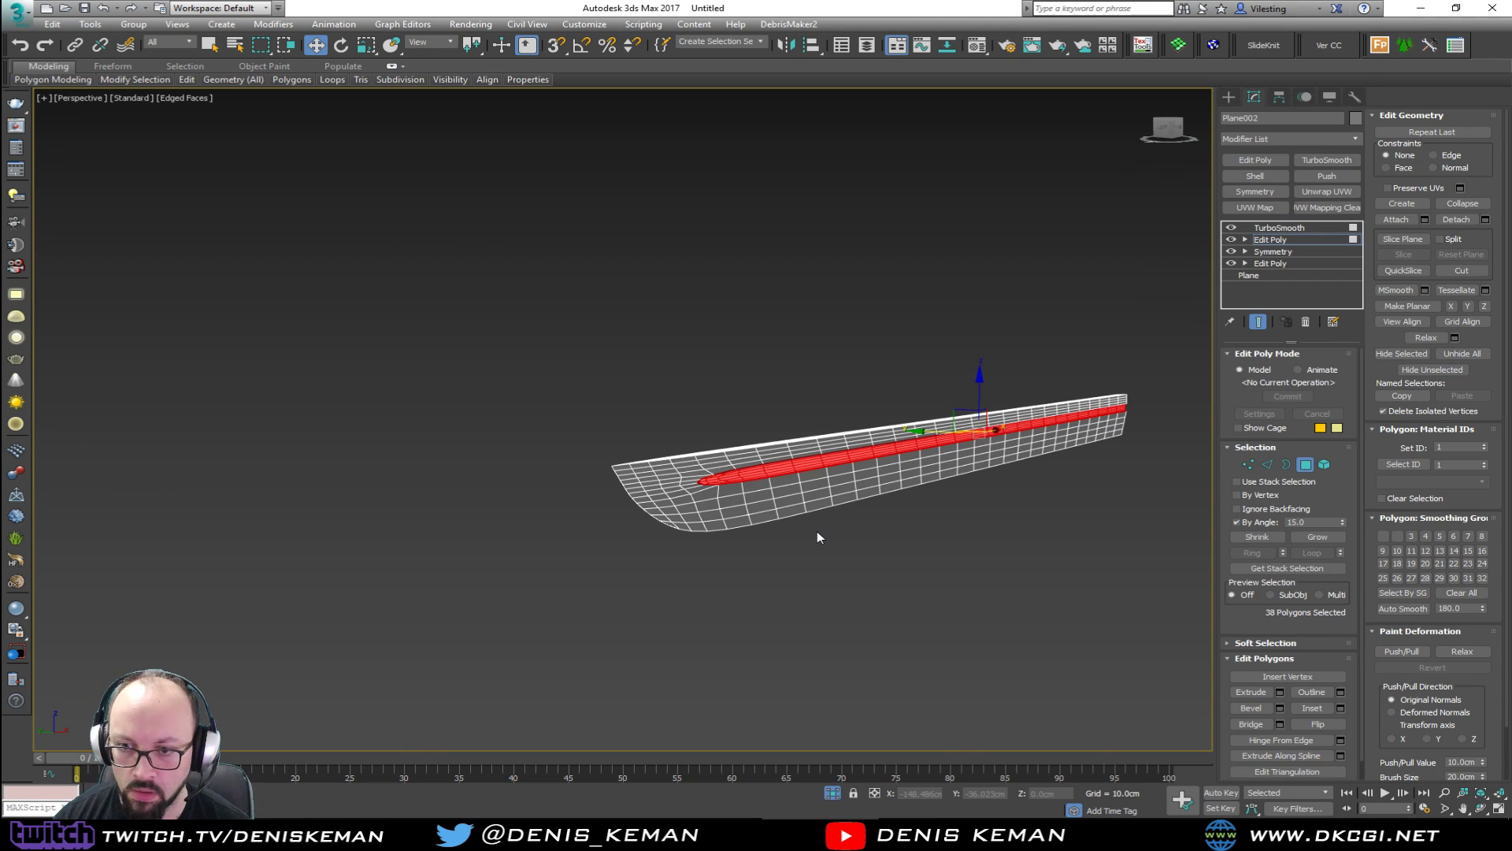
click(1304, 465)
click(972, 558)
Examine the blade shaded and with edges, and compare its tip with the Katana_Stand reference in Windows Photo Viewer.
key(F4)
alt+middle_drag(928, 550, 643, 527)
scroll(641, 520, down, 2)
scroll(540, 509, down, 2)
middle_drag(520, 558, 583, 530)
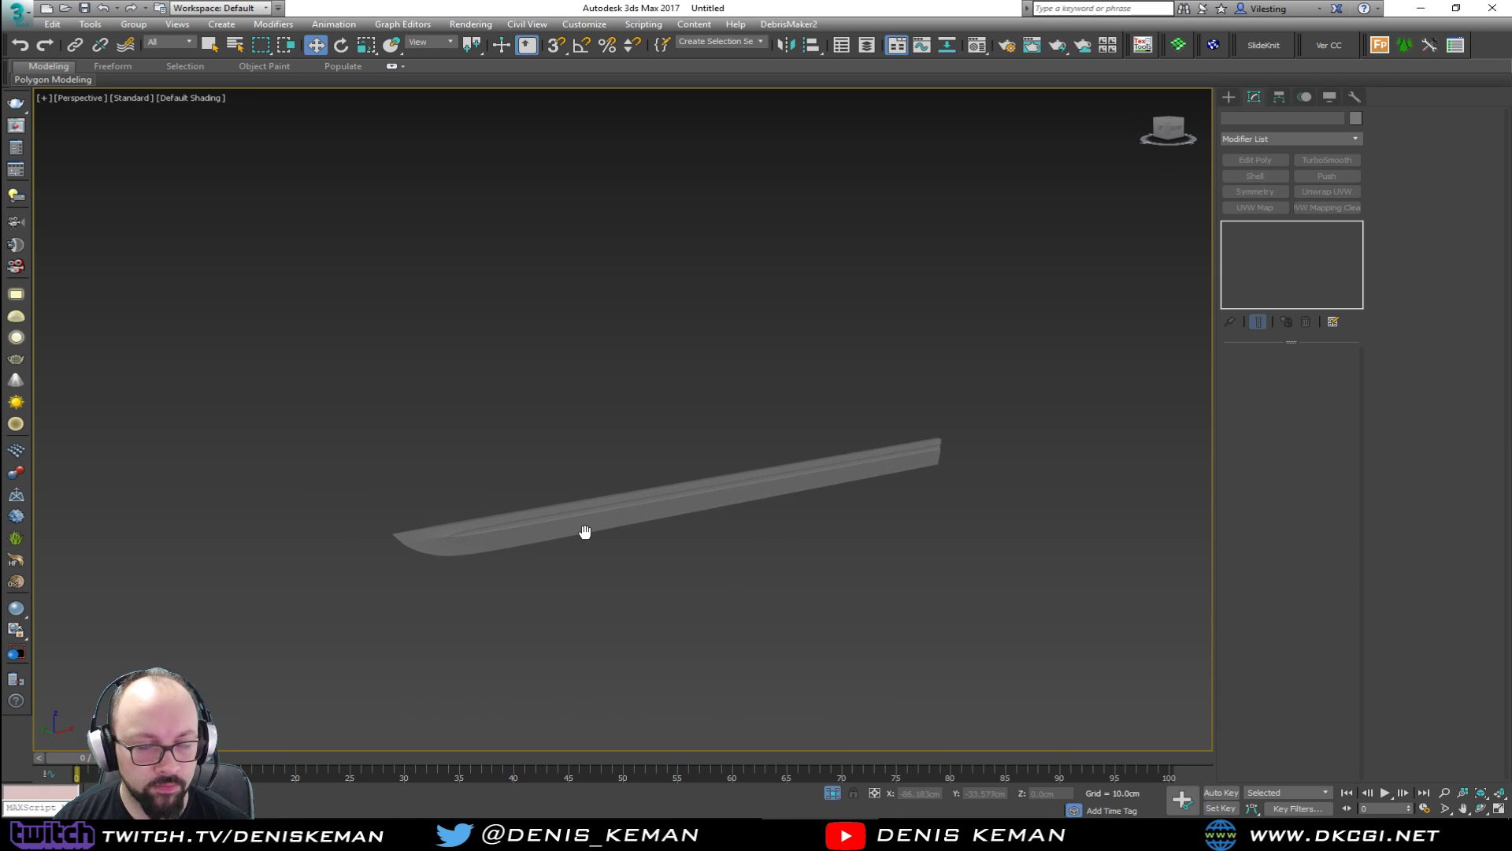
scroll(427, 538, up, 4)
key(F4)
click(426, 538)
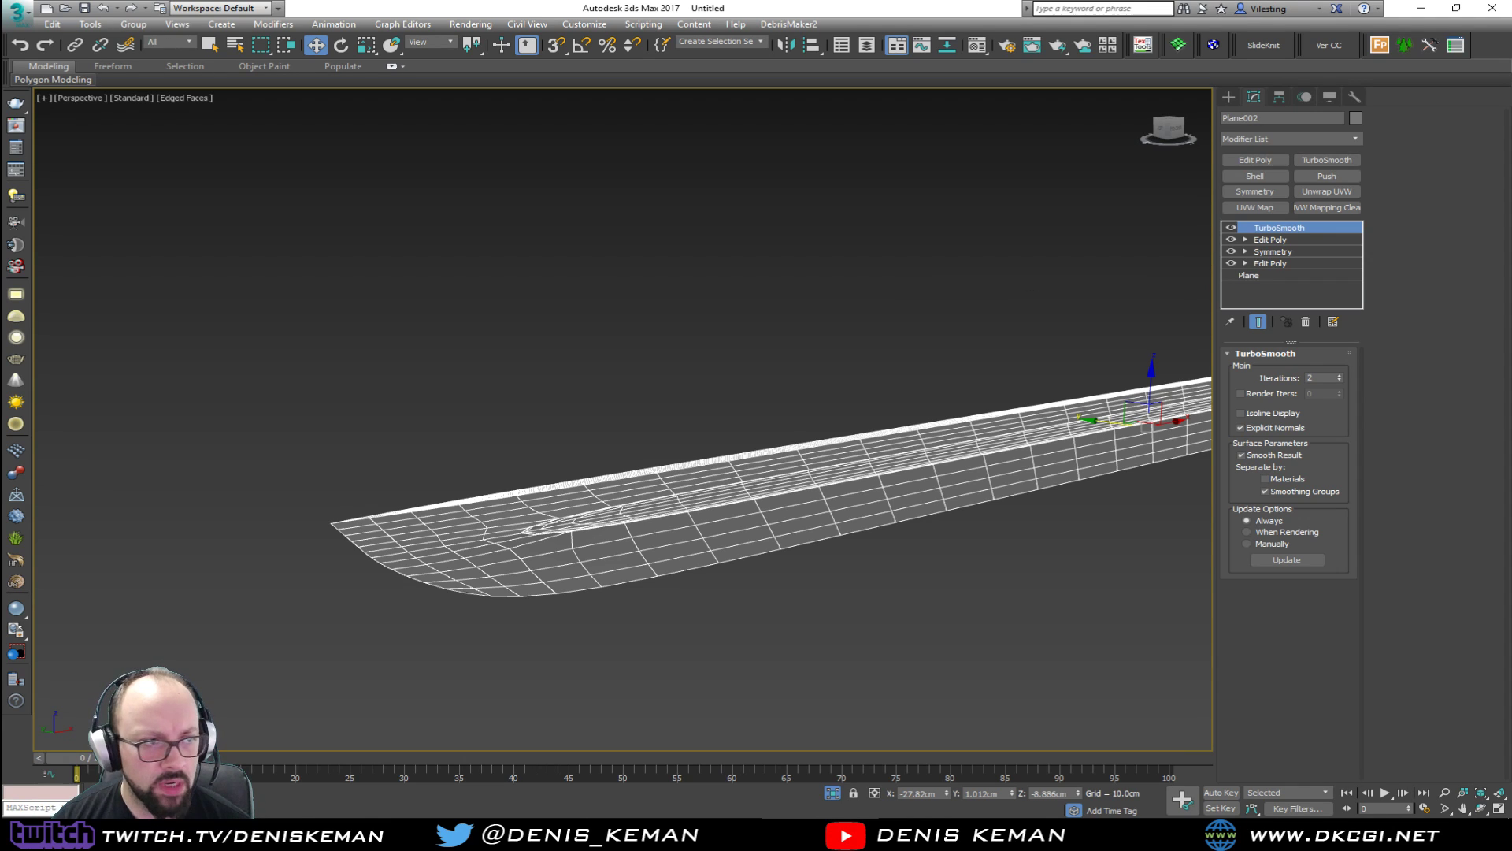
key(alt+Tab)
scroll(284, 310, up, 4)
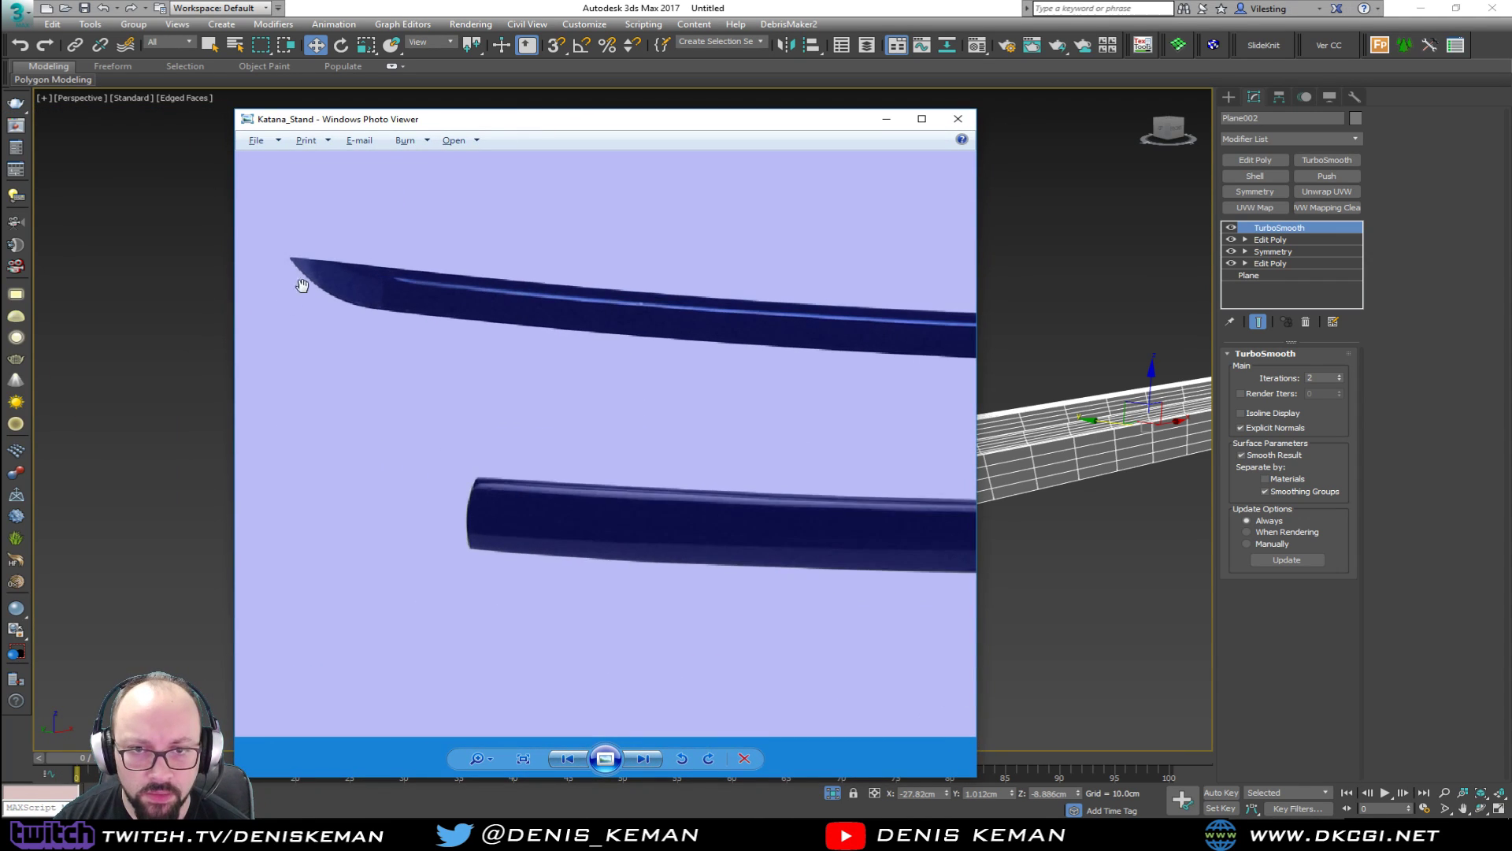
scroll(322, 277, up, 1)
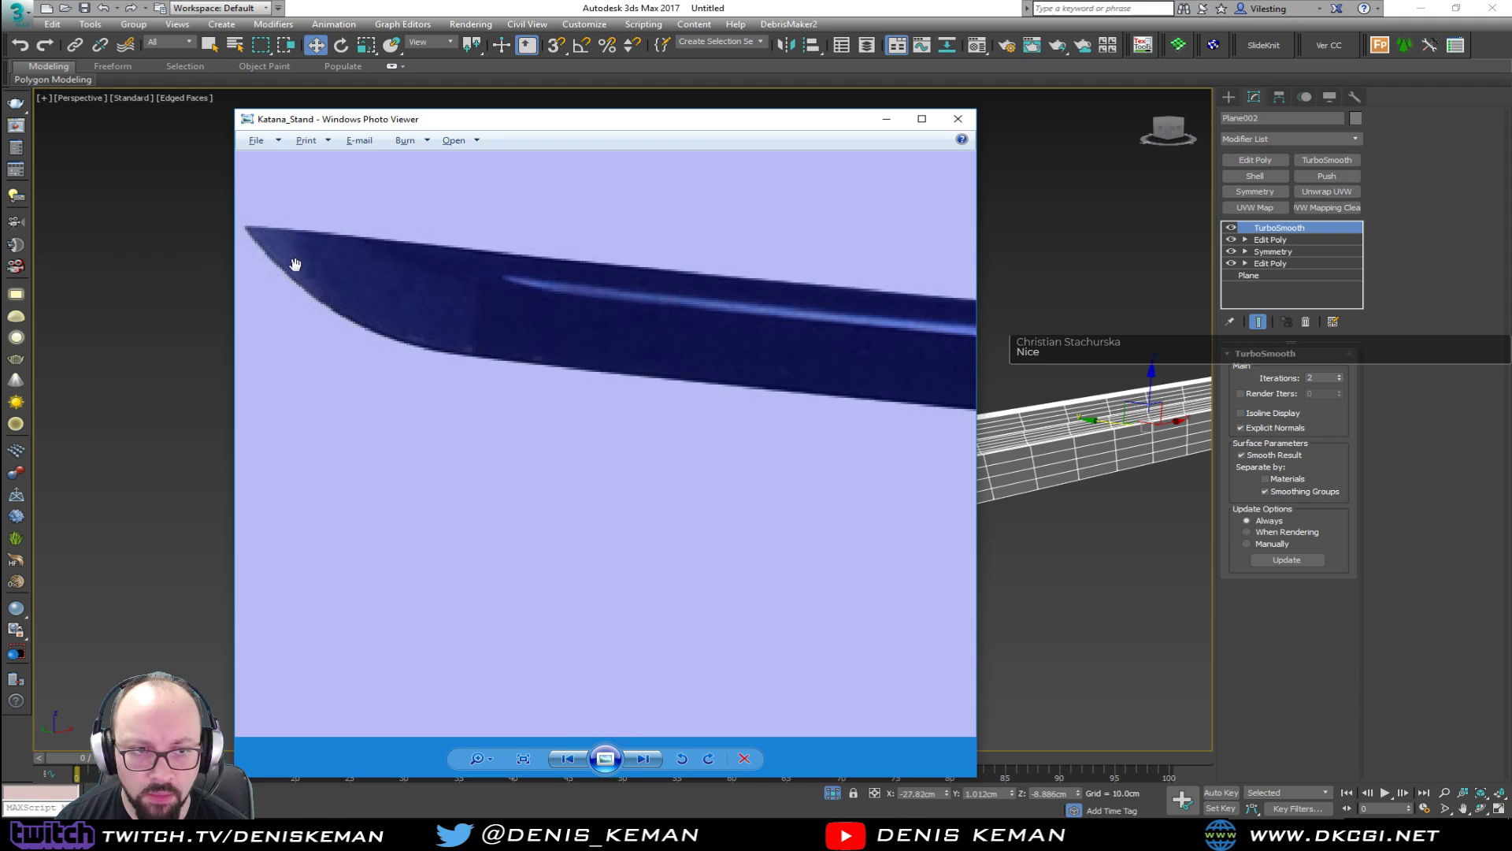
key(alt+Tab)
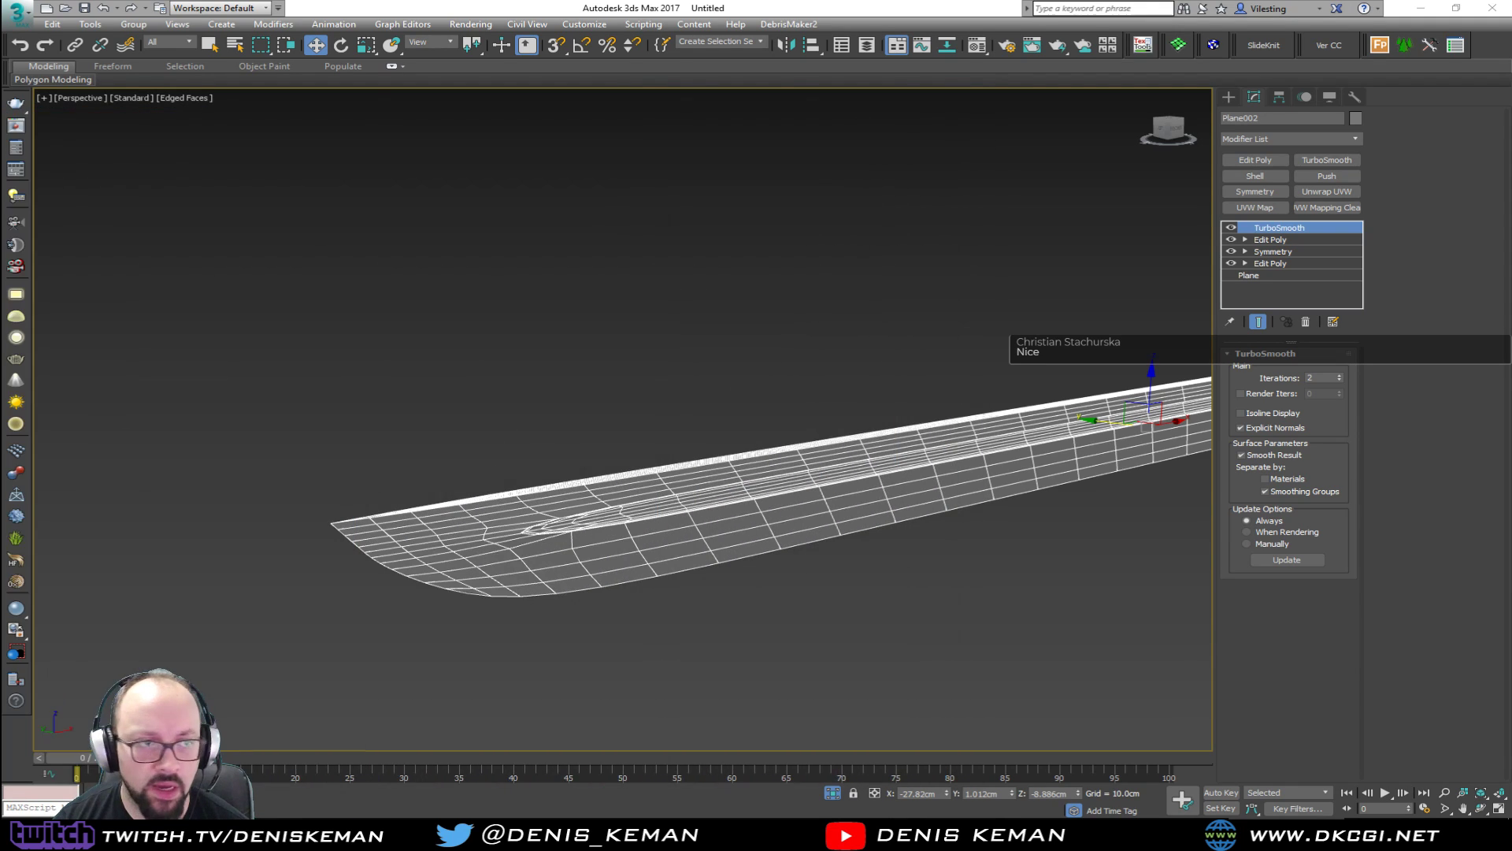
Disable the blade's TurboSmooth and add a new Edit Poly modifier above the existing one.
middle_drag(527, 499, 537, 448)
click(1232, 228)
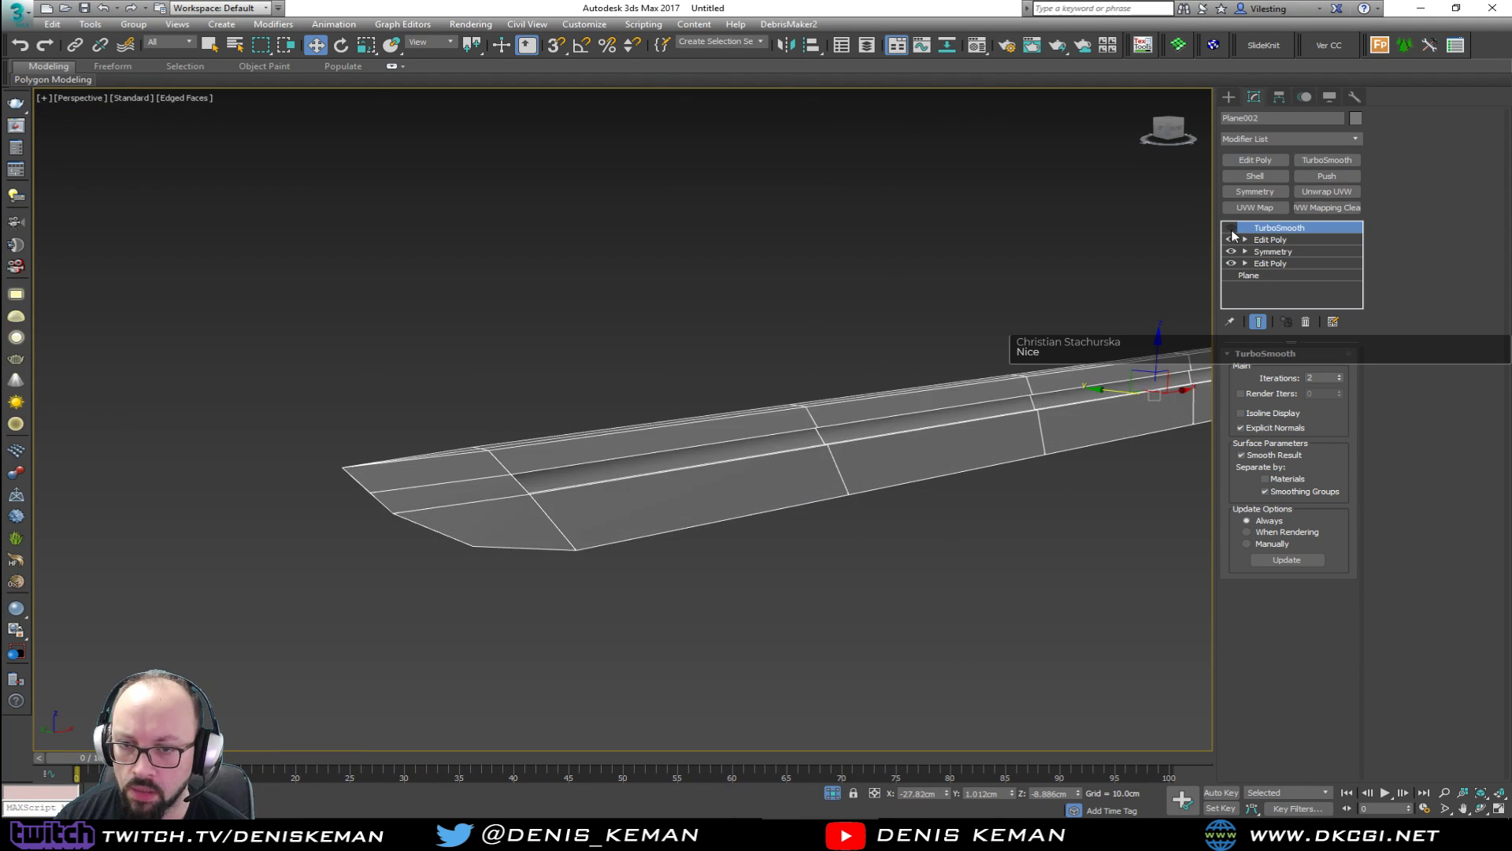
middle_drag(747, 487, 552, 523)
scroll(552, 523, down, 2)
mouse_move(666, 505)
alt+middle_down()
mouse_move(709, 520)
mouse_move(675, 499)
mouse_move(673, 479)
alt+middle_up()
scroll(655, 428, up, 3)
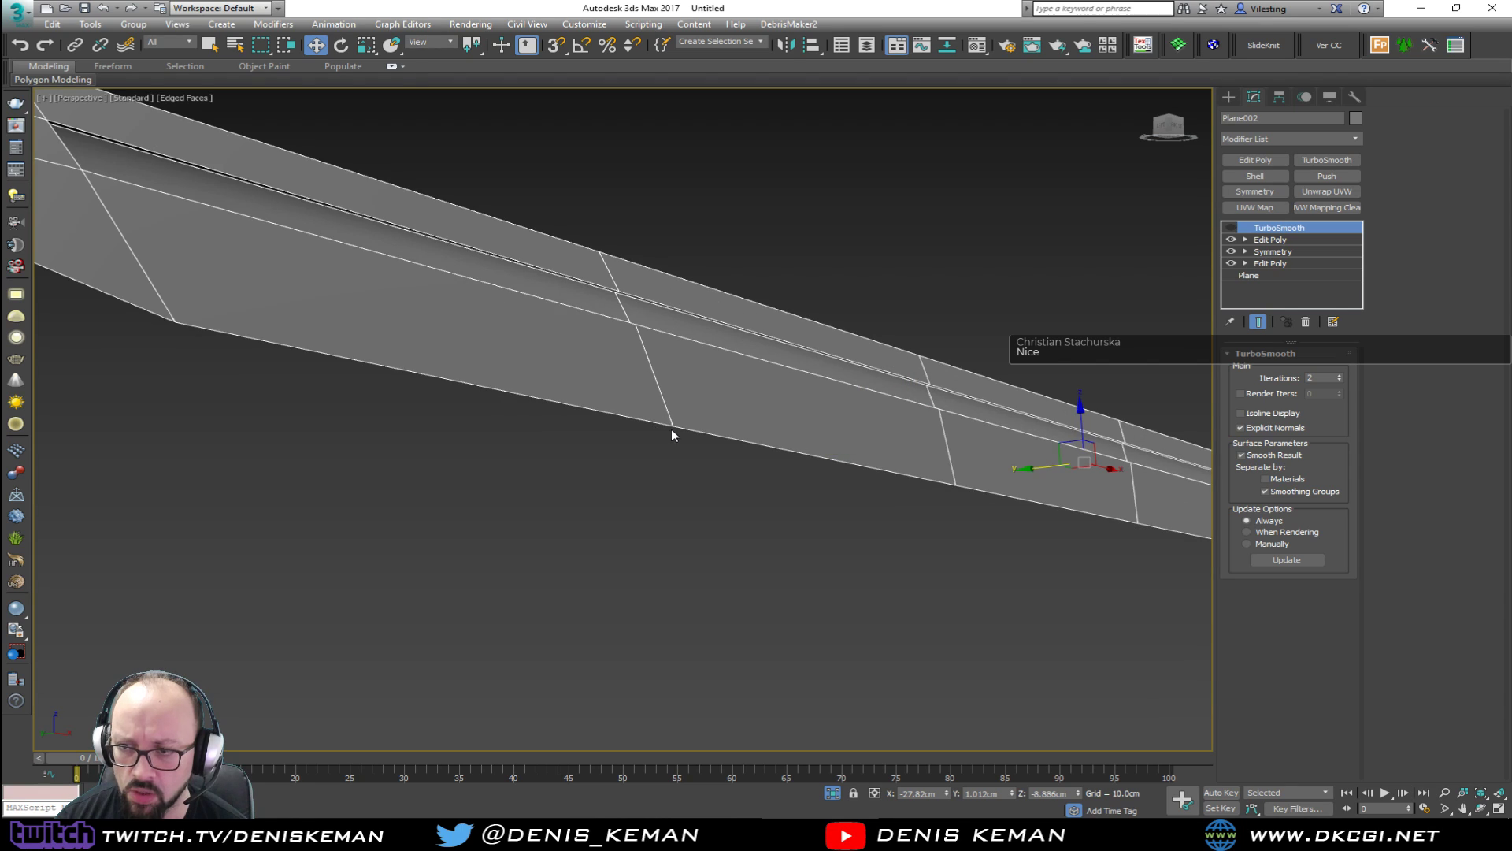
scroll(786, 477, up, 1)
click(1276, 239)
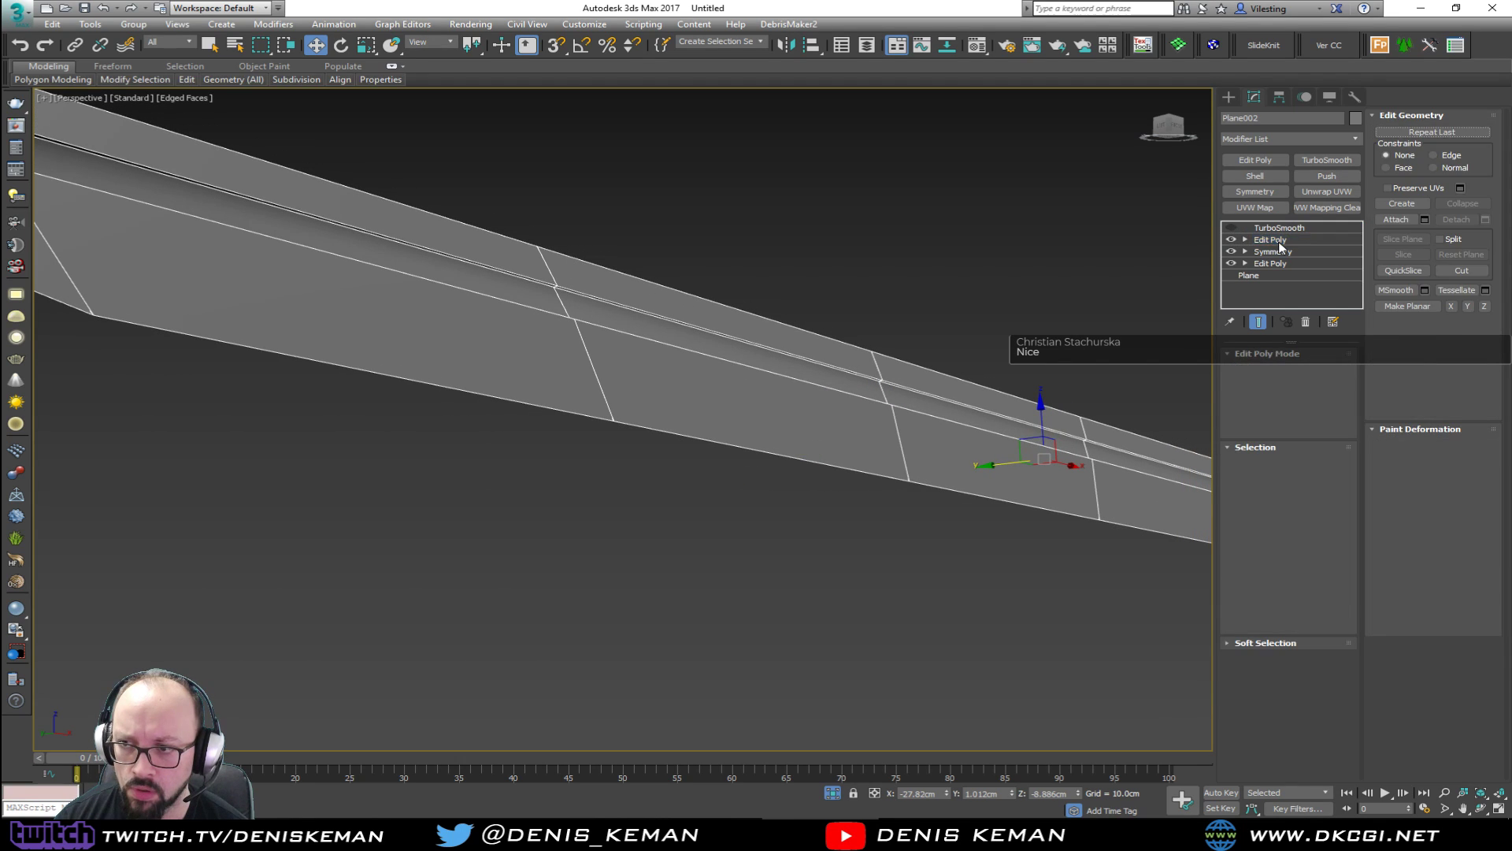
click(1256, 160)
Select the ring of crosswise edges along the blade's cutting side and add the lengthwise edges at the tip.
key(2)
click(606, 409)
key(alt+r)
scroll(648, 442, down, 6)
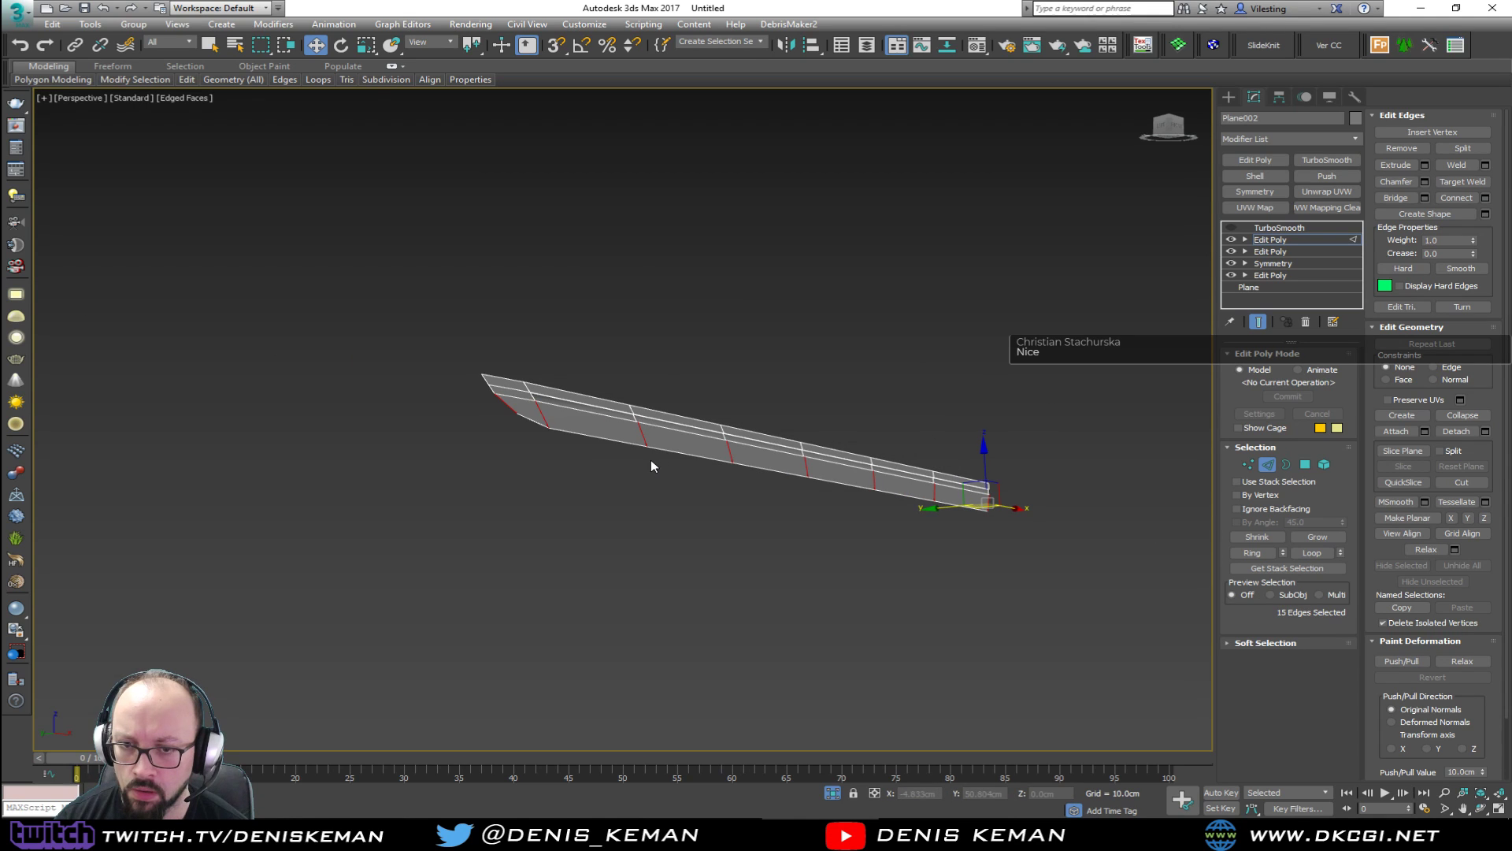
alt+middle_drag(651, 476, 628, 503)
scroll(444, 506, up, 4)
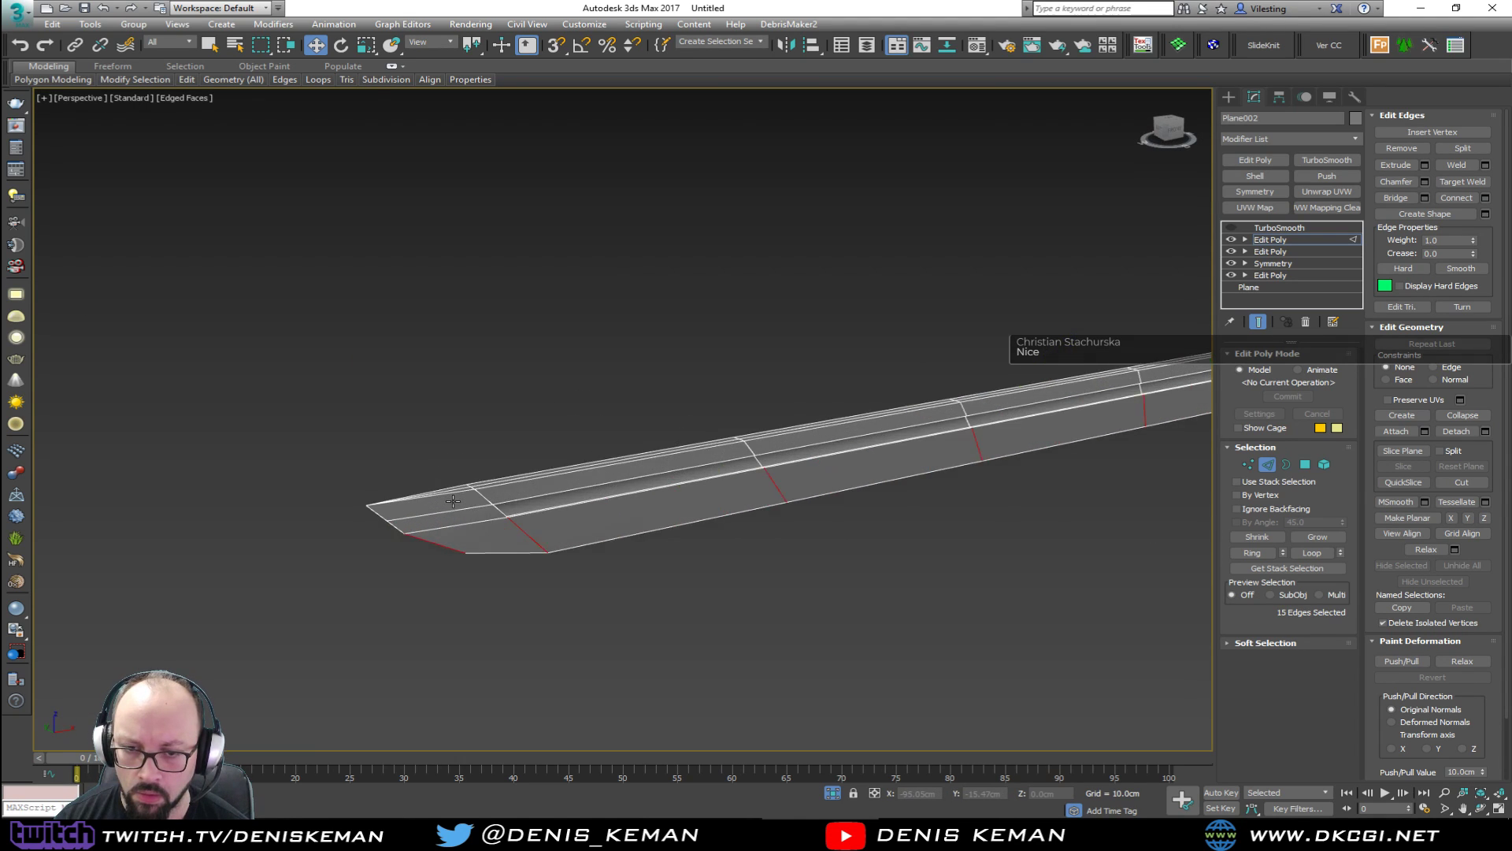
middle_drag(444, 506, 347, 441)
ctrl+drag(344, 488, 344, 495)
alt+middle_drag(343, 495, 439, 499)
key(F3)
mouse_move(534, 486)
alt+middle_down()
mouse_move(584, 517)
mouse_move(685, 506)
mouse_move(611, 497)
mouse_move(756, 500)
mouse_move(564, 499)
mouse_move(808, 493)
mouse_move(445, 532)
alt+middle_up()
key(F3)
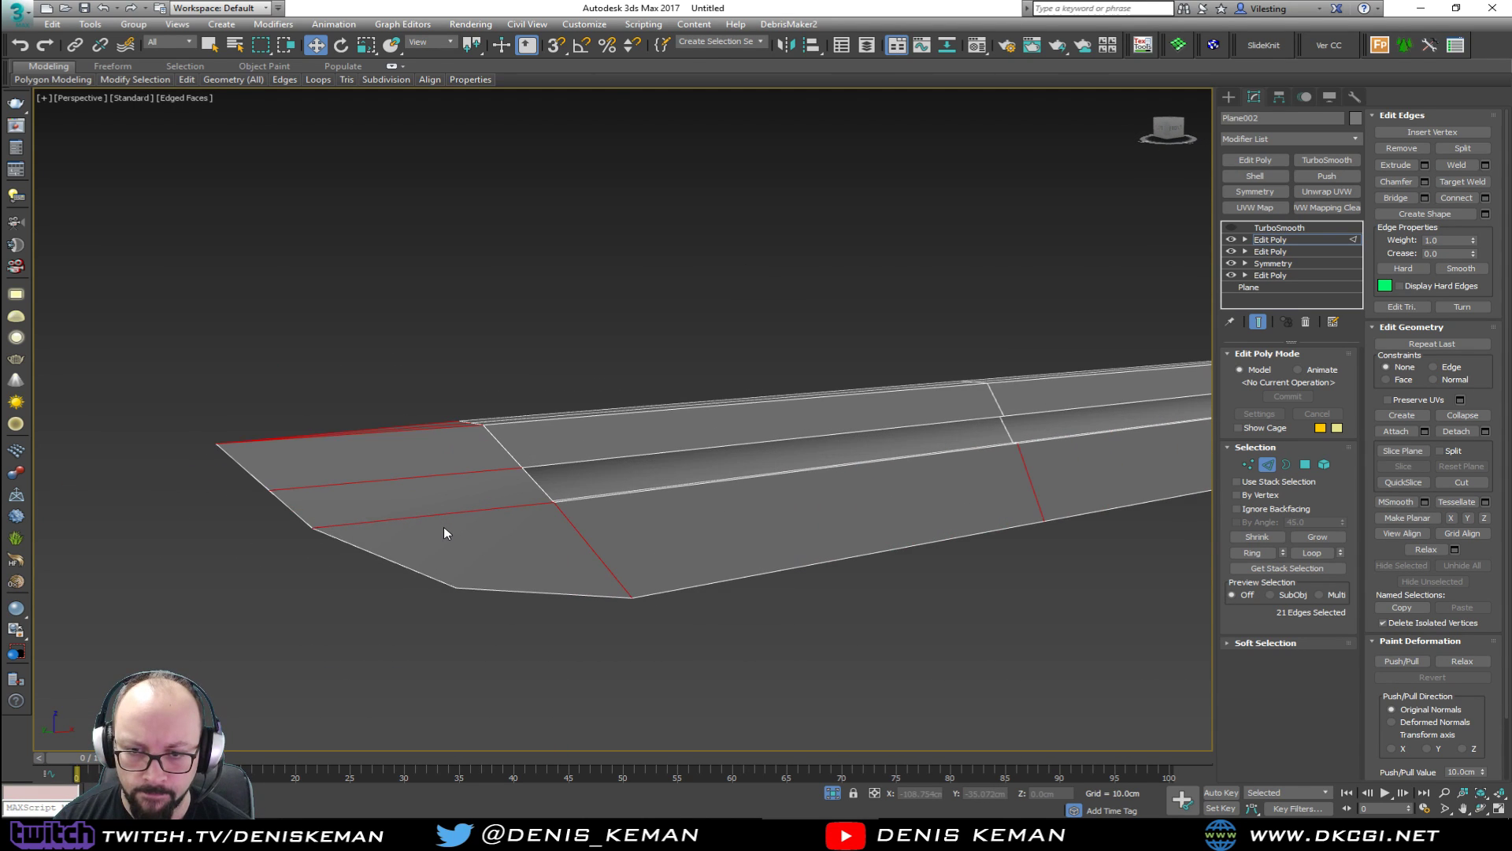
Connect the selected edges with 2 segments and a pinch of 87, and remove the extra loop beside the groove.
click(1485, 198)
drag(635, 428, 594, 203)
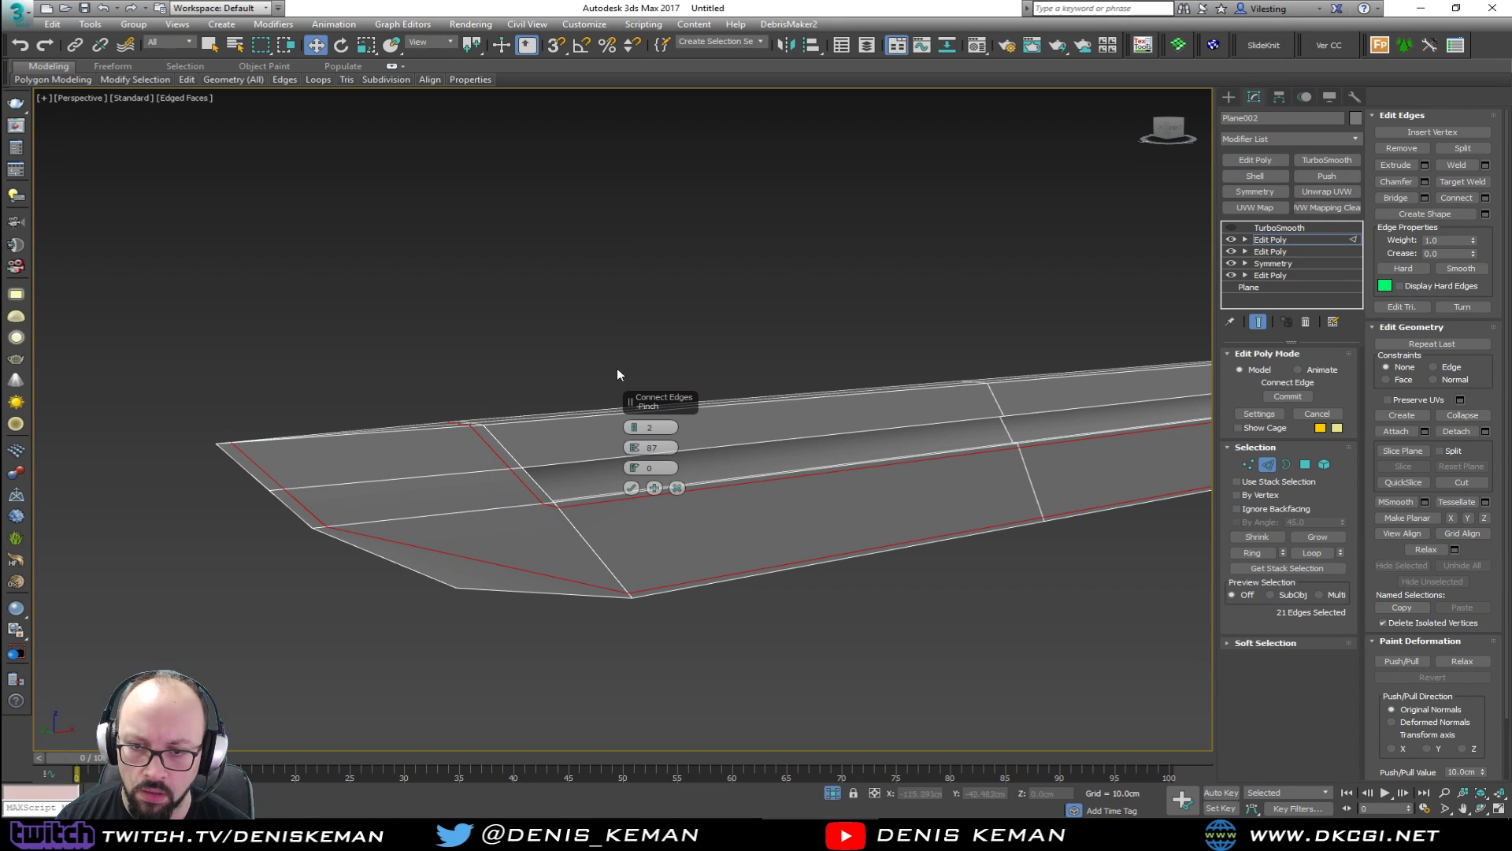
click(630, 488)
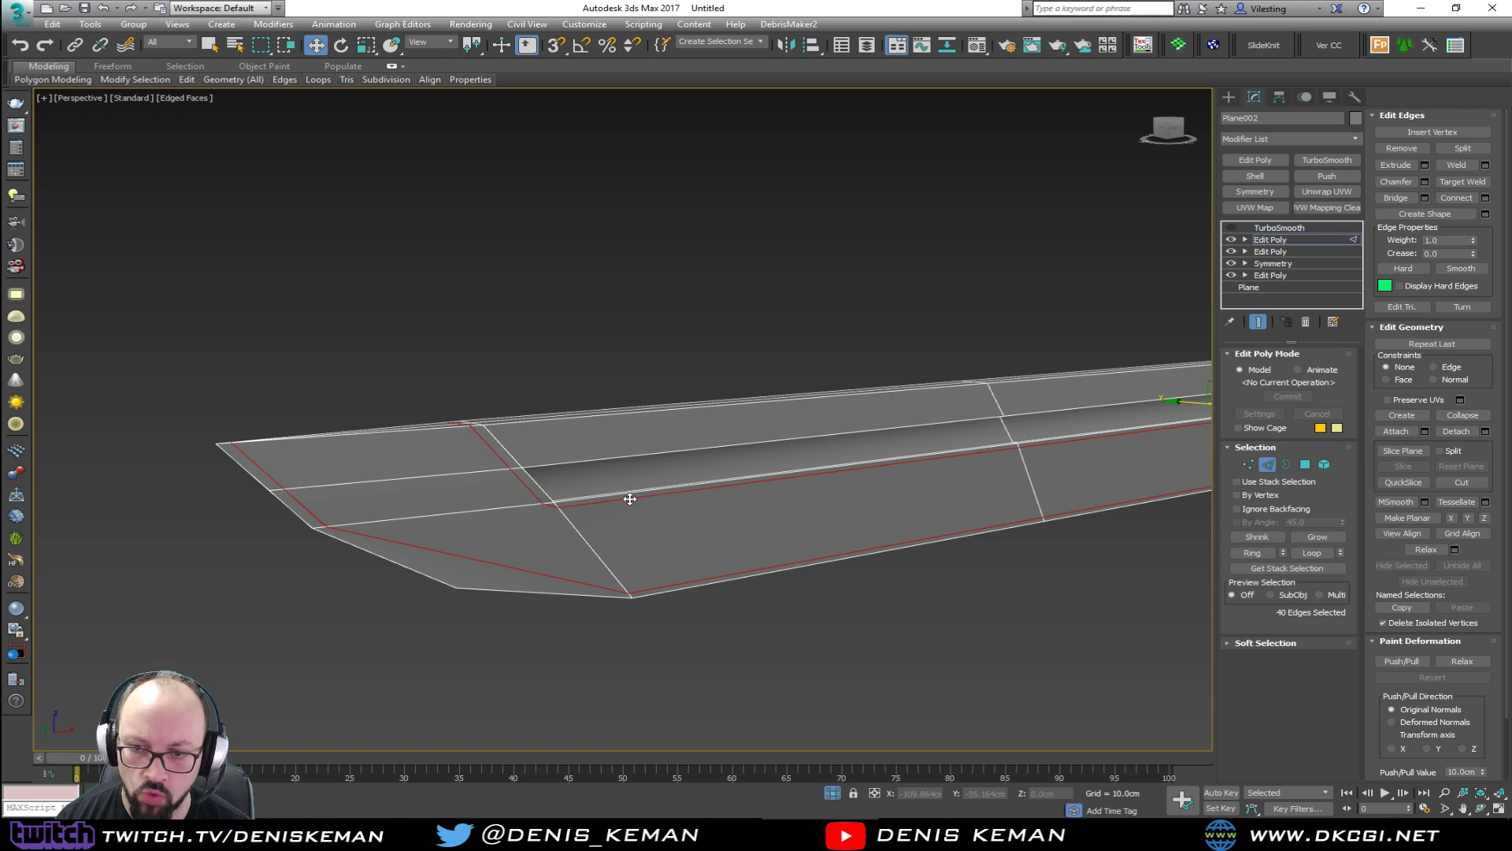
double_click(630, 499)
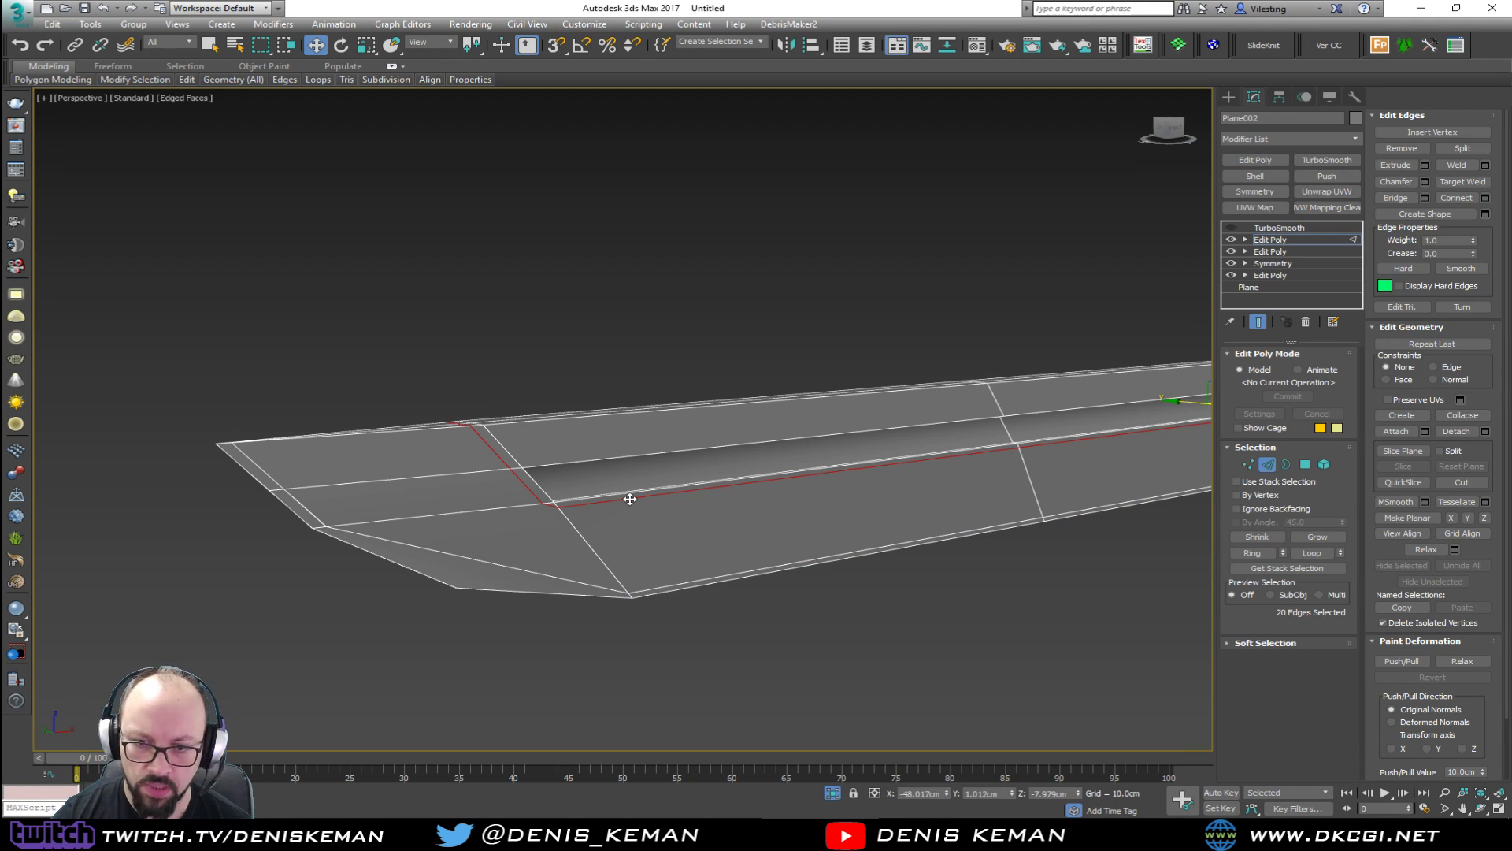
Cut an edge from the lower tip corner vertex to the new loop on both sides of the blade.
key(1)
click(458, 587)
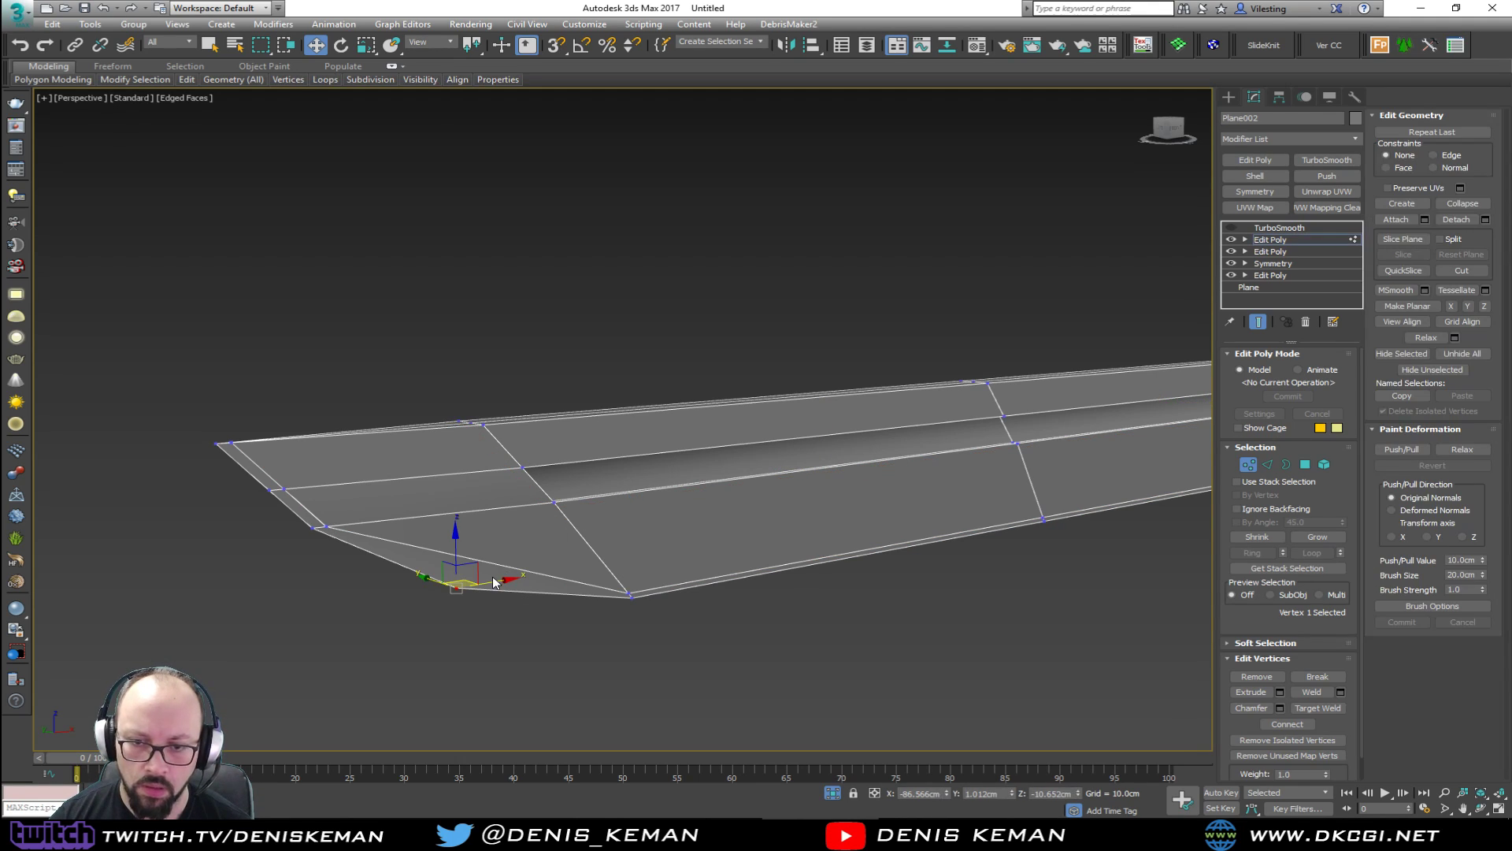
key(alt+c)
click(474, 560)
right_click(463, 590)
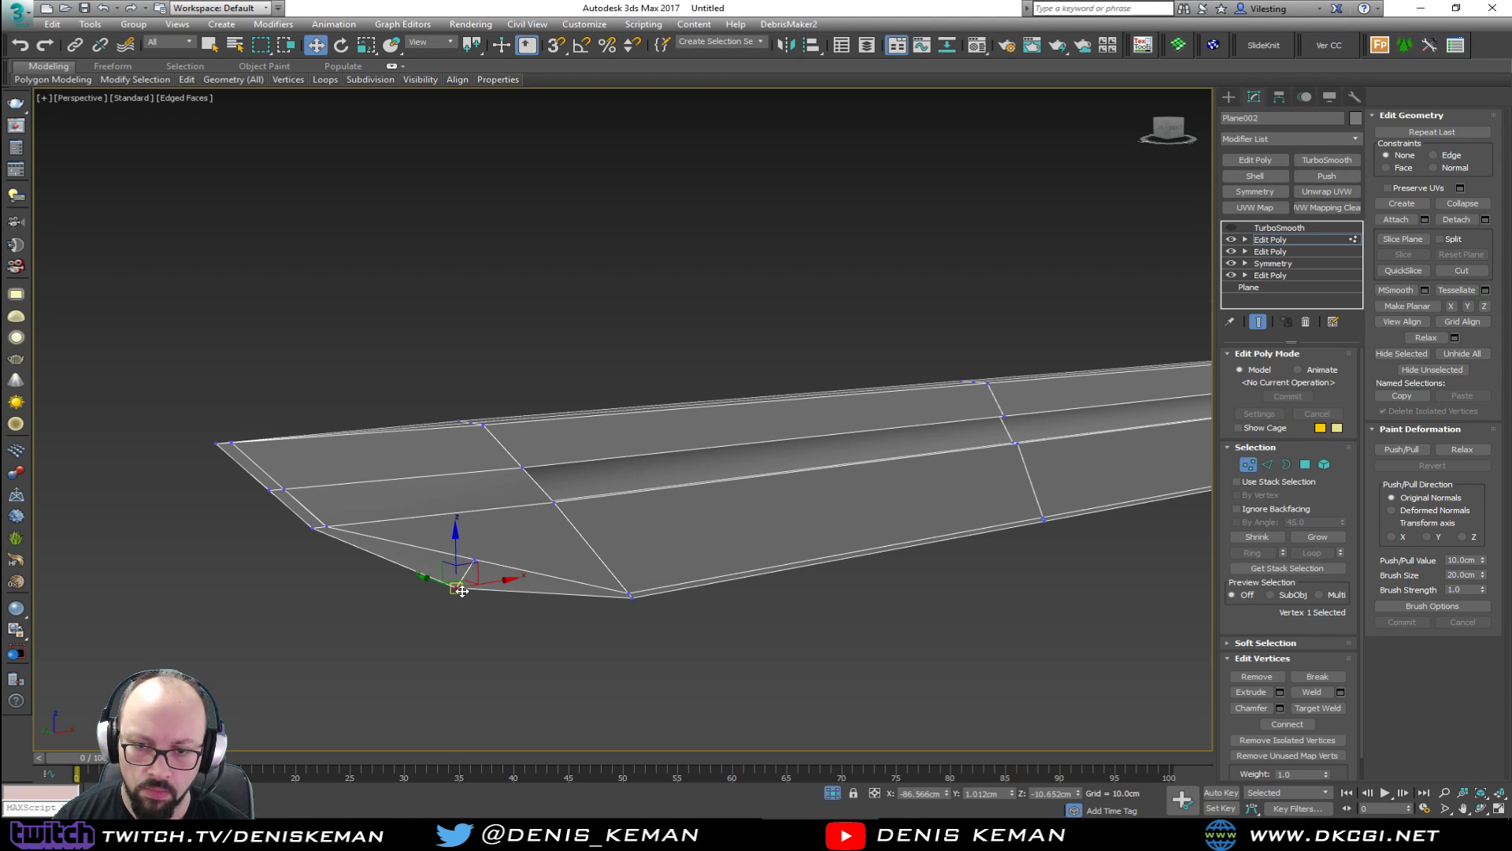
alt+middle_drag(459, 591, 497, 580)
key(alt+c)
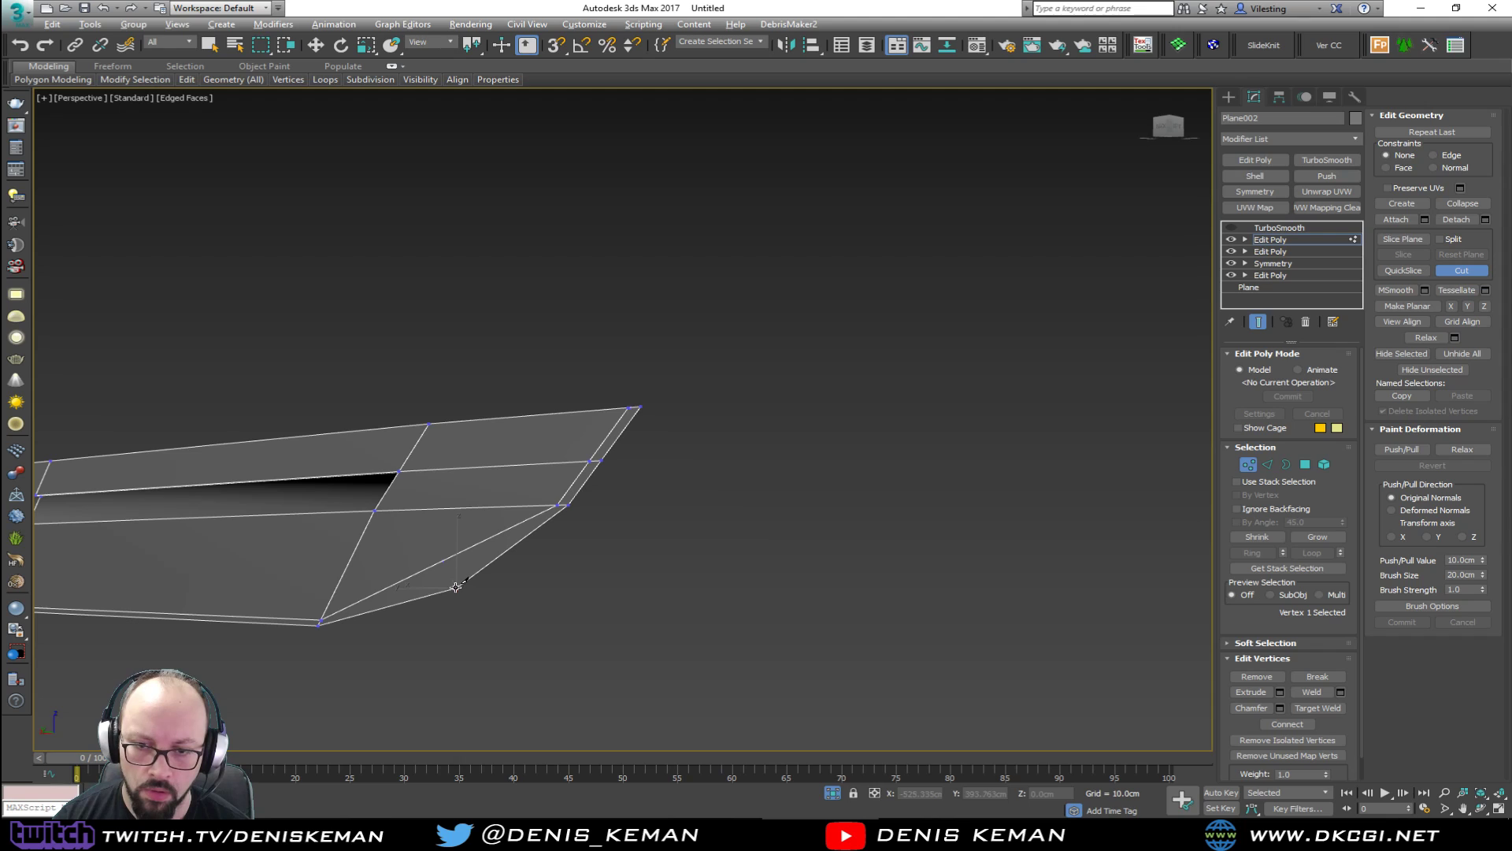
right_click(445, 566)
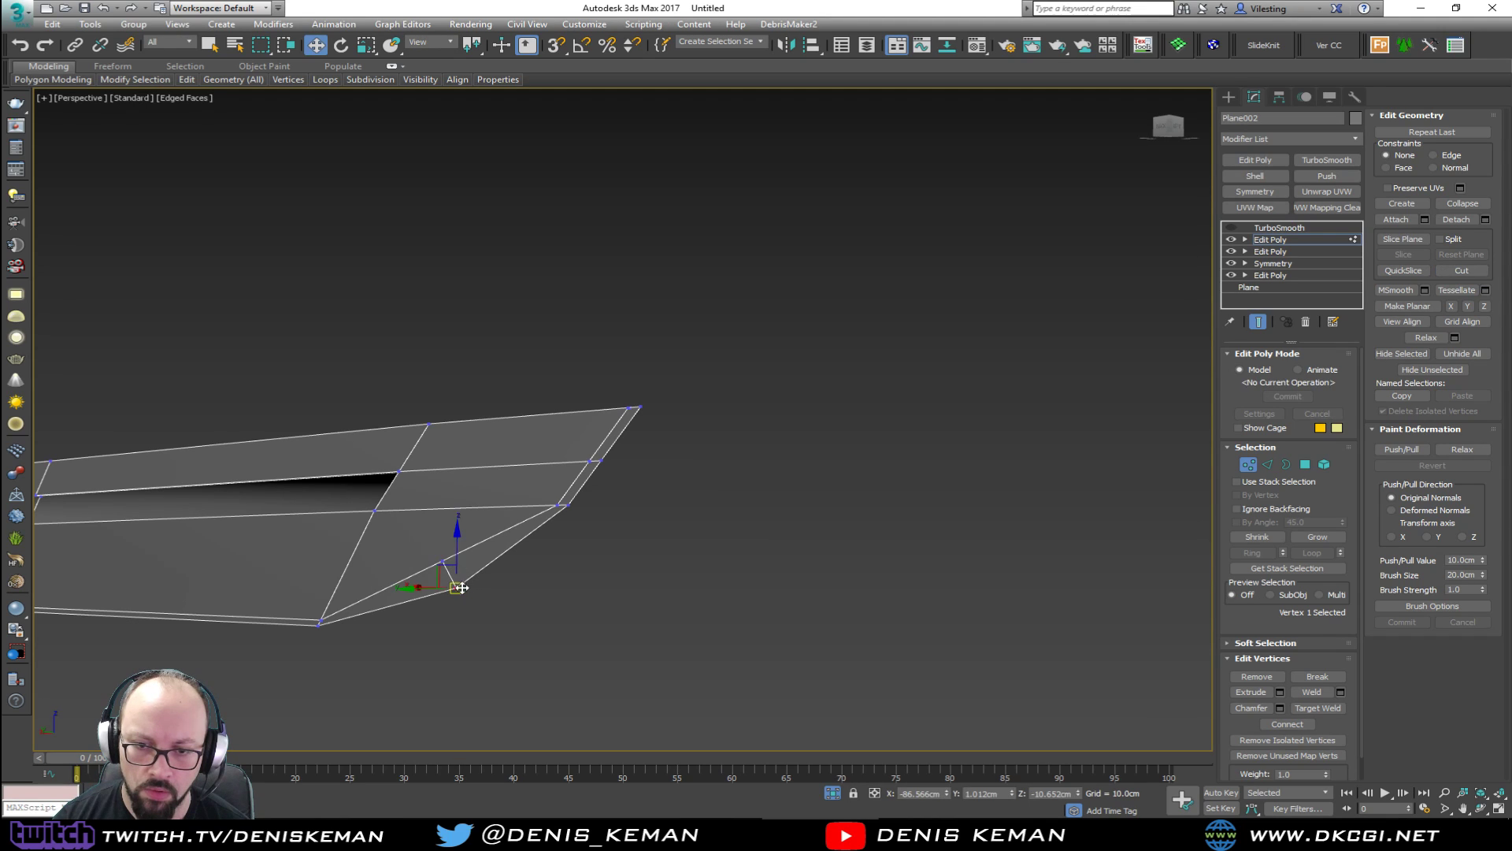
Move both new cut vertices in the Front view close to the tip's lower corner, forming a narrow strip along the edge.
click(442, 565)
alt+middle_drag(442, 565, 328, 577)
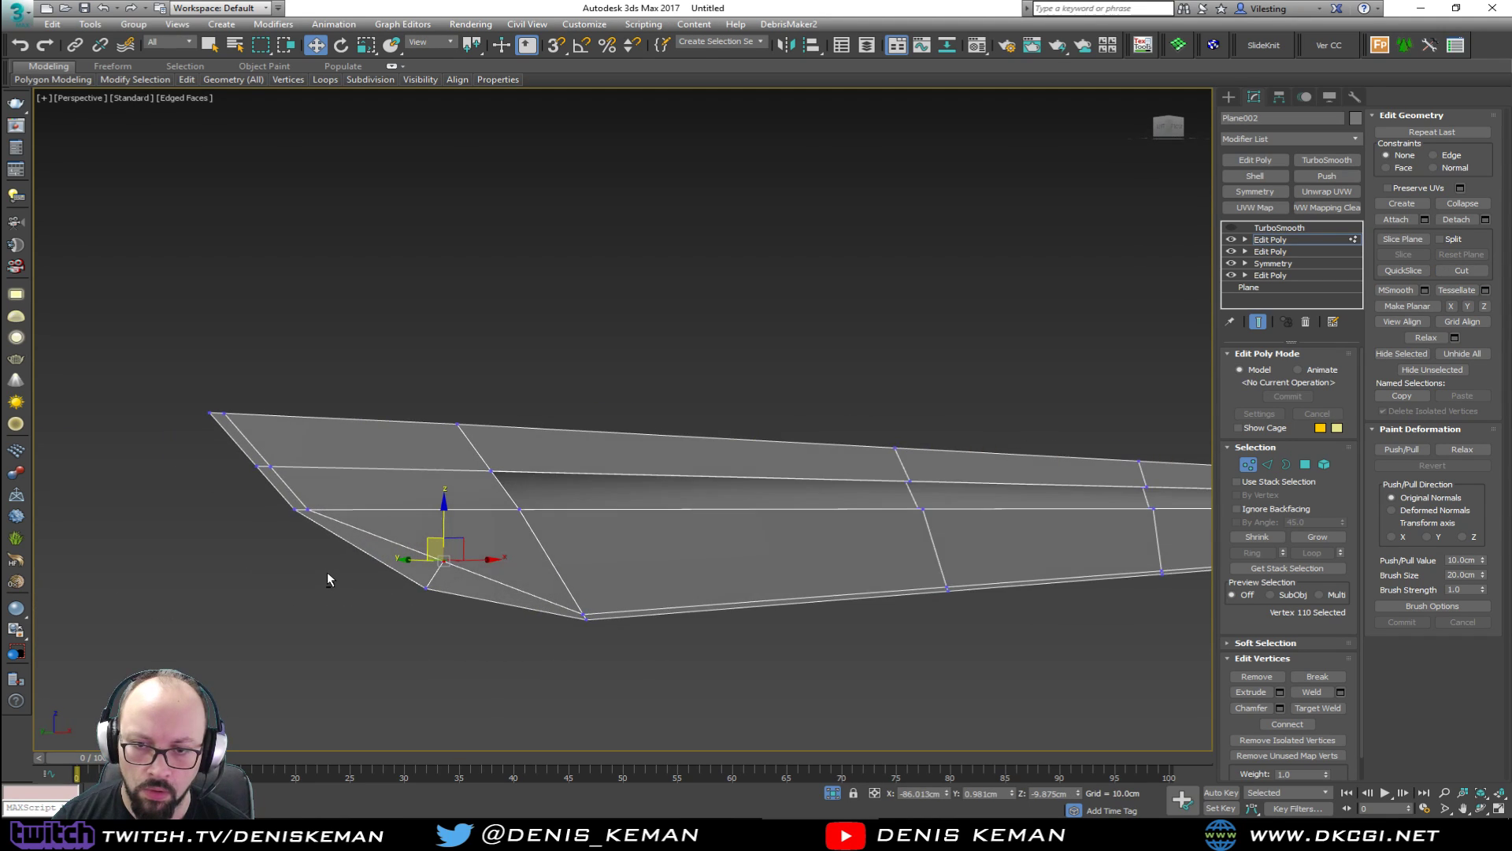
alt+middle_drag(445, 569, 438, 570)
key(F3)
mouse_move(438, 571)
mouse_down()
mouse_move(492, 553)
mouse_move(433, 575)
mouse_up()
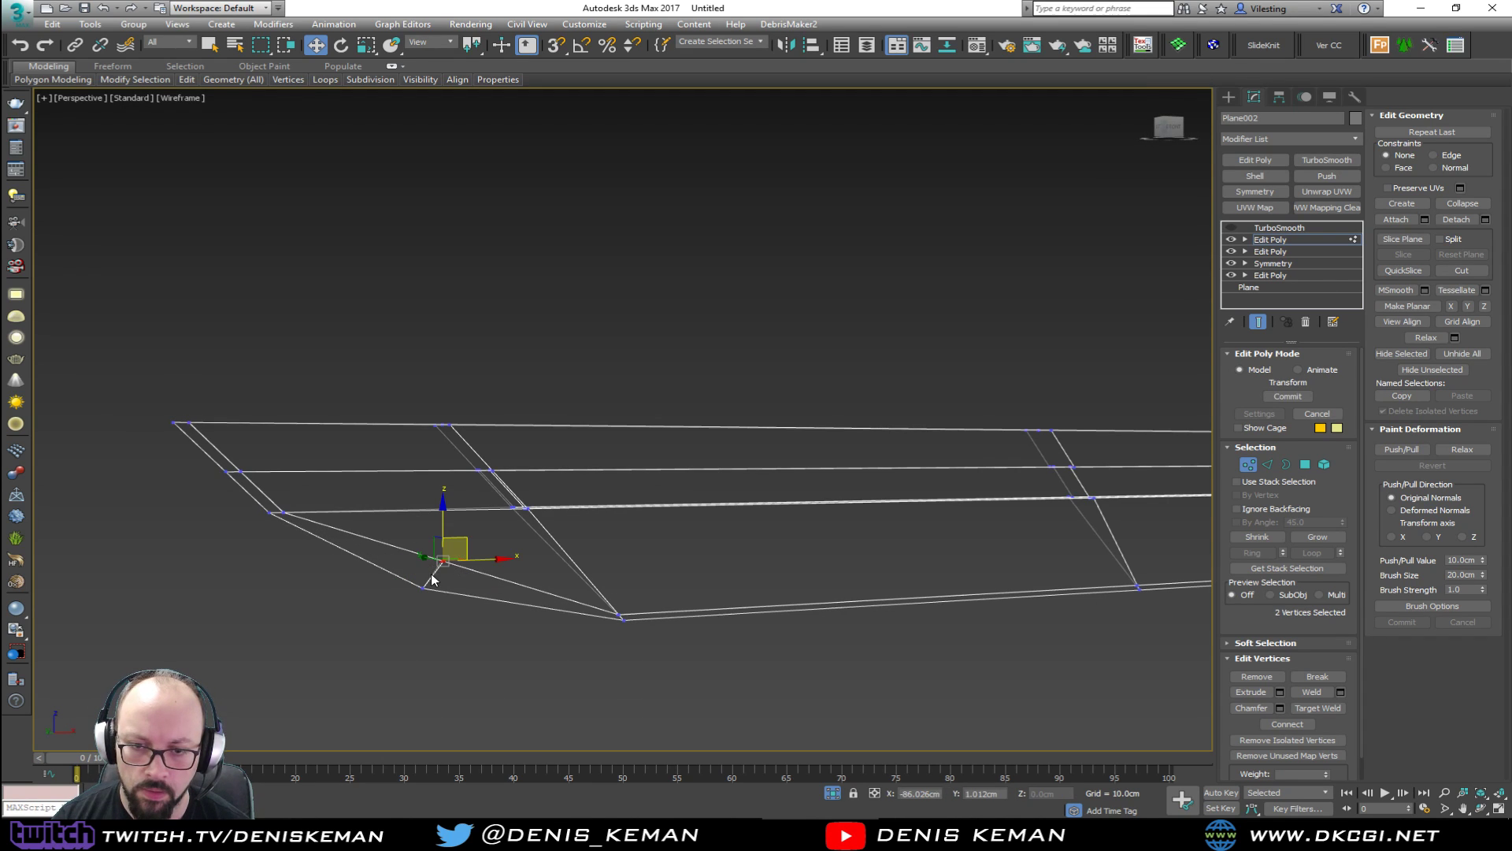
key(alt+w)
right_click(756, 322)
key(alt+w)
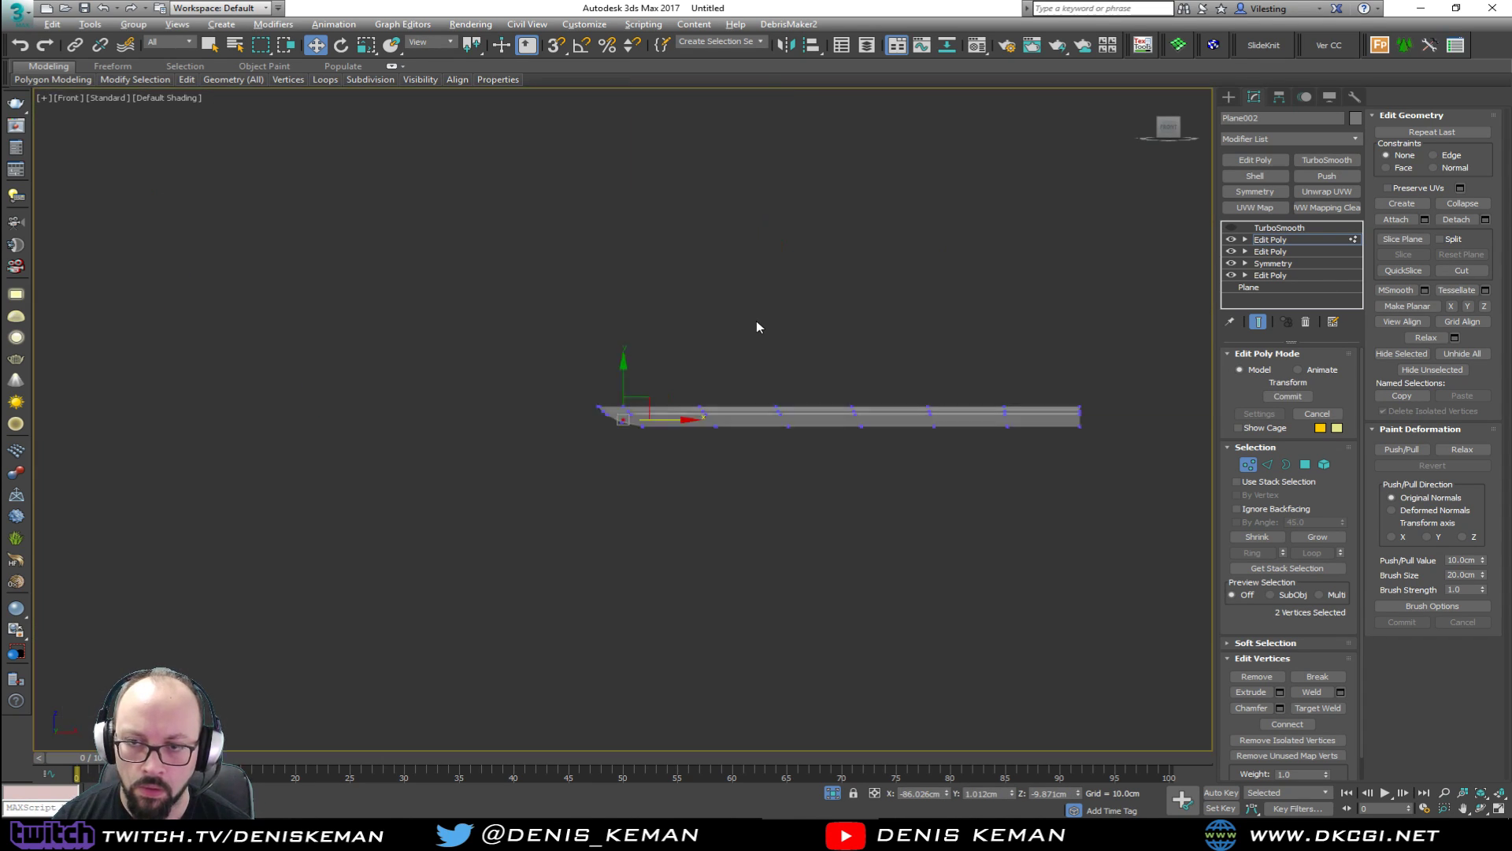
scroll(641, 412, up, 3)
scroll(640, 412, up, 10)
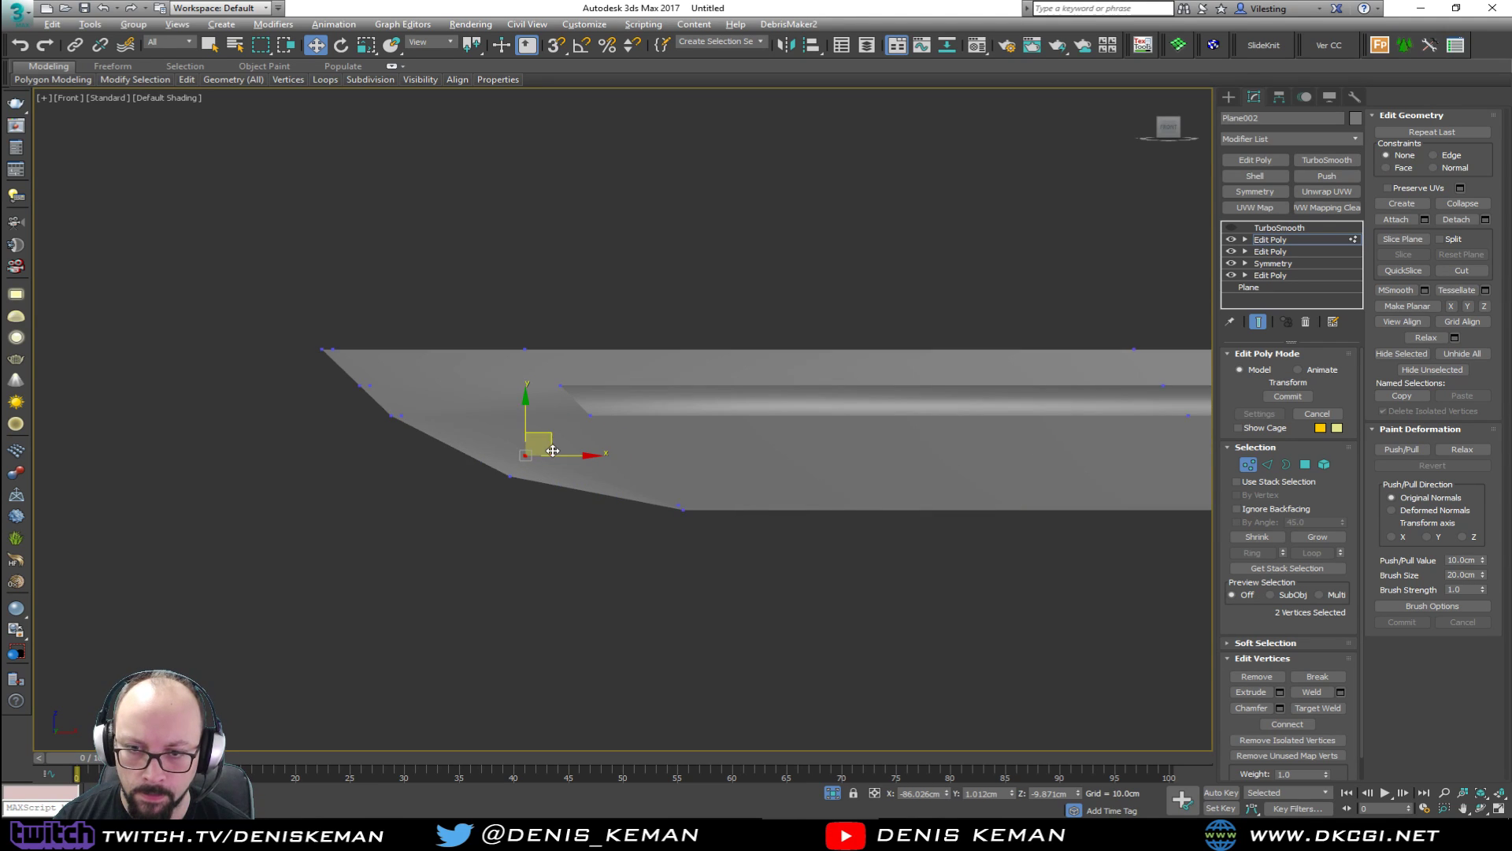
key(F3)
drag(526, 438, 471, 494)
key(F3)
key(F4)
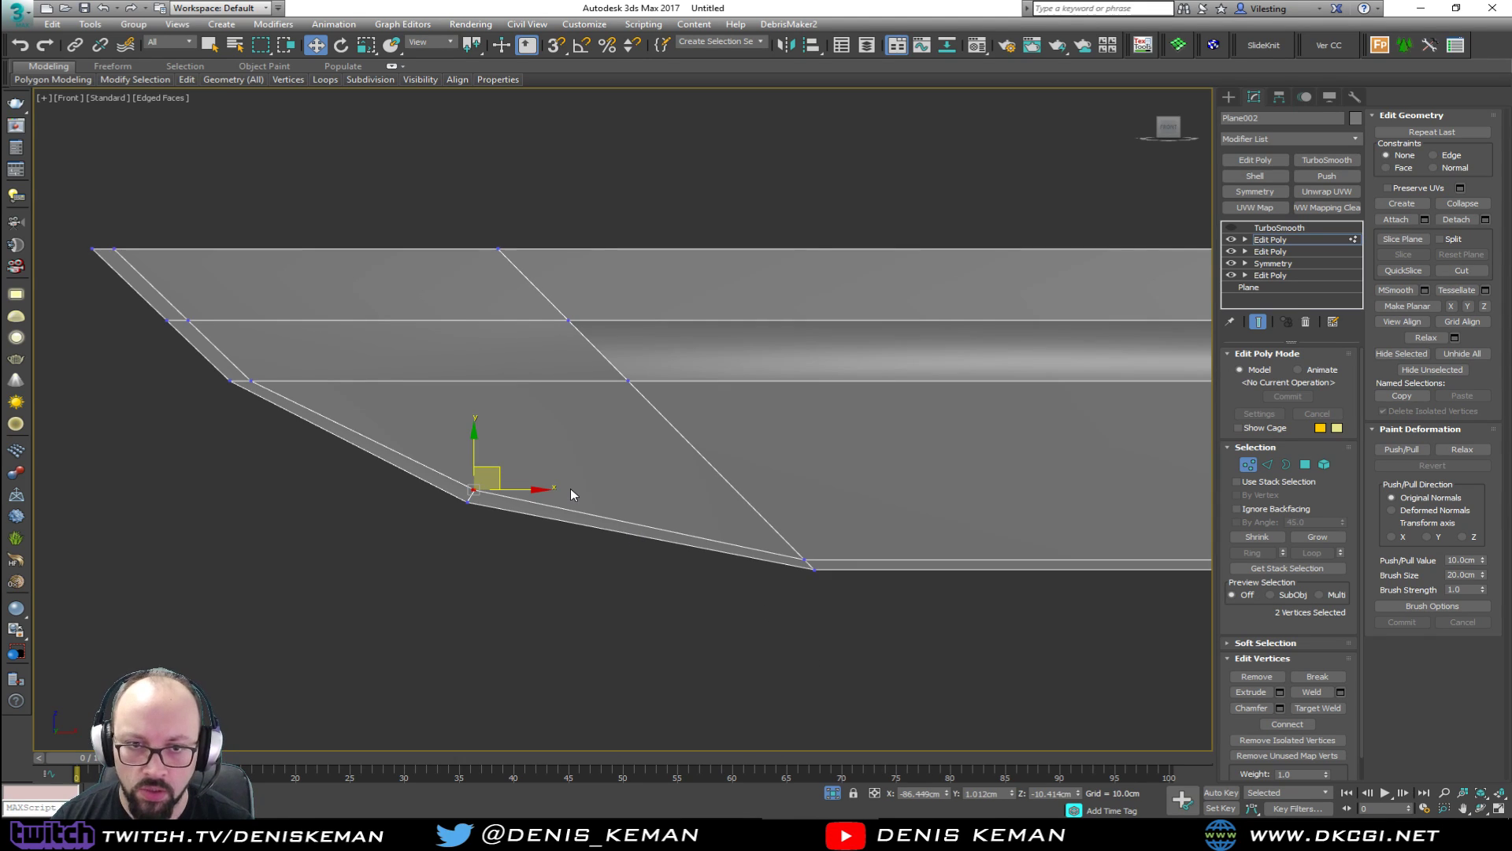
Convert the crosswise edge ring of the cutting-edge strip to polygons on one blade side and assign them smoothing group 4.
key(2)
key(4)
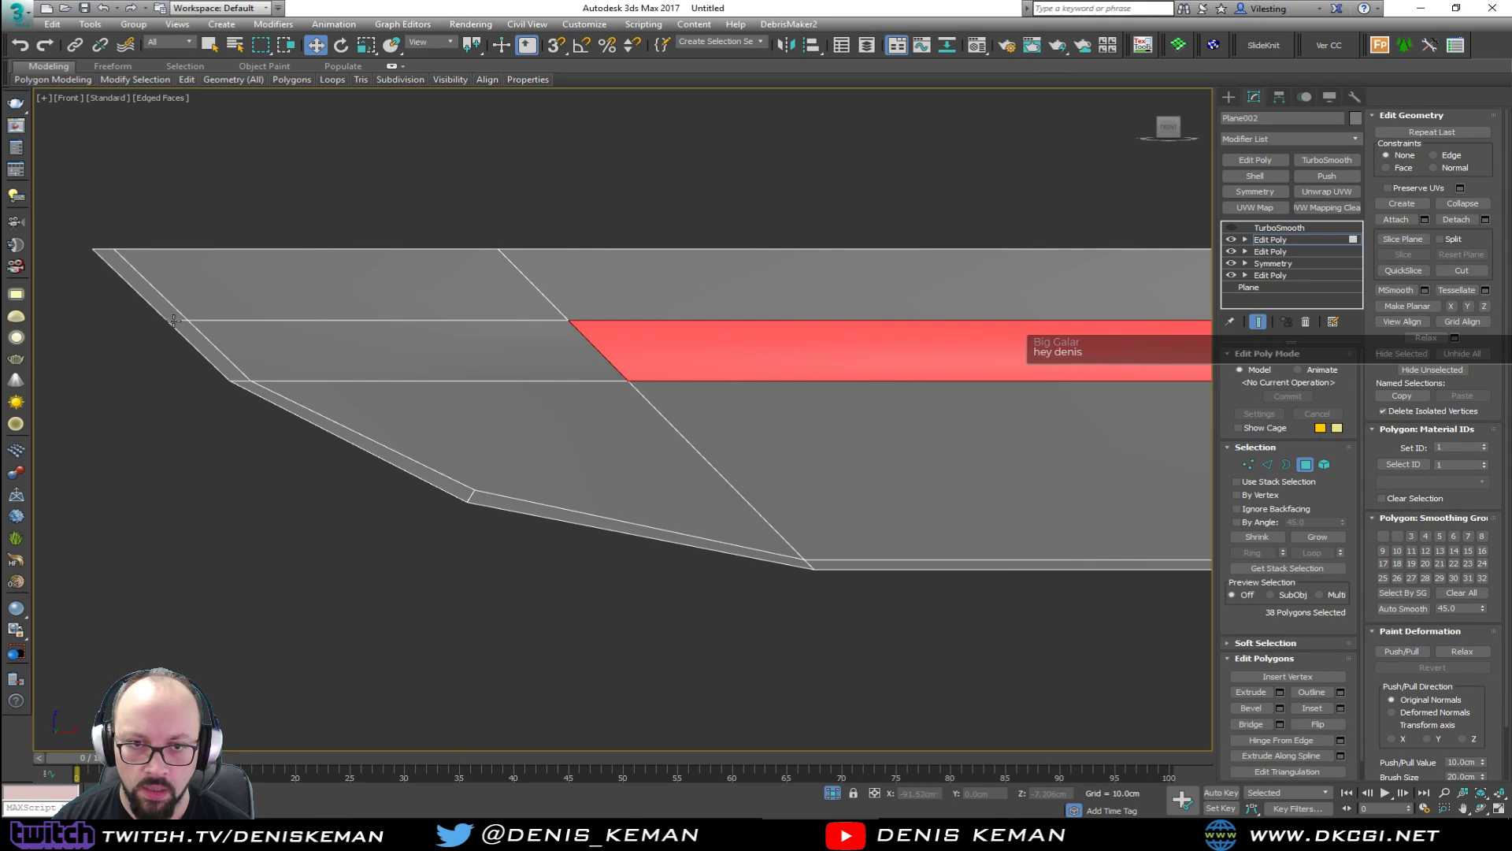
key(2)
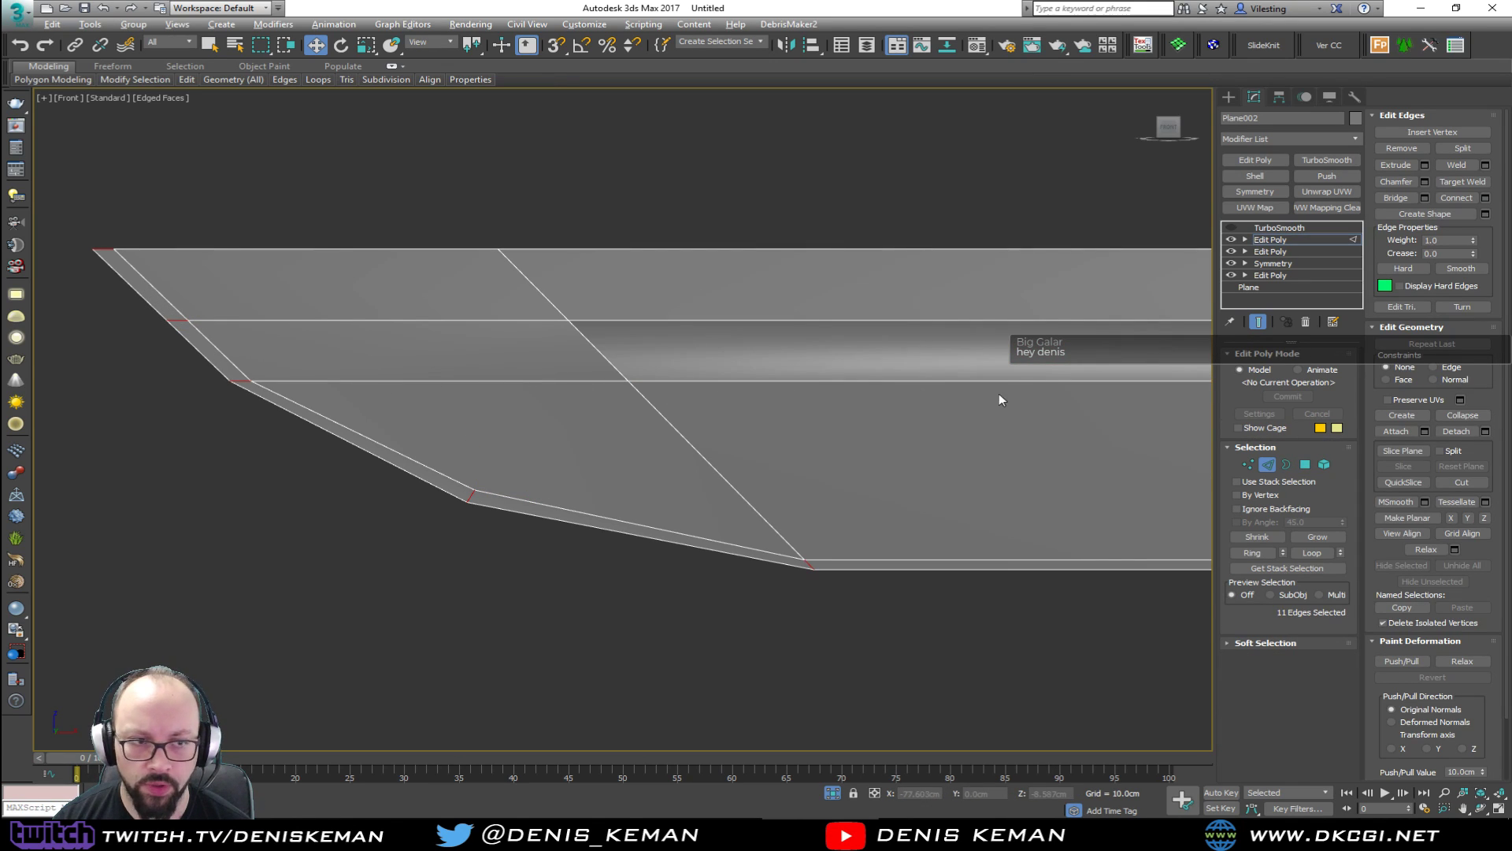
click(1305, 464)
middle_drag(961, 466, 504, 423)
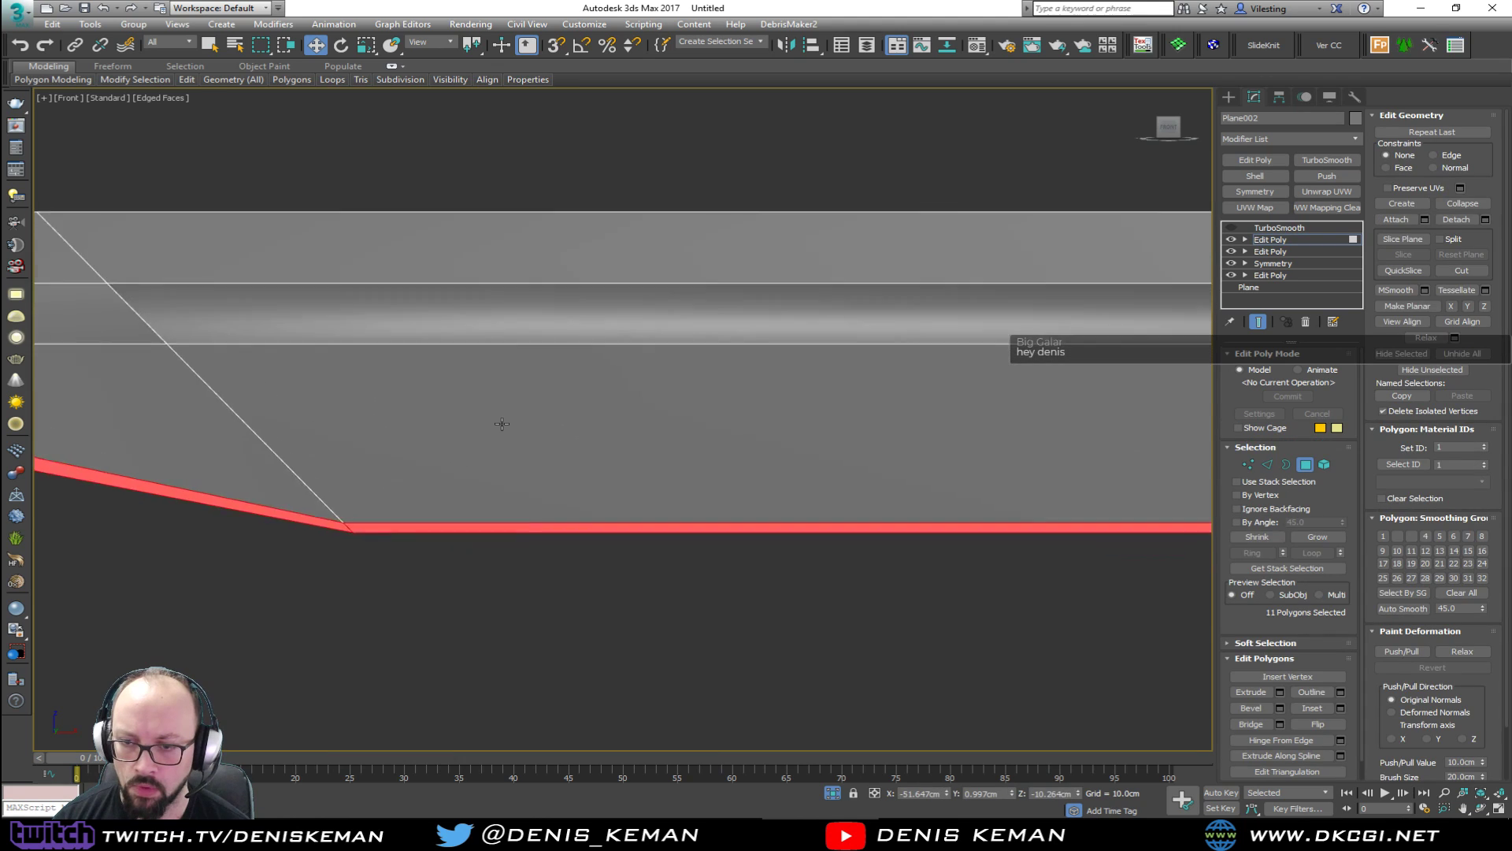
scroll(734, 424, down, 1)
scroll(734, 424, down, 3)
alt+middle_drag(734, 424, 1073, 463)
scroll(1056, 459, up, 8)
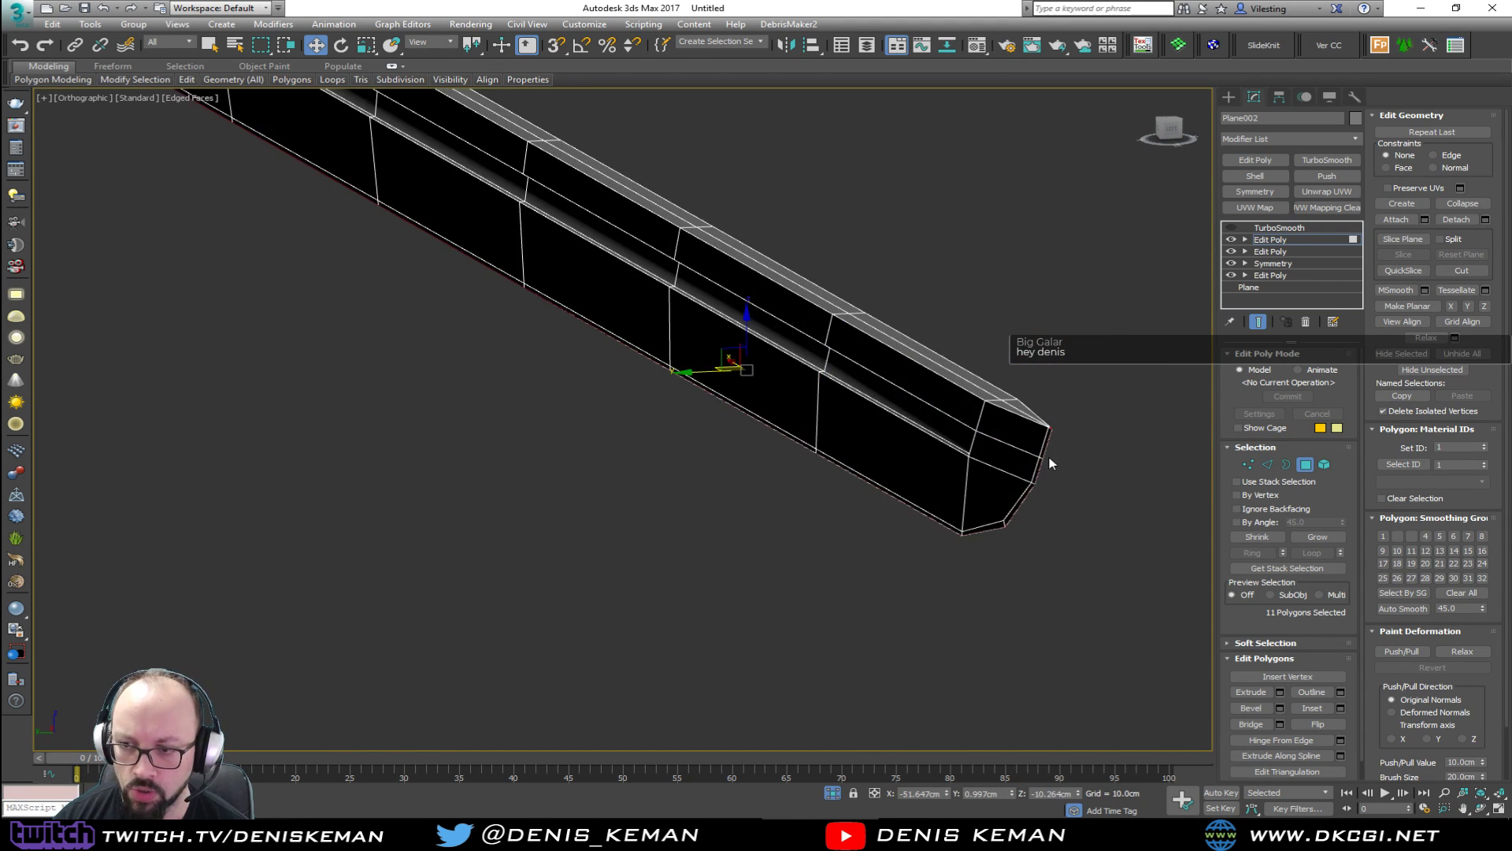
scroll(1050, 435, up, 5)
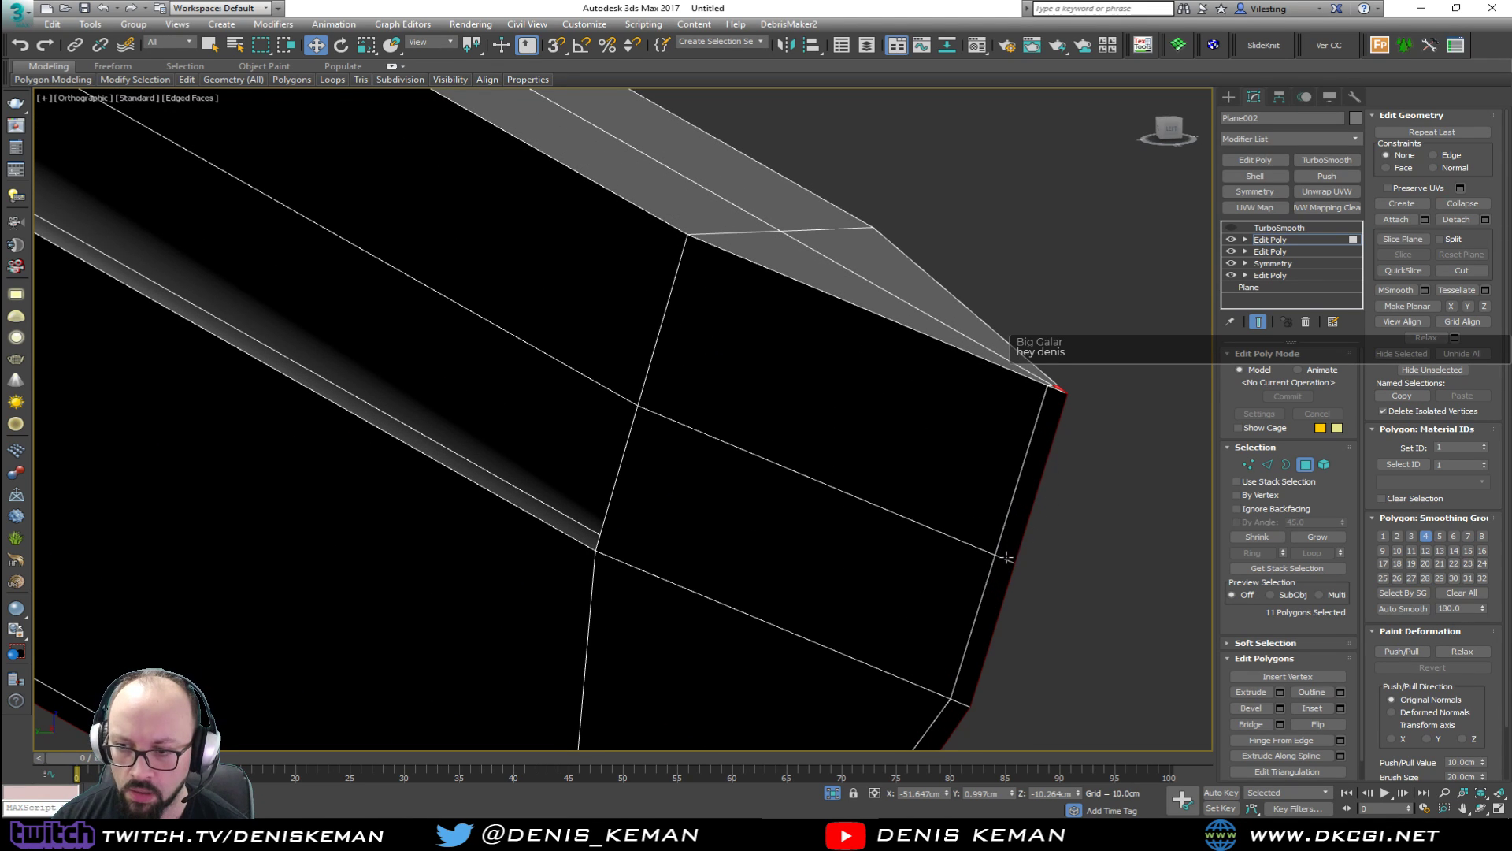
Select the cutting-edge strip polygons on the opposite blade side and assign them smoothing group 3.
key(2)
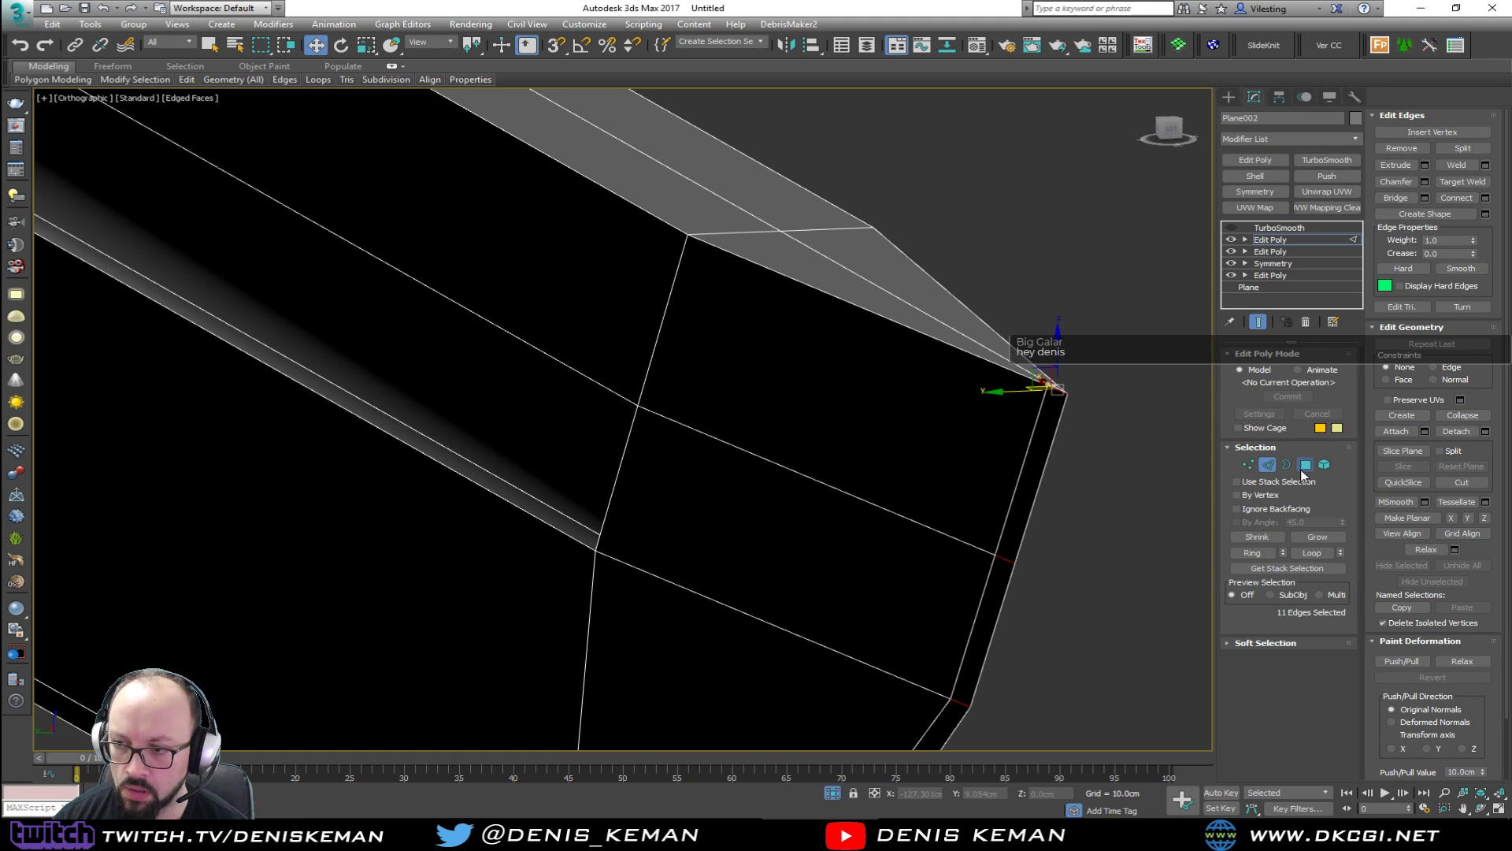
click(1303, 468)
key(ctrl+z)
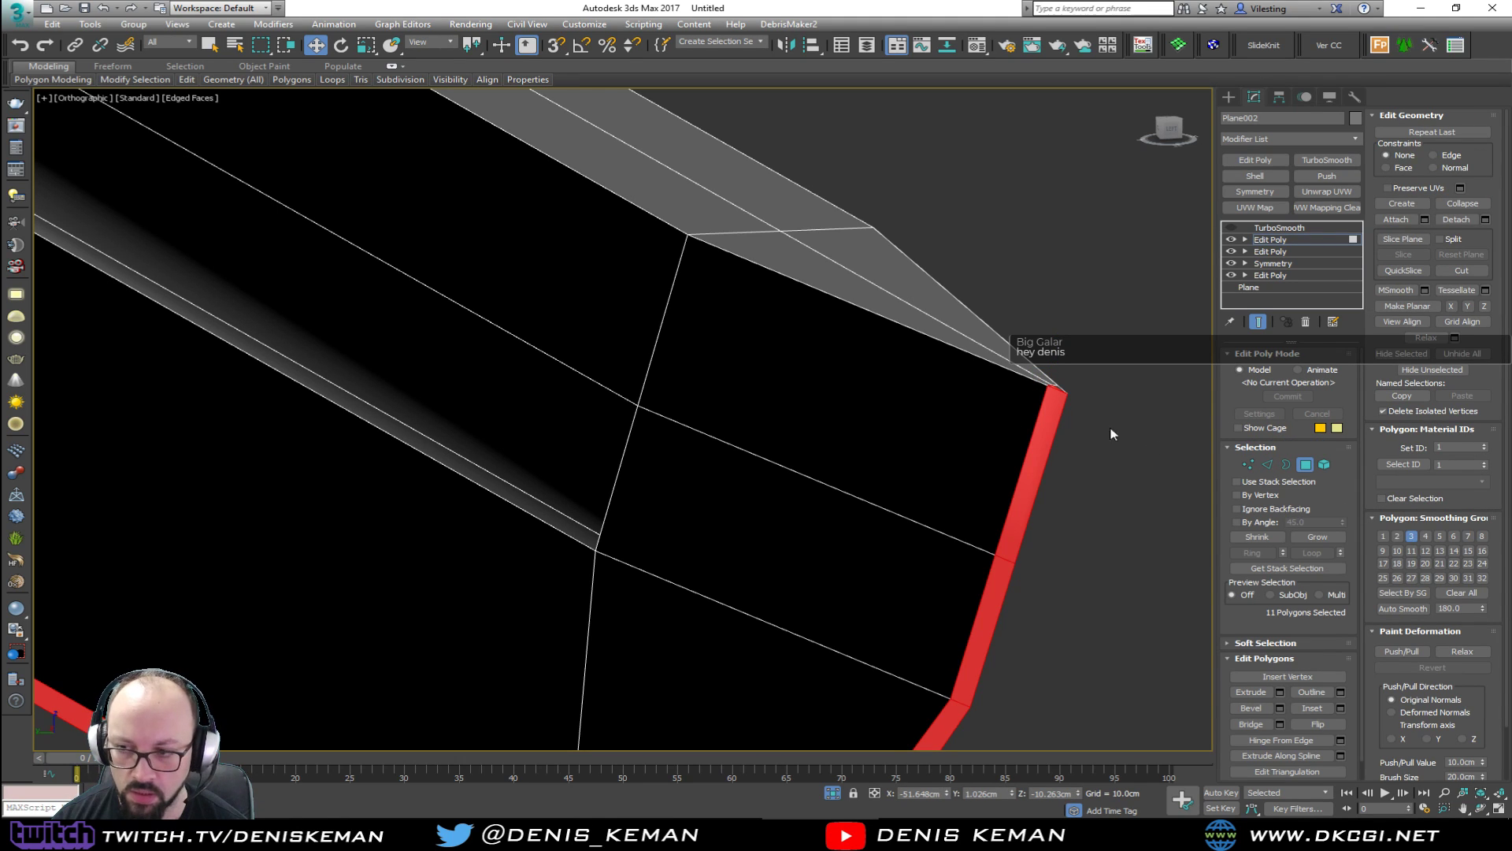
click(1305, 464)
Turn off edged faces and enable TurboSmooth on the blade.
key(F4)
scroll(983, 426, down, 5)
alt+middle_drag(982, 427, 840, 374)
key(z)
scroll(561, 427, up, 2)
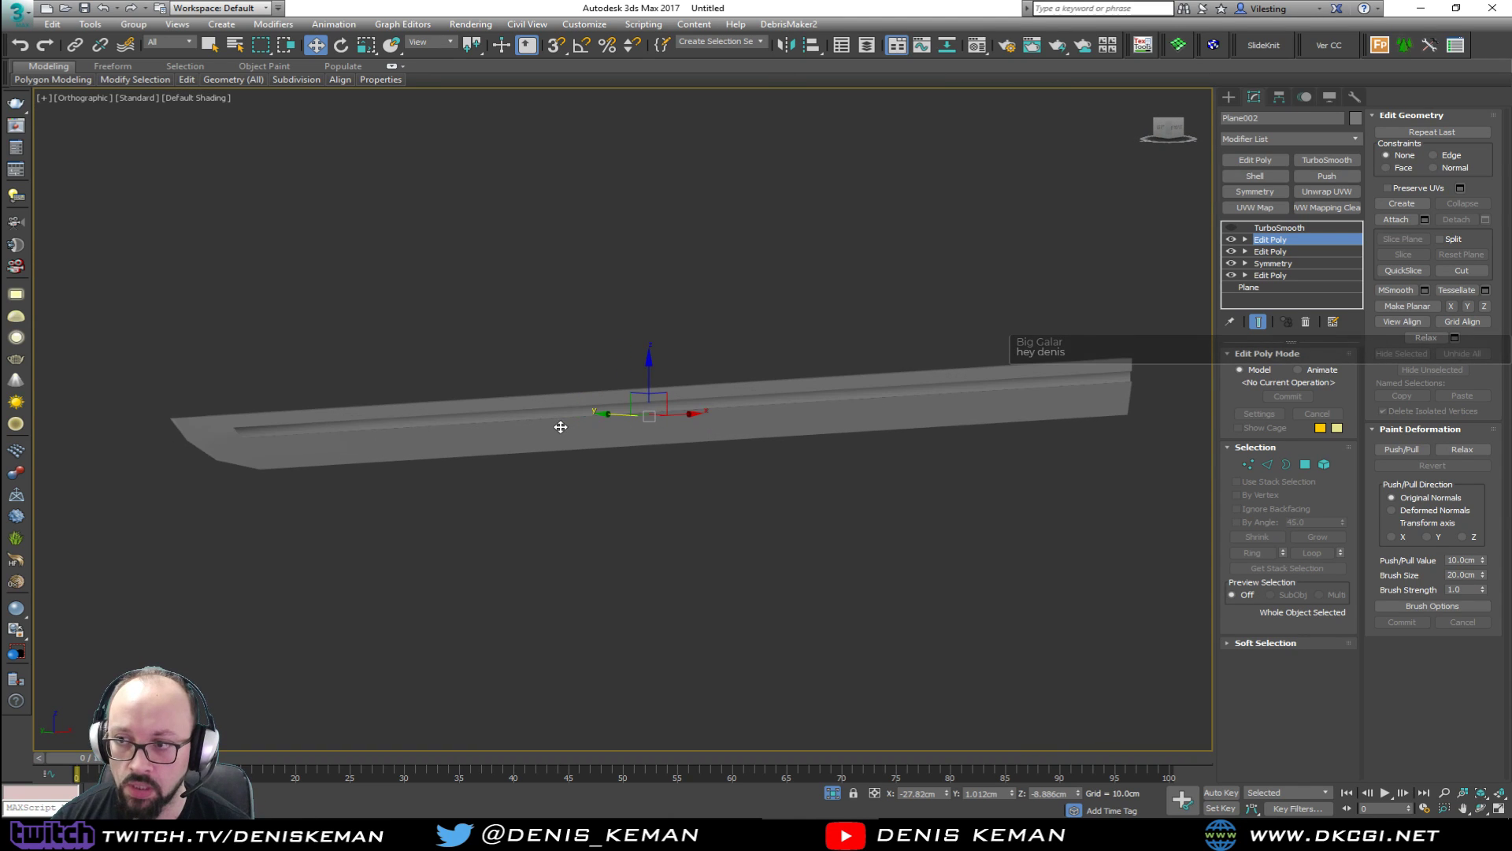
middle_drag(460, 345, 665, 327)
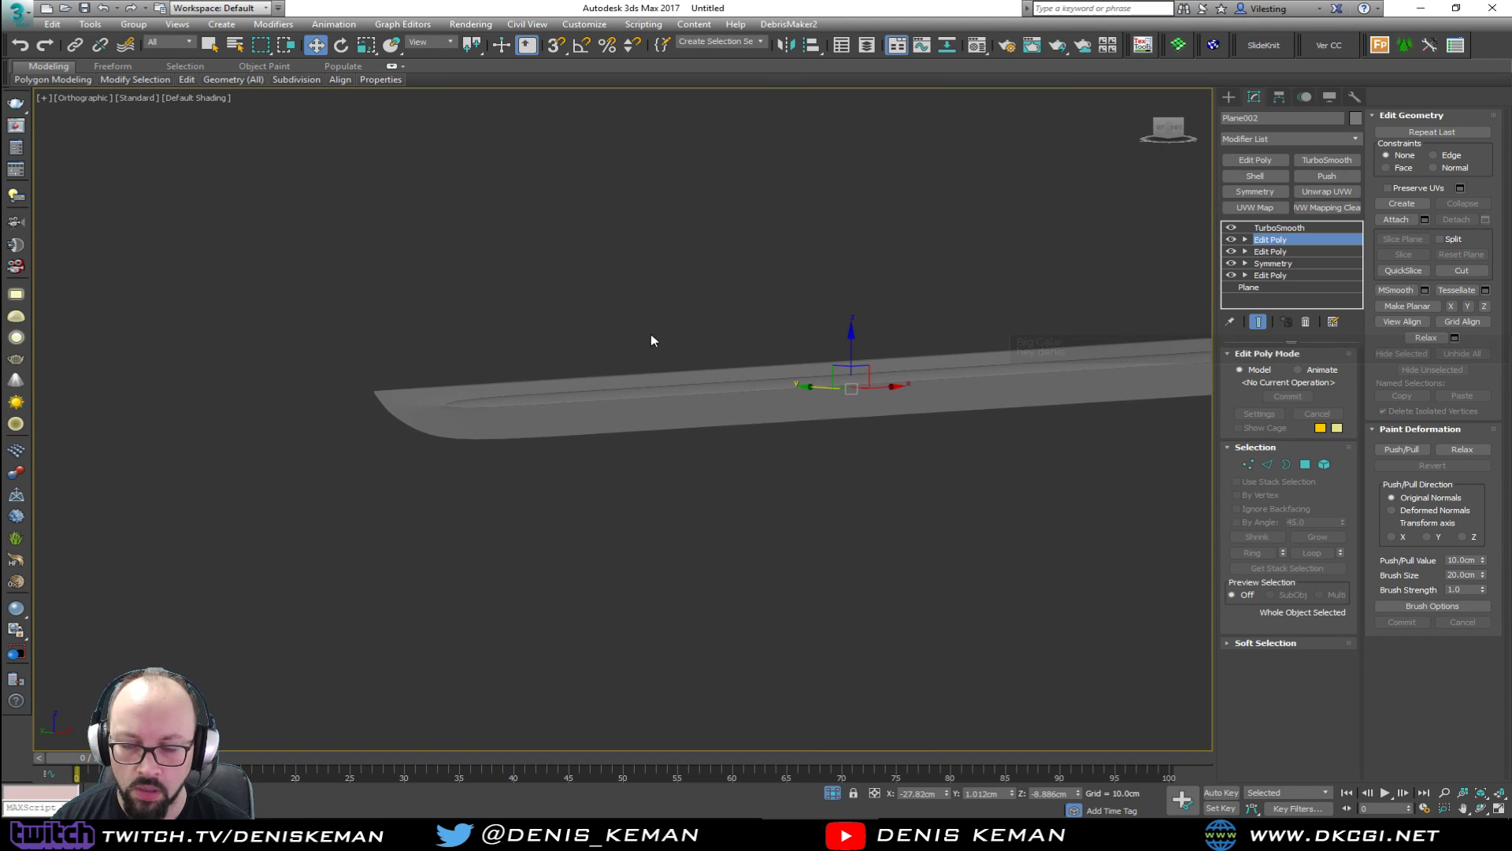
Examine the smoothed blade tip and cutting edge from several angles, with and without edged faces.
scroll(439, 415, up, 3)
key(F4)
middle_drag(733, 465, 888, 403)
key(F4)
scroll(493, 452, up, 4)
scroll(506, 452, down, 2)
alt+middle_drag(584, 445, 672, 408)
middle_drag(782, 377, 611, 499)
scroll(622, 499, down, 5)
alt+middle_drag(763, 446, 756, 431)
scroll(685, 311, up, 3)
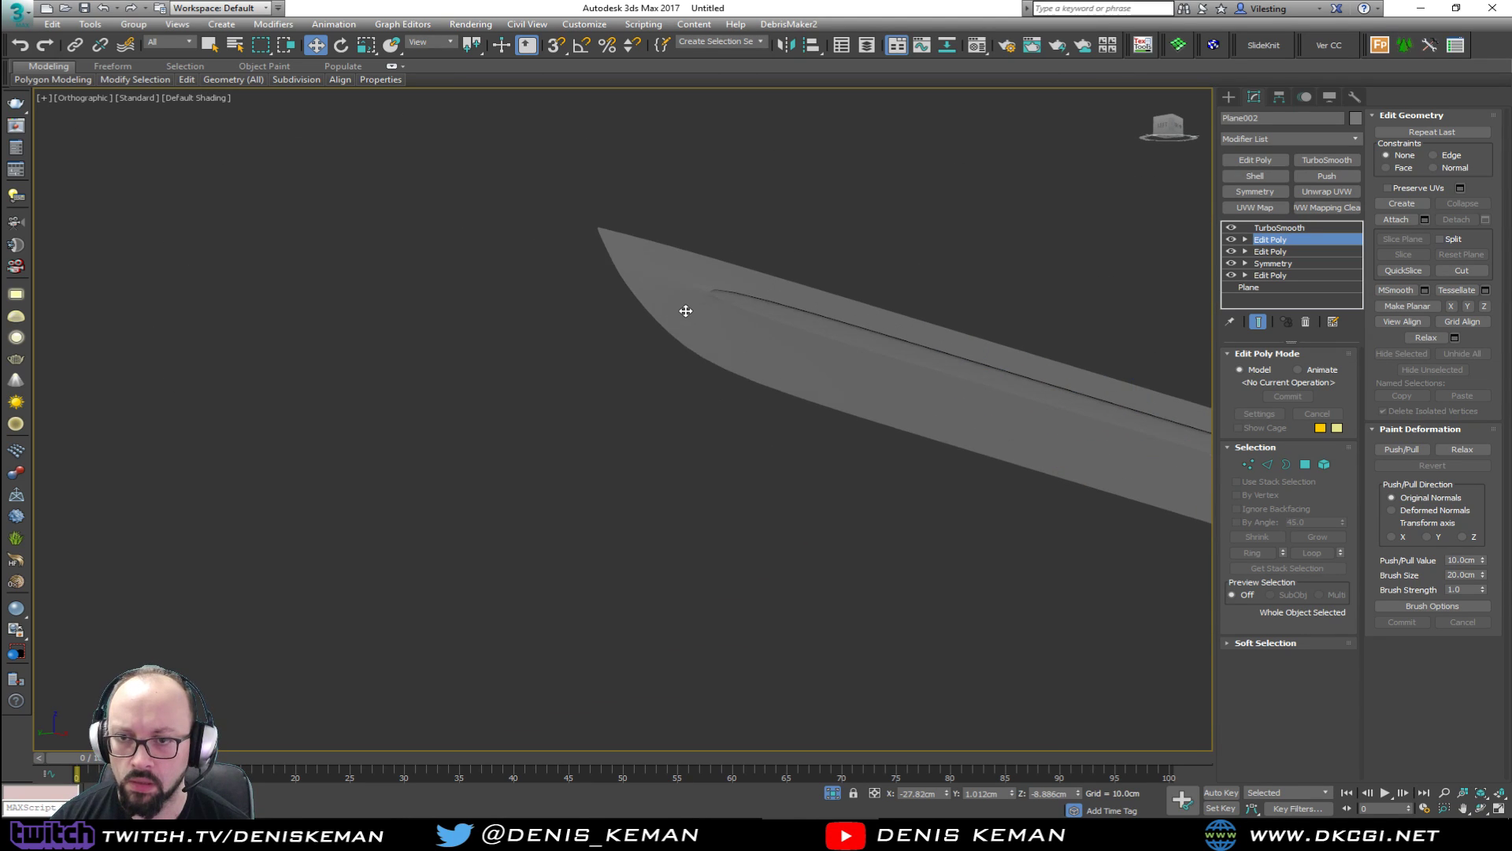
key(F4)
scroll(585, 226, up, 2)
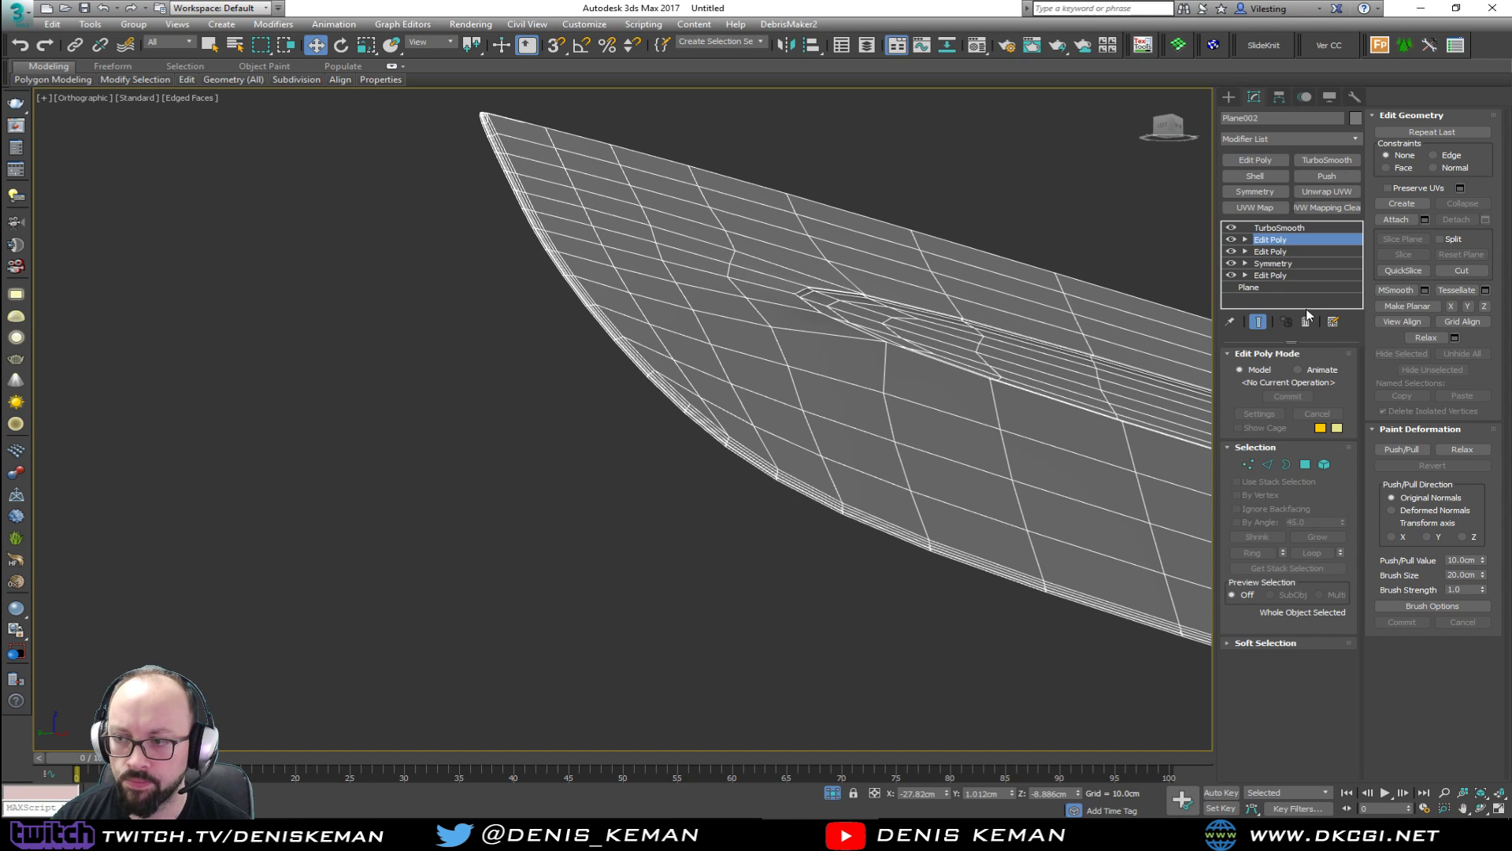
click(1297, 227)
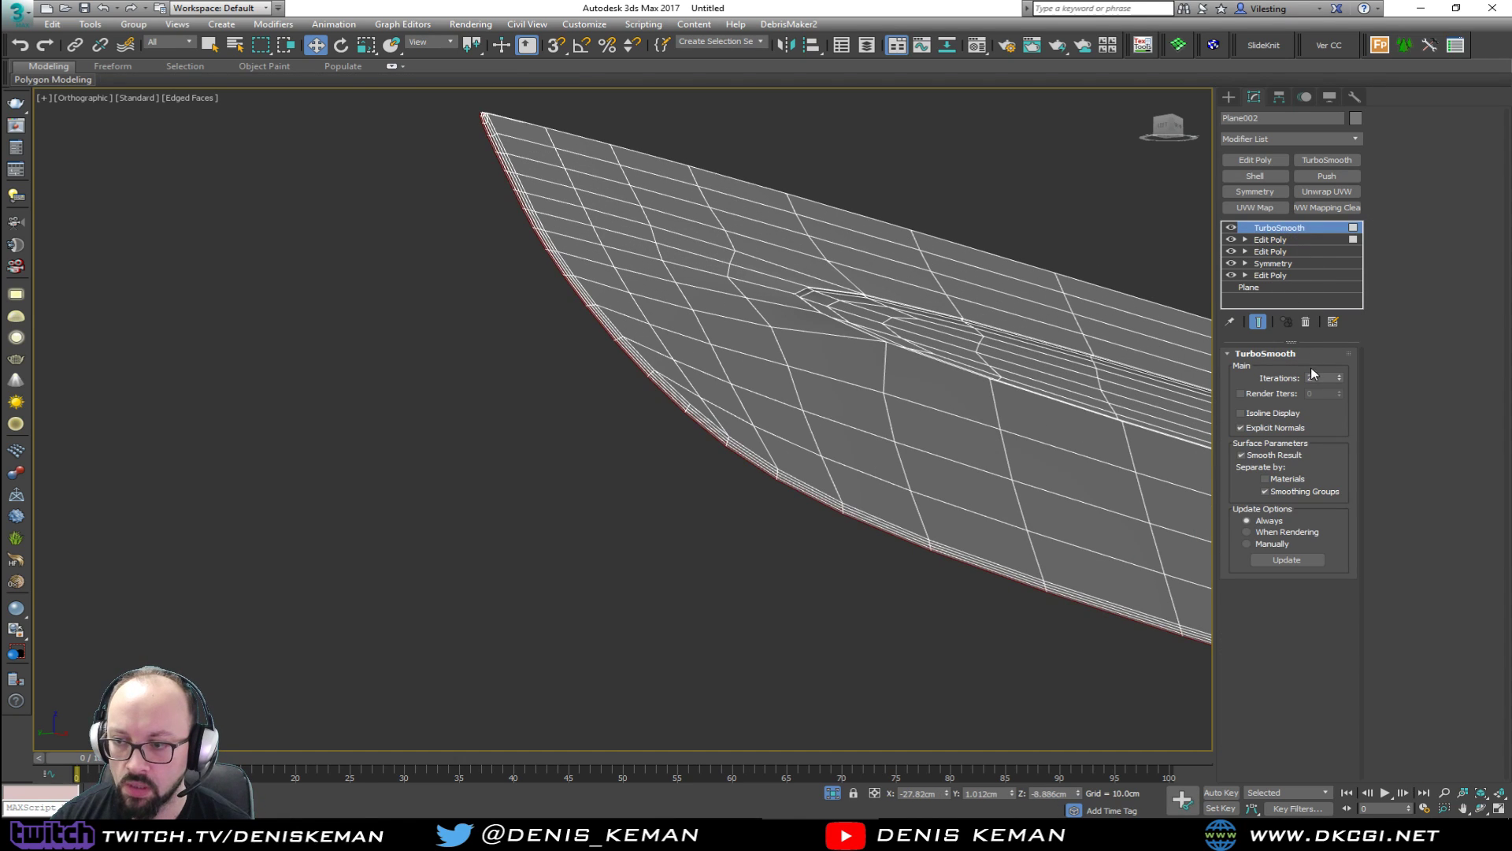
click(853, 139)
scroll(713, 389, up, 2)
middle_drag(717, 387, 596, 423)
click(678, 428)
click(1296, 241)
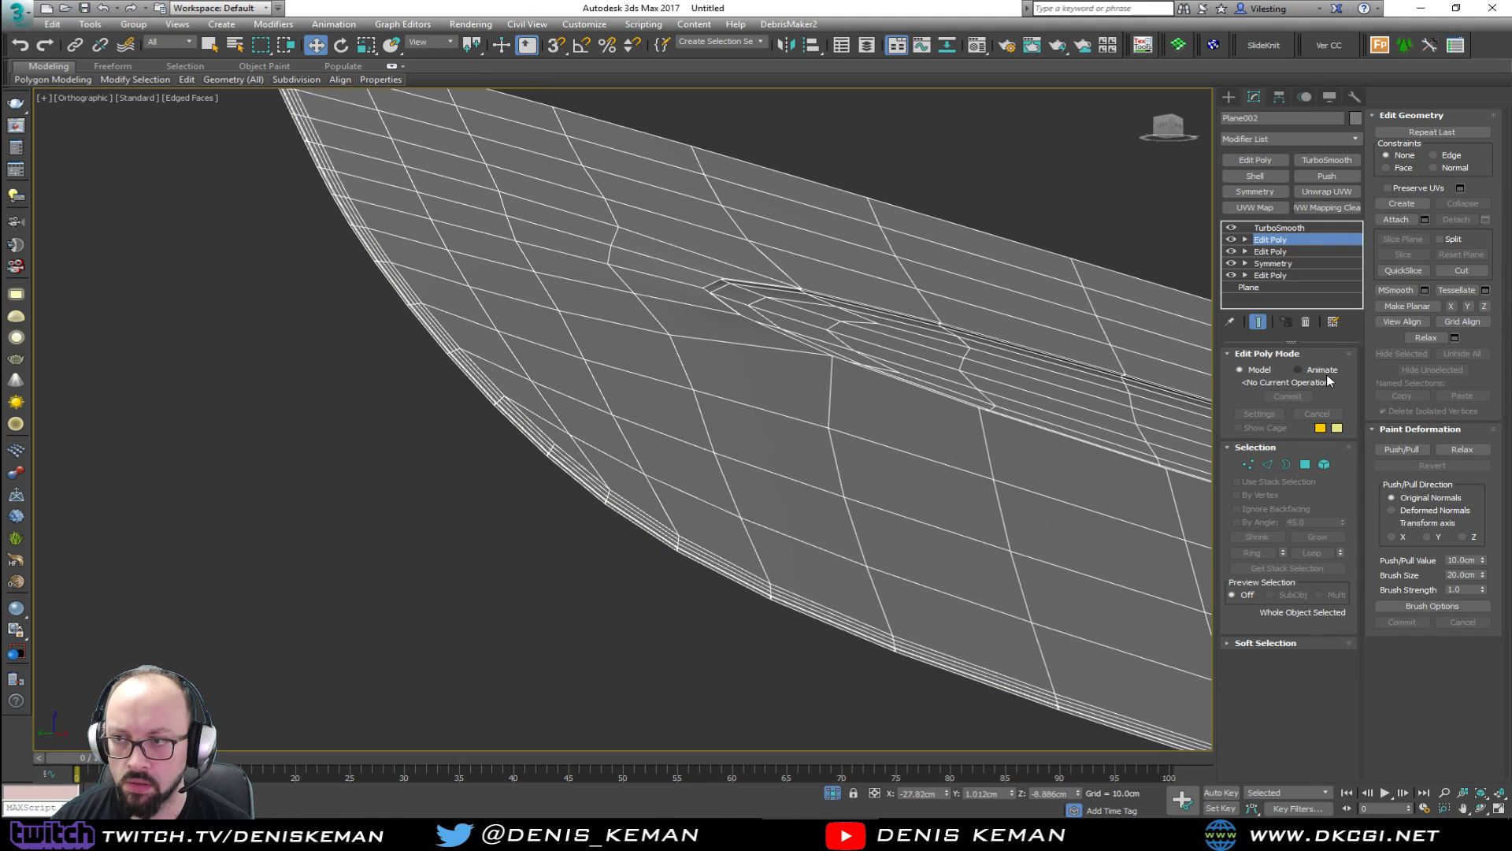
Hide the end result and select the lengthwise edge loops bordering the cutting-edge strip on both sides of the blade.
click(1258, 321)
key(2)
double_click(640, 511)
scroll(638, 481, down, 2)
alt+middle_drag(636, 476, 453, 378)
scroll(454, 378, down, 3)
middle_drag(694, 442, 446, 446)
scroll(446, 446, down, 3)
alt+middle_drag(631, 438, 400, 458)
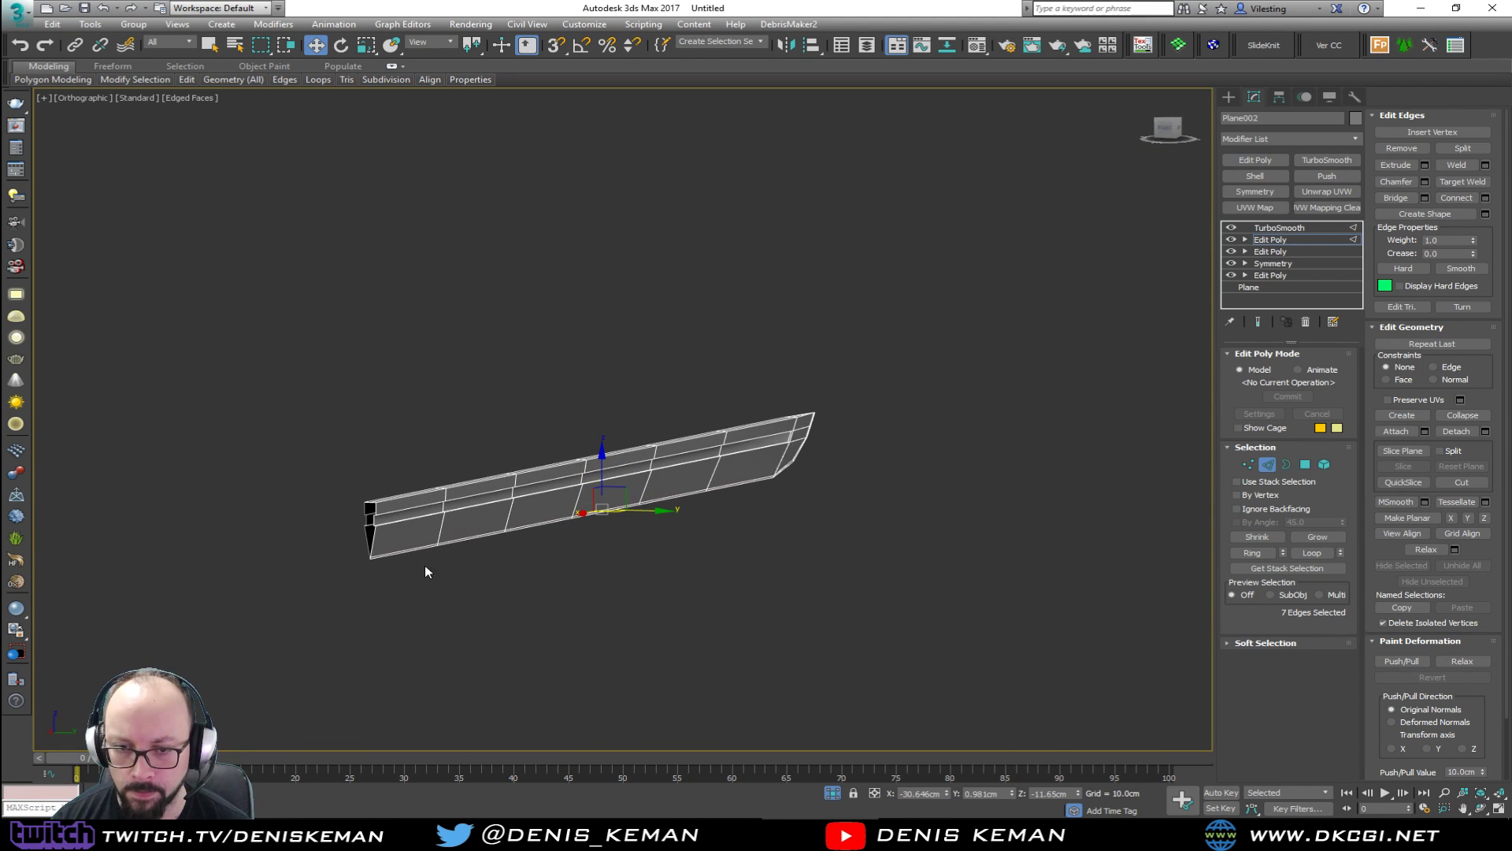
scroll(418, 557, up, 4)
ctrl+double_click(384, 548)
alt+middle_drag(401, 542, 717, 496)
middle_drag(557, 424, 464, 476)
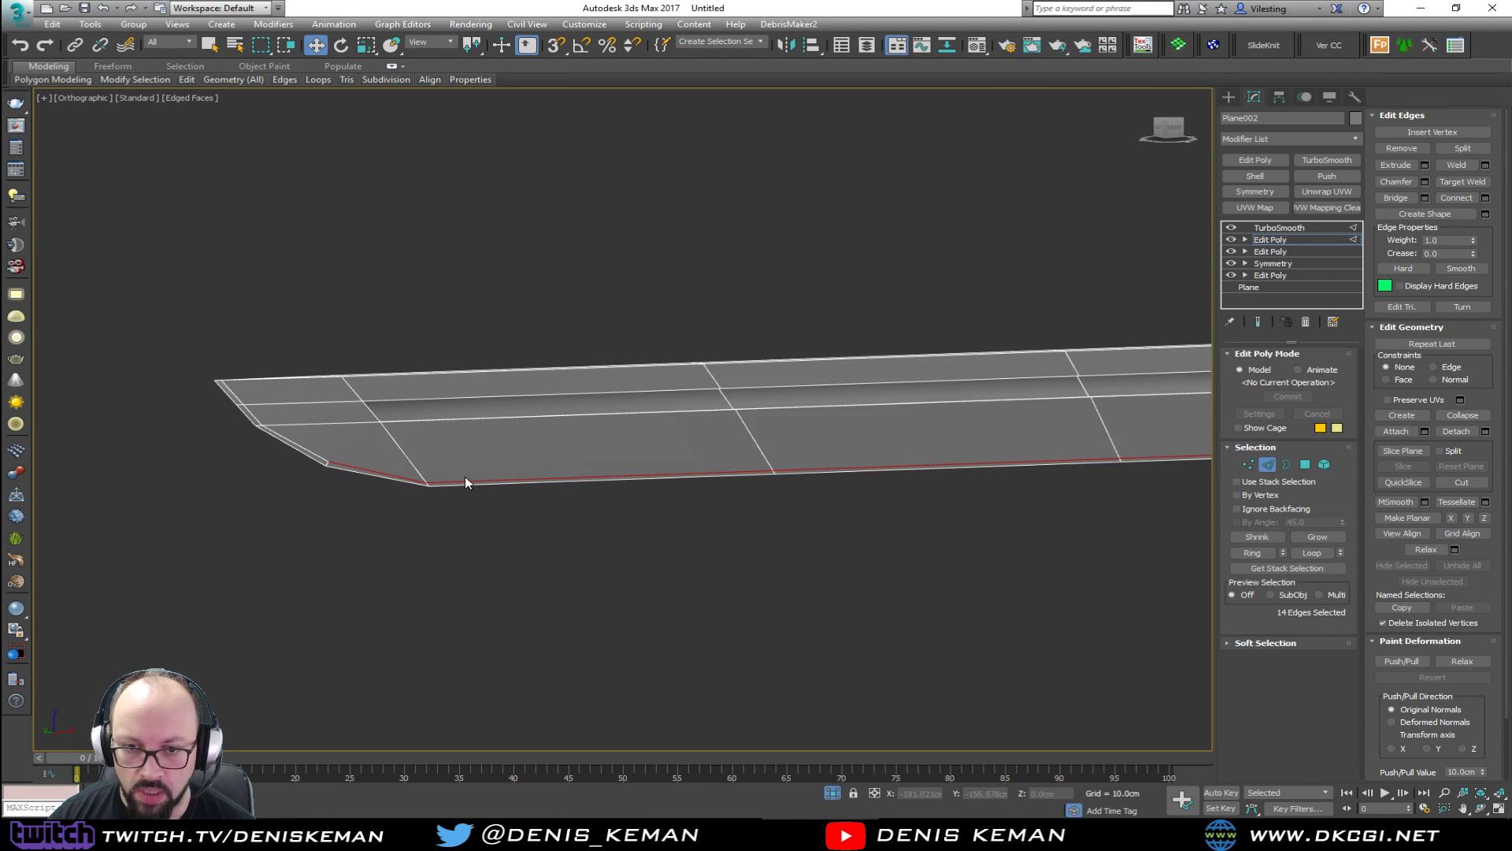
With the Edge constraint on, move both loops up along the blade faces to widen the cutting-edge strip.
click(1443, 368)
scroll(962, 338, down, 3)
scroll(963, 361, up, 6)
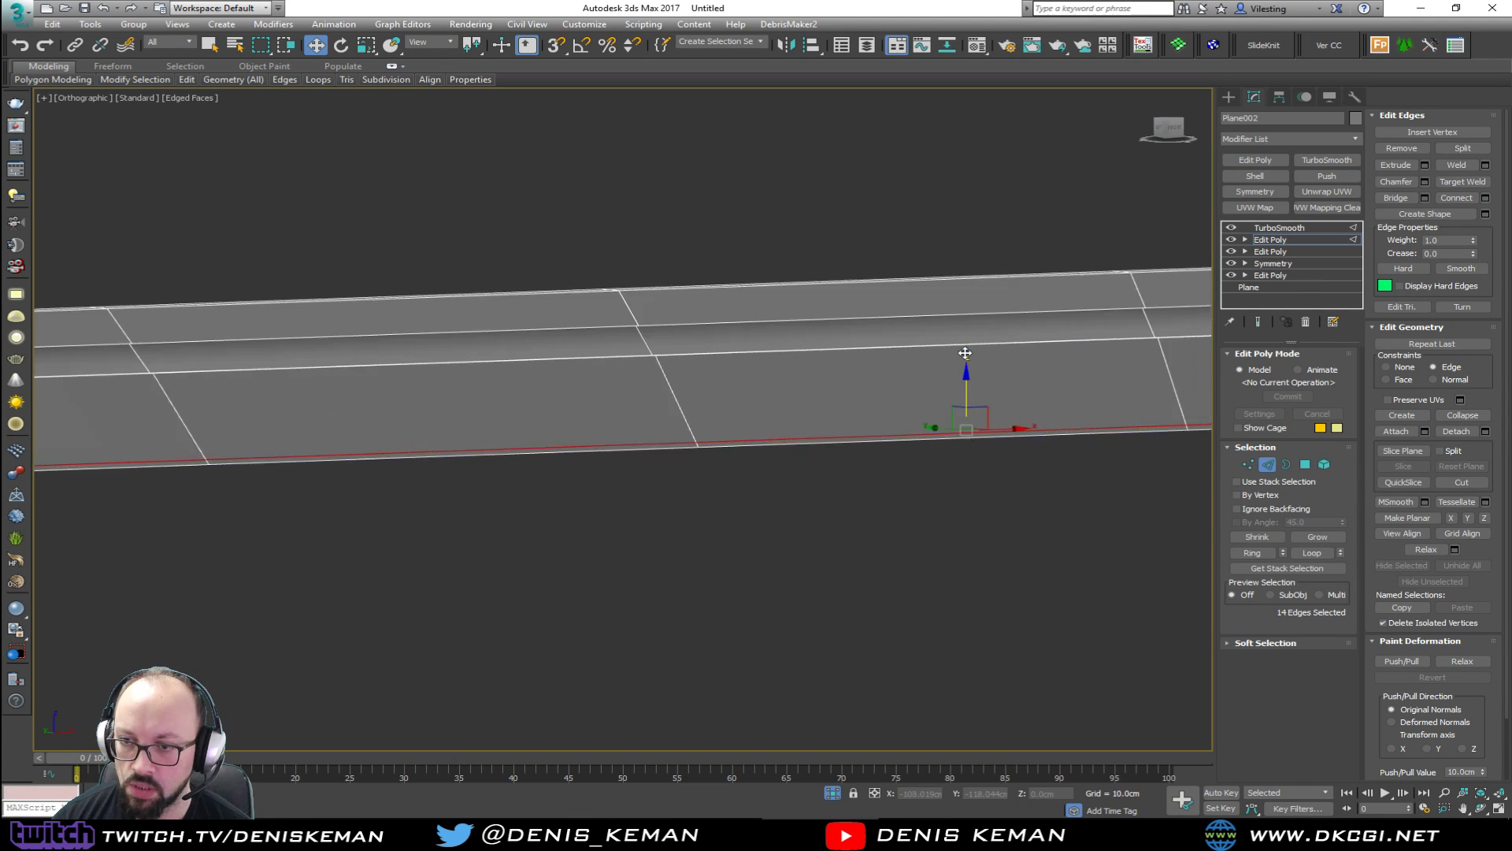
drag(963, 417, 962, 384)
middle_drag(622, 352, 829, 328)
scroll(829, 328, down, 4)
middle_drag(565, 331, 687, 332)
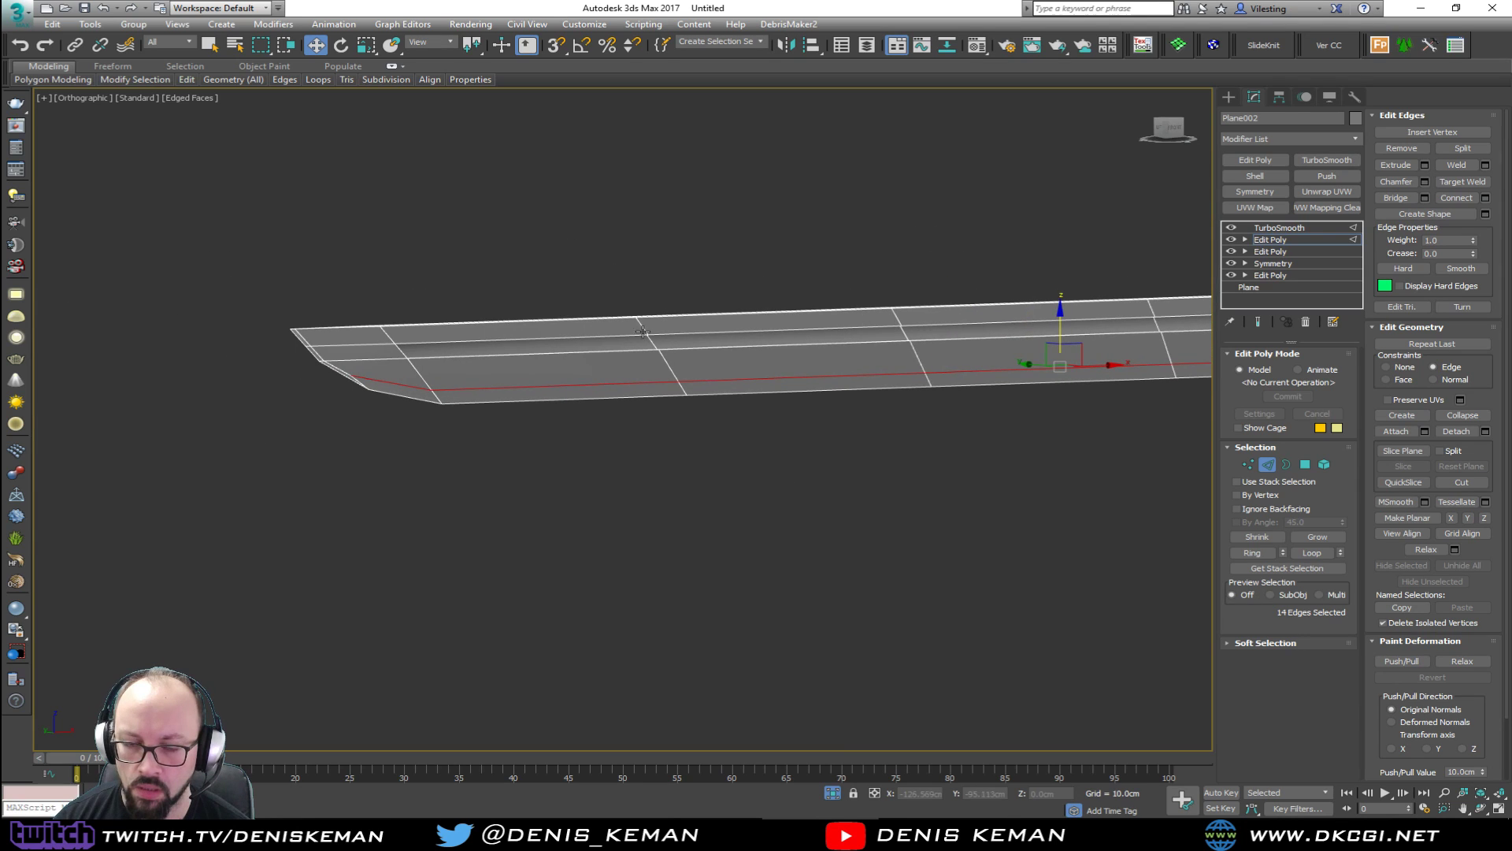
Leave edge editing and inspect the widened strip in the smoothed, shaded blade.
click(1267, 463)
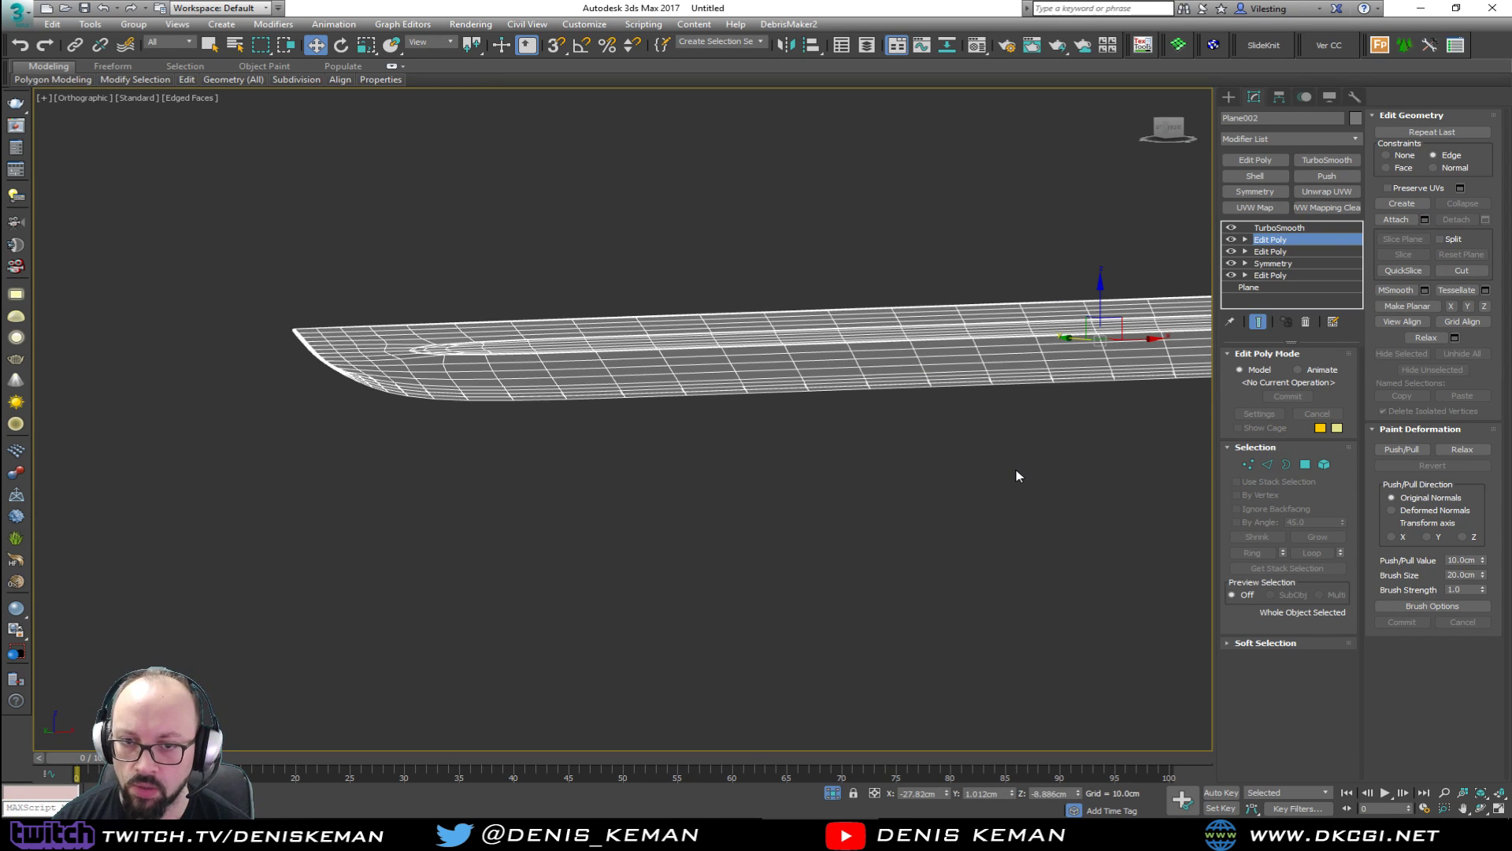
click(1016, 470)
key(F4)
mouse_move(968, 373)
middle_down()
mouse_move(812, 413)
mouse_move(777, 367)
mouse_move(830, 449)
mouse_move(846, 446)
mouse_move(712, 300)
mouse_move(729, 311)
mouse_move(627, 325)
middle_up()
click(712, 300)
scroll(500, 385, up, 5)
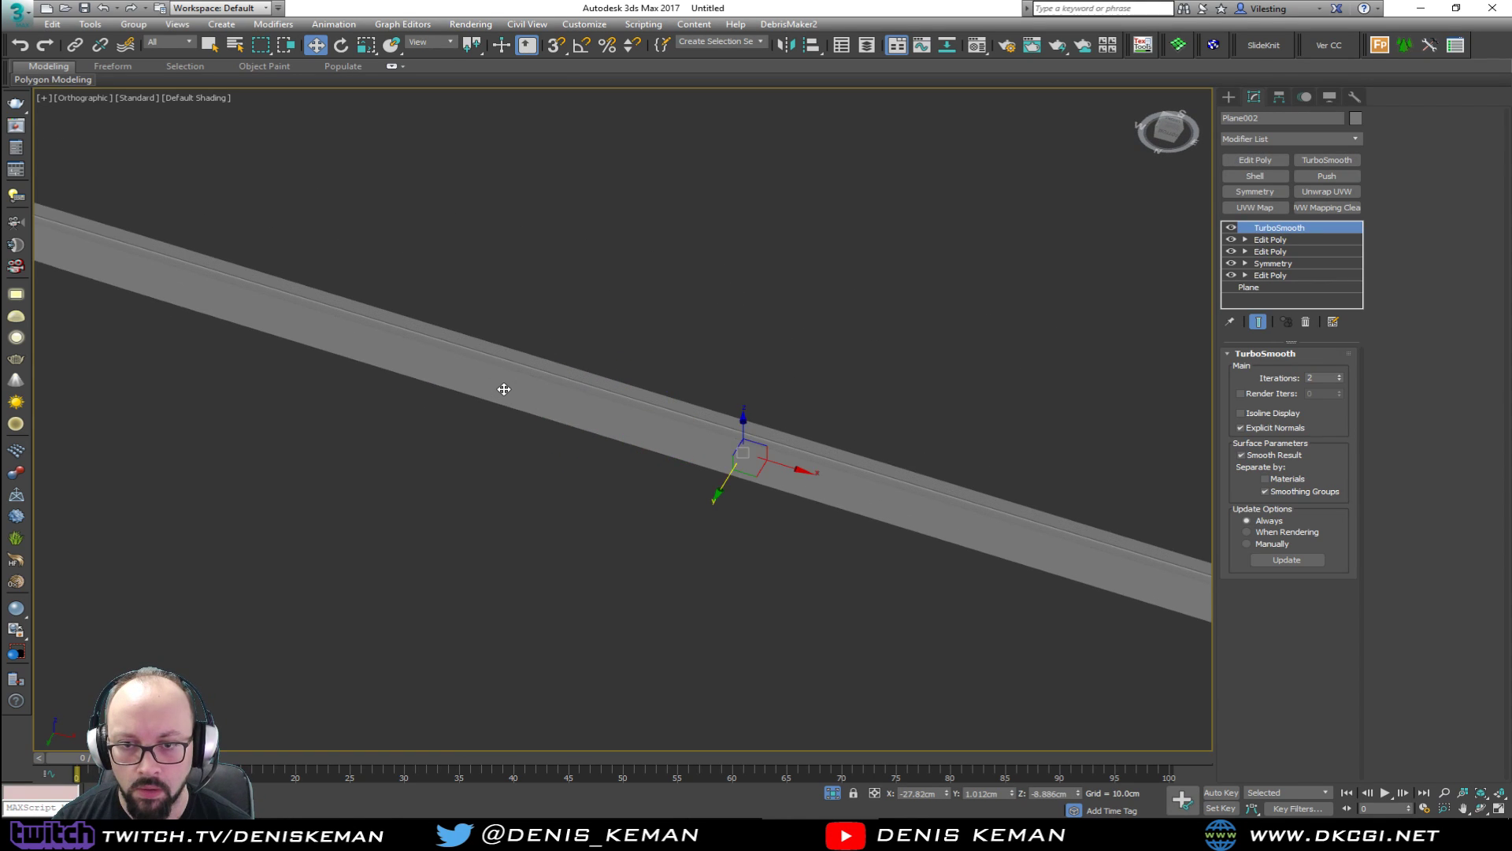
alt+middle_drag(560, 388, 515, 435)
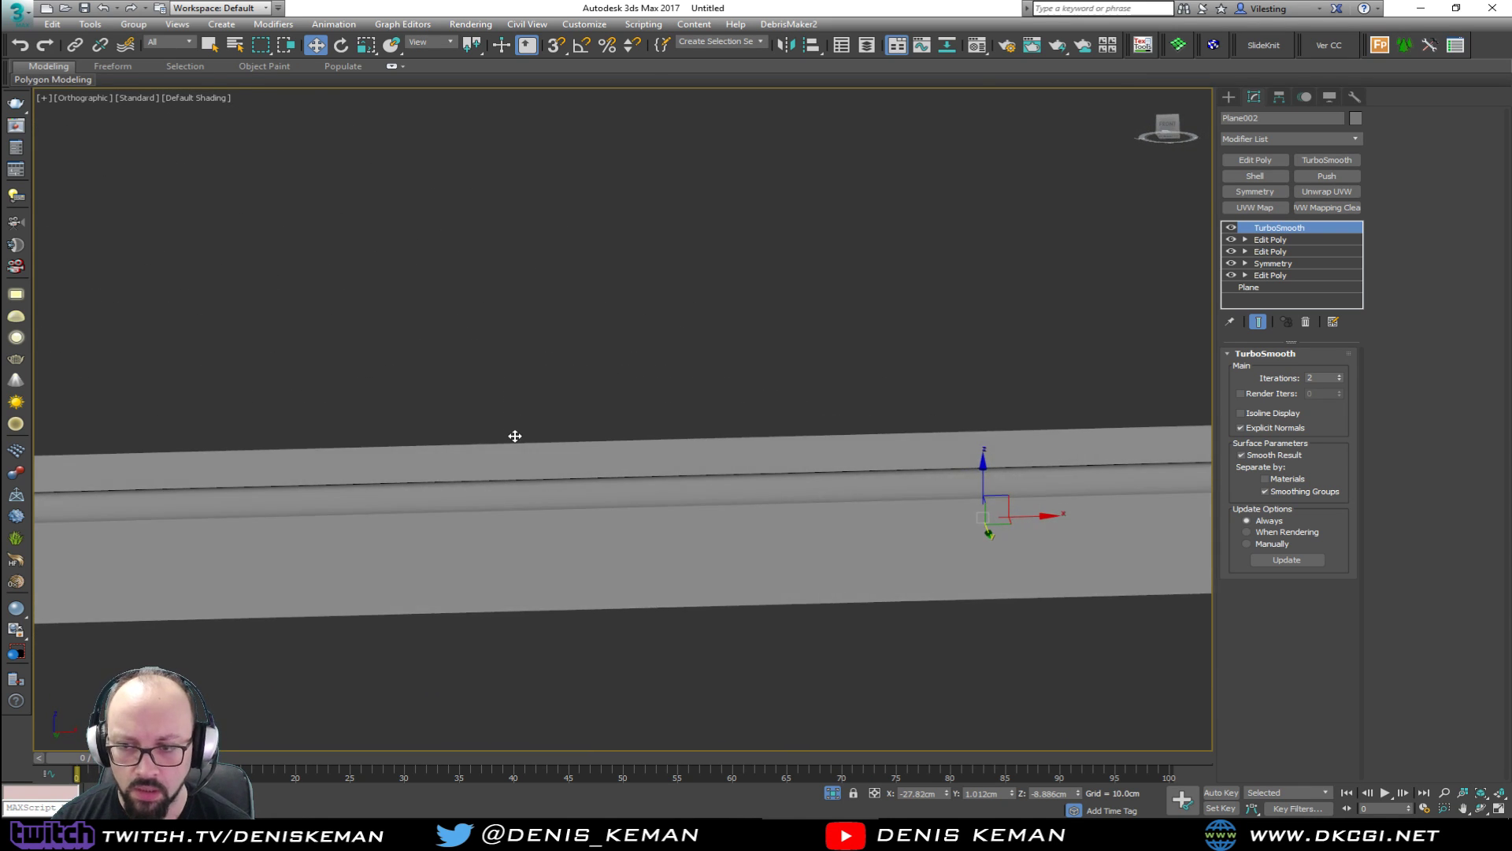
Scale the two strip loops apart along the Y axis across the blade's thickness.
click(1284, 242)
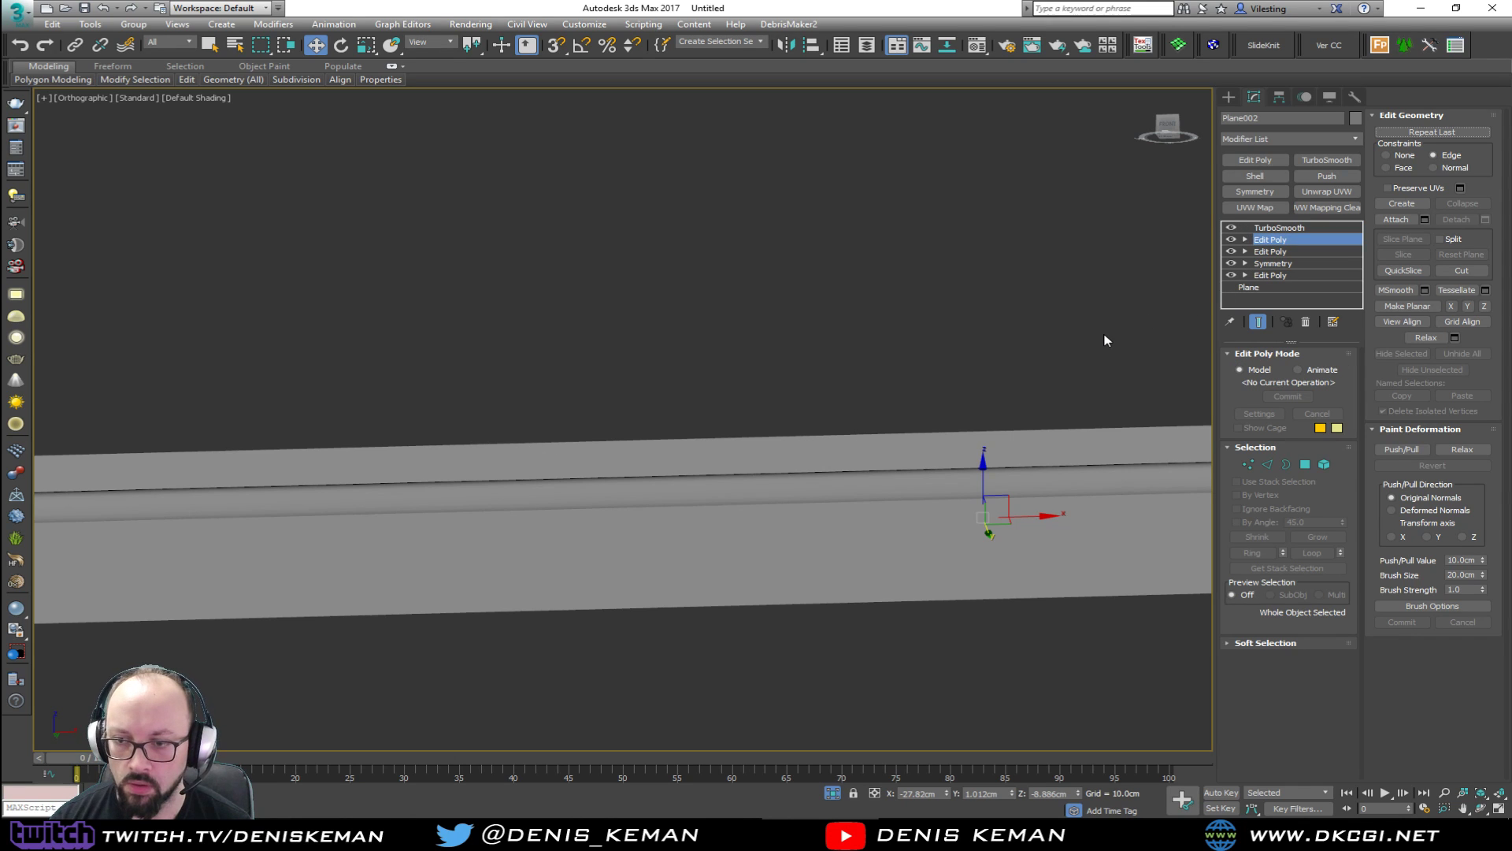
key(F4)
key(2)
alt+middle_drag(949, 559, 859, 590)
key(r)
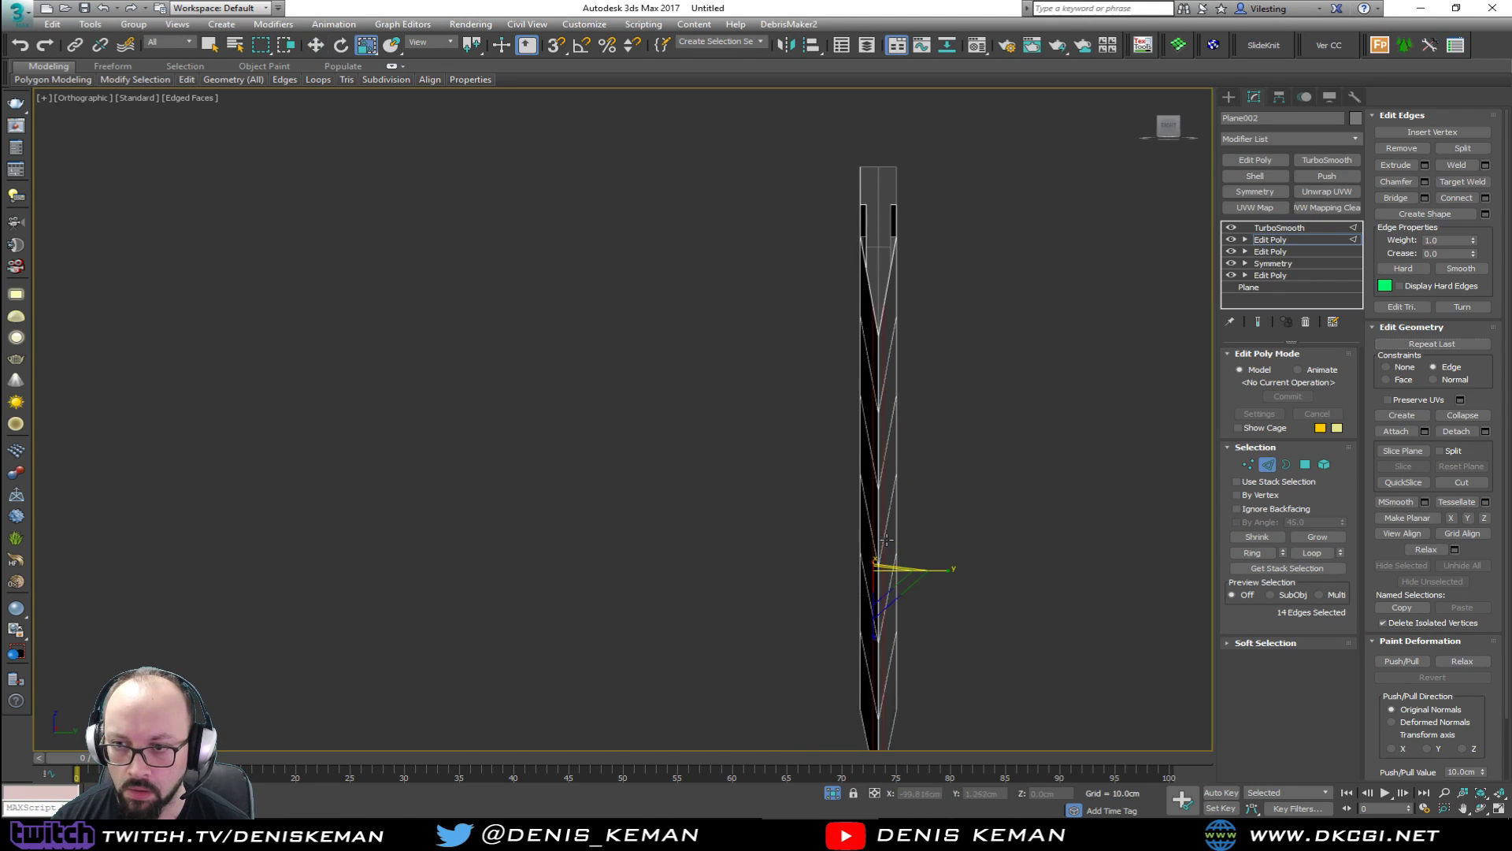
drag(935, 569, 940, 569)
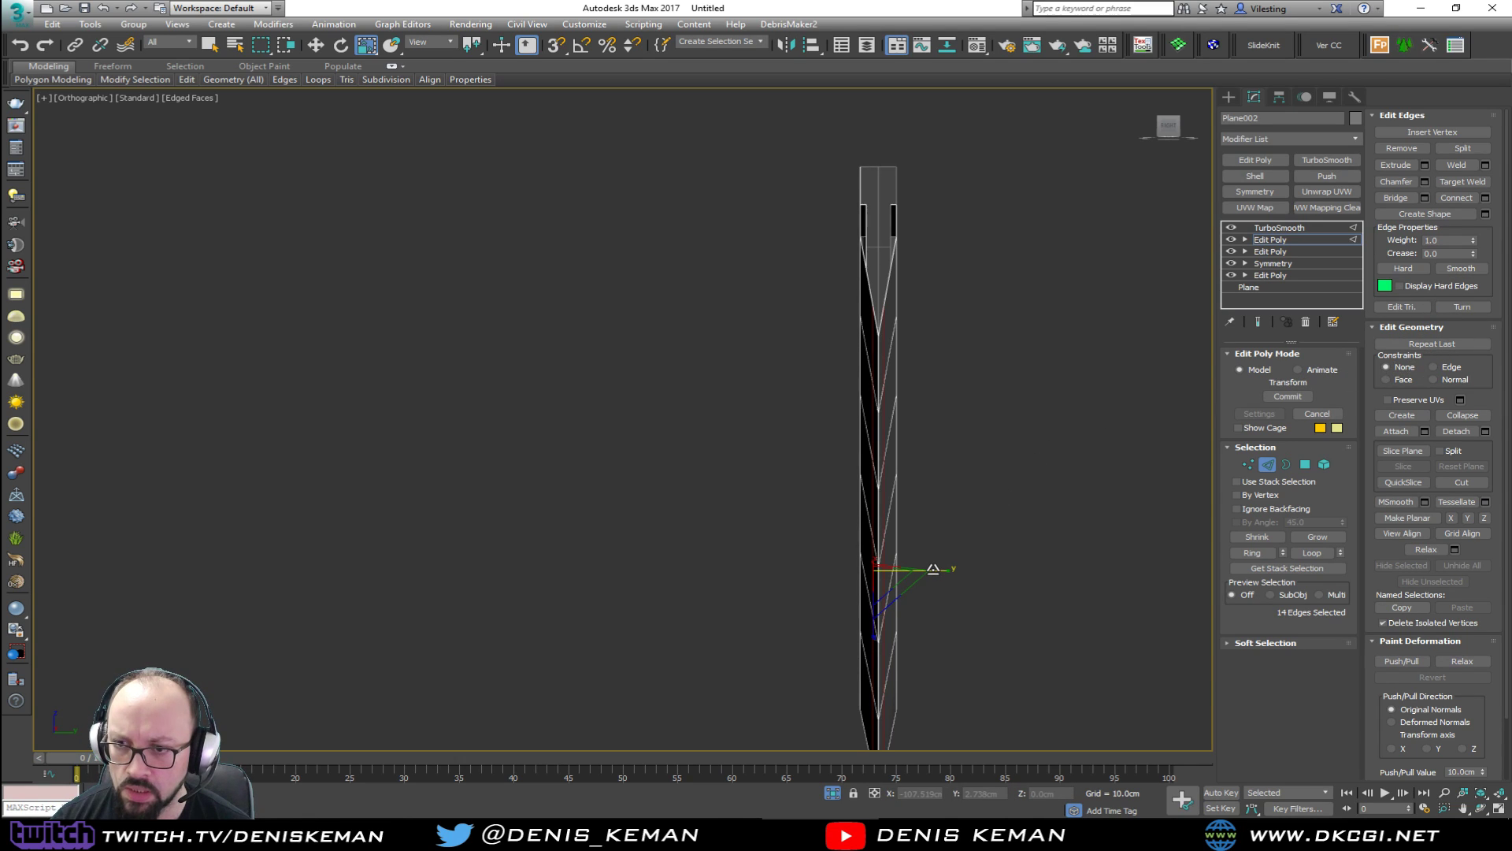
drag(934, 568, 938, 569)
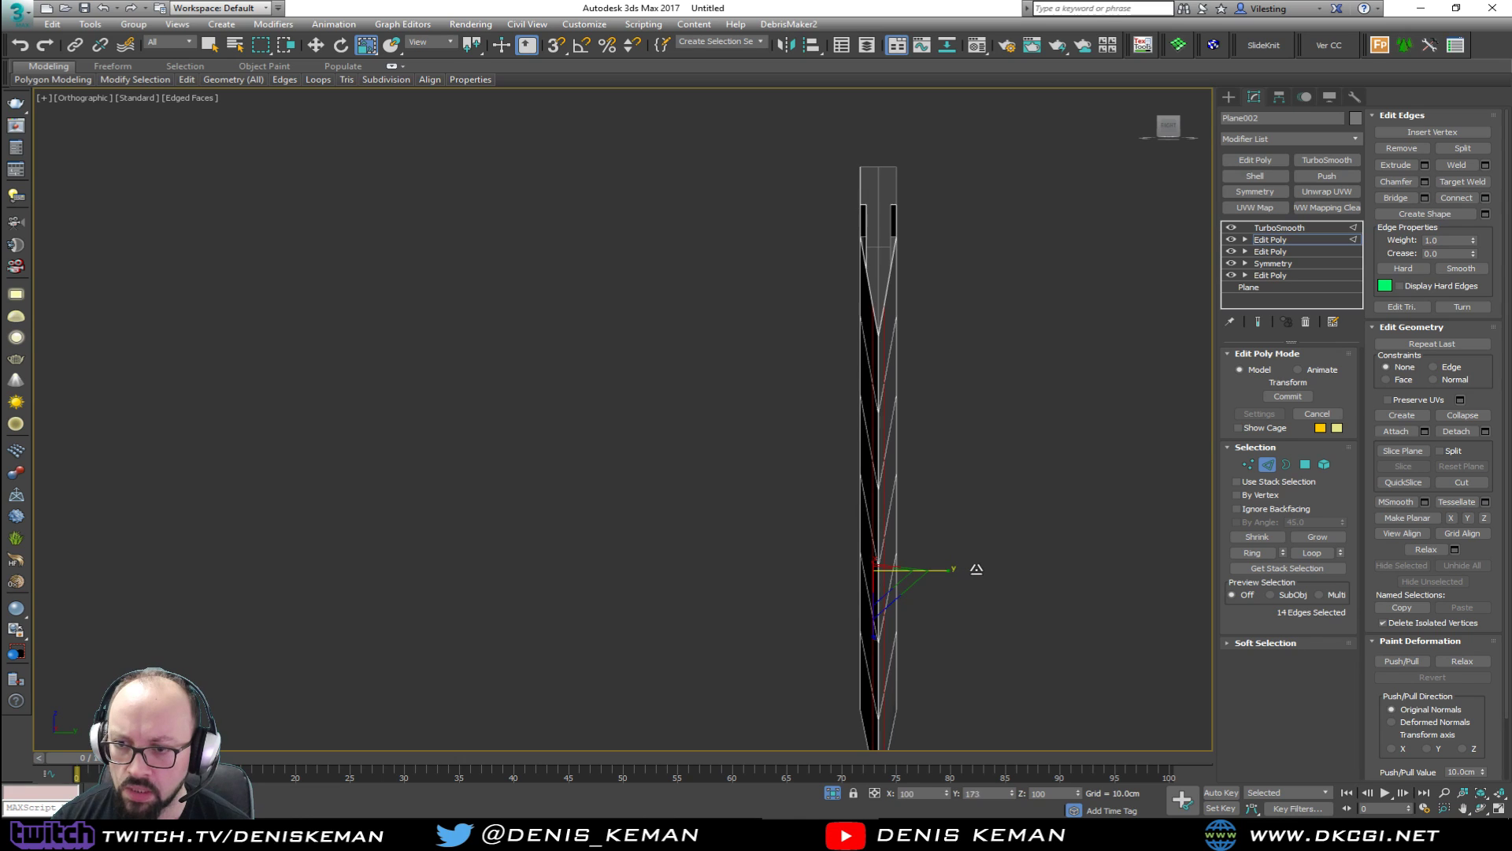
drag(1188, 565, 1487, 566)
drag(49, 577, 426, 580)
alt+middle_drag(504, 556, 787, 560)
middle_drag(384, 527, 456, 543)
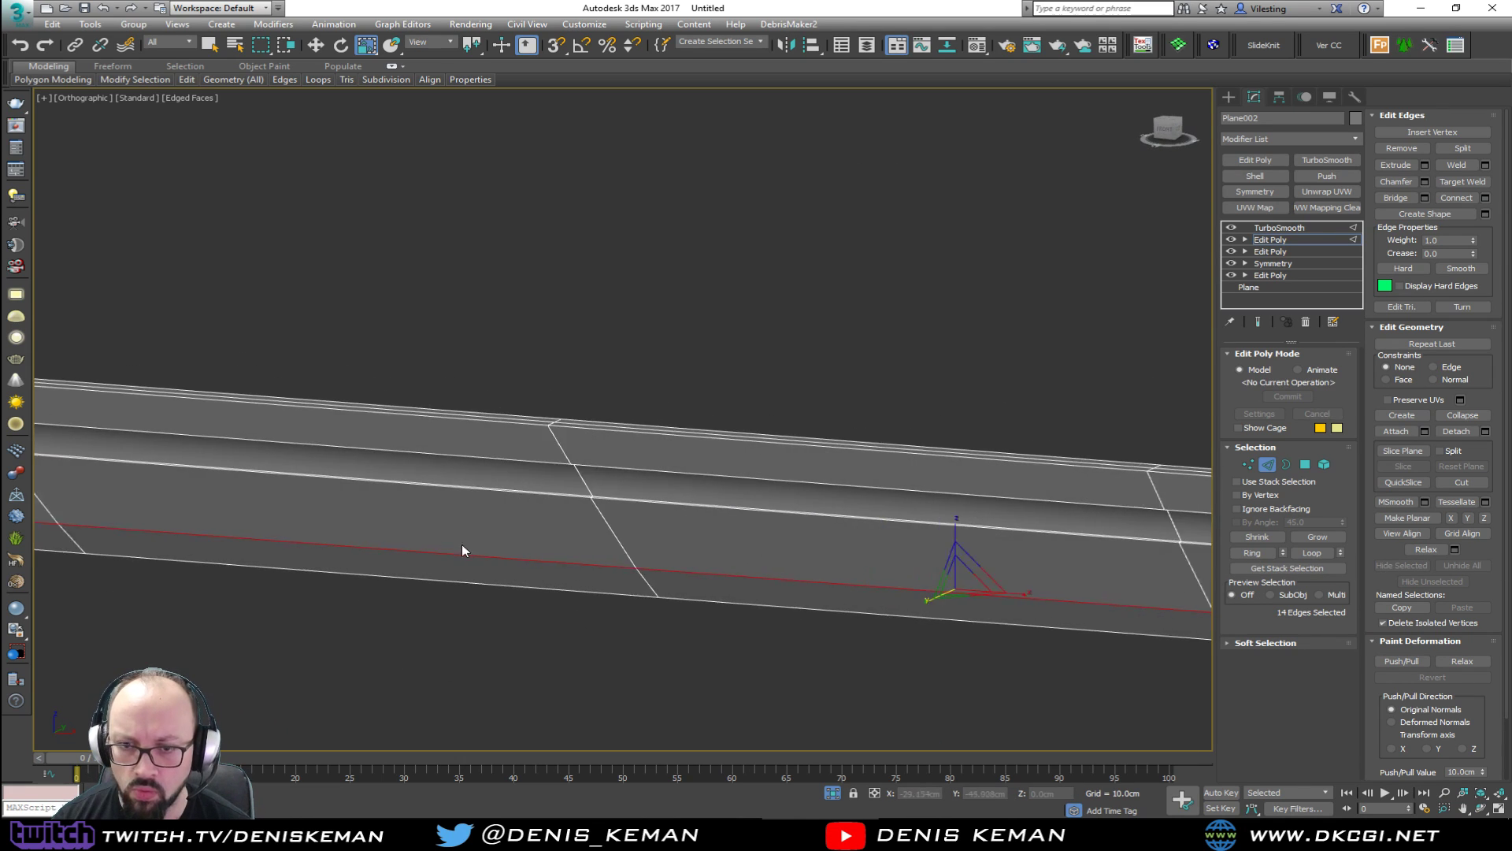
Check the scaled loops at the blade tip in both the cage and the smoothed mesh.
scroll(471, 551, down, 5)
middle_drag(341, 518, 665, 489)
alt+middle_drag(449, 493, 547, 446)
scroll(441, 437, up, 2)
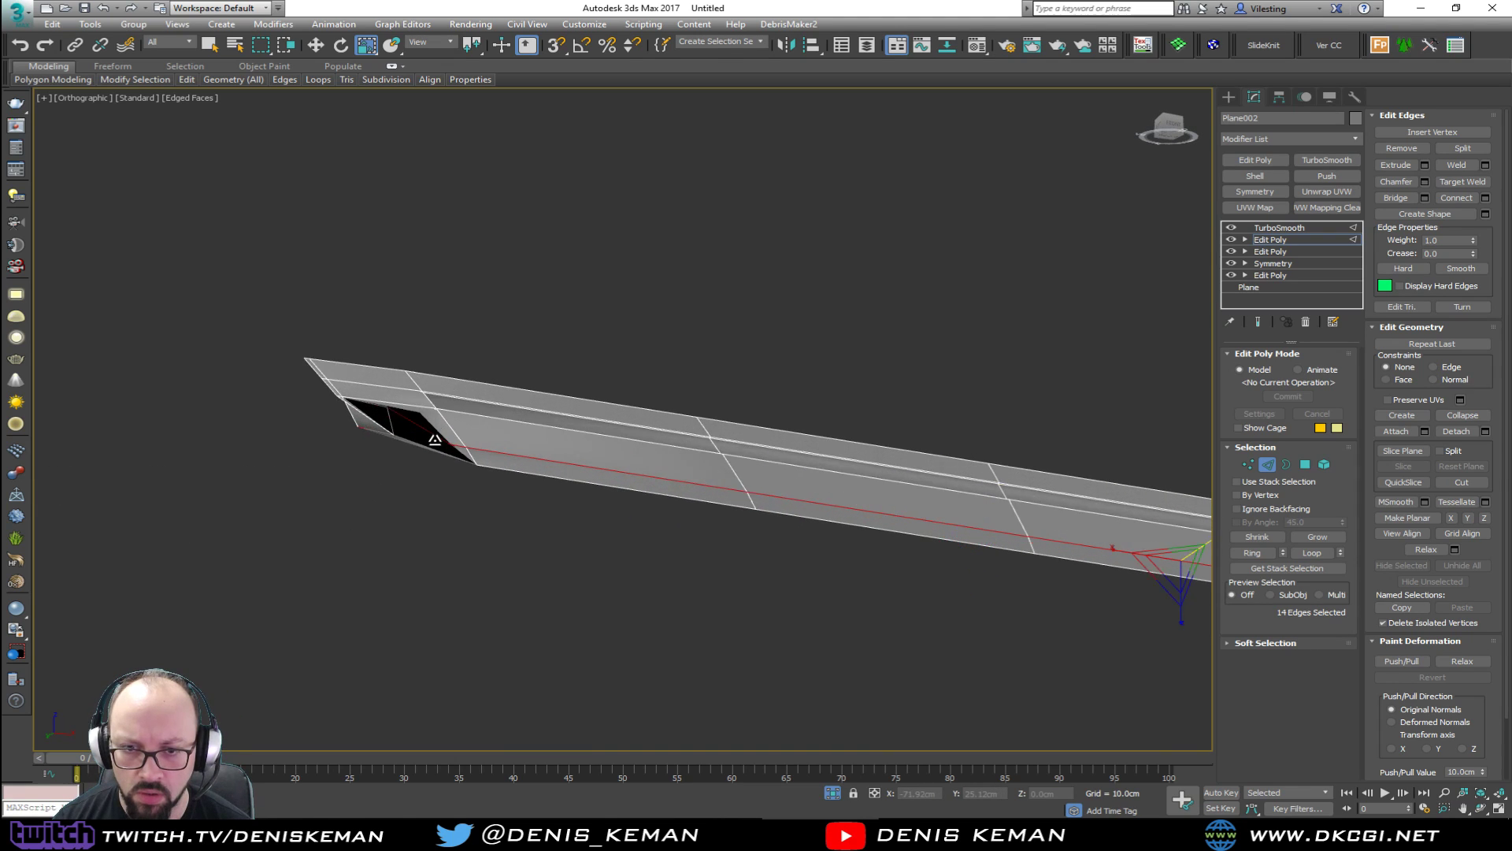
scroll(435, 440, up, 3)
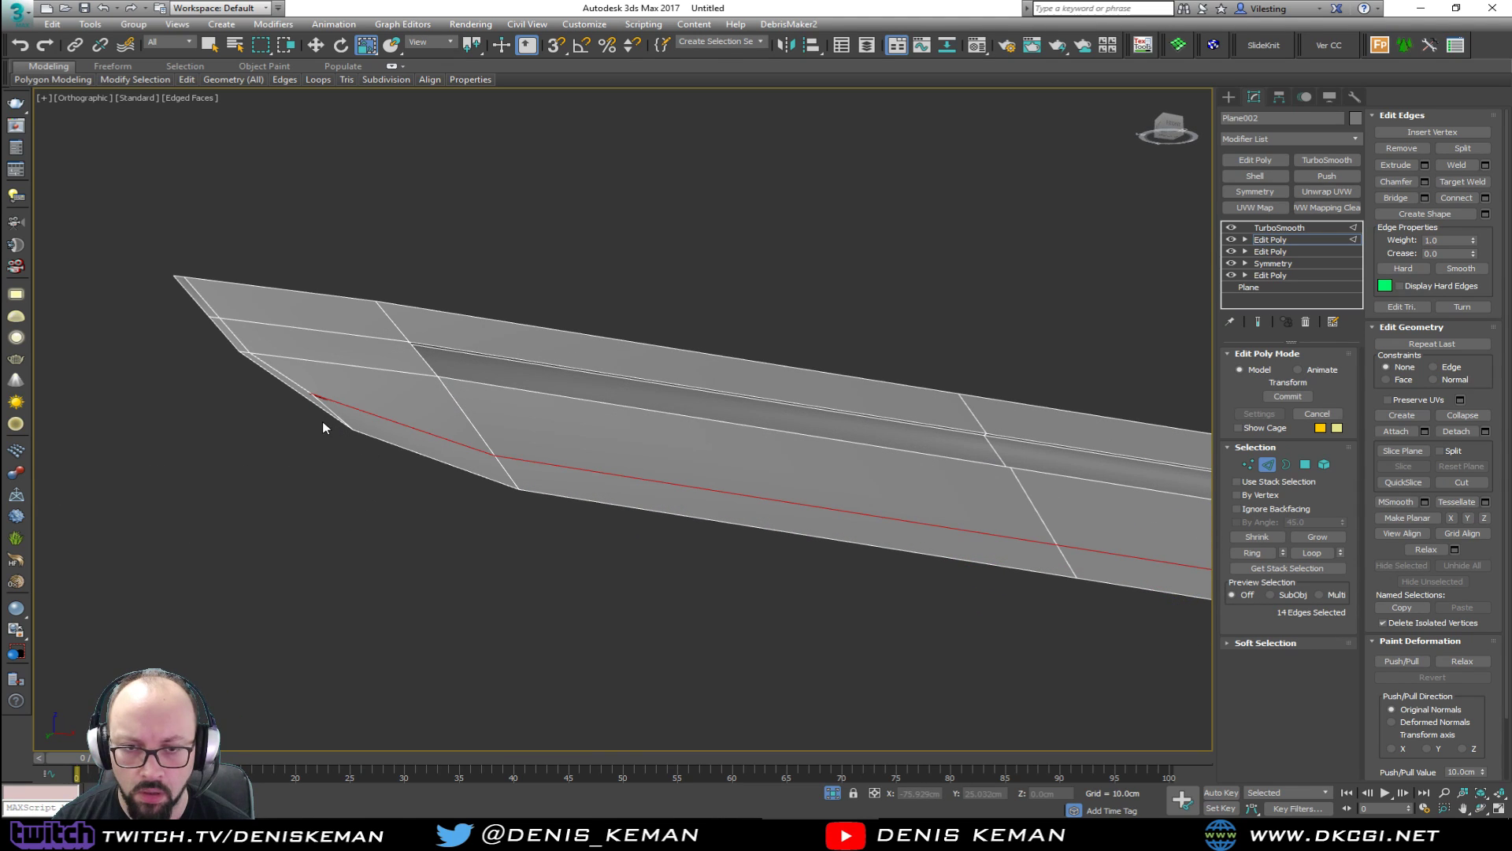
key(2)
click(323, 423)
key(ctrl+z)
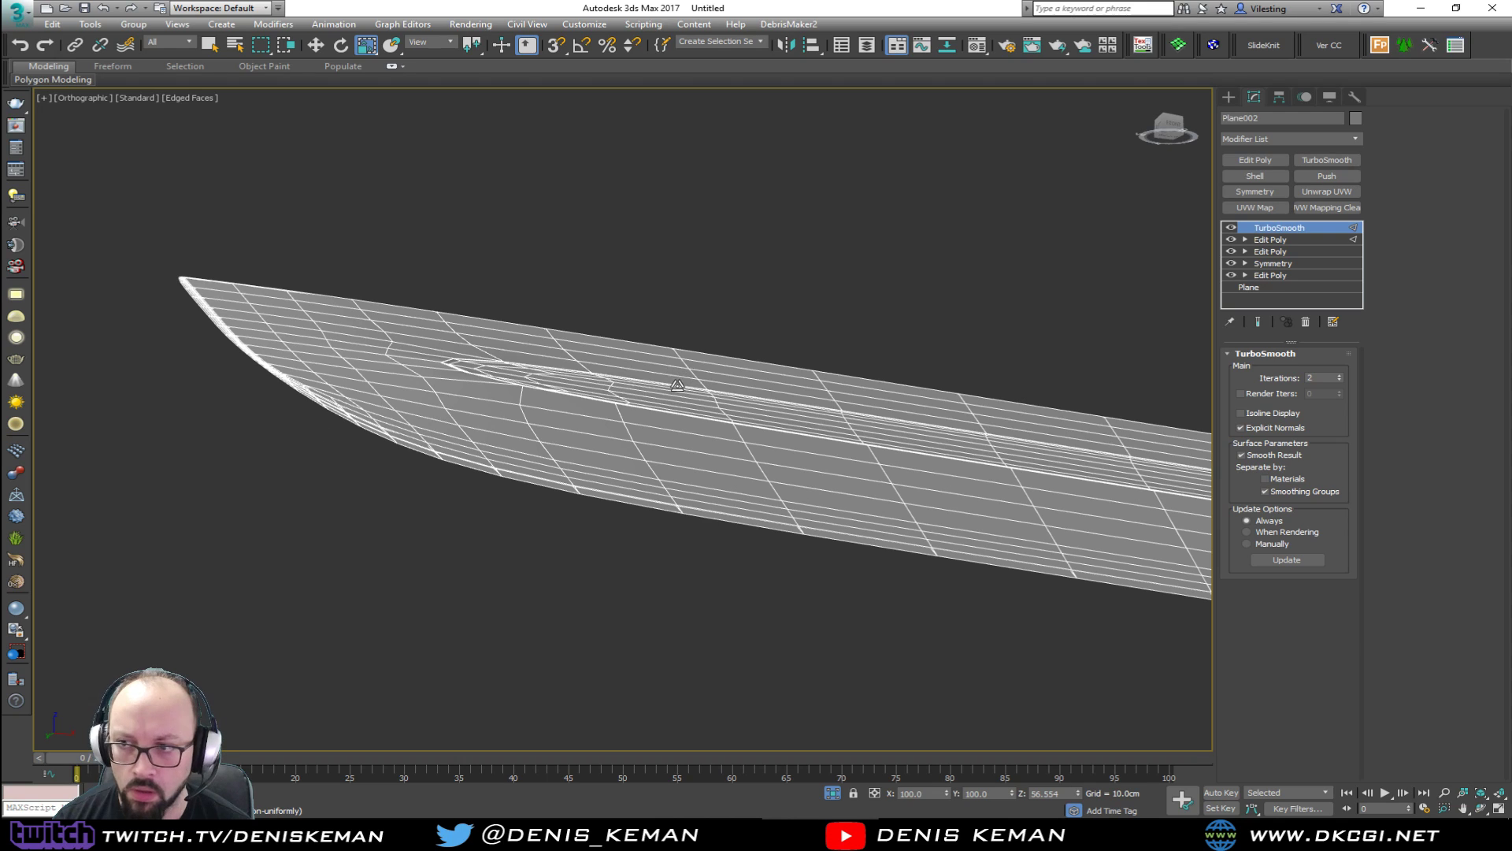
Deselect the strip loop edges at the blade tip, leaving only those along the straight part selected.
click(1276, 238)
key(2)
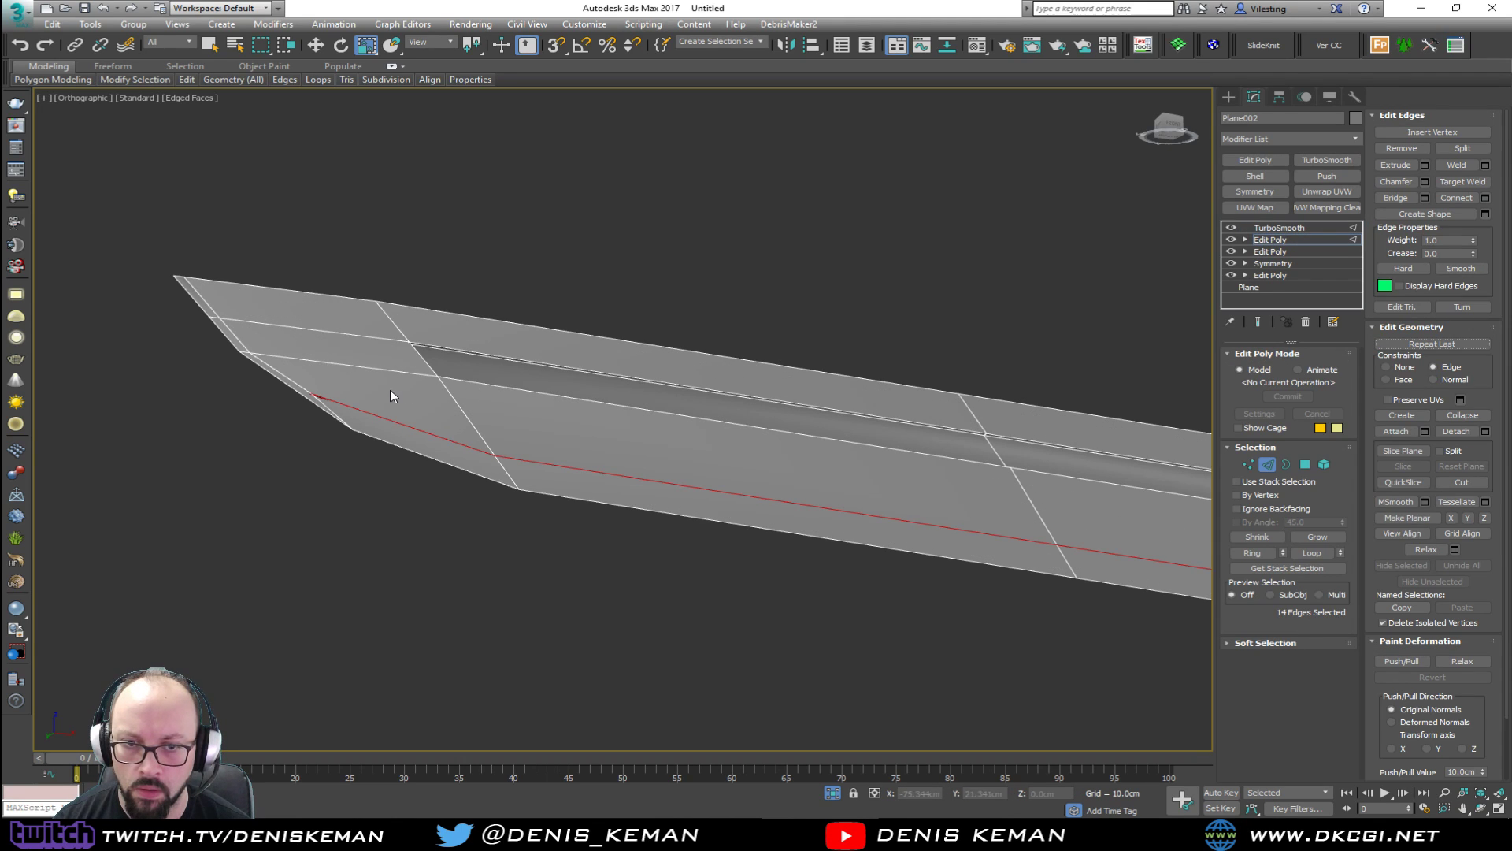
alt+middle_drag(390, 390, 370, 415)
scroll(362, 528, up, 3)
alt+drag(338, 517, 369, 569)
scroll(370, 552, down, 3)
alt+middle_drag(402, 503, 412, 462)
Scale the remaining loop edges farther apart along the Y axis with repeated scaling passes.
key(z)
alt+middle_drag(528, 474, 441, 481)
scroll(709, 351, up, 3)
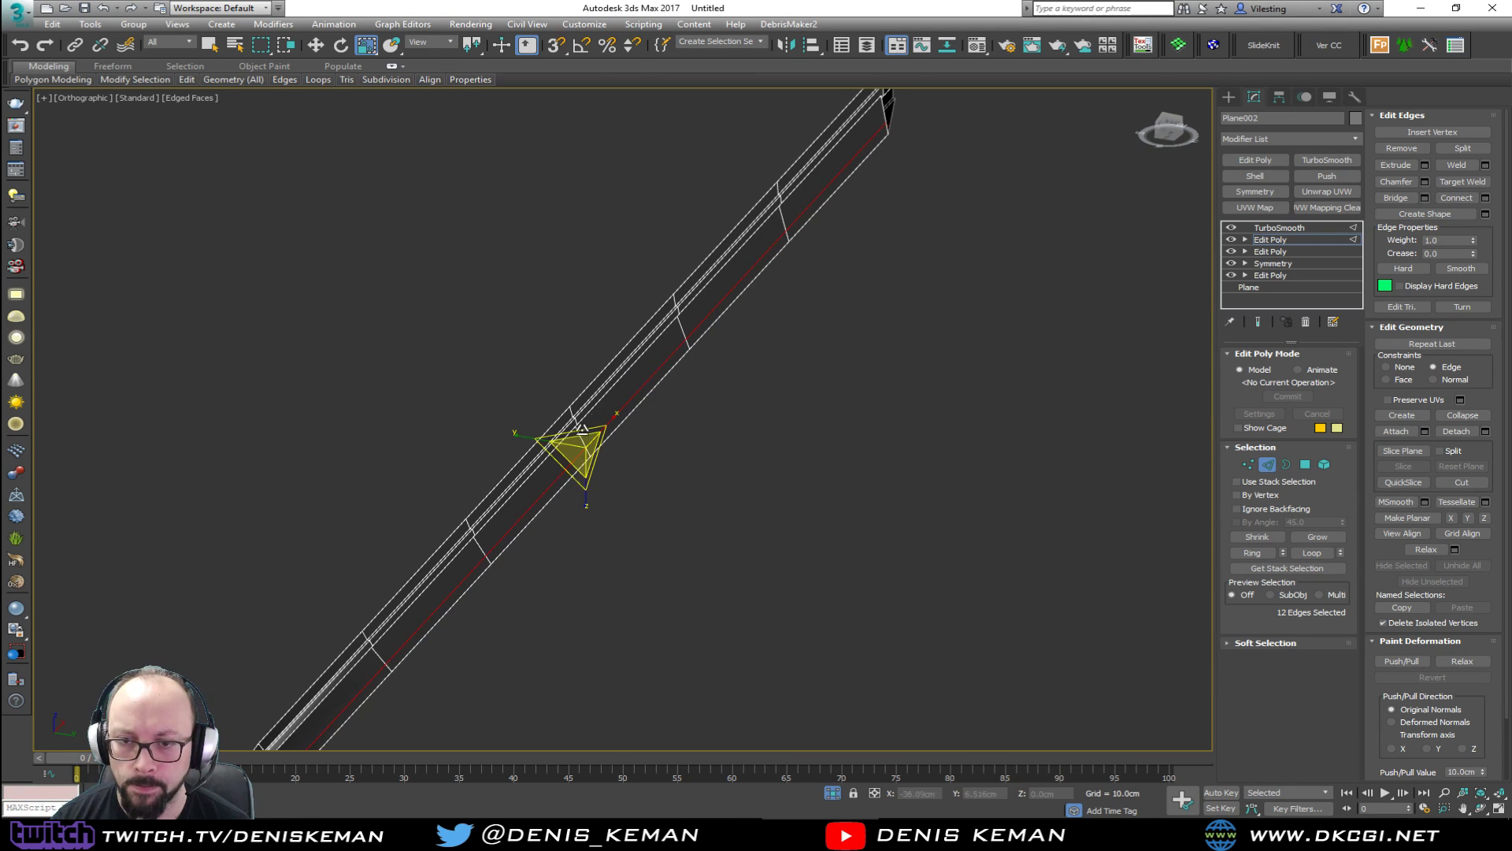
drag(531, 439, 524, 438)
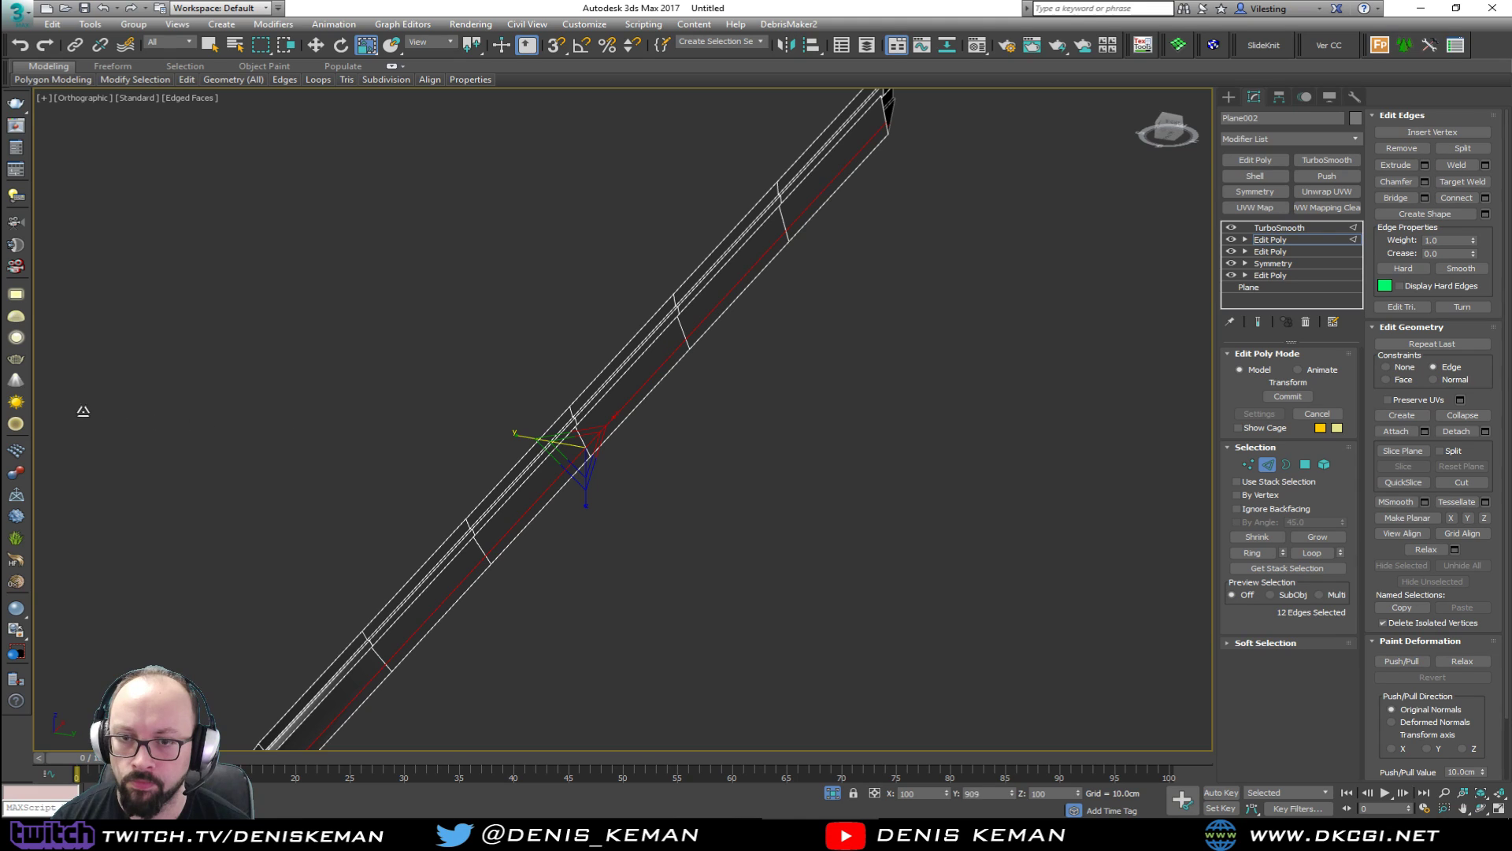
drag(1088, 425, 887, 404)
alt+middle_drag(887, 405, 839, 424)
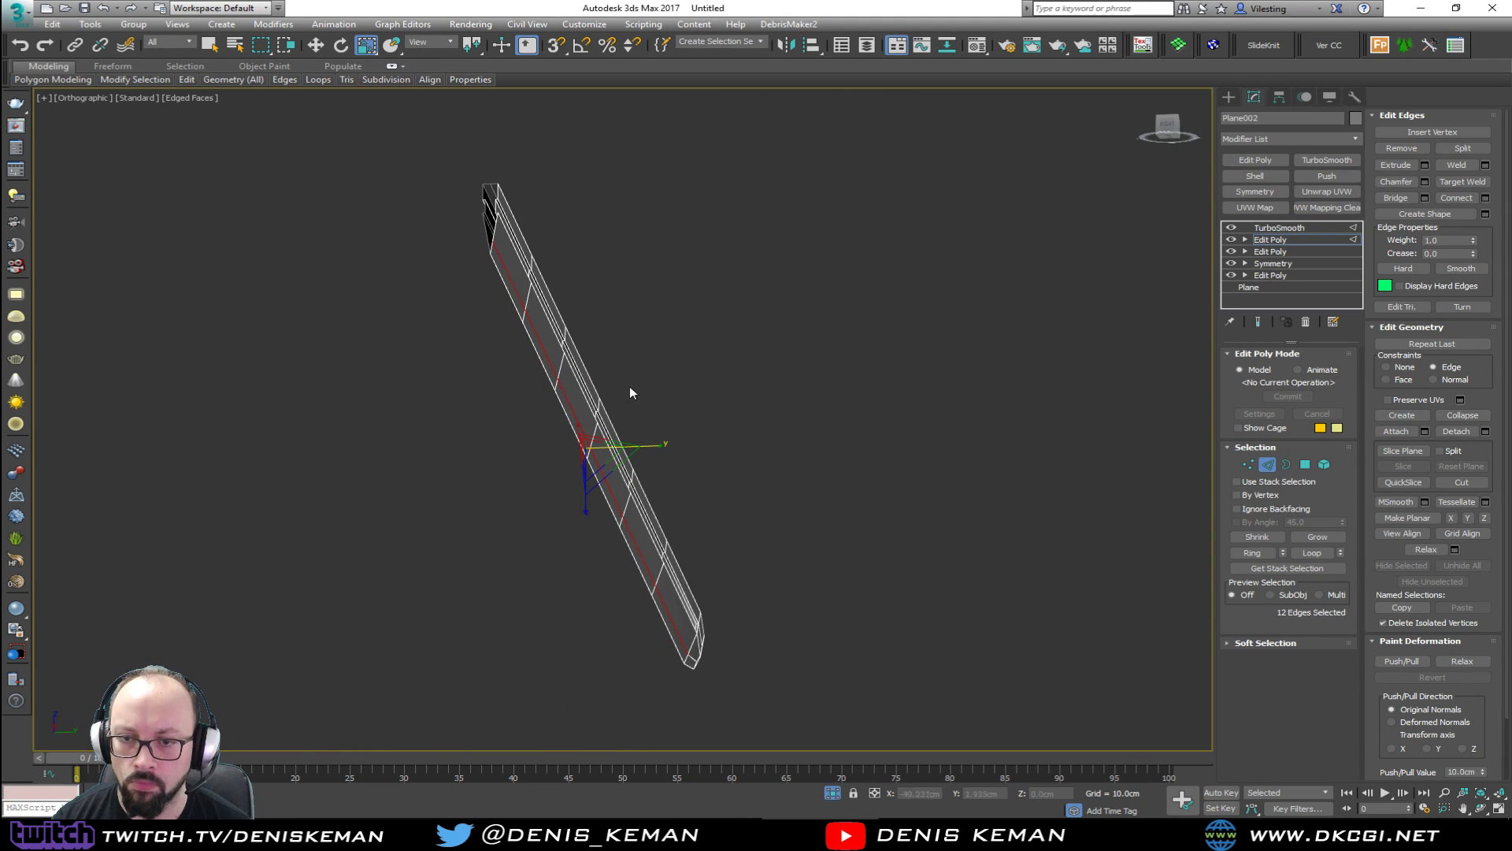
scroll(631, 391, up, 2)
drag(626, 471, 984, 448)
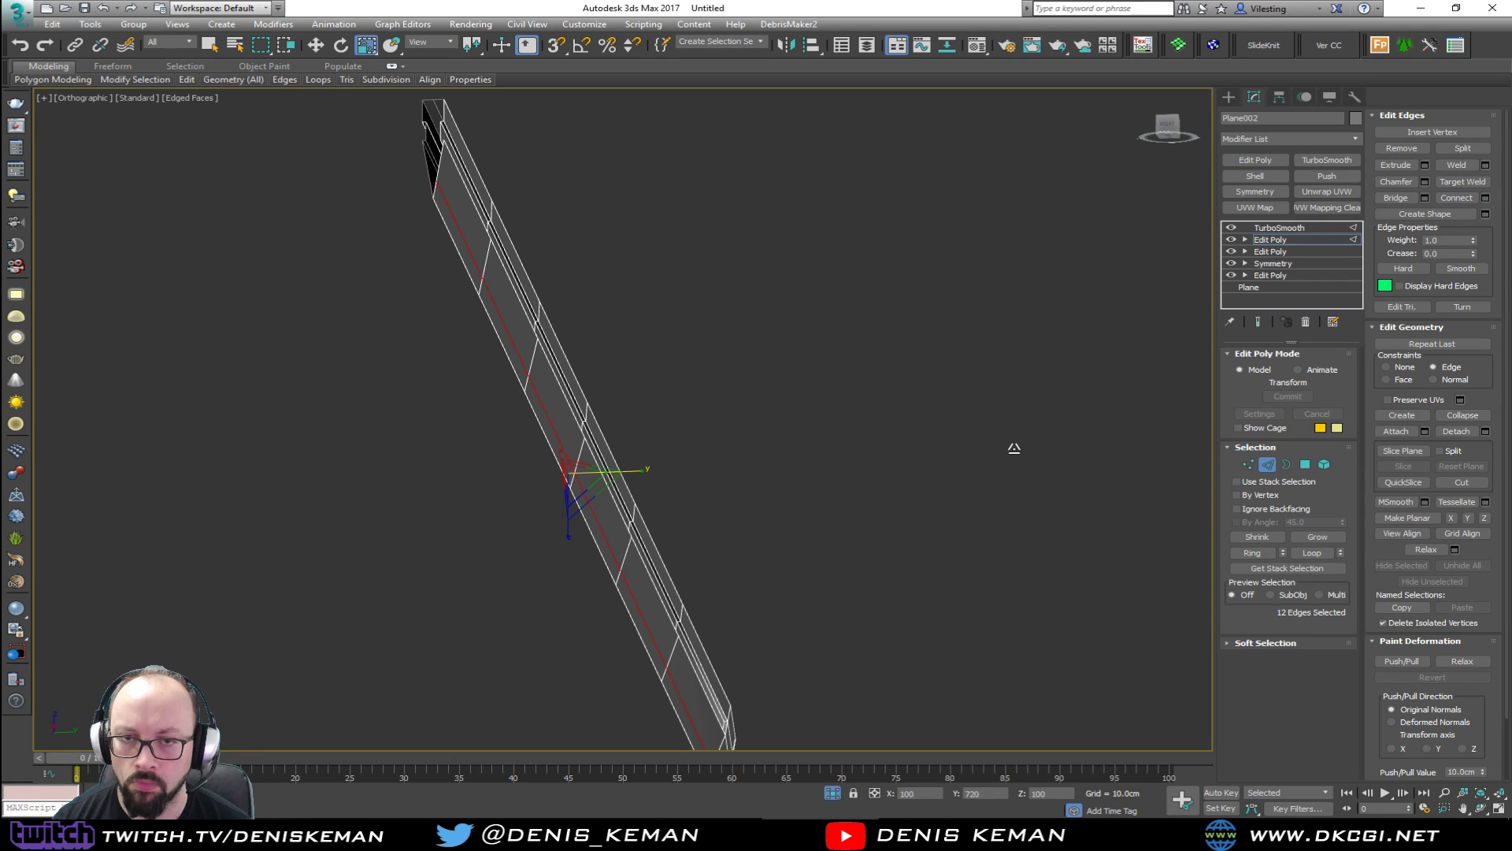
drag(1007, 223, 1005, 226)
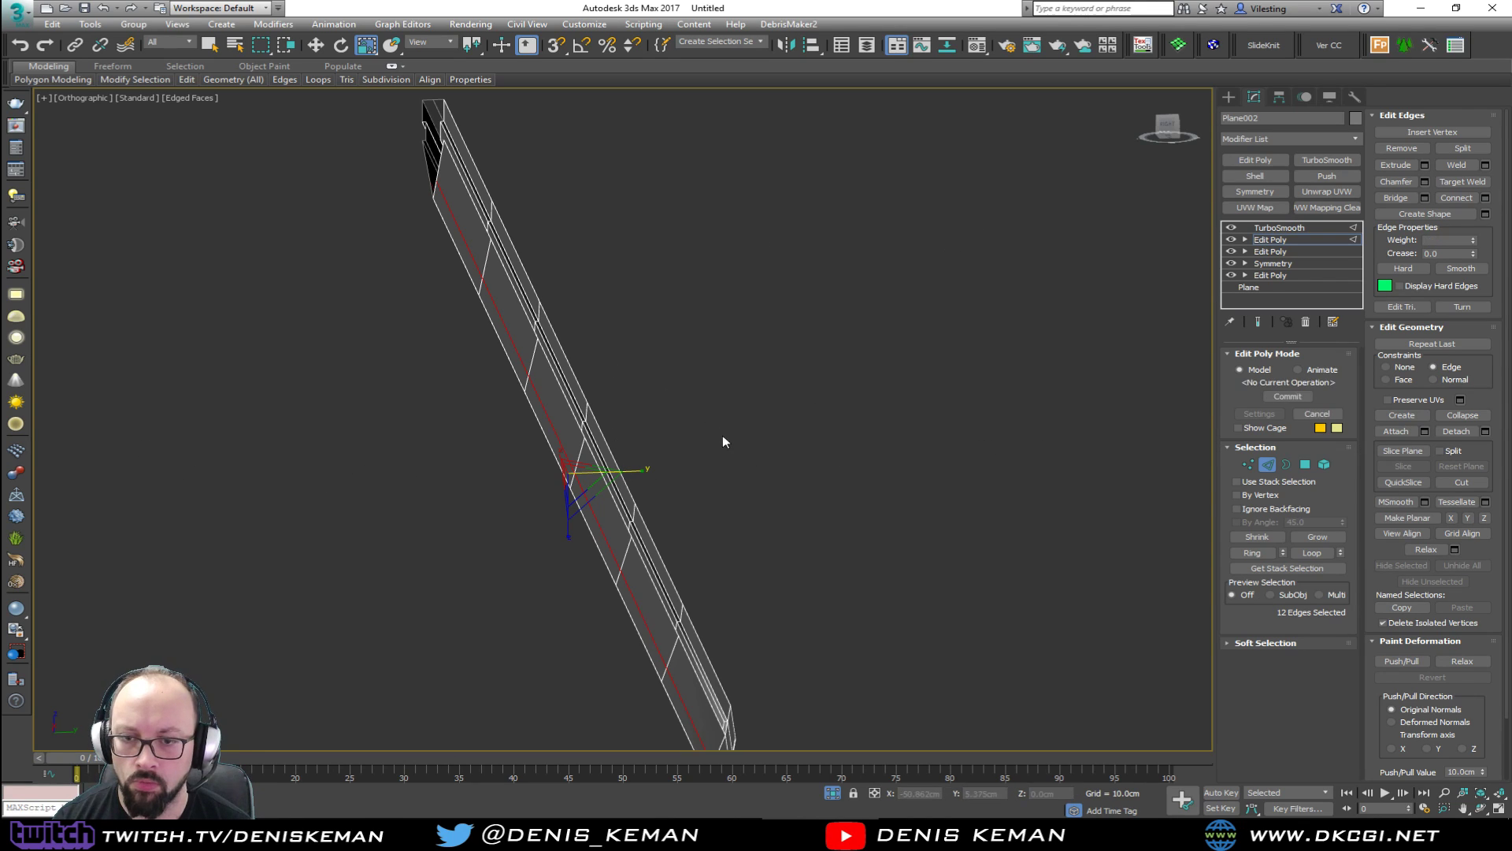
Slide the selected edge loop along the blade's cutting side in the Y direction and leave edge editing.
drag(470, 46, 473, 72)
drag(642, 469, 669, 470)
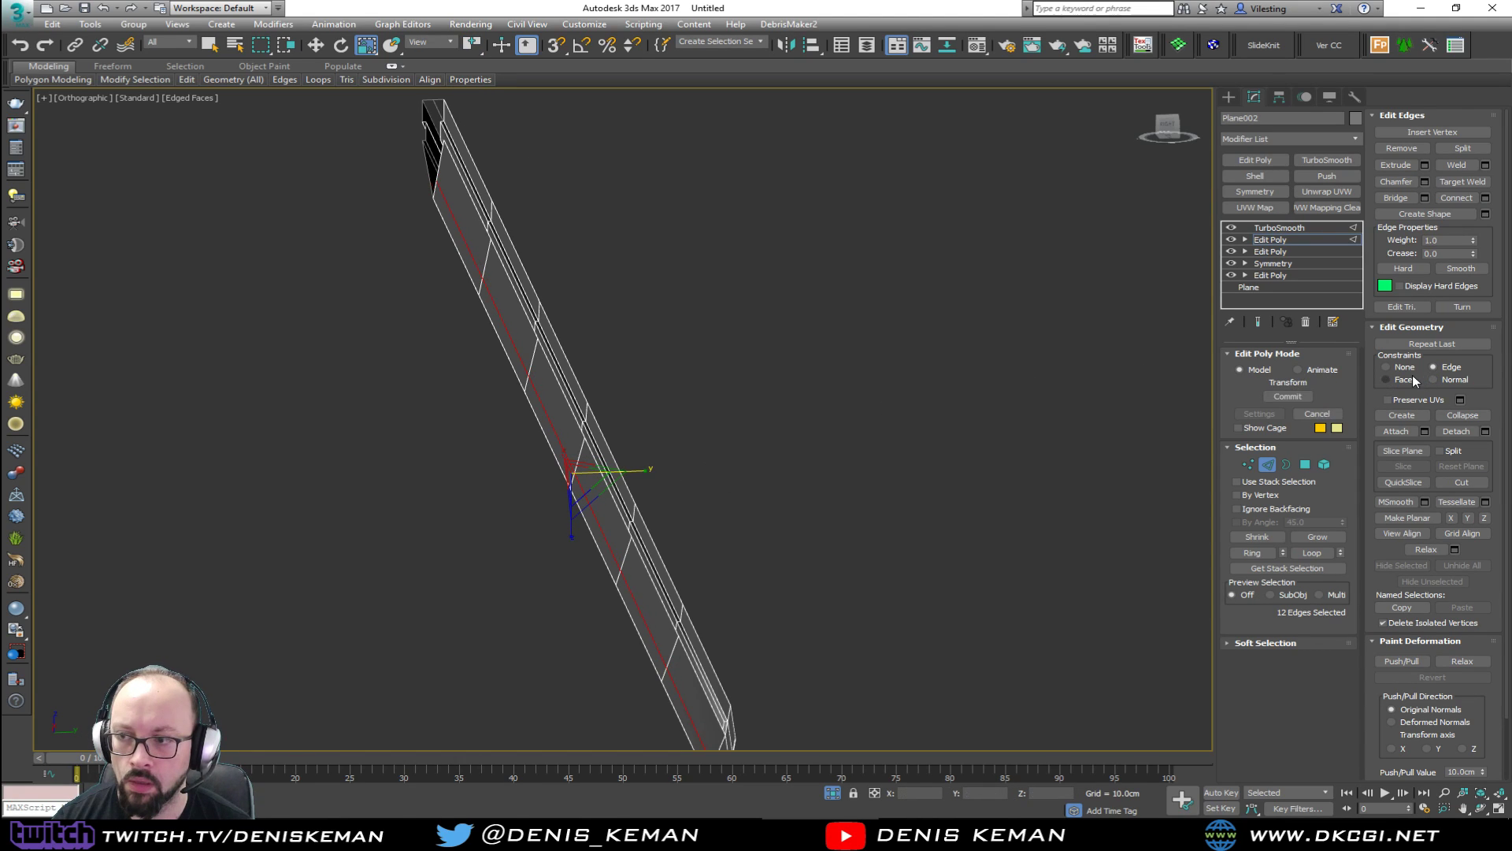
drag(639, 473, 716, 473)
alt+middle_drag(715, 474, 512, 437)
middle_drag(512, 437, 604, 472)
scroll(816, 454, down, 3)
click(1266, 464)
click(845, 310)
Examine the whole blade as a shaded perspective model without the edge overlay.
key(F4)
middle_drag(850, 385, 674, 385)
scroll(682, 398, down, 2)
key(z)
mouse_move(746, 438)
alt+middle_down()
mouse_move(763, 426)
mouse_move(729, 425)
alt+middle_up()
key(p)
scroll(730, 424, down, 6)
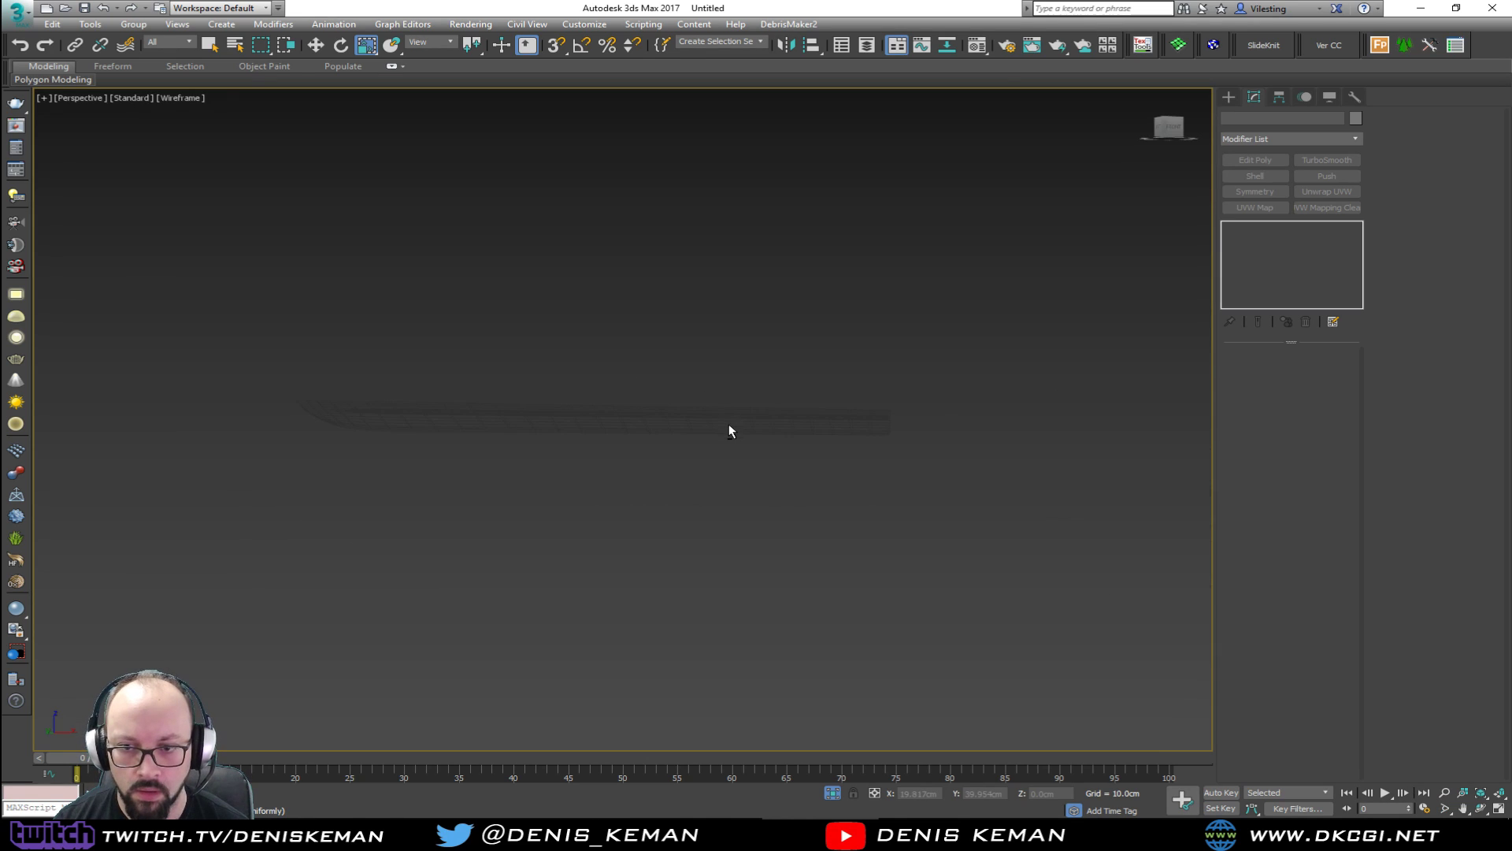
scroll(648, 425, up, 4)
scroll(609, 422, up, 2)
mouse_move(609, 421)
alt+middle_down()
mouse_move(635, 407)
mouse_move(418, 393)
mouse_move(663, 398)
alt+middle_up()
key(F3)
scroll(366, 375, up, 3)
scroll(510, 439, down, 4)
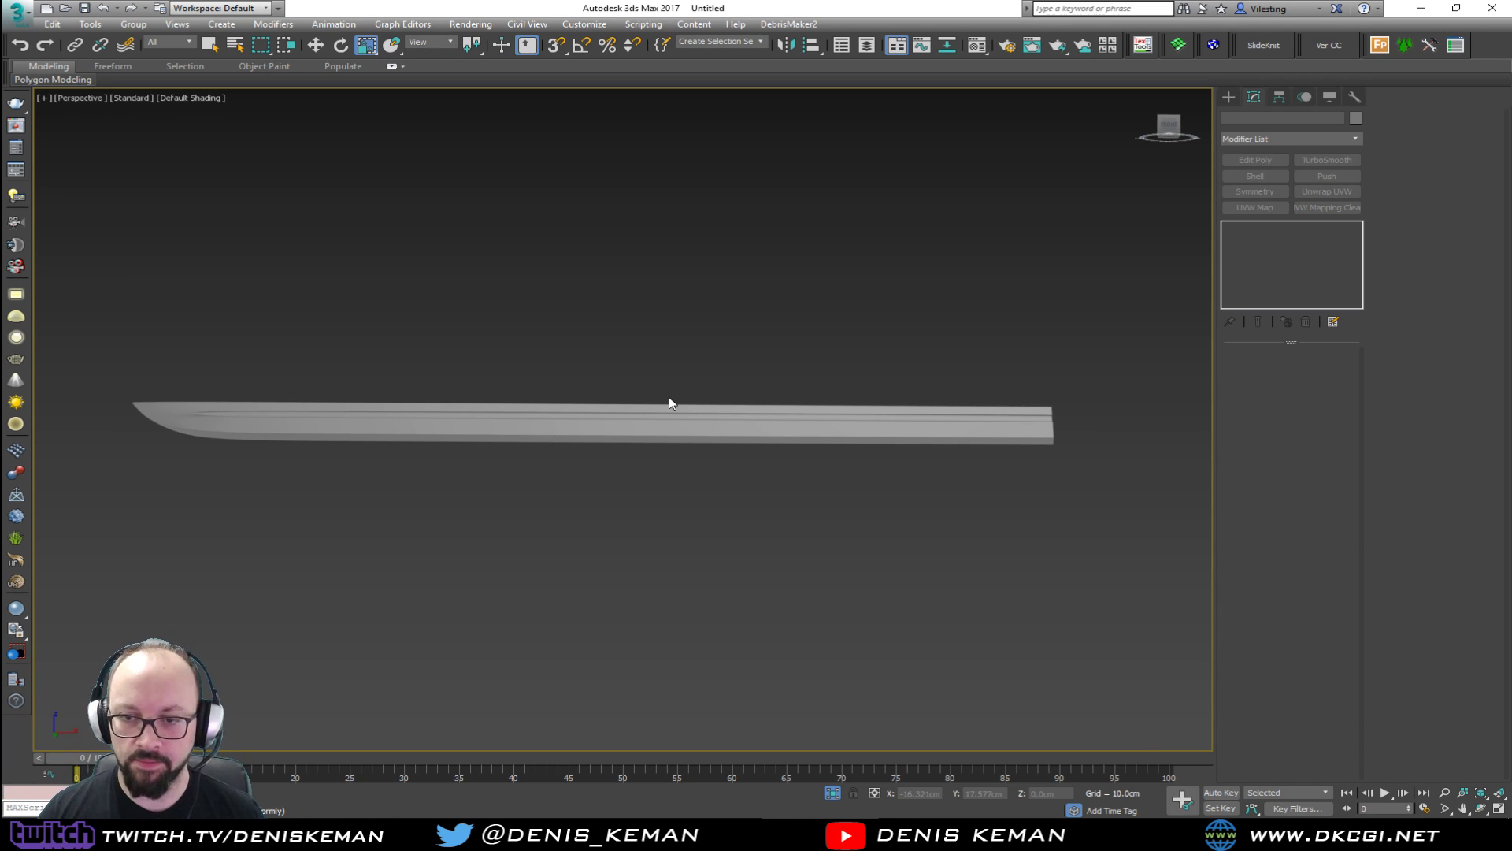
Bring back the hidden katana reference image, guard and handle around the blade.
right_click(608, 427)
click(673, 316)
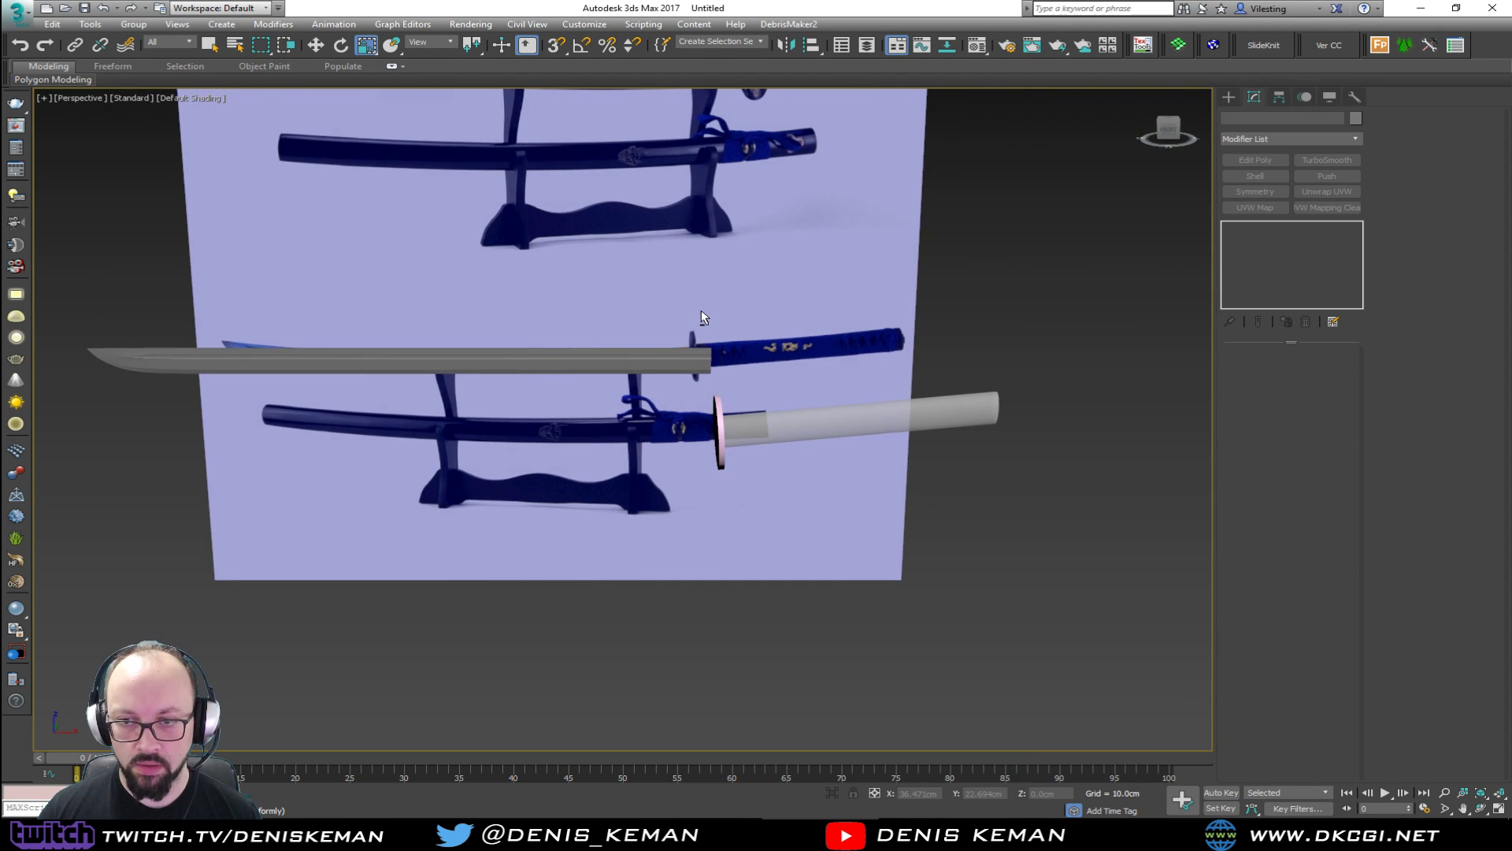
alt+middle_drag(581, 346, 634, 355)
middle_drag(431, 326, 642, 330)
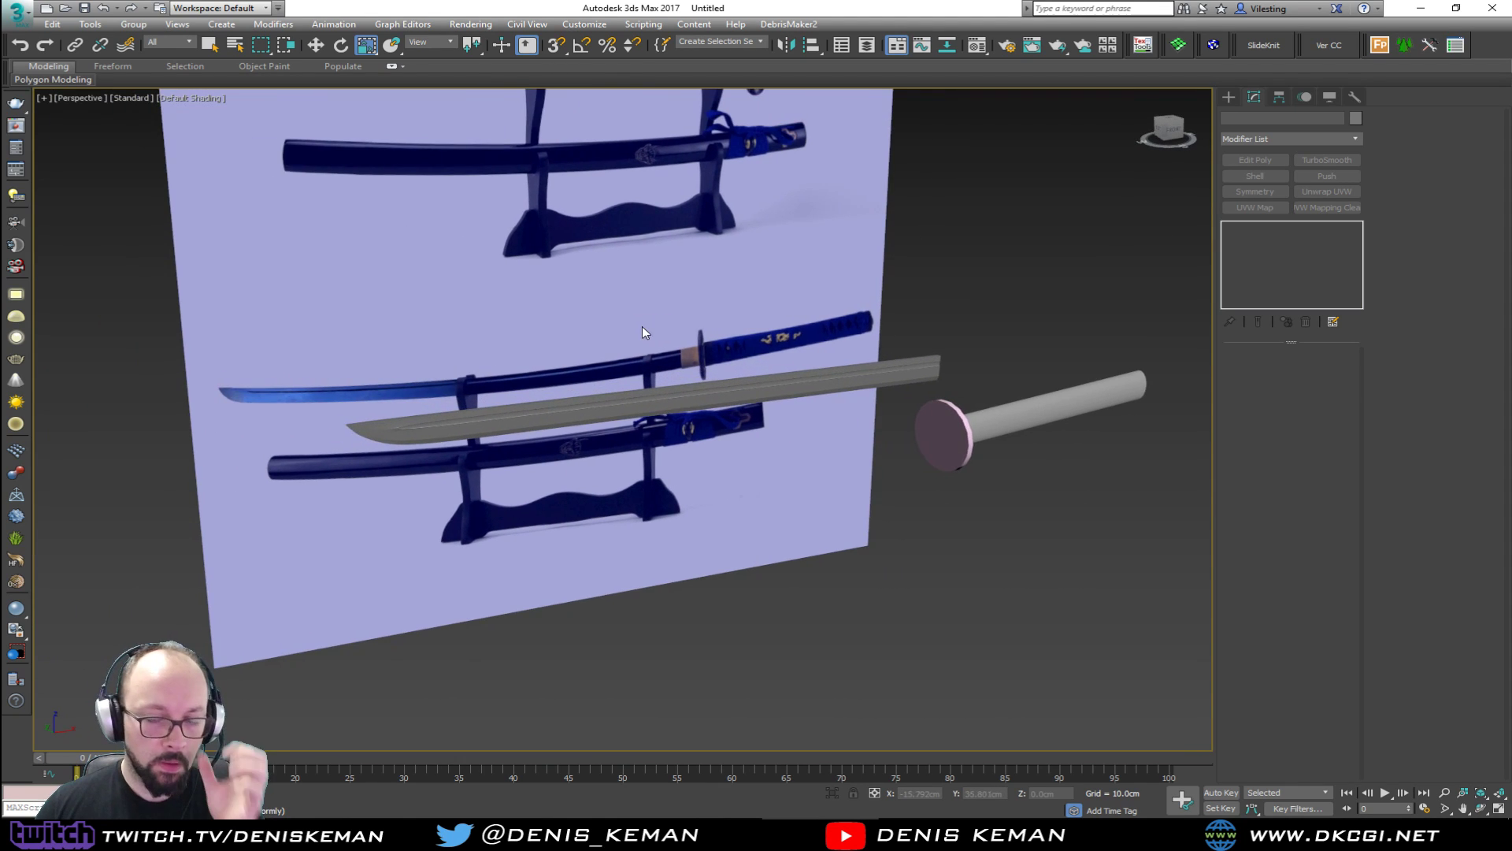
scroll(387, 430, up, 8)
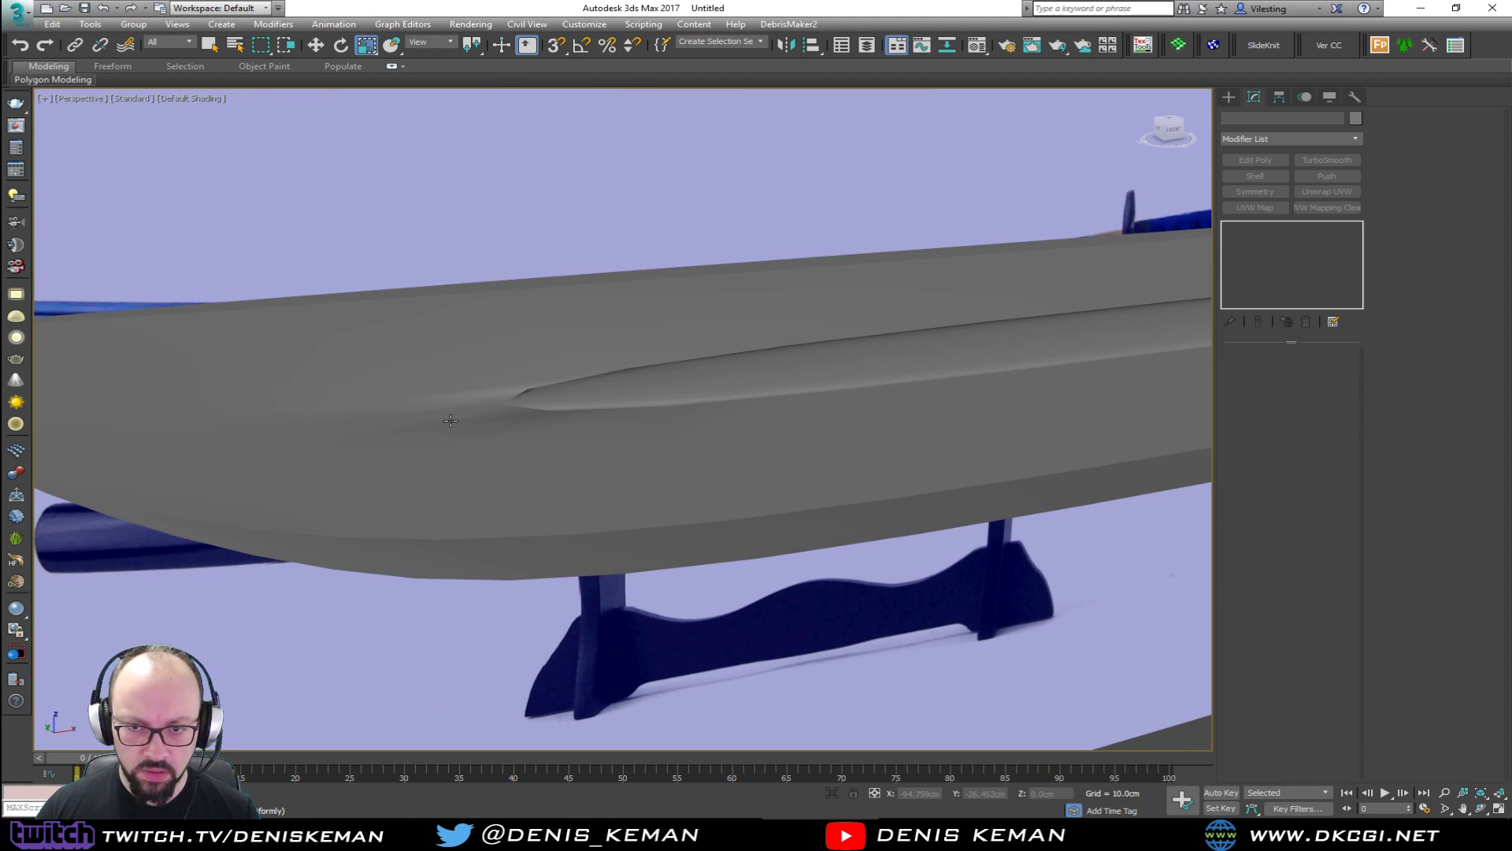
In the blade's upper Edit Poly, shift the middle vertices at the groove's front end toward the blade tip, with the end result shown.
click(483, 403)
click(1276, 240)
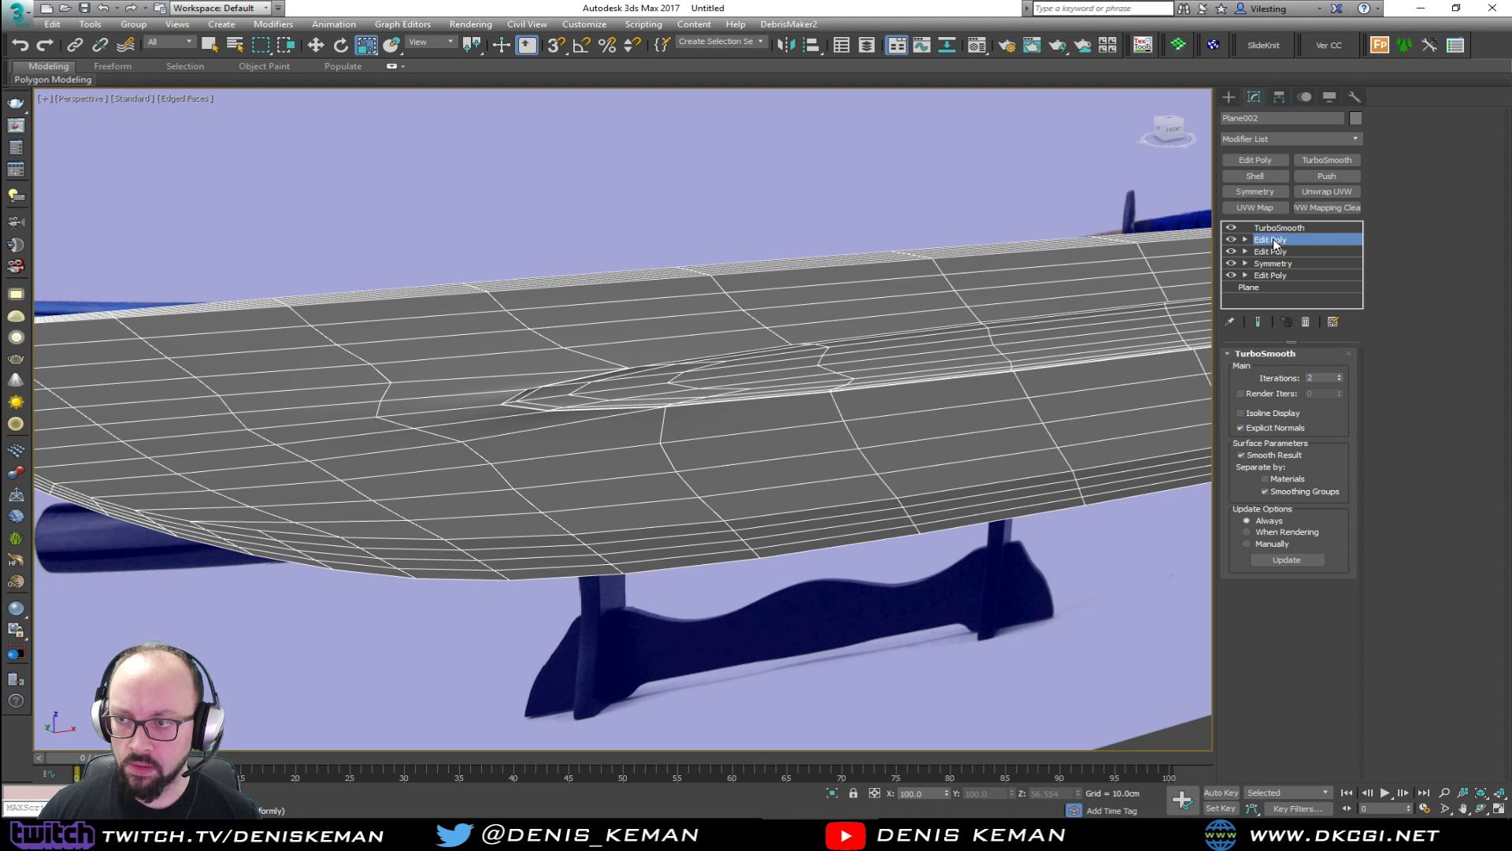
middle_drag(429, 379, 596, 404)
middle_drag(423, 291, 592, 405)
key(2)
key(w)
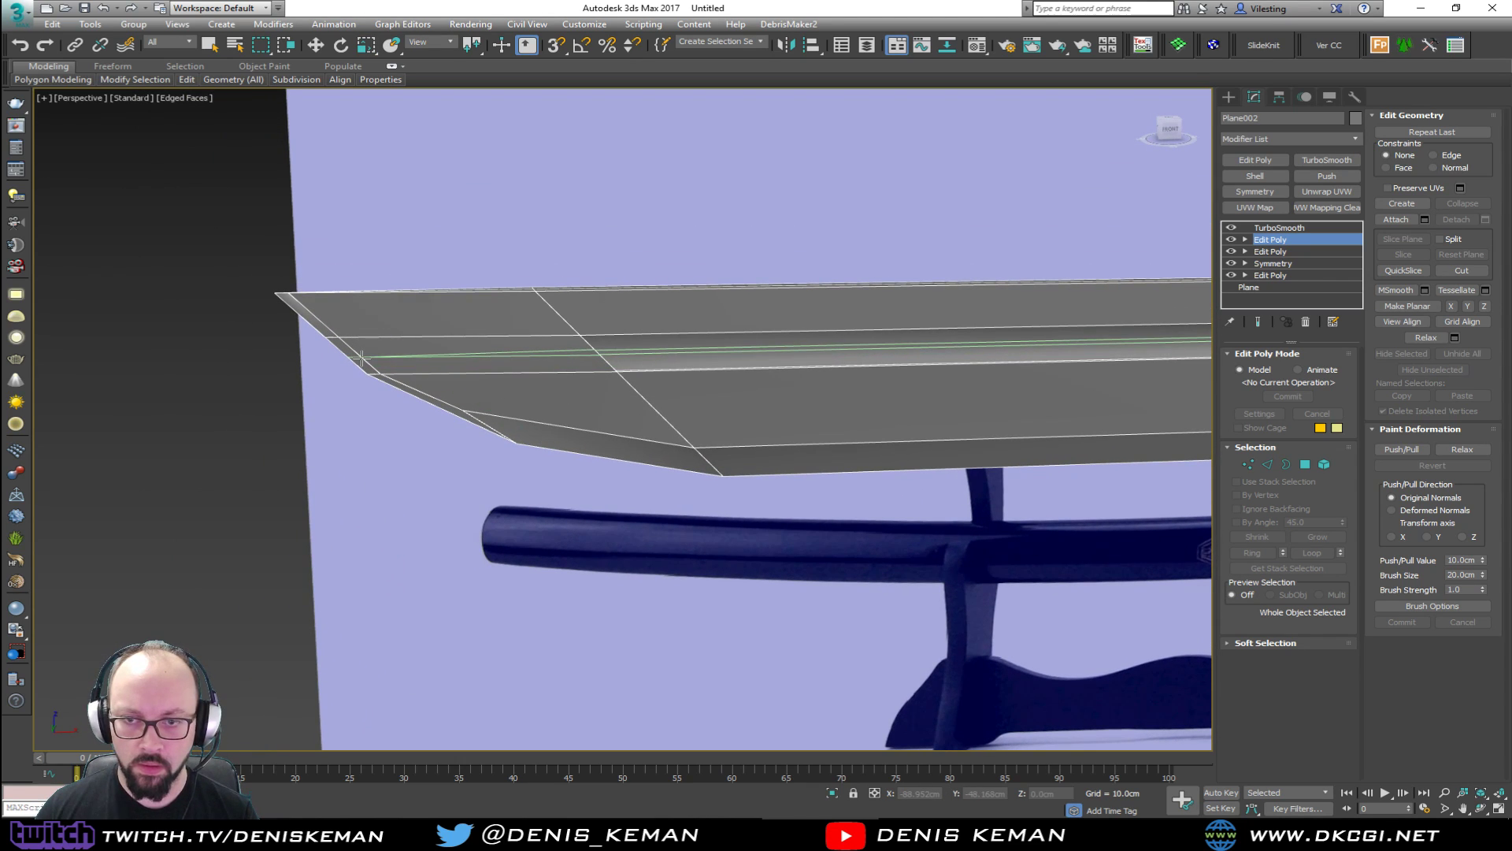
key(1)
key(F3)
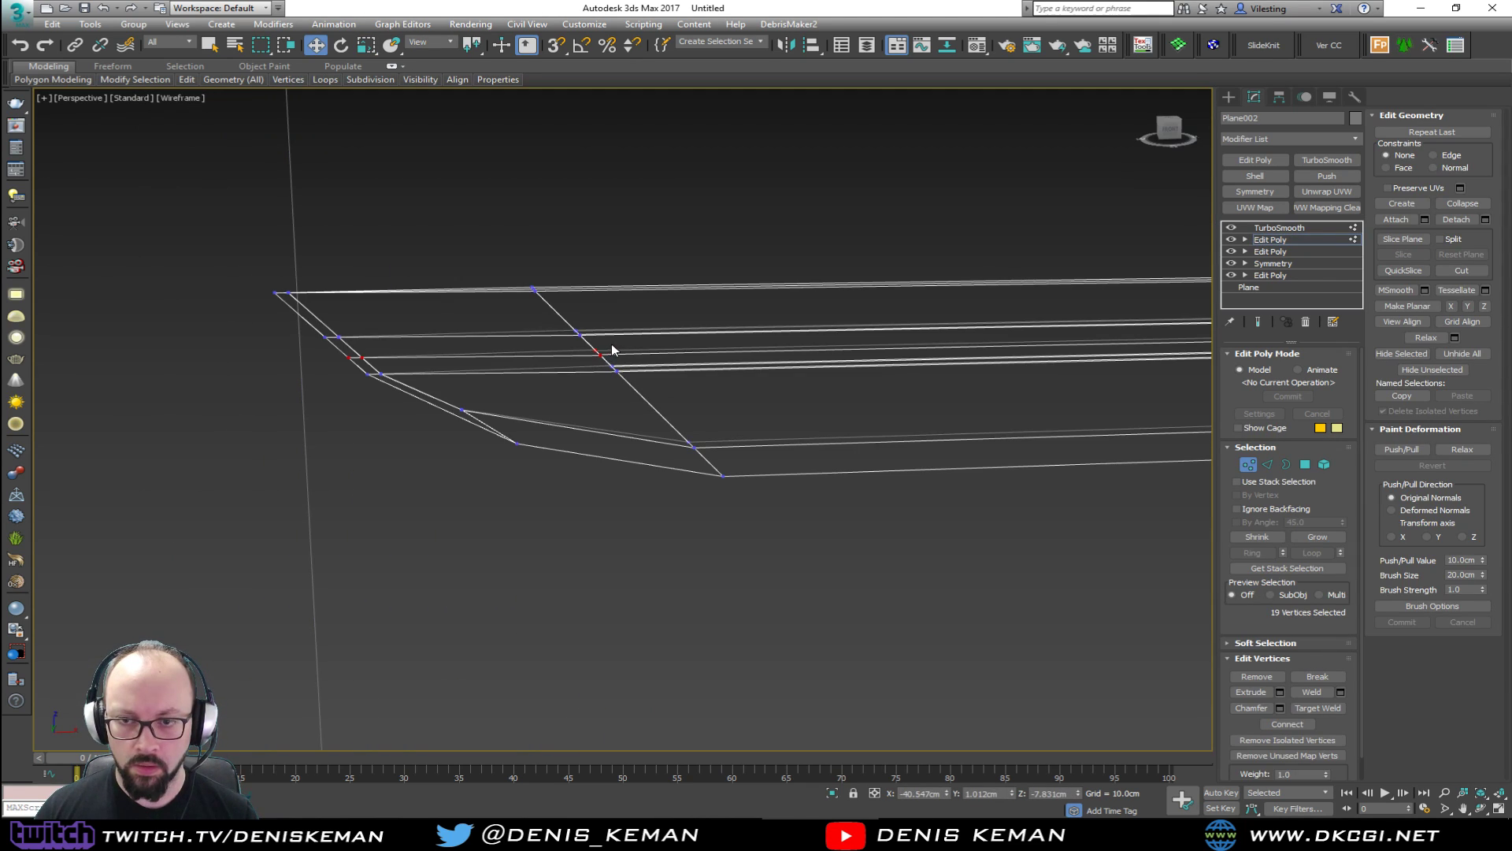
key(F3)
drag(588, 359, 619, 350)
key(ctrl+q)
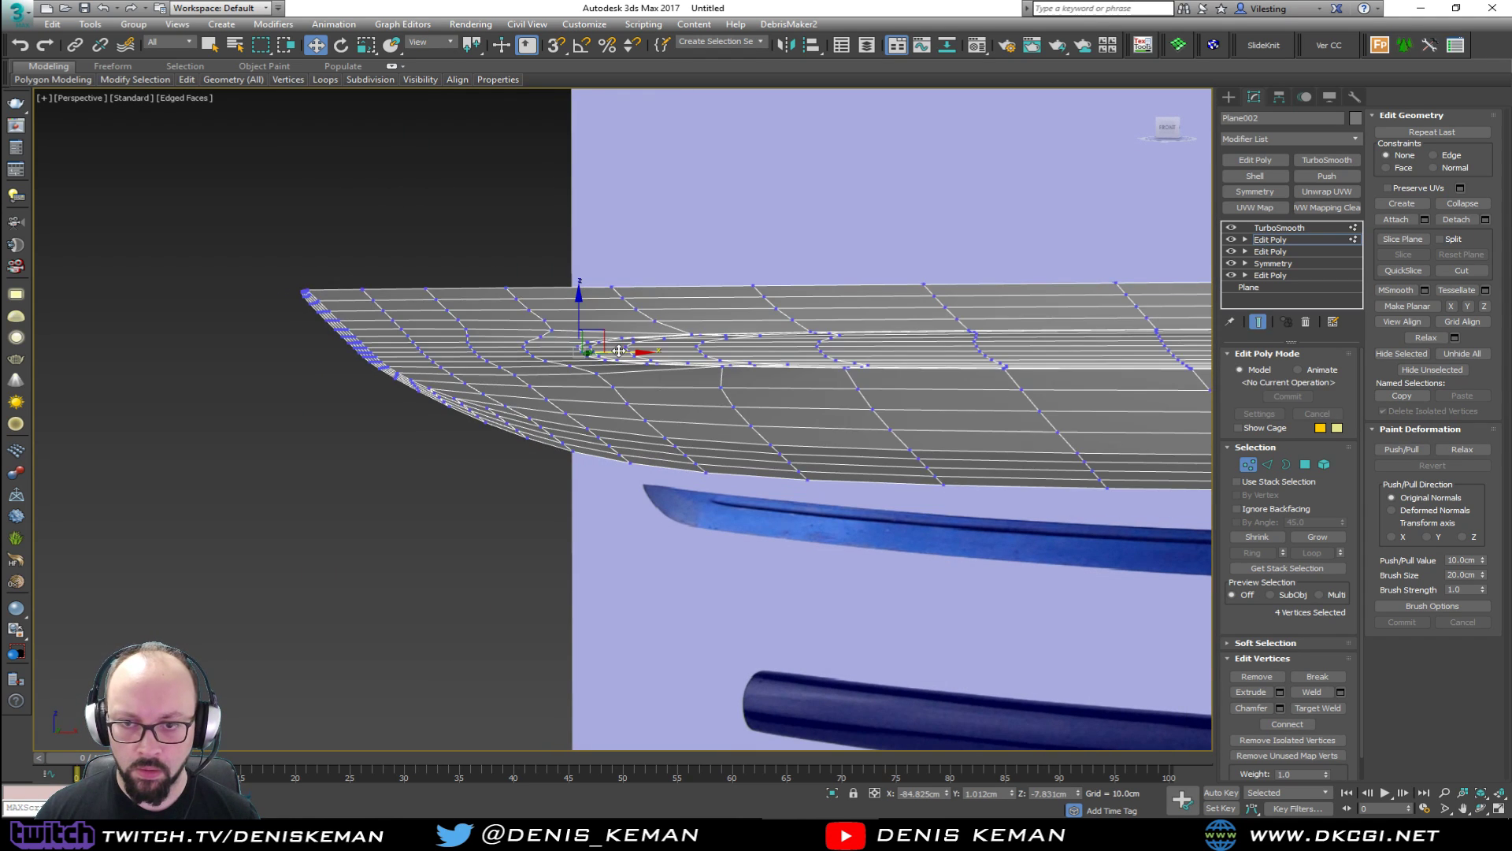
Examine the smoothed blade tip and groove end with and without the edge overlay.
click(1249, 465)
click(526, 216)
key(F4)
mouse_move(545, 235)
middle_down()
mouse_move(367, 292)
mouse_move(485, 280)
middle_up()
scroll(368, 287, down, 4)
scroll(587, 292, up, 6)
key(F4)
Turn off the blade's TurboSmooth display while working in the upper Edit Poly modifier.
click(1125, 299)
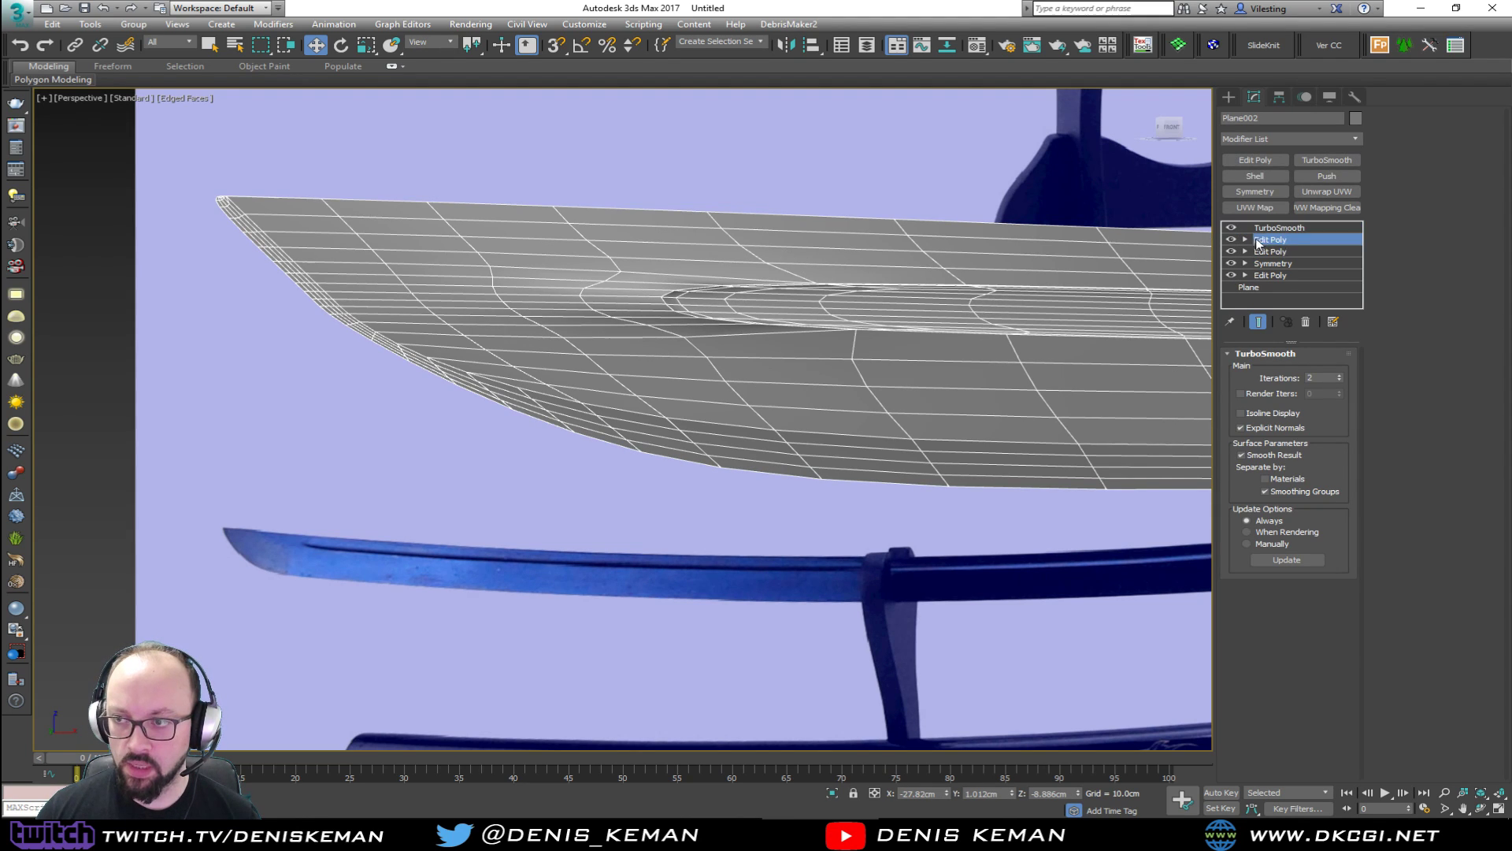
click(1264, 239)
click(1231, 227)
middle_drag(751, 294, 732, 320)
scroll(631, 516, down, 3)
alt+middle_drag(631, 516, 565, 529)
scroll(624, 428, up, 4)
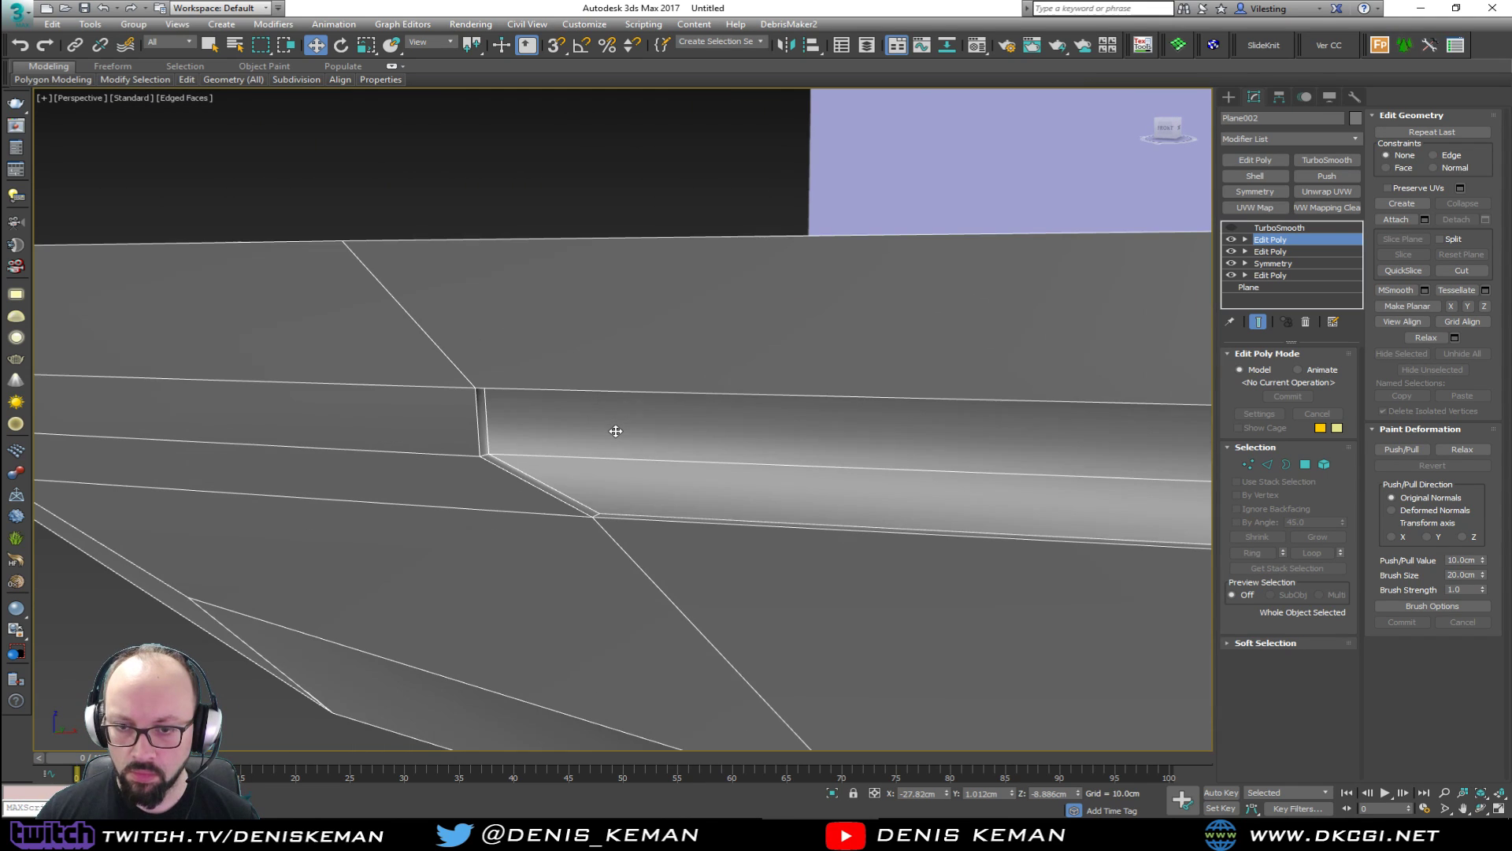
Examine the unsmoothed front corner of the groove and the edge running from it to the blade's spine.
middle_drag(612, 451, 501, 485)
scroll(397, 489, up, 3)
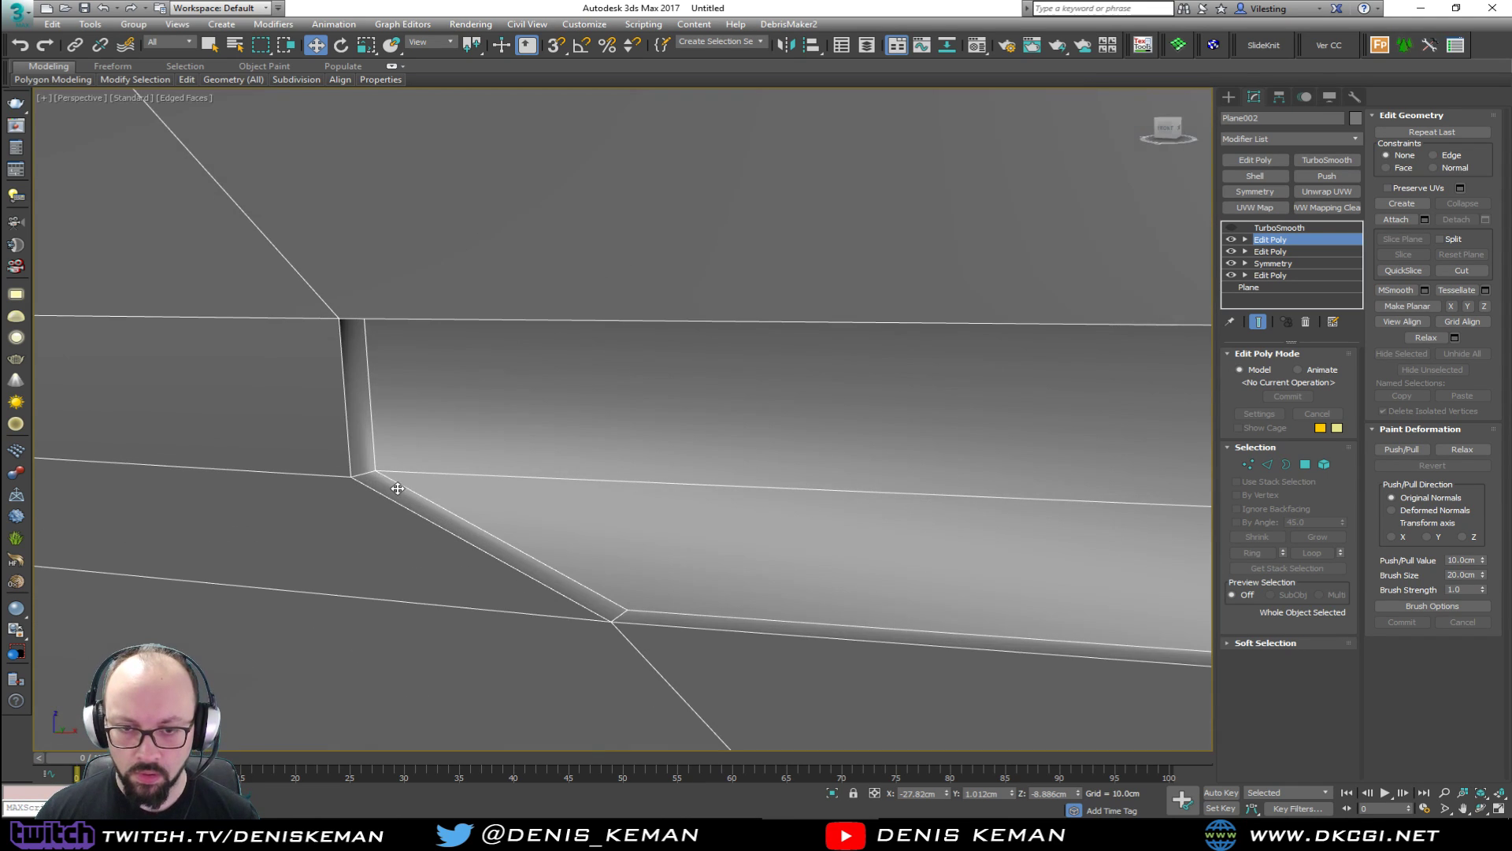
key(q)
scroll(374, 471, down, 3)
key(w)
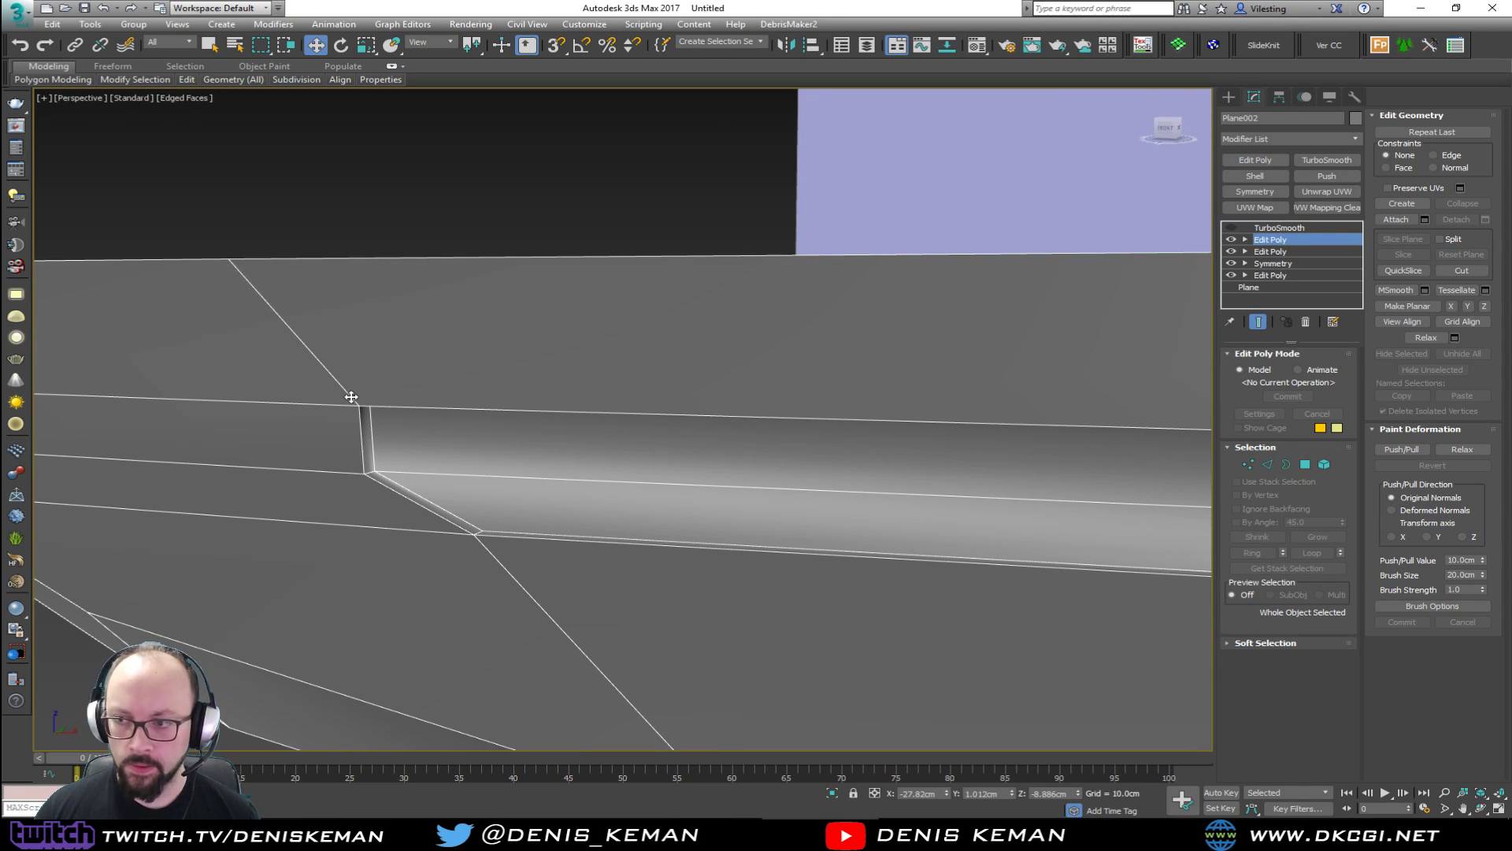
key(2)
click(426, 460)
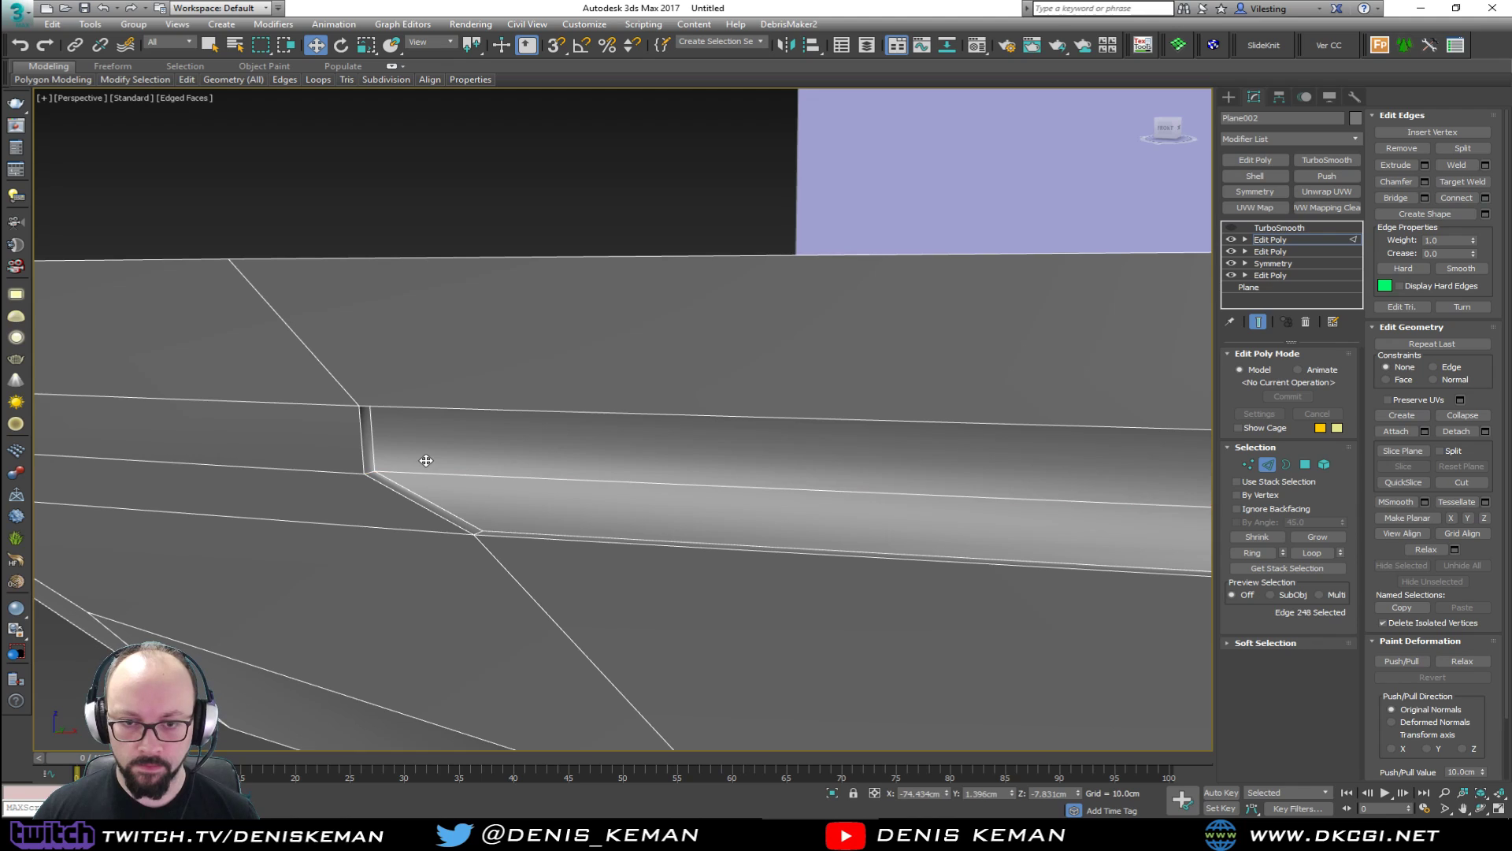
key(q)
key(w)
click(351, 401)
scroll(350, 403, down, 5)
alt+middle_drag(385, 422, 297, 433)
scroll(287, 449, up, 4)
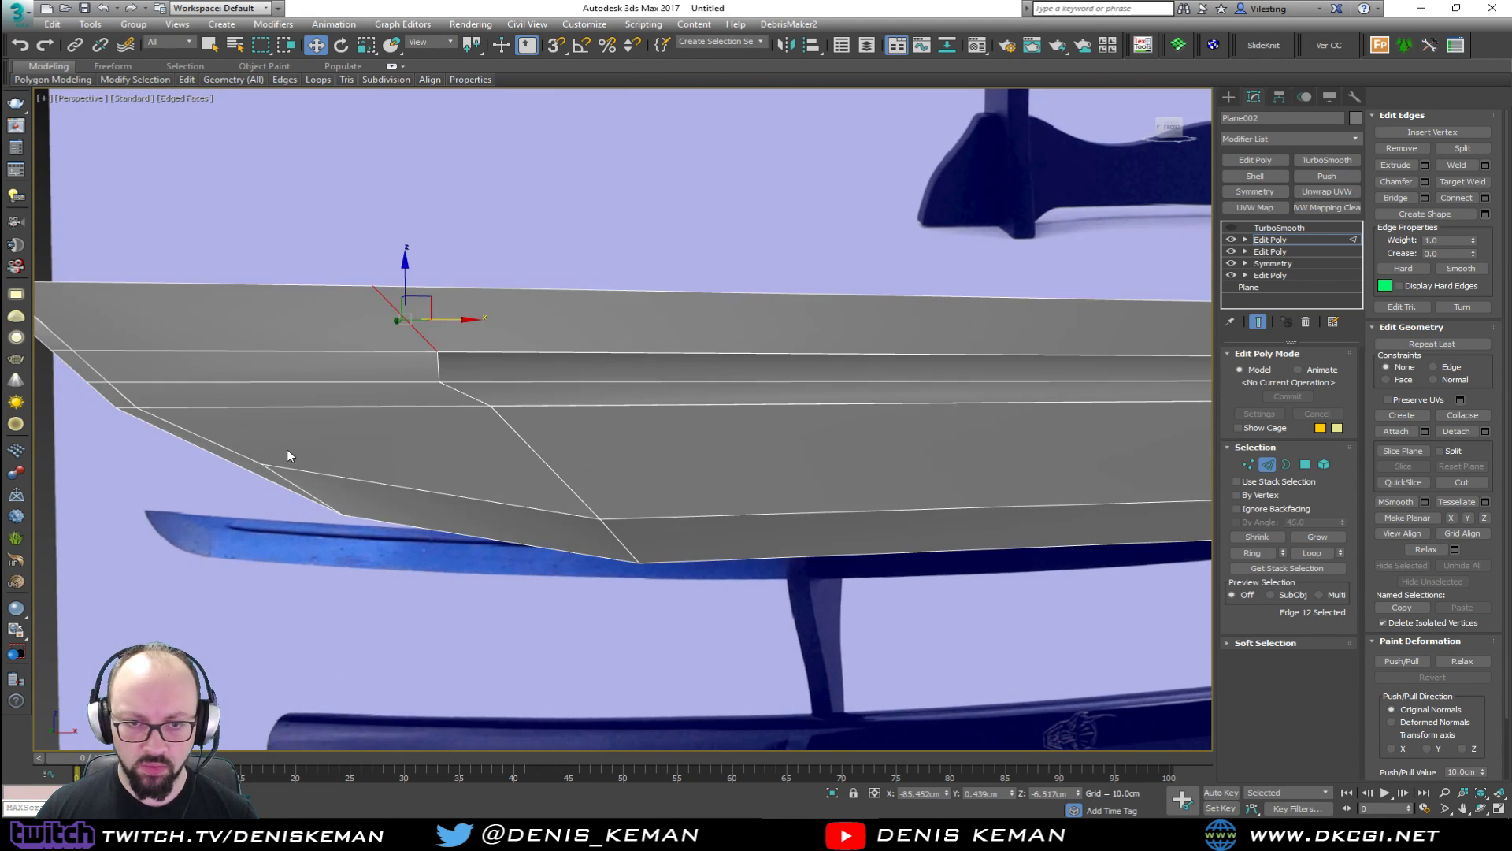
Move the front bevel vertex near the blade tip along the Y axis to about 0.89 cm.
key(1)
drag(287, 450, 329, 463)
alt+middle_drag(329, 464, 490, 459)
scroll(313, 479, up, 3)
scroll(311, 476, up, 1)
scroll(307, 478, down, 2)
scroll(283, 465, up, 3)
alt+middle_drag(298, 461, 328, 455)
key(shift+z)
scroll(352, 460, up, 2)
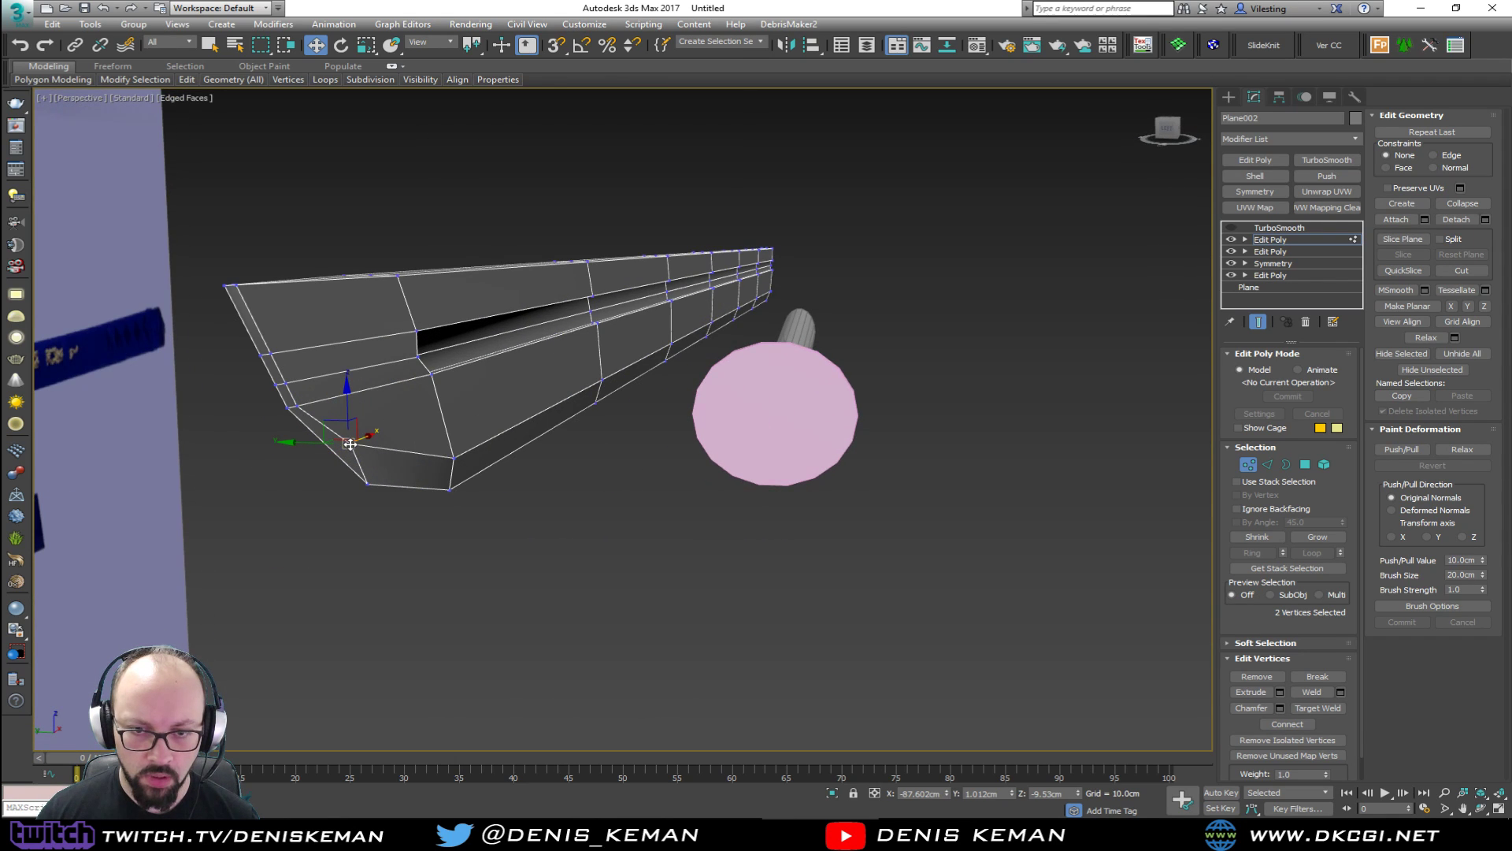
drag(299, 443, 293, 443)
click(349, 443)
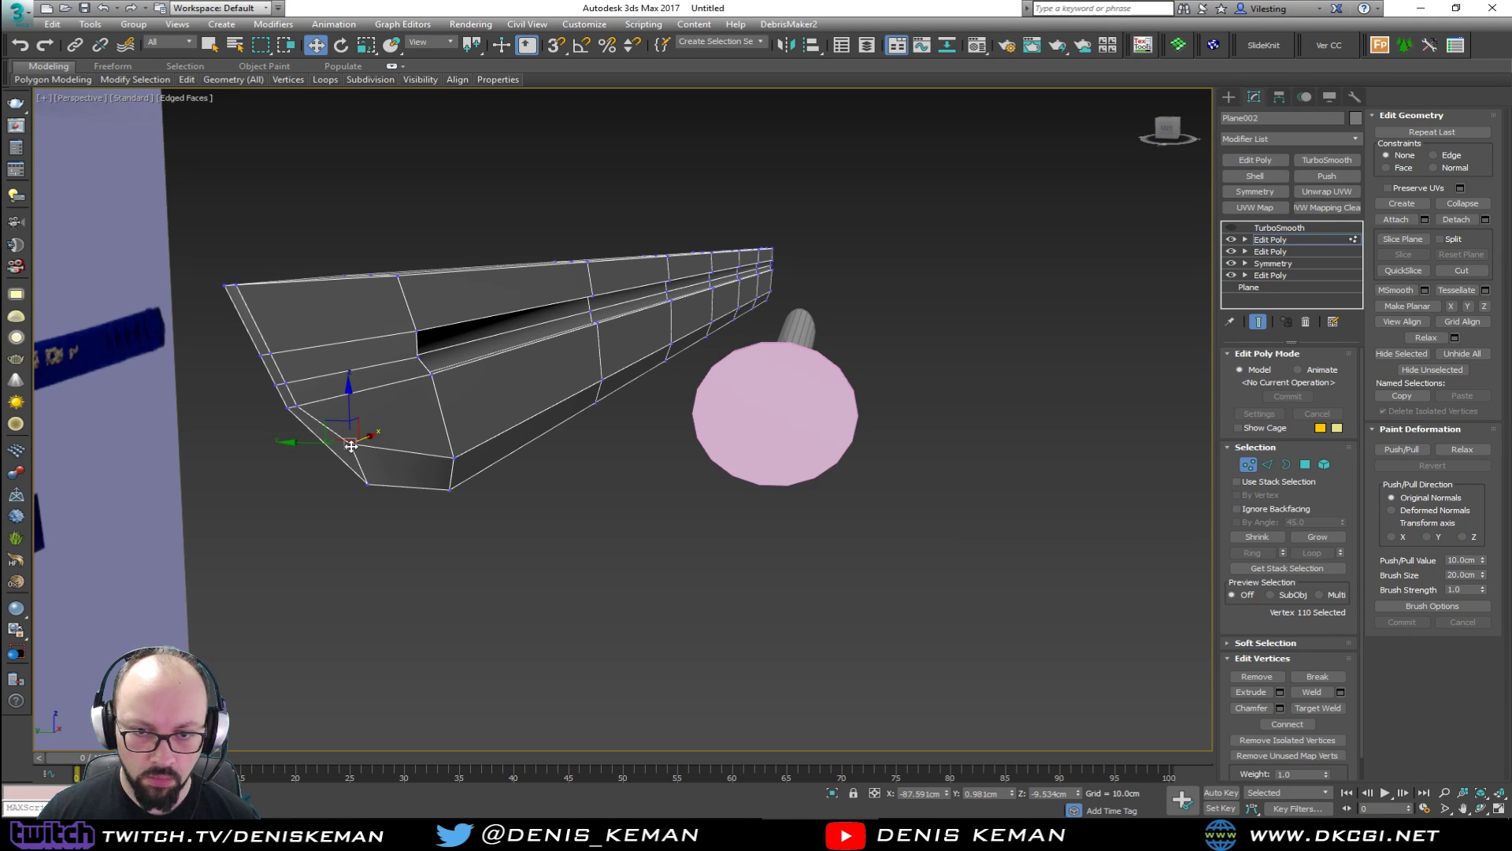
Try removing the short edge at the blade tip with a smoothed preview, and undo the removal.
alt+middle_drag(321, 444, 323, 489)
scroll(211, 469, up, 8)
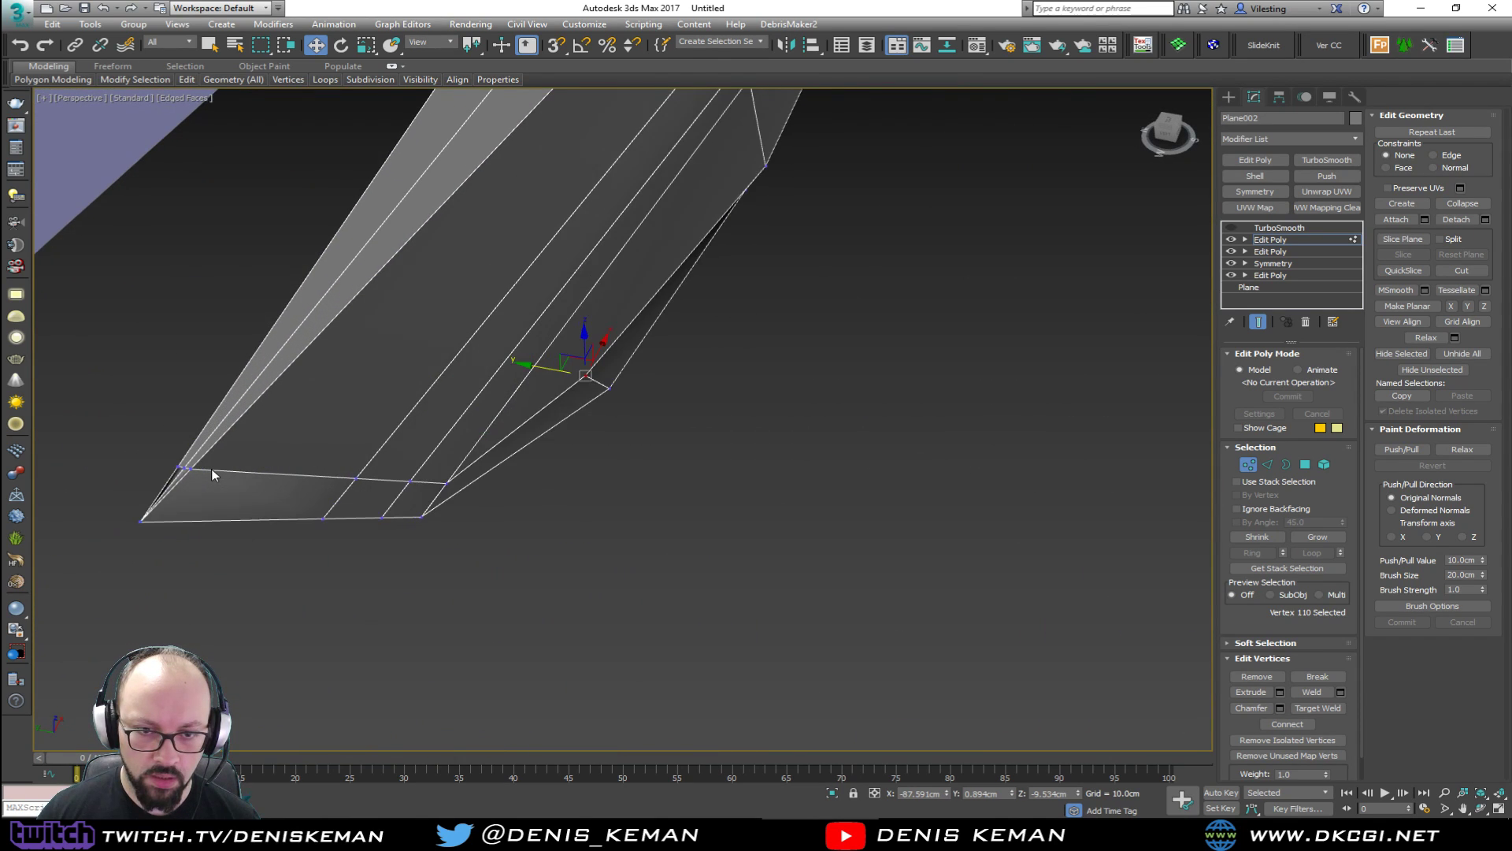
key(2)
click(169, 482)
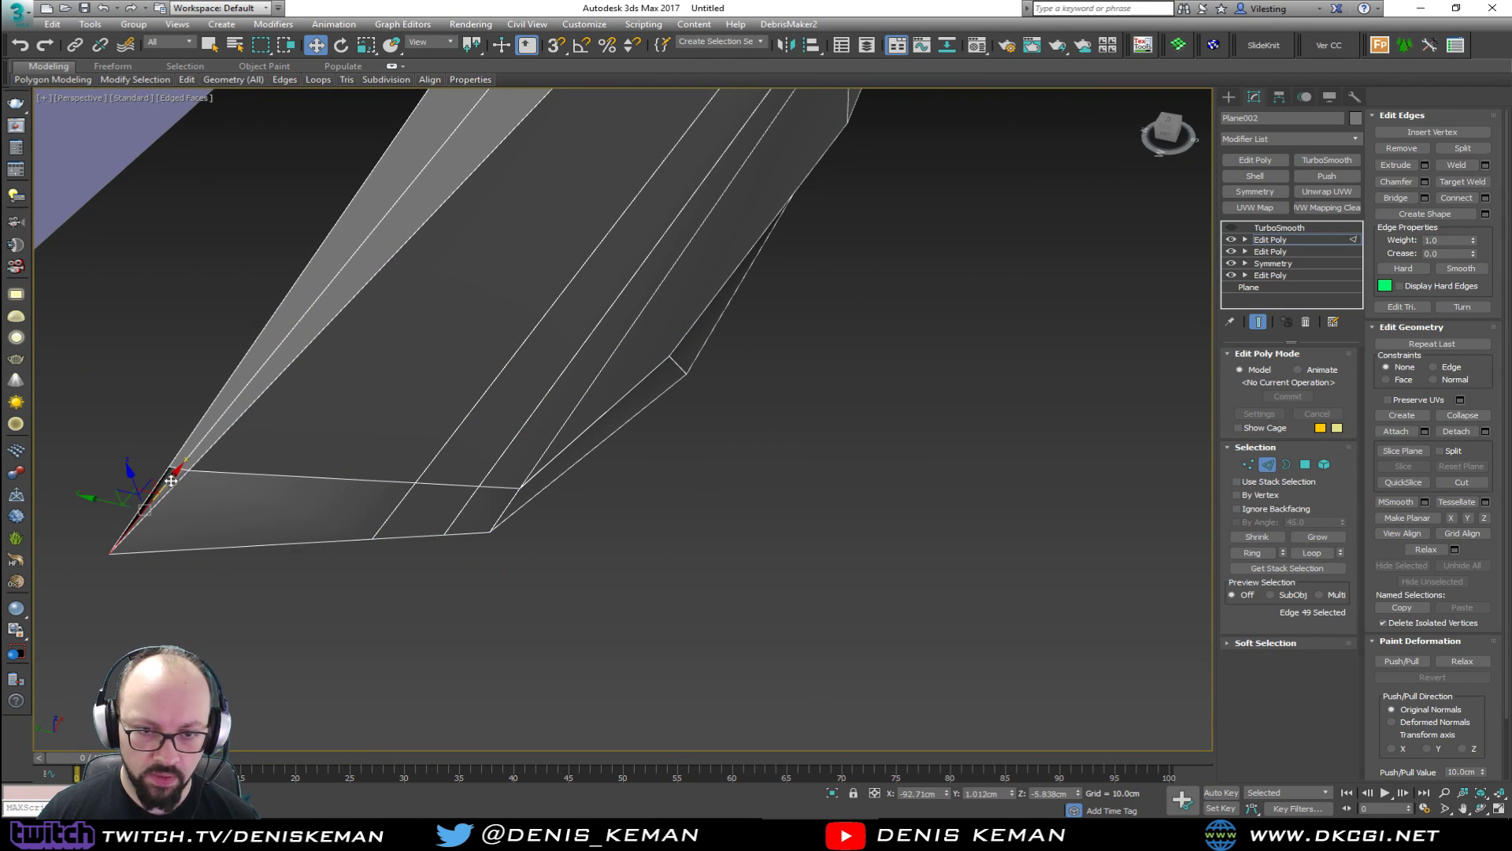
key(BackSpace)
key(1)
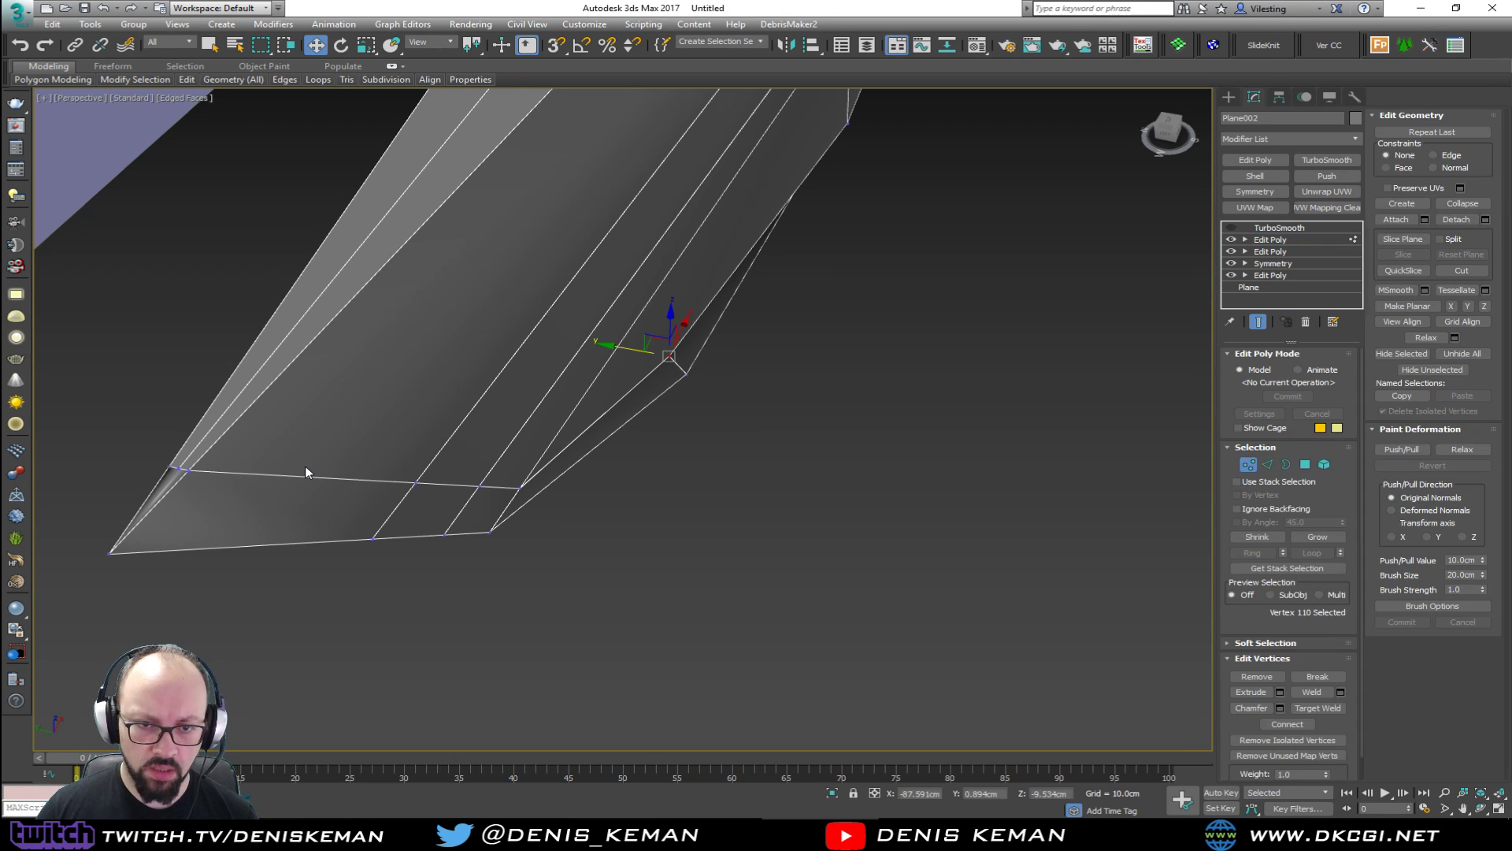
click(1248, 465)
click(1232, 228)
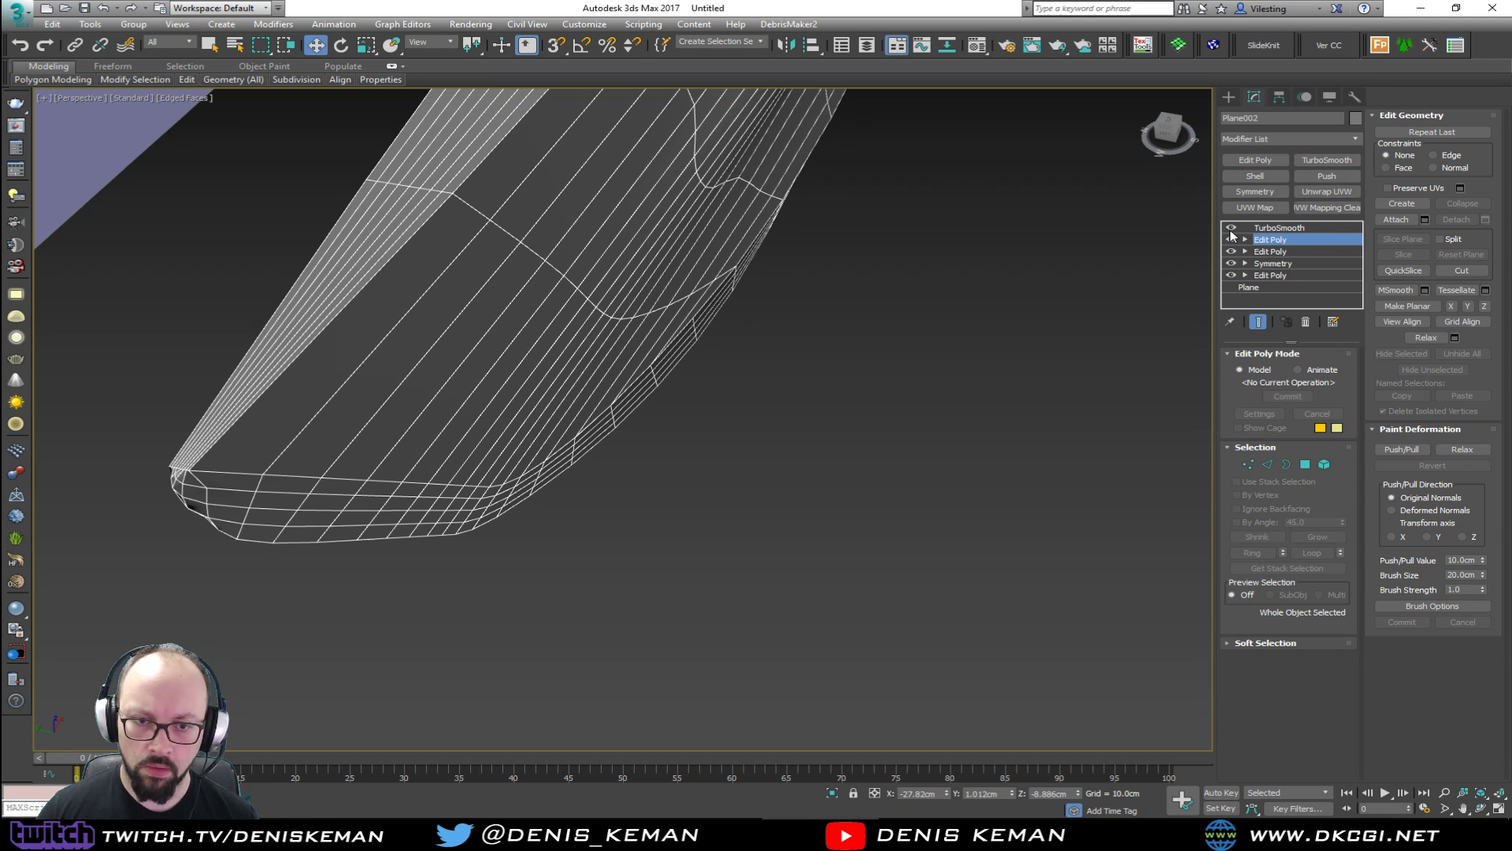
key(ctrl+z)
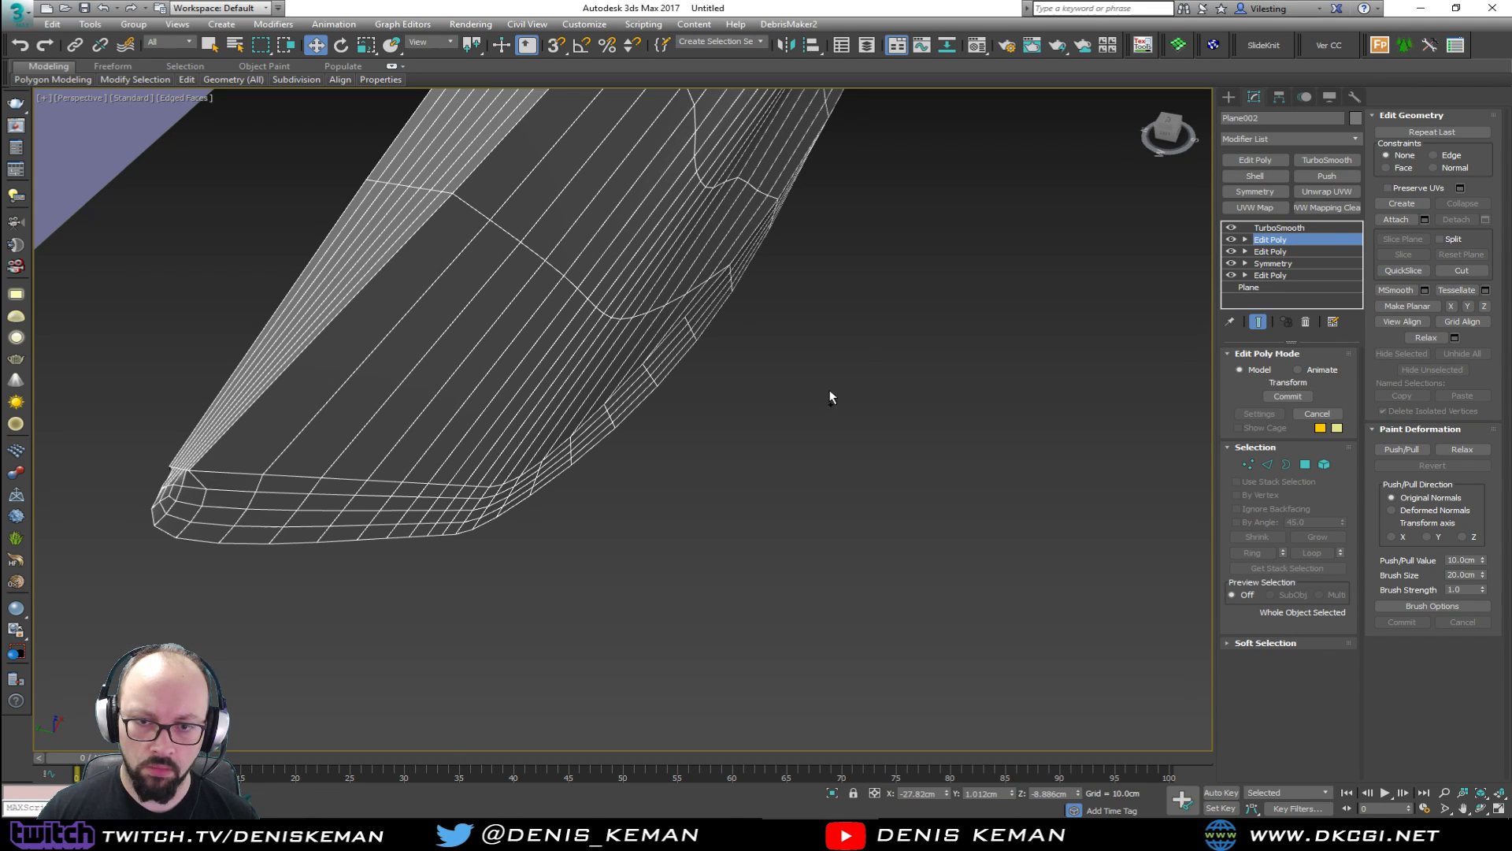
click(1270, 228)
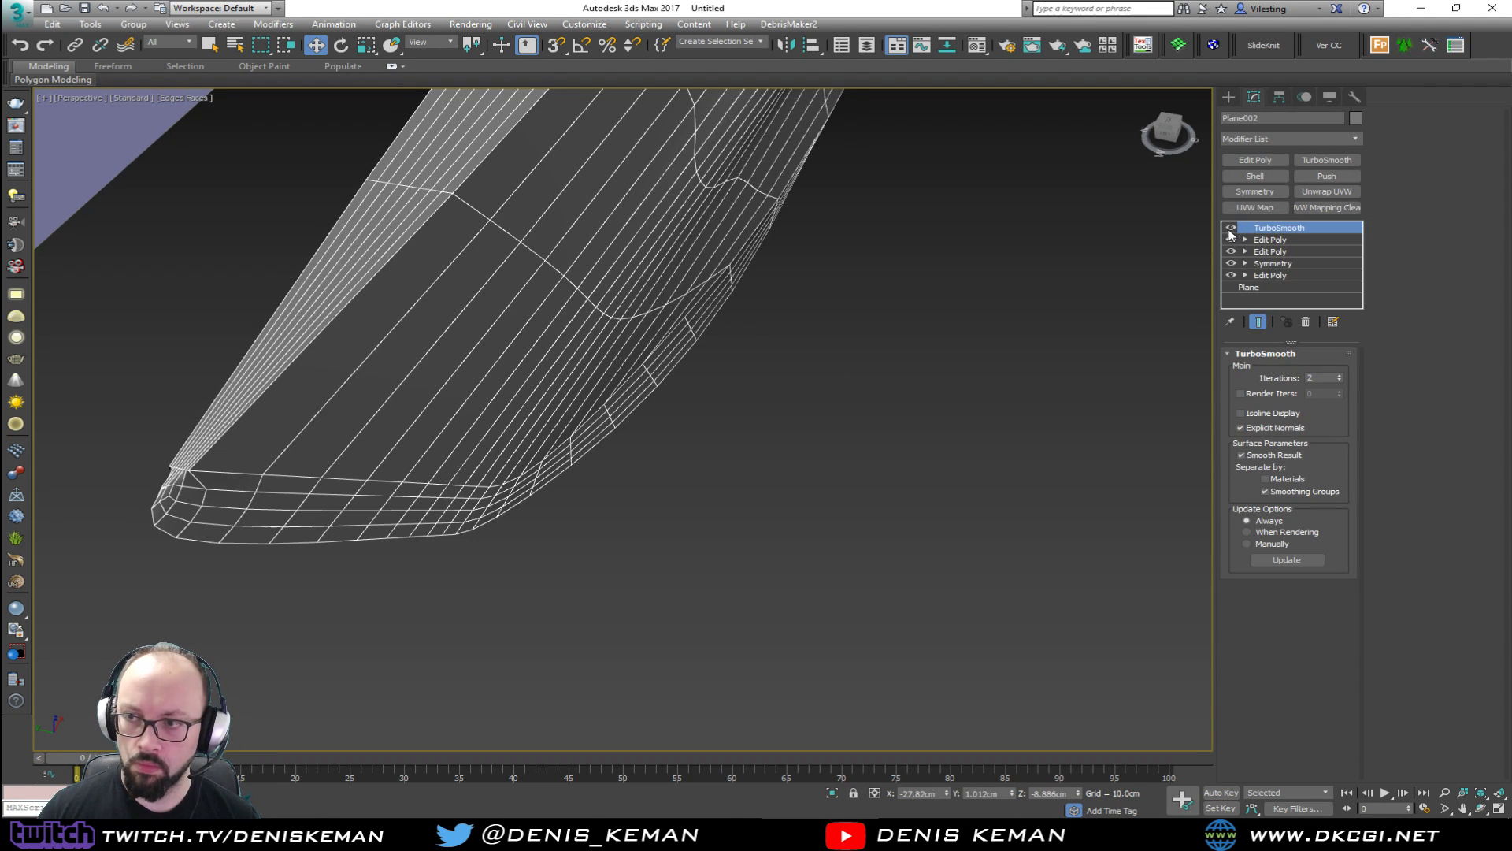
click(1231, 228)
Remove the two short edges crossing the spine just behind the blade tip.
middle_drag(565, 380, 707, 355)
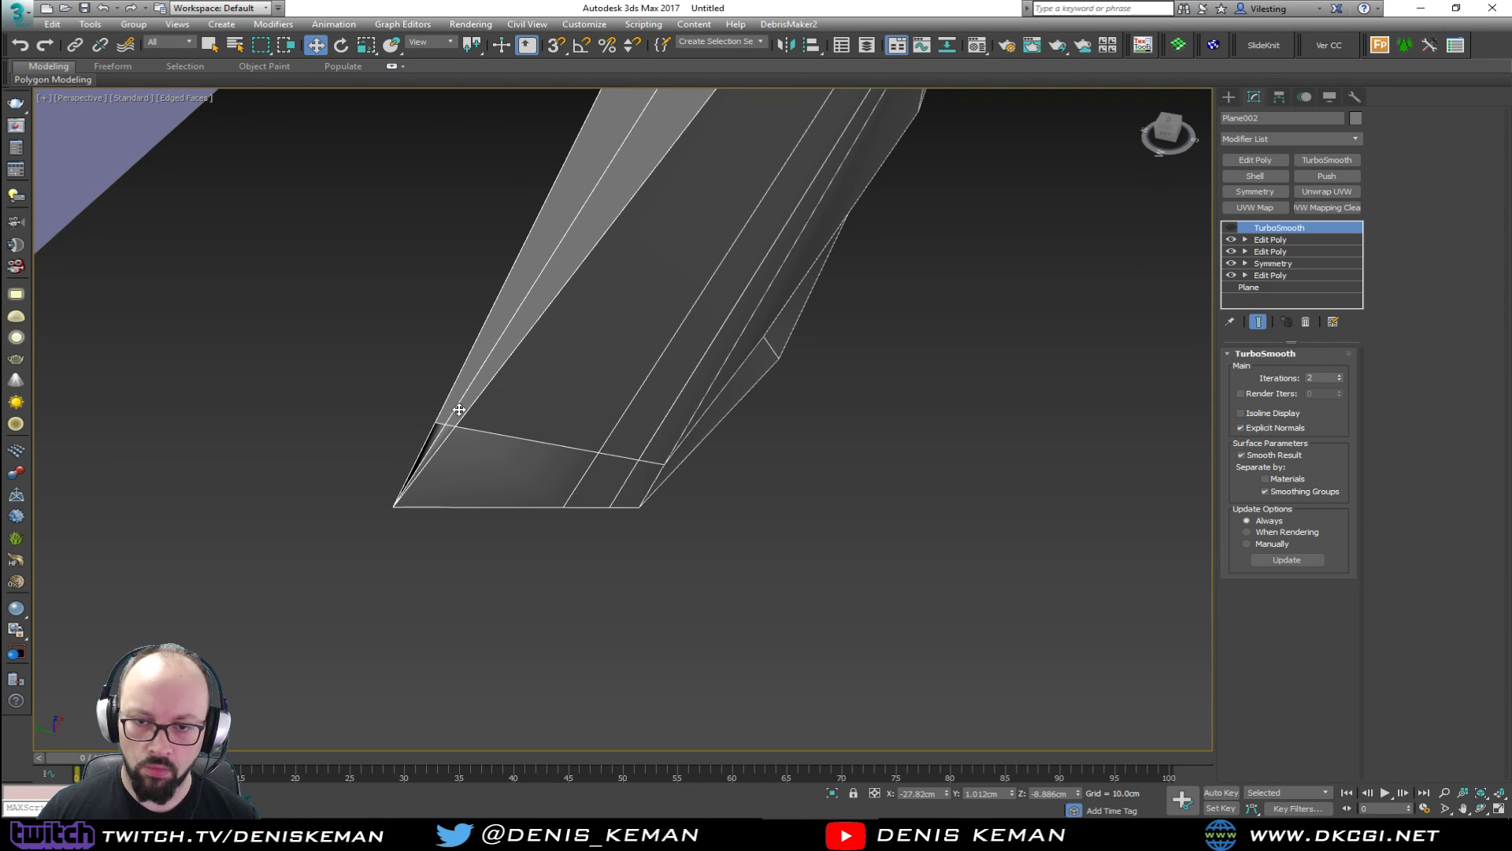
click(1267, 241)
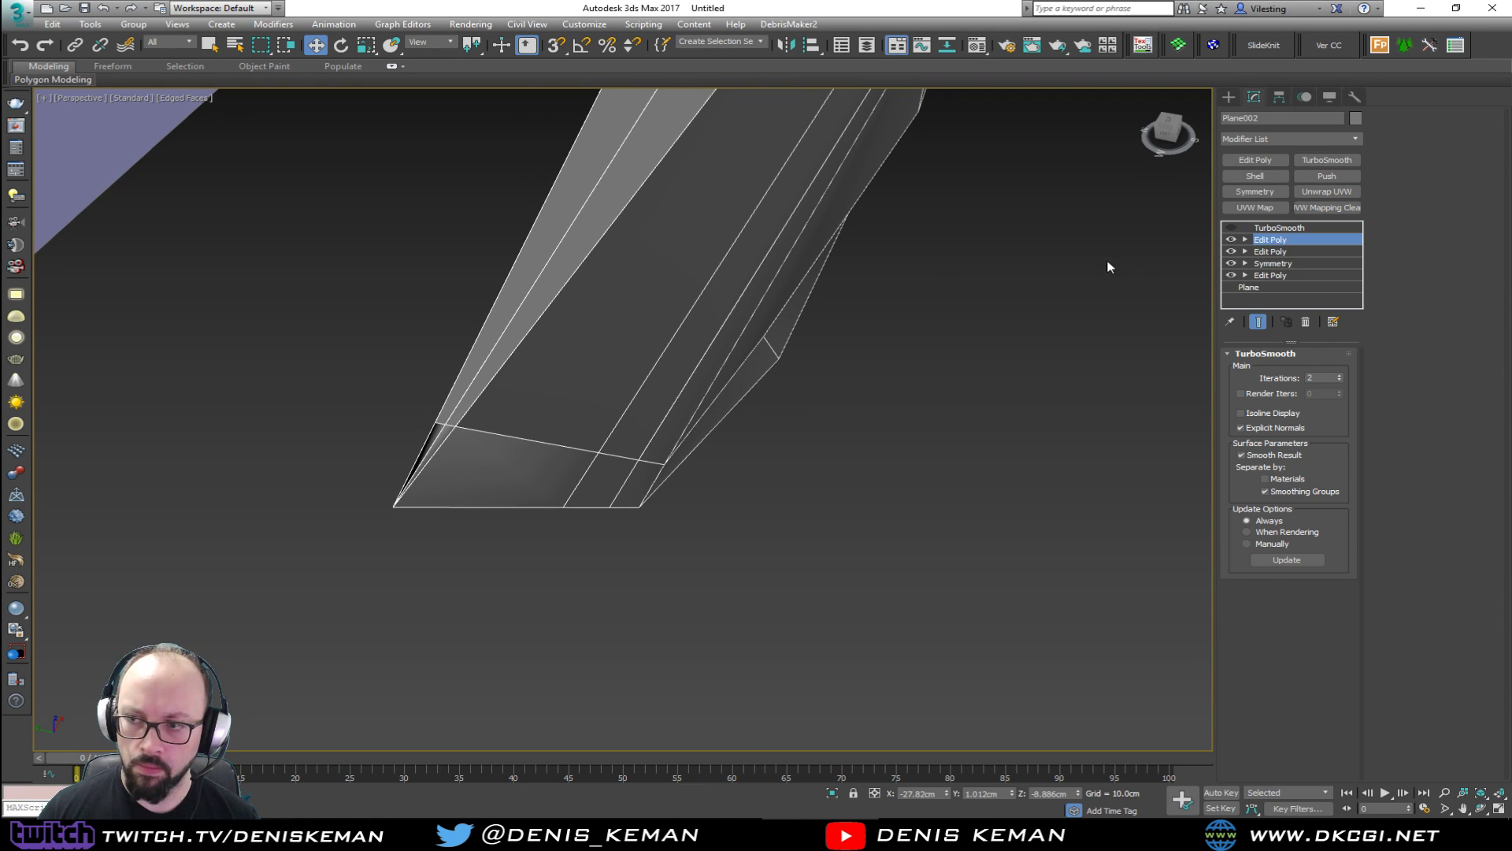
click(446, 423)
ctrl+click(452, 425)
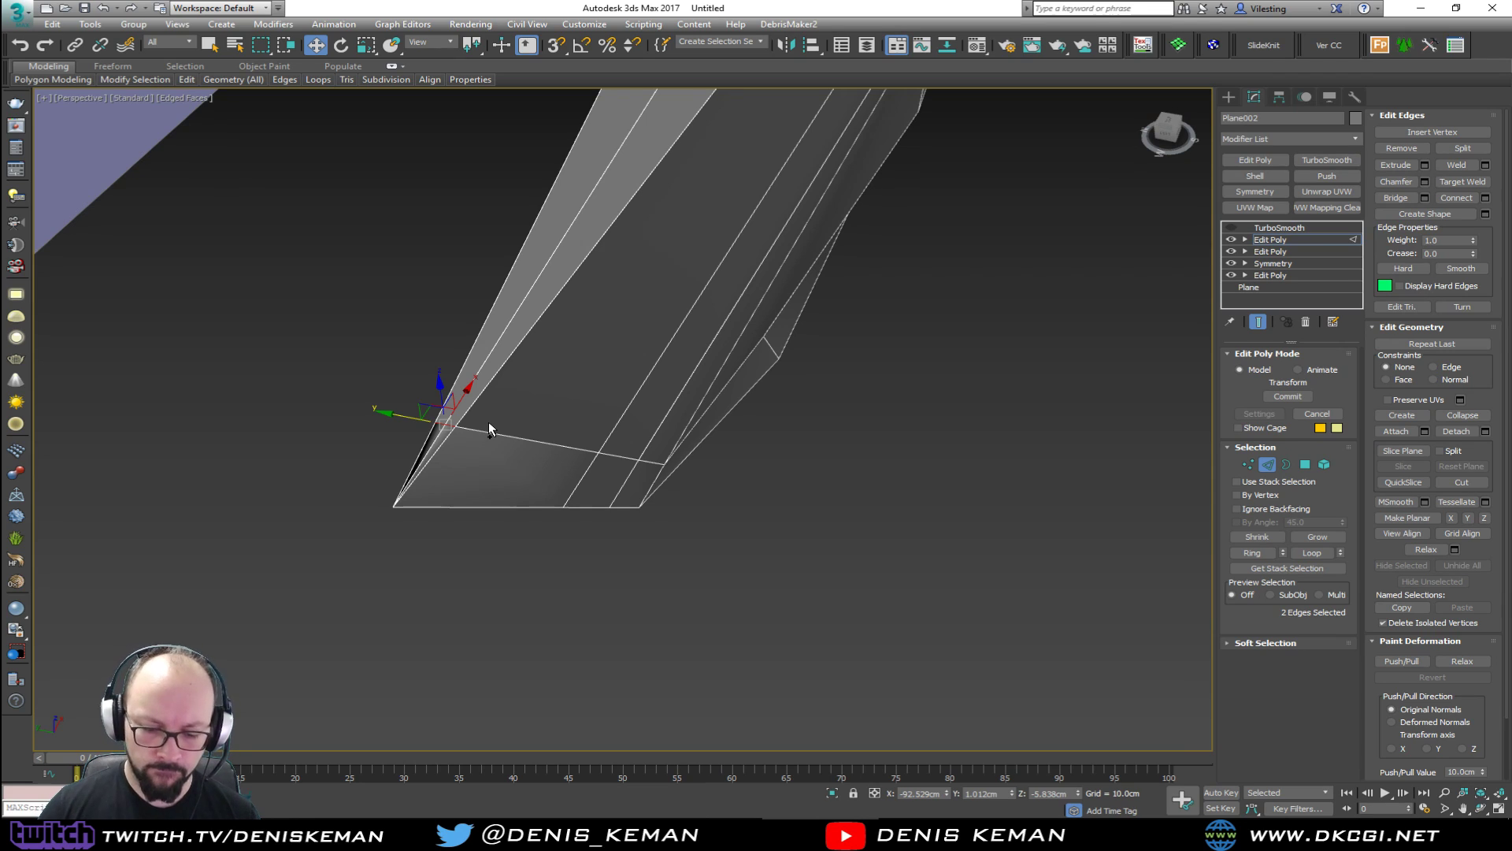
key(BackSpace)
scroll(488, 422, down, 2)
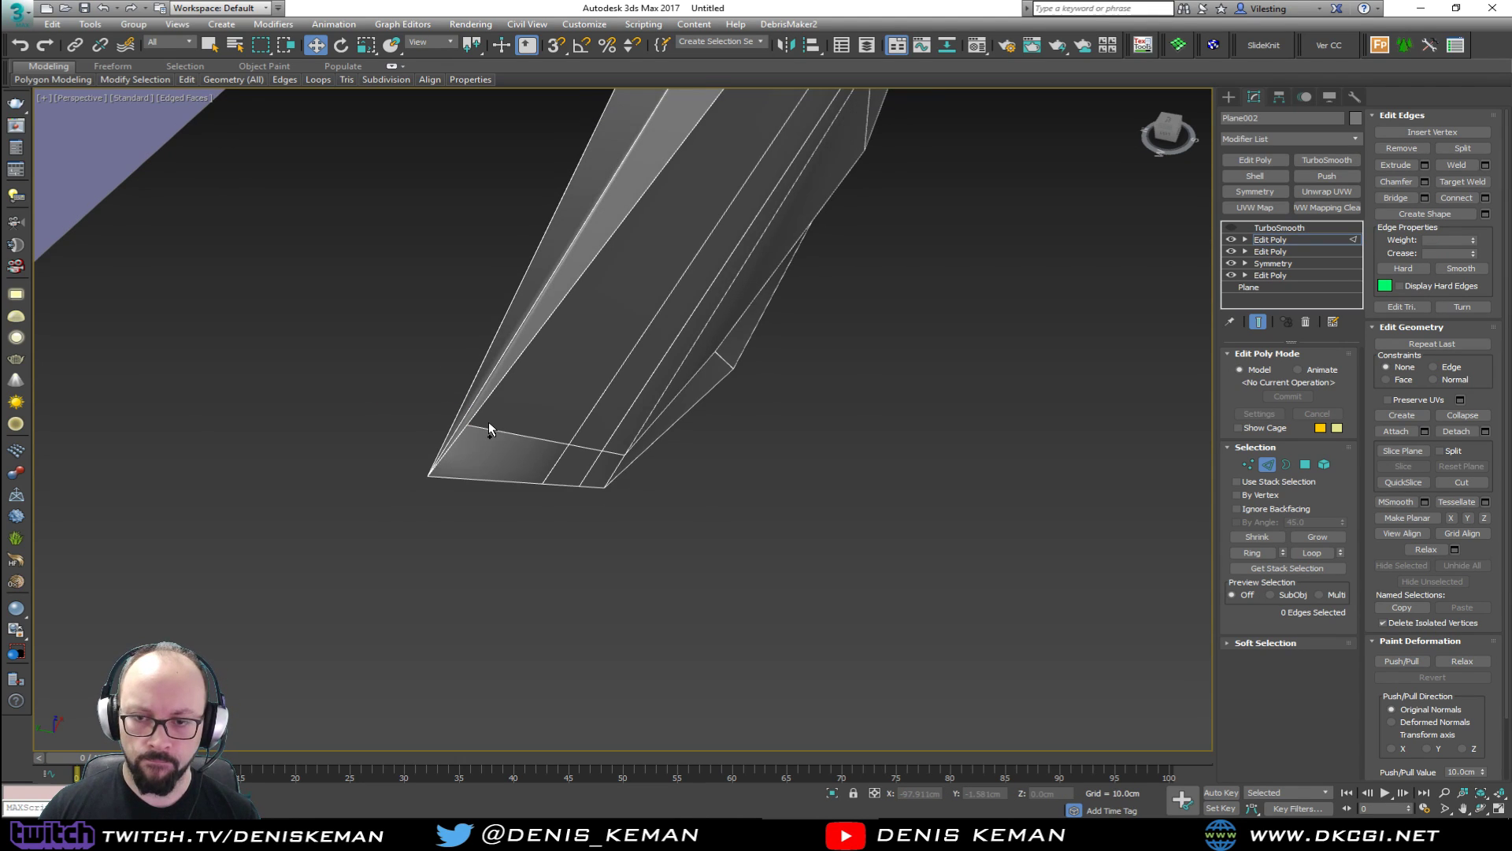
Connect the tip vertex to the nearest inner bevel vertex on both sides of the blade.
key(1)
click(427, 476)
ctrl+click(567, 446)
key(ctrl+shift+e)
alt+middle_drag(567, 447, 469, 479)
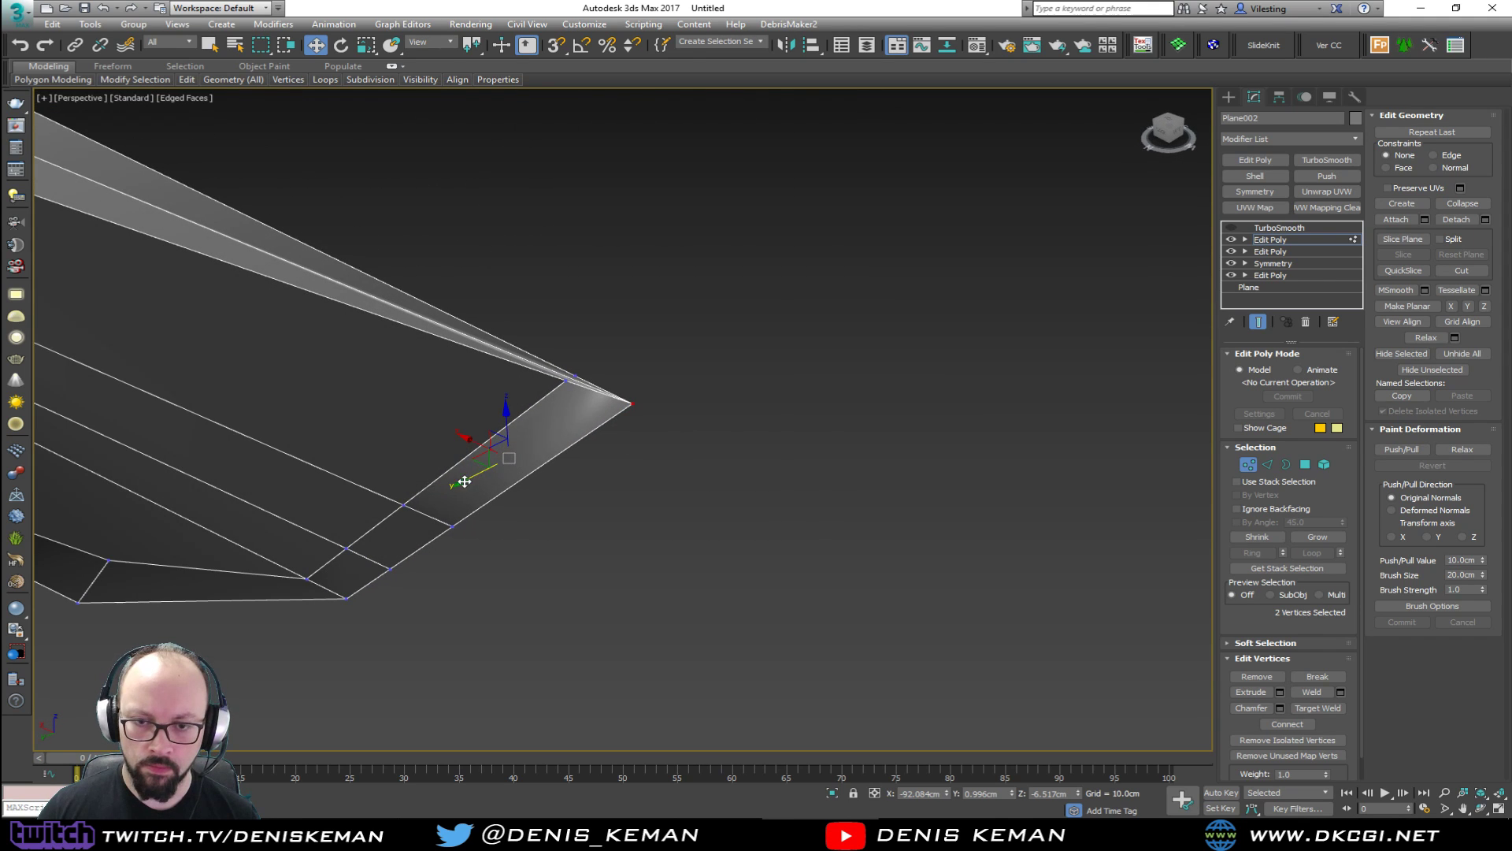
click(405, 504)
ctrl+click(629, 404)
key(ctrl+shift+e)
Remove the two leftover edges beside the new tip connections, one on each side of the blade.
key(2)
click(530, 407)
alt+middle_drag(531, 407, 469, 419)
ctrl+click(444, 437)
key(BackSpace)
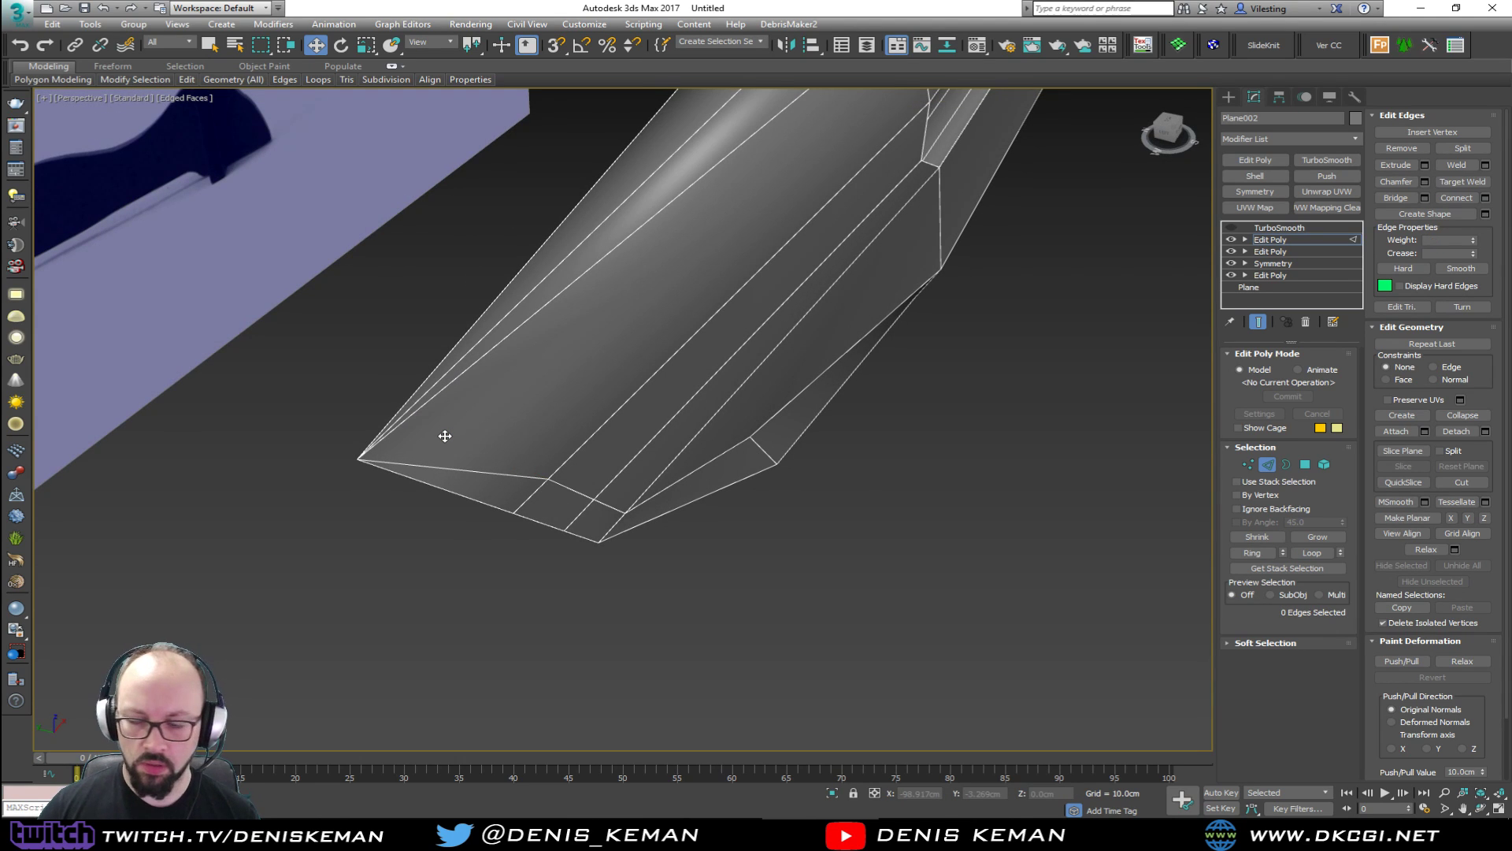
Turn TurboSmooth back on and inspect the smoothed blade without edges beside the katana reference.
click(1266, 463)
click(1231, 227)
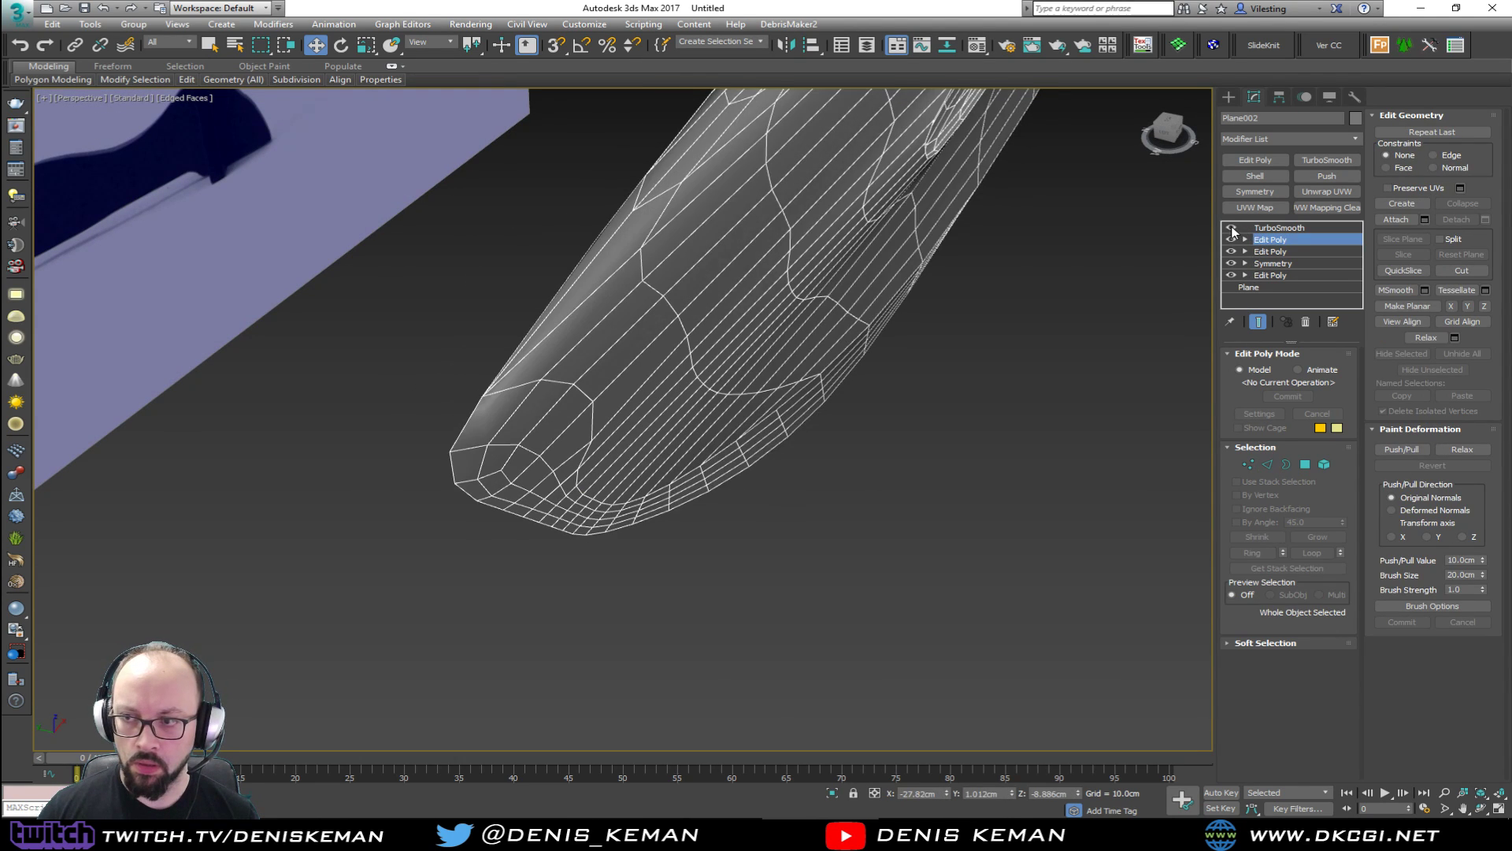
click(1046, 414)
scroll(1046, 413, down, 7)
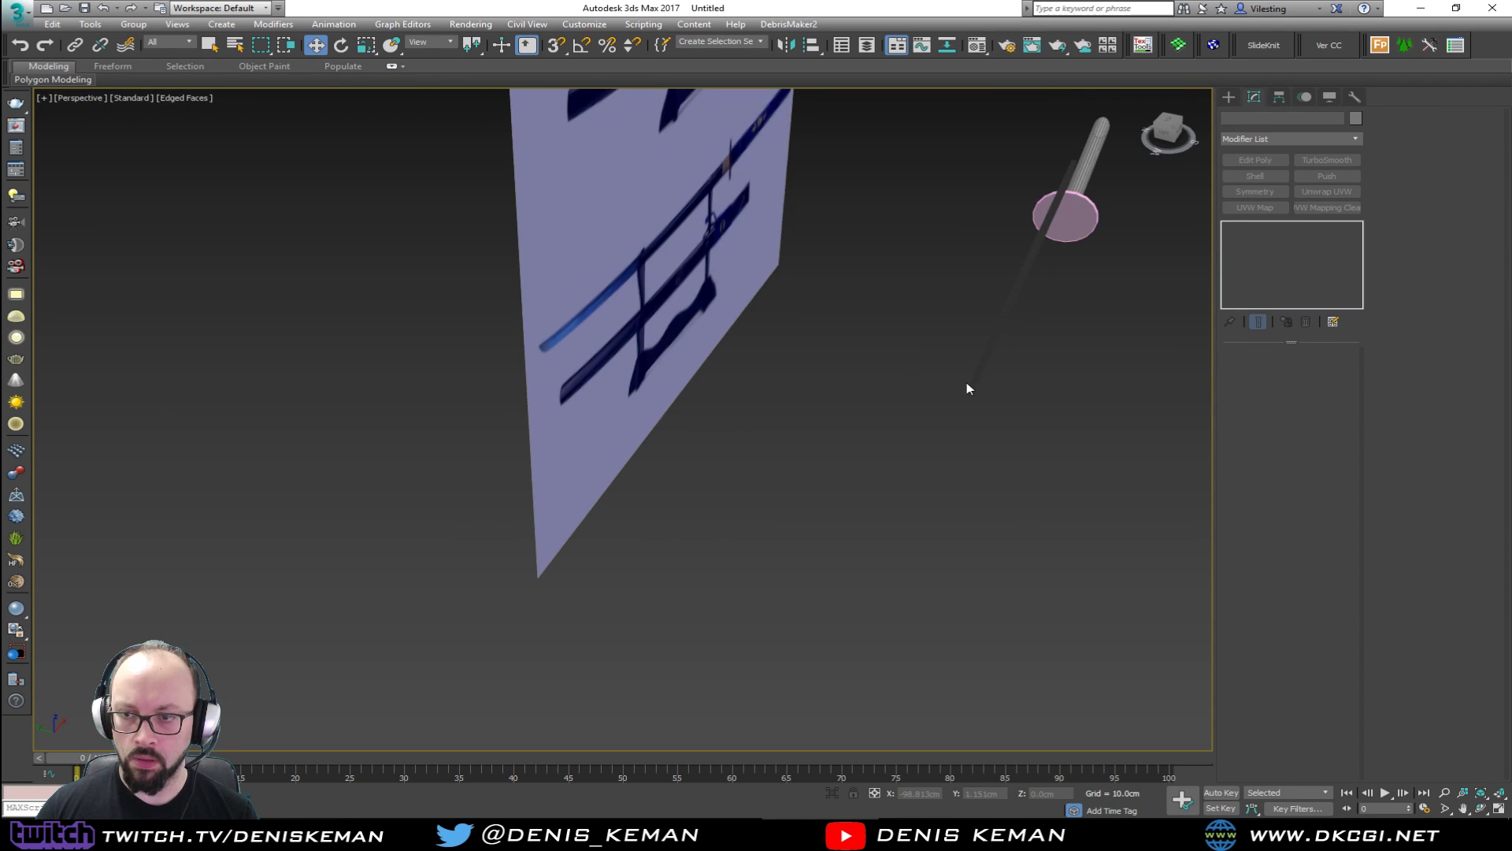
key(F4)
key(z)
alt+middle_drag(966, 382, 712, 400)
scroll(630, 439, up, 7)
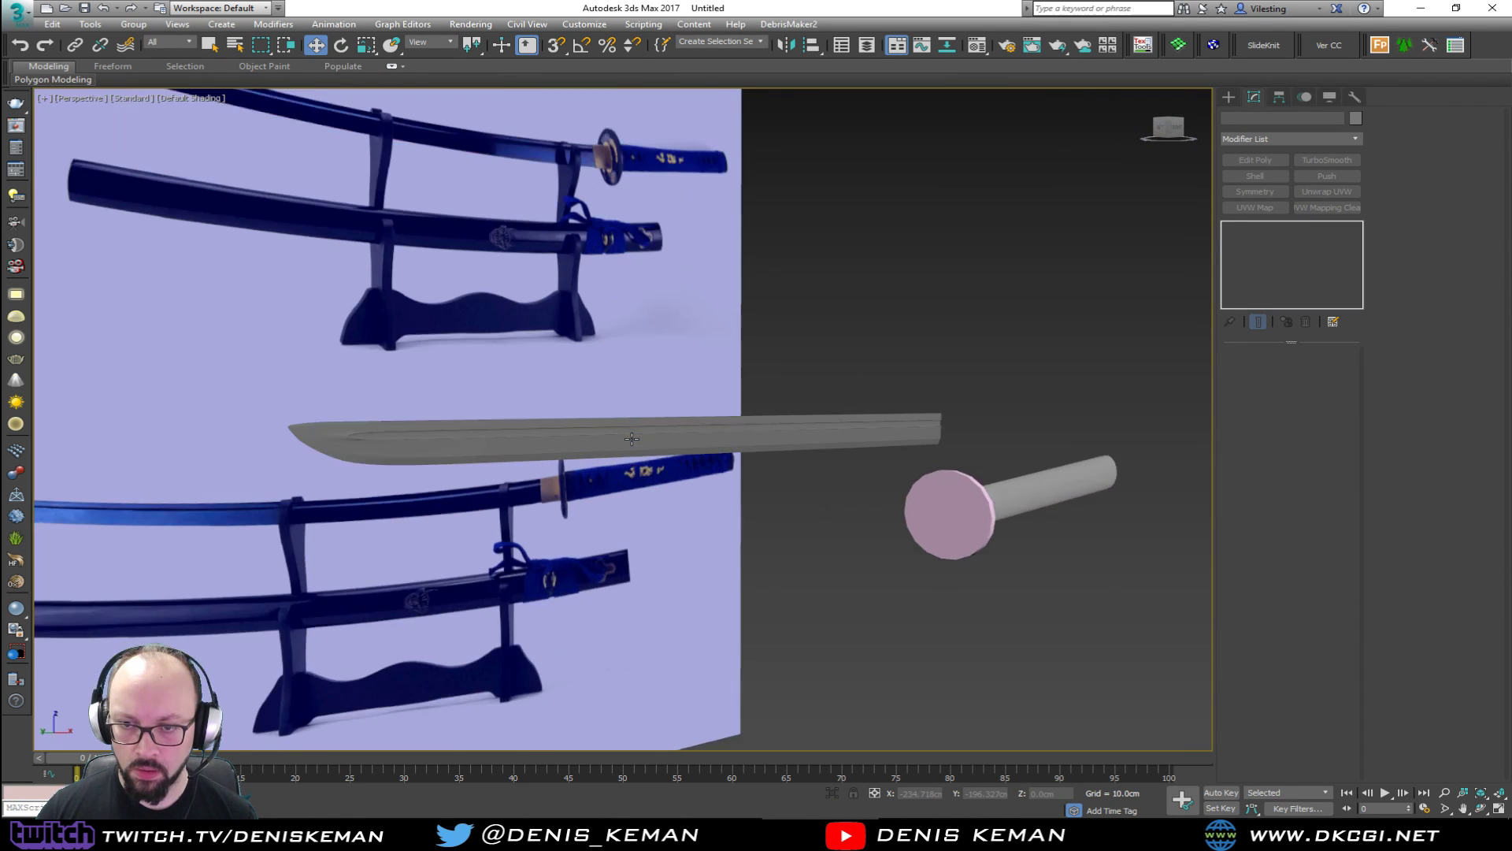
alt+middle_drag(631, 438, 723, 431)
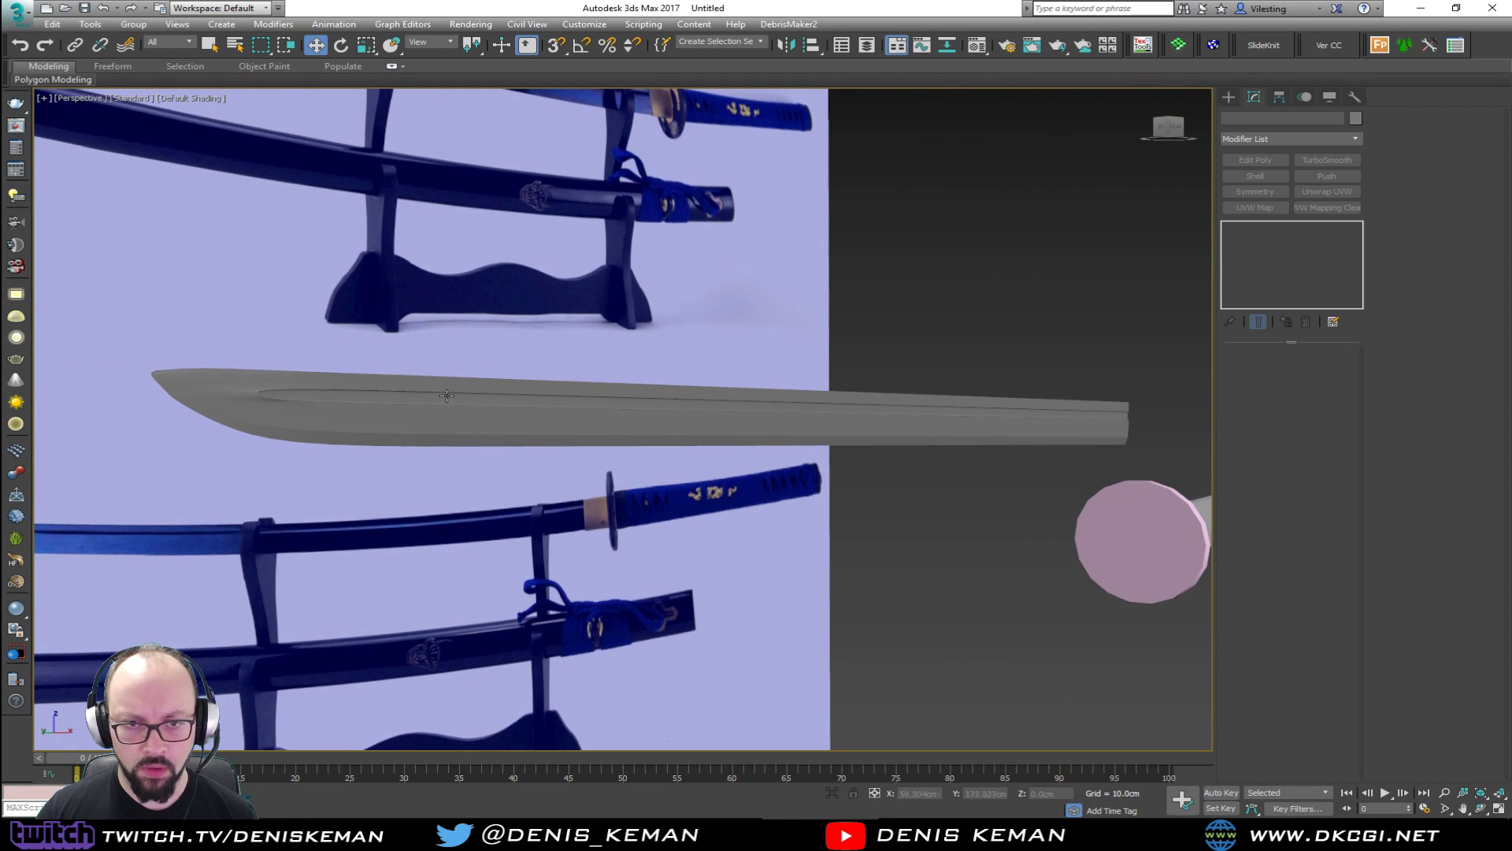
Examine the smoothed blade tip and groove end, both with and without the mesh edges displayed.
click(253, 391)
key(F4)
scroll(253, 390, up, 6)
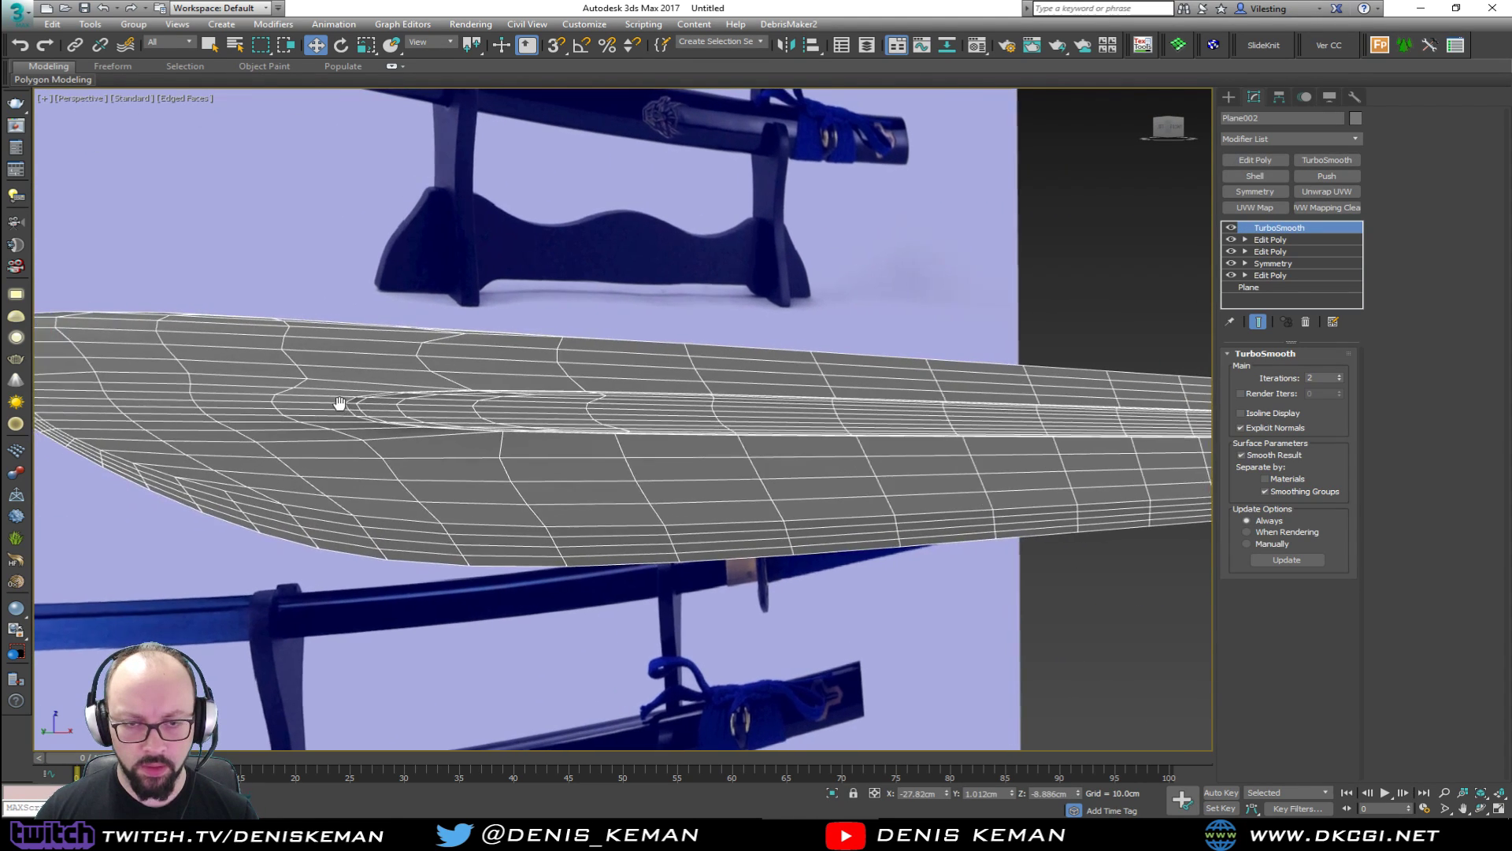
scroll(512, 413, down, 2)
scroll(523, 420, up, 3)
key(F4)
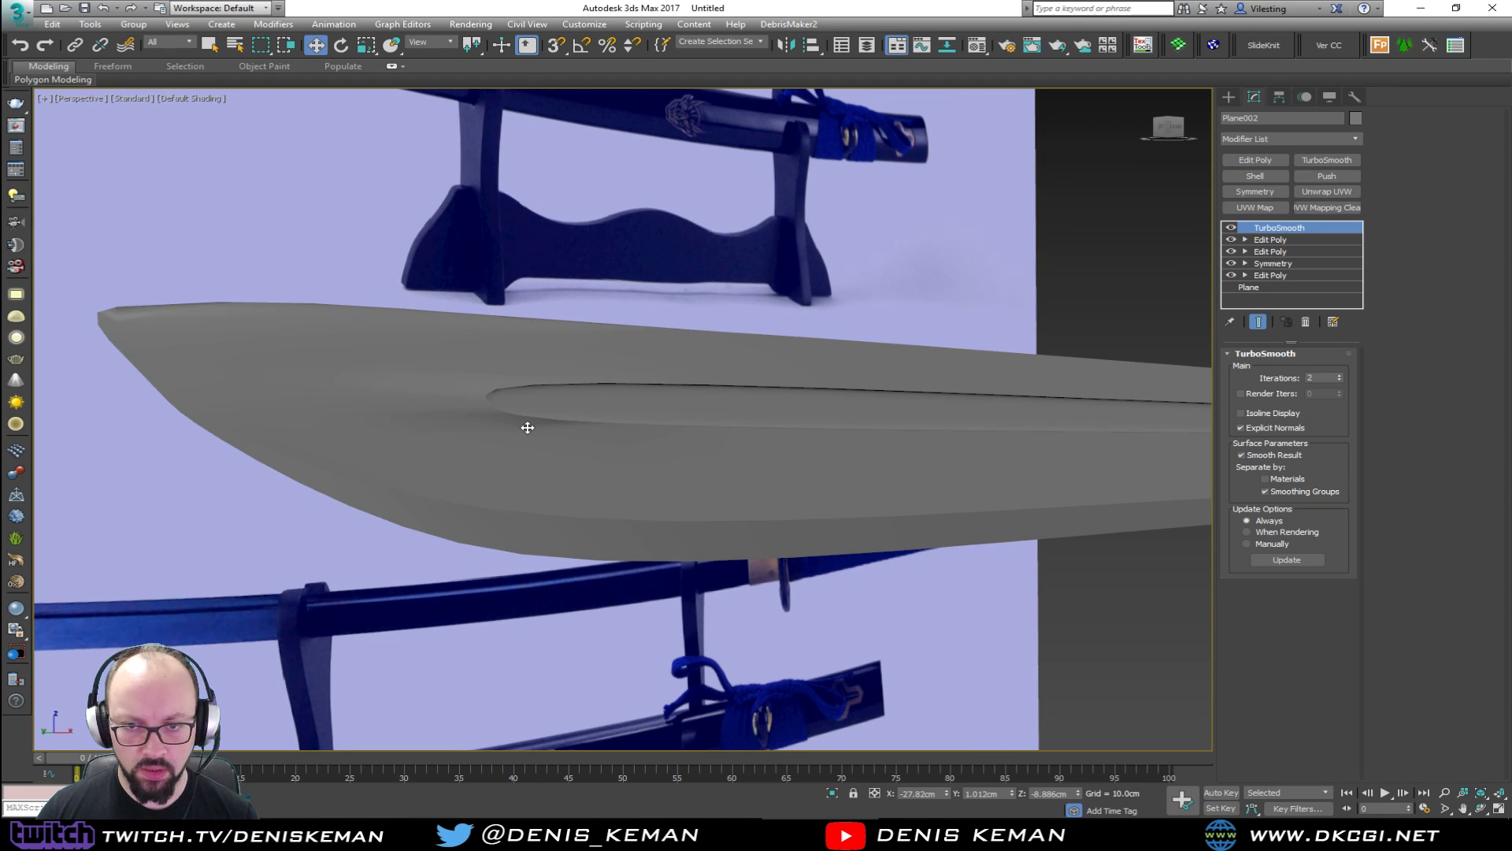
scroll(529, 426, up, 3)
key(F4)
scroll(455, 361, down, 3)
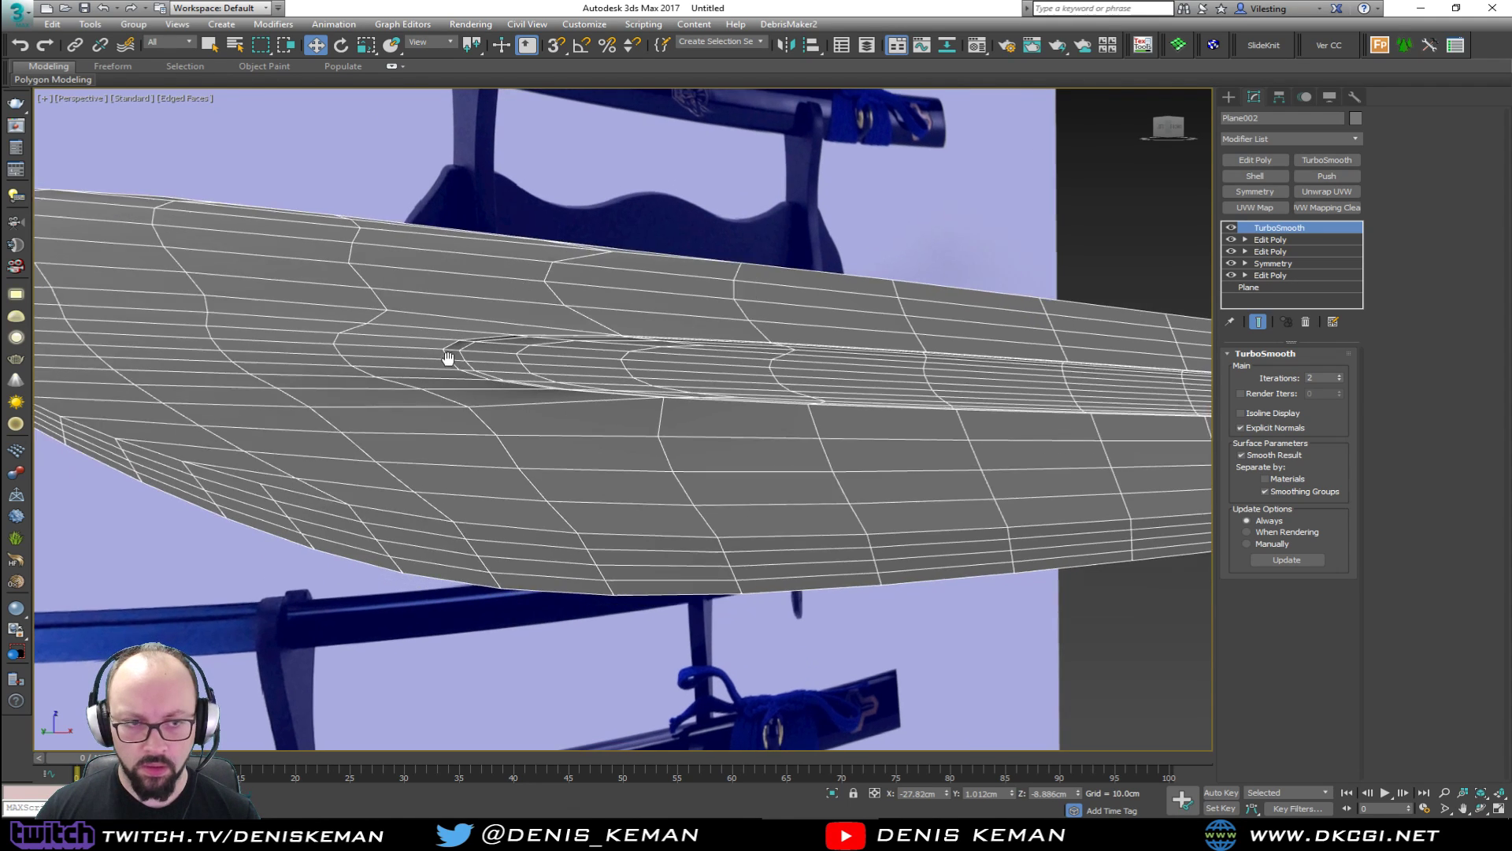
key(F4)
scroll(512, 362, down, 3)
alt+middle_drag(716, 386, 678, 394)
key(z)
alt+middle_drag(731, 329, 794, 342)
In a front view with edged faces, move the blade down onto the lower reference sword.
click(797, 337)
key(alt+w)
click(874, 250)
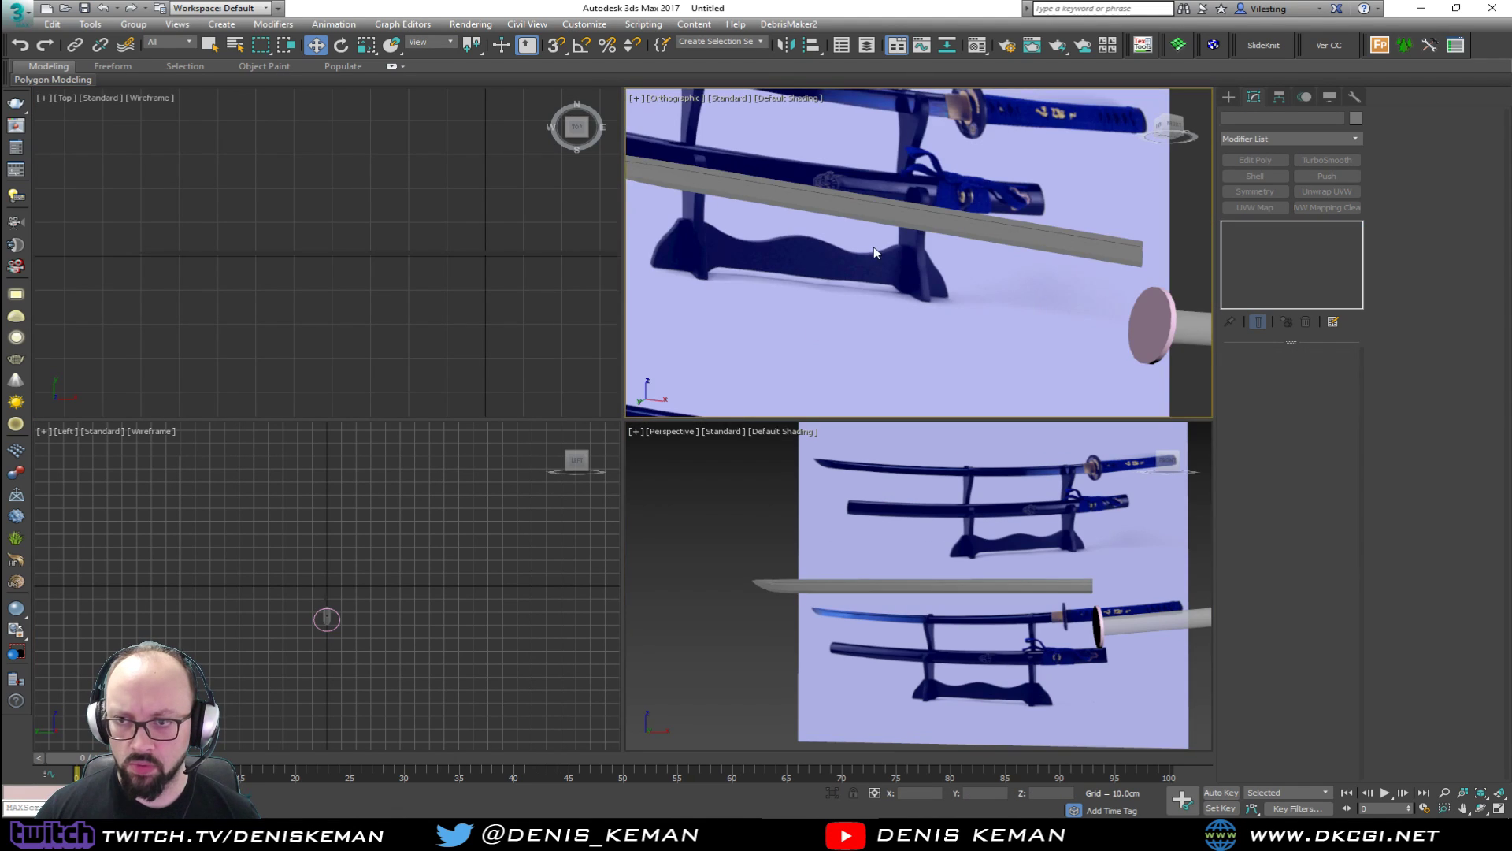
key(z)
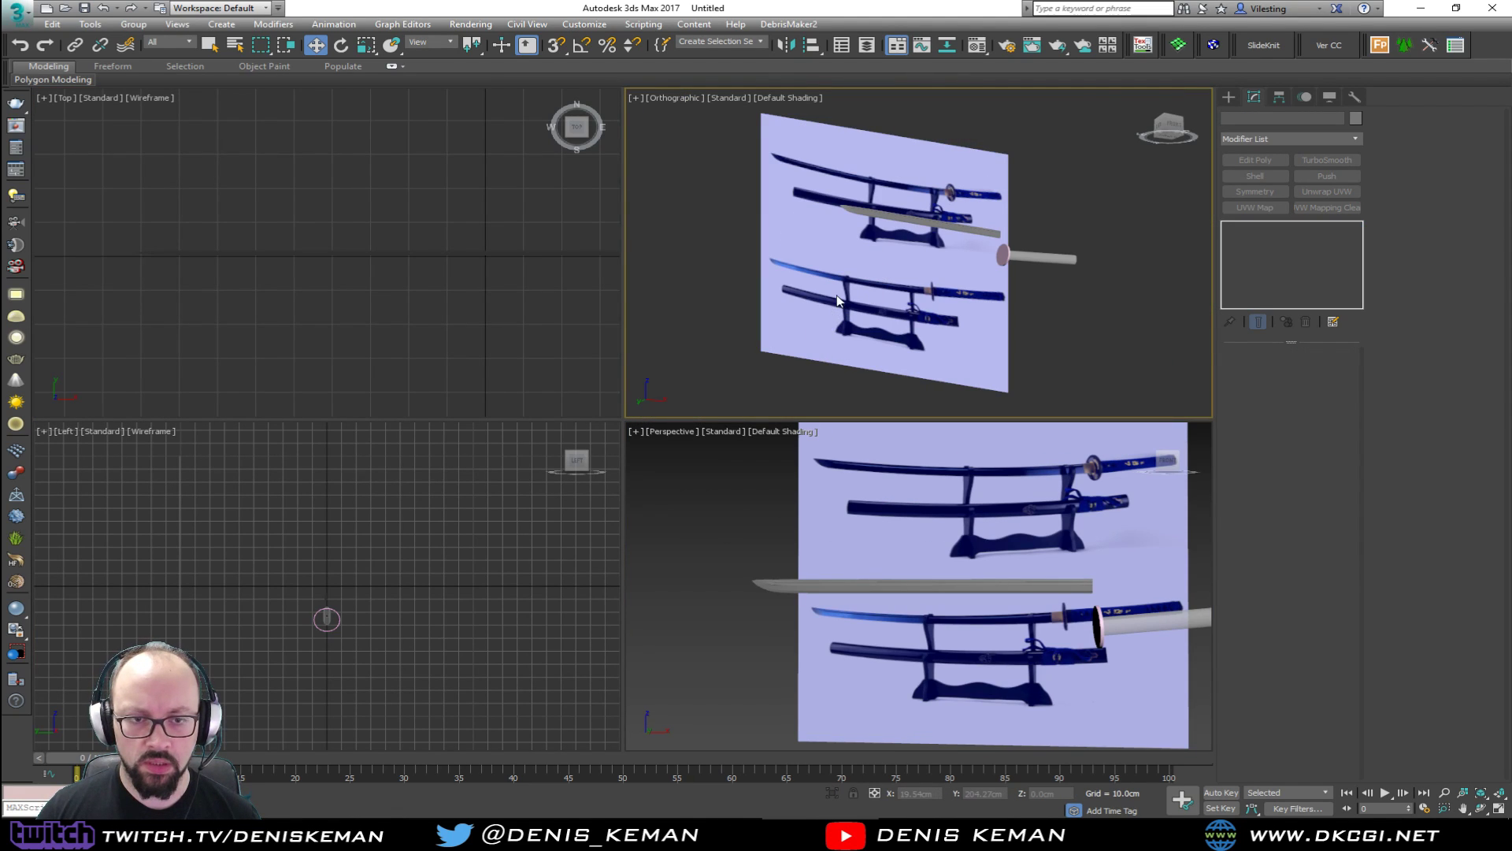
key(f)
key(alt+w)
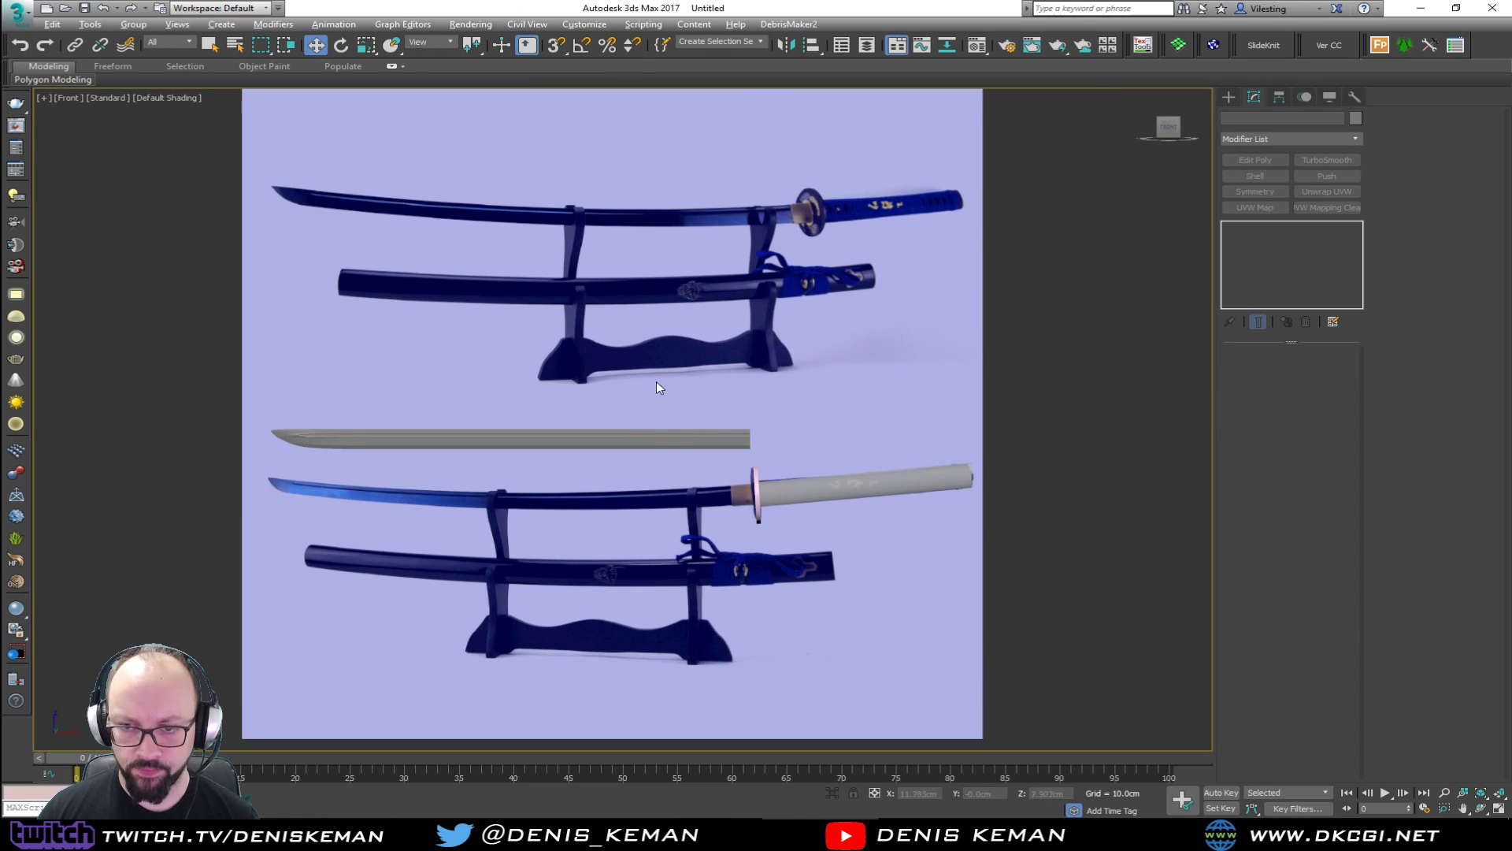
drag(653, 373, 588, 476)
drag(508, 396, 507, 451)
key(F4)
scroll(504, 449, up, 2)
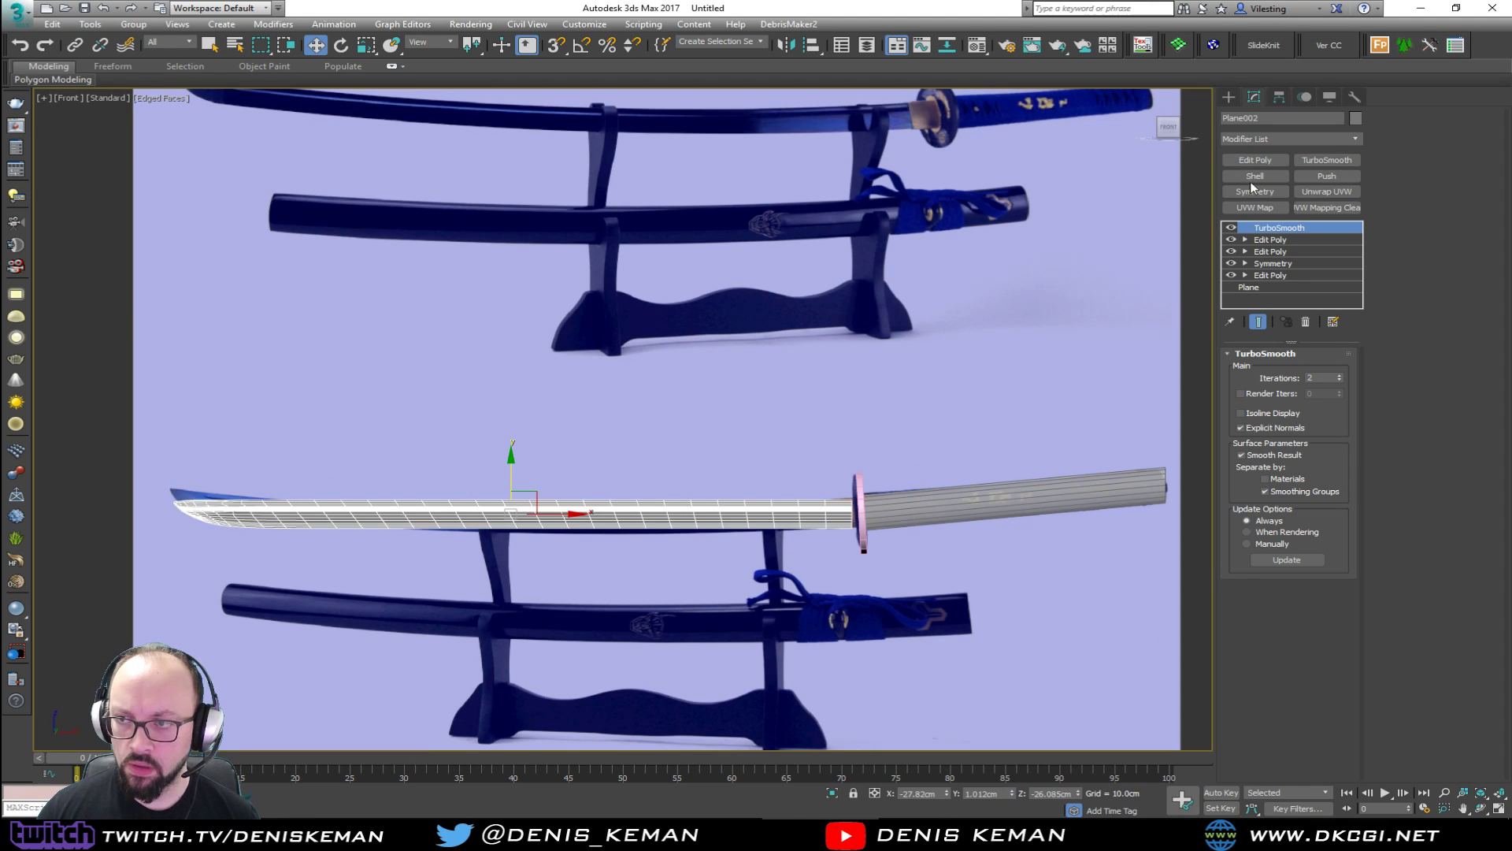
Add a Bend modifier above the blade's TurboSmooth with an angle of 12, compare the bend axes and choose X.
click(1260, 140)
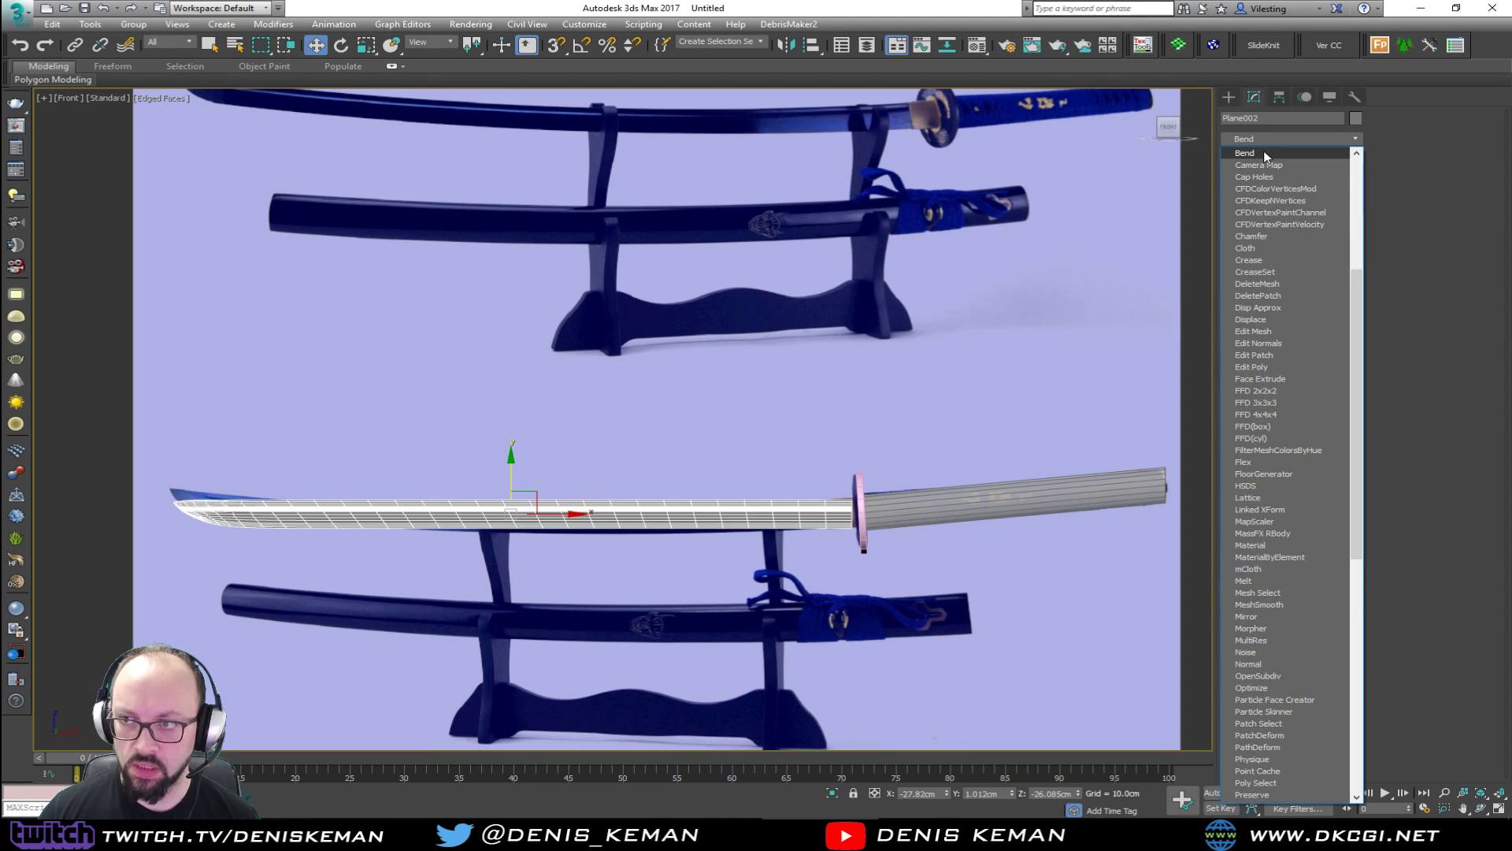
click(1263, 150)
drag(1331, 383, 1328, 362)
click(1287, 433)
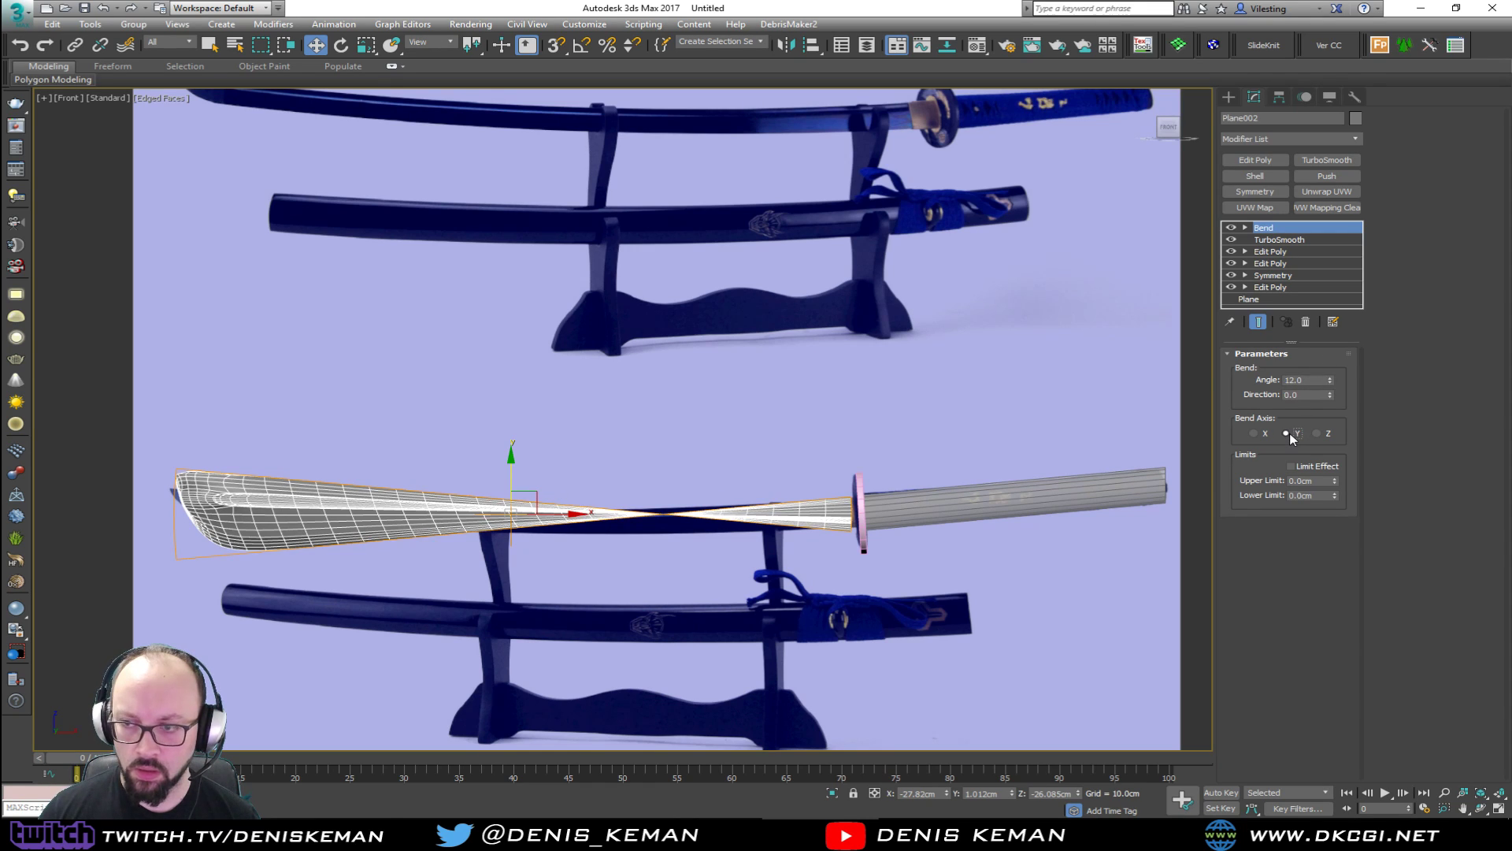
click(1255, 433)
click(1319, 434)
click(1255, 434)
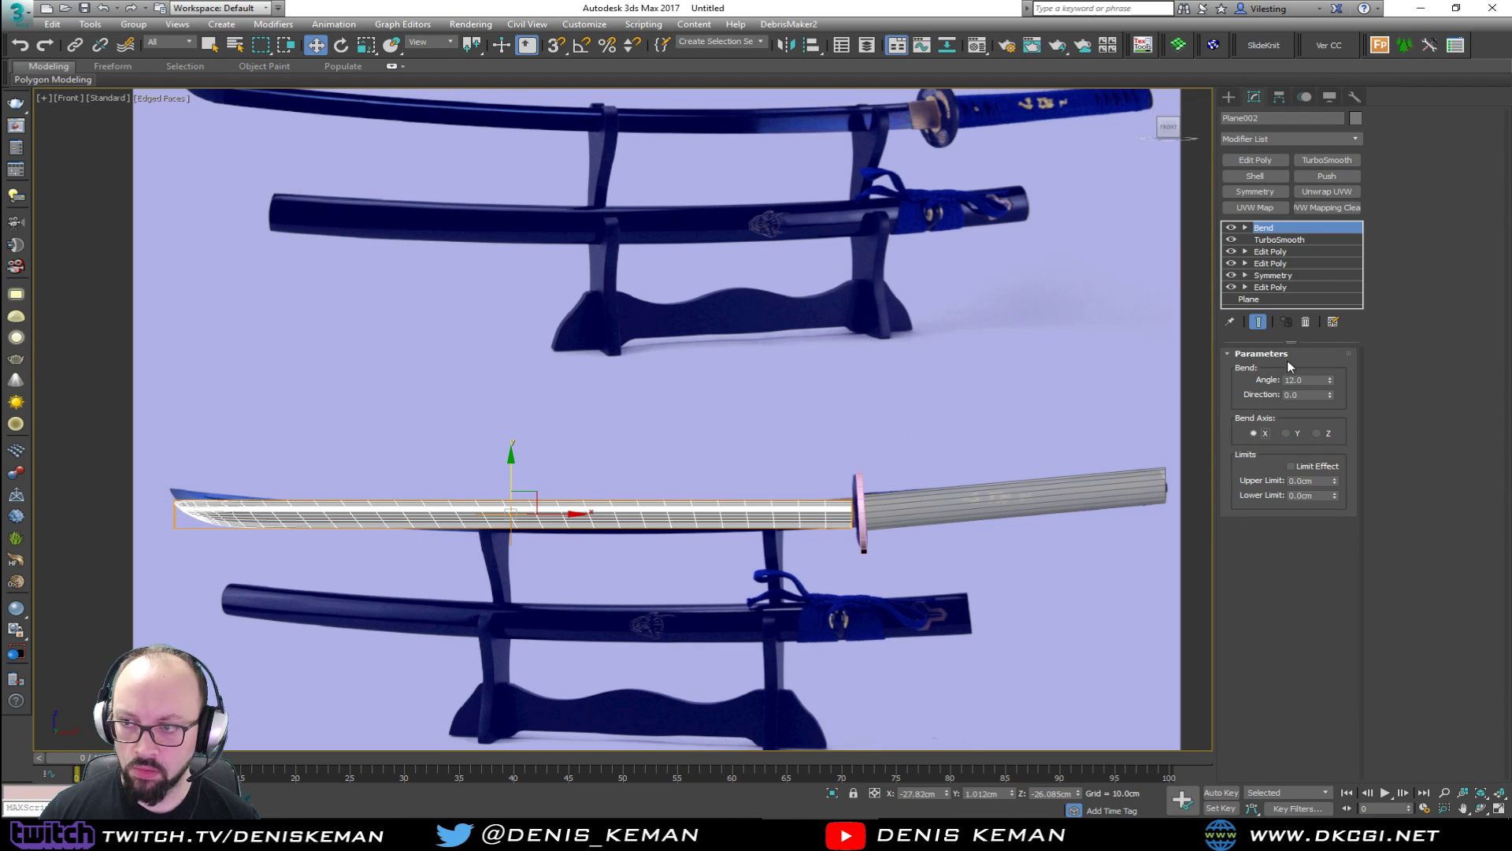
Set the blade's bend angle to 36 and check the curve in perspective and against the front reference.
key(alt+w)
middle_click(890, 590)
key(alt+w)
alt+middle_drag(773, 508, 654, 452)
scroll(632, 443, up, 5)
middle_drag(840, 333, 1022, 305)
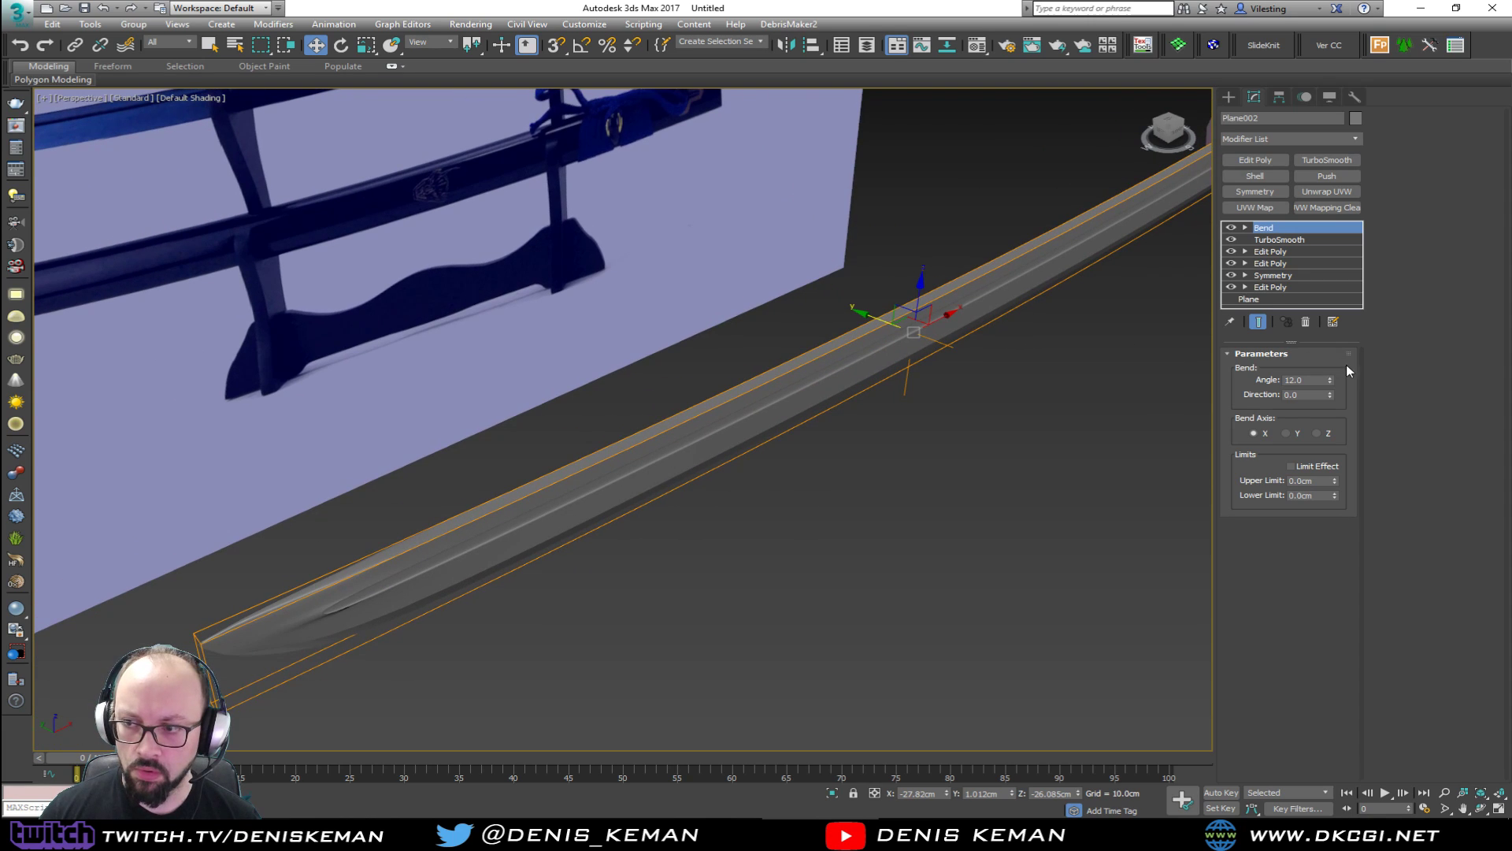
drag(1334, 380, 1334, 351)
key(alt+w)
middle_click(1004, 258)
key(alt+w)
middle_drag(689, 412, 763, 384)
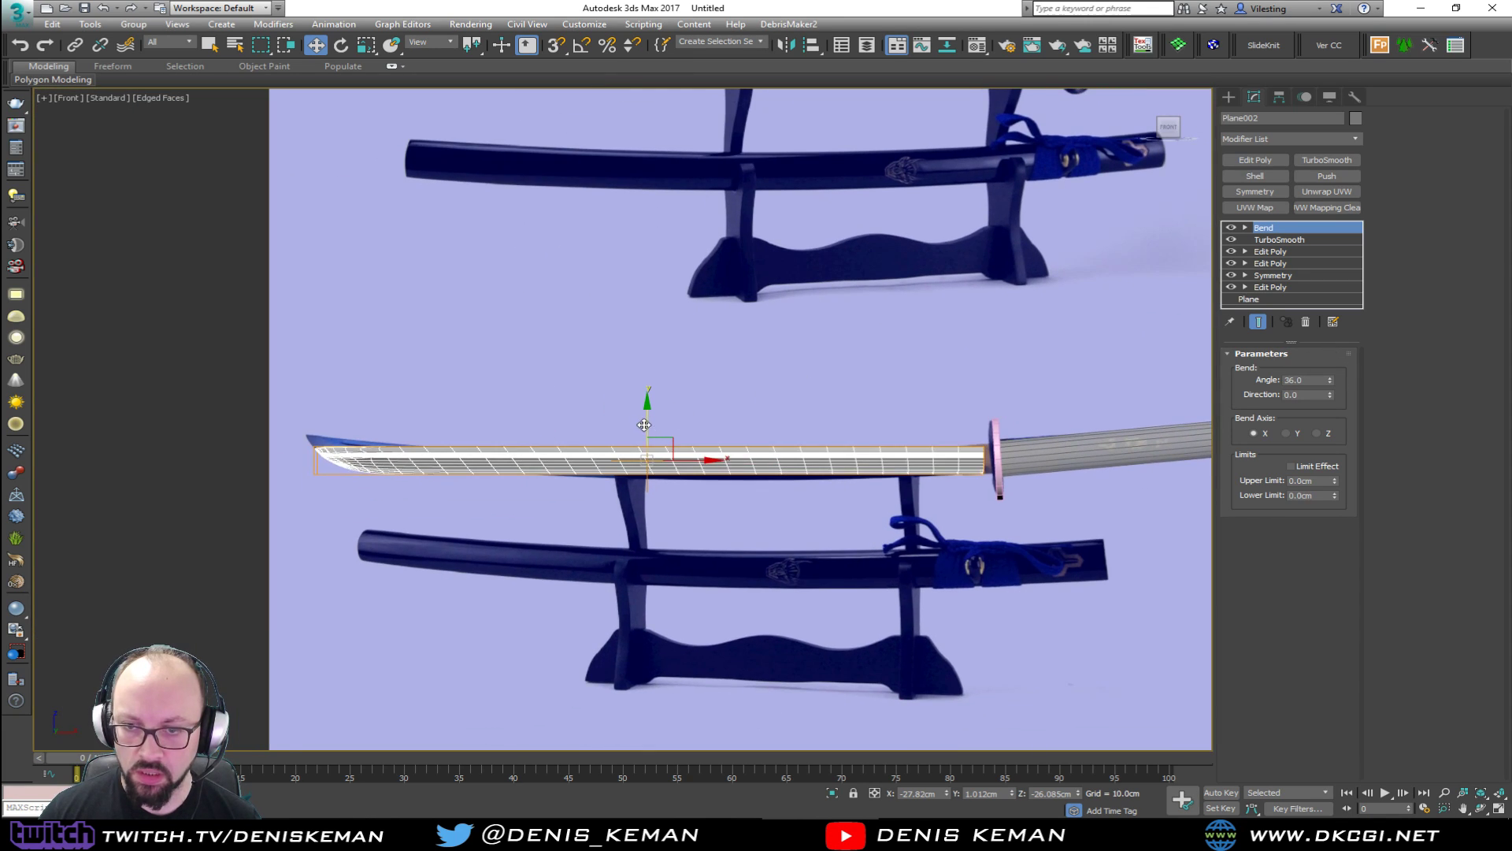
Try the Y bend axis on the blade, return it to X and compare the curve with the reference.
key(alt+w)
middle_click(1015, 547)
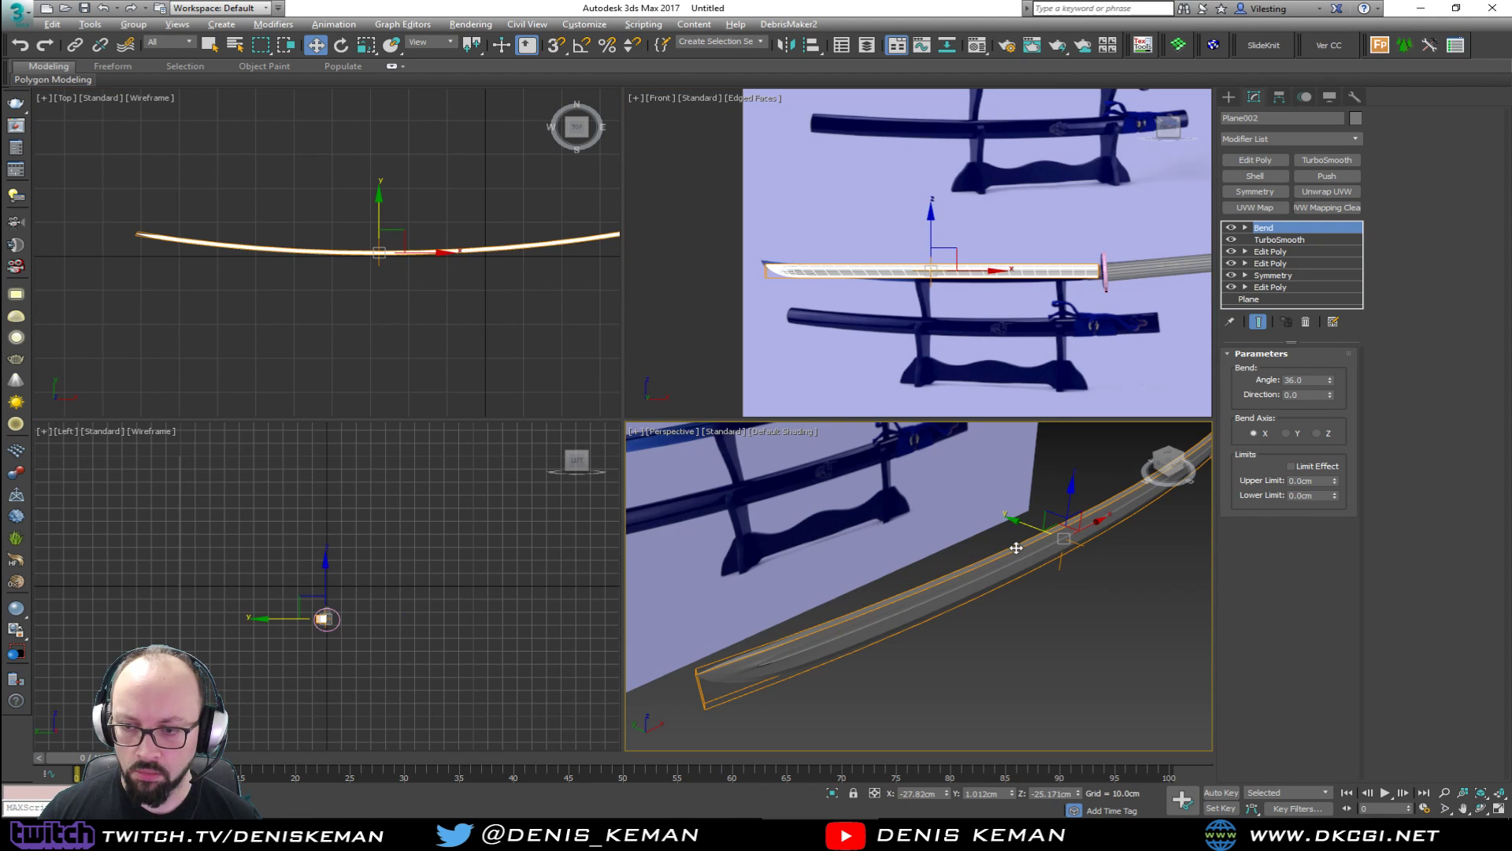
key(alt+w)
alt+middle_drag(1013, 512, 704, 530)
click(1286, 433)
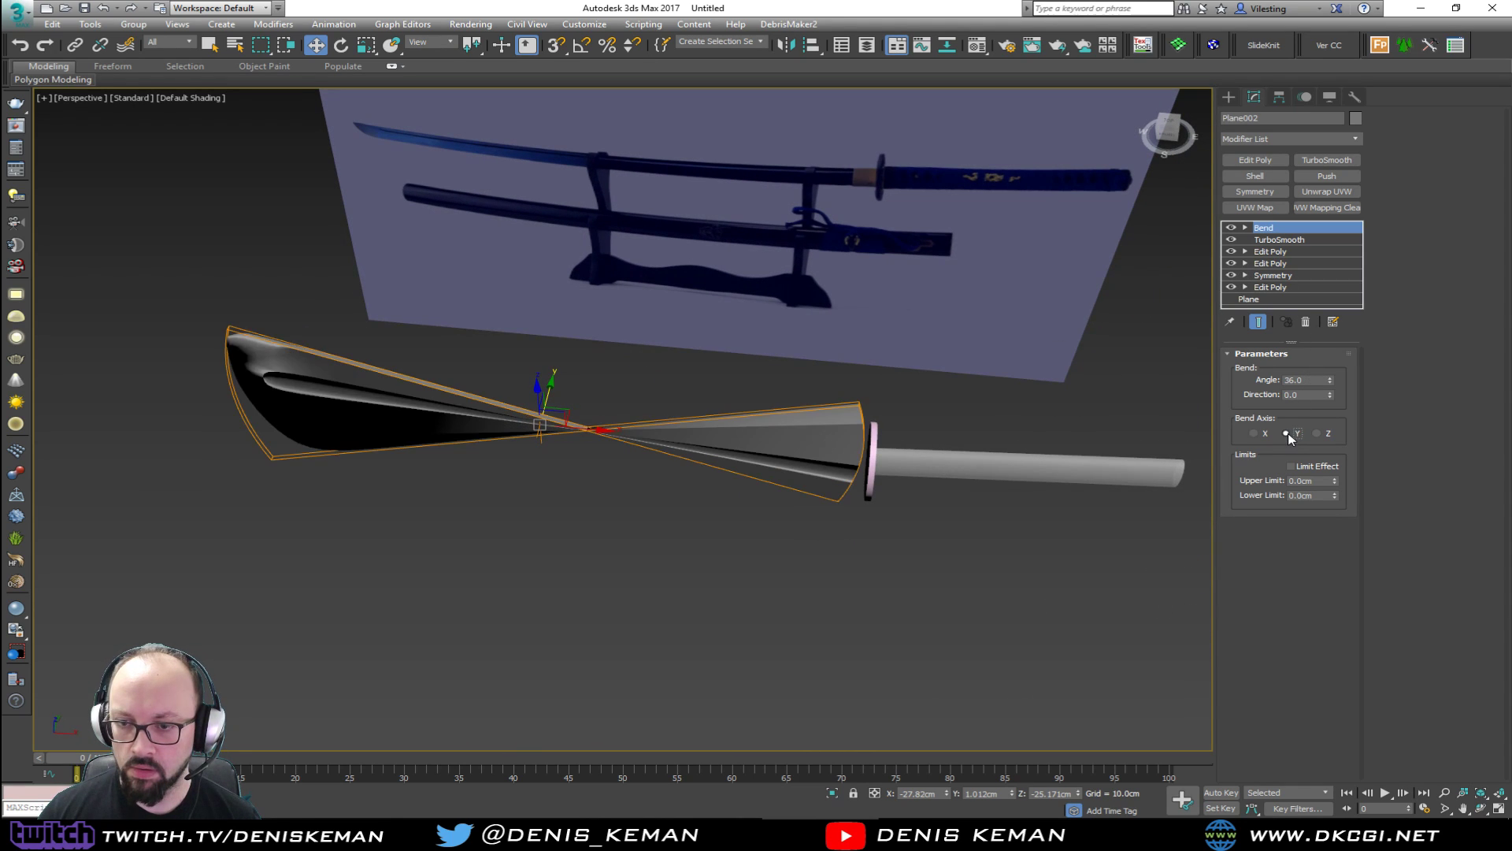
click(1266, 433)
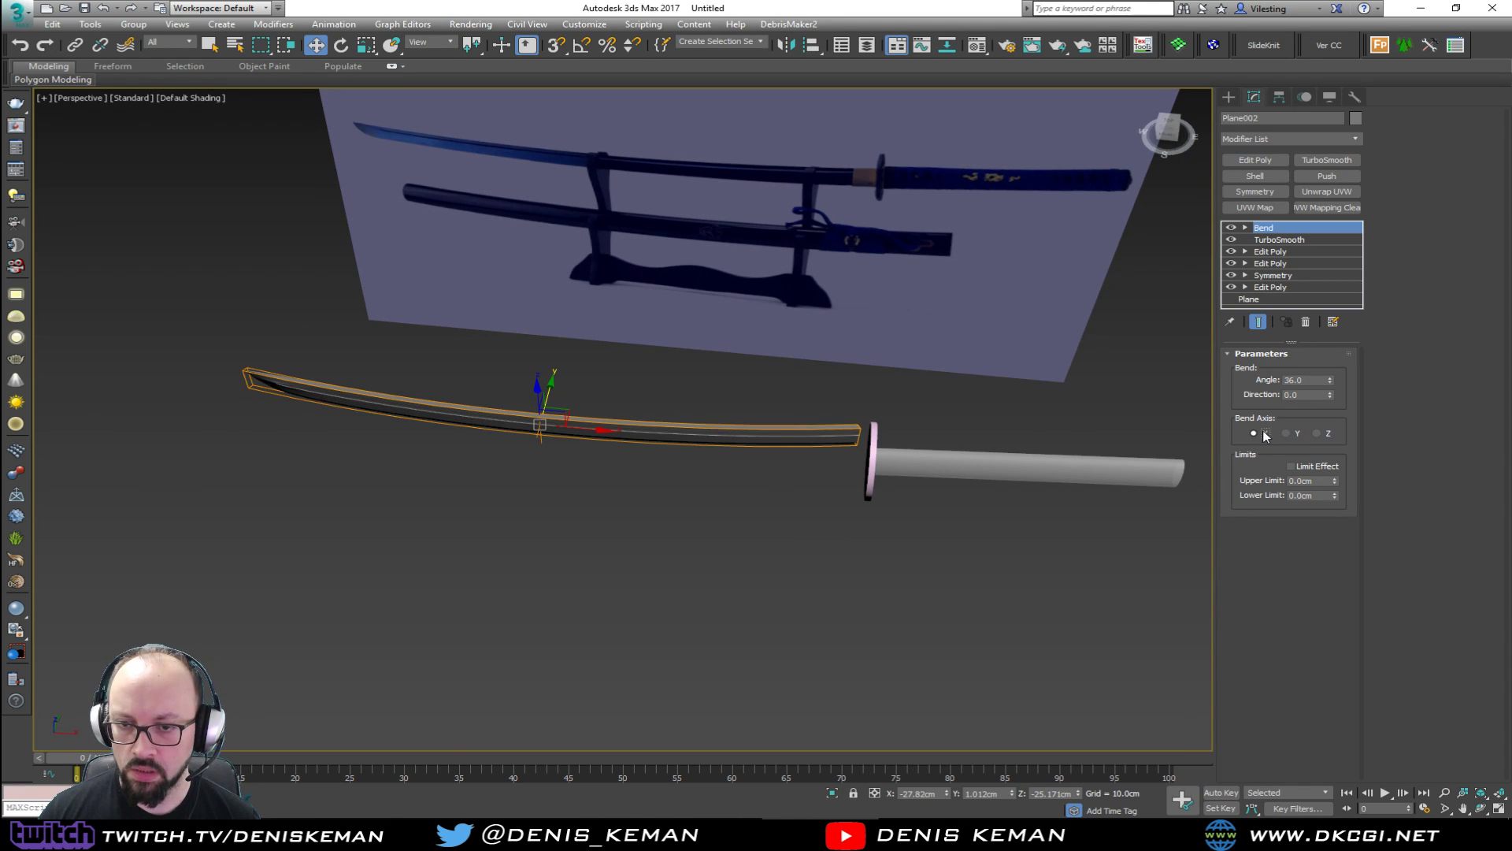
mouse_move(740, 399)
alt+middle_down()
mouse_move(749, 449)
mouse_move(758, 388)
alt+middle_up()
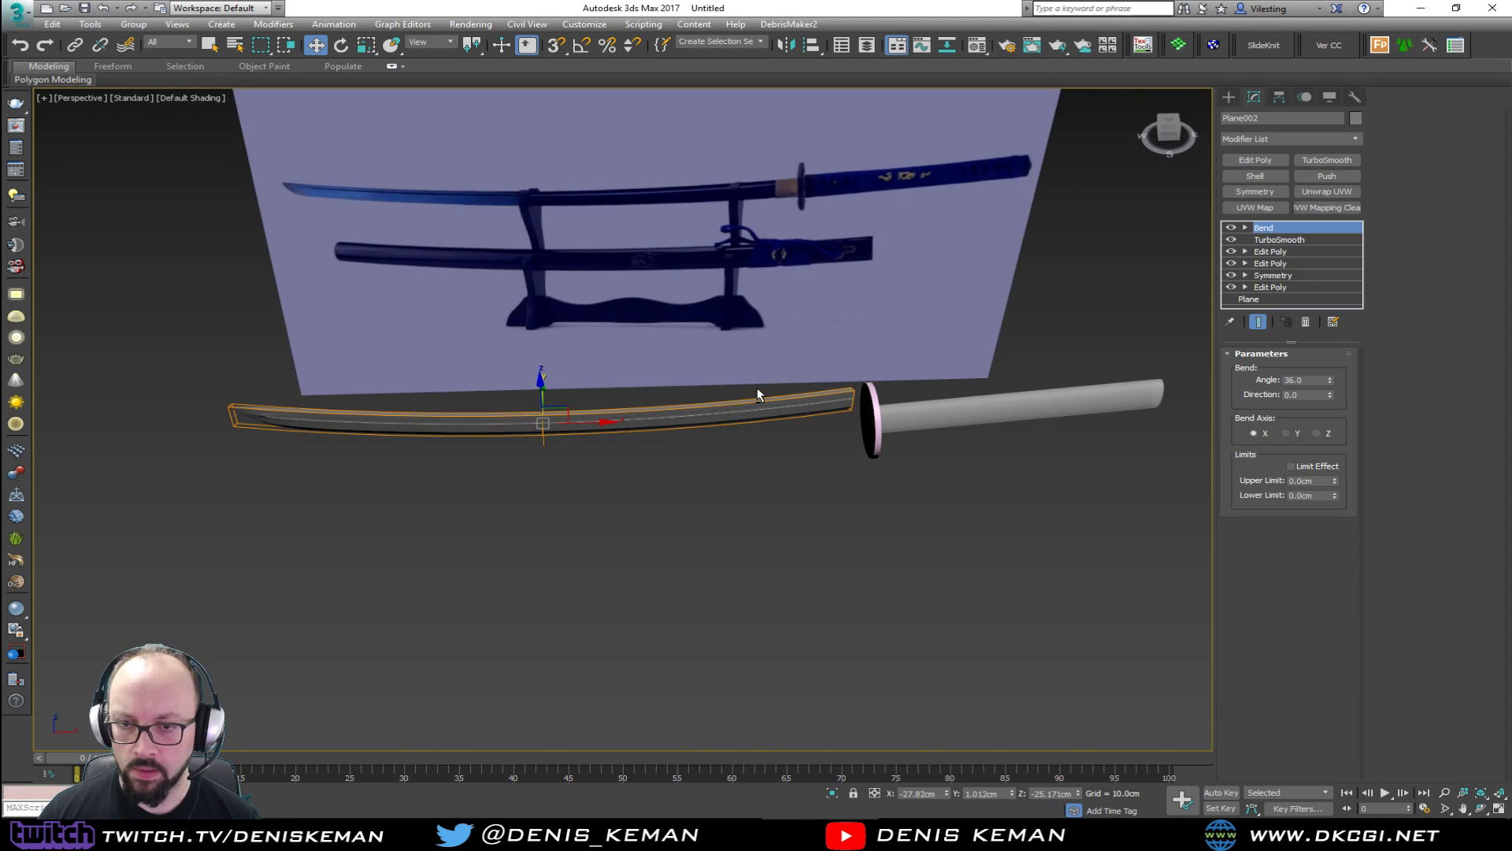
Try rotating the blade and the Bend gizmo to redirect the curve, undoing each rotation.
key(e)
click(1283, 228)
drag(540, 409, 550, 520)
click(1264, 227)
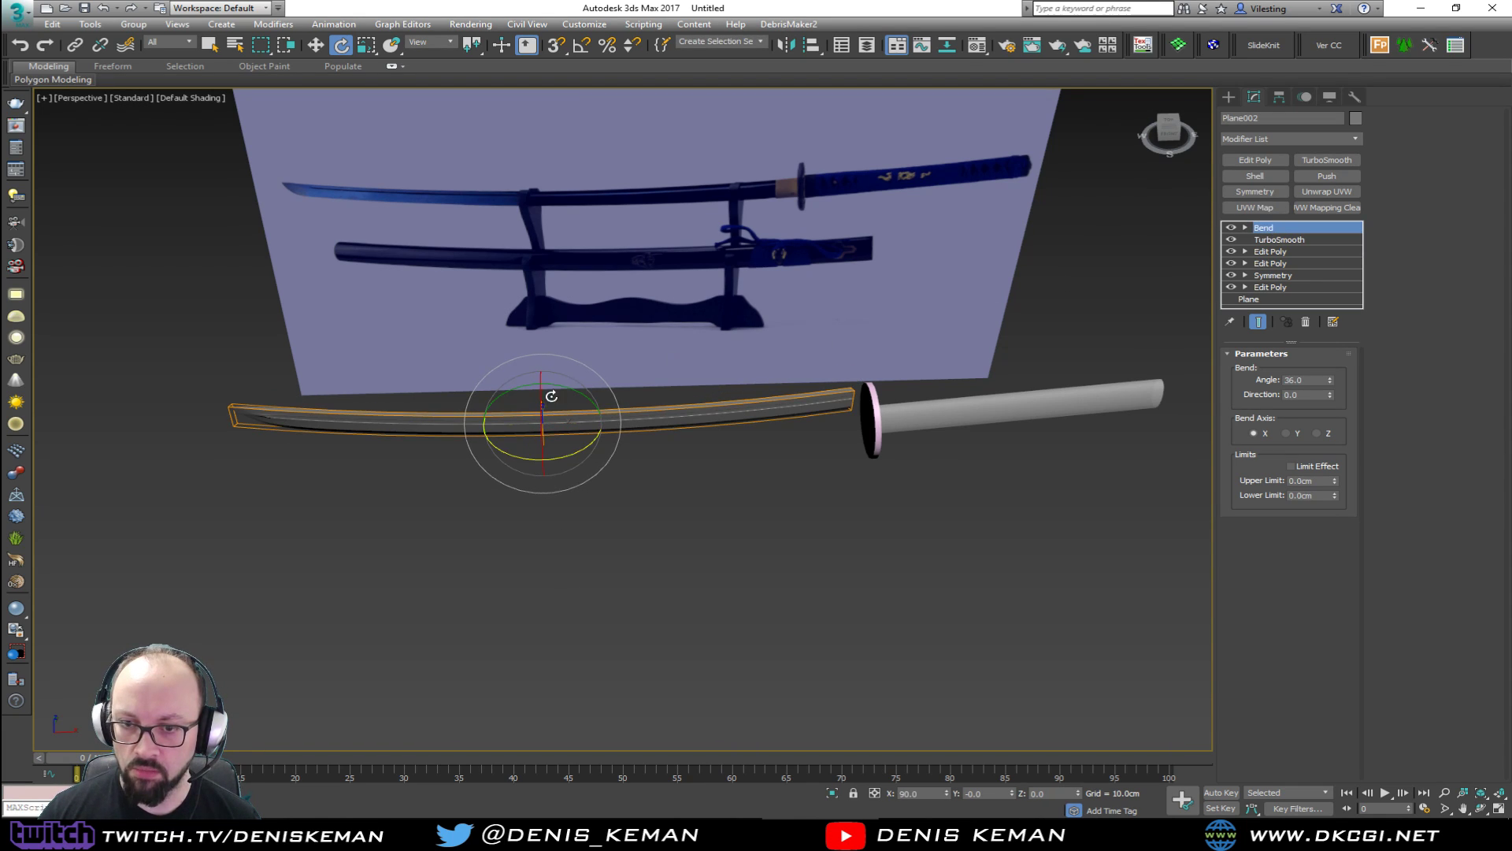
drag(543, 429, 543, 355)
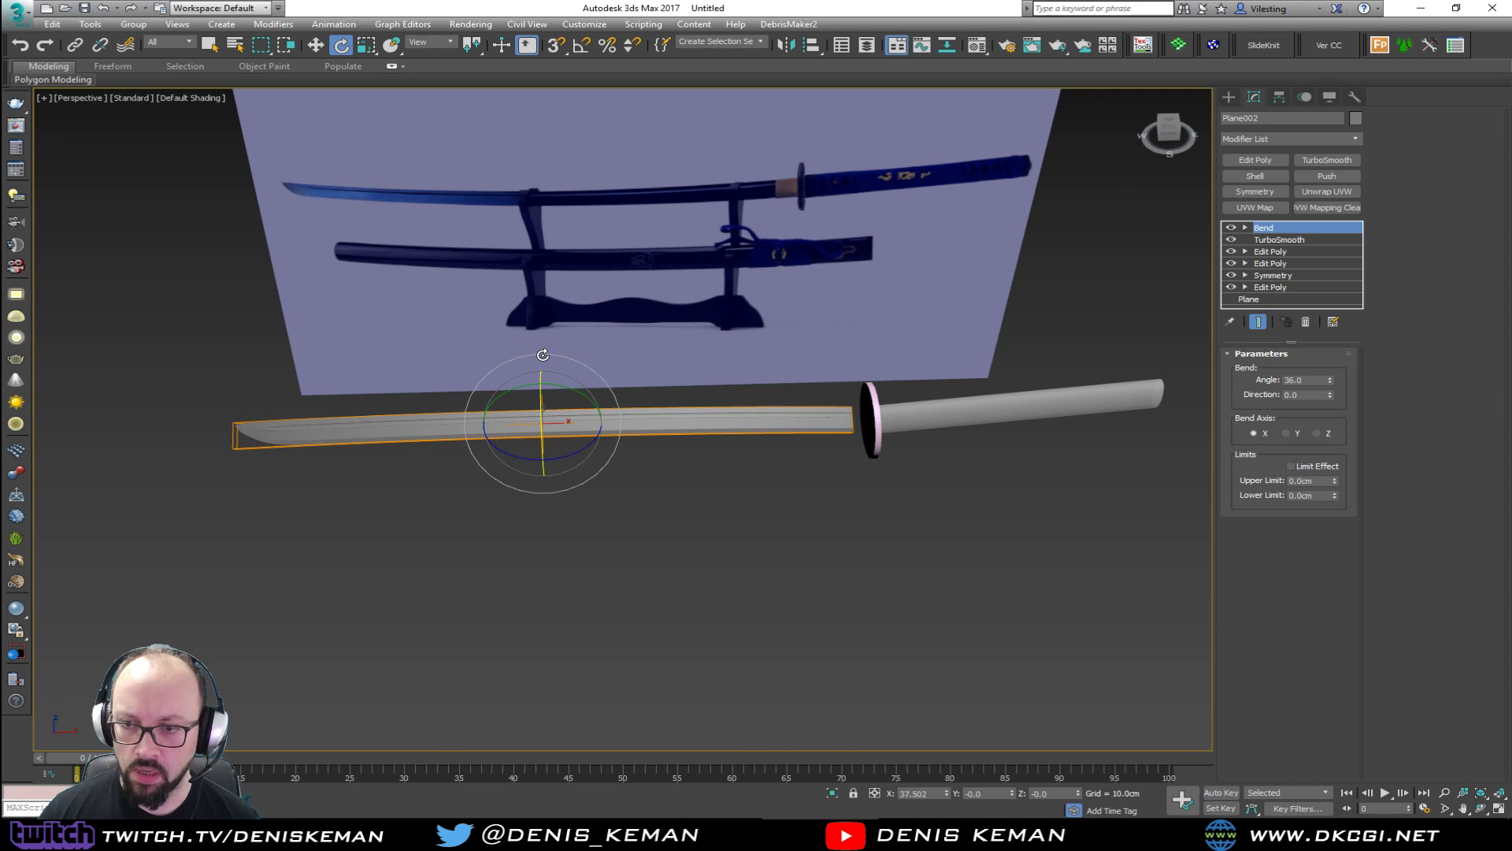
key(ctrl+z)
drag(541, 450, 537, 317)
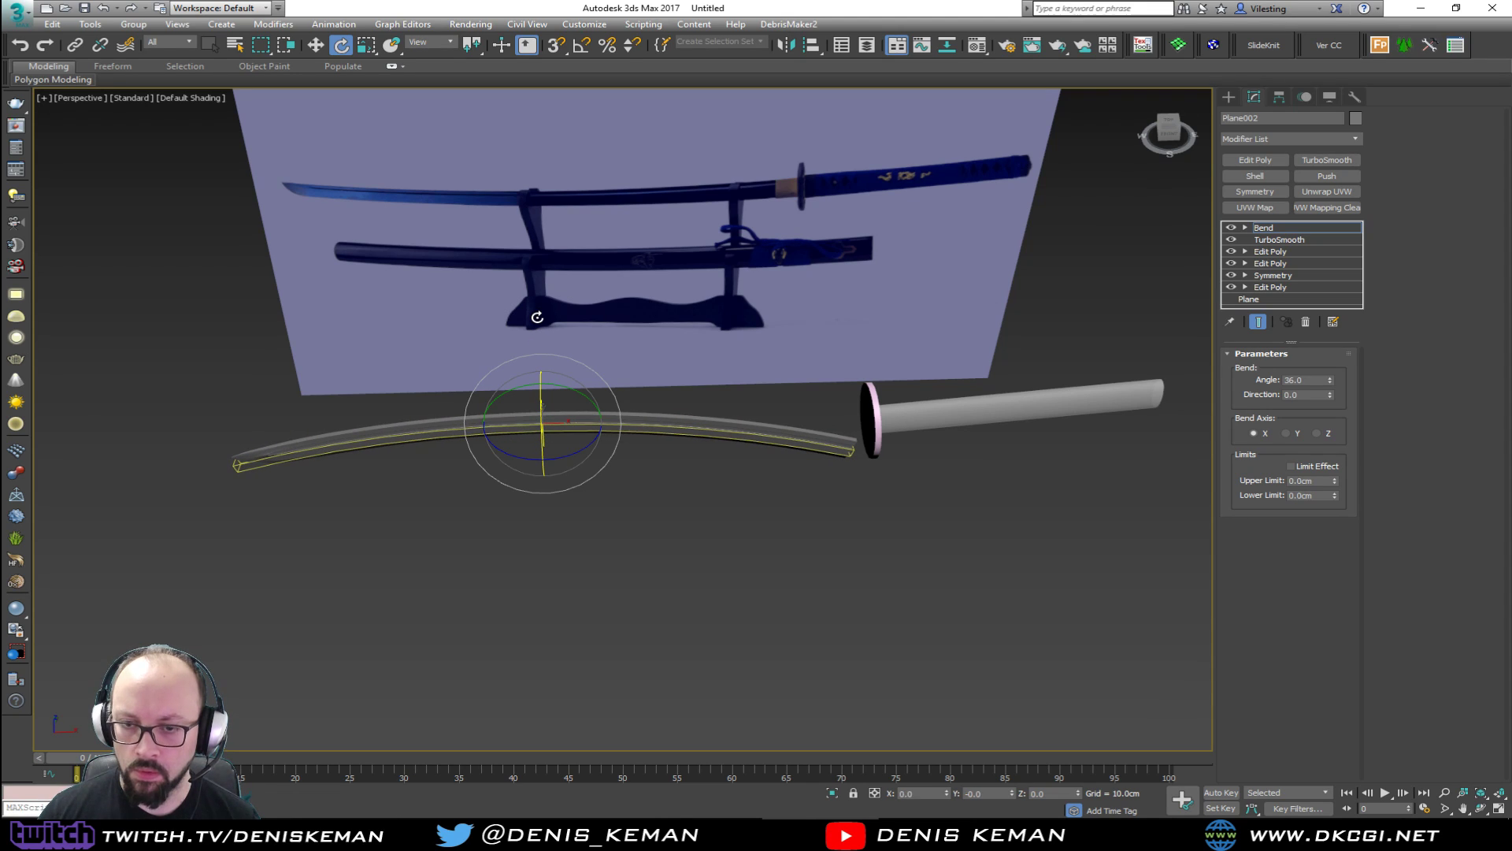
key(ctrl+z)
Turn on angle snap and reset the blade's bend angle to 0.
key(a)
scroll(540, 434, up, 3)
alt+middle_drag(540, 434, 669, 390)
click(1276, 229)
key(w)
click(734, 486)
click(528, 419)
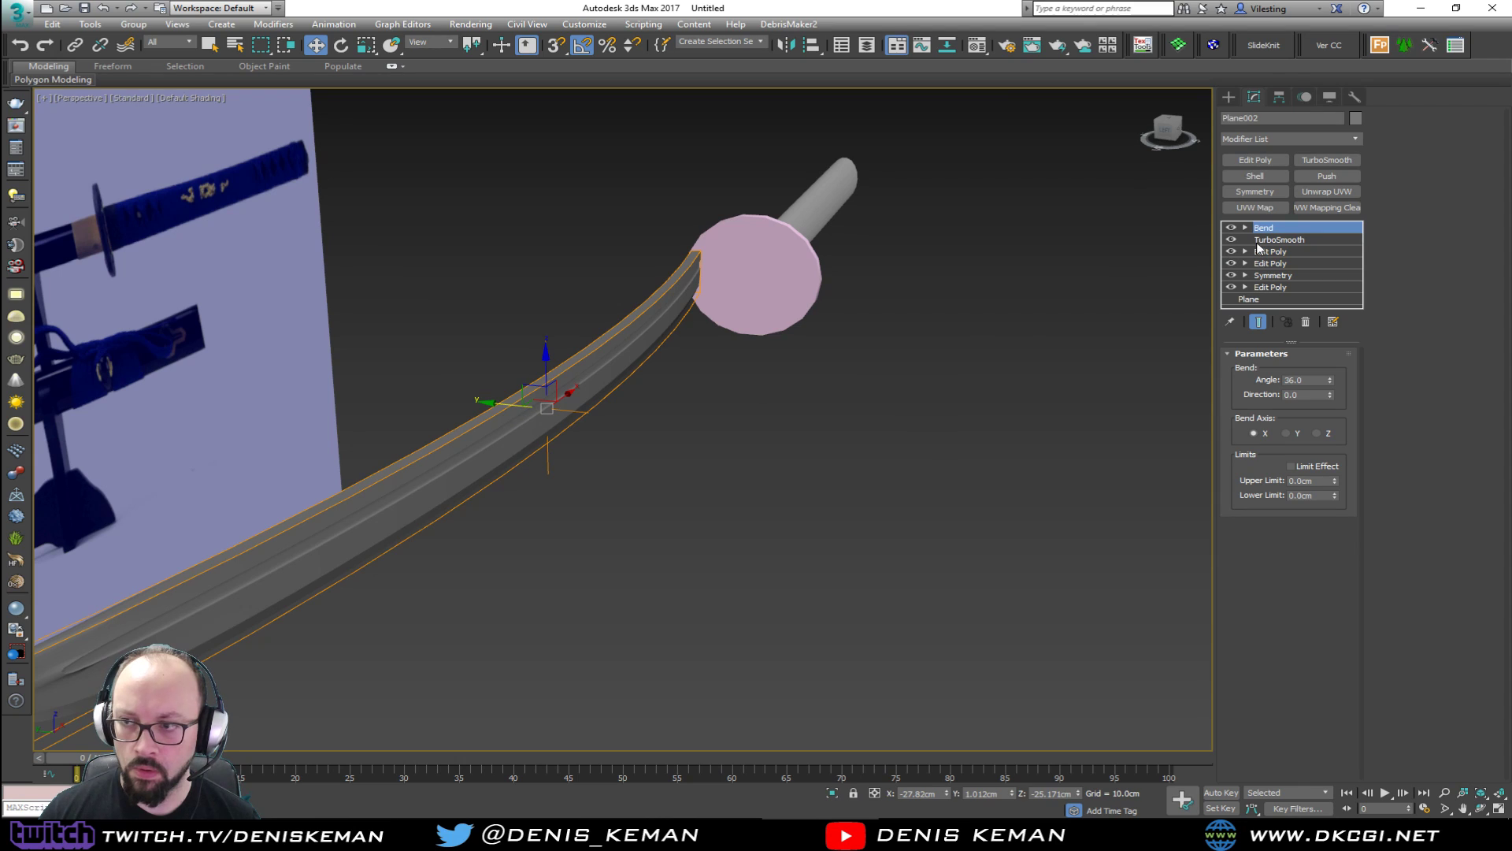
right_click(1330, 381)
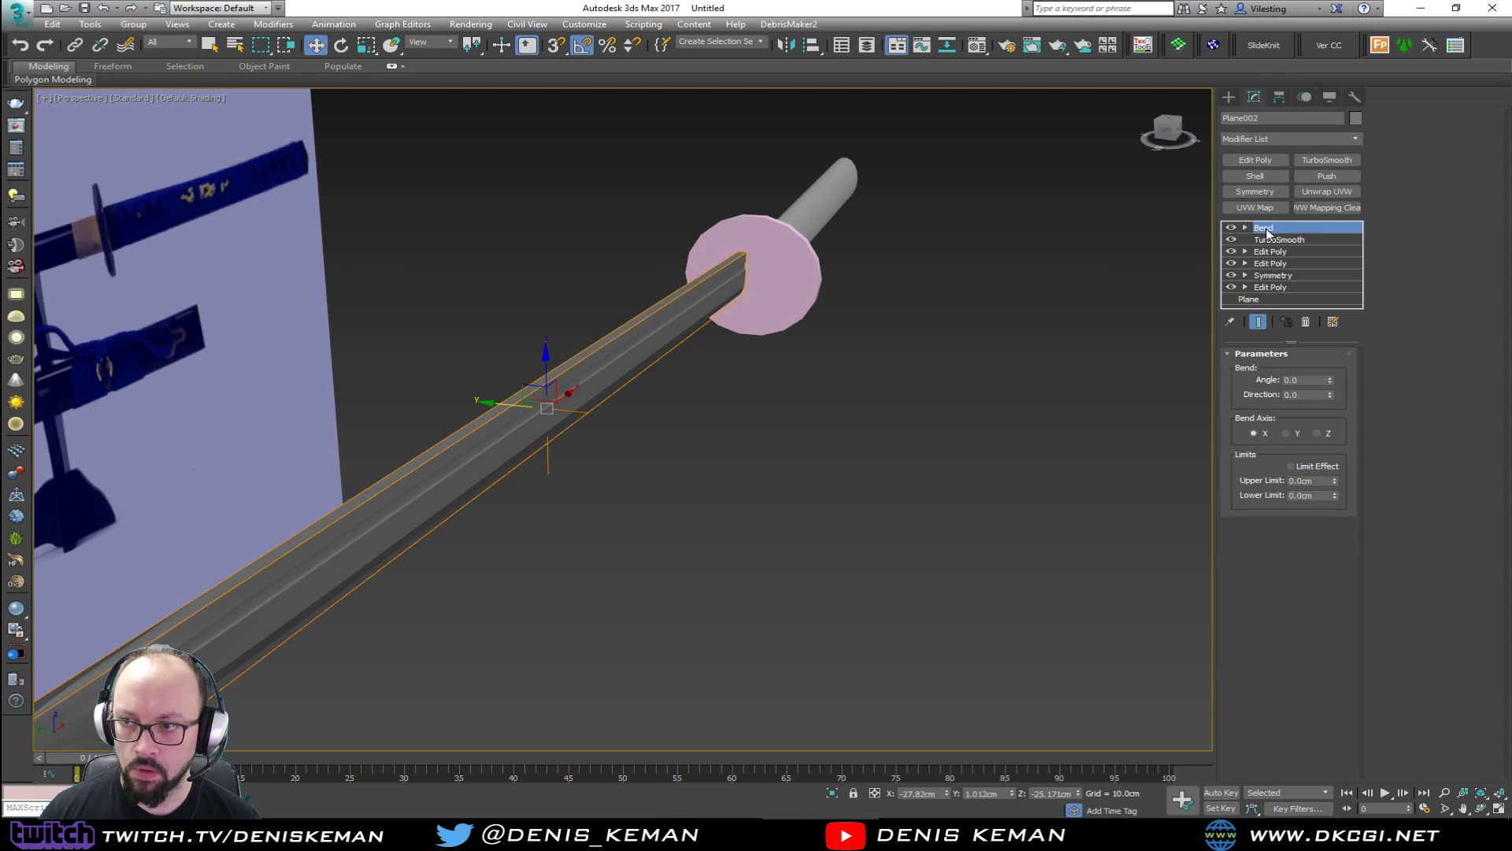
Raise the Bend gizmo above the blade and rotate it so the bend acts vertically.
click(1245, 228)
click(1293, 240)
drag(545, 377, 428, 308)
key(e)
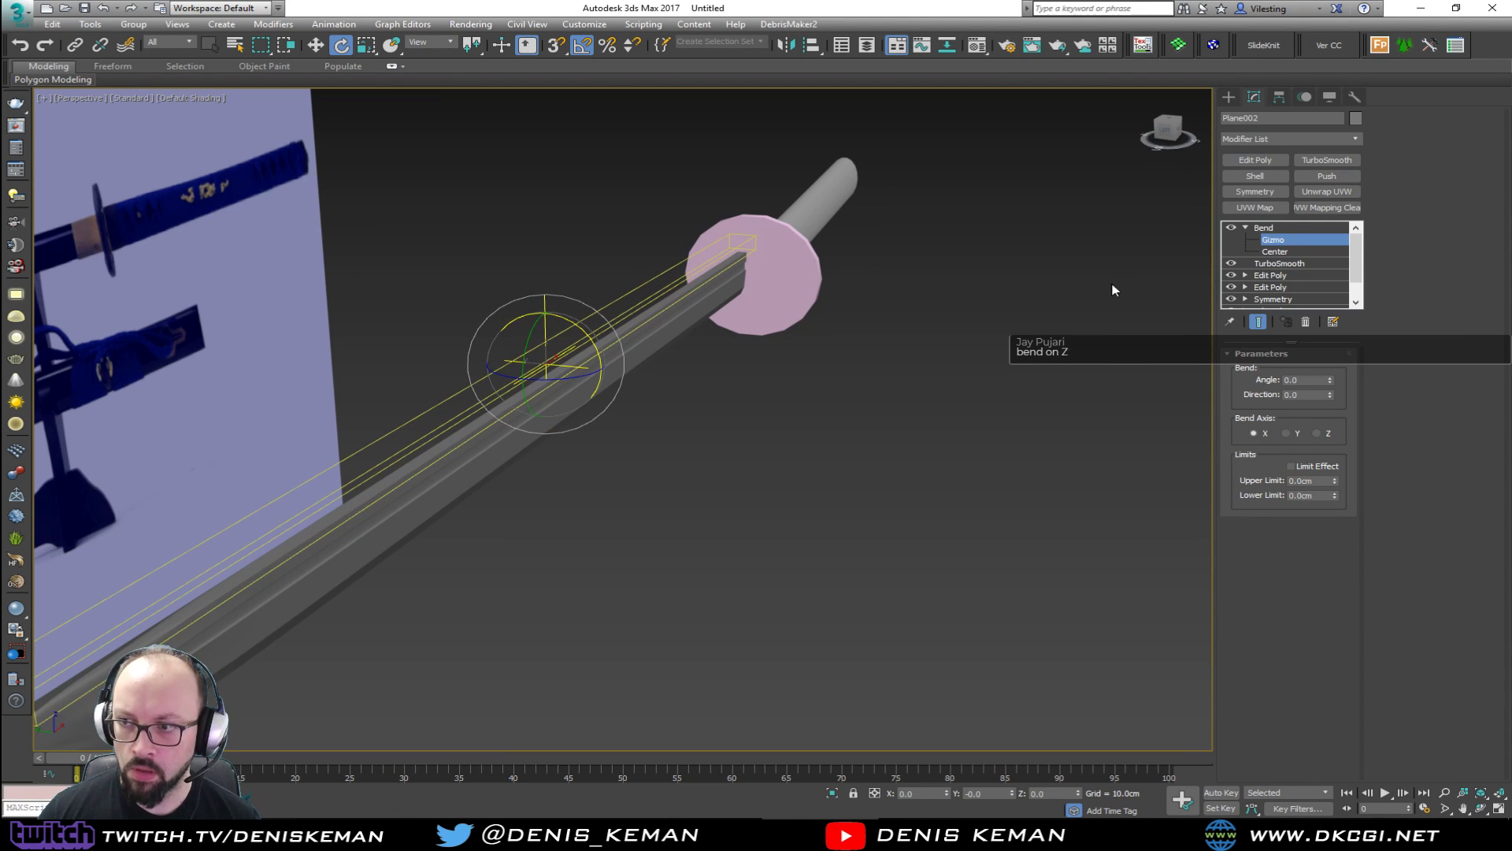
Set the bend angle to -13 and compare the curved blade with the reference in the front view.
drag(1330, 380, 1323, 400)
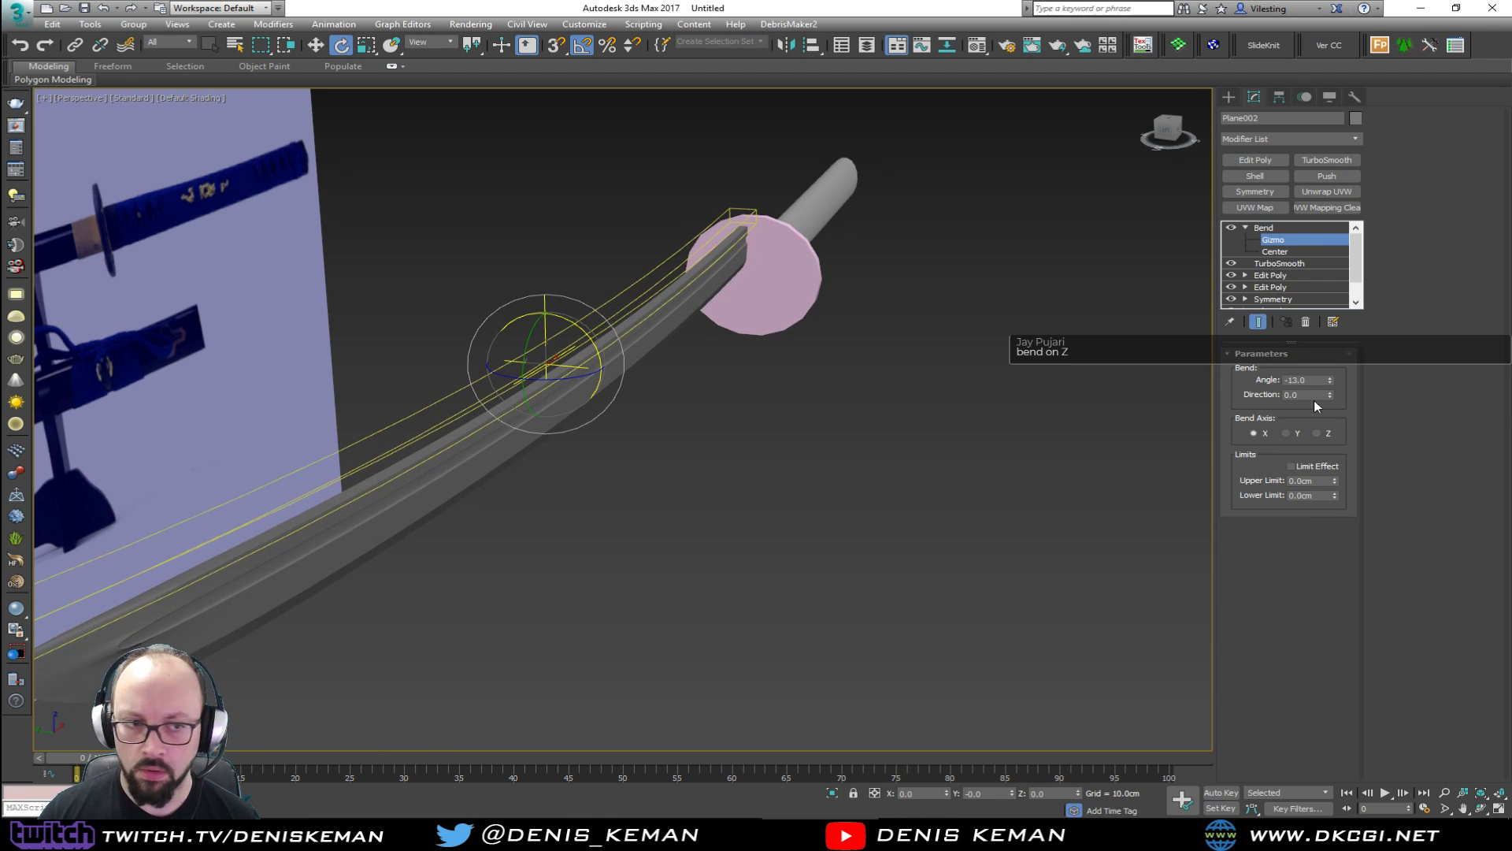
scroll(757, 384, down, 4)
alt+middle_drag(758, 379, 684, 369)
key(alt+w)
right_click(855, 345)
key(alt+w)
scroll(841, 425, up, 3)
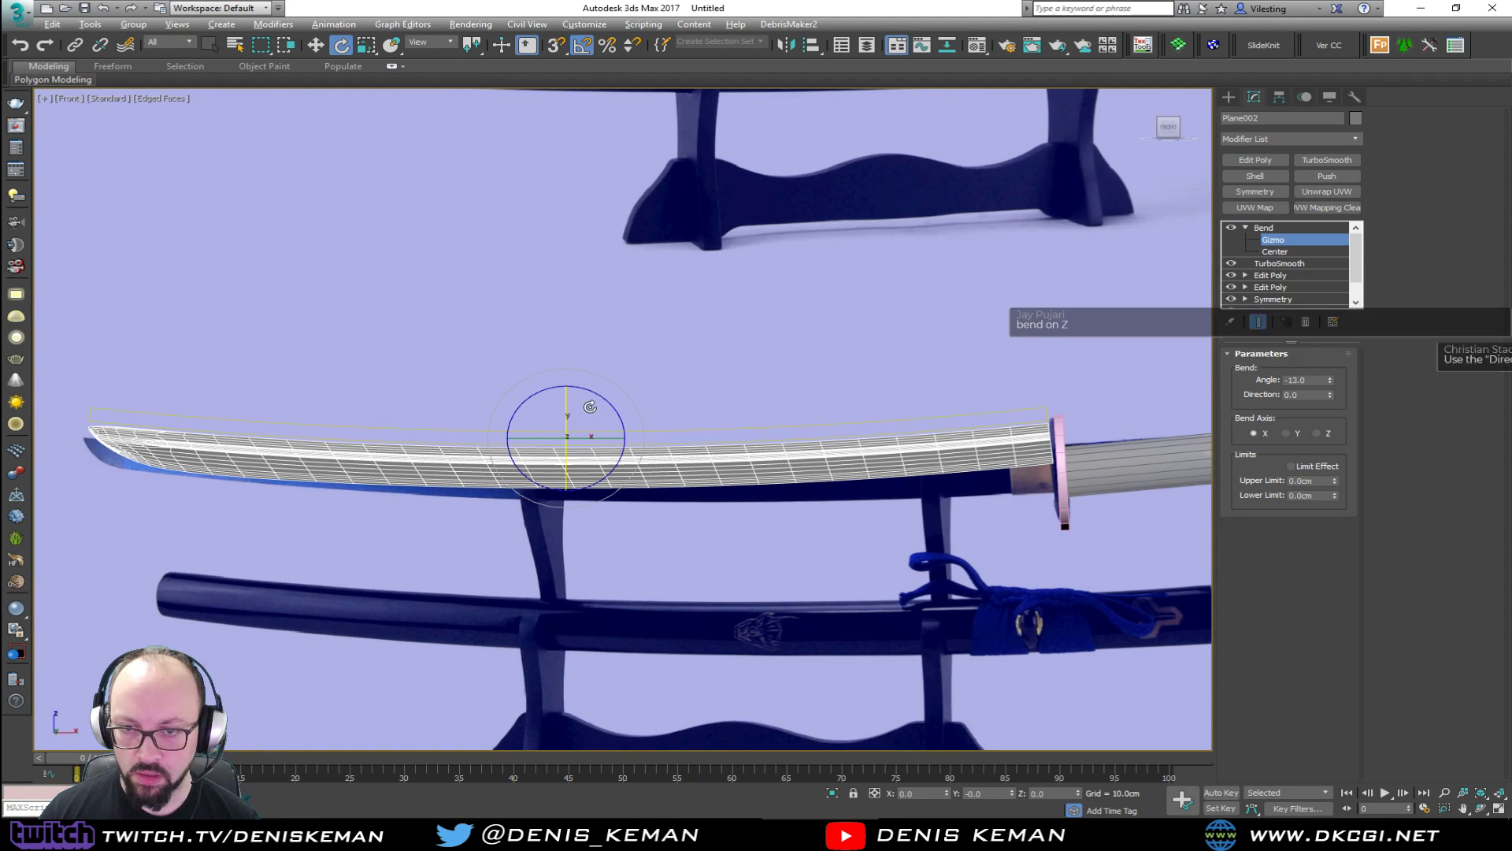
Move the Bend gizmo slightly upward, and lower the whole blade onto the reference sword.
key(w)
mouse_move(566, 415)
mouse_down()
mouse_move(559, 473)
mouse_move(556, 390)
mouse_up()
click(1245, 228)
click(1263, 228)
drag(568, 428, 567, 449)
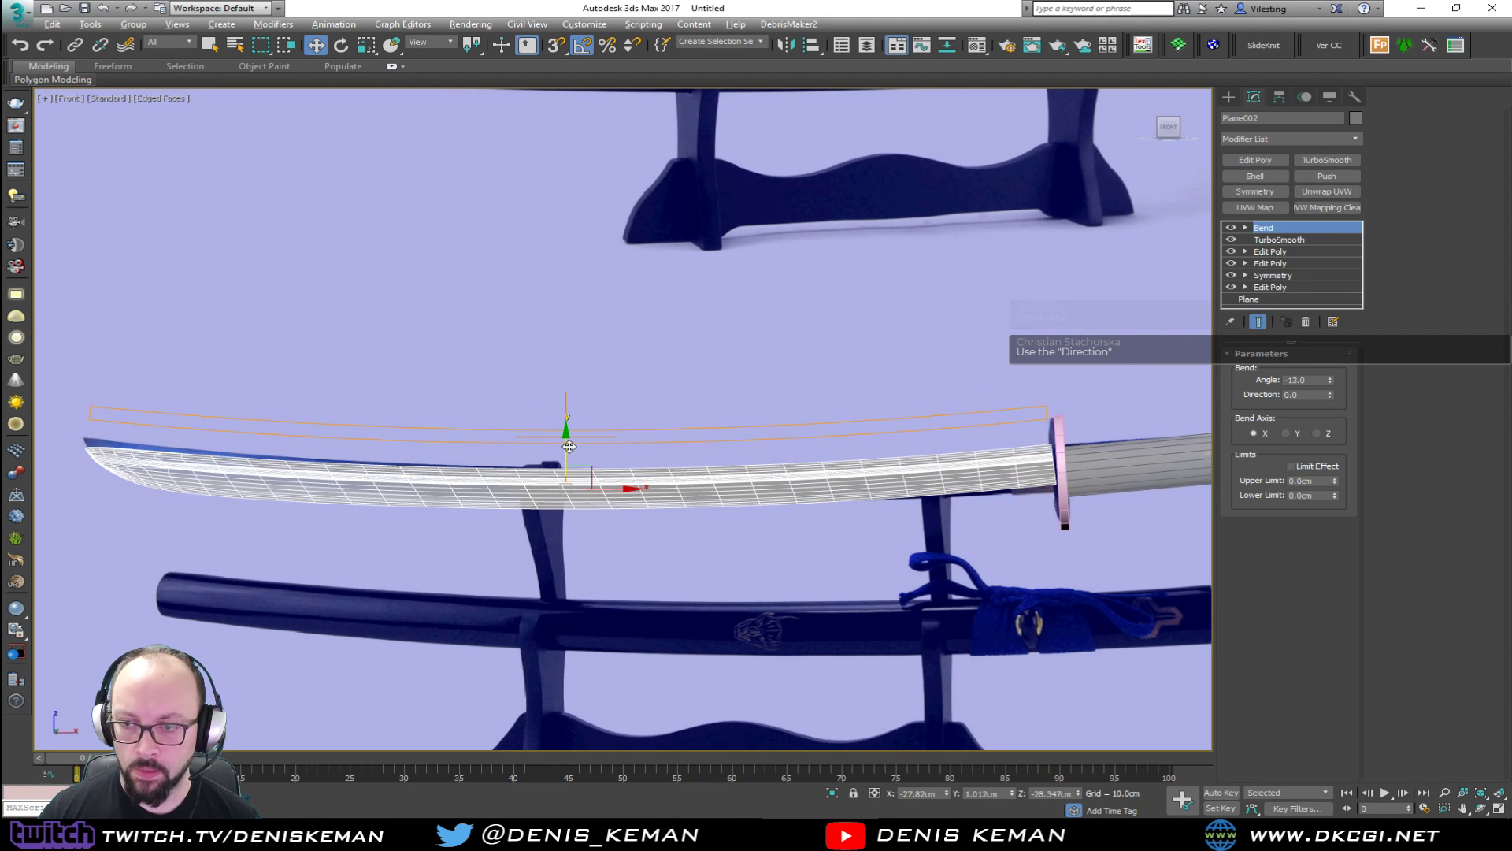
Rotate the blade slightly so its tip lines up with the tip of the reference sword.
key(e)
drag(623, 476, 617, 464)
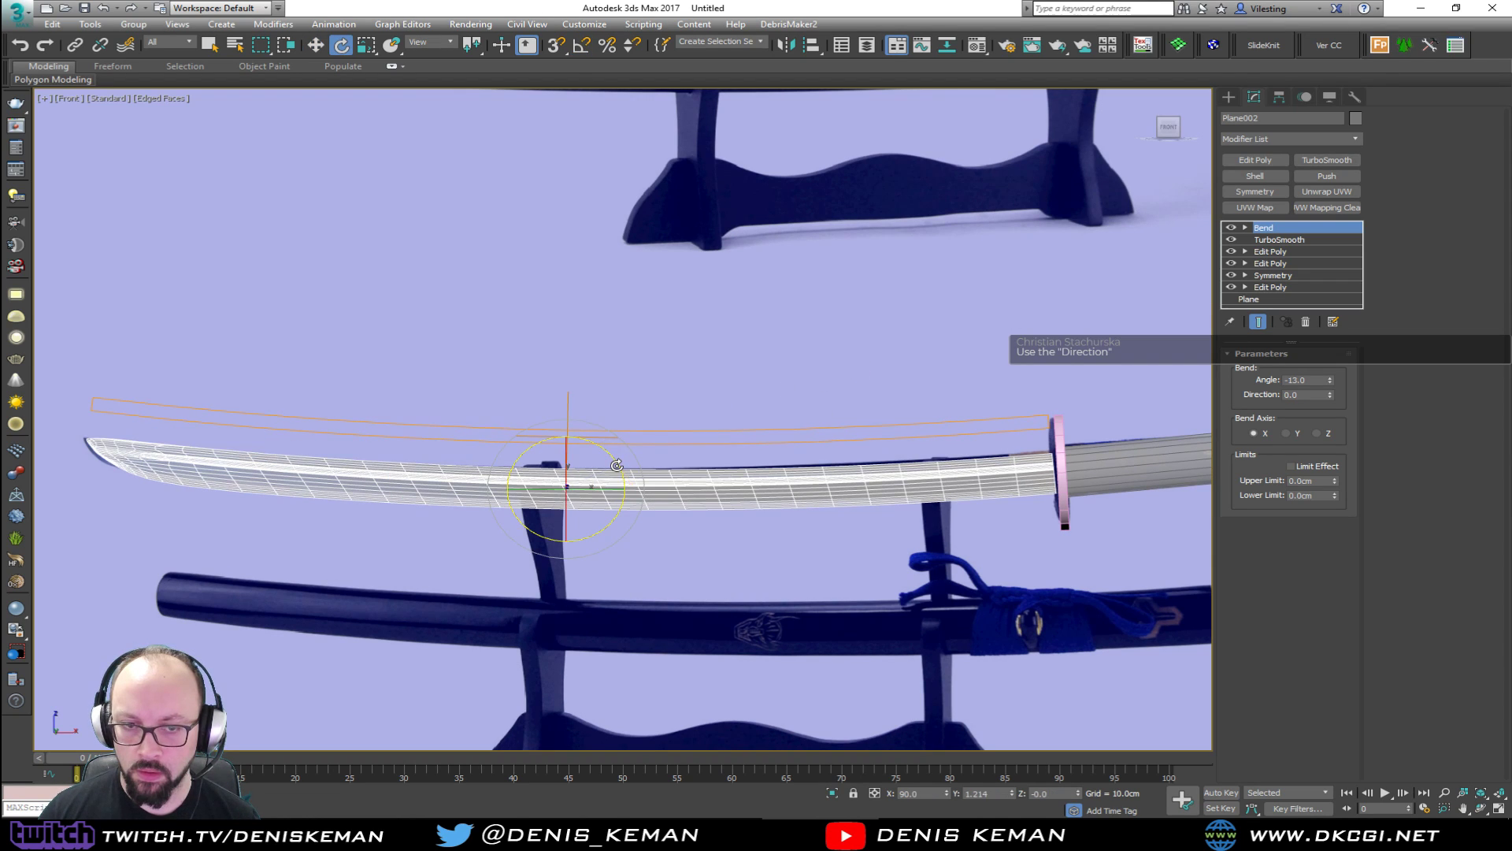
key(a)
Inspect the curved blade together with the guard and handle in the perspective view.
scroll(677, 408, down, 3)
key(alt+w)
click(929, 589)
key(alt+w)
click(902, 512)
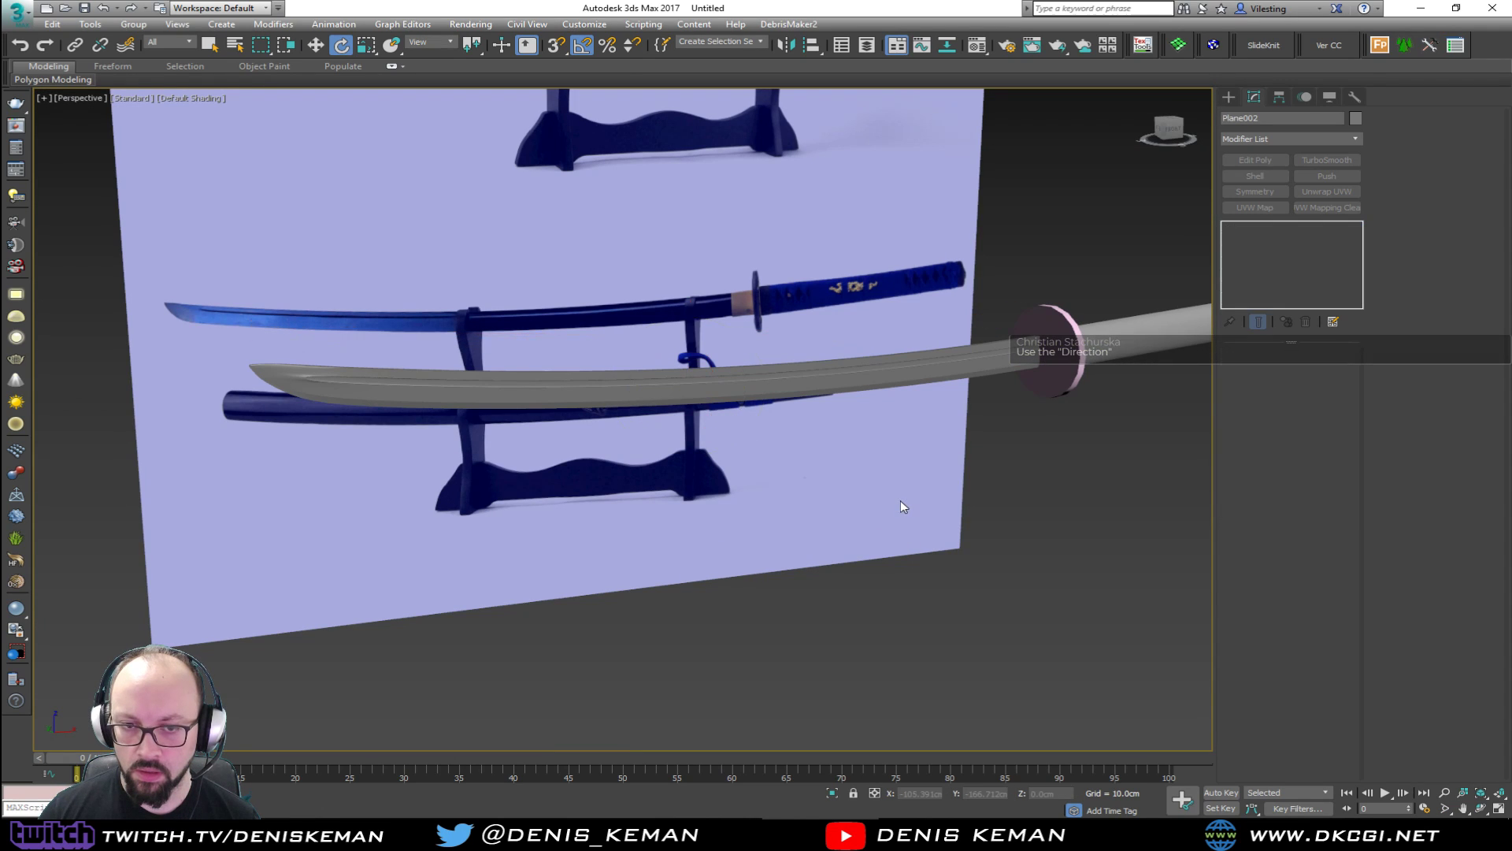
scroll(882, 492, up, 2)
alt+middle_drag(871, 485, 714, 509)
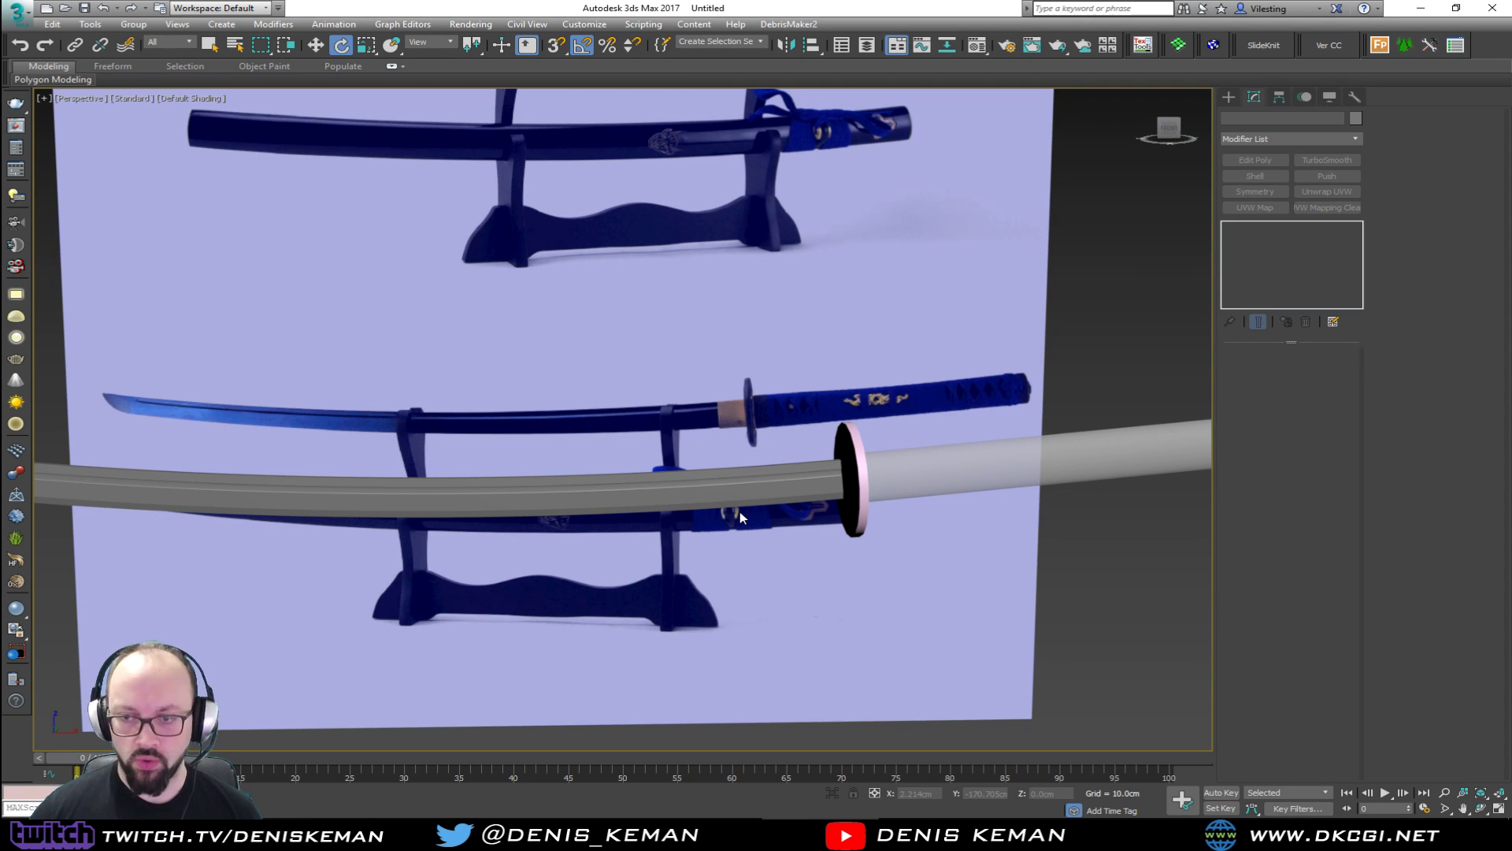
Examine the reference's guard, blade collar, handle wrap and scabbard details up close.
scroll(787, 346, down, 4)
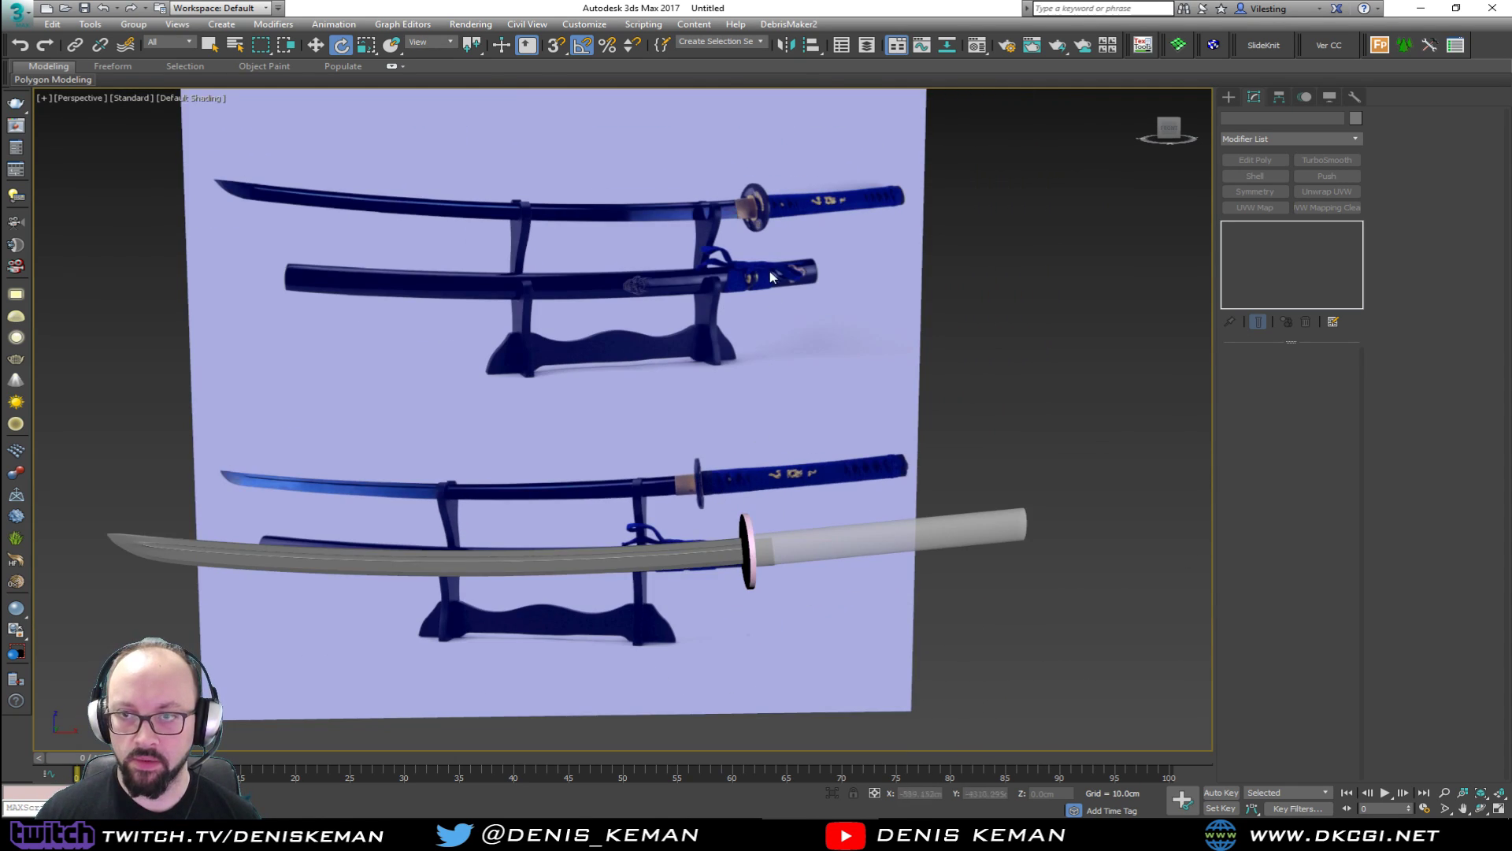
scroll(762, 214, up, 8)
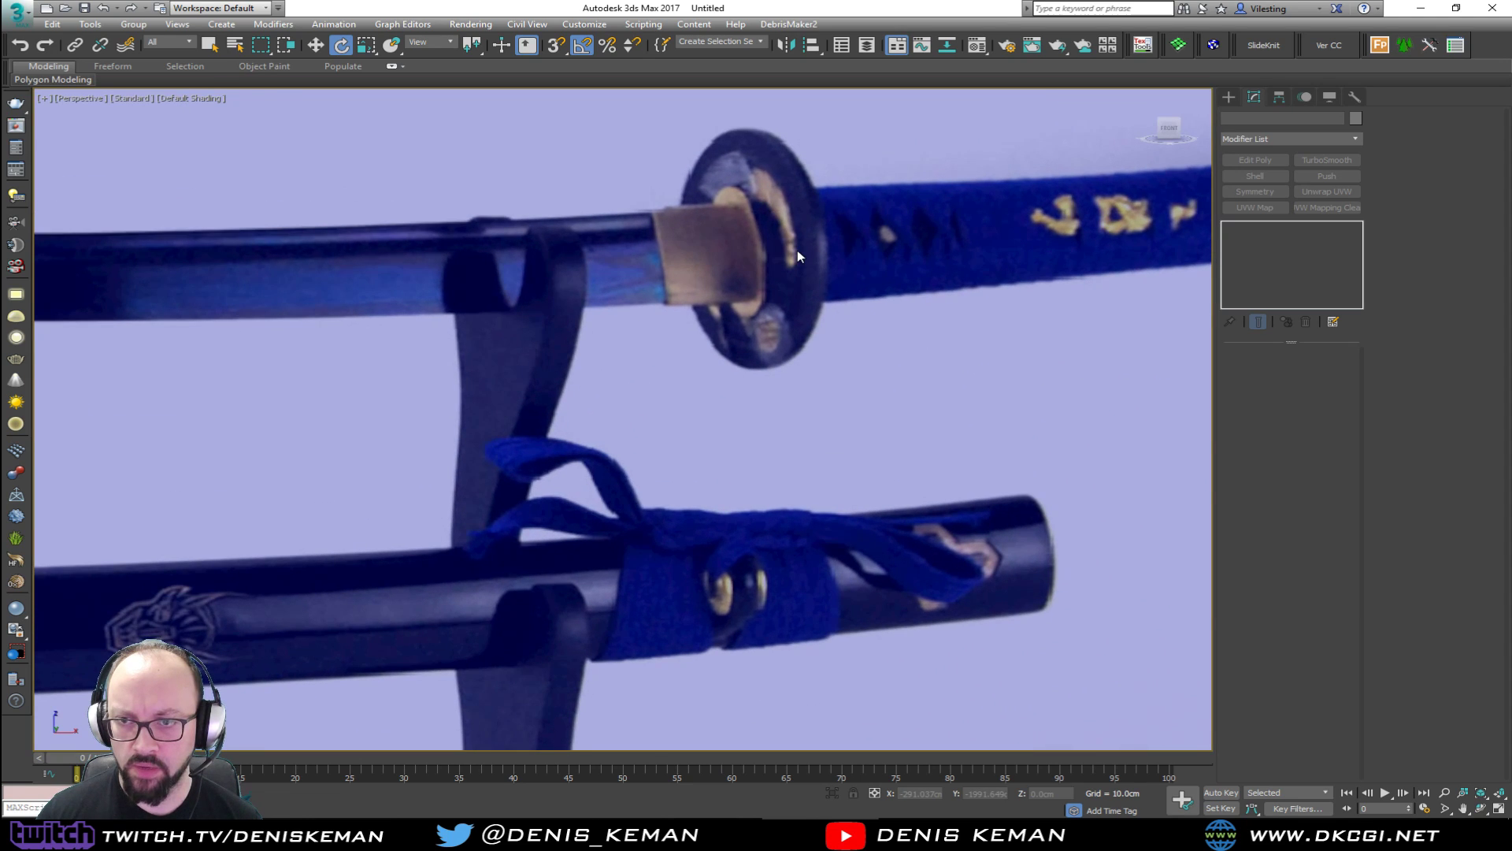
scroll(747, 268, up, 1)
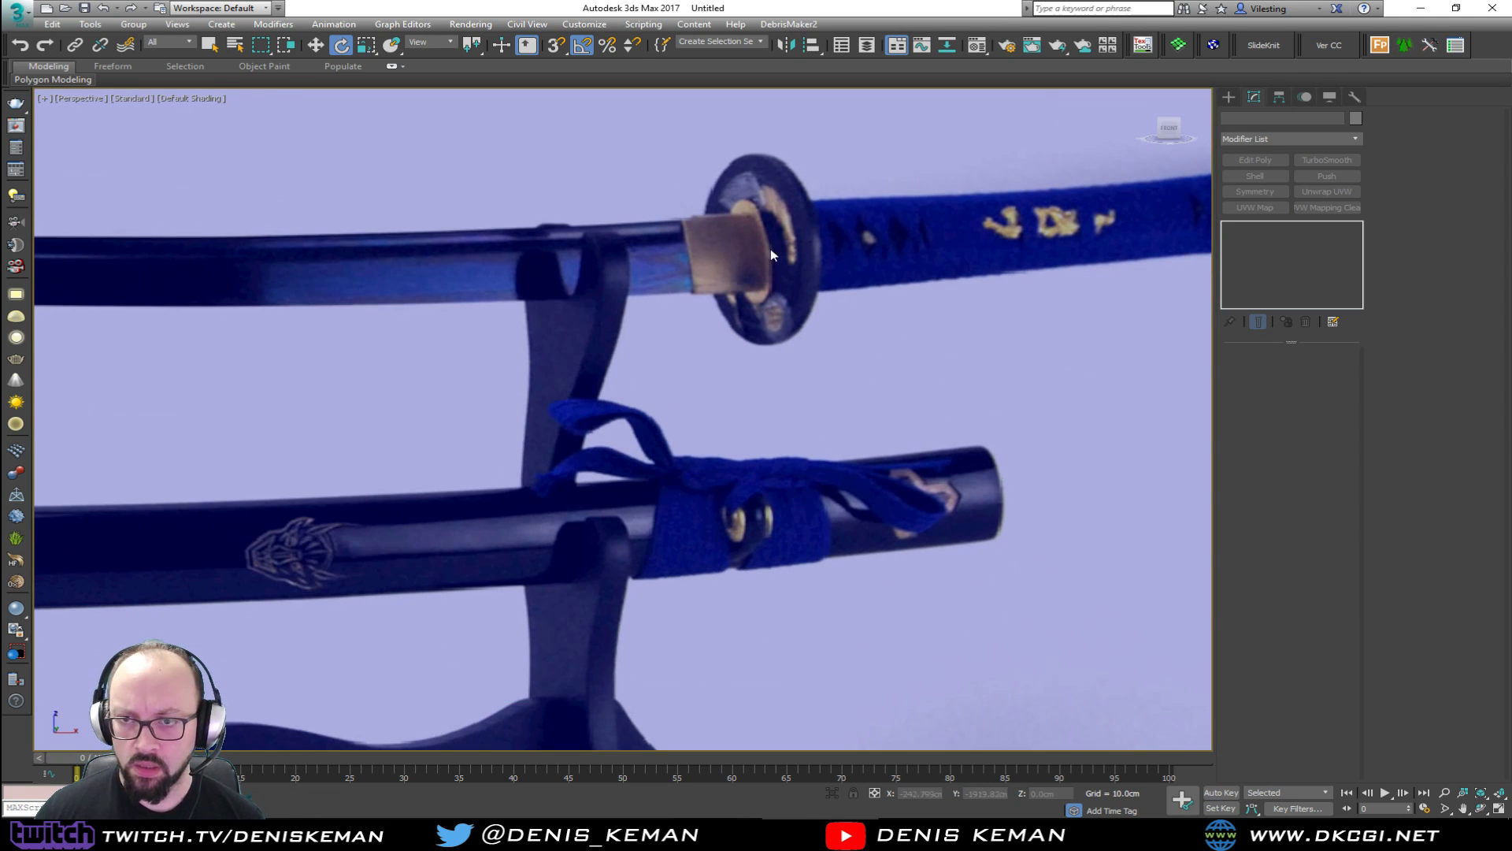
middle_drag(790, 283, 790, 254)
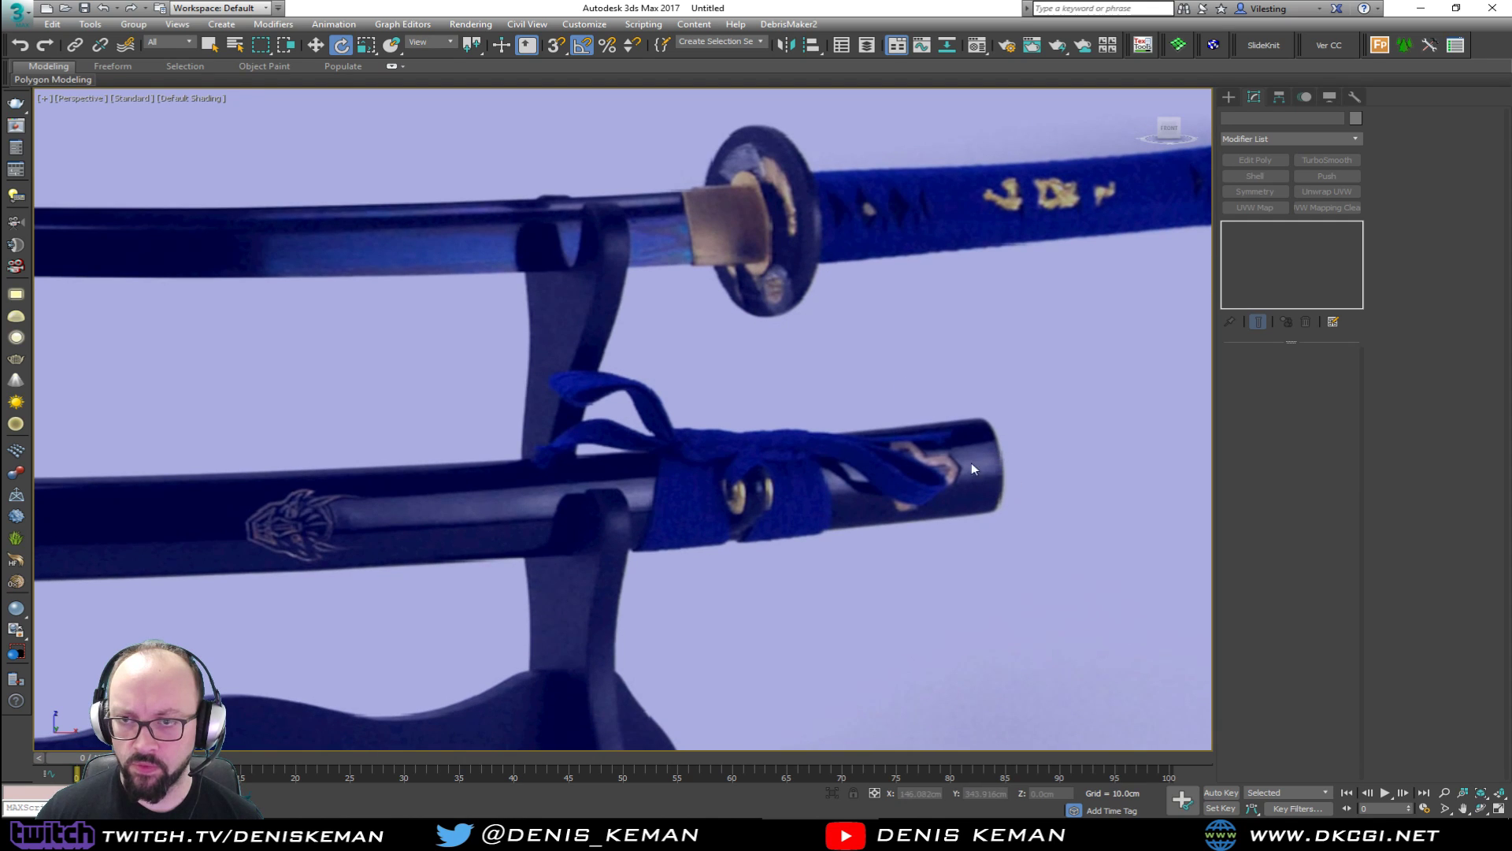
scroll(775, 347, down, 5)
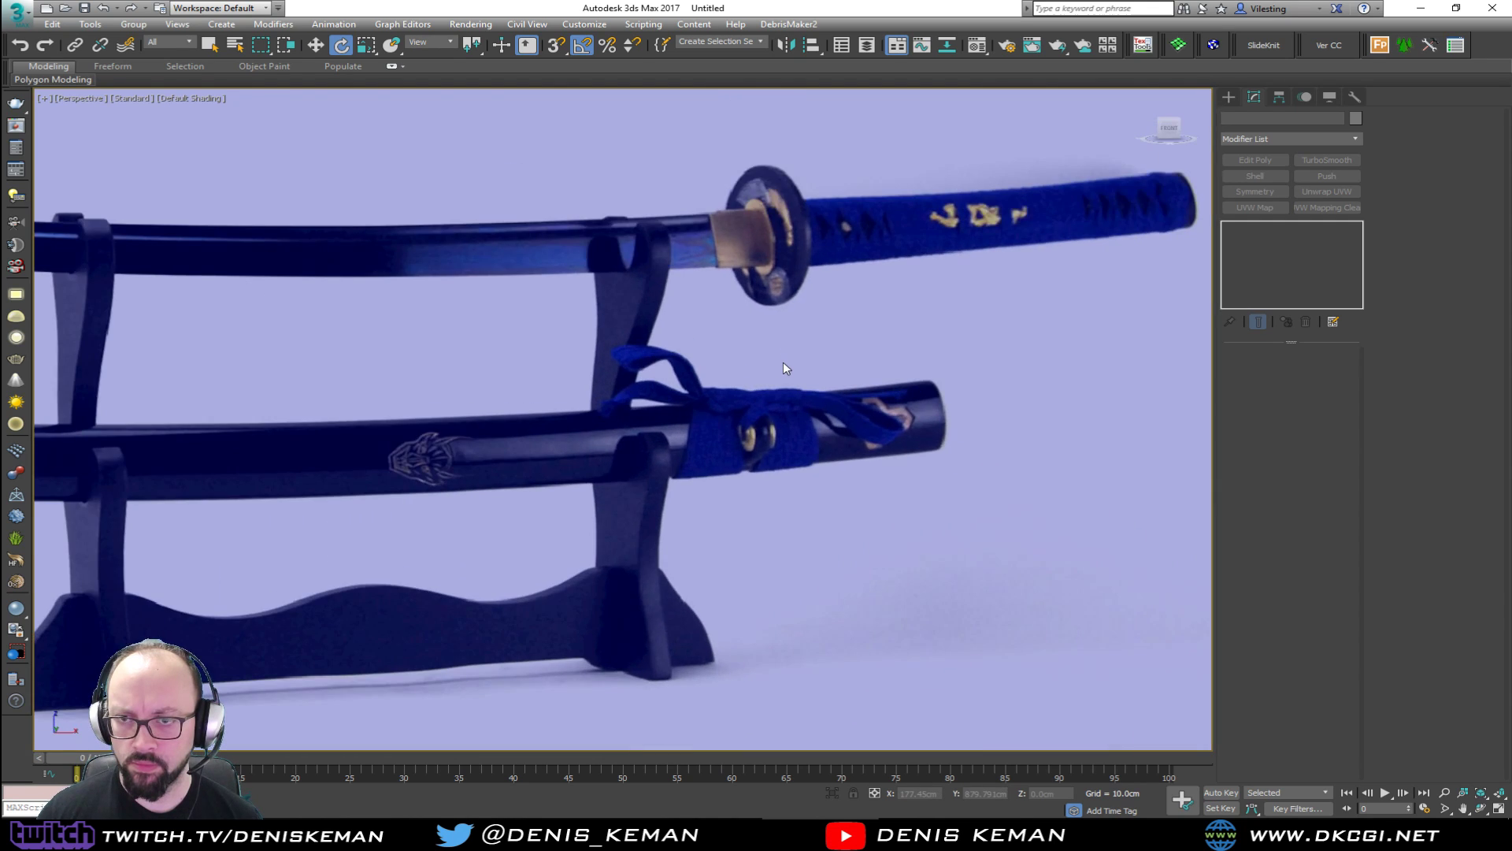
scroll(783, 362, down, 3)
middle_drag(800, 456, 768, 349)
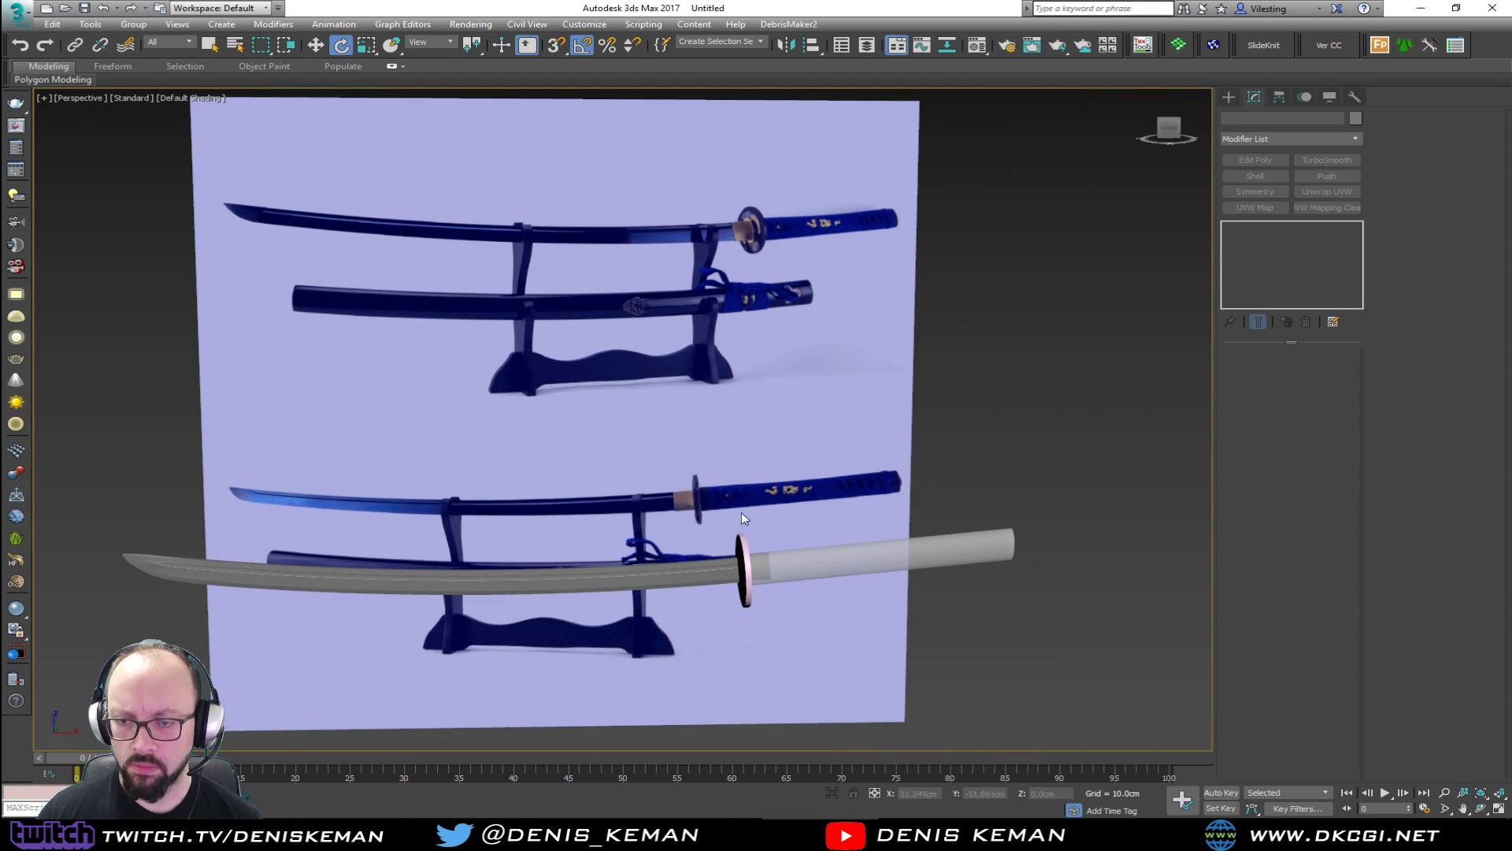
Align the blade to the round guard on Y Position only, matching Center to Center.
scroll(725, 567, up, 4)
click(743, 565)
alt+middle_drag(743, 565, 844, 576)
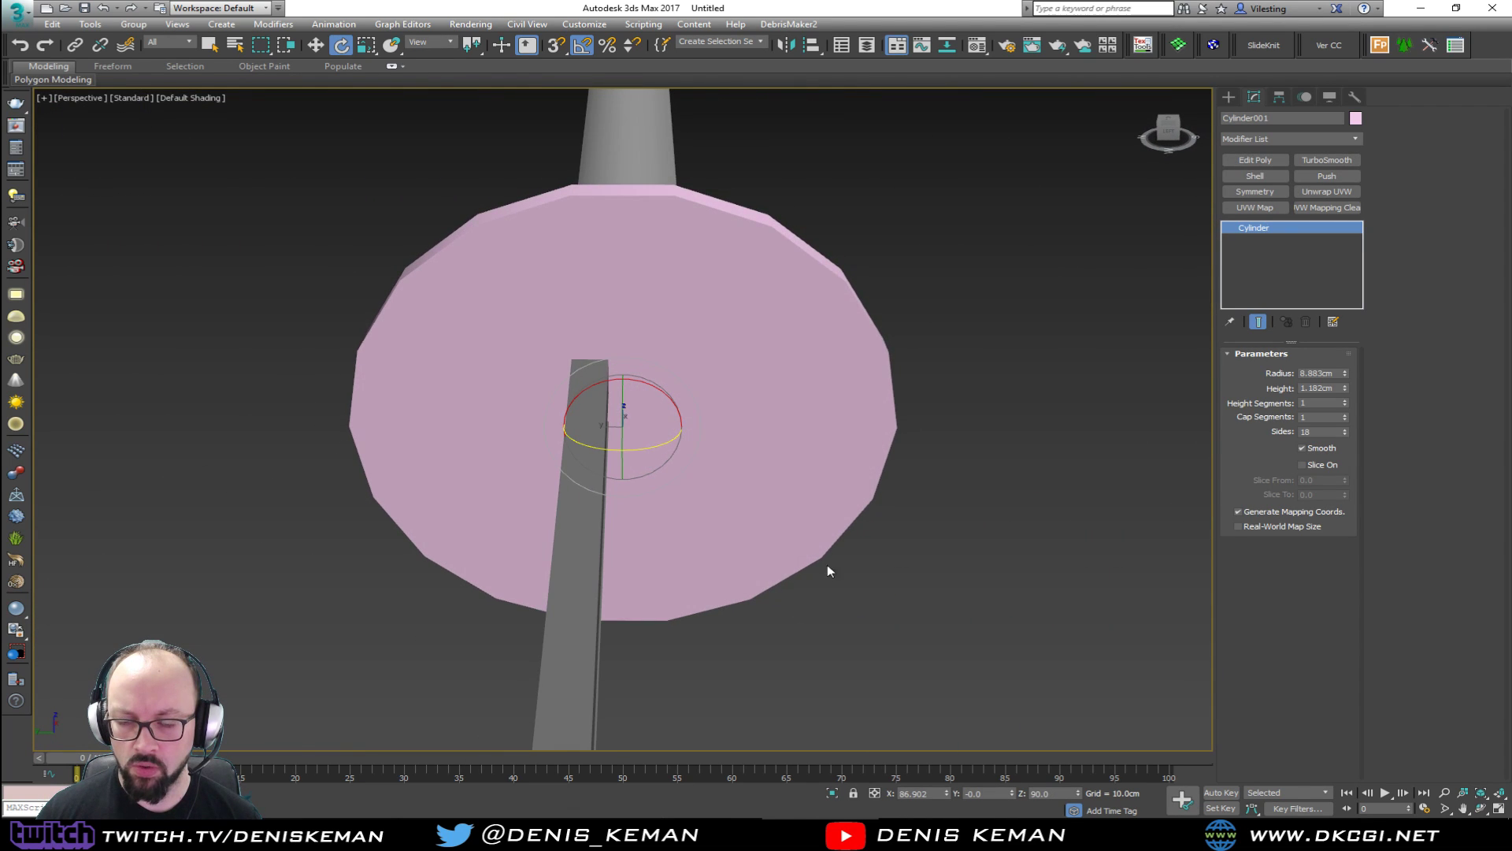
click(592, 535)
key(alt+a)
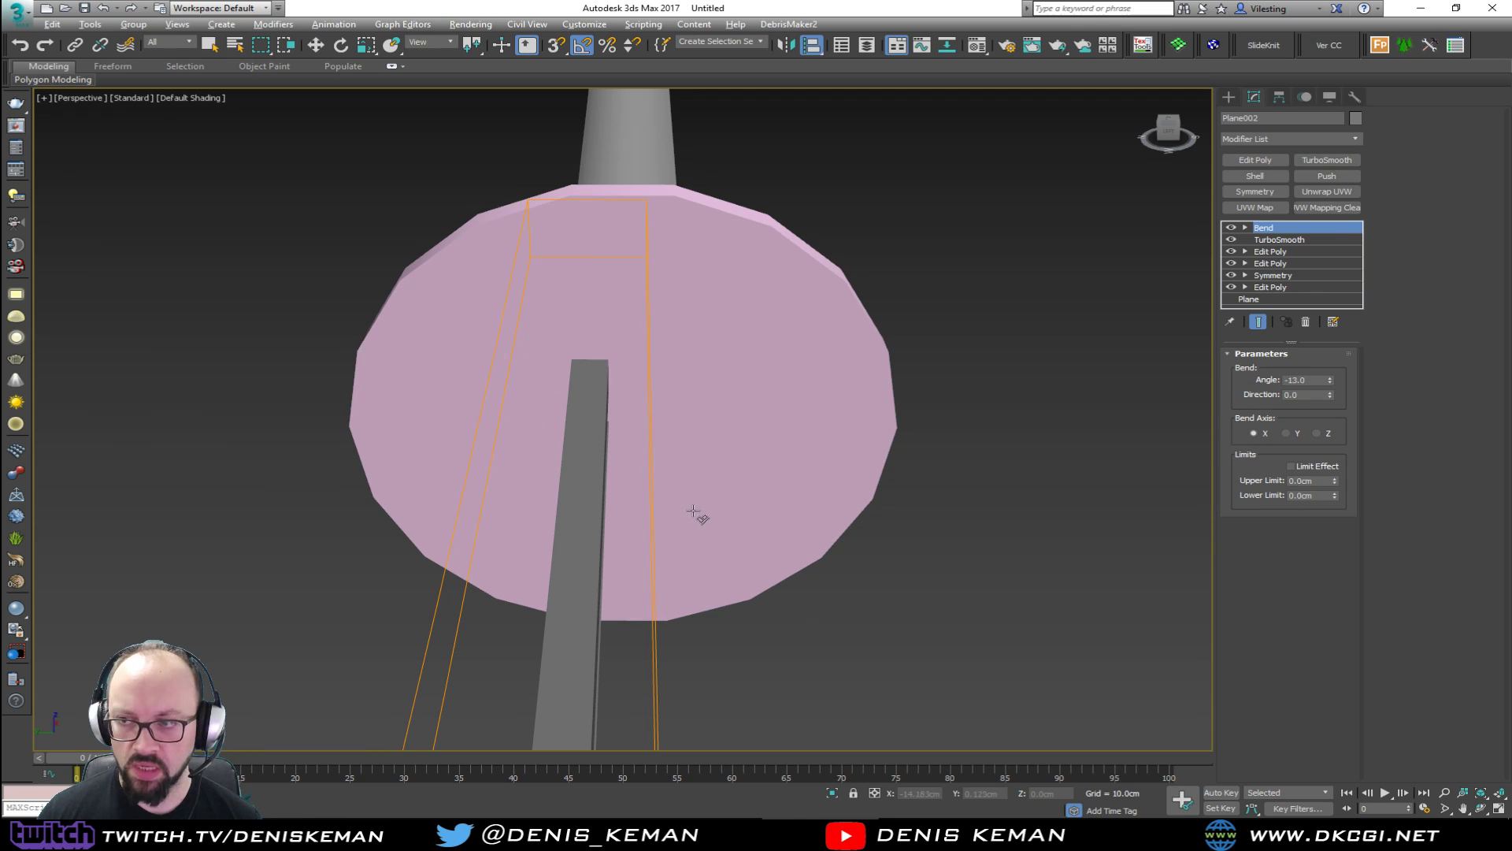
click(696, 508)
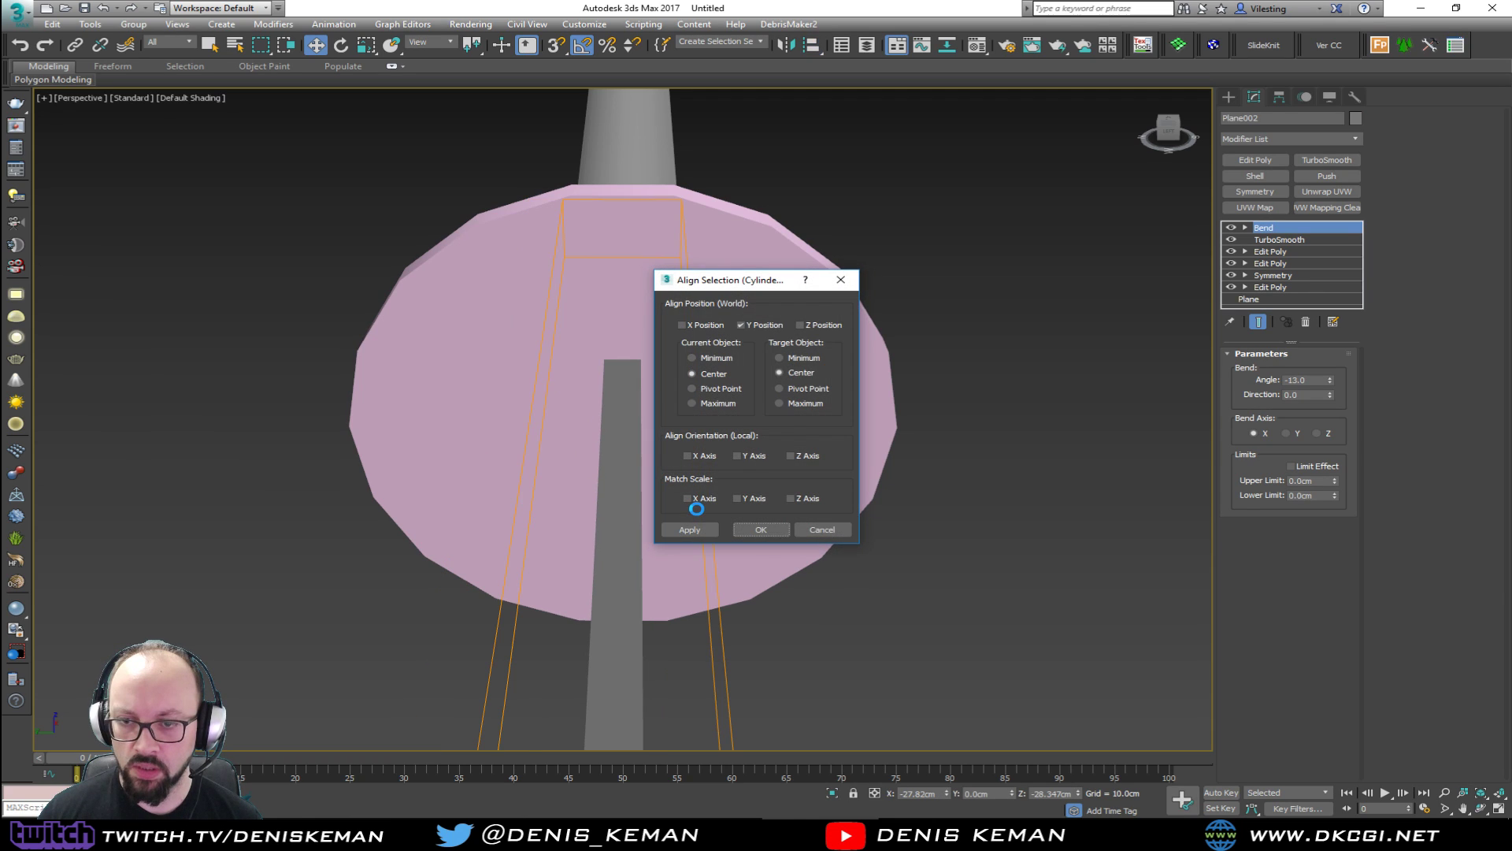
click(782, 531)
Add an Edit Poly modifier to the guard cylinder and select its blade-side cap polygon.
scroll(719, 375, down, 3)
click(740, 393)
key(F4)
scroll(740, 393, up, 2)
click(1256, 161)
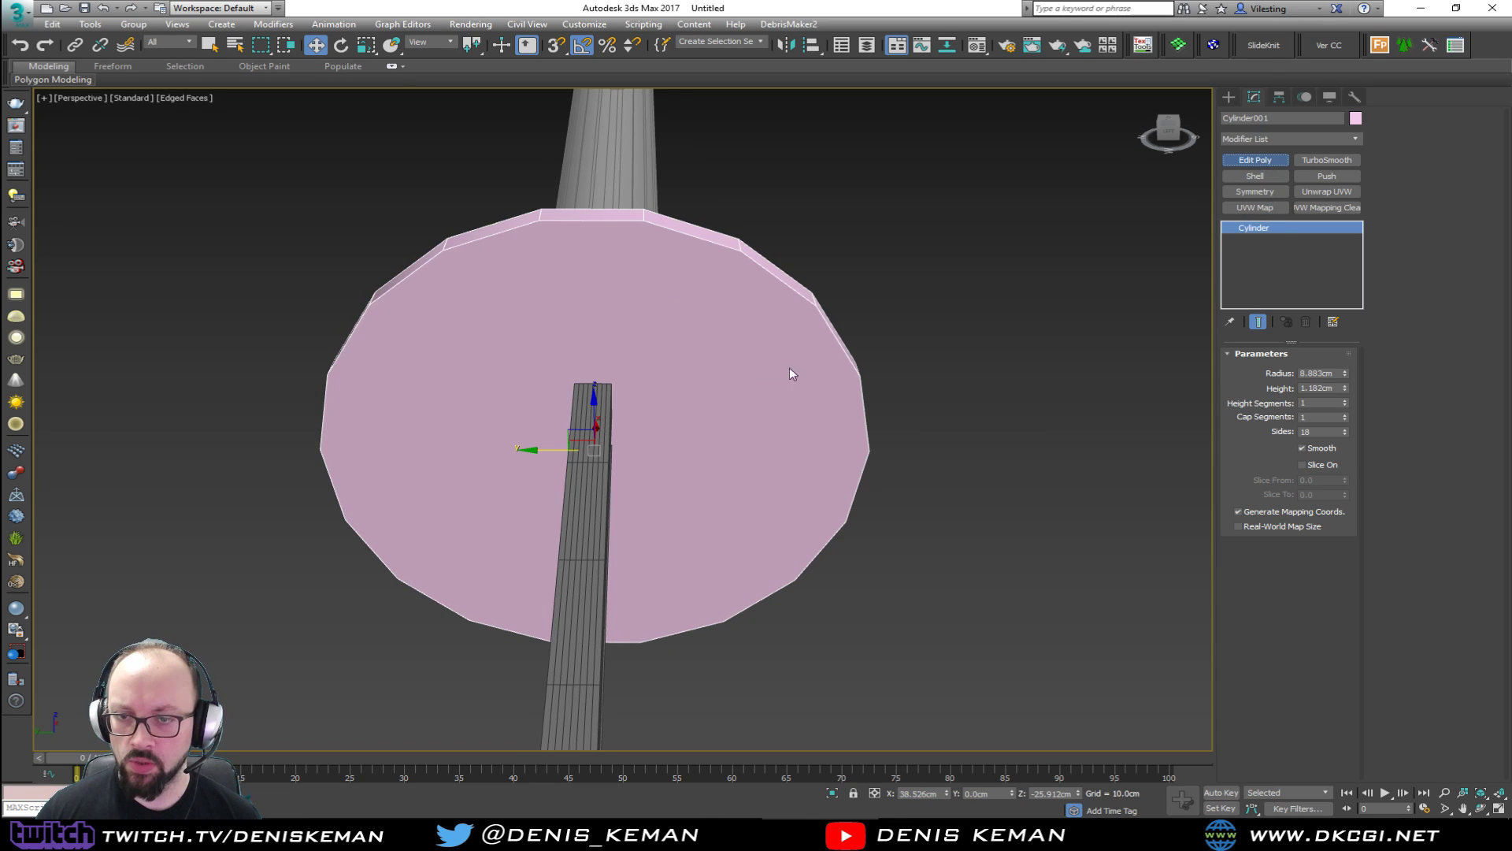
key(4)
click(749, 419)
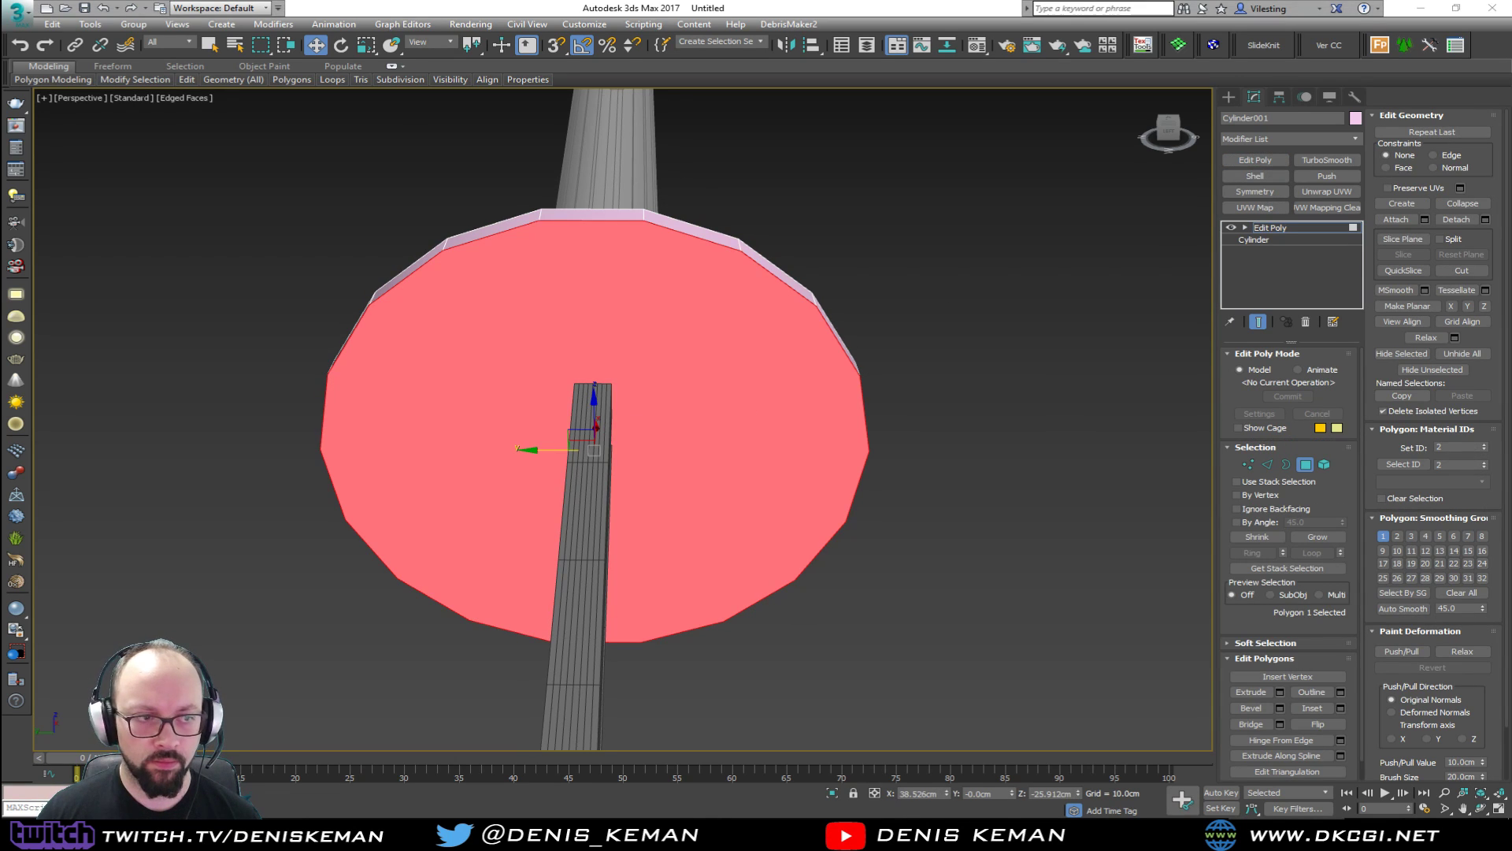
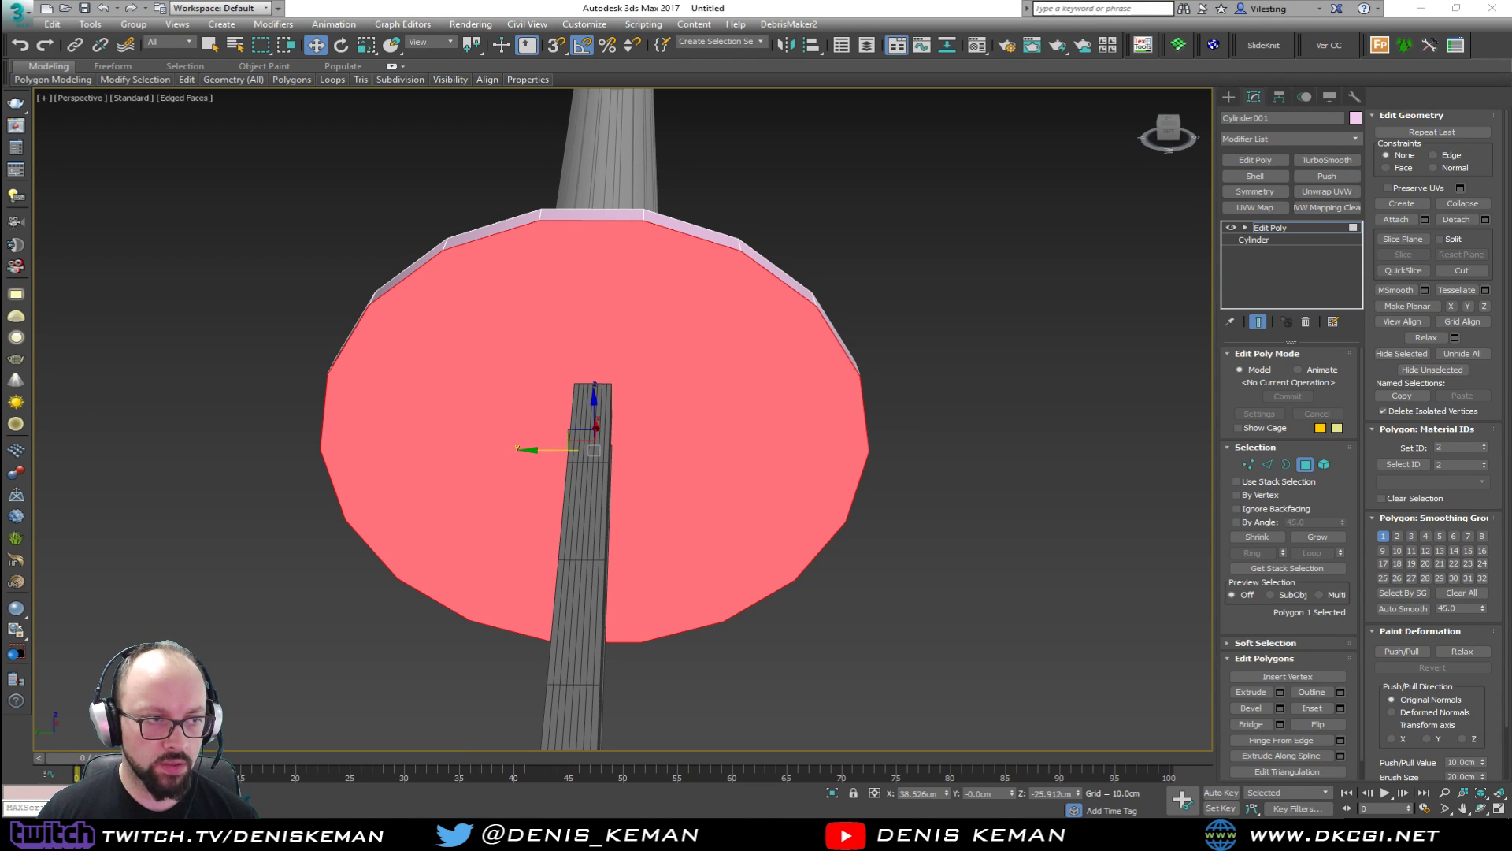
Inset the guard's blade-side cap to leave a narrow rim, and extrude the inner face inward as a shallow recess.
middle_drag(741, 461, 703, 508)
click(1322, 709)
drag(636, 397, 637, 388)
click(1266, 691)
drag(682, 463, 646, 478)
Inset the recessed face down to a small central polygon and extrude it outward around the blade as a raised boss.
click(1312, 708)
alt+middle_drag(646, 478, 563, 478)
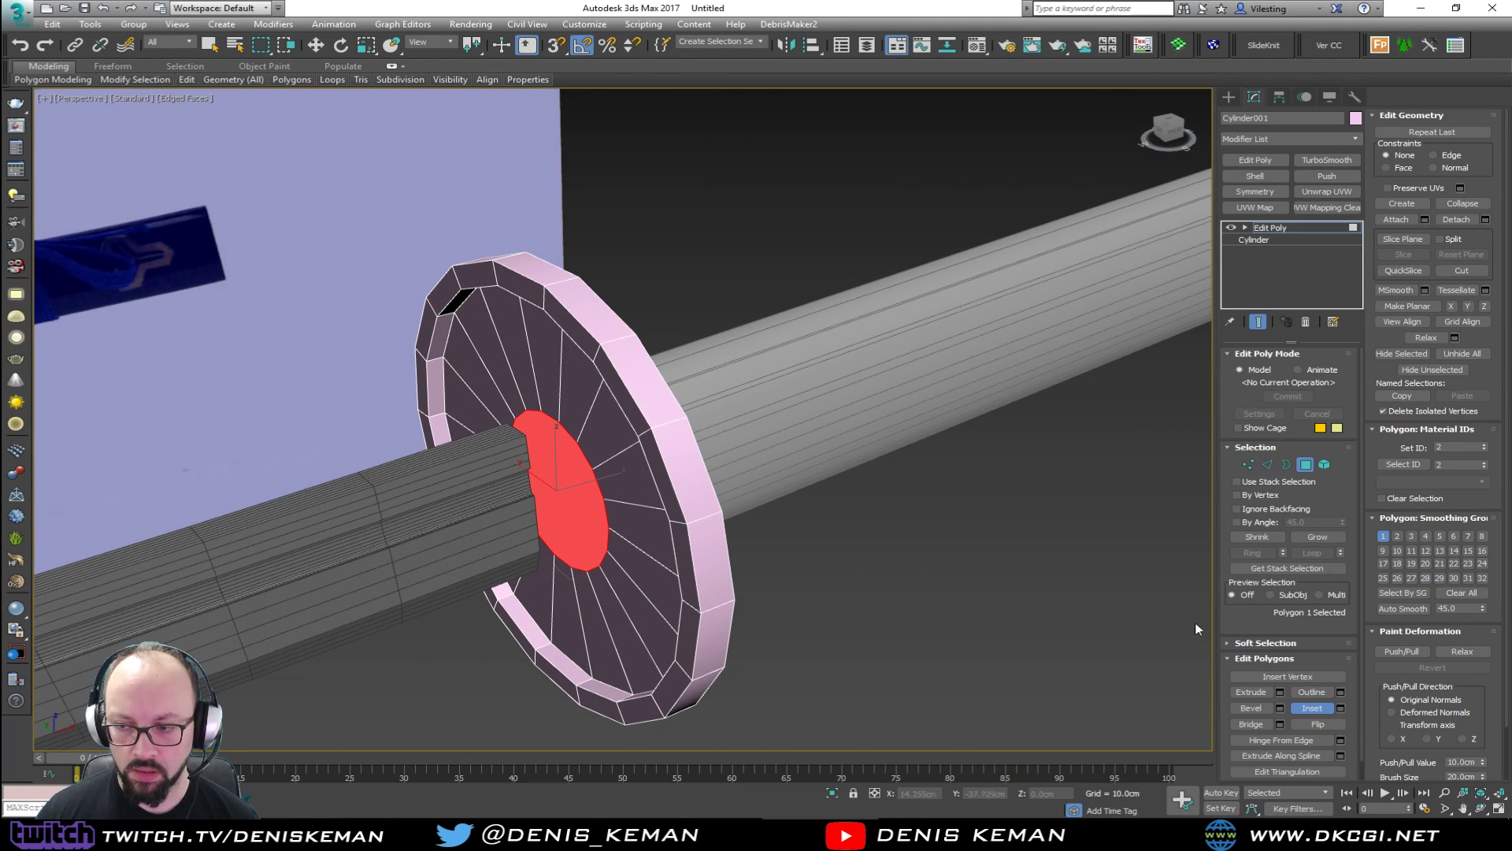
click(1247, 691)
drag(589, 486, 586, 478)
key(w)
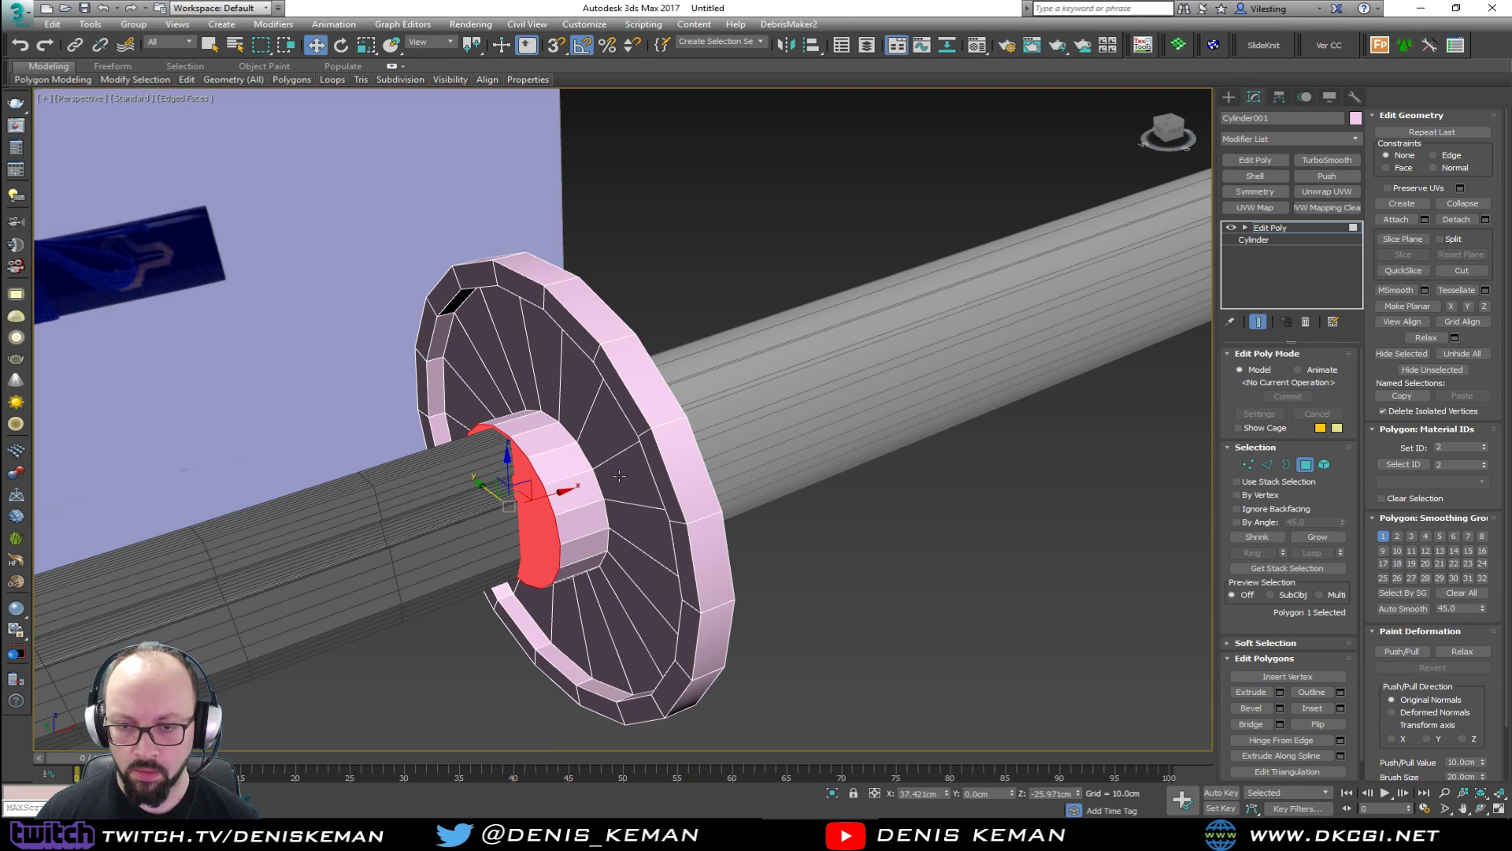
Grow the selection to include the boss's sides and scale it into a narrower oval around the blade.
click(1317, 536)
alt+middle_drag(769, 441, 685, 416)
key(r)
drag(472, 497, 559, 505)
alt+middle_drag(586, 506, 518, 459)
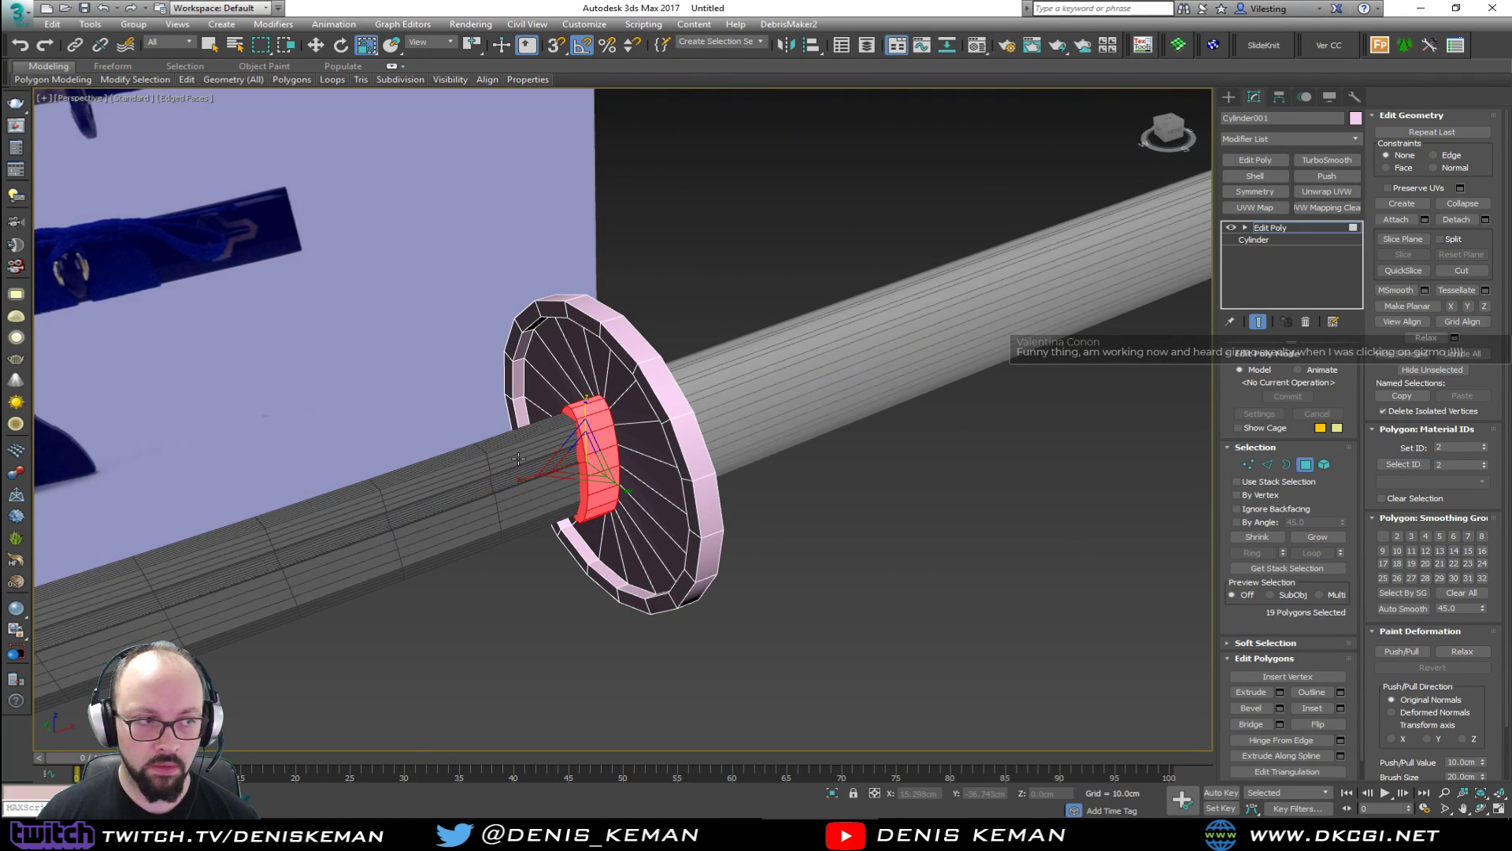
Select the boss's front polygon and move it back toward the guard to make the boss thinner.
scroll(577, 455, up, 3)
key(w)
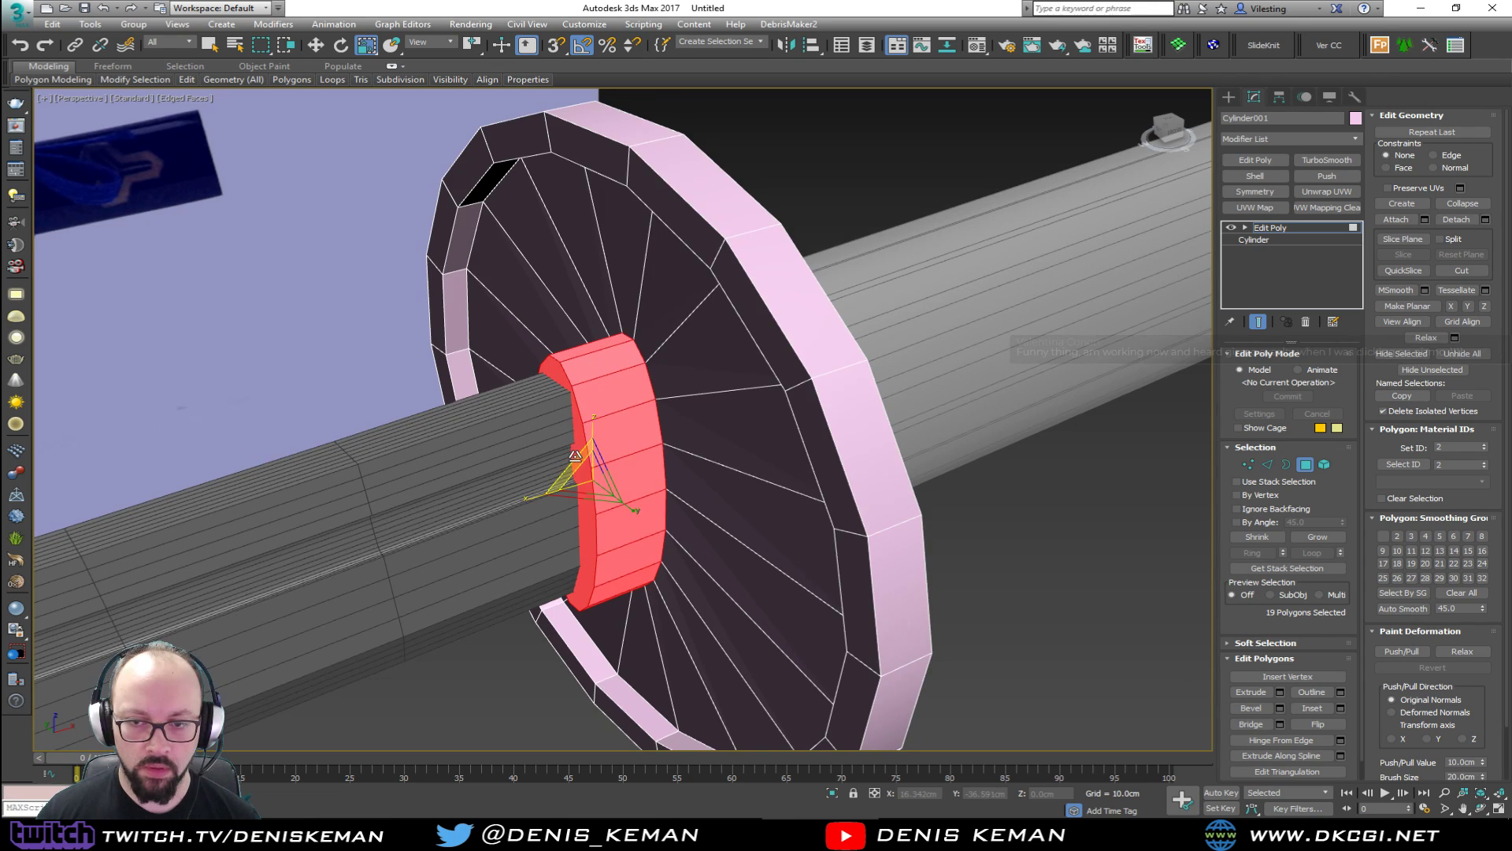
click(589, 480)
drag(596, 479, 640, 469)
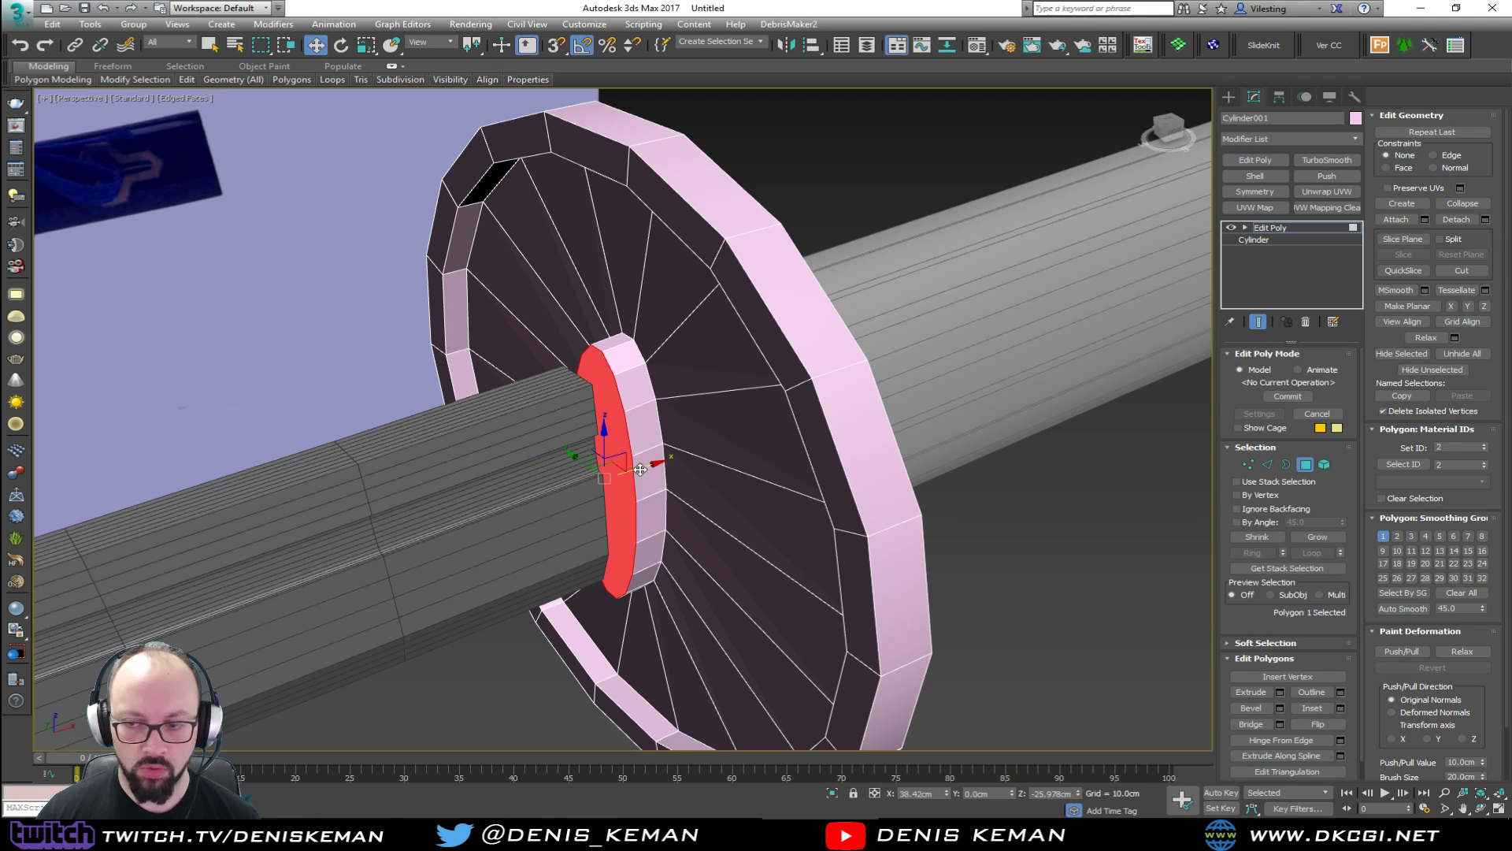
Detach the boss's front polygon as a clone and move the copy forward along the blade.
click(1486, 220)
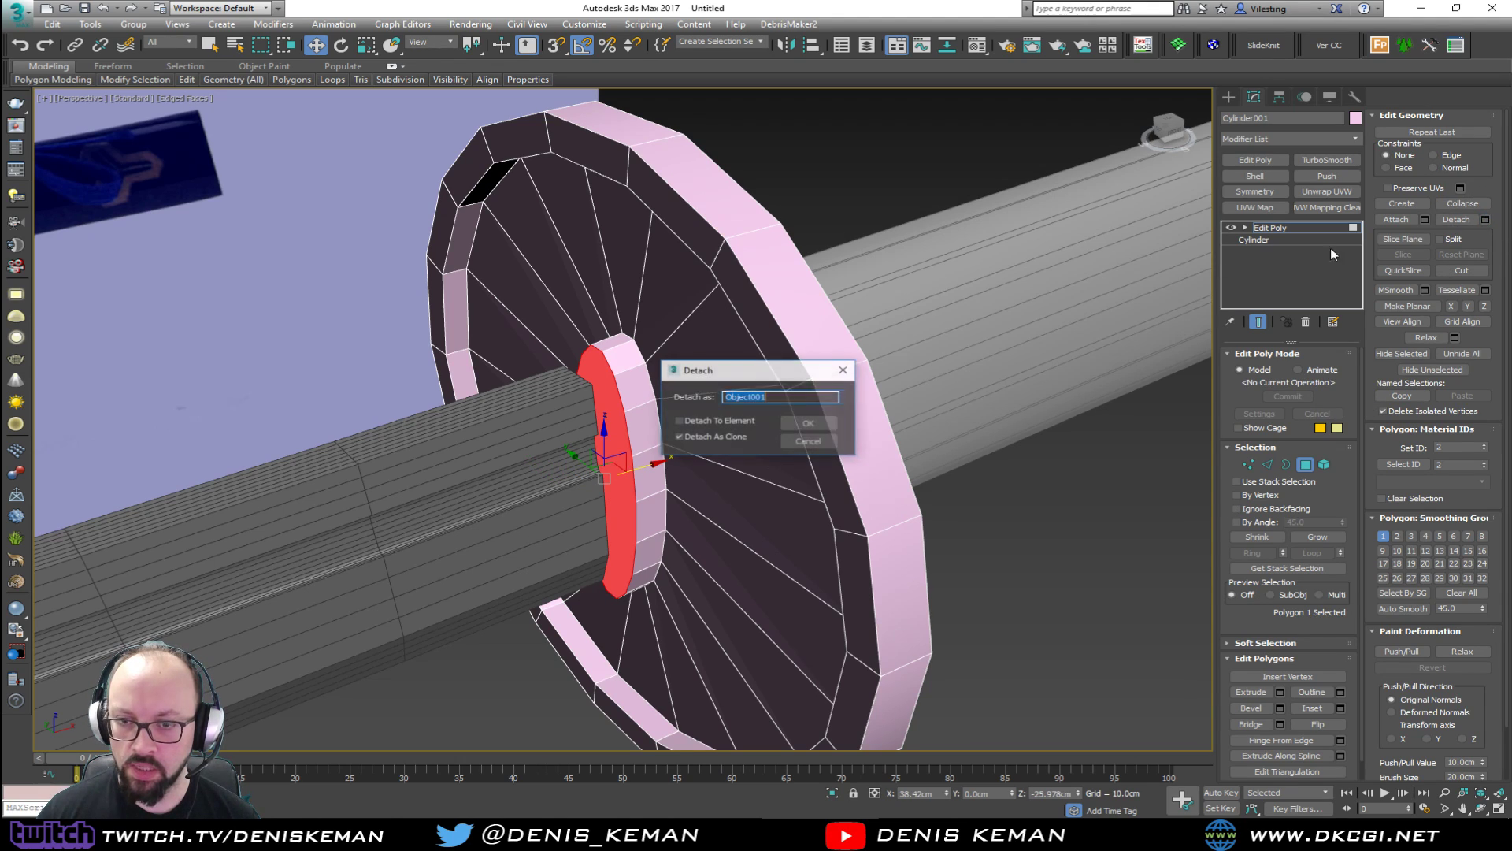
click(811, 423)
click(1298, 457)
click(620, 501)
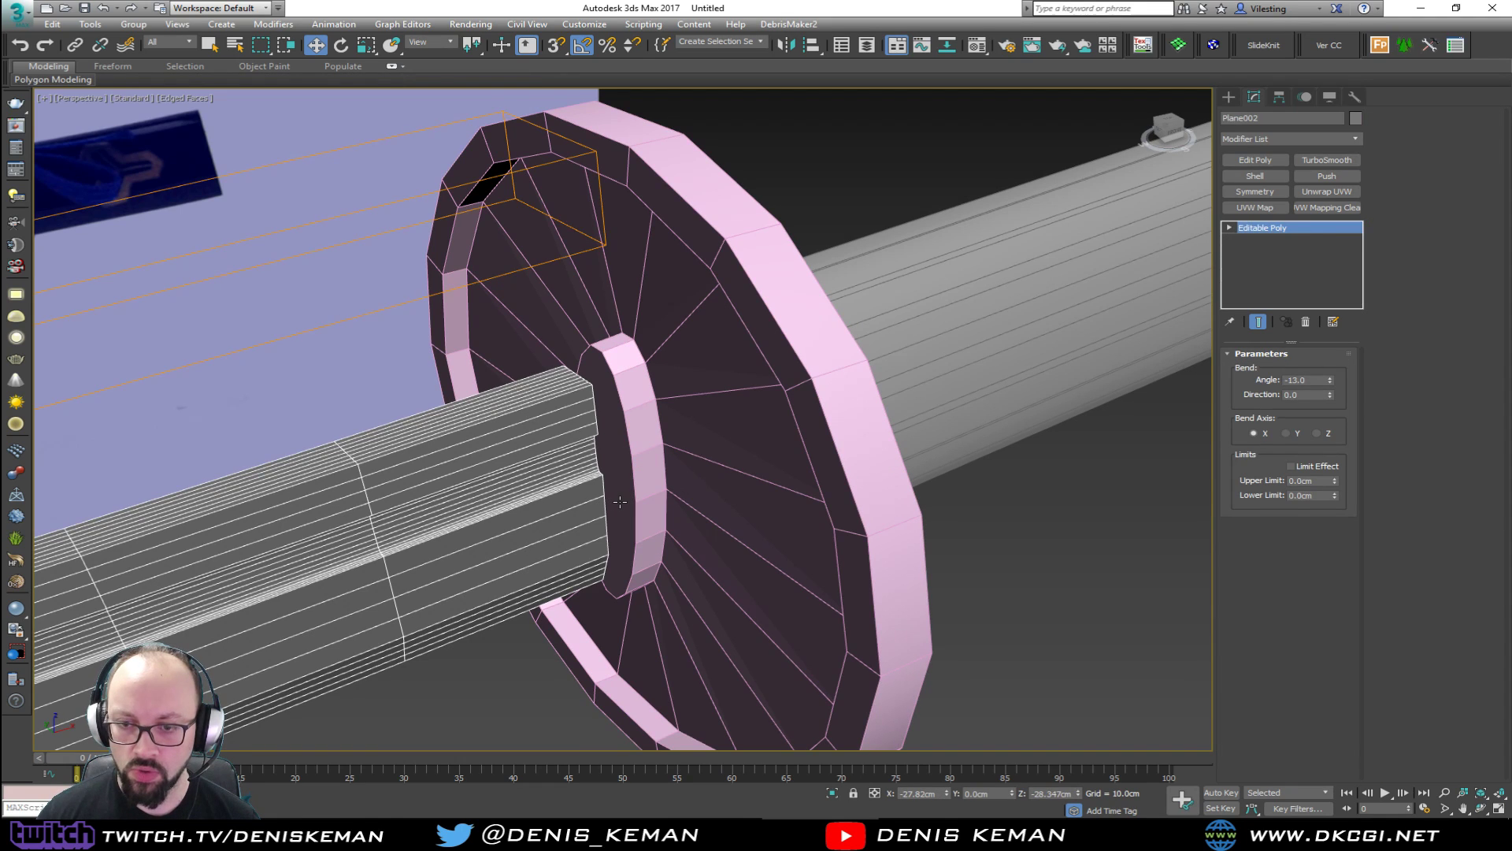
click(620, 501)
drag(626, 484, 541, 511)
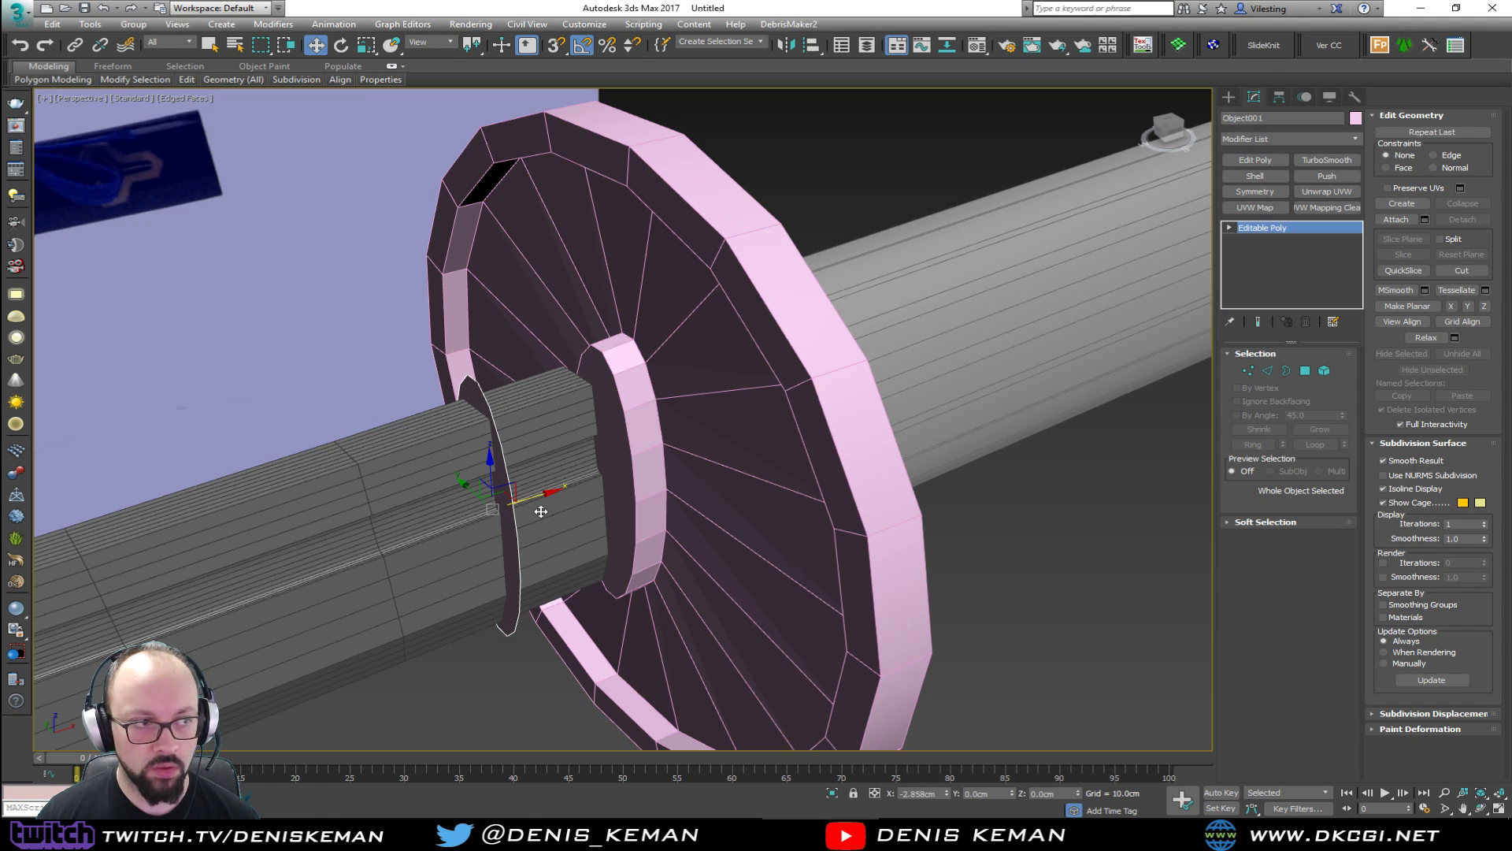
Try to build the blade collar by extending the cloned polygon's border back to the guard, and delete the extension.
key(3)
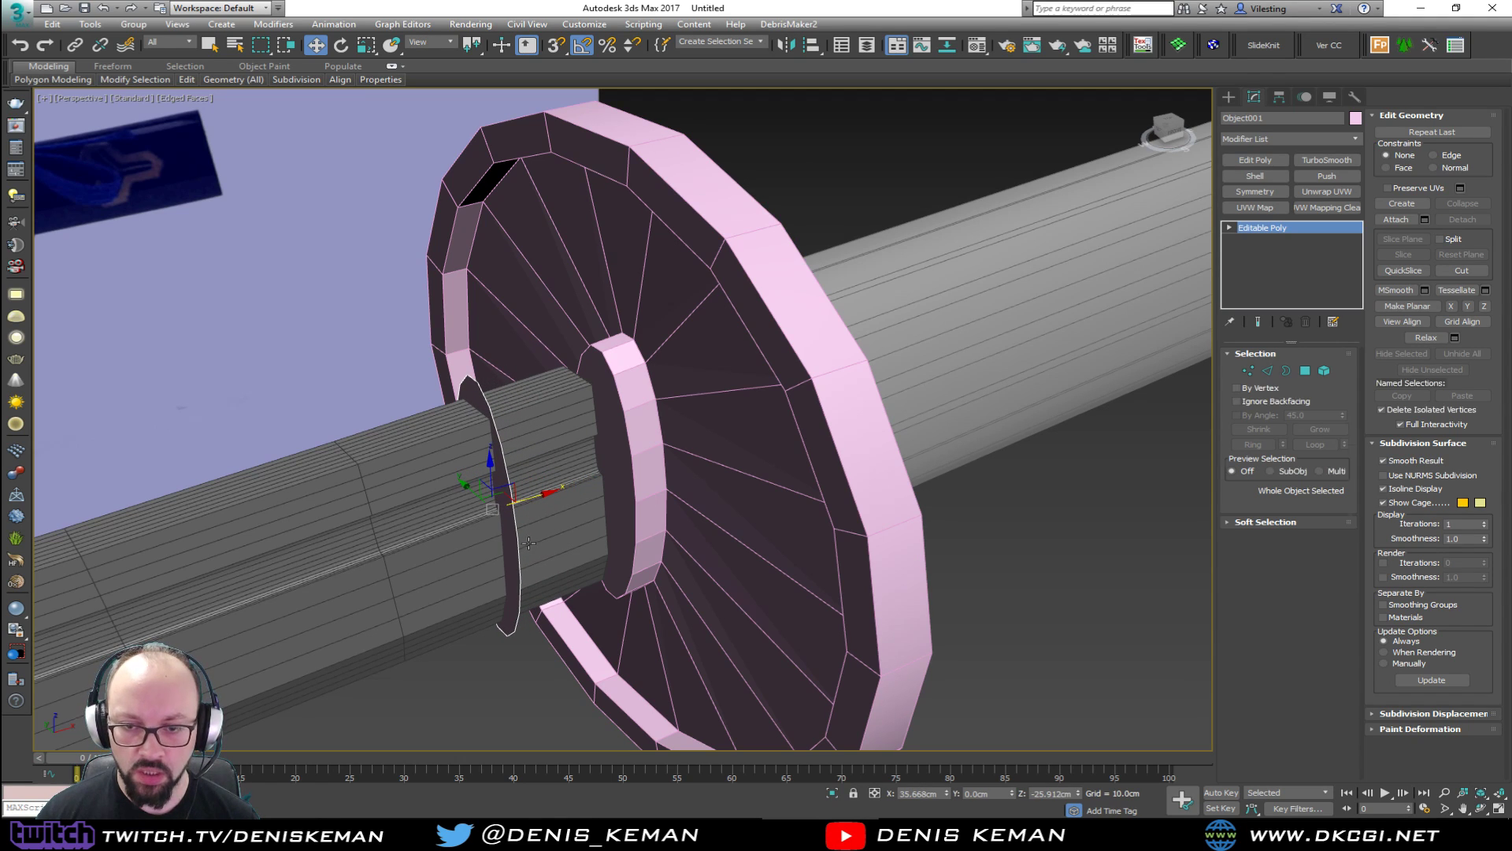
click(518, 549)
shift+drag(534, 503, 637, 469)
mouse_move(638, 468)
alt+middle_down()
mouse_move(615, 449)
mouse_move(736, 442)
mouse_move(628, 469)
alt+middle_up()
scroll(625, 471, up, 2)
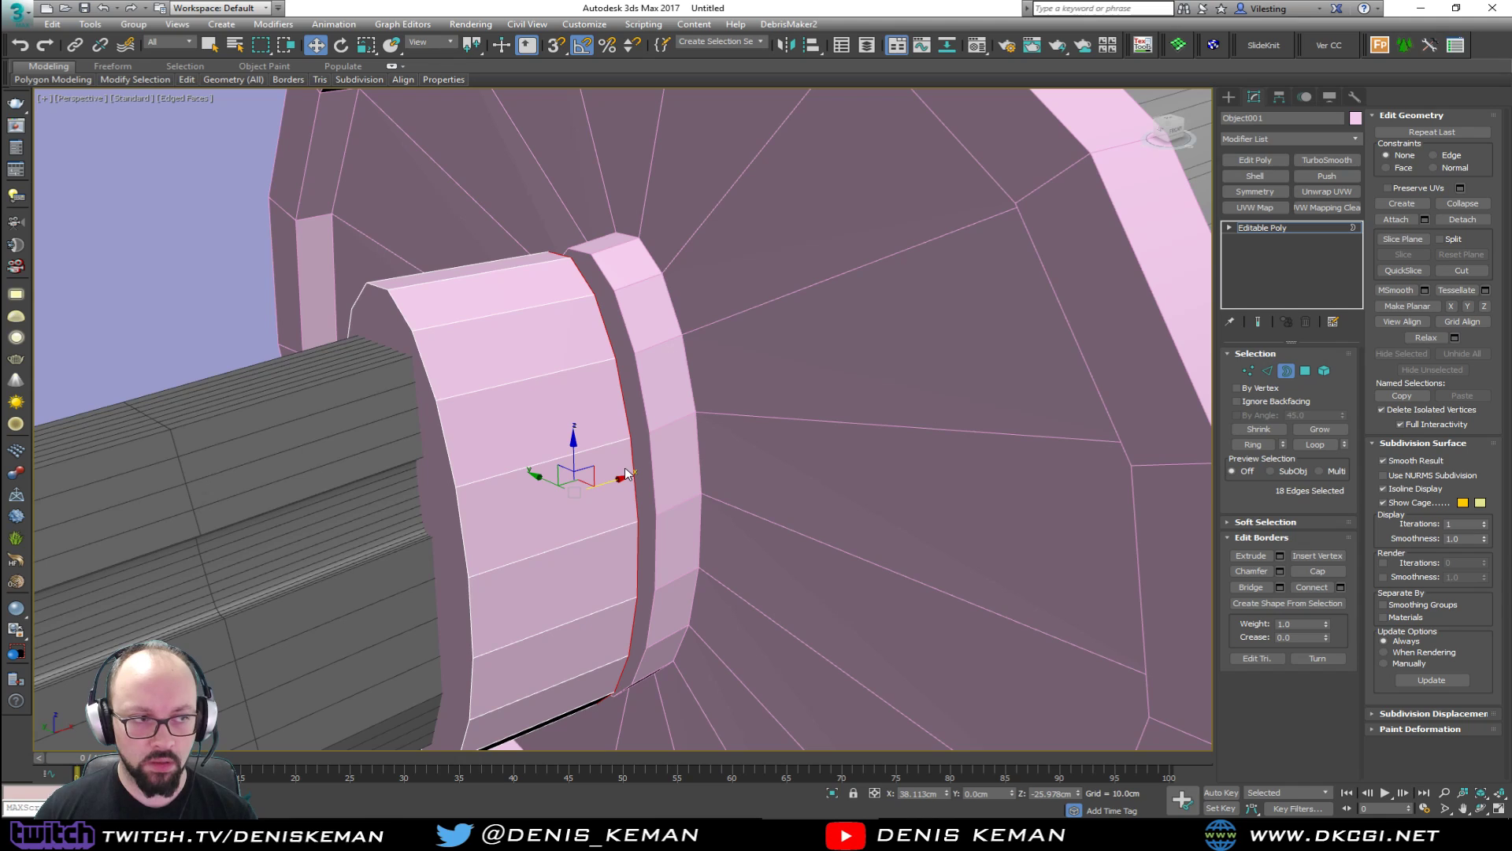
key(Delete)
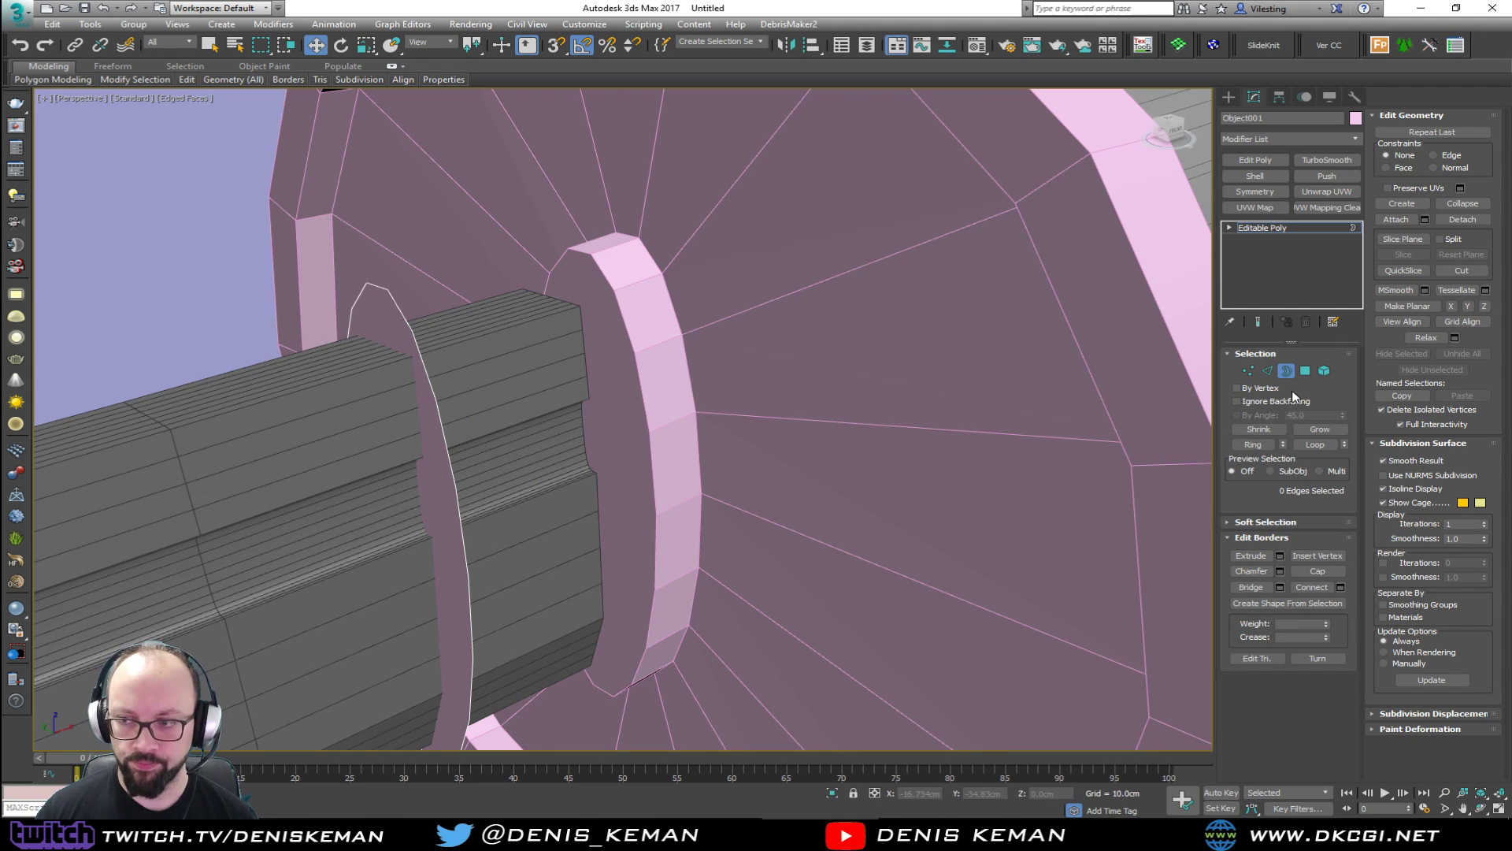
Add an Edit Poly modifier to the blade and detach its last polygon band next to the guard as a clone.
click(575, 443)
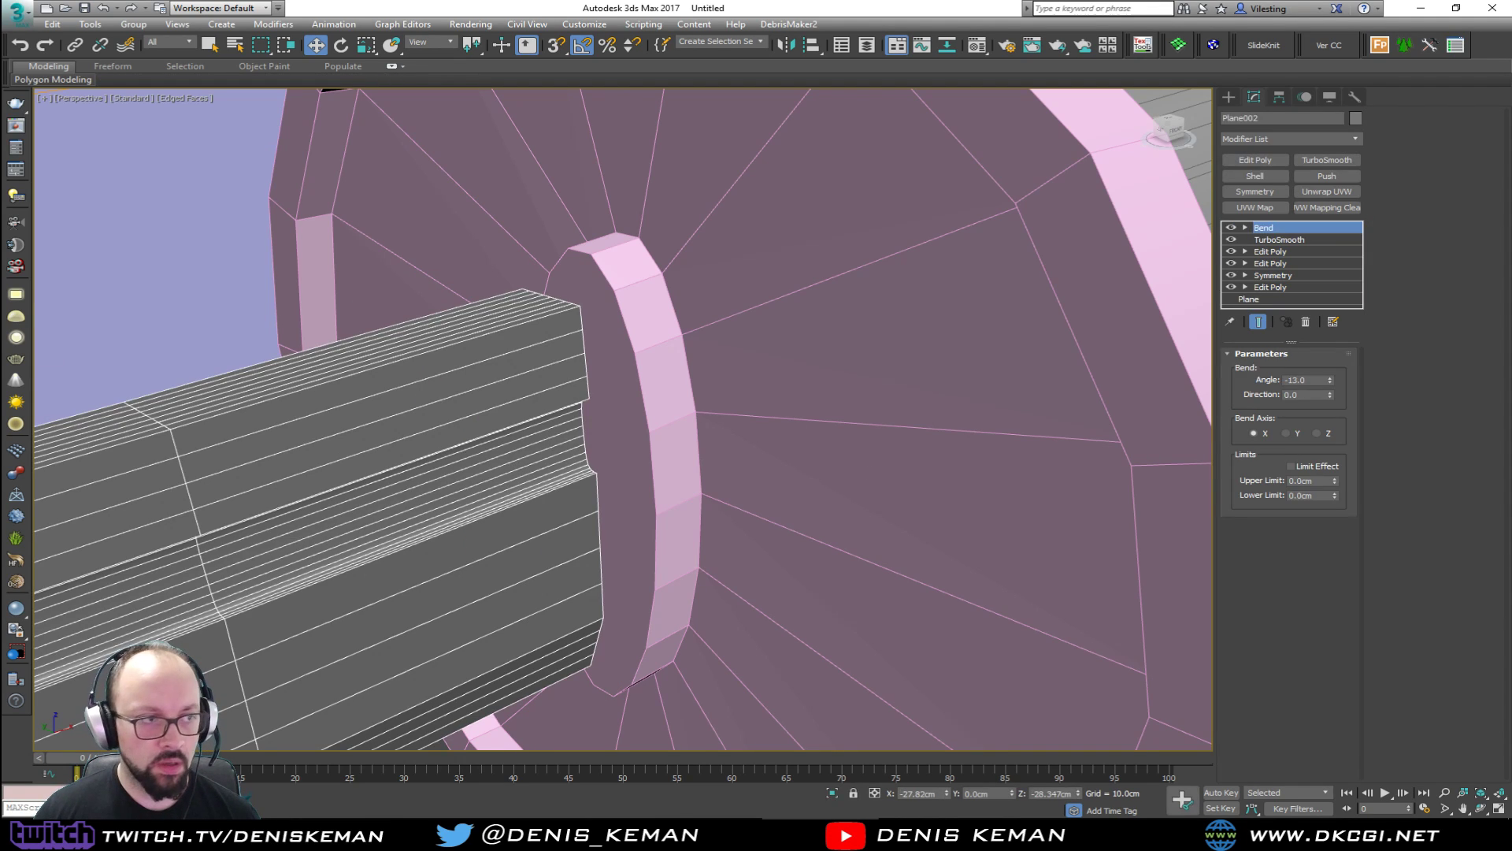
drag(0, 105, 626, 105)
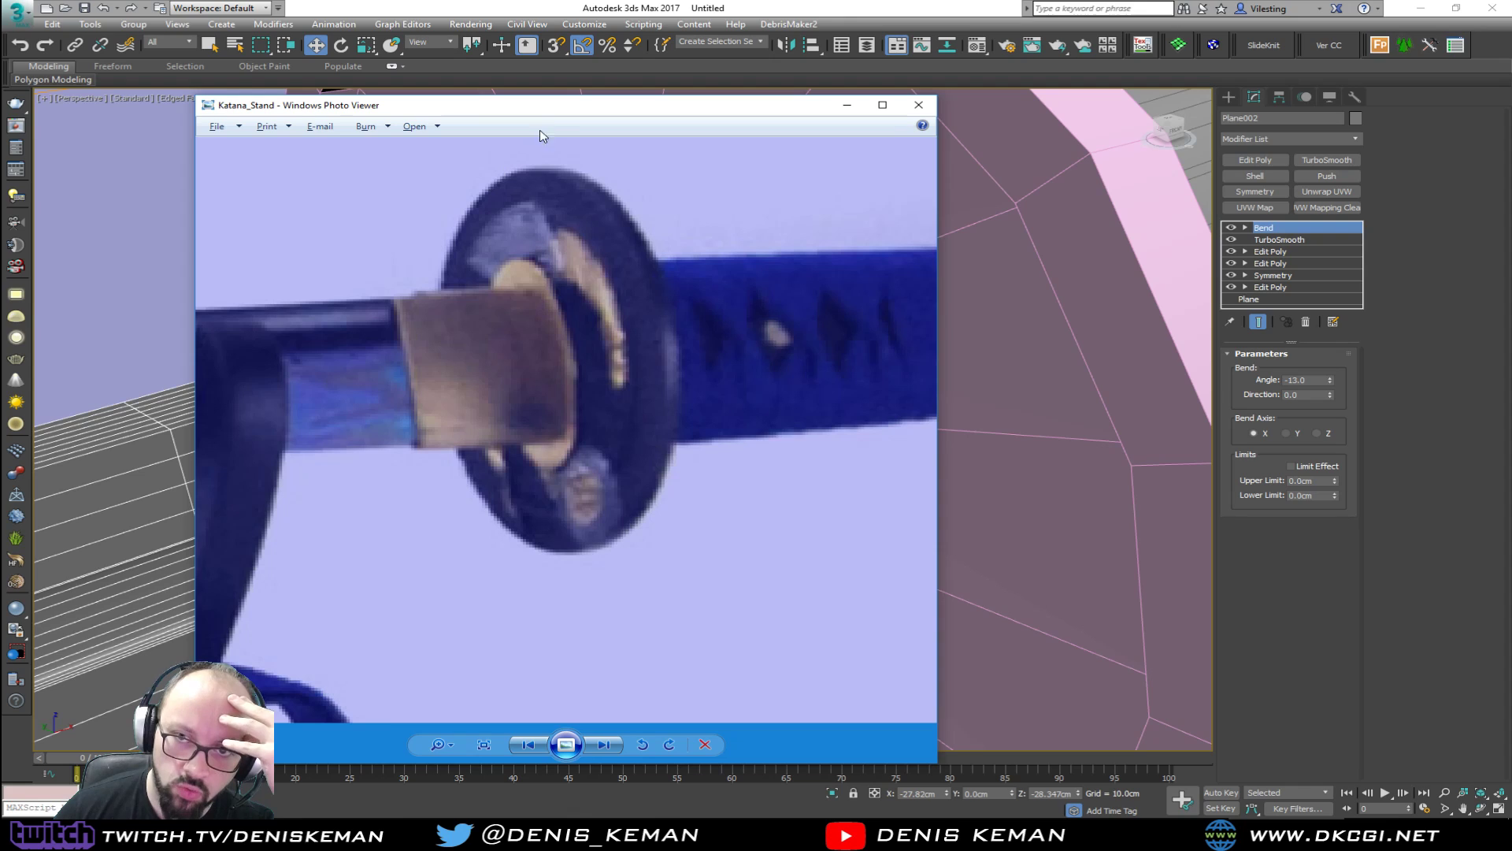
drag(589, 109, 0, 133)
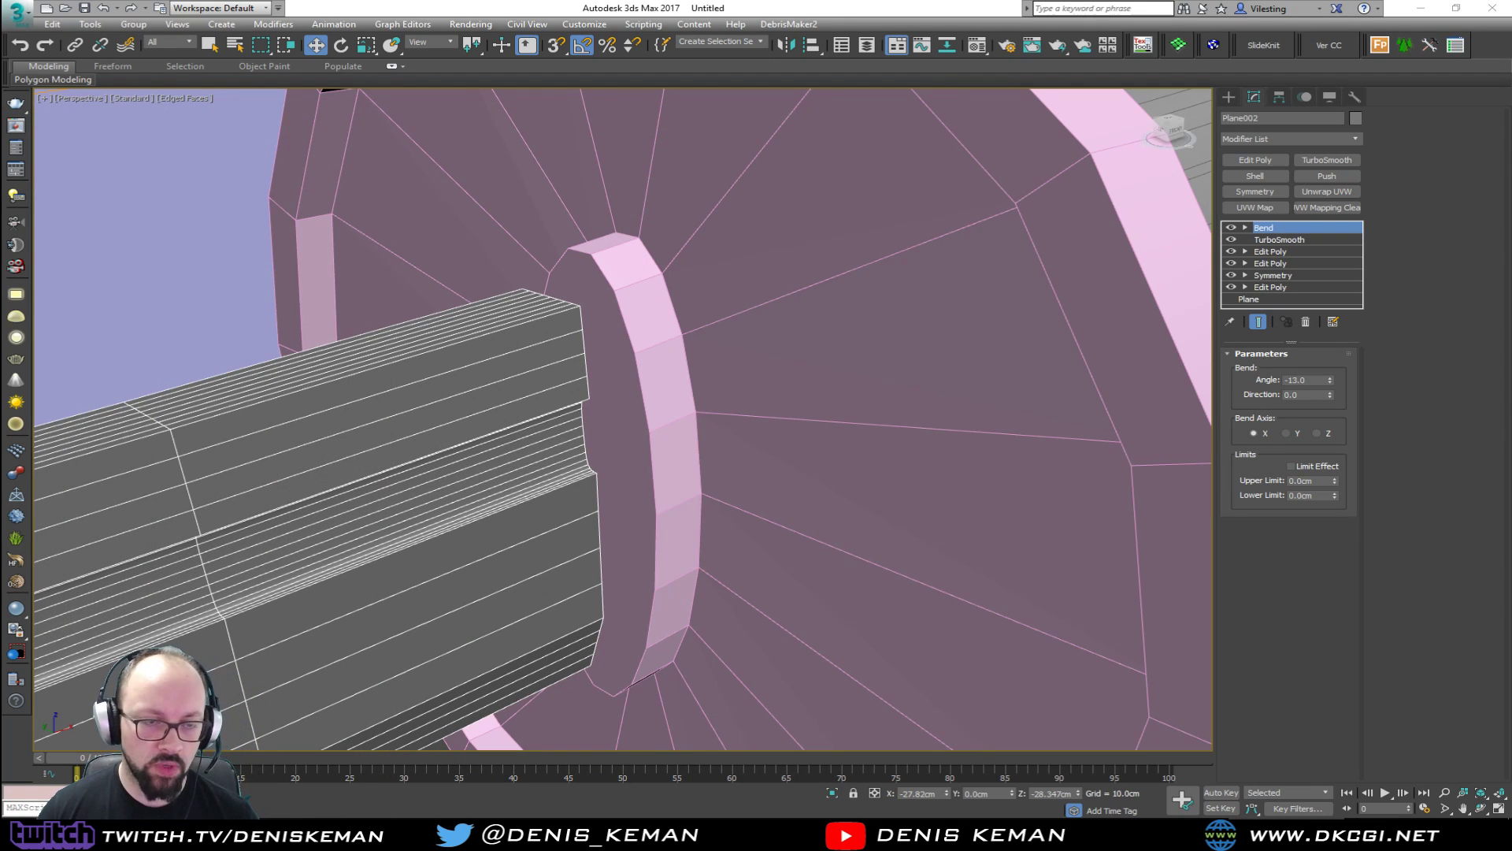
middle_drag(445, 393, 571, 394)
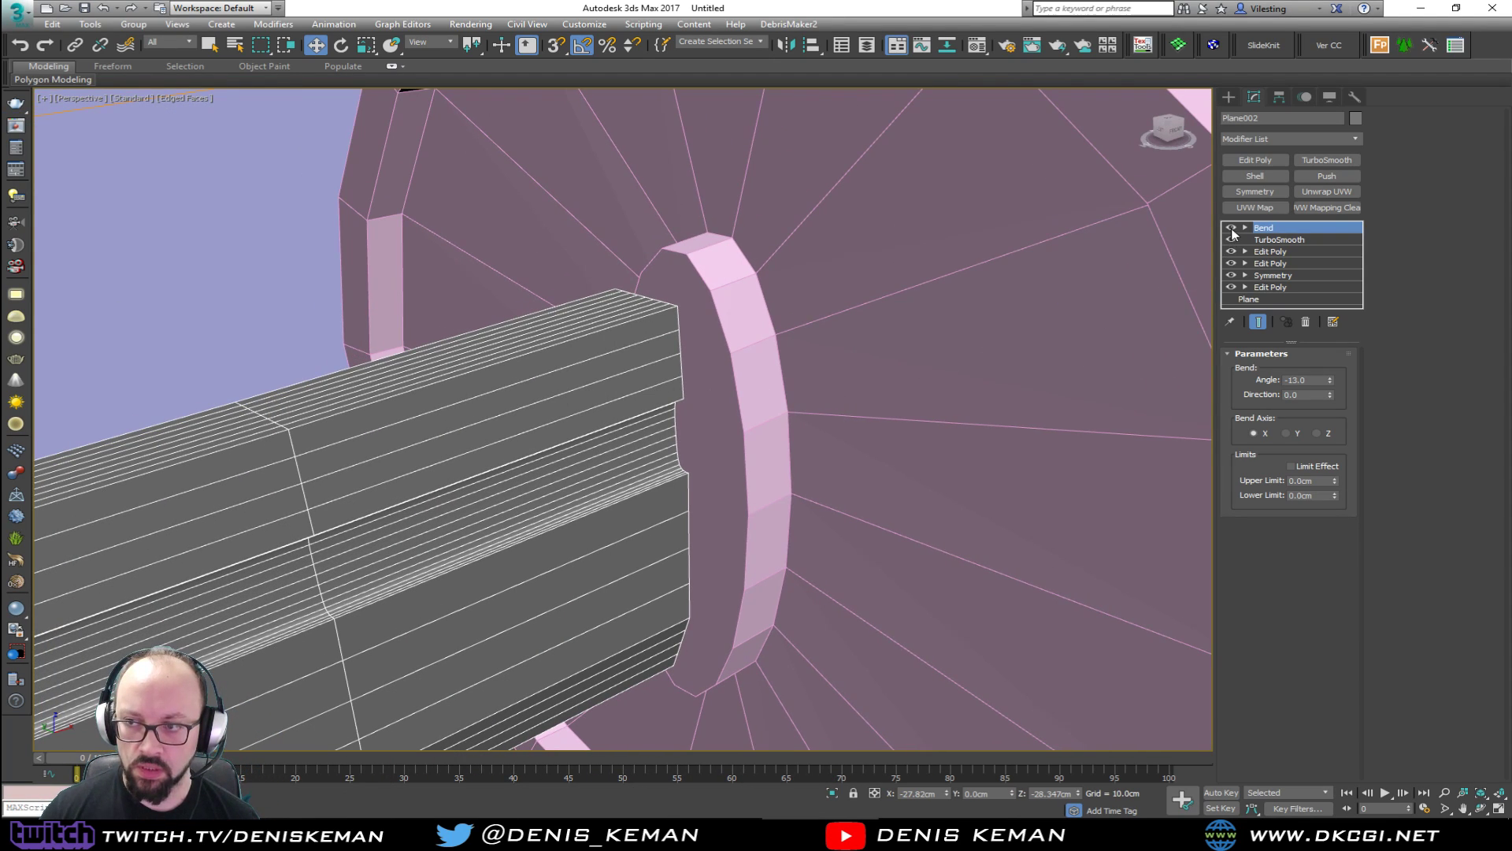
click(1257, 160)
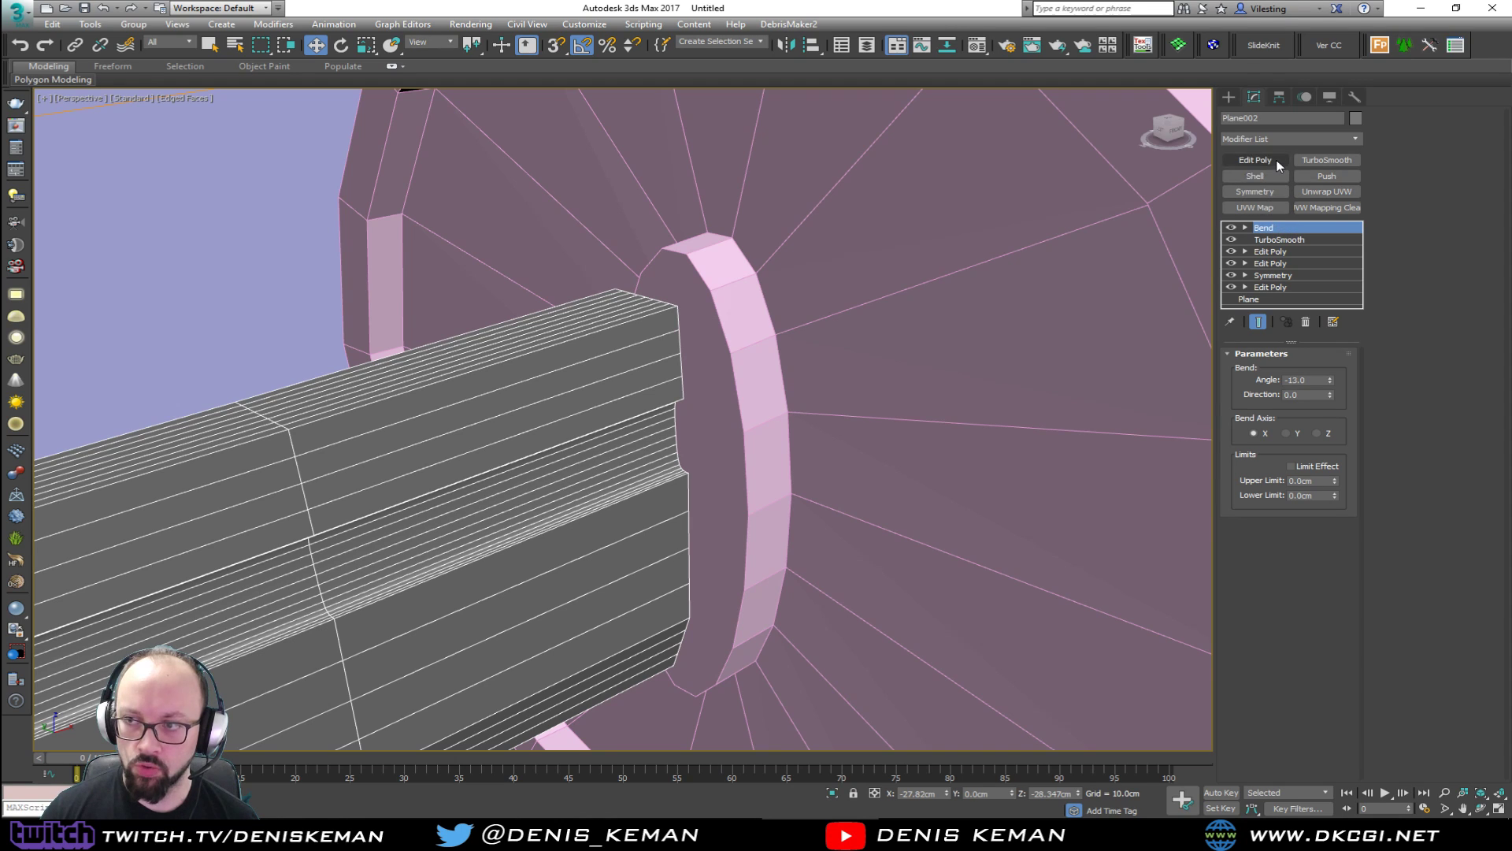
key(2)
click(550, 400)
key(alt+r)
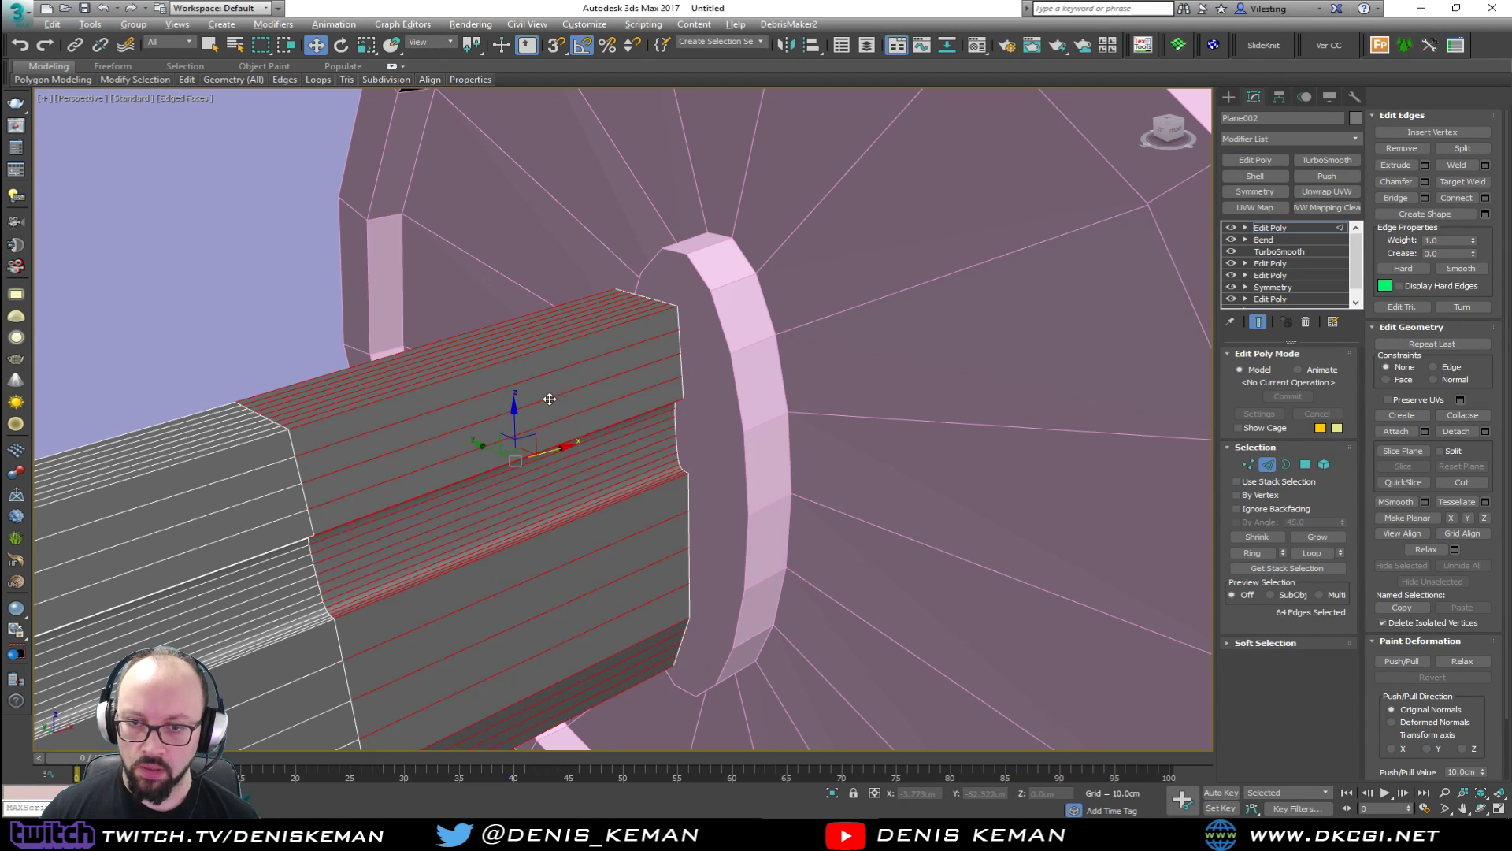
ctrl+click(1304, 464)
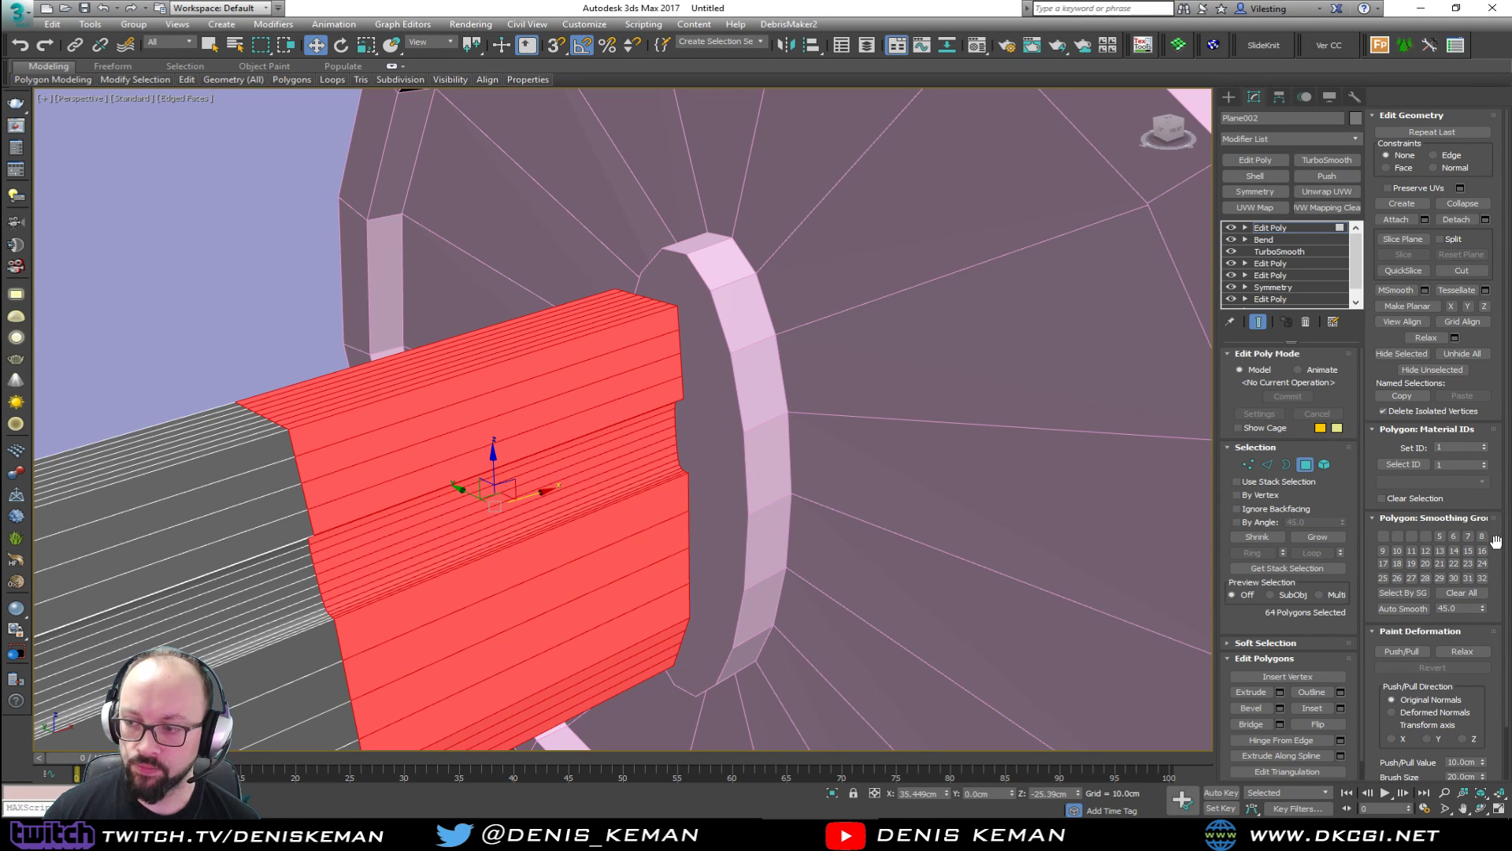
click(1485, 222)
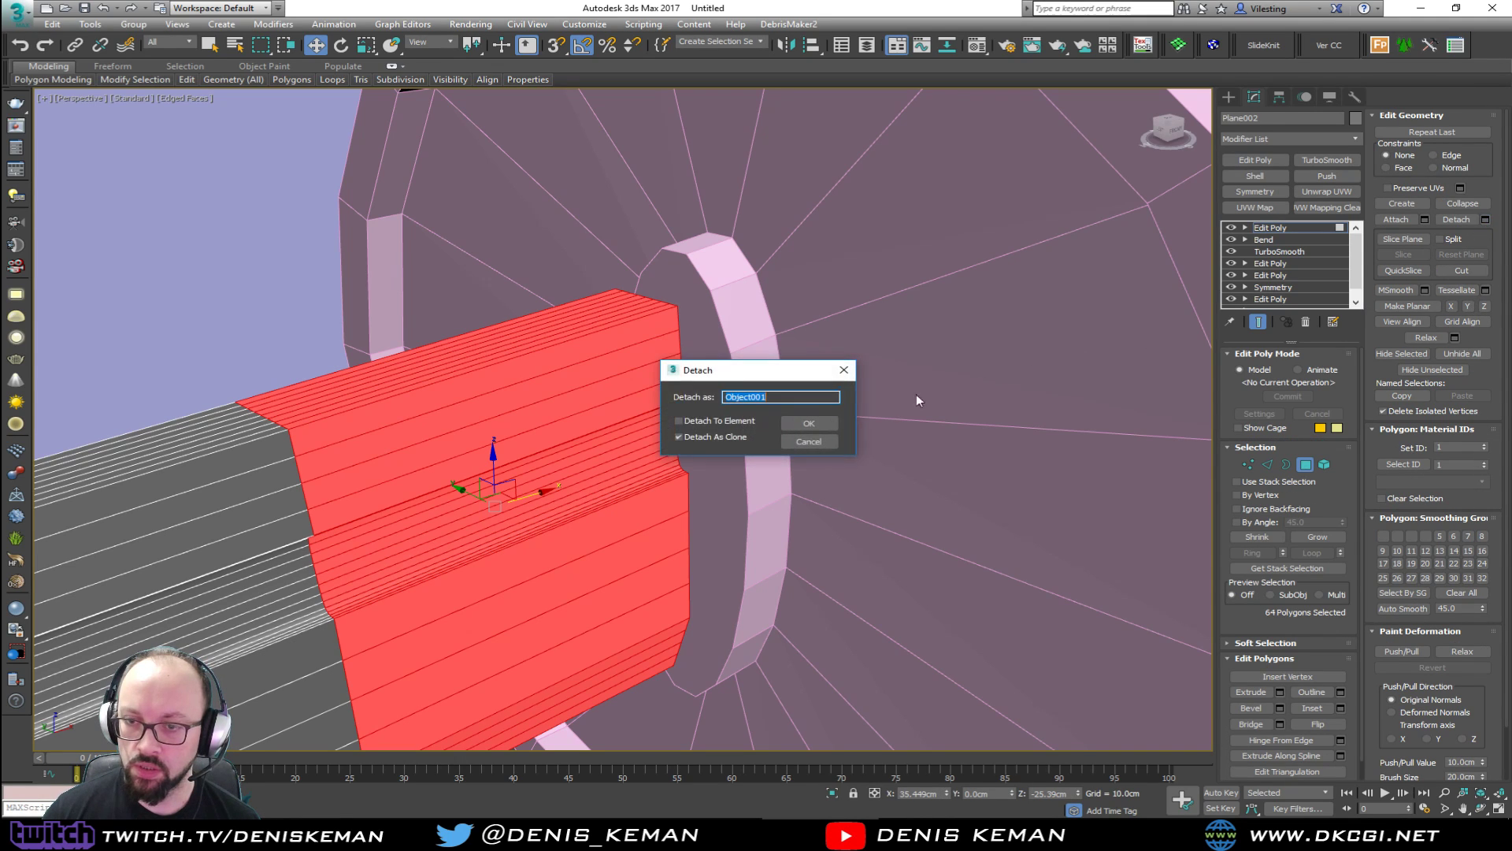
click(809, 424)
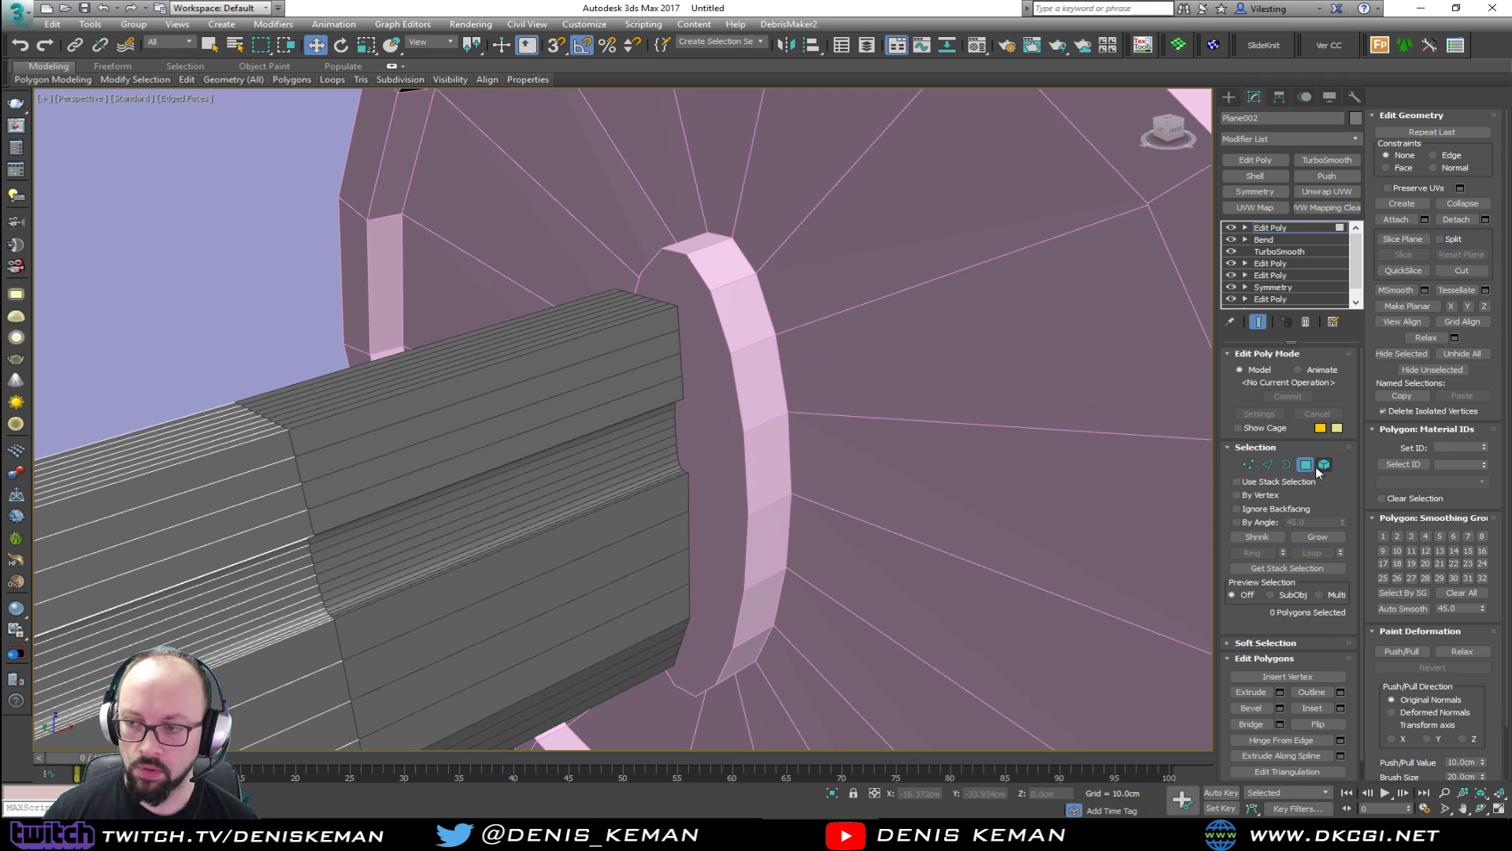
Select the detached blade section and isolate it for editing.
click(585, 522)
mouse_move(585, 523)
alt+middle_down()
mouse_move(473, 523)
mouse_move(583, 521)
alt+middle_up()
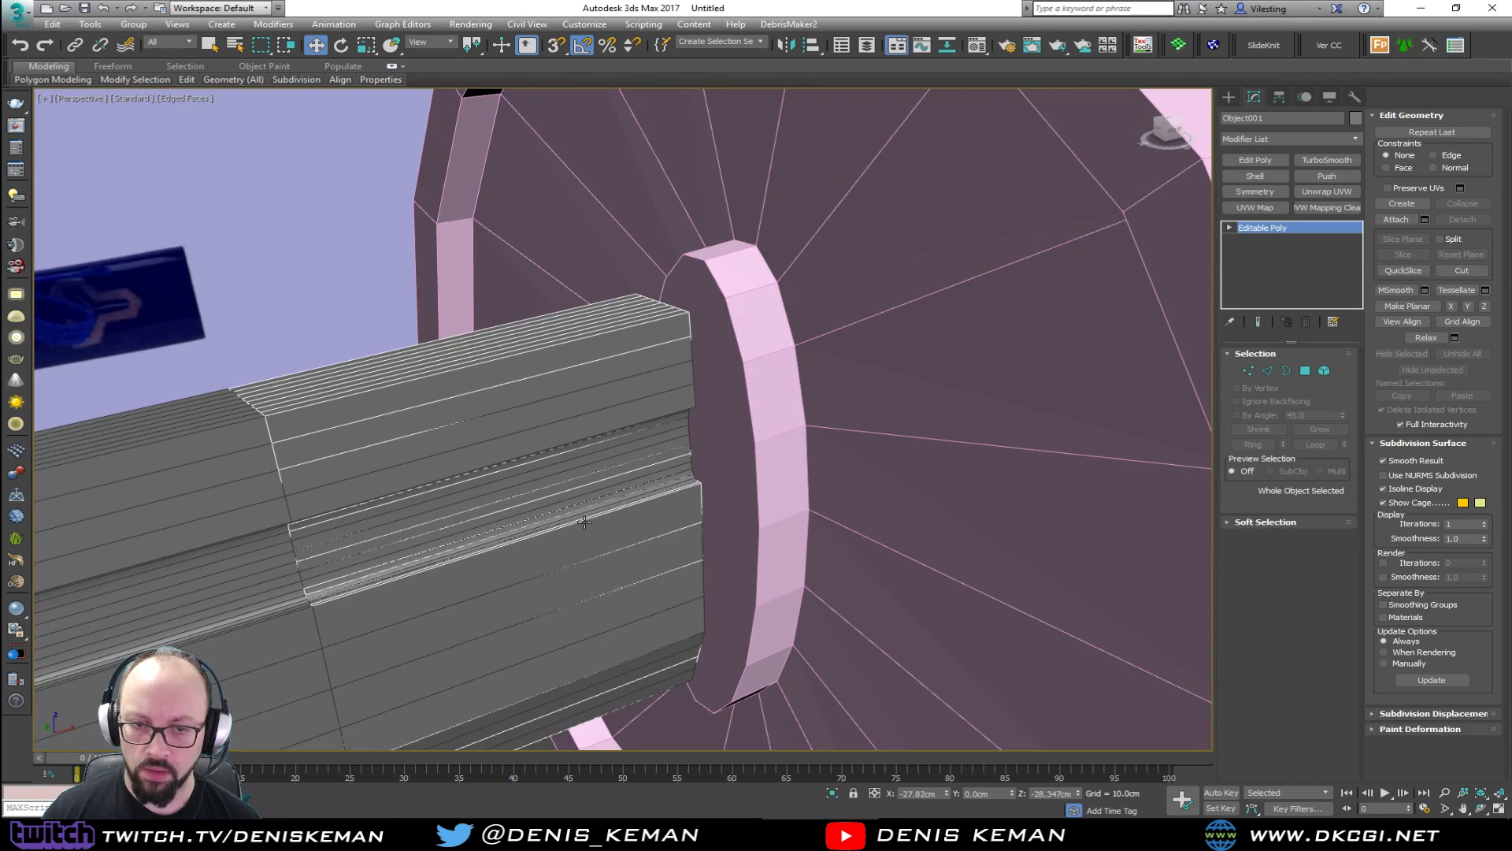
key(alt+q)
scroll(524, 354, up, 2)
Remove the intermediate lengthwise edges from the isolated section's top and the upper side faces above the groove.
key(2)
click(468, 304)
ctrl+click(465, 280)
ctrl+click(465, 239)
alt+middle_drag(465, 238, 642, 268)
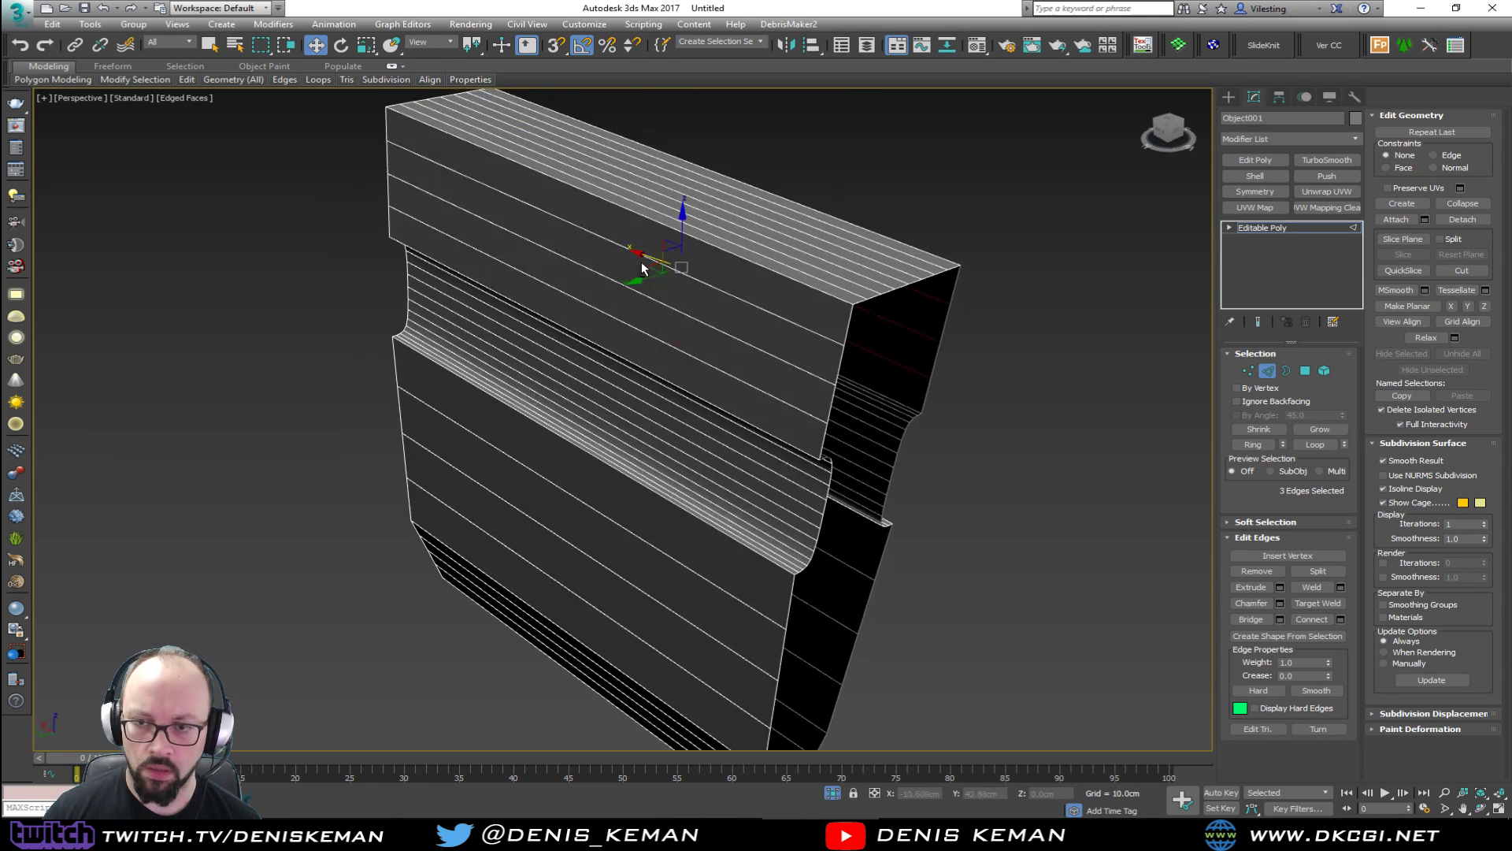
ctrl+click(801, 412)
ctrl+click(812, 380)
ctrl+click(850, 306)
ctrl+click(847, 294)
ctrl+click(862, 287)
ctrl+click(874, 281)
ctrl+click(886, 277)
ctrl+click(900, 273)
ctrl+click(916, 265)
ctrl+click(918, 262)
key(BackSpace)
Remove the intermediate lengthwise edges from the lower side faces and the bevelled cutting edge of the section.
alt+middle_drag(810, 436, 585, 415)
click(581, 471)
ctrl+click(590, 519)
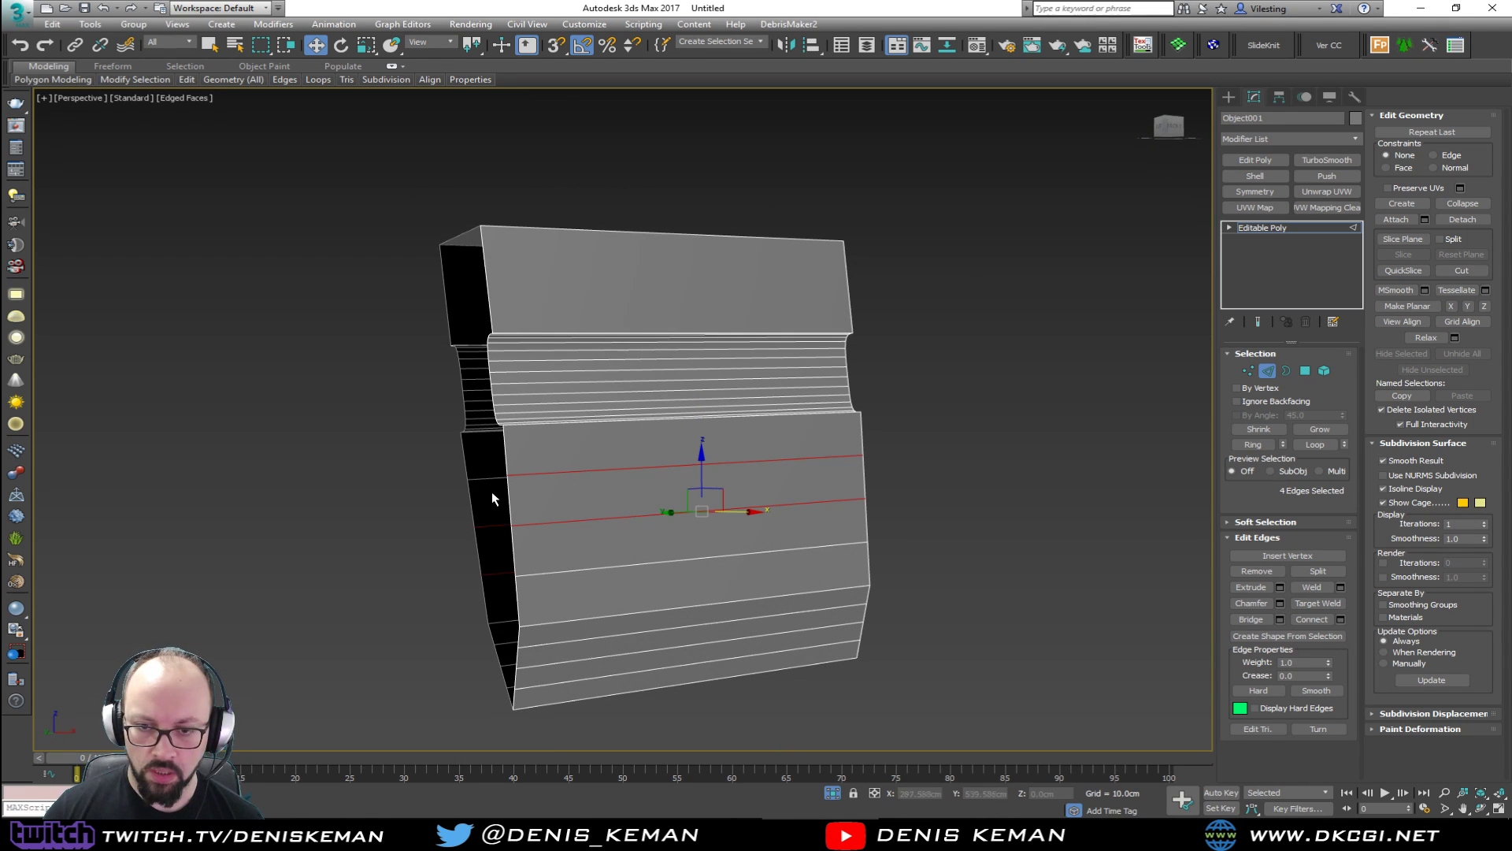
ctrl+click(581, 572)
ctrl+click(564, 640)
ctrl+click(557, 662)
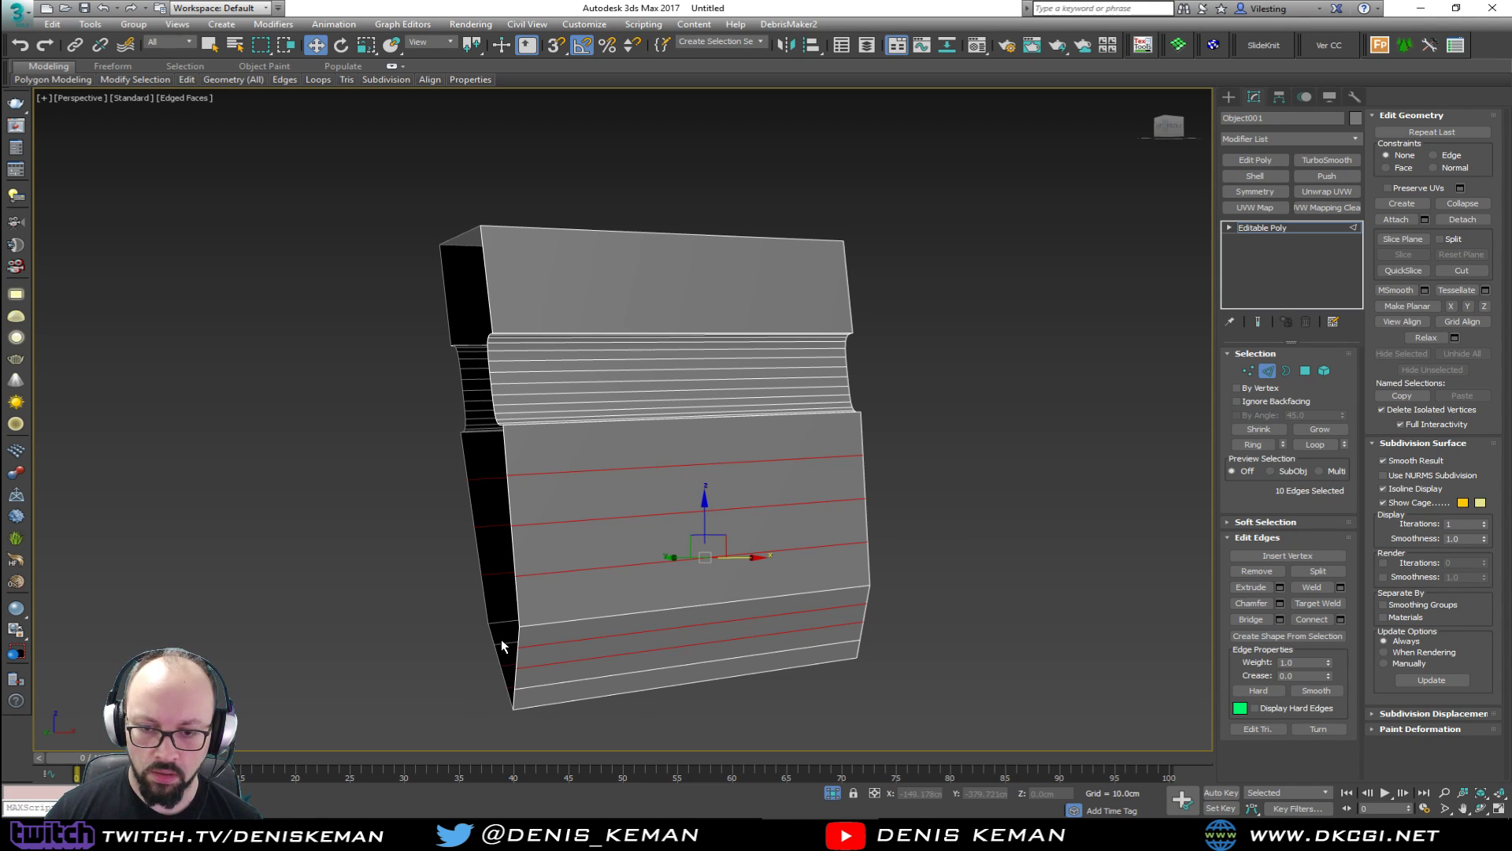
ctrl+click(561, 679)
alt+middle_drag(558, 682, 560, 666)
key(ctrl+BackSpace)
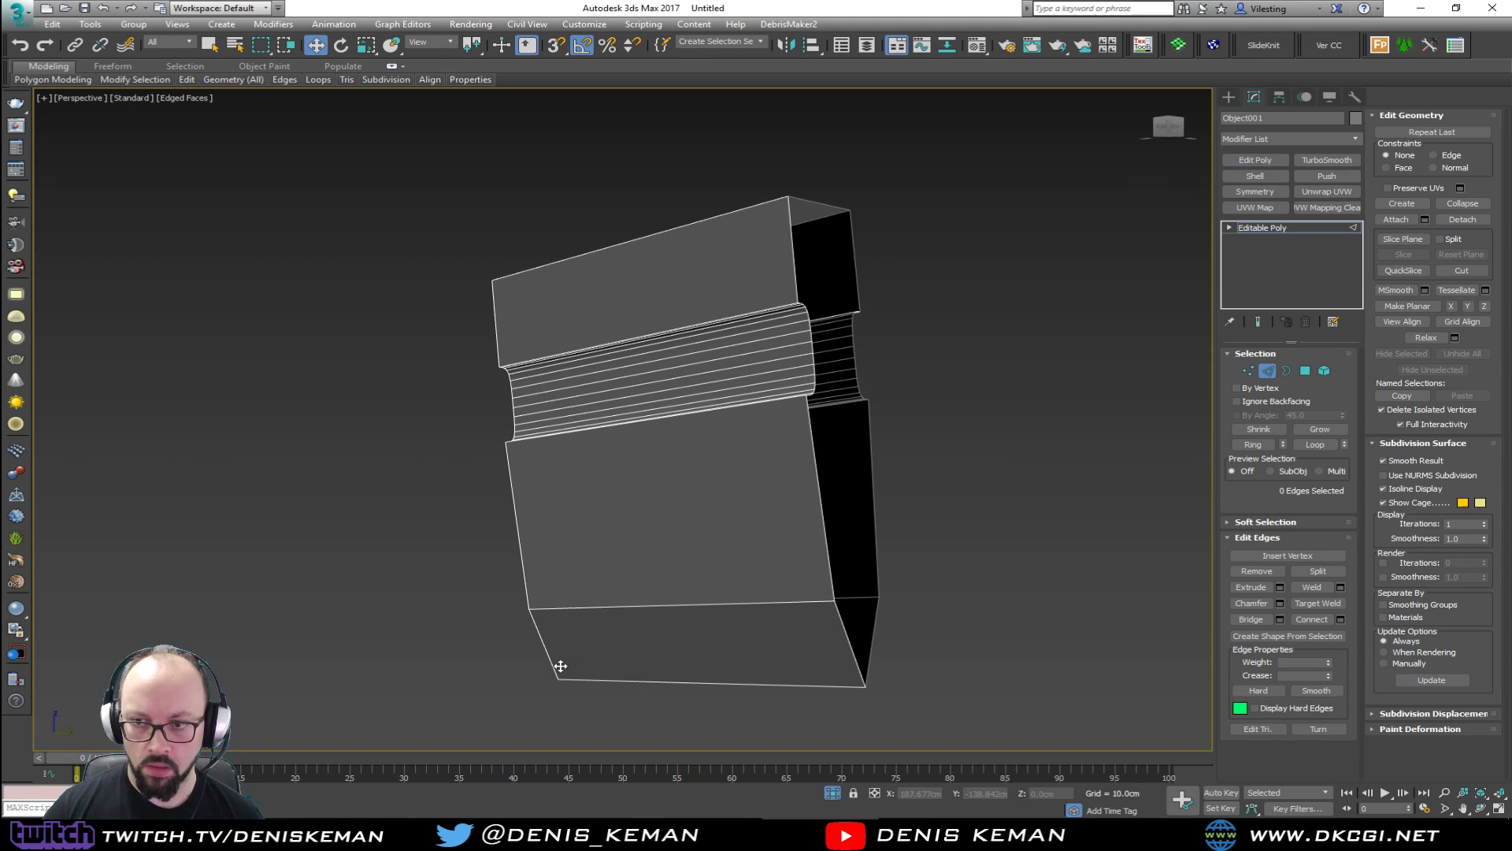
Select all the groove polygons on both sides of the isolated section and delete them.
scroll(738, 319, up, 4)
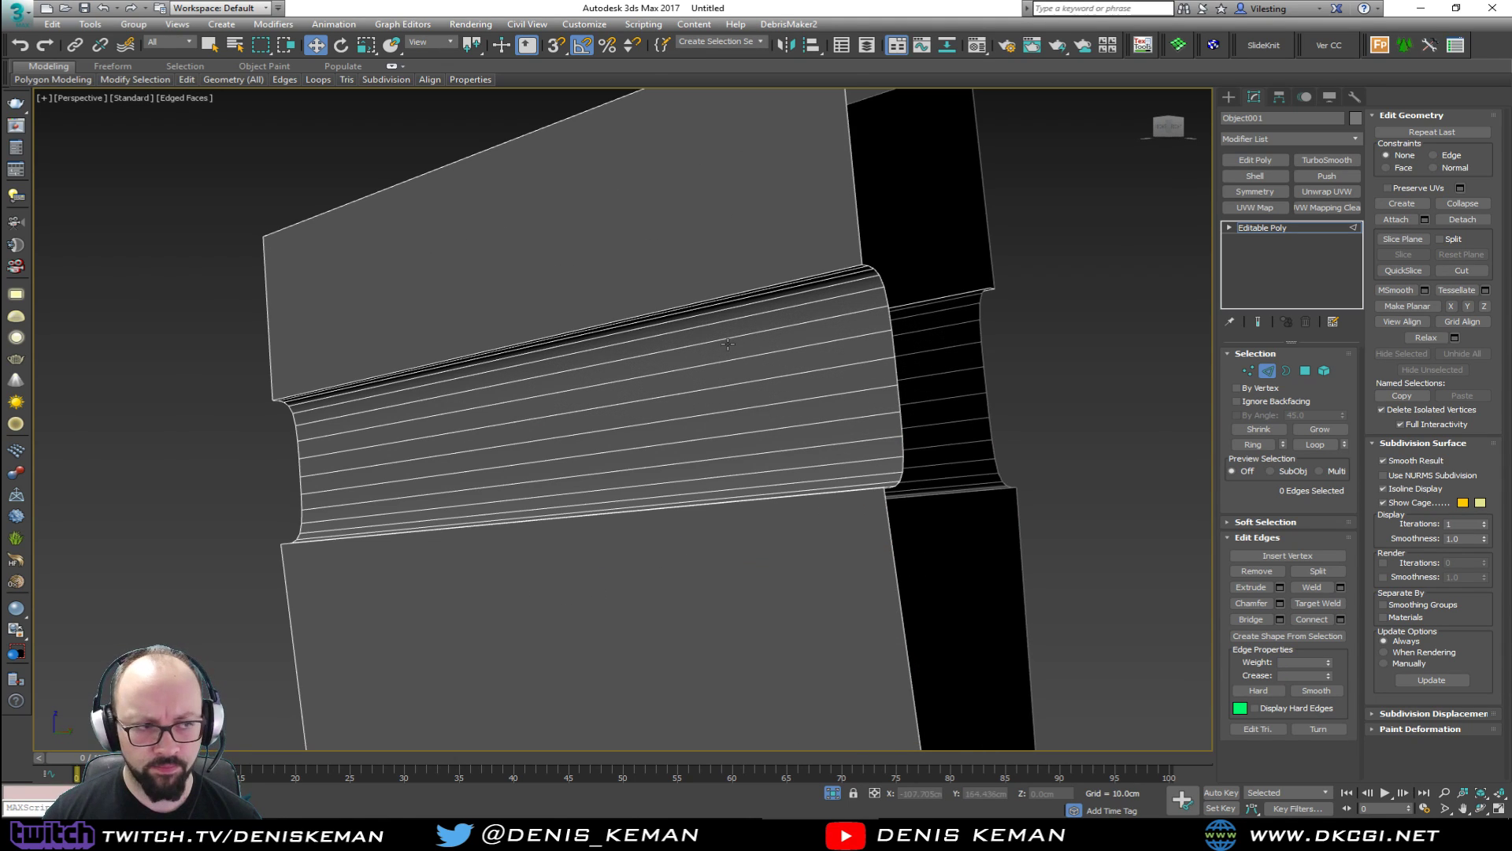
alt+middle_drag(705, 337, 720, 386)
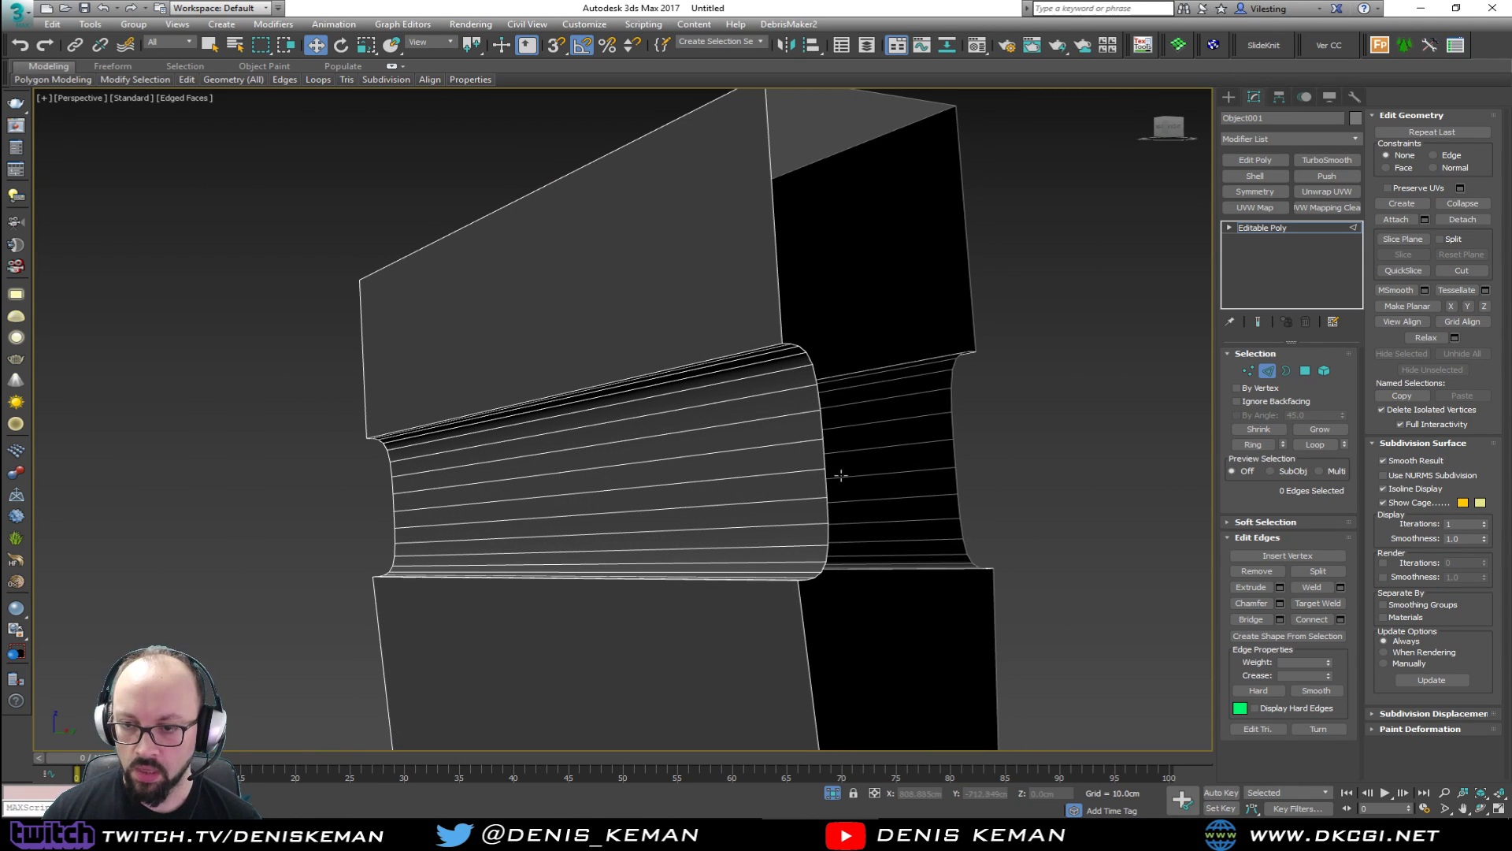
key(2)
key(2)
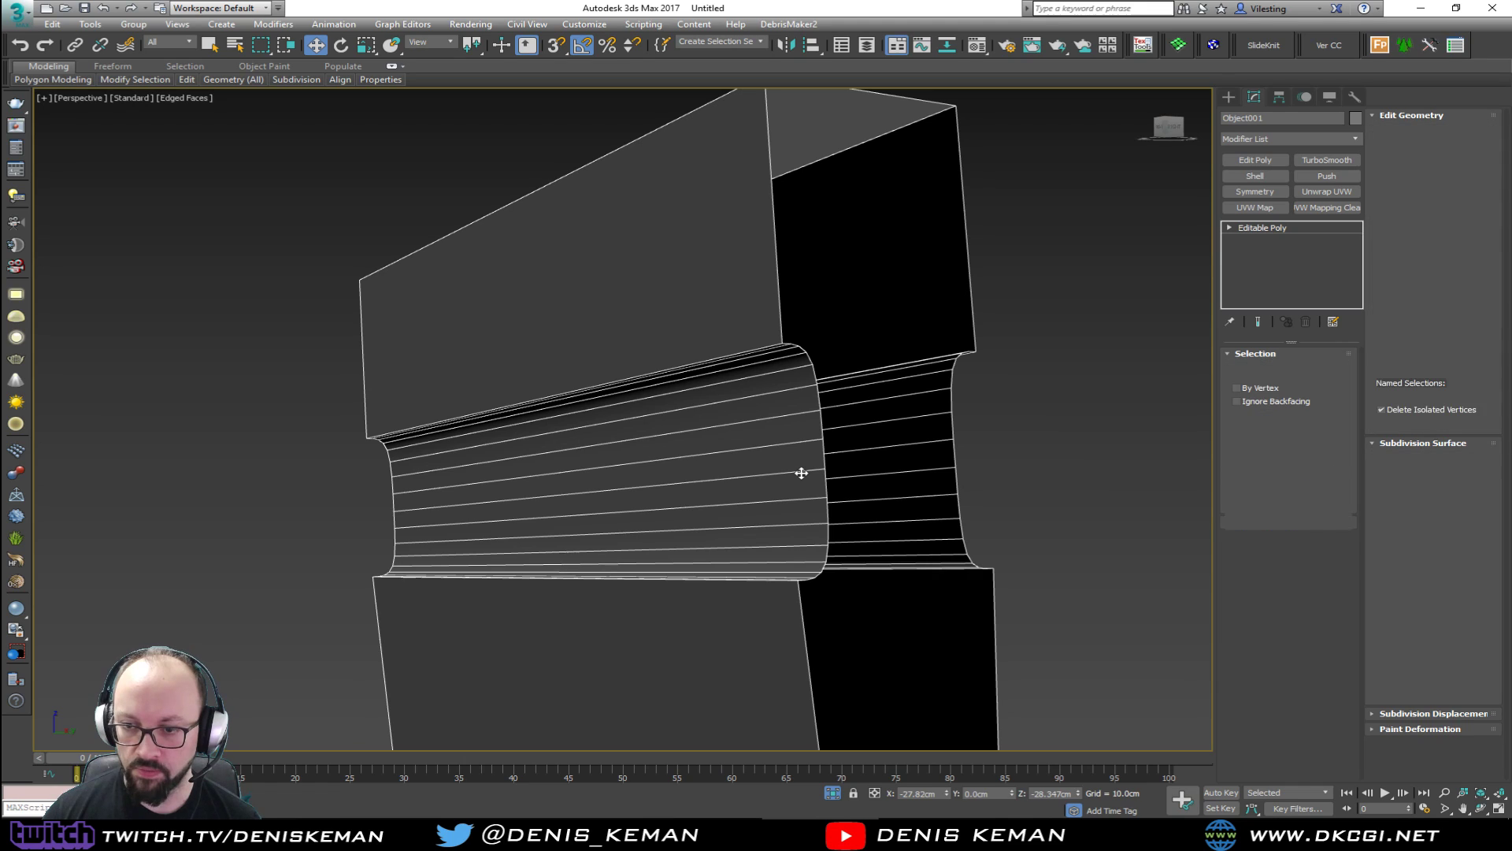
ctrl+click(925, 472)
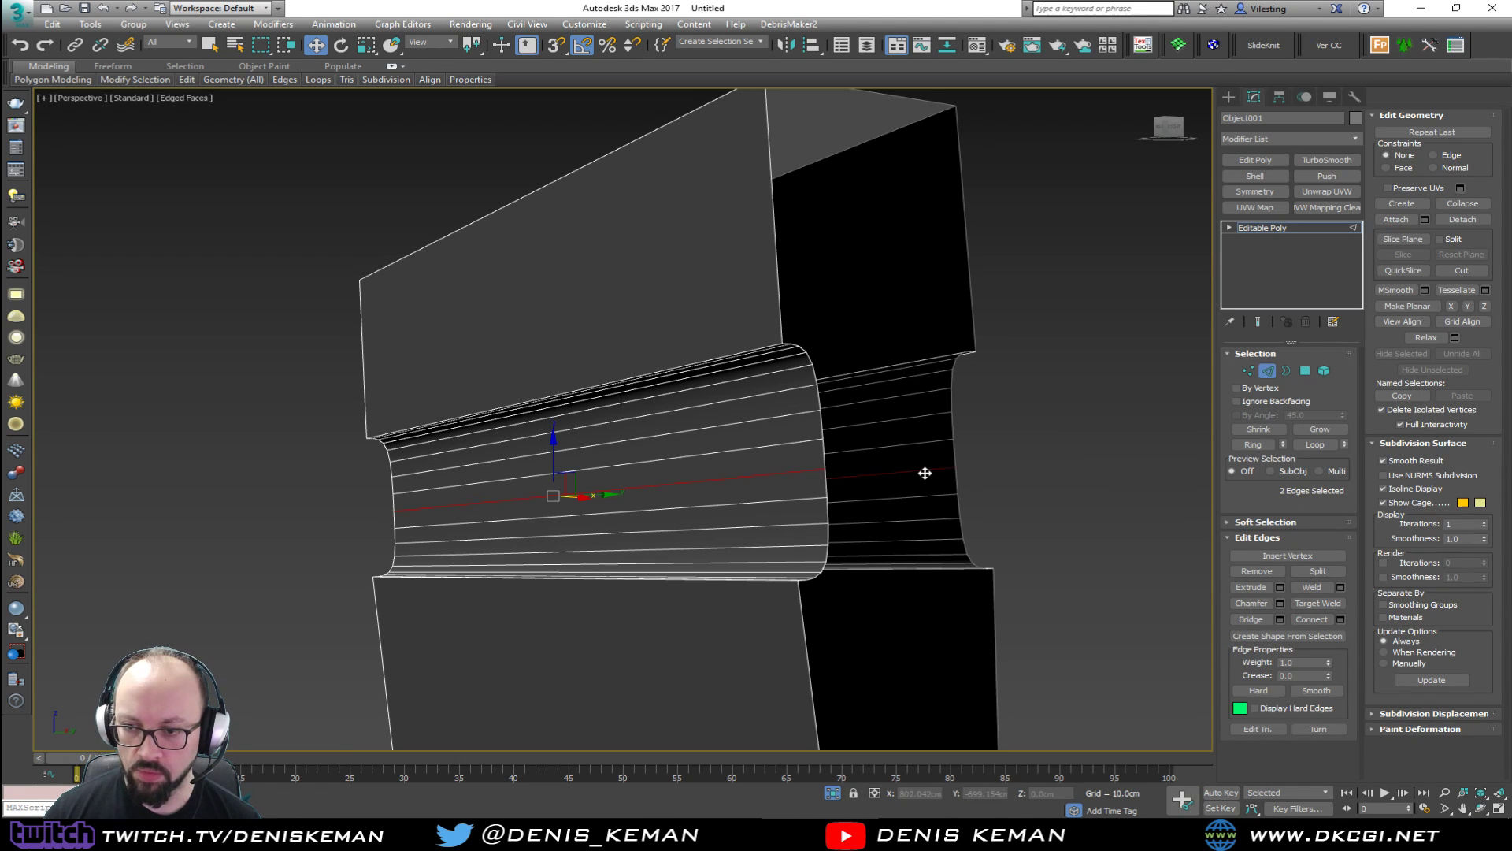
ctrl+click(1305, 371)
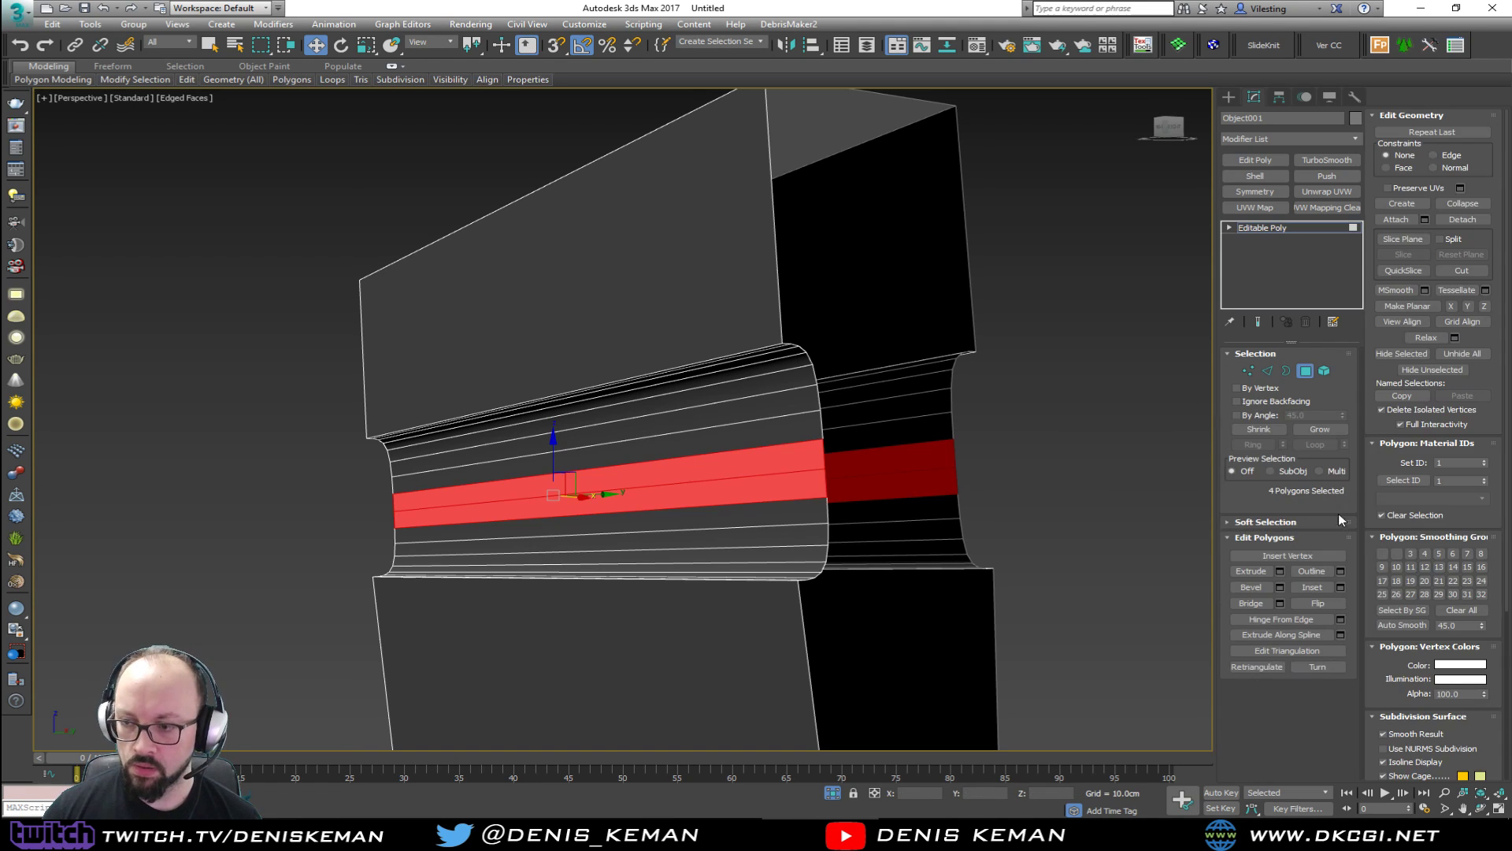
click(1327, 435)
click(1327, 433)
click(1327, 432)
click(1327, 431)
click(1327, 432)
key(ctrl+z)
key(Delete)
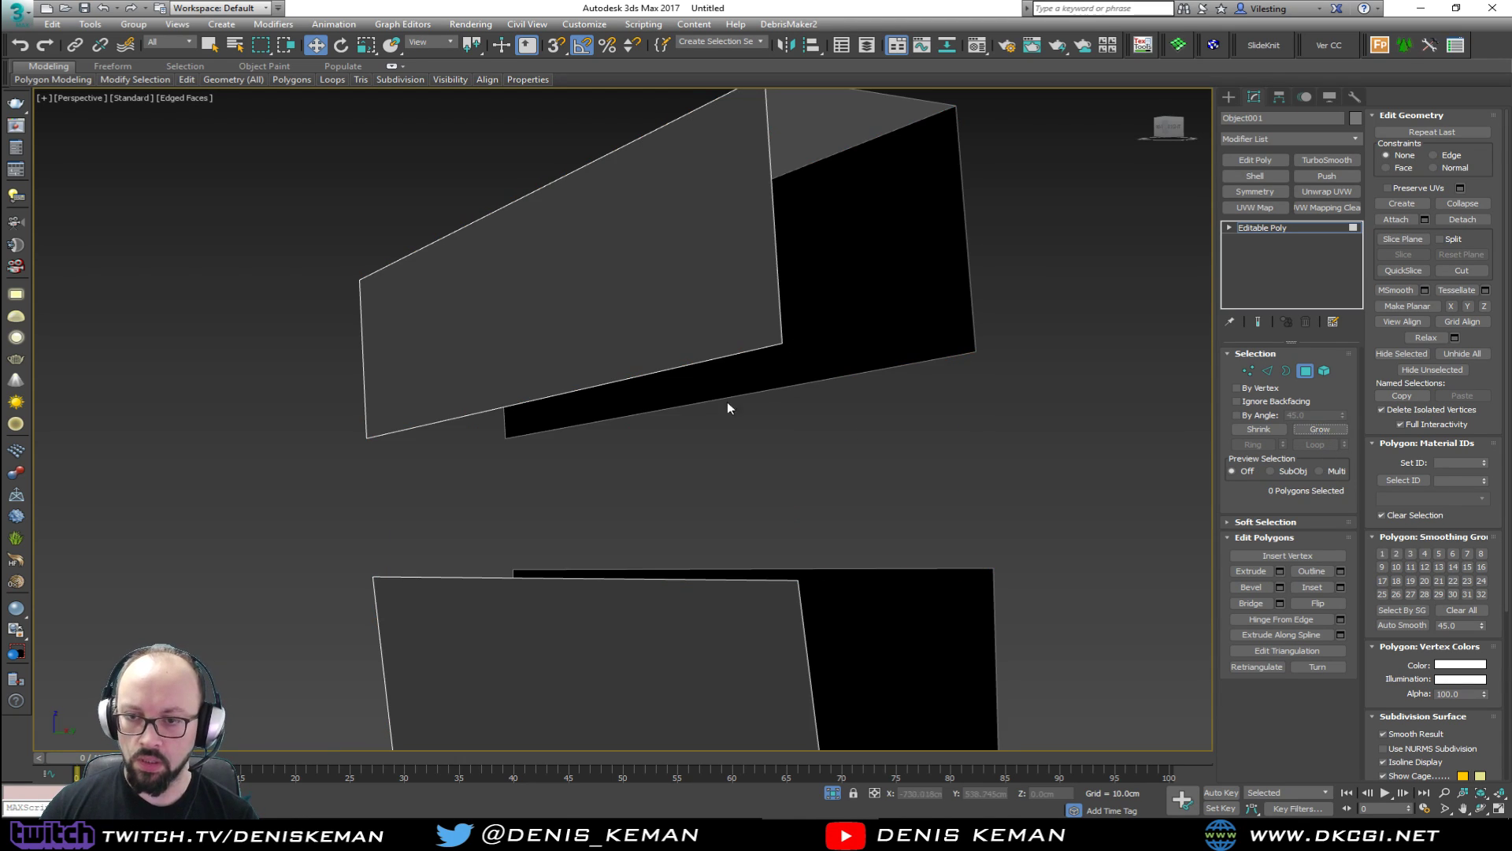
Bridge the open edges above and below the removed groove on both sides of the section.
key(2)
click(704, 363)
ctrl+click(726, 579)
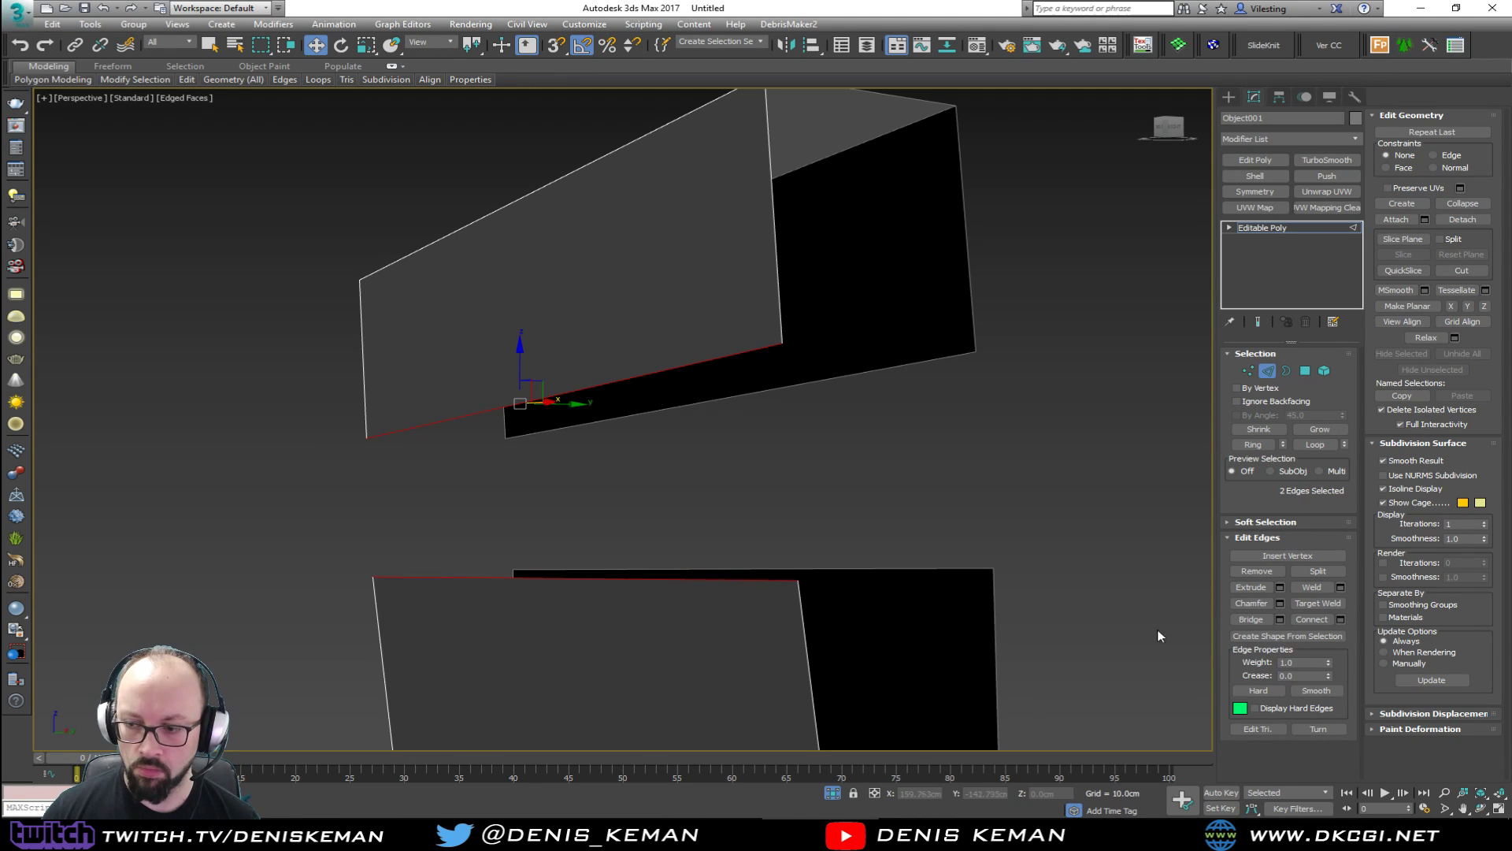
click(1251, 619)
drag(876, 368, 896, 606)
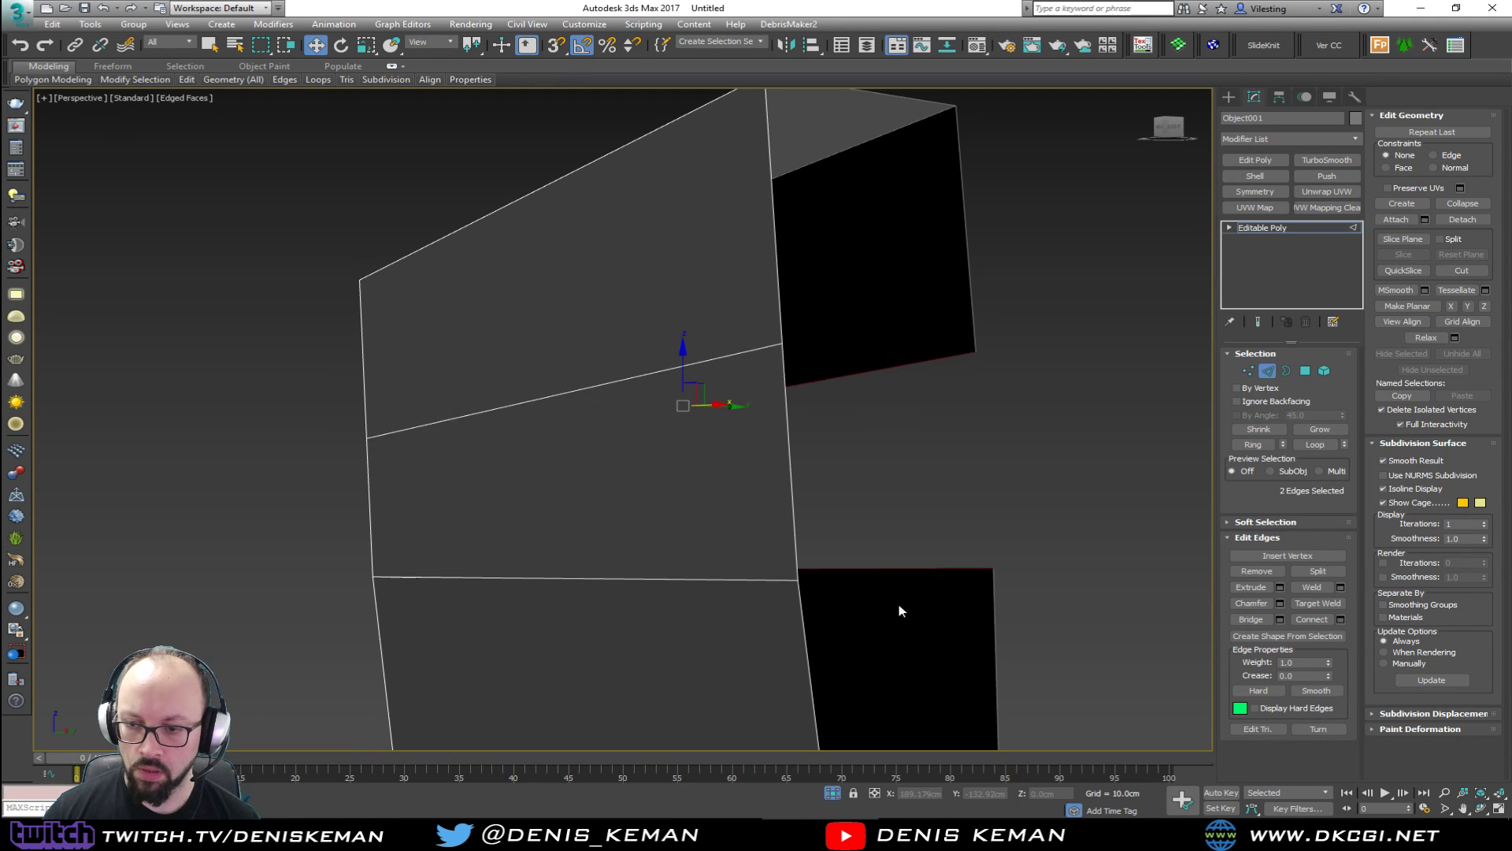
click(1274, 623)
alt+middle_drag(748, 457, 1081, 438)
click(1266, 371)
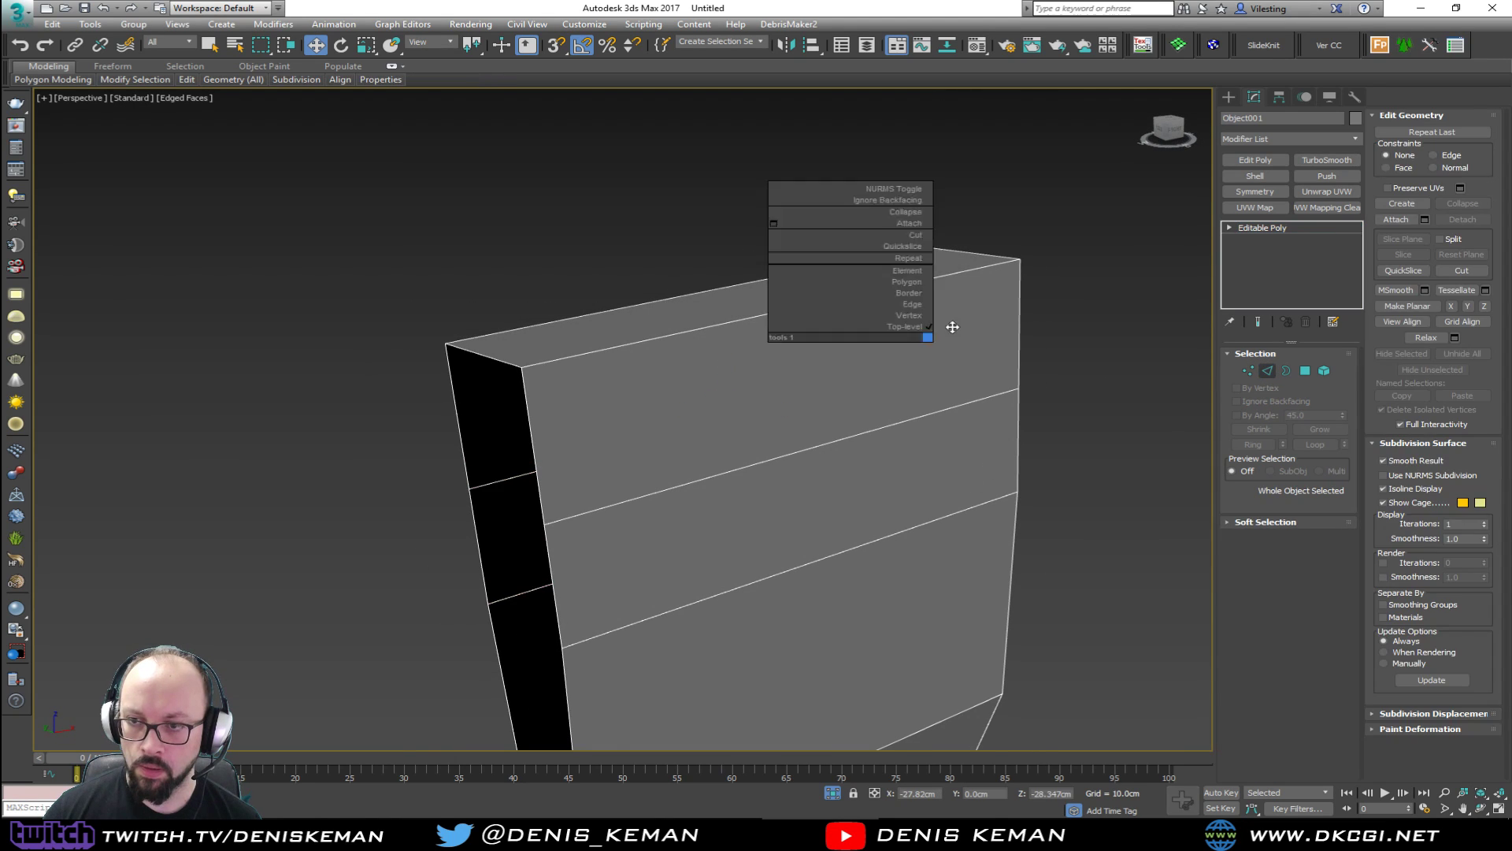
End isolation, select the collar section and move its open border at the guard end closer to the guard.
key(alt+q)
click(515, 488)
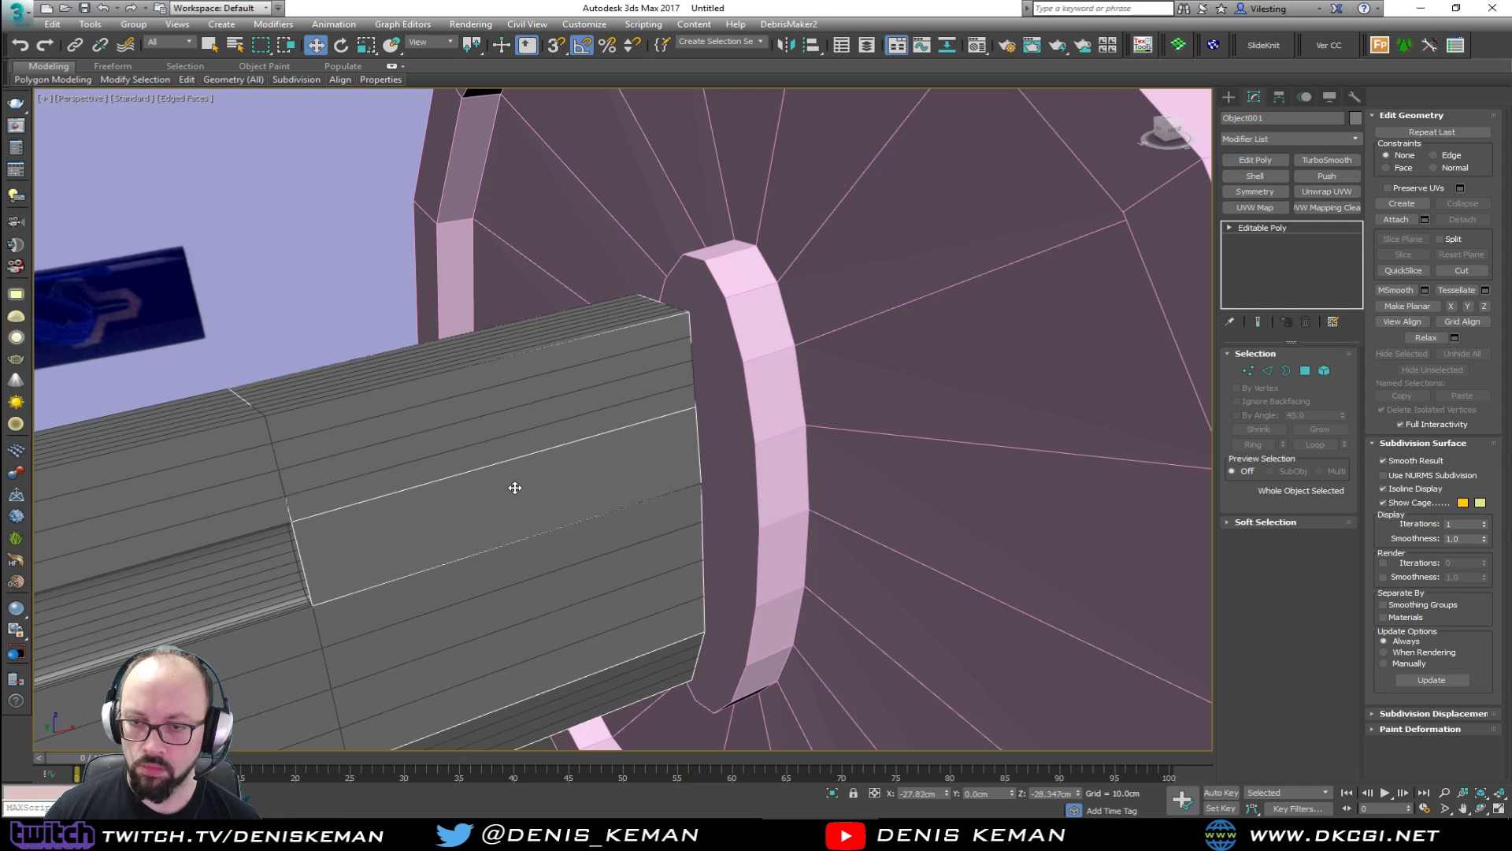
click(515, 487)
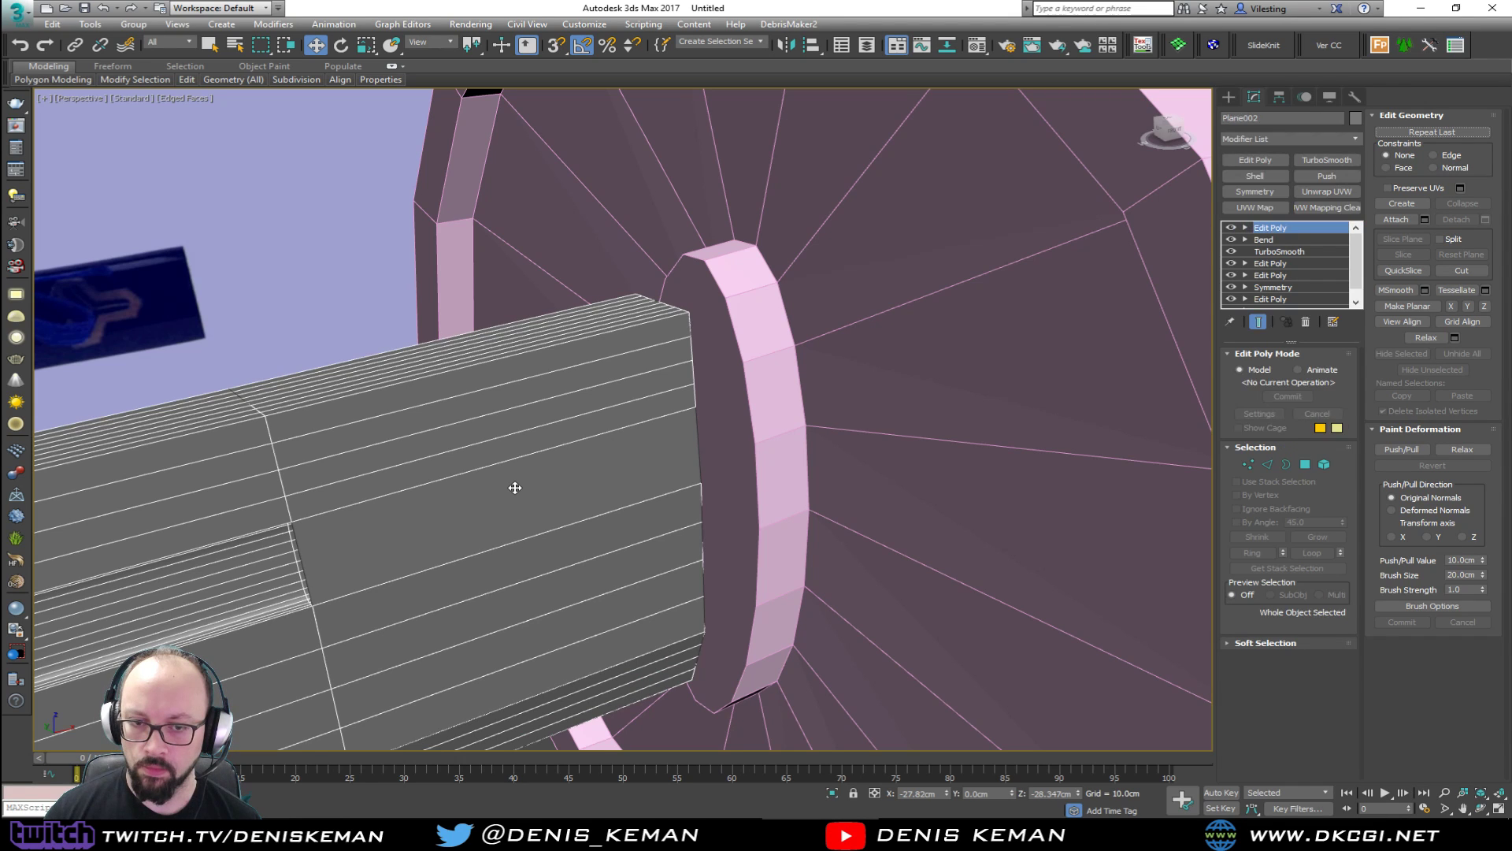
click(511, 513)
alt+middle_drag(591, 491, 566, 501)
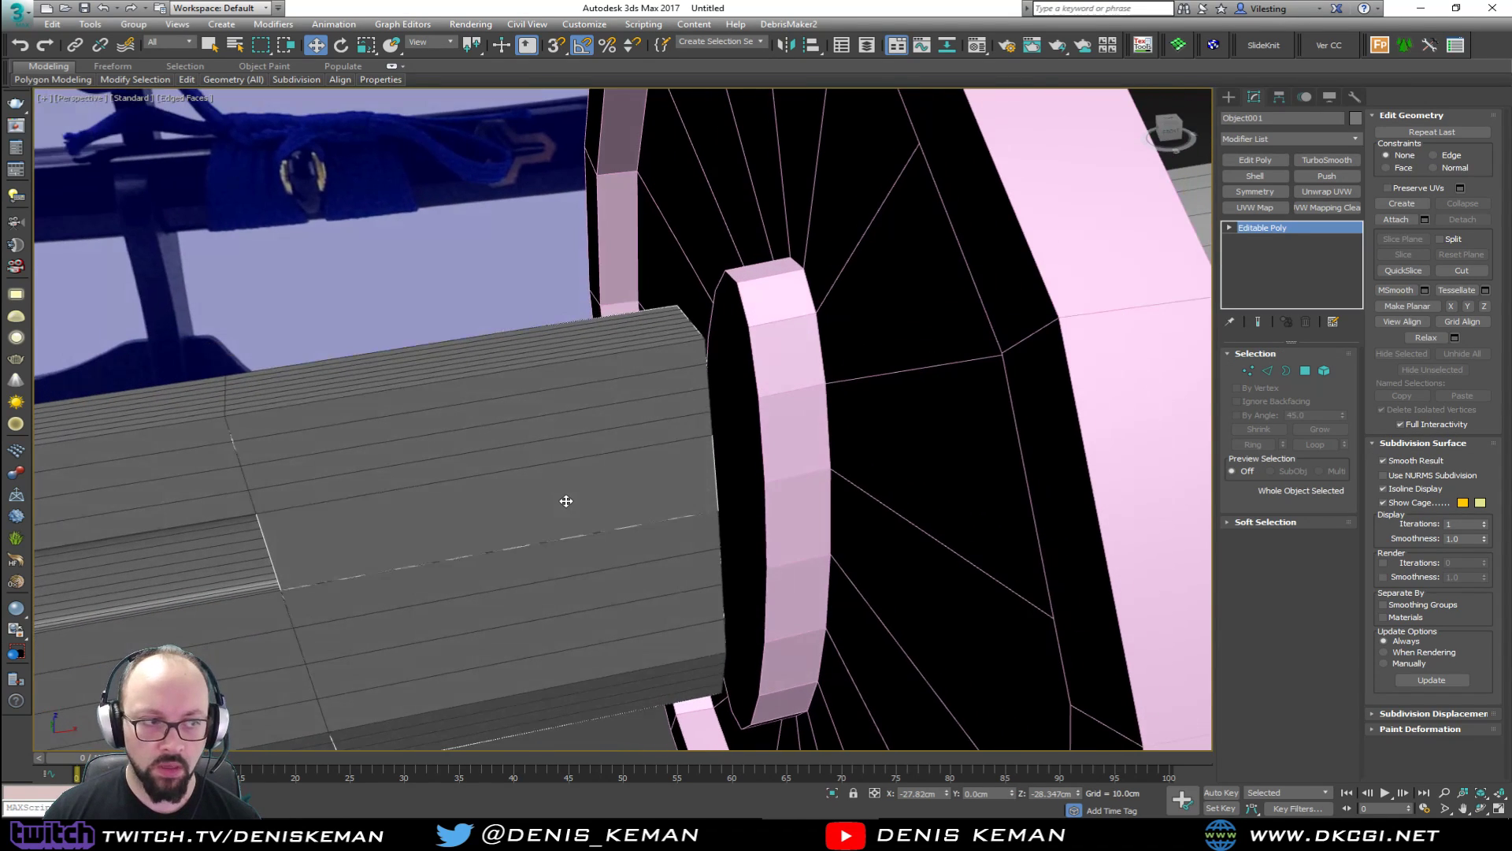
key(3)
click(719, 499)
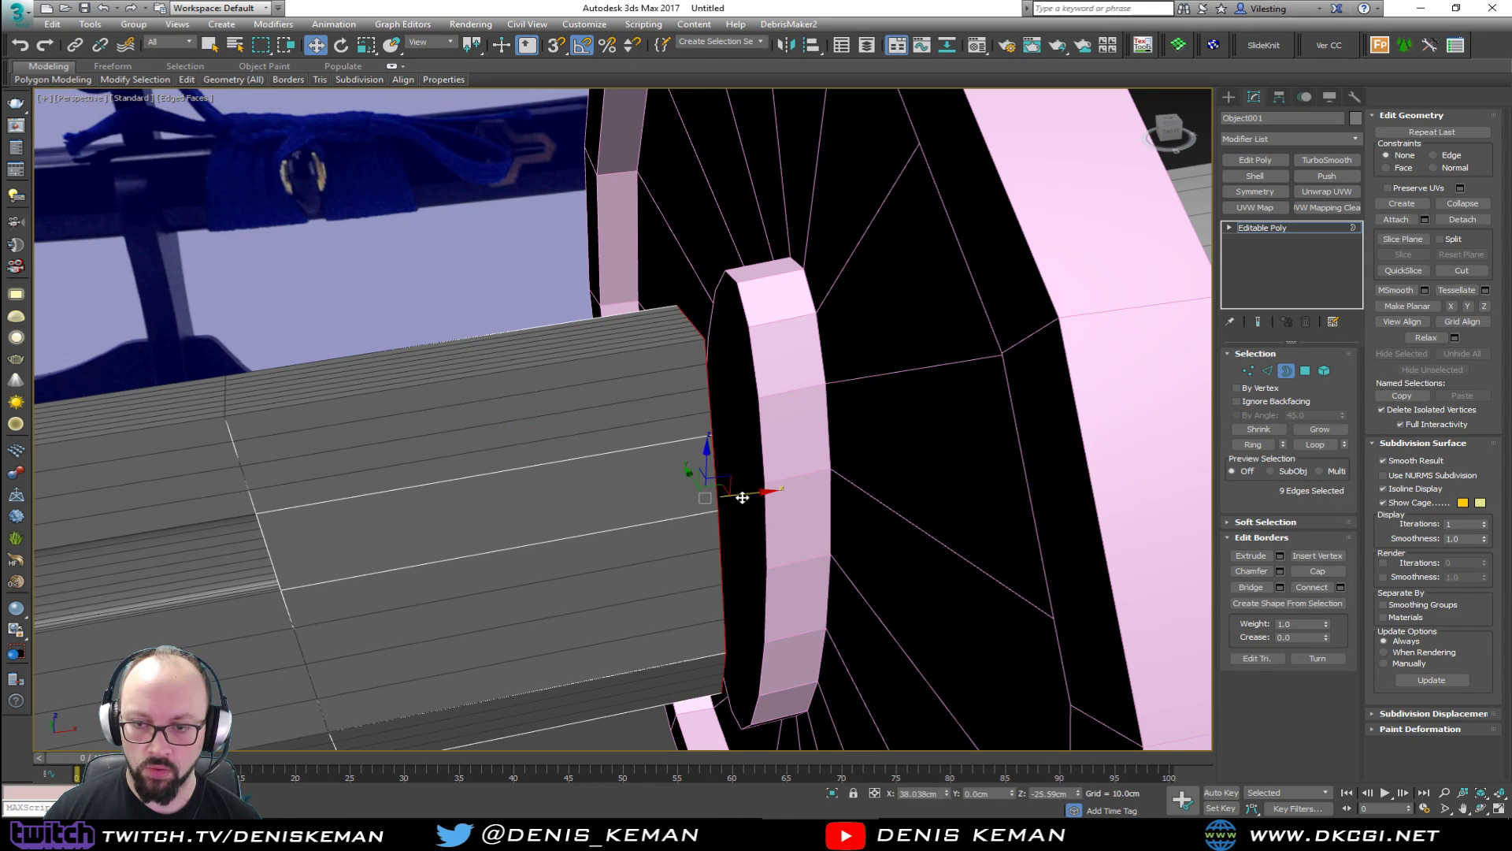
alt+middle_drag(718, 500, 762, 500)
mouse_move(761, 500)
shift+mouse_down()
mouse_move(923, 467)
mouse_move(811, 476)
shift+mouse_up()
click(1286, 370)
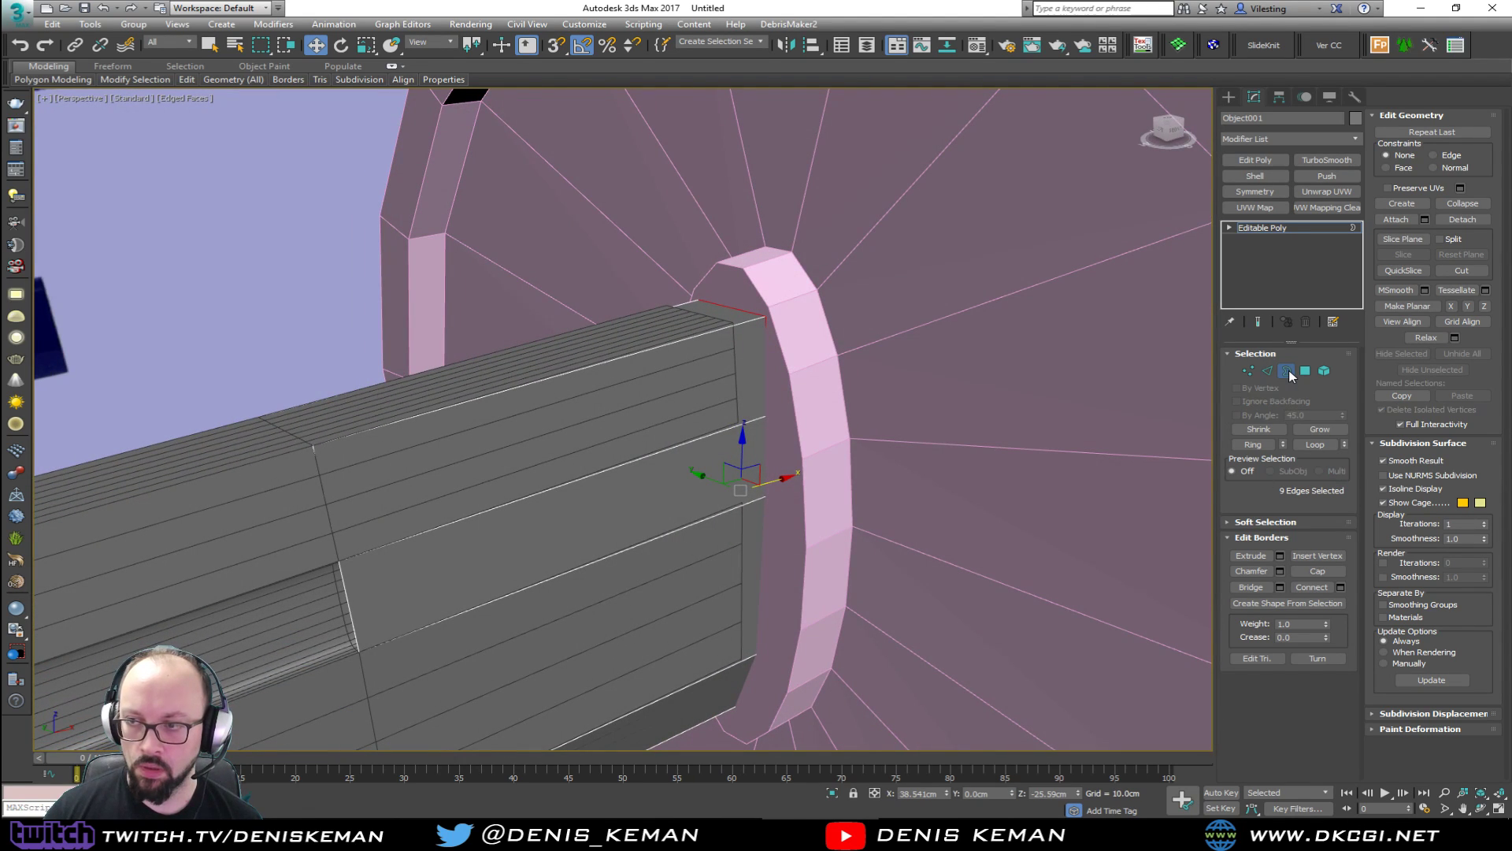
Apply a Shell modifier to the collar with an outer amount of 0.2 cm.
click(1270, 175)
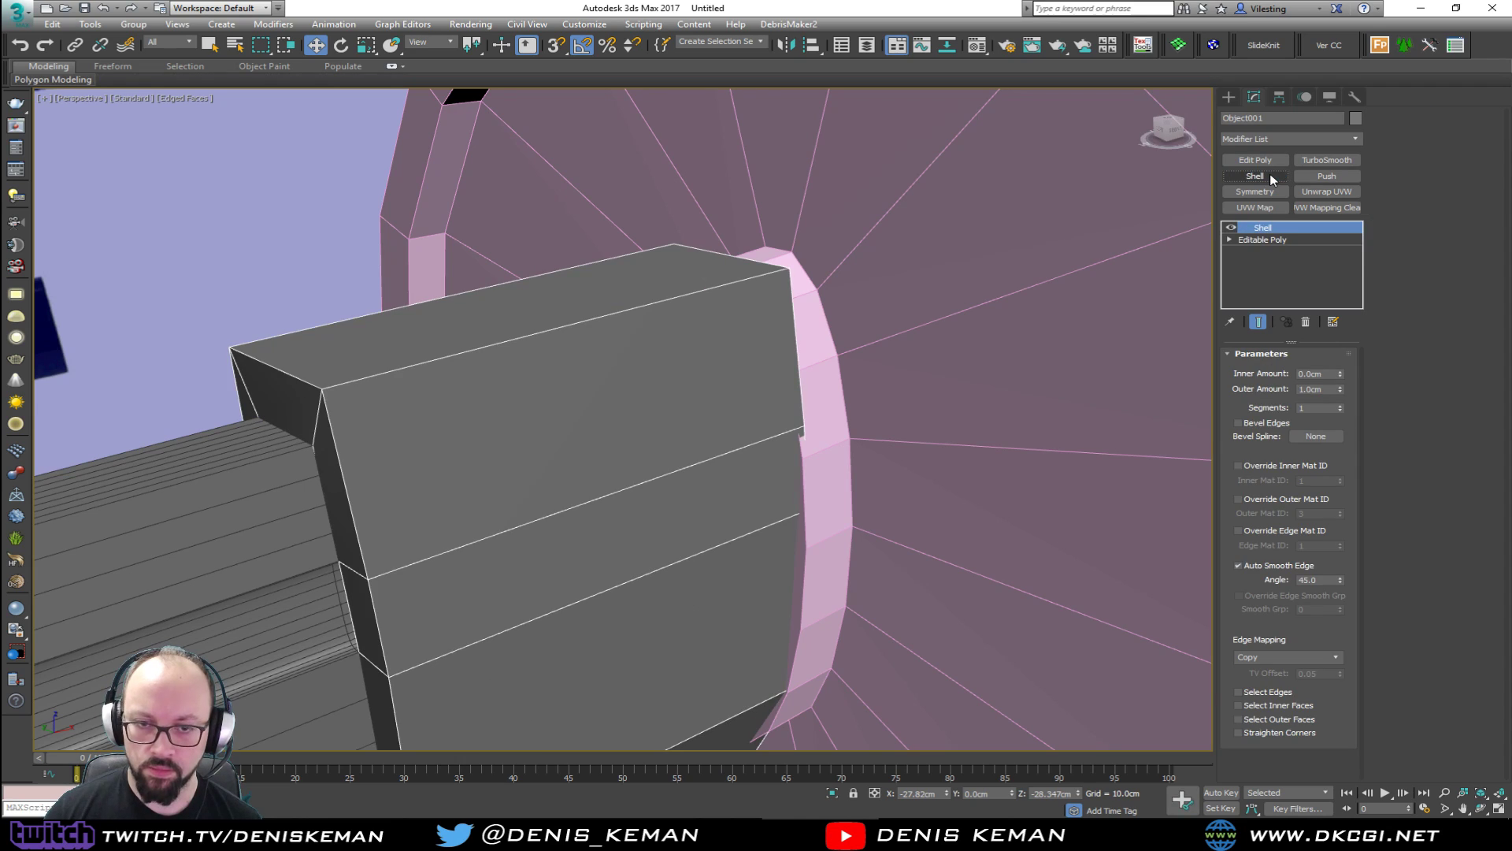
text(0.2)
key(Return)
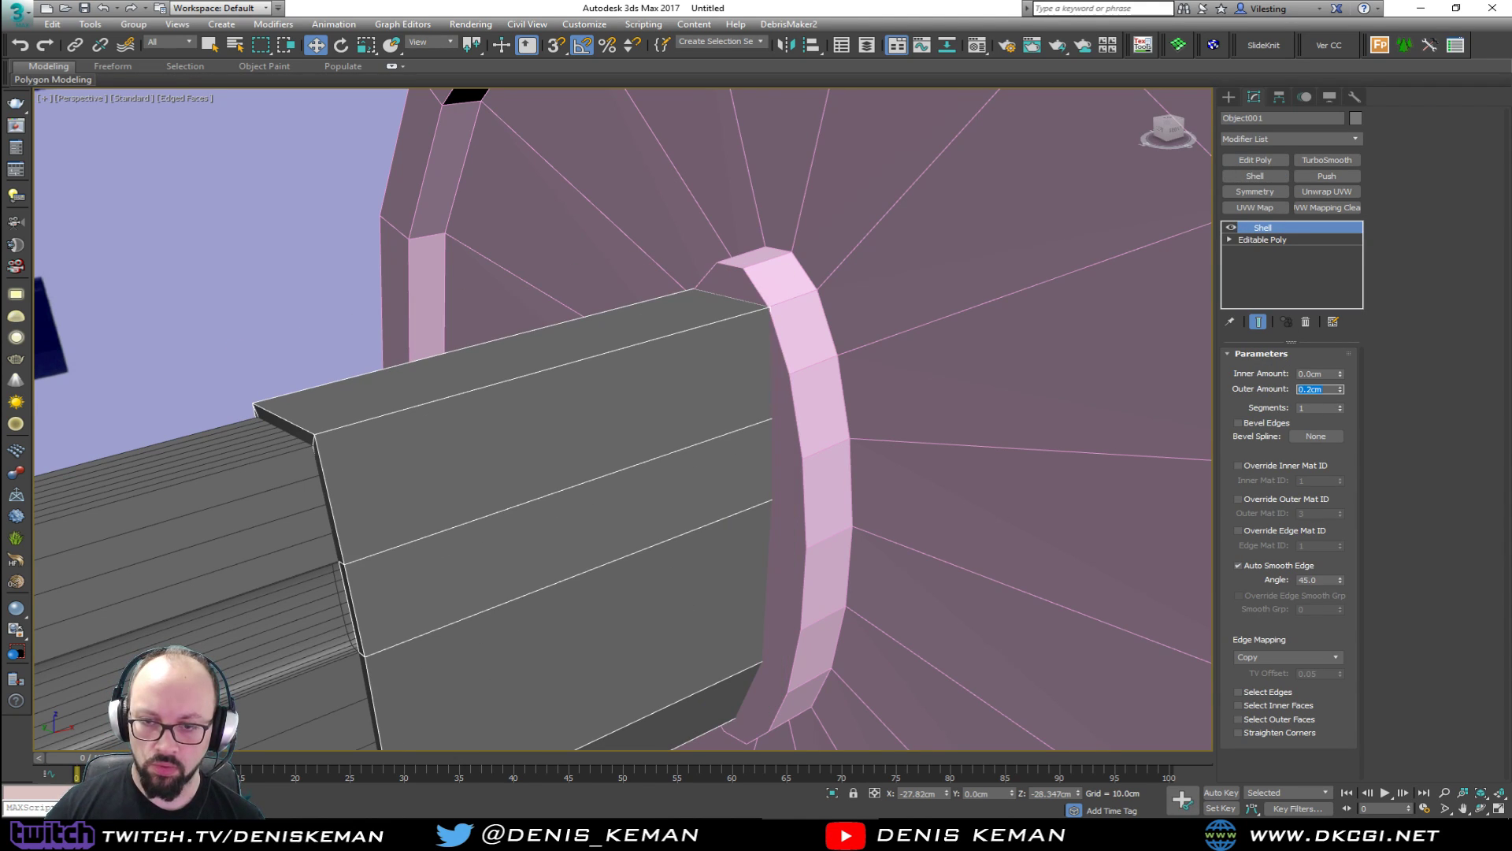
alt+middle_drag(610, 460, 736, 402)
scroll(753, 404, down, 1)
scroll(740, 415, up, 2)
Isolate the collar, add an Edit Poly modifier and insert an edge loop around the rim thickness at both open ends.
key(alt+q)
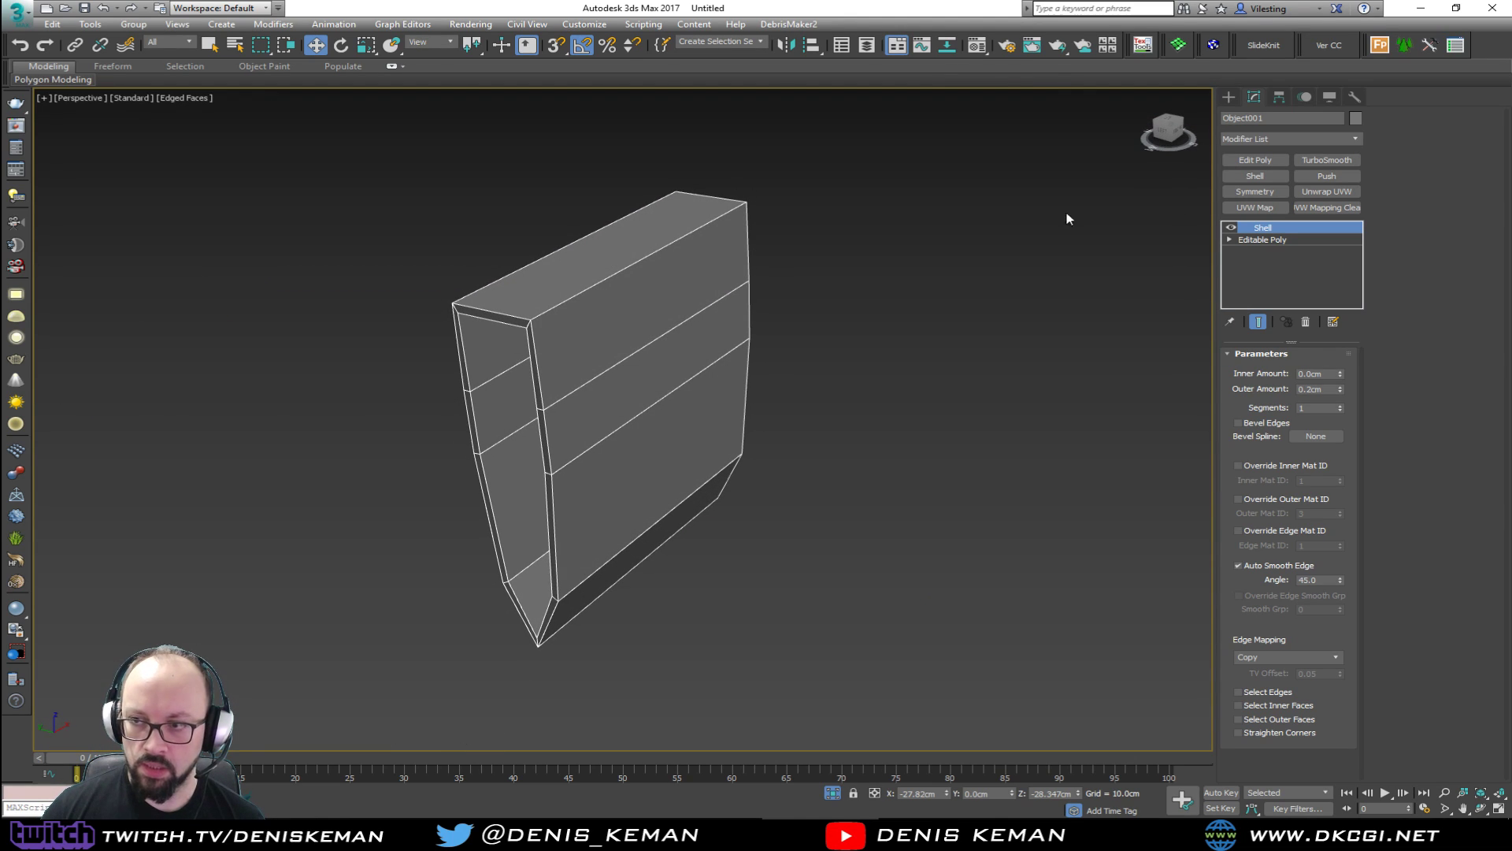
scroll(511, 312, up, 4)
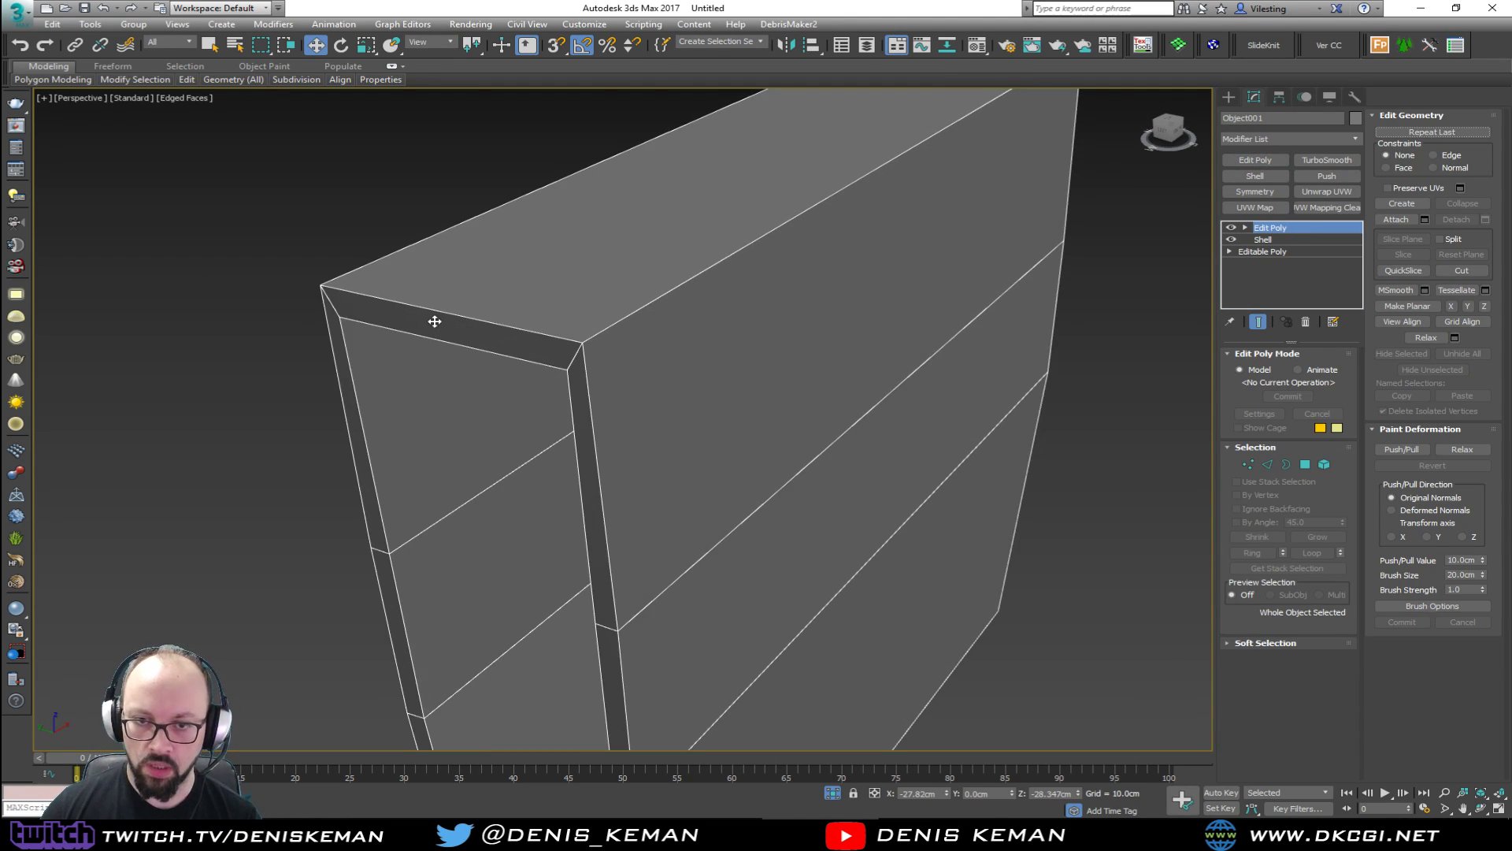
key(2)
double_click(335, 311)
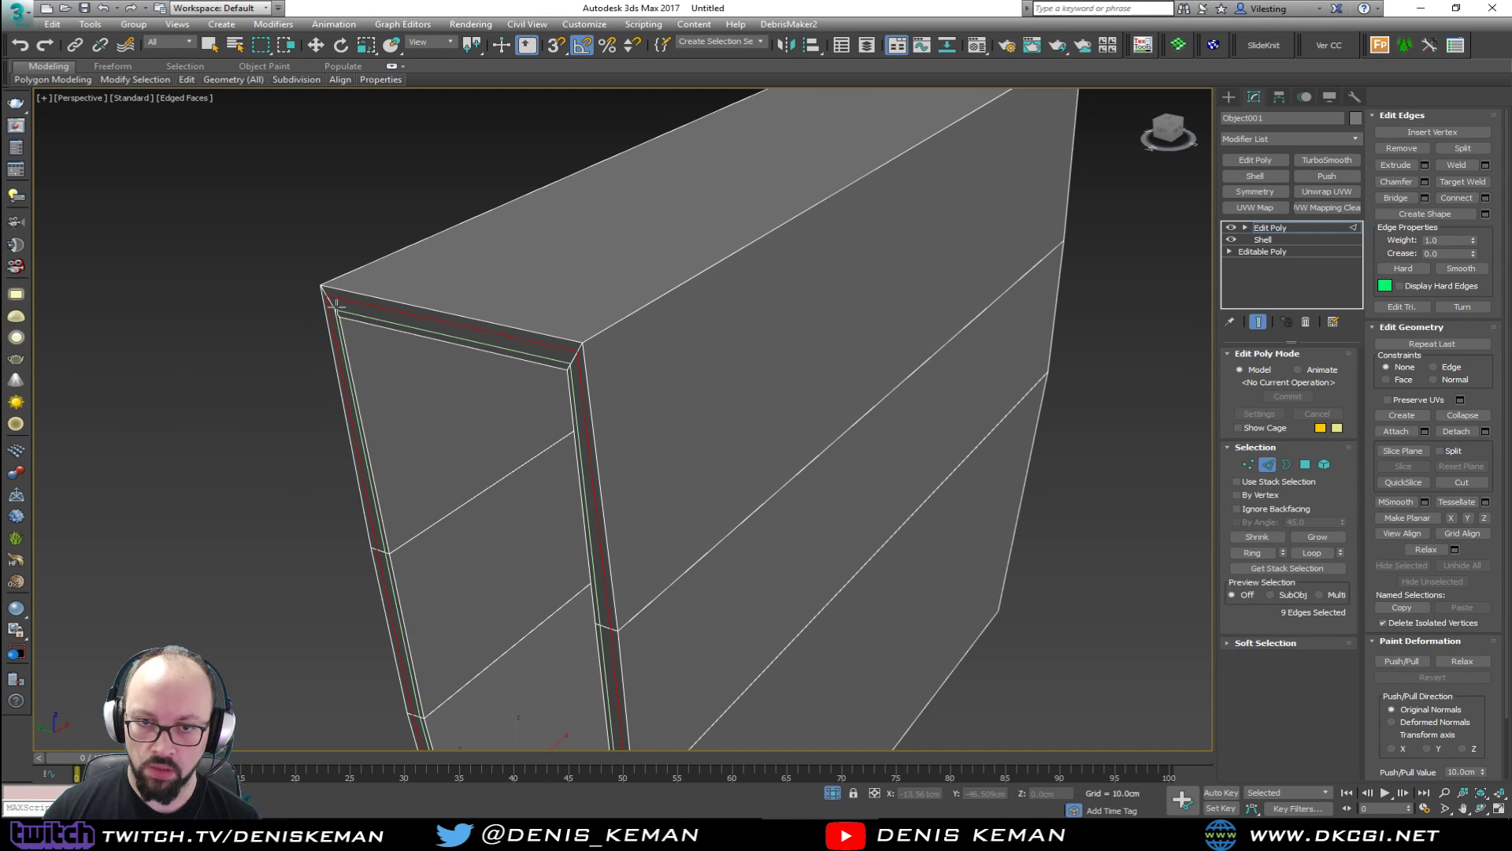
scroll(491, 352, down, 5)
alt+middle_drag(645, 370, 463, 358)
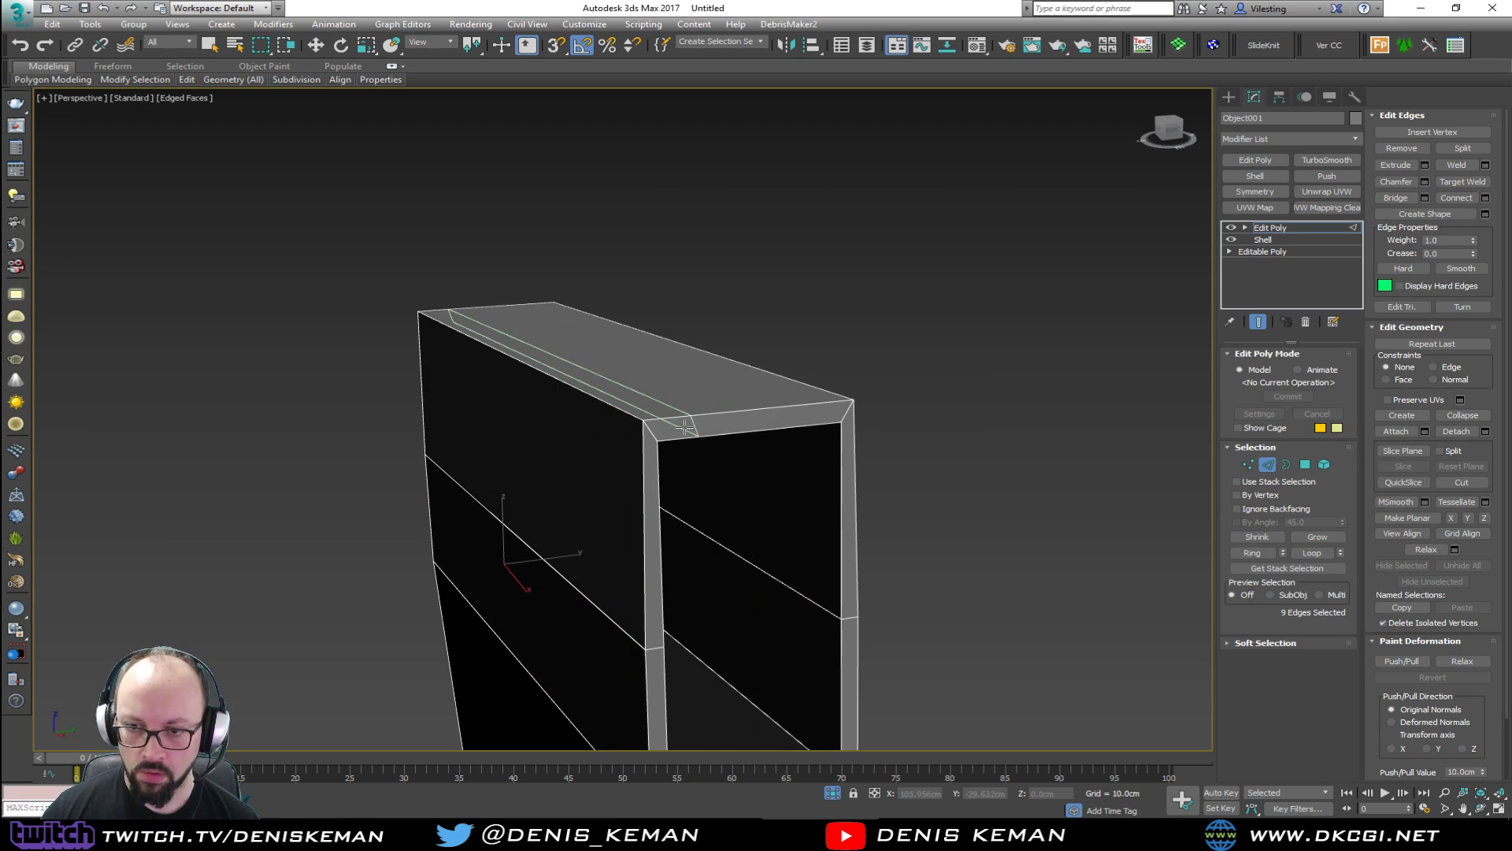
double_click(648, 425)
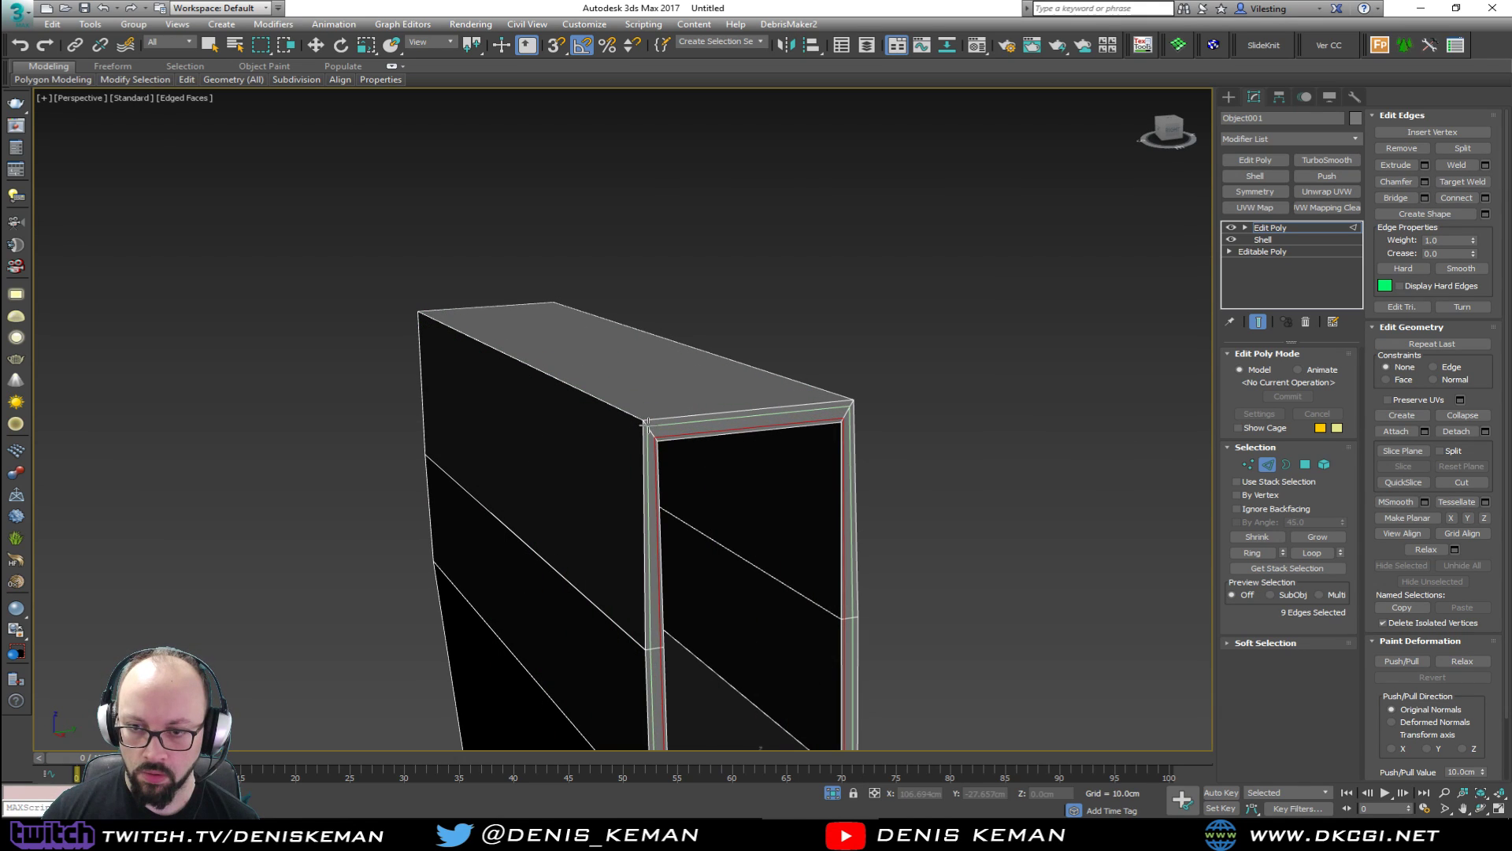
key(w)
Select the edge loop along the collar's sharp lower edge and chamfer it by 0.03 cm.
alt+middle_drag(648, 426, 935, 423)
middle_drag(784, 499, 1027, 370)
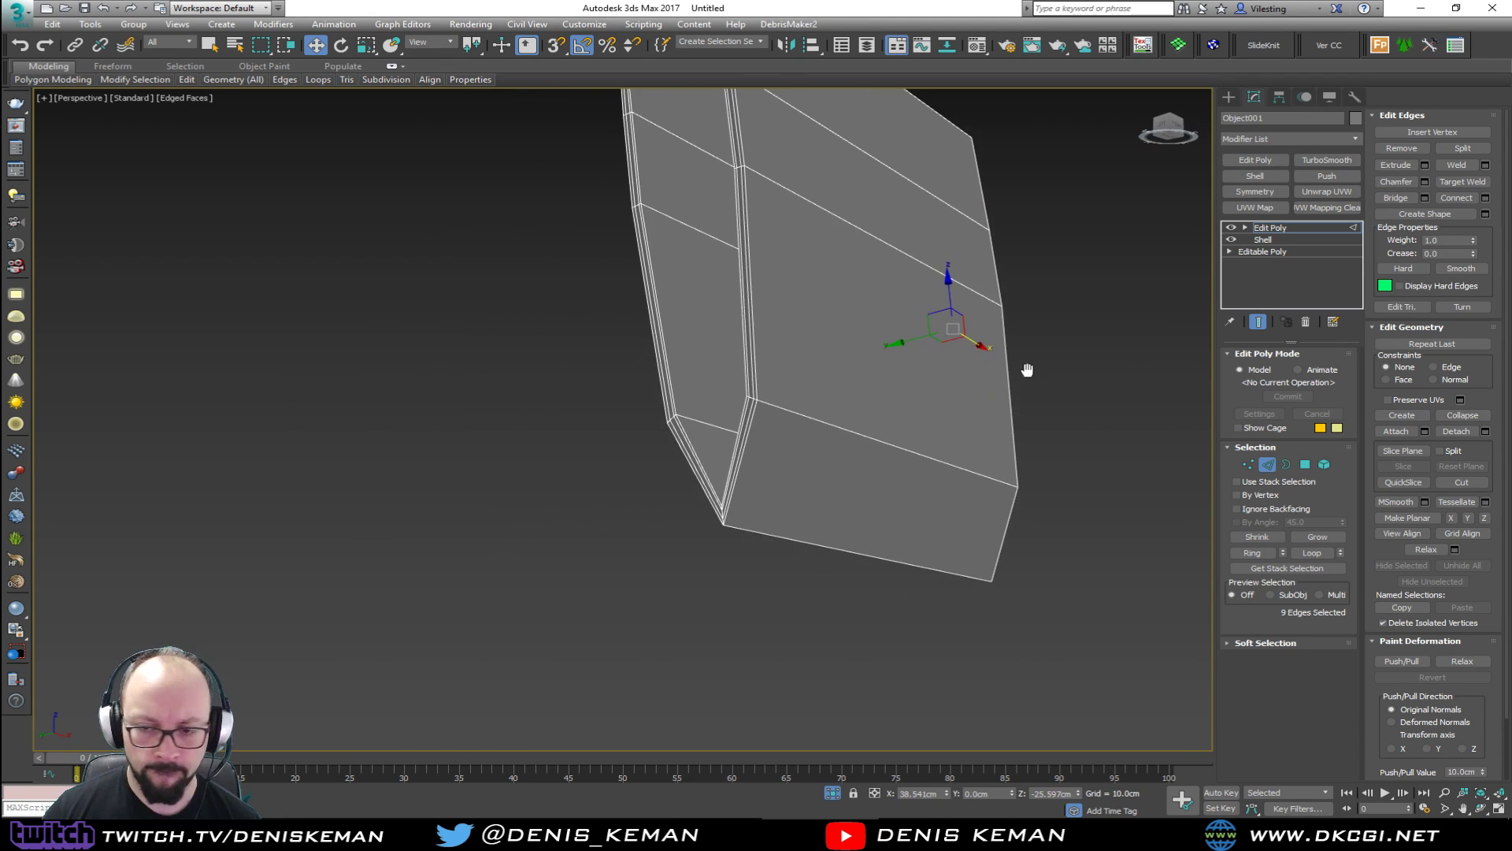
scroll(768, 531, up, 3)
double_click(758, 533)
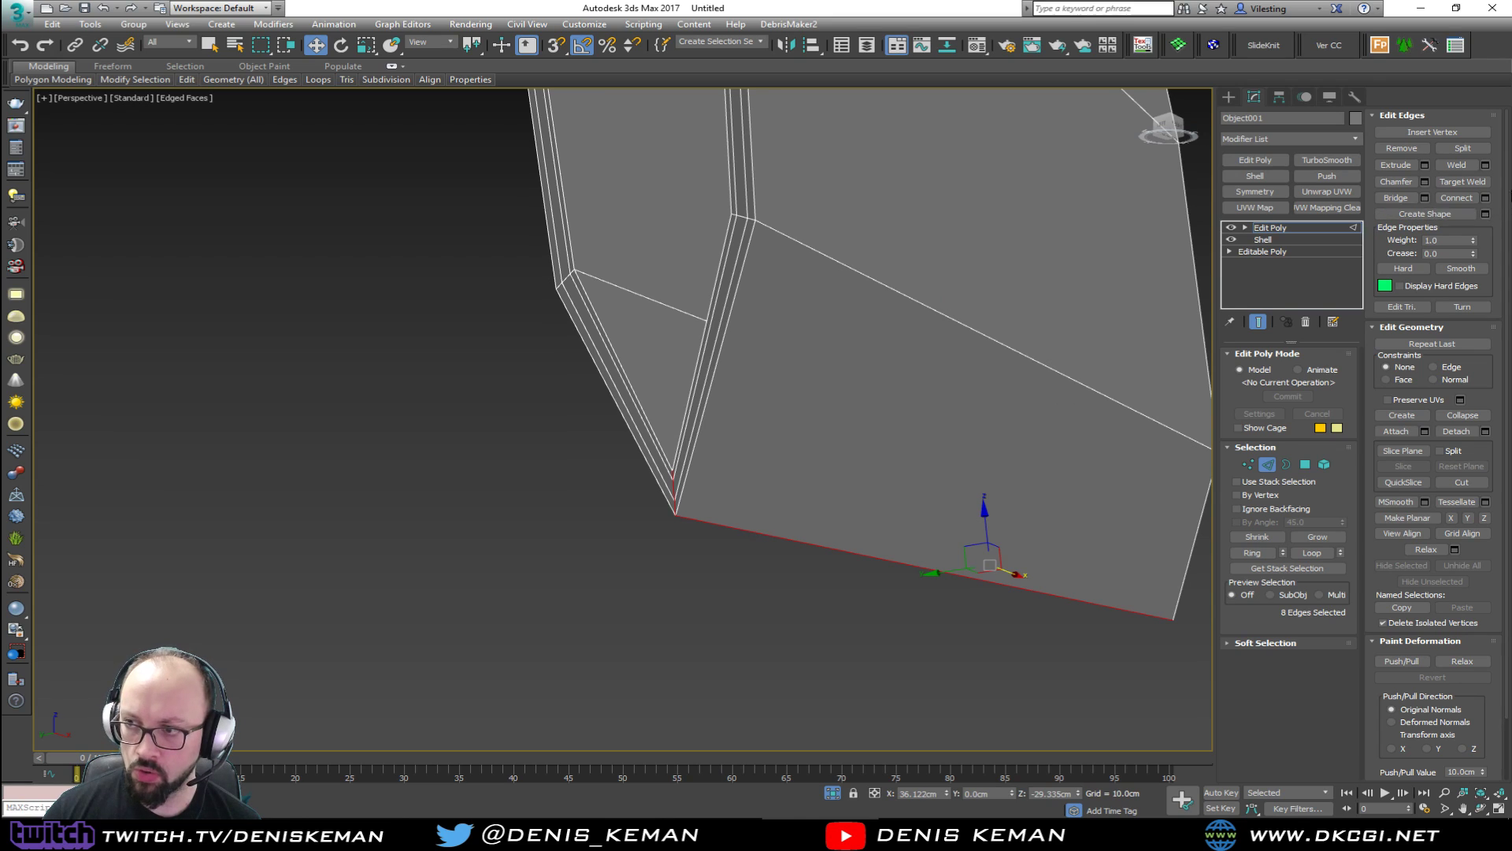
click(1424, 182)
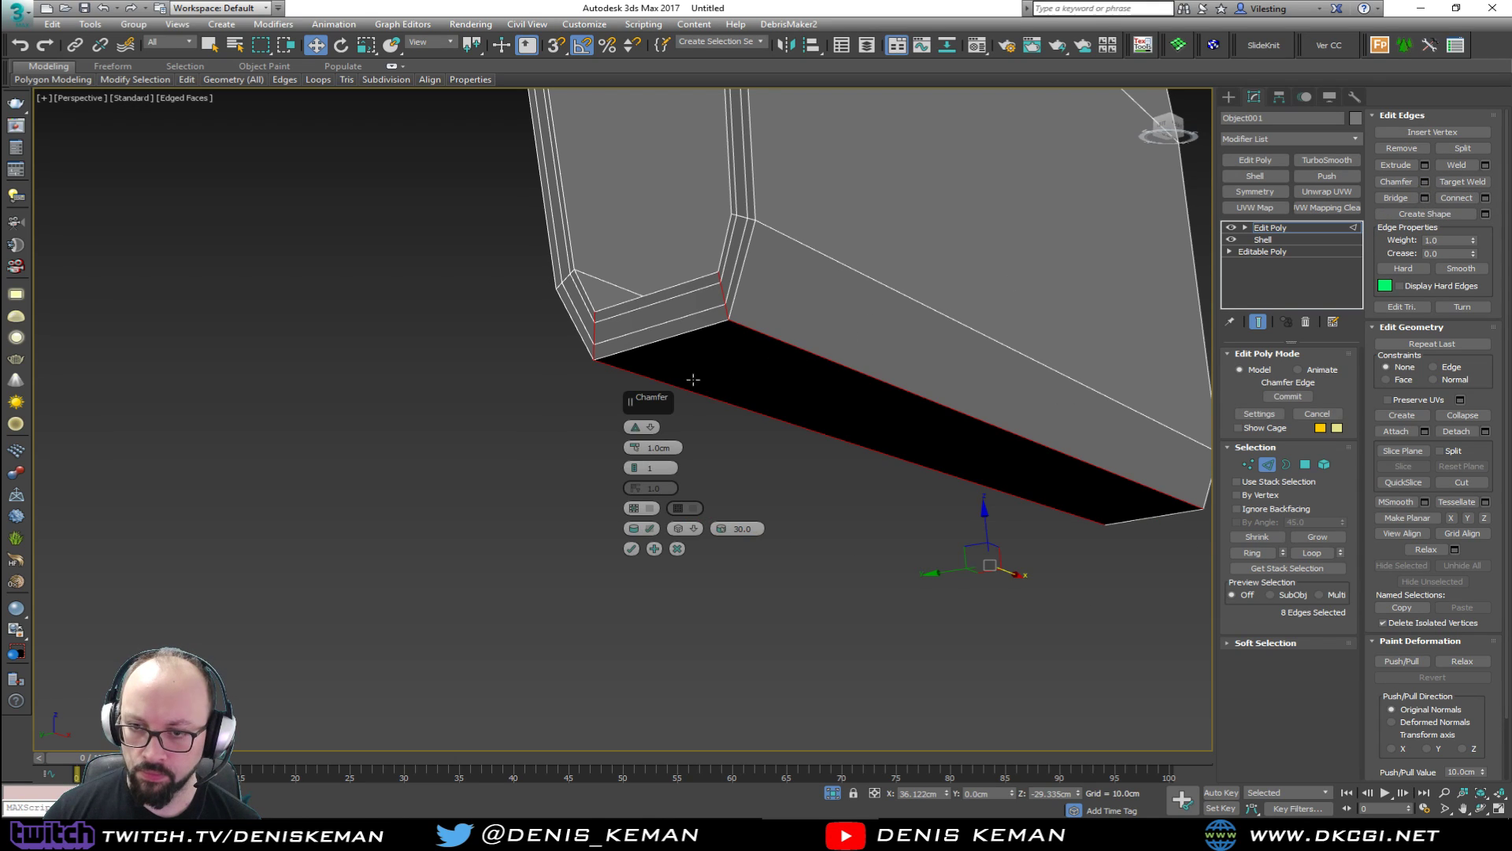
drag(640, 447, 633, 444)
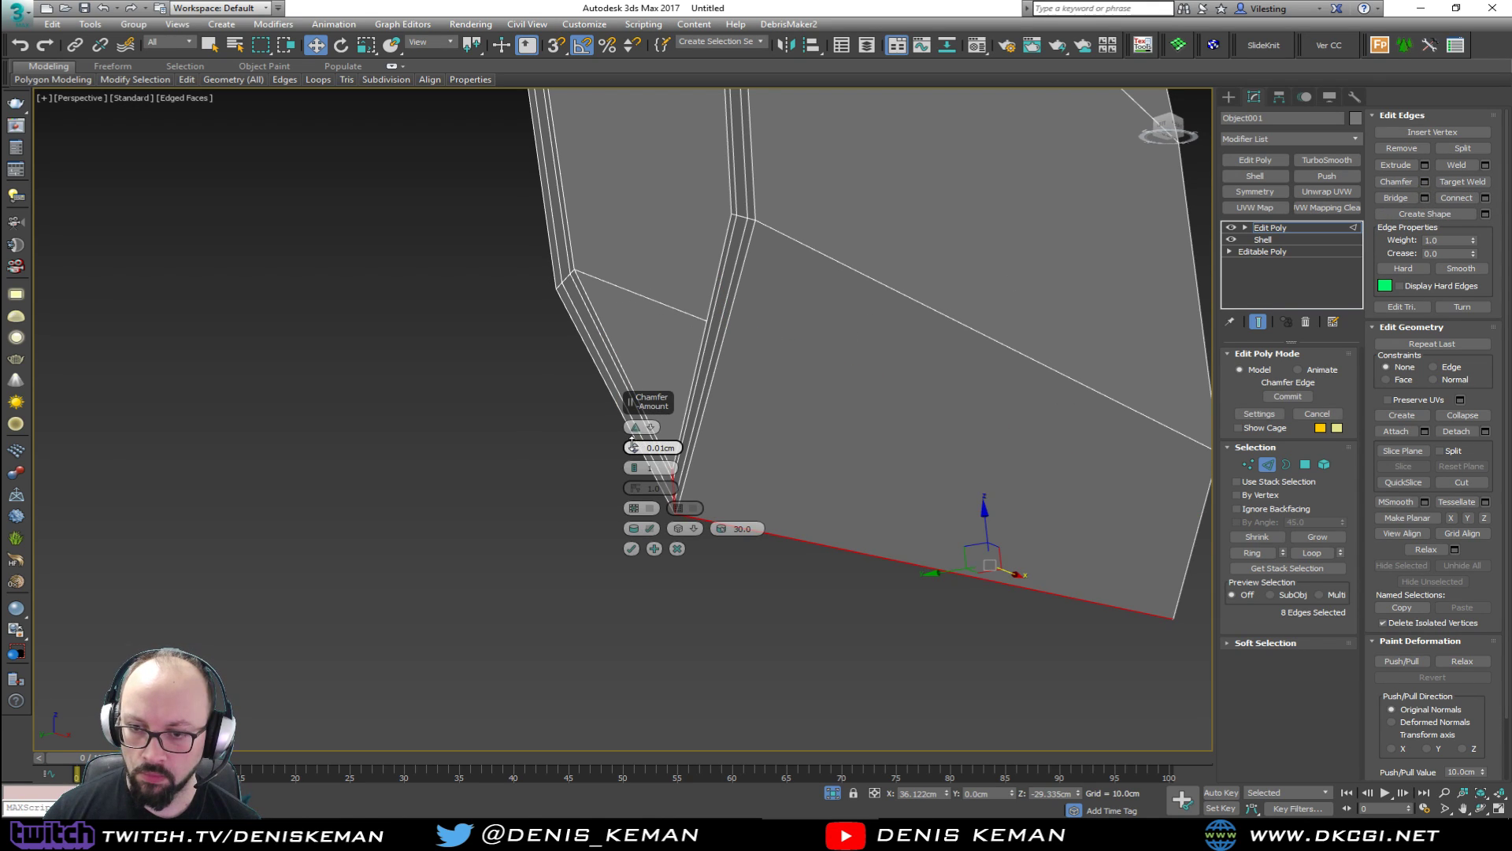
text(0.03)
key(Return)
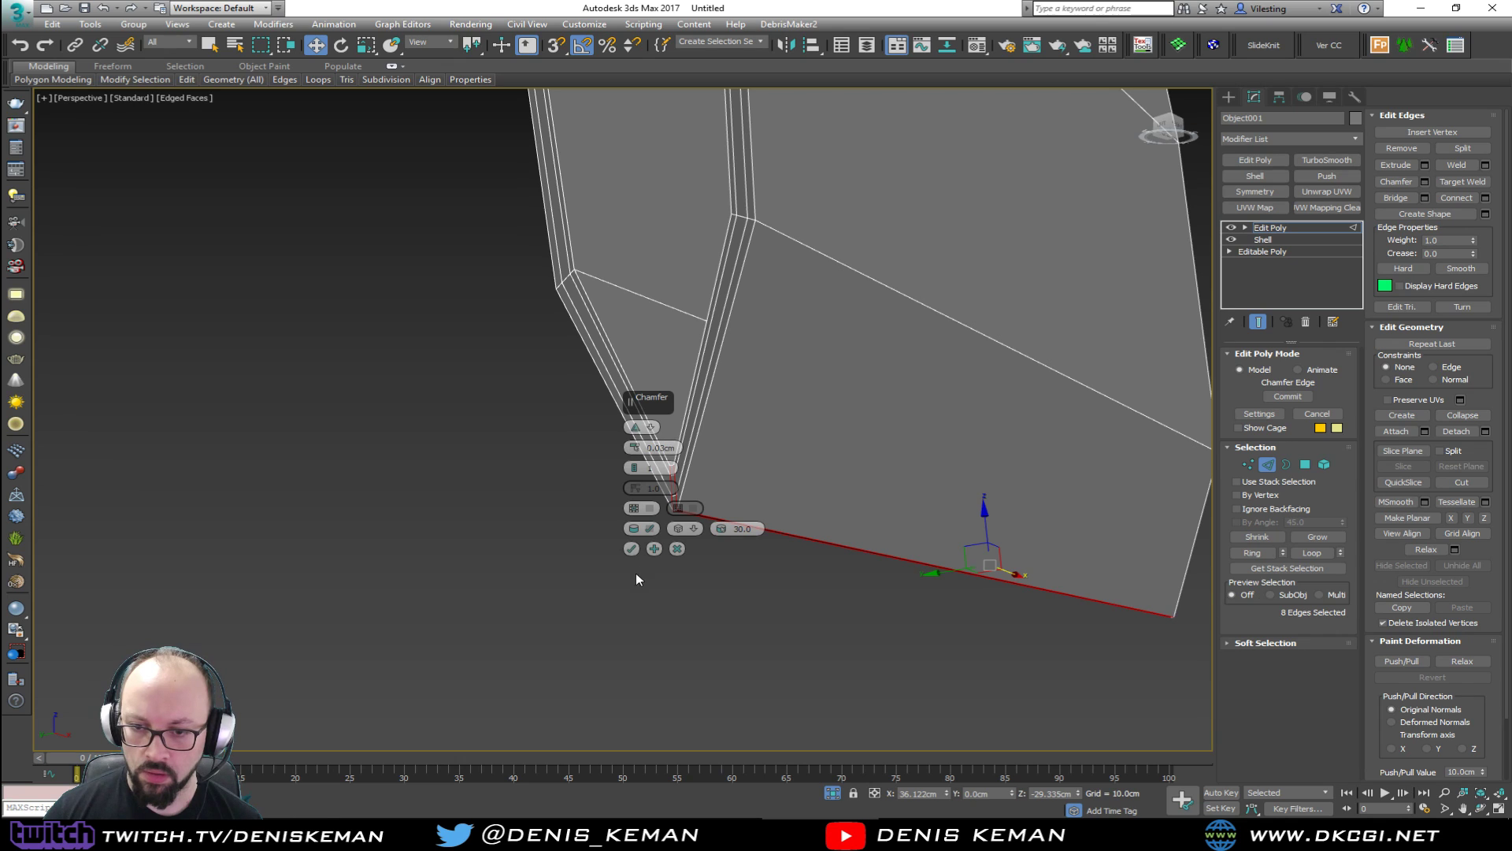
click(631, 548)
Apply TurboSmooth with 2 iterations to the collar, hide the edge display and end isolation.
alt+middle_drag(719, 422, 652, 609)
alt+middle_drag(678, 463, 623, 458)
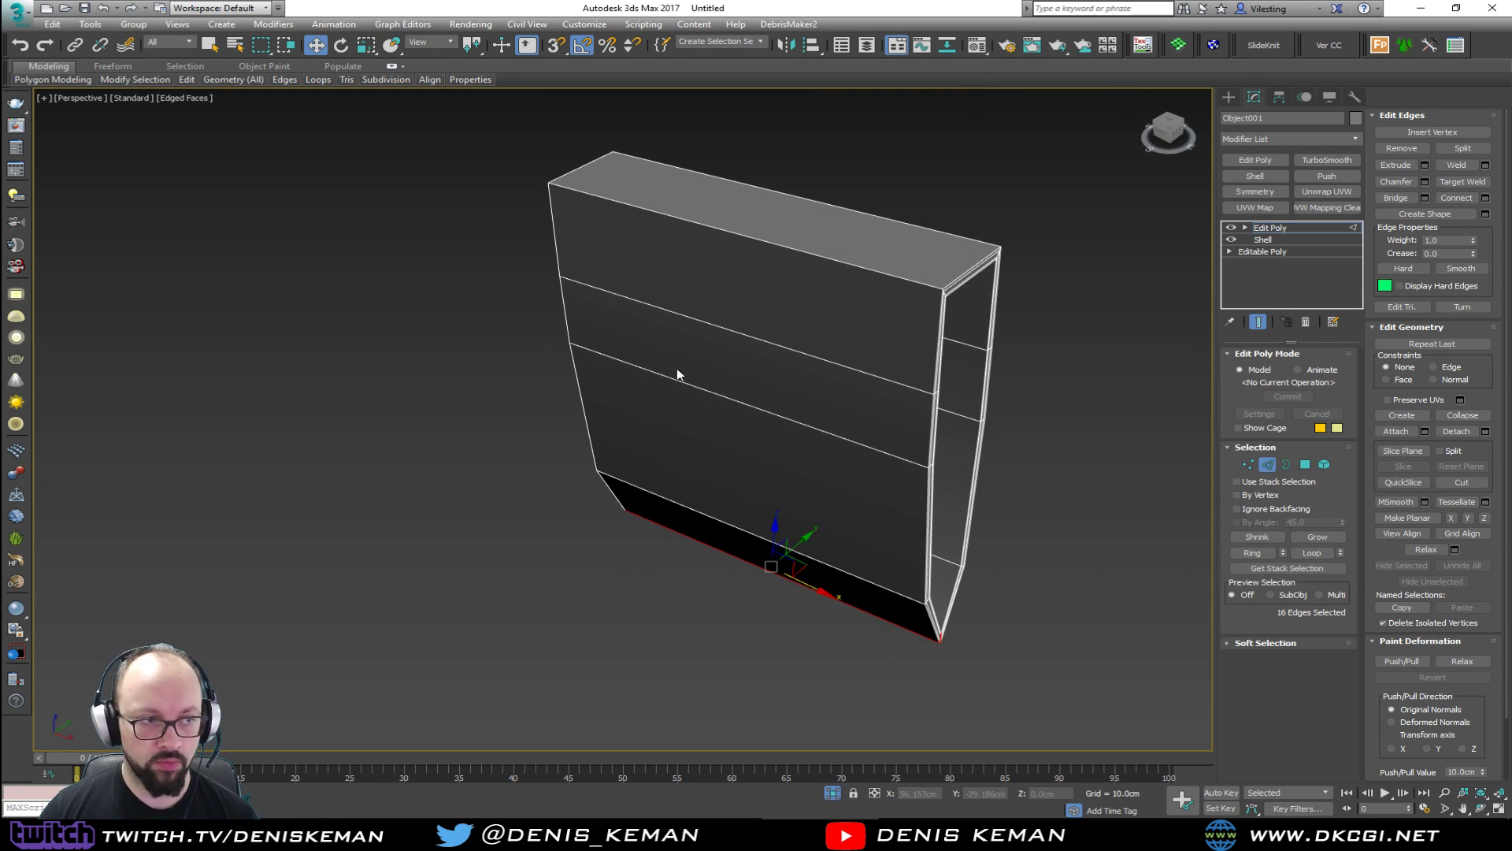
click(1274, 468)
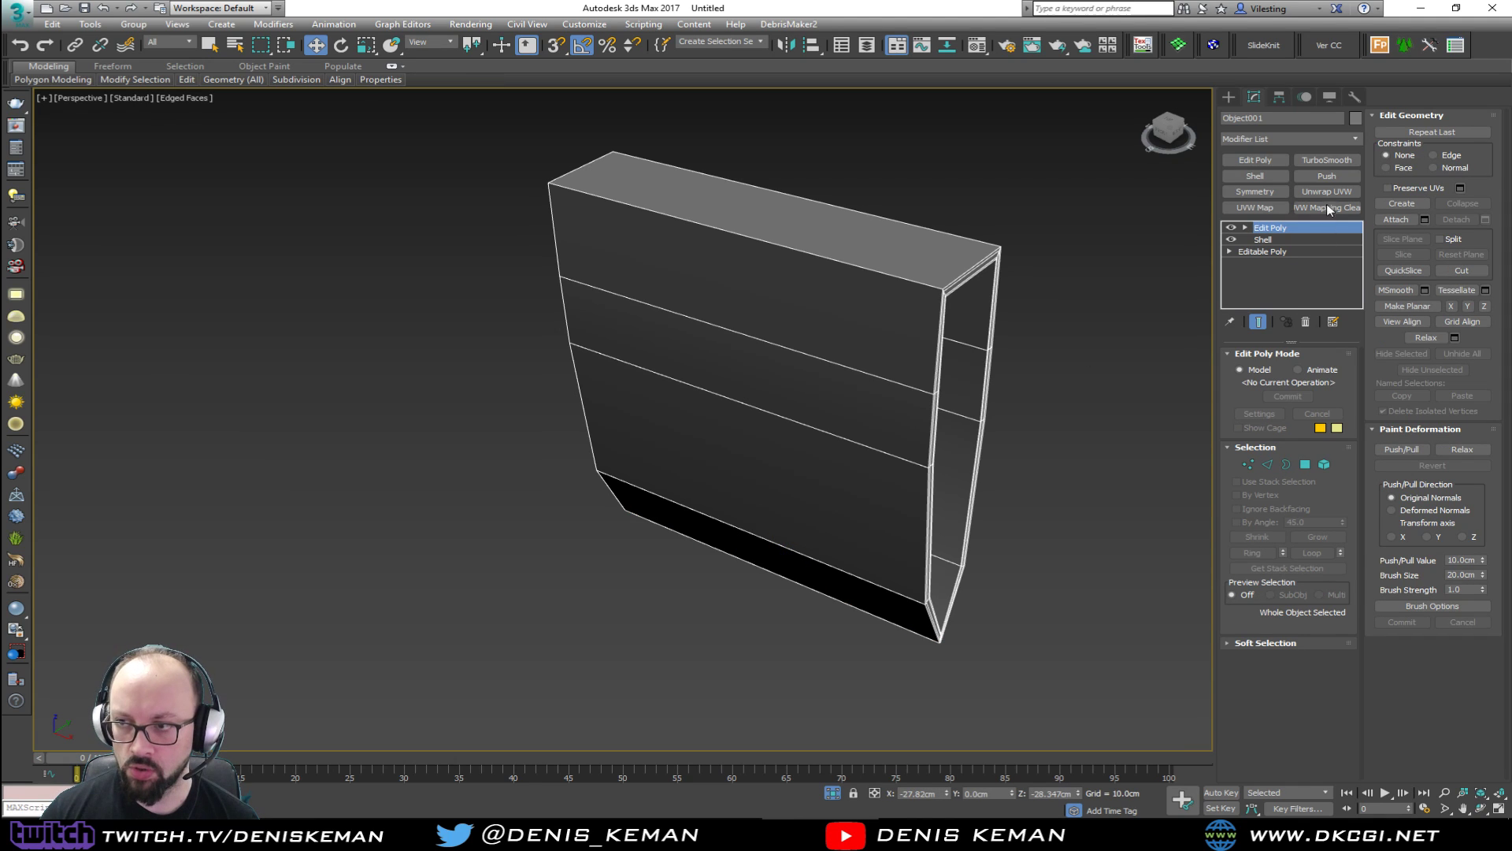
click(1329, 161)
alt+middle_drag(675, 226, 645, 318)
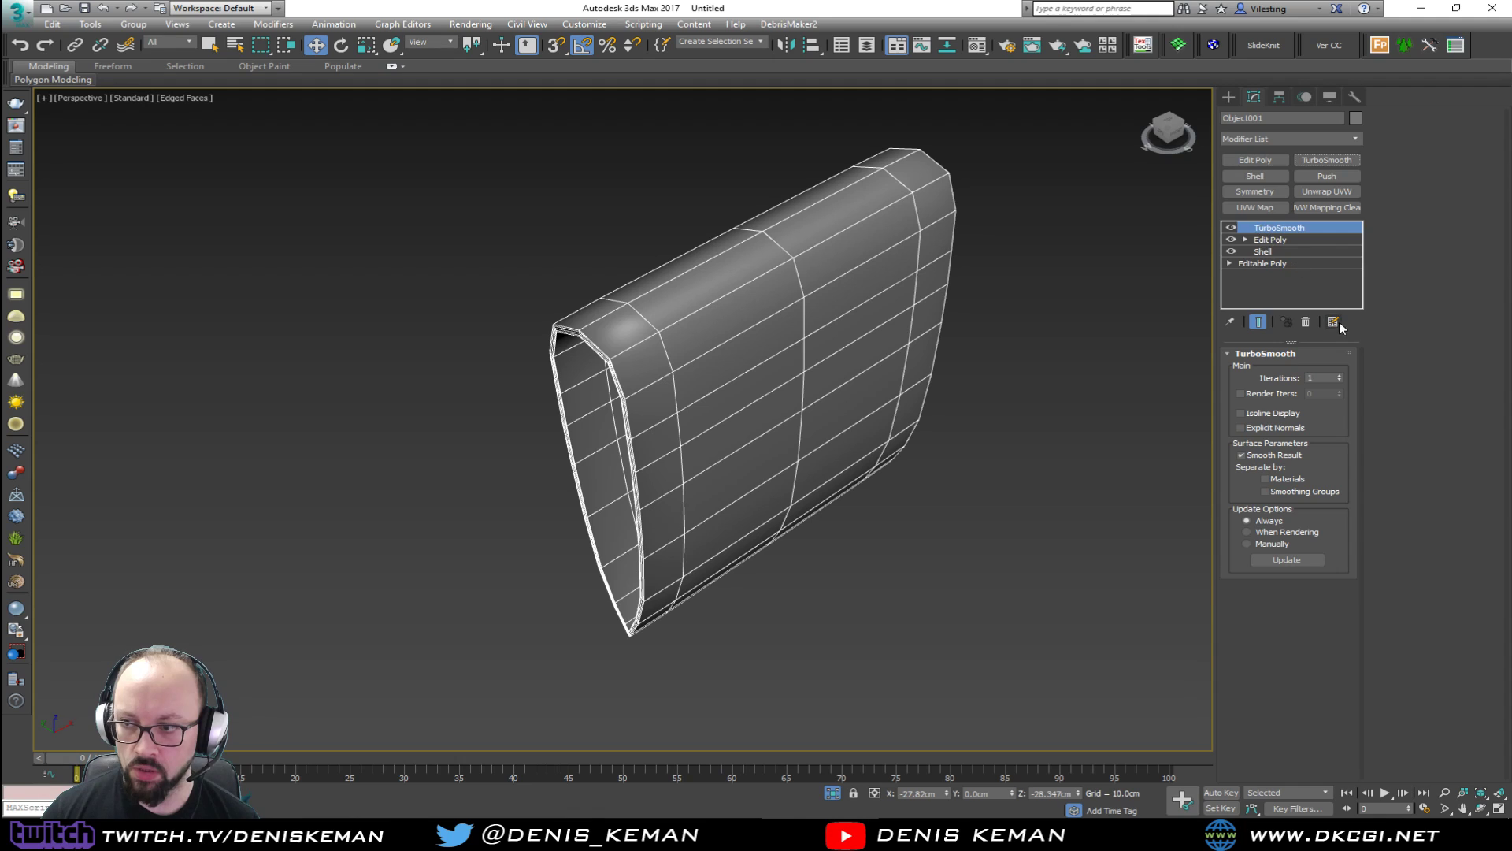
click(1340, 376)
key(F4)
right_click(753, 354)
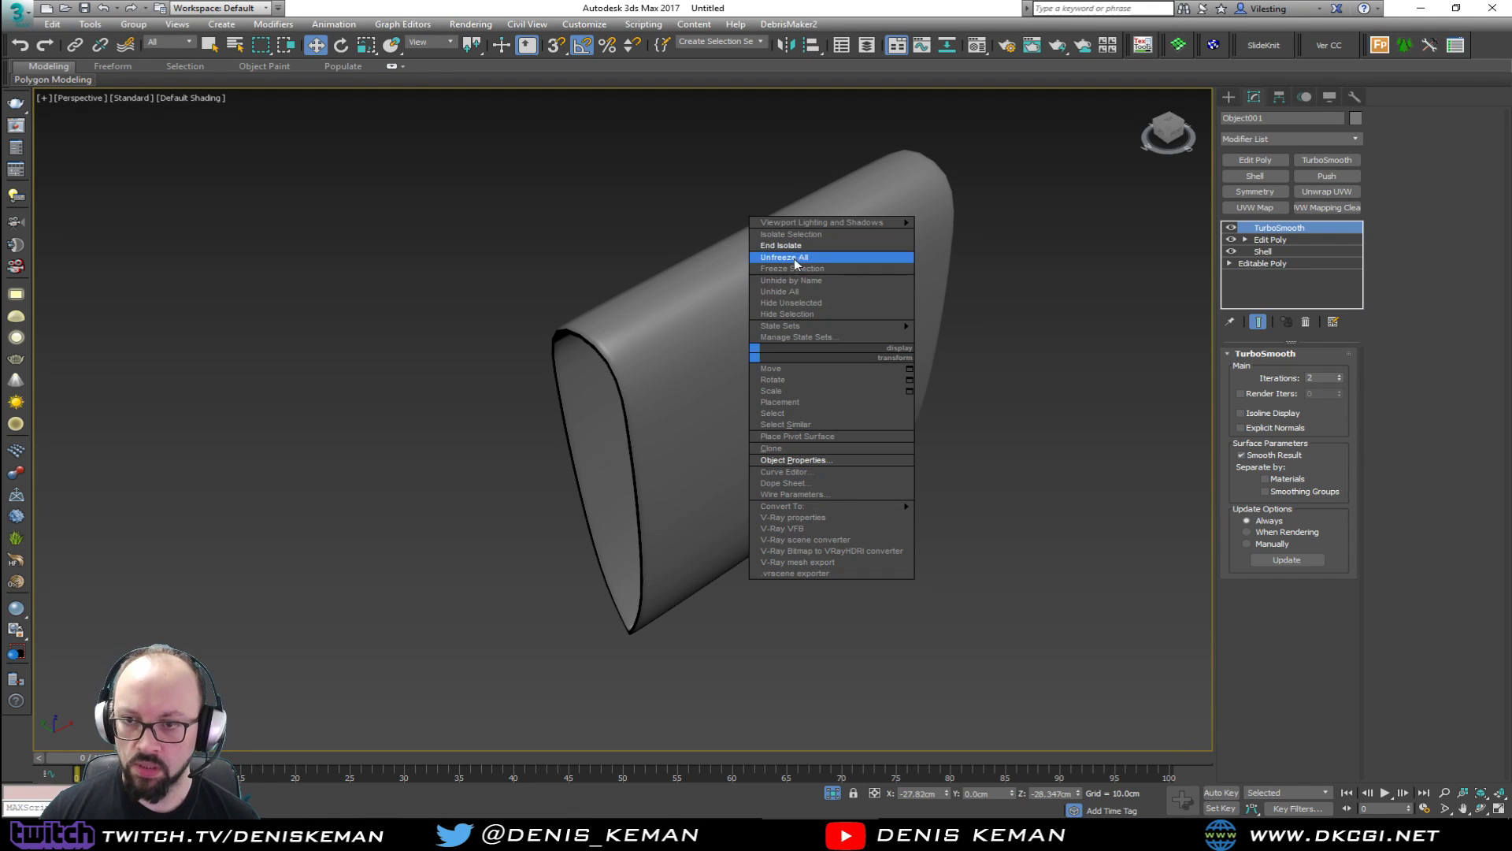
click(795, 246)
alt+middle_drag(634, 354, 620, 315)
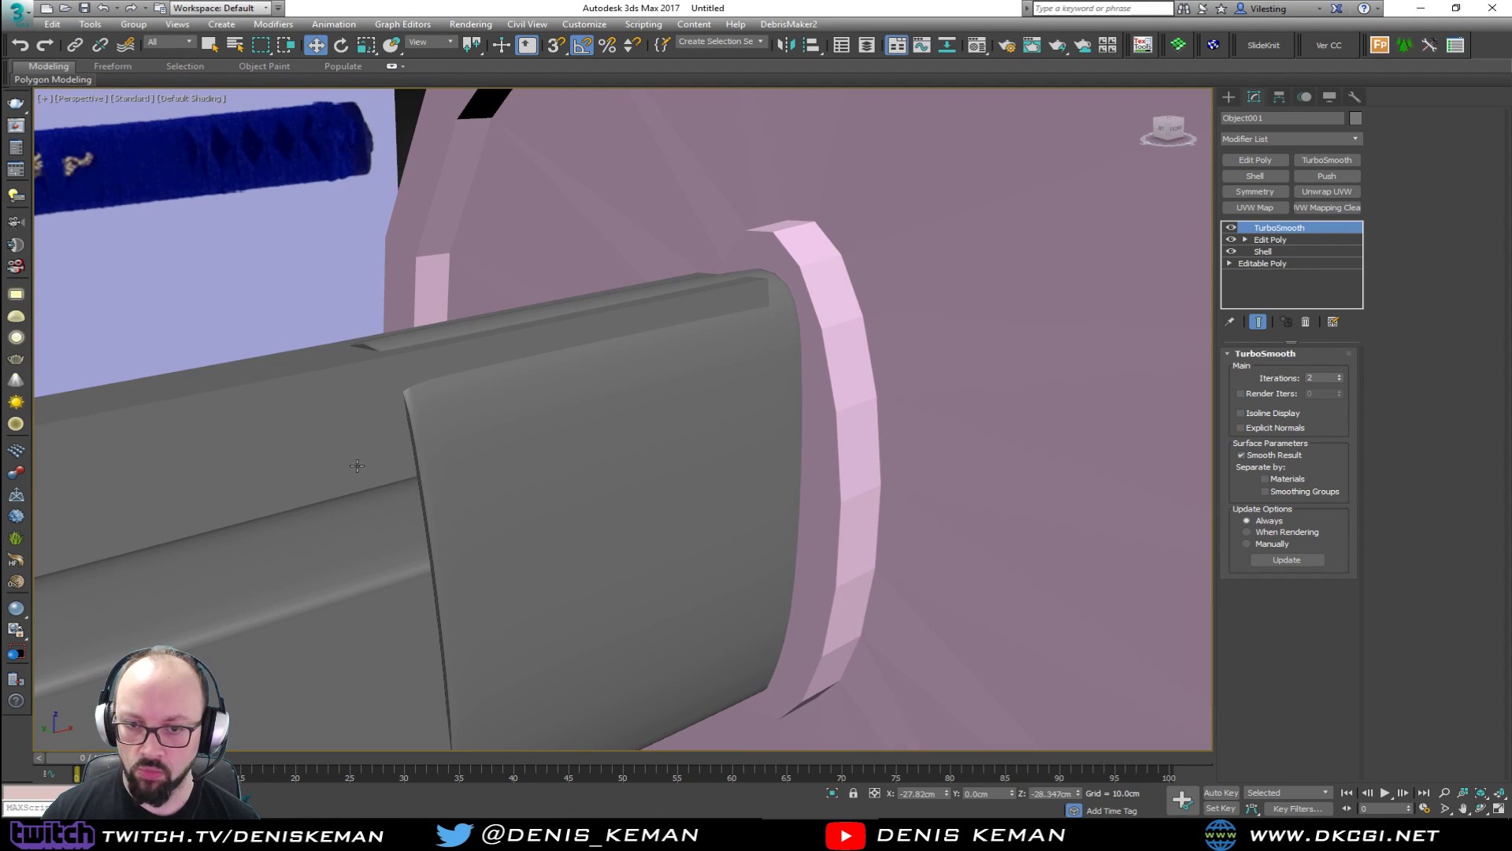
Deselect everything and examine how the smoothed collar fits between the blade and the guard.
click(296, 483)
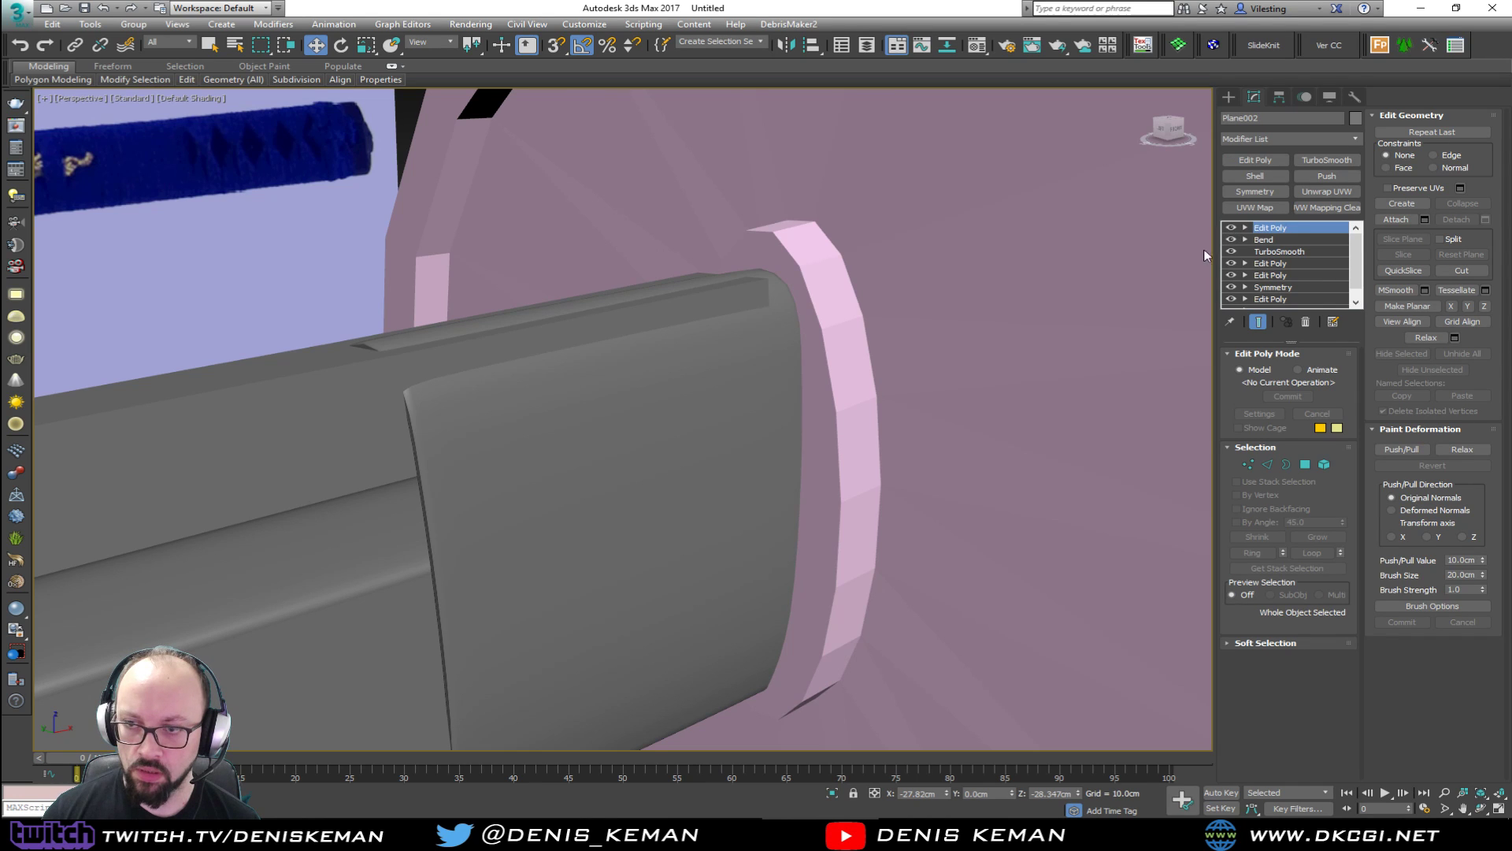
scroll(421, 424, down, 6)
click(550, 569)
scroll(549, 568, up, 3)
middle_drag(550, 569, 747, 429)
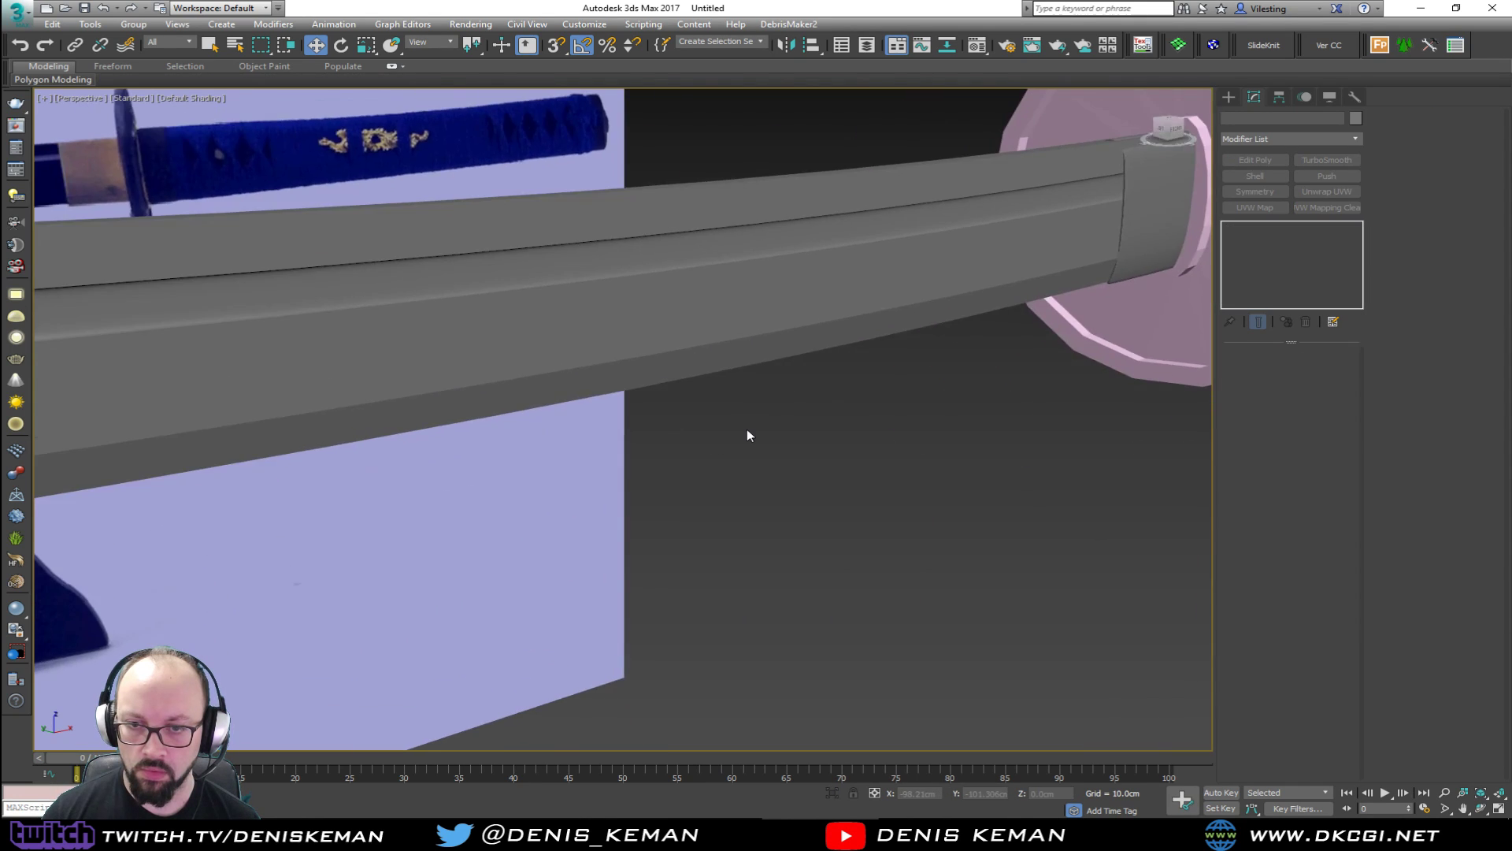
scroll(746, 428, down, 8)
scroll(692, 429, up, 5)
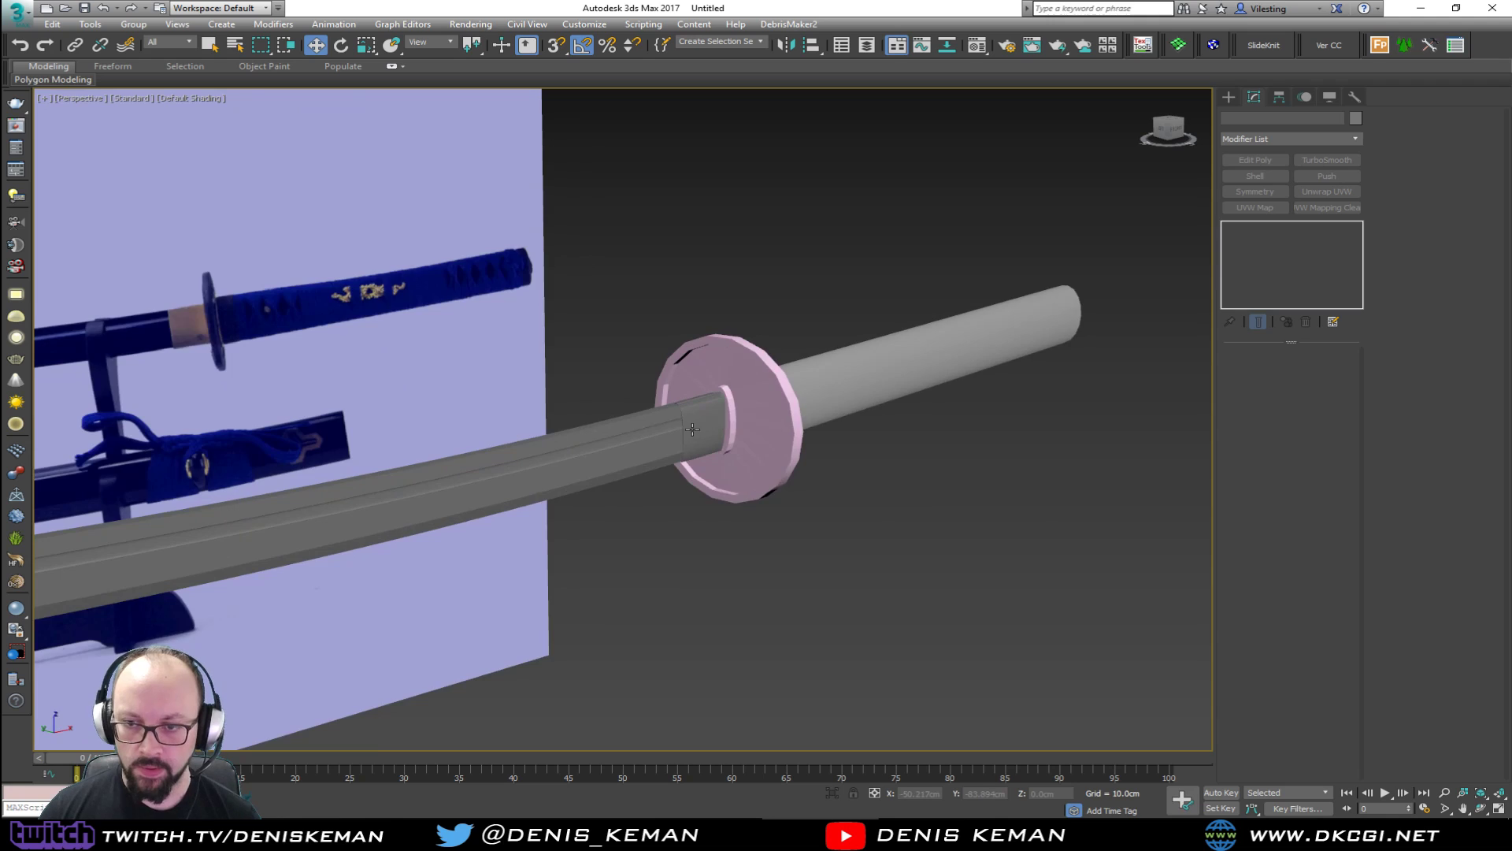
Return to the collar's Edit Poly modifier, insert an edge loop around the collar and hide the edge display.
scroll(692, 429, up, 3)
key(F4)
click(715, 408)
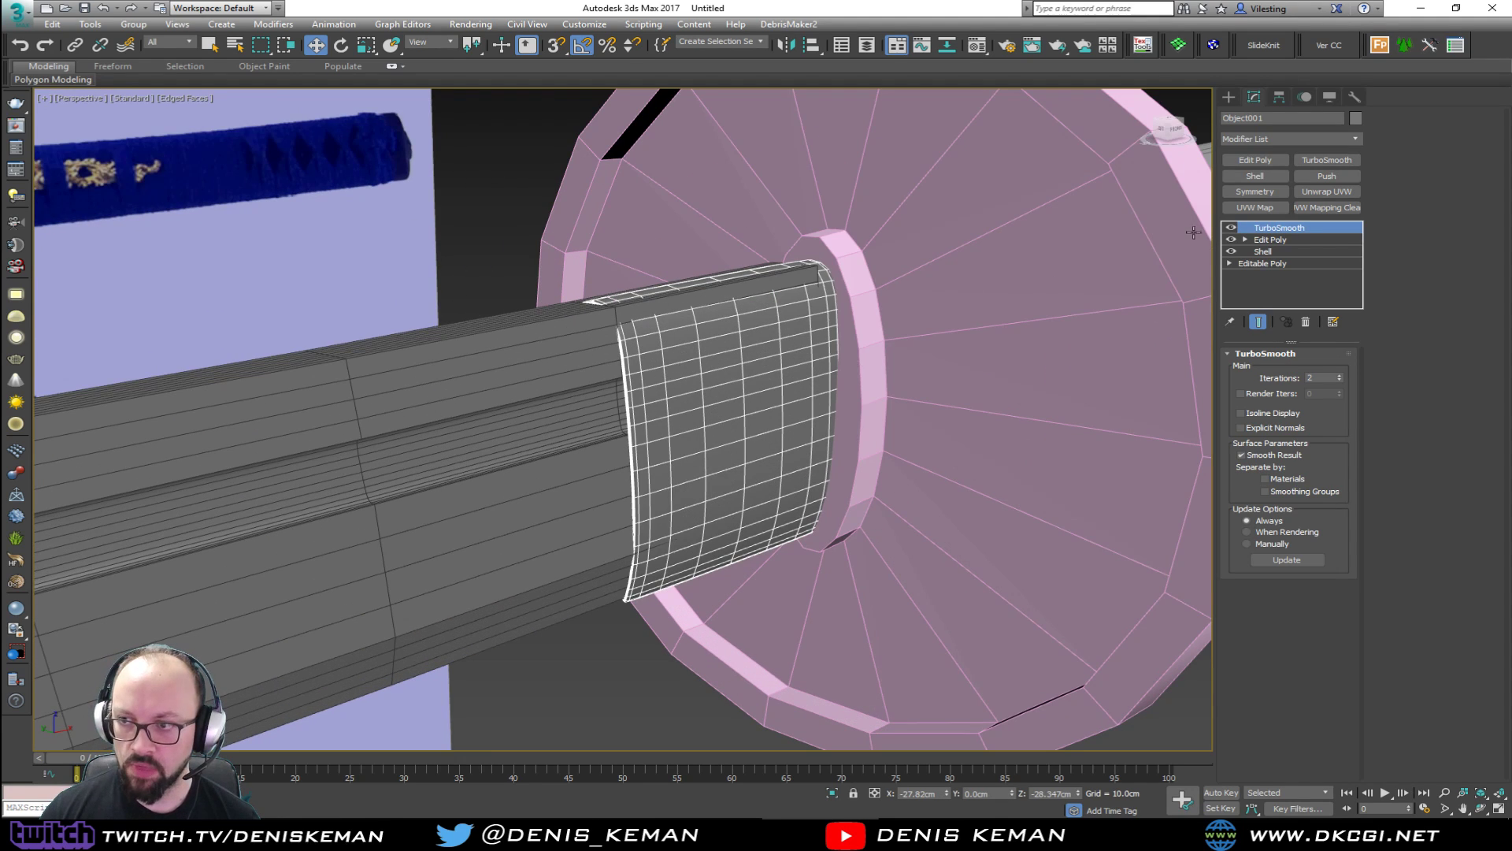
click(1298, 239)
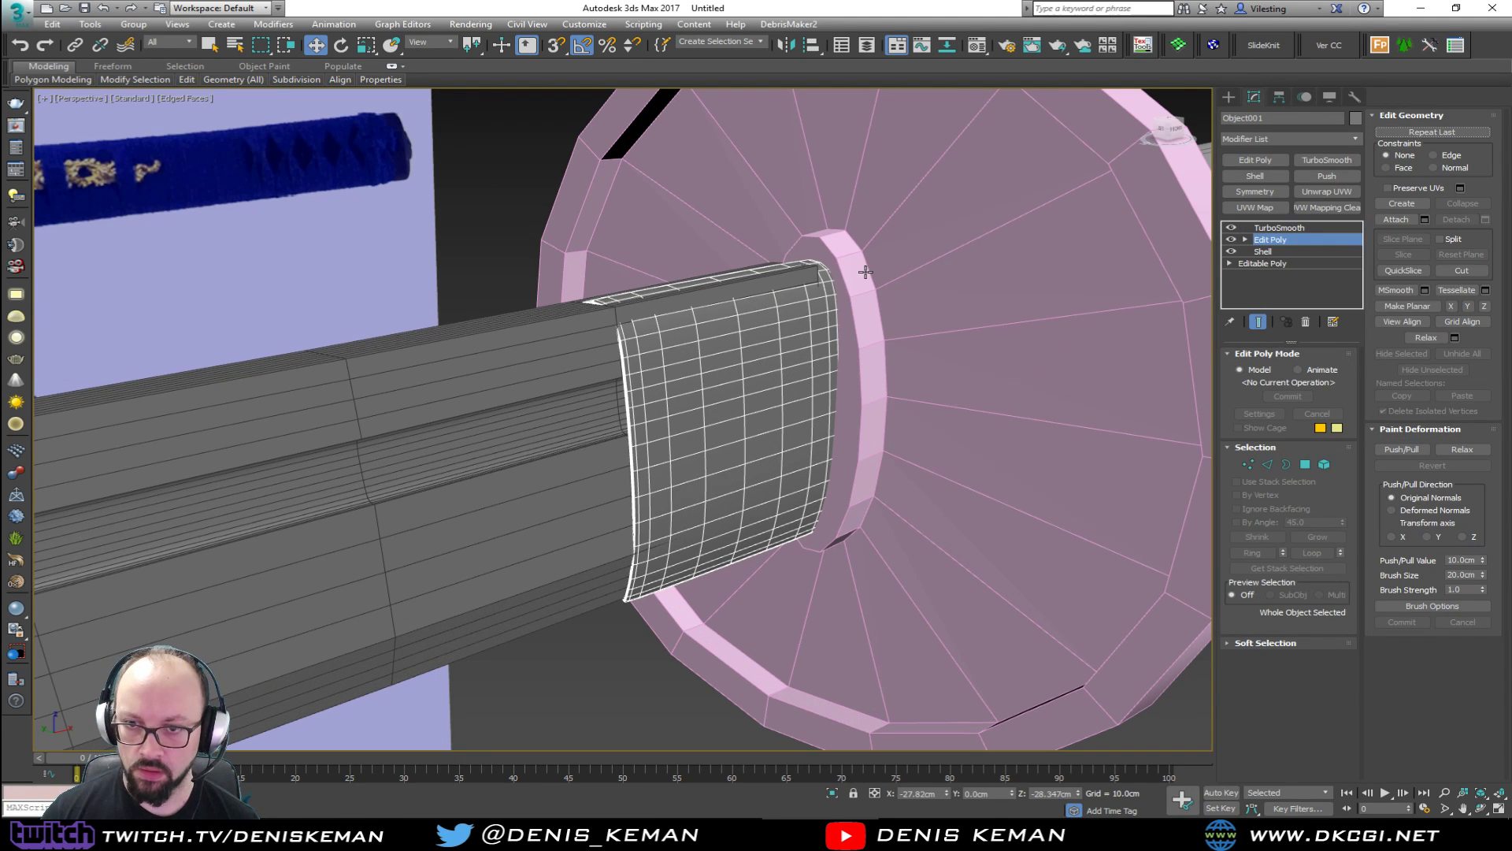
scroll(762, 294, up, 4)
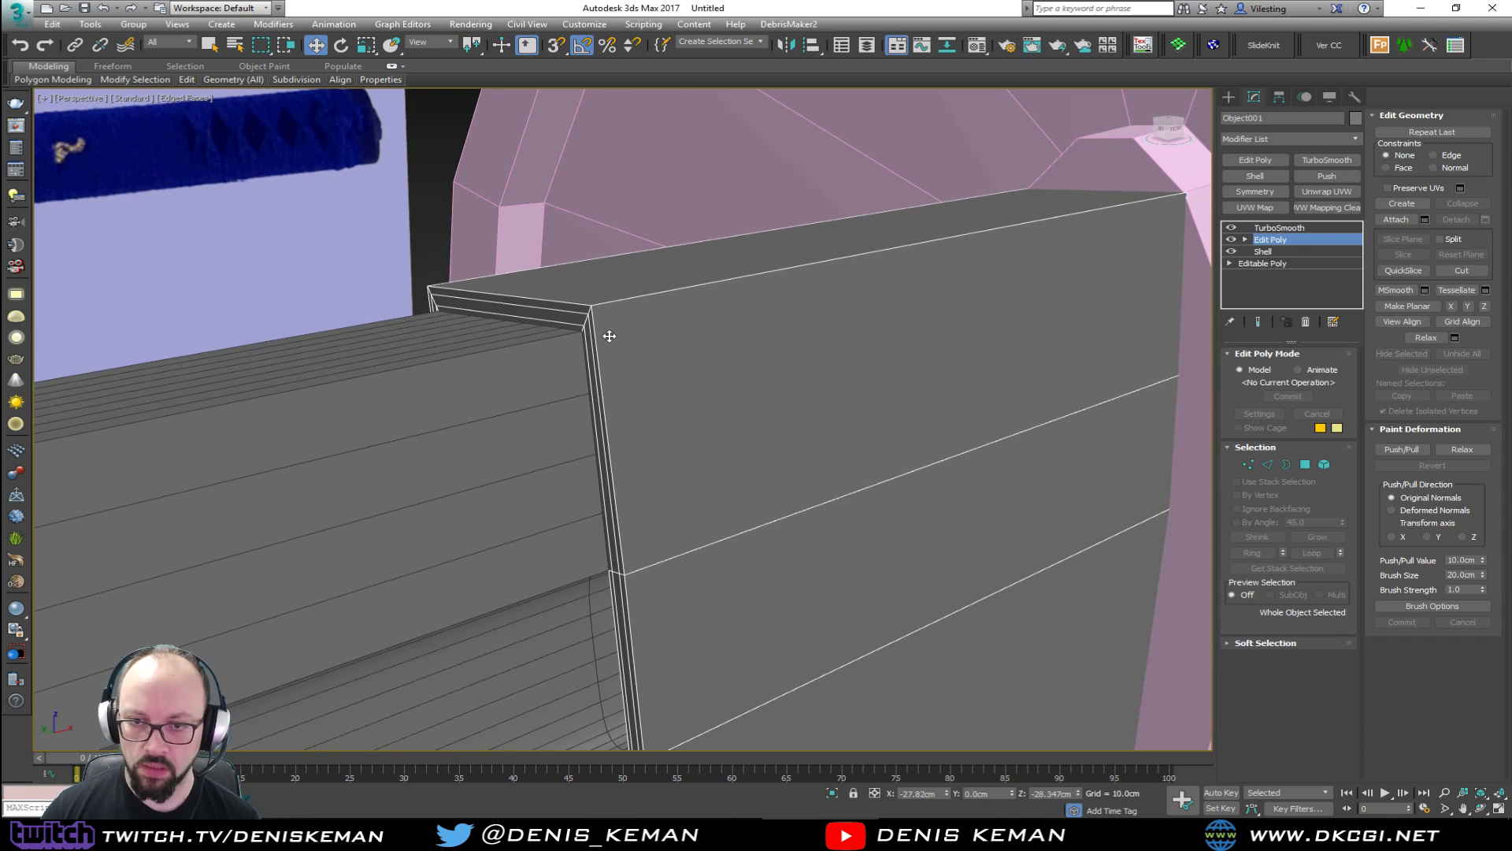
key(2)
alt+middle_drag(592, 340, 670, 428)
click(922, 427)
key(ctrl+q)
key(w)
alt+middle_drag(776, 477, 867, 416)
key(2)
key(F4)
middle_drag(661, 403, 556, 430)
scroll(636, 374, down, 5)
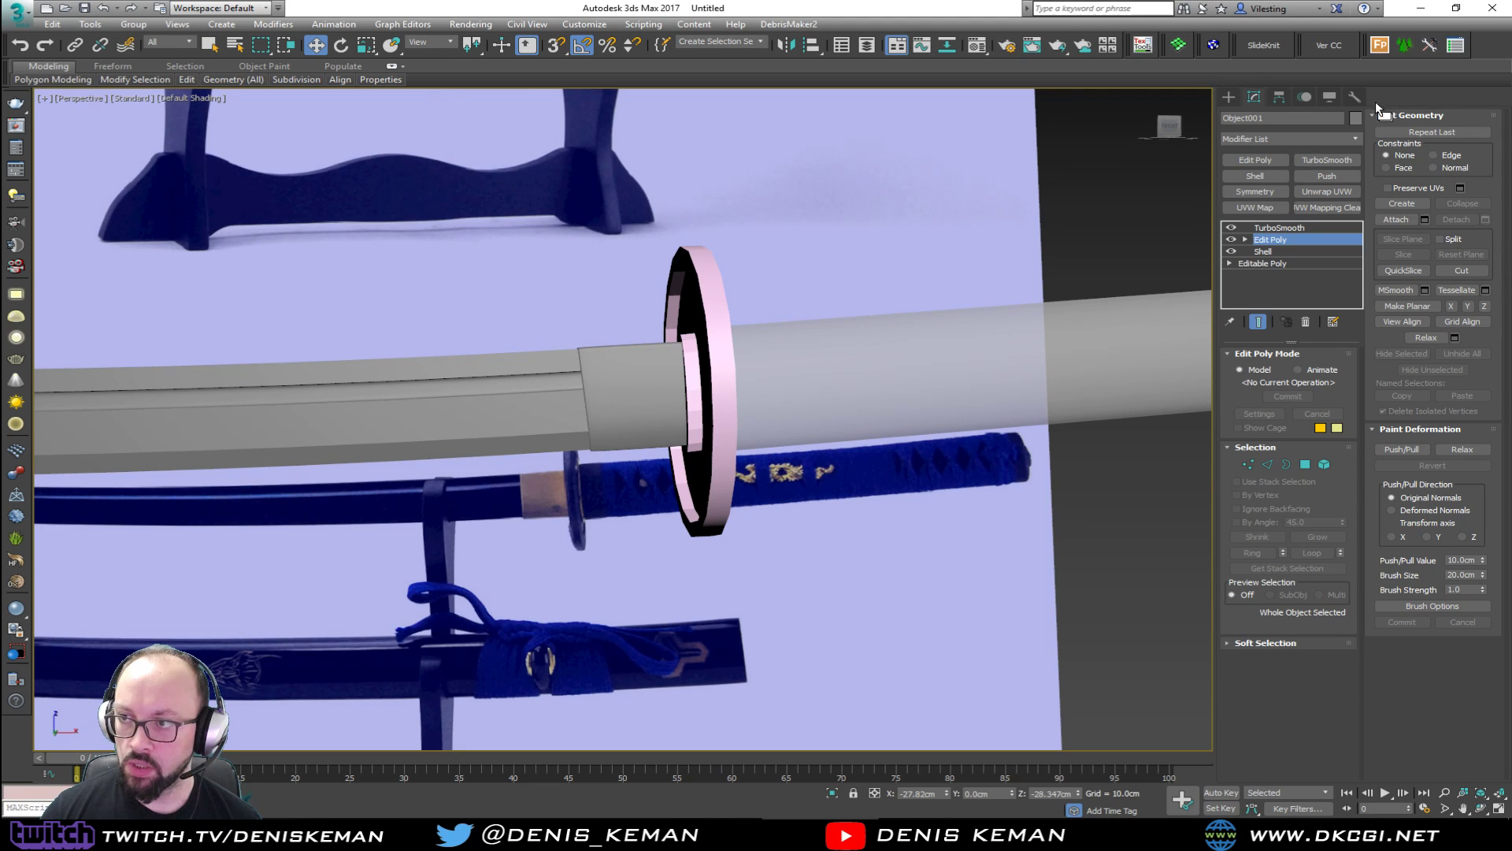
Give the collar a darker grey object colour than the blade.
click(1355, 119)
click(1069, 373)
alt+middle_drag(1069, 374, 857, 368)
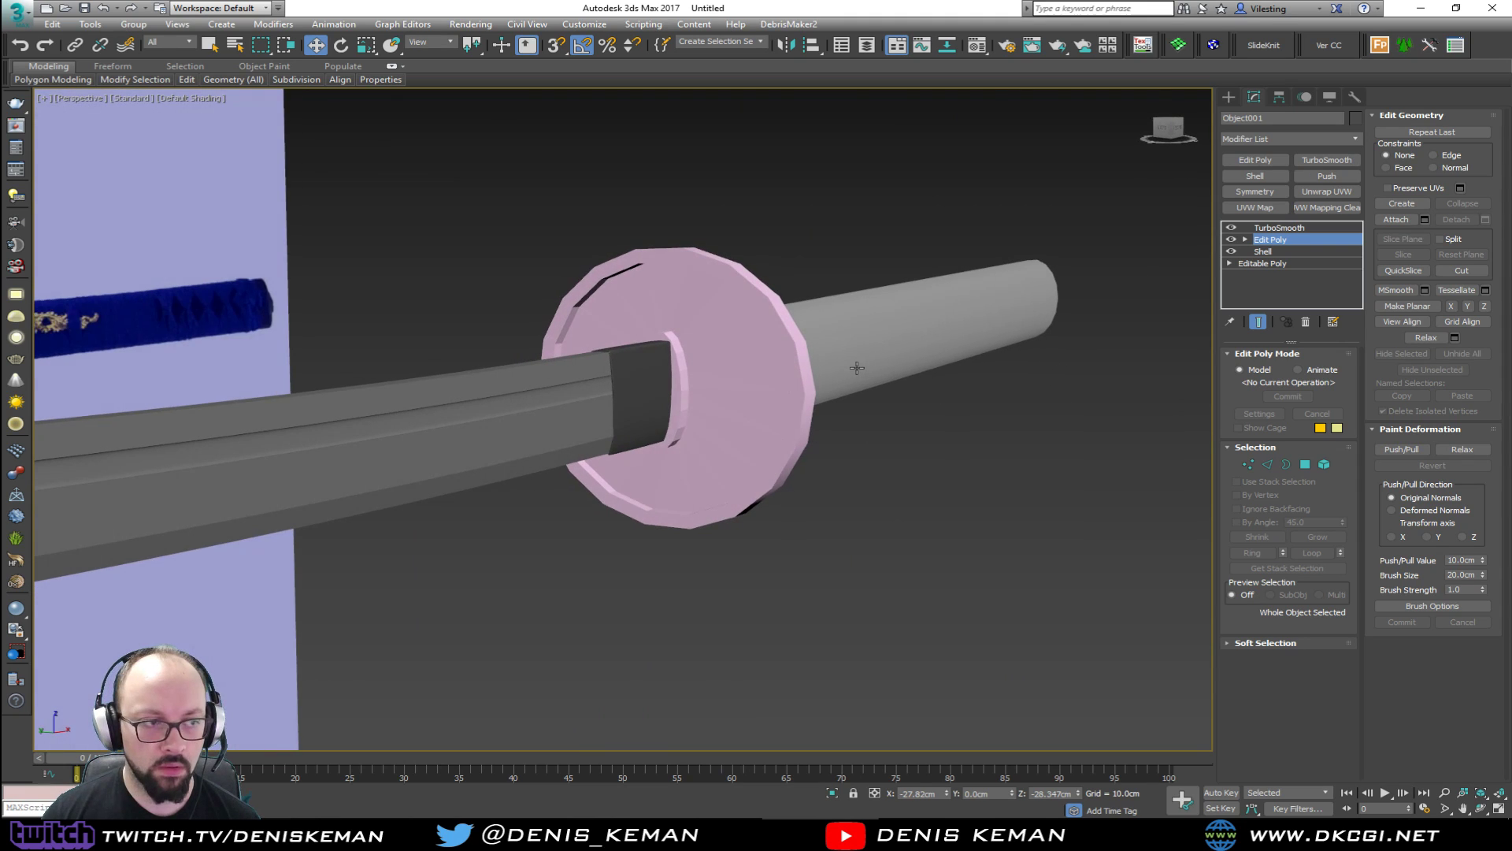
Inset the central polygon on the guard's blade side slightly and collapse it to a single centre point.
scroll(670, 355, up, 6)
key(F4)
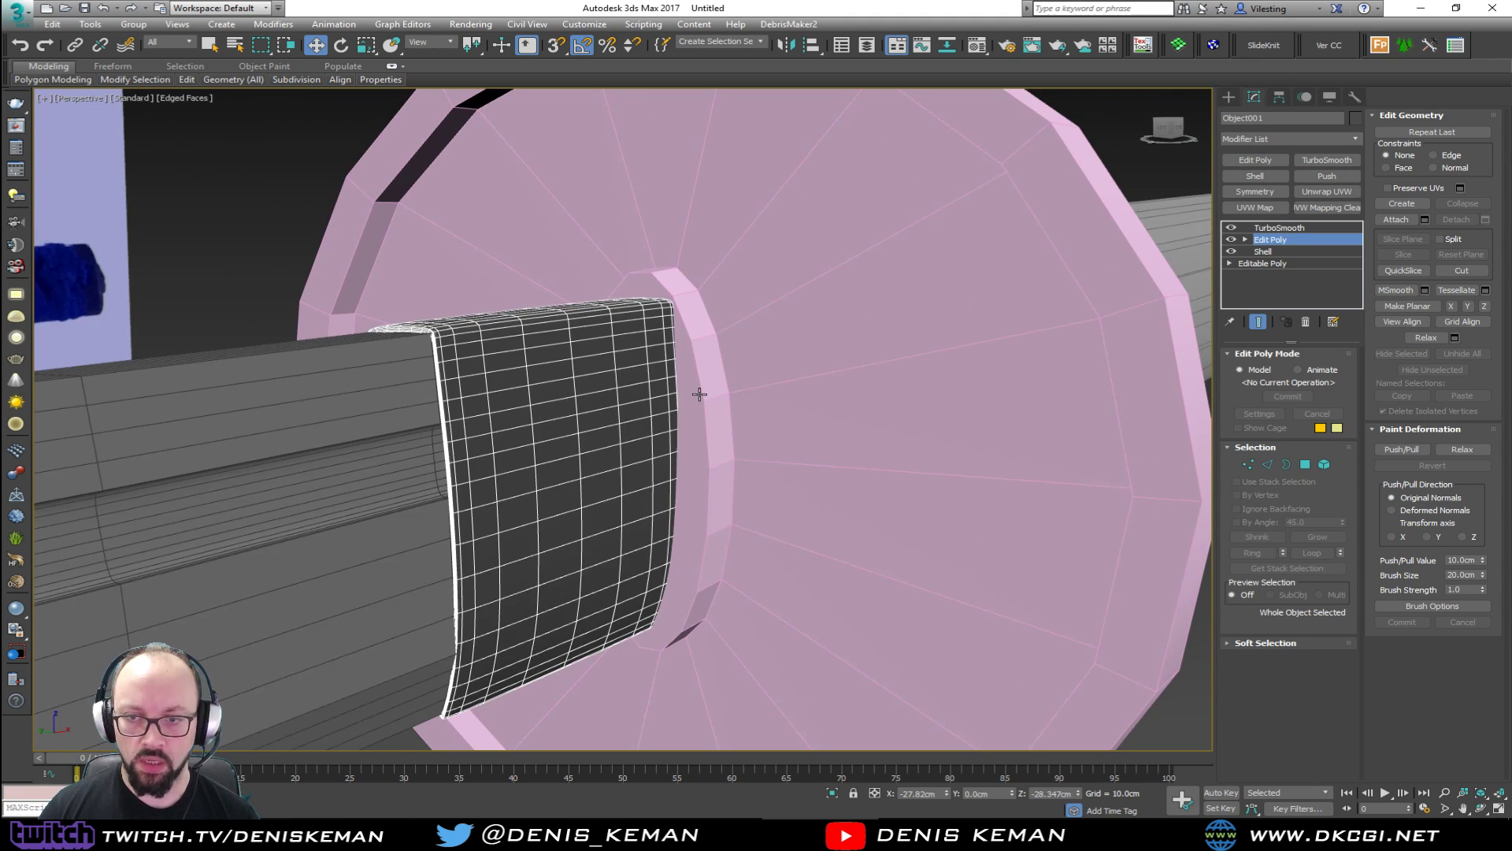
click(699, 395)
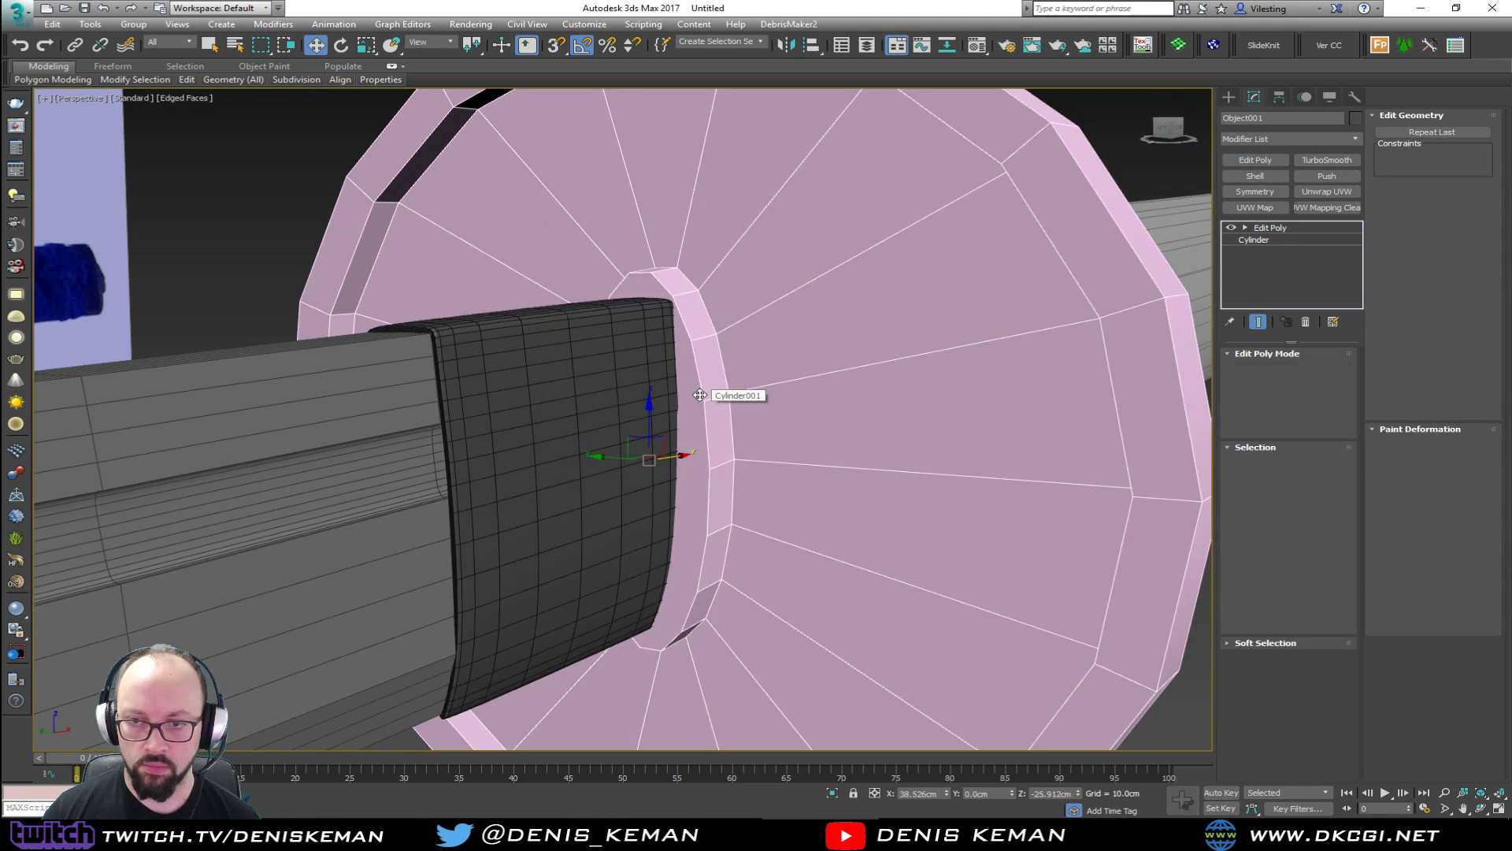
key(4)
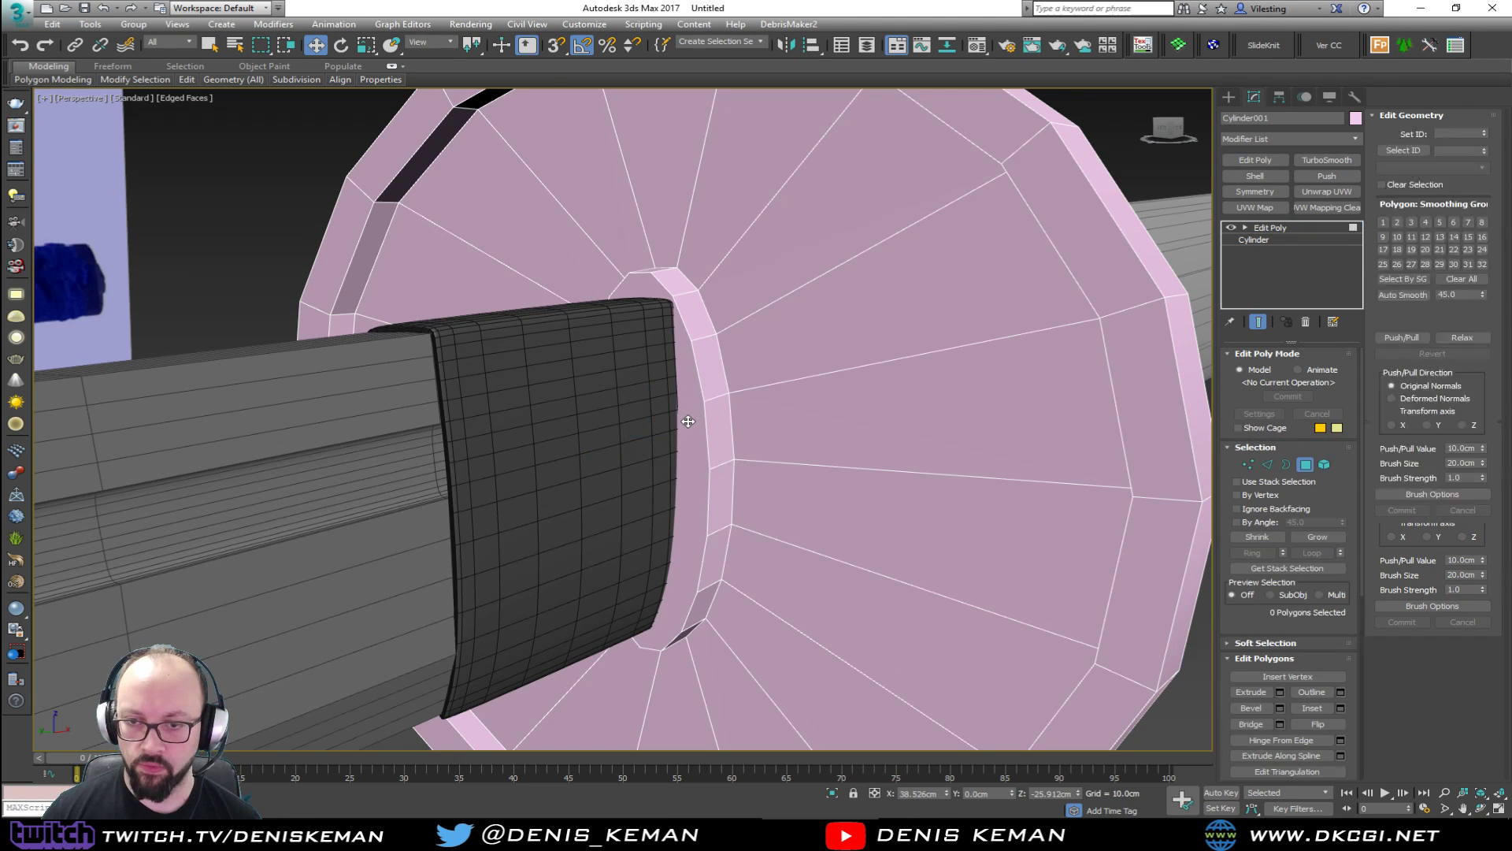
click(688, 421)
click(1312, 707)
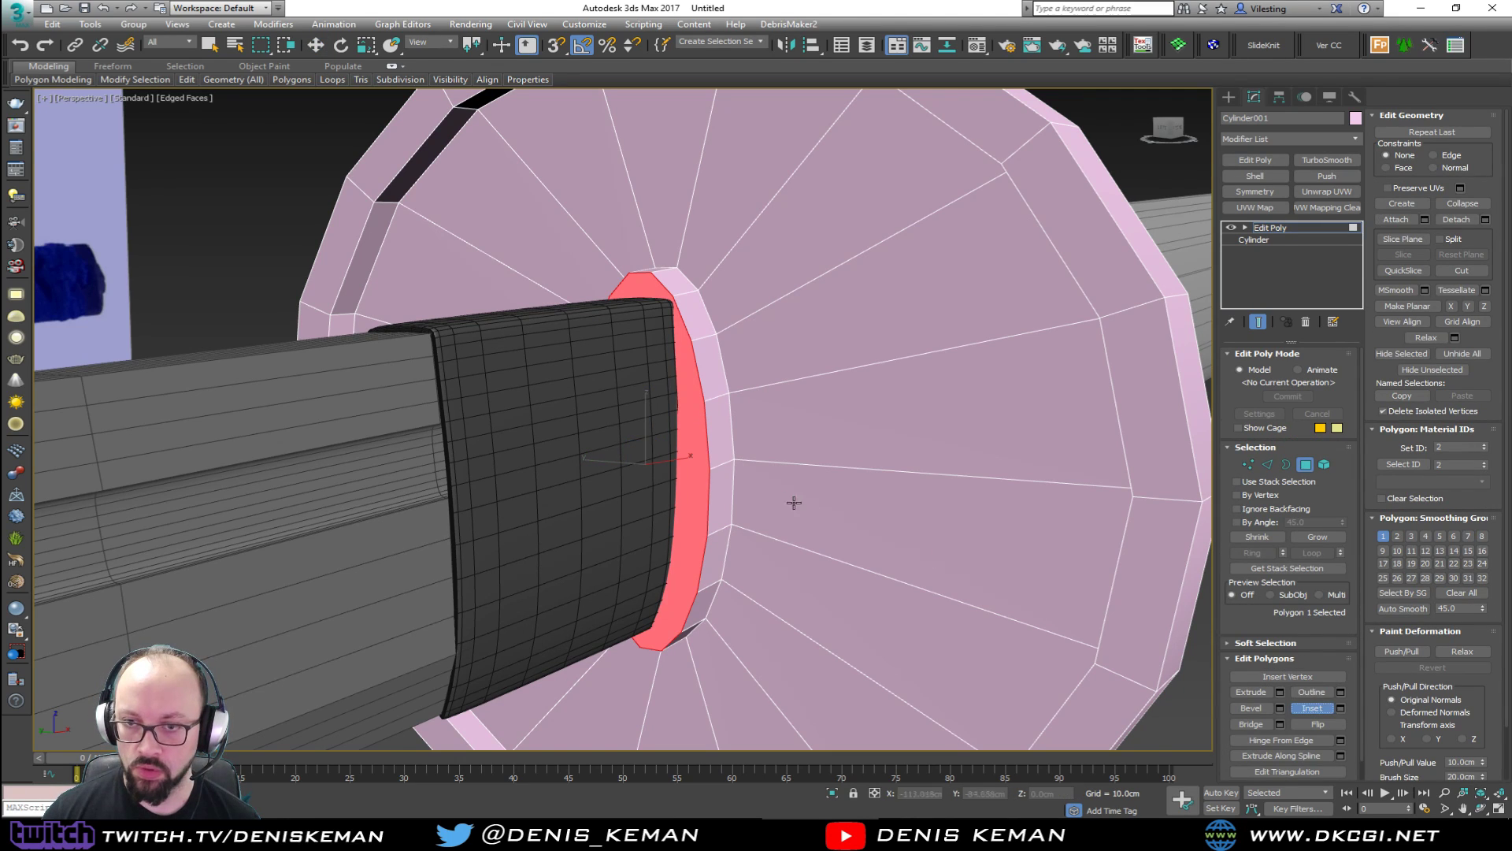
drag(676, 490, 677, 512)
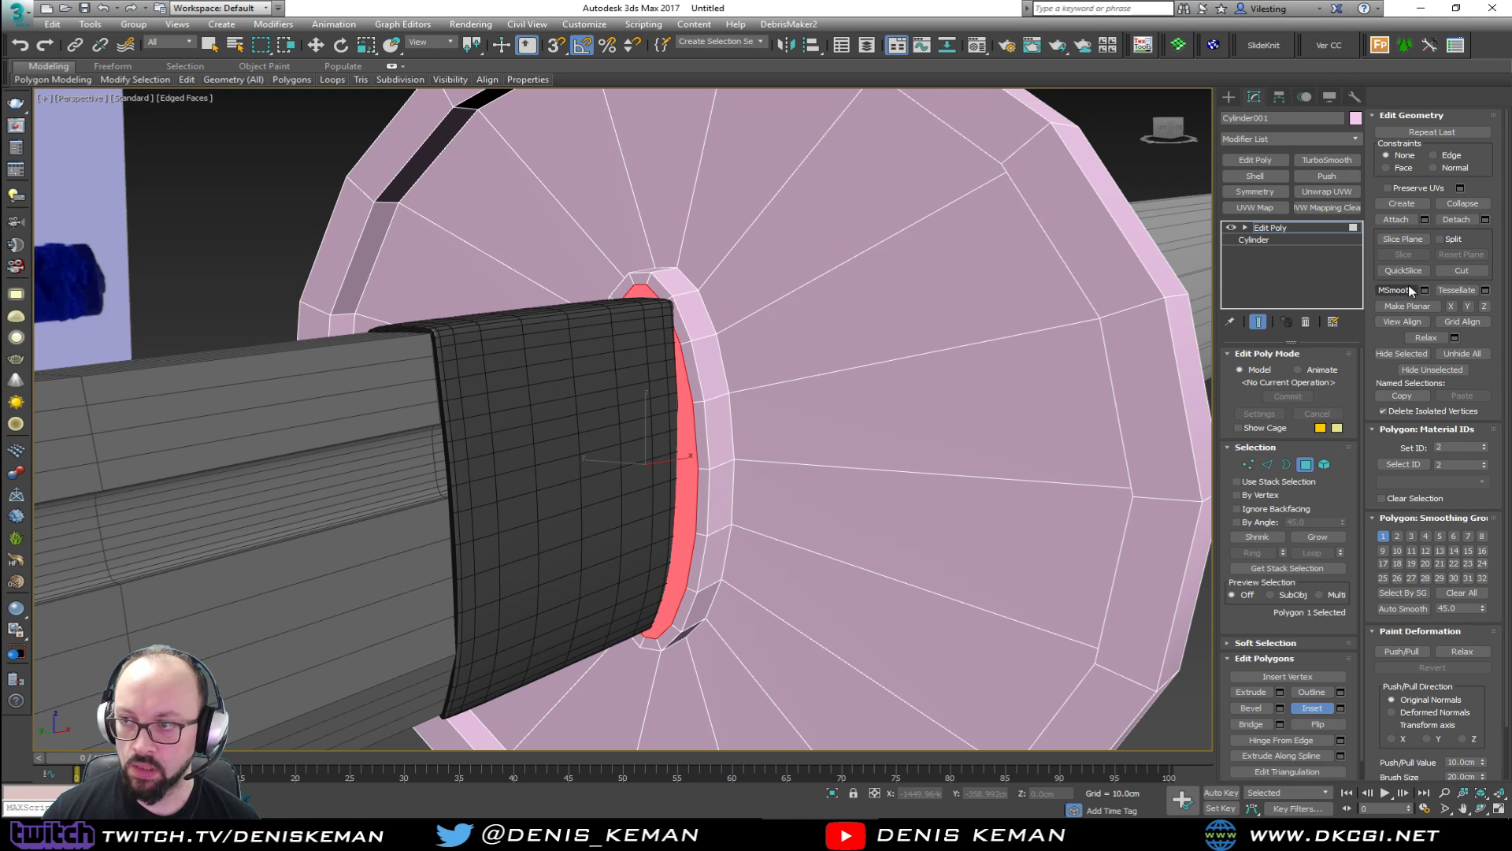
click(1462, 203)
Inset the large polygon on the guard's handle side to roughly half its width and collapse it to the centre.
alt+middle_drag(827, 284, 671, 315)
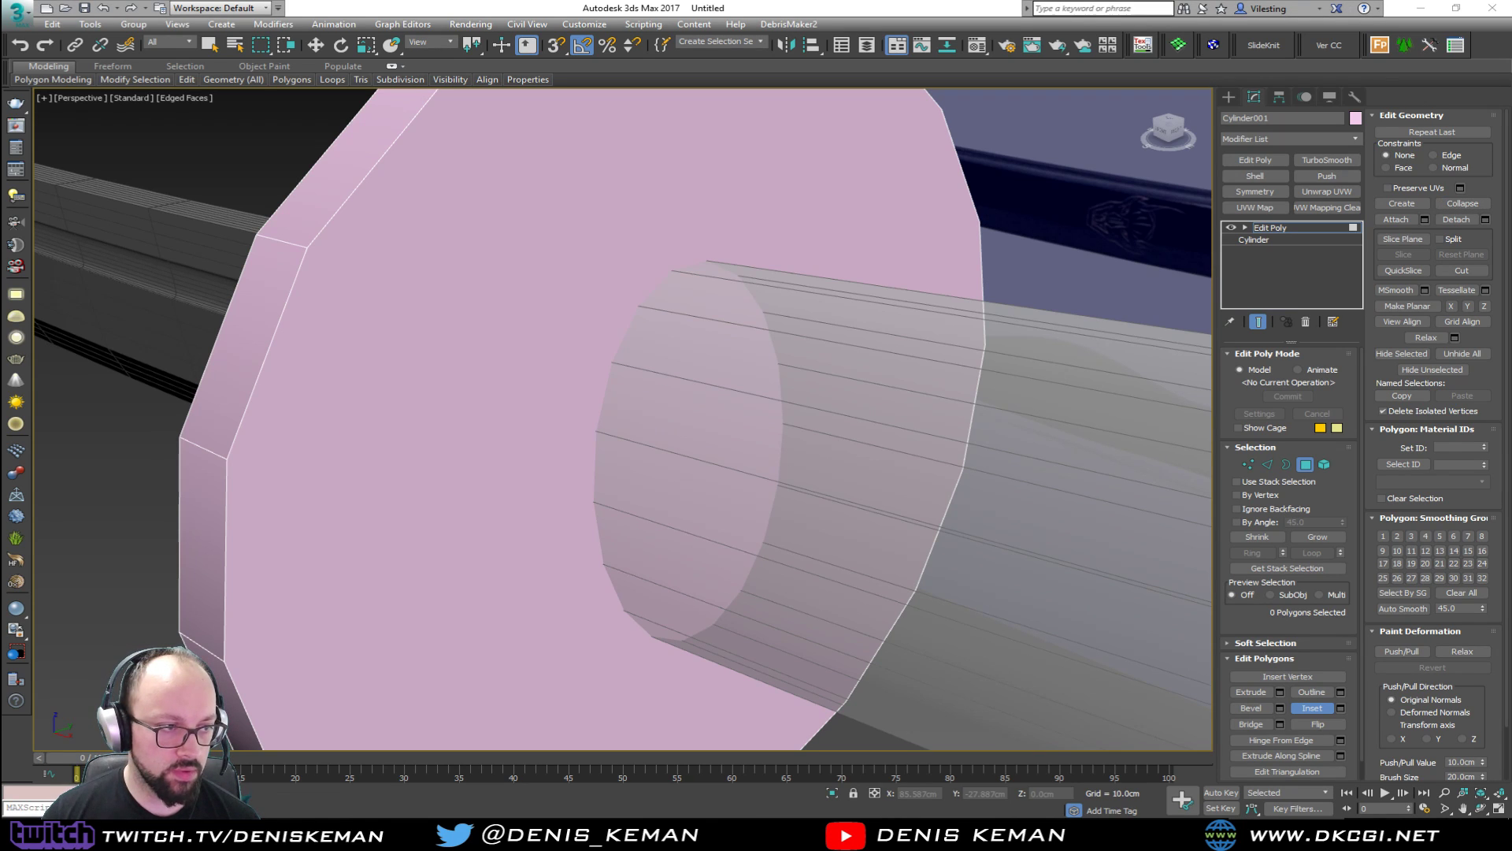
alt+middle_drag(869, 431, 726, 438)
click(597, 443)
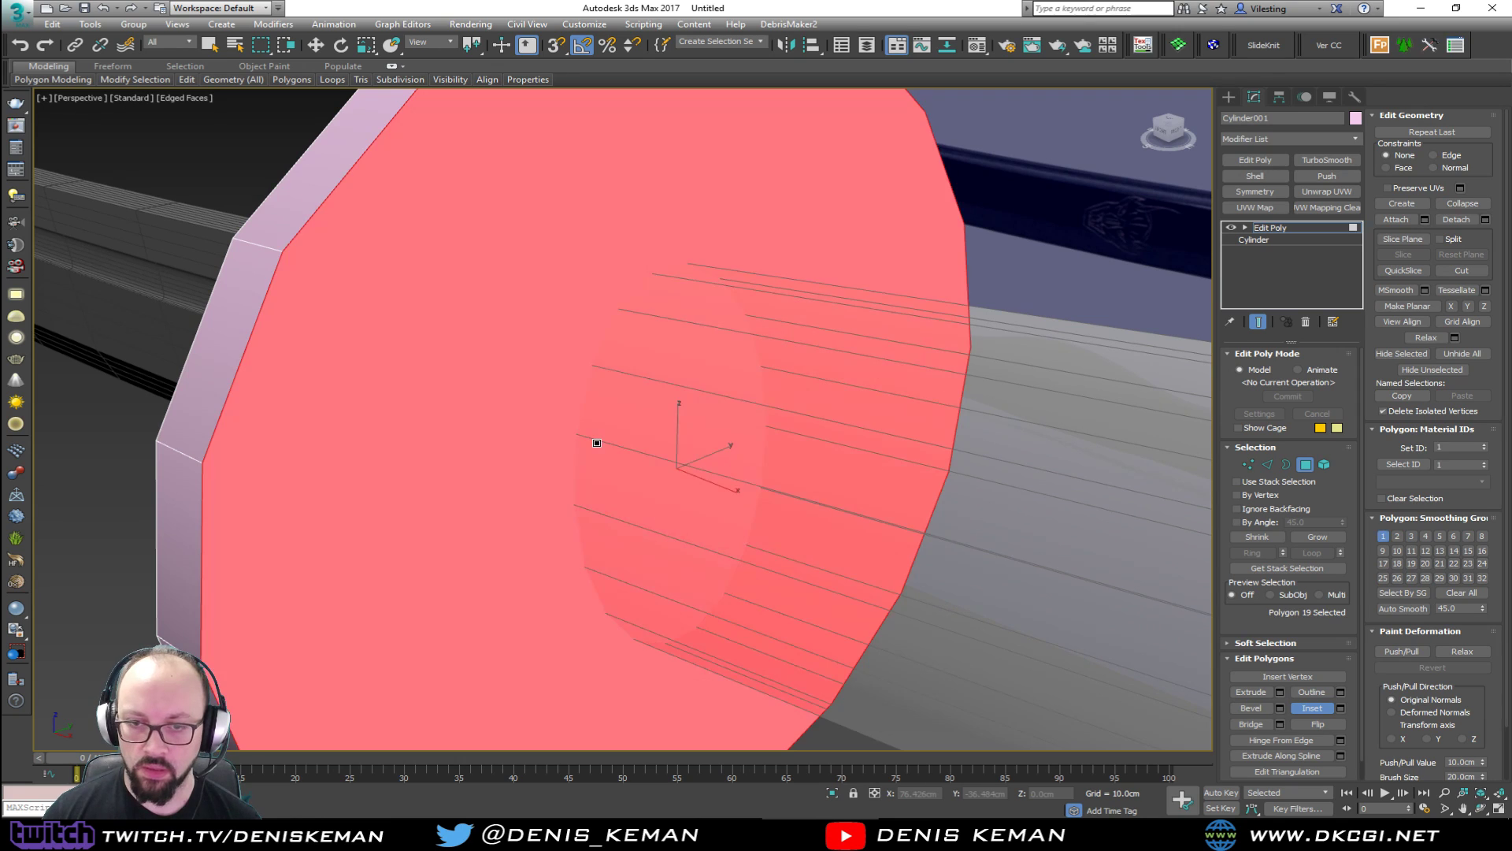
drag(667, 497, 658, 501)
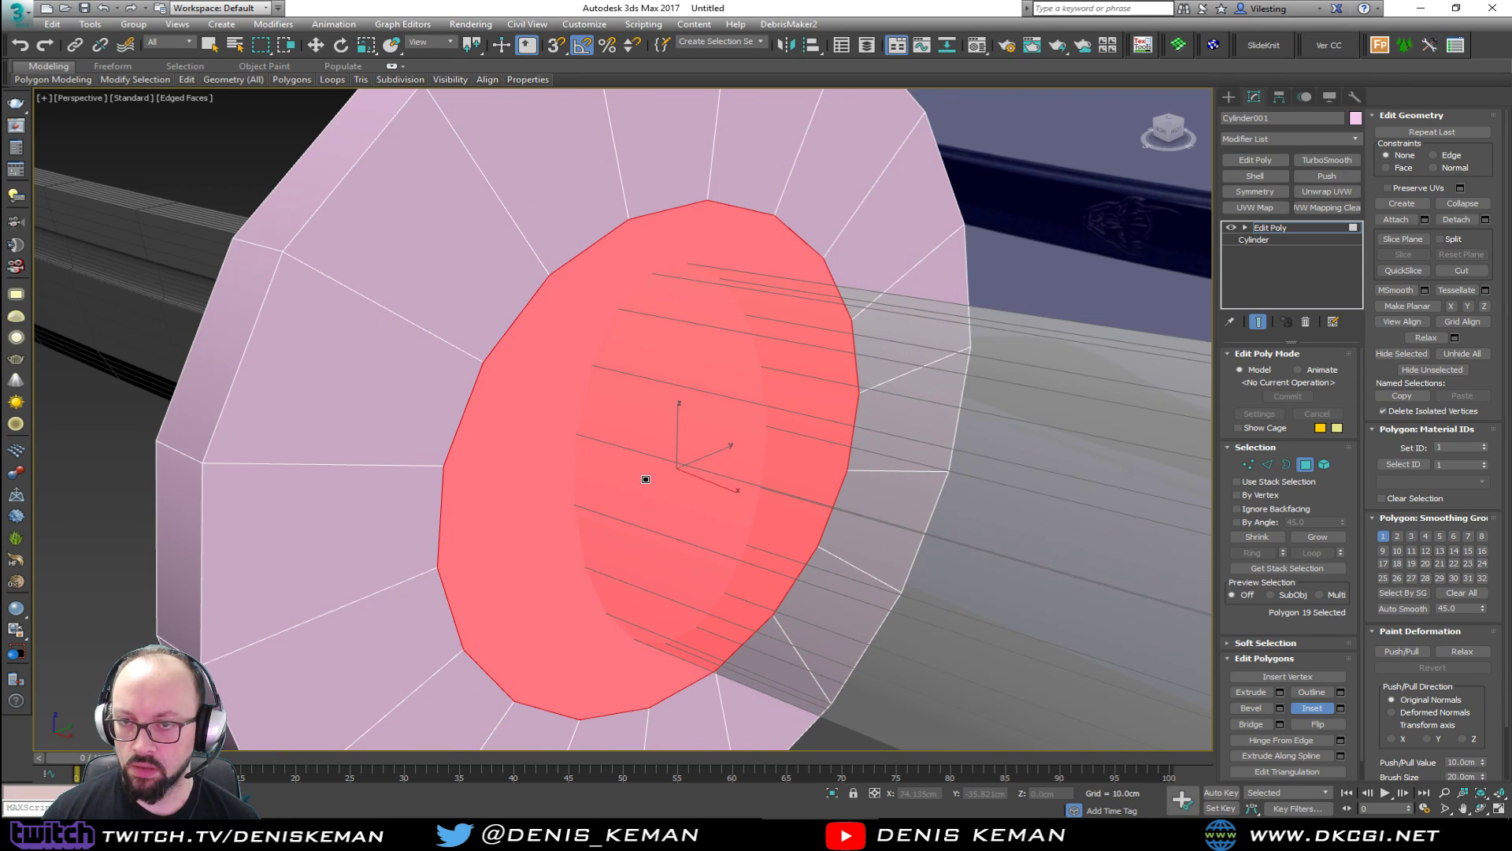
click(1462, 203)
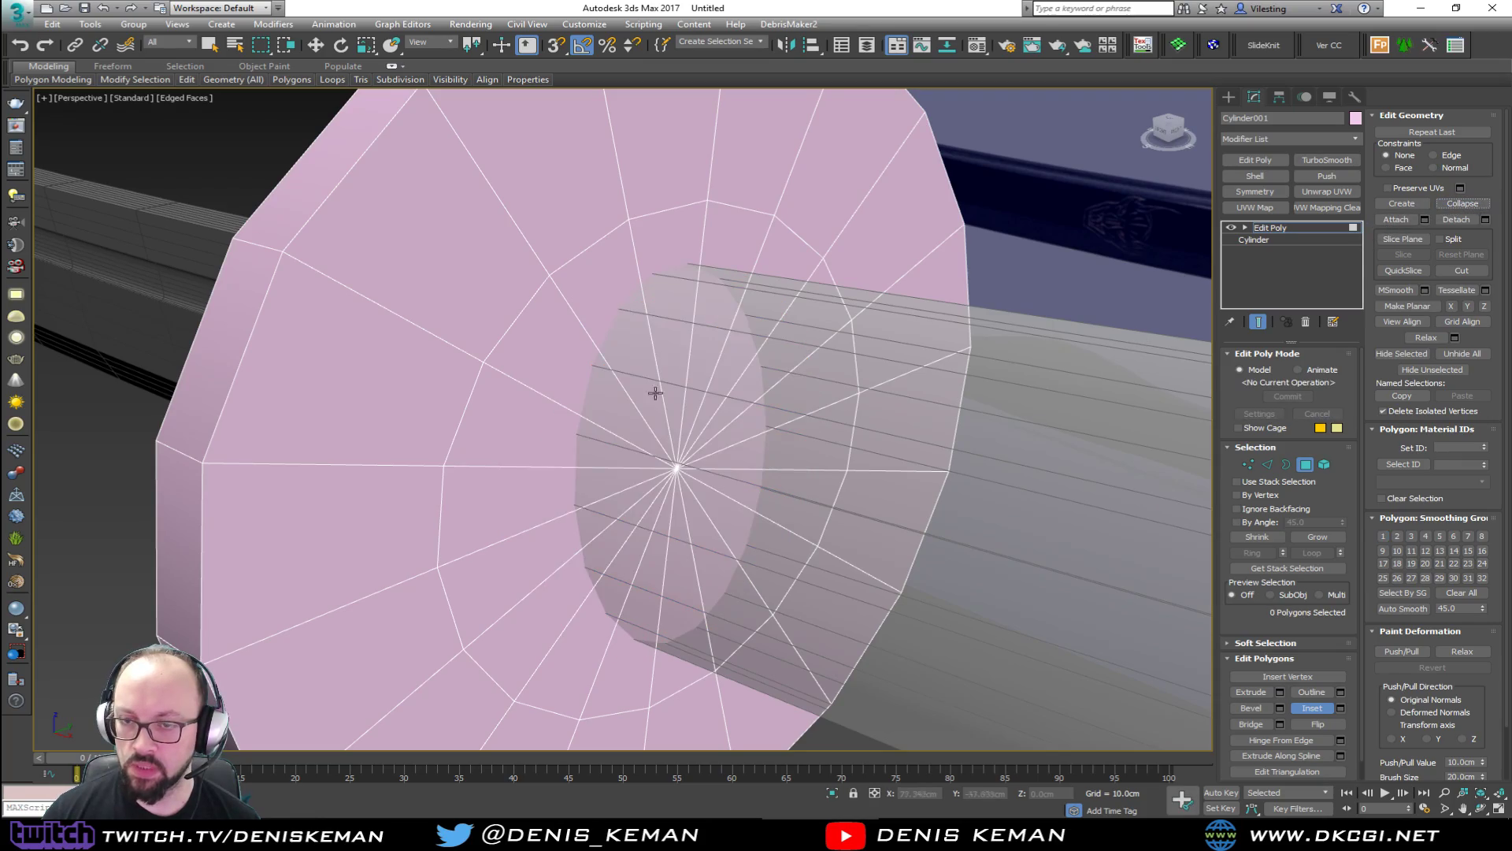
Select the edge loops along the guard's outer rim and central raised ring and chamfer them by 0.1 cm with 2 segments.
scroll(581, 413, down, 2)
alt+middle_drag(581, 413, 731, 334)
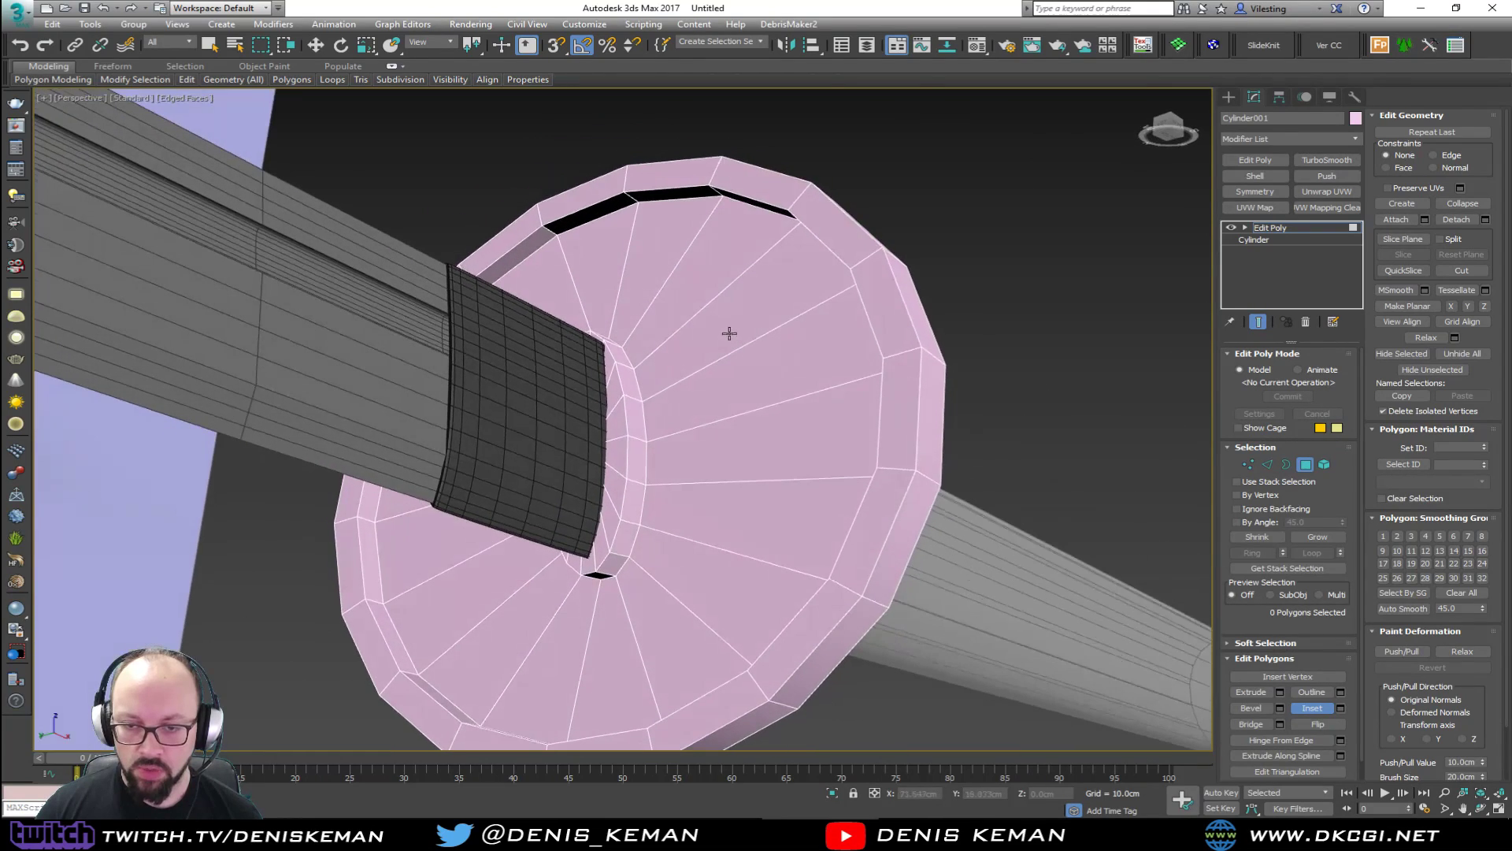
scroll(620, 517, up, 3)
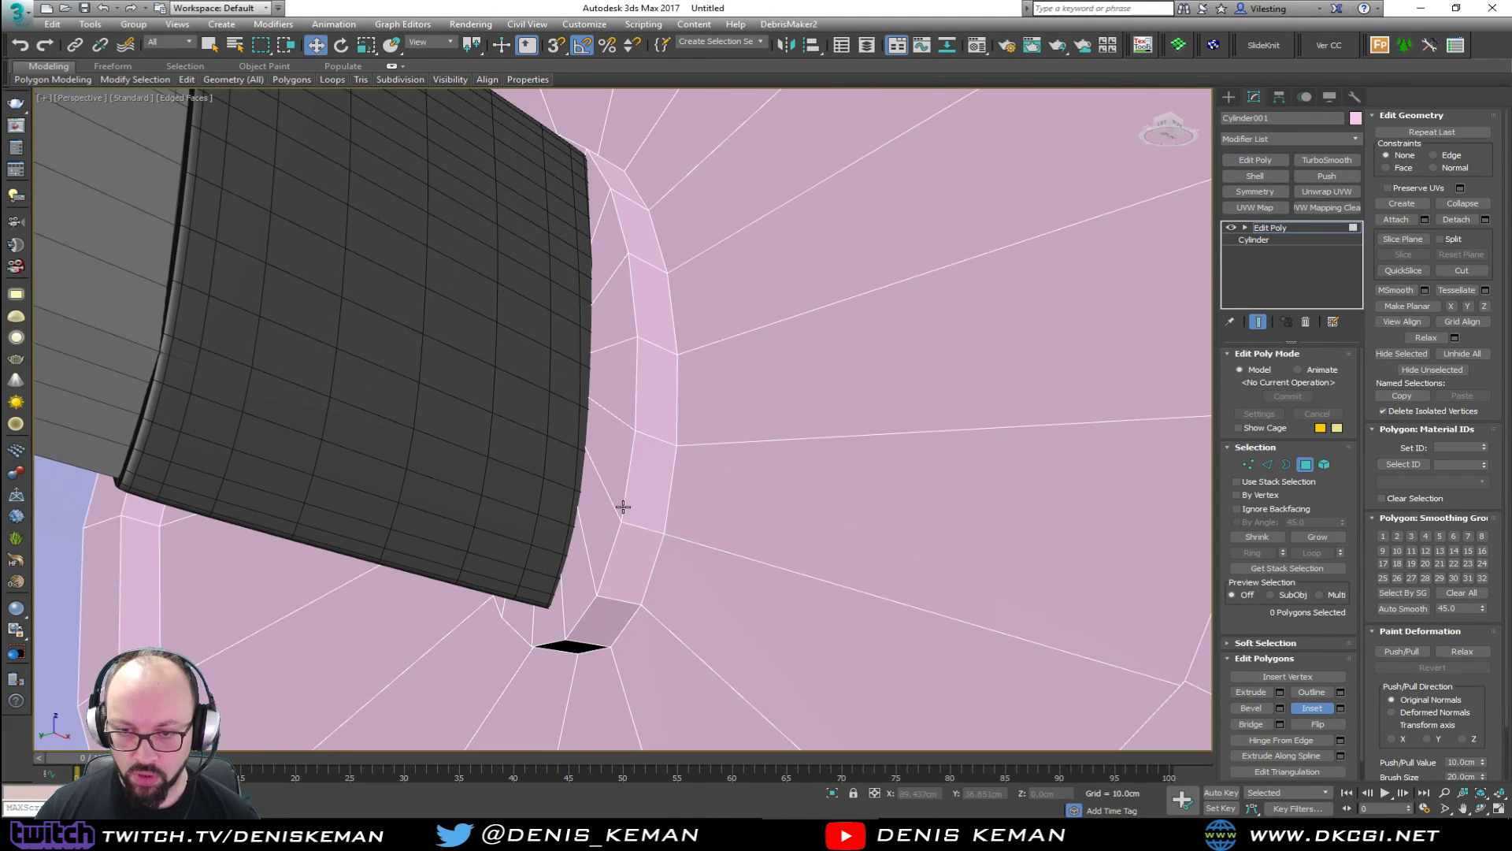
key(2)
double_click(623, 507)
key(w)
alt+middle_drag(670, 508, 430, 445)
scroll(560, 500, down, 5)
alt+middle_drag(560, 499, 634, 545)
ctrl+double_click(676, 543)
ctrl+double_click(531, 457)
ctrl+double_click(587, 465)
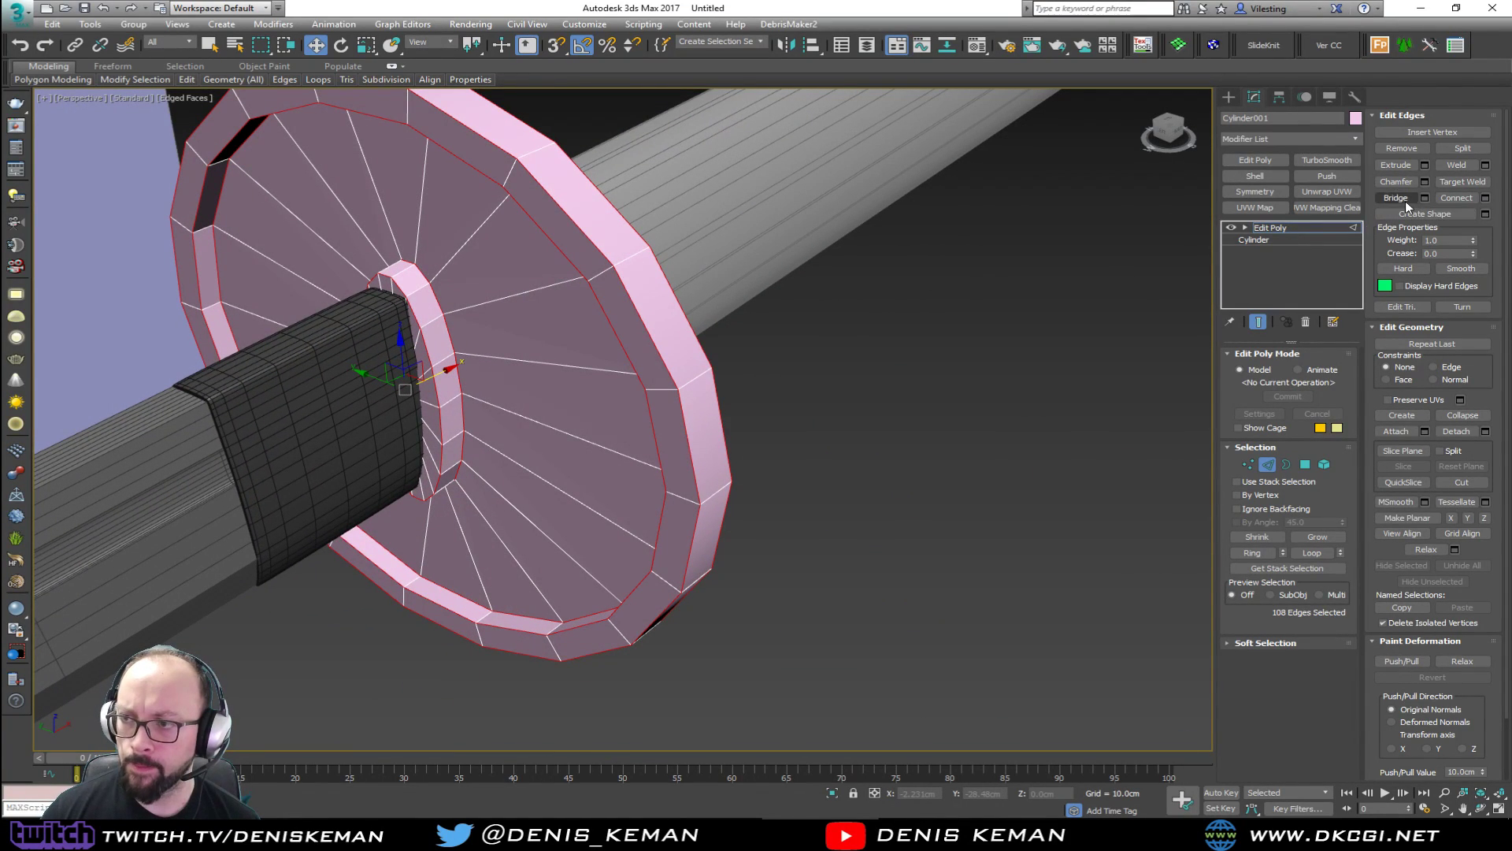
click(1422, 182)
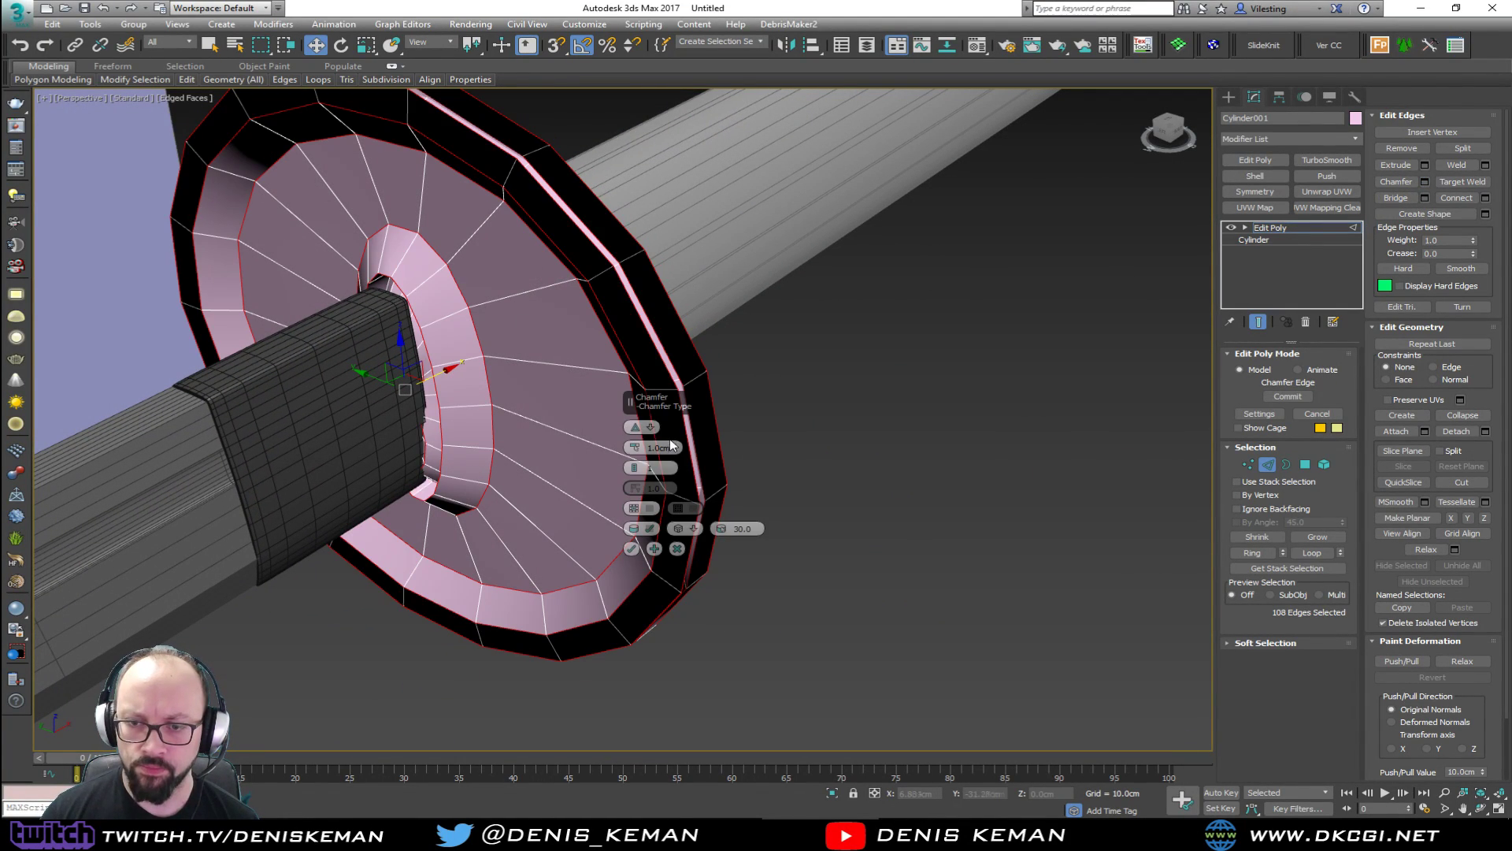
double_click(675, 448)
text(0.2)
key(Return)
text(0.1)
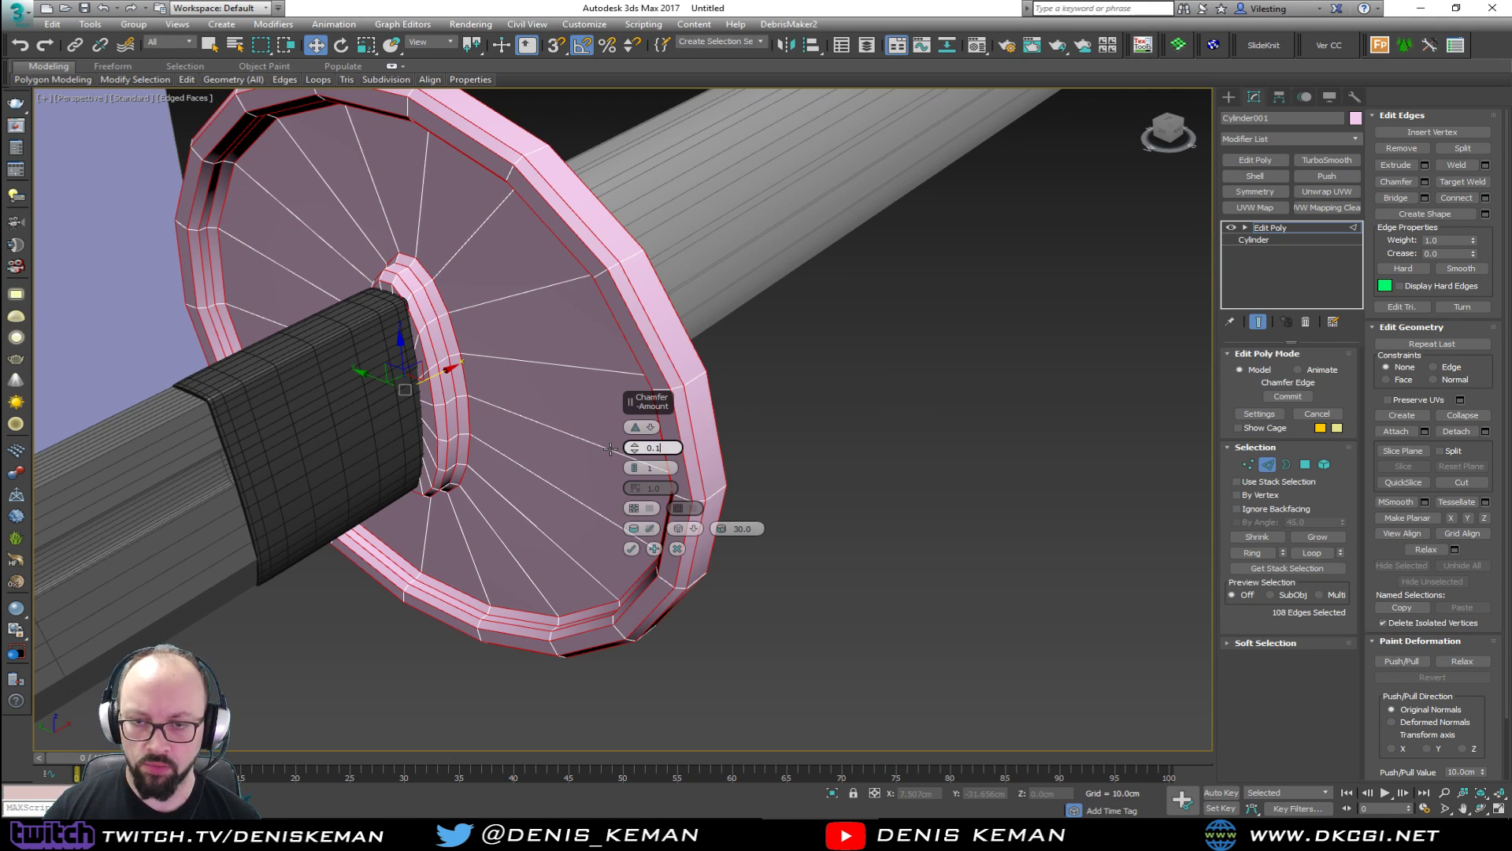
key(Return)
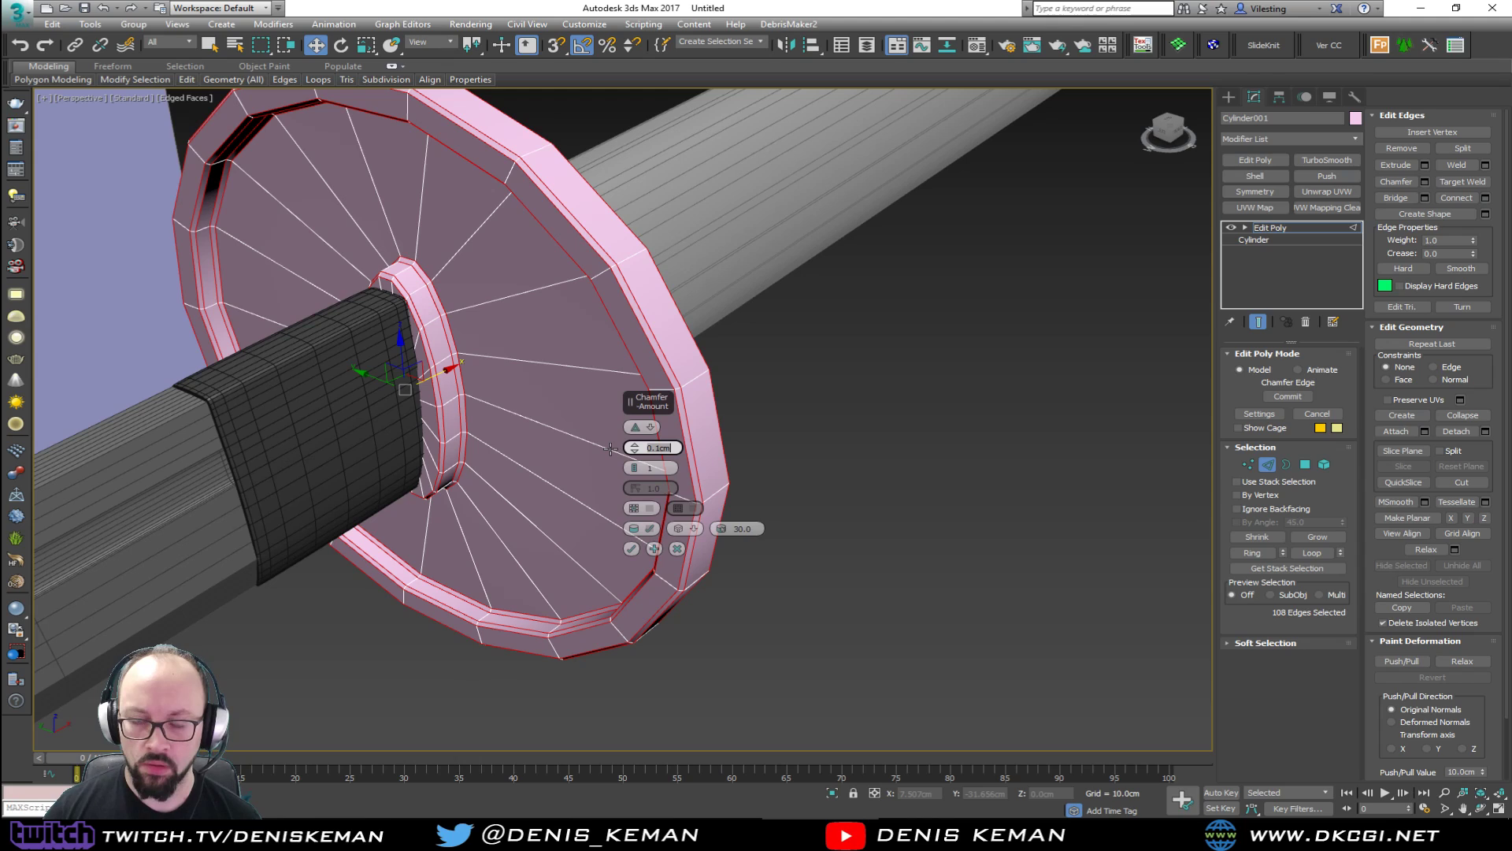
click(635, 468)
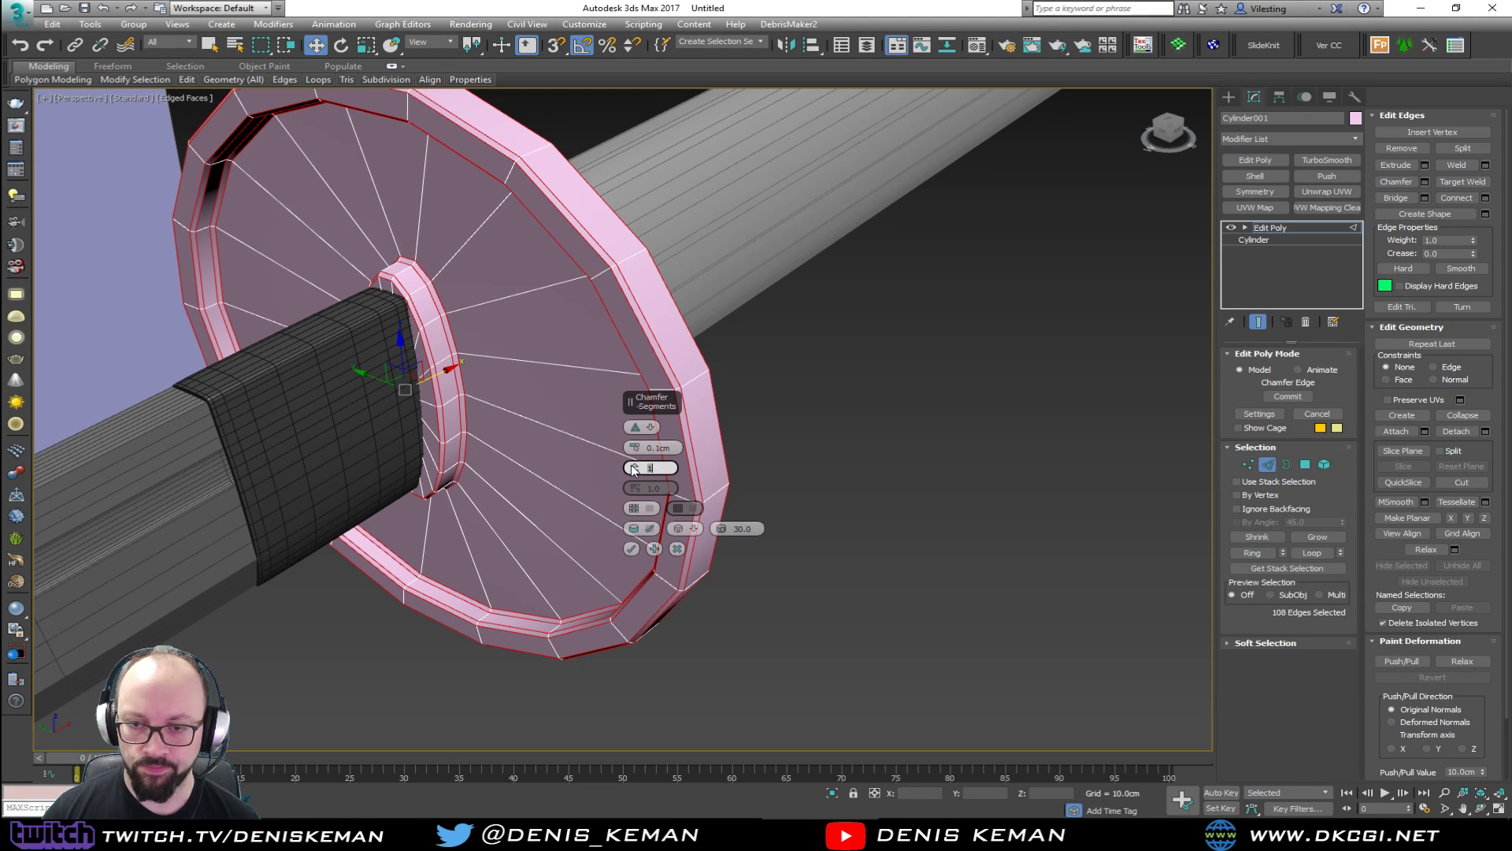
drag(635, 468, 635, 466)
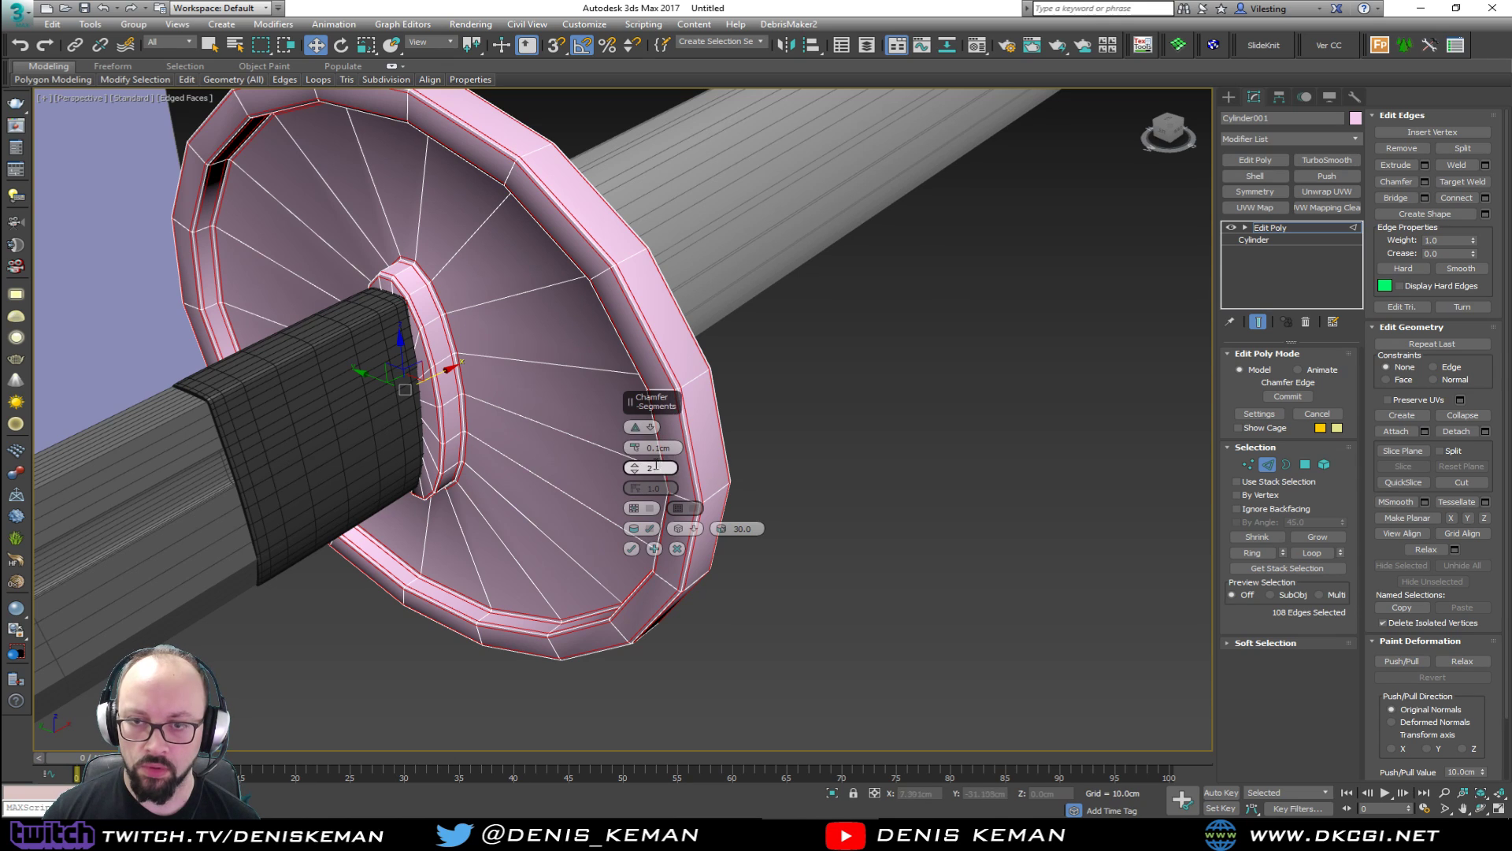
click(630, 549)
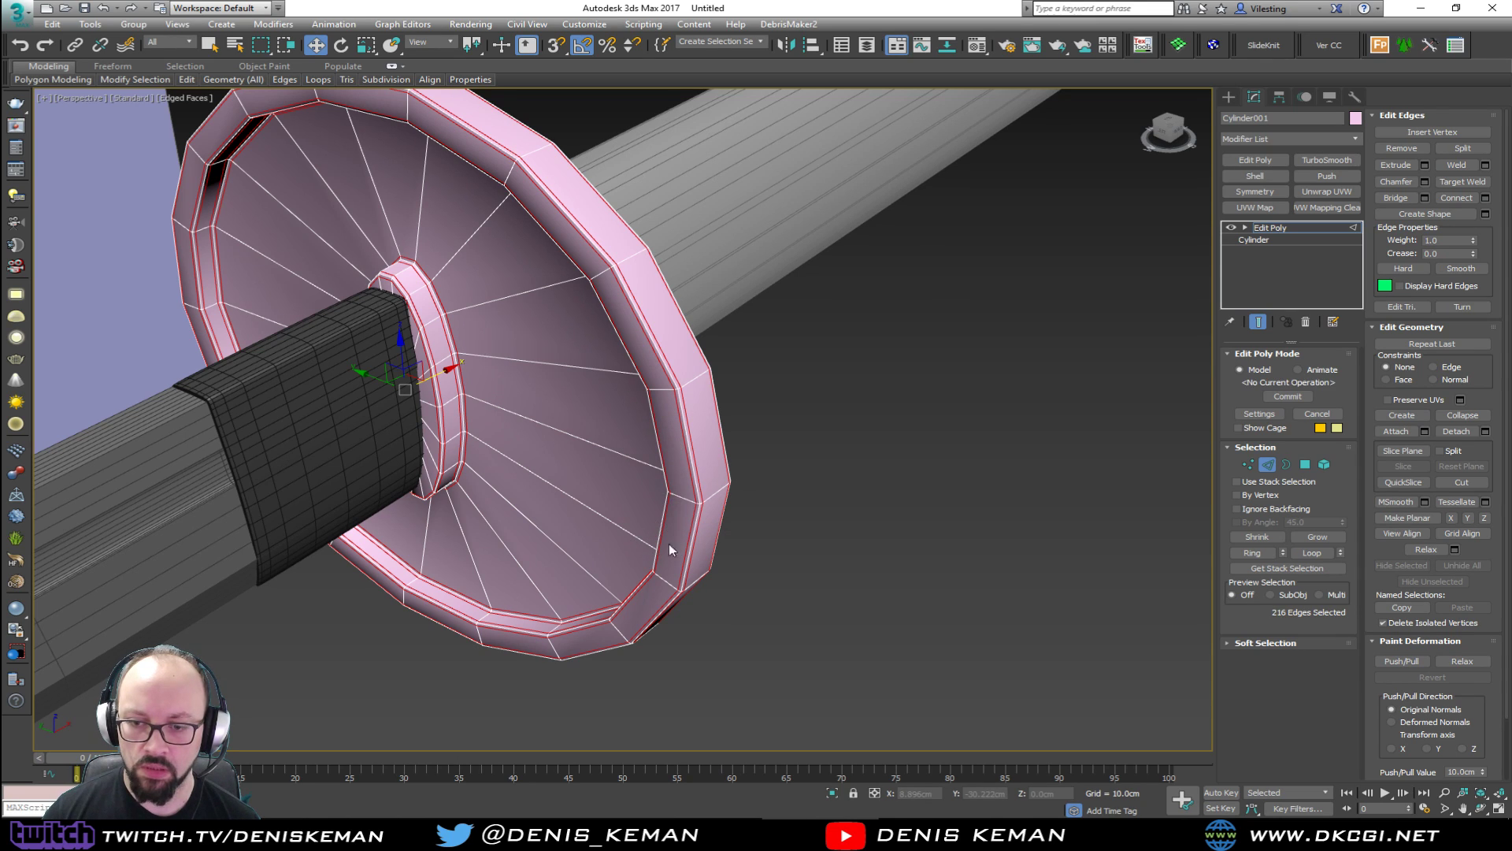
Apply TurboSmooth to the guard, raise its iterations by one, deselect it and hide the edge display.
click(1266, 464)
click(1326, 161)
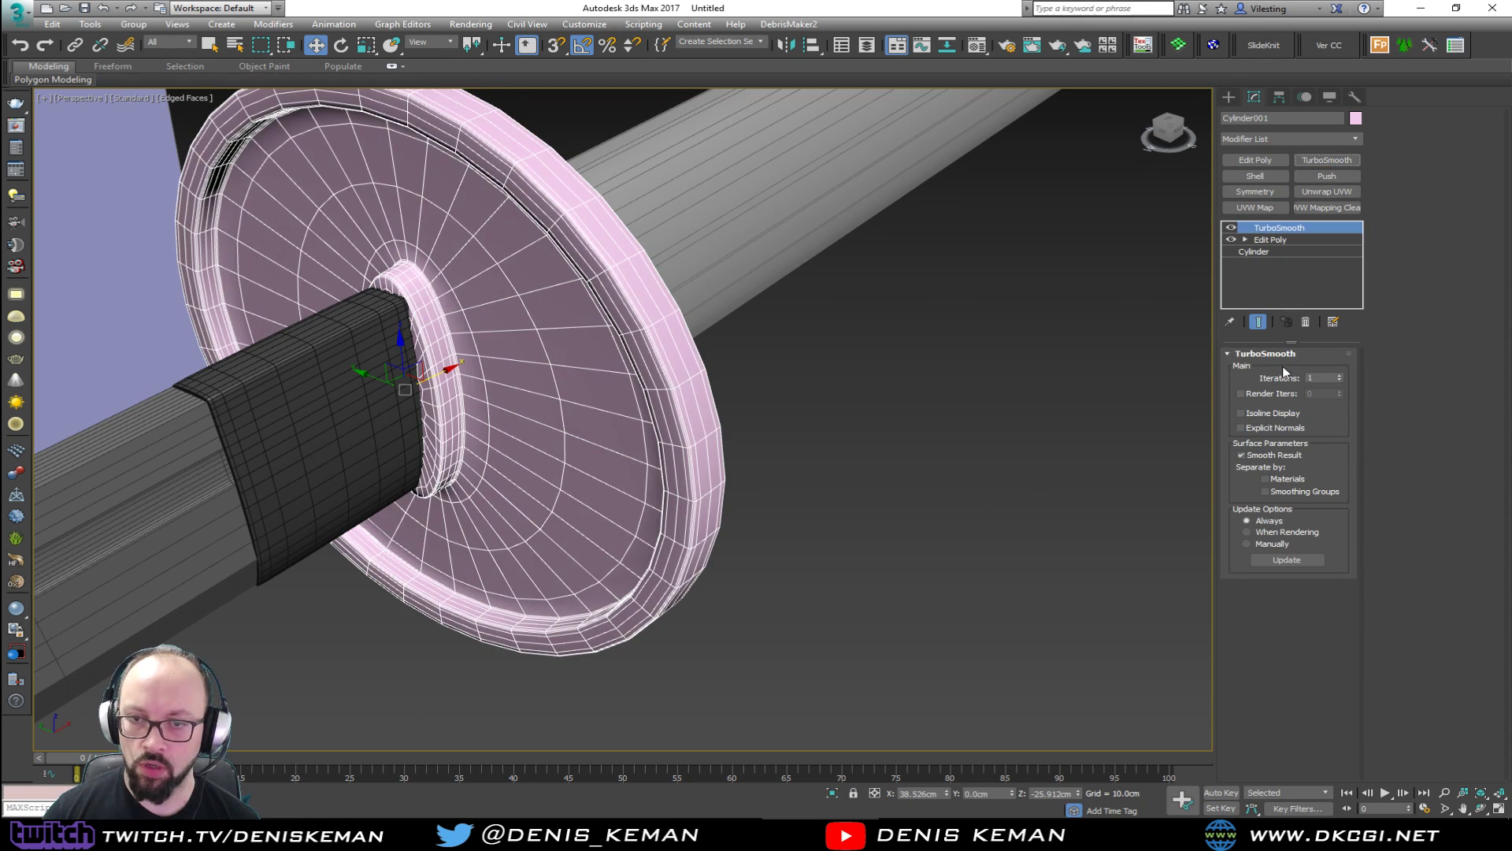
click(1340, 374)
click(1076, 463)
key(F4)
scroll(674, 367, down, 2)
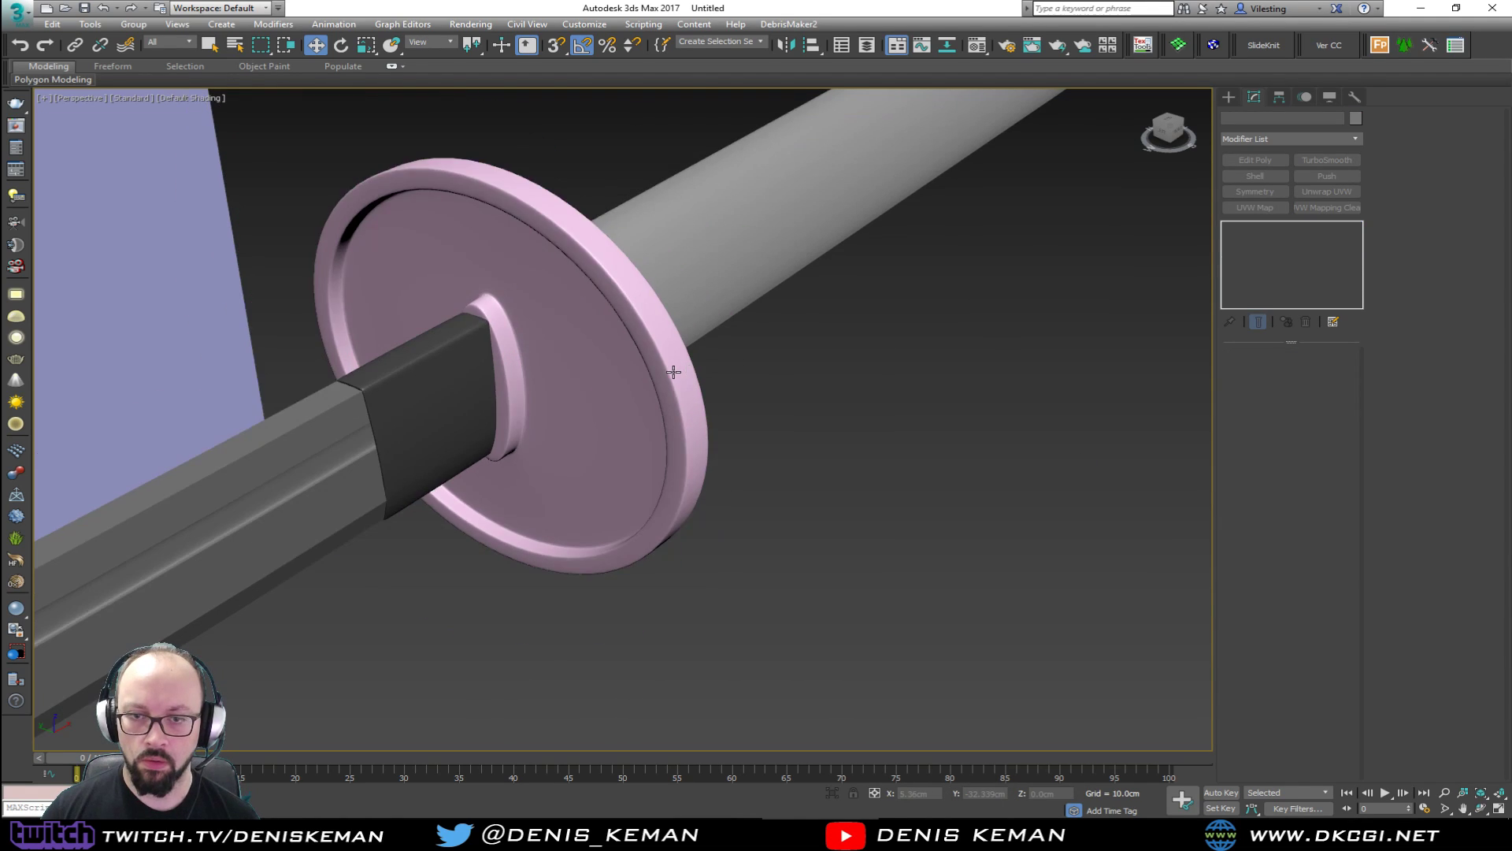
Inset the polygon capping the handle's free end and collapse it to a single centre point.
scroll(673, 371, down, 2)
click(651, 371)
alt+middle_drag(654, 365, 636, 335)
click(797, 358)
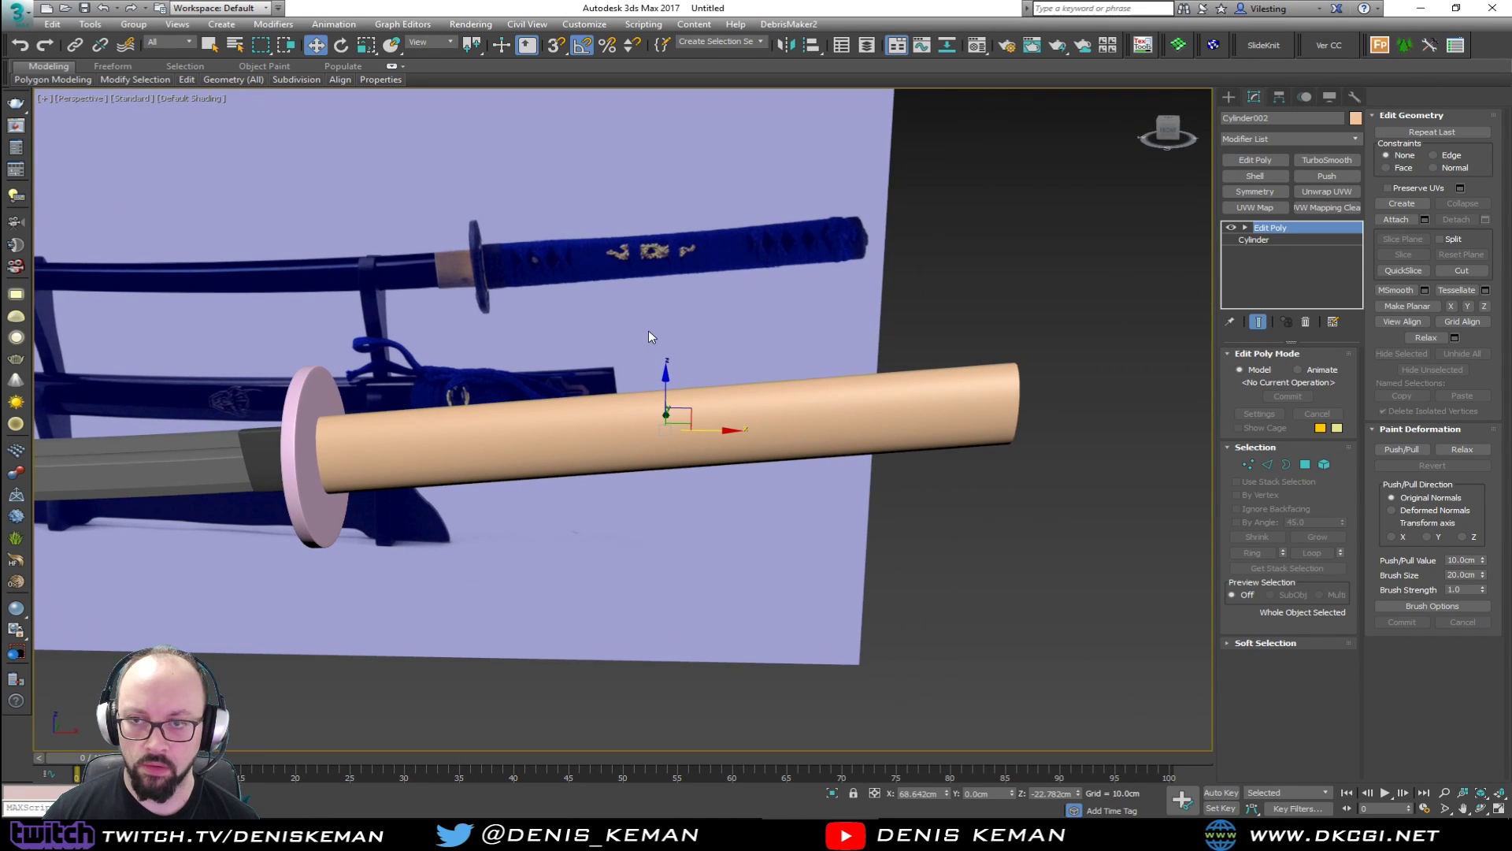
scroll(649, 337, up, 3)
middle_drag(649, 337, 535, 311)
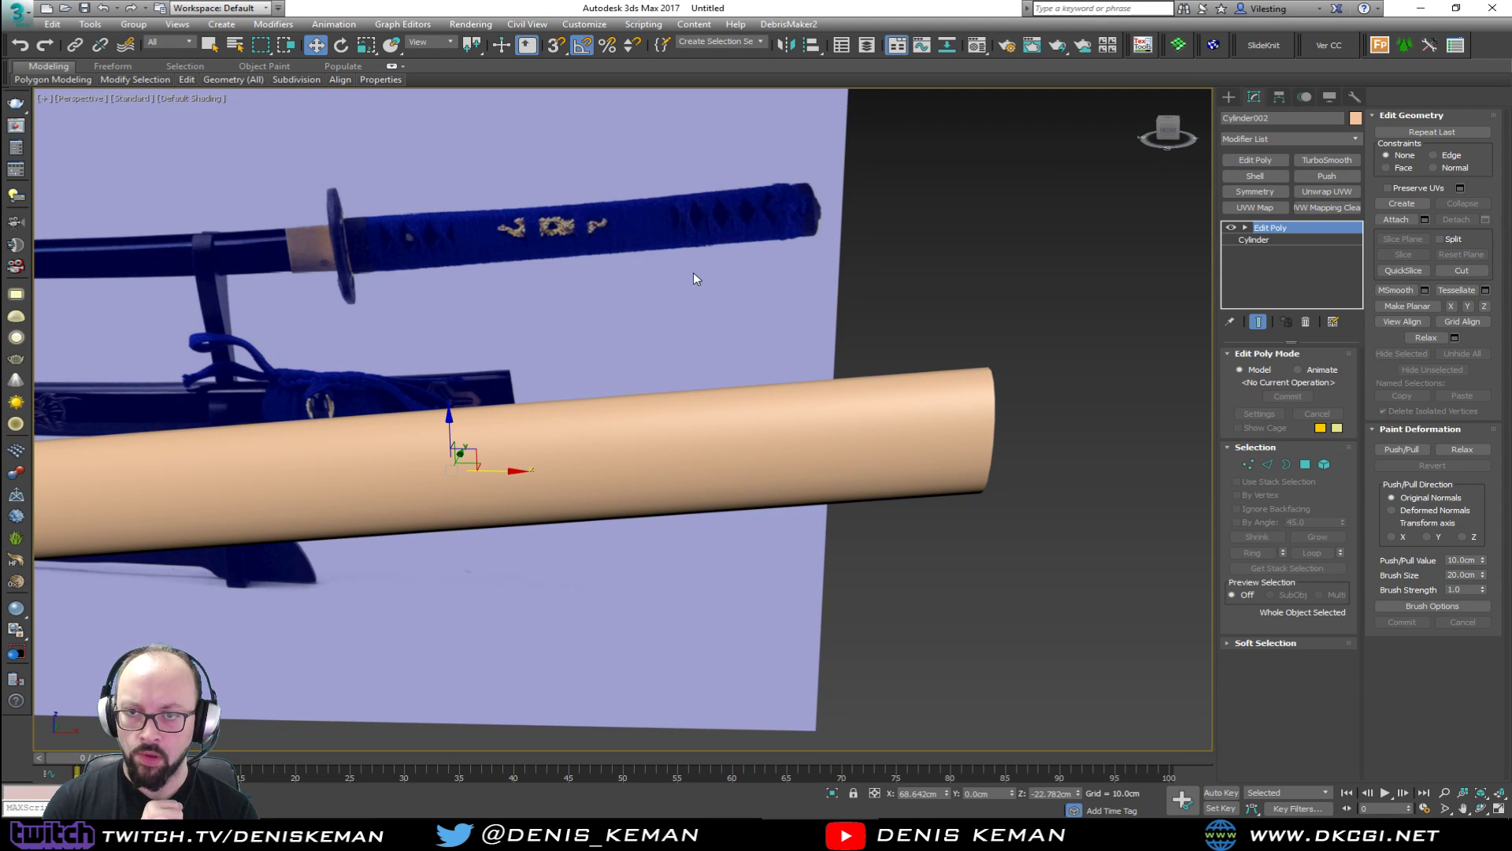
mouse_move(792, 283)
alt+middle_down()
mouse_move(774, 307)
mouse_move(776, 513)
alt+middle_up()
key(F4)
key(4)
click(811, 513)
key(z)
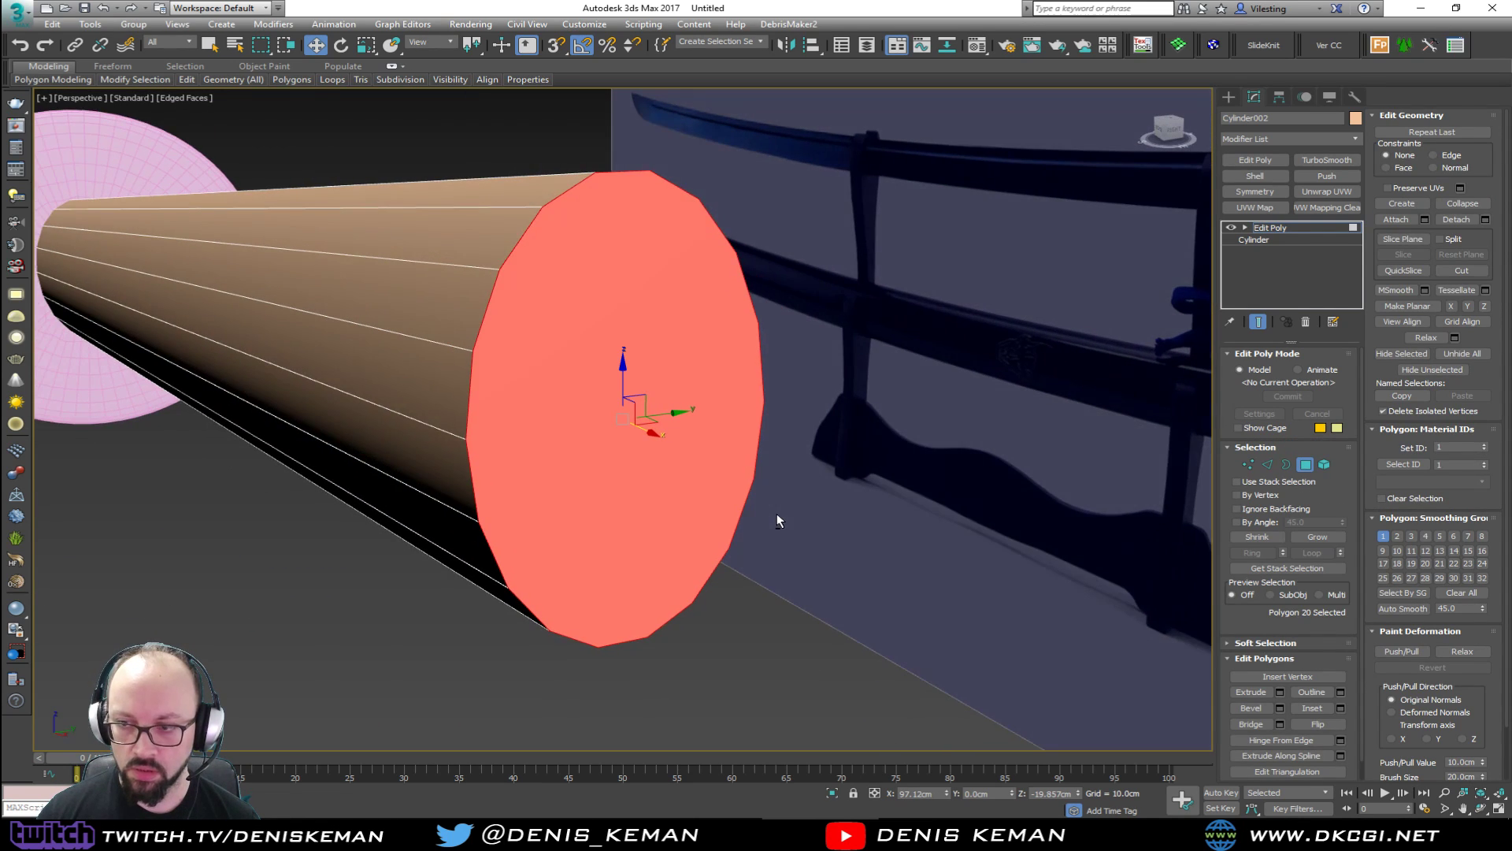
click(1312, 708)
drag(702, 446, 615, 443)
click(1458, 207)
Select the outer edge loop of the handle's free end and chamfer it by 0.1 cm with 2 segments.
key(2)
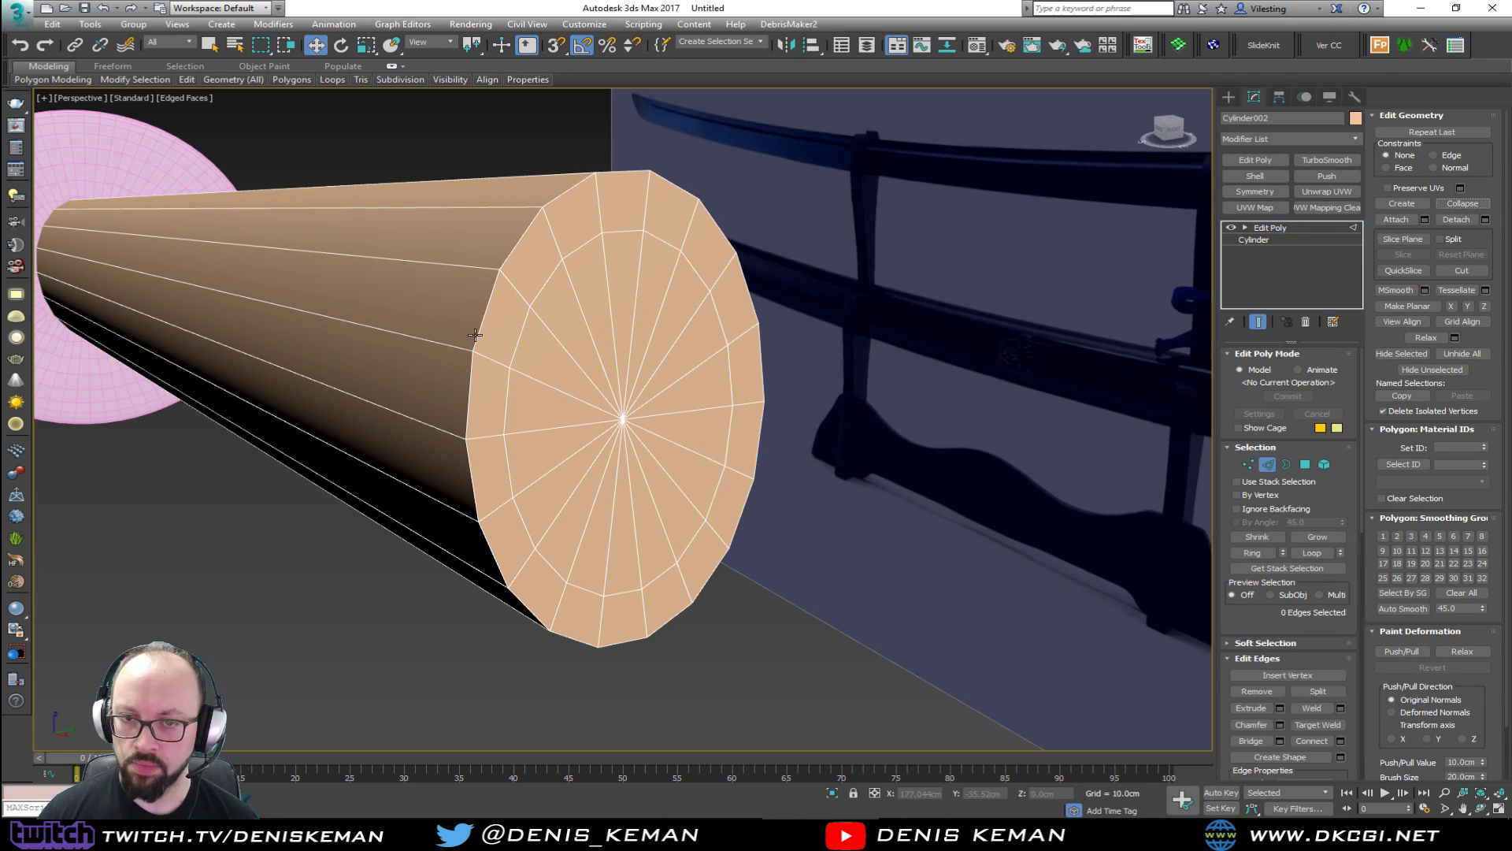
key(w)
double_click(476, 335)
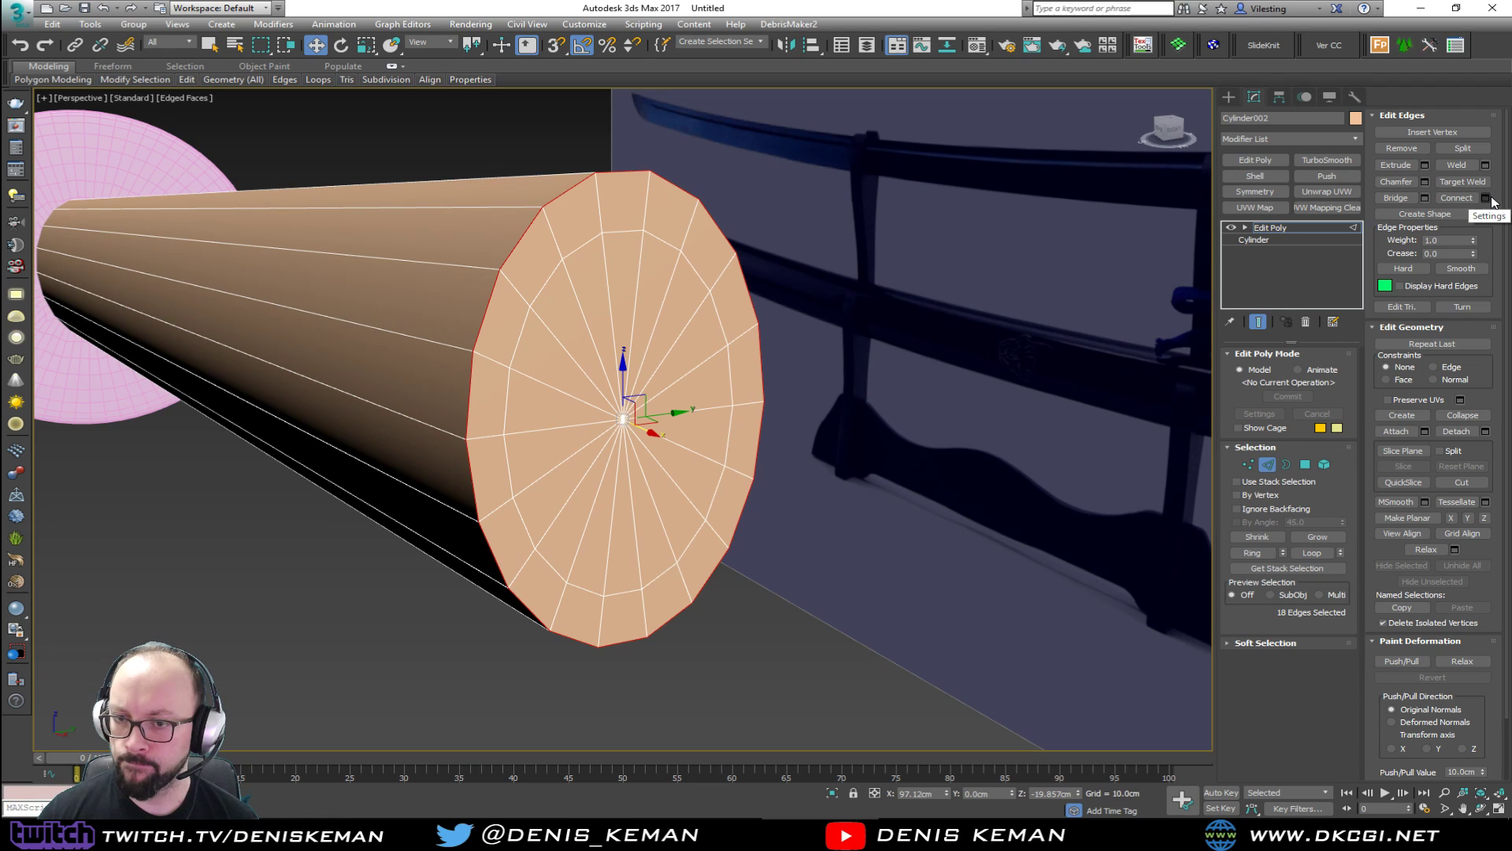
click(1425, 181)
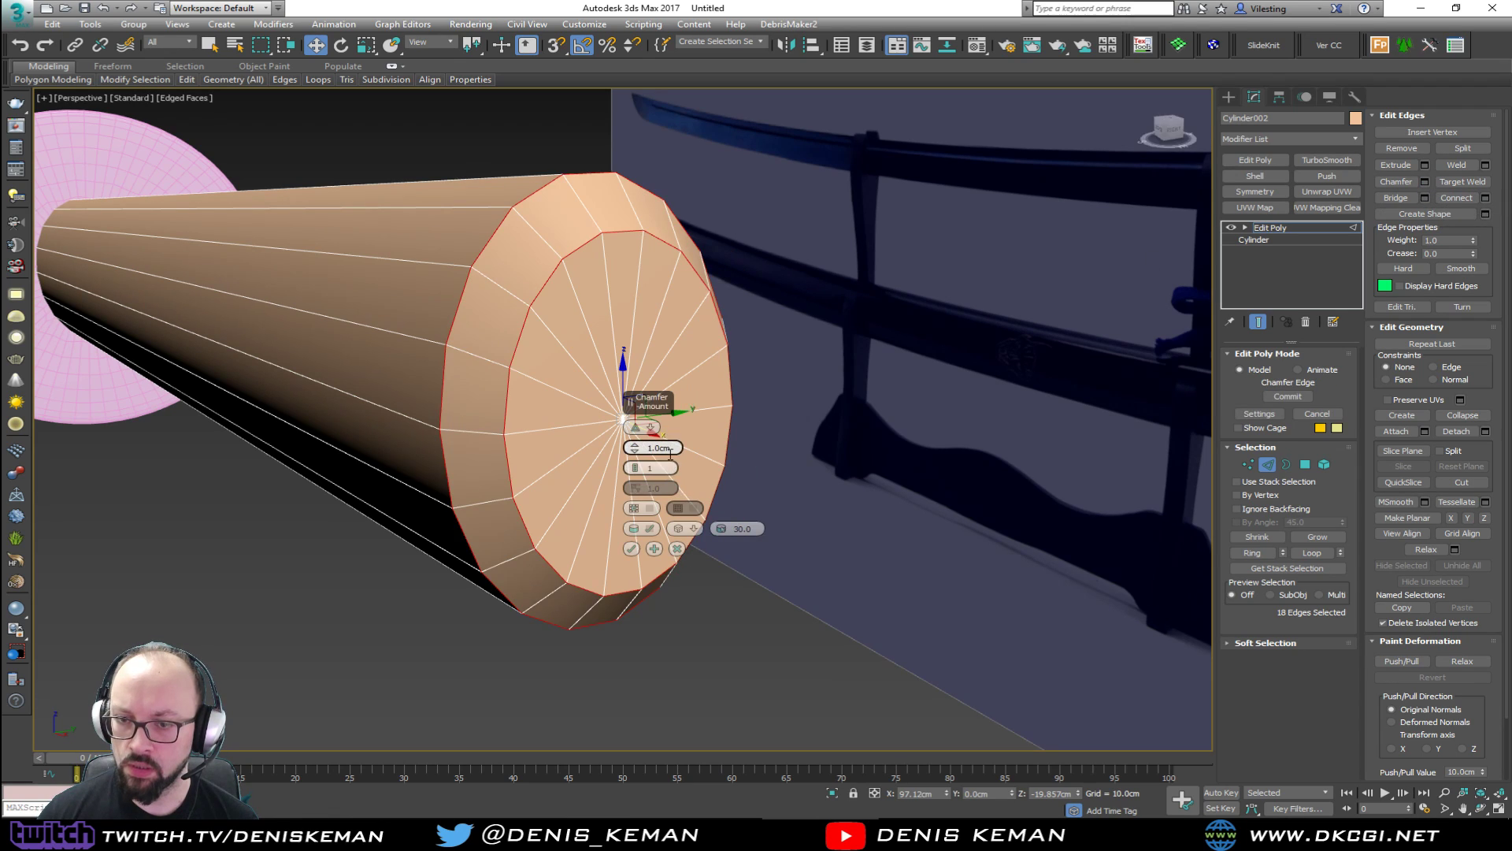
text(0.1)
key(Return)
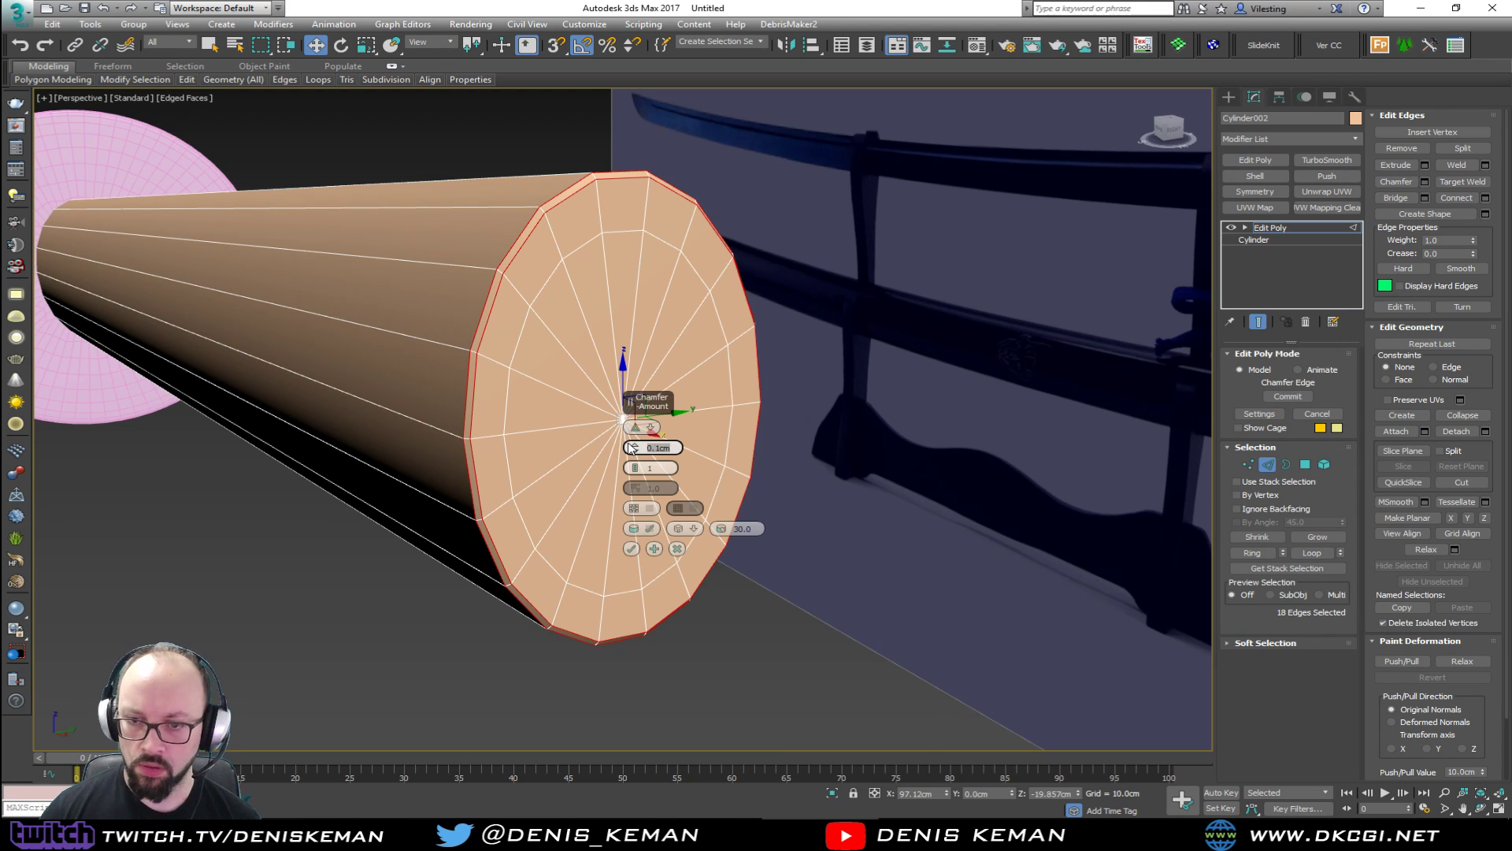
click(639, 468)
text(2)
key(Return)
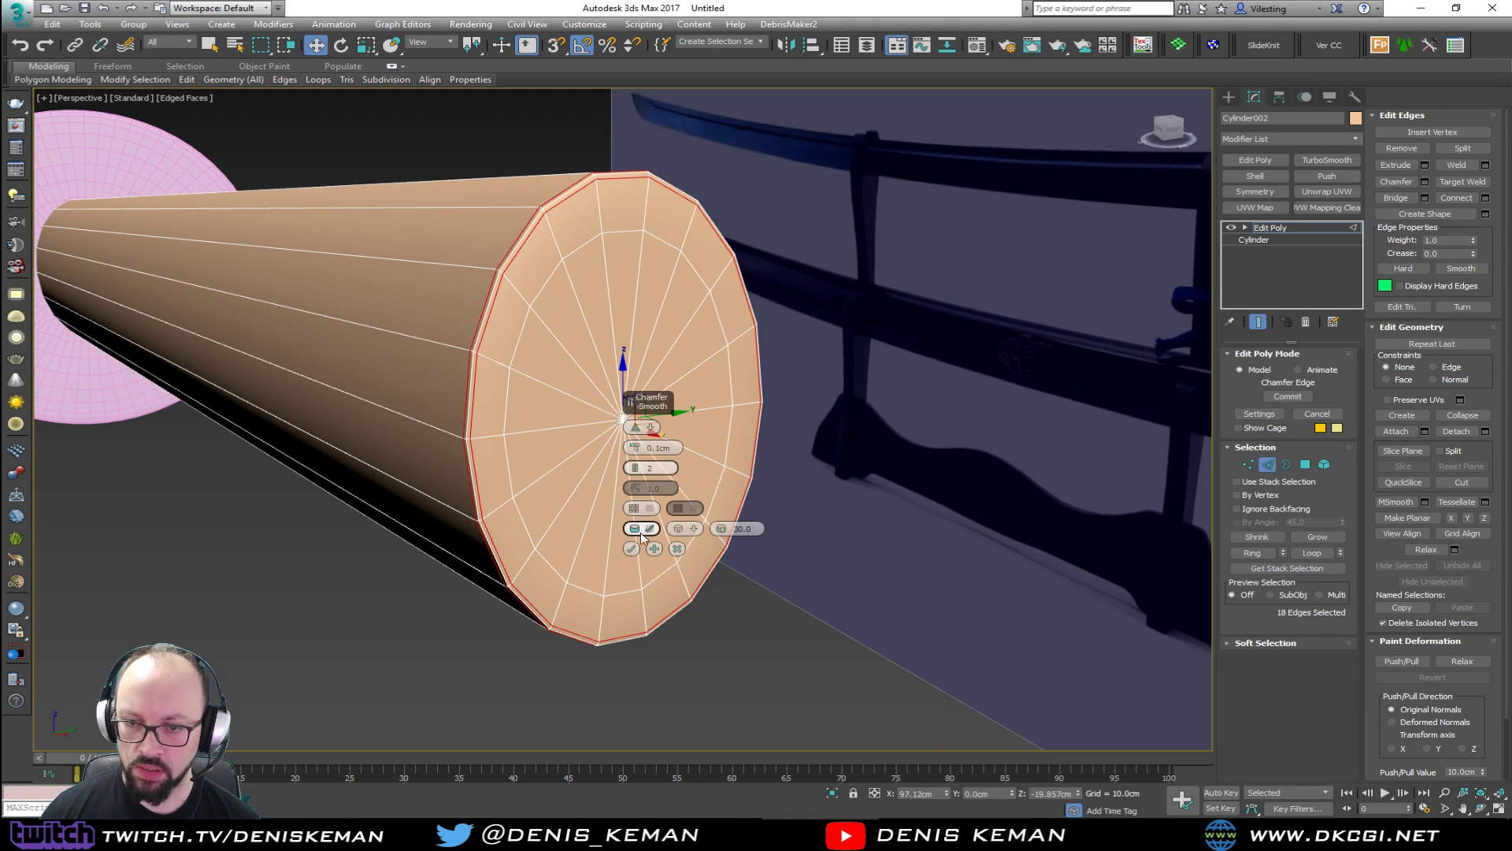
click(635, 550)
Select the handle's hidden cap polygon against the guard in wireframe, leave polygon editing and restore the shaded view.
scroll(489, 408, down, 3)
alt+middle_drag(420, 372, 771, 390)
scroll(771, 390, down, 2)
scroll(771, 390, down, 3)
middle_drag(492, 390, 874, 354)
key(F3)
scroll(760, 394, up, 4)
alt+middle_drag(763, 391, 835, 392)
click(1305, 464)
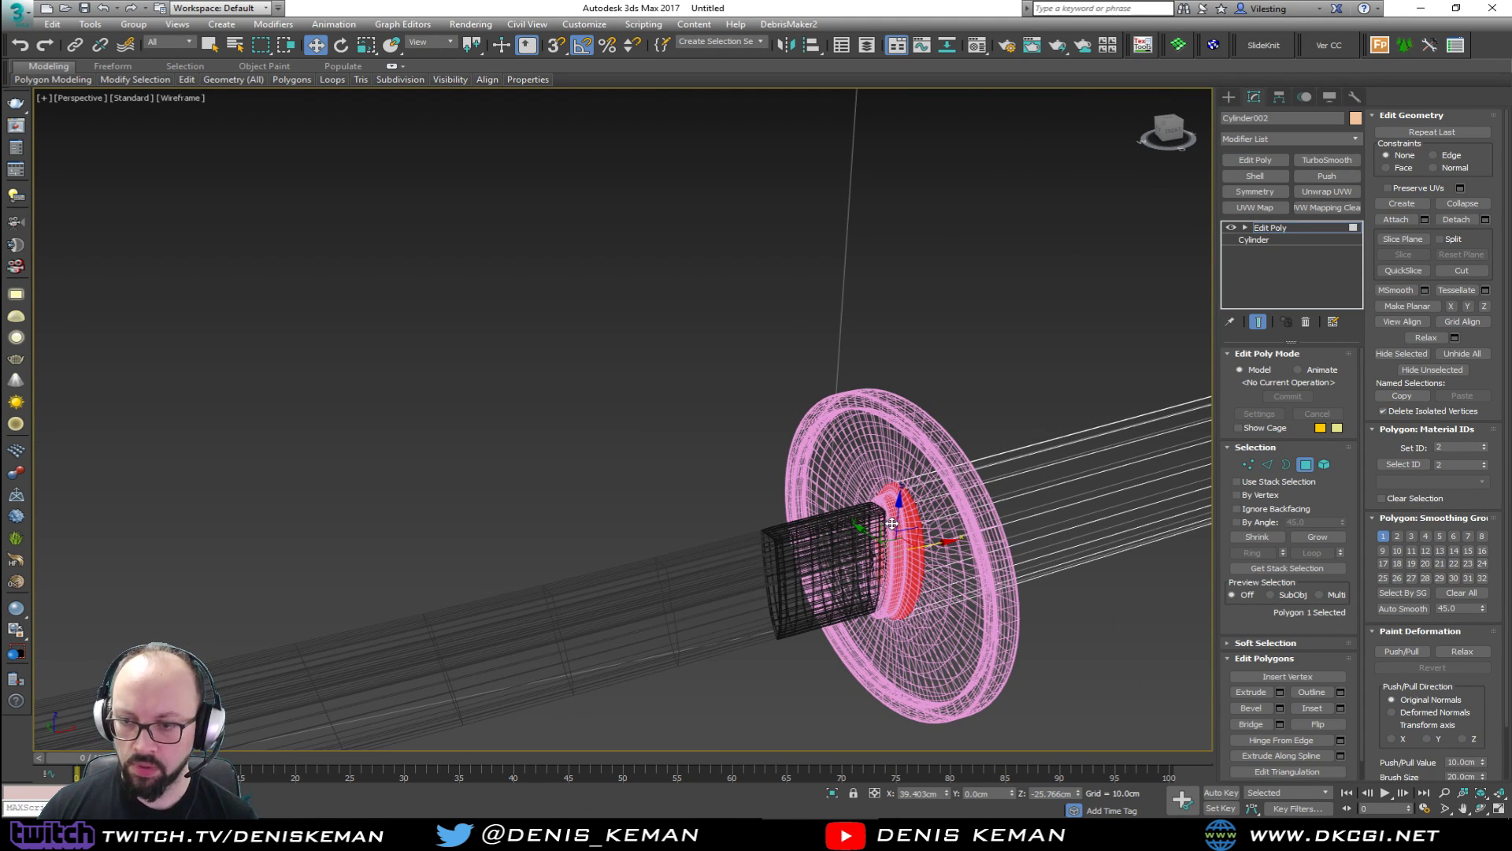
click(1305, 464)
key(F3)
mouse_move(984, 465)
alt+middle_down()
mouse_move(861, 462)
mouse_move(772, 486)
mouse_move(718, 532)
mouse_move(802, 501)
mouse_move(979, 573)
alt+middle_up()
scroll(718, 533, down, 3)
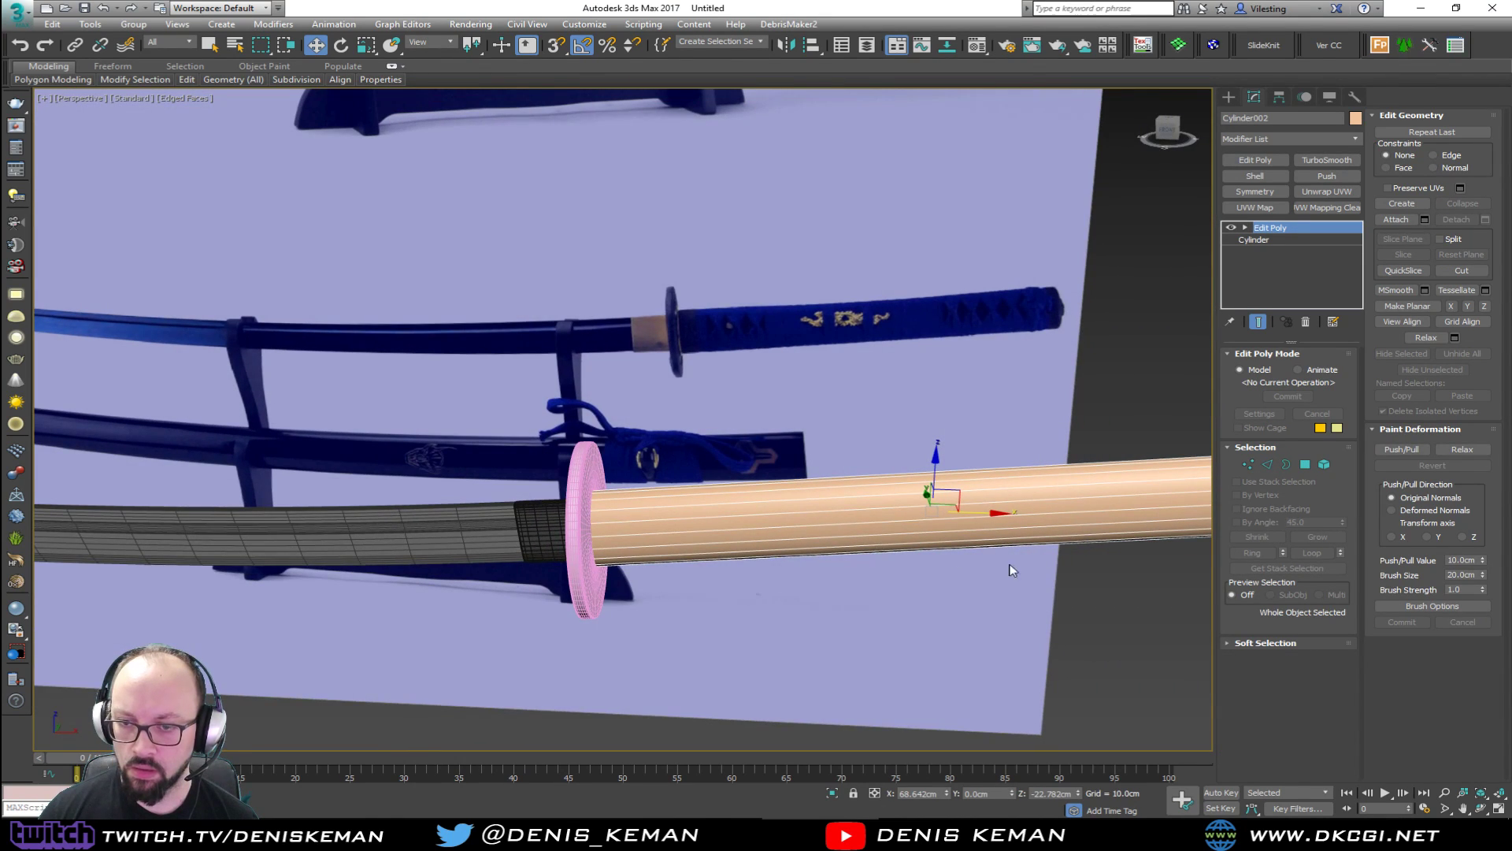
Deselect the handle and save the scene as Katana_Sword.max.
click(1063, 637)
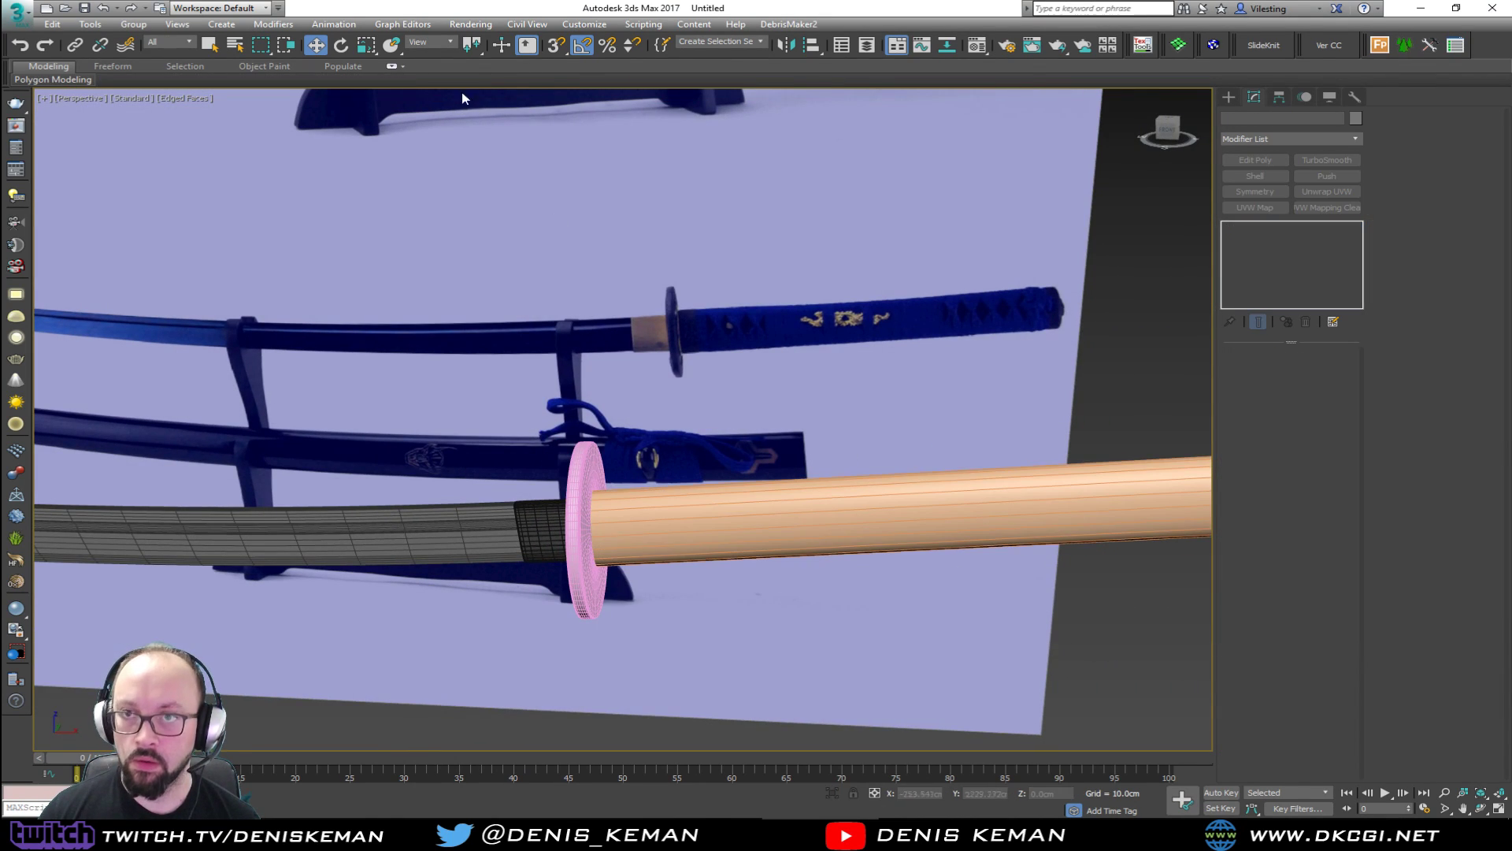
click(18, 13)
key(Escape)
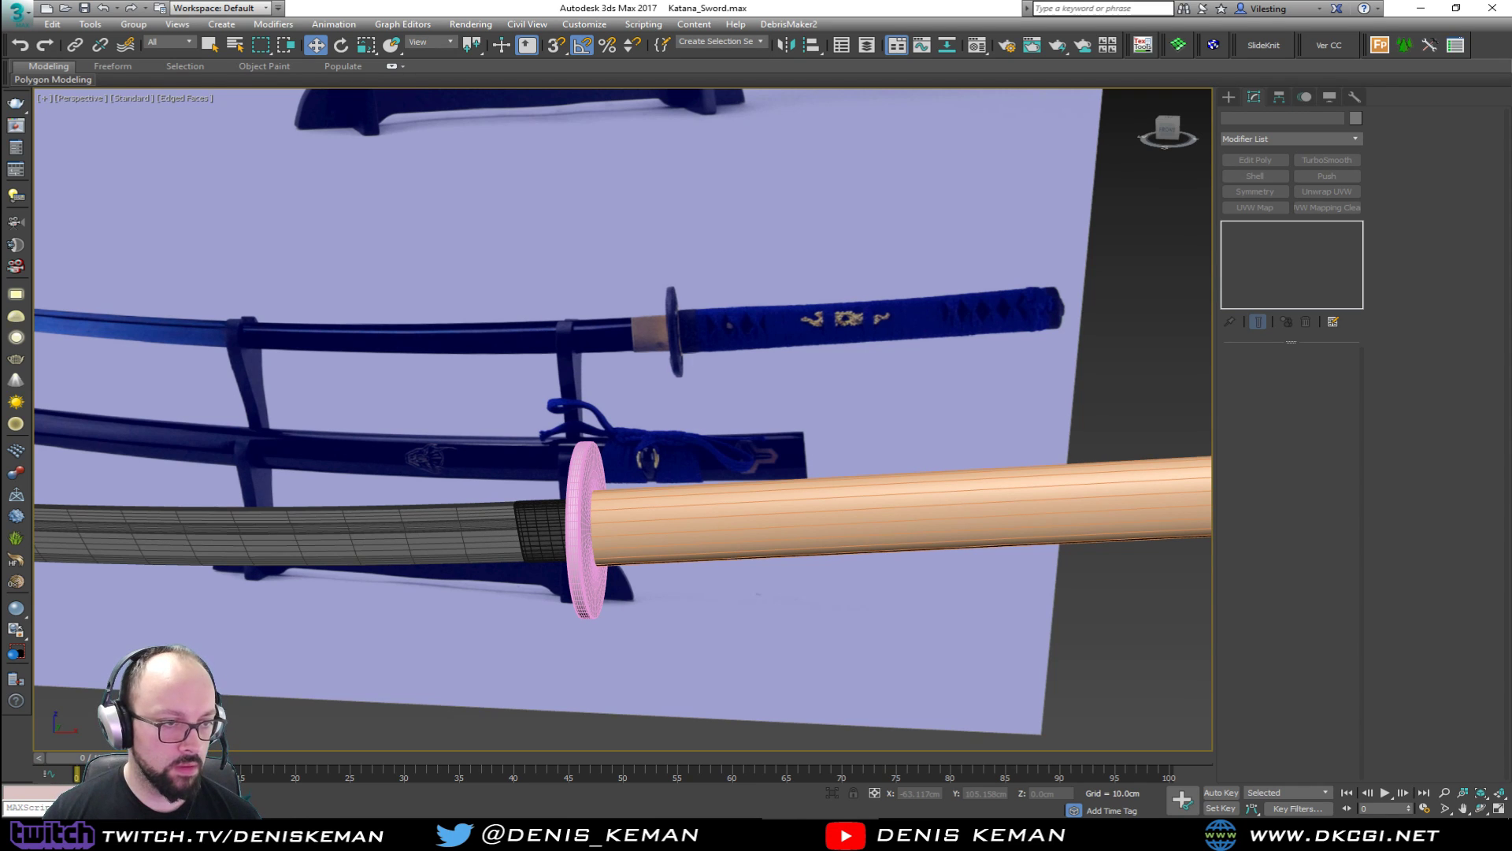
Select the handle and apply TurboSmooth to it, checking the smoothed free end.
scroll(648, 439, down, 6)
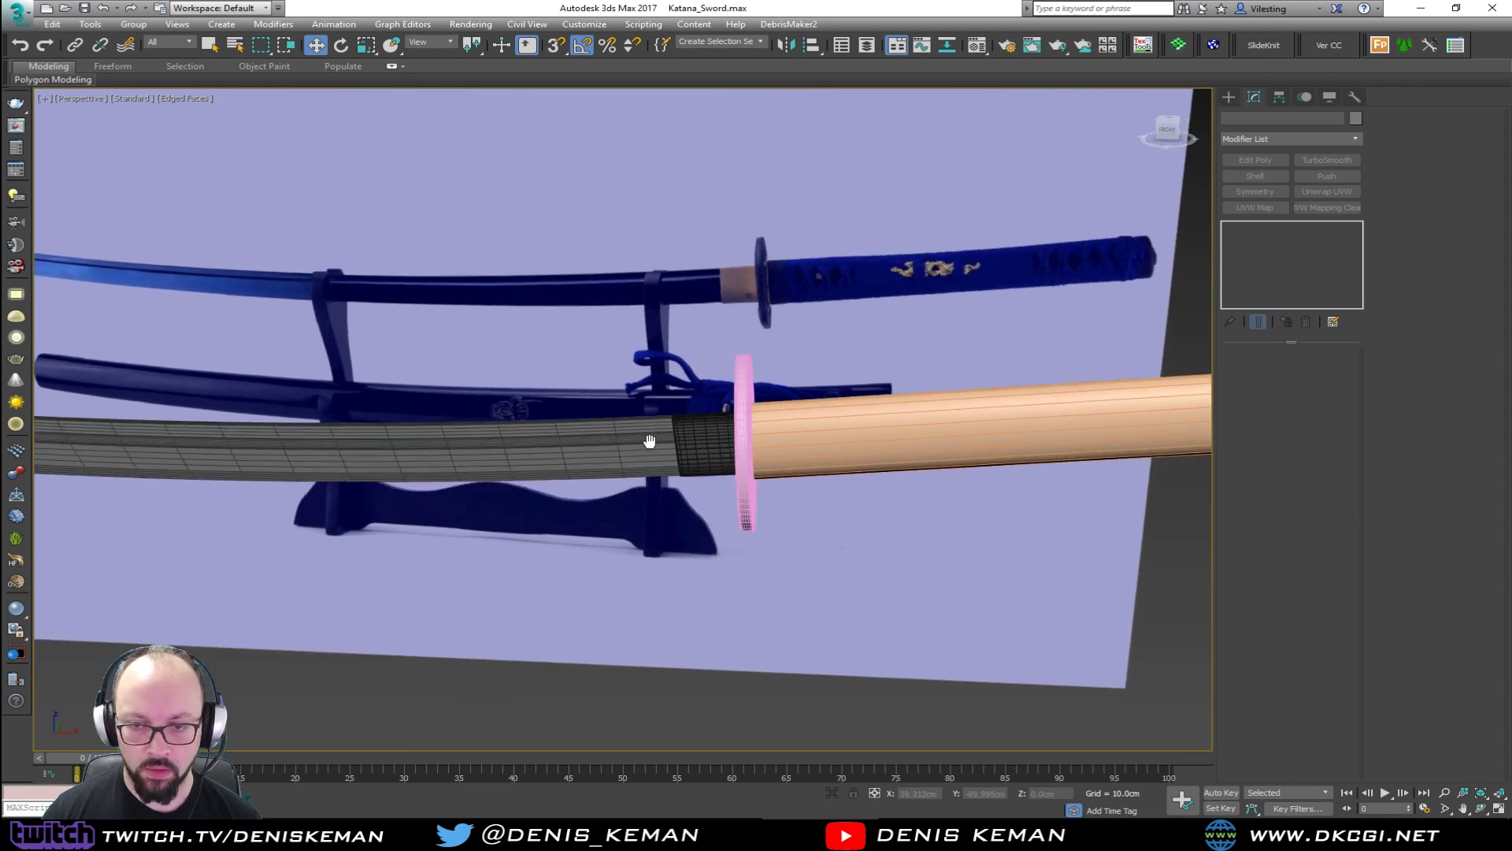
key(F4)
mouse_move(650, 442)
middle_down()
mouse_move(564, 460)
mouse_move(601, 429)
mouse_move(688, 467)
mouse_move(607, 467)
mouse_move(627, 457)
mouse_move(607, 443)
mouse_move(586, 452)
middle_up()
scroll(688, 467, up, 5)
key(F4)
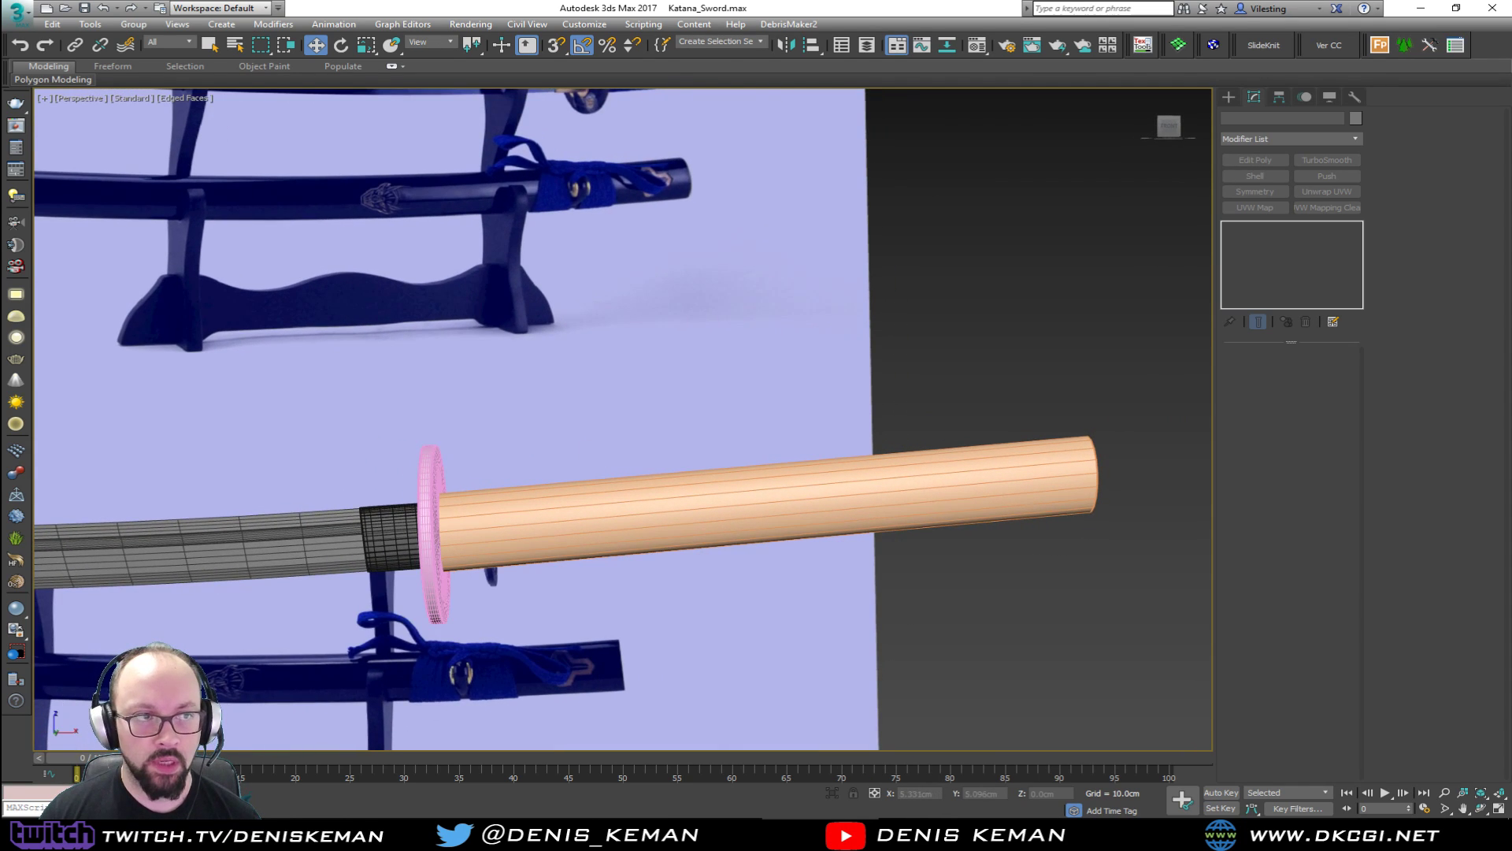
alt+middle_drag(689, 336, 815, 530)
click(814, 530)
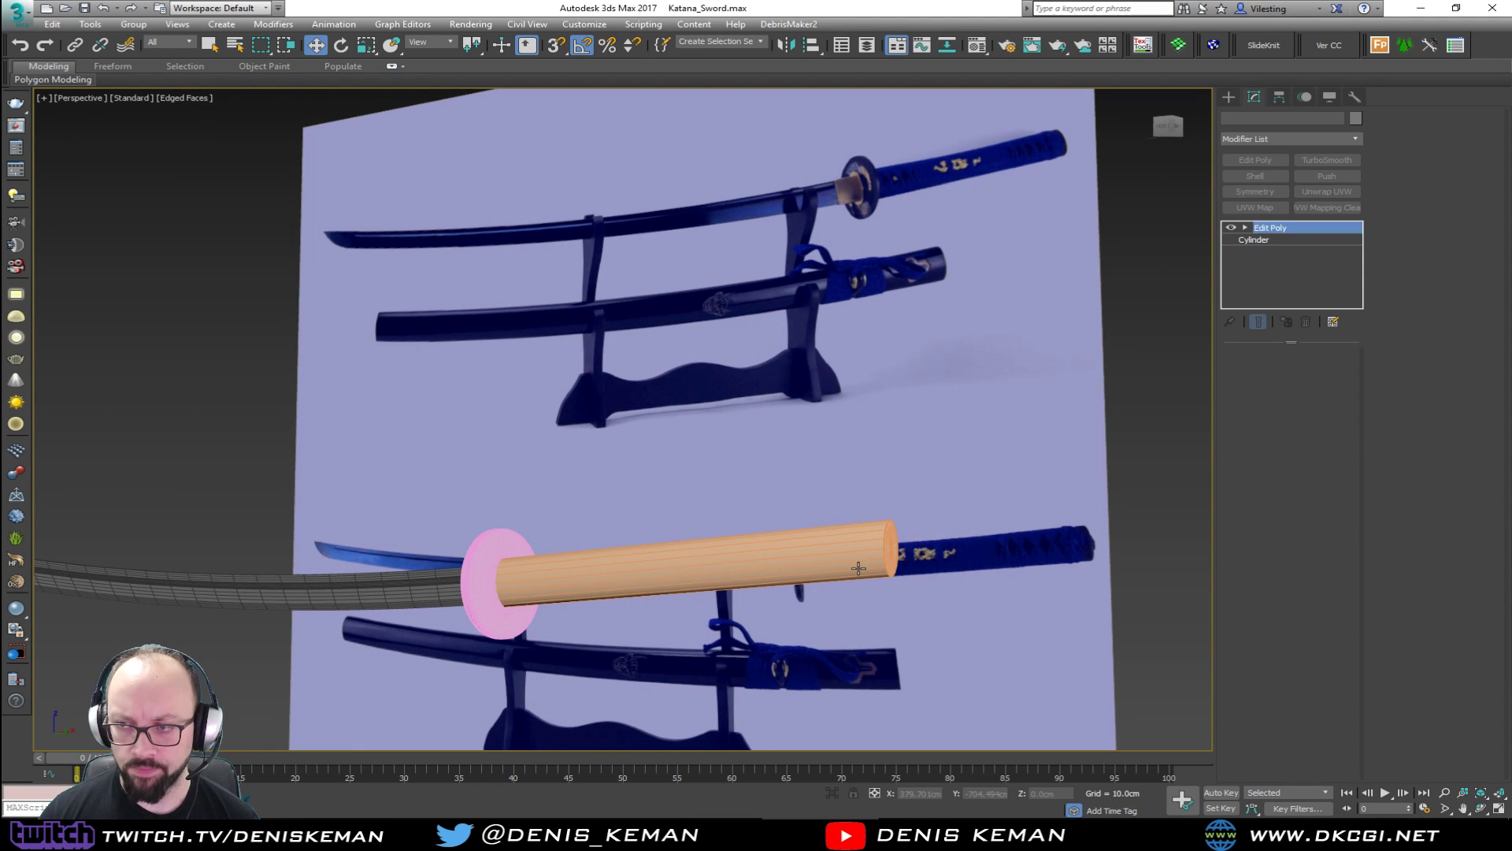
click(1341, 161)
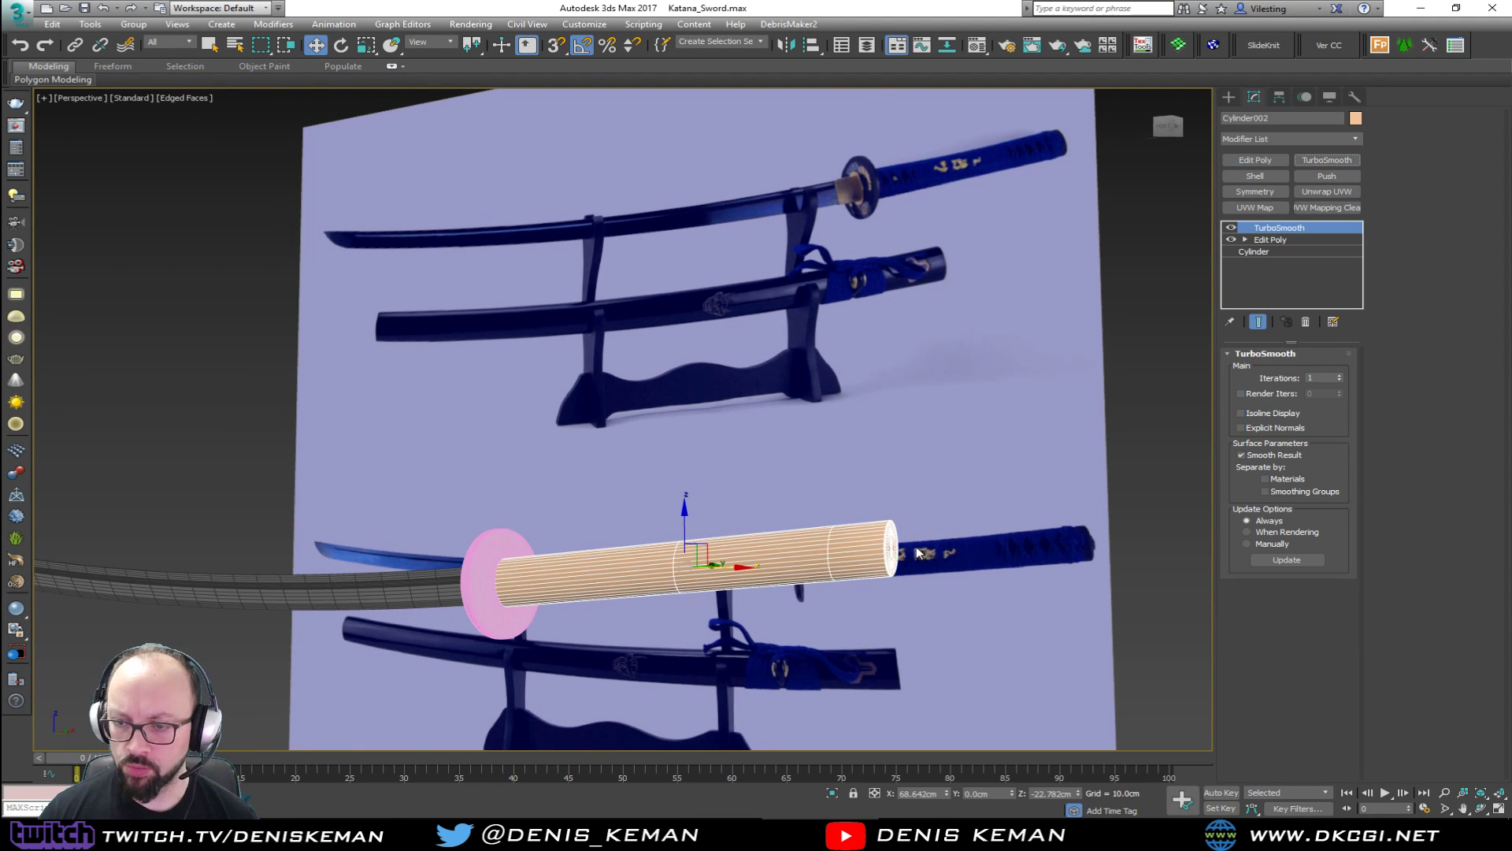
scroll(767, 421, up, 5)
key(F4)
scroll(767, 421, up, 2)
key(F4)
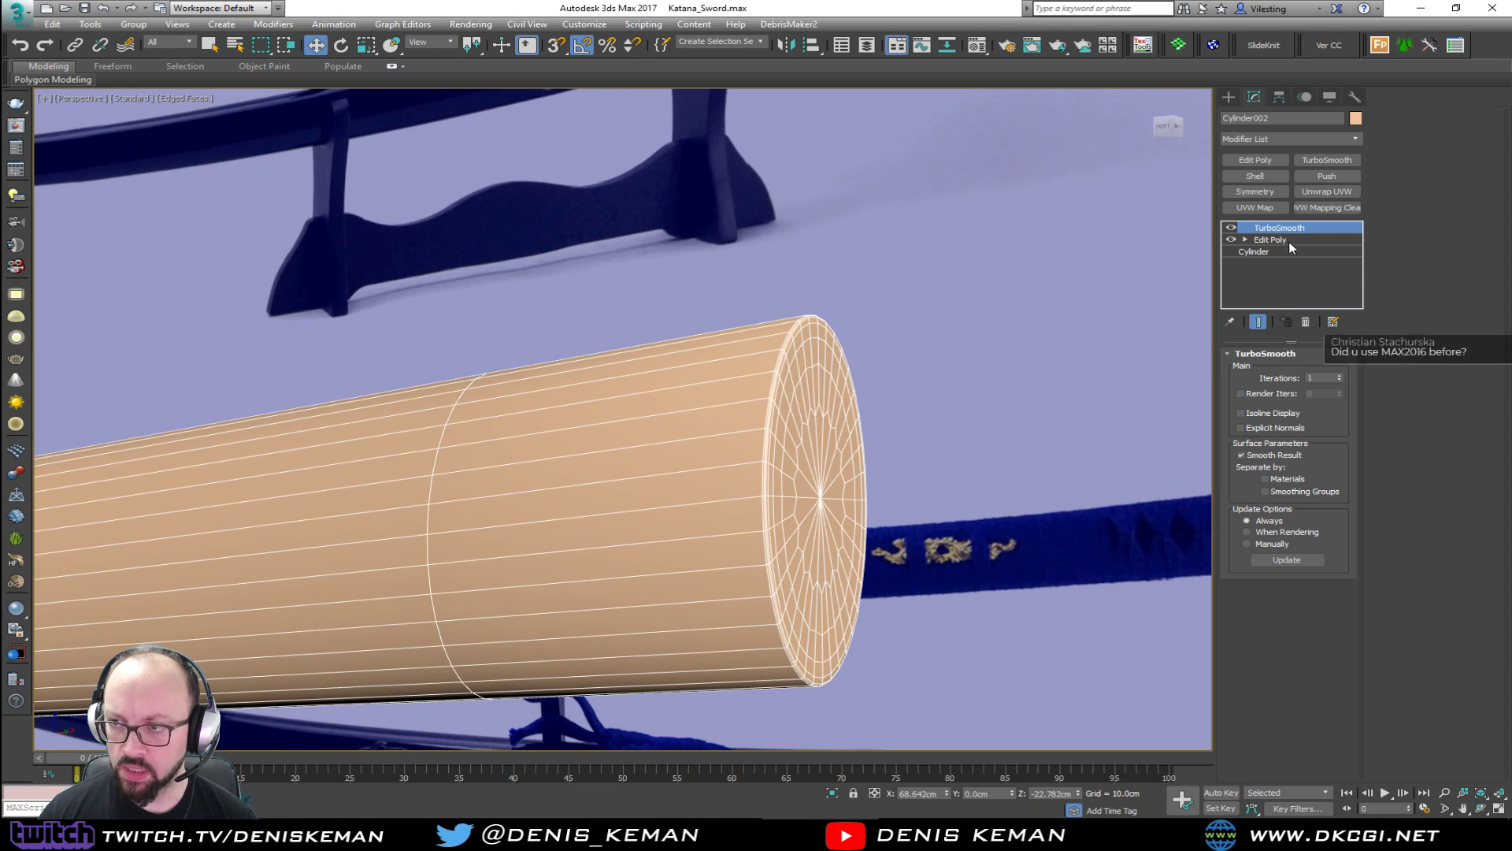
Switch off TurboSmooth's display and shift the handle's side support loop about 0.9 cm away from the free end's rim.
click(1276, 240)
alt+middle_drag(744, 505, 729, 510)
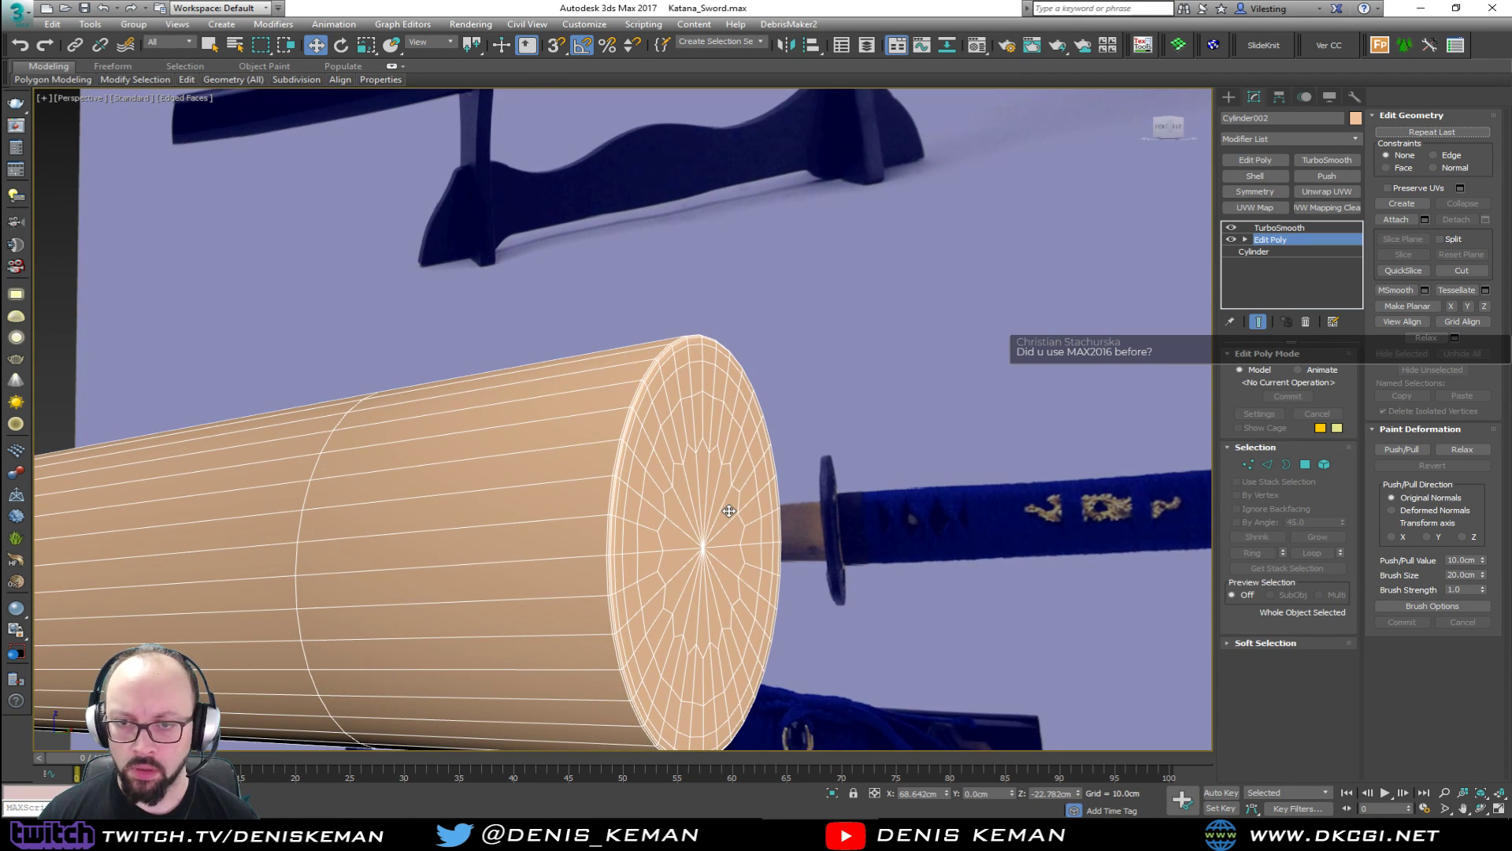
click(1232, 228)
scroll(646, 382, up, 3)
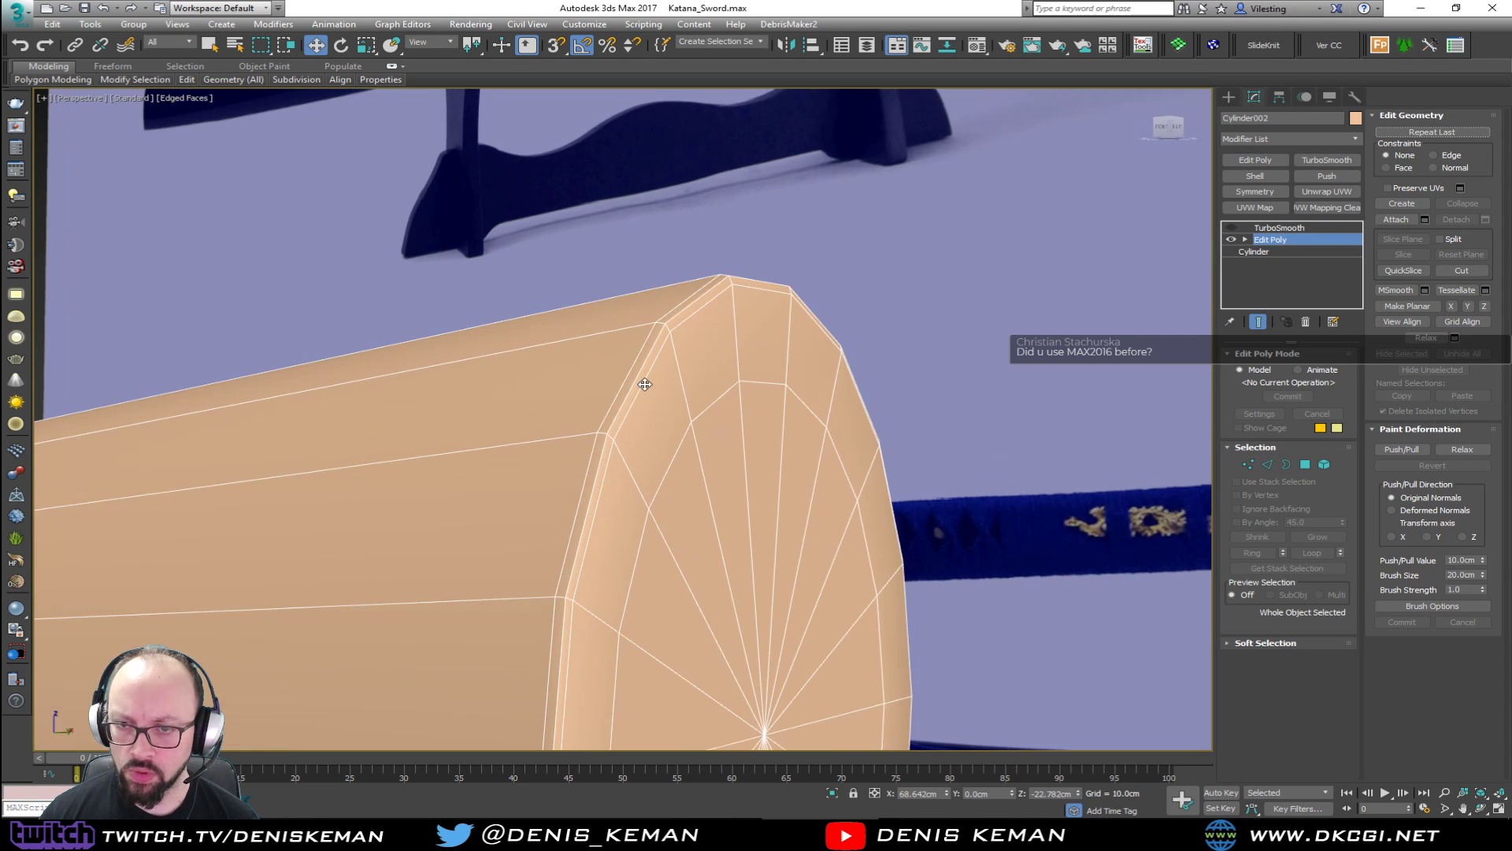
key(2)
double_click(622, 406)
scroll(621, 406, down, 3)
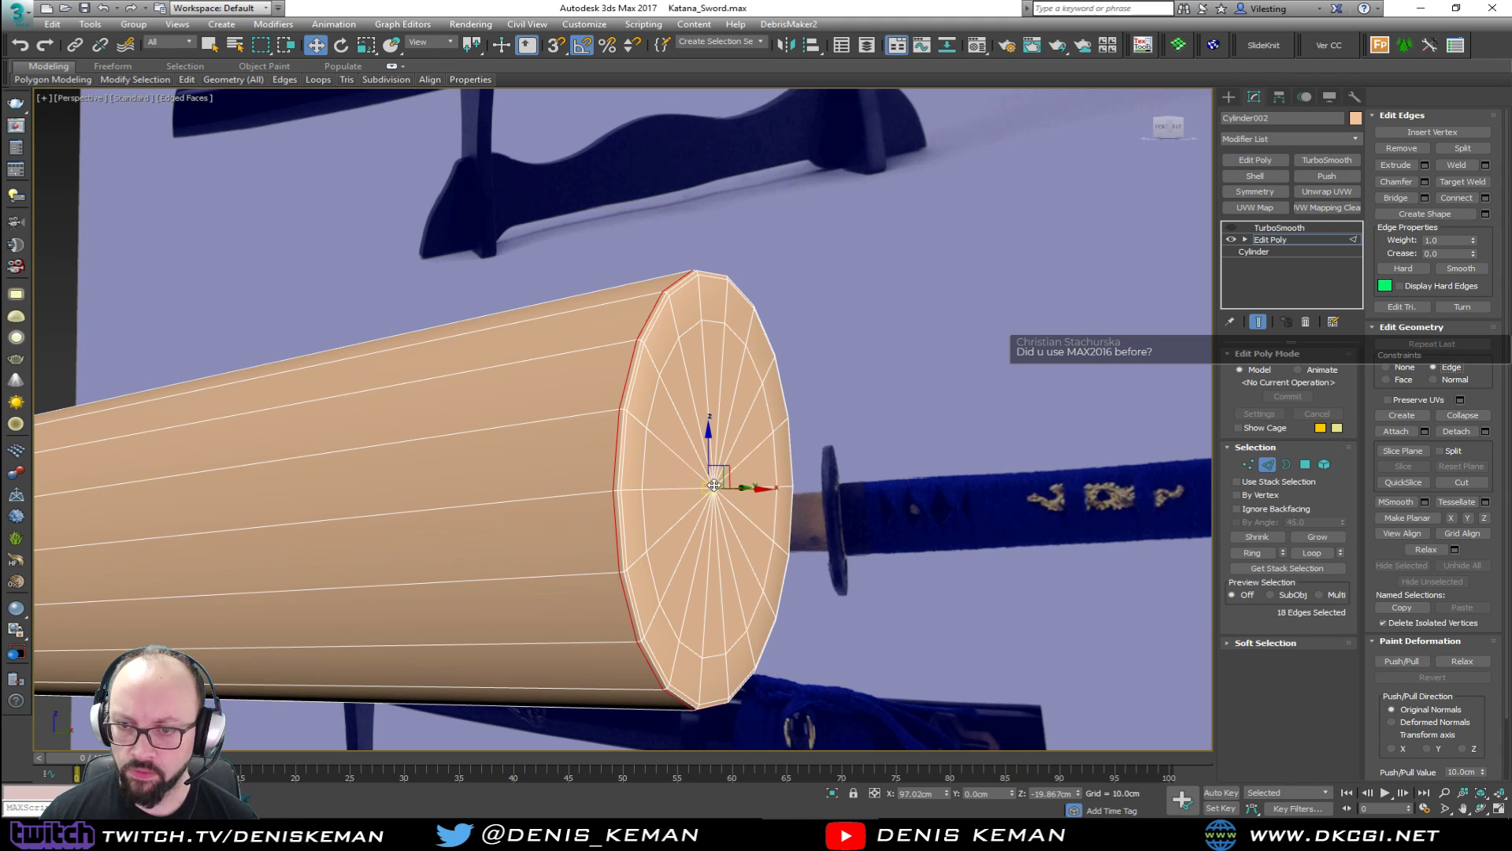
drag(711, 485, 706, 492)
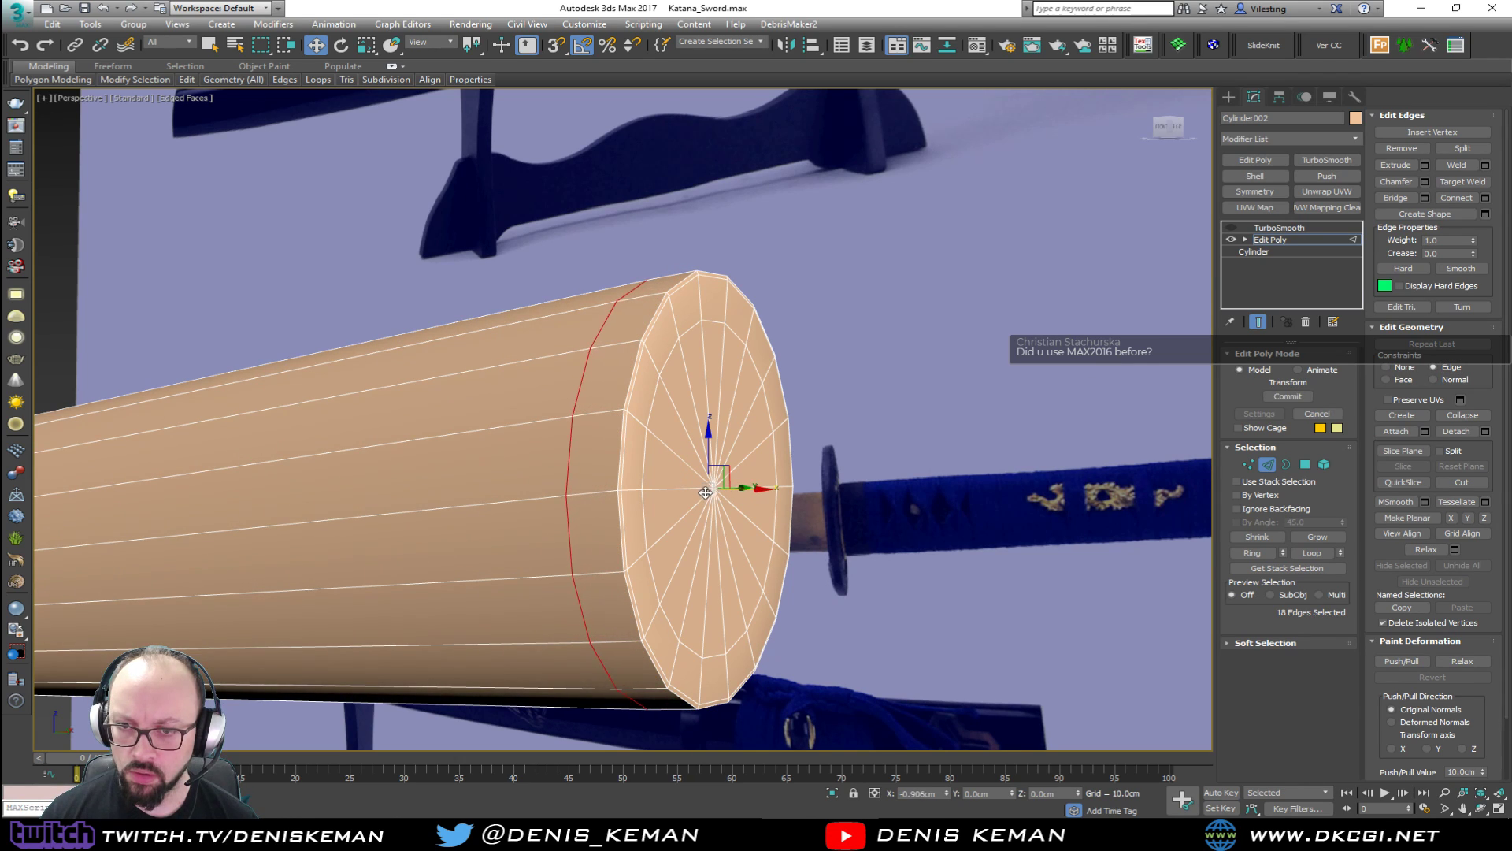
Replace the support loop just inside the free end's rim with one farther in on the cap, previewing the smoothing.
double_click(634, 393)
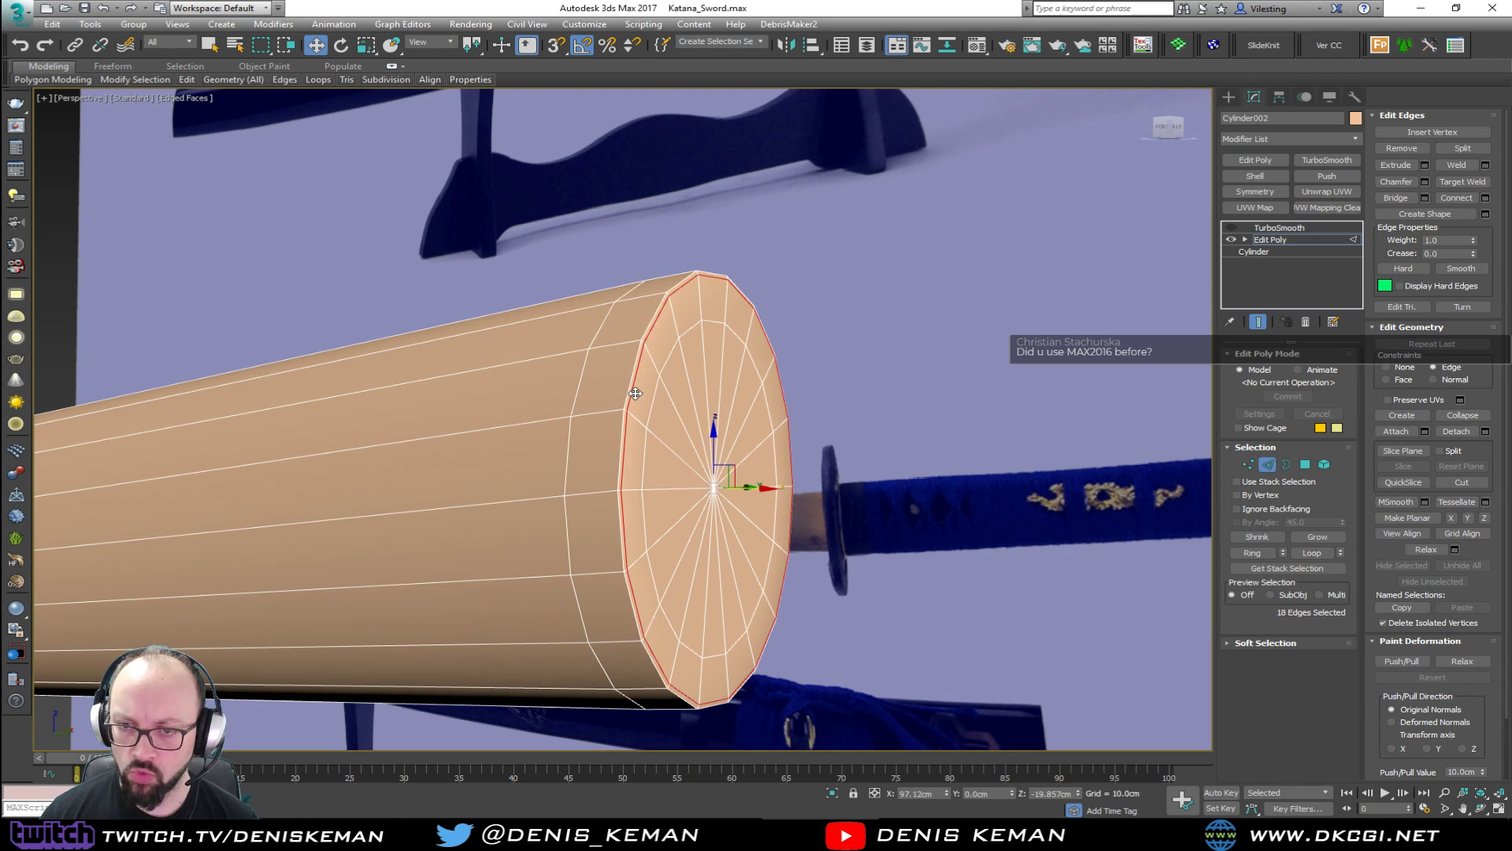
key(ctrl+BackSpace)
key(alt+s)
click(637, 417)
key(w)
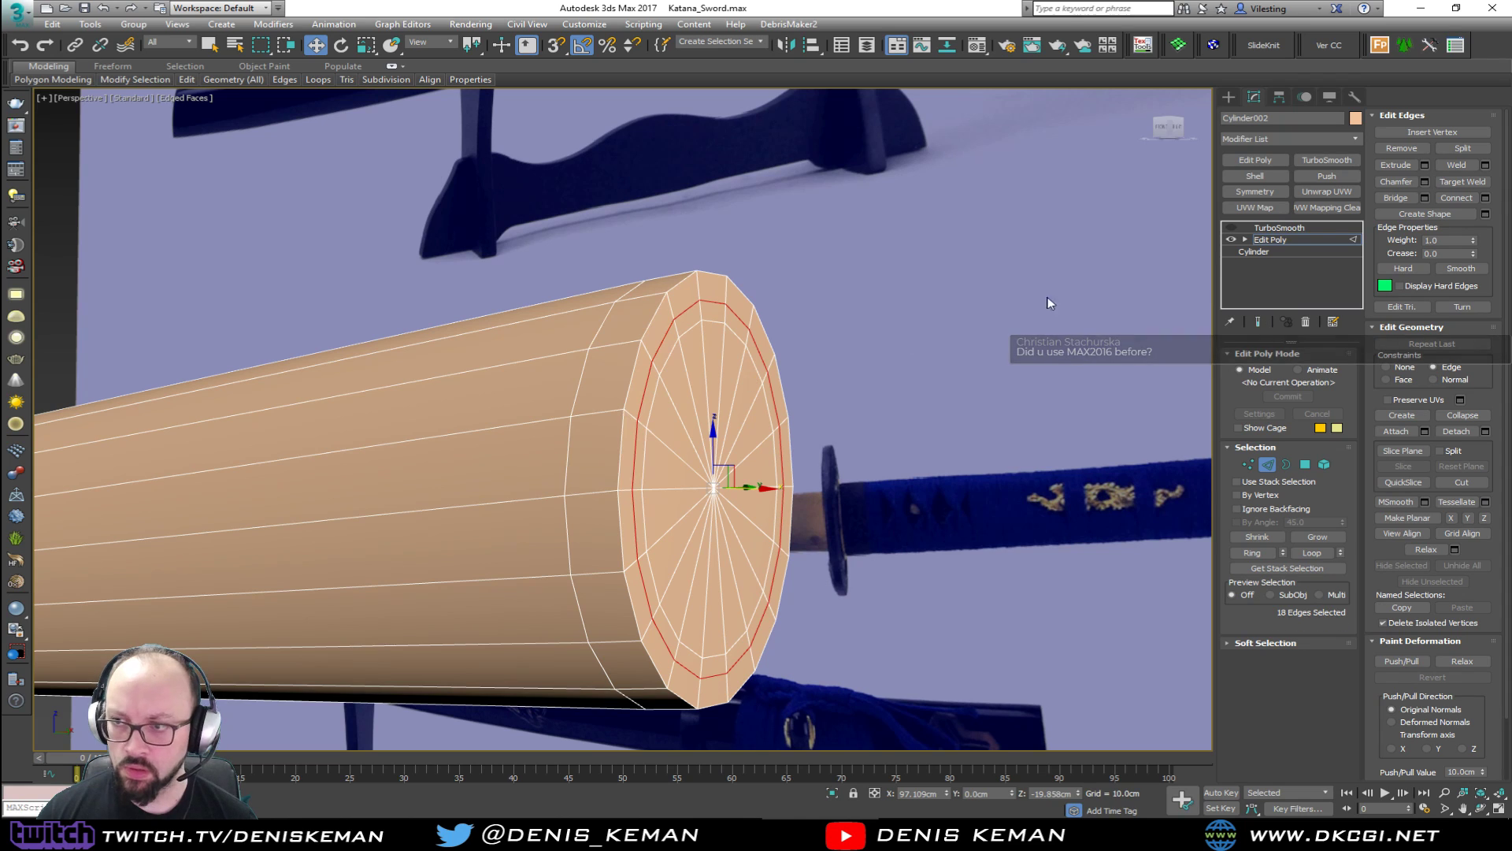
click(1231, 228)
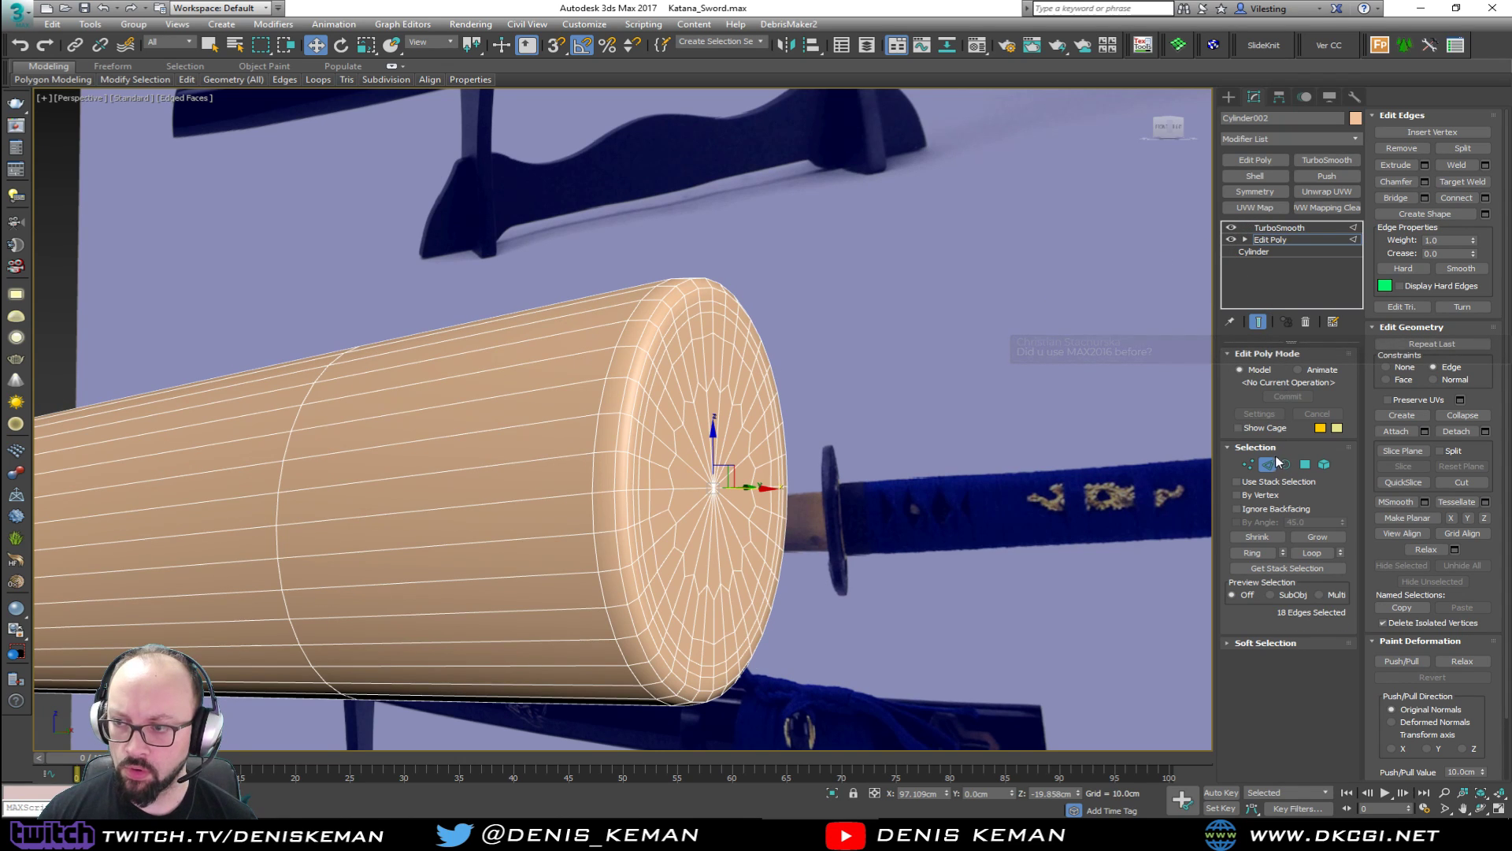
click(1276, 461)
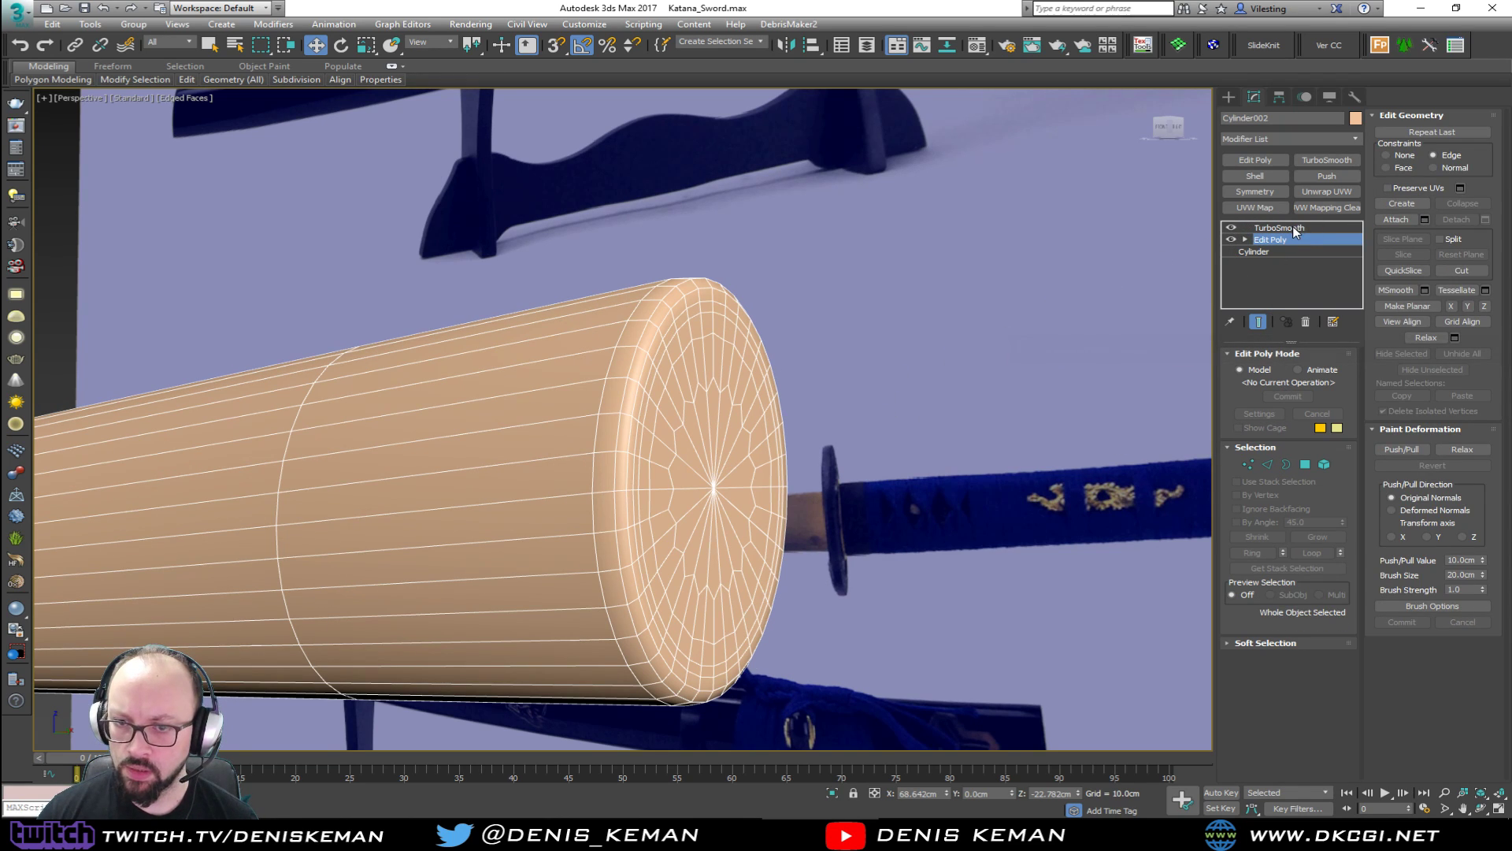
key(End)
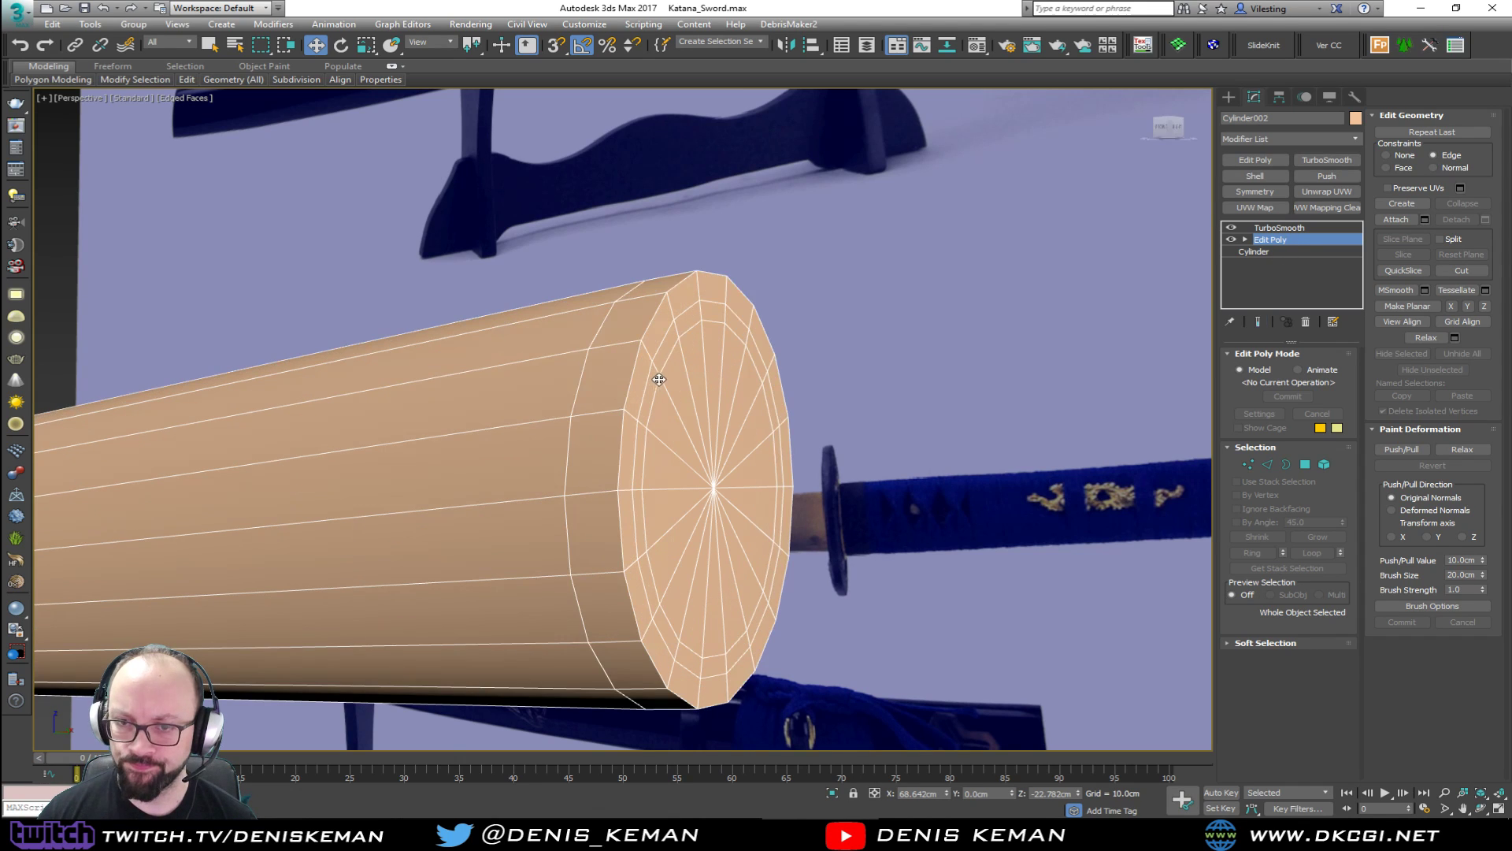
Move the handle's side support loop closer to the rim and remove the rim edge loop to form a bevel.
key(2)
double_click(584, 397)
key(End)
drag(706, 493, 760, 493)
key(End)
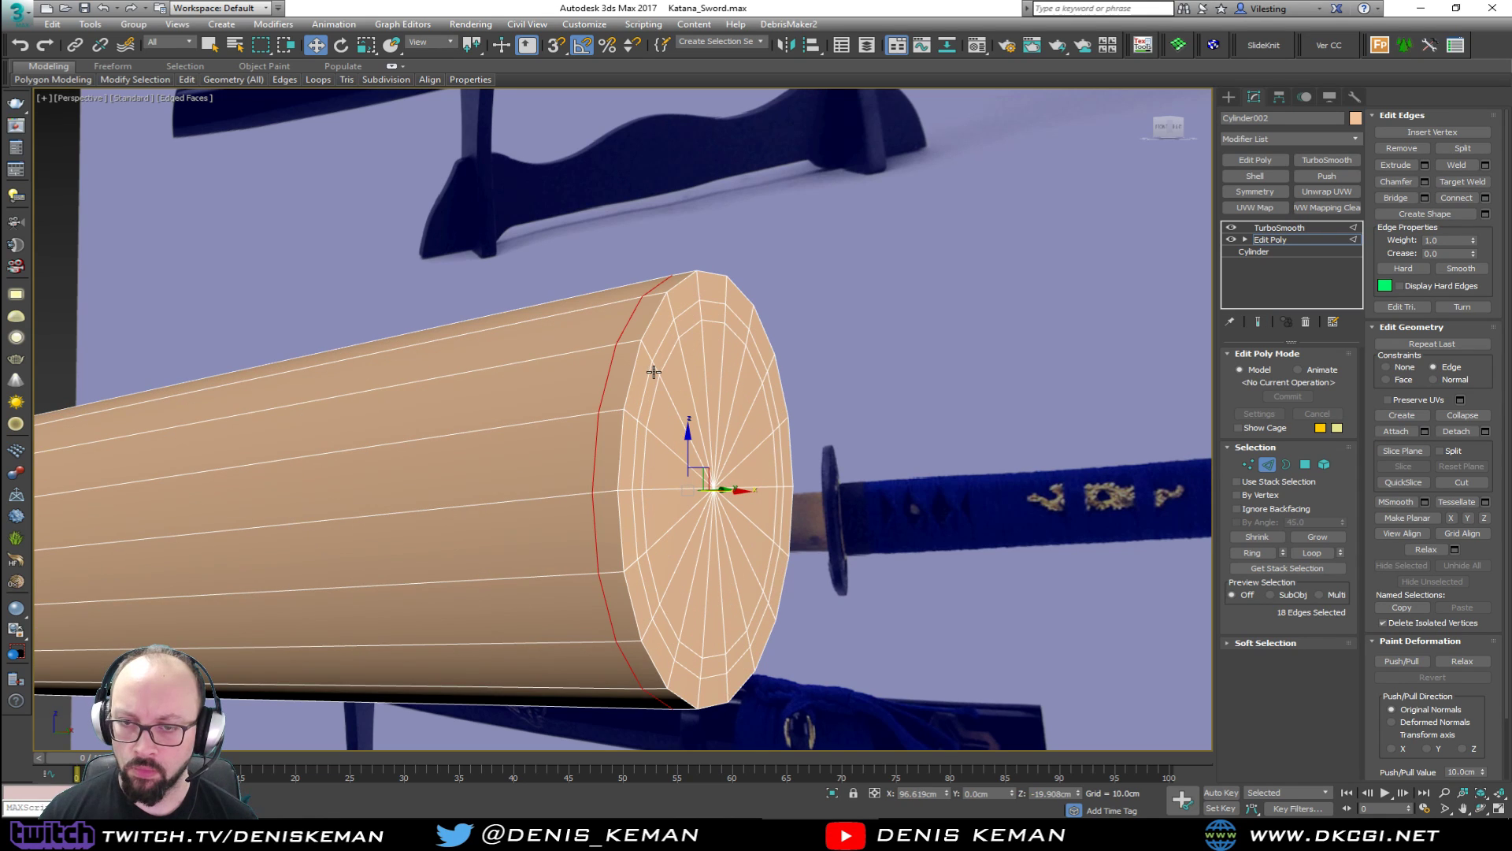
double_click(631, 381)
key(ctrl+BackSpace)
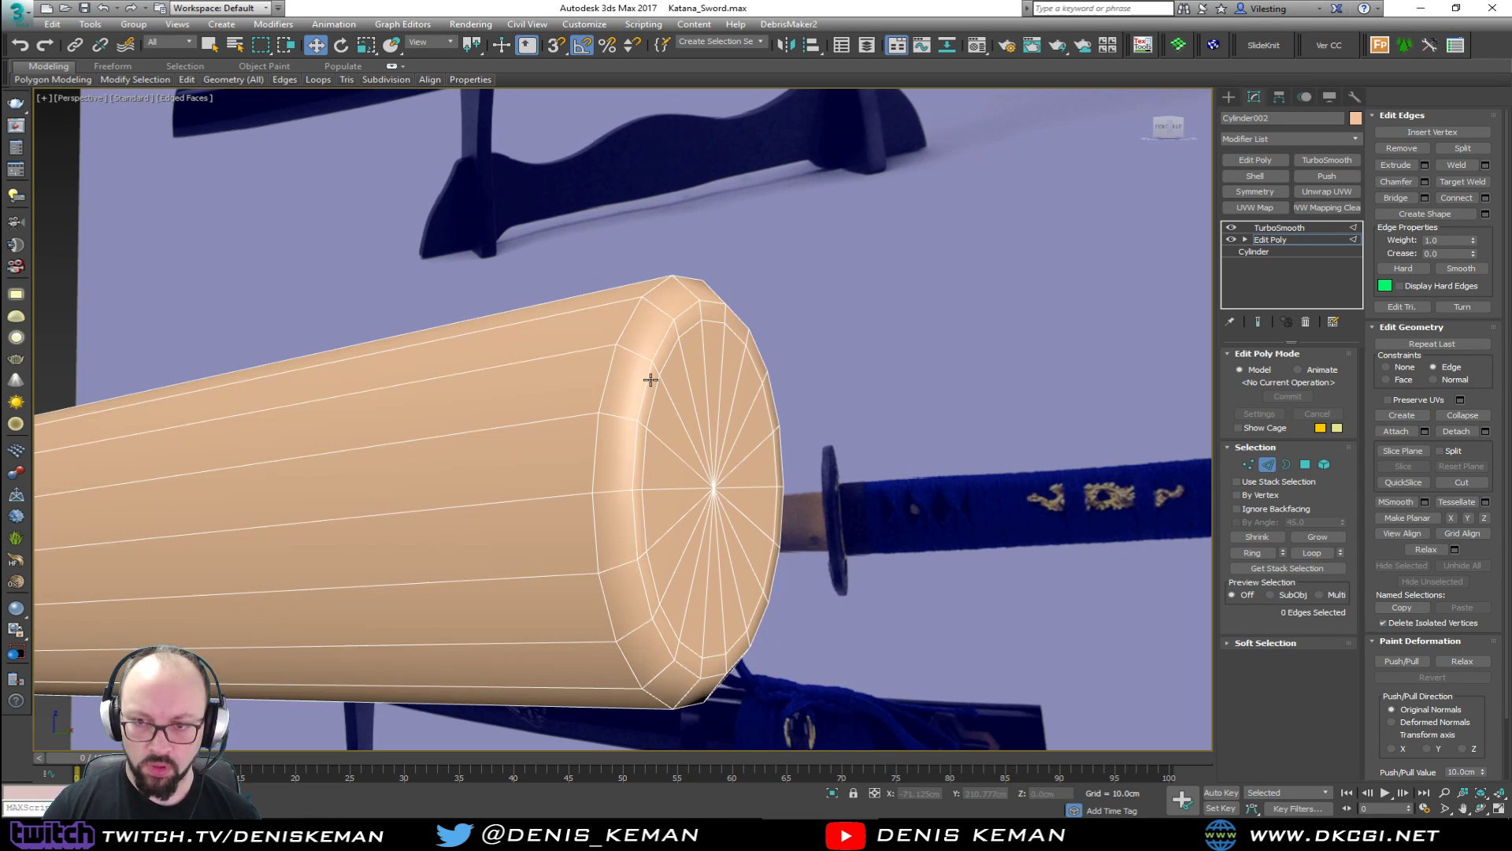
Insert a support edge loop at each border of the end bevel, leave edge editing, deselect the handle and hide edge display.
scroll(645, 365, up, 2)
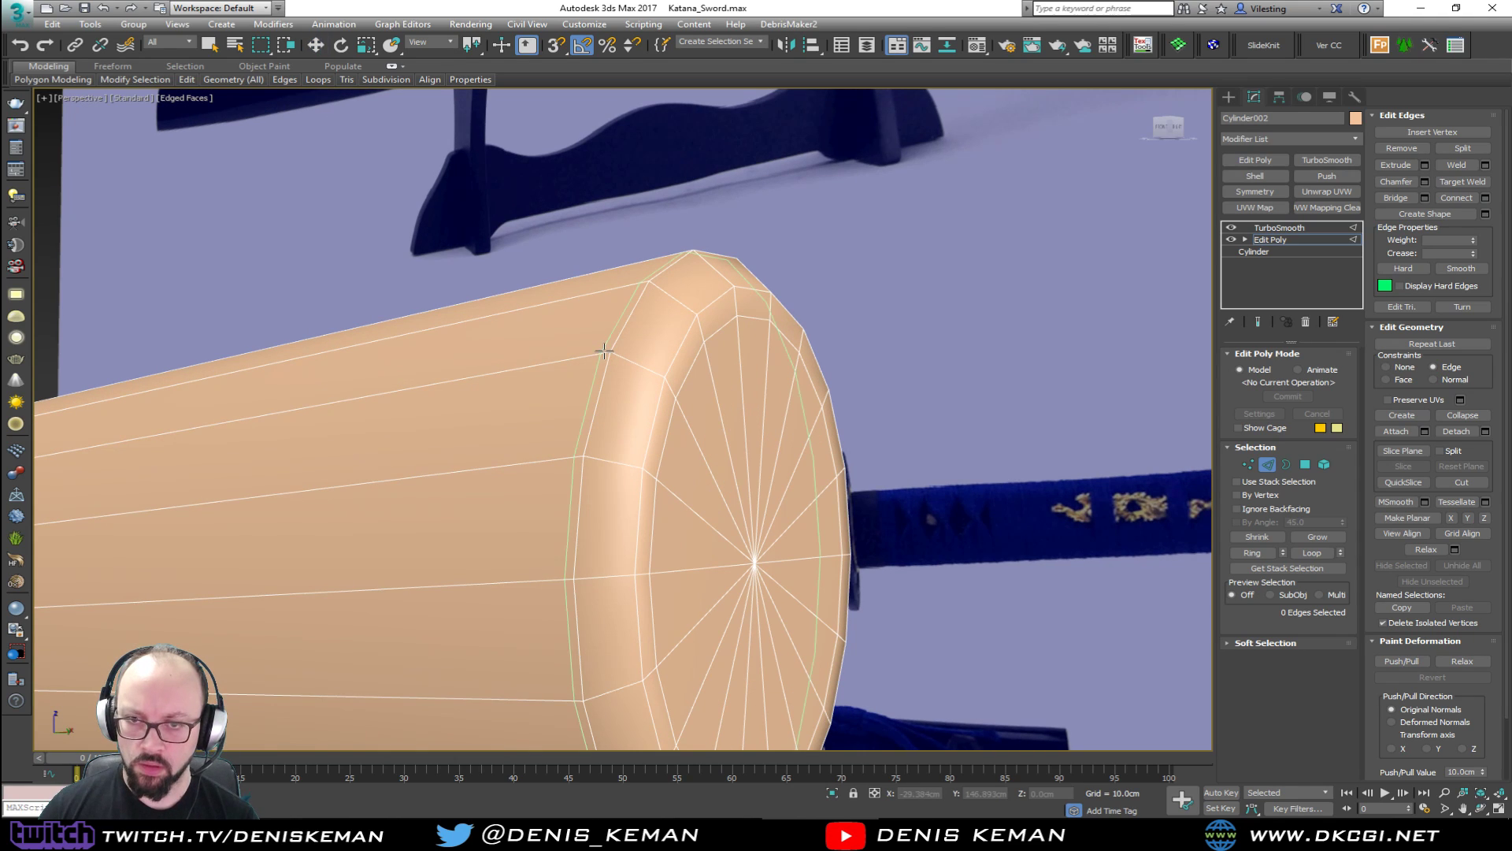
double_click(607, 349)
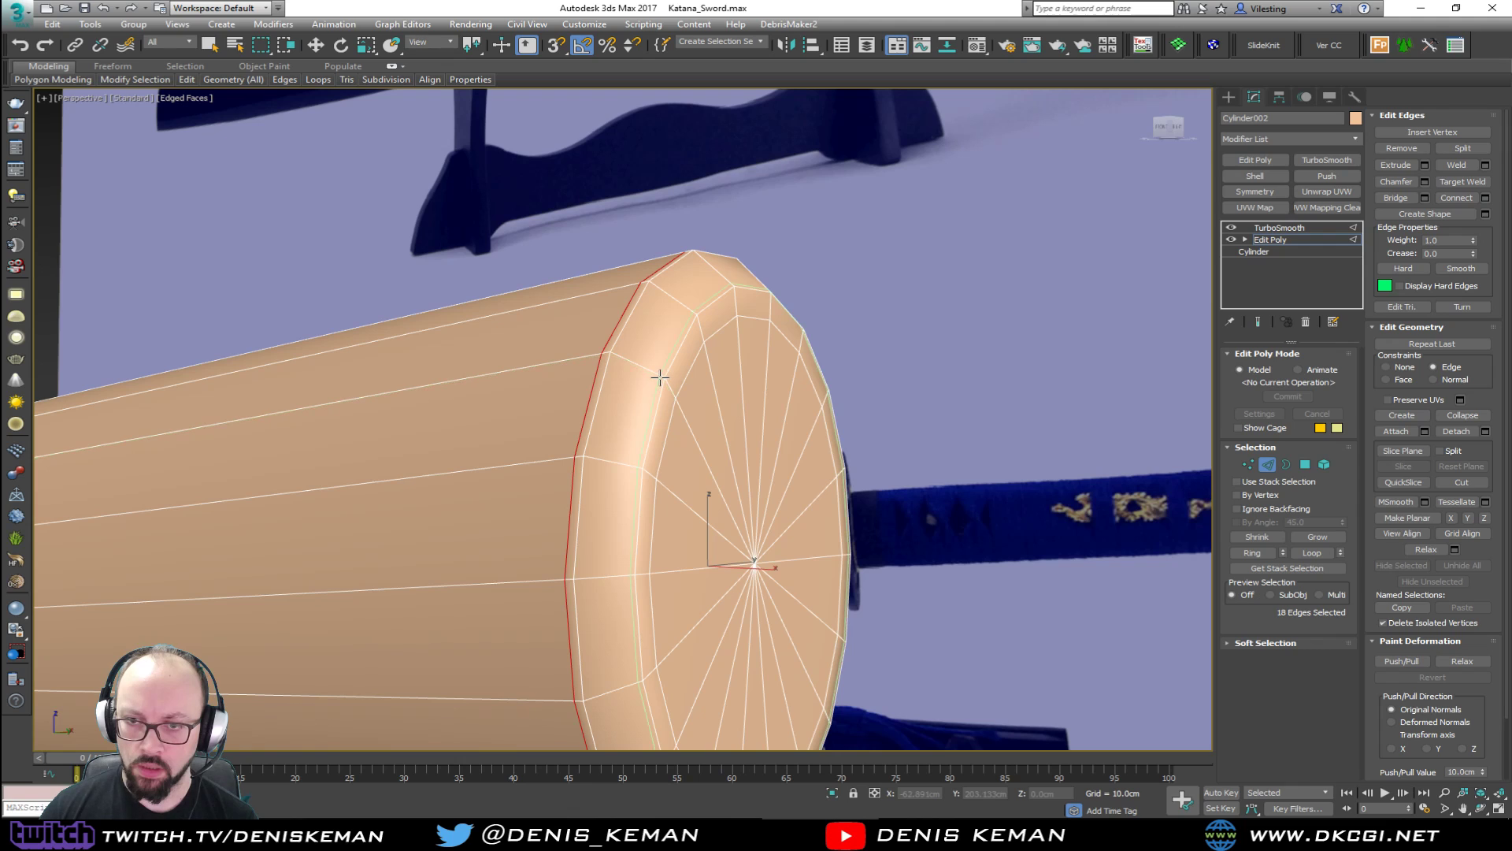
double_click(666, 381)
key(w)
click(1265, 460)
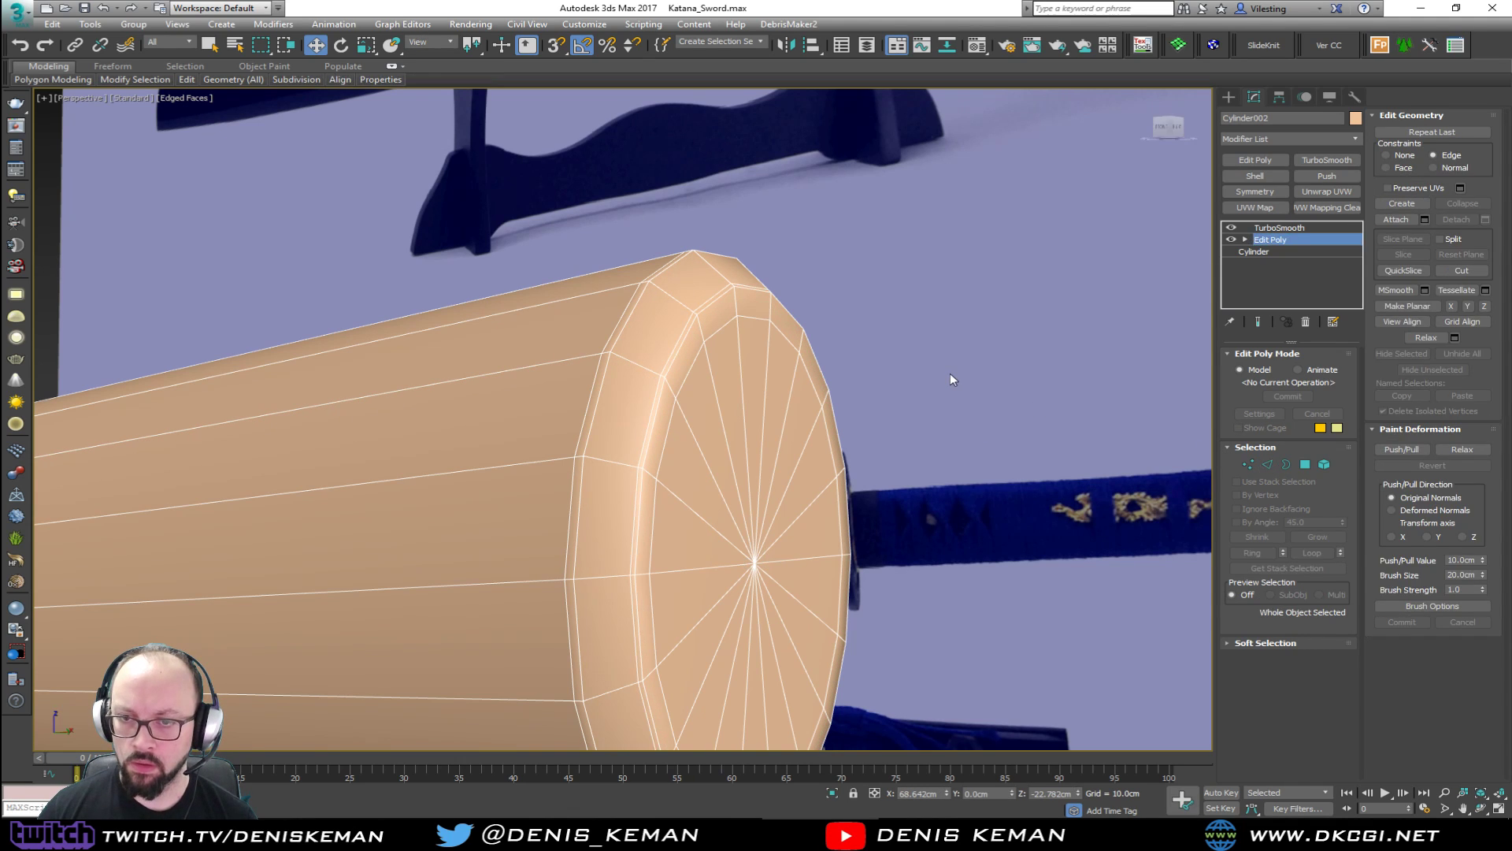
click(950, 371)
scroll(768, 389, down, 3)
scroll(767, 390, down, 5)
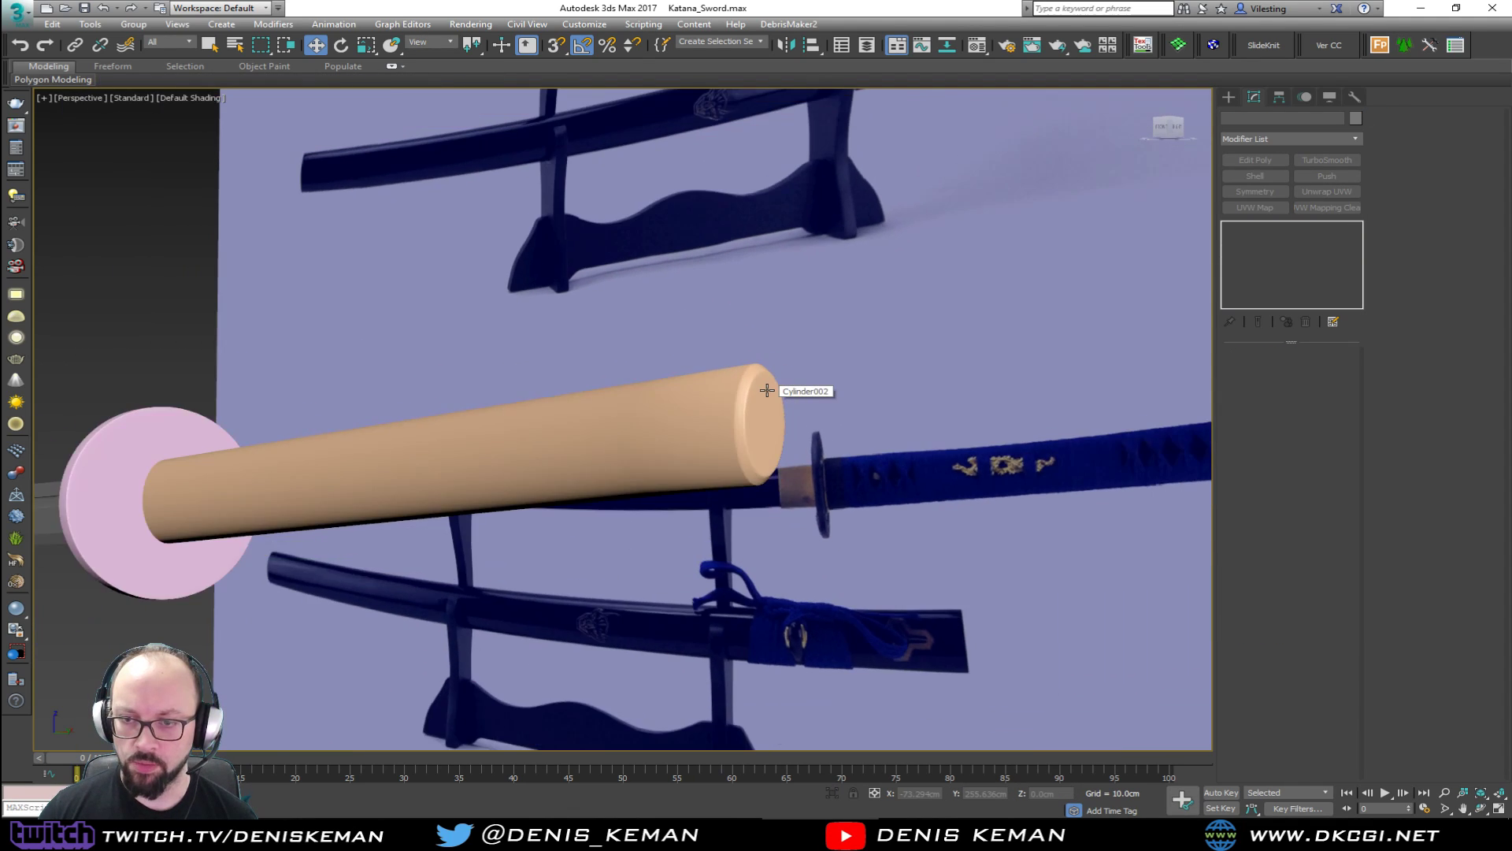
alt+middle_drag(765, 390, 805, 360)
scroll(804, 362, down, 3)
Select the handle in the front view and change its object color to the mid-grey custom color.
key(alt+w)
click(831, 324)
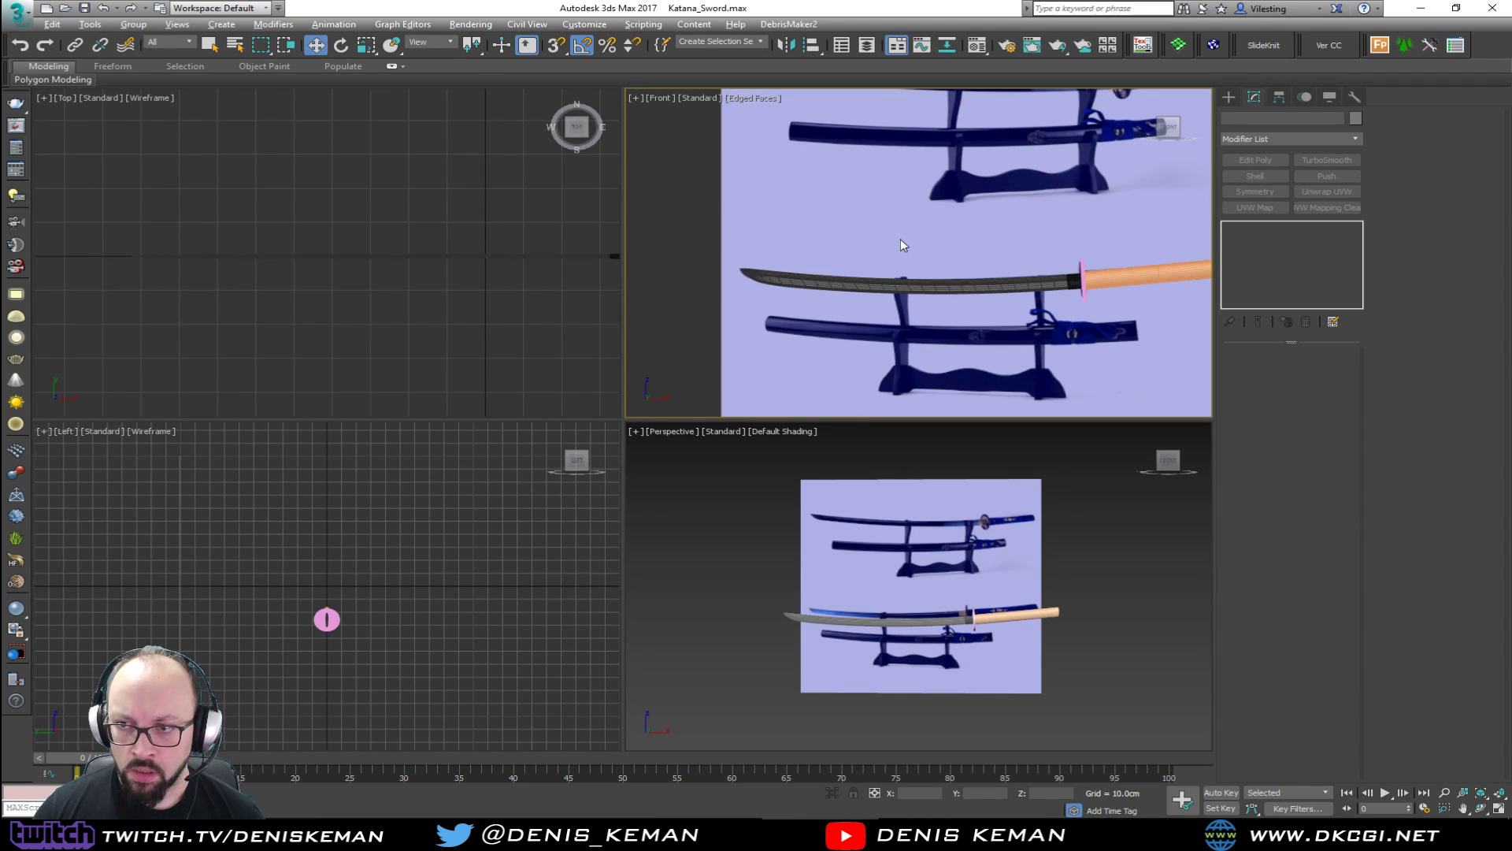
key(alt+w)
scroll(512, 318, up, 3)
drag(812, 293, 704, 425)
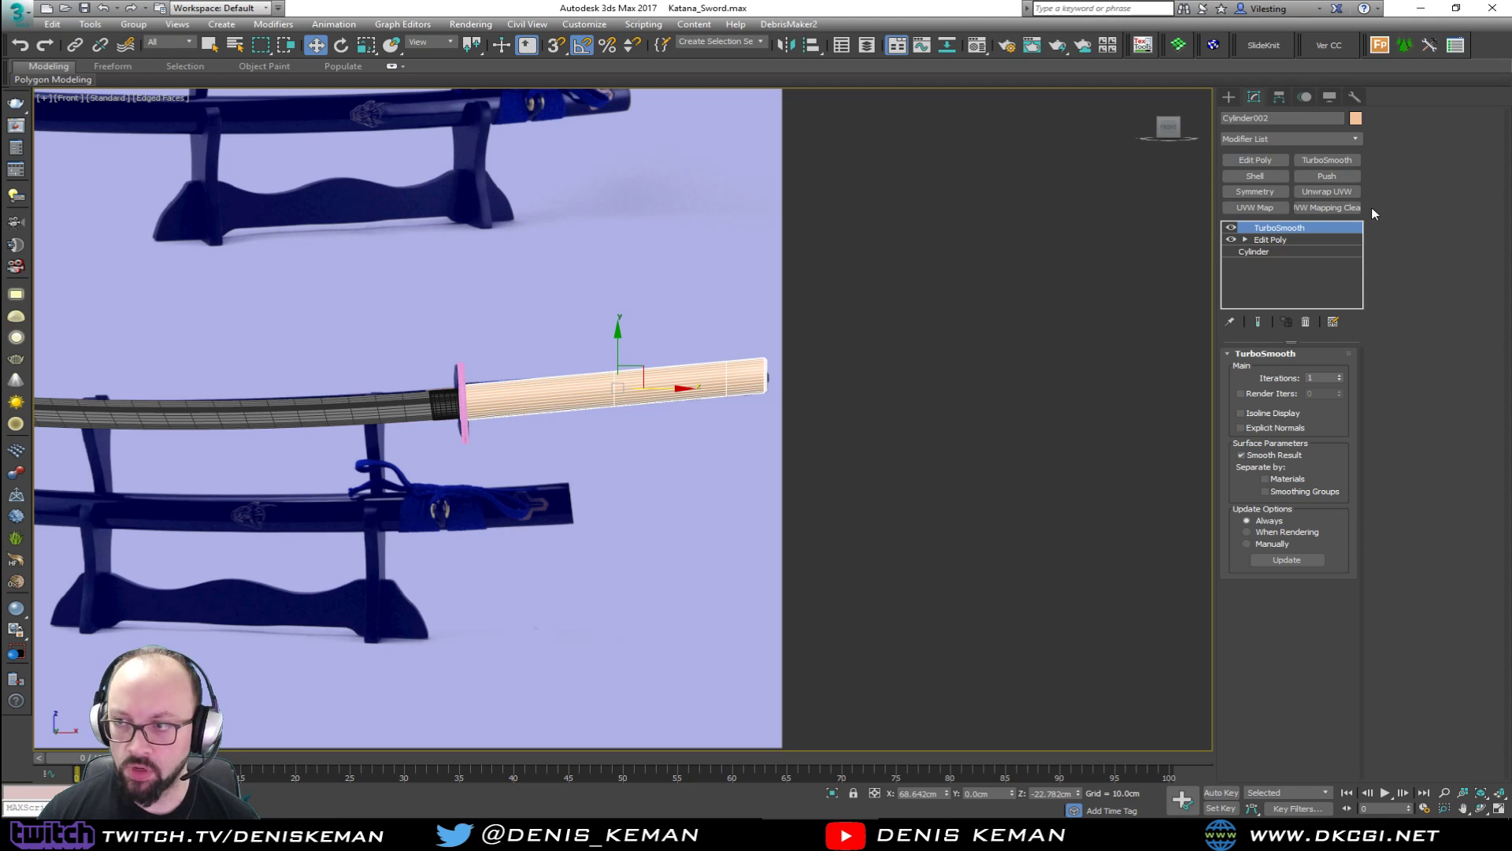
click(1356, 119)
click(885, 330)
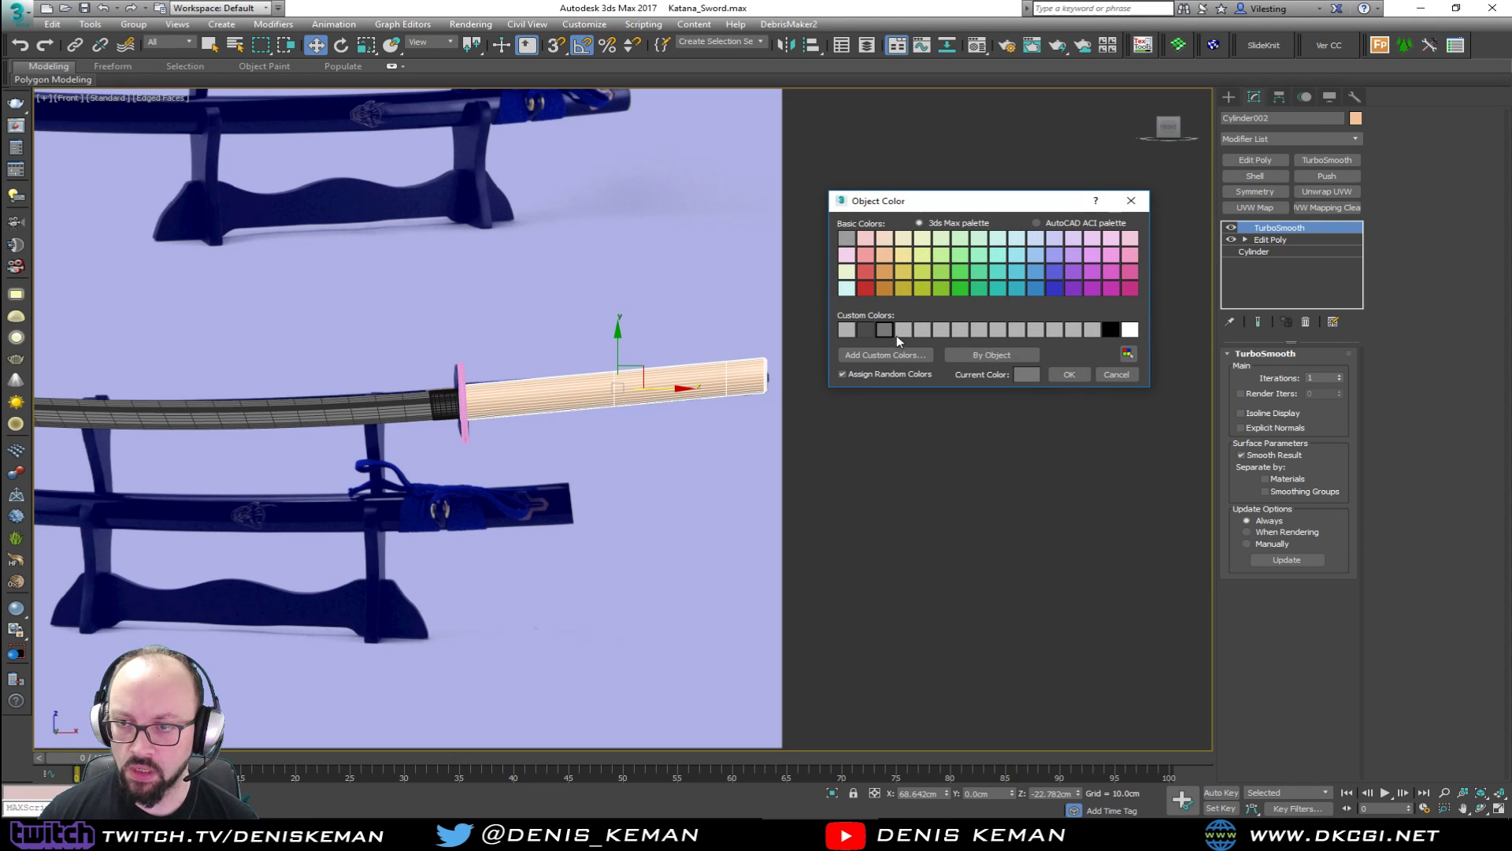
click(1068, 377)
Select the guard and change its object color to the dark grey custom color.
click(839, 316)
middle_drag(543, 283, 695, 270)
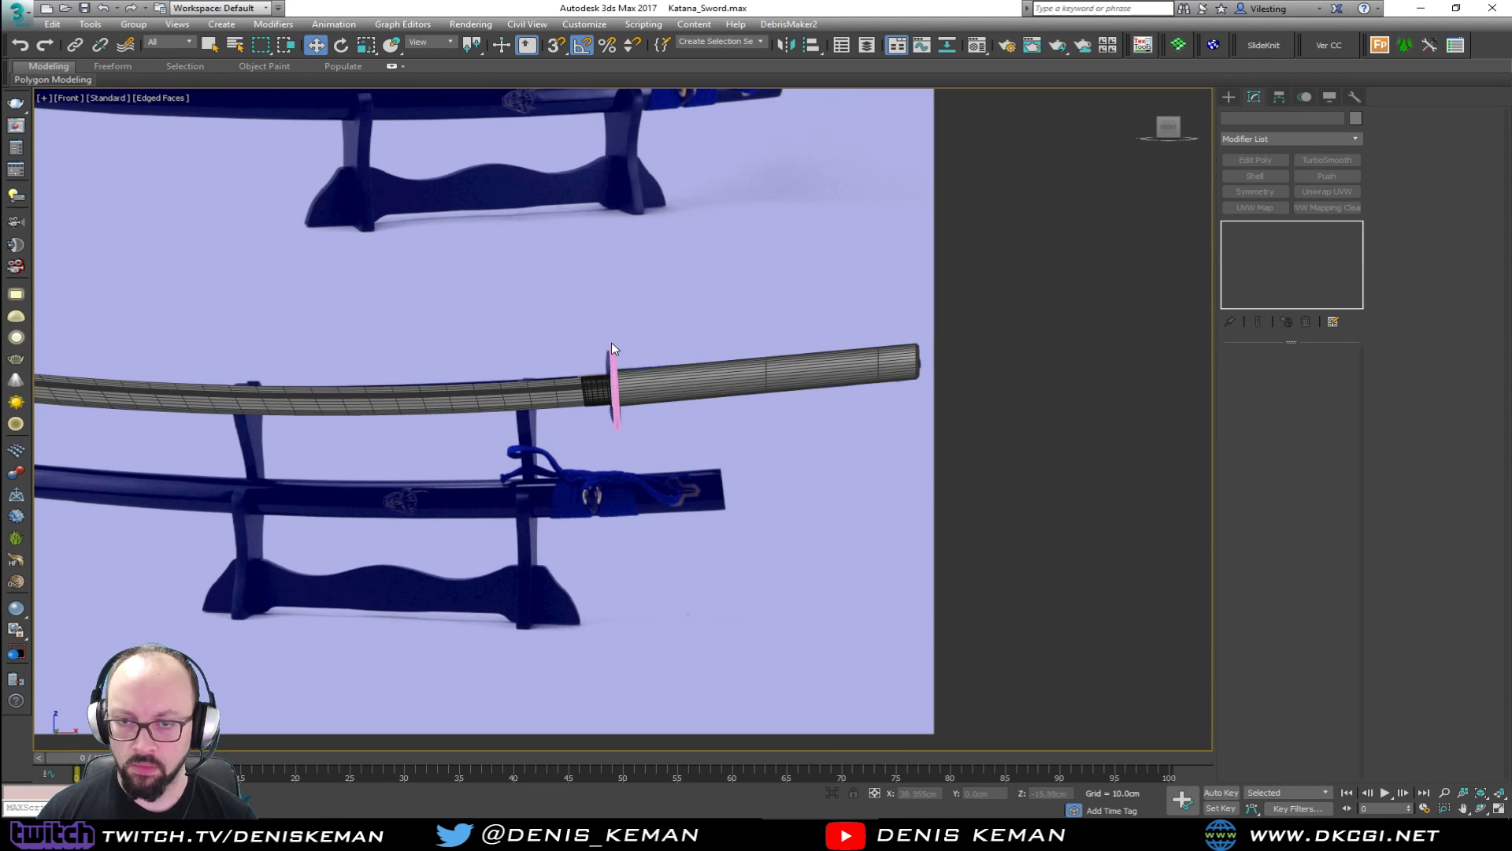
click(611, 356)
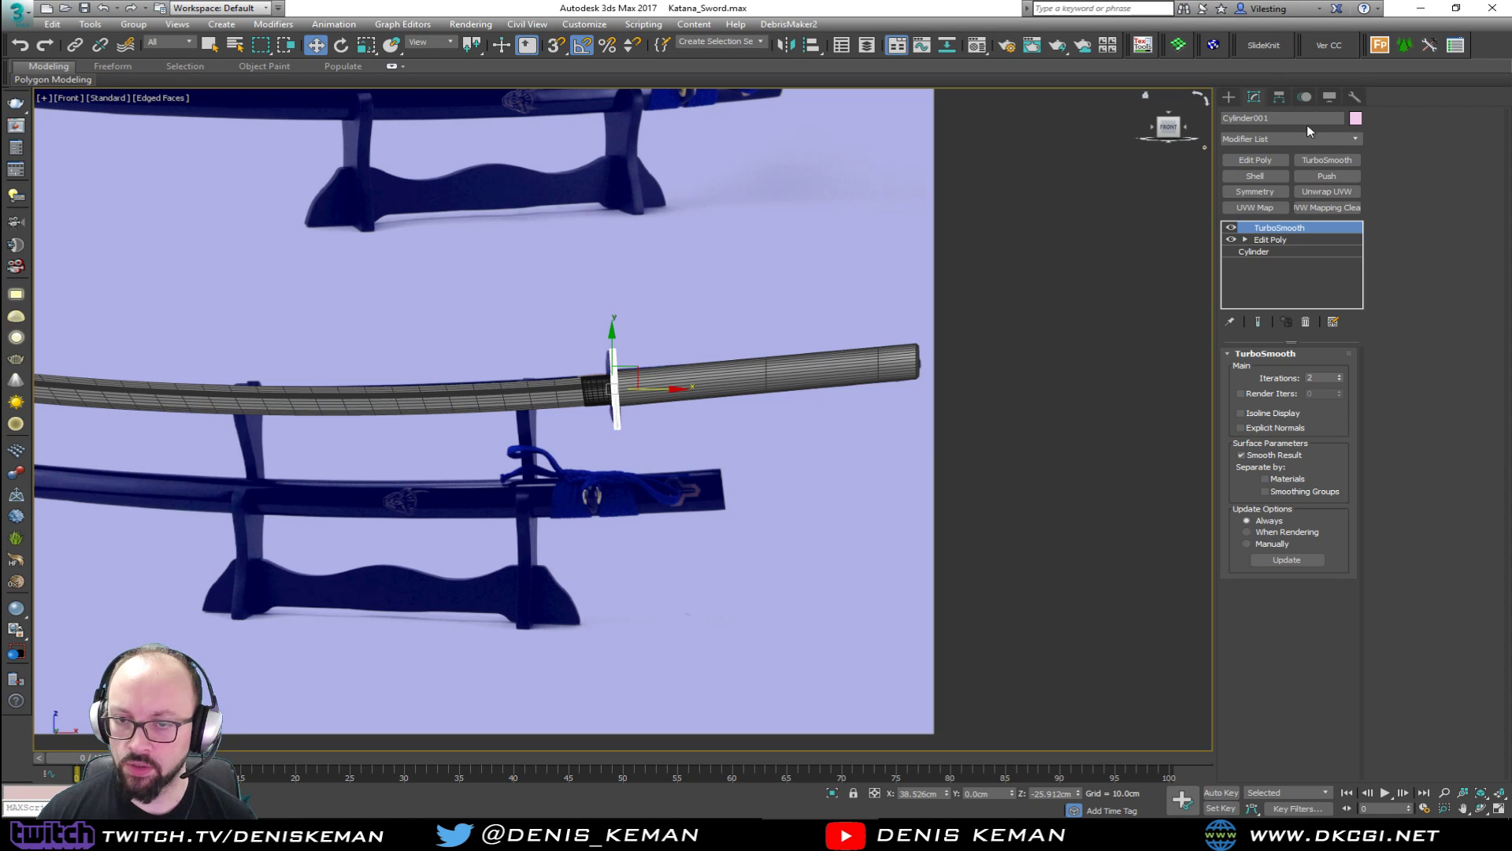
click(1356, 118)
click(867, 329)
click(1065, 374)
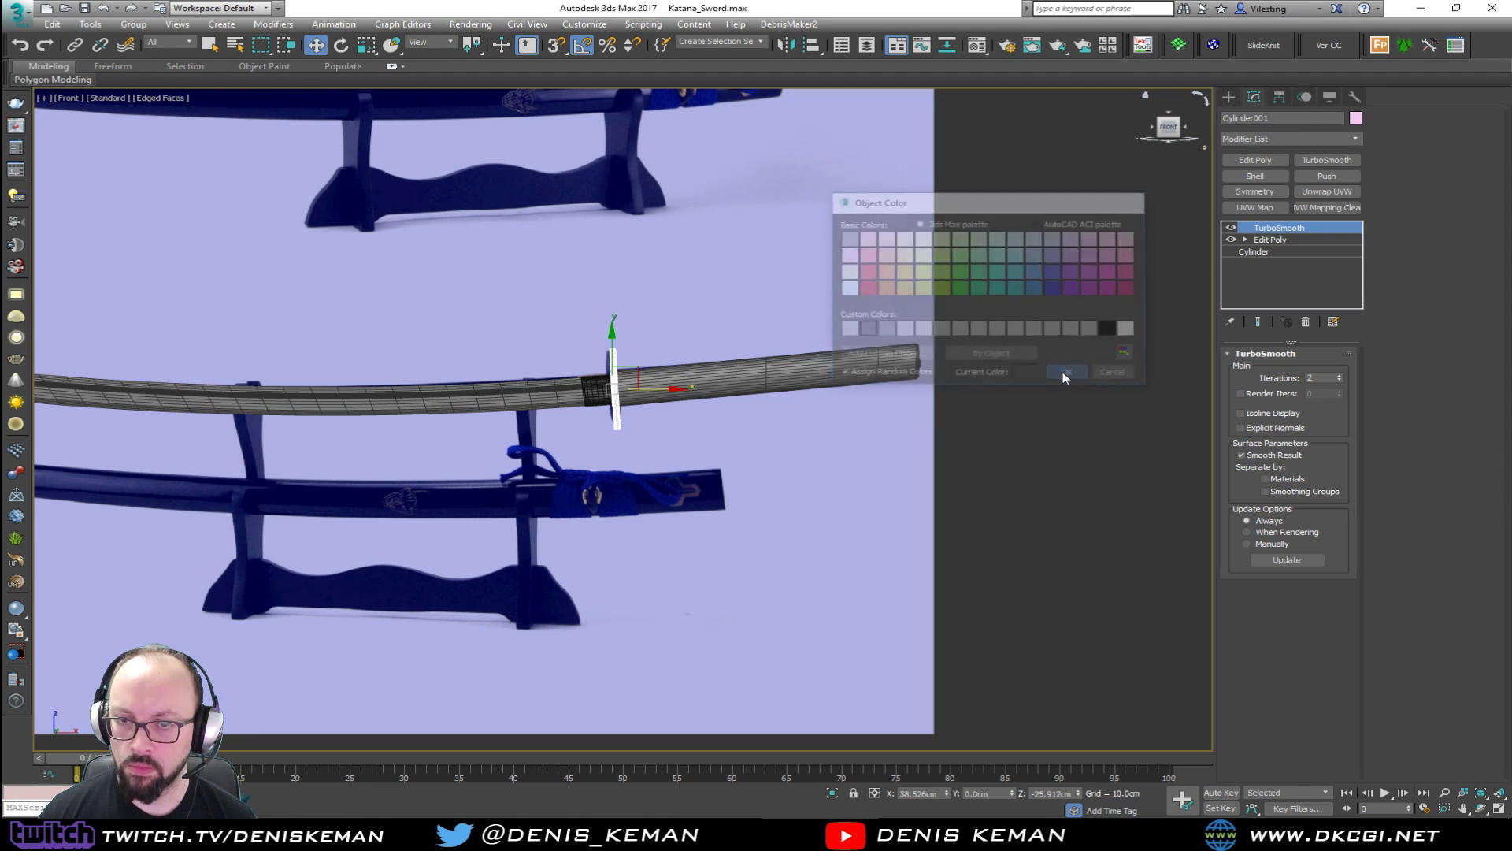
Examine the whole katana against the reference in the front and perspective views, with and without edge display.
click(721, 271)
key(F4)
middle_drag(593, 264, 760, 246)
scroll(758, 247, down, 2)
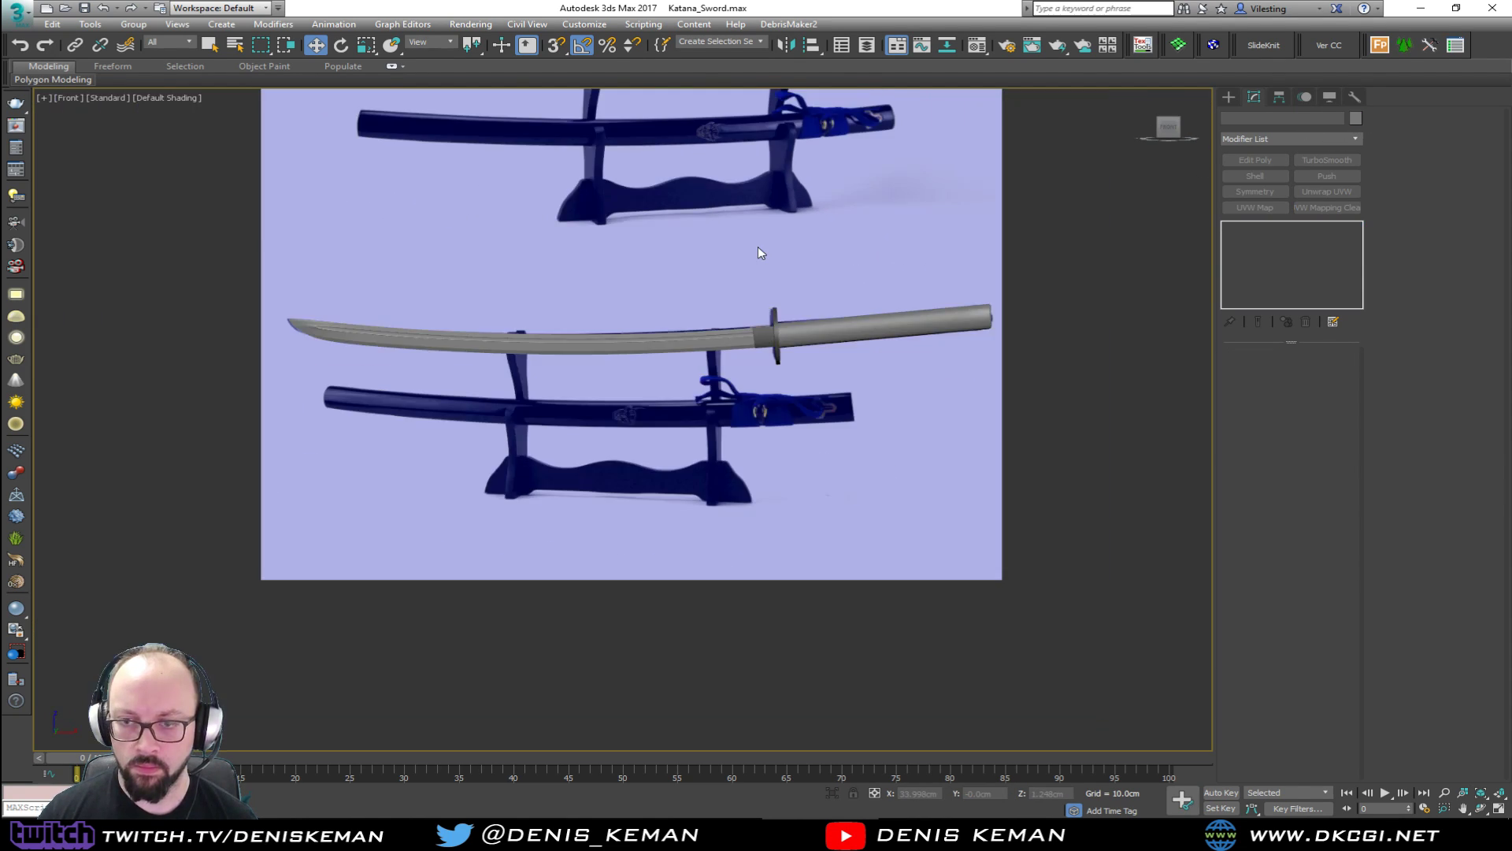
key(alt+w)
key(alt+w)
alt+middle_drag(909, 474, 823, 427)
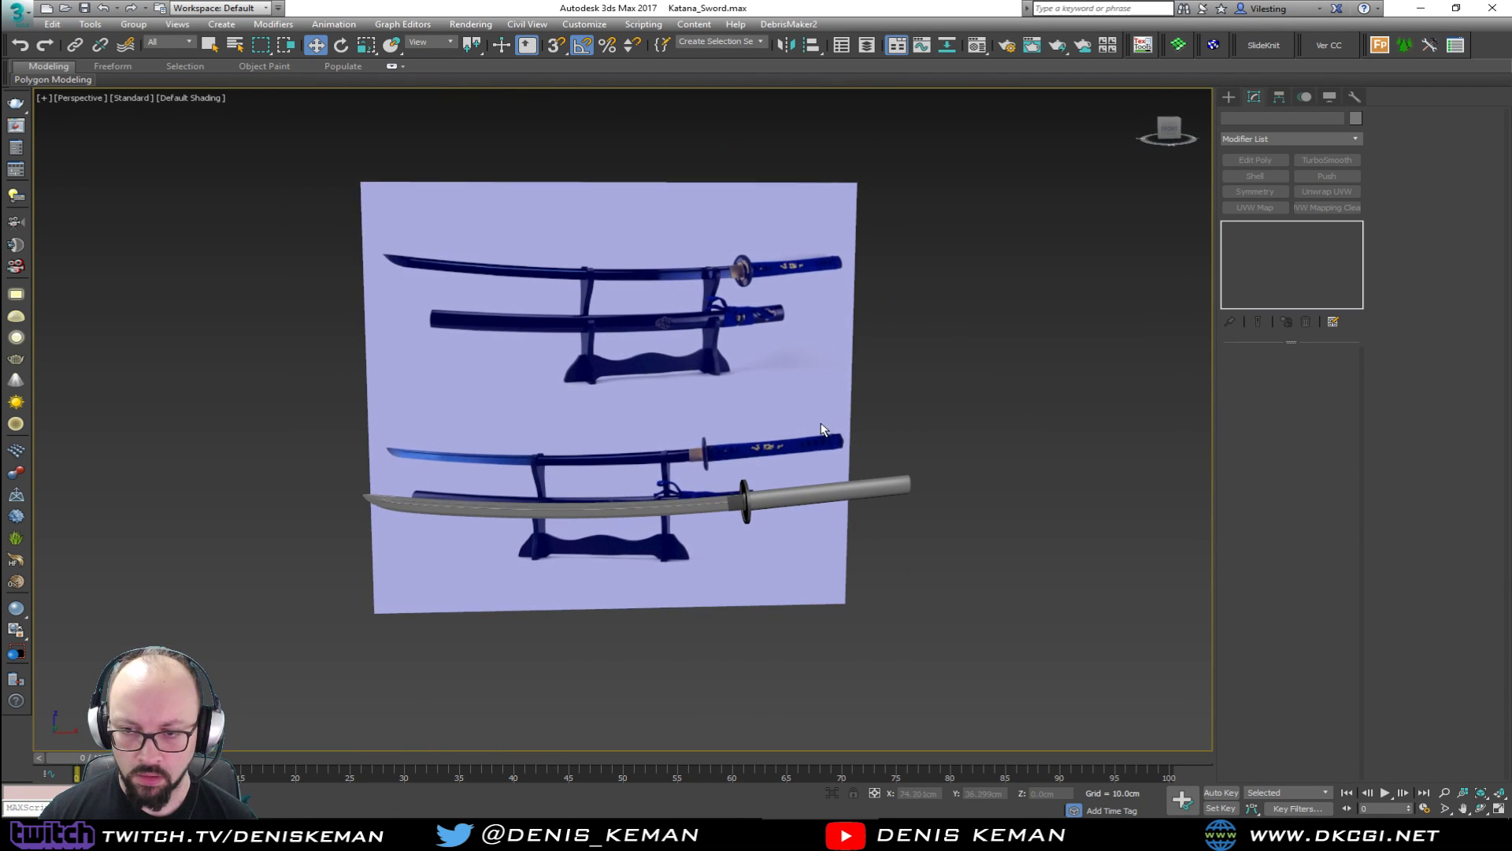
scroll(824, 429, up, 10)
key(F4)
key(F4)
key(F4)
Switch off the handle's TurboSmooth and show the handle see-through, framed over the reference in the front view.
click(721, 486)
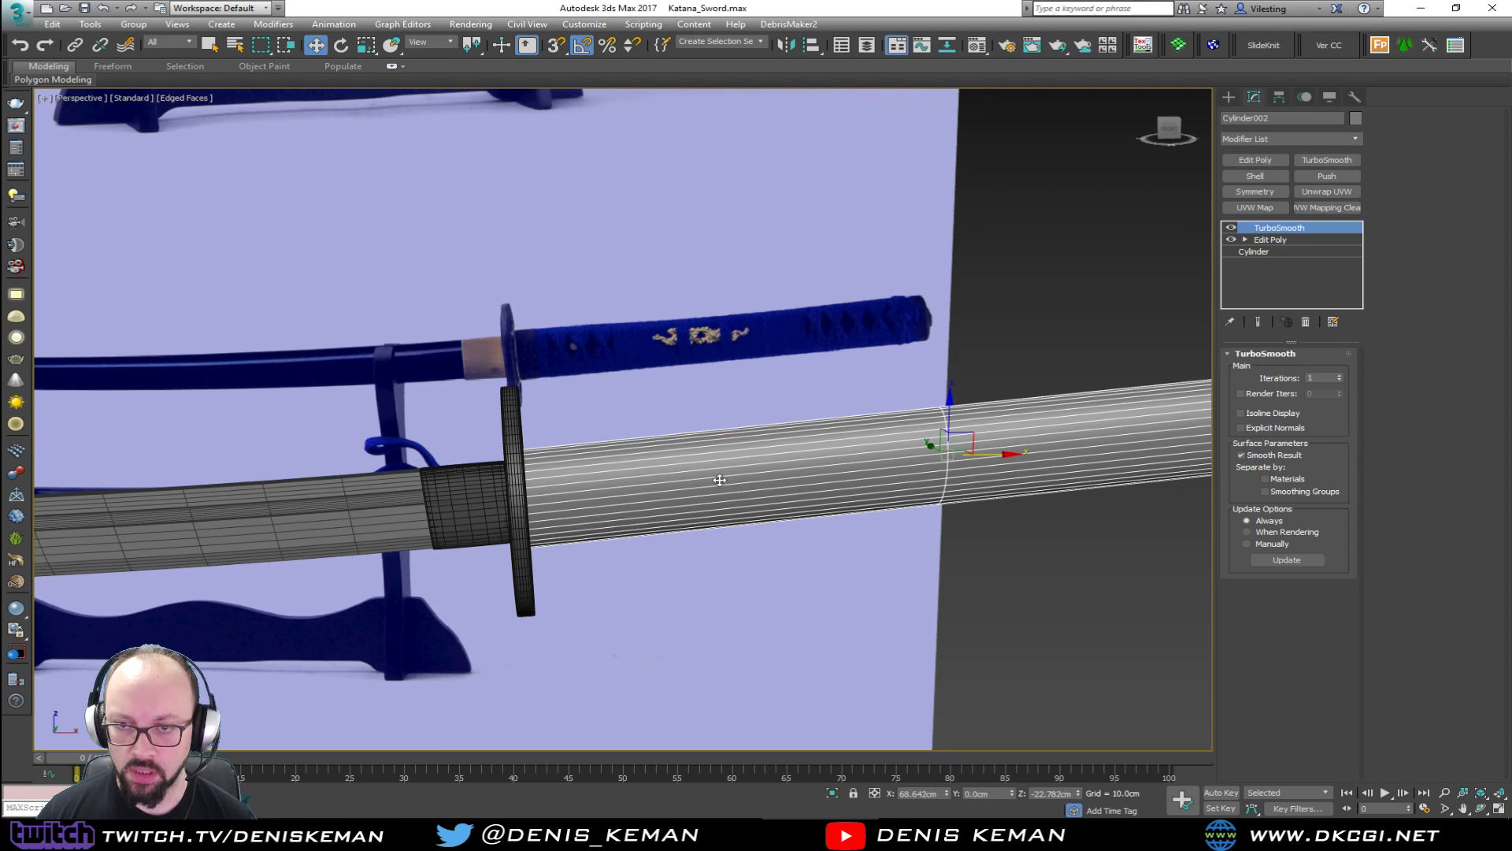
alt+middle_drag(720, 485, 642, 419)
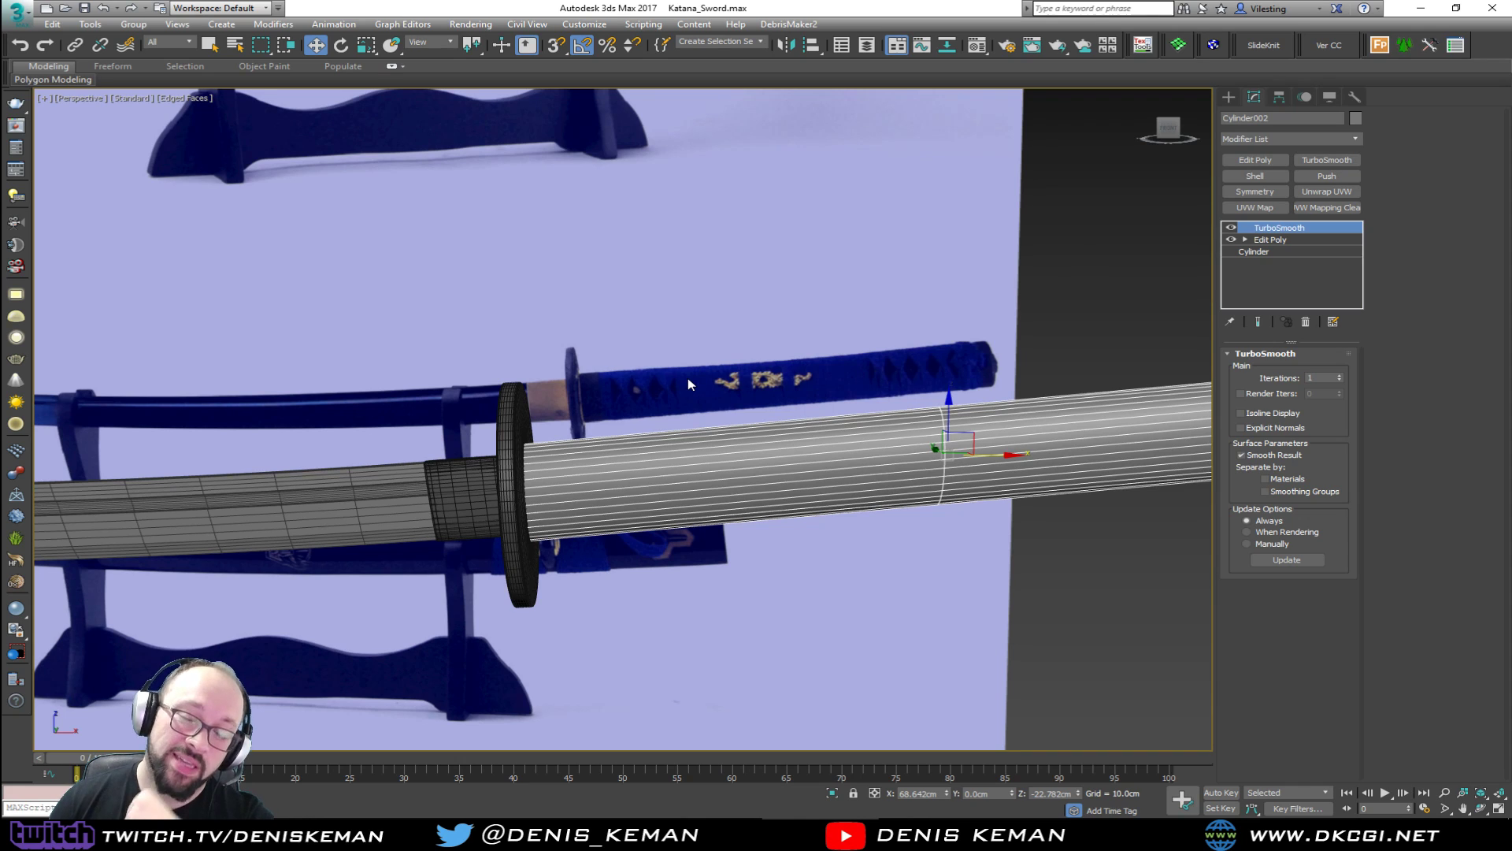
click(1231, 228)
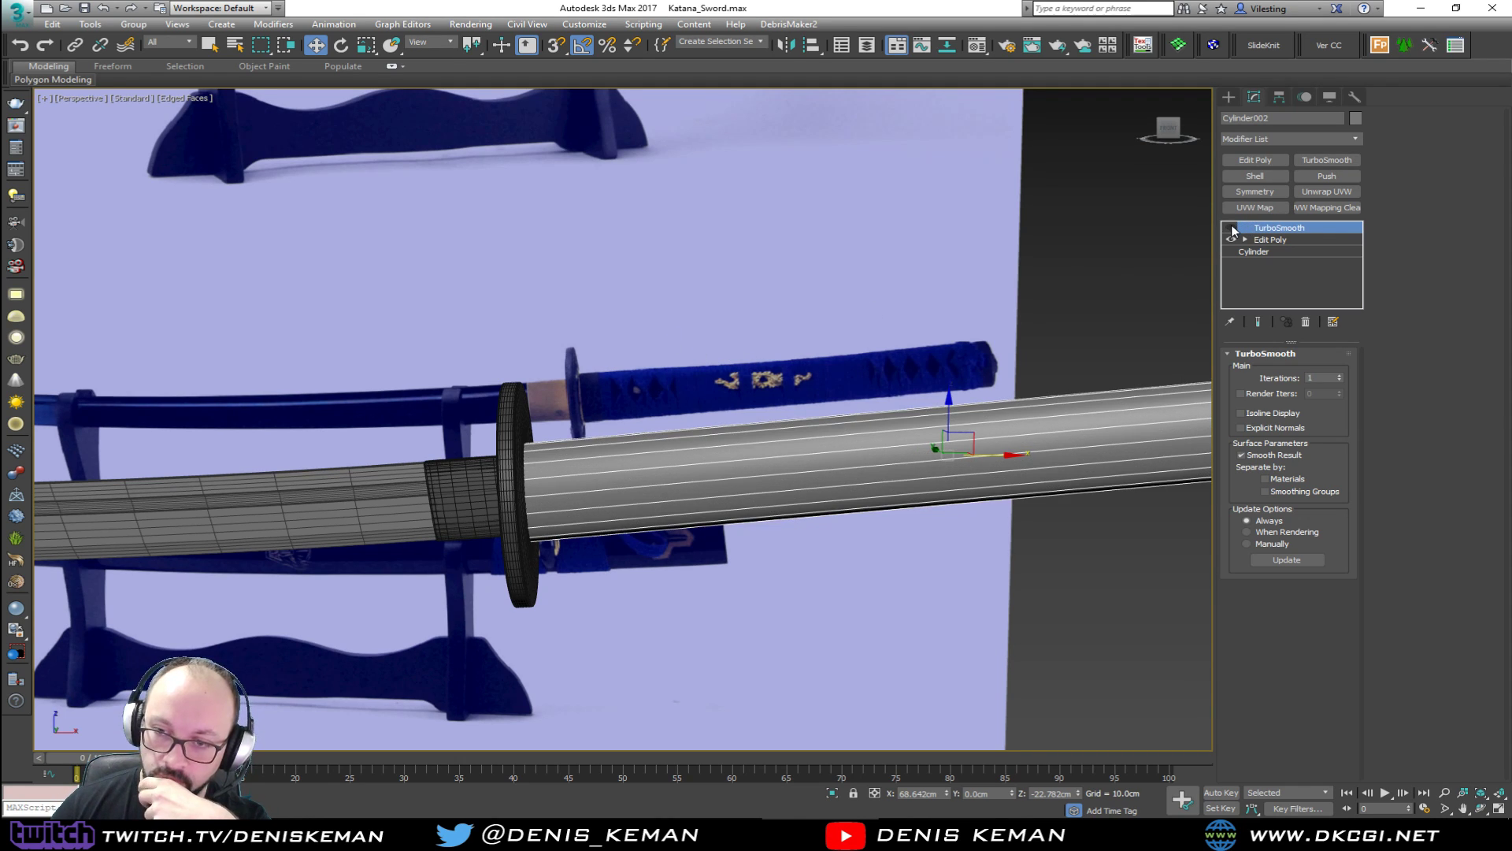
scroll(687, 349, down, 2)
key(alt+w)
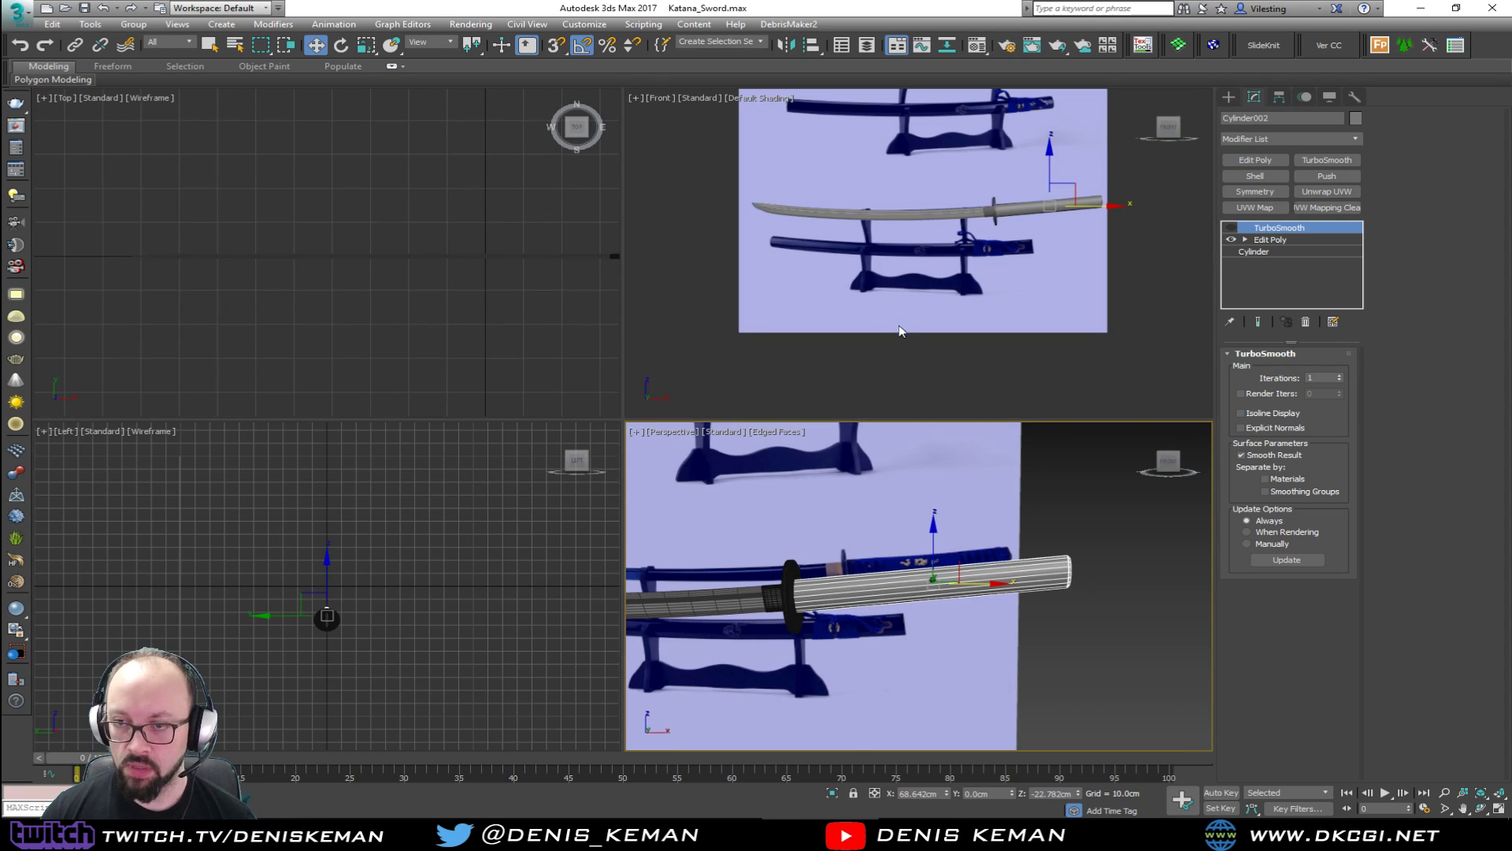
key(alt+w)
key(z)
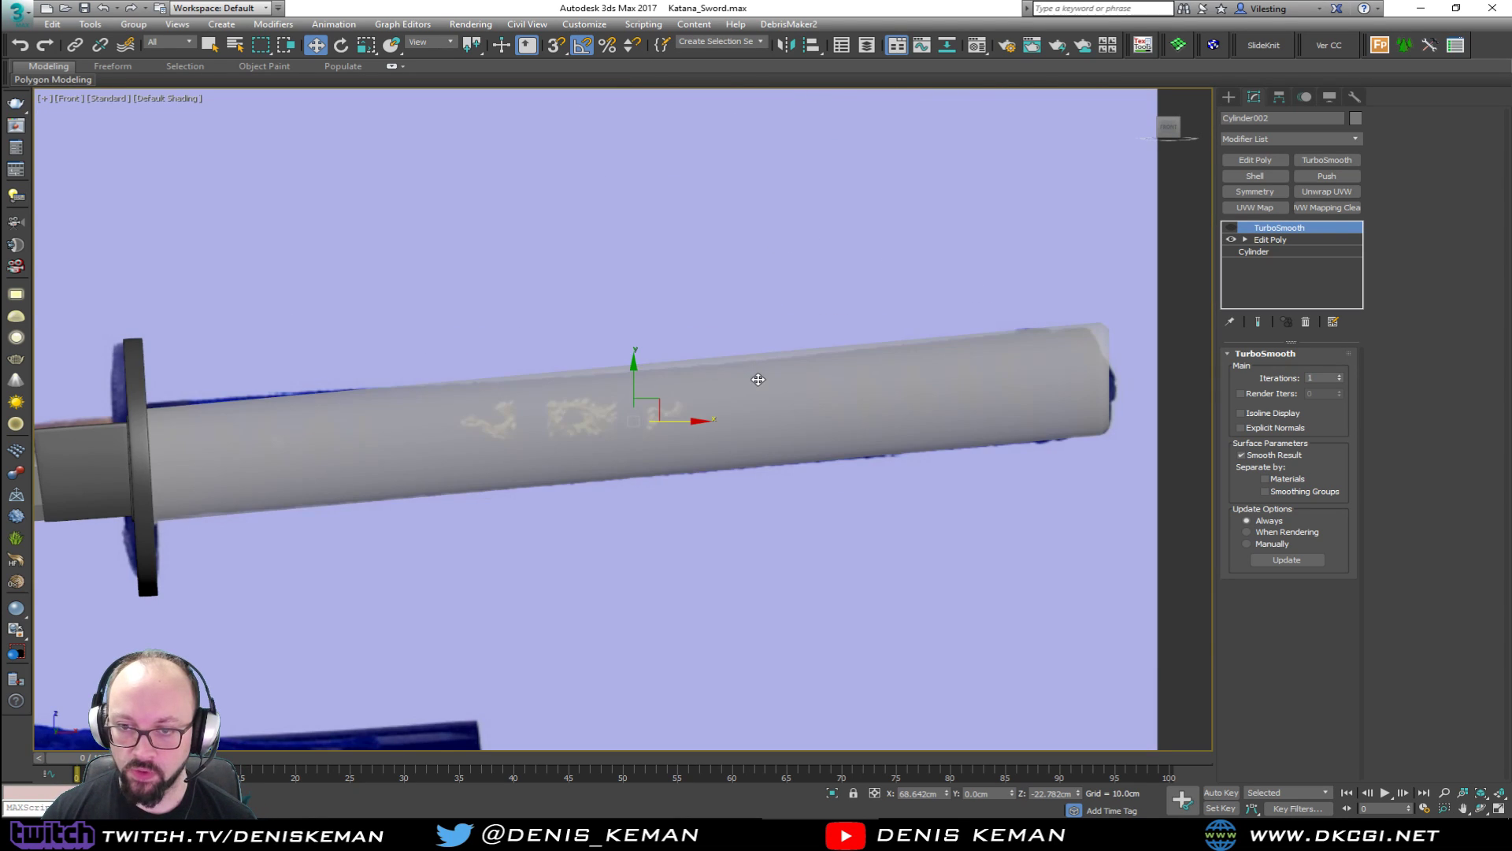
Turn on edge display in the front view and return to the handle's Edit Poly level.
middle_drag(756, 371, 790, 360)
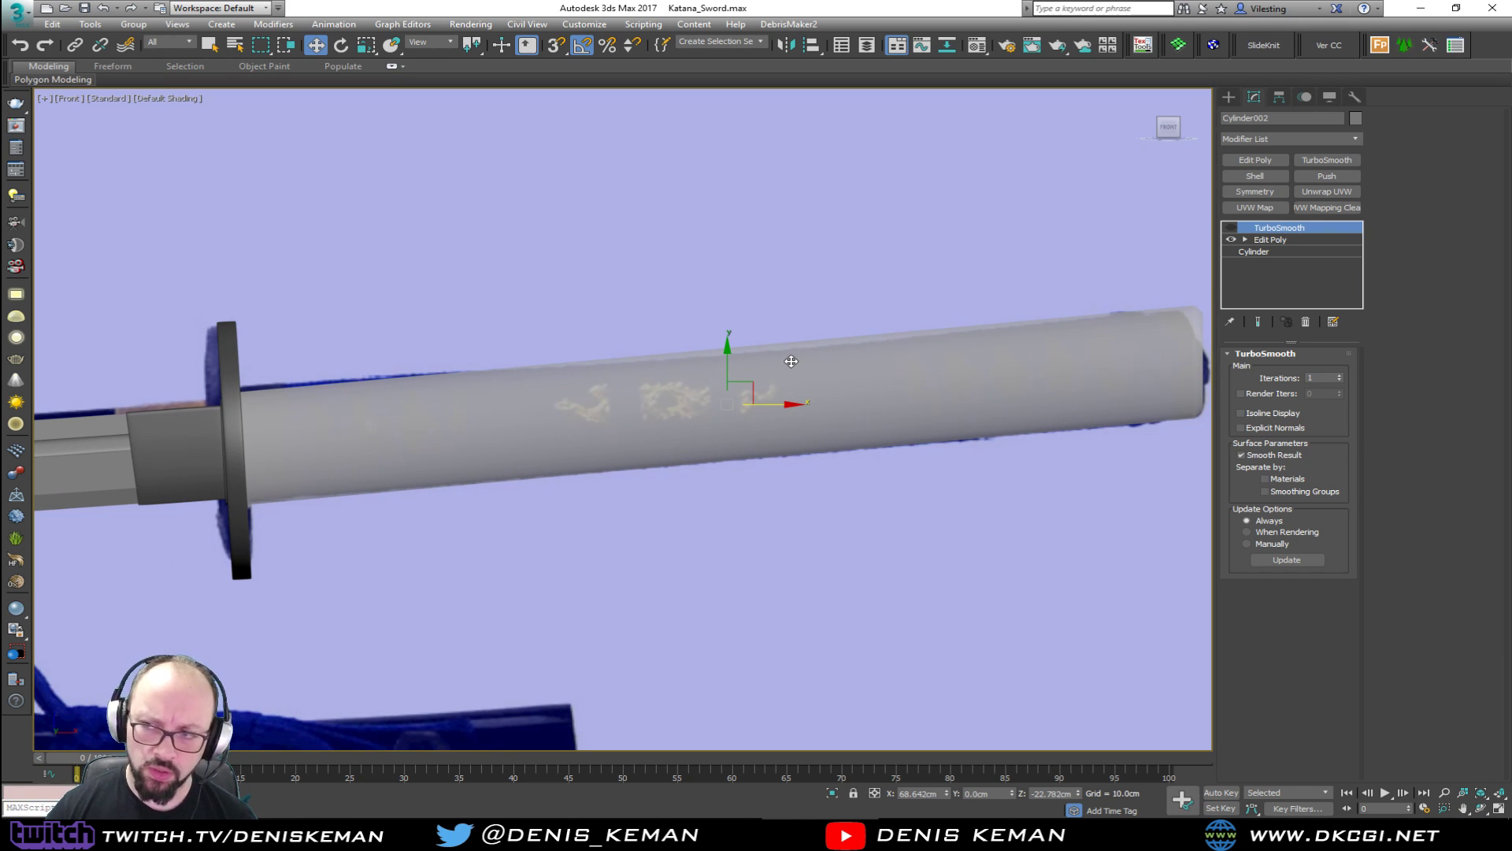
key(F4)
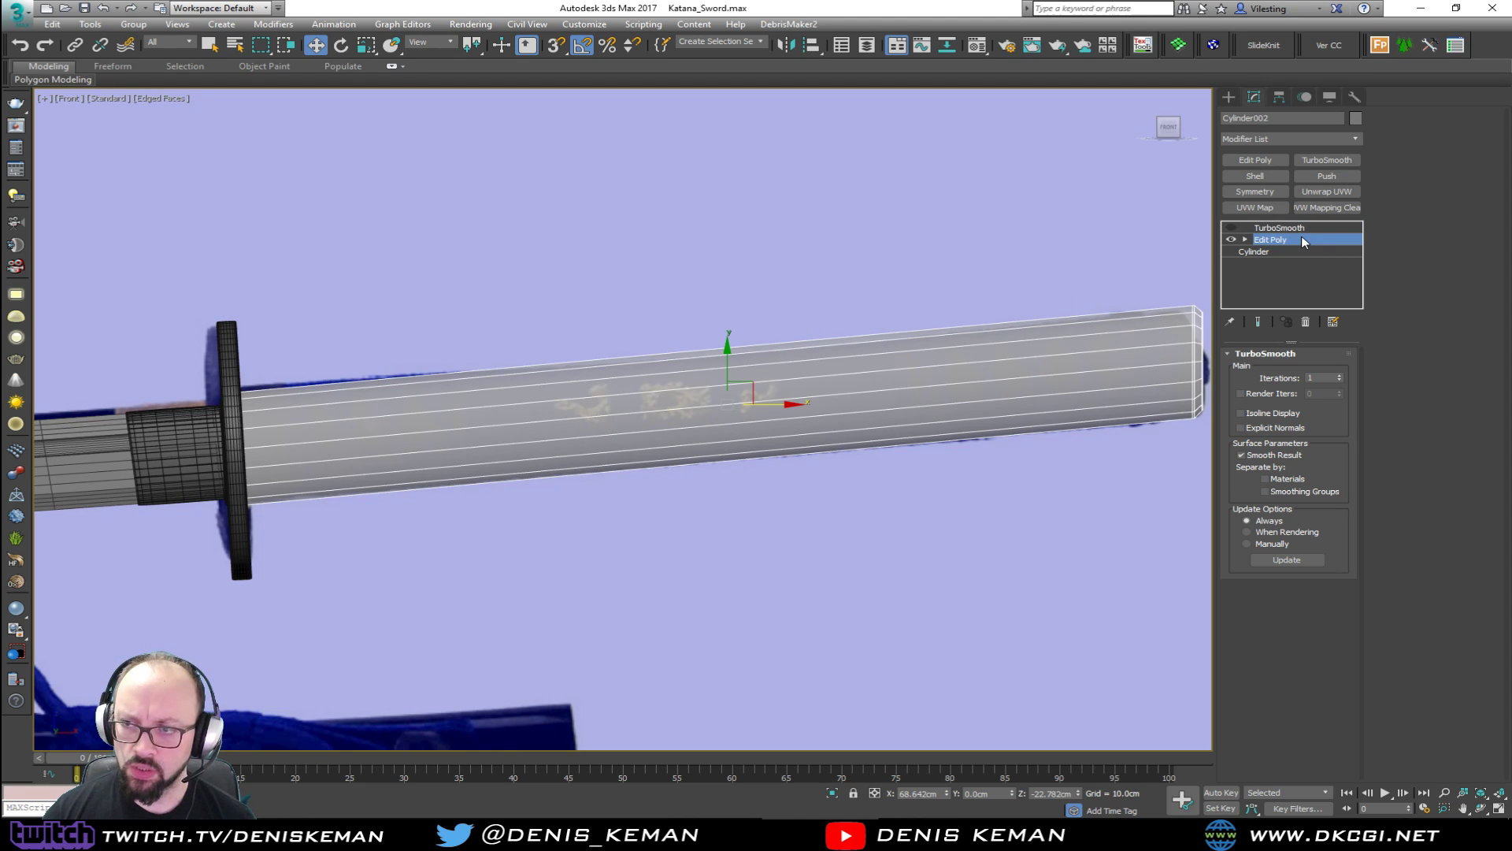
click(1301, 237)
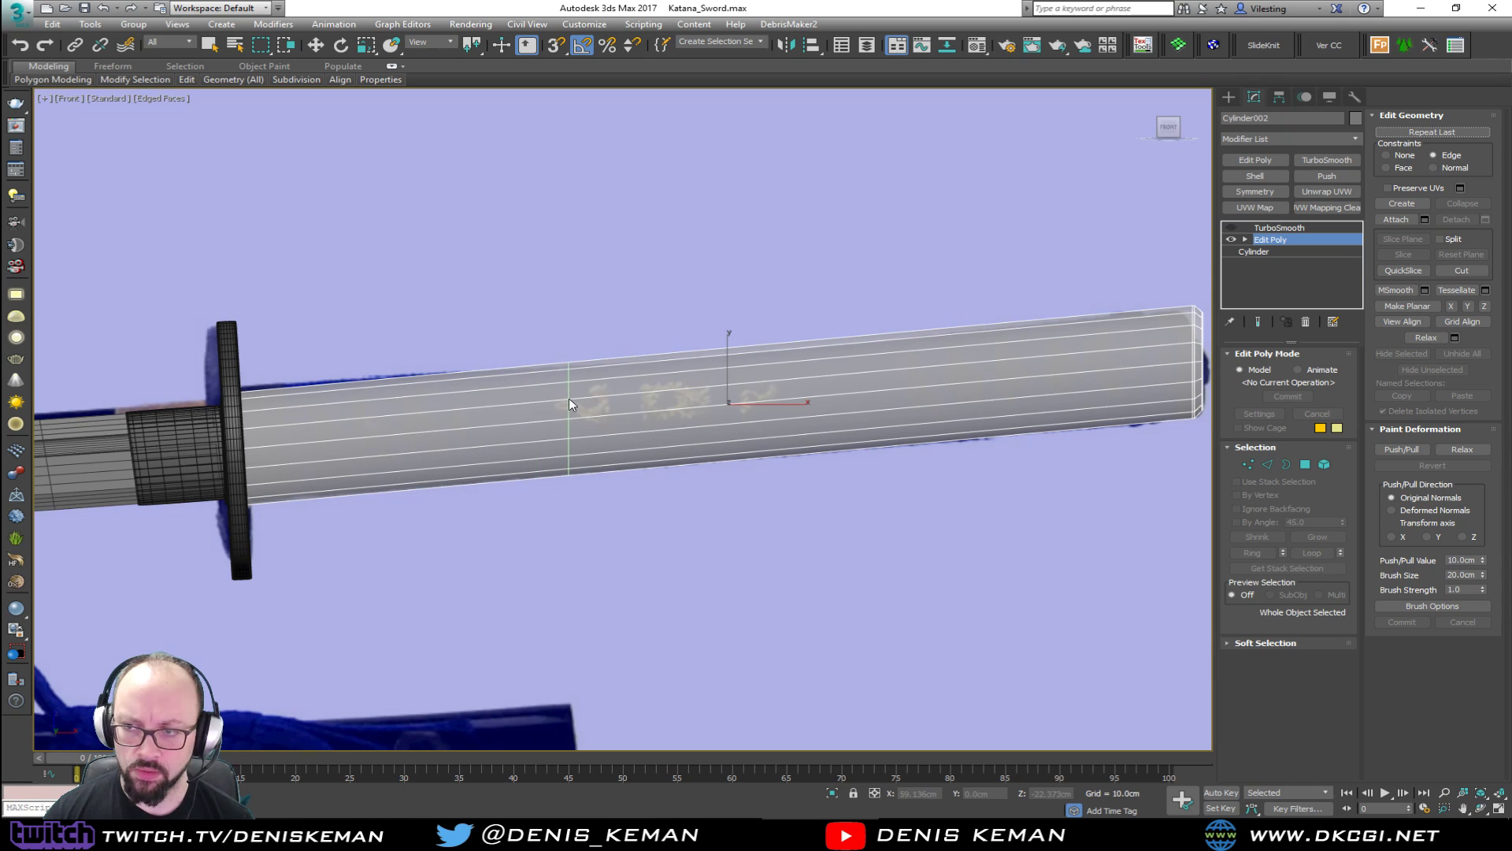
key(2)
drag(791, 260, 761, 623)
click(1486, 197)
click(635, 427)
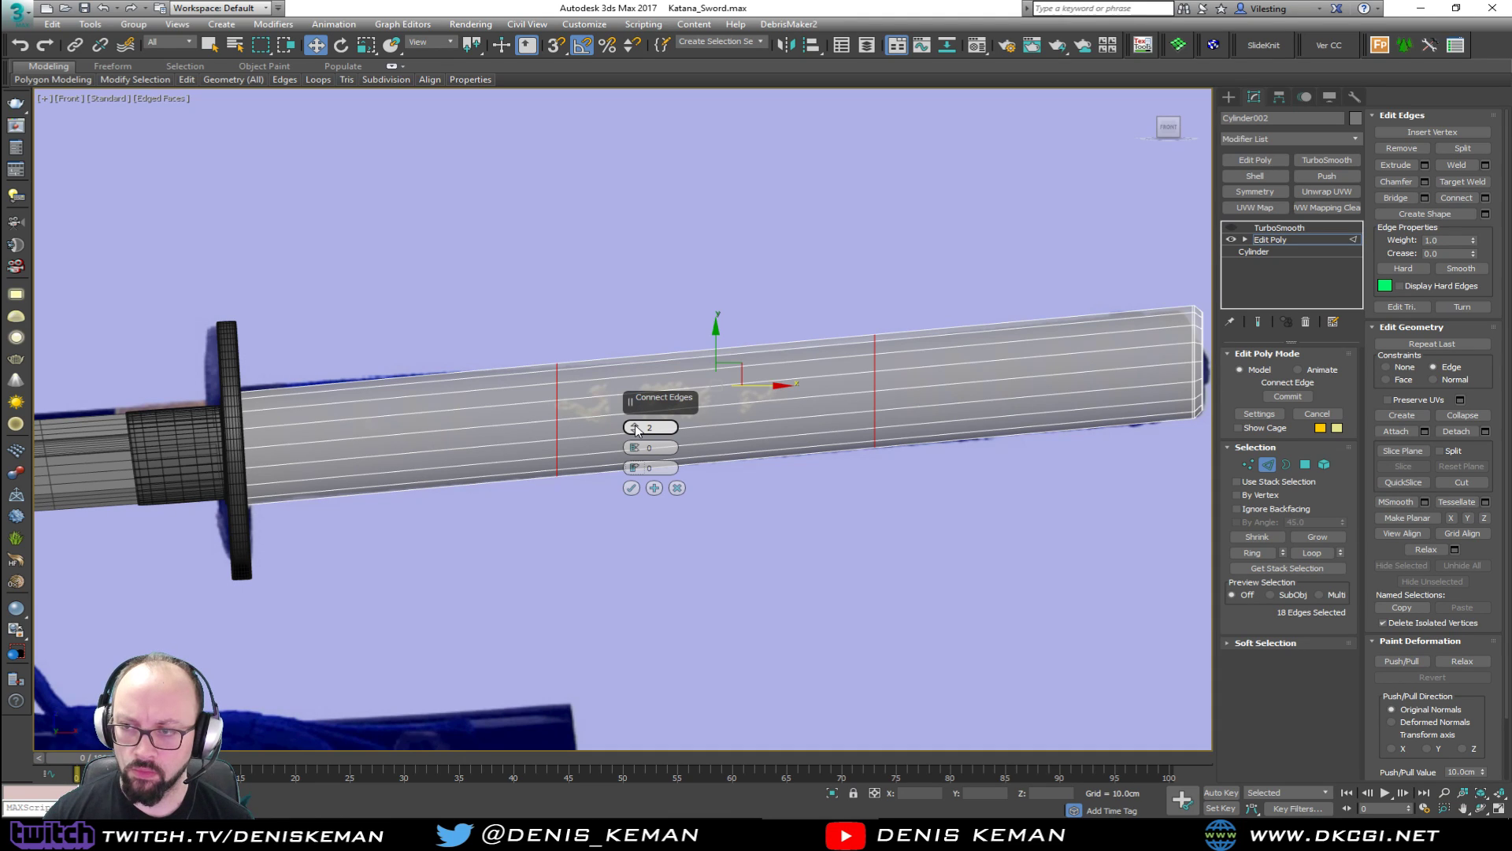
click(677, 488)
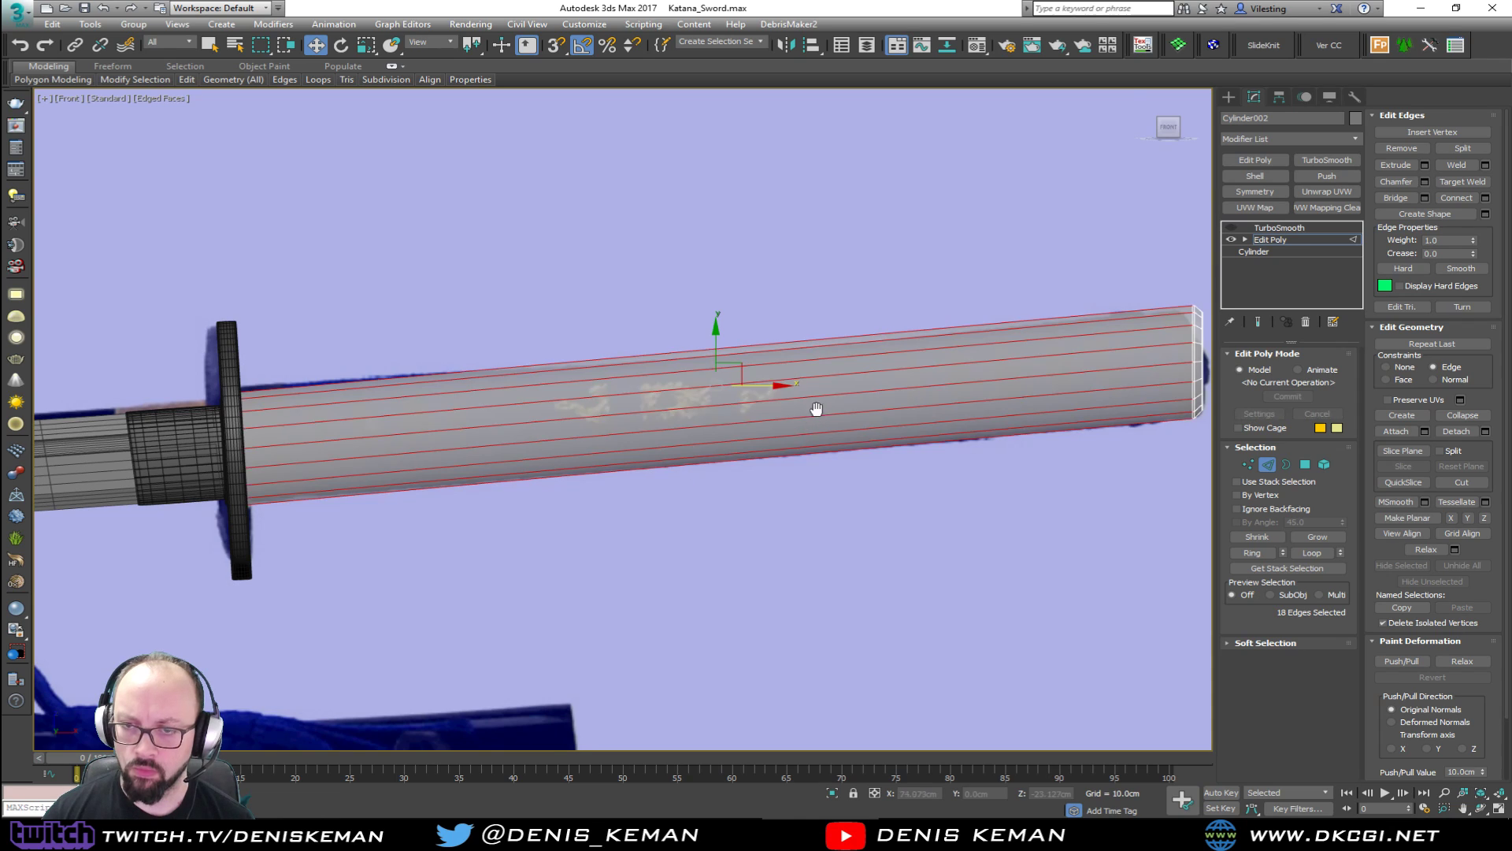
Rotate and nudge the vertices at the handle's free end to match the reference, with edit constraints set to None.
key(1)
drag(1074, 270, 877, 493)
key(e)
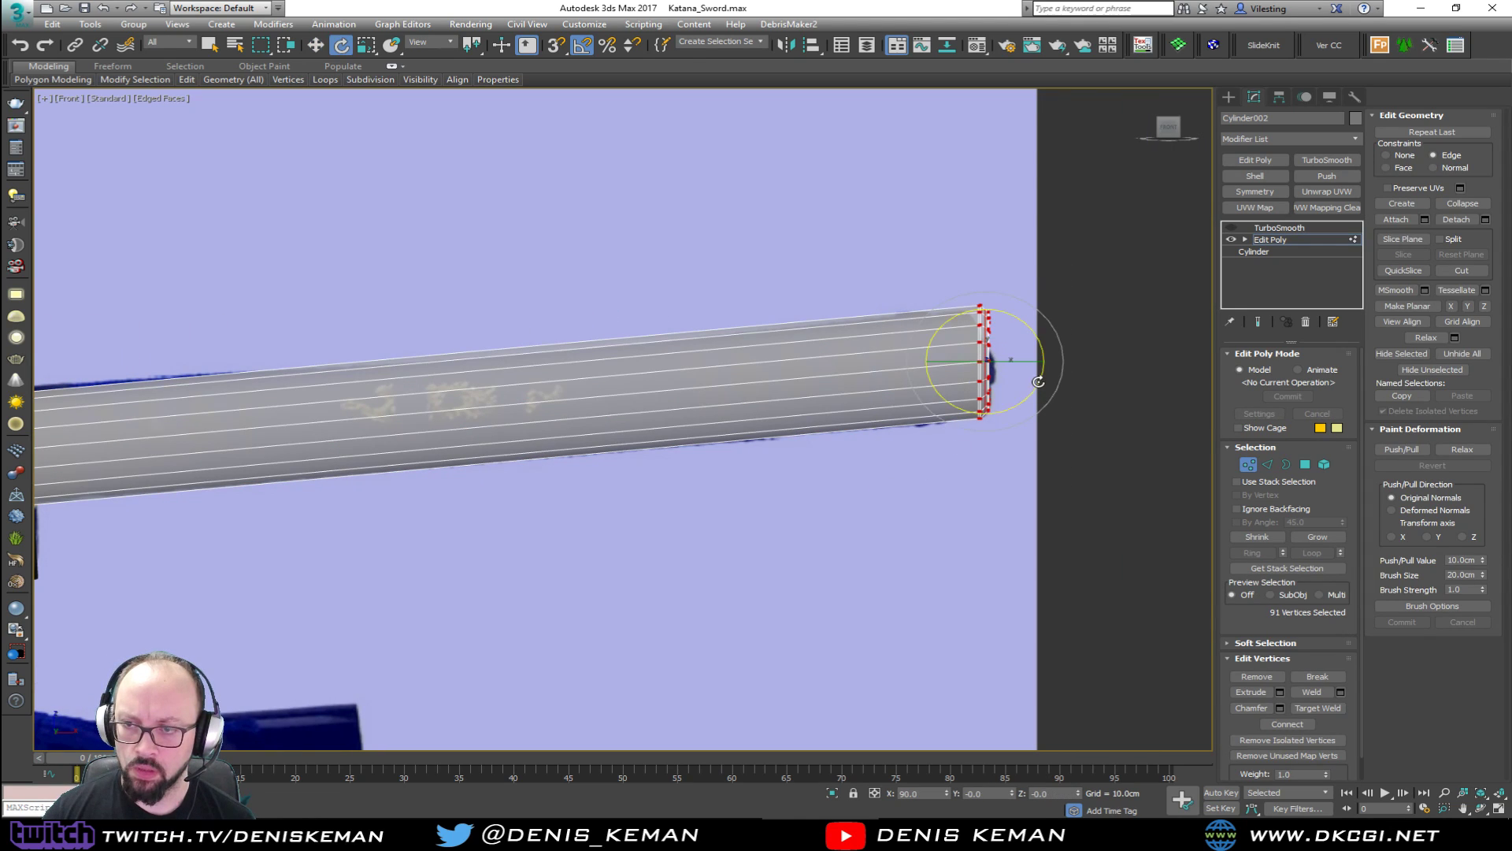
drag(1038, 386, 1043, 376)
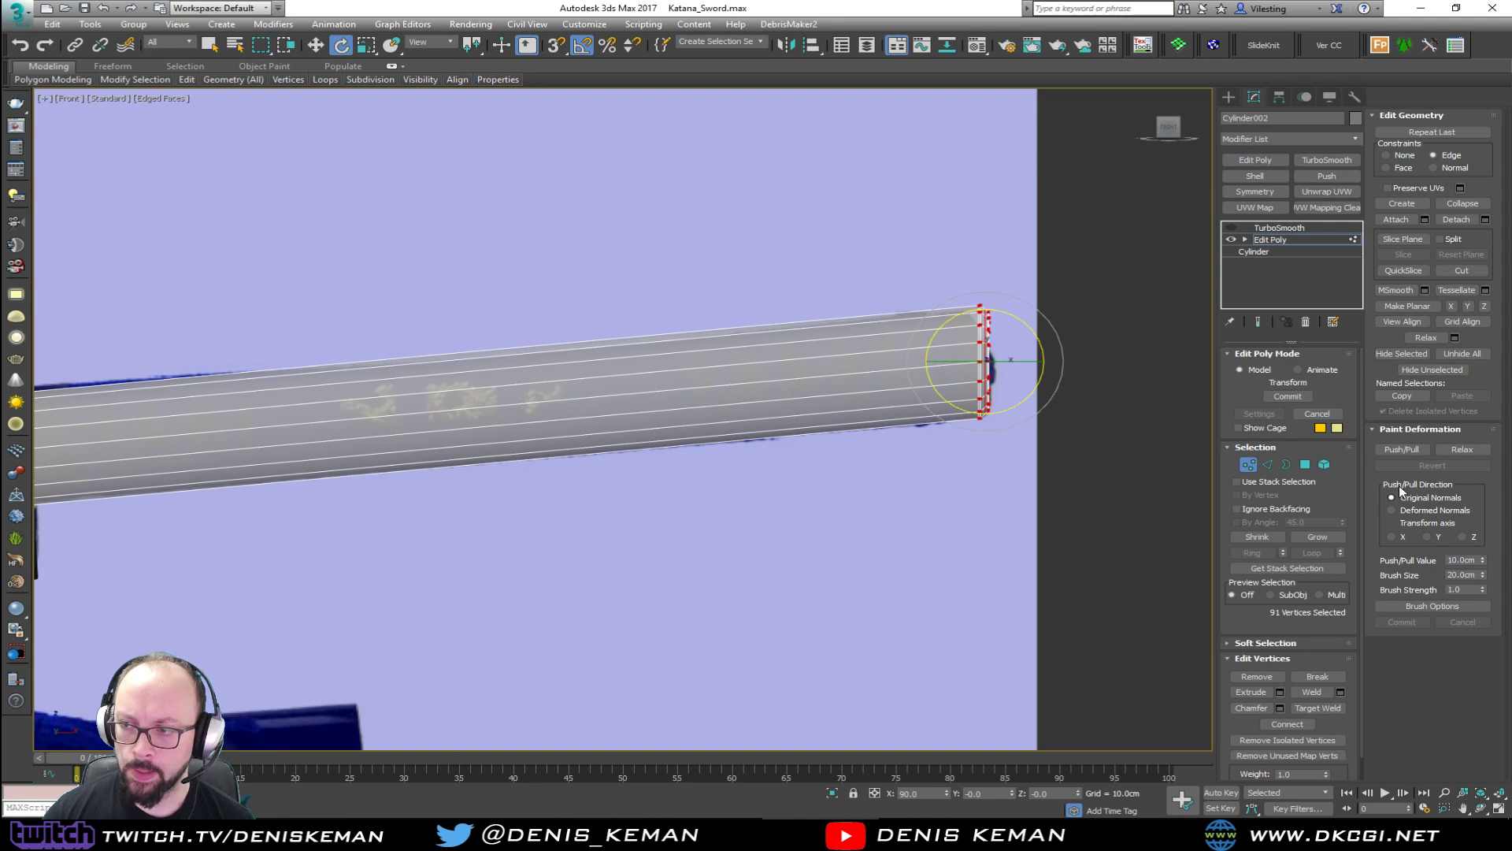
drag(1034, 410, 1033, 397)
key(w)
mouse_move(1007, 345)
mouse_down()
mouse_move(911, 352)
mouse_move(1005, 348)
mouse_up()
middle_drag(637, 367, 893, 372)
scroll(892, 372, up, 2)
click(858, 282)
Connect the handle's lengthwise edges with 3 segments.
scroll(913, 331, down, 3)
key(2)
drag(670, 264, 635, 396)
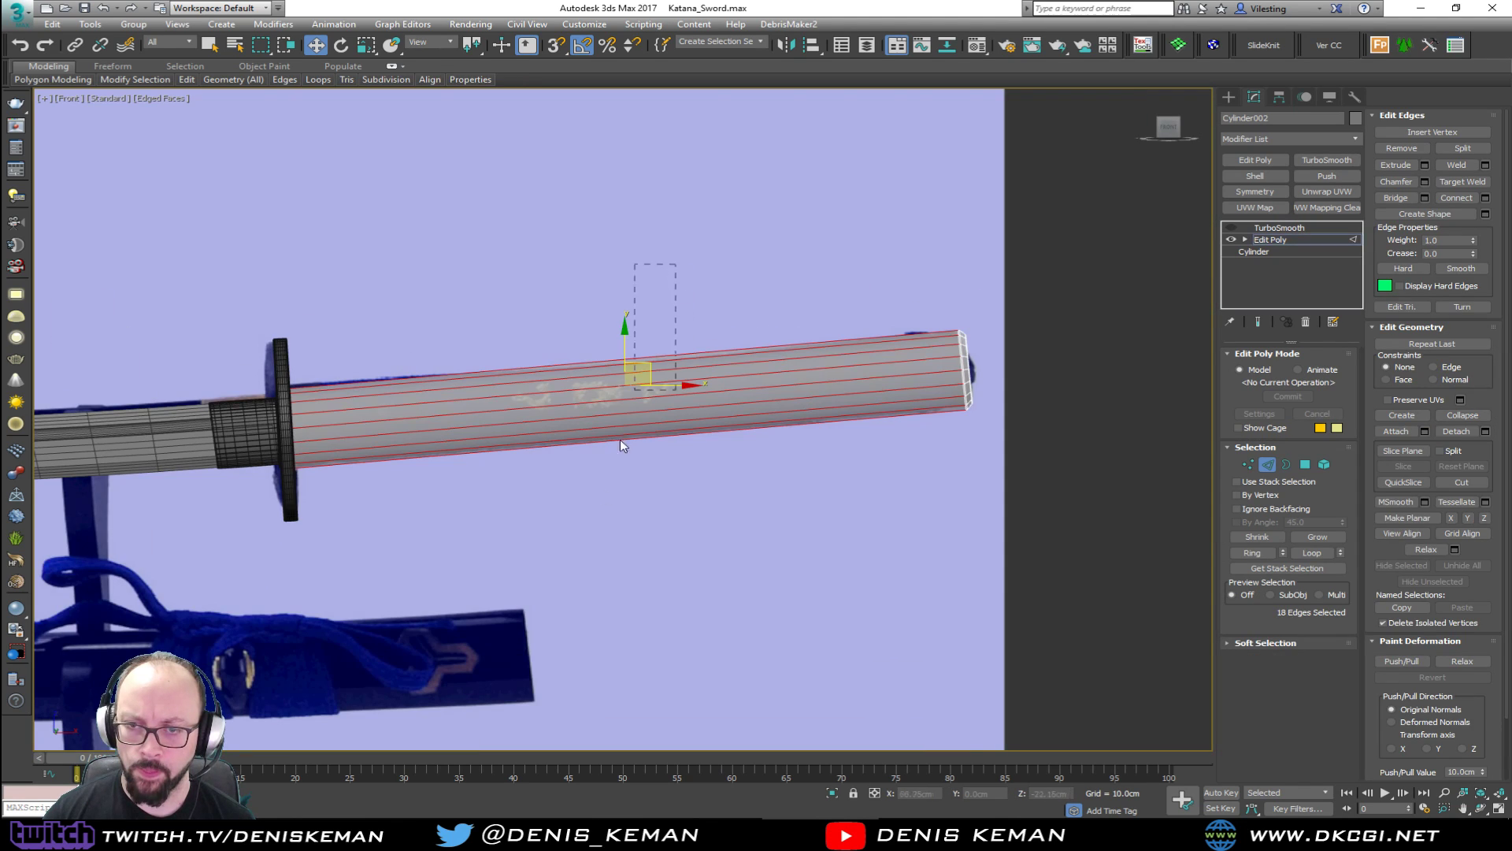
click(1485, 197)
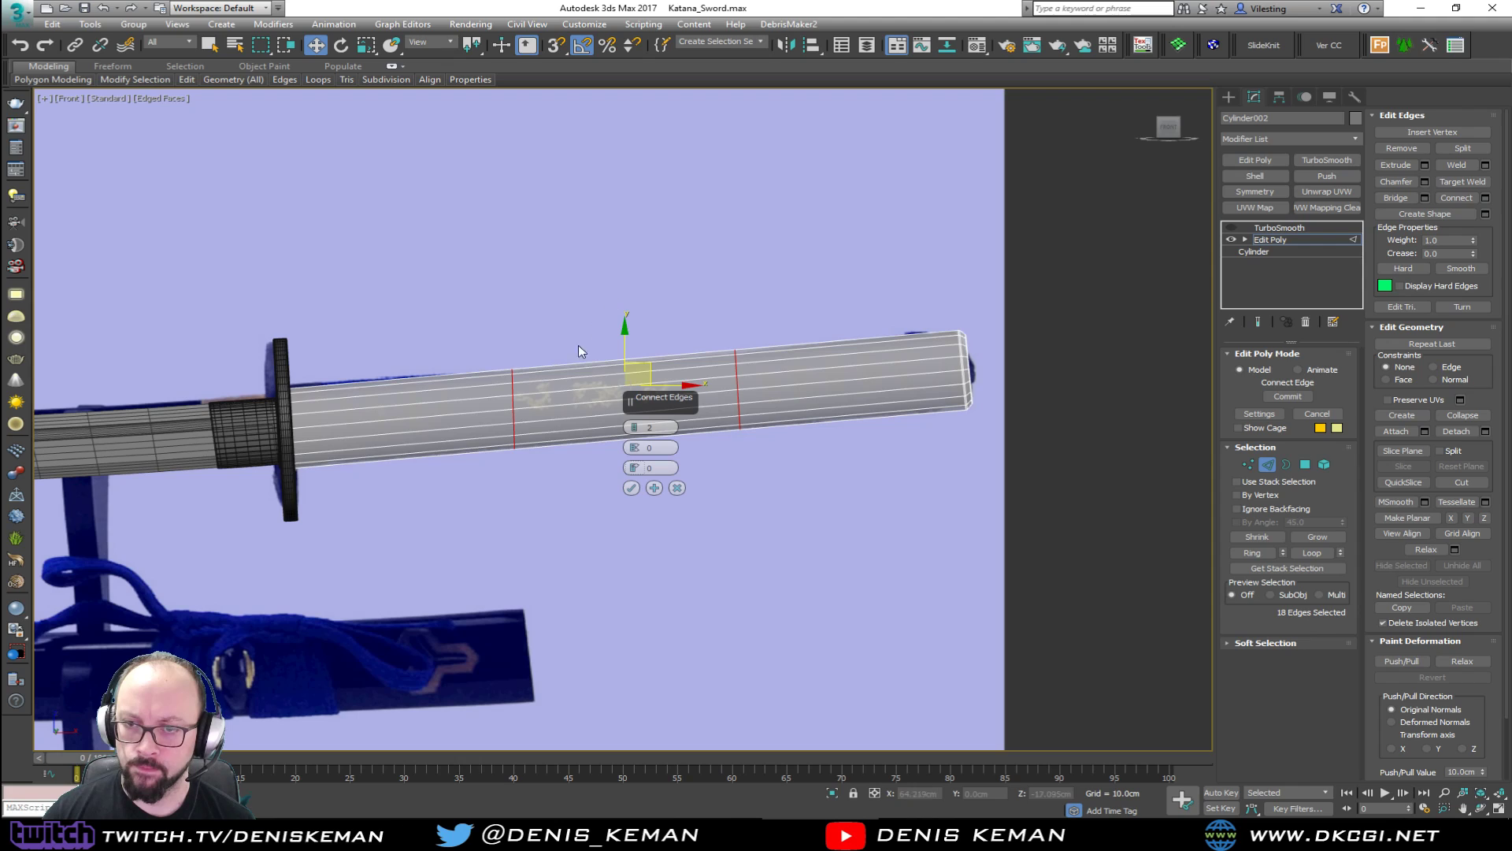
click(633, 424)
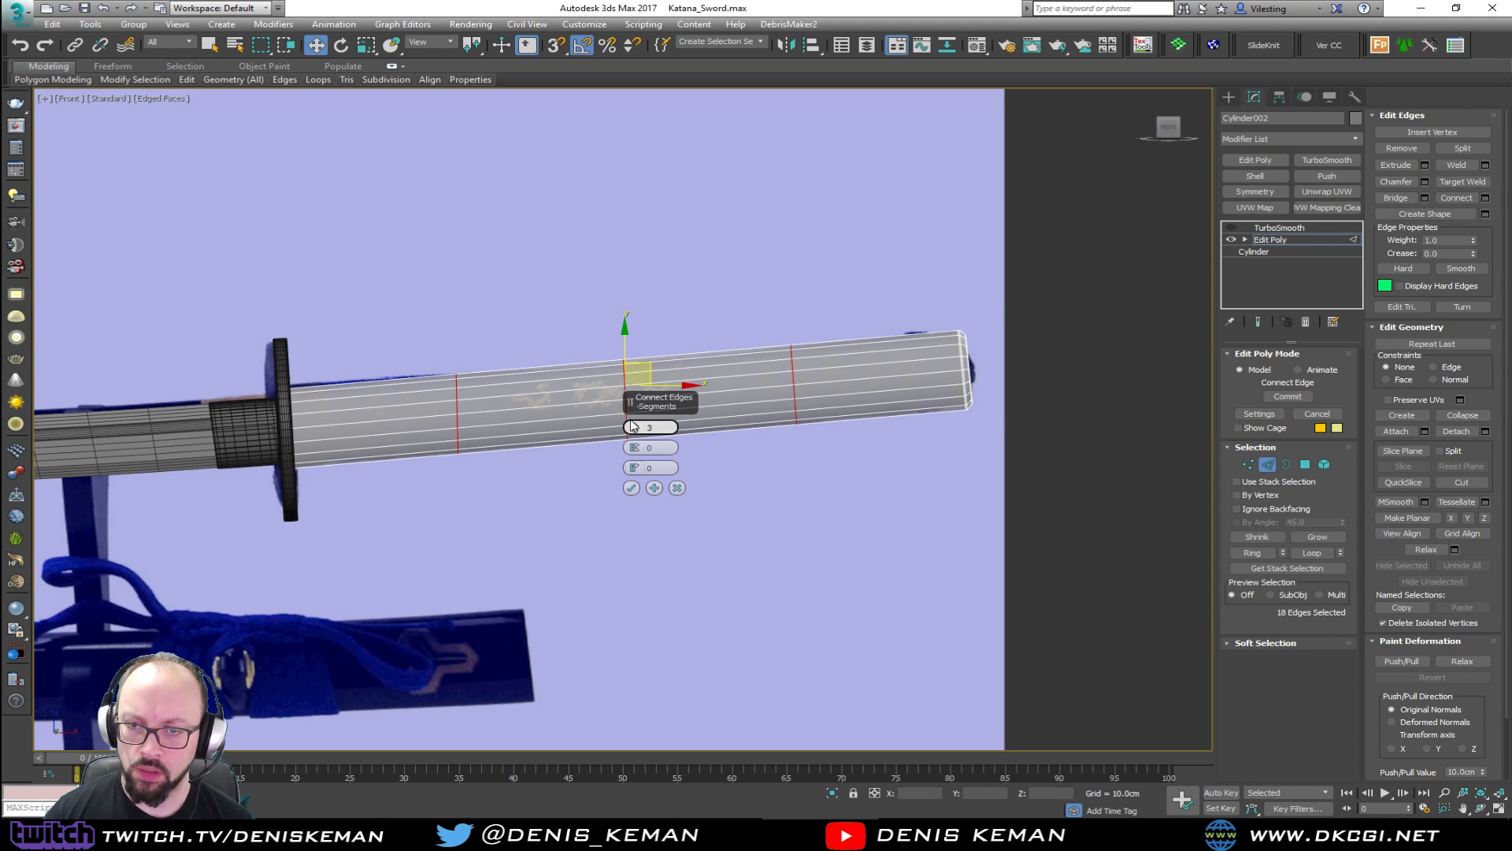
click(632, 488)
click(684, 282)
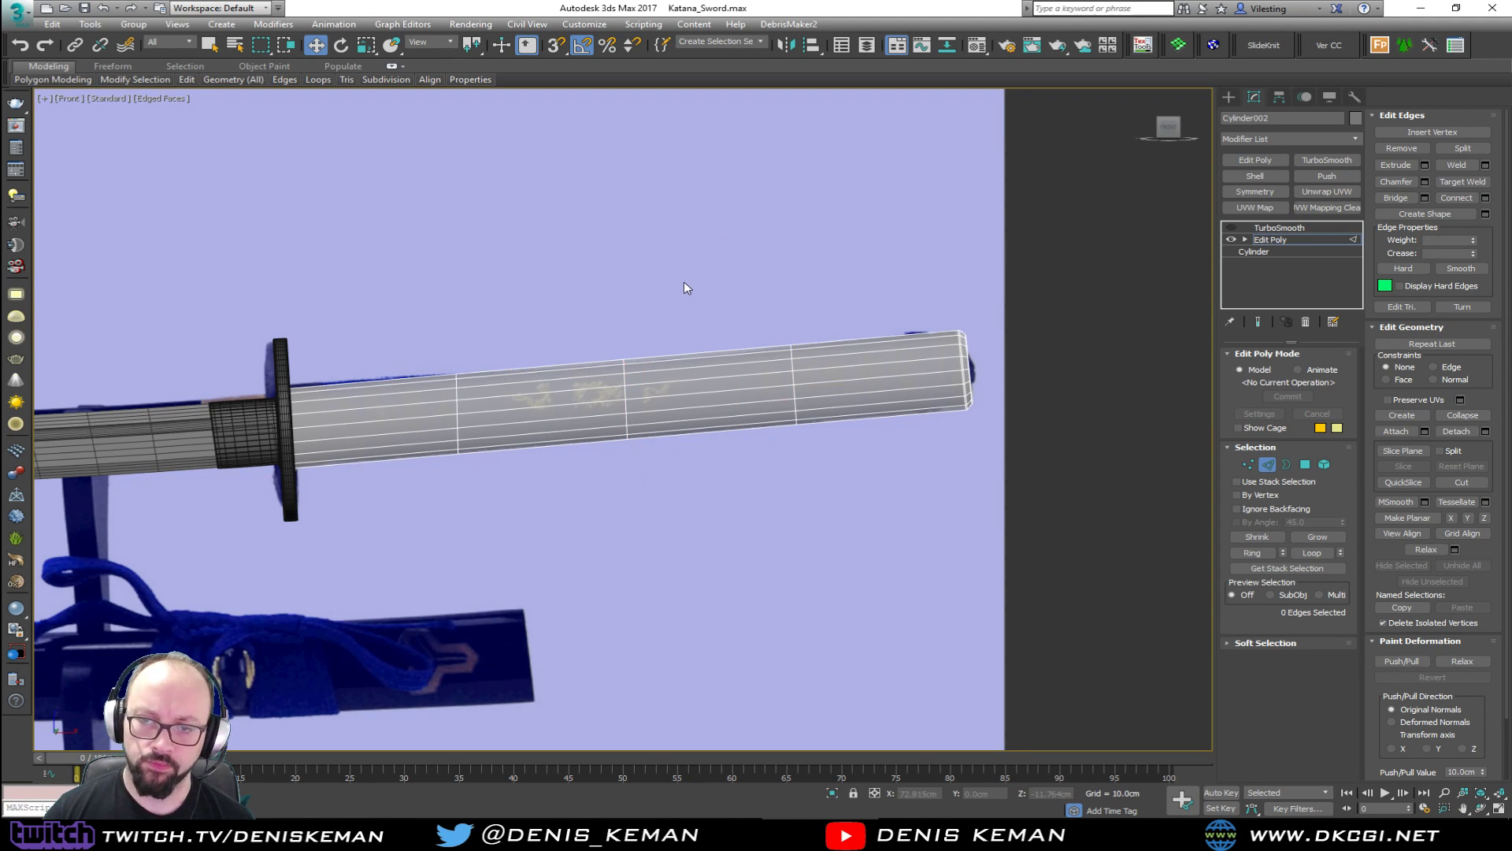
Leave edge editing, turn off the handle's see-through display and view the solid handle in perspective.
key(alt+w)
middle_click(735, 507)
key(alt+w)
alt+middle_drag(735, 507, 628, 530)
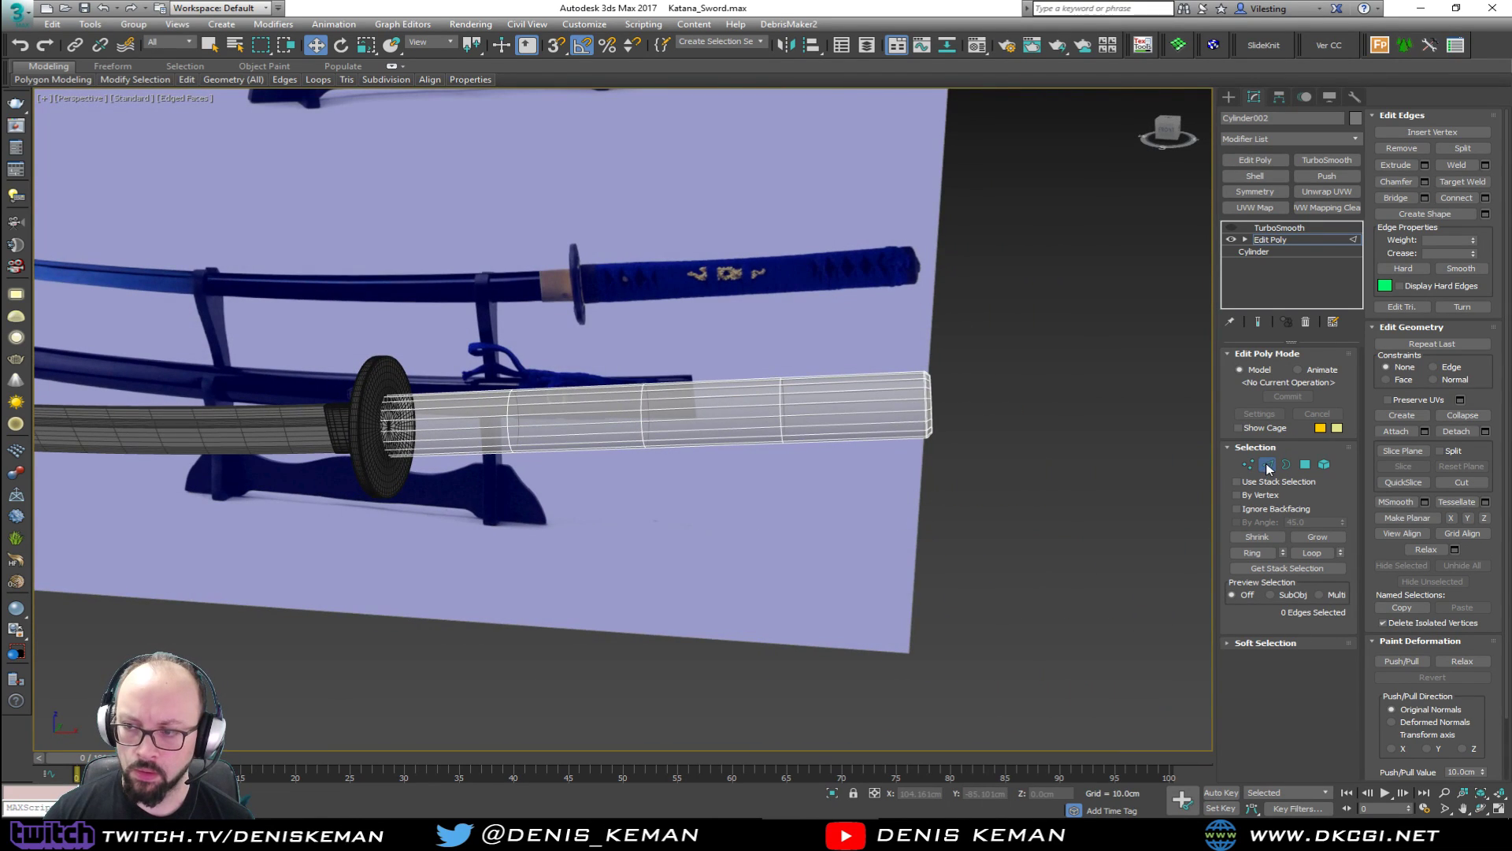
click(1267, 464)
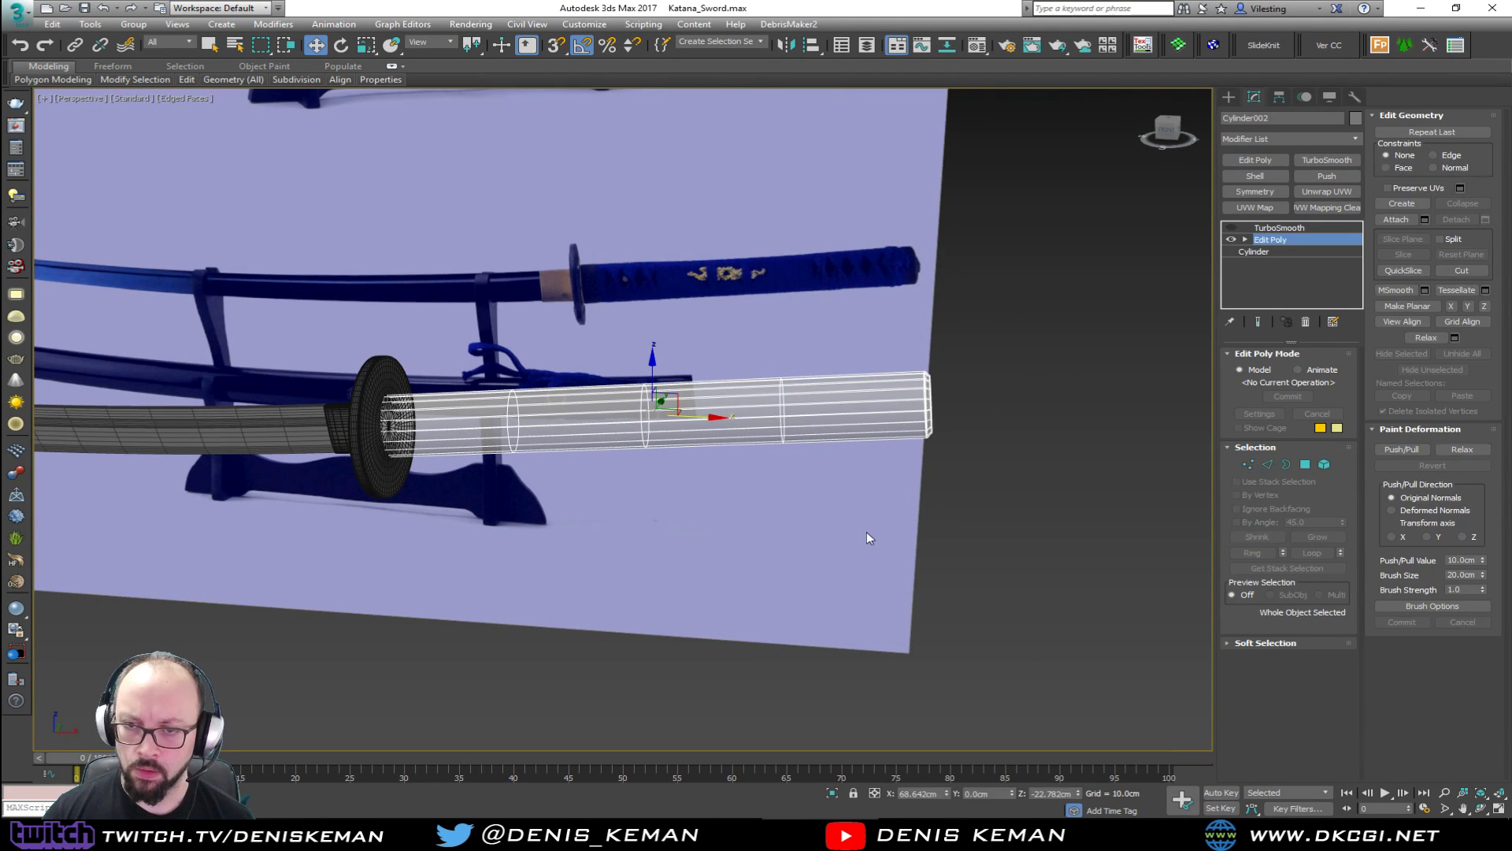
click(869, 538)
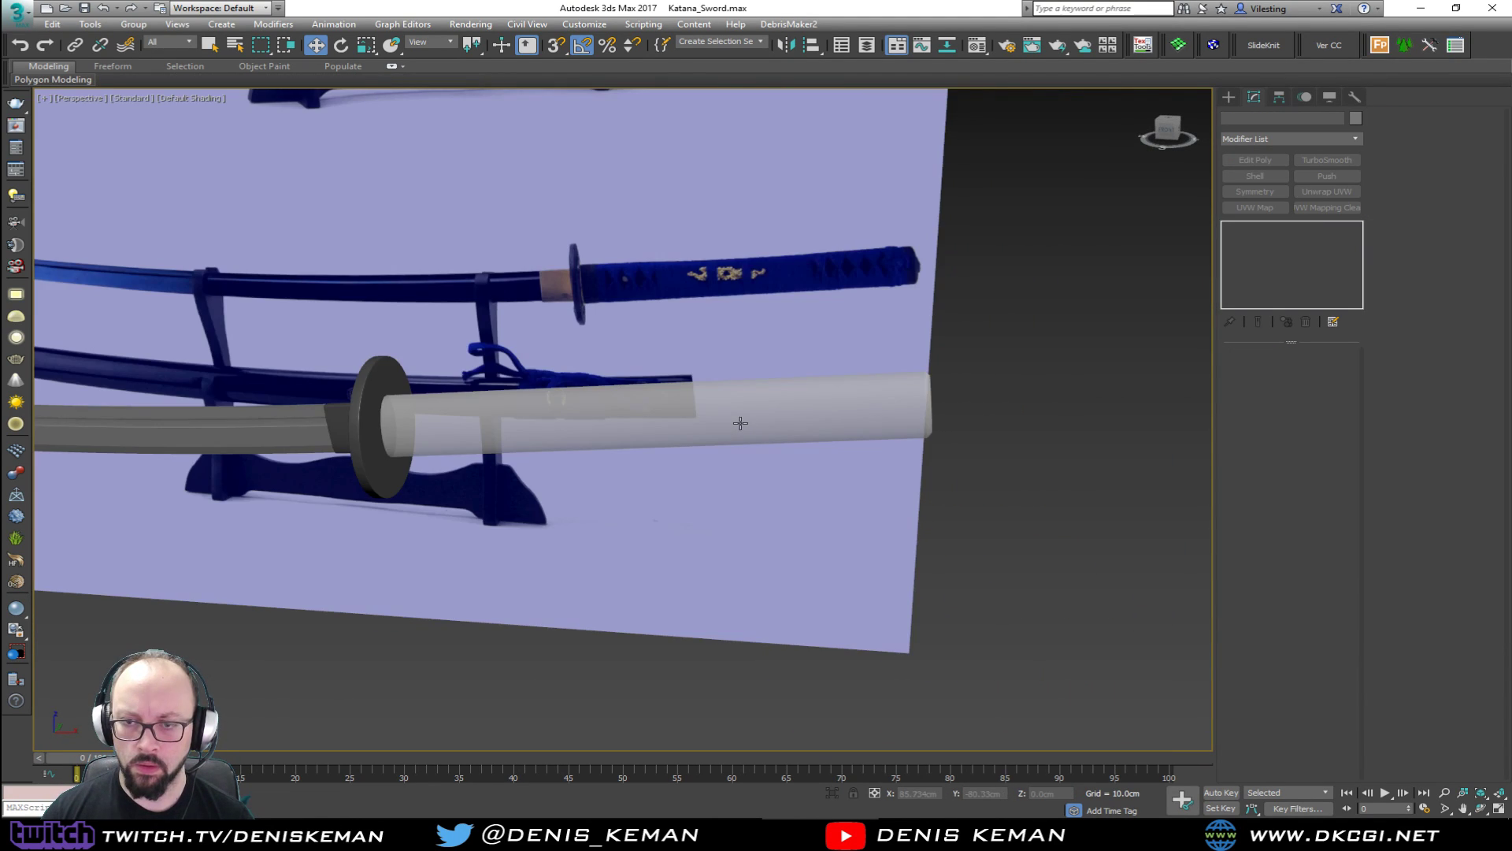
click(736, 419)
key(alt+x)
click(1056, 504)
alt+middle_drag(1056, 504, 770, 471)
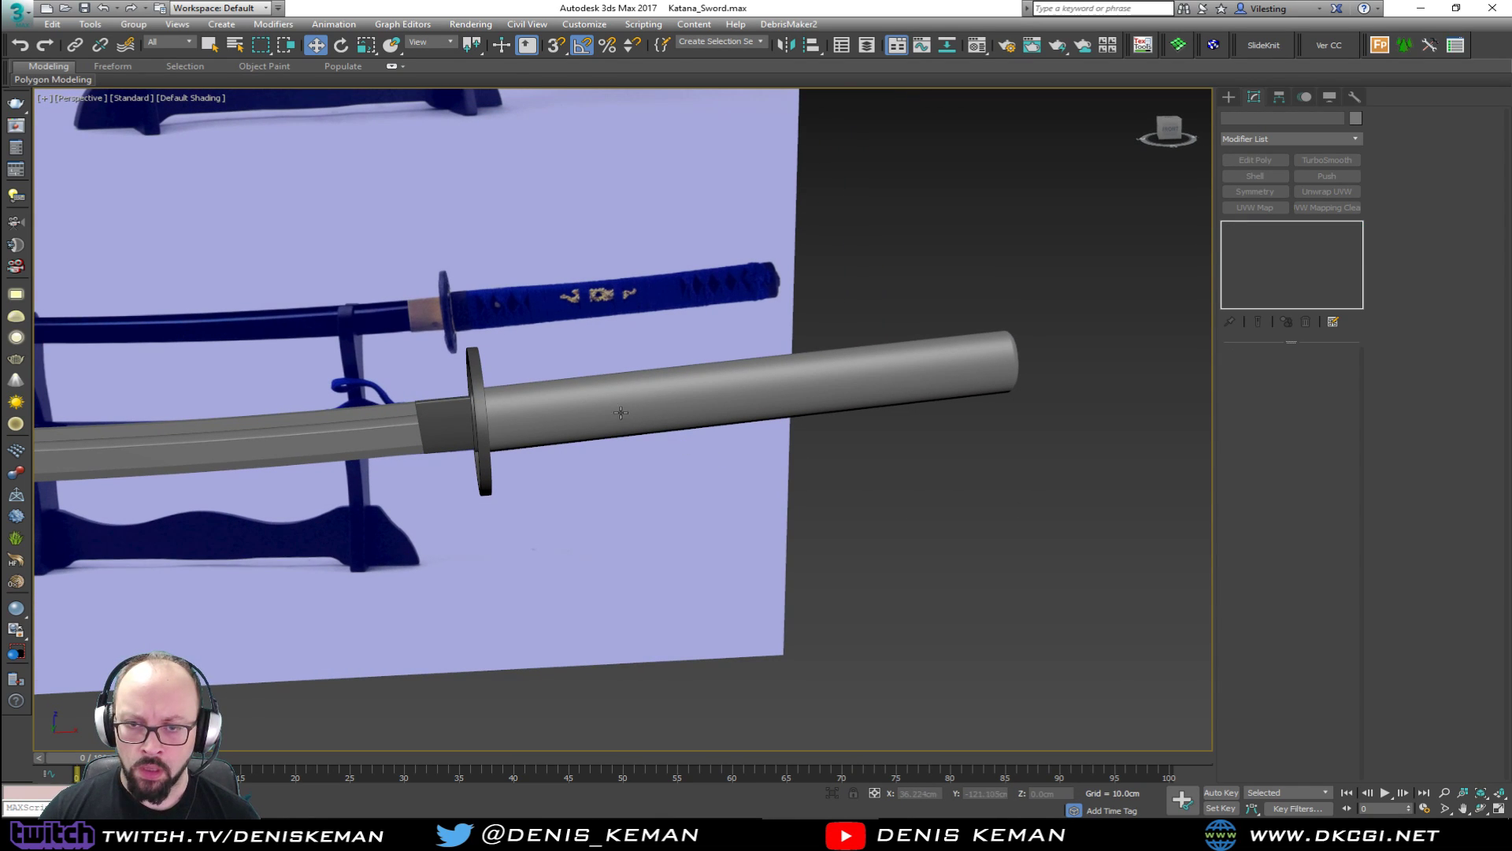
Turn on edge display for the handle and clone it about 11.7 cm upward in the front view.
click(573, 411)
key(F4)
scroll(573, 411, up, 4)
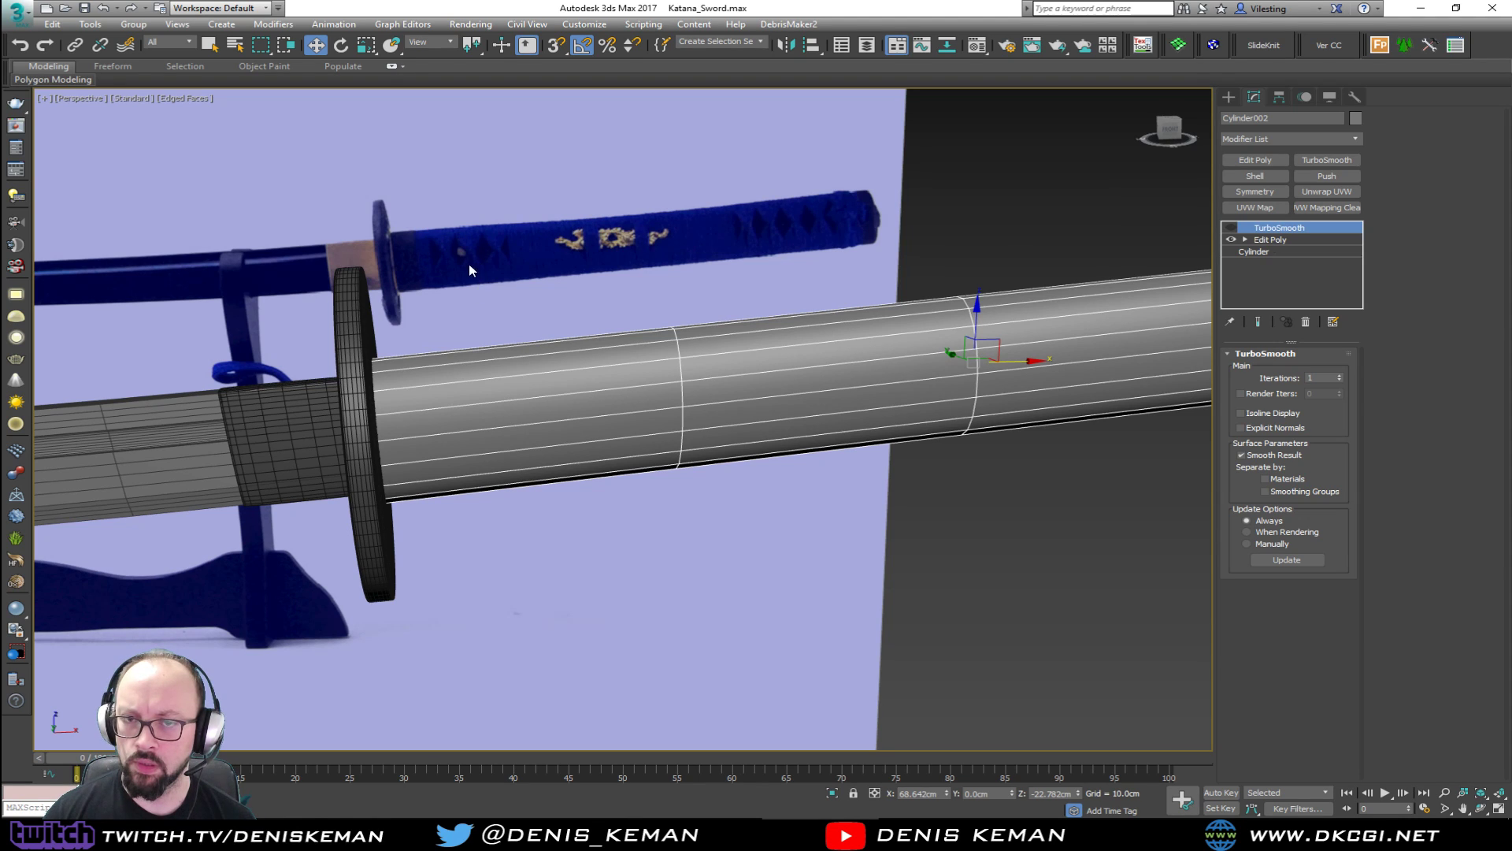
key(alt+w)
right_click(709, 299)
key(alt+w)
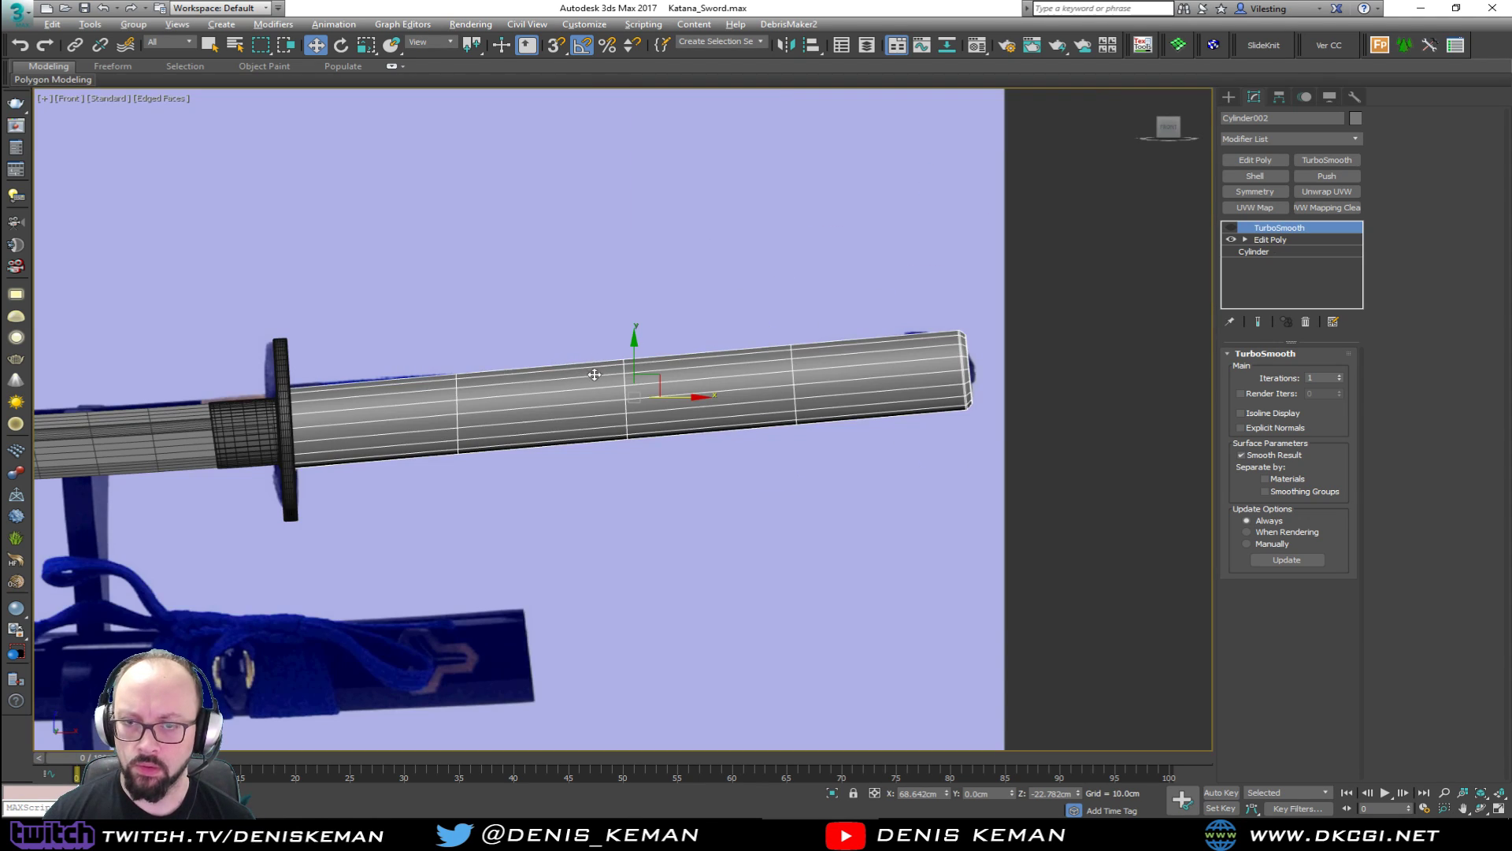
shift+drag(636, 365, 635, 244)
click(759, 474)
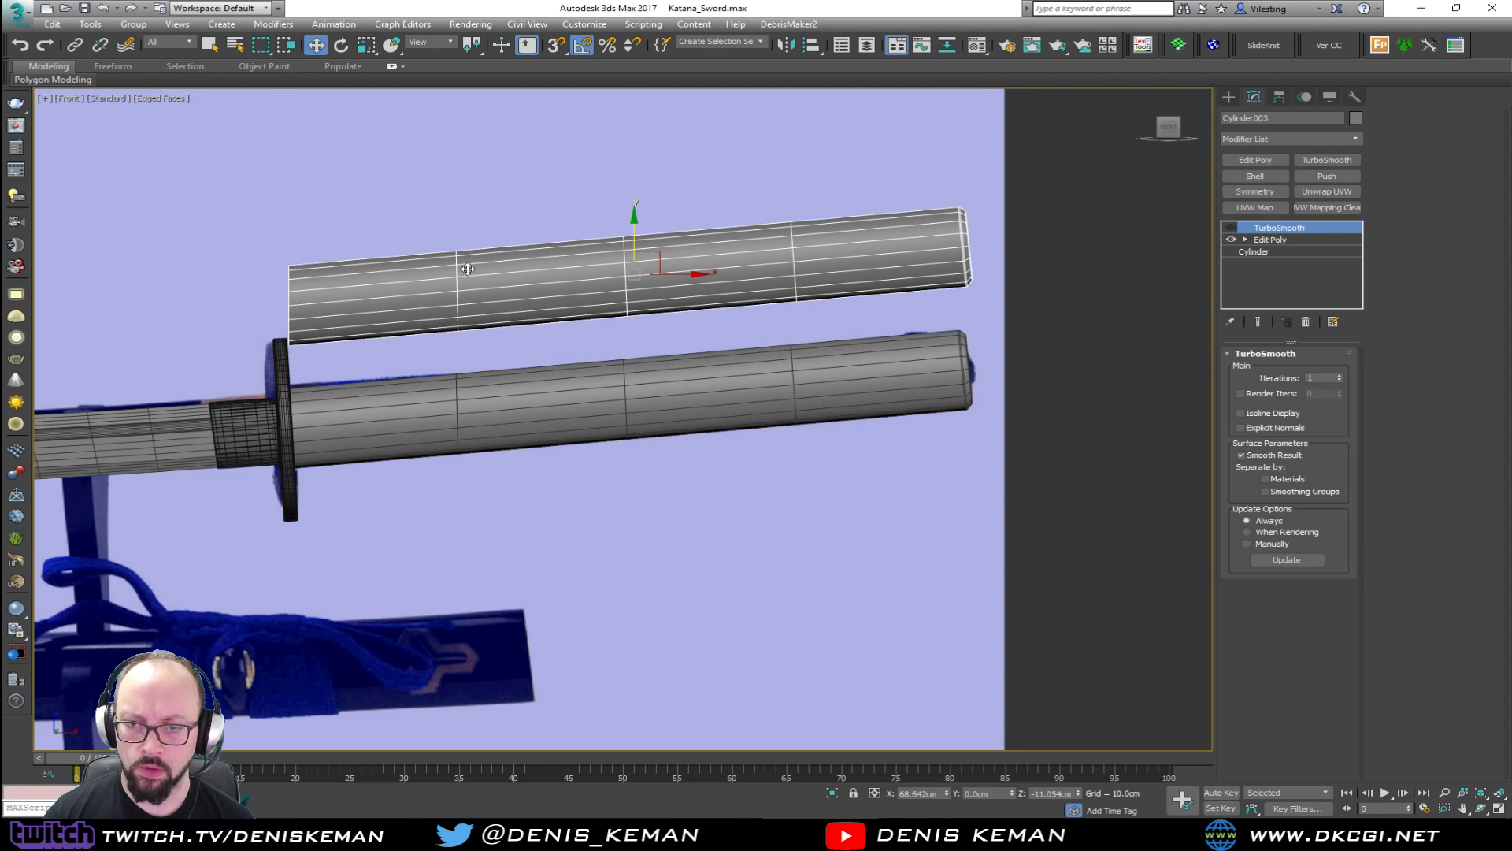
Hide the original handle to expose the wrapped handle in the reference image, framed together with the copy.
click(537, 408)
right_click(537, 408)
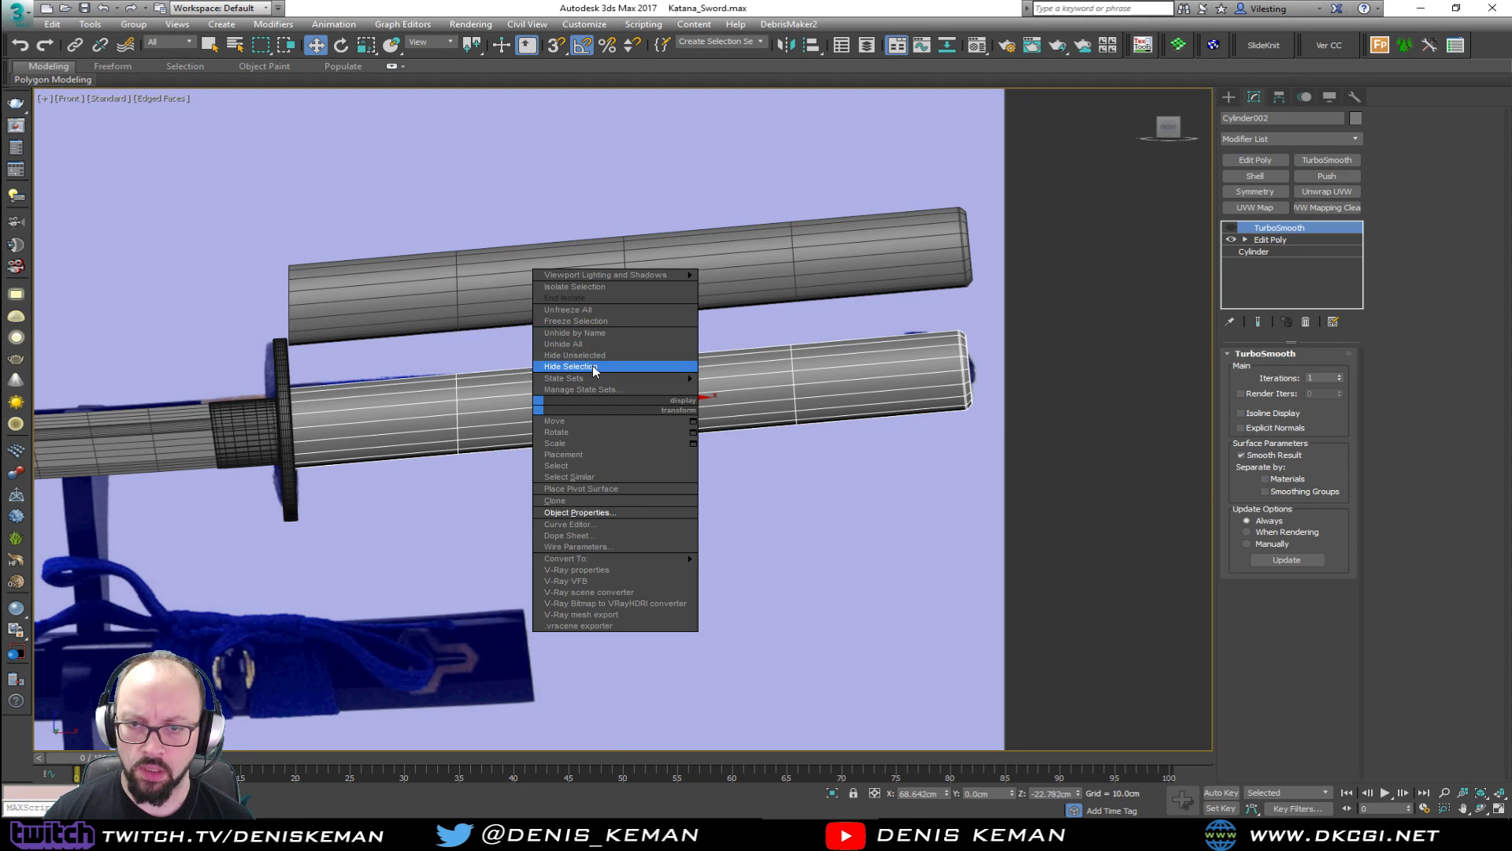
click(571, 366)
click(586, 269)
scroll(381, 338, up, 5)
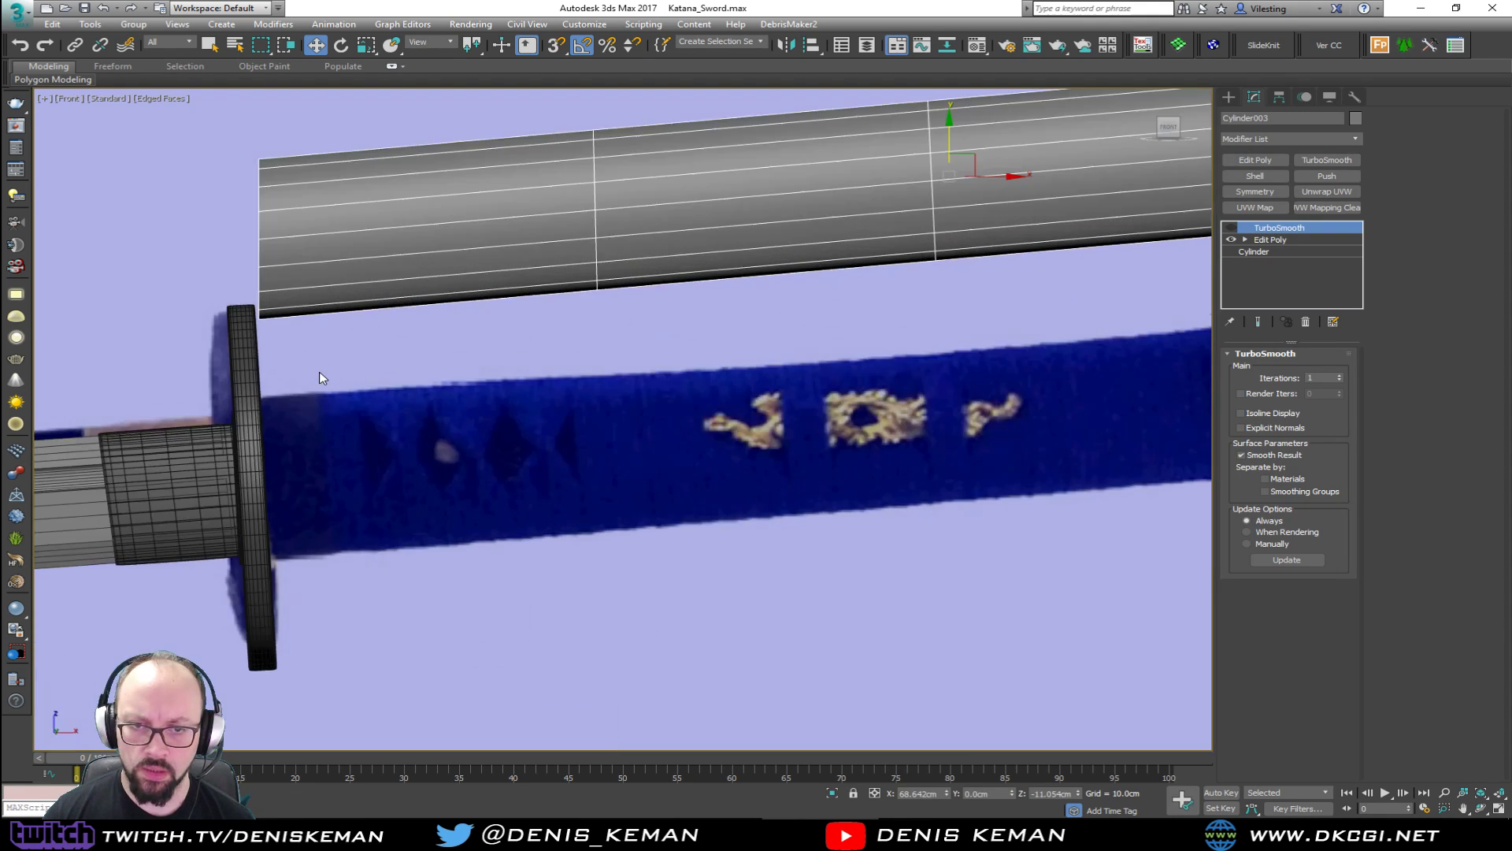
scroll(431, 387, down, 3)
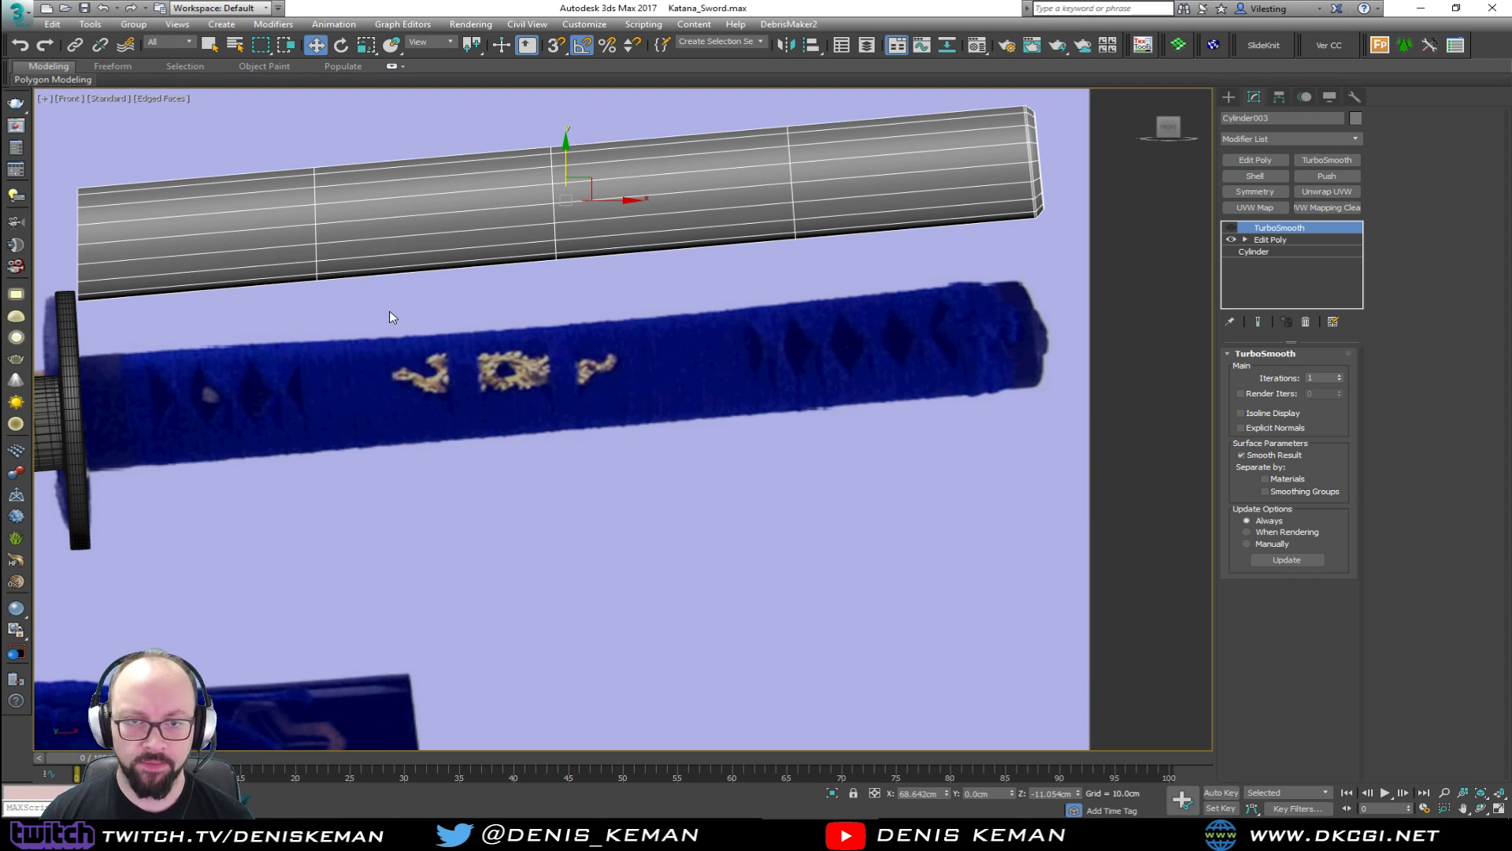
middle_drag(334, 321, 409, 425)
Create a plane about 7.66 cm long and 3.03 cm wide across the reference handle's wrap near the guard.
click(383, 426)
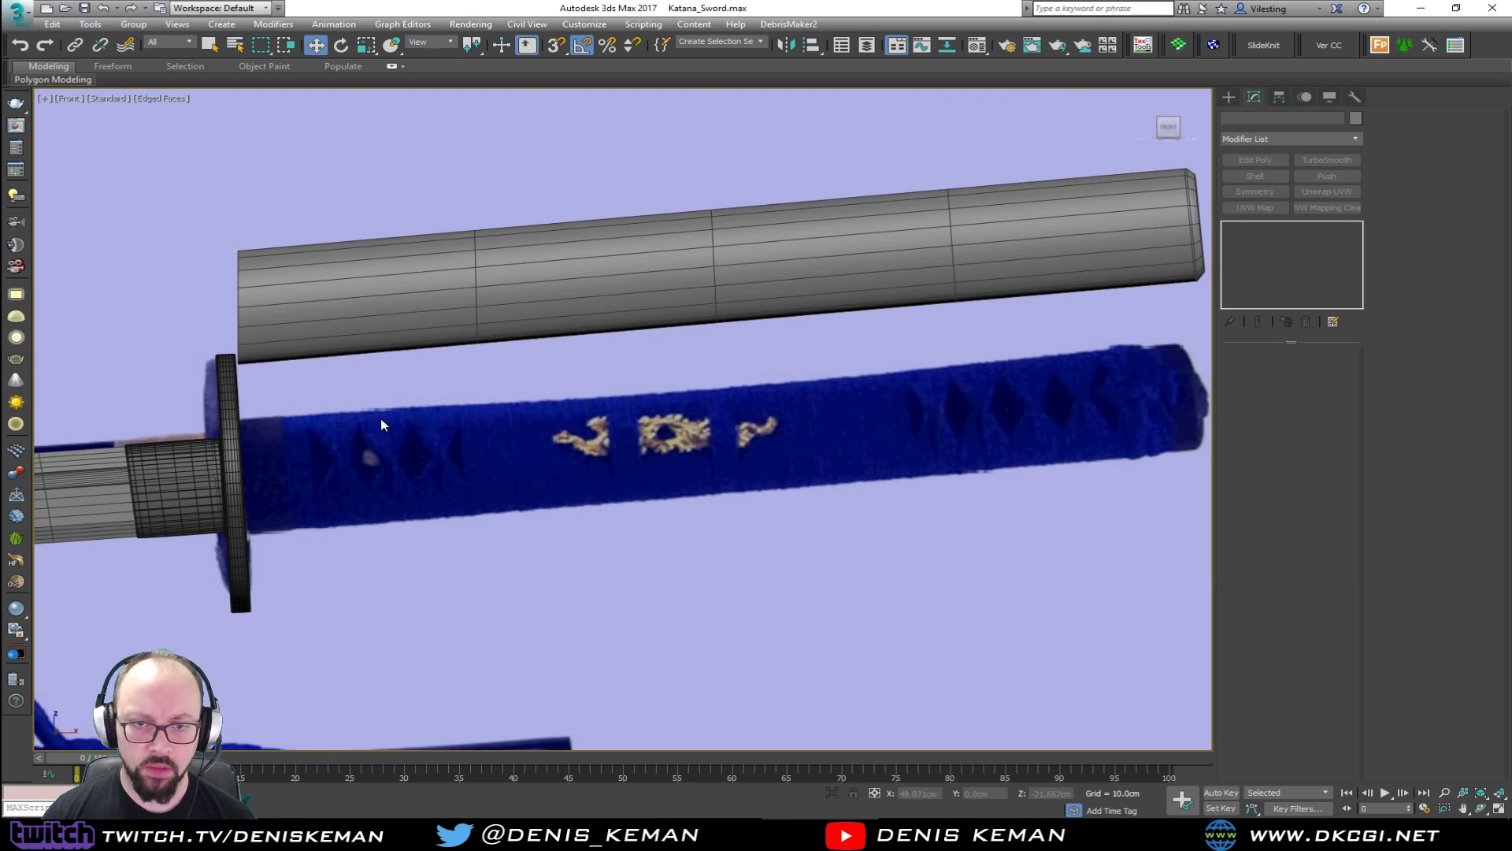
scroll(356, 371, up, 2)
ctrl+right_click(390, 471)
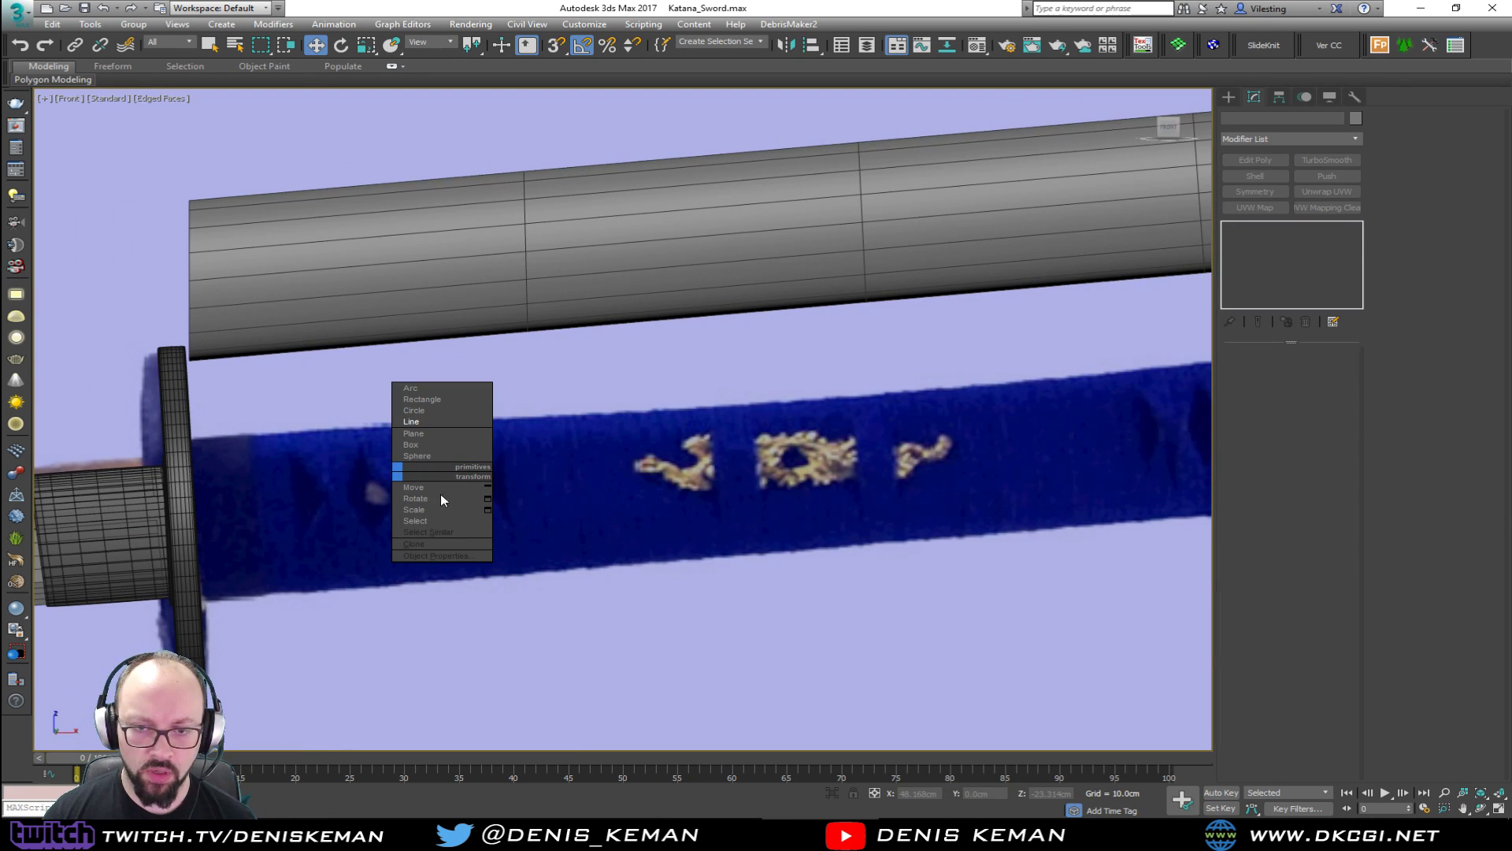
click(788, 349)
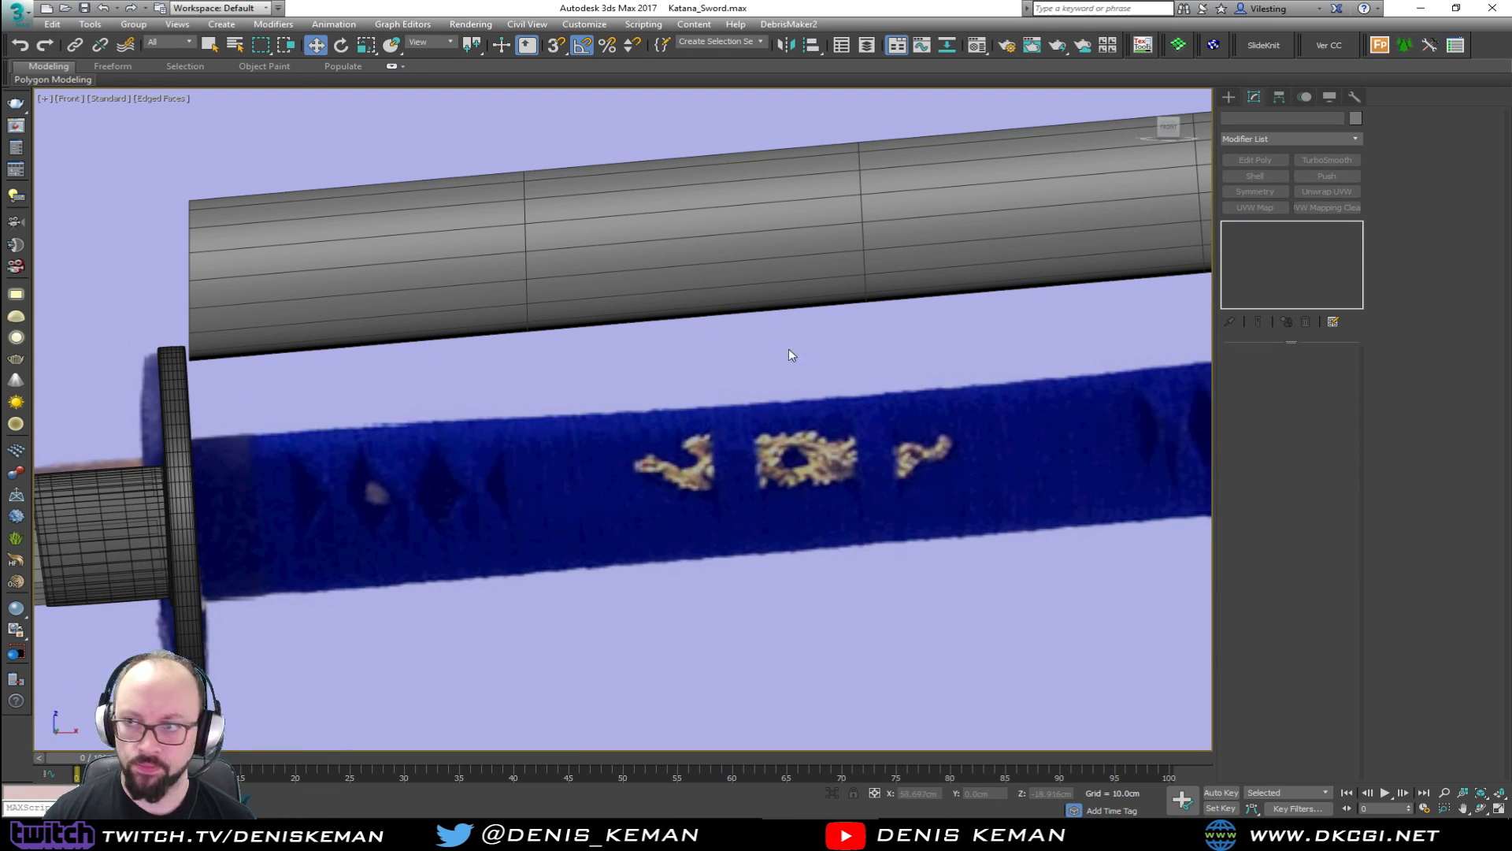
click(1230, 98)
click(1318, 241)
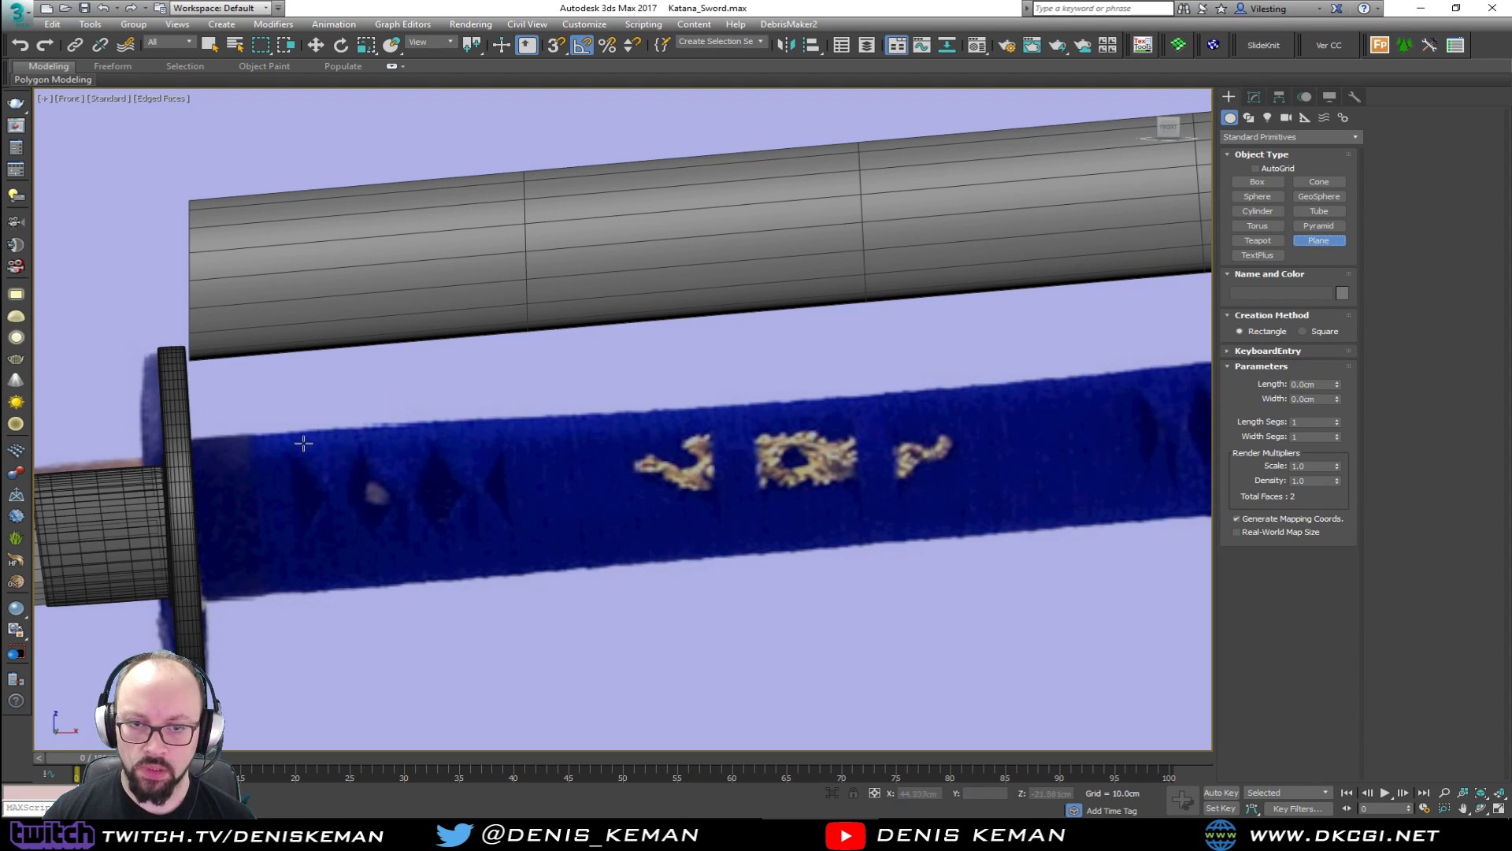
drag(294, 428, 342, 515)
drag(360, 579, 365, 589)
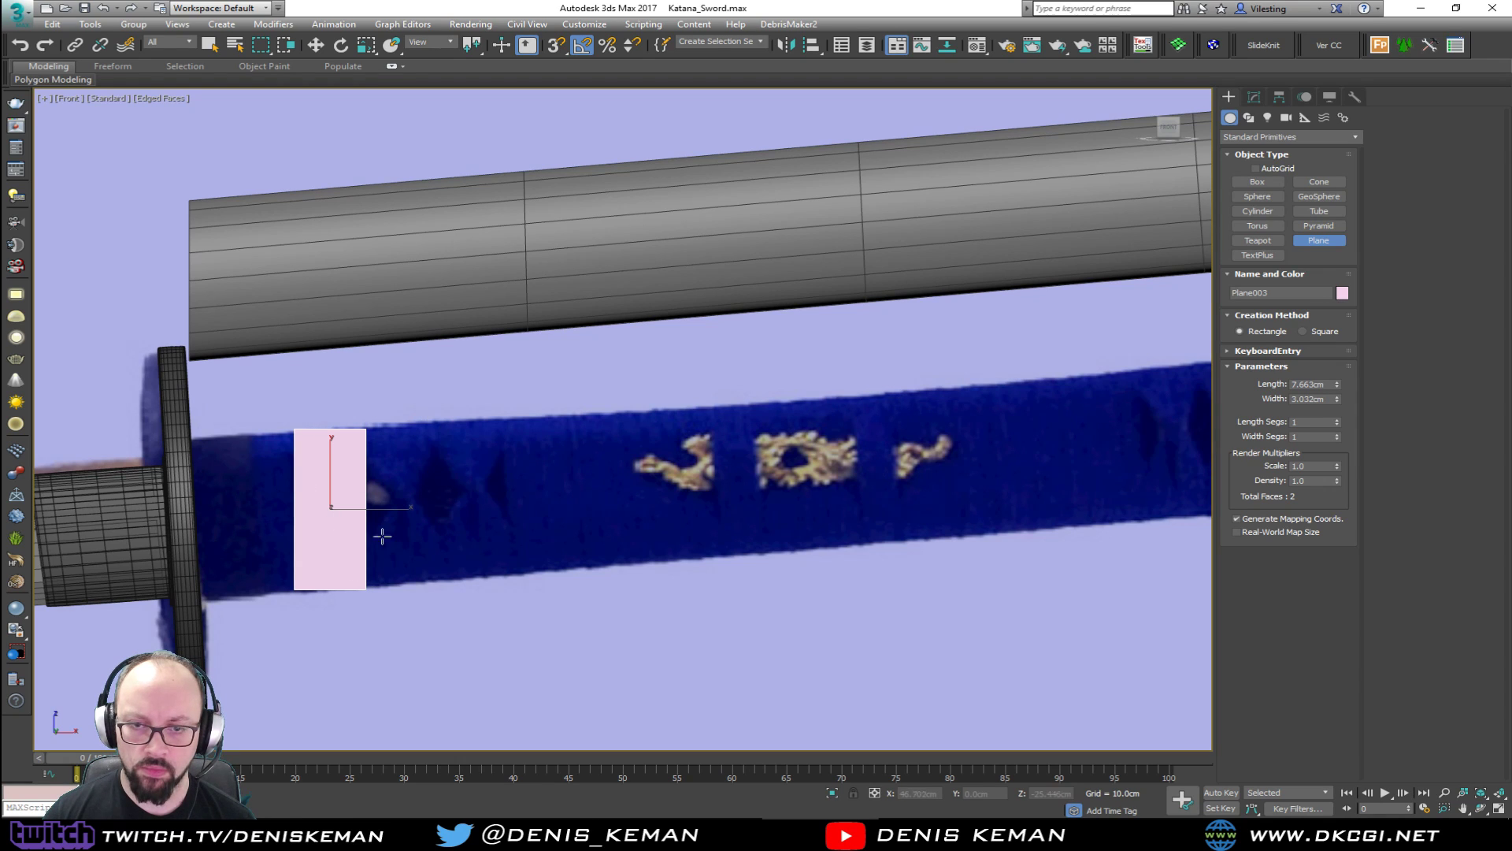
key(w)
Add an Edit Poly modifier to the plane, connect its two long edges across the middle and scale the new edge narrower.
click(1254, 97)
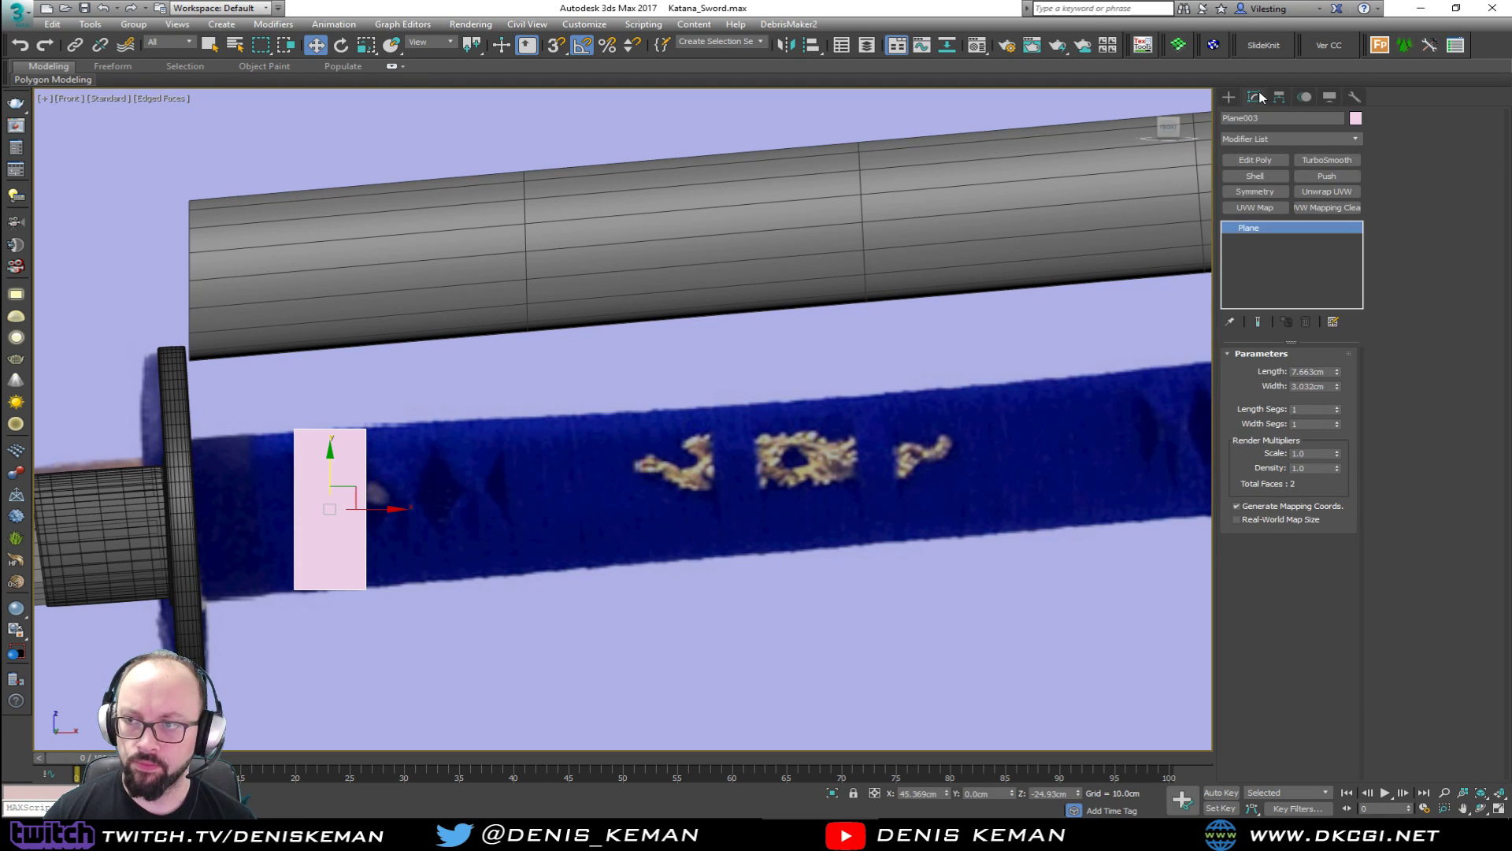
click(1255, 159)
scroll(368, 512, up, 3)
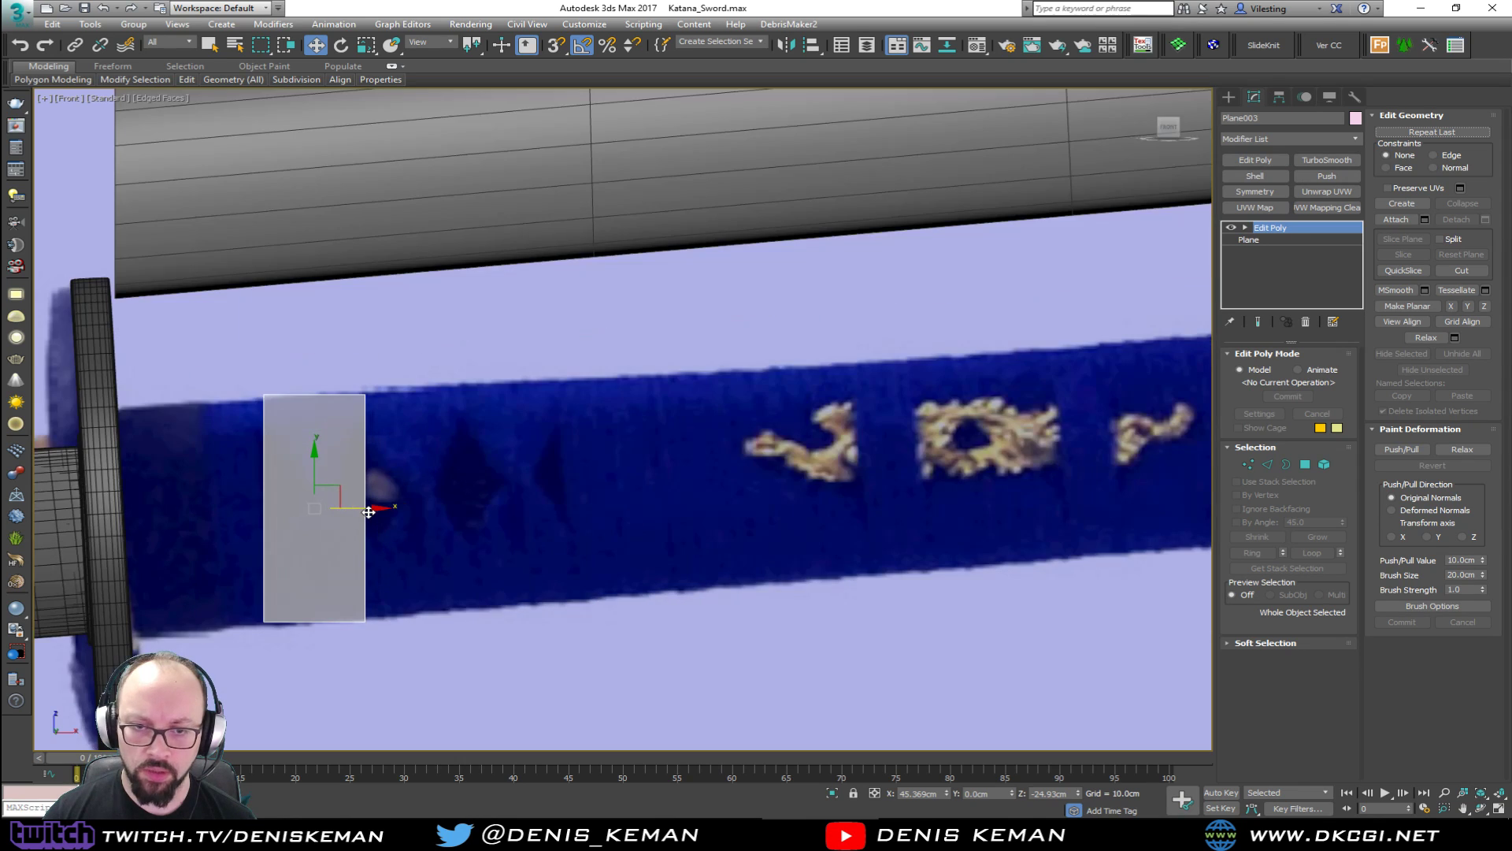
key(2)
drag(452, 479, 43, 512)
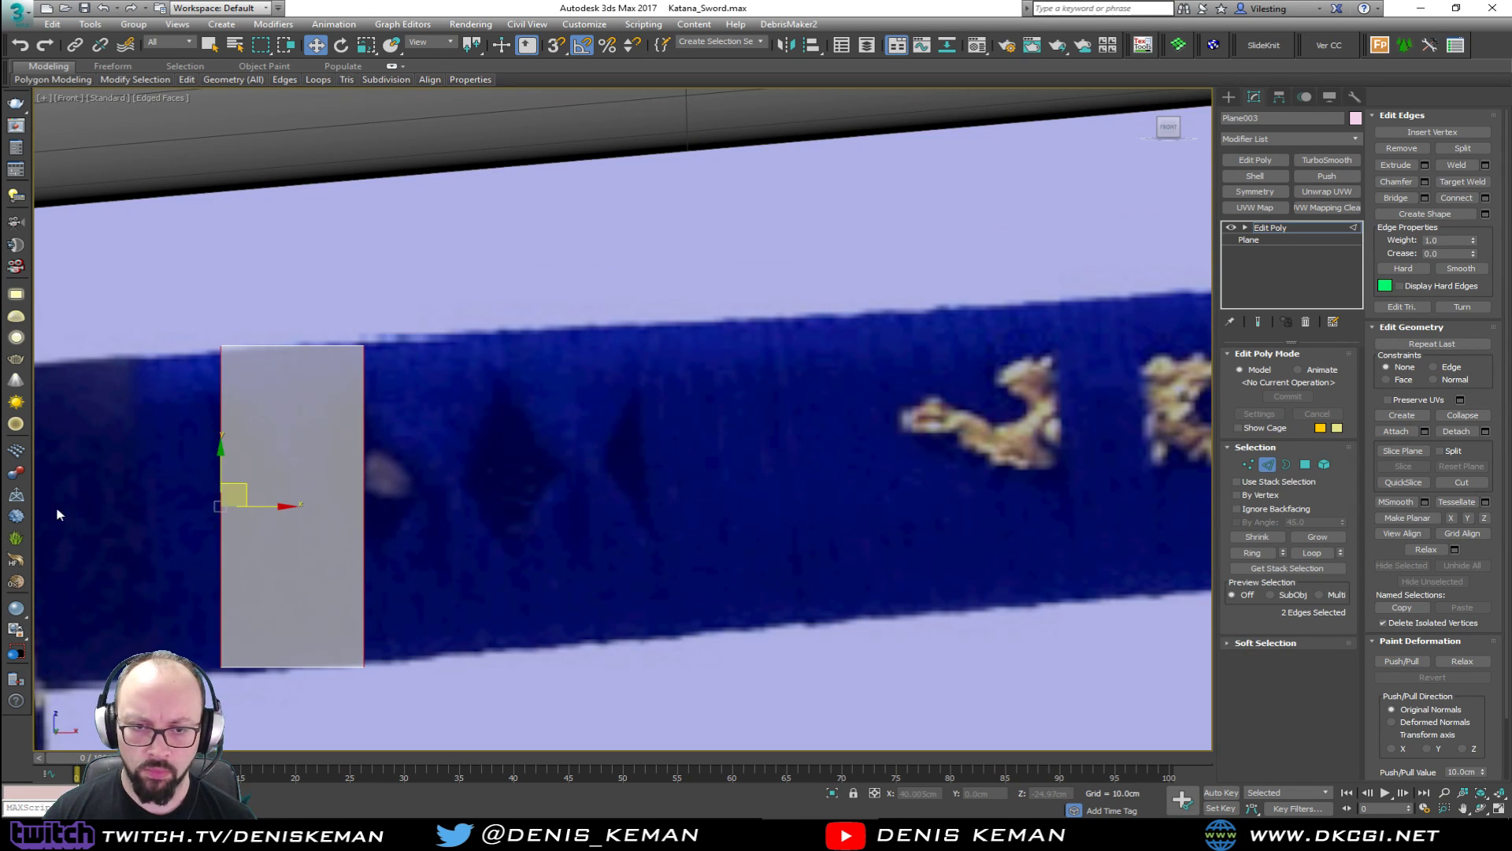
click(1461, 200)
key(r)
drag(352, 505, 288, 512)
Insert one more crosswise edge in each half of the hourglass-shaped plane and leave edge editing.
key(alt+1)
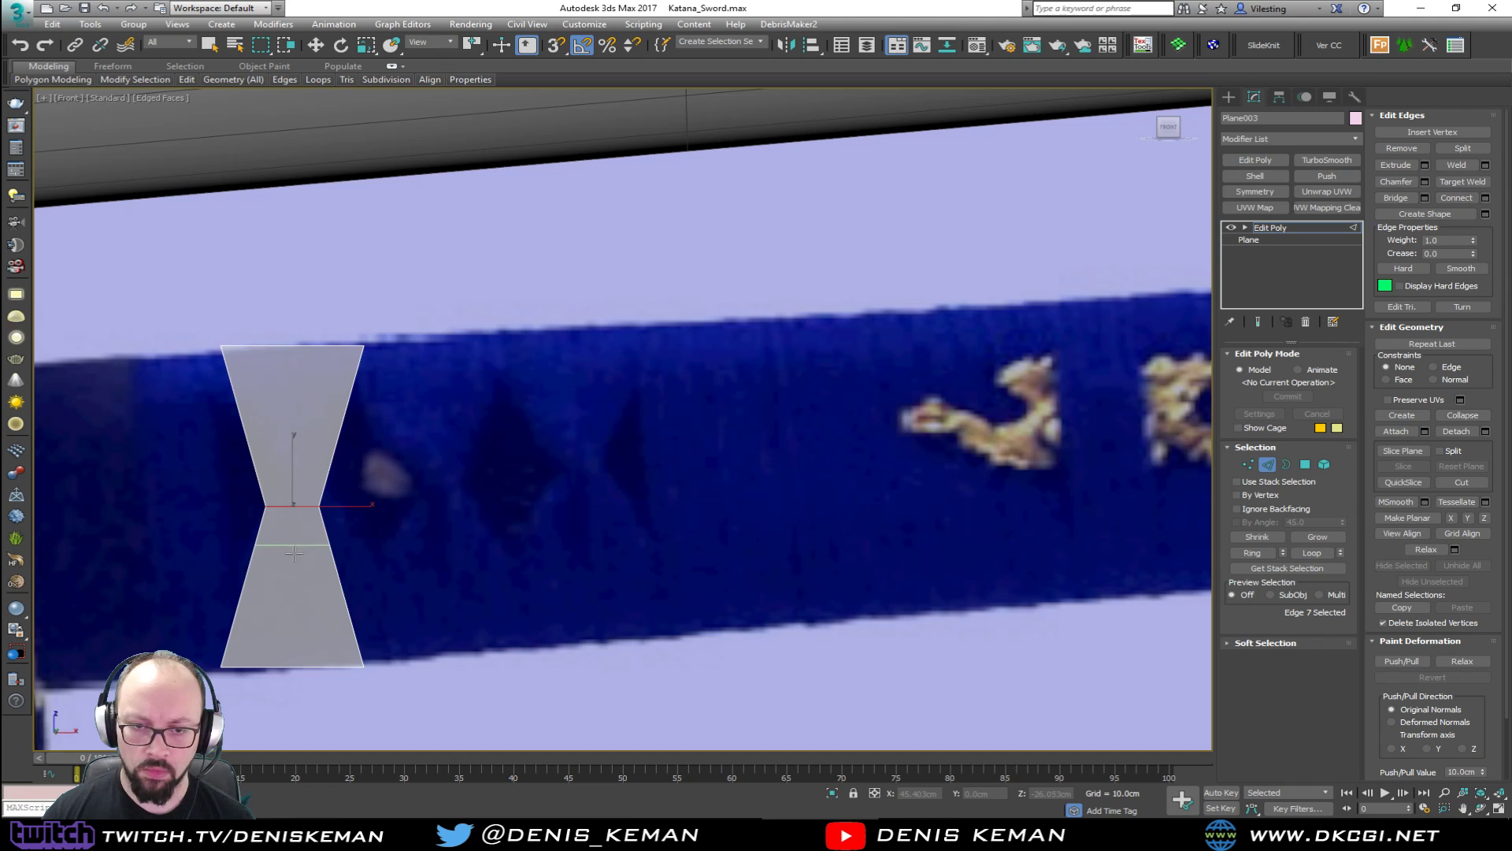
click(293, 562)
click(297, 457)
key(w)
scroll(482, 392, down, 2)
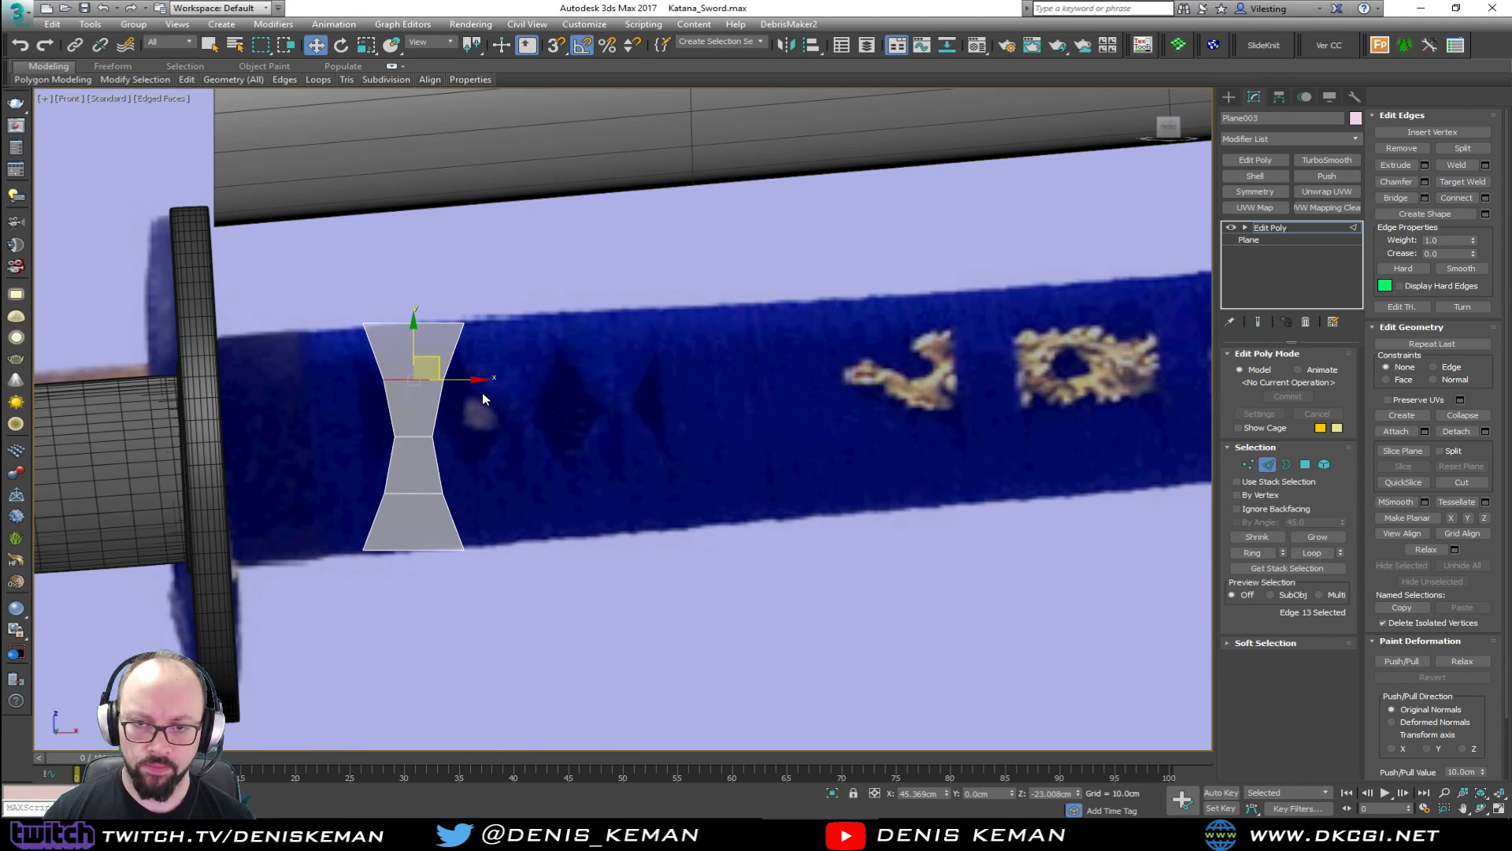
middle_drag(482, 392, 494, 428)
click(1266, 465)
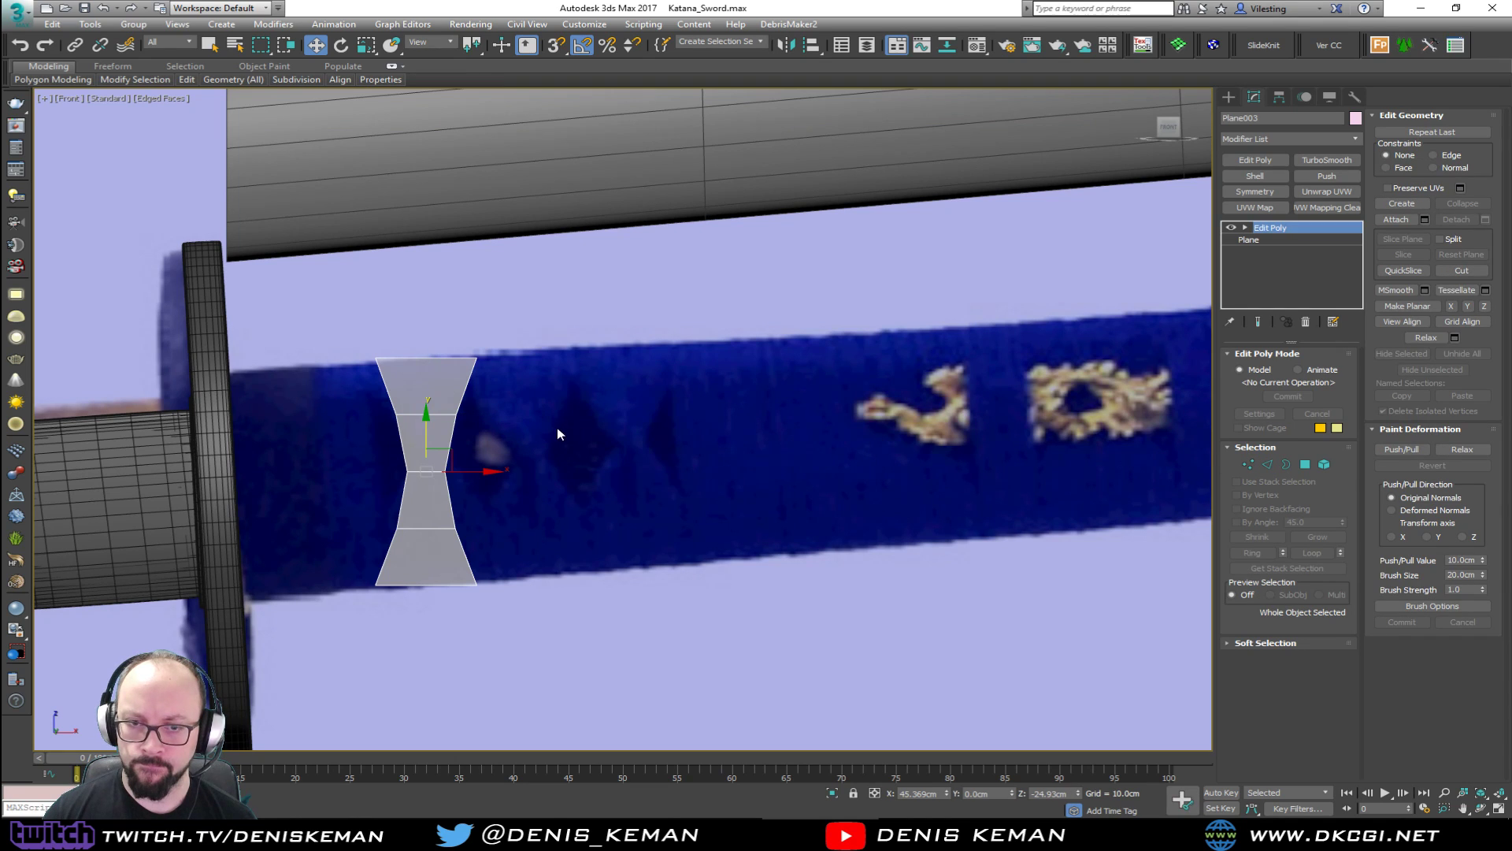
Move the hourglass plane up over the handle copy near its guard end and frame it in the perspective view.
scroll(515, 451, down, 5)
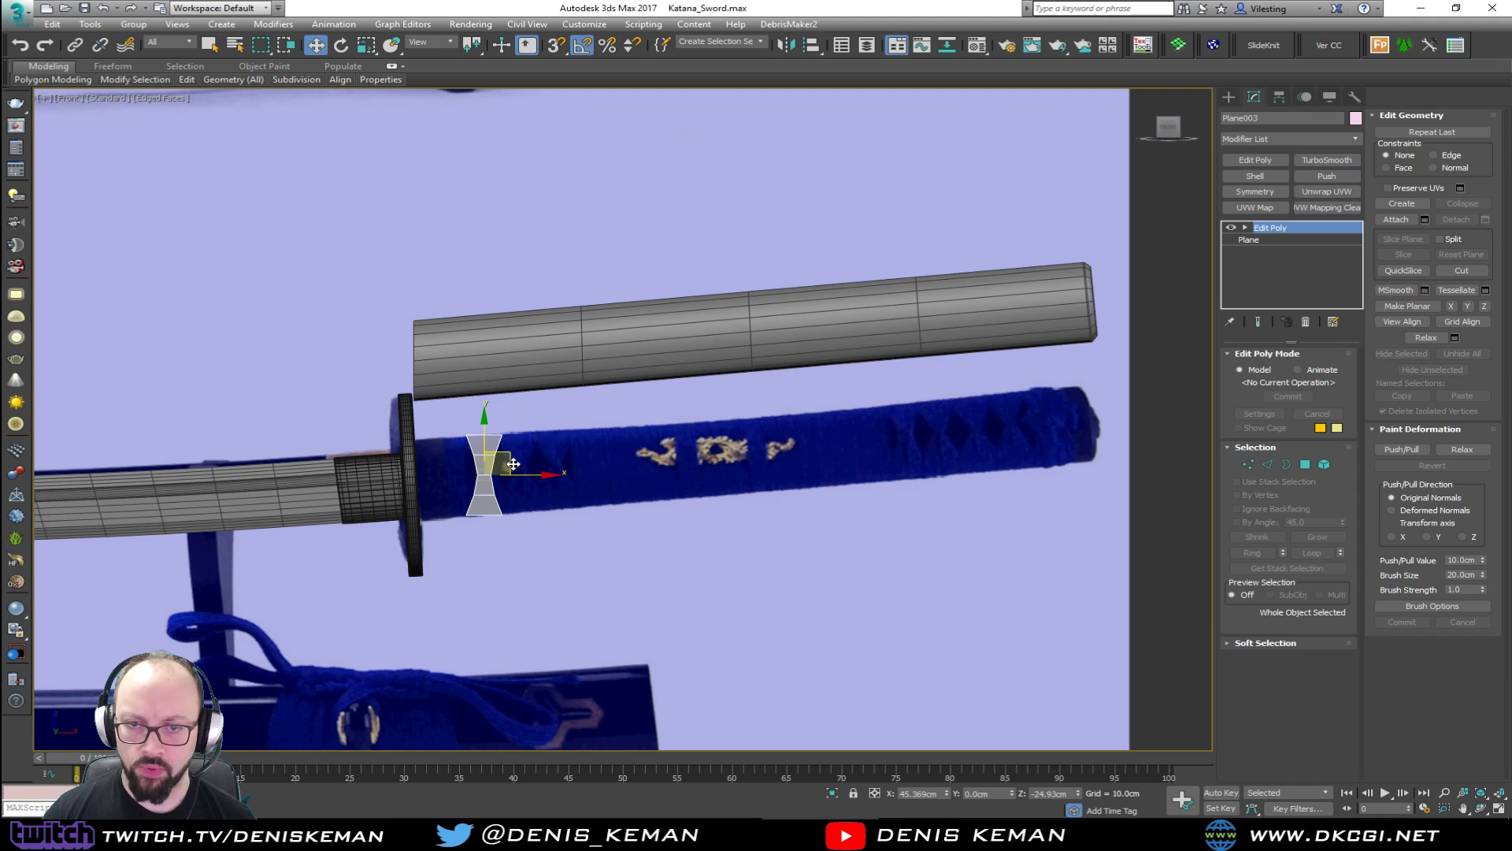
drag(512, 463, 505, 342)
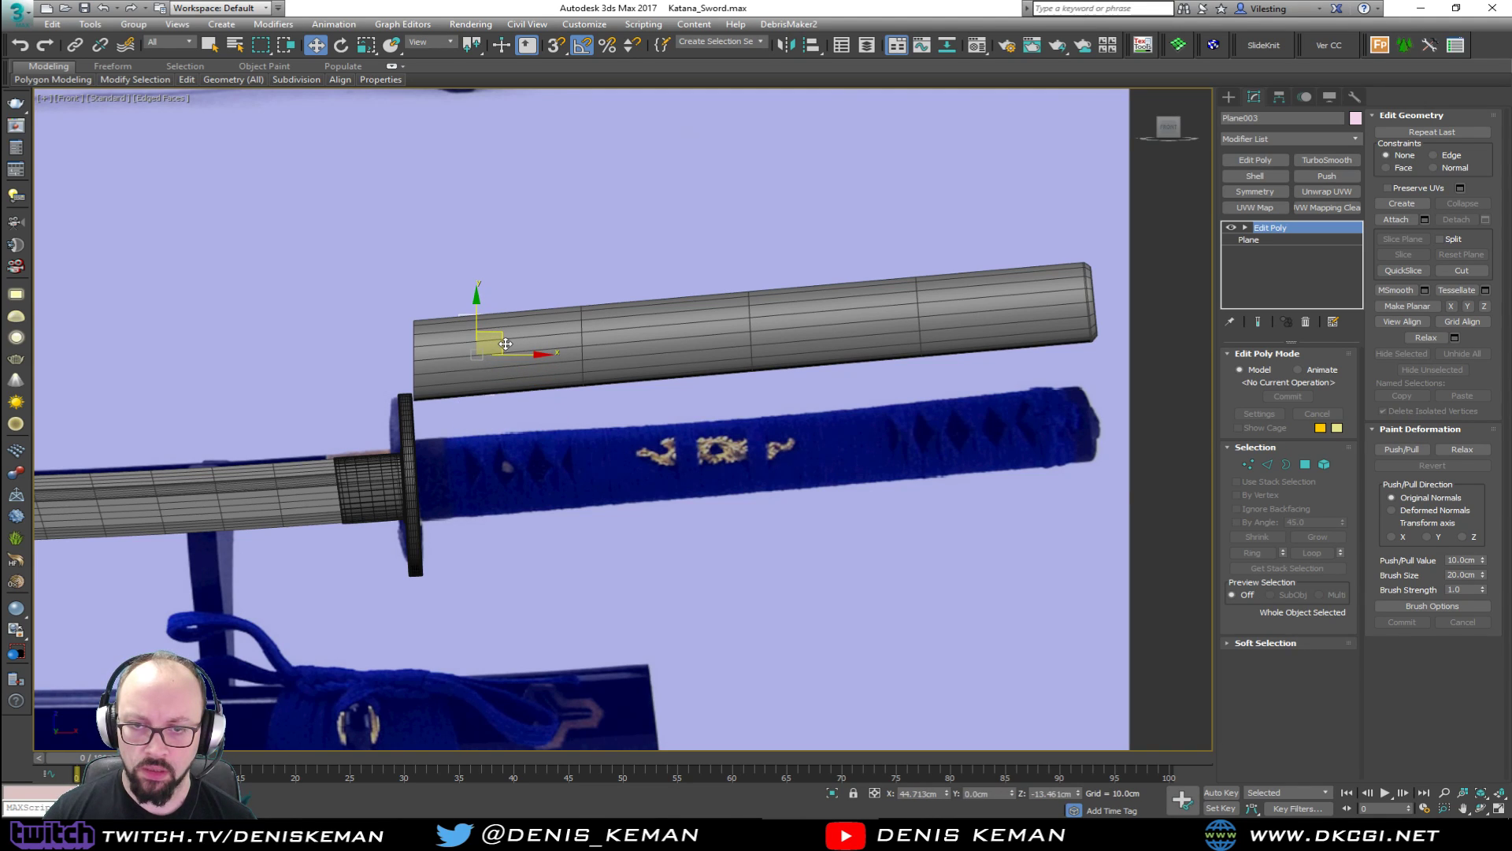
key(alt+w)
right_click(786, 530)
key(alt+w)
key(z)
Pull the two vertices at the plane's narrow middle sideways until they sit outside the handle's surface.
alt+middle_drag(688, 474, 518, 521)
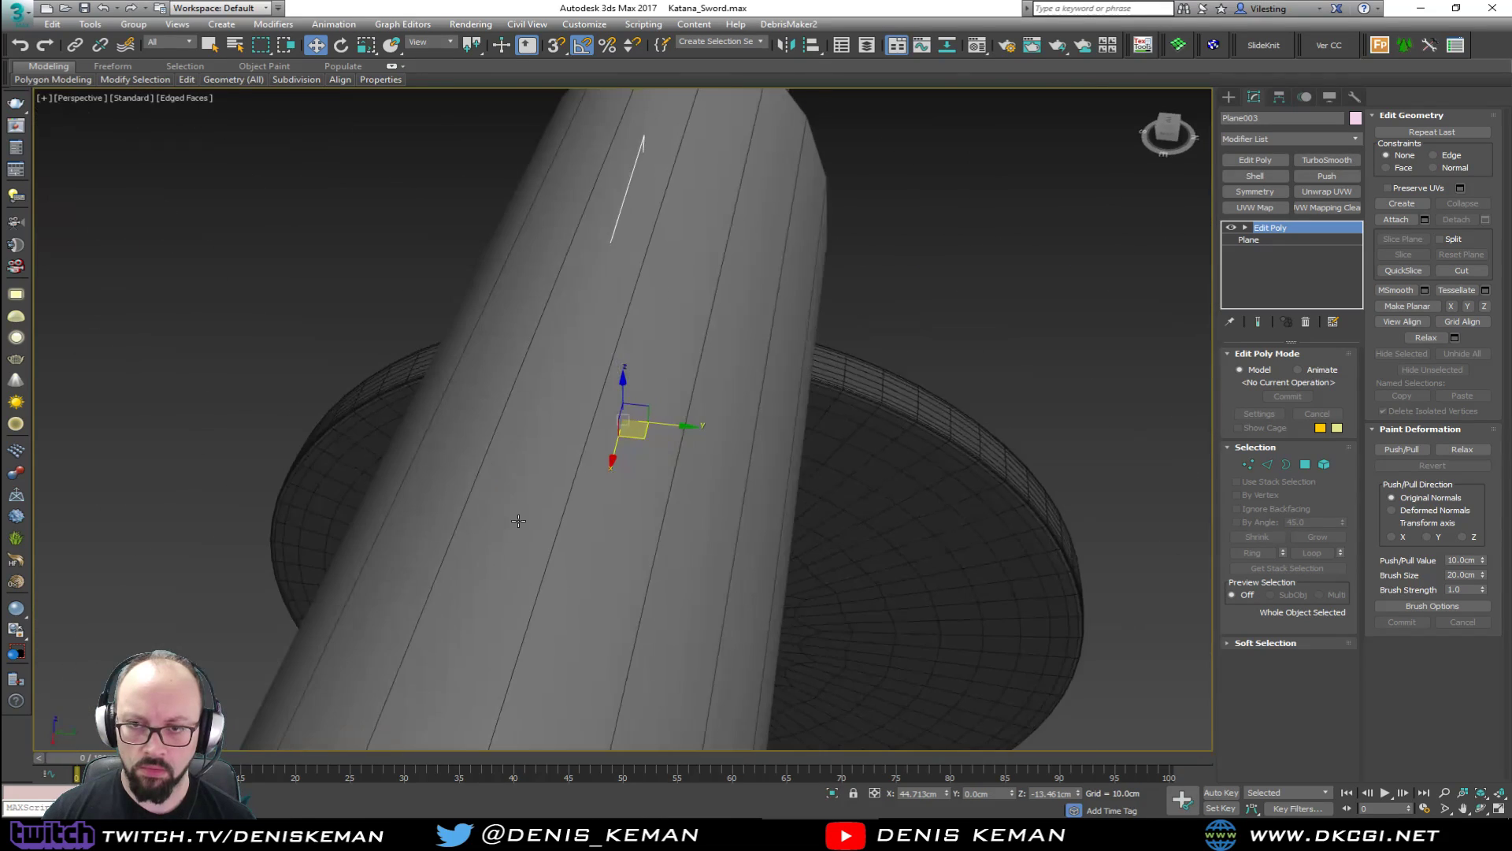
mouse_move(692, 429)
alt+middle_down()
mouse_move(742, 393)
mouse_move(725, 435)
mouse_move(689, 422)
alt+middle_up()
key(2)
key(F3)
key(1)
drag(709, 381, 576, 455)
middle_drag(576, 455, 692, 499)
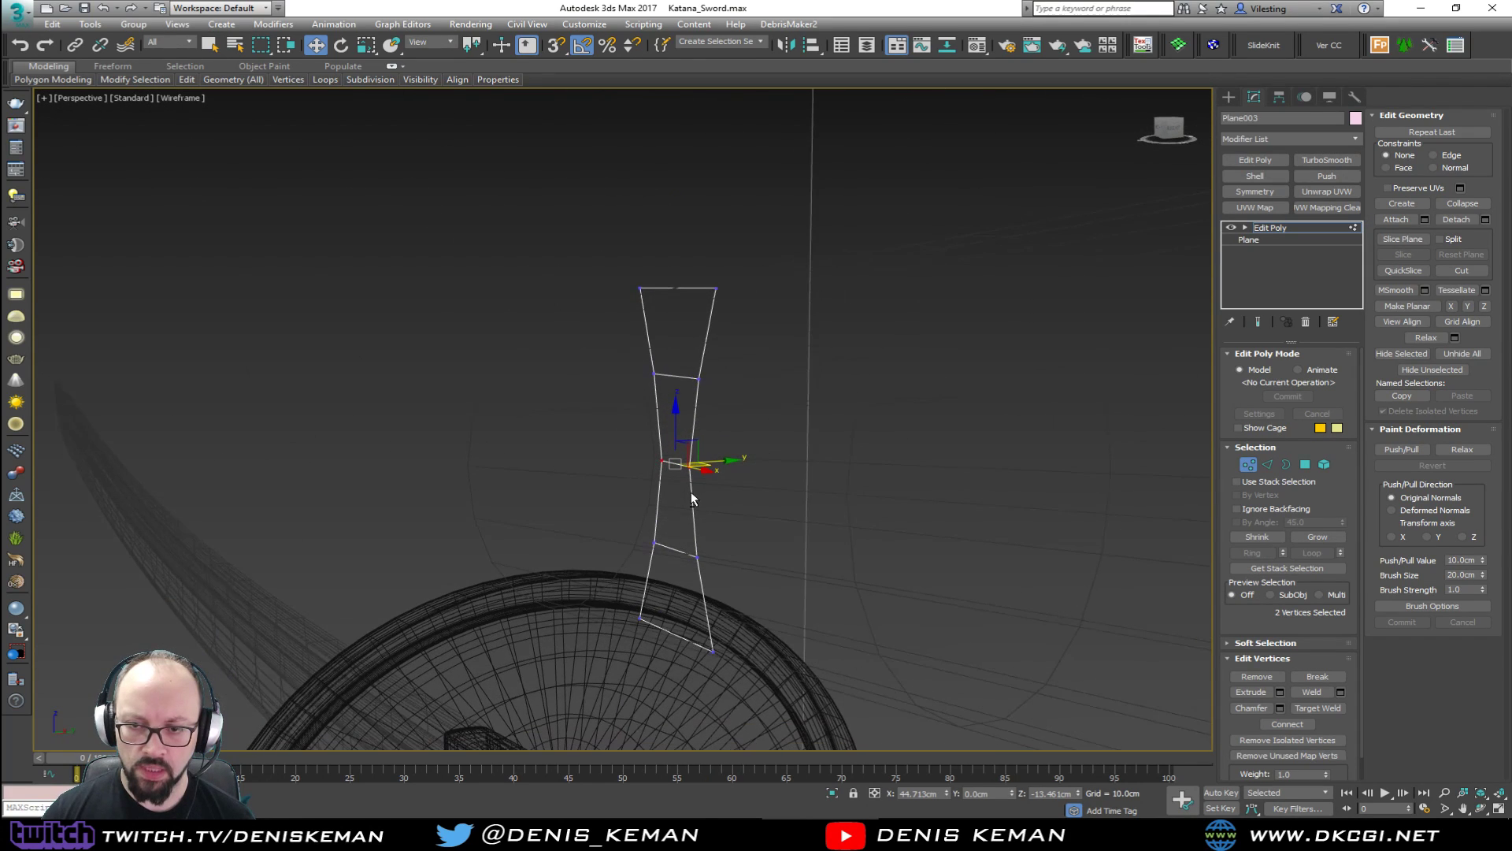
mouse_move(719, 463)
mouse_down()
mouse_move(584, 499)
mouse_move(598, 498)
mouse_up()
key(F3)
alt+middle_drag(599, 498, 559, 489)
Pull the four vertices just above and below the middle outward so the plane bends around the handle's side.
key(F3)
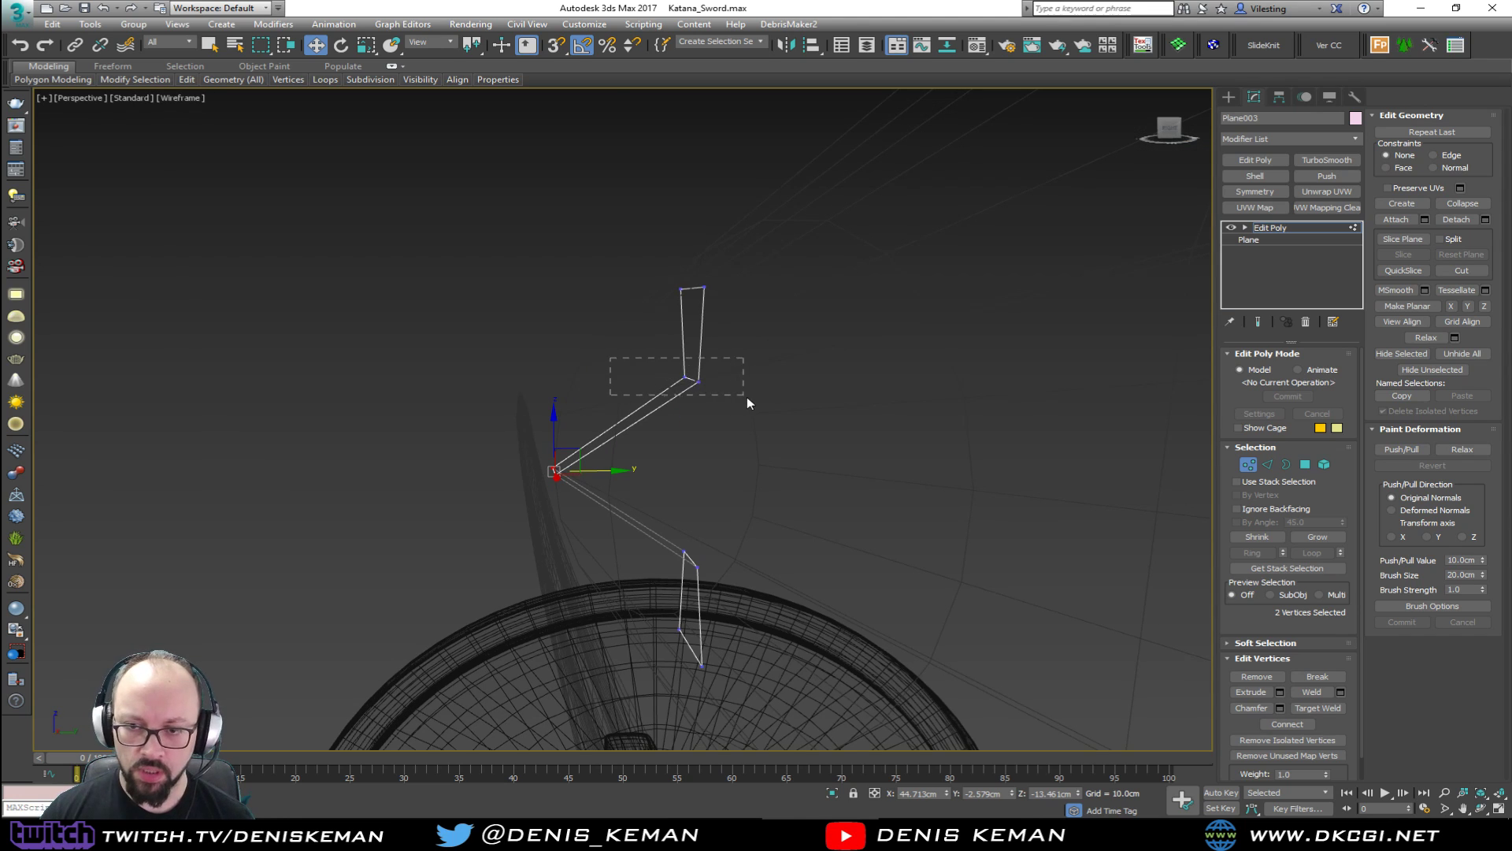
alt+middle_drag(657, 585, 720, 588)
key(F3)
drag(745, 460, 641, 489)
alt+middle_drag(641, 489, 754, 469)
alt+middle_drag(630, 447, 568, 475)
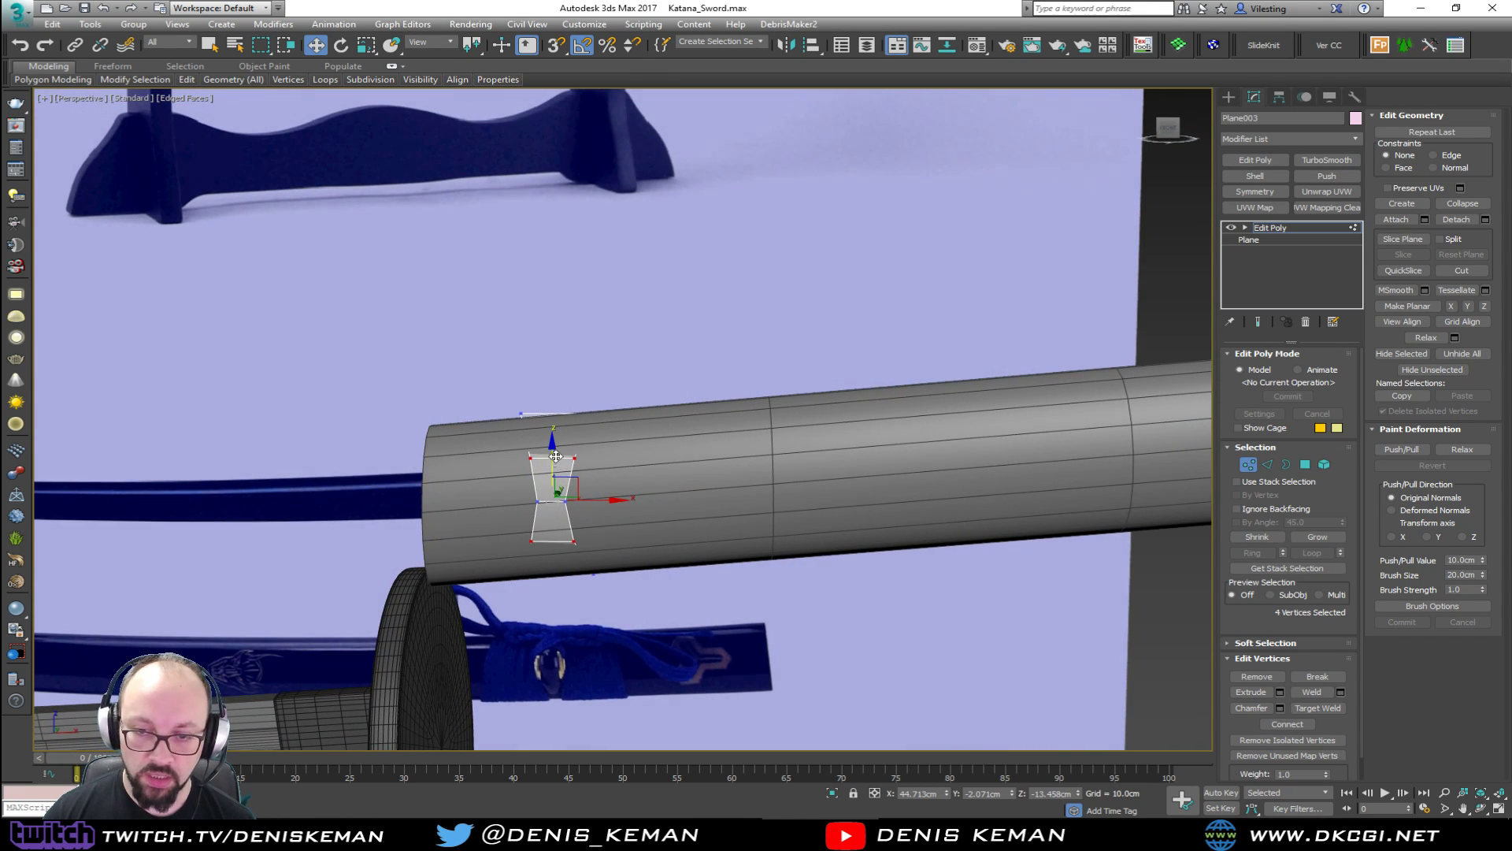
Shift the two lower end vertices of the bent strip slightly downward and leave vertex editing.
scroll(555, 457, up, 4)
key(2)
middle_drag(639, 526, 716, 405)
scroll(651, 438, down, 2)
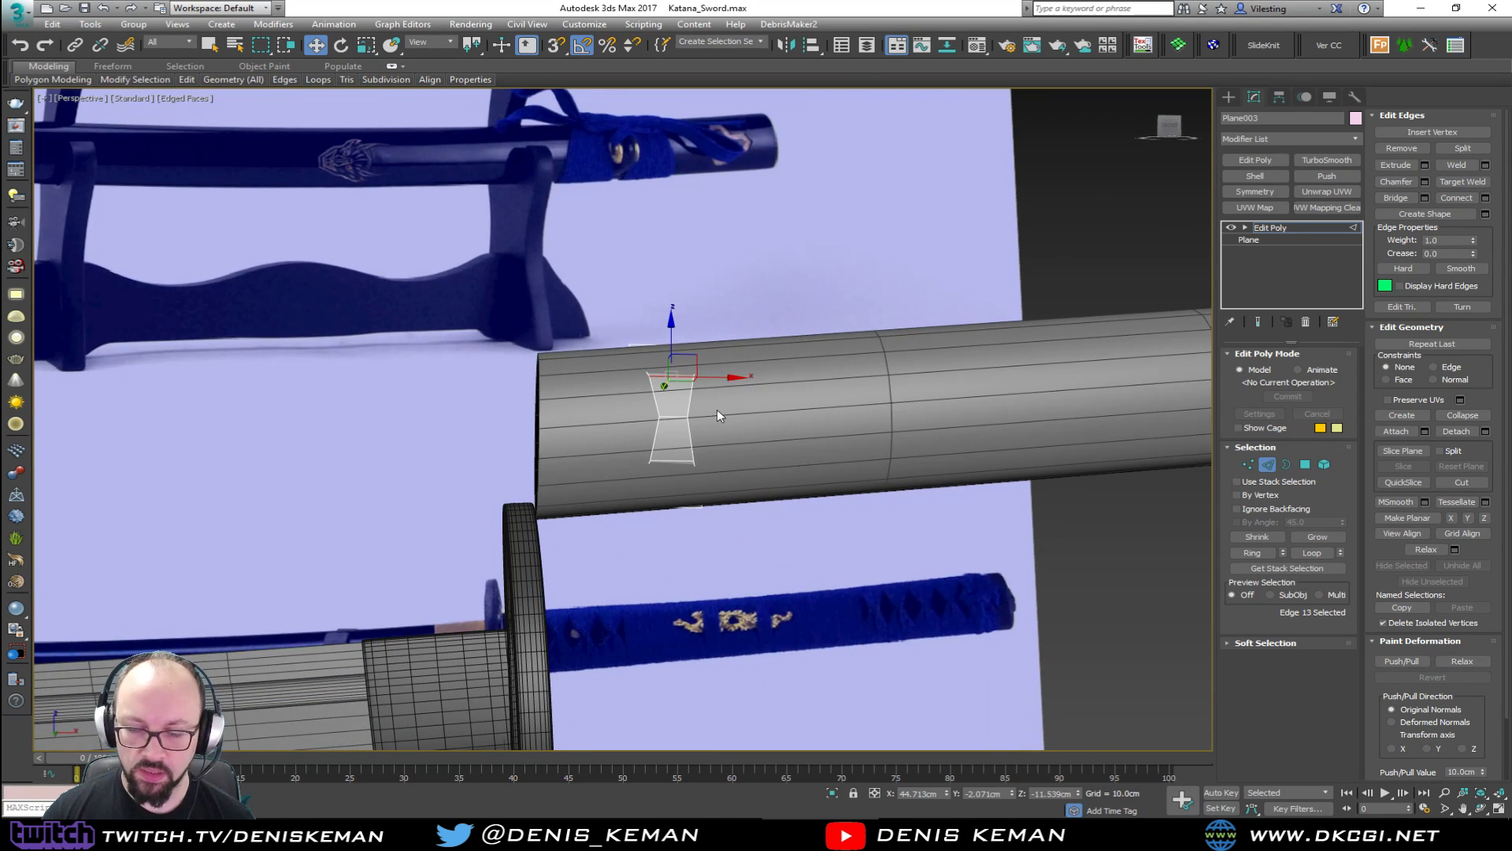
key(1)
key(F3)
key(F3)
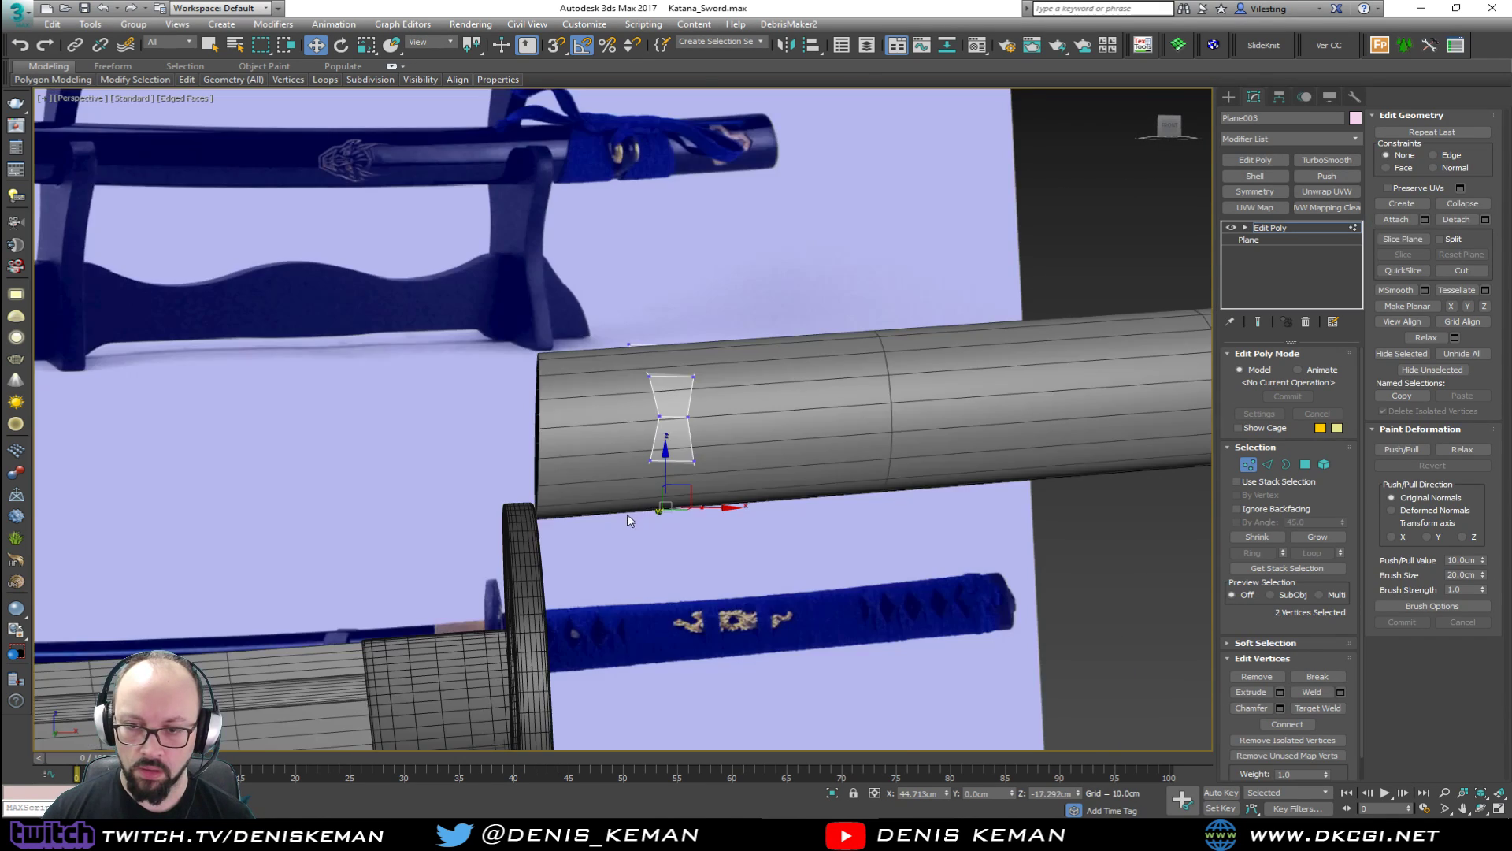
drag(662, 471, 661, 479)
alt+middle_drag(661, 479, 654, 512)
key(1)
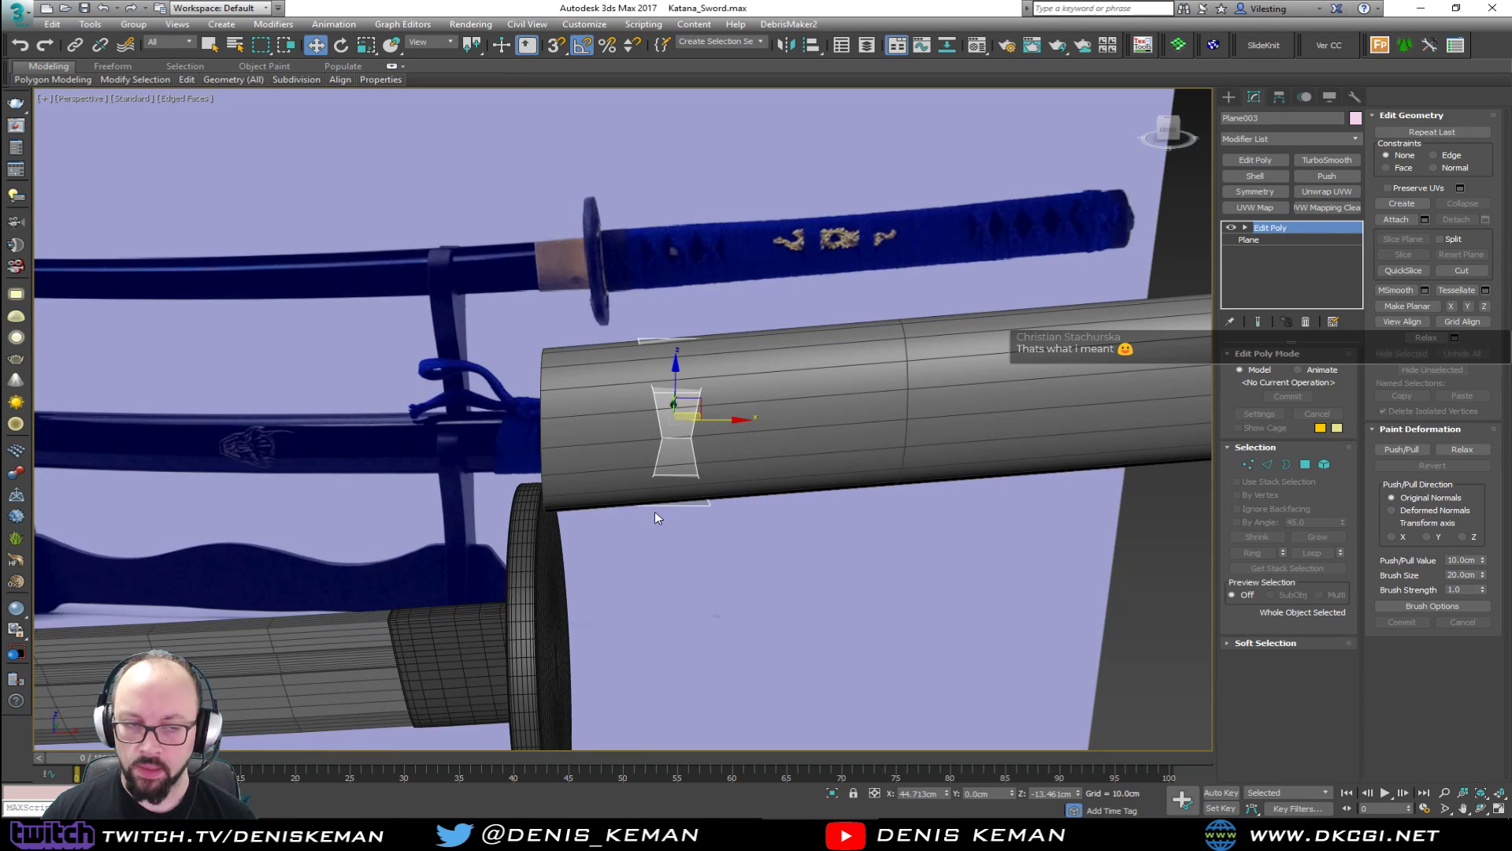
Add a Symmetry modifier to the strip and mirror it across the Z axis to the handle's other side.
scroll(693, 438, up, 3)
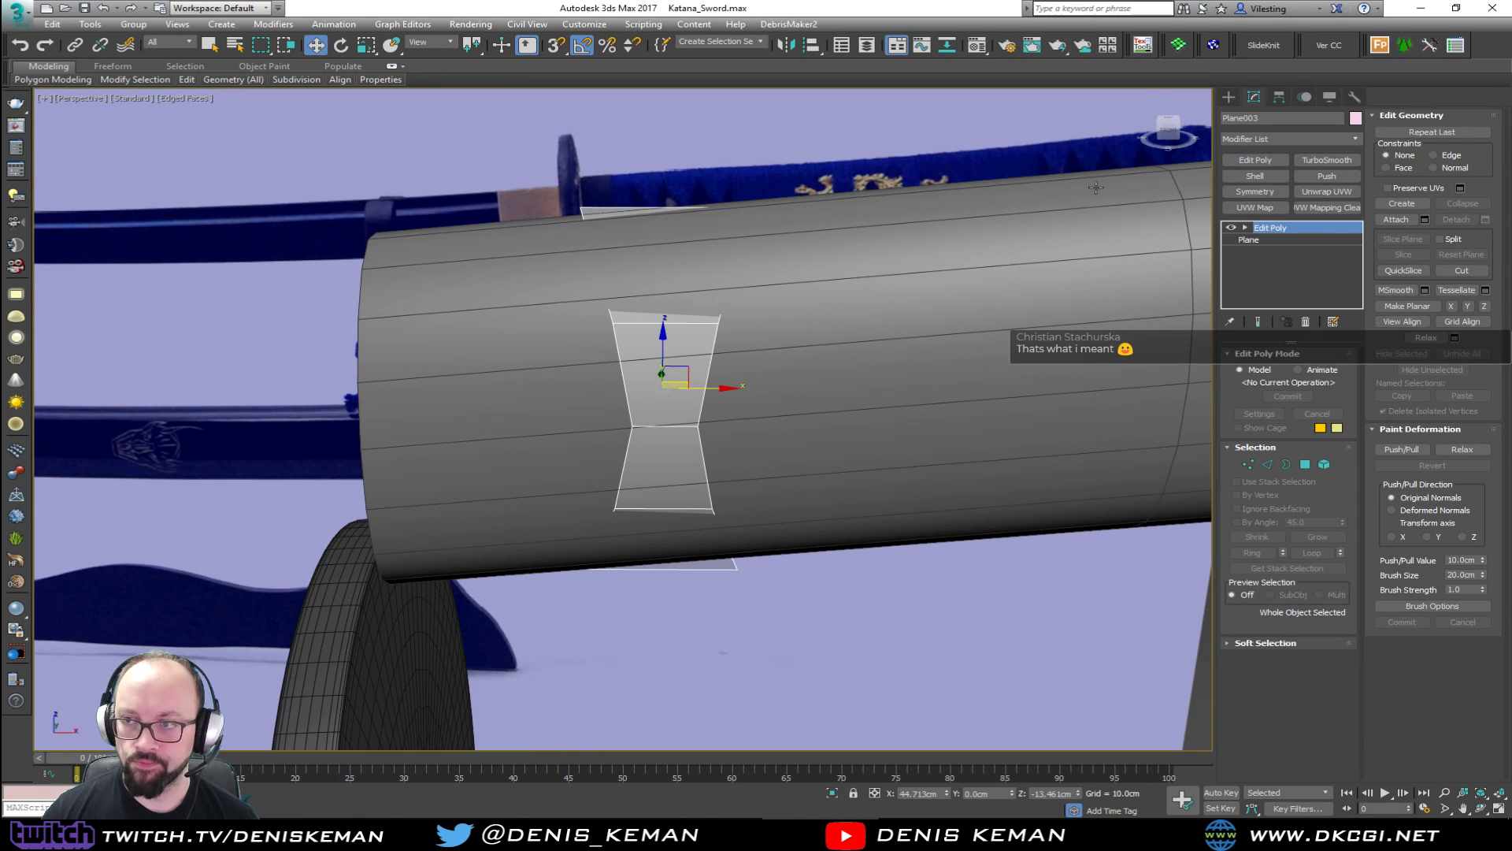
alt+middle_drag(743, 286, 888, 289)
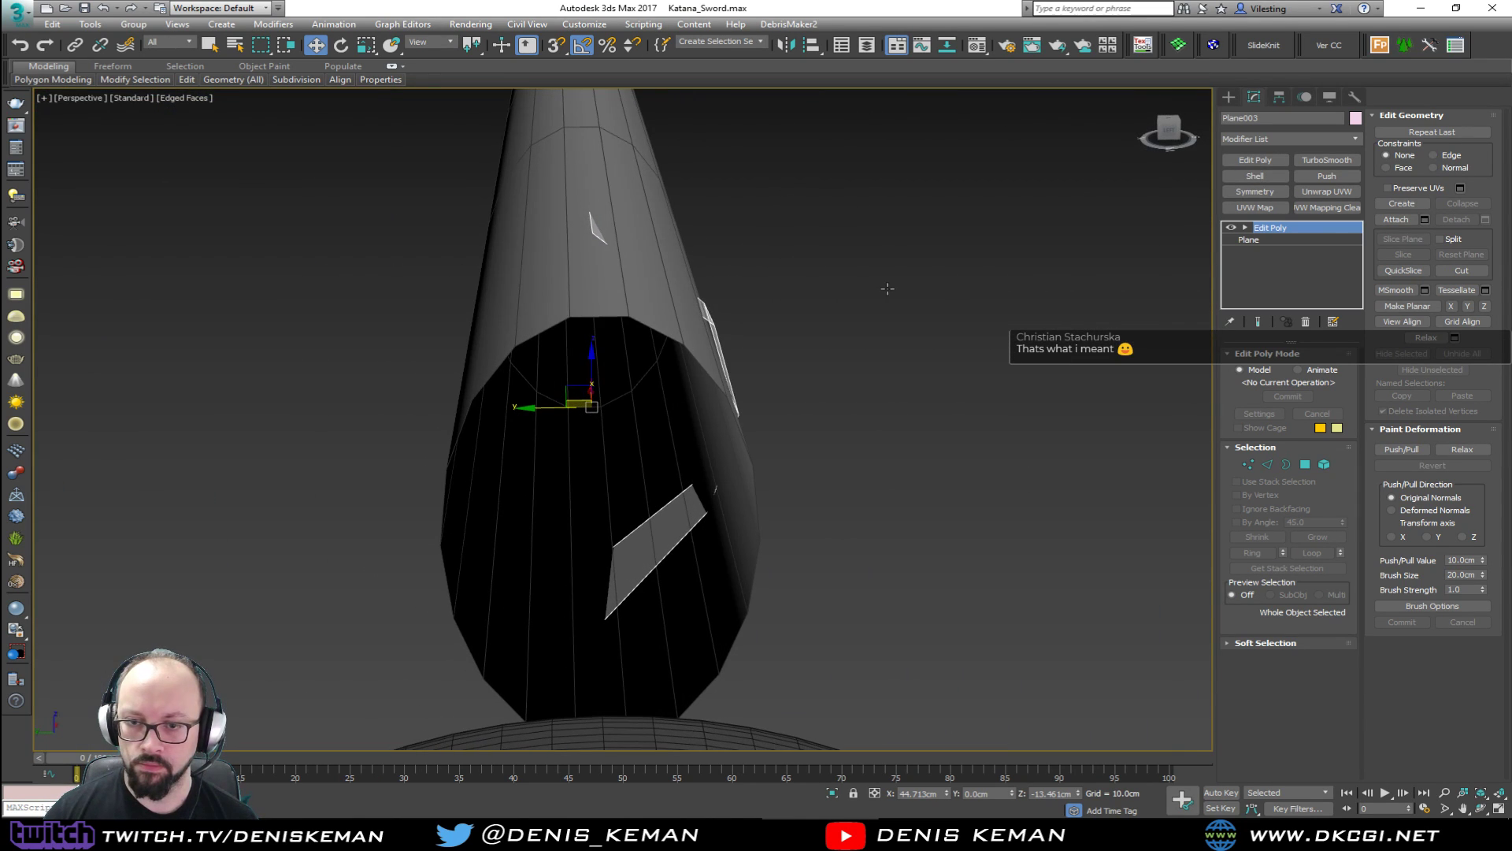
click(1257, 190)
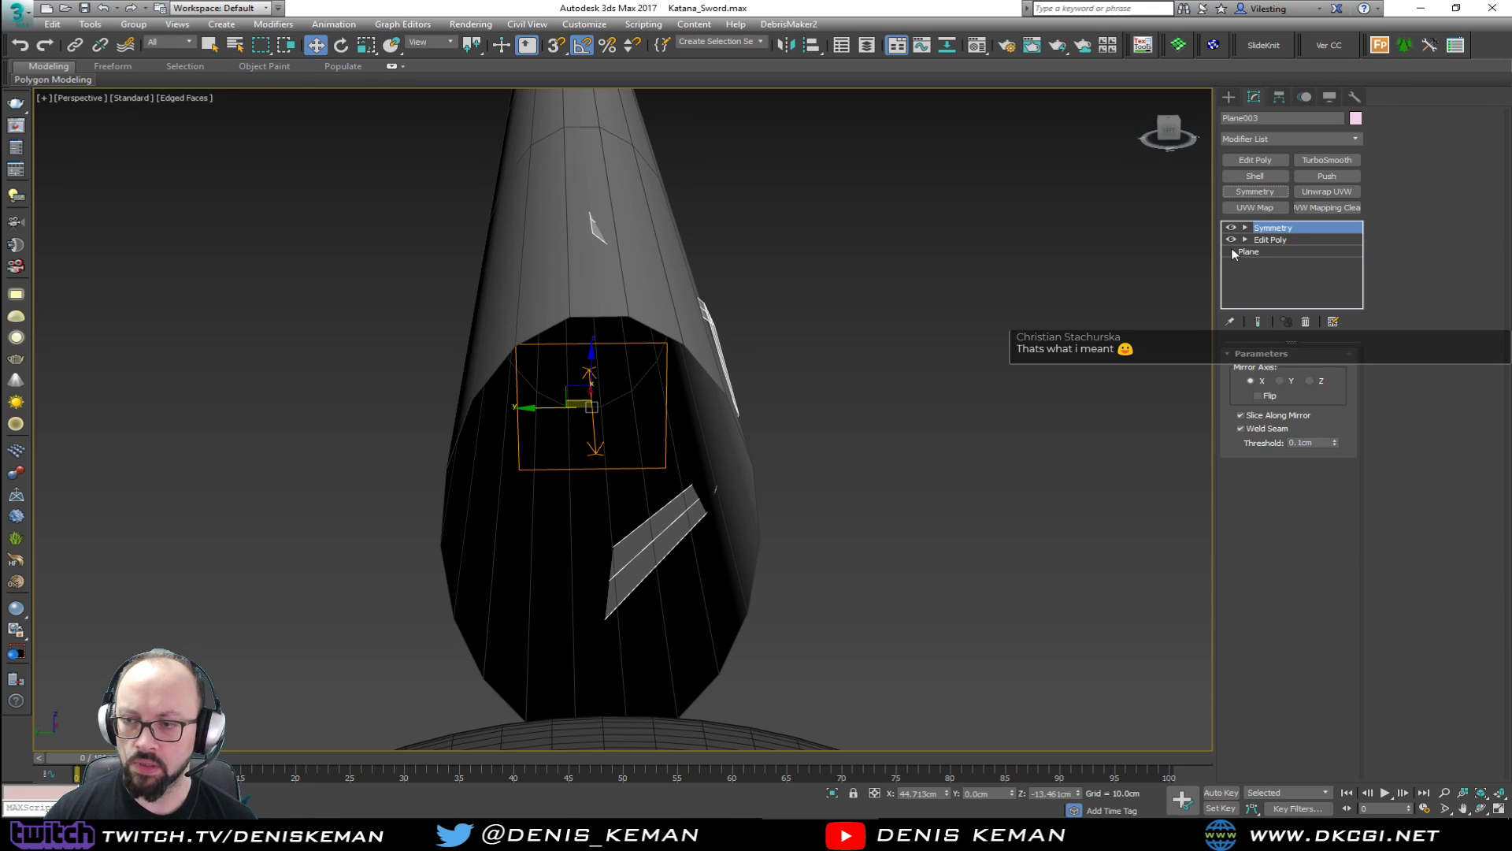
click(1289, 382)
click(1311, 381)
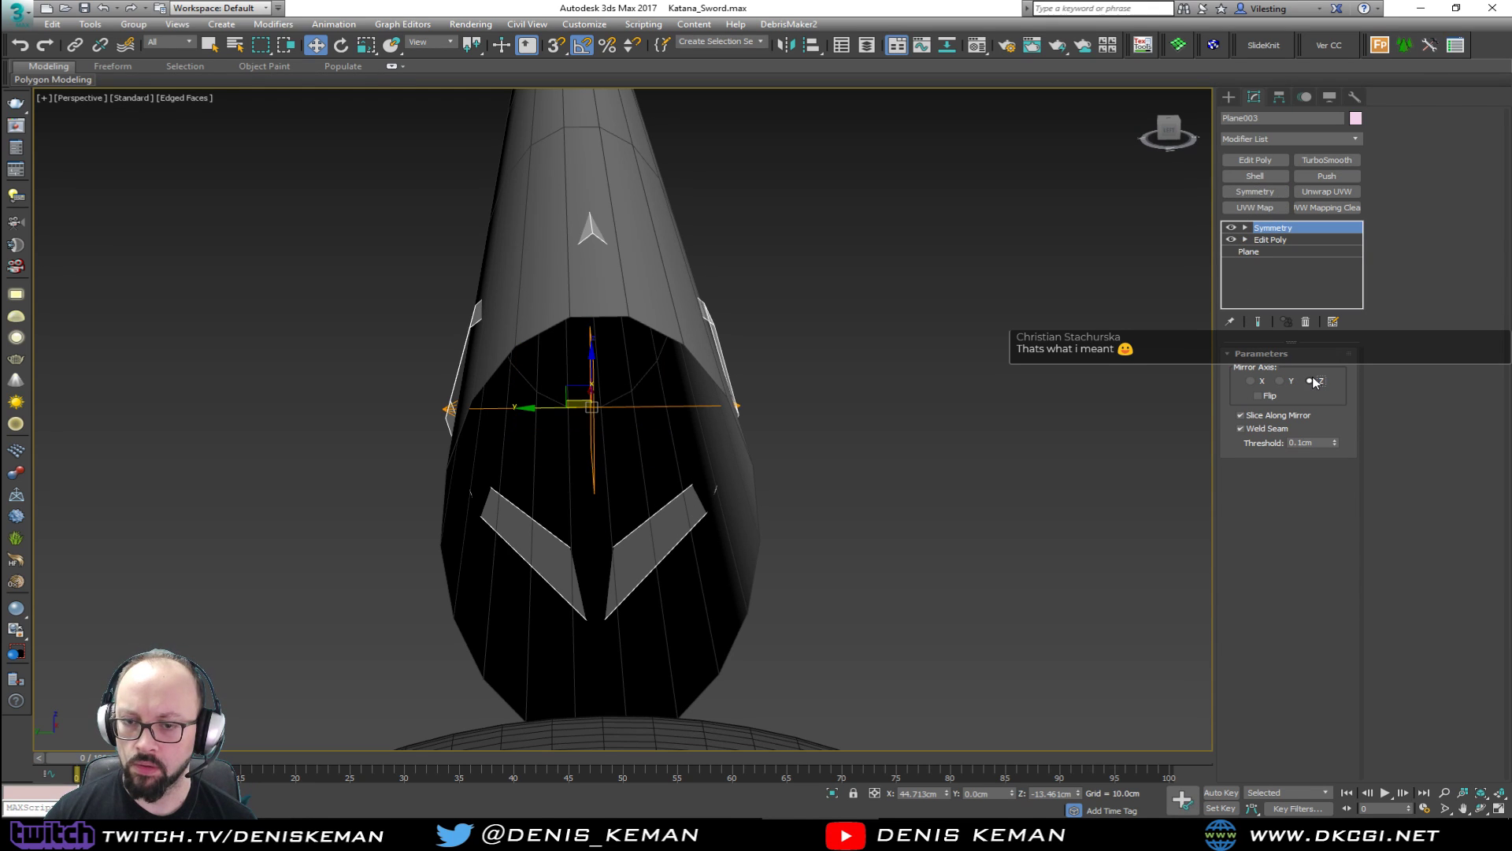
Add a Shell modifier with a 0.2 cm outer amount to the mirrored strip, followed by a TurboSmooth modifier.
alt+middle_drag(1011, 363, 890, 359)
click(1257, 177)
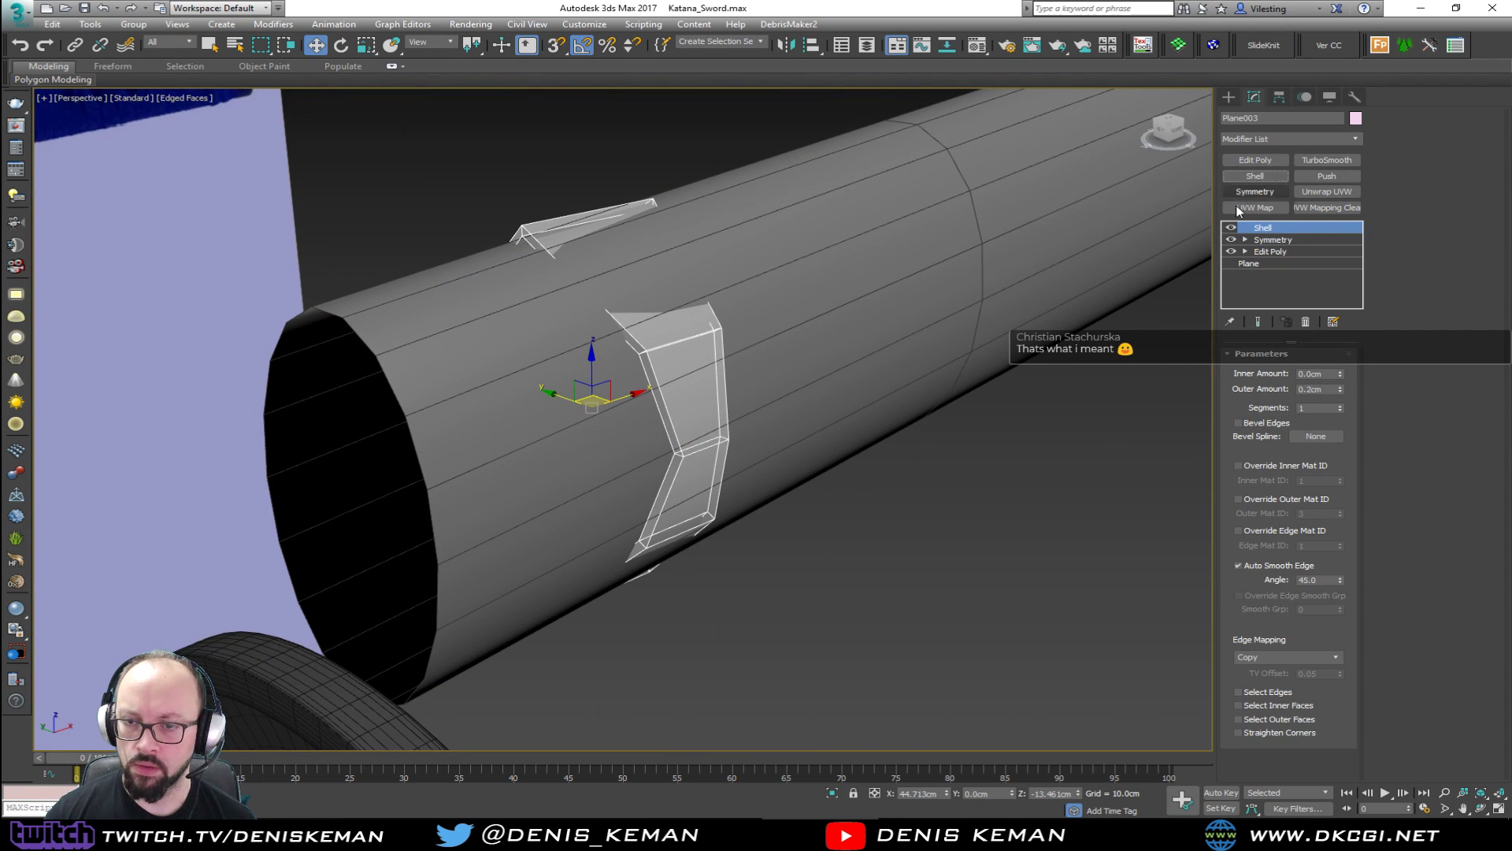
click(1327, 160)
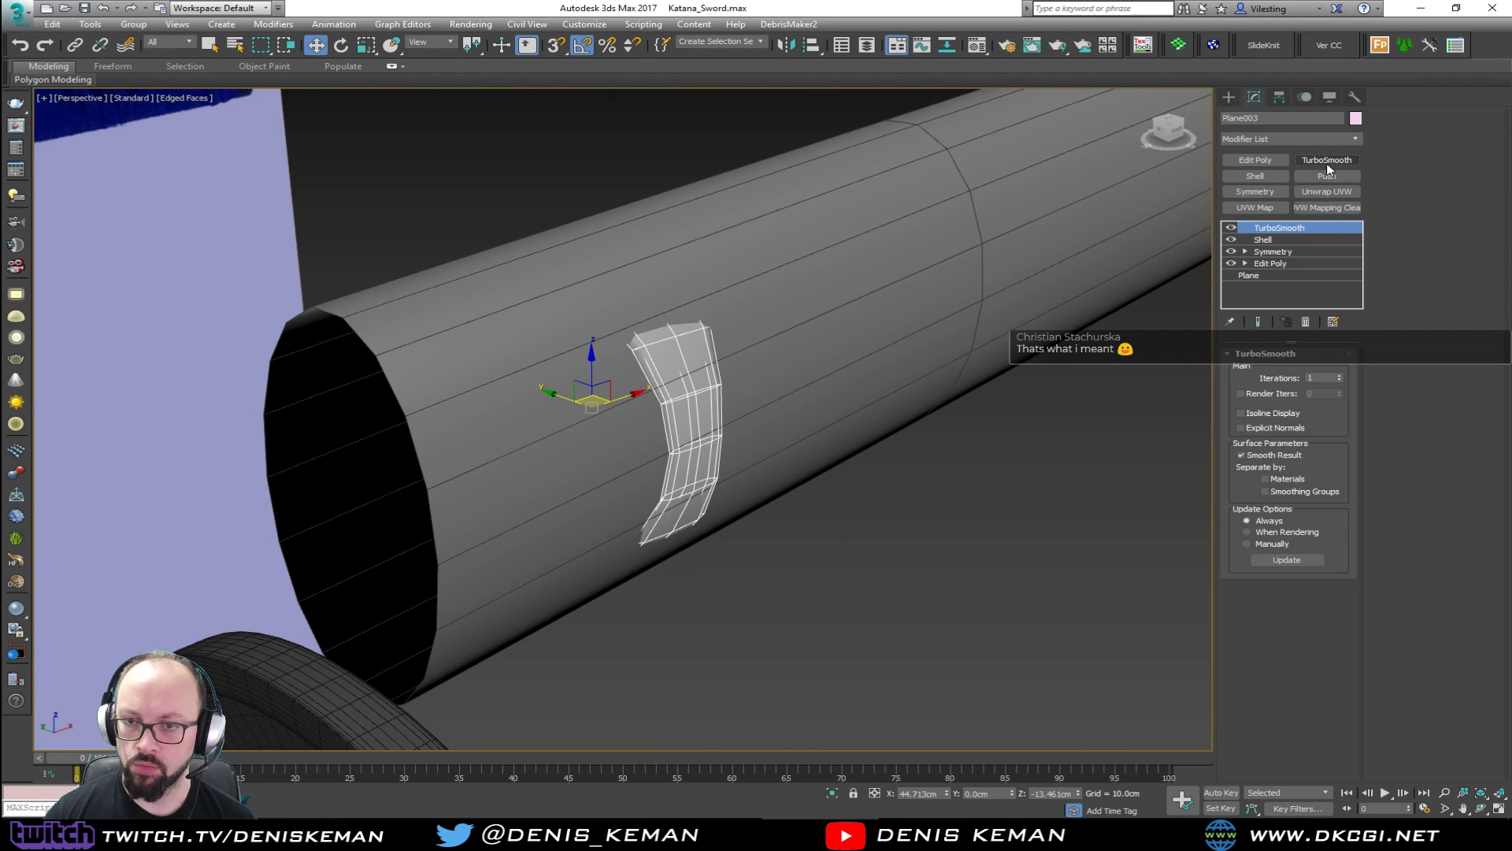
Try a Push modifier on top of the smoothed wrap strip and remove it.
alt+middle_drag(867, 362, 1069, 319)
click(1335, 175)
drag(1344, 375, 1333, 343)
alt+middle_drag(1063, 354, 796, 409)
click(1305, 322)
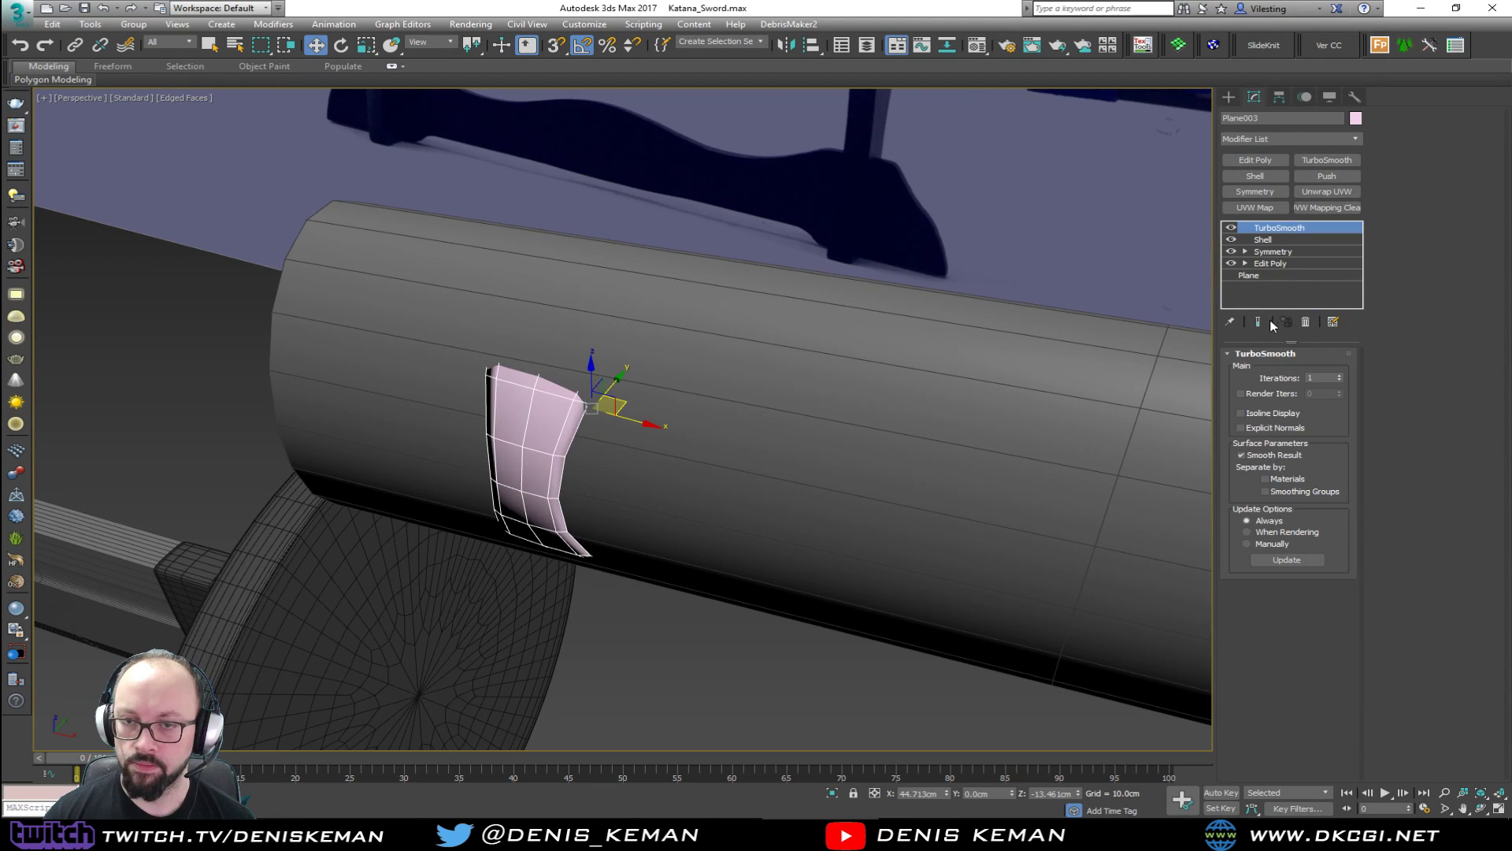
Return to the strip's Edit Poly vertices with the end result shown and raise the two top end vertices above the handle.
click(1283, 240)
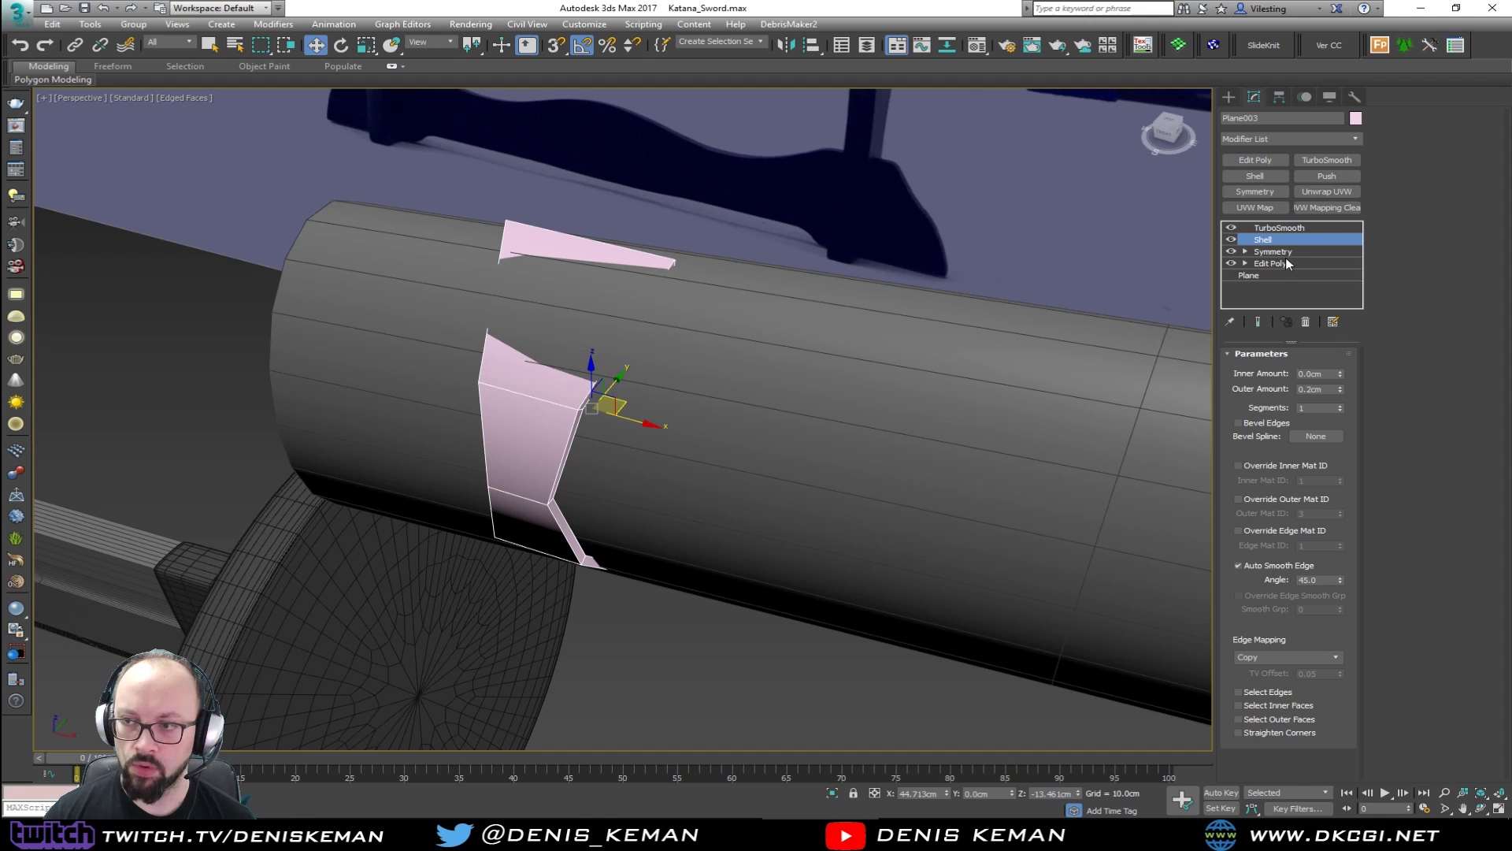
click(1286, 253)
click(1285, 240)
alt+middle_drag(768, 310, 666, 308)
click(1270, 263)
key(1)
drag(405, 176, 696, 242)
key(ctrl+e)
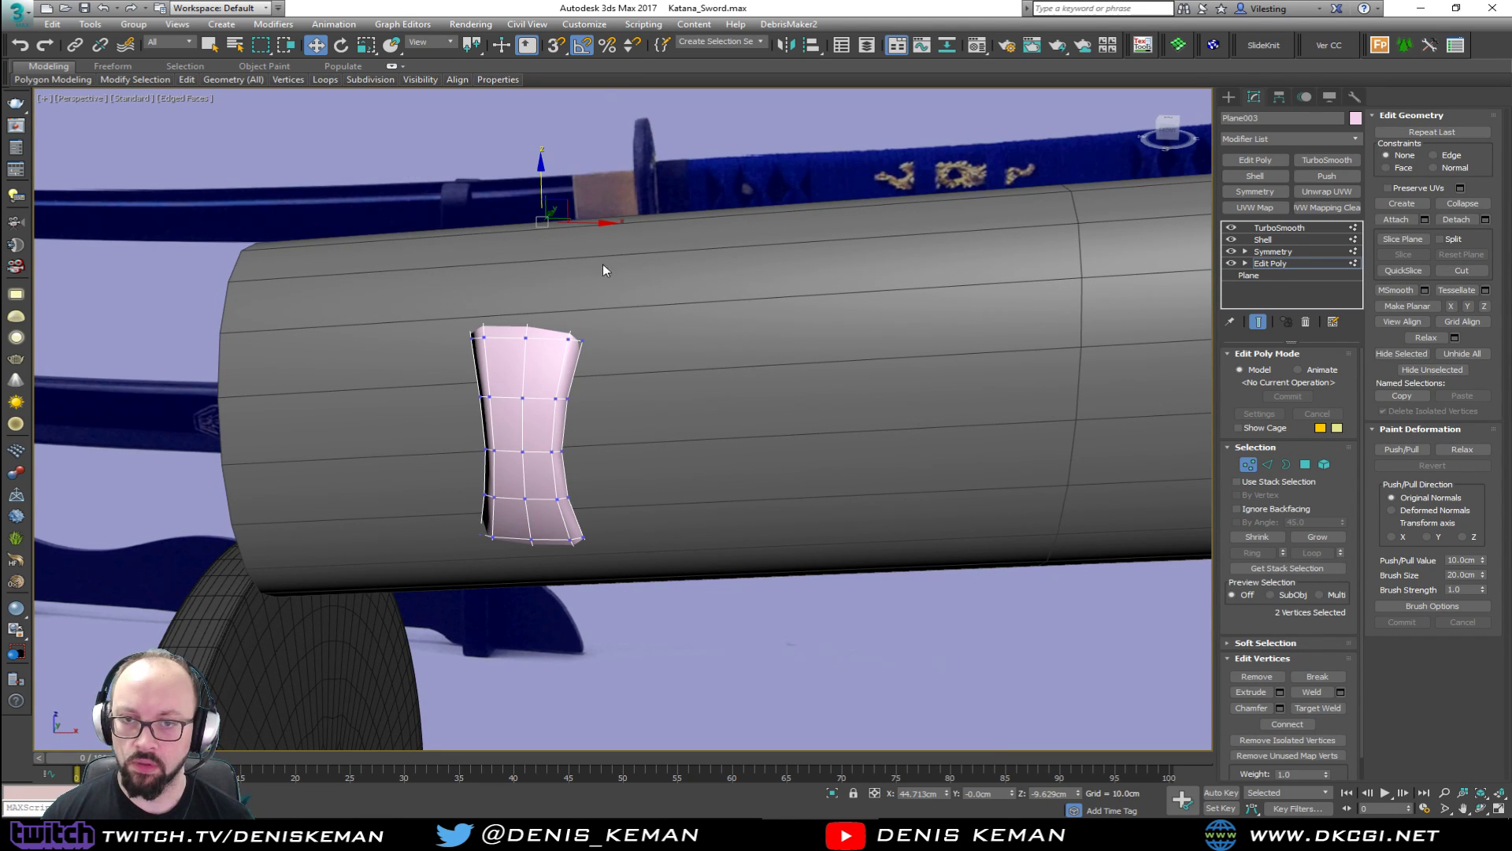
alt+middle_drag(617, 262, 635, 259)
drag(541, 186, 549, 151)
alt+middle_drag(553, 148, 673, 187)
Lower the strip's two bottom end vertices below the handle and rotate them to follow the handle's slope.
click(494, 544)
alt+middle_drag(530, 625, 438, 556)
drag(553, 535, 553, 534)
mouse_move(553, 534)
alt+middle_down()
mouse_move(466, 547)
mouse_move(520, 564)
mouse_move(471, 585)
mouse_move(668, 582)
mouse_move(640, 556)
alt+middle_up()
key(F3)
key(F3)
drag(555, 527, 555, 547)
key(e)
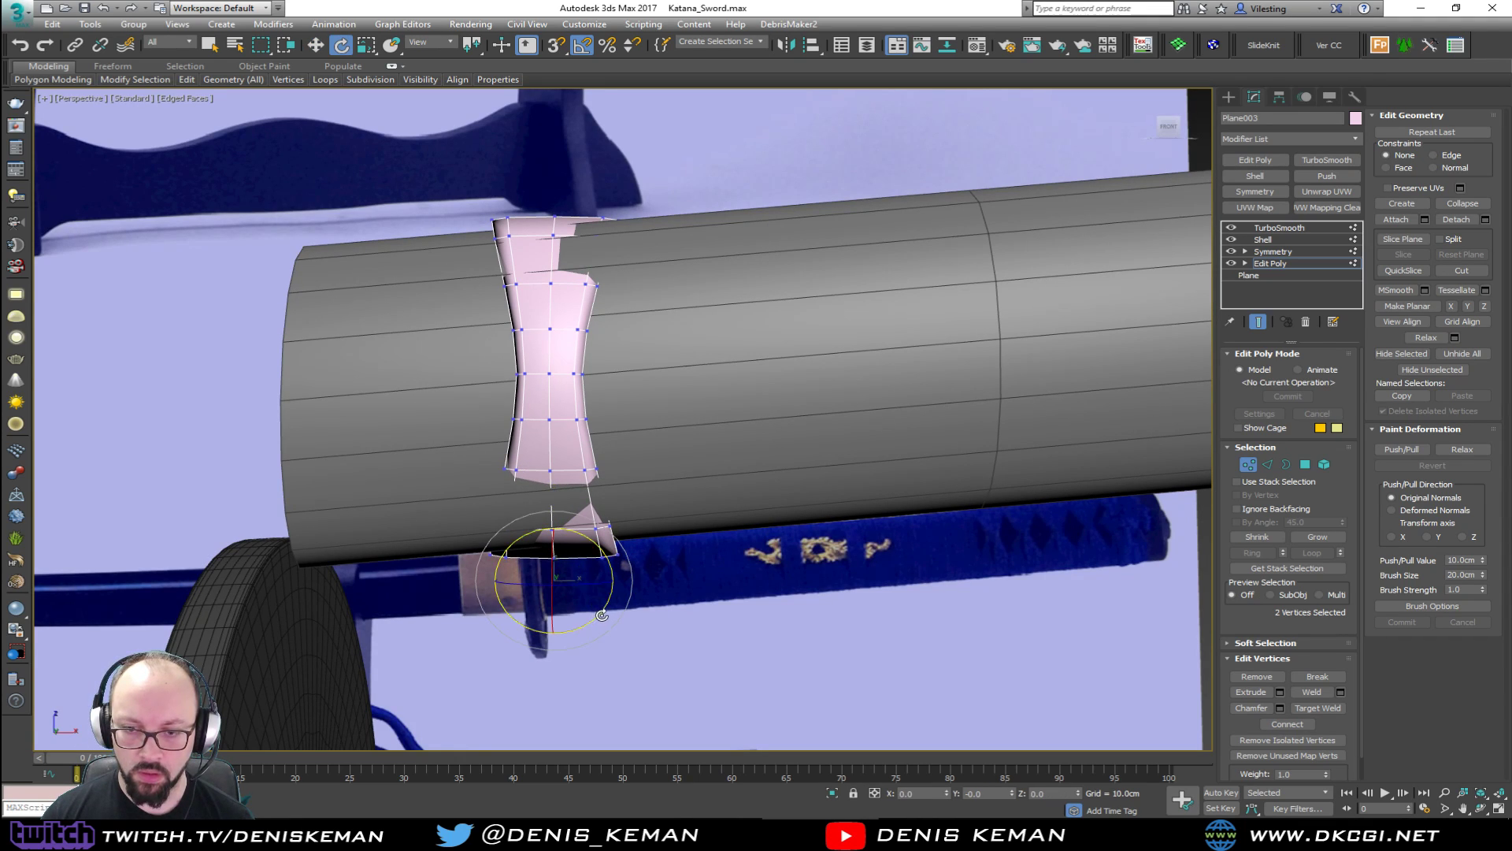
drag(596, 616, 607, 610)
Pull the pair of vertices between the strip's middle and bottom end outward from the handle's surface.
alt+middle_drag(606, 611, 650, 502)
key(F3)
key(space)
drag(702, 437, 540, 497)
alt+middle_drag(551, 499, 625, 506)
key(space)
key(w)
drag(527, 467, 563, 466)
key(F3)
alt+middle_drag(564, 466, 575, 467)
Pull the pair of vertices between the strip's middle and top end outward to match the lower half.
key(space)
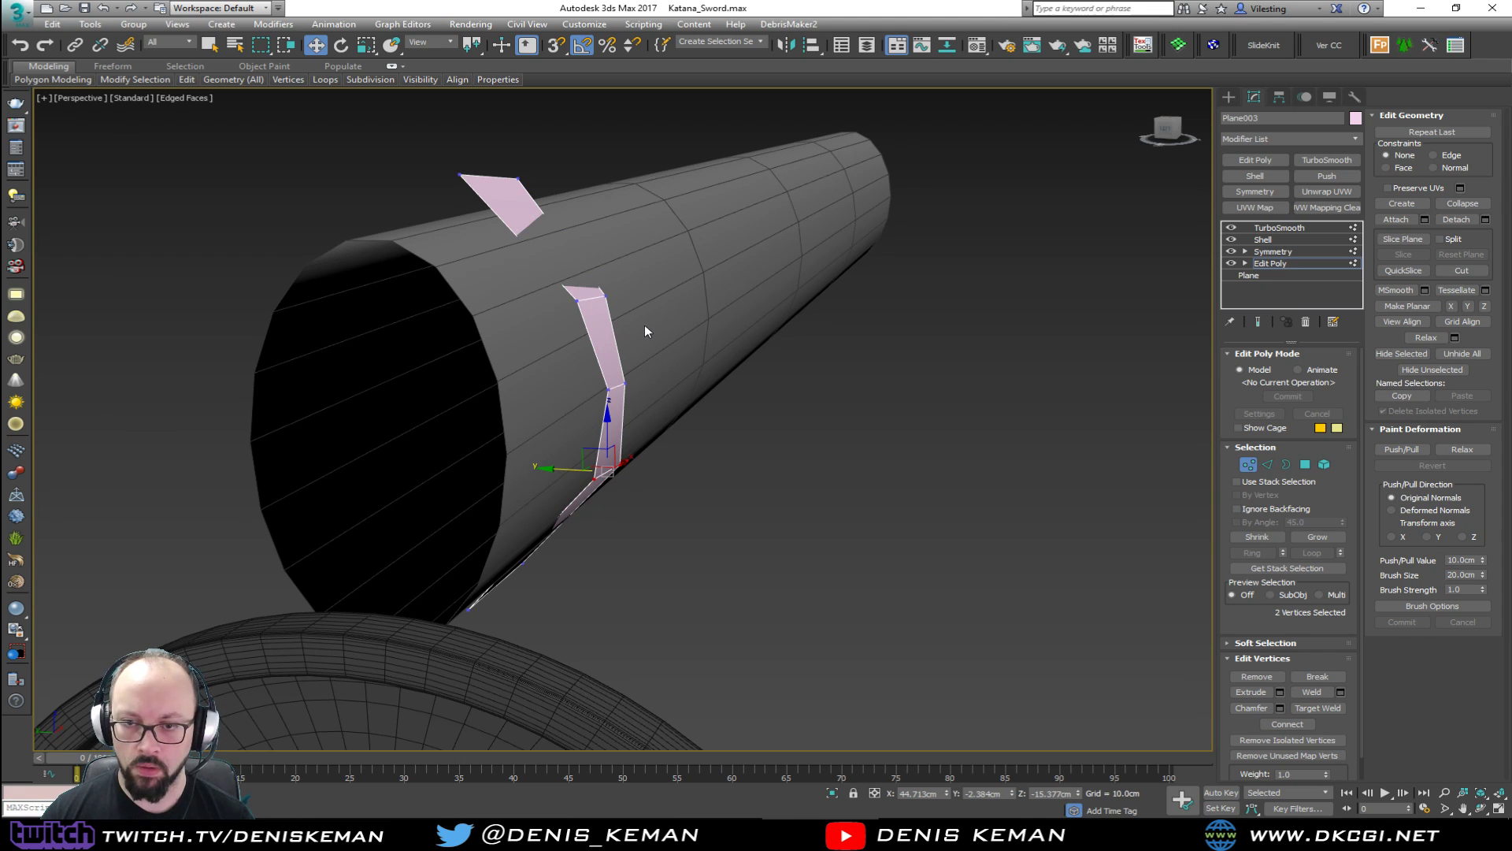
key(space)
drag(554, 299, 565, 299)
alt+middle_drag(586, 313, 476, 315)
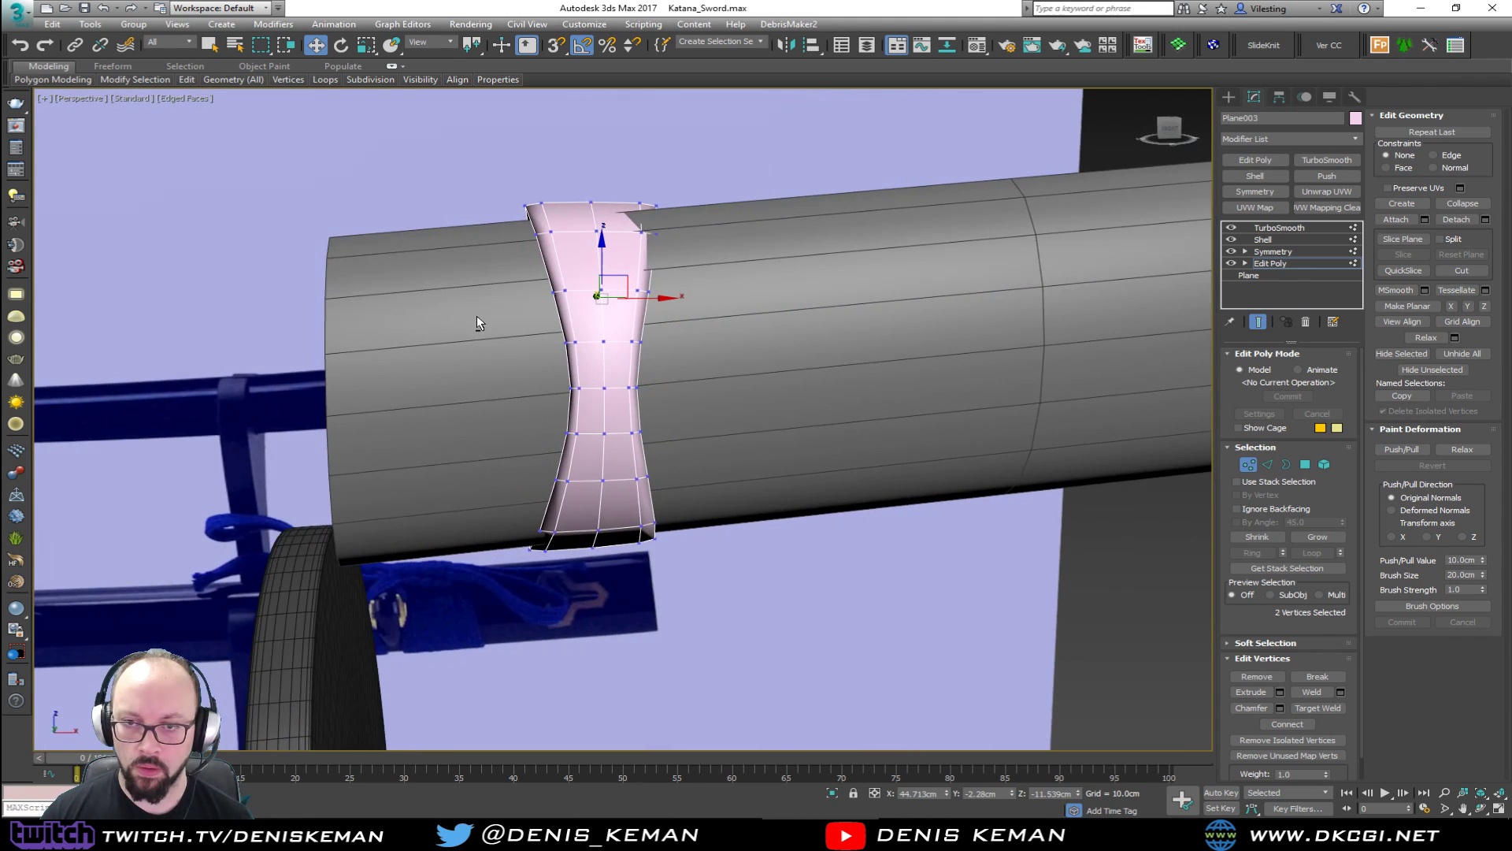
Insert one crosswise edge near the top end and one near the bottom end of the strip.
key(space)
key(F3)
key(q)
key(2)
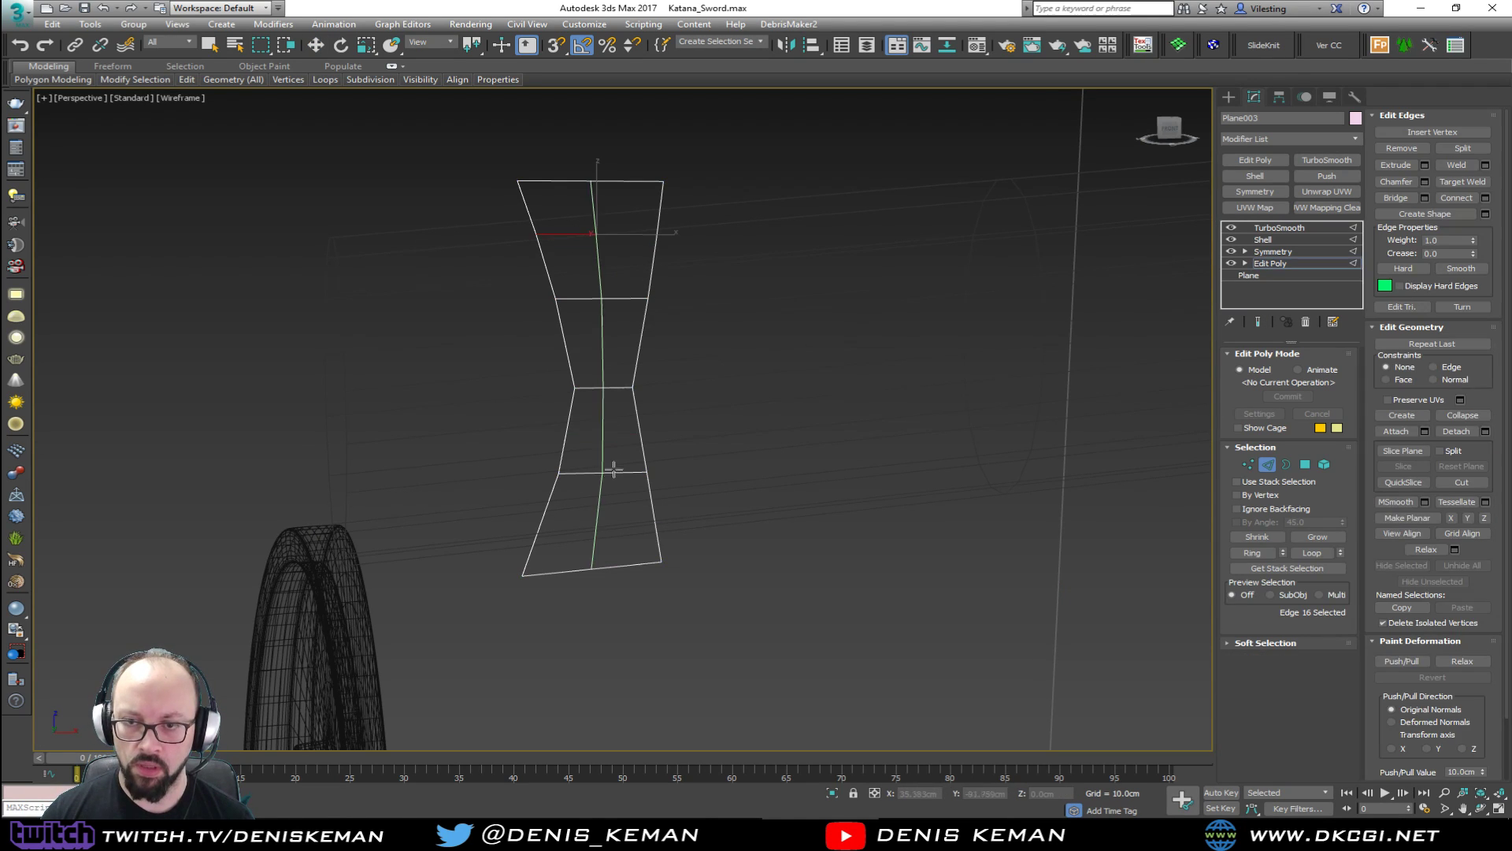
key(w)
key(F3)
key(grave)
alt+middle_drag(674, 427, 611, 417)
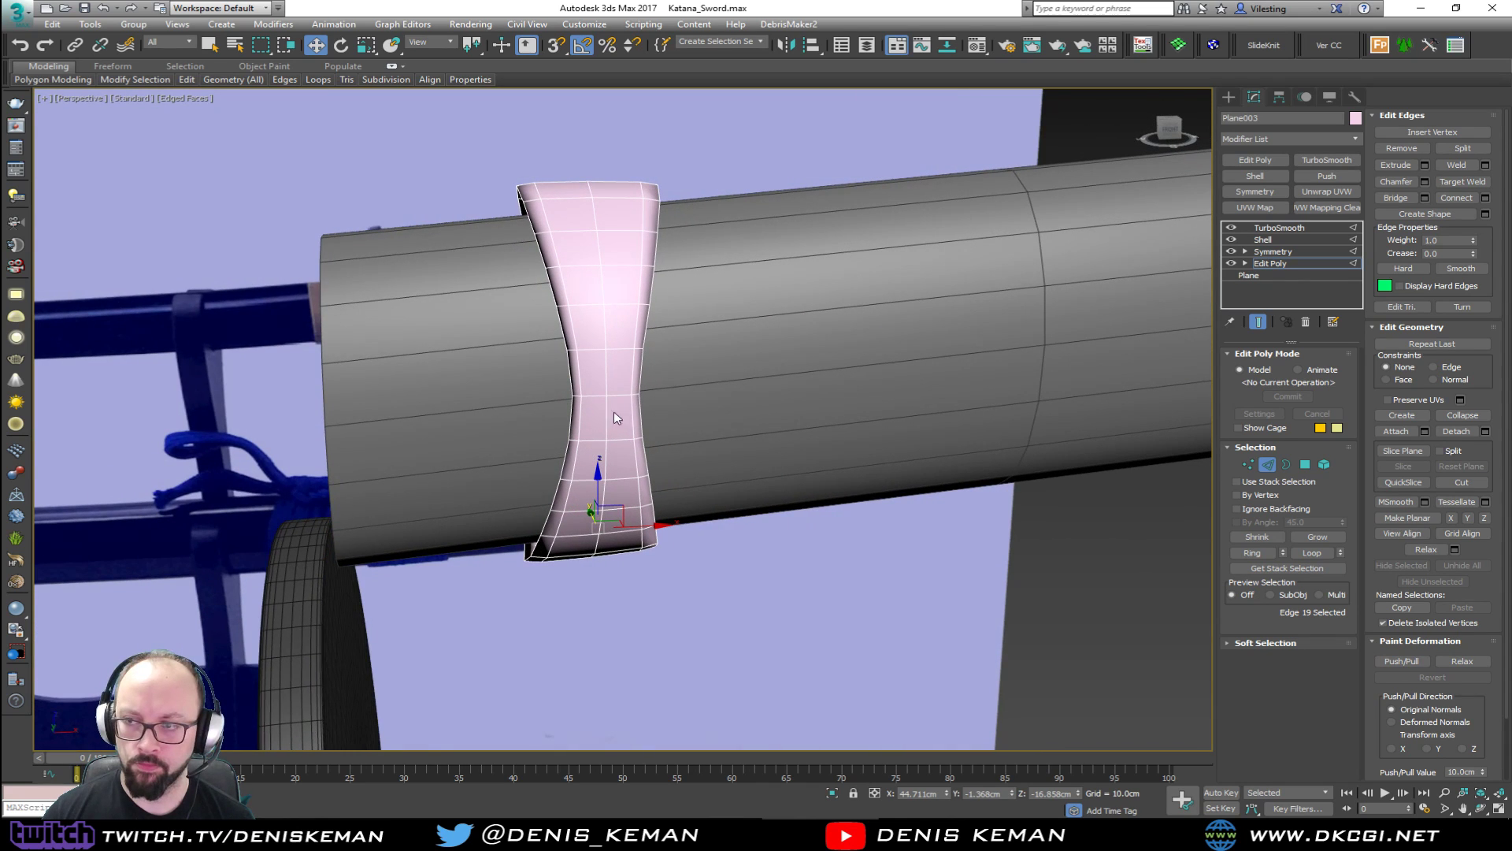
key(grave)
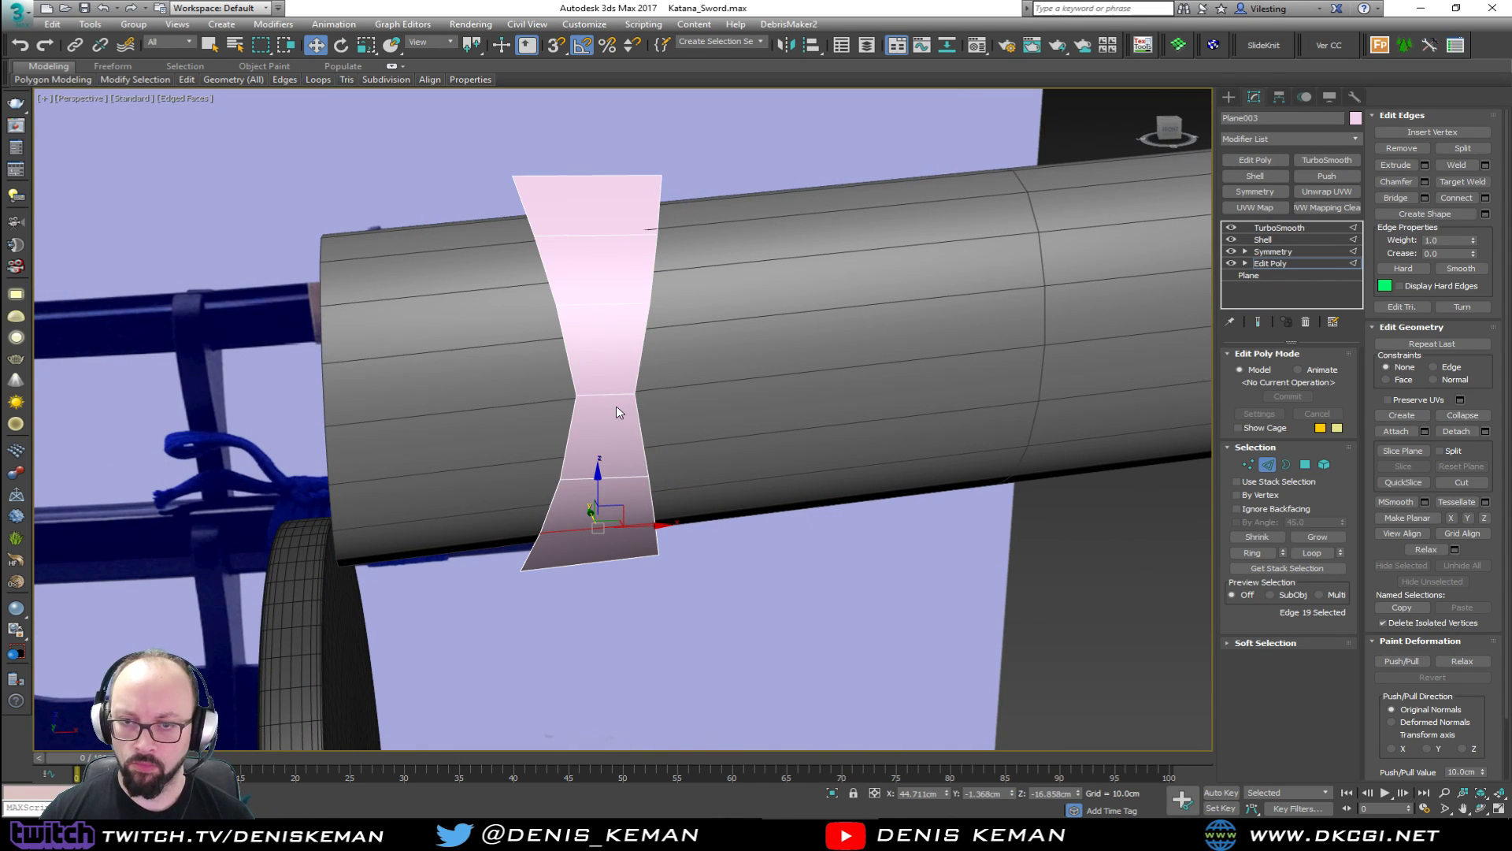
Insert a crosswise edge just above and just below the strip's middle, scale the middle edge to about 30% width and leave edge editing.
scroll(616, 405, up, 5)
click(558, 404)
click(549, 379)
key(r)
drag(547, 382, 635, 381)
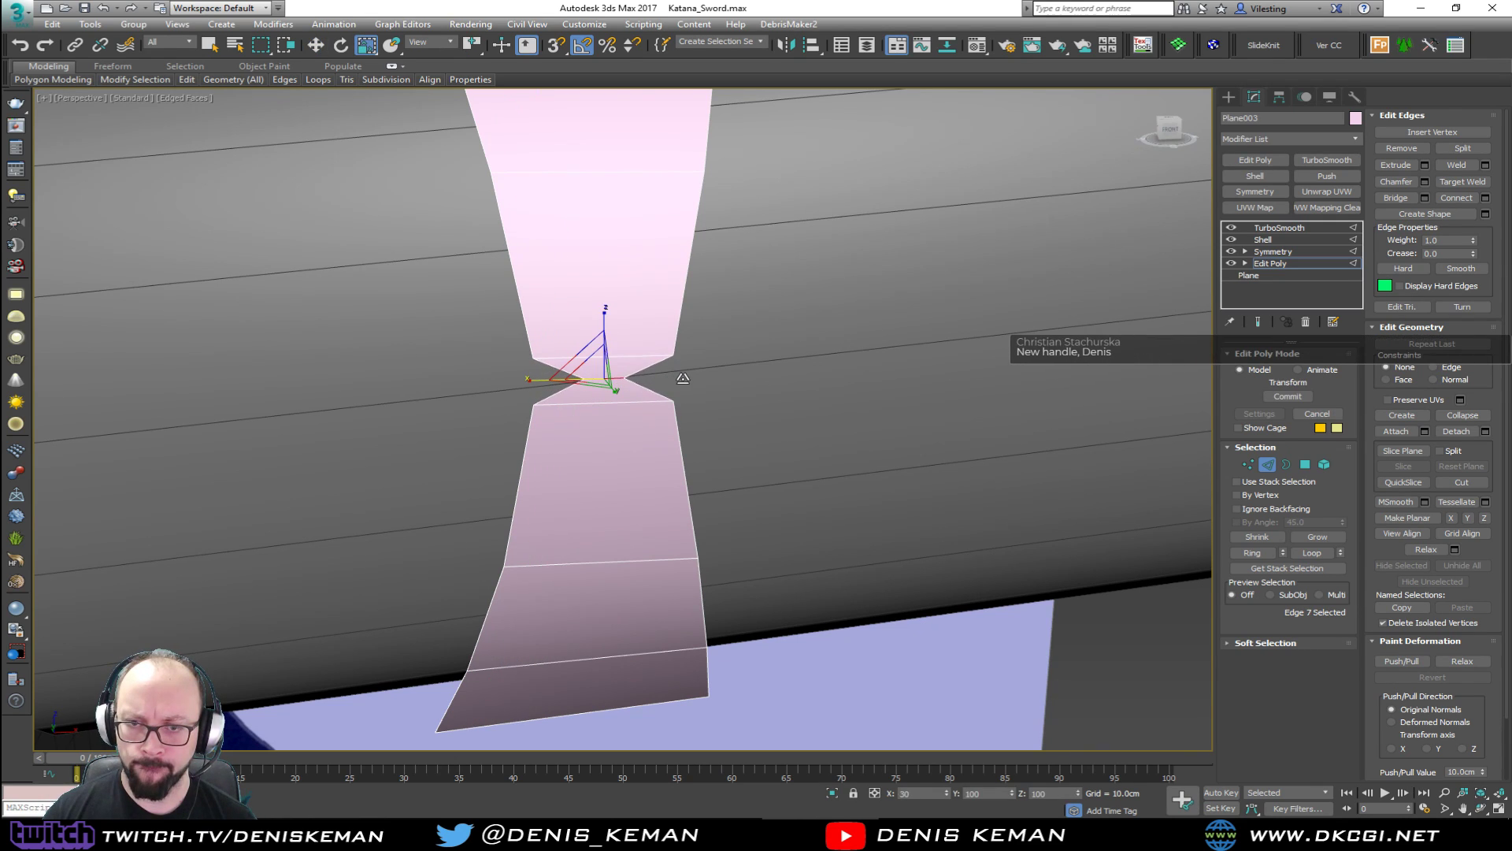
key(ctrl+e)
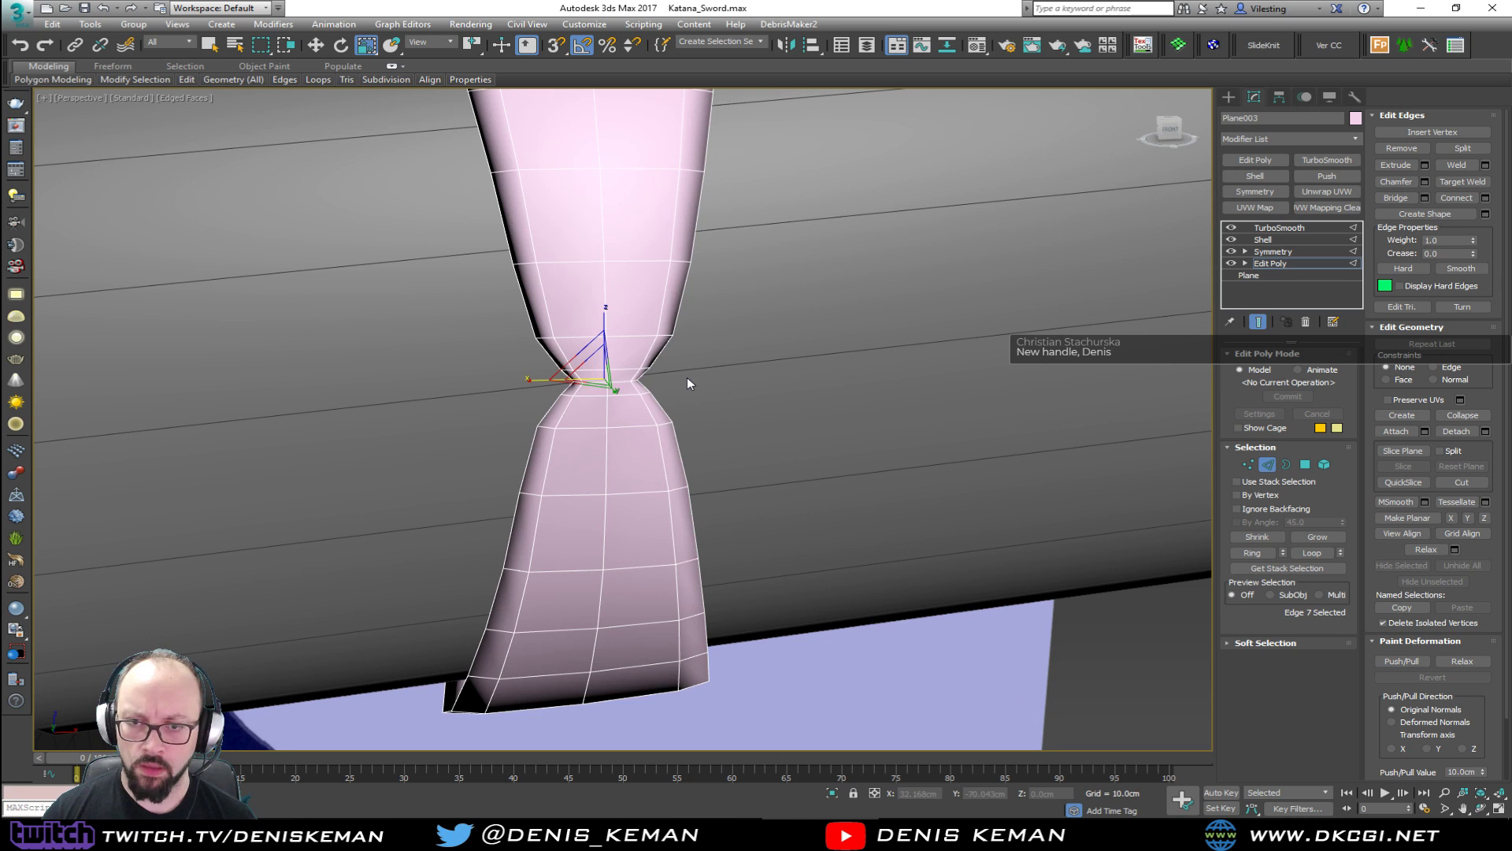
click(1268, 465)
Examine the pinched wrap strip on the handle in shading without edges and compare it with the reference image.
scroll(741, 581, down, 5)
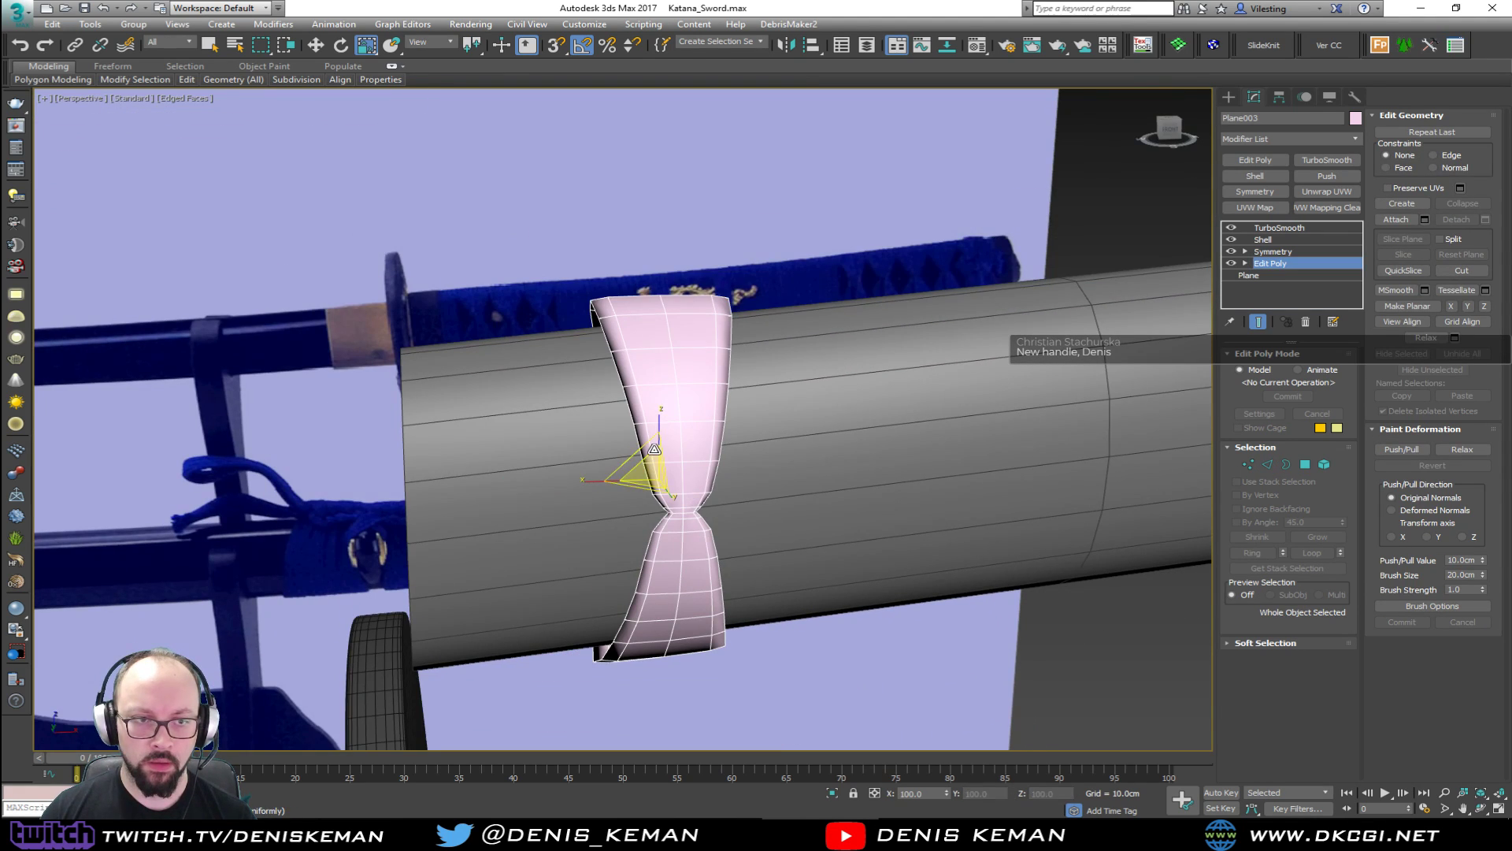
key(F4)
key(F4)
key(F4)
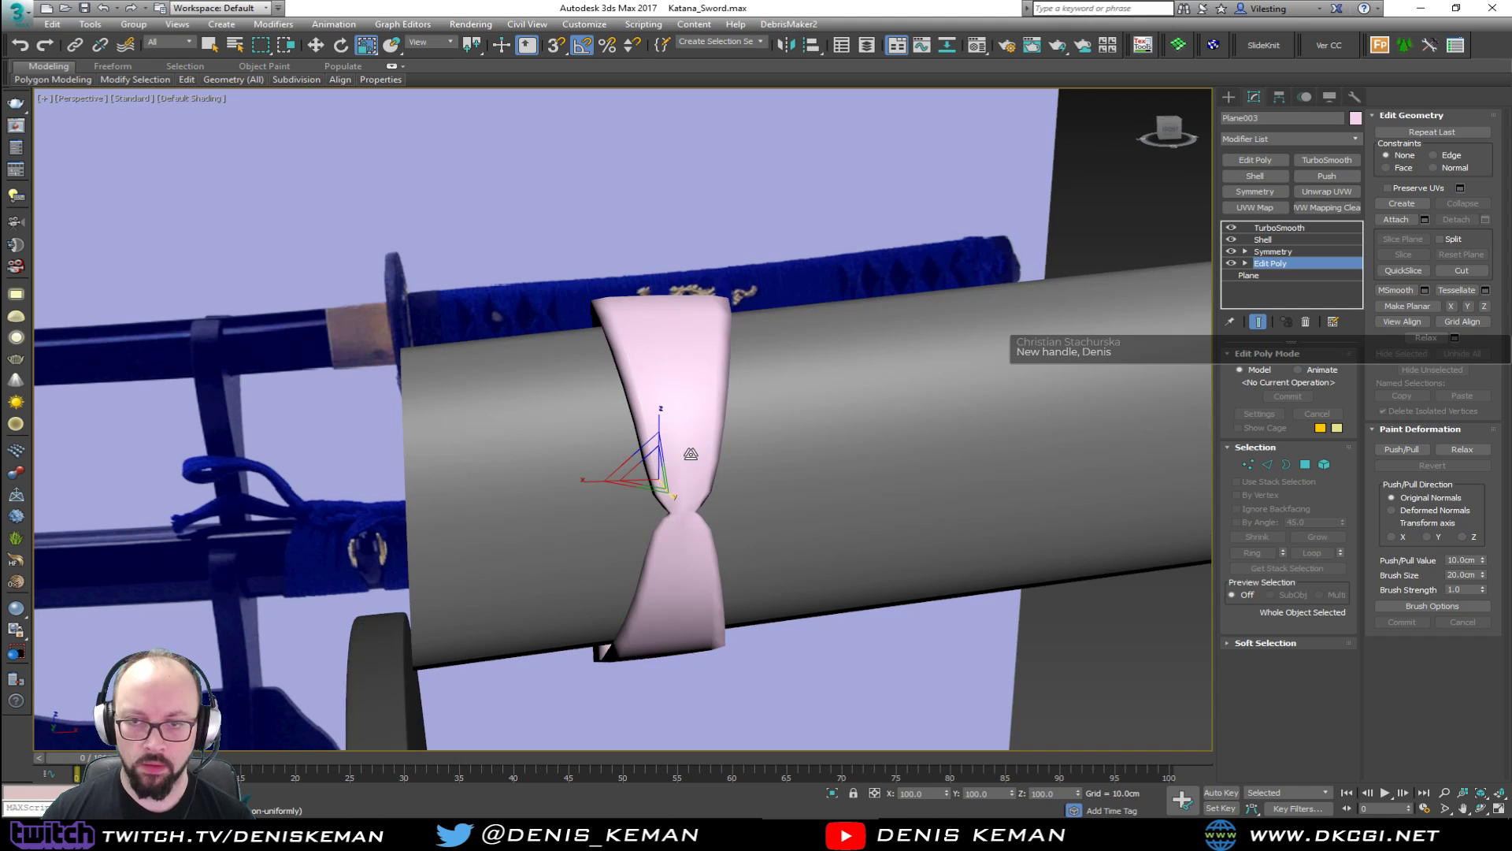
scroll(691, 454, down, 2)
key(z)
alt+middle_drag(695, 449, 692, 453)
scroll(693, 457, down, 4)
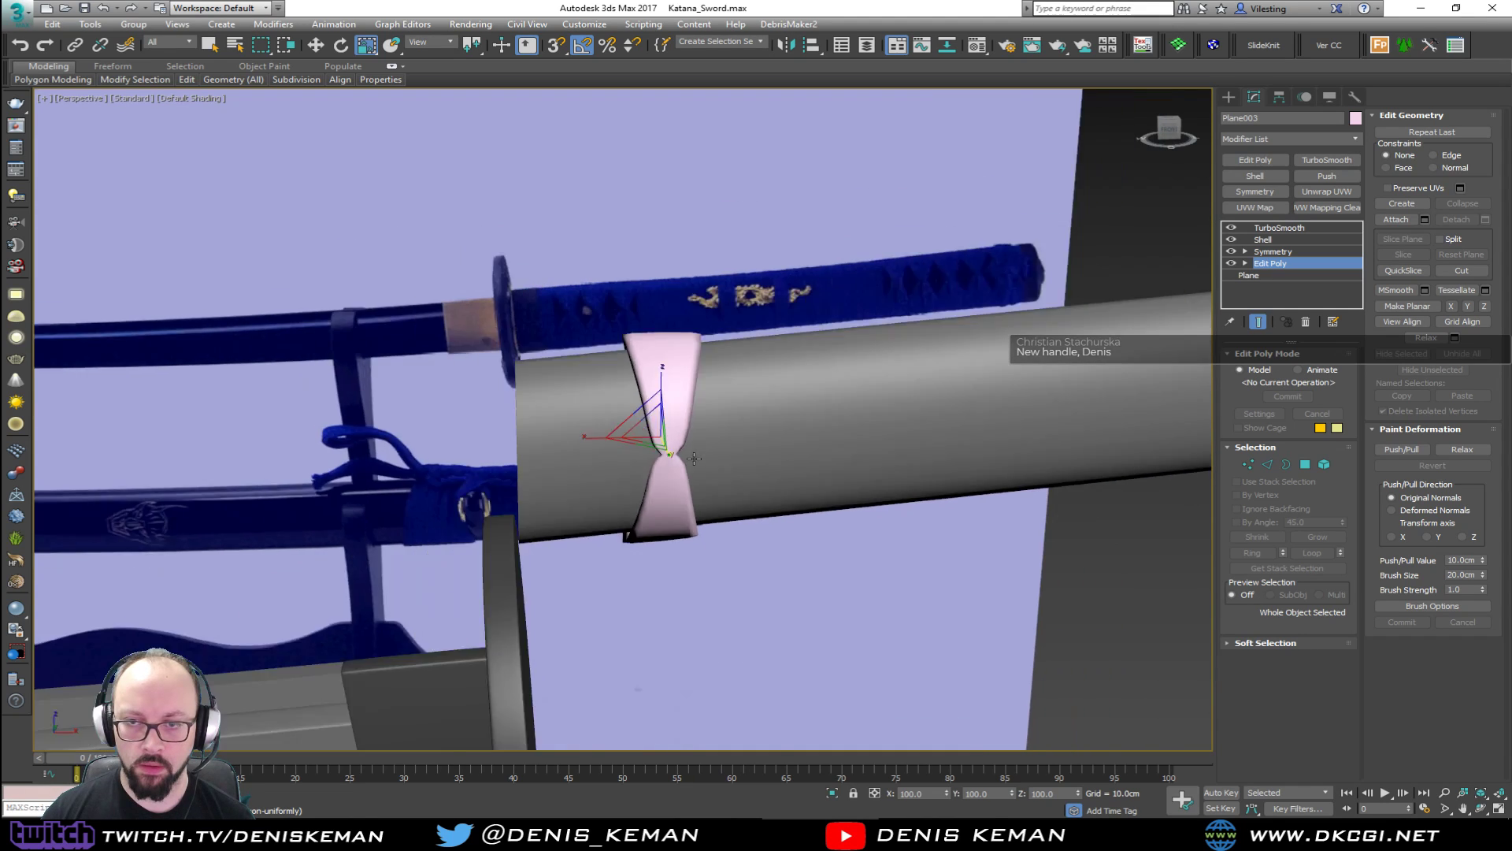
scroll(694, 457, down, 6)
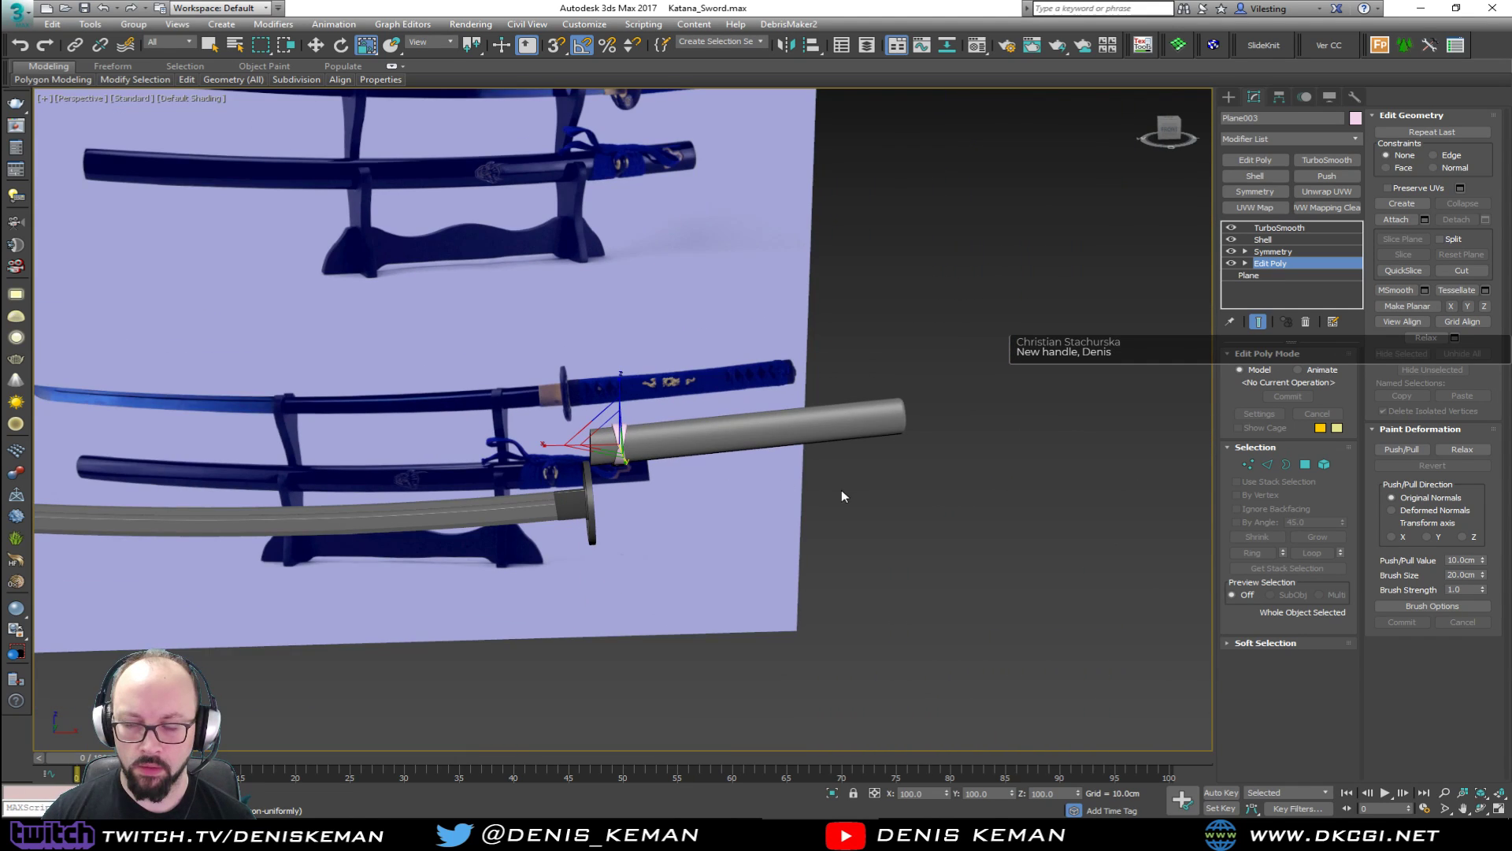
click(682, 441)
scroll(682, 445, up, 4)
key(F4)
mouse_move(681, 444)
alt+middle_down()
mouse_move(630, 425)
mouse_move(699, 431)
alt+middle_up()
Select the wrap strip in the front view and move it up off the handle copy into free space.
key(alt+w)
right_click(1030, 272)
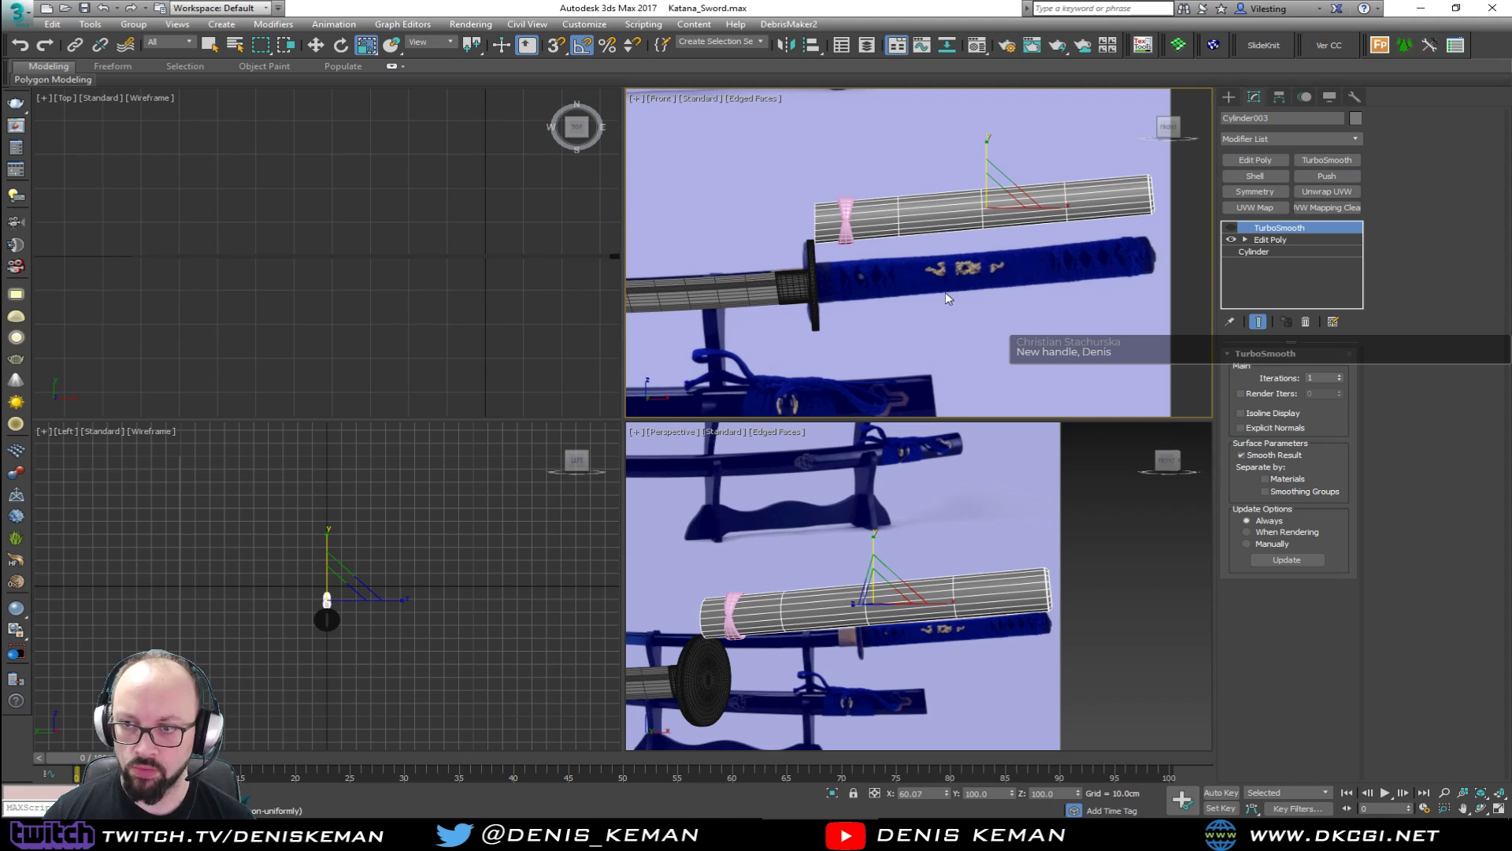
click(932, 307)
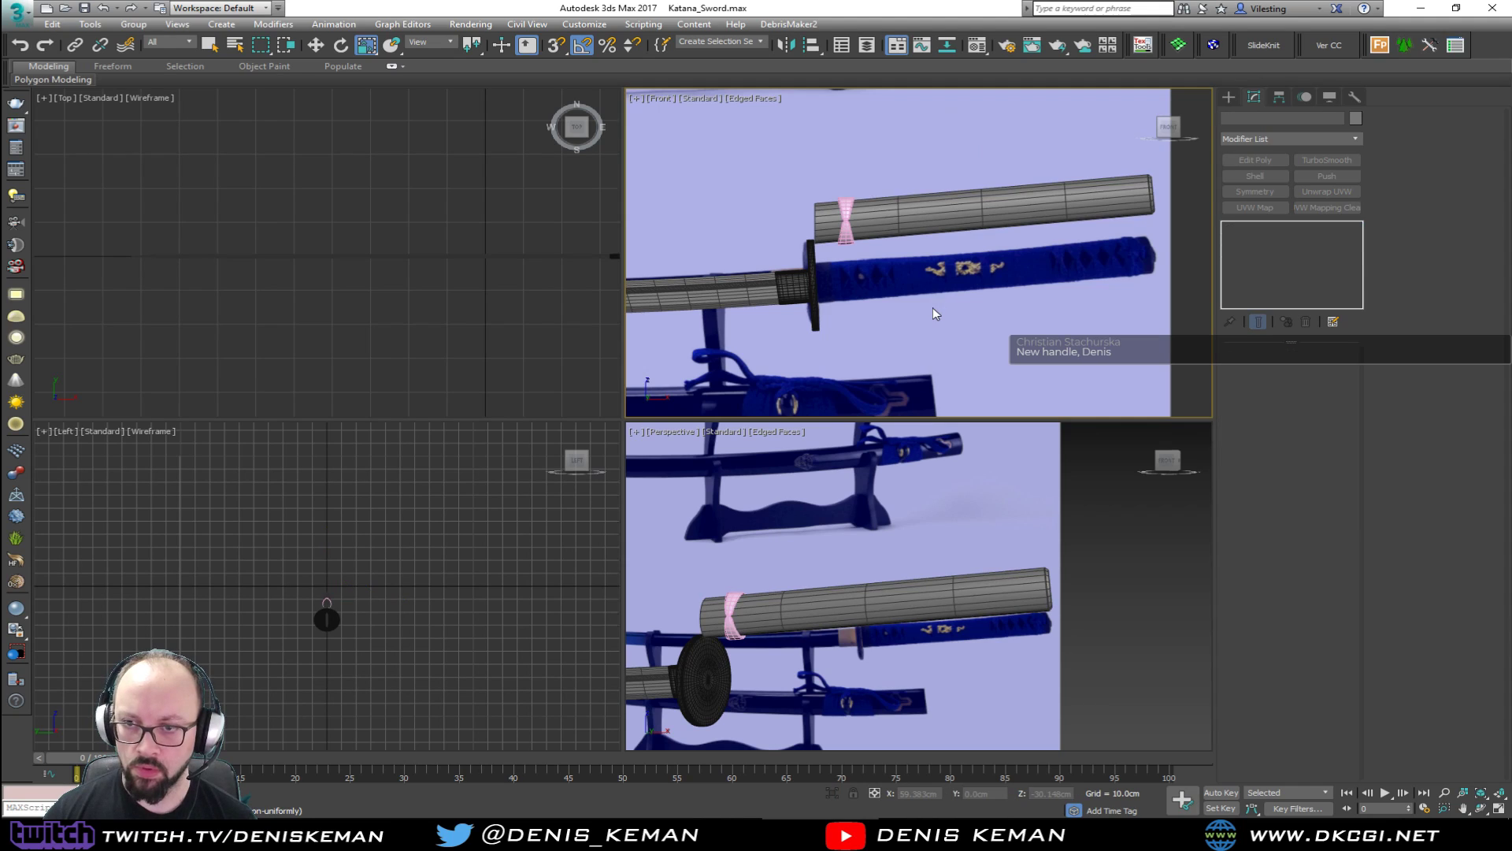
click(845, 232)
key(w)
scroll(845, 235, up, 2)
middle_drag(845, 237, 844, 295)
mouse_move(844, 295)
mouse_down()
mouse_move(838, 202)
mouse_move(900, 240)
mouse_up()
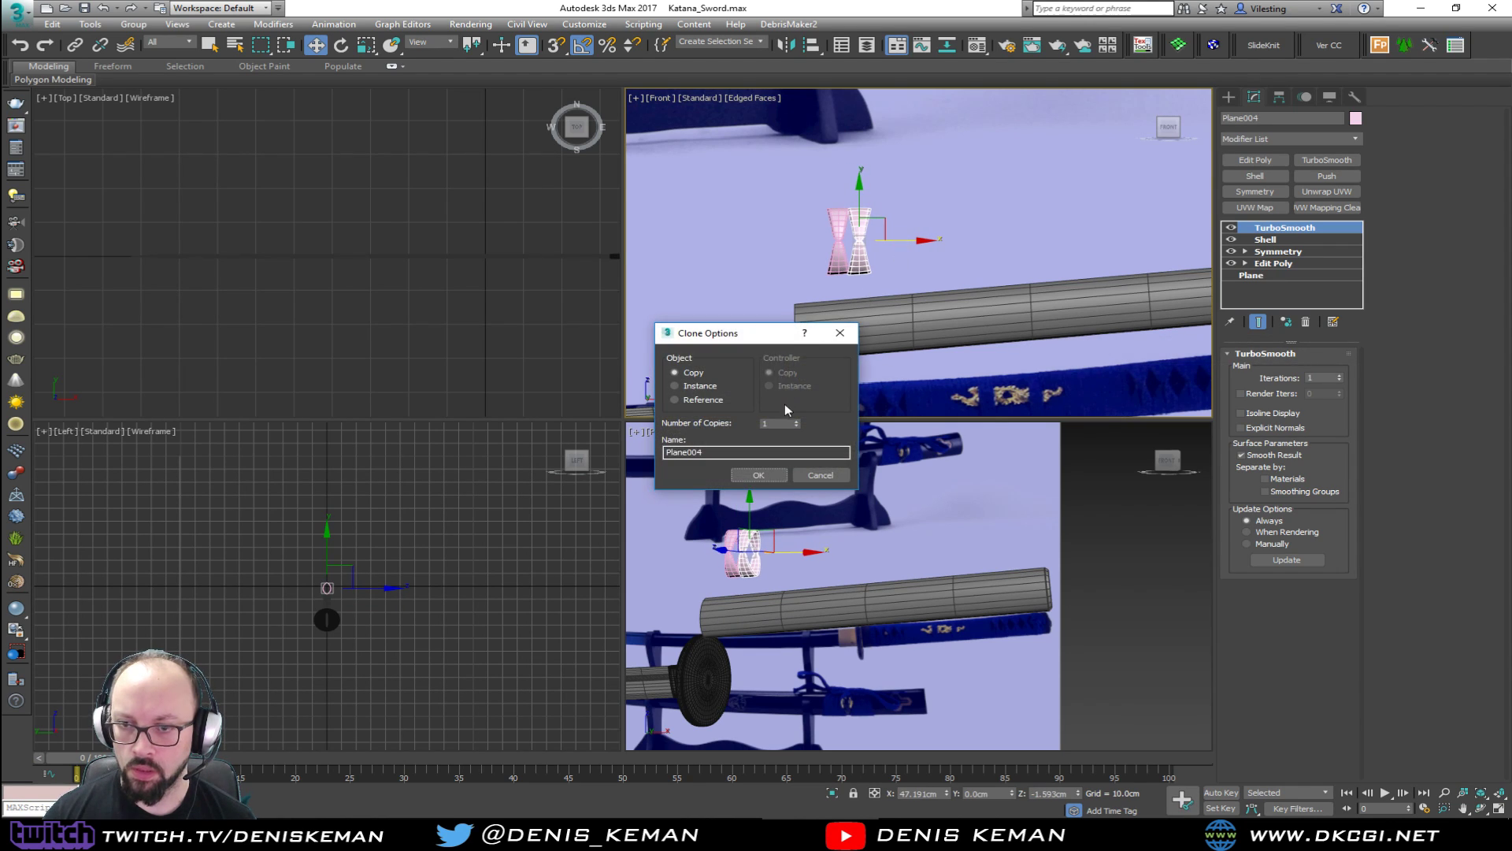
Clone the wrap strip as copies in a side-by-side row spanning the handle's length and deselect them.
double_click(762, 424)
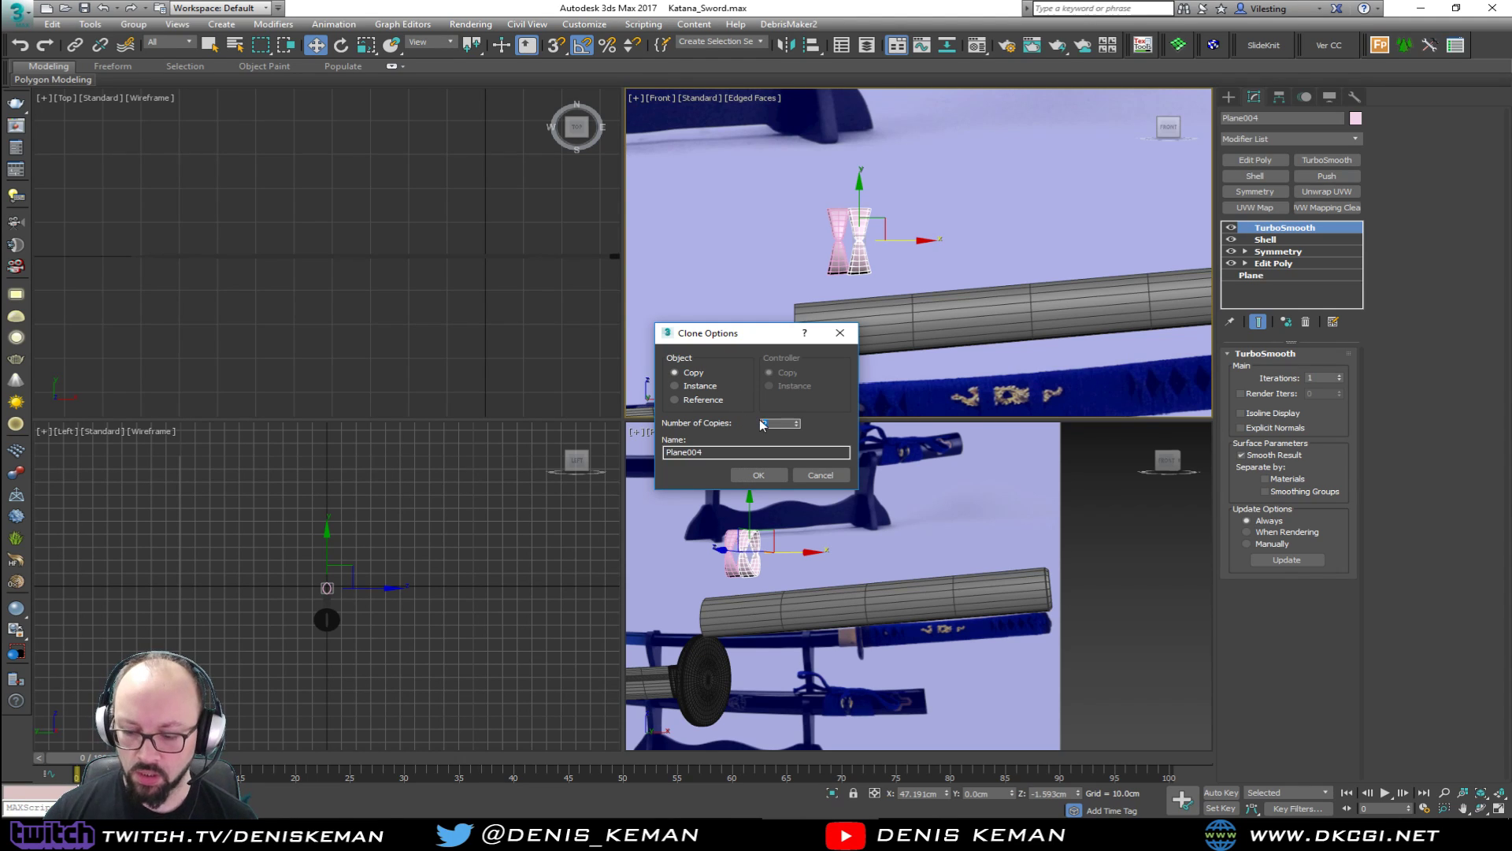
click(772, 479)
mouse_move(949, 301)
middle_down()
mouse_move(723, 301)
mouse_move(882, 307)
middle_up()
scroll(723, 301, down, 2)
click(1114, 252)
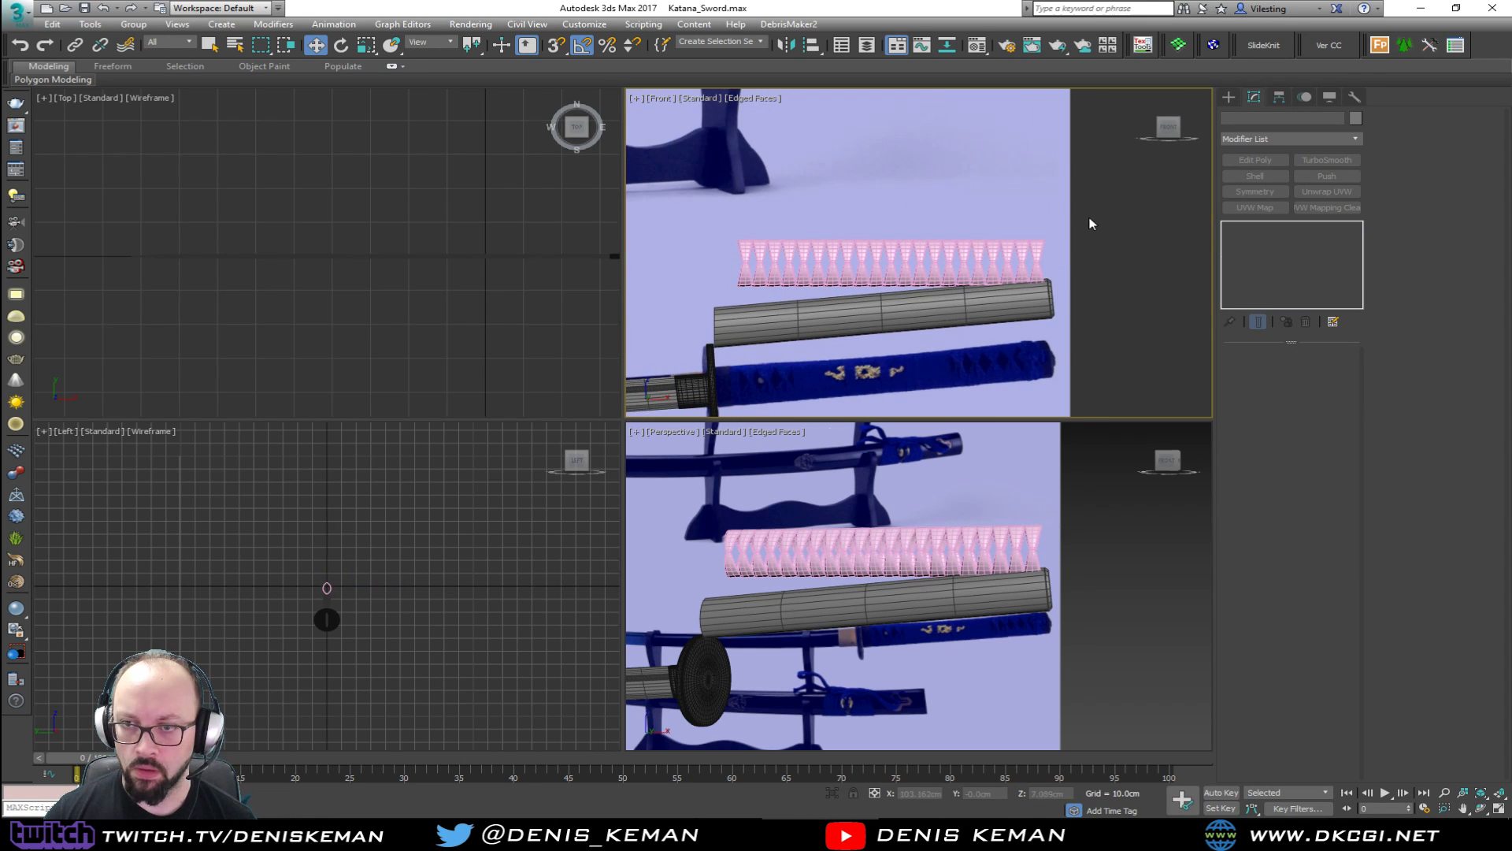
Delete the body polygons of the tilted handle copy at its Edit Poly level, keeping only the end cap.
drag(734, 261, 733, 263)
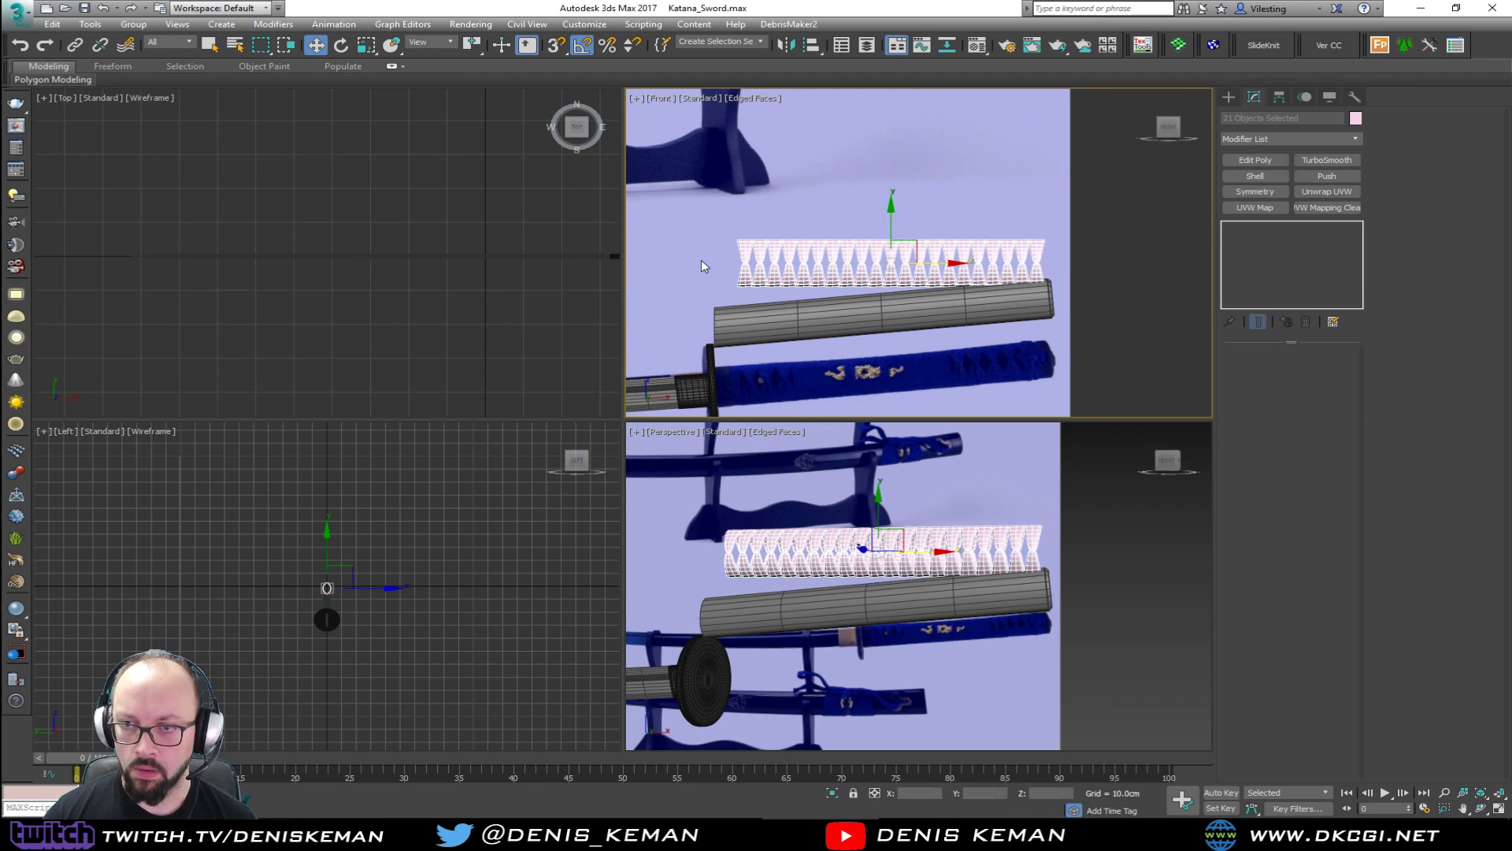
click(1063, 215)
scroll(1041, 302, up, 2)
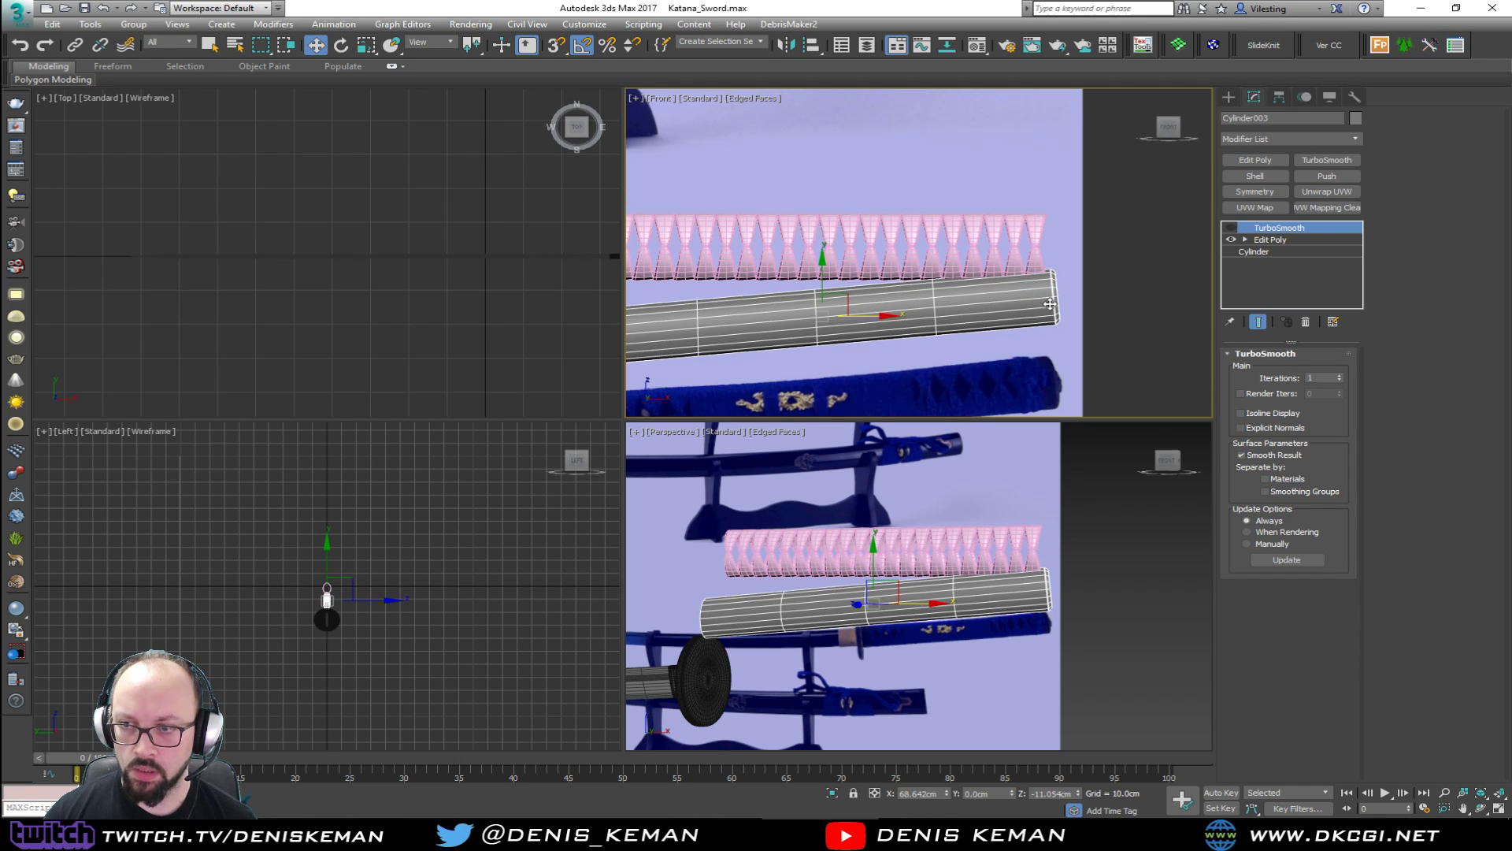
scroll(996, 307, up, 2)
key(alt+w)
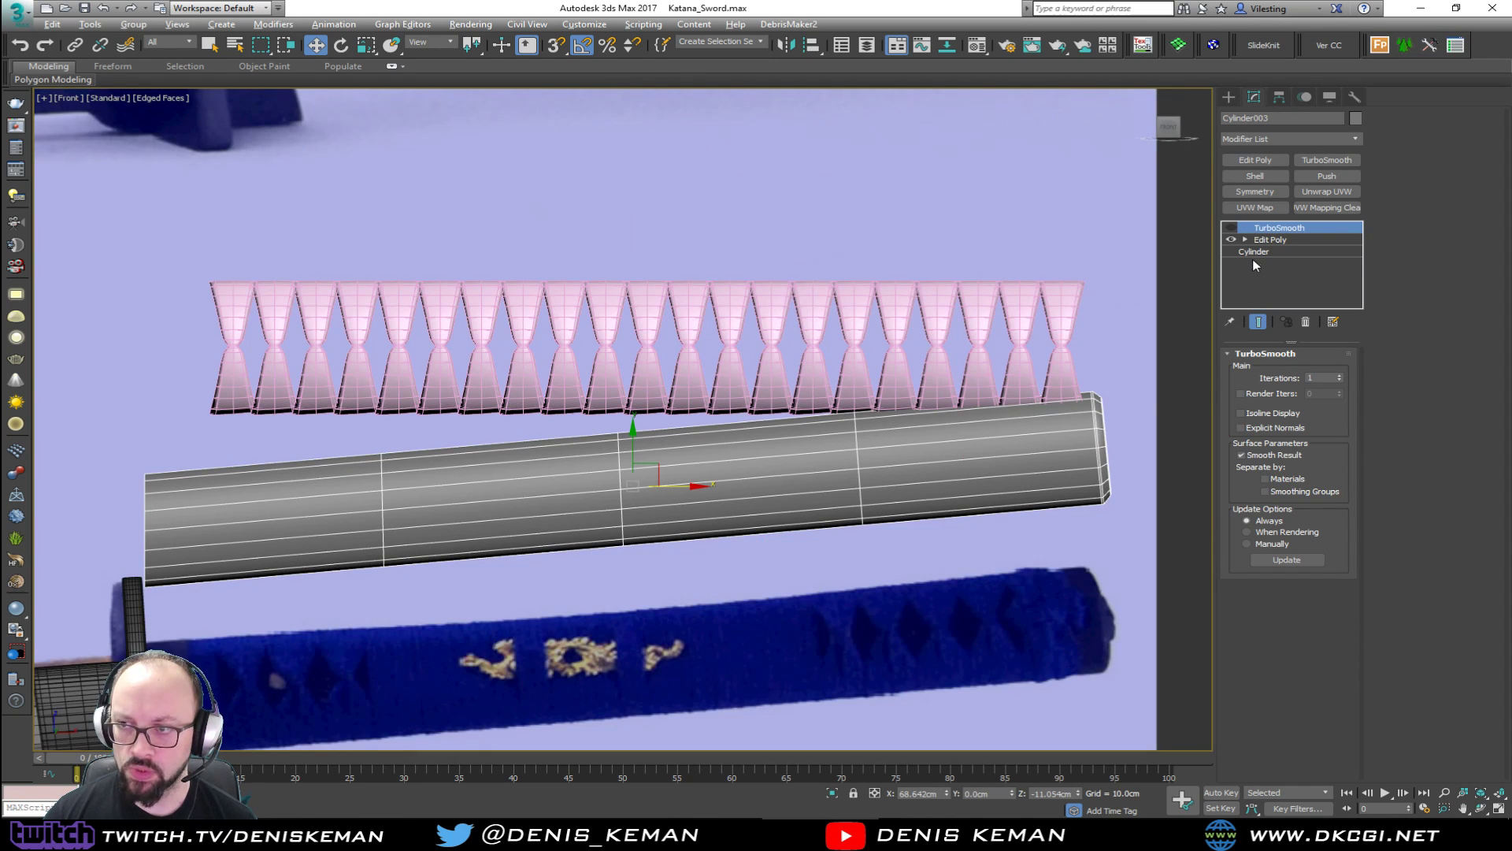
click(1271, 240)
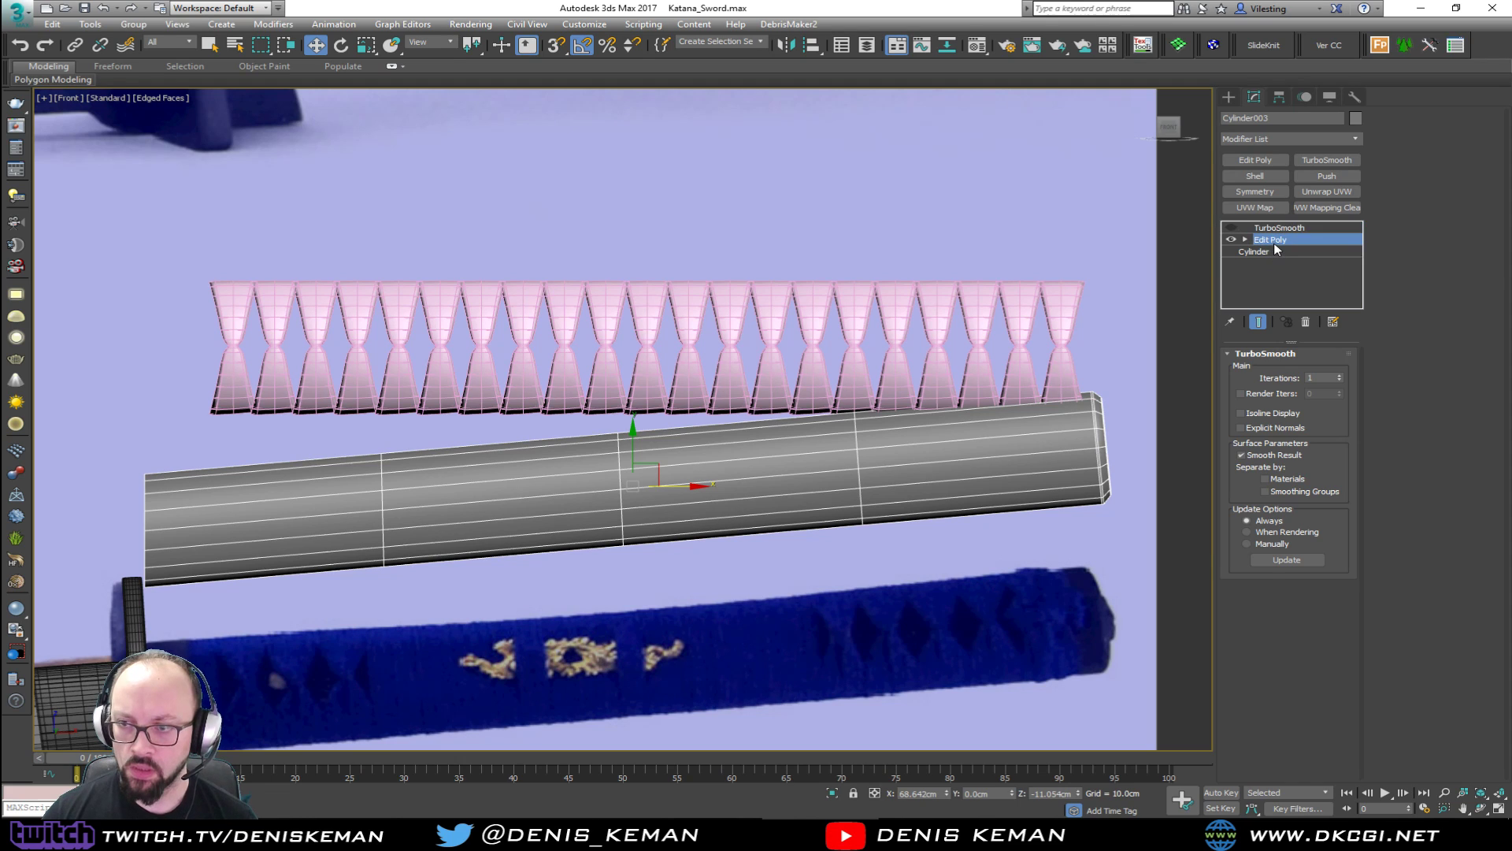
drag(831, 611, 831, 611)
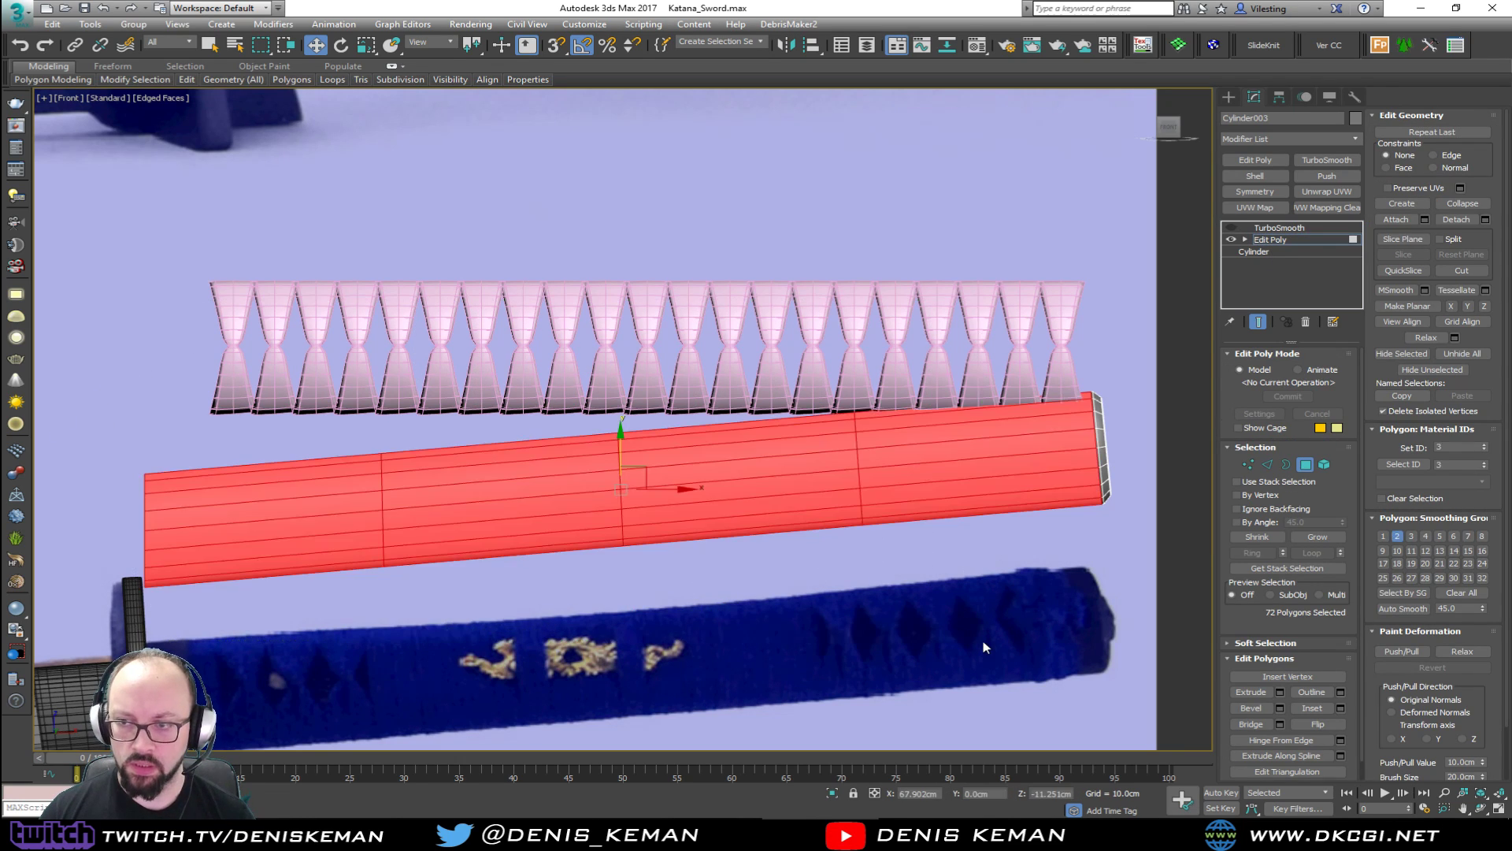
key(Delete)
key(4)
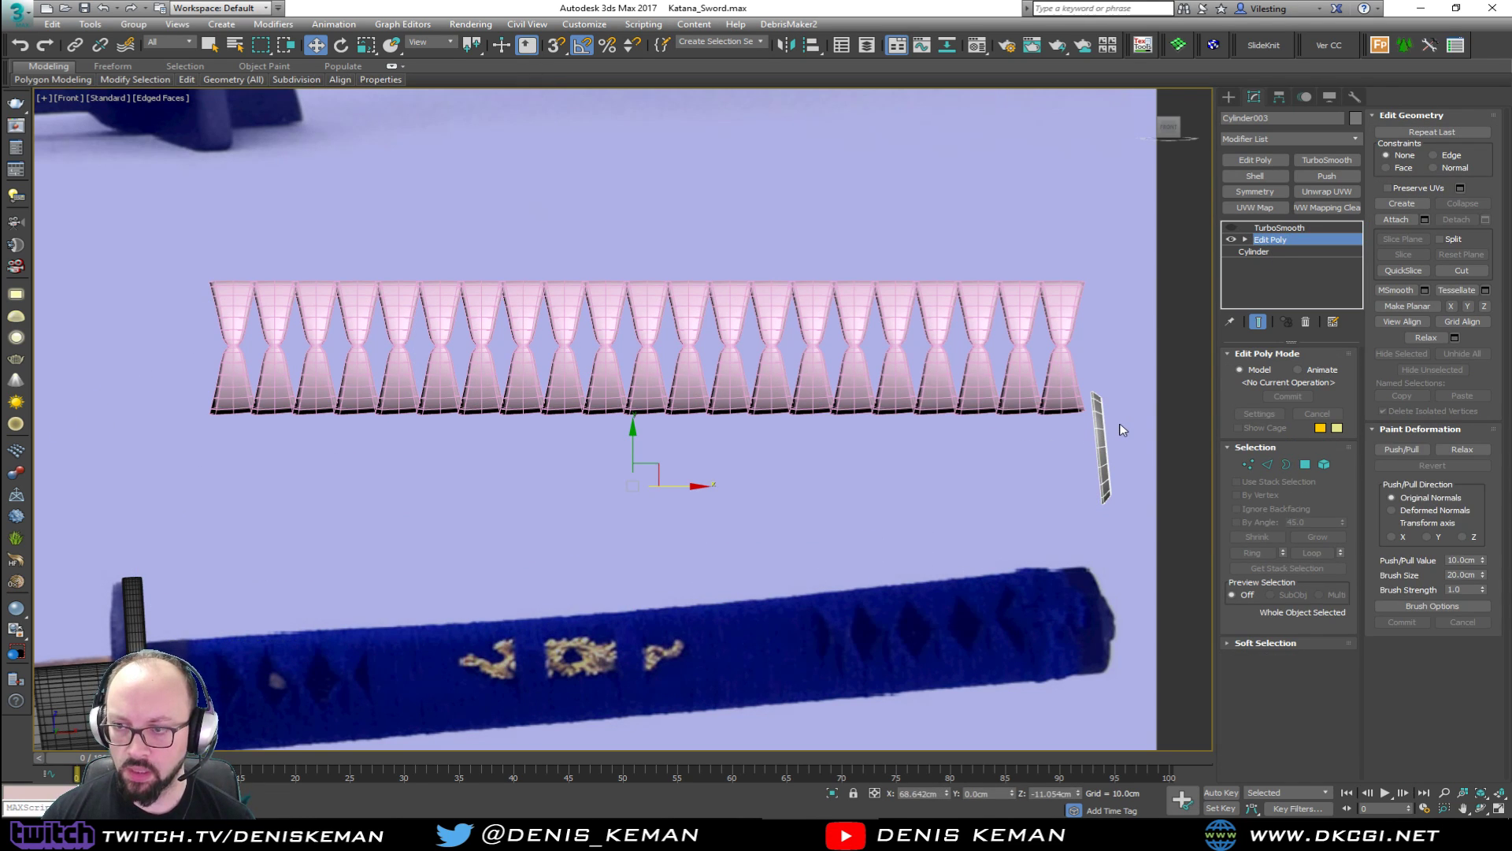
Center the end cap's pivot to the object, rotate the cap upright and move it to the end of the wrap strip row.
middle_drag(1123, 429, 943, 453)
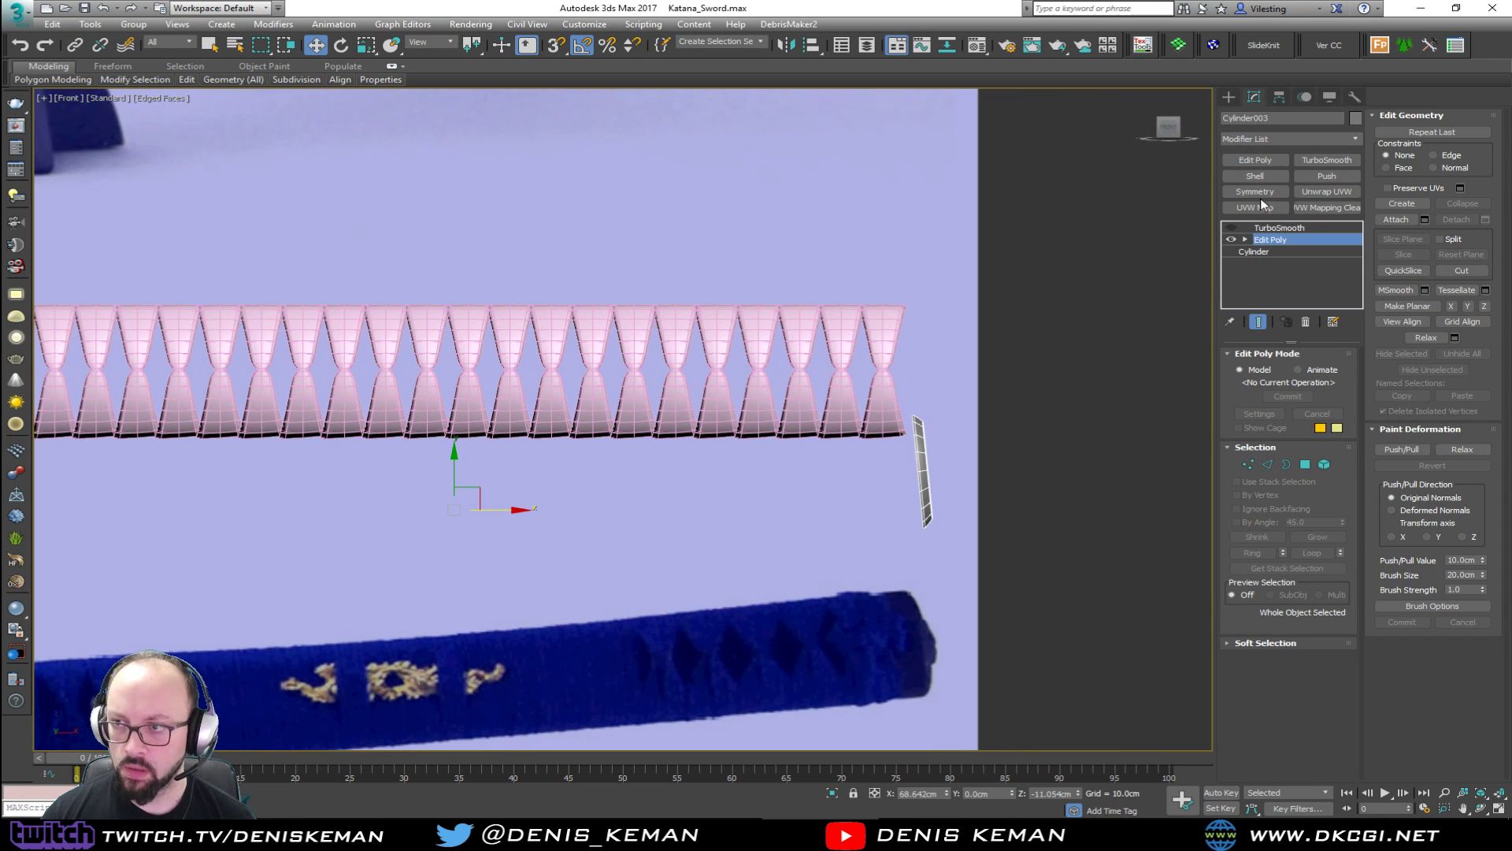
click(1282, 103)
click(1288, 193)
click(1289, 265)
click(1285, 197)
key(e)
drag(977, 451, 895, 377)
key(w)
key(1)
key(ctrl+z)
click(923, 388)
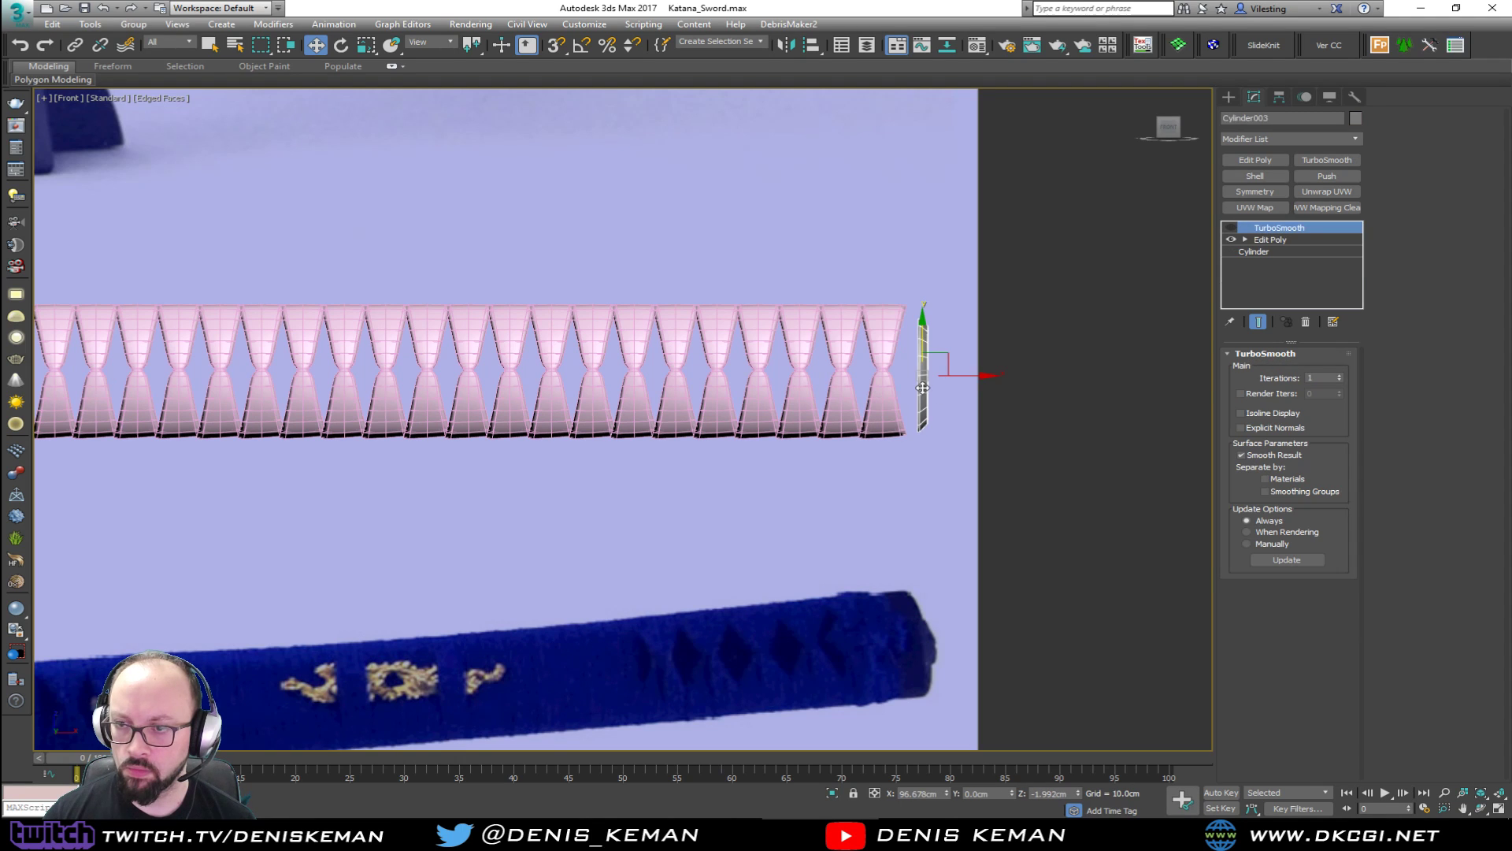
Extrude the cap's open border horizontally through the whole wrap strip row to rebuild a straight handle, and leave border editing.
click(1283, 243)
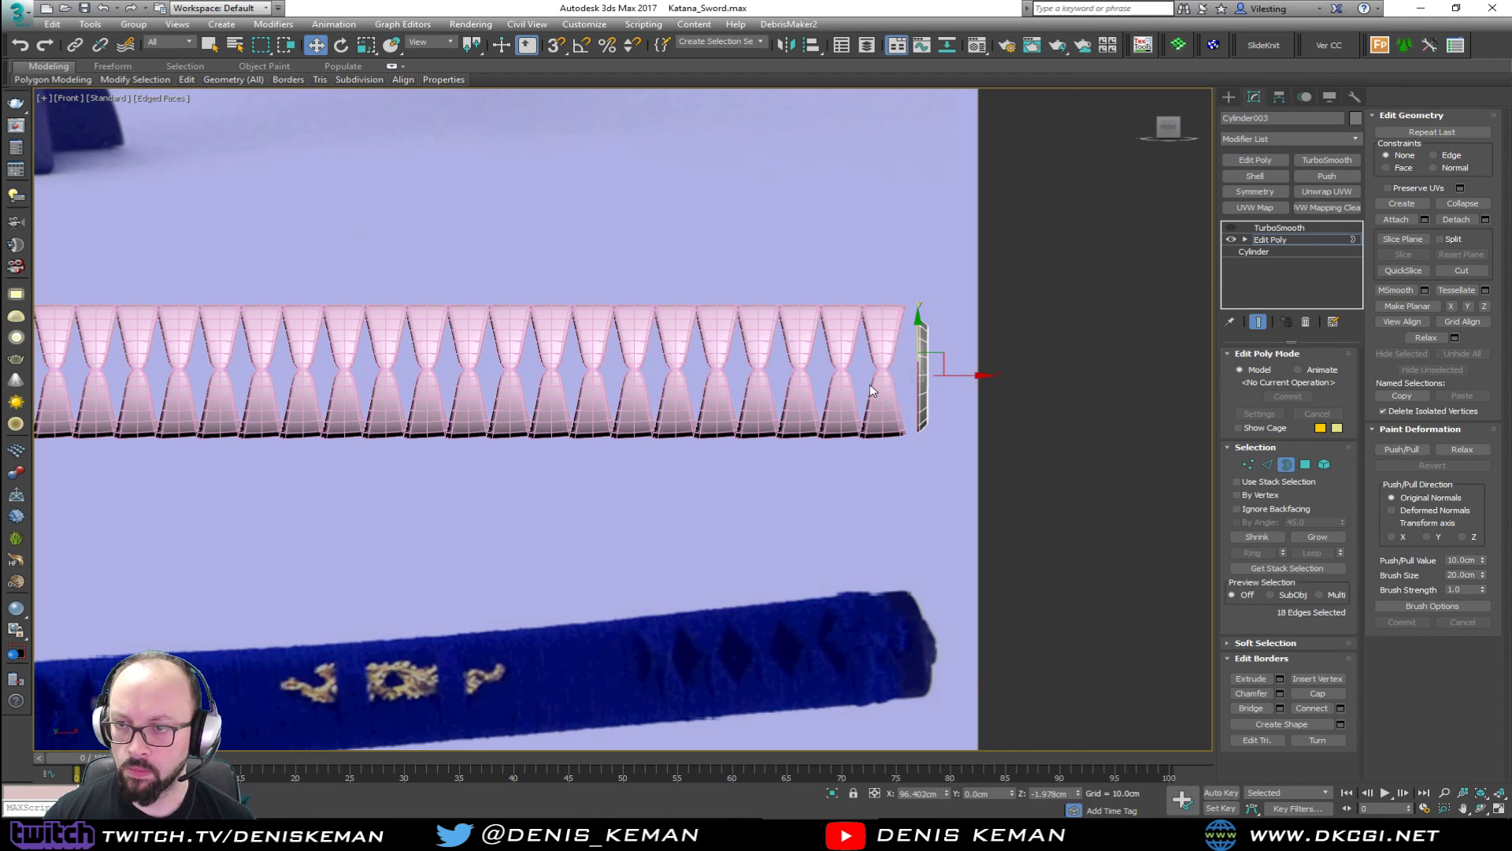
scroll(988, 374, down, 2)
shift+drag(1032, 368, 404, 374)
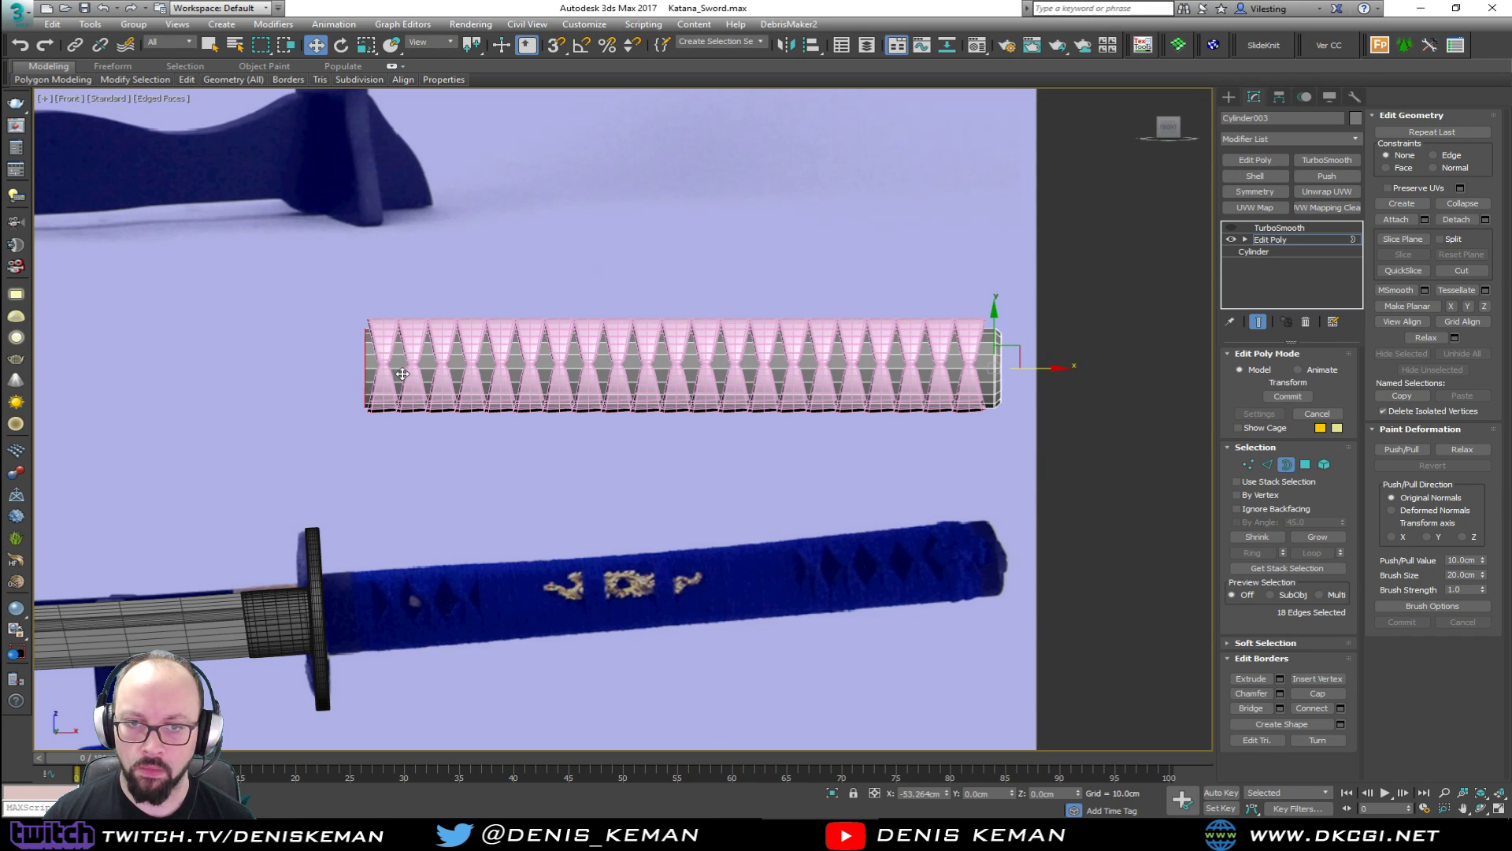
click(1271, 397)
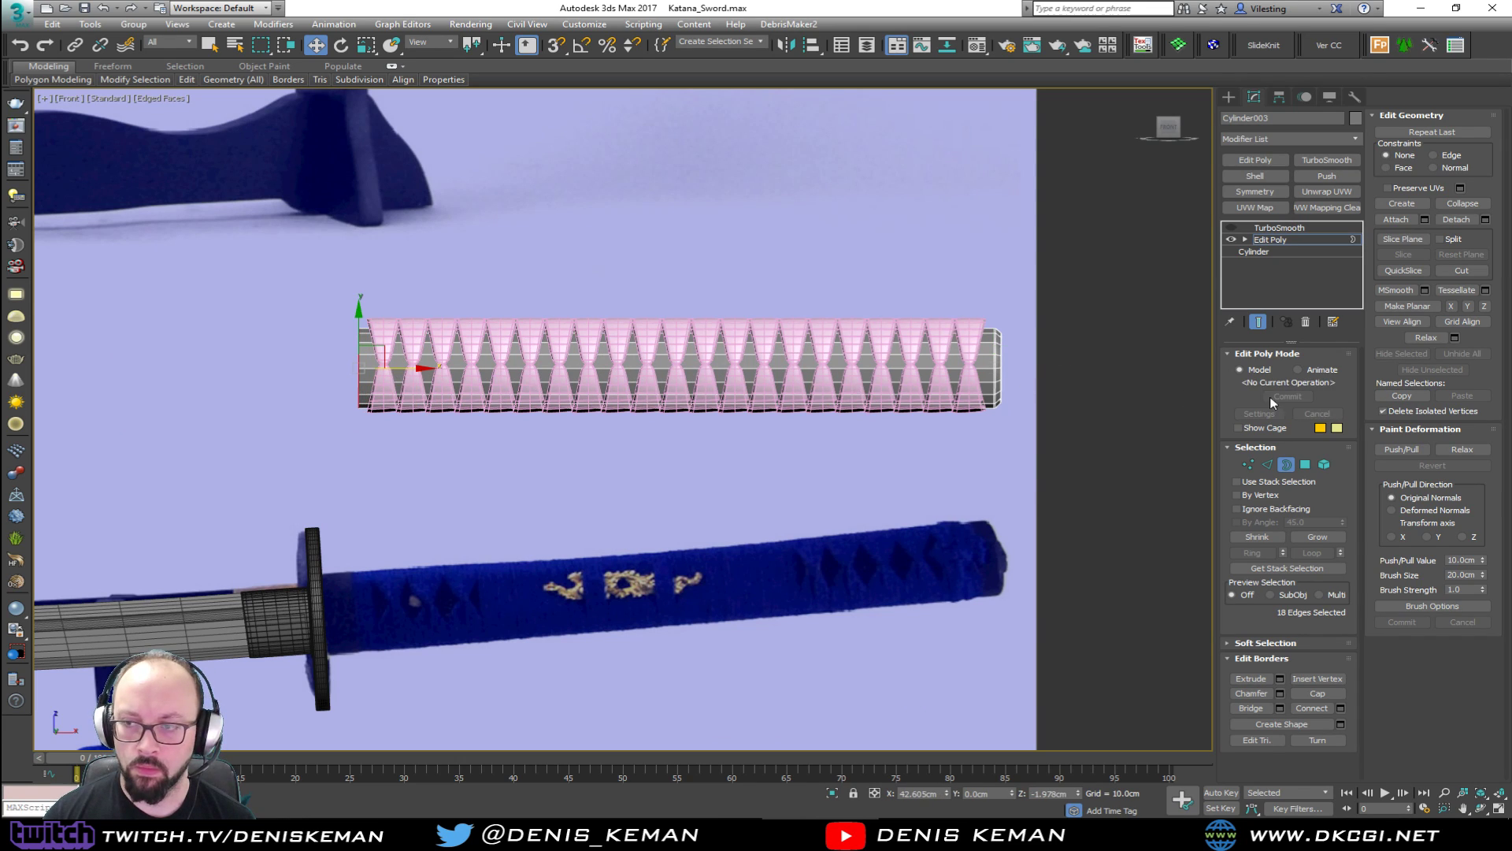
click(1288, 464)
click(1094, 413)
Examine in the perspective view how the wrap strips sit around the rebuilt handle.
key(alt+w)
click(1068, 620)
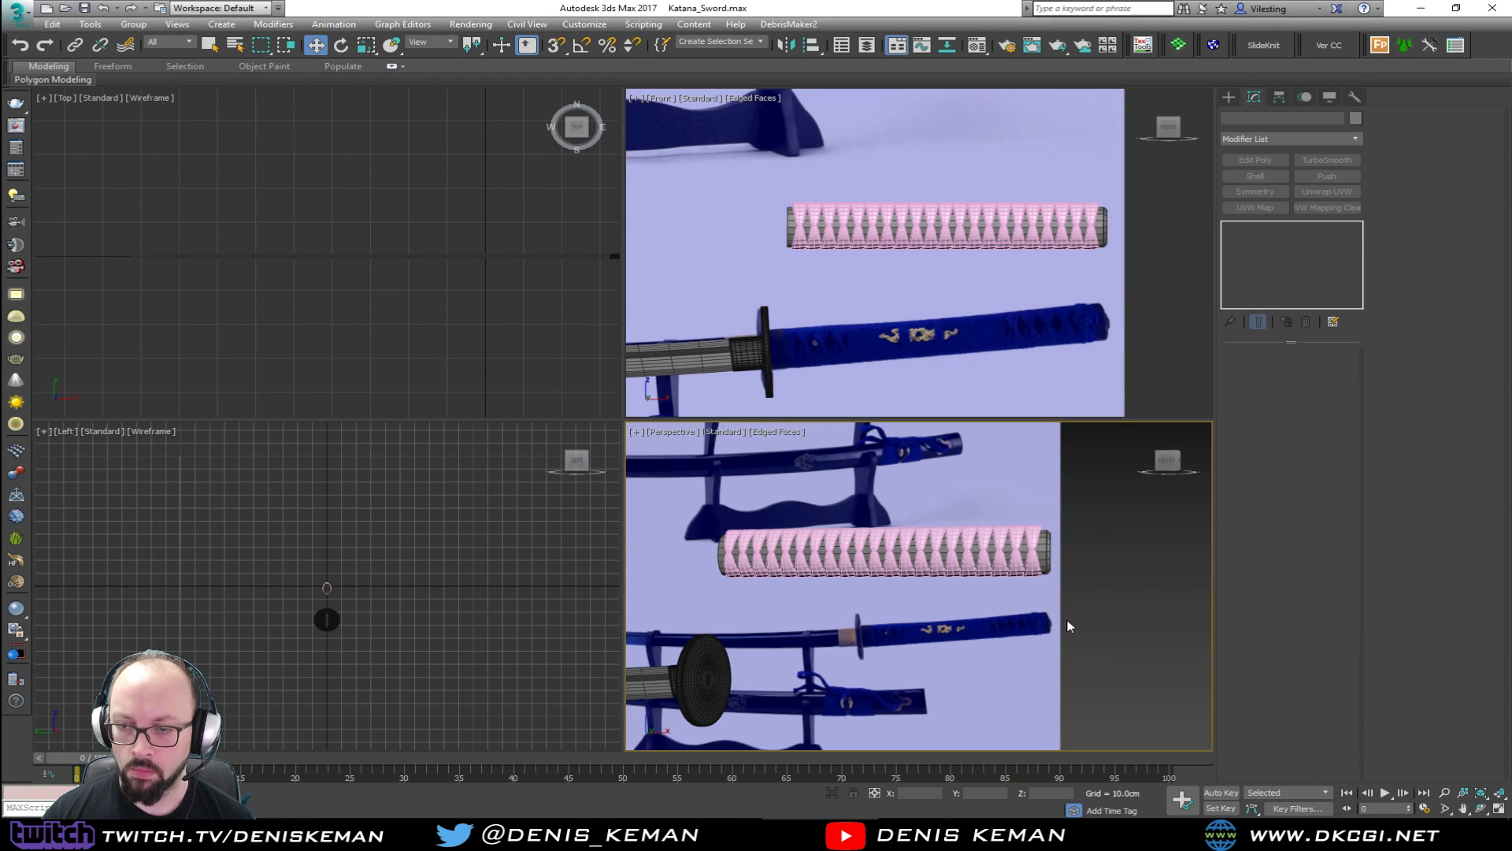
key(alt+w)
alt+middle_drag(871, 436, 652, 263)
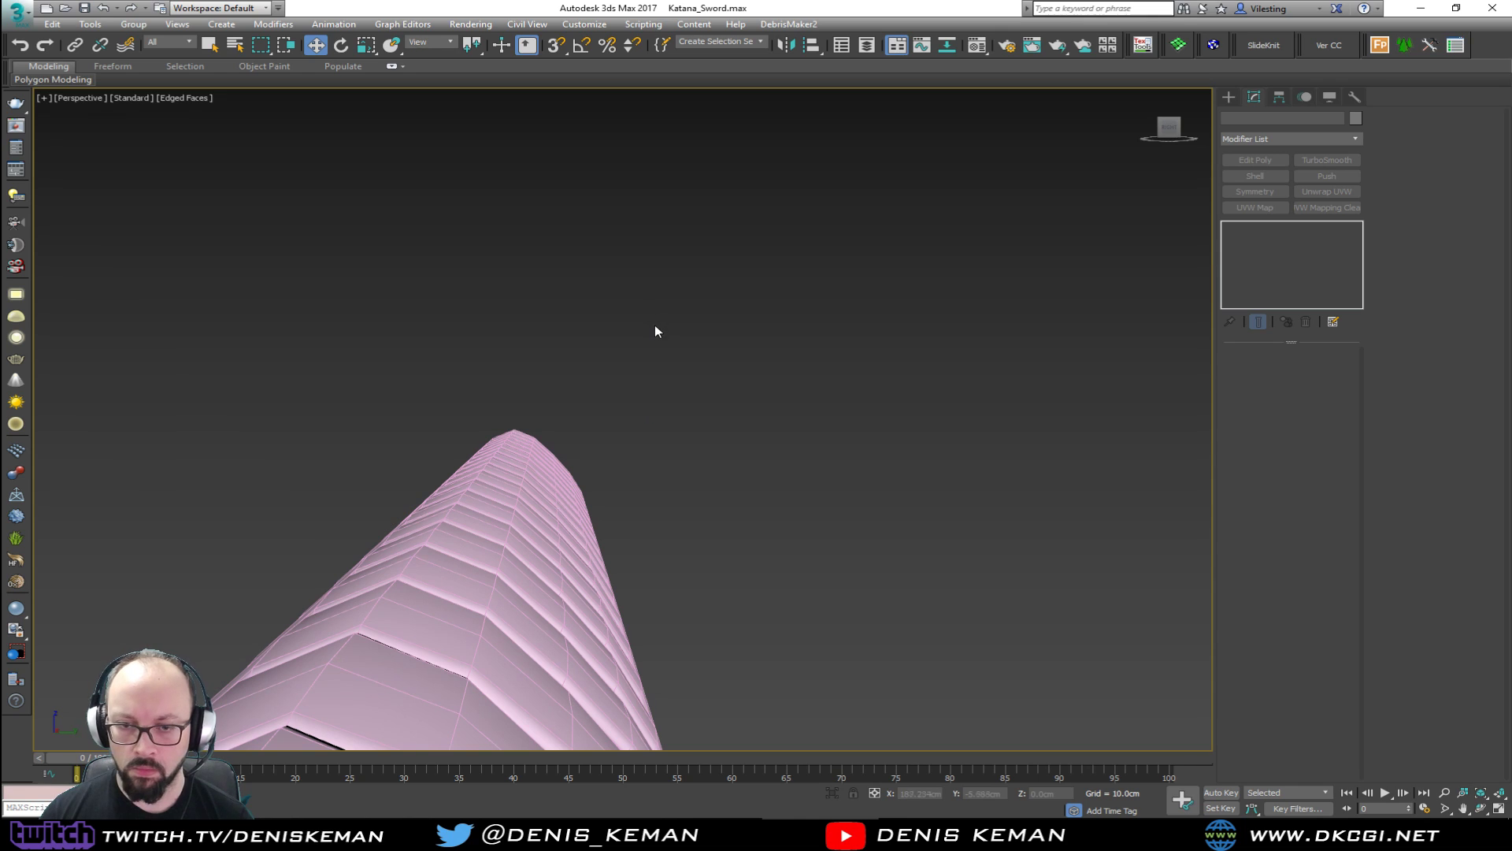
scroll(657, 339, down, 5)
alt+middle_drag(660, 352, 916, 407)
middle_drag(508, 408, 693, 426)
scroll(490, 479, up, 5)
Select the five wrap strips nearest the handle's open end.
click(509, 490)
key(F4)
middle_drag(811, 425, 570, 418)
scroll(570, 419, down, 3)
ctrl+click(439, 459)
ctrl+click(545, 442)
ctrl+click(606, 432)
ctrl+click(659, 422)
key(F4)
scroll(756, 389, down, 3)
key(alt+w)
Select the full row of wrap strips in the front view and scale it down slightly in height to hug the handle.
right_click(839, 264)
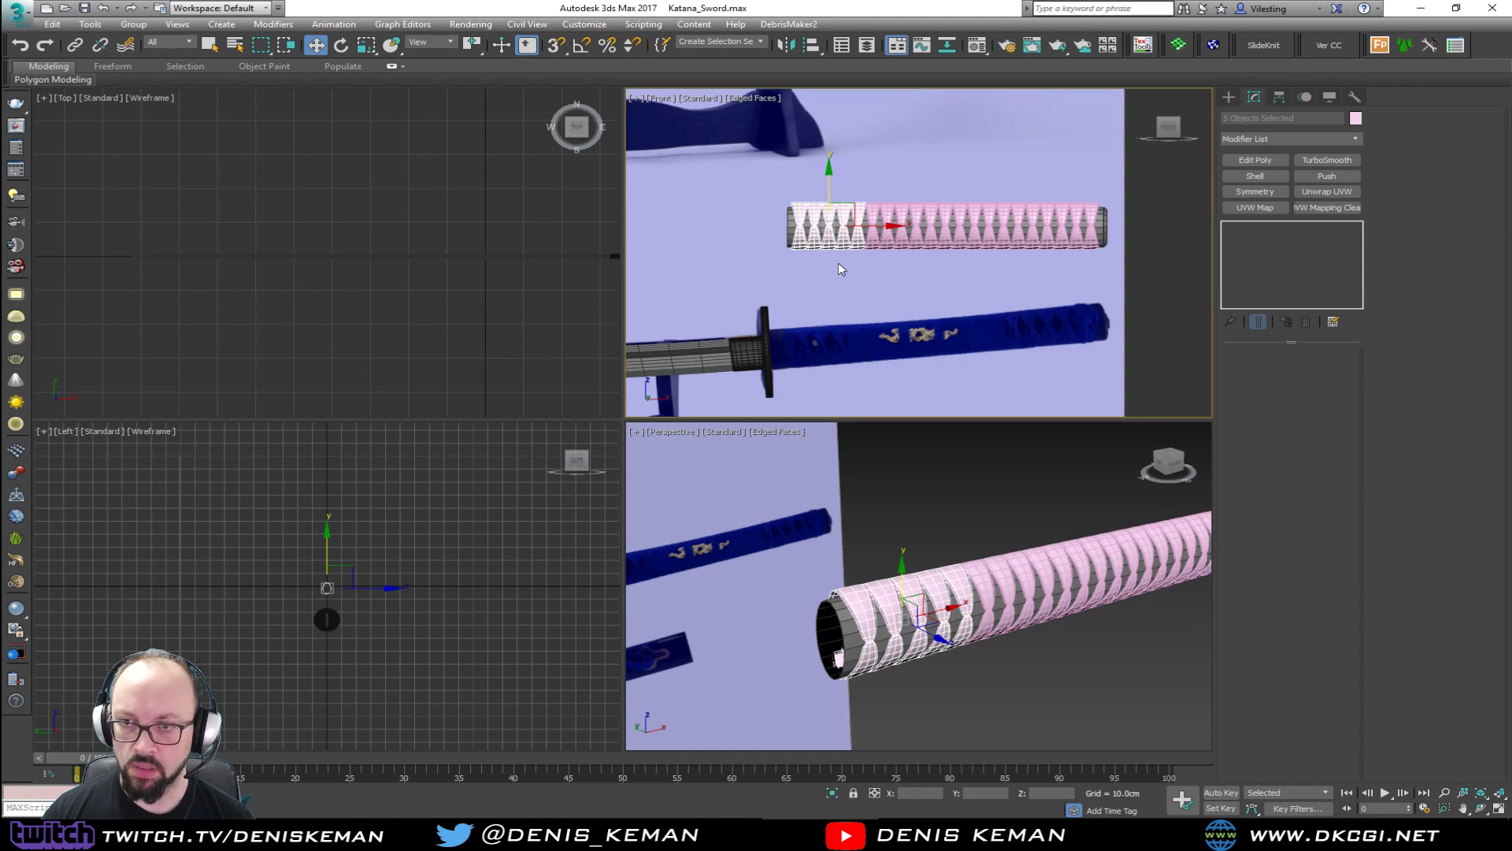
key(alt+w)
drag(318, 258, 994, 359)
scroll(735, 367, up, 2)
key(alt+x)
middle_drag(942, 375, 567, 380)
middle_drag(796, 397, 970, 391)
key(r)
drag(415, 315, 418, 326)
key(w)
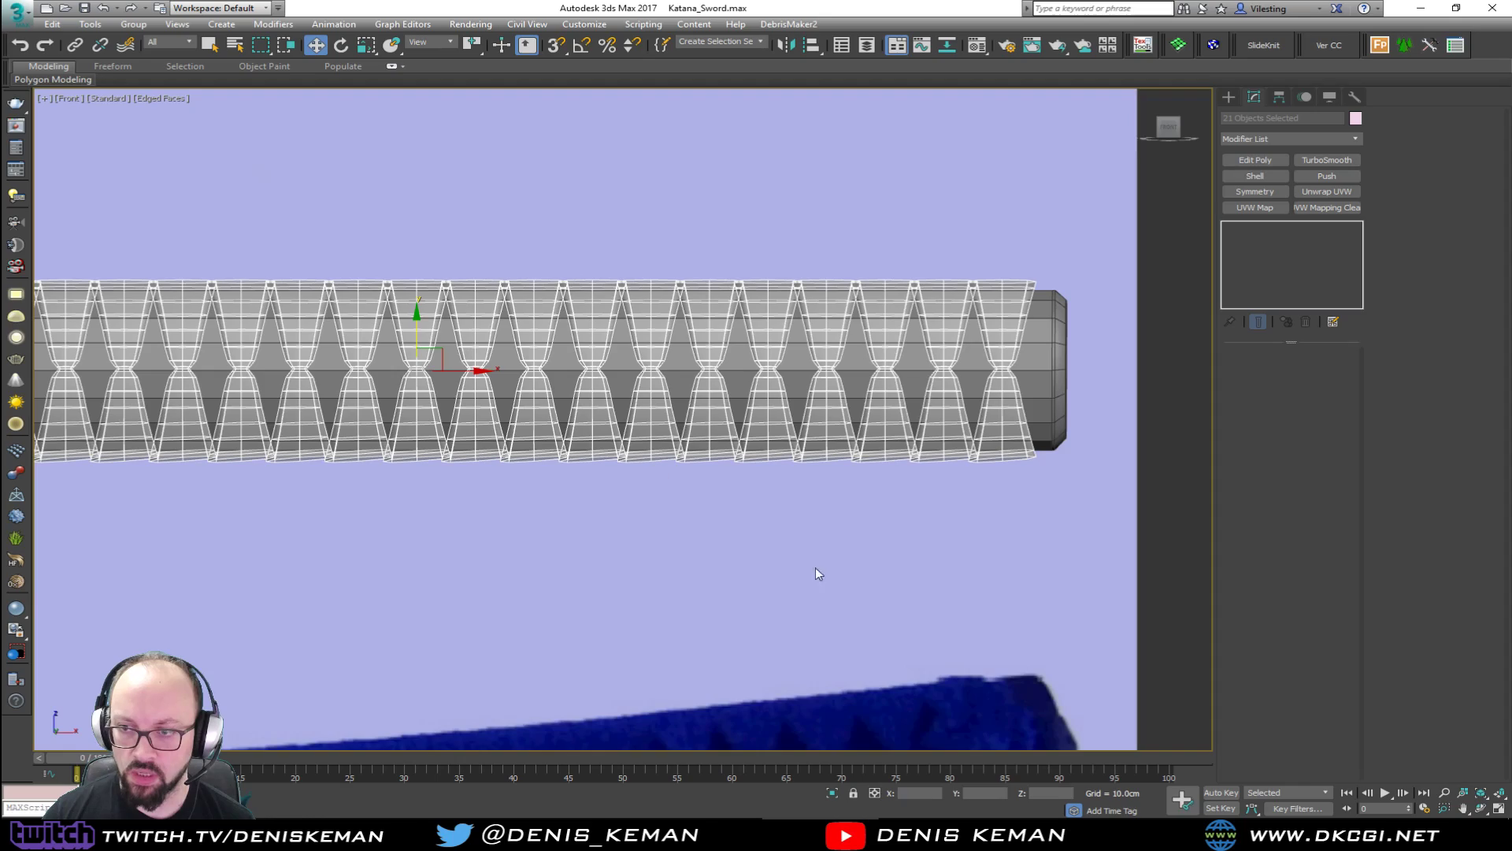
Scale the wrap strips to 96% in Z in the perspective view, using shading without edges to judge the fit.
key(alt+w)
scroll(772, 540, down, 2)
key(alt+w)
alt+middle_drag(771, 540, 880, 514)
middle_drag(880, 515, 691, 456)
scroll(794, 406, up, 2)
key(F4)
key(alt+x)
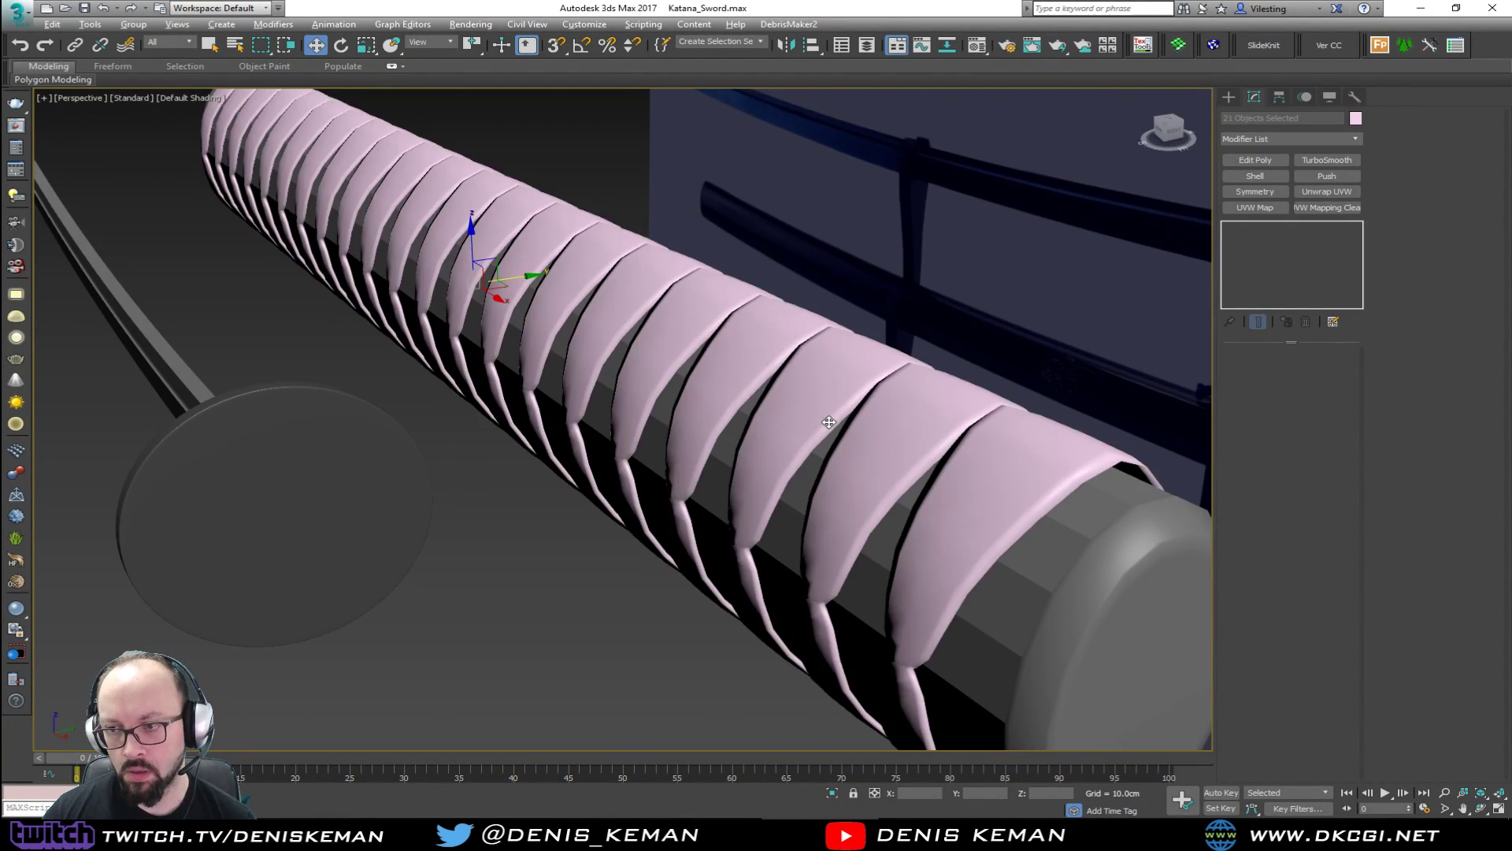
middle_drag(889, 428, 853, 427)
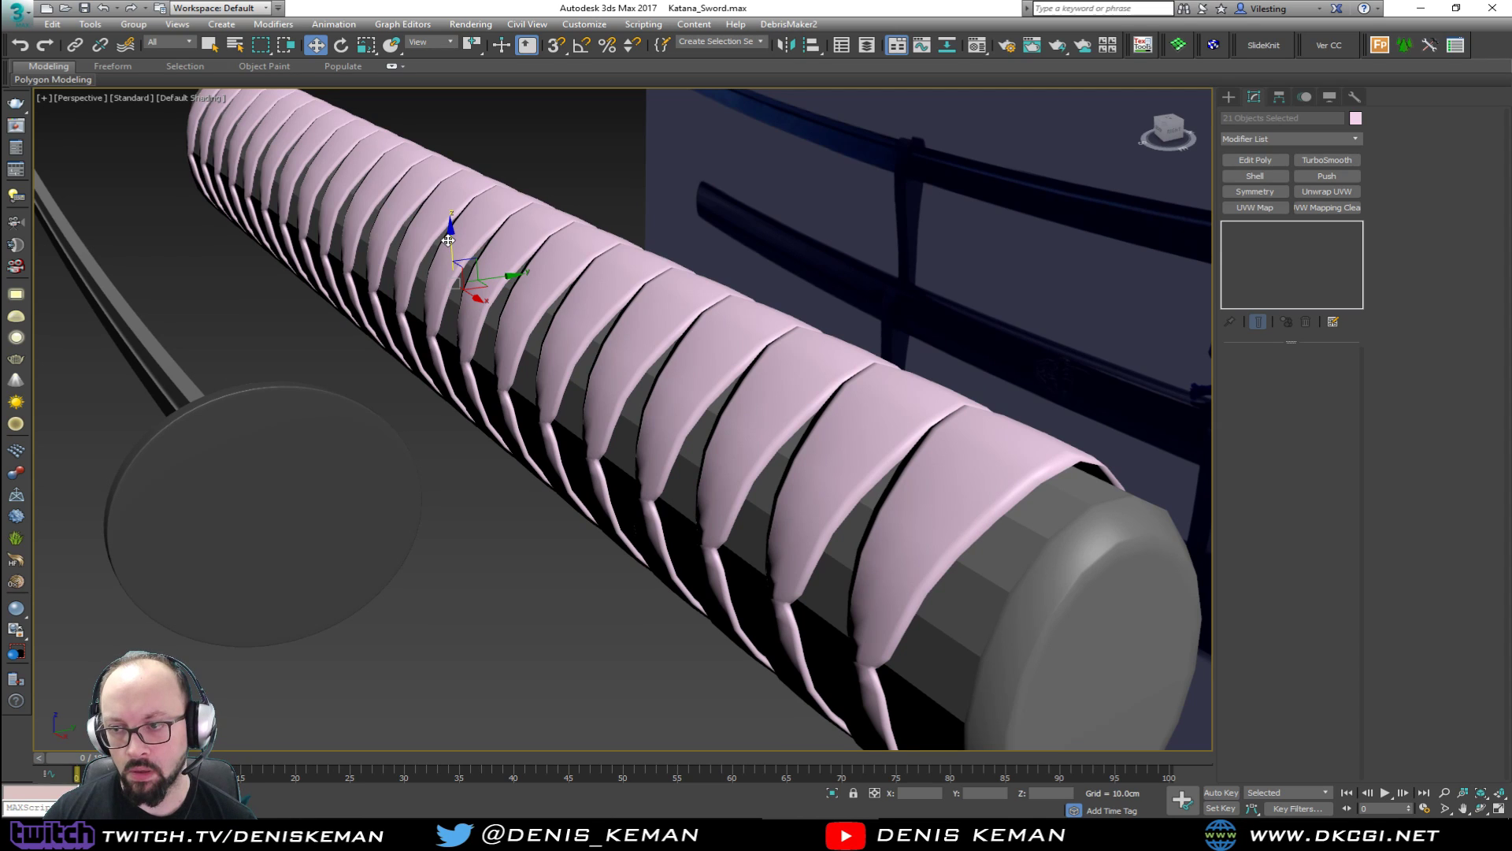
drag(448, 240, 448, 242)
key(ctrl+z)
key(r)
drag(451, 238, 451, 239)
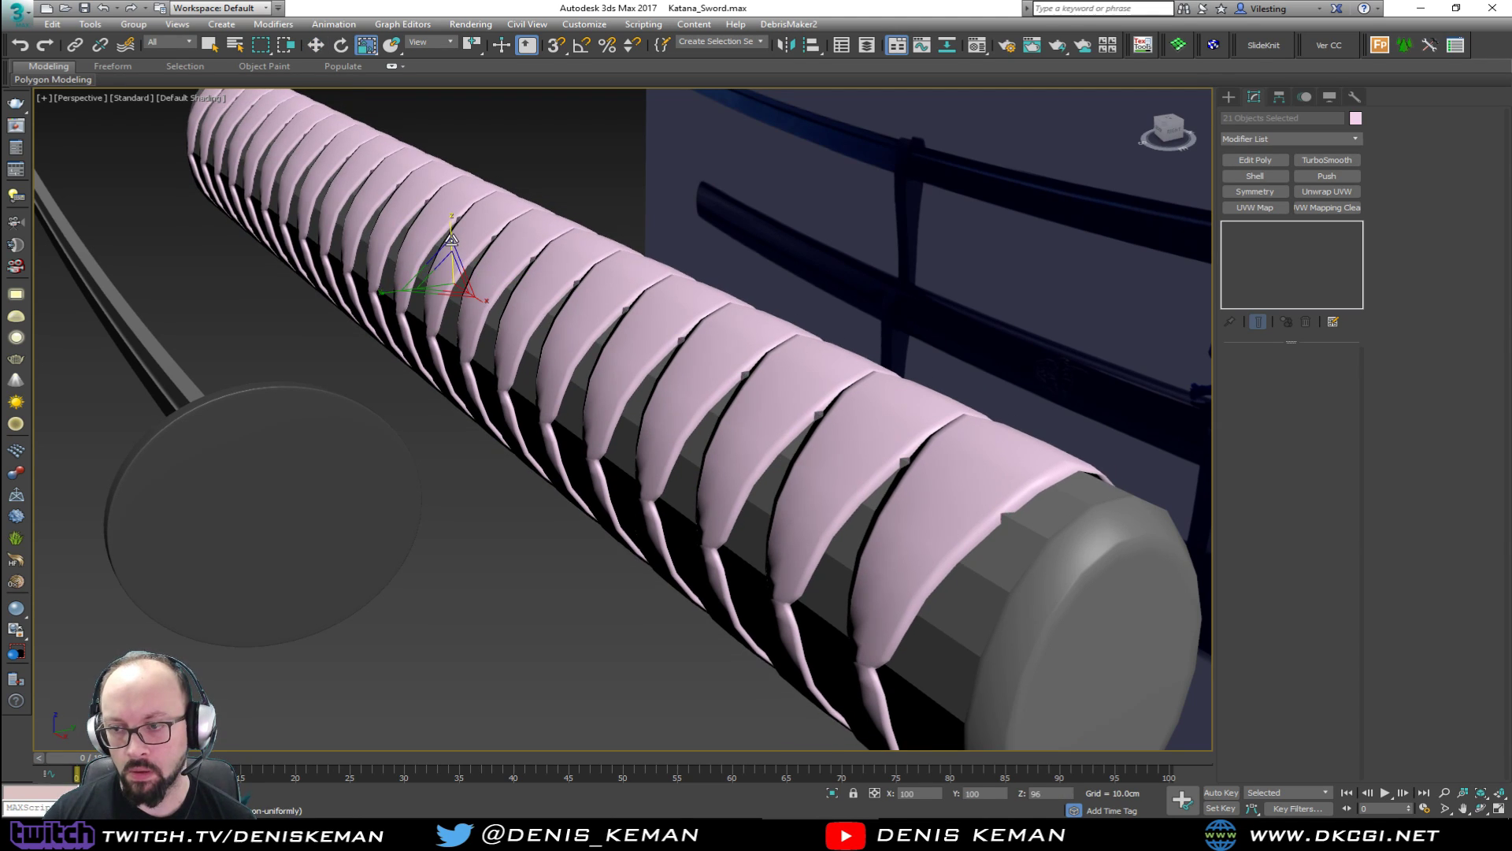
alt+middle_drag(451, 239, 748, 423)
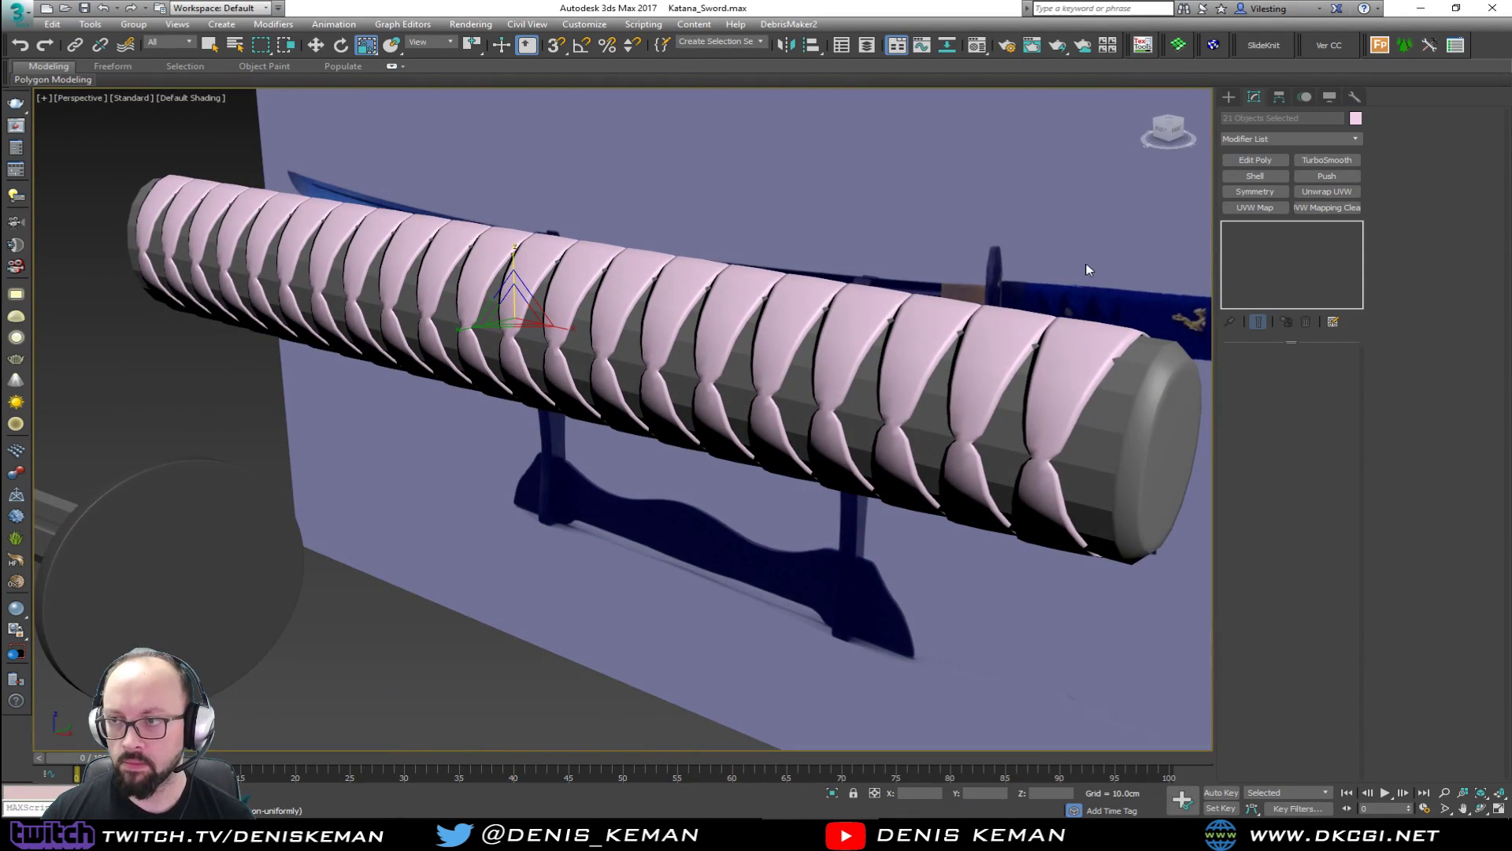
Add another TurboSmooth modifier to all selected wrap strips.
key(F4)
click(1321, 163)
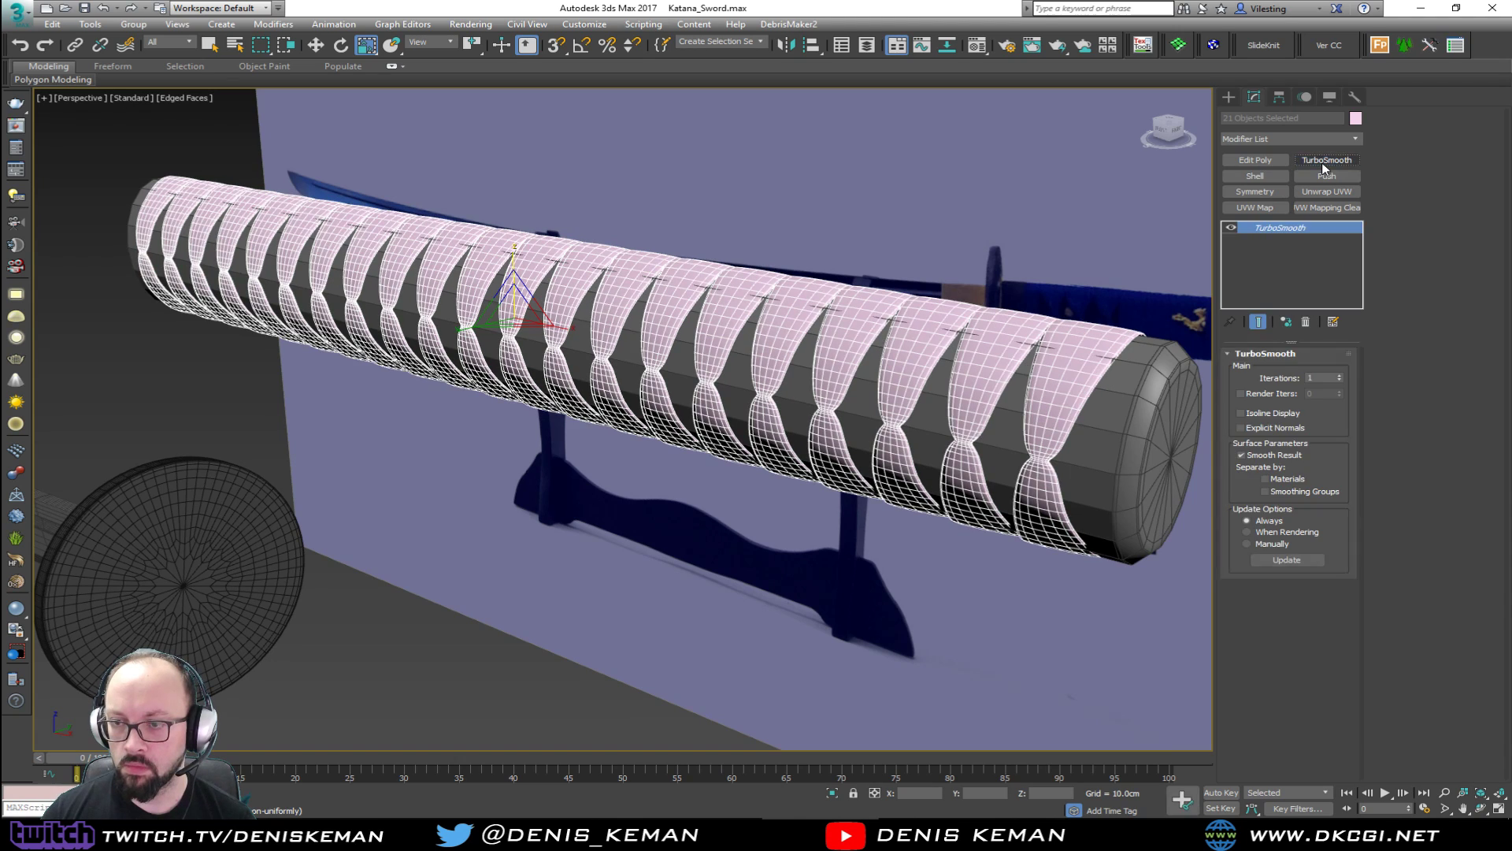
key(F4)
Turn on the existing TurboSmooth of the straight handle cylinder and deselect it.
click(1167, 489)
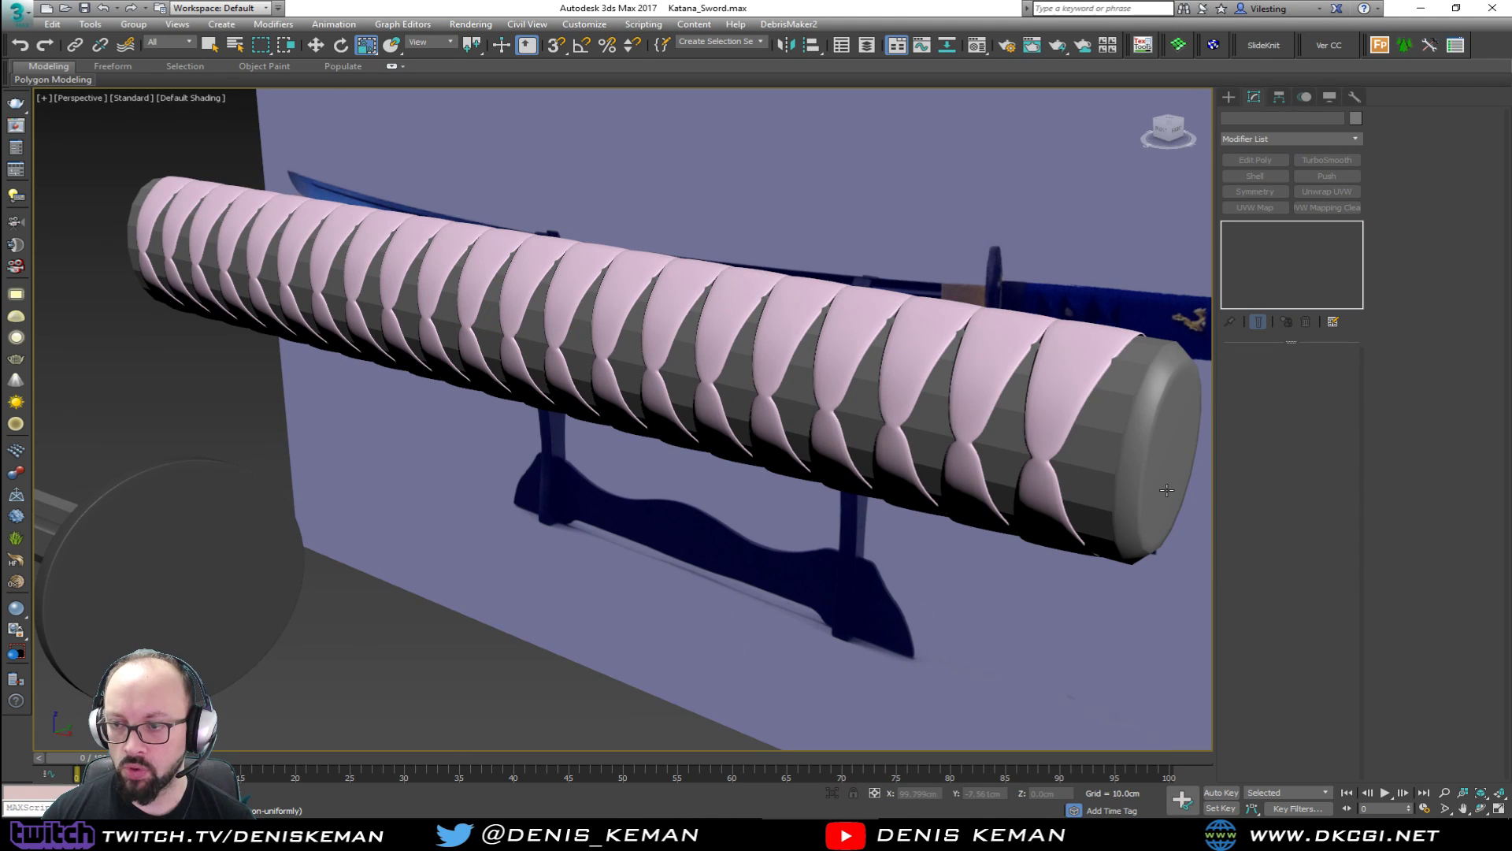
click(1232, 227)
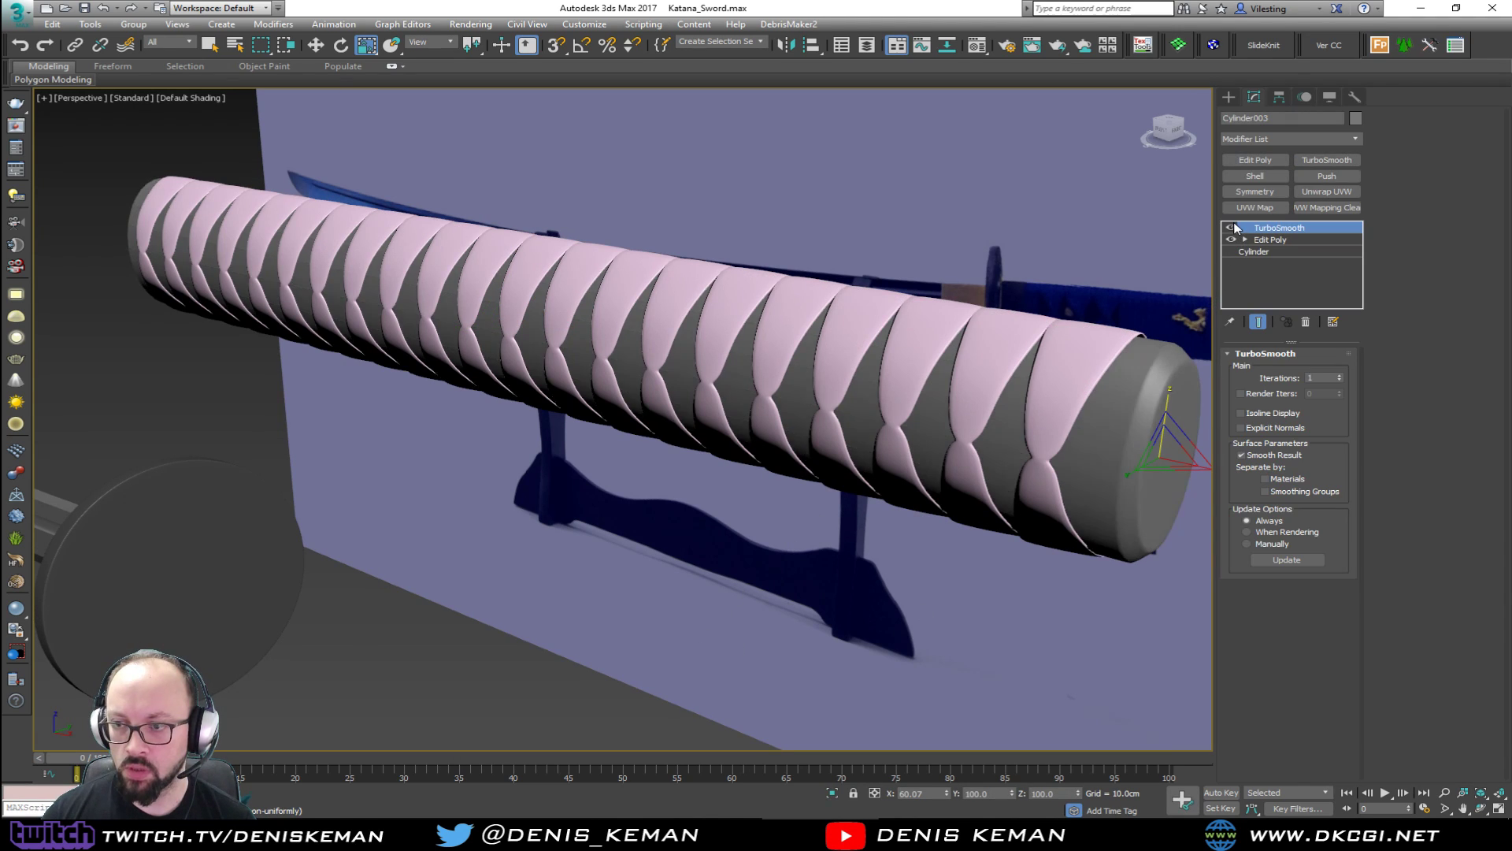
click(590, 588)
Examine the wrapped handle beside the blade and the reference image, from farther out and framed up close.
scroll(594, 584, down, 6)
alt+middle_drag(594, 584, 694, 506)
scroll(693, 516, down, 5)
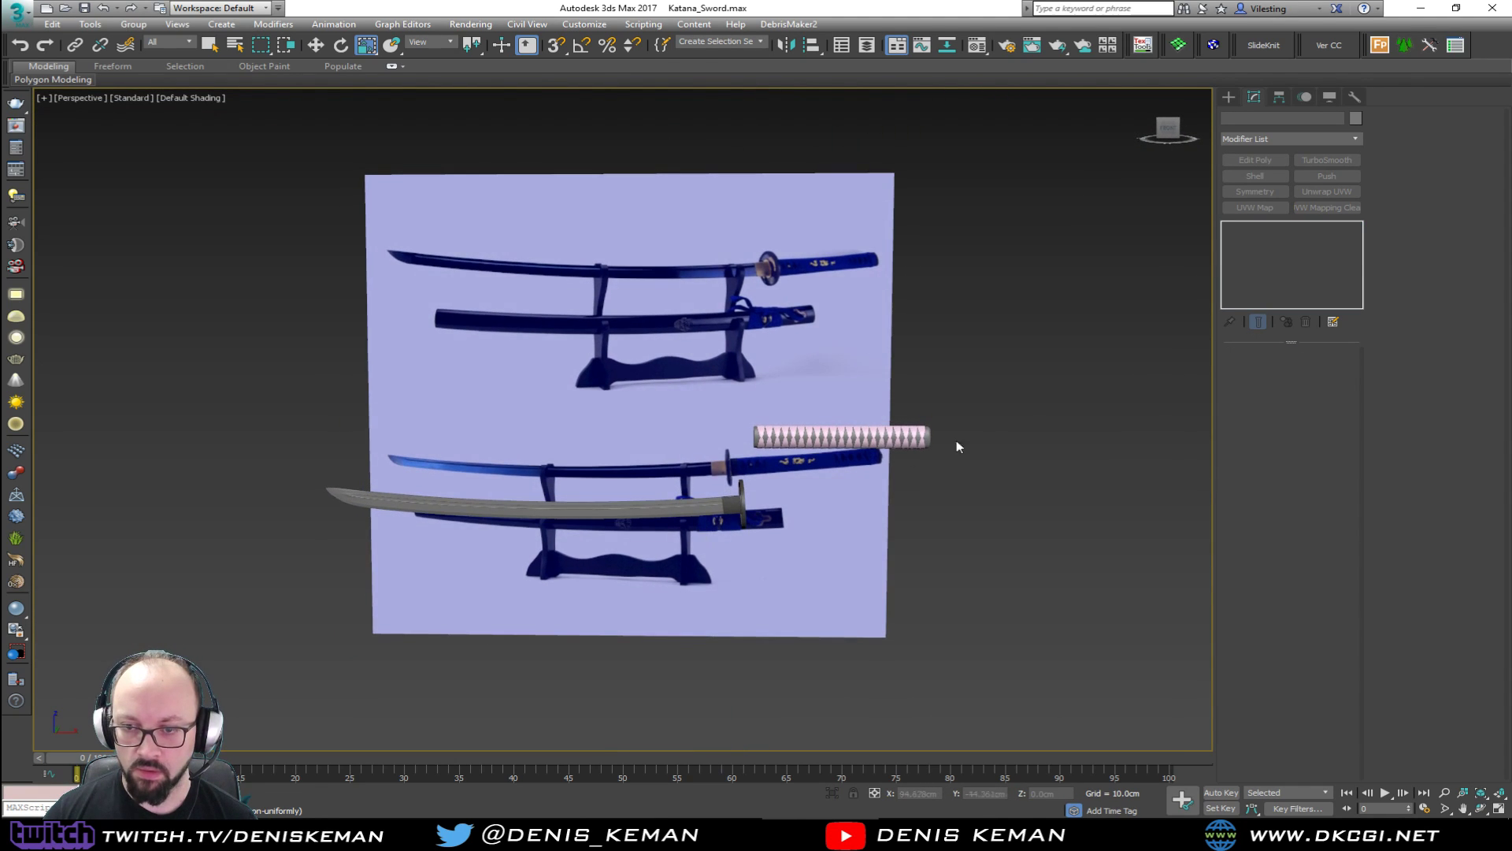
drag(786, 439, 728, 447)
key(z)
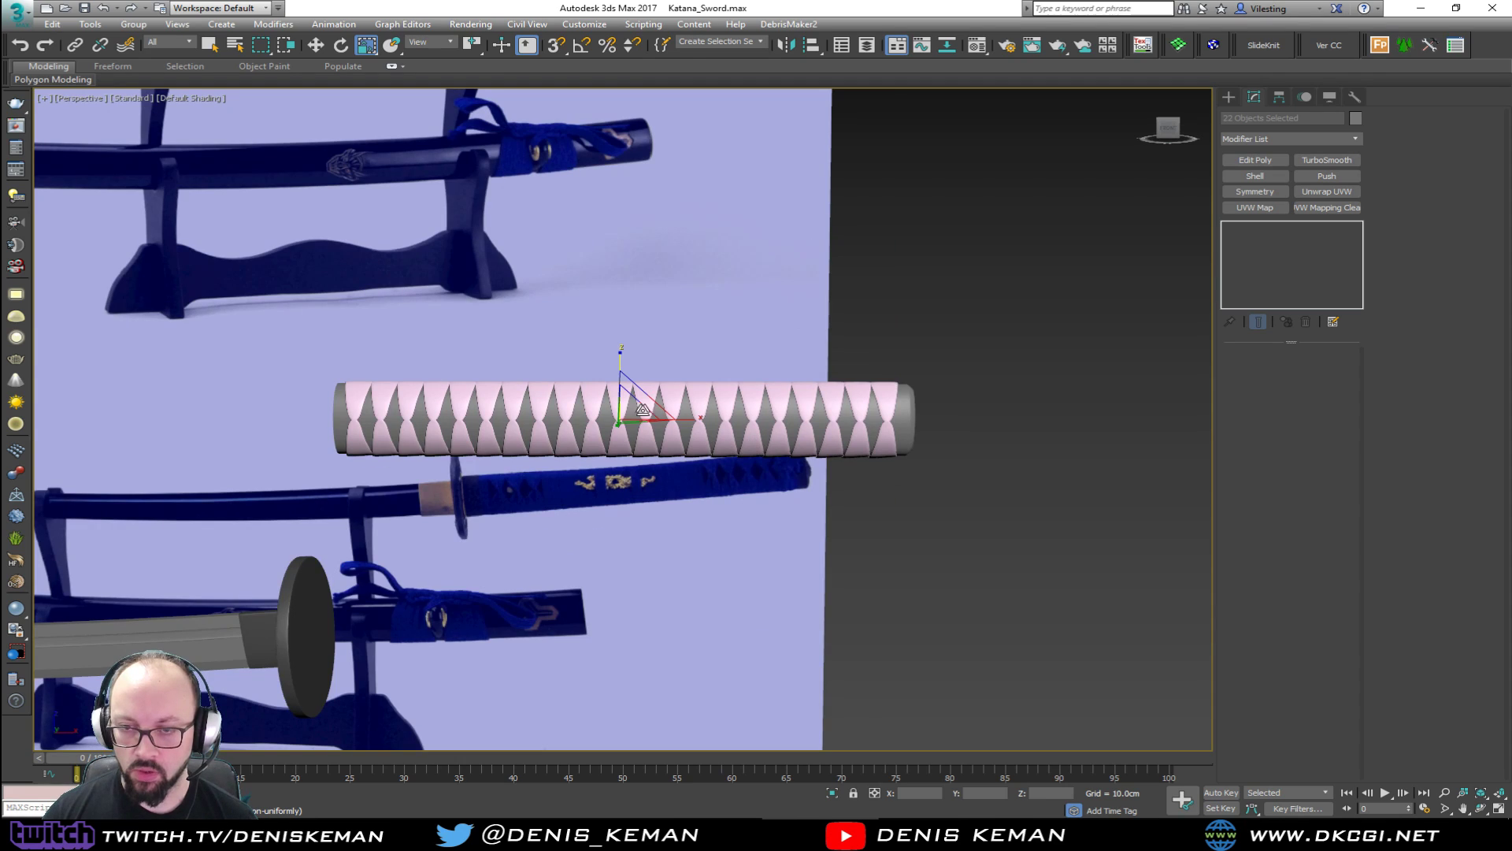
click(527, 306)
Show the mesh edges and the polygon statistics to check the density of the handle and its wrap strips.
key(F4)
click(882, 390)
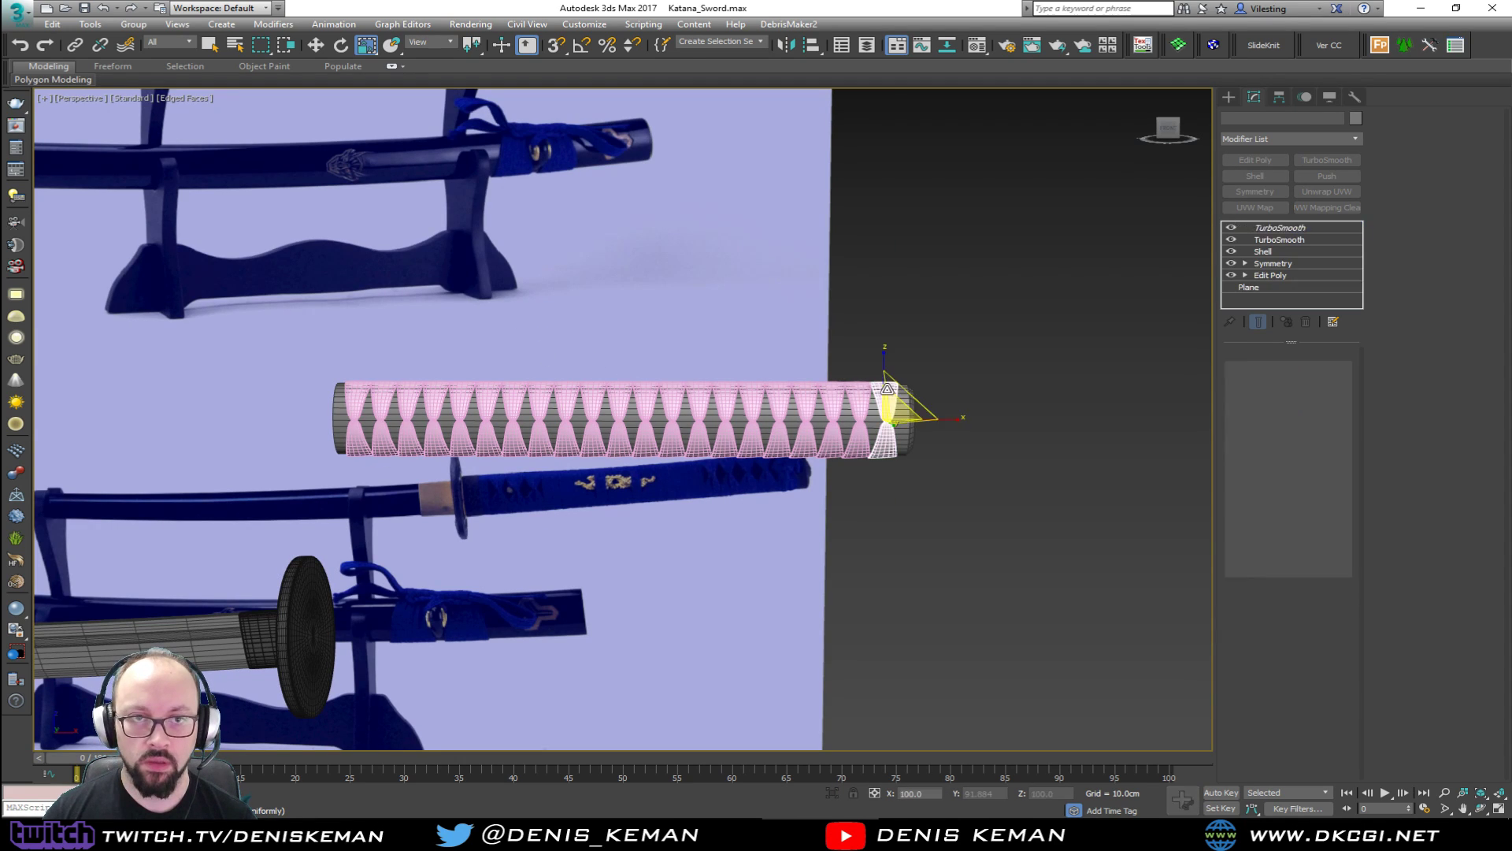
drag(1029, 314, 291, 467)
key(7)
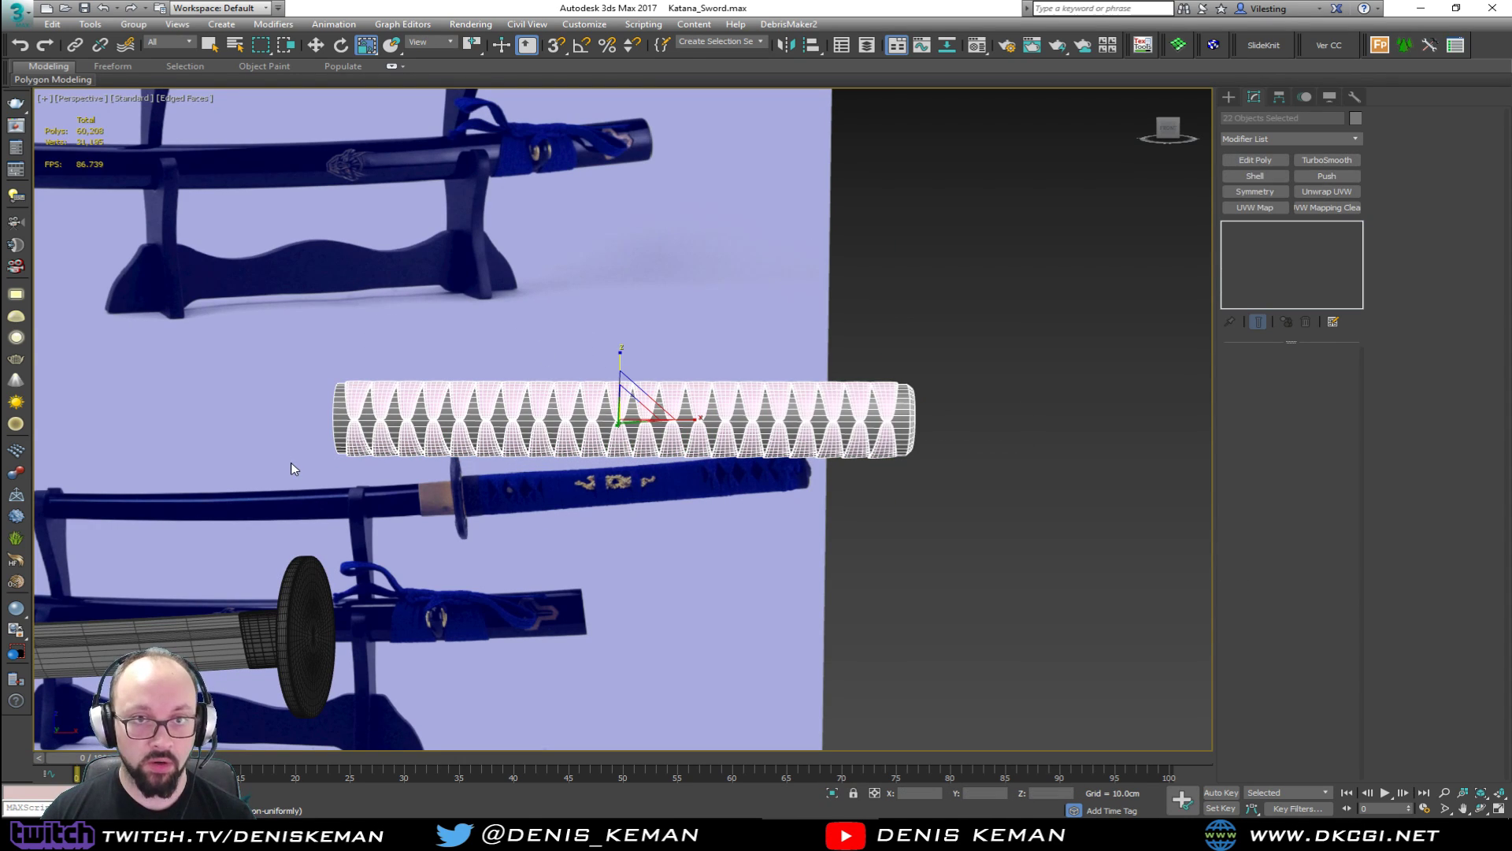
alt+middle_drag(364, 319, 402, 380)
click(888, 378)
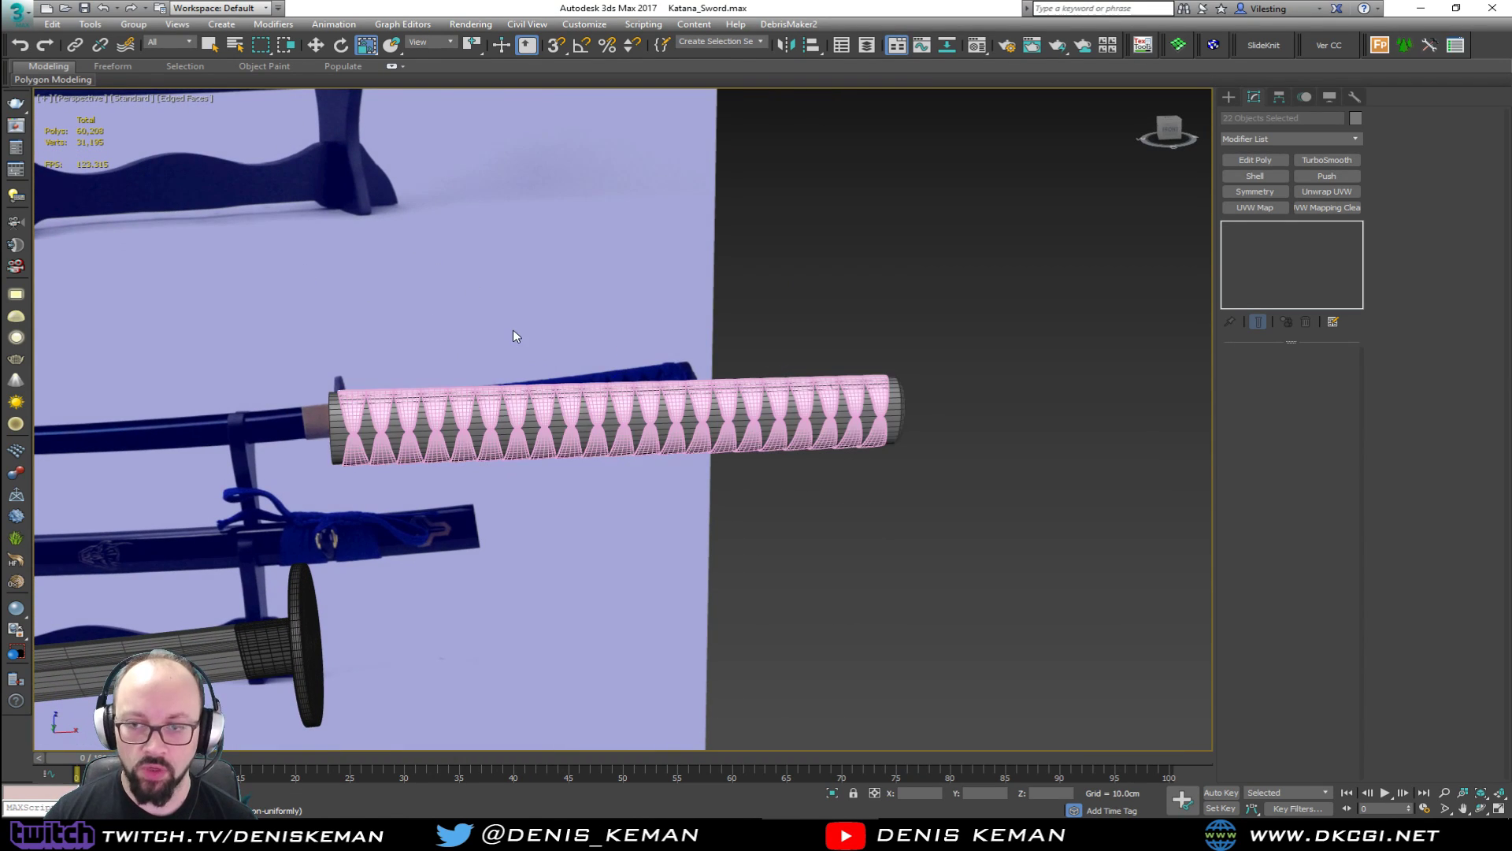
Remove both TurboSmooth modifiers from the first wrap strip at the handle's open end.
click(352, 420)
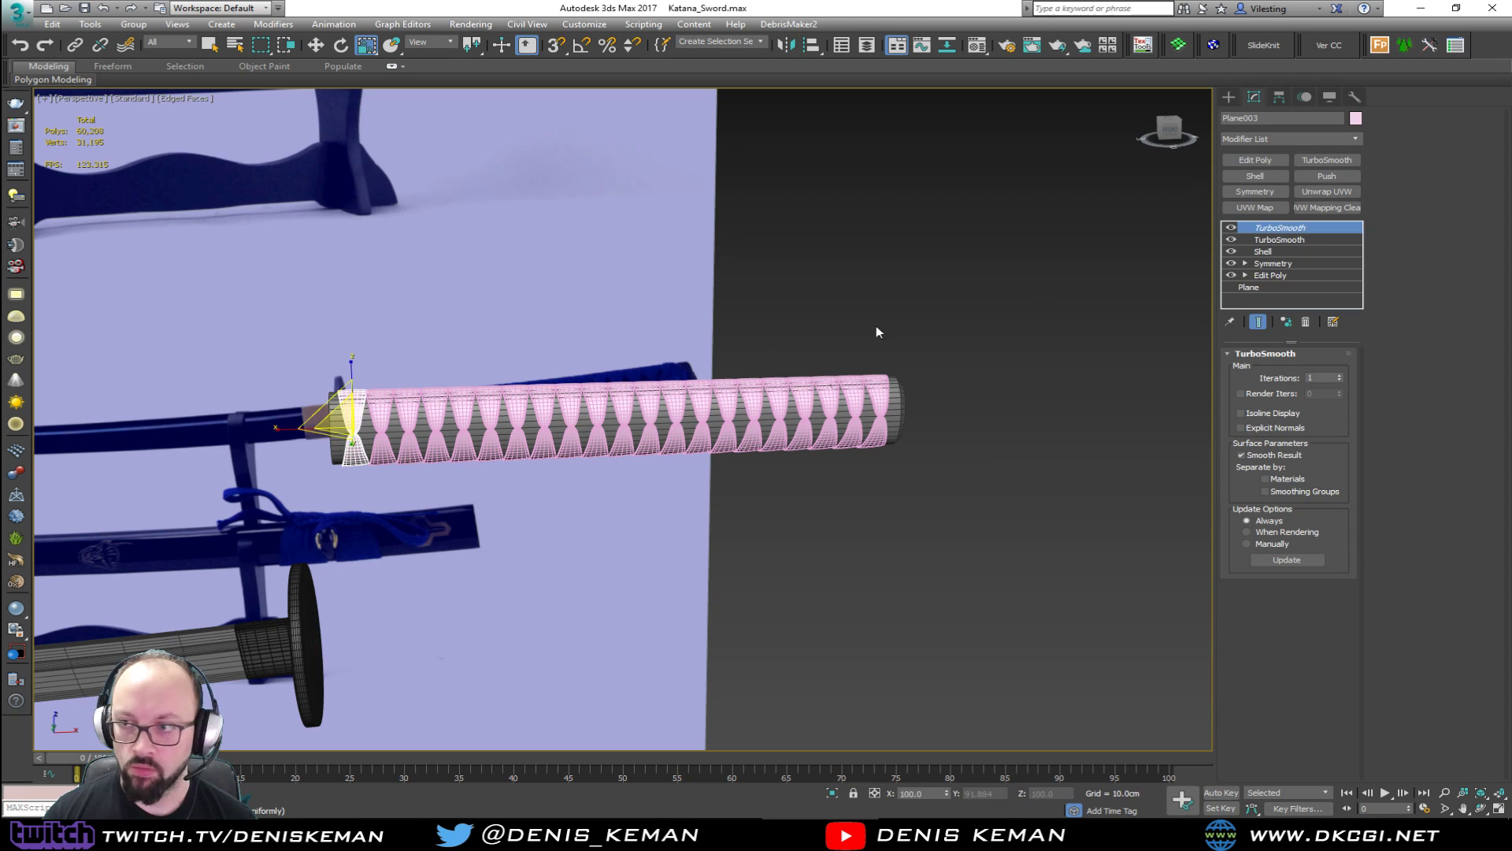
click(1307, 322)
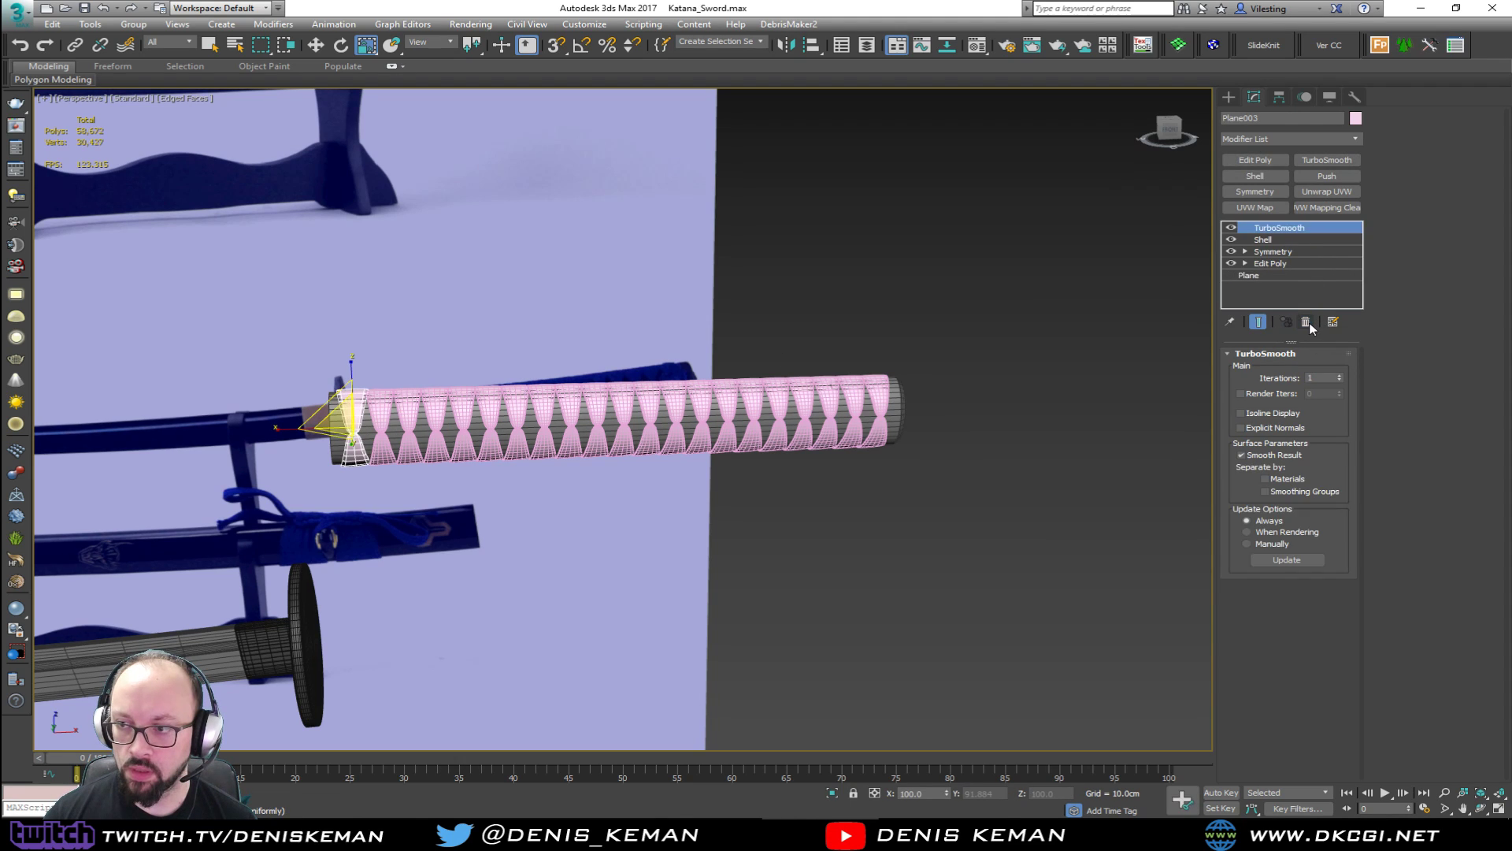
click(1306, 323)
Select the second to fourth wrap strips, remove their shared TurboSmooth modifier and deselect them.
click(375, 402)
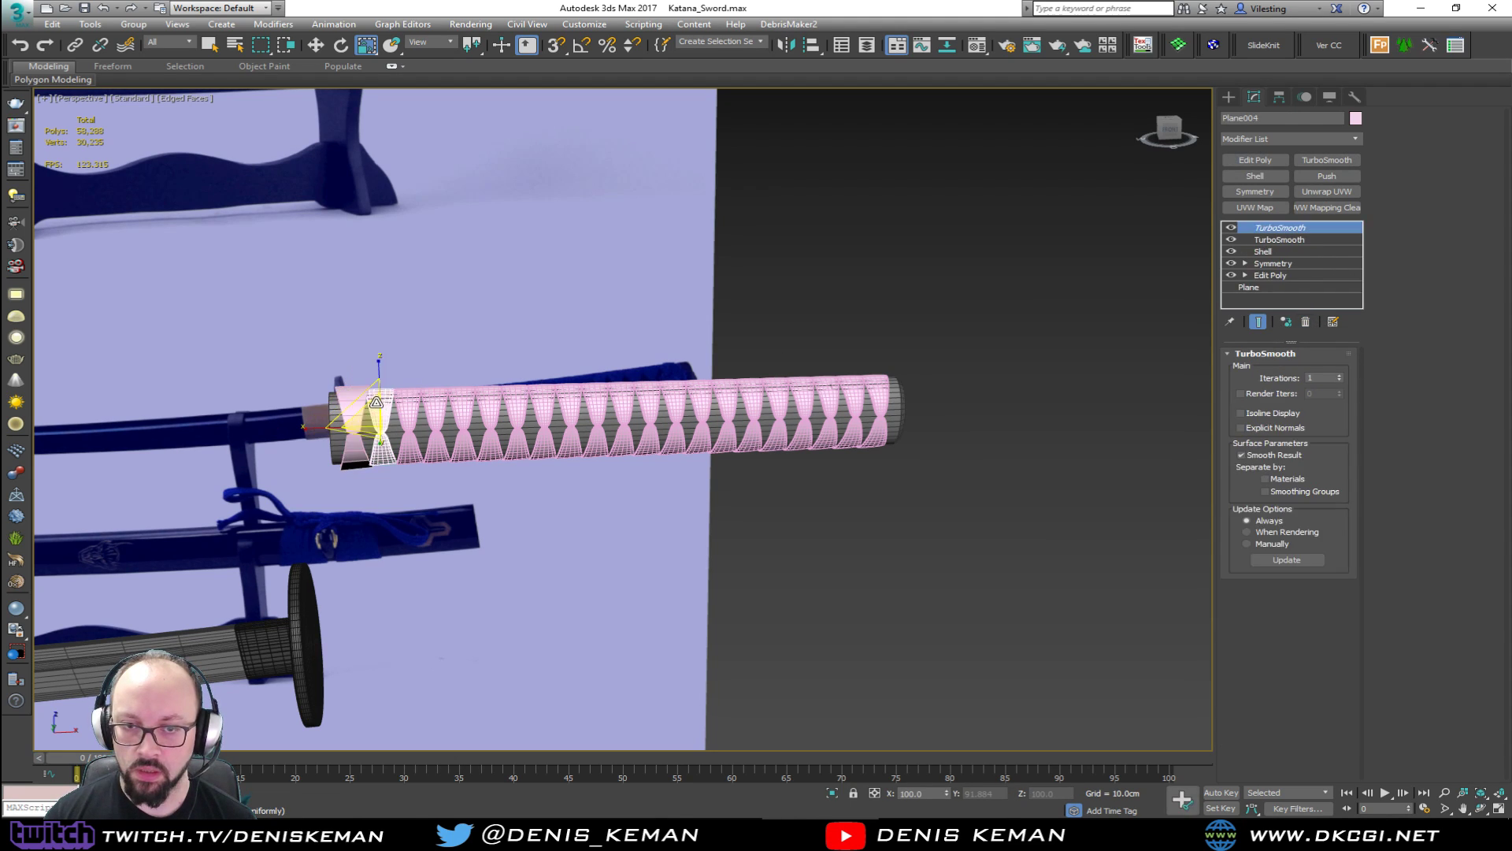
ctrl+click(416, 405)
ctrl+click(434, 409)
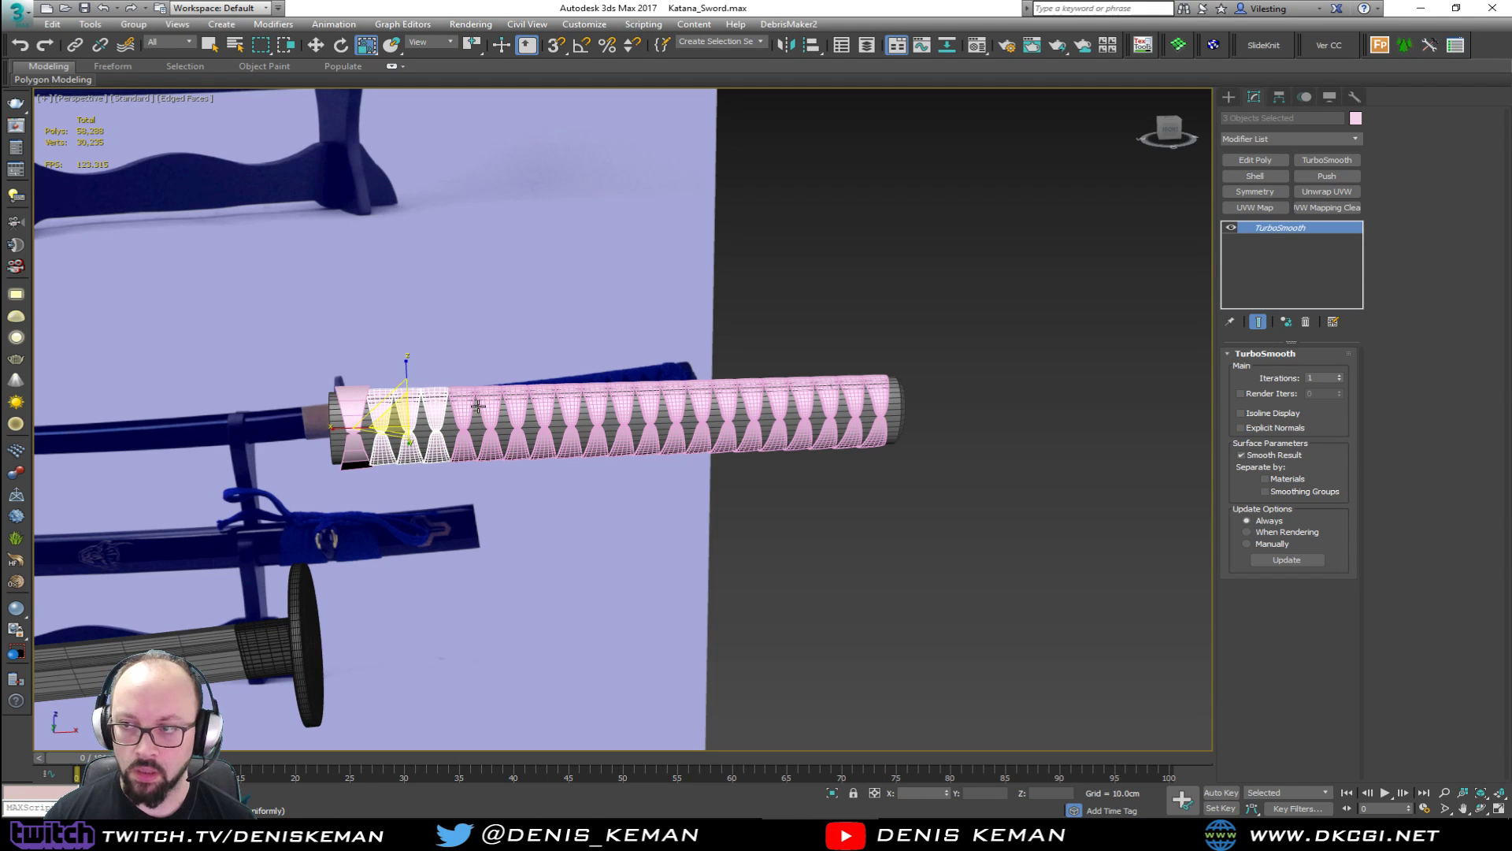
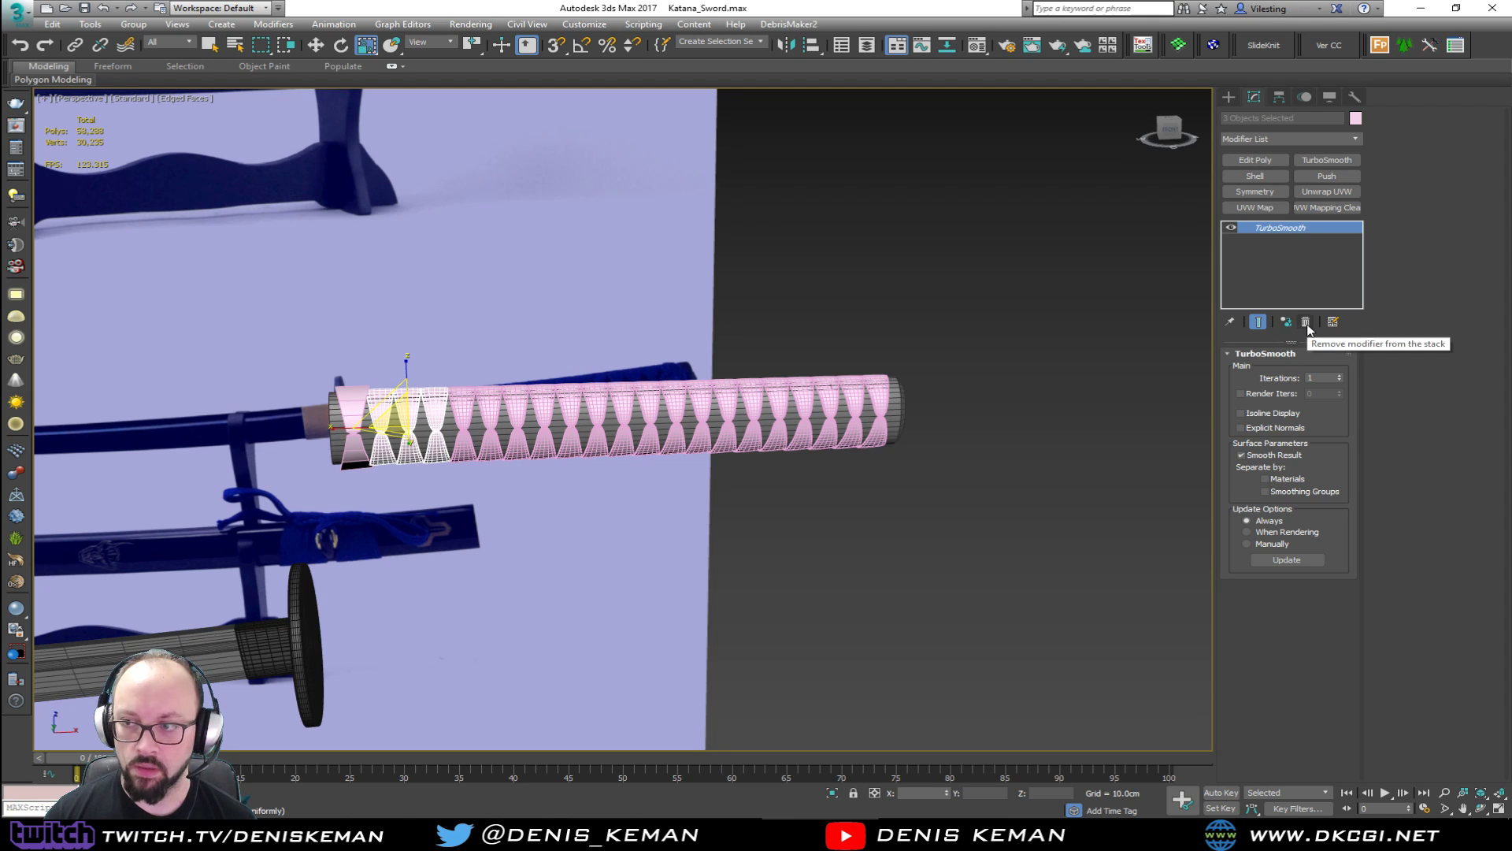
click(464, 330)
Remove the leftover TurboSmooth modifier from the second and third wrap strips individually.
click(372, 433)
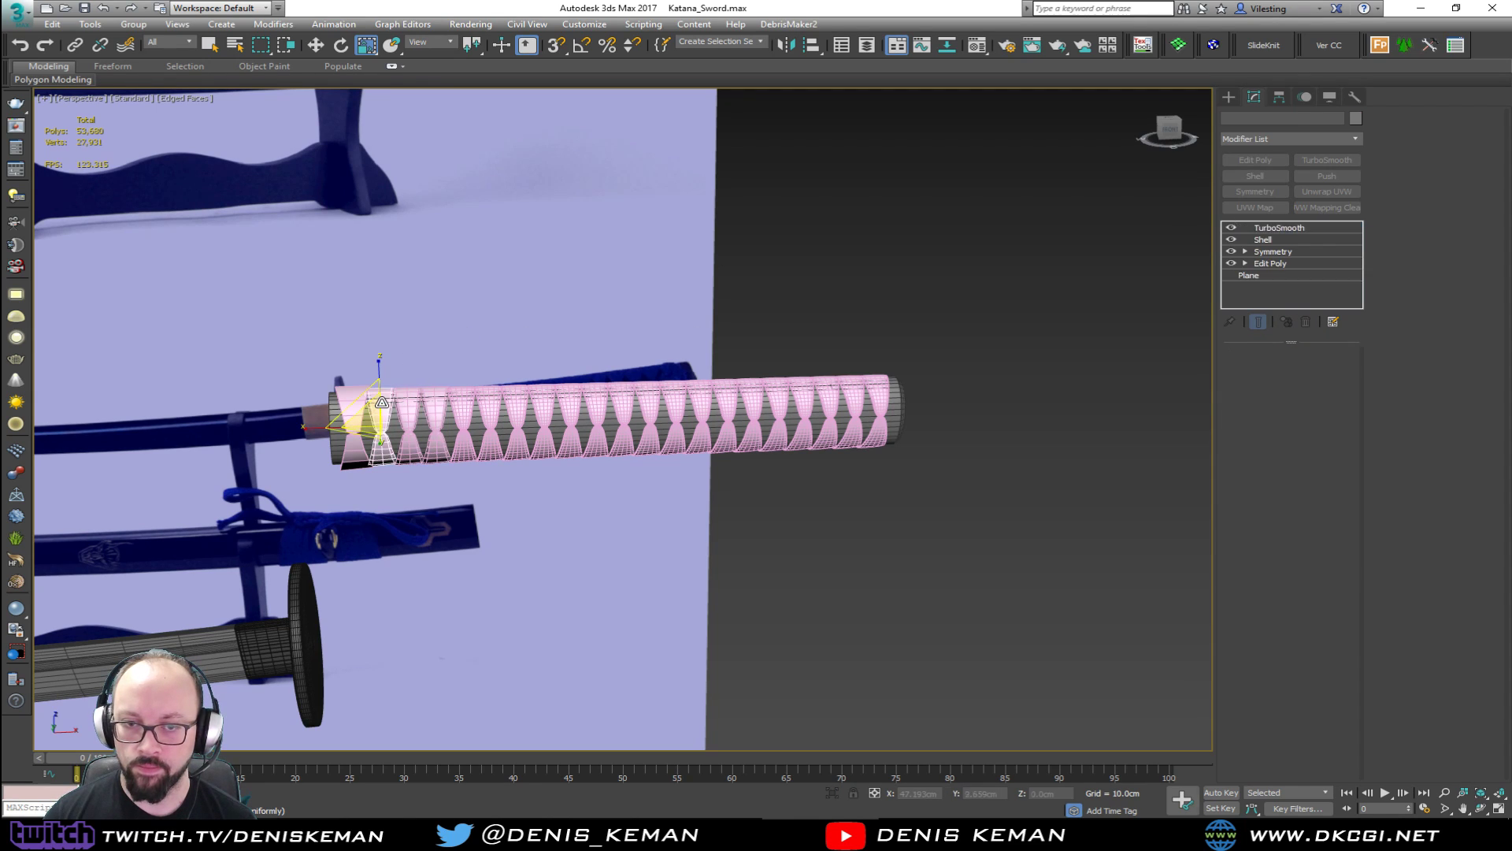
click(1313, 323)
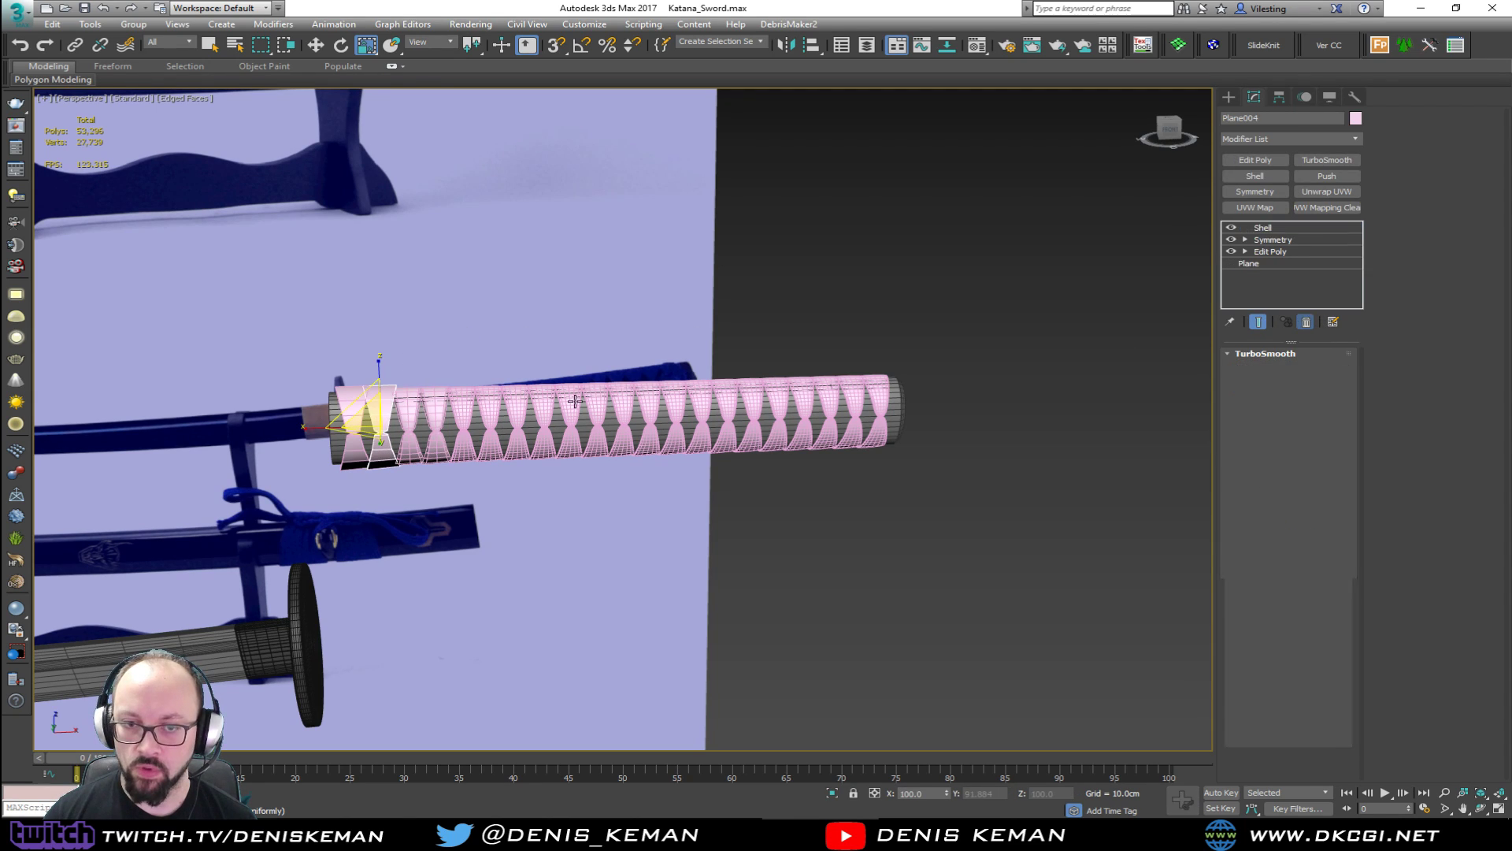
click(412, 417)
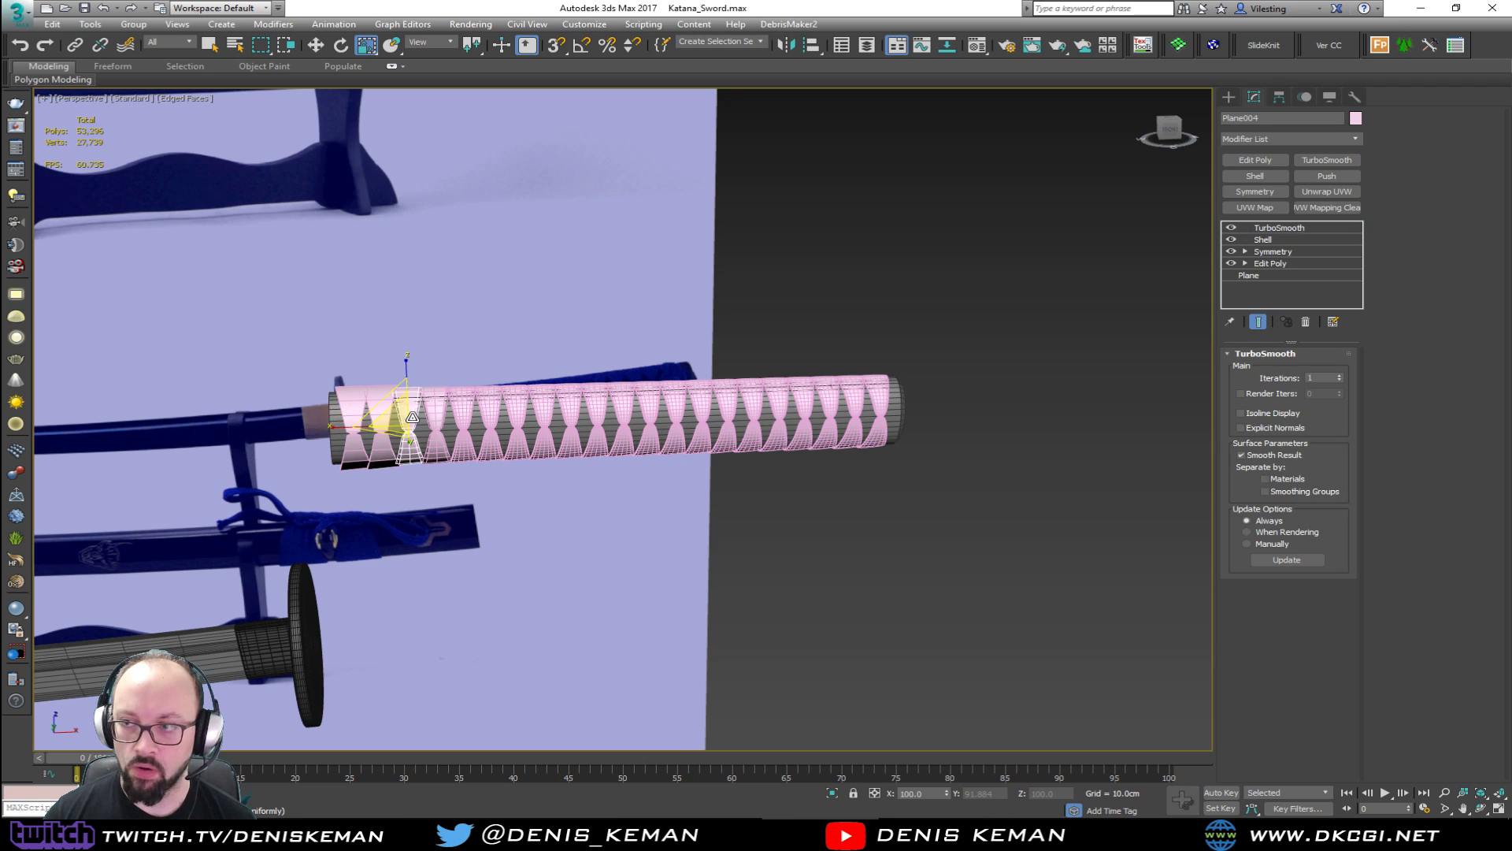
click(1307, 322)
Select every wrap strip except the first one at the handle's open end, leaving out the handle cylinder, and delete them.
click(382, 442)
ctrl+click(407, 446)
ctrl+click(431, 446)
ctrl+click(456, 446)
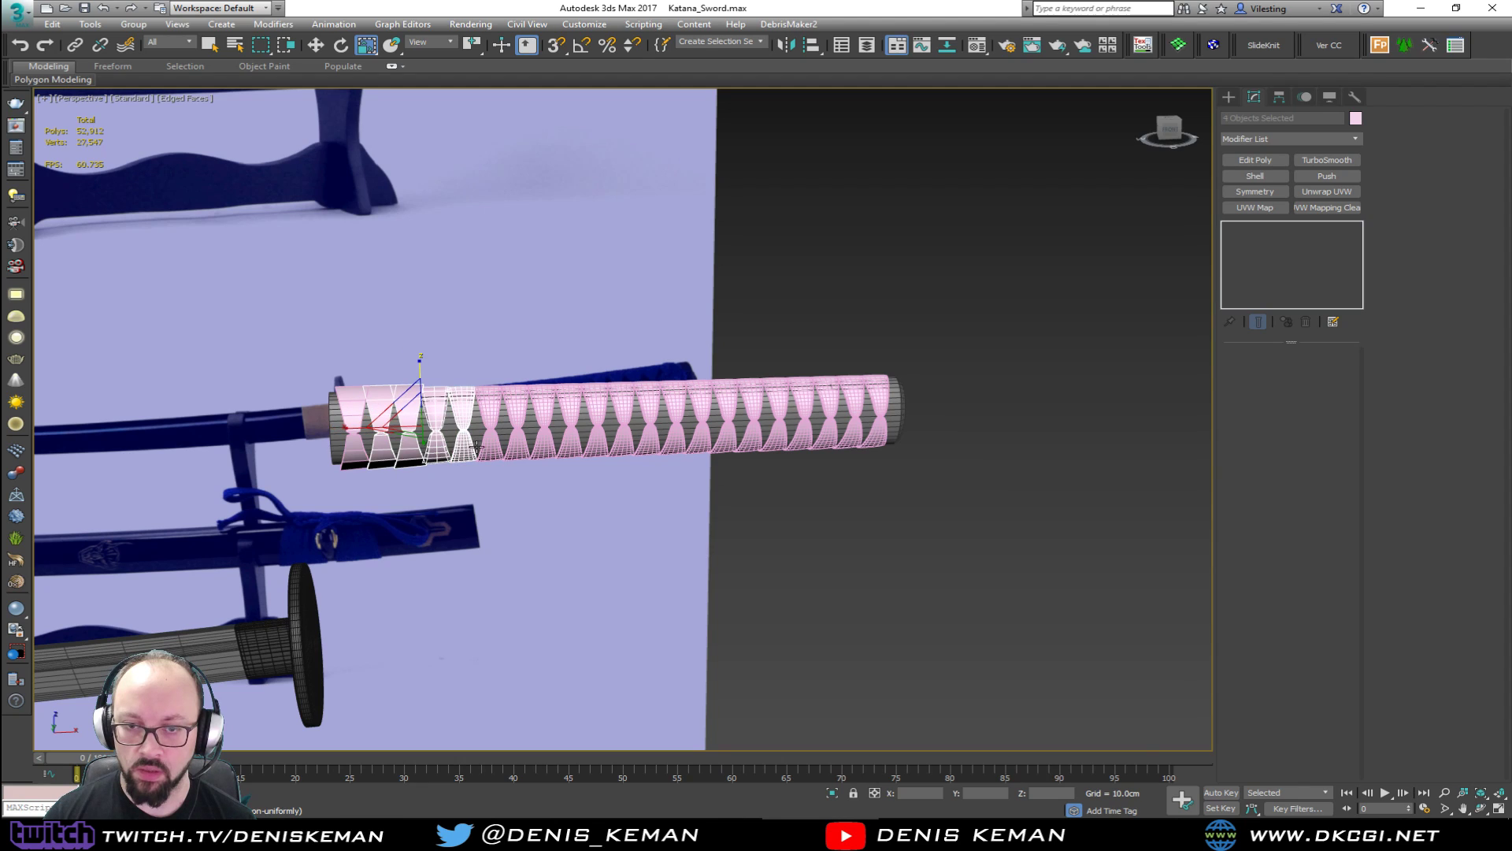
ctrl+click(483, 446)
ctrl+click(521, 446)
ctrl+click(545, 447)
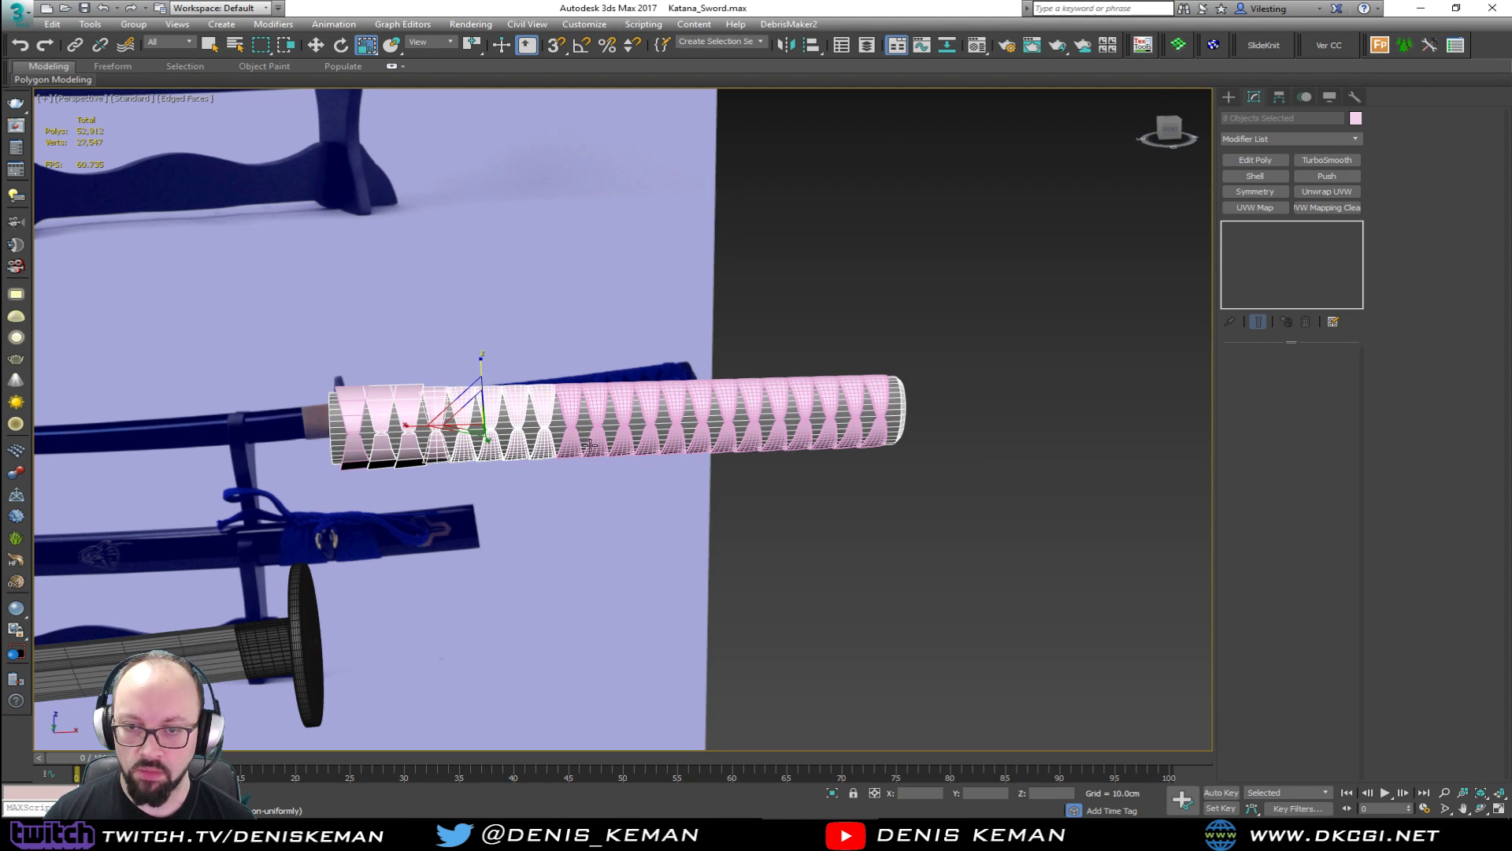
alt+click(568, 450)
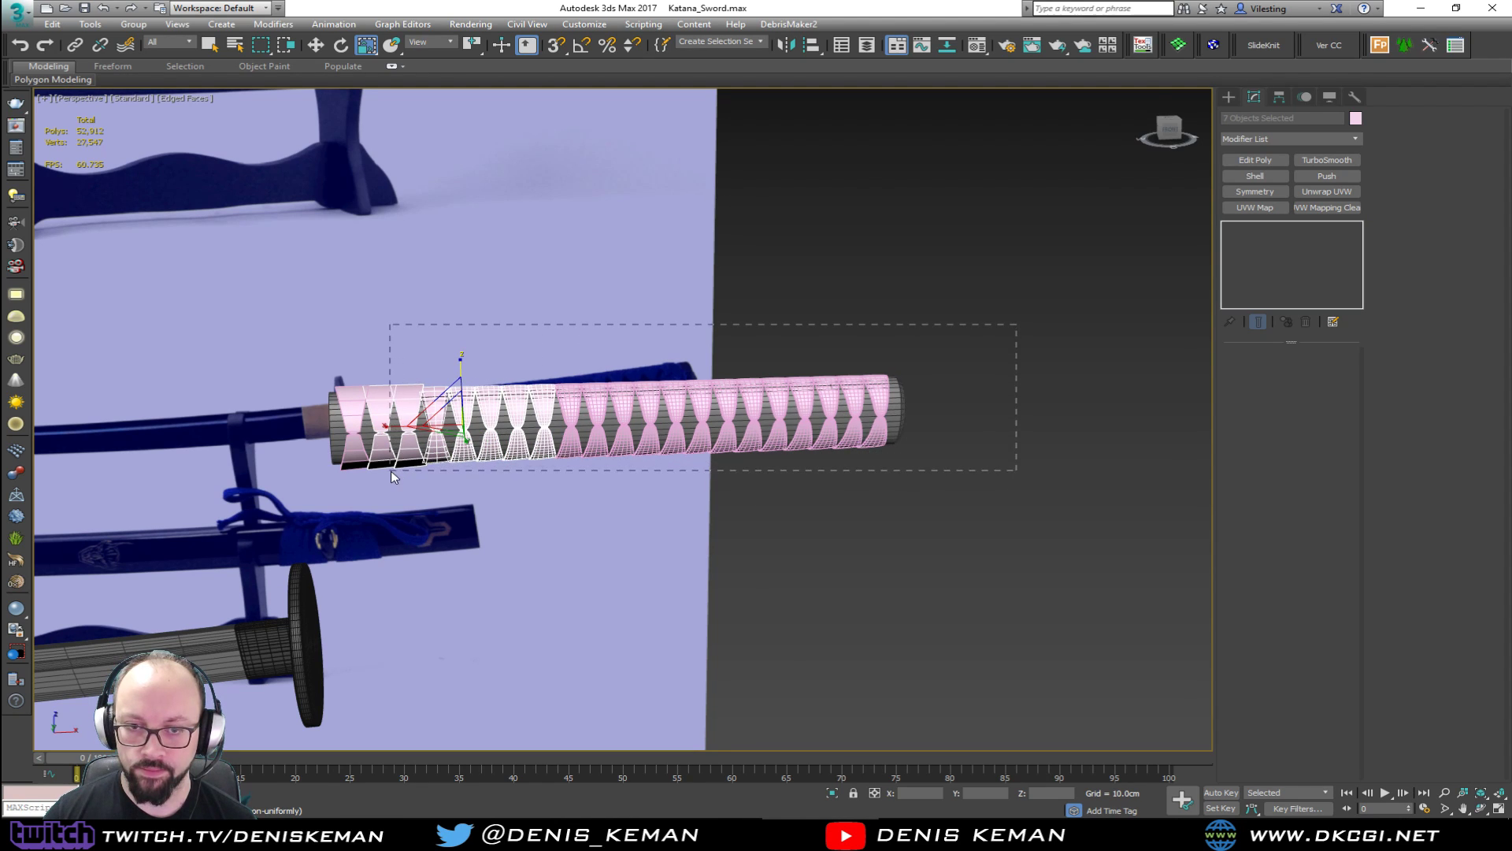
ctrl+drag(391, 471, 465, 466)
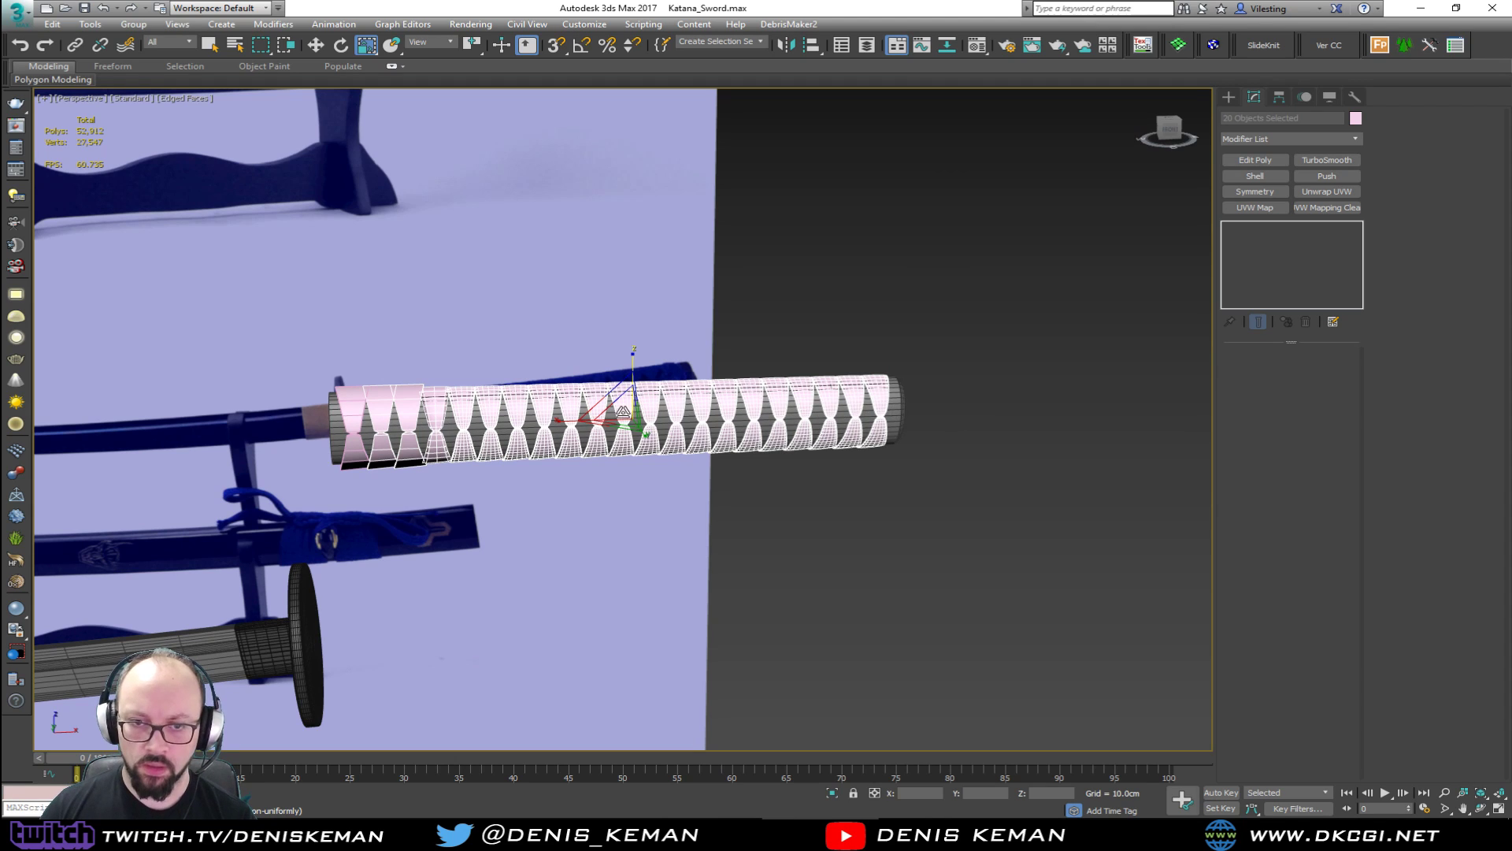
key(Delete)
Select the remaining wrap strip and frame it with the handle's open end in the front view.
click(356, 447)
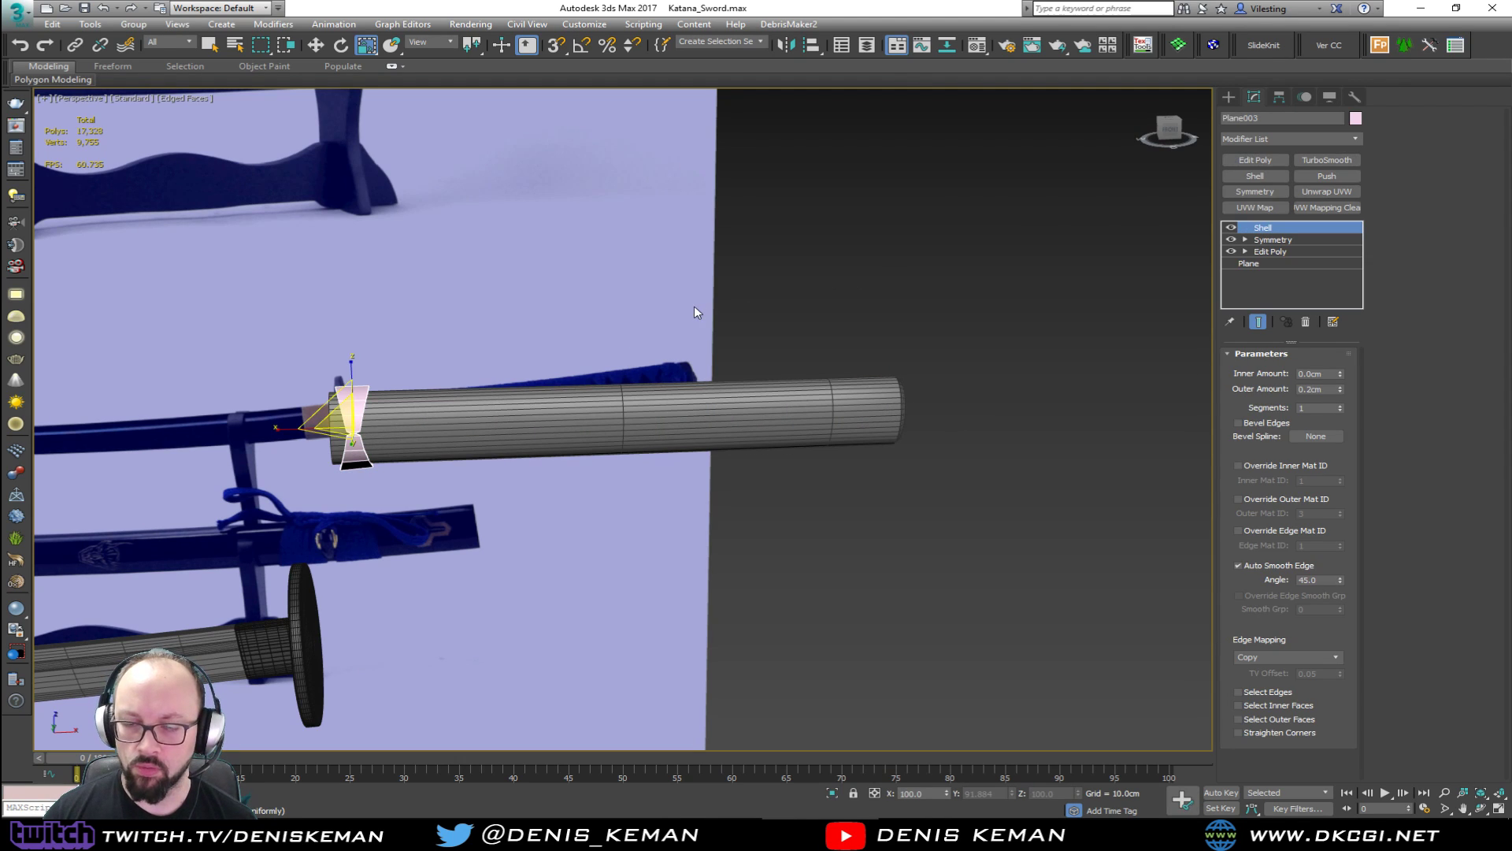
key(alt+w)
right_click(835, 280)
key(alt+w)
key(z)
scroll(866, 272, down, 2)
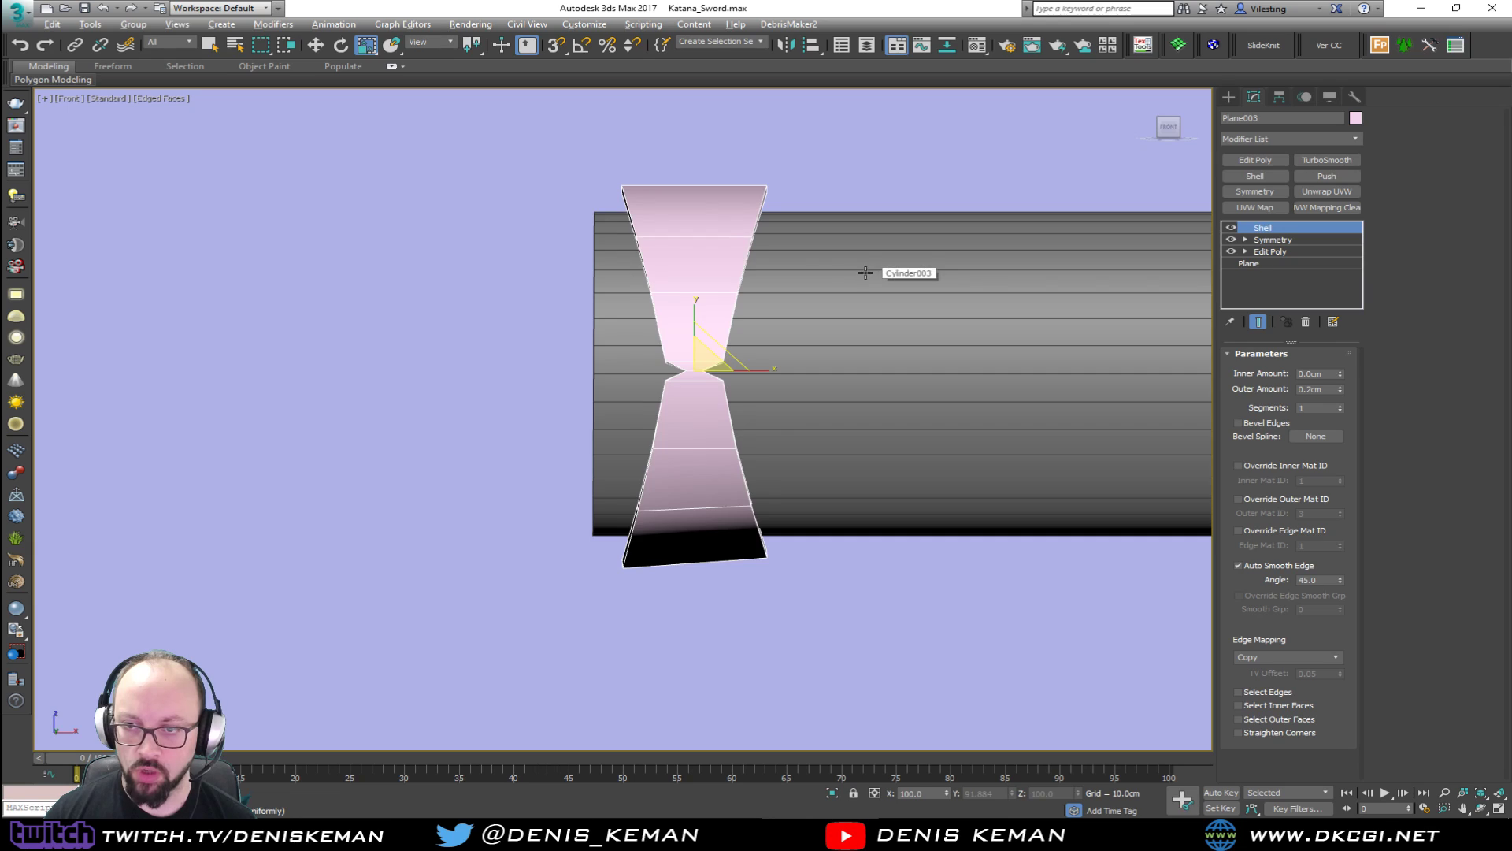
scroll(865, 273, down, 2)
middle_drag(866, 273, 564, 256)
key(w)
shift+drag(484, 307, 573, 308)
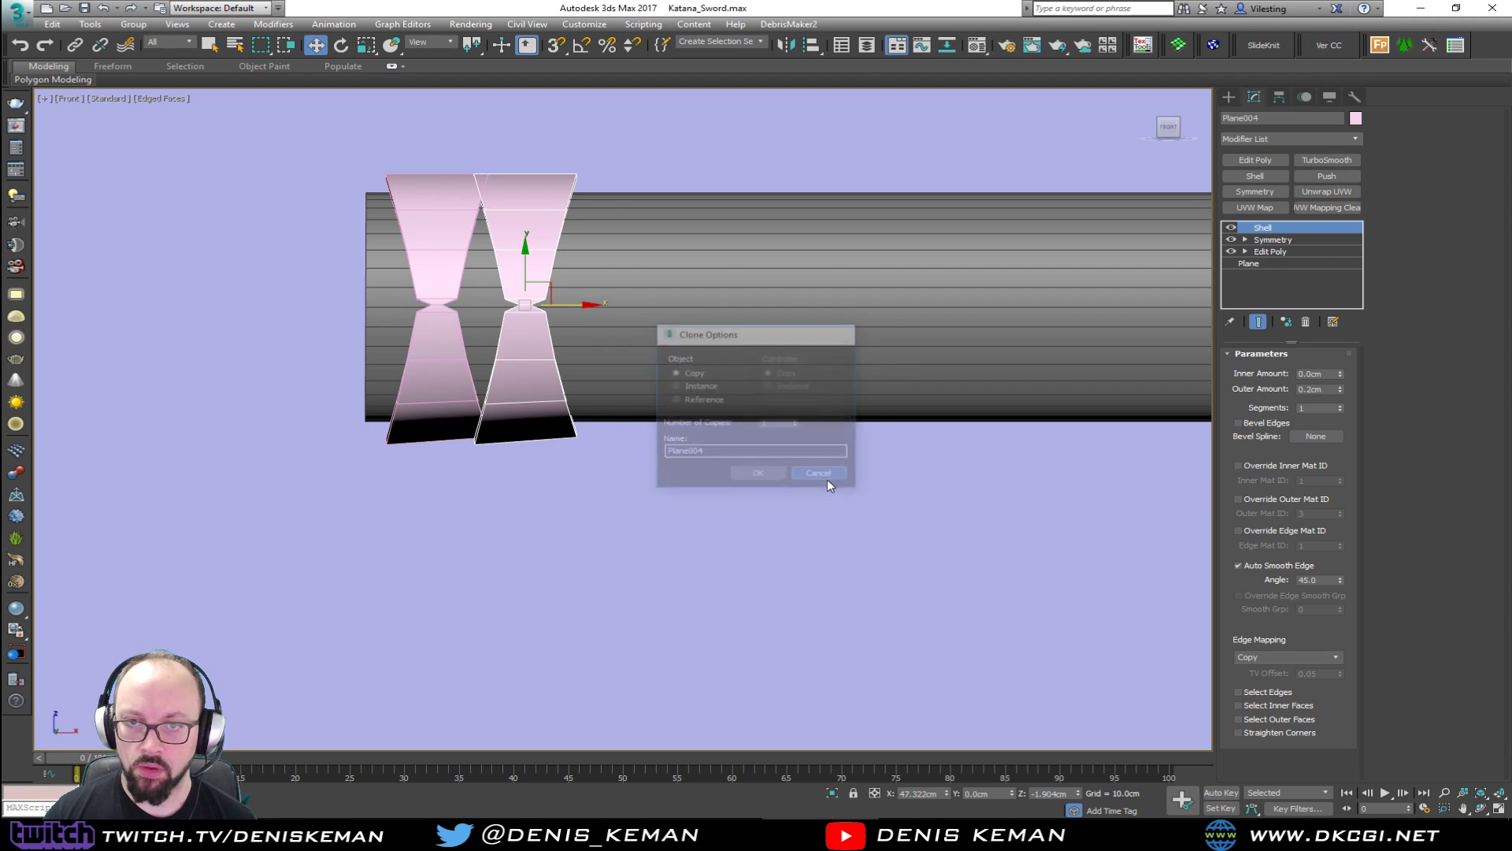
click(820, 474)
Add an Edit Poly modifier to the strip and move the two vertices at its upper inner-side corner slightly down.
scroll(459, 182, up, 4)
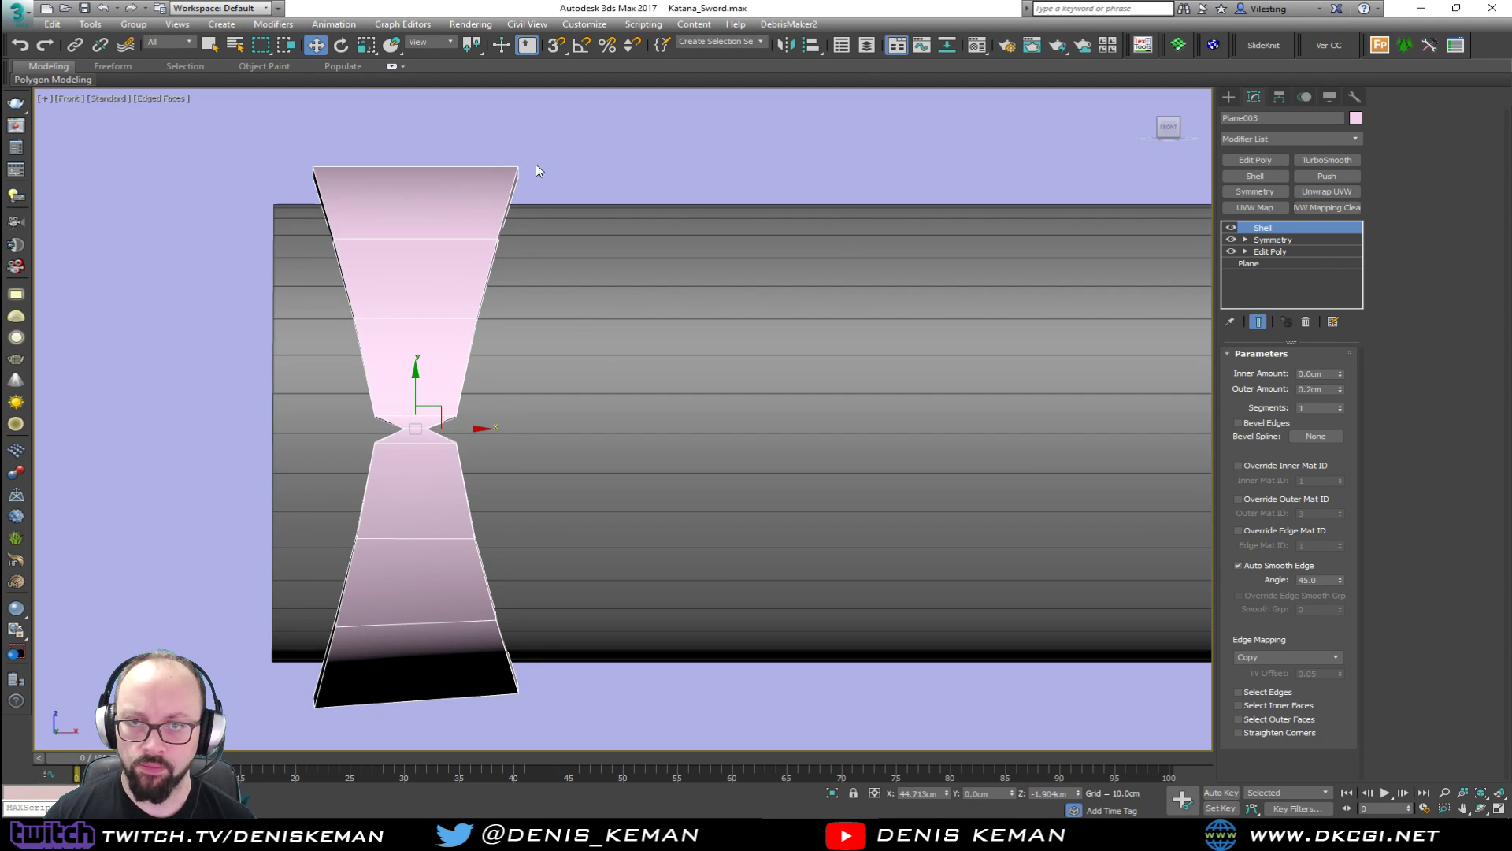
key(F3)
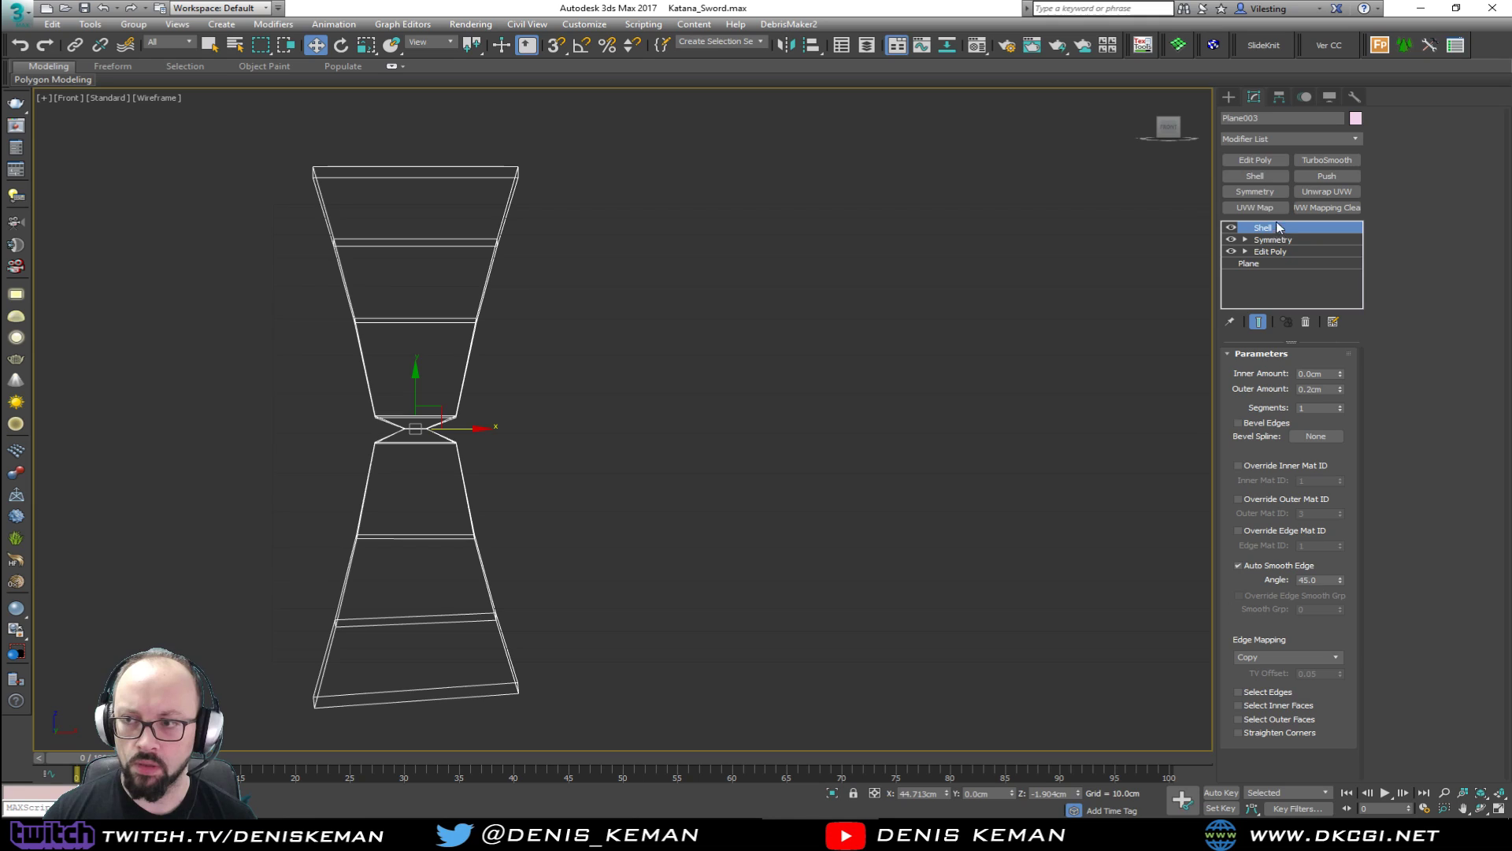
click(1266, 161)
key(1)
key(F3)
mouse_move(563, 136)
mouse_down()
mouse_move(526, 177)
mouse_move(520, 161)
mouse_up()
key(F3)
key(F3)
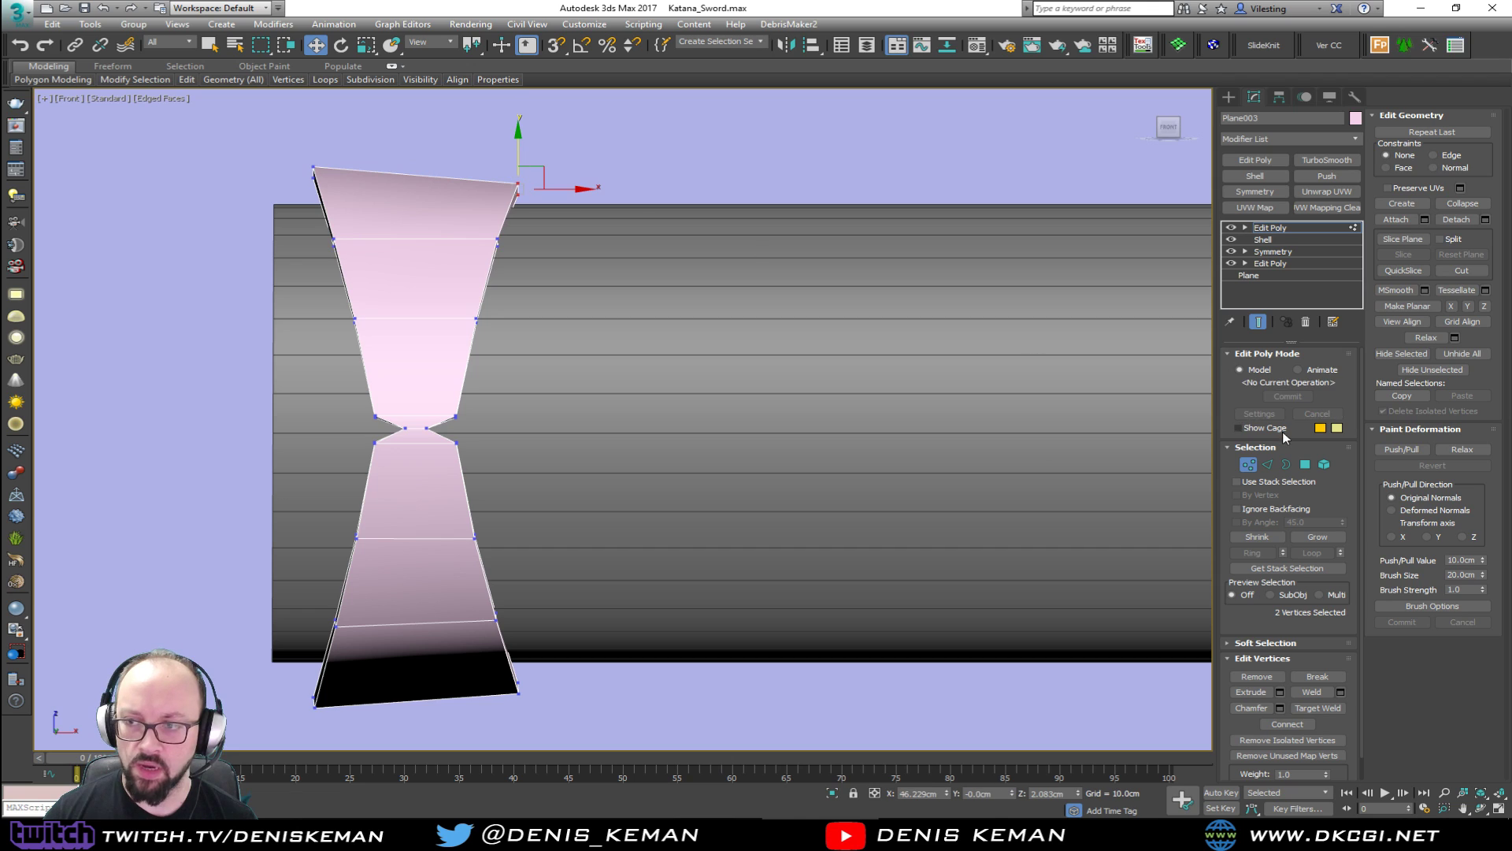
click(1246, 465)
Clone the strip along the handle as 30 independent copies, each slightly overlapping its neighbour.
middle_drag(517, 412, 498, 377)
shift+drag(456, 396, 621, 396)
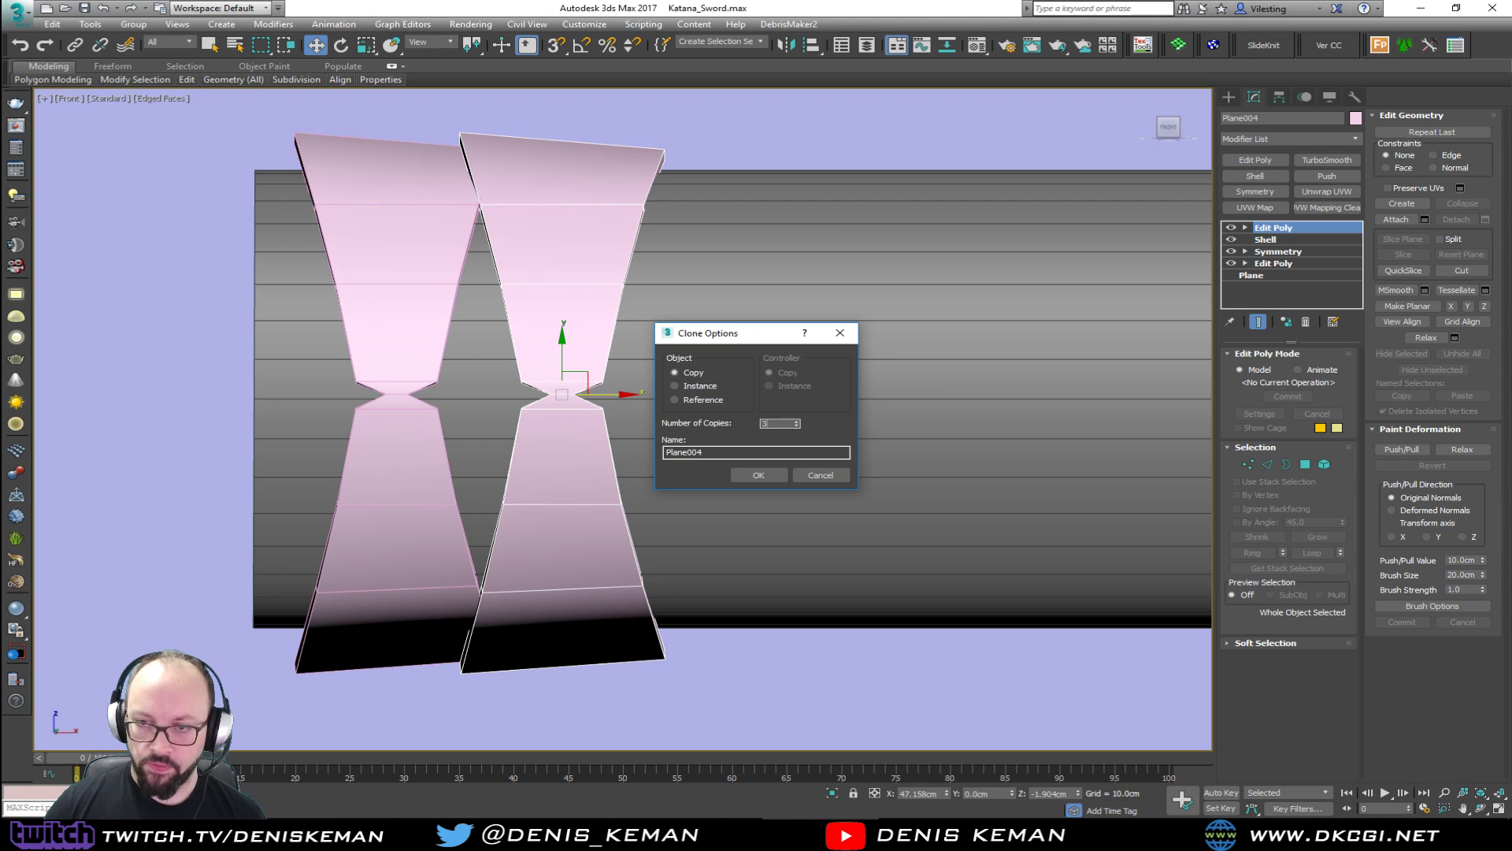
click(758, 475)
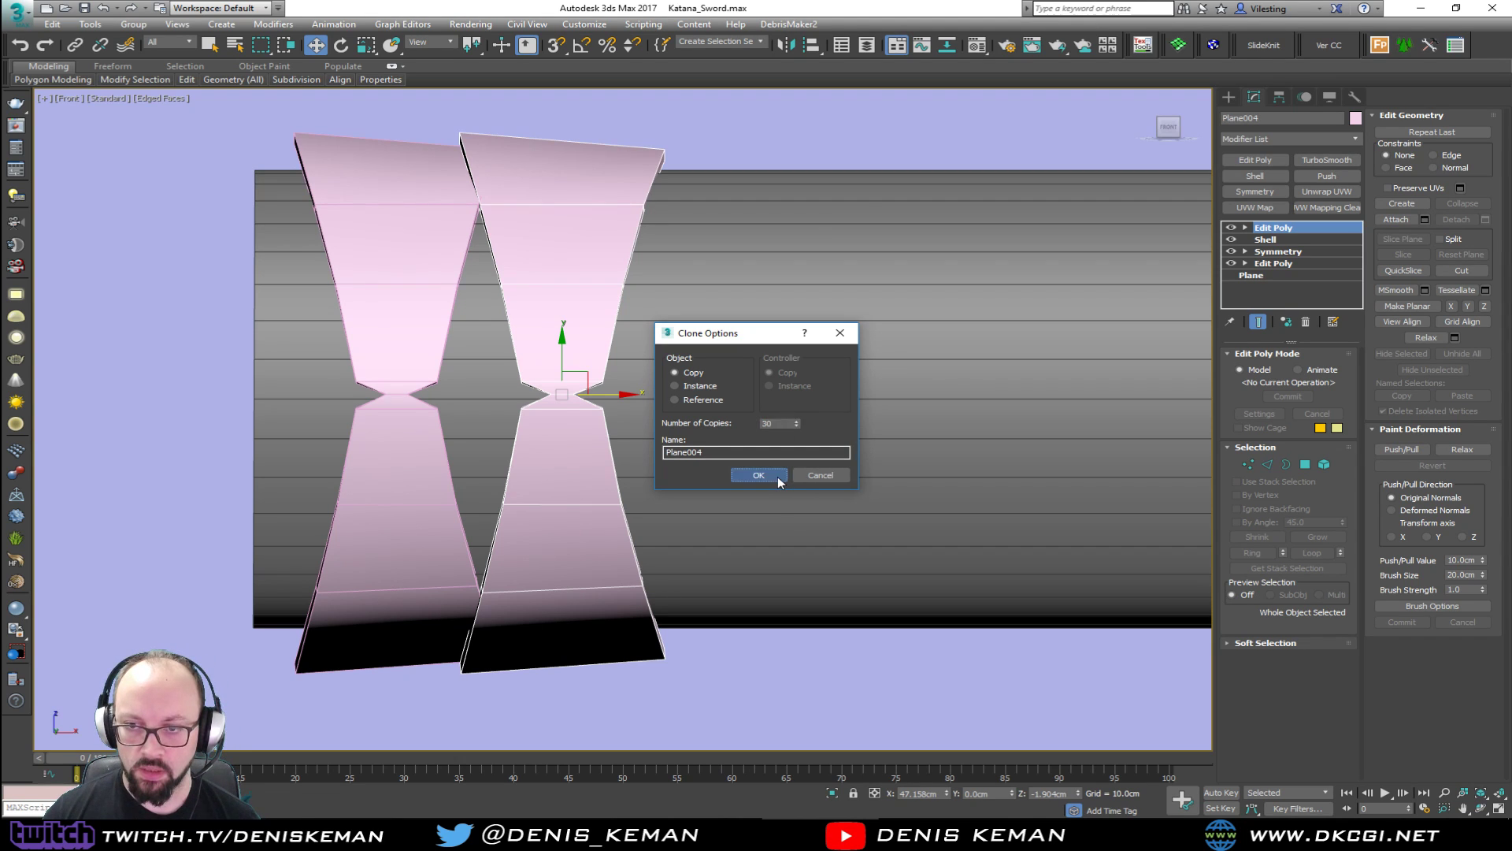
Delete the surplus strip copies that extend past the closed end of the handle.
scroll(909, 380, down, 10)
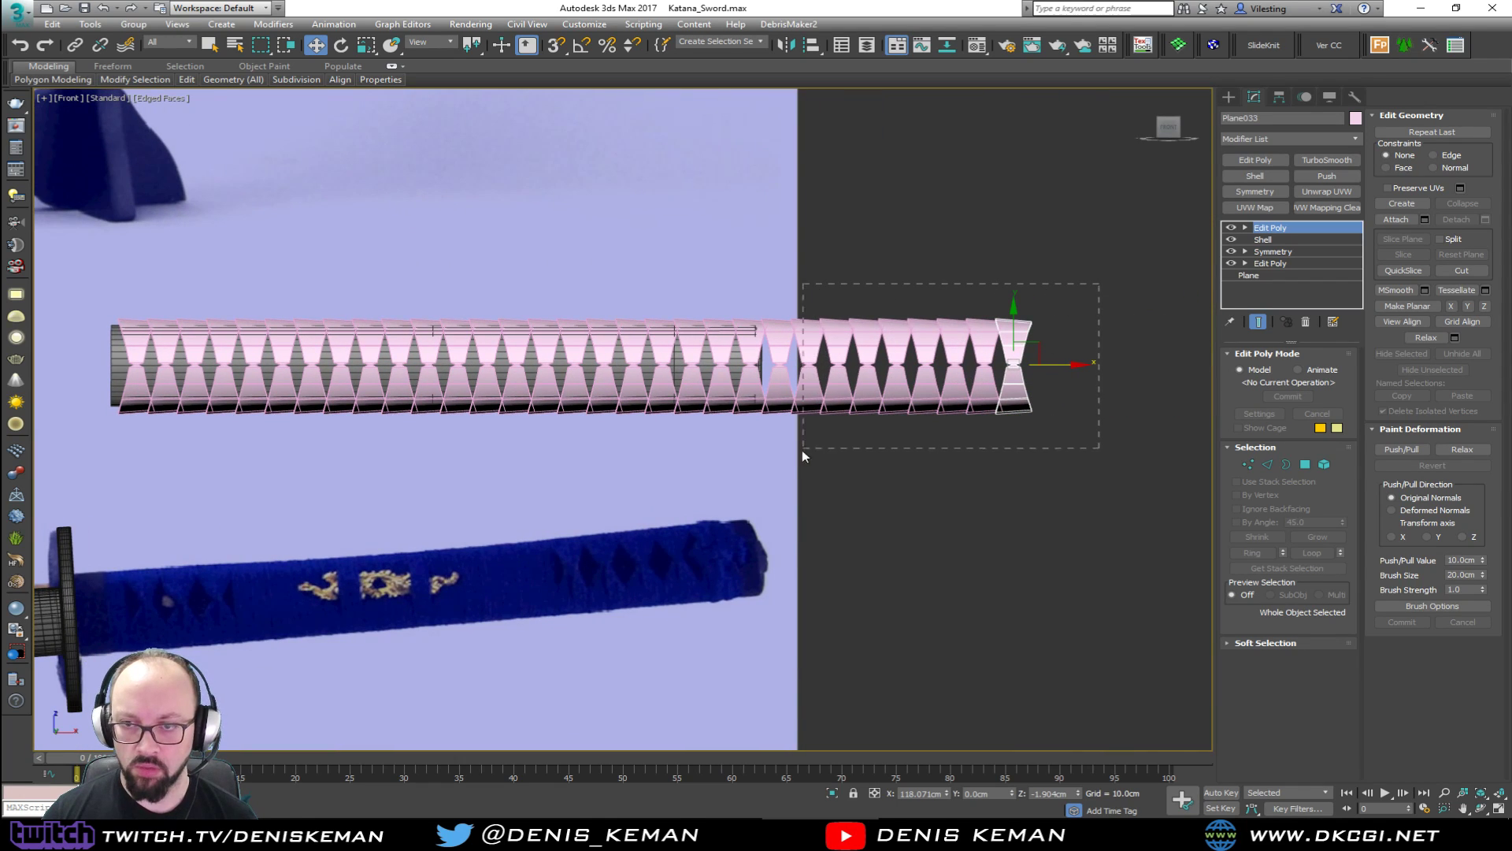
click(776, 459)
scroll(776, 340, up, 8)
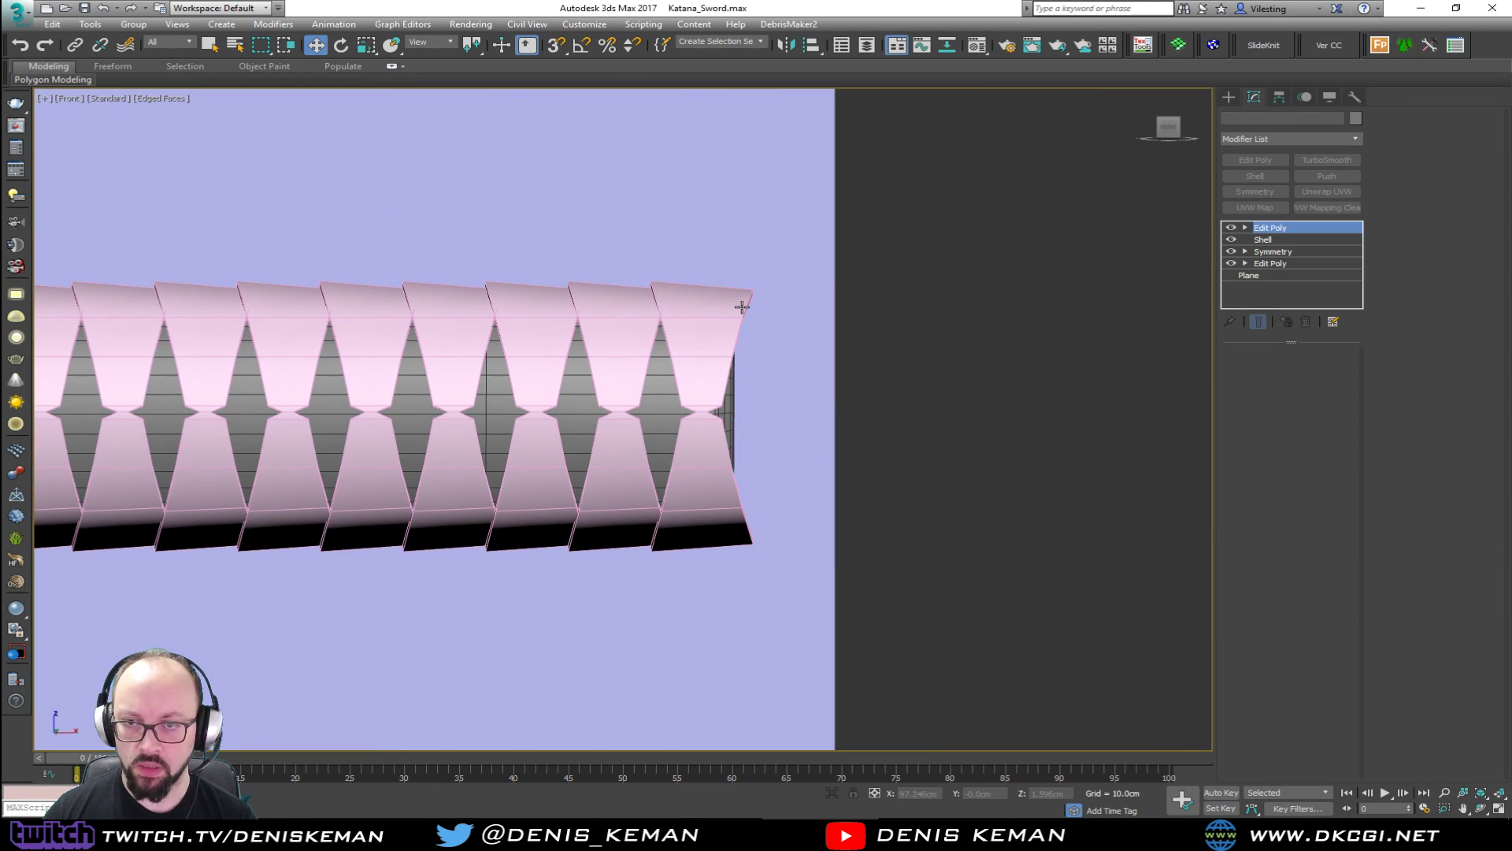
key(Delete)
scroll(844, 288, down, 5)
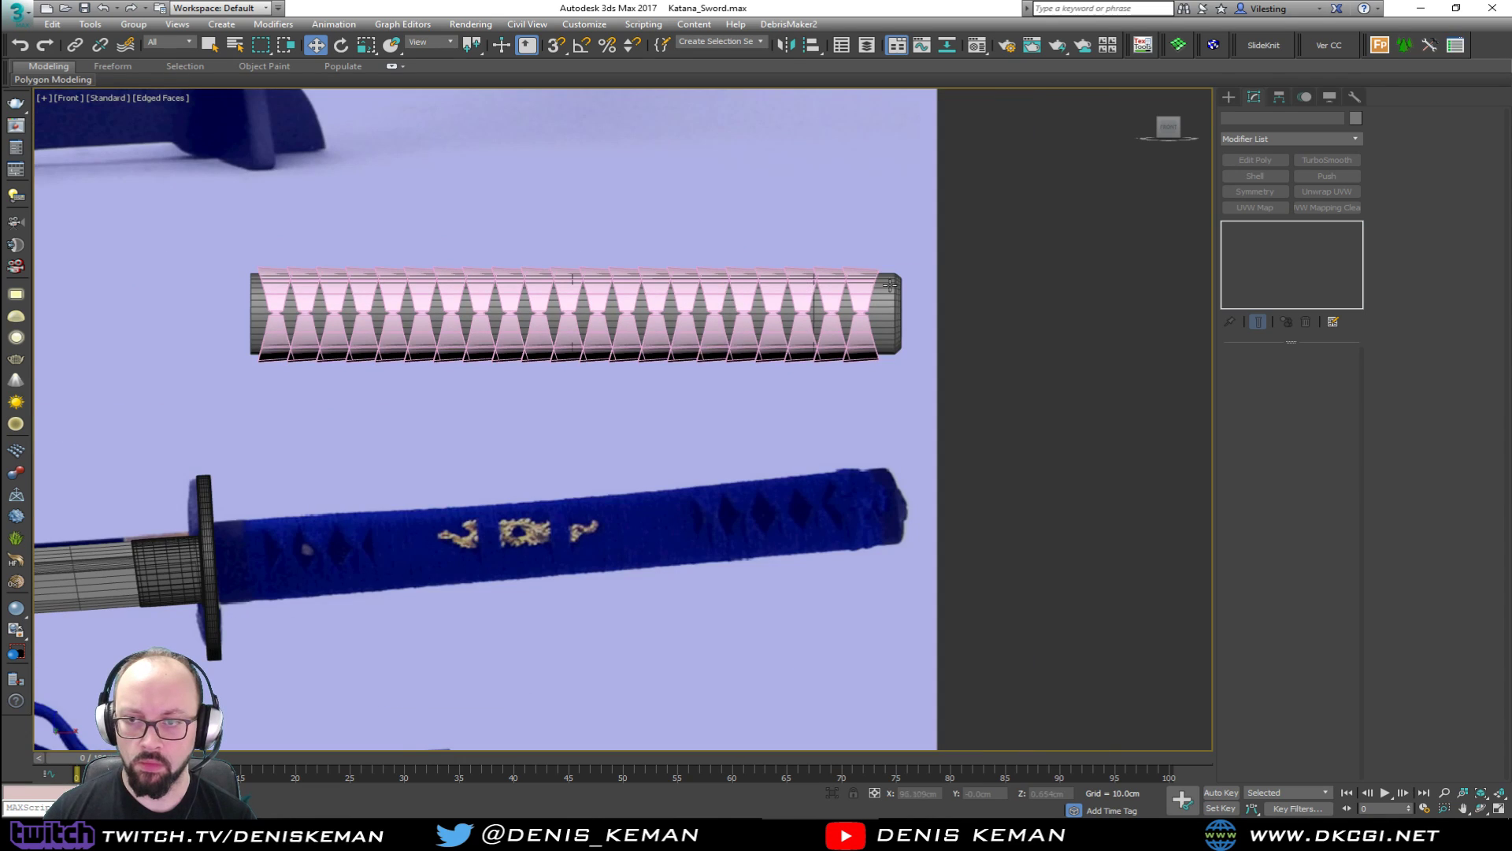
Isolate all the wrap strips from the rest of the scene and save the file.
drag(309, 360, 307, 358)
key(alt+q)
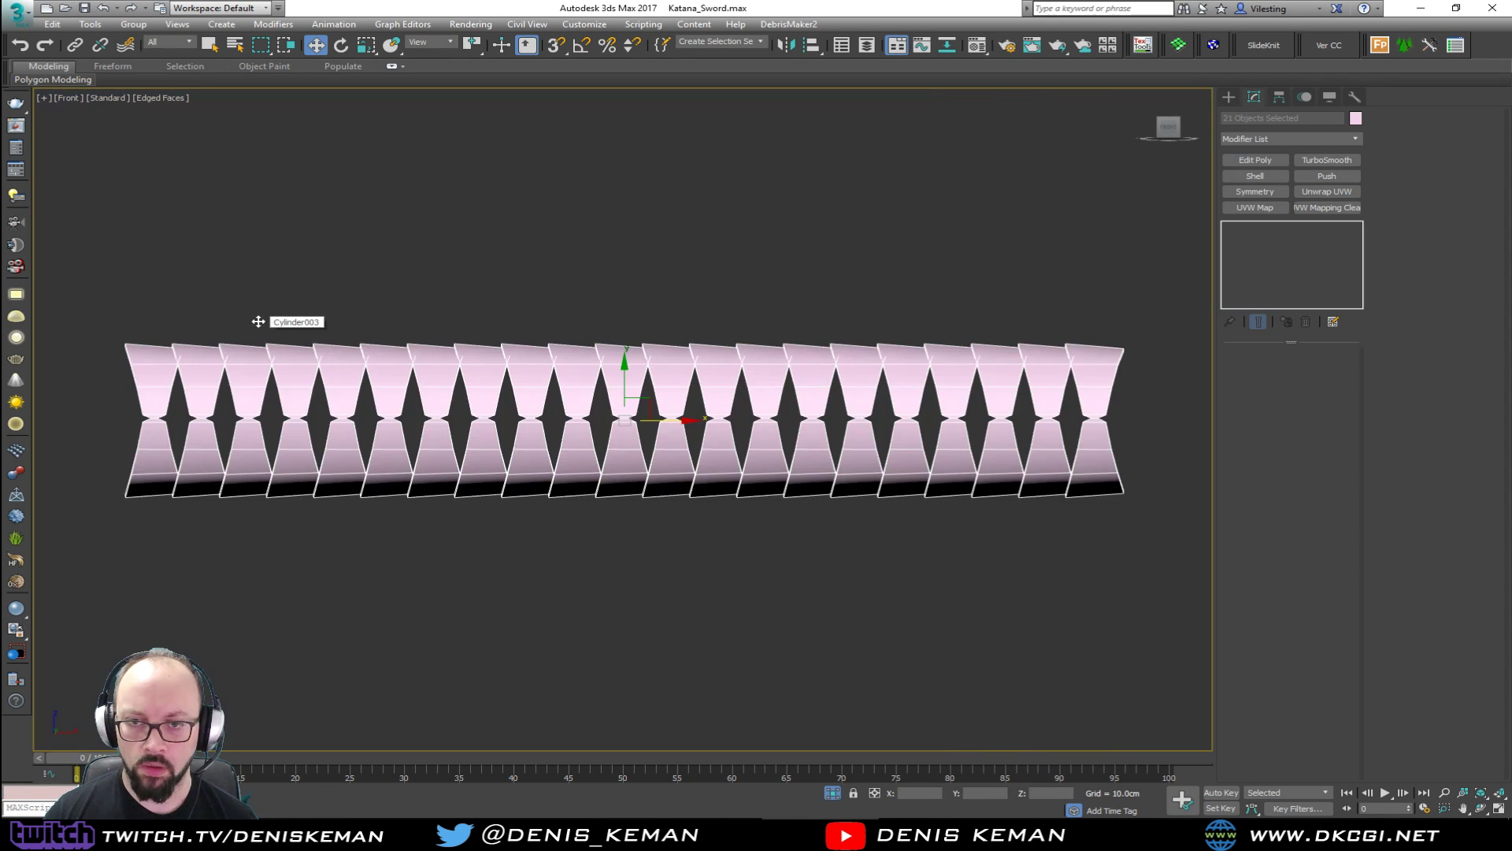
click(30, 14)
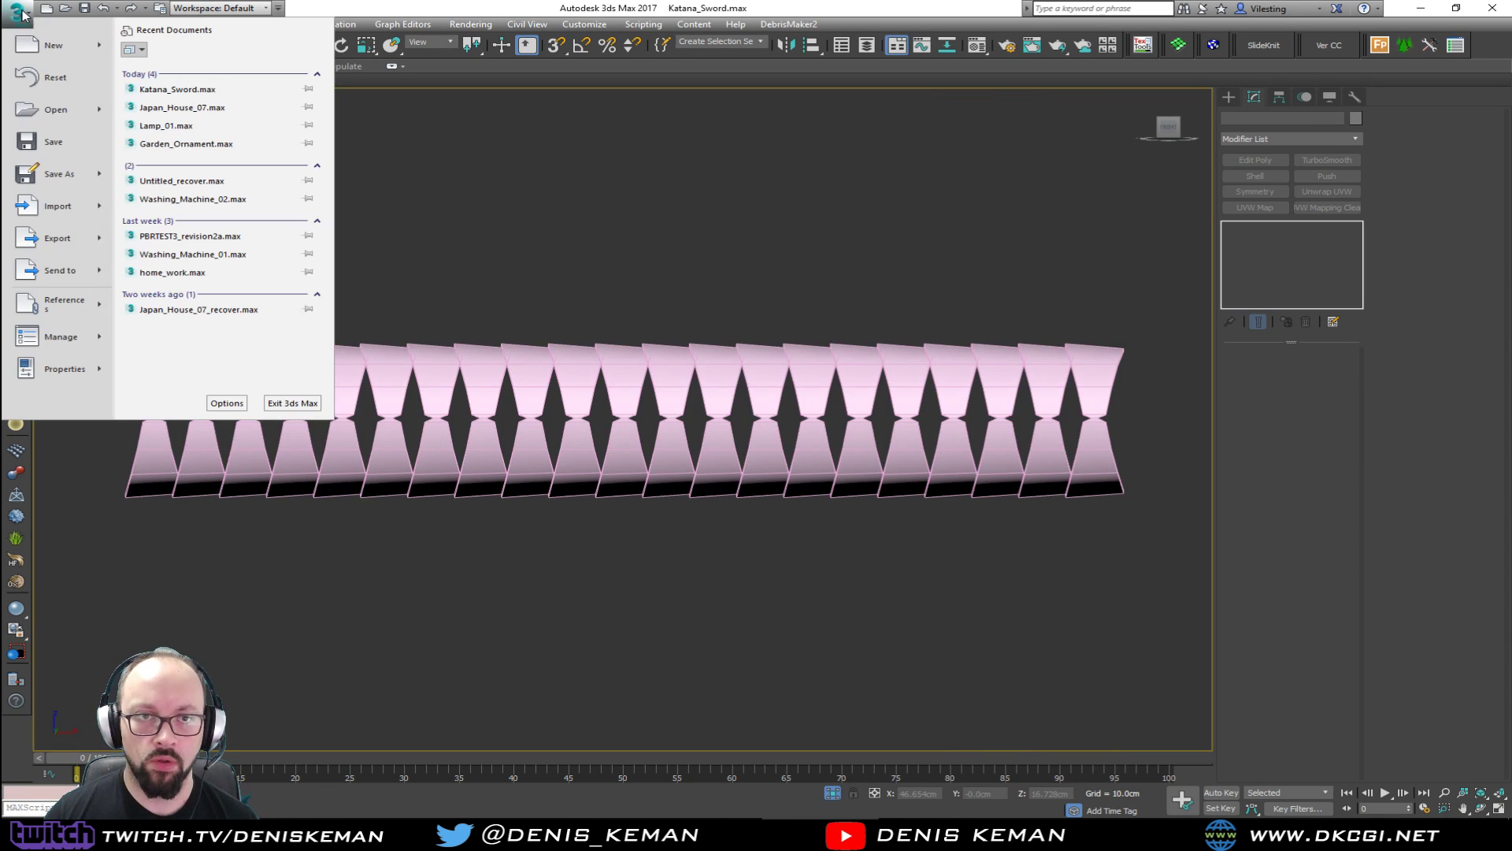
click(44, 141)
Attach all the other strips, Plane004 to Plane023, to the first strip as one object.
click(141, 369)
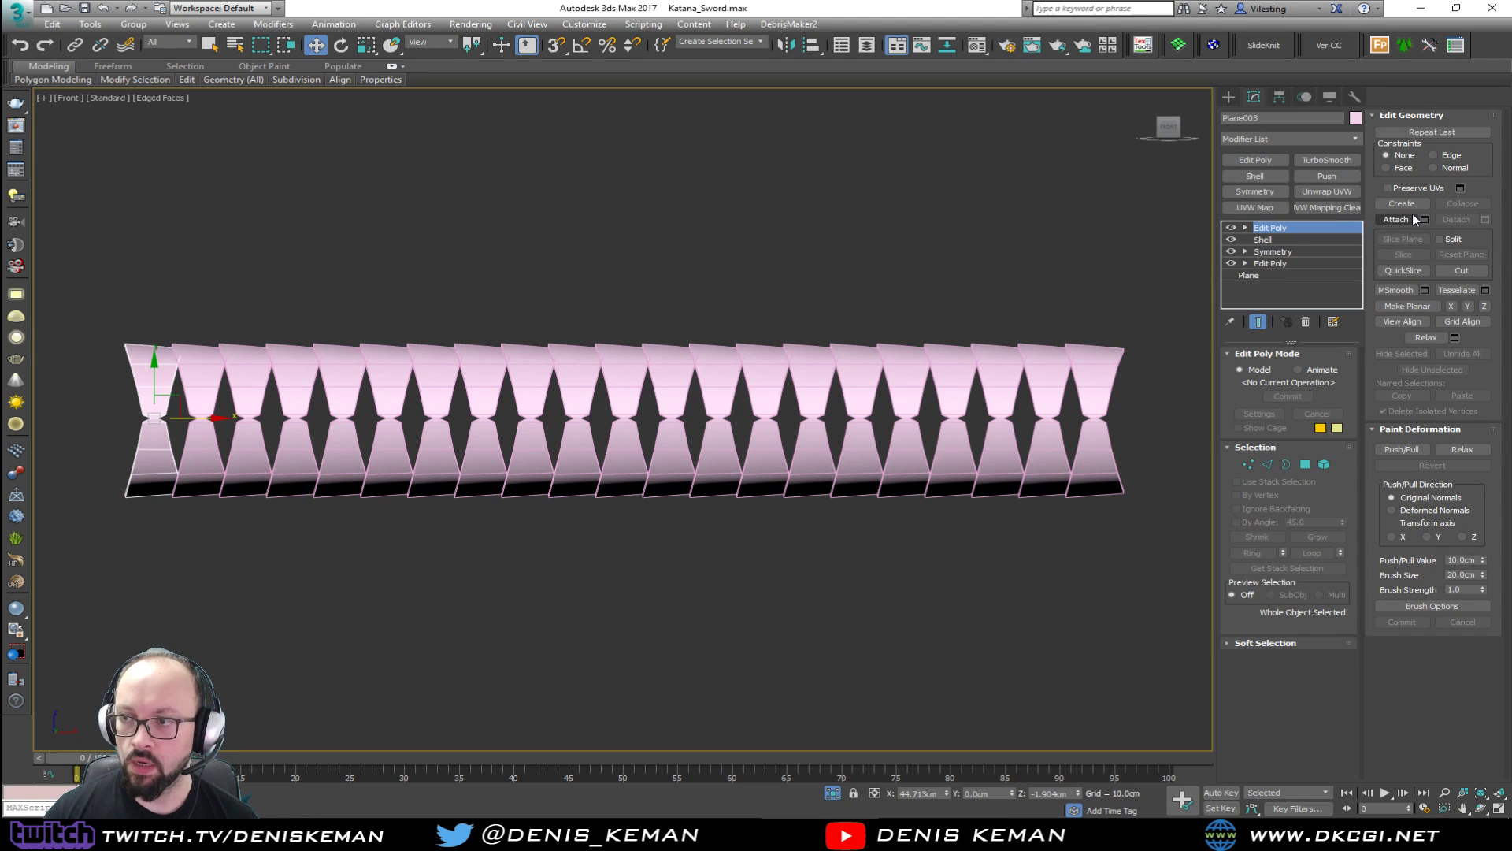
click(1424, 219)
click(197, 251)
key(ctrl+a)
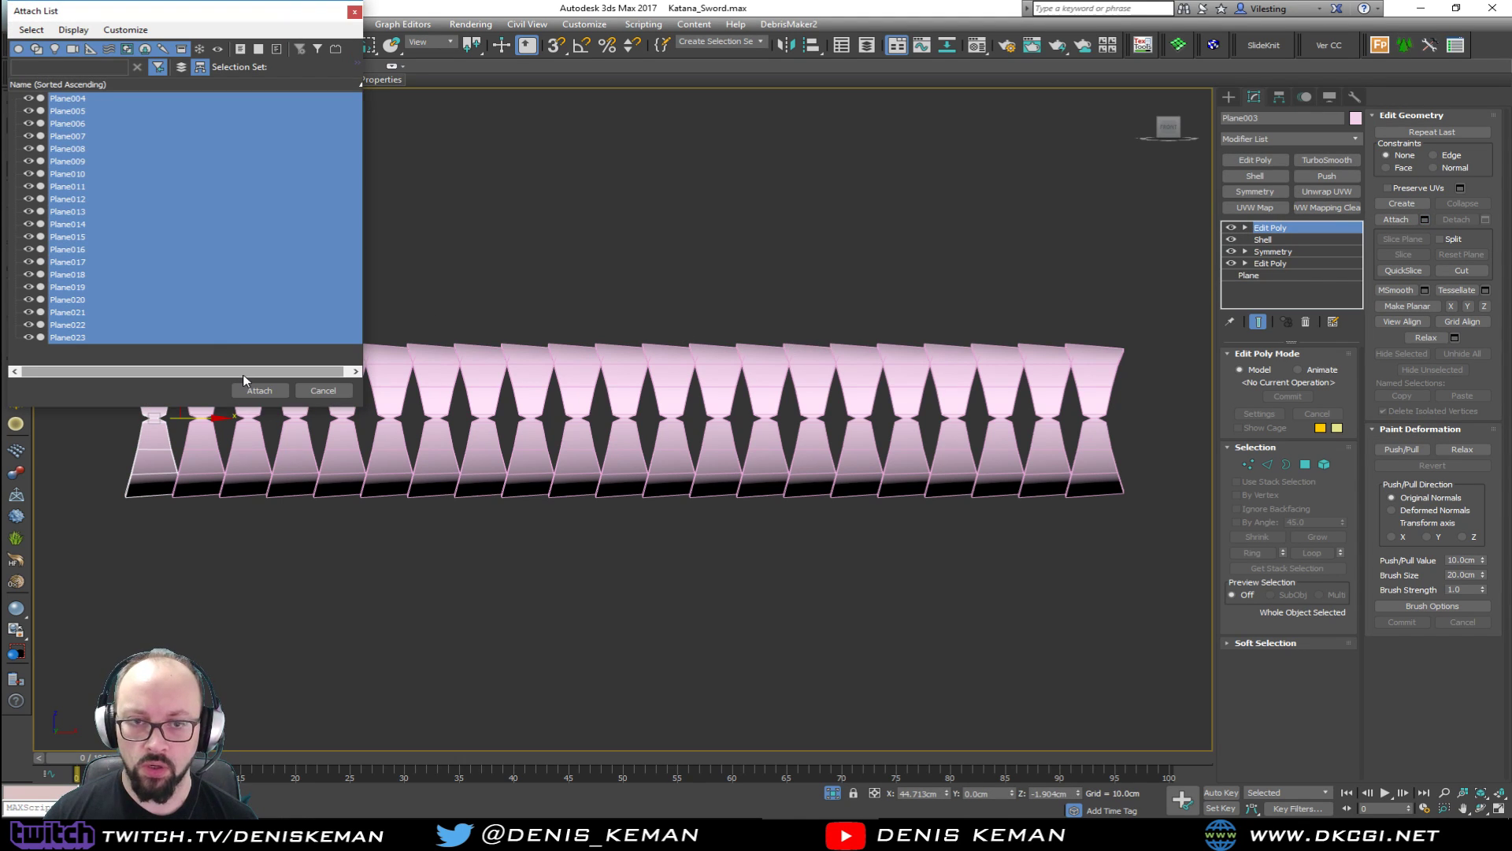
click(249, 391)
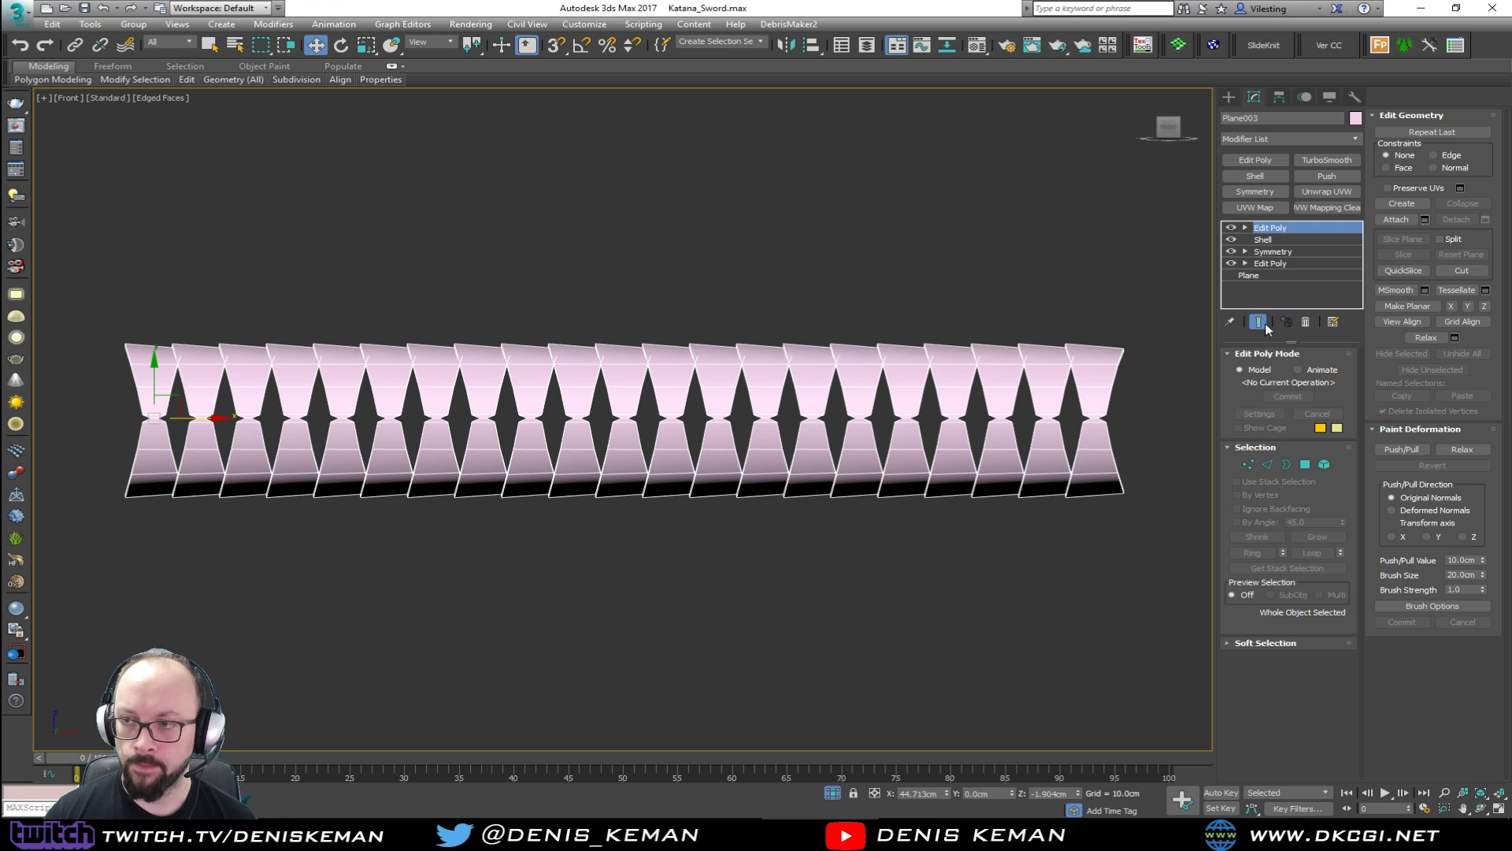
Apply TurboSmooth with 2 iterations to the attached wrap and end the isolation.
click(1327, 160)
click(1339, 375)
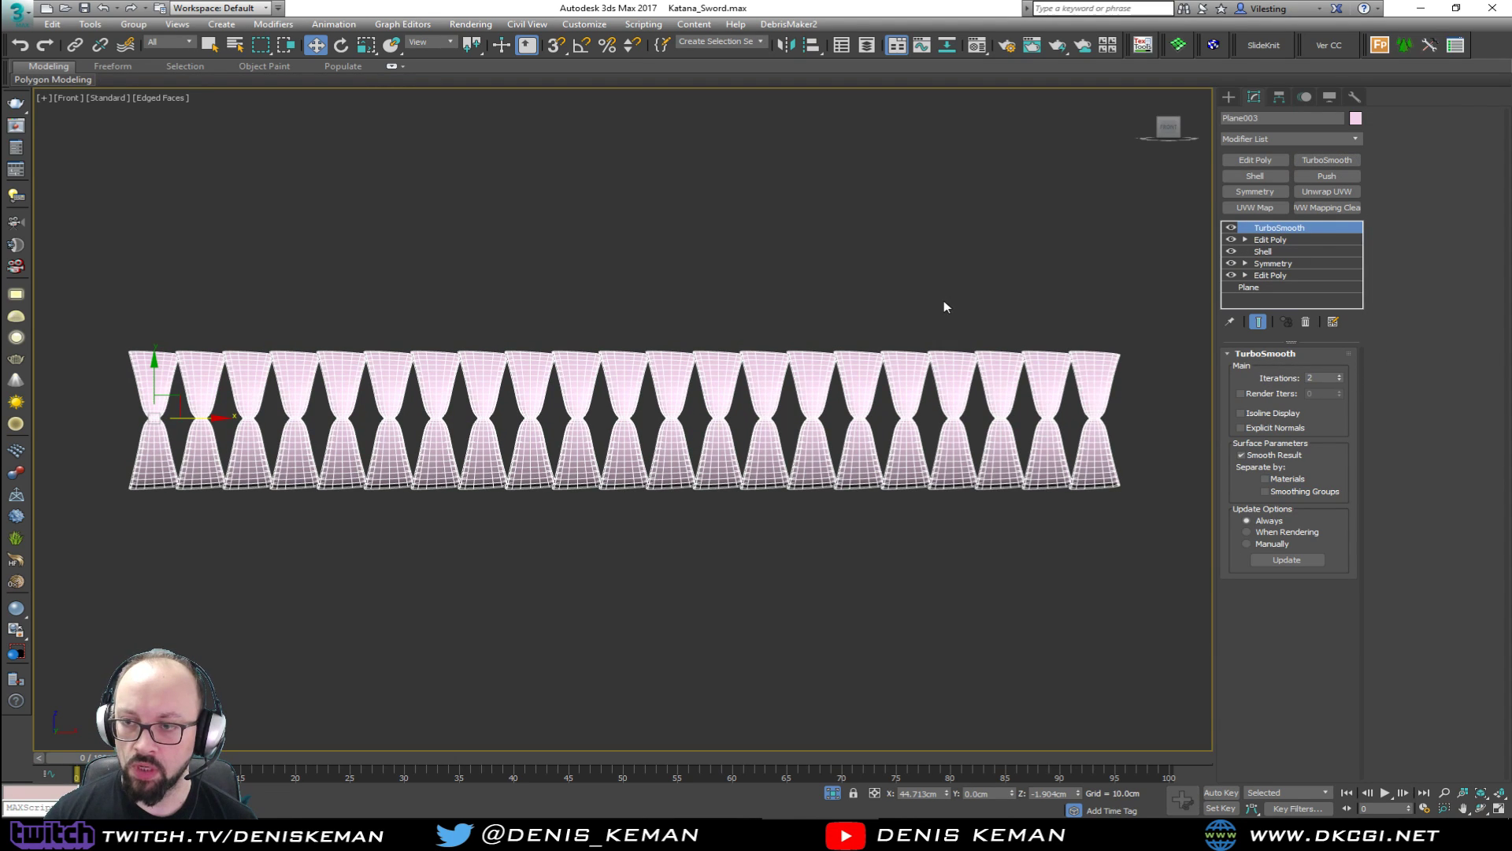
right_click(945, 304)
click(989, 193)
click(1077, 321)
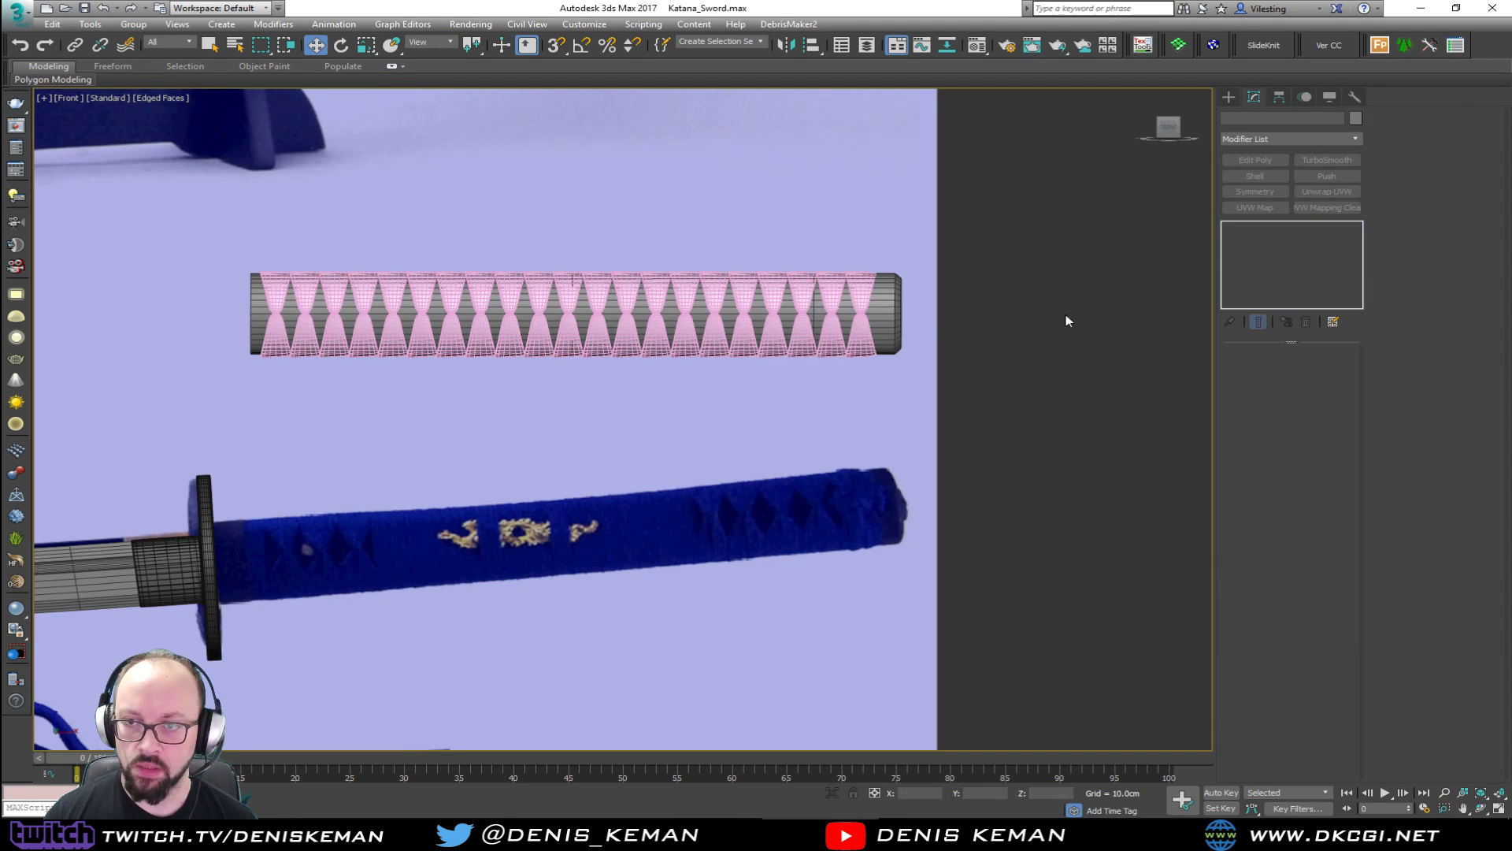
Examine the smoothed wrap on the handle in the perspective view, with mesh edges hidden and from several angles.
scroll(795, 313, up, 4)
scroll(709, 291, down, 2)
key(alt+w)
click(904, 479)
key(alt+w)
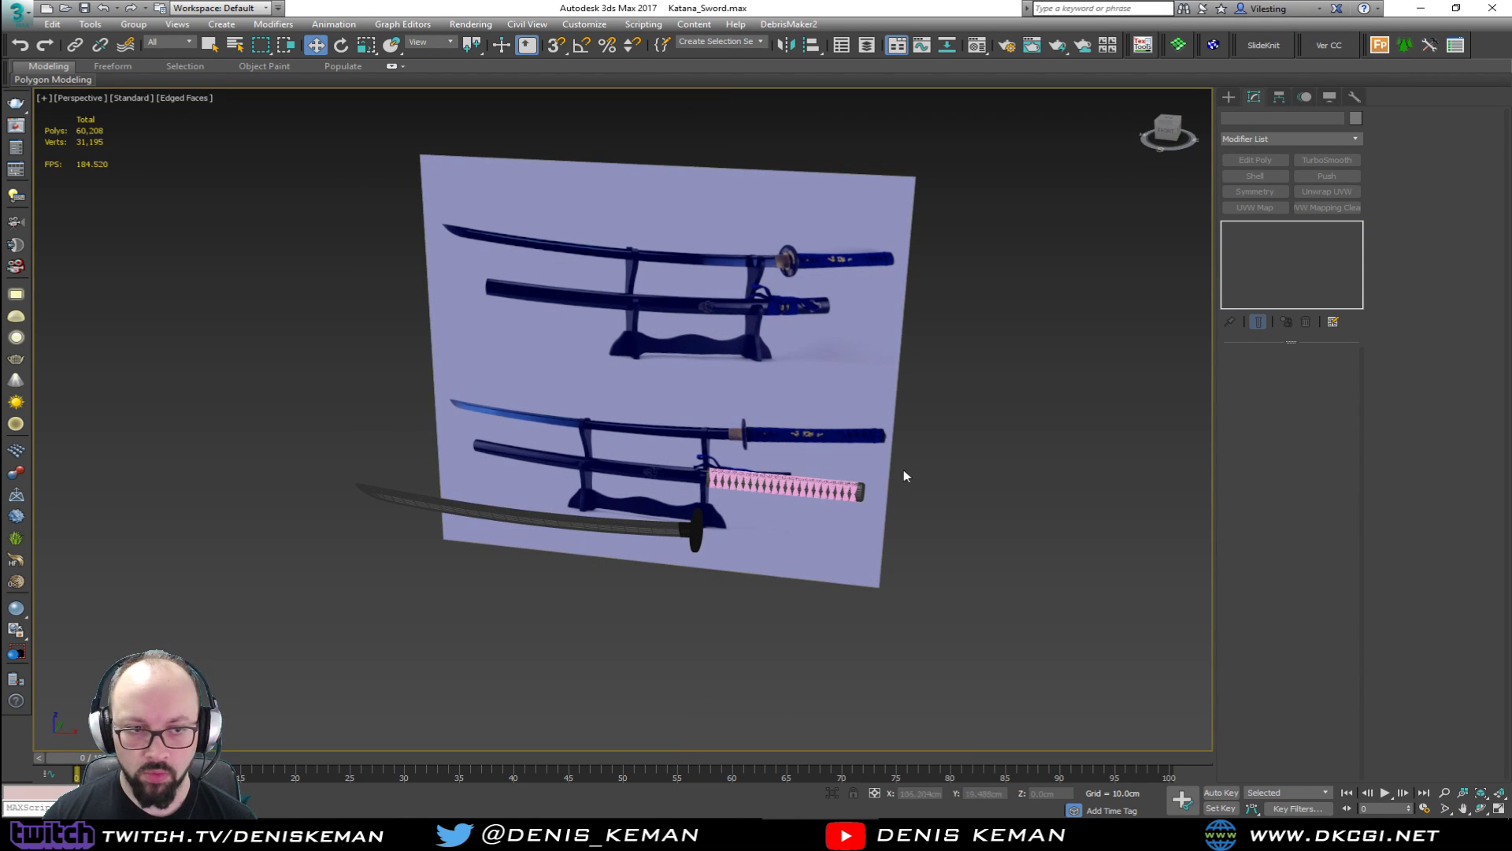
drag(820, 538, 816, 545)
key(z)
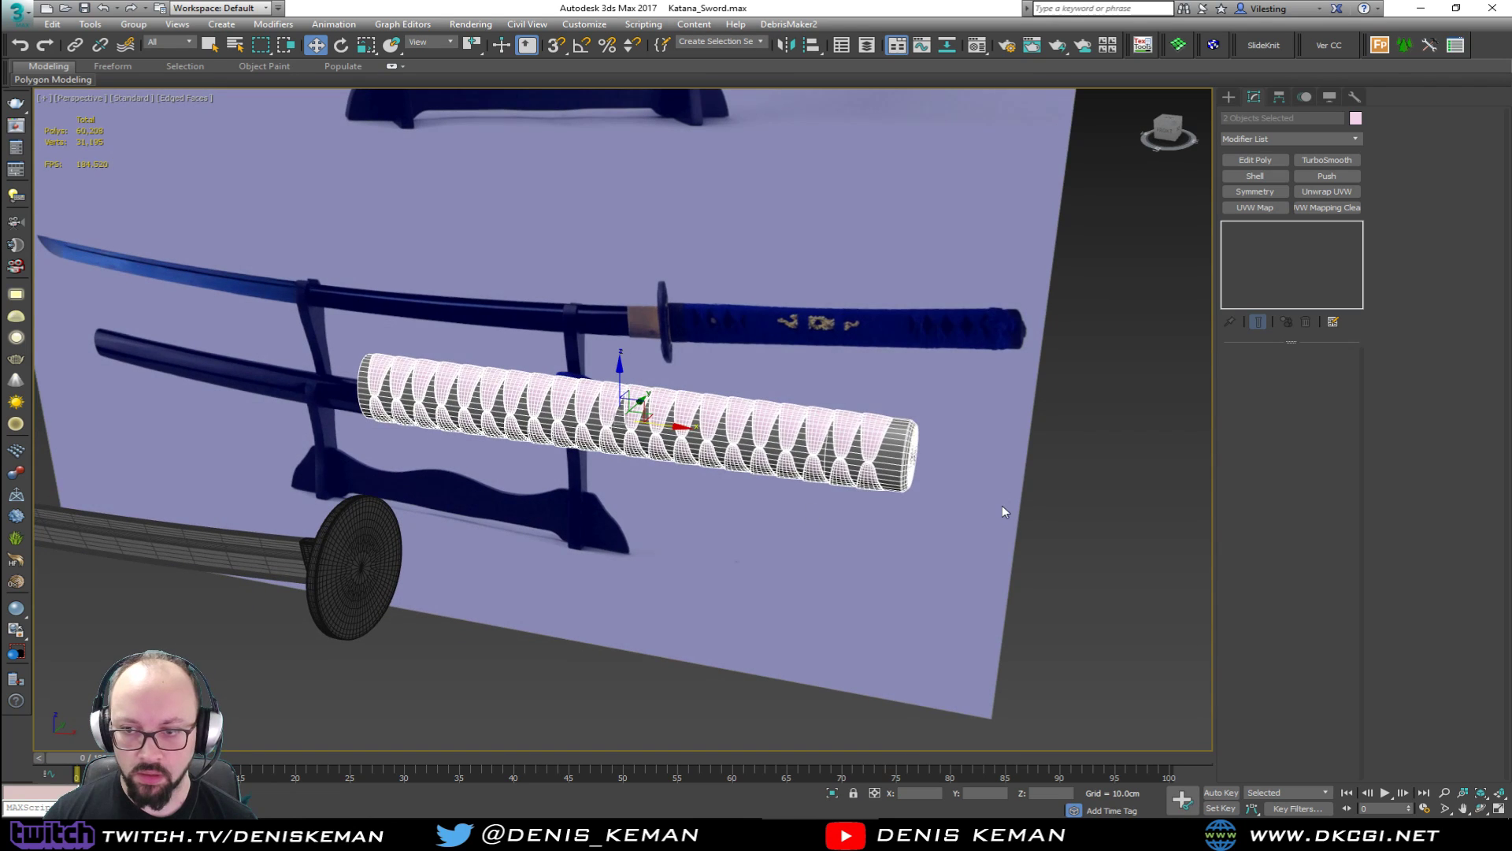
click(1002, 504)
scroll(904, 455, up, 3)
key(F4)
scroll(788, 433, down, 4)
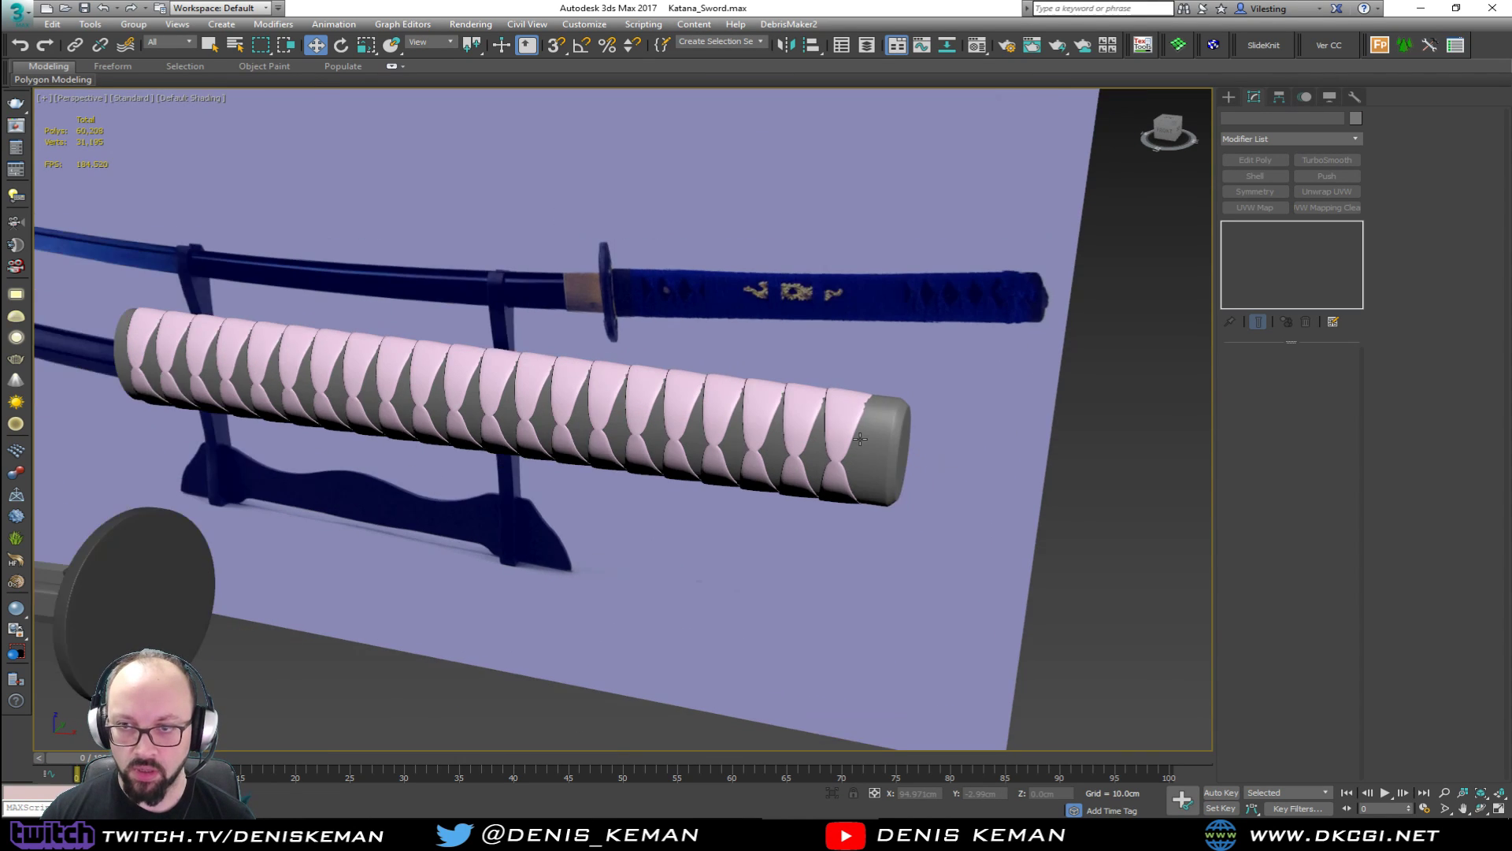
alt+middle_drag(786, 432, 908, 415)
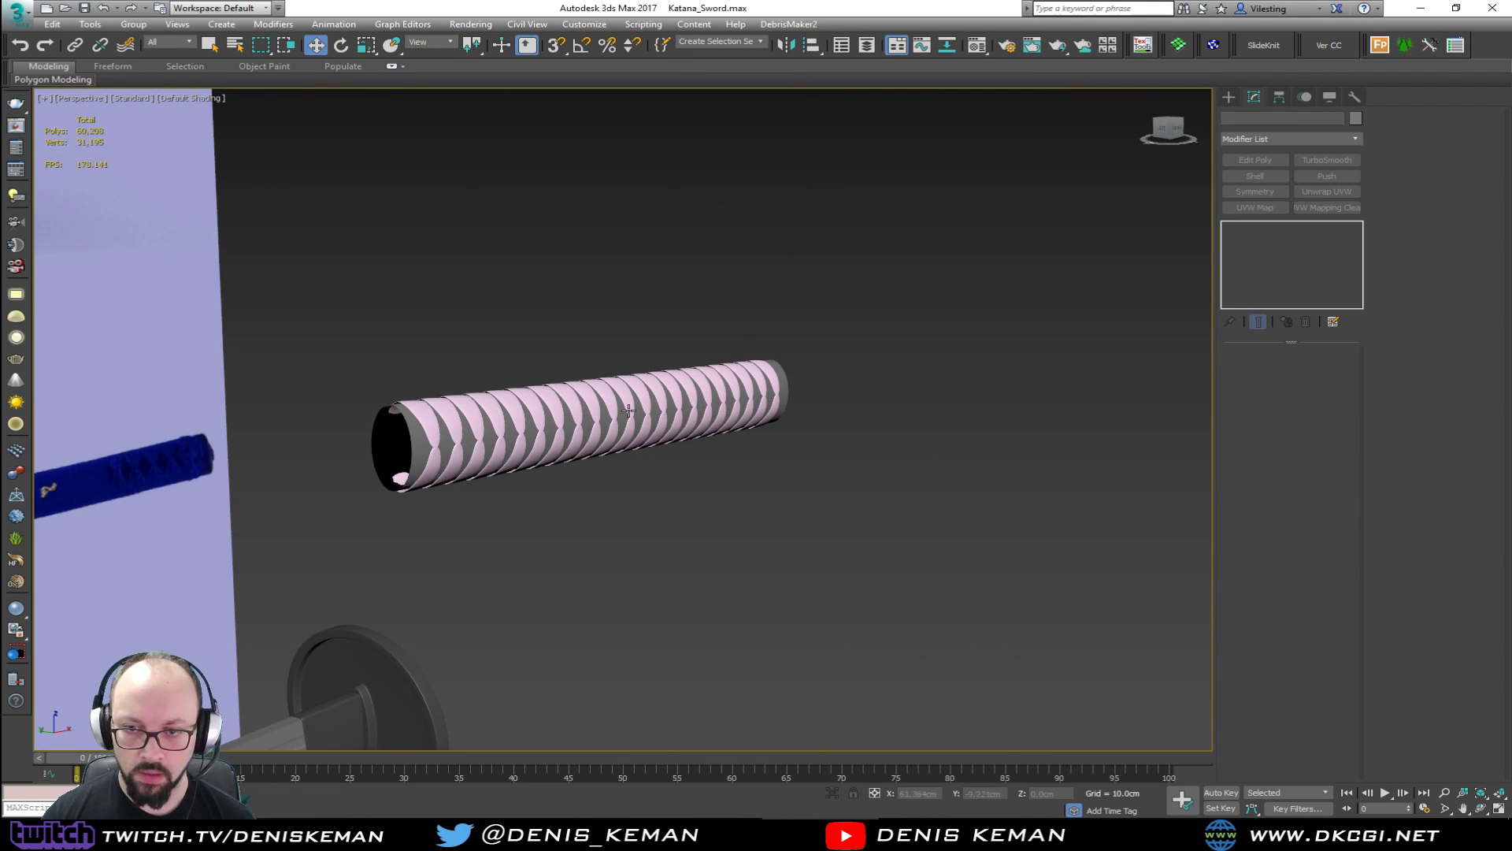
Change the wrap's object colour to grey, matching the handle.
click(566, 401)
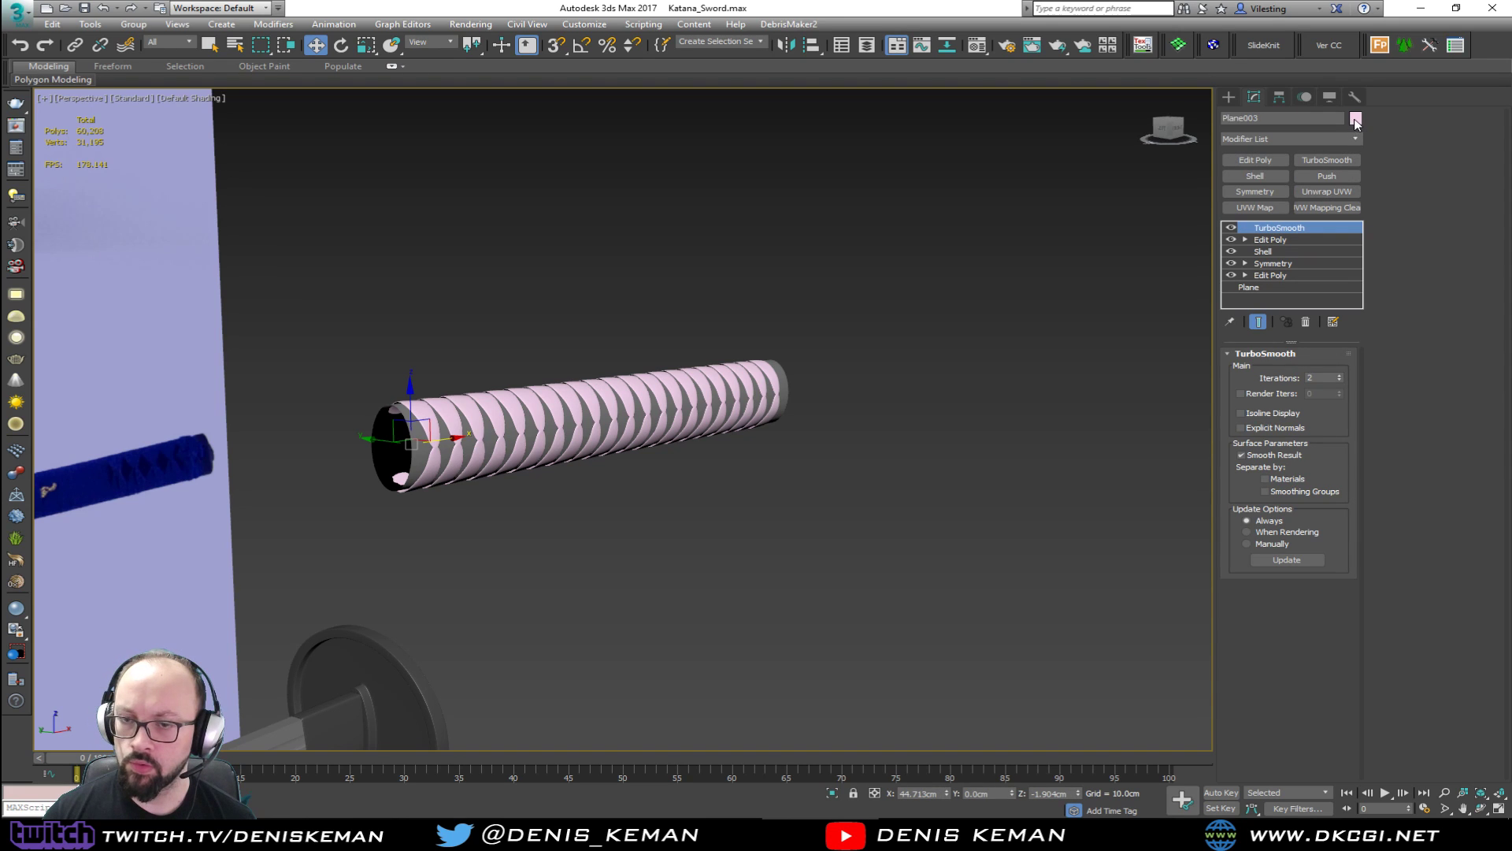
click(1354, 119)
click(891, 328)
click(1069, 375)
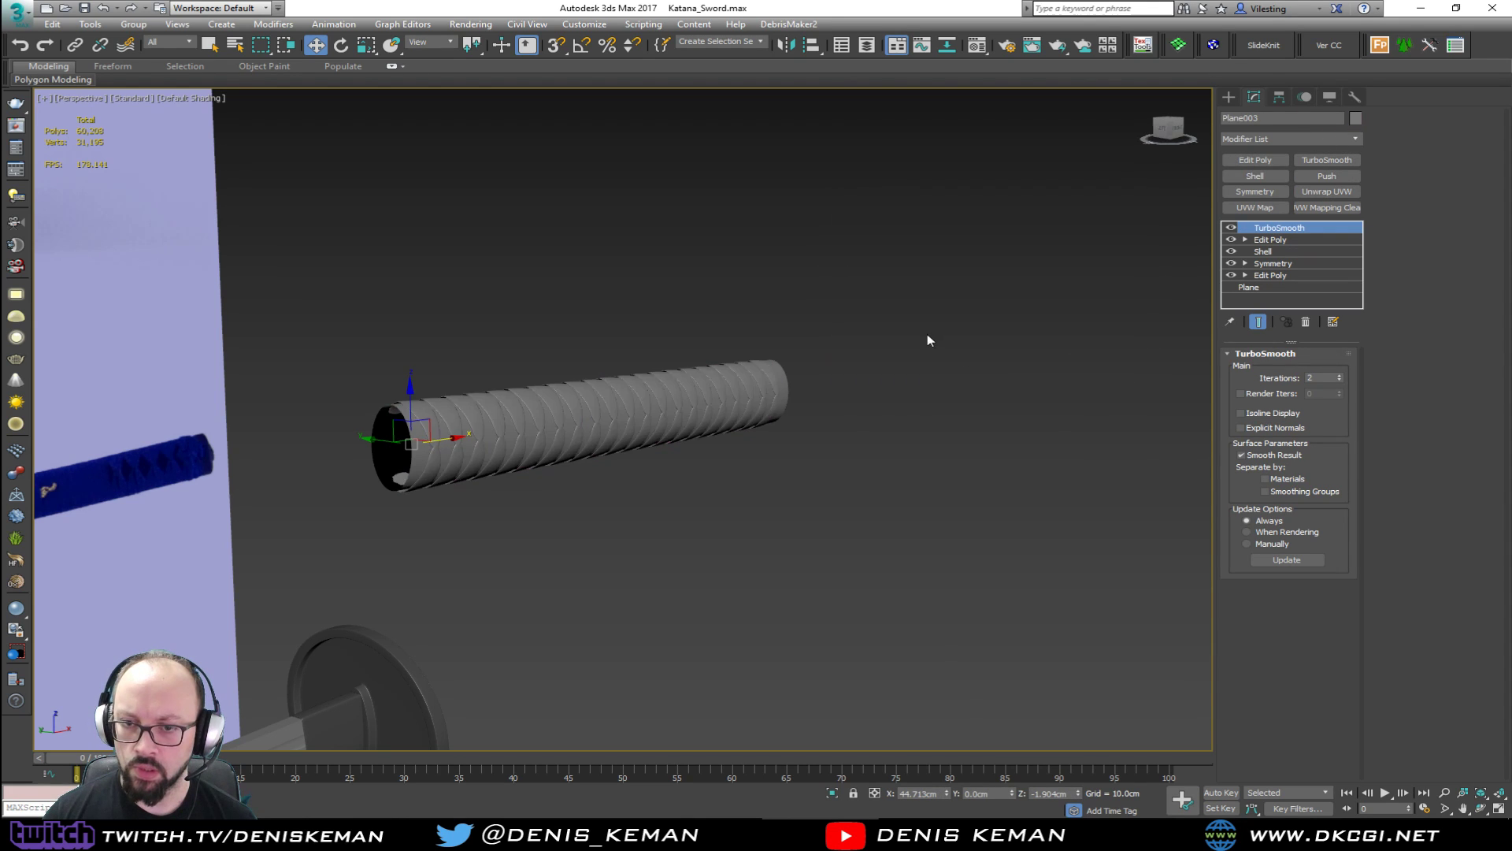
Change the handle wrap's object color to a lighter grey and deselect the wrap.
alt+middle_drag(930, 340, 828, 339)
click(1355, 118)
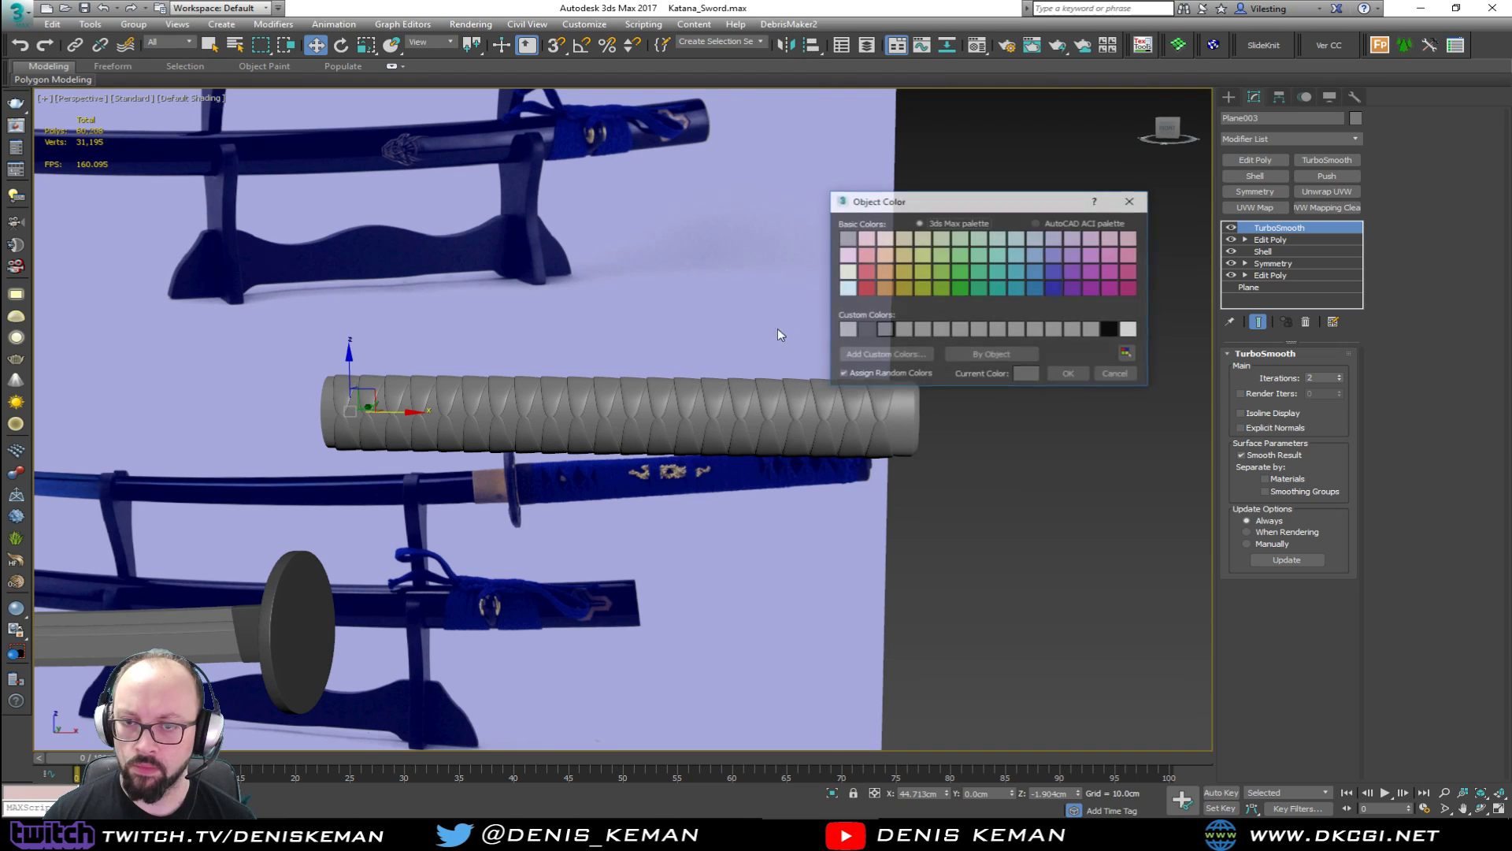
click(1068, 374)
click(985, 415)
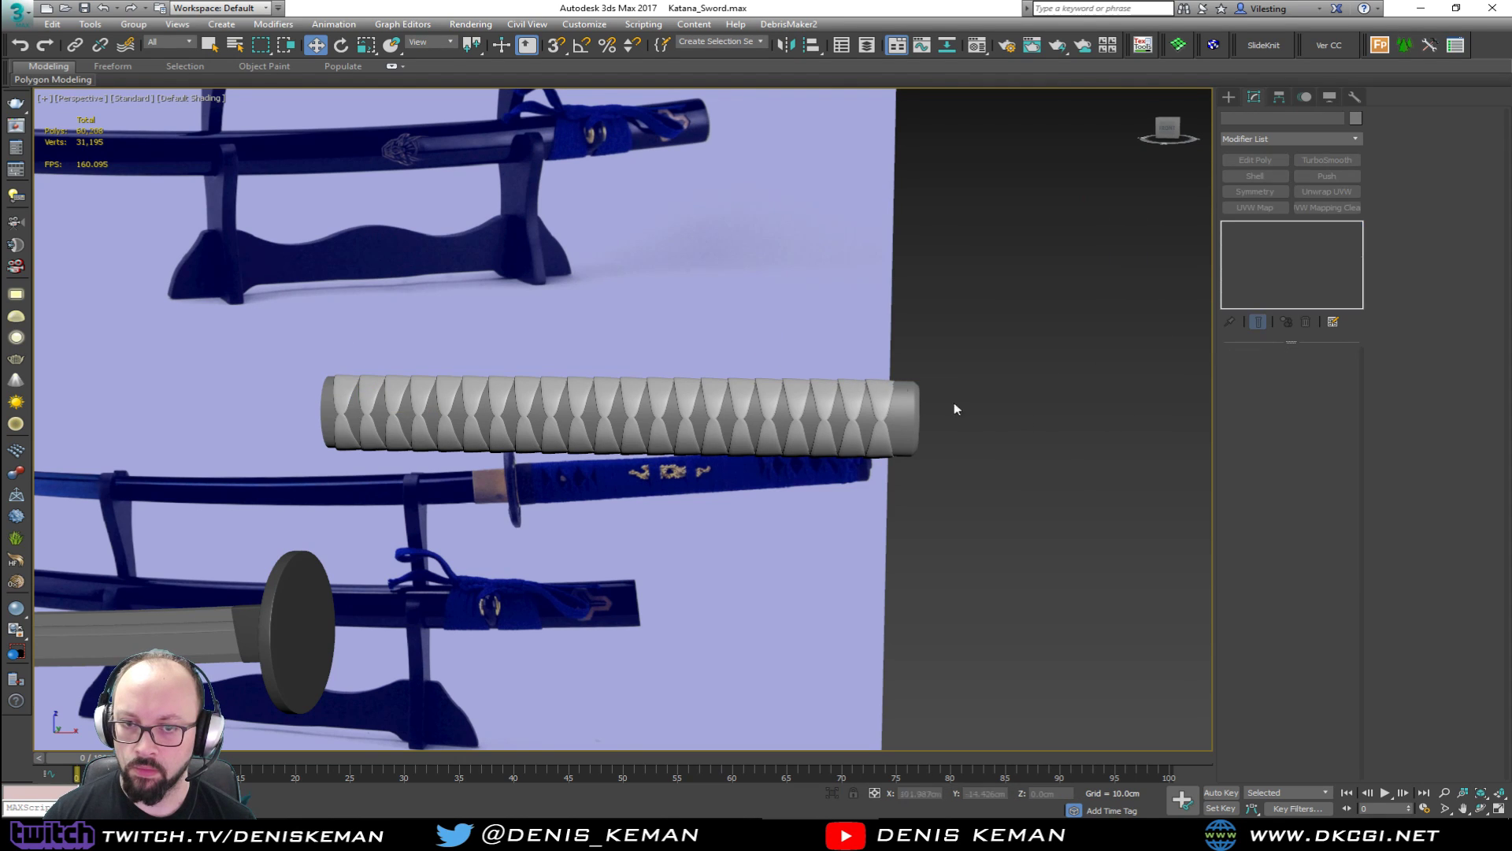
Select the handle wrap together with its inner cylinder and move both down against the guard in the front view.
scroll(970, 323, down, 3)
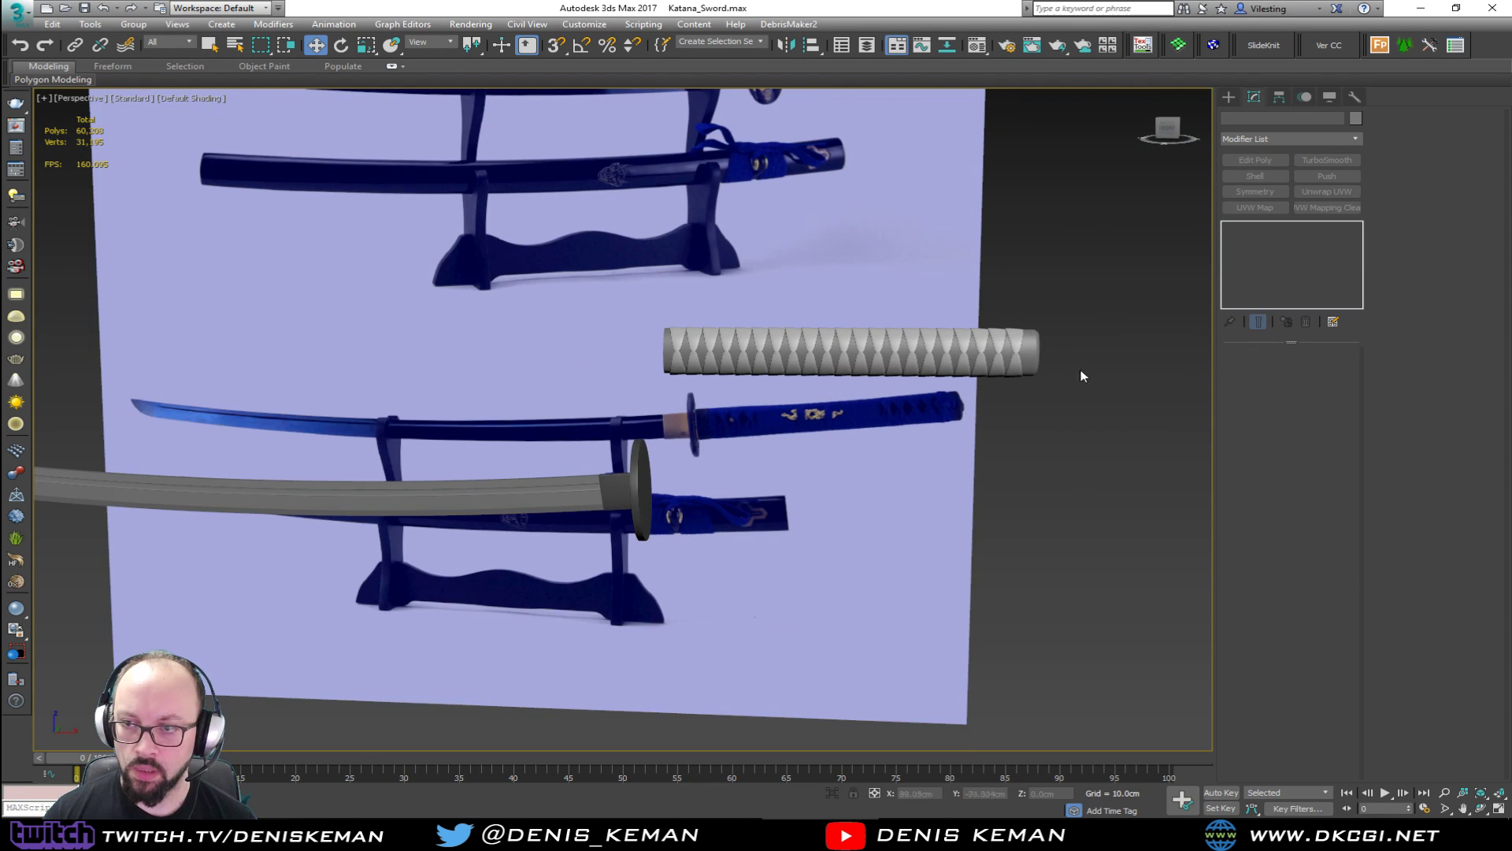
click(1033, 343)
drag(1104, 297, 1003, 367)
key(alt+w)
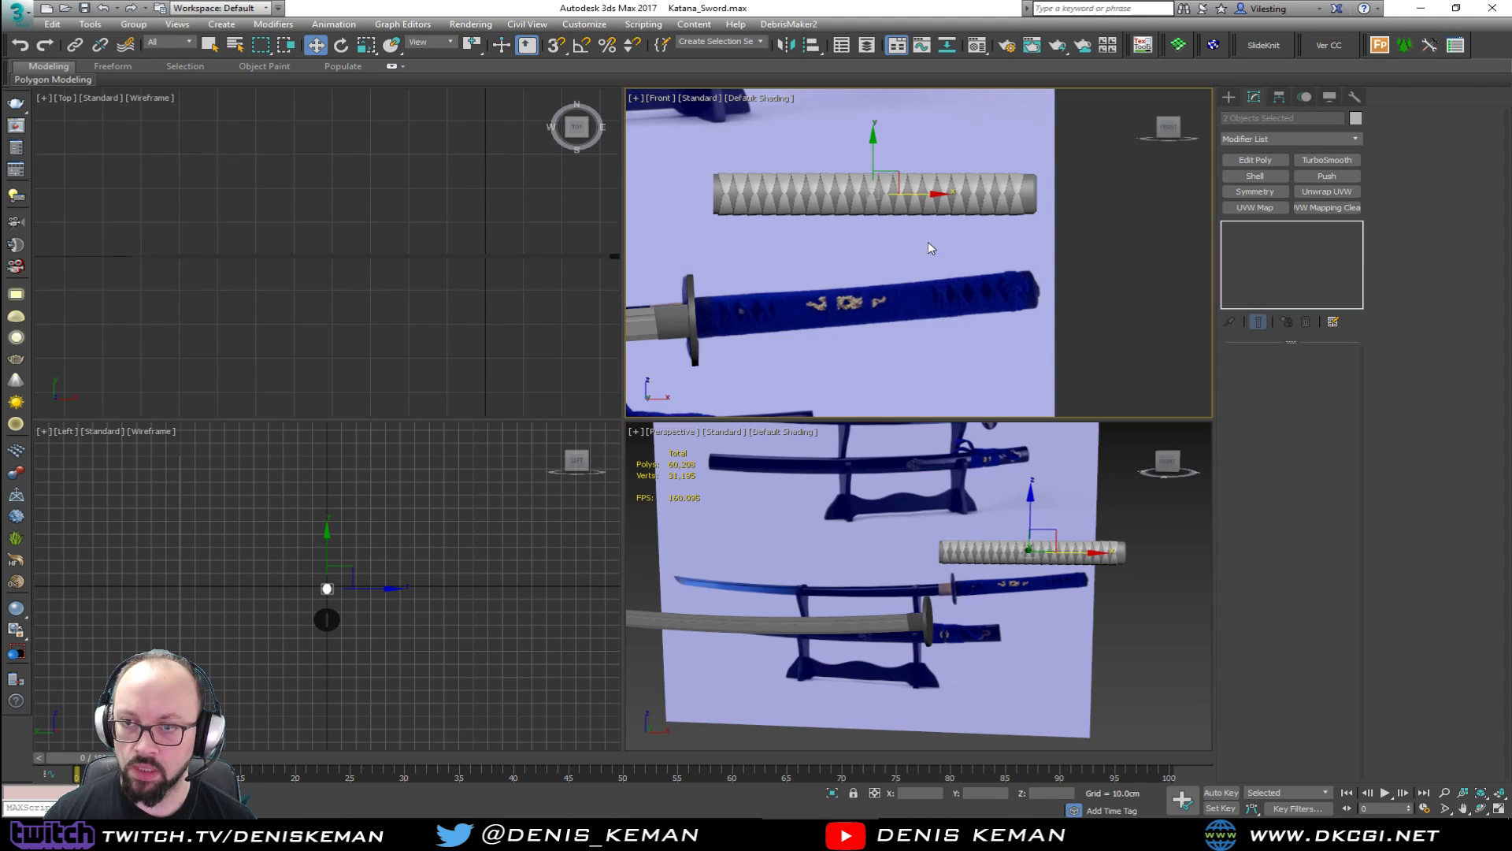
middle_click(928, 241)
key(alt+w)
middle_drag(822, 287, 1041, 223)
drag(780, 217, 745, 468)
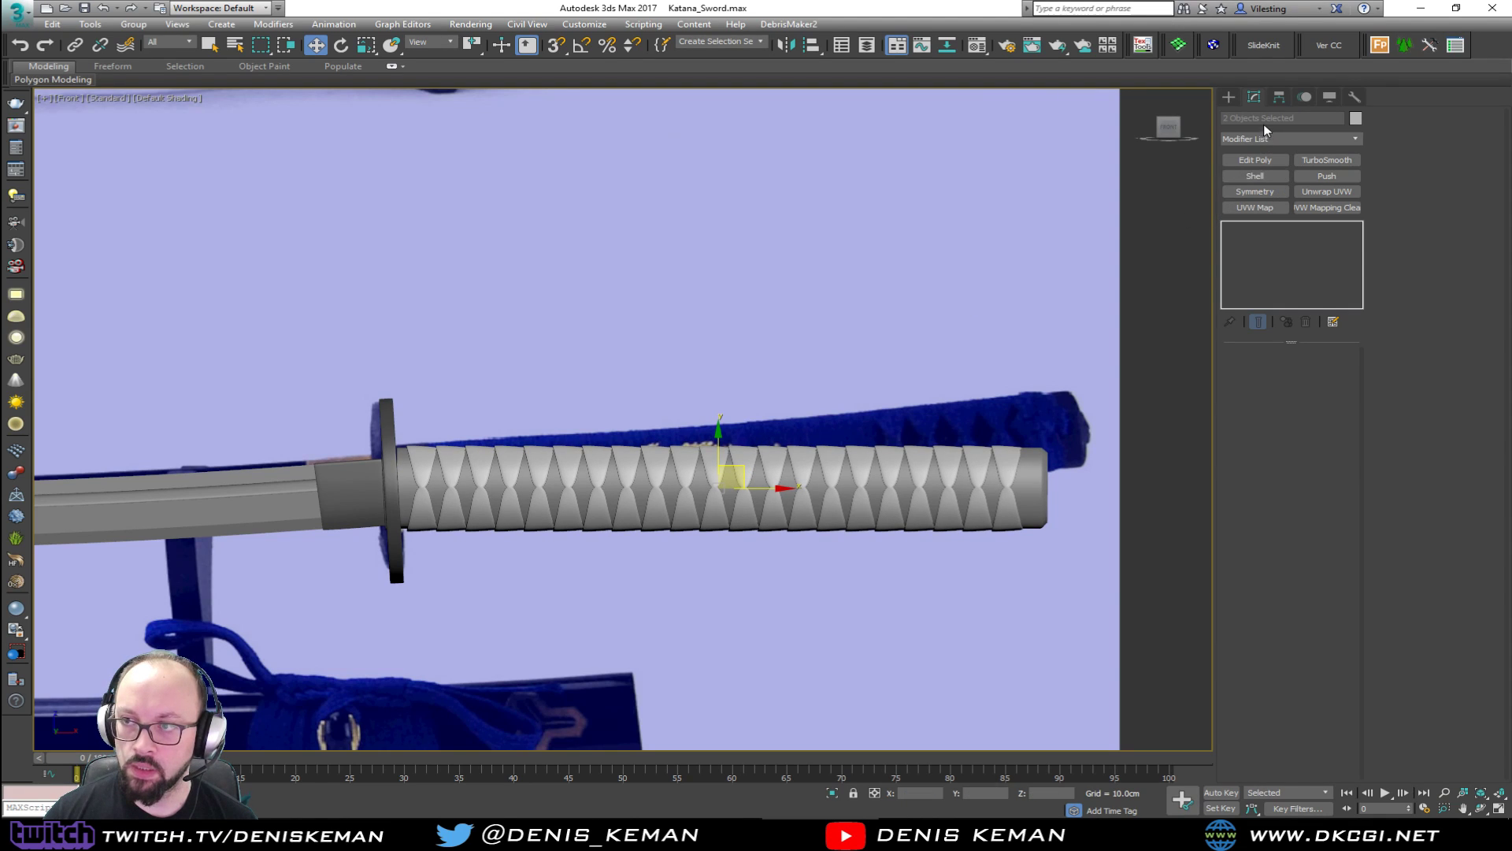
Try to reuse the blade's Bend modifier by copying it from the blade's modifier stack to the handle parts.
click(279, 494)
right_click(1268, 239)
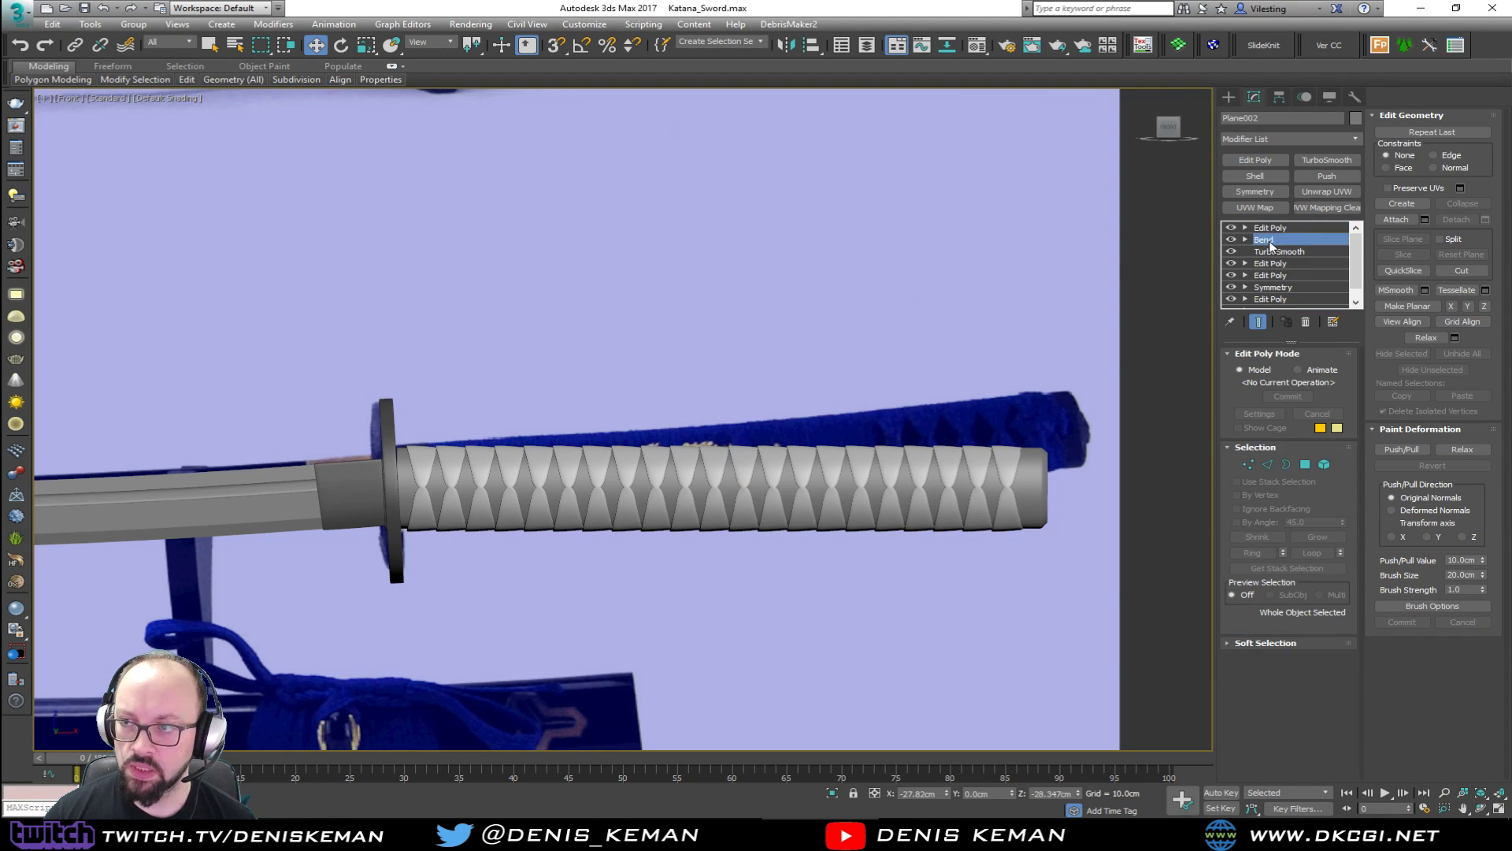
click(1320, 301)
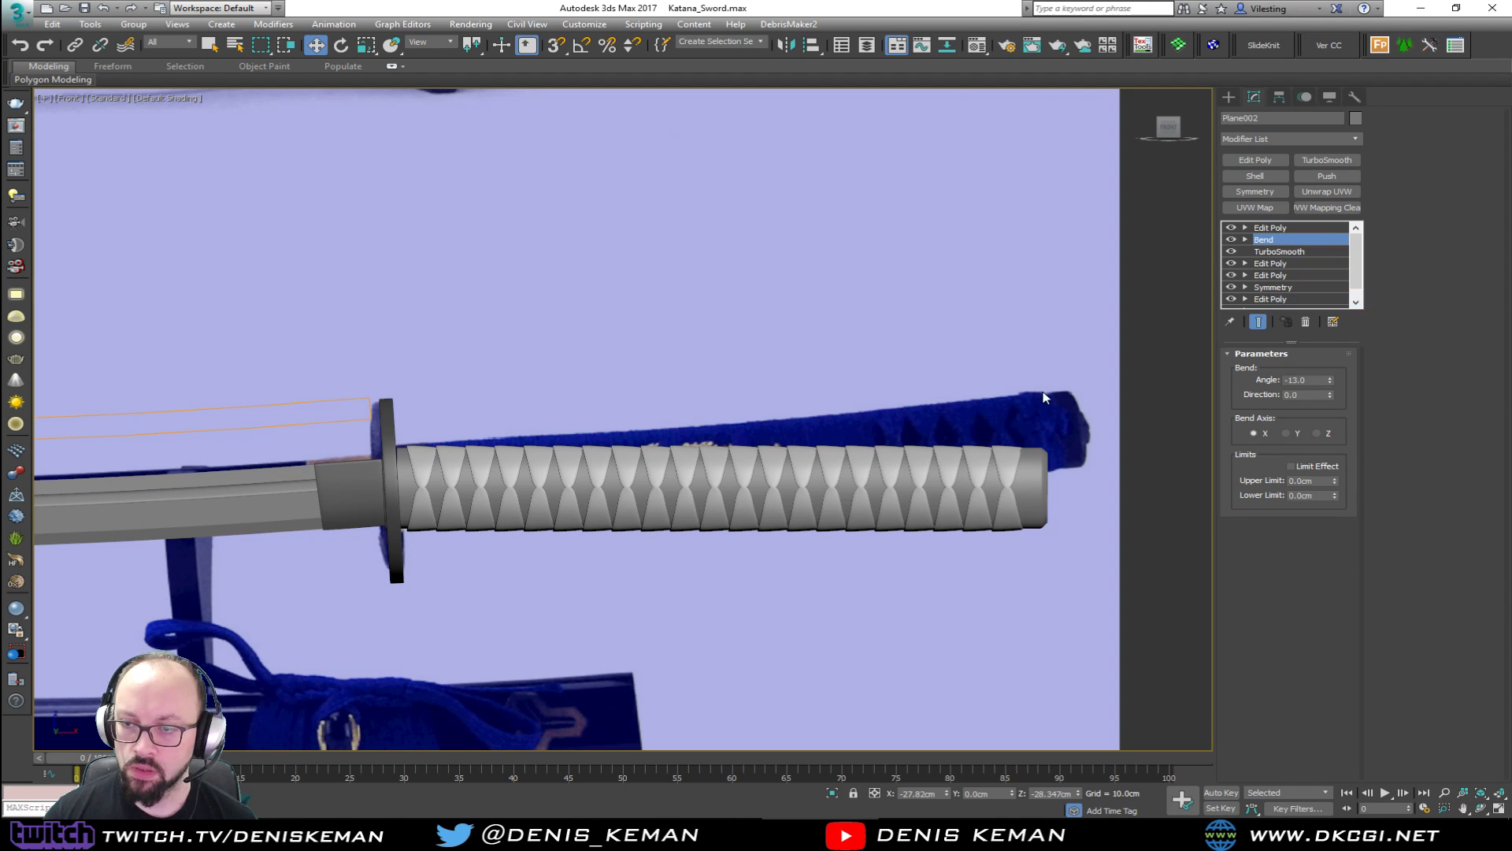
click(1101, 398)
drag(1103, 398, 1024, 449)
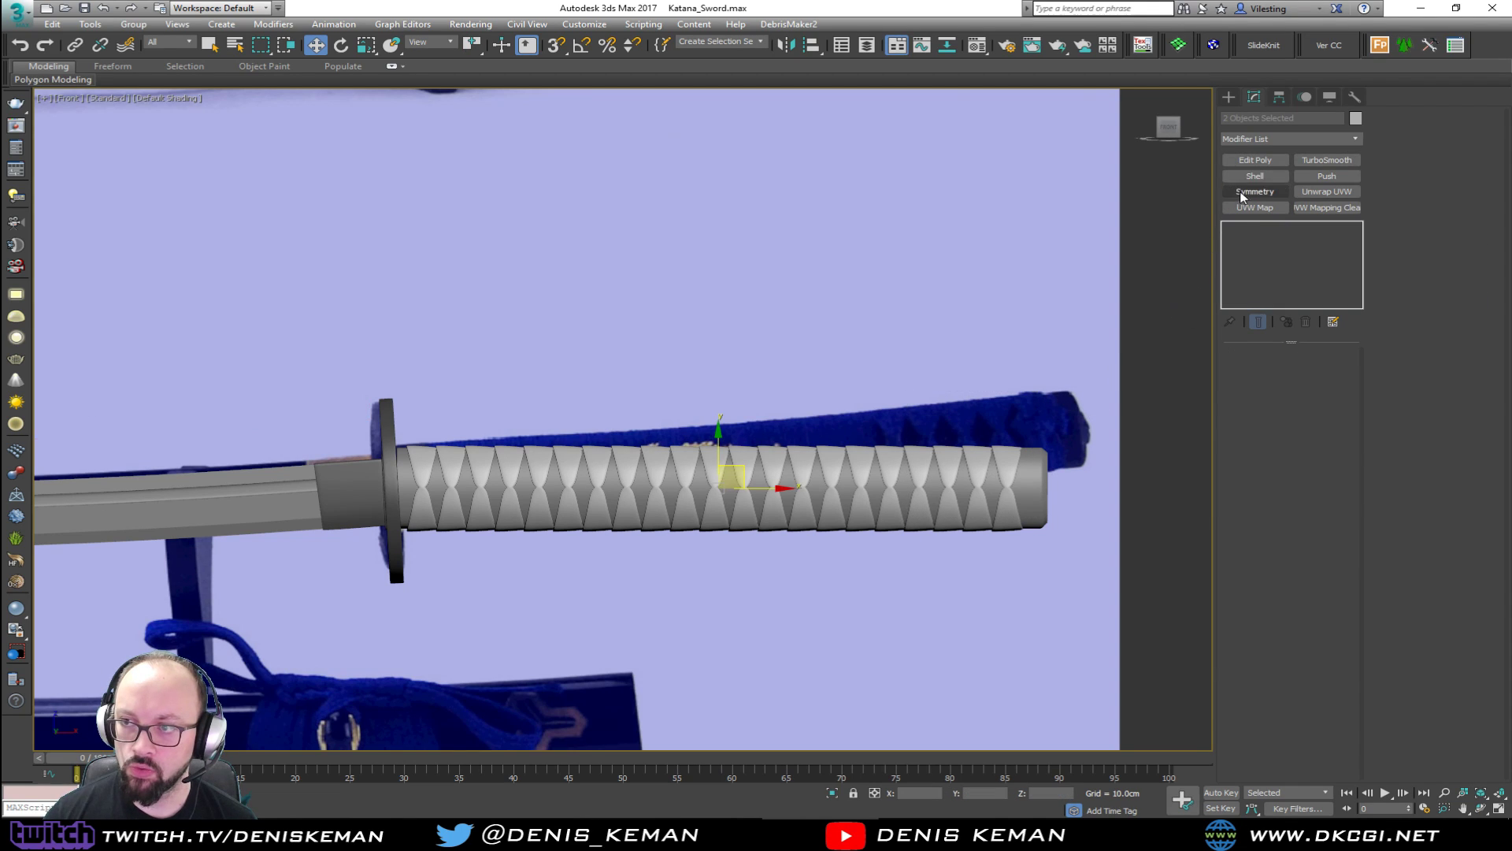
click(1051, 475)
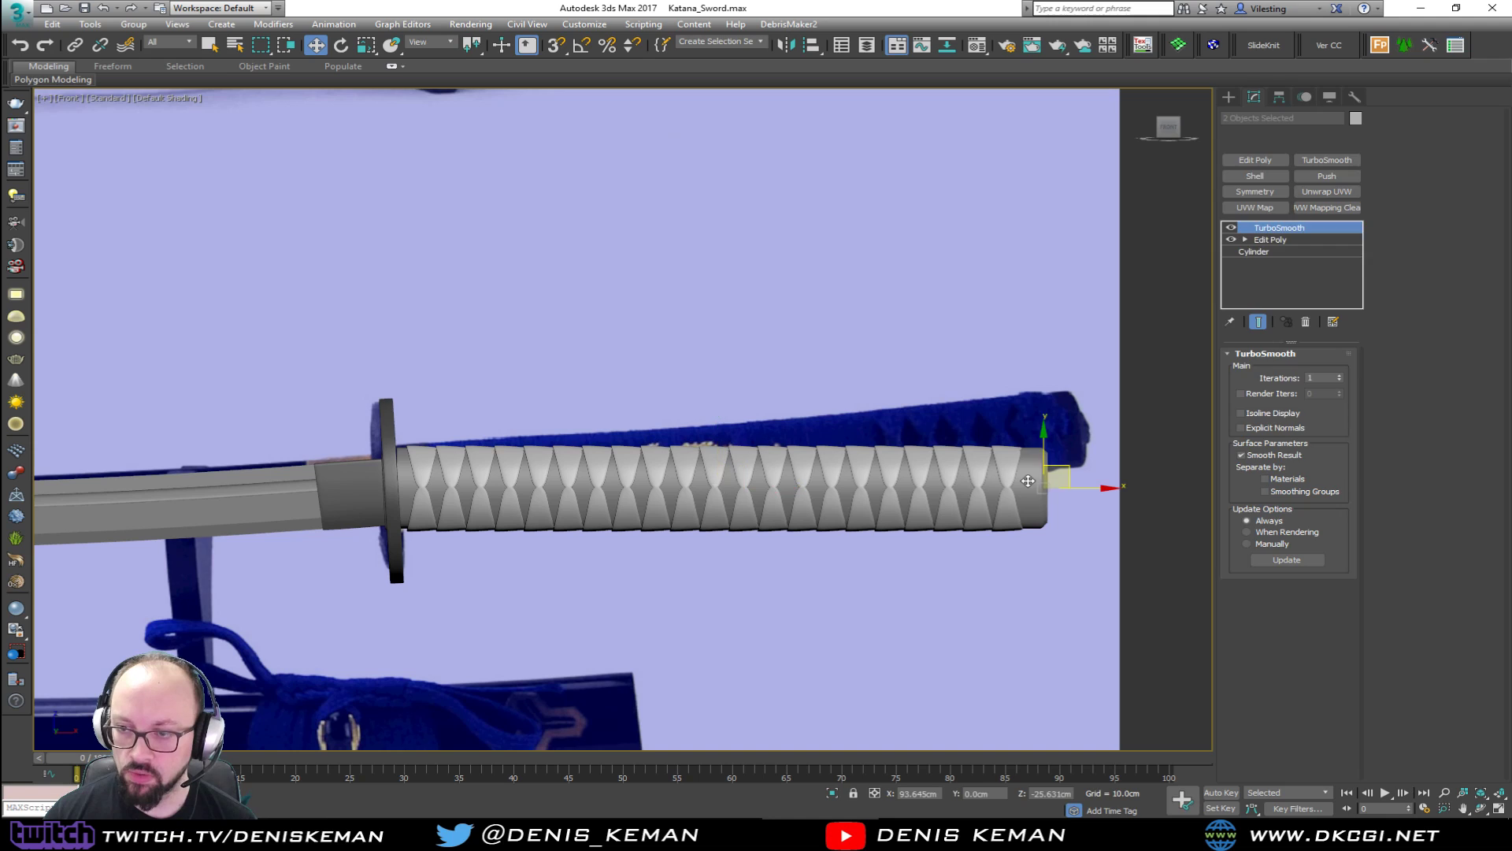
right_click(1268, 230)
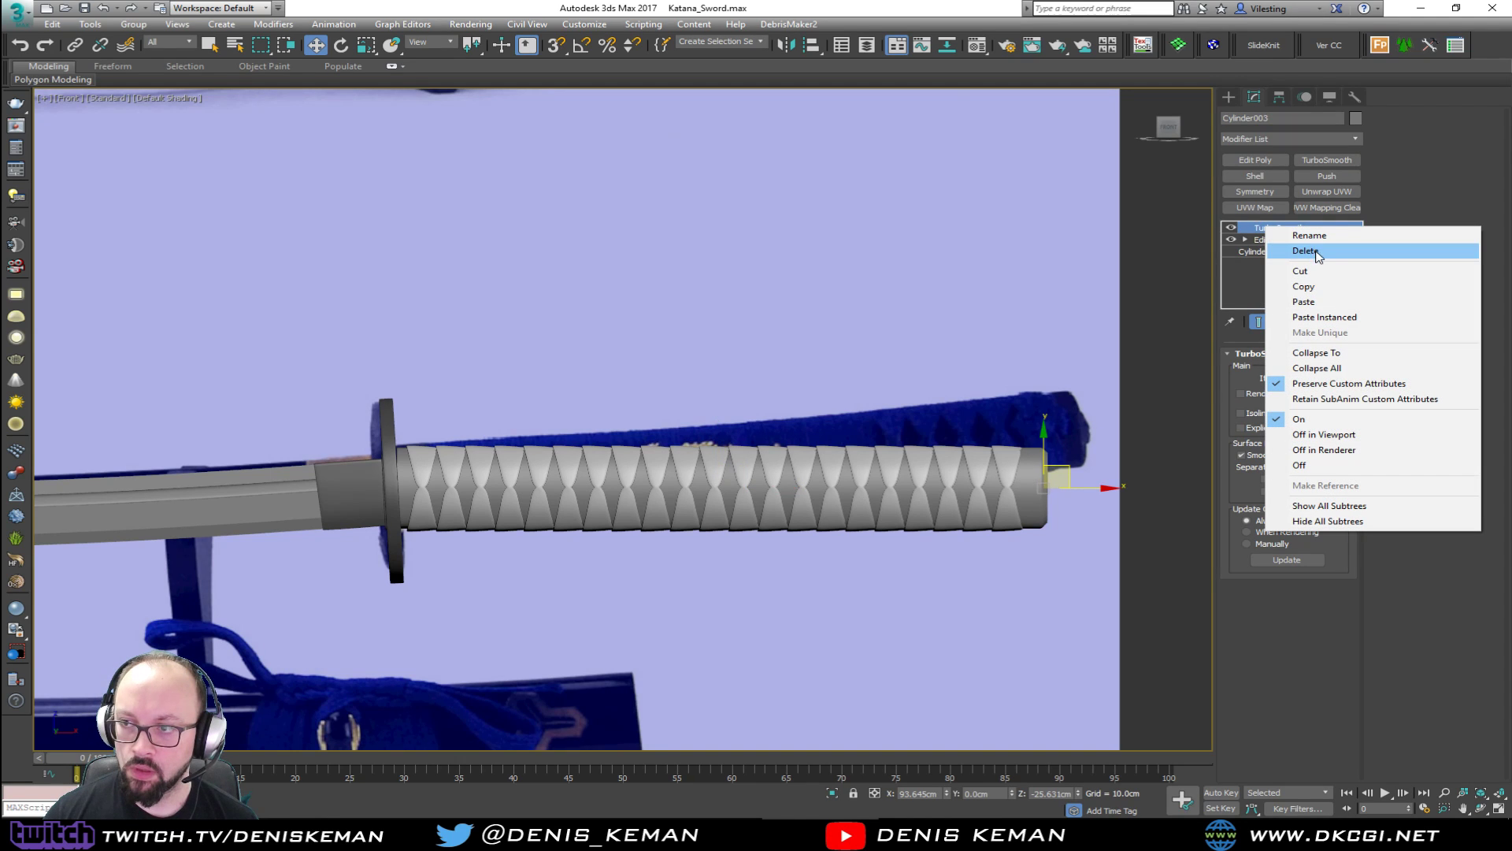
click(1100, 432)
Select both the handle wrap and its inner cylinder and add a shared Bend modifier to them.
drag(1099, 415, 914, 504)
click(1280, 140)
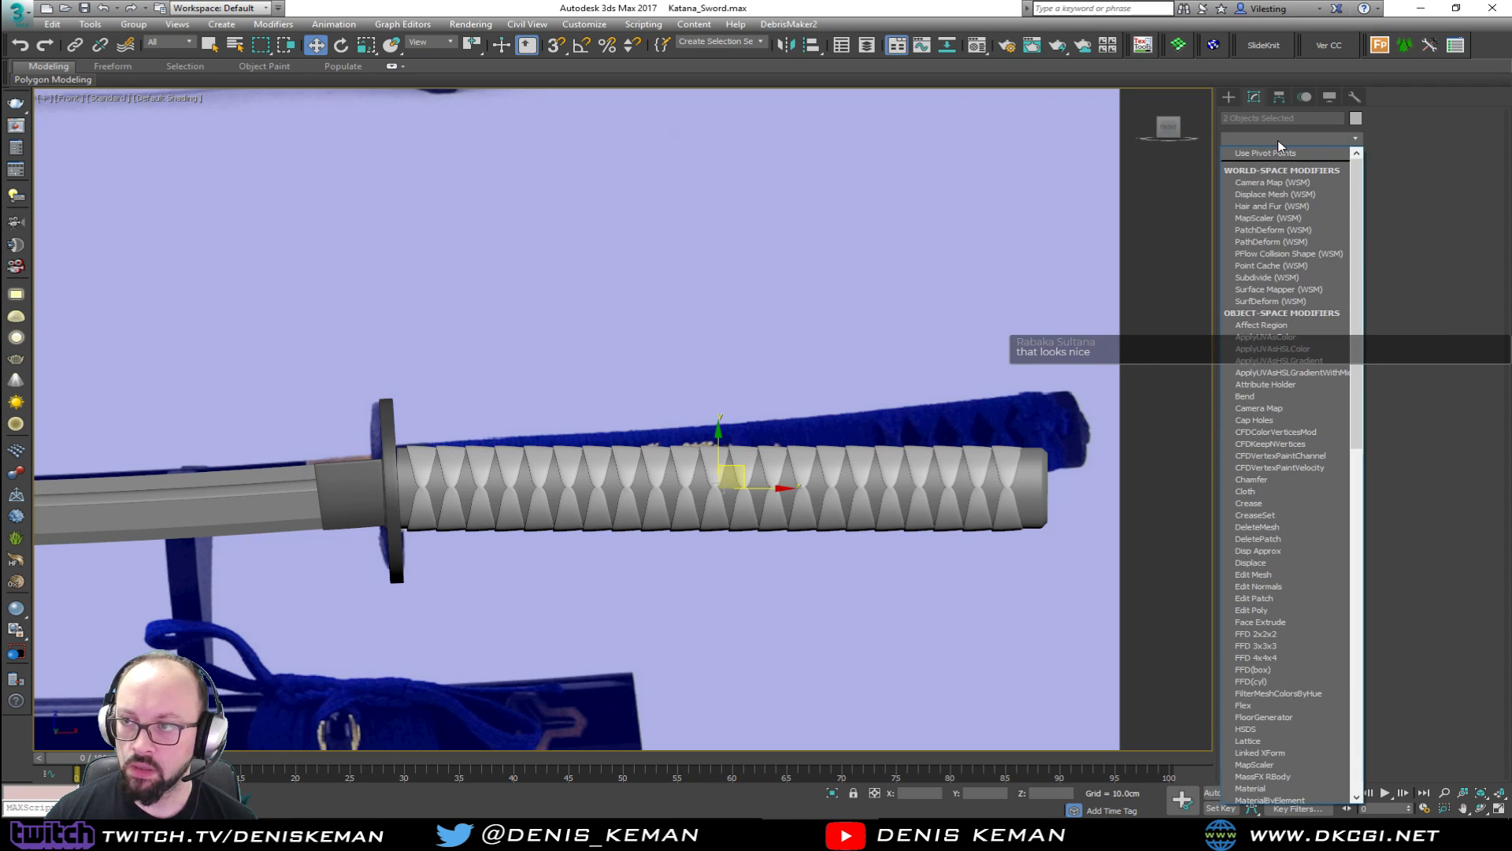
key(b)
click(1268, 152)
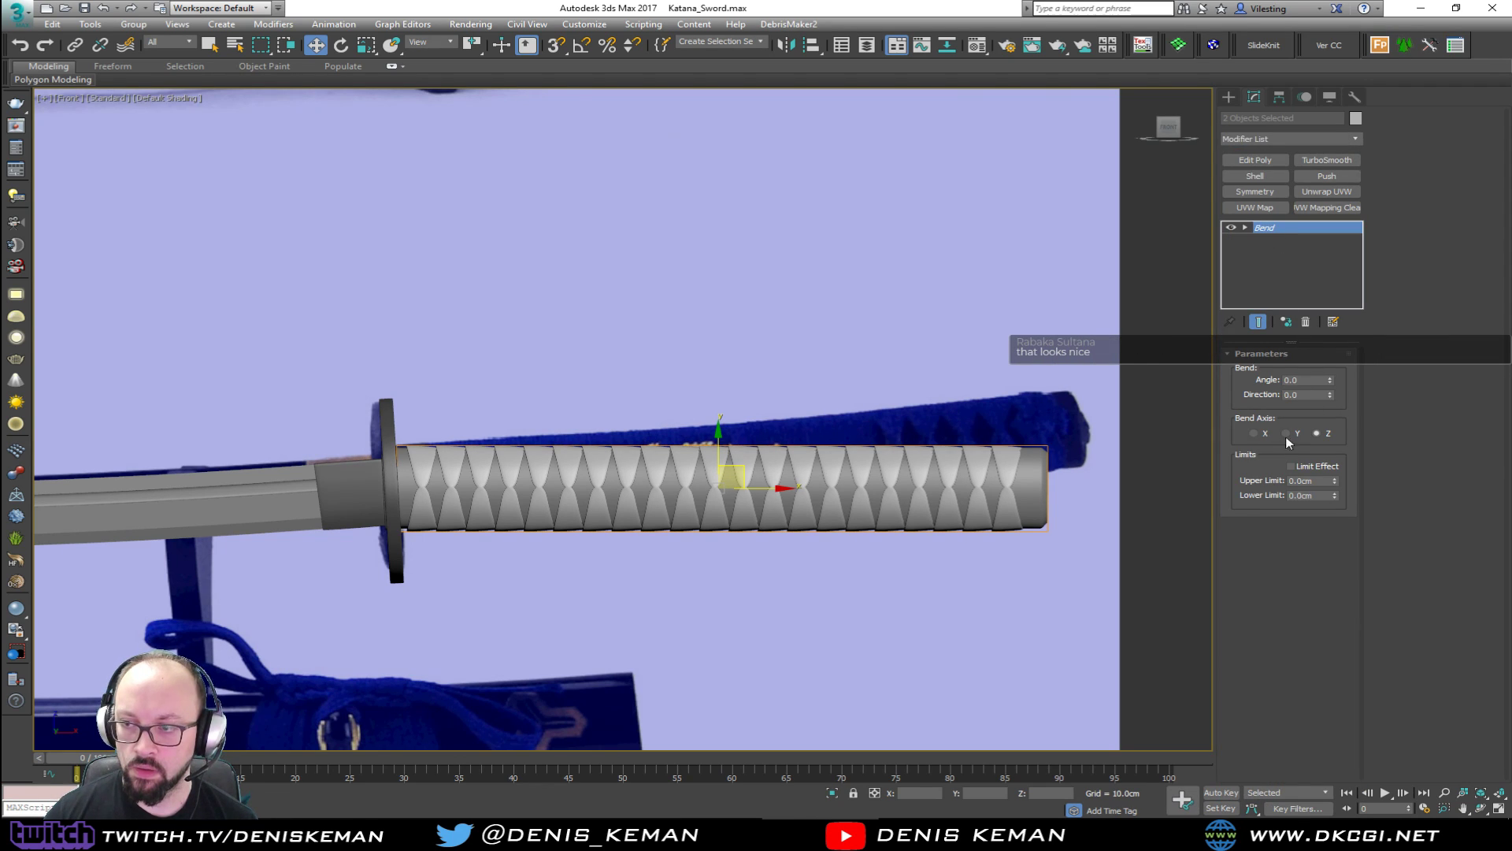
Set the handle's bend angle to 31 and switch the bend axis from Y to X.
drag(1331, 383, 1331, 362)
key(alt+w)
key(alt+w)
key(z)
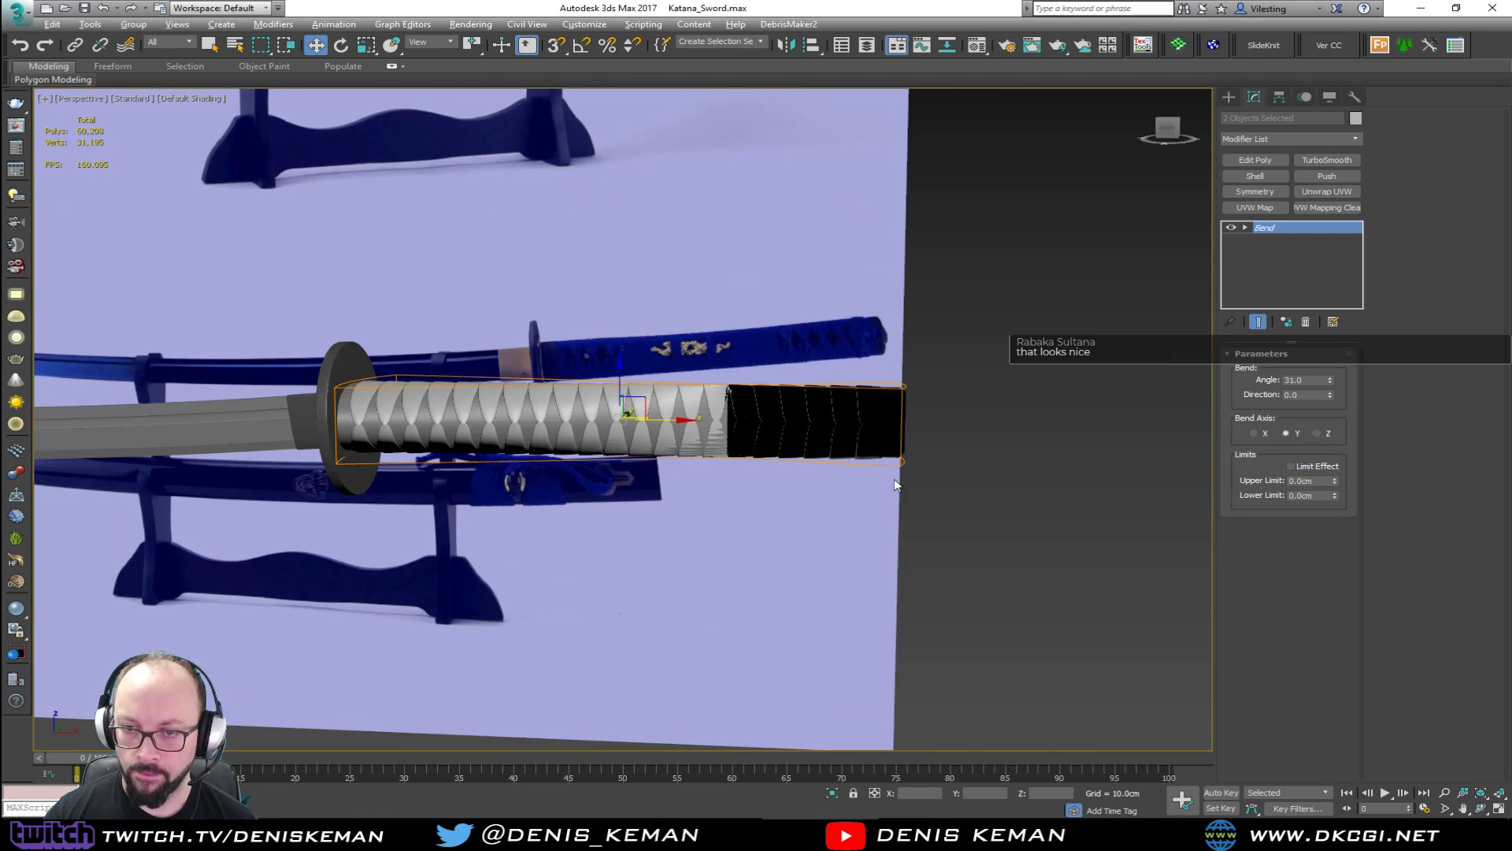
click(1254, 433)
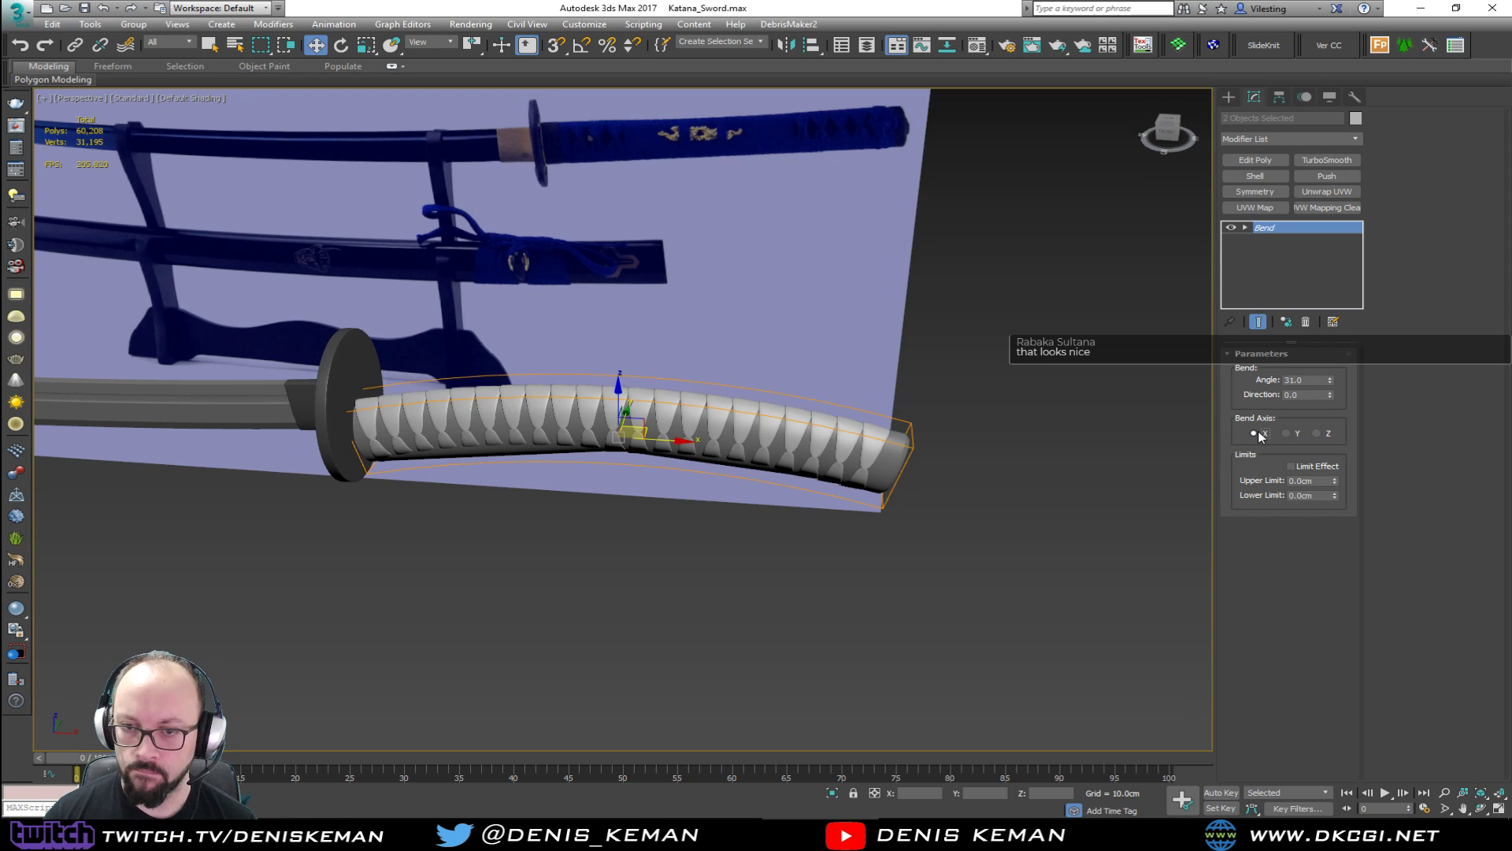
alt+middle_drag(1125, 433, 906, 385)
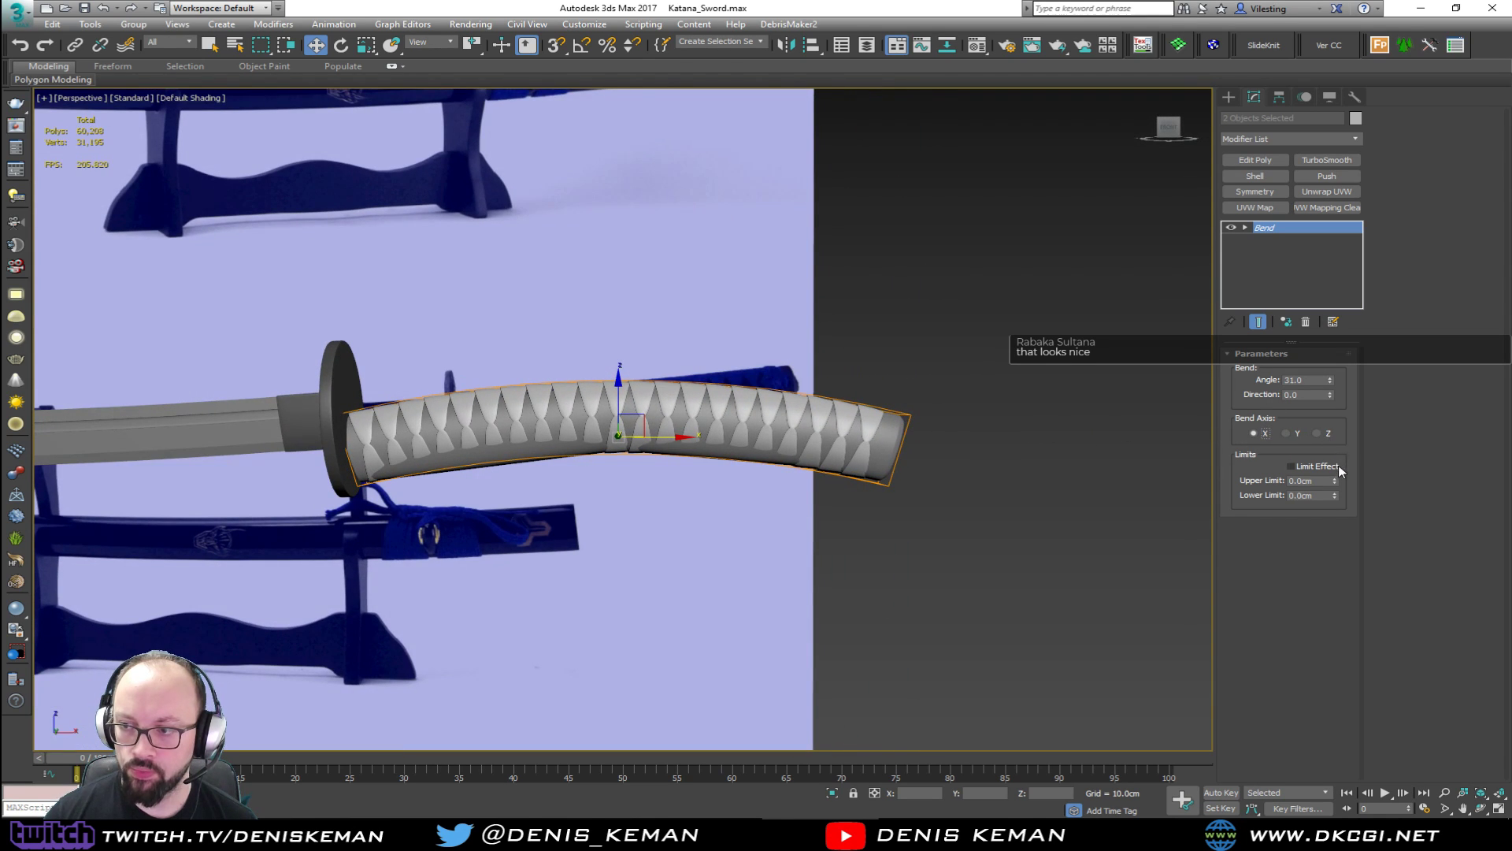
Set the handle's bend angle to -4 and compare the curve with the reference image in the front view.
drag(1331, 383, 1325, 429)
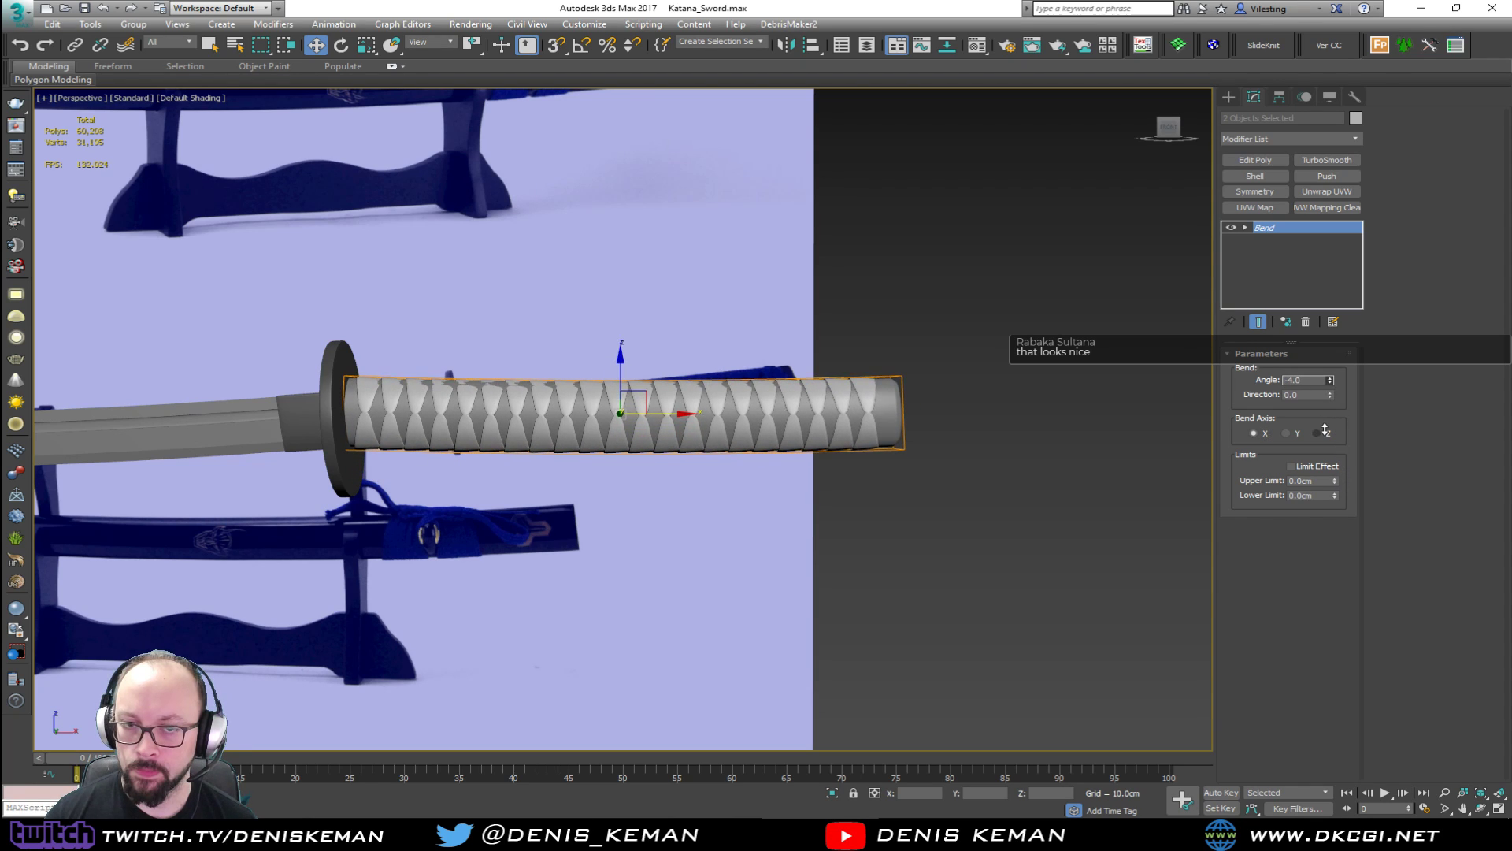
key(alt+w)
middle_click(1158, 290)
key(z)
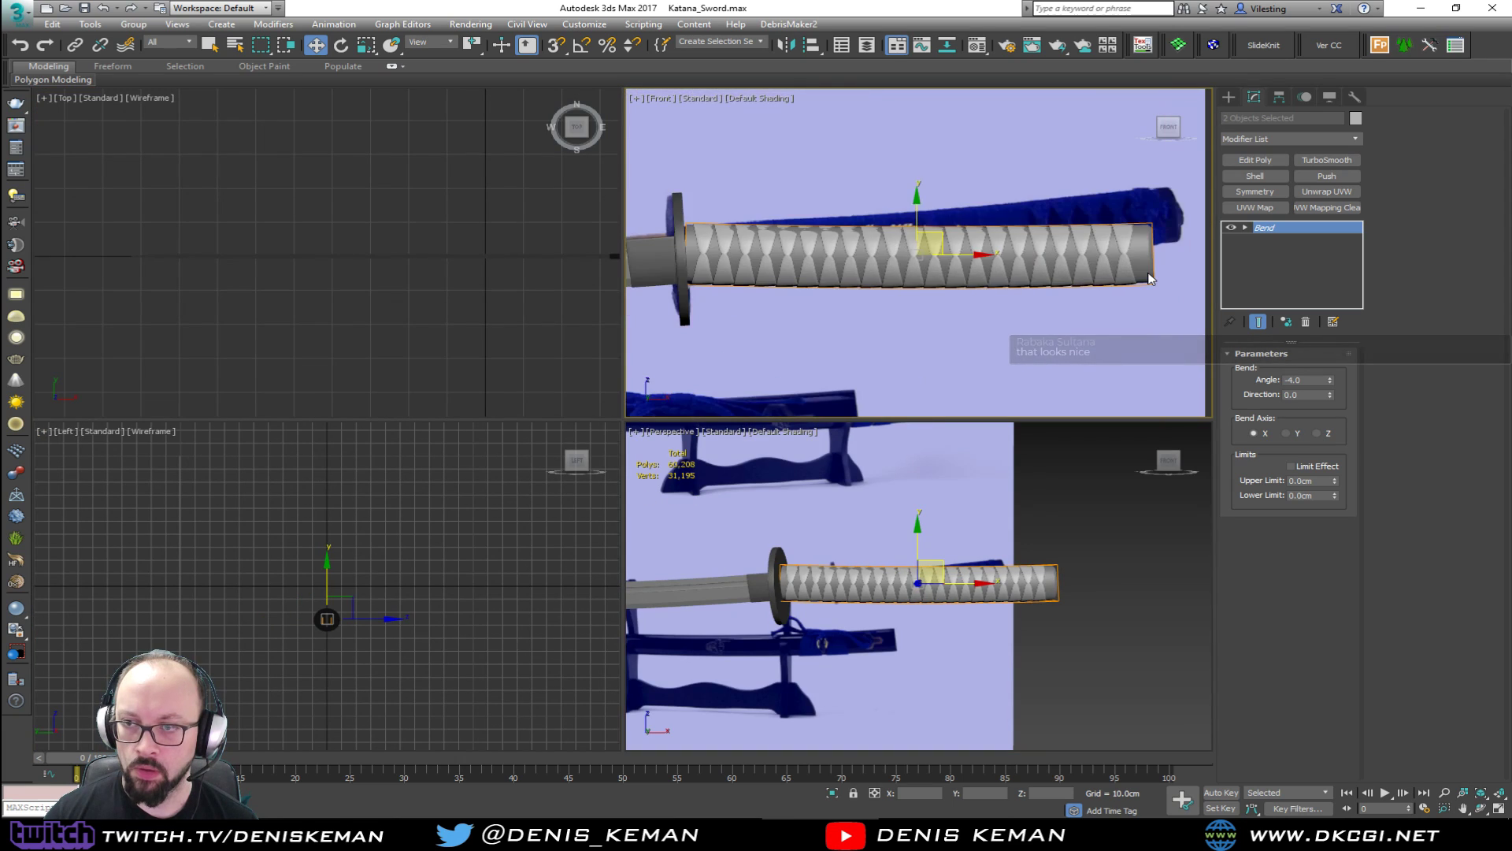
key(alt+w)
middle_drag(963, 313, 1014, 348)
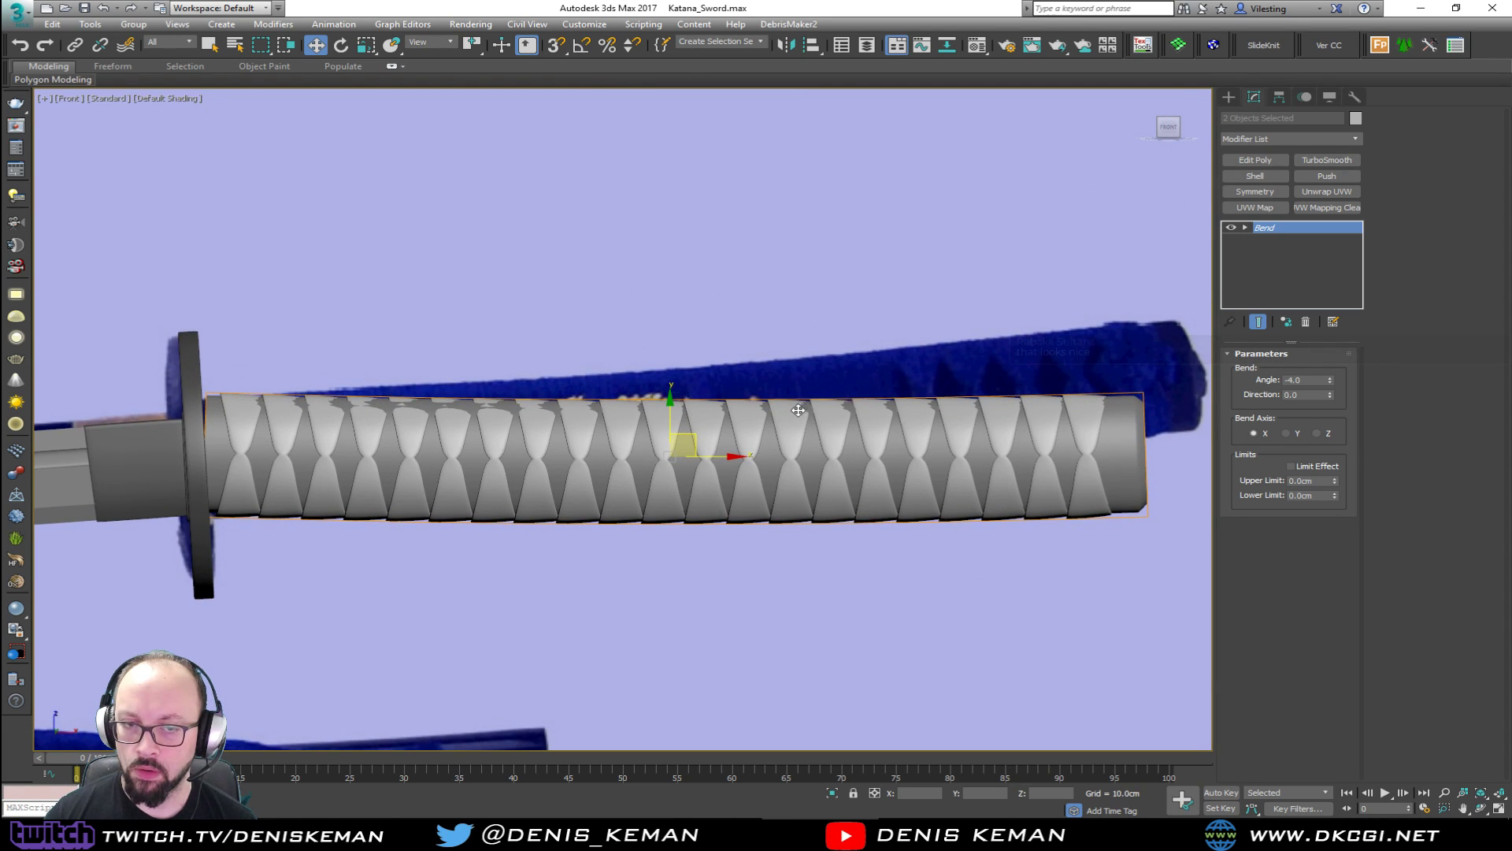
middle_drag(842, 397, 828, 404)
Try moving the handle up, then undo that move along with the bend angle and axis changes.
drag(678, 443, 754, 274)
key(ctrl+z)
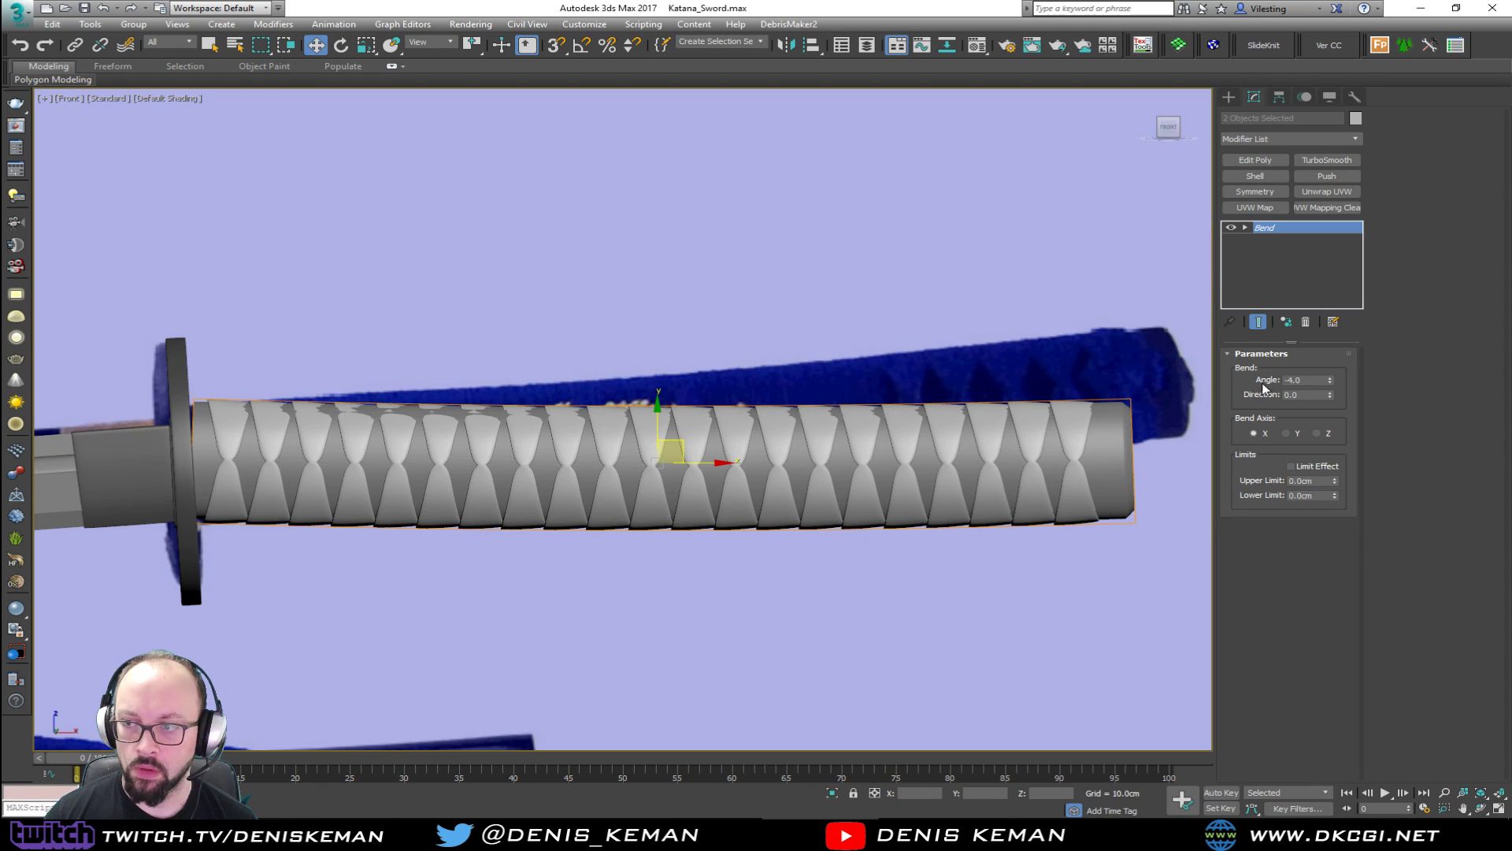
key(ctrl+z)
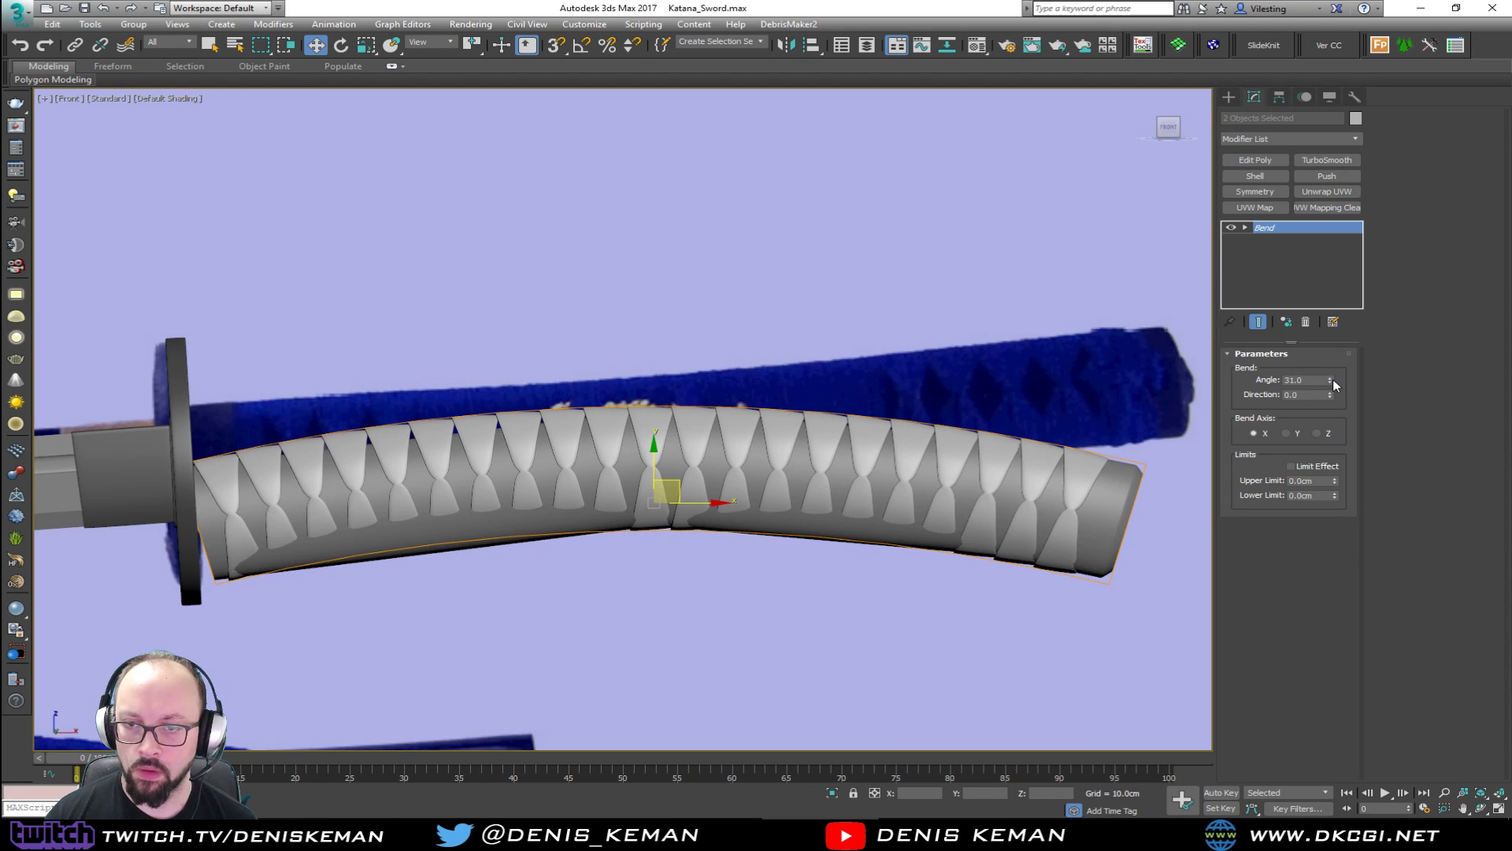
key(ctrl+z)
key(ctrl+z)
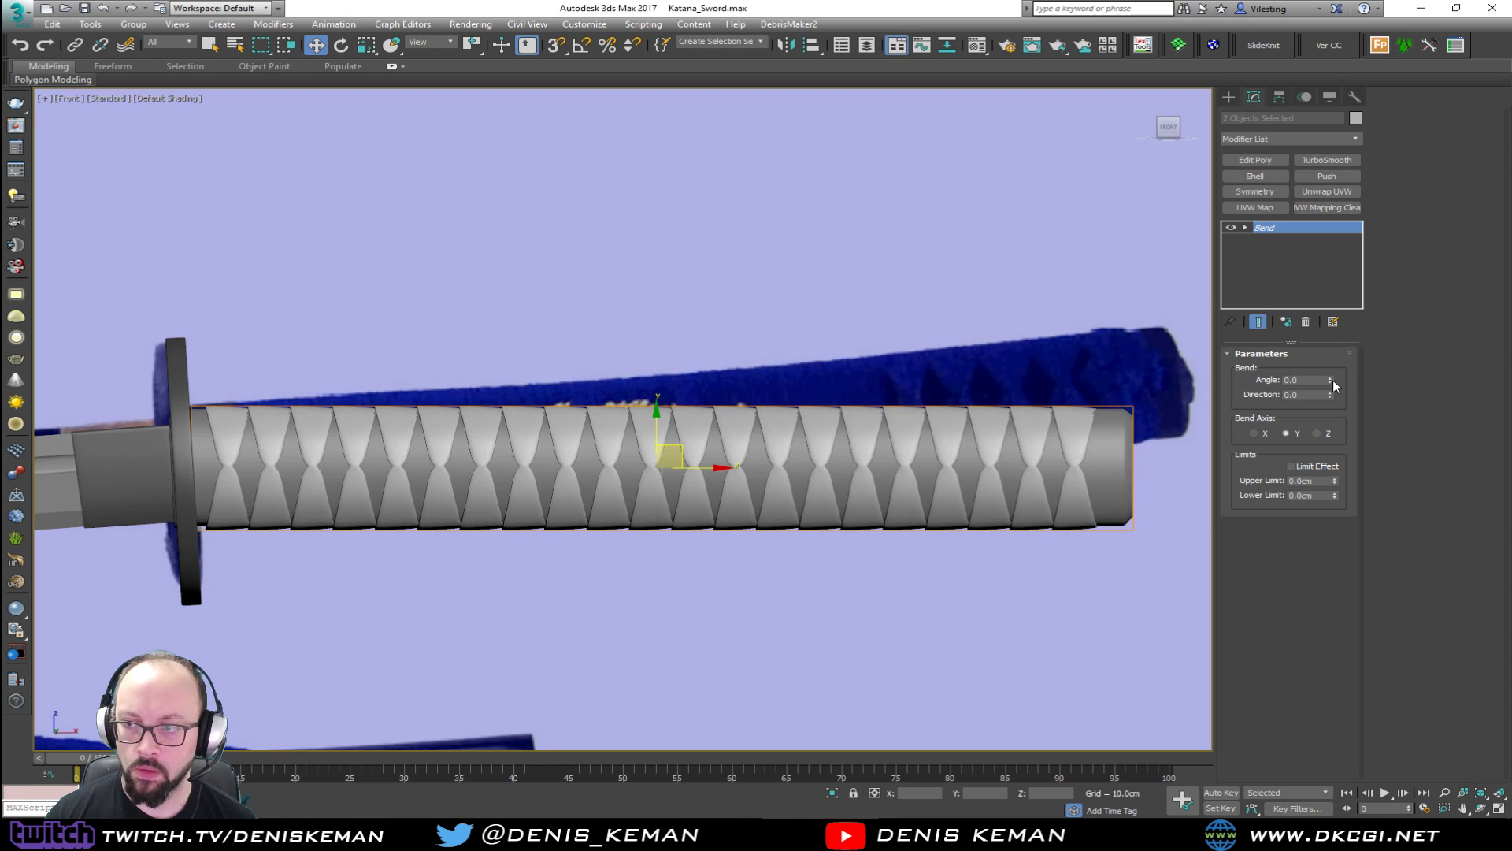
Set the handle's bend angle to 6 and its bend axis to X.
drag(1330, 380, 1328, 370)
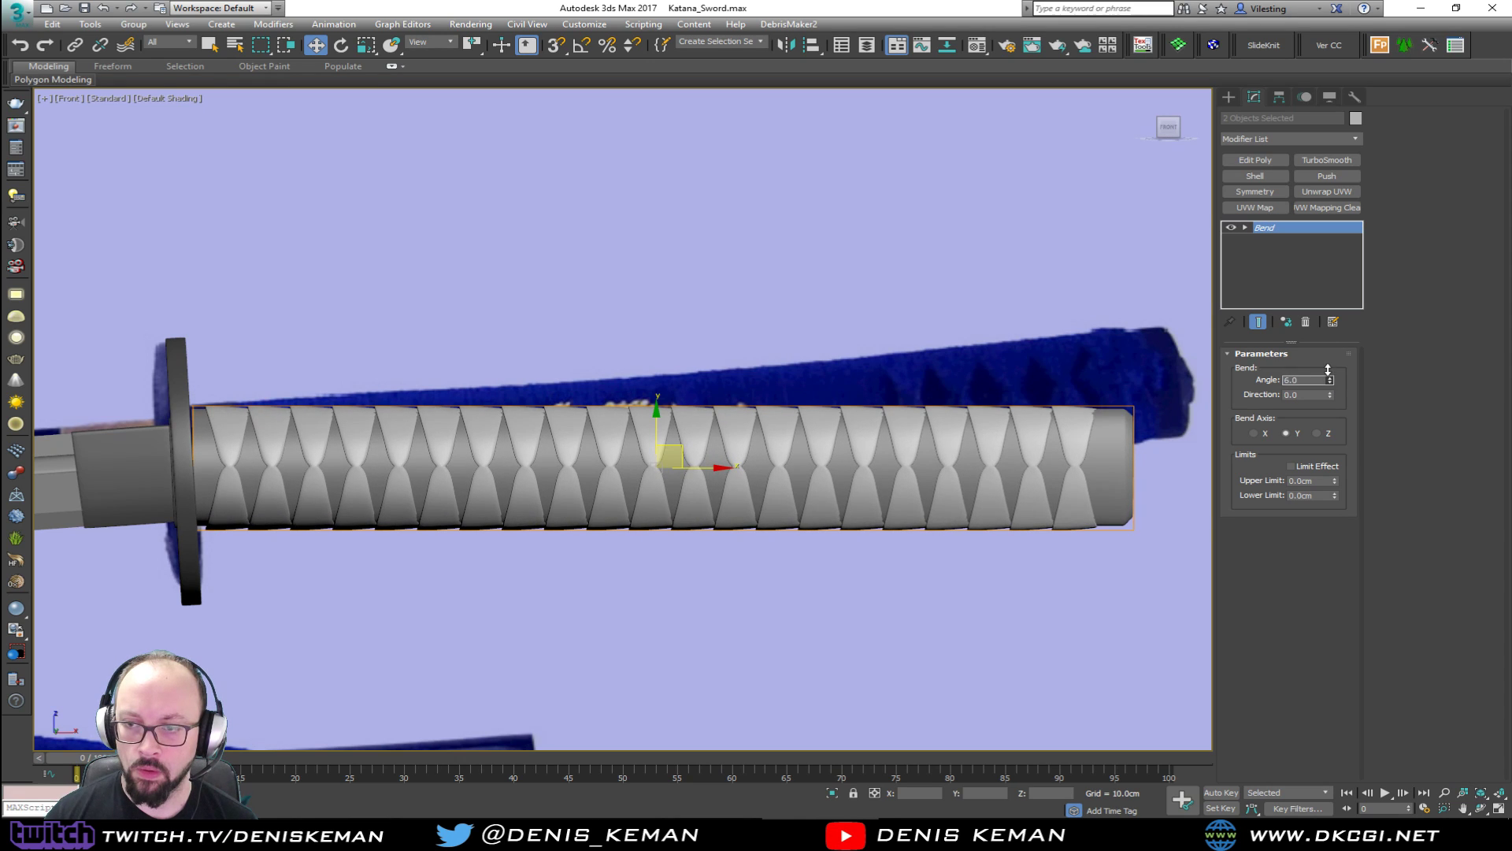
key(alt+w)
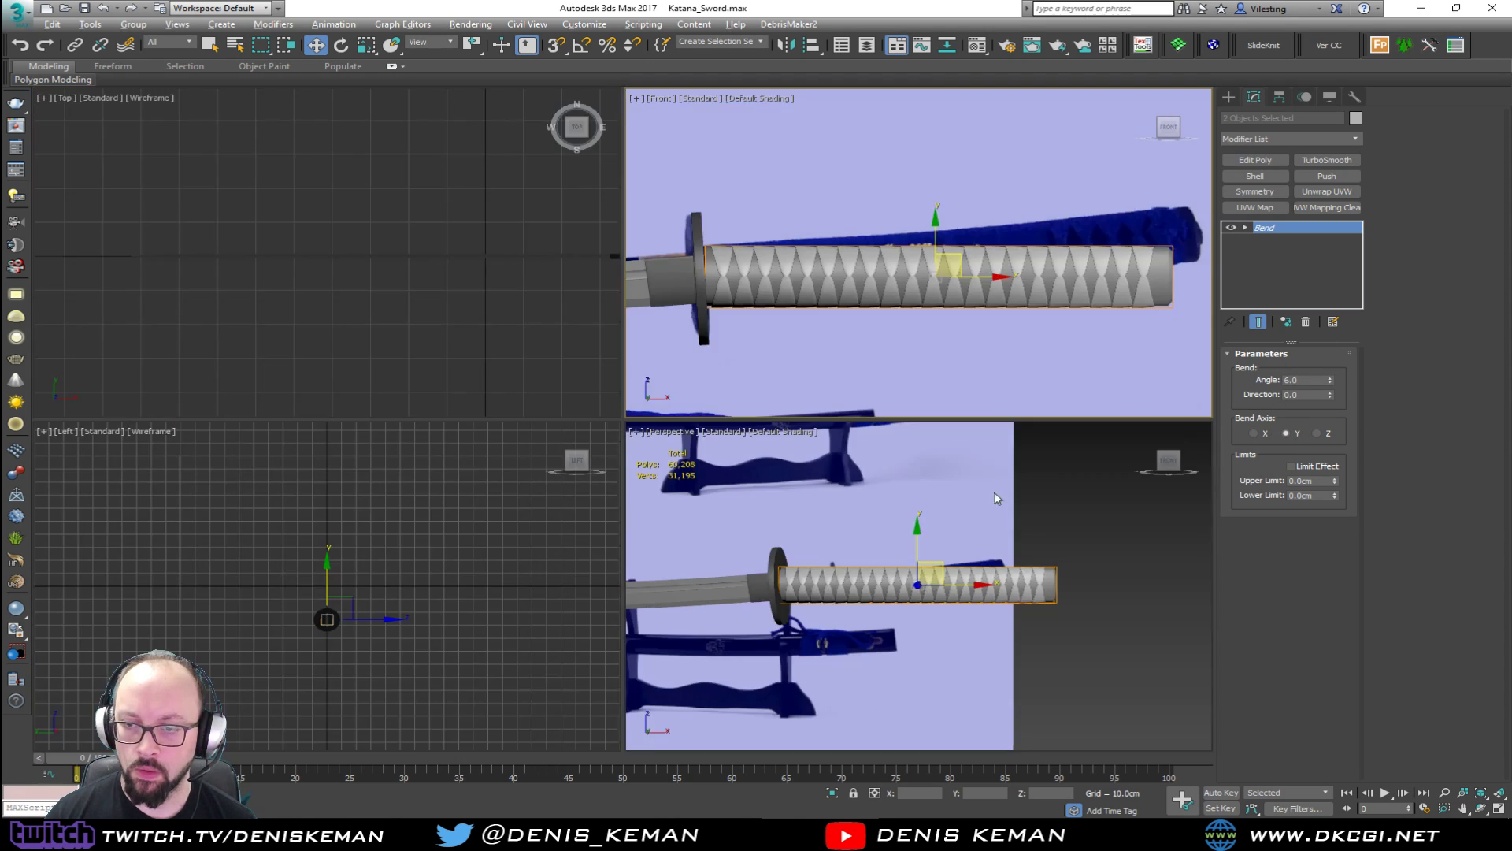
right_click(1000, 536)
key(alt+w)
click(1260, 433)
alt+middle_drag(732, 346, 763, 296)
key(alt+w)
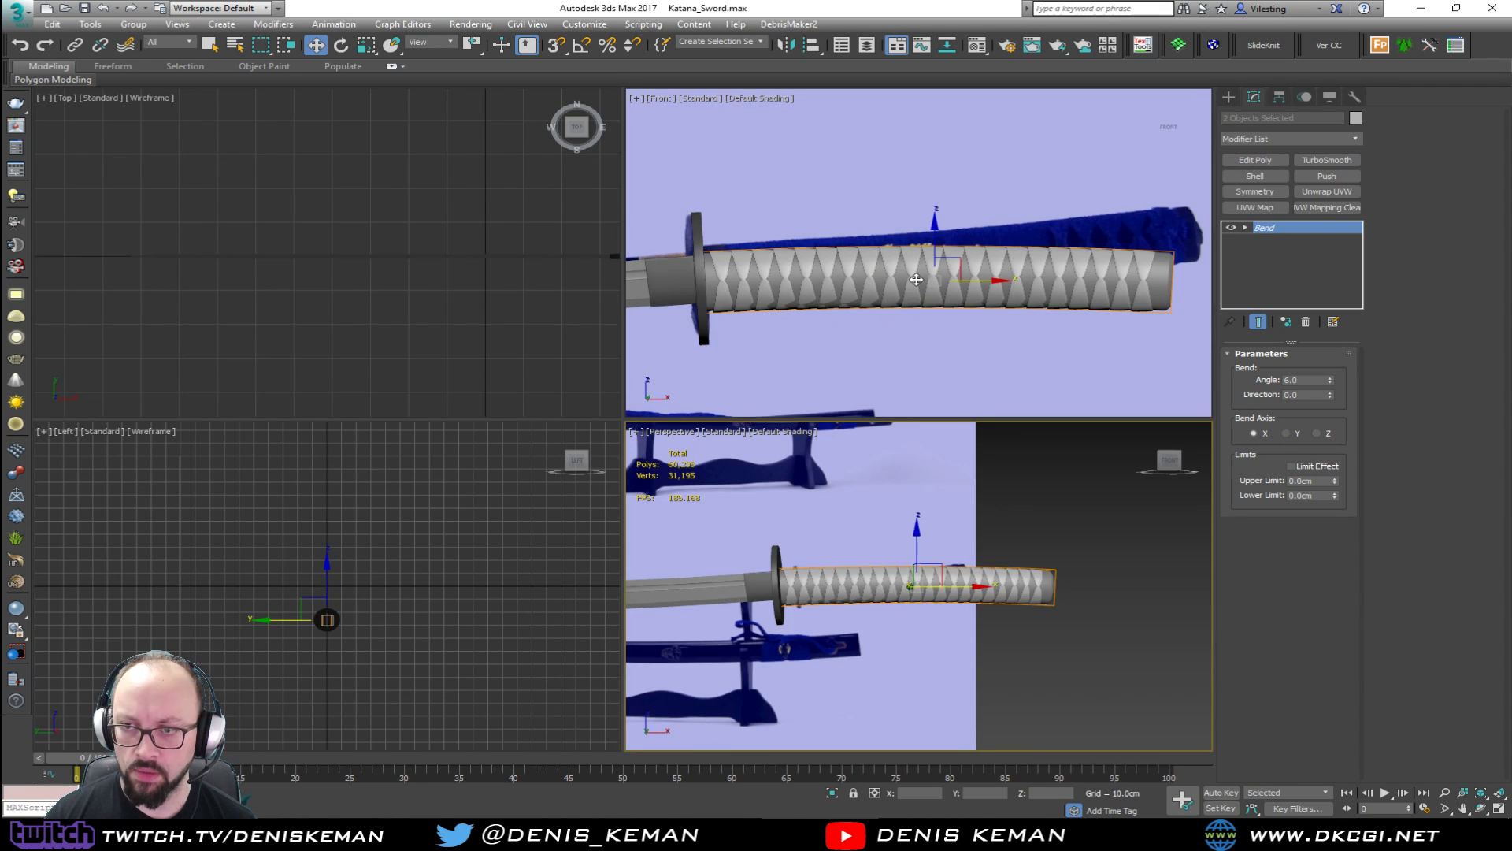
scroll(916, 279, down, 3)
key(alt+w)
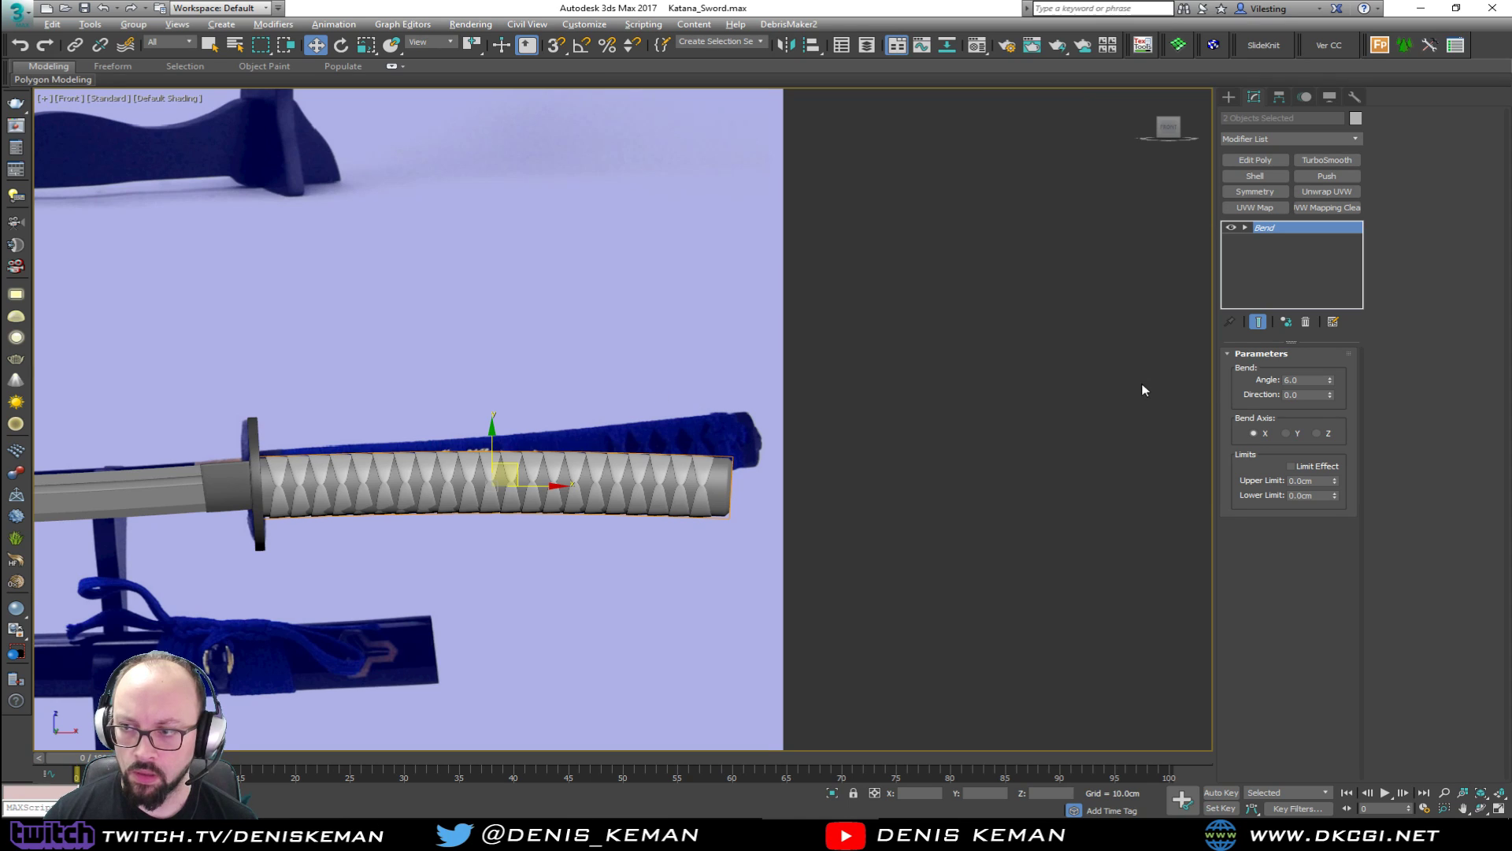
Reduce the handle's bend angle to 2 and rotate both handle parts slightly so the free end tilts upward.
scroll(1144, 389, up, 2)
drag(1331, 380, 1330, 385)
middle_drag(402, 390, 641, 348)
scroll(672, 347, down, 2)
key(e)
drag(583, 401, 581, 401)
key(alt+w)
key(alt+w)
Move the tilted handle slightly upward to line it up with the guard and blade.
middle_drag(628, 358, 826, 299)
key(w)
drag(761, 364, 758, 353)
alt+middle_drag(759, 354, 1135, 422)
Set the handle's bend angle to -2 to reverse its curve.
click(1311, 380)
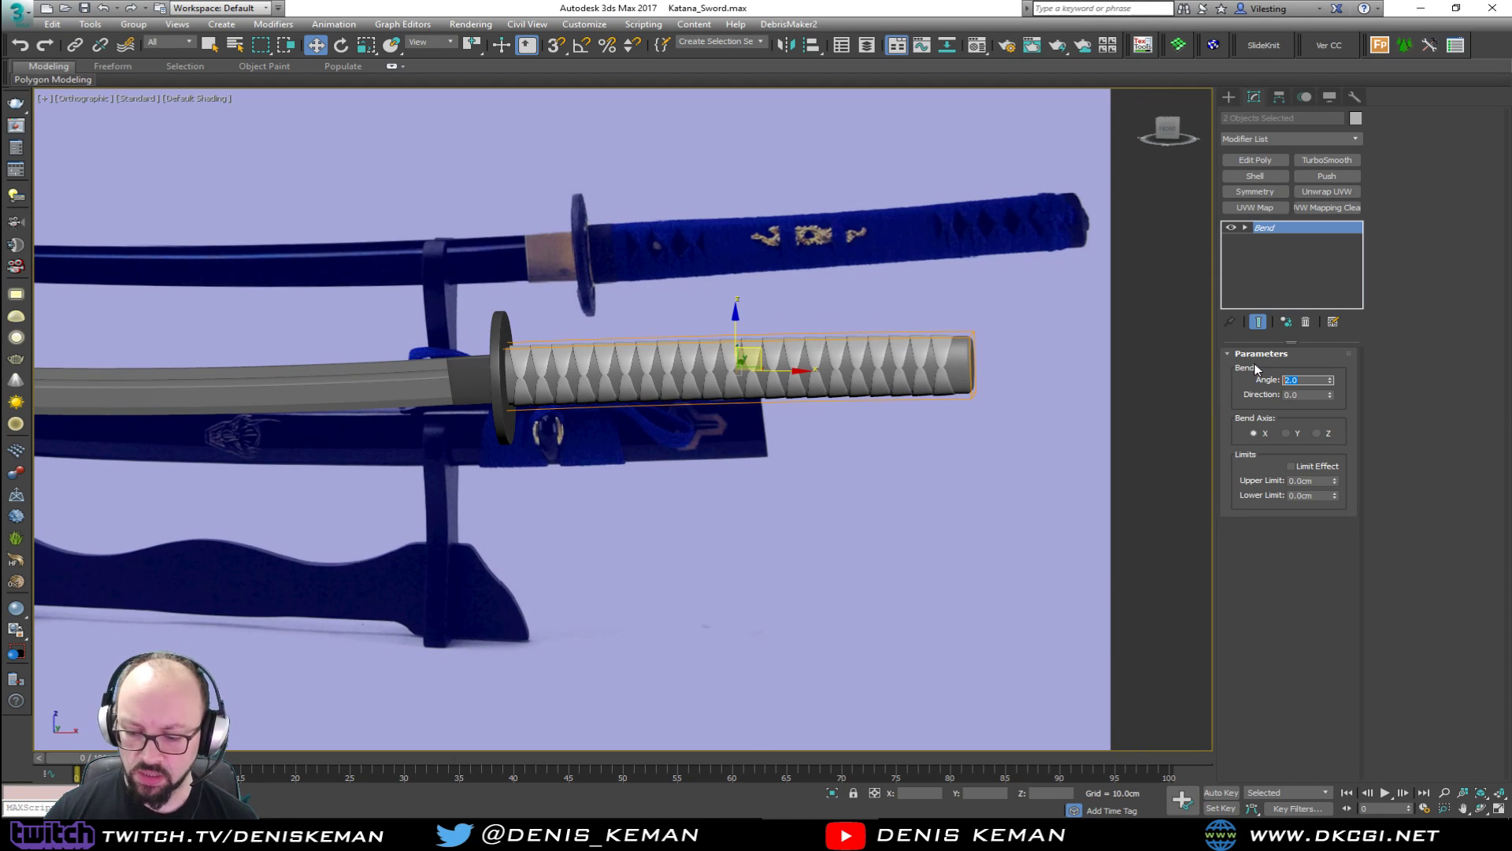
key(Return)
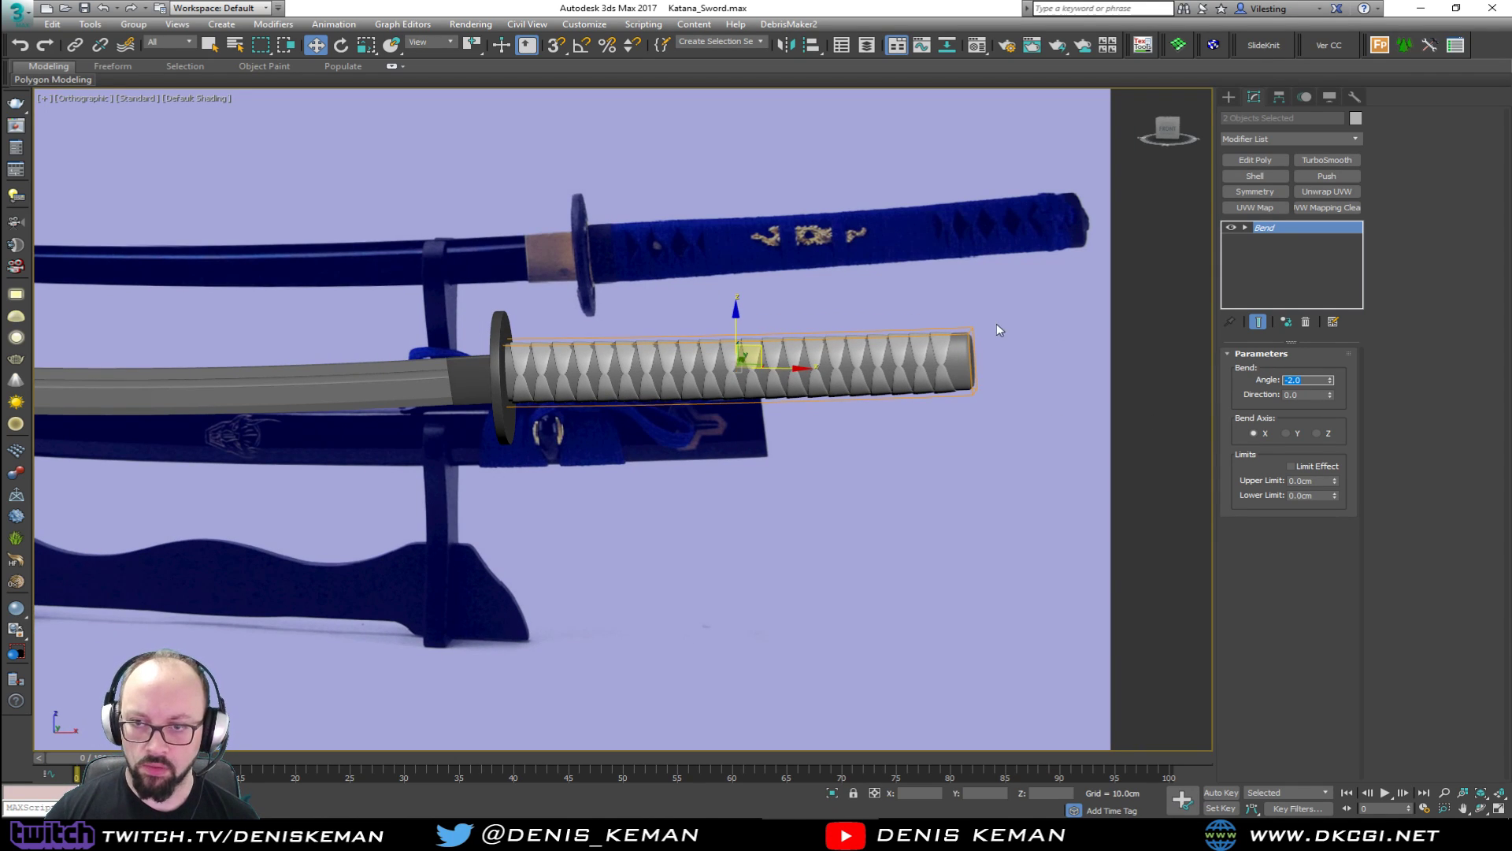
key(alt+w)
key(alt+w)
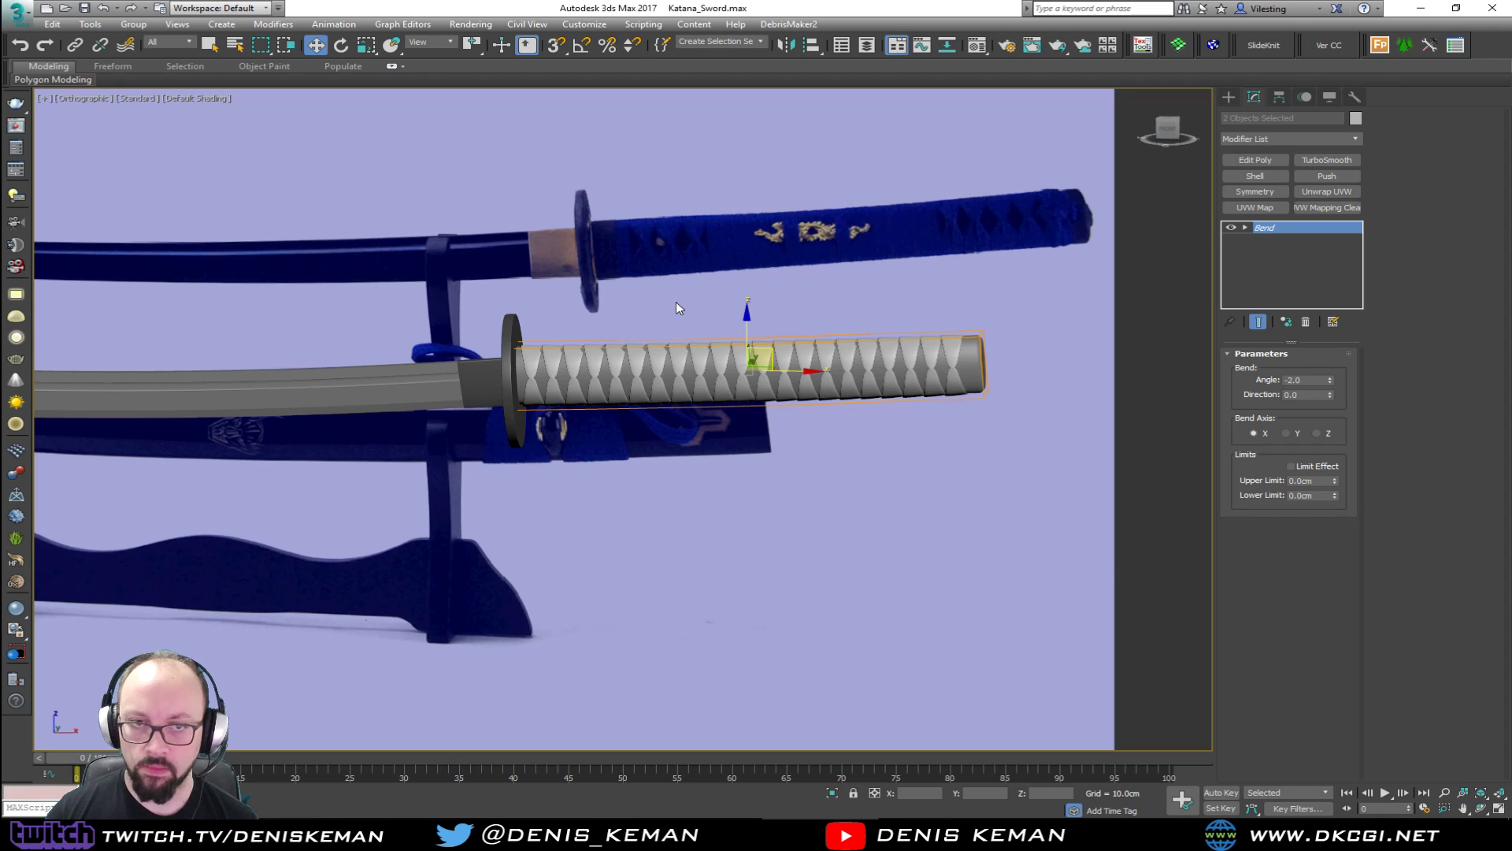
Set the handle's bend angle to -6, judging the curve against the reference sword in the front view.
key(alt+w)
middle_drag(834, 246, 853, 235)
key(z)
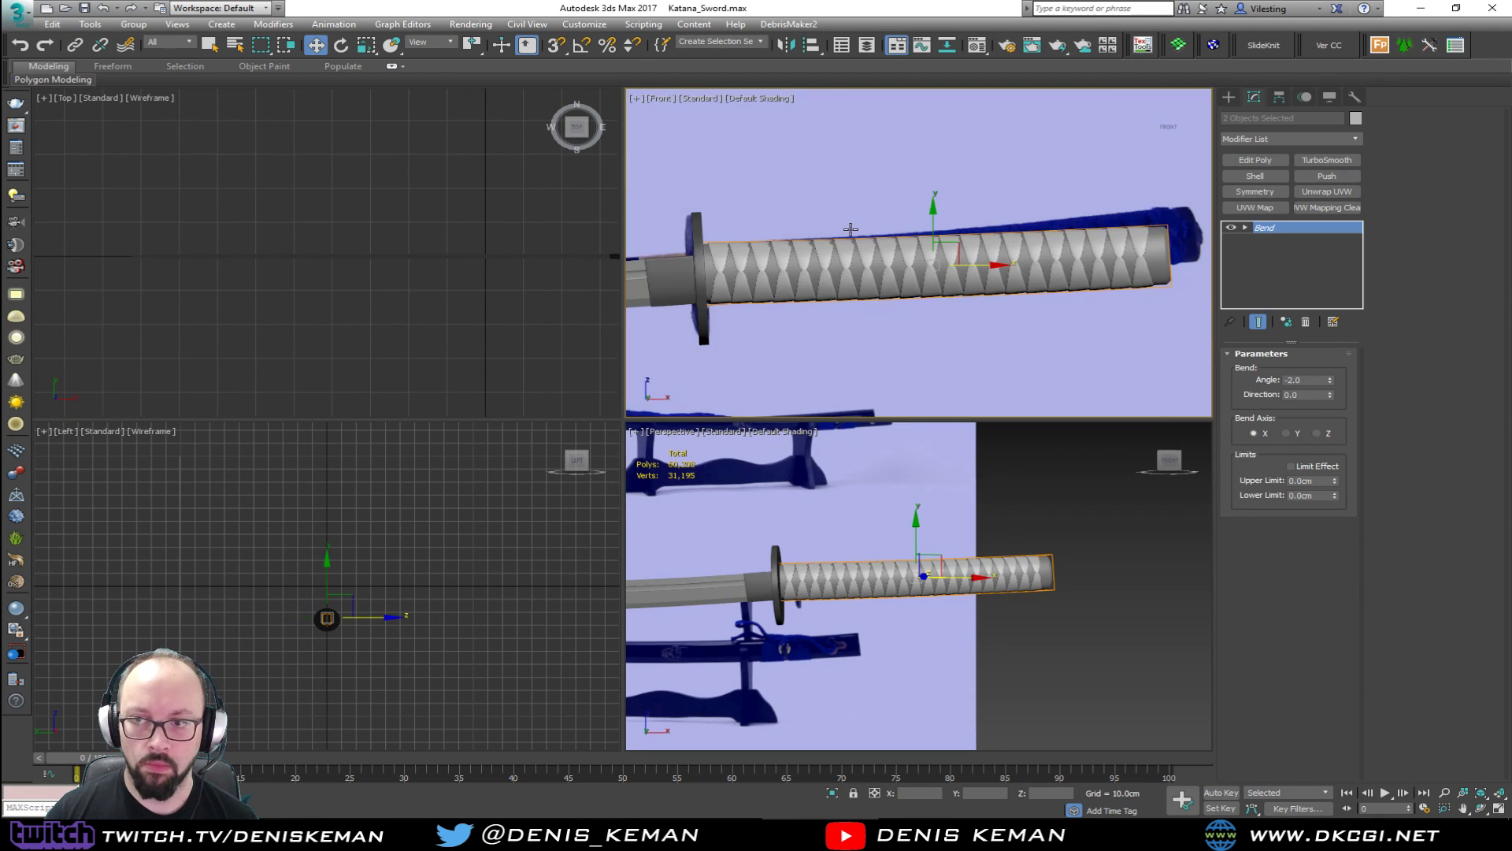
key(alt+w)
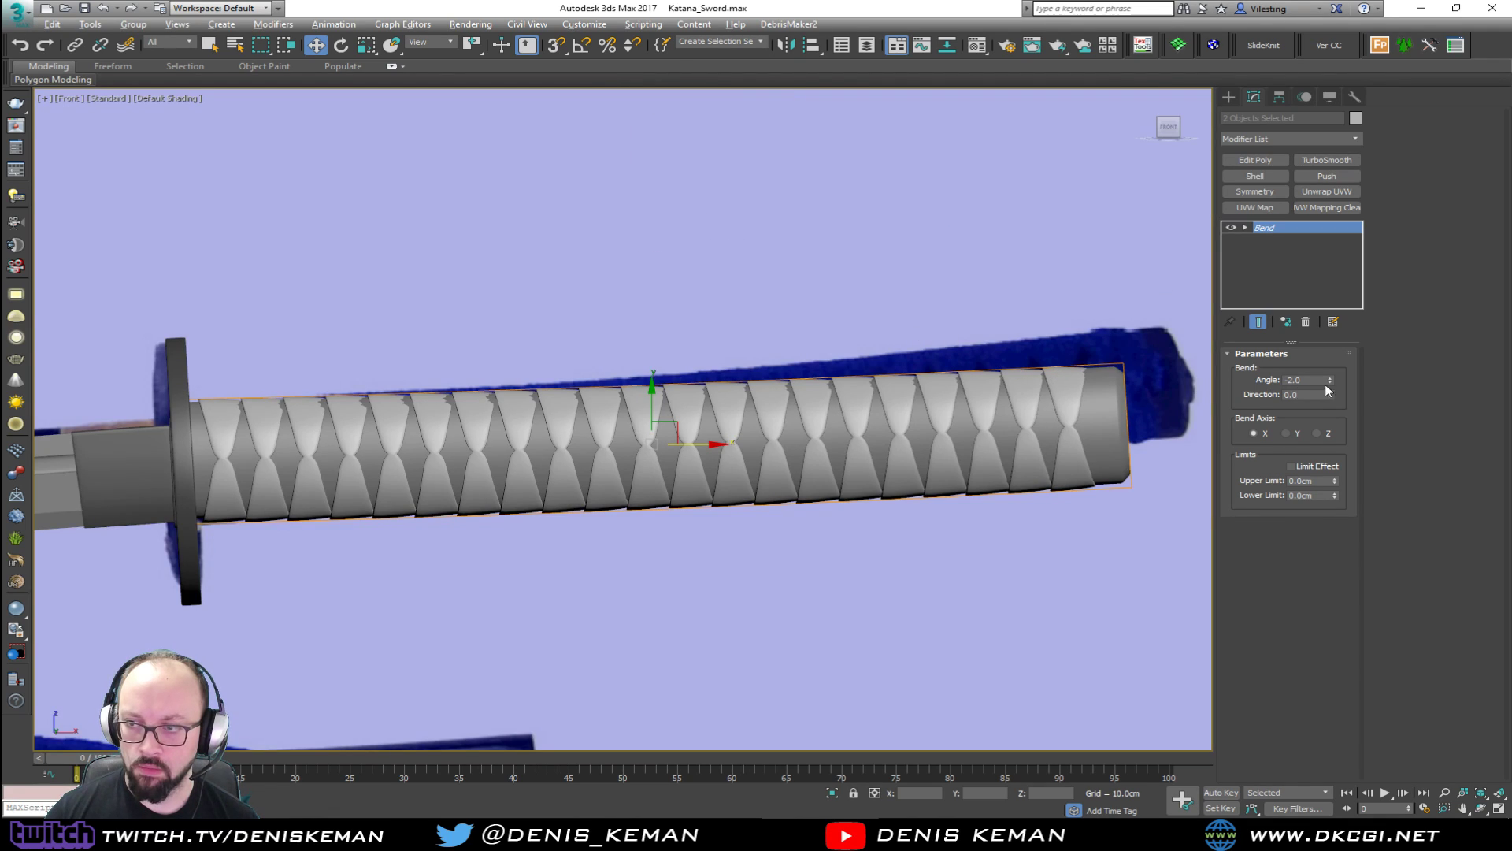
drag(1329, 381, 1329, 385)
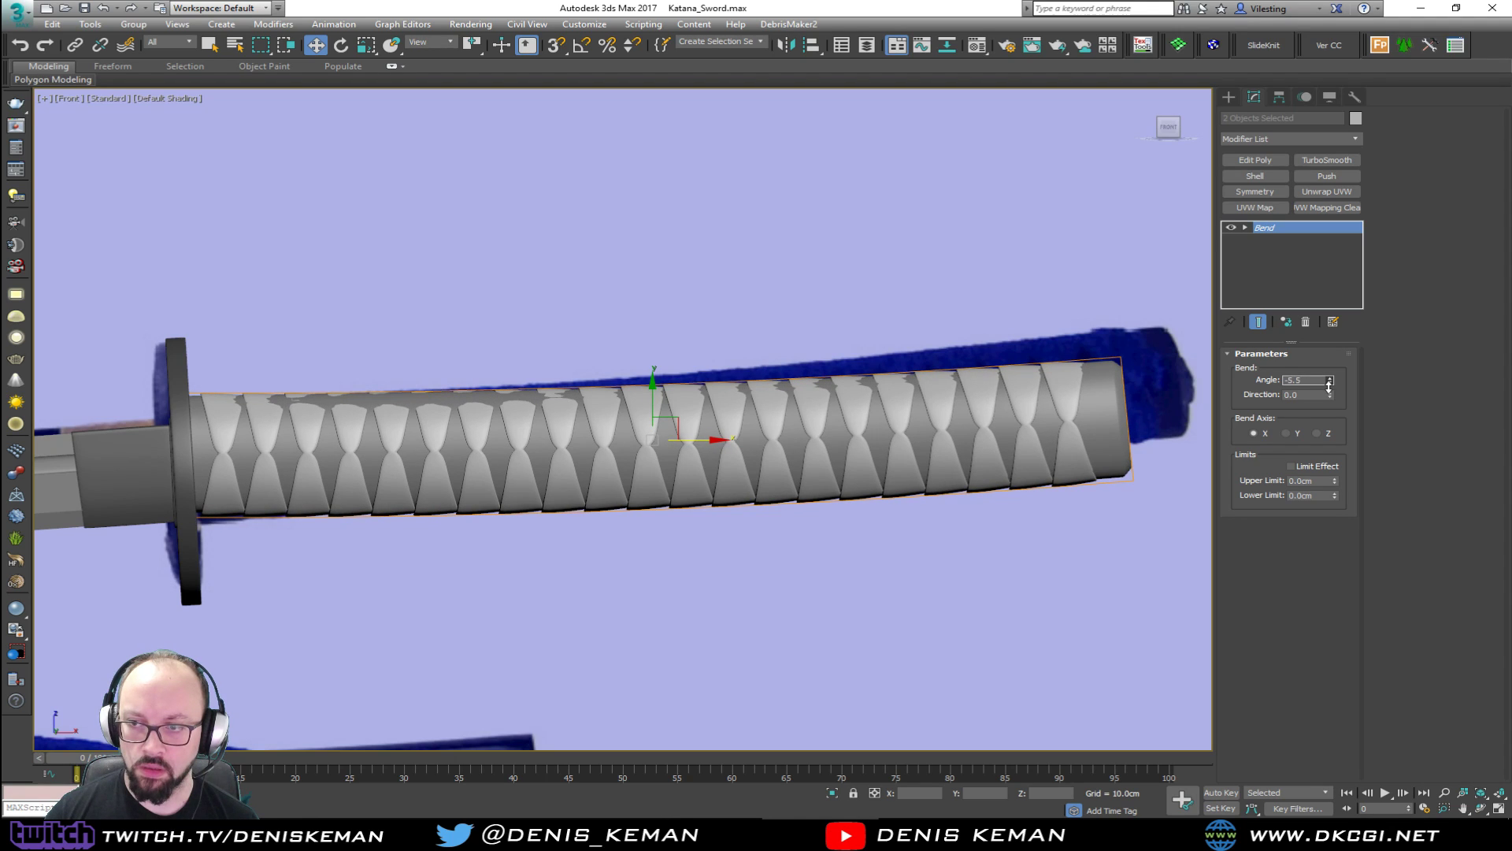
double_click(1286, 380)
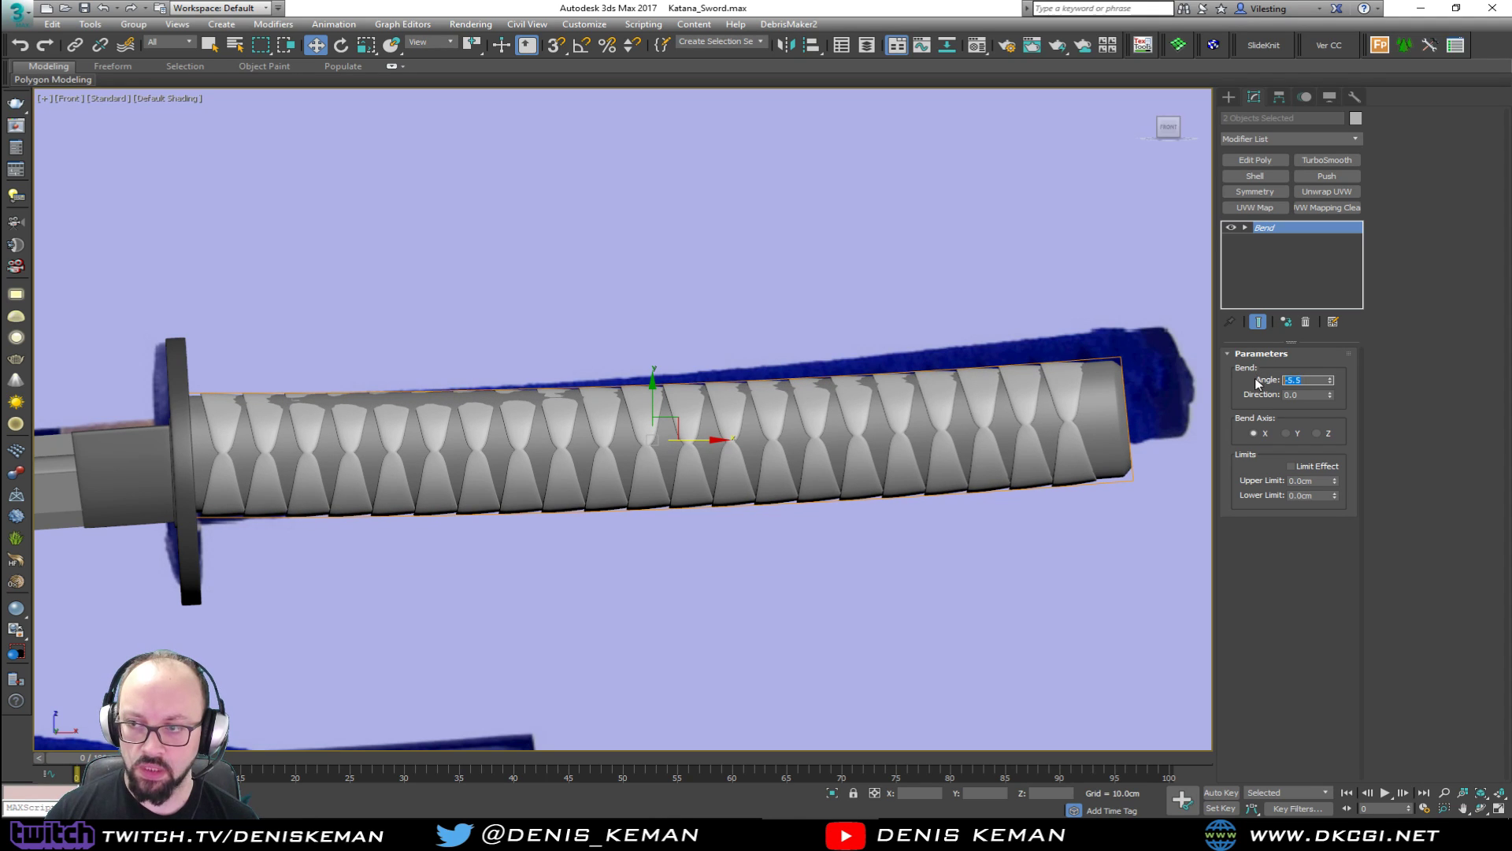
key(Return)
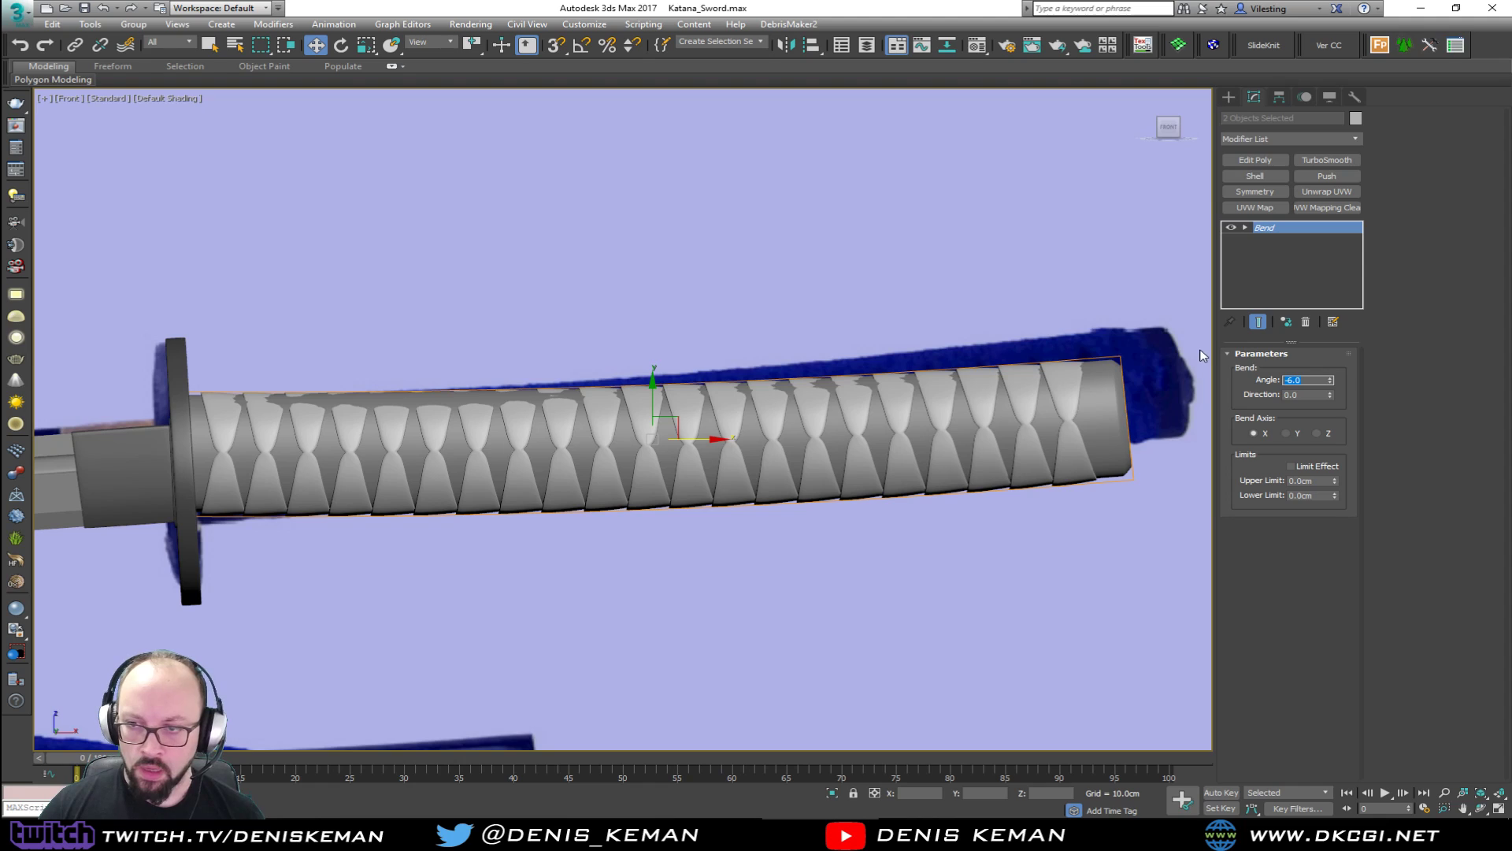
Select only the handle's inner cylinder, display edged faces, and turn off its Bend modifier.
click(1109, 415)
key(F4)
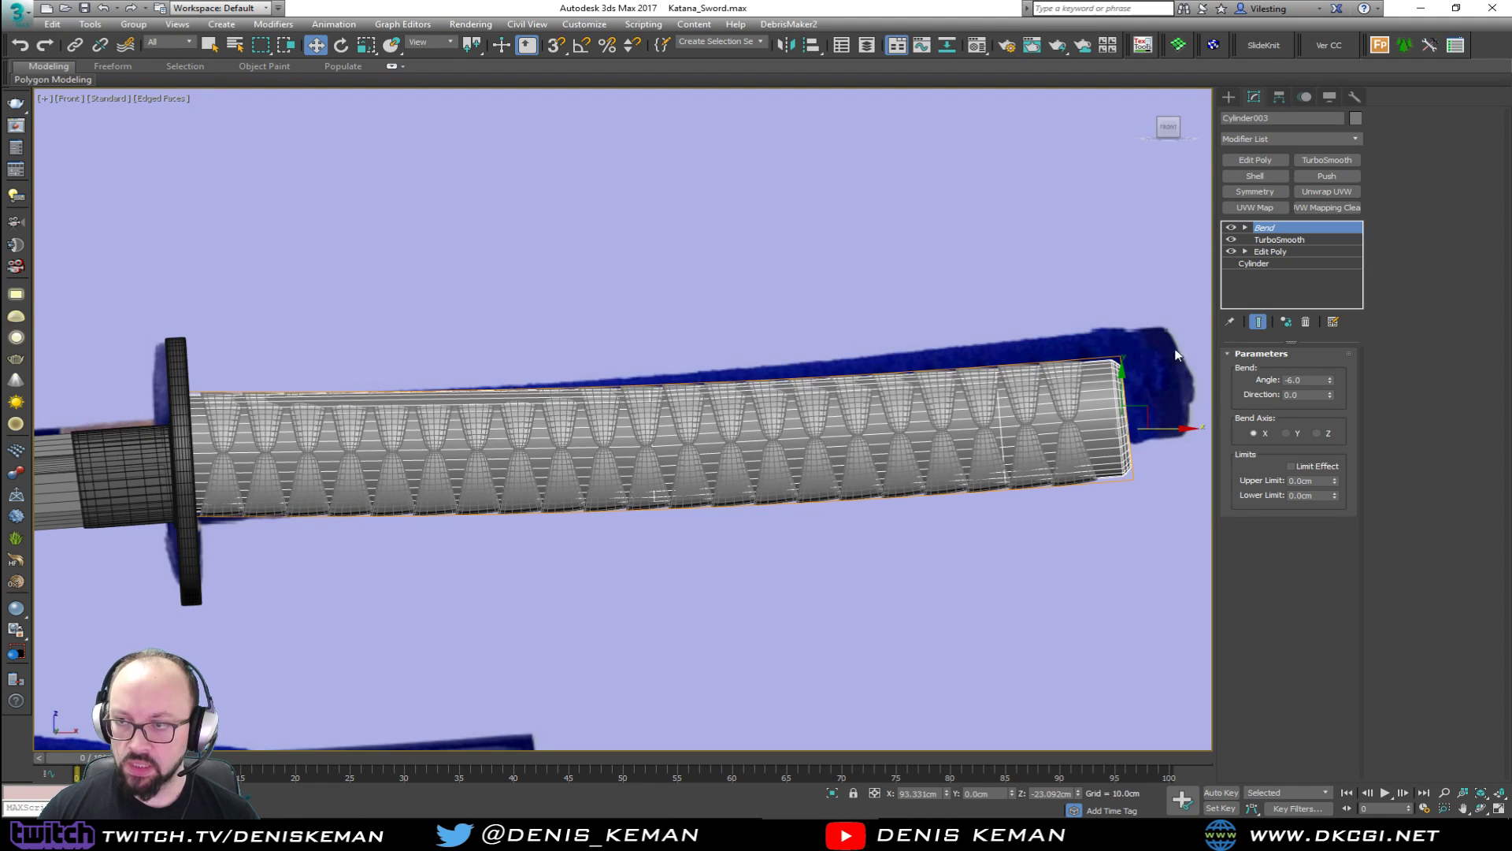
click(1231, 229)
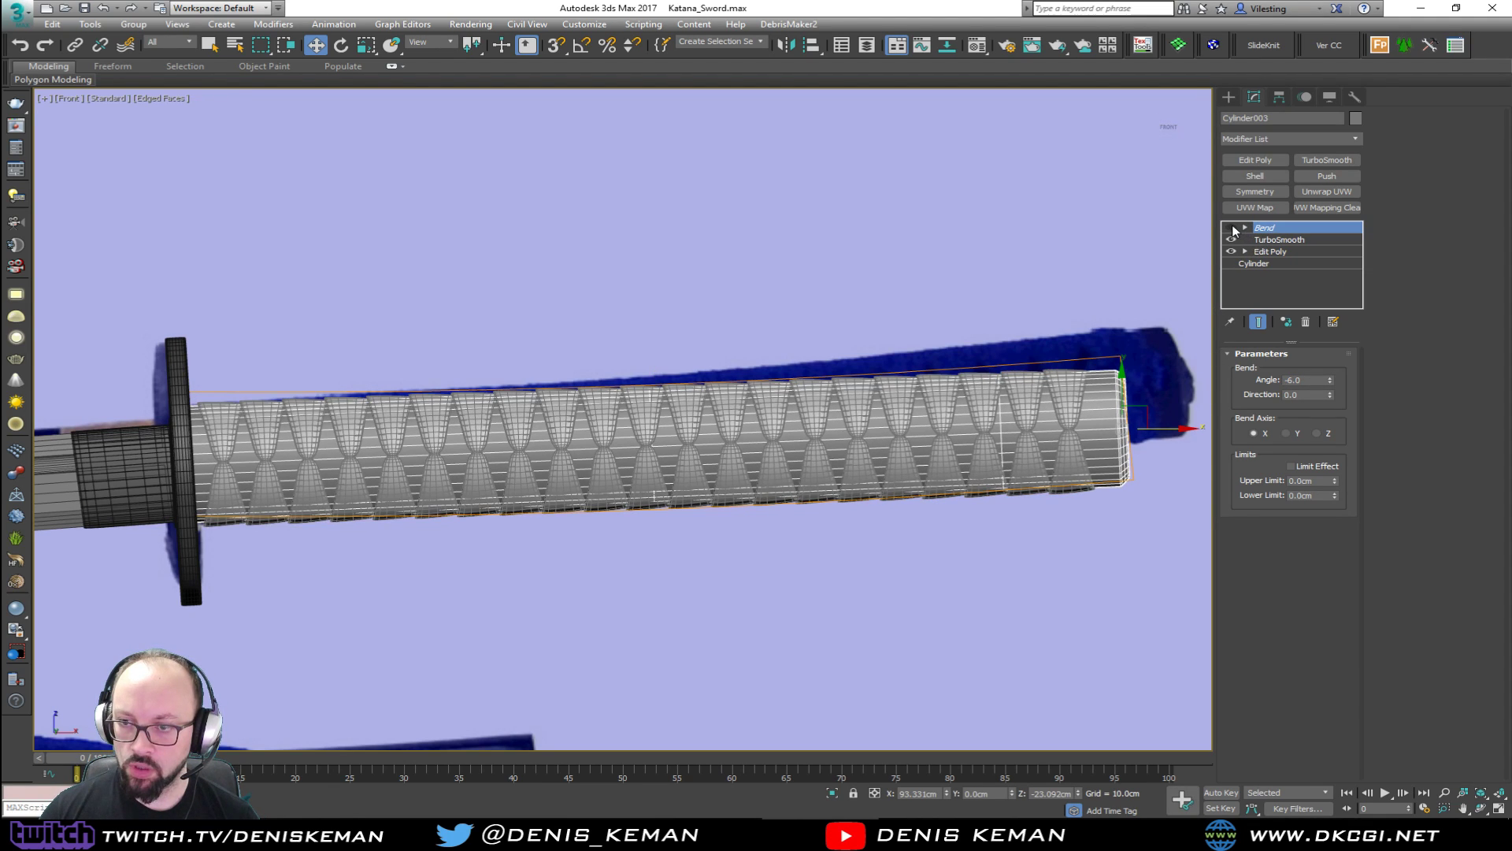
Connect the inner cylinder's lengthwise edges with 10 segments at its Edit Poly level.
click(1292, 251)
key(2)
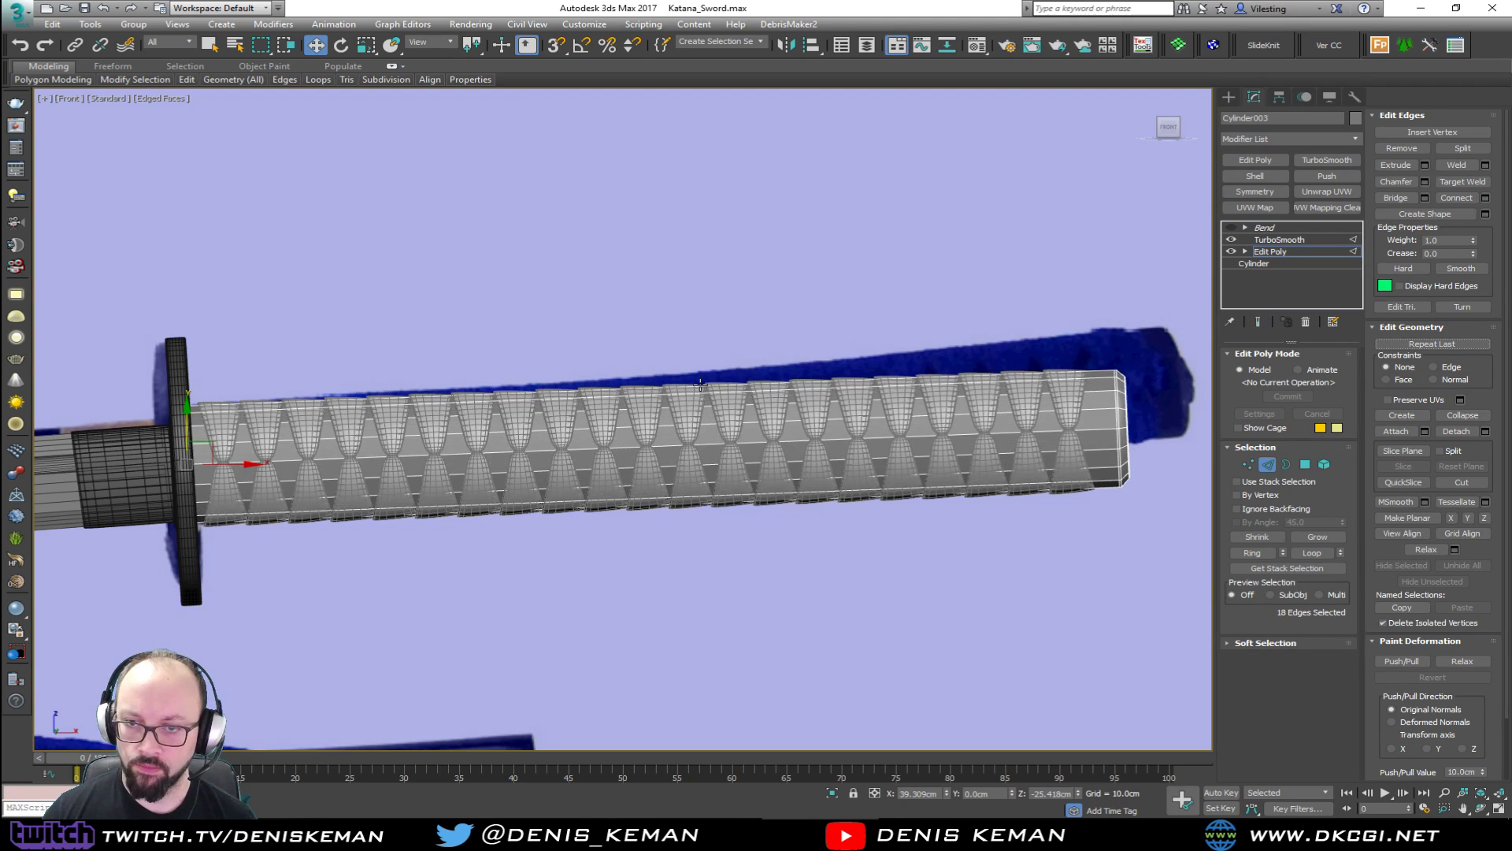
click(1486, 198)
scroll(636, 428, up, 6)
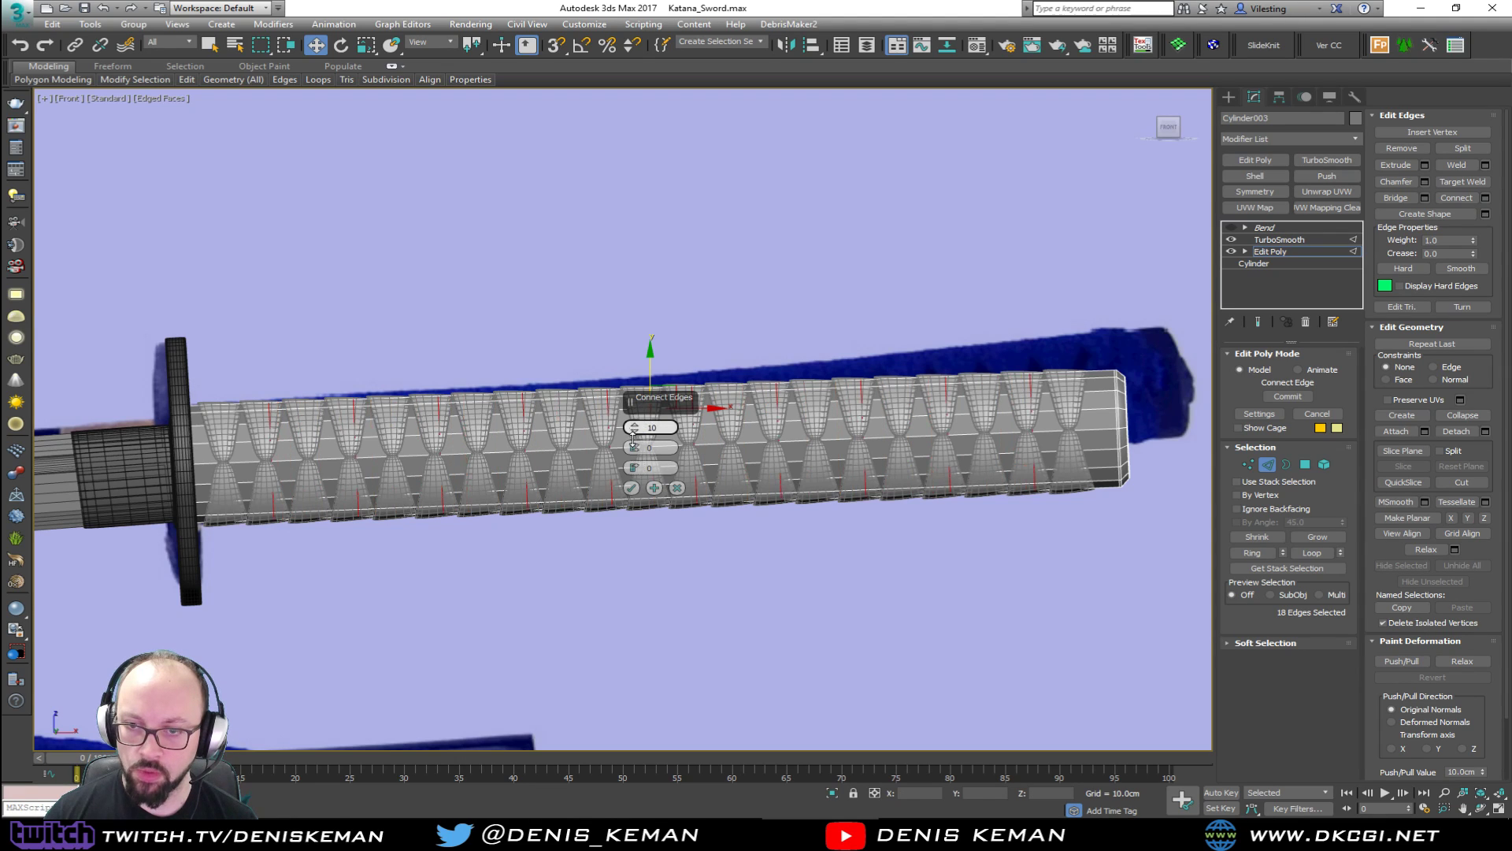
click(631, 488)
click(1268, 466)
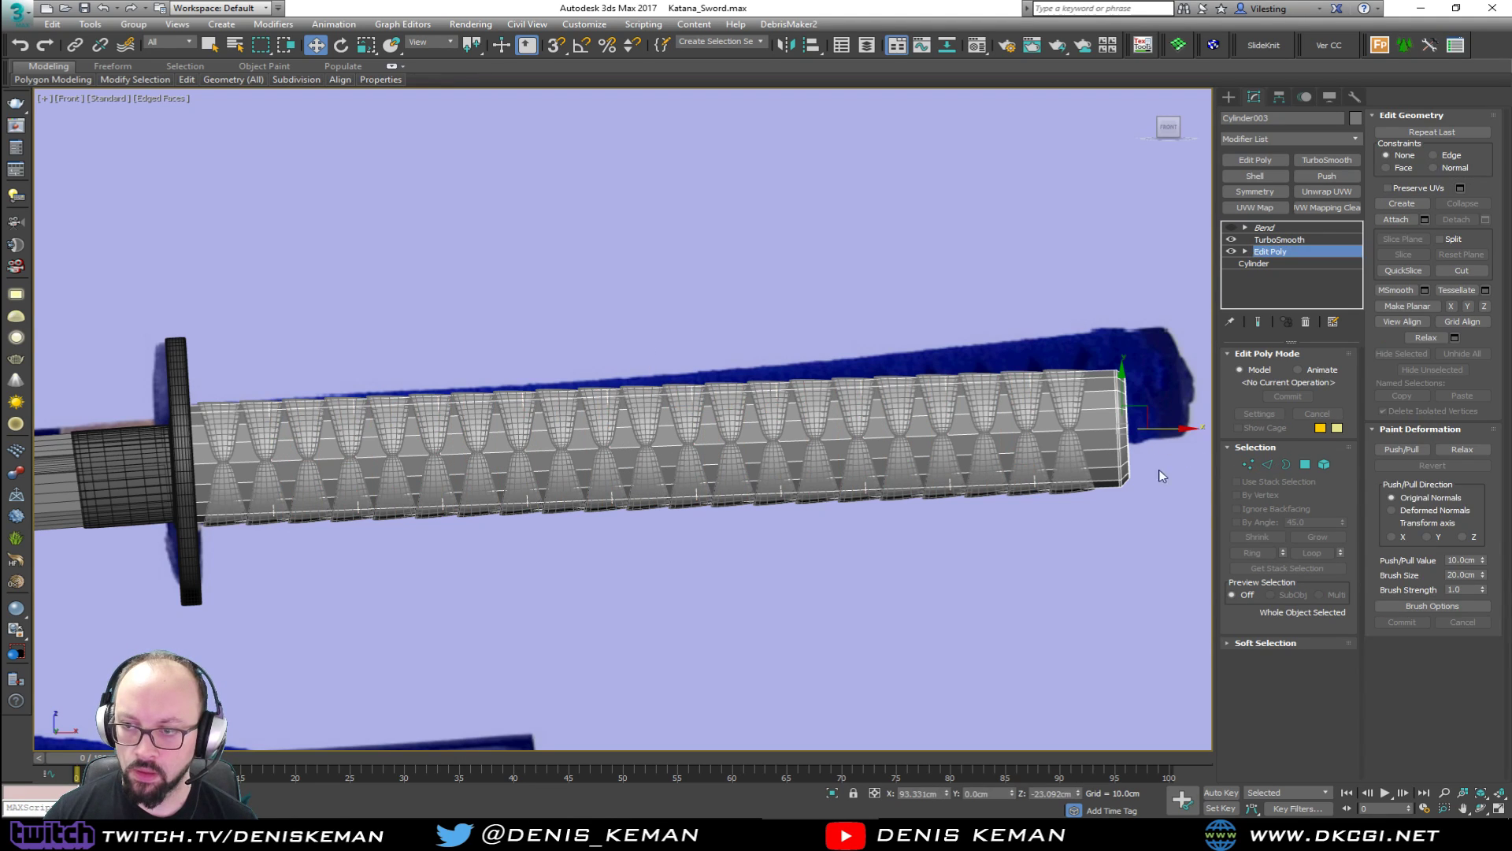
Turn the inner cylinder's Bend modifier back on, deselect it, and hide the edged faces.
click(1232, 229)
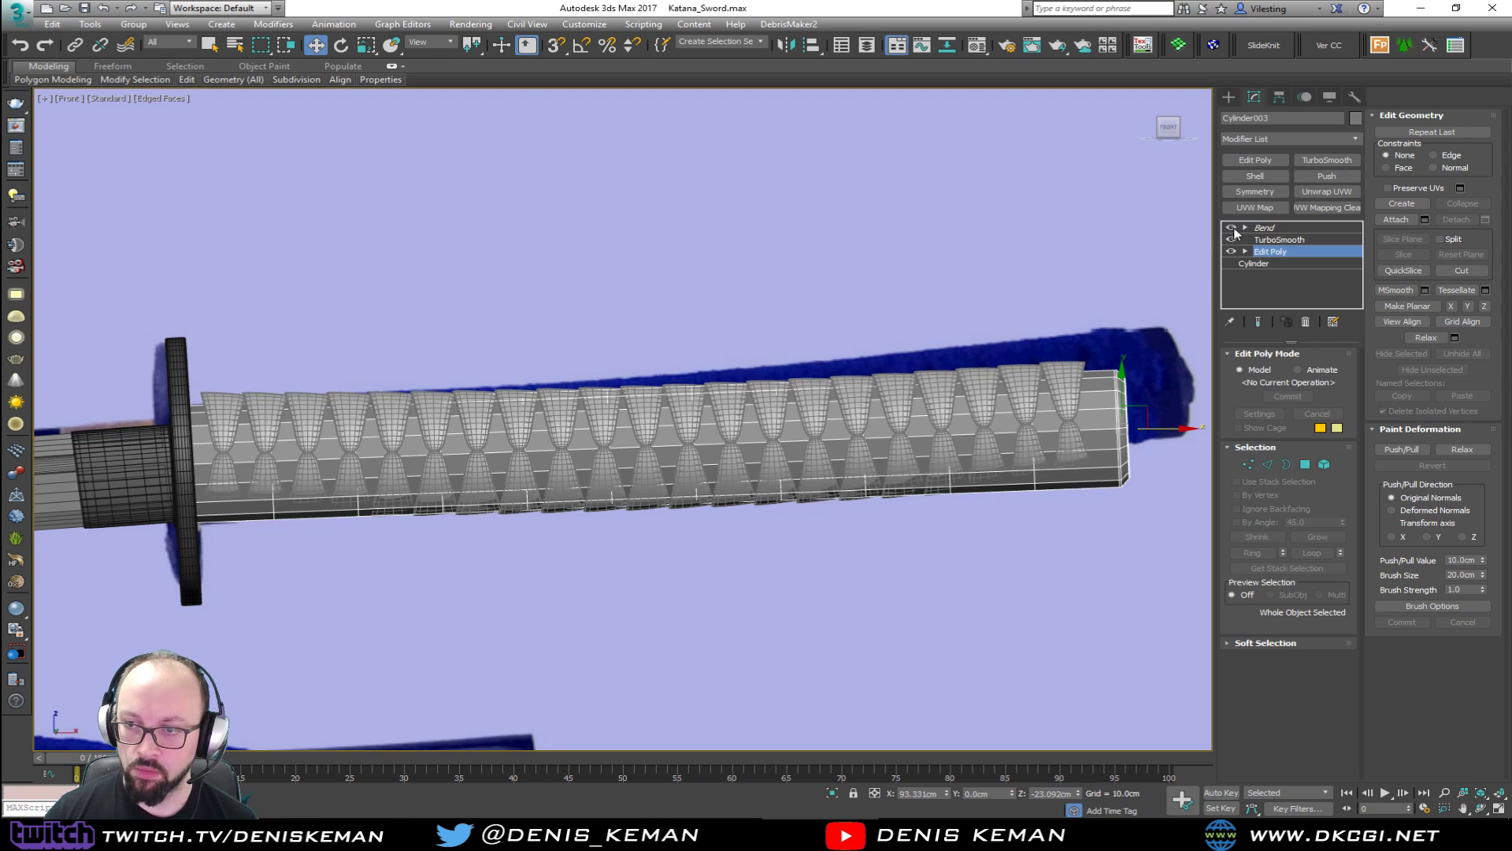
click(1156, 455)
key(F4)
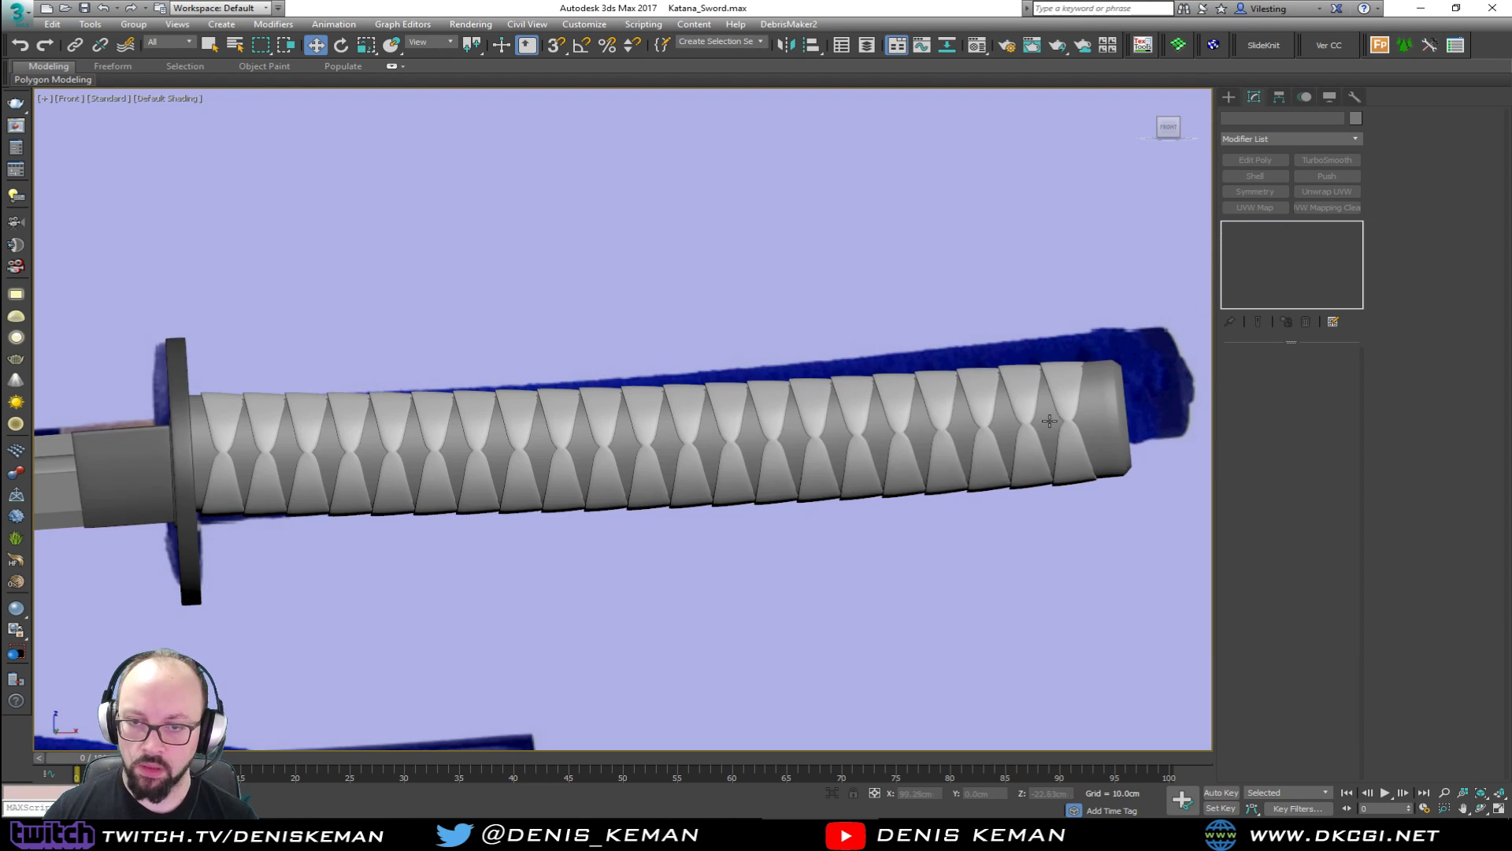
Select both handle objects, rotate them upward to follow the reference handle, and nudge them into place against the guard.
scroll(834, 415, down, 2)
drag(1052, 377, 935, 489)
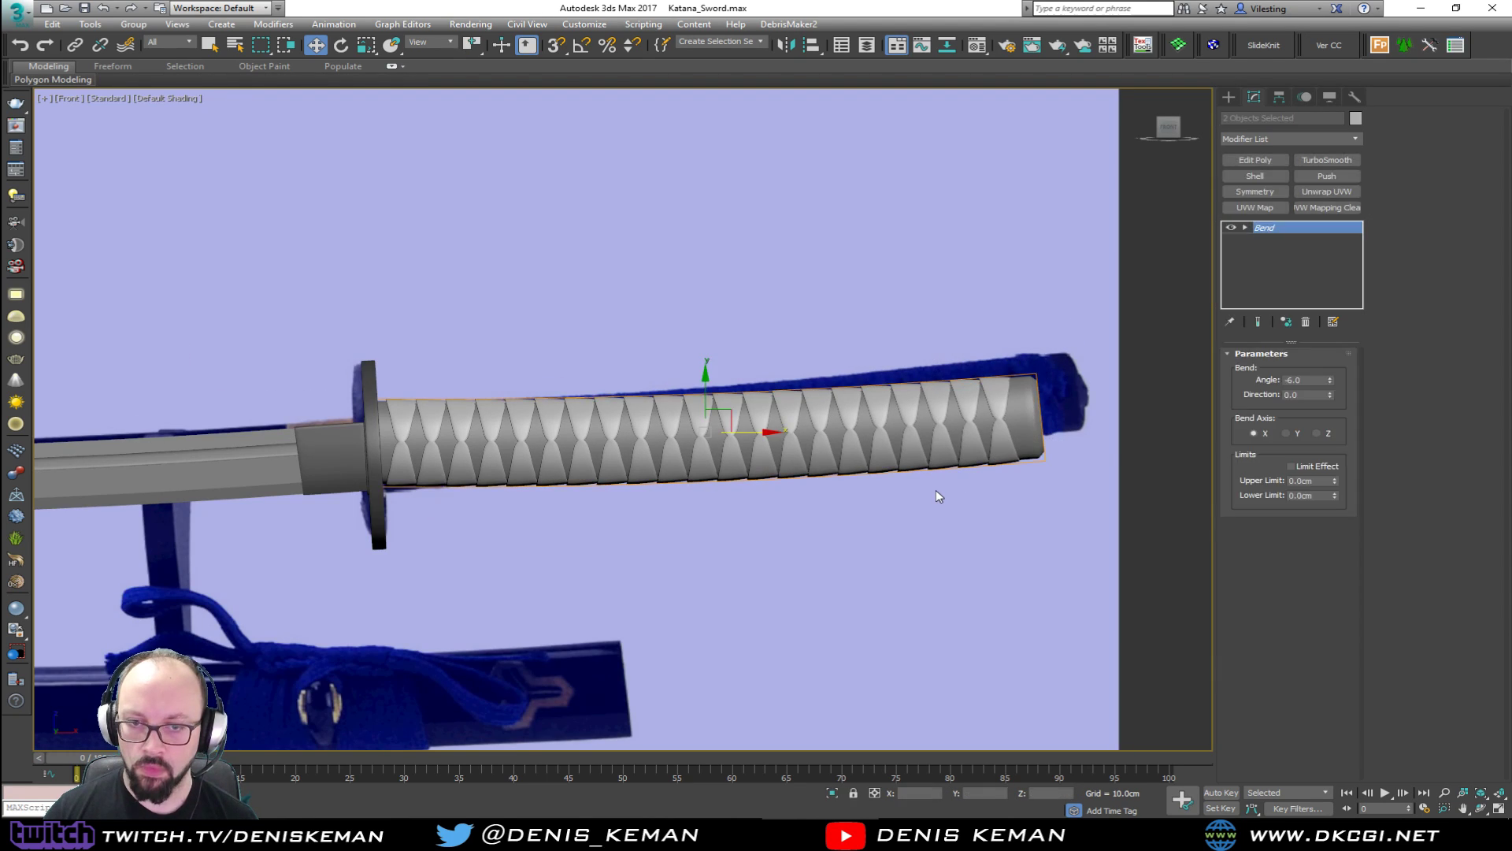
key(e)
drag(759, 448, 732, 411)
key(w)
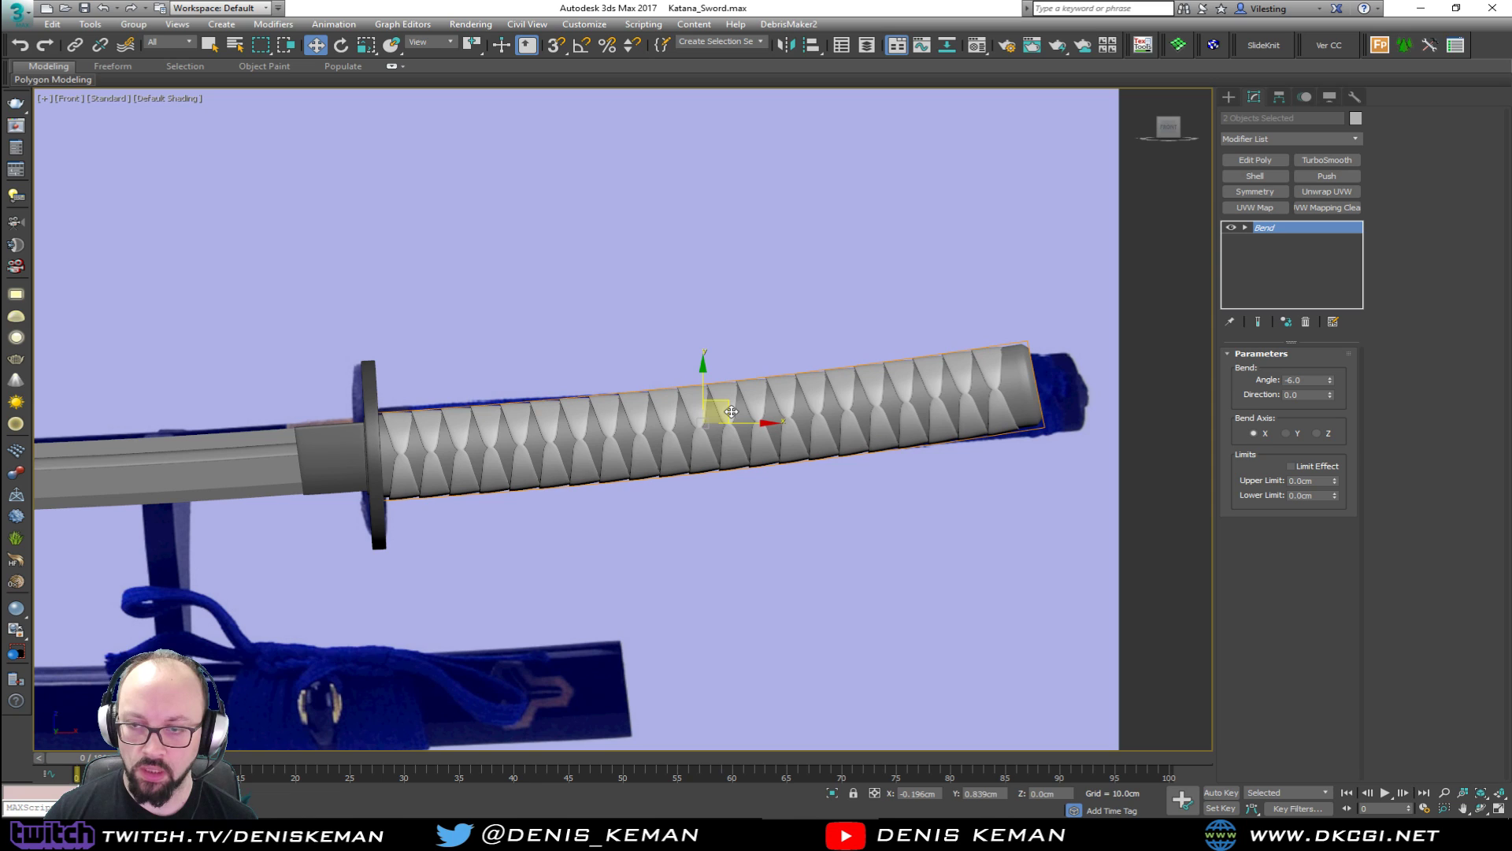
click(886, 494)
Examine the whole sword against the reference image in the front view and from around in perspective.
scroll(915, 370, down, 6)
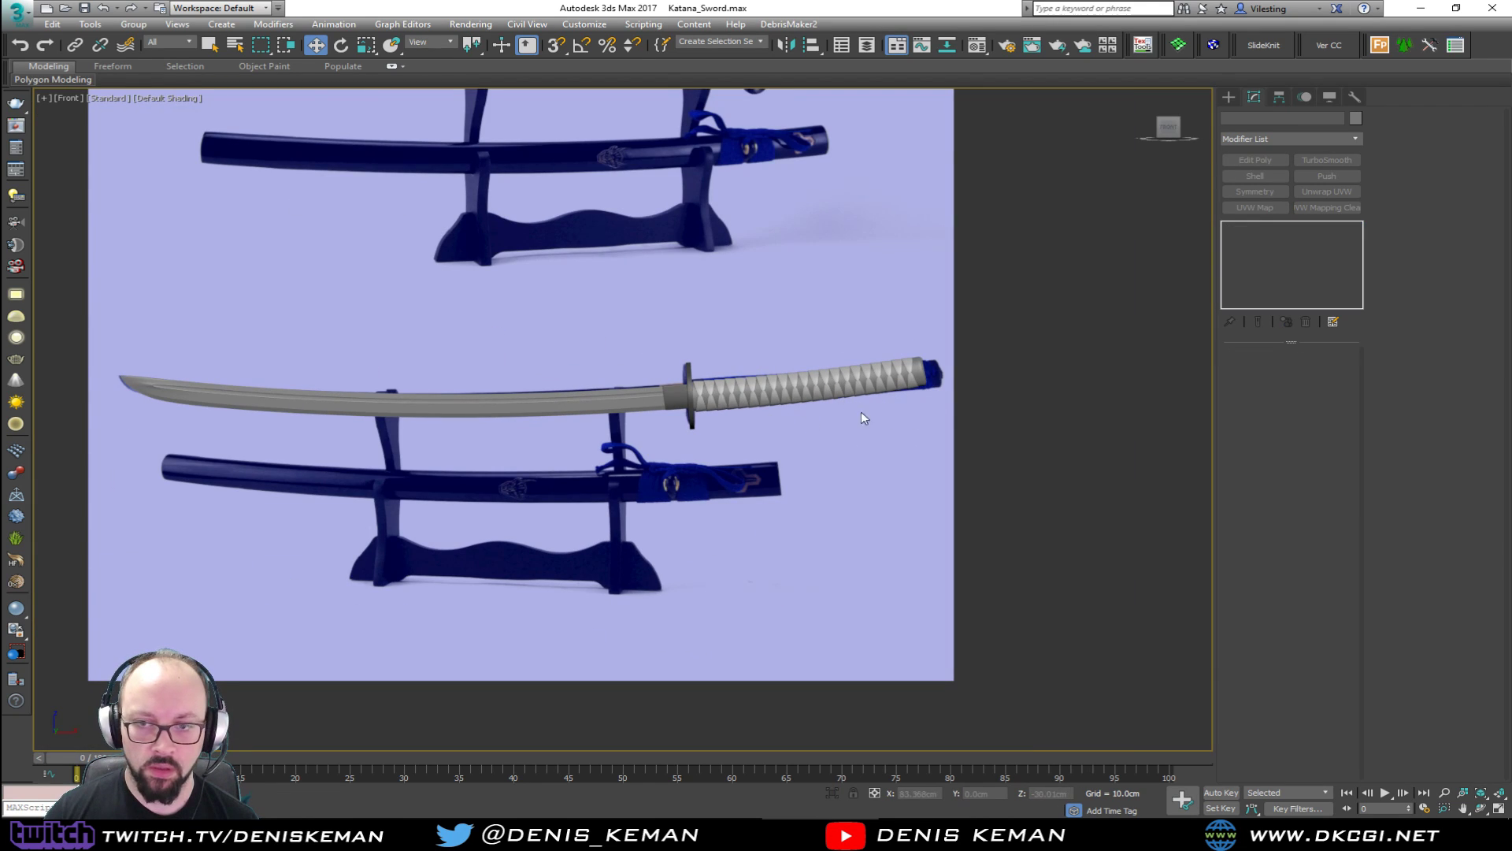
key(alt+w)
click(966, 542)
key(alt+w)
alt+middle_drag(966, 541, 836, 451)
scroll(791, 440, down, 2)
scroll(827, 443, down, 2)
scroll(827, 443, down, 2)
key(alt+w)
middle_click(905, 340)
key(alt+w)
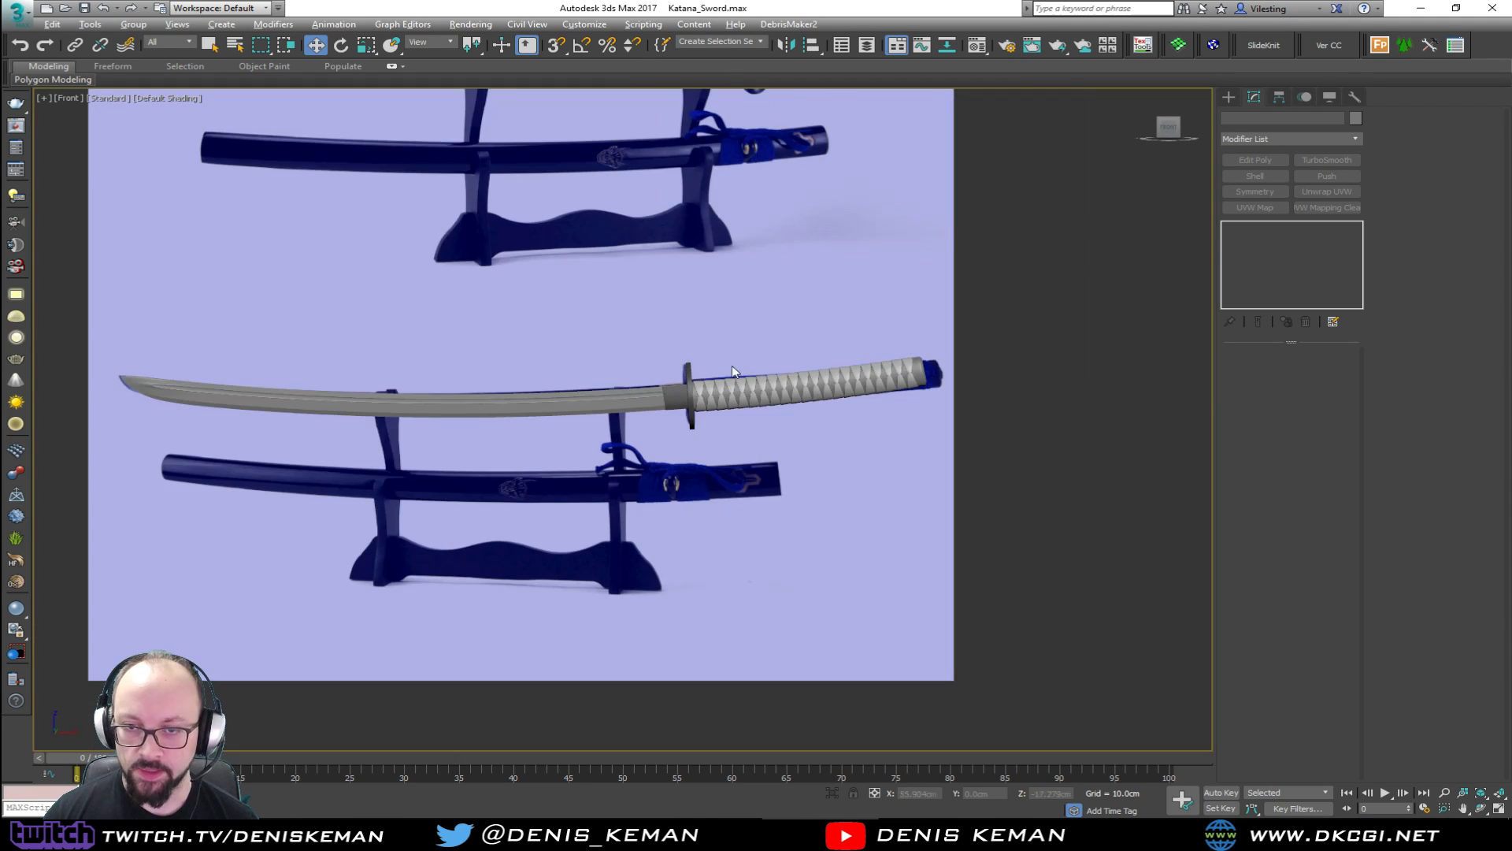
middle_drag(551, 401, 642, 359)
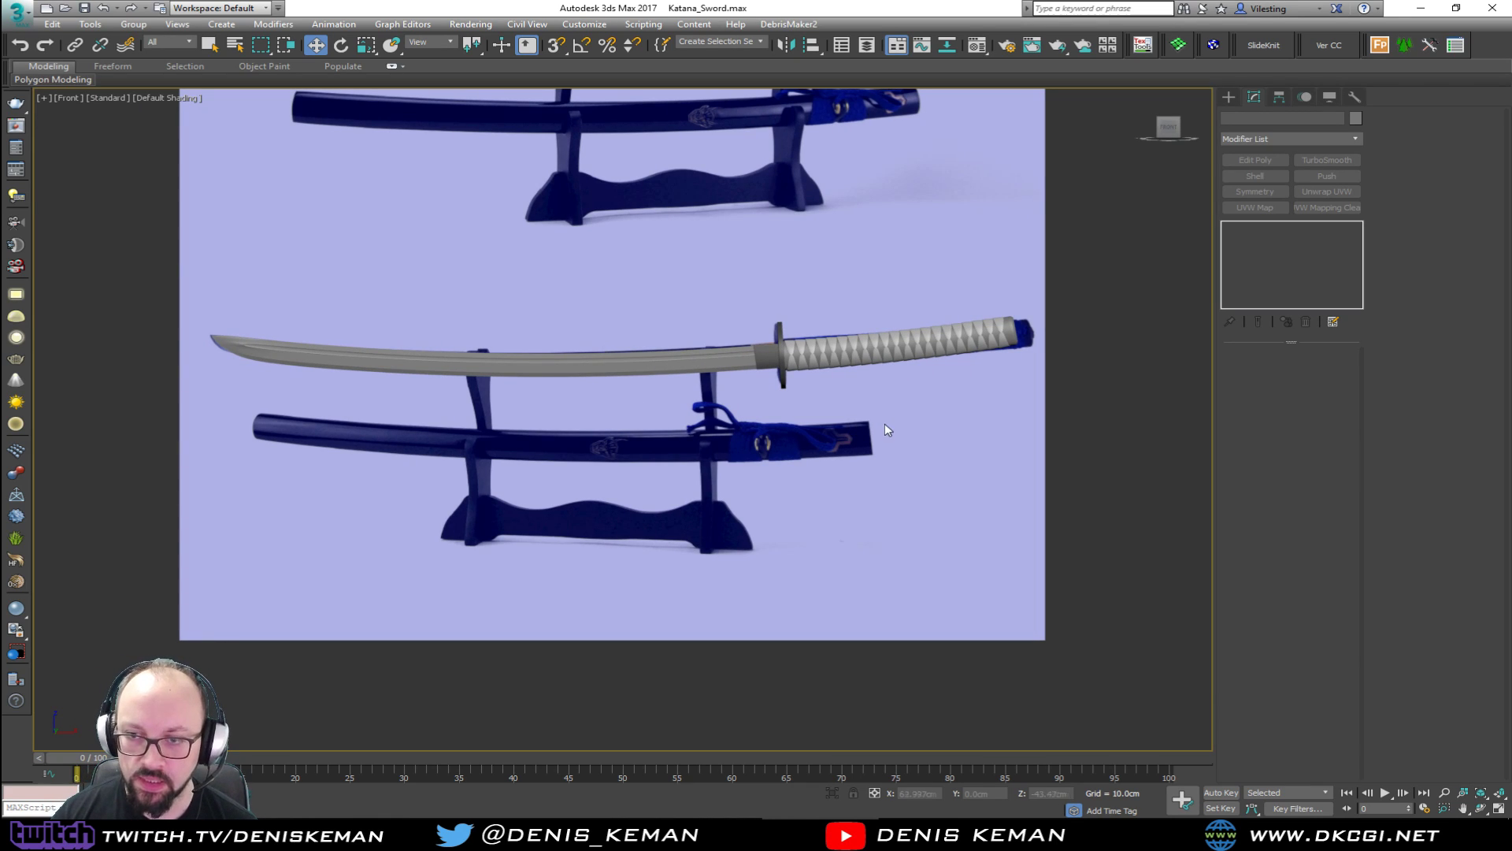
Save the katana scene.
click(27, 15)
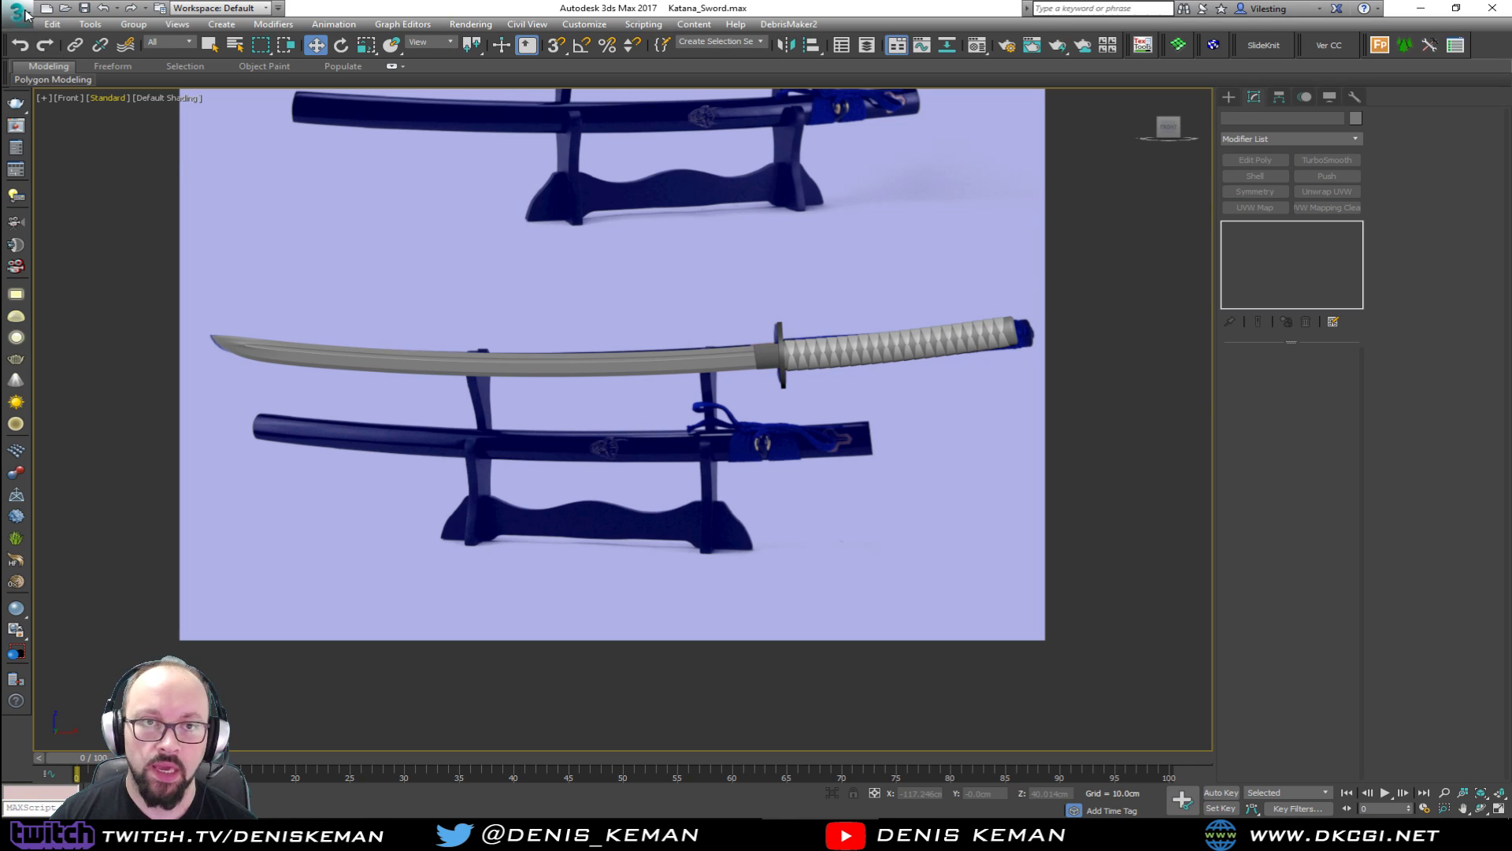
click(64, 141)
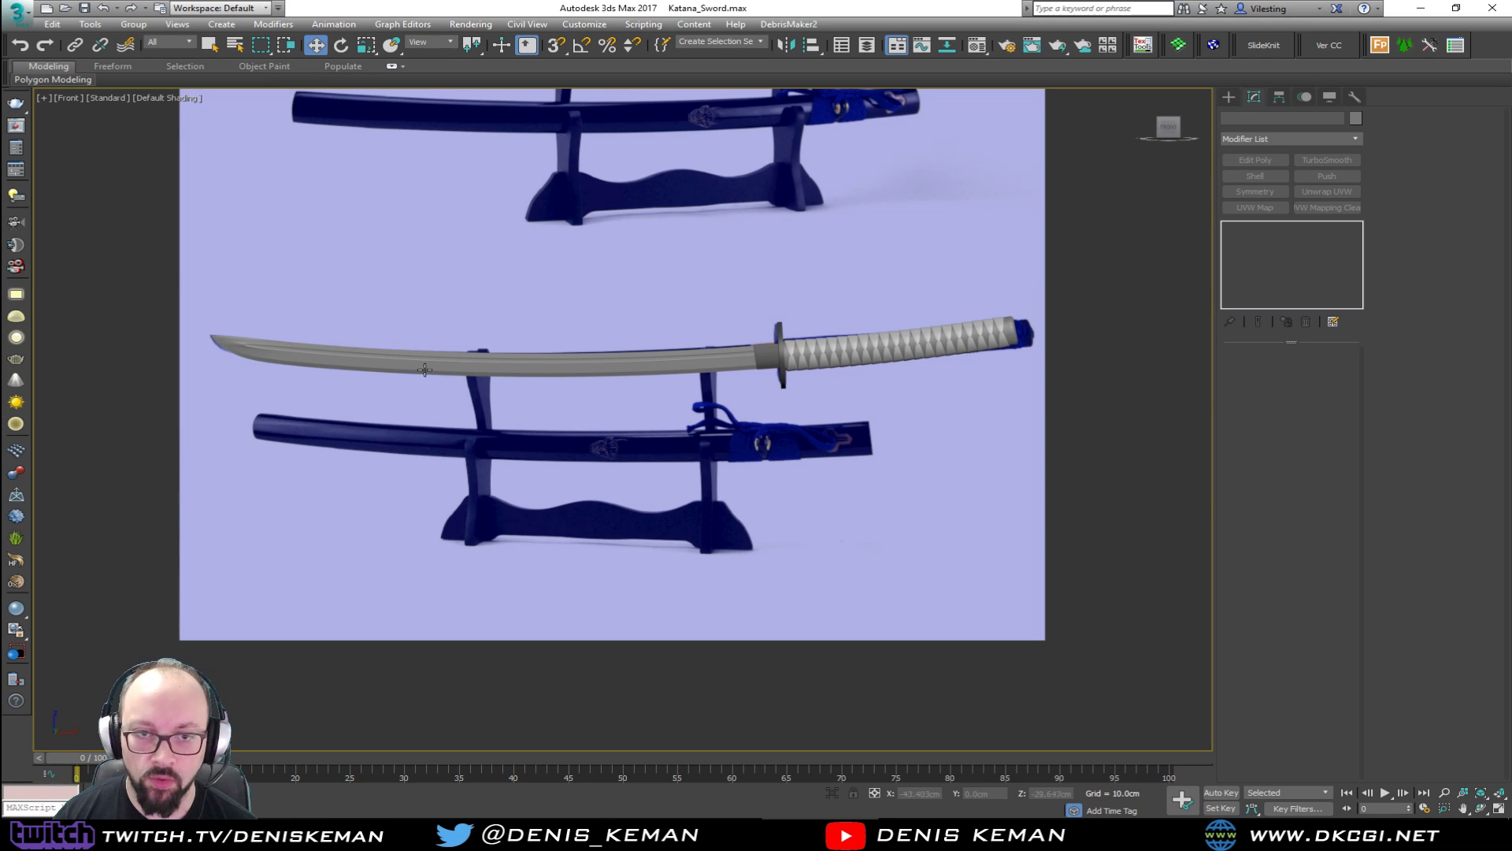
Show edged faces in perspective, select the guard, turn off its TurboSmooth, and go to its Edit Poly level.
scroll(301, 349, up, 4)
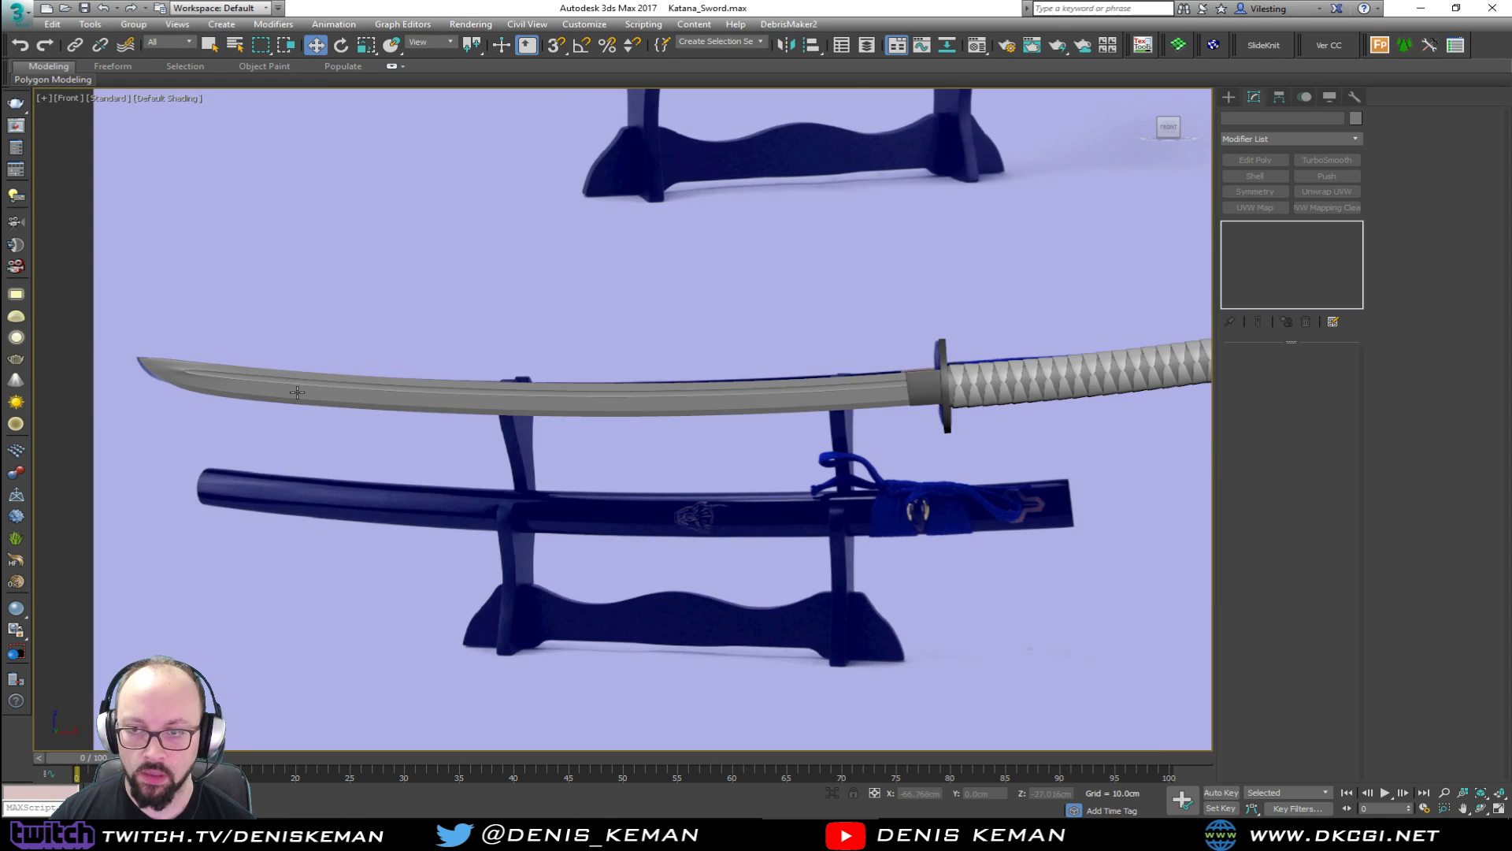
middle_drag(598, 395, 677, 385)
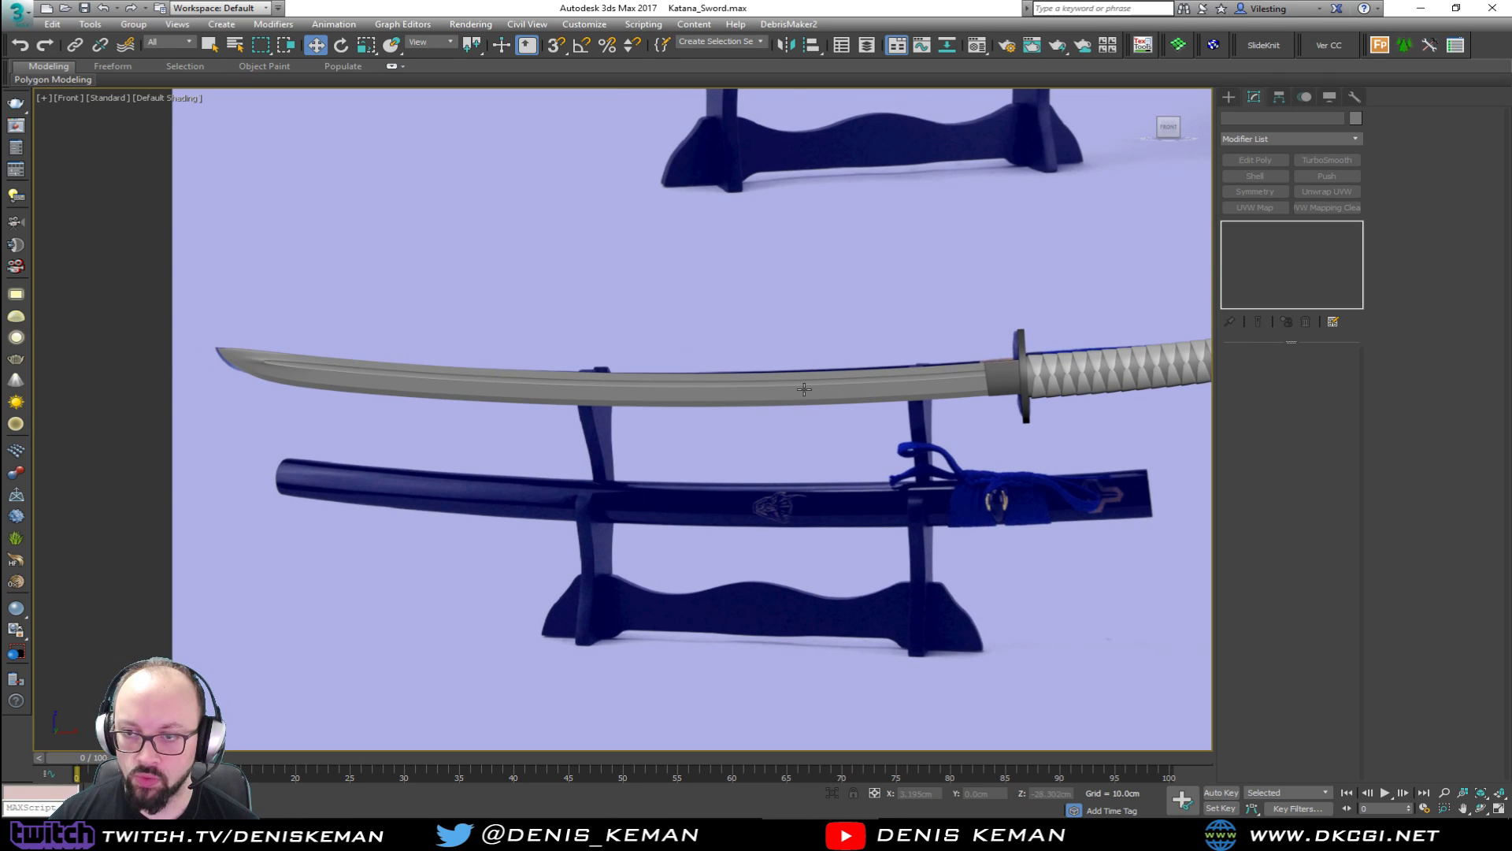
key(alt+w)
click(967, 609)
key(alt+w)
alt+middle_drag(658, 515, 797, 480)
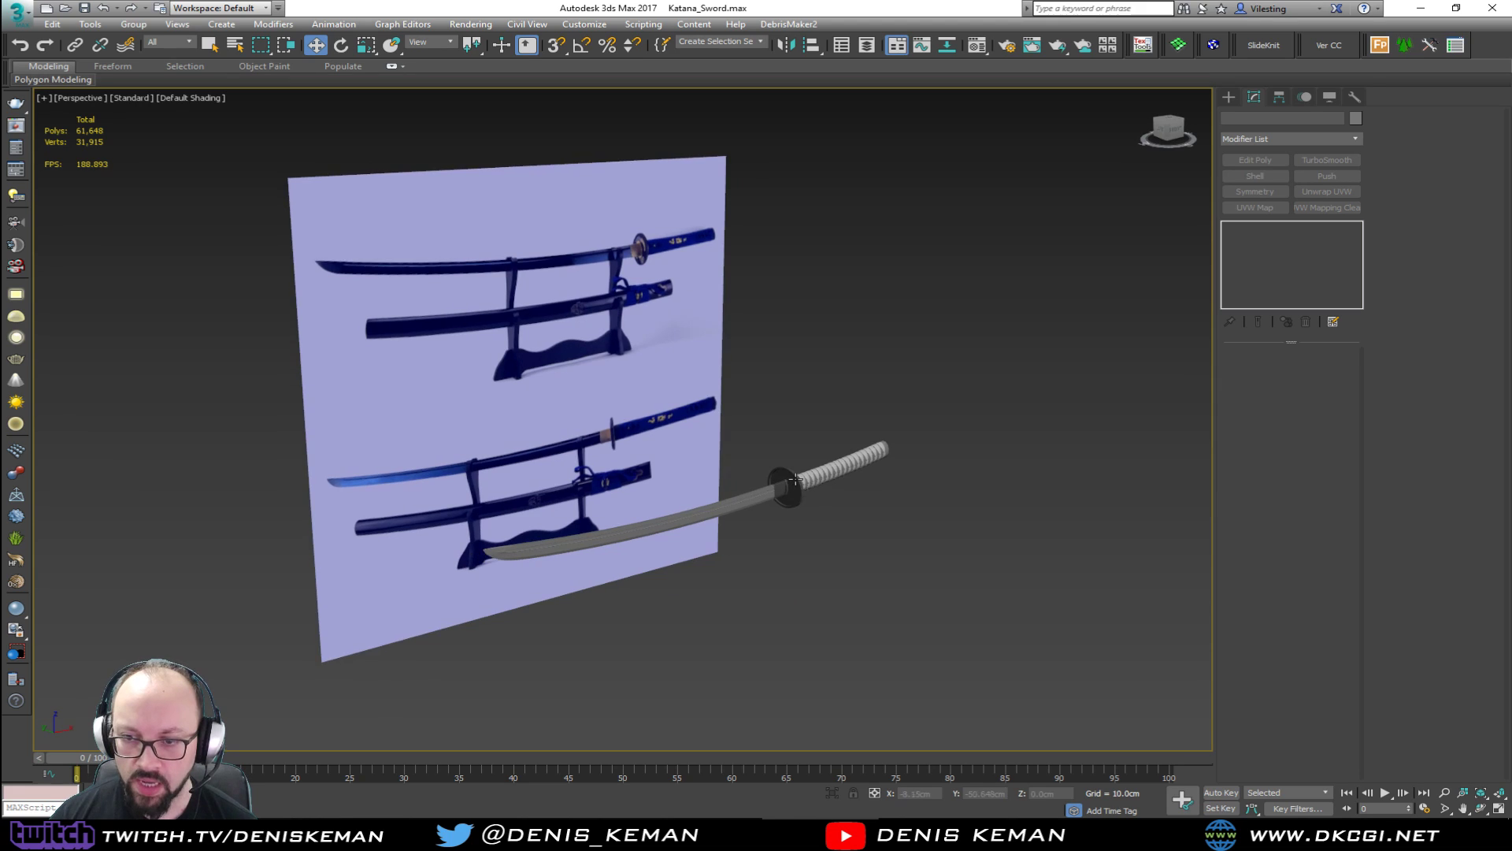
scroll(797, 480, up, 10)
key(F4)
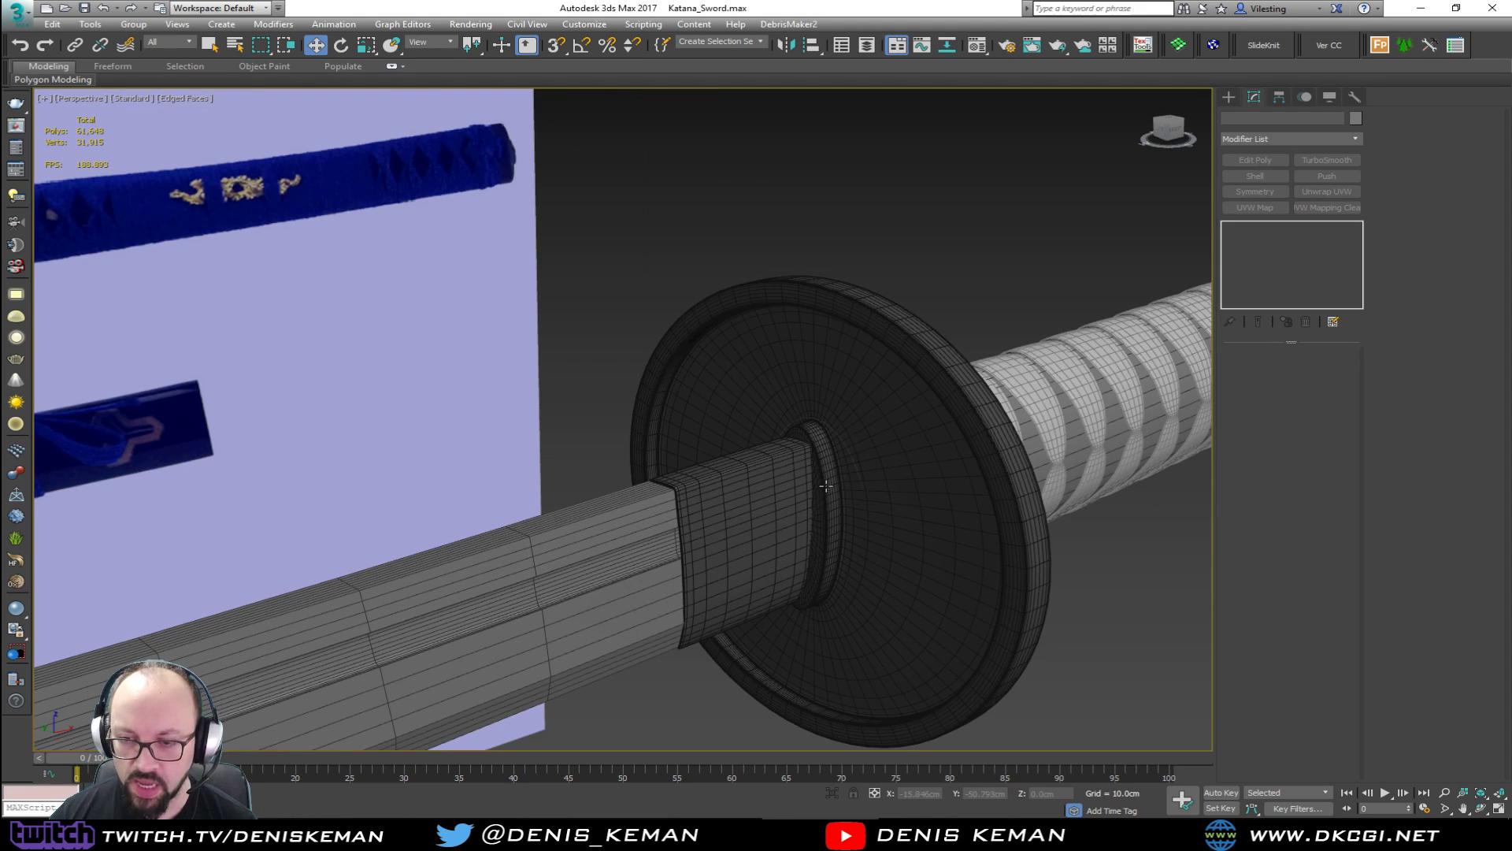
click(819, 488)
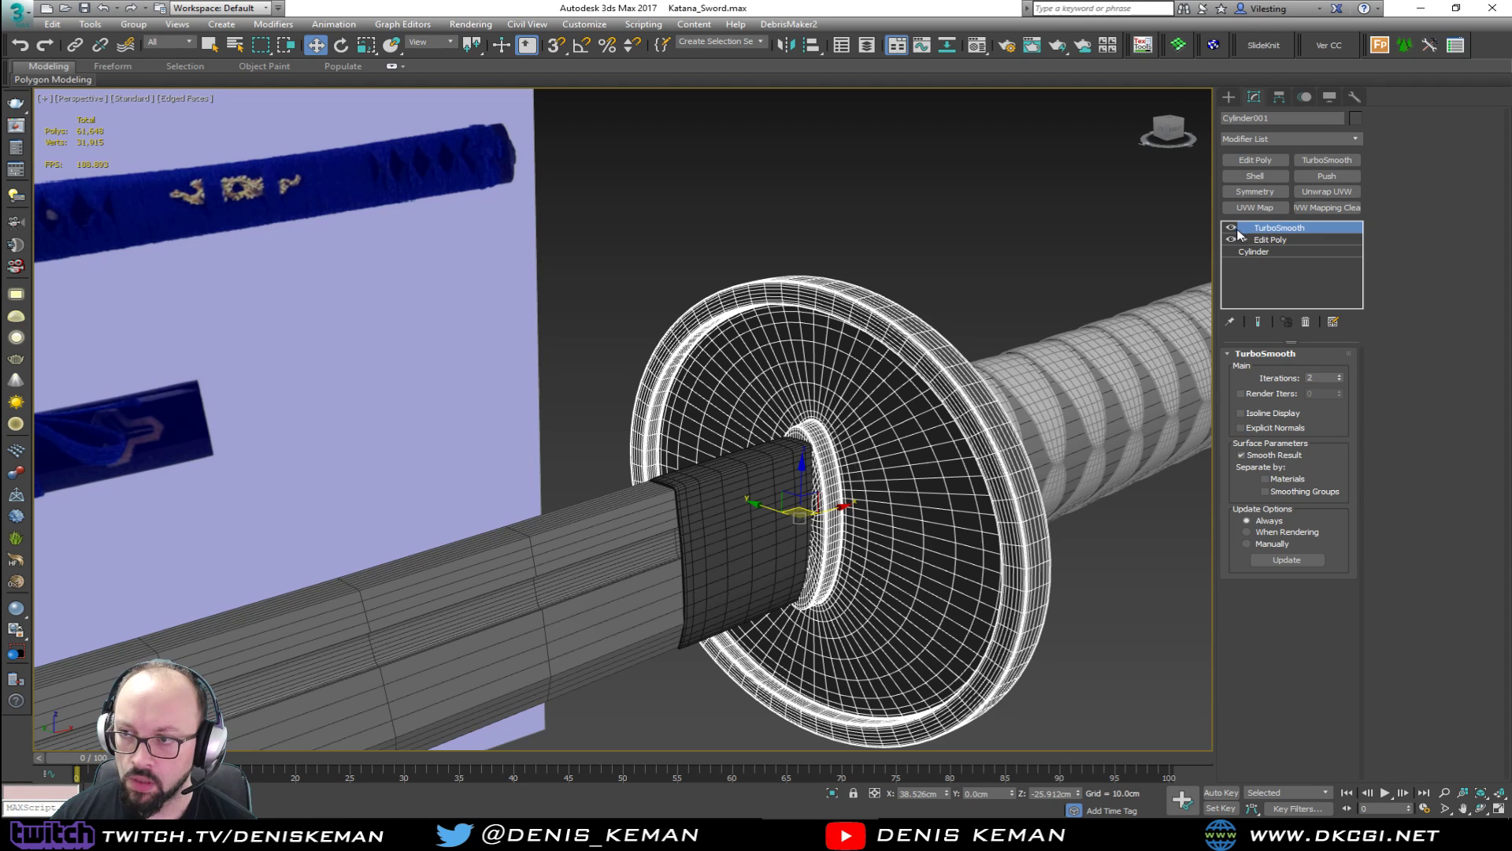
click(1231, 228)
click(1269, 240)
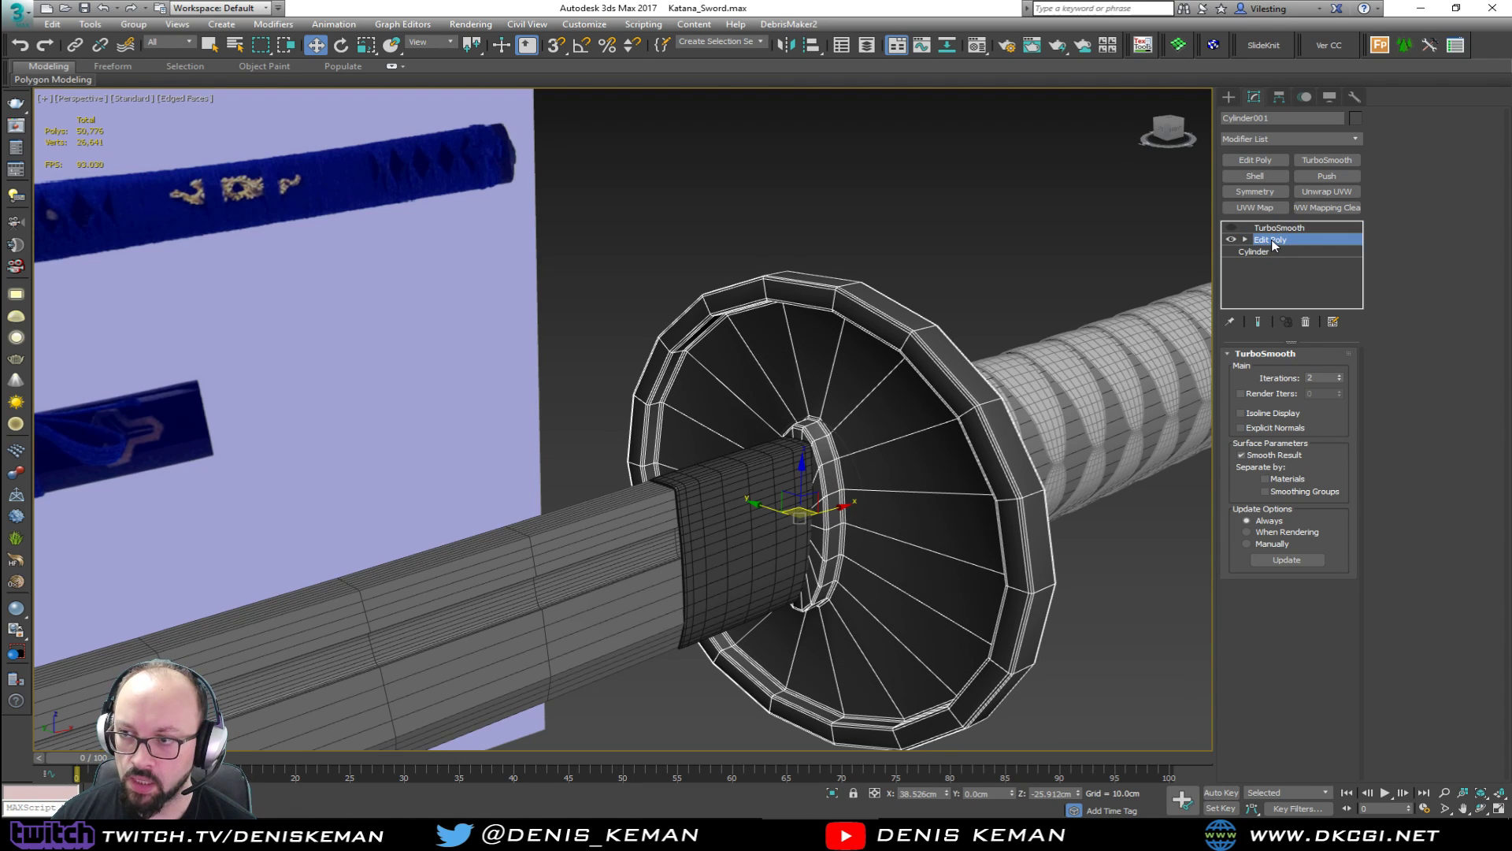
Select the ring of radial polygons on the guard's blade-side face and detach it as a clone.
key(2)
click(866, 528)
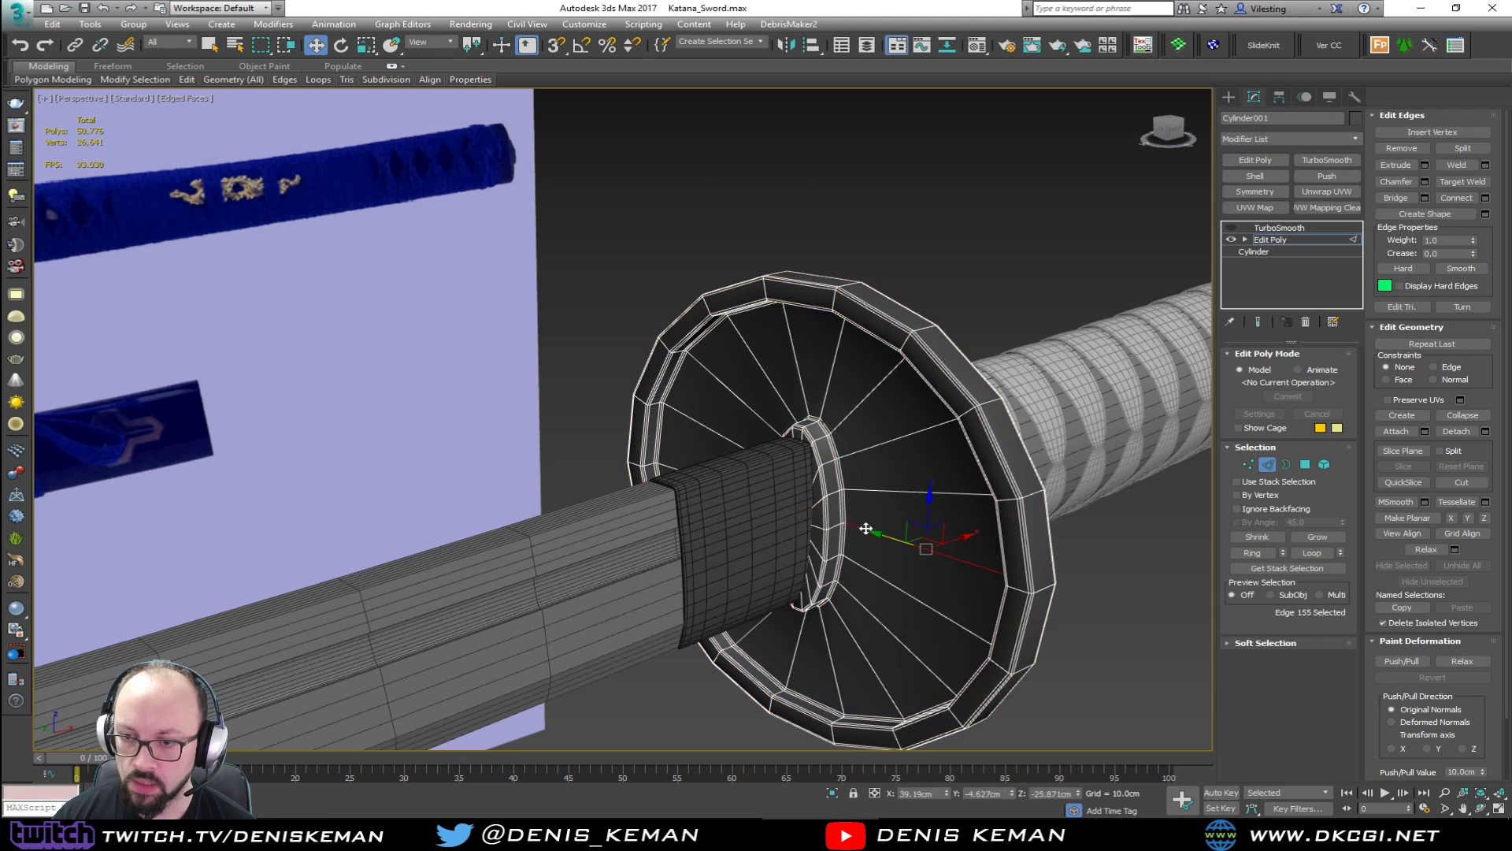
key(alt+r)
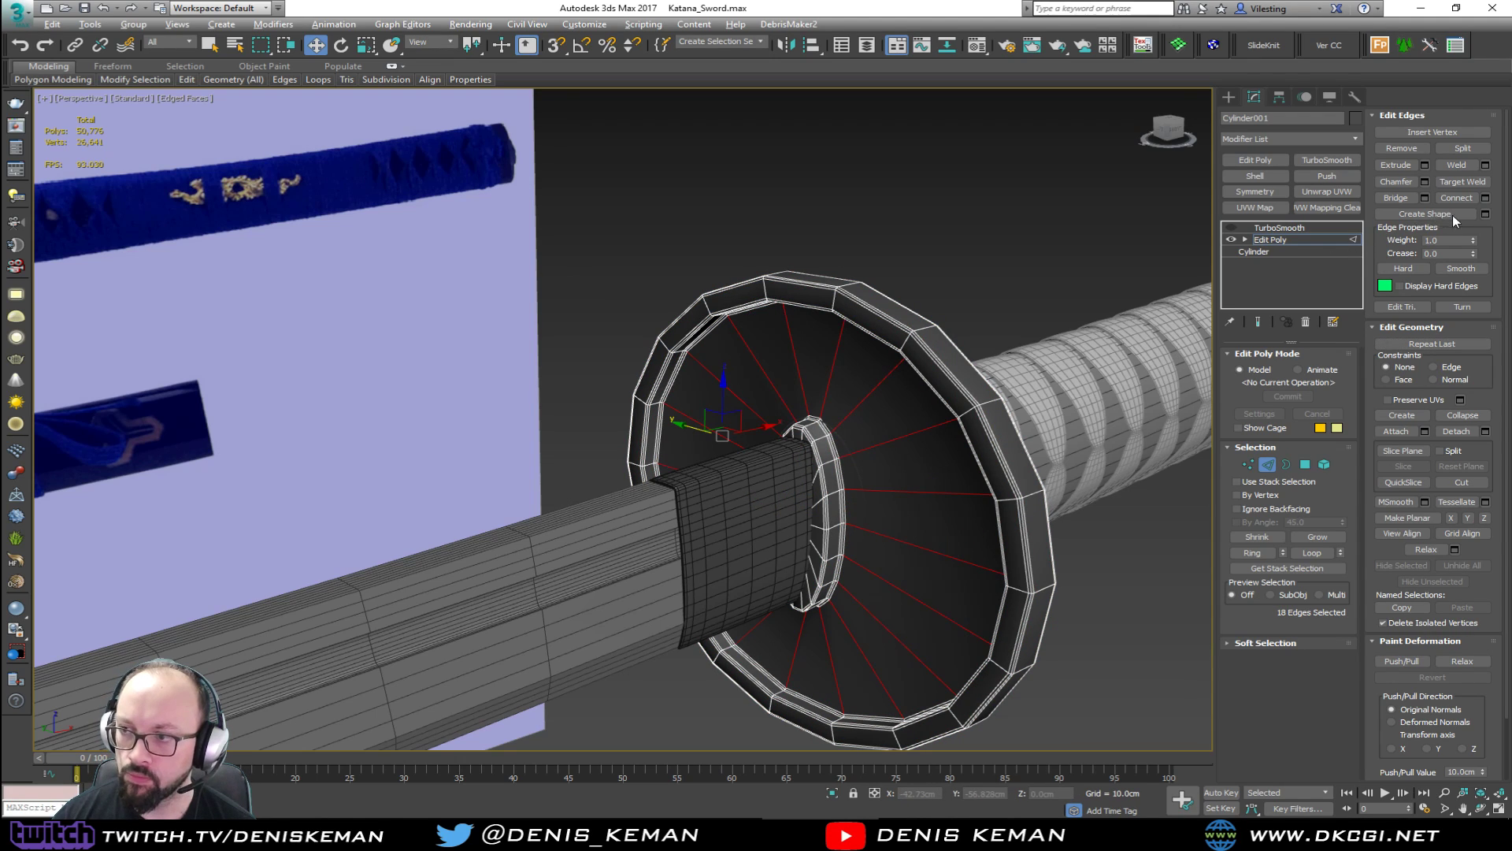
ctrl+click(1305, 463)
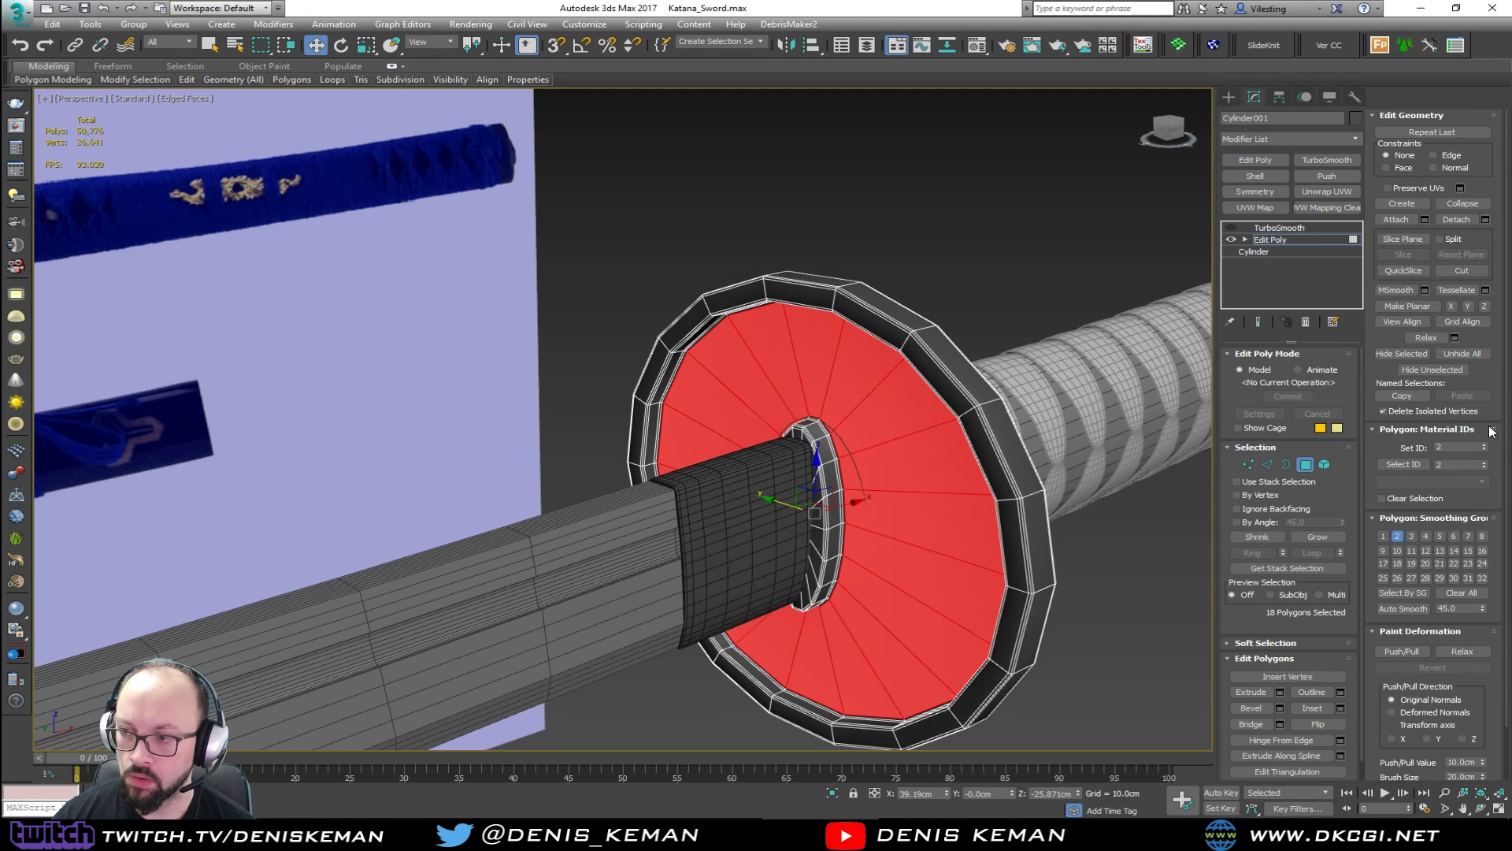
click(1486, 219)
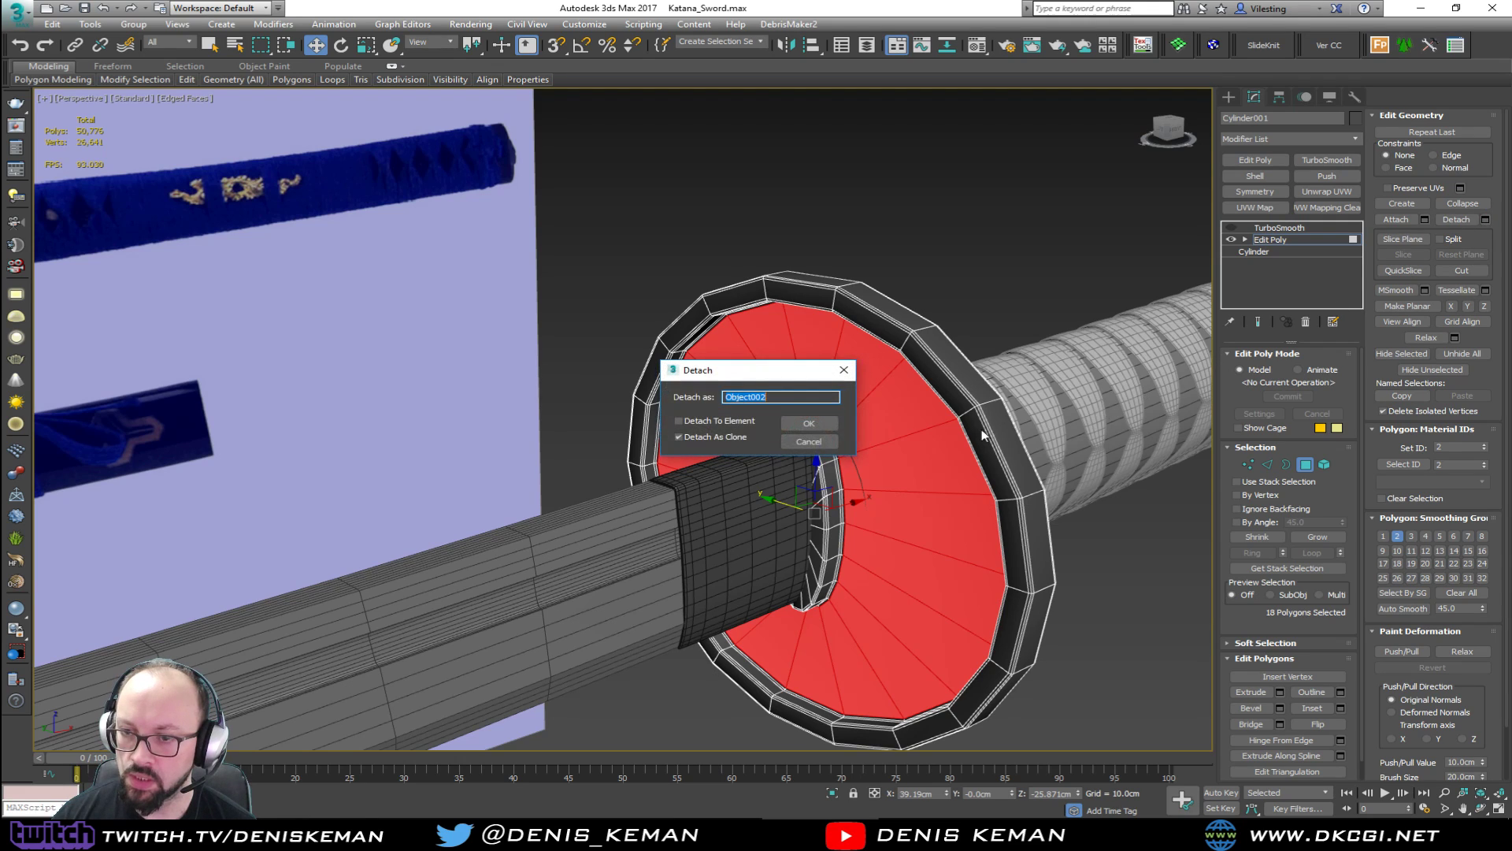
click(807, 424)
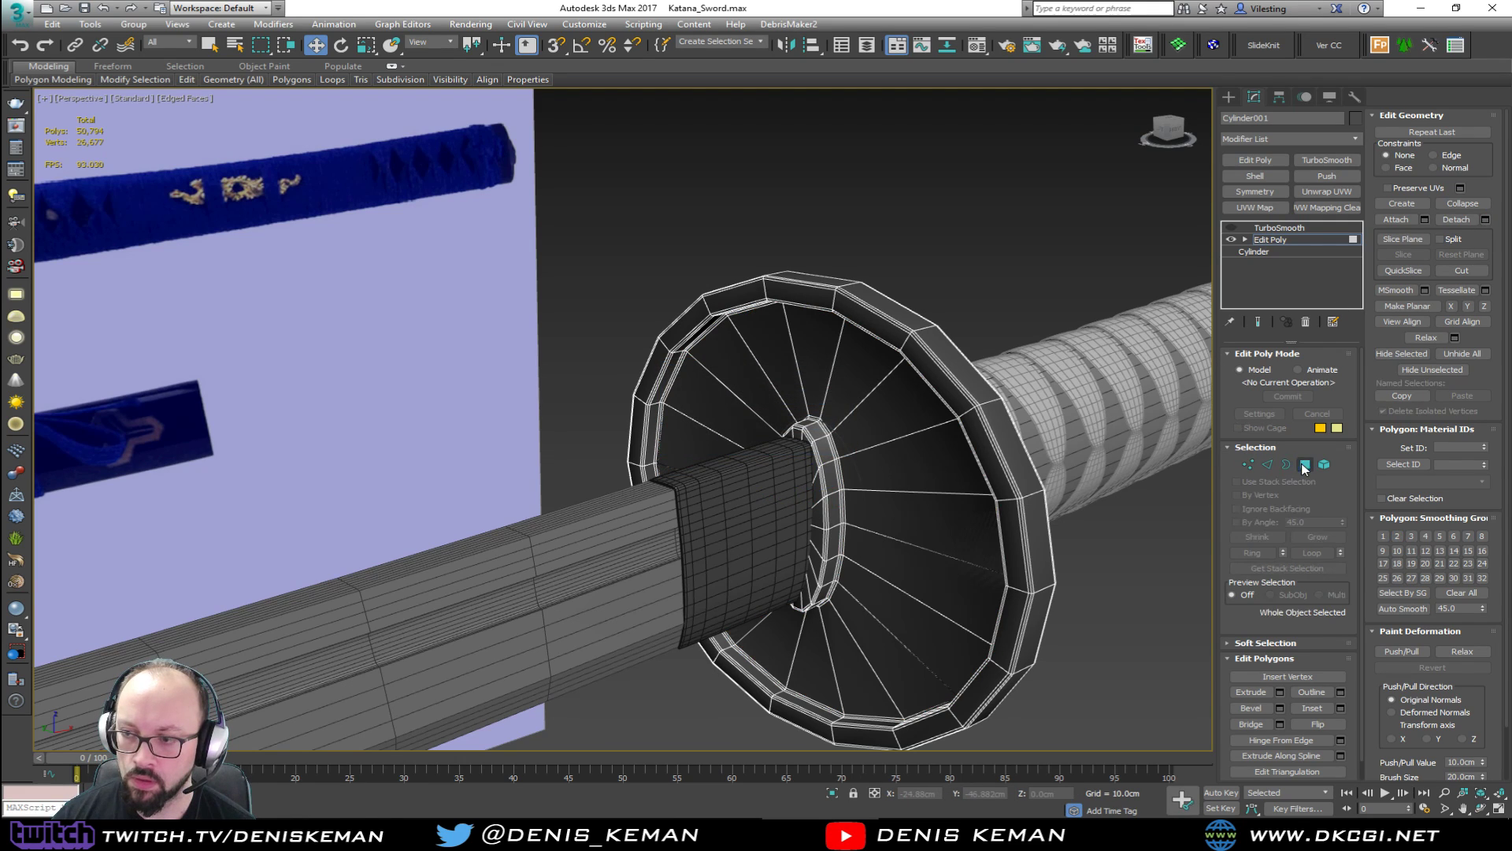
Select the detached disc and move it along the blade to just in front of the guard's face.
click(921, 523)
drag(828, 516, 687, 583)
alt+middle_drag(736, 541, 686, 560)
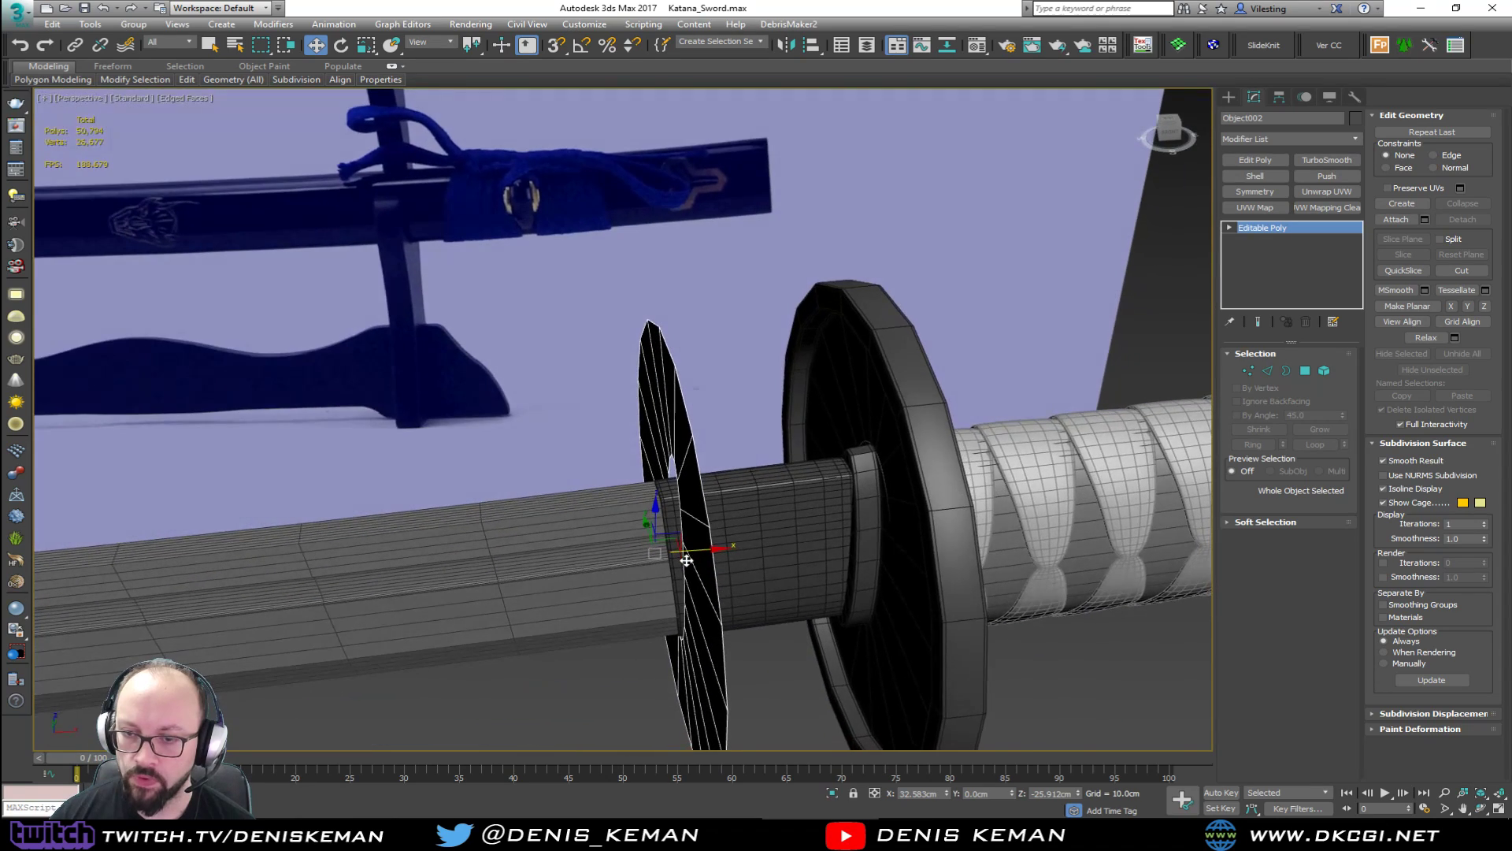
drag(702, 549, 838, 530)
alt+middle_drag(838, 530, 867, 550)
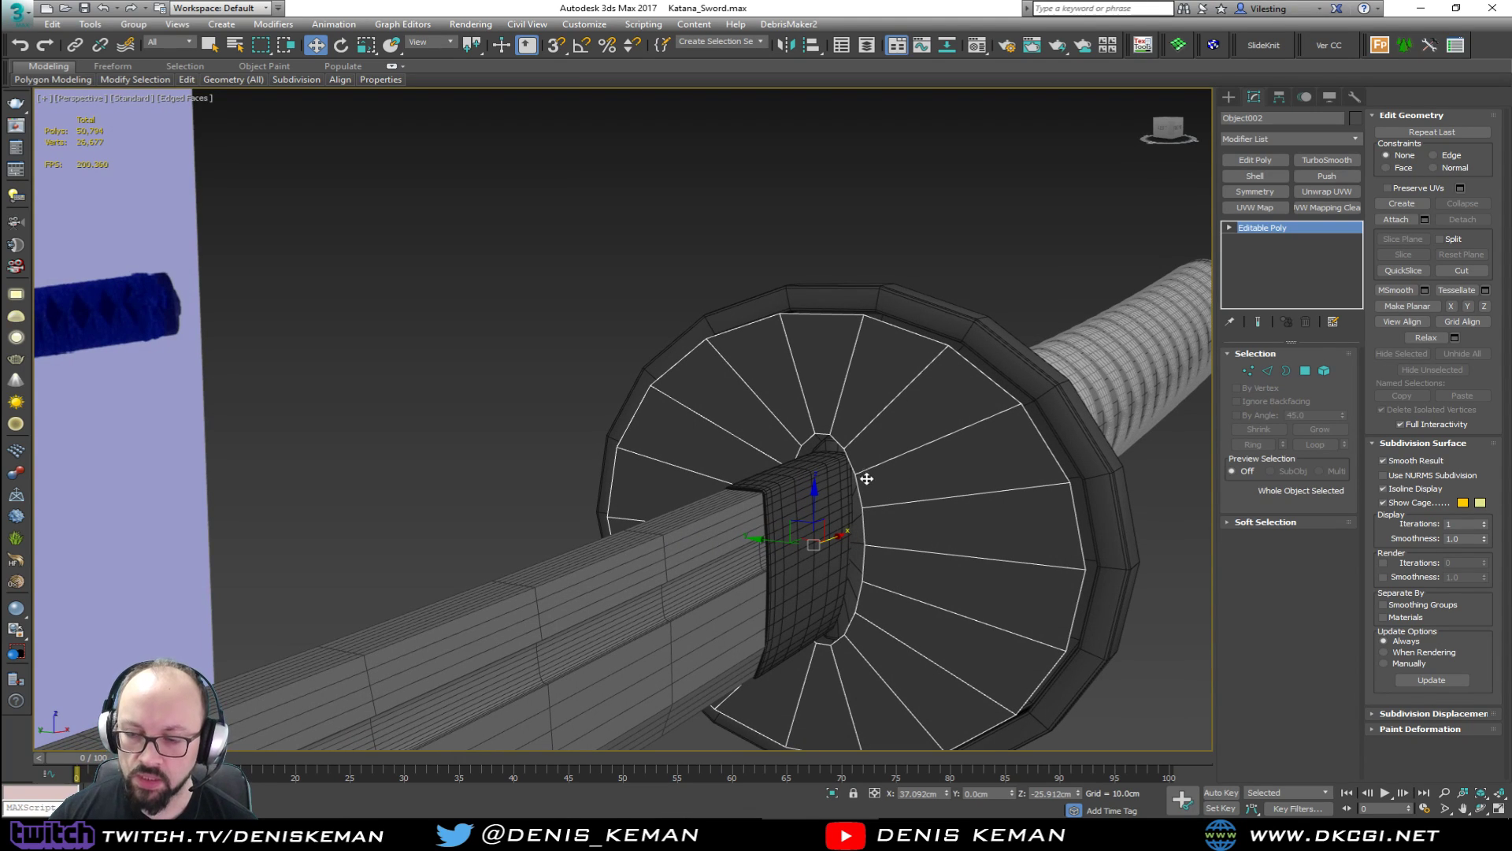
alt+middle_drag(834, 464, 831, 482)
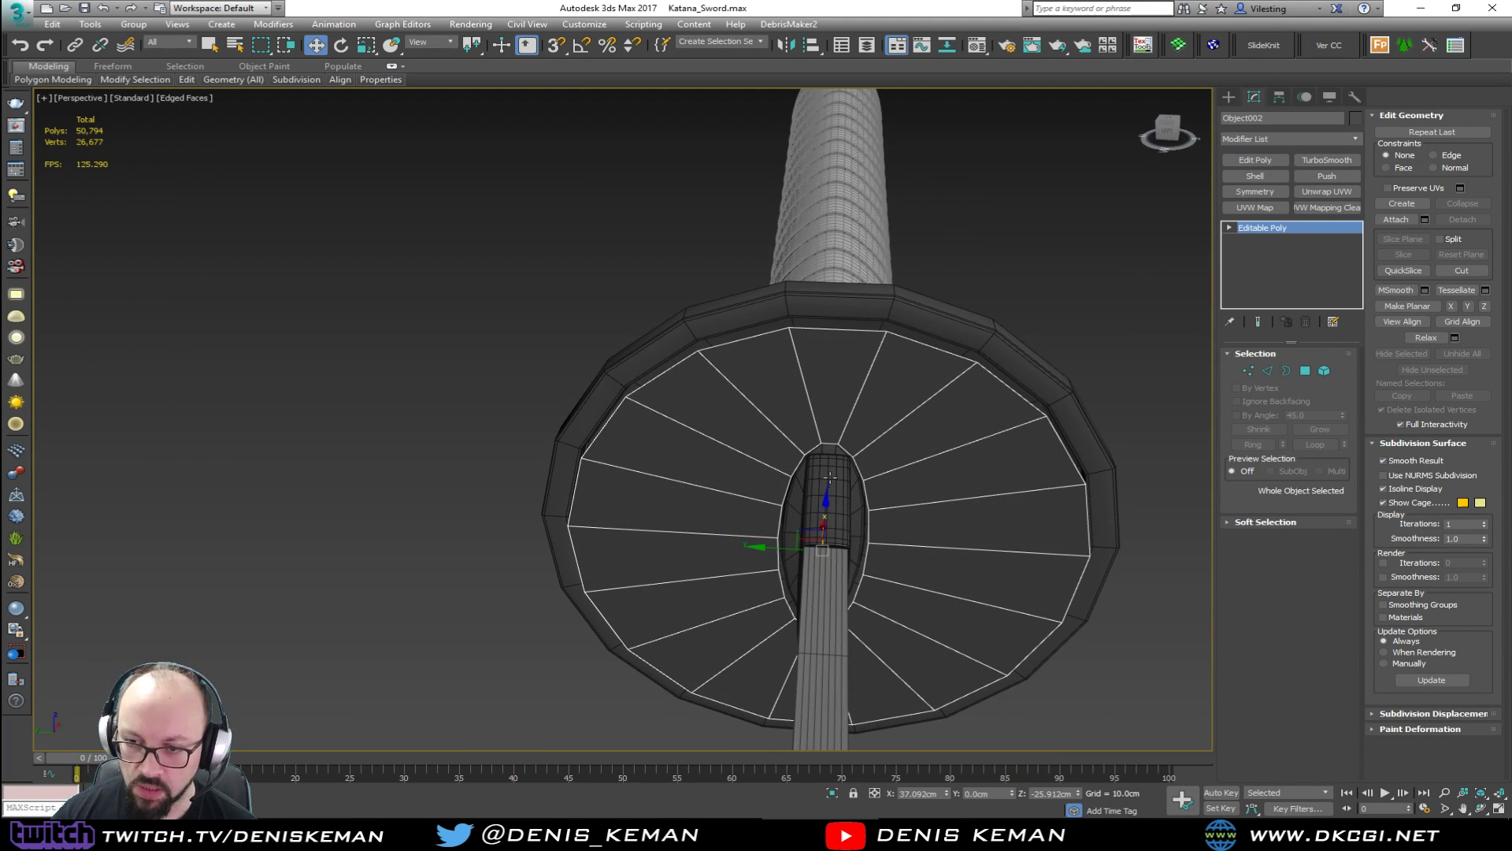
Select the disc's outer border and scale it down.
key(3)
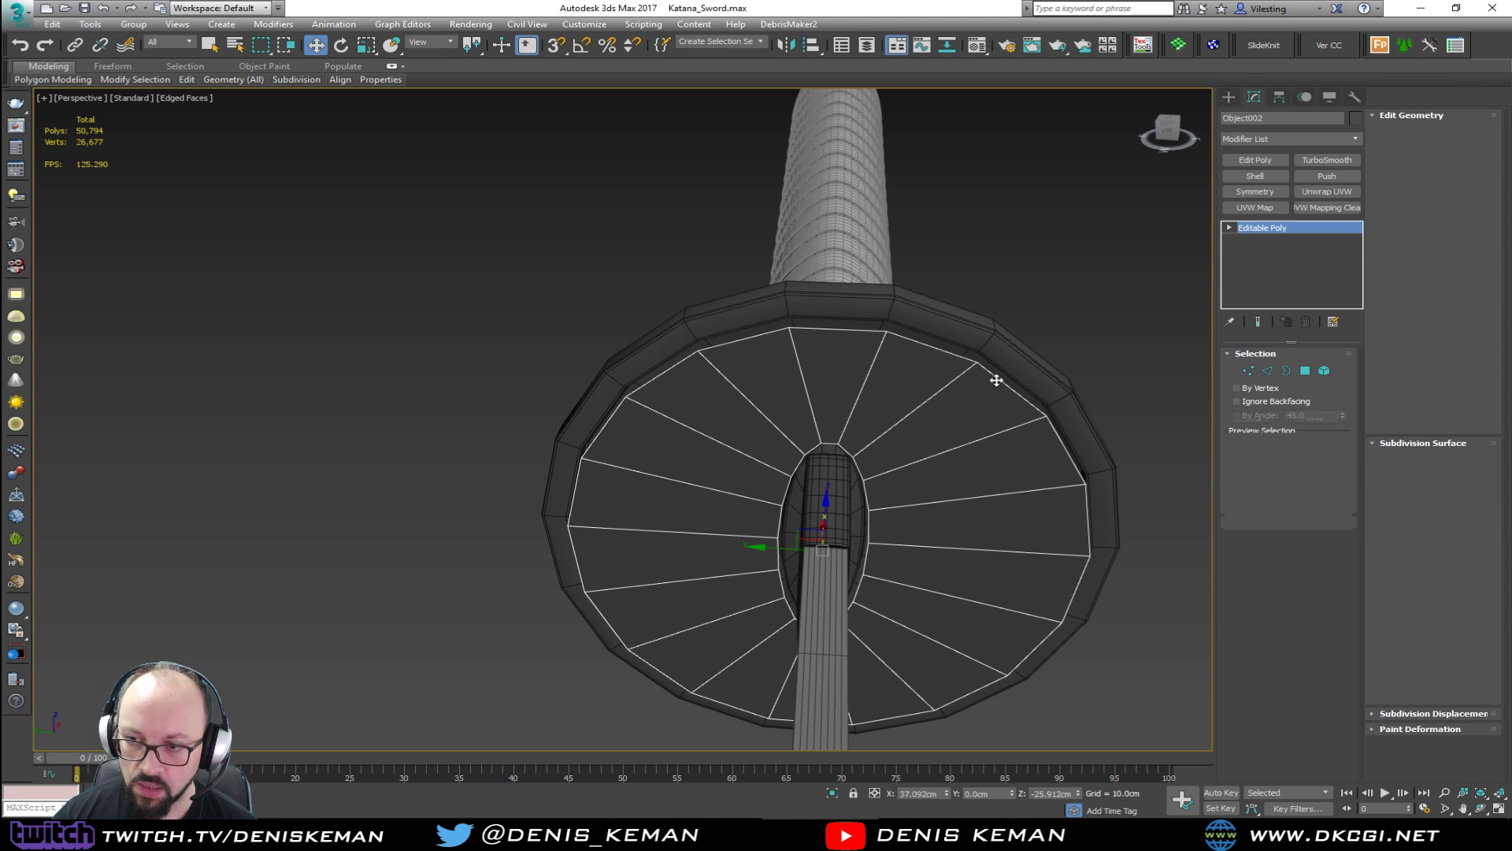
click(996, 379)
key(r)
drag(836, 535, 837, 555)
alt+middle_drag(837, 556, 712, 511)
Extend the disc's outer border along the blade, away from the guard, to form a short tube.
key(alt+w)
right_click(1019, 312)
key(alt+w)
key(w)
drag(1040, 367, 993, 368)
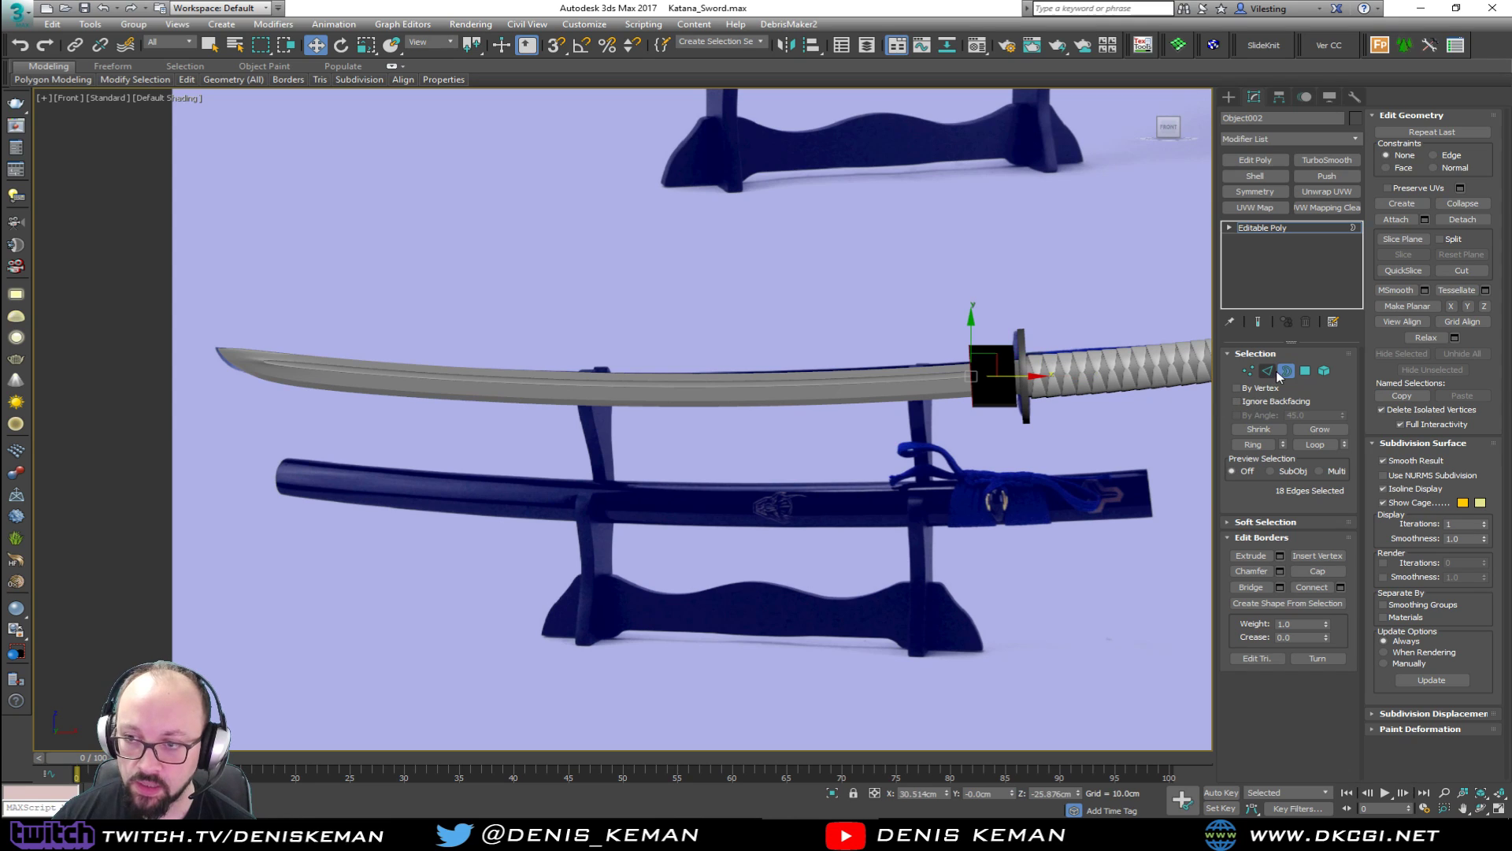
Select all polygons of the short tube and flip their normals.
click(1305, 370)
key(ctrl+a)
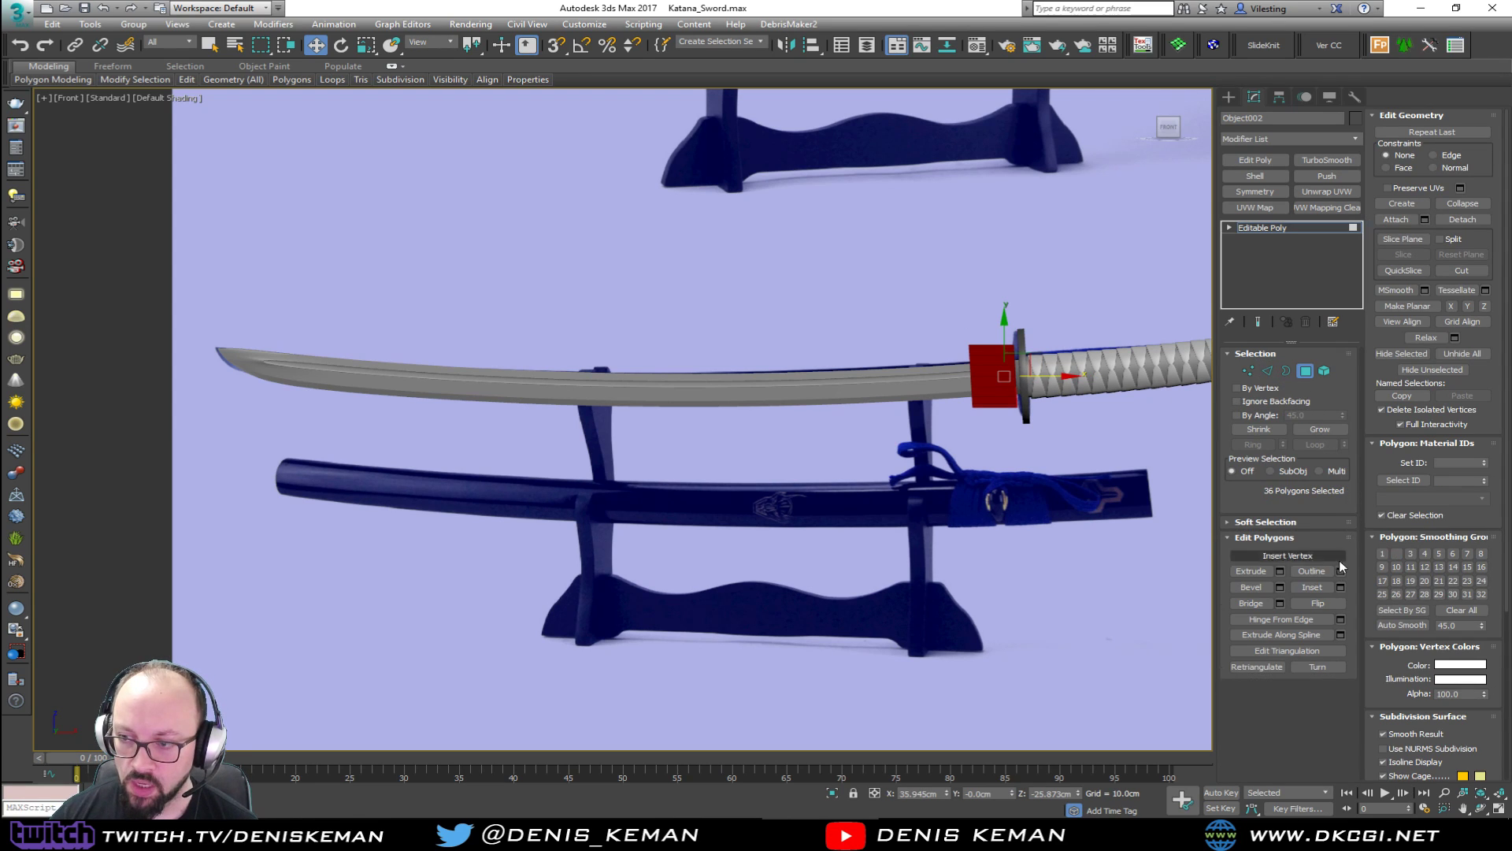
click(1319, 603)
click(1305, 370)
Move the short tube down onto the middle of the reference scabbard and frame it in perspective.
drag(1014, 356, 801, 486)
key(alt+w)
key(alt+w)
key(z)
middle_drag(834, 557, 950, 556)
scroll(950, 556, down, 3)
Select the tube's open outer border and convert the selection to the surrounding wall polygons.
key(3)
drag(640, 451, 739, 485)
alt+middle_drag(739, 486, 772, 480)
alt+middle_drag(816, 488, 802, 493)
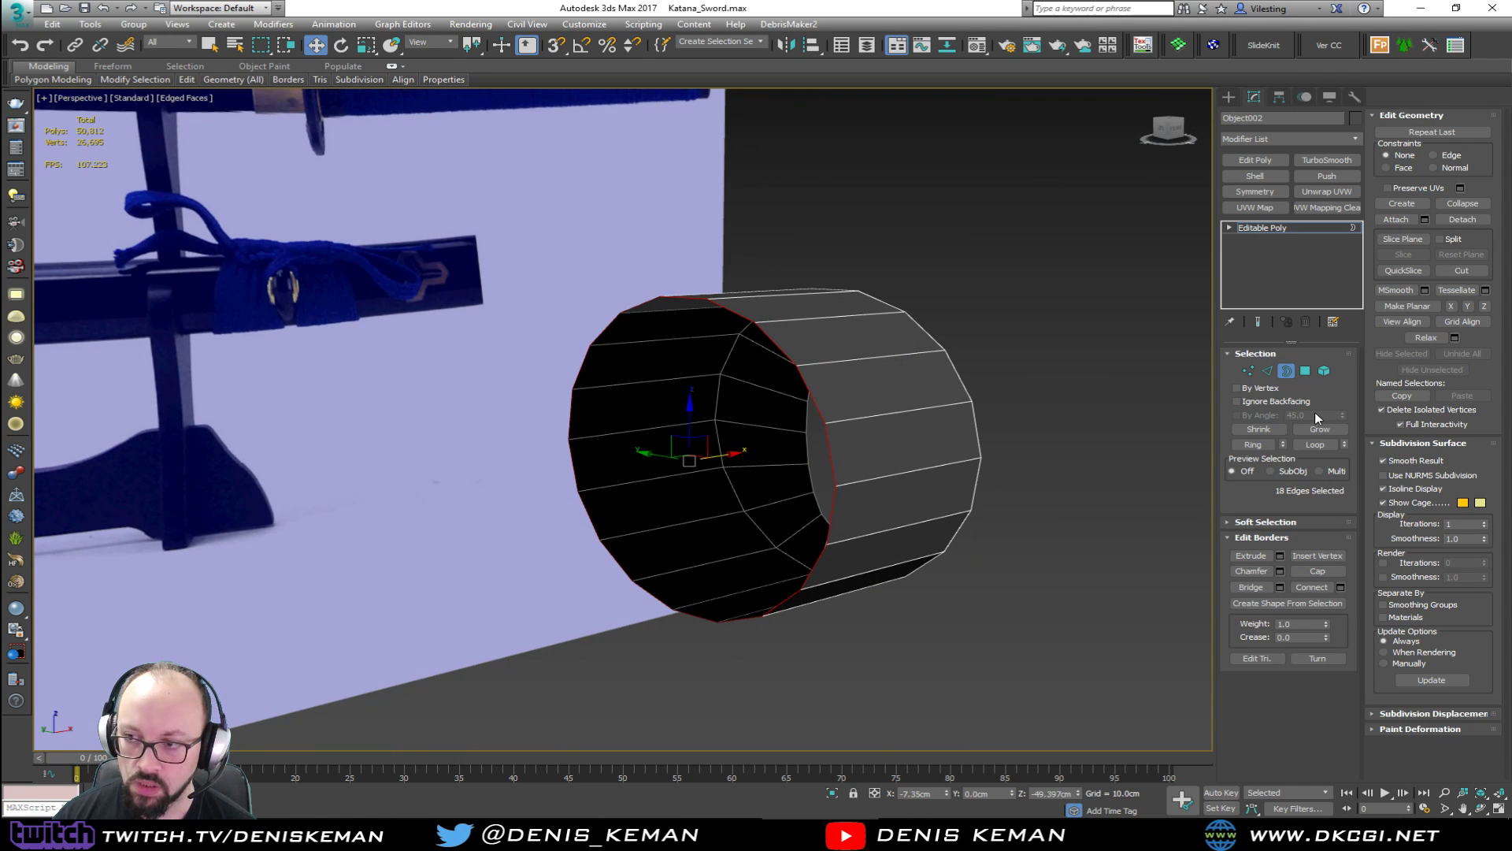
ctrl+click(1307, 371)
alt+middle_drag(971, 415, 938, 415)
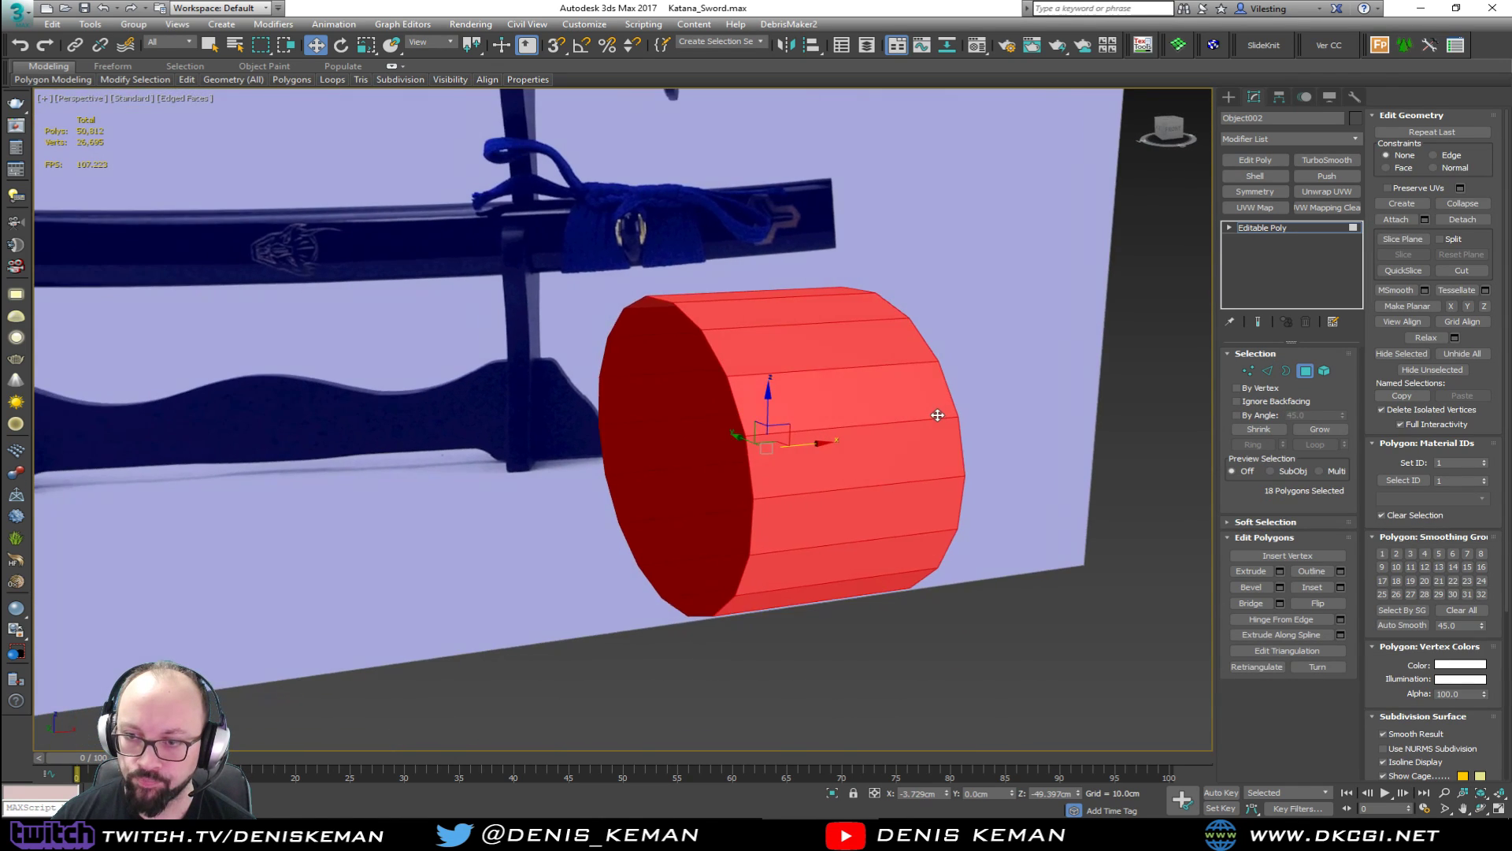
Scale the selected wall polygons uniformly to about 73% in the front view, matching the reference scabbard's height.
key(alt+w)
right_click(938, 323)
key(alt+w)
scroll(736, 519, up, 3)
key(r)
drag(794, 481, 794, 509)
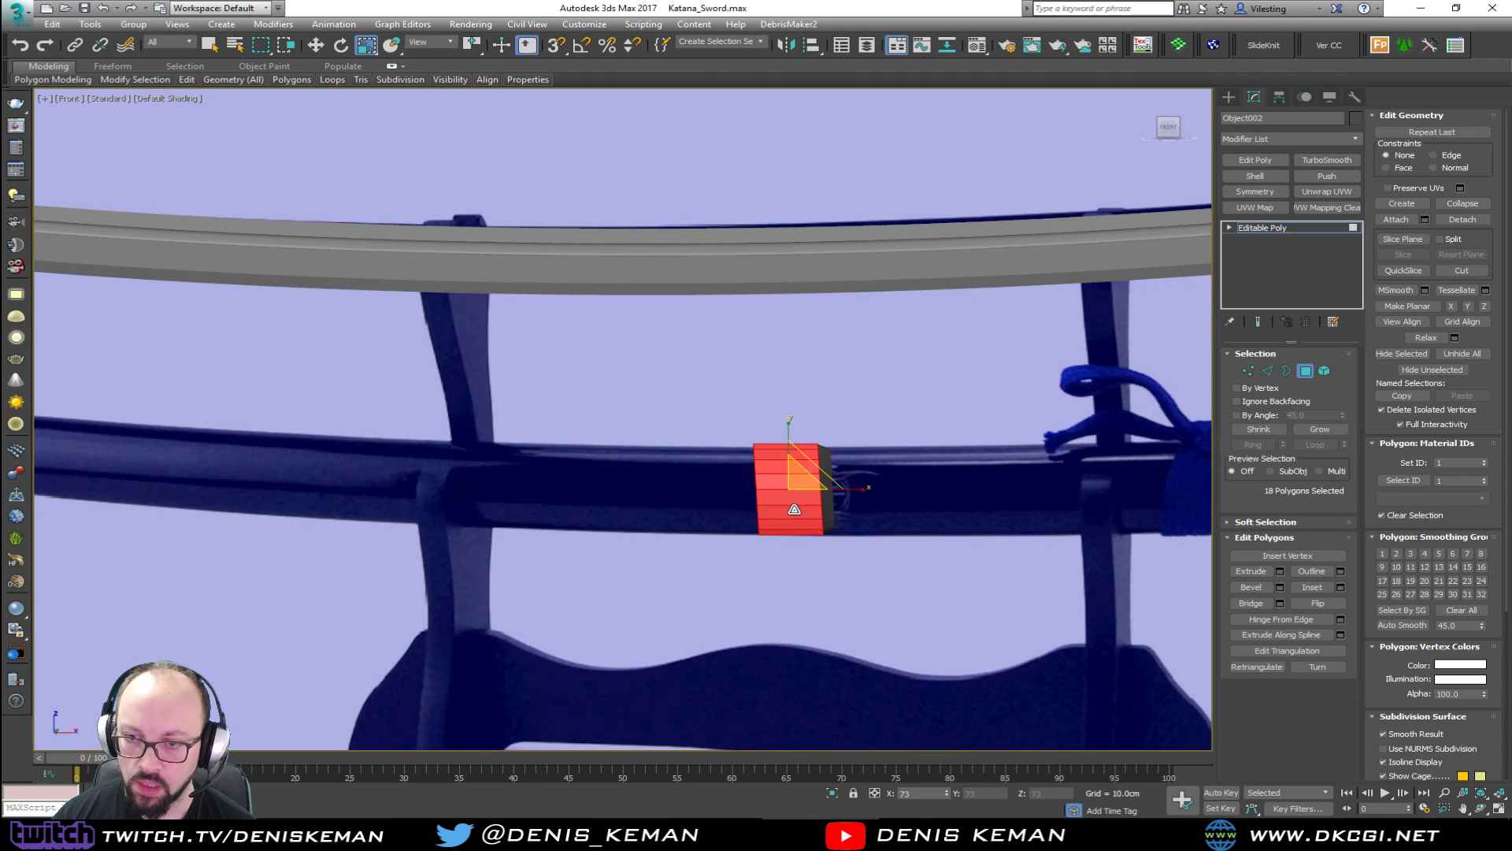
Move the selected wall polygons about 0.9 cm along the tube's length in perspective, then deselect them.
key(alt+w)
right_click(883, 537)
key(alt+w)
alt+middle_drag(976, 563, 886, 507)
key(w)
drag(824, 456, 852, 456)
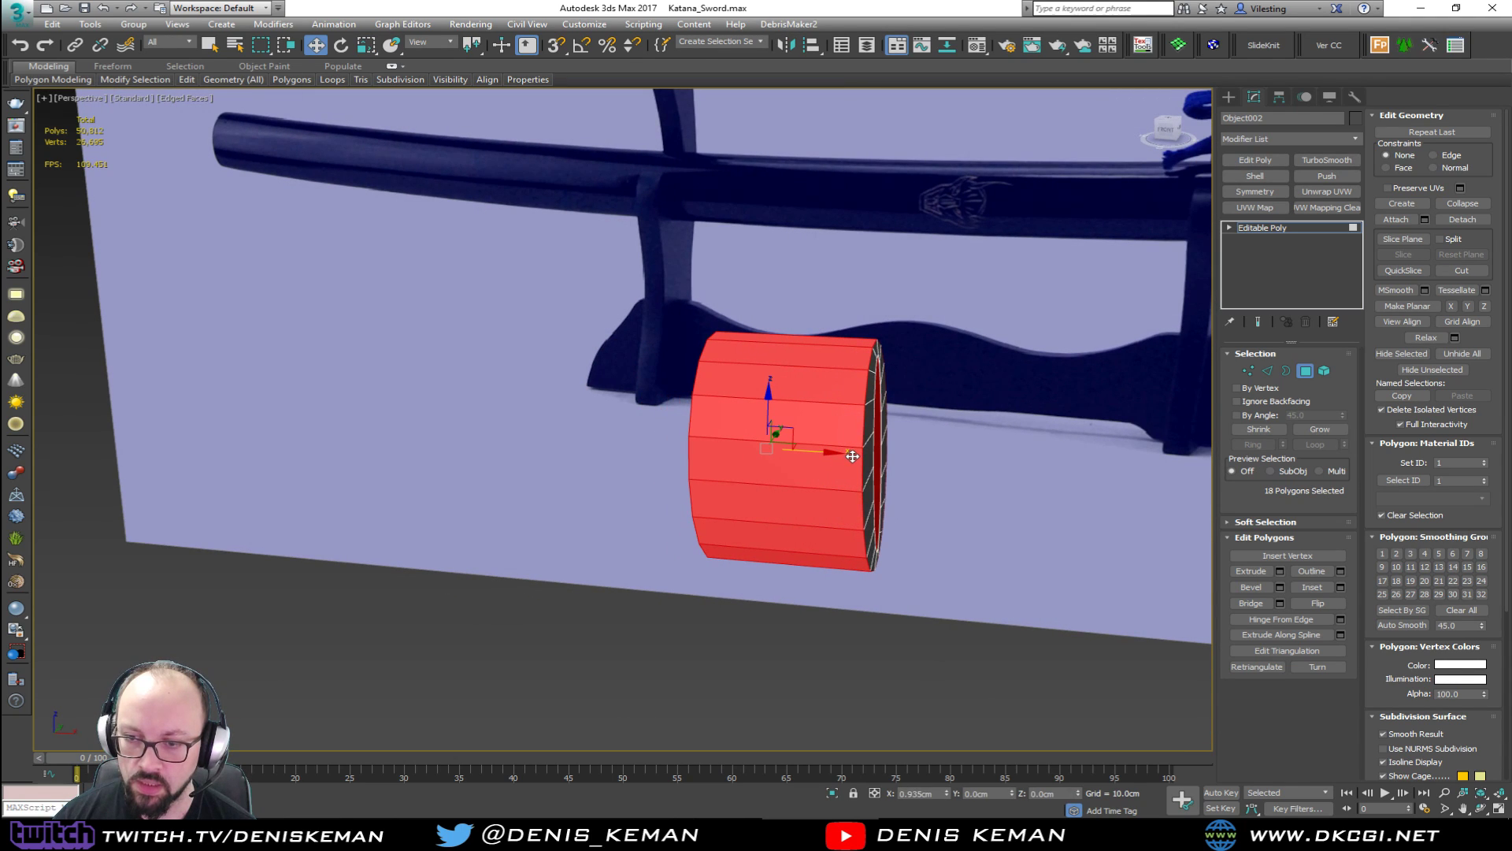
scroll(852, 456, down, 5)
drag(964, 456, 966, 455)
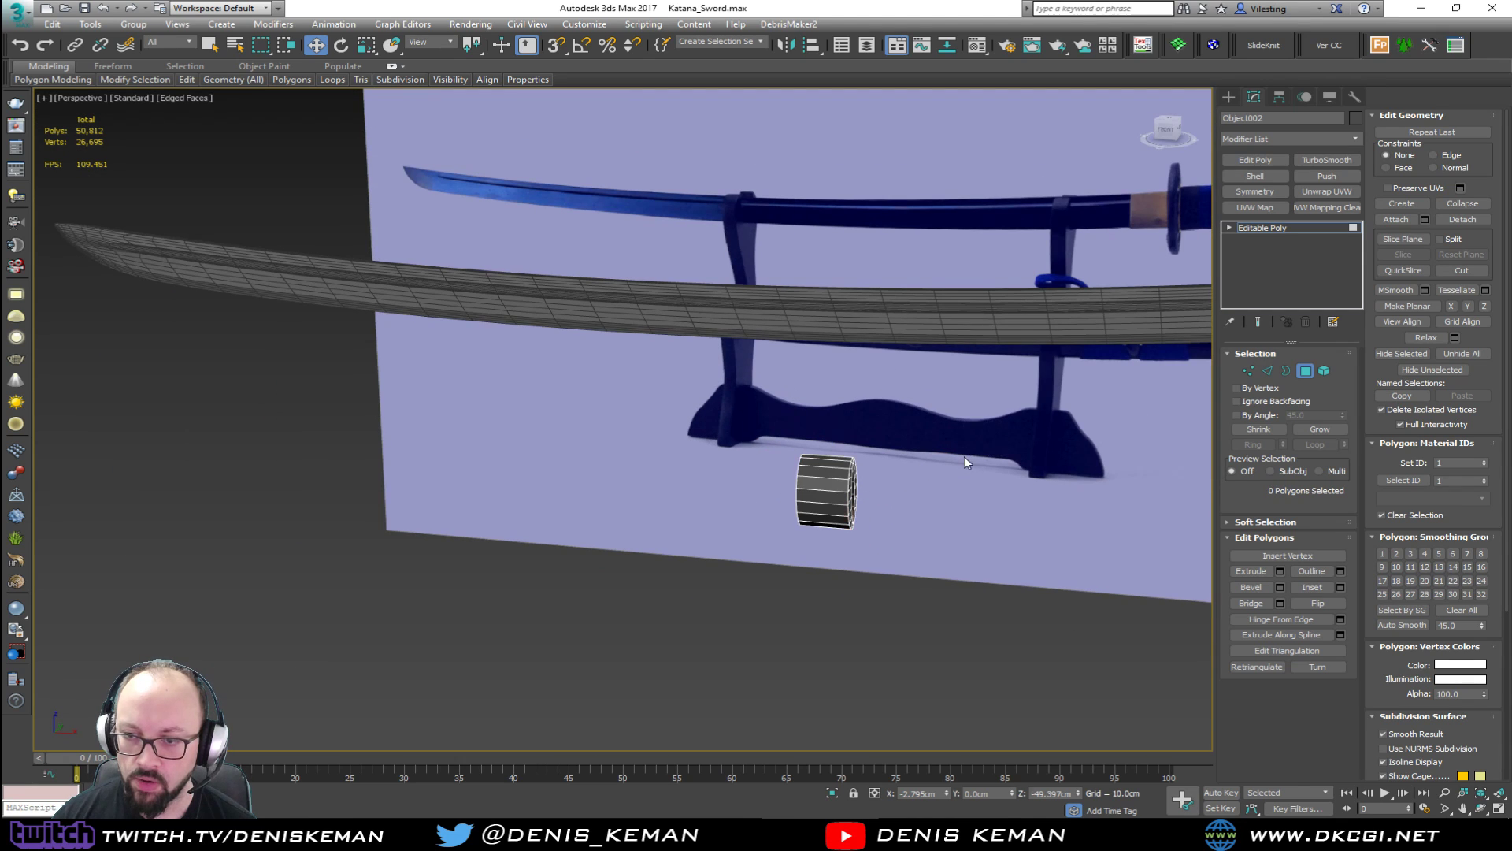
Leave polygon editing and align the short tube to the sword blade, centre to centre, in Y position only.
click(1306, 371)
alt+middle_drag(847, 480, 948, 477)
key(alt+a)
click(856, 317)
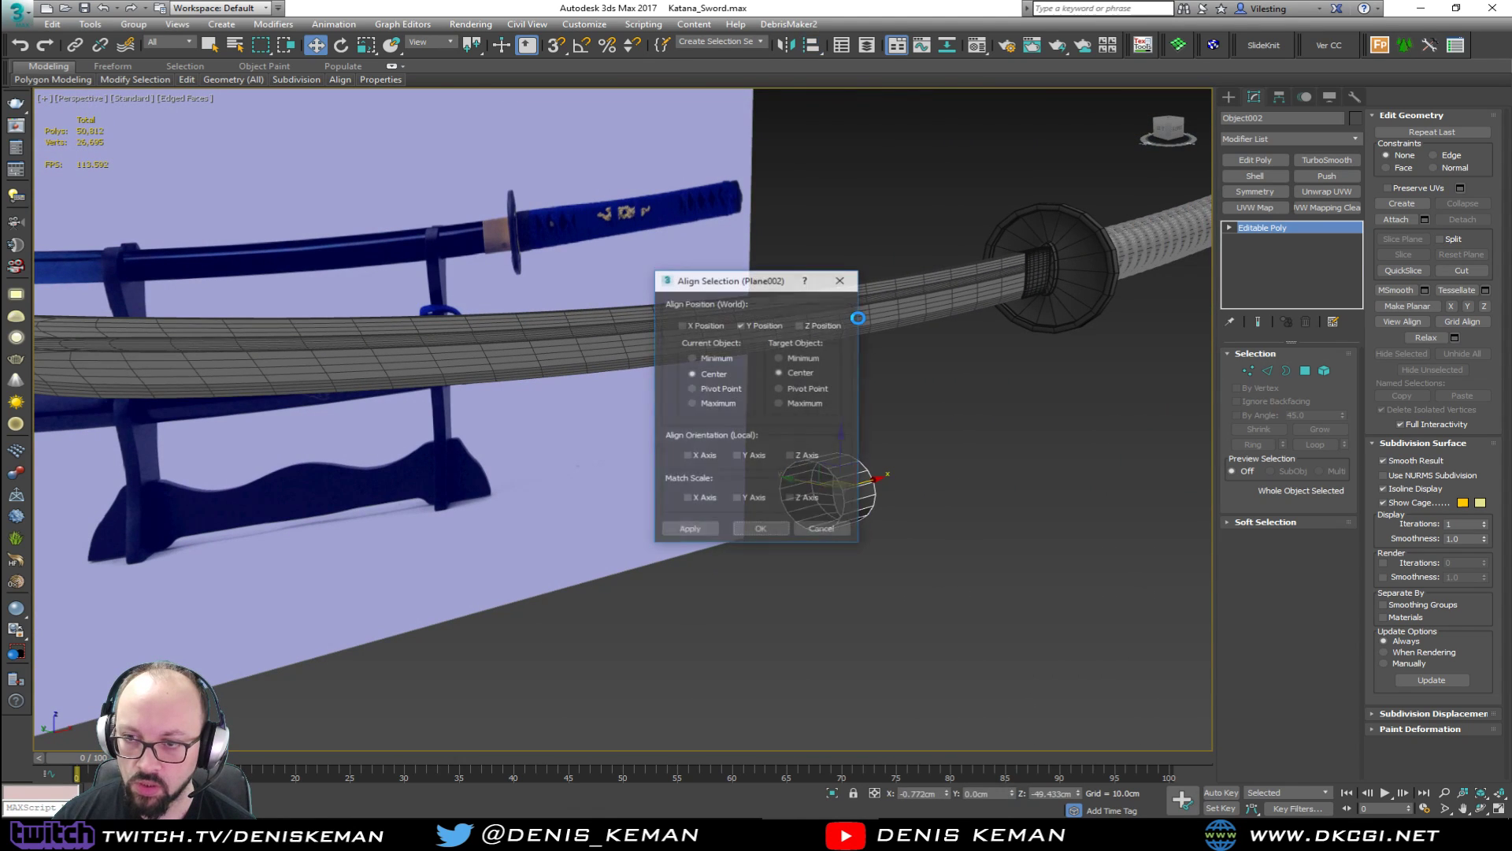
click(762, 530)
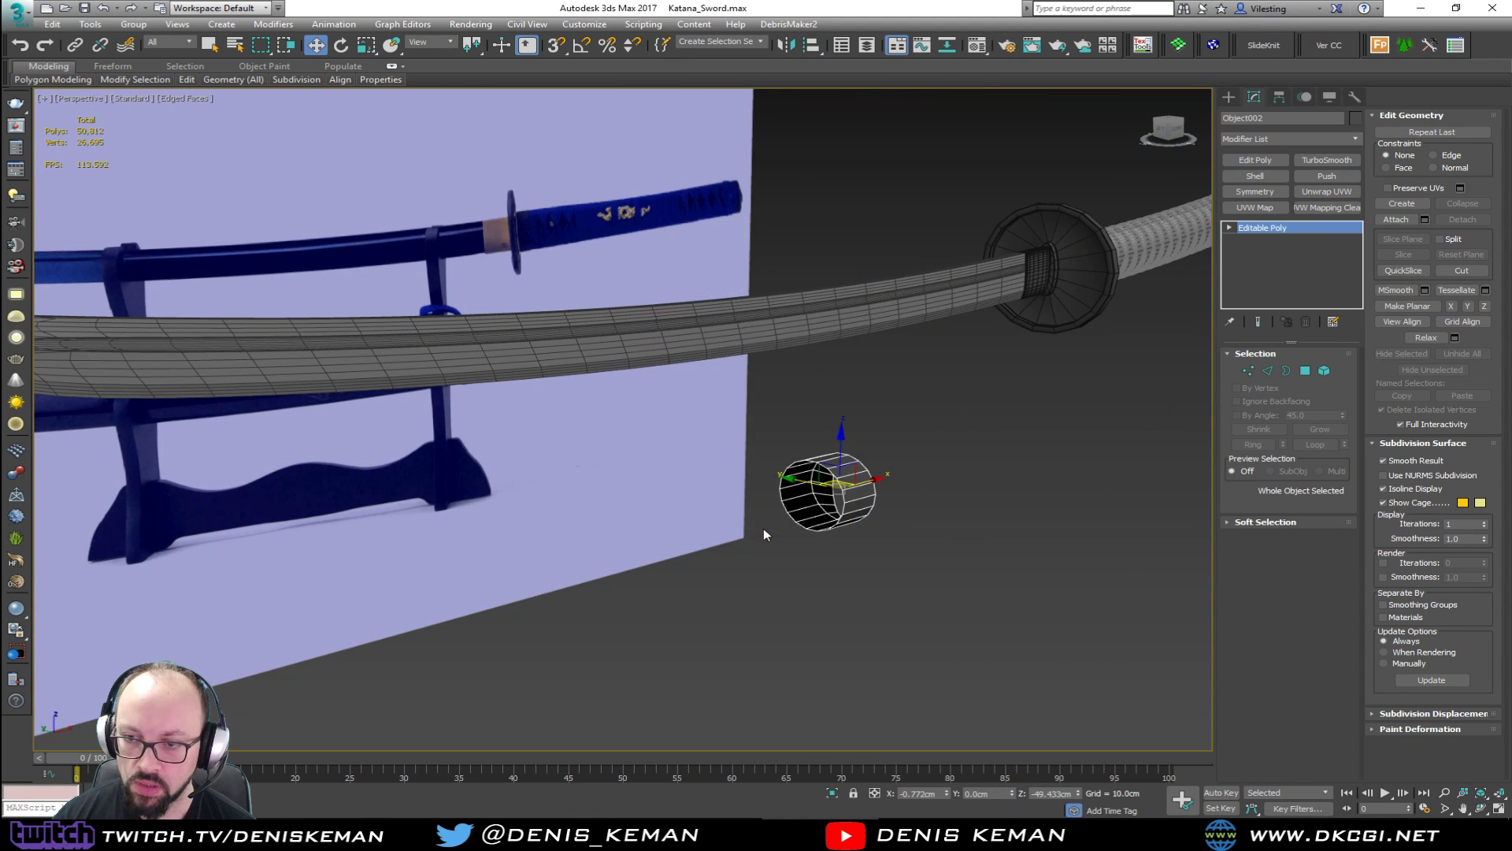
Align the tube to the blade again in X, Y and Z position, using Center for both current and target object.
alt+middle_drag(910, 380, 835, 435)
key(alt+a)
click(885, 373)
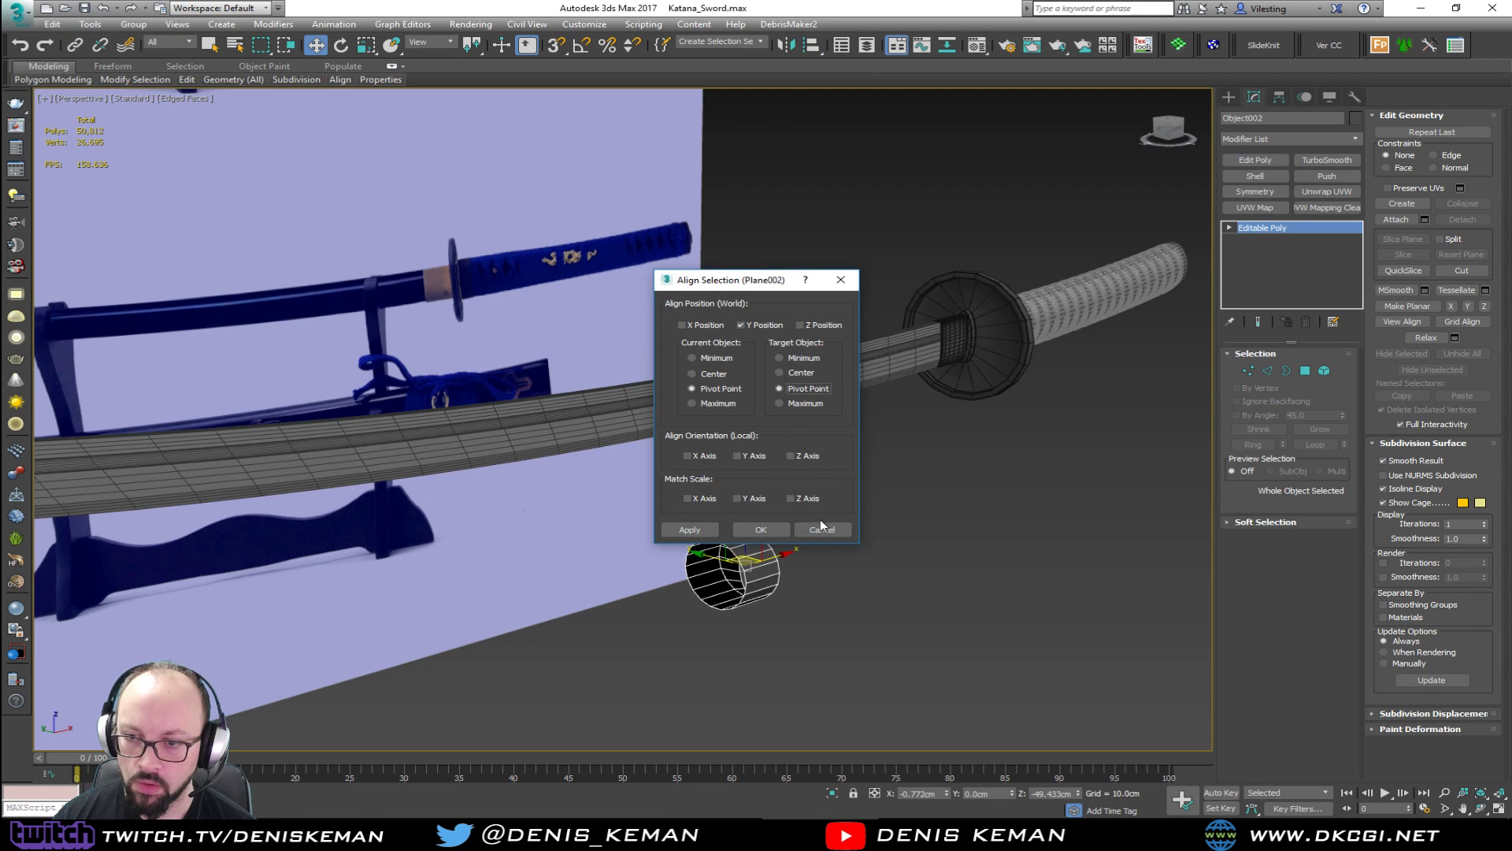
click(692, 325)
click(835, 326)
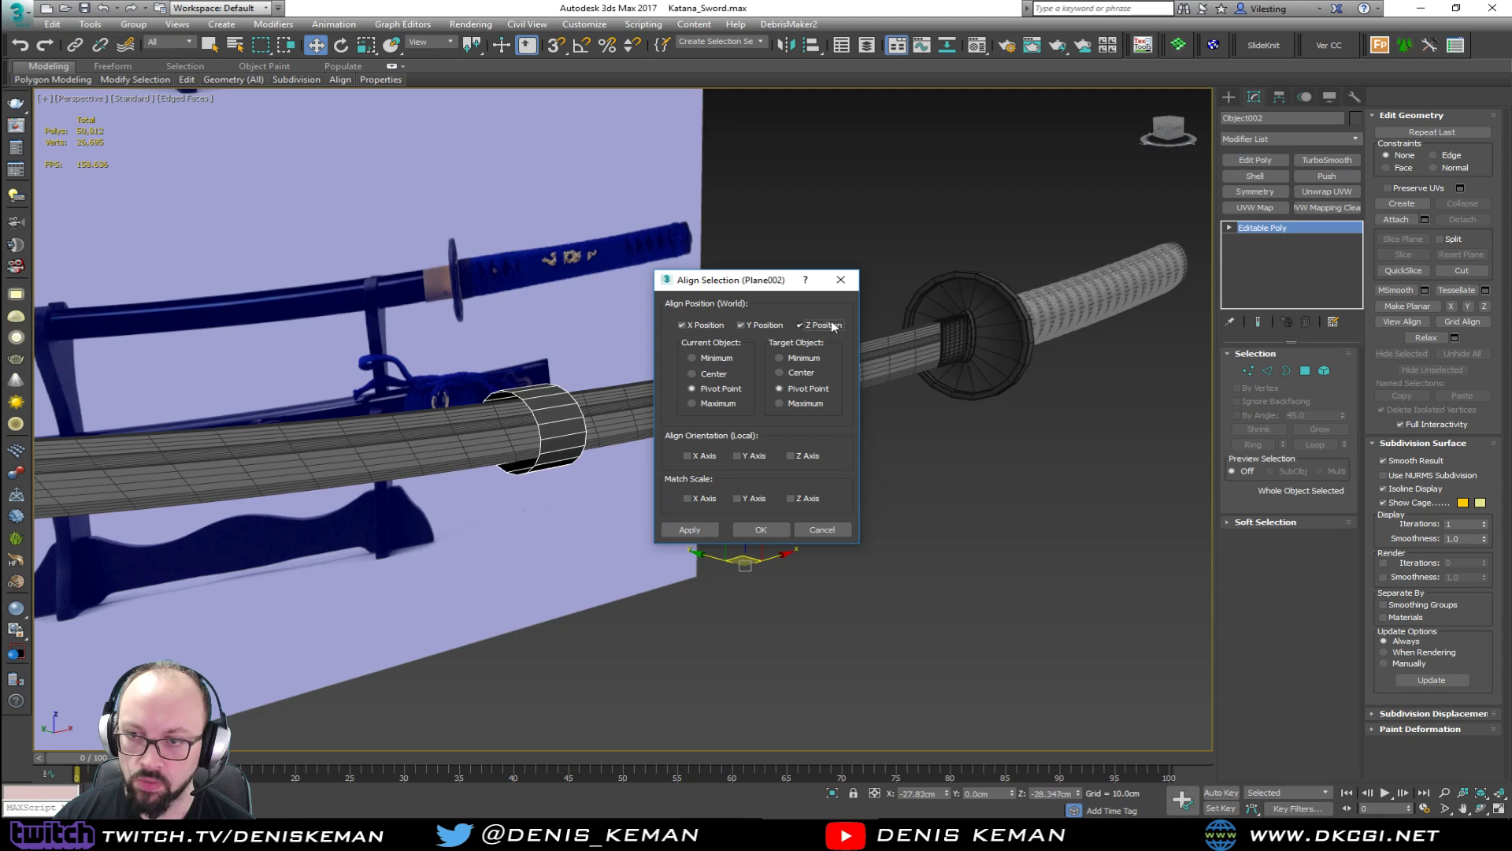
click(723, 375)
click(788, 371)
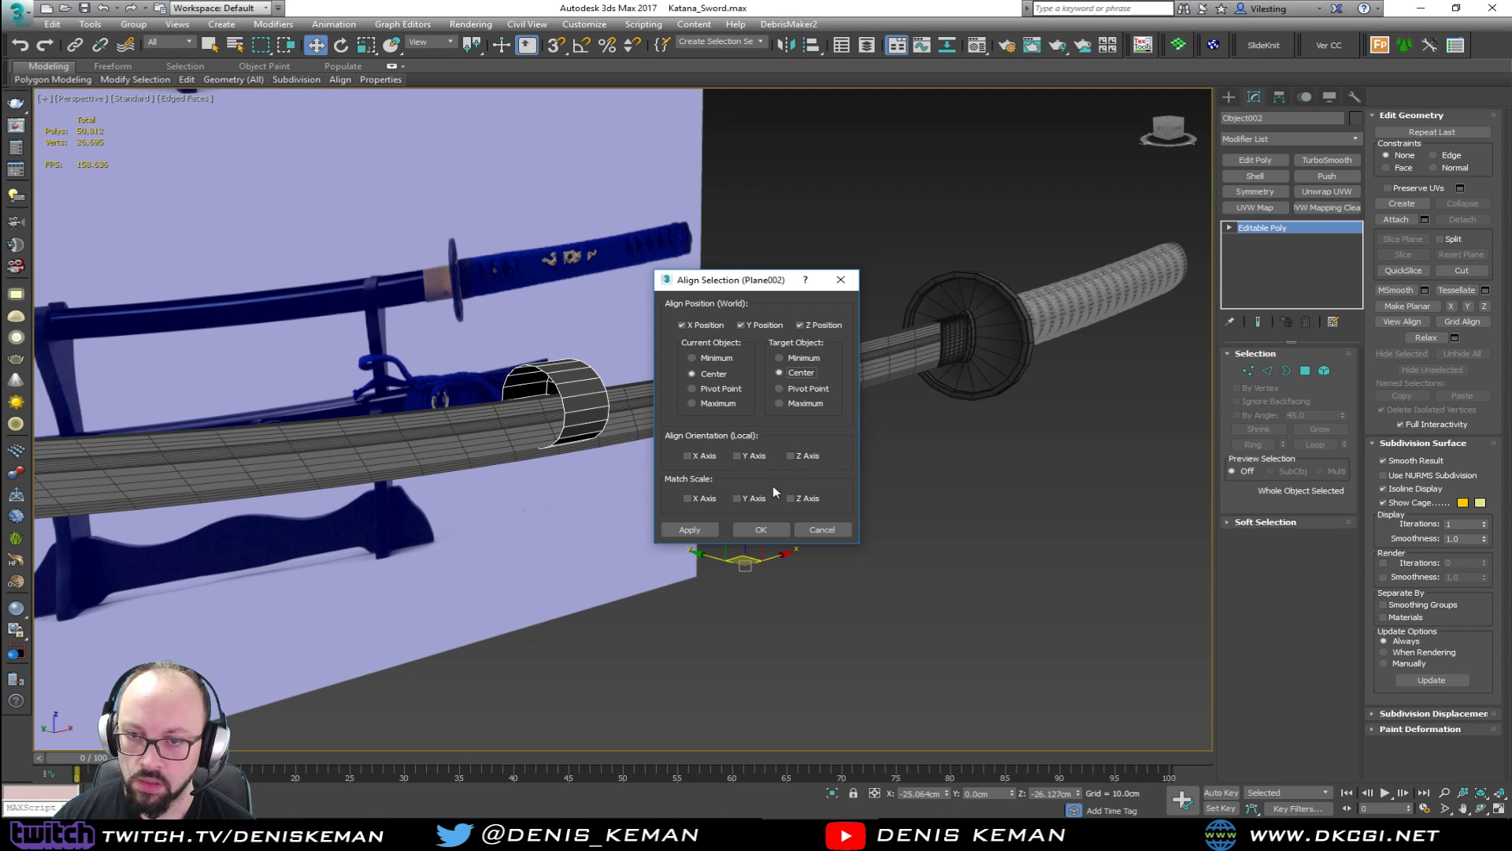
click(772, 529)
Move the tube along the X axis until it surrounds the blade collar beside the guard, at about X 36.8 cm.
alt+middle_drag(758, 397, 600, 408)
drag(600, 407, 1156, 350)
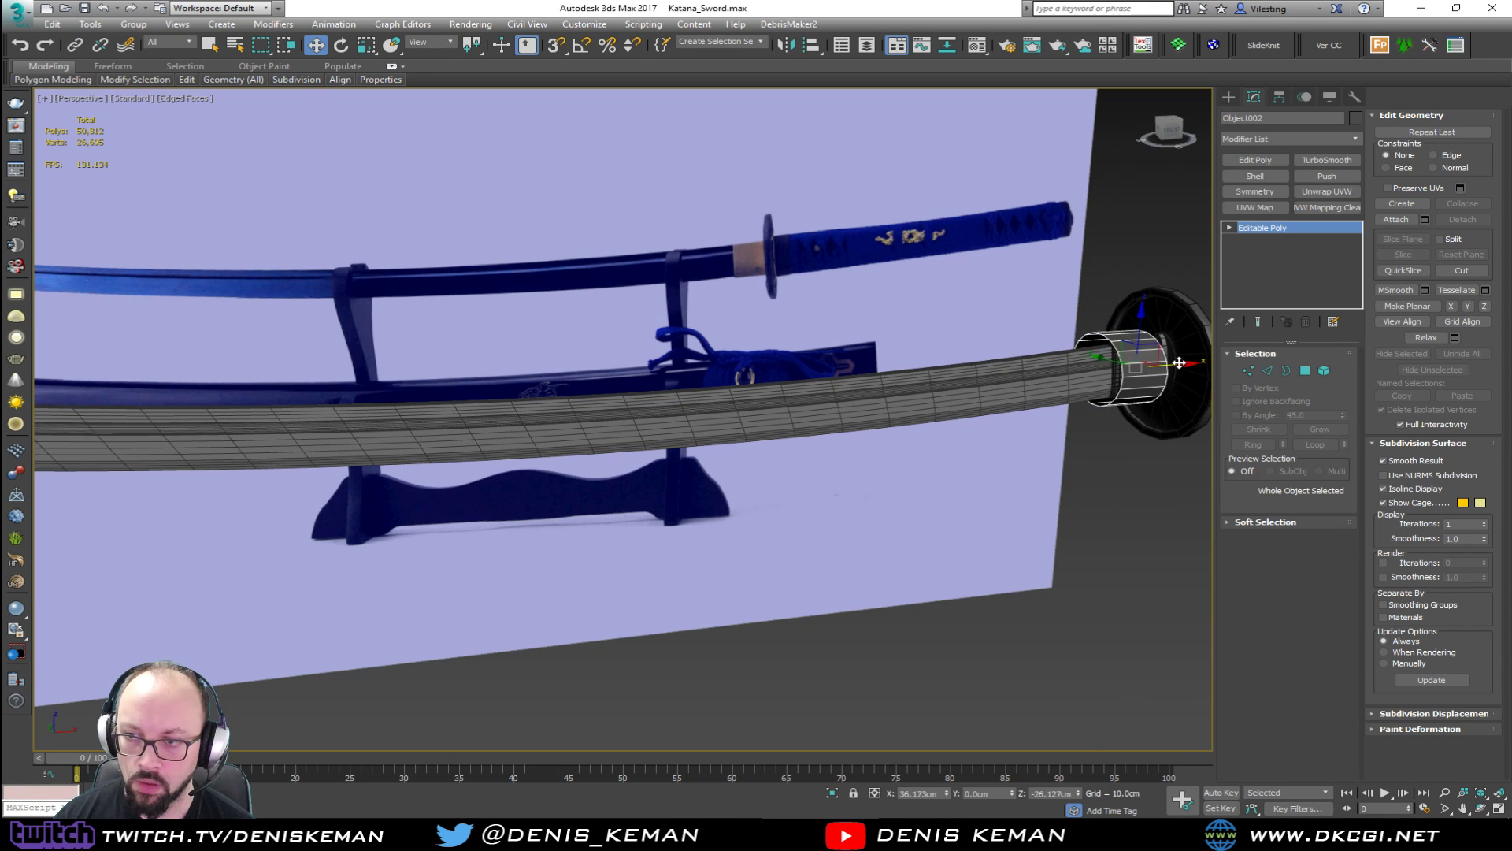
key(z)
drag(770, 428, 817, 433)
alt+middle_drag(817, 433, 882, 405)
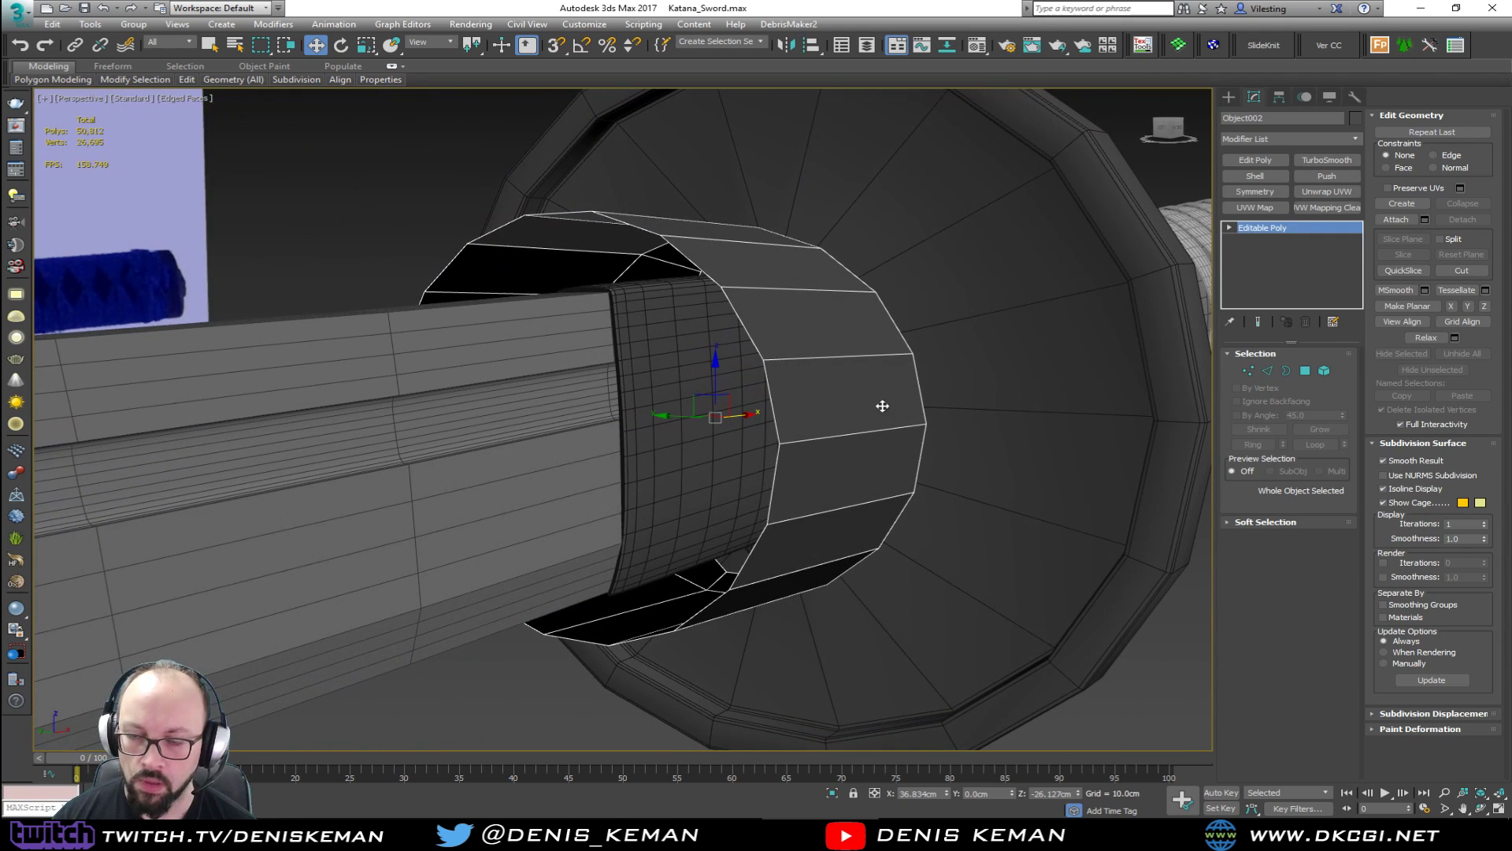
Select the tube's open border facing the blade tip and move it about 10.6 cm toward the tip and 1.2 cm down in the front view.
key(3)
click(772, 414)
key(alt+w)
right_click(931, 294)
key(alt+w)
scroll(794, 348, down, 3)
scroll(619, 375, up, 5)
drag(937, 310, 807, 323)
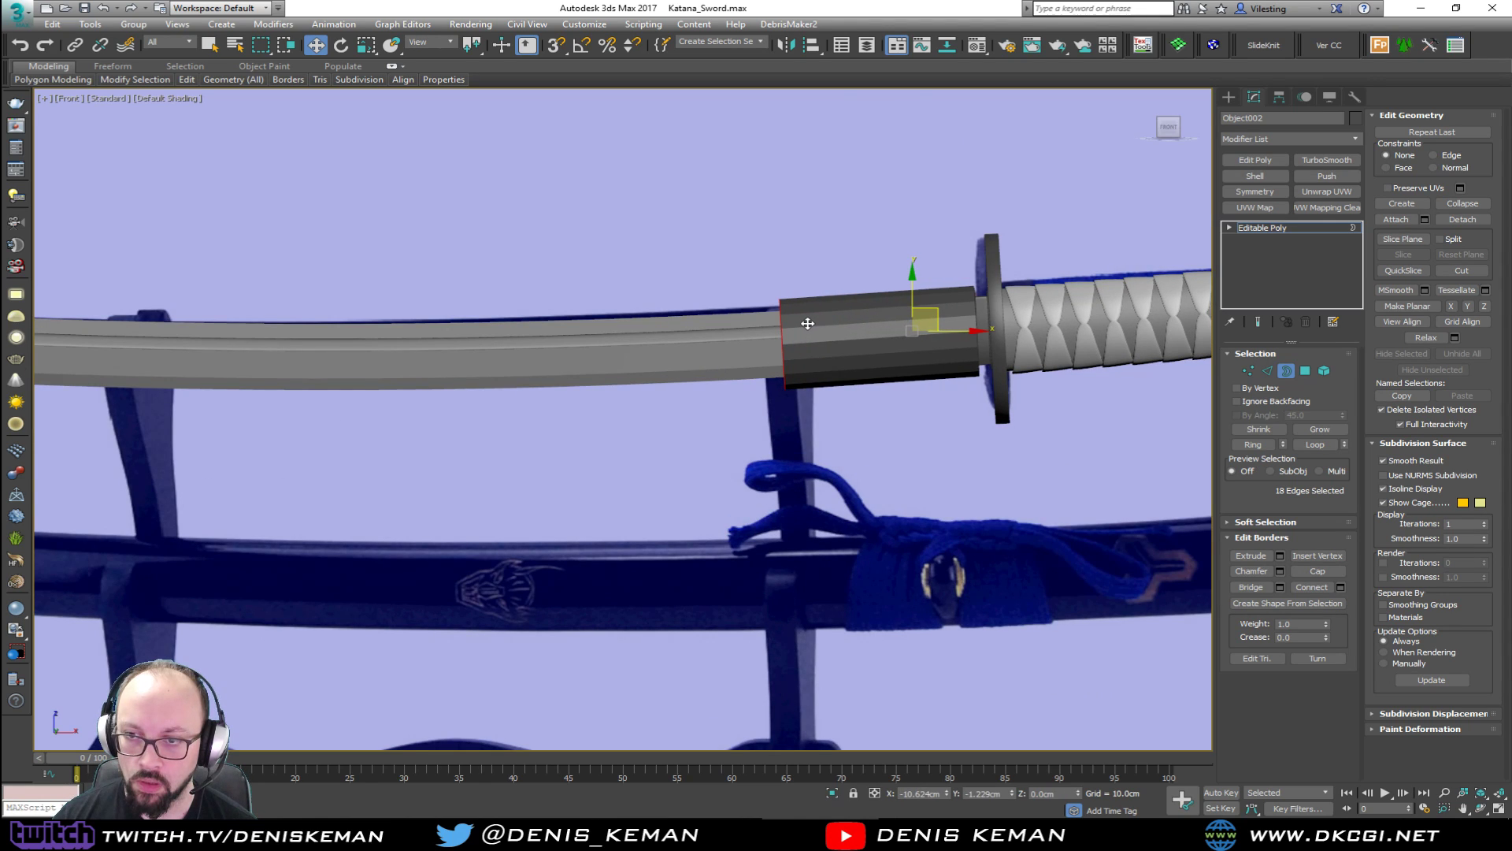
Show edged faces and extend the tube with a new border section about 26.6 cm toward the tip and 1.4 cm down.
key(F4)
middle_drag(807, 323, 985, 313)
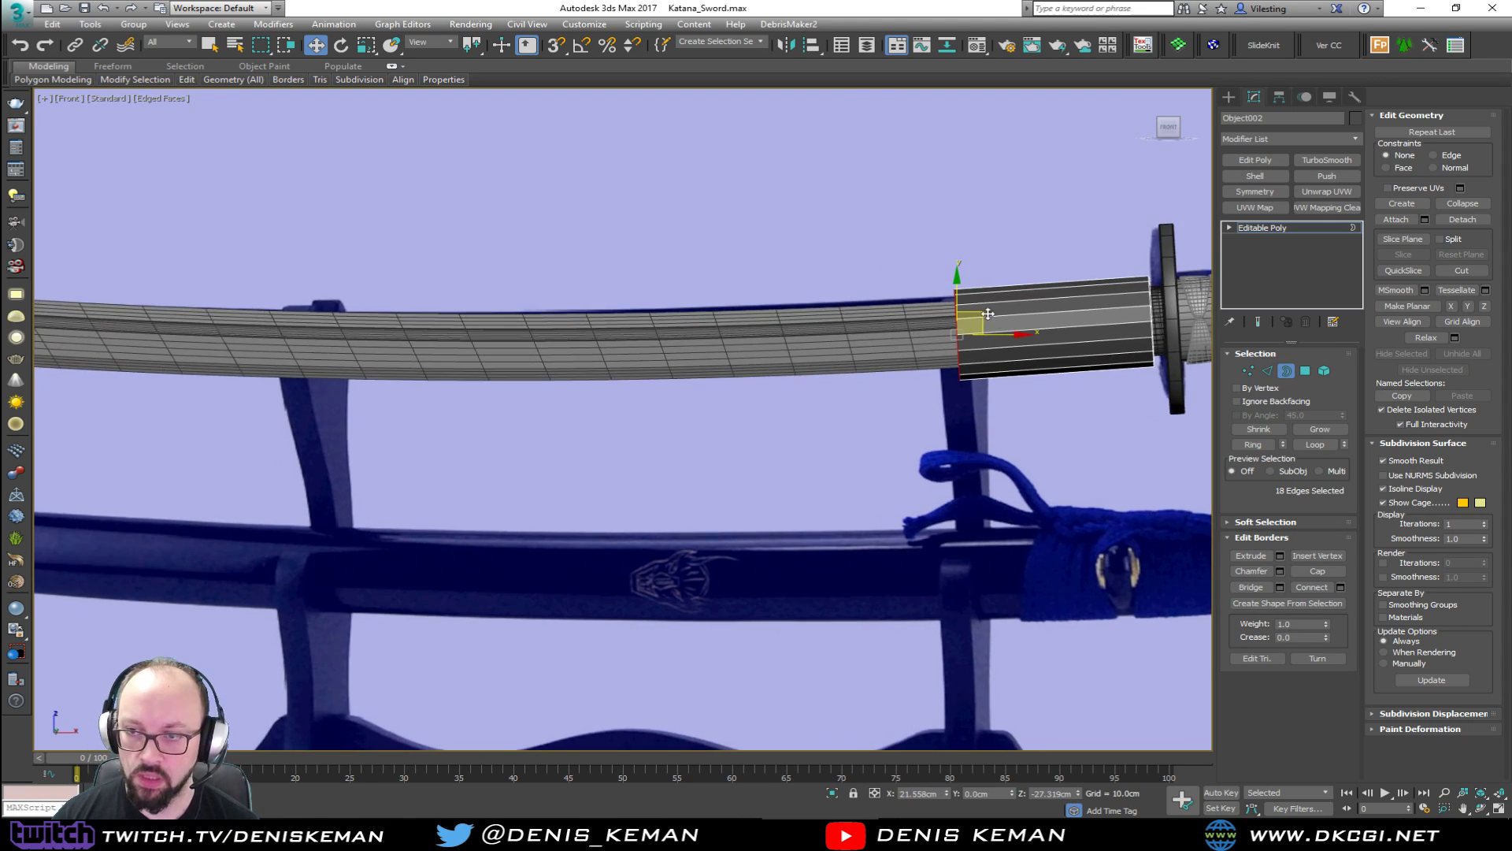
shift+drag(981, 319, 655, 334)
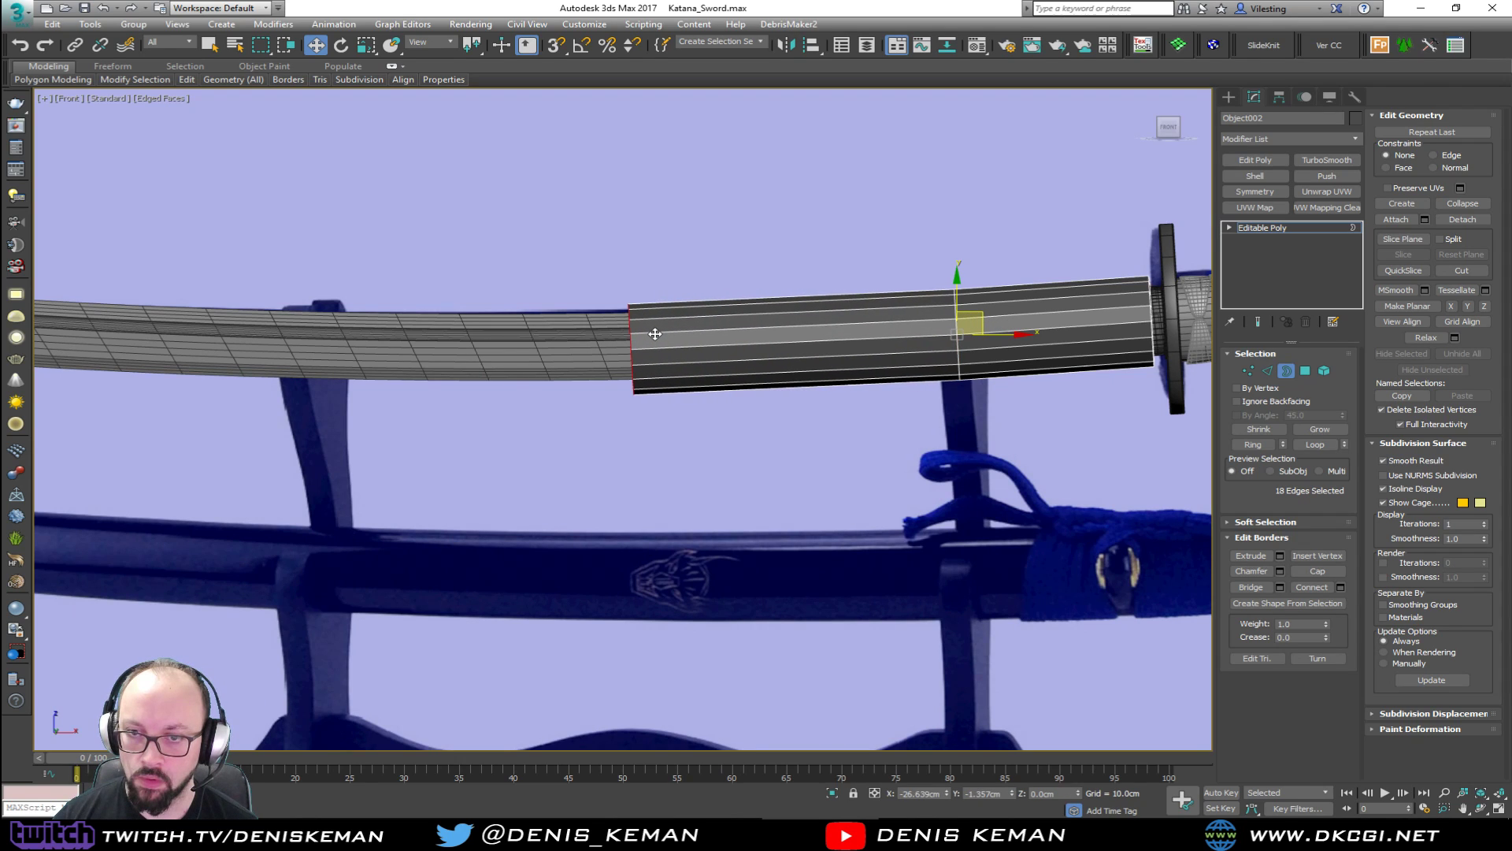
middle_drag(654, 334, 995, 352)
scroll(994, 351, down, 2)
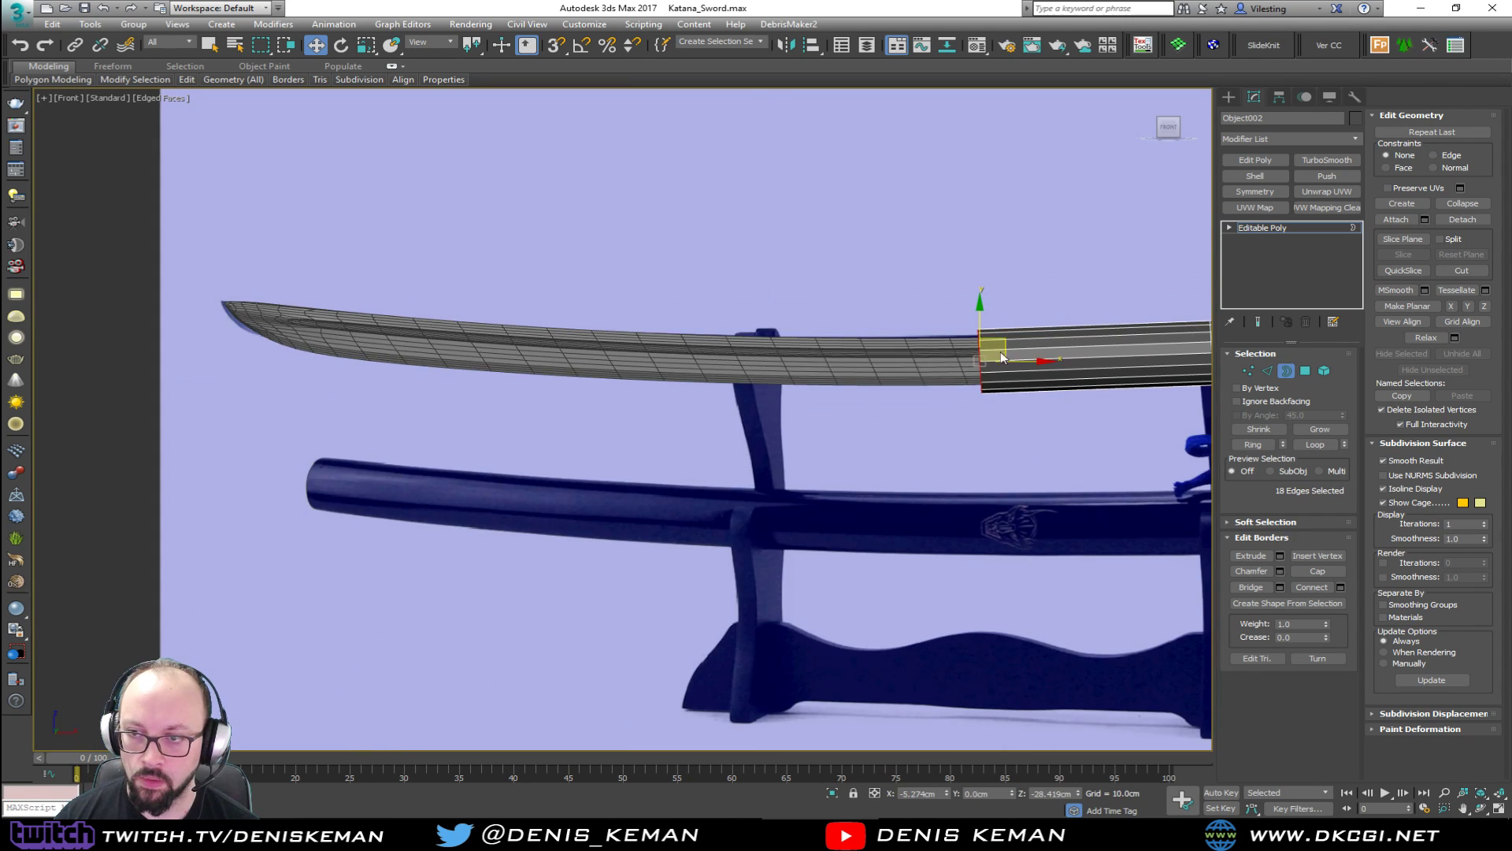
Extend the tube in further border sections past the blade tip, rotating the last two ends about 3.7° and 4.2° to follow the curve.
shift+drag(1008, 344, 473, 343)
key(e)
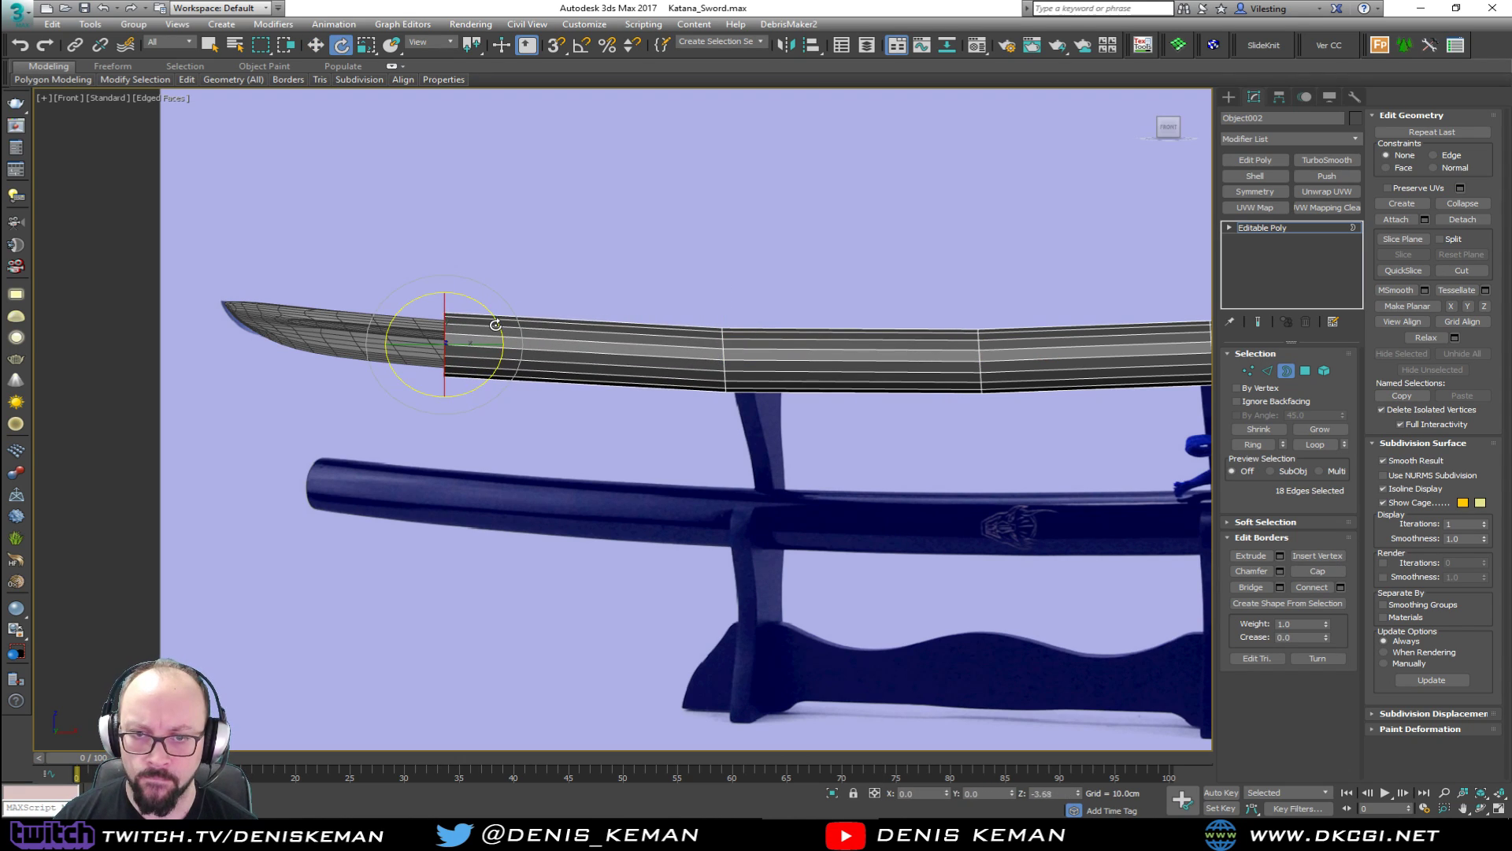
key(w)
shift+drag(468, 320, 239, 293)
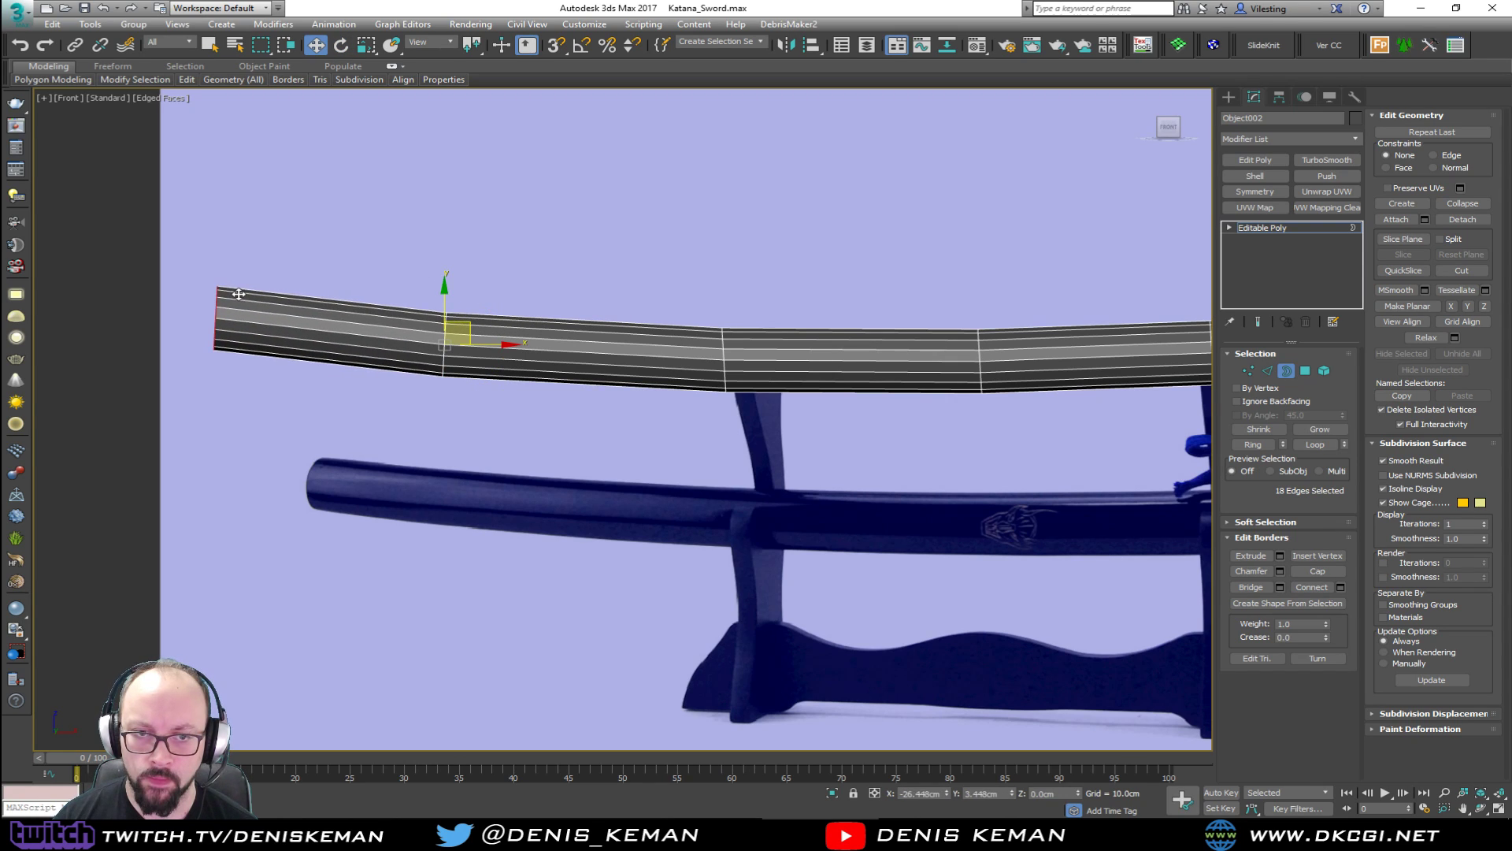
key(e)
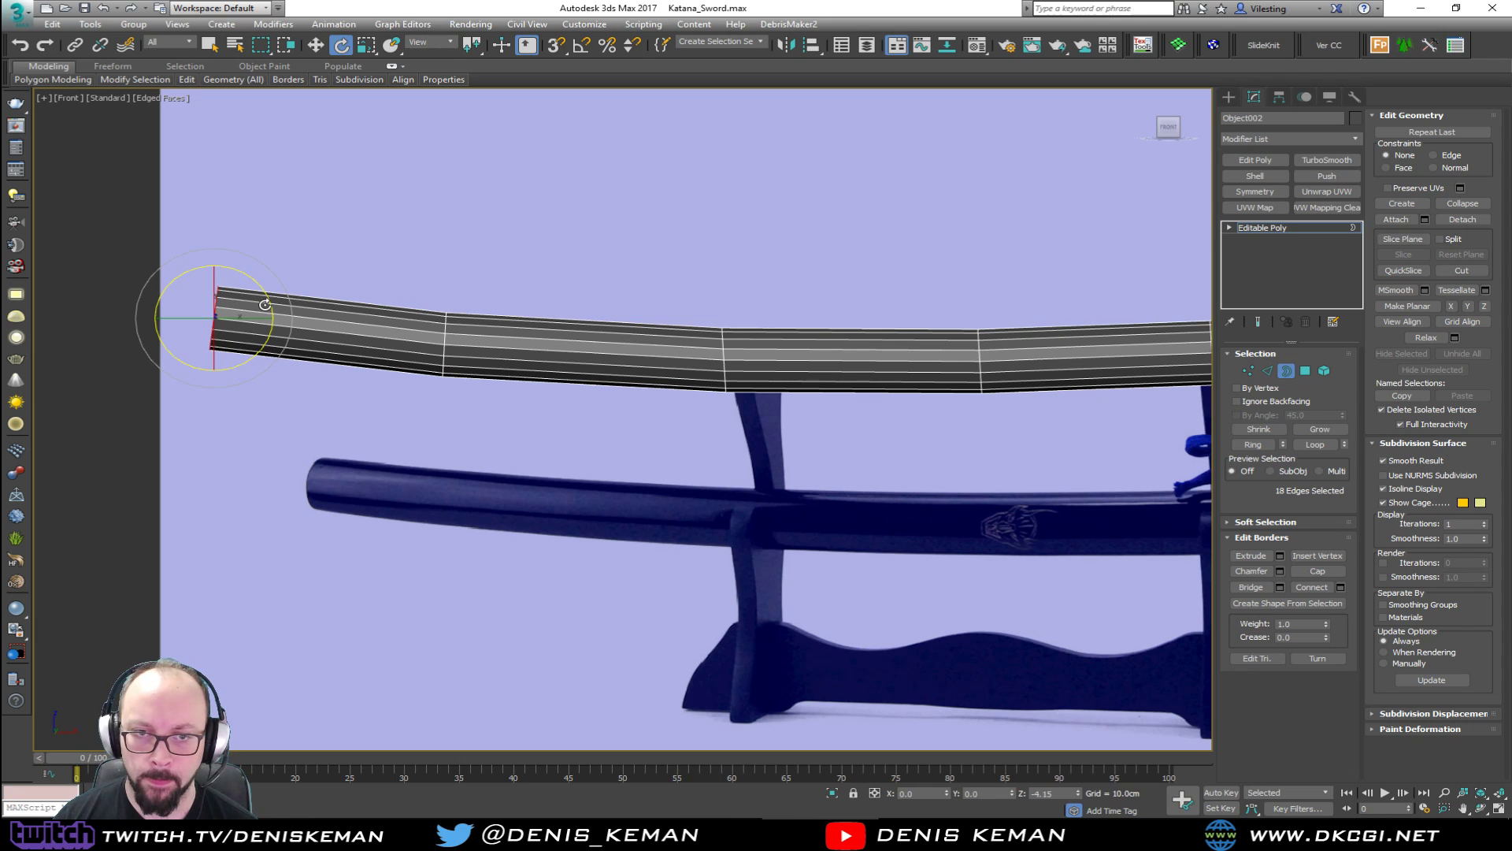
With the scabbard see-through, nudge its tip border about 0.4 cm toward the guard and add an edge loop midway along each section.
key(ctrl+q)
key(w)
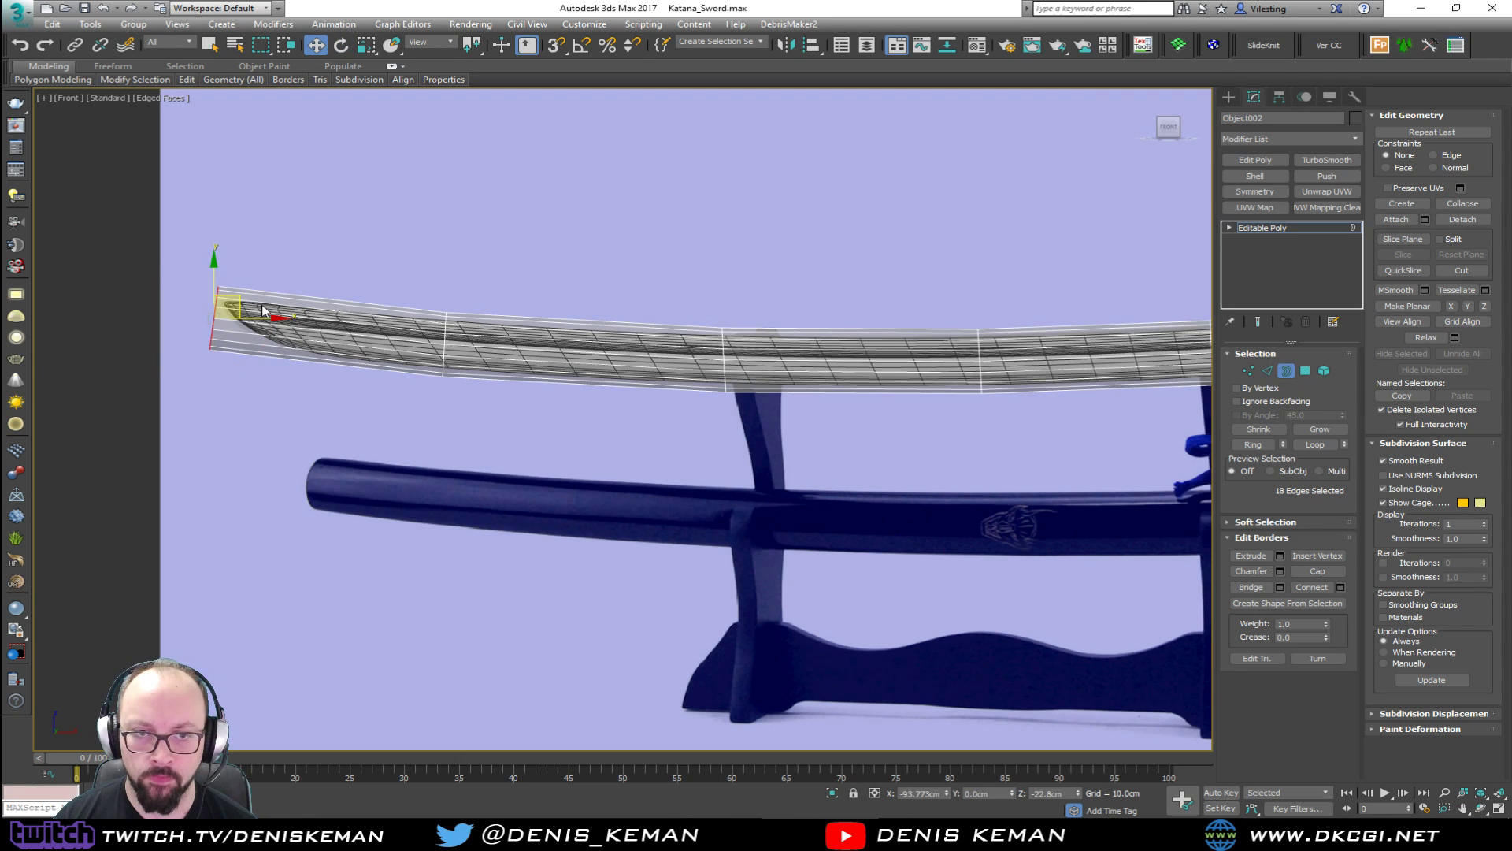
scroll(447, 307, down, 2)
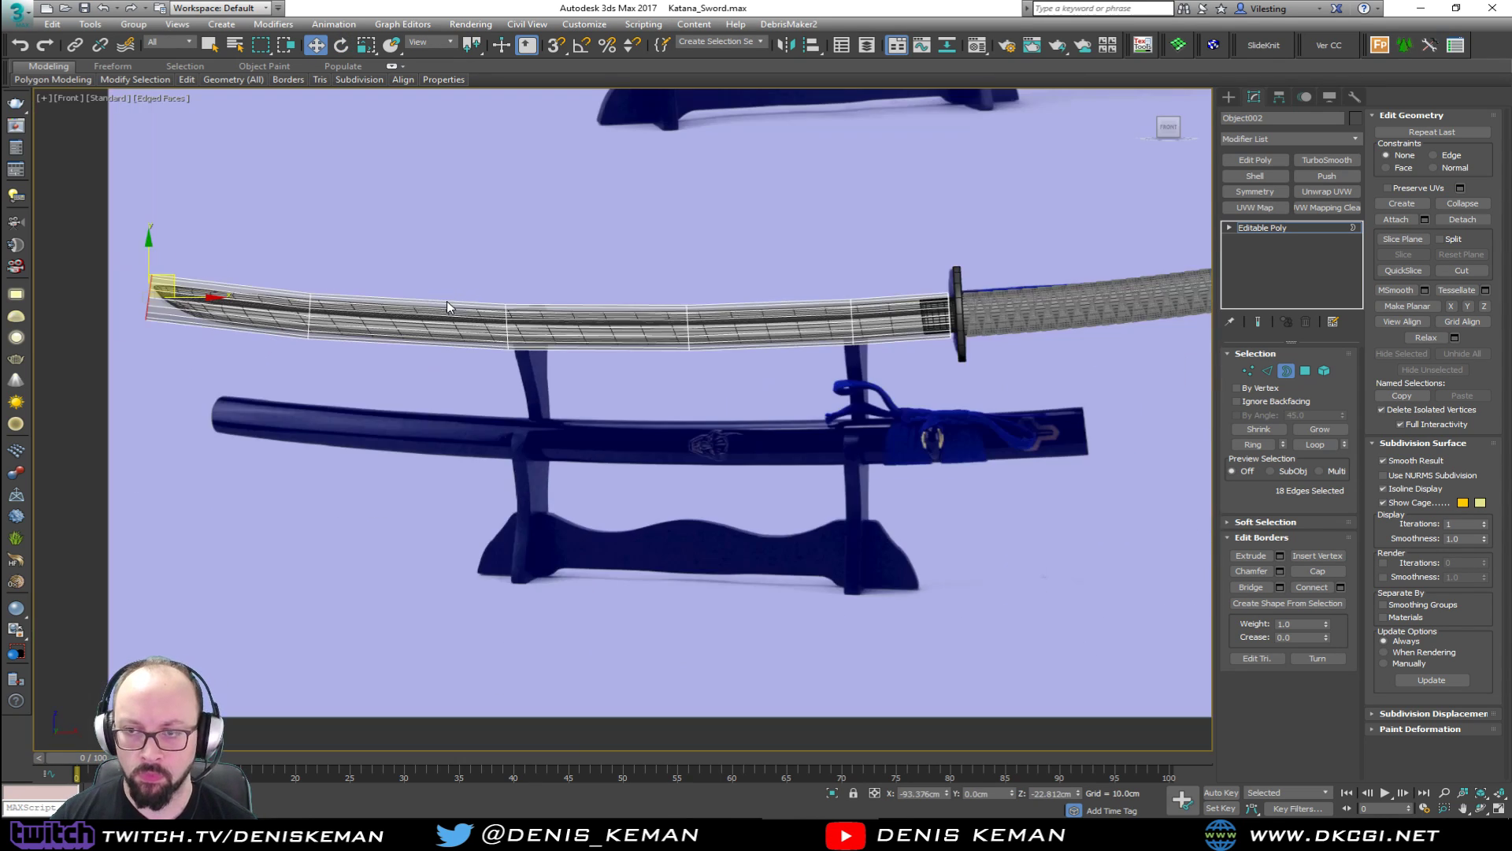
middle_drag(532, 317, 606, 332)
drag(302, 321, 956, 343)
key(ctrl+z)
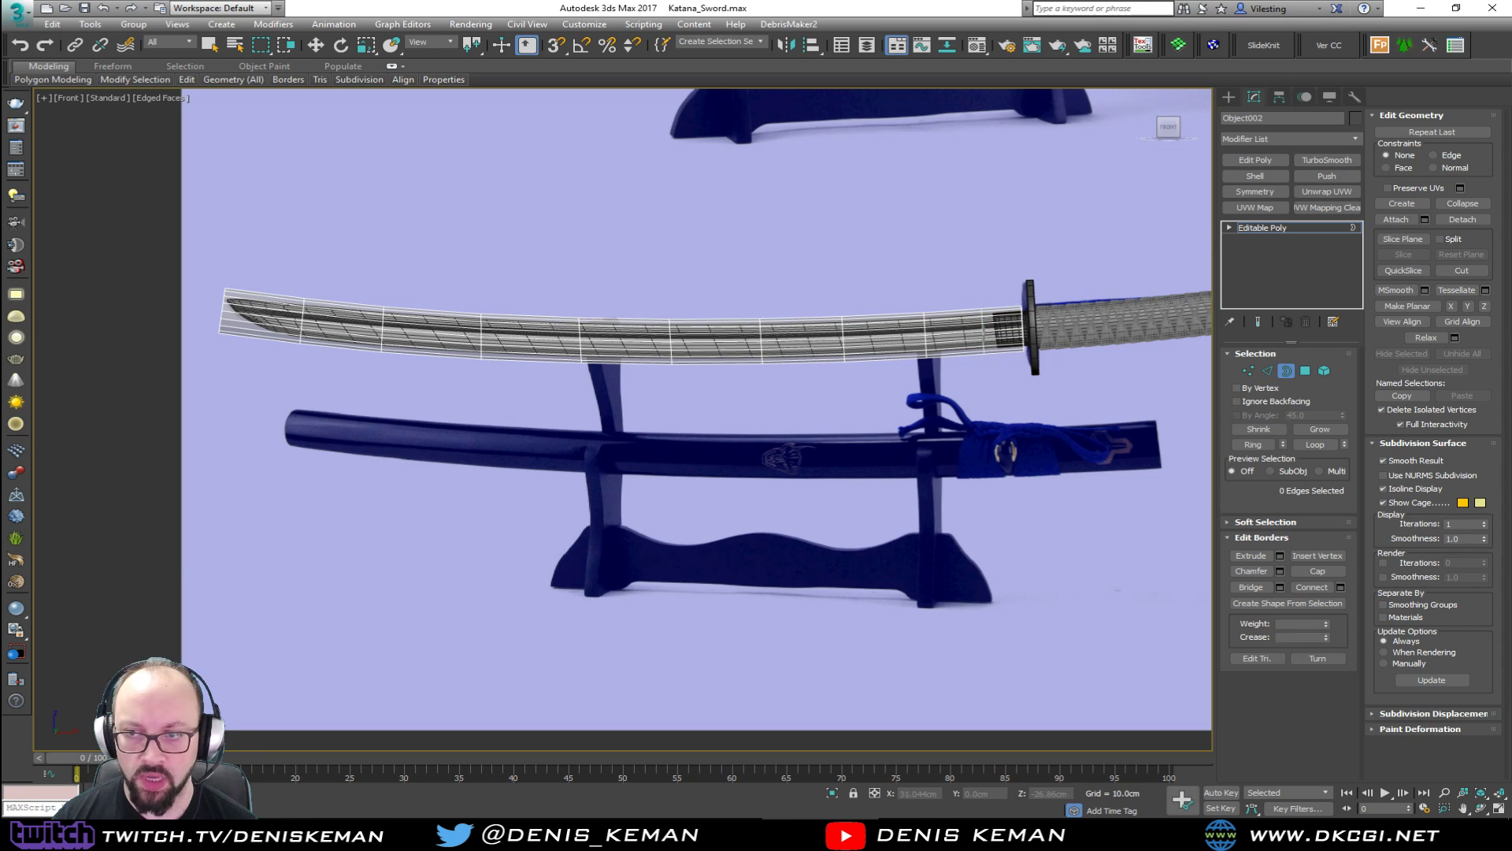
Turn off the scabbard's see-through display in perspective, then select and frame the open border at its tip end.
key(w)
key(alt+w)
middle_click(925, 533)
key(alt+w)
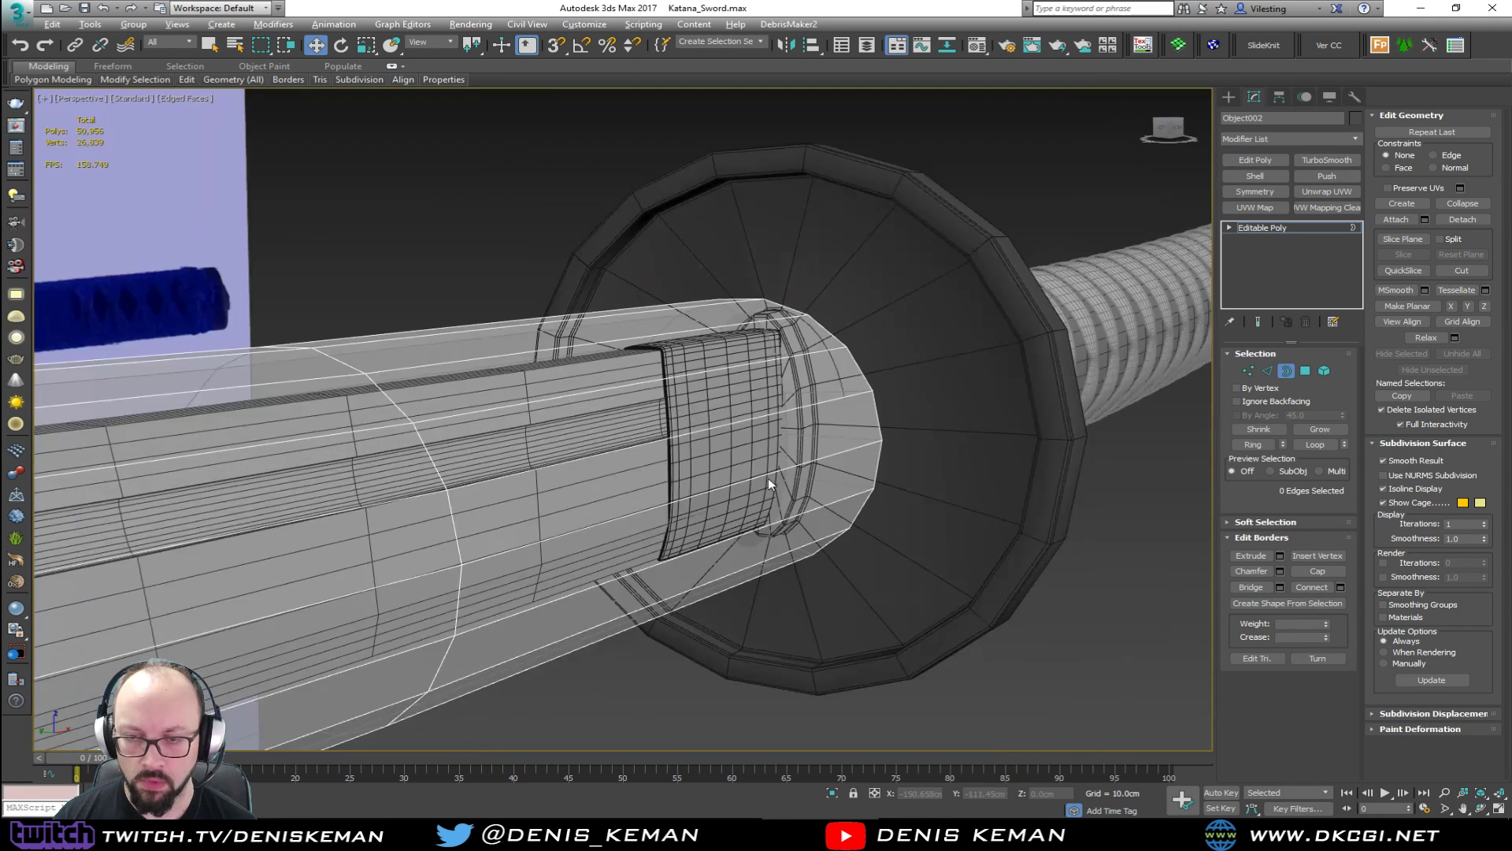
scroll(768, 477, down, 3)
key(alt+x)
middle_drag(768, 478, 1005, 362)
scroll(1005, 362, down, 5)
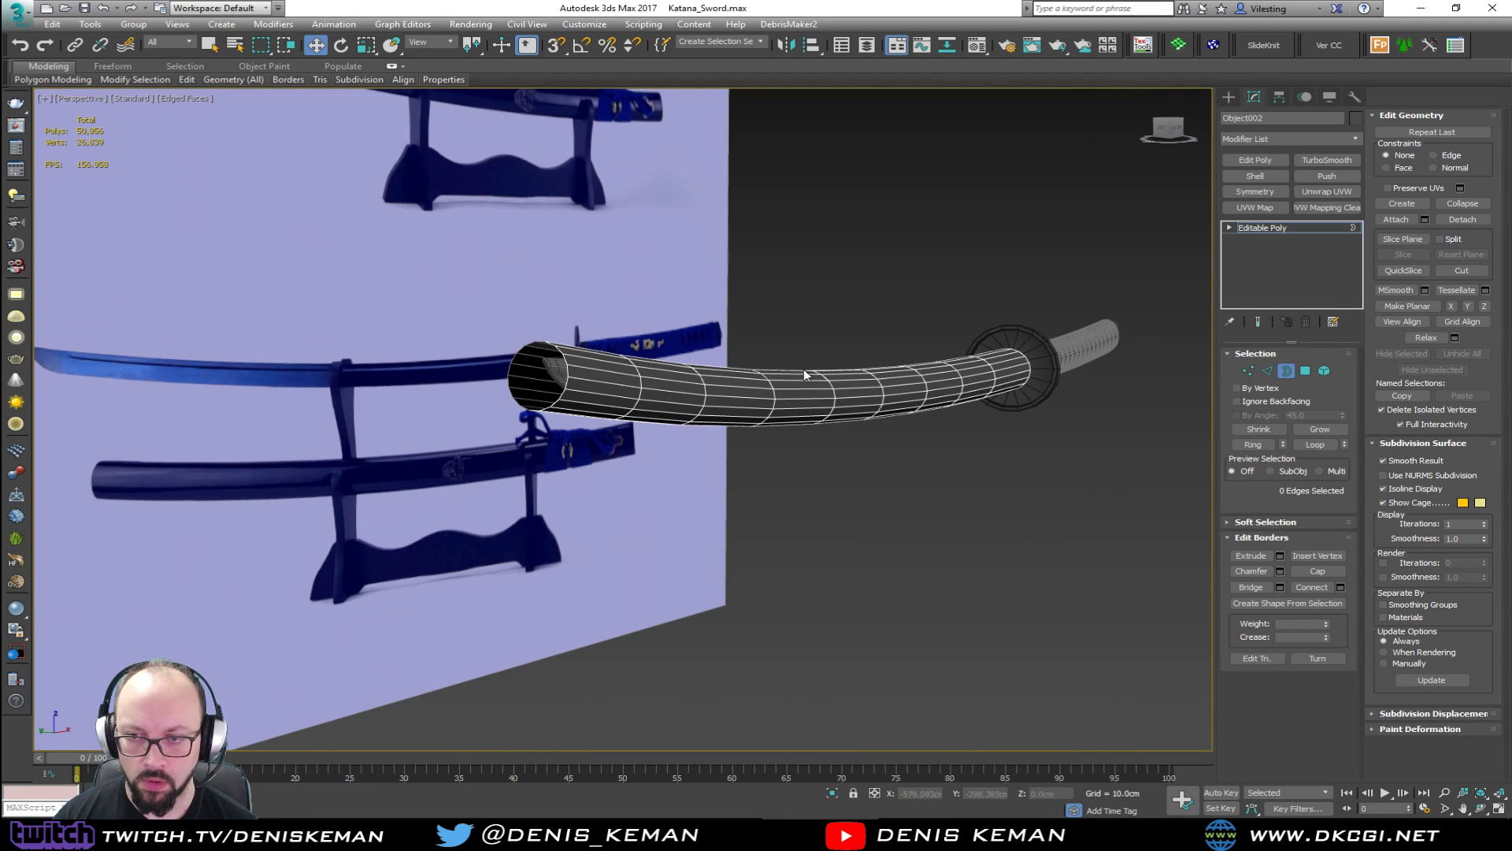
click(571, 386)
key(z)
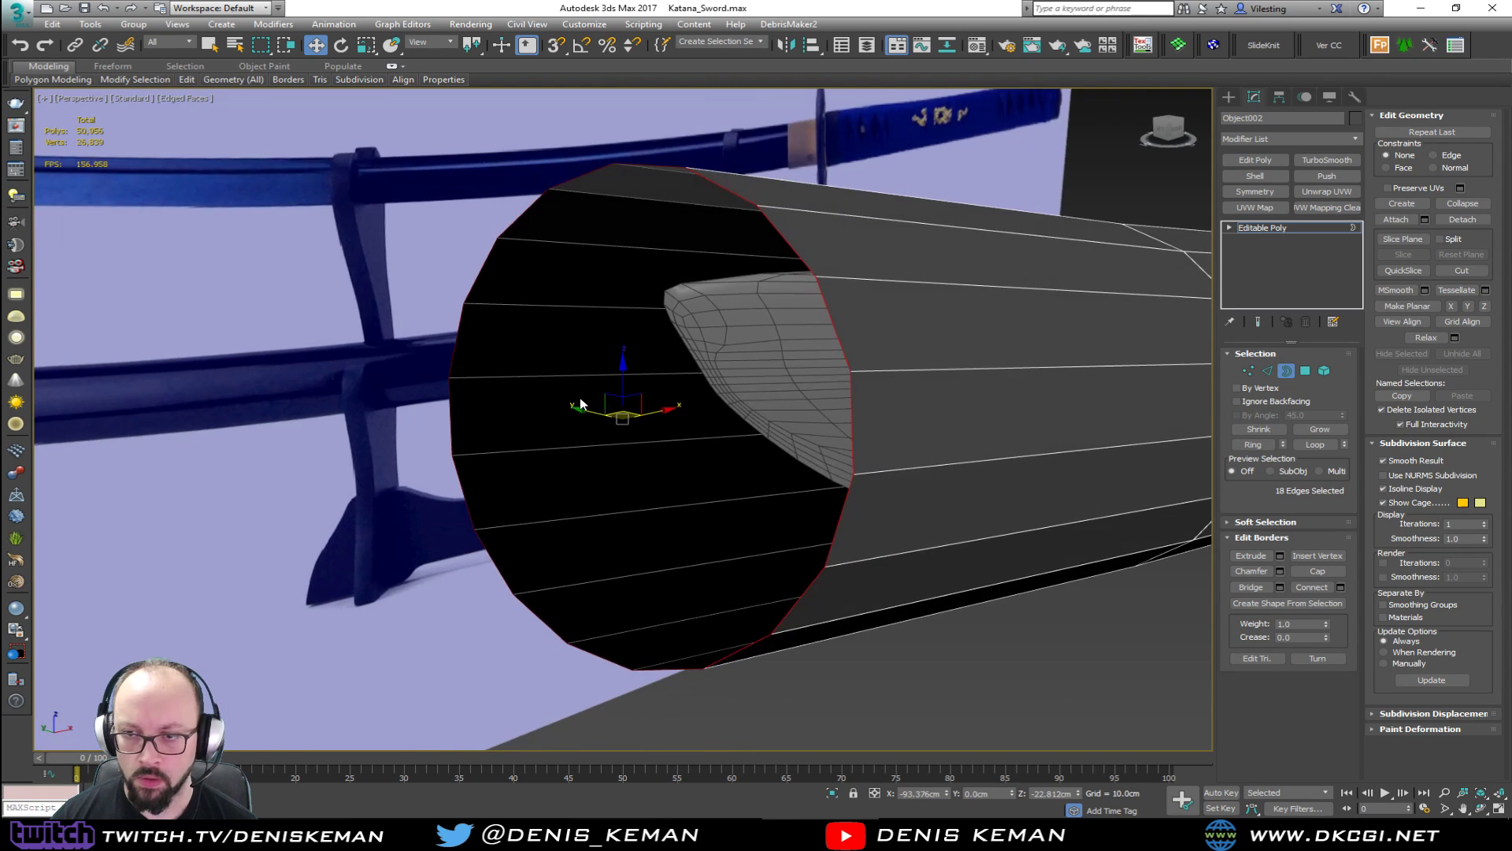
Close the tip opening by scaling two new rings inward from the border and collapsing the innermost ring to a point.
key(r)
shift+drag(668, 405, 669, 473)
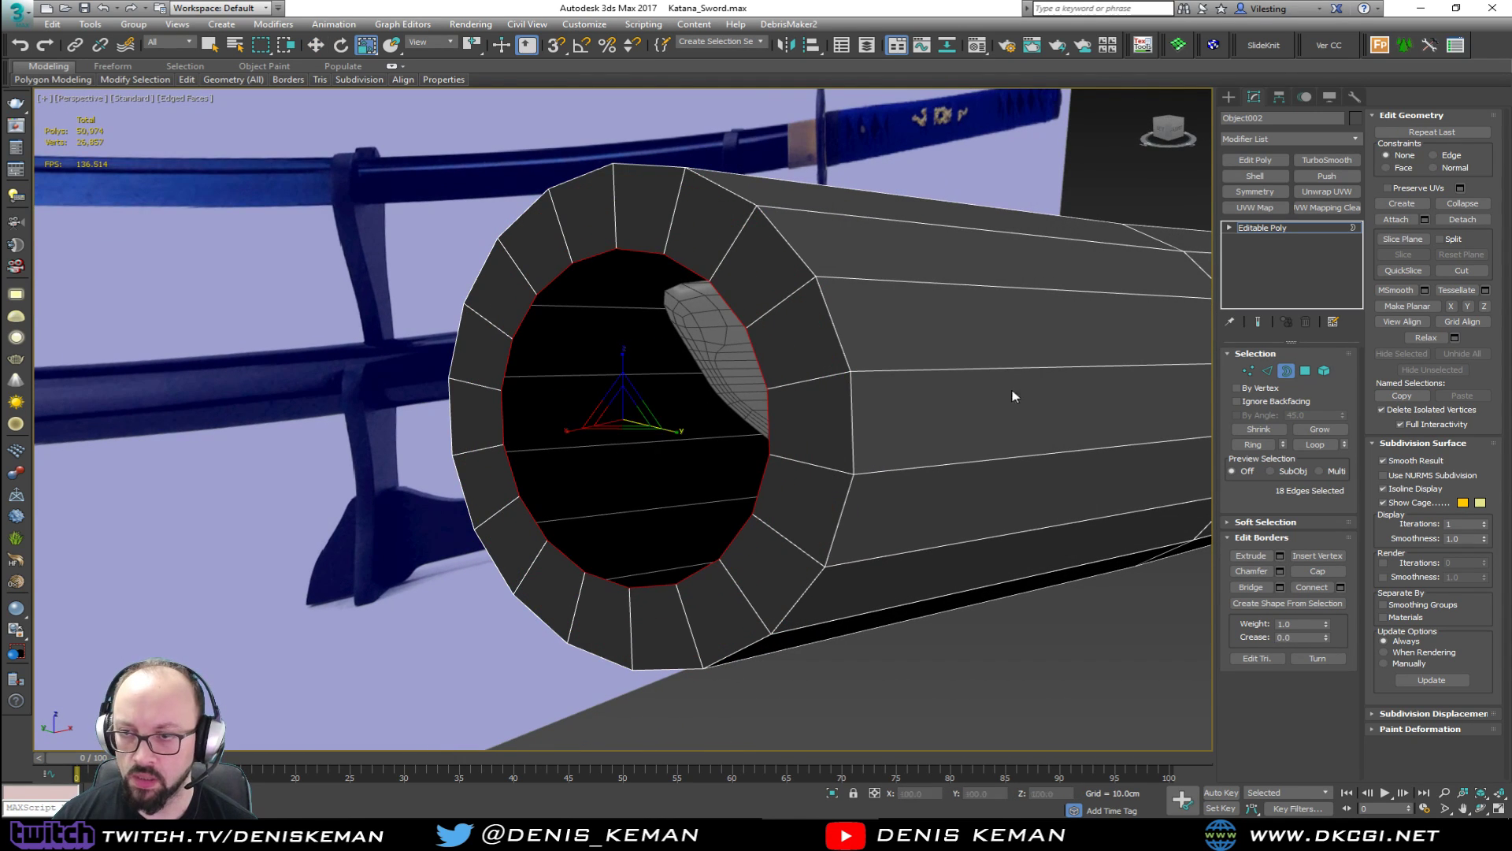
shift+drag(612, 418, 622, 432)
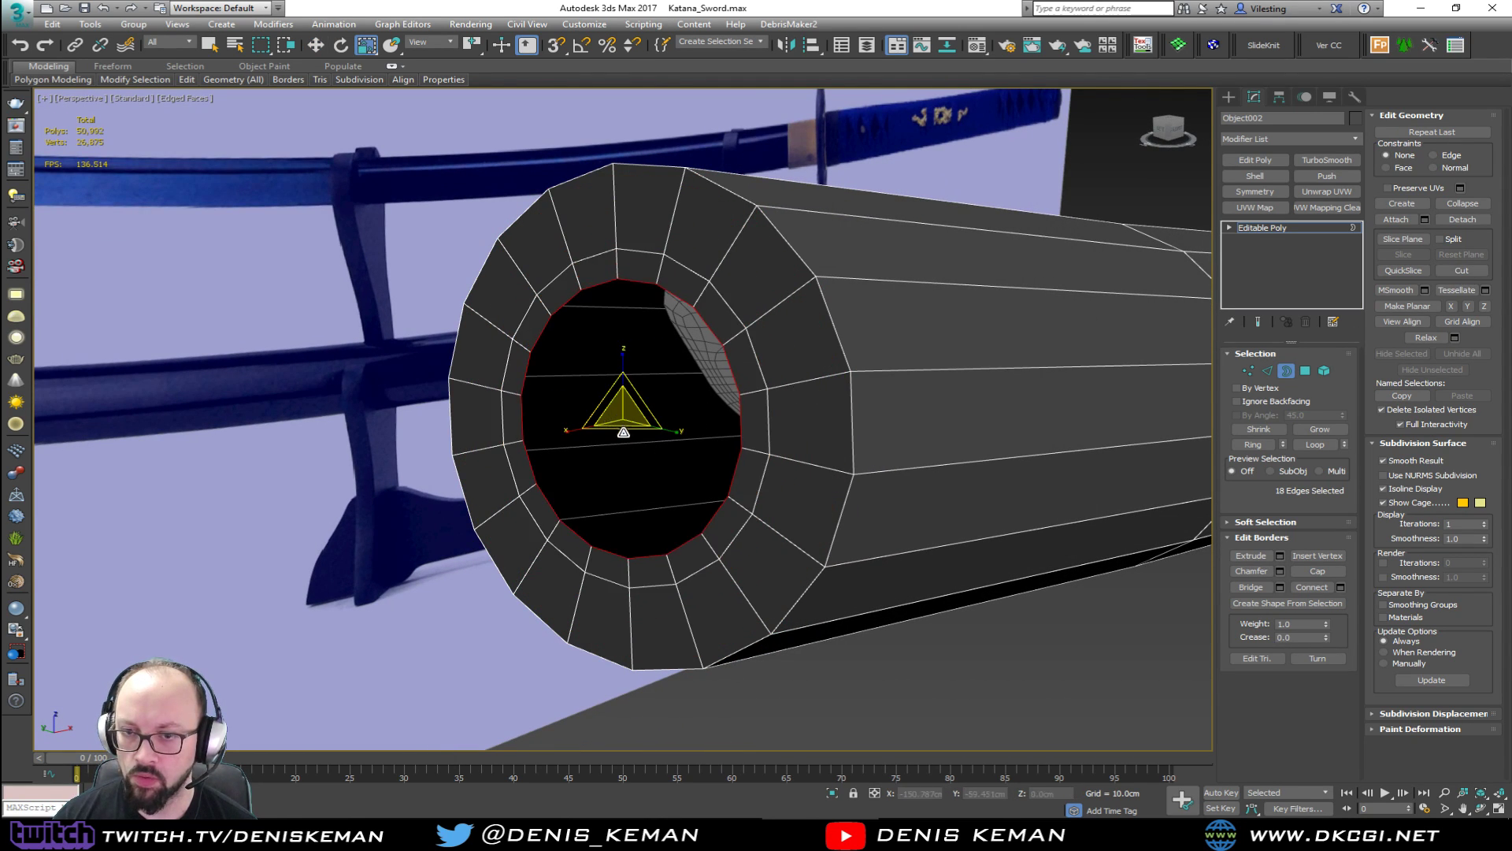
click(1465, 204)
Select the outer rim edge loop at the closed tip and add the rim loop at the guard end to the selection.
key(2)
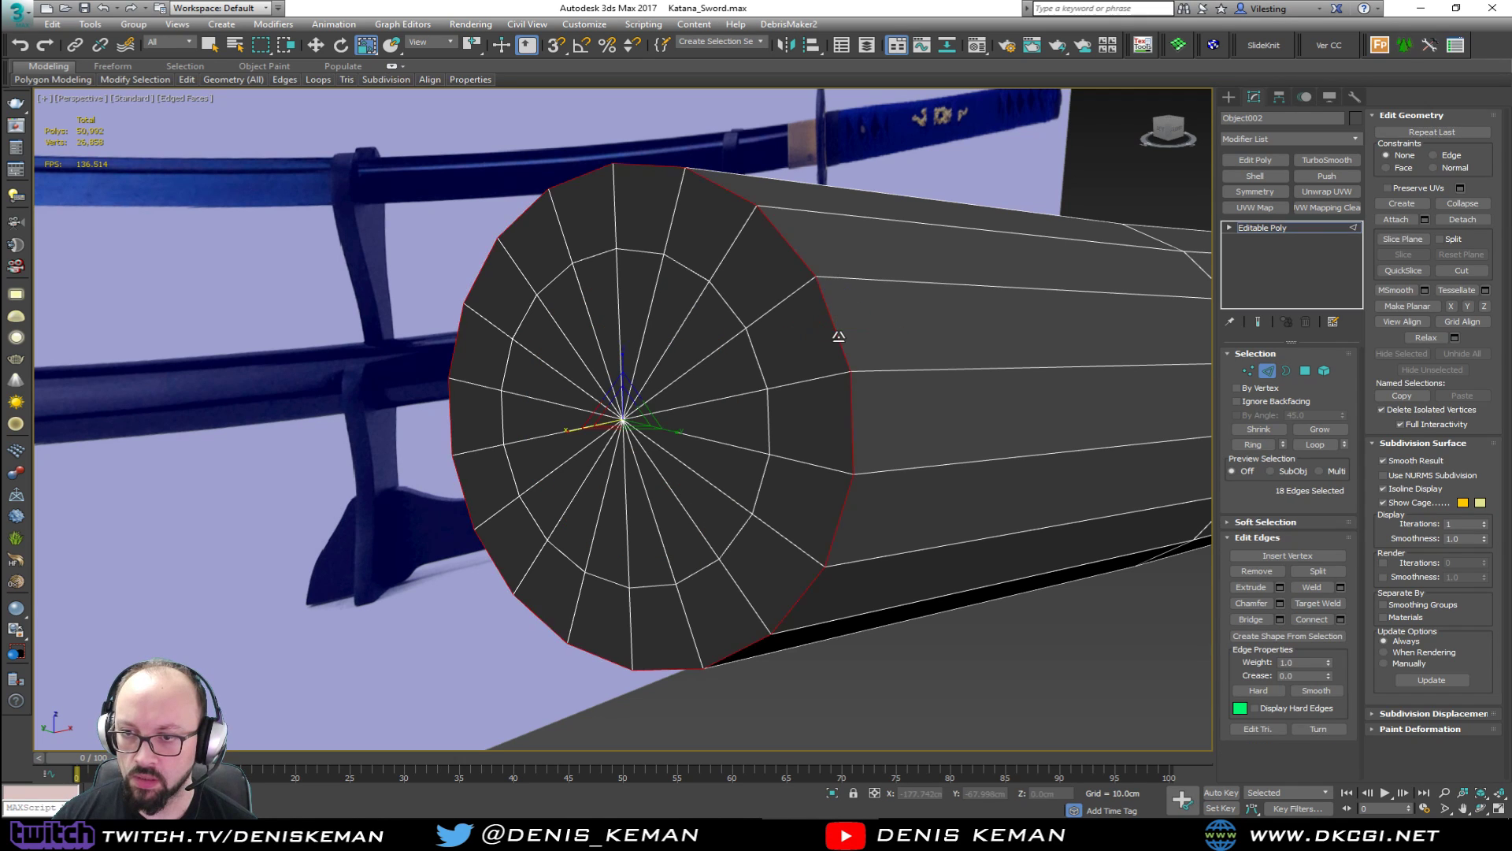
scroll(839, 337, up, 5)
alt+middle_drag(839, 337, 646, 370)
scroll(970, 370, down, 3)
middle_drag(971, 371, 608, 249)
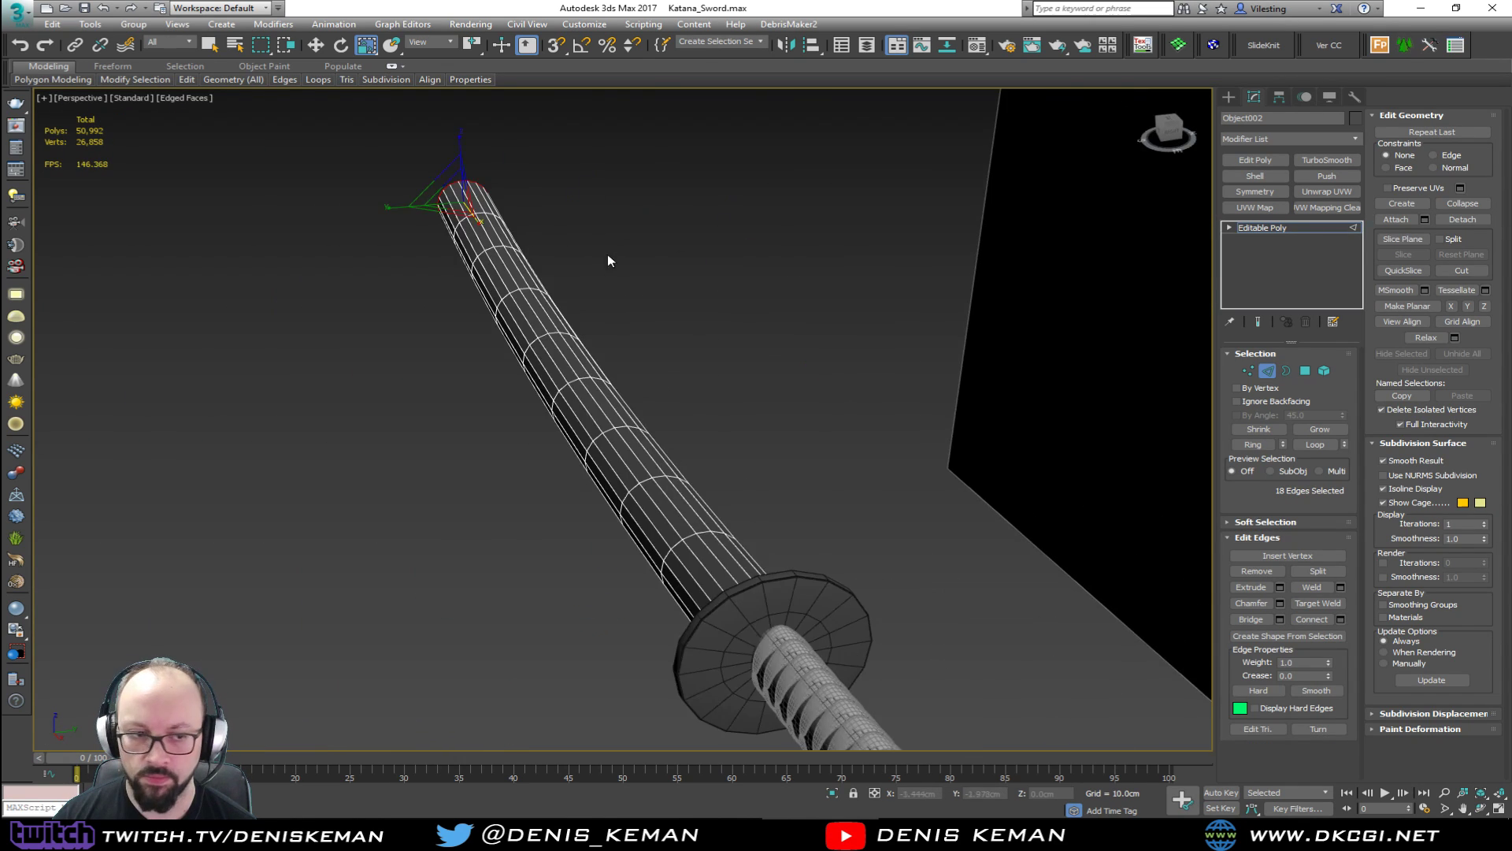
scroll(678, 343, down, 4)
alt+middle_drag(678, 345, 721, 352)
alt+middle_drag(866, 369, 905, 338)
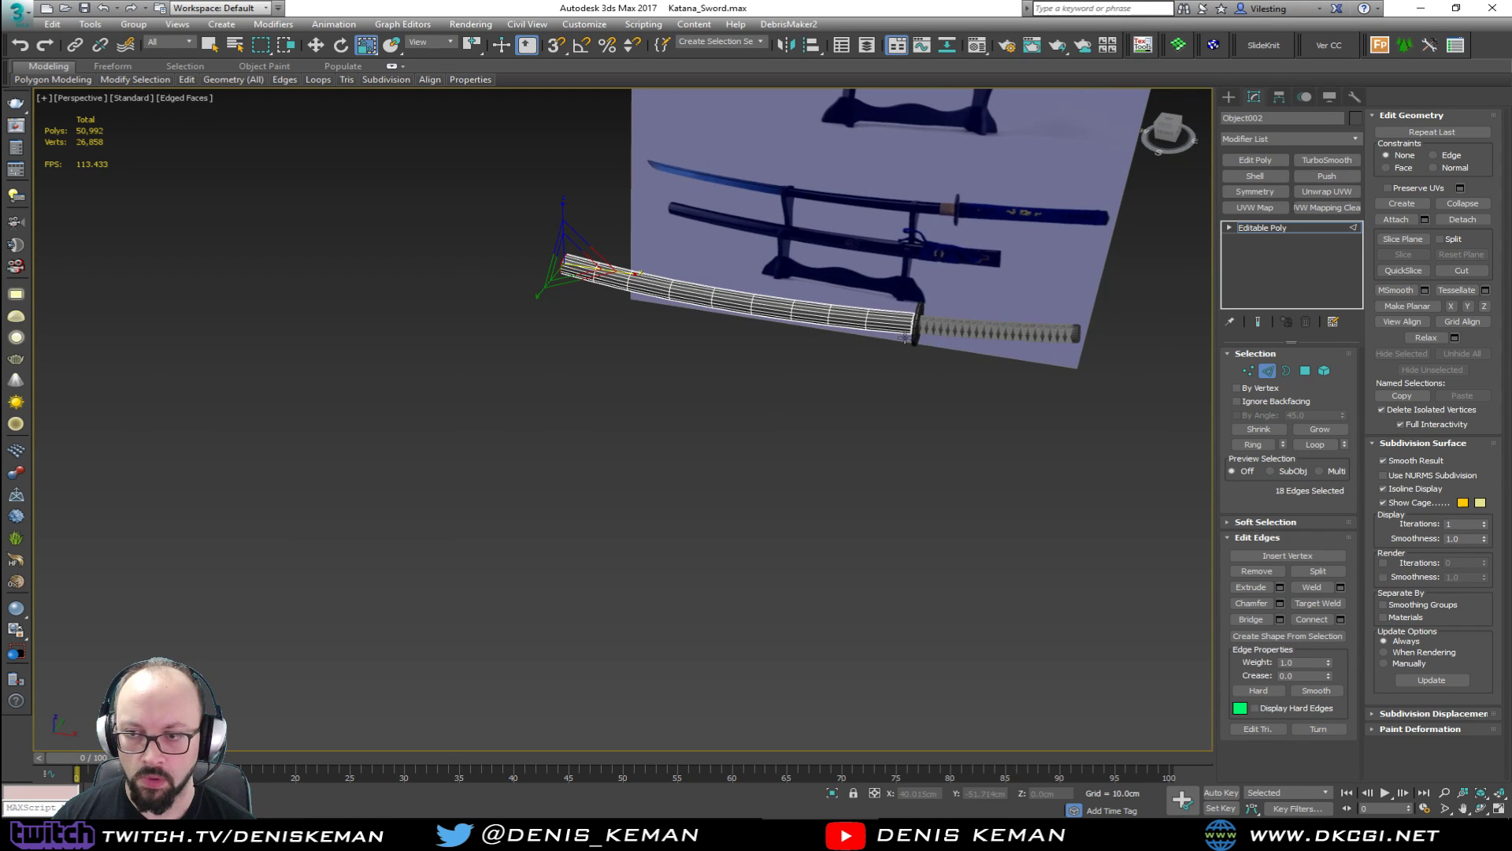
scroll(905, 338, up, 12)
ctrl+double_click(897, 306)
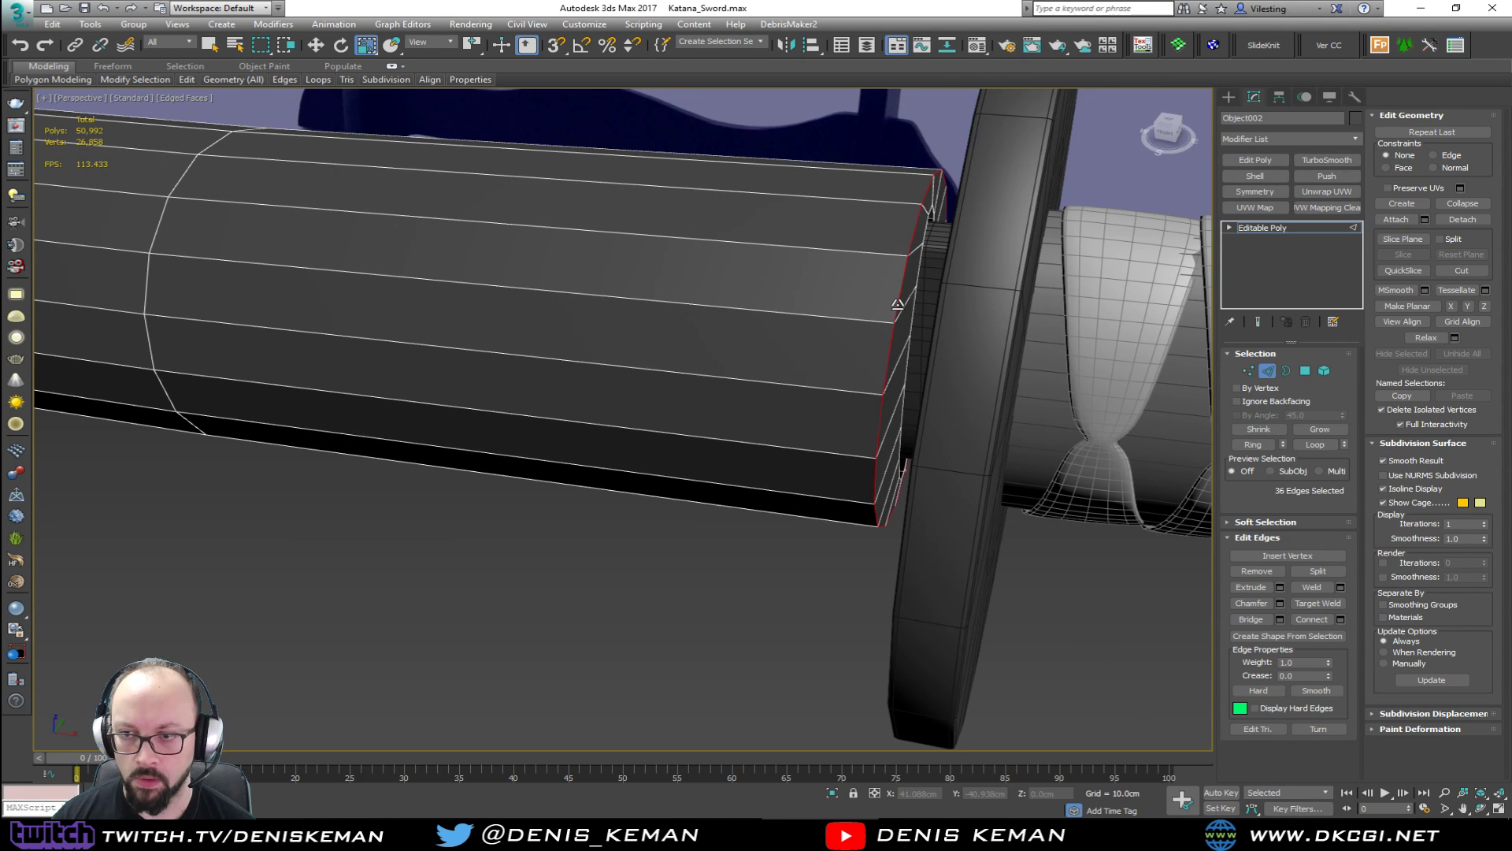
middle_drag(898, 343, 738, 356)
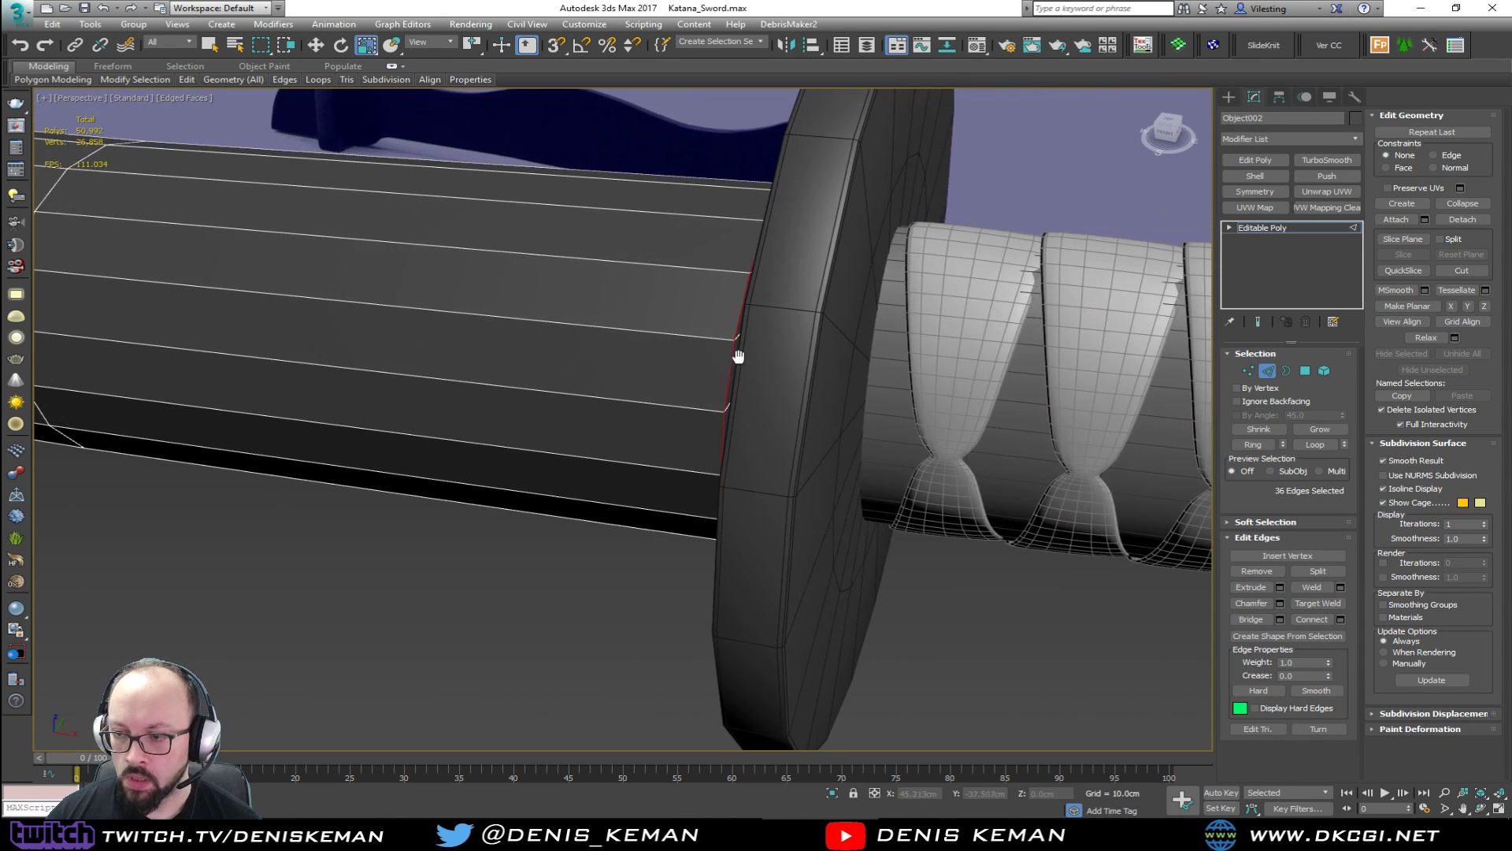
Chamfer both selected rim loops by 0.1 cm with an extra connecting segment.
click(1280, 602)
alt+middle_drag(816, 290, 822, 417)
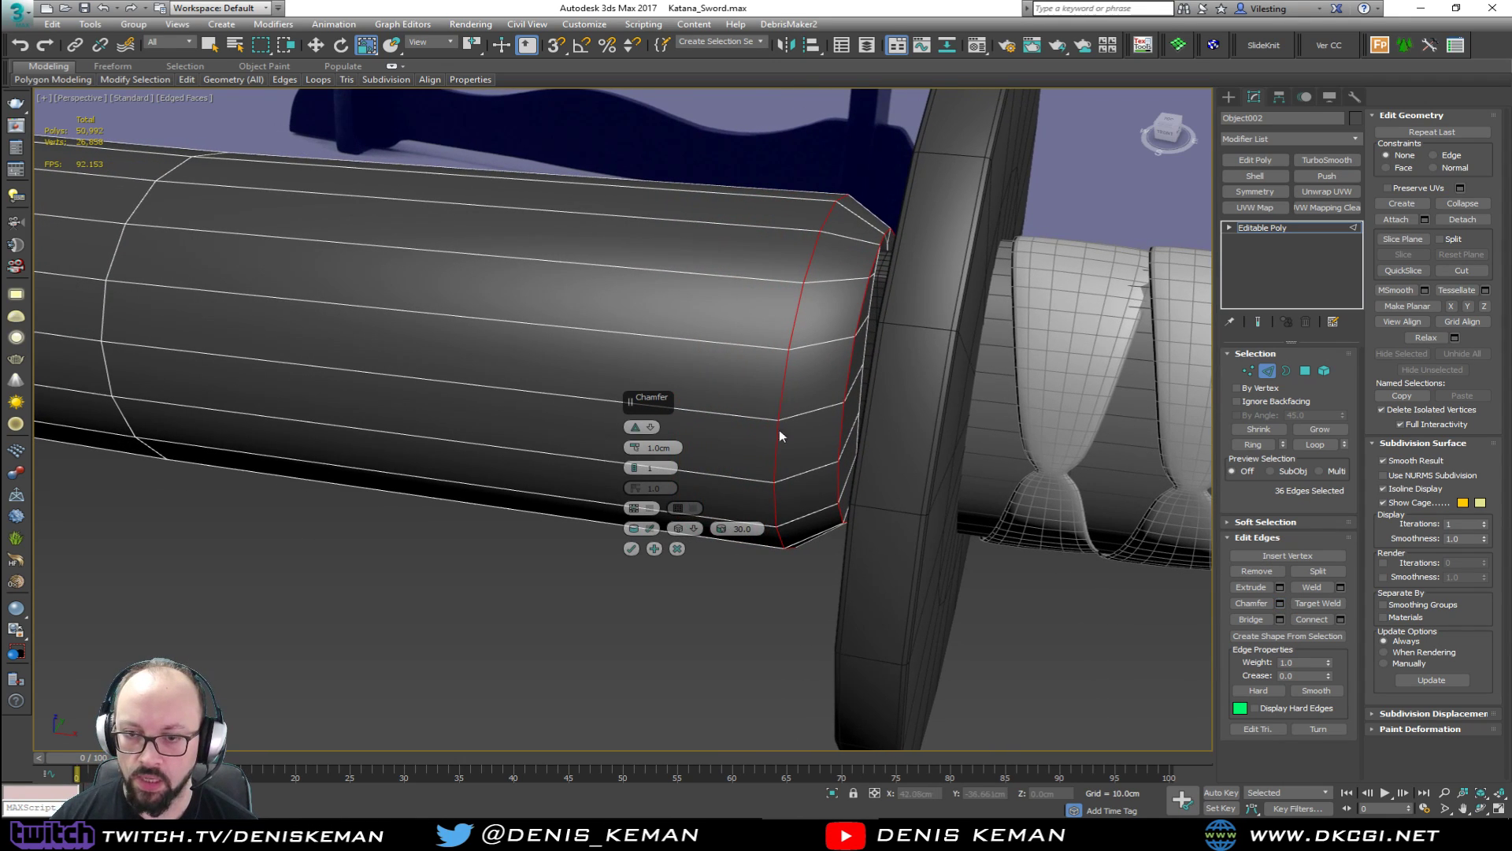
text(0.1)
key(Return)
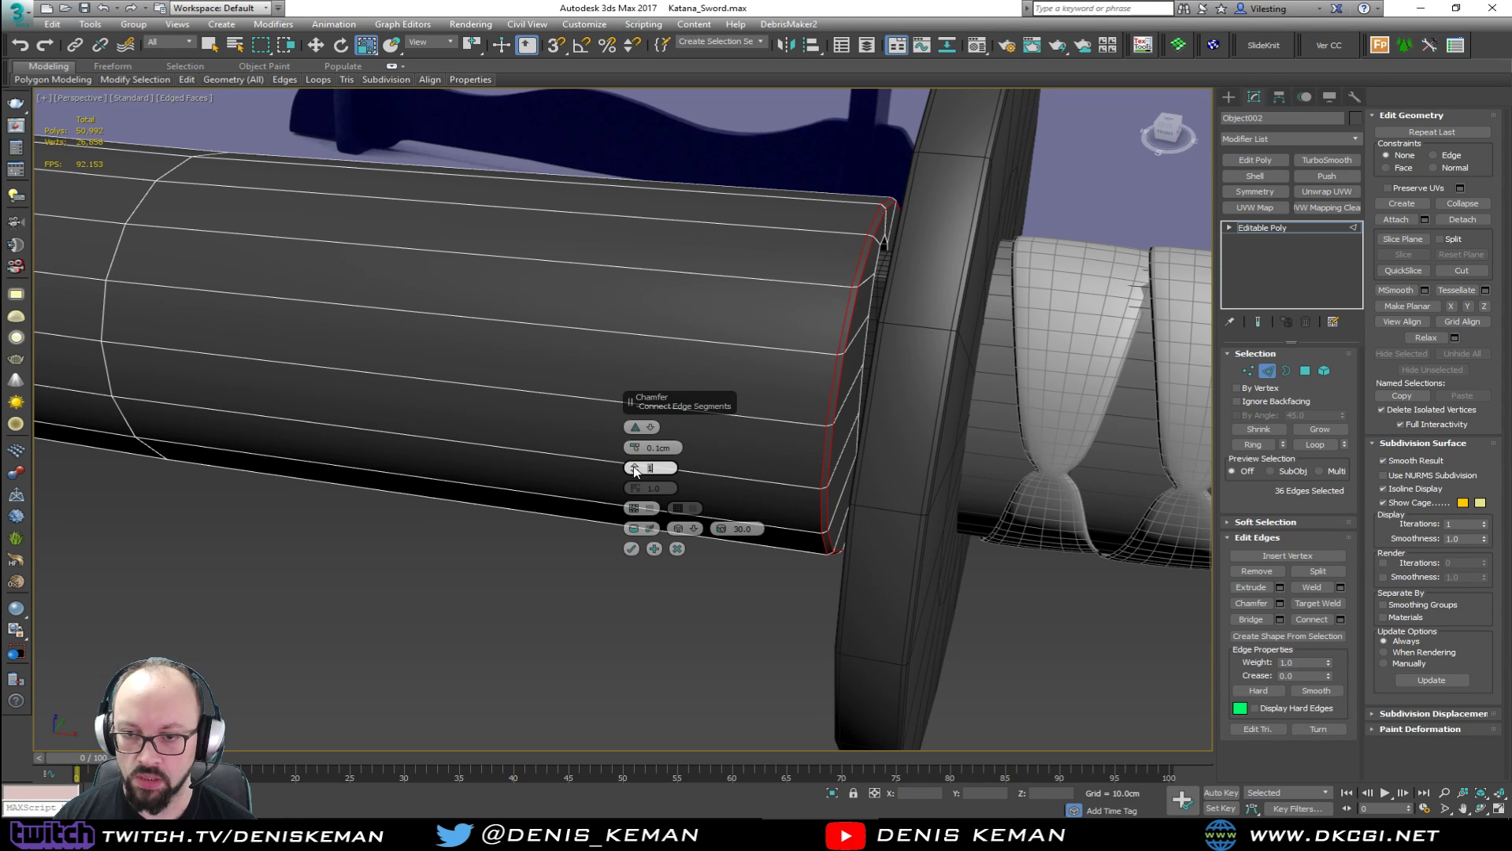
click(634, 464)
click(630, 549)
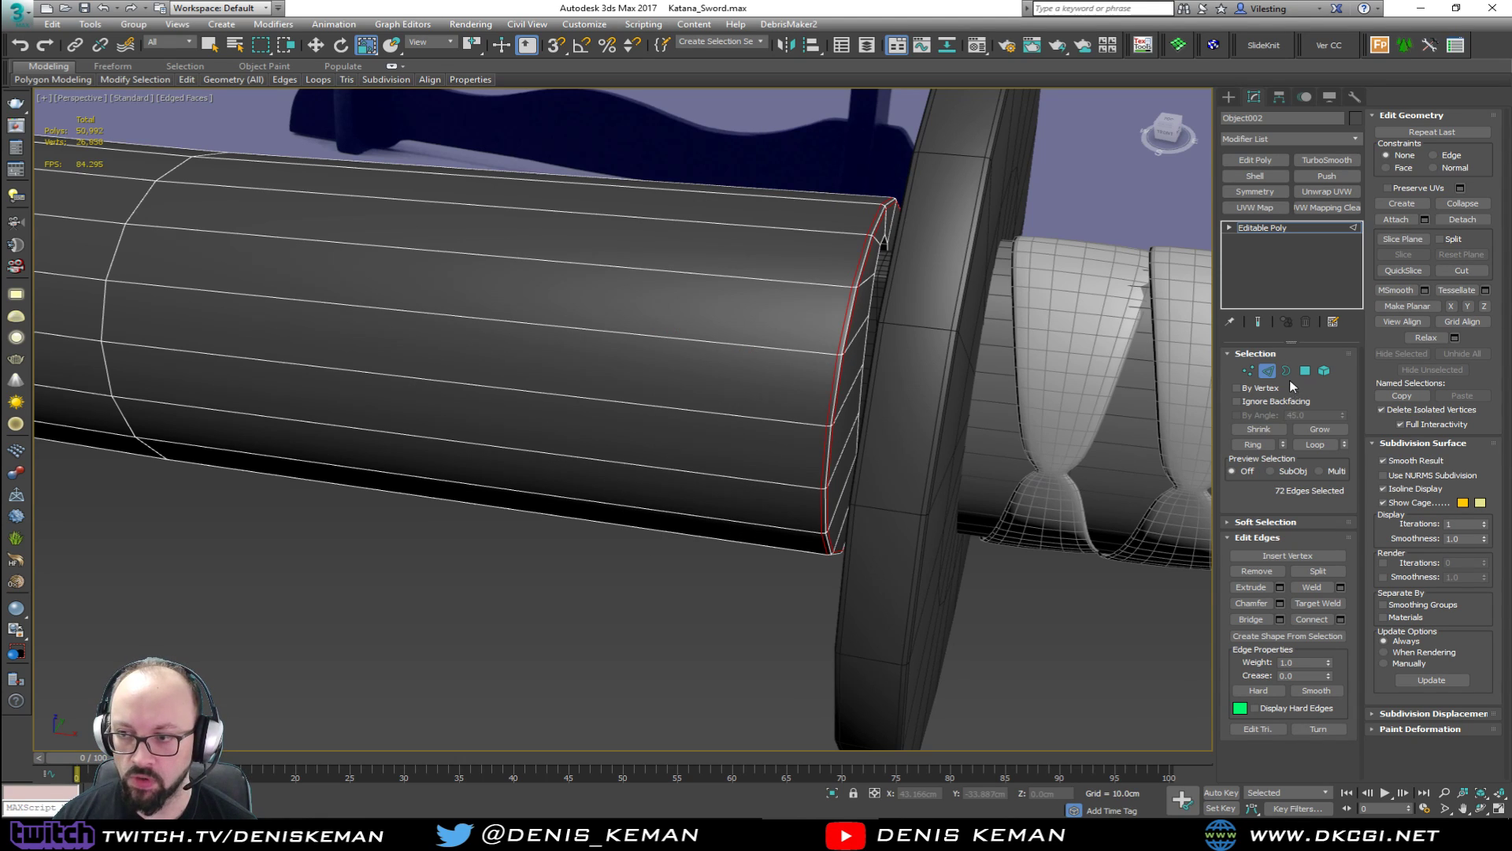
Leave edge editing, apply TurboSmooth with 2 iterations to the scabbard, and inspect it deselected with edge display off.
click(1266, 371)
key(r)
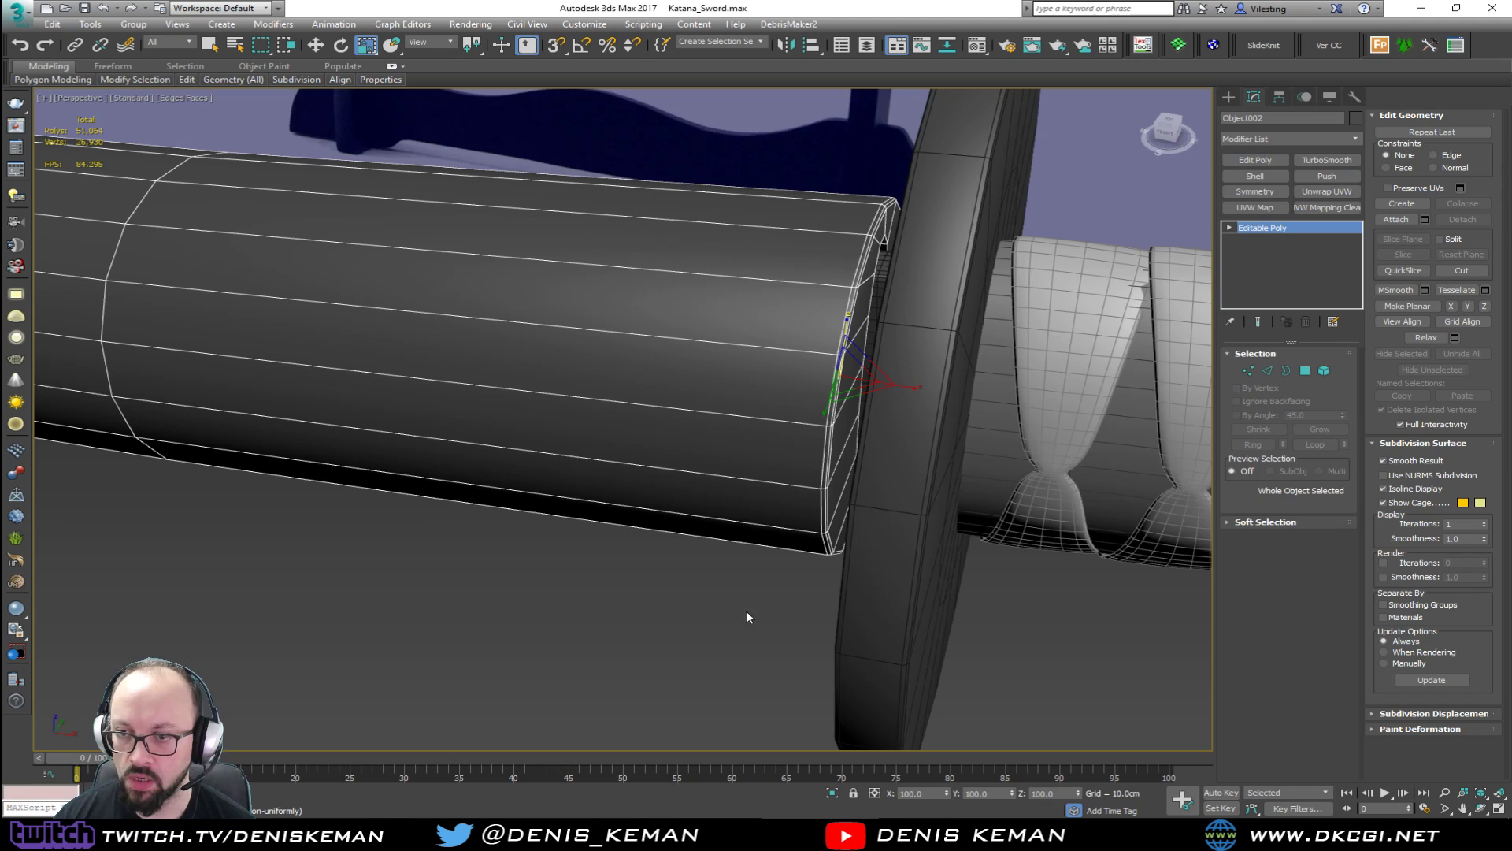
click(1327, 160)
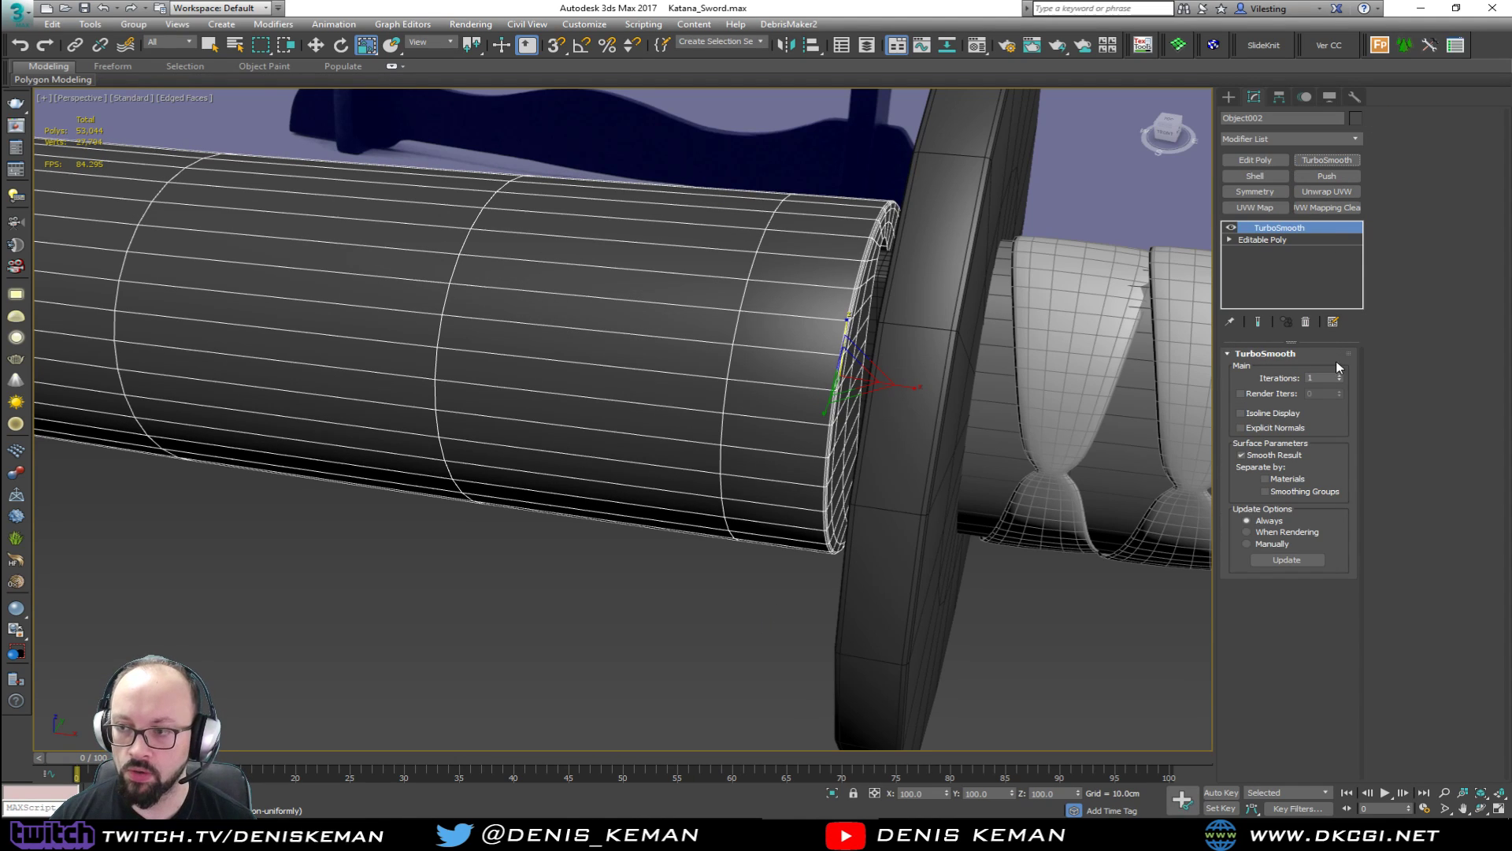
click(1339, 380)
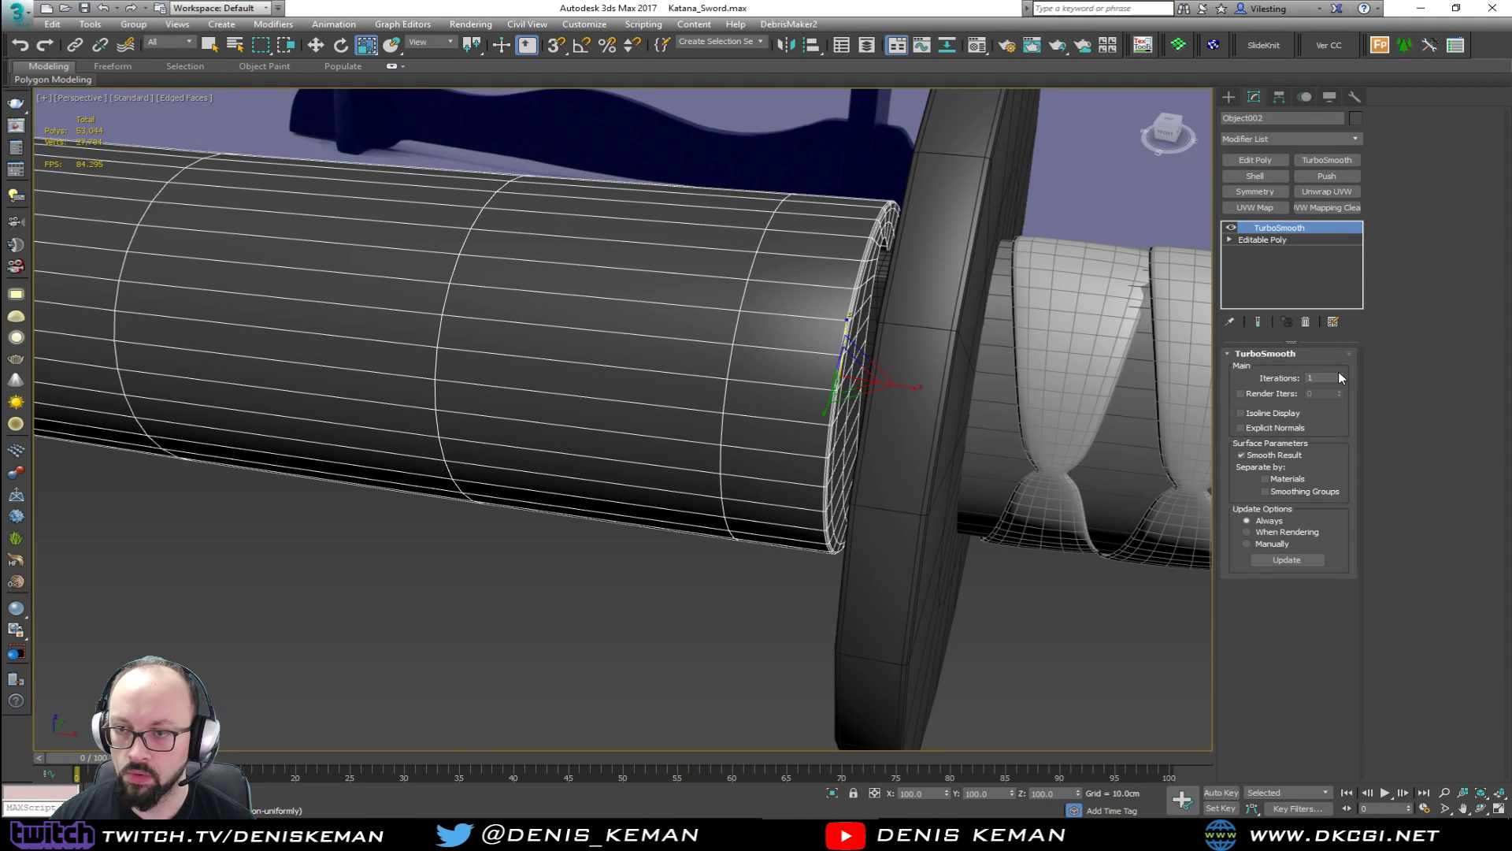
key(F4)
click(693, 612)
scroll(637, 480, down, 5)
scroll(637, 479, down, 7)
alt+middle_drag(633, 460, 675, 428)
In the front view, select the scabbard and move it straight down about 22.5 cm onto the reference scabbard.
key(alt+w)
click(910, 322)
key(alt+w)
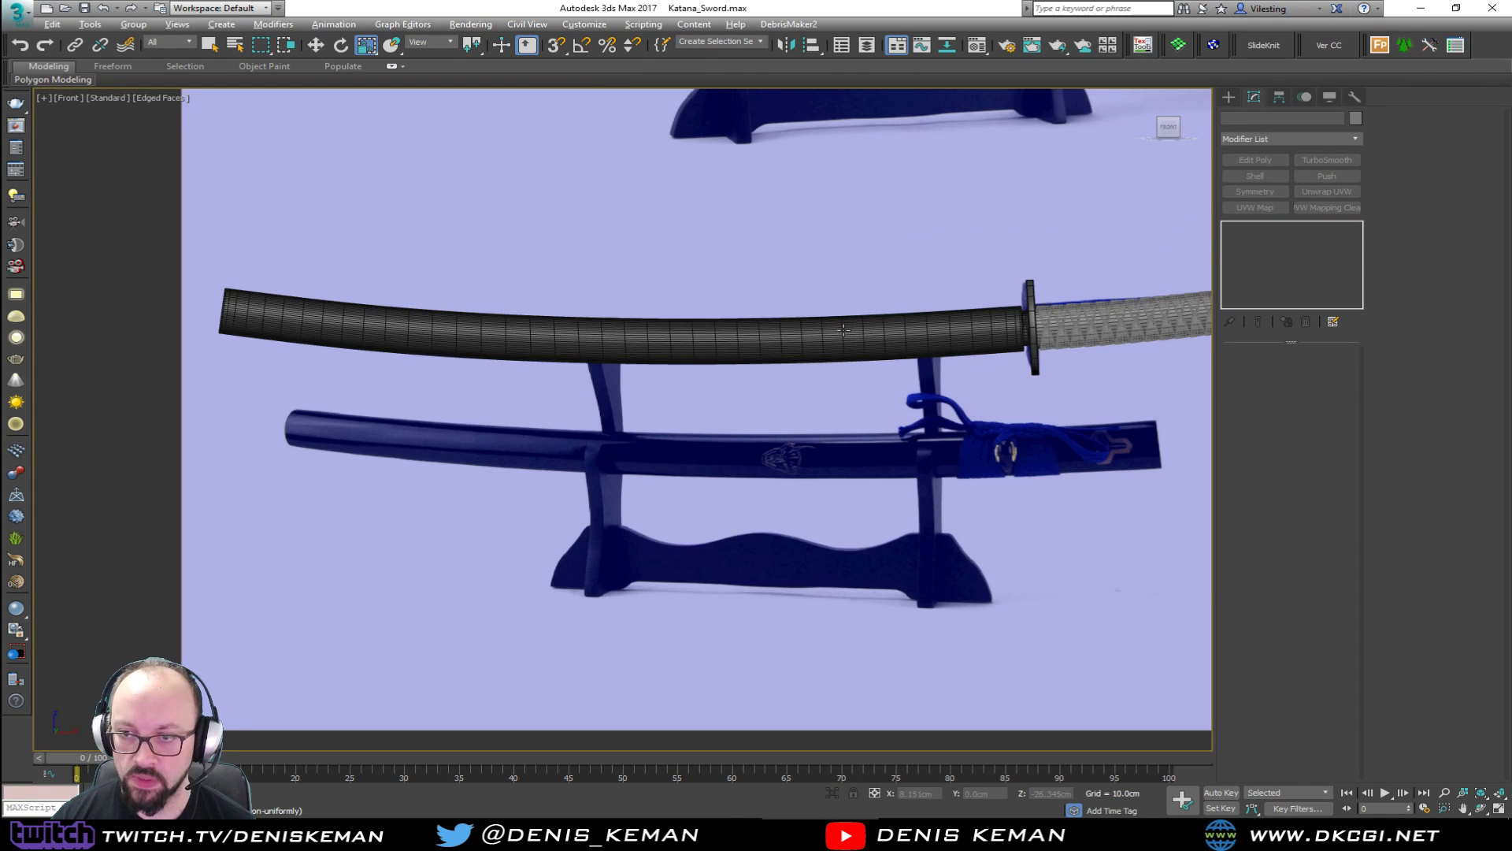
click(845, 330)
key(w)
drag(1018, 289, 1026, 409)
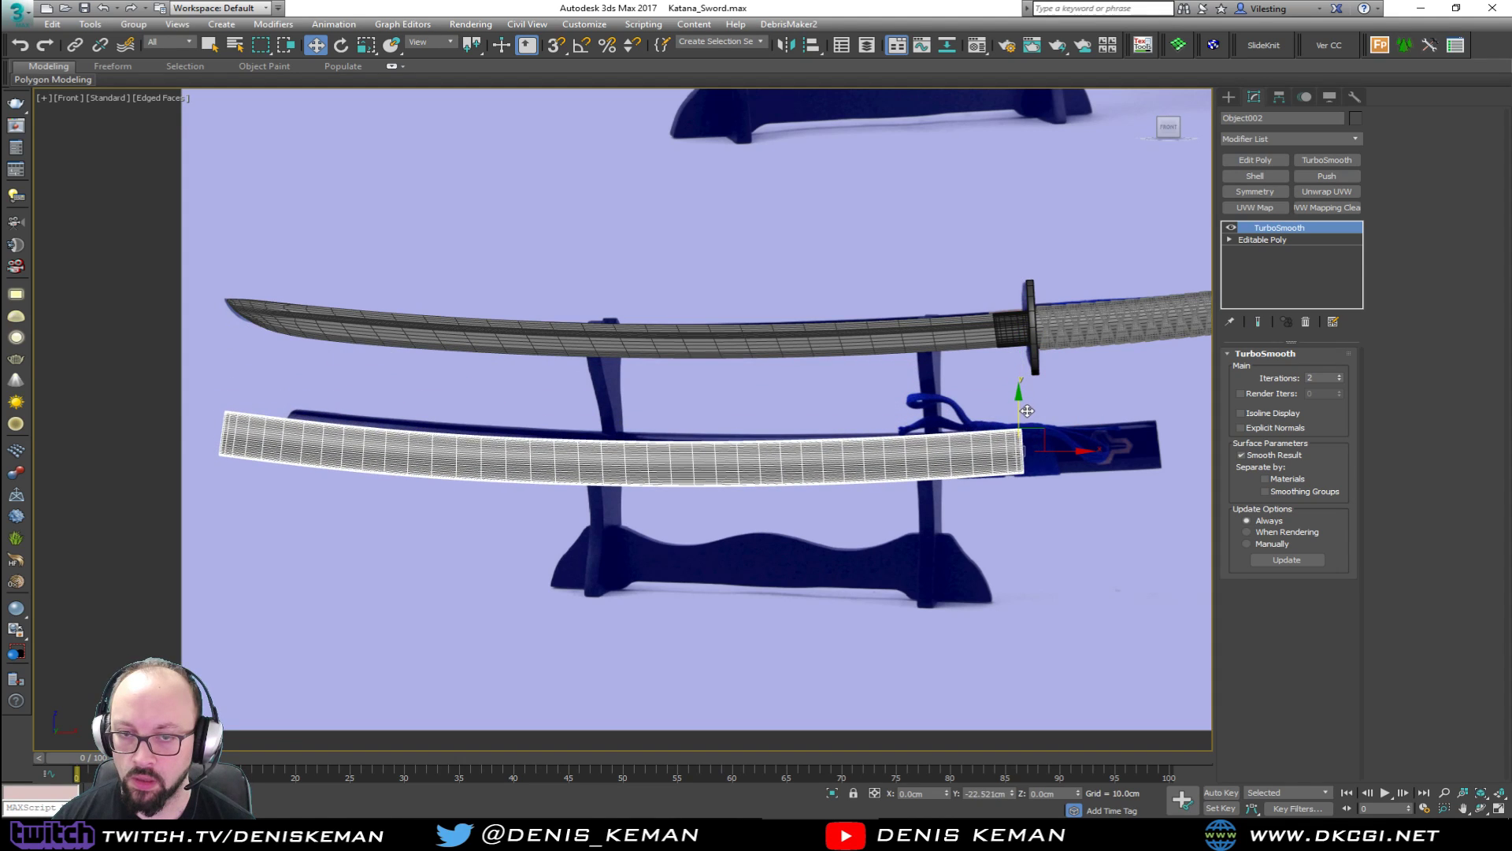
Change the scabbard's object color to a lighter grey and deselect it.
click(1103, 404)
scroll(917, 383, down, 2)
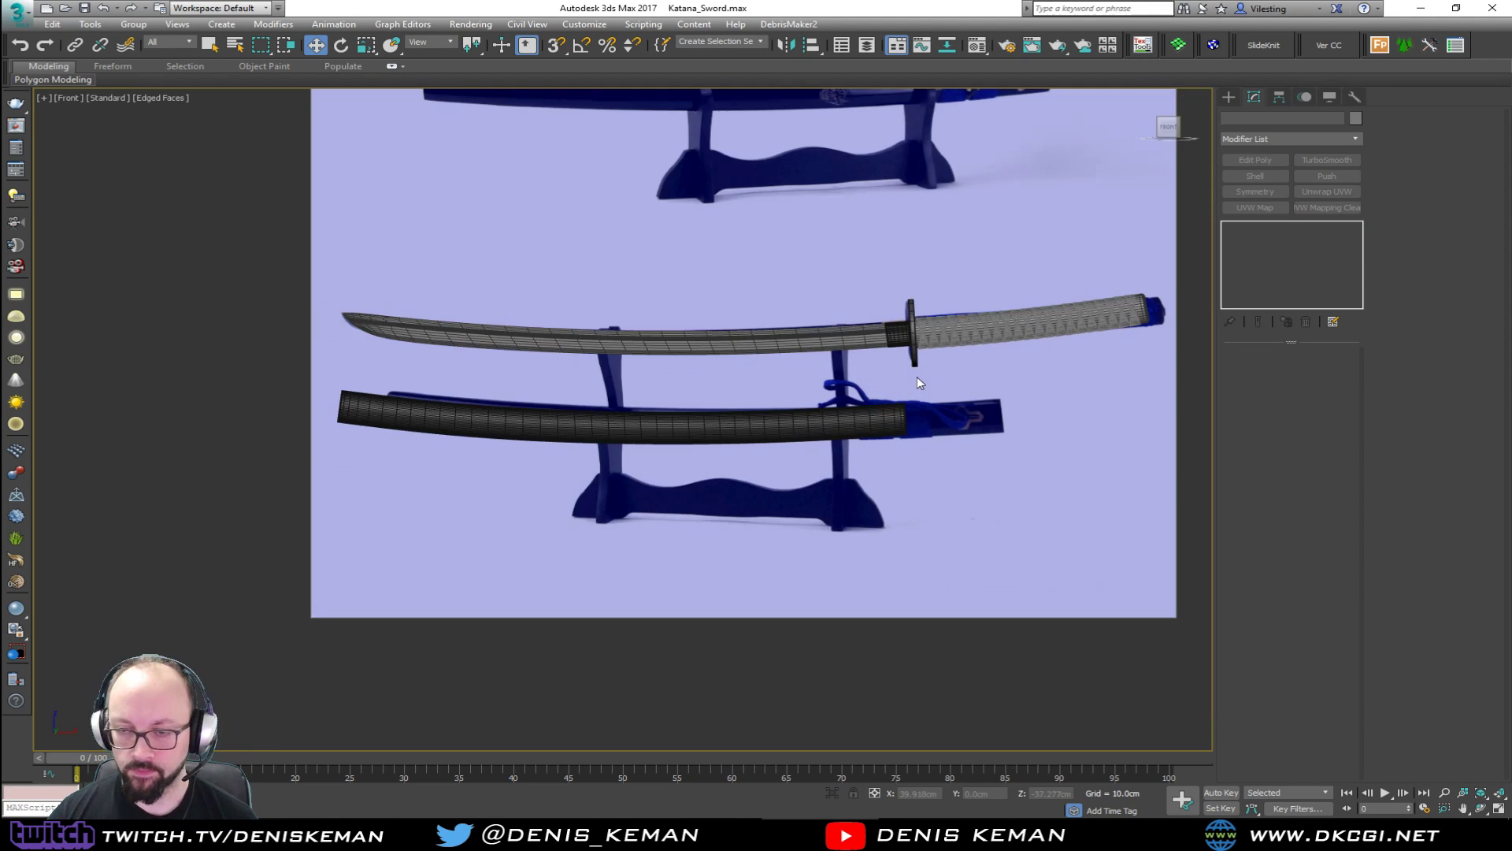
scroll(917, 383, down, 3)
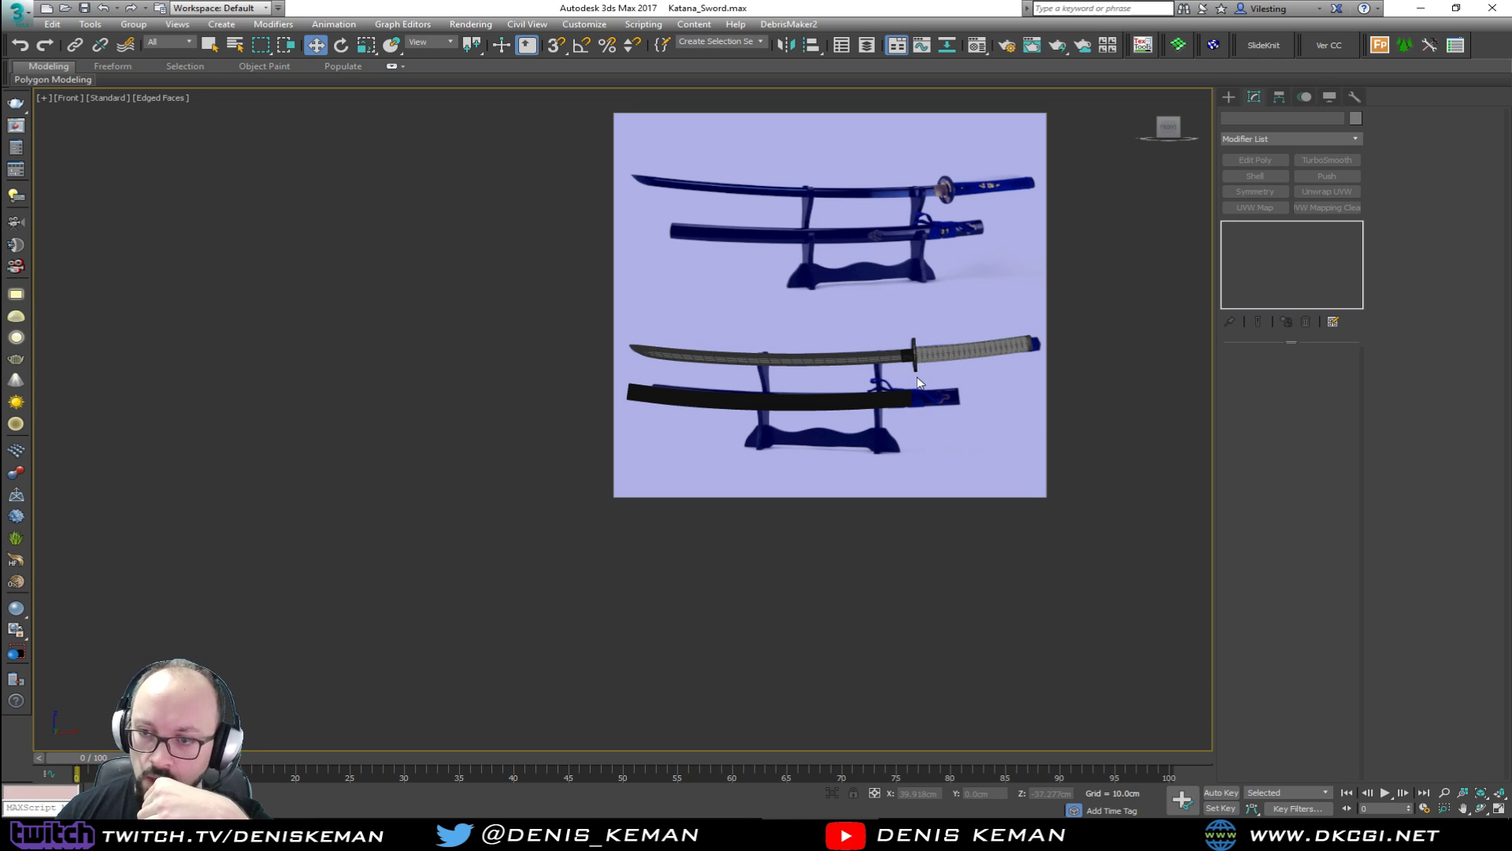
scroll(917, 383, up, 6)
click(982, 402)
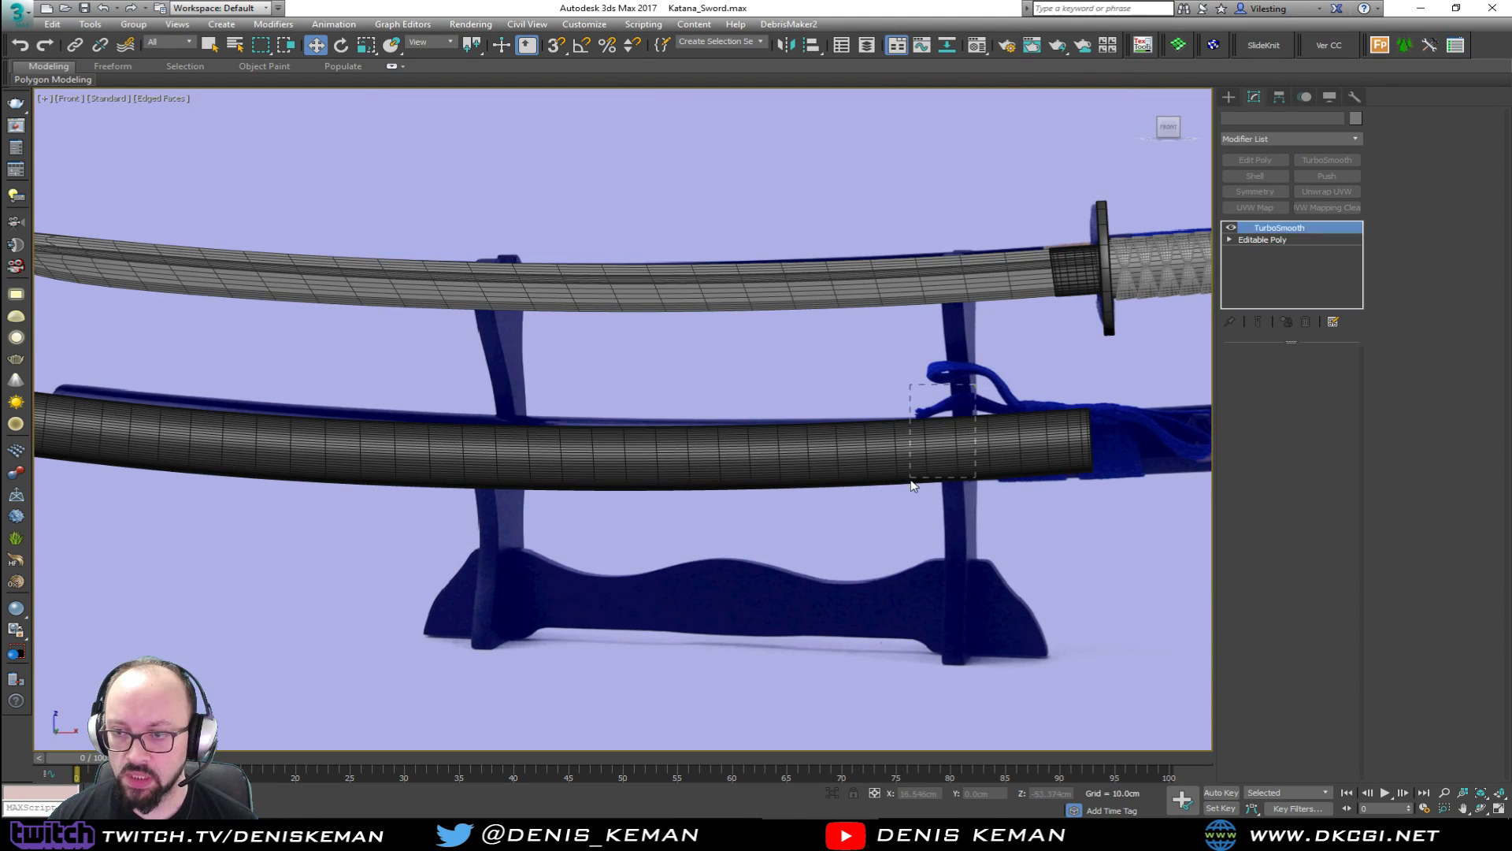
click(1354, 118)
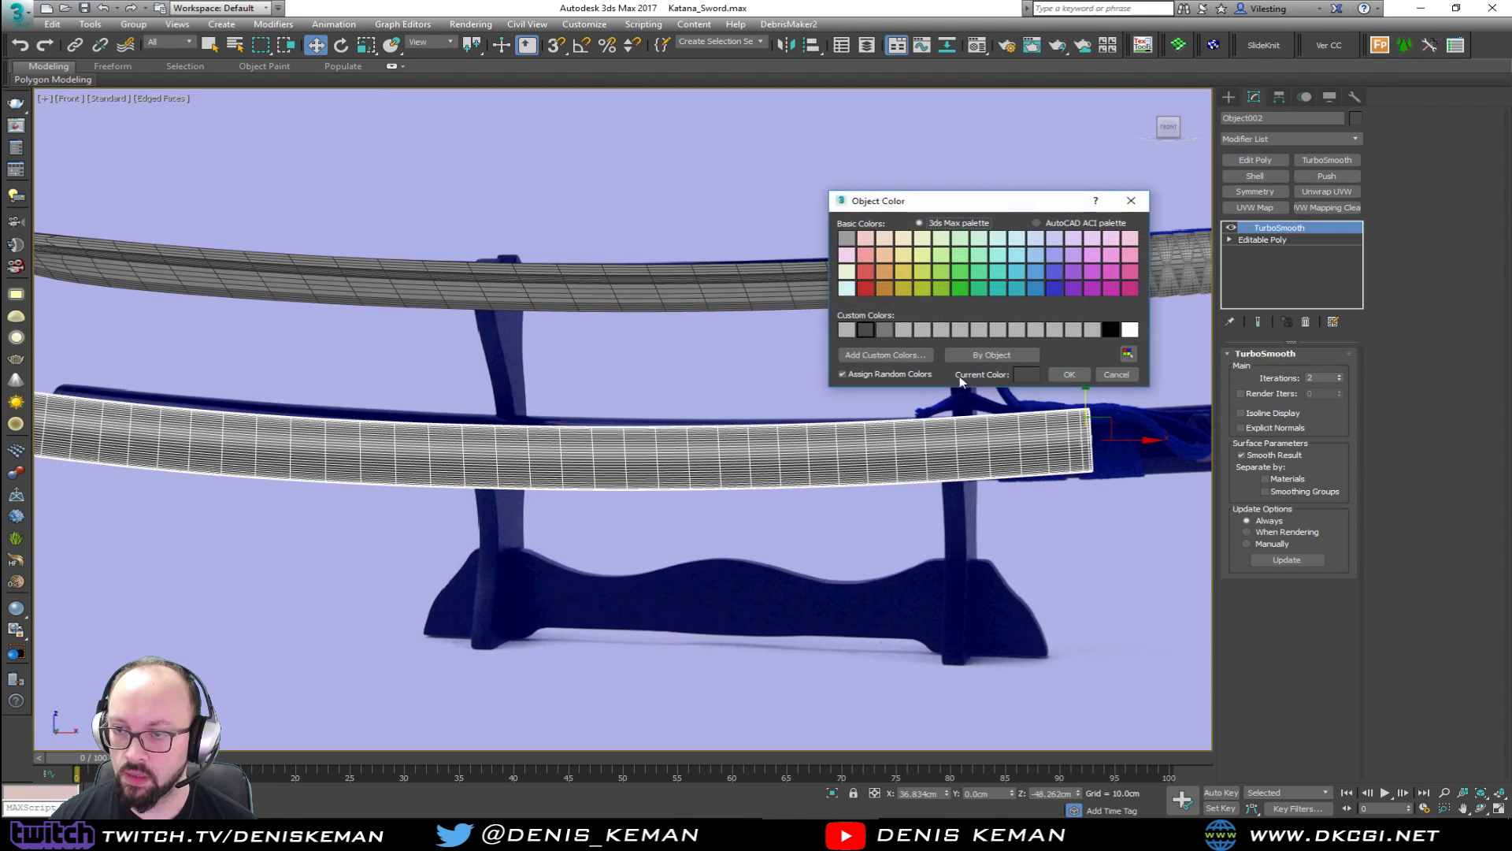
click(1069, 374)
click(879, 370)
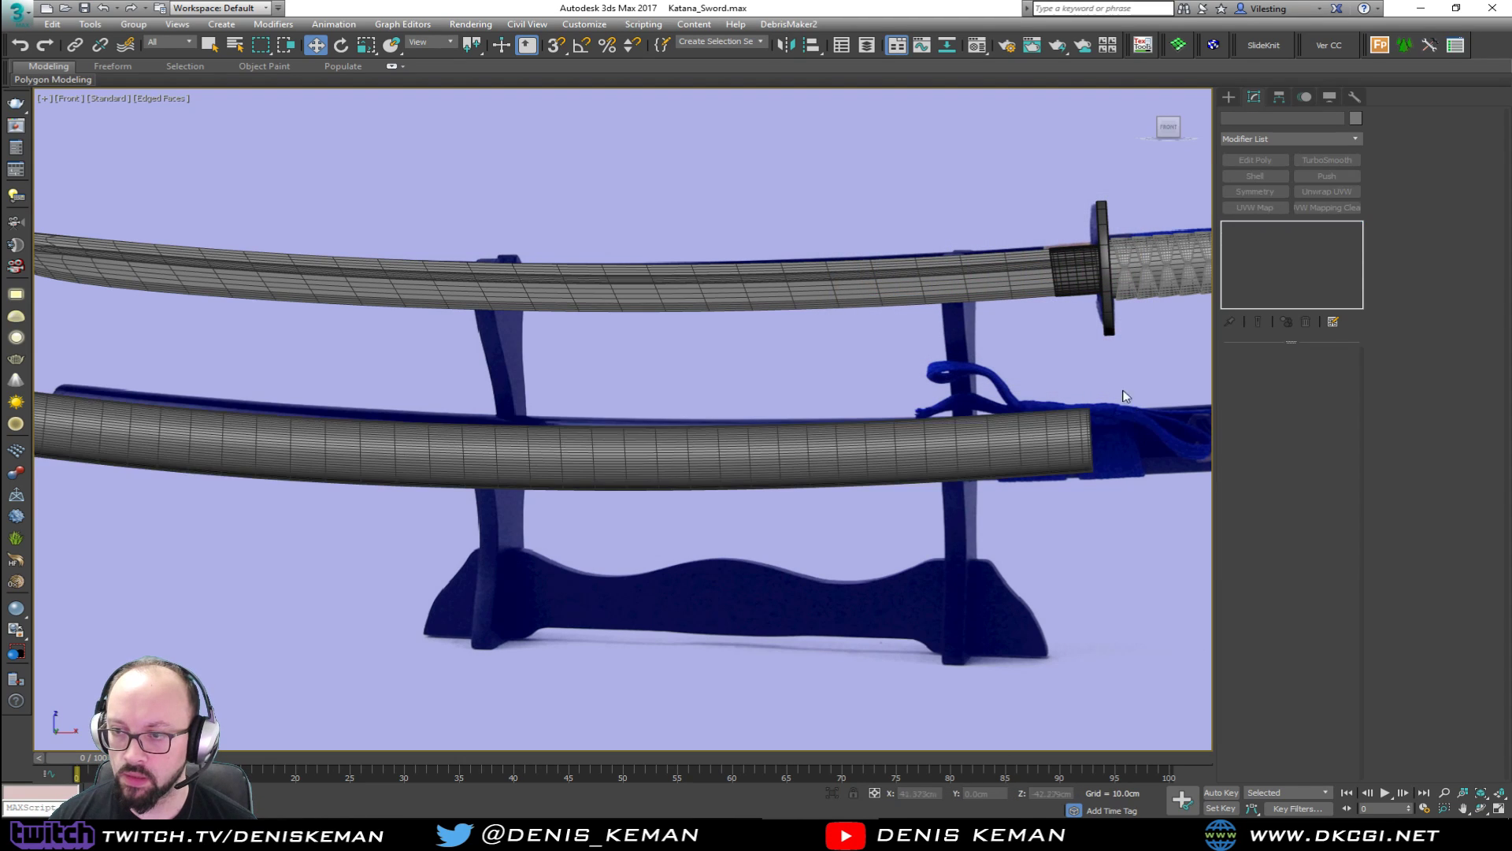
Compare the models with the reference stands, and isolate the blade and the scabbard.
scroll(879, 404, down, 5)
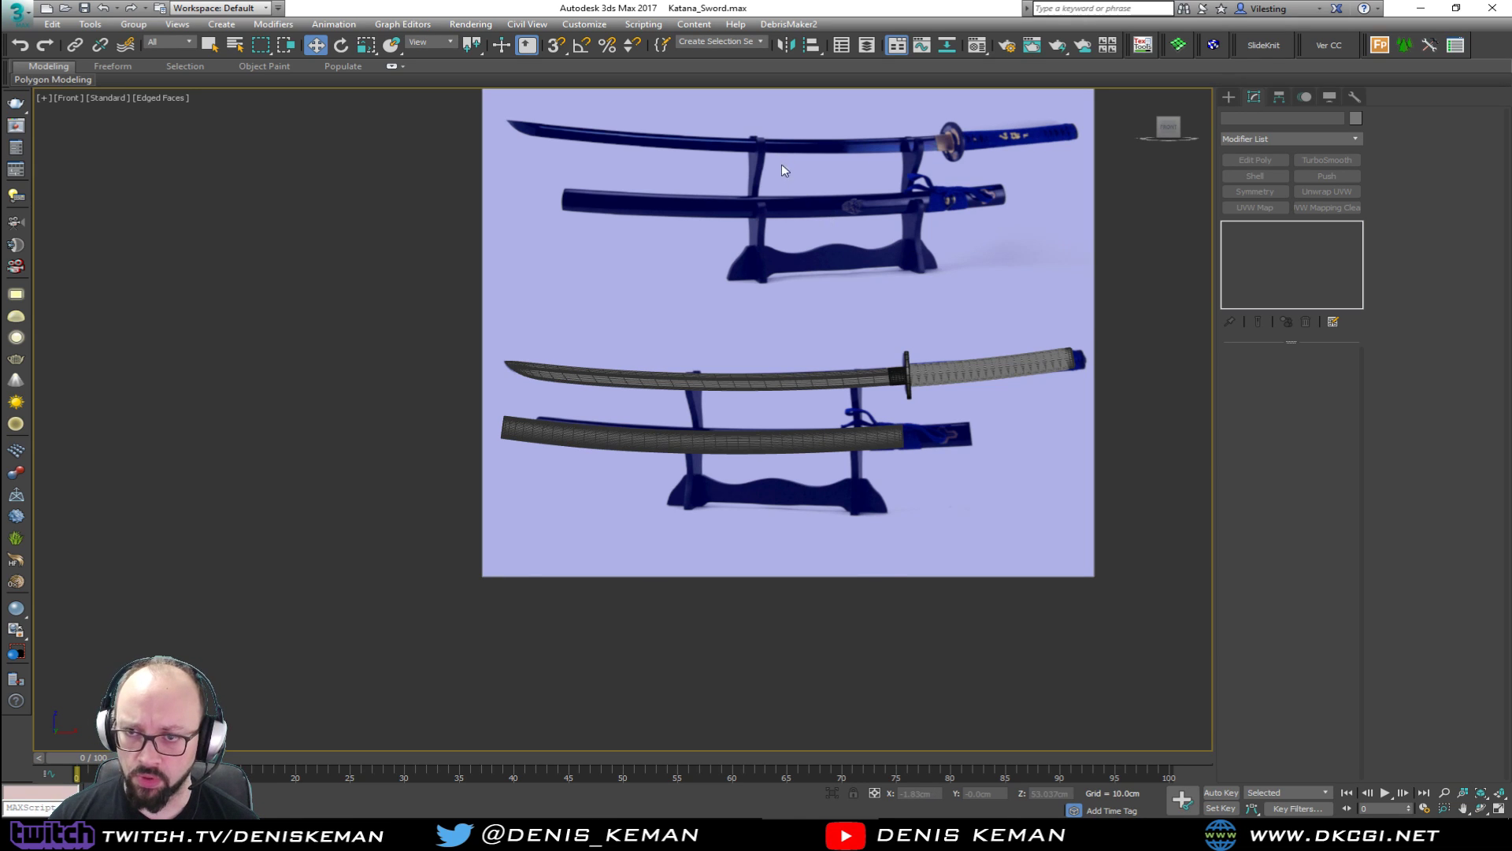
scroll(786, 189, up, 6)
scroll(805, 268, down, 4)
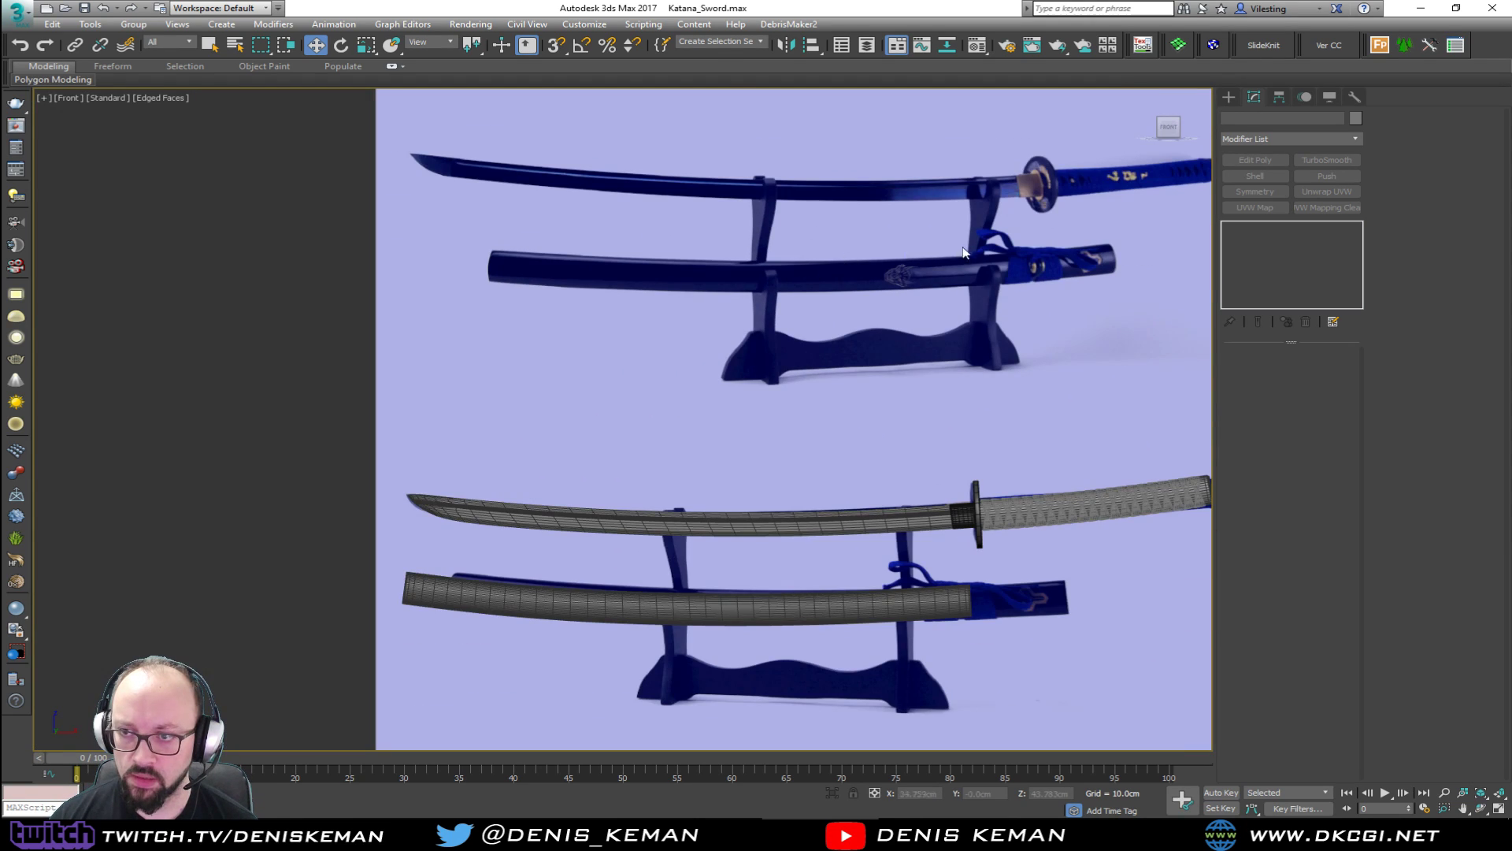
drag(794, 586, 765, 634)
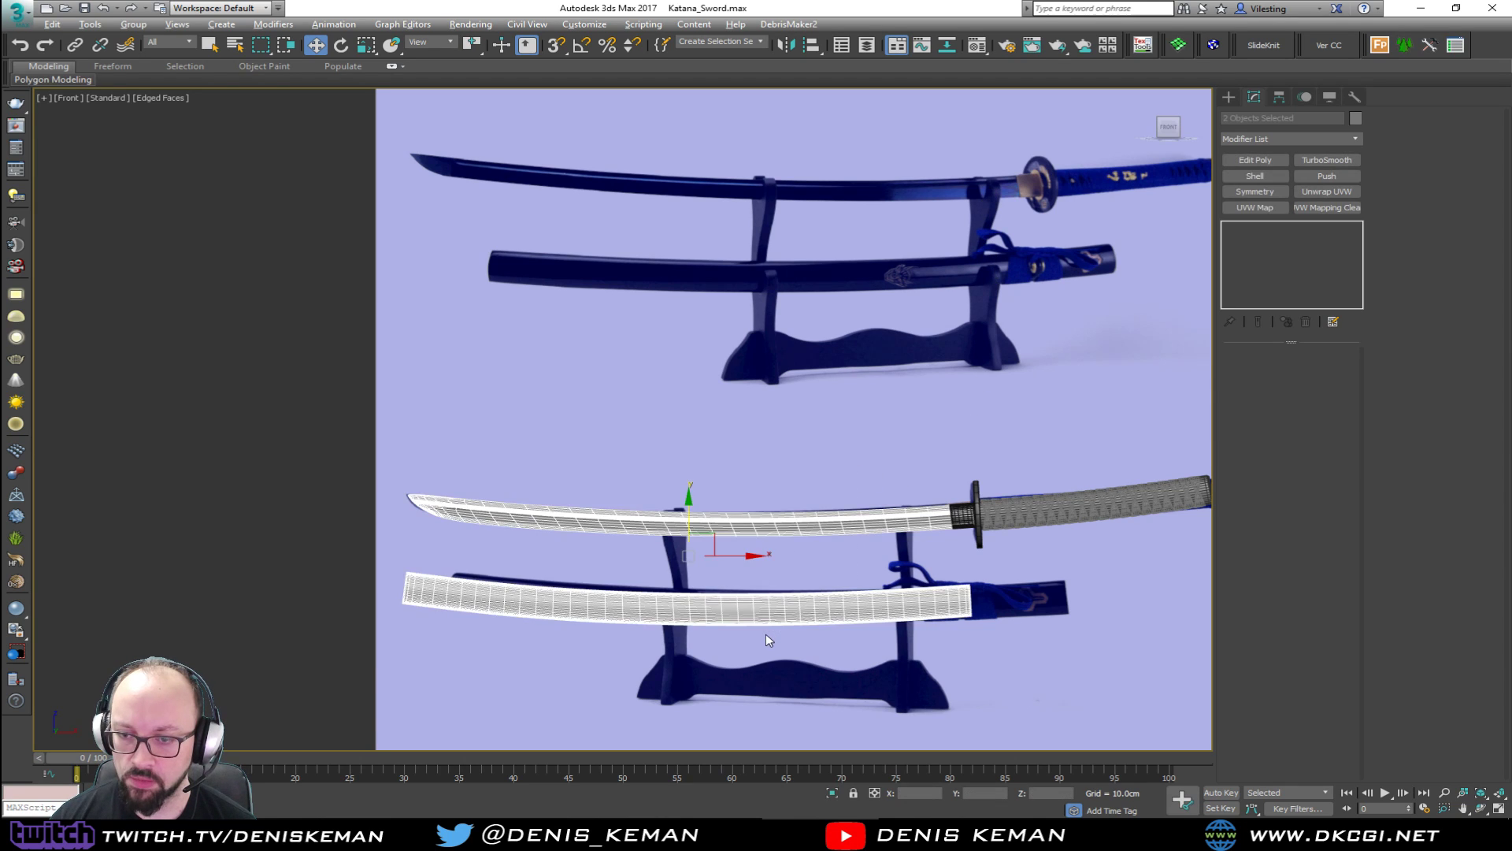
key(alt+q)
click(813, 400)
Frame the isolated blade and scabbard in a maximized left view with shaded display.
key(alt+w)
click(428, 479)
key(z)
click(431, 352)
click(432, 546)
key(alt+w)
middle_drag(637, 442, 639, 438)
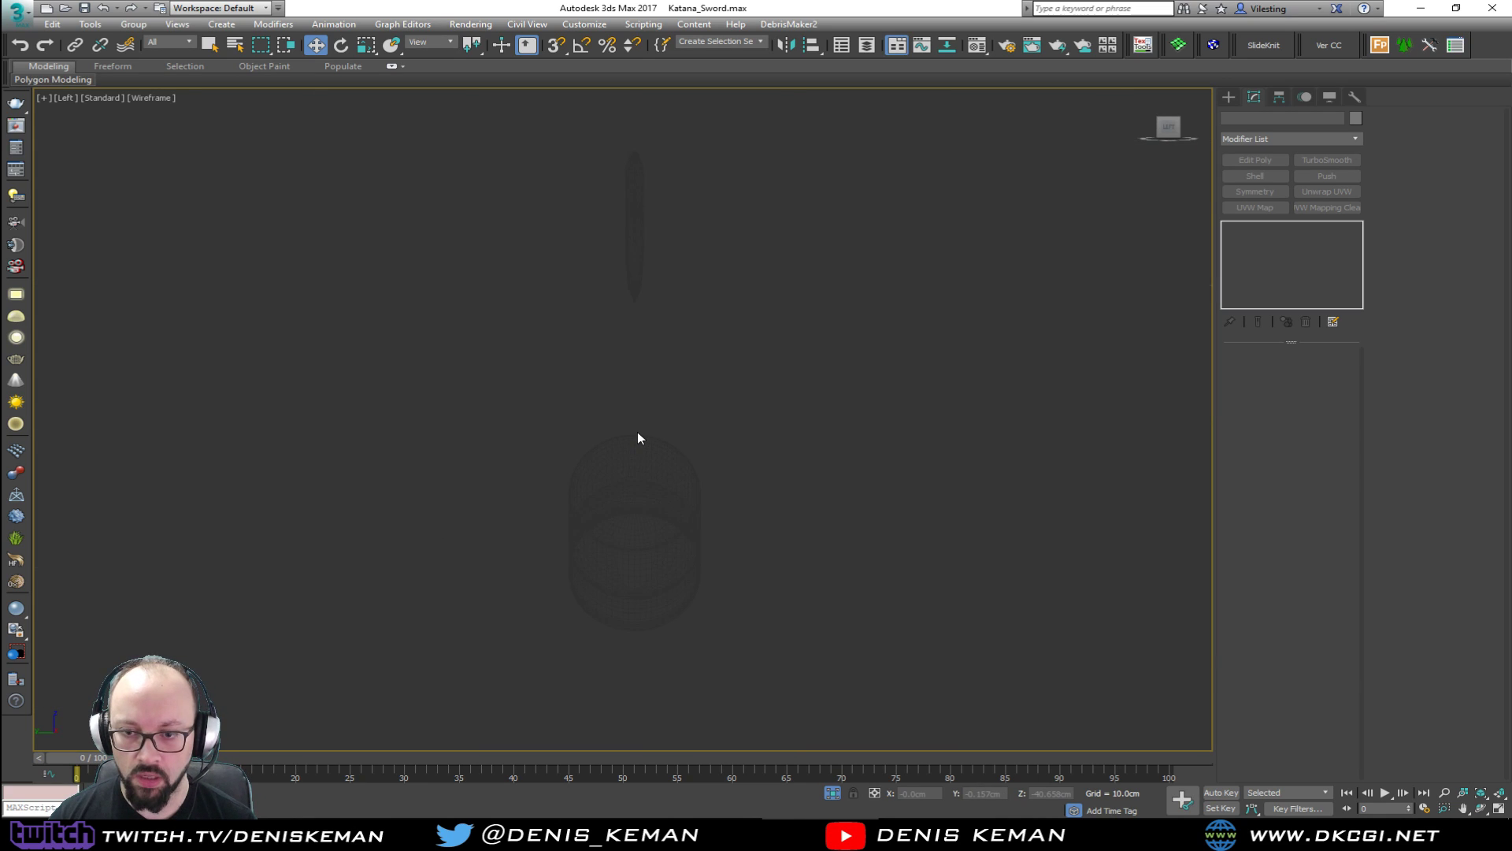
key(F3)
Start a Line spline for the stand support, tracing a V notch under the blade and the straight back edge down beside the scabbard.
right_click(675, 258)
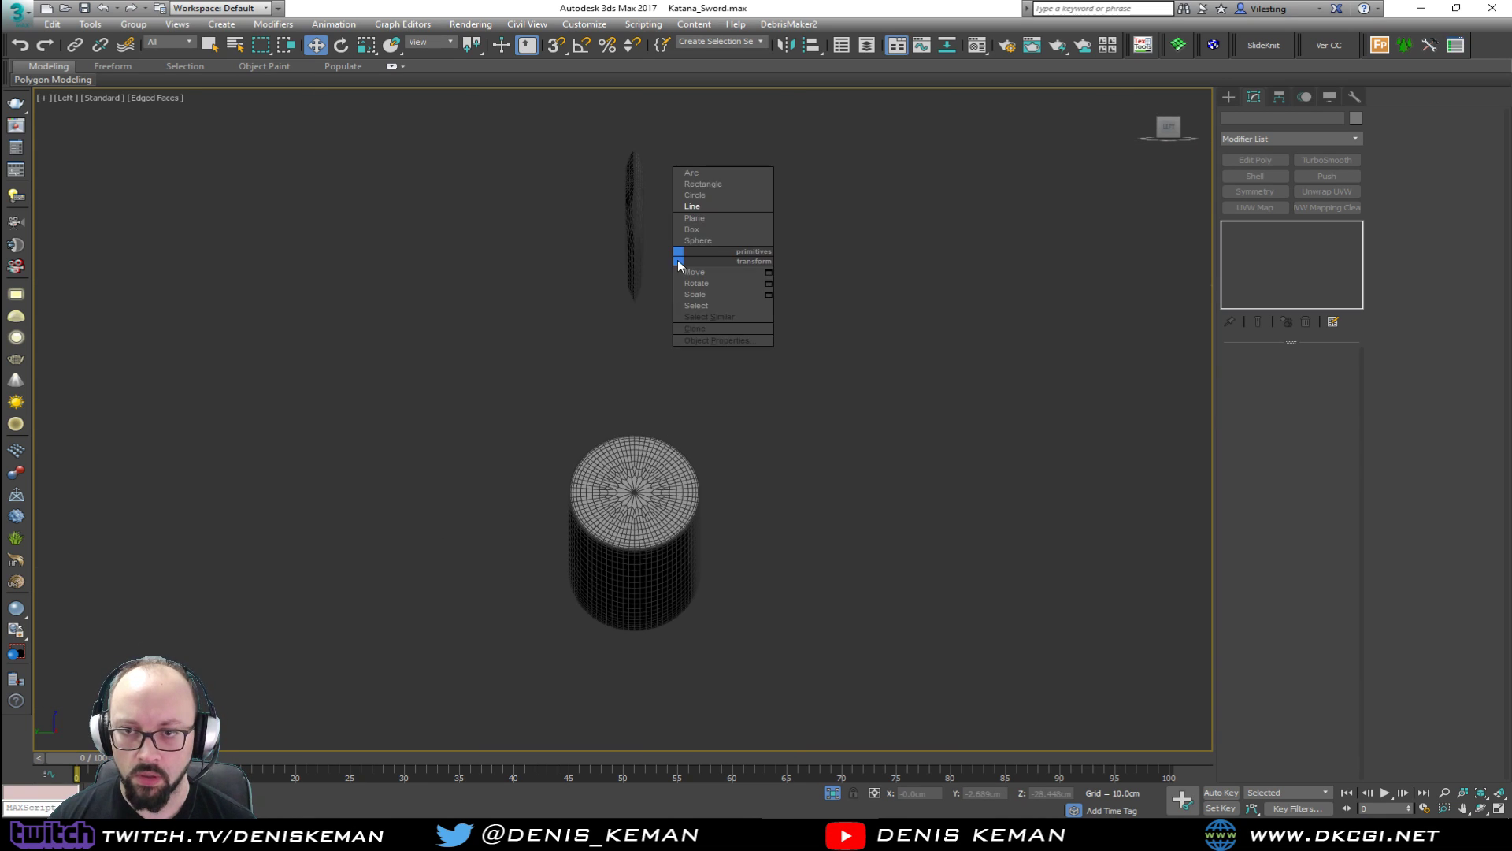
click(704, 208)
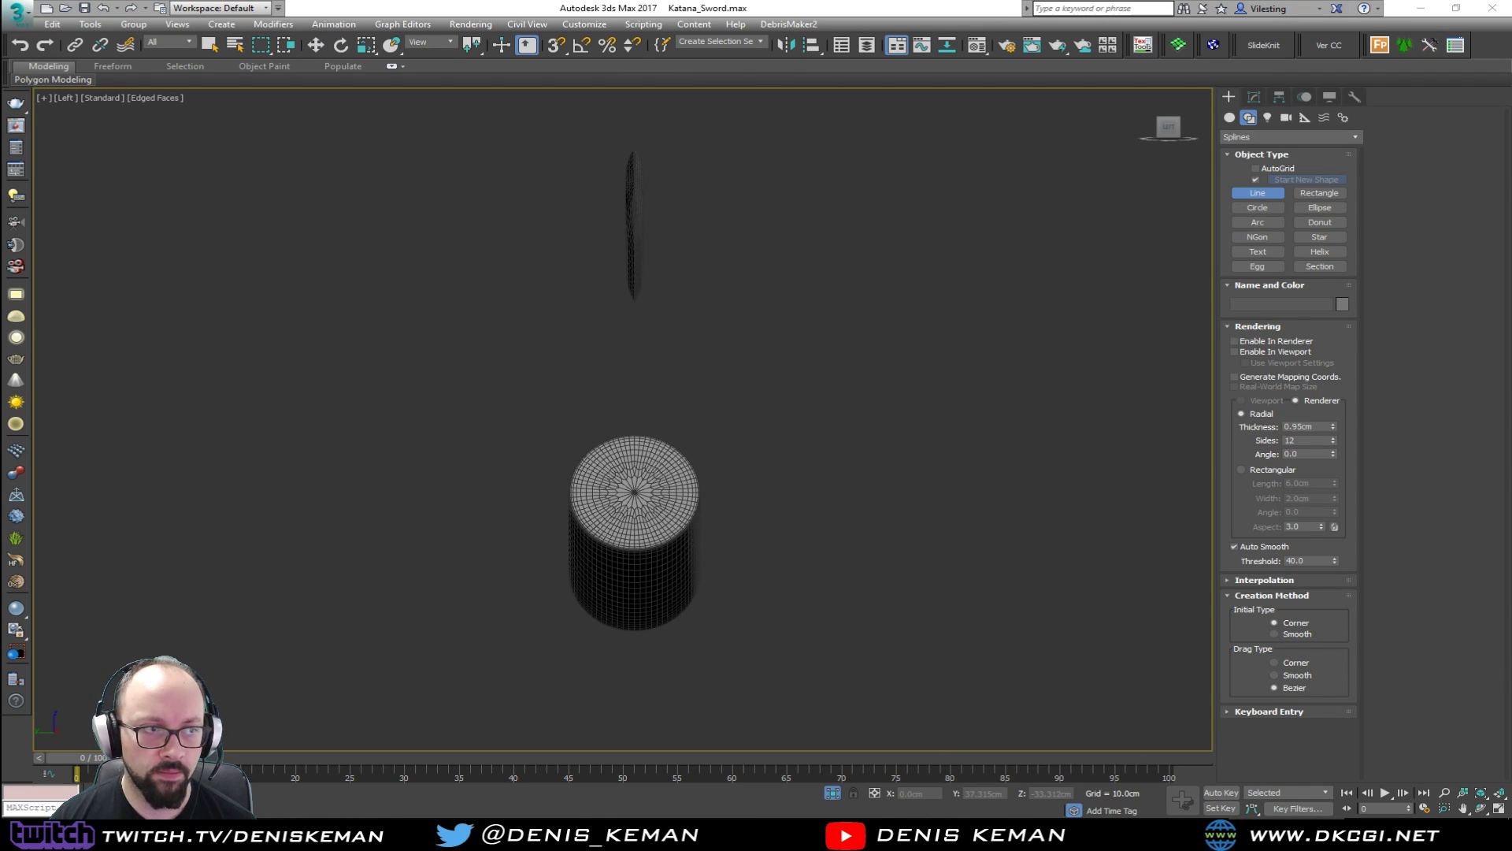
click(665, 239)
click(638, 309)
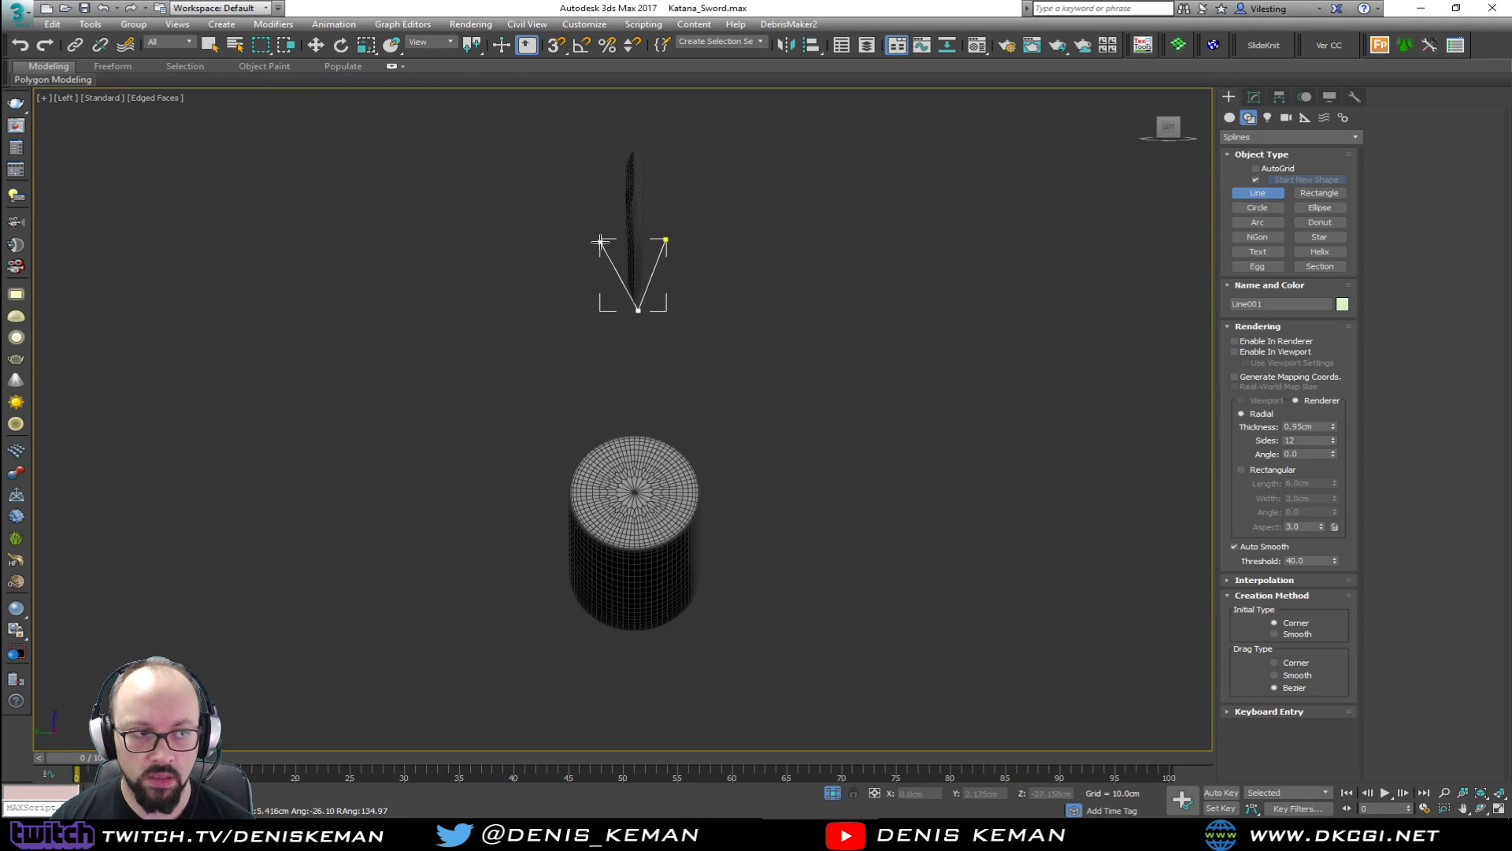
click(600, 242)
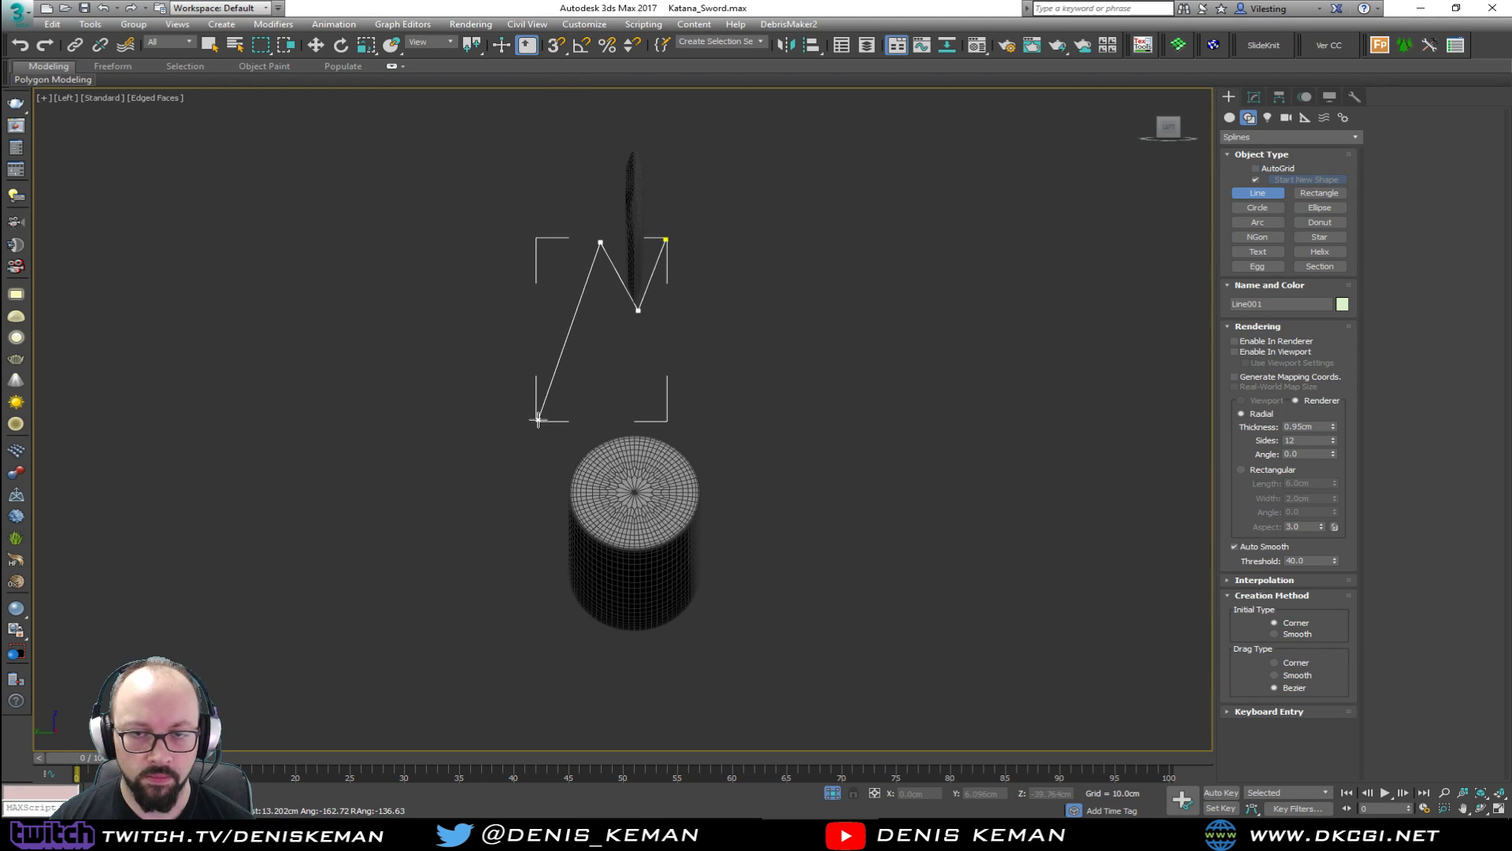
click(543, 329)
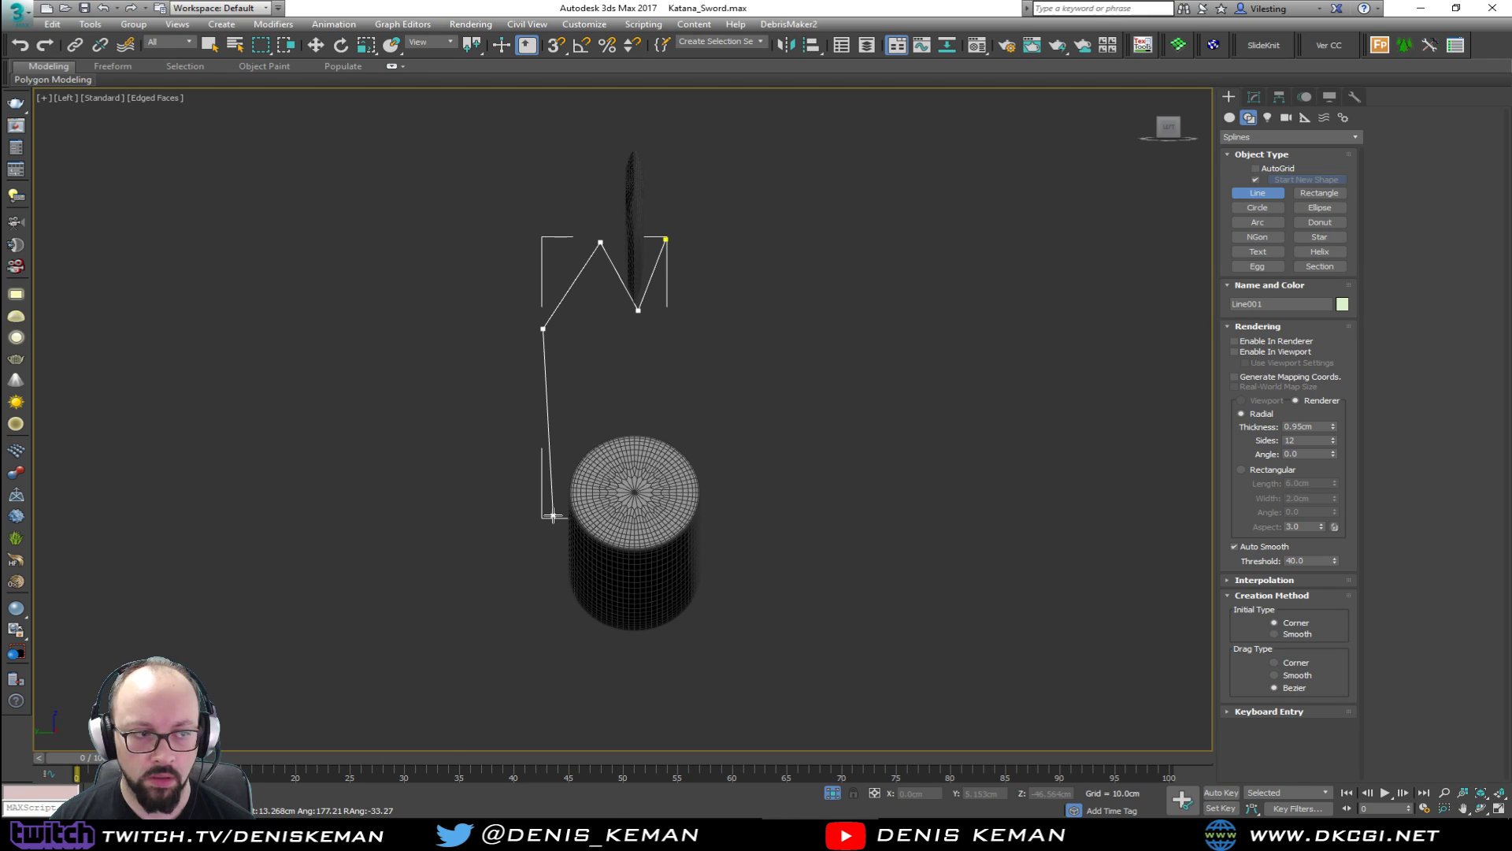
click(552, 515)
Continue the support outline across its flat base and up the front side to the lower prong beside the scabbard.
middle_drag(559, 717, 557, 523)
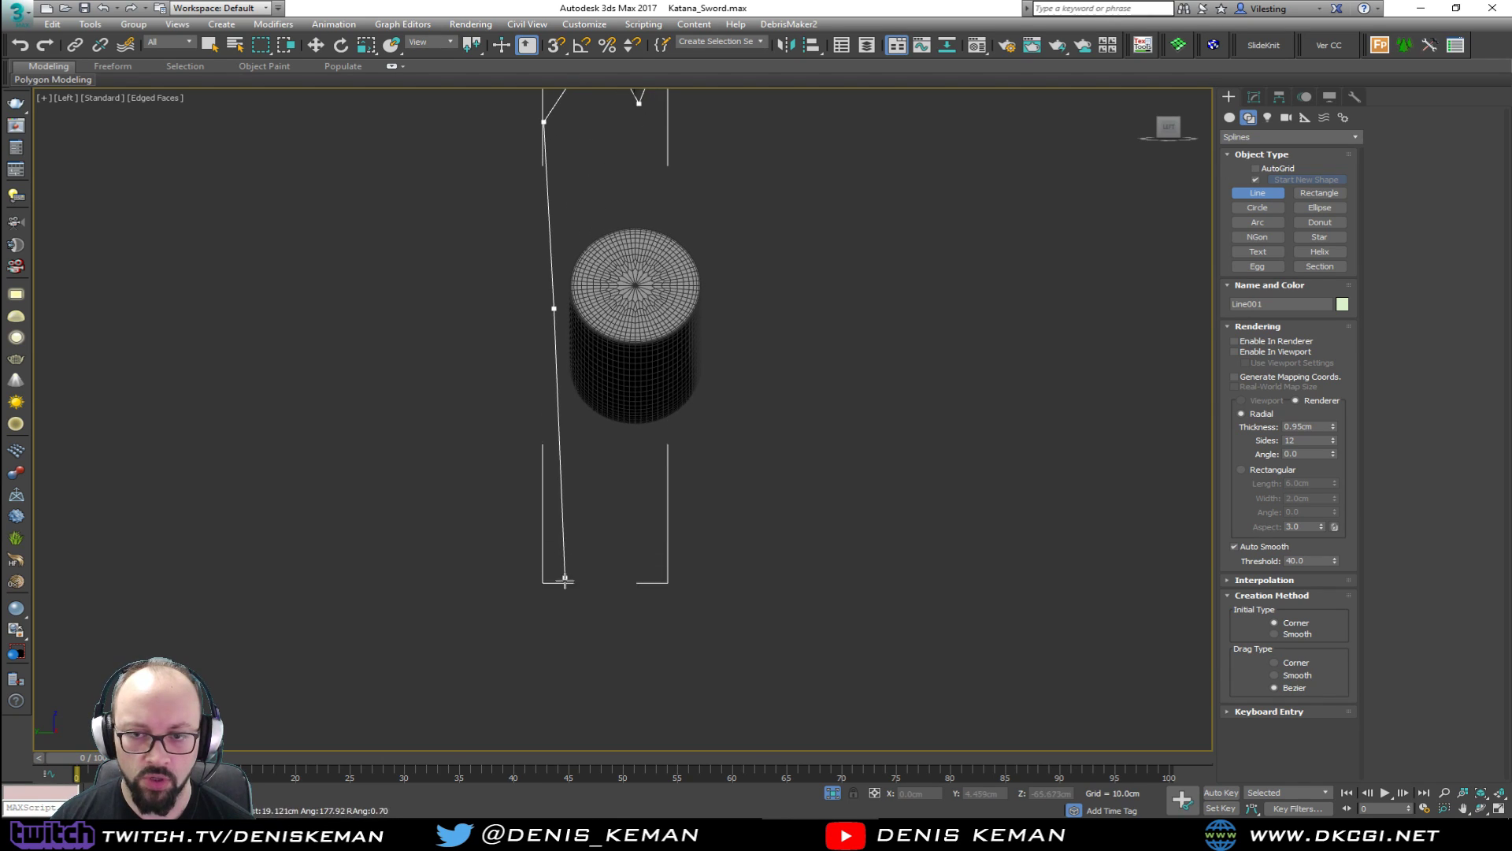
click(539, 668)
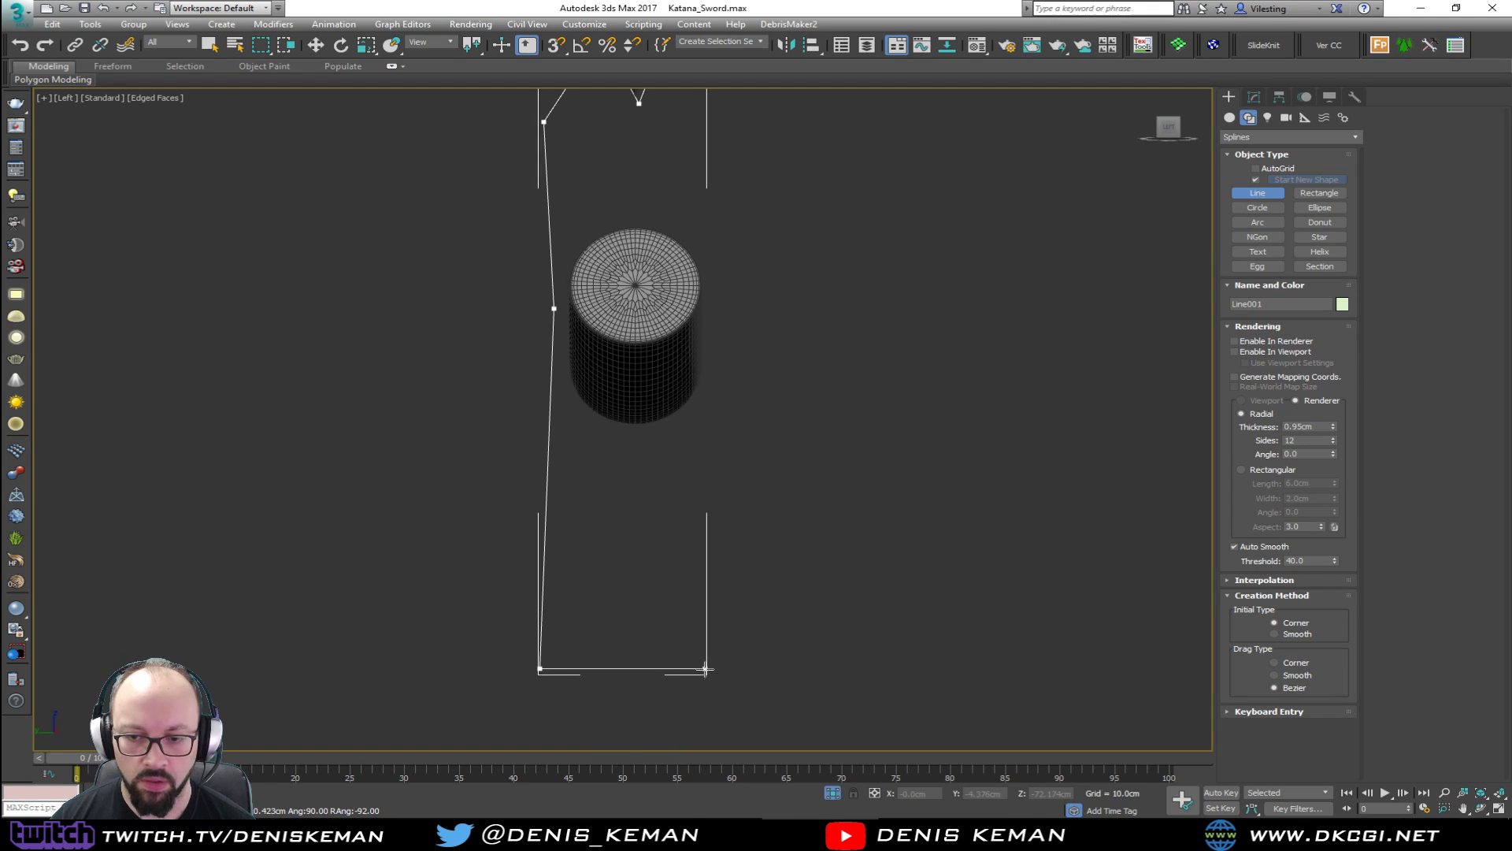
click(716, 467)
middle_drag(763, 296, 736, 442)
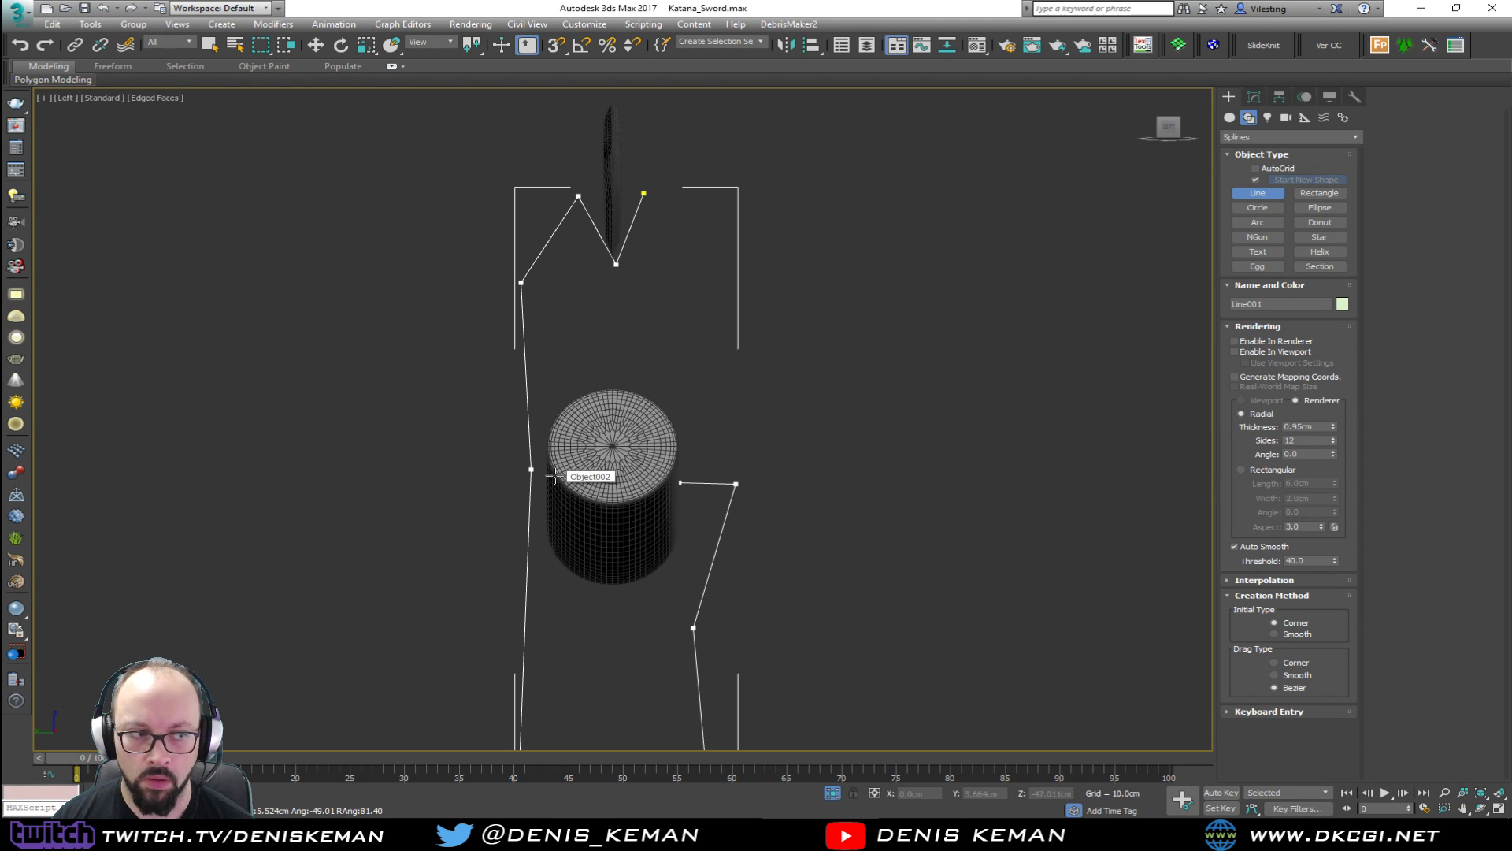
Trace the top of the scabbard cradle and the upper arm back to the first point, and close the spline.
click(573, 397)
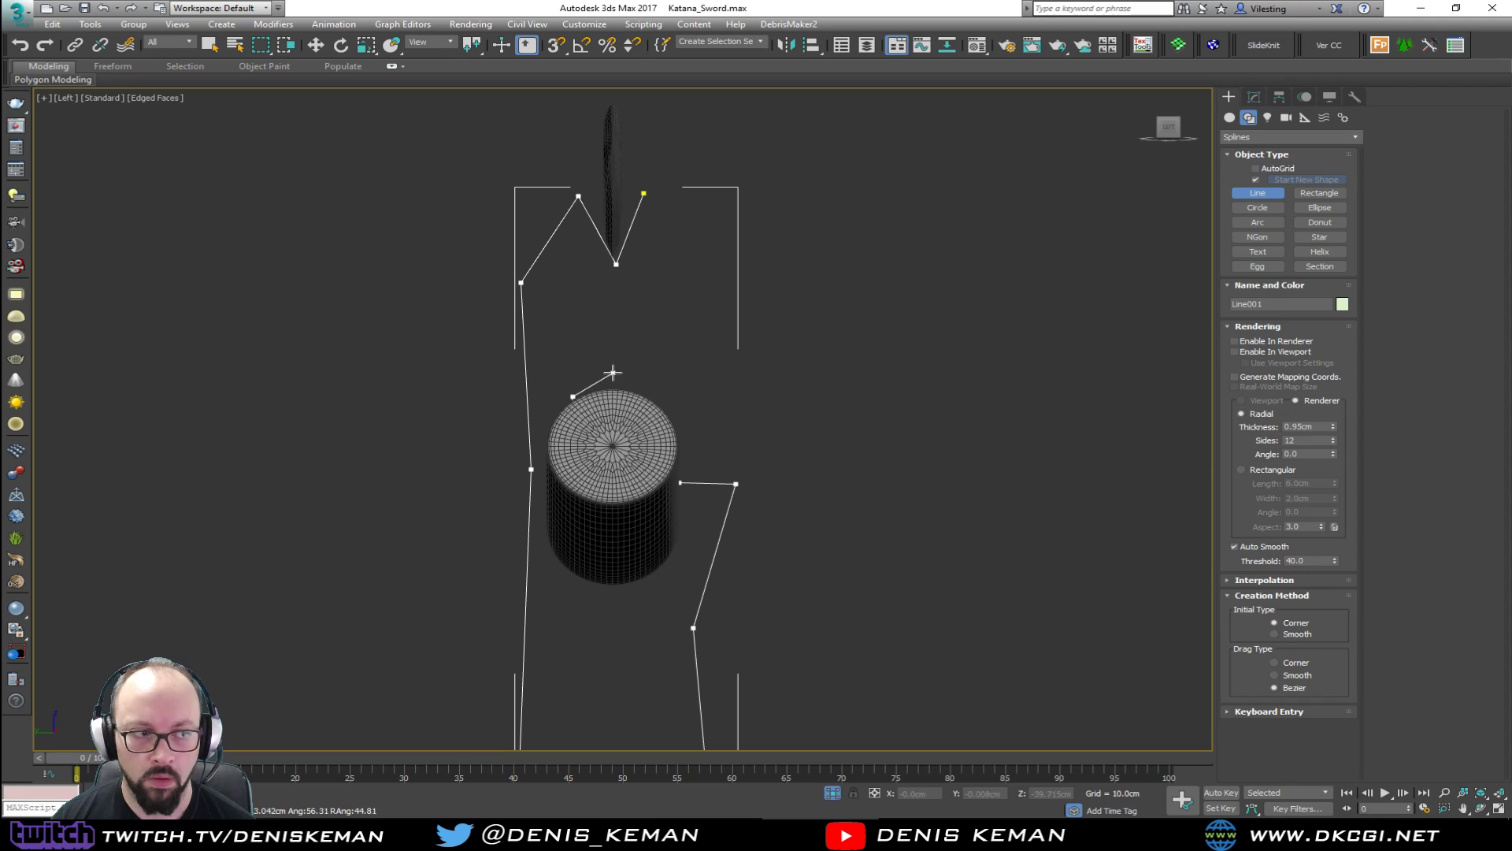
click(685, 347)
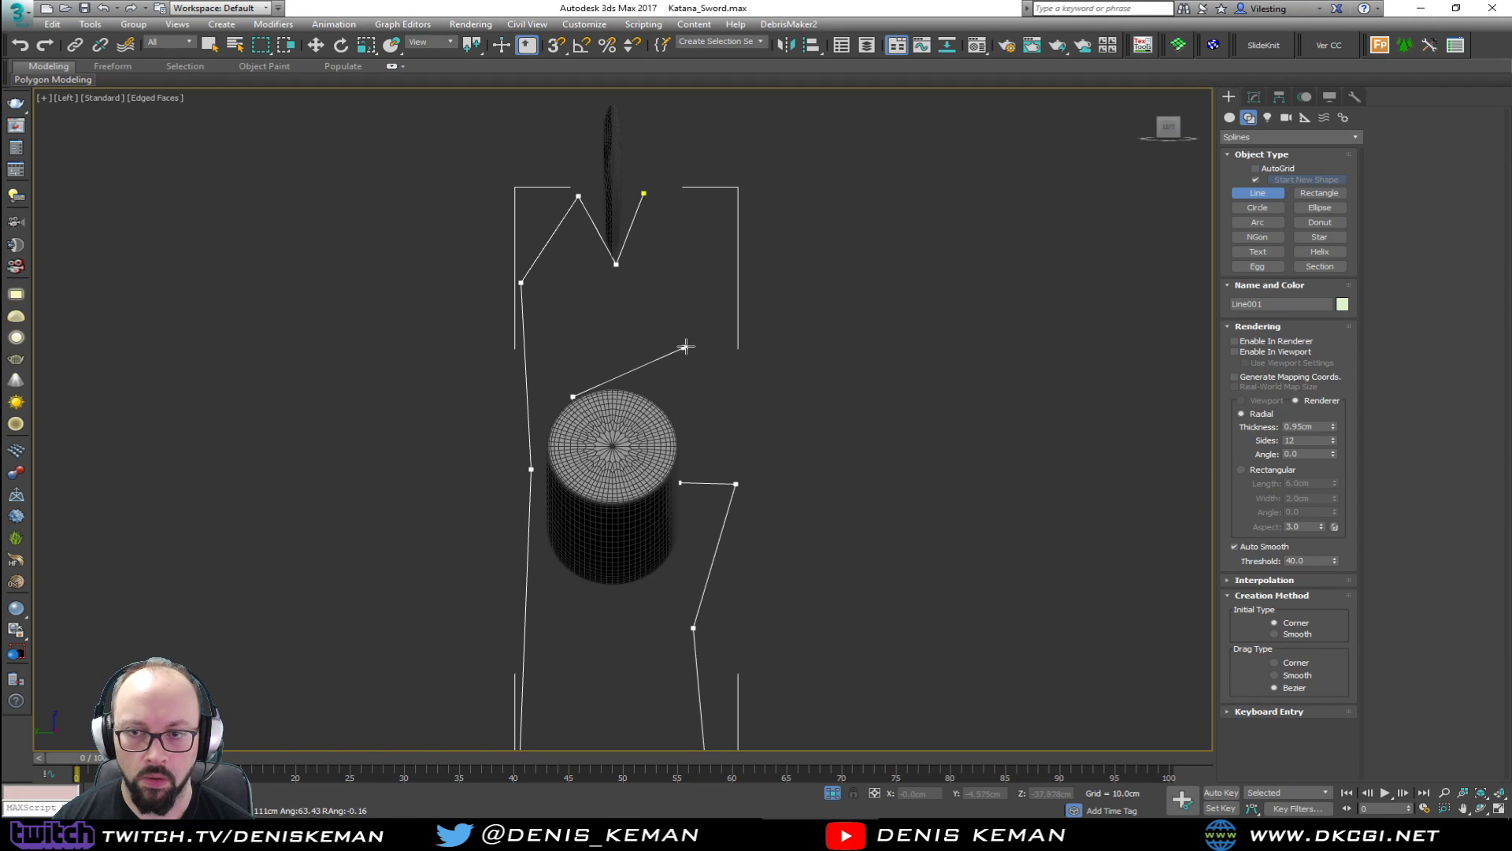
click(692, 267)
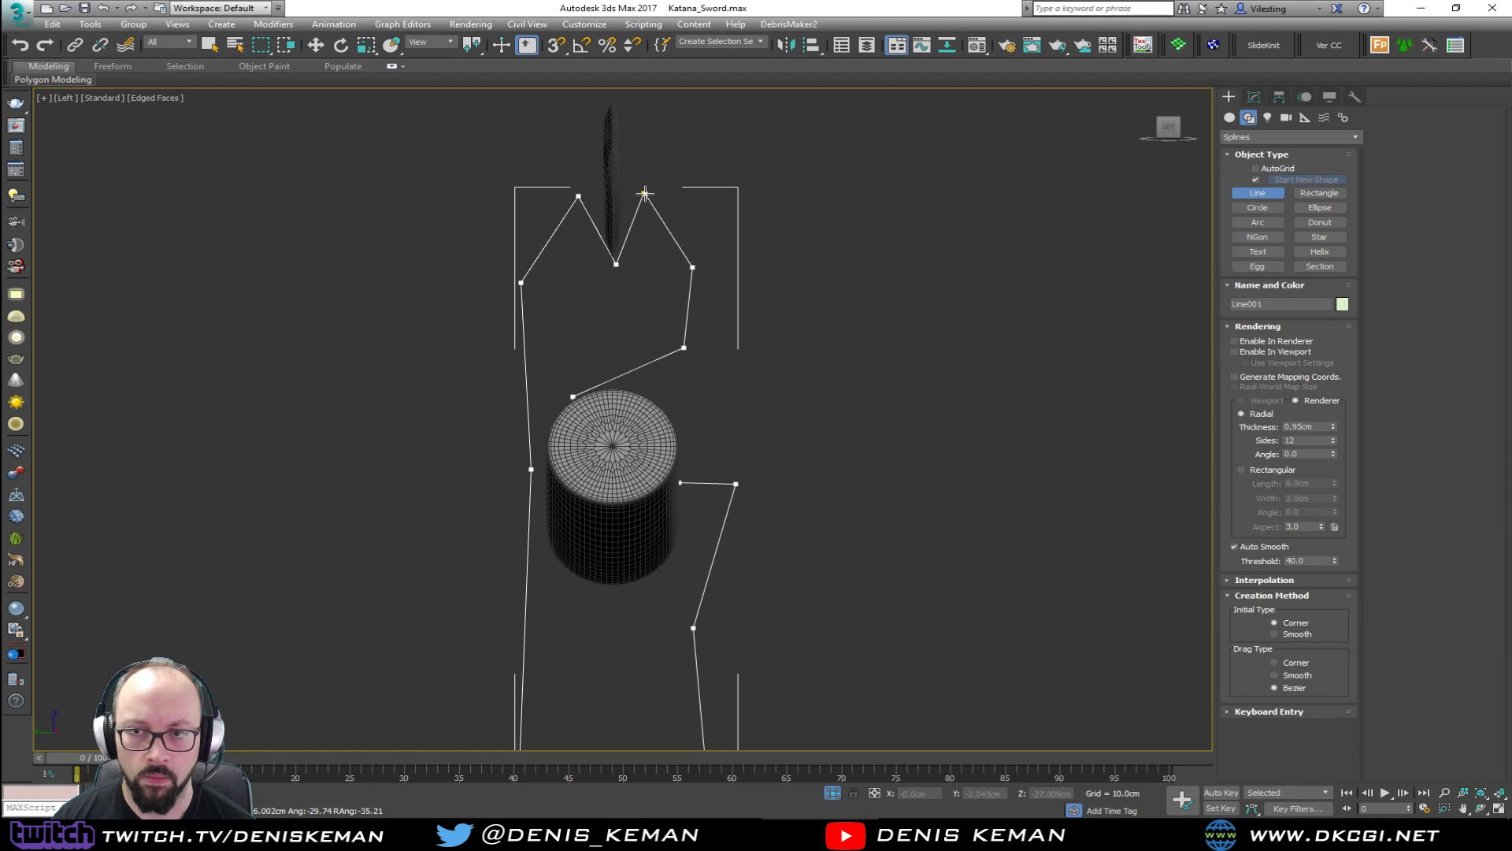
click(645, 193)
click(735, 463)
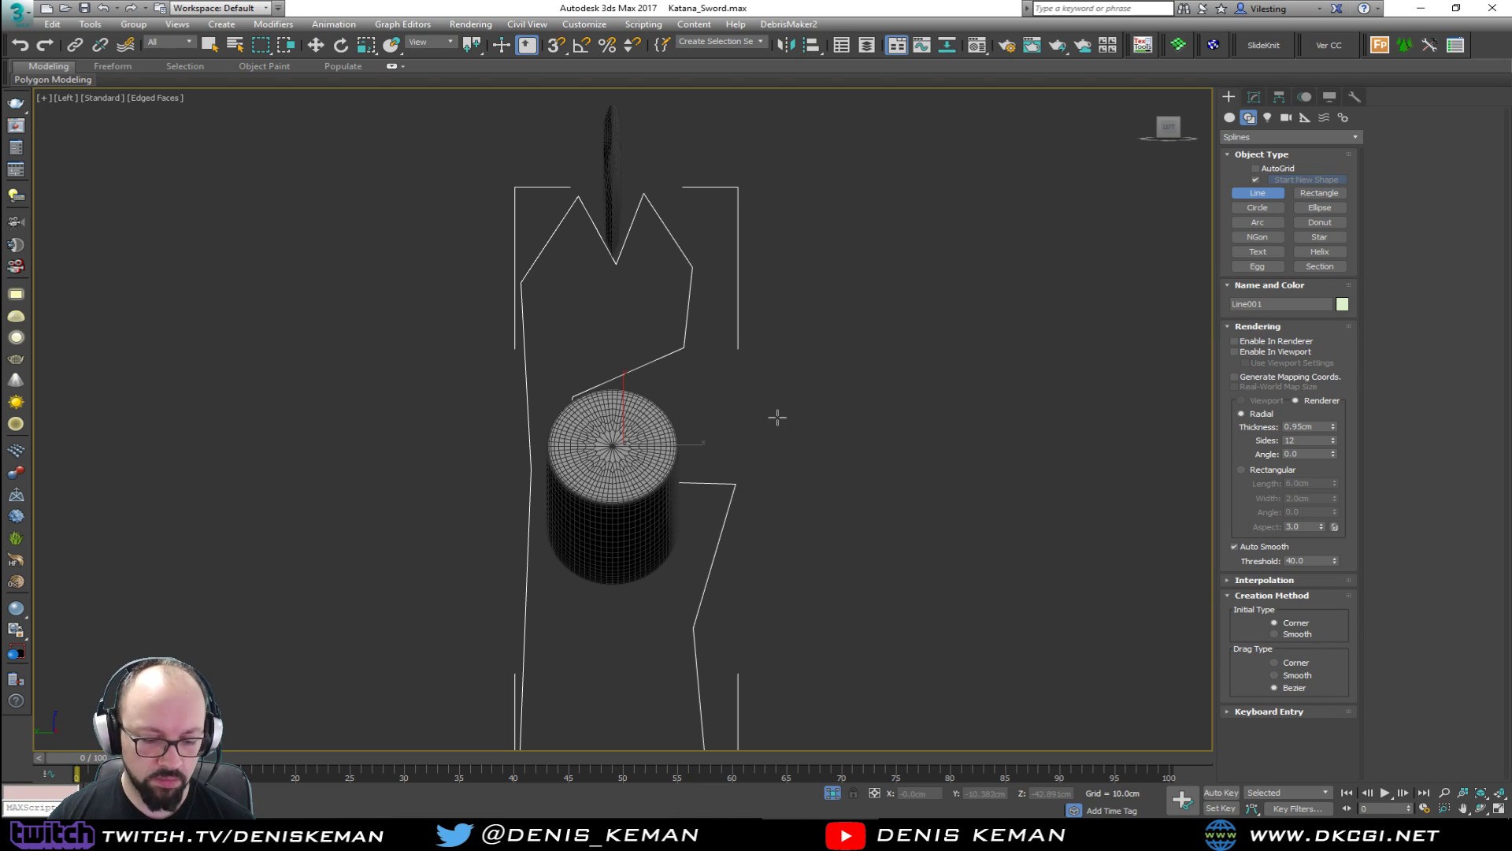
In the perspective view, move the support outline along the X axis toward the blade tip to about X -43.2 cm.
key(alt+w)
right_click(913, 529)
key(alt+w)
key(F4)
scroll(626, 545, up, 5)
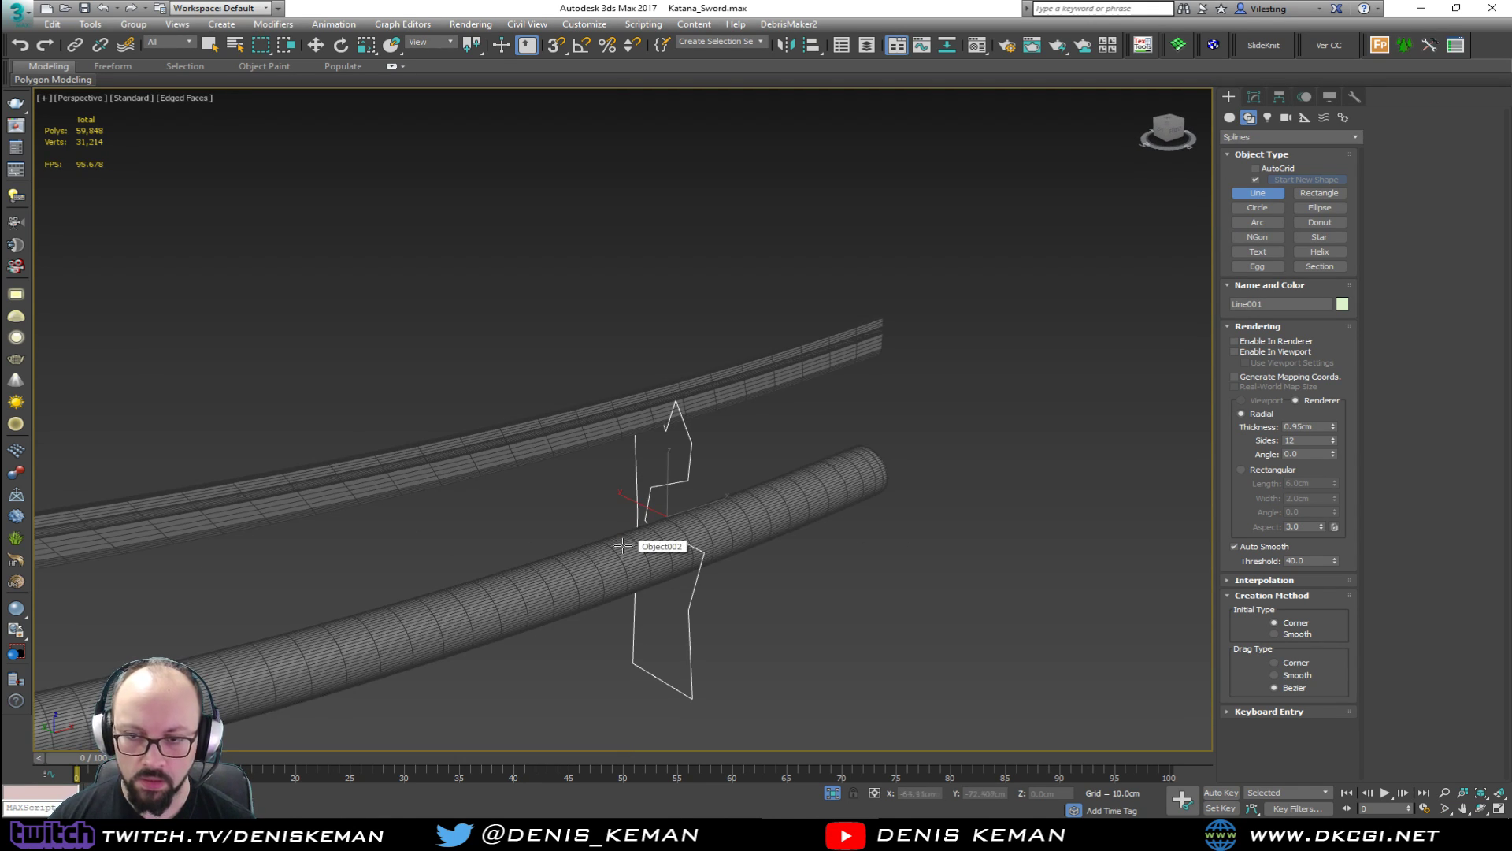
scroll(765, 480, down, 3)
scroll(759, 441, up, 2)
click(1254, 96)
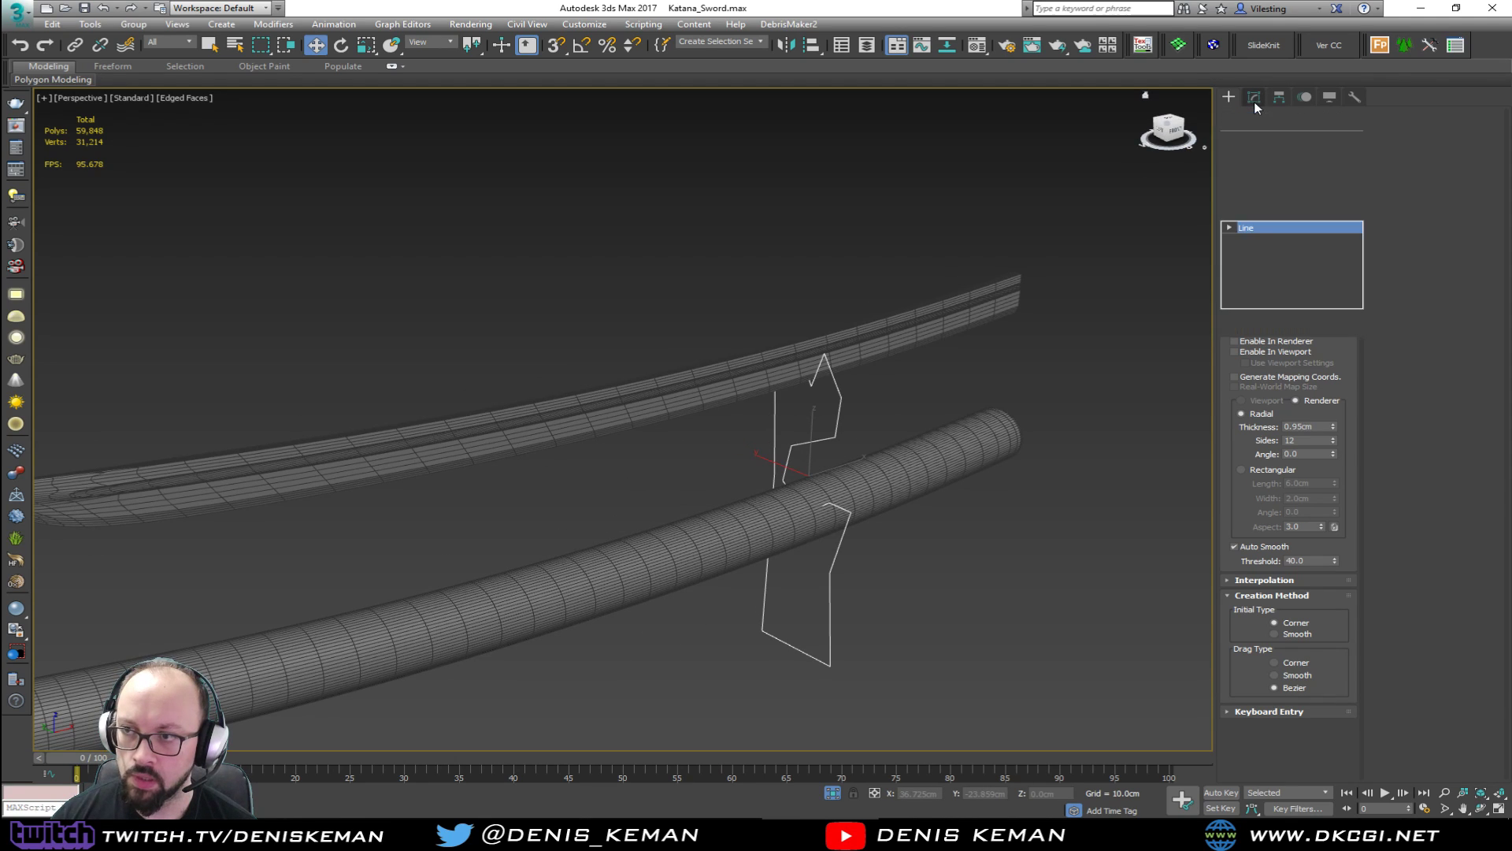
key(w)
scroll(961, 375, down, 3)
drag(954, 379, 788, 441)
key(z)
alt+middle_drag(765, 474, 797, 449)
scroll(762, 477, down, 3)
In the left wireframe view, convert the cradle's back vertex to Smooth and shift it slightly outward.
key(alt+w)
middle_click(425, 567)
key(alt+w)
scroll(419, 593, up, 4)
key(F3)
key(1)
click(482, 470)
right_click(484, 467)
click(465, 395)
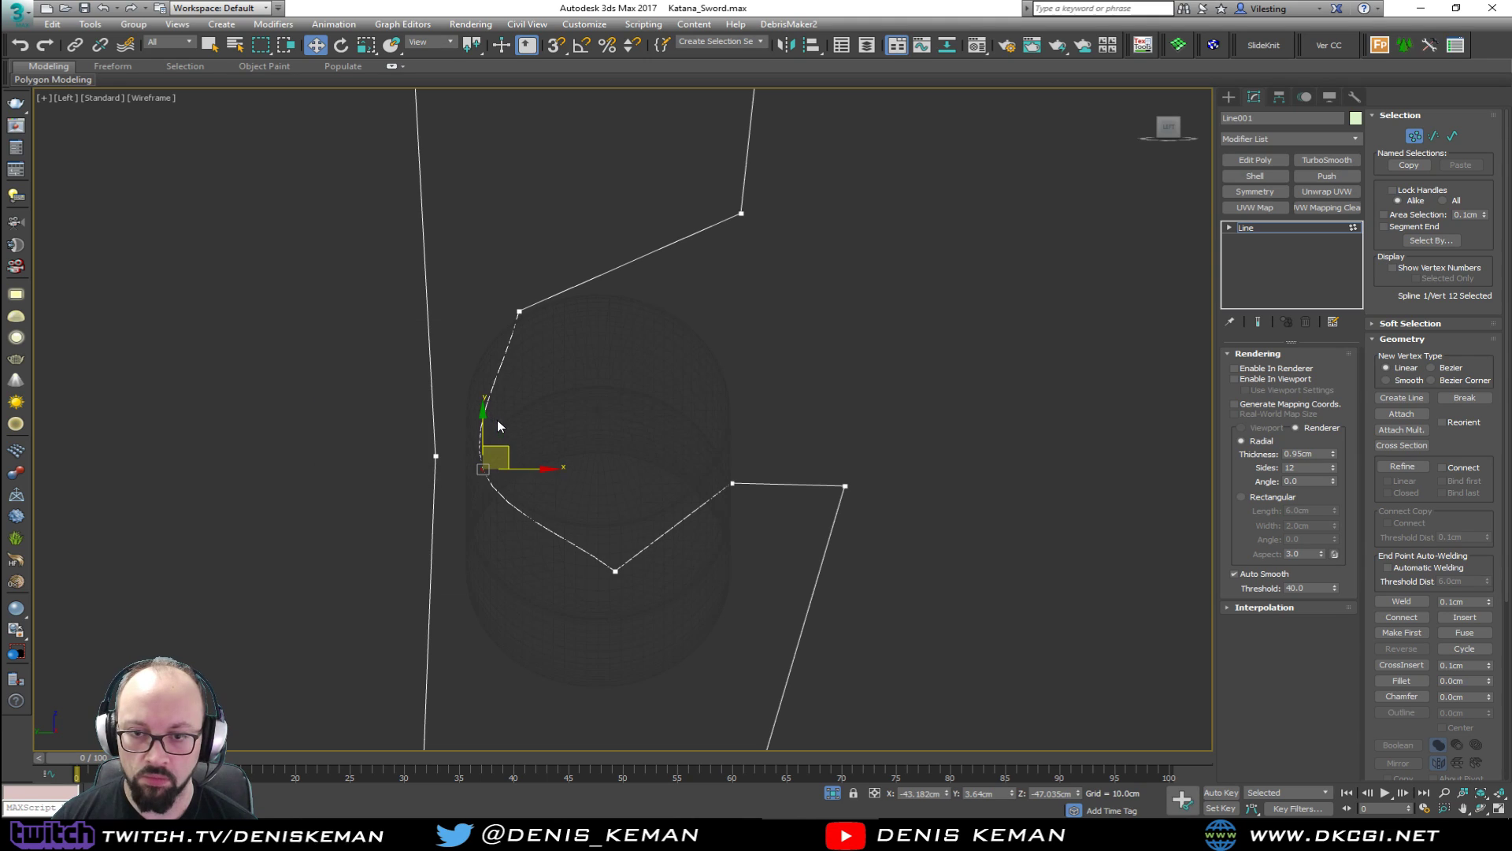
Convert the cradle's bottom vertex and the vertex at the lower prong's inner edge to Smooth and nudge both into place.
click(615, 570)
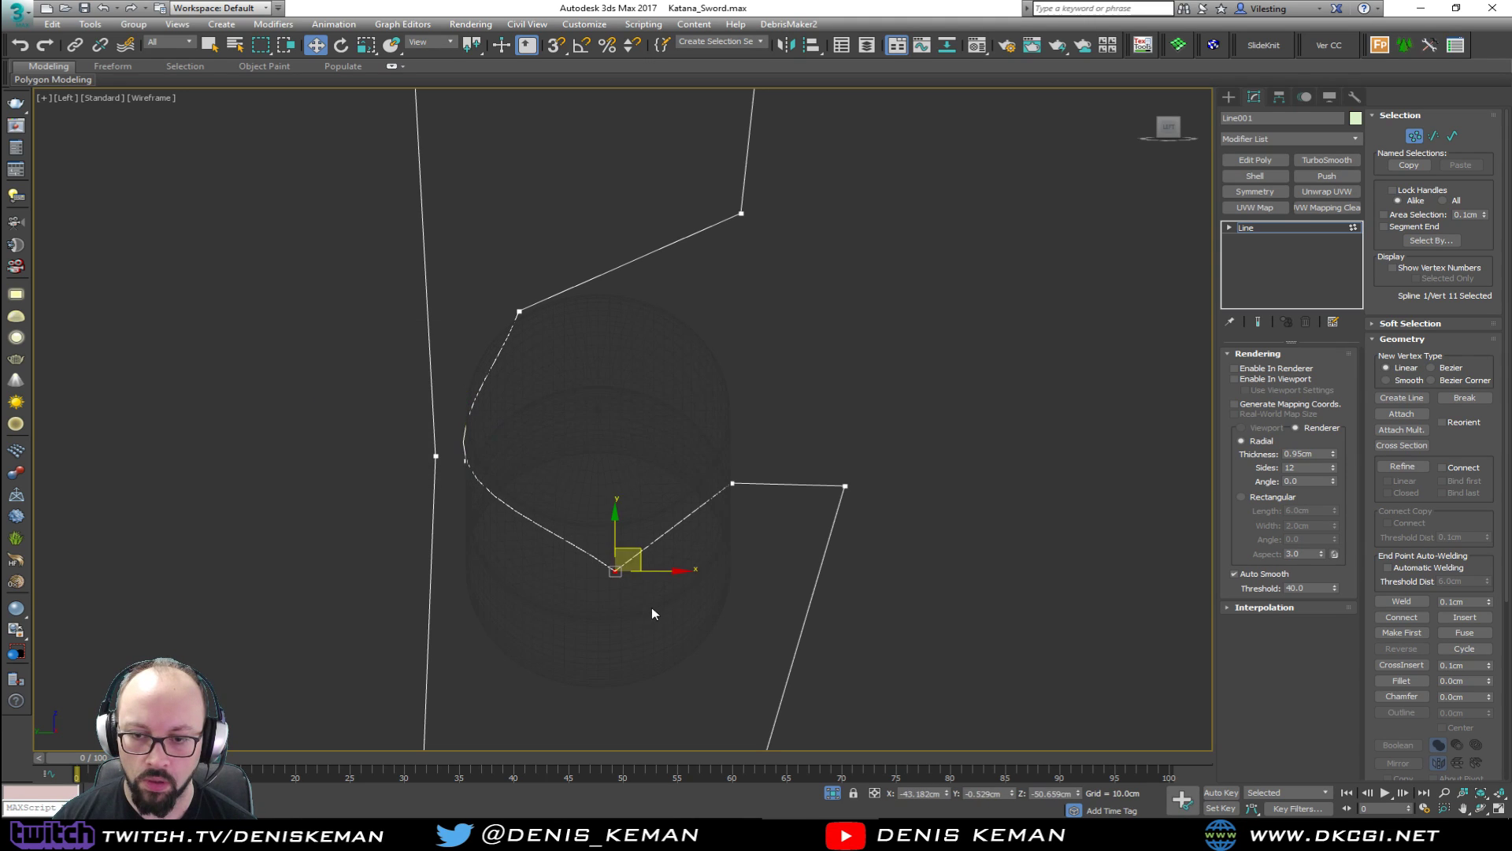
right_click(616, 569)
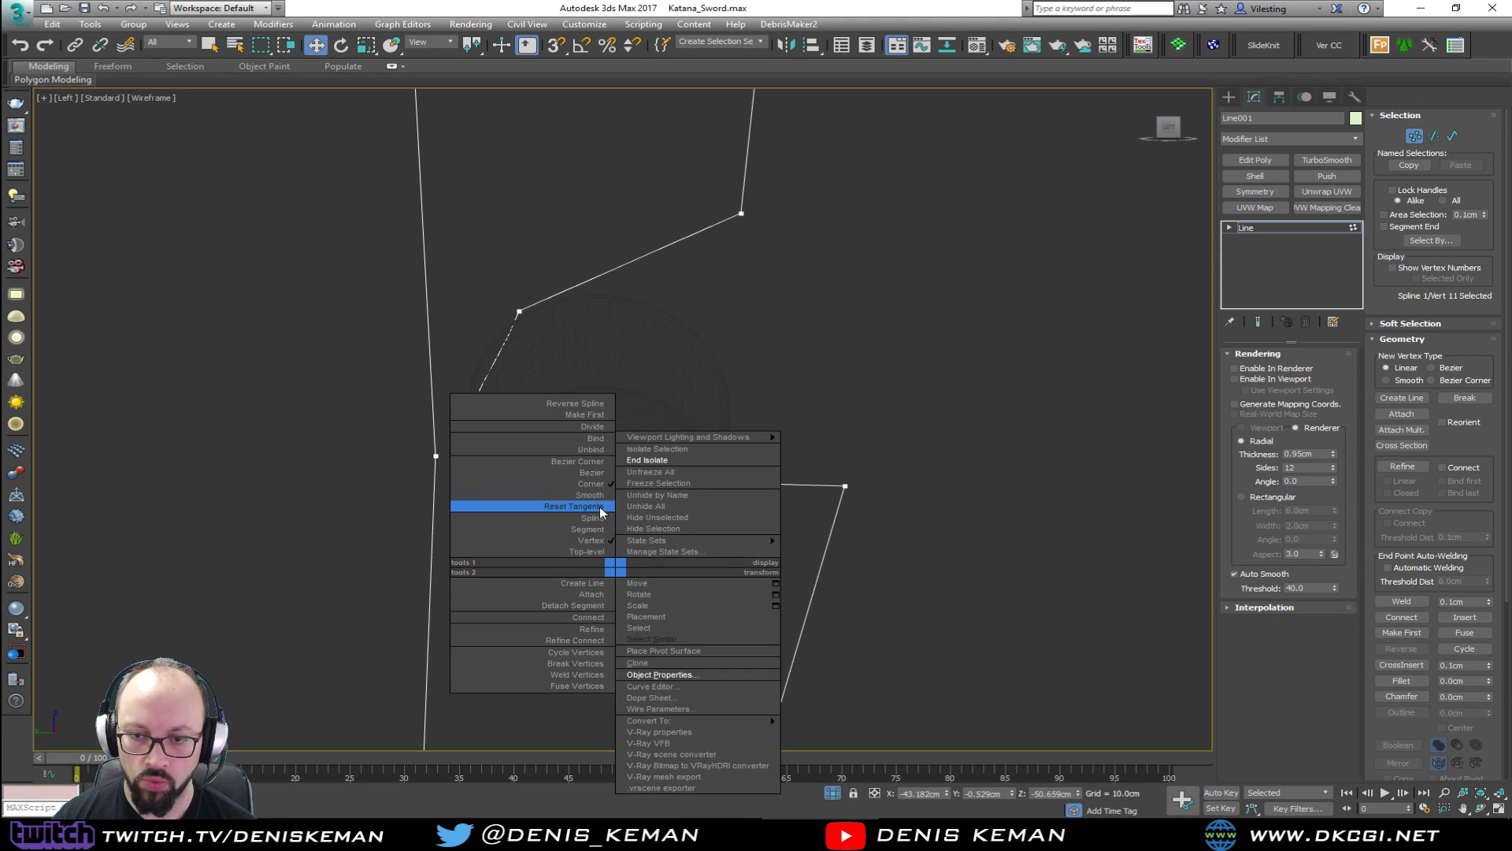
click(601, 496)
drag(638, 554, 614, 546)
click(736, 485)
right_click(741, 486)
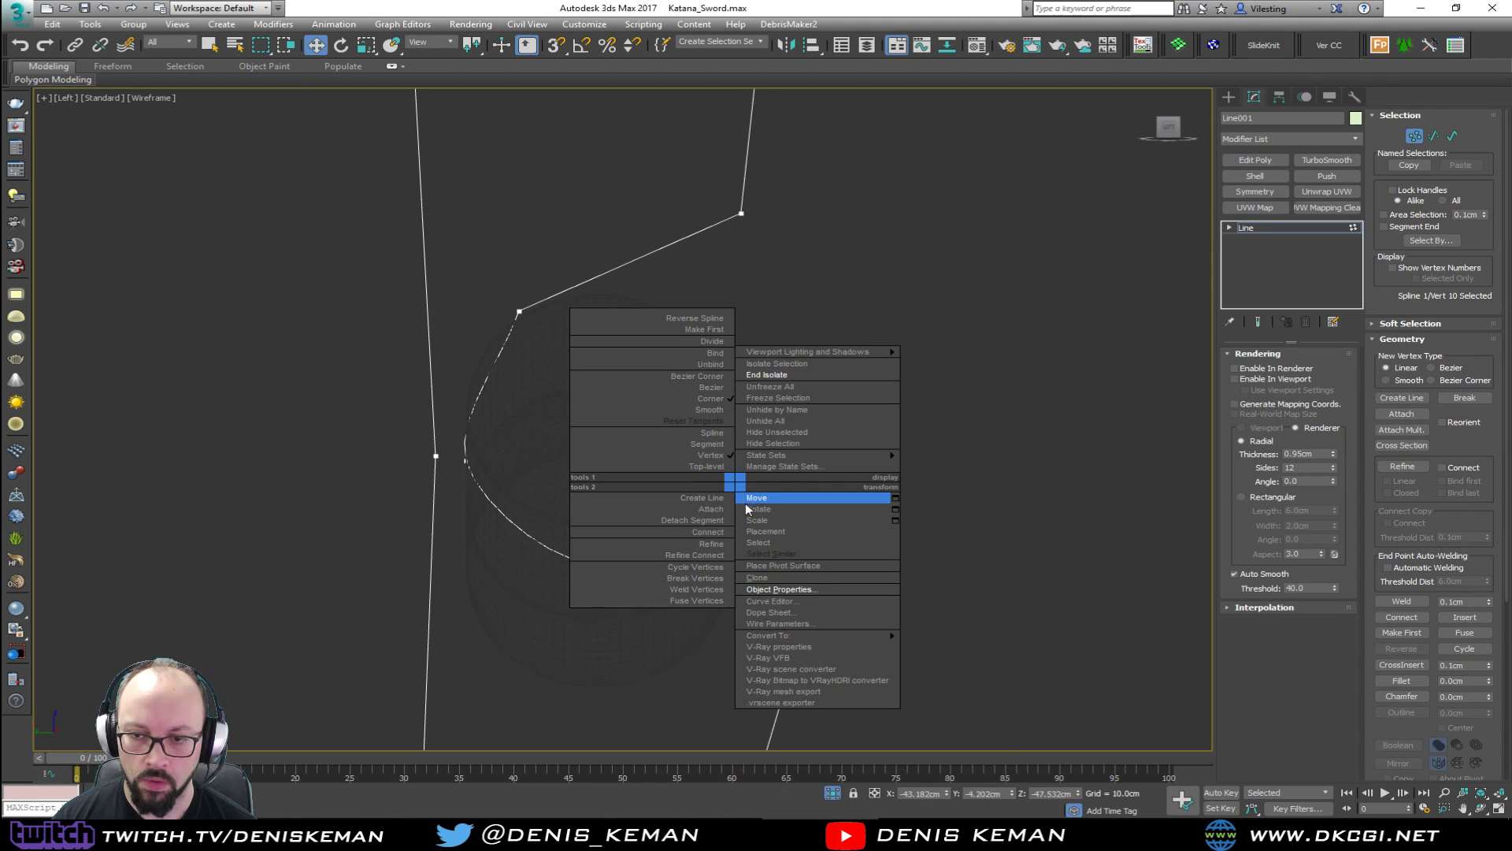
click(716, 411)
drag(757, 460, 766, 461)
Convert the vertex at the cradle's upper back to Smooth.
click(520, 313)
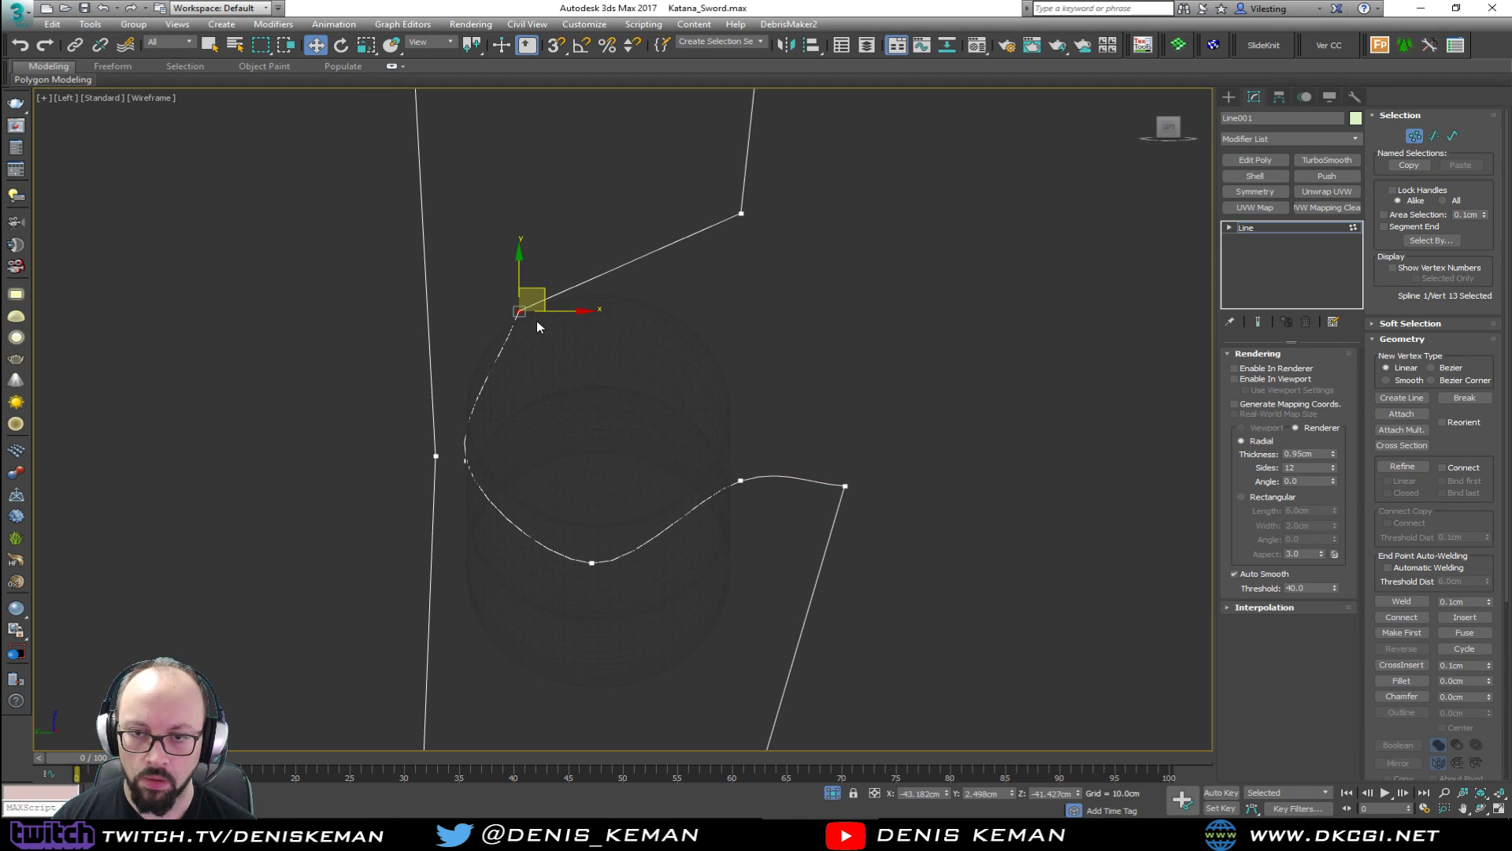
right_click(534, 317)
click(496, 245)
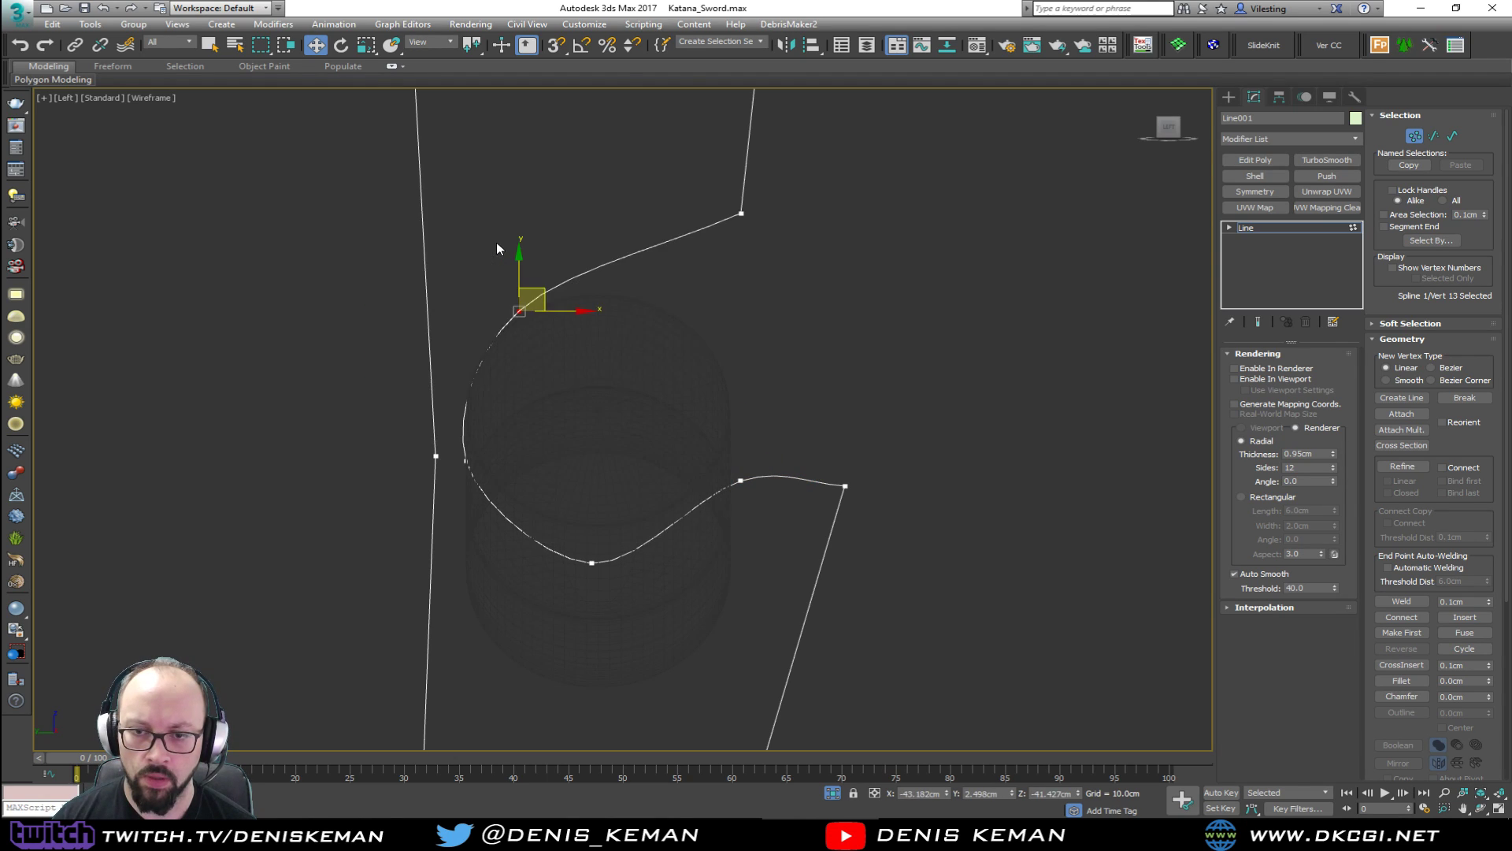
Fillet the lower prong's outer tip vertex by about 1.46 cm.
middle_drag(745, 419, 711, 491)
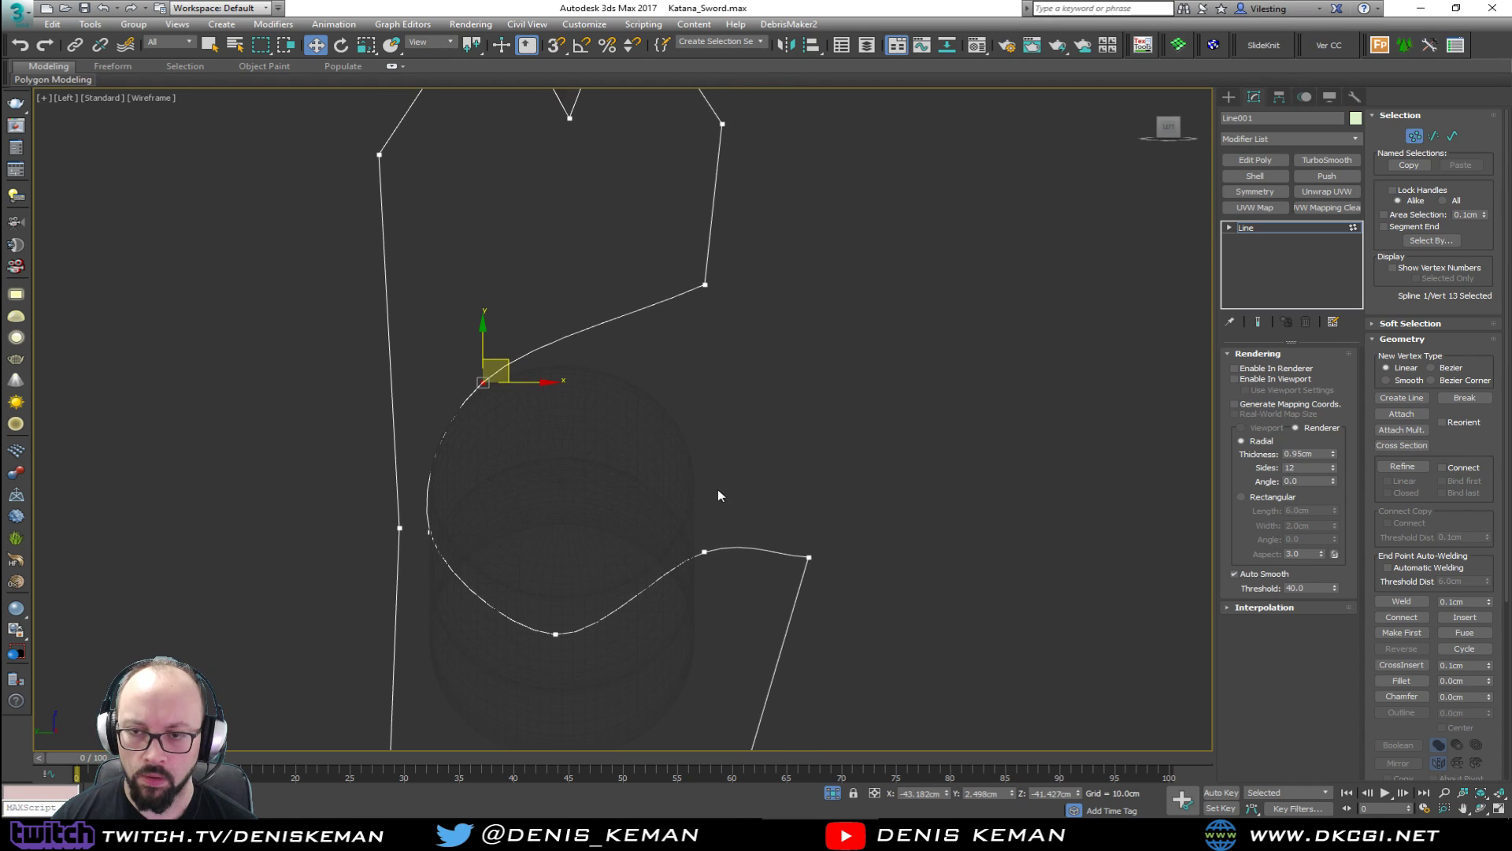
click(808, 557)
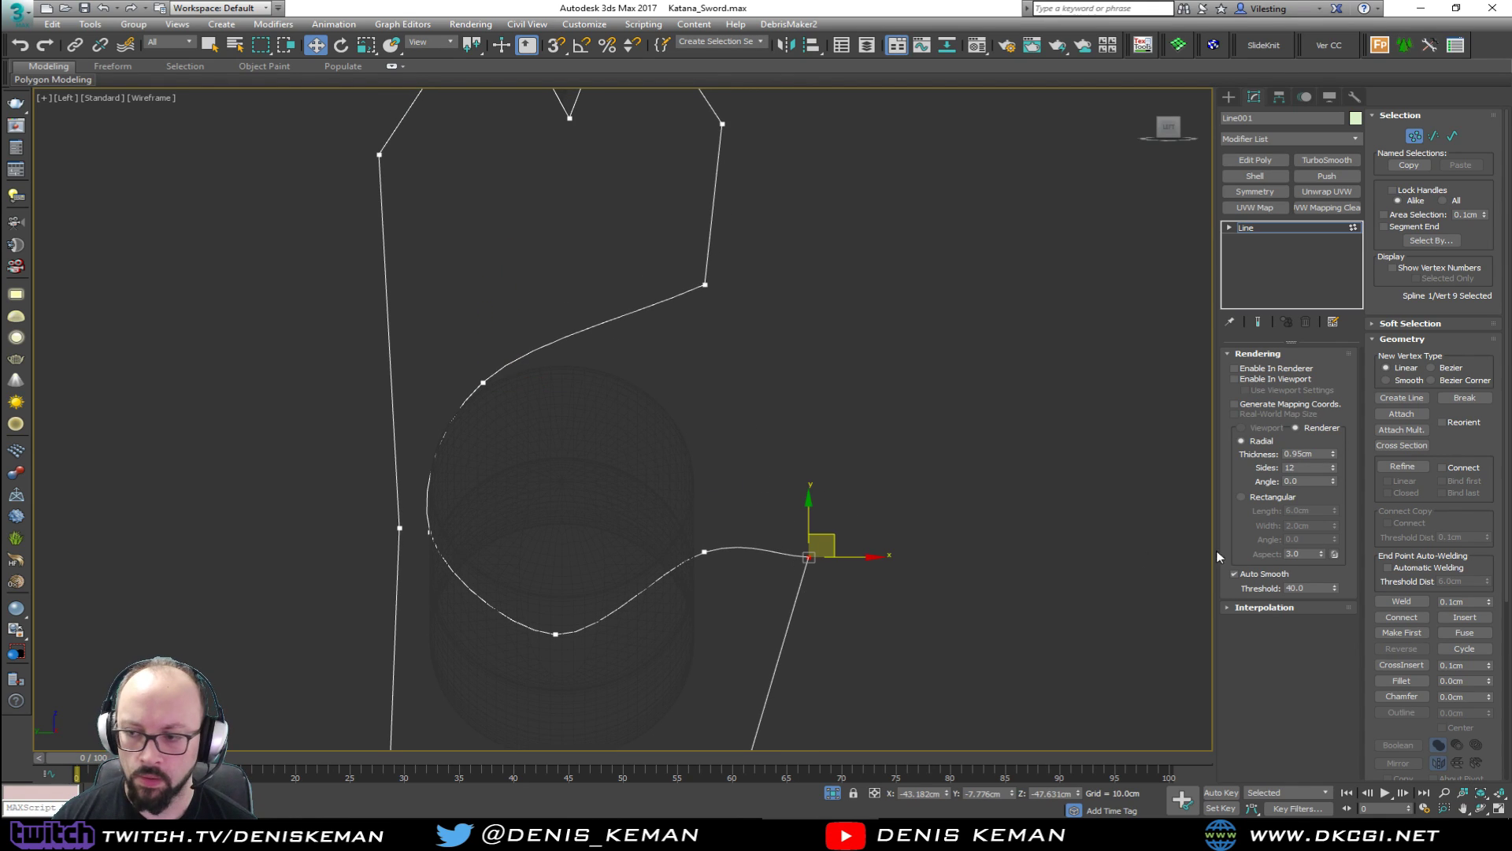
click(1401, 681)
drag(815, 560, 811, 549)
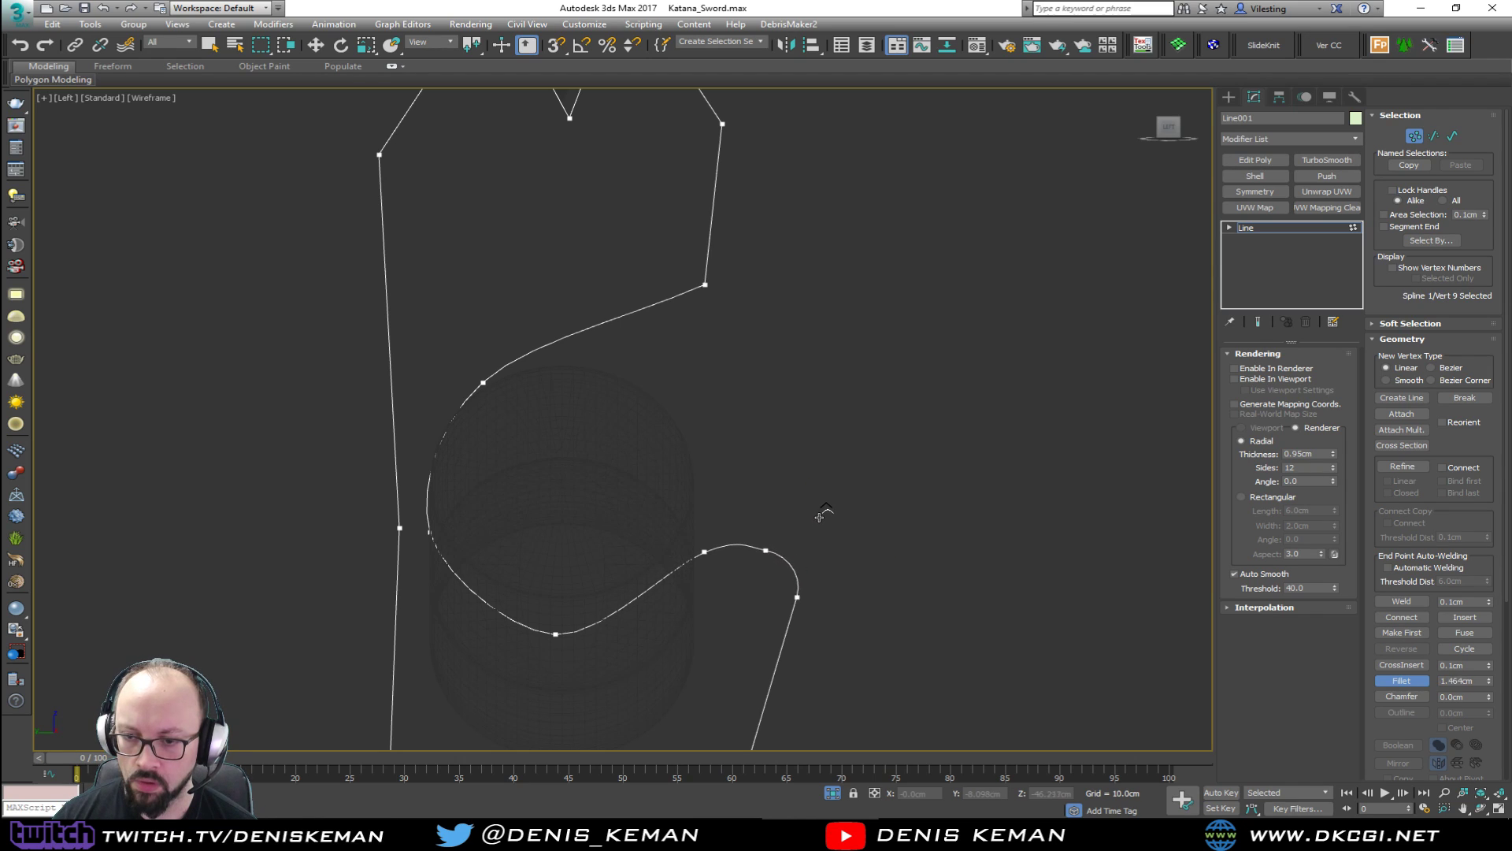
Fillet the outer corners of the profile's upper hook, the back shoulder and the tips of both top prongs.
middle_drag(722, 292, 734, 425)
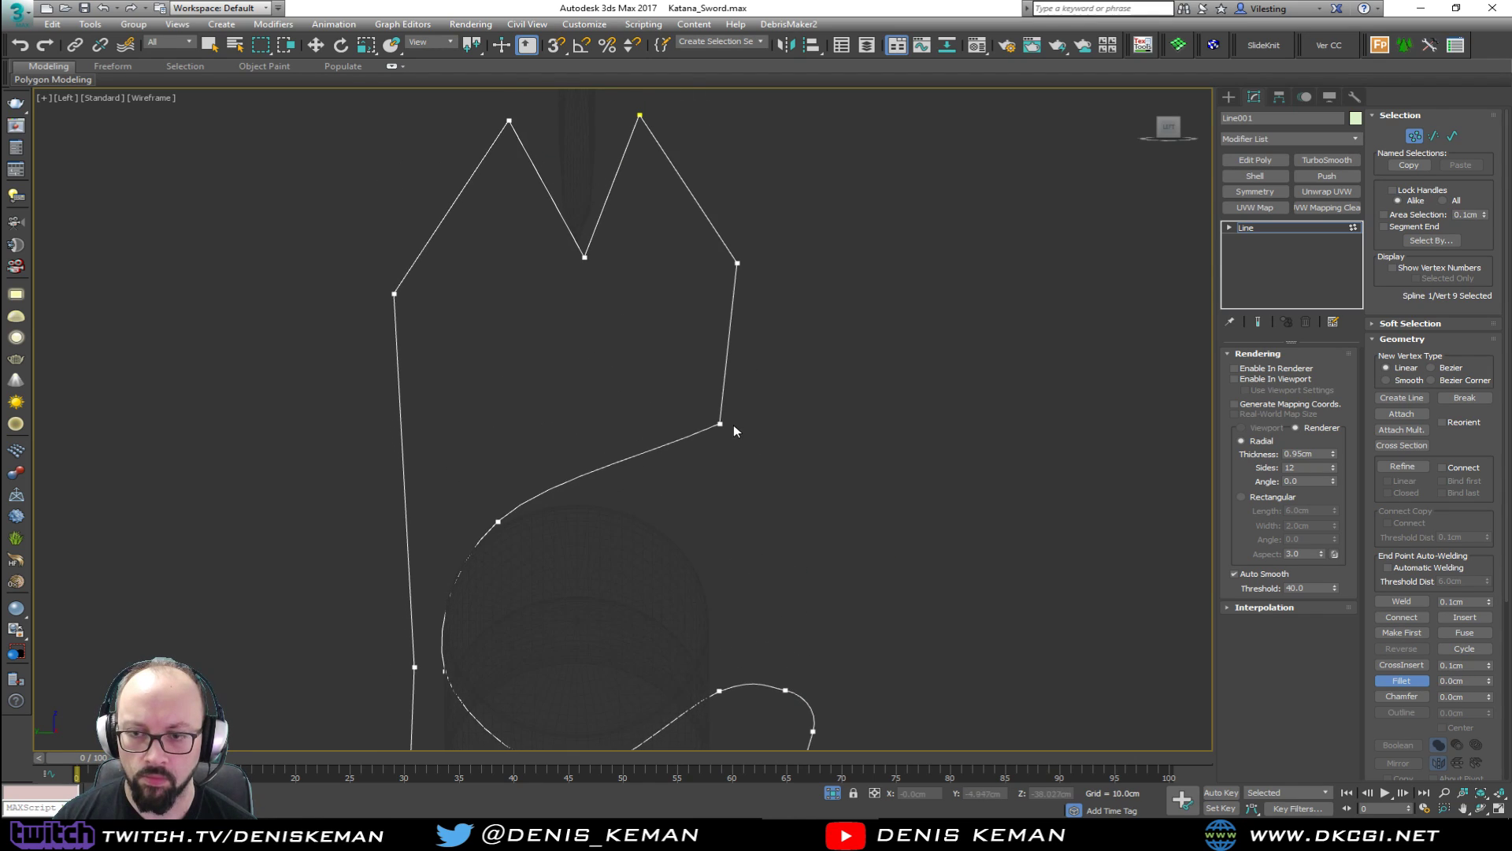
middle_drag(714, 263, 747, 404)
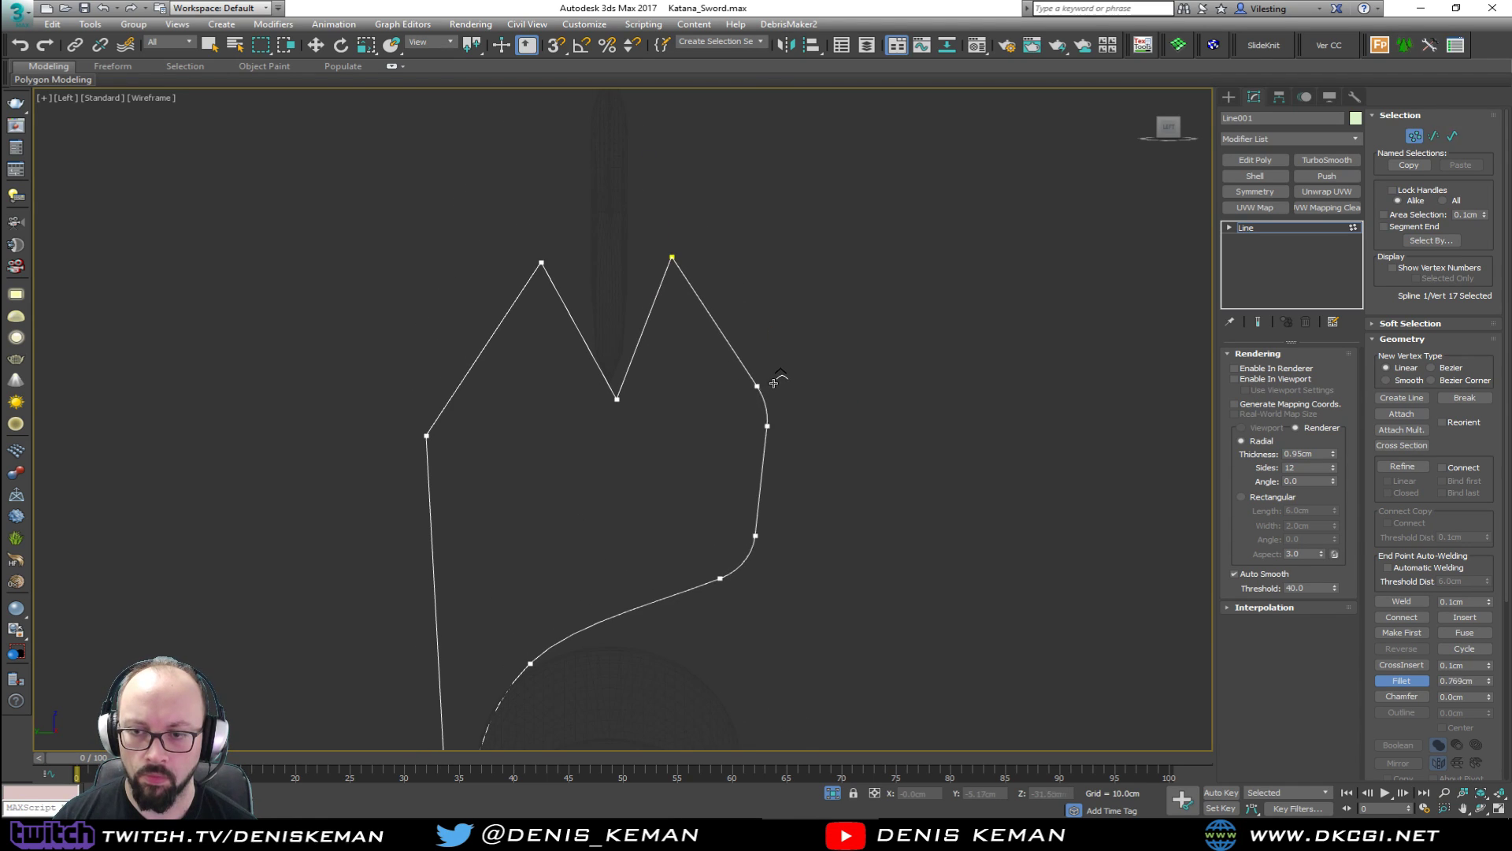
middle_drag(450, 441, 520, 389)
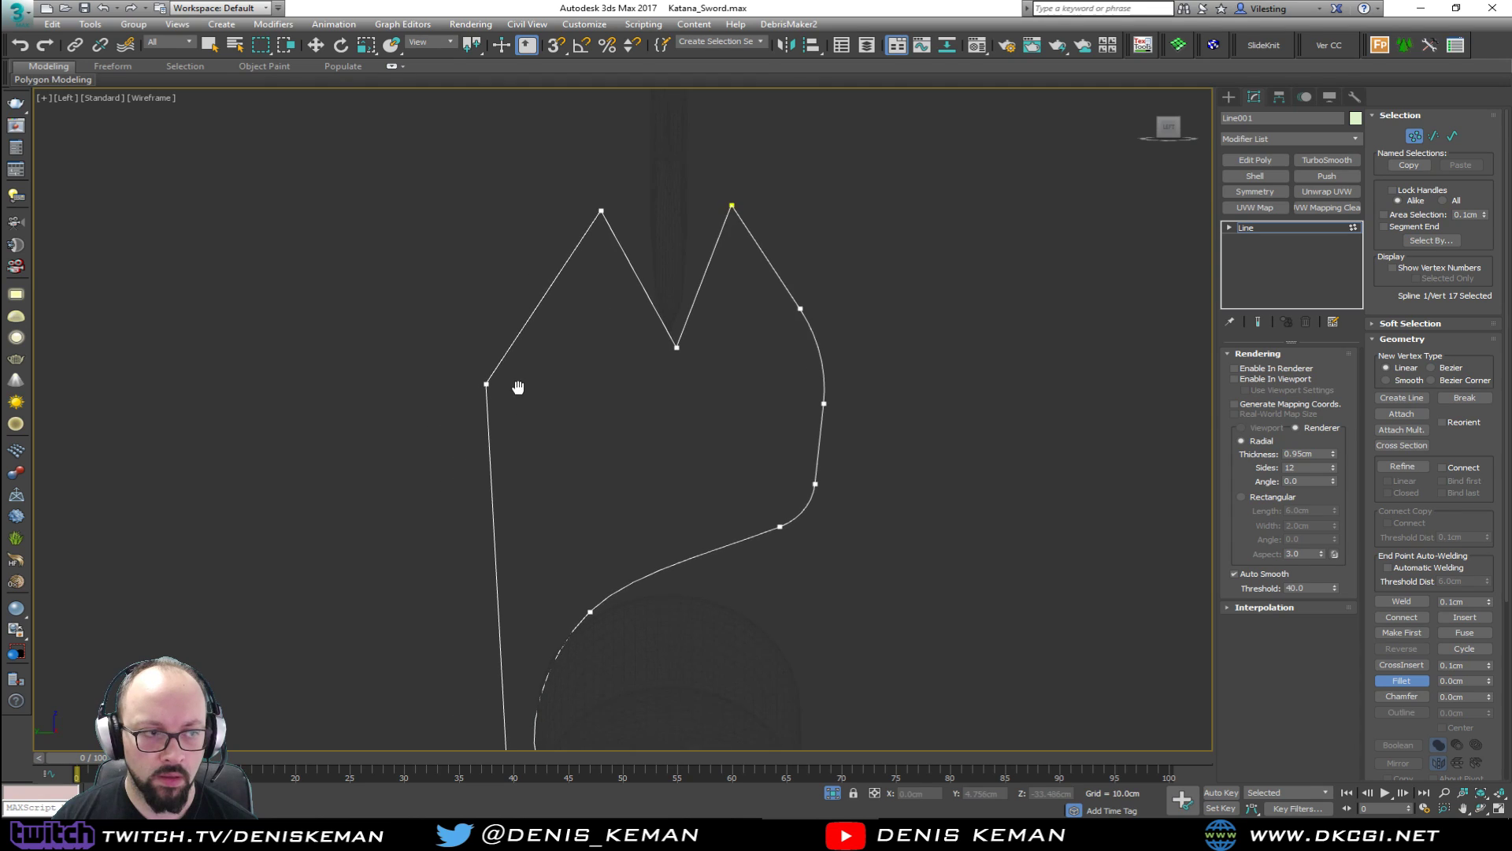
drag(493, 387, 489, 369)
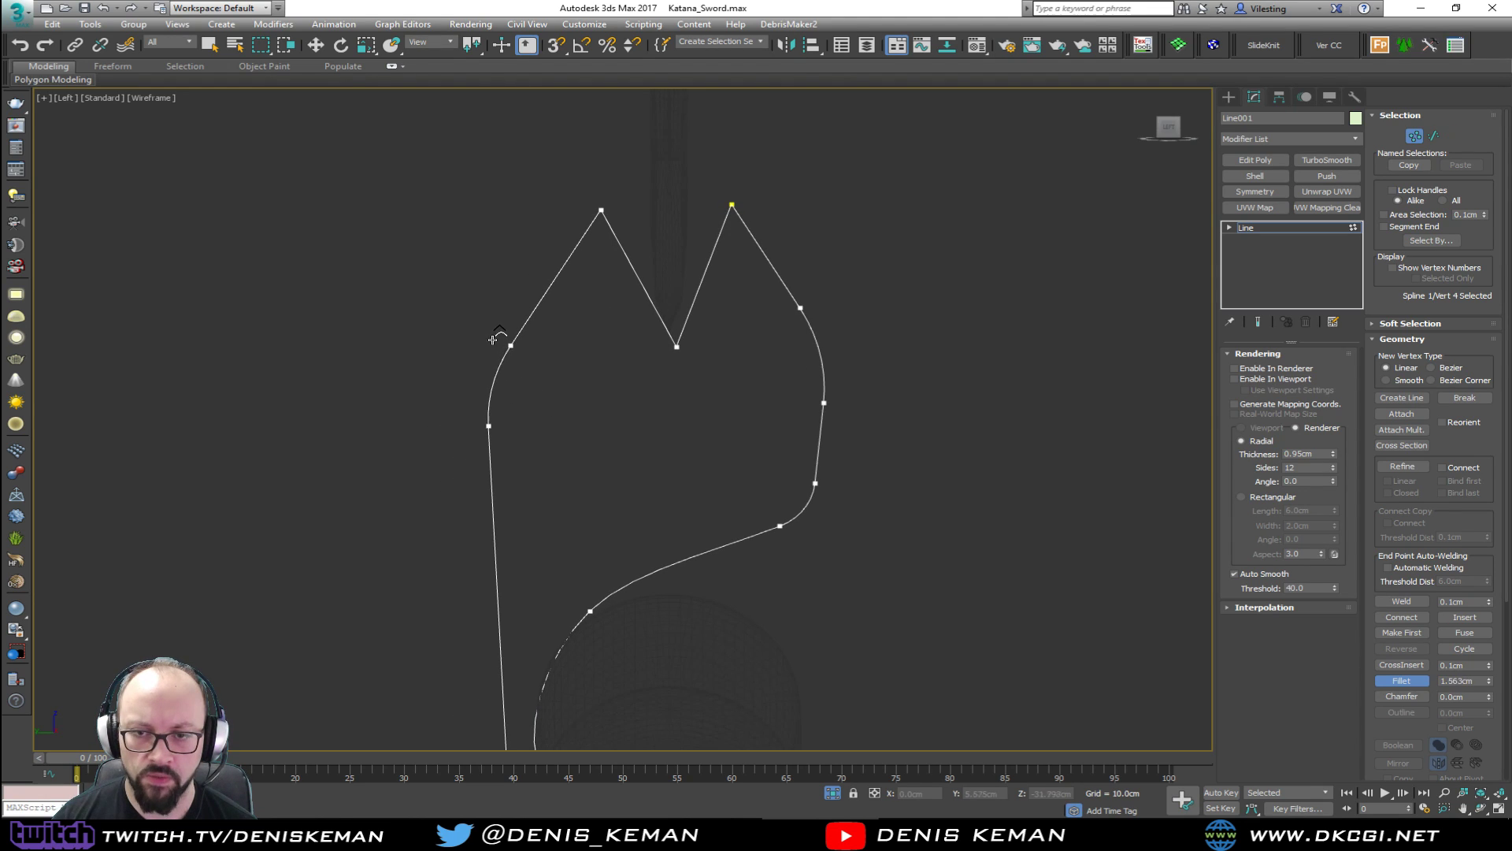
middle_drag(499, 327, 615, 391)
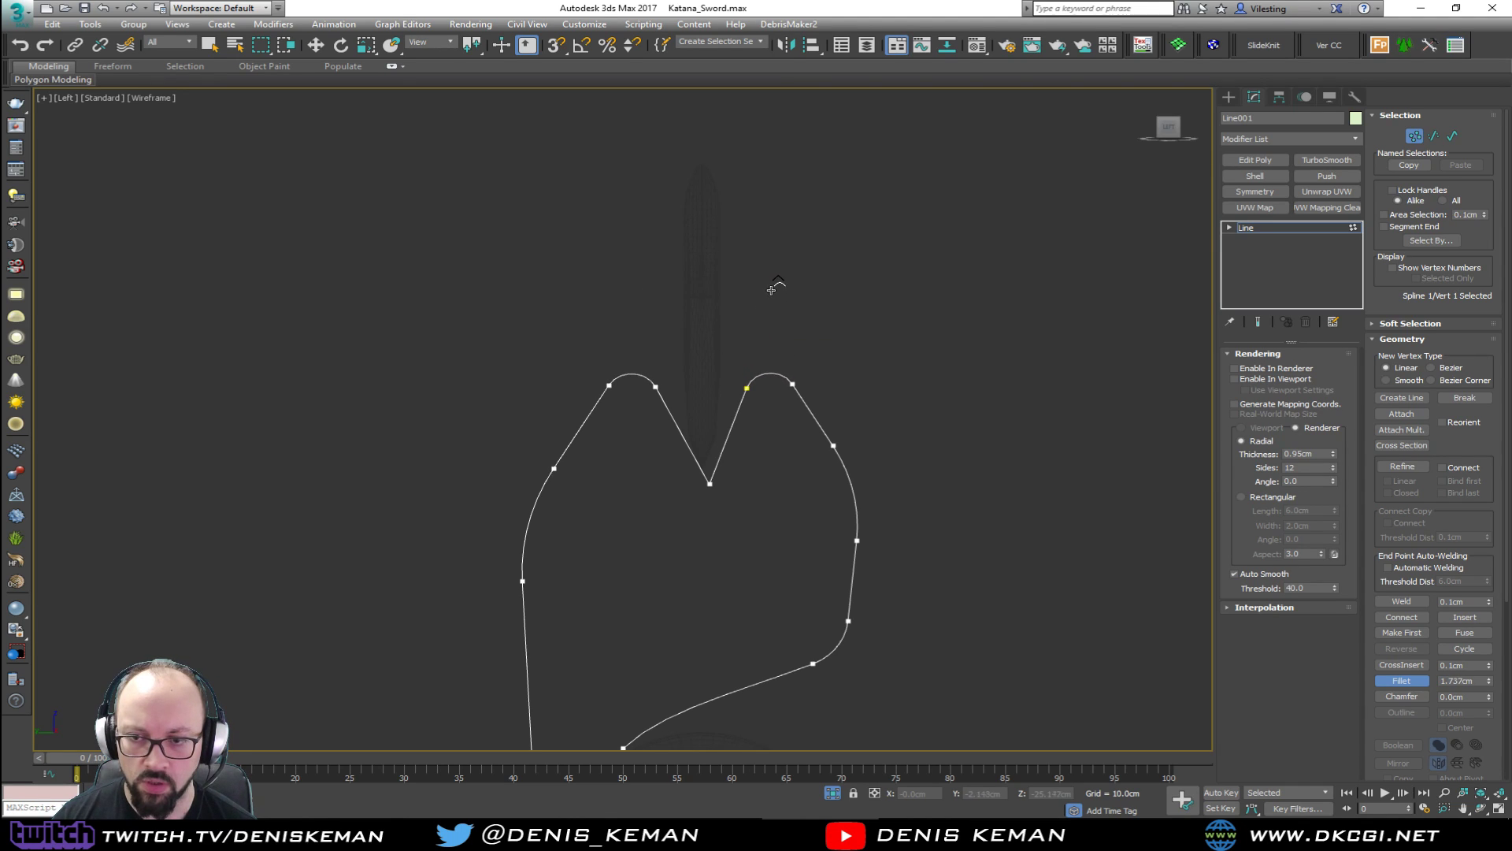
Fillet both bottom corners of the support profile and leave vertex editing.
scroll(800, 270, down, 2)
middle_drag(777, 480, 715, 477)
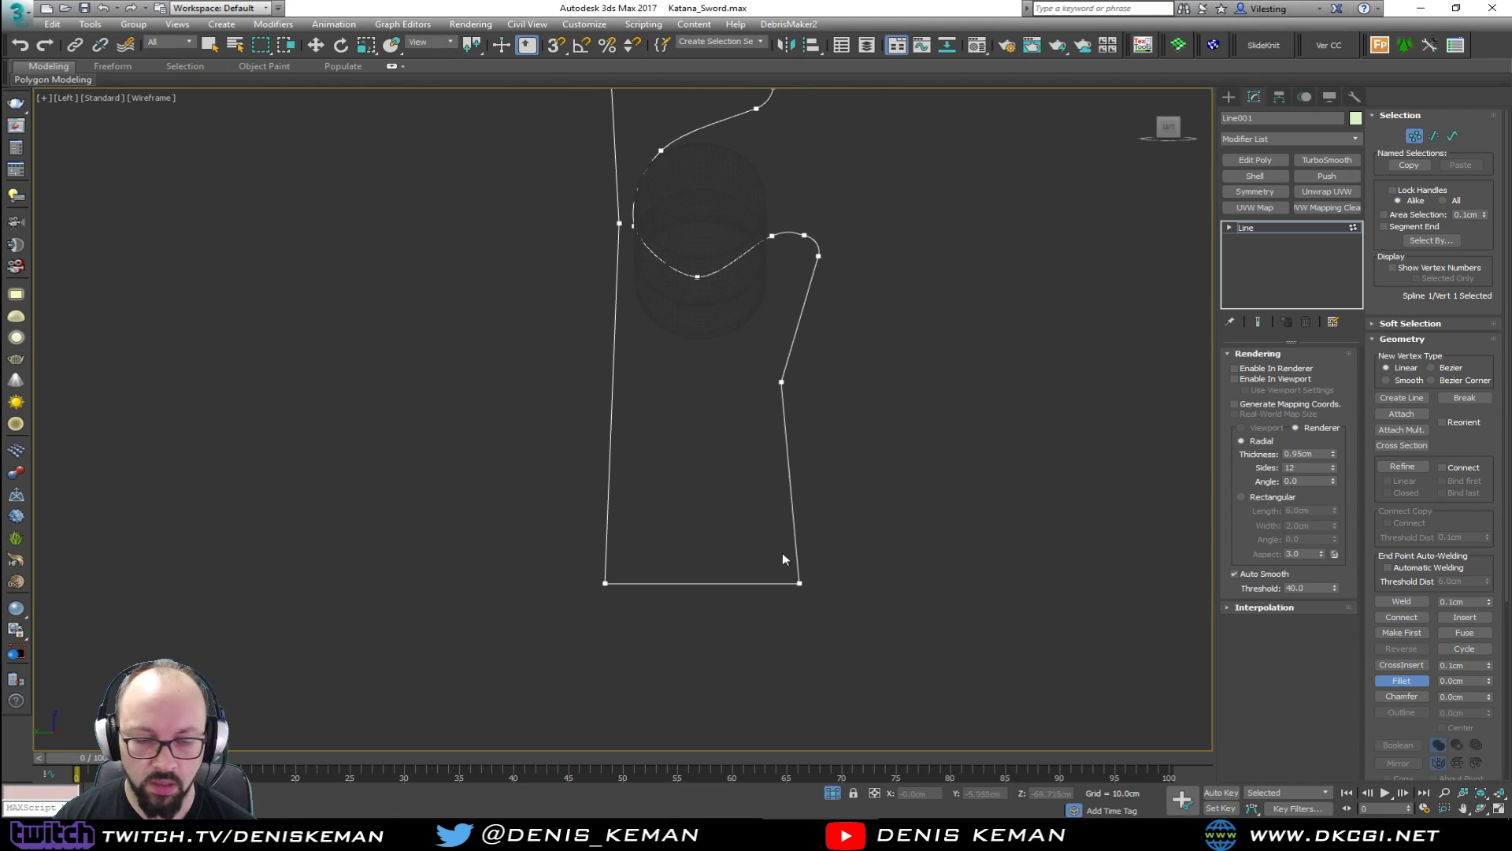
drag(800, 583, 794, 556)
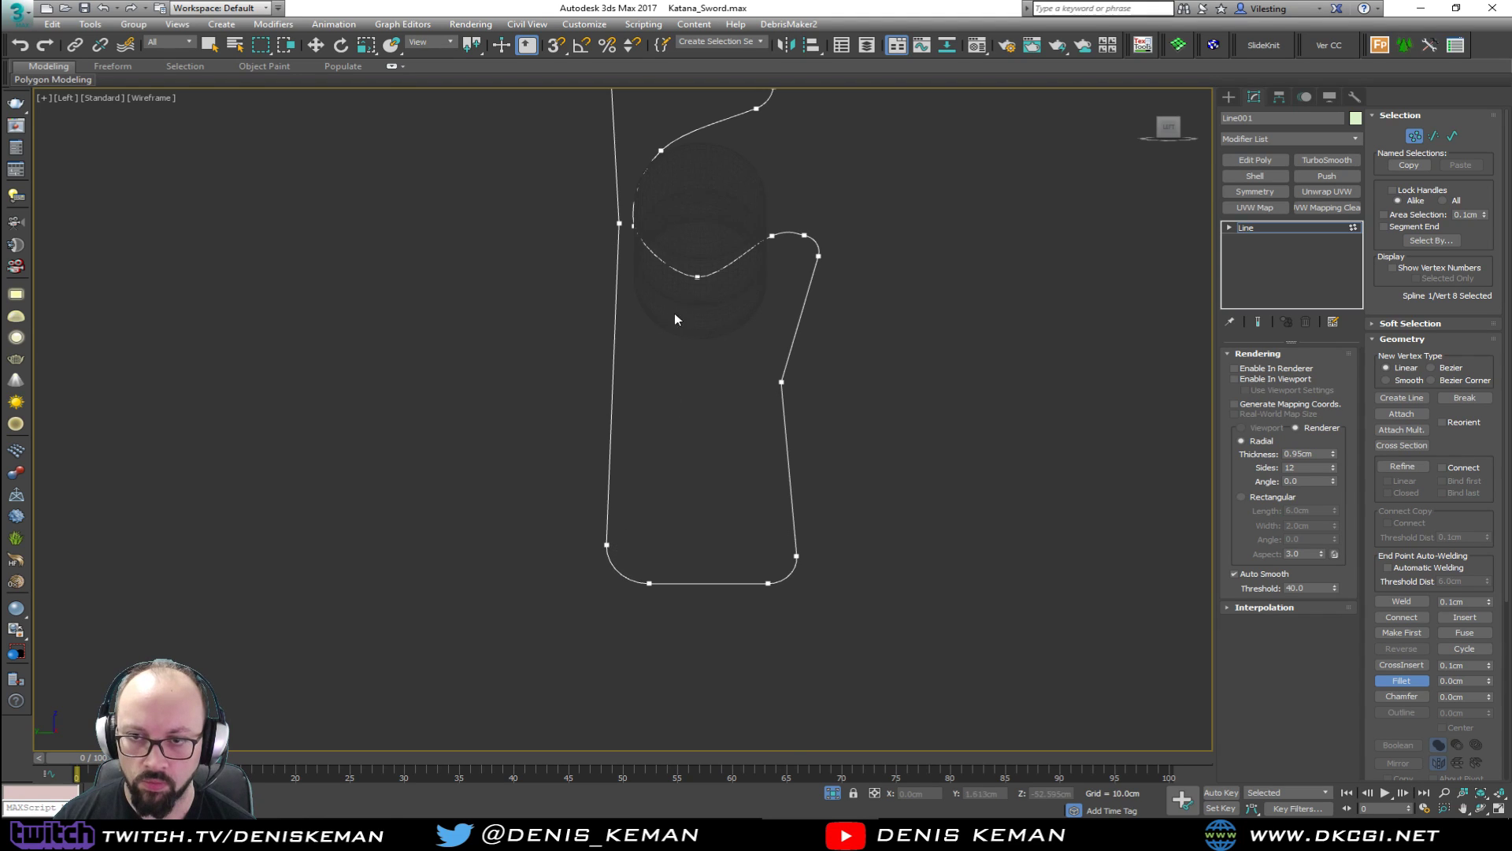
middle_drag(675, 314, 678, 489)
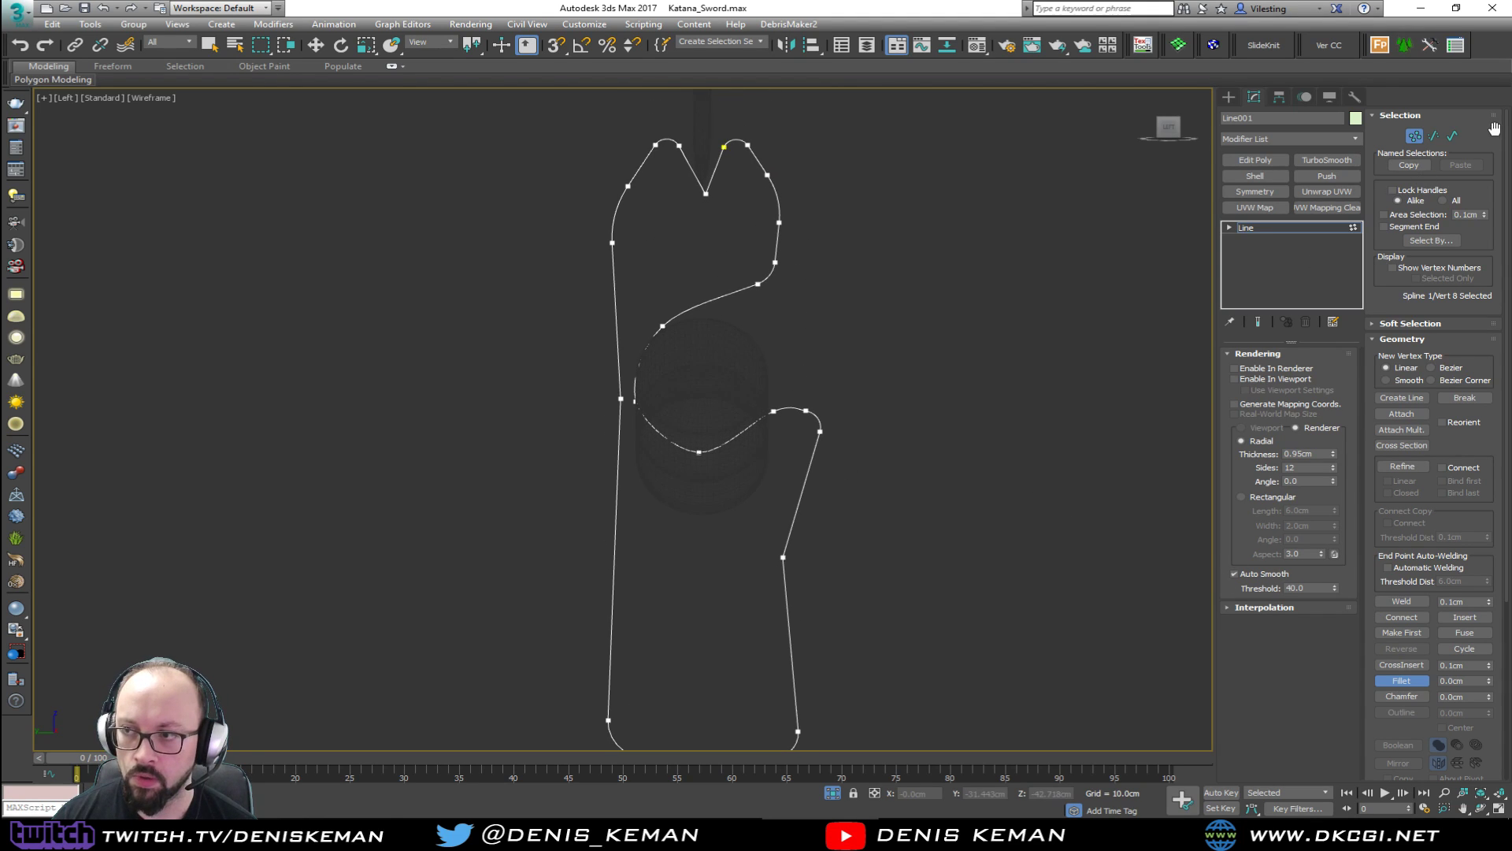
click(1415, 136)
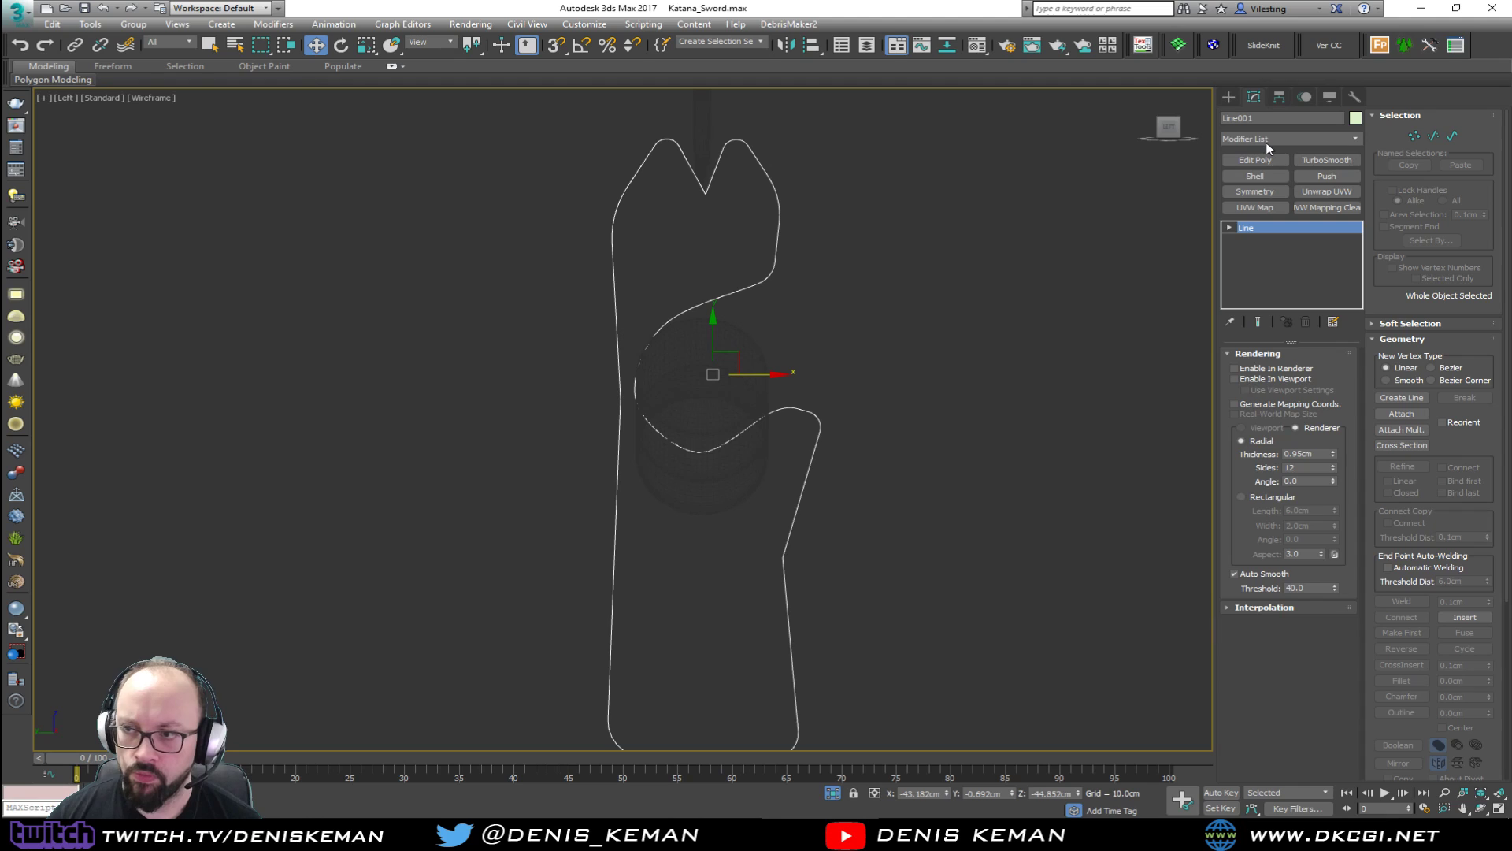
Add an Extrude modifier to the support profile with an amount of 3 cm.
click(1267, 138)
key(e)
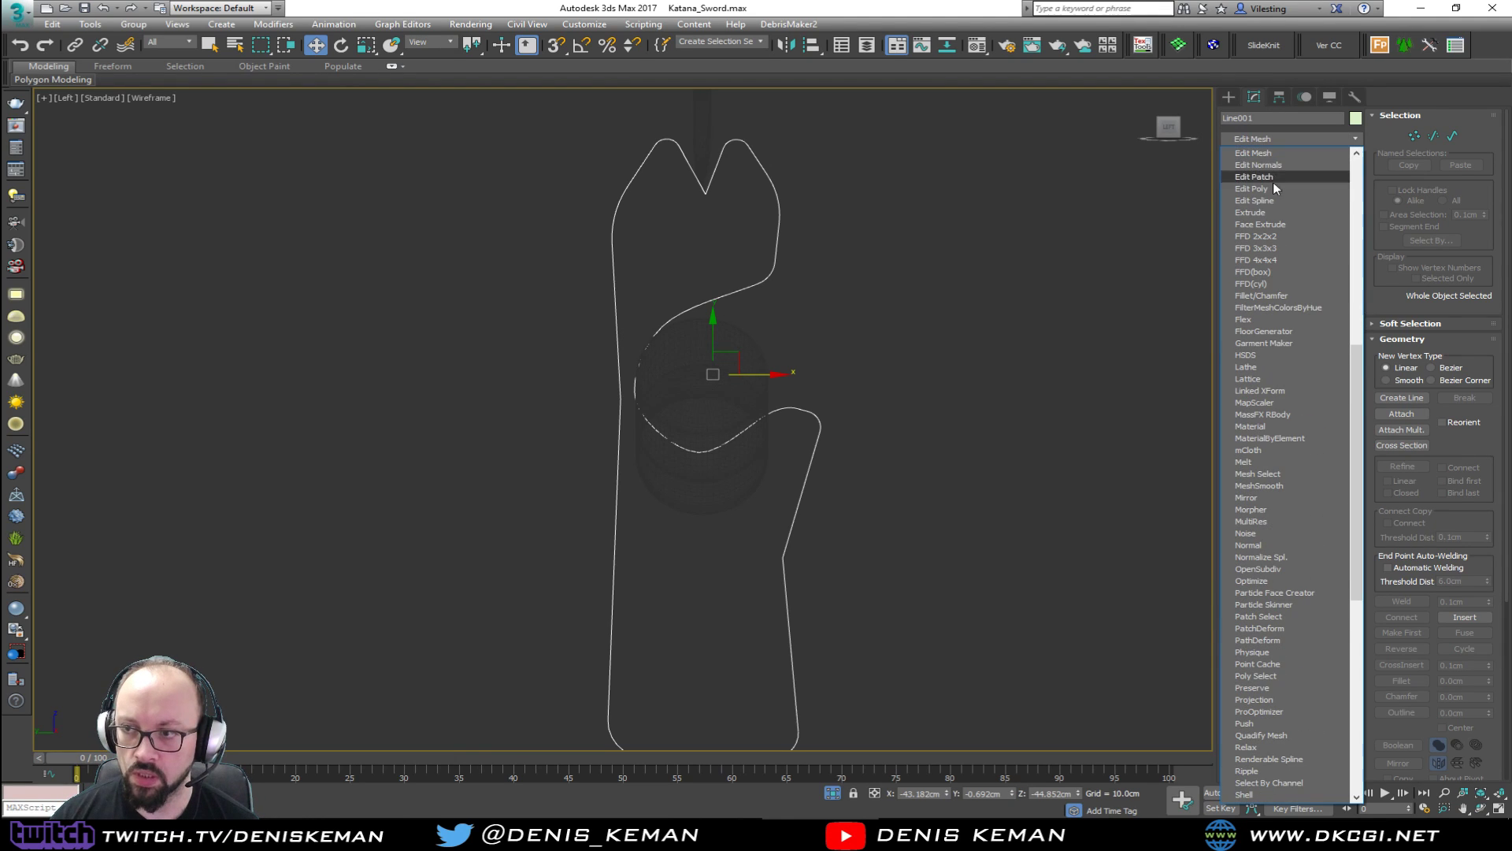
click(1273, 213)
key(alt+w)
right_click(1134, 473)
key(alt+w)
key(z)
alt+middle_drag(956, 473, 783, 438)
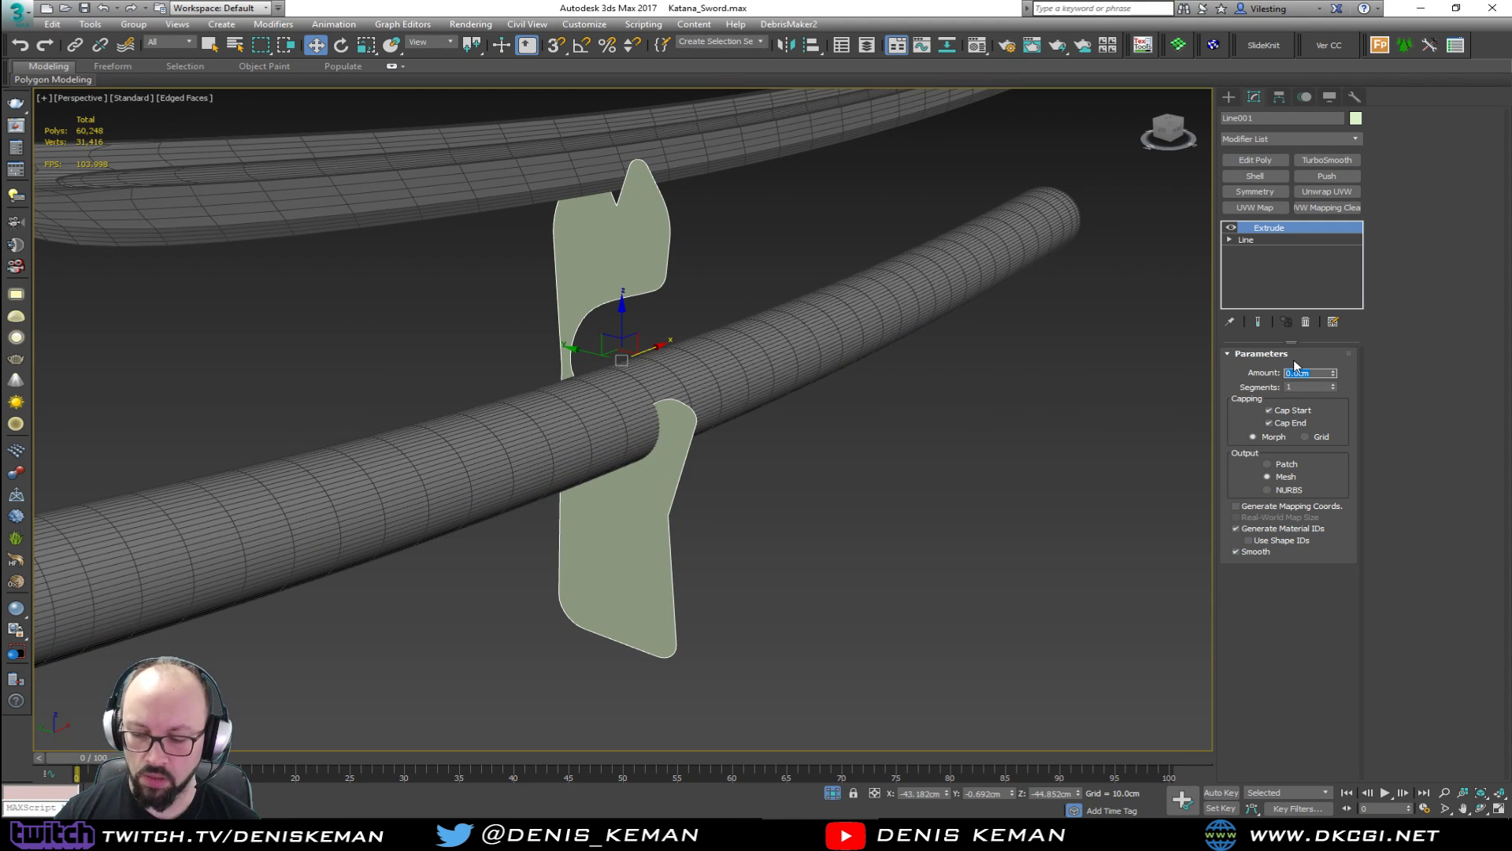
text(3)
key(Return)
Set the side support's extrusion amount to 2 cm.
alt+middle_drag(930, 331, 1353, 320)
alt+middle_drag(958, 386, 1139, 437)
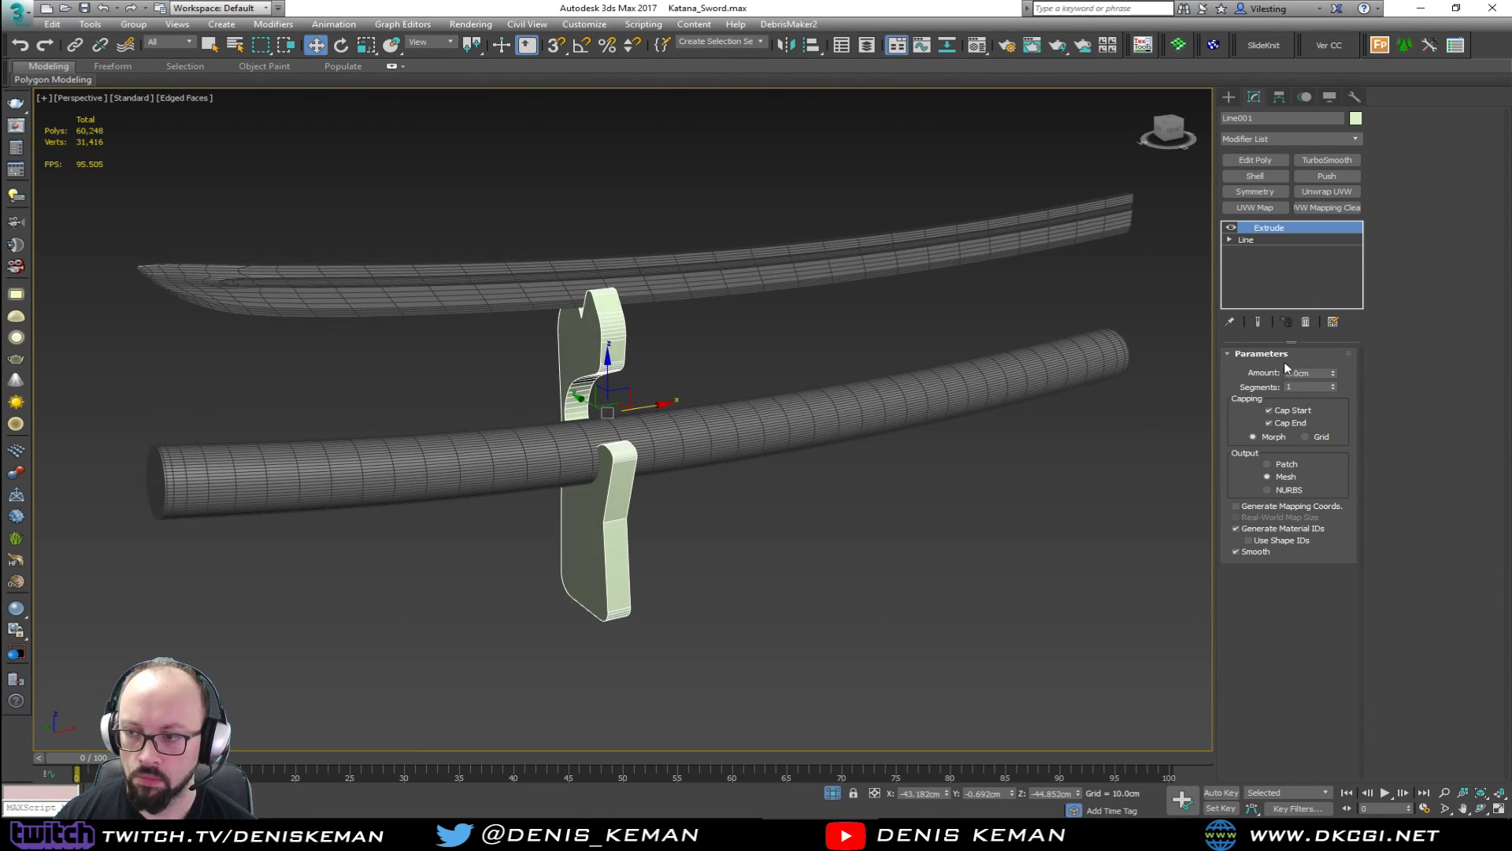
text(2)
key(Return)
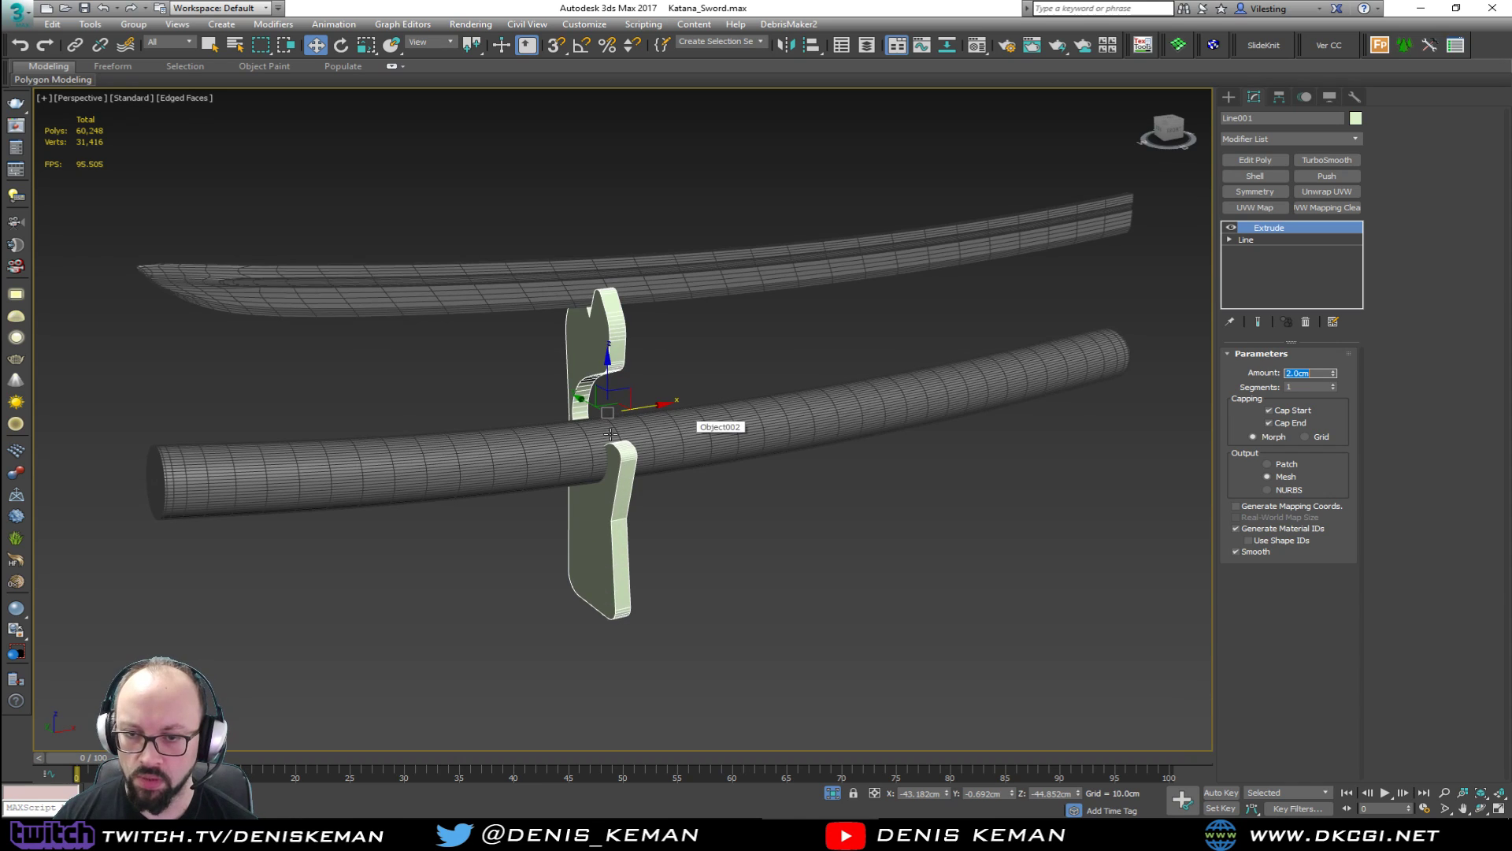
Add a Chamfer modifier to the support with an amount of 0.5 cm and a minimum angle of 60.
scroll(587, 429, up, 6)
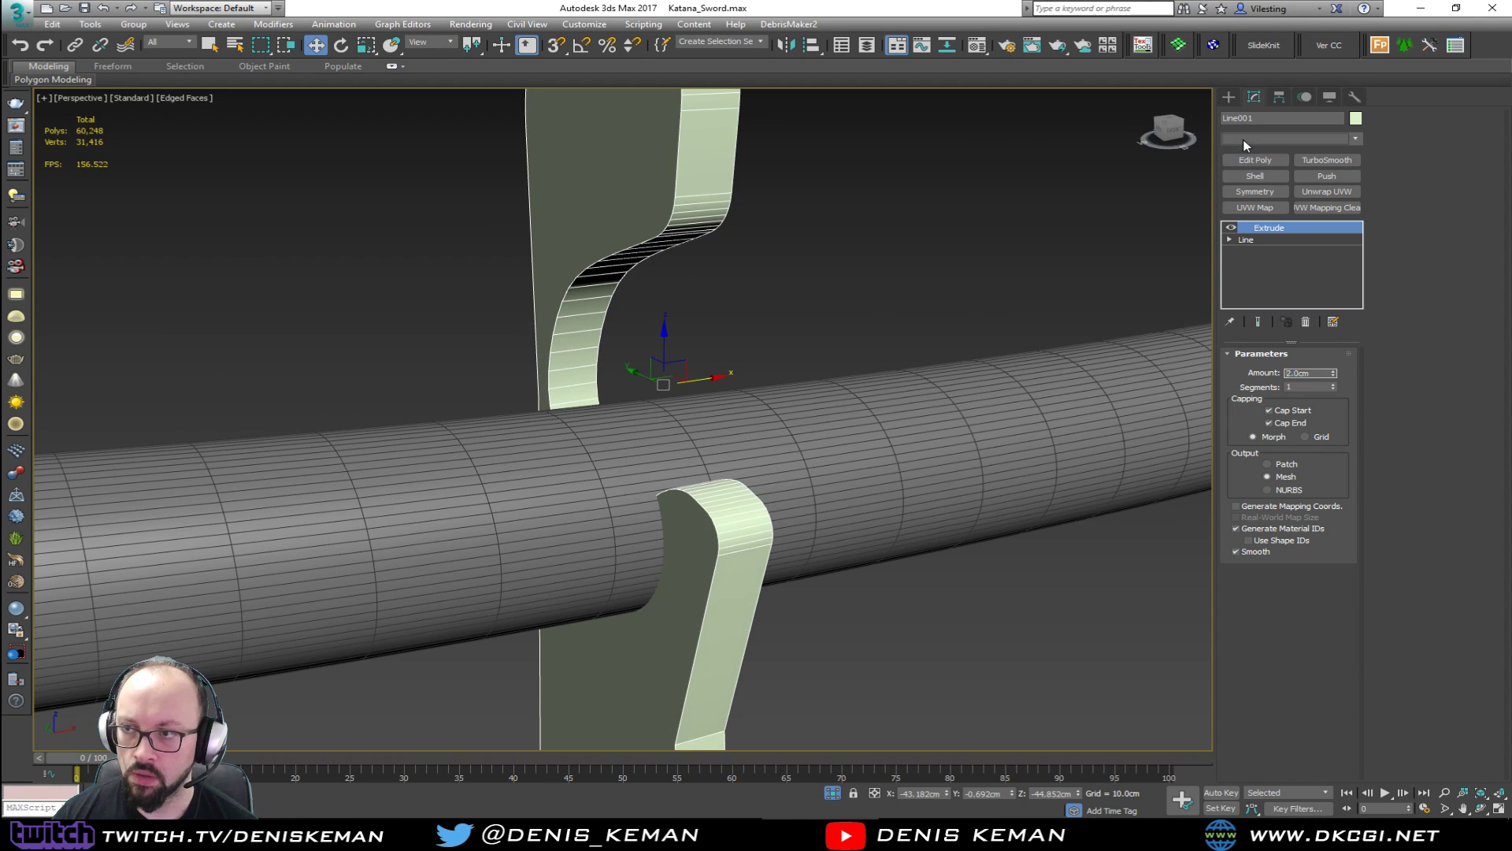
click(1243, 139)
text(ch)
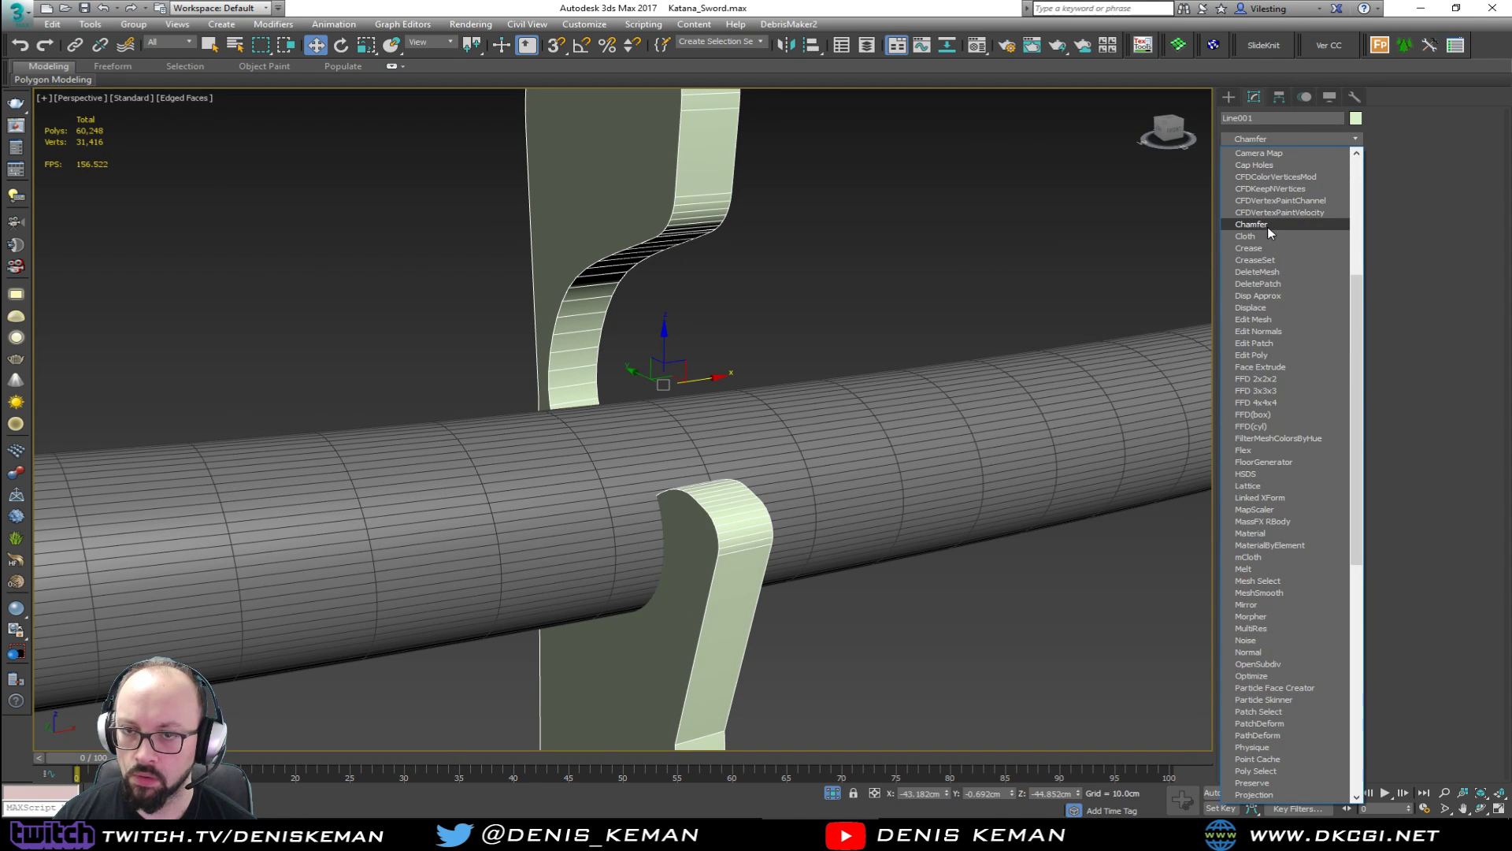
click(1268, 225)
text(0.5)
key(Return)
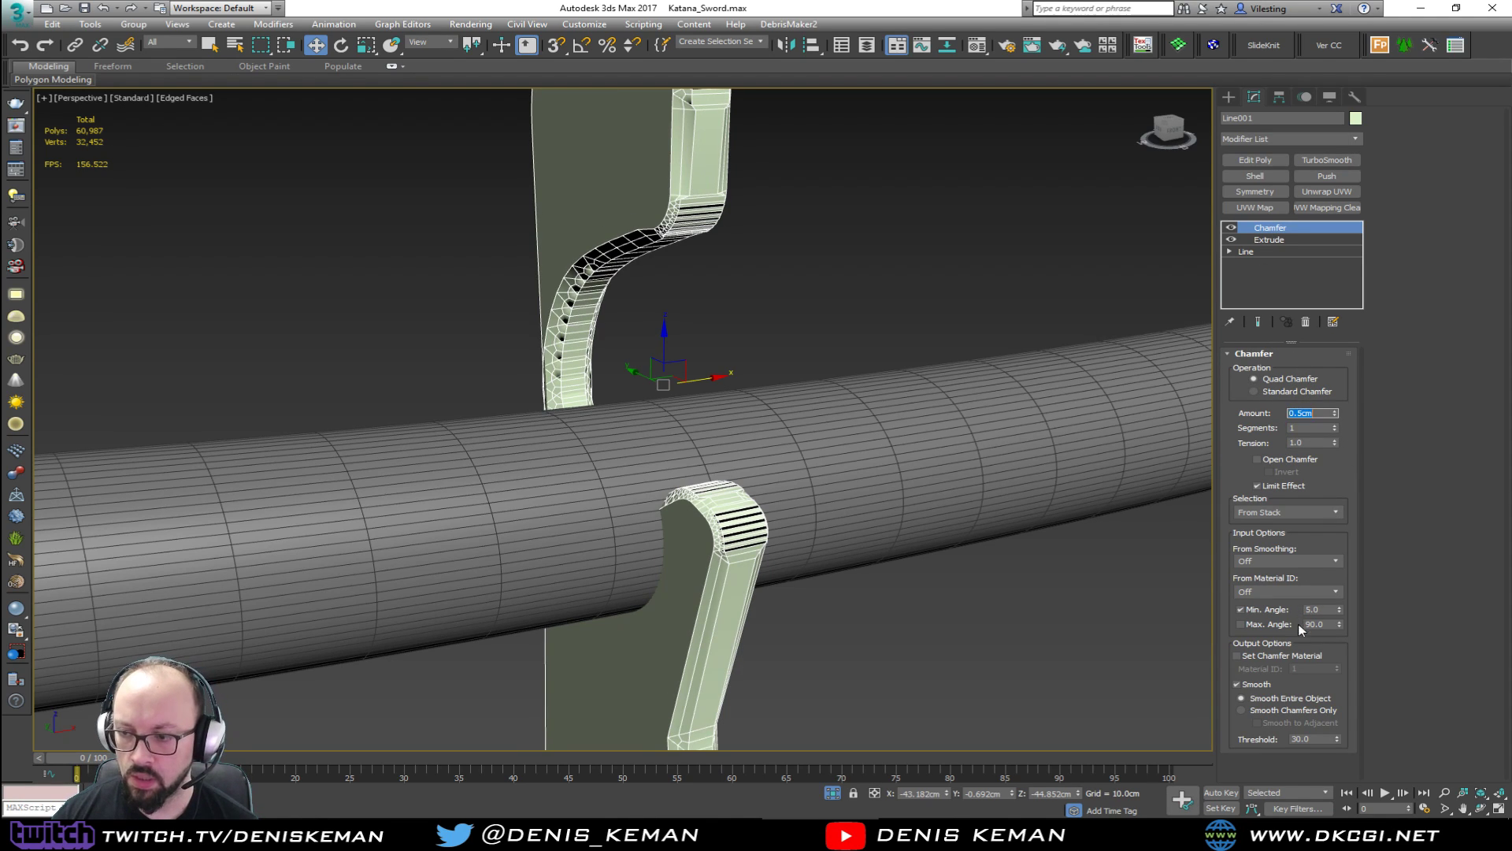
text(6)
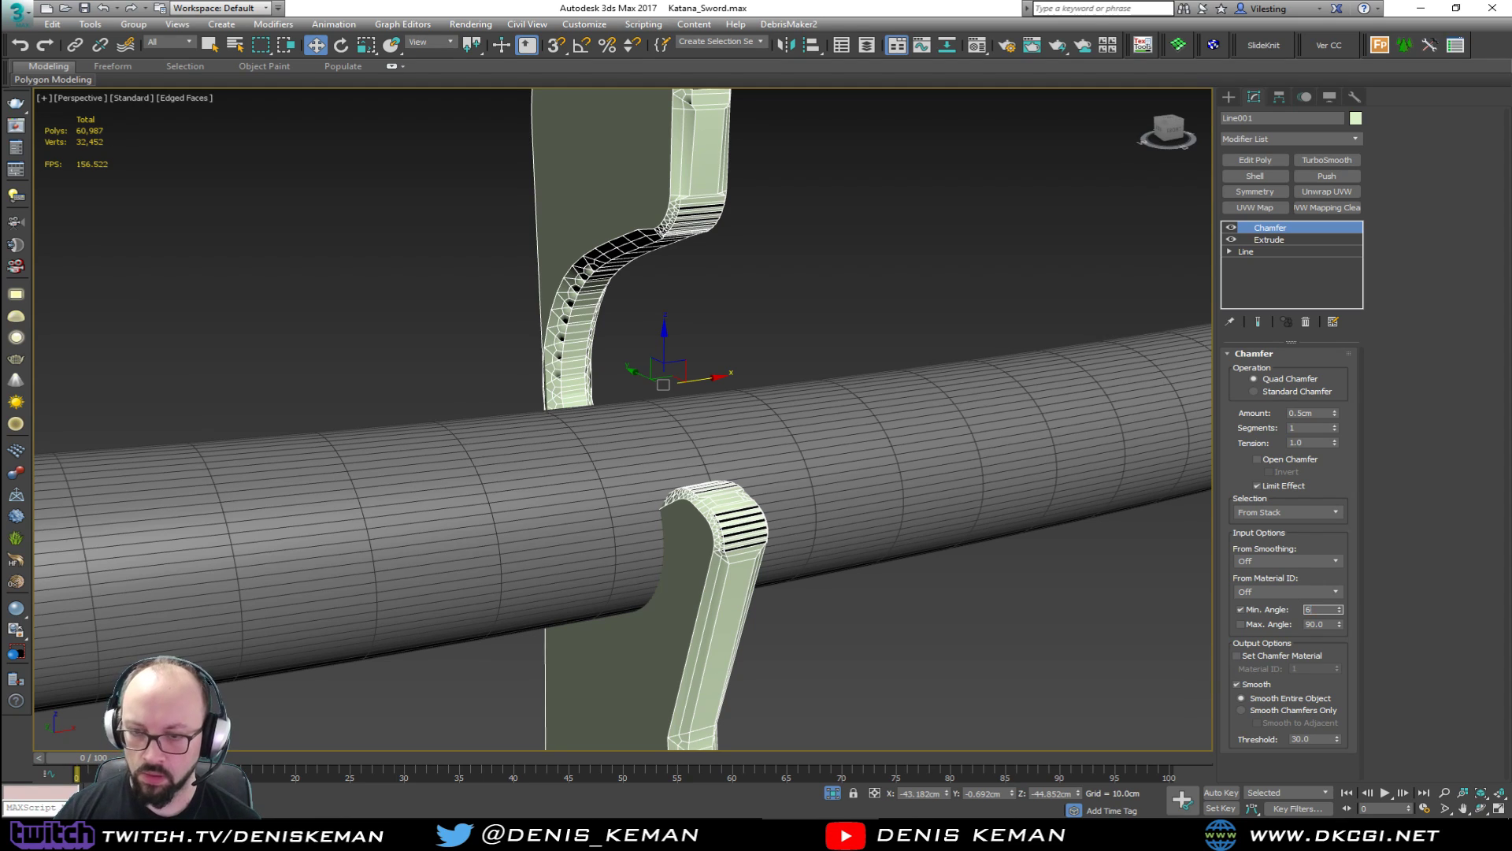
text(0)
key(Return)
alt+middle_drag(1021, 368, 948, 458)
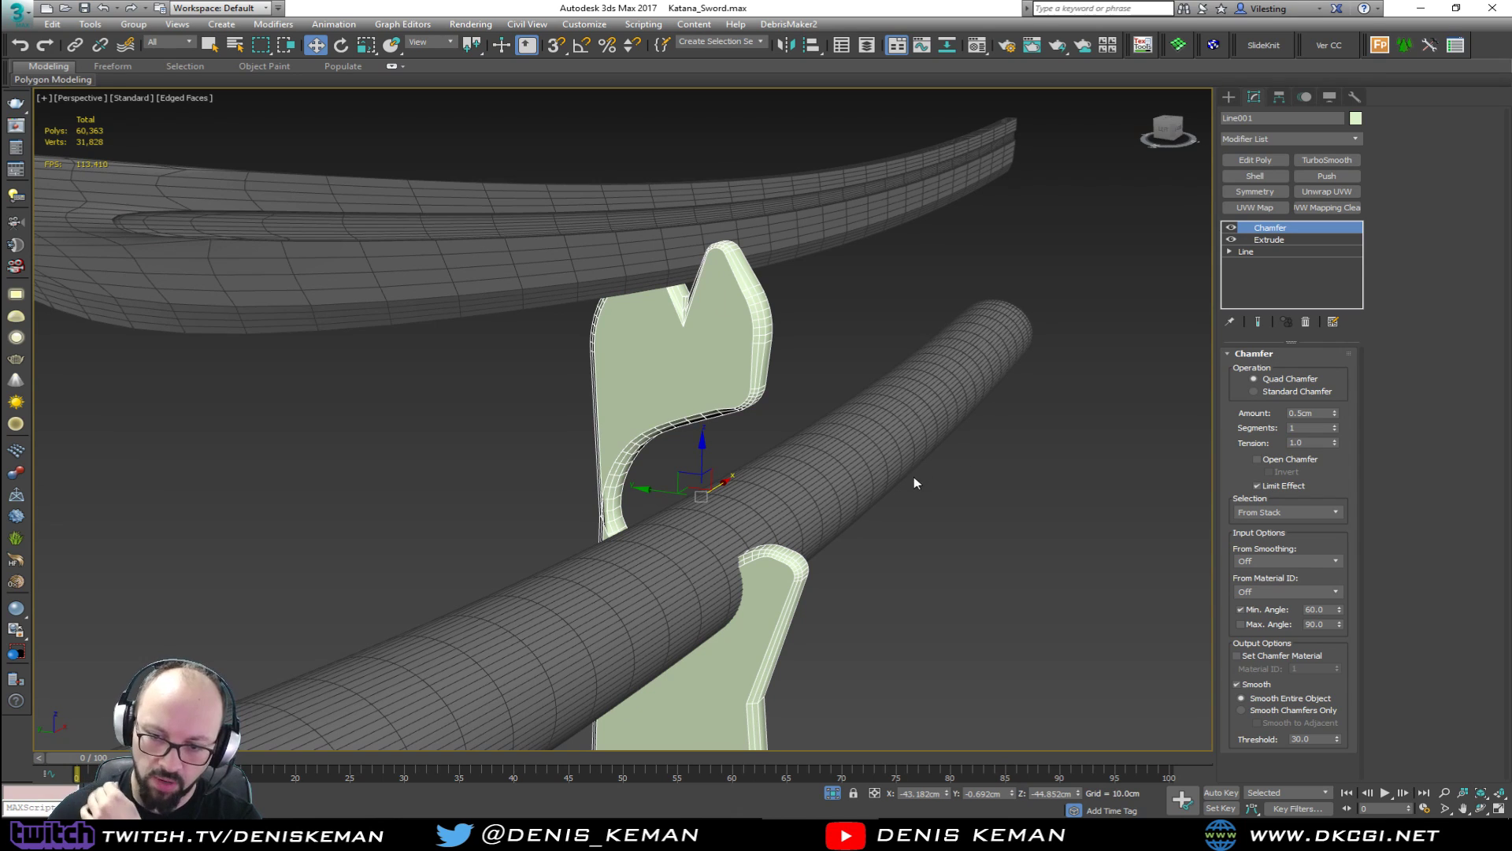
Set the support's chamfer amount to 0.2 cm, deselect it and turn off the edged faces display.
scroll(757, 557, up, 2)
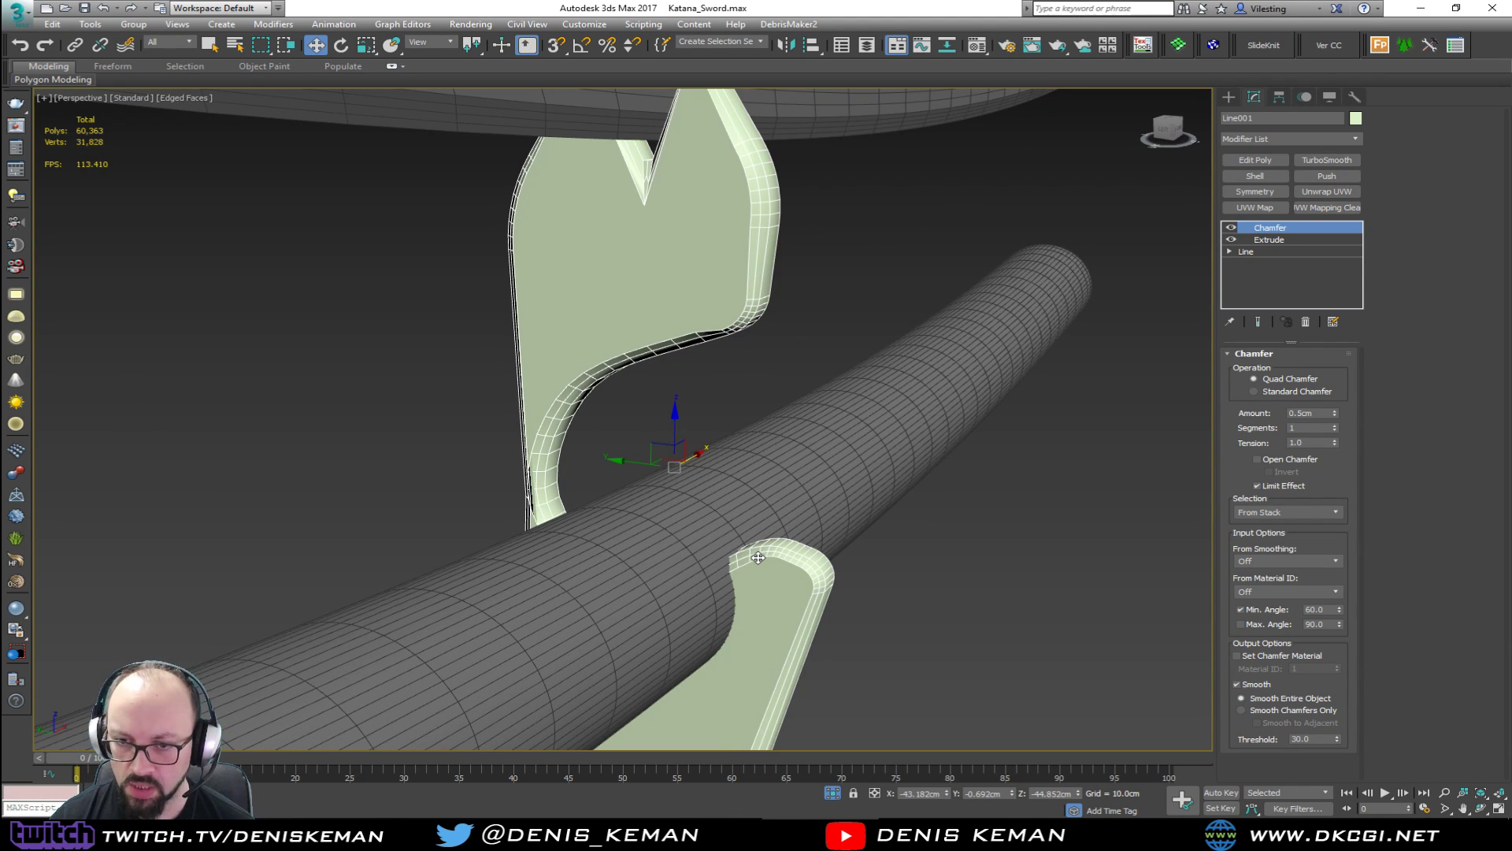
alt+middle_drag(721, 515, 763, 503)
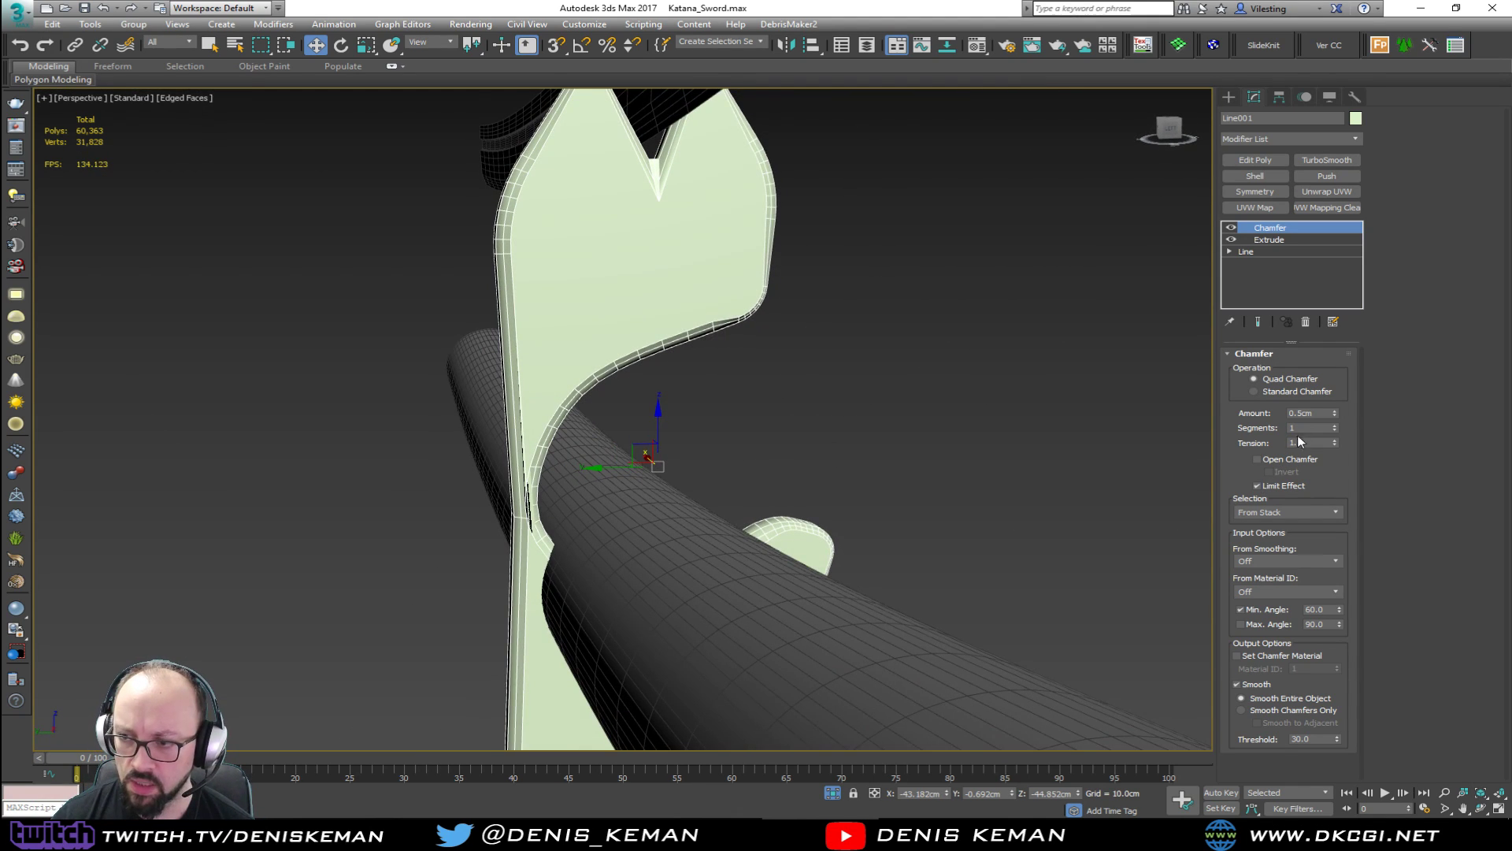
text(2)
key(Return)
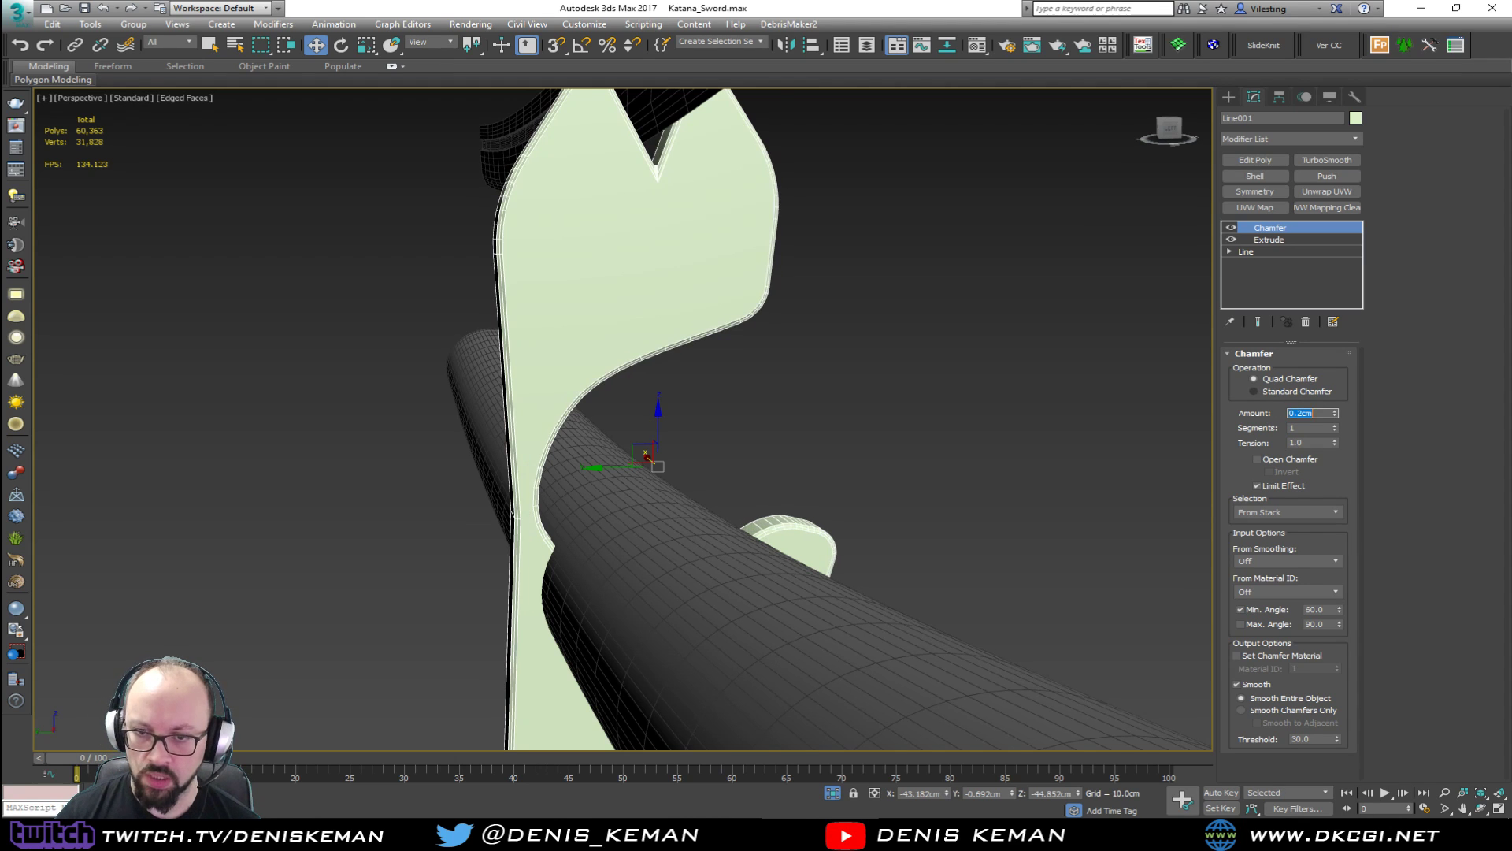
click(835, 333)
mouse_move(834, 351)
alt+middle_down()
mouse_move(750, 362)
mouse_move(788, 384)
mouse_move(701, 426)
mouse_move(731, 441)
alt+middle_up()
key(F4)
scroll(747, 422, down, 3)
Raise the scabbard to a Z position of about -44.19 cm so it sits in the support's cradle.
click(787, 466)
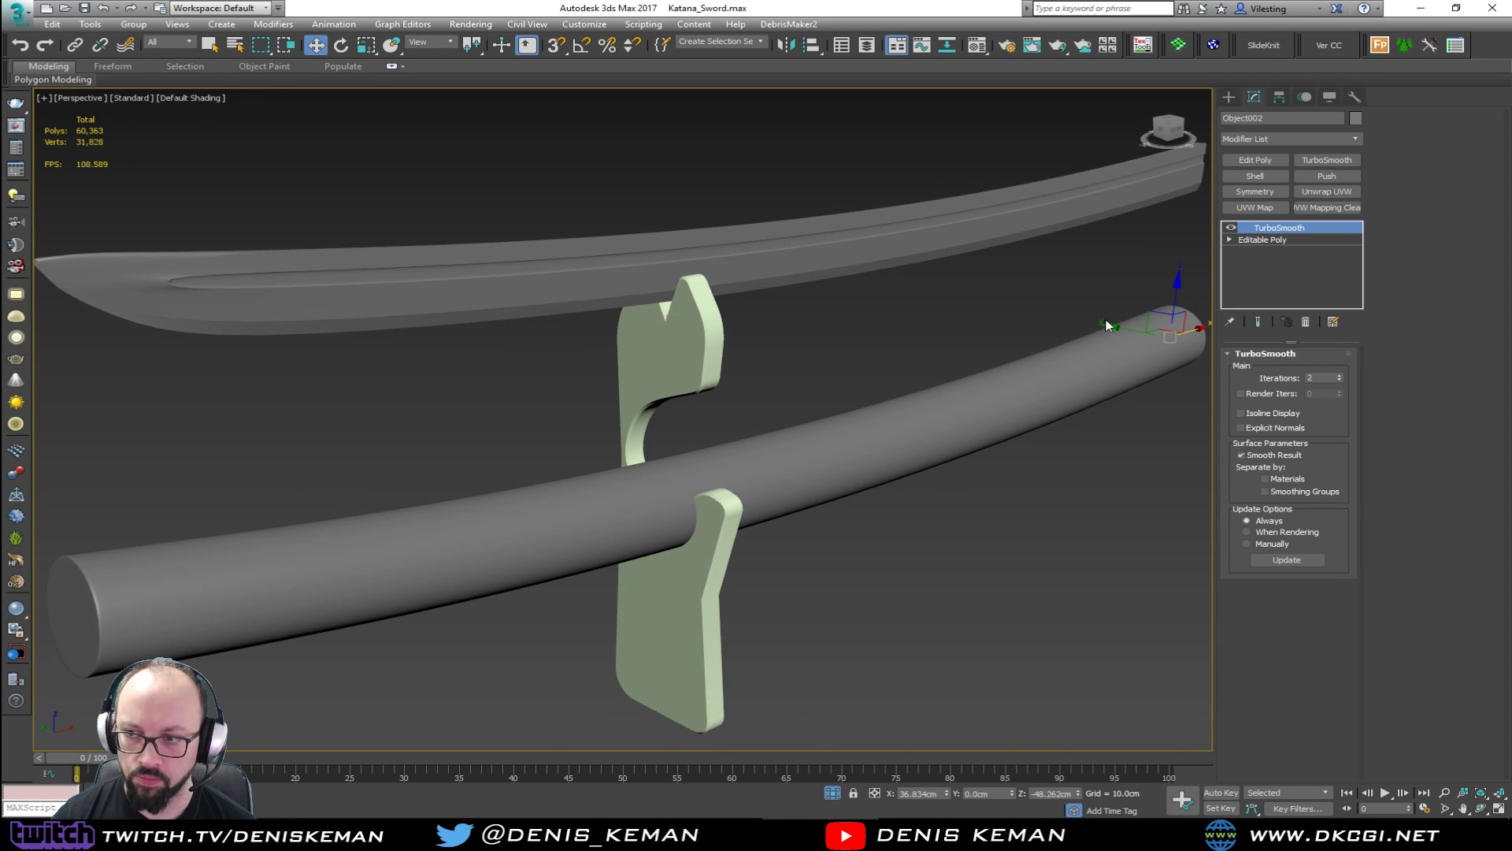
middle_drag(1106, 325, 968, 347)
drag(1033, 317, 1040, 288)
alt+middle_drag(1039, 288, 601, 441)
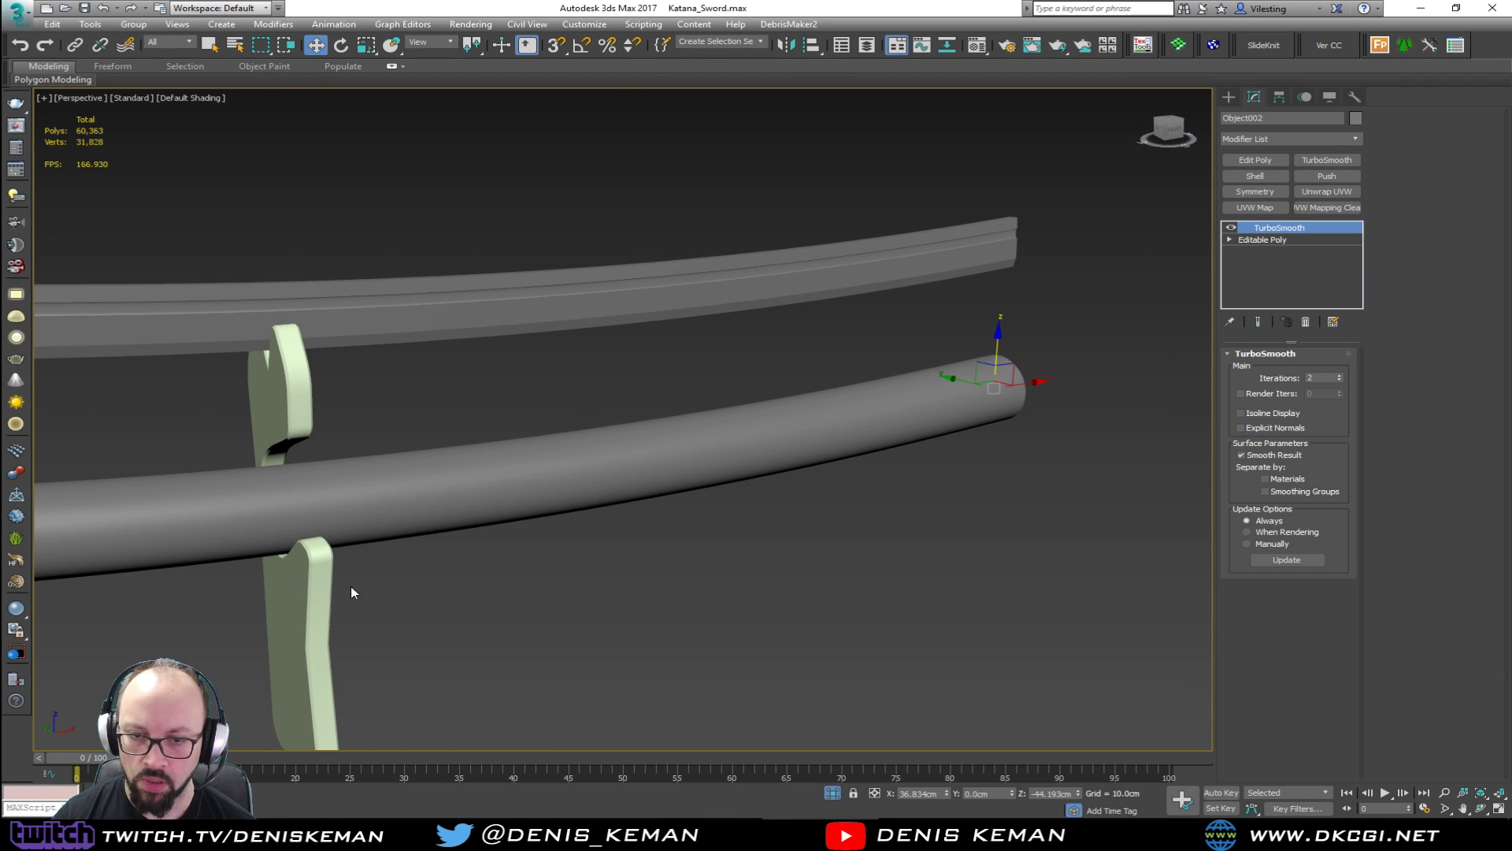
Clone the side support as a copy along the scabbard to about X 12.07 cm.
click(293, 625)
scroll(386, 481, down, 3)
shift+drag(388, 459, 741, 416)
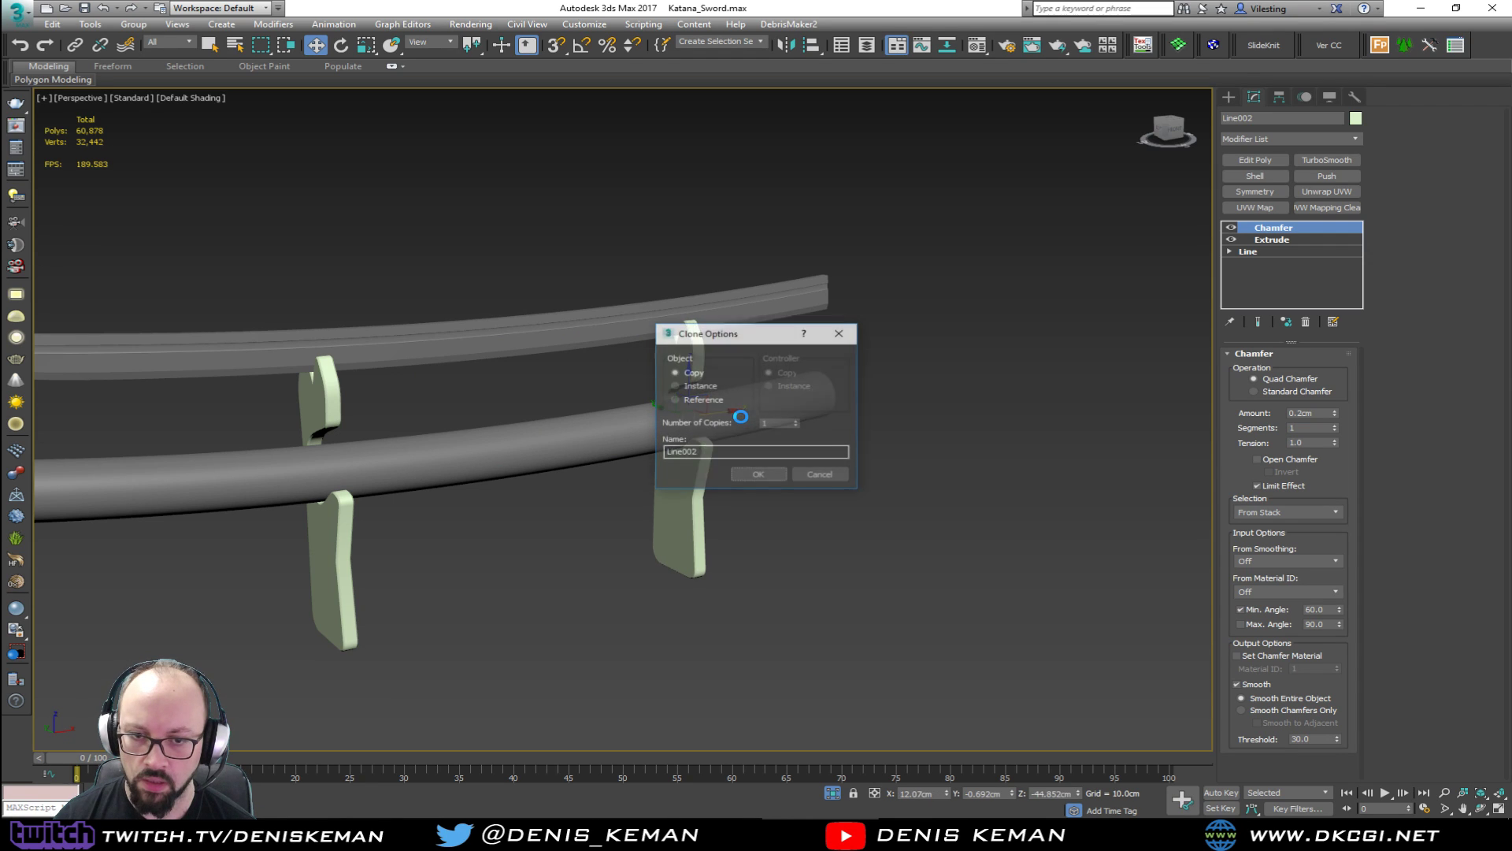
click(763, 475)
mouse_move(622, 514)
alt+middle_down()
mouse_move(749, 497)
mouse_move(655, 508)
mouse_move(713, 510)
alt+middle_up()
Delete the copied support near the scabbard's far end.
click(904, 430)
click(666, 360)
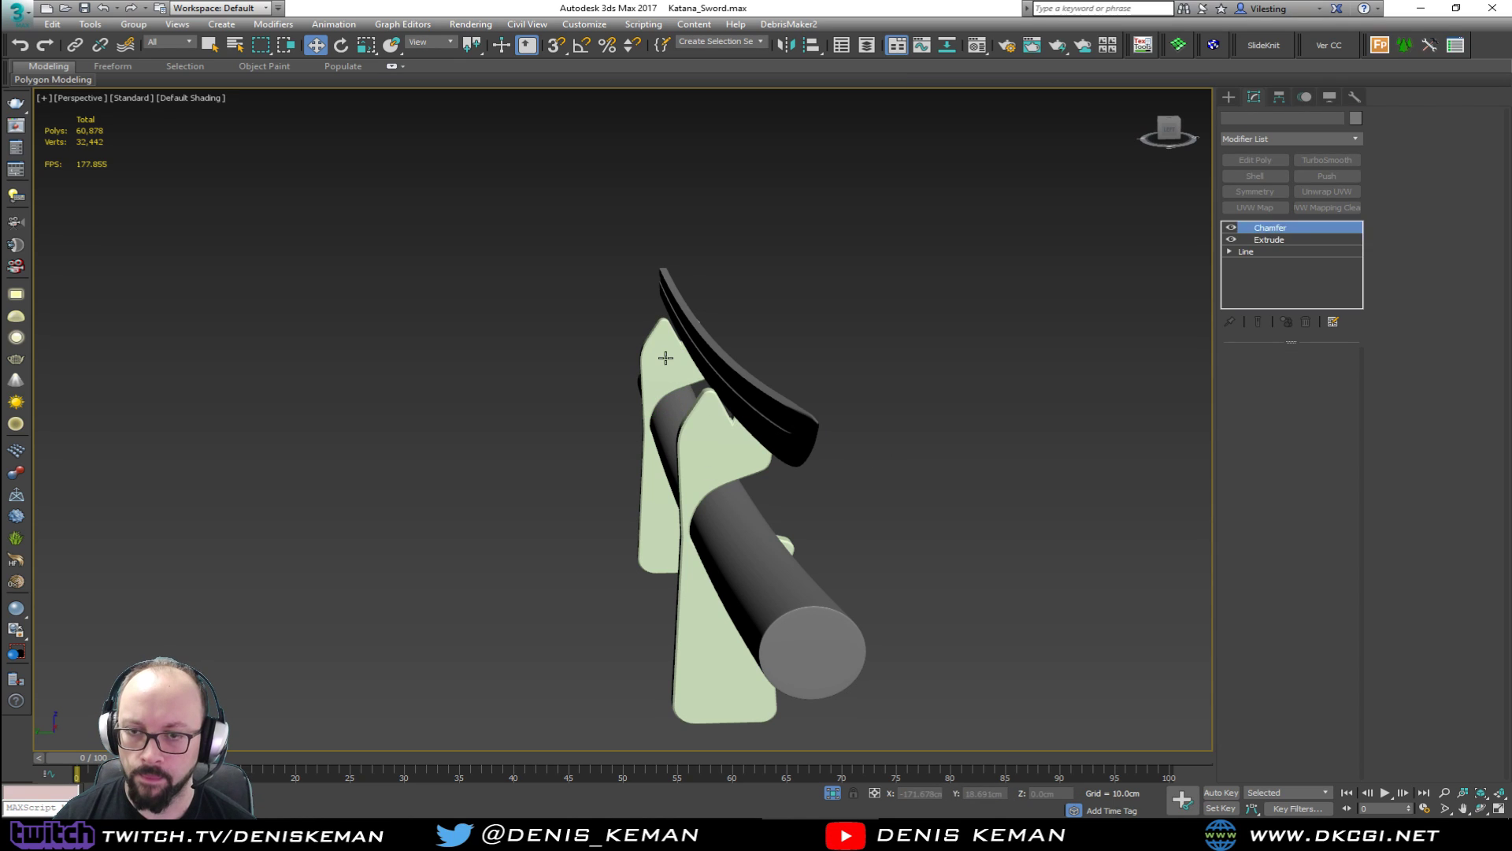
key(Delete)
Clone the remaining side support as an instance along the scabbard to about X 12.7 cm.
click(727, 455)
alt+middle_drag(727, 455, 633, 477)
shift+drag(774, 513, 1077, 452)
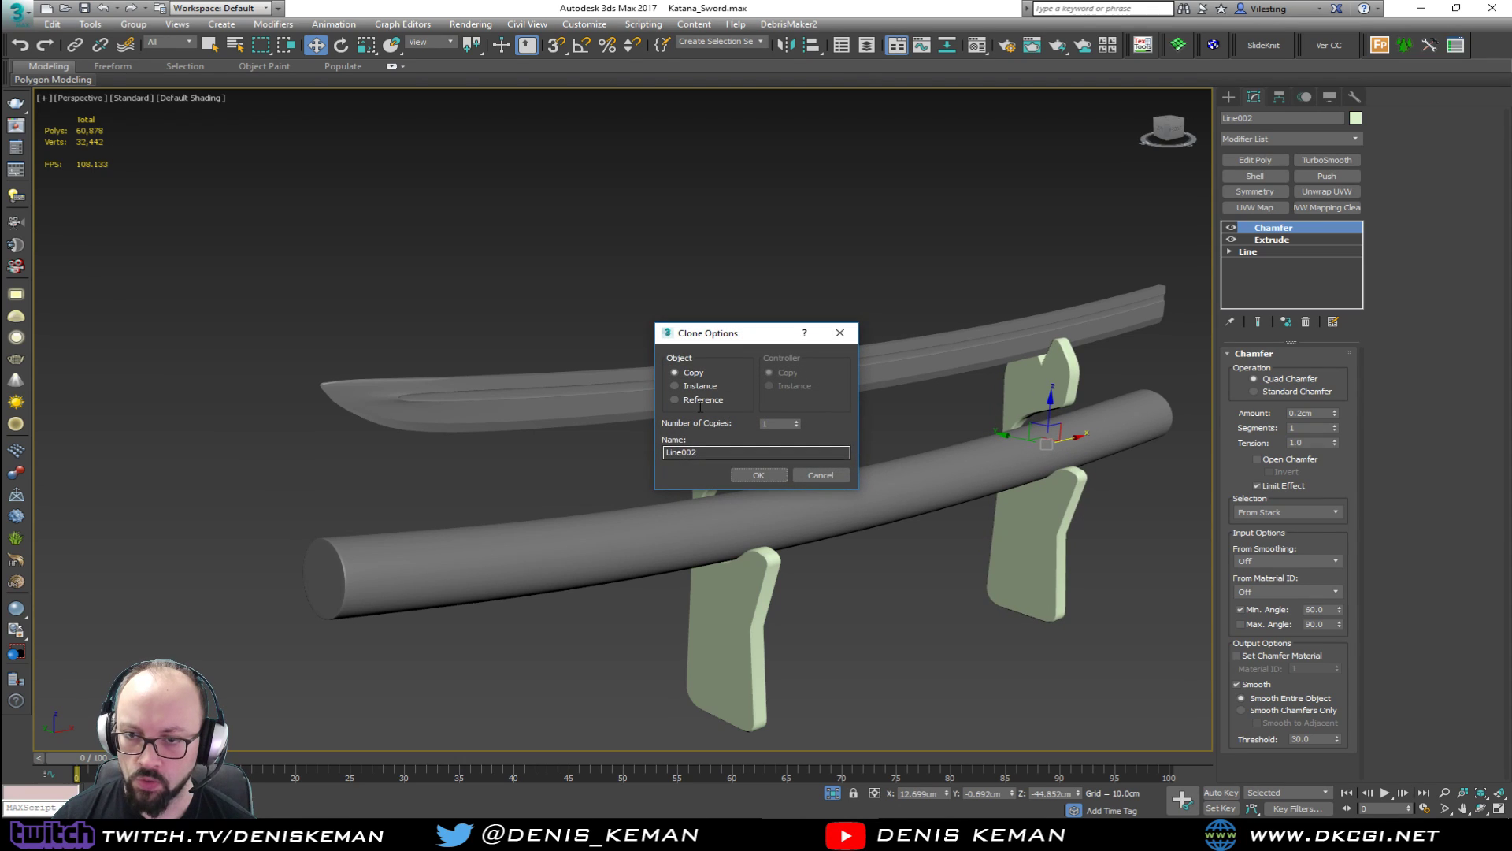
click(758, 474)
In the original support's Line vertices, select the back top prong's two tip vertices and raise them to make the prong taller.
click(748, 443)
click(1263, 251)
alt+middle_drag(827, 331, 911, 326)
key(1)
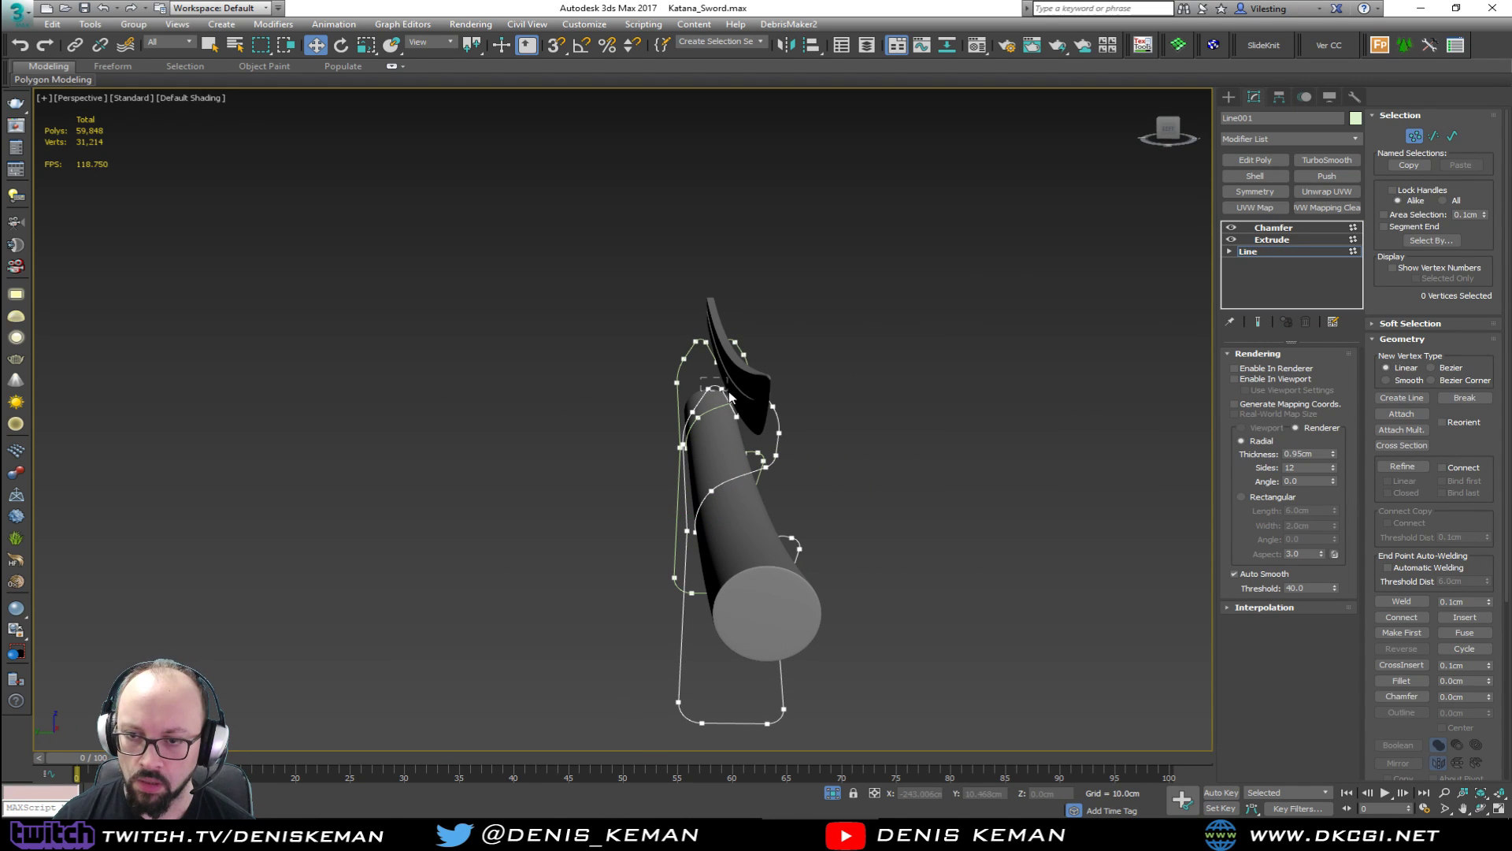
drag(722, 352, 722, 336)
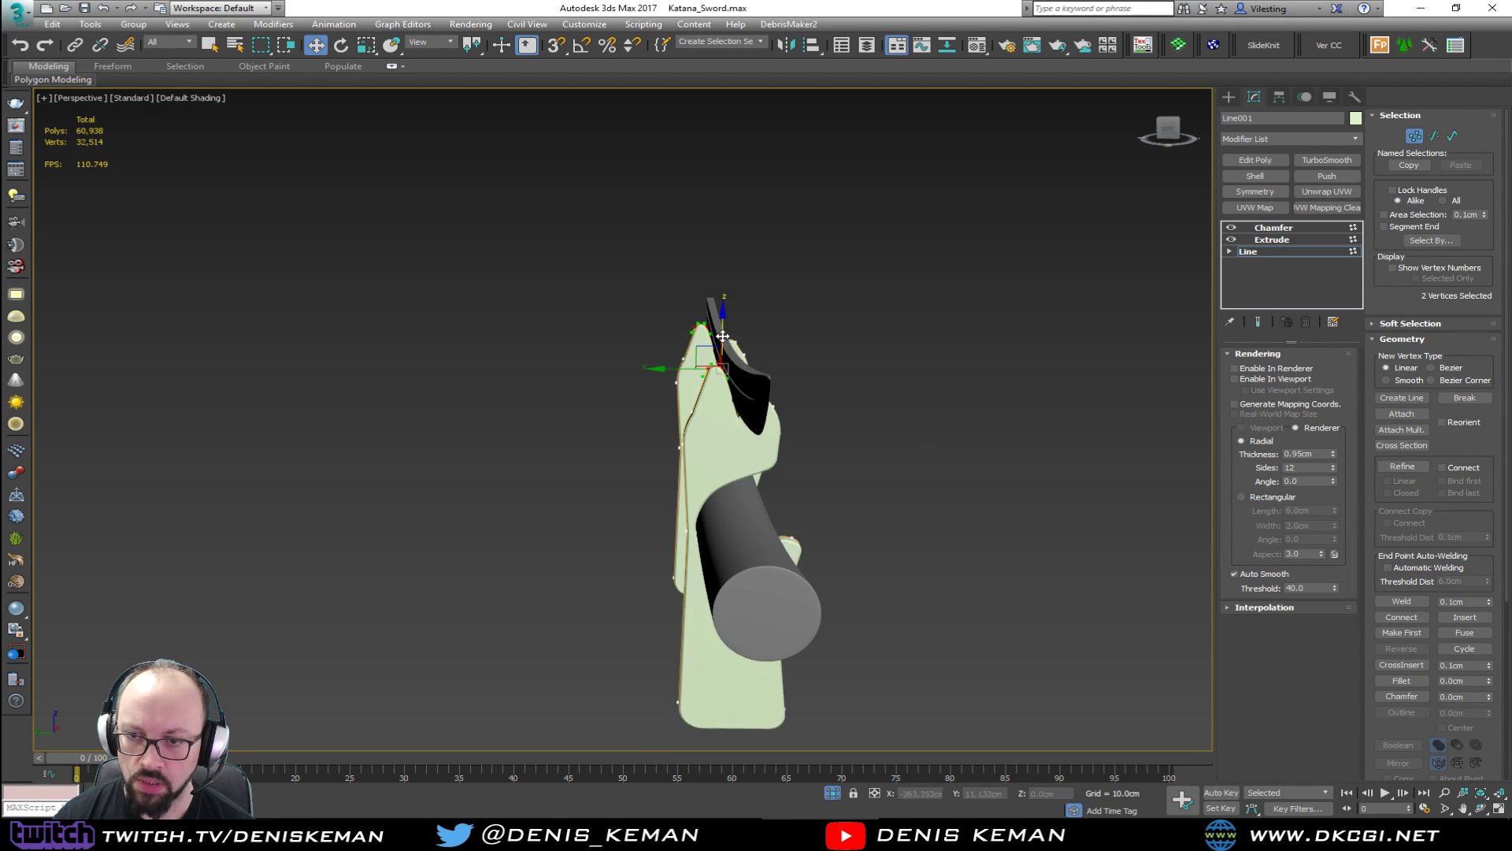
scroll(728, 354, up, 2)
scroll(695, 426, up, 2)
alt+middle_drag(695, 425, 968, 432)
drag(733, 349, 726, 306)
alt+middle_drag(726, 307, 443, 319)
Select the vertex at the bottom of the support's top notch and shift it slightly sideways under the blade.
key(1)
key(F3)
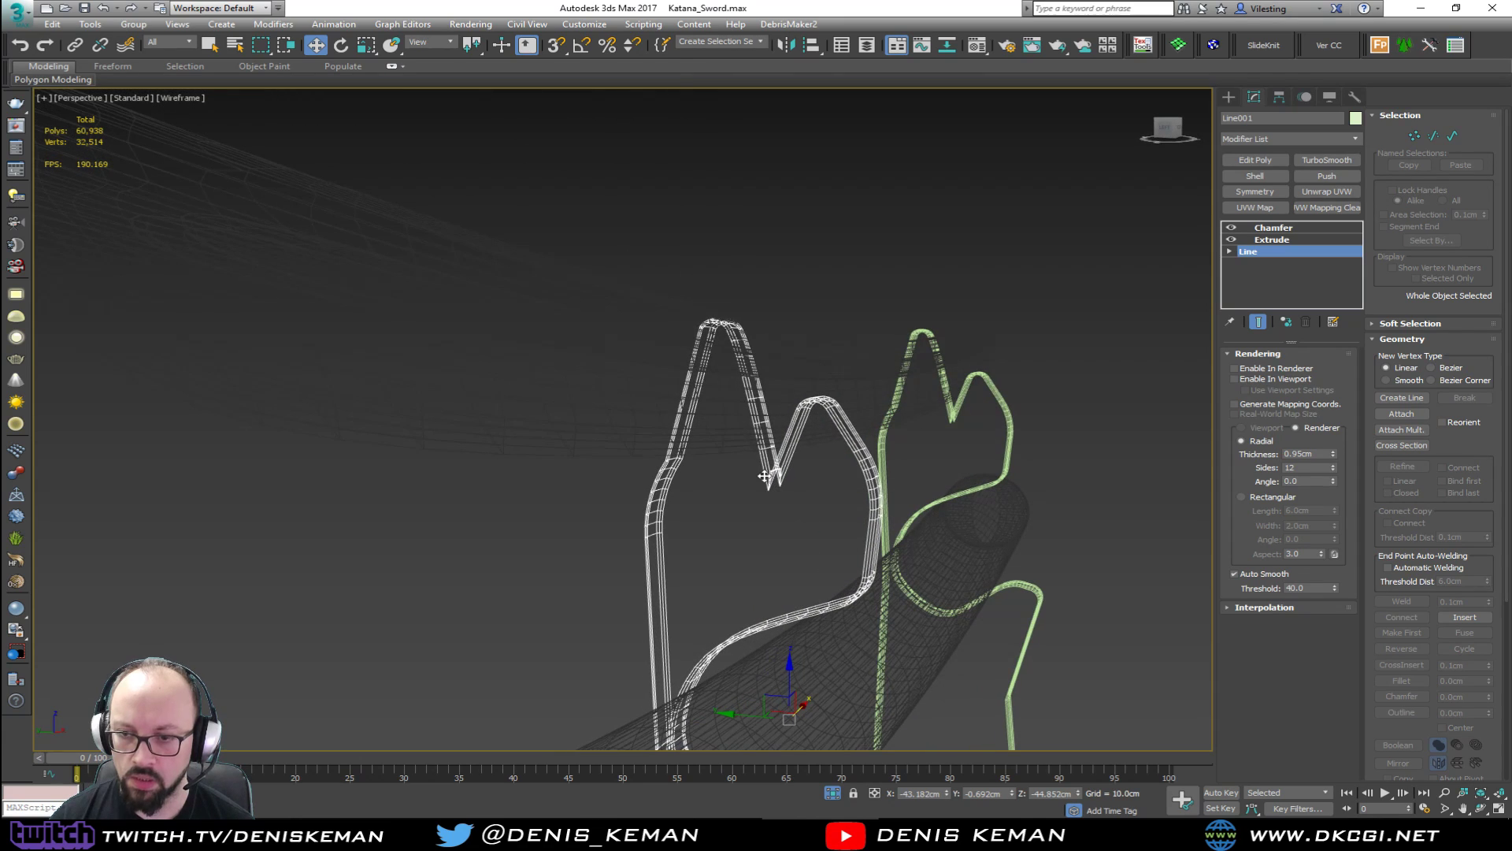
drag(756, 503, 756, 503)
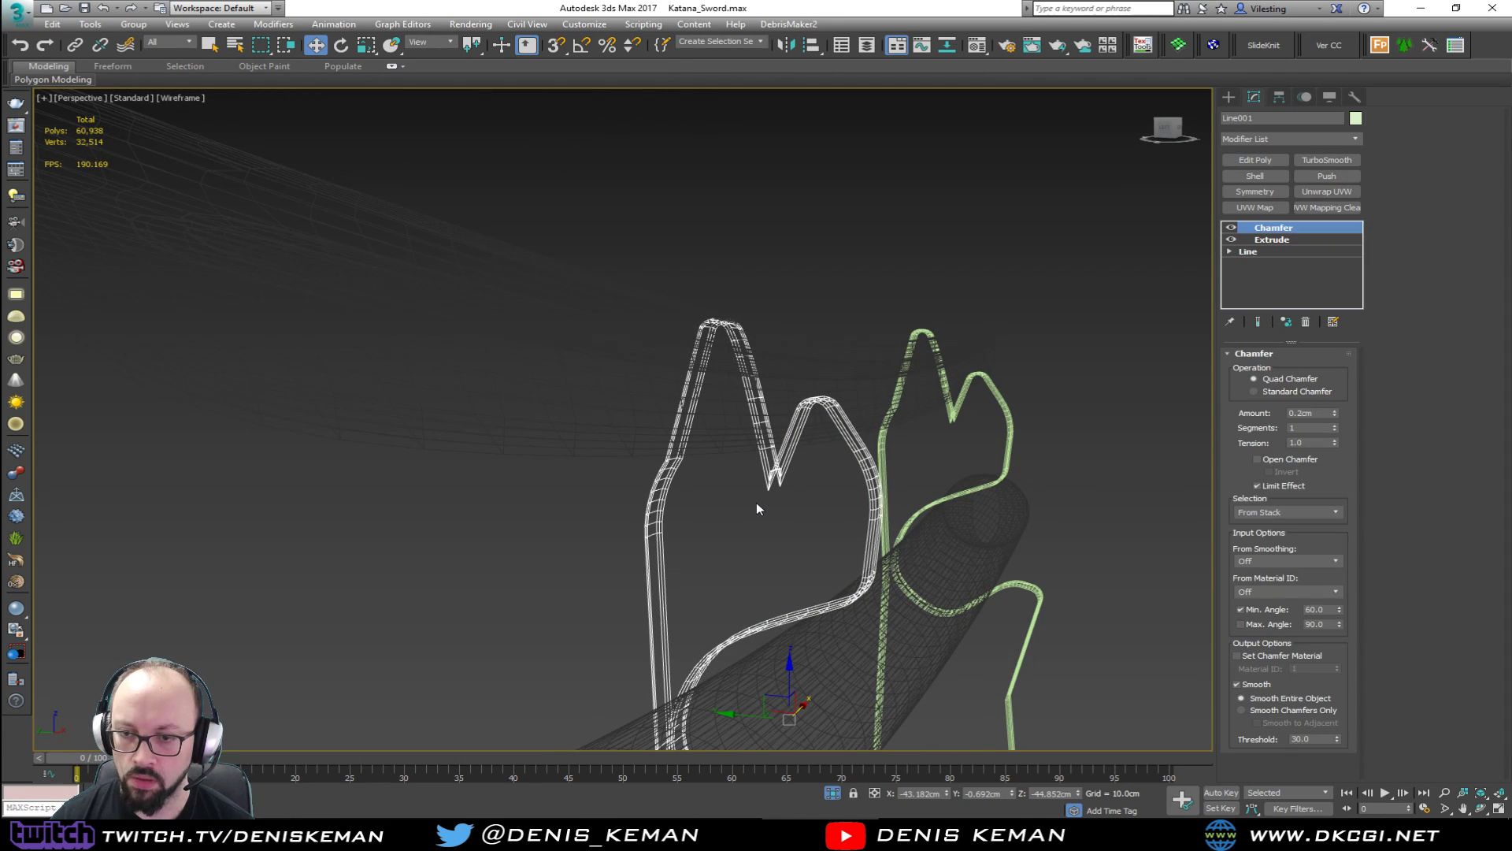
click(1289, 252)
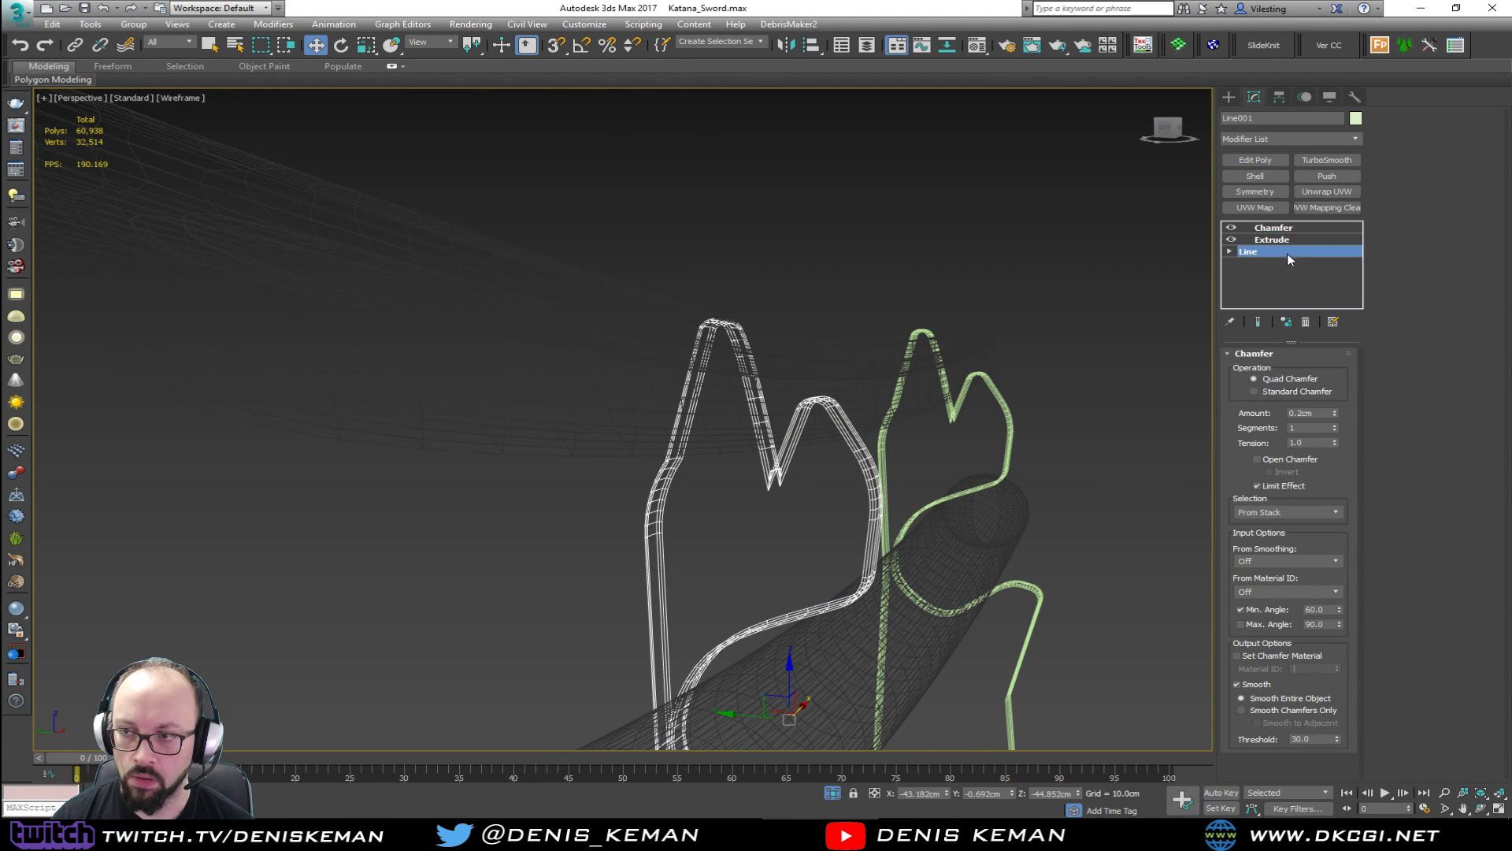
key(1)
click(770, 482)
scroll(761, 482, up, 5)
key(F3)
drag(753, 468, 746, 466)
alt+middle_drag(759, 468, 544, 430)
scroll(785, 440, up, 4)
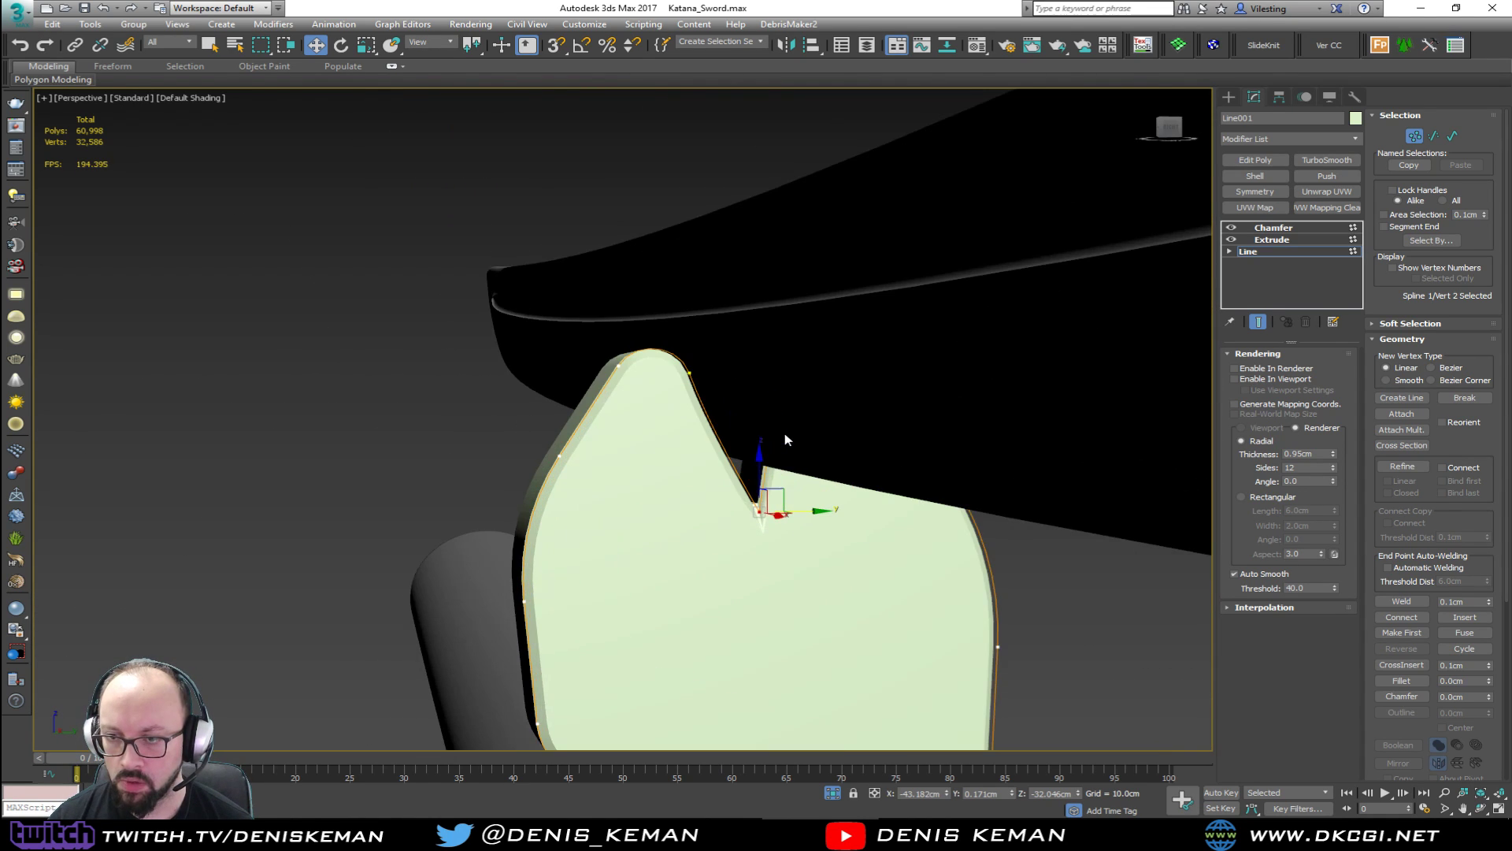
Raise the notch's bottom vertex slightly toward the blade's edge, leave vertex editing and deselect the support.
alt+middle_drag(785, 440, 789, 429)
drag(755, 464, 760, 423)
alt+middle_drag(761, 422, 780, 549)
click(1281, 252)
scroll(589, 421, down, 2)
click(647, 435)
scroll(766, 549, up, 3)
Select the three vertices around the support's lower prong tip and lower them slightly.
alt+middle_drag(787, 551, 611, 435)
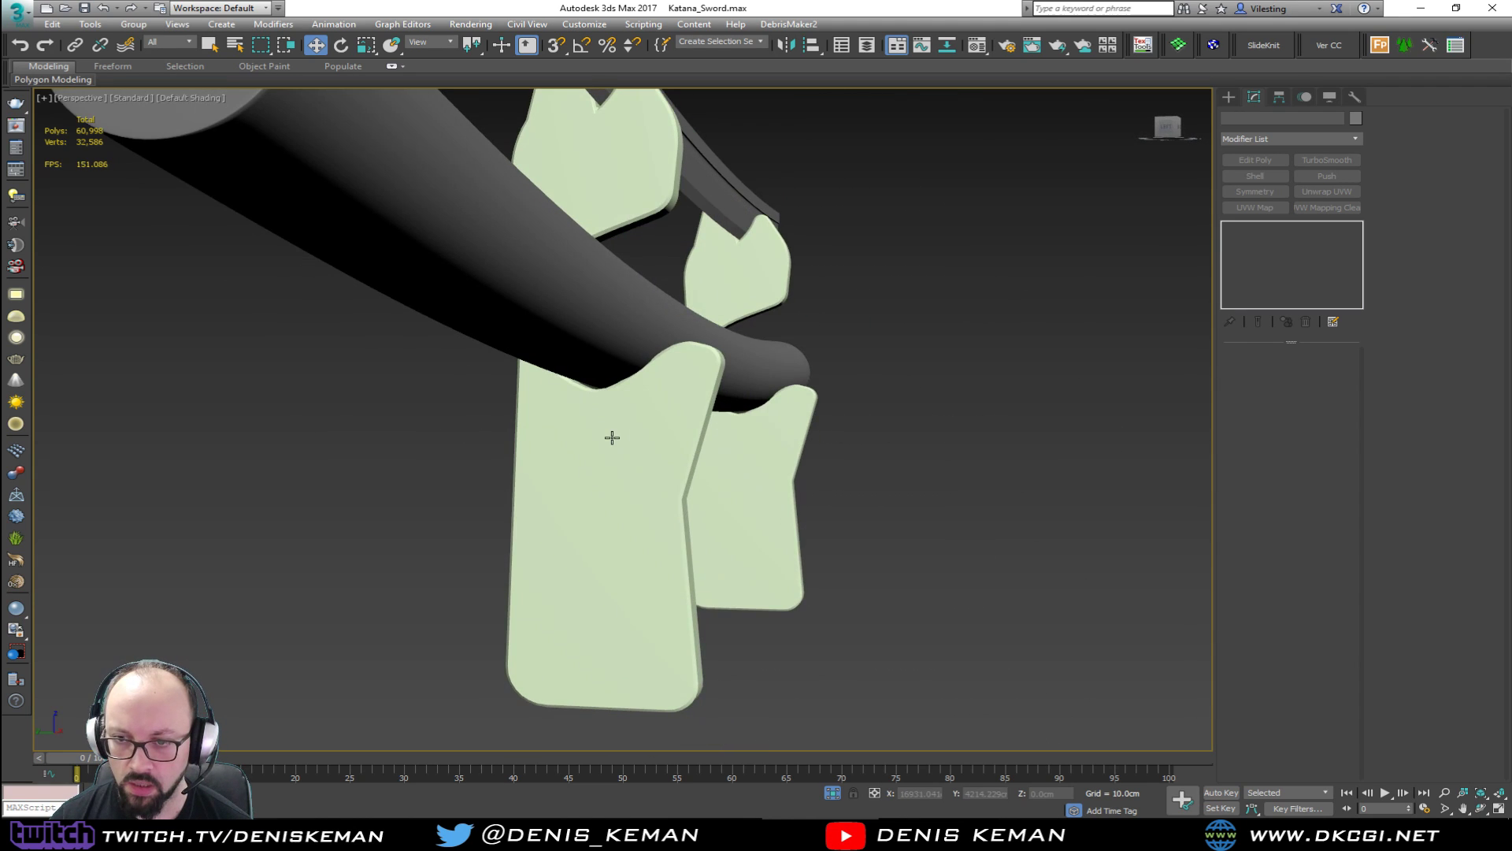
click(686, 418)
mouse_move(685, 388)
middle_down()
mouse_move(717, 469)
mouse_move(722, 436)
mouse_move(735, 437)
middle_up()
scroll(718, 470, up, 3)
click(1293, 253)
key(1)
key(F3)
drag(890, 361, 646, 493)
alt+middle_drag(645, 493, 676, 487)
key(F3)
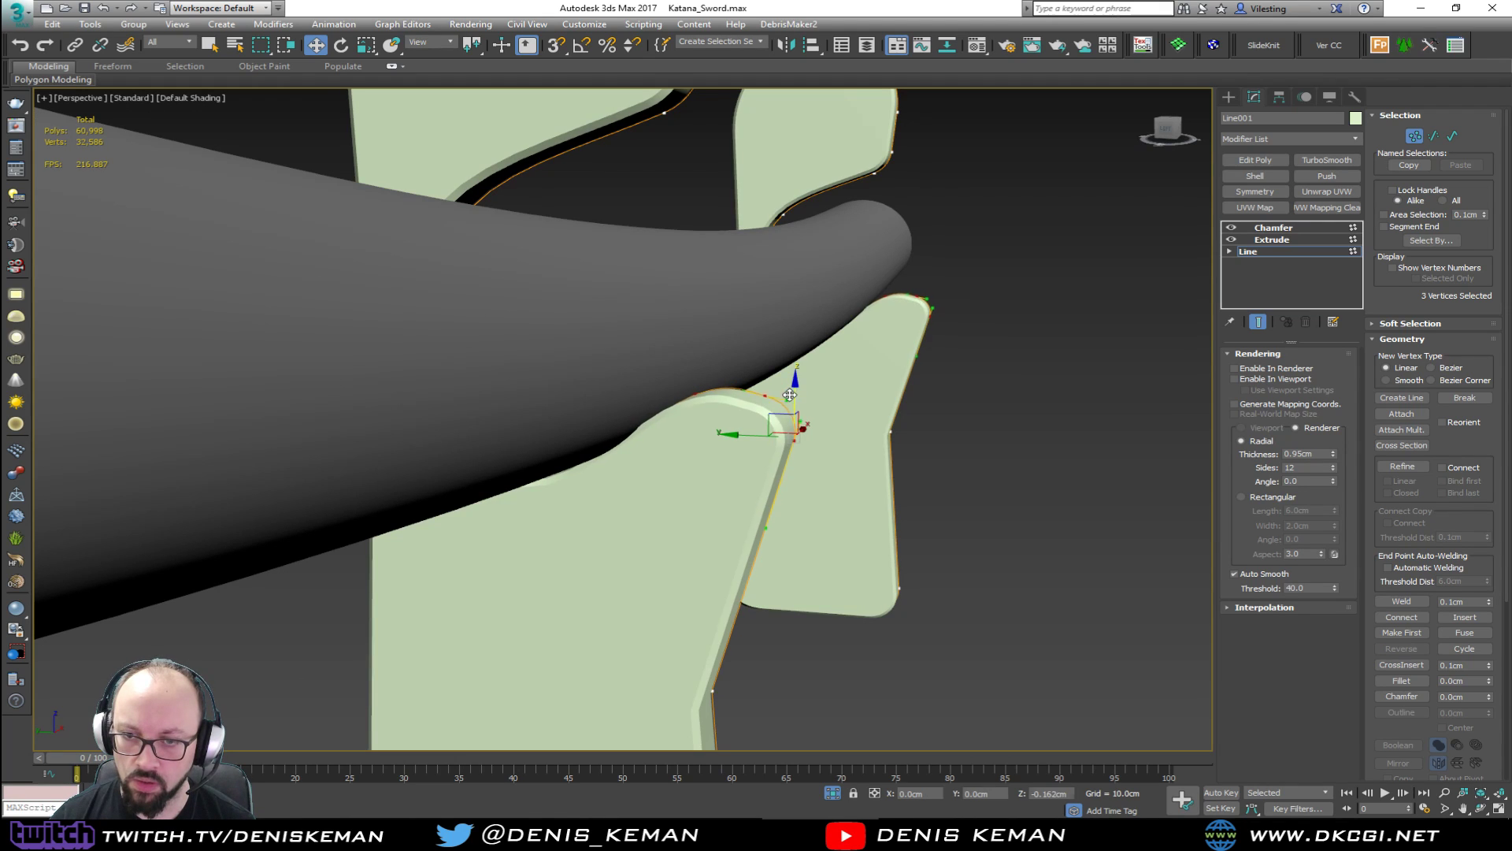
drag(787, 407, 787, 430)
alt+middle_drag(787, 430, 845, 466)
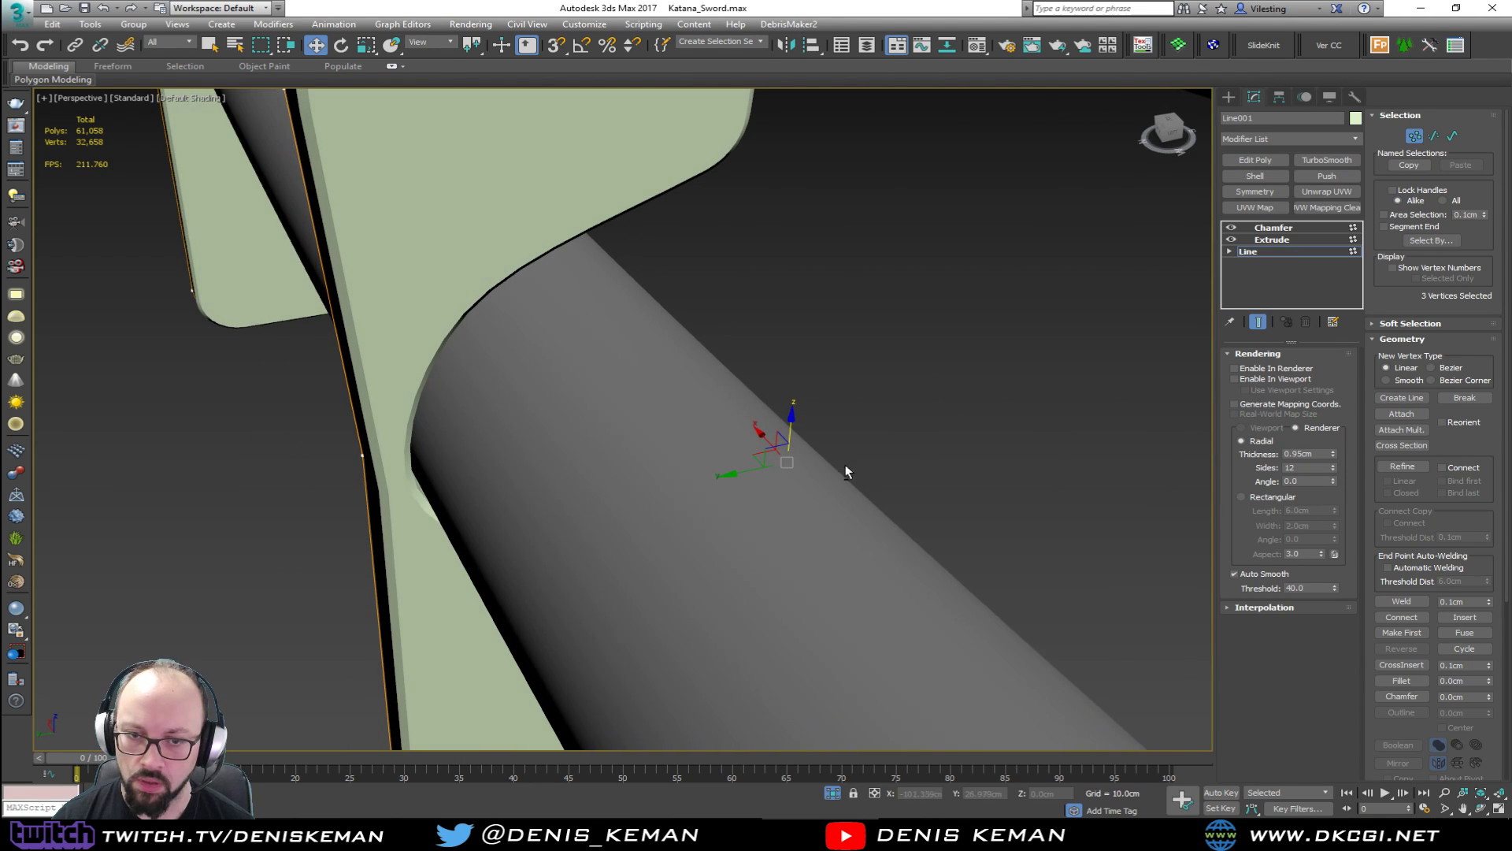
Shift the support's rear-edge vertices behind the scabbard outward to thicken that section, leave vertex editing and deselect the support.
click(364, 455)
drag(321, 462, 306, 474)
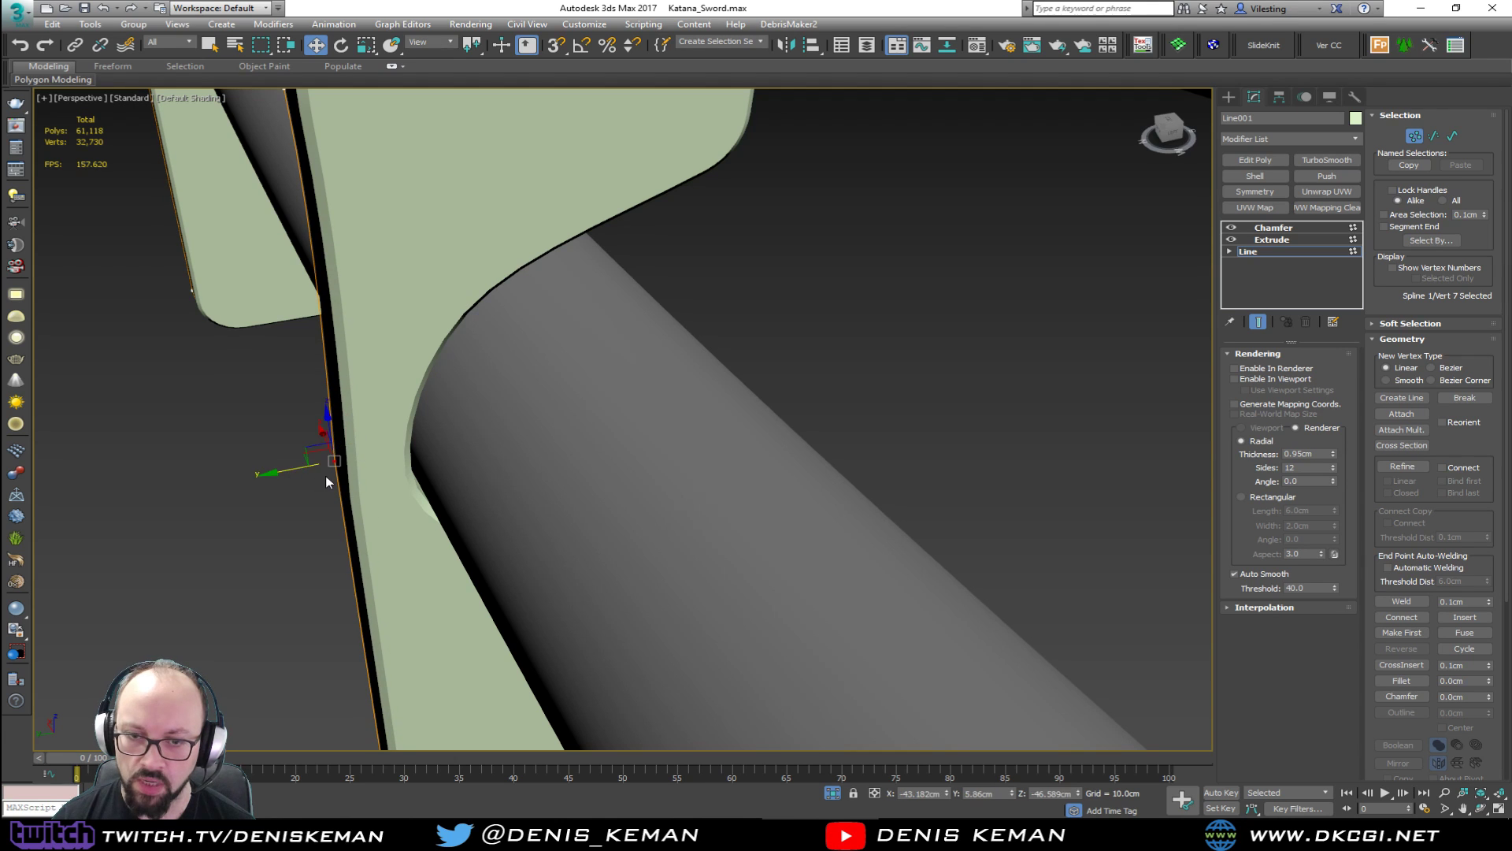
scroll(331, 475, down, 3)
alt+middle_drag(349, 470, 471, 436)
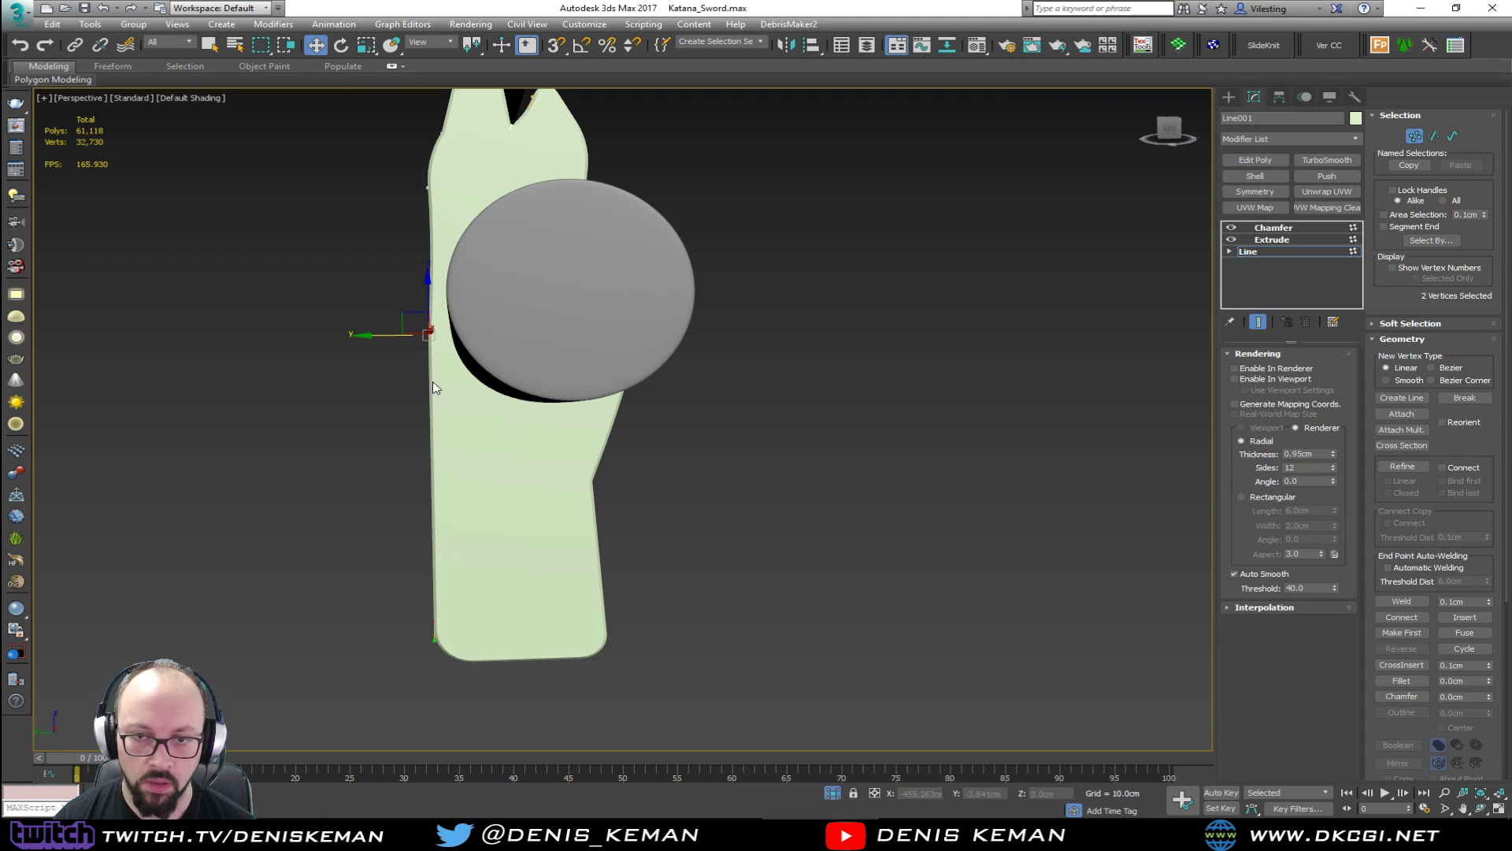
drag(393, 336, 367, 342)
alt+middle_drag(367, 342, 819, 378)
middle_drag(409, 288, 548, 427)
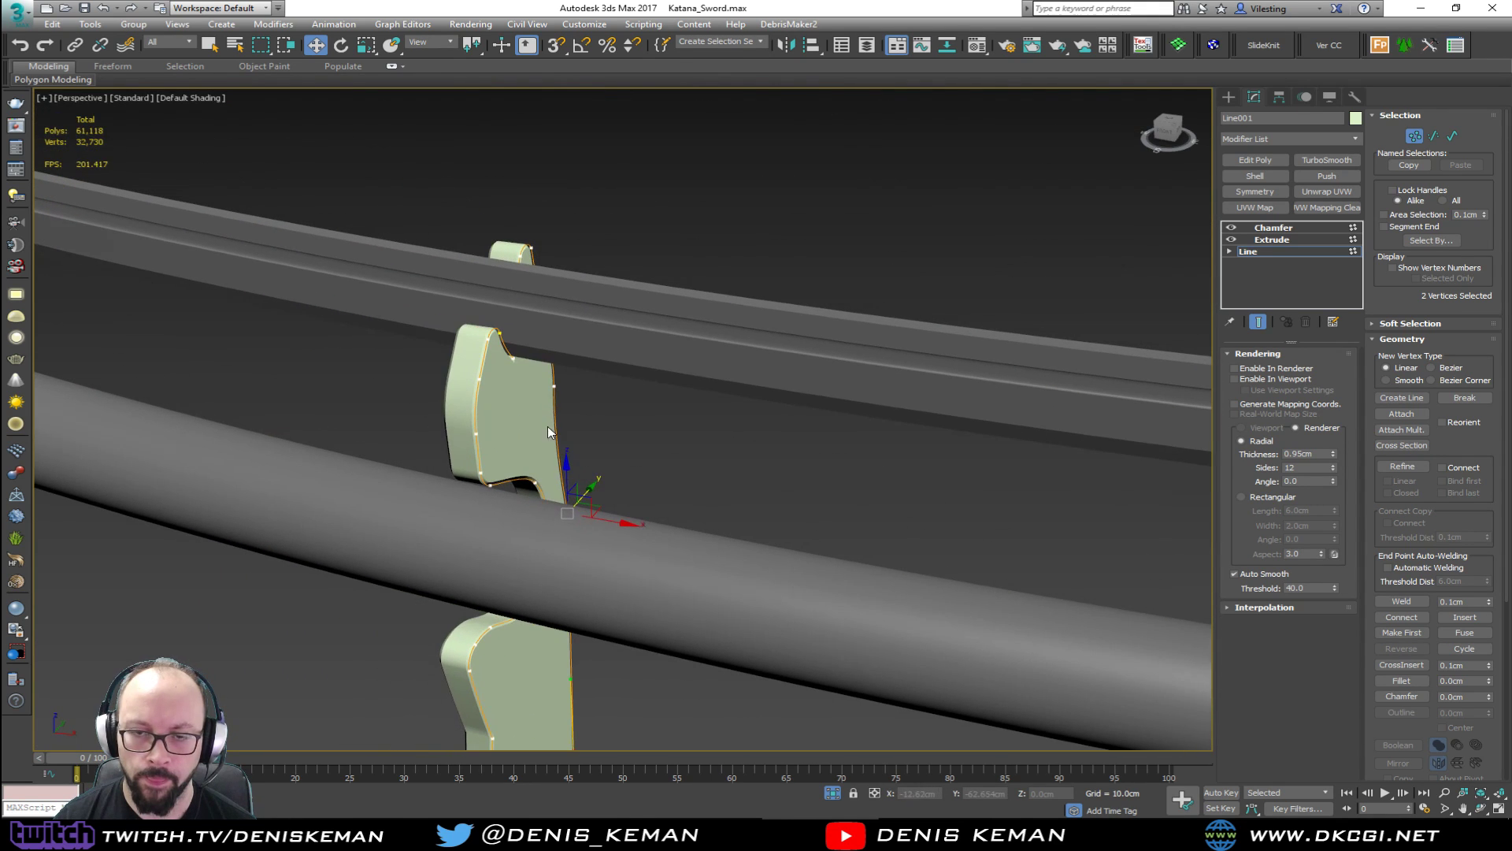
click(1258, 323)
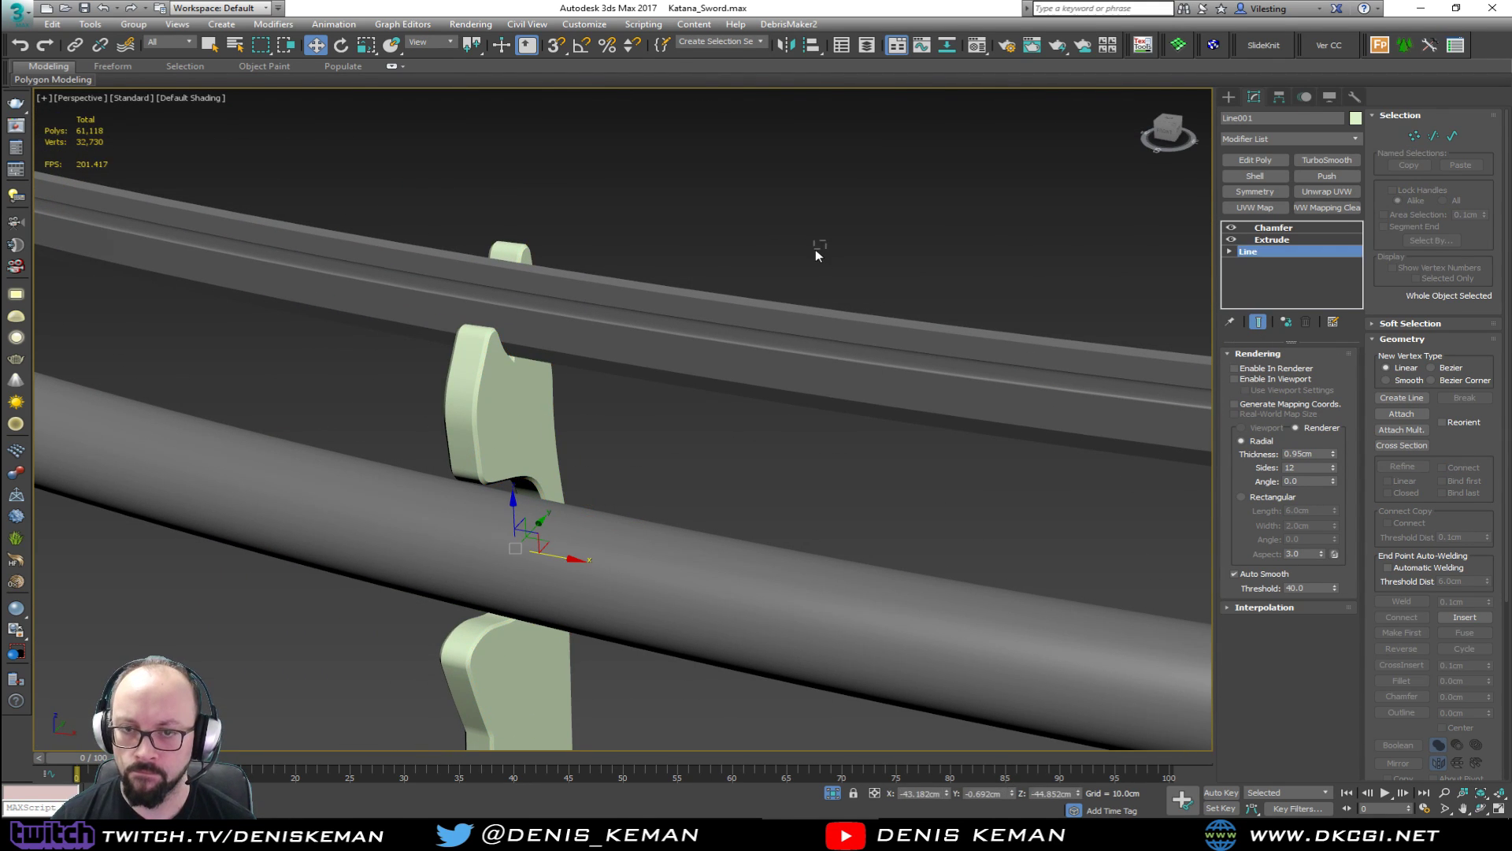
click(815, 249)
Select both stand supports, give them the grey custom object colour and deselect them.
key(F4)
alt+middle_drag(626, 434, 511, 366)
key(F4)
mouse_move(595, 405)
alt+middle_down()
mouse_move(701, 392)
mouse_move(715, 335)
alt+middle_up()
scroll(714, 335, down, 5)
click(547, 441)
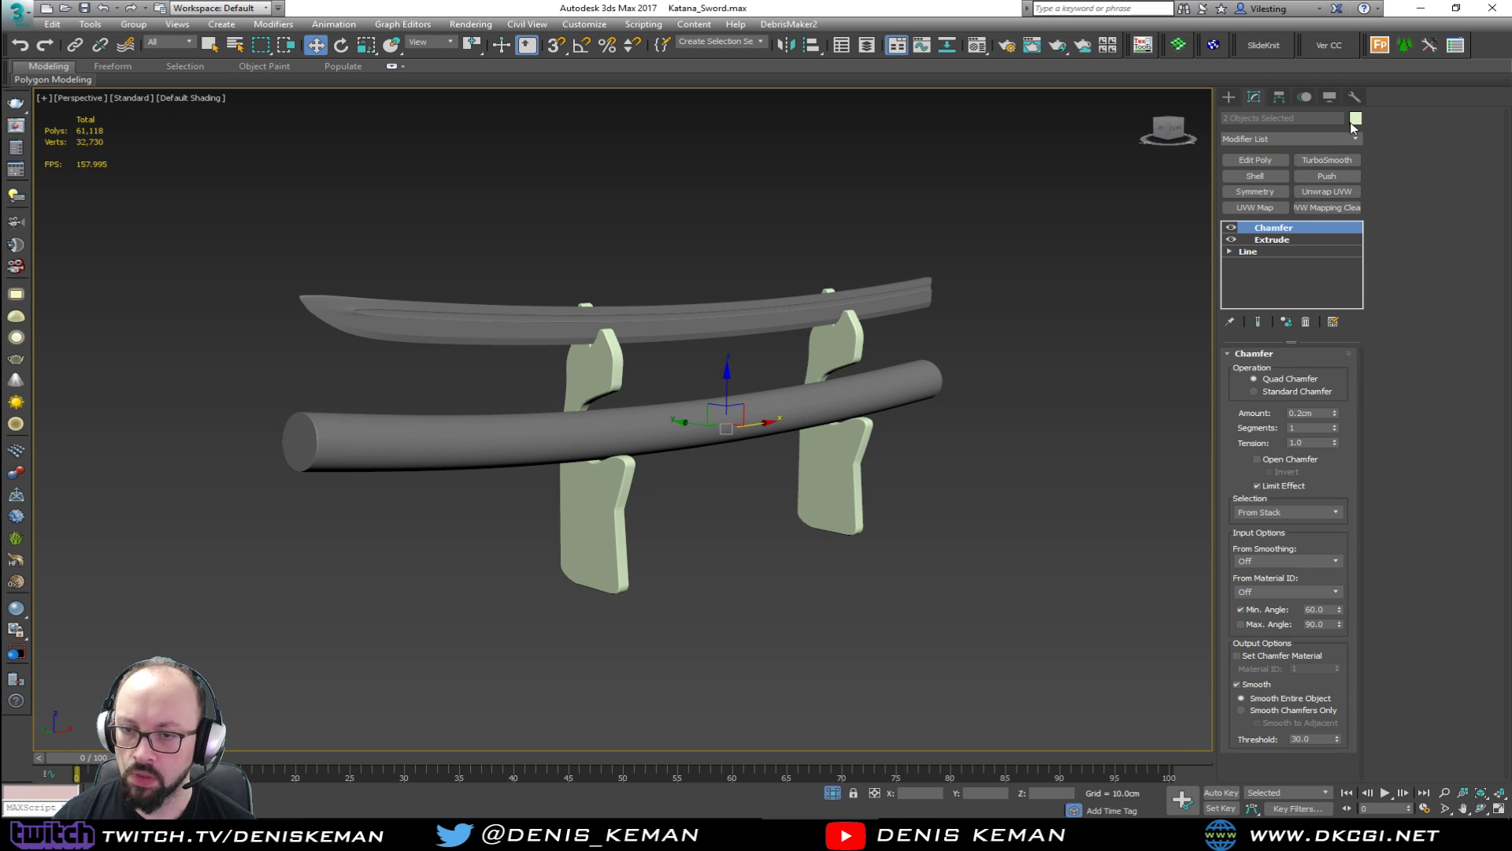
click(1356, 119)
click(1069, 374)
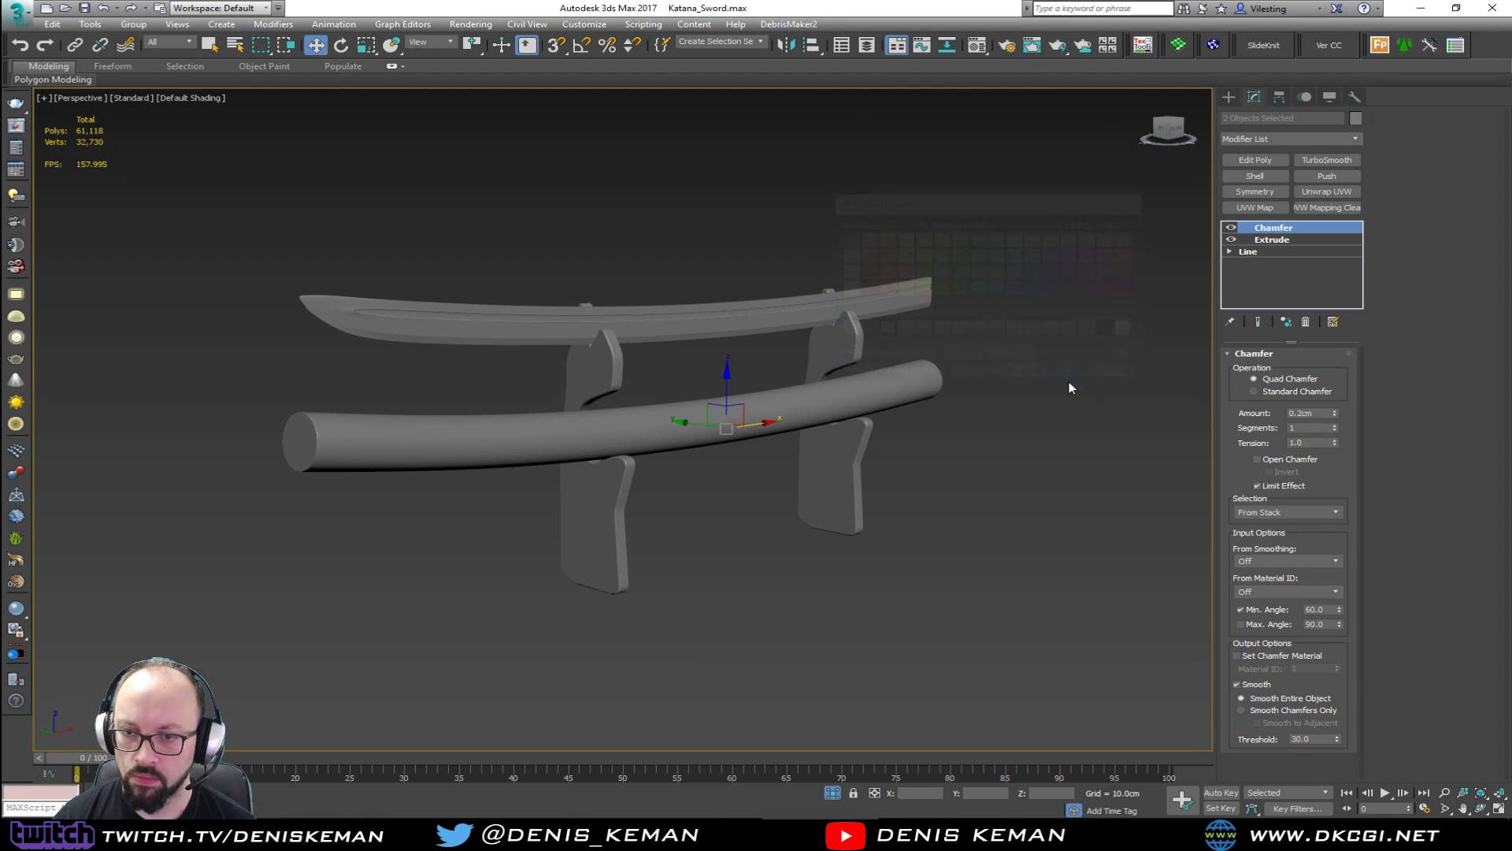
click(1355, 119)
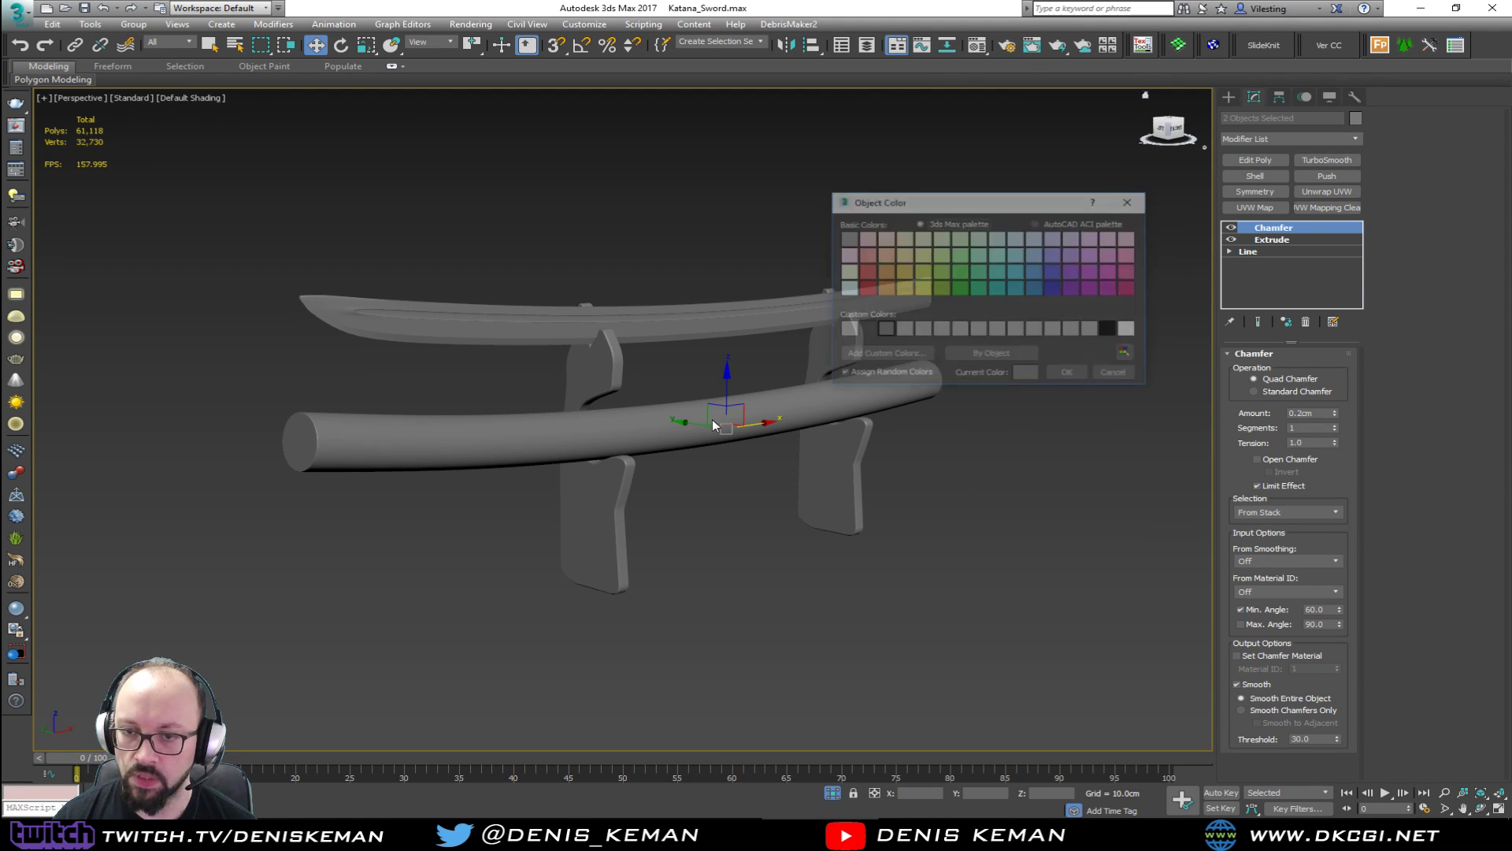
click(1069, 374)
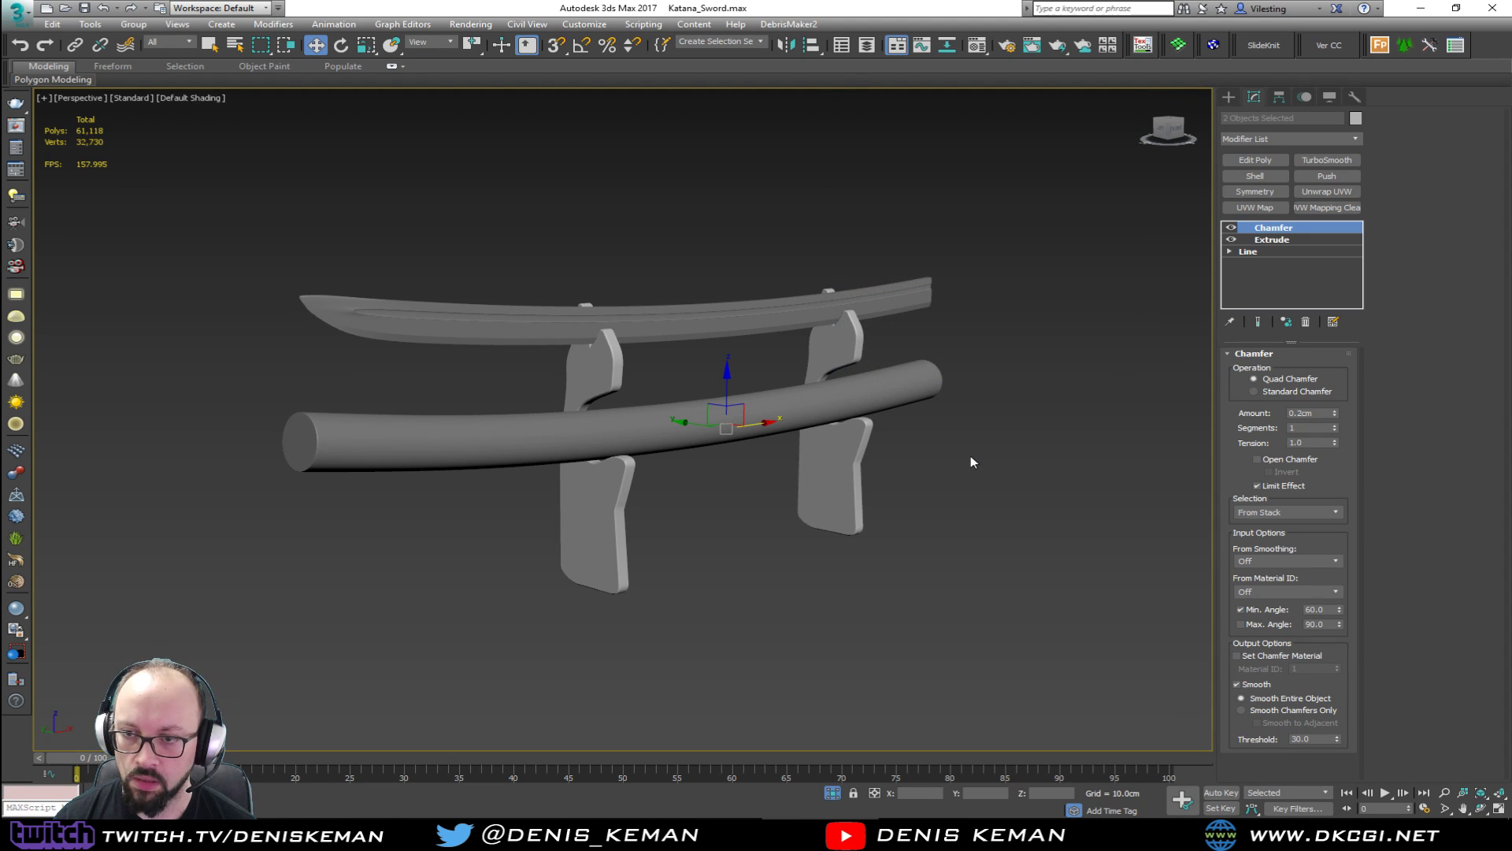
click(969, 457)
alt+middle_drag(968, 457, 753, 428)
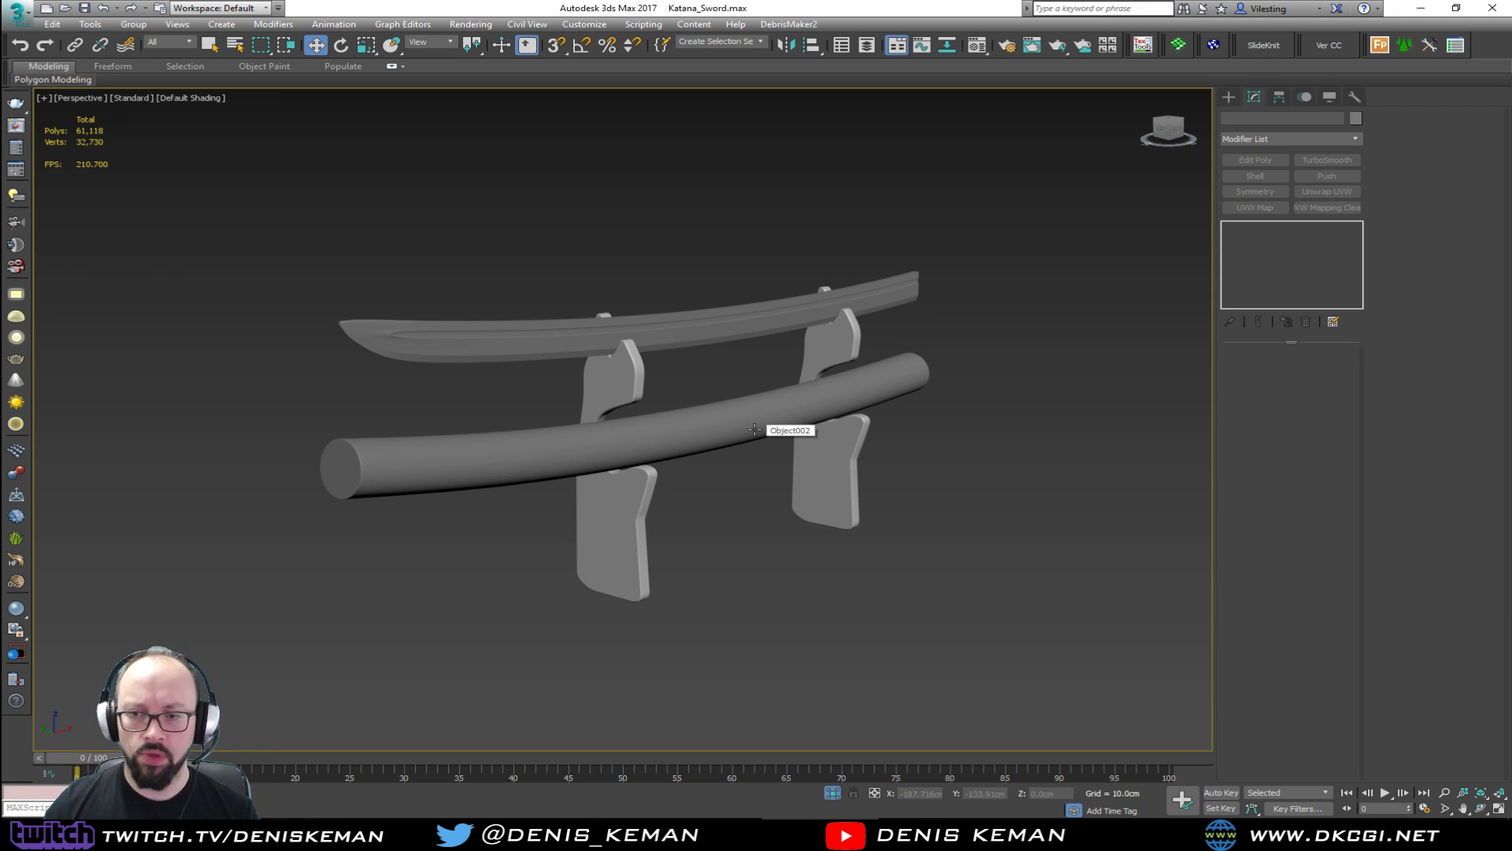
Unhide all objects and enlarge the Front view with the reference stand.
key(alt+w)
click(896, 398)
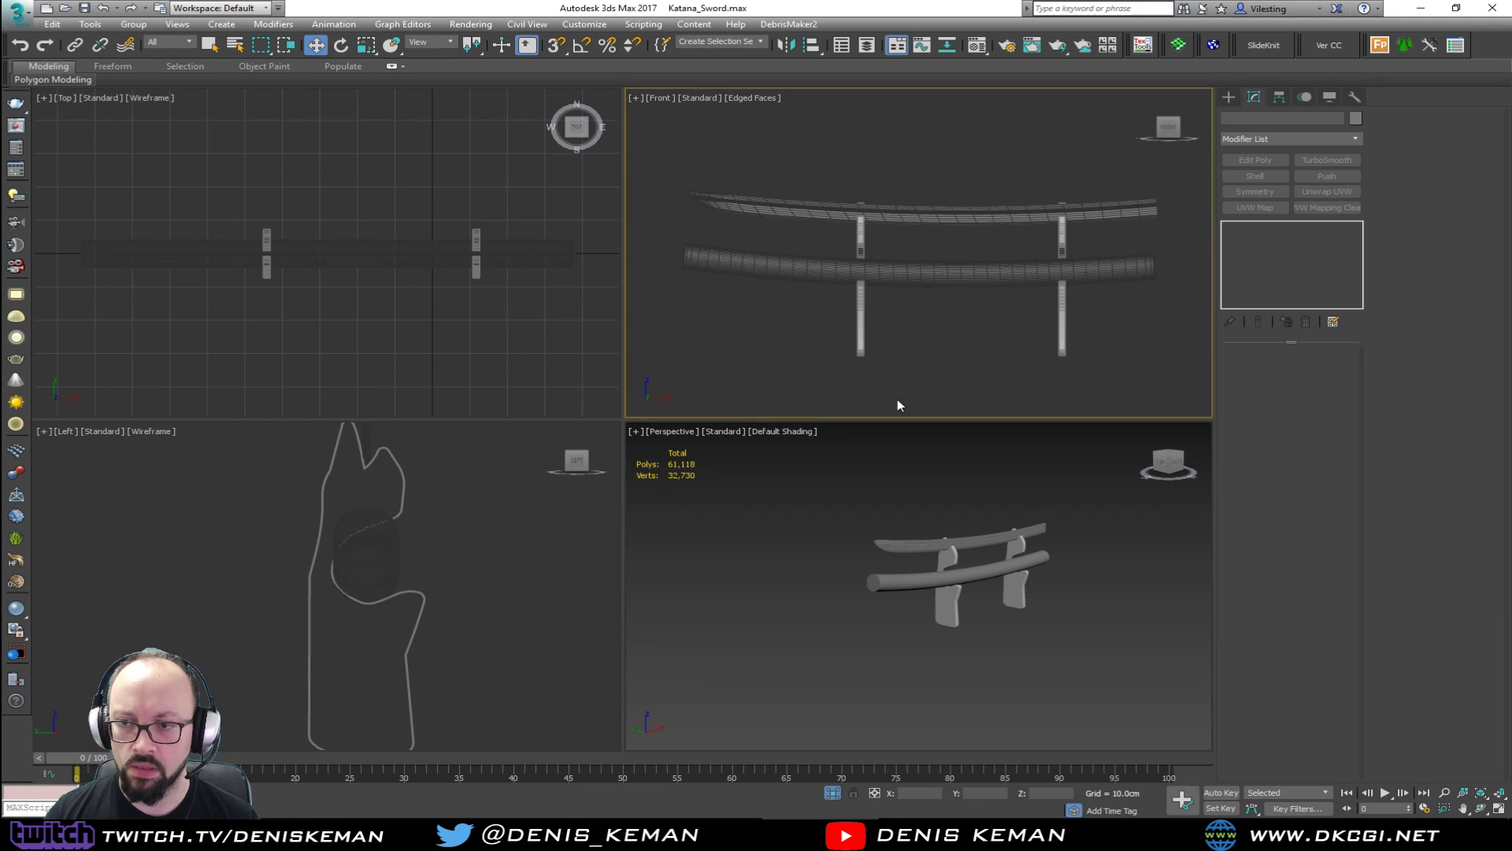
right_click(945, 372)
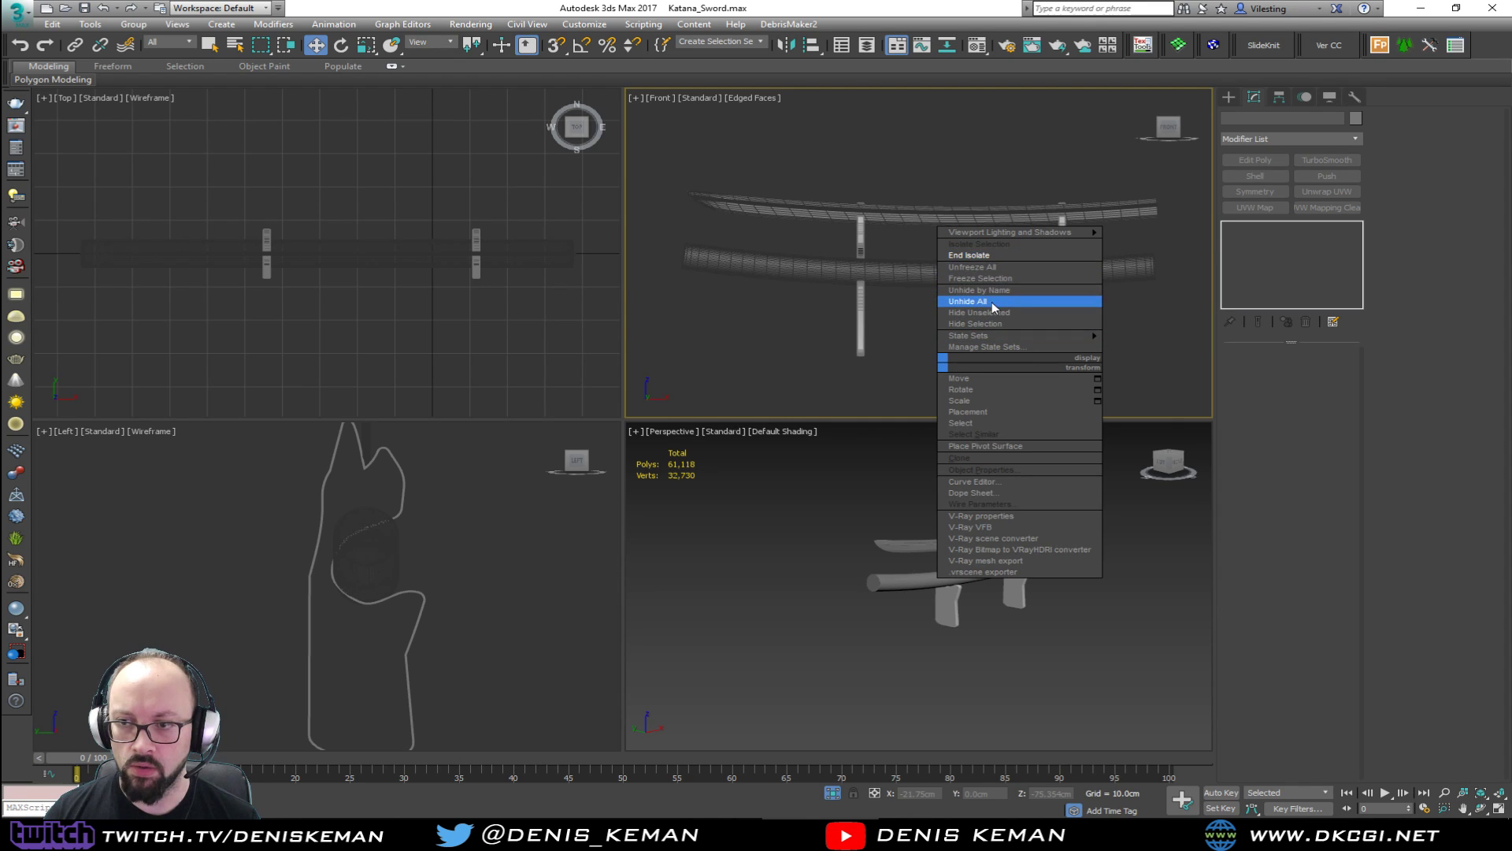
click(990, 304)
scroll(810, 325, up, 2)
key(alt+w)
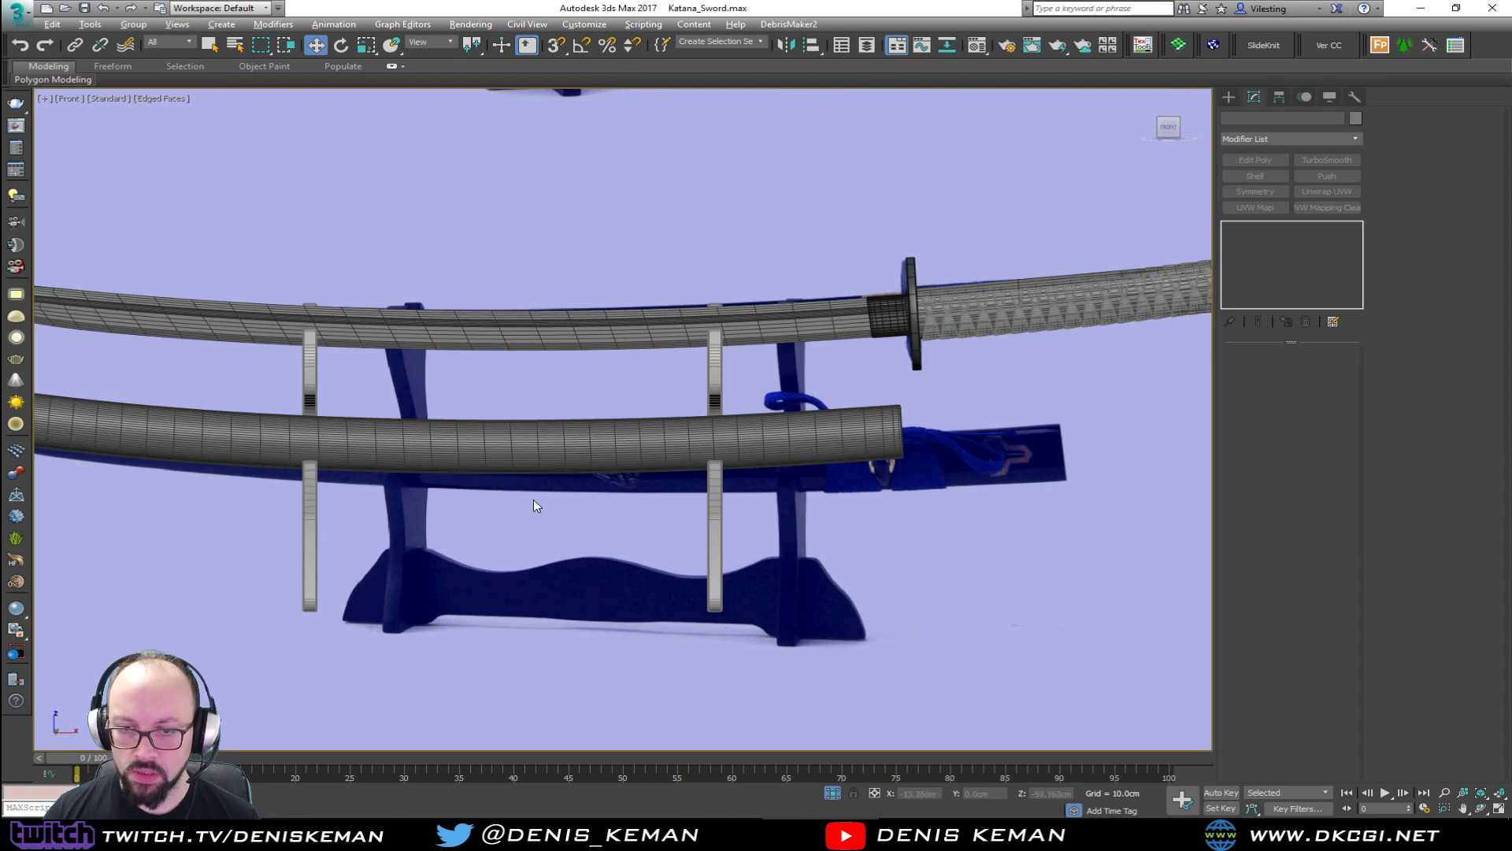
Compare the positions of the two supports and the stand's base board with the reference image.
scroll(543, 512, up, 4)
middle_drag(554, 525, 582, 340)
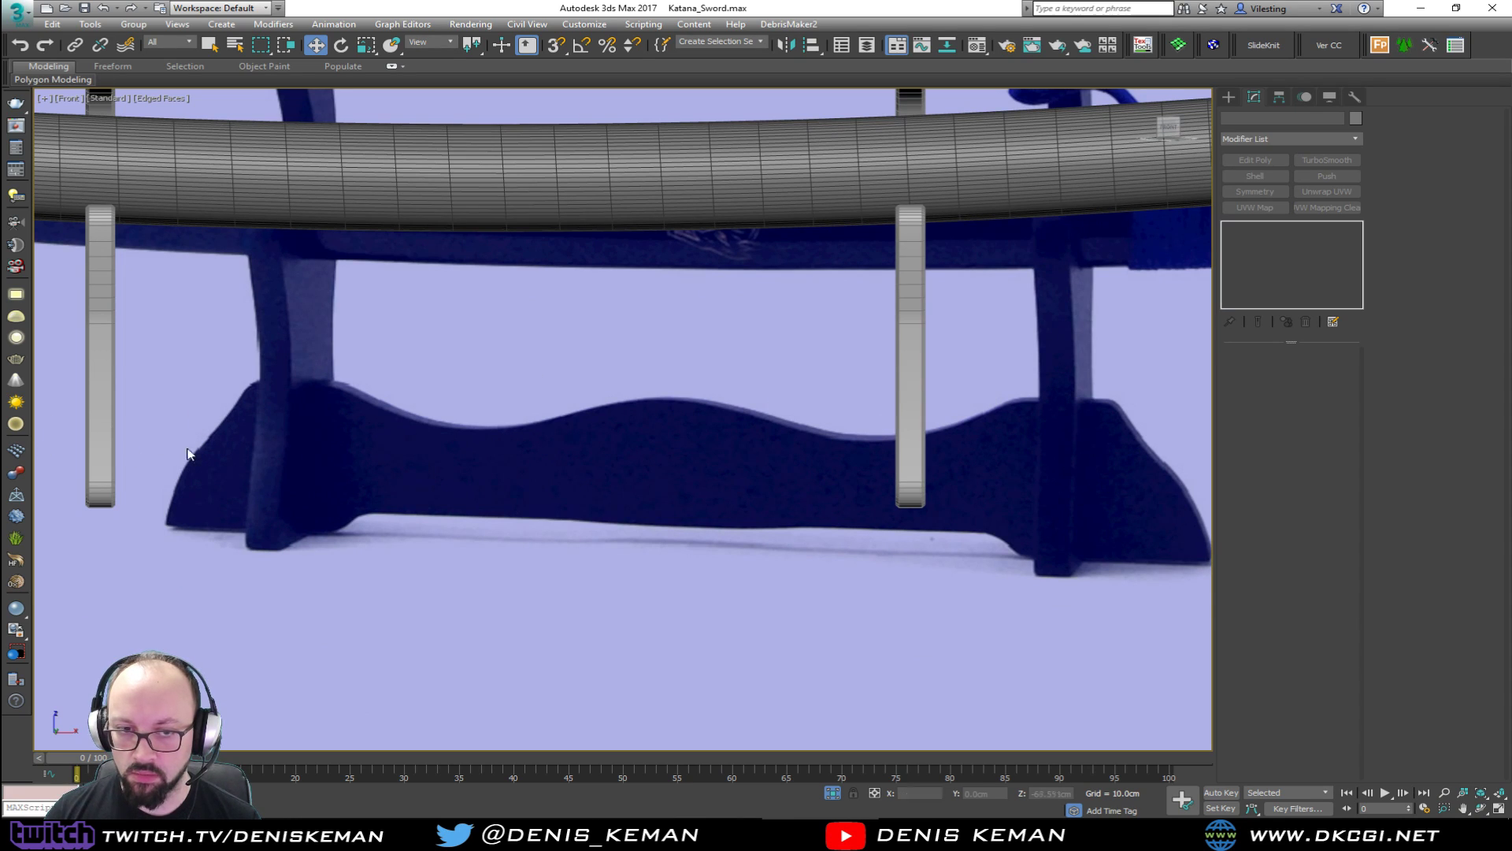
scroll(598, 456, down, 5)
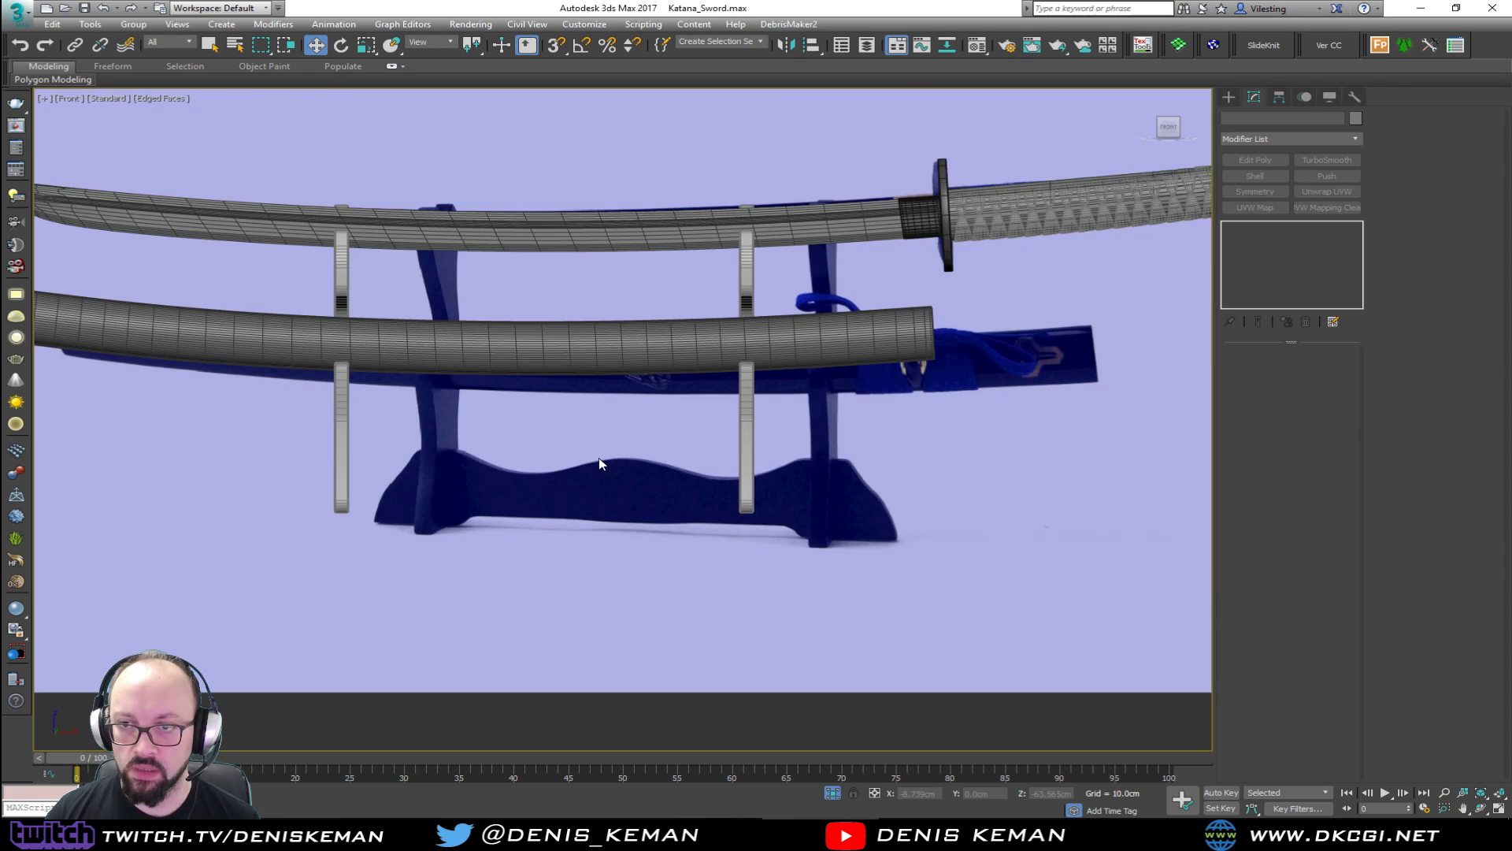
middle_drag(365, 305, 385, 313)
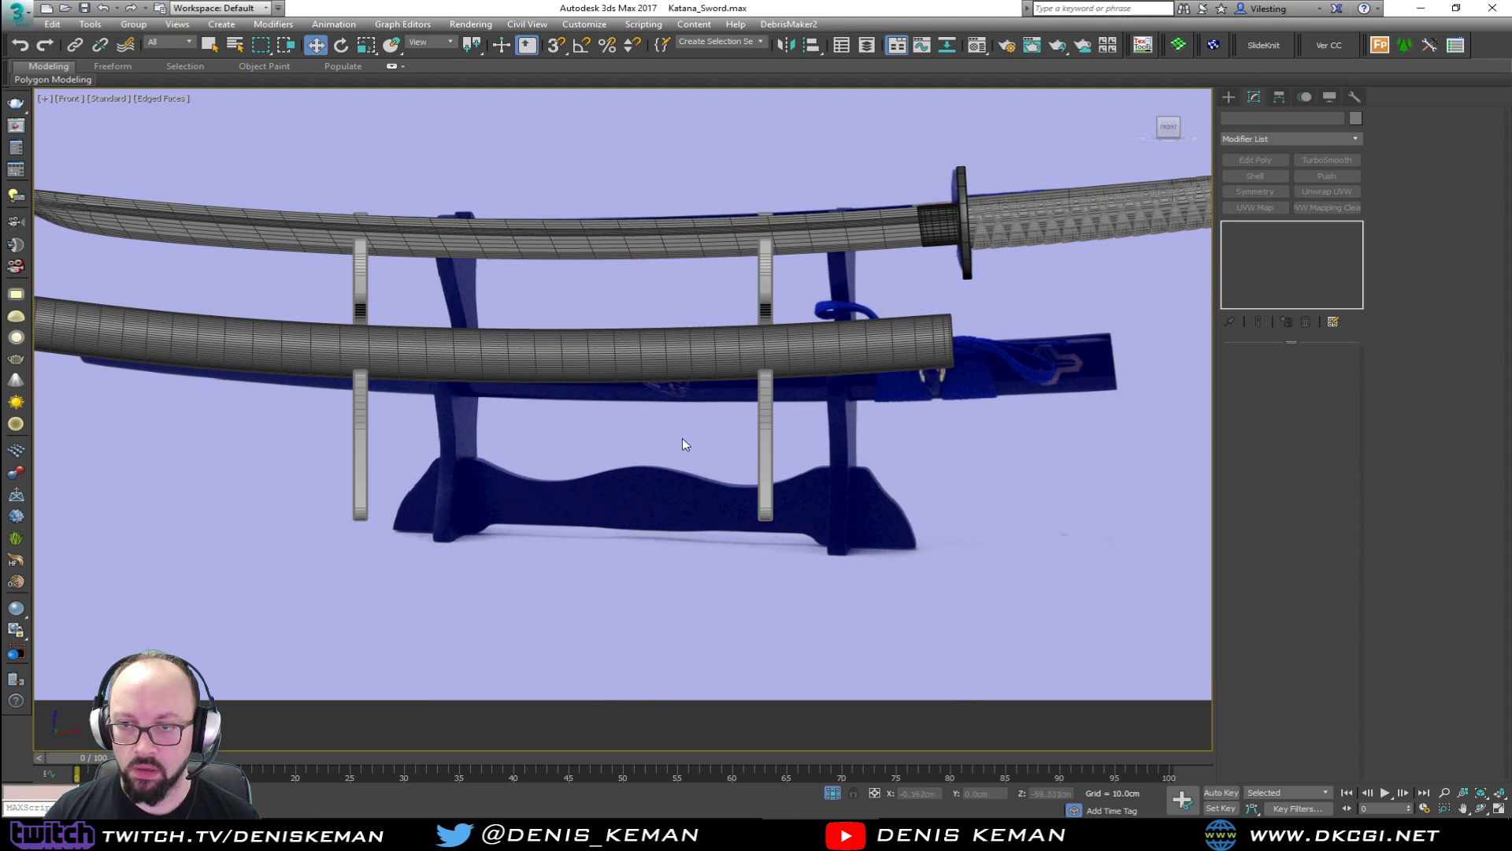
drag(776, 464, 795, 441)
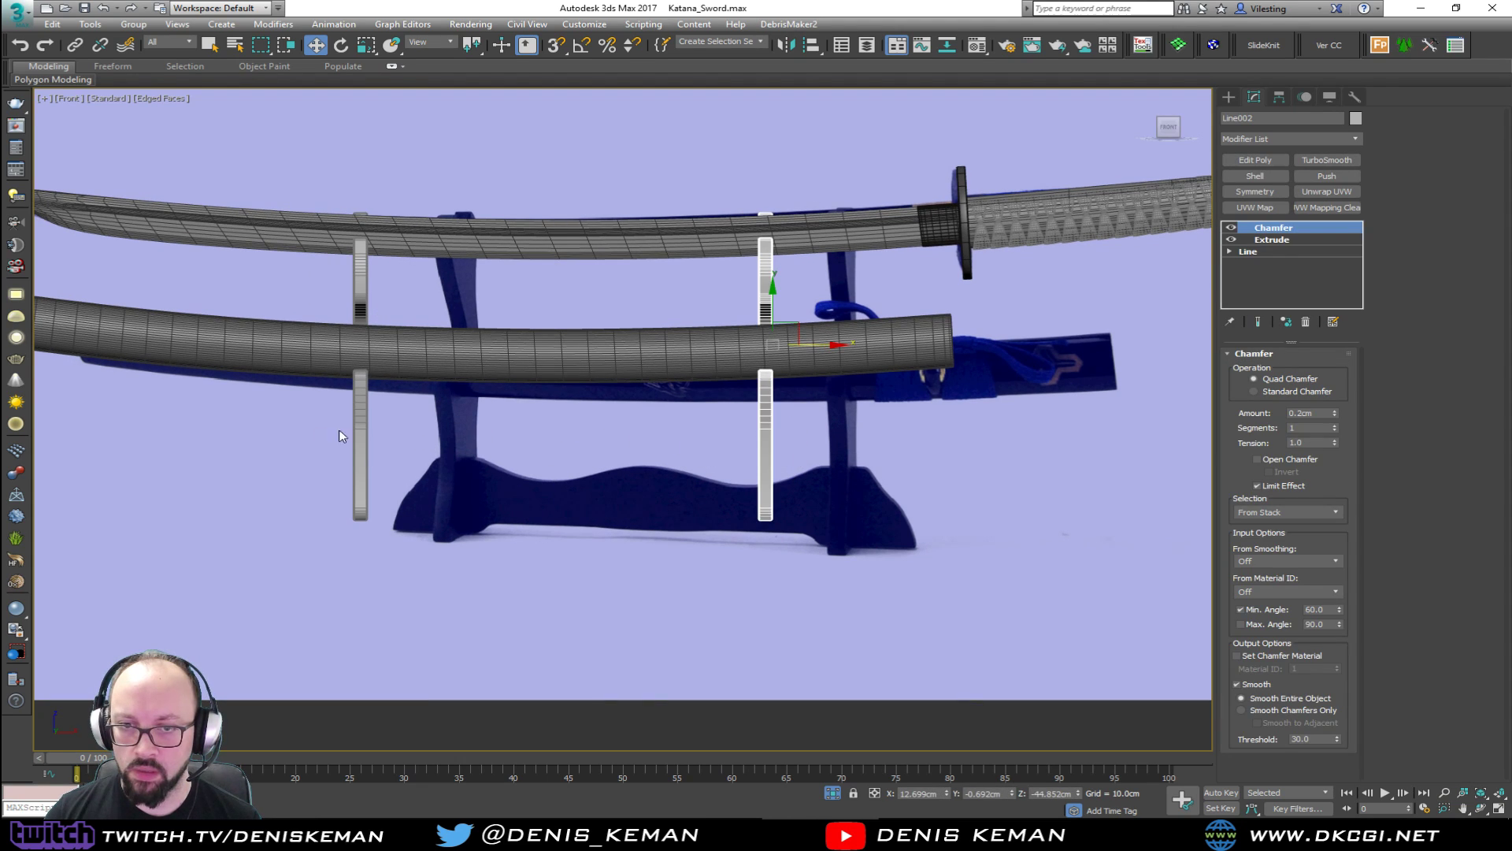
drag(283, 437, 410, 492)
middle_drag(411, 457, 547, 457)
scroll(546, 457, down, 2)
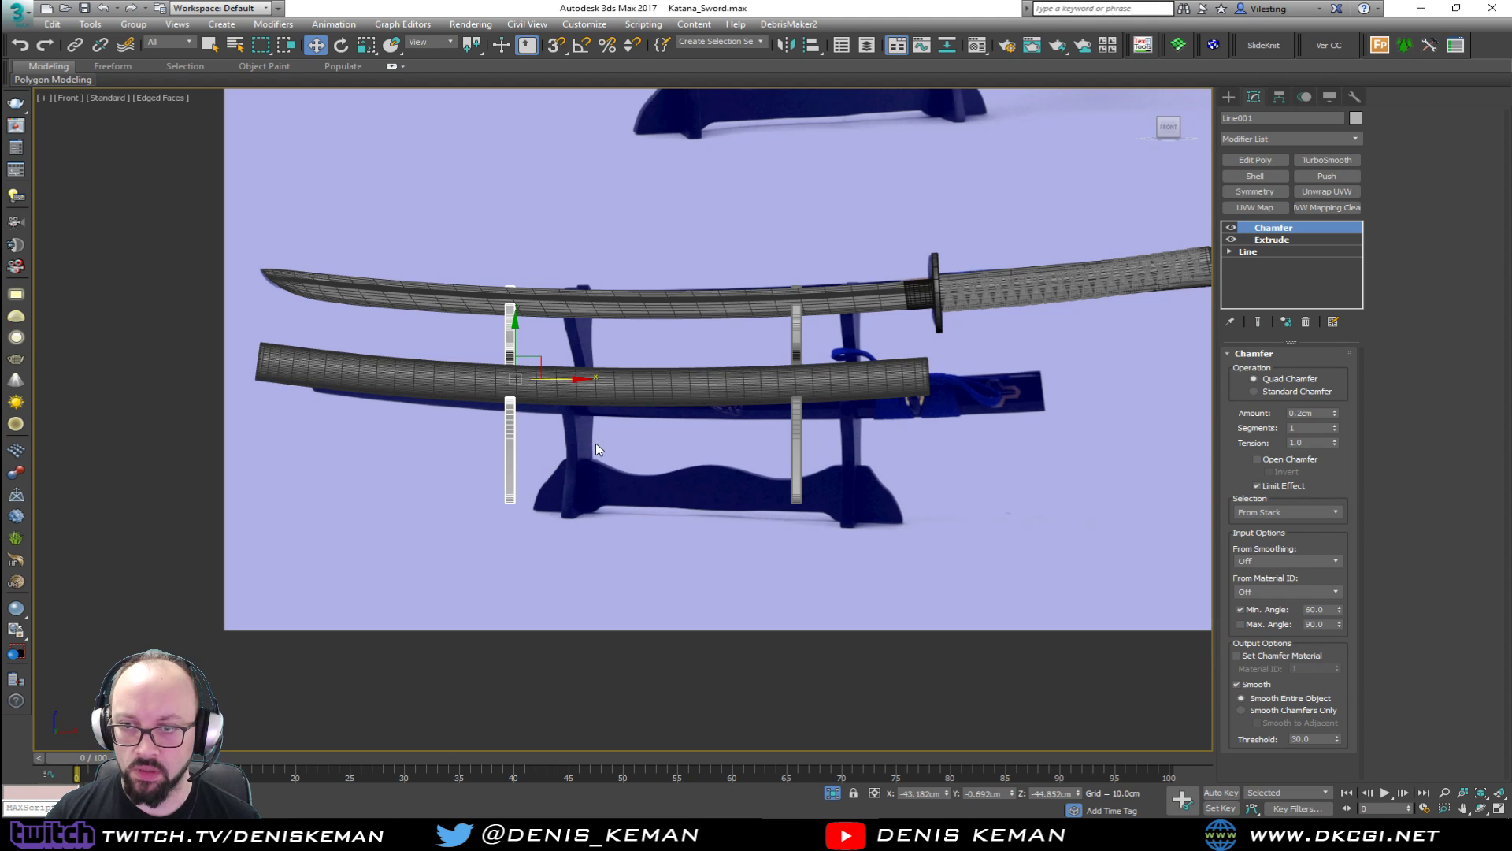
click(592, 466)
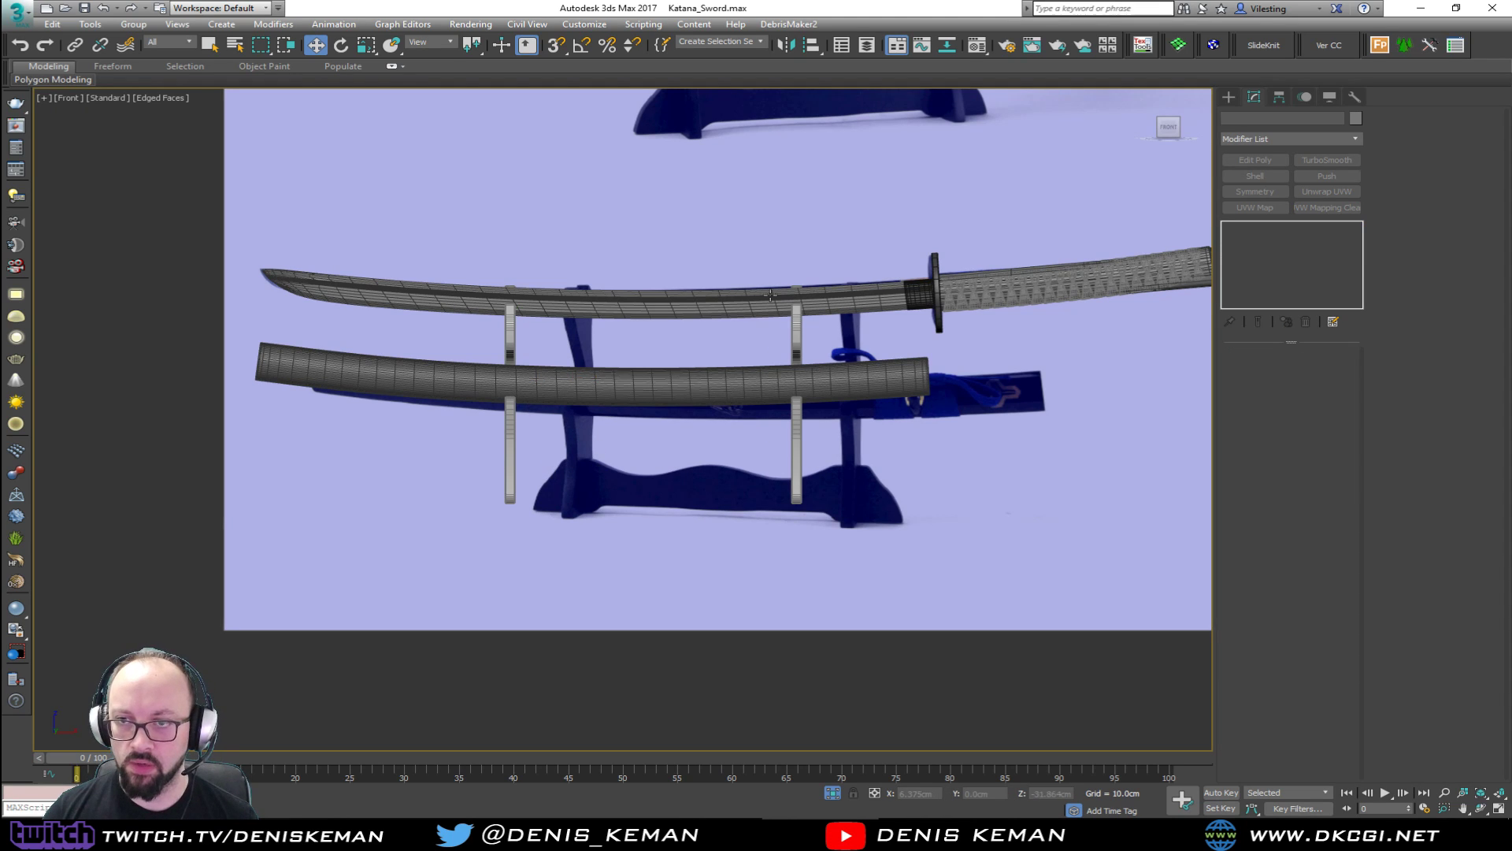
middle_drag(770, 315, 704, 474)
middle_drag(631, 326, 683, 219)
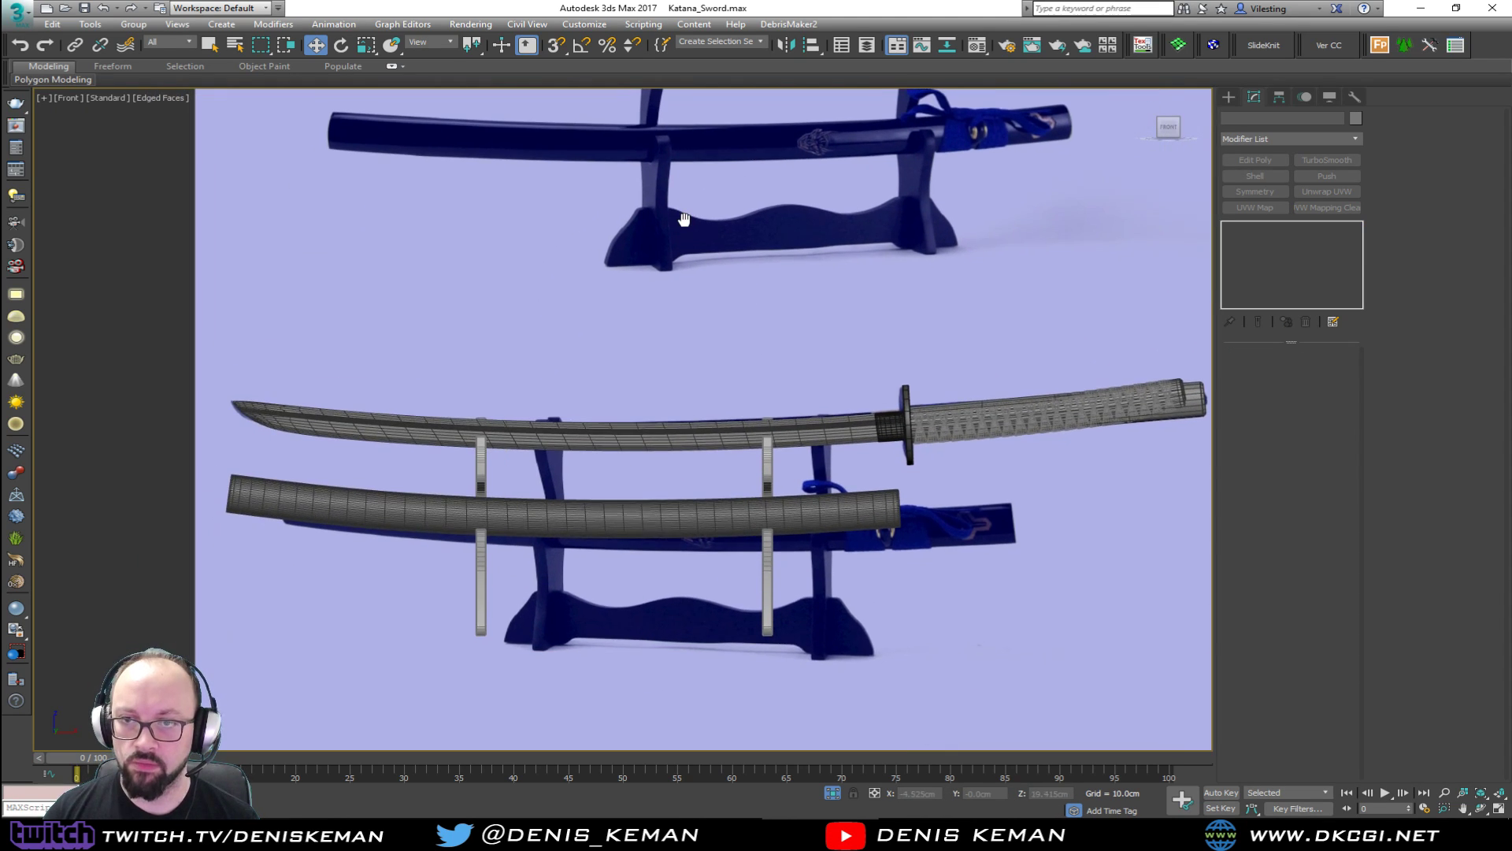
middle_drag(688, 382, 688, 401)
Create a plane about 10 cm long and 5 cm wide over the centre of the reference stand's base board.
right_click(674, 457)
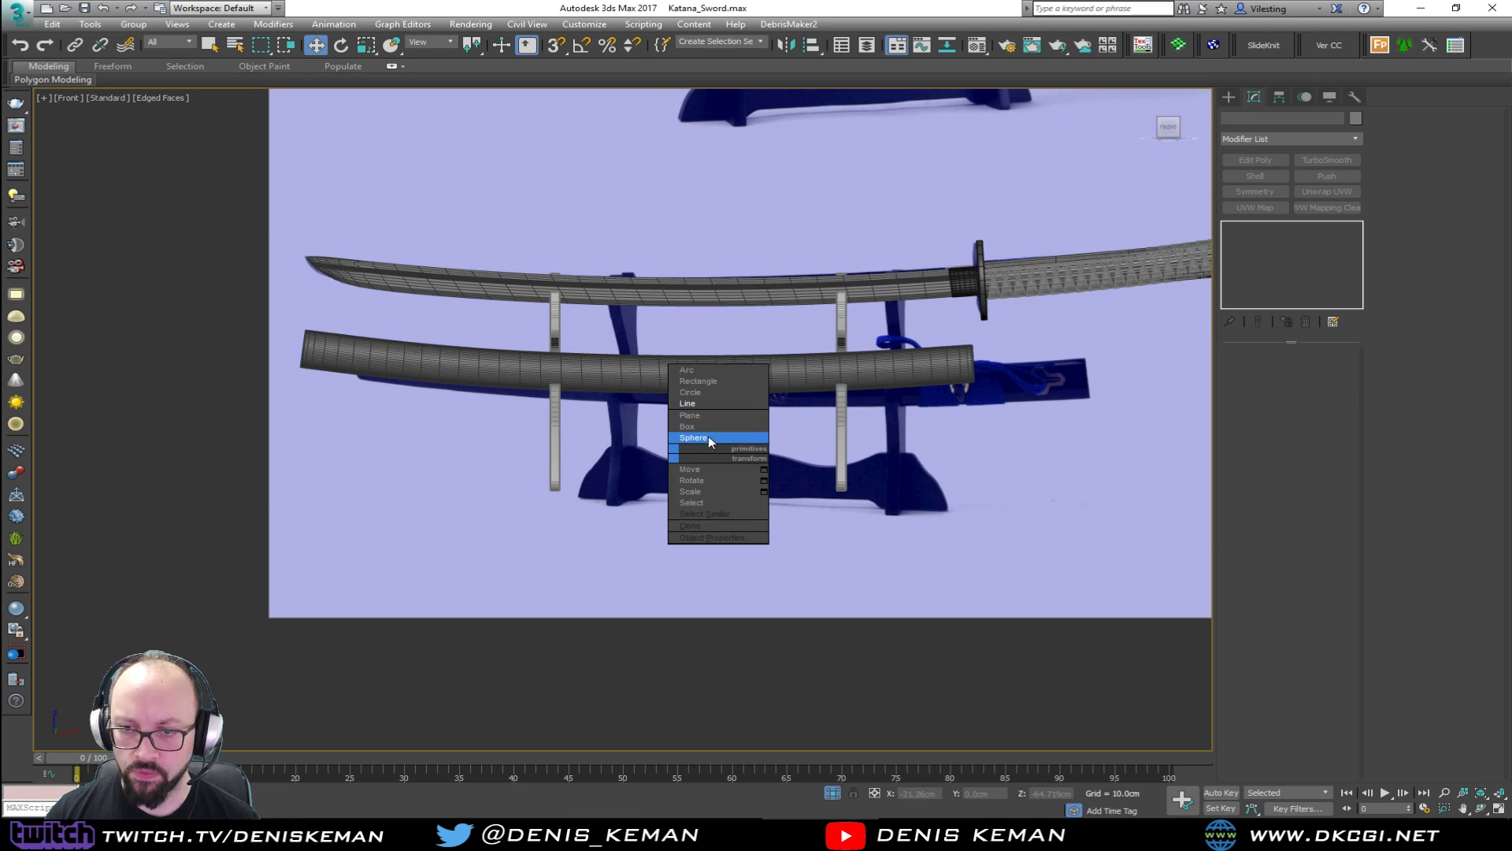
click(1229, 96)
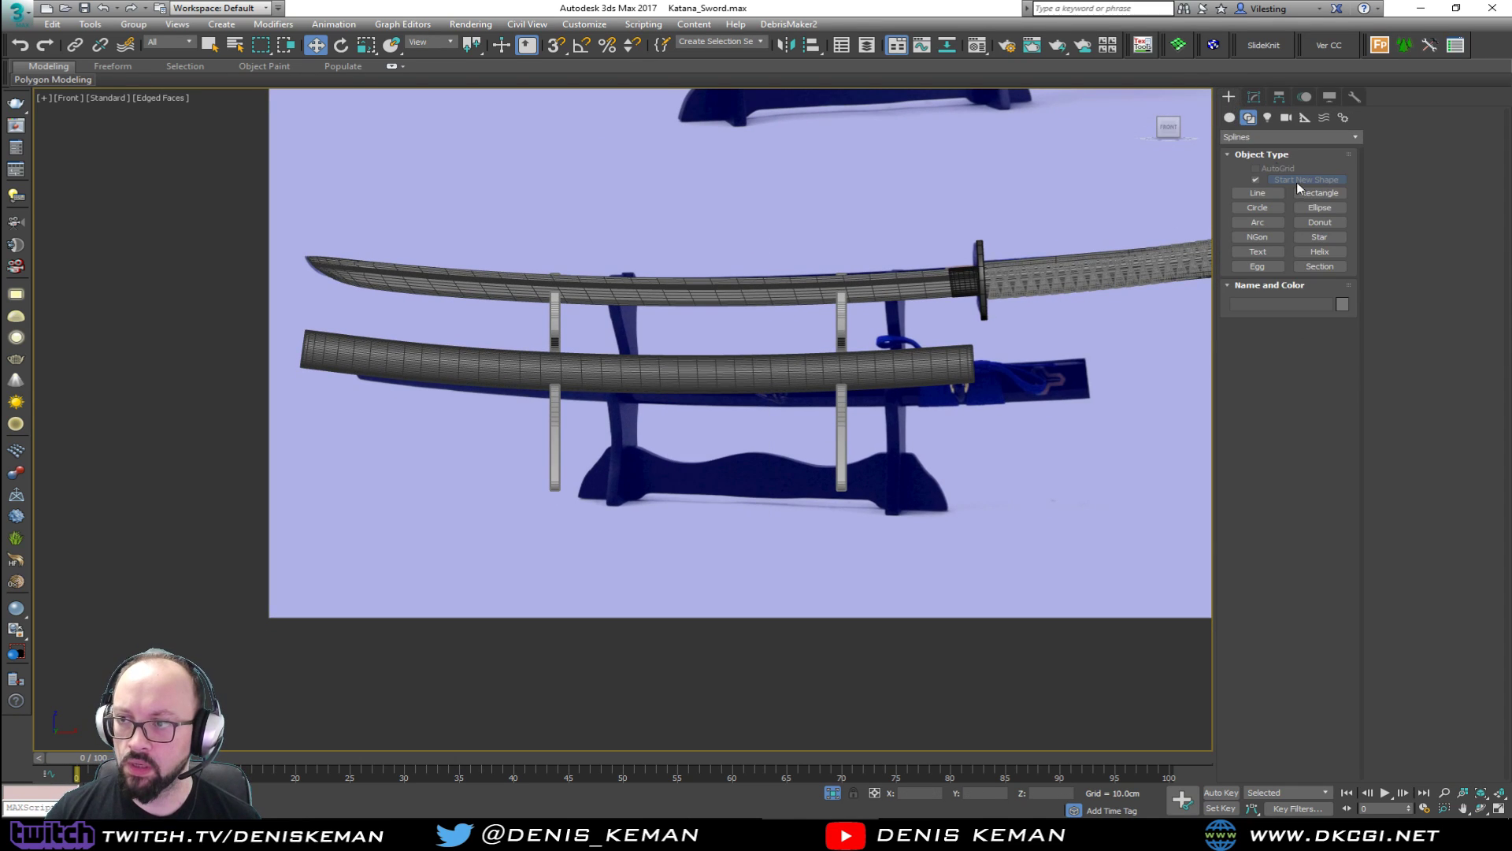
click(1230, 117)
click(1319, 240)
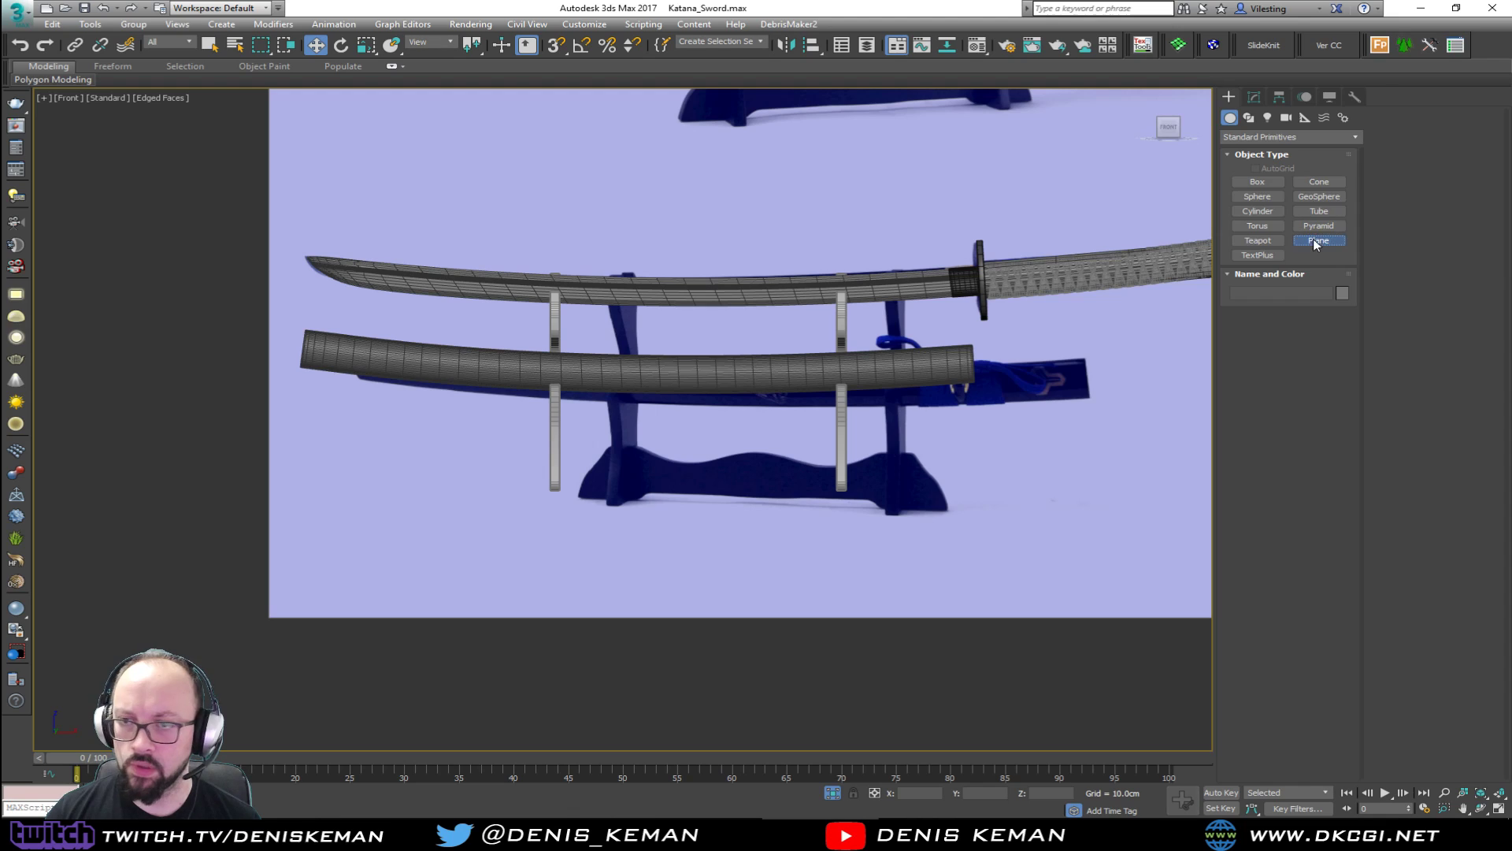
scroll(736, 453, up, 5)
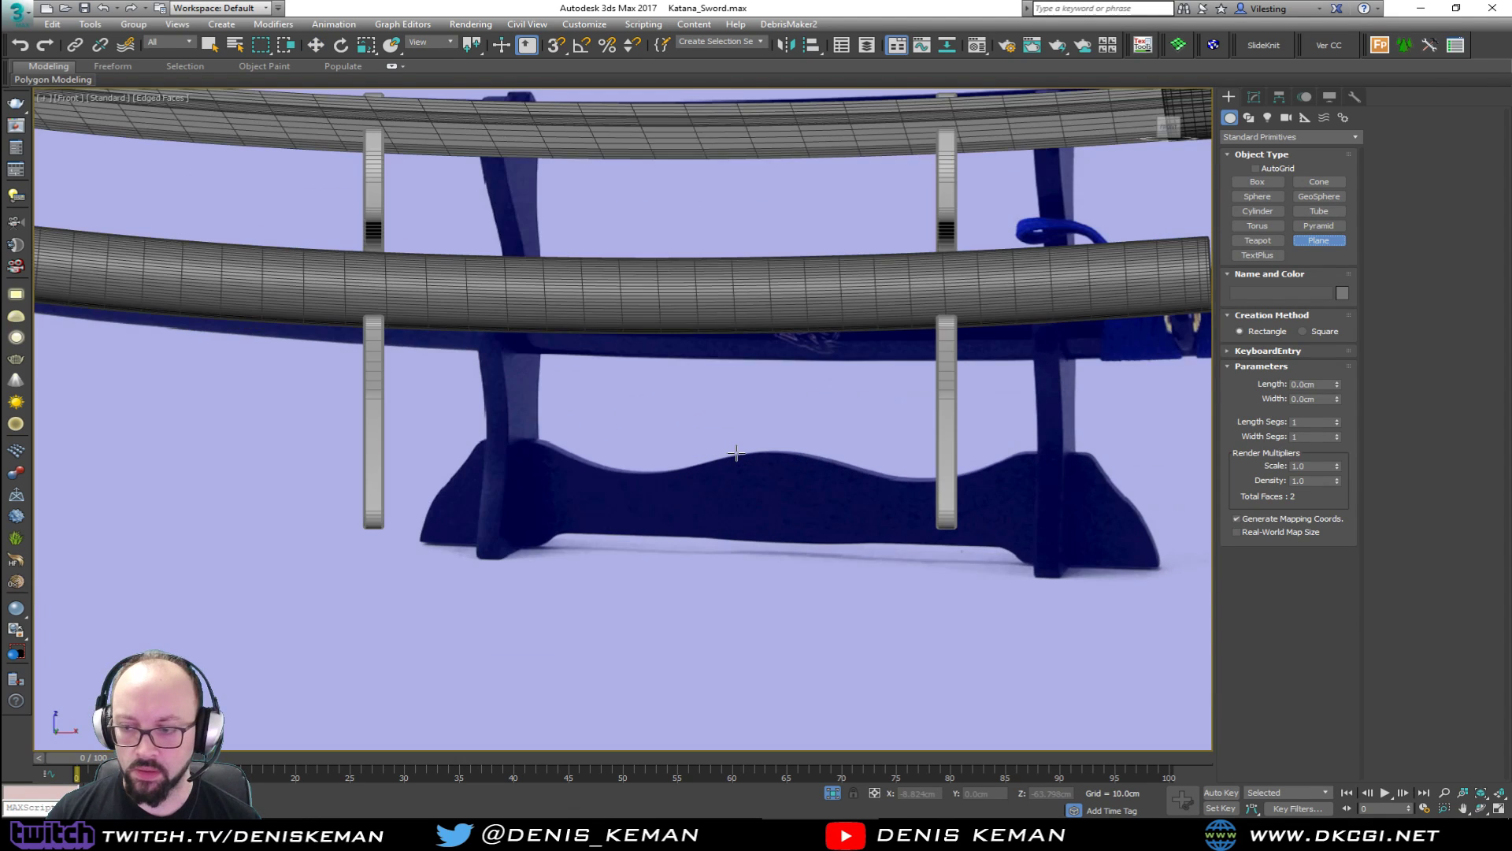
drag(773, 450, 824, 544)
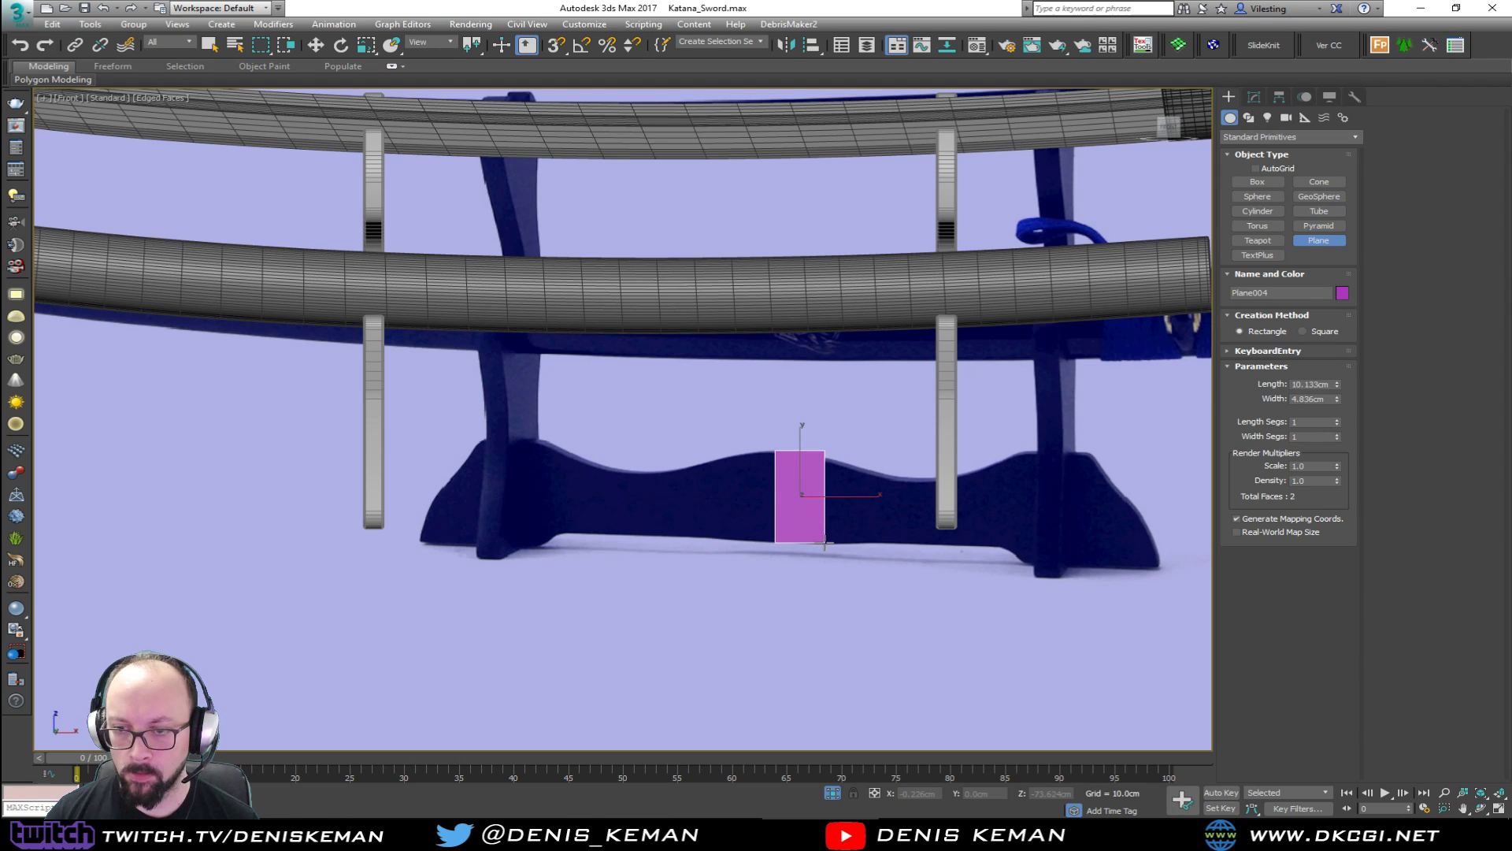
key(w)
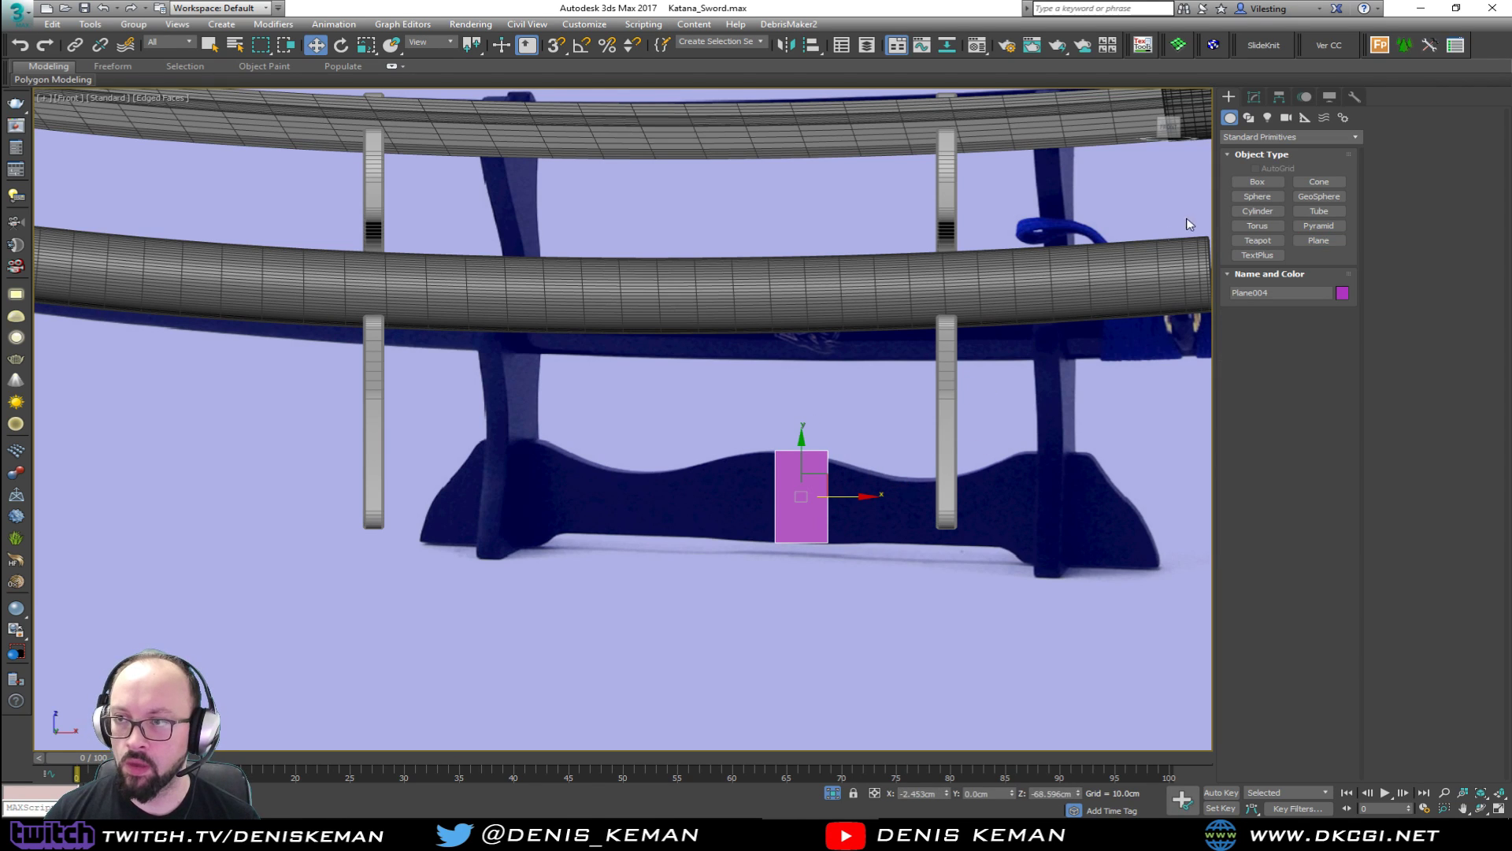
Add an Edit Poly modifier to the plane and lower its upper right vertex onto the board's curved outline.
click(1255, 98)
click(1269, 156)
key(2)
click(822, 506)
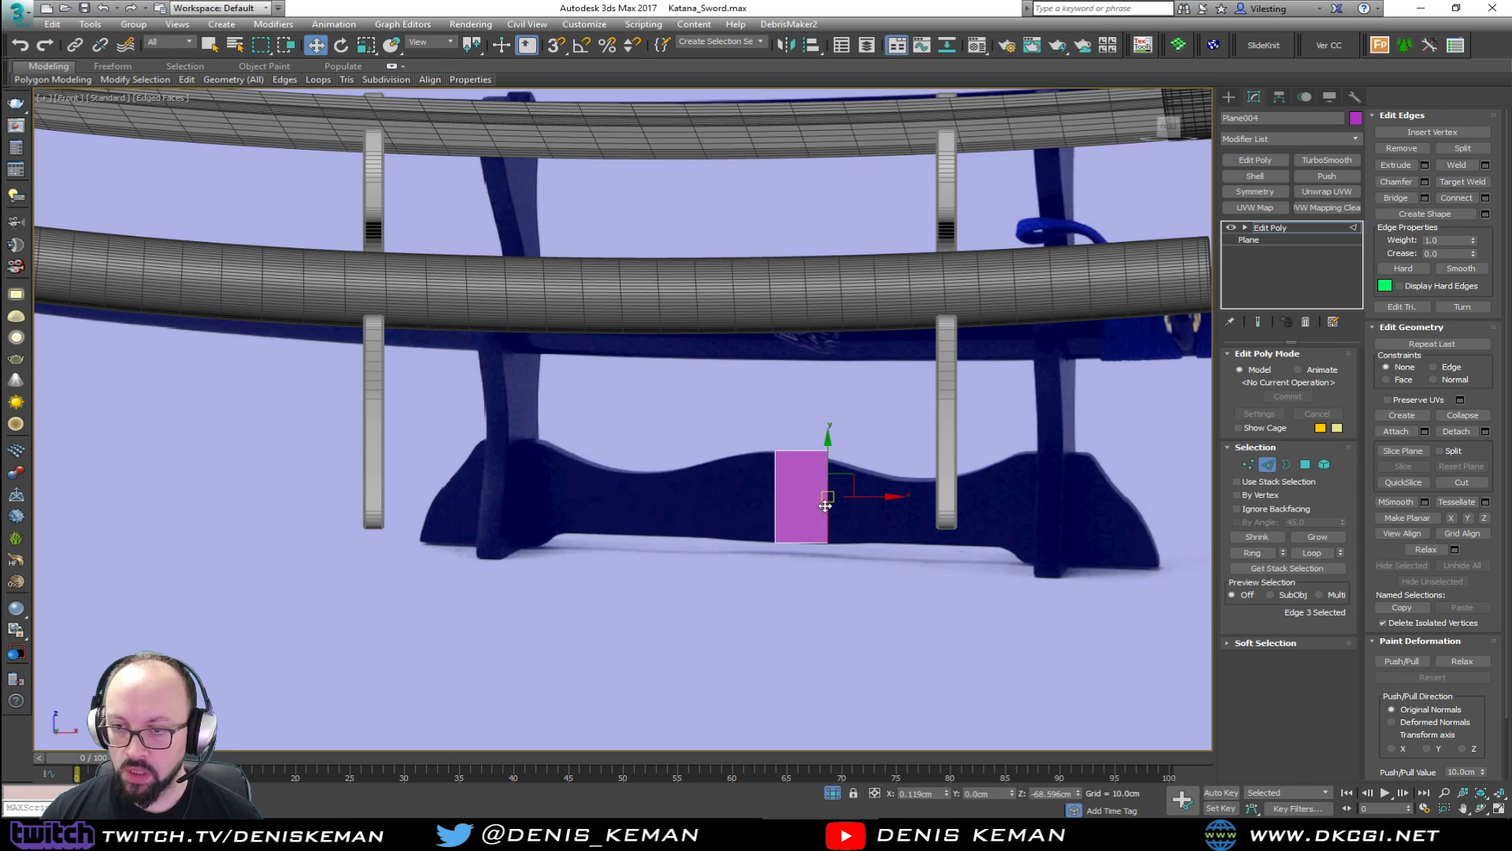
key(1)
click(827, 453)
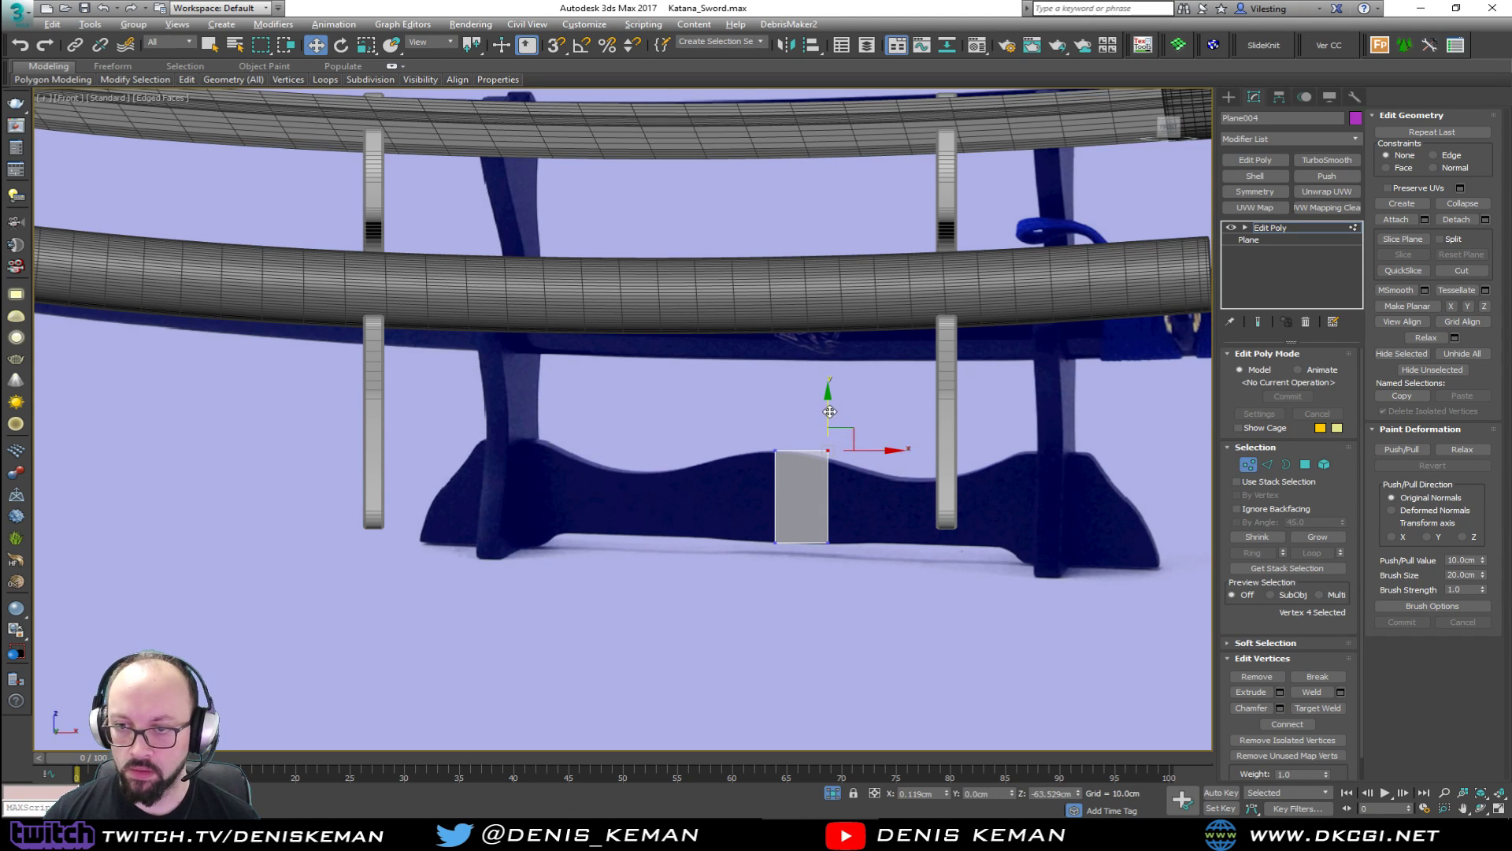
Extend the plane's right edge to the dip in the reference board and lower its upper vertex to the outline.
key(2)
click(828, 500)
shift+drag(860, 500, 926, 442)
key(1)
click(922, 461)
Extend the edge from the dip to the start of the foot and raise its upper vertex to the outline.
key(2)
shift+drag(975, 512, 1047, 510)
key(1)
click(998, 478)
drag(1002, 445, 1004, 427)
Extend the outer edge a short way into the foot and lower its bottom vertex to the board's base.
key(2)
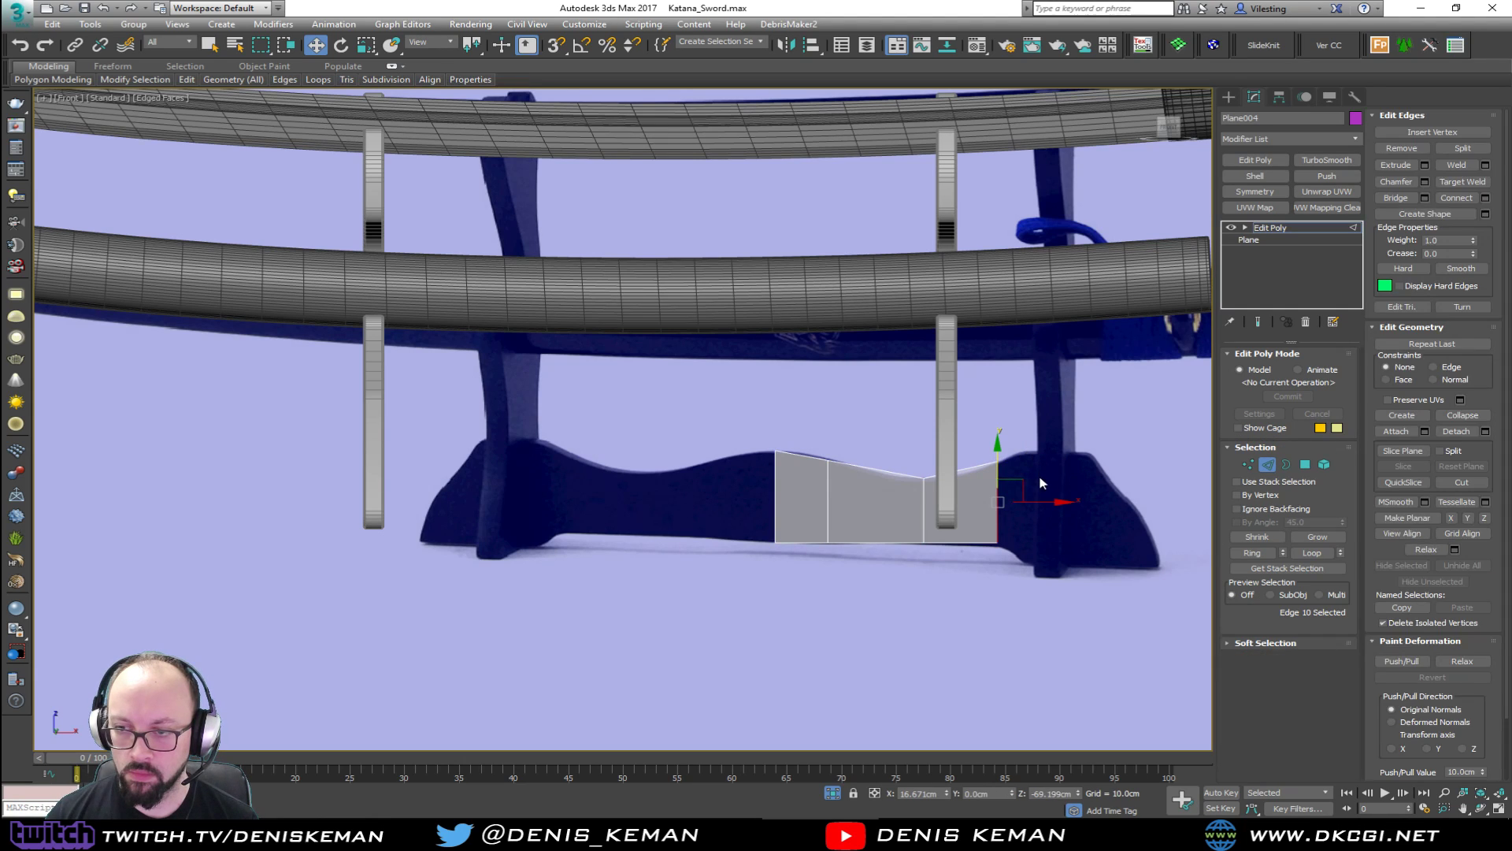
shift+drag(1042, 501, 1070, 500)
key(1)
click(1028, 542)
drag(1030, 498, 1031, 520)
Extend the edge past the reference upright in two segments and lower the outer top vertex along the foot's slope.
key(2)
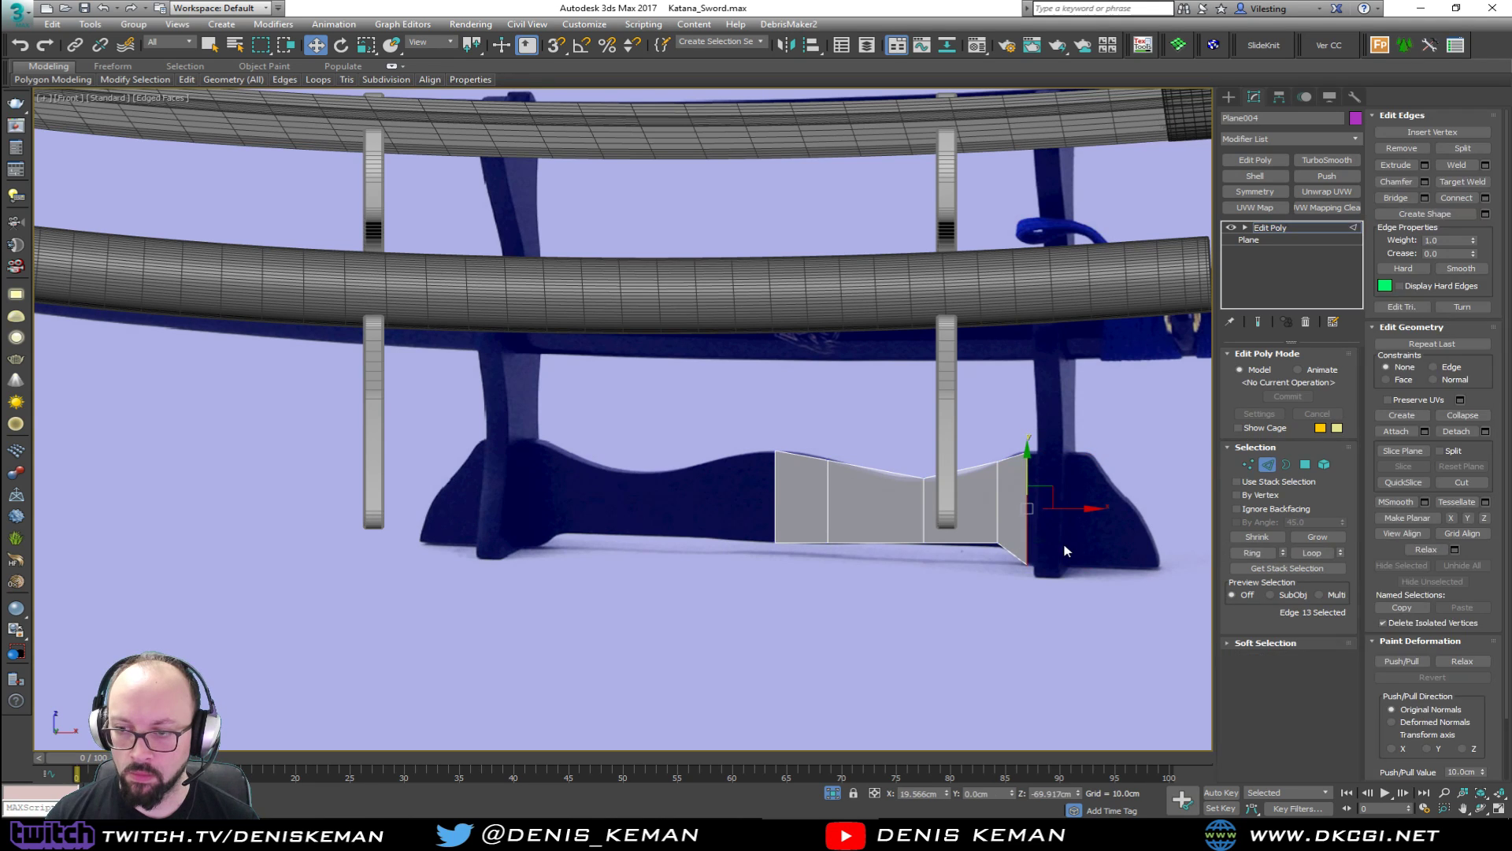
shift+drag(1068, 508, 1142, 508)
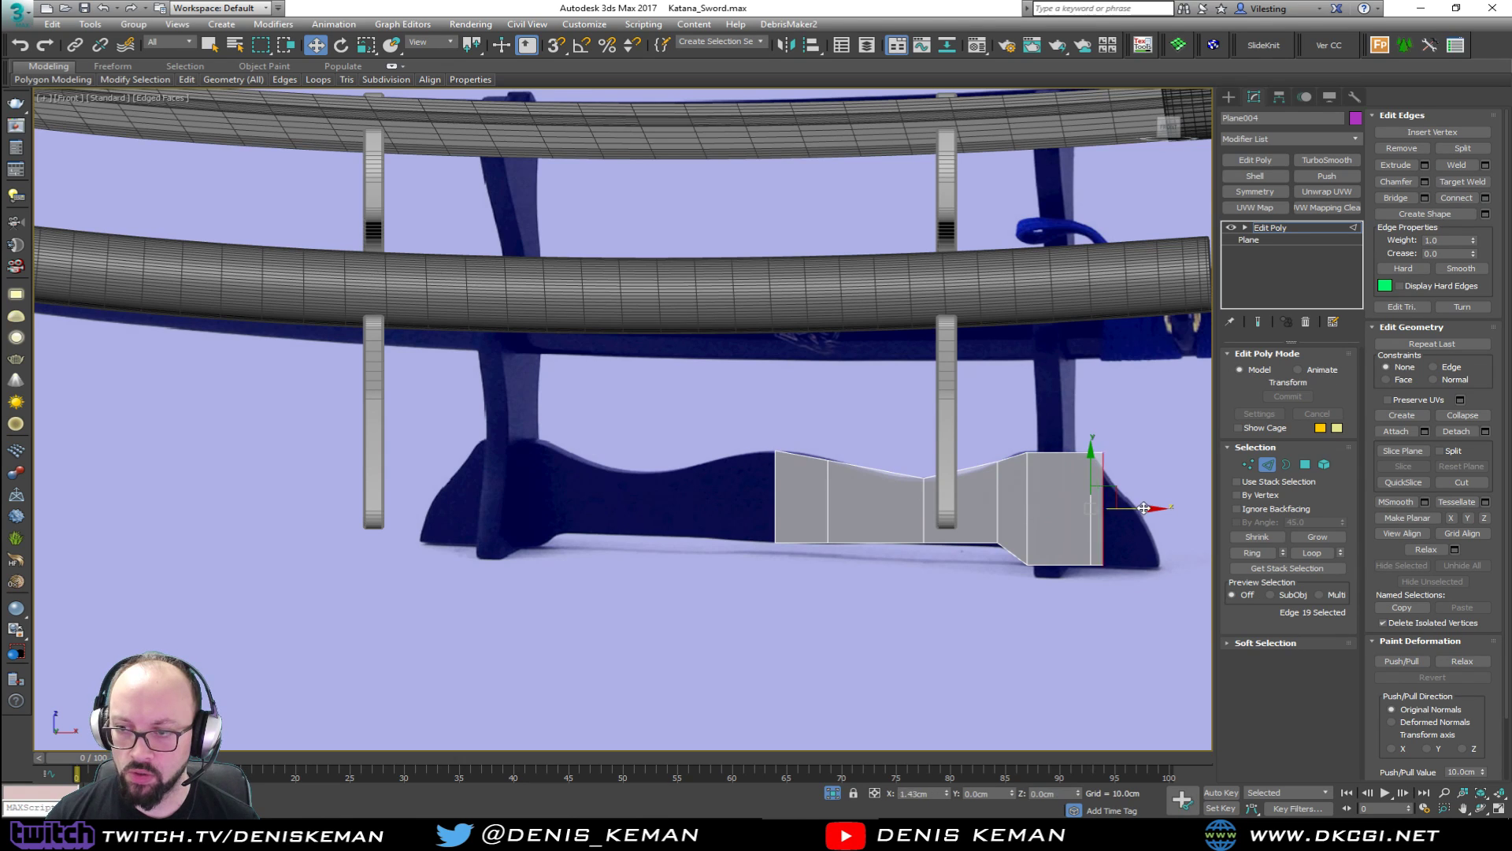
key(1)
click(1129, 451)
drag(1127, 423, 1127, 467)
Extend the last edge to the foot's outer tip, lower its top vertex to close the slope and leave vertex editing.
key(2)
shift+drag(1173, 542, 1207, 542)
key(1)
click(1162, 499)
drag(1162, 477, 1158, 523)
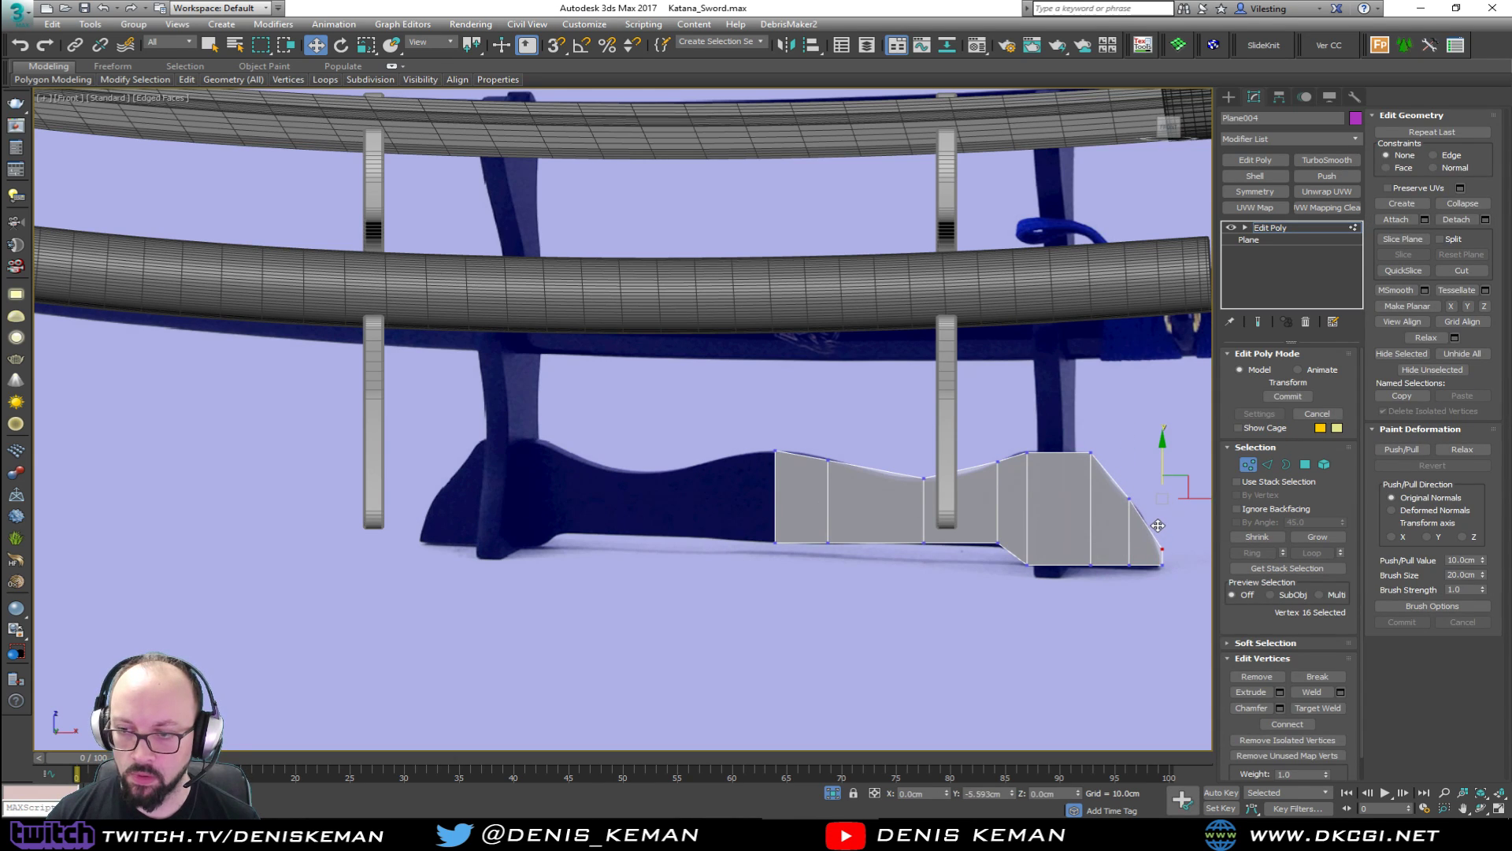
click(1252, 464)
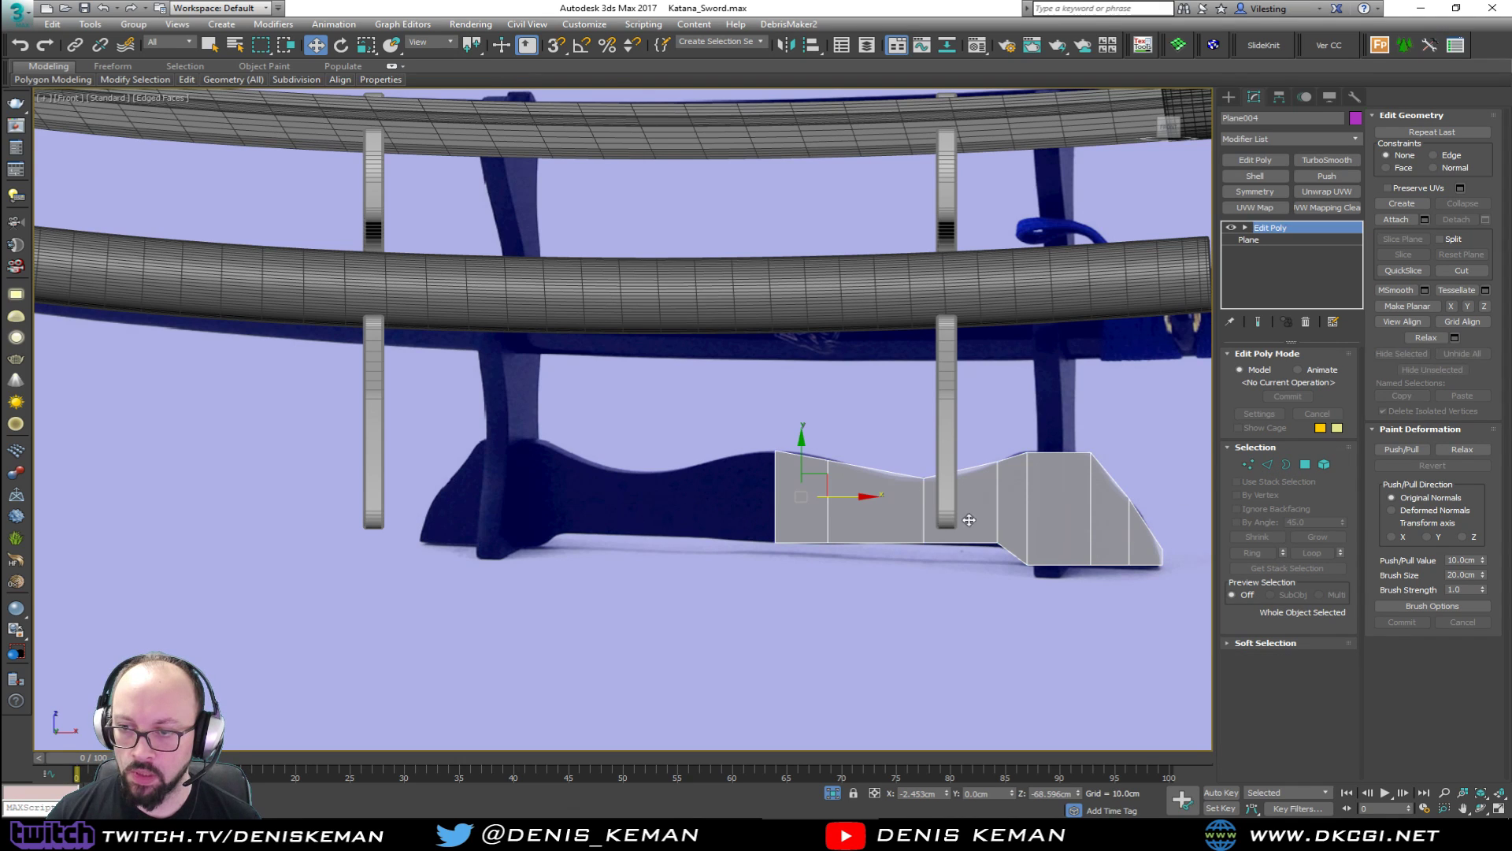
Add a Shell modifier to the base board half in the Perspective view and set its outer amount to 2.0 cm.
key(alt+w)
middle_click(929, 622)
key(alt+w)
scroll(929, 622, up, 4)
alt+middle_drag(908, 489, 726, 477)
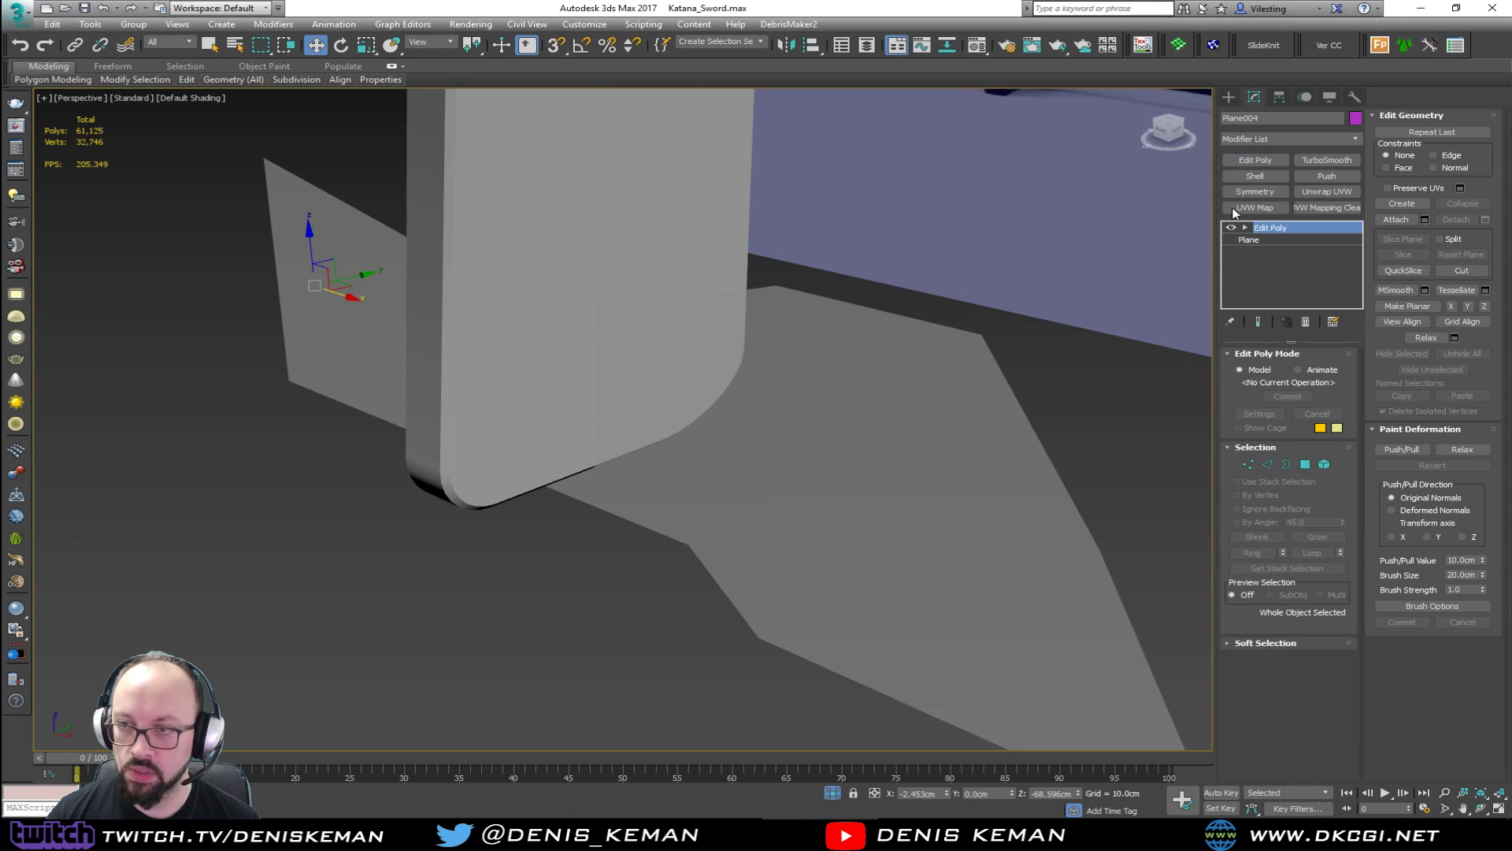
click(1255, 176)
alt+middle_drag(995, 269, 762, 312)
key(F4)
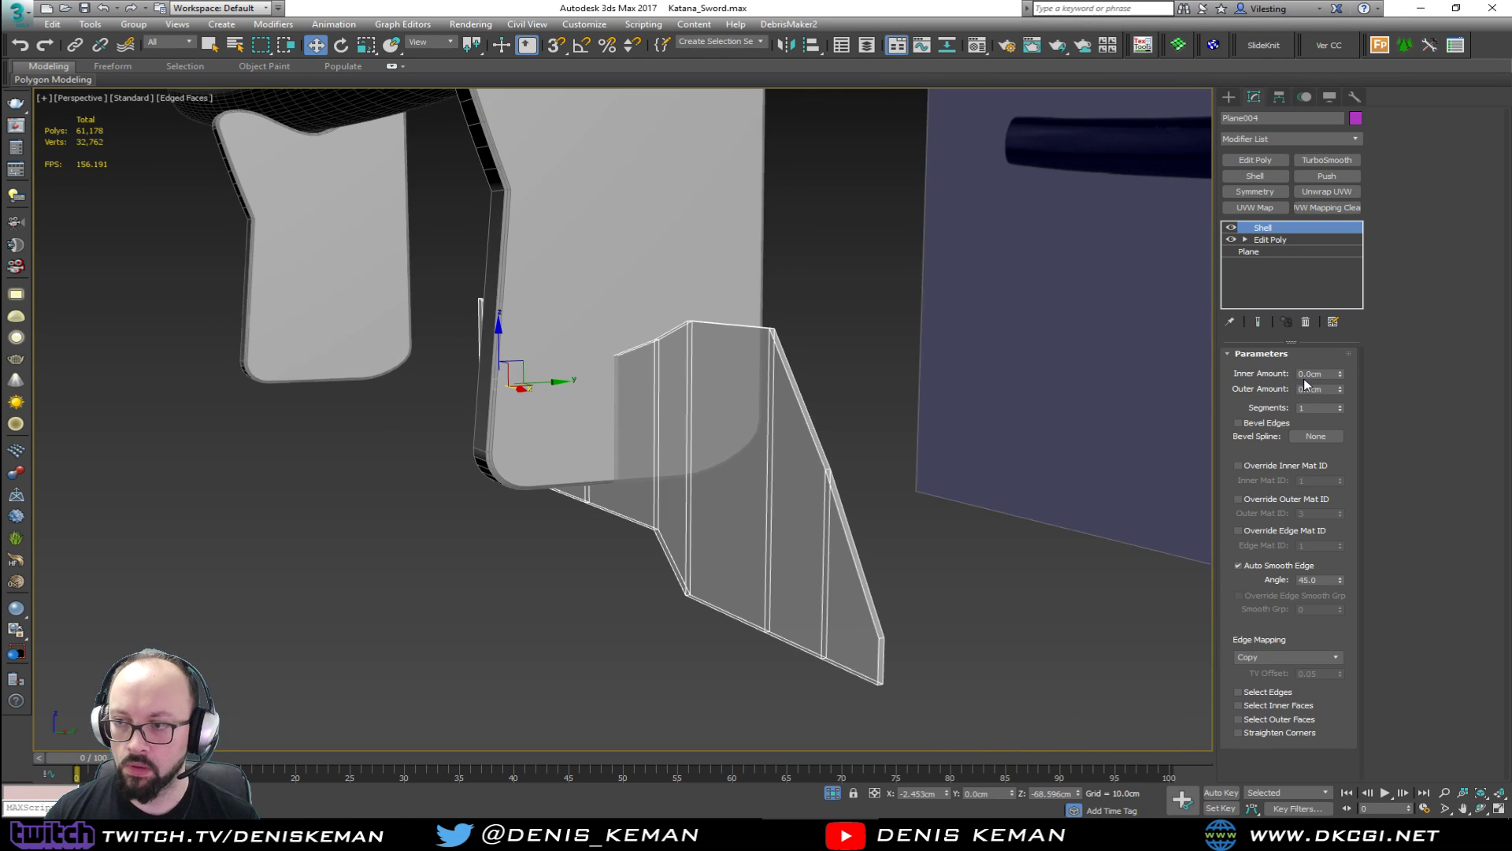
drag(1325, 389, 1295, 386)
key(Return)
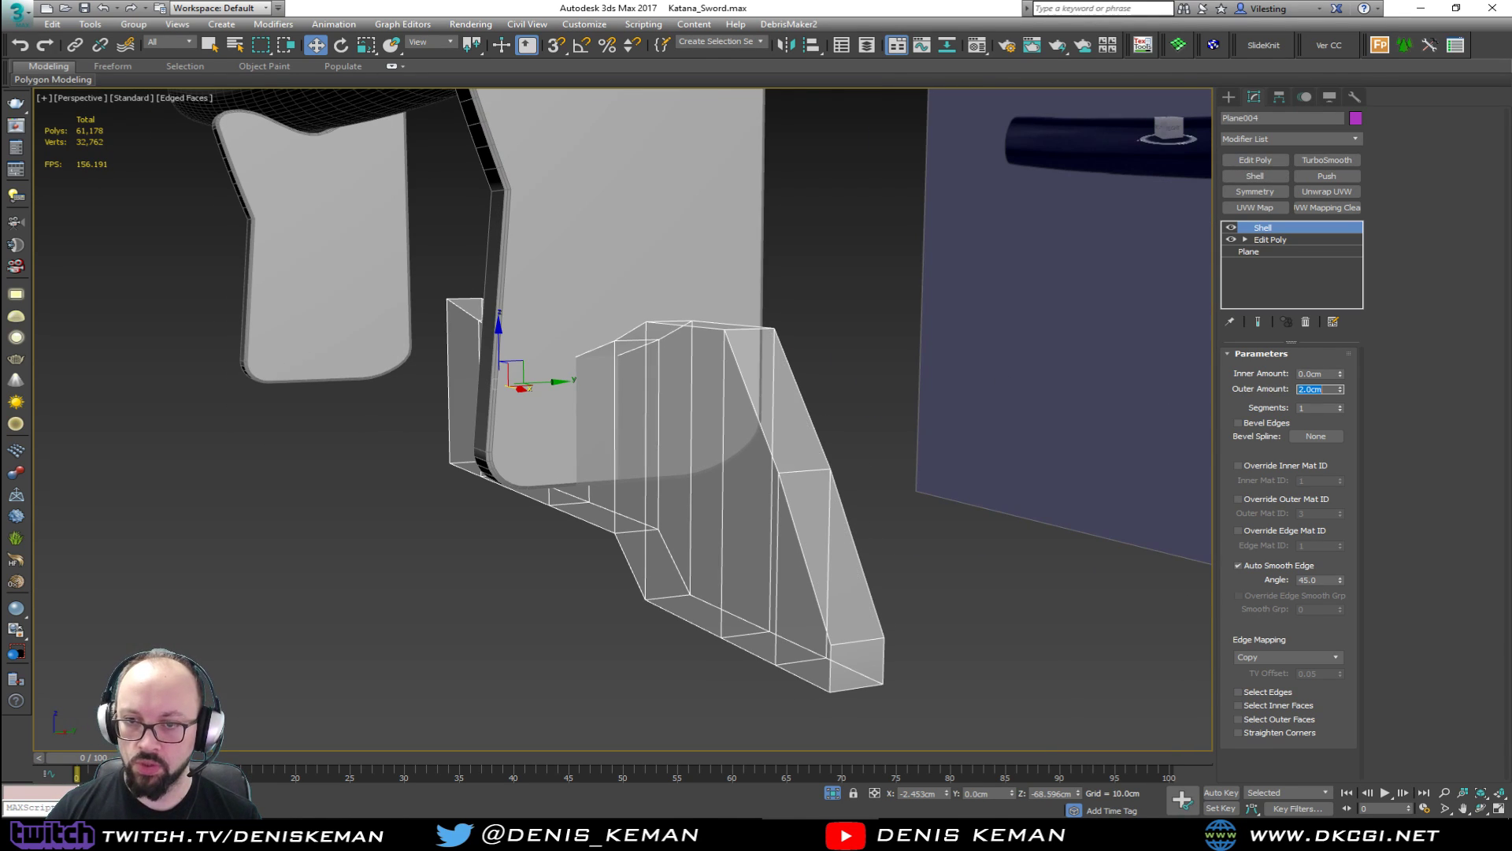
Move the base board half sideways in the Front view so its inner end sits midway between the two supports.
middle_drag(688, 318, 705, 382)
alt+middle_drag(554, 440, 705, 425)
key(alt+w)
middle_click(943, 303)
key(alt+w)
middle_drag(887, 352, 921, 368)
scroll(922, 370, down, 2)
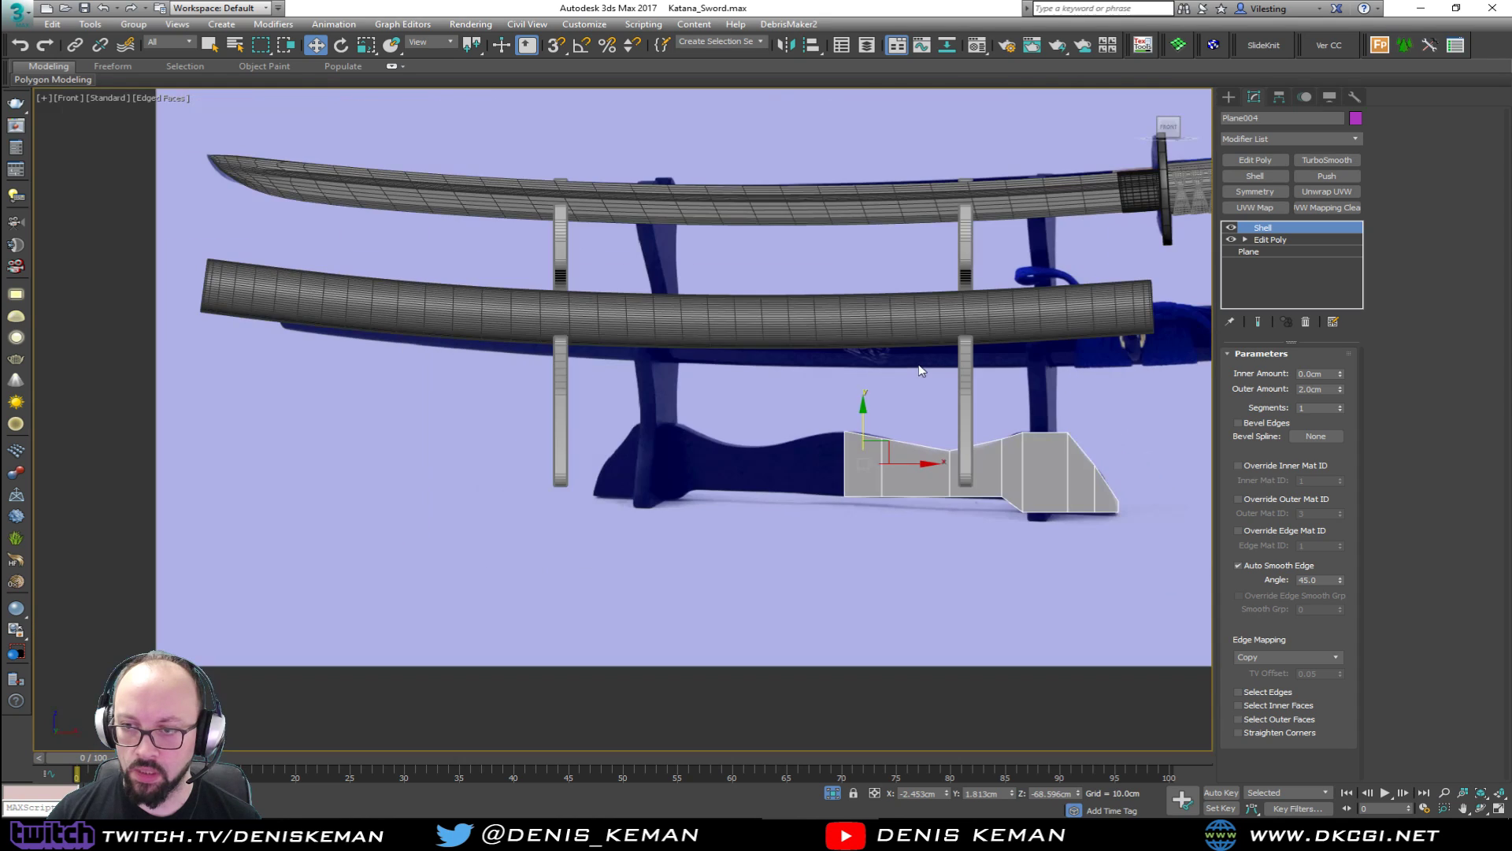
drag(906, 467, 823, 471)
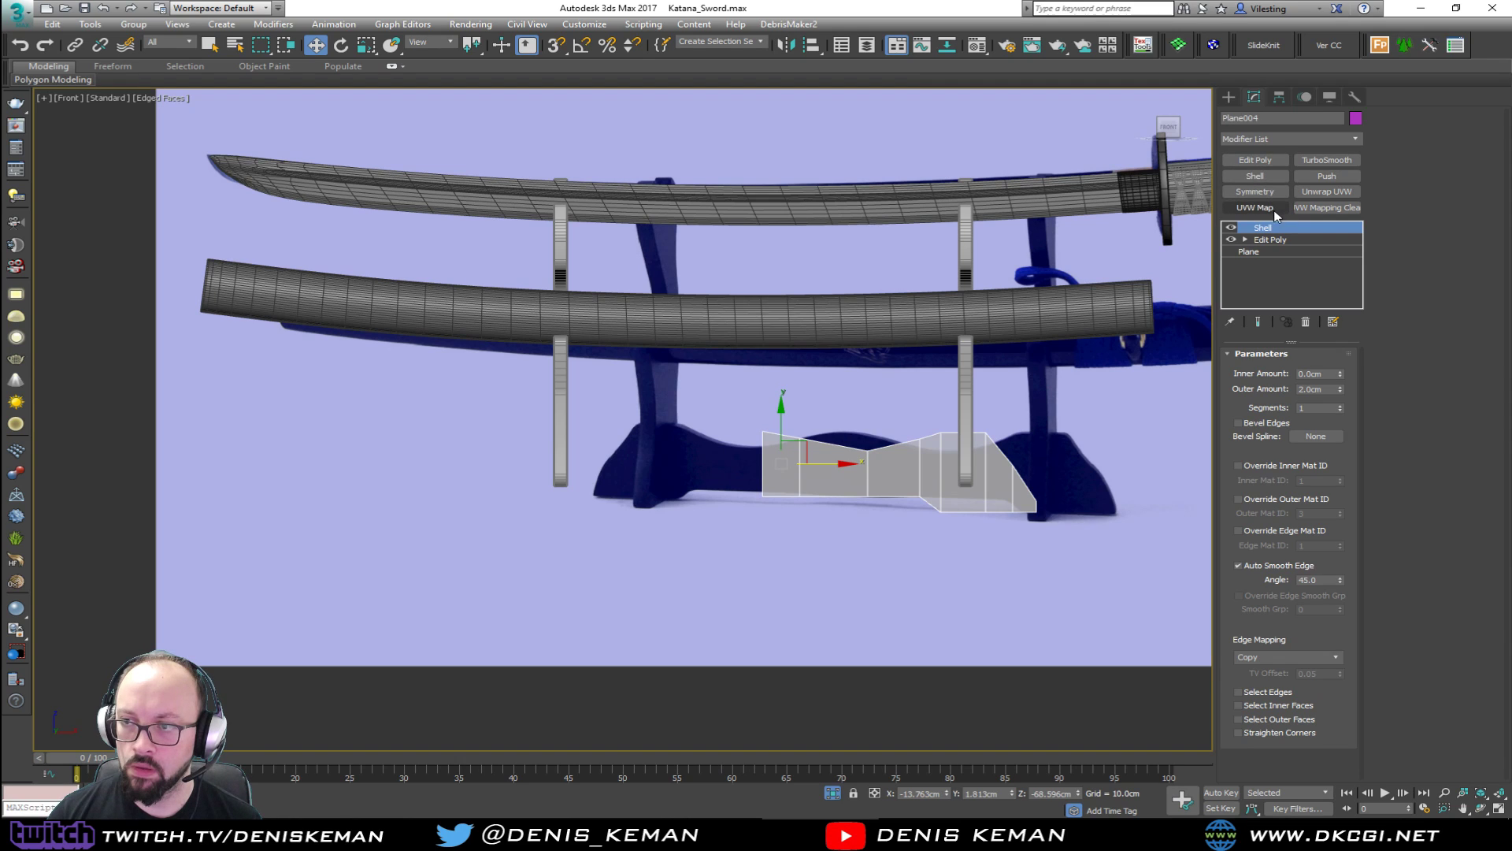
Centre the board half's pivot on the object and snap it to the inner end at the mirror line.
click(1279, 96)
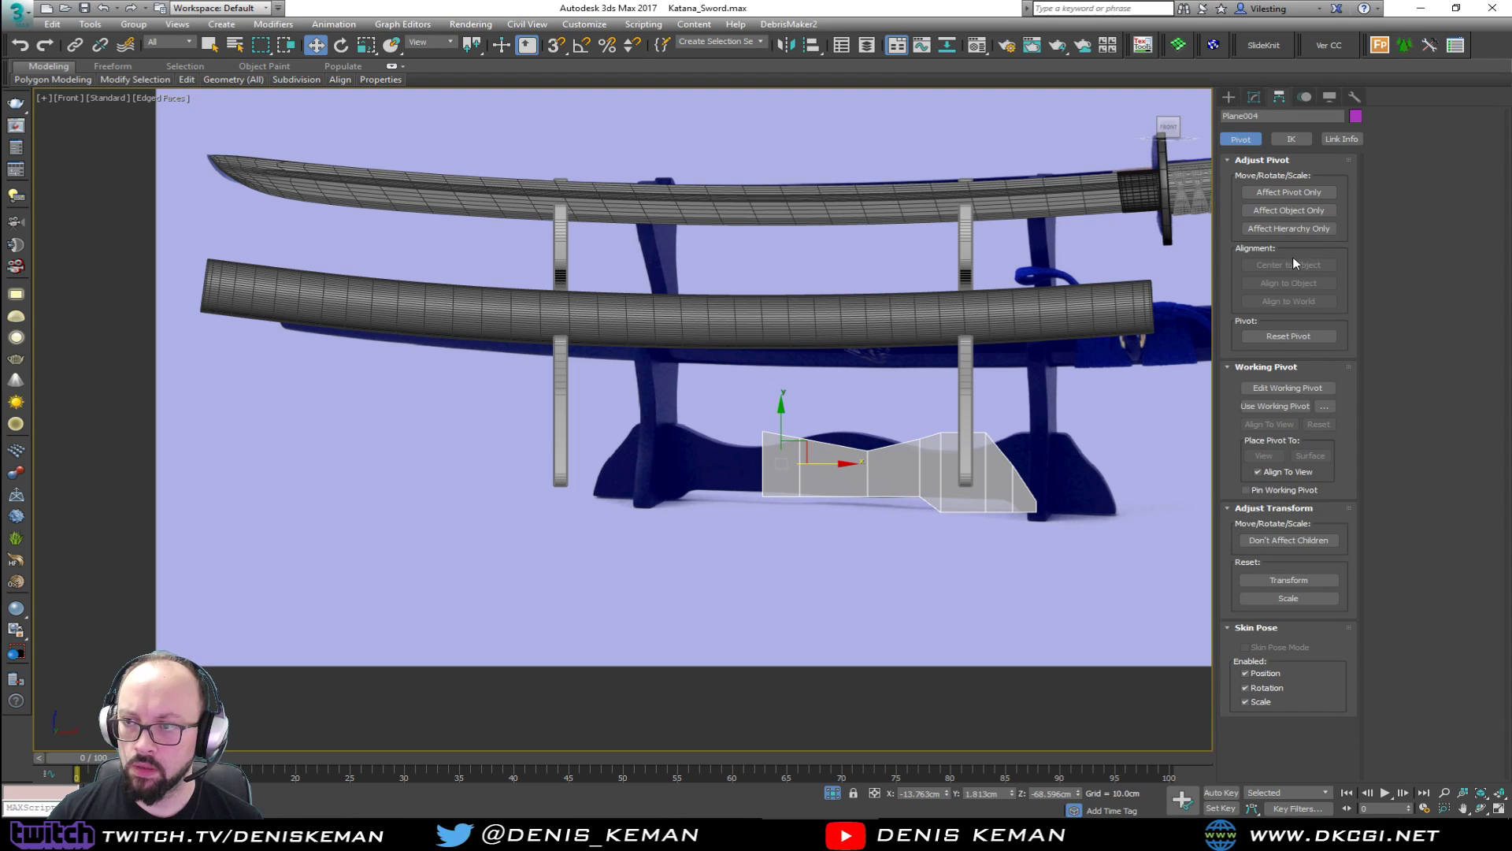
click(1292, 193)
click(1288, 264)
drag(939, 474, 764, 498)
key(s)
click(1285, 192)
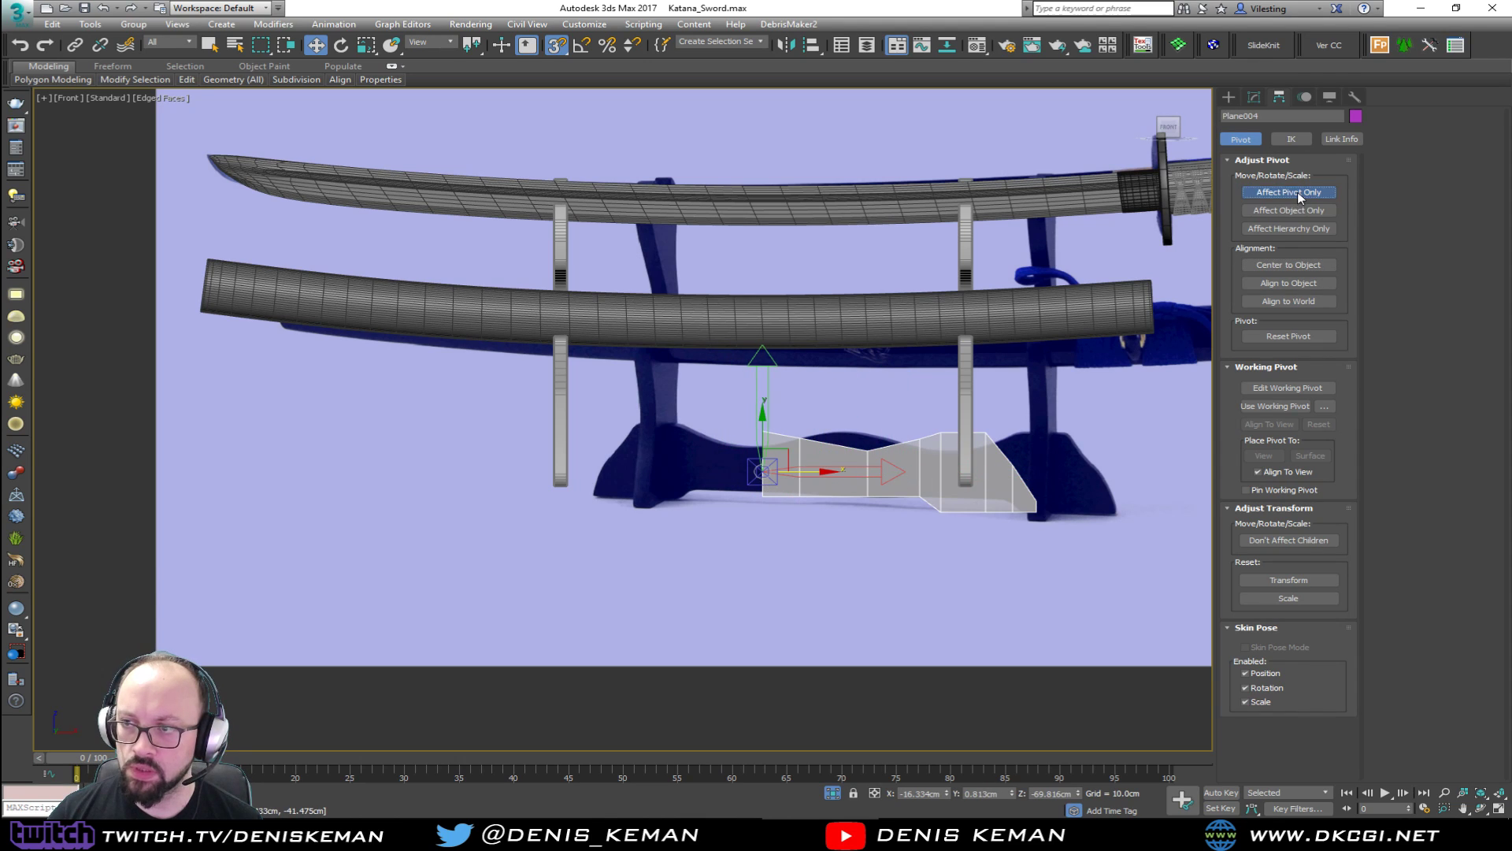
Add an Edit Poly and a Symmetry modifier on the X axis to mirror the board half into a full base board.
click(1255, 96)
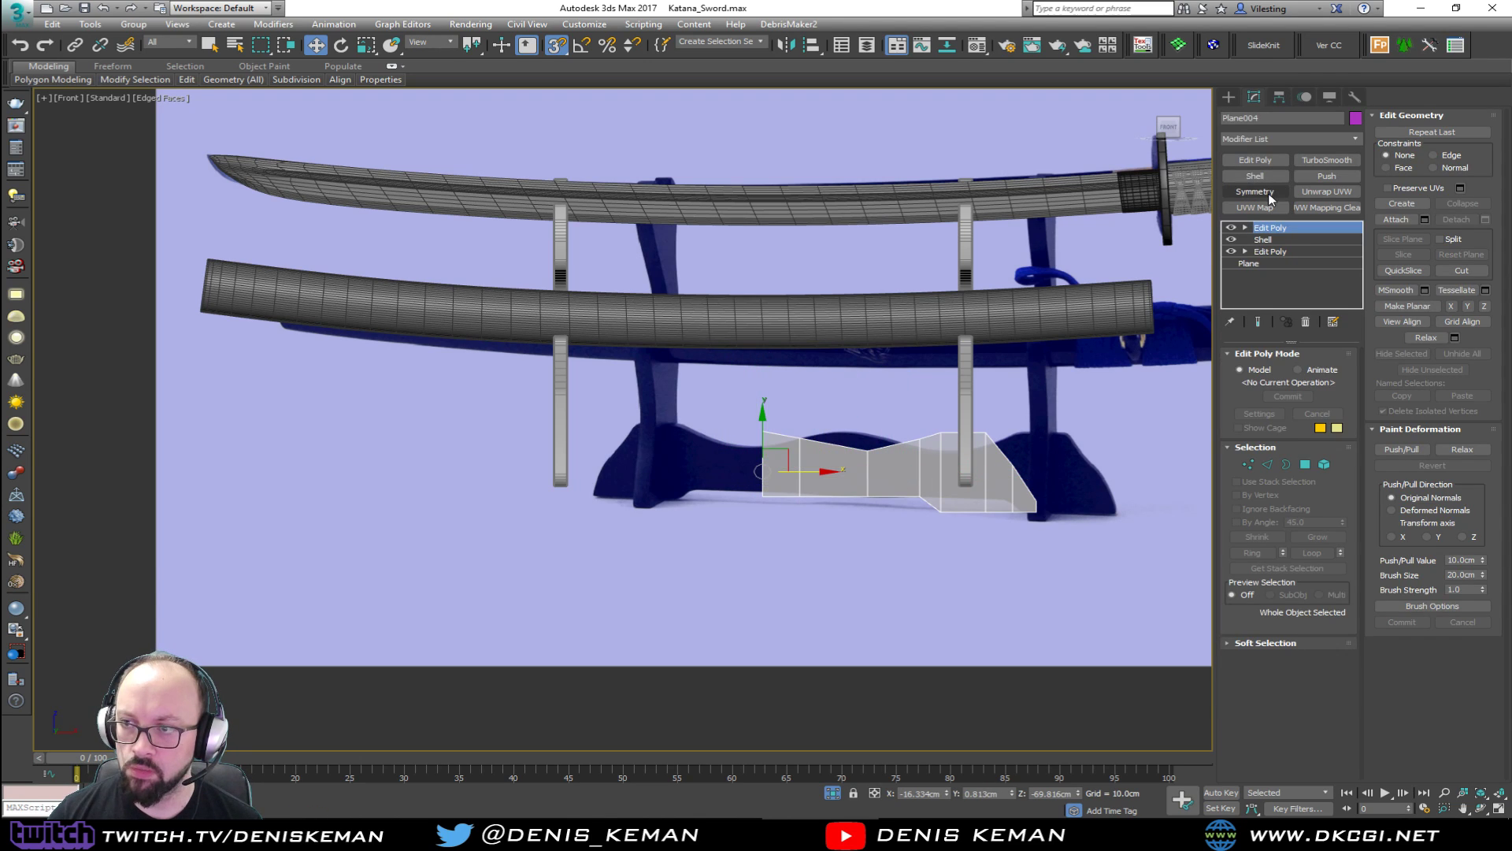
click(1268, 192)
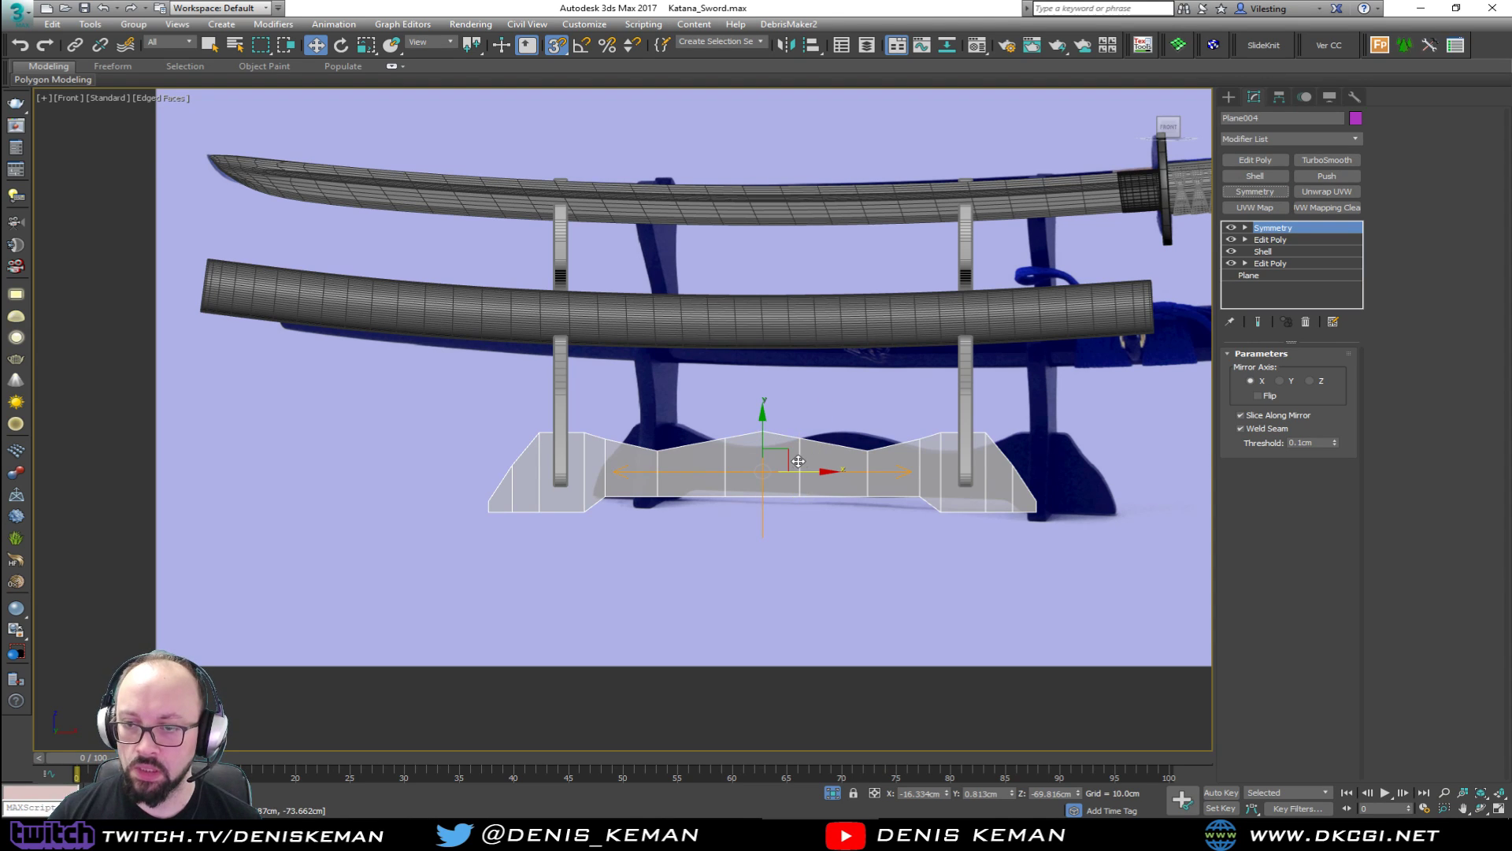
key(alt+w)
key(alt+w)
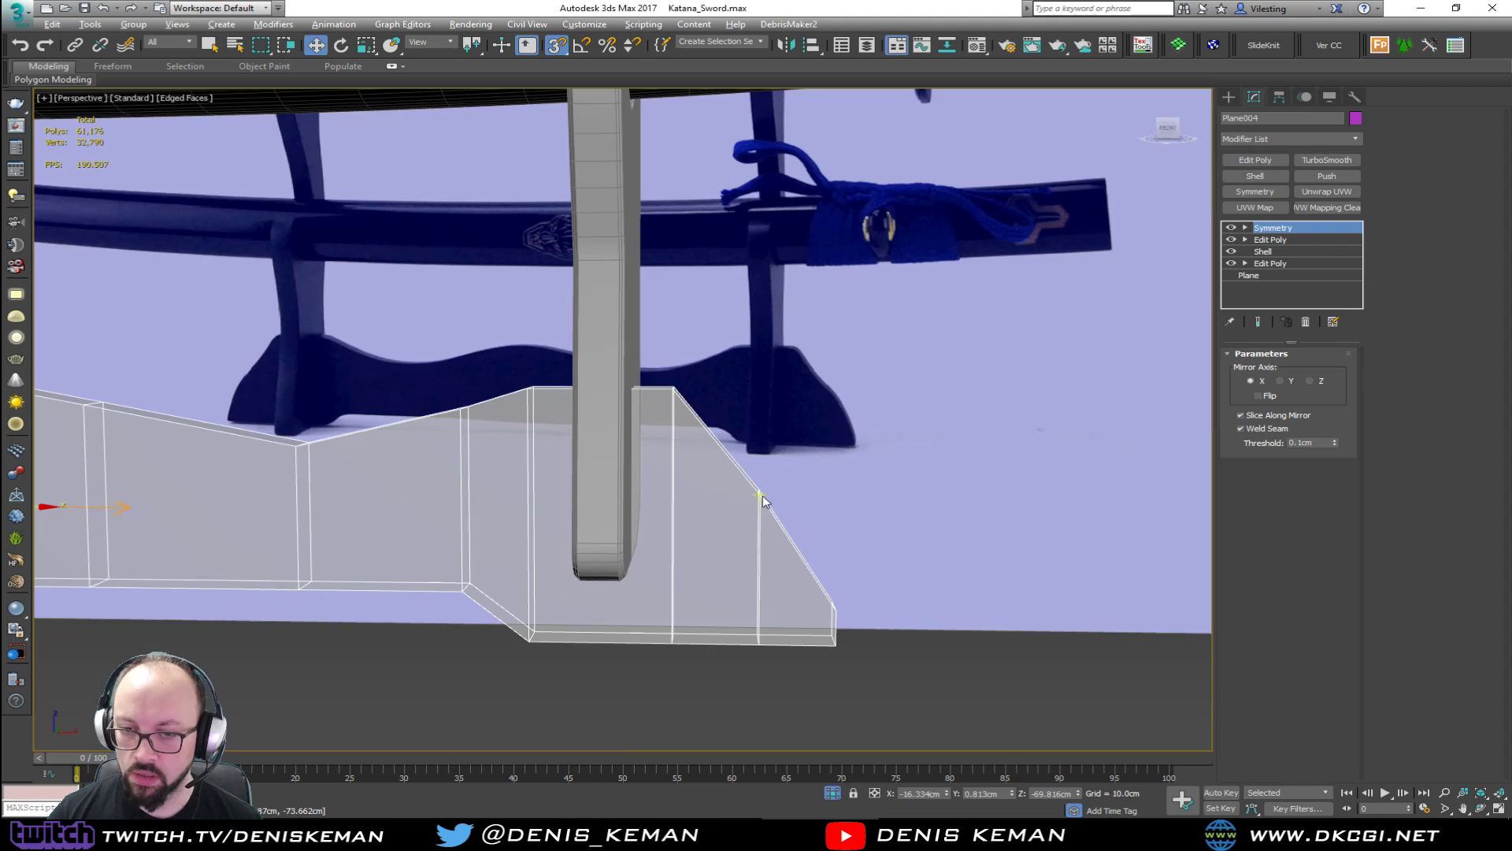
Turn off the board's see-through display and raise the board roughly level with the bottoms of the supports.
key(alt+x)
scroll(768, 480, down, 5)
alt+middle_drag(769, 481, 739, 477)
drag(567, 536, 572, 497)
alt+middle_drag(572, 497, 558, 559)
Fine-tune the board's height in the Front view so its feet line up with the bottoms of the supports.
key(alt+w)
key(alt+w)
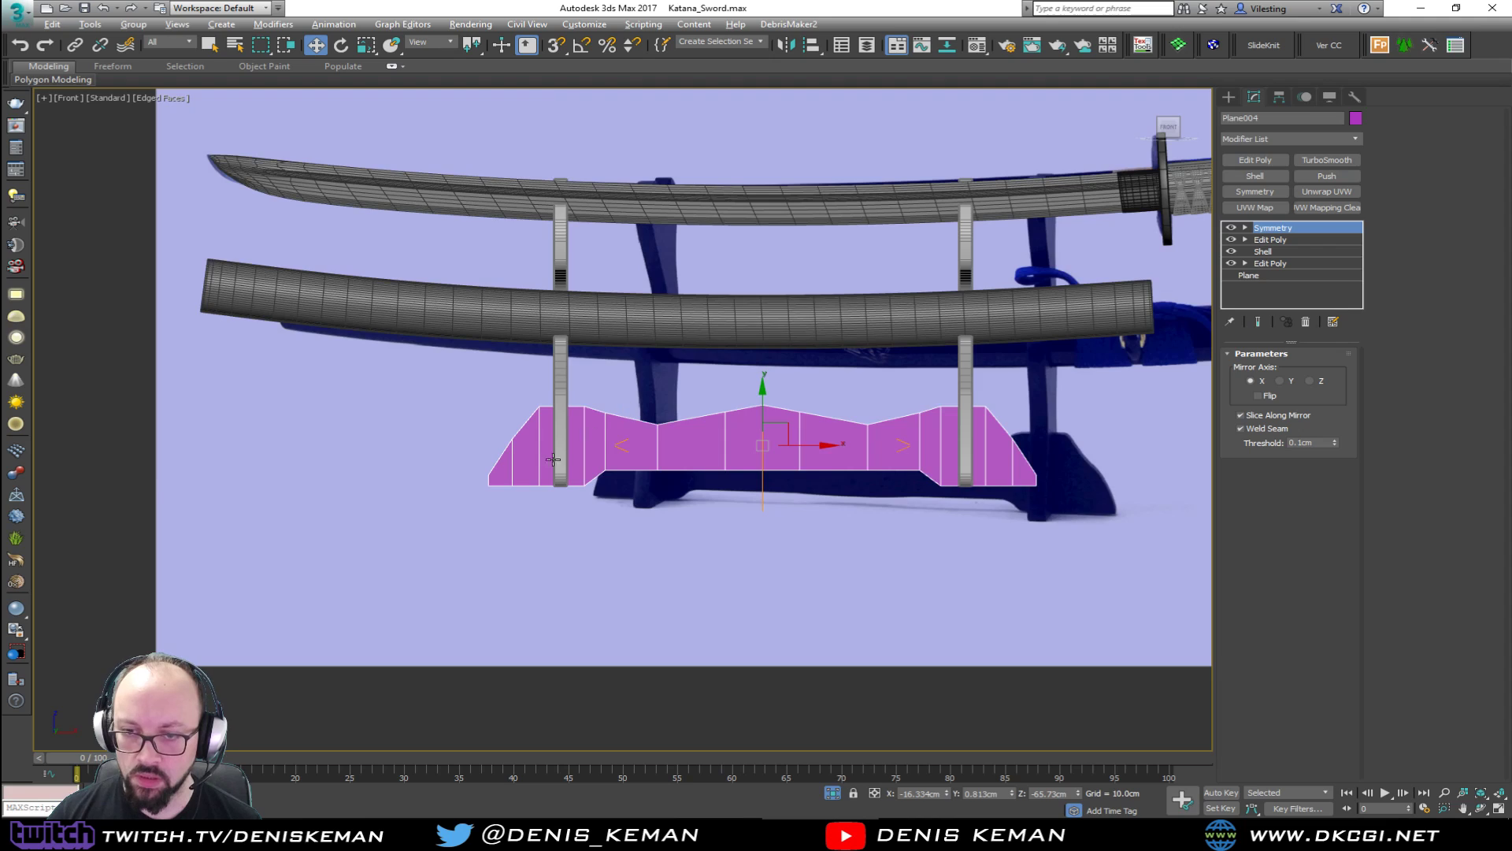
scroll(560, 496, up, 6)
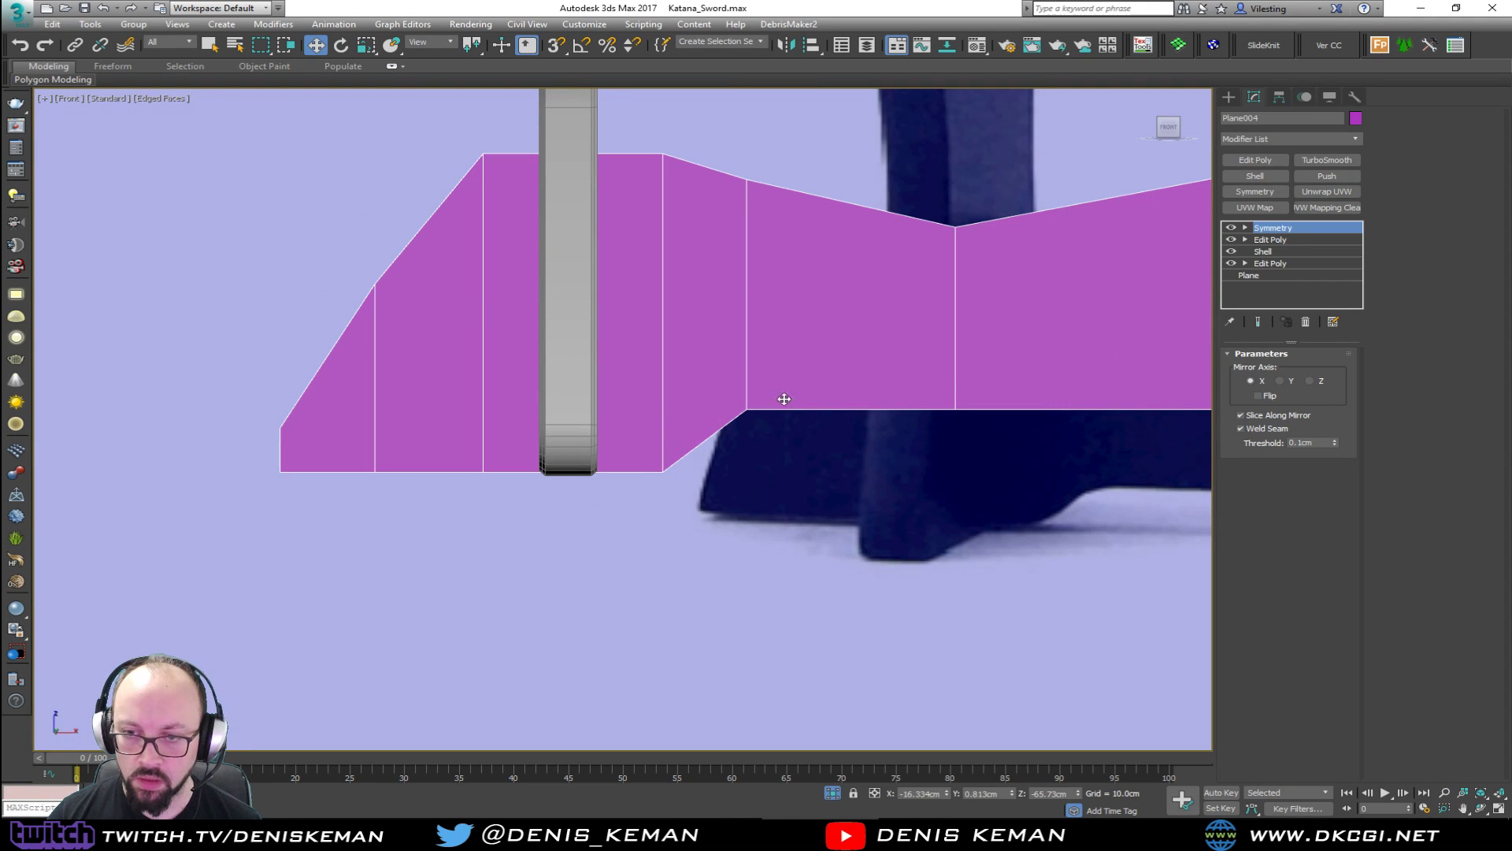
scroll(735, 410, down, 6)
scroll(700, 416, up, 5)
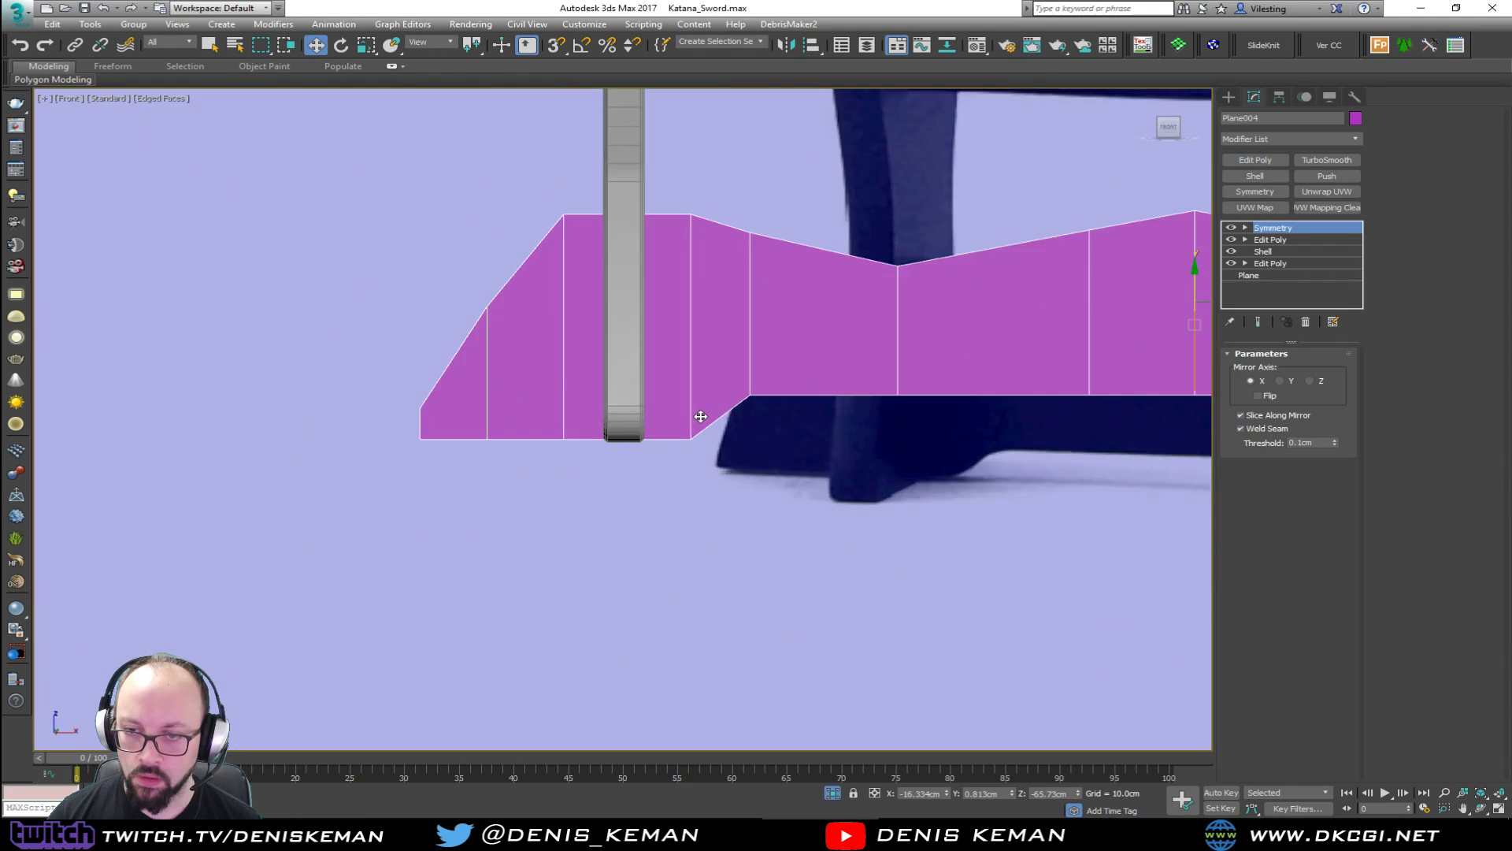
scroll(700, 416, up, 4)
scroll(688, 486, down, 6)
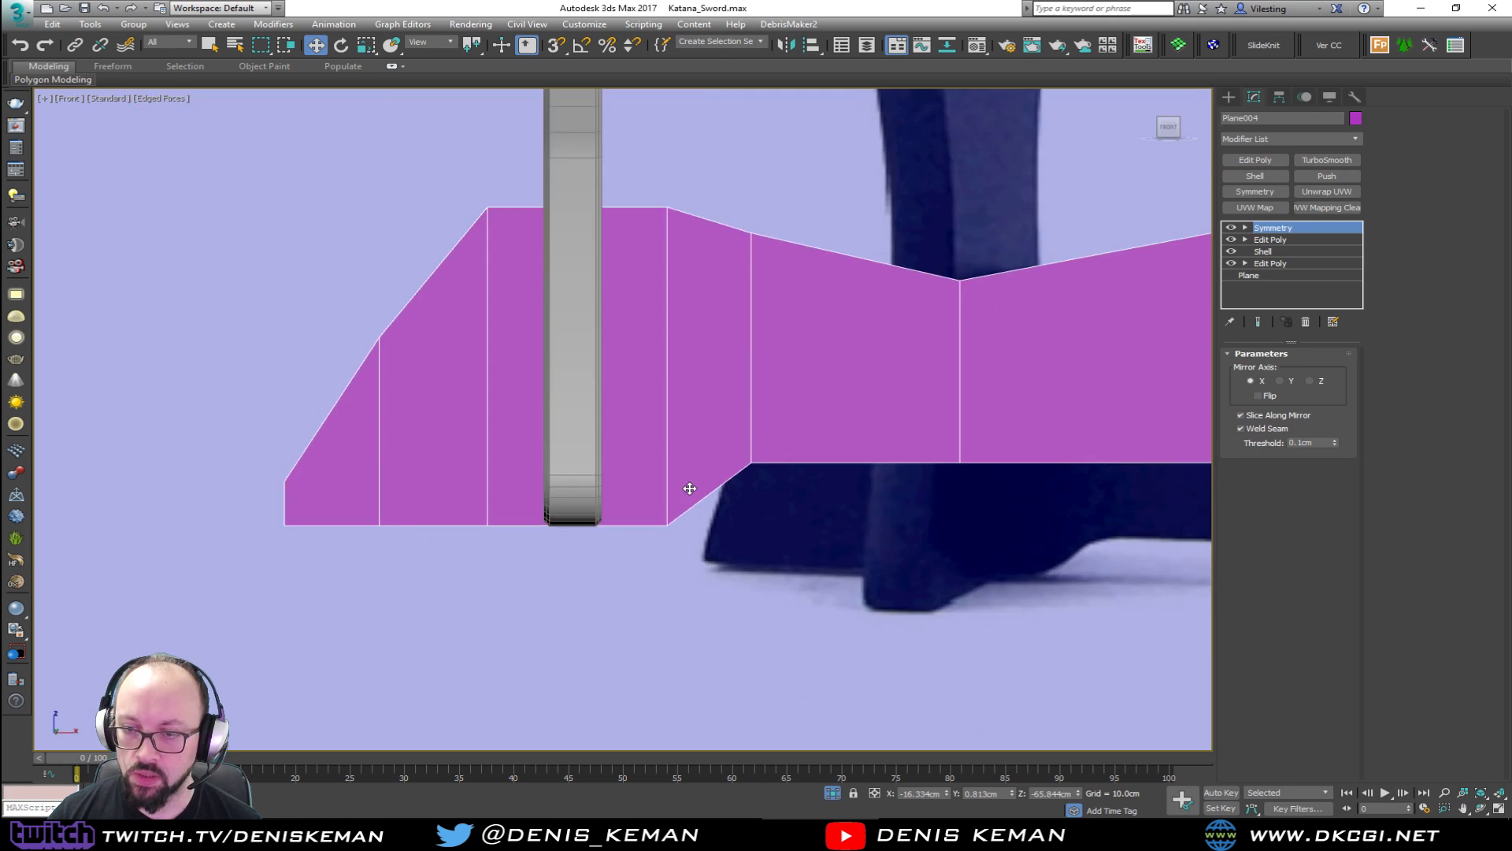
Add a Chamfer modifier to the base board with an amount of 0.2 cm and a minimum angle of 60.
key(alt+w)
middle_click(861, 605)
key(alt+w)
alt+middle_drag(860, 605, 647, 439)
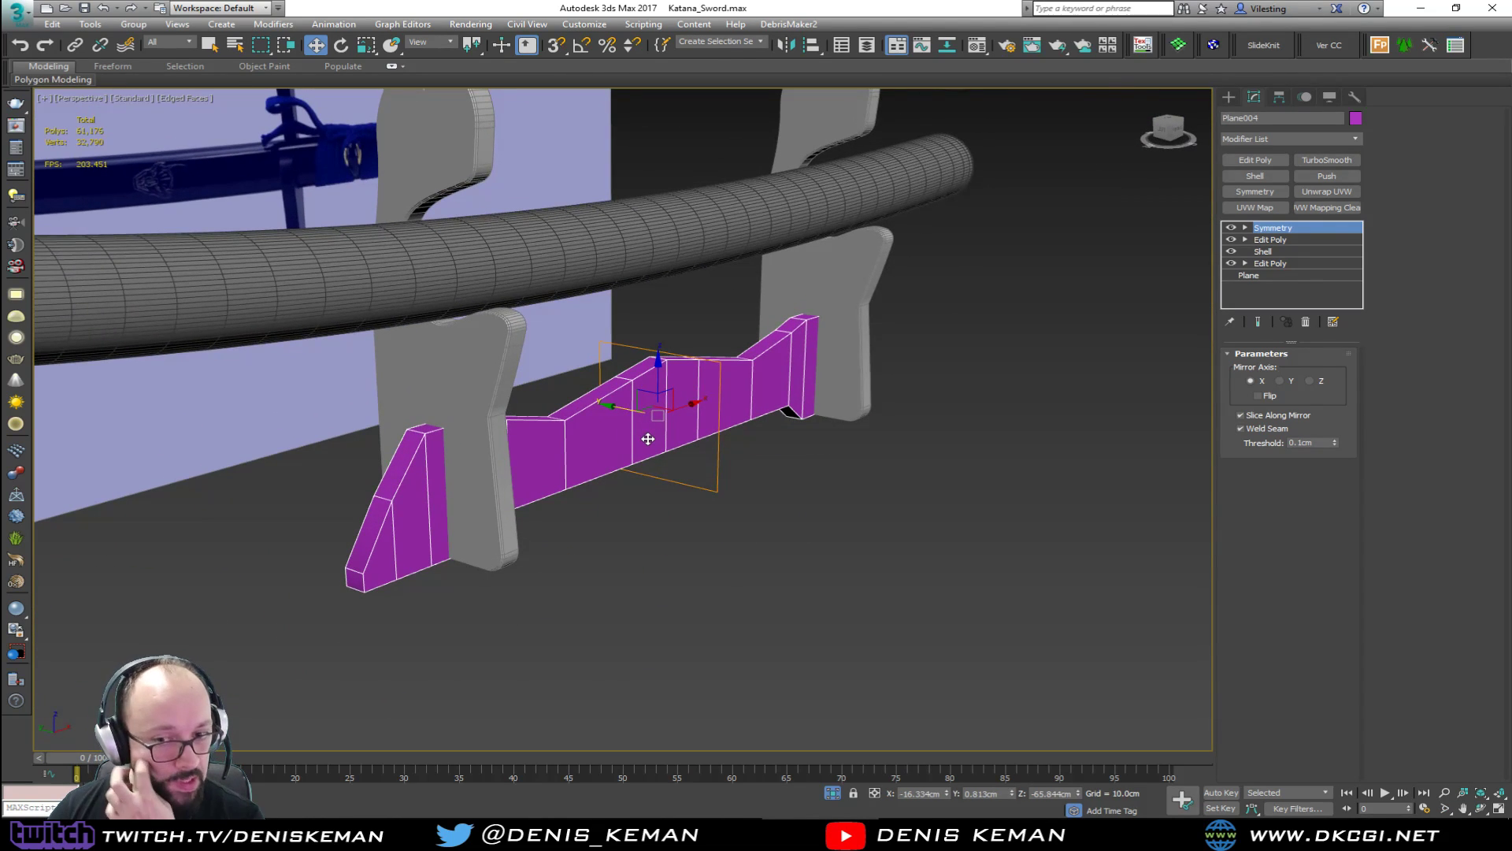
click(1289, 138)
key(c)
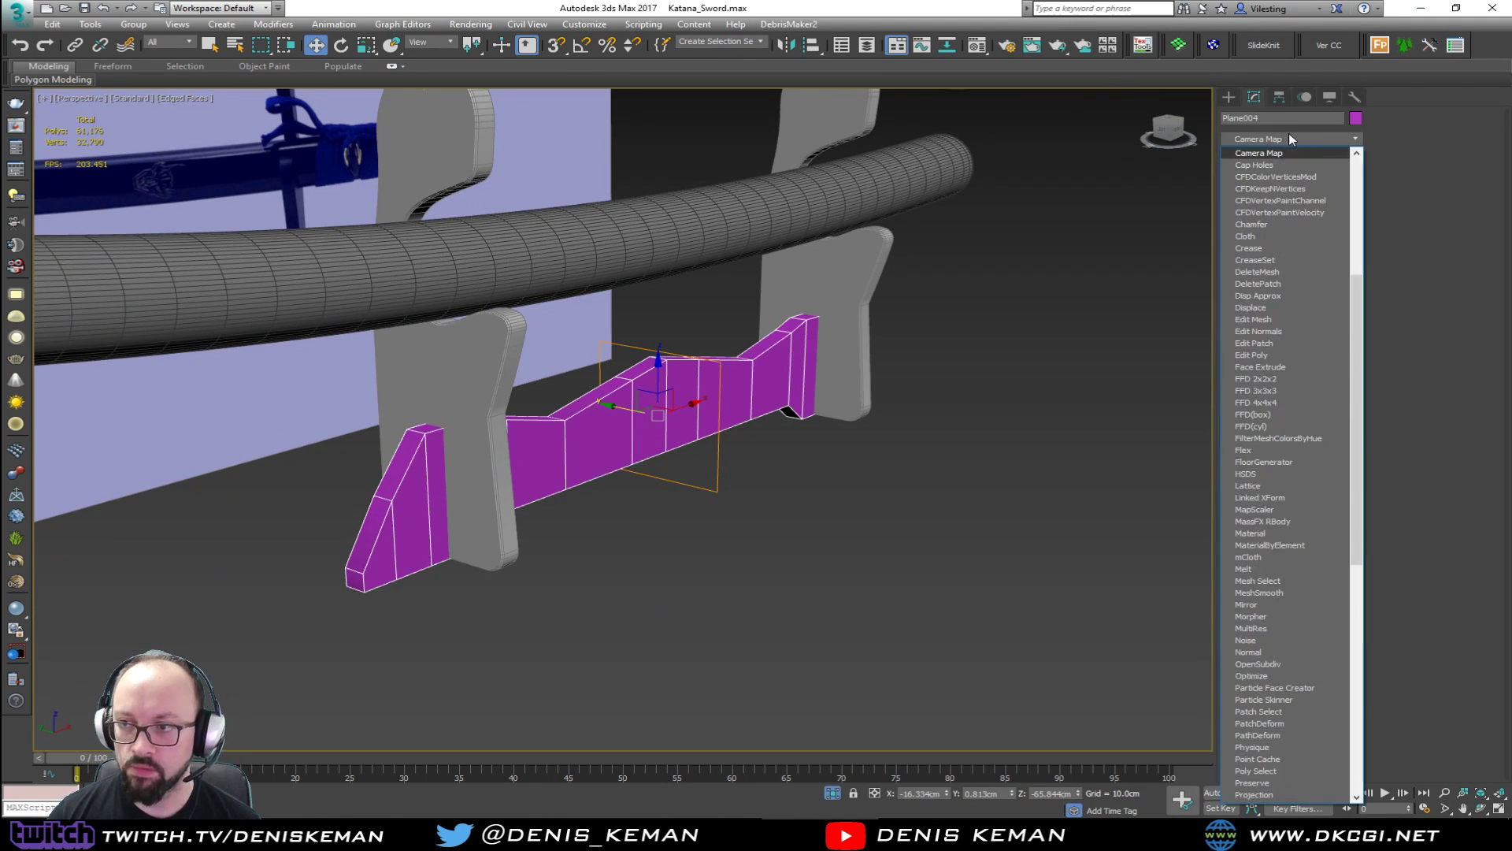
click(1251, 224)
key(z)
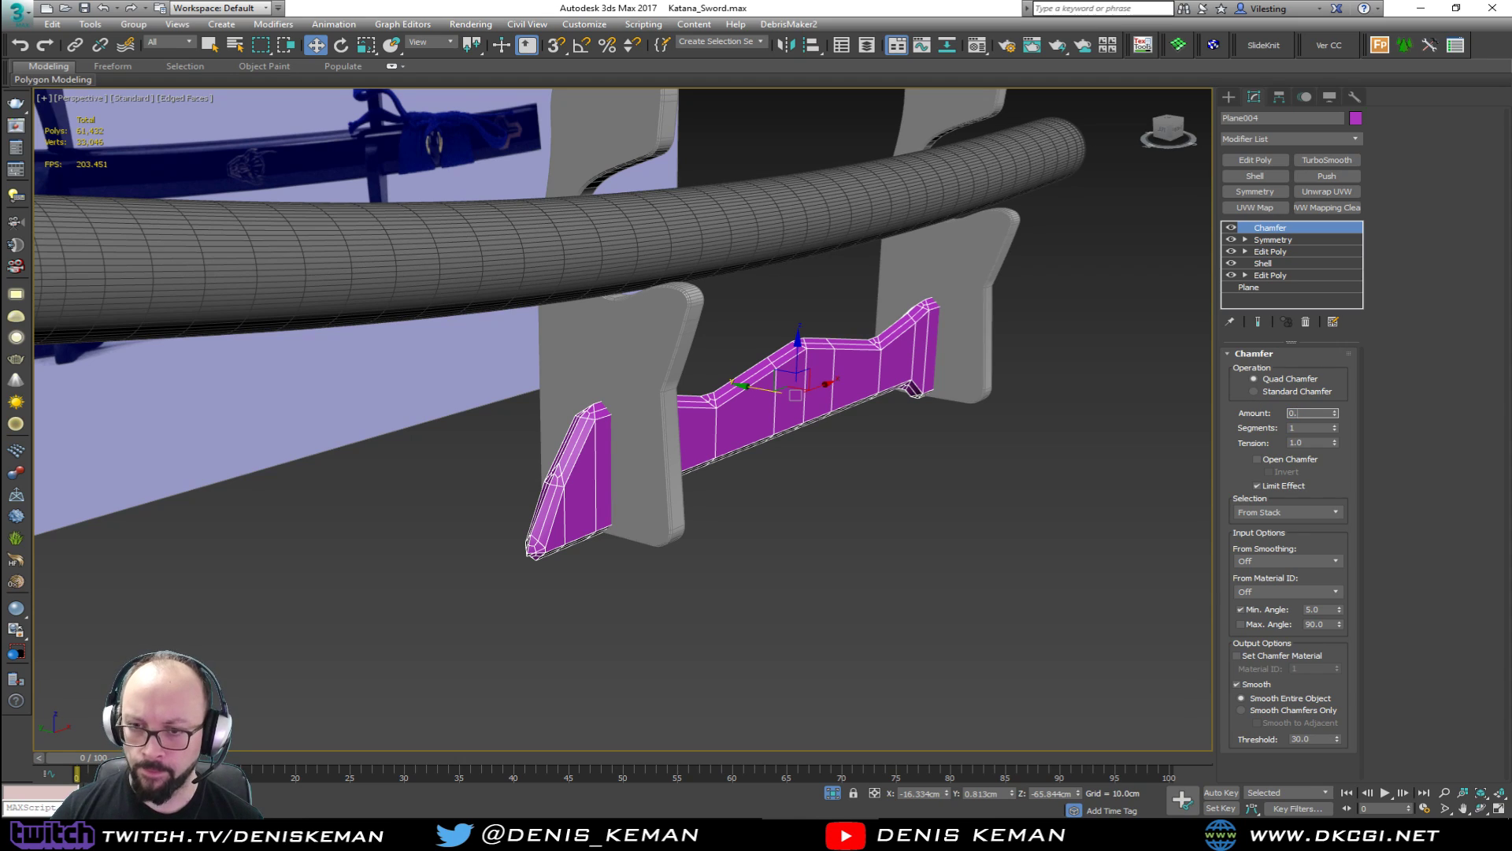
key(Return)
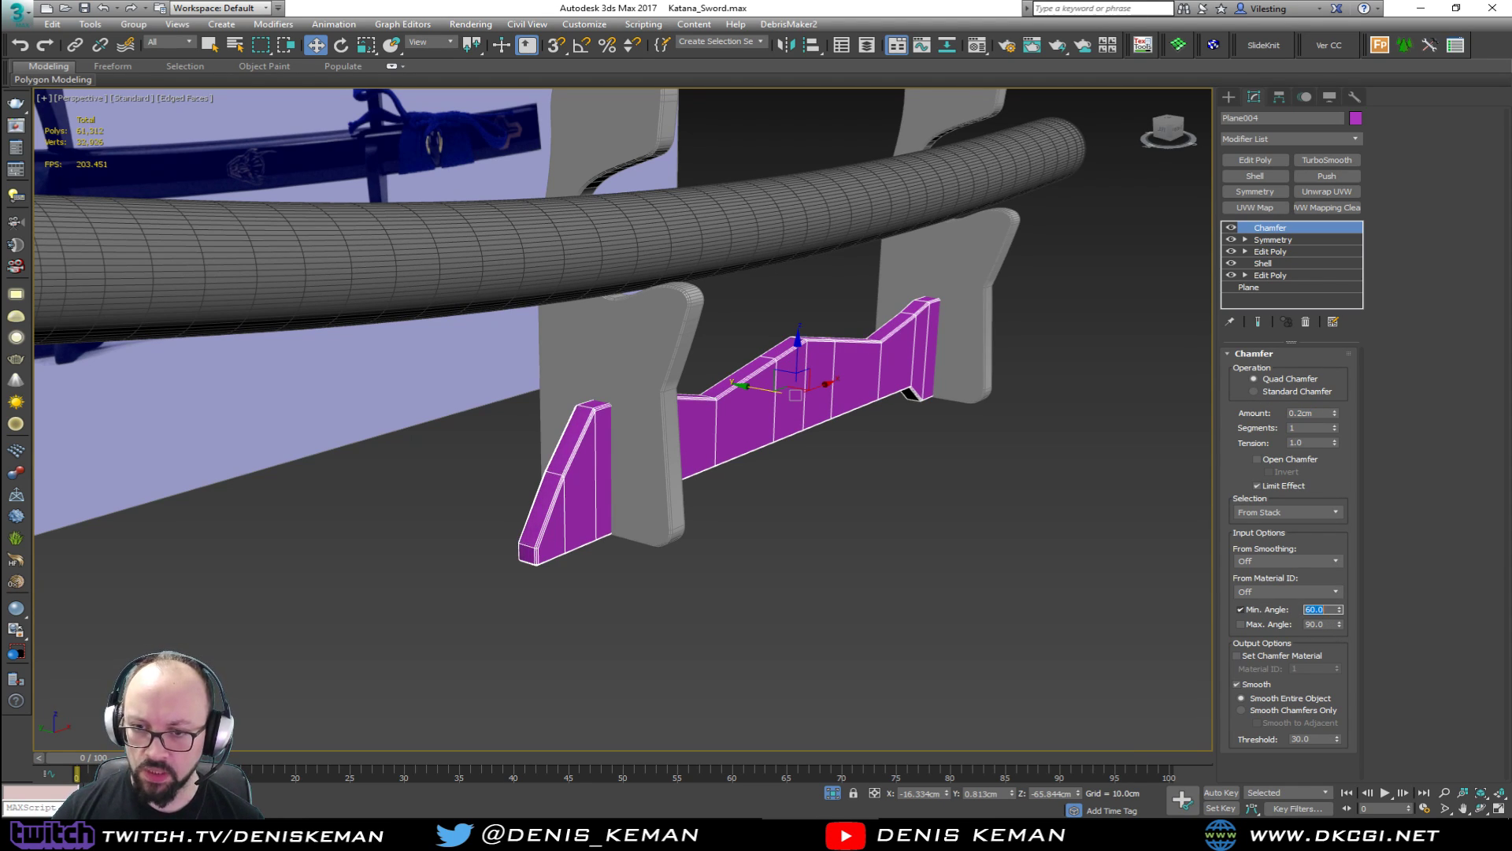
Add a TurboSmooth modifier with 2 iterations to the base board and hide the edged faces.
scroll(777, 387, up, 4)
middle_drag(793, 386, 855, 387)
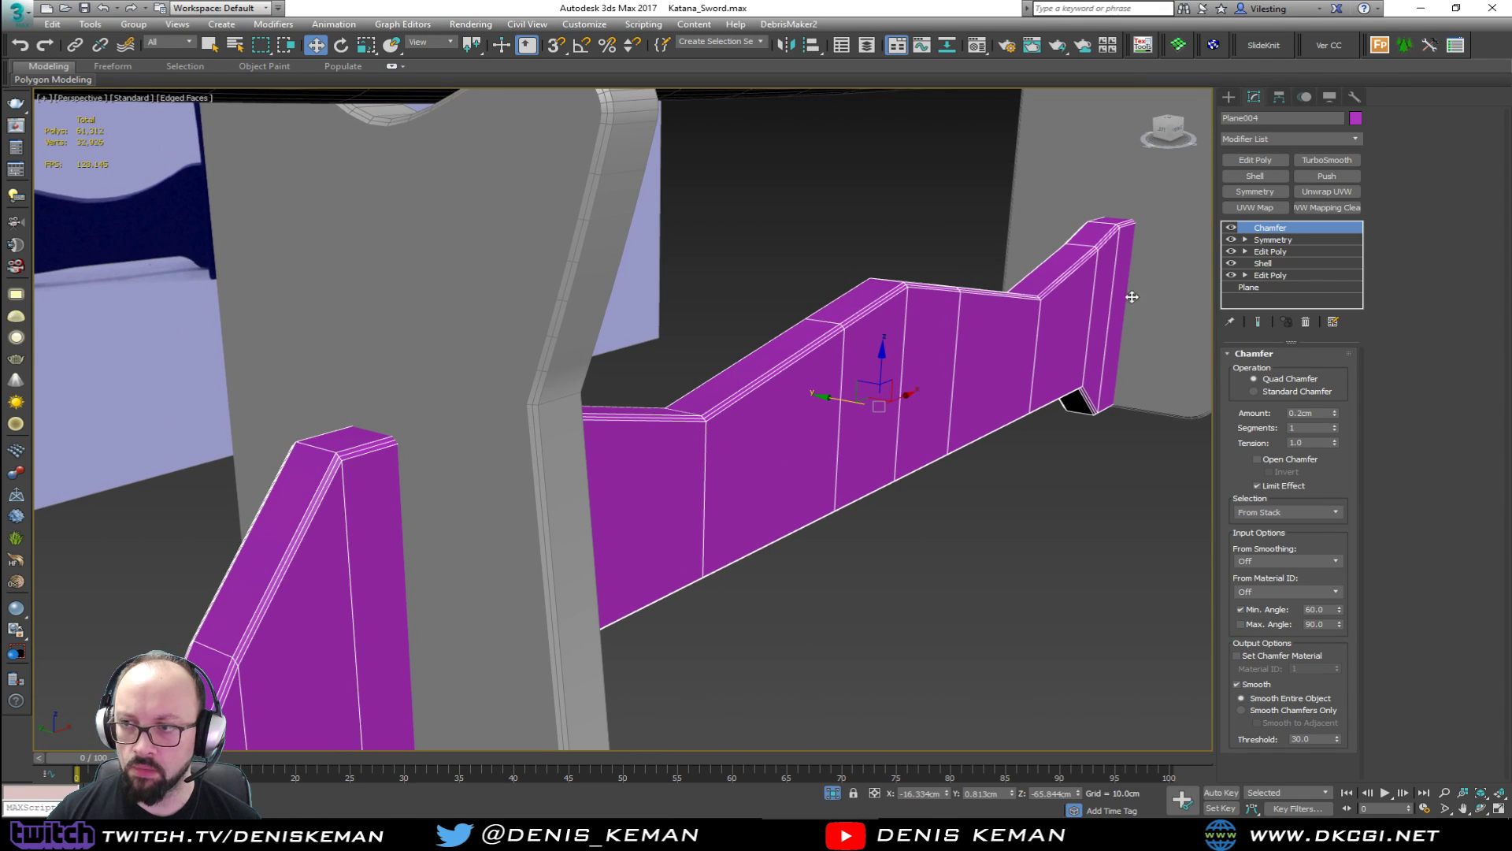
click(1339, 163)
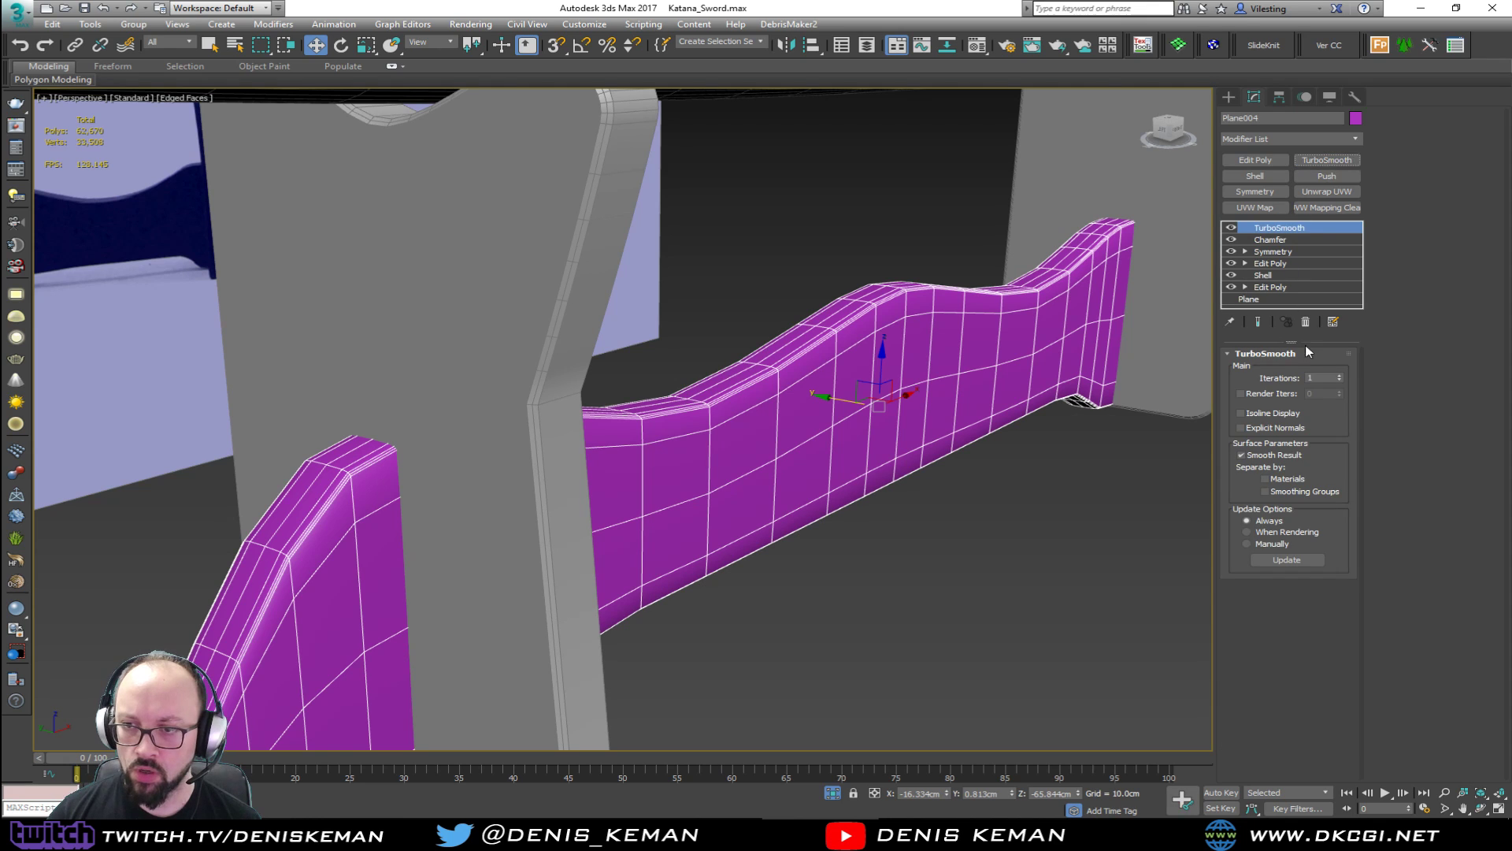
click(1340, 375)
key(F4)
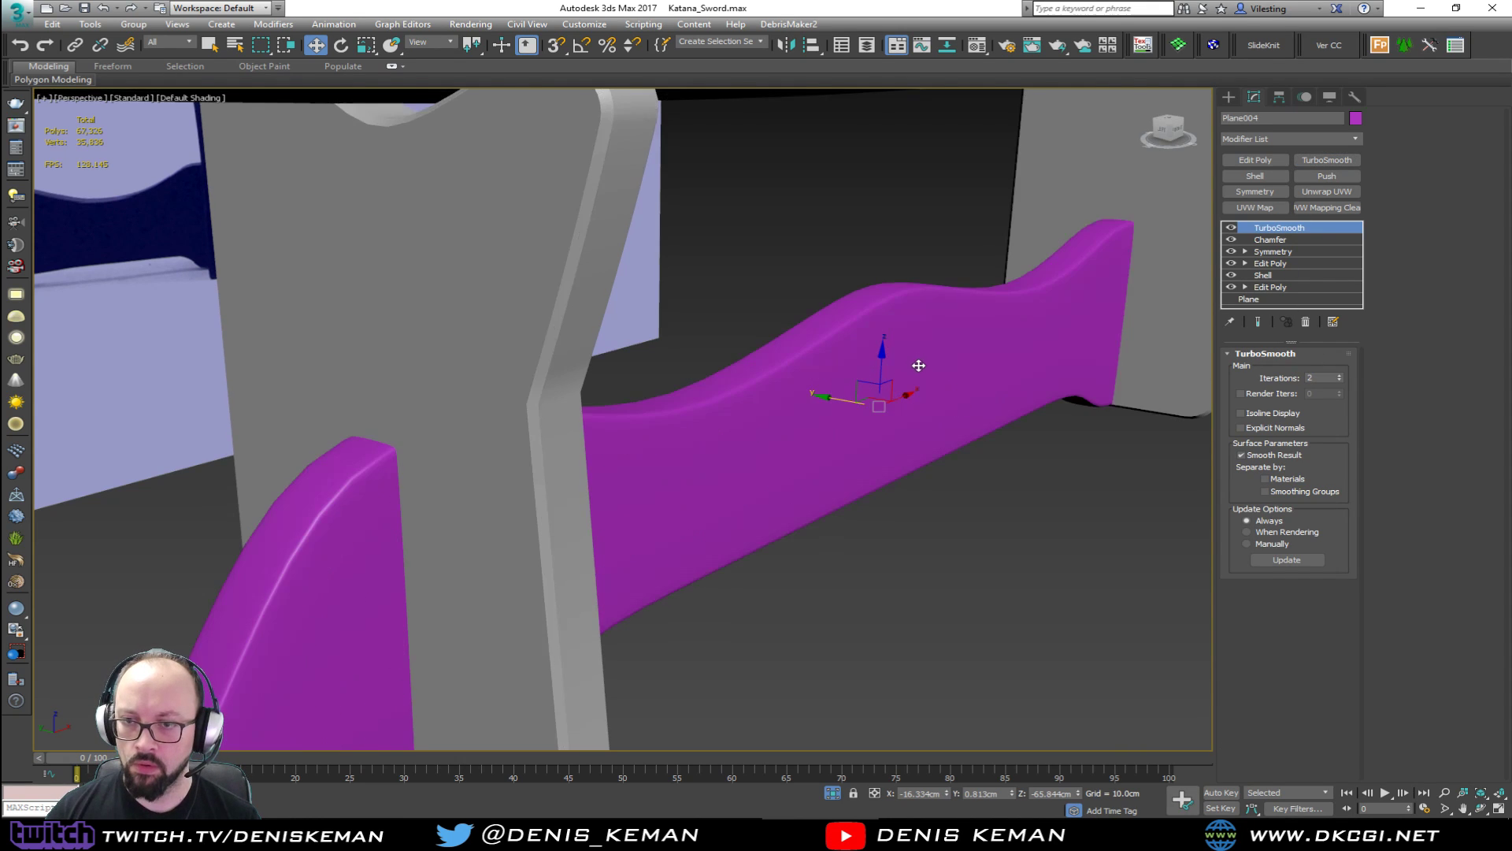
Compare the base board with TurboSmooth switched off and on, checking it with the edges shown as well.
scroll(726, 454, down, 5)
alt+middle_drag(726, 454, 565, 433)
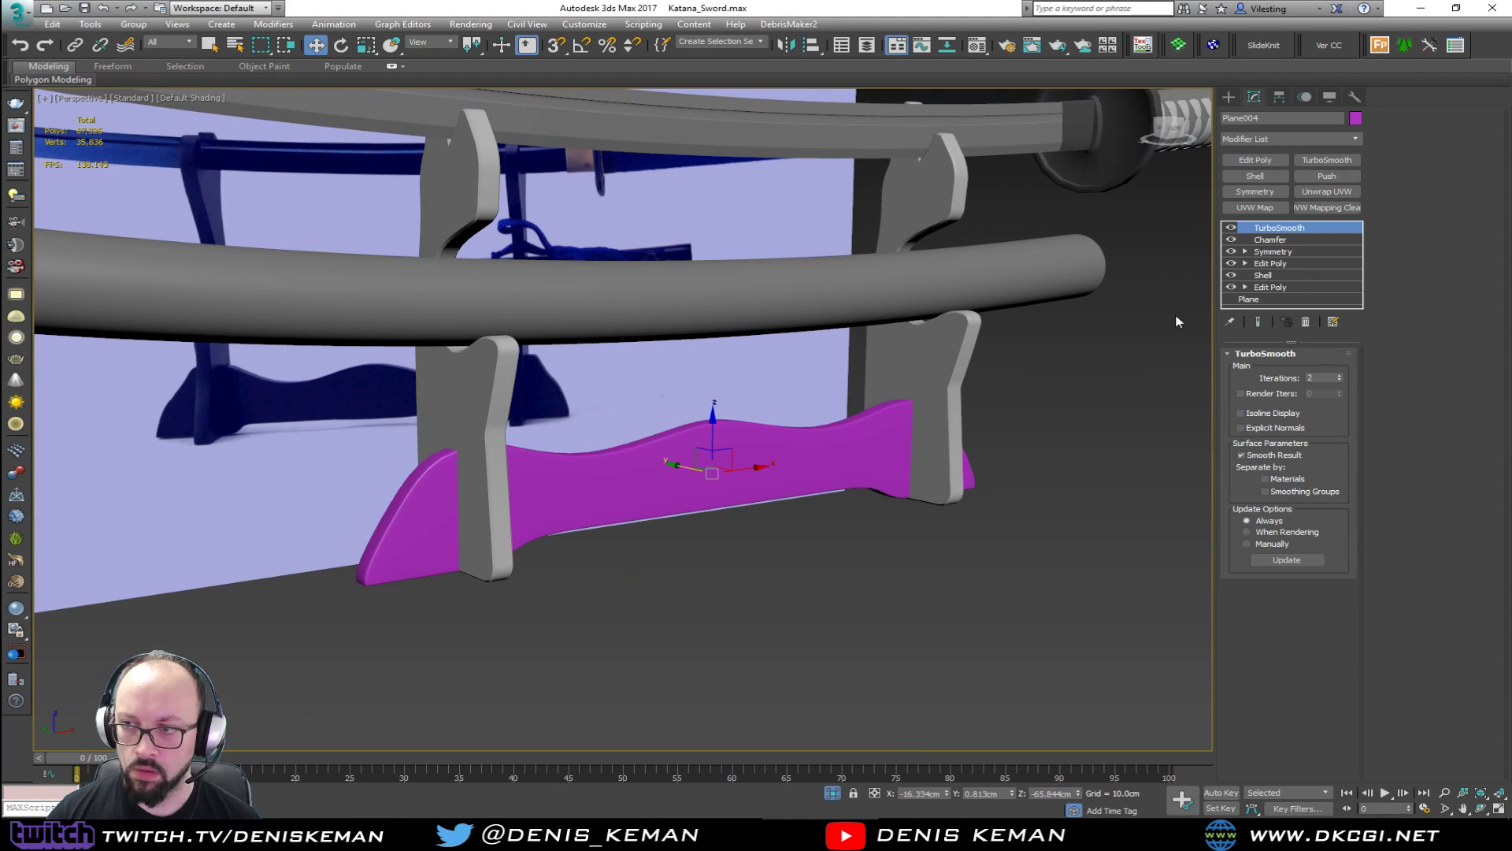
click(1231, 228)
key(F4)
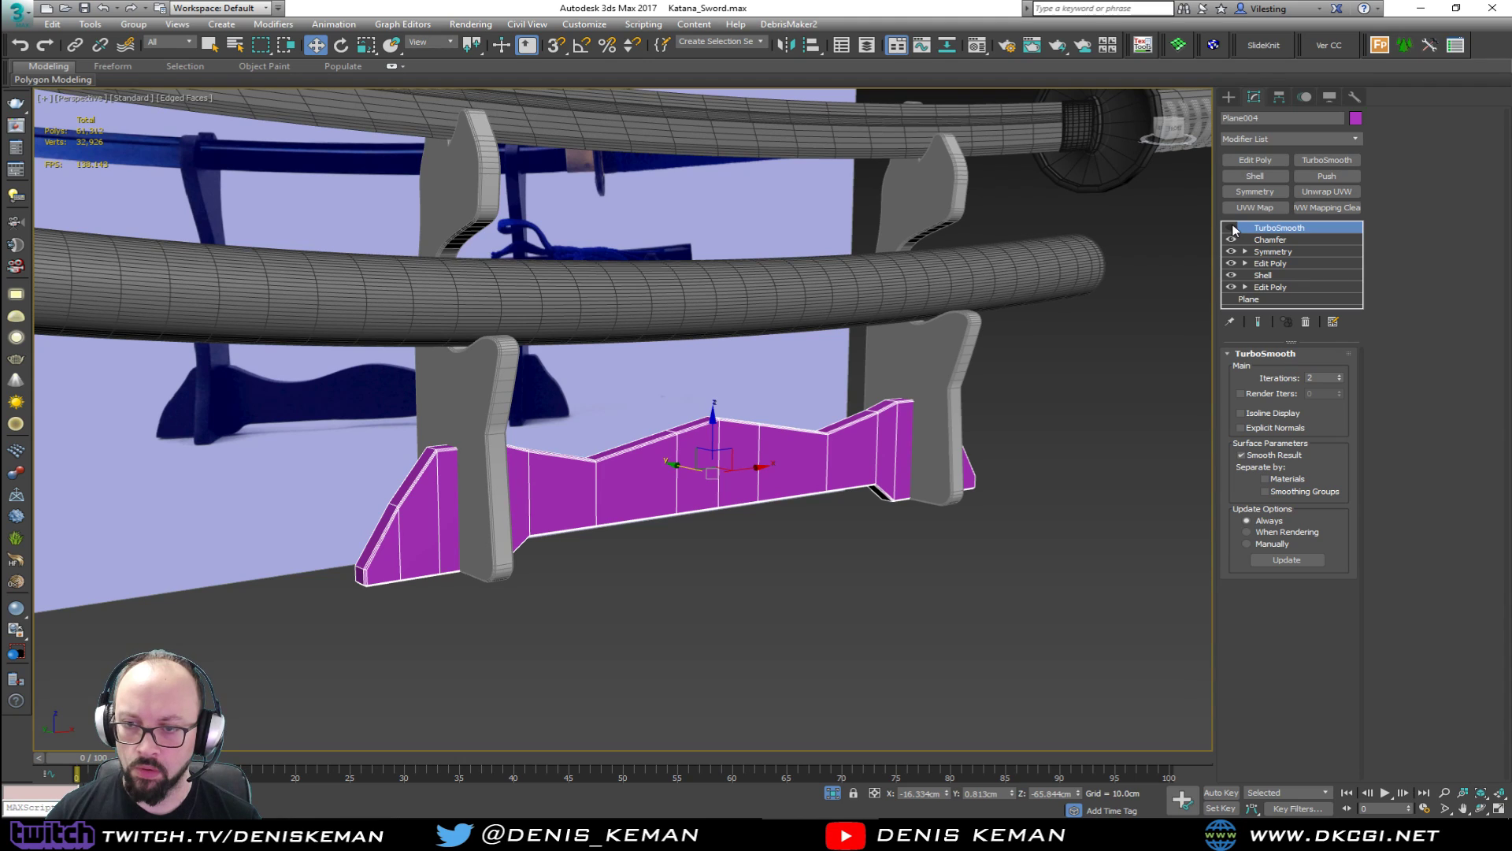
key(F4)
click(1231, 227)
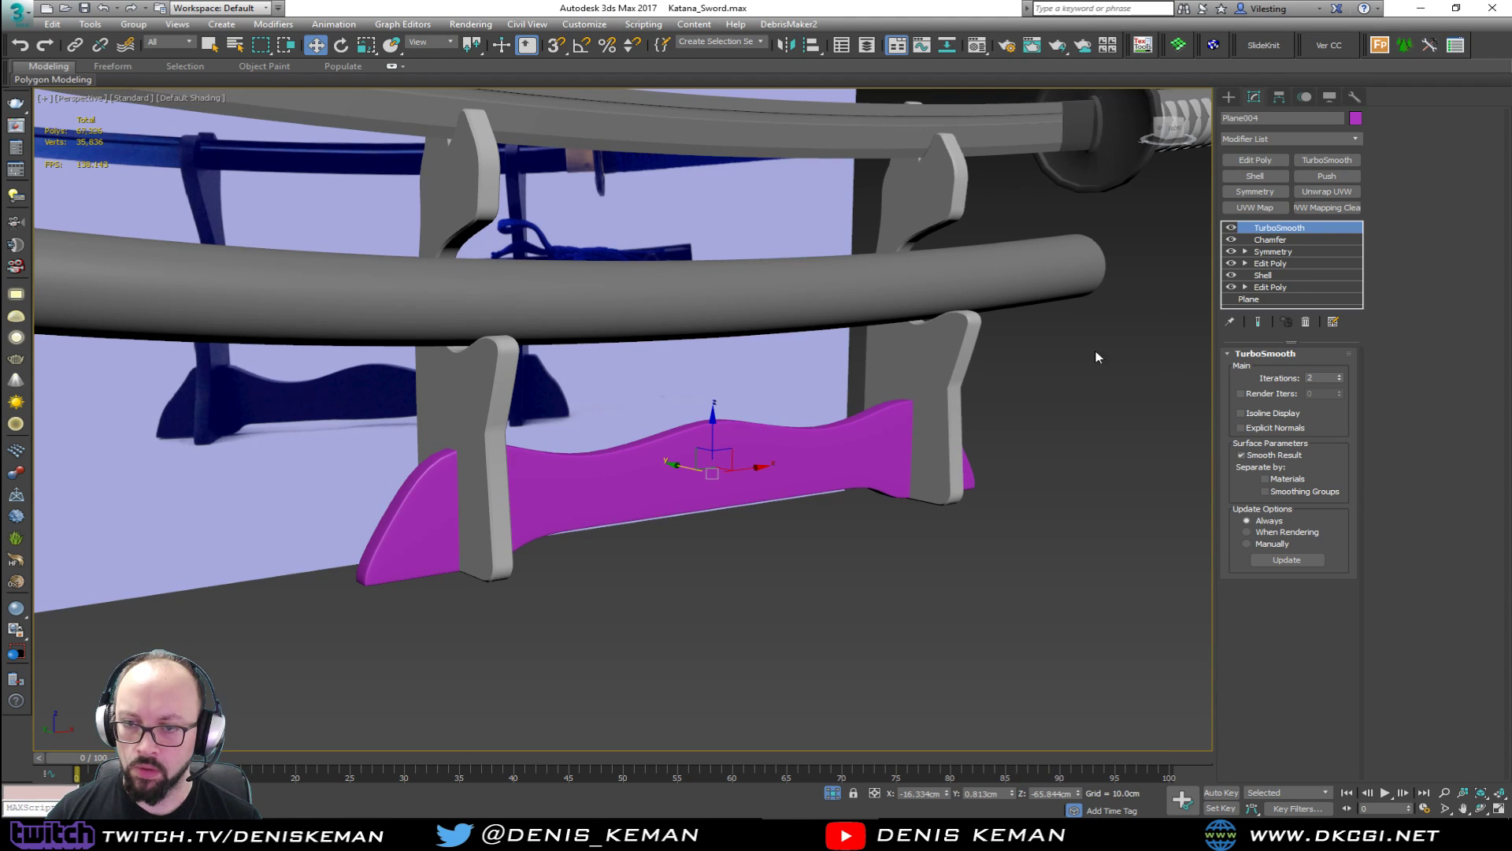
Change the base board's object colour to the grey custom colour.
click(1355, 118)
click(845, 329)
click(1069, 374)
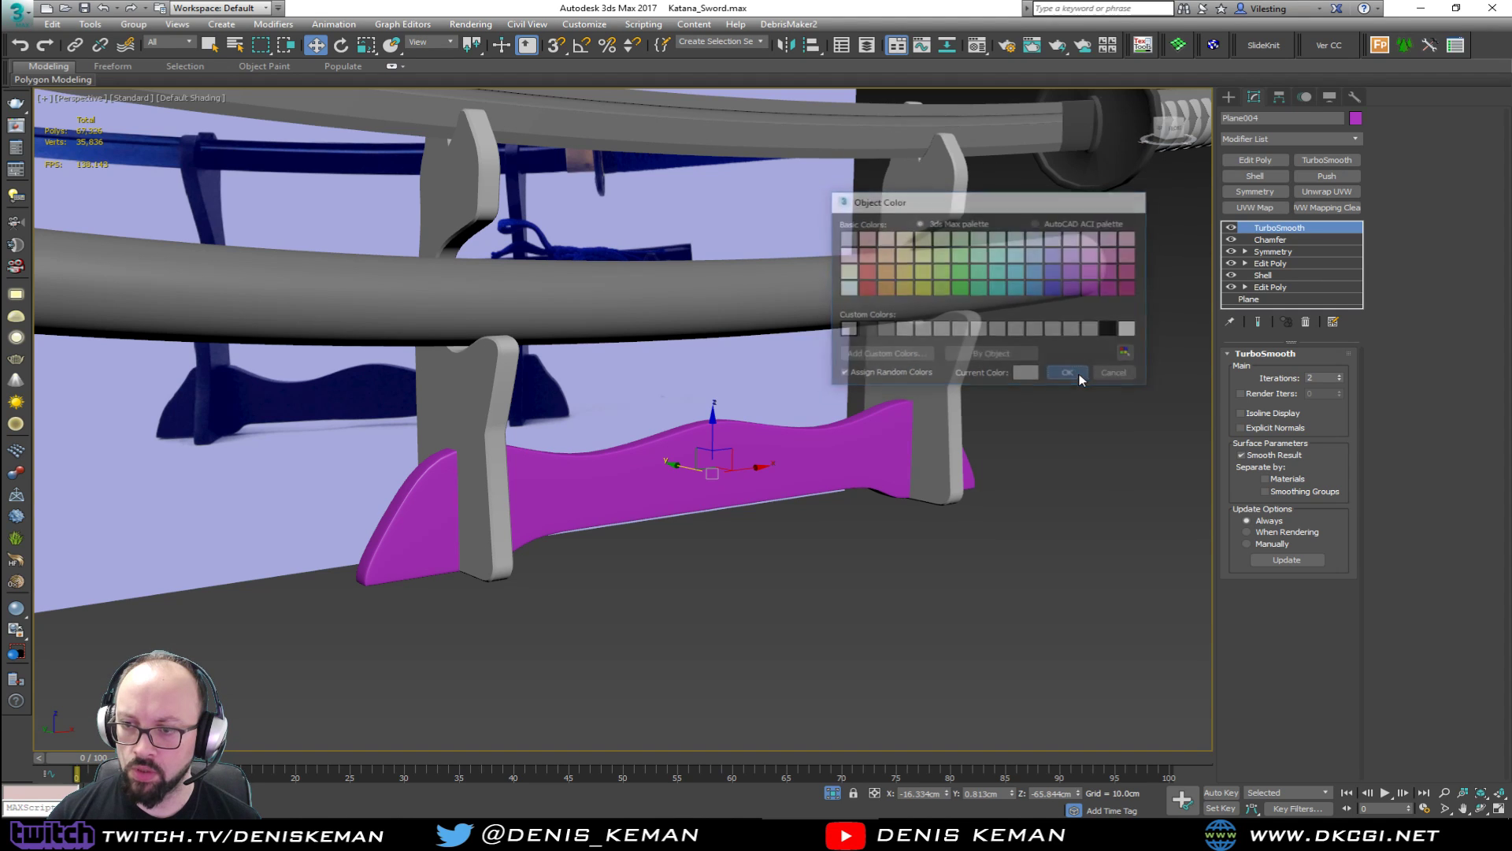
Deselect the board and examine the assembled stand with the blade and scabbard from several angles.
click(1071, 439)
scroll(1055, 437, down, 8)
alt+middle_drag(1054, 433, 990, 434)
scroll(830, 491, up, 1)
alt+middle_drag(830, 492, 886, 434)
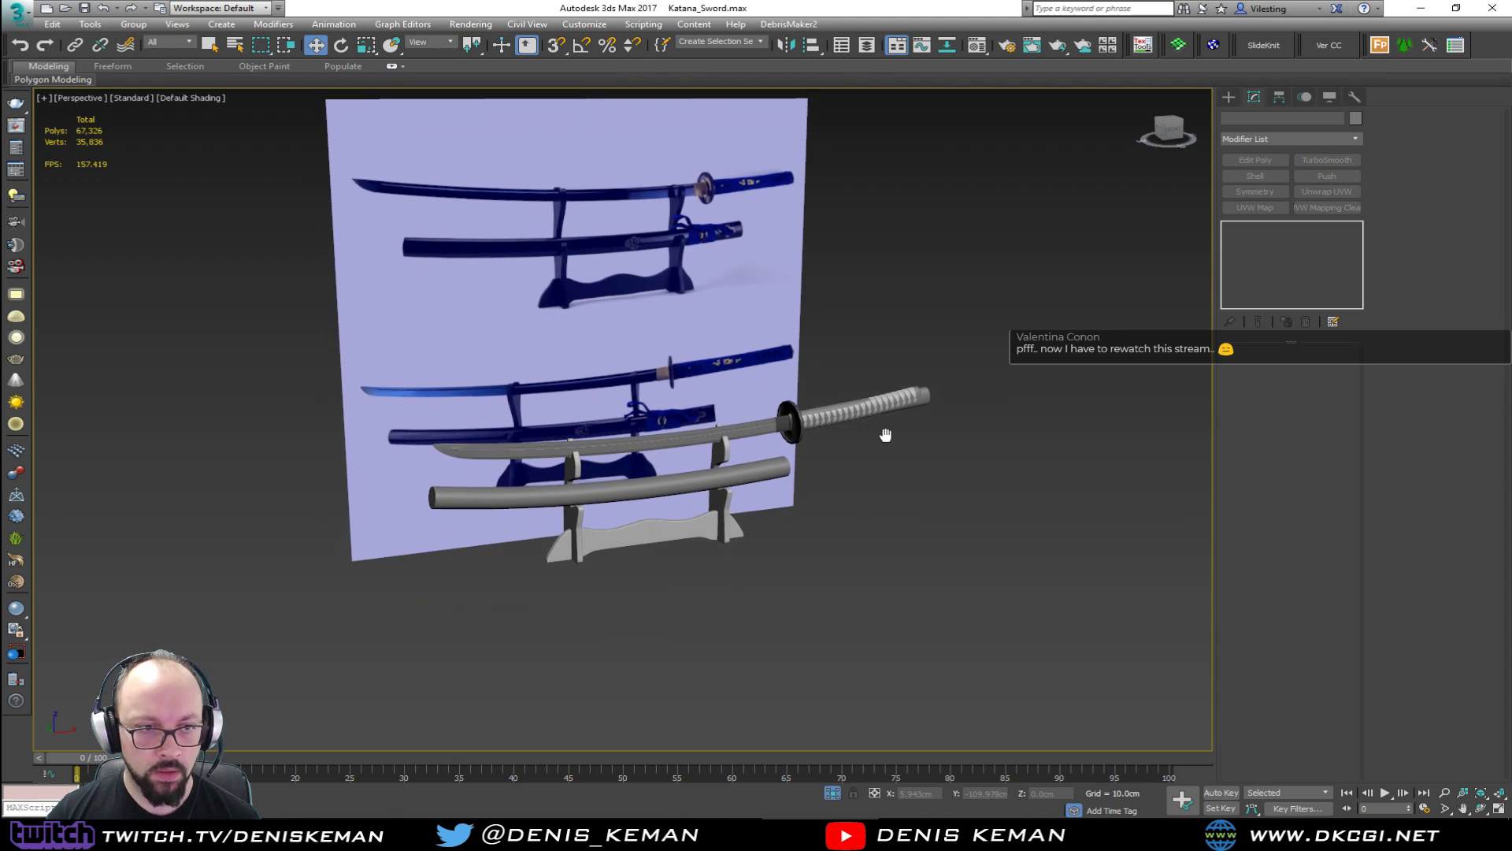
scroll(653, 520, up, 7)
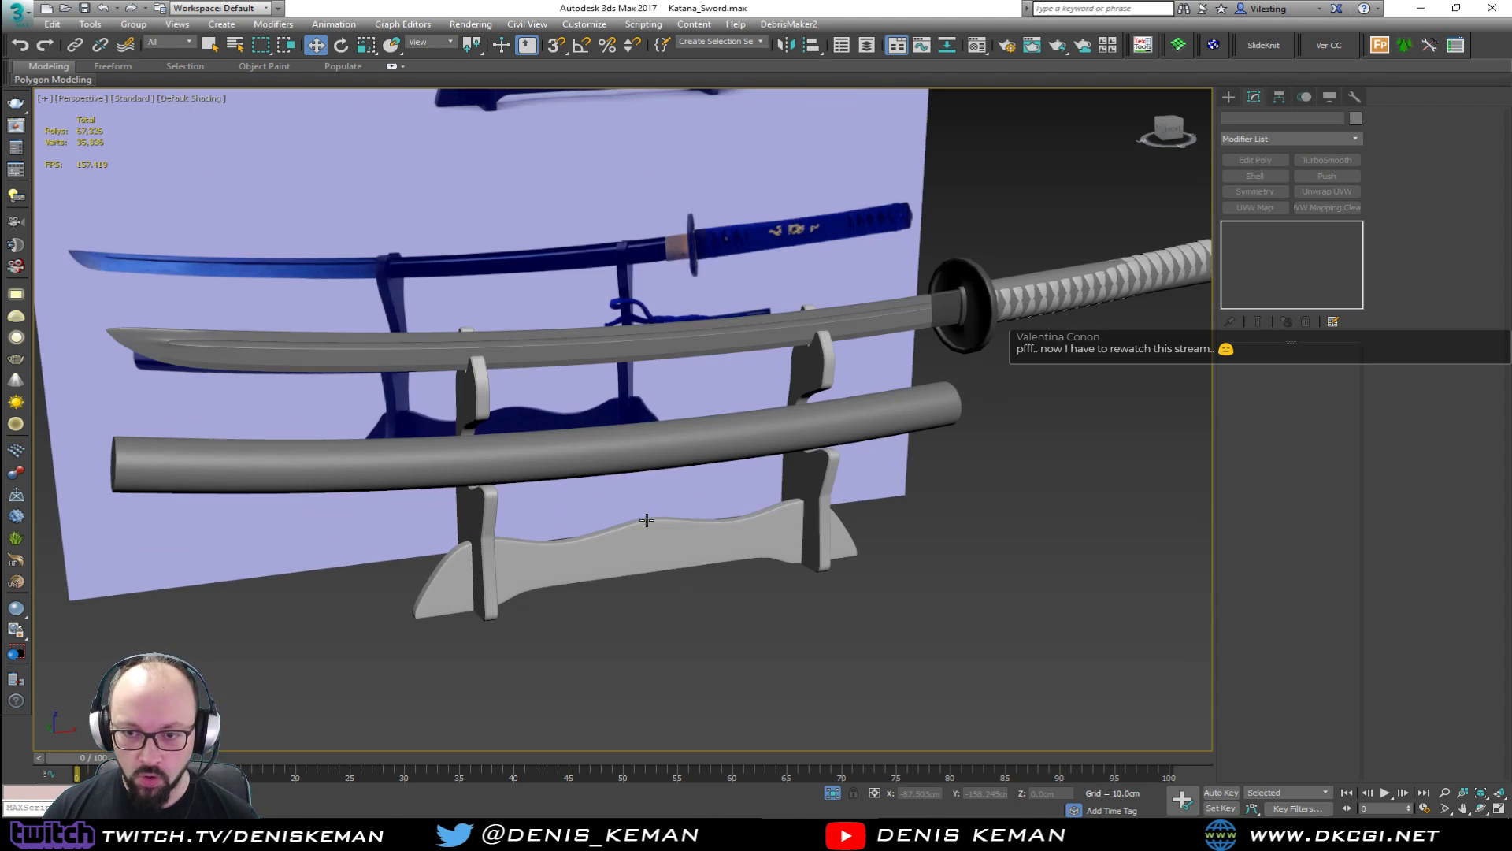
alt+middle_drag(701, 507, 580, 503)
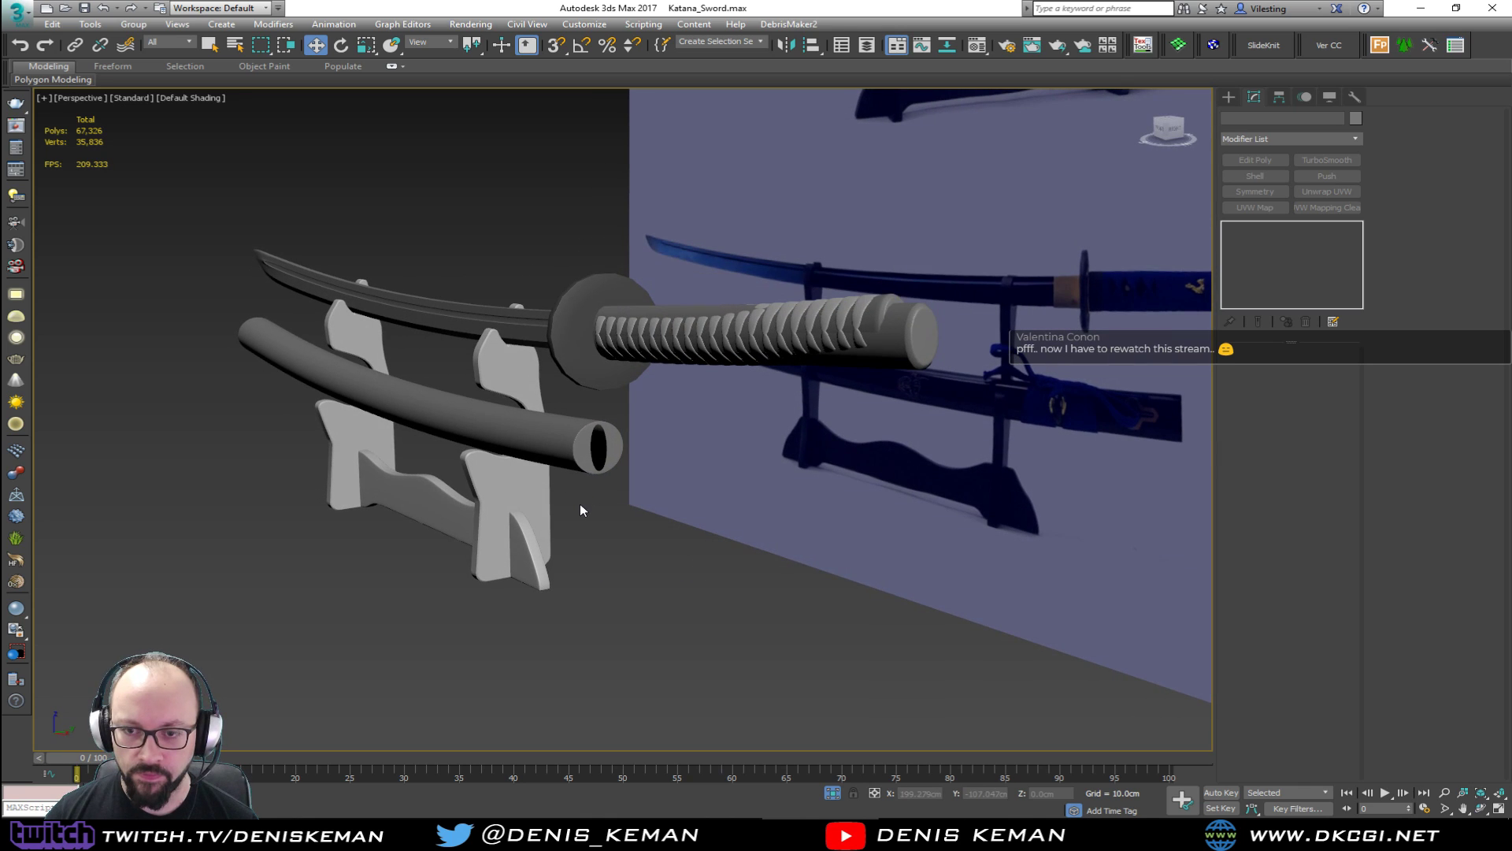
Select the border of the scabbard's mouth opening at the Editable Poly level and extrude it a short way inward.
click(583, 449)
scroll(582, 448, up, 5)
key(F4)
click(1264, 240)
scroll(668, 442, up, 3)
key(3)
click(664, 446)
alt+middle_drag(664, 446, 697, 489)
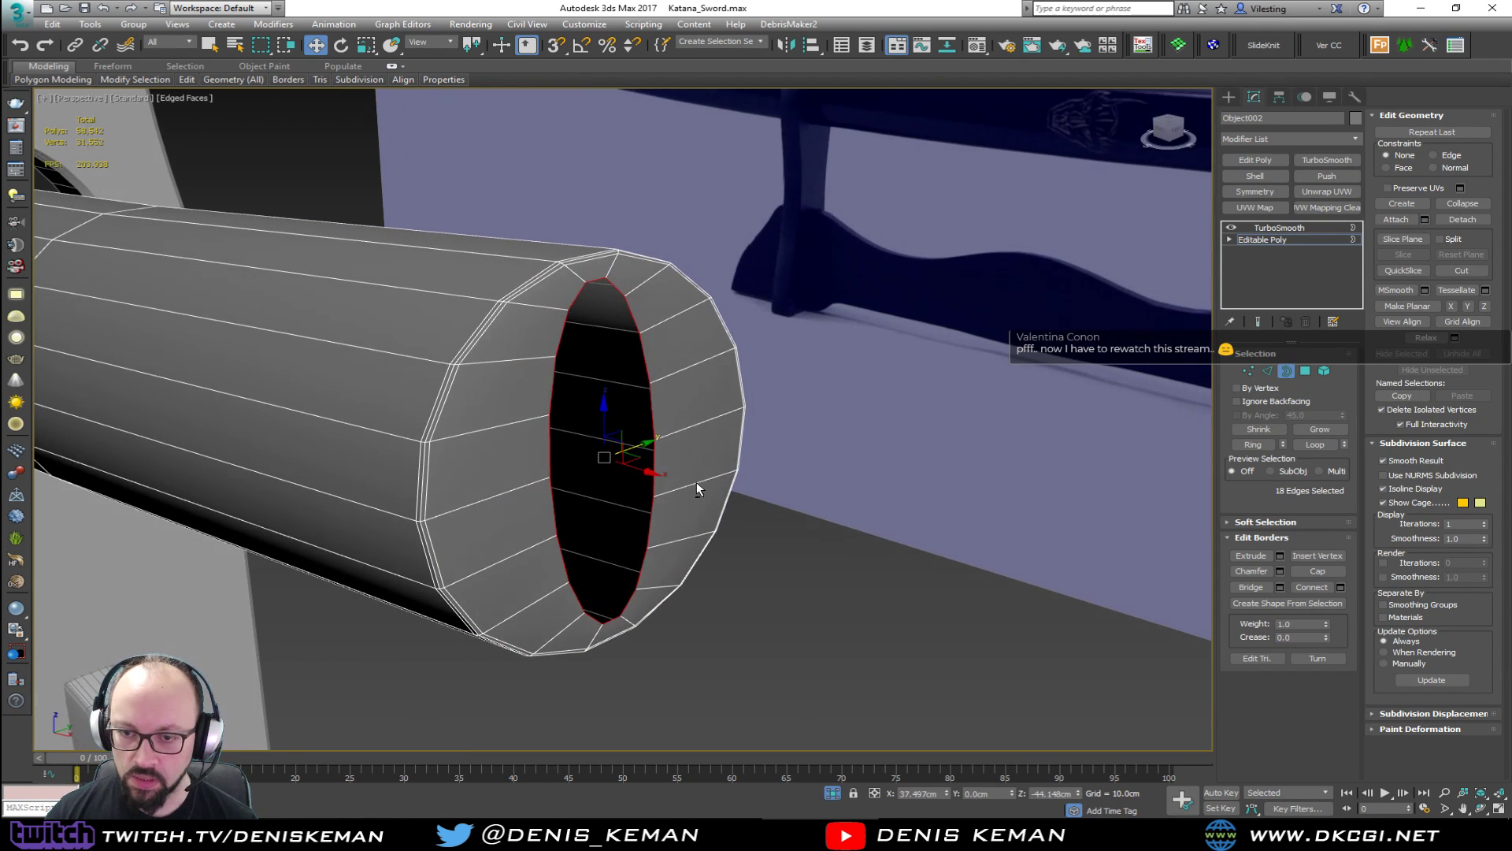
shift+drag(649, 473, 535, 472)
Move the extruded inner edge loop deeper along the scabbard in the wireframe Front view, following its curve past the nearer support.
alt+middle_drag(505, 474, 602, 457)
key(2)
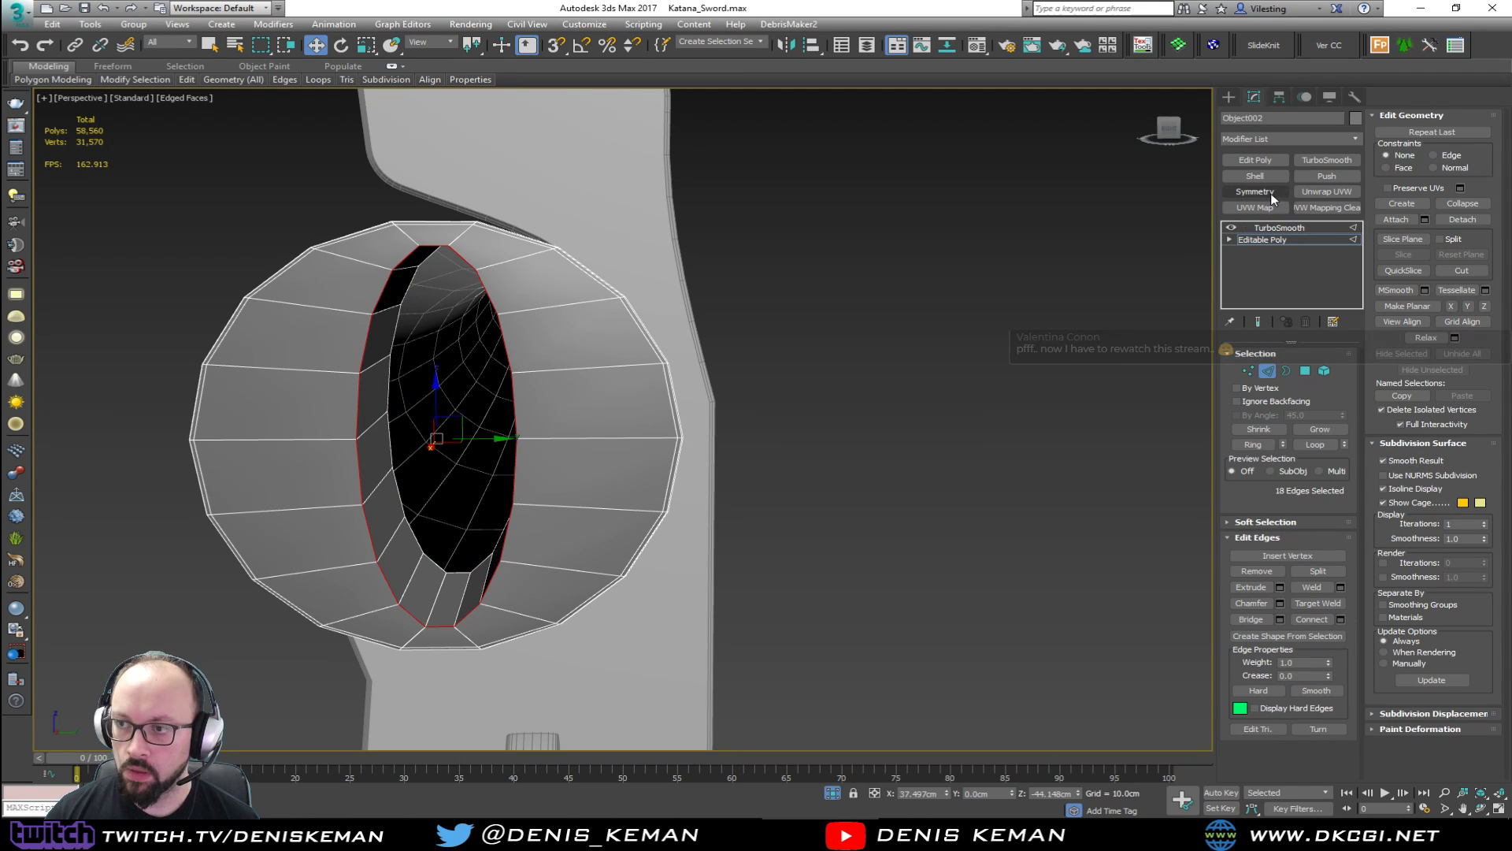
alt+middle_drag(408, 517, 630, 490)
key(alt+w)
right_click(534, 580)
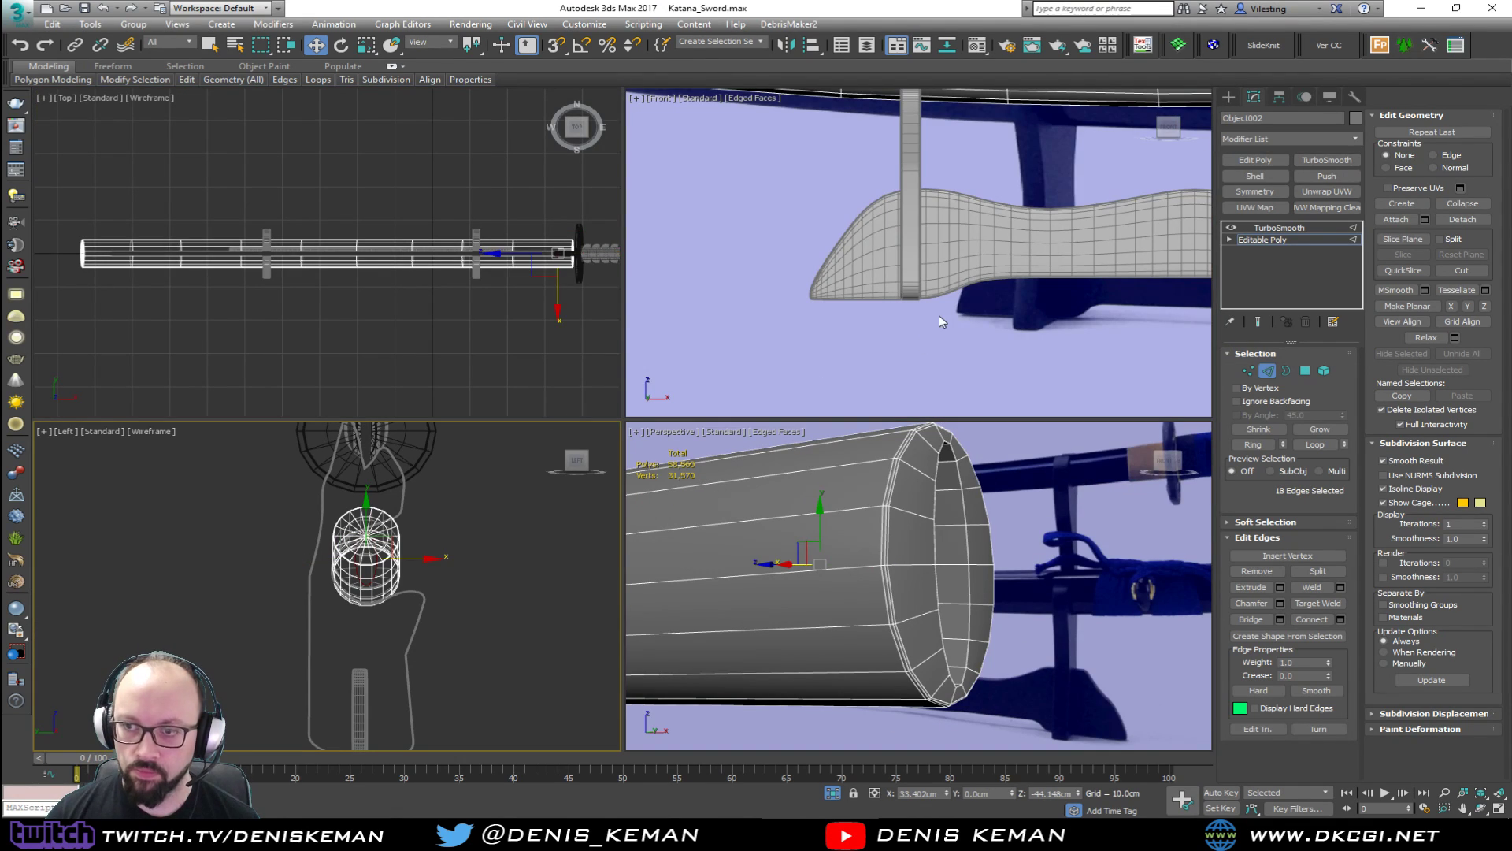
right_click(939, 319)
key(z)
key(alt+w)
middle_drag(855, 307, 1173, 272)
key(F3)
scroll(888, 312, down, 1)
scroll(1054, 321, down, 3)
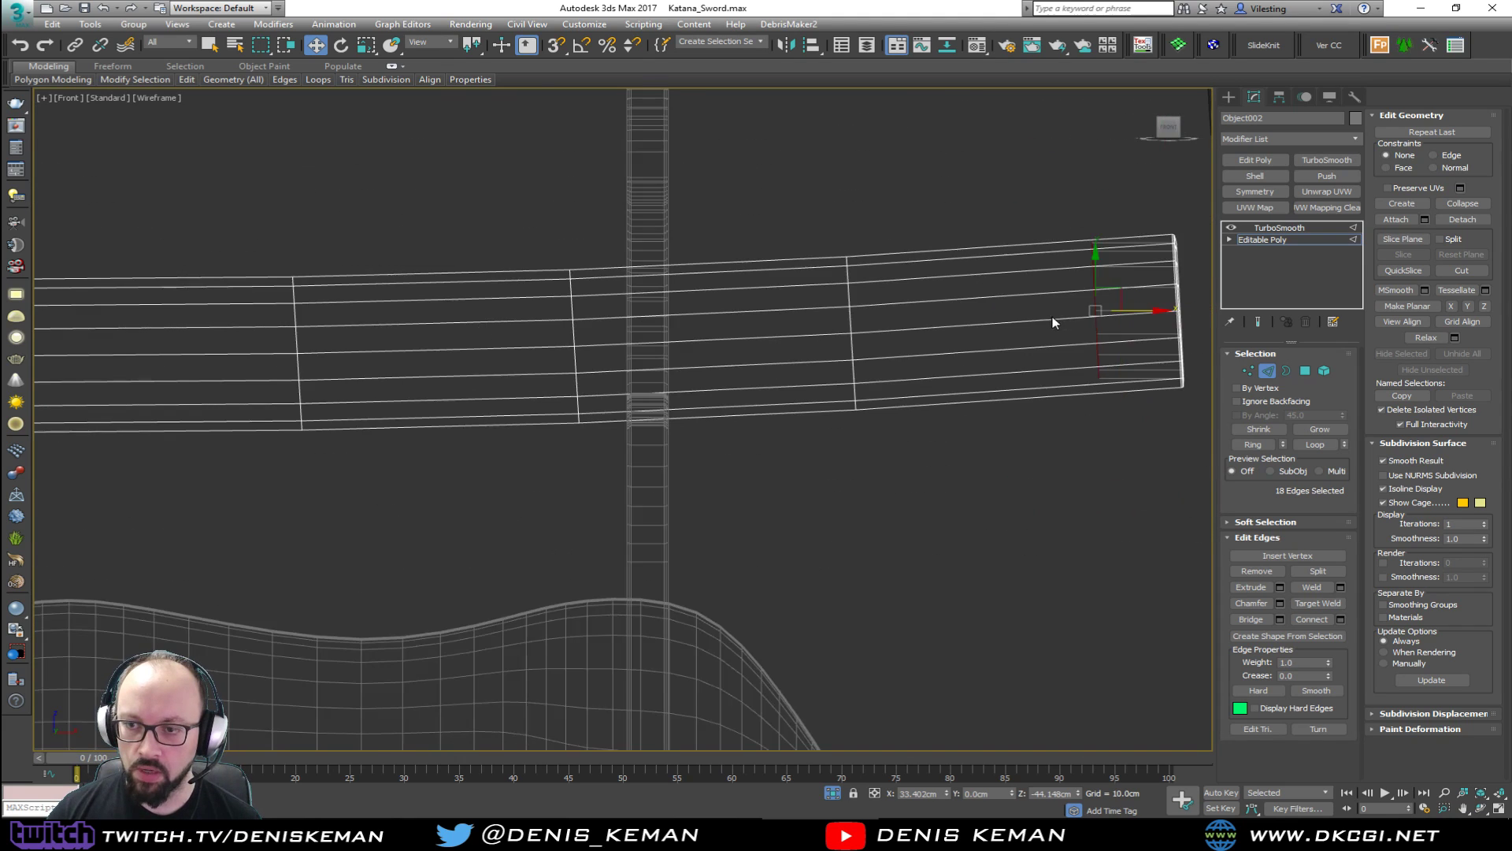
drag(1116, 293, 597, 324)
key(alt+w)
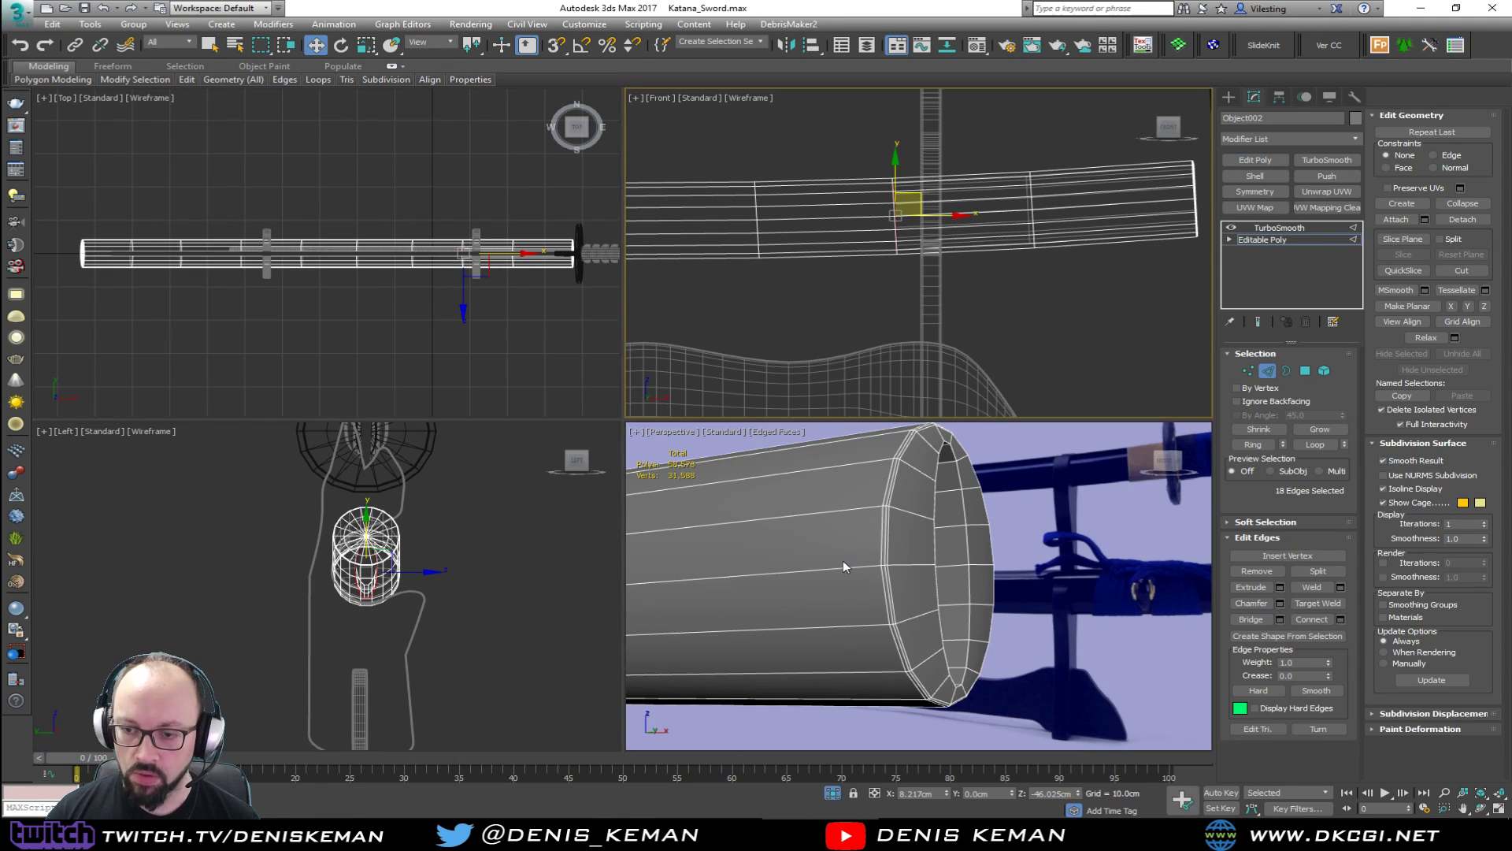
Select the edge loop around the scabbard's mouth opening and chamfer it by 0.1 cm with 2 segments.
right_click(841, 558)
key(alt+w)
alt+middle_drag(805, 540, 542, 405)
key(z)
scroll(651, 509, down, 2)
scroll(542, 405, down, 3)
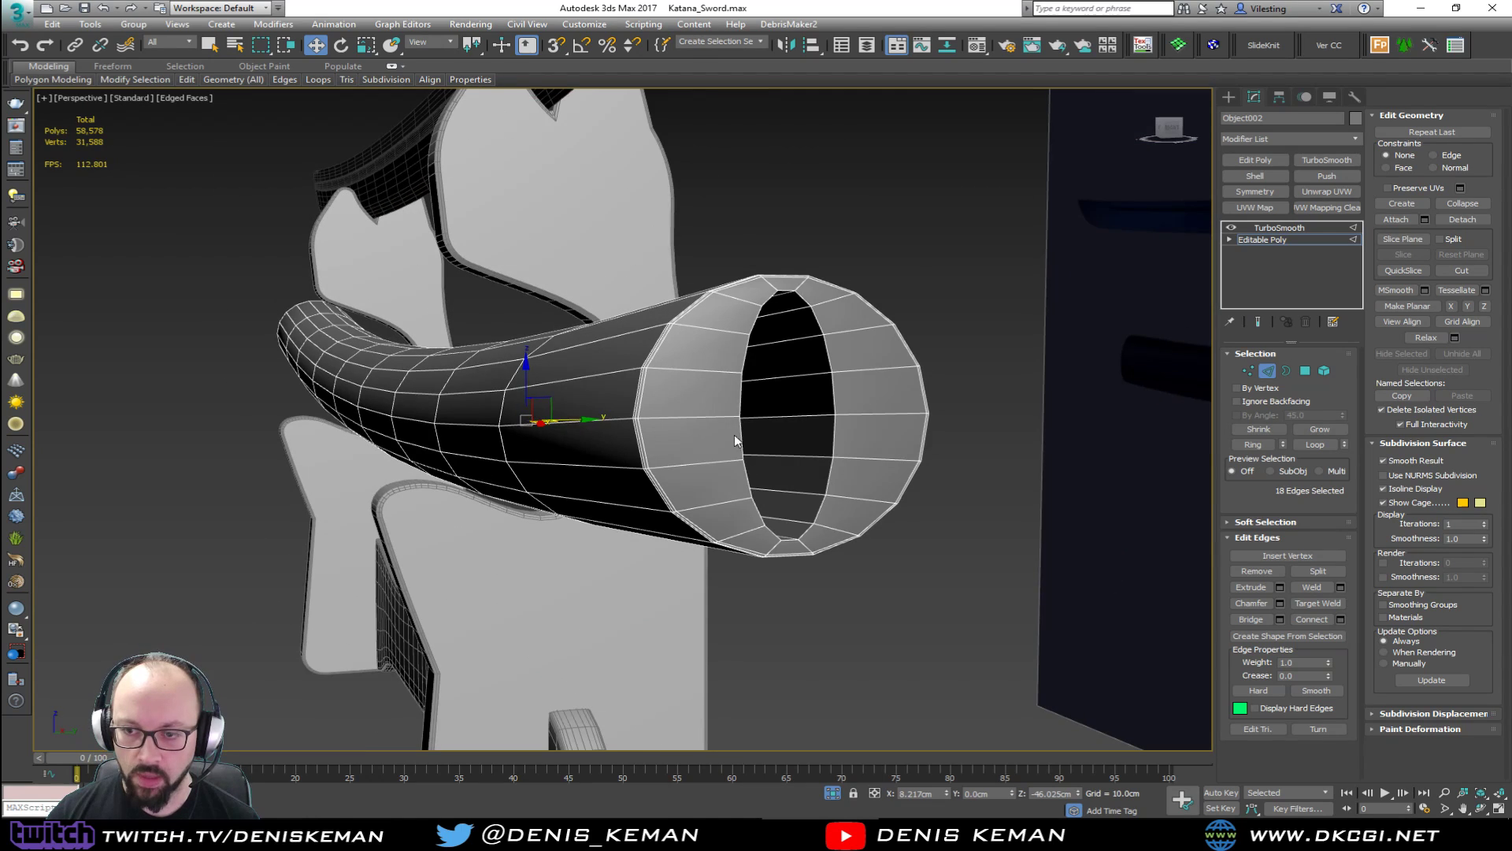
scroll(814, 455, up, 1)
double_click(851, 463)
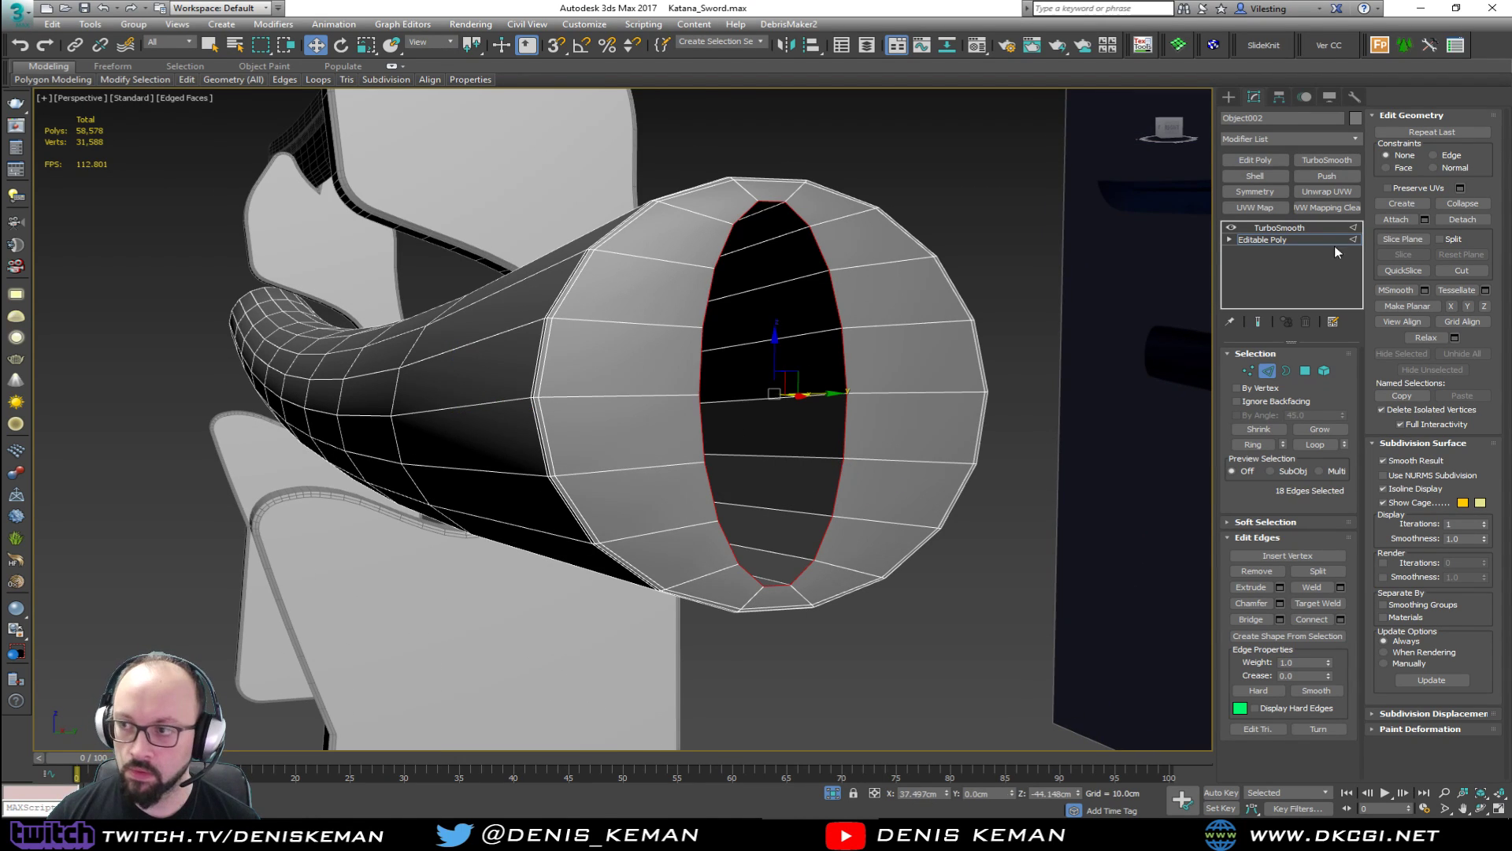
click(1280, 603)
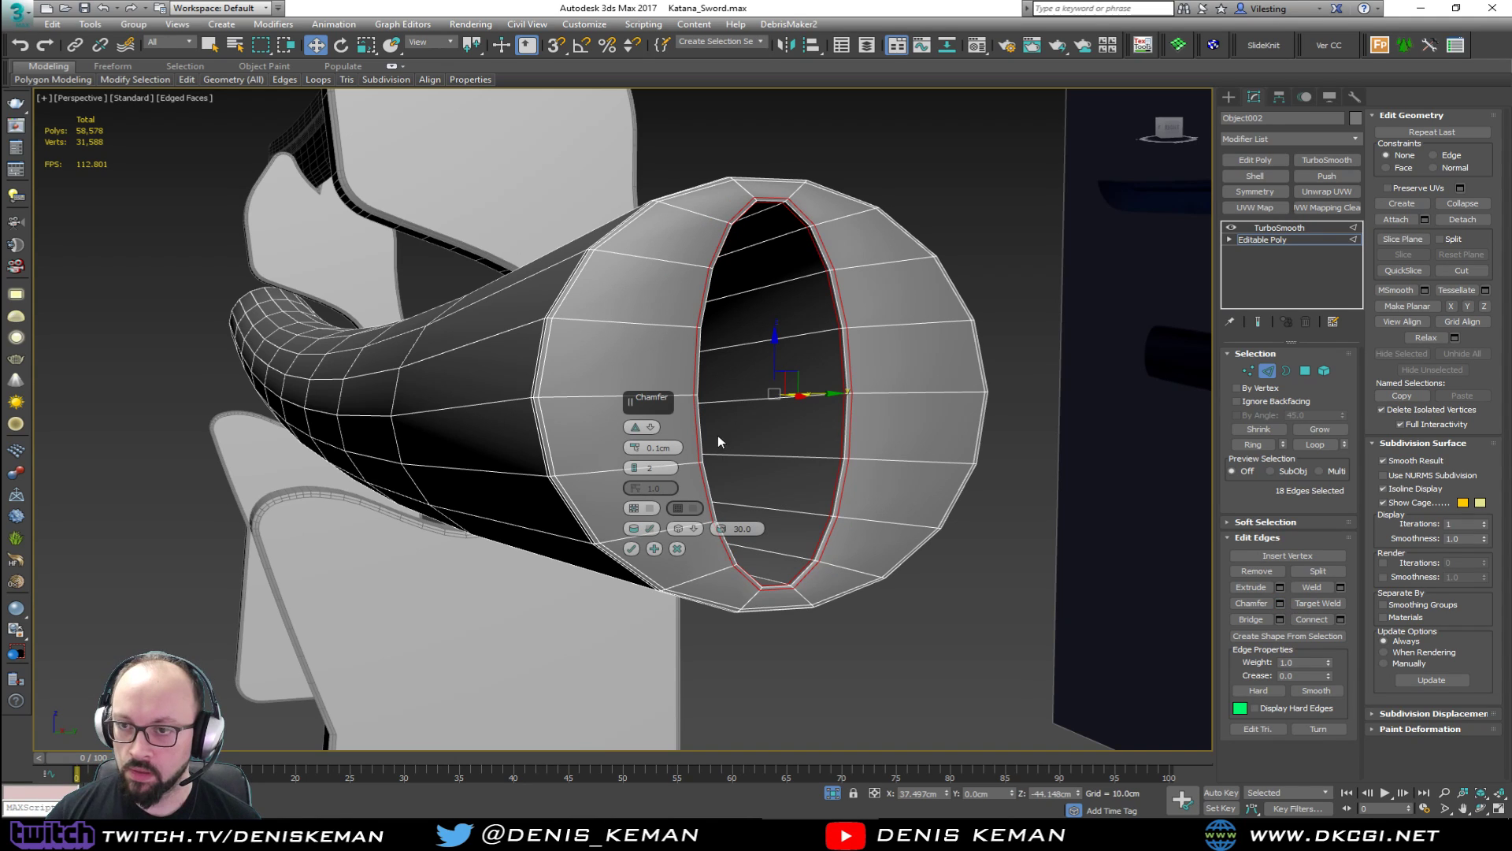
click(630, 549)
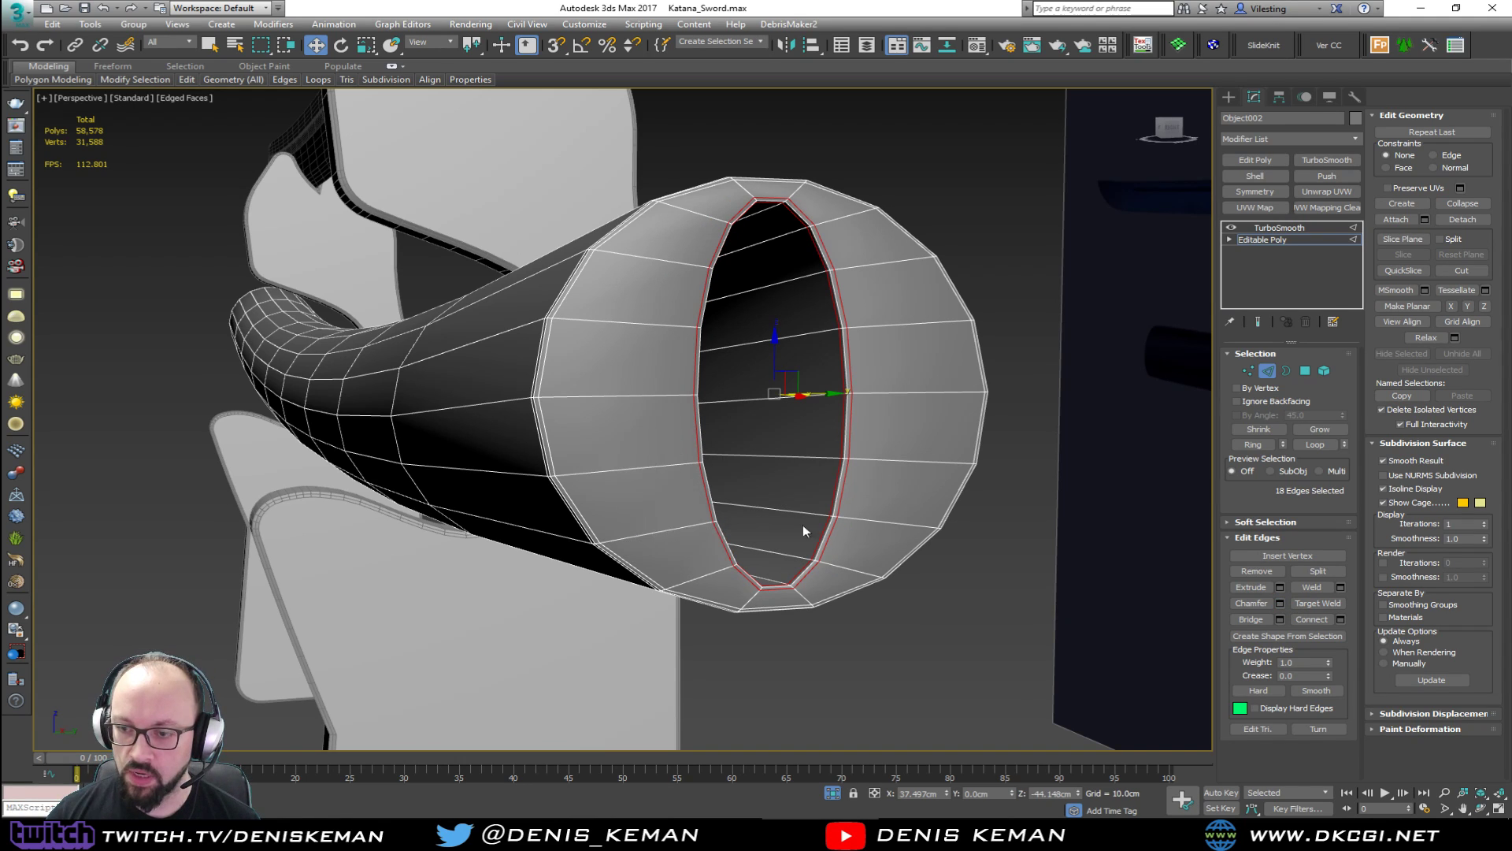
Leave edge editing, deselect the scabbard, hide the edged faces and frame the whole scene.
click(1266, 371)
click(992, 569)
key(F4)
key(z)
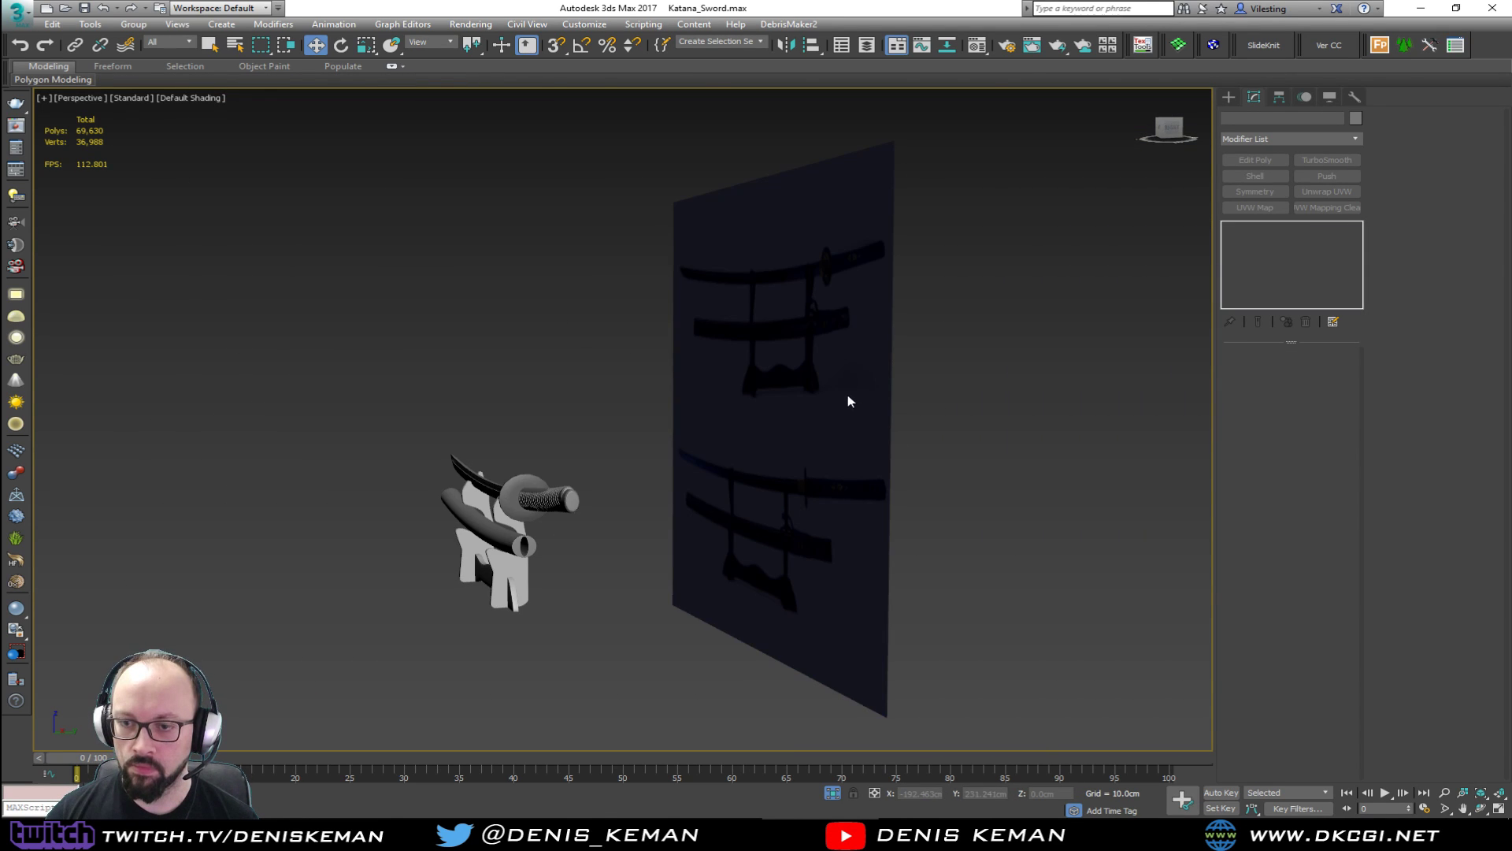
Unfreeze all objects and delete the reference image plane behind the katana, keeping the sword and stand framed.
mouse_move(945, 408)
alt+middle_down()
mouse_move(986, 393)
mouse_move(973, 406)
alt+middle_up()
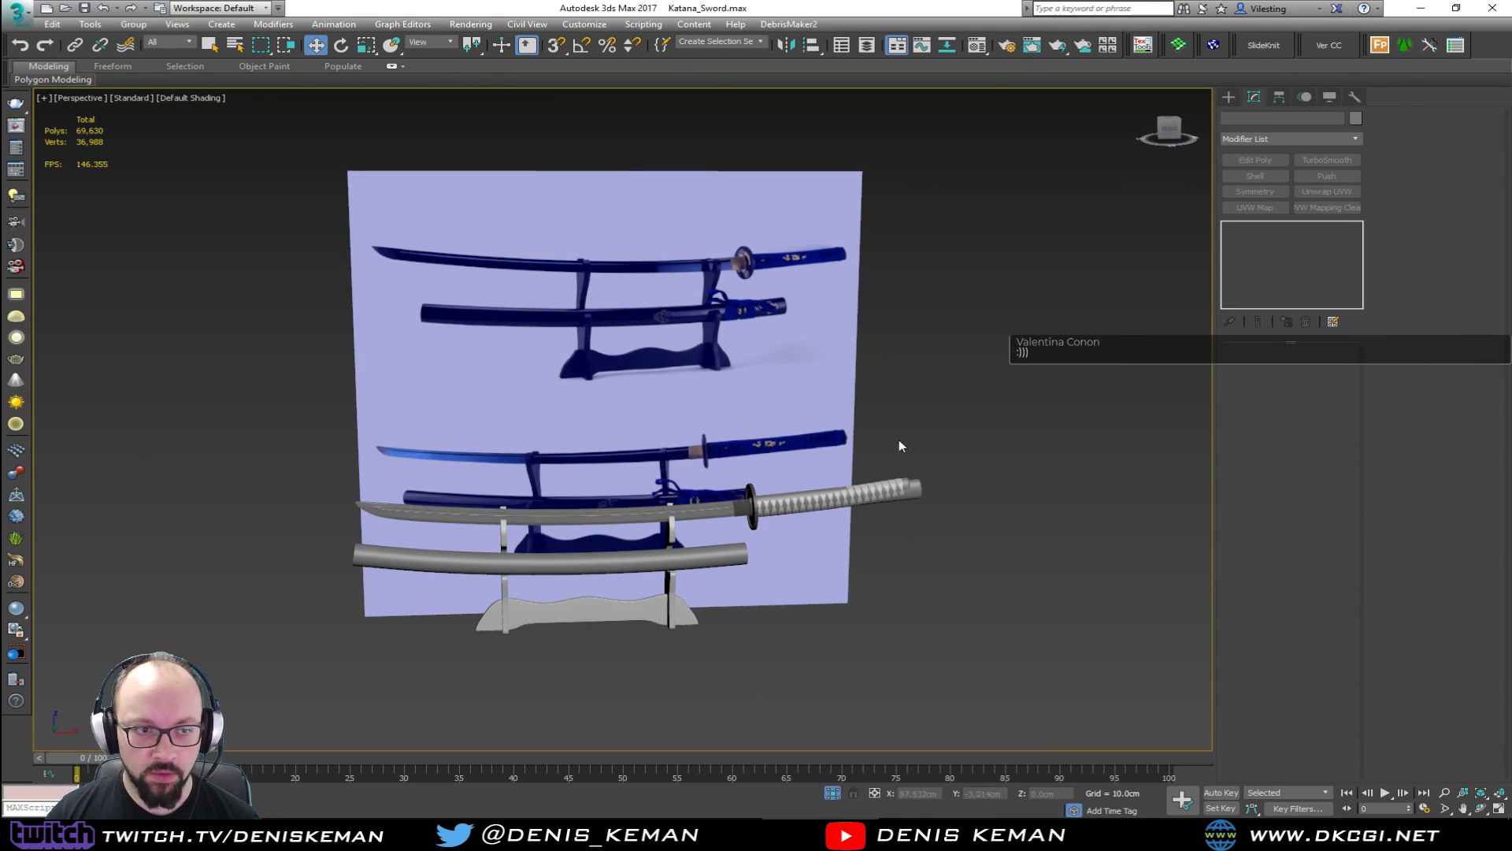
alt+middle_drag(811, 475, 790, 484)
scroll(661, 562, up, 4)
middle_drag(555, 528, 695, 500)
scroll(695, 500, down, 2)
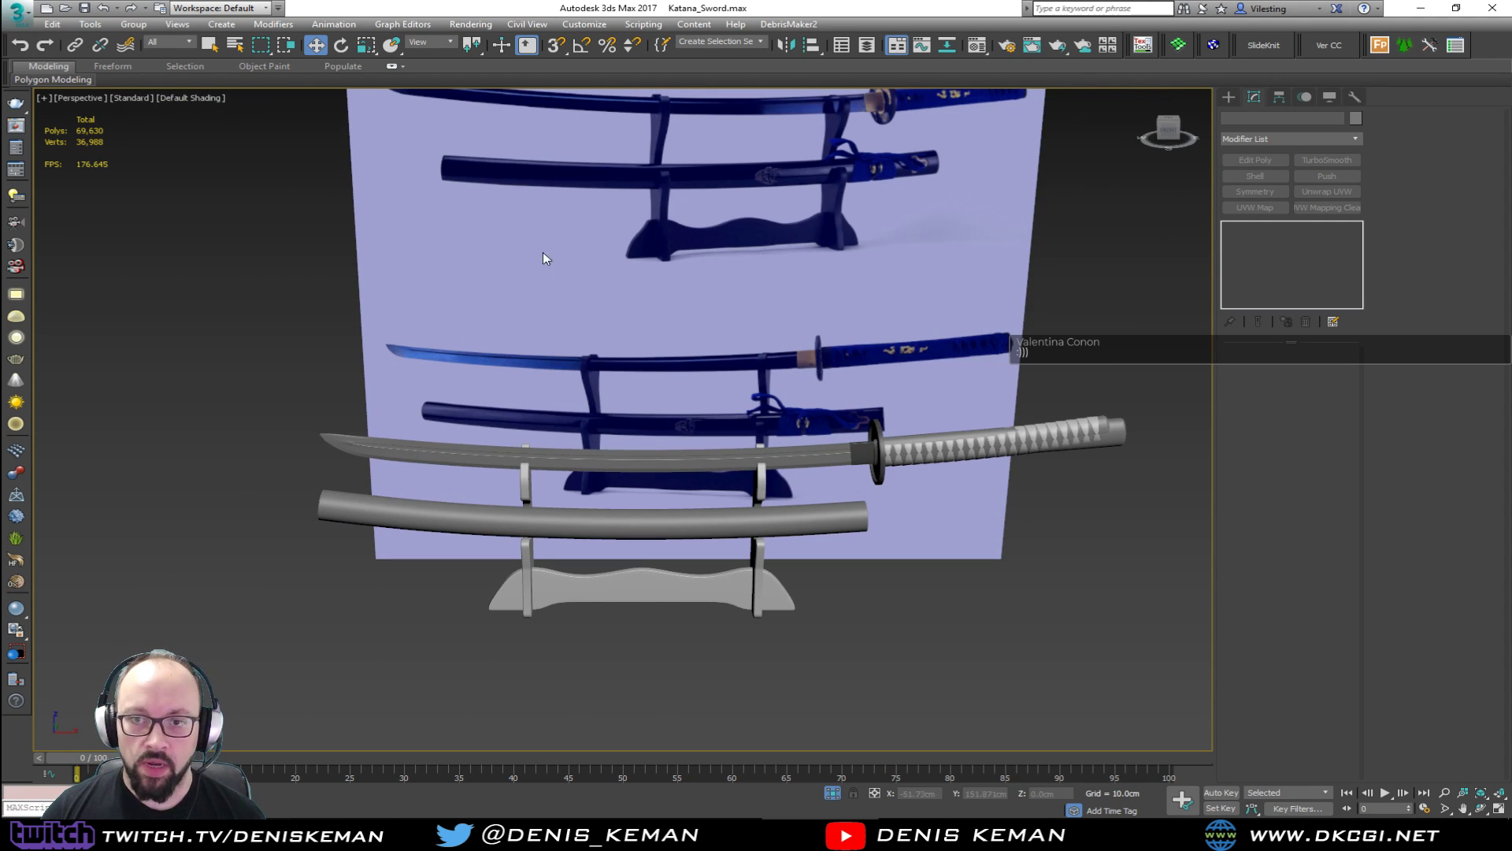
right_click(564, 233)
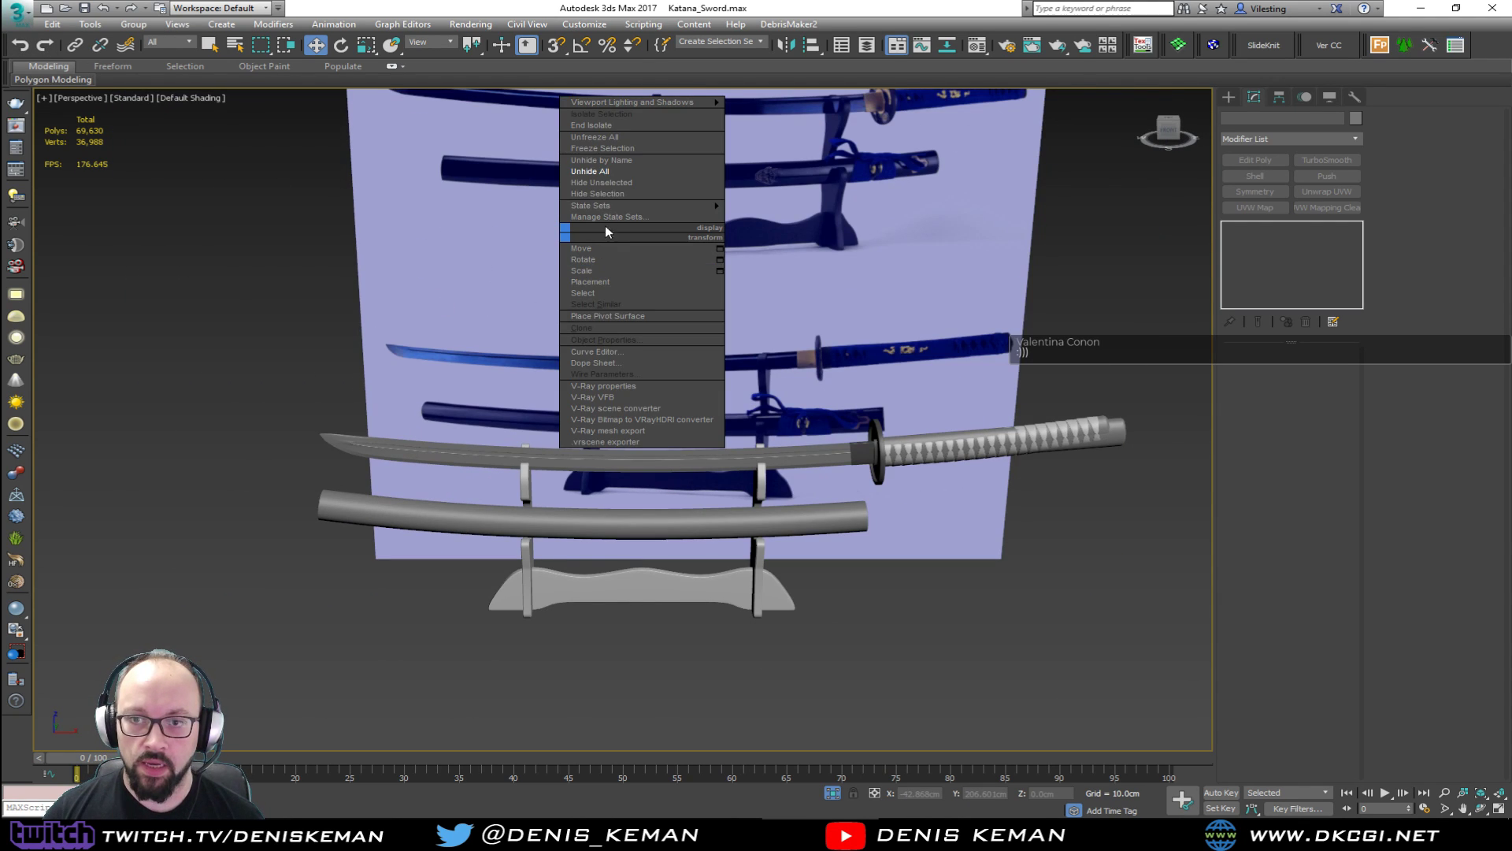
click(624, 138)
click(625, 142)
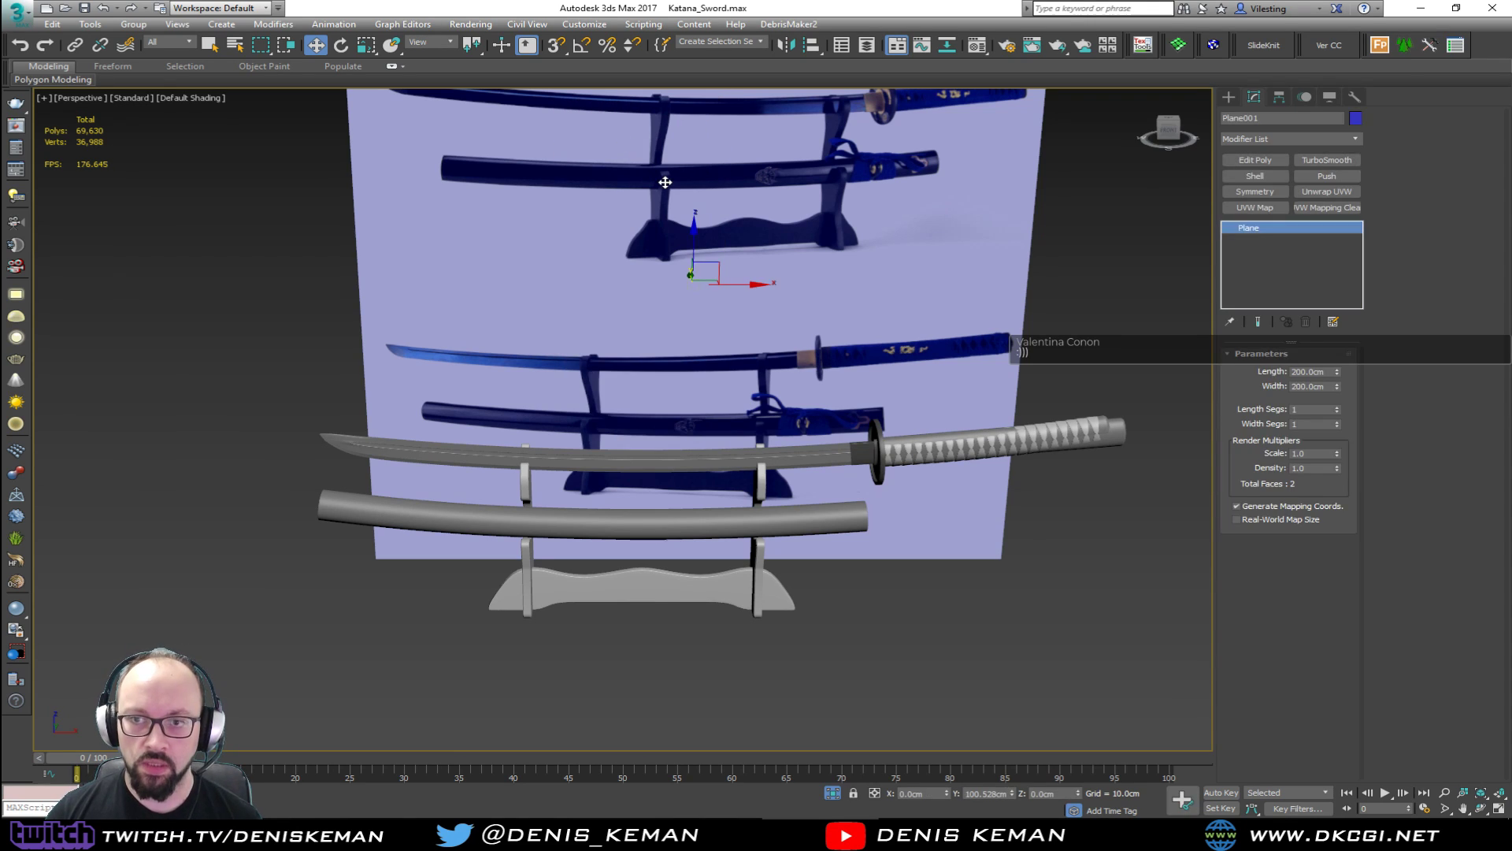
key(Delete)
key(z)
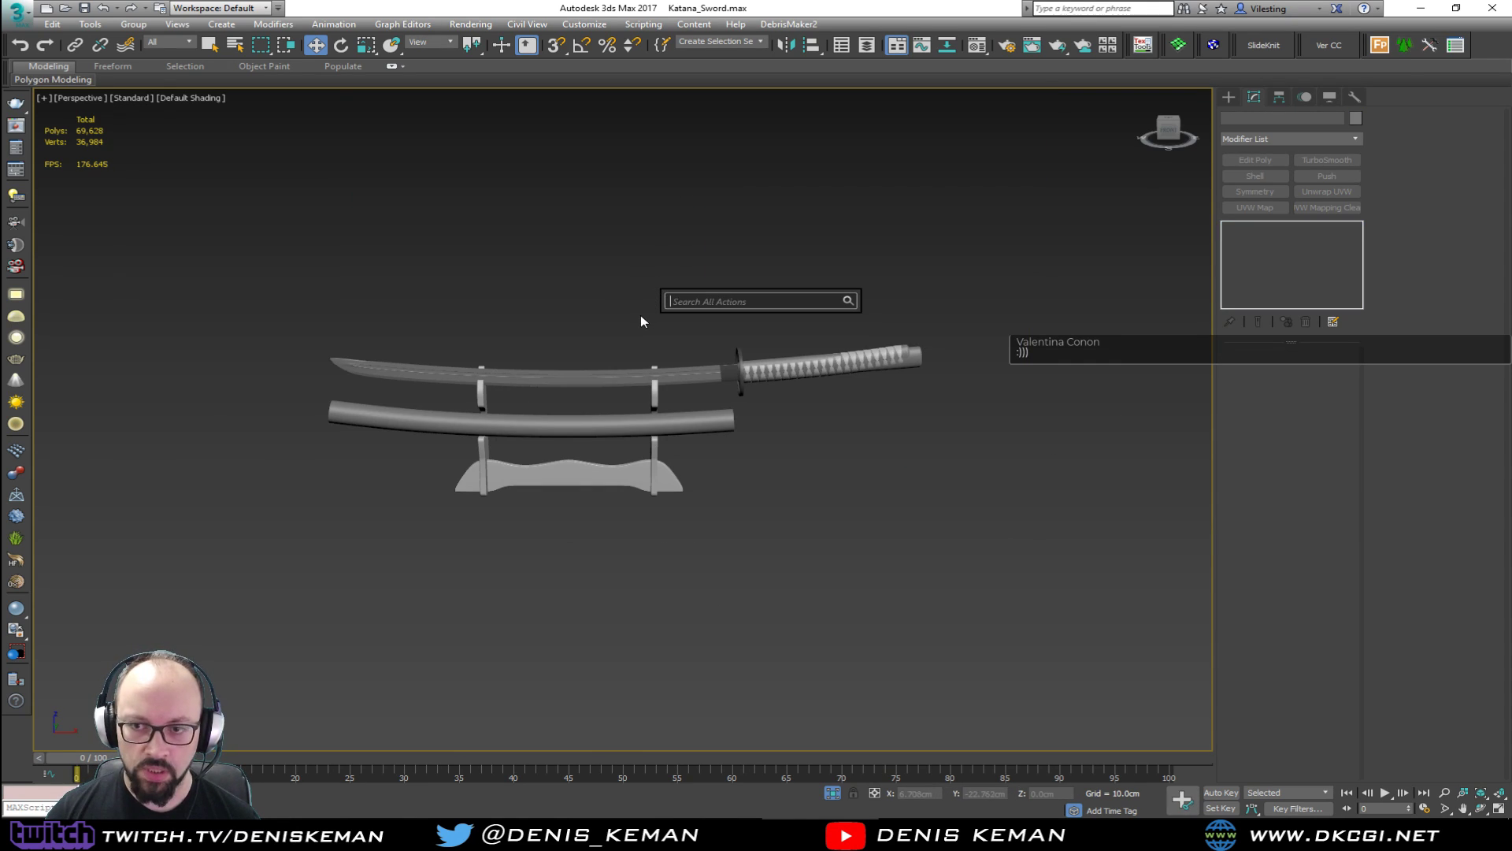
Open the recent scene file Japan_House_07.max.
click(28, 16)
click(29, 17)
click(28, 15)
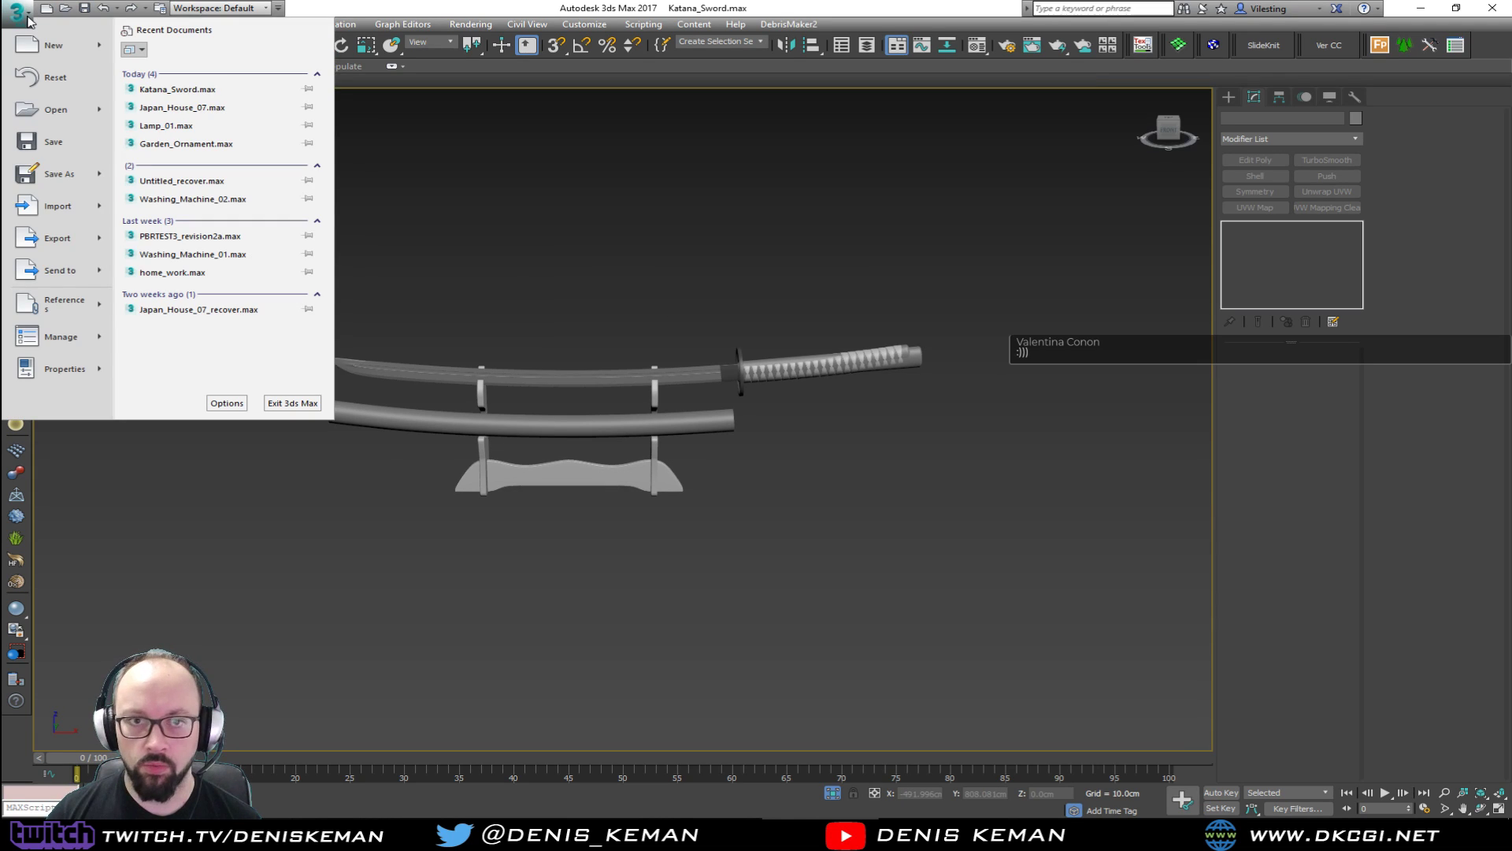
click(205, 109)
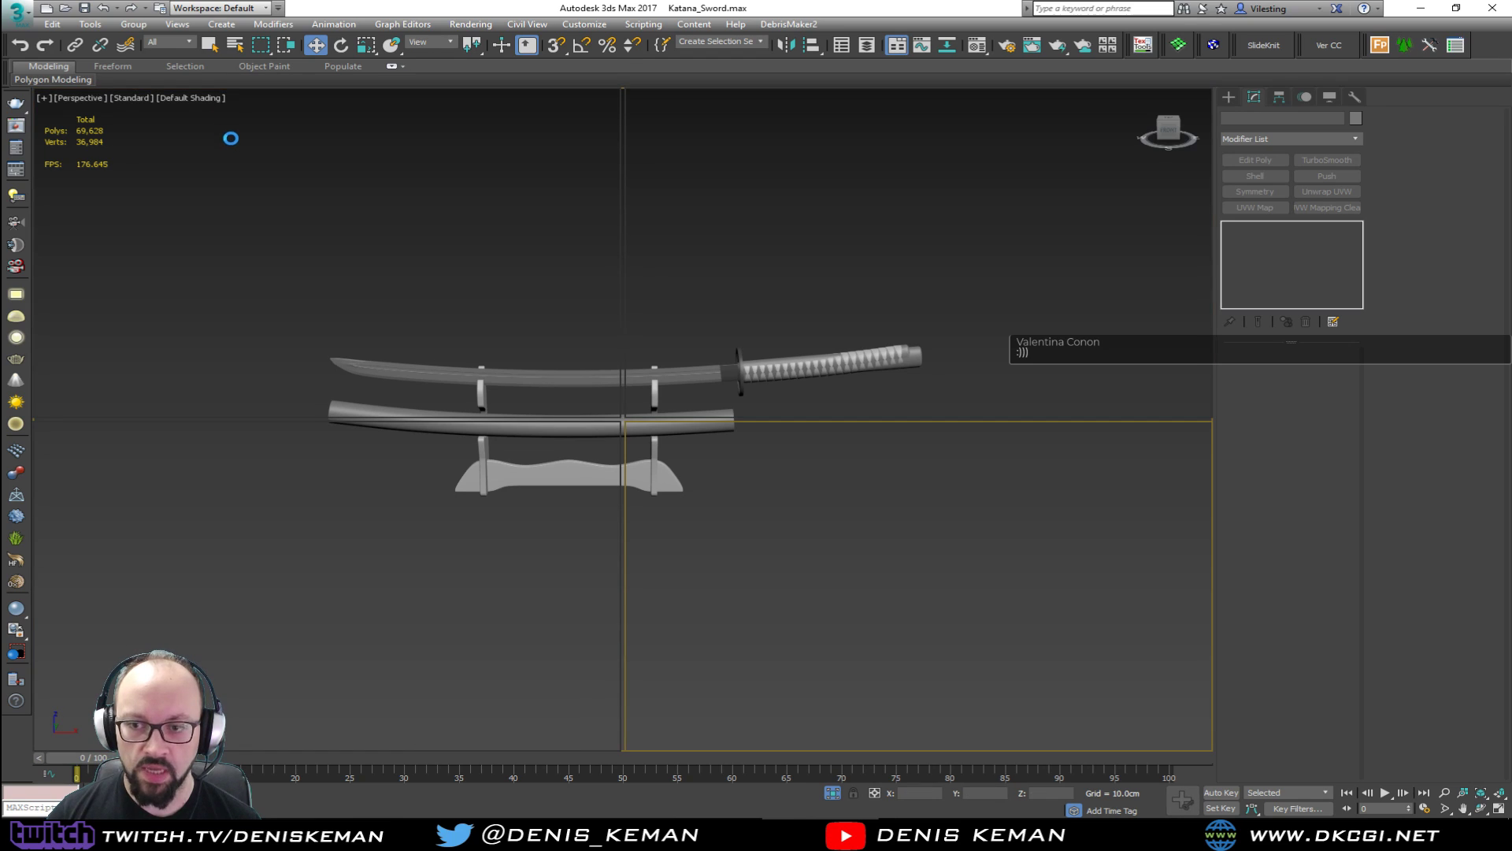
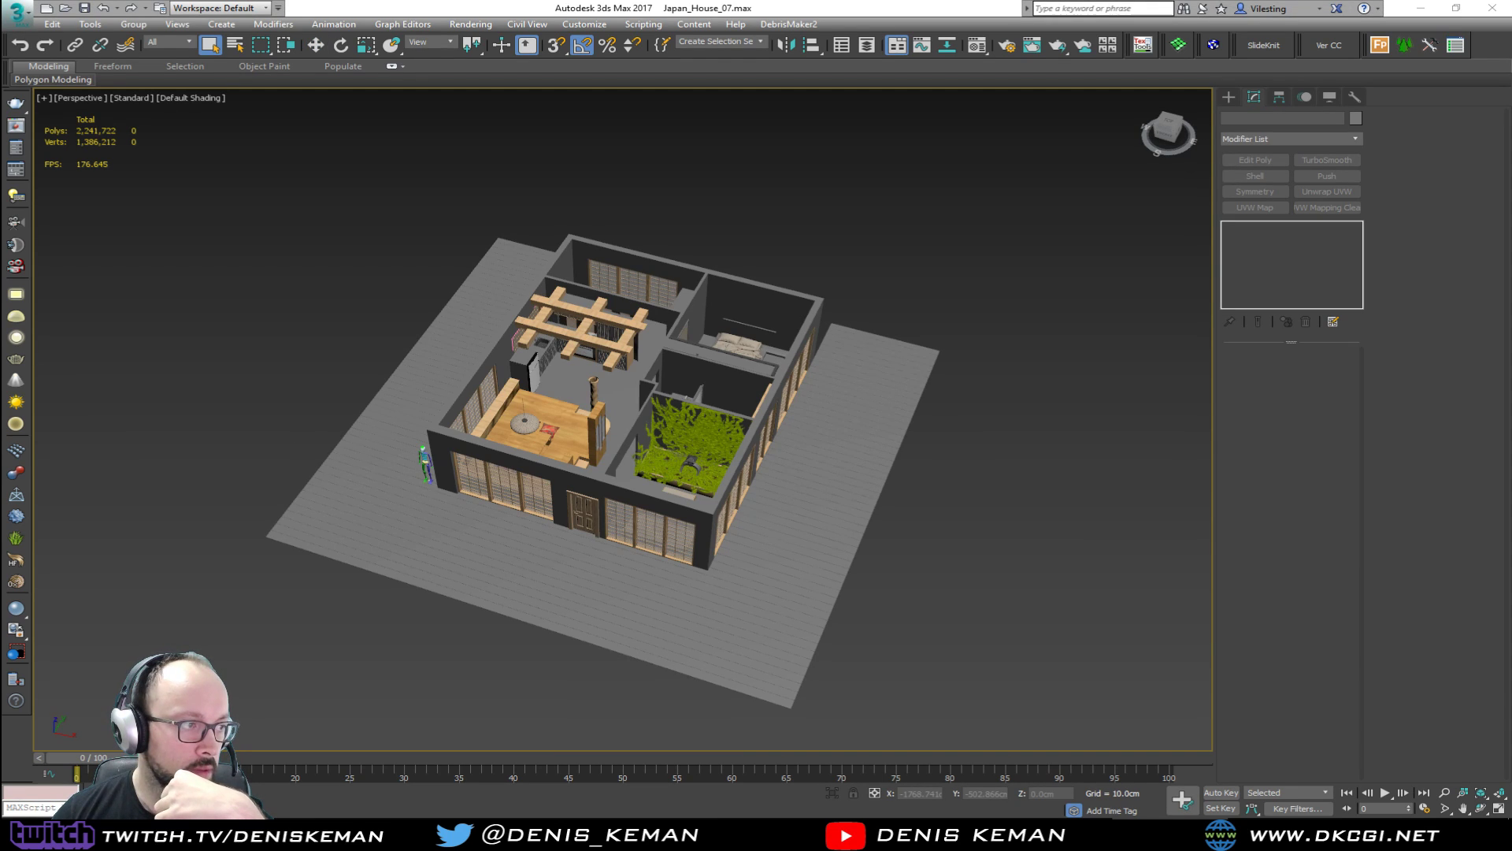
Merge the katana model into the house scene and place it on empty ground beside the paving.
drag(981, 574, 982, 577)
click(1015, 597)
click(941, 561)
key(z)
scroll(725, 519, down, 4)
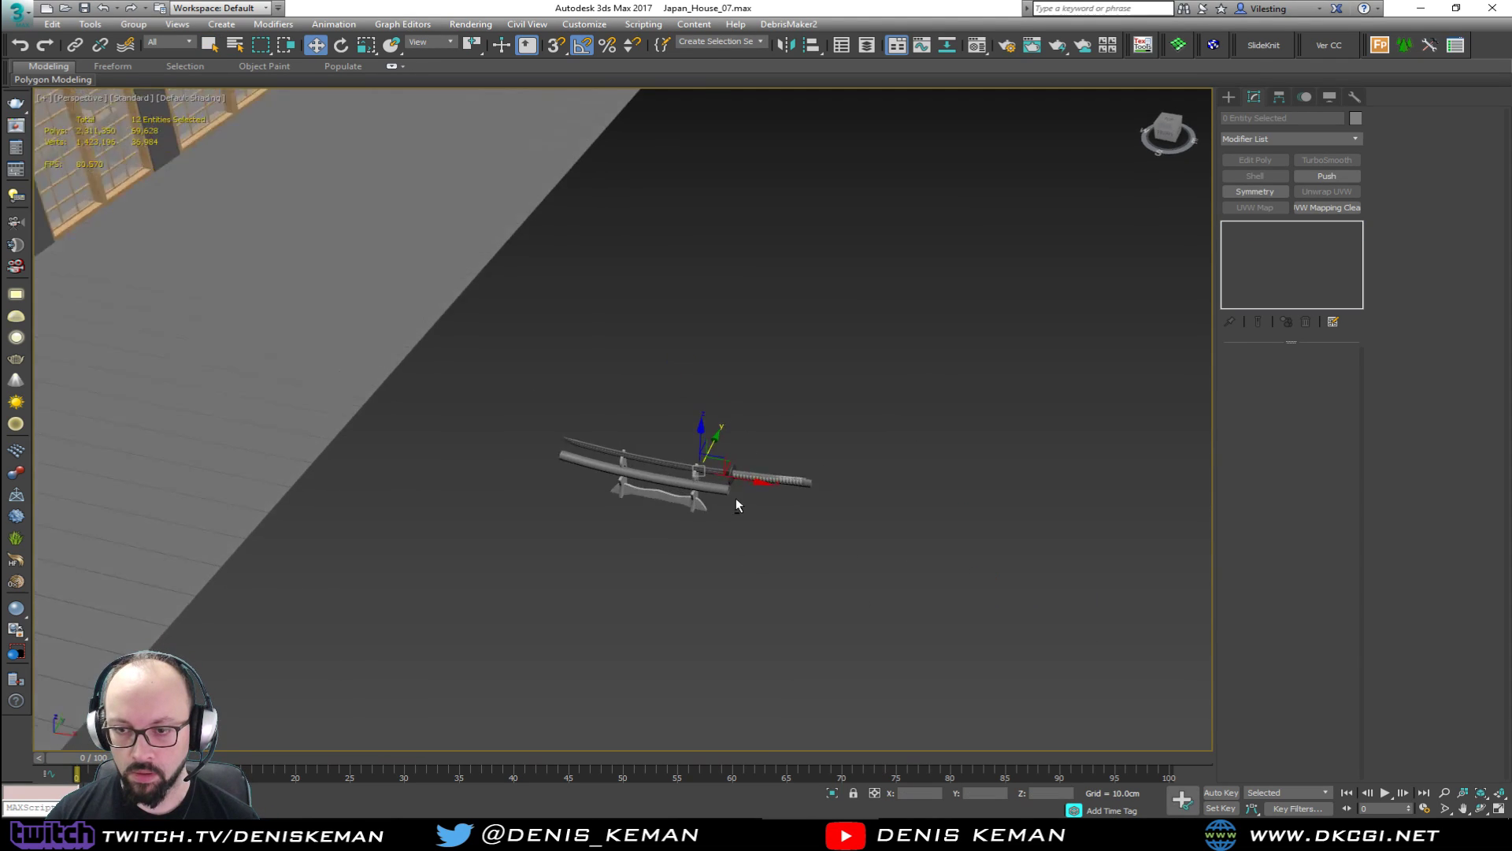
Delete the leftover merged objects near the end of the katana's handle.
scroll(757, 467, up, 10)
middle_drag(787, 374, 673, 403)
click(1100, 275)
click(1094, 343)
key(Delete)
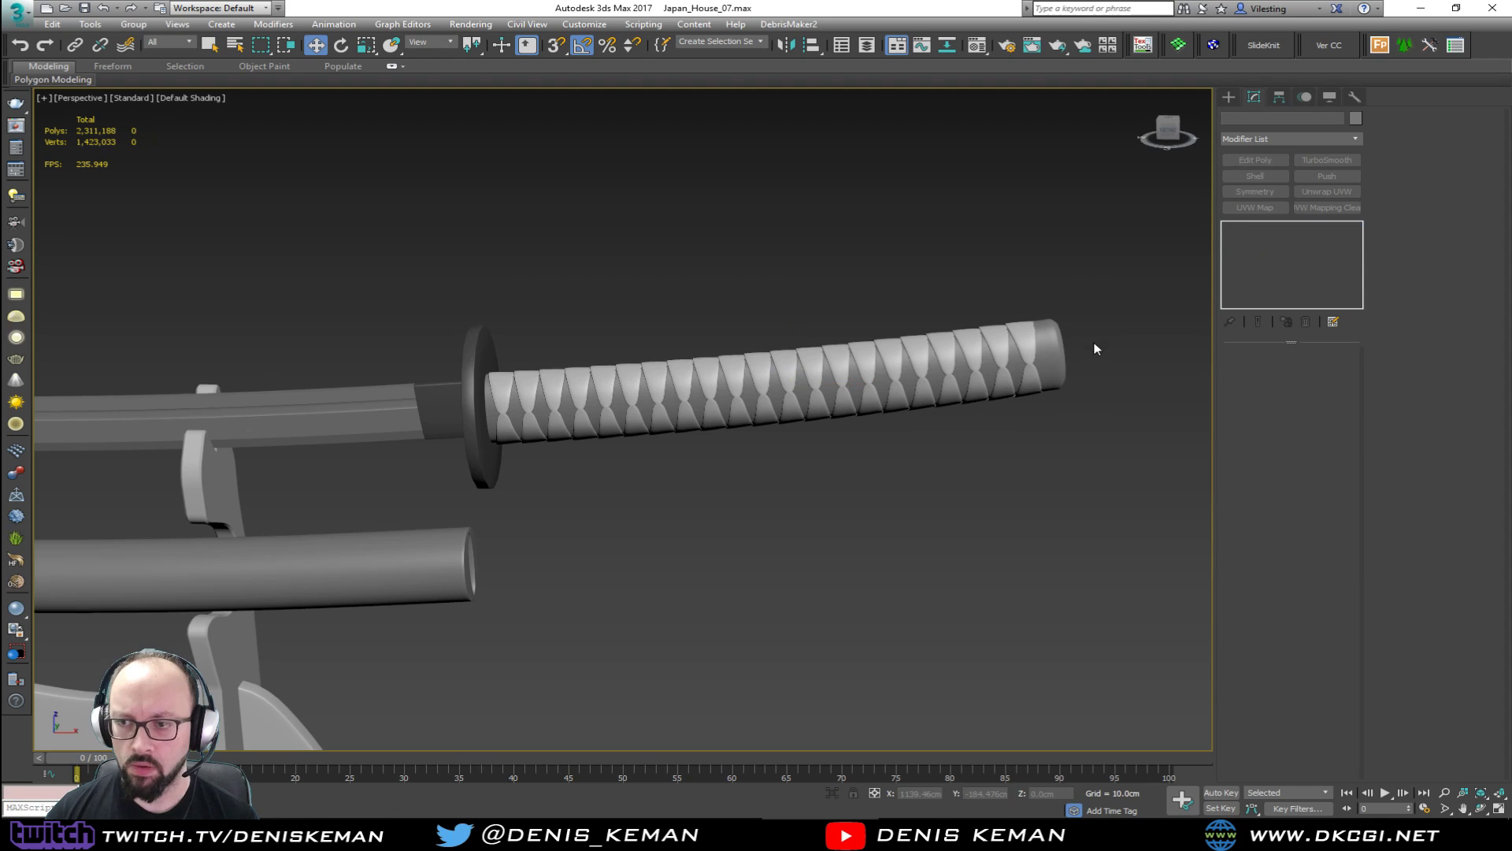
Select all the sword, scabbard and stand parts and group them as Katana_Sword.
middle_drag(655, 465, 791, 421)
key(z)
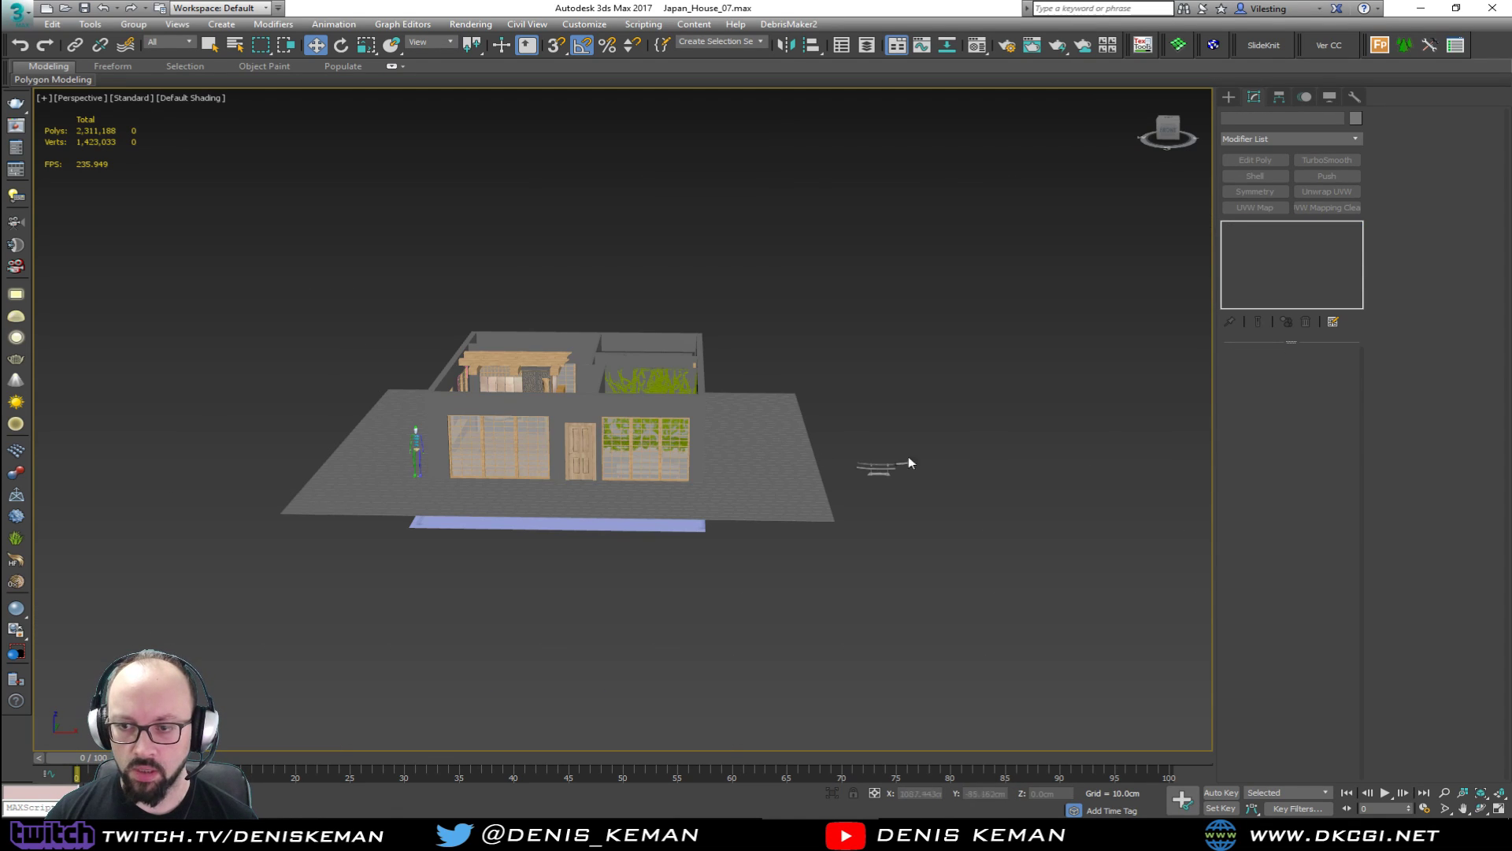
drag(880, 498, 878, 500)
key(z)
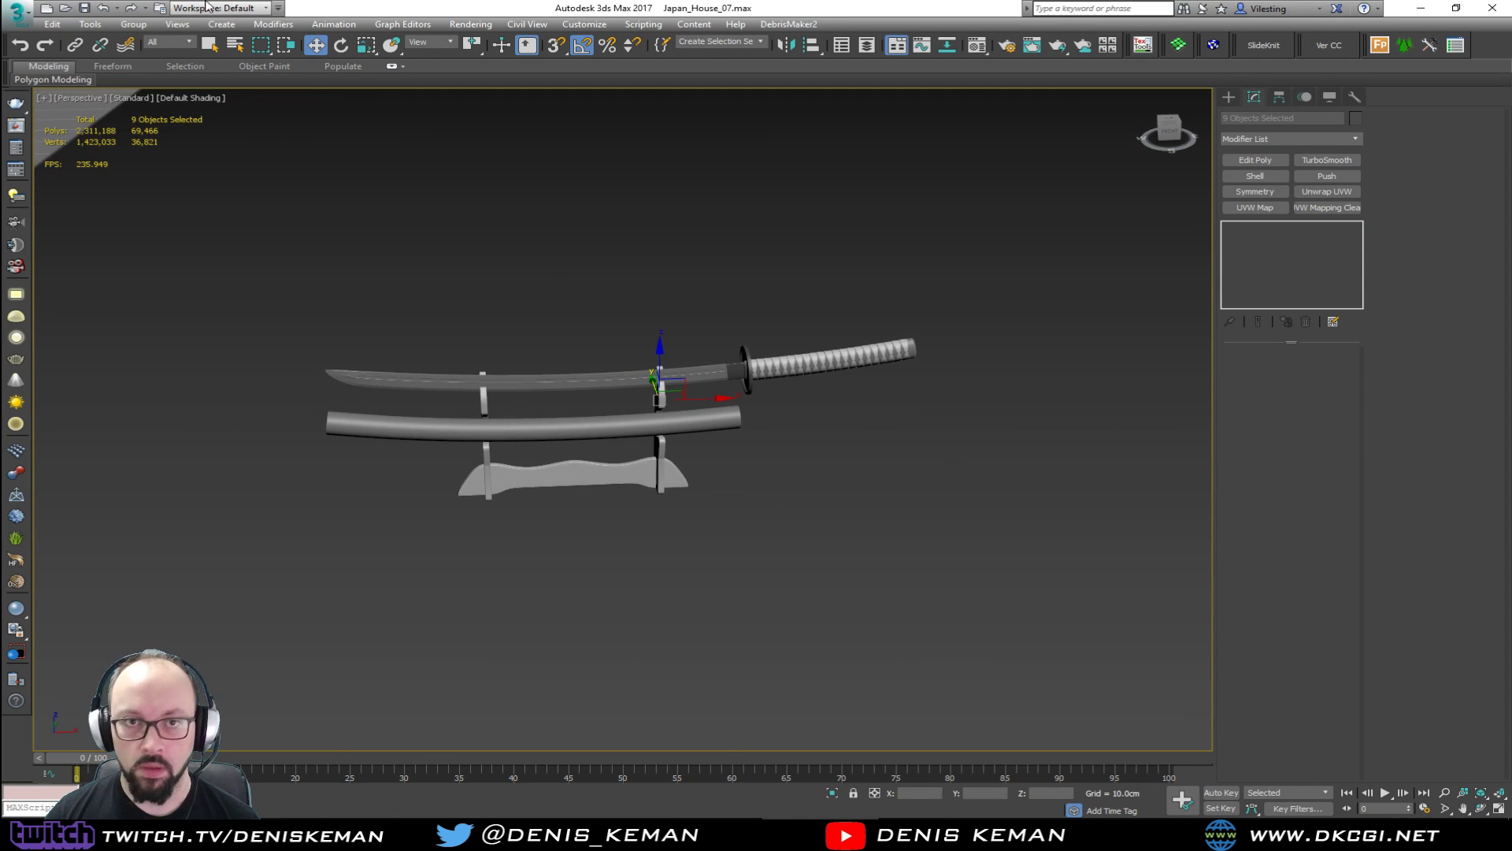
click(132, 24)
click(140, 40)
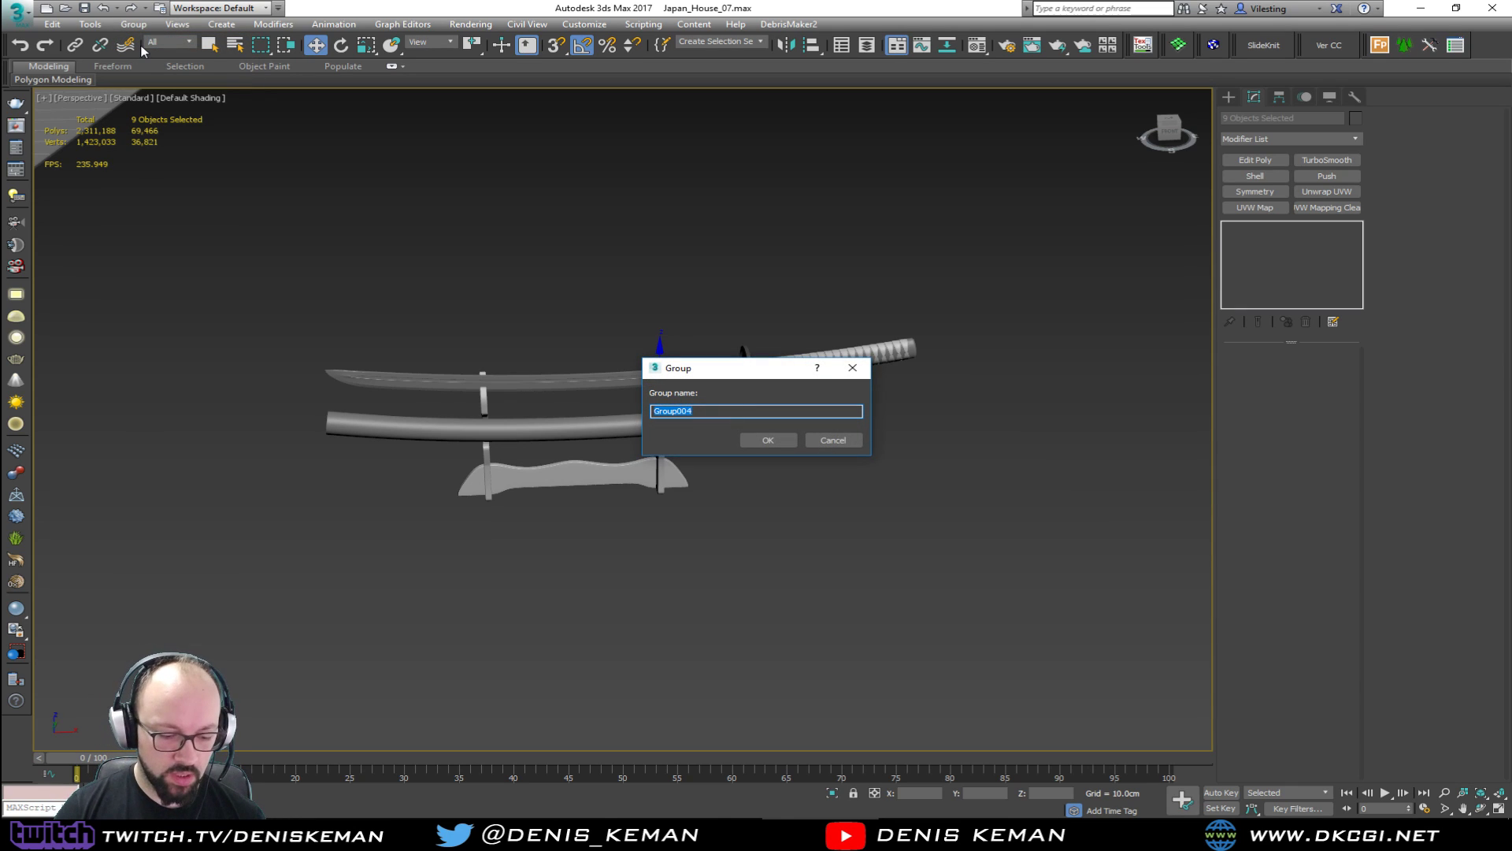
text(Katana_Sword)
key(Return)
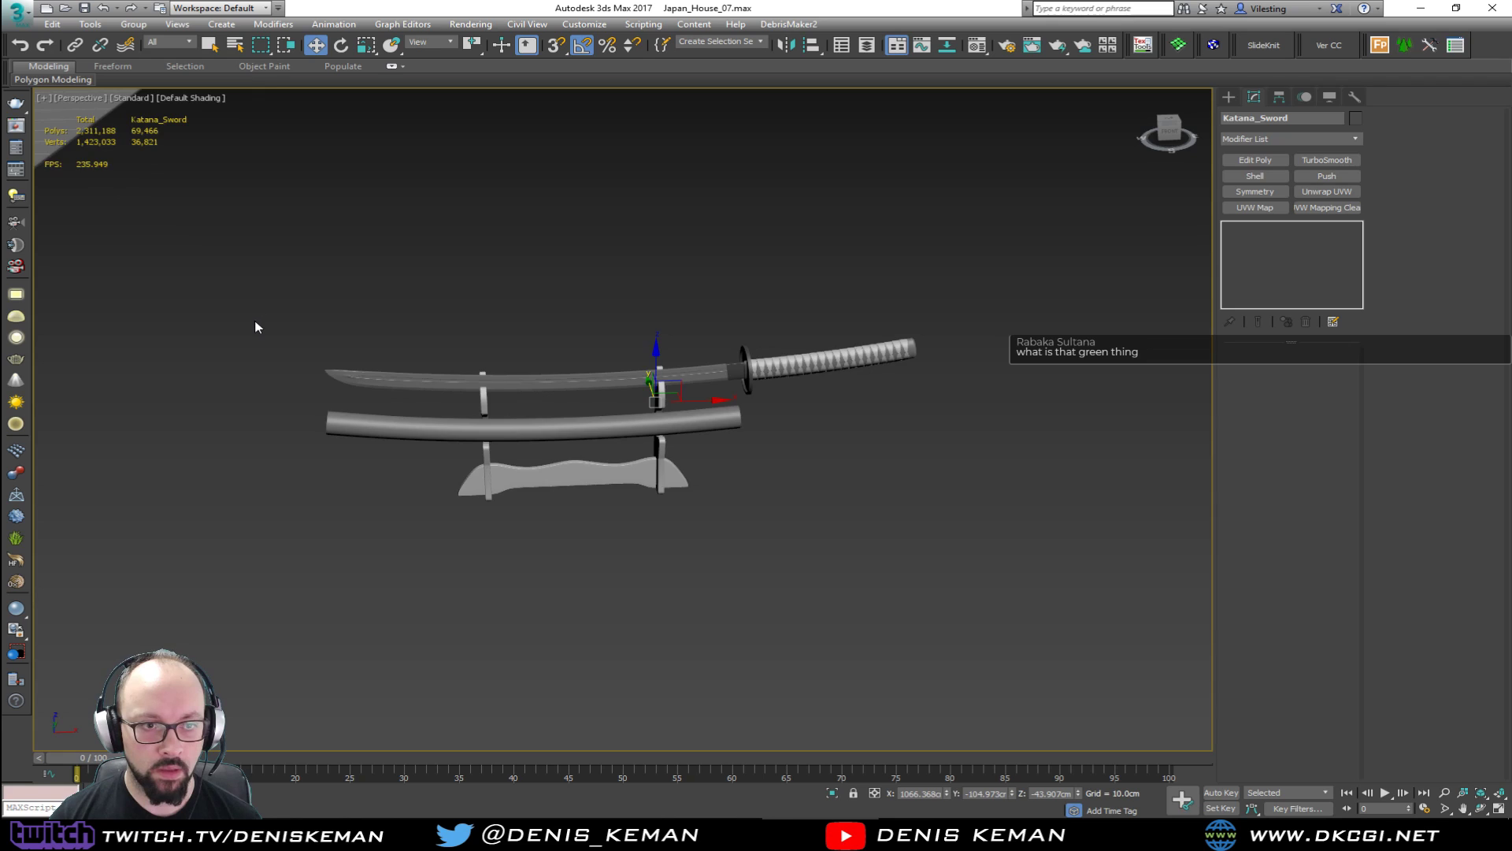
Move the Katana_Sword group along X into the house, into the room with the low table and red cushions.
middle_drag(255, 327, 462, 370)
scroll(461, 371, down, 8)
middle_drag(281, 351, 580, 448)
drag(780, 461, 296, 409)
key(z)
middle_drag(556, 394, 321, 404)
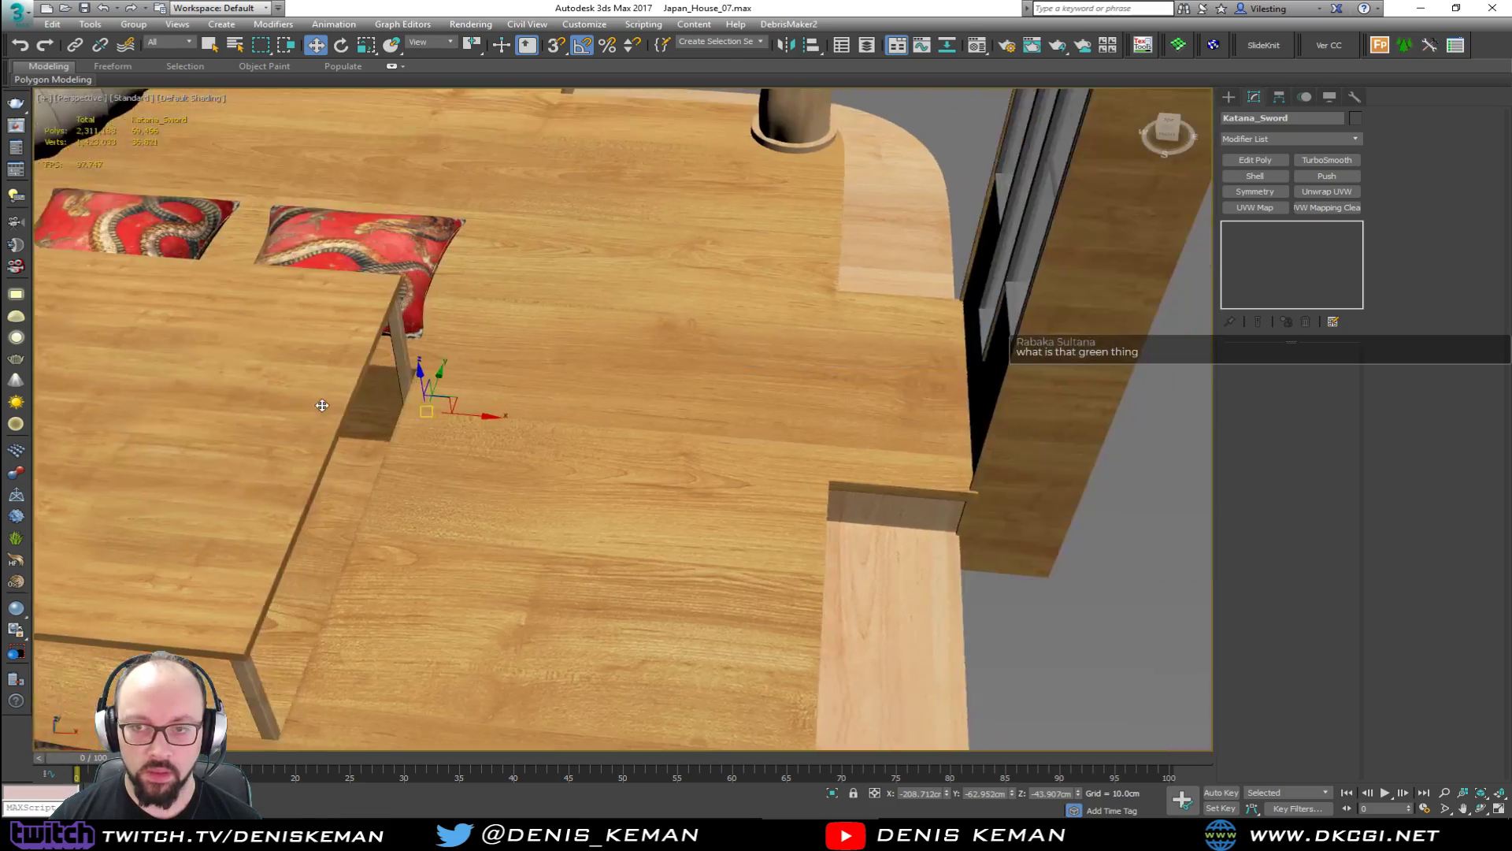
Examine the green ivy covering the walls and floor of the house's inner garden.
scroll(331, 403, down, 4)
middle_drag(527, 398, 365, 407)
middle_drag(780, 410, 478, 438)
scroll(634, 387, down, 2)
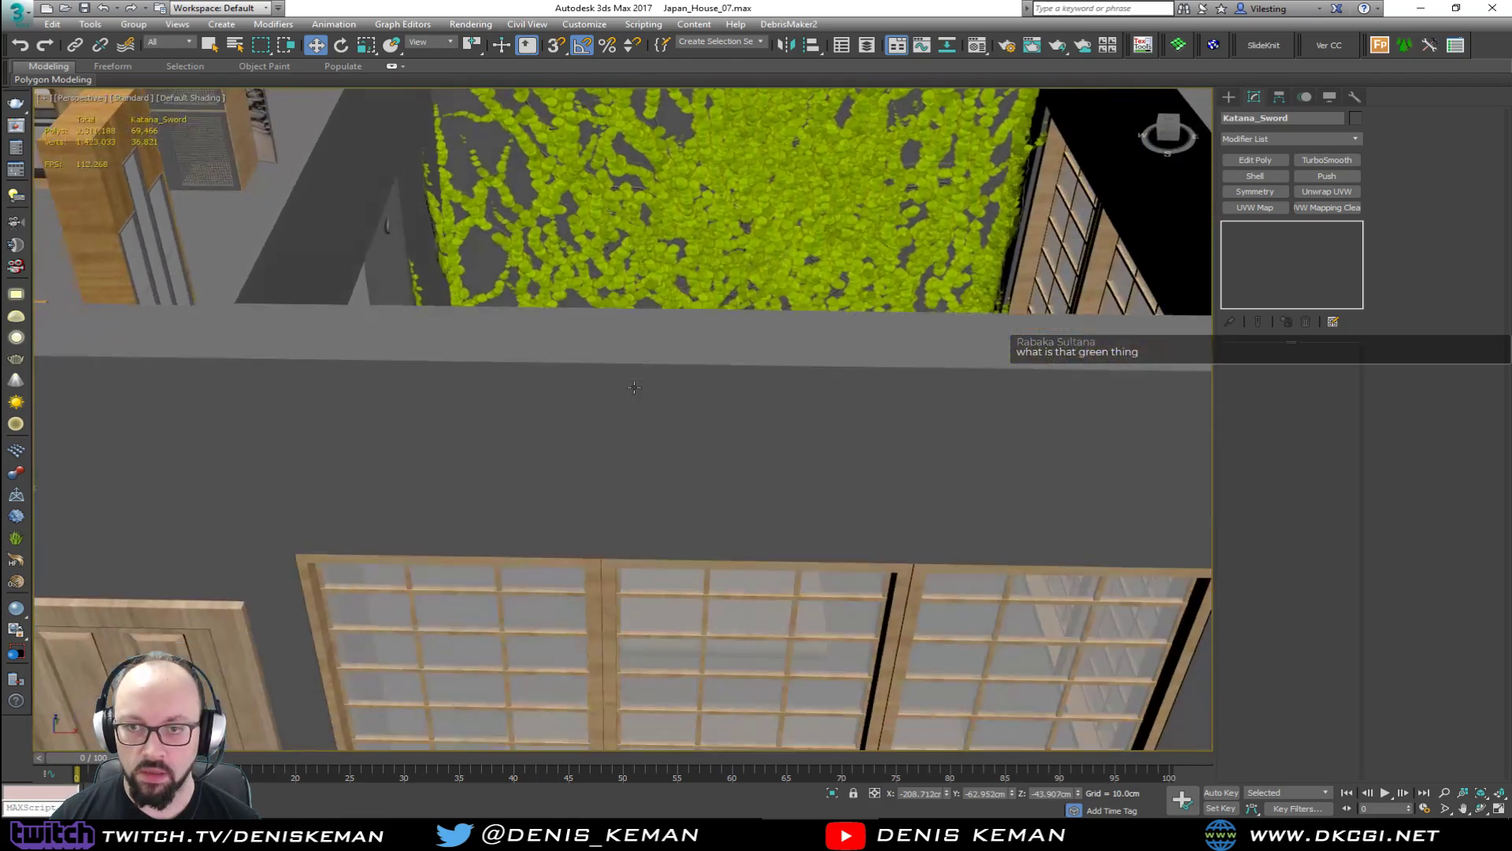
scroll(634, 387, up, 3)
alt+middle_drag(634, 387, 599, 392)
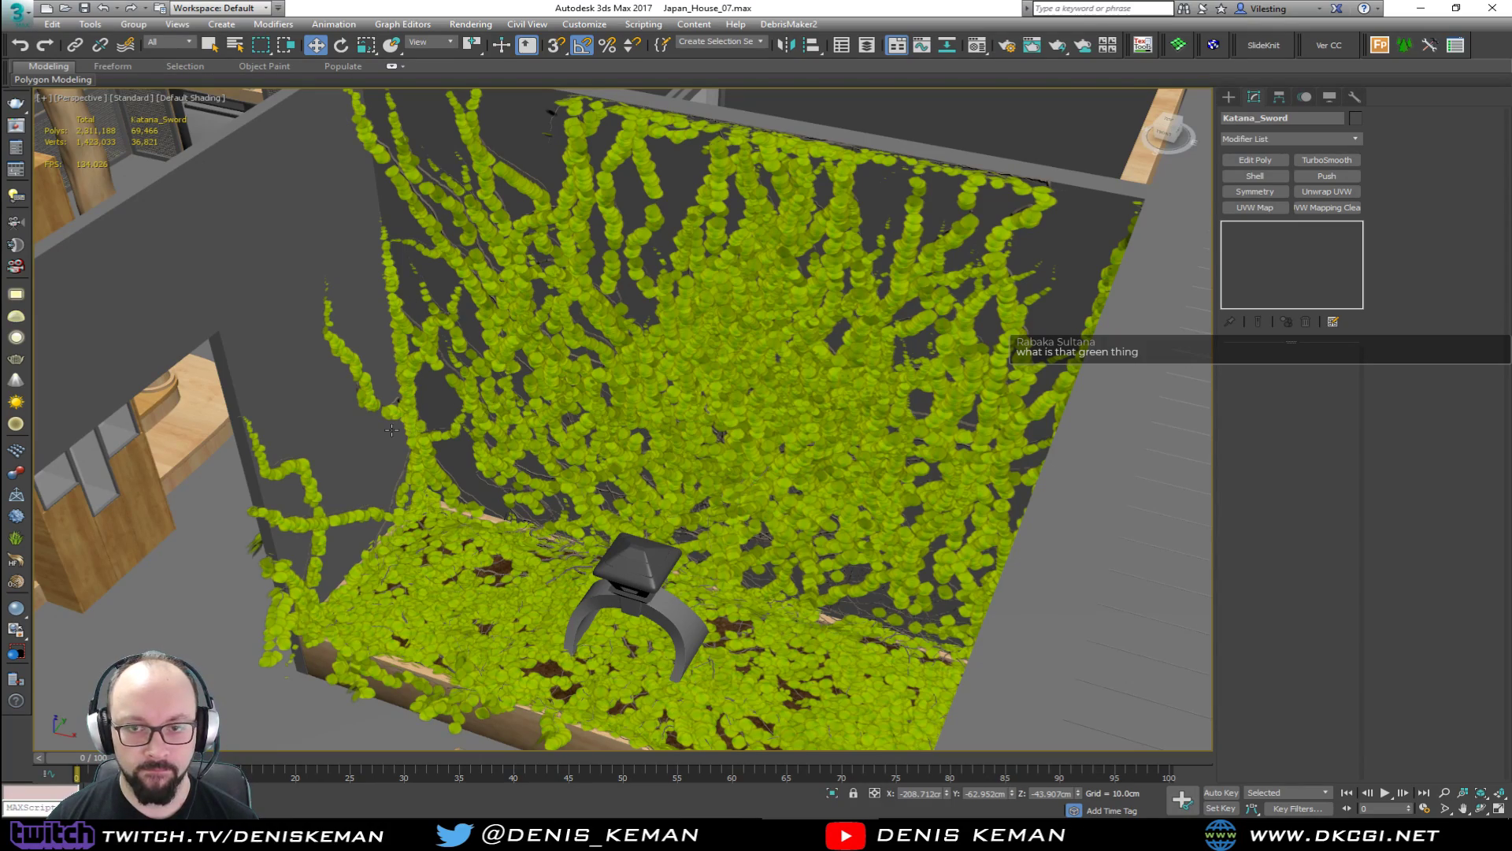
middle_drag(392, 430, 701, 413)
scroll(646, 394, down, 2)
middle_drag(520, 347, 701, 414)
scroll(701, 409, down, 2)
Move the Katana_Sword group over the low painted cabinet in front of the sliding window panels.
alt+middle_drag(770, 378, 665, 412)
scroll(552, 430, up, 4)
drag(753, 580, 194, 381)
key(z)
alt+middle_drag(465, 441, 280, 368)
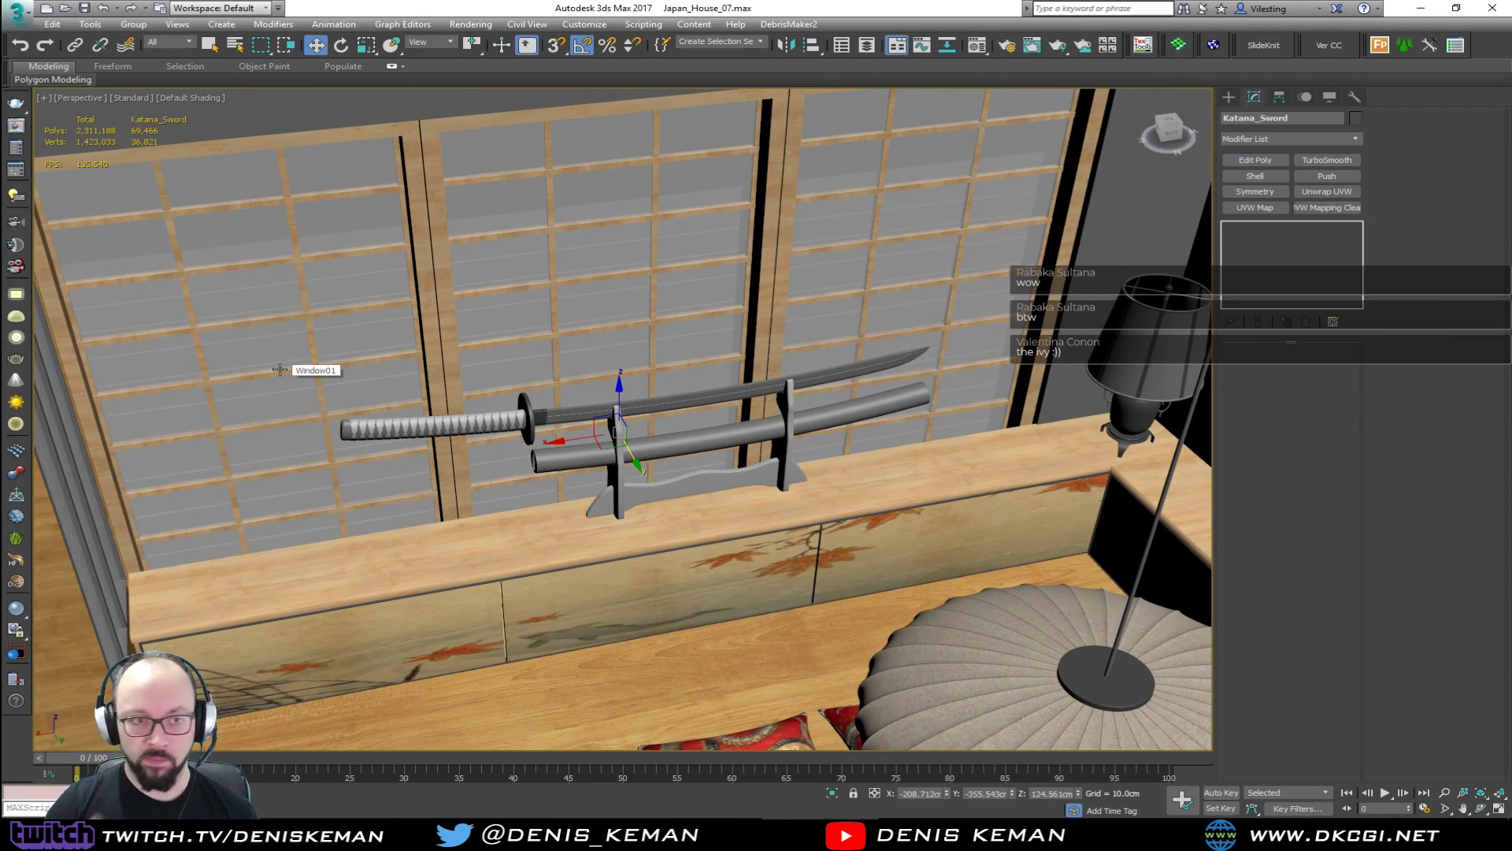
Rotate the Katana_Sword group 180° about Z and move it close to the window-side cabinet's top.
scroll(683, 513, up, 3)
alt+middle_drag(682, 499, 637, 450)
key(e)
drag(604, 419, 746, 410)
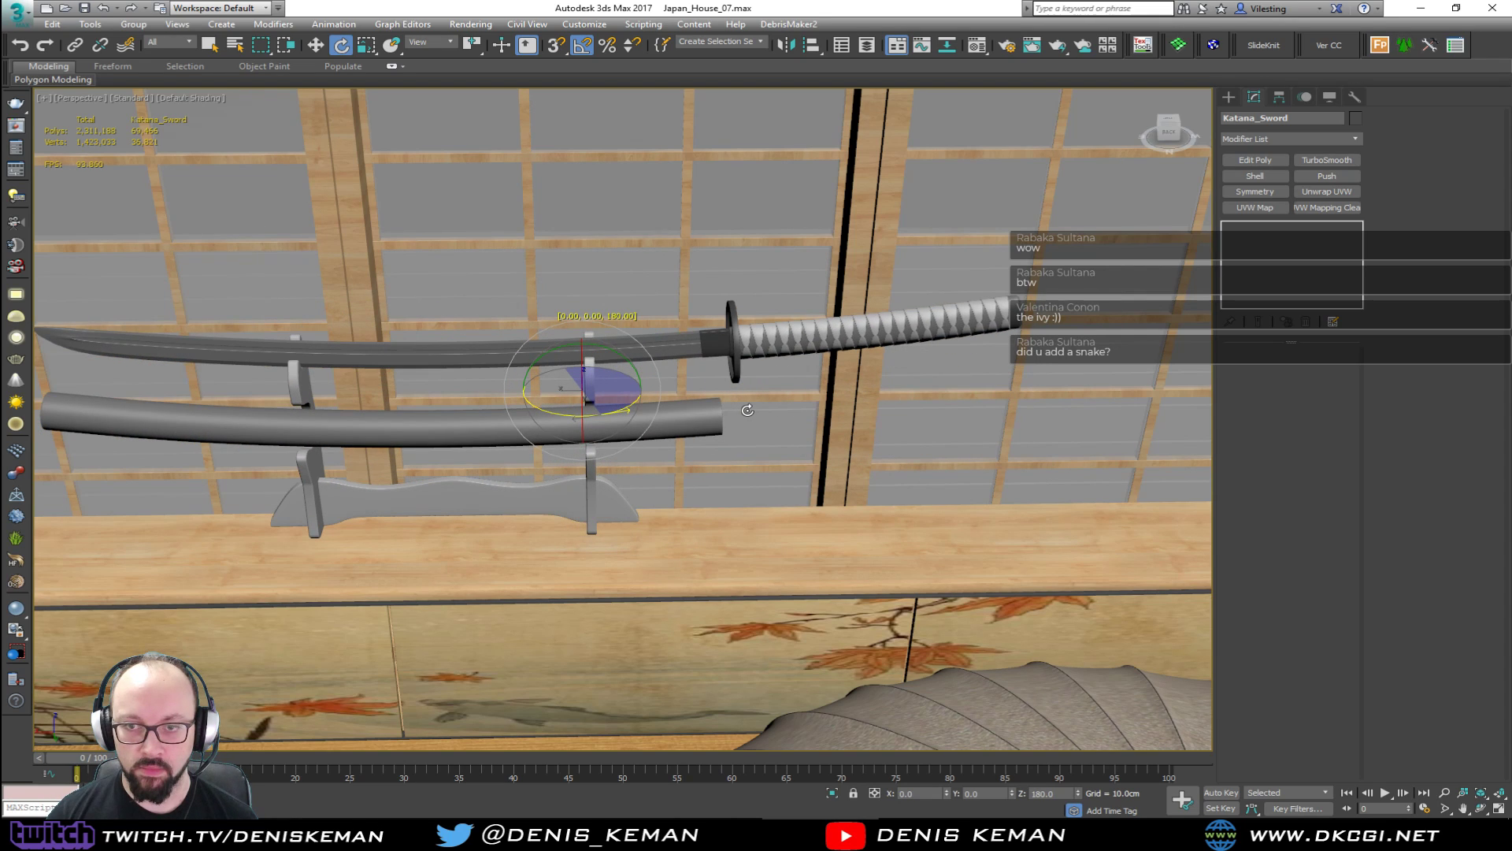
key(w)
drag(564, 373, 800, 432)
alt+middle_drag(799, 432, 665, 419)
drag(666, 419, 660, 413)
alt+middle_drag(660, 413, 647, 381)
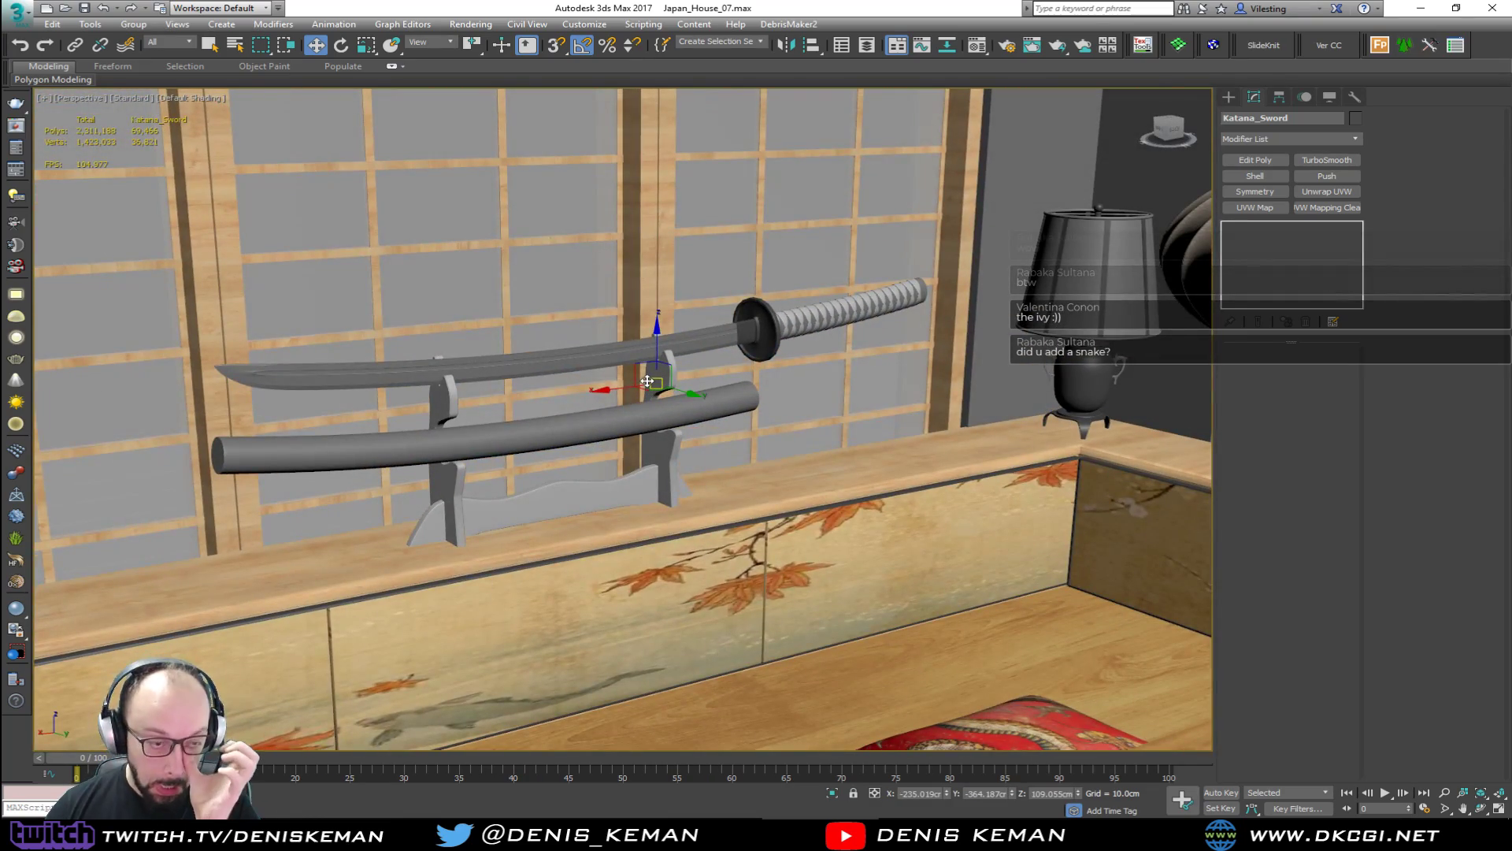
Scale the Katana_Sword group down and lower it so the stand rests on the cabinet top.
scroll(644, 400, up, 3)
key(r)
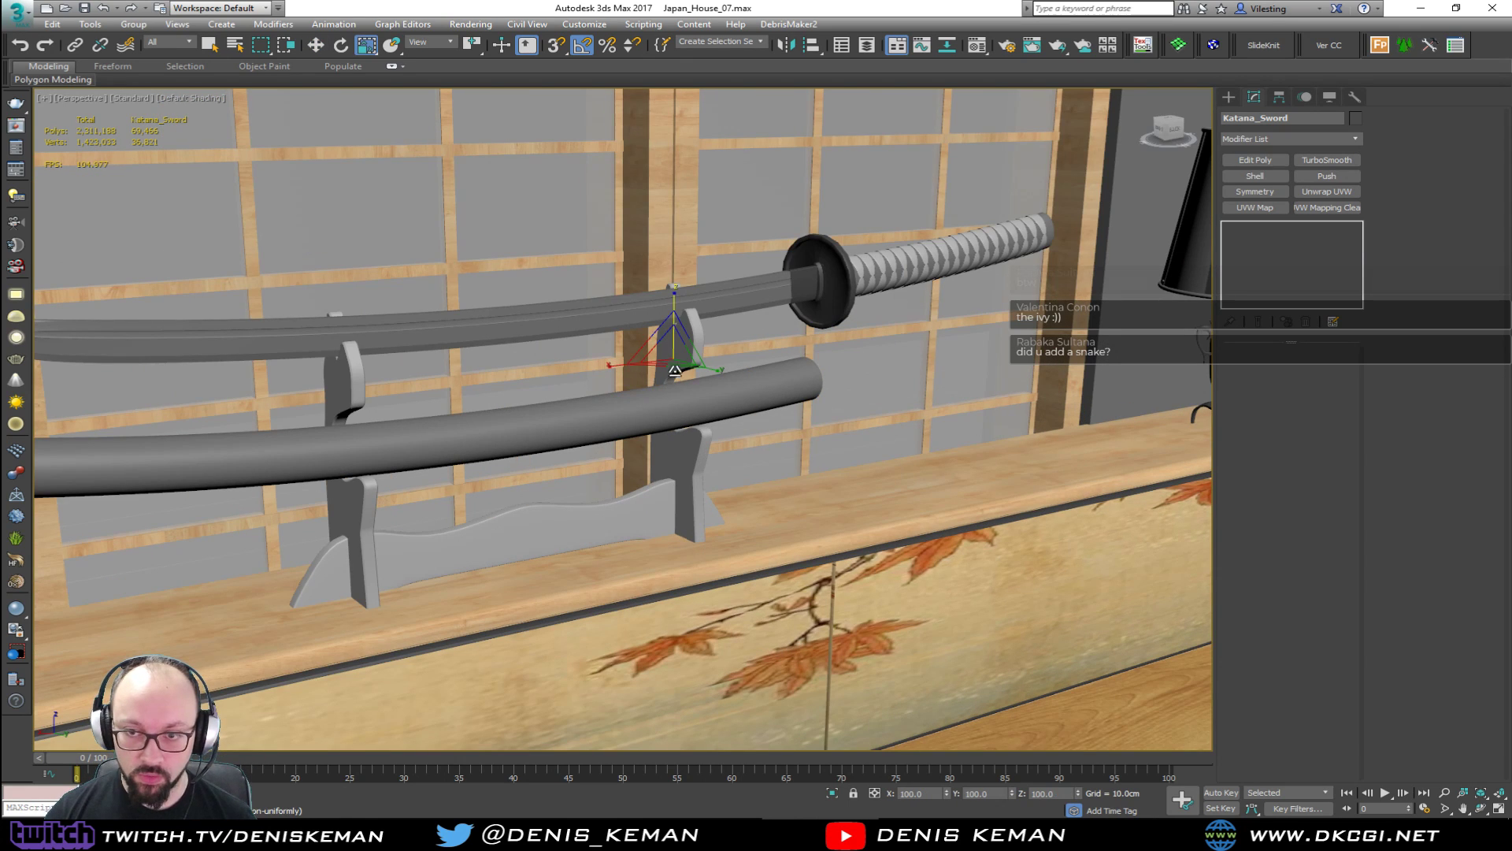
drag(675, 358, 675, 413)
alt+middle_drag(675, 414, 533, 434)
key(w)
drag(671, 324, 670, 406)
scroll(671, 410, up, 3)
alt+middle_drag(671, 407, 799, 402)
middle_drag(479, 546, 571, 519)
scroll(569, 520, up, 2)
Show edged faces, open the Katana_Sword group and select the stand's two supports and base board.
key(F4)
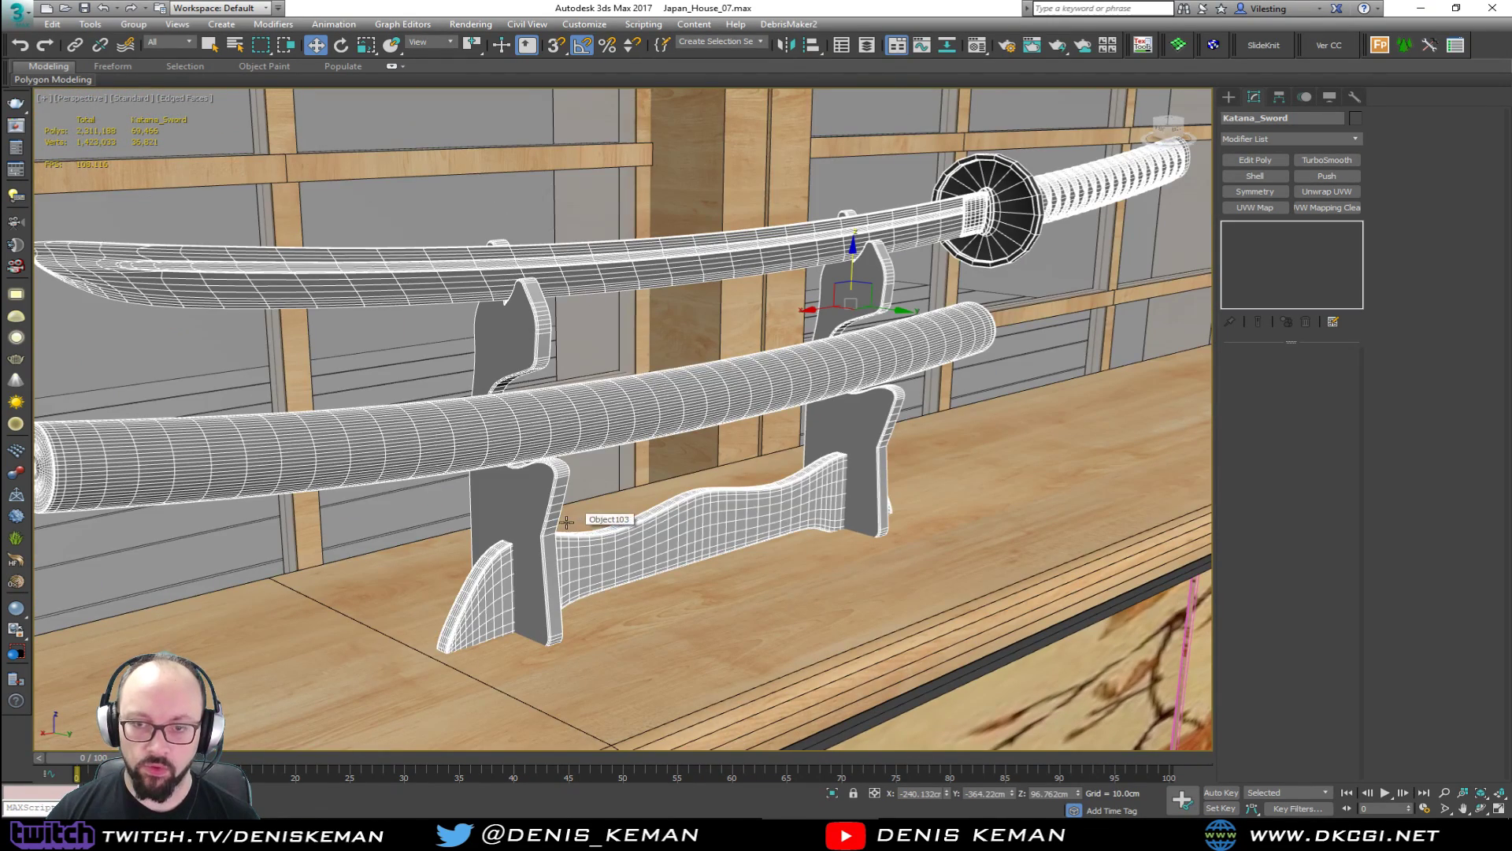
click(134, 25)
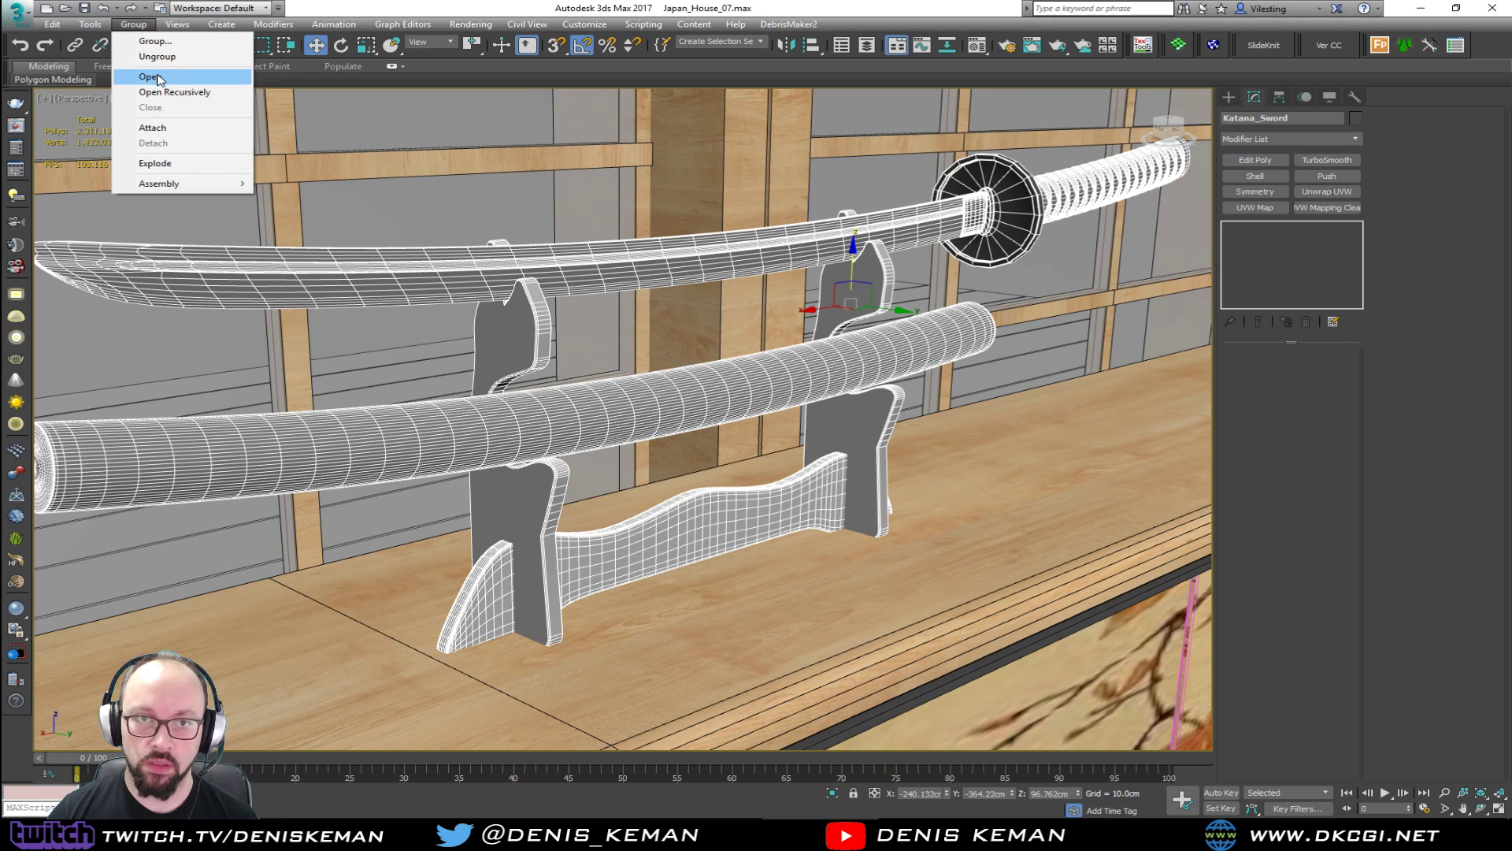
click(158, 78)
click(507, 356)
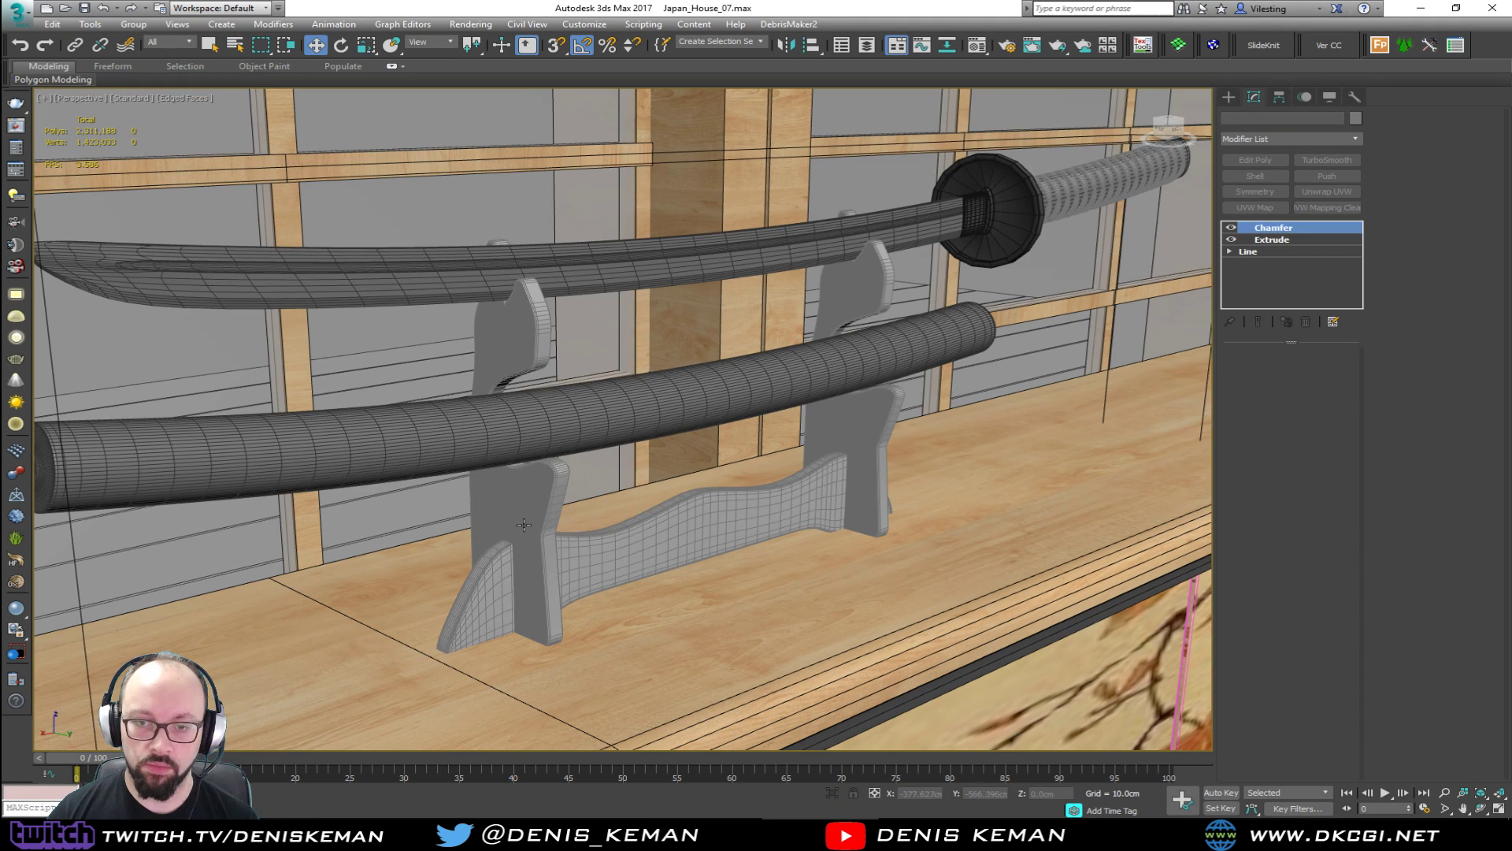
ctrl+click(874, 456)
ctrl+click(803, 504)
Apply a UVW Map with Box mapping to the stand parts and set its length, width and height to 50 cm.
click(1254, 208)
click(1259, 434)
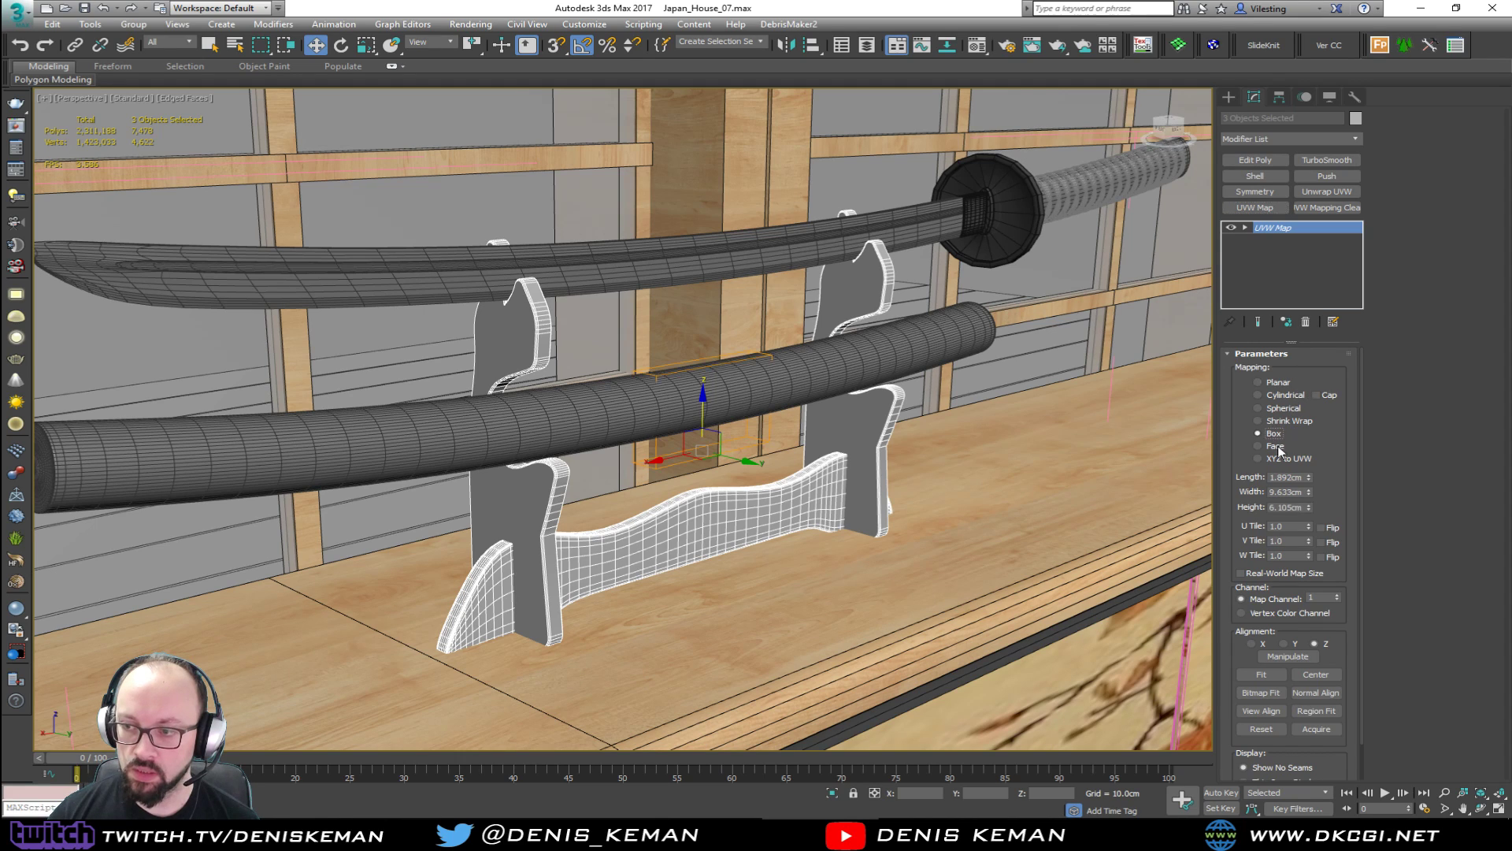
double_click(1270, 476)
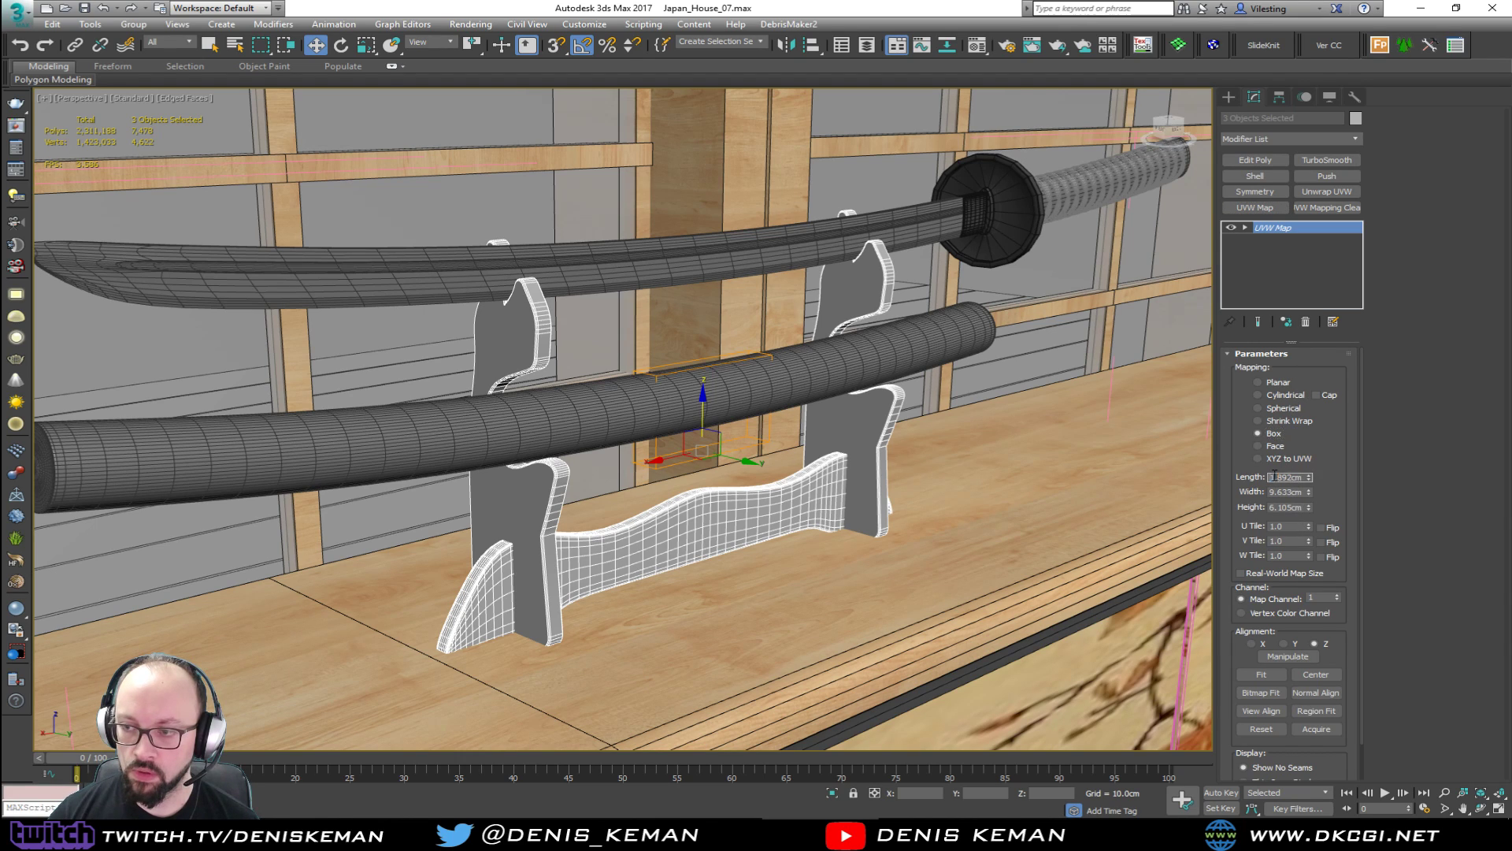
text(50)
key(Tab)
text(50)
key(Tab)
text(50)
key(Return)
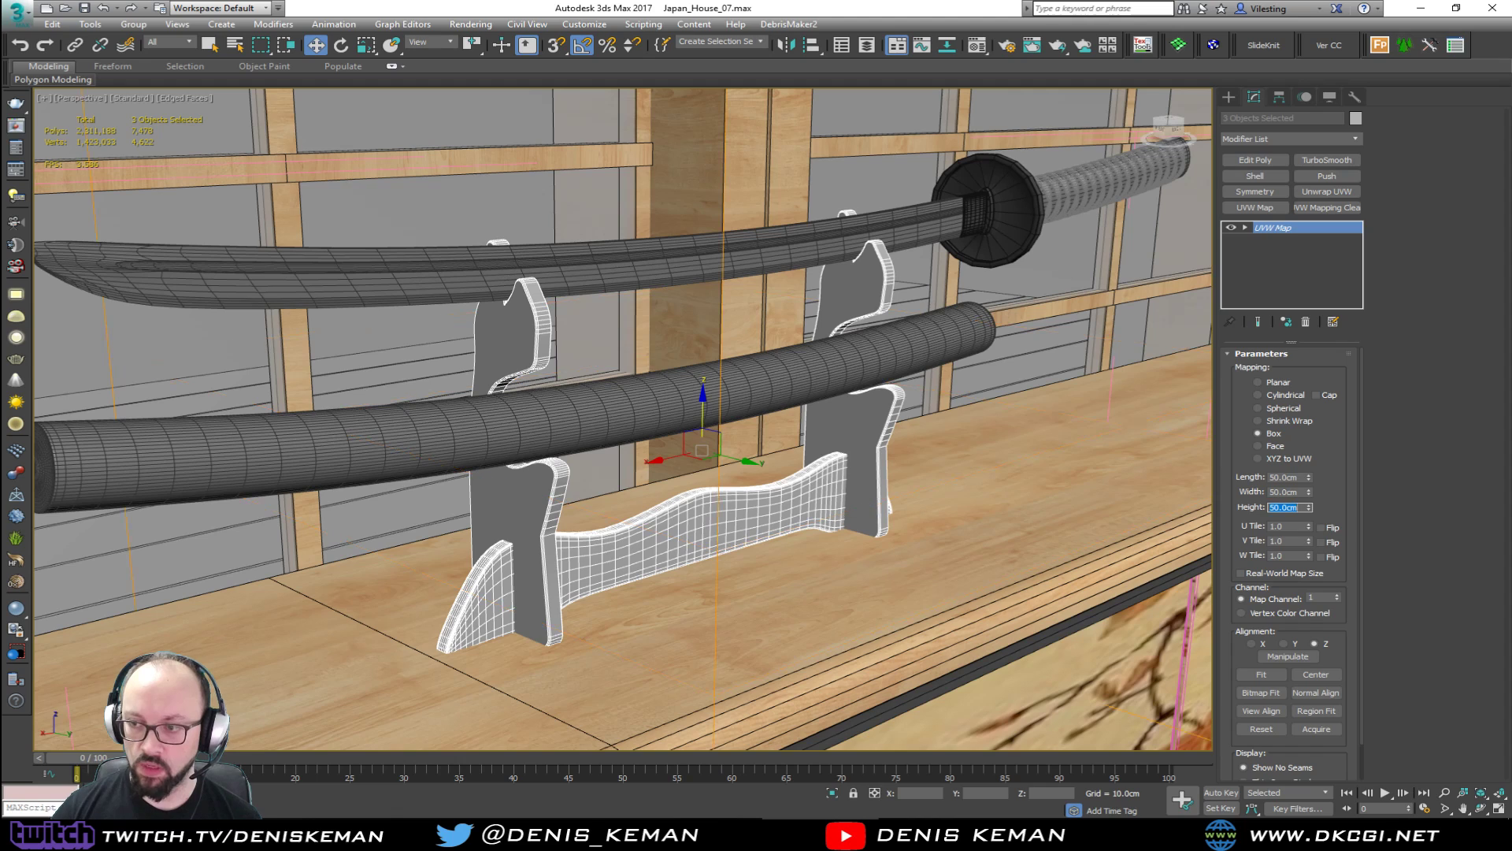
Try Maple_Material and the red patterned Material #6 on the three stand parts.
key(m)
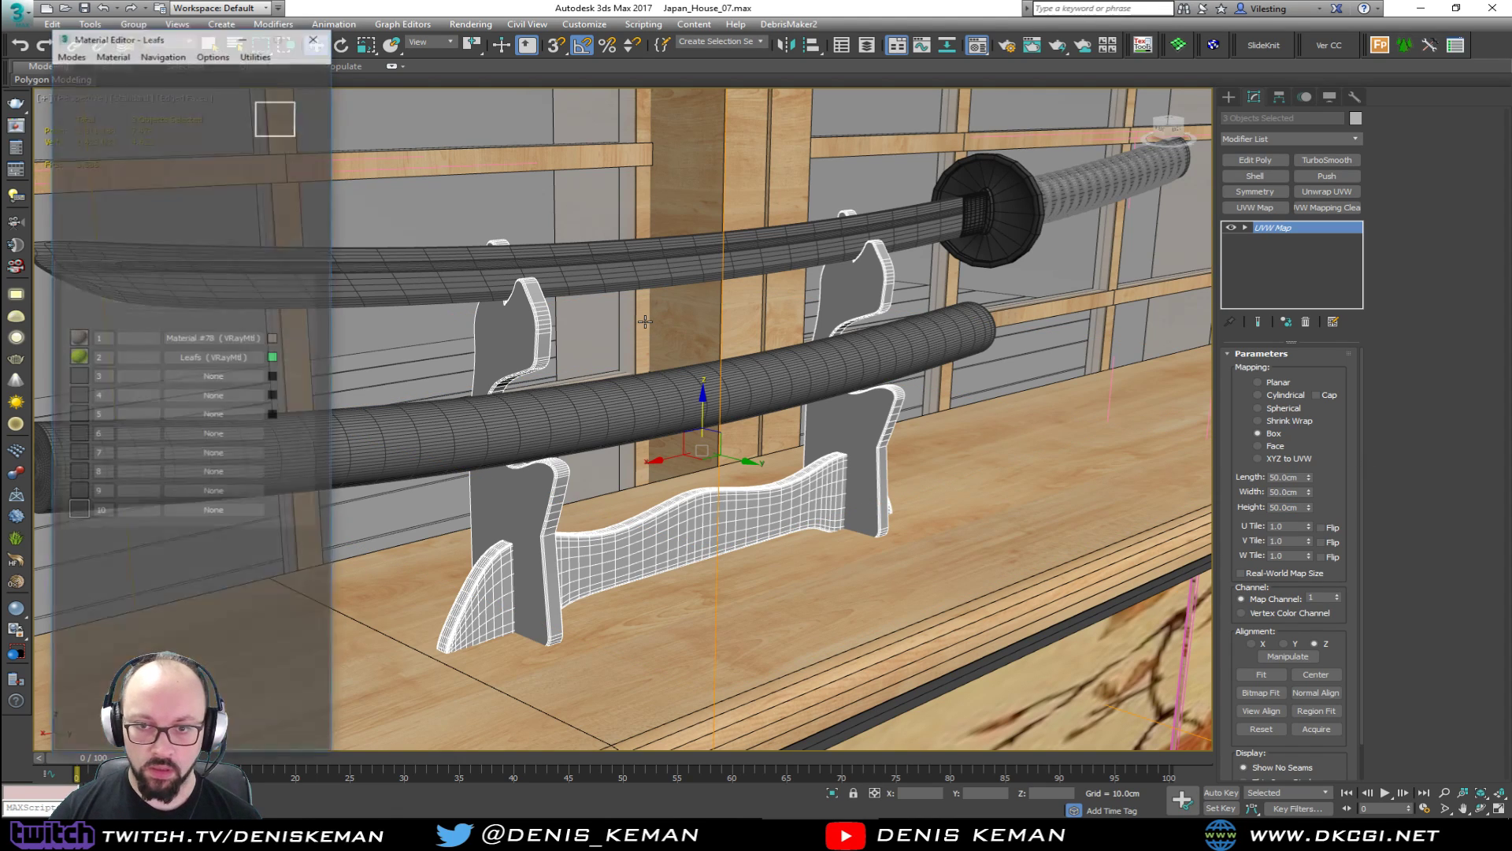
click(118, 82)
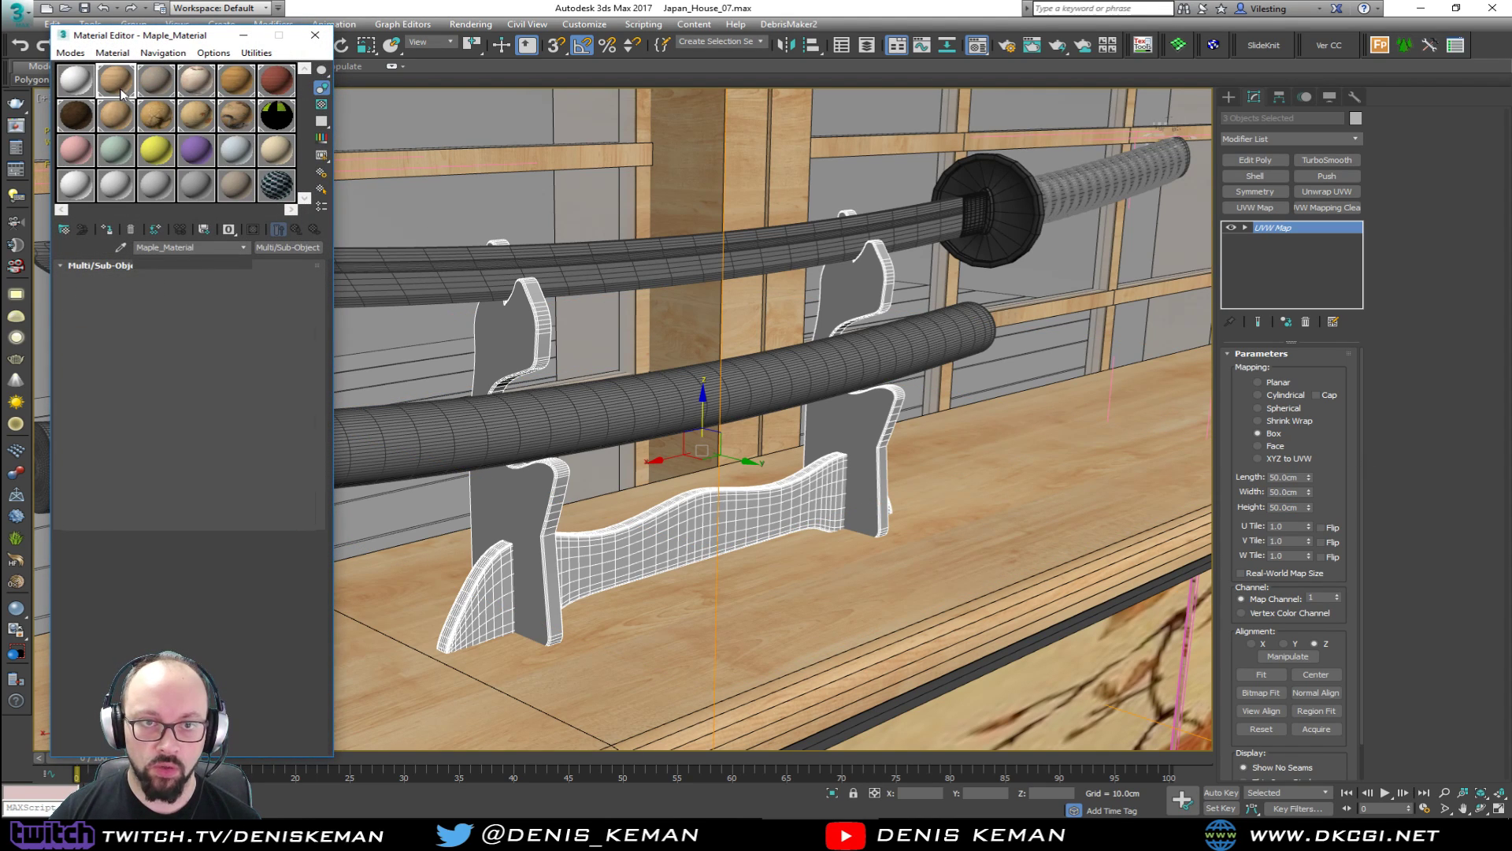
click(107, 230)
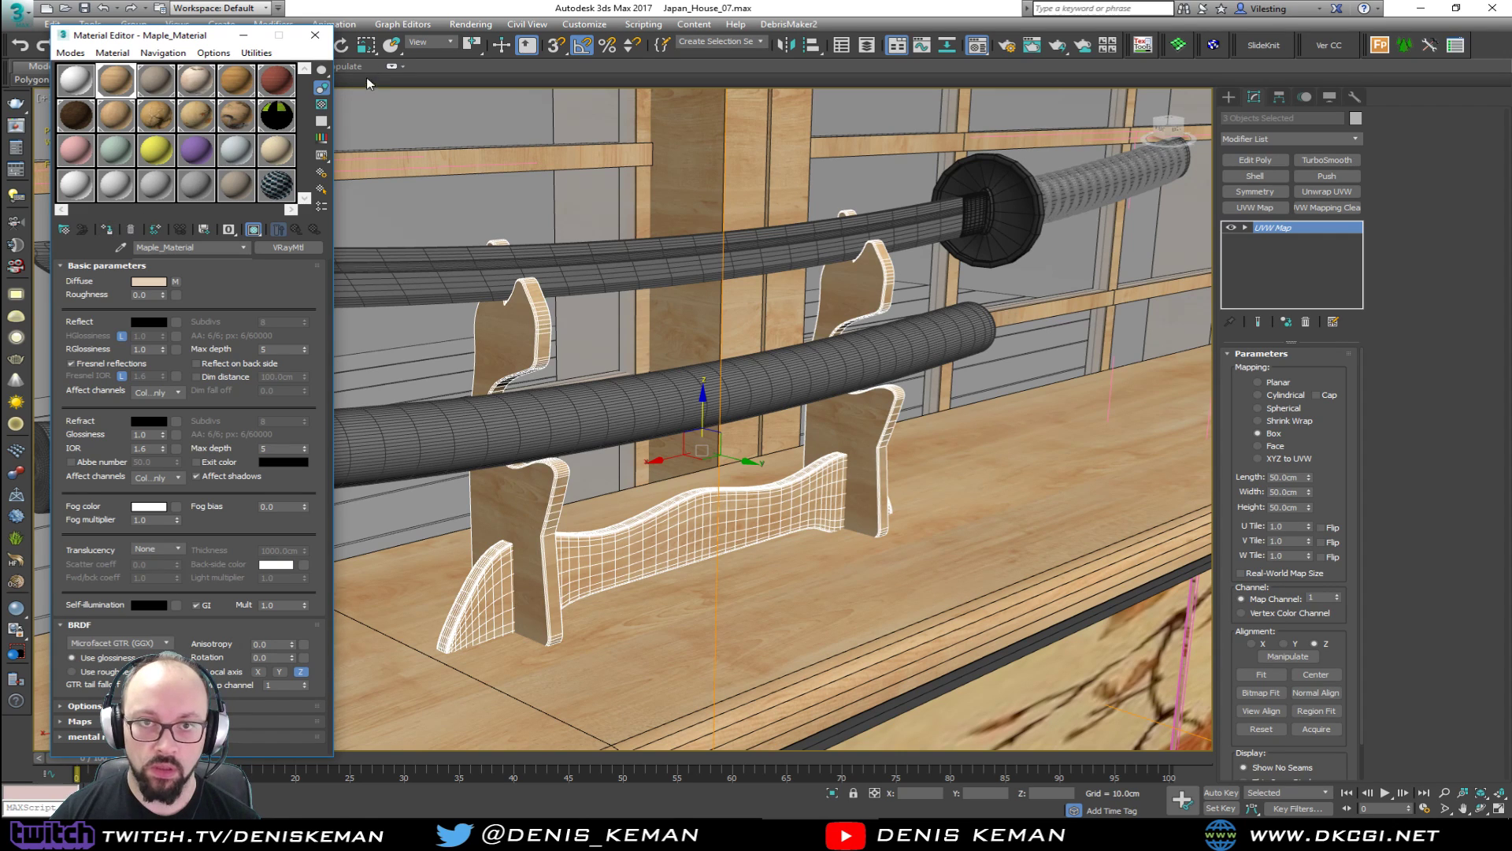
click(276, 82)
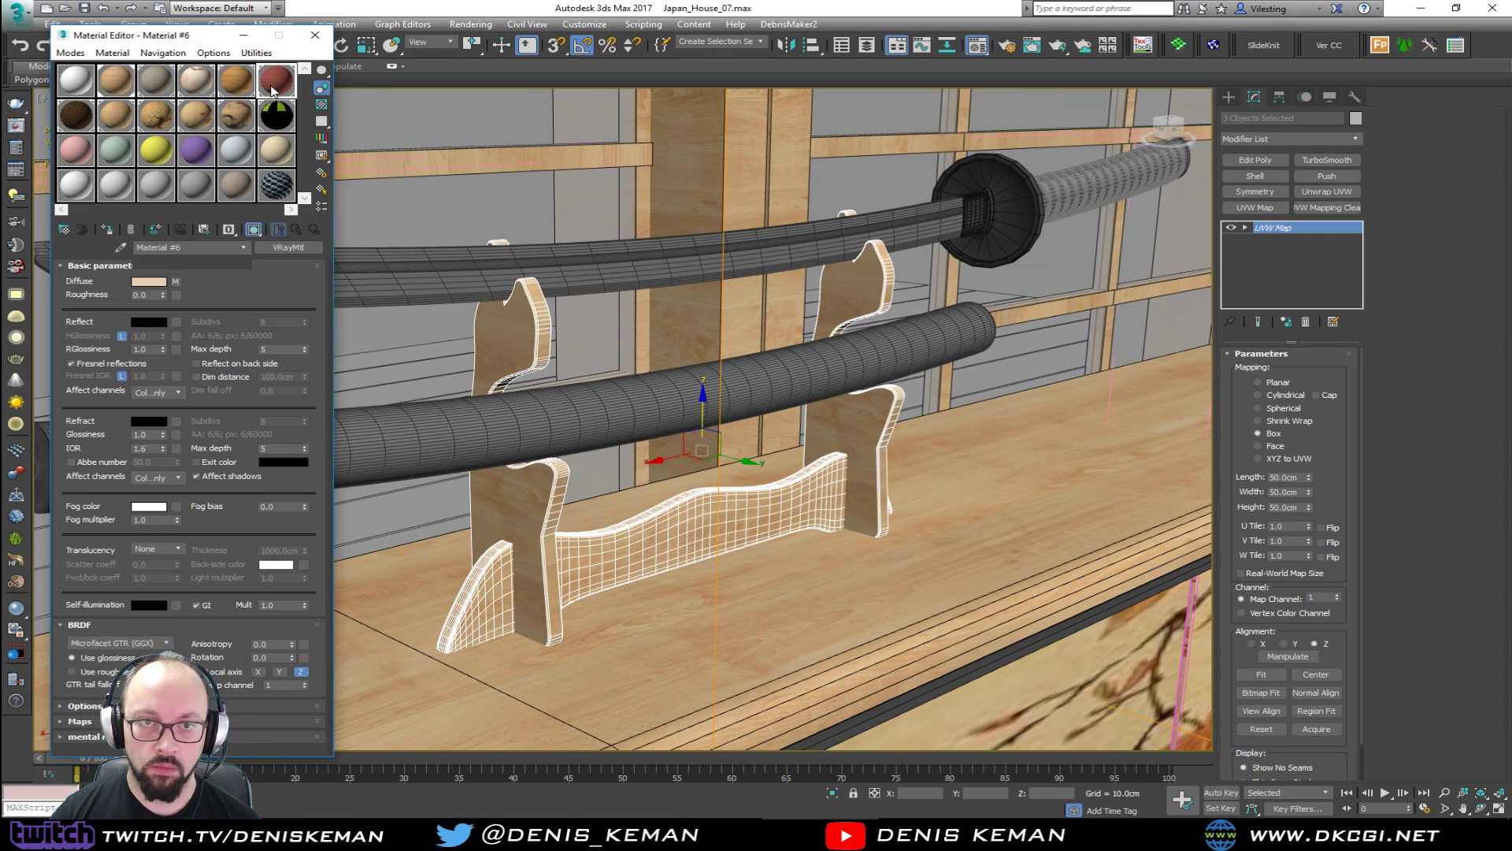
click(107, 229)
Assign the Darker_Wood material to the stand parts, hide the edged faces and close the Material Editor.
click(245, 84)
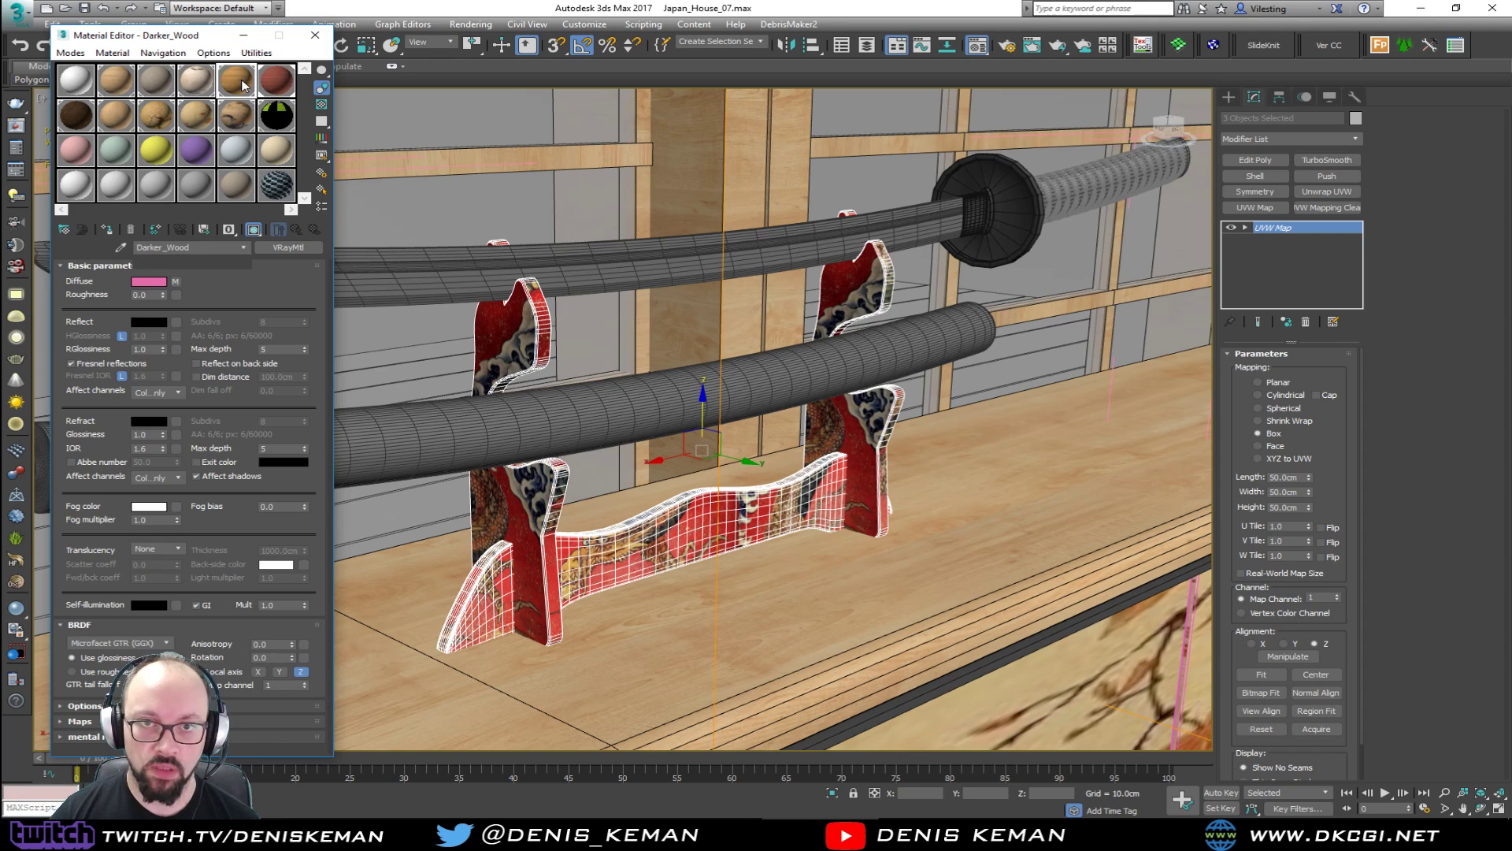
click(113, 235)
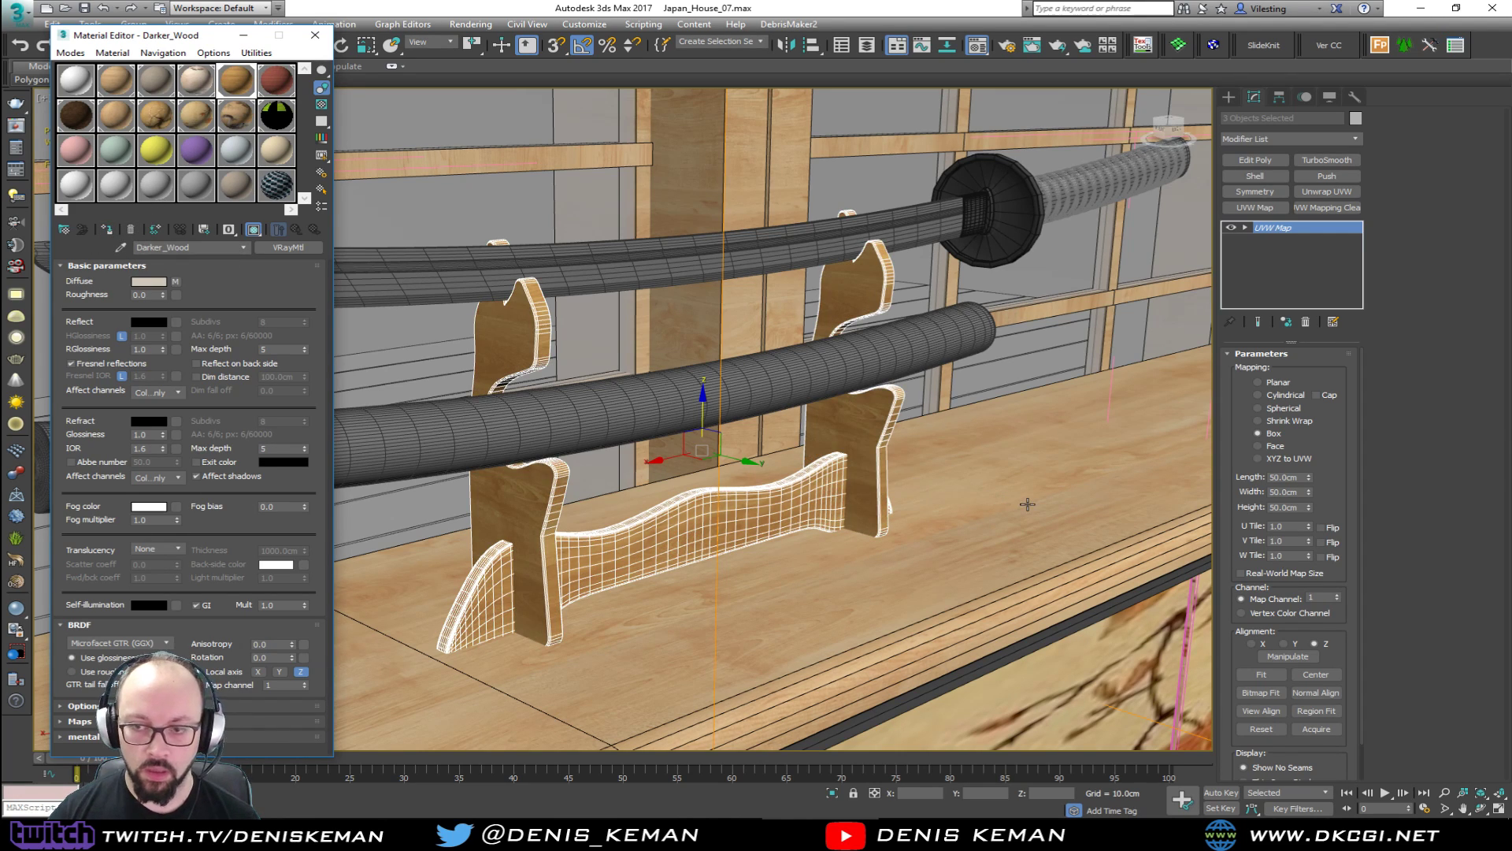
key(F4)
alt+middle_drag(860, 412, 654, 425)
scroll(704, 422, up, 3)
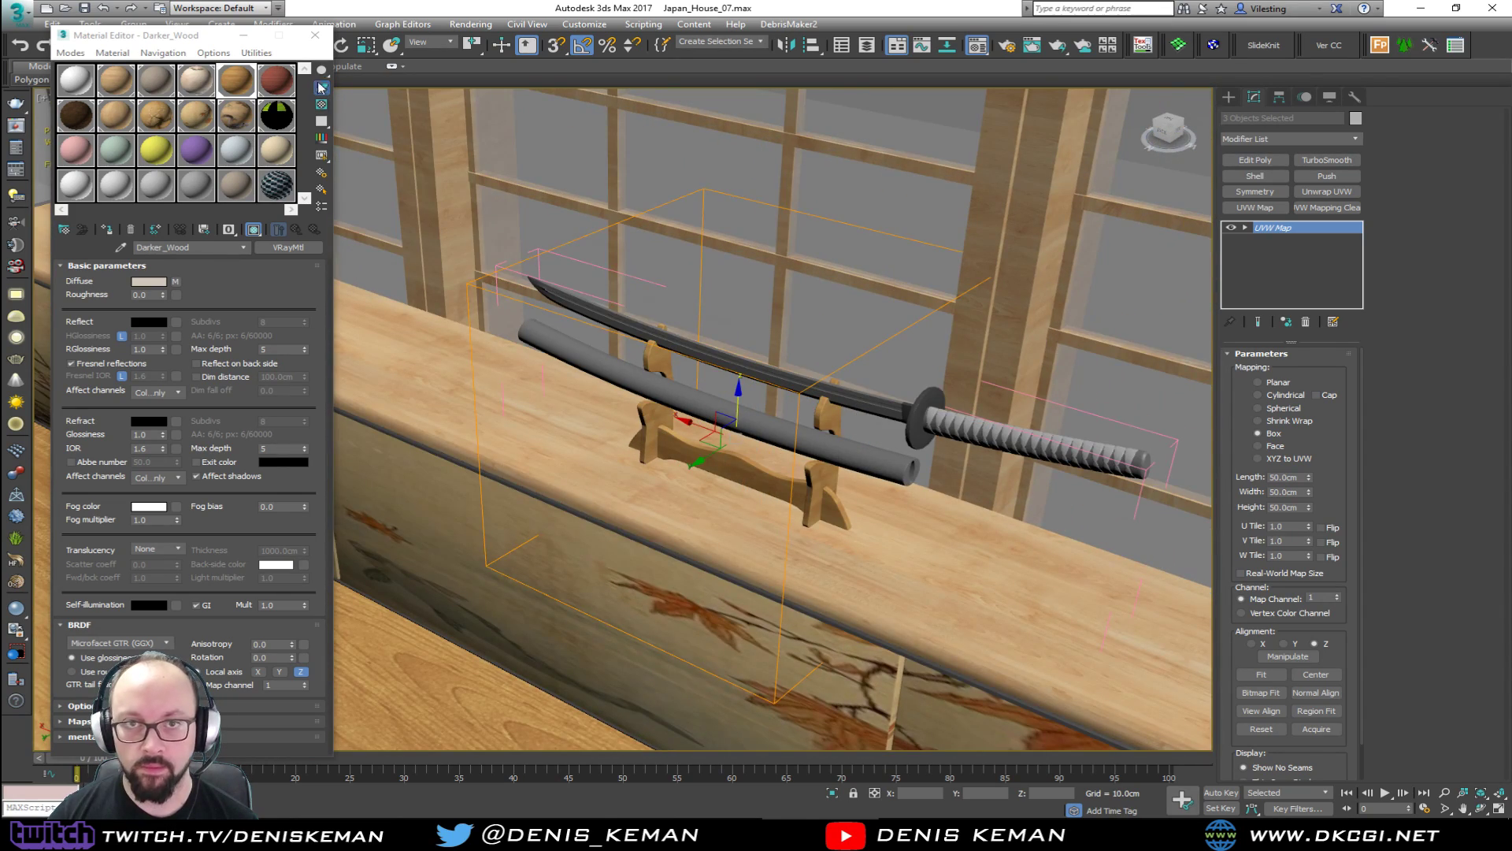
click(314, 36)
scroll(805, 374, up, 5)
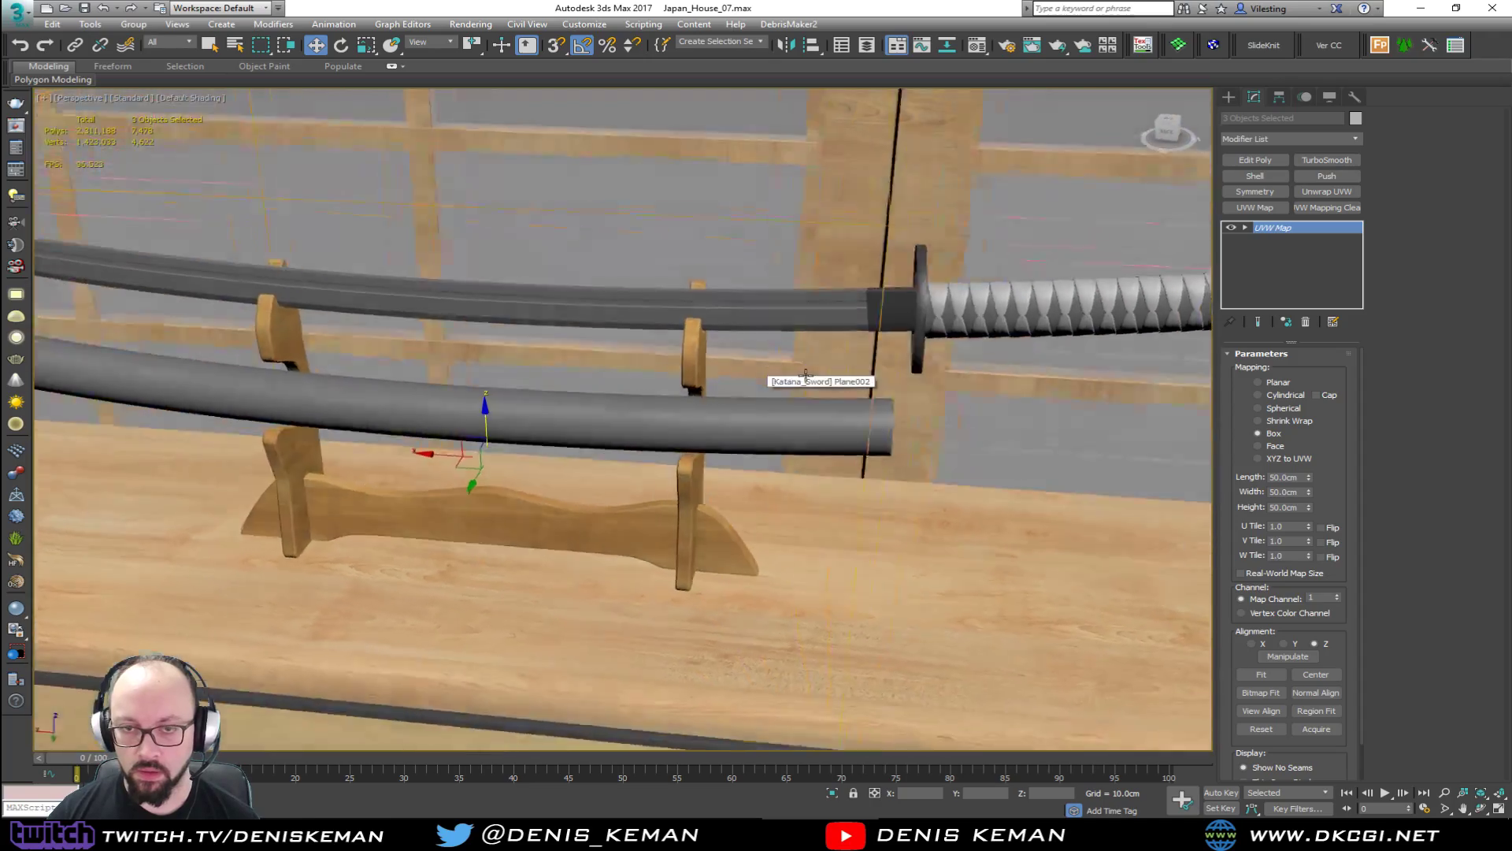
Select the katana's guard, handle and blade parts and clone them as instances in front of the stand.
alt+middle_drag(805, 375, 756, 373)
click(829, 394)
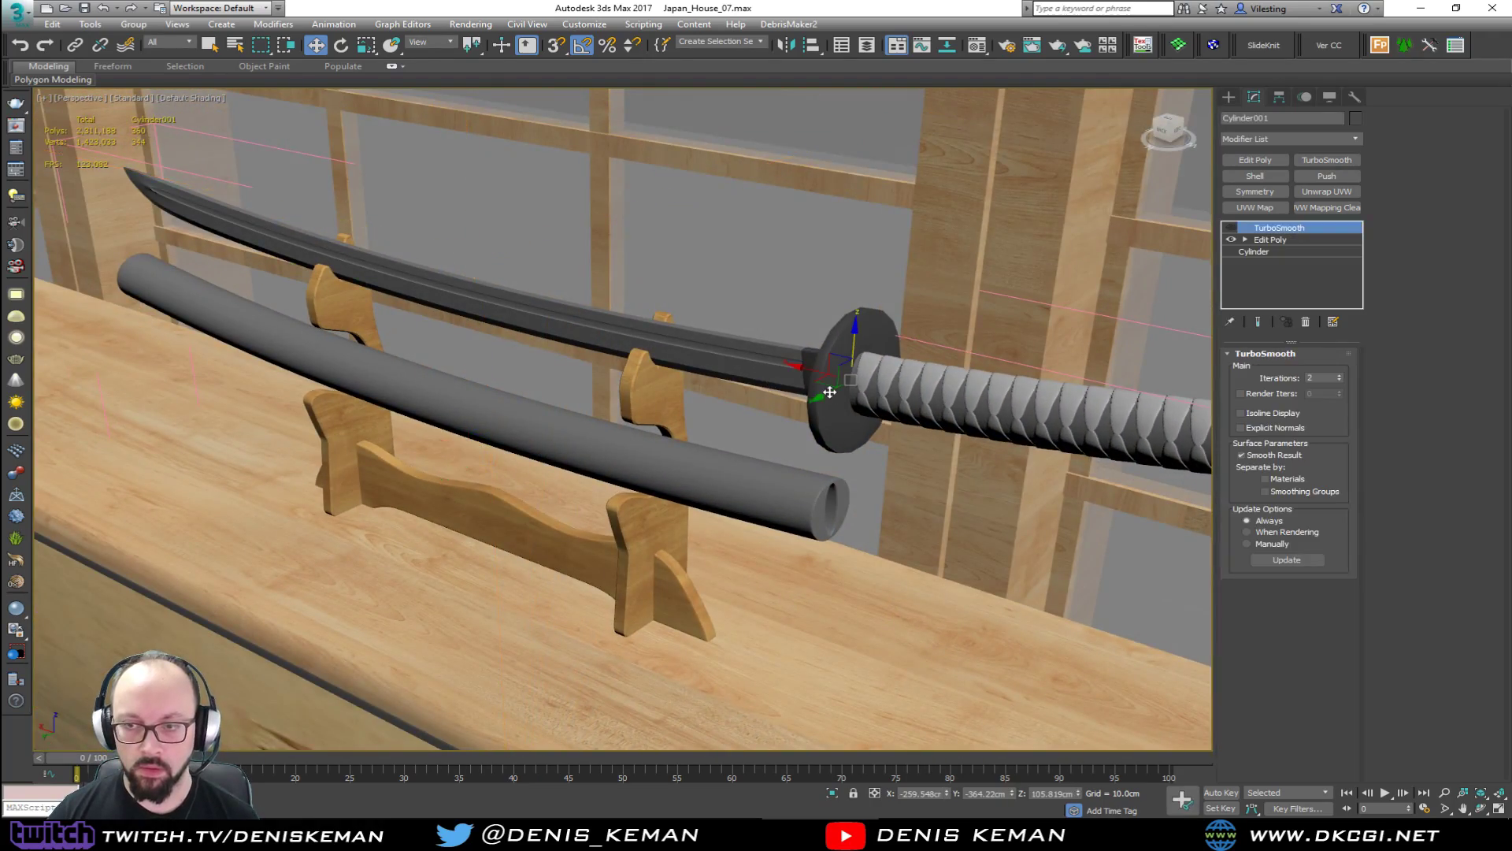
key(F4)
ctrl+click(858, 382)
ctrl+click(870, 389)
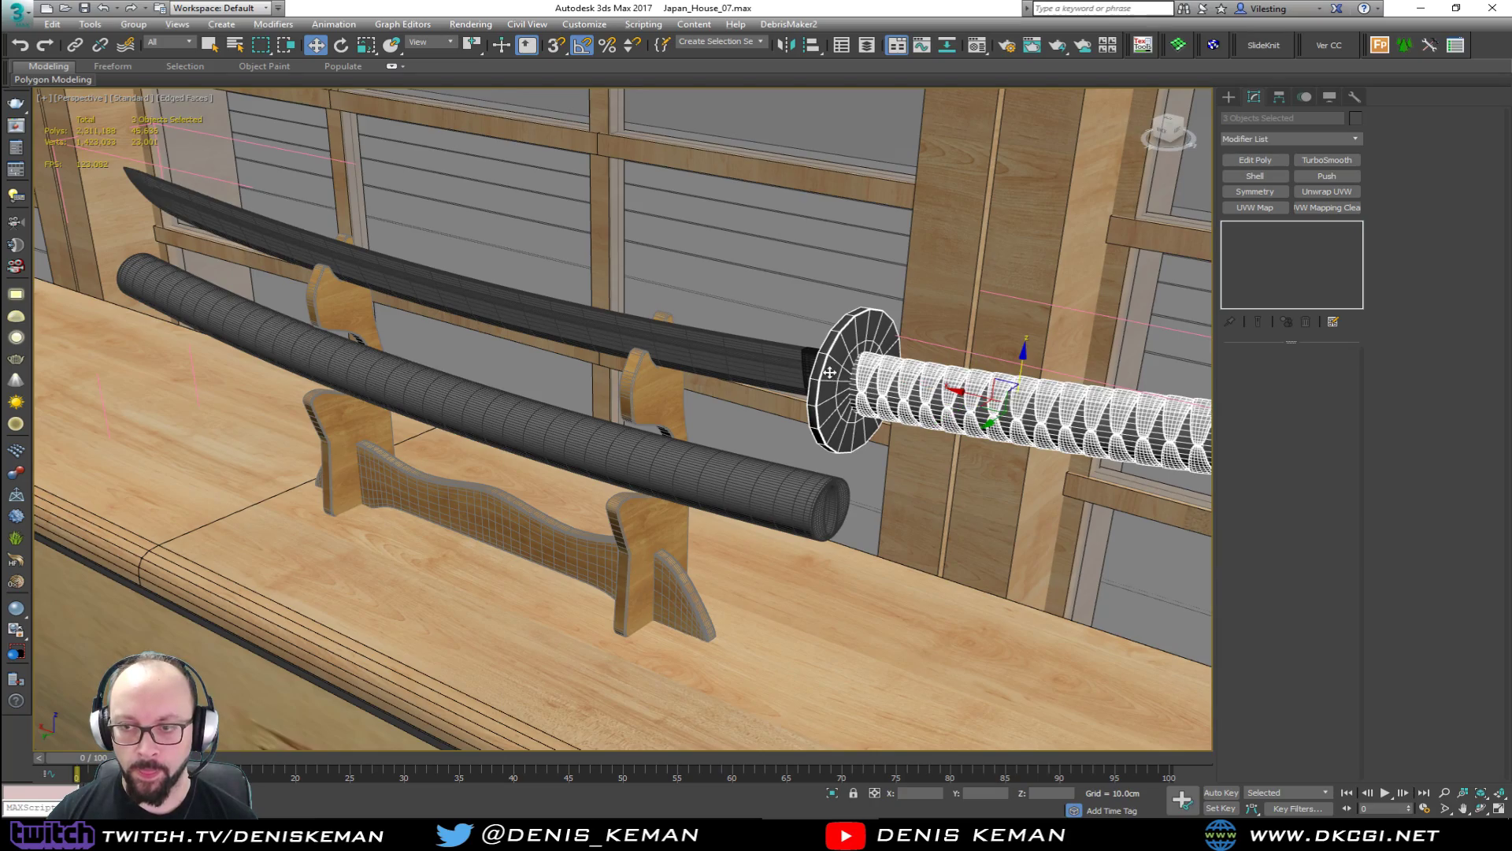
alt+middle_drag(829, 371, 906, 390)
ctrl+click(779, 405)
ctrl+click(716, 415)
alt+middle_drag(716, 415, 699, 334)
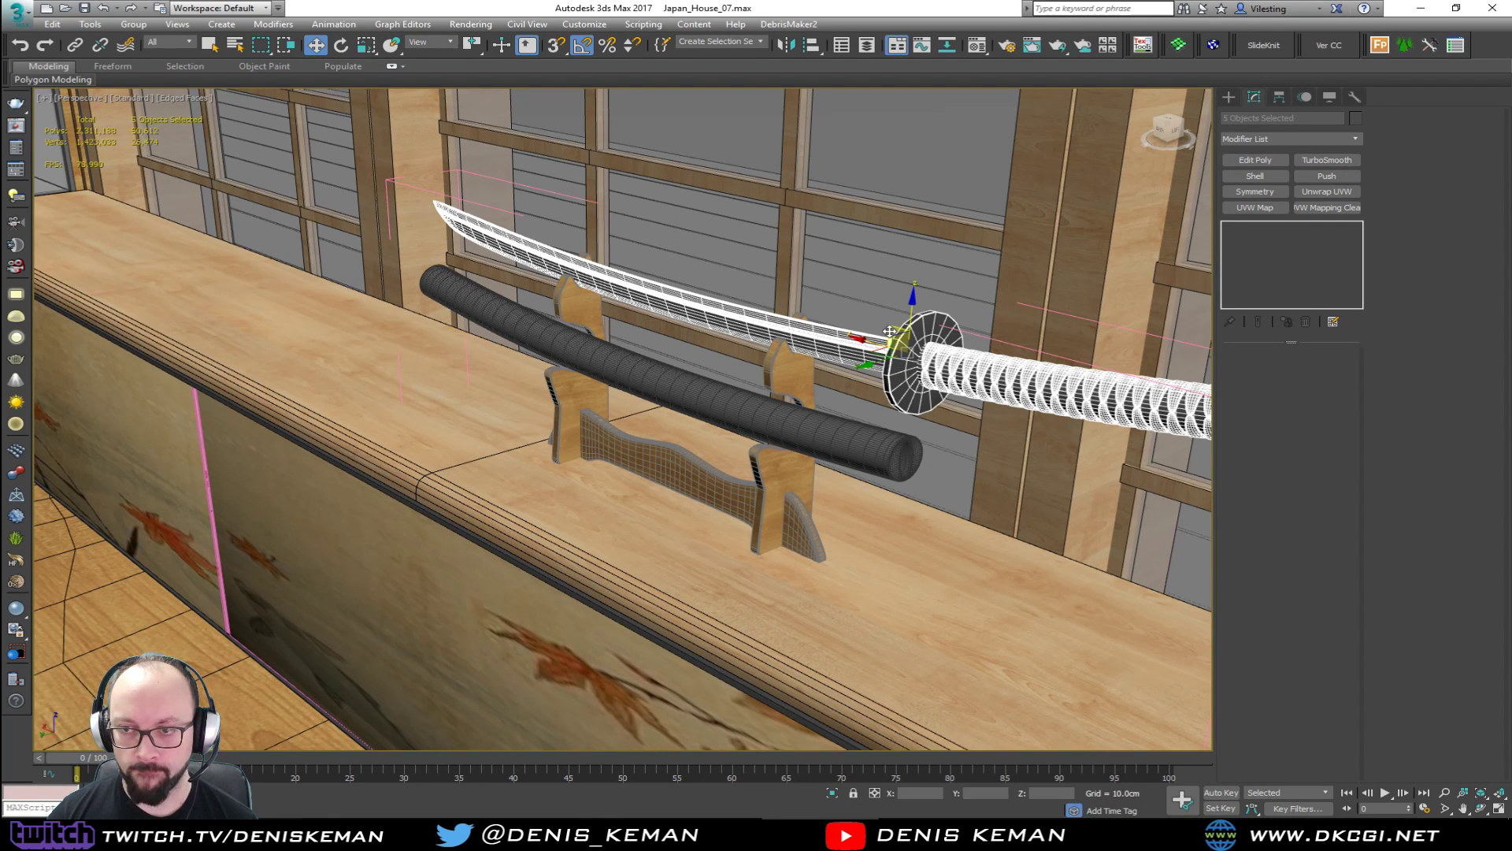
mouse_move(890, 331)
shift+mouse_down()
mouse_move(812, 398)
mouse_move(756, 482)
mouse_move(705, 509)
mouse_move(756, 477)
shift+mouse_up()
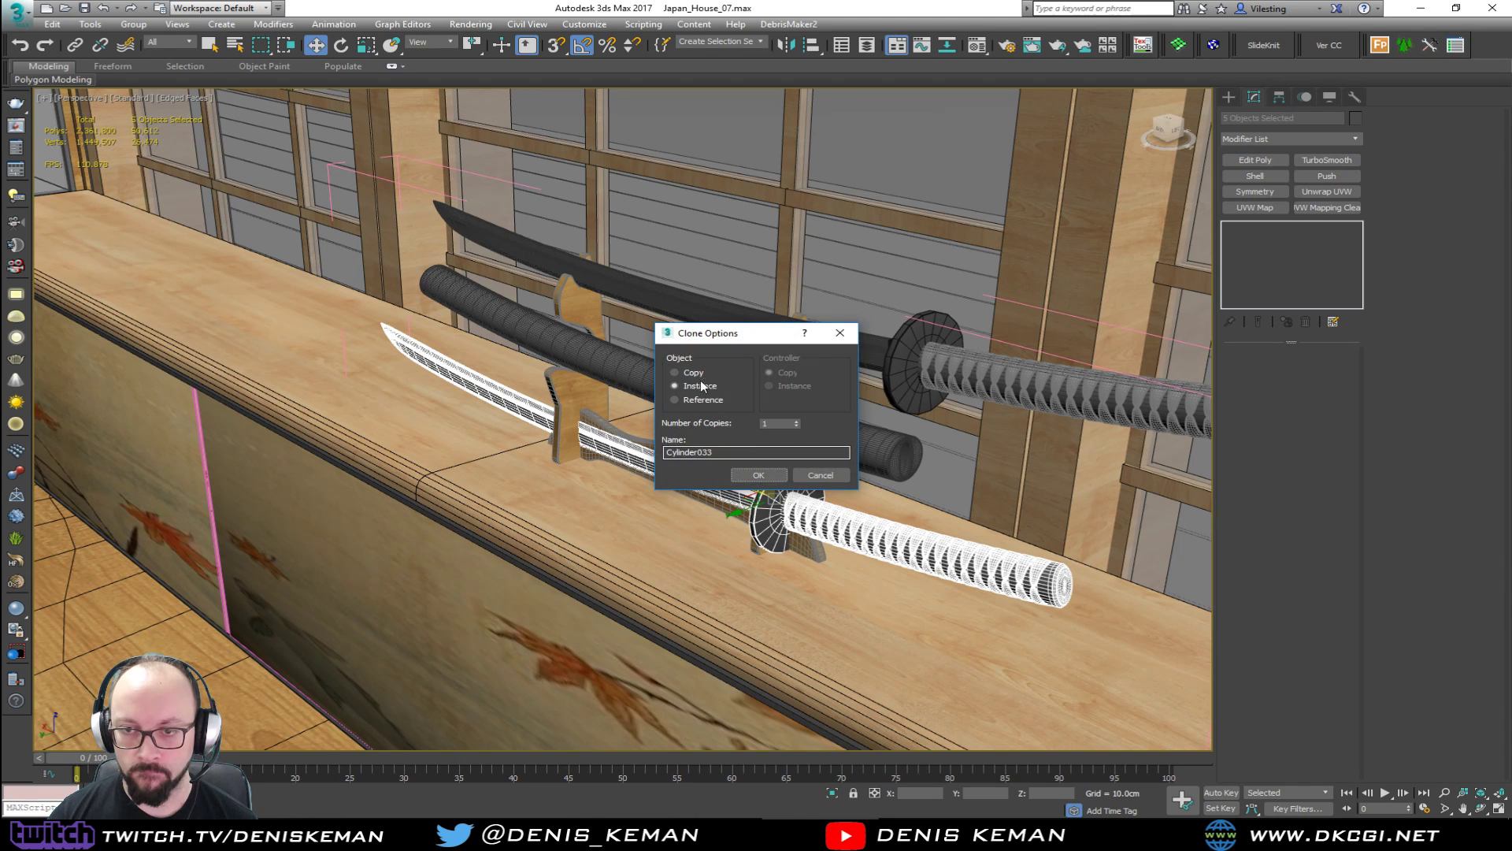
click(758, 476)
alt+middle_drag(757, 475, 768, 443)
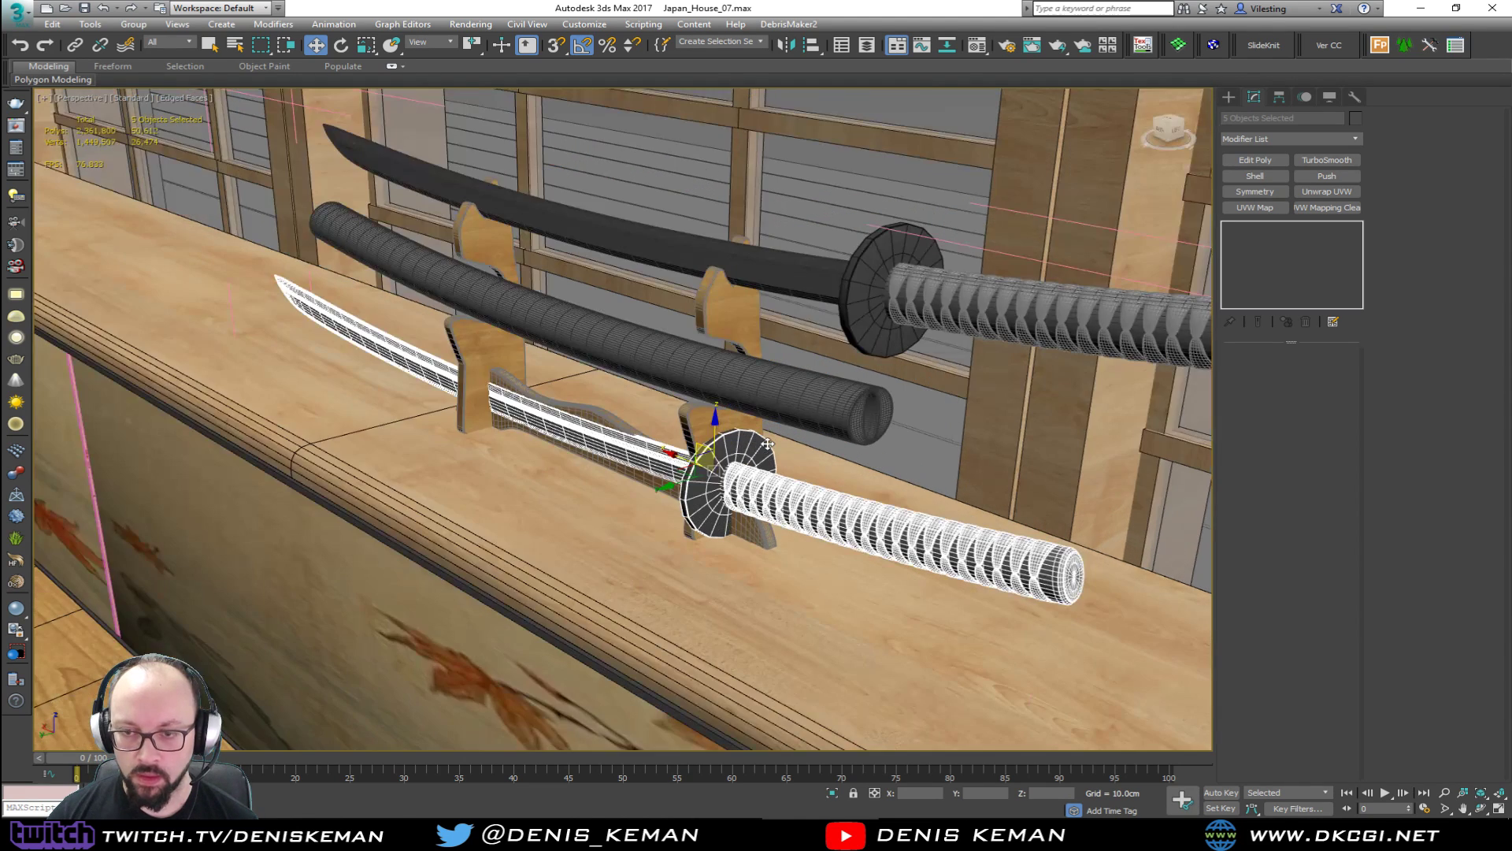
Rotate the cloned sword -90° about X so it lies flat, fine-tune its tilt and position it in front of the stand.
drag(678, 479, 640, 508)
key(e)
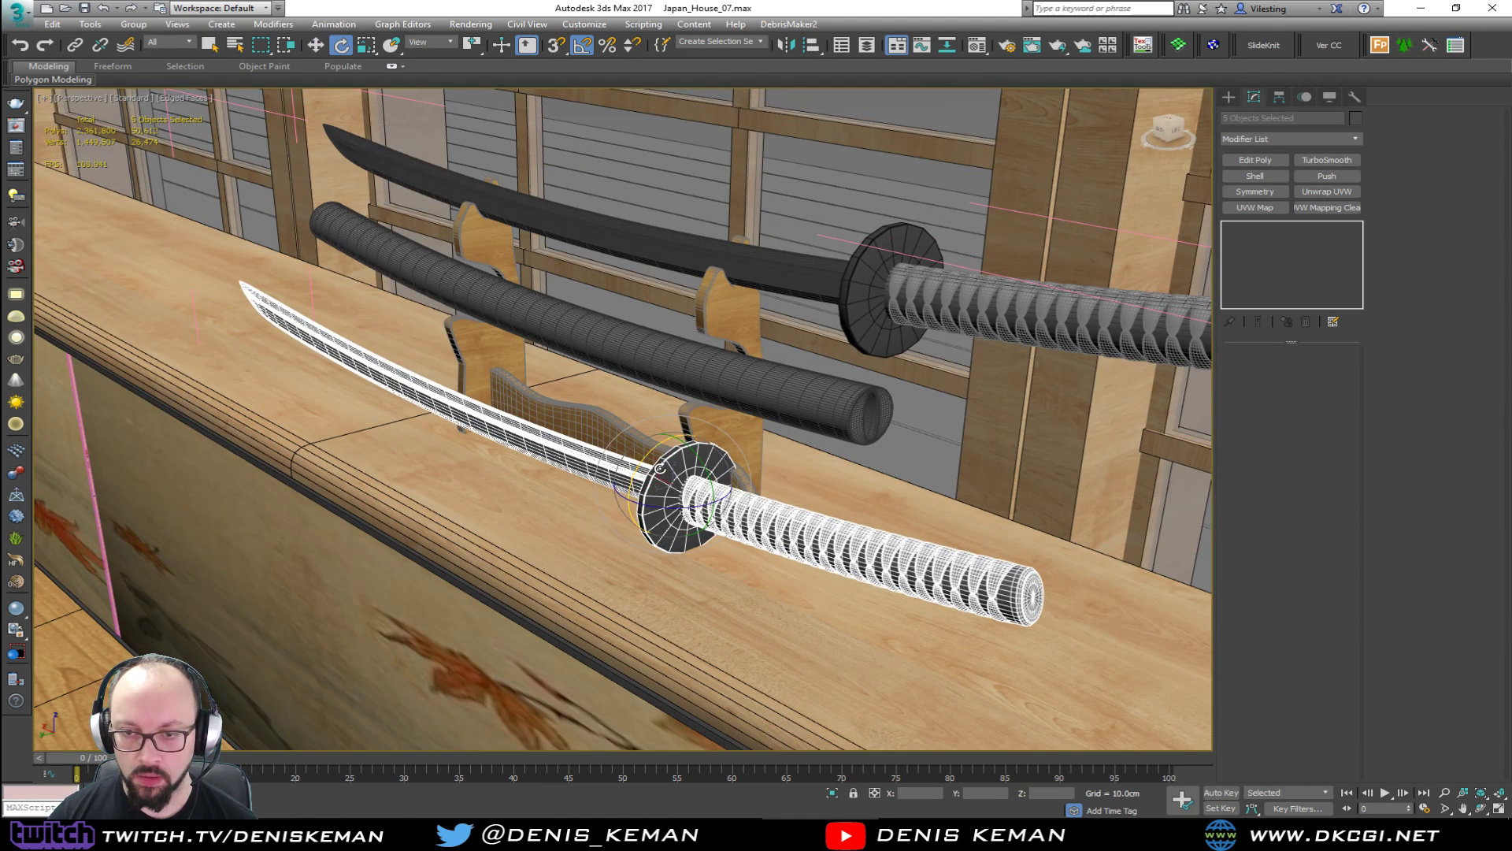
drag(652, 455, 617, 505)
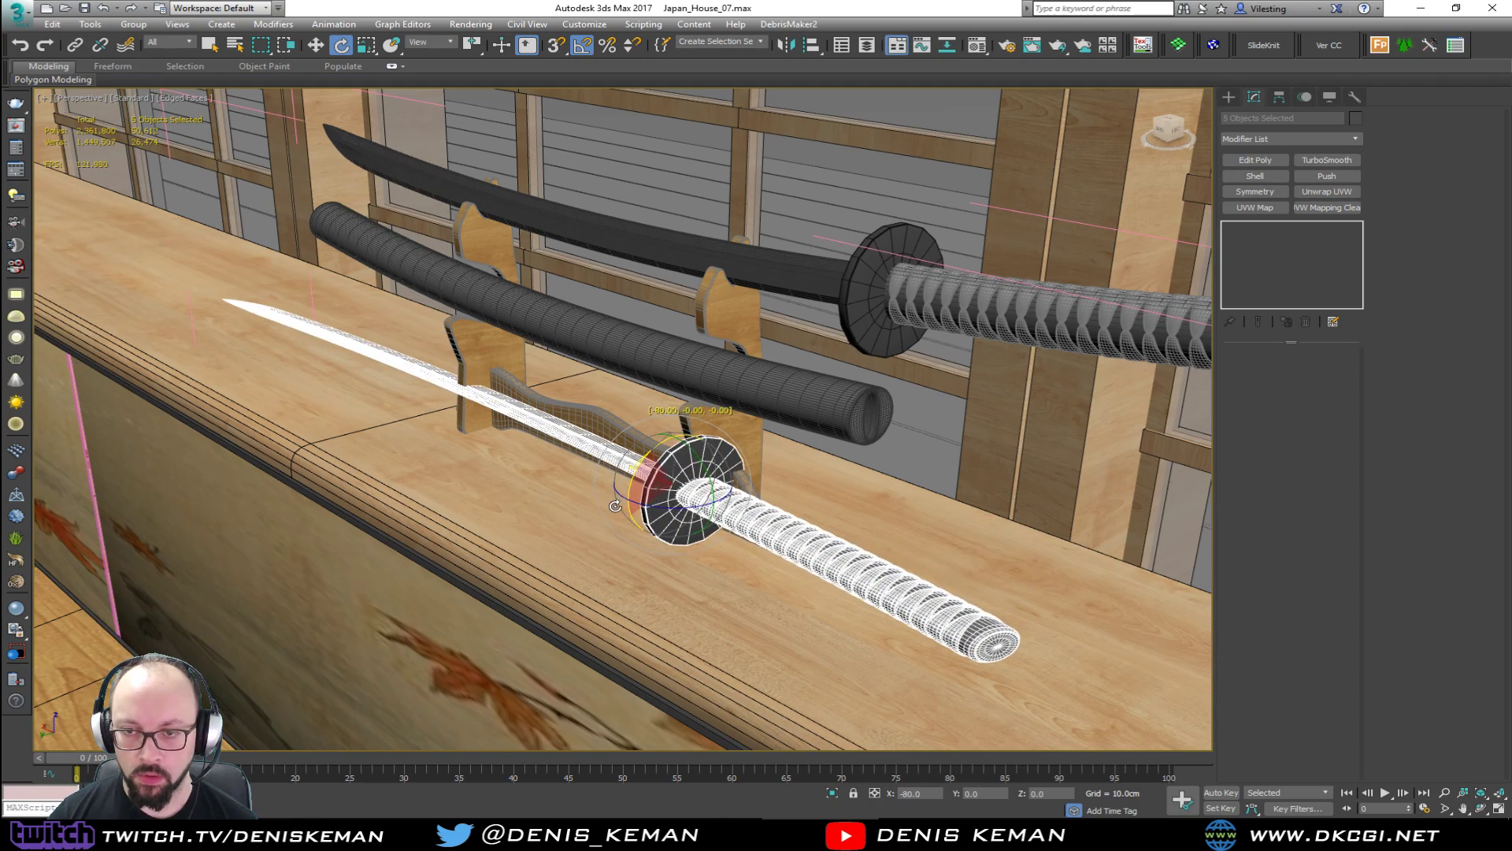
alt+middle_drag(616, 506, 687, 441)
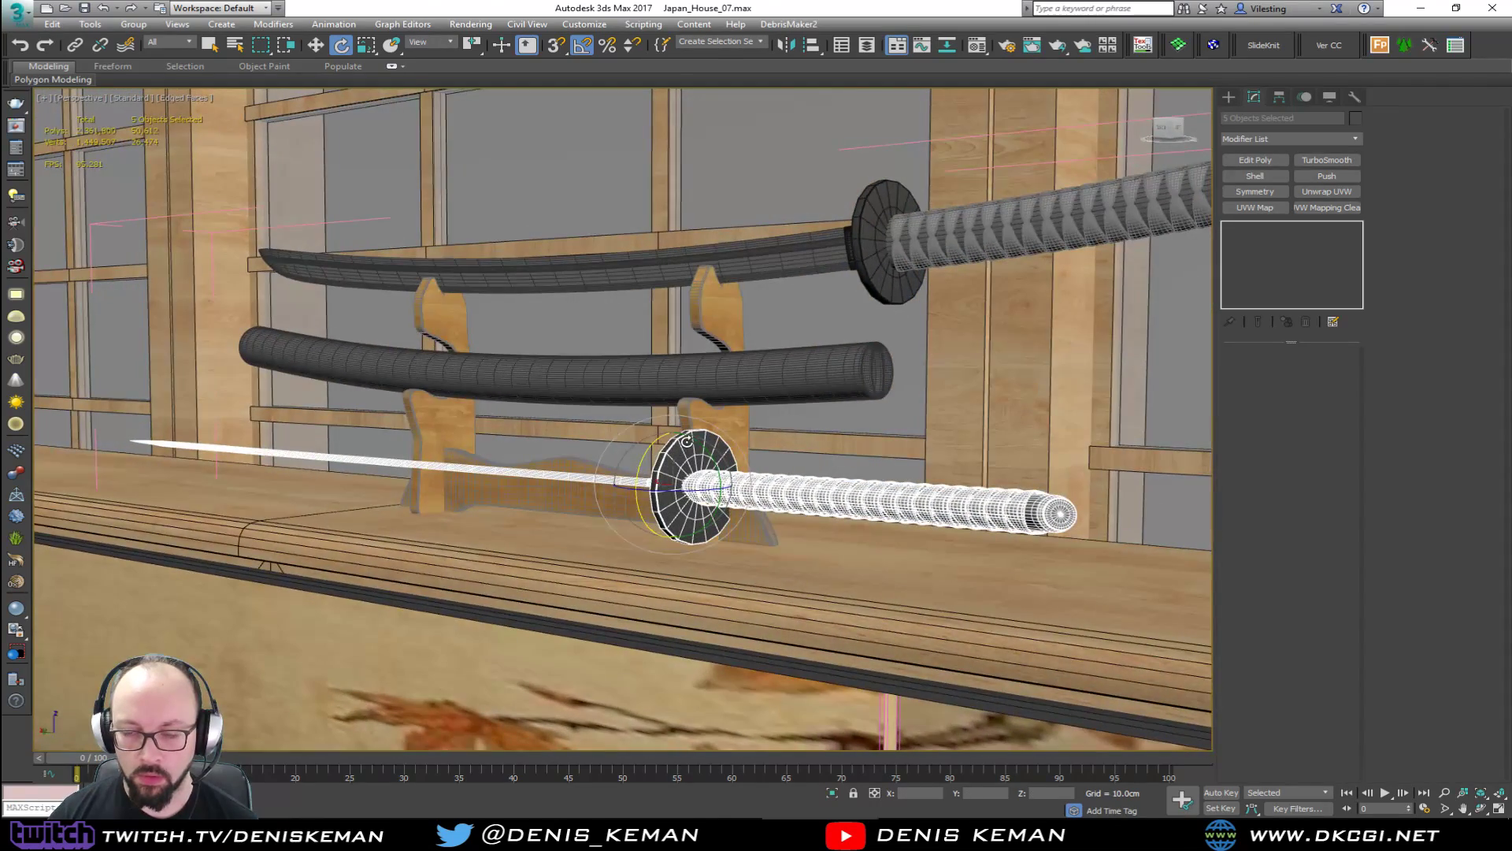
drag(701, 446, 704, 449)
alt+middle_drag(678, 441, 865, 431)
middle_drag(774, 463, 781, 405)
key(w)
drag(727, 426, 766, 426)
alt+middle_drag(765, 426, 584, 458)
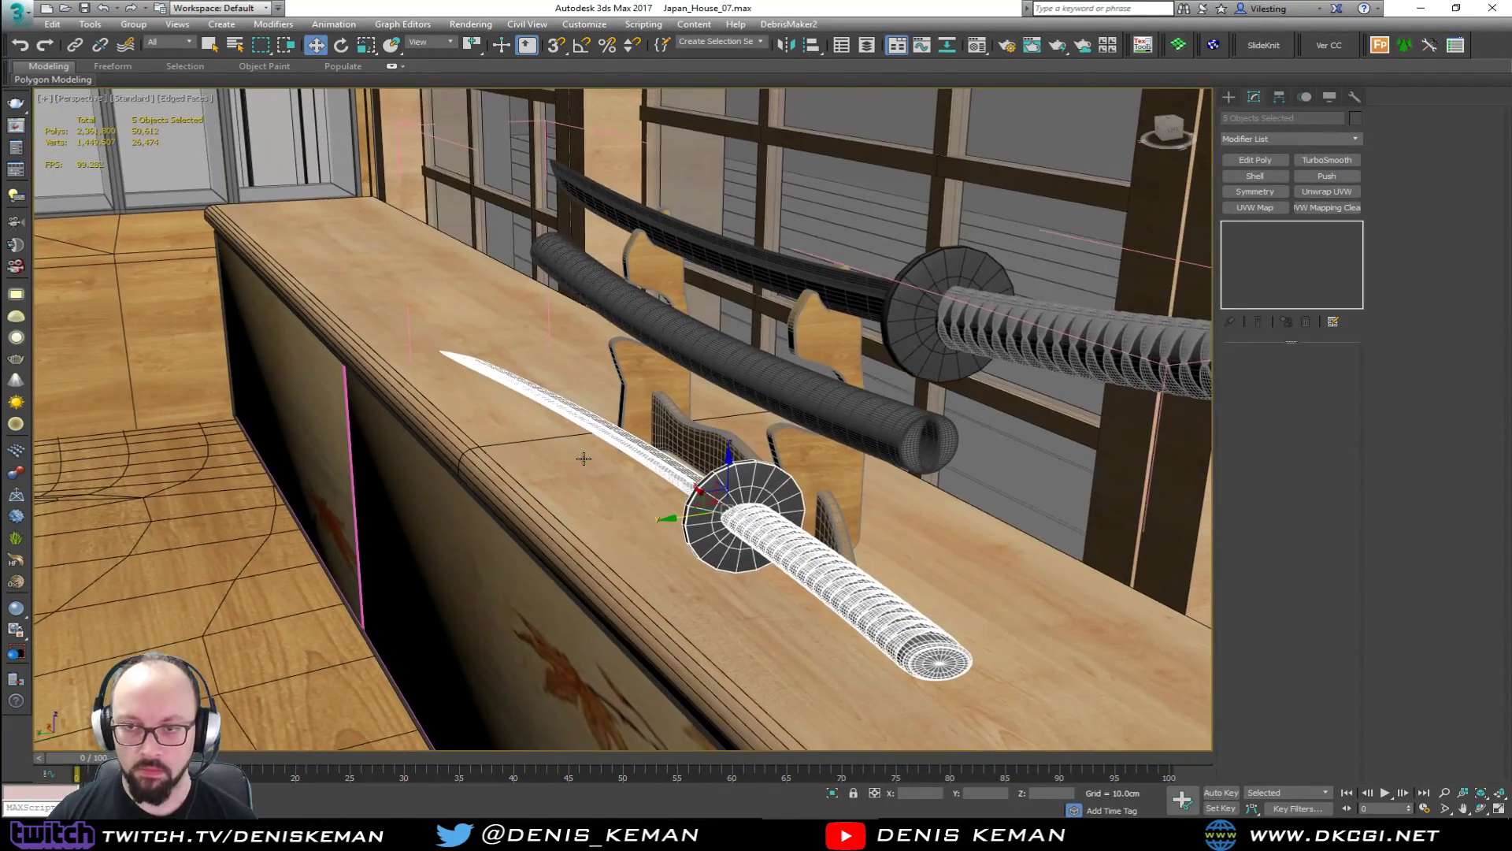
Clone the scabbard to the cabinet top in front of the lying sword and rotate it slightly.
click(746, 374)
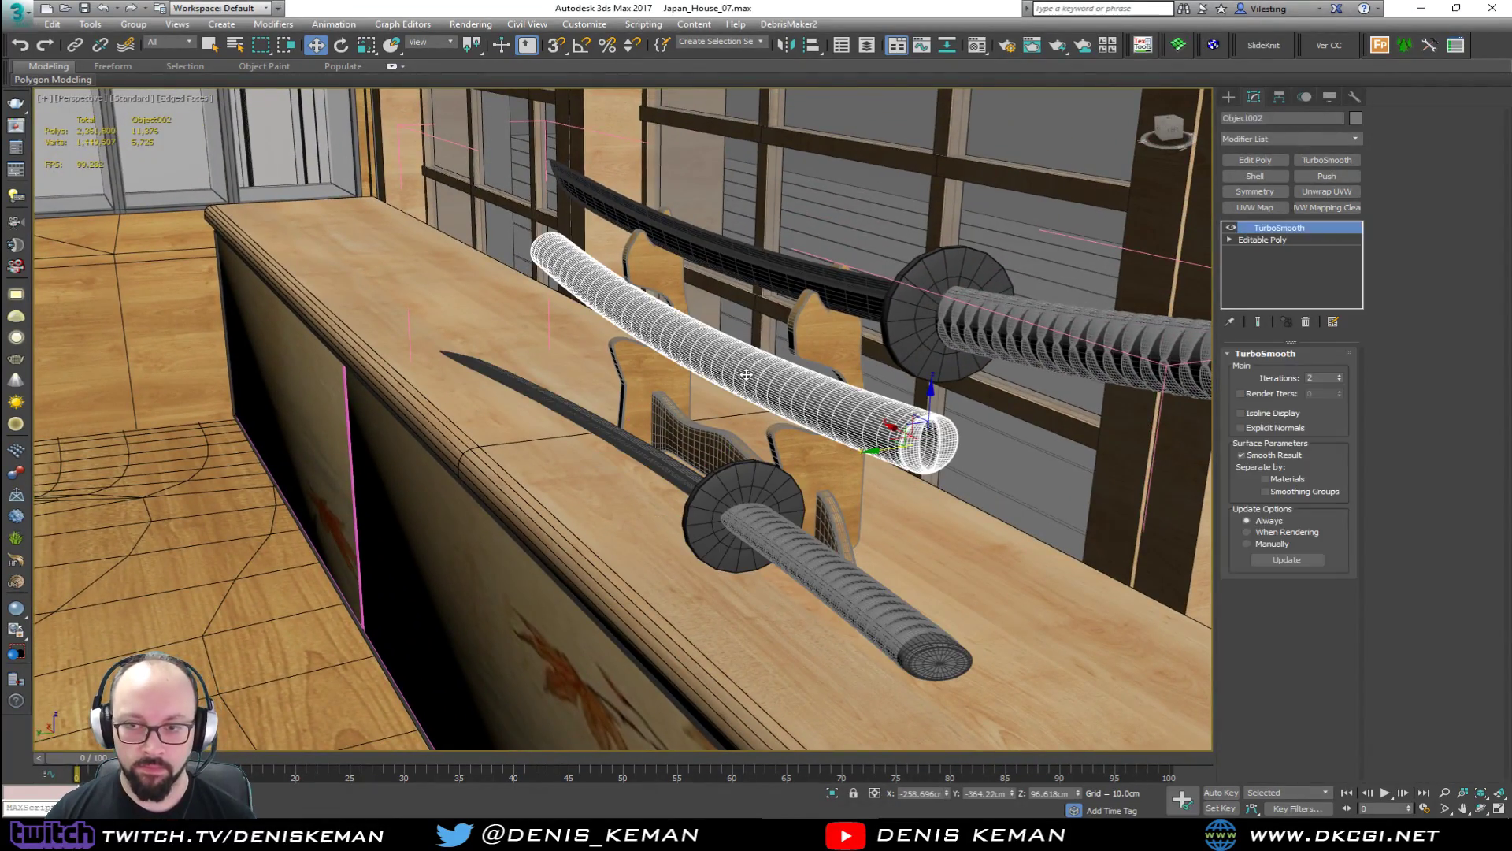
mouse_move(910, 424)
shift+mouse_down()
mouse_move(858, 436)
mouse_move(784, 512)
mouse_move(756, 547)
mouse_move(771, 596)
mouse_move(743, 605)
shift+mouse_up()
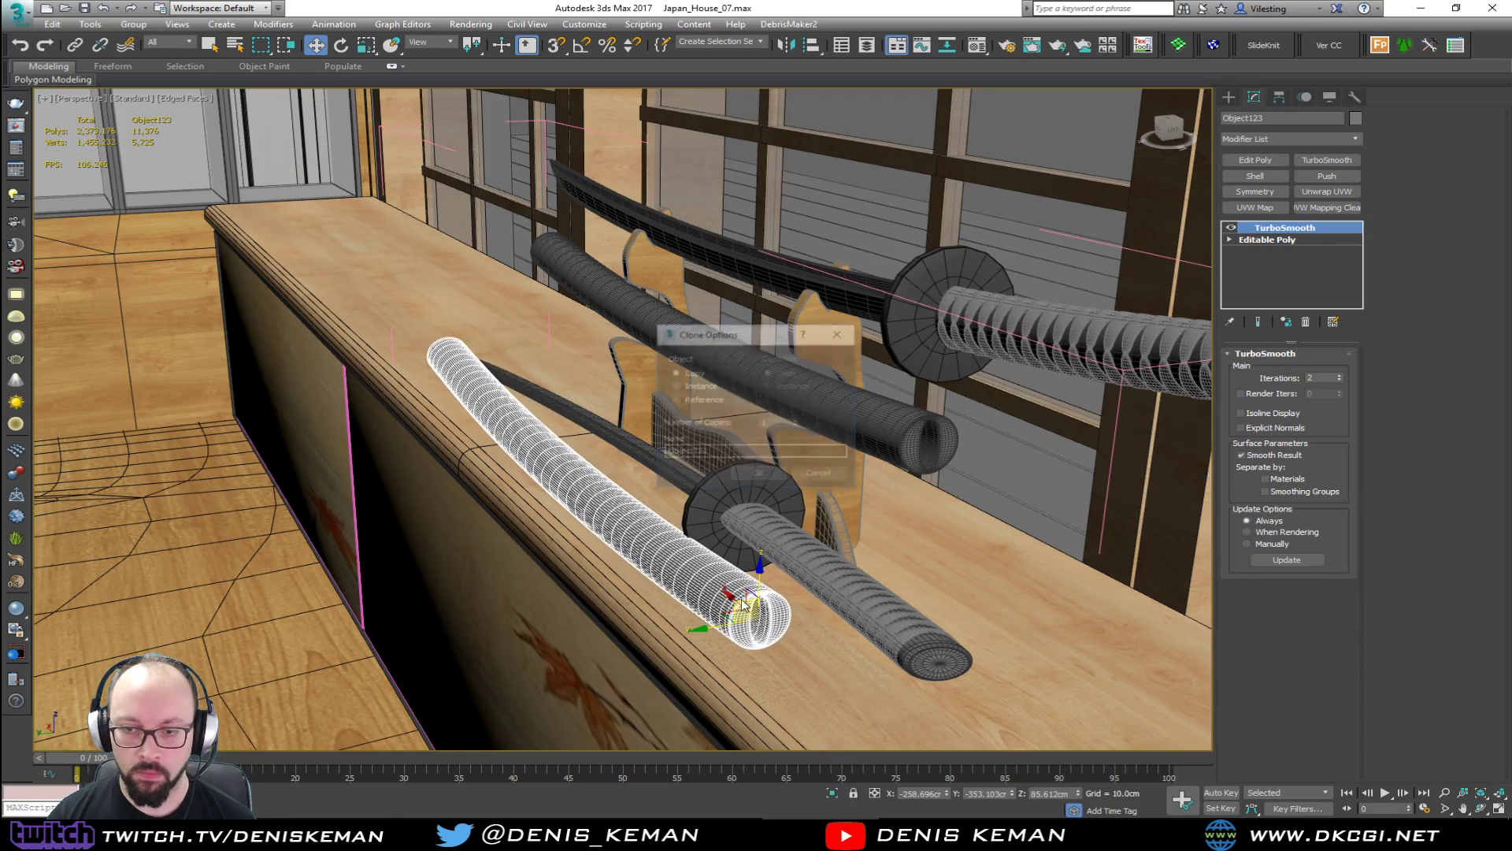
click(759, 474)
mouse_move(770, 477)
alt+middle_down()
mouse_move(934, 431)
mouse_move(892, 421)
alt+middle_up()
key(e)
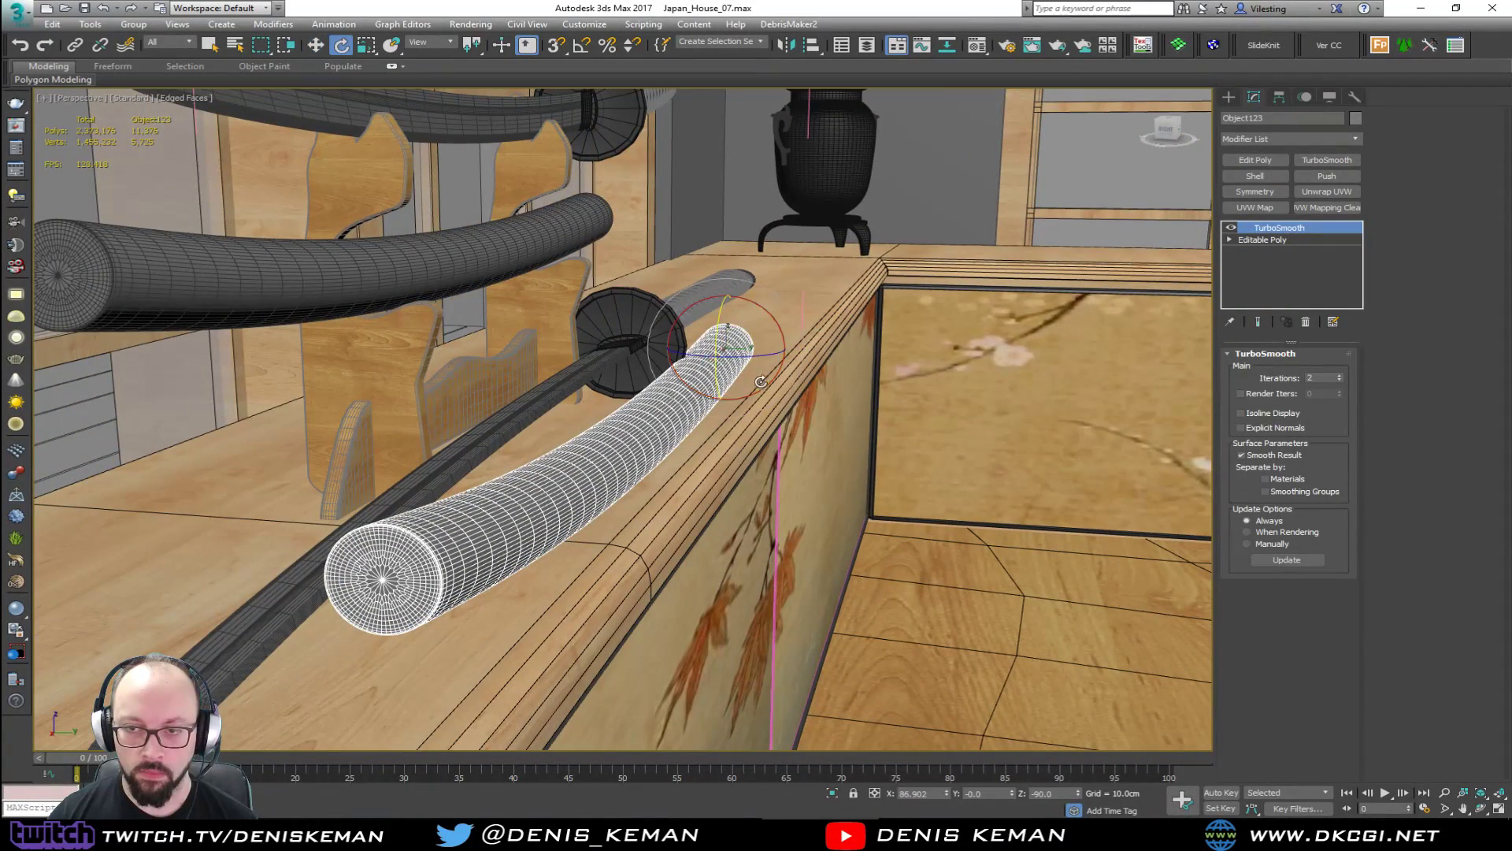
drag(763, 359, 781, 352)
key(w)
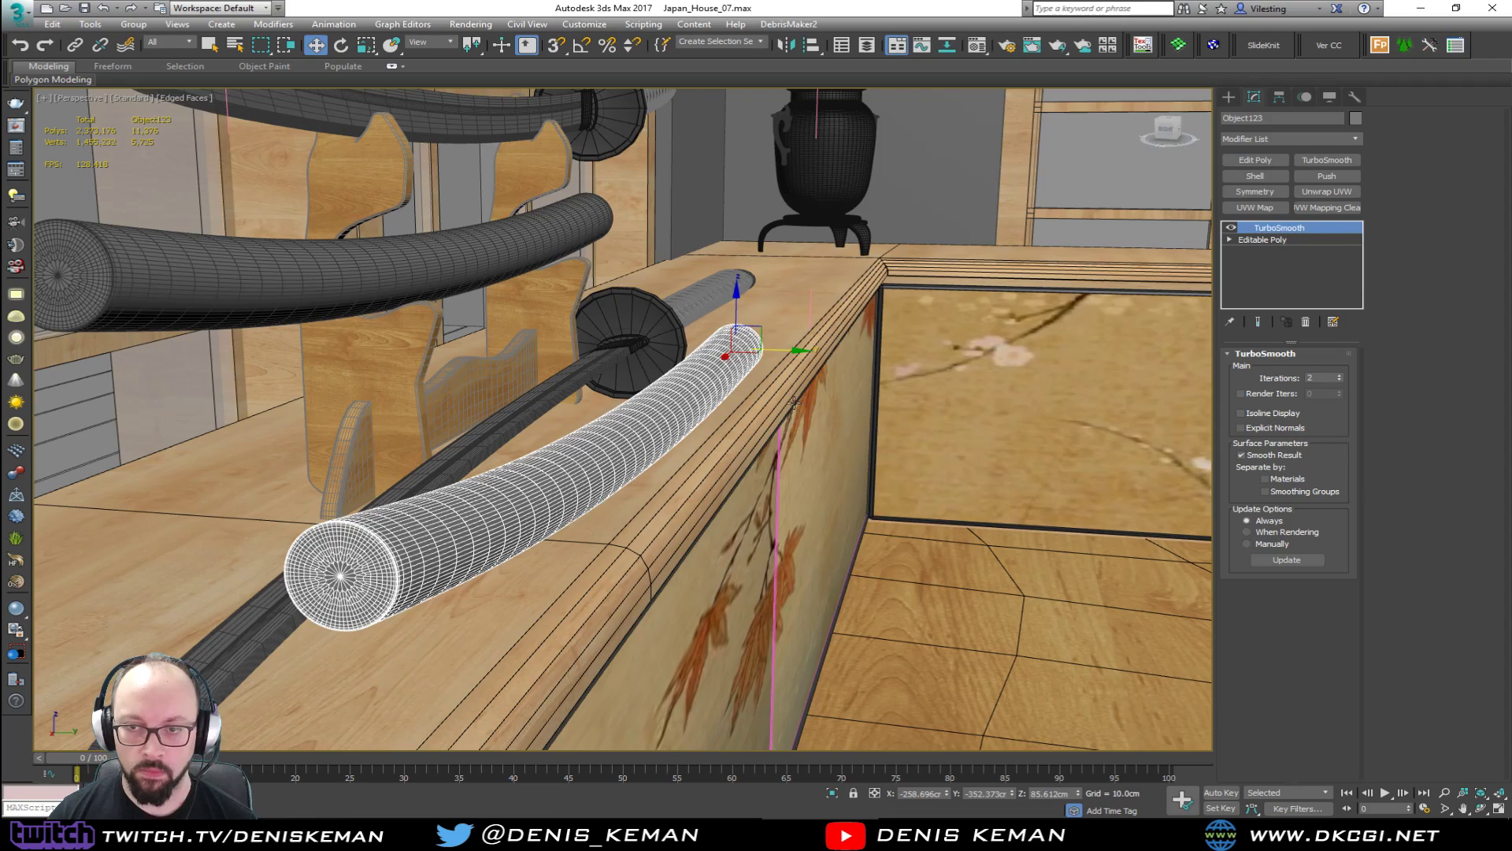
Hide the edged faces and examine the lying sword and scabbard on the cabinet, from across the room and closer.
click(891, 432)
key(F4)
scroll(890, 431, down, 3)
alt+middle_drag(888, 427, 768, 441)
scroll(767, 441, down, 3)
scroll(709, 284, down, 5)
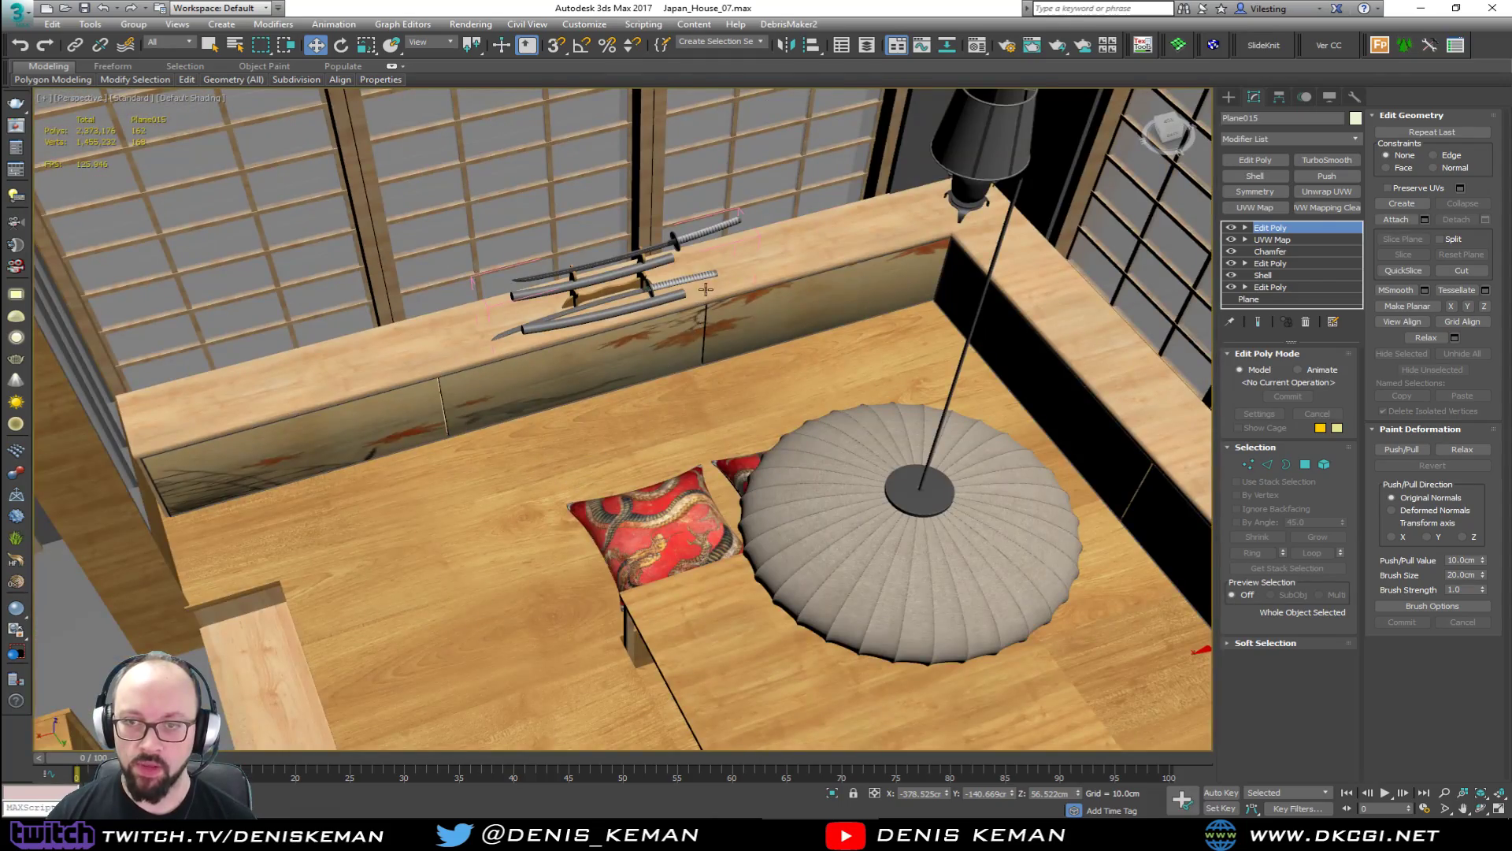
click(680, 280)
key(z)
alt+middle_drag(685, 280, 752, 408)
scroll(602, 285, down, 5)
scroll(603, 278, down, 4)
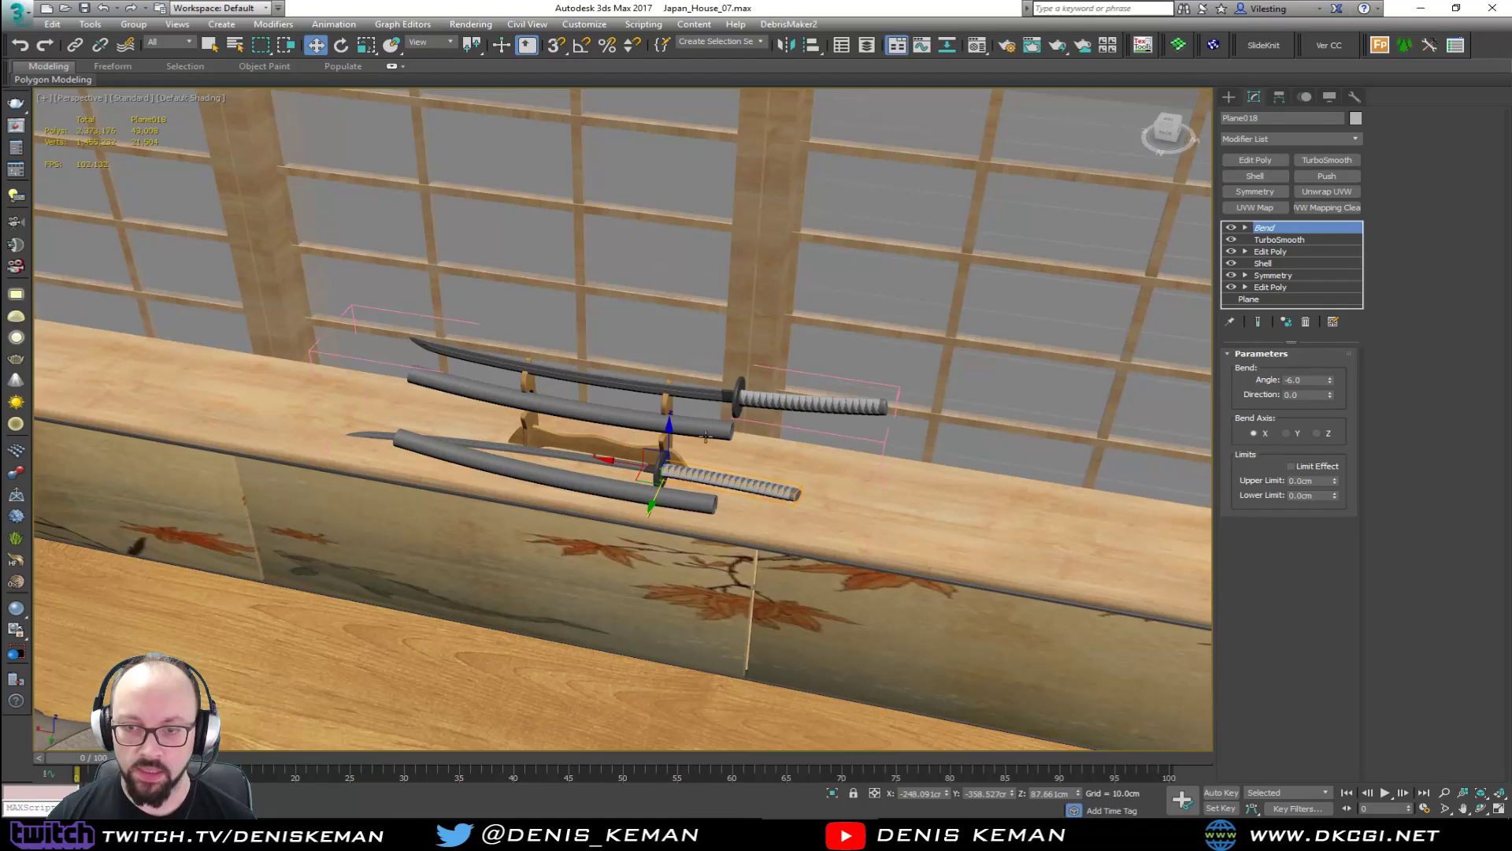
Show edged faces, select the stand's two supports and base board, and copy them to the empty far end of the cabinet.
key(F4)
click(662, 440)
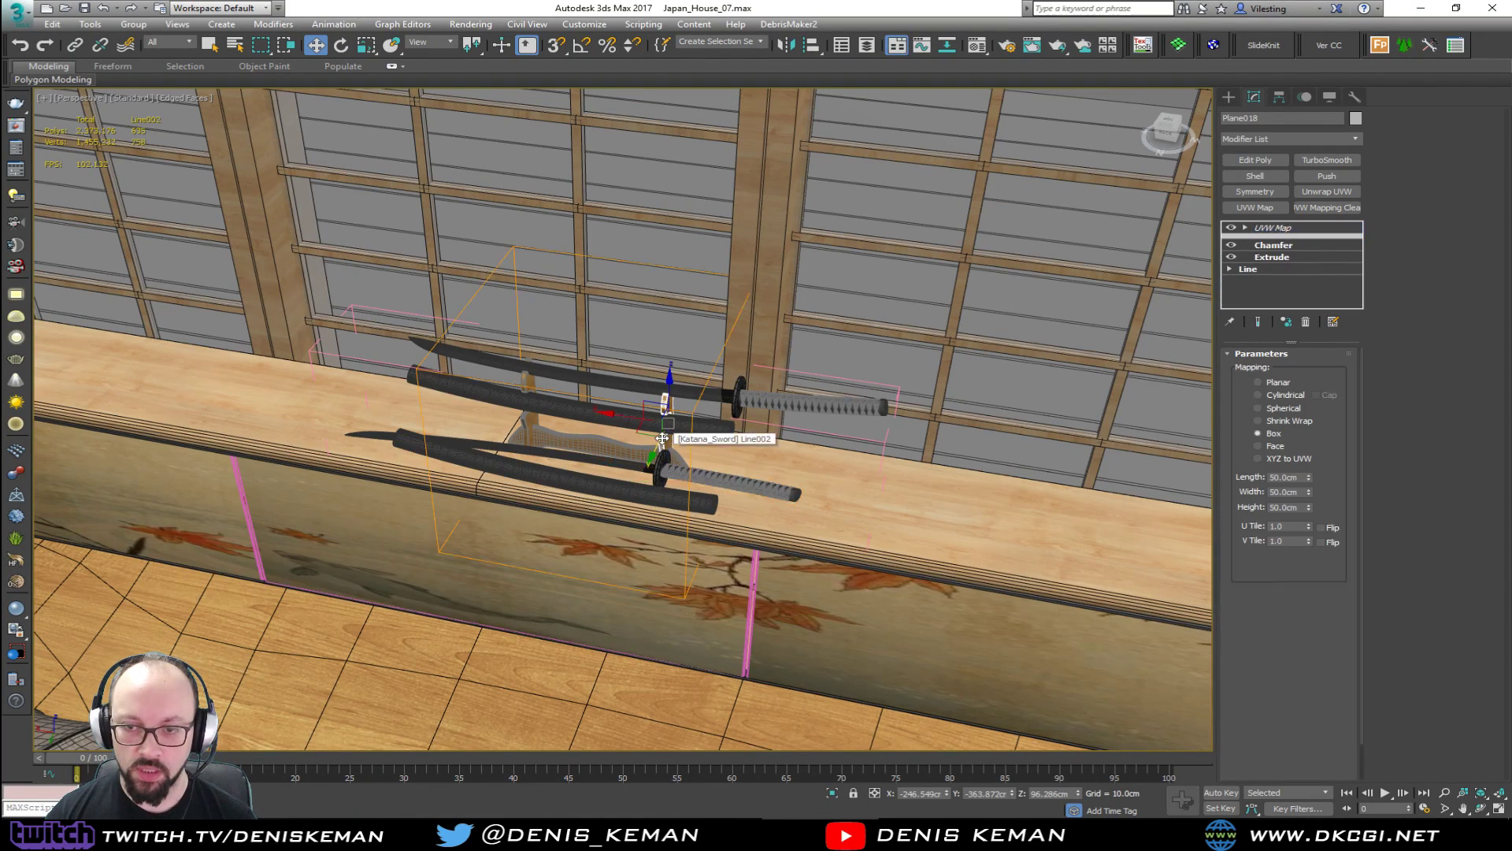
scroll(658, 438, up, 4)
ctrl+click(631, 455)
ctrl+click(384, 400)
middle_drag(383, 391, 799, 448)
scroll(794, 428, down, 2)
scroll(799, 448, down, 2)
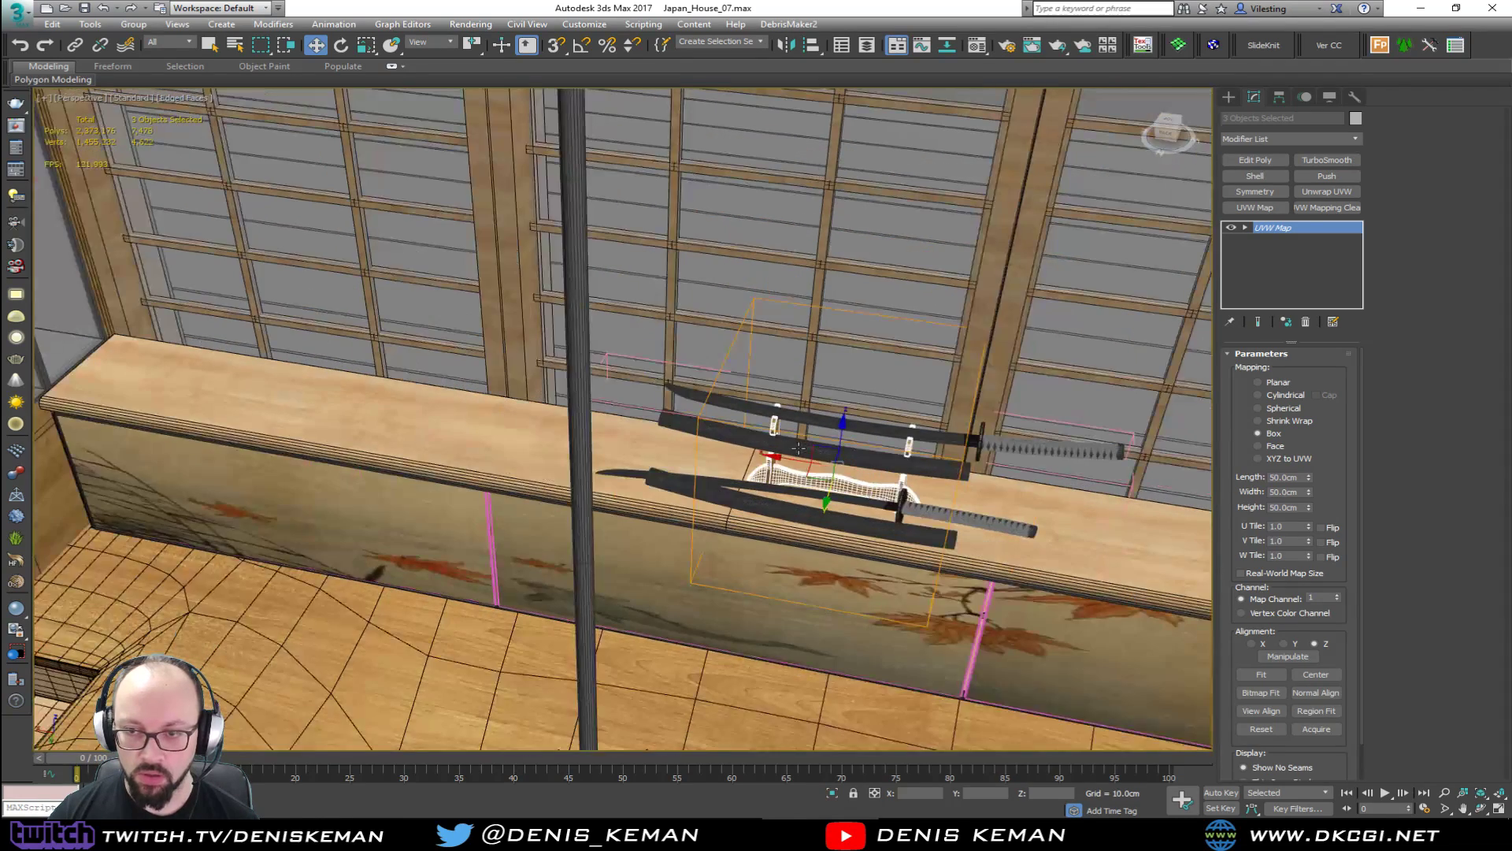
shift+drag(797, 458, 352, 399)
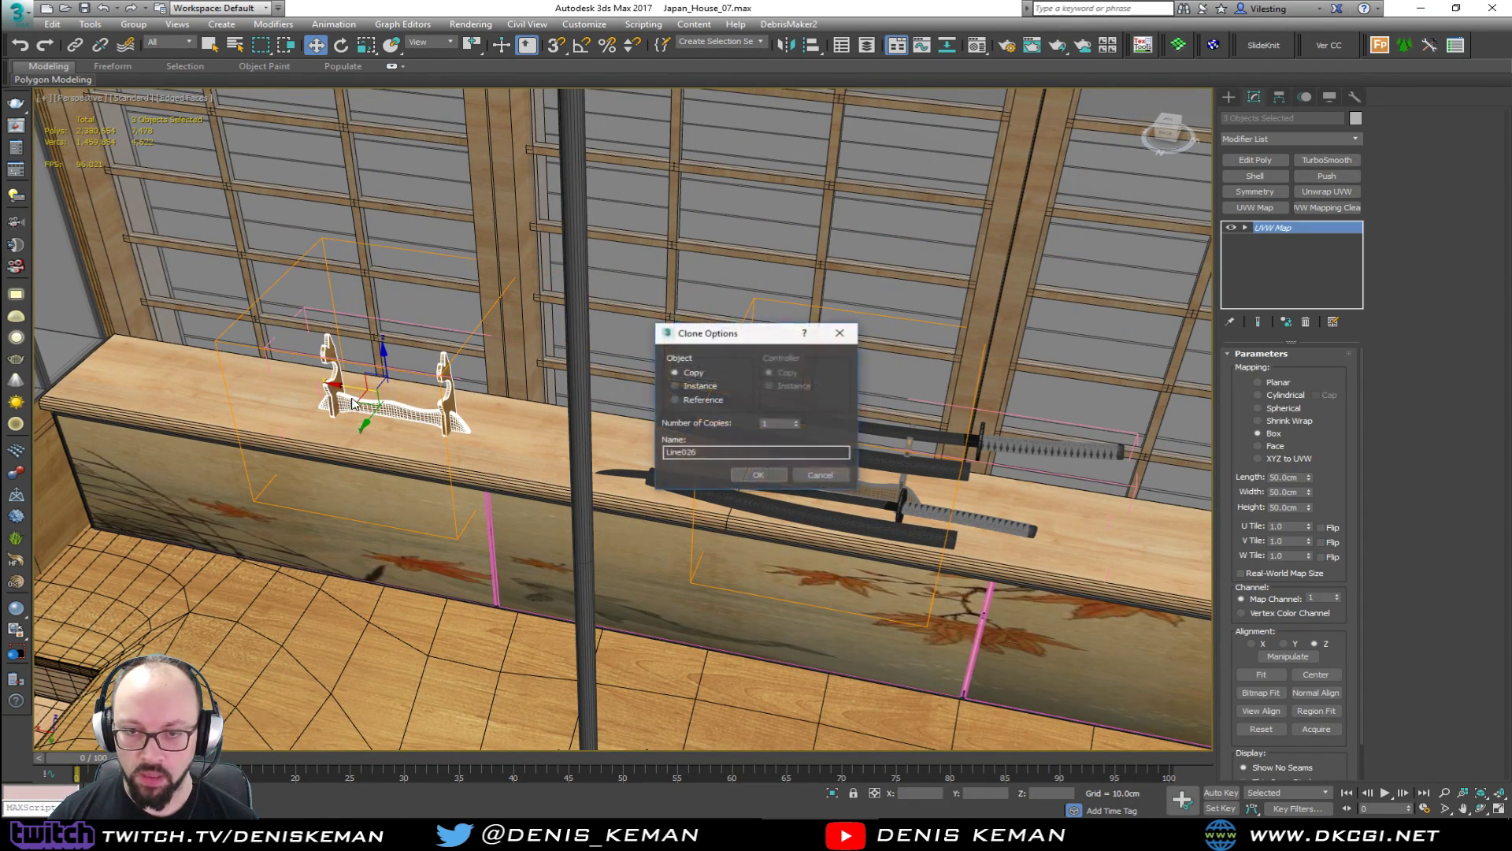
click(777, 473)
Move the lying sword and scabbard in front of the copied stand, and add the stand parts to the selection.
click(844, 498)
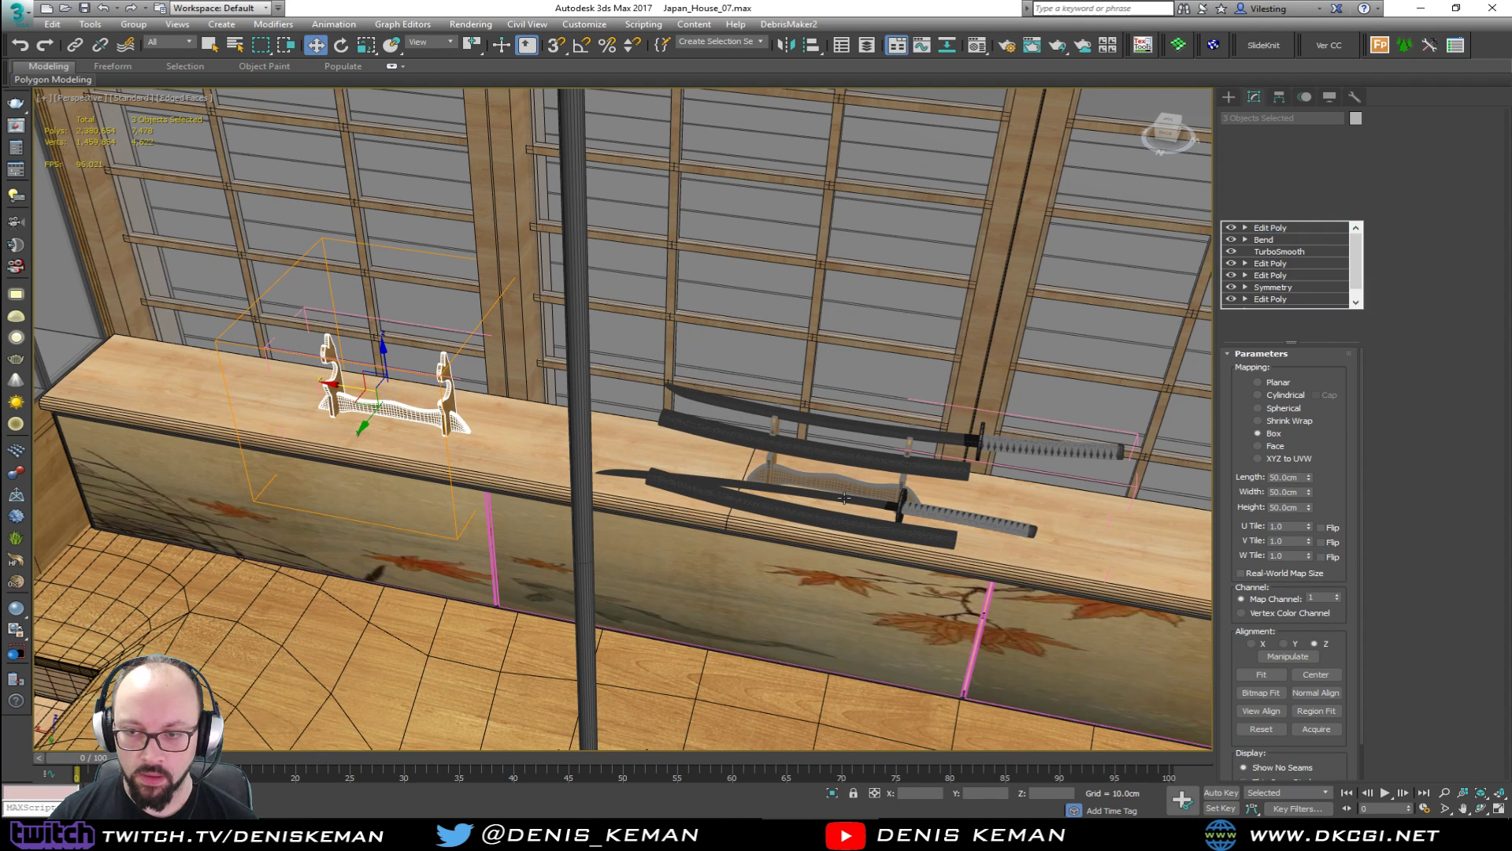
scroll(881, 502, up, 5)
ctrl+click(893, 512)
ctrl+click(934, 513)
ctrl+click(948, 523)
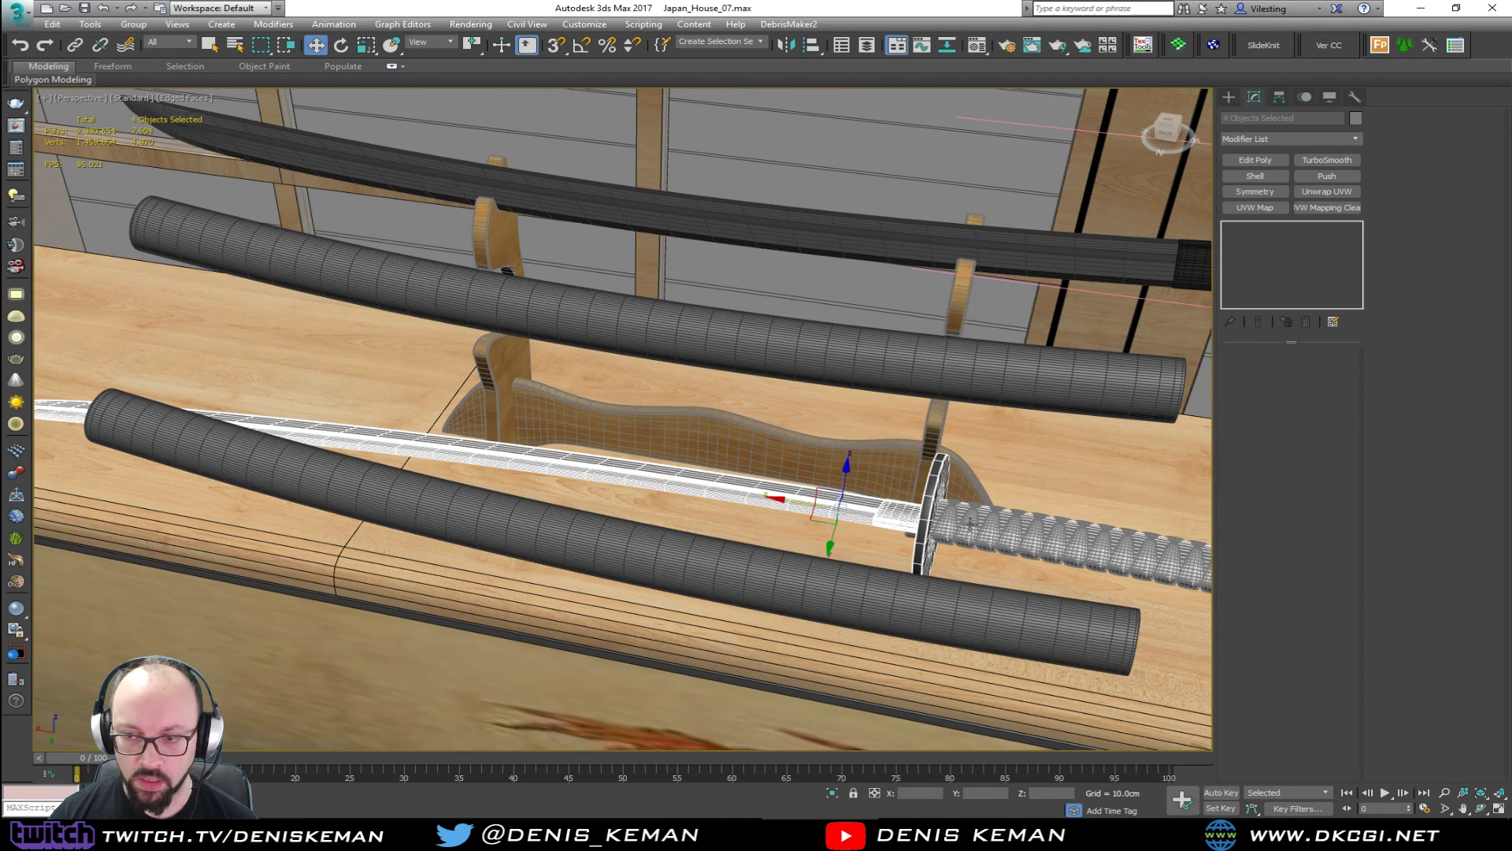
ctrl+click(949, 523)
ctrl+click(904, 592)
scroll(883, 501, down, 6)
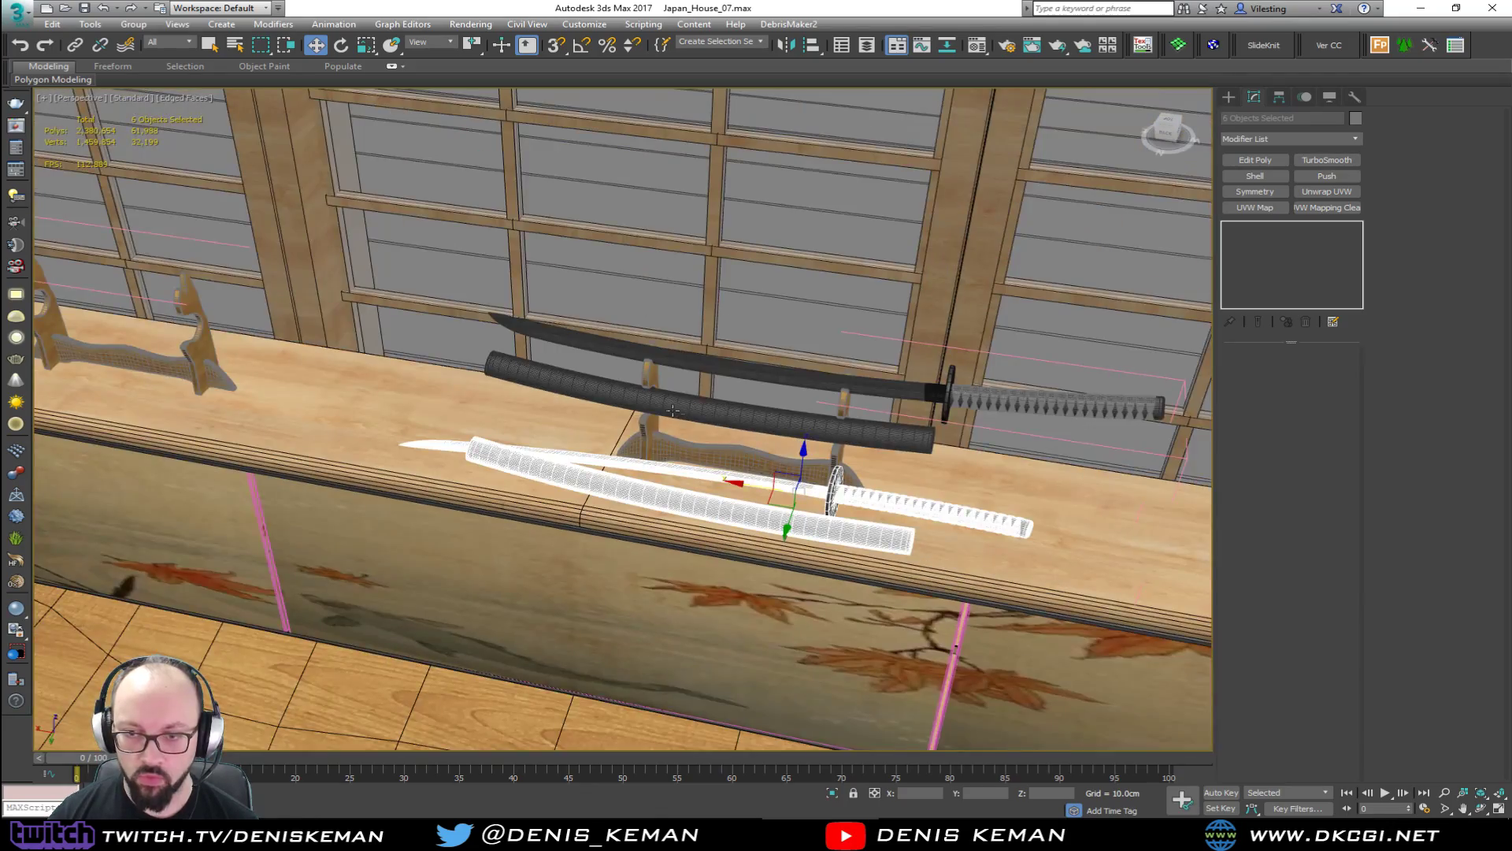
drag(916, 512, 328, 431)
alt+middle_drag(327, 430, 370, 398)
ctrl+click(301, 421)
ctrl+click(311, 404)
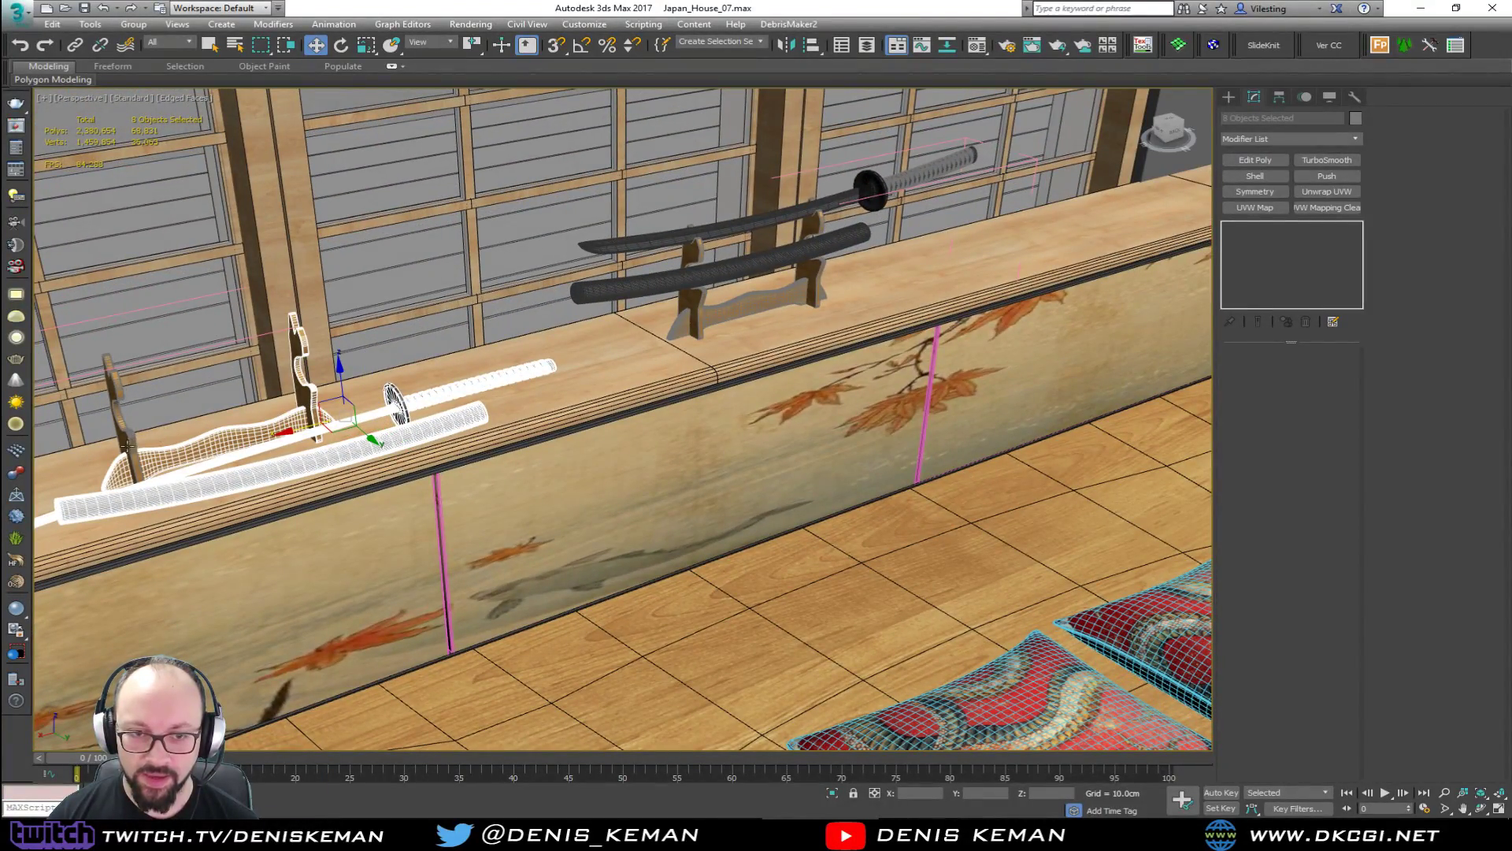
Close the Katana_Sword group, shift it along the cabinet top and deselect it.
click(706, 293)
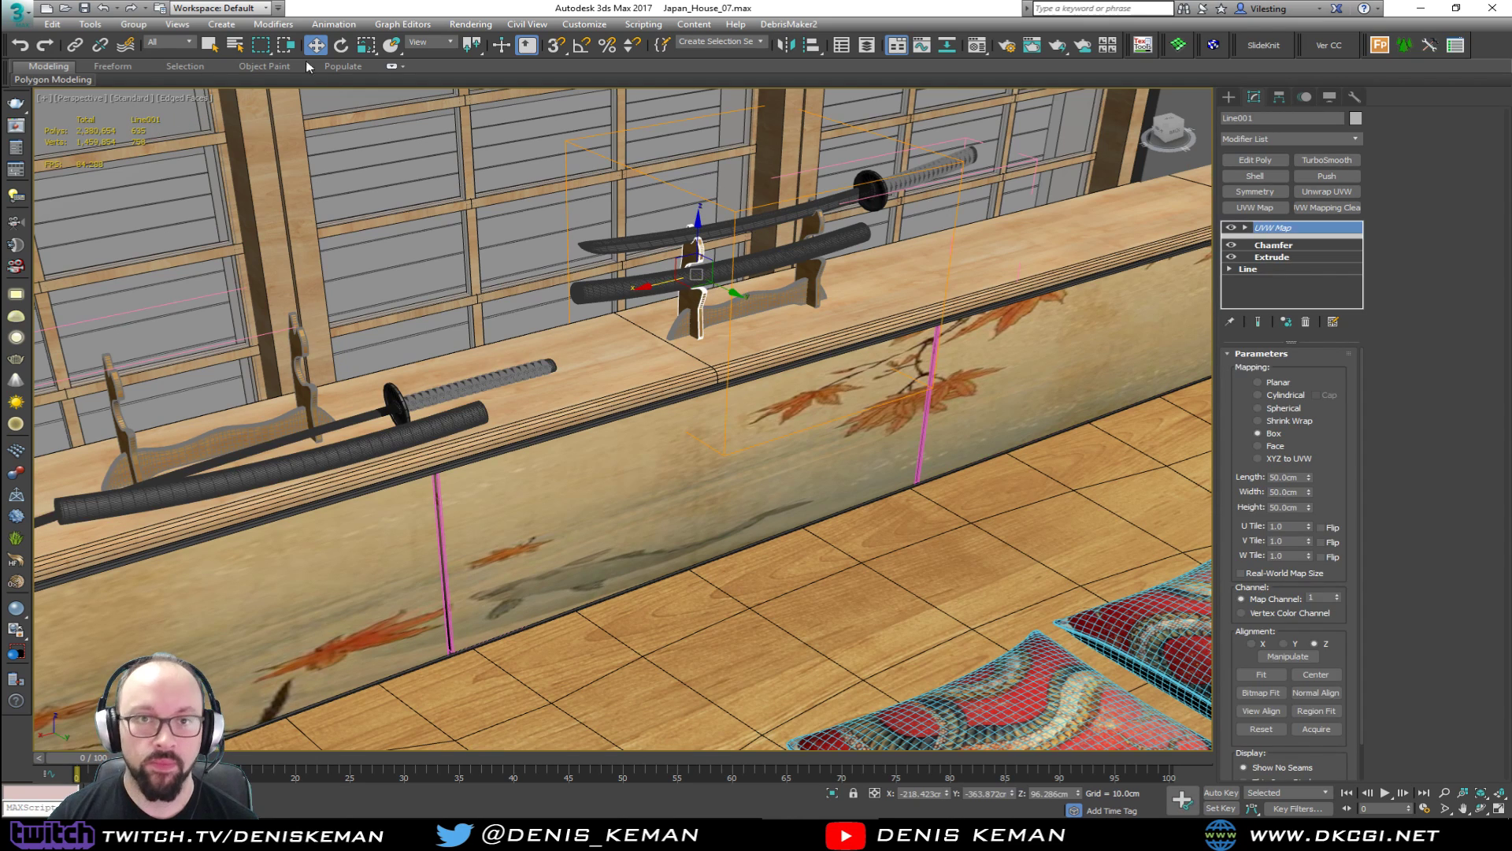
click(133, 24)
click(160, 106)
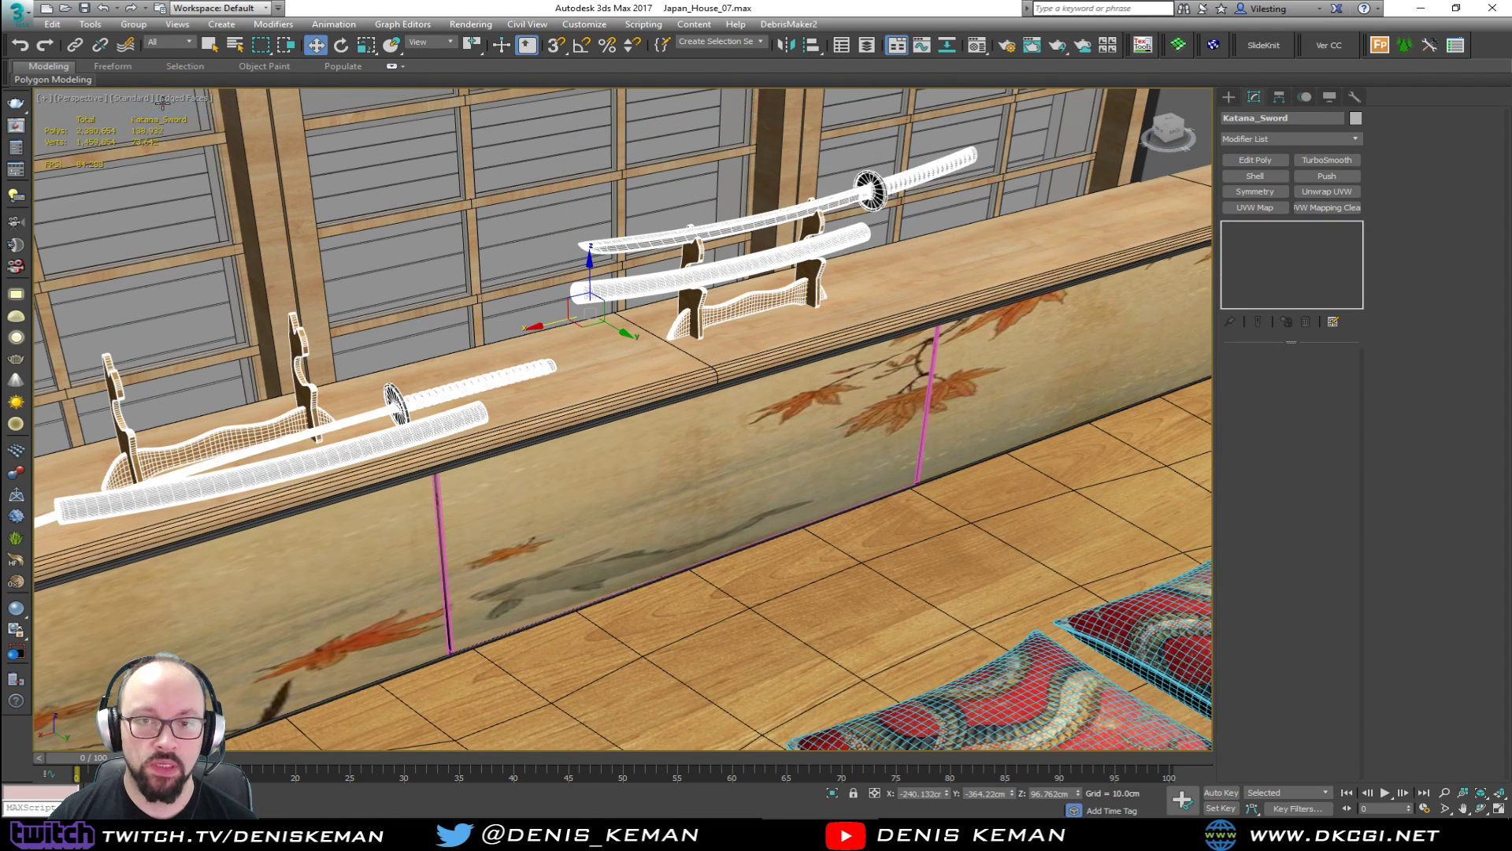
drag(585, 307, 739, 279)
middle_drag(739, 280, 687, 381)
scroll(683, 339, down, 10)
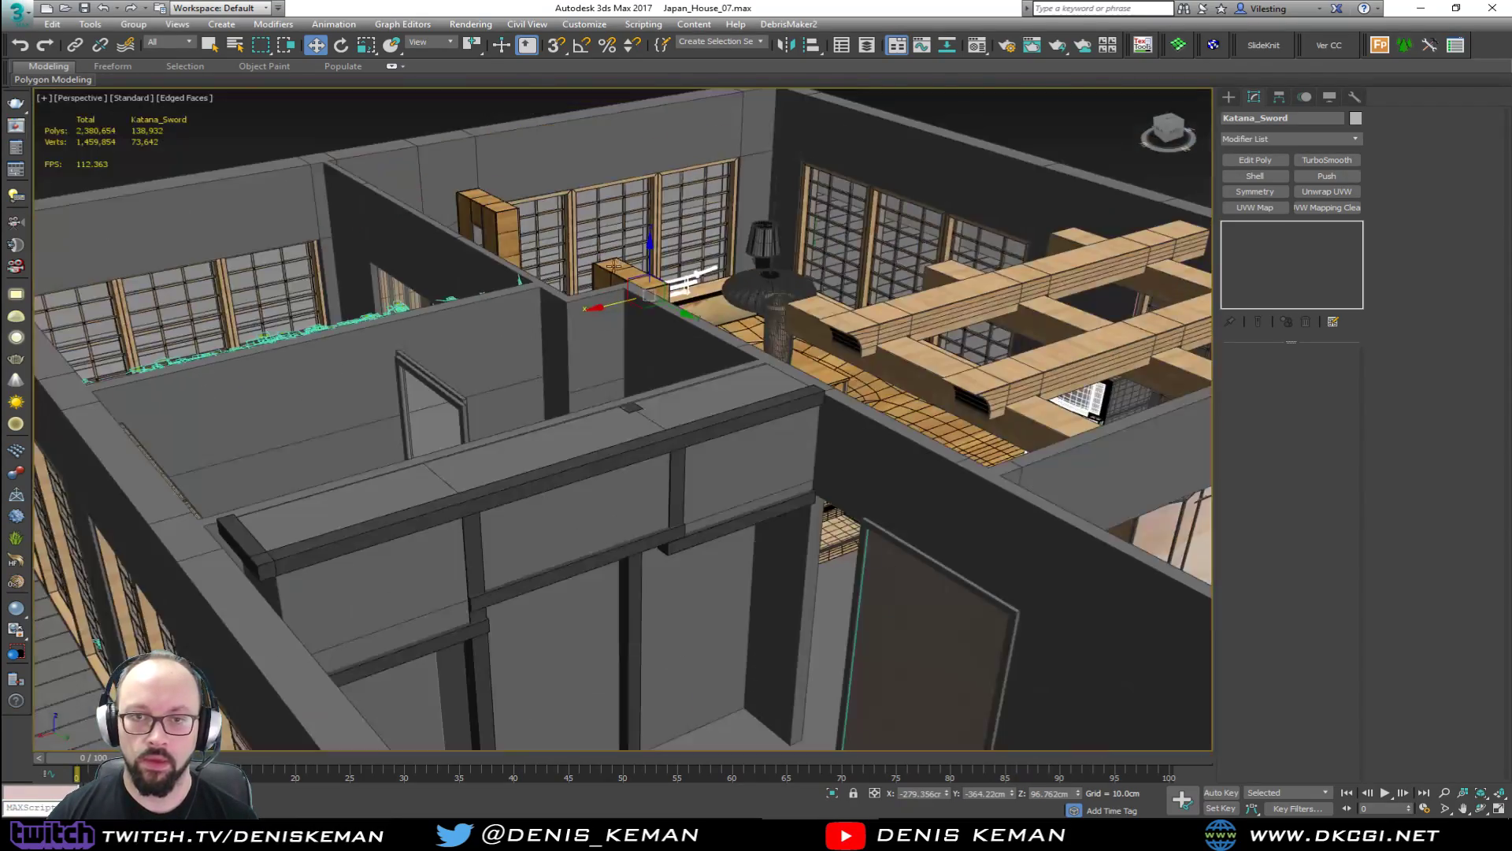
middle_drag(488, 199, 529, 349)
click(544, 197)
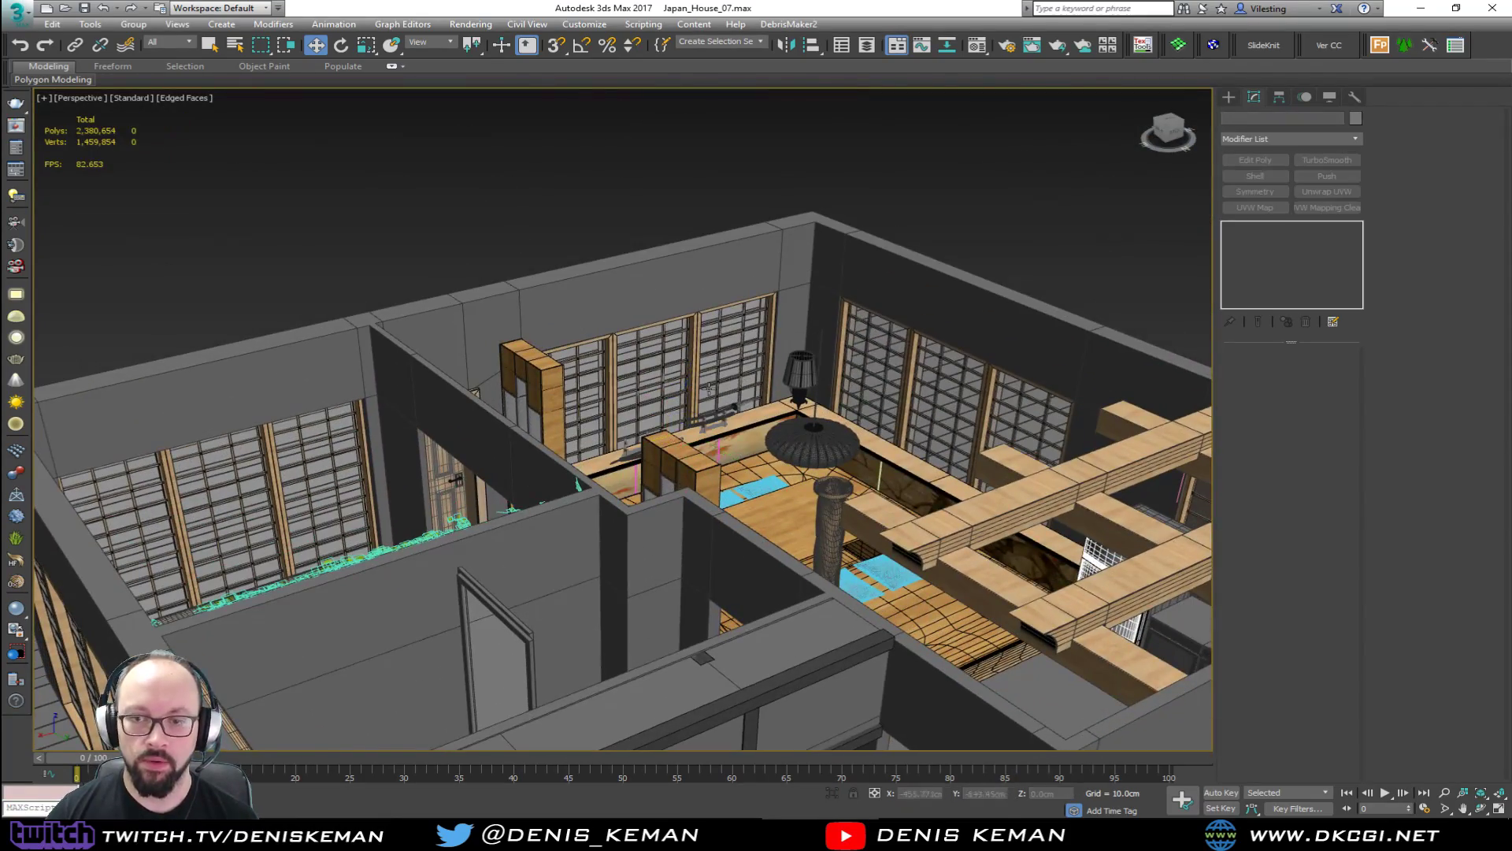
Hide the edged faces and check the placement of both katana displays along the cabinet.
scroll(740, 406, up, 8)
key(F4)
mouse_move(723, 399)
middle_down()
mouse_move(805, 430)
mouse_move(762, 453)
mouse_move(699, 406)
mouse_move(790, 415)
middle_up()
scroll(749, 420, down, 5)
alt+middle_drag(533, 460, 689, 372)
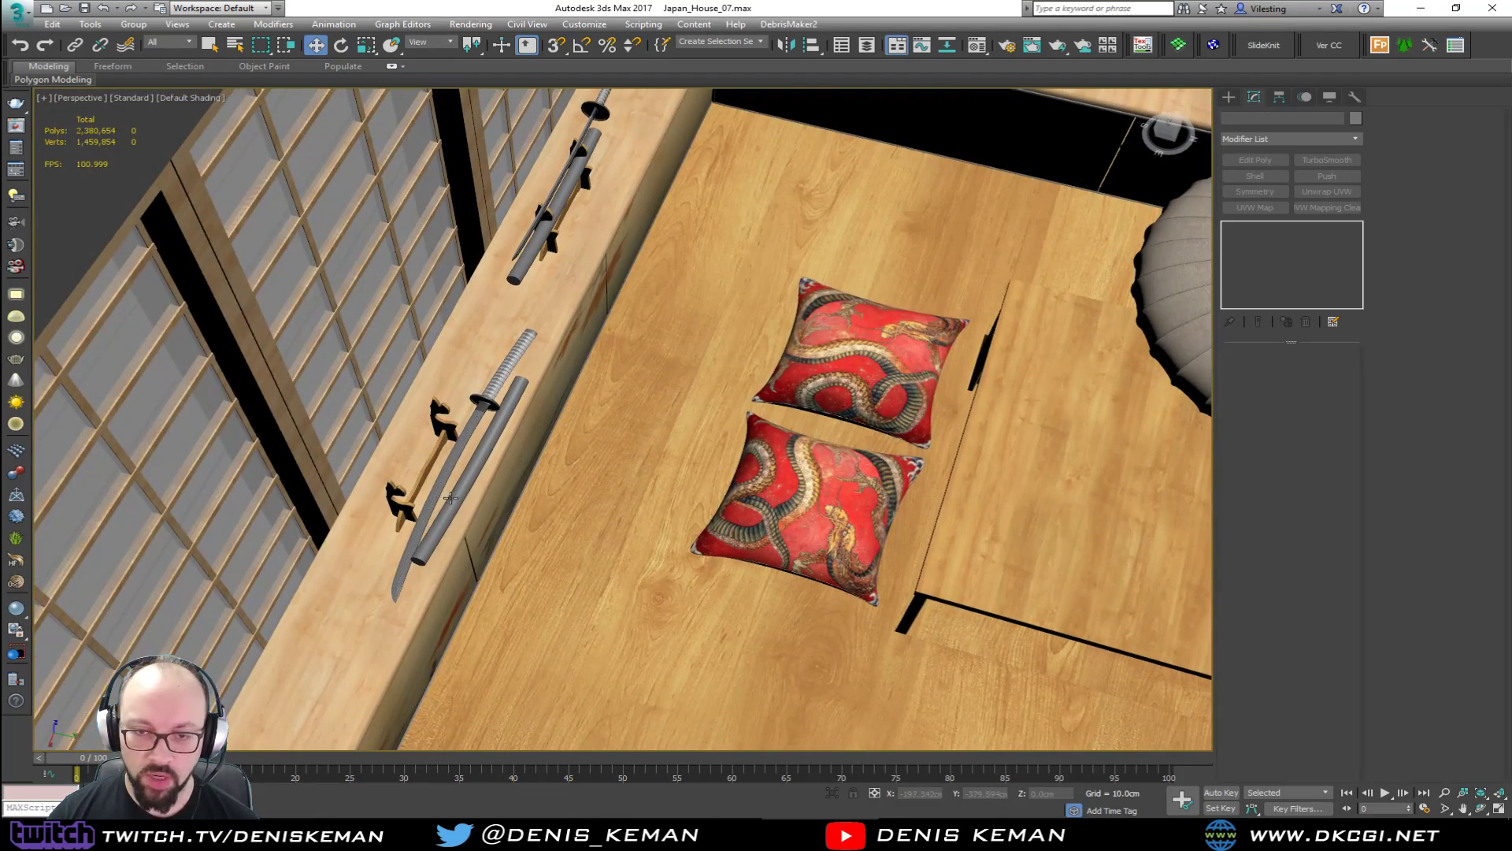
scroll(457, 482, up, 6)
middle_drag(503, 359, 524, 445)
scroll(524, 445, down, 4)
middle_drag(583, 378, 692, 315)
click(586, 431)
scroll(586, 432, up, 3)
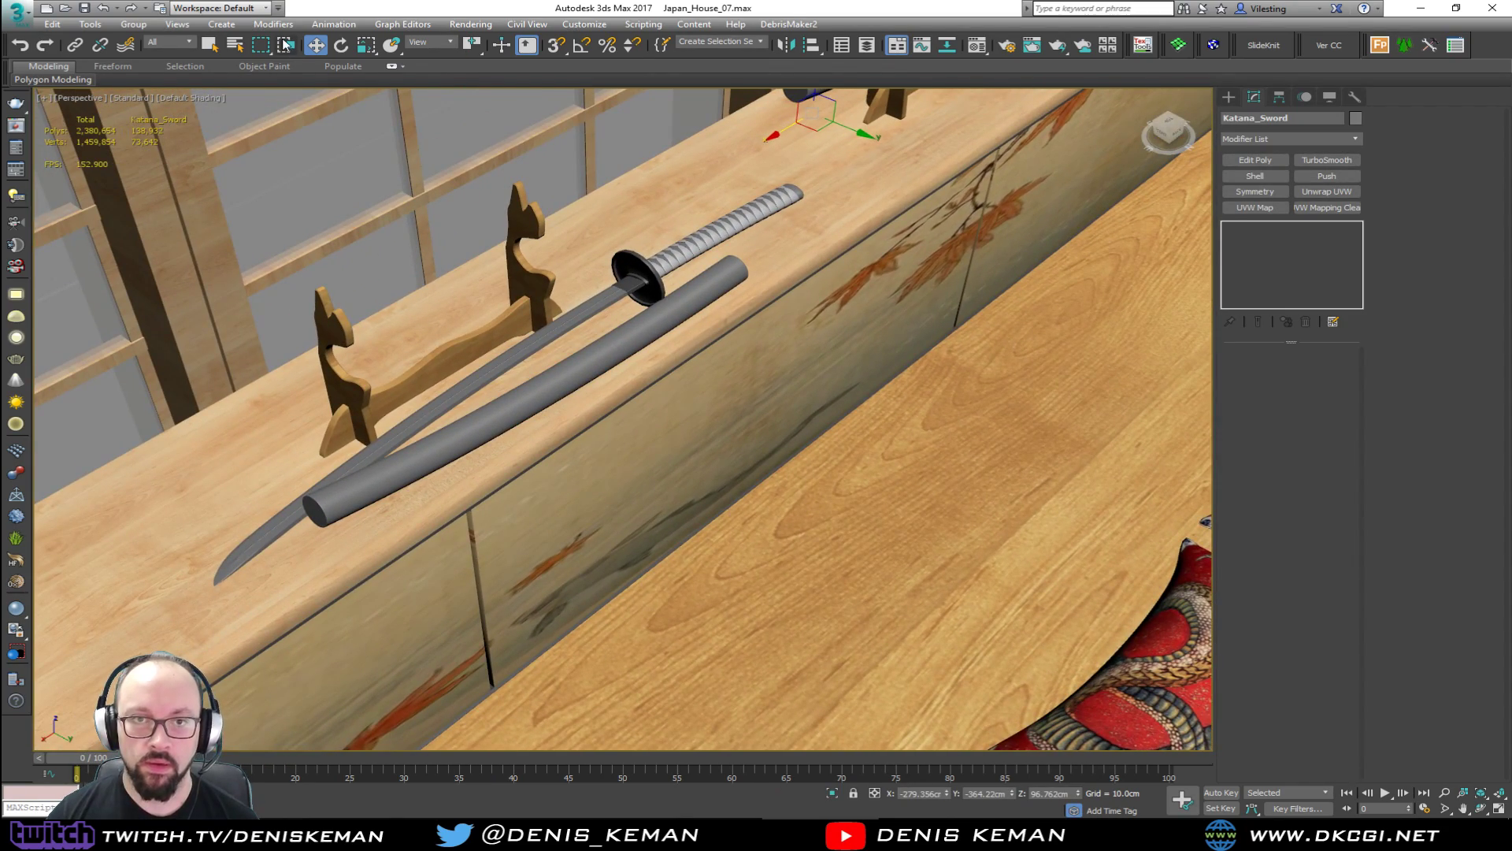
scroll(441, 214, down, 10)
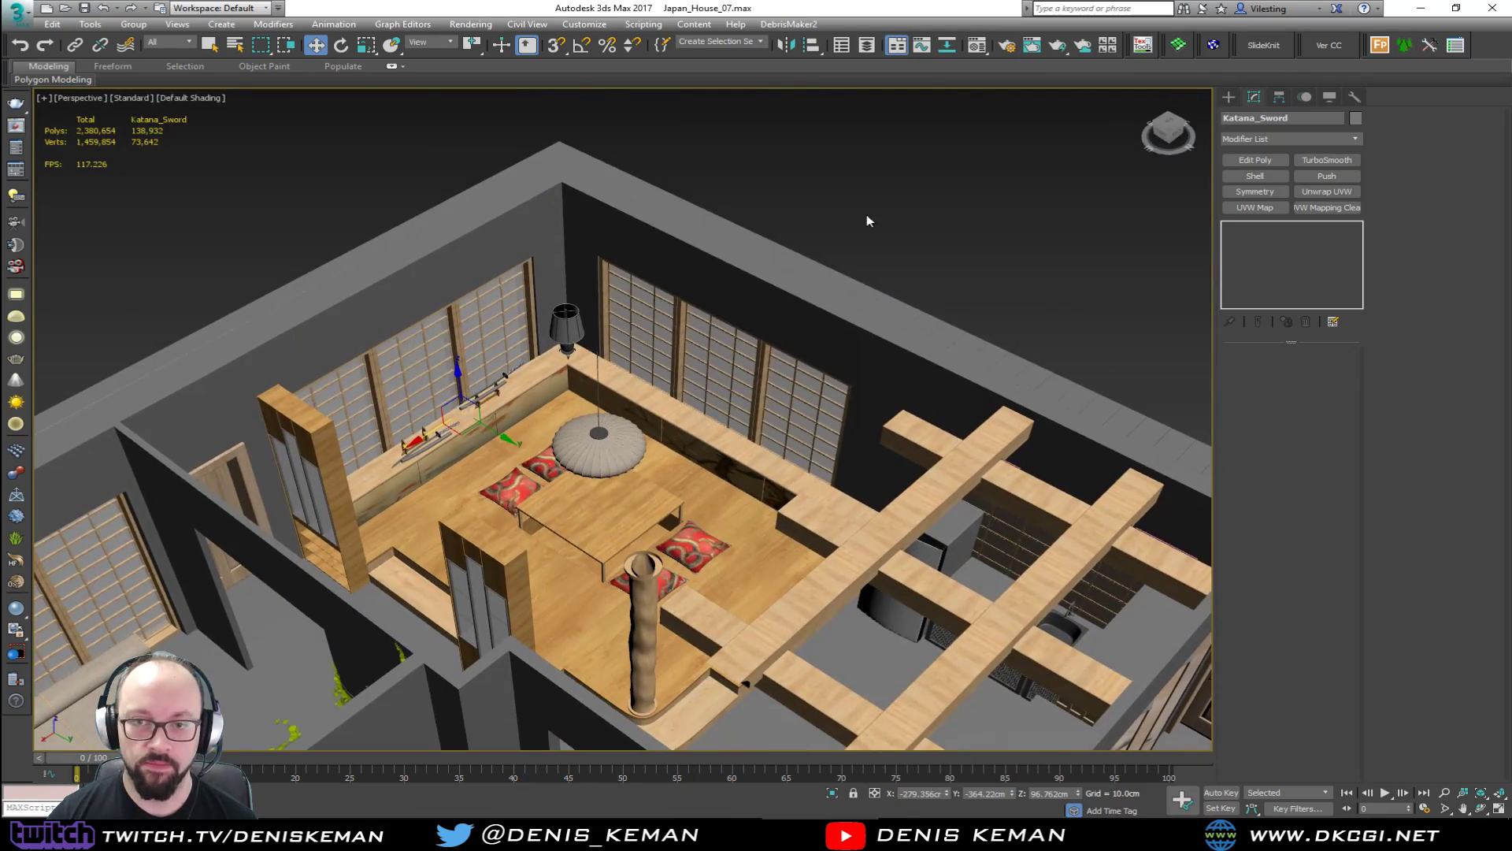
click(864, 225)
Inspect the lying katana's handle, blade and scabbard up close, with and without edged faces, and within the whole room.
alt+middle_drag(554, 391, 475, 406)
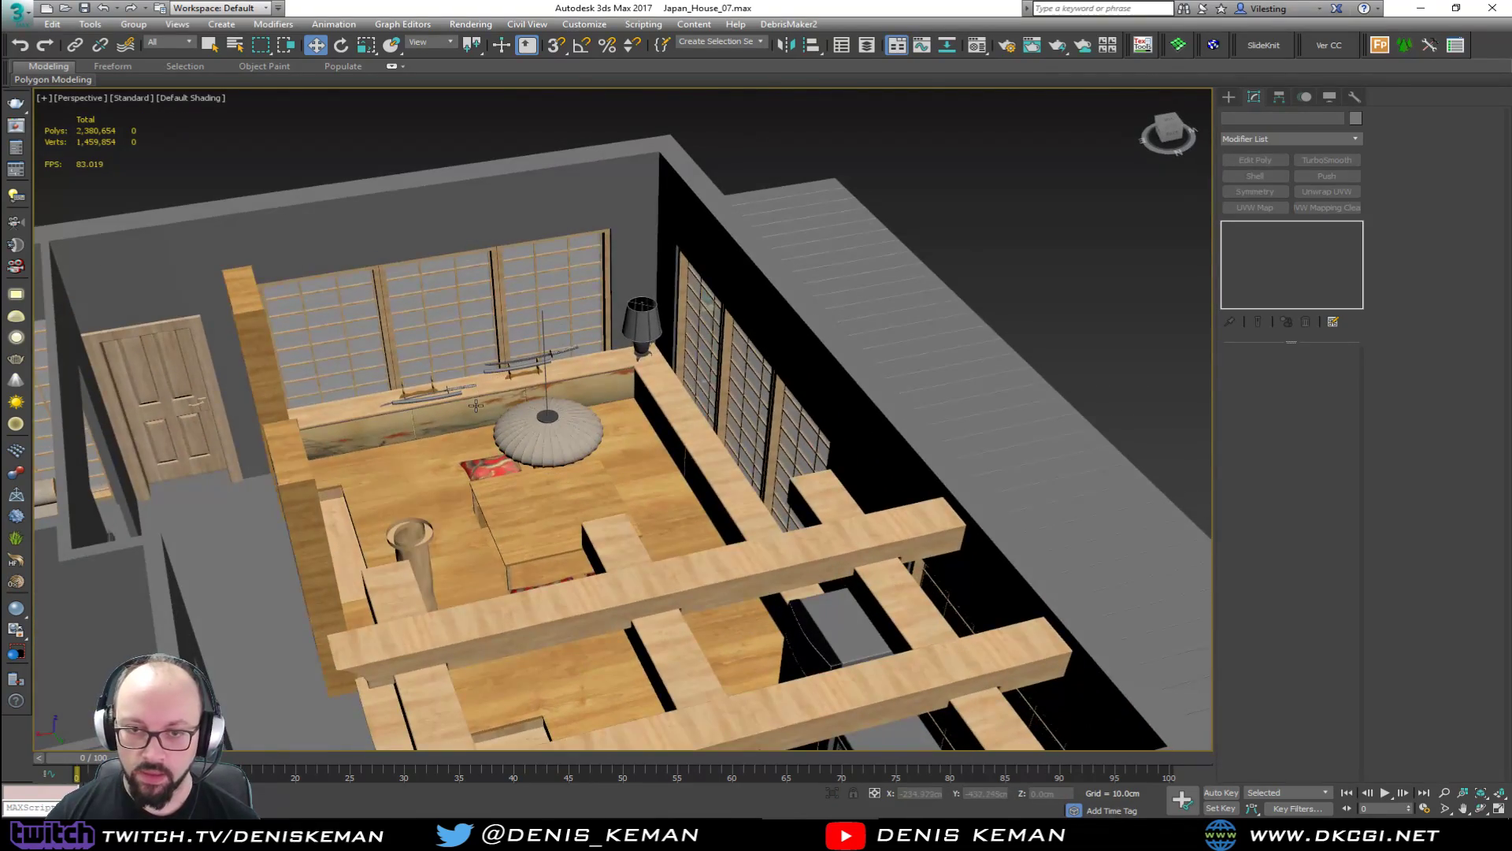
scroll(476, 405, up, 10)
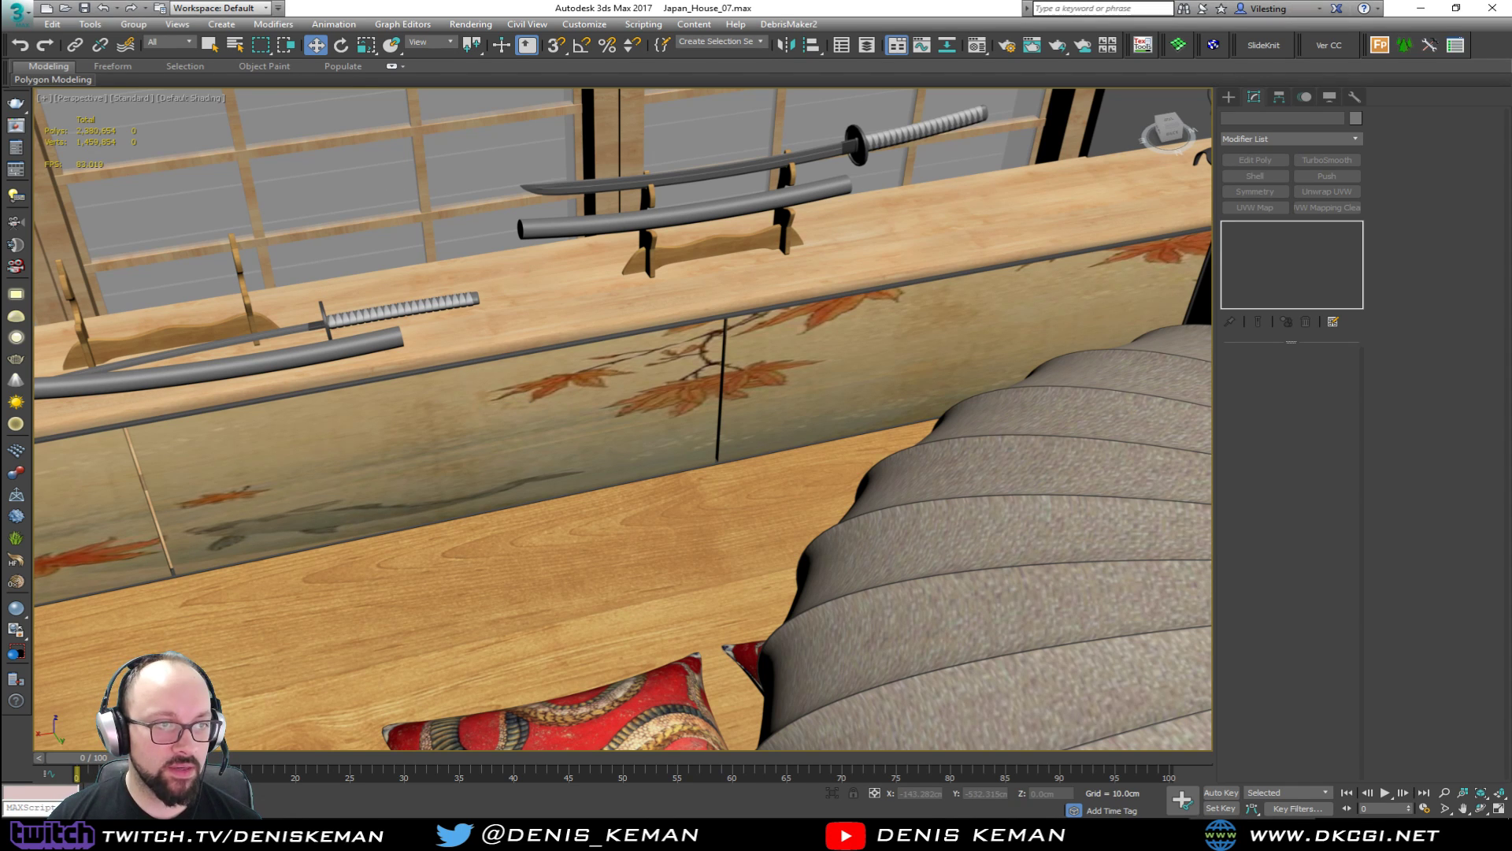
scroll(346, 350, down, 15)
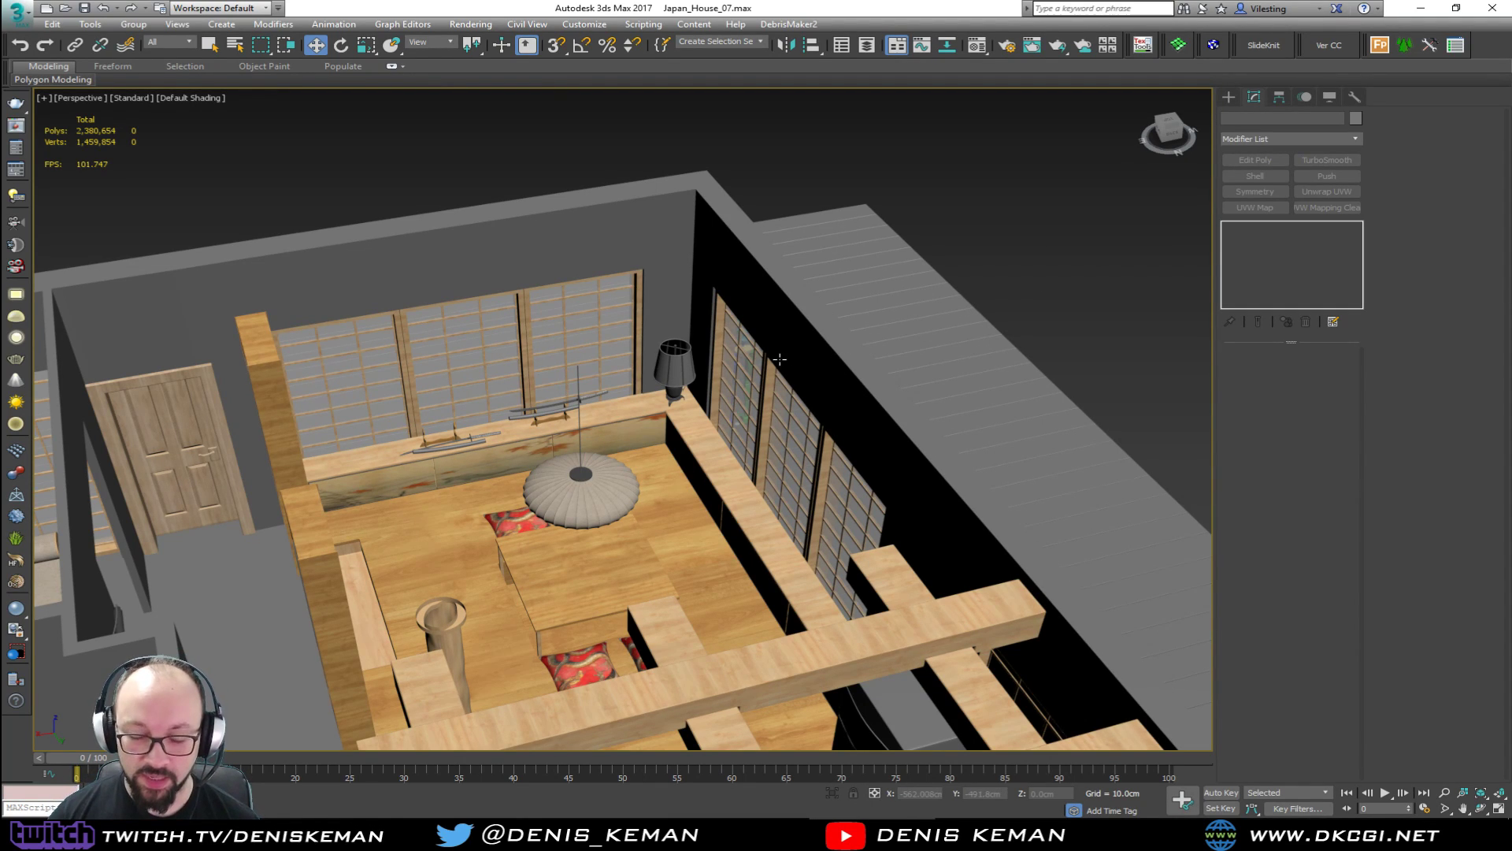
scroll(481, 436, up, 15)
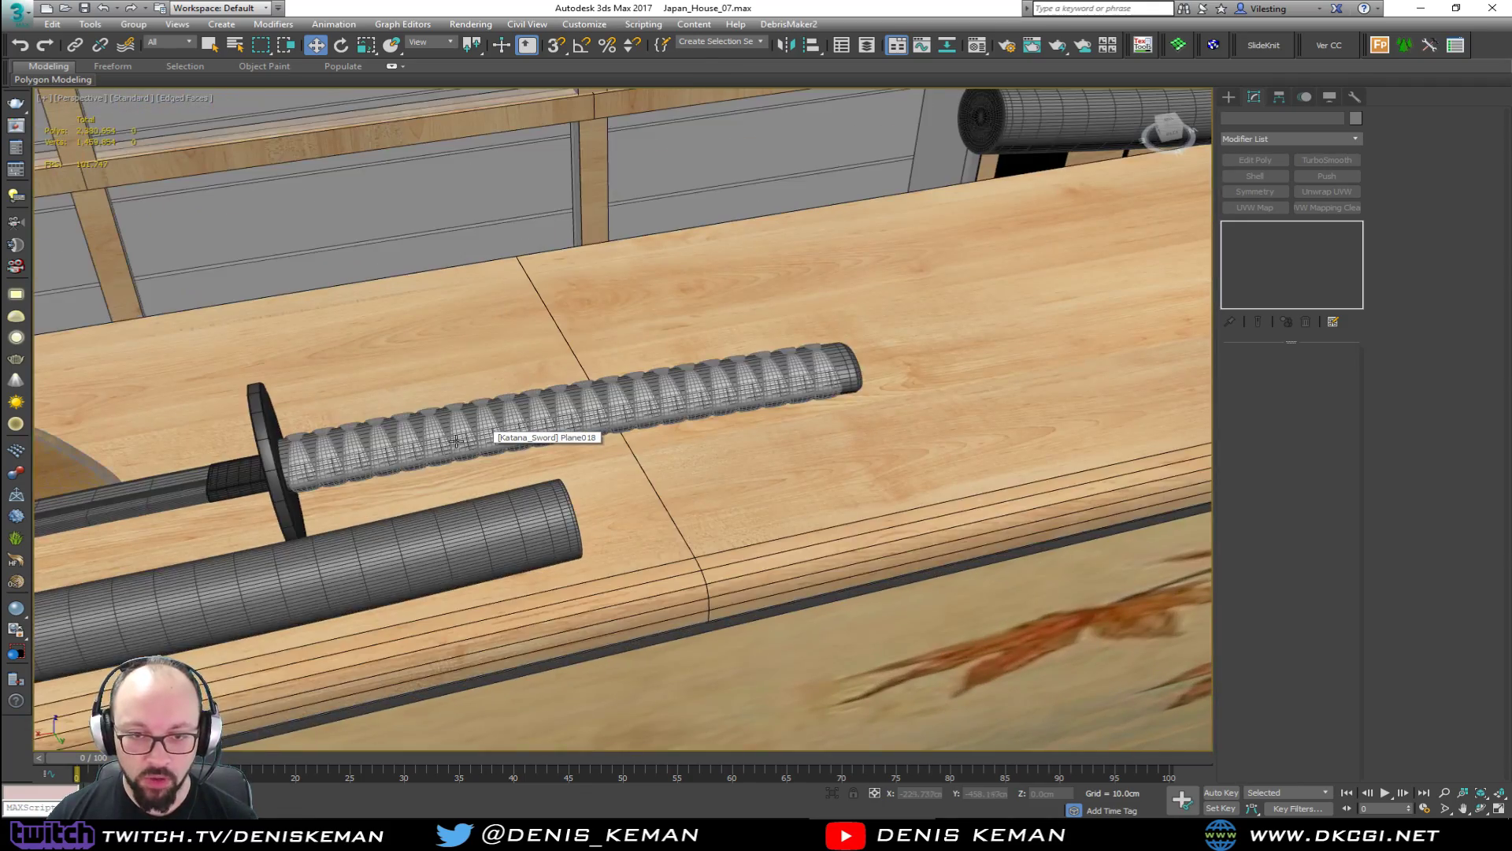
key(F4)
scroll(853, 397, down, 6)
middle_drag(692, 430, 854, 427)
key(F4)
middle_drag(549, 308, 594, 388)
scroll(594, 388, down, 2)
middle_drag(527, 247, 628, 489)
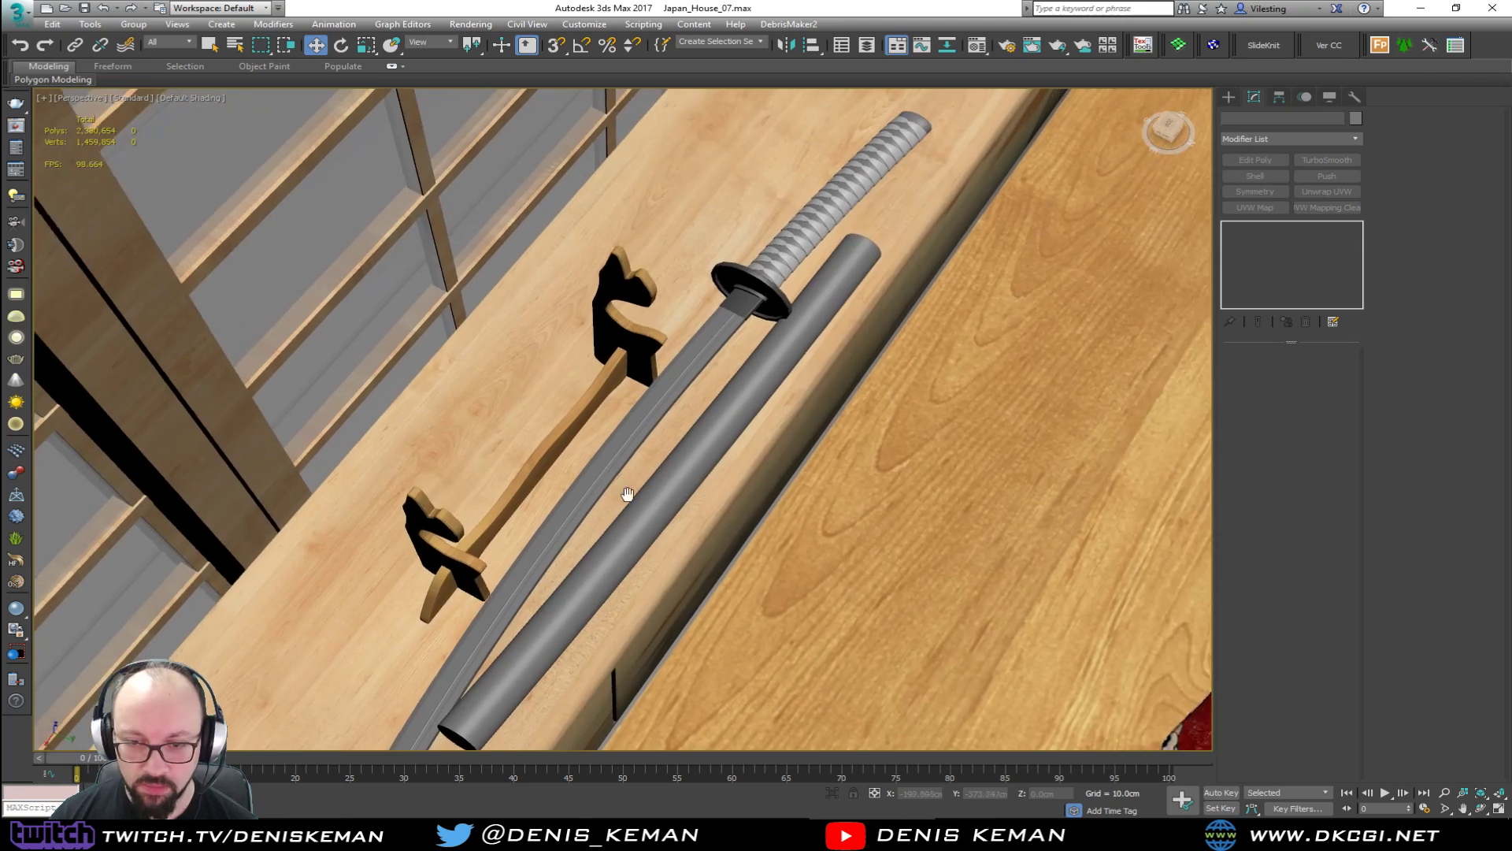
scroll(618, 485, down, 2)
alt+middle_drag(704, 337, 621, 398)
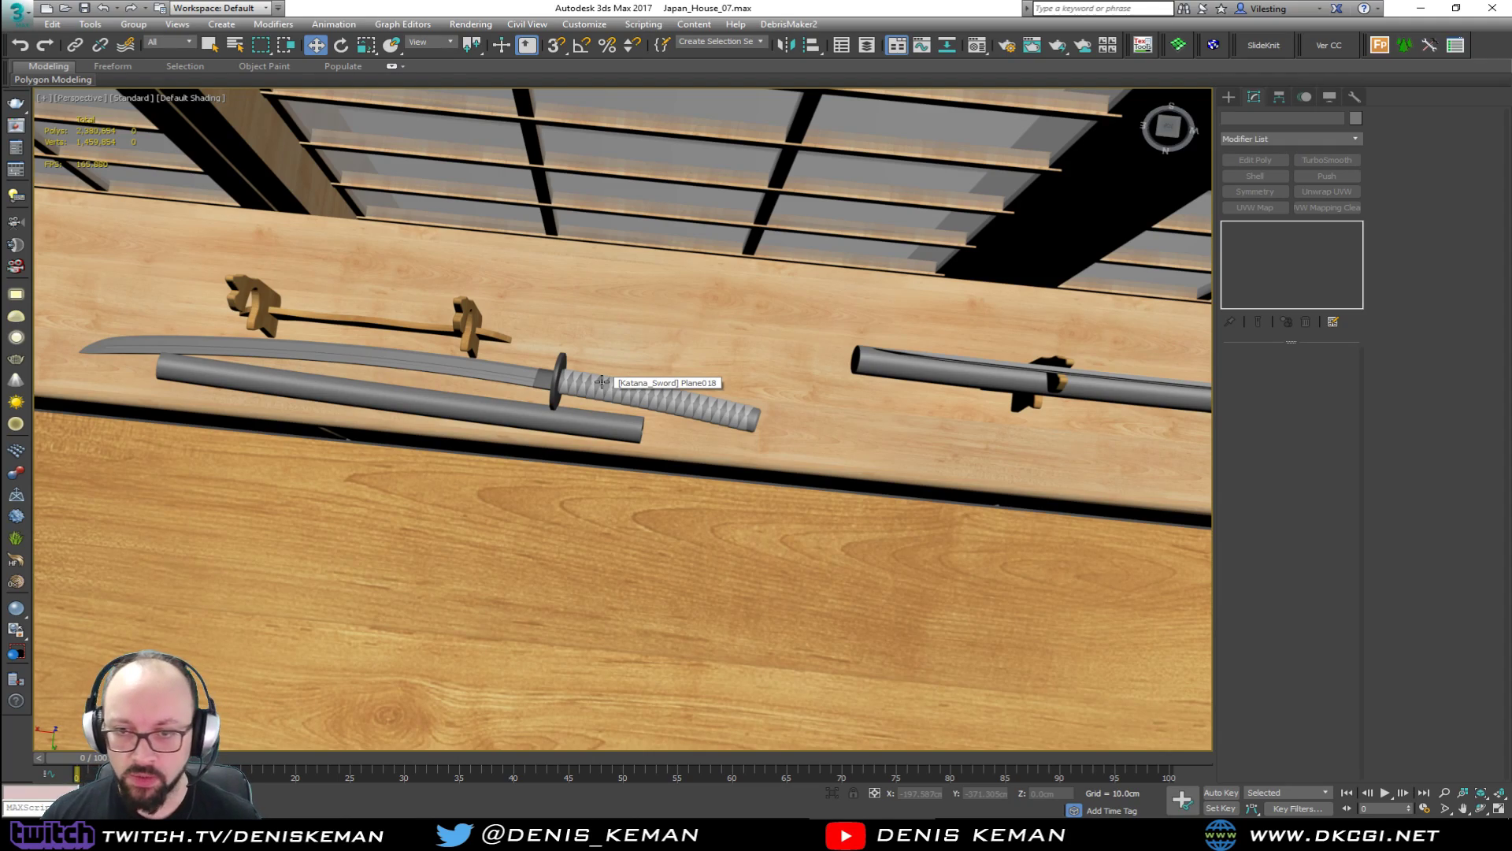
Inspect the stone garden ornament and the ivy growth in the garden room, selecting each briefly and leaving nothing selected.
scroll(739, 341, down, 1)
scroll(802, 338, down, 1)
middle_drag(804, 339, 706, 343)
scroll(706, 343, down, 4)
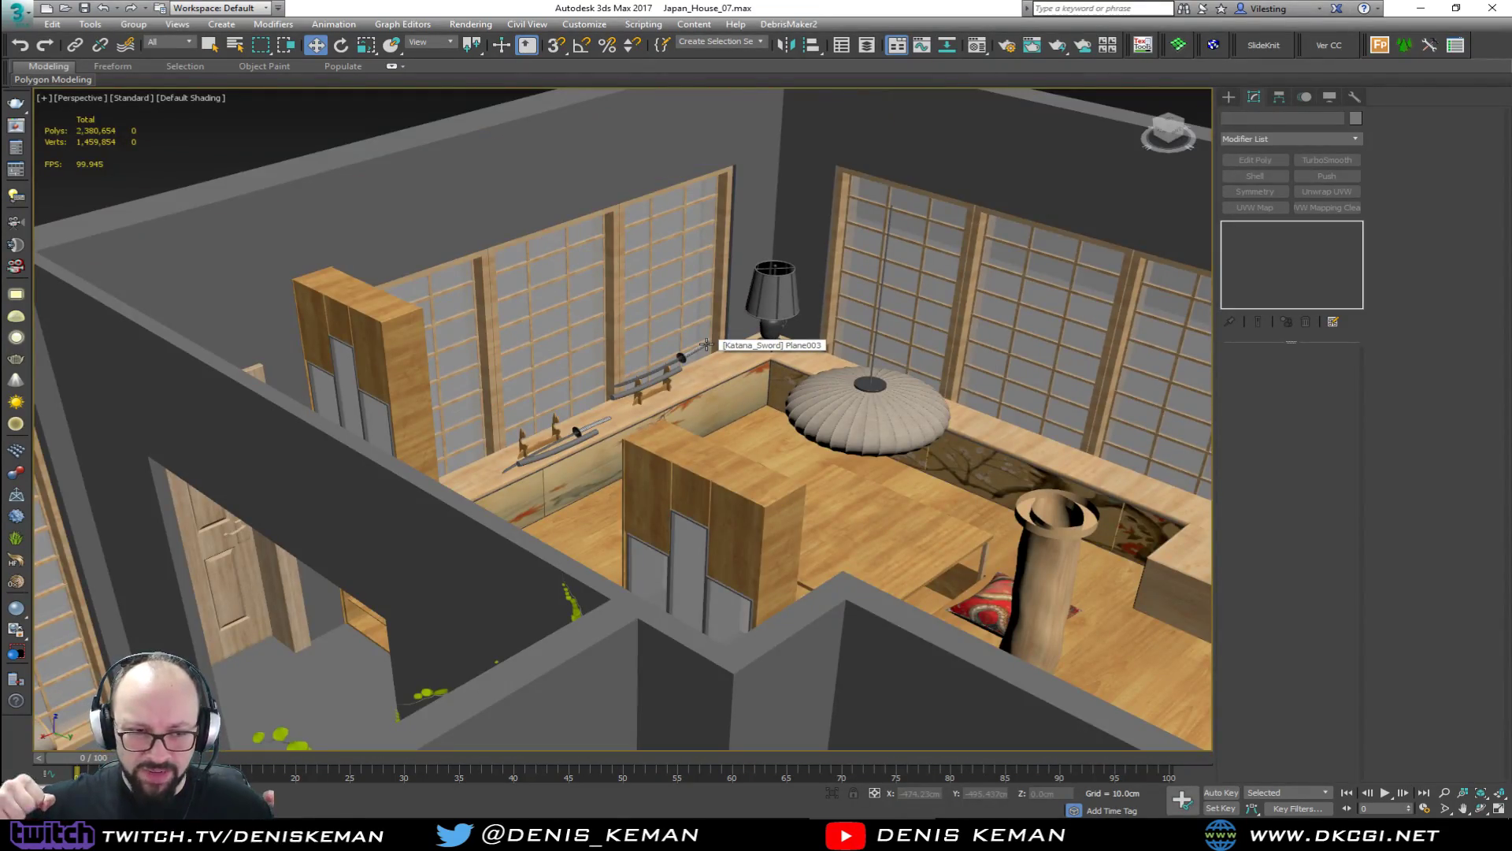
middle_drag(594, 408, 670, 470)
scroll(630, 330, down, 3)
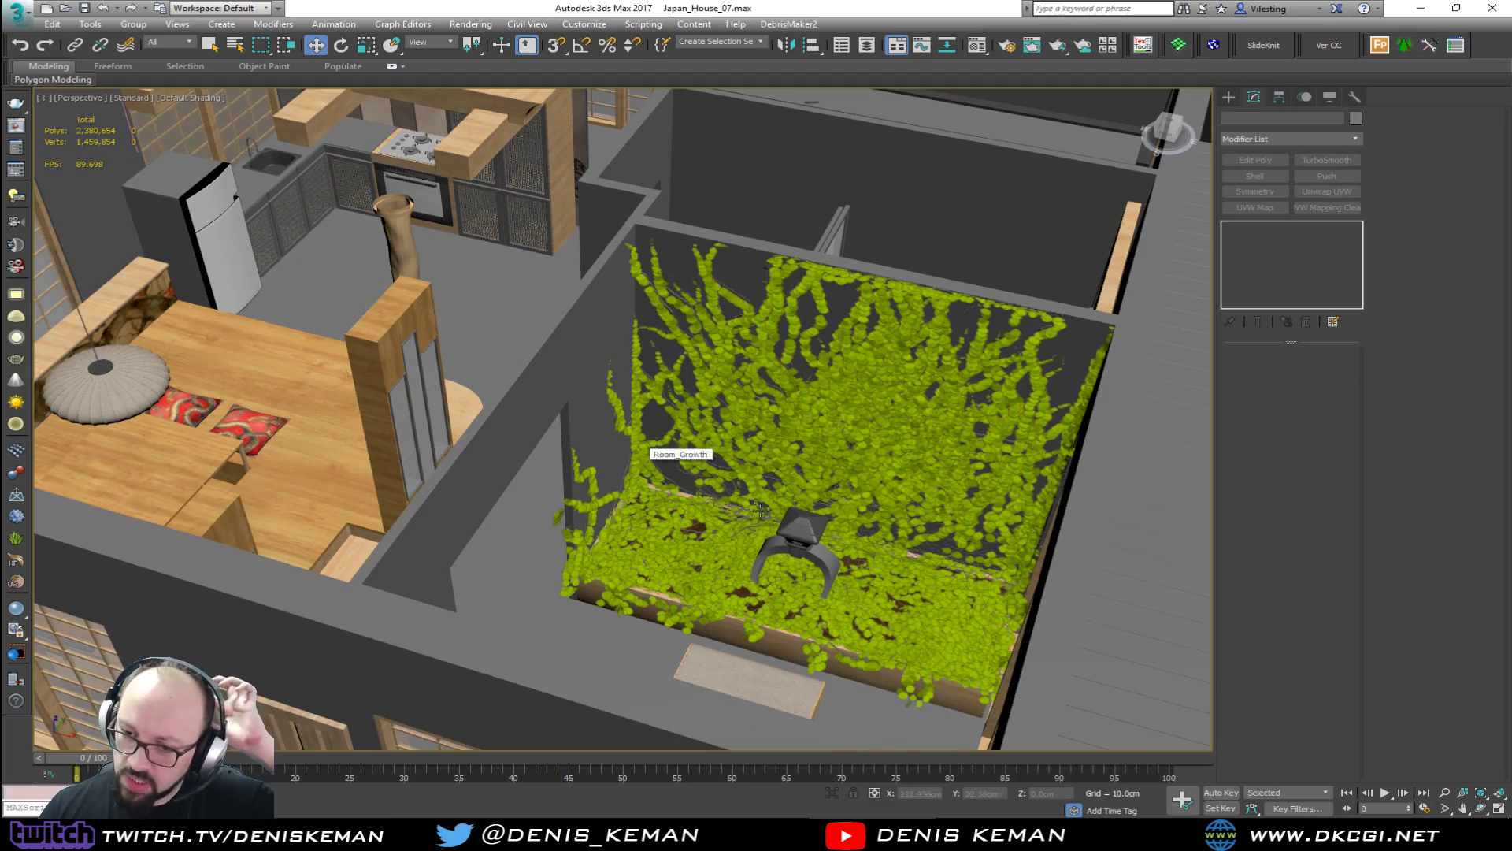
scroll(803, 551, down, 6)
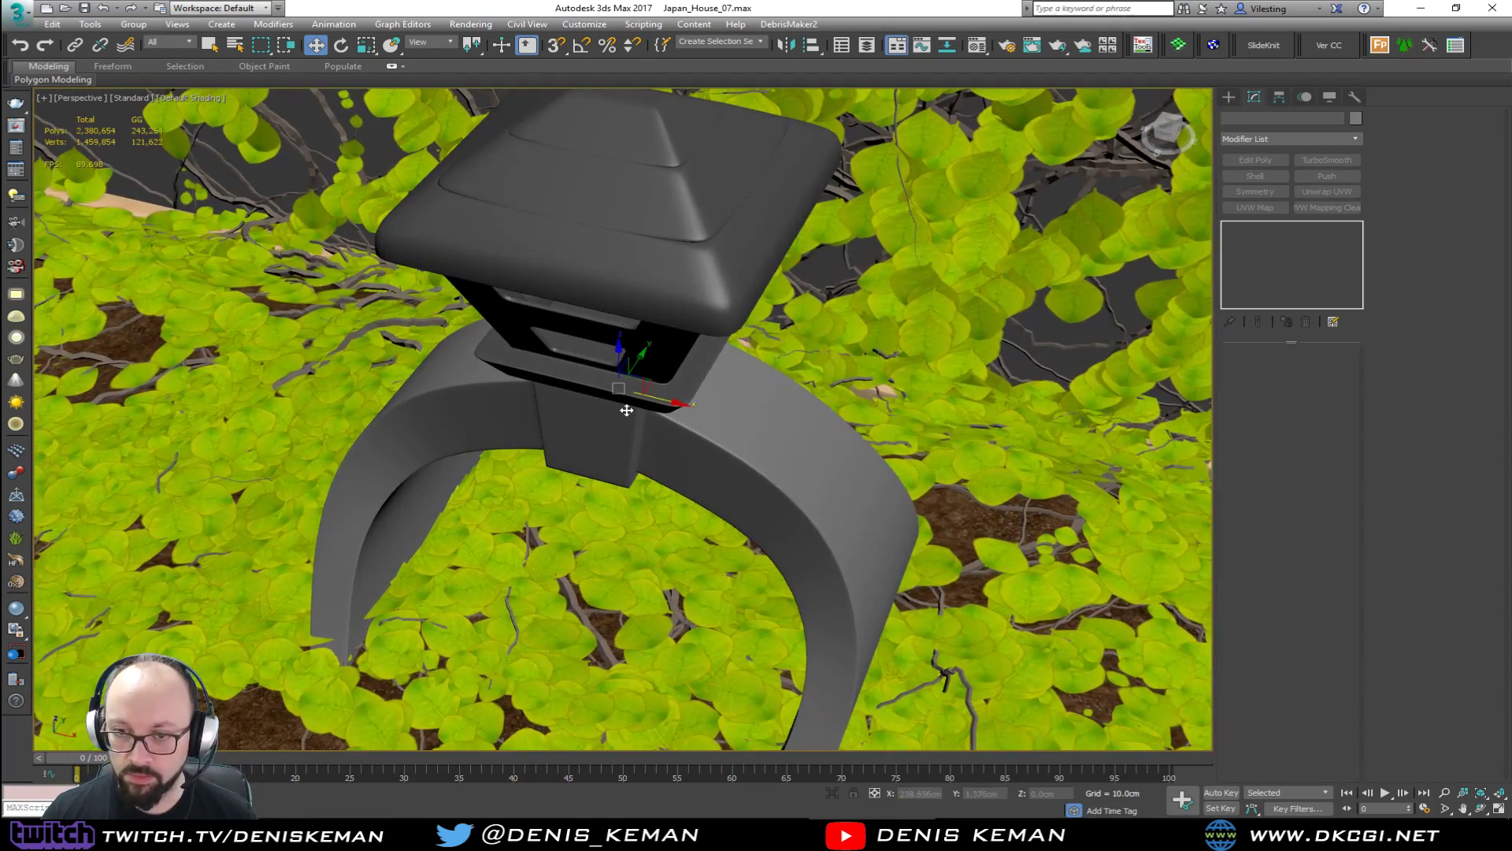
click(654, 405)
alt+middle_drag(654, 405, 618, 473)
scroll(618, 473, down, 5)
click(634, 451)
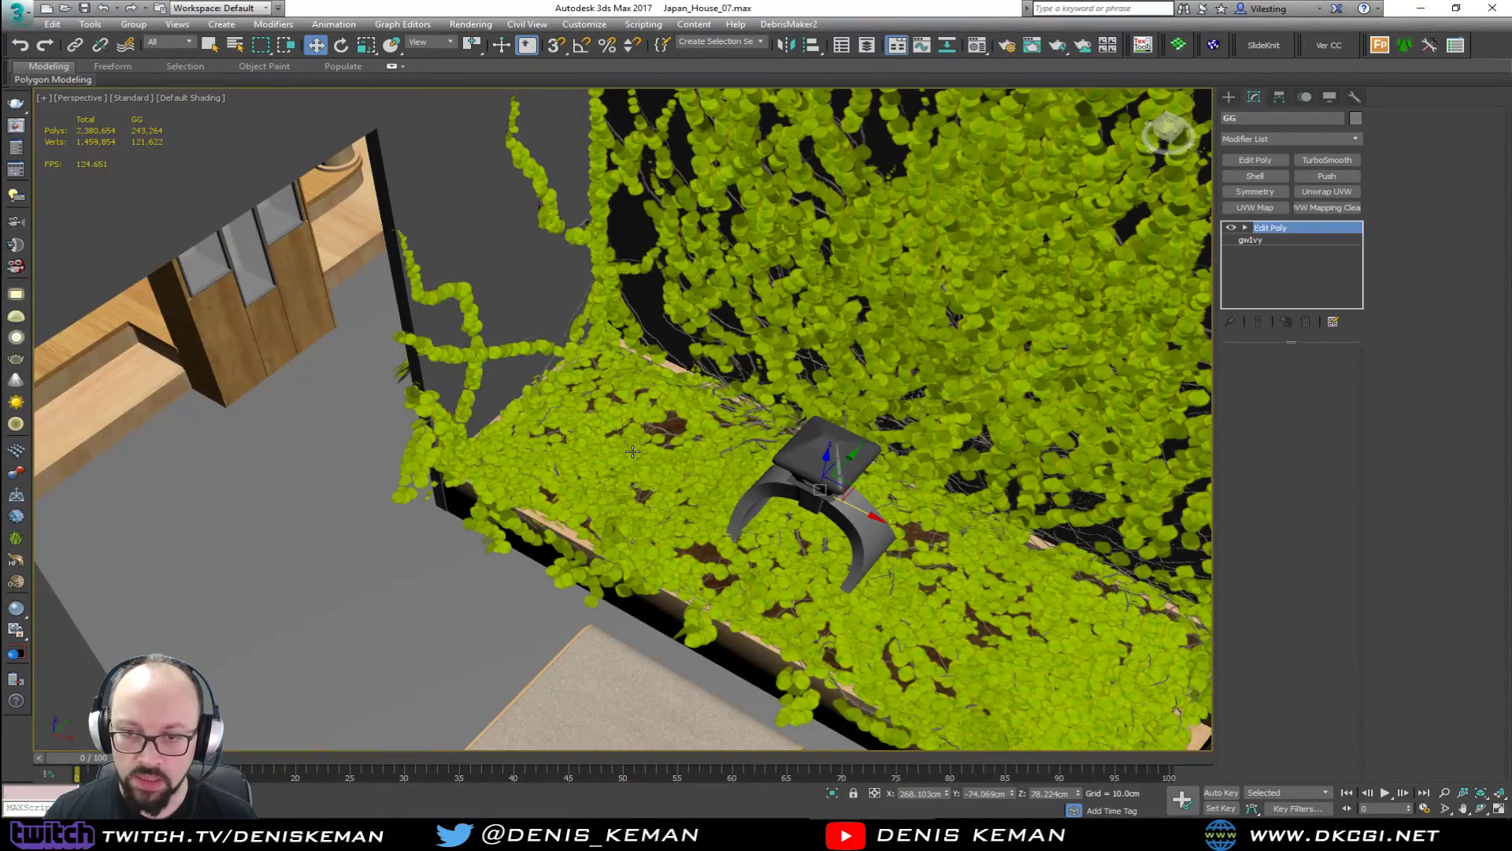
scroll(634, 451, down, 6)
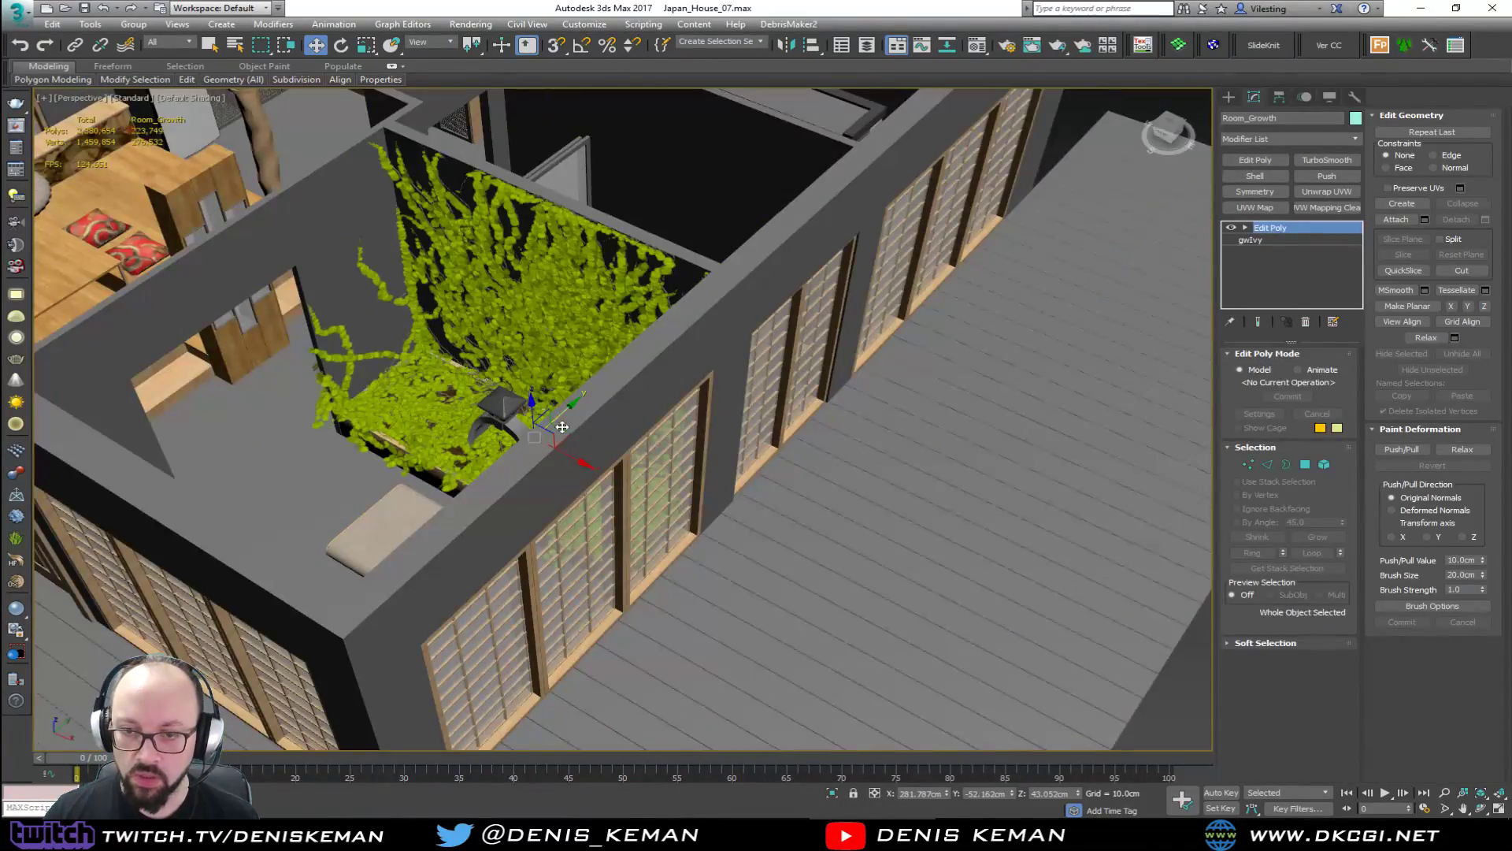
scroll(935, 574, down, 2)
drag(1093, 654, 1087, 660)
Examine the corner lamp and the katana on its stand up close, and glance at the recent documents list.
middle_drag(591, 409, 416, 345)
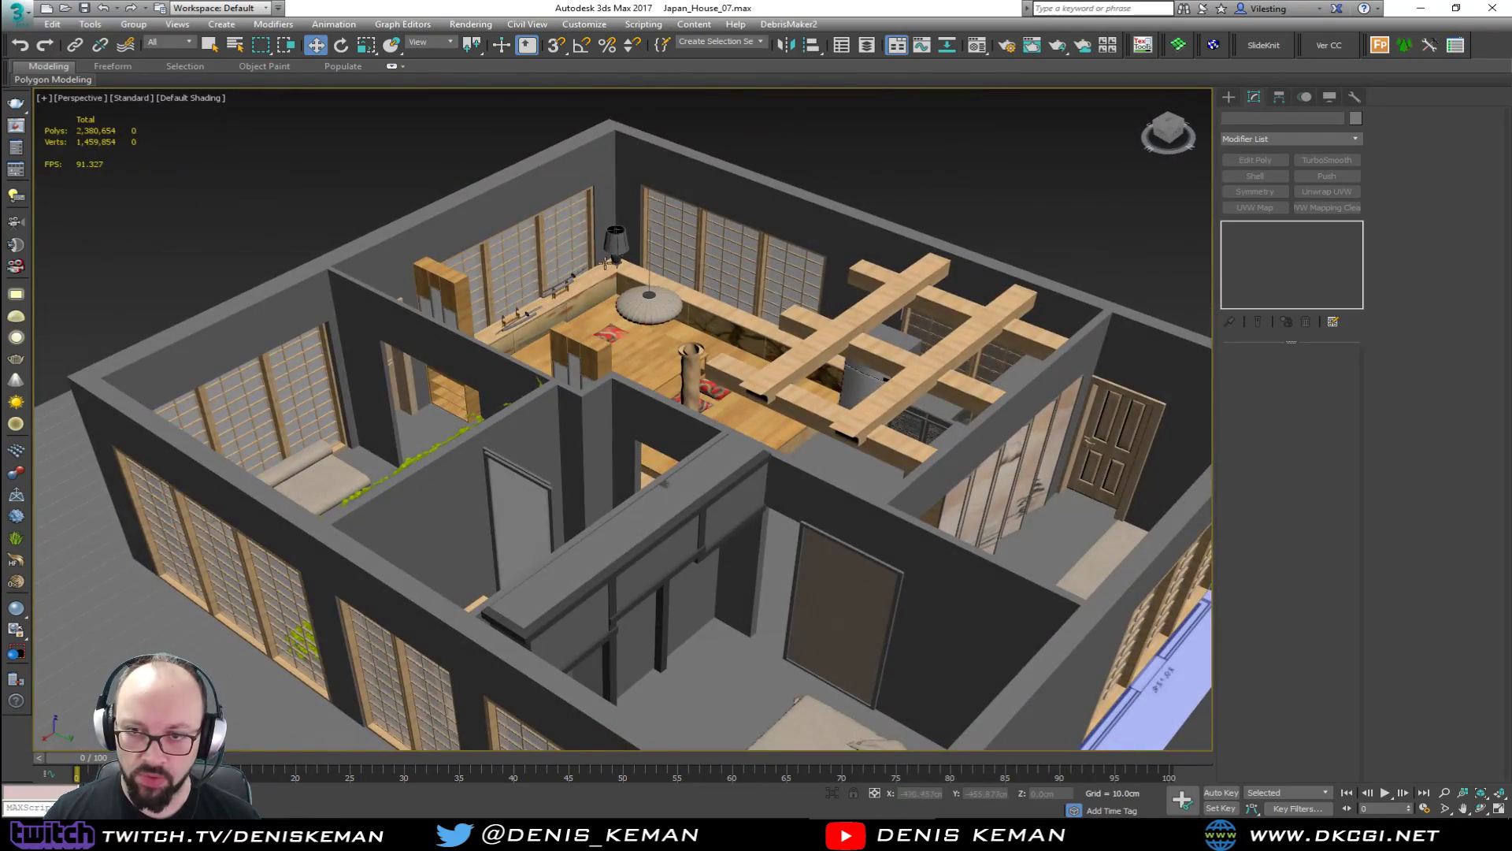
scroll(605, 262, up, 2)
scroll(625, 250, up, 6)
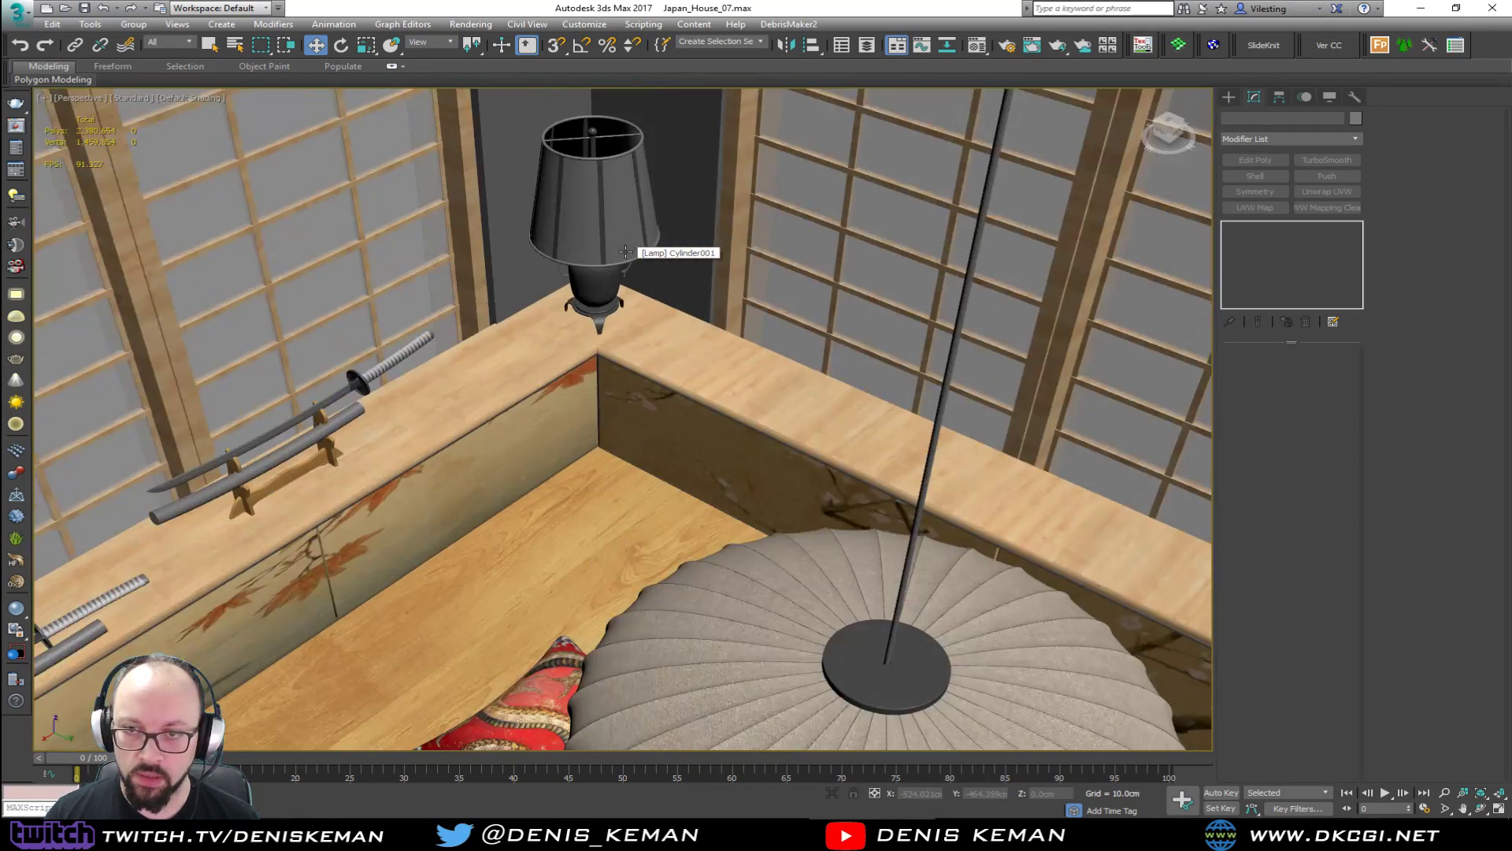
scroll(622, 303, down, 5)
middle_drag(621, 303, 568, 255)
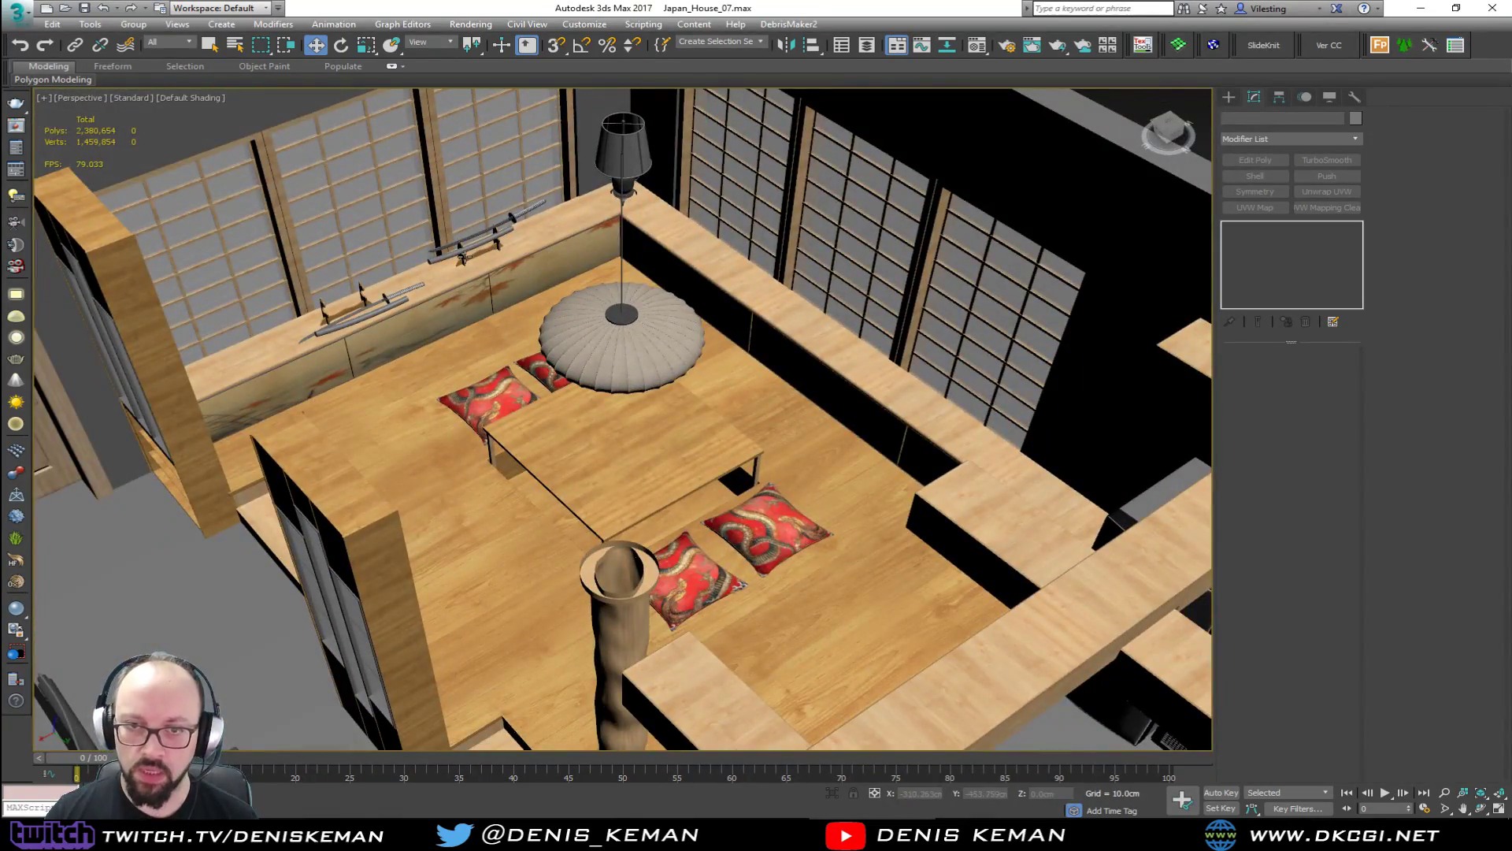
scroll(463, 256, up, 8)
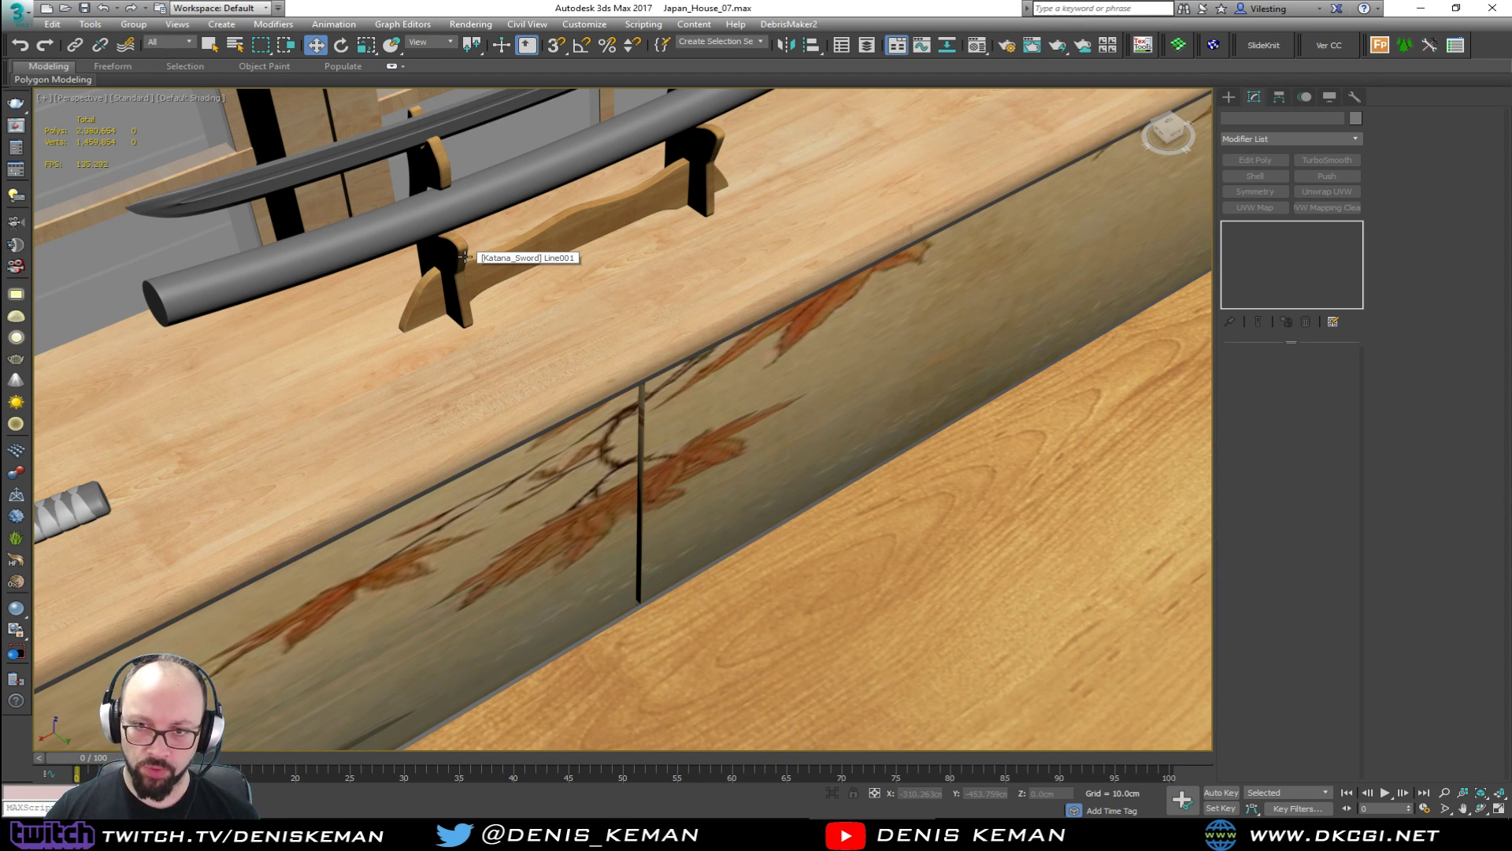
click(17, 14)
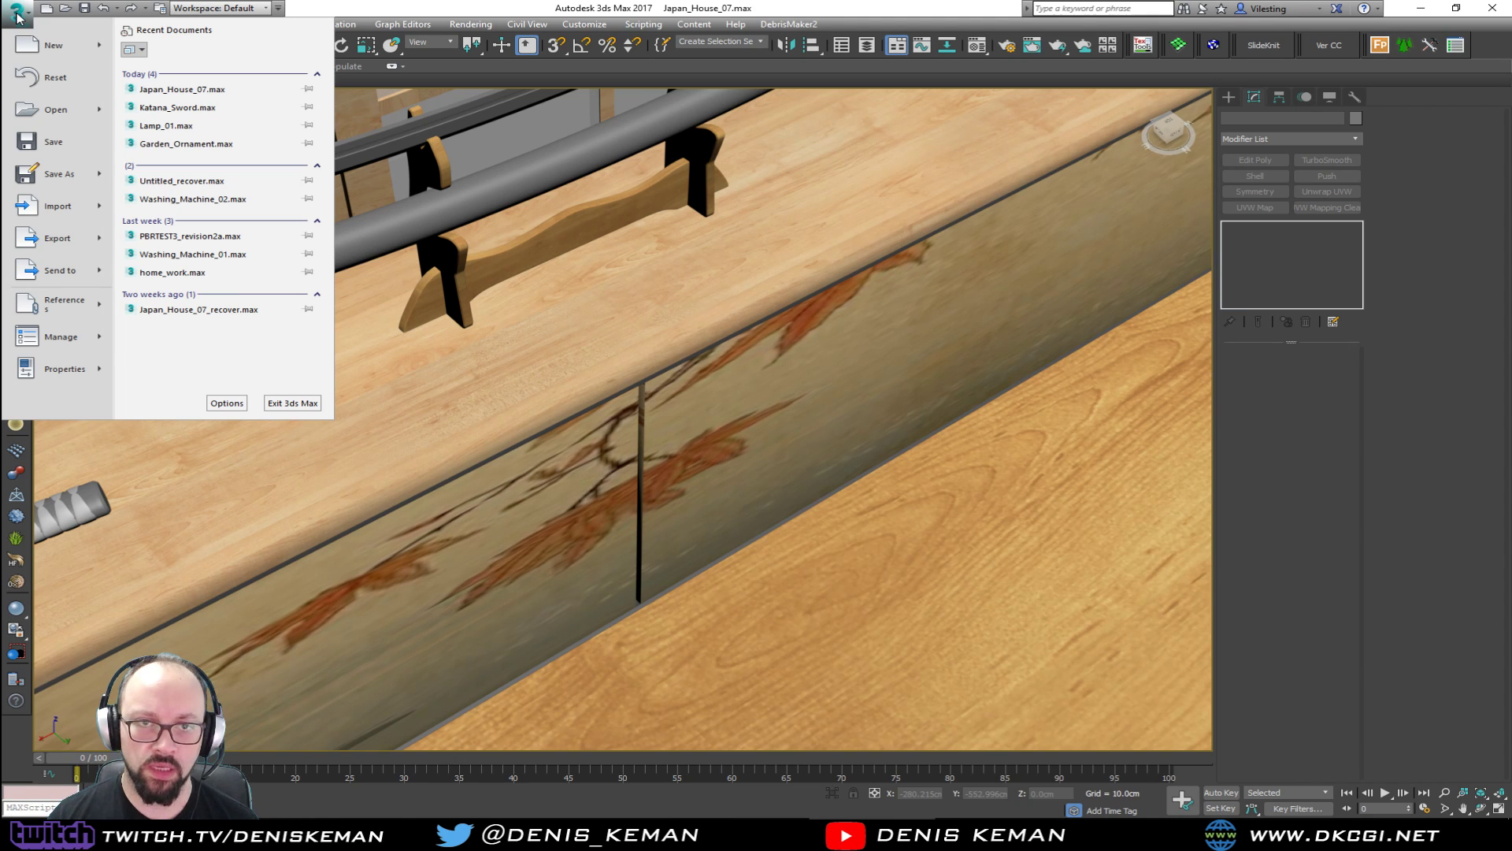
click(18, 14)
Examine the living room from several sides, including the kitchen end and both katana displays on the cabinet.
middle_drag(523, 380, 574, 493)
scroll(574, 492, down, 4)
alt+middle_drag(567, 433, 319, 415)
scroll(499, 430, down, 3)
scroll(517, 425, down, 4)
alt+middle_drag(548, 409, 295, 379)
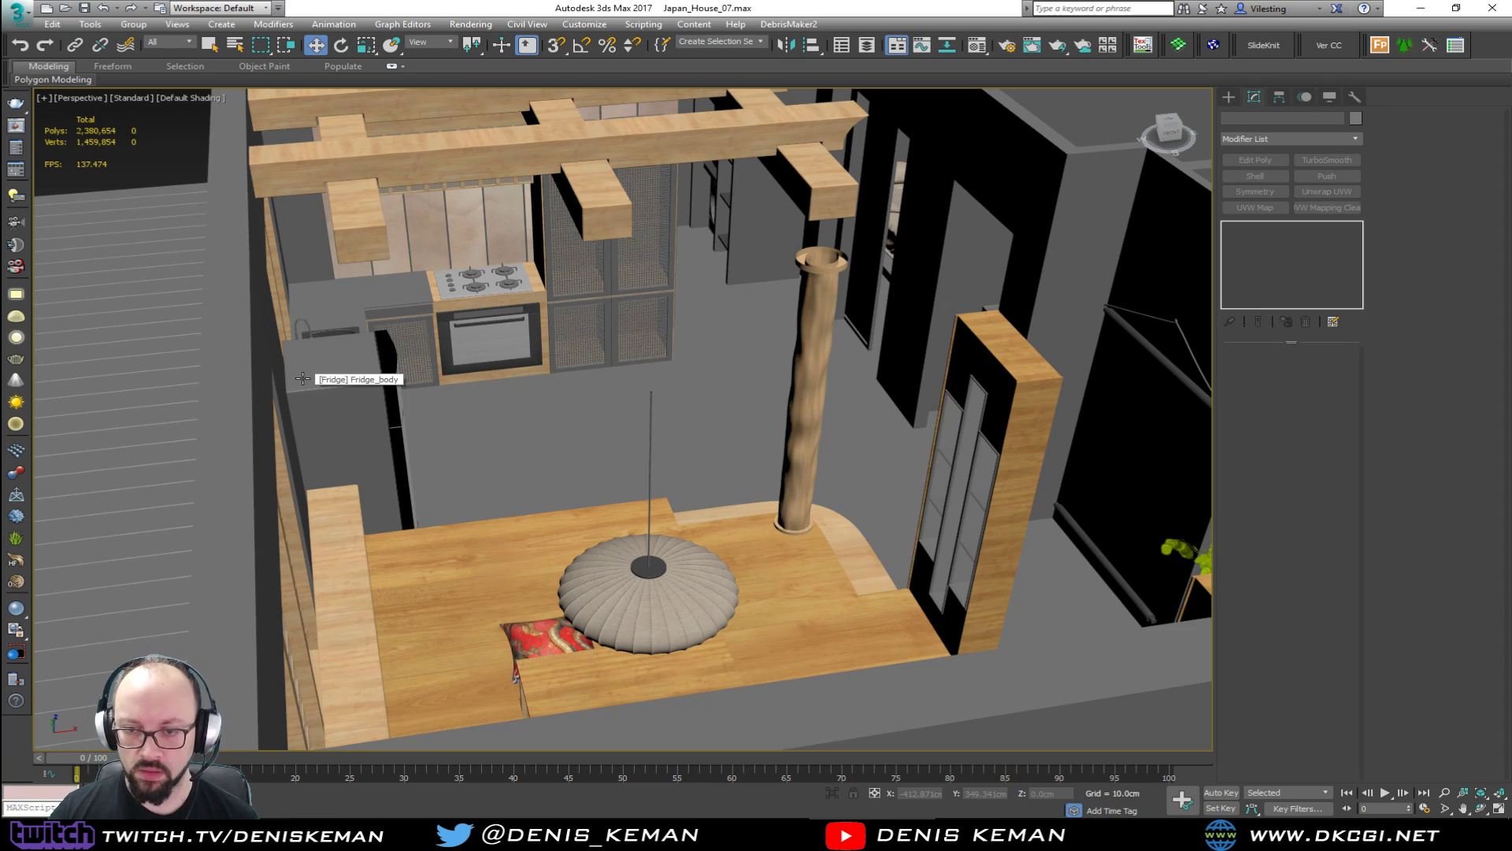
alt+middle_drag(632, 444, 1021, 464)
scroll(530, 351, up, 5)
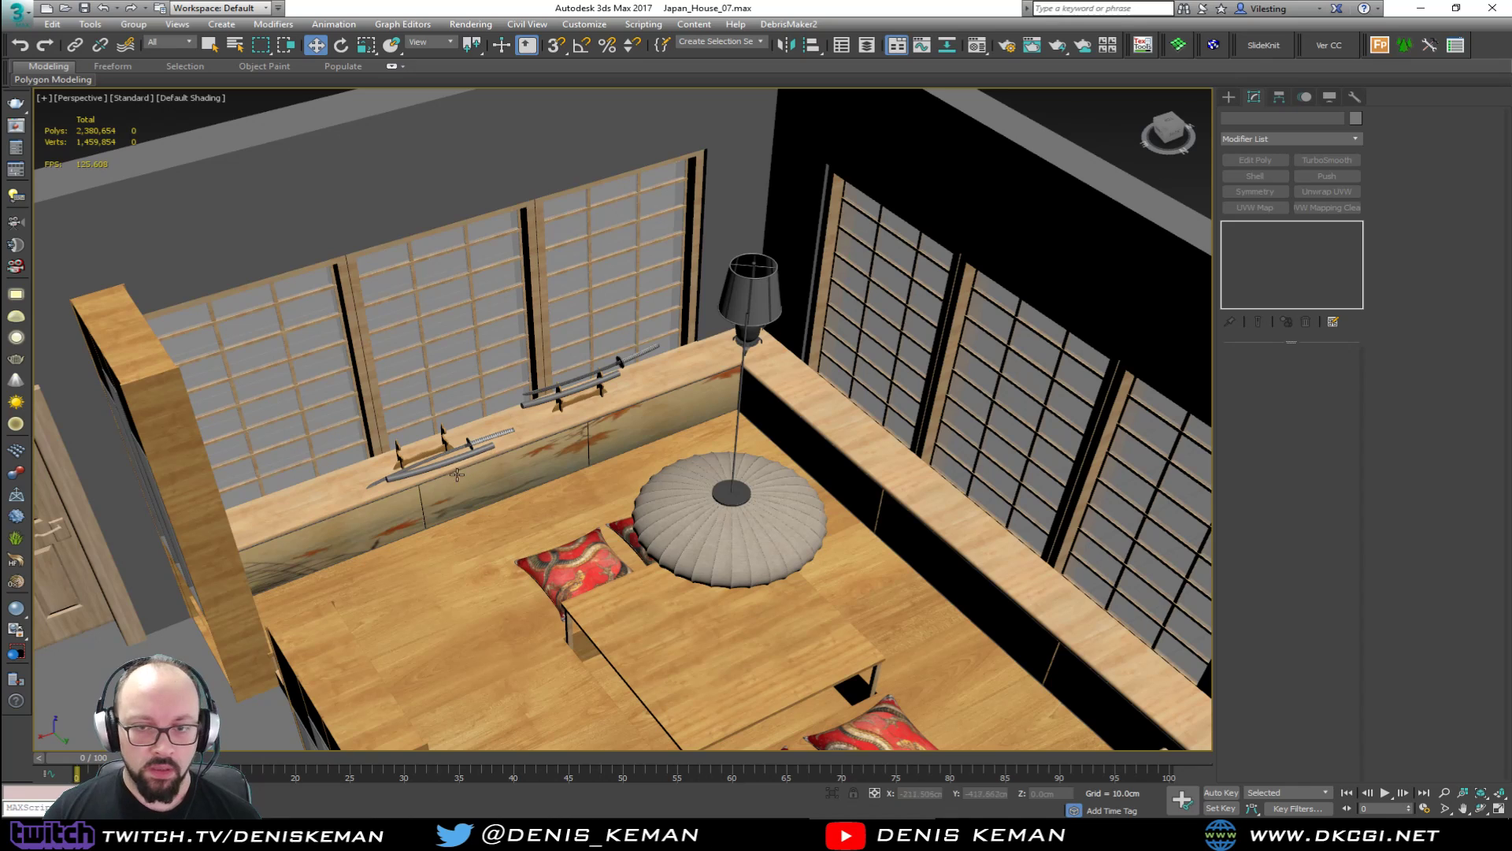
scroll(462, 473, up, 3)
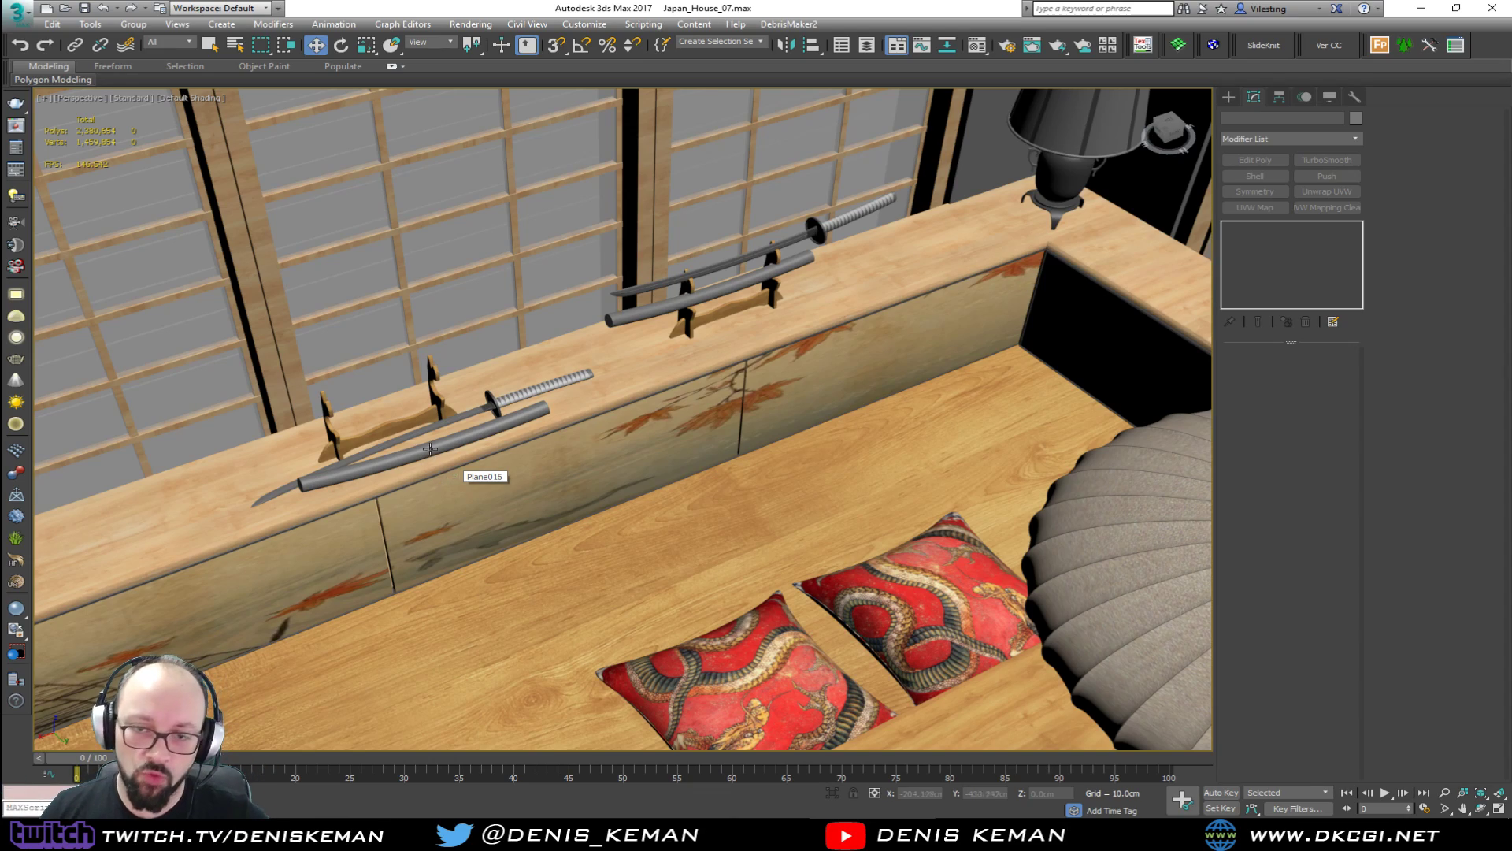
scroll(431, 454, down, 10)
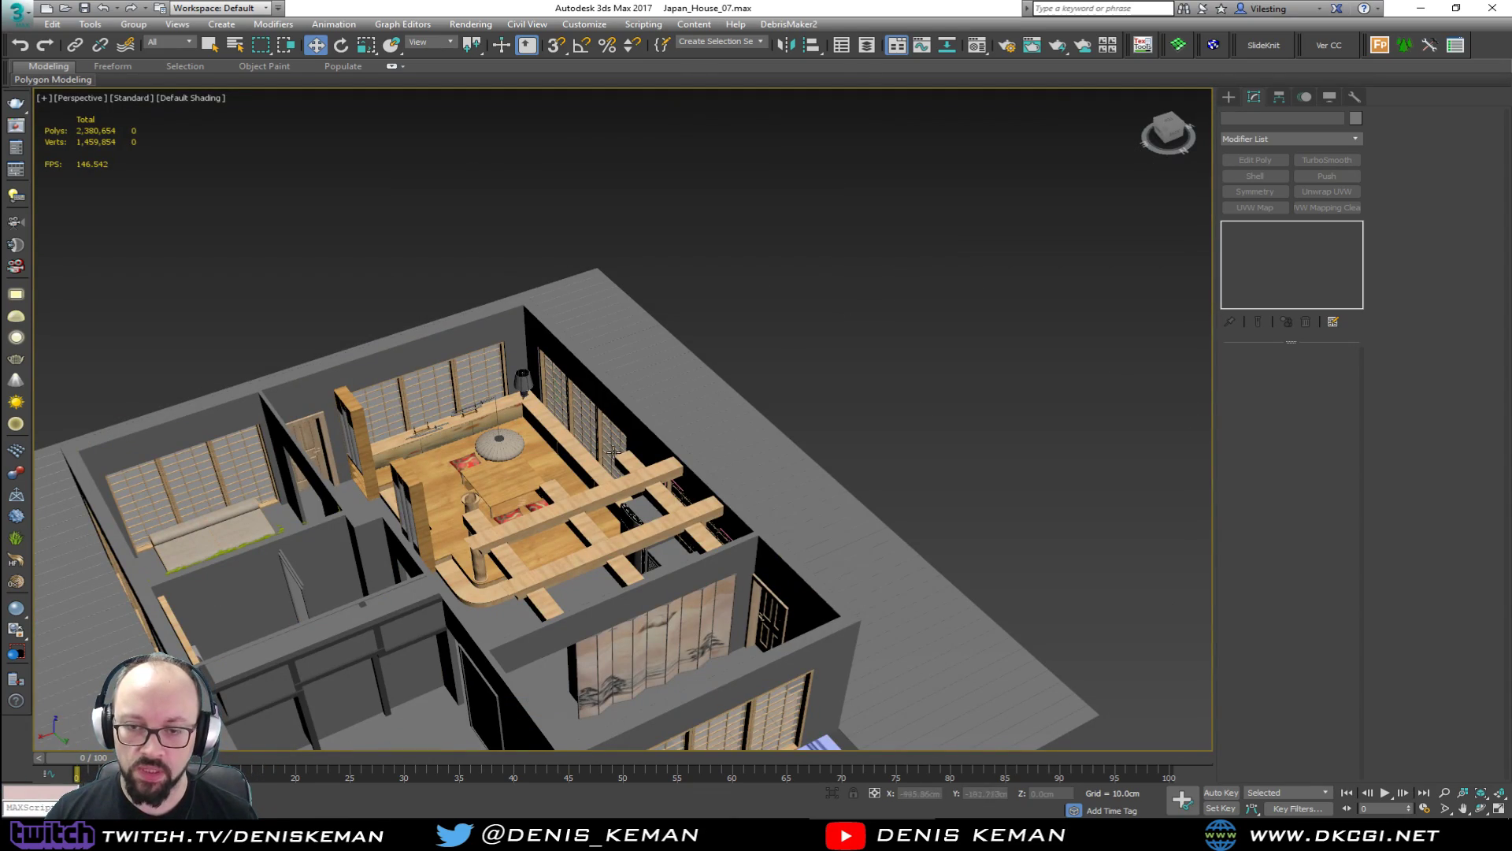
Review the whole house from above, including the kitchen with its ceiling beams, the living room and the garden room.
alt+middle_drag(614, 461, 149, 472)
middle_drag(799, 487, 593, 436)
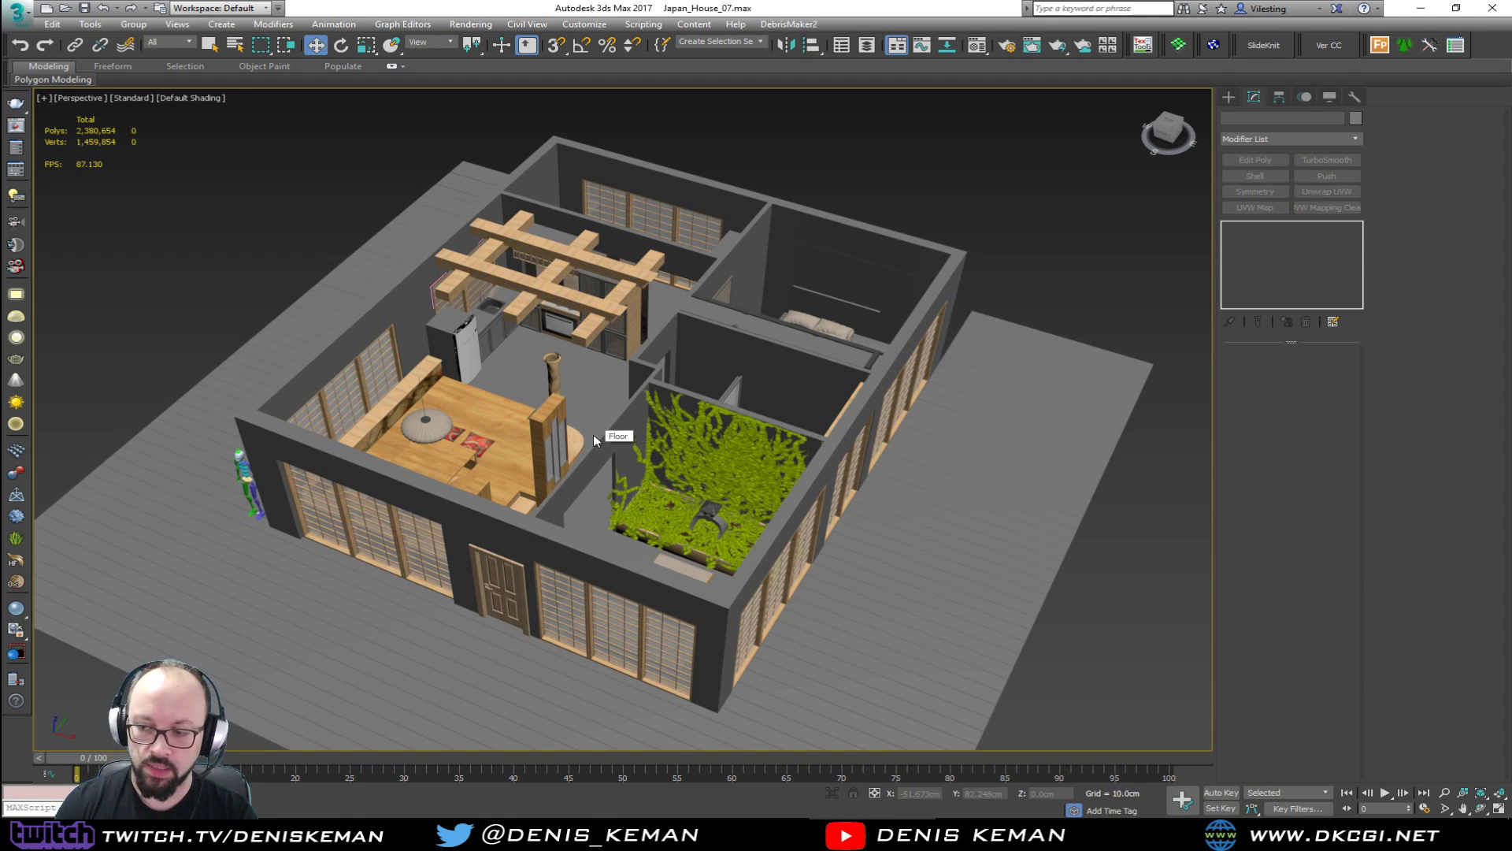
scroll(593, 433, up, 8)
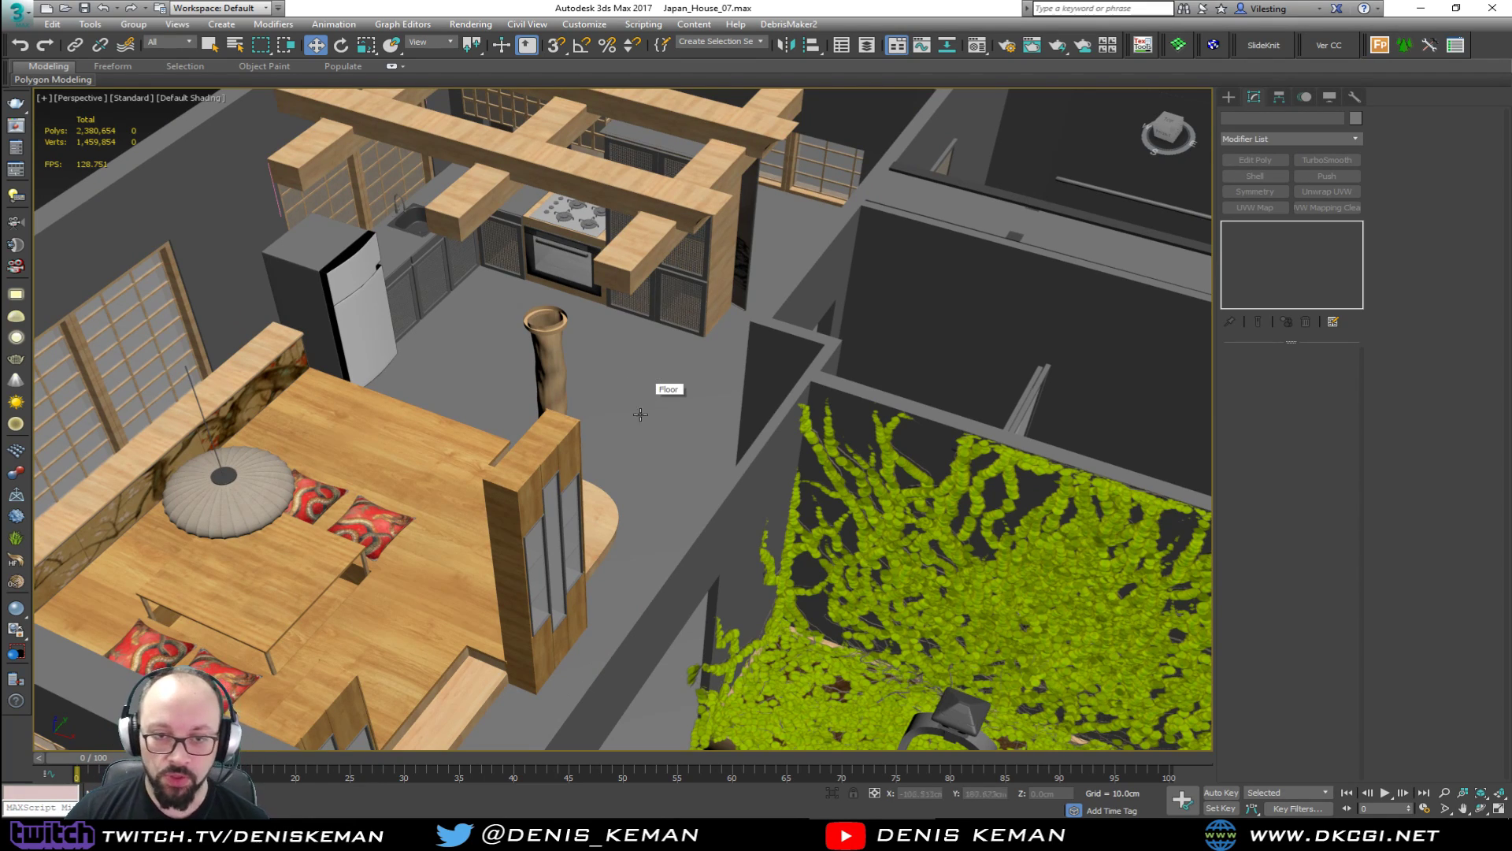
mouse_move(657, 450)
alt+middle_down()
mouse_move(609, 437)
mouse_move(641, 454)
alt+middle_up()
middle_drag(556, 336, 654, 402)
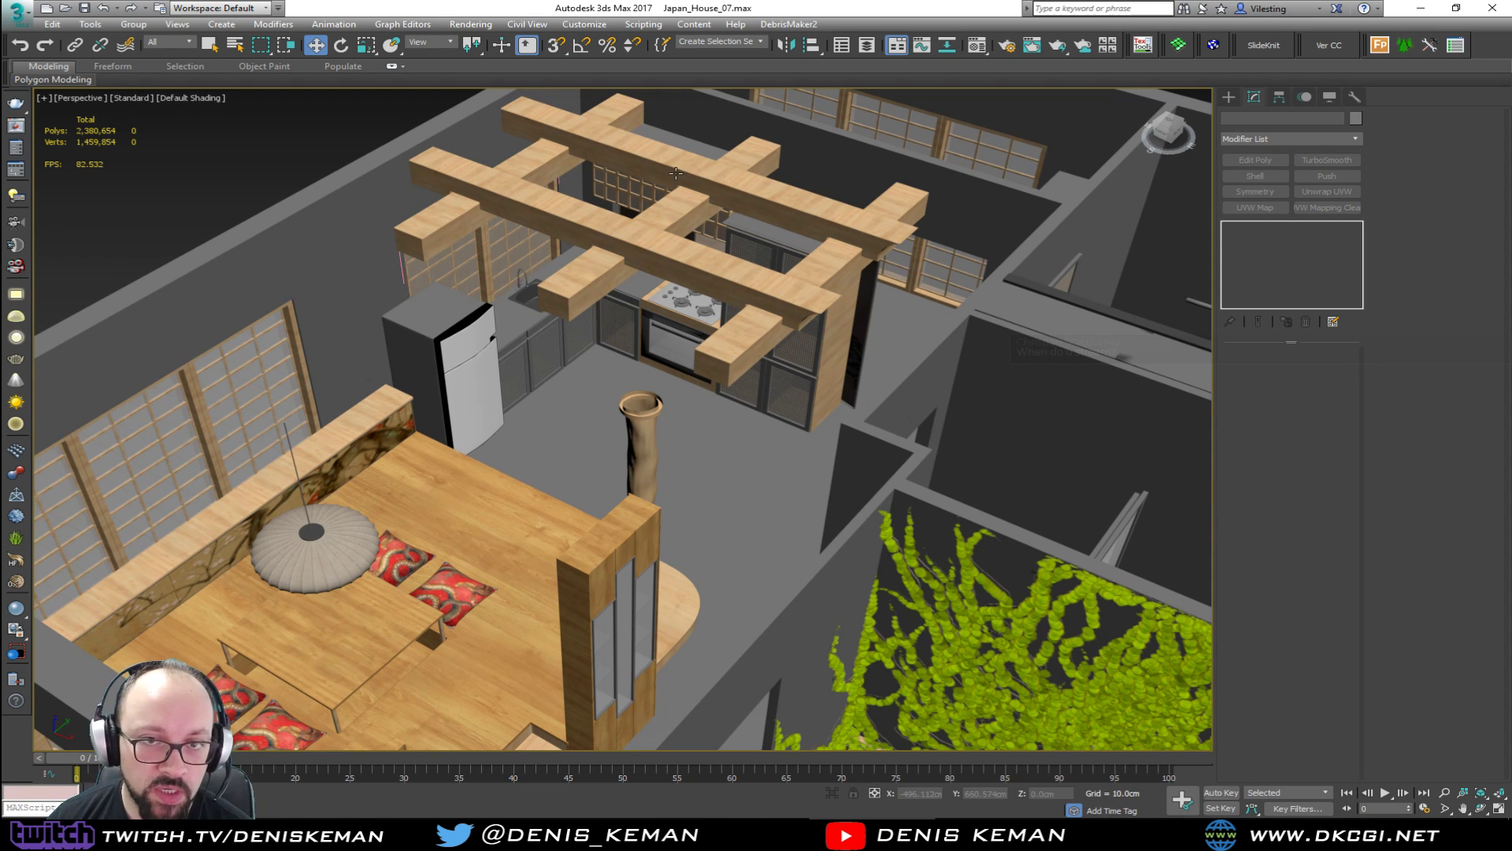
scroll(538, 154, down, 5)
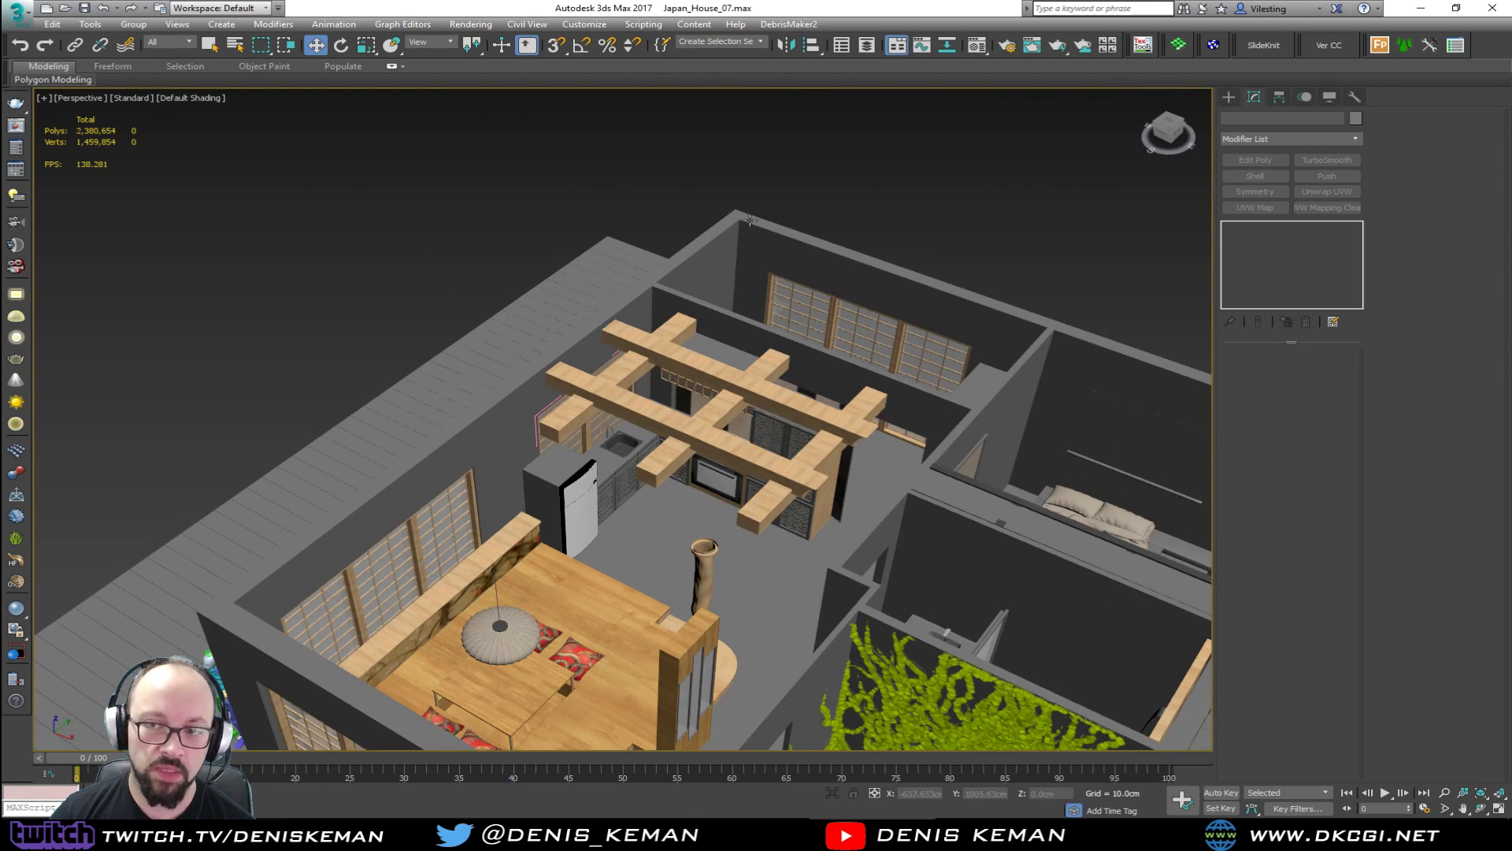
middle_drag(777, 366, 740, 206)
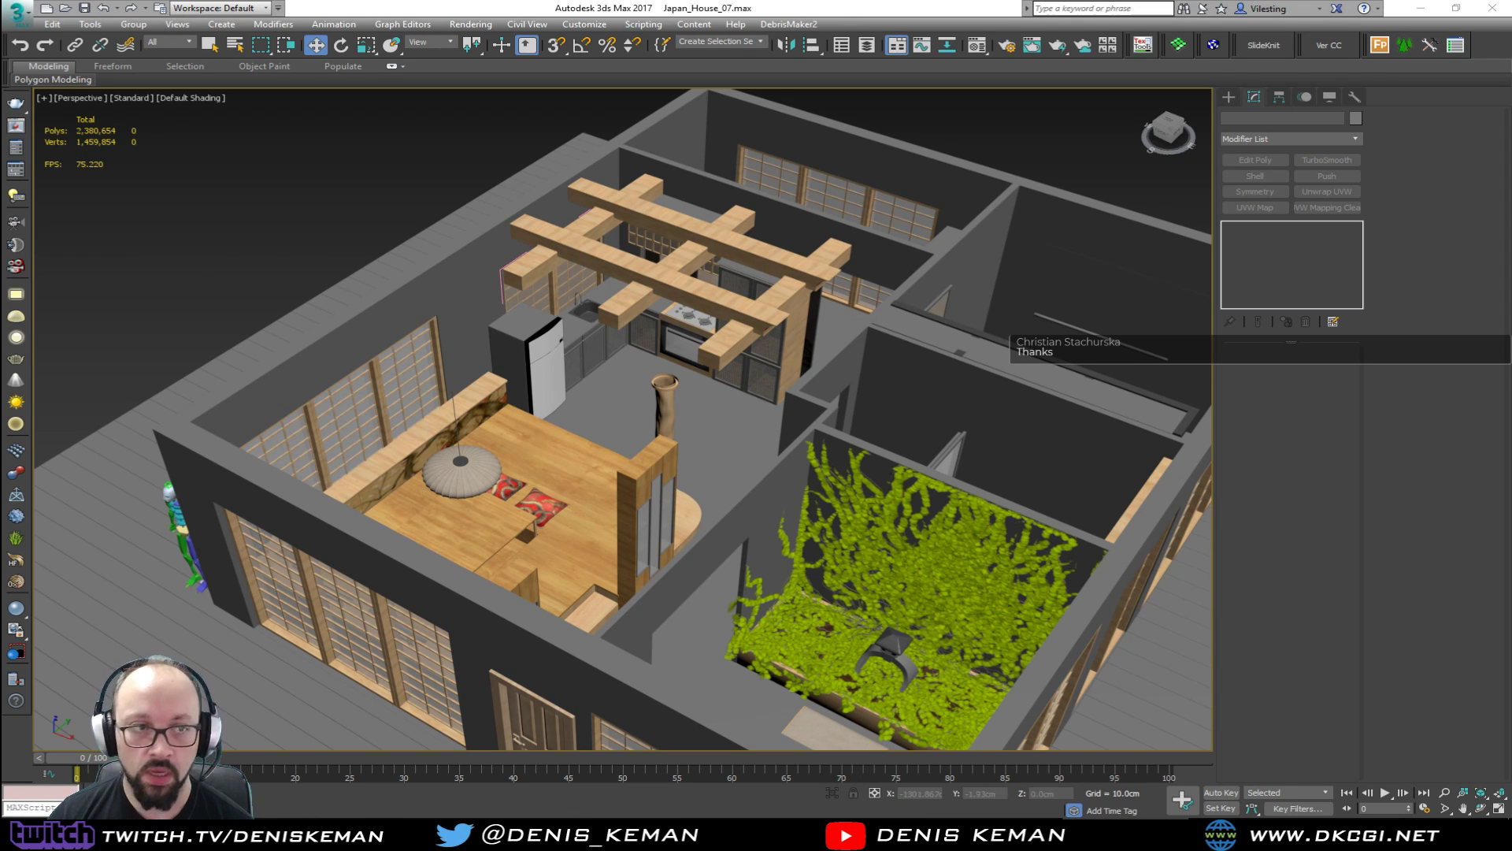
key(alt+Tab)
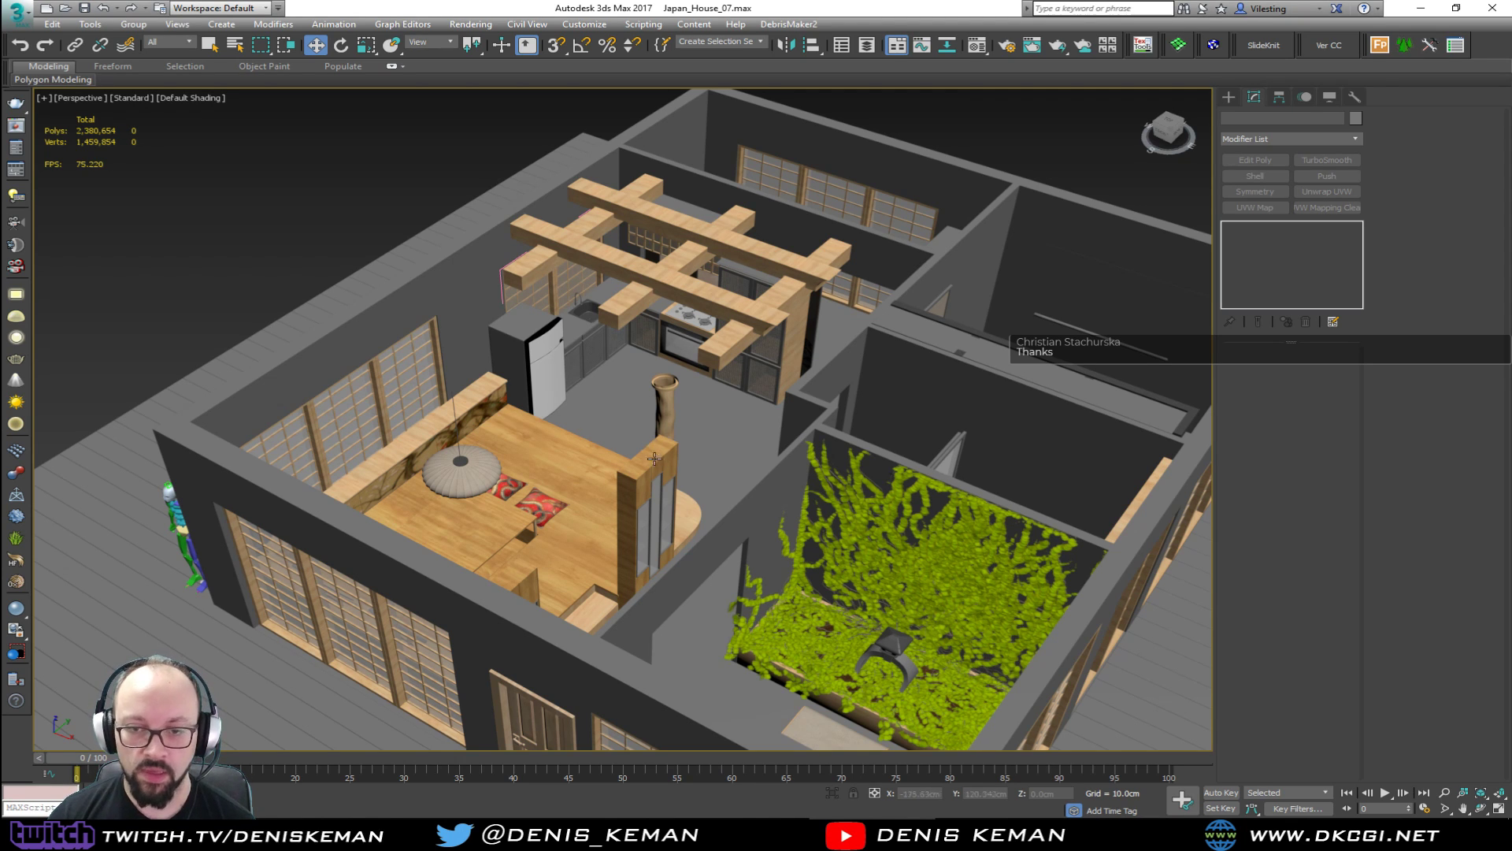
scroll(657, 473, down, 5)
alt+middle_drag(797, 416, 564, 425)
scroll(807, 432, up, 5)
scroll(334, 408, down, 8)
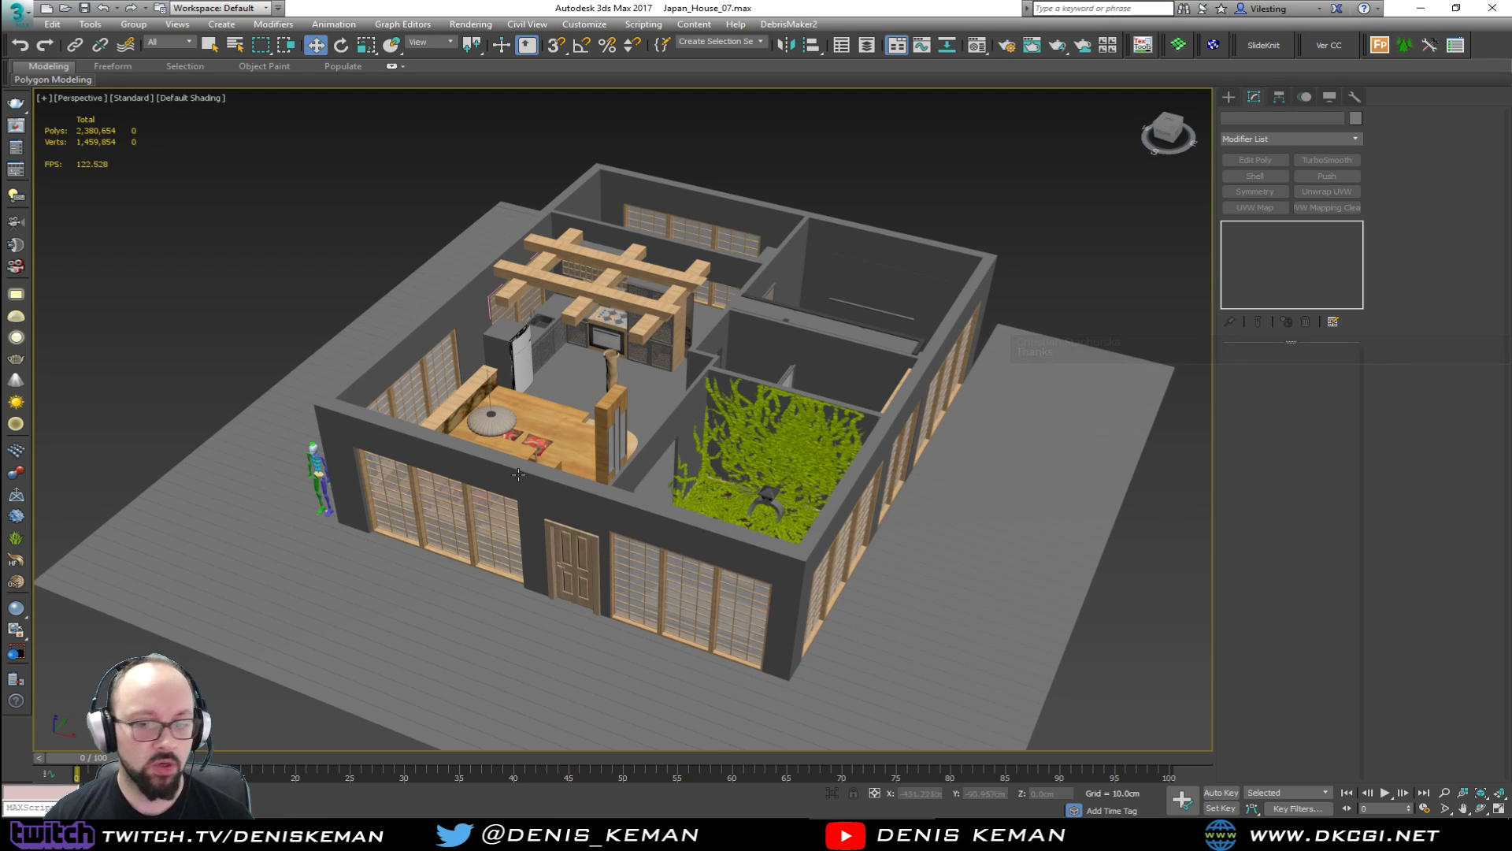
click(998, 827)
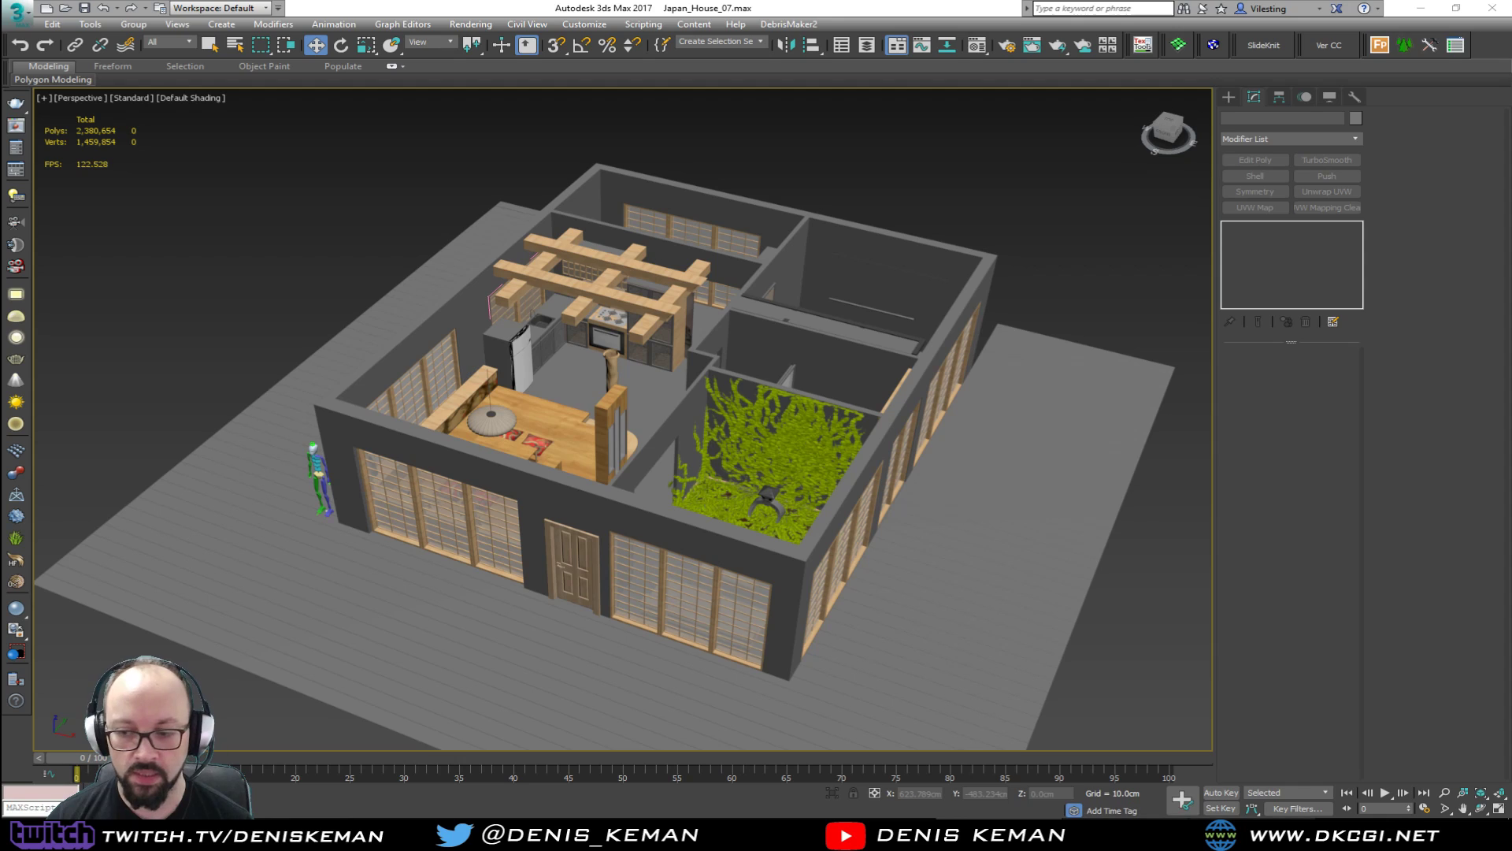